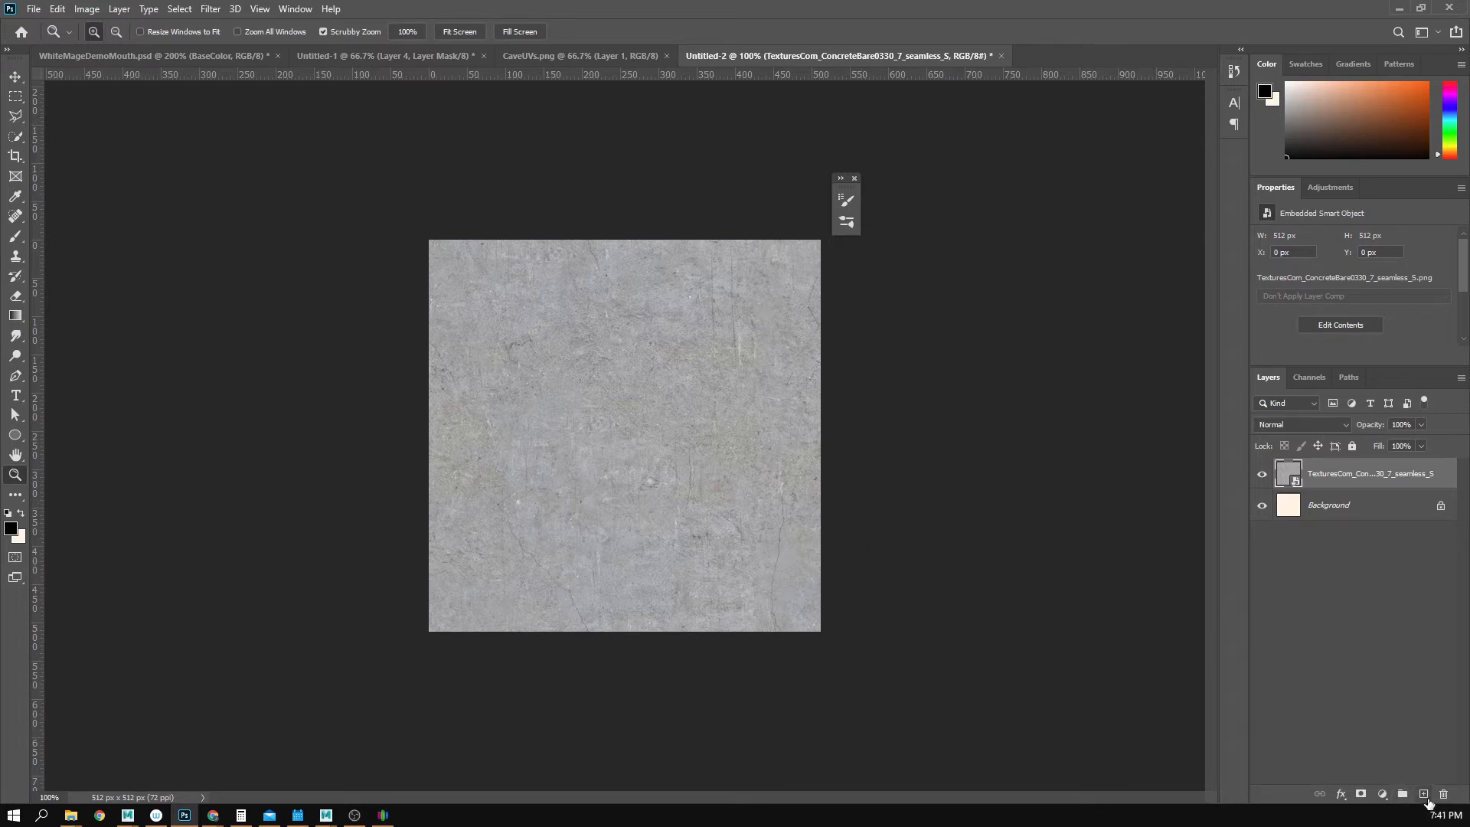
# - Add a new layer above the concrete texture and marquee-select the left half of the canvas, 256 by 512 px
pyautogui.click(1423, 794)
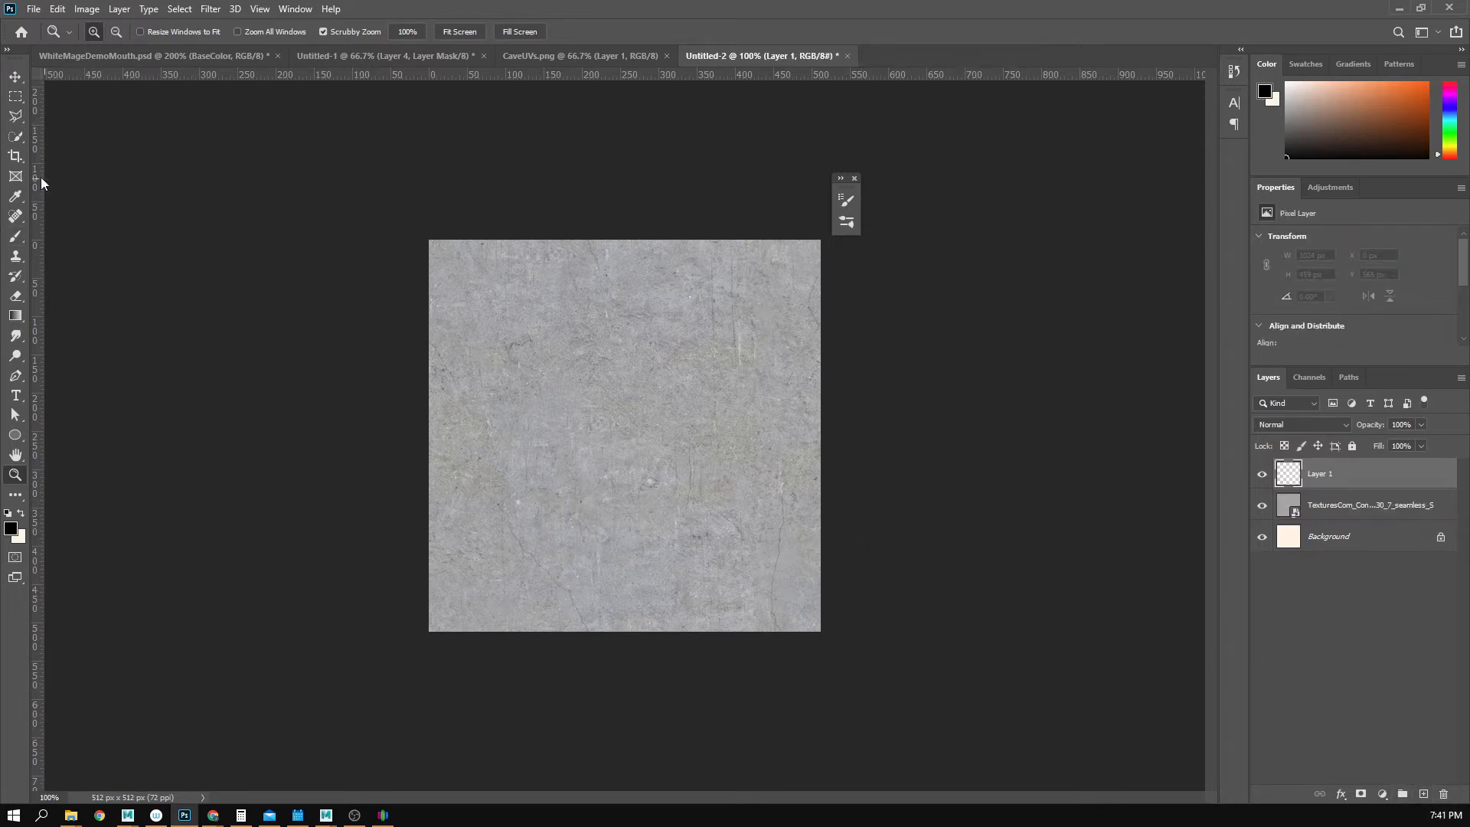
pyautogui.click(15, 96)
pyautogui.moveTo(428, 239); pyautogui.dragTo(625, 759)
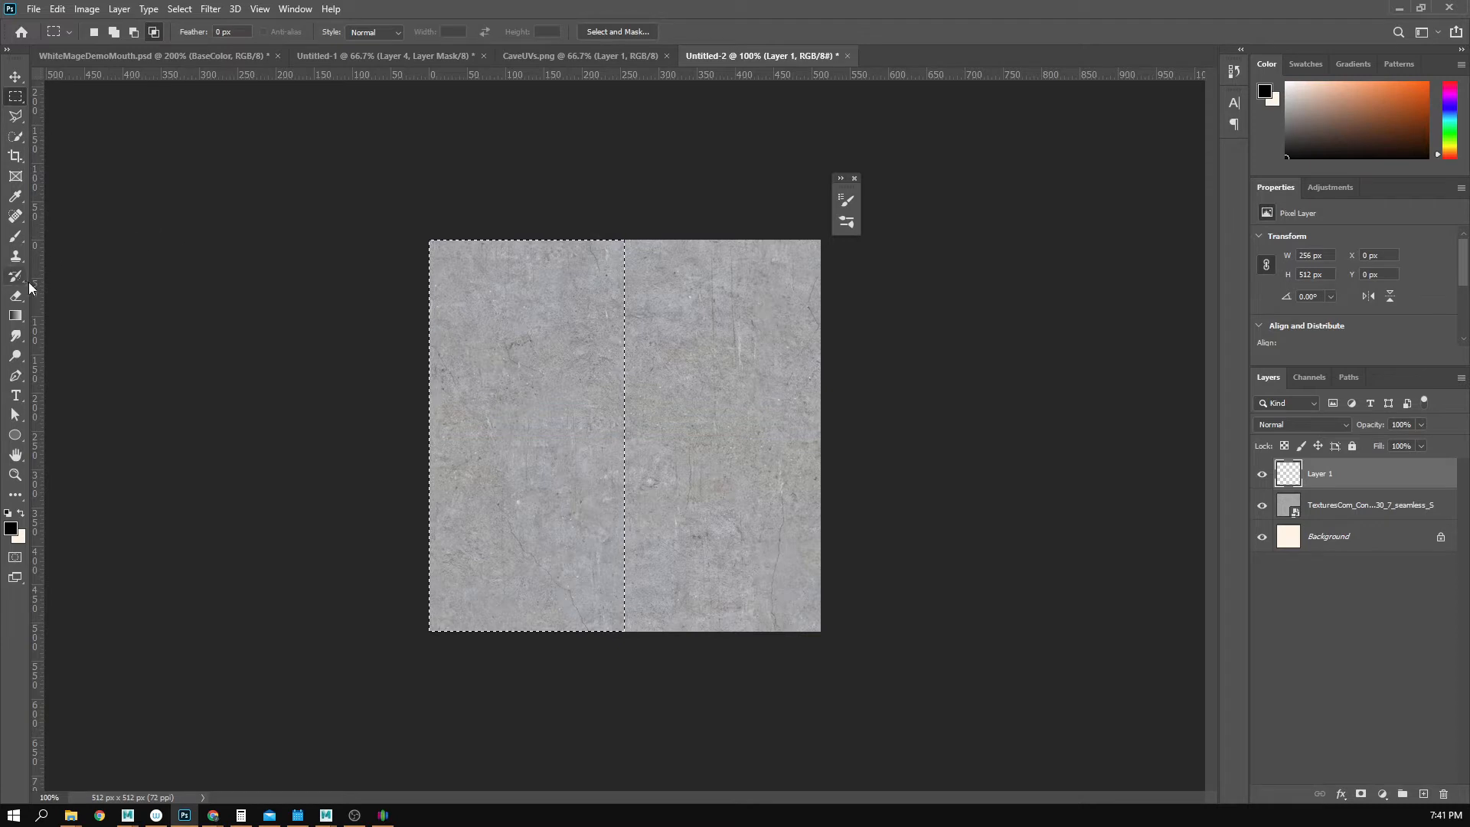
# - Place a vertical guide along the canvas centre and select the left half up to it, 256 by 512 px
pyautogui.moveTo(29, 281); pyautogui.dragTo(625, 329)
pyautogui.click(347, 284)
pyautogui.moveTo(38, 361); pyautogui.dragTo(625, 361)
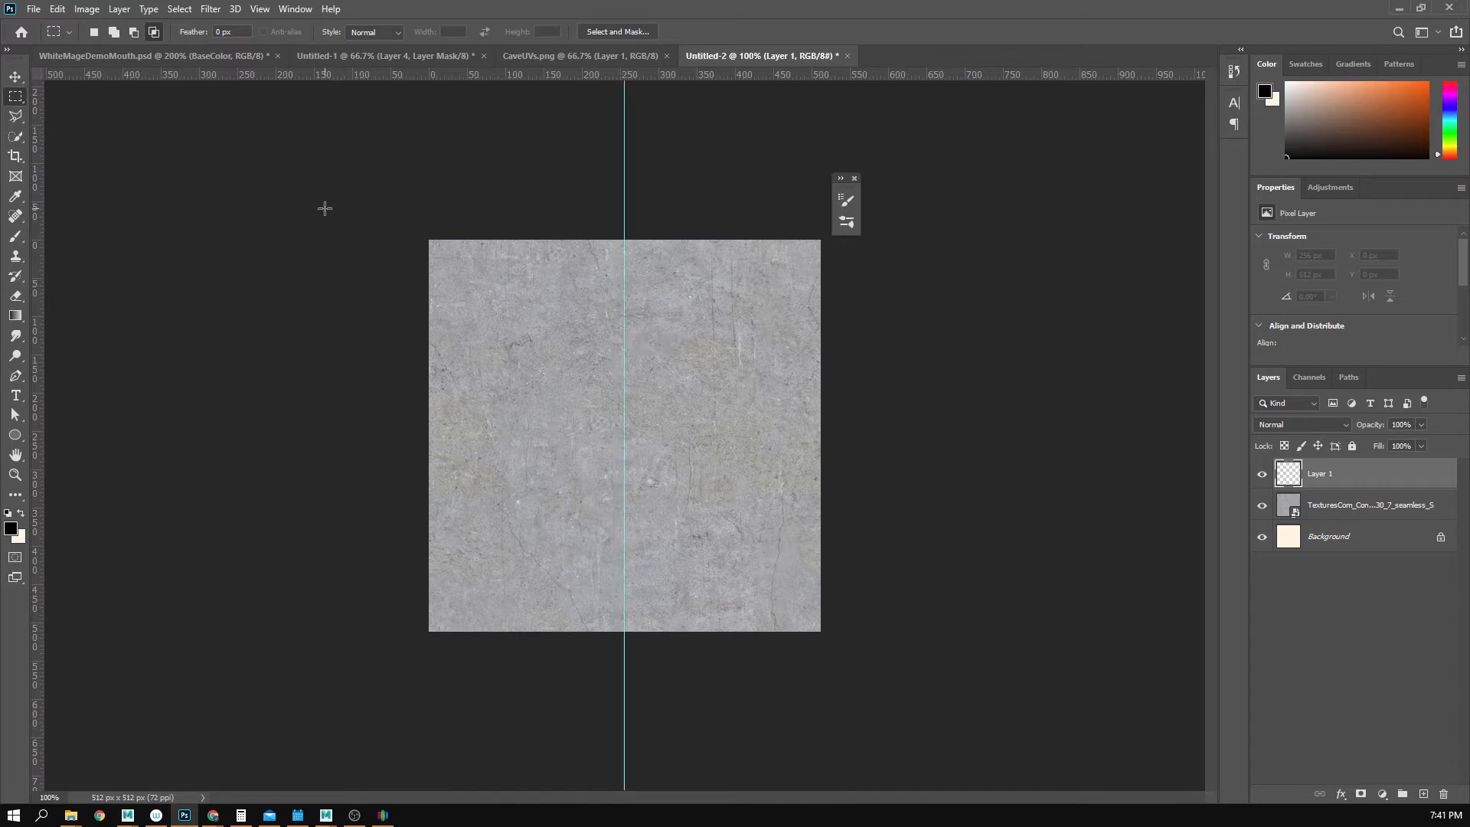
pyautogui.moveTo(321, 207); pyautogui.dragTo(628, 739)
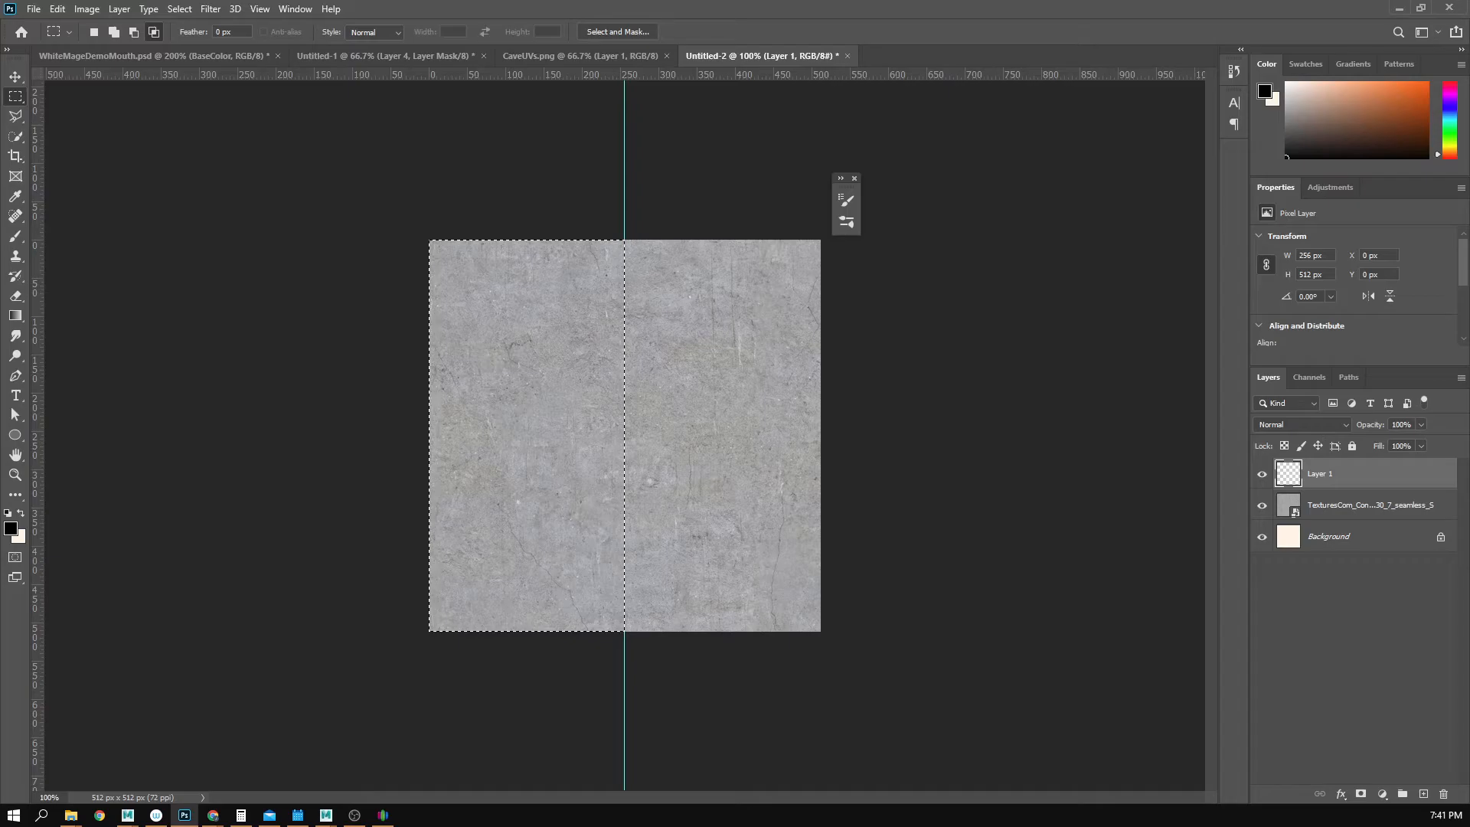
# - Switch to Chrome and examine the Mountain View Cemetery mausoleum entrance photo as a reference
pyautogui.moveTo(0, 219); pyautogui.dragTo(789, 221)
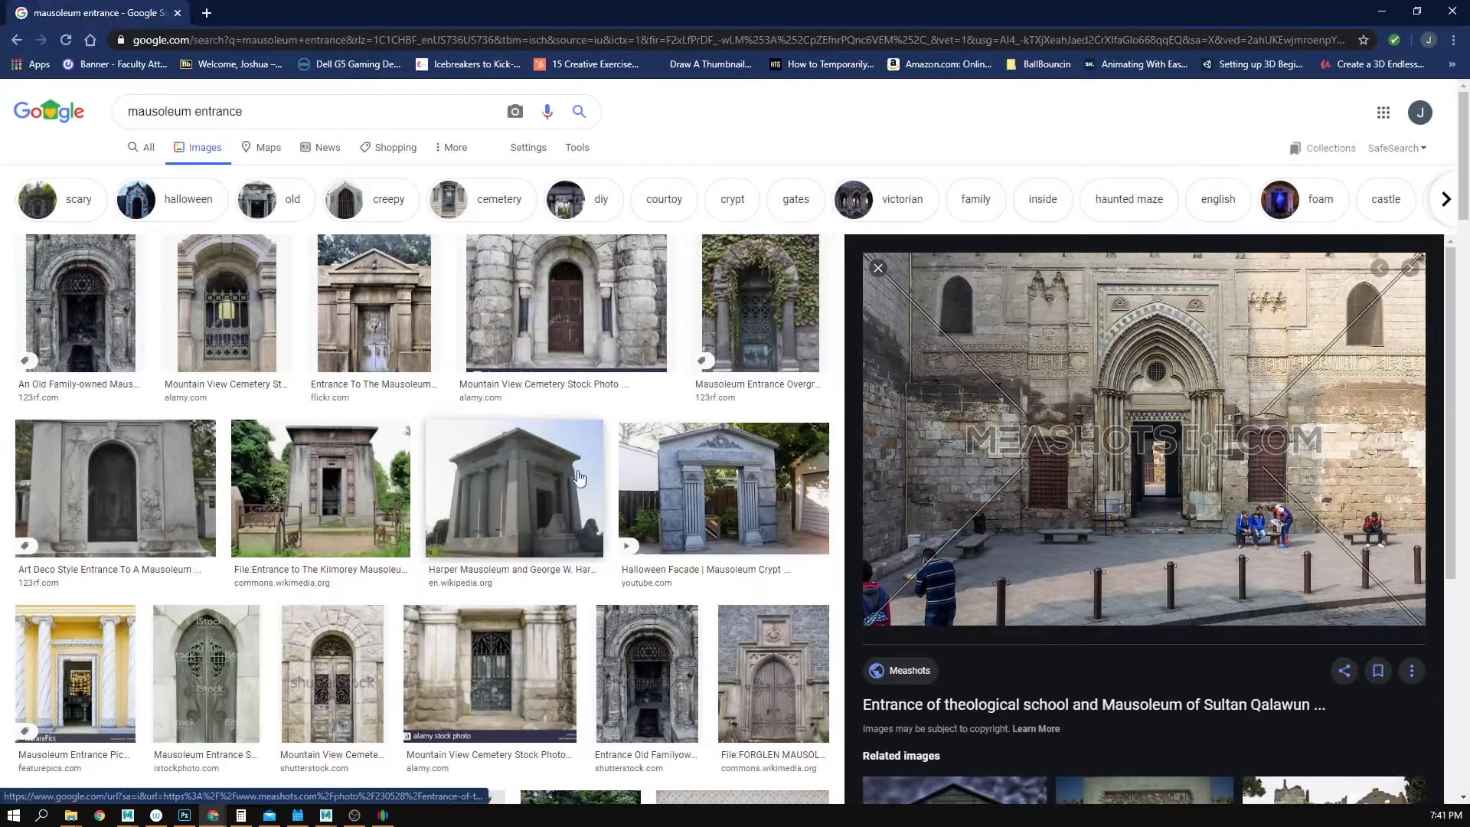
pyautogui.click(226, 302)
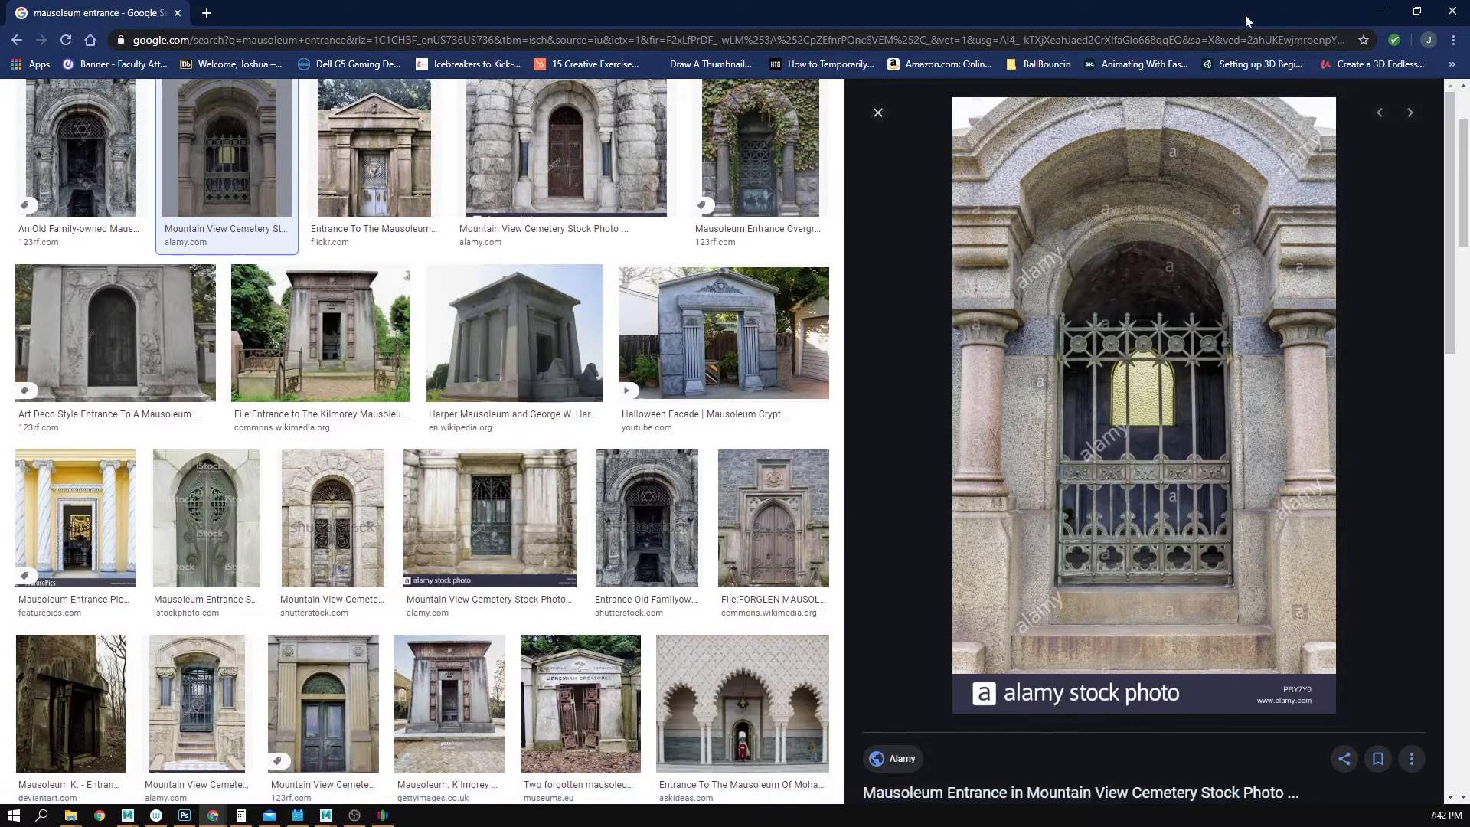
pyautogui.click(1382, 11)
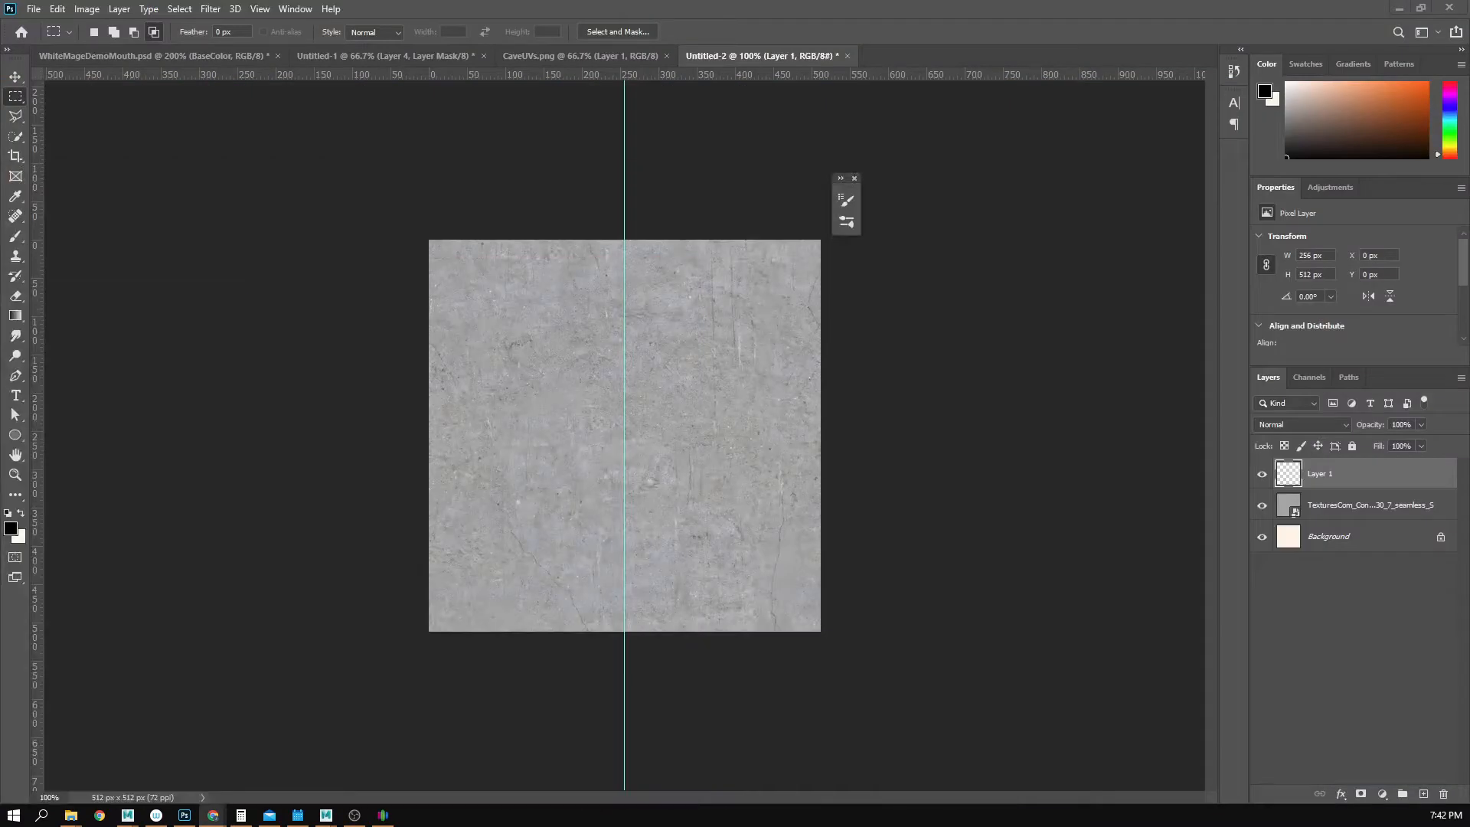
# - Bring up the Thirding Textures tutorial page and study its text and the diagram of numbered texture sections
pyautogui.hotkey('alt', 'Tab')
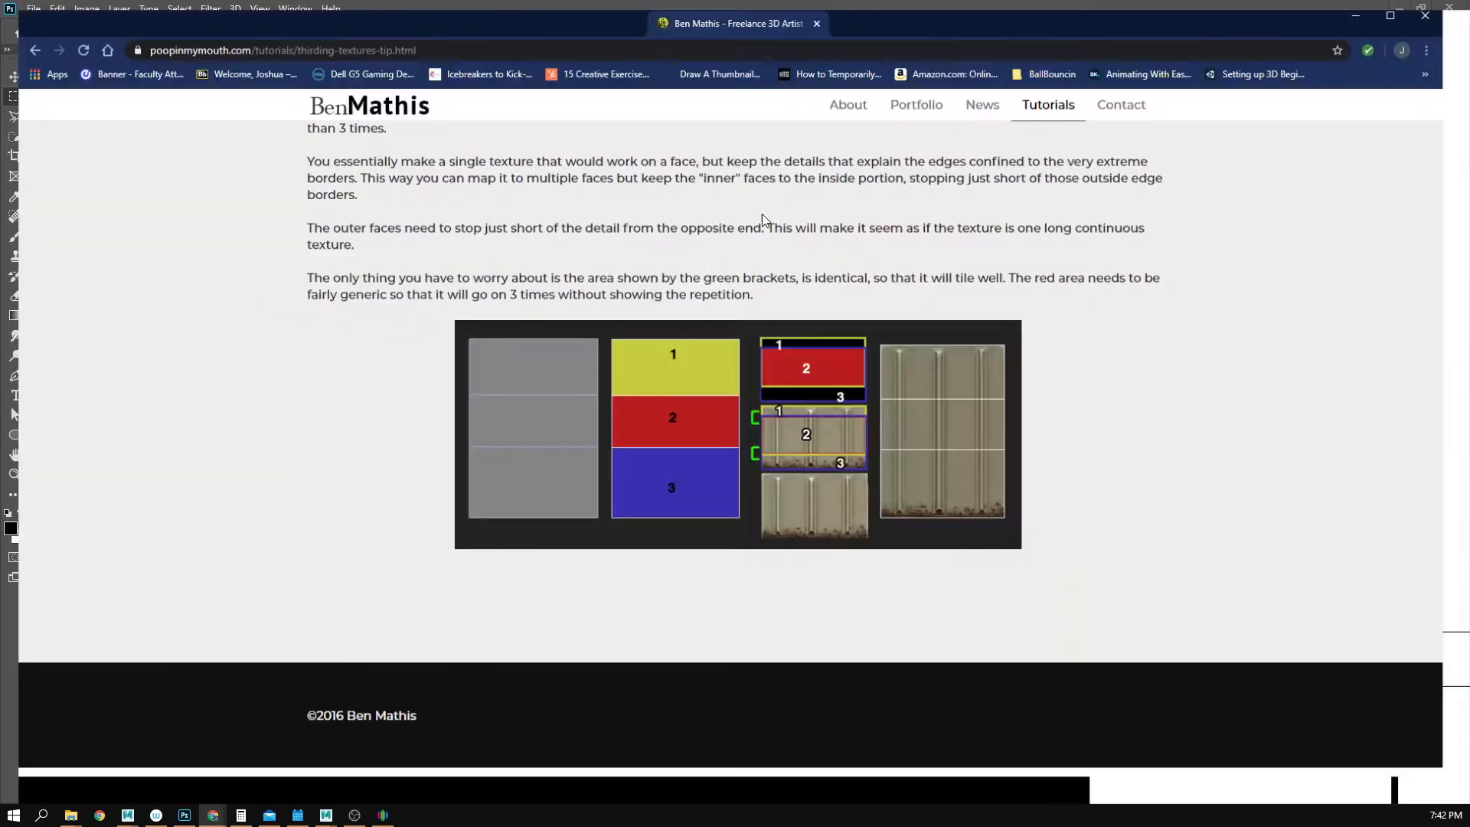
pyautogui.scroll(3, 740, 555)
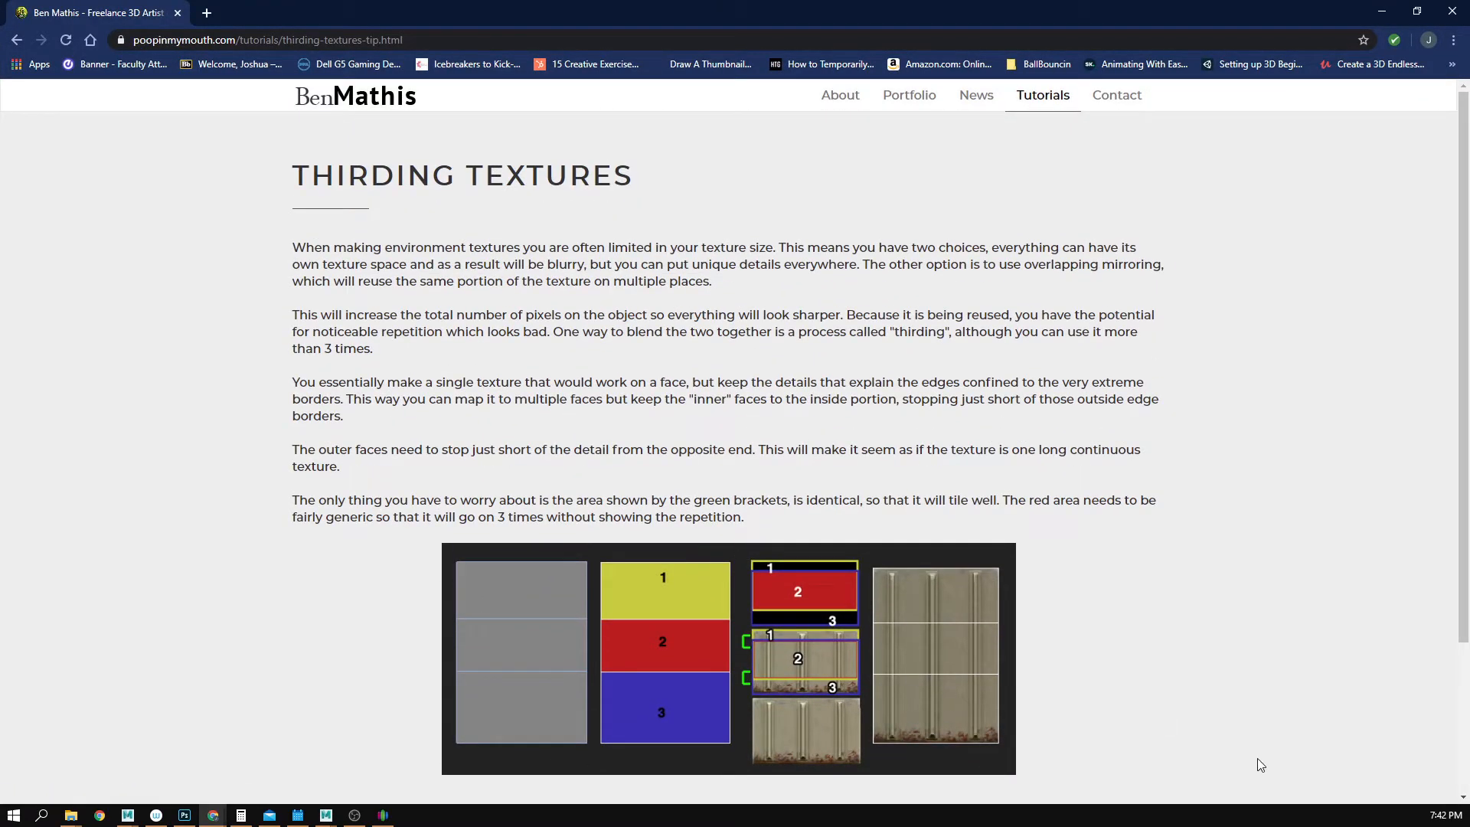
pyautogui.scroll(-1, 1260, 758)
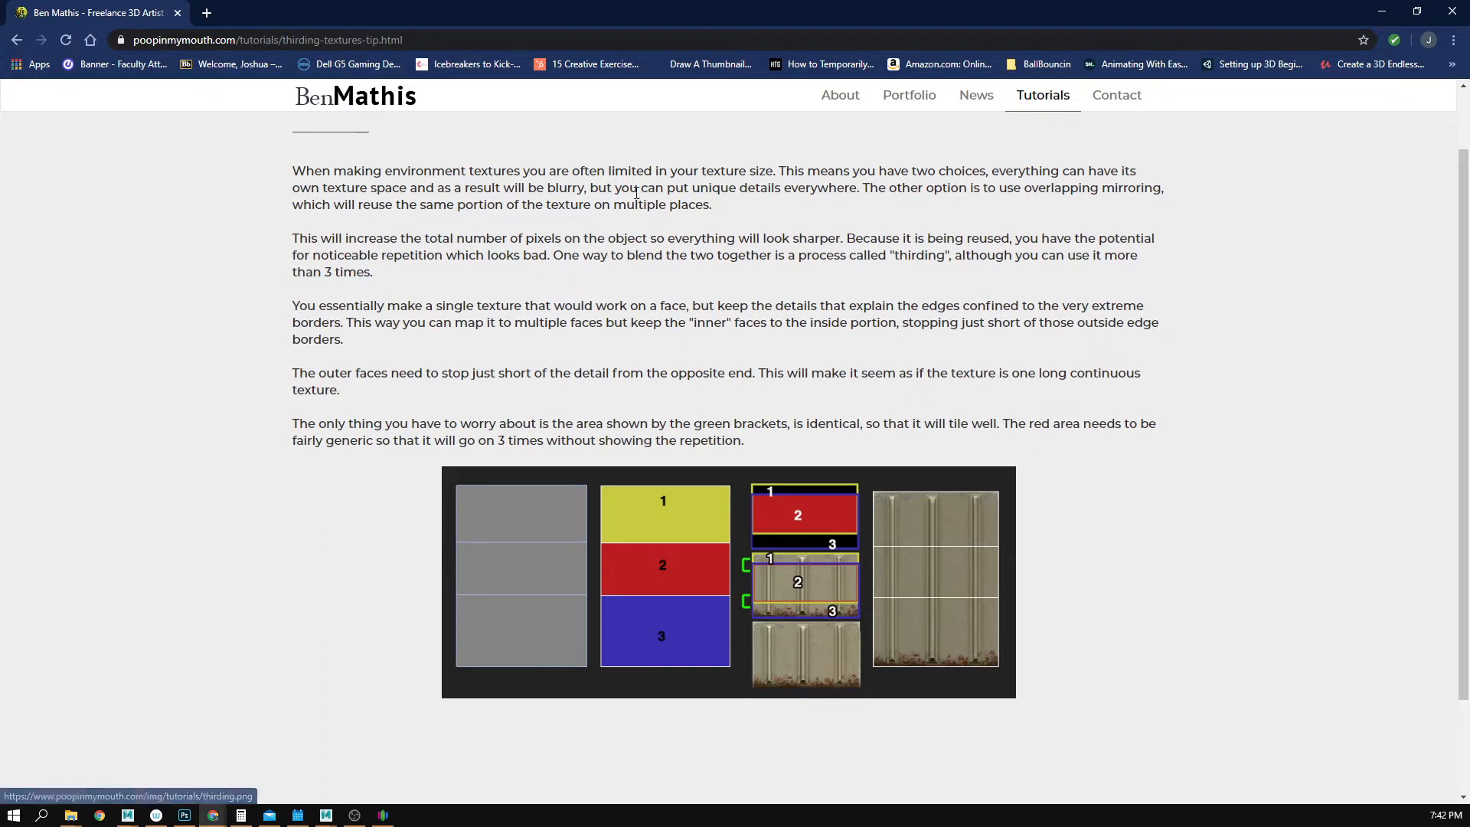
pyautogui.scroll(1, 549, 567)
pyautogui.scroll(-1, 565, 566)
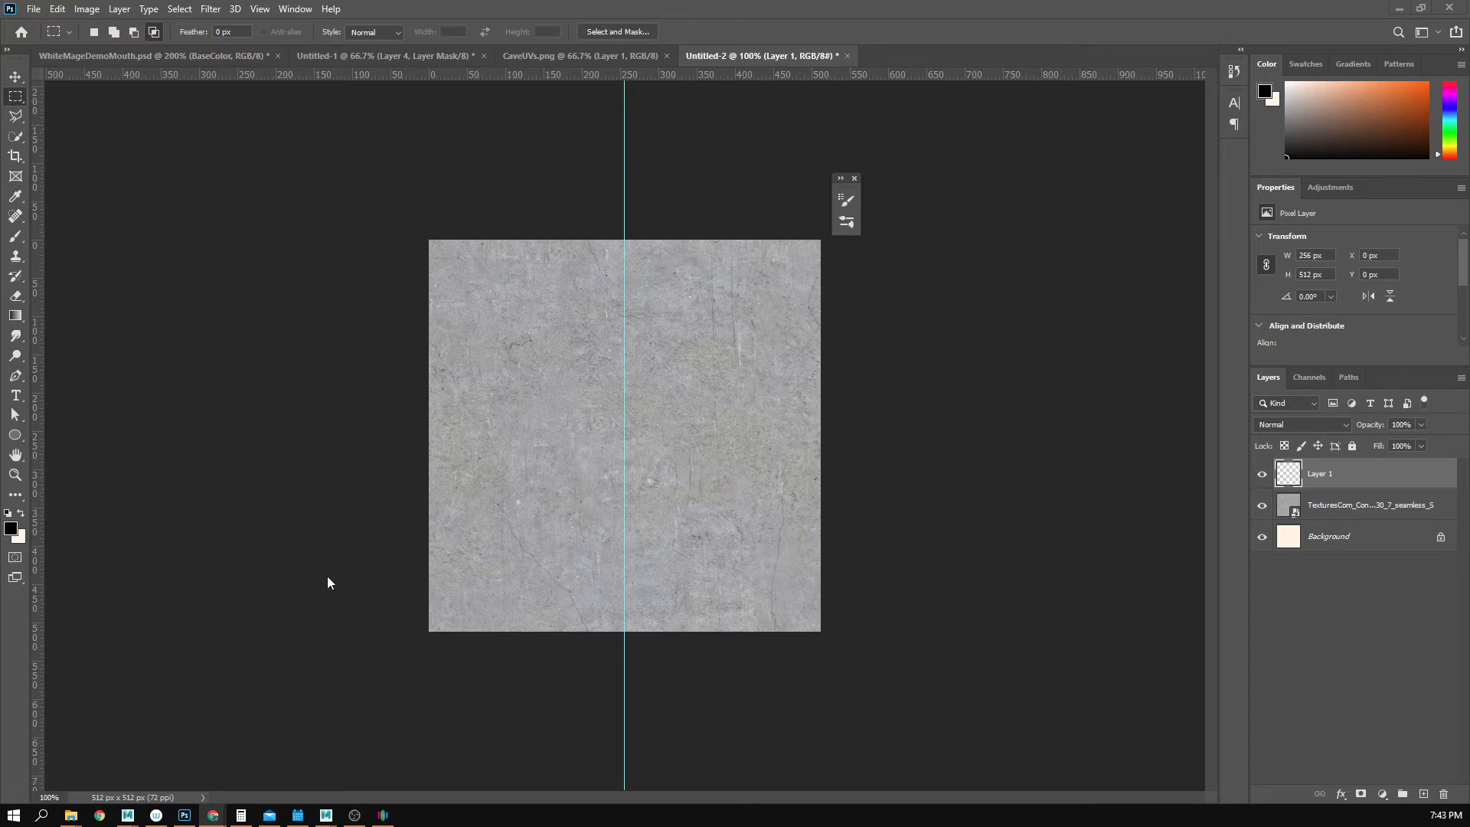
# - In Photoshop, fill the selected left half of the new layer with the cream colour and set the layer's fill to 0%
pyautogui.click(614, 306)
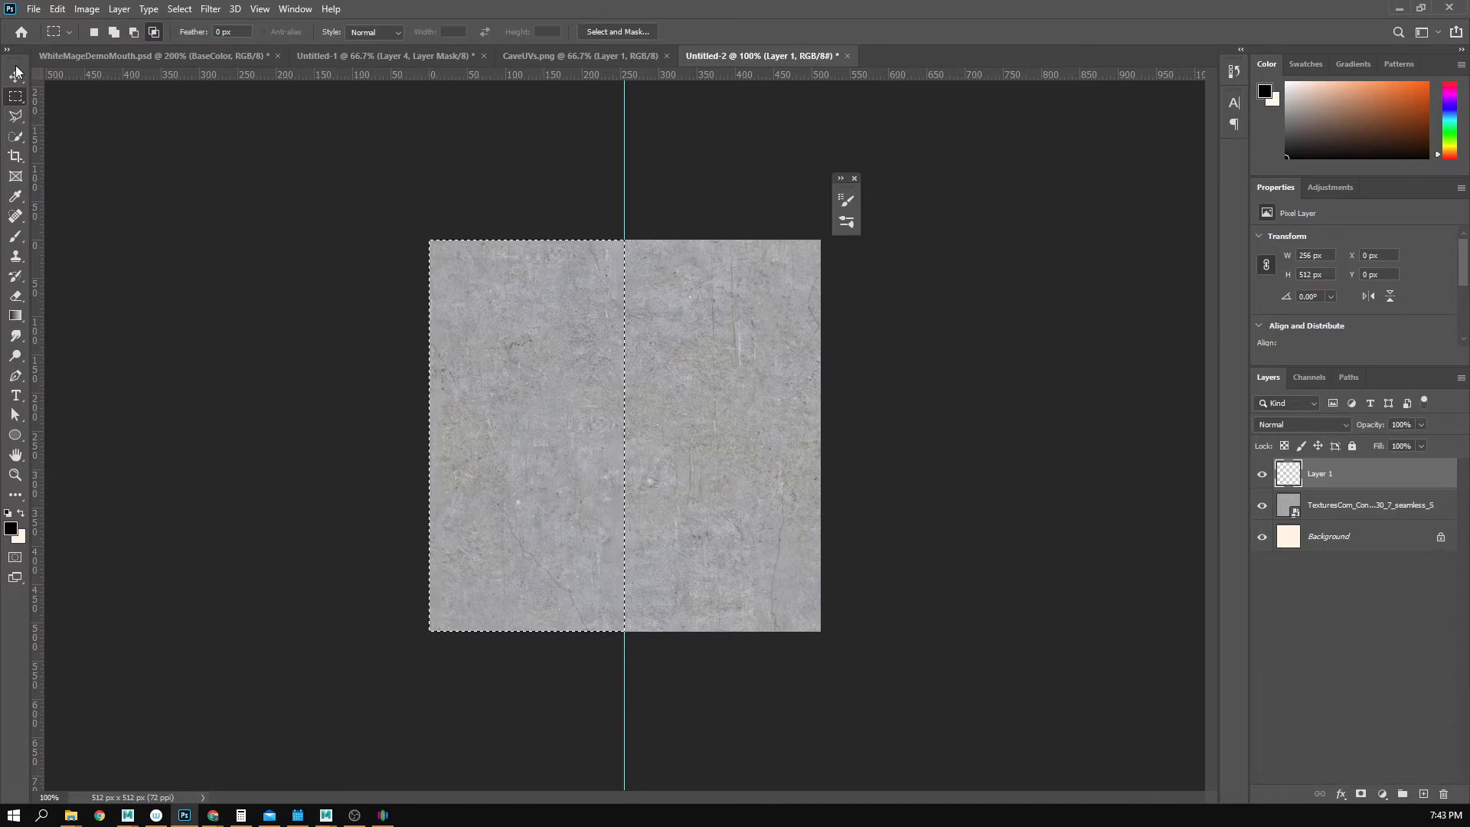
pyautogui.click(22, 513)
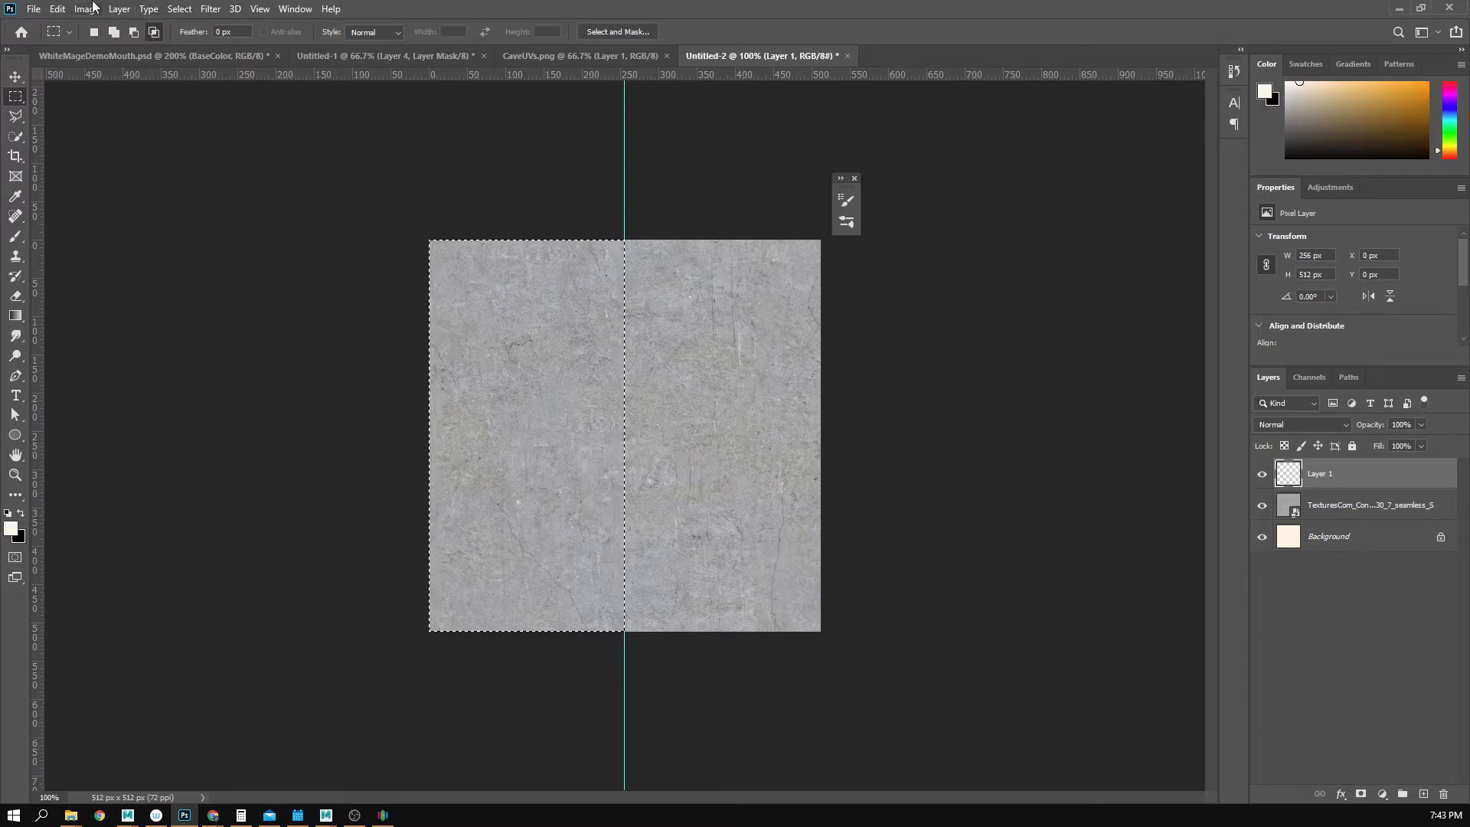
pyautogui.click(57, 8)
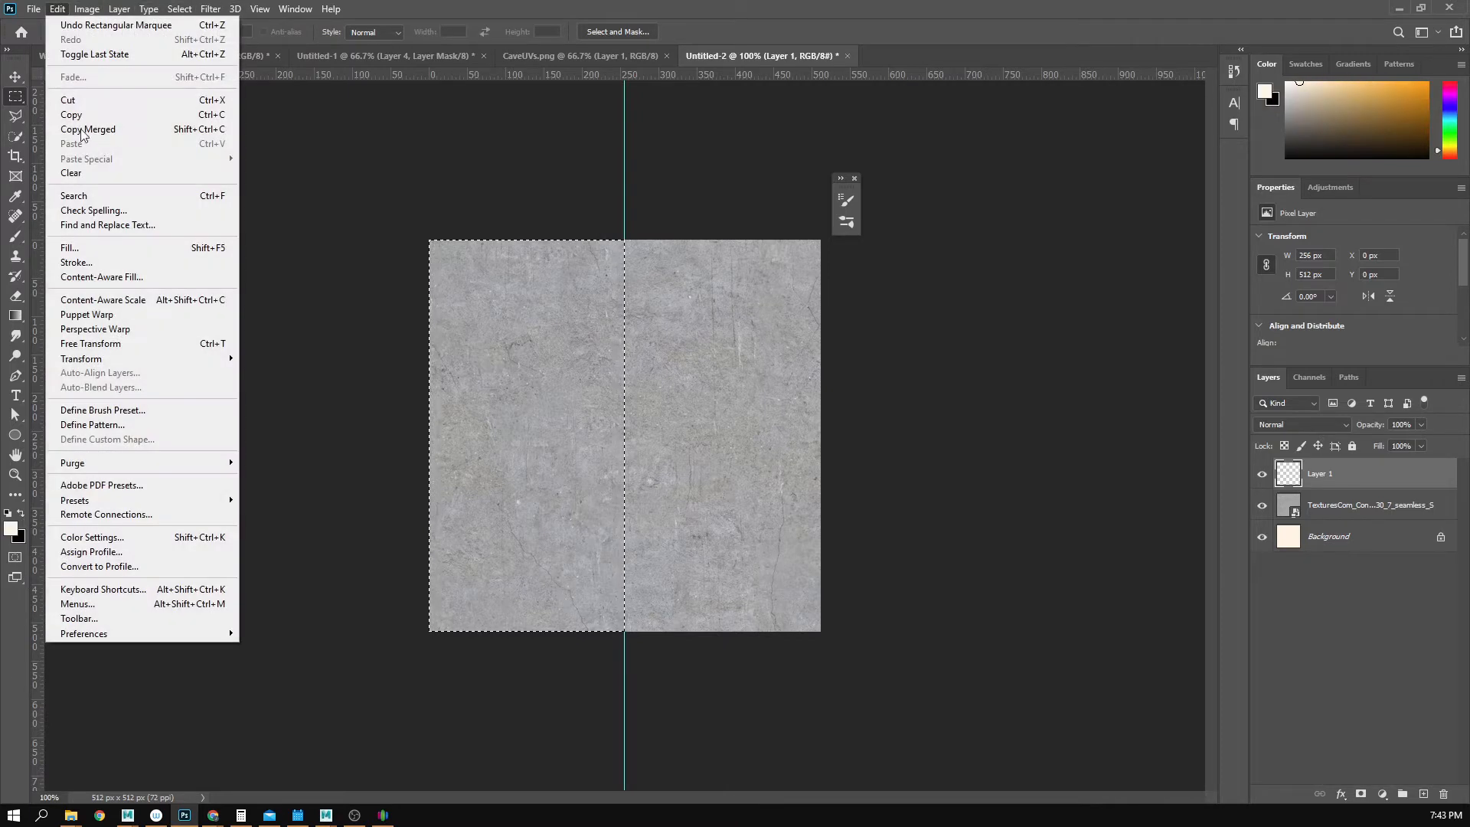
pyautogui.click(113, 248)
pyautogui.click(751, 322)
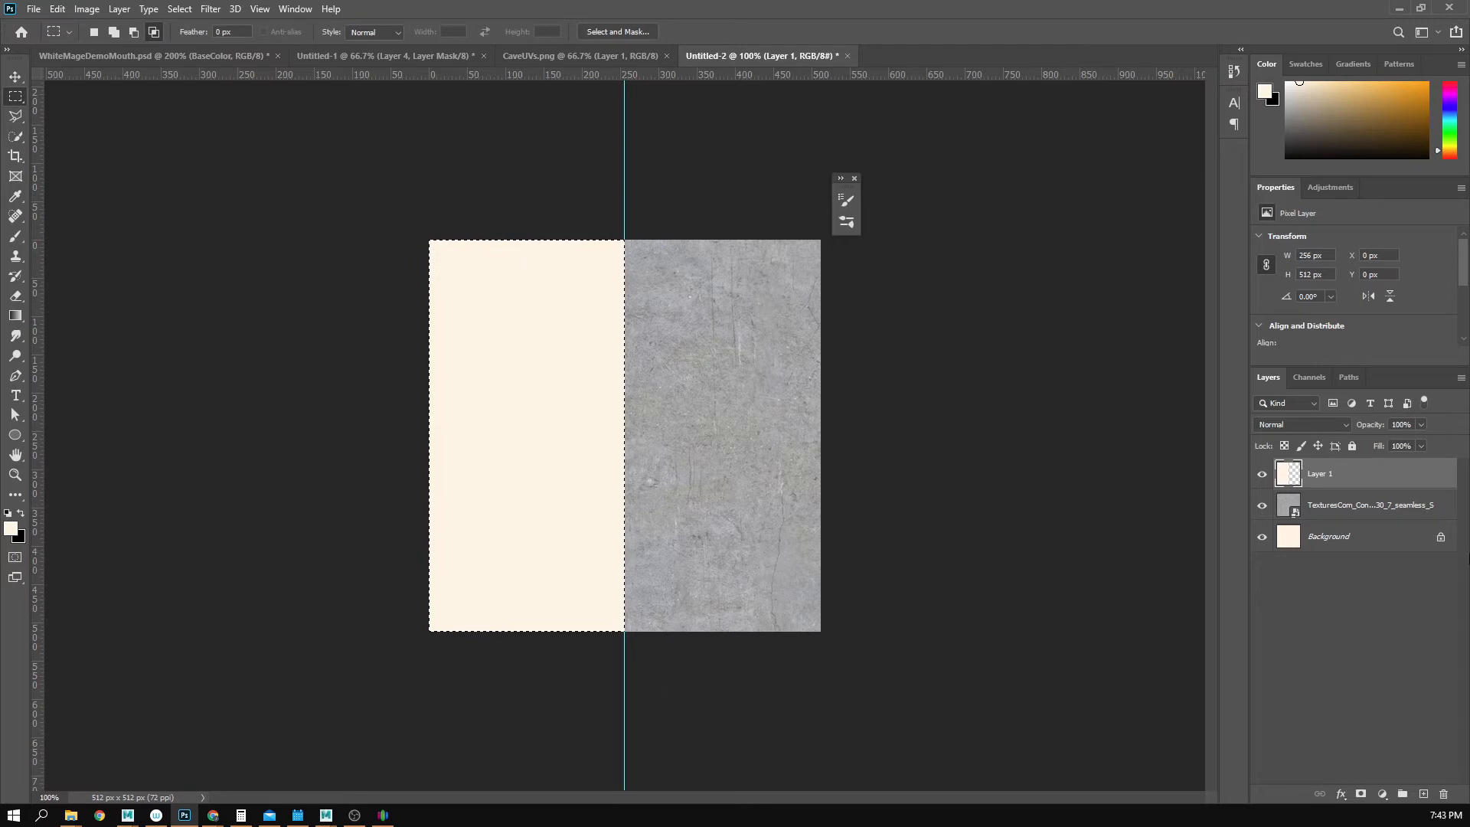
pyautogui.click(1420, 447)
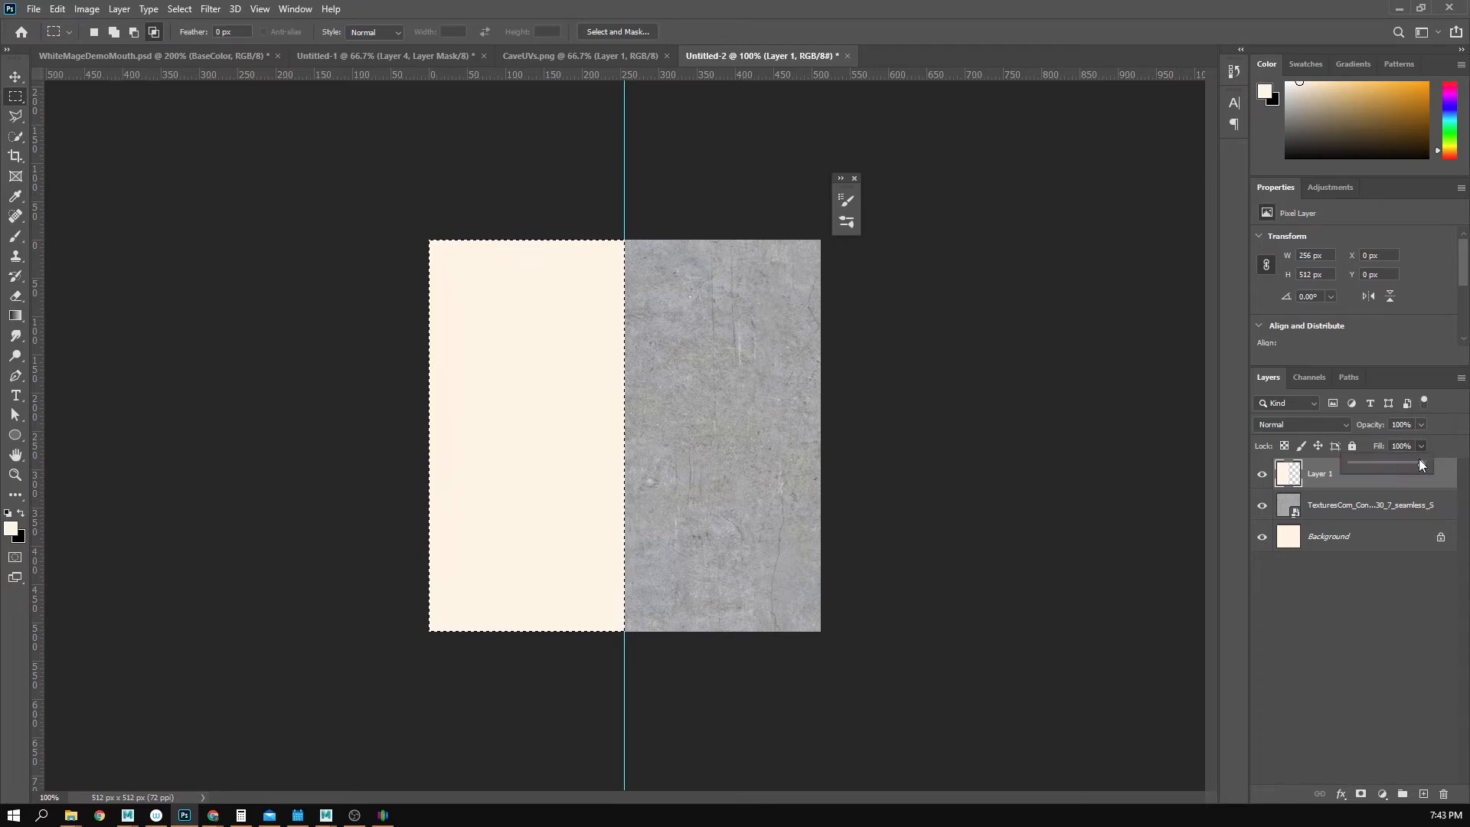
pyautogui.moveTo(1348, 476); pyautogui.dragTo(1341, 477)
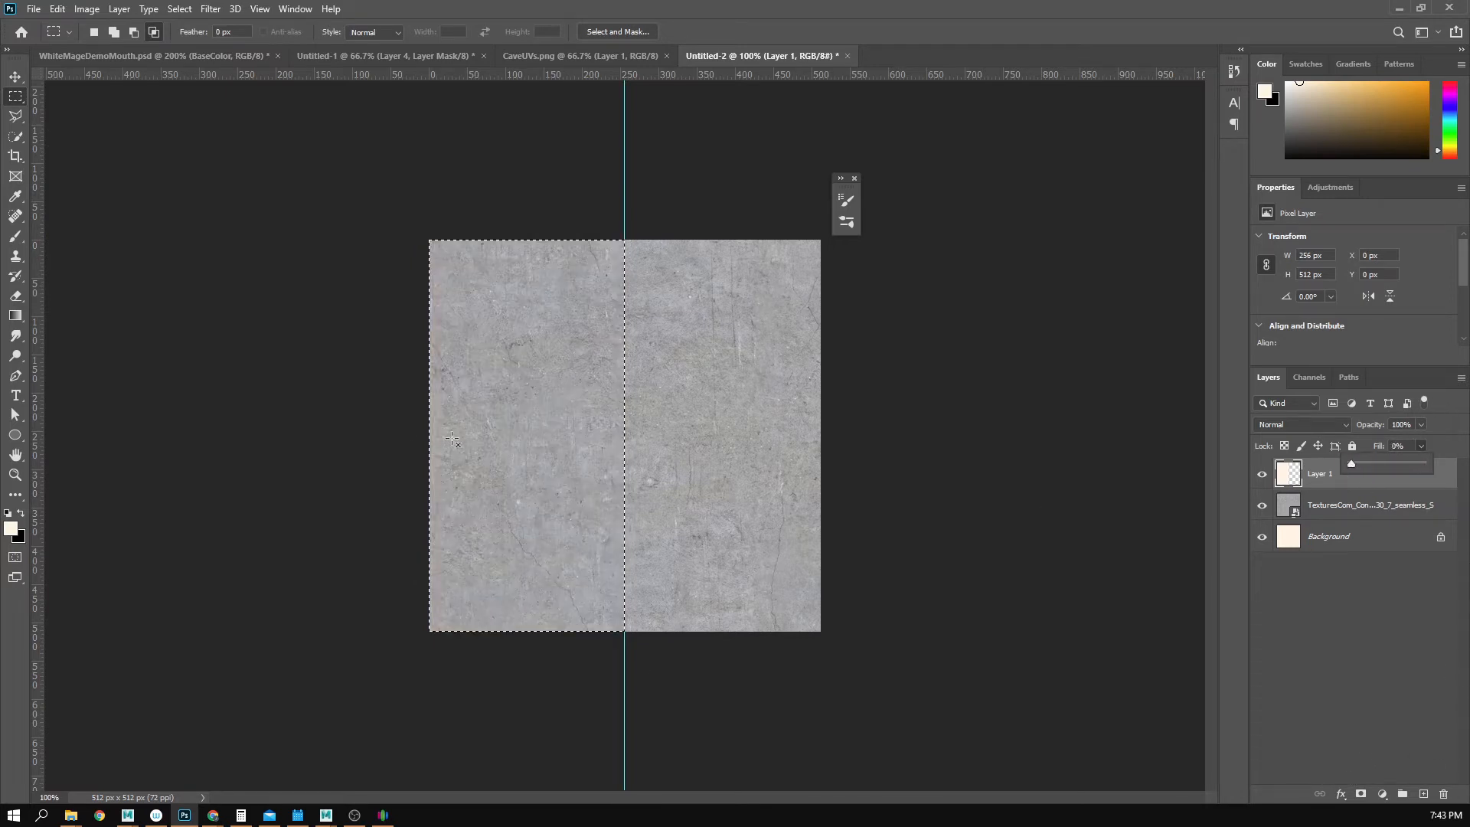
# - Try a Bevel & Emboss effect on the filled layer with 542% depth and switch the effect off
pyautogui.click(1340, 794)
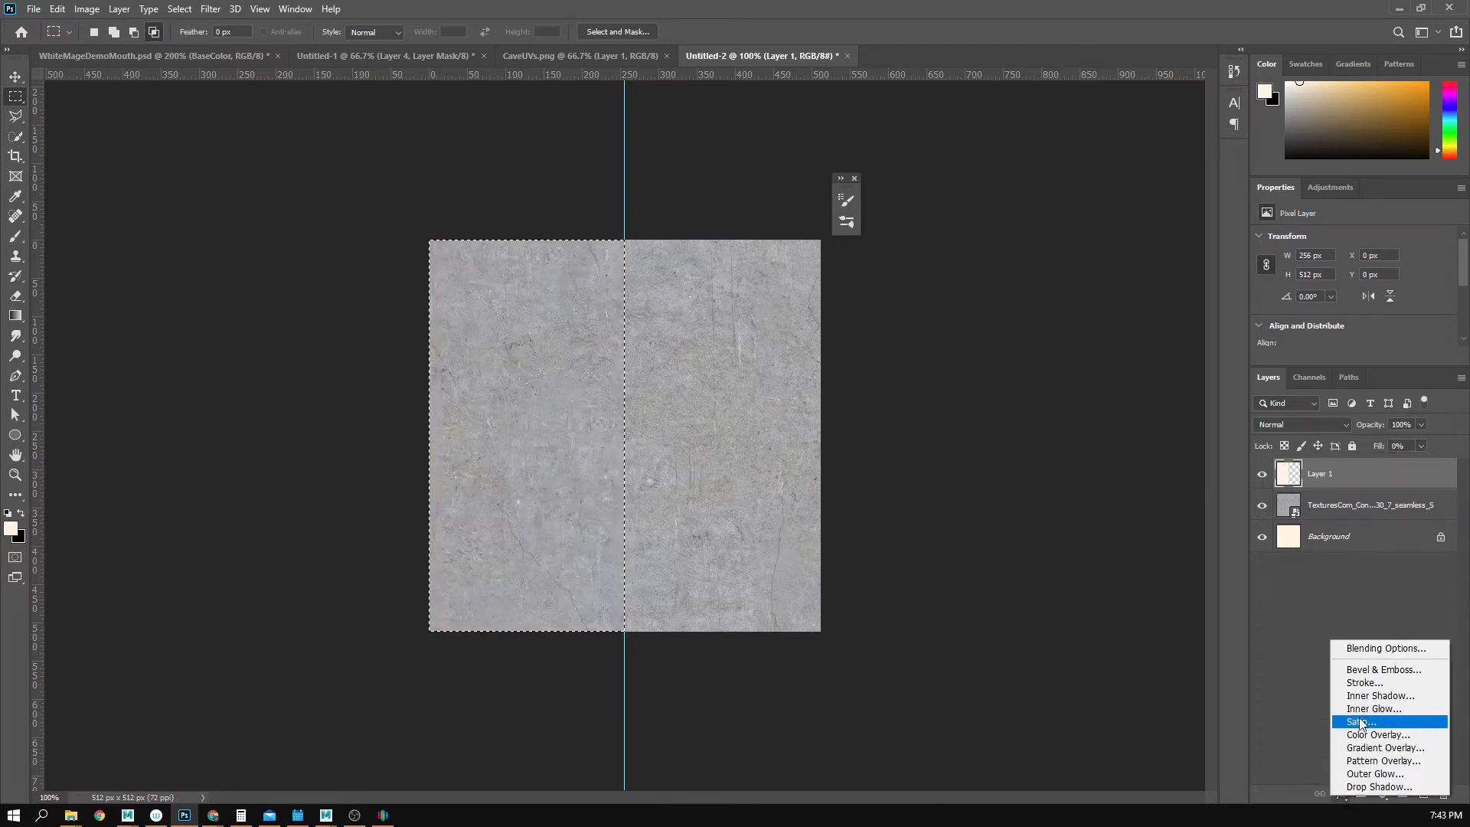
pyautogui.click(1360, 670)
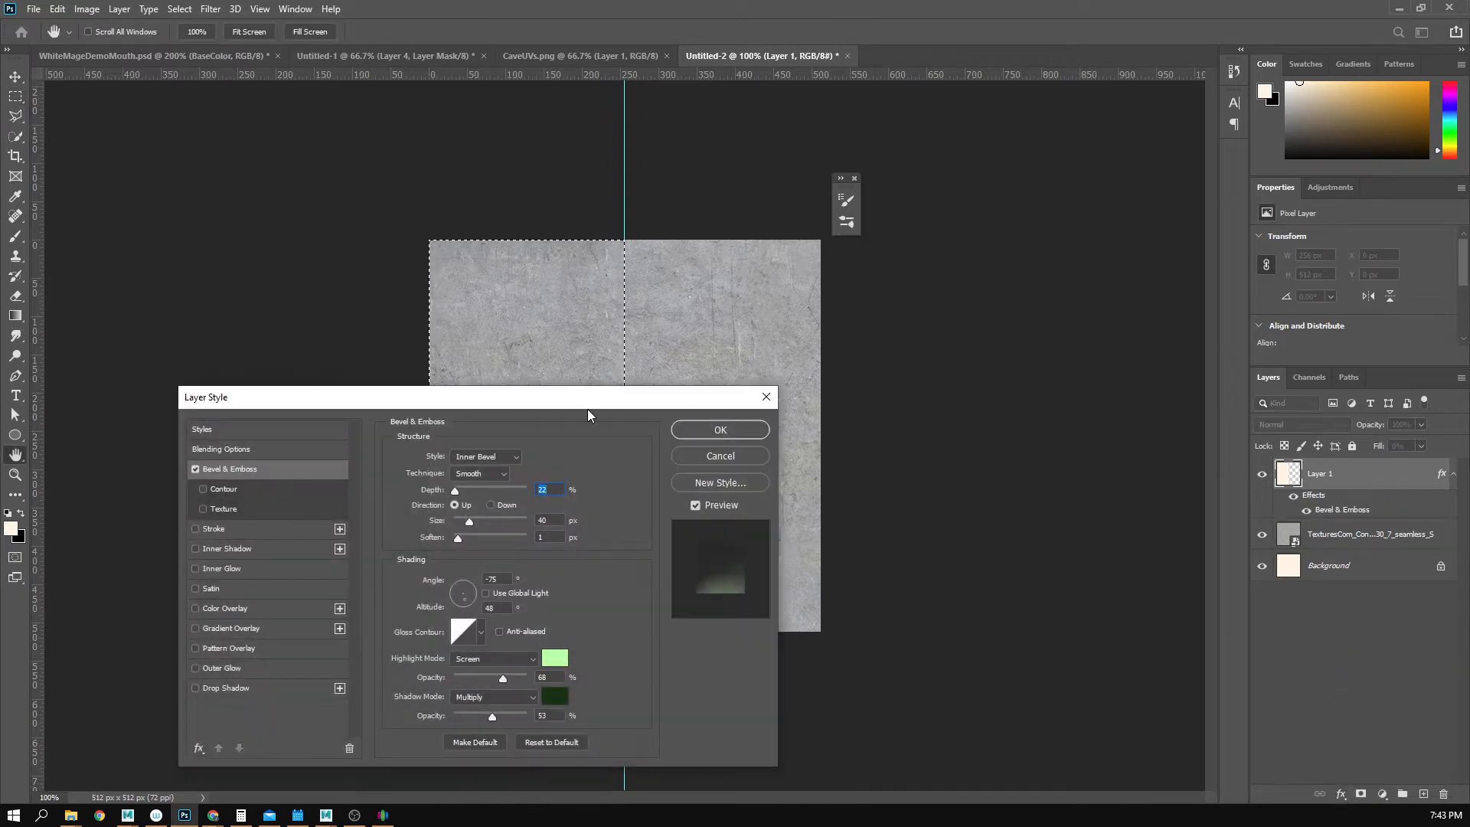
pyautogui.moveTo(533, 403); pyautogui.dragTo(1133, 325)
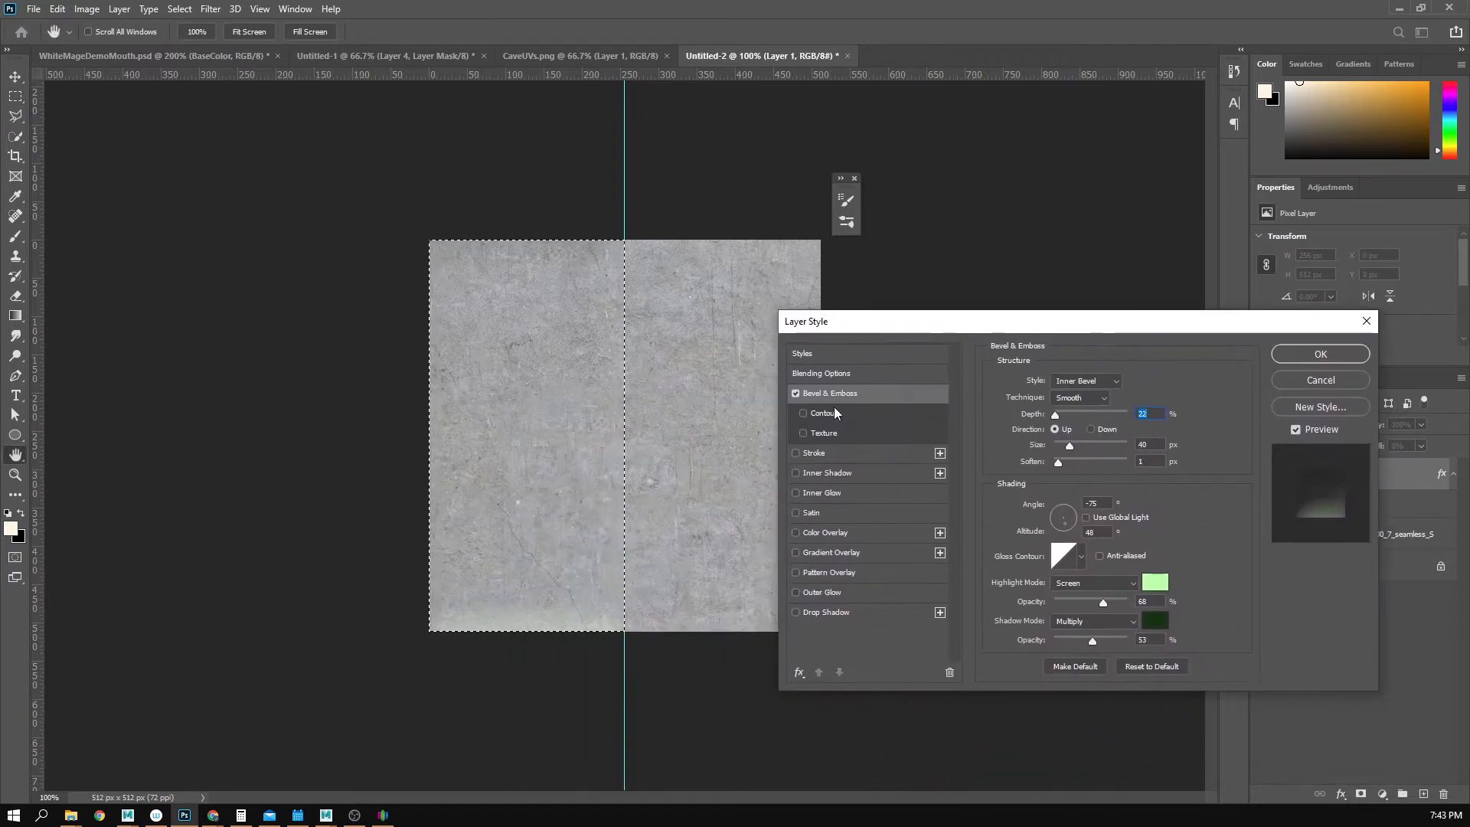
pyautogui.moveTo(1064, 415)
pyautogui.mouseDown()
pyautogui.moveTo(1095, 415)
pyautogui.moveTo(1051, 414)
pyautogui.mouseUp()
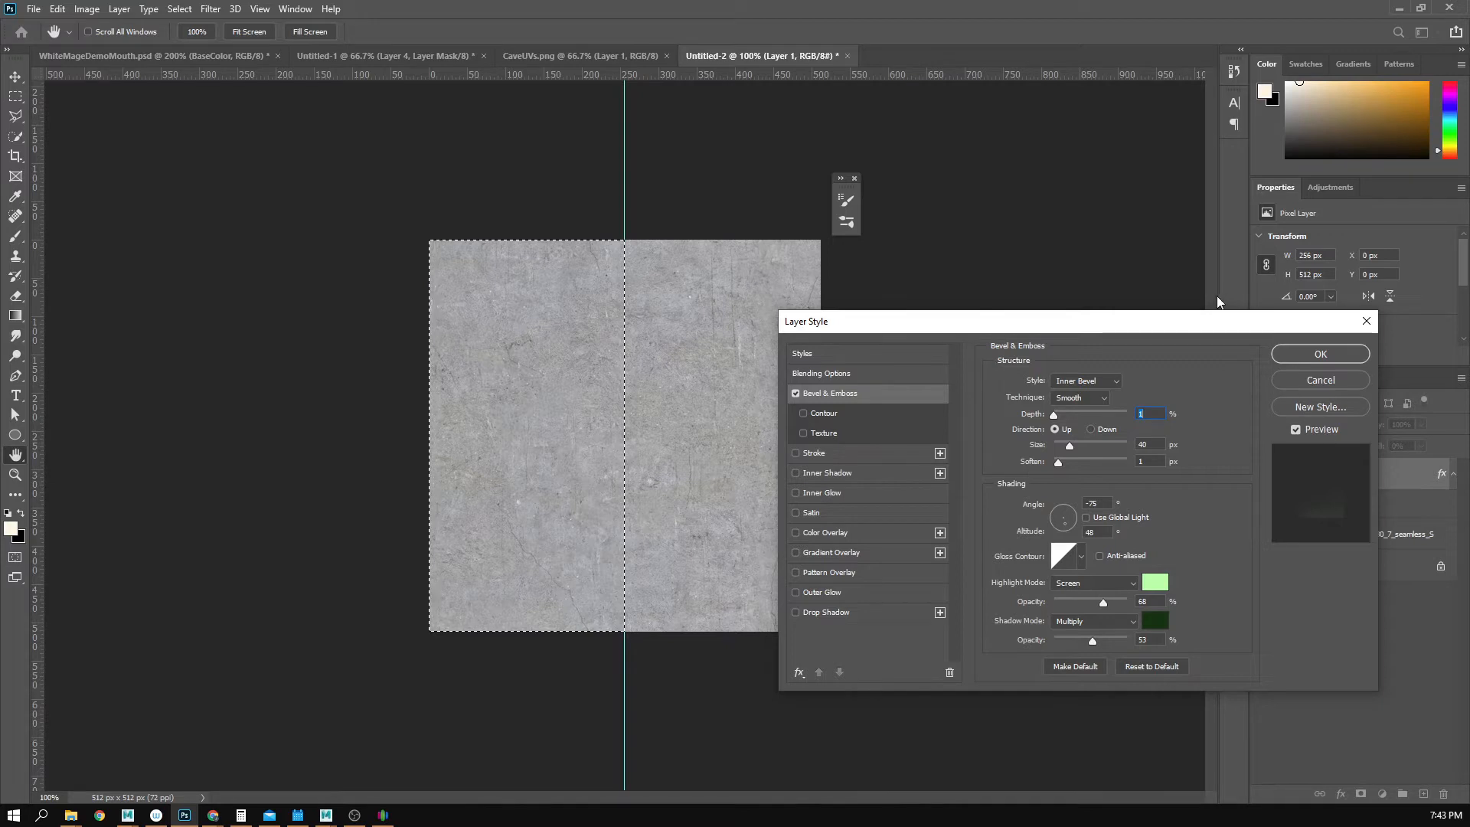
pyautogui.moveTo(1220, 332); pyautogui.dragTo(1207, 326)
pyautogui.moveTo(1042, 410); pyautogui.dragTo(1081, 410)
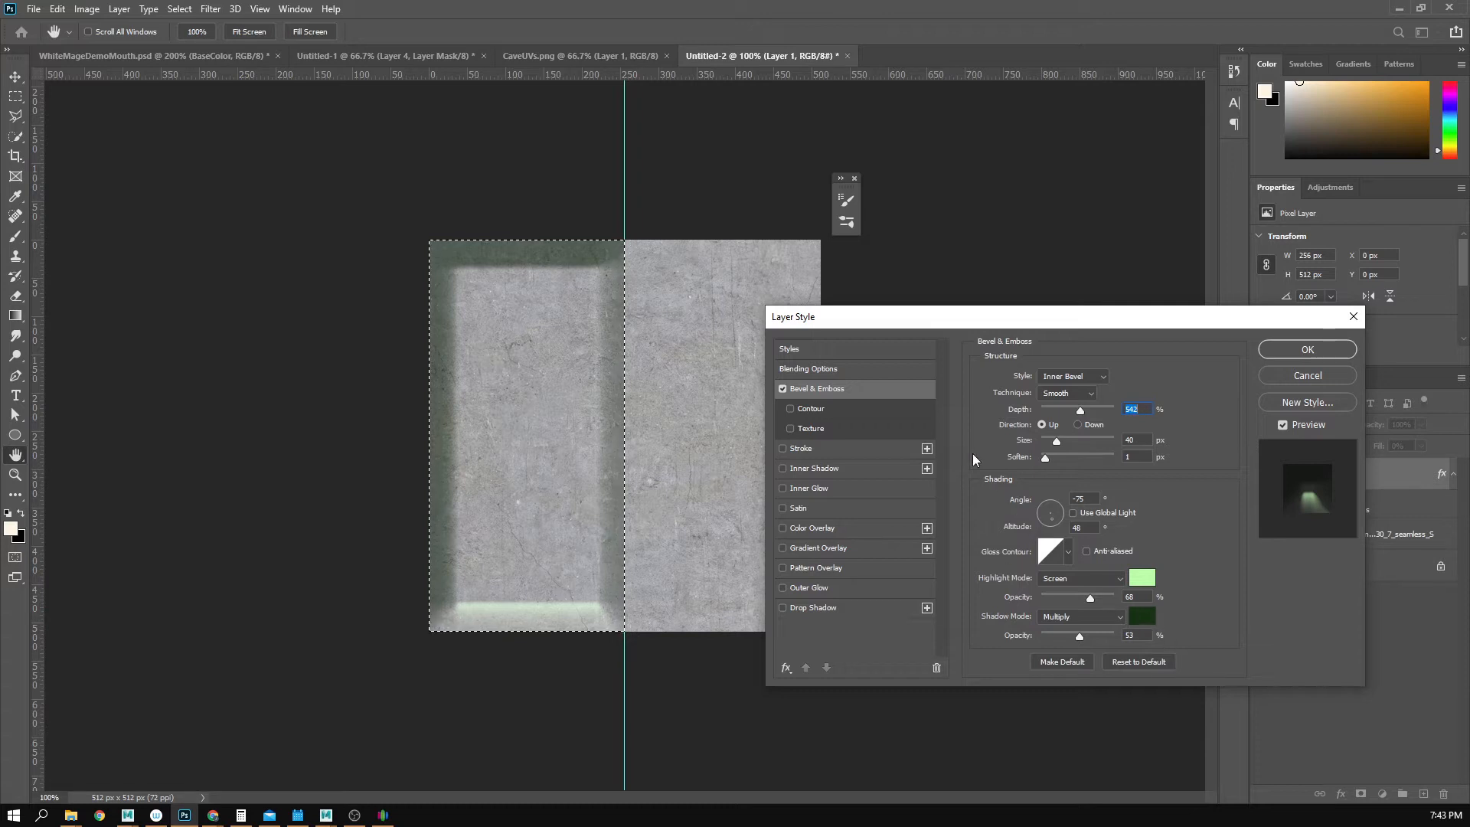
pyautogui.click(783, 389)
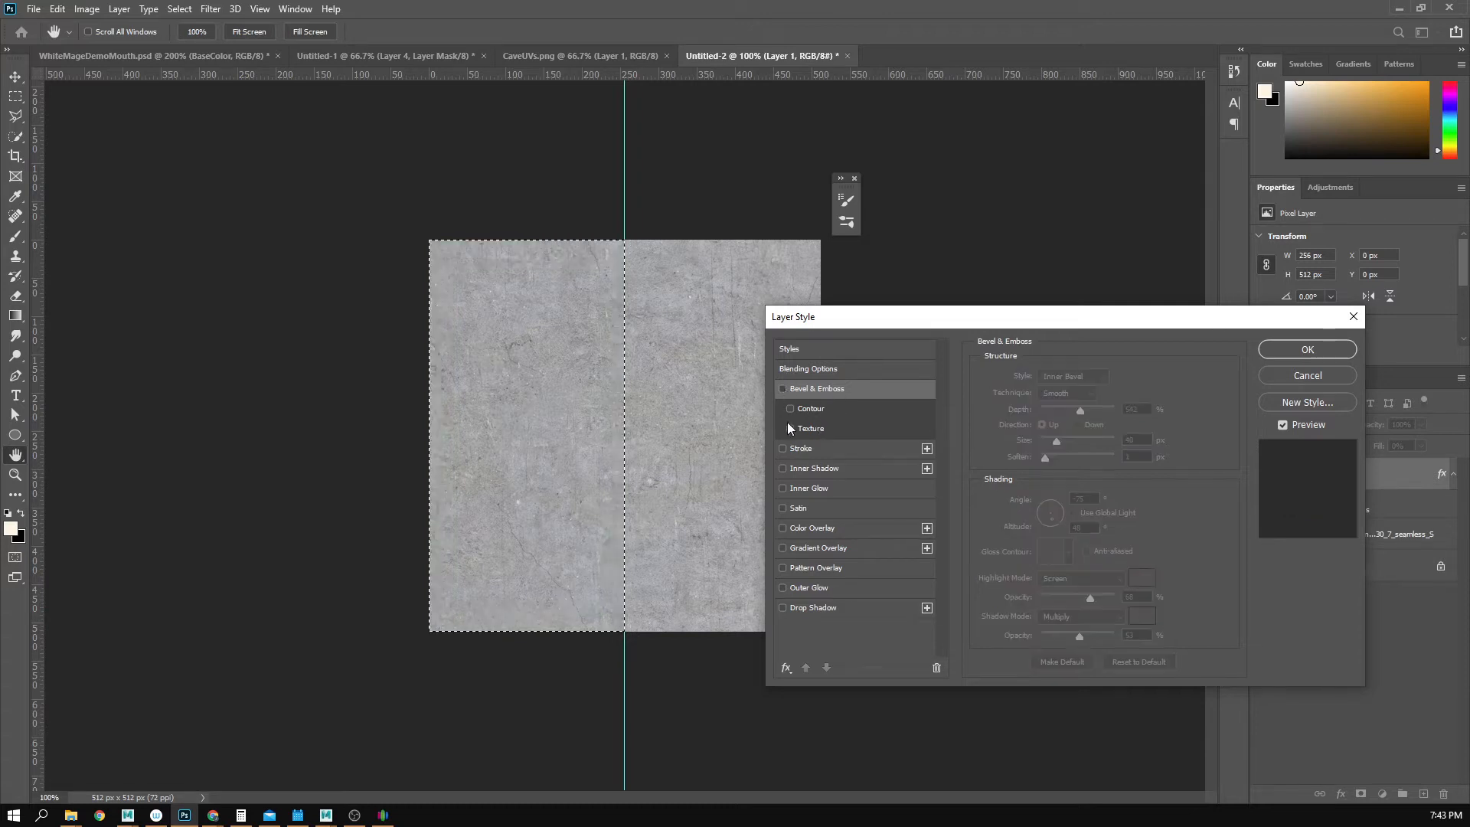
# - Enable an Inner Shadow on the layer and set its colour to dark blue #050524
pyautogui.click(784, 470)
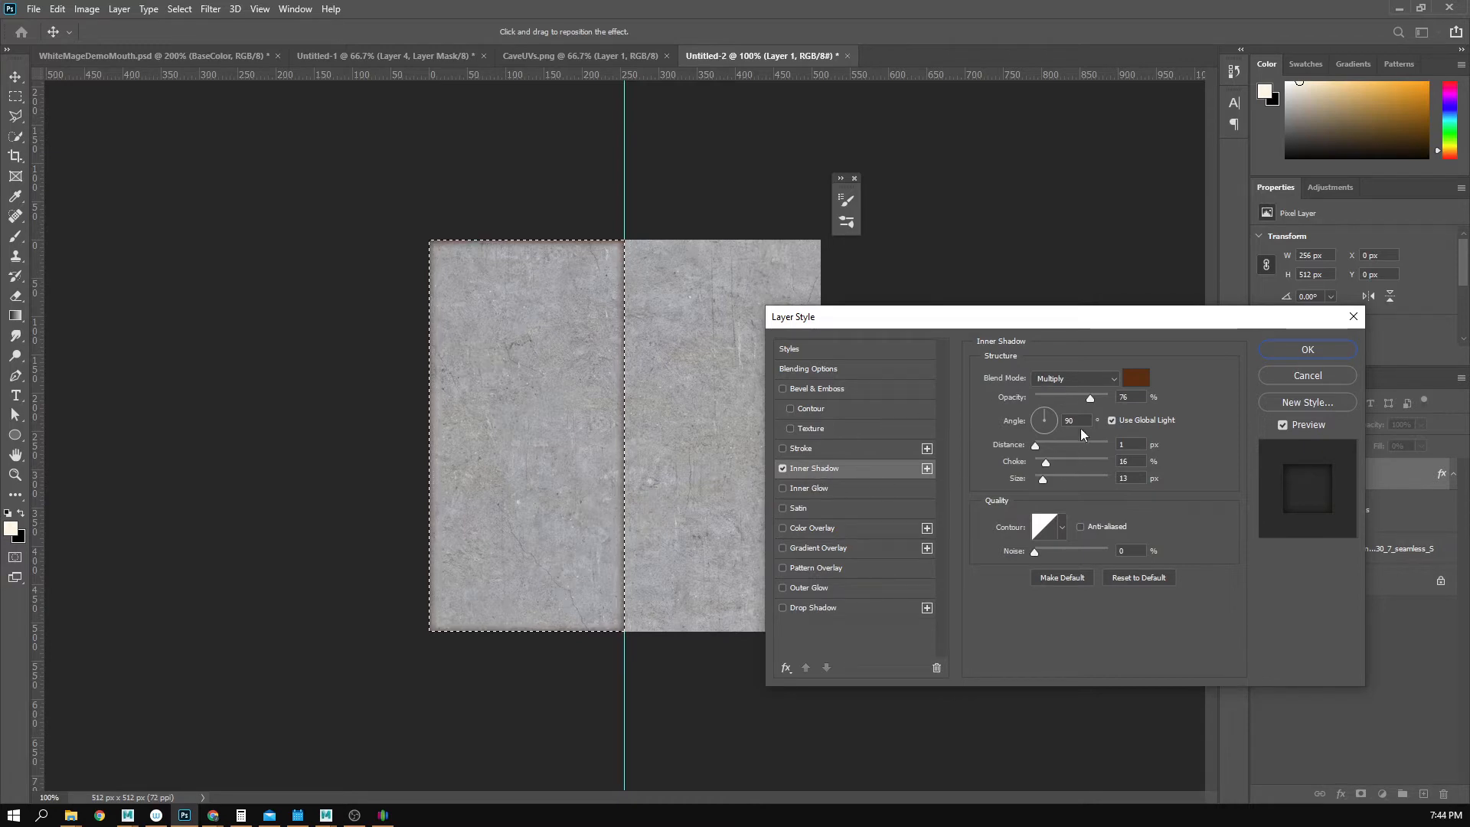
pyautogui.click(1136, 378)
pyautogui.moveTo(733, 351); pyautogui.dragTo(750, 323)
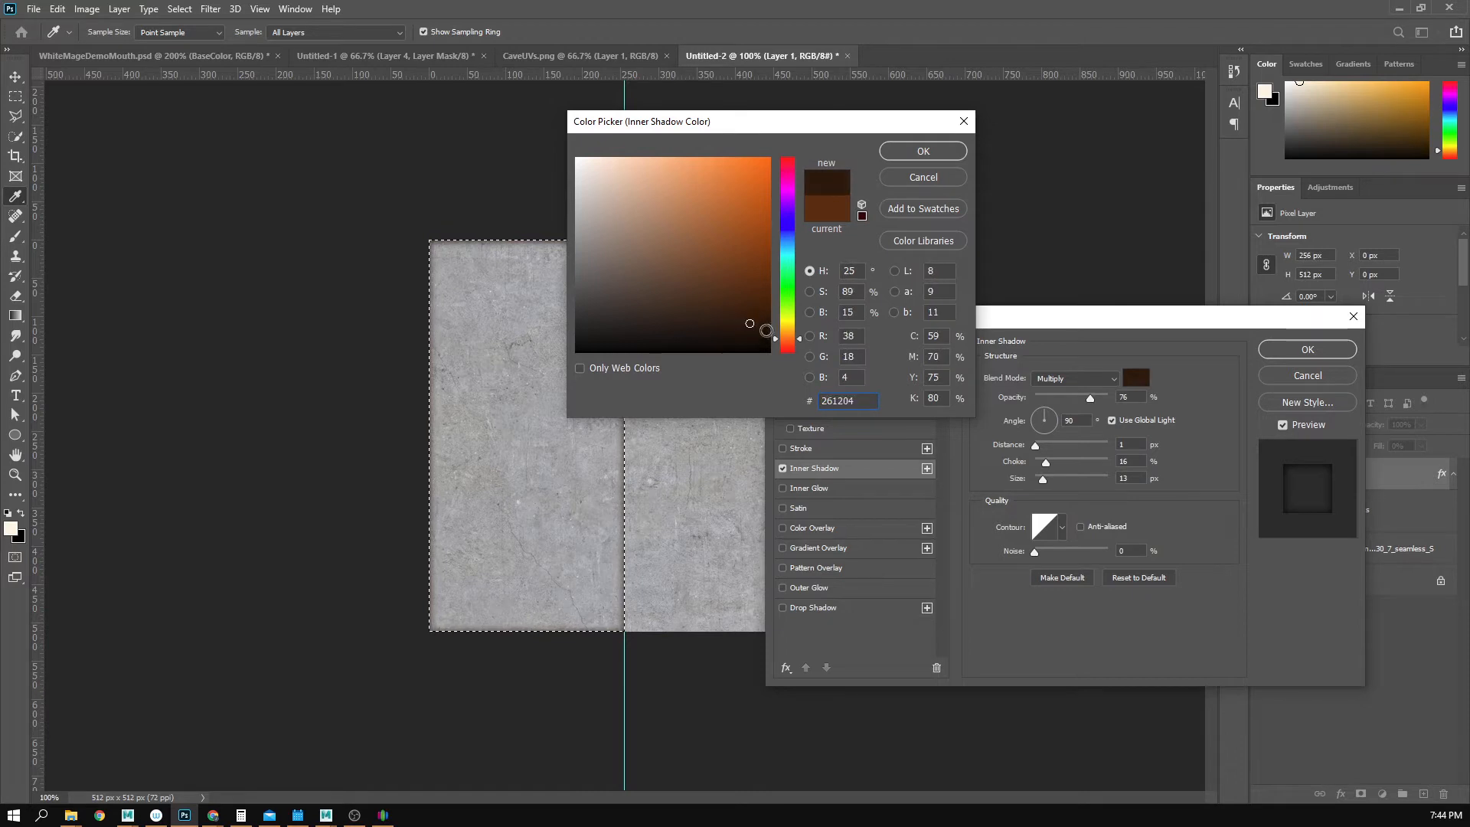
pyautogui.click(788, 238)
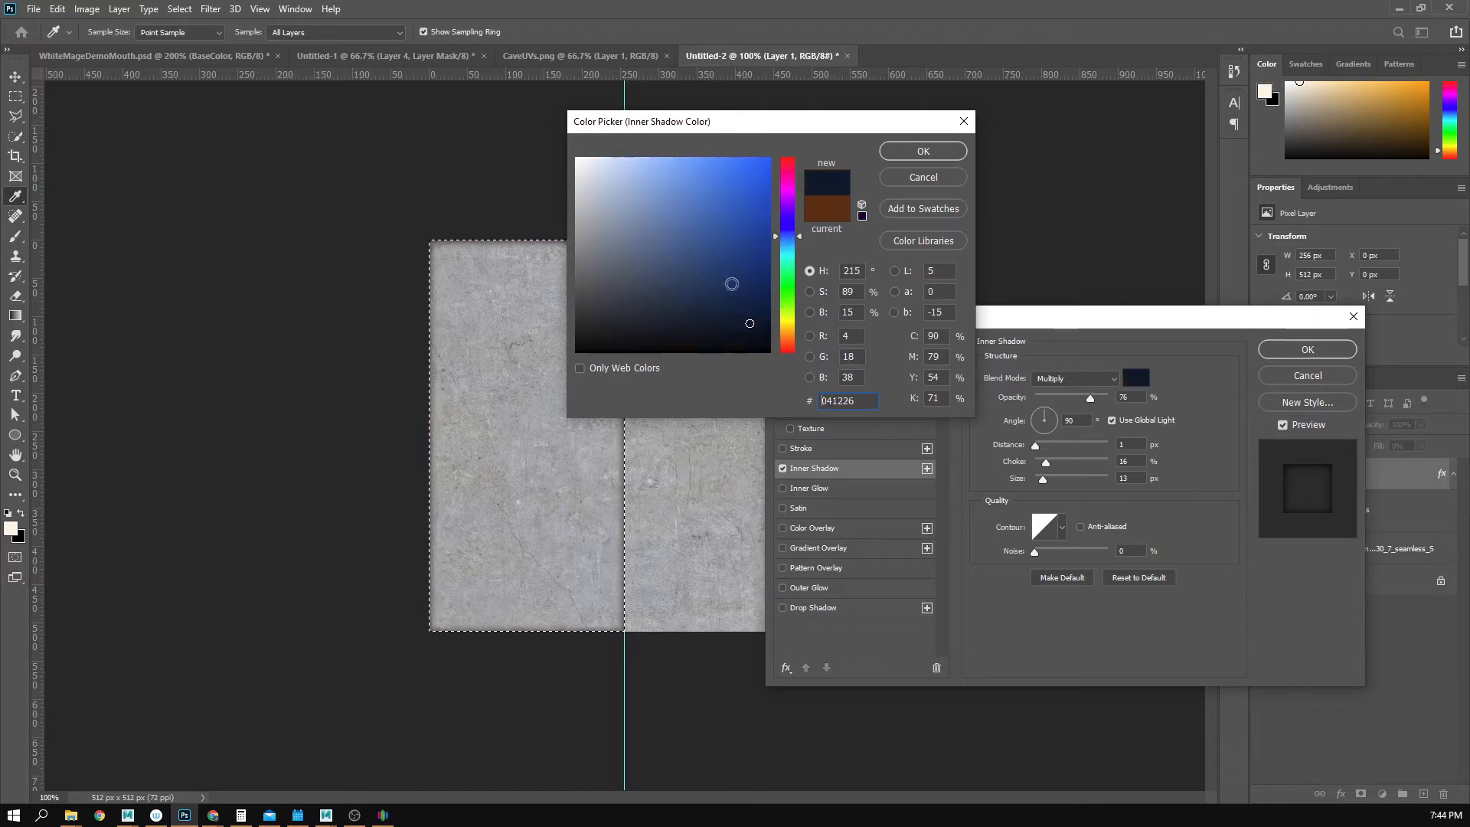
pyautogui.moveTo(751, 325); pyautogui.dragTo(731, 325)
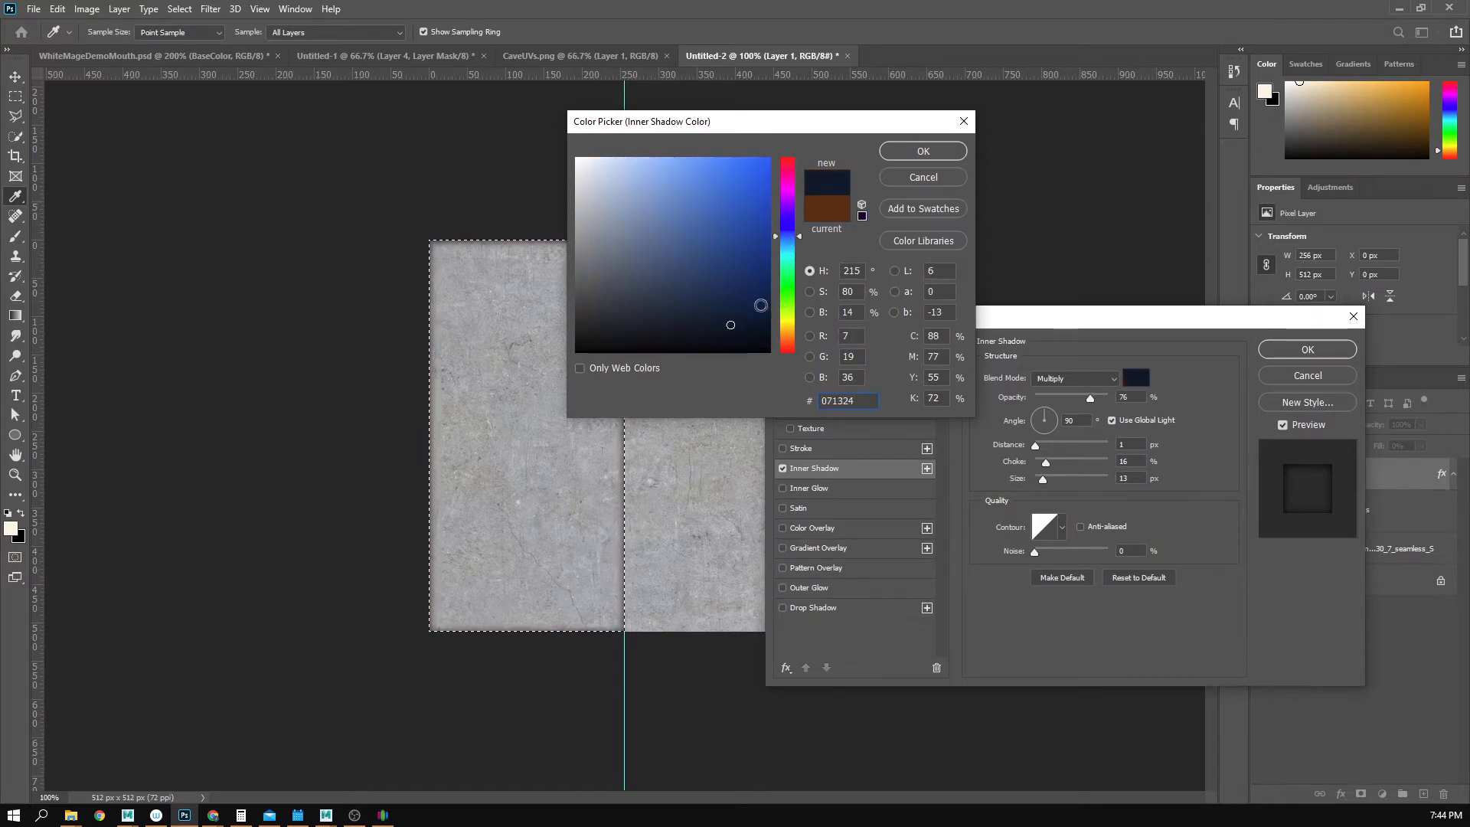
pyautogui.click(553, 441)
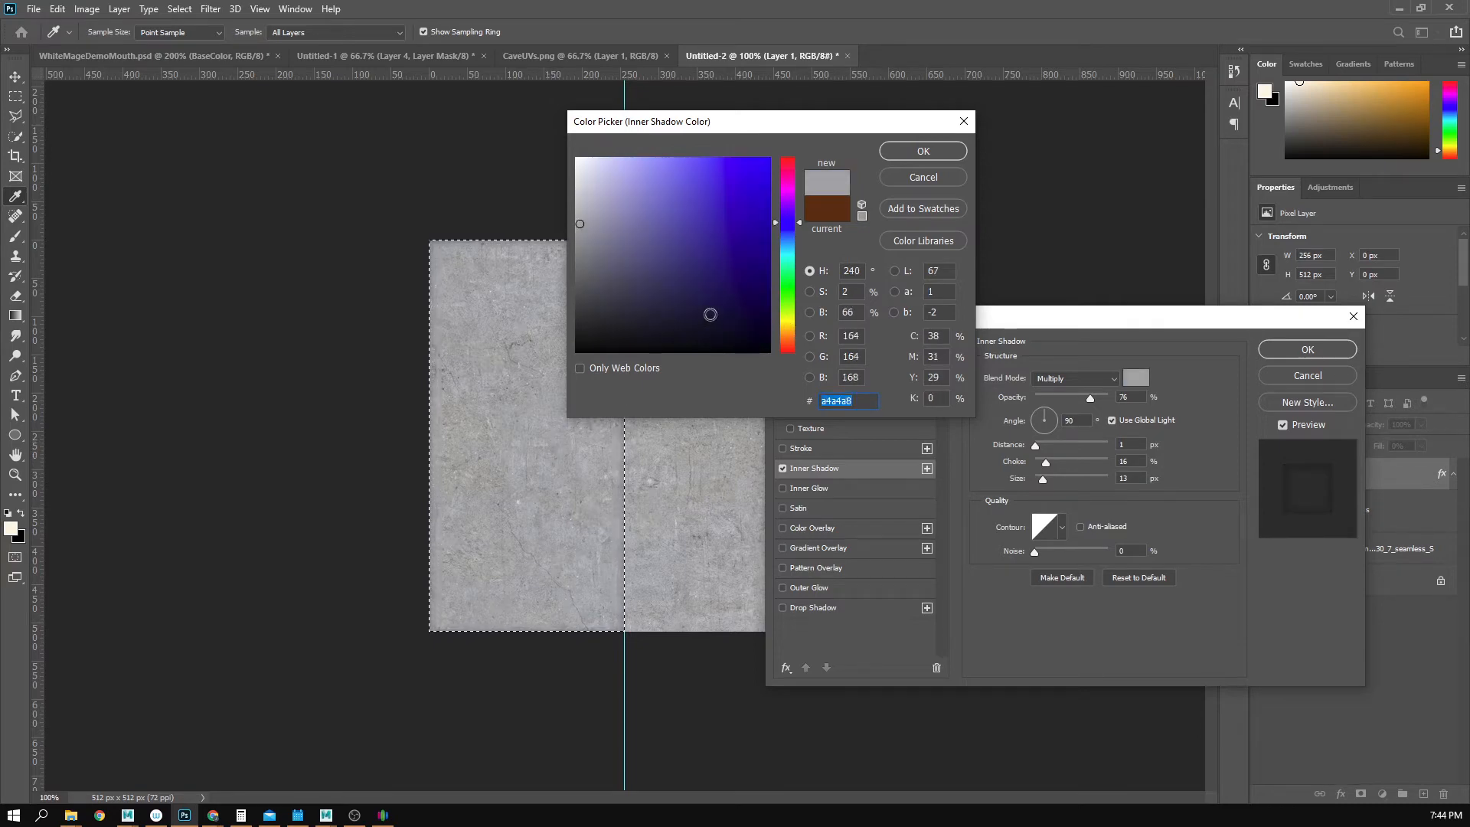
pyautogui.click(745, 325)
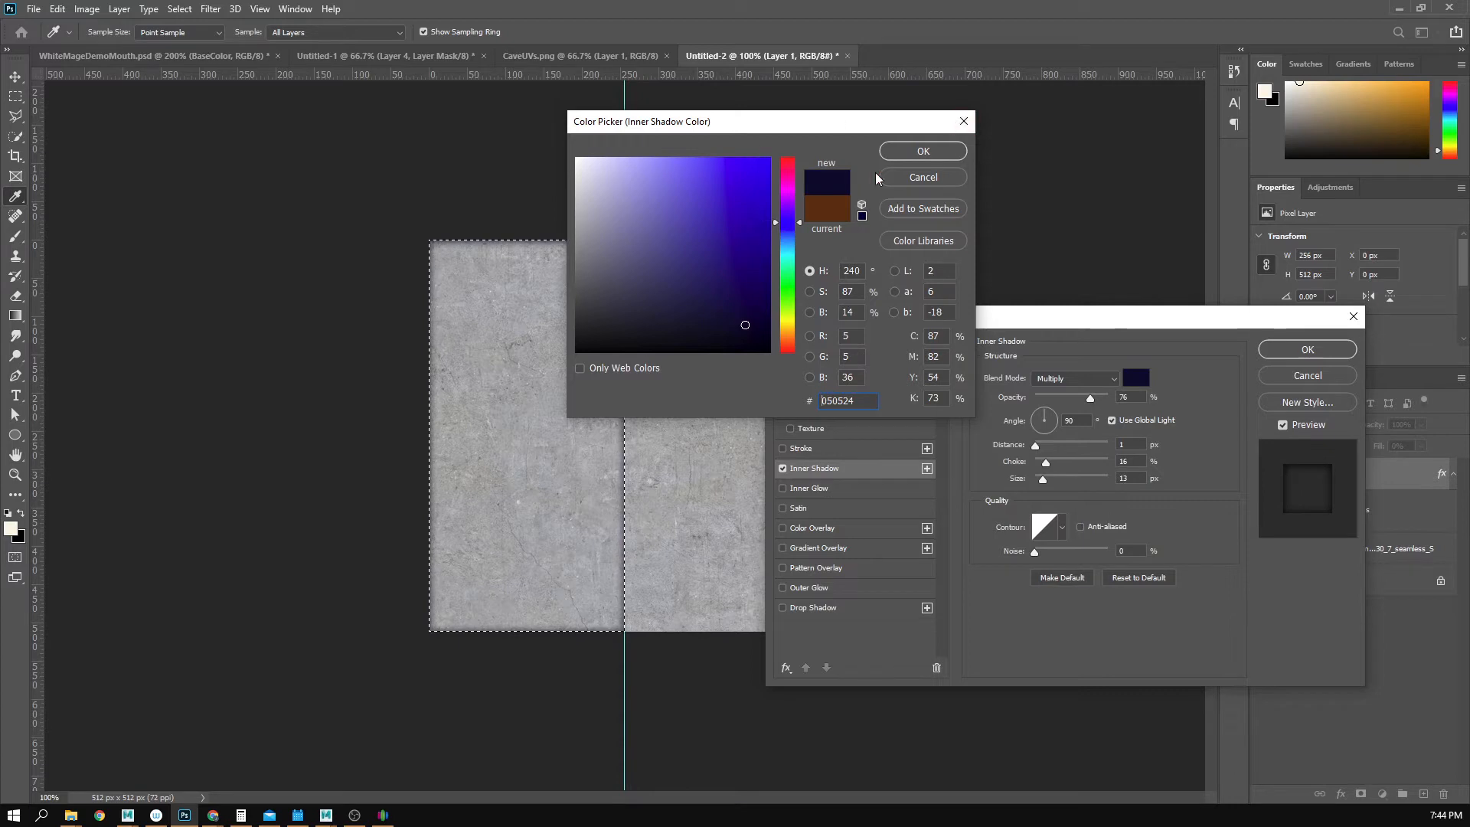
pyautogui.click(915, 152)
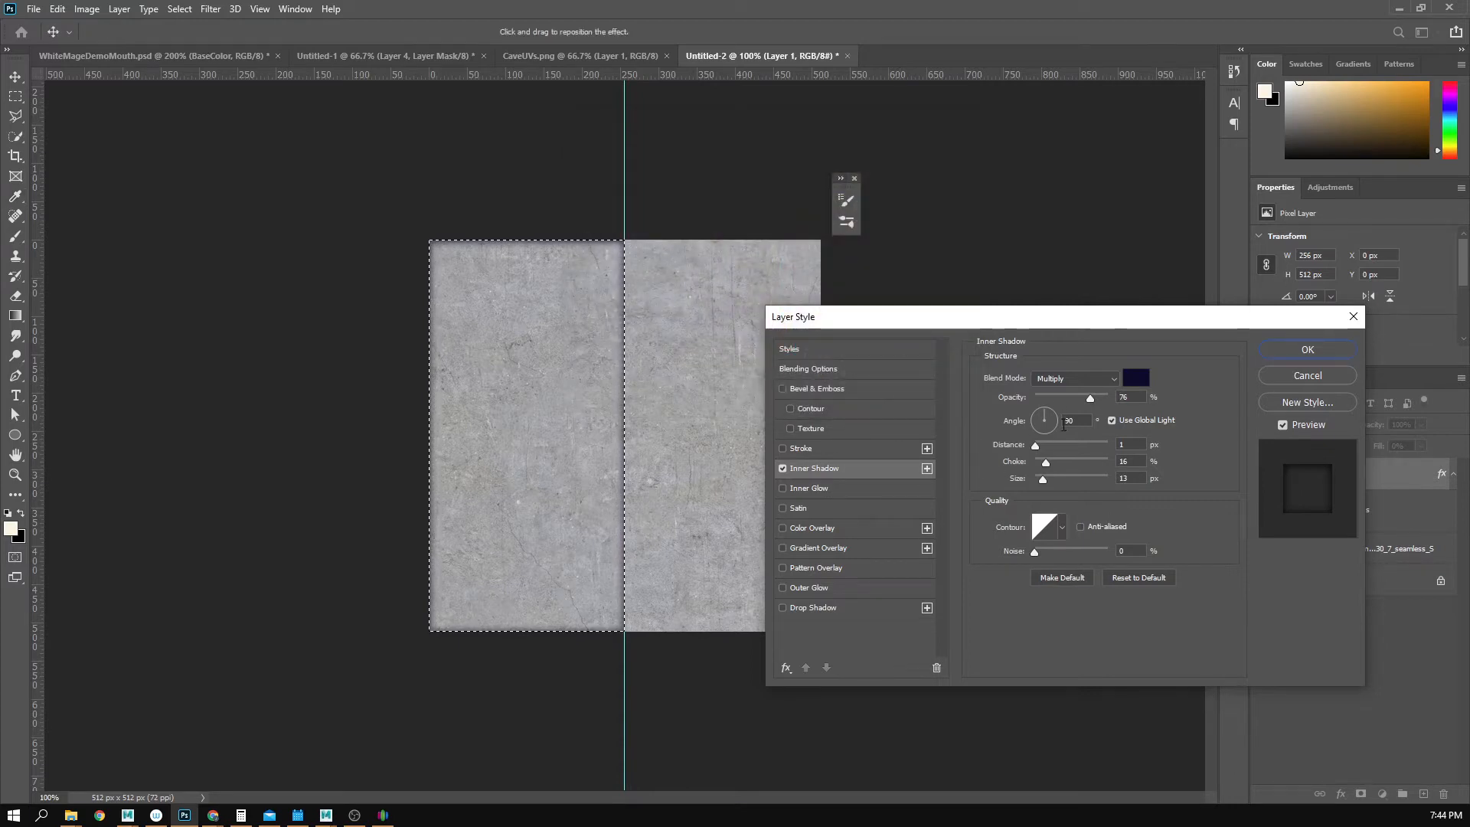
# - Set the inner shadow to 0 px distance, 33% choke and 139 px size, and apply the layer style
pyautogui.moveTo(1038, 450)
pyautogui.mouseDown()
pyautogui.moveTo(1018, 453)
pyautogui.moveTo(1066, 476)
pyautogui.moveTo(1050, 446)
pyautogui.moveTo(1011, 450)
pyautogui.mouseUp()
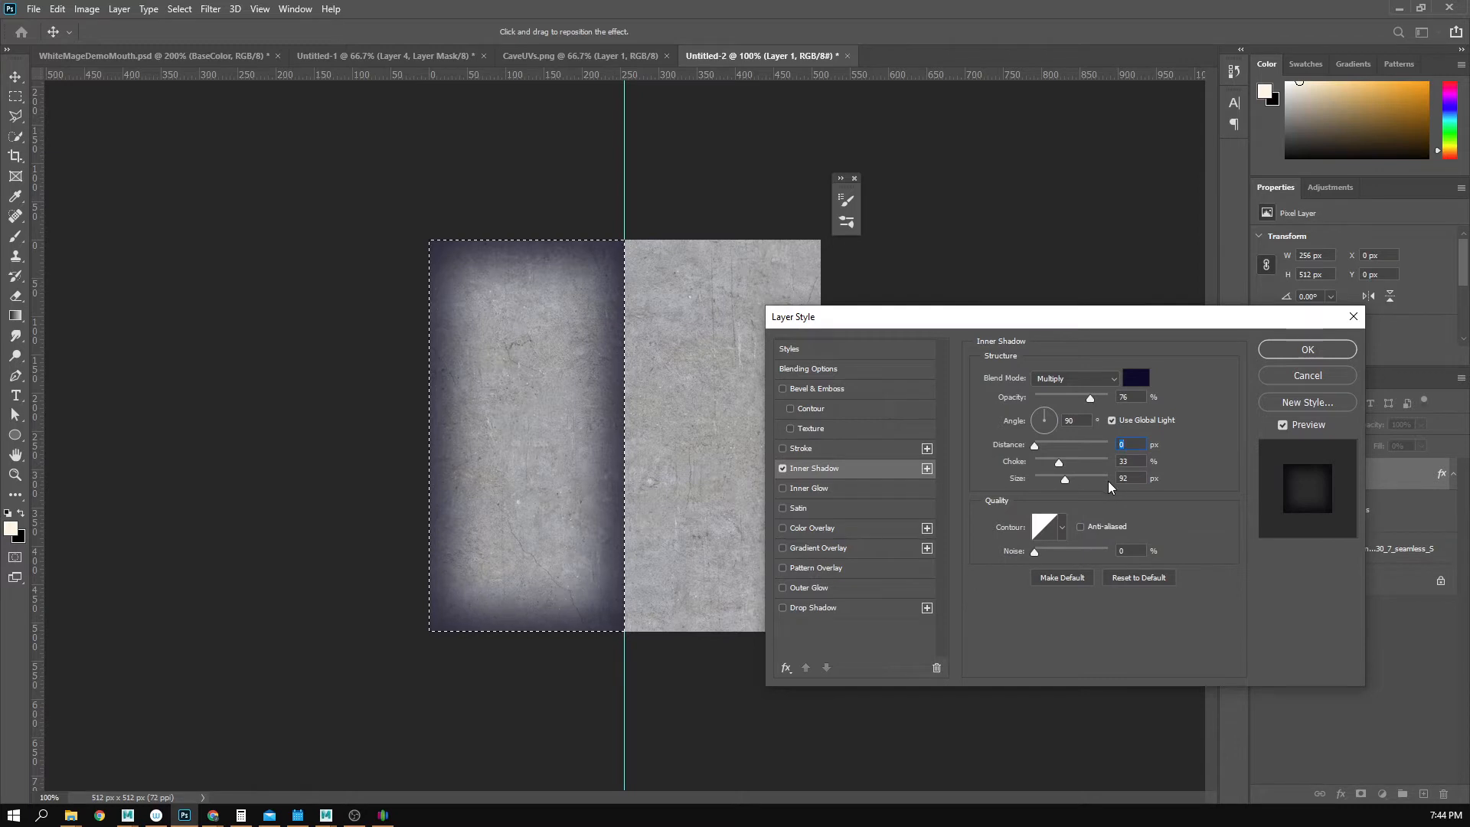
pyautogui.moveTo(1065, 480)
pyautogui.mouseDown()
pyautogui.moveTo(1093, 475)
pyautogui.moveTo(1078, 474)
pyautogui.mouseUp()
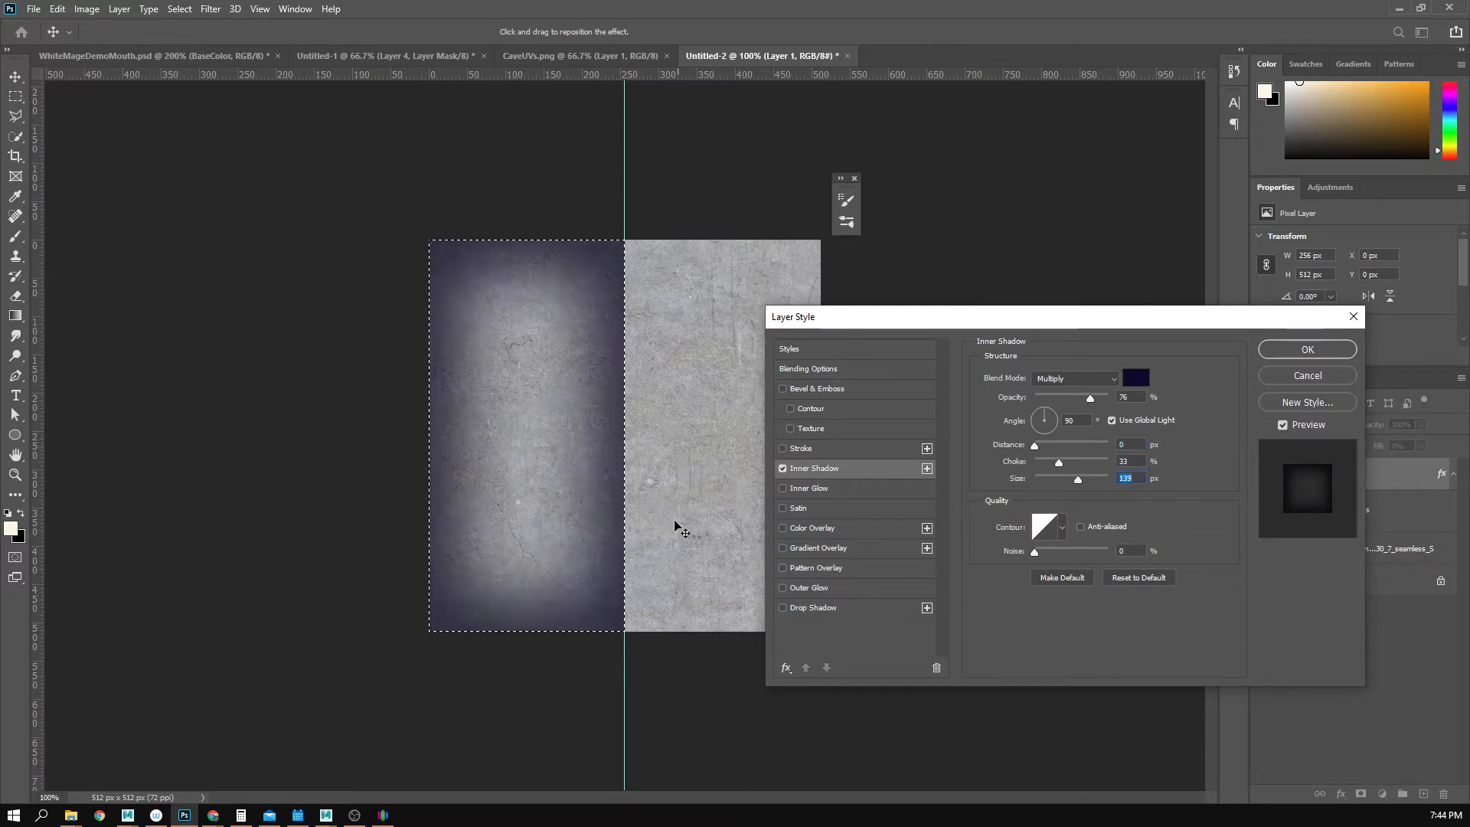
pyautogui.click(1308, 350)
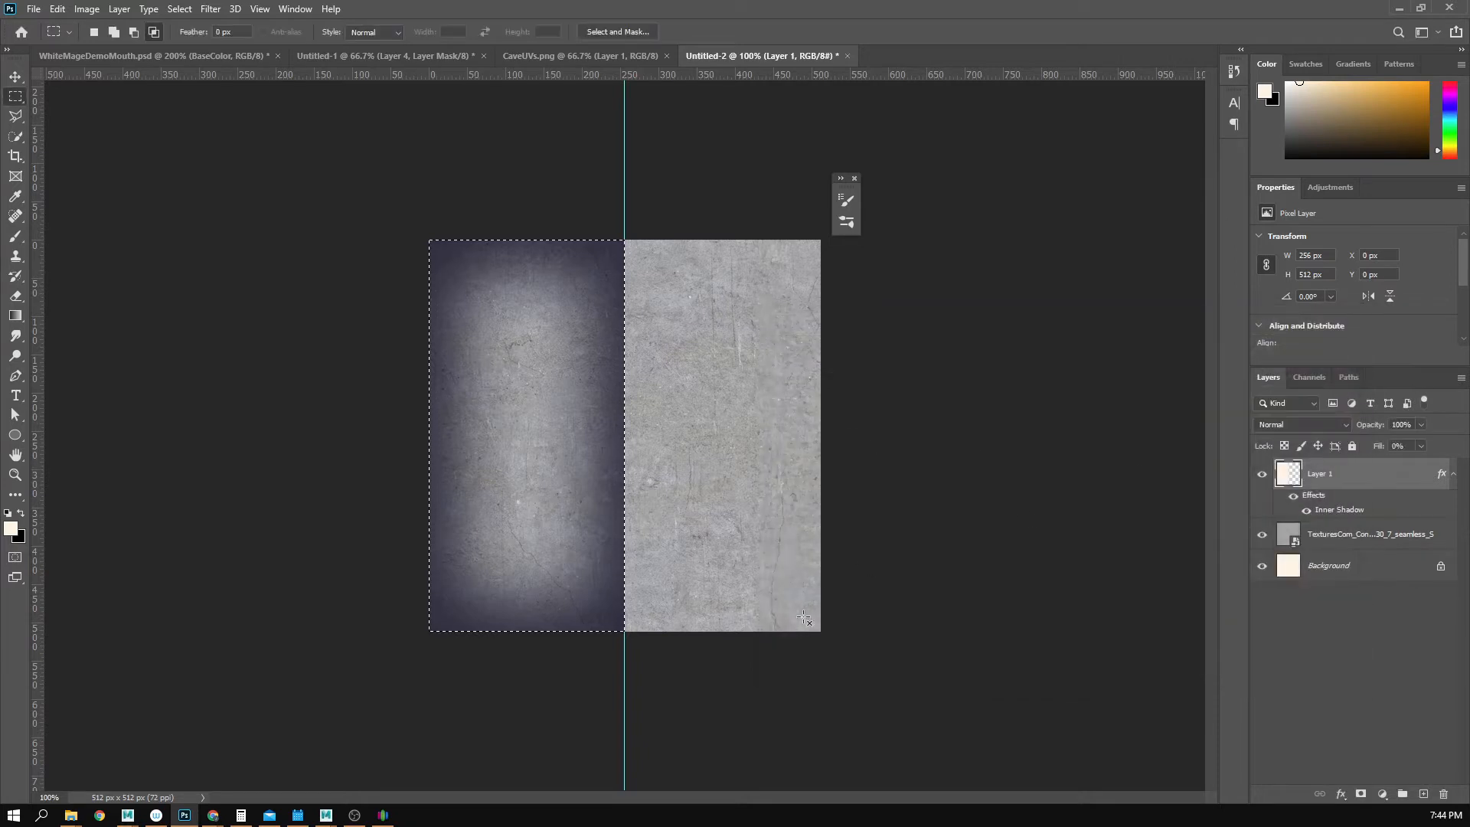
# - Try to stretch the inner shadow layer vertically past the canvas edges and shift its position with Free Transform
pyautogui.hotkey('ctrl', 't')
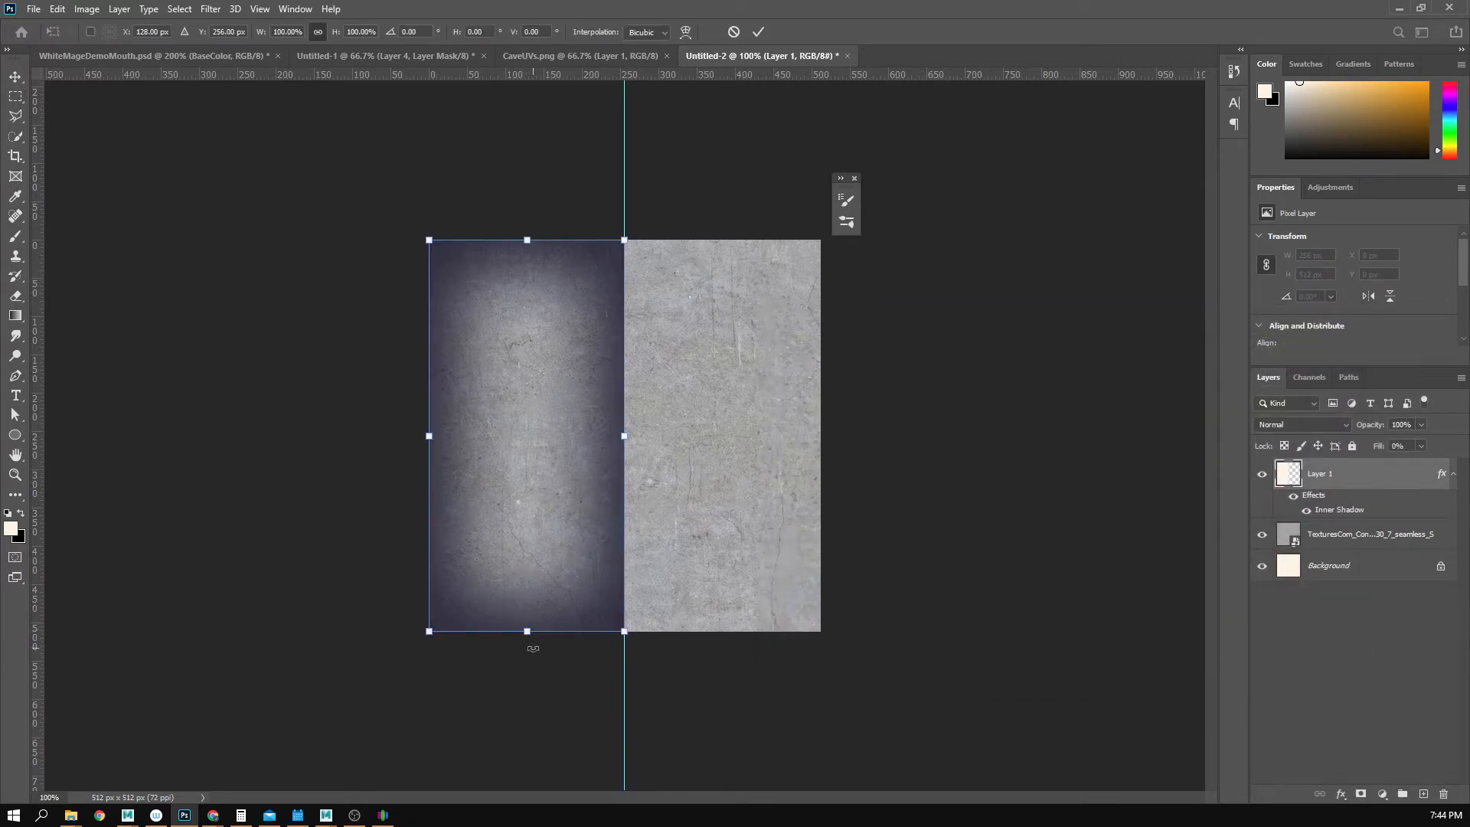
pyautogui.keyDown('alt'); pyautogui.moveTo(525, 633); pyautogui.dragTo(525, 751); pyautogui.keyUp('alt')
pyautogui.hotkey('ctrl', 'z')
pyautogui.hotkey('ctrl', 'z')
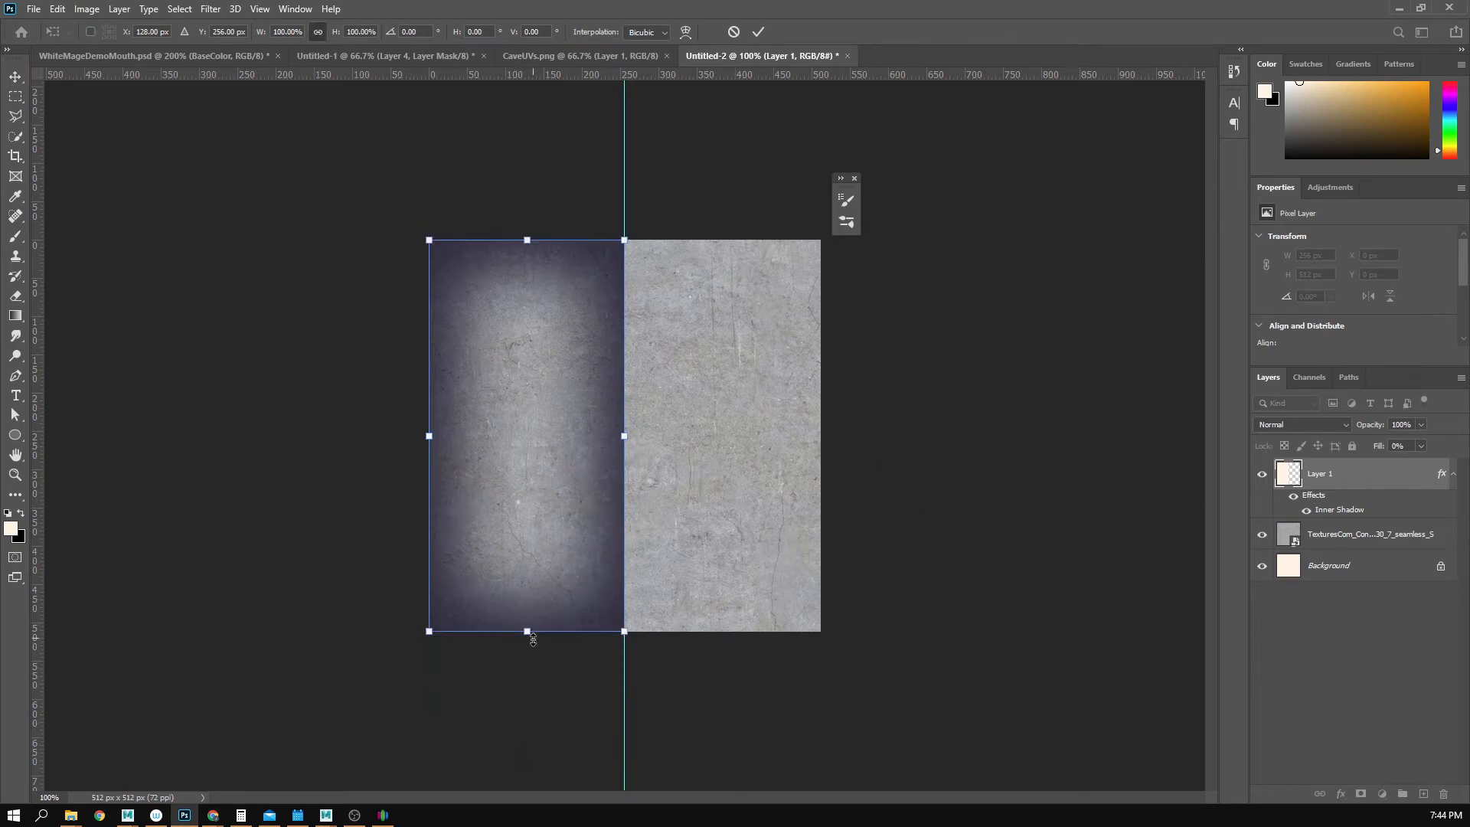
pyautogui.keyDown('alt'); pyautogui.moveTo(533, 640); pyautogui.dragTo(533, 740); pyautogui.keyUp('alt')
pyautogui.hotkey('ctrl', 'z')
pyautogui.moveTo(512, 523); pyautogui.dragTo(564, 479)
pyautogui.hotkey('ctrl', 'z')
pyautogui.moveTo(545, 389); pyautogui.dragTo(533, 518)
pyautogui.hotkey('ctrl', 'z')
pyautogui.press('Return')
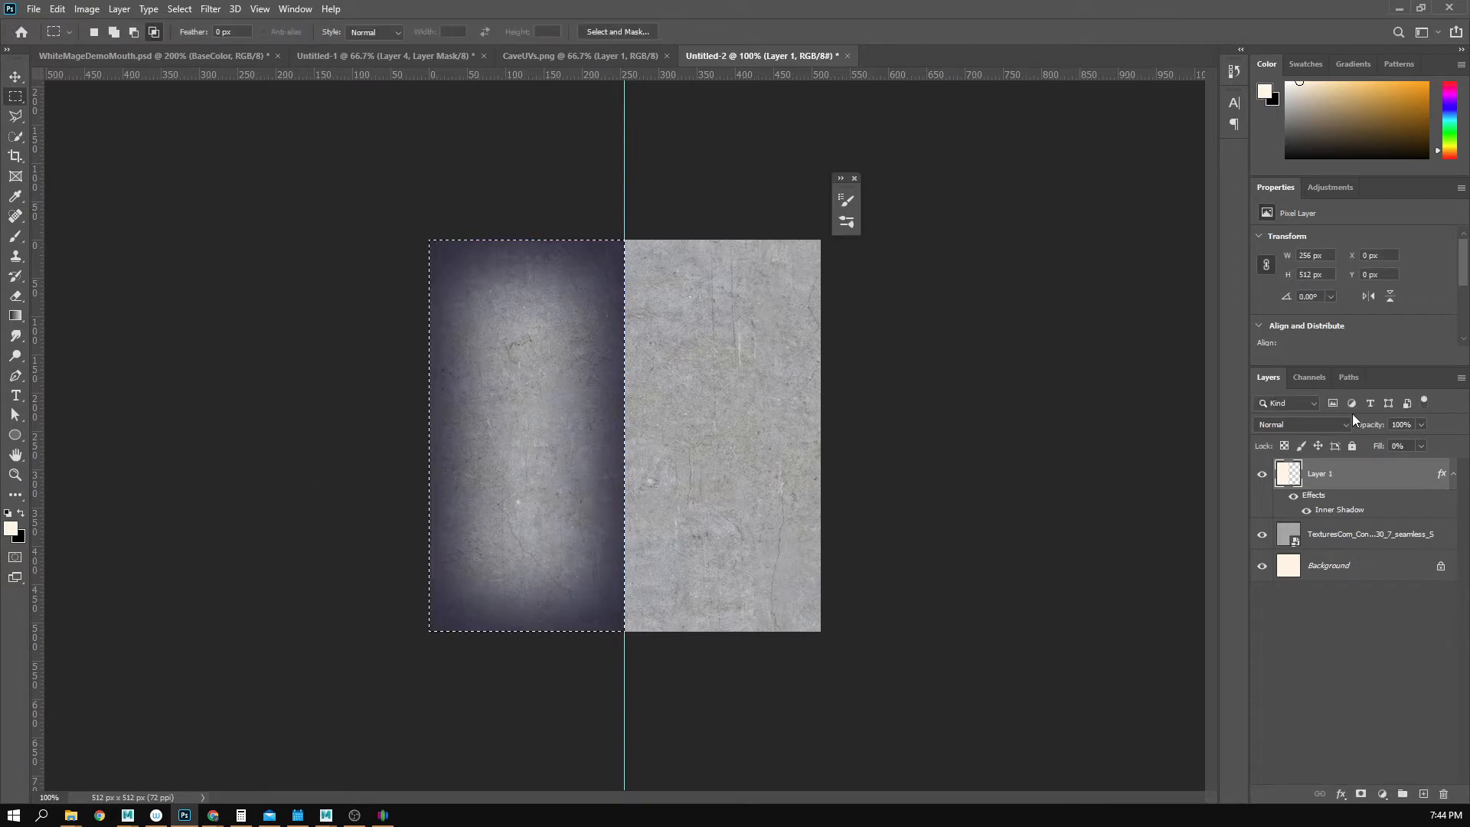
# - Duplicate the inner shadow layer within the same document, keeping the suggested name Layer 1 copy
pyautogui.rightClick(1360, 479)
pyautogui.click(1274, 238)
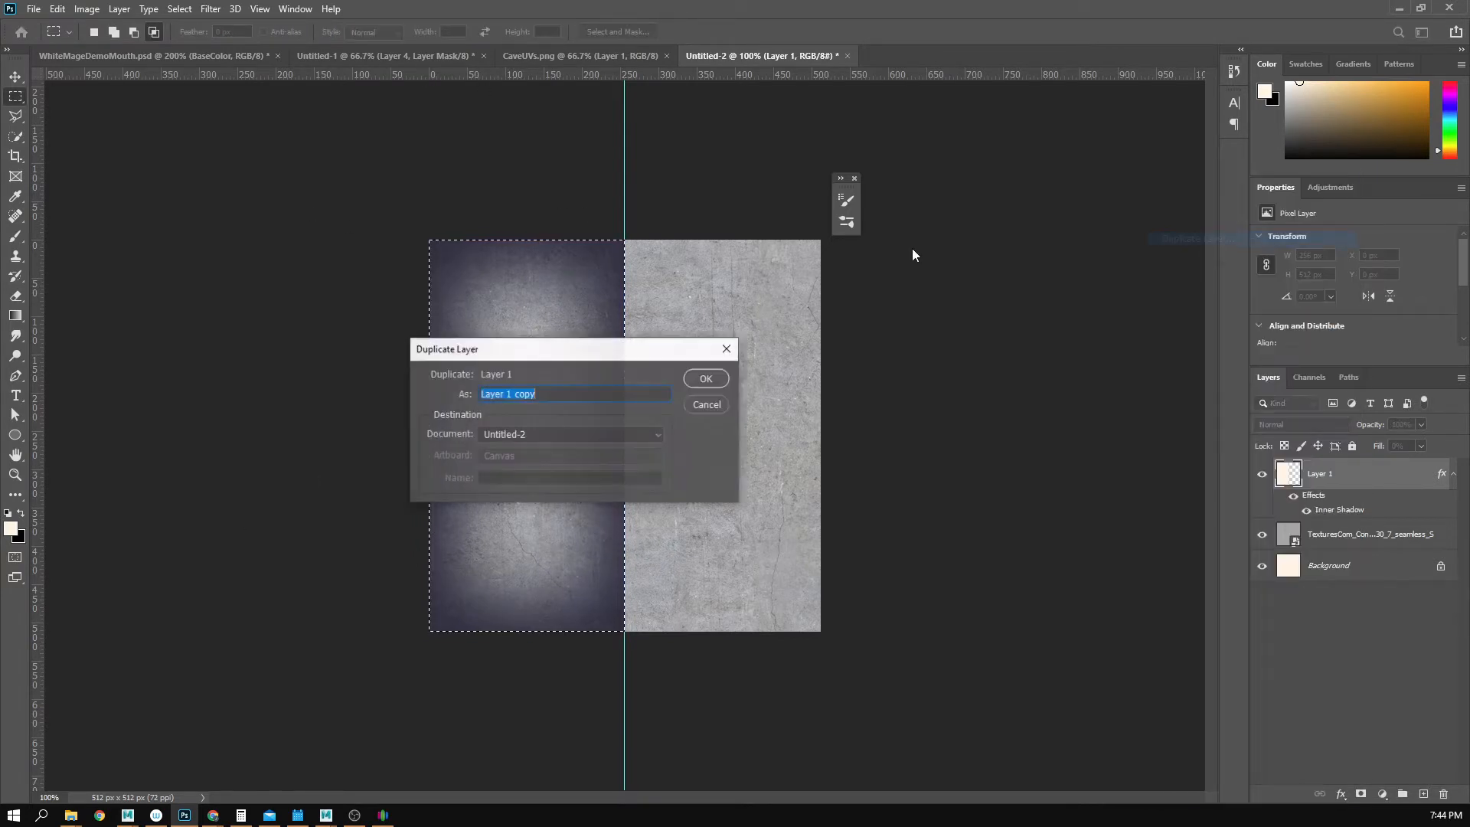
pyautogui.click(697, 371)
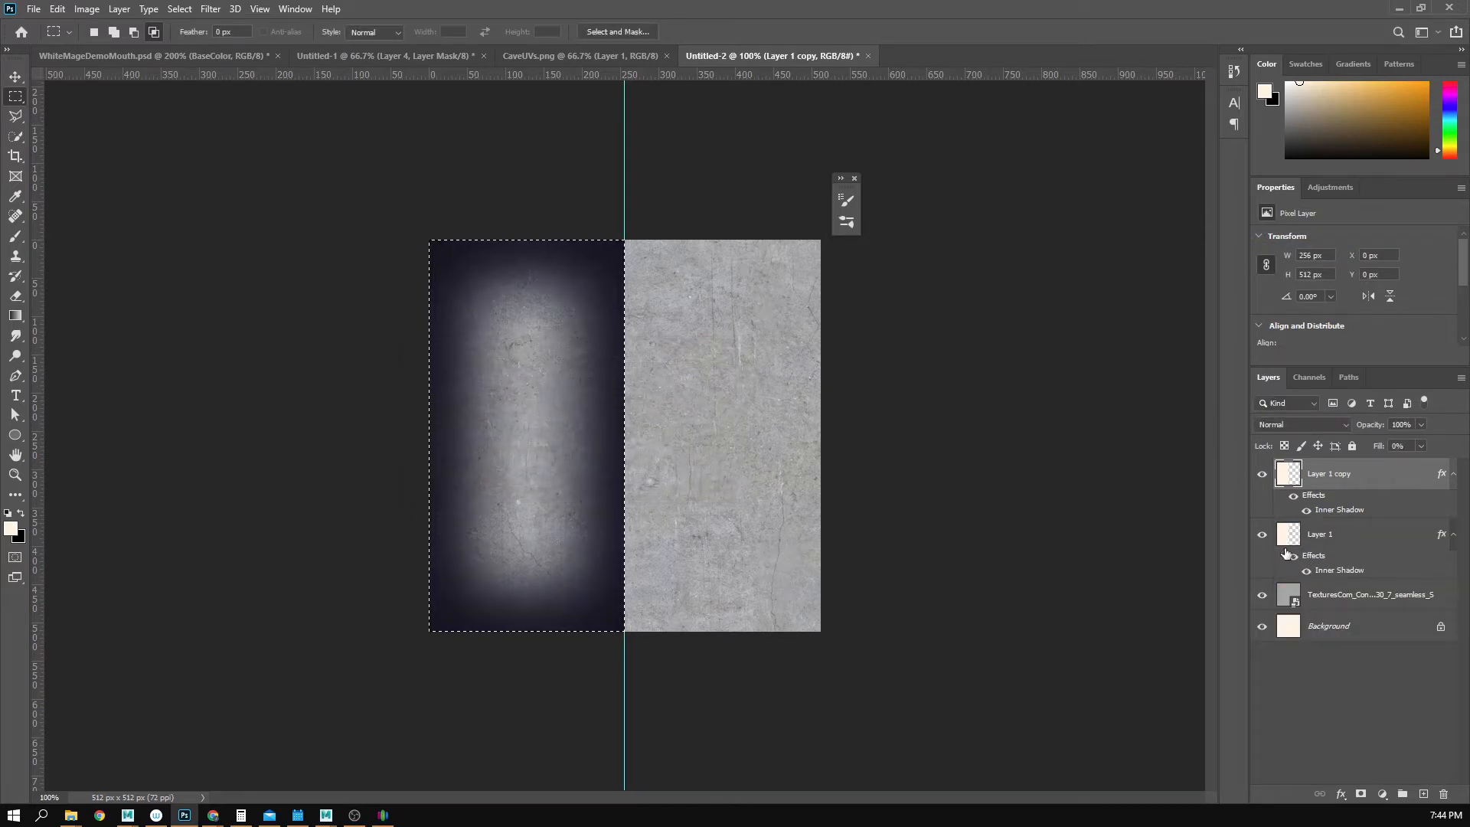
# - Hide the original Layer 1 and rasterize the layer style of its copy
pyautogui.click(1261, 535)
pyautogui.rightClick(1352, 481)
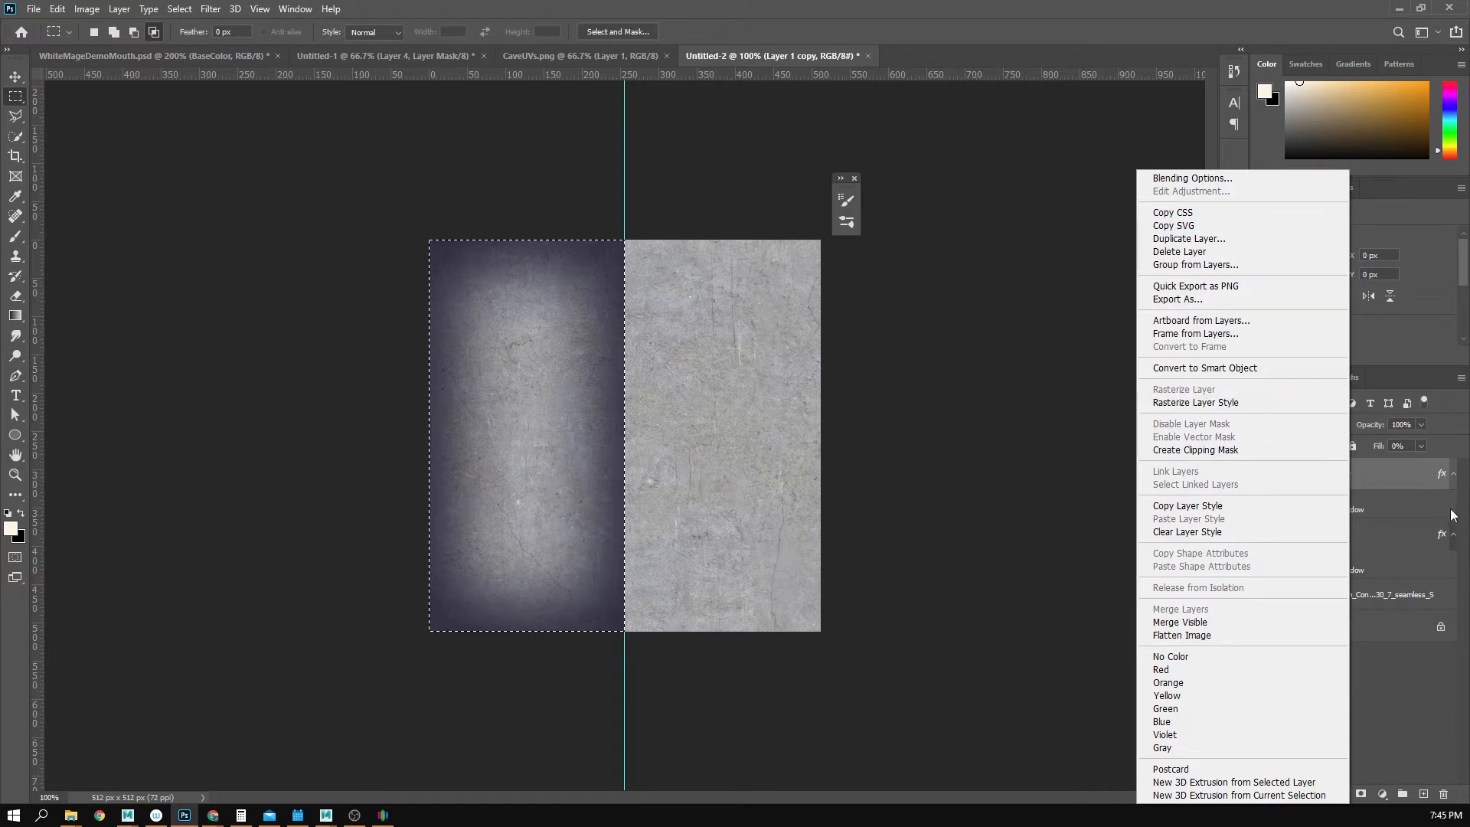
pyautogui.click(1251, 403)
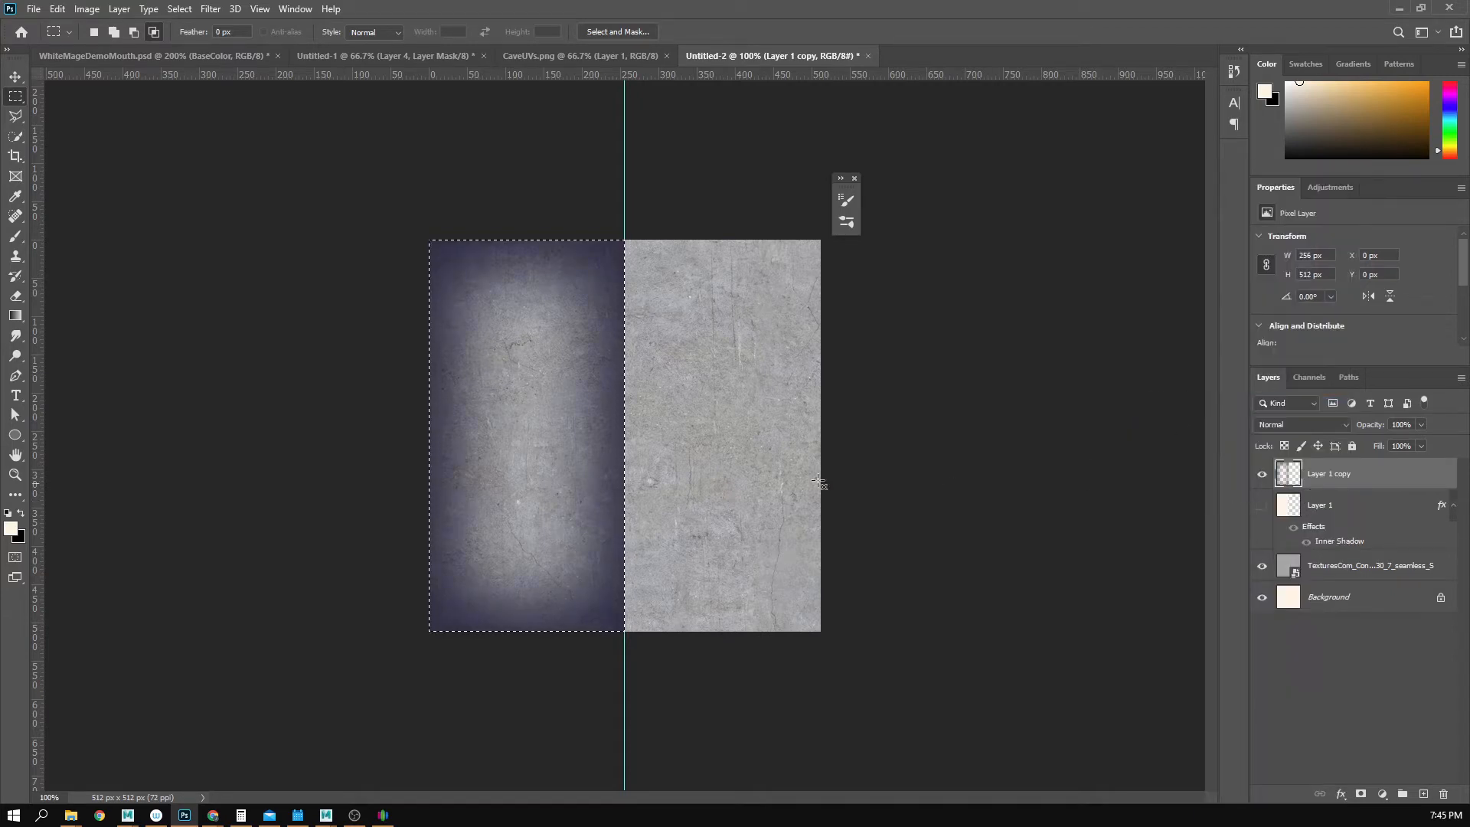
# - Try to stretch the rasterized copy vertically, cancel the attempt and clear the marquee selection
pyautogui.hotkey('ctrl', 't')
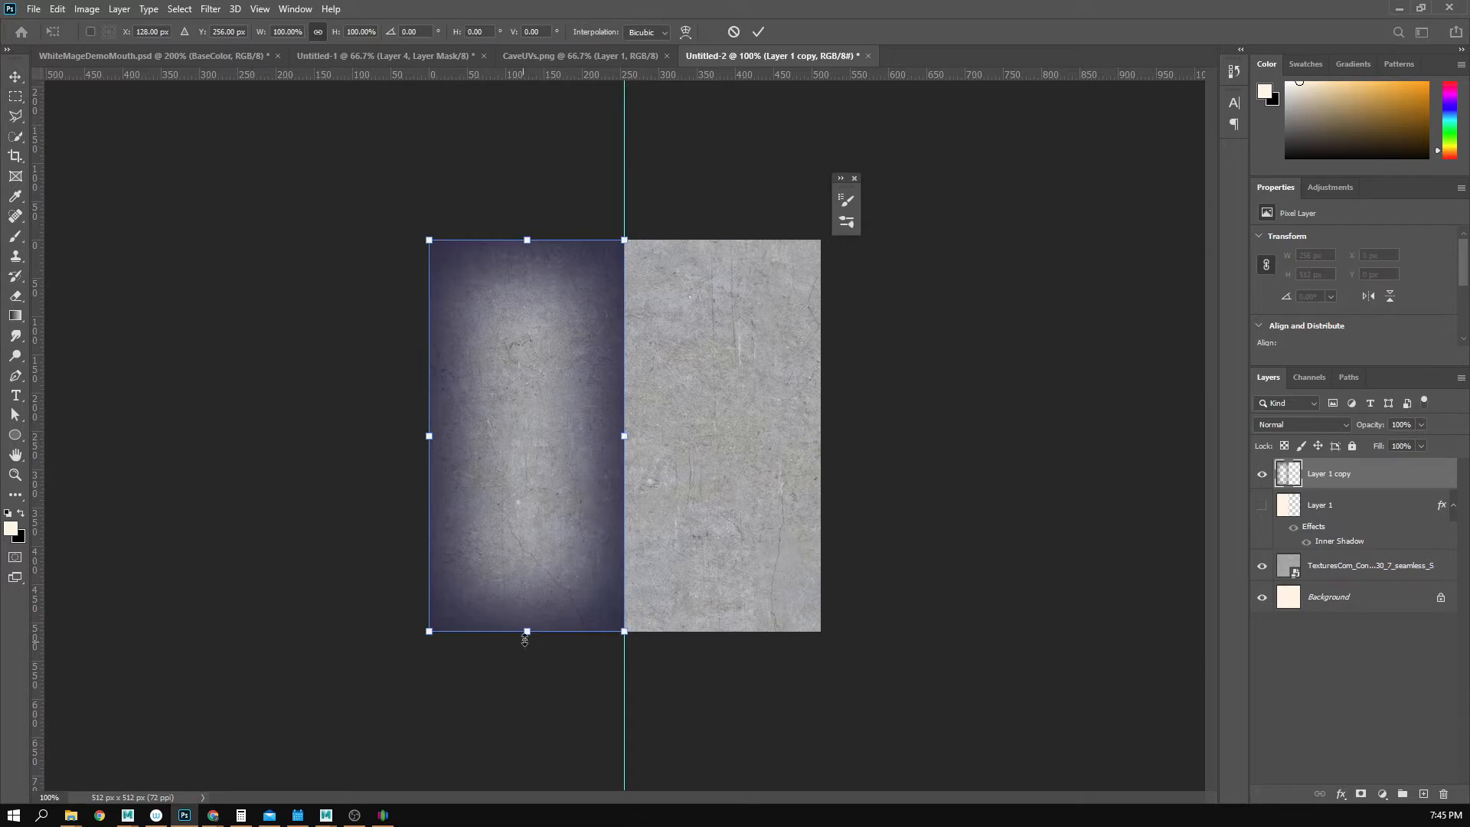
pyautogui.keyDown('alt'); pyautogui.moveTo(525, 640); pyautogui.dragTo(525, 702); pyautogui.keyUp('alt')
pyautogui.hotkey('ctrl', 'z')
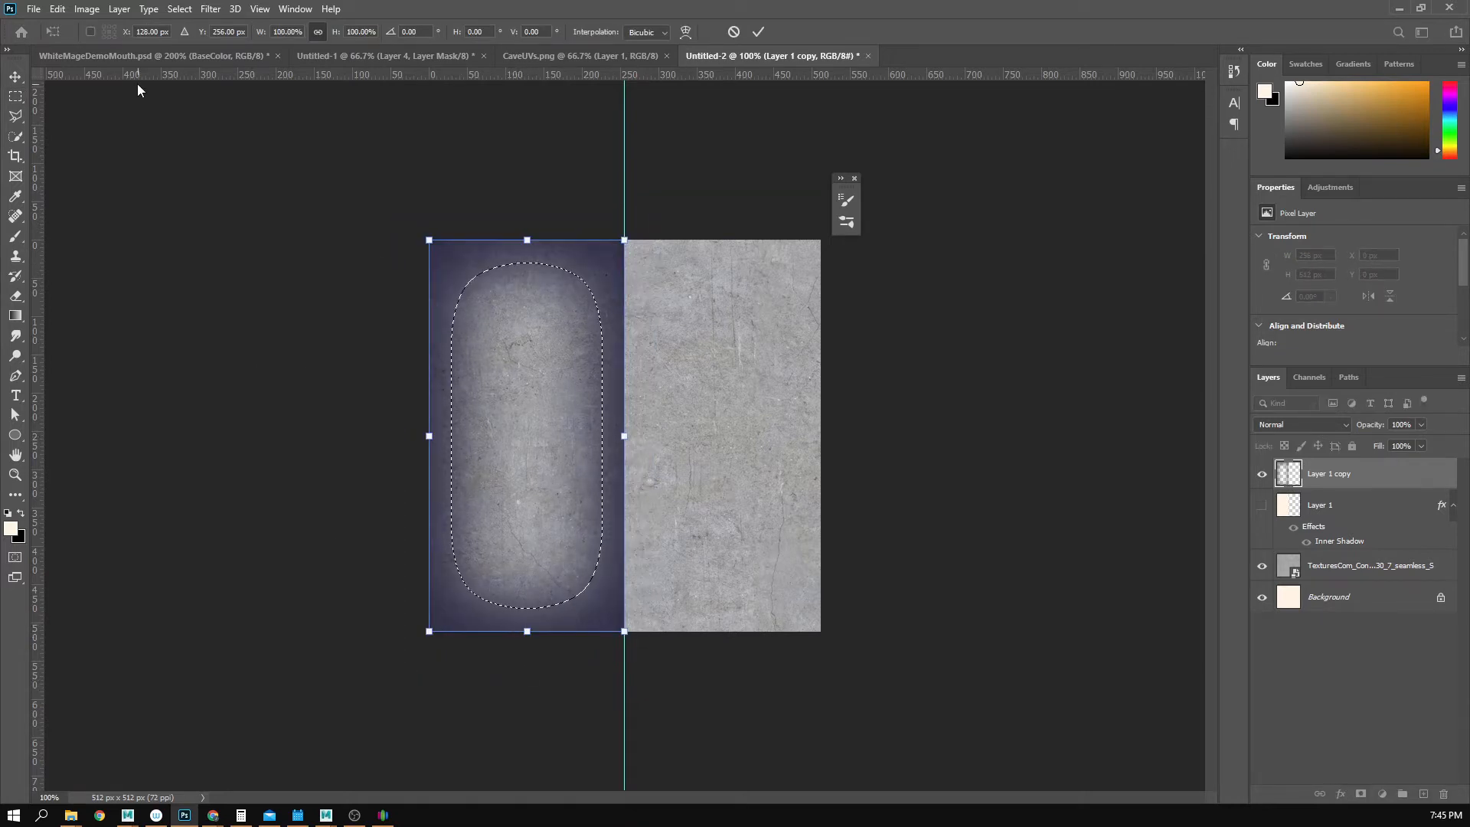
pyautogui.click(15, 96)
pyautogui.click(541, 592)
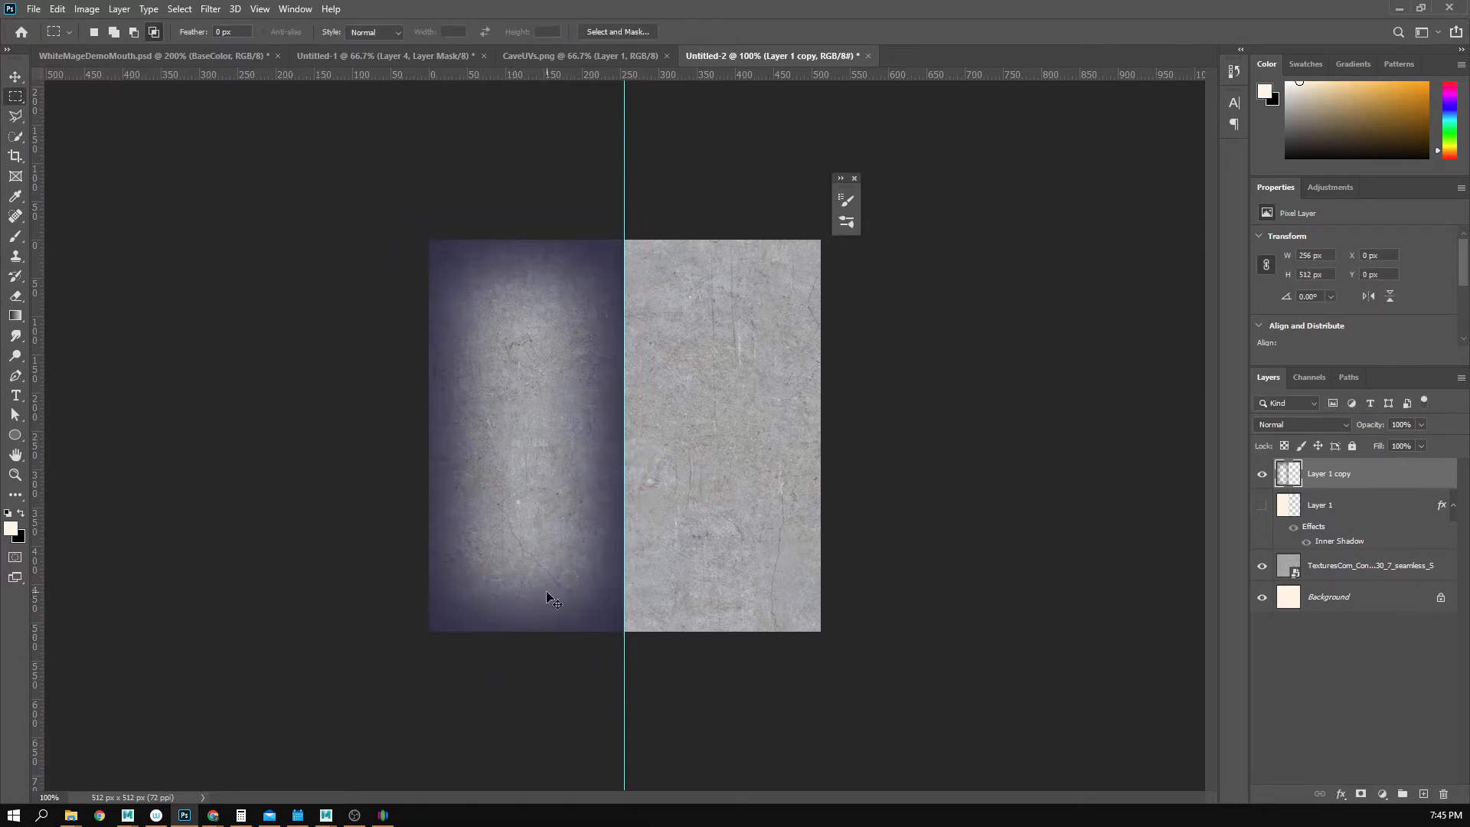
# - Try stretching the rasterized copy vertically to about 1013 px tall, past both the upper and lower canvas edges
pyautogui.hotkey('ctrl', 't')
pyautogui.moveTo(529, 630); pyautogui.dragTo(549, 706)
pyautogui.moveTo(526, 240); pyautogui.dragTo(532, 26)
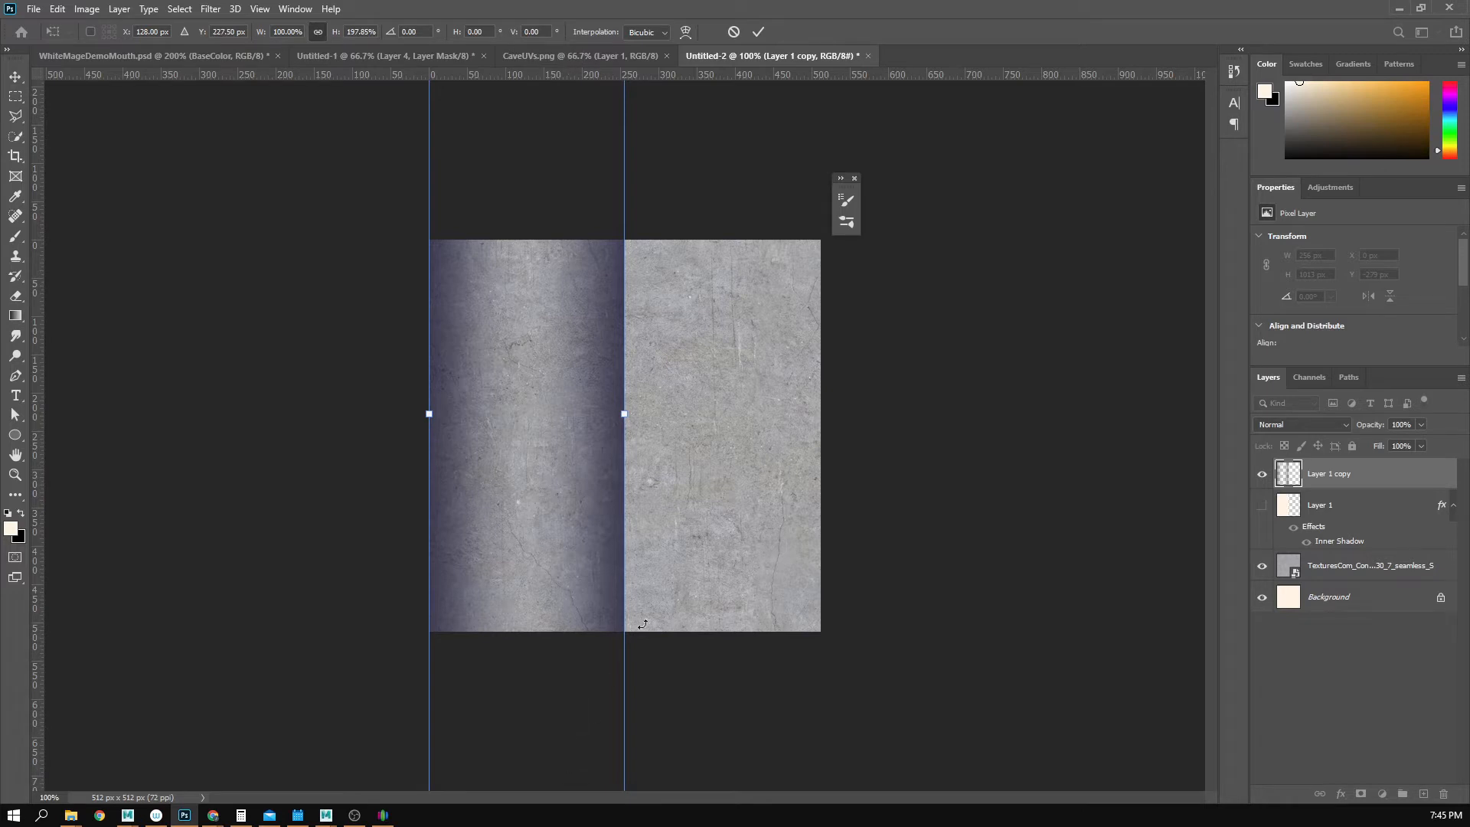
pyautogui.press('Return')
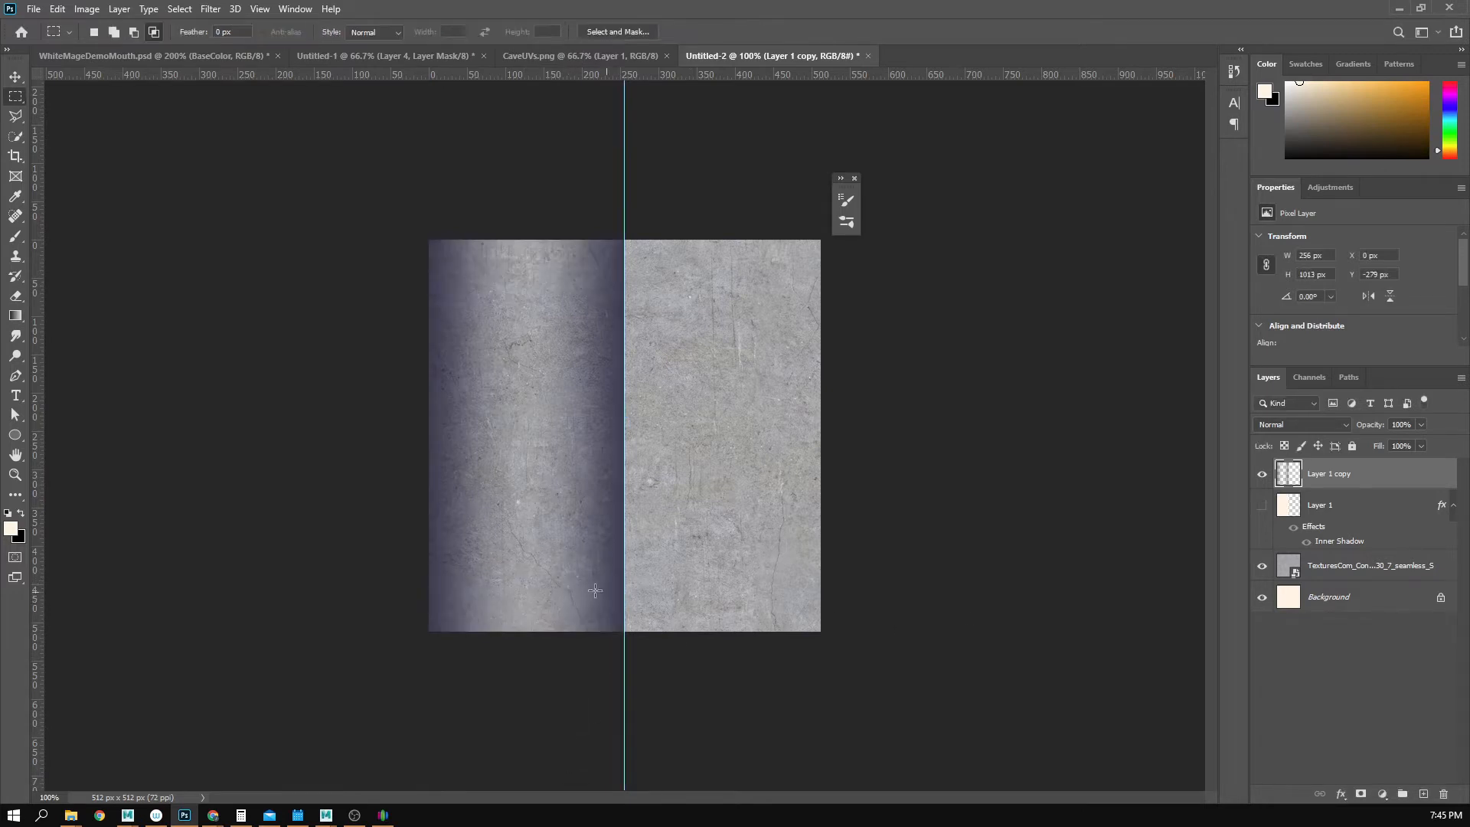
# - Try shifting the stretched shading vertically on the canvas, and undo both the moves and the stretch
pyautogui.press('m')
pyautogui.press('v')
pyautogui.moveTo(502, 522); pyautogui.dragTo(536, 599)
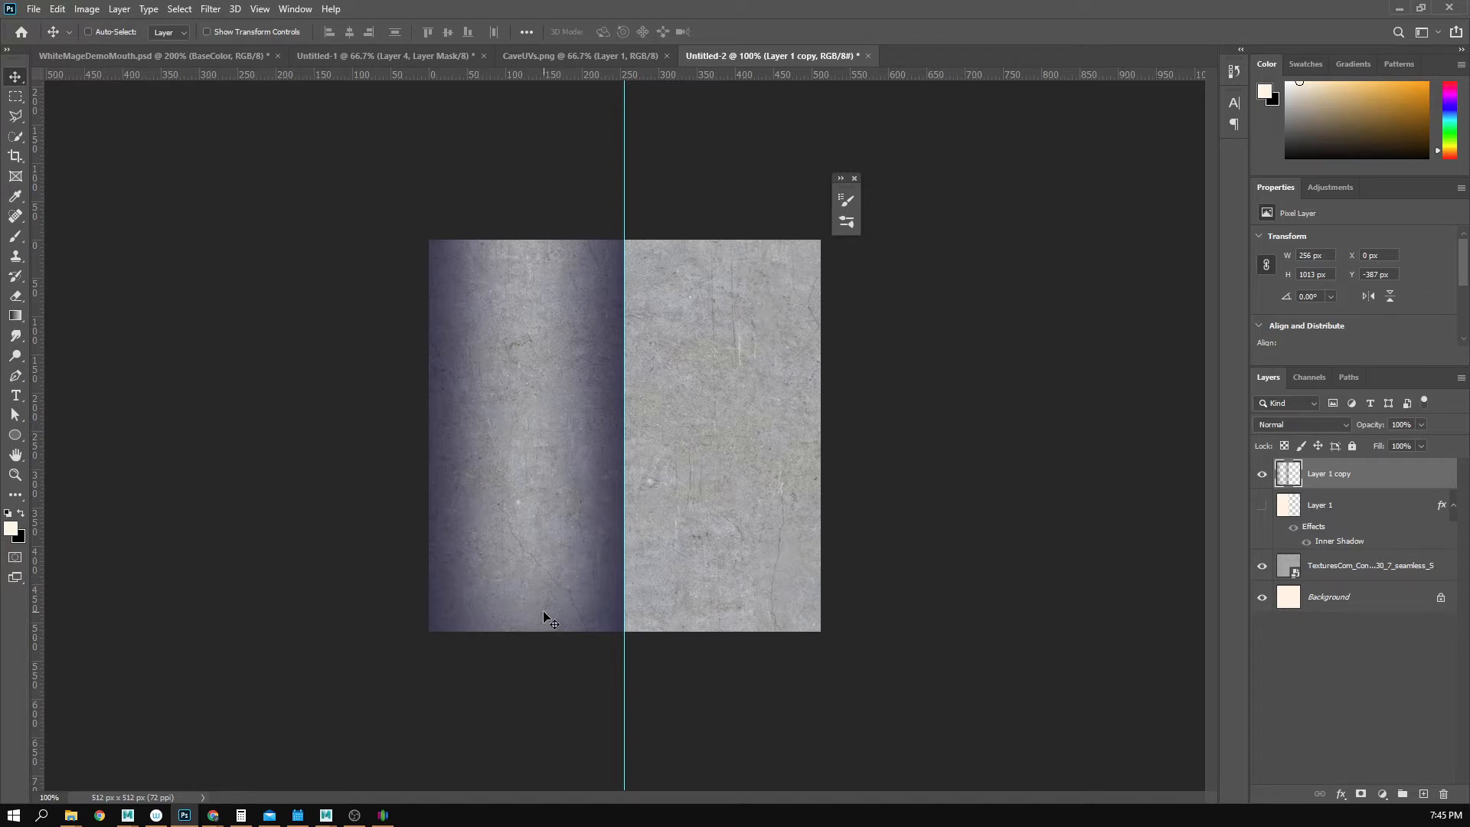
pyautogui.moveTo(549, 599); pyautogui.dragTo(569, 636)
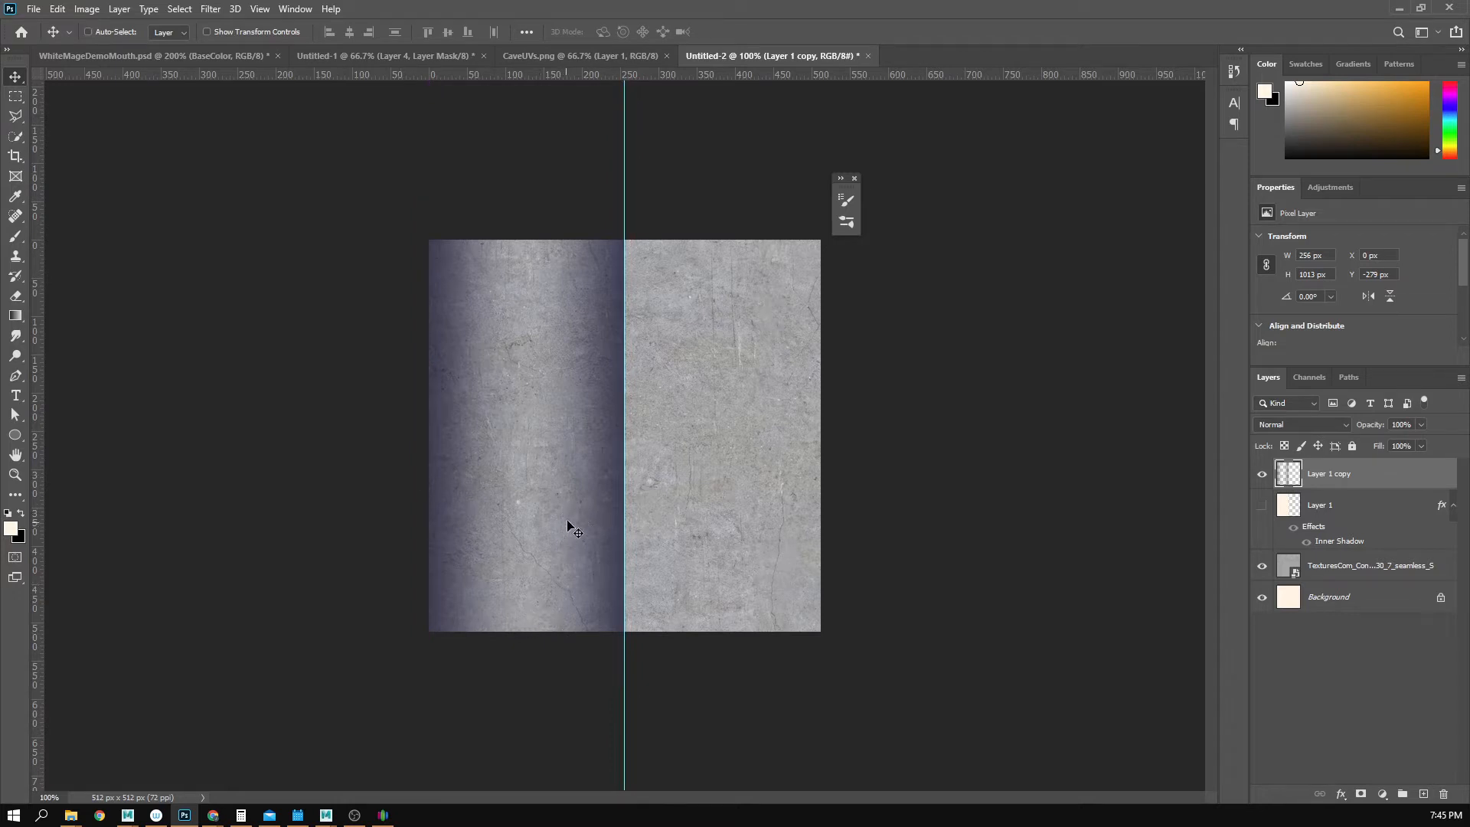
pyautogui.hotkey('ctrl', 'z')
pyautogui.hotkey('ctrl', 'z')
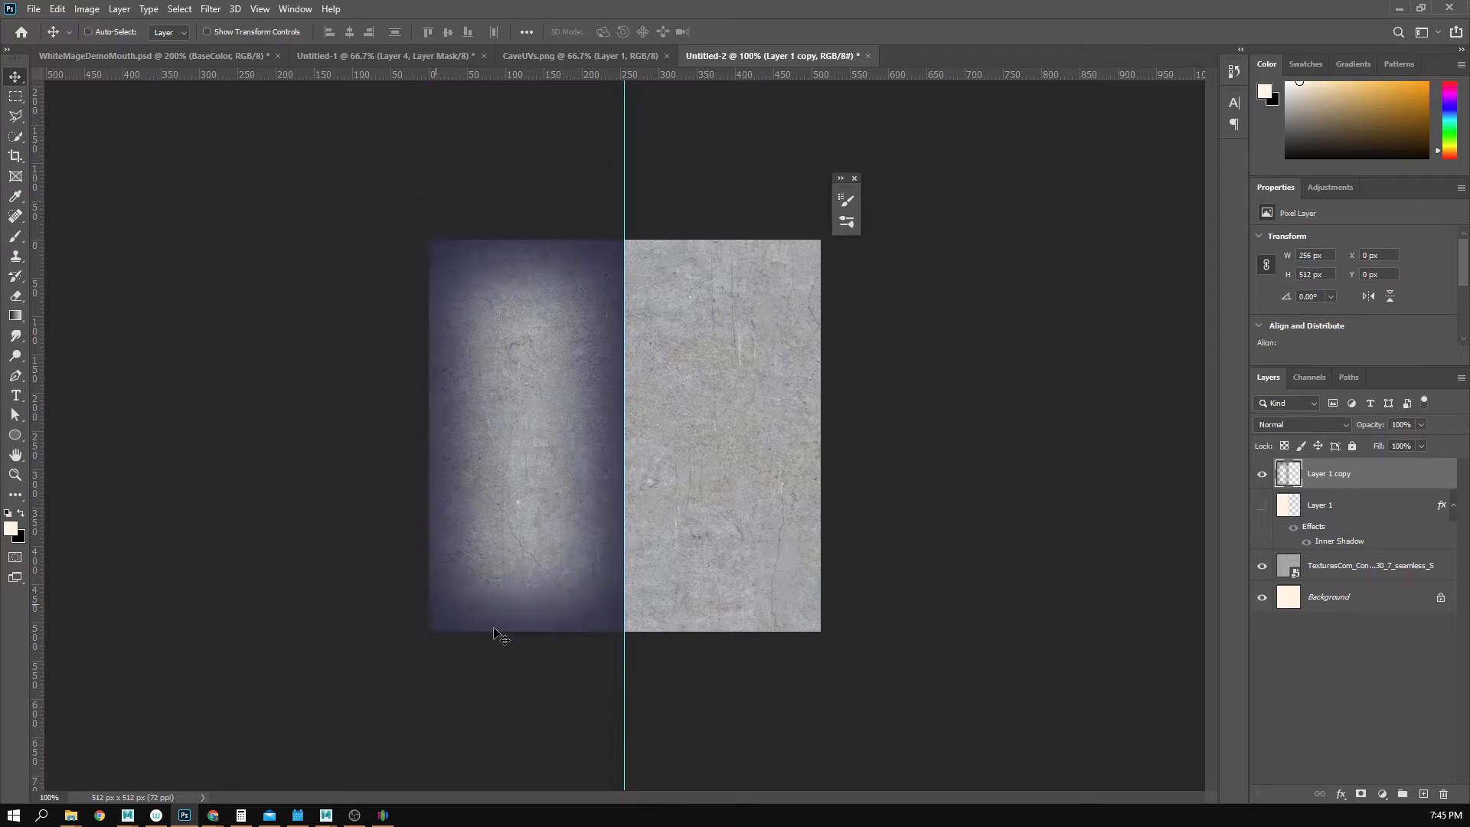
# - Stretch the rasterized copy to about 739 px tall and move it down to about Y -164 px
pyautogui.hotkey('ctrl', 't')
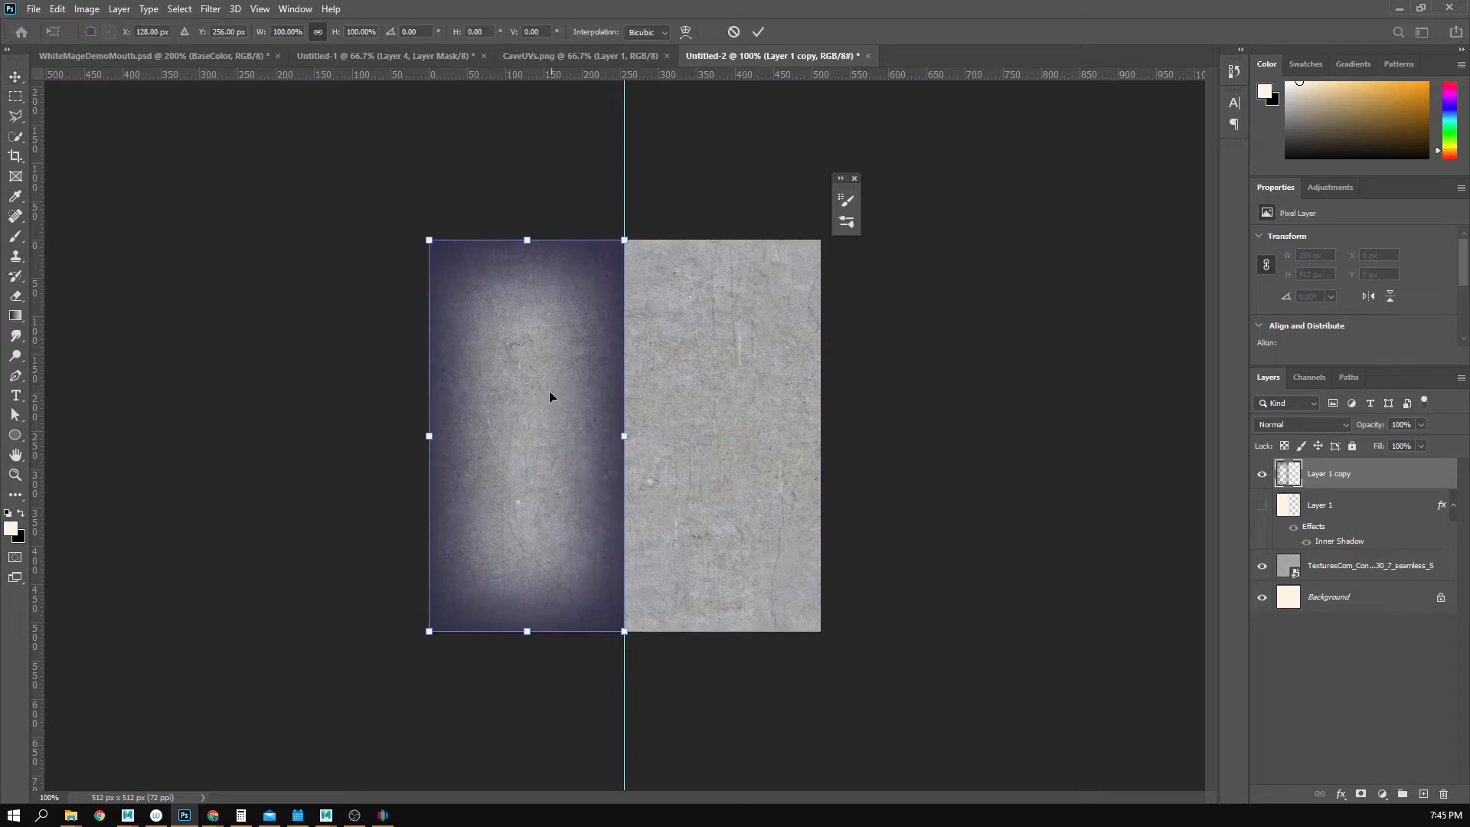
pyautogui.moveTo(525, 238); pyautogui.dragTo(526, 102)
pyautogui.moveTo(534, 242); pyautogui.dragTo(534, 268)
pyautogui.moveTo(527, 130); pyautogui.dragTo(531, 94)
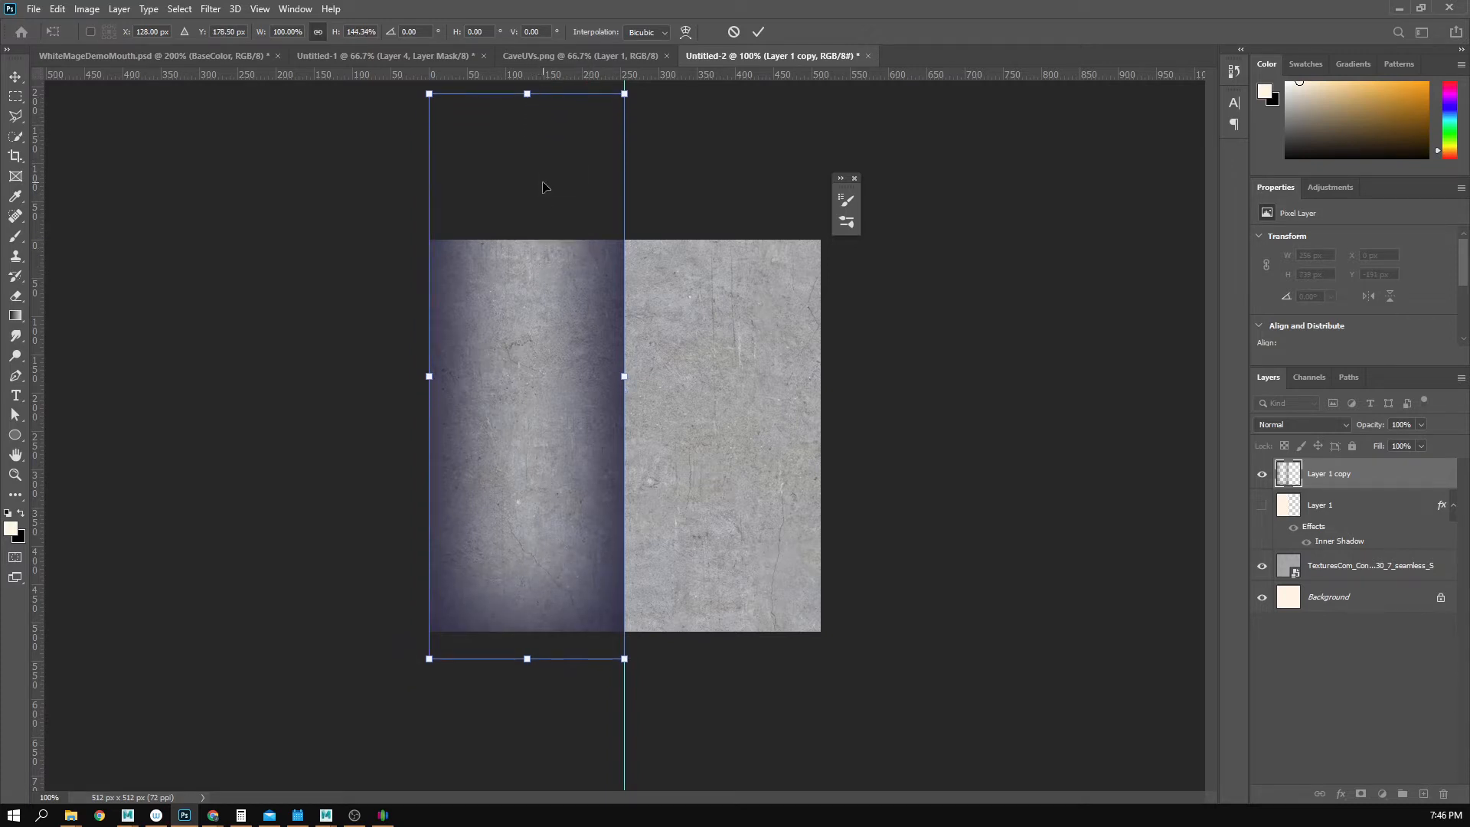
pyautogui.press('Return')
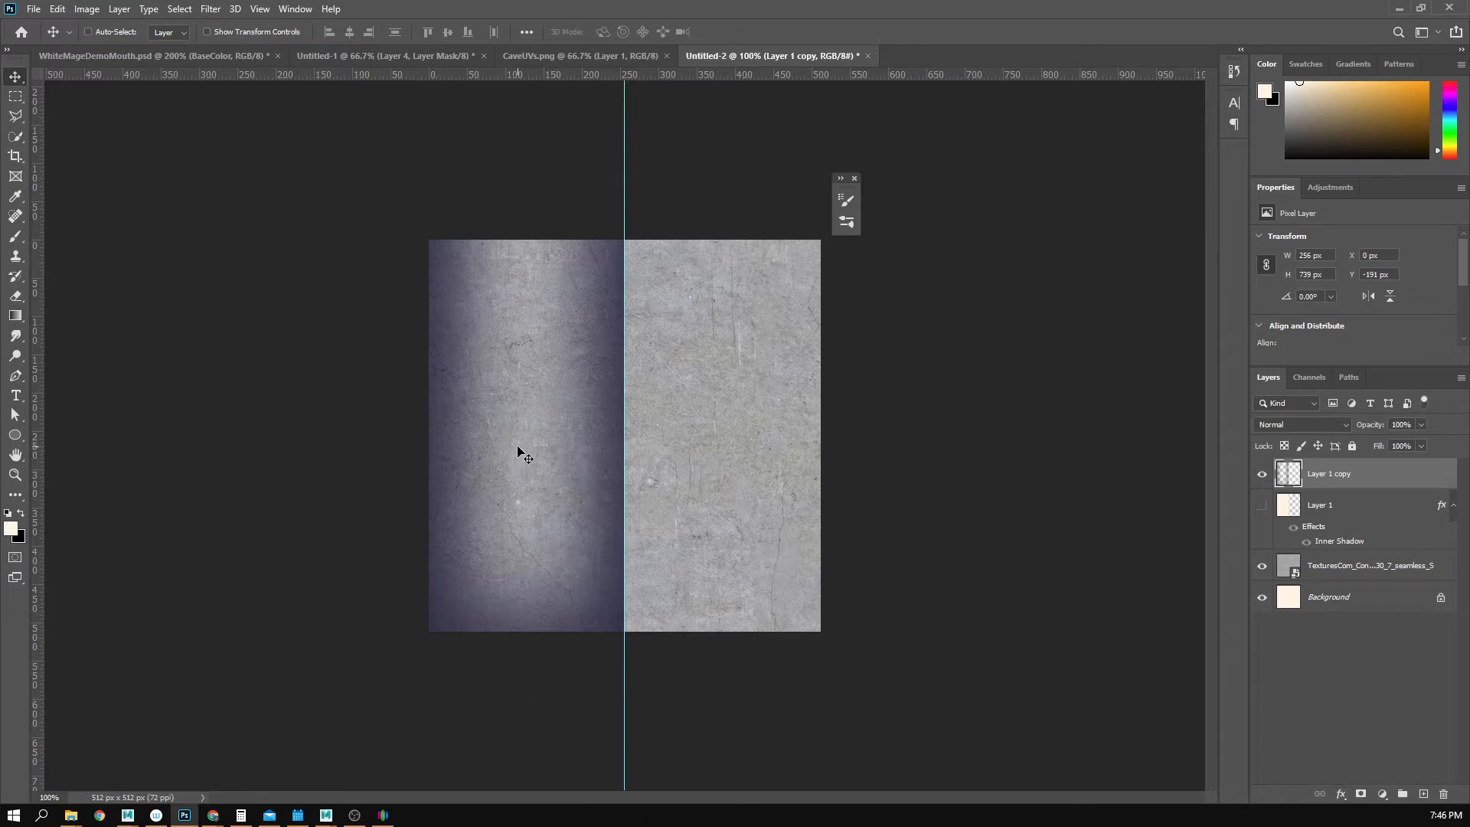
pyautogui.moveTo(518, 453); pyautogui.dragTo(515, 472)
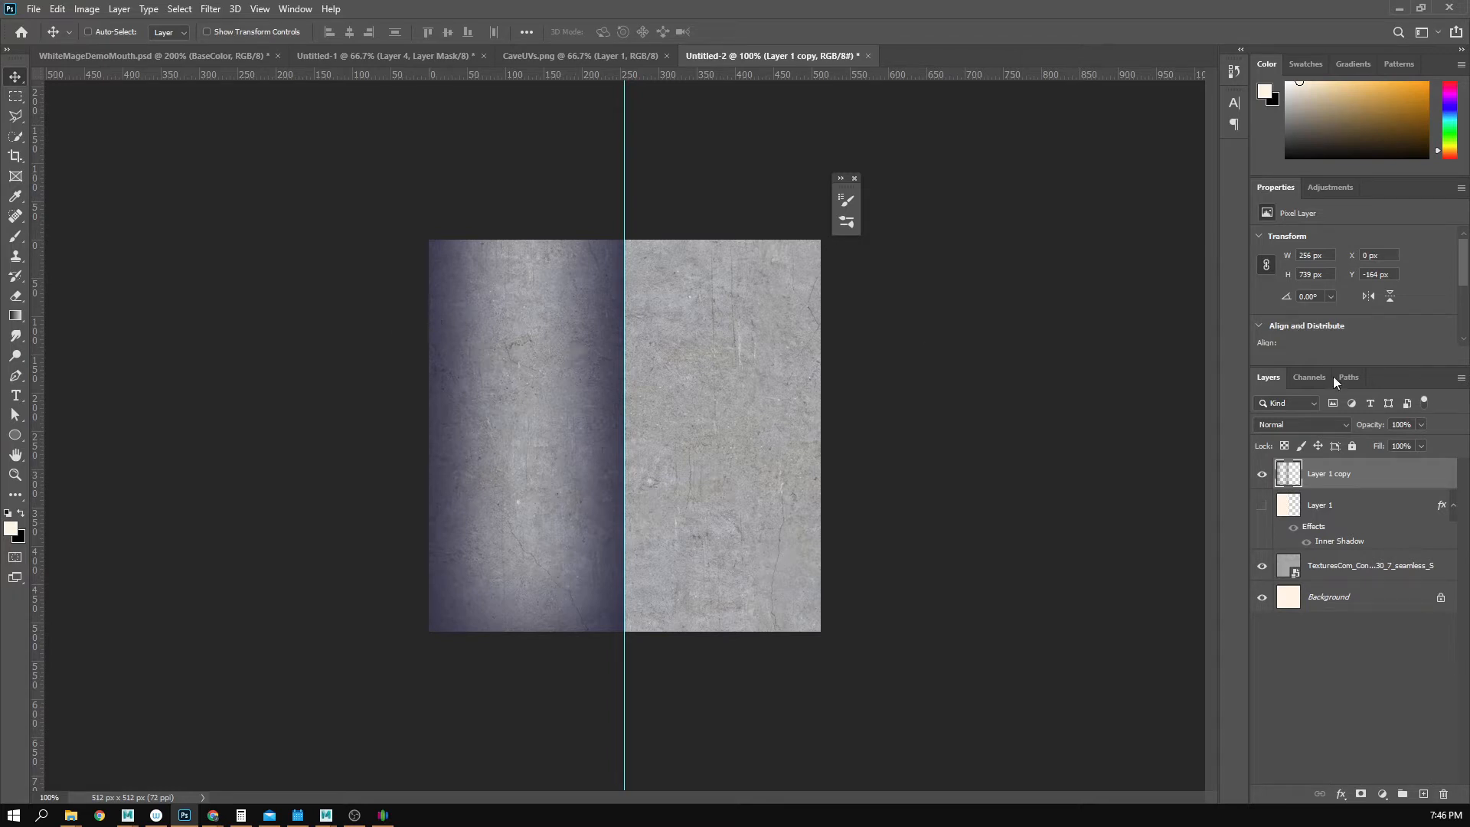
# - Add a Color Overlay to the rasterized copy with a dark olive colour close to #221f04
pyautogui.click(1340, 794)
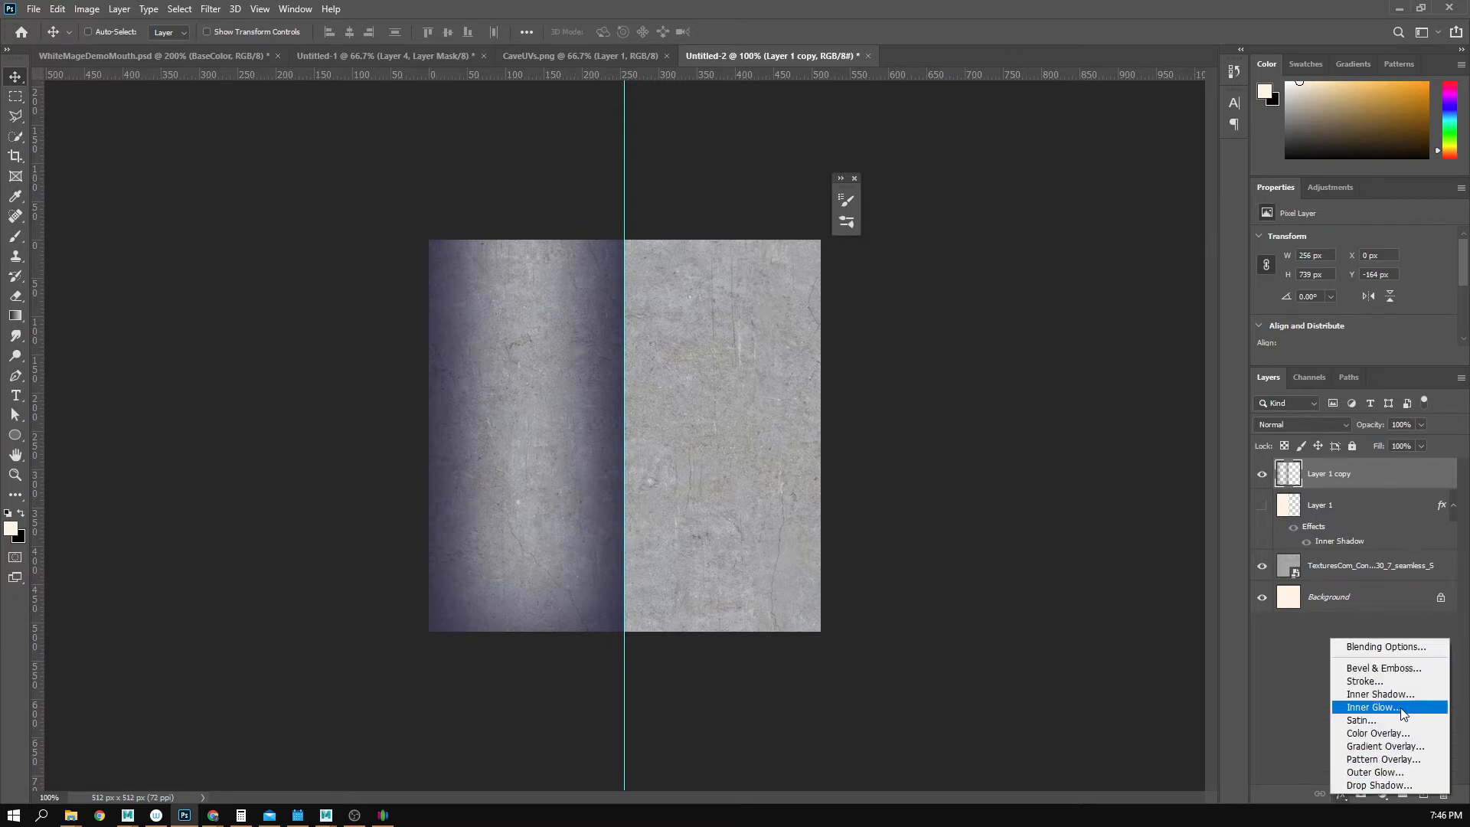
pyautogui.click(1411, 740)
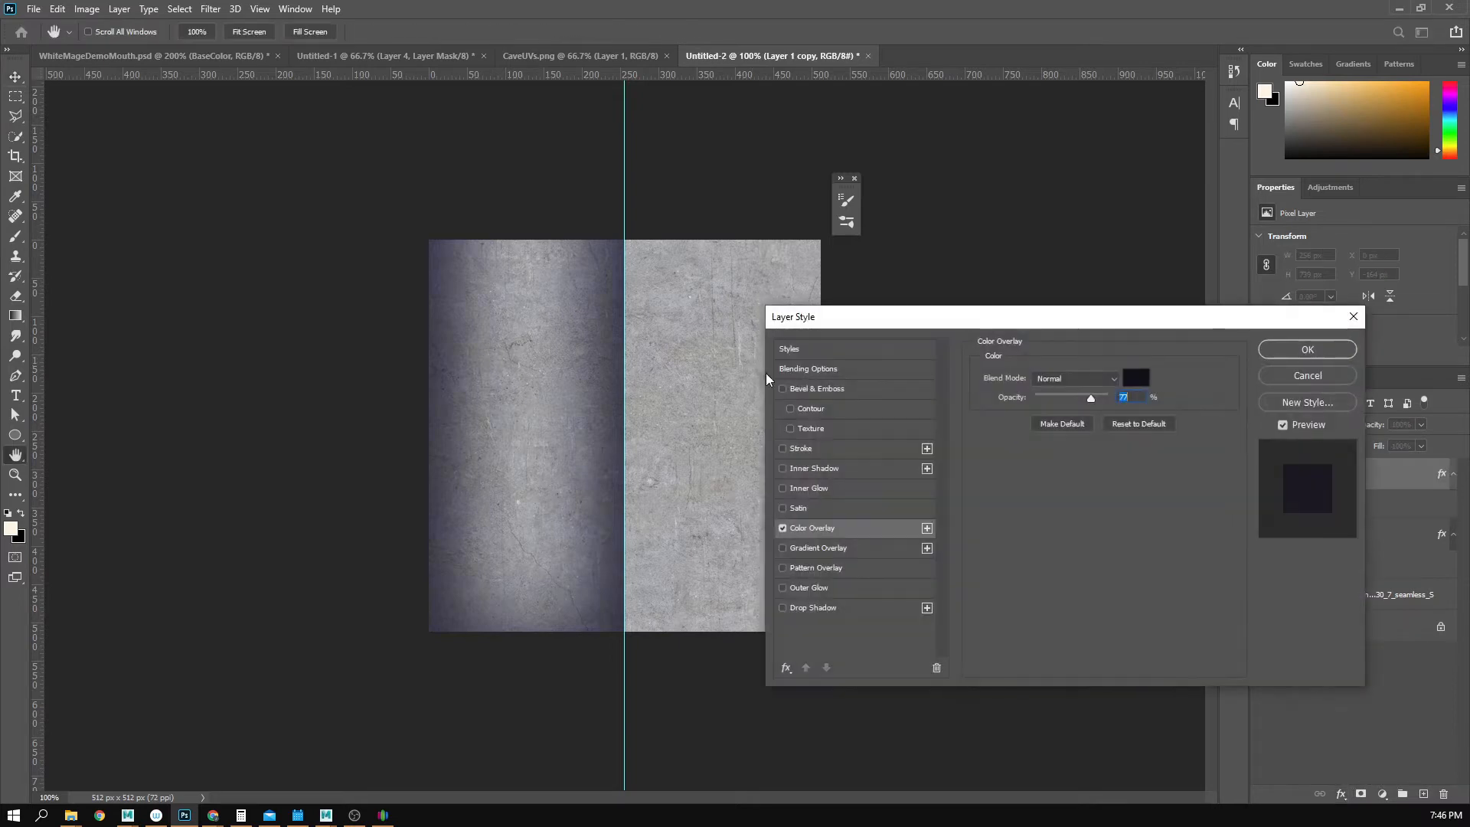
pyautogui.click(1136, 378)
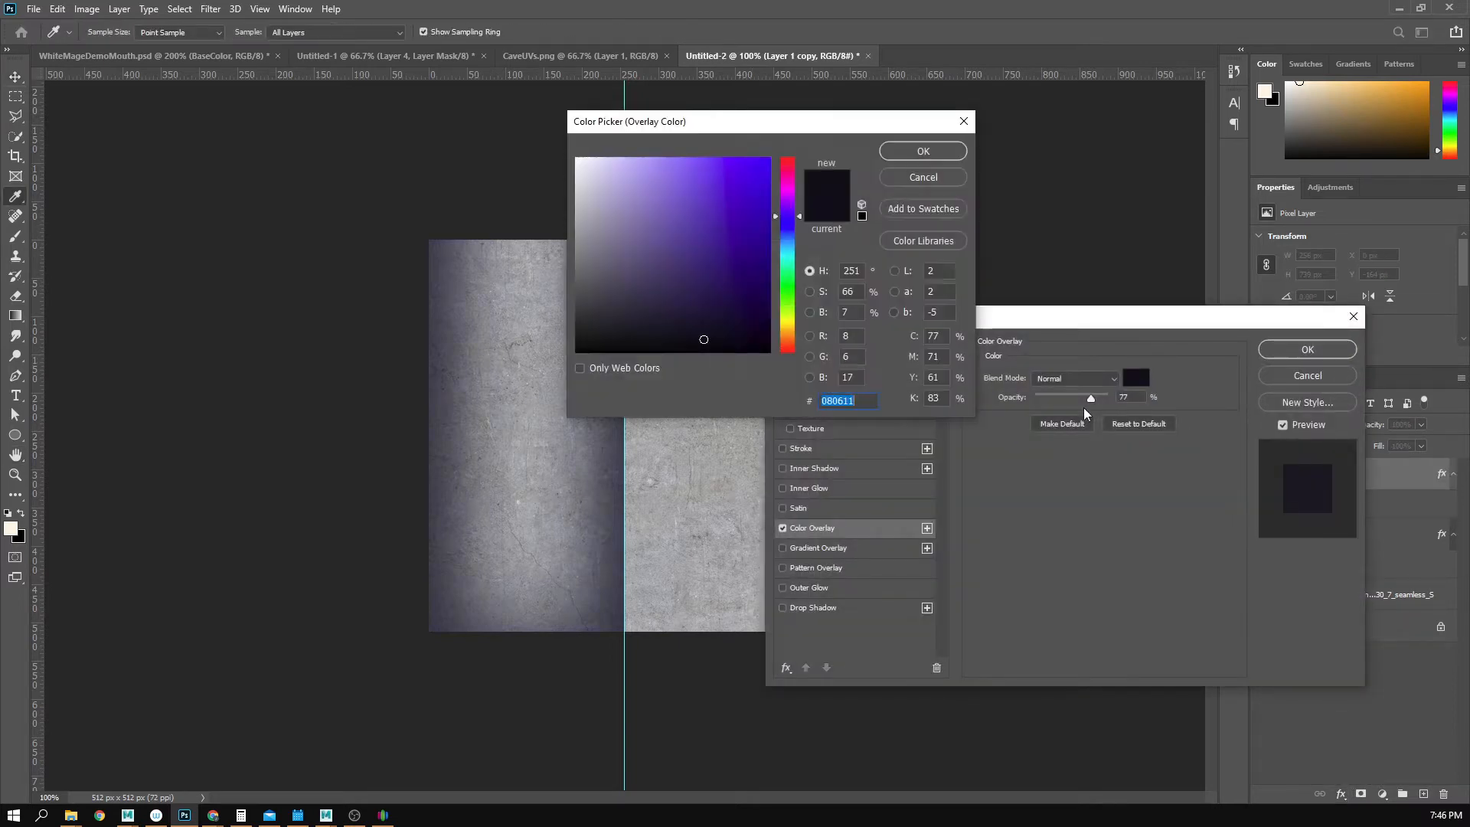
pyautogui.click(787, 324)
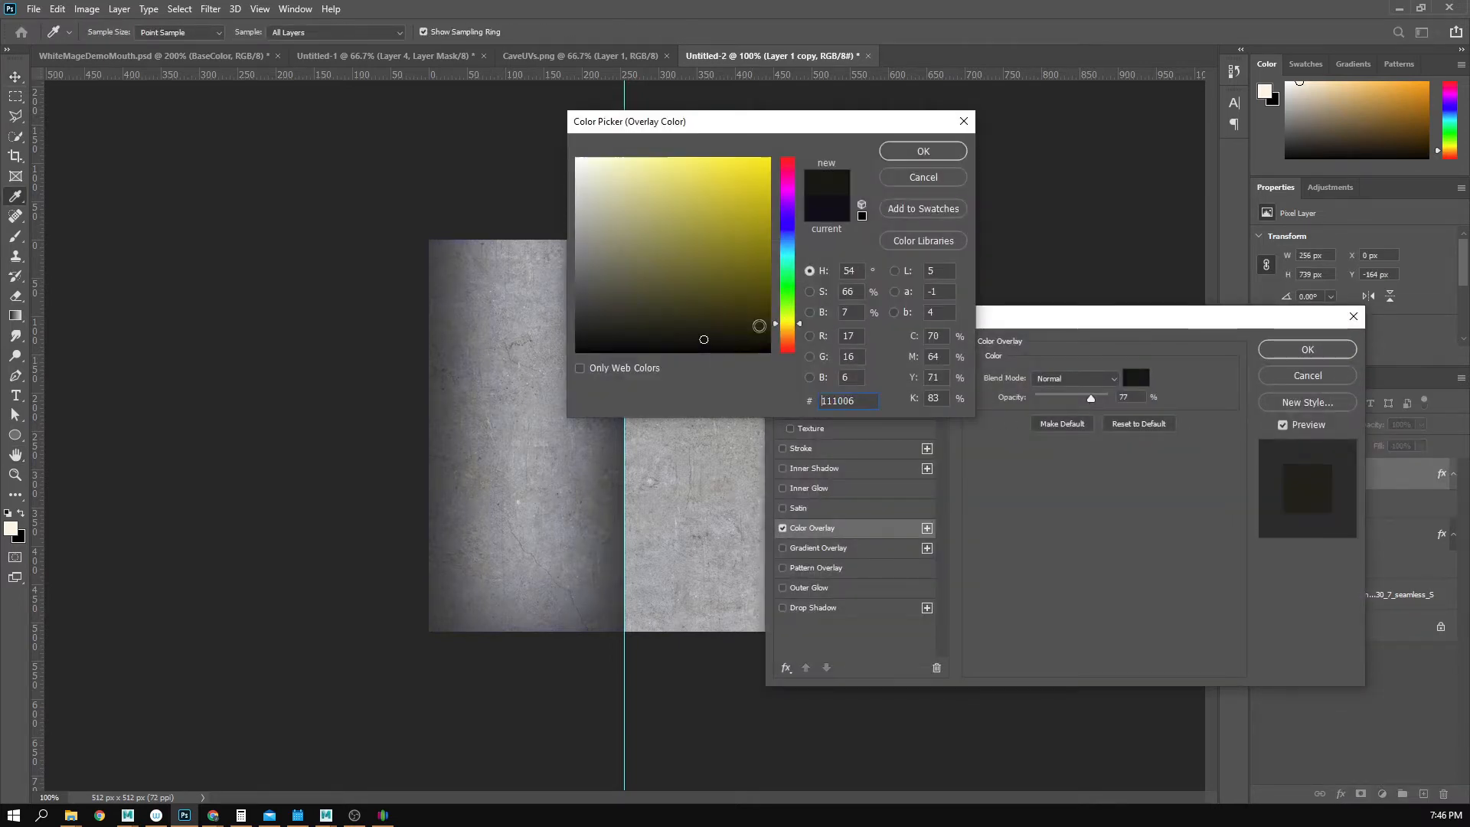
pyautogui.click(747, 327)
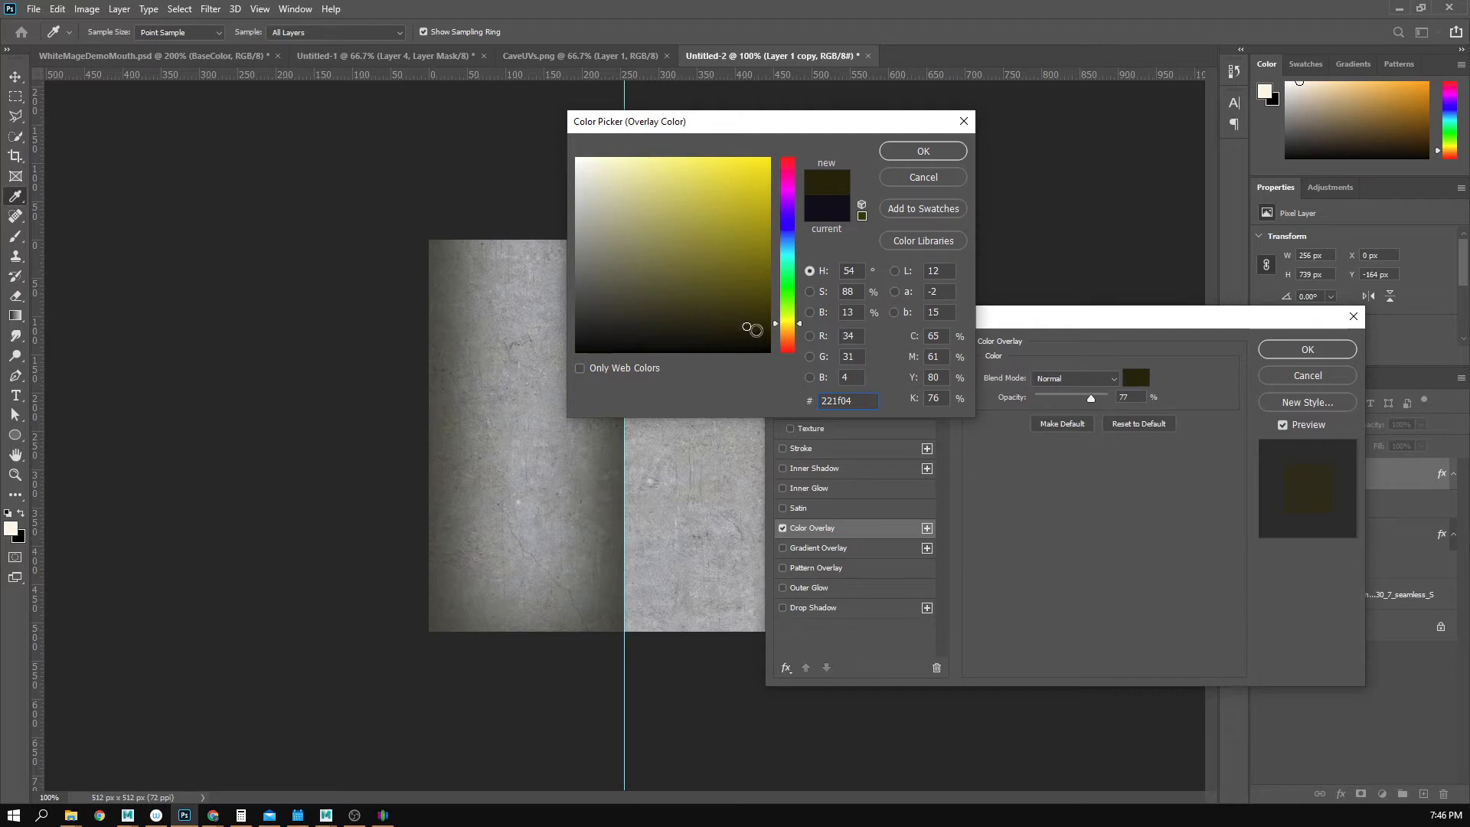
pyautogui.click(751, 330)
pyautogui.click(924, 151)
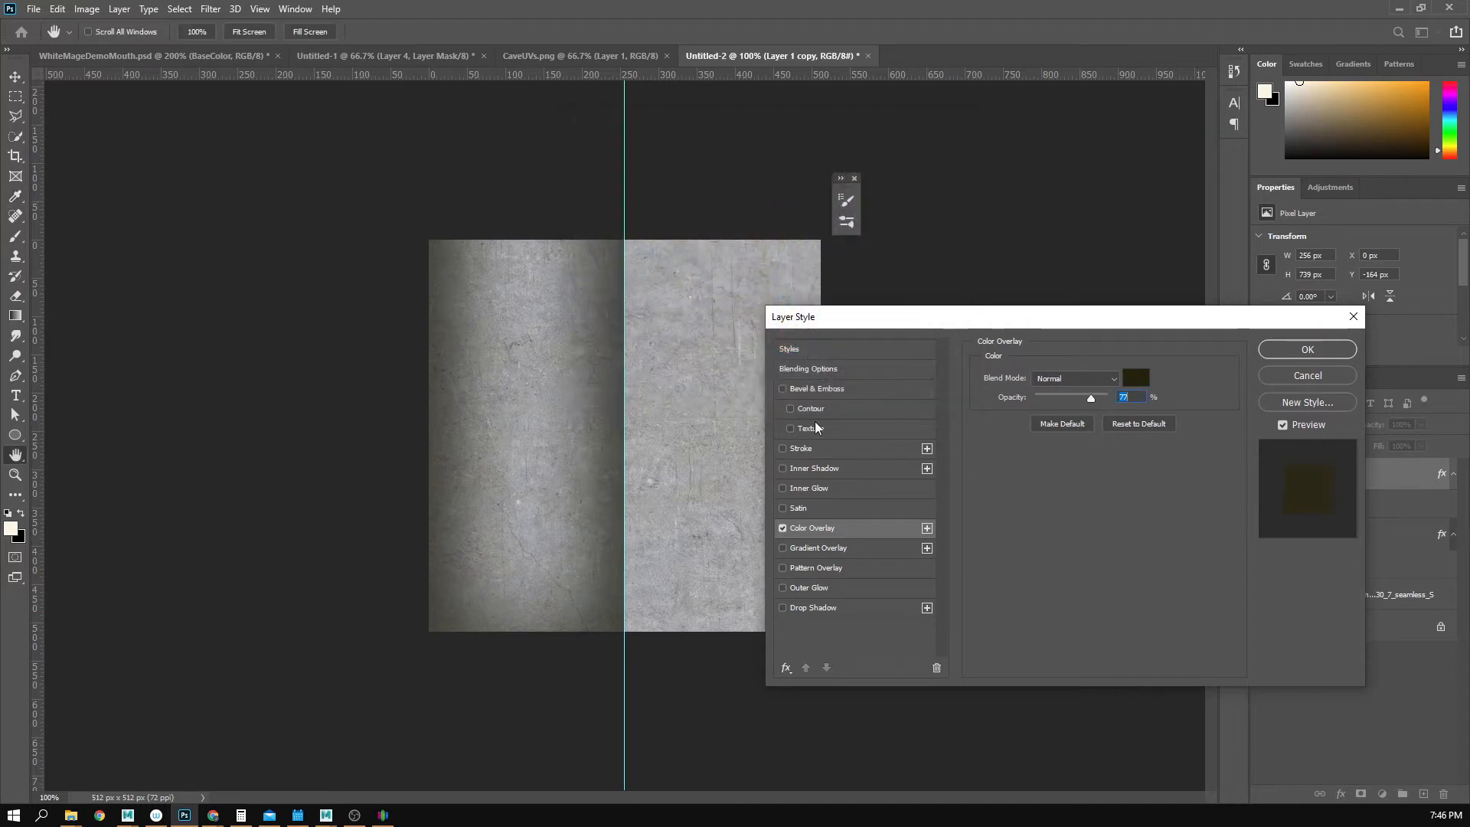
pyautogui.click(1294, 350)
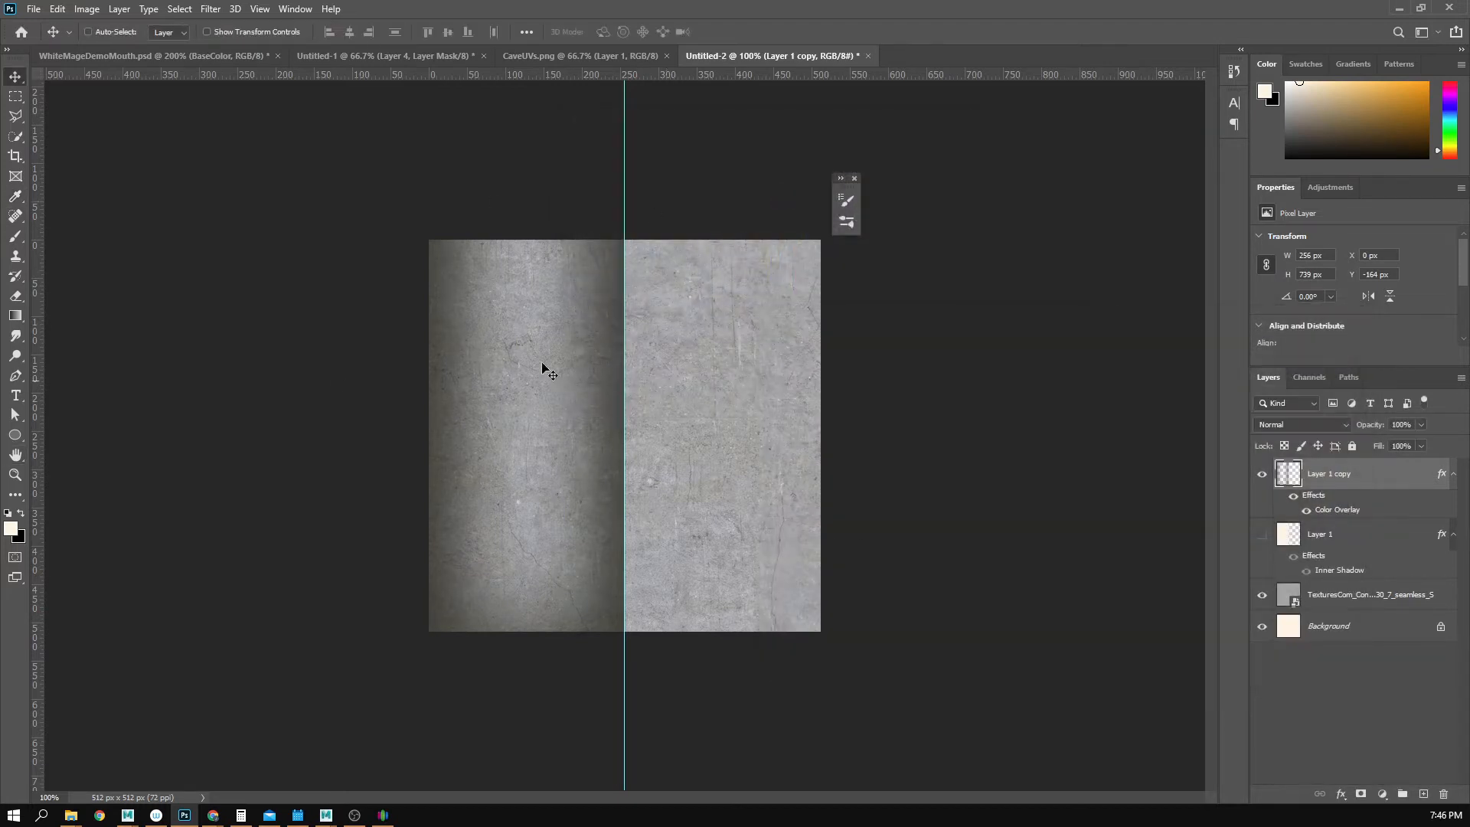
pyautogui.press('z')
pyautogui.keyDown('alt'); pyautogui.click(600, 483); pyautogui.keyUp('alt')
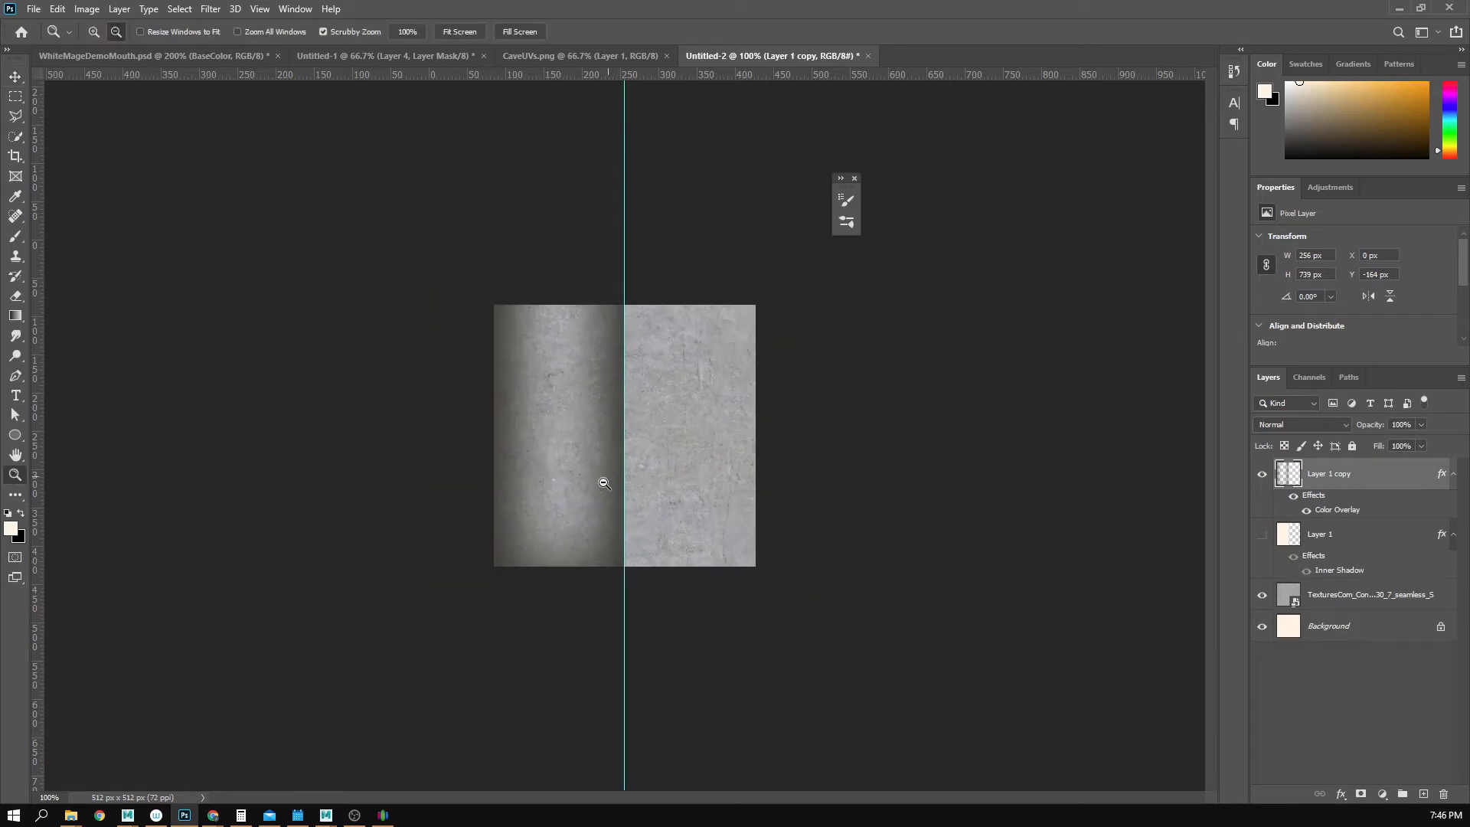
pyautogui.click(591, 498)
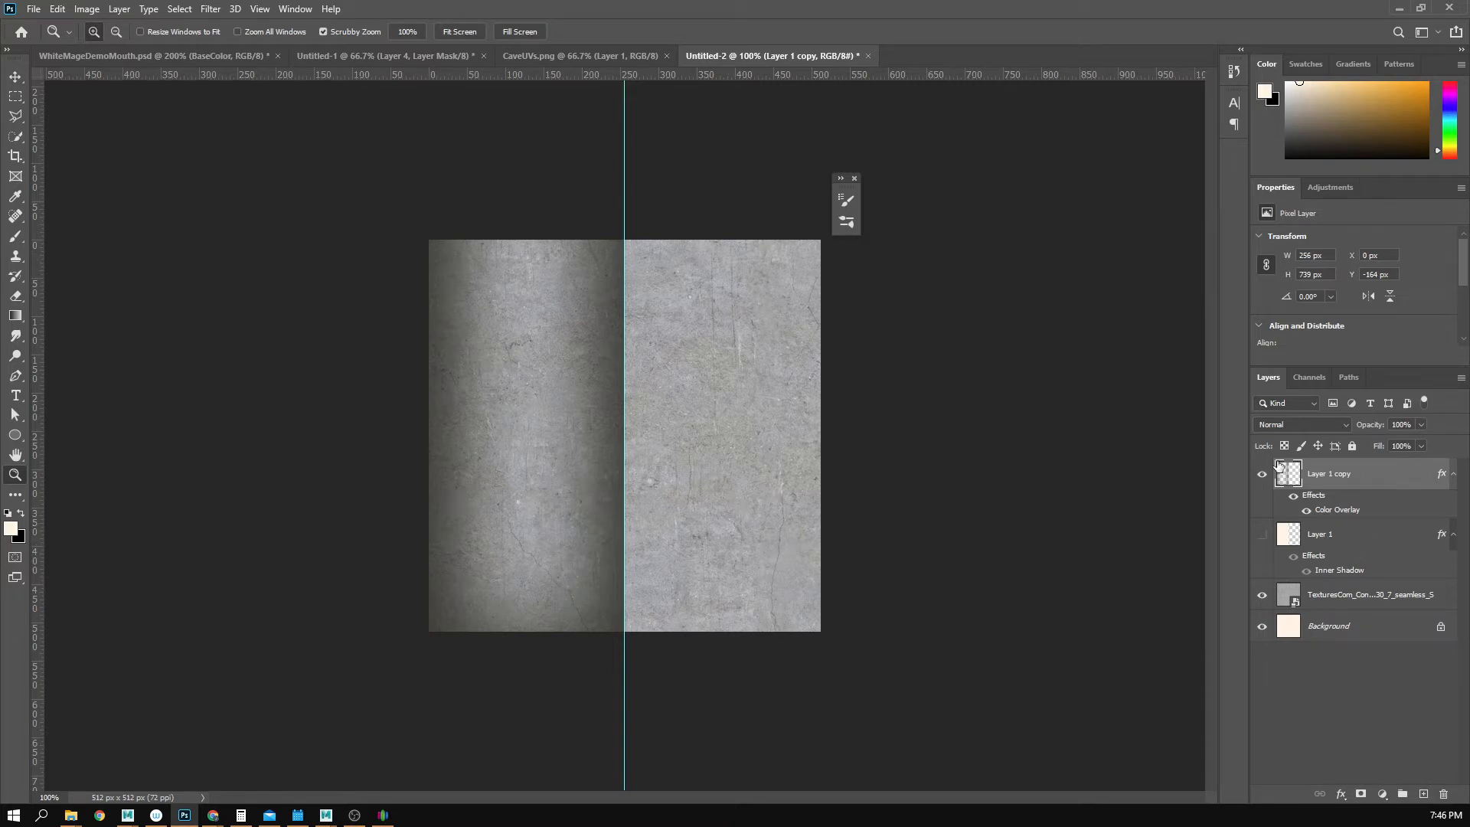
pyautogui.press('v')
pyautogui.moveTo(546, 425)
pyautogui.mouseDown()
pyautogui.moveTo(571, 430)
pyautogui.moveTo(545, 439)
pyautogui.mouseUp()
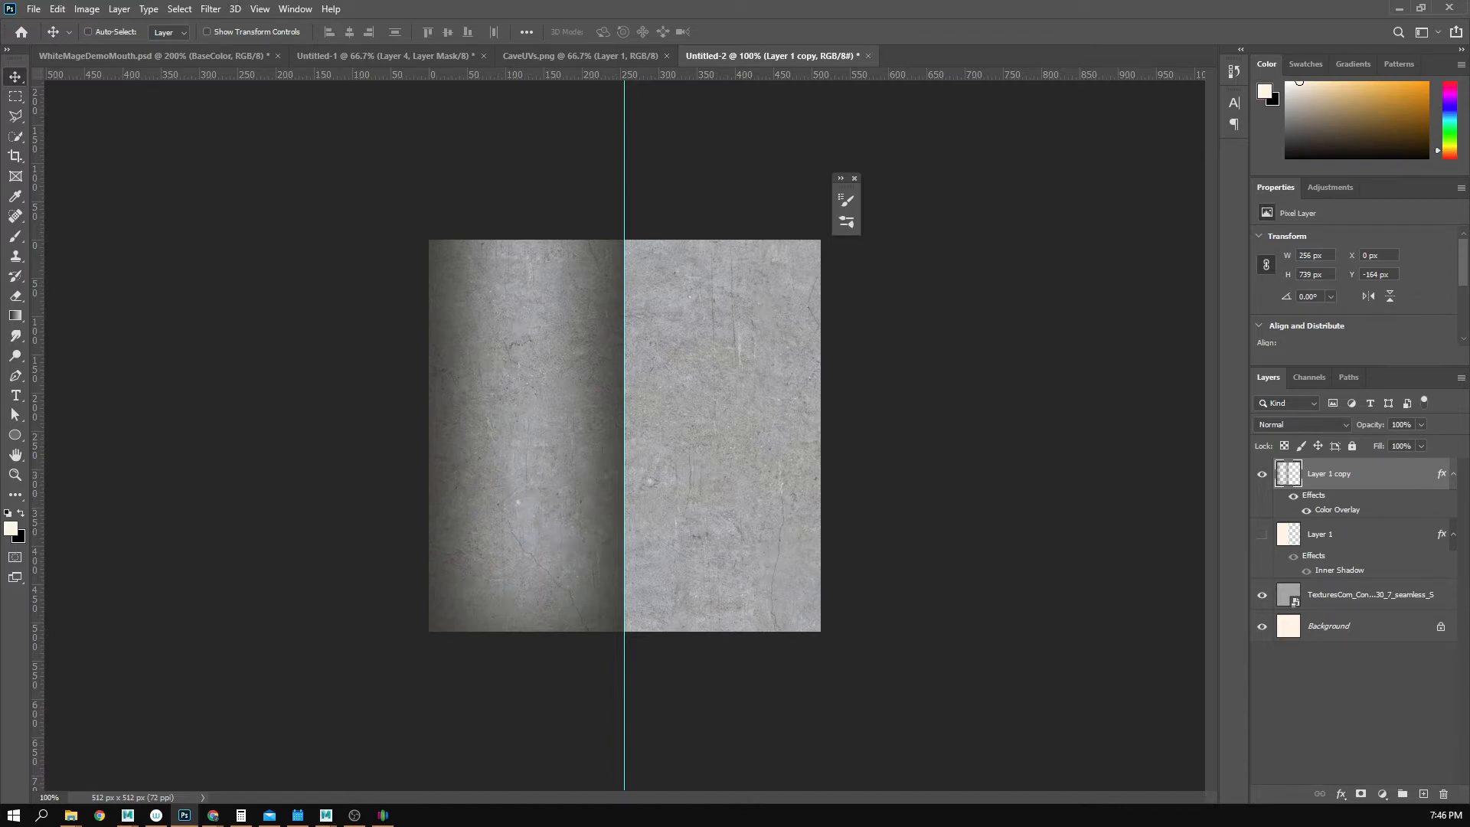
pyautogui.moveTo(0, 147); pyautogui.dragTo(0, 160)
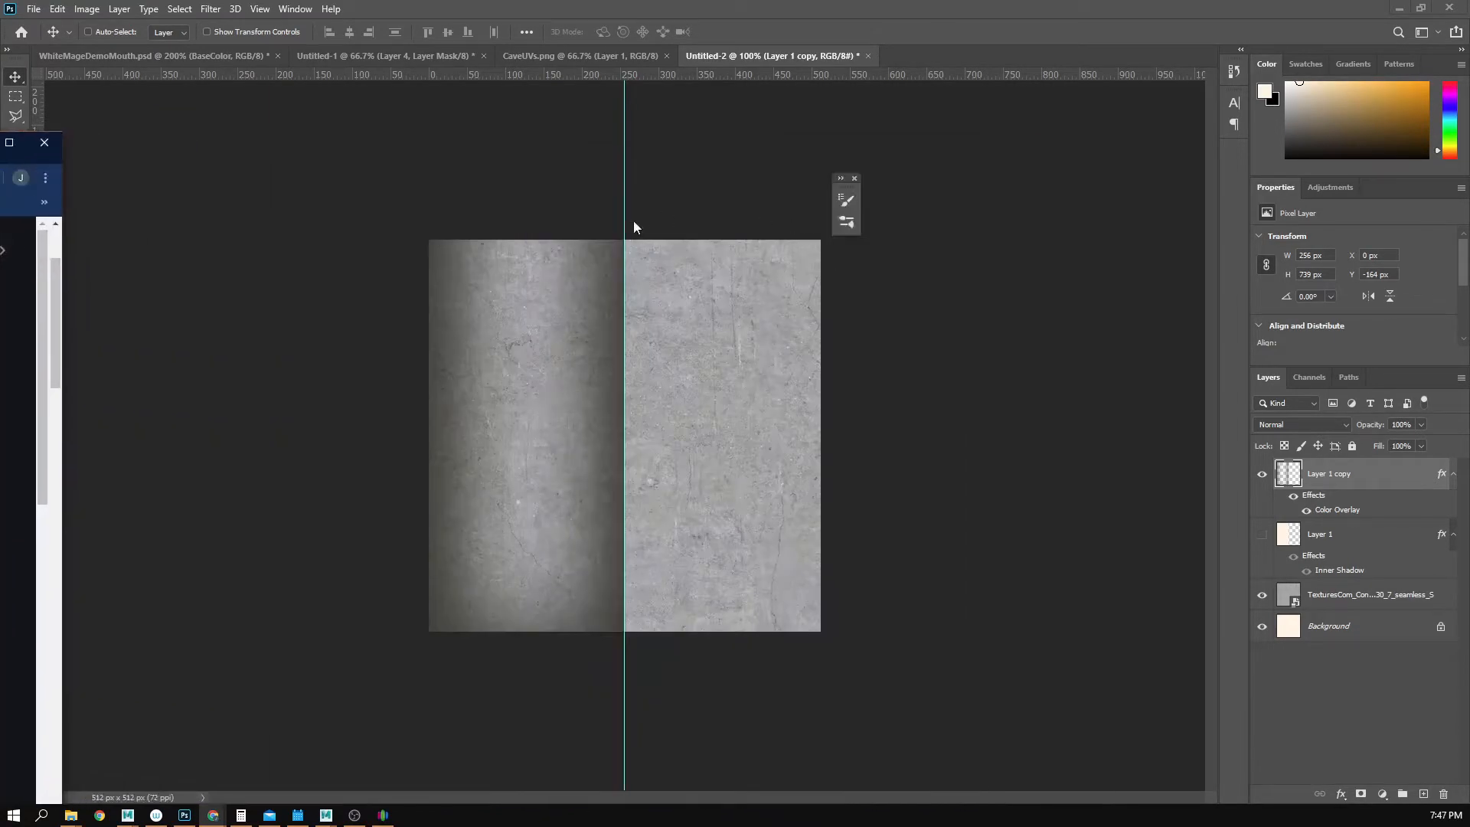
# - Show the original Layer 1 again and switch its Inner Shadow effect back on
pyautogui.click(1328, 540)
pyautogui.click(1263, 535)
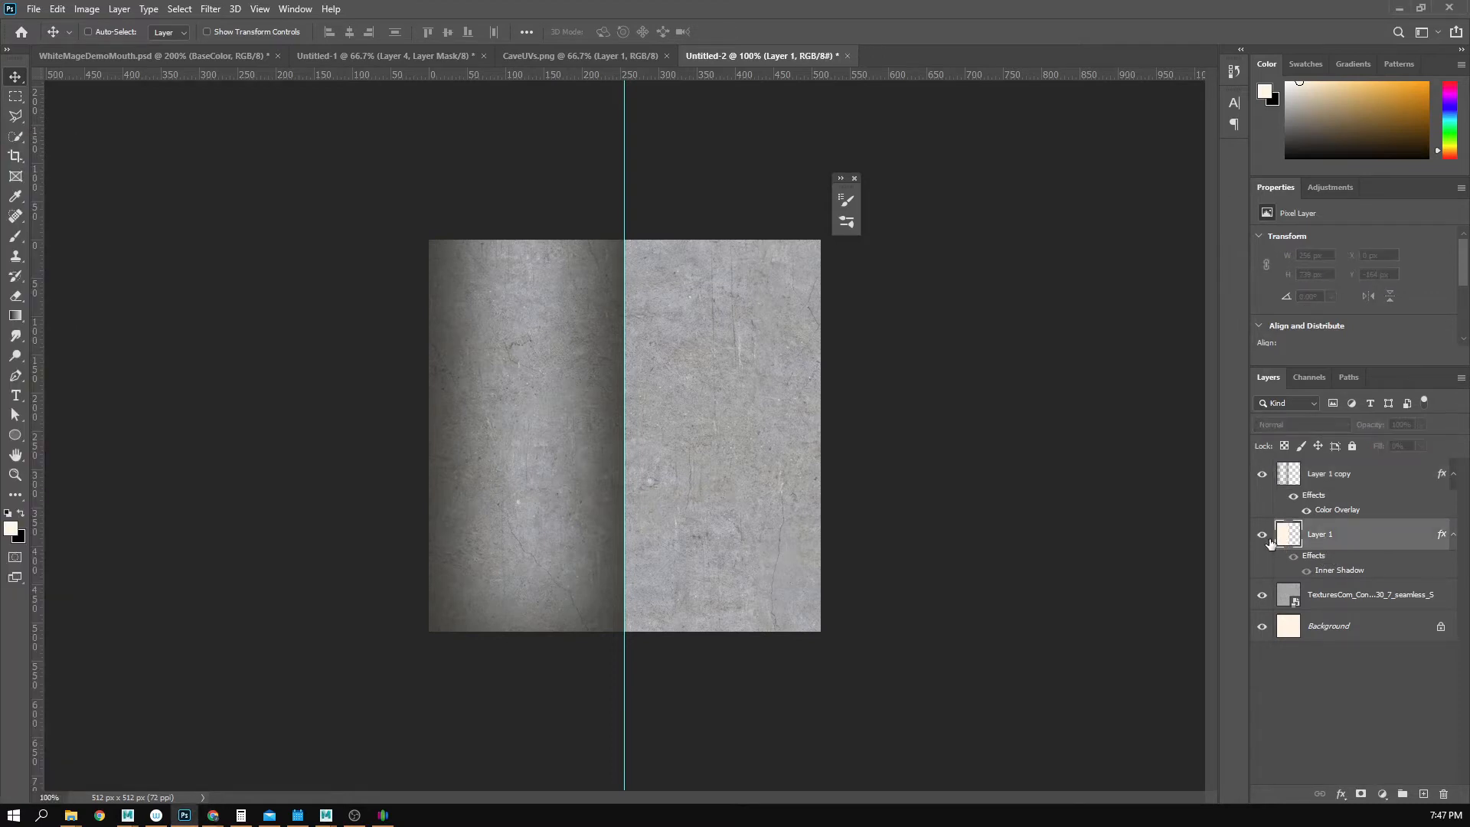
pyautogui.click(1294, 558)
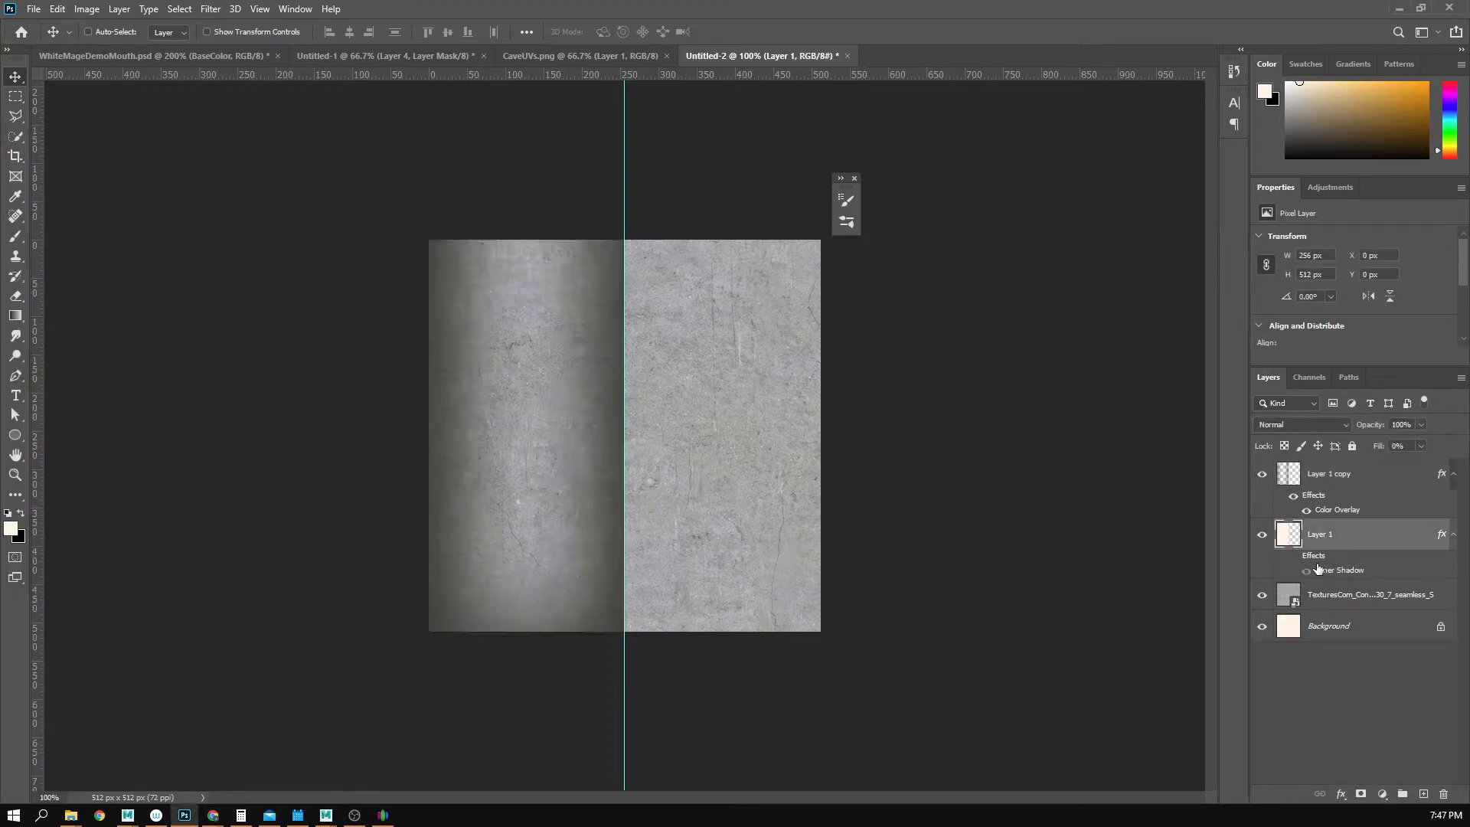
pyautogui.click(1306, 571)
pyautogui.click(1306, 573)
pyautogui.click(1306, 570)
pyautogui.click(1306, 570)
# - Turn off Layer 1's Inner Shadow and enable Bevel & Emboss in its layer style
pyautogui.doubleClick(1324, 558)
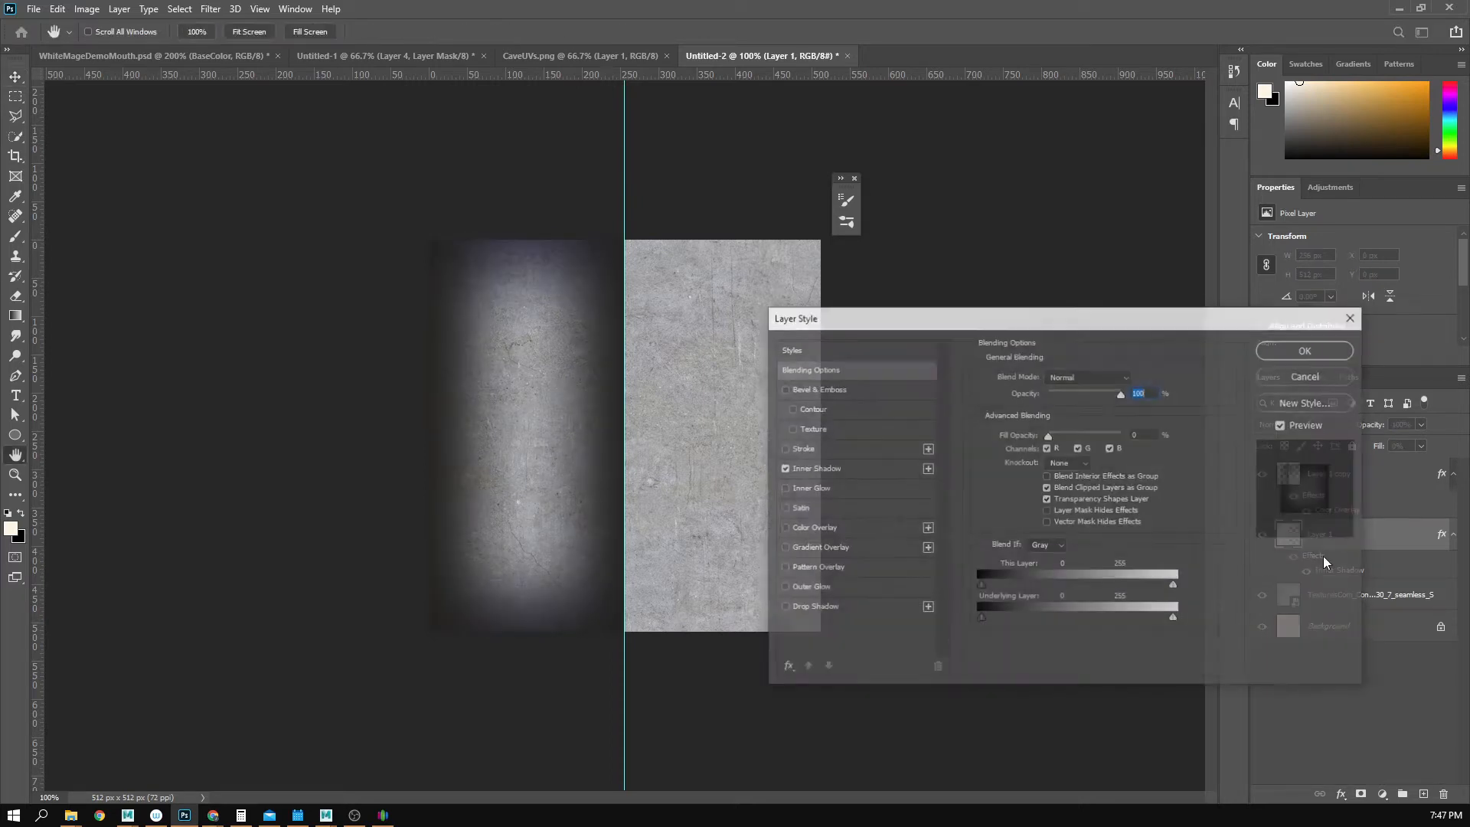
pyautogui.click(812, 467)
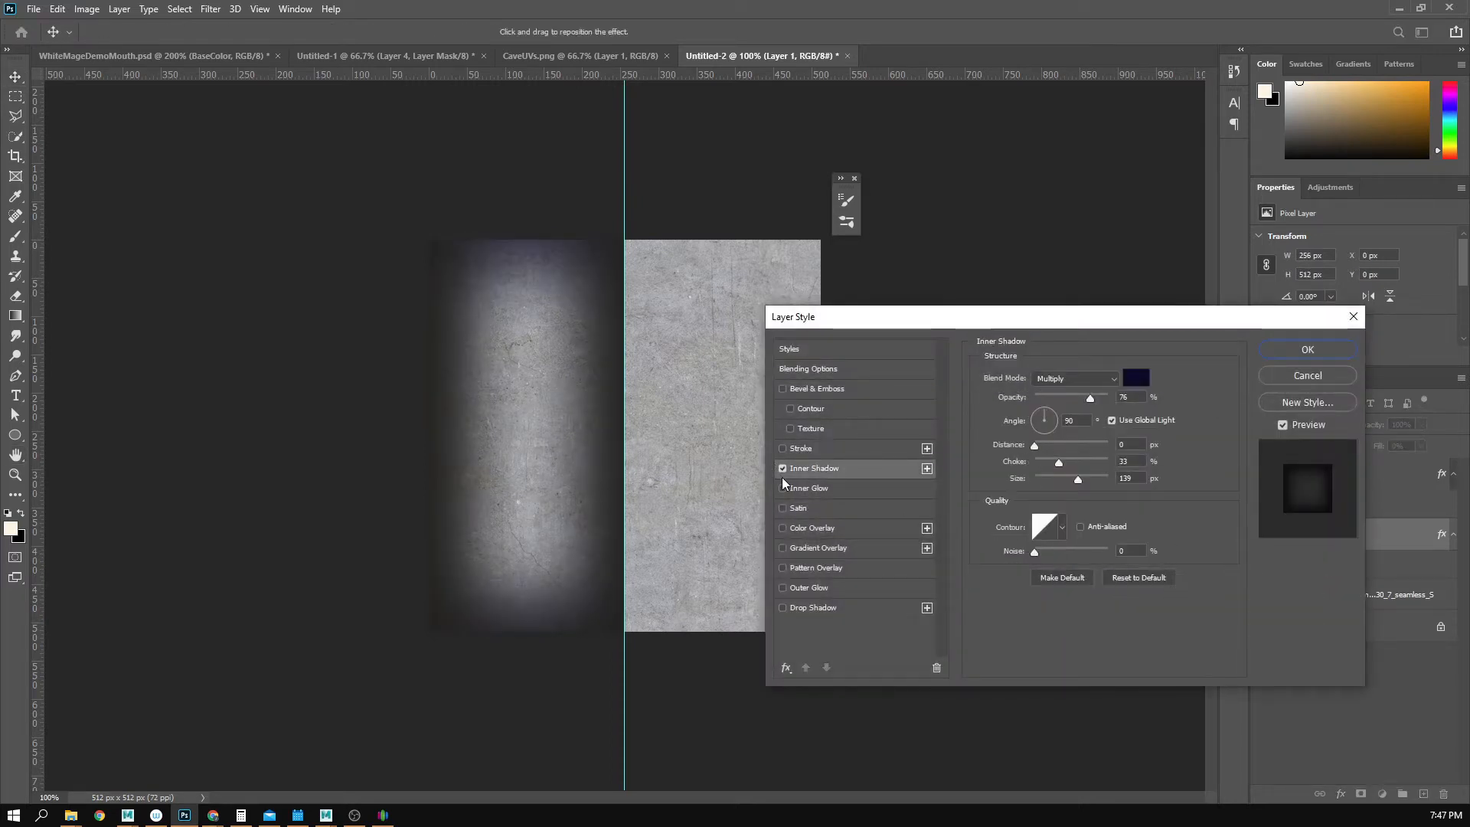
pyautogui.click(782, 469)
pyautogui.click(782, 389)
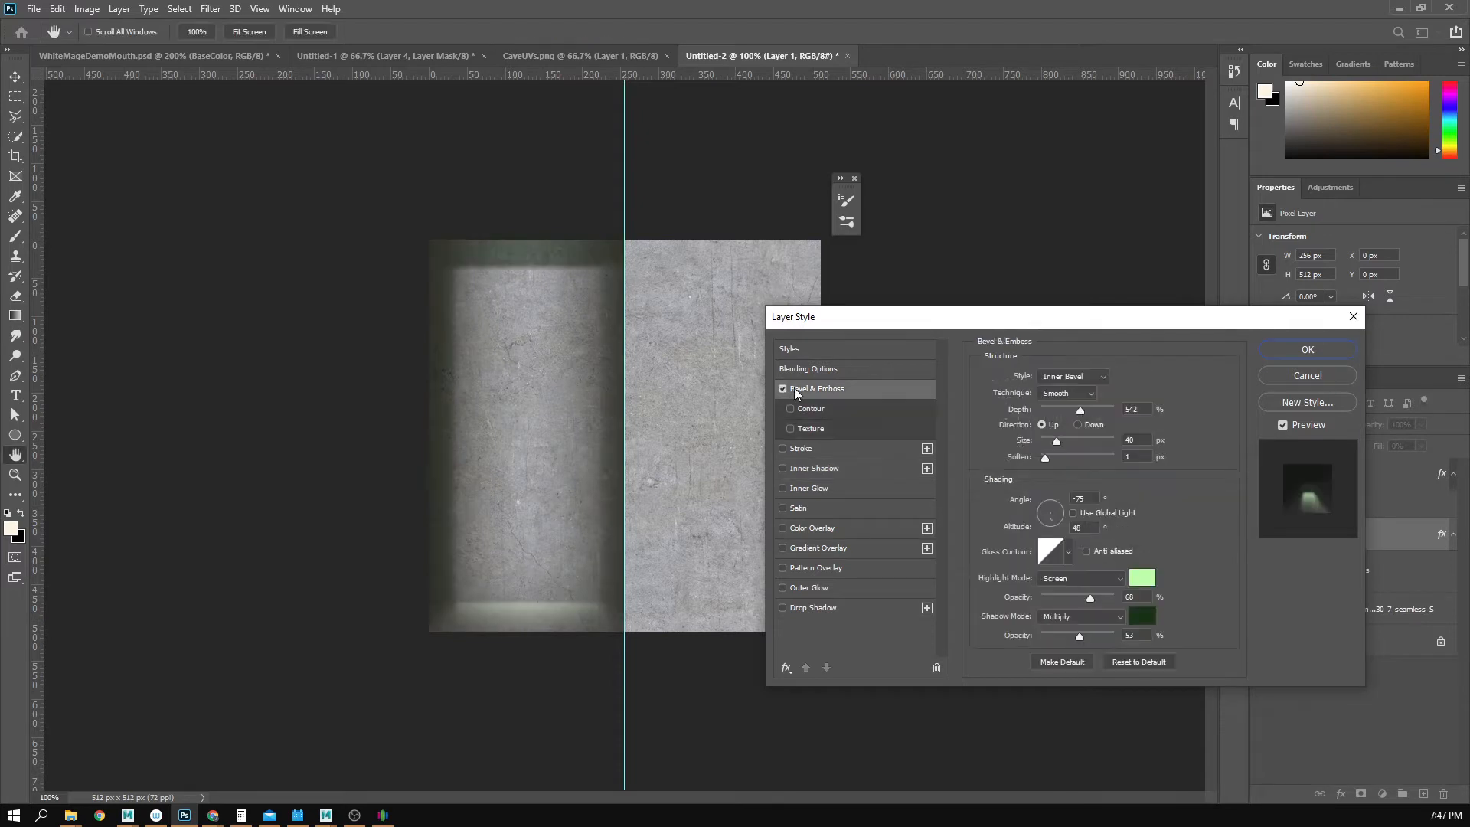
# - Set Layer 1's bevel technique to Chisel Hard and its highlight colour to a pale cream close to #f9efde
pyautogui.click(1083, 396)
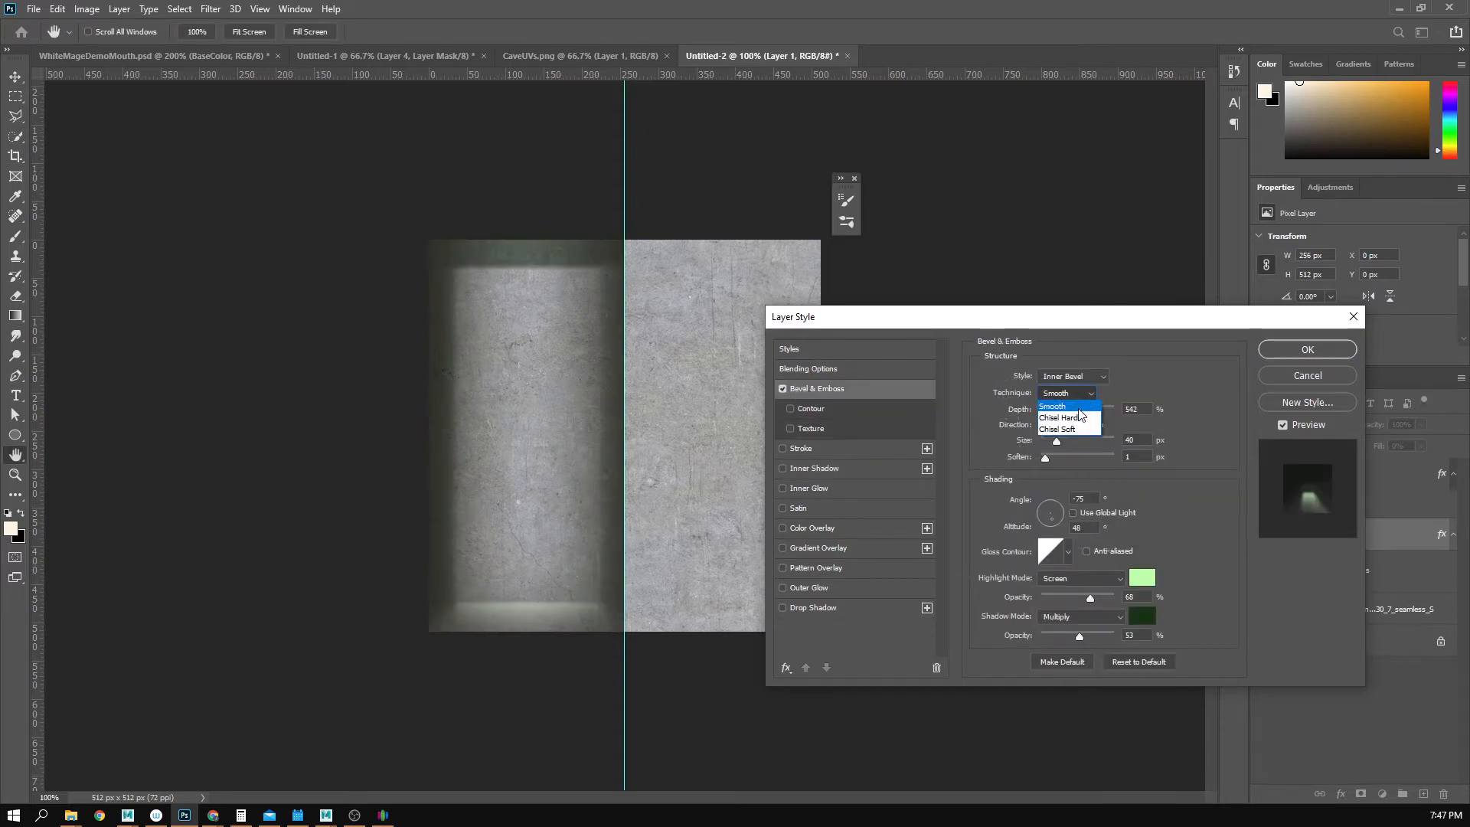
pyautogui.click(1072, 412)
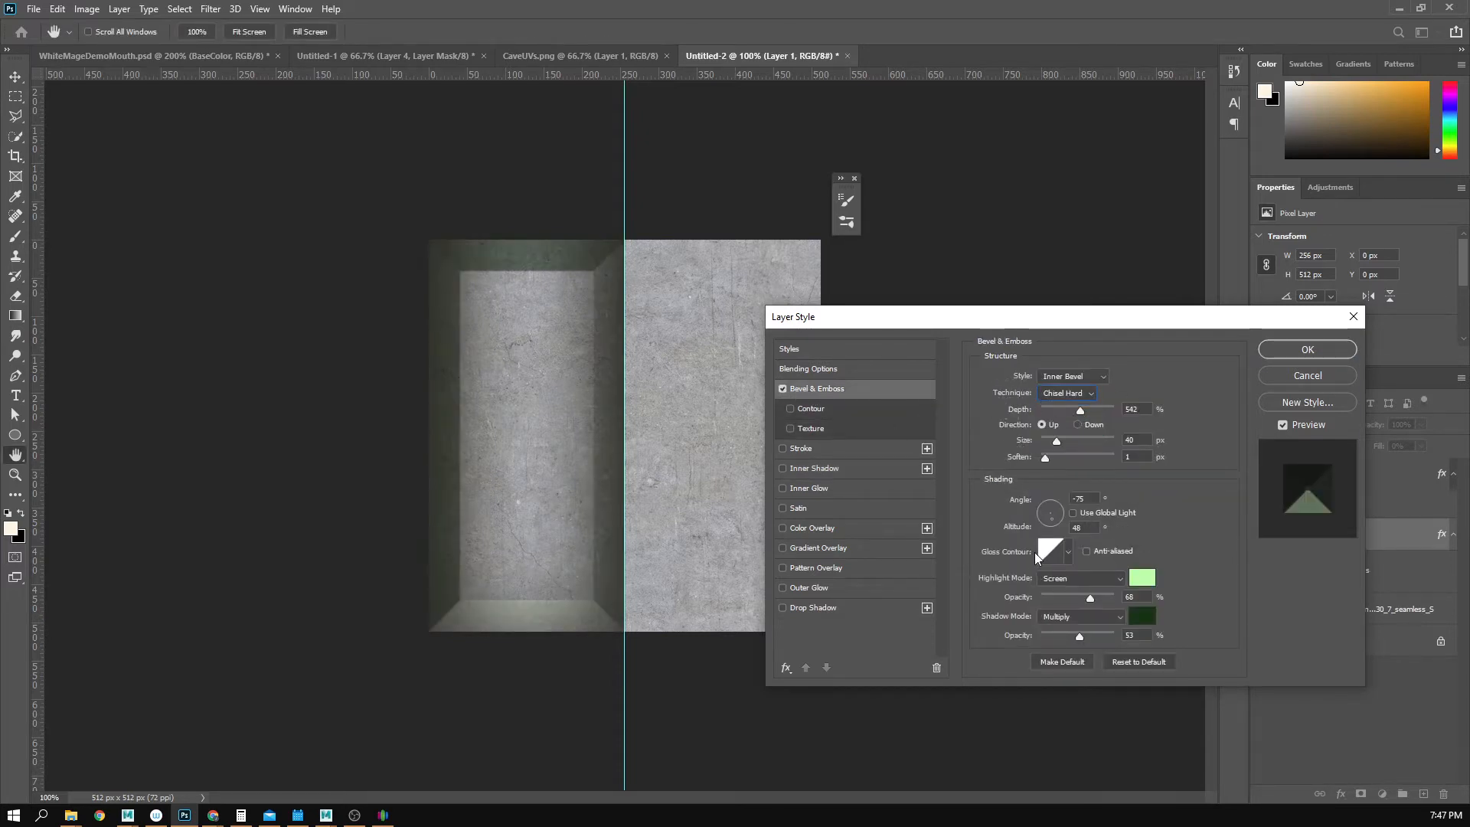
pyautogui.click(1156, 580)
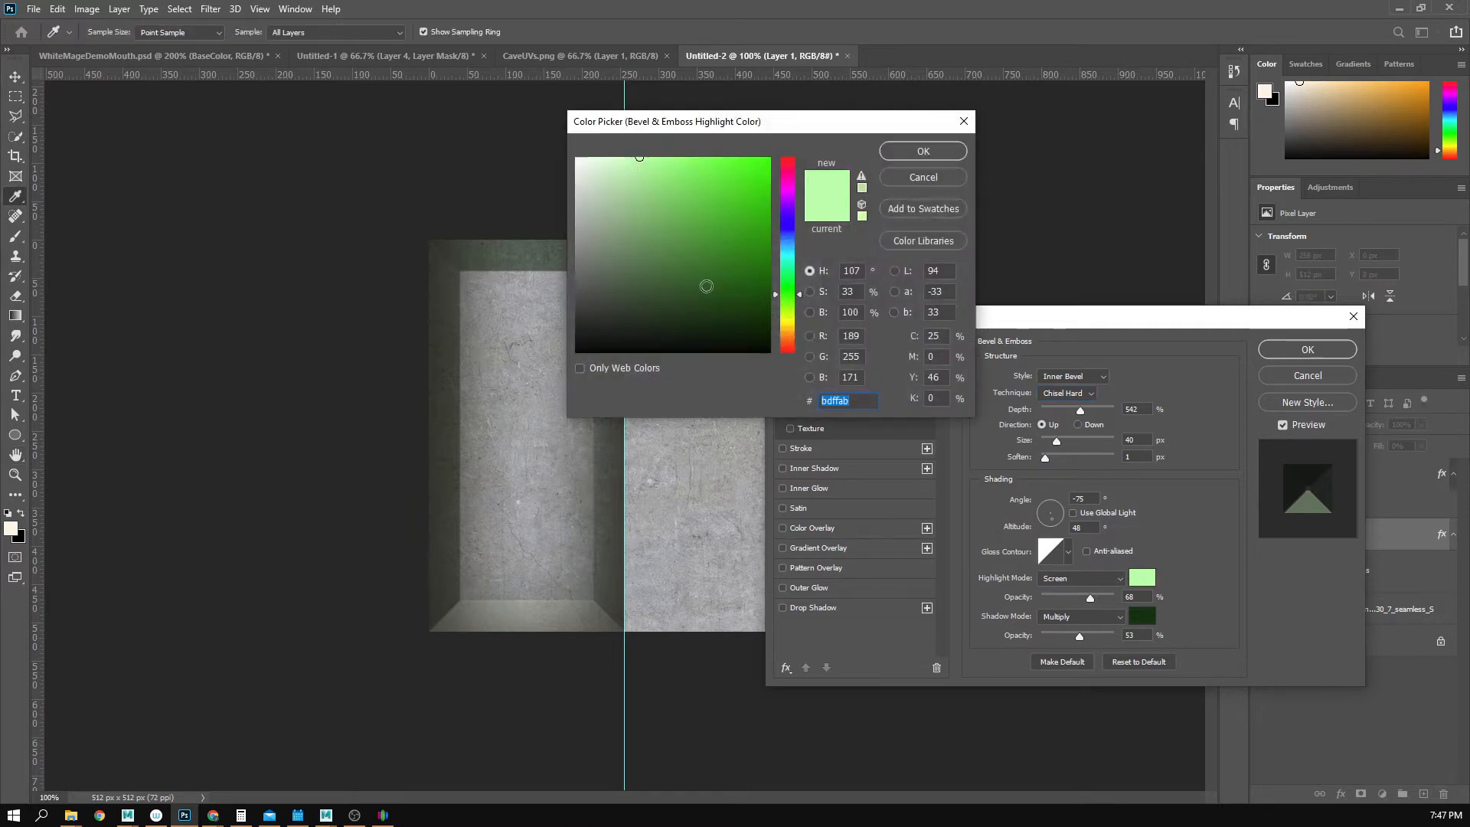
pyautogui.click(789, 332)
pyautogui.click(728, 294)
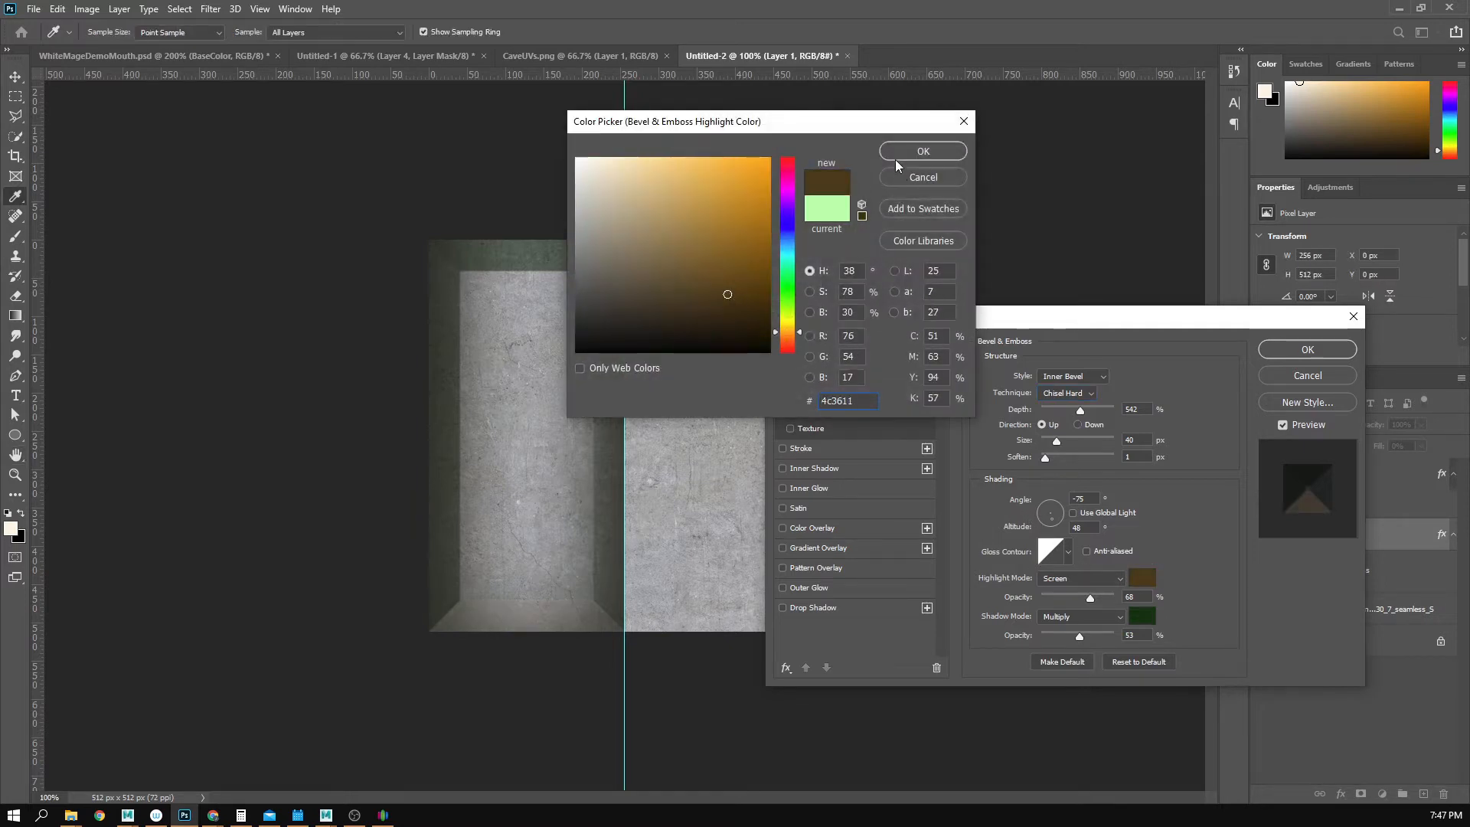
pyautogui.click(597, 161)
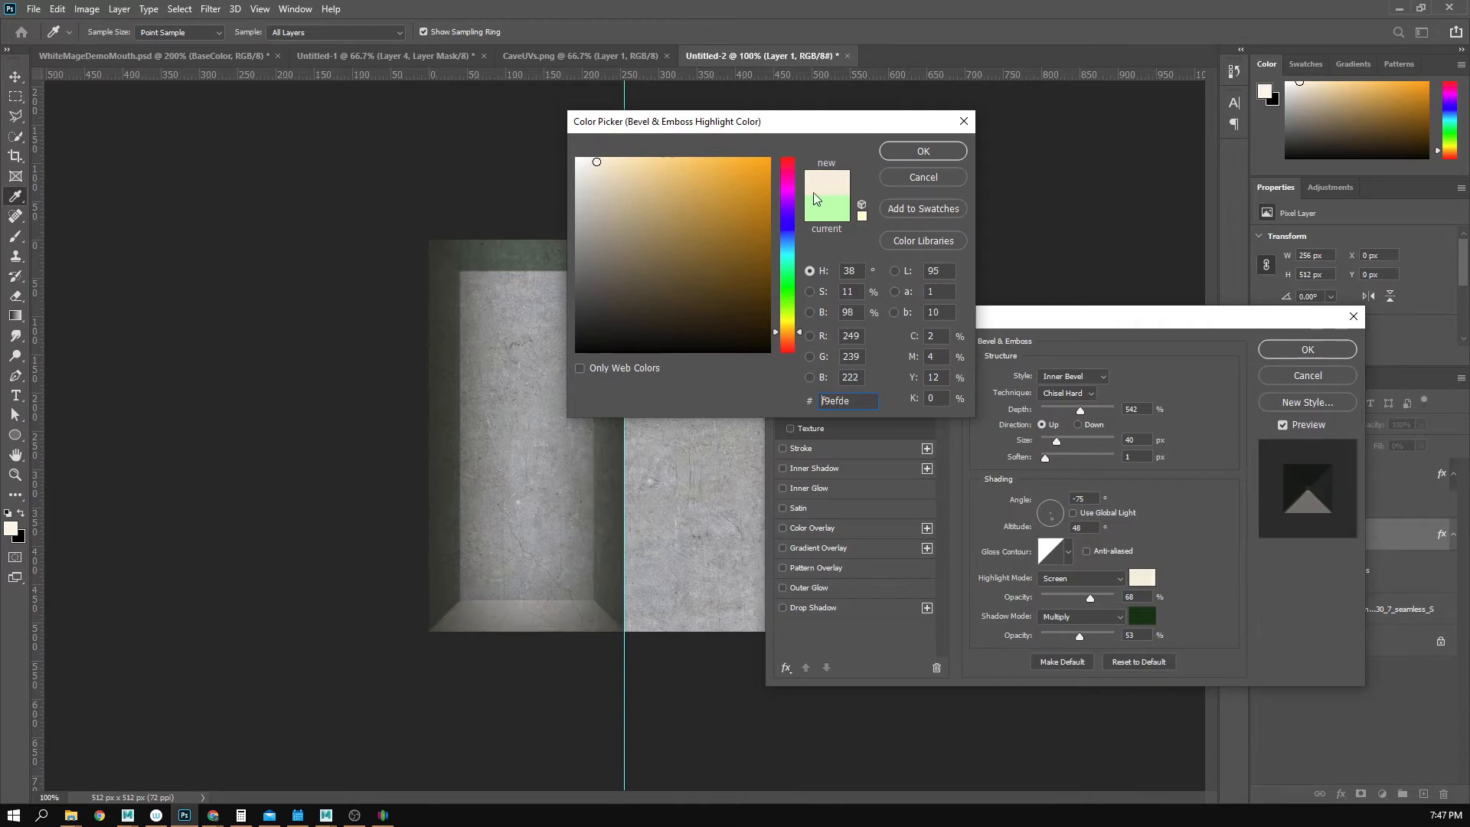
pyautogui.click(930, 156)
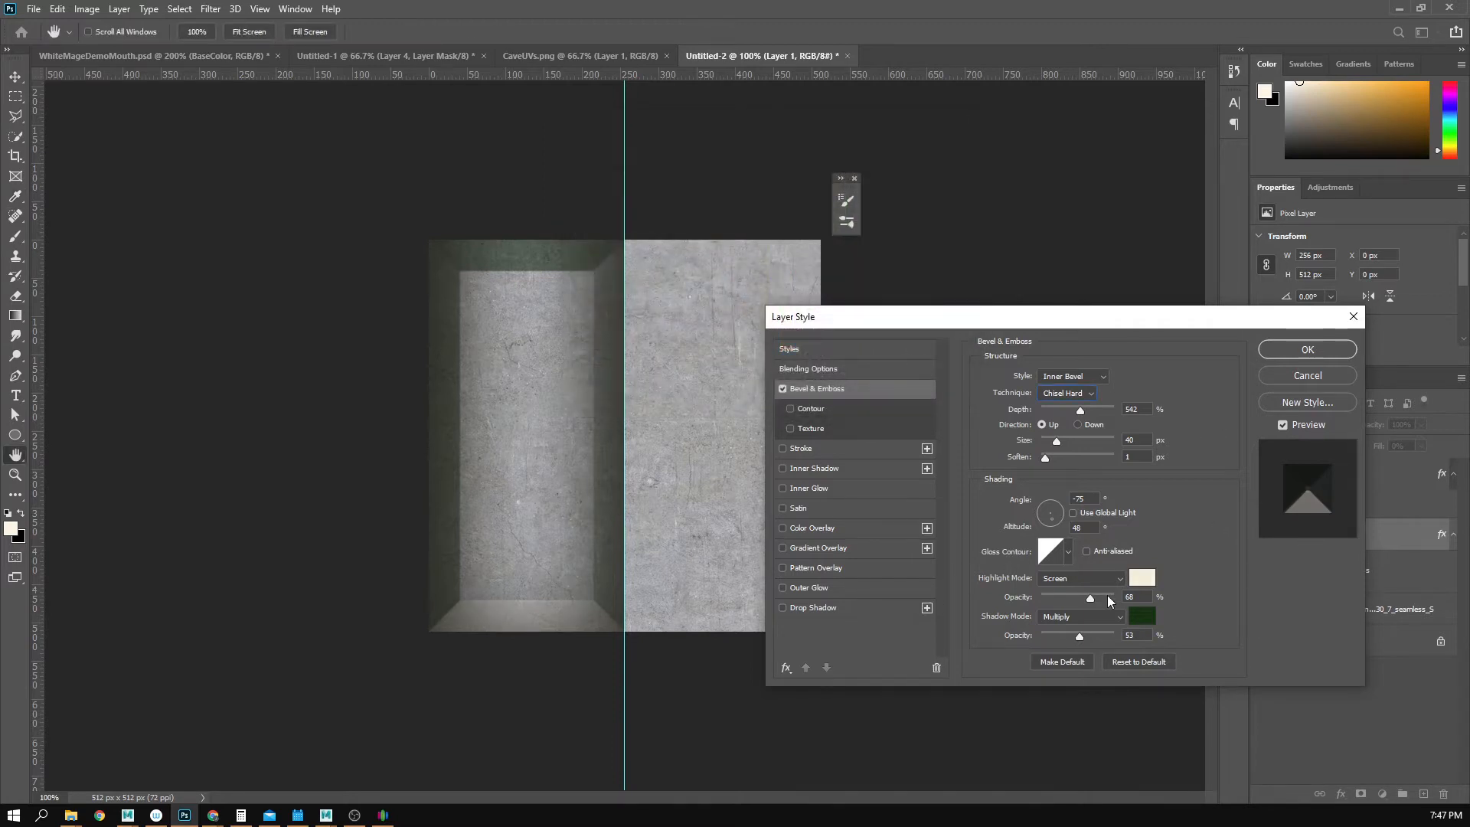
# - Change the bevel's shadow colour to a very dark brown close to #1d1504
pyautogui.click(1149, 614)
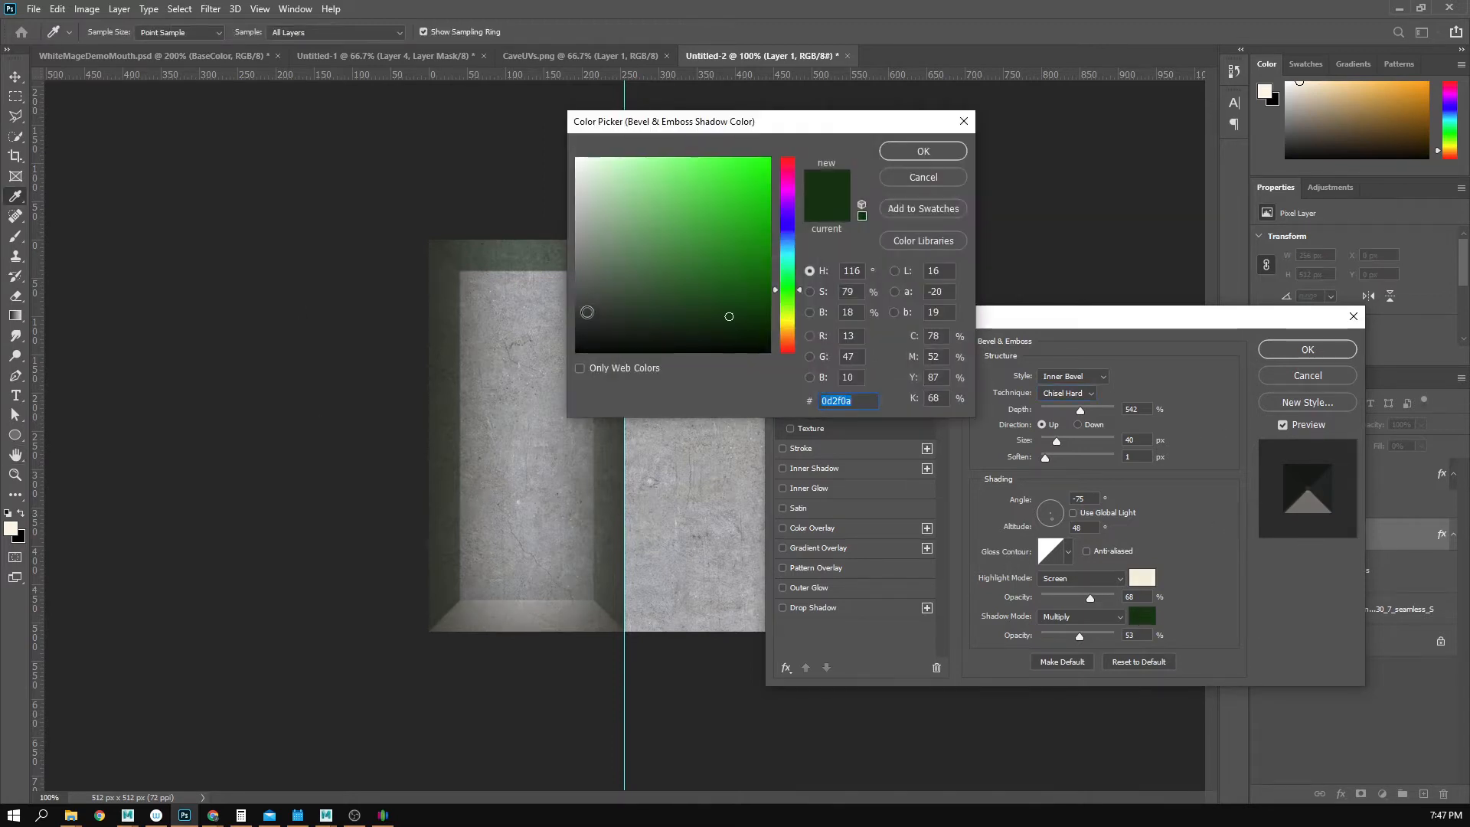
pyautogui.click(787, 330)
pyautogui.click(747, 329)
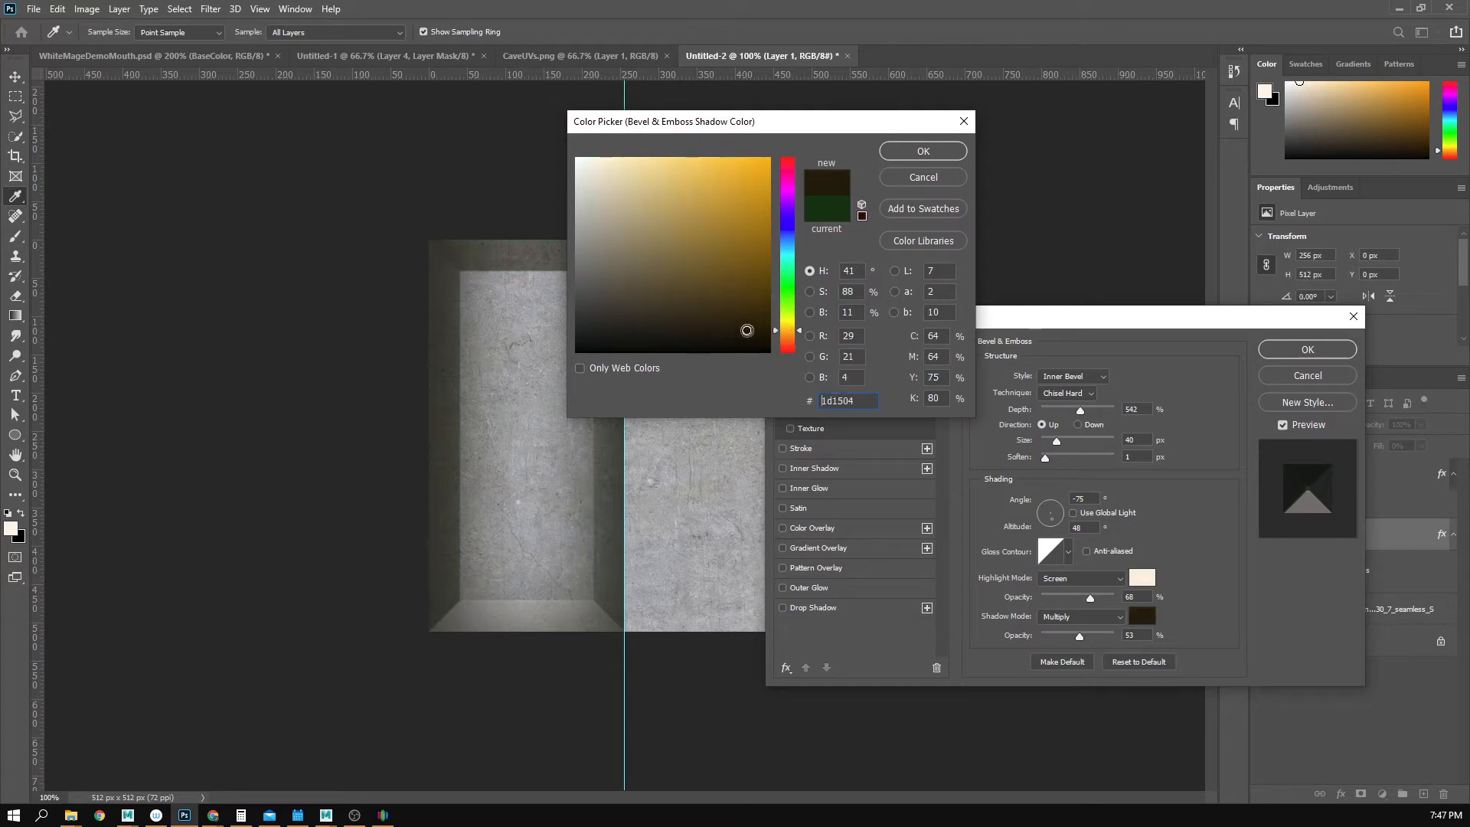
pyautogui.click(896, 151)
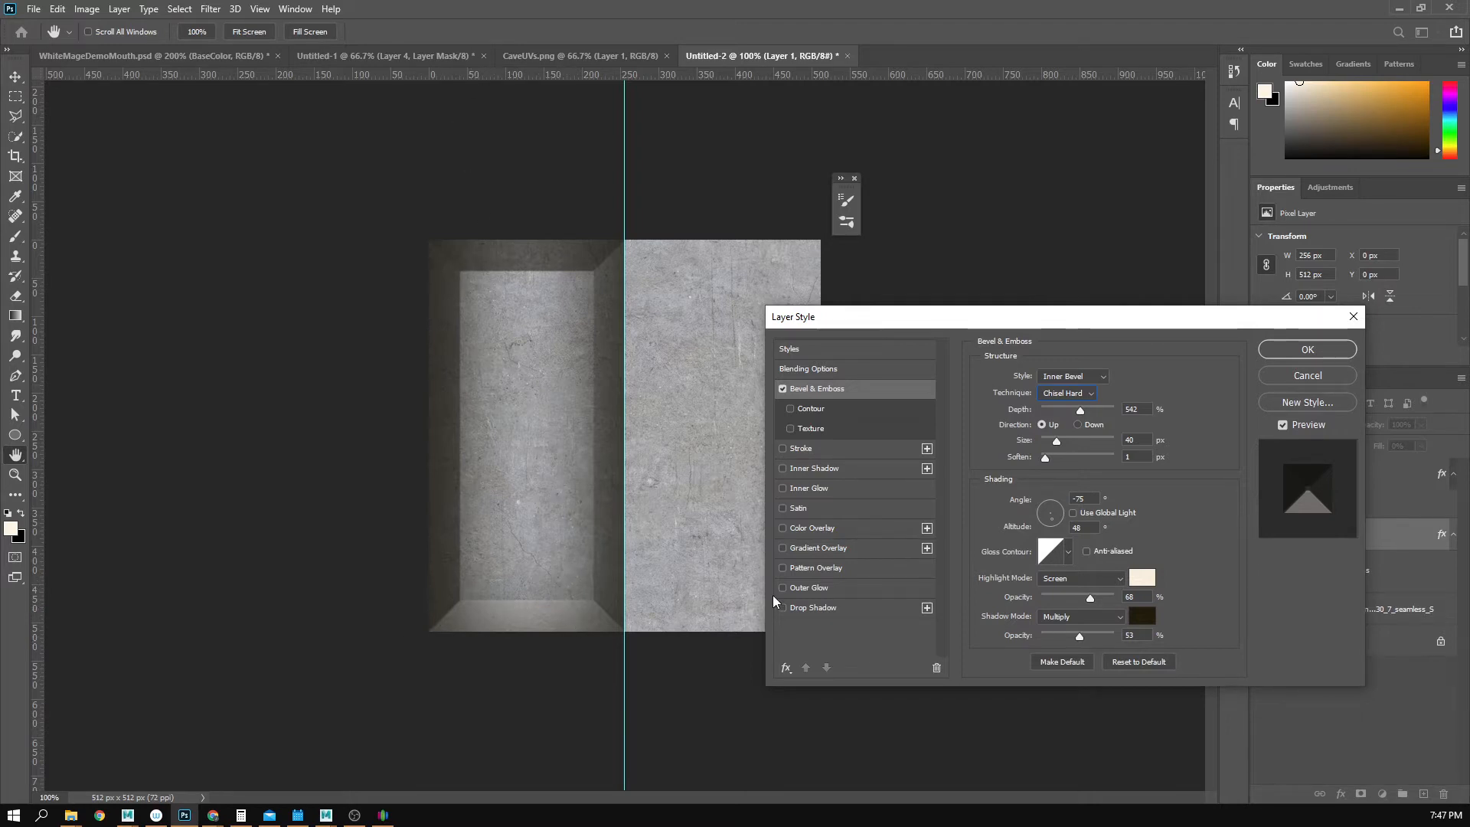
# - Set the bevel's angle to 103°, altitude to 58°, depth to 563% and size to 128 px, and rasterize Layer 1's style
pyautogui.moveTo(1054, 518); pyautogui.dragTo(1053, 514)
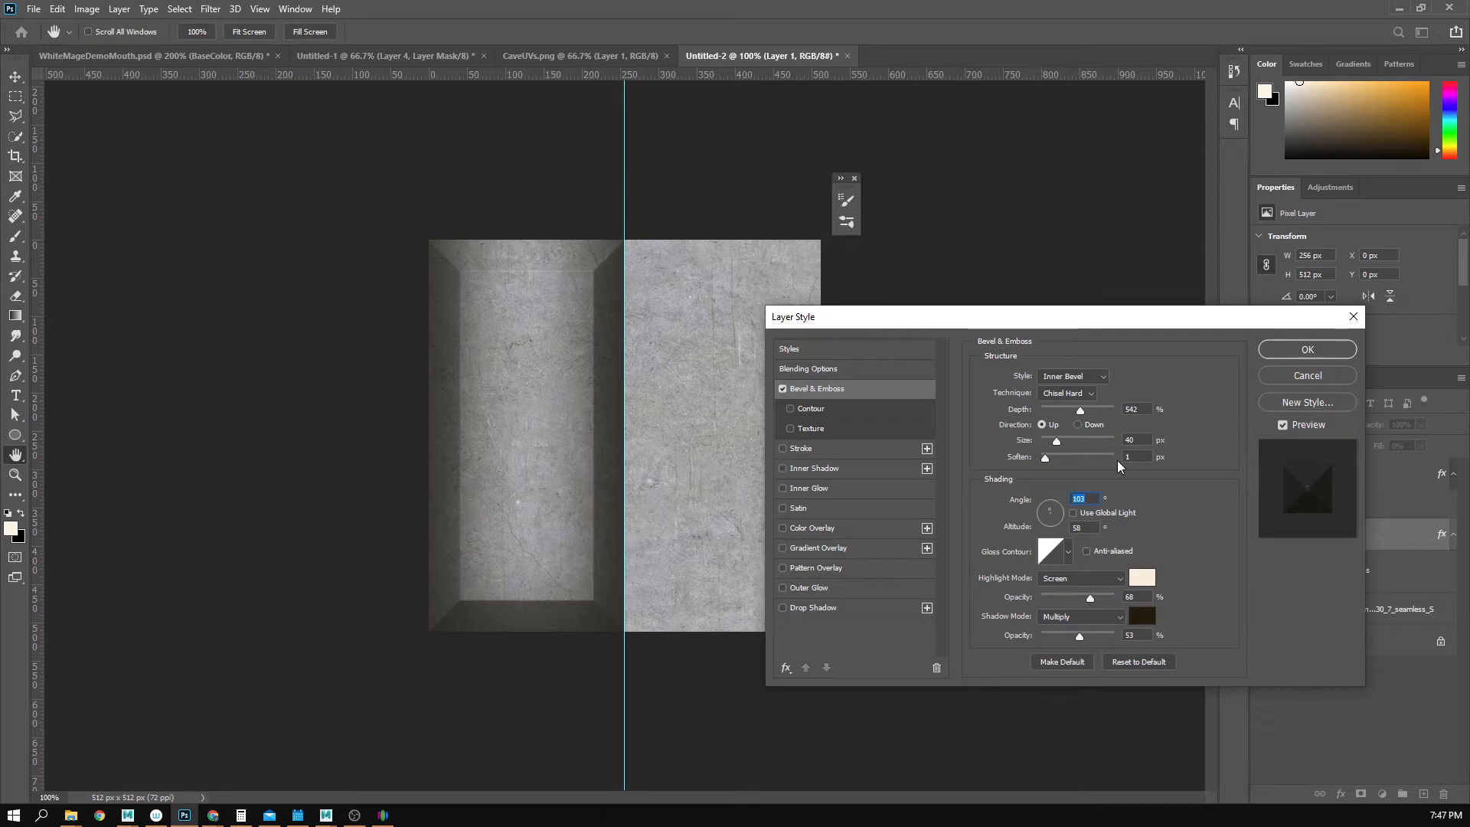
pyautogui.moveTo(1080, 411); pyautogui.dragTo(1082, 444)
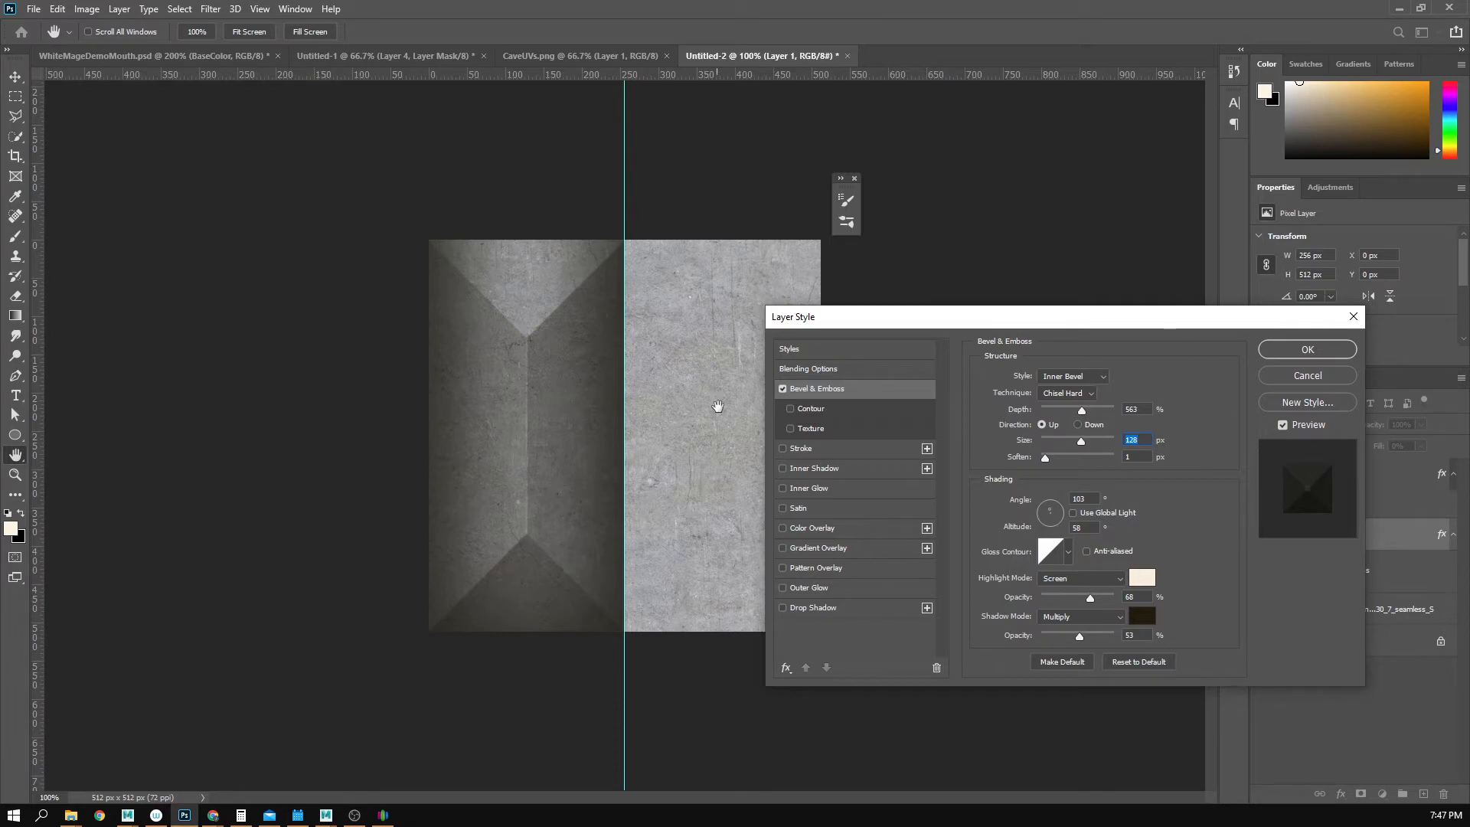
pyautogui.click(1308, 349)
pyautogui.rightClick(1347, 545)
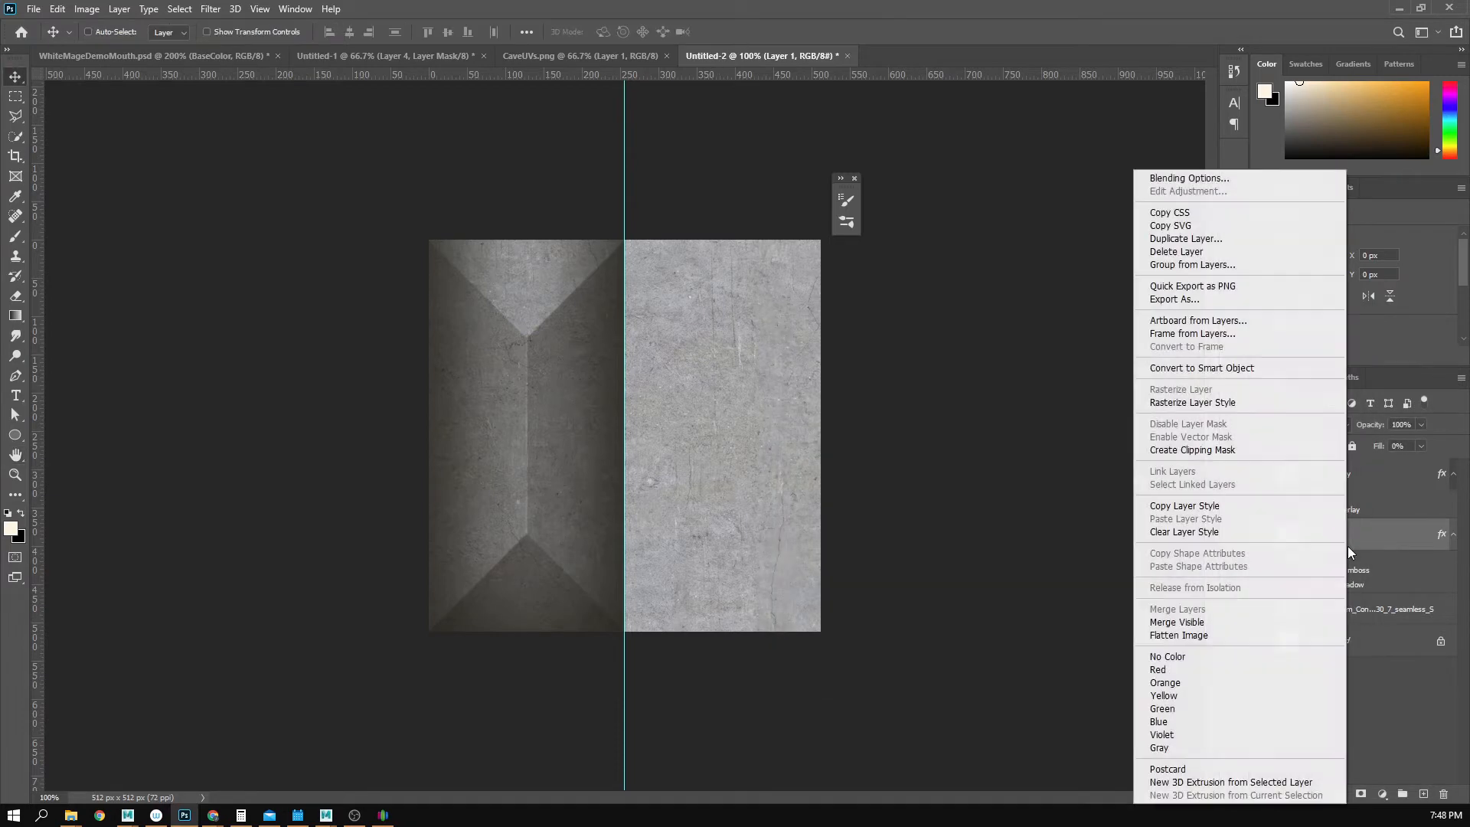
pyautogui.click(1193, 402)
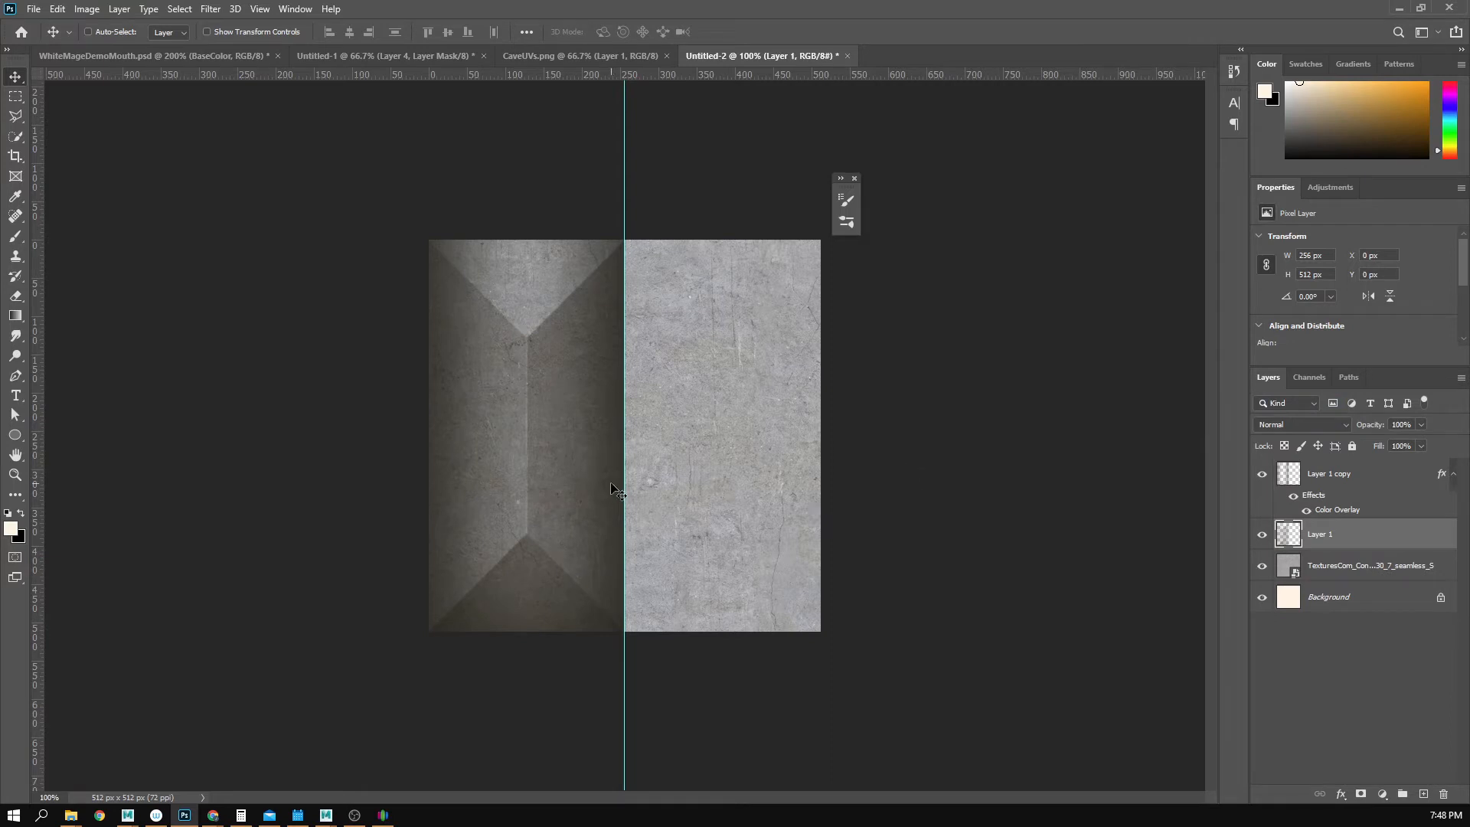
# - Stretch the rasterized Layer 1 vertically to about 1045 px tall and position it at about Y -266 px
pyautogui.hotkey('ctrl', 't')
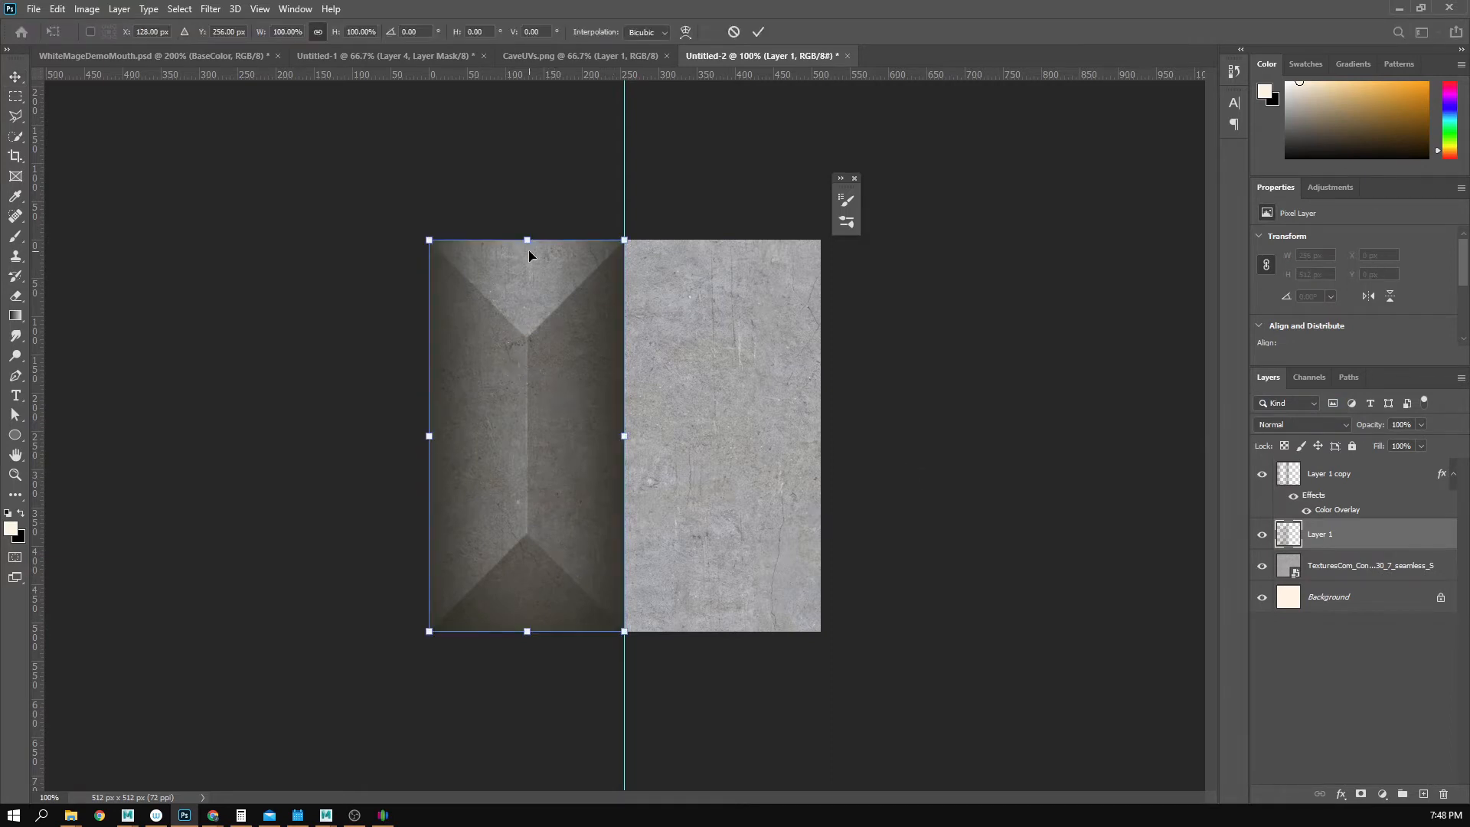
pyautogui.moveTo(528, 242); pyautogui.dragTo(528, 97)
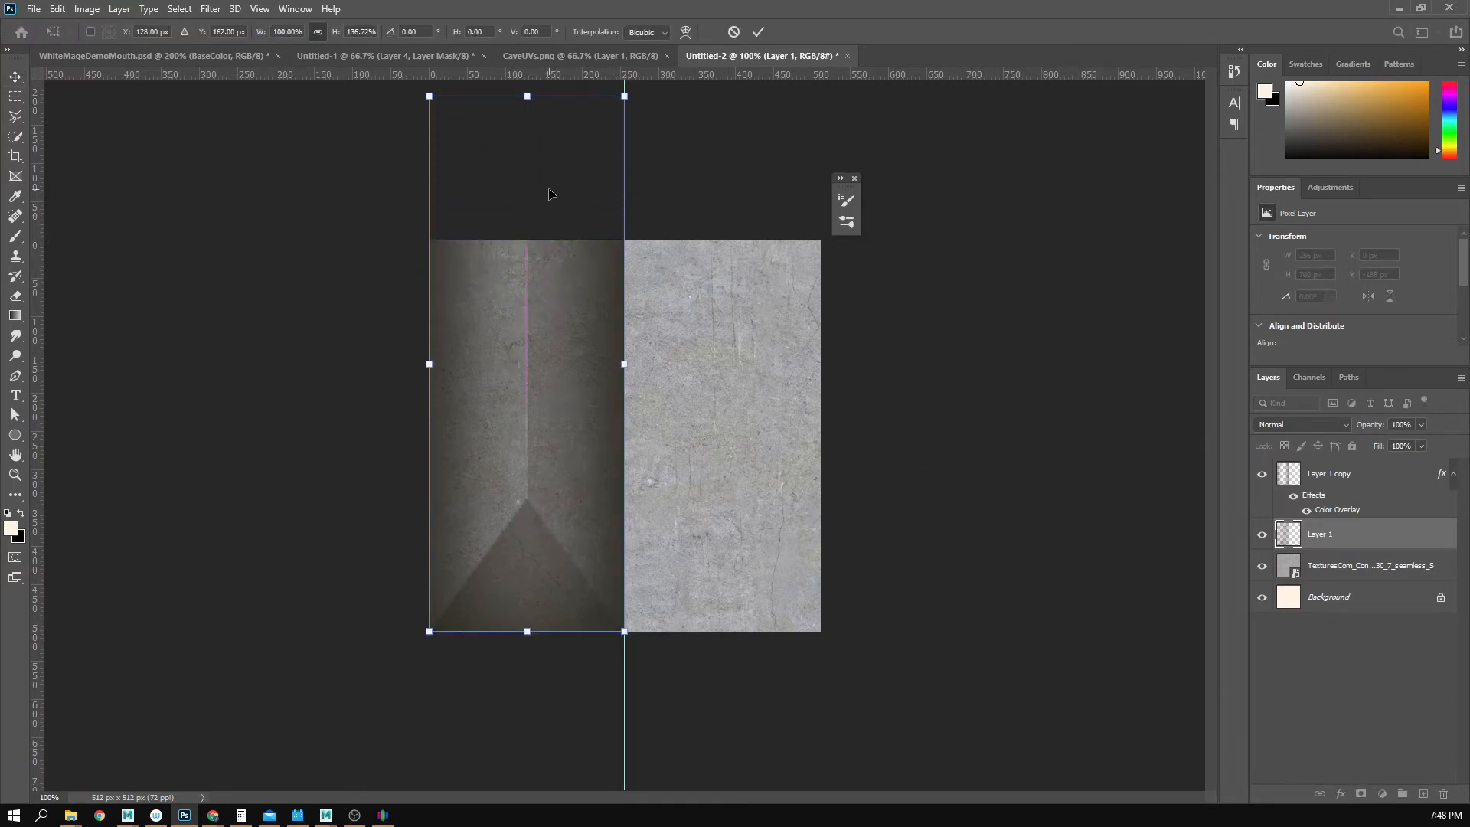
pyautogui.moveTo(548, 194); pyautogui.dragTo(548, 320)
pyautogui.moveTo(527, 223); pyautogui.dragTo(528, 46)
pyautogui.moveTo(601, 157); pyautogui.dragTo(601, 202)
pyautogui.moveTo(525, 92); pyautogui.dragTo(525, 44)
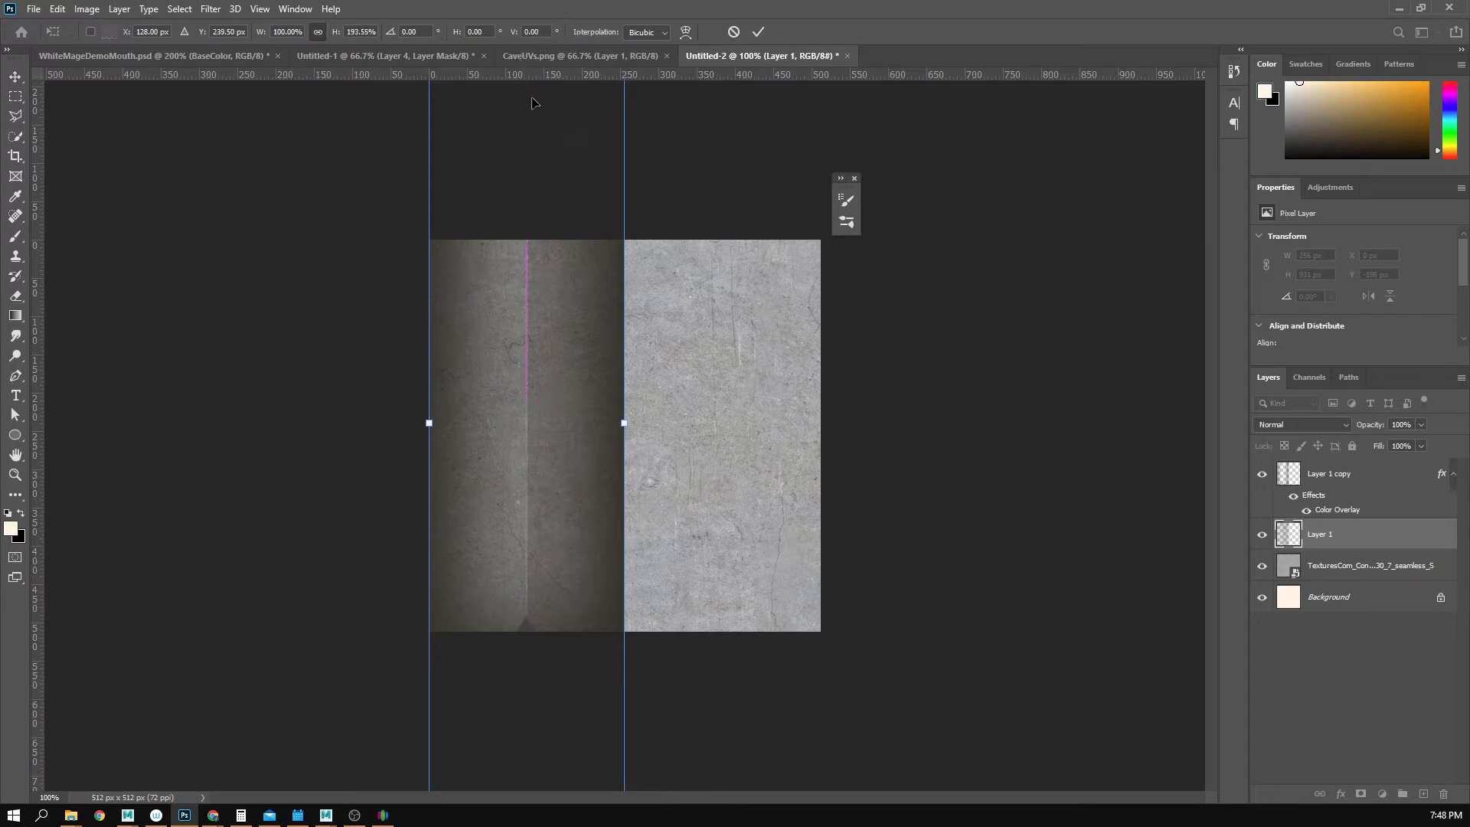
pyautogui.moveTo(456, 334); pyautogui.dragTo(456, 347)
pyautogui.moveTo(536, 205); pyautogui.dragTo(543, 244)
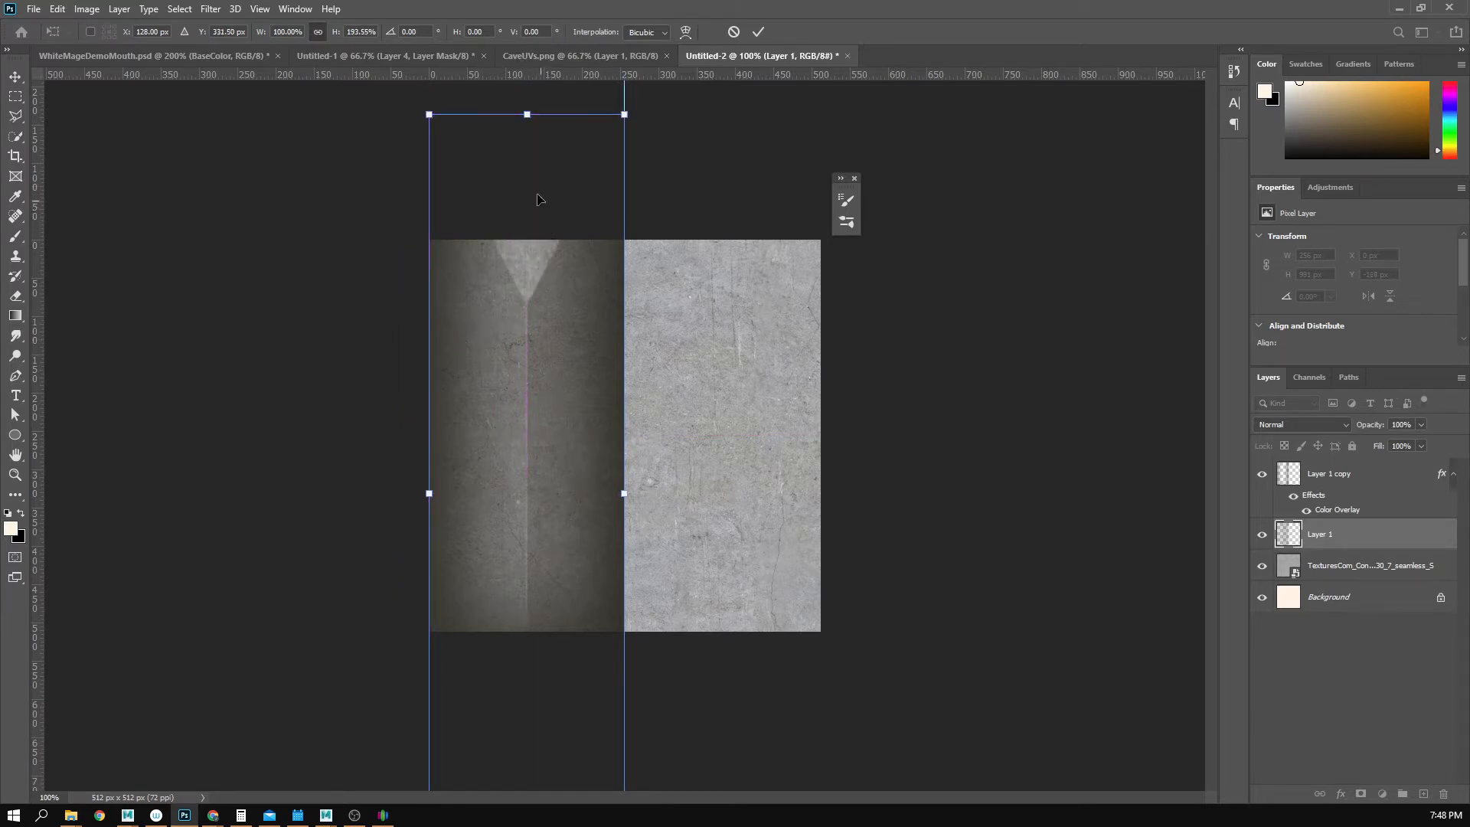
pyautogui.keyDown('shift'); pyautogui.moveTo(529, 115); pyautogui.dragTo(527, 74); pyautogui.keyUp('shift')
pyautogui.moveTo(562, 189); pyautogui.dragTo(560, 150)
pyautogui.press('Return')
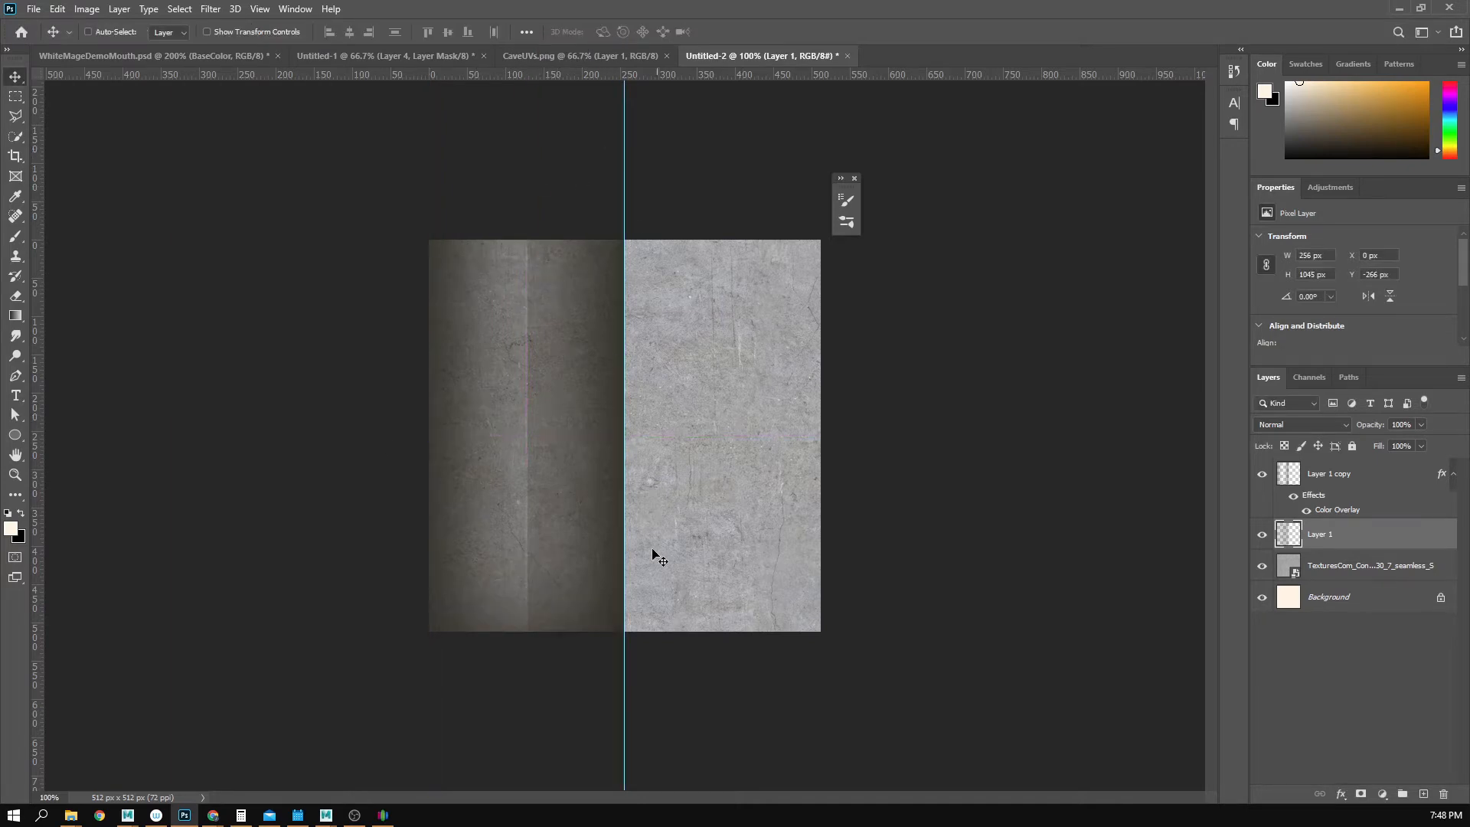
# - Examine the left panel's shading at several zoom levels, comparing it with and without Layer 1 copy
pyautogui.press('z')
pyautogui.keyDown('alt'); pyautogui.click(596, 560); pyautogui.keyUp('alt')
pyautogui.keyDown('alt'); pyautogui.click(596, 560); pyautogui.keyUp('alt')
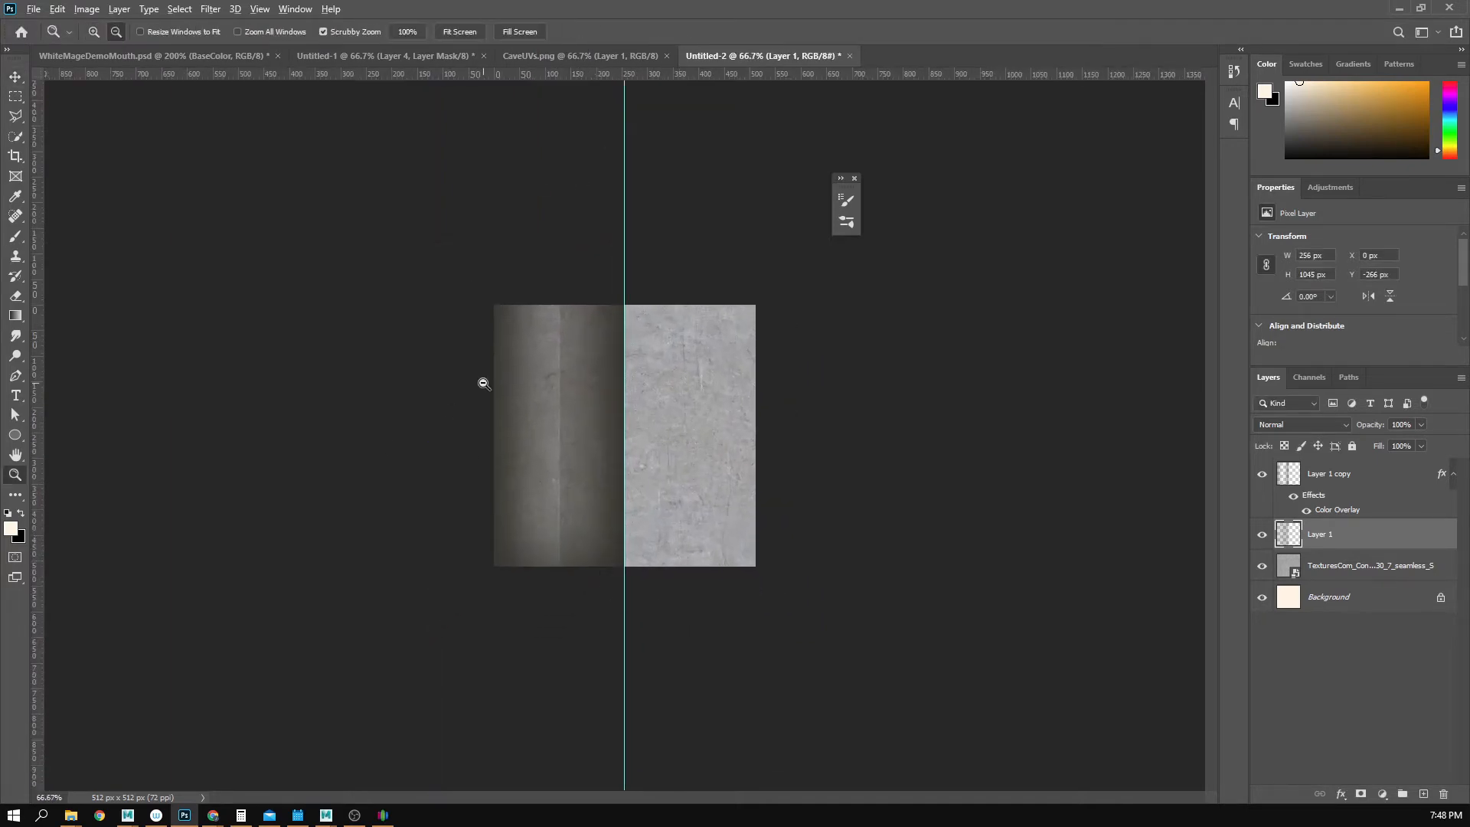
pyautogui.keyDown('alt'); pyautogui.click(575, 433); pyautogui.keyUp('alt')
pyautogui.keyDown('alt'); pyautogui.click(575, 434); pyautogui.keyUp('alt')
pyautogui.click(575, 433)
pyautogui.click(575, 434)
pyautogui.click(575, 433)
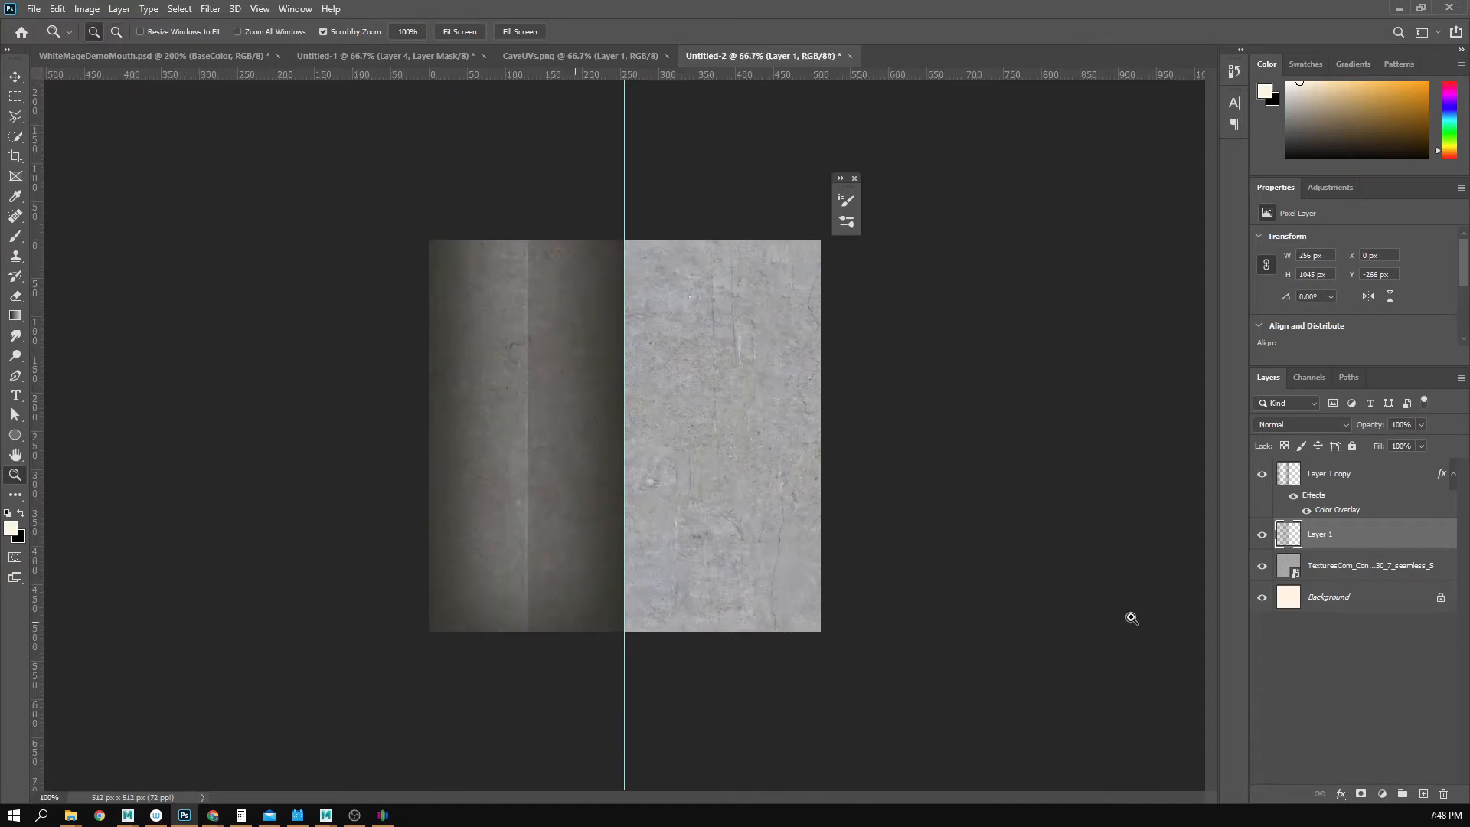
pyautogui.click(1262, 474)
pyautogui.click(1262, 475)
pyautogui.click(1341, 794)
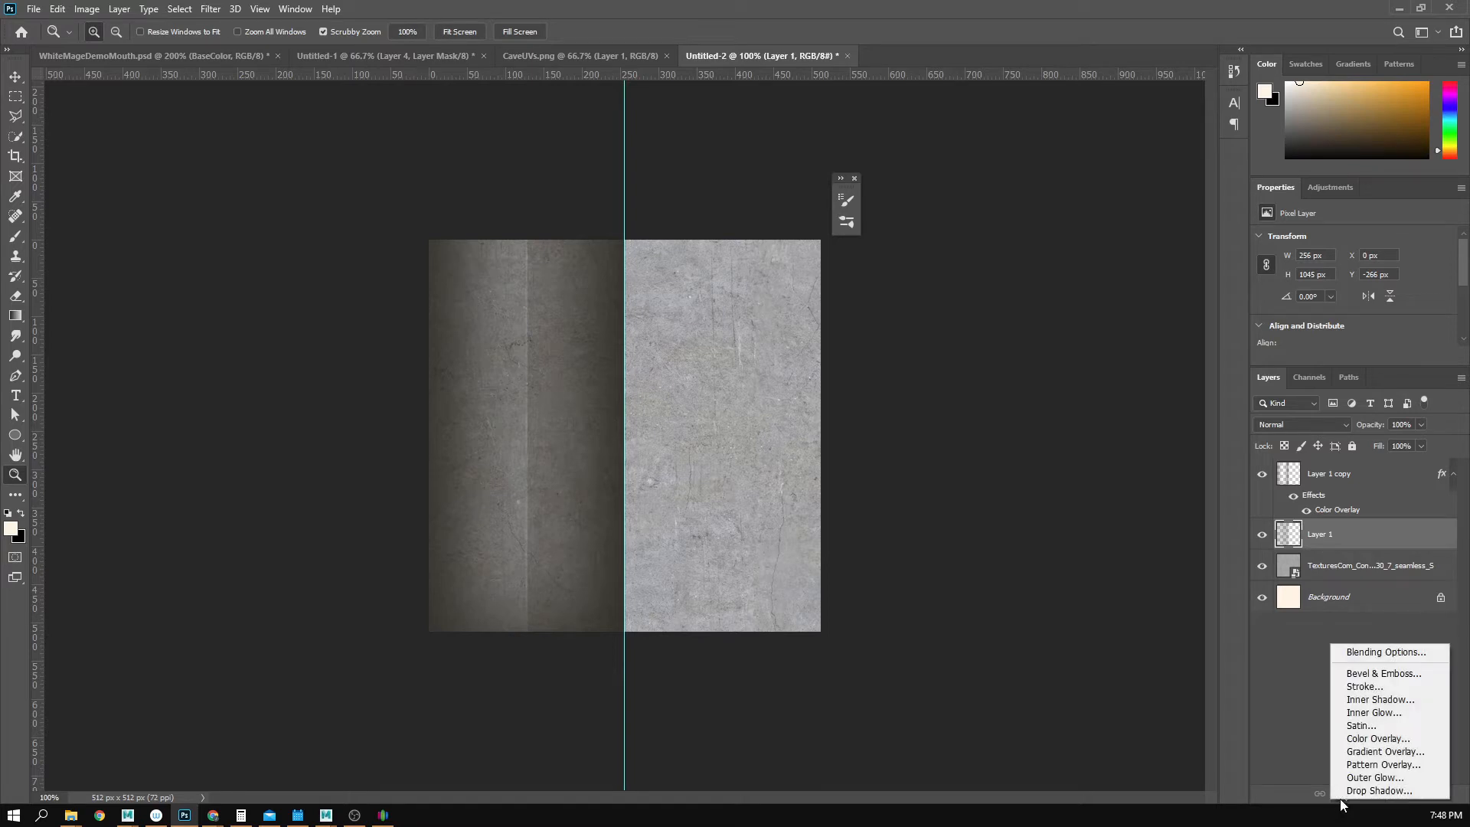
pyautogui.click(1235, 631)
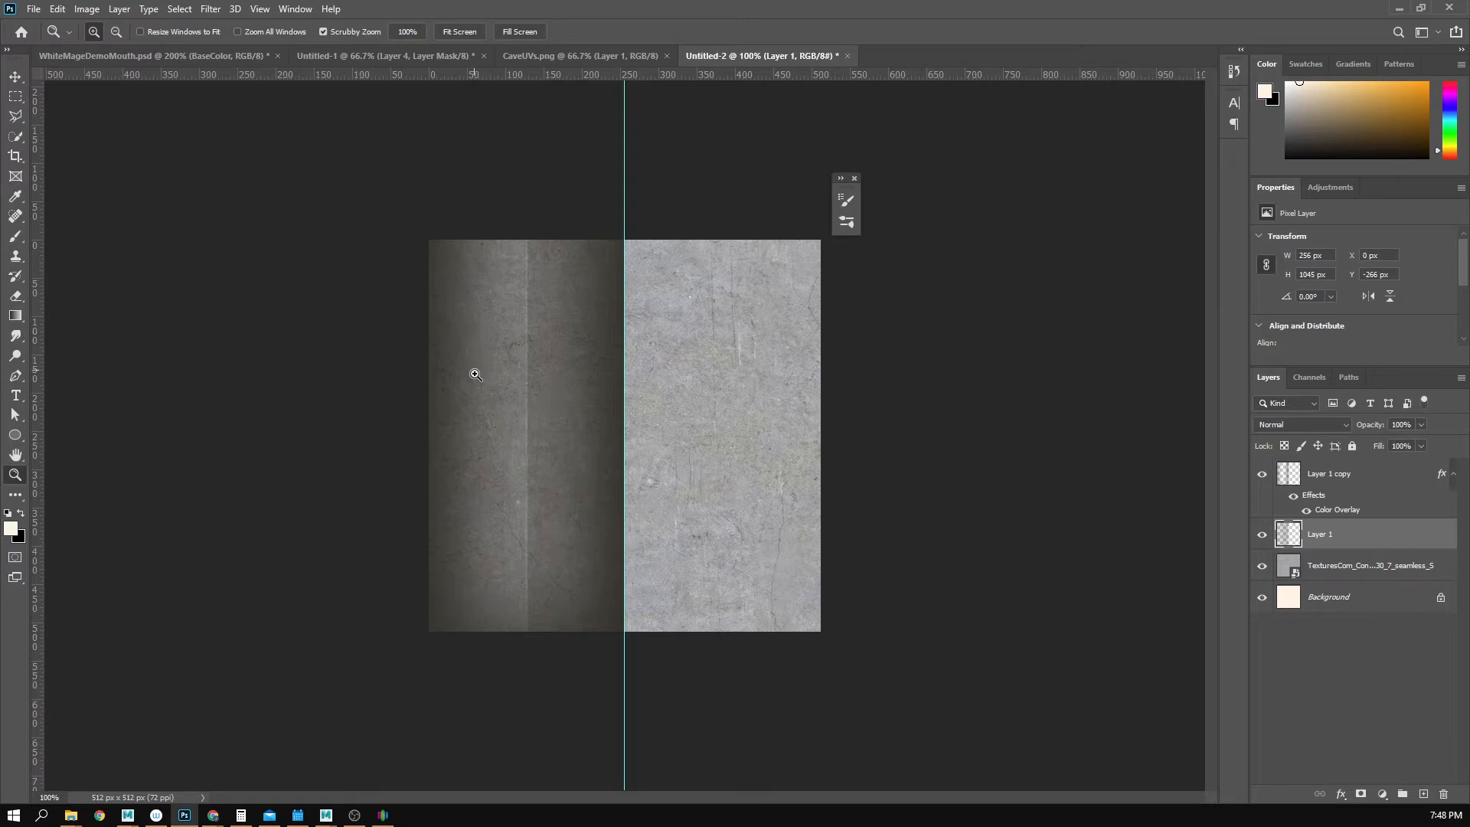
# - Duplicate Layer 1 copy and lower the duplicate's opacity to 67%
pyautogui.click(1354, 491)
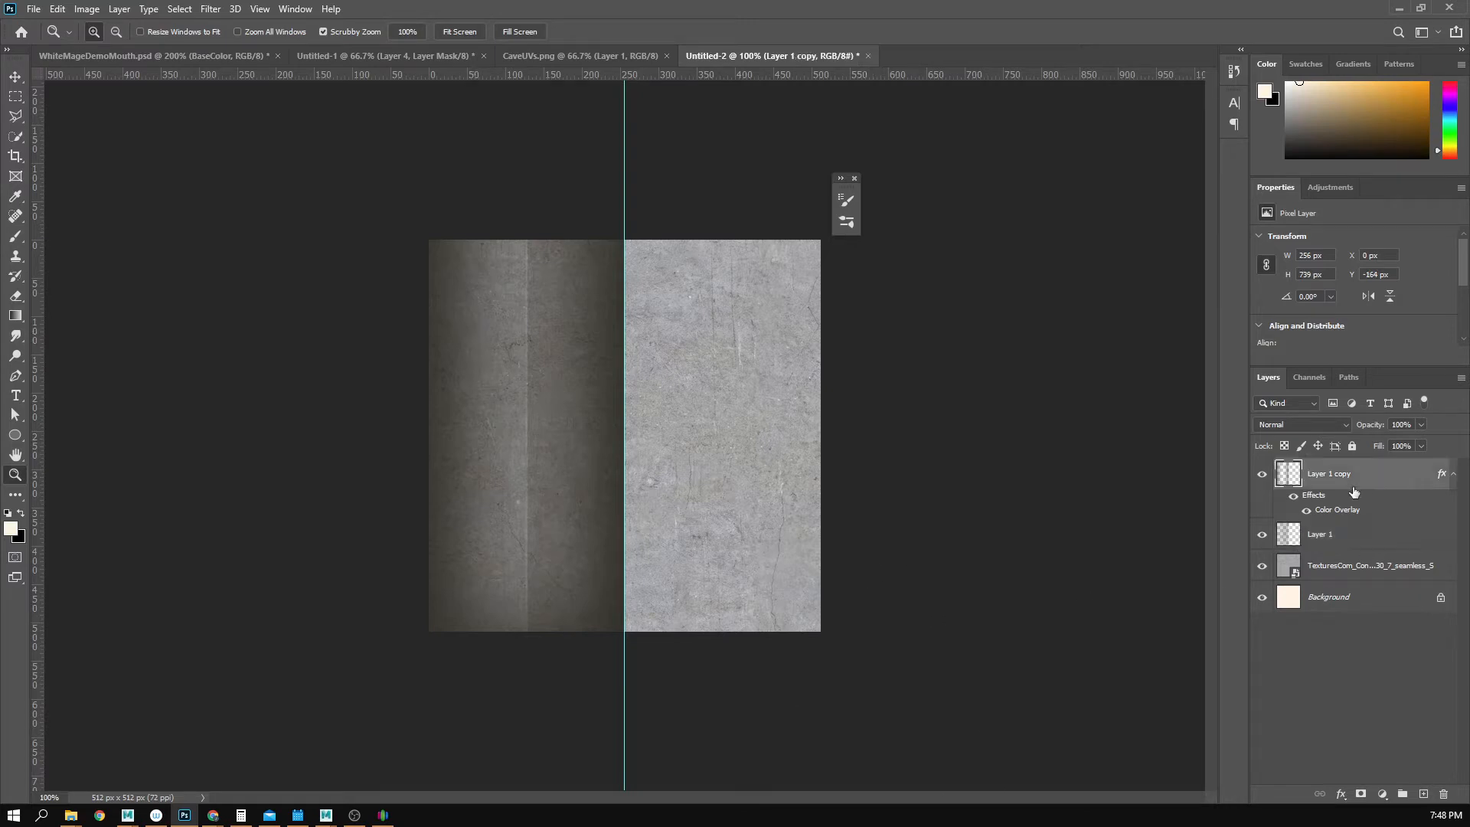
pyautogui.rightClick(1384, 488)
pyautogui.click(1223, 238)
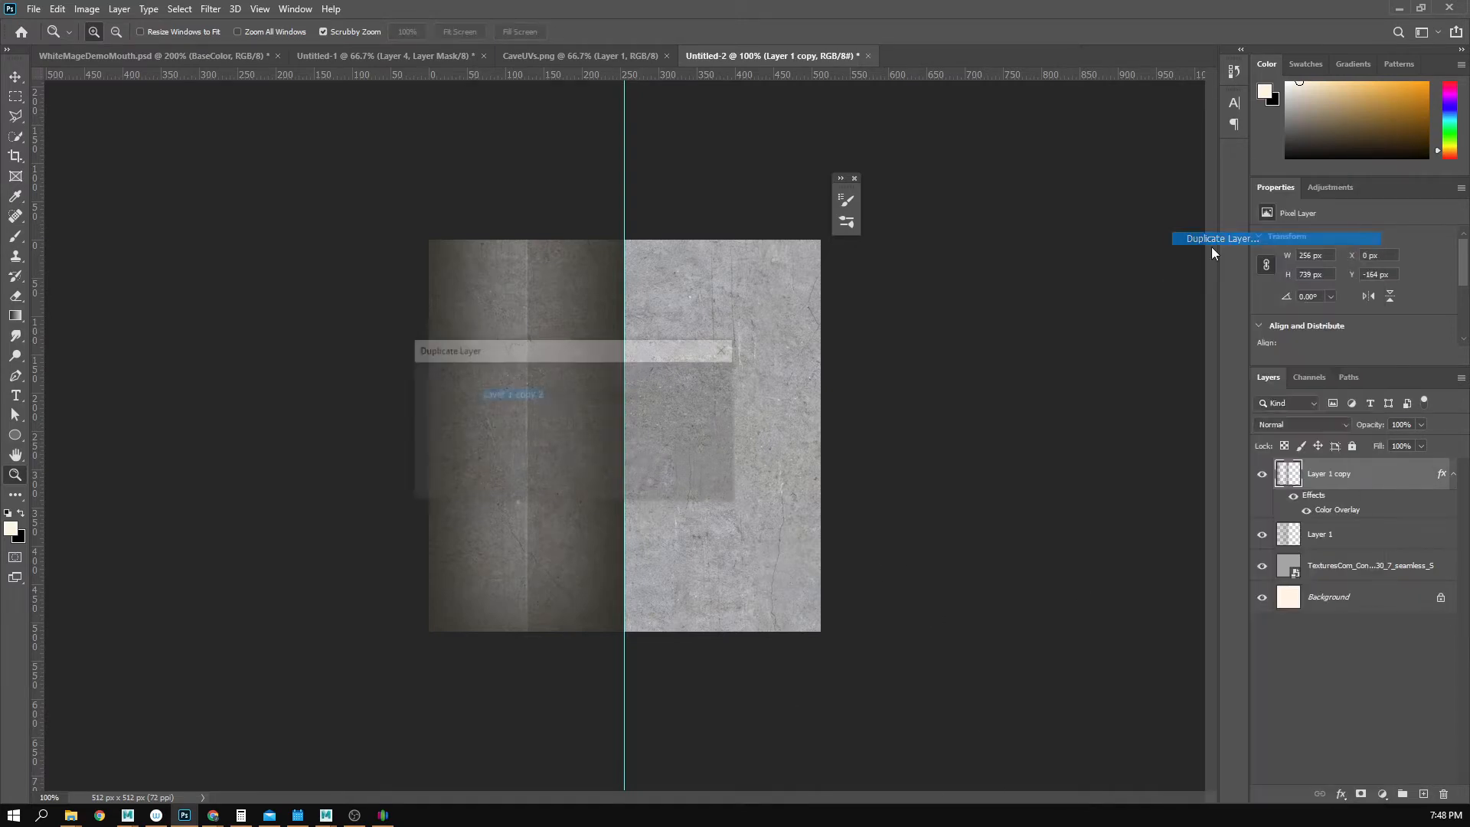
pyautogui.press('Return')
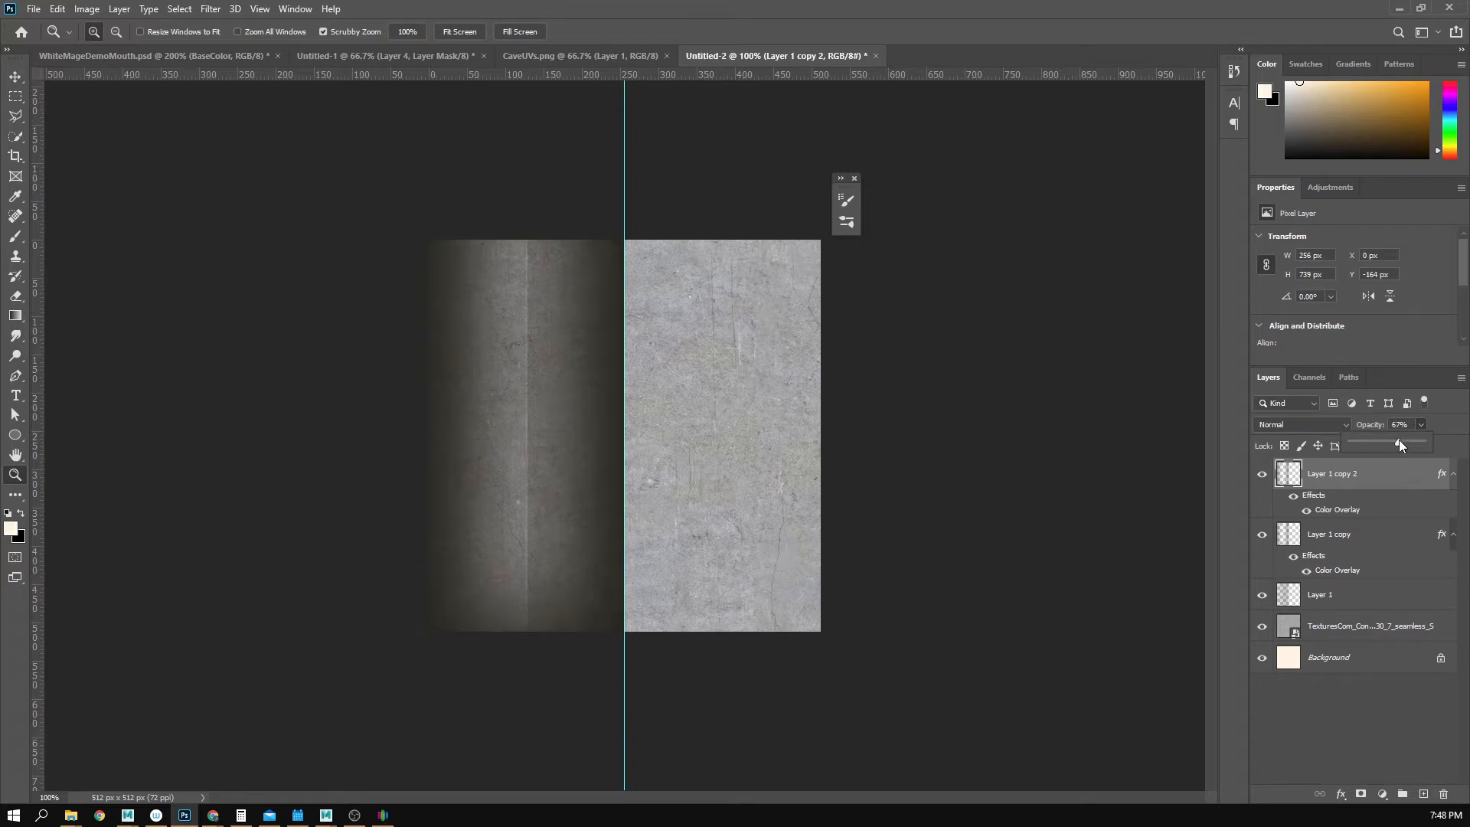
pyautogui.click(505, 536)
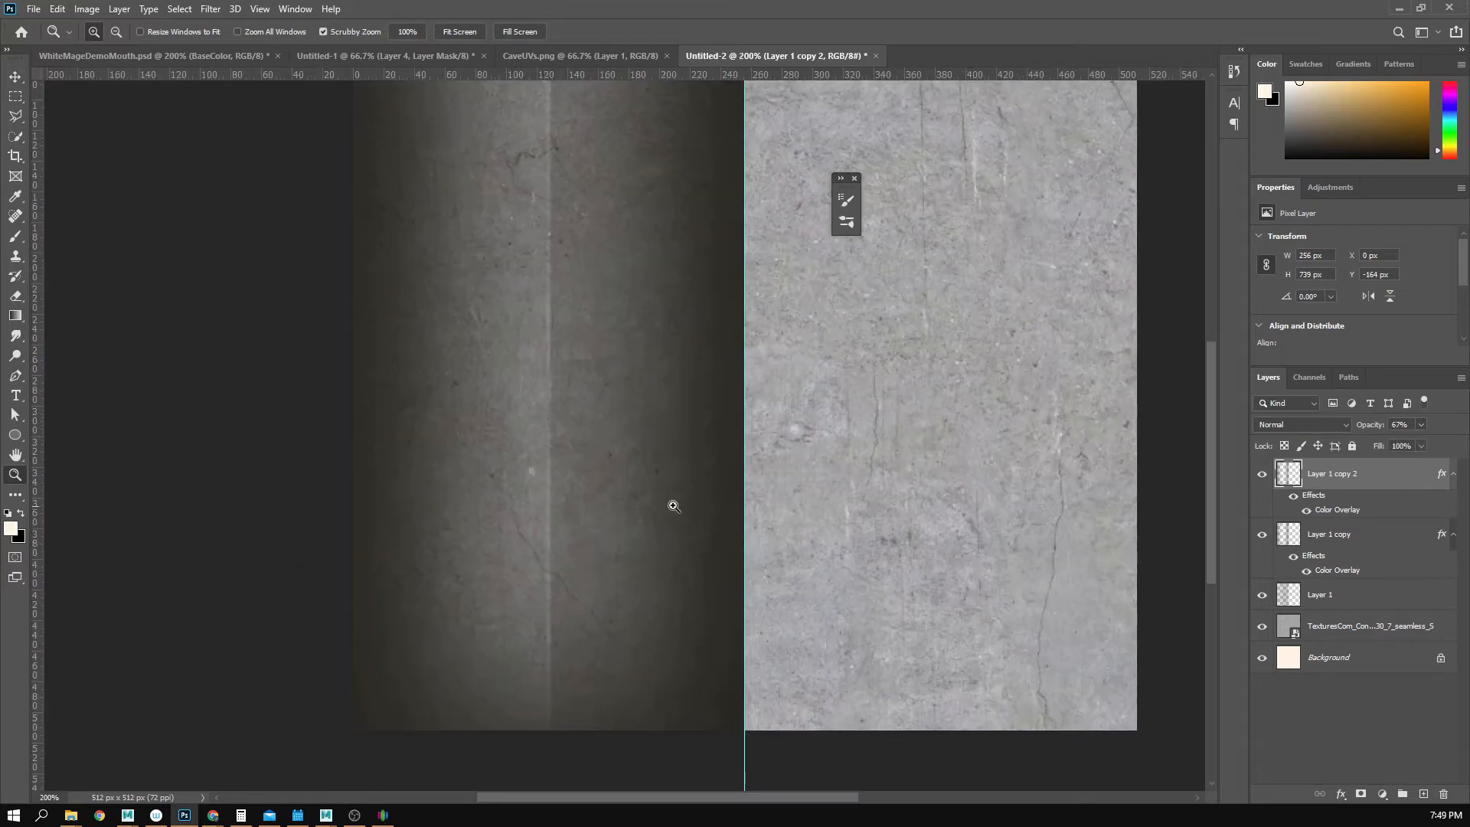
pyautogui.keyDown('alt'); pyautogui.click(519, 535); pyautogui.keyUp('alt')
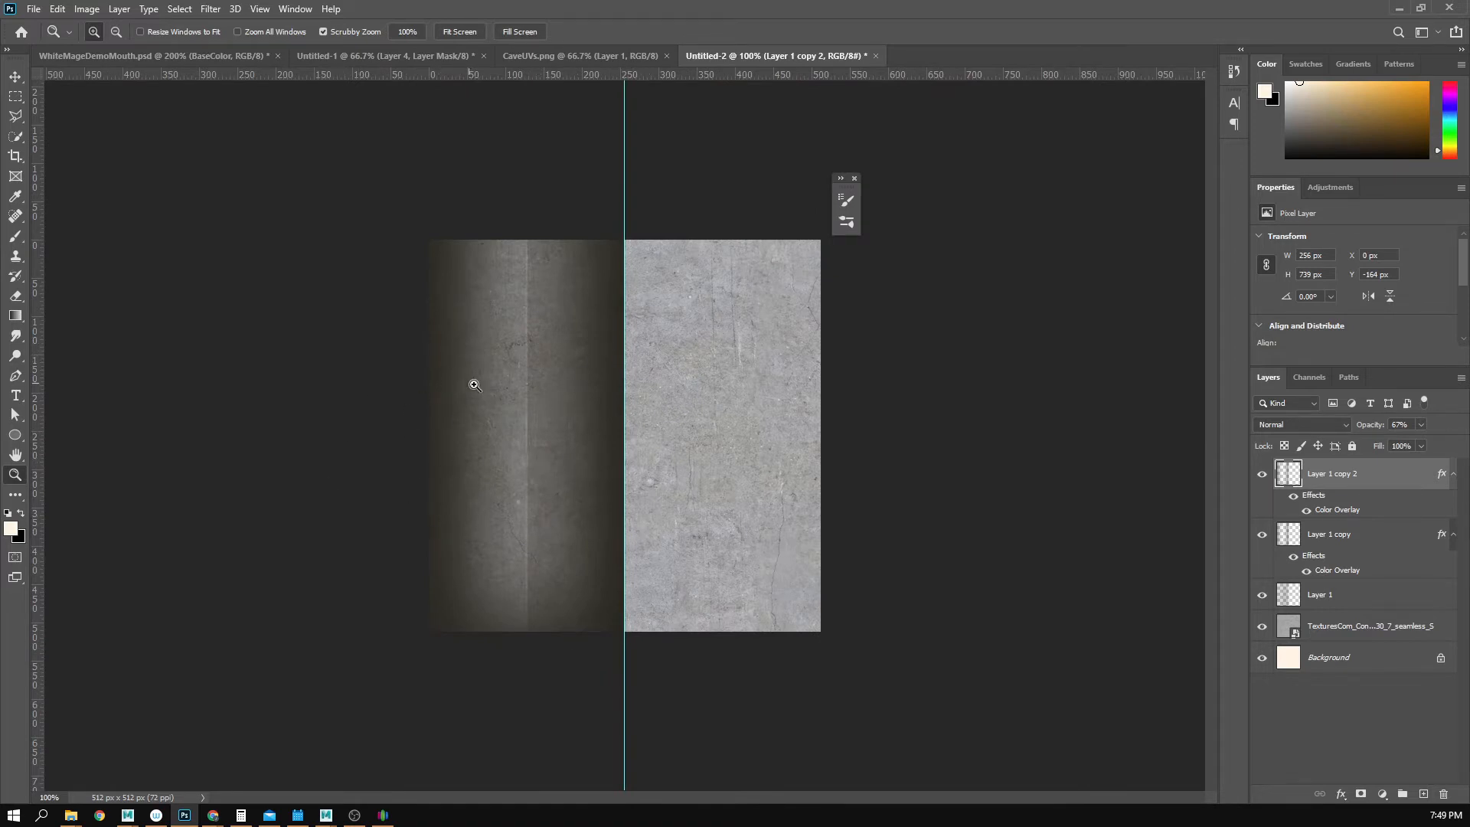
pyautogui.click(524, 403)
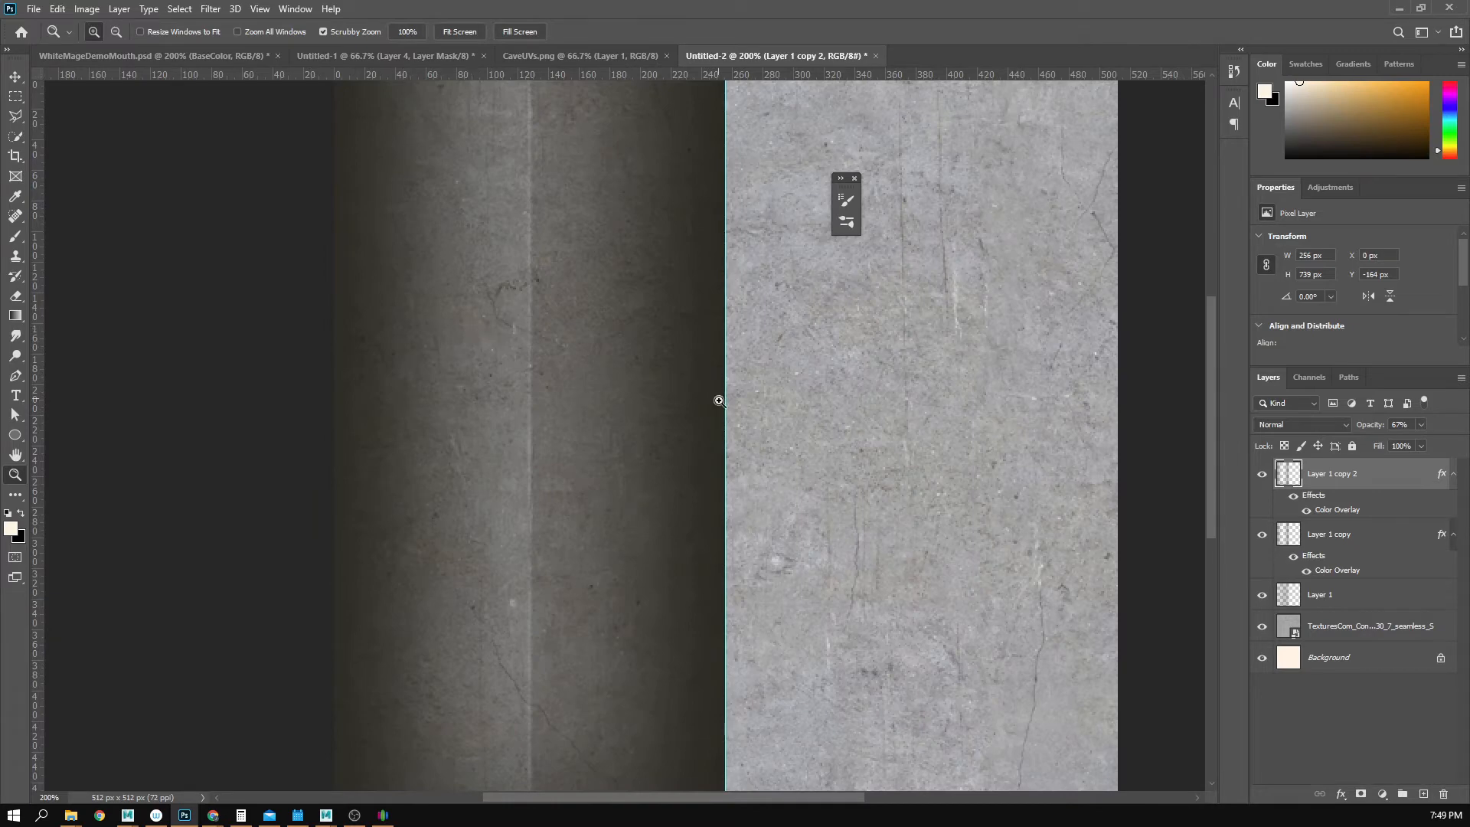
pyautogui.keyDown('alt'); pyautogui.click(528, 364); pyautogui.keyUp('alt')
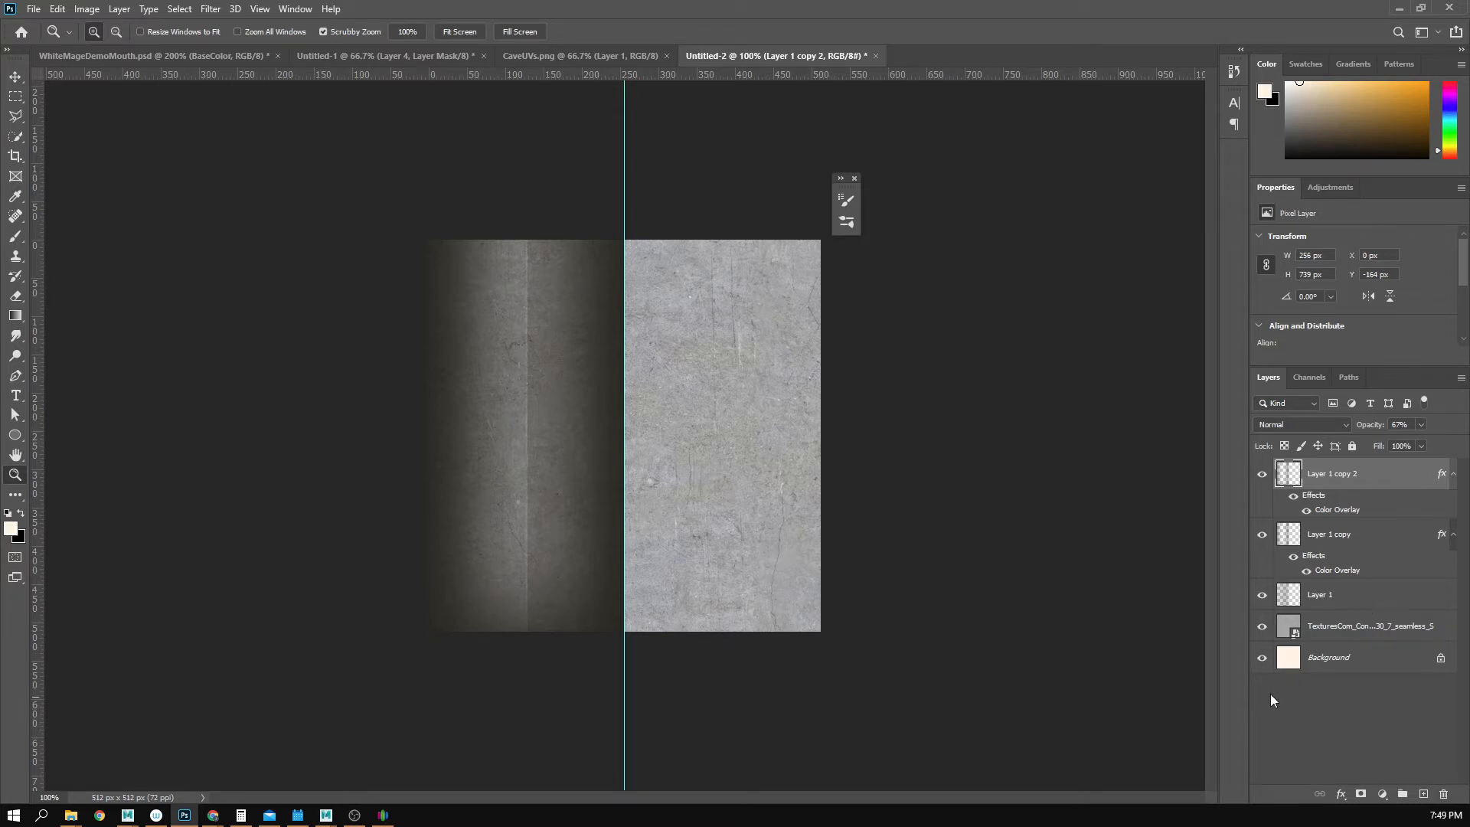
# - Add a new layer above the others and set the Brush tool's foreground colour to a dark brown close to #3f1e0a
pyautogui.click(1422, 793)
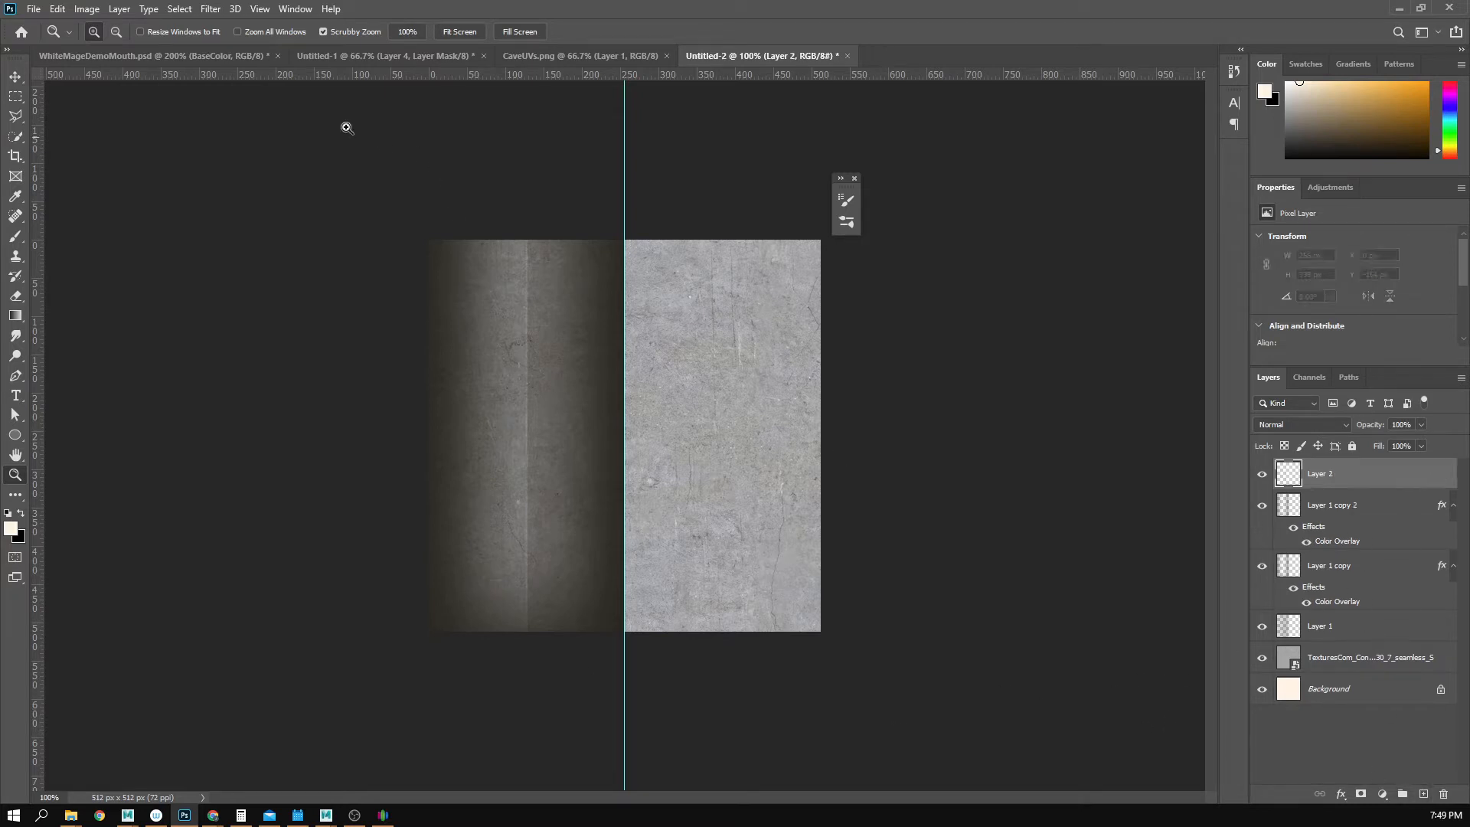
pyautogui.press('b')
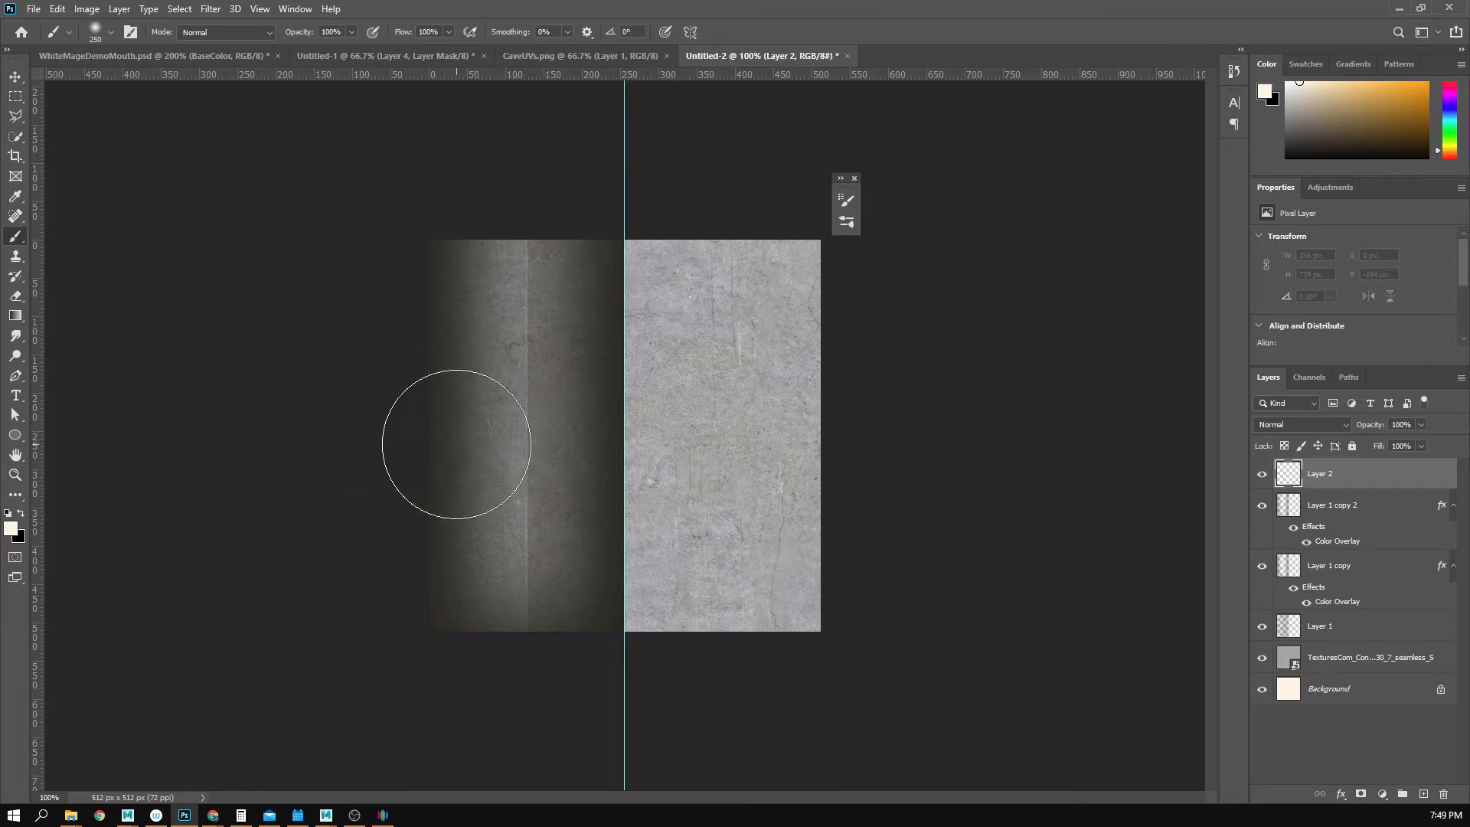
pyautogui.press('x')
pyautogui.click(11, 528)
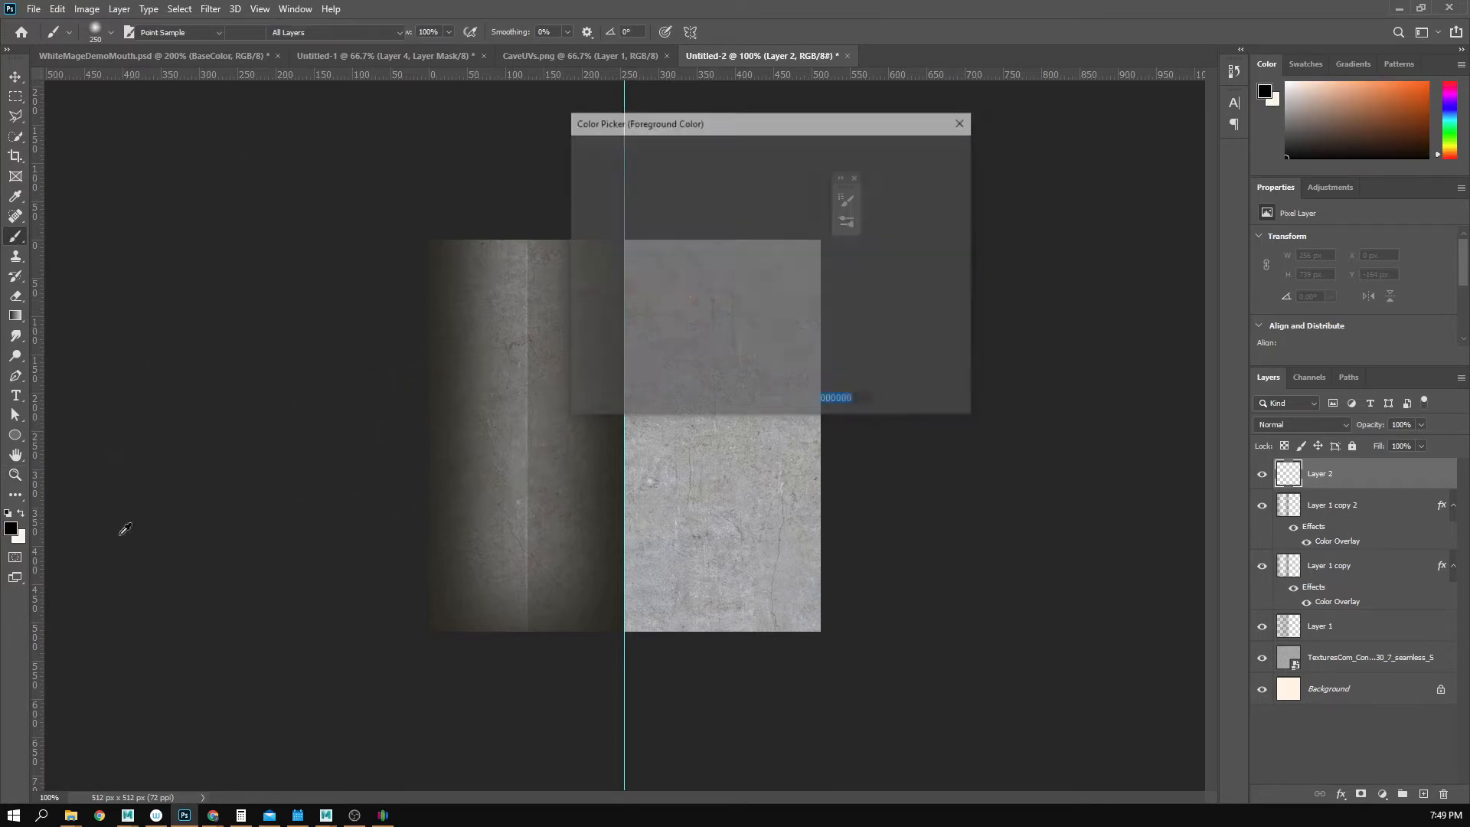
pyautogui.click(745, 339)
pyautogui.click(739, 306)
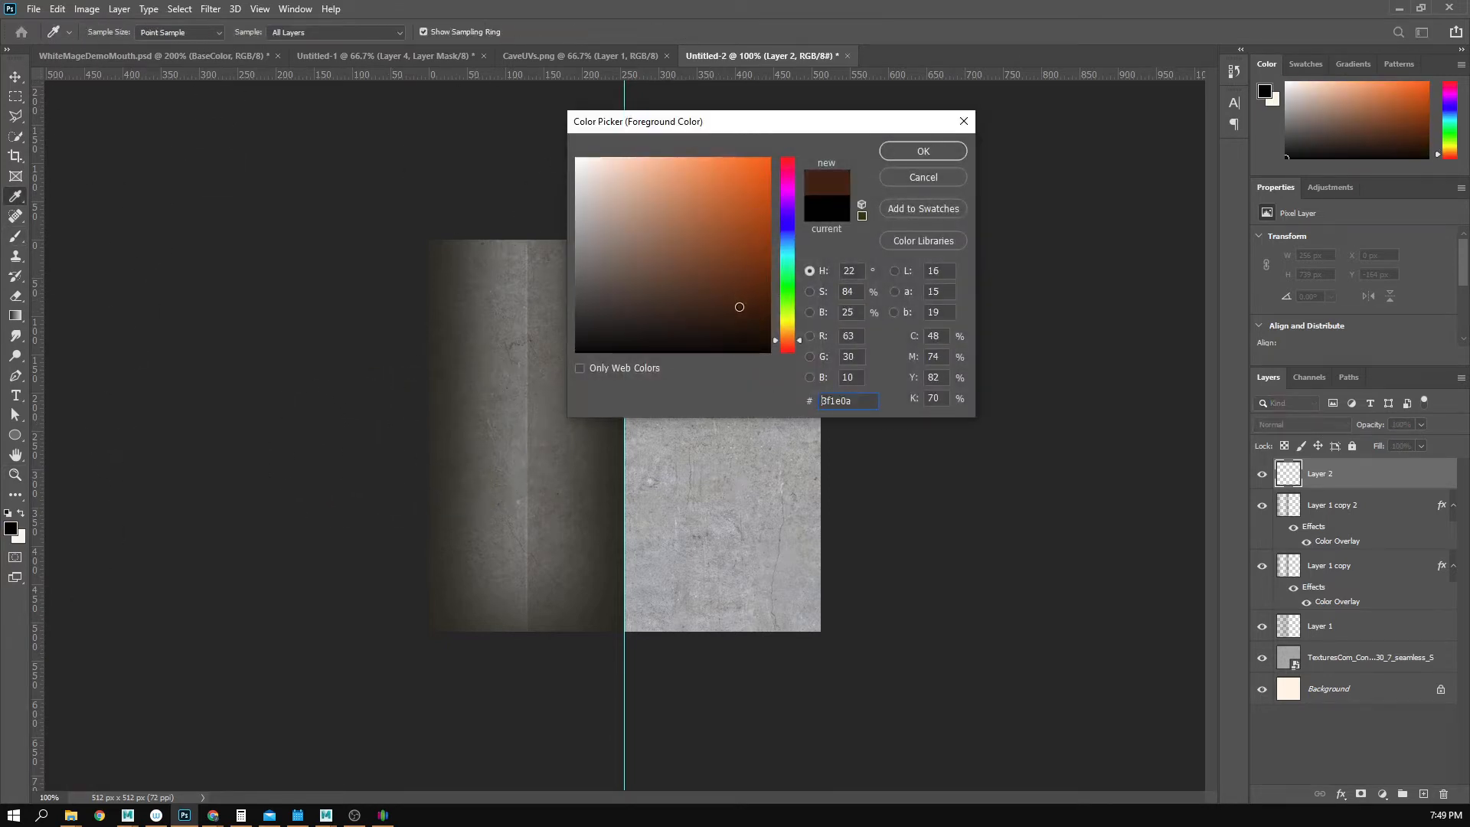
pyautogui.click(902, 145)
# - Choose the Flat Curve Thin Stiff Bristles brush and set Layer 2's blend mode to Multiply
pyautogui.click(110, 32)
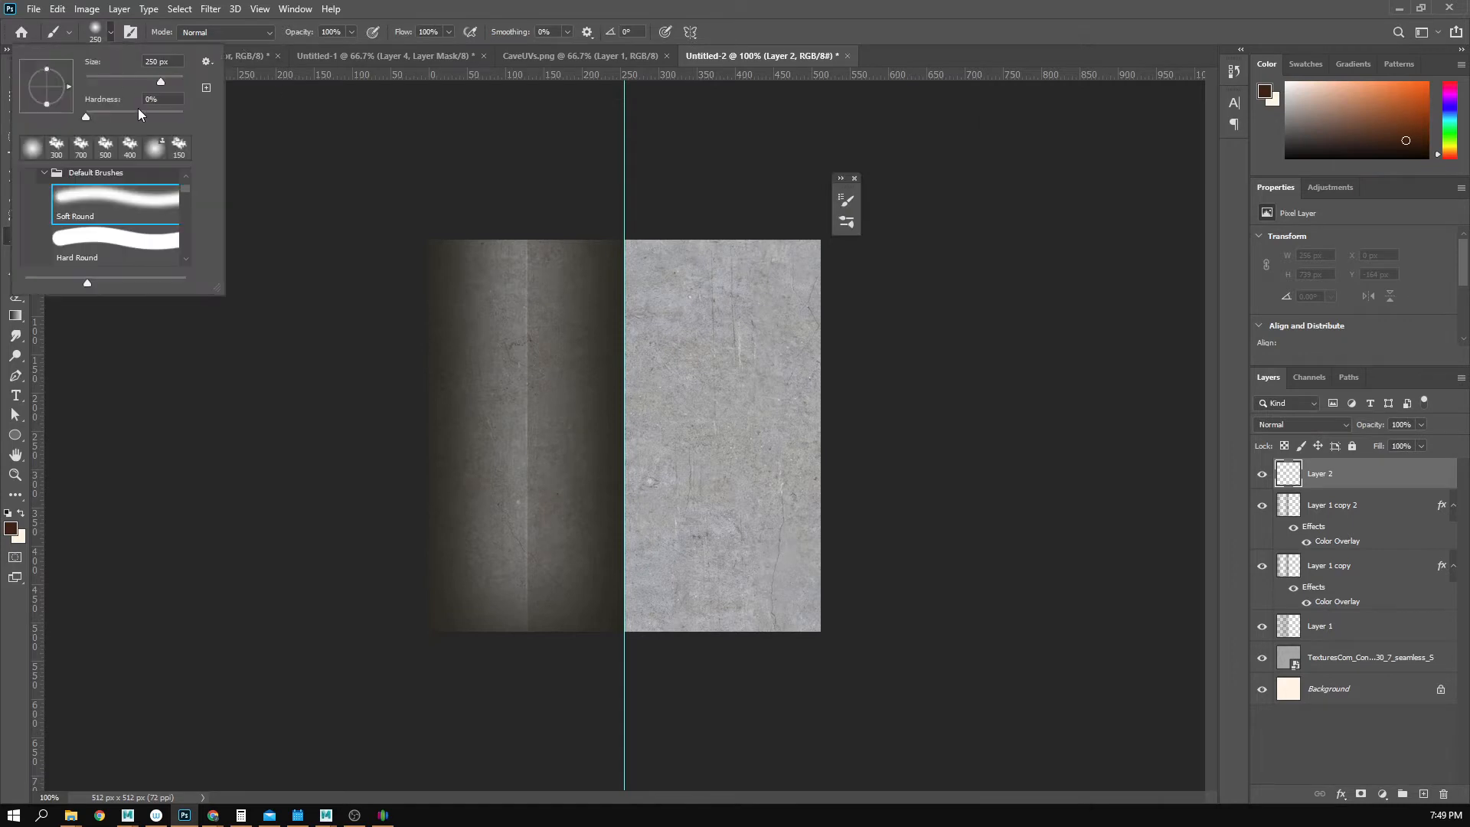
pyautogui.scroll(-3, 114, 227)
pyautogui.scroll(-3, 114, 228)
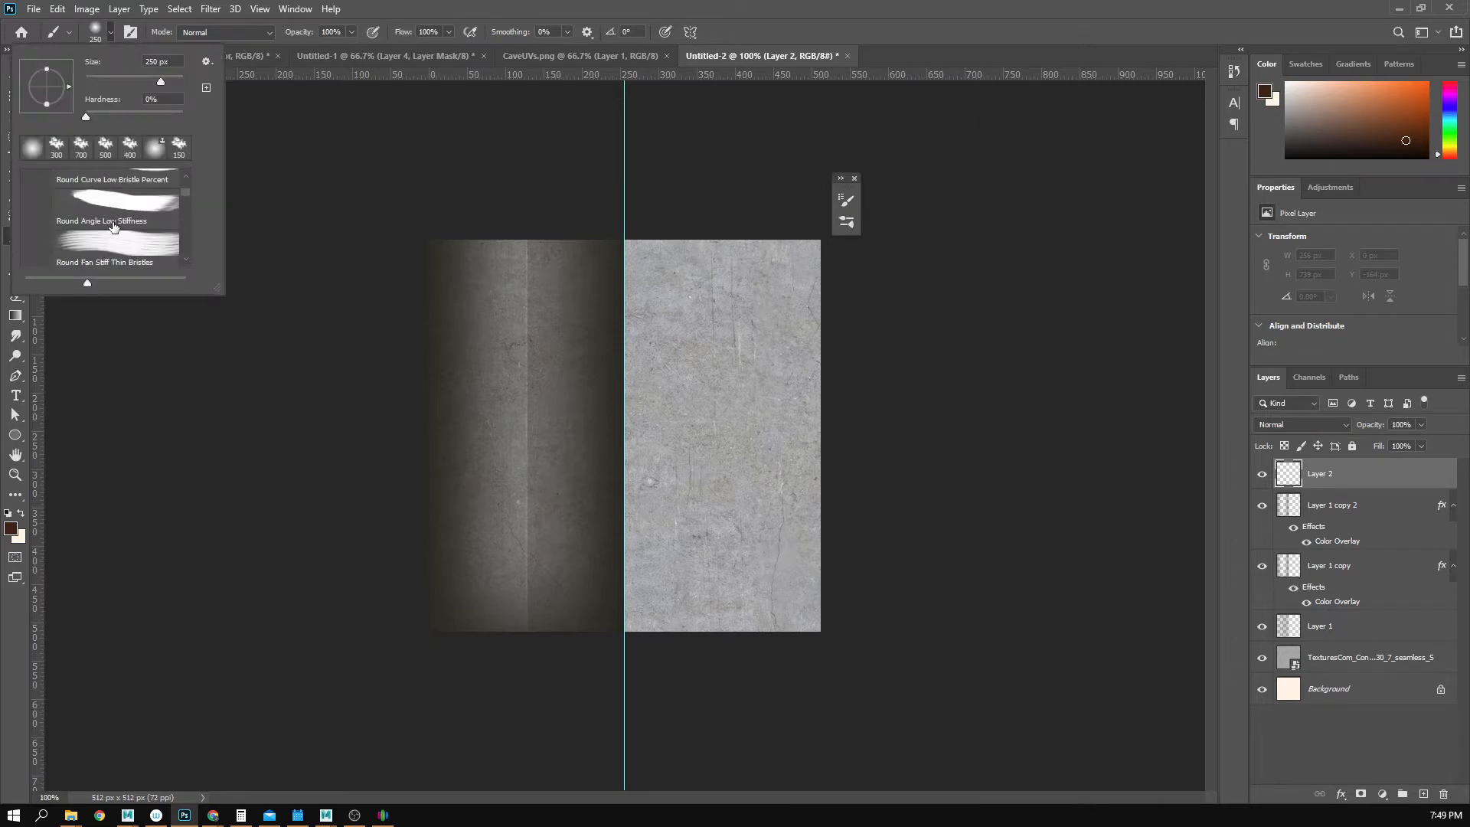
pyautogui.scroll(-5, 113, 226)
pyautogui.click(105, 242)
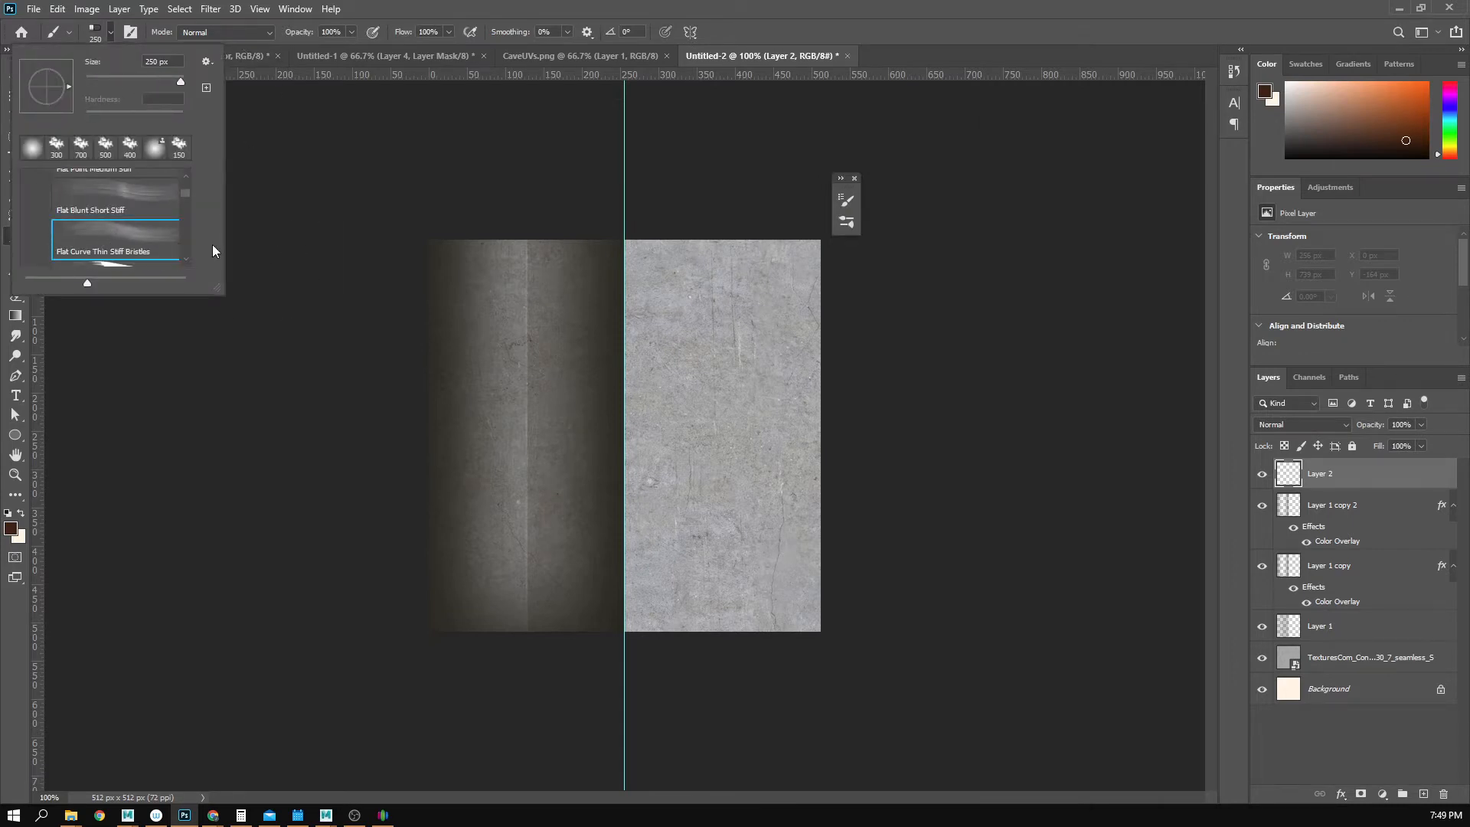
pyautogui.click(780, 16)
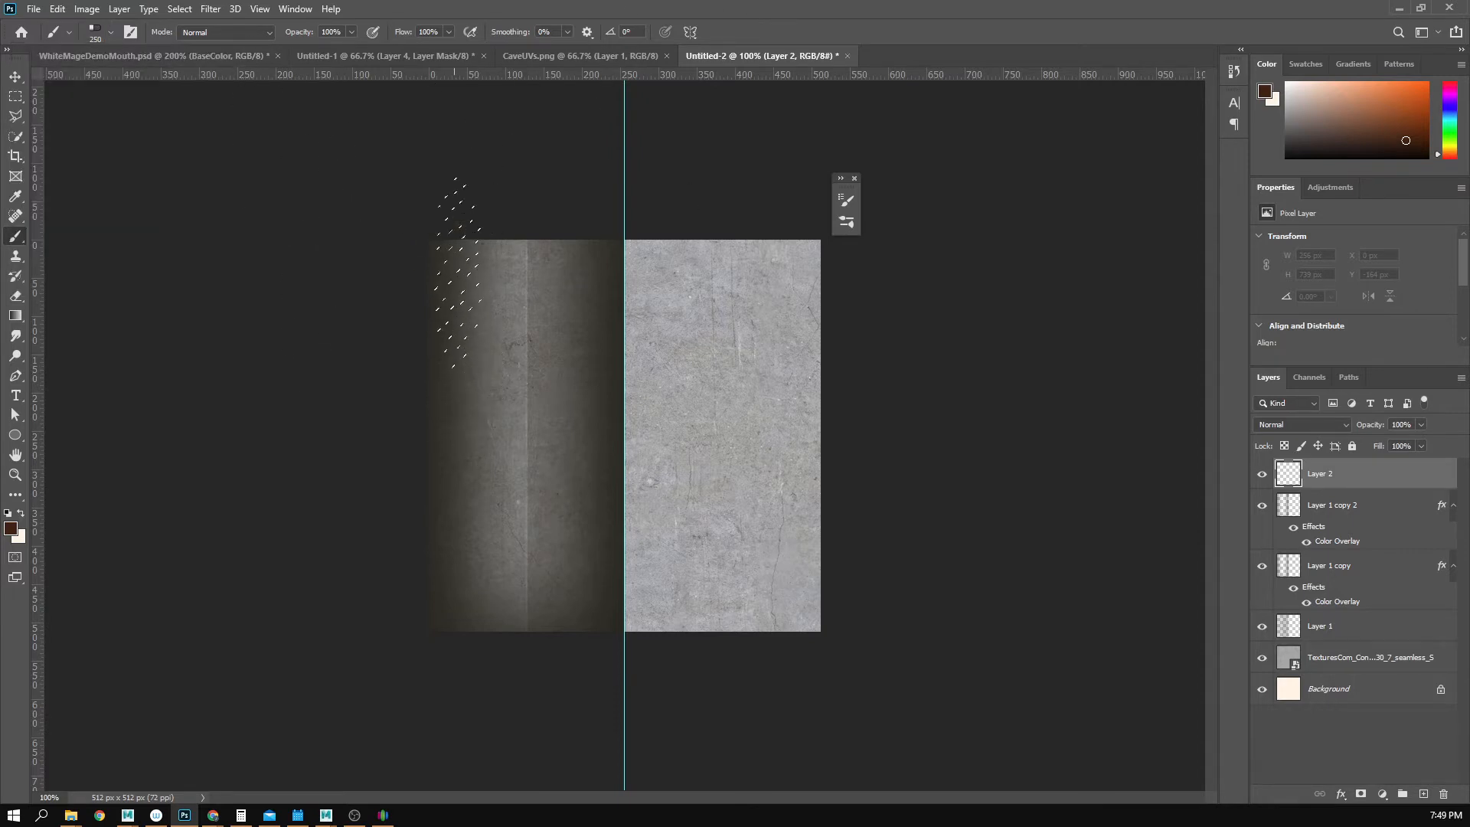
pyautogui.click(1324, 429)
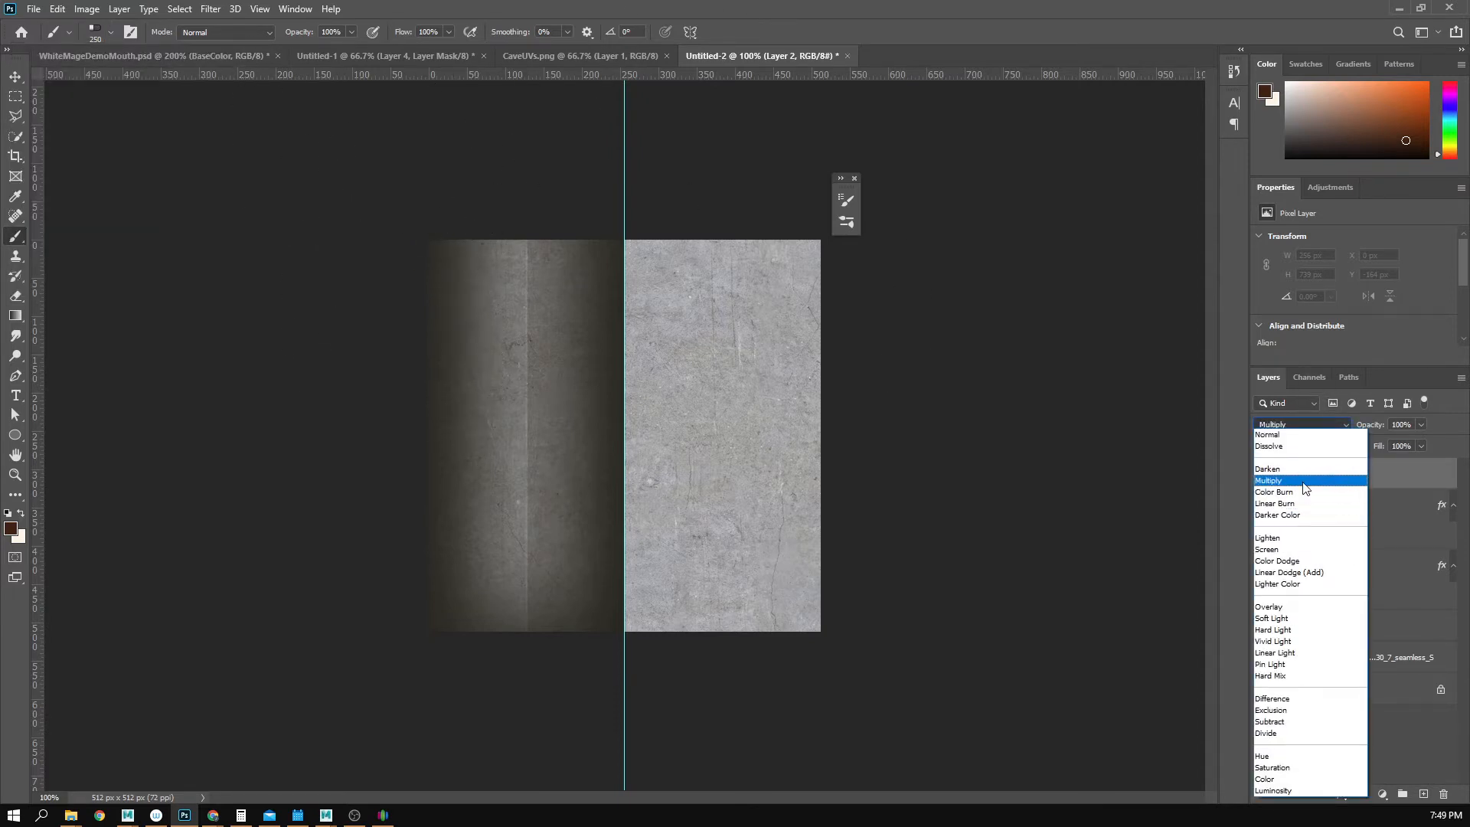
pyautogui.click(1302, 487)
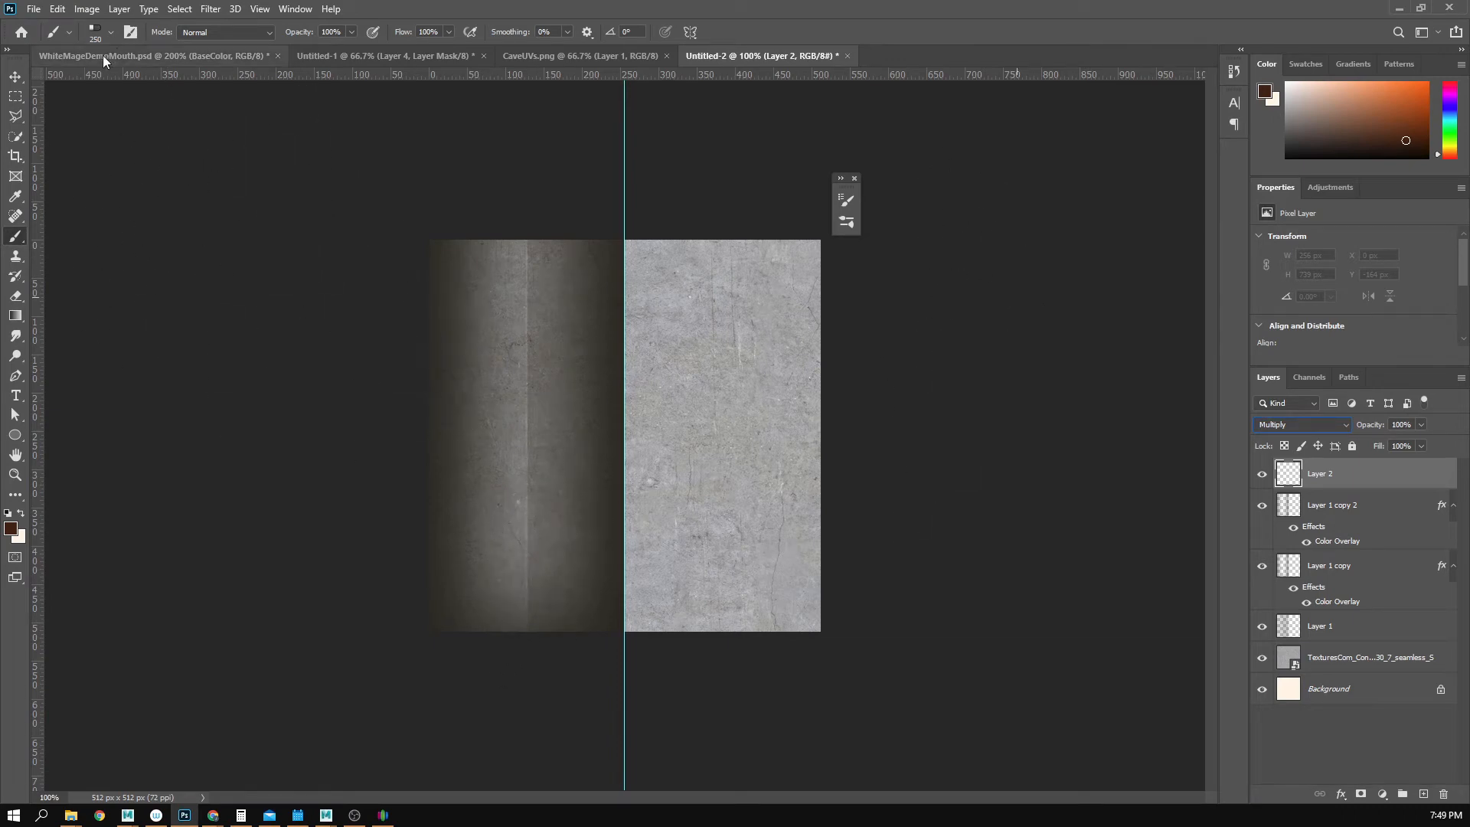
# - Shrink the bristle brush to 35 px, lower its flow to 11% and brush faint brown along the left panel's bottom edge
pyautogui.click(109, 33)
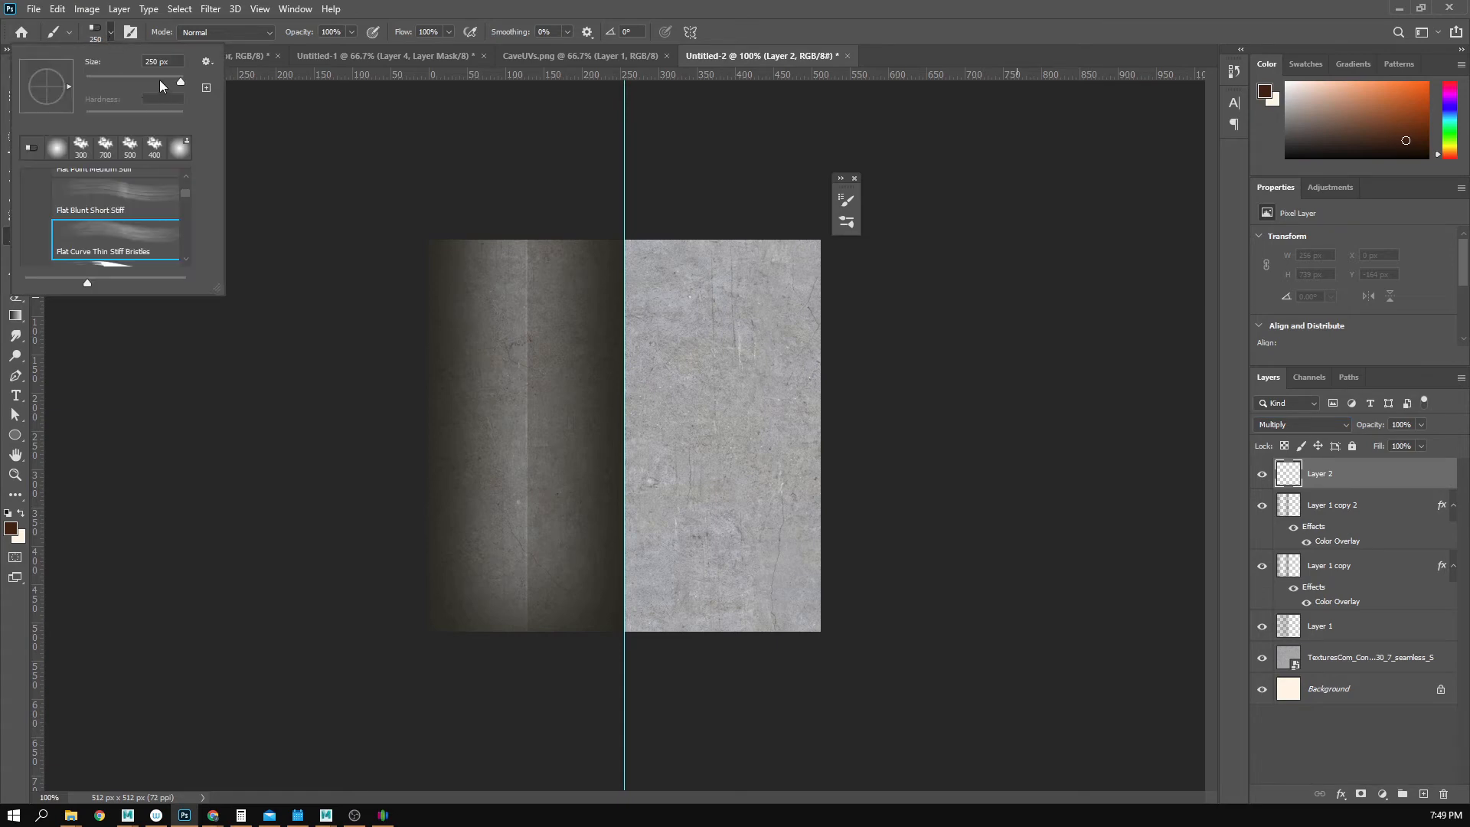
pyautogui.click(446, 6)
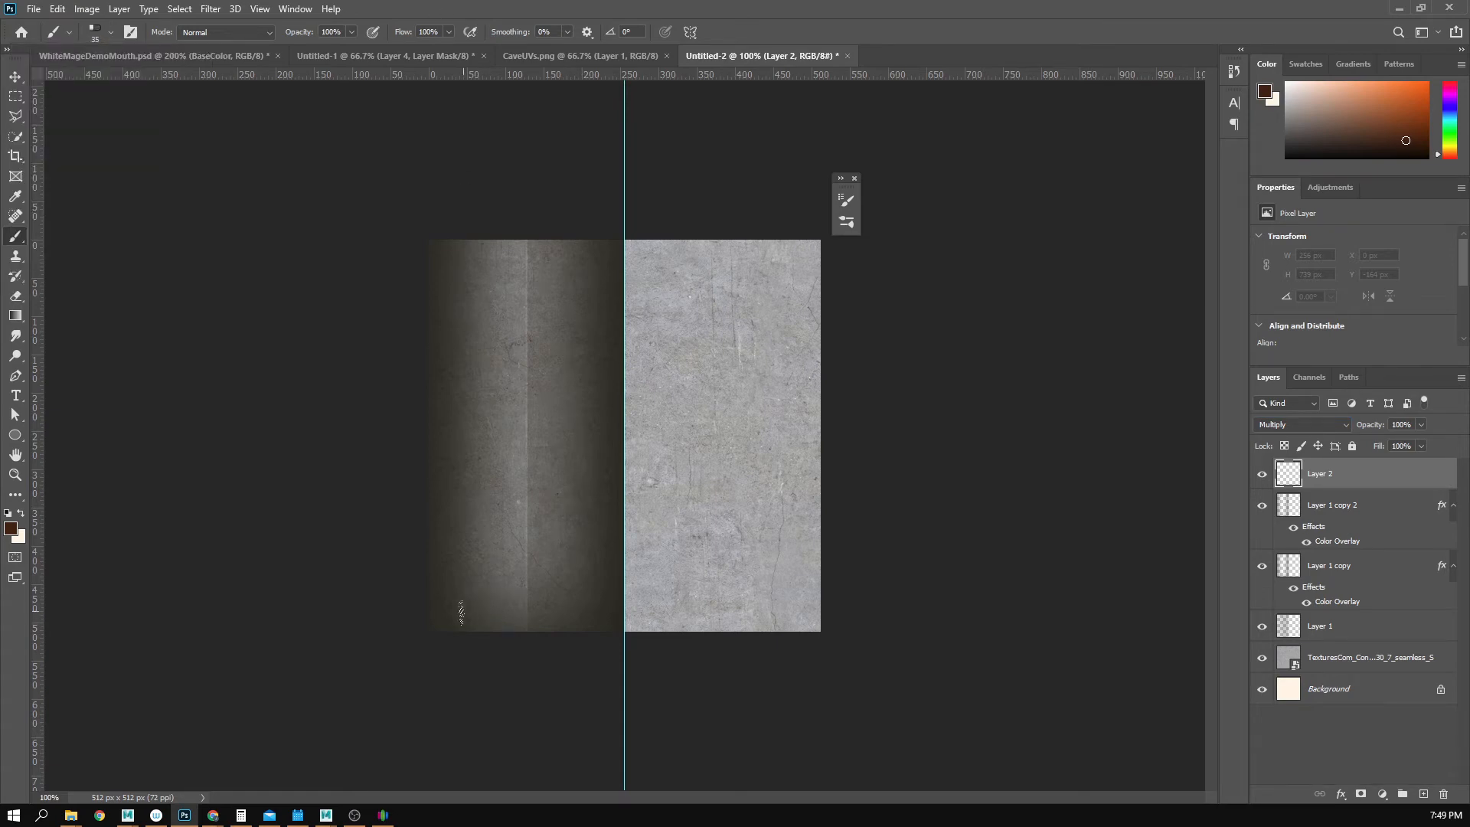
pyautogui.moveTo(461, 613); pyautogui.dragTo(742, 649)
pyautogui.hotkey('ctrl', 'z')
pyautogui.click(385, 50)
pyautogui.moveTo(597, 619); pyautogui.dragTo(449, 613)
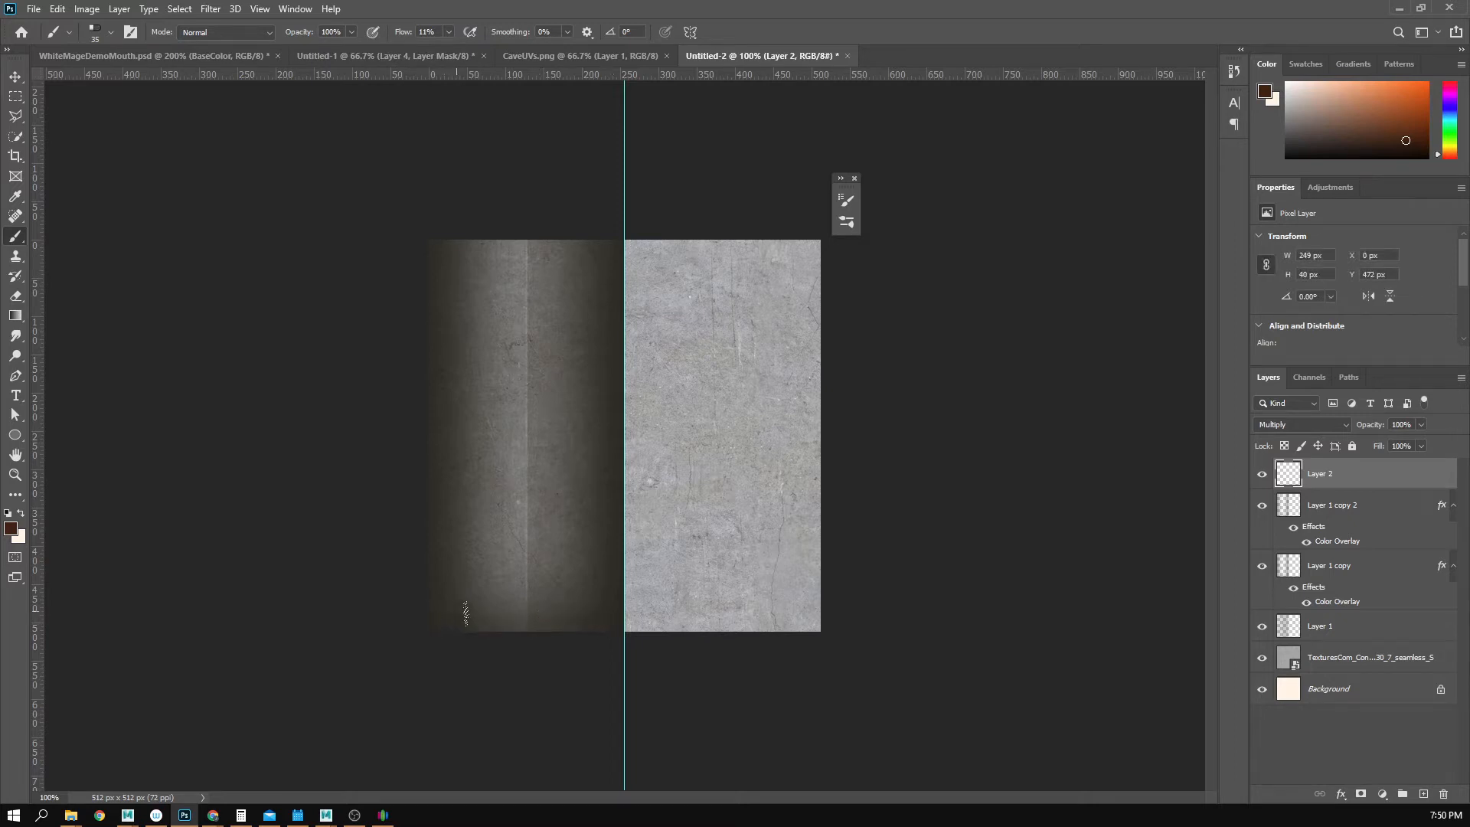
# - Raise the brush flow to 49% and paint stronger brown grime along the left panel's bottom edge and up its lower corners
pyautogui.click(448, 32)
pyautogui.moveTo(442, 629)
pyautogui.mouseDown()
pyautogui.moveTo(570, 638)
pyautogui.moveTo(441, 632)
pyautogui.moveTo(640, 541)
pyautogui.mouseUp()
pyautogui.press('z')
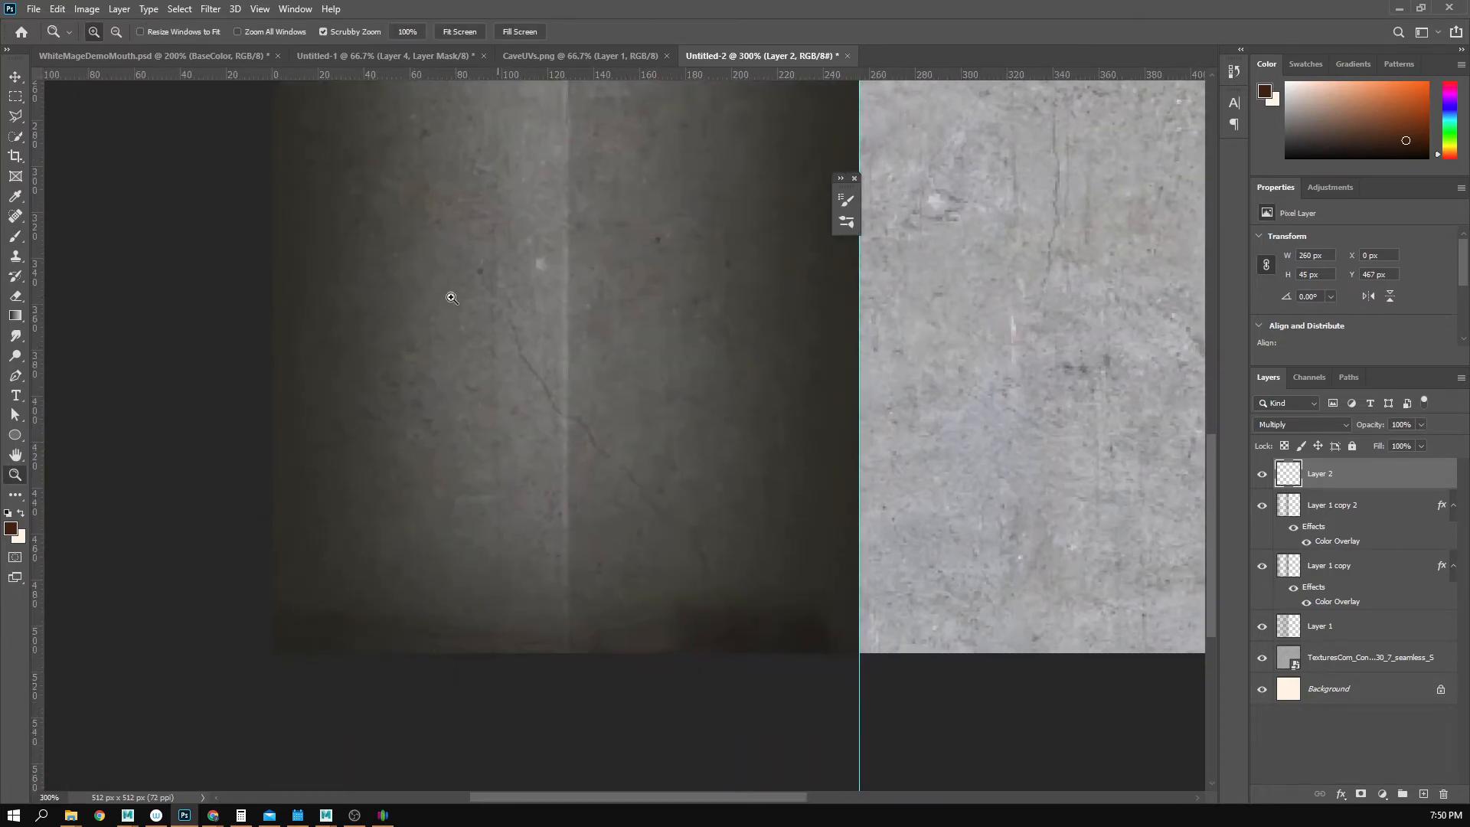
pyautogui.press('b')
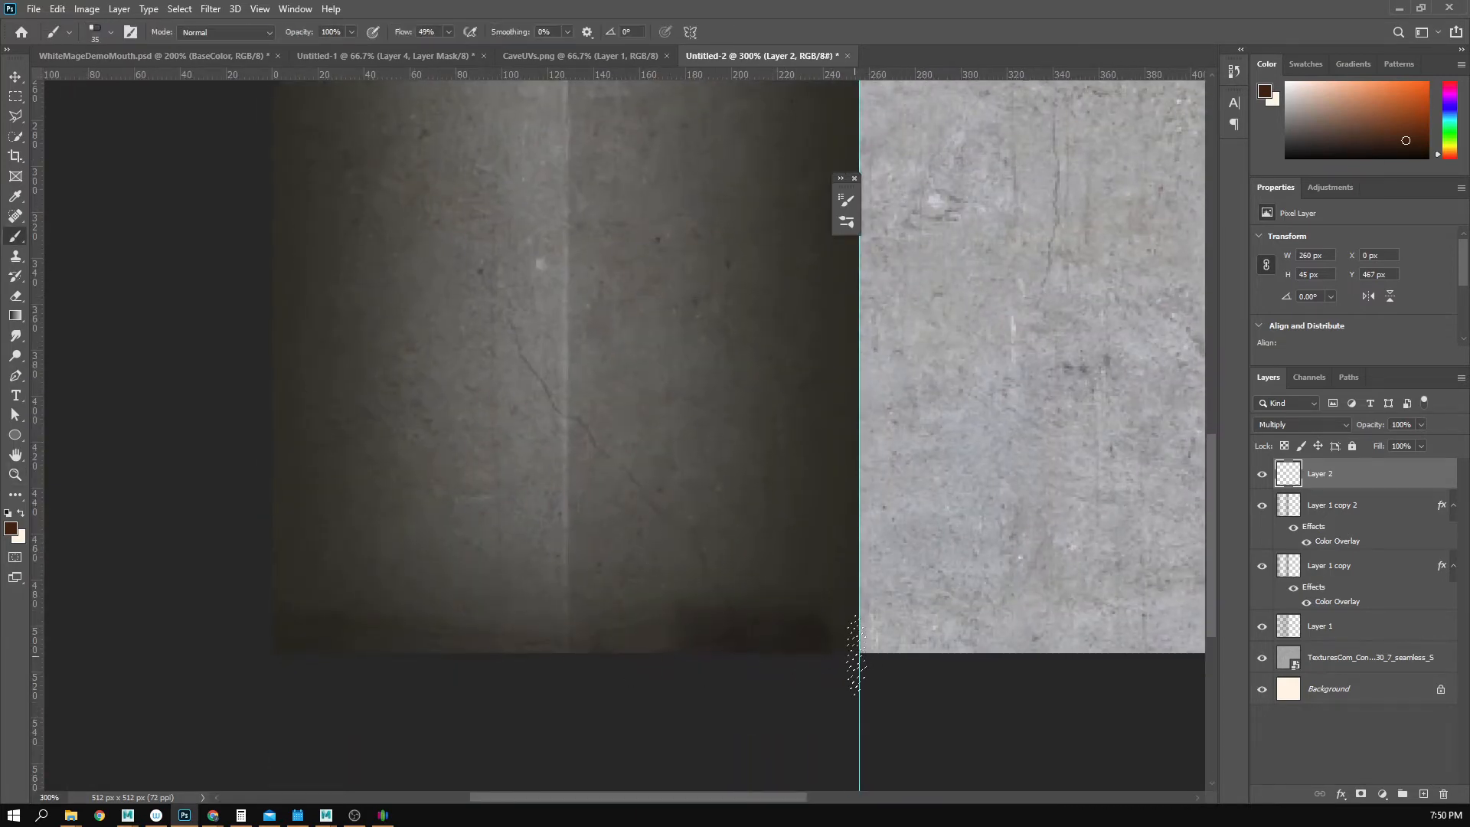
pyautogui.moveTo(853, 650)
pyautogui.mouseDown()
pyautogui.moveTo(850, 635)
pyautogui.moveTo(657, 625)
pyautogui.moveTo(520, 639)
pyautogui.moveTo(327, 607)
pyautogui.moveTo(306, 574)
pyautogui.moveTo(349, 585)
pyautogui.mouseUp()
pyautogui.moveTo(739, 628); pyautogui.dragTo(869, 641)
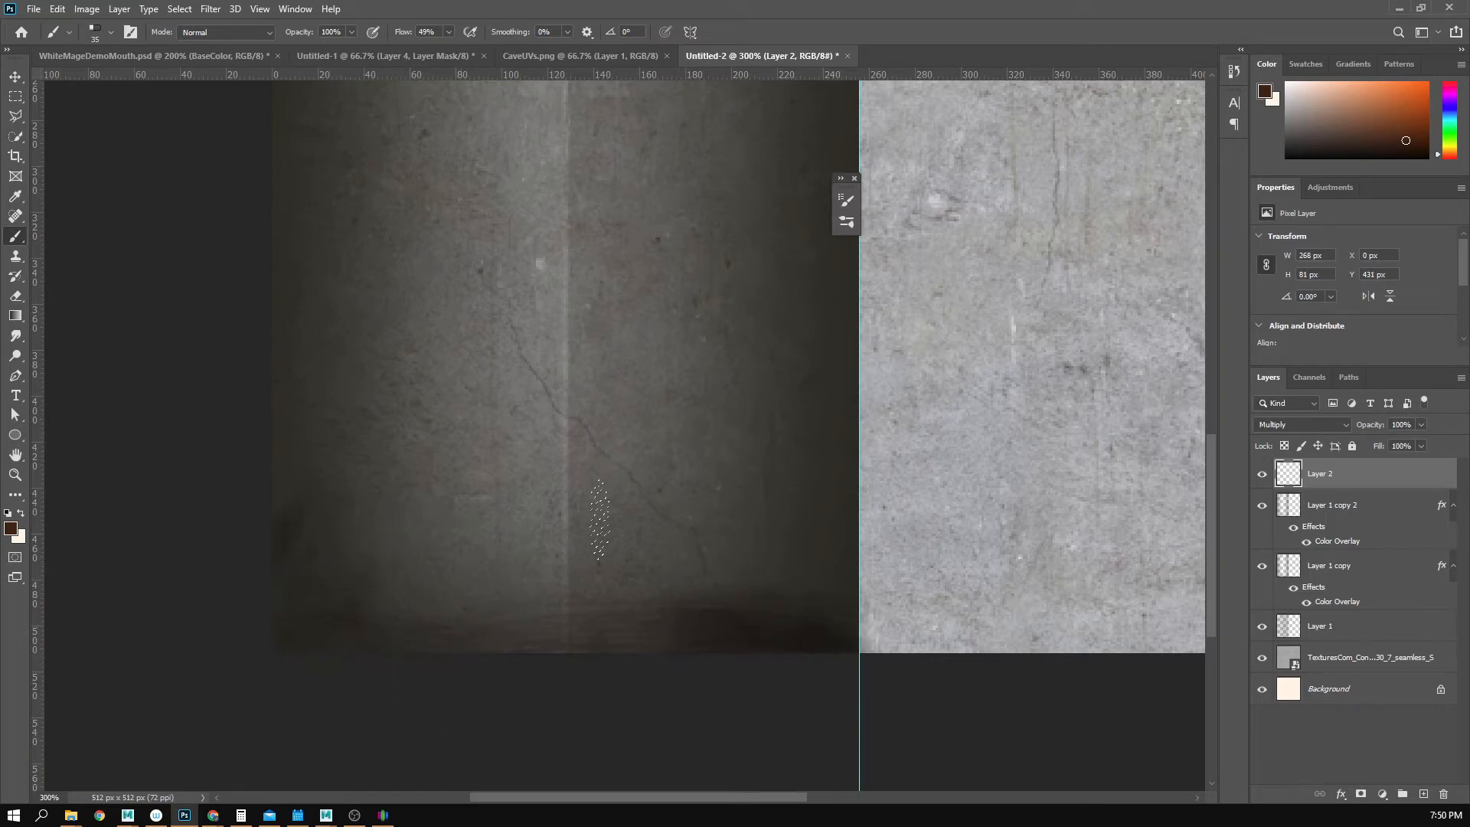
# - Smudge the brown strokes along the left panel's bottom edge with a soft 100 px tip at 40% strength
pyautogui.click(16, 335)
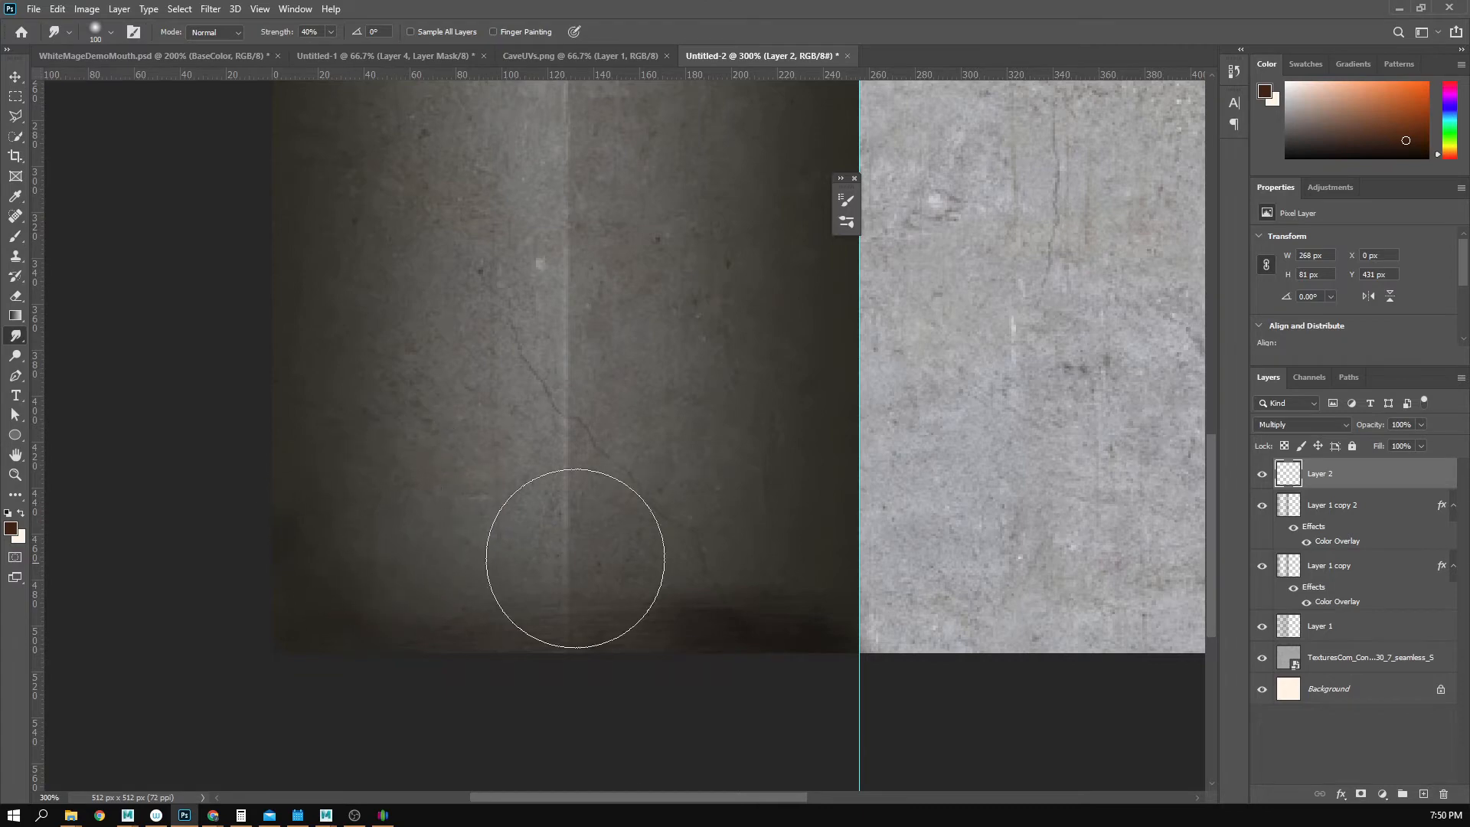
pyautogui.moveTo(766, 538)
pyautogui.mouseDown()
pyautogui.moveTo(765, 485)
pyautogui.moveTo(613, 578)
pyautogui.moveTo(797, 558)
pyautogui.moveTo(845, 514)
pyautogui.moveTo(797, 712)
pyautogui.moveTo(689, 676)
pyautogui.moveTo(535, 722)
pyautogui.moveTo(465, 676)
pyautogui.moveTo(396, 676)
pyautogui.moveTo(421, 558)
pyautogui.moveTo(380, 654)
pyautogui.moveTo(487, 533)
pyautogui.moveTo(341, 535)
pyautogui.moveTo(541, 712)
pyautogui.moveTo(393, 712)
pyautogui.mouseUp()
pyautogui.press('b')
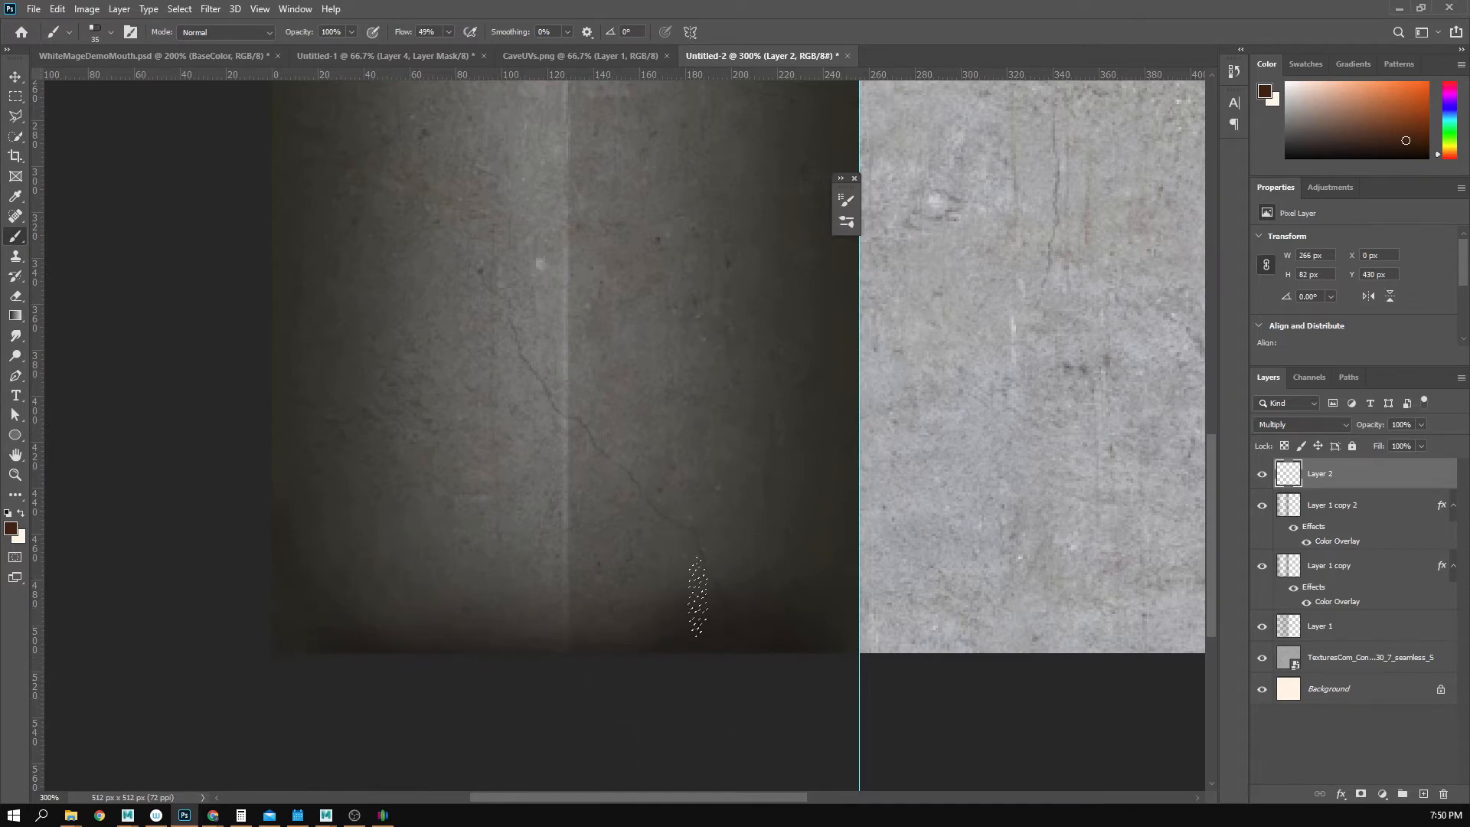
# - Examine the smudged grime and the overall panel shading at several zoom levels
pyautogui.press('z')
pyautogui.keyDown('alt'); pyautogui.click(773, 640); pyautogui.keyUp('alt')
pyautogui.keyDown('alt'); pyautogui.click(771, 634); pyautogui.keyUp('alt')
pyautogui.keyDown('alt'); pyautogui.click(766, 628); pyautogui.keyUp('alt')
pyautogui.click(600, 531)
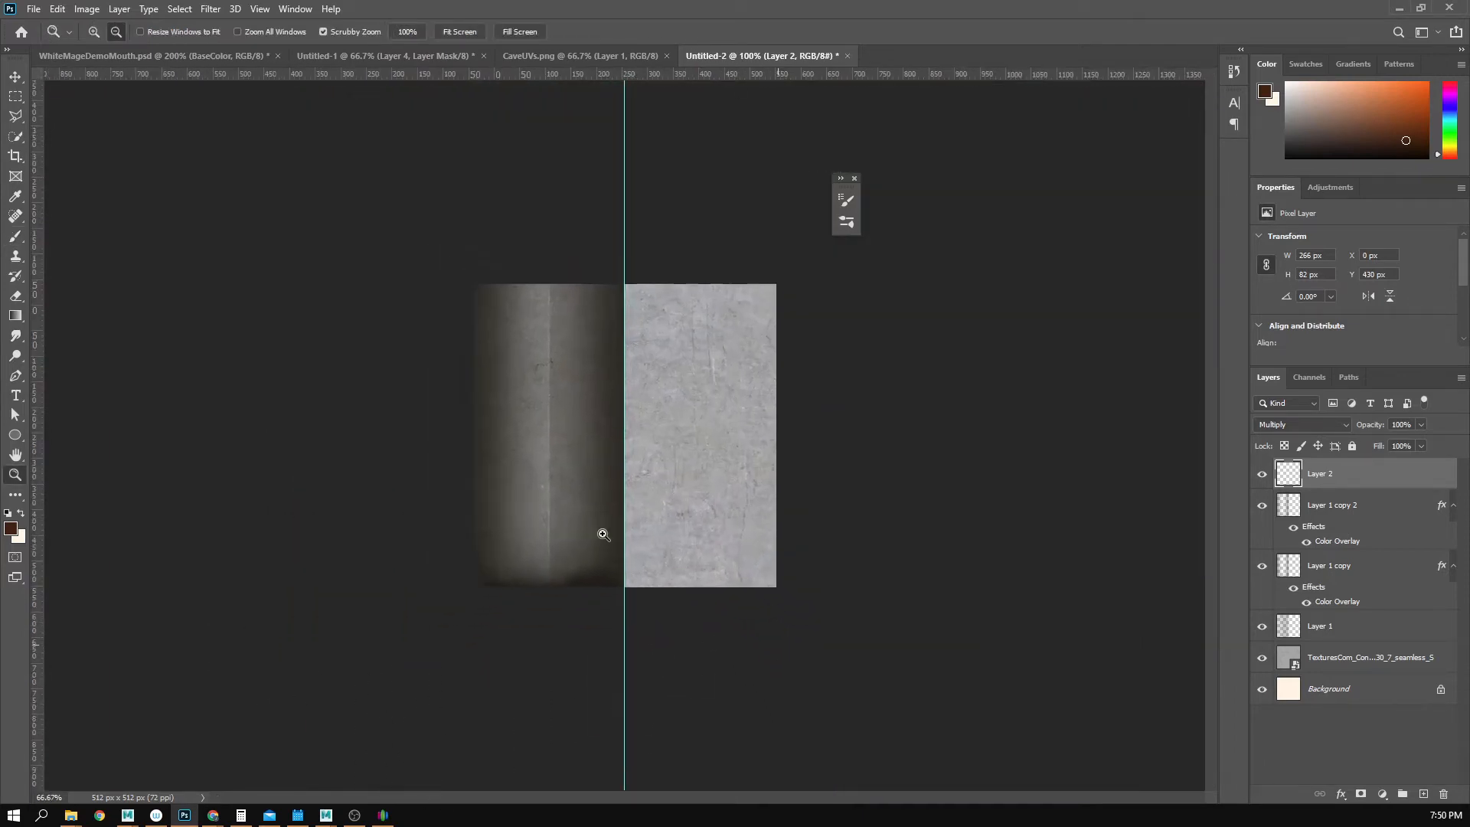
pyautogui.click(563, 460)
pyautogui.click(563, 460)
pyautogui.moveTo(620, 645); pyautogui.dragTo(666, 348)
pyautogui.keyDown('alt'); pyautogui.click(663, 346); pyautogui.keyUp('alt')
pyautogui.keyDown('alt'); pyautogui.click(643, 338); pyautogui.keyUp('alt')
pyautogui.keyDown('alt'); pyautogui.click(621, 331); pyautogui.keyUp('alt')
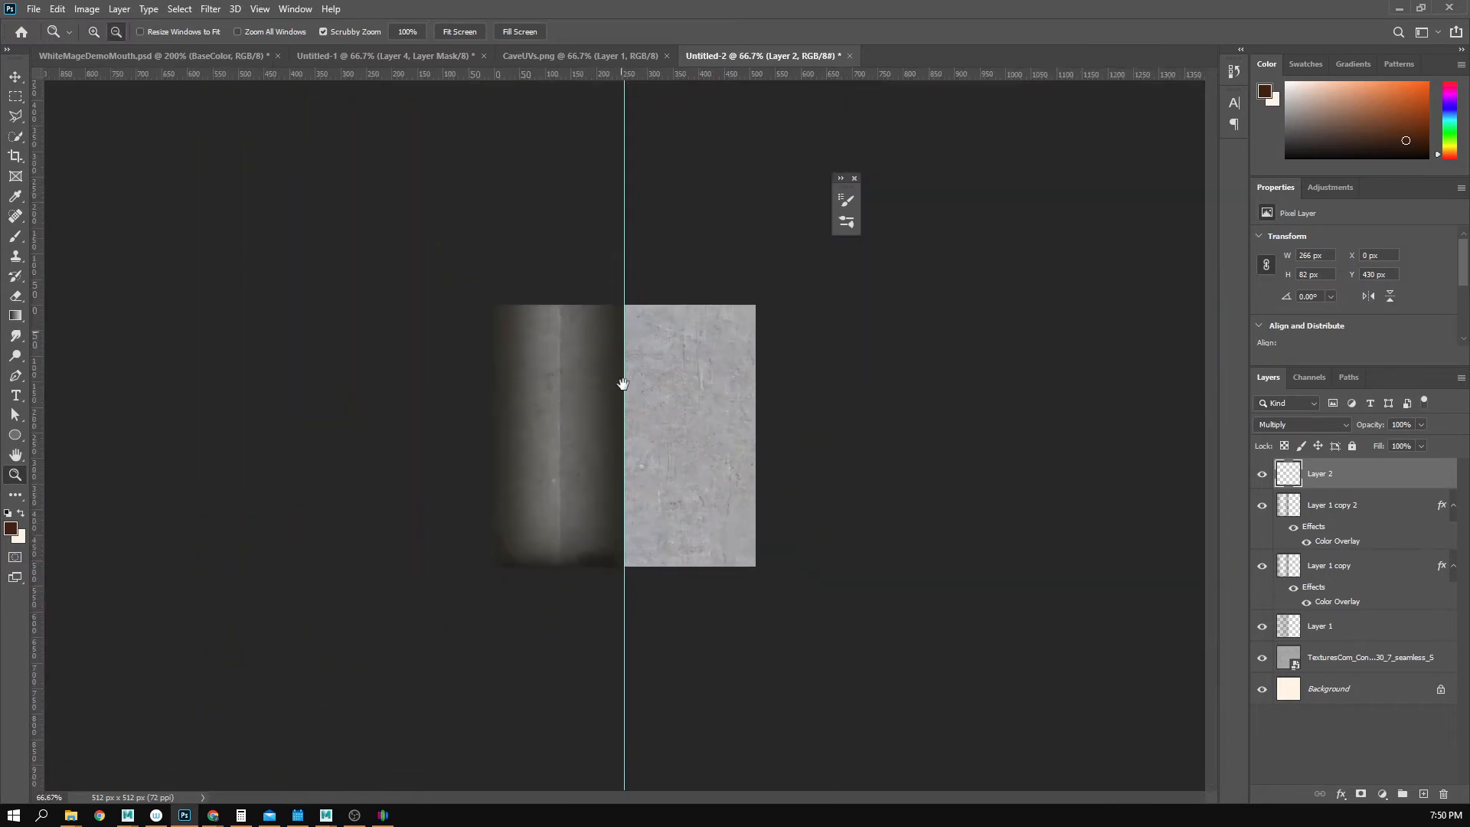
pyautogui.click(636, 393)
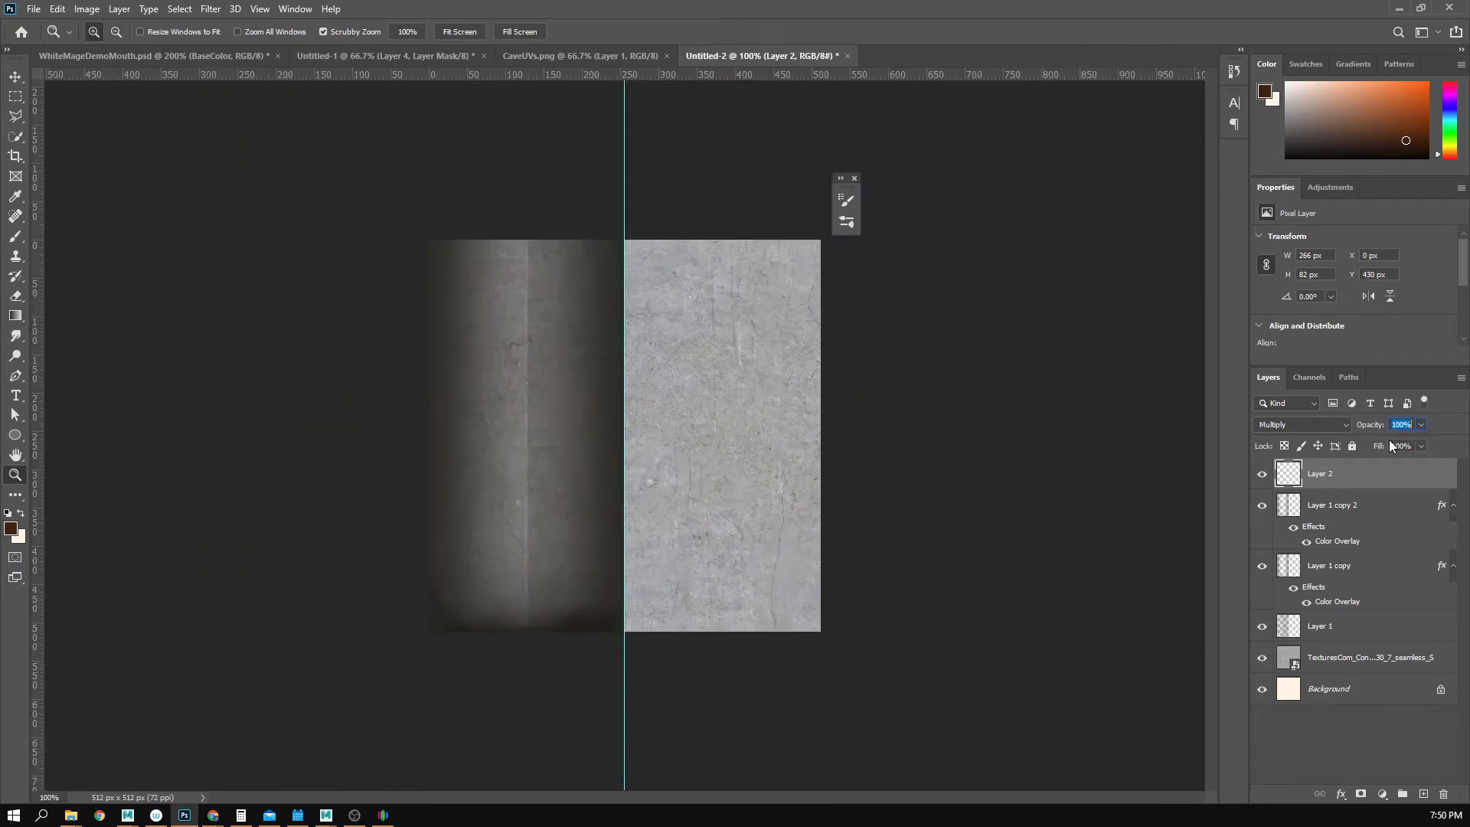
# - Lower Layer 2's opacity to 57% and rename it grunge, with a new empty layer added above it
pyautogui.click(1418, 427)
pyautogui.click(1423, 794)
pyautogui.doubleClick(1325, 505)
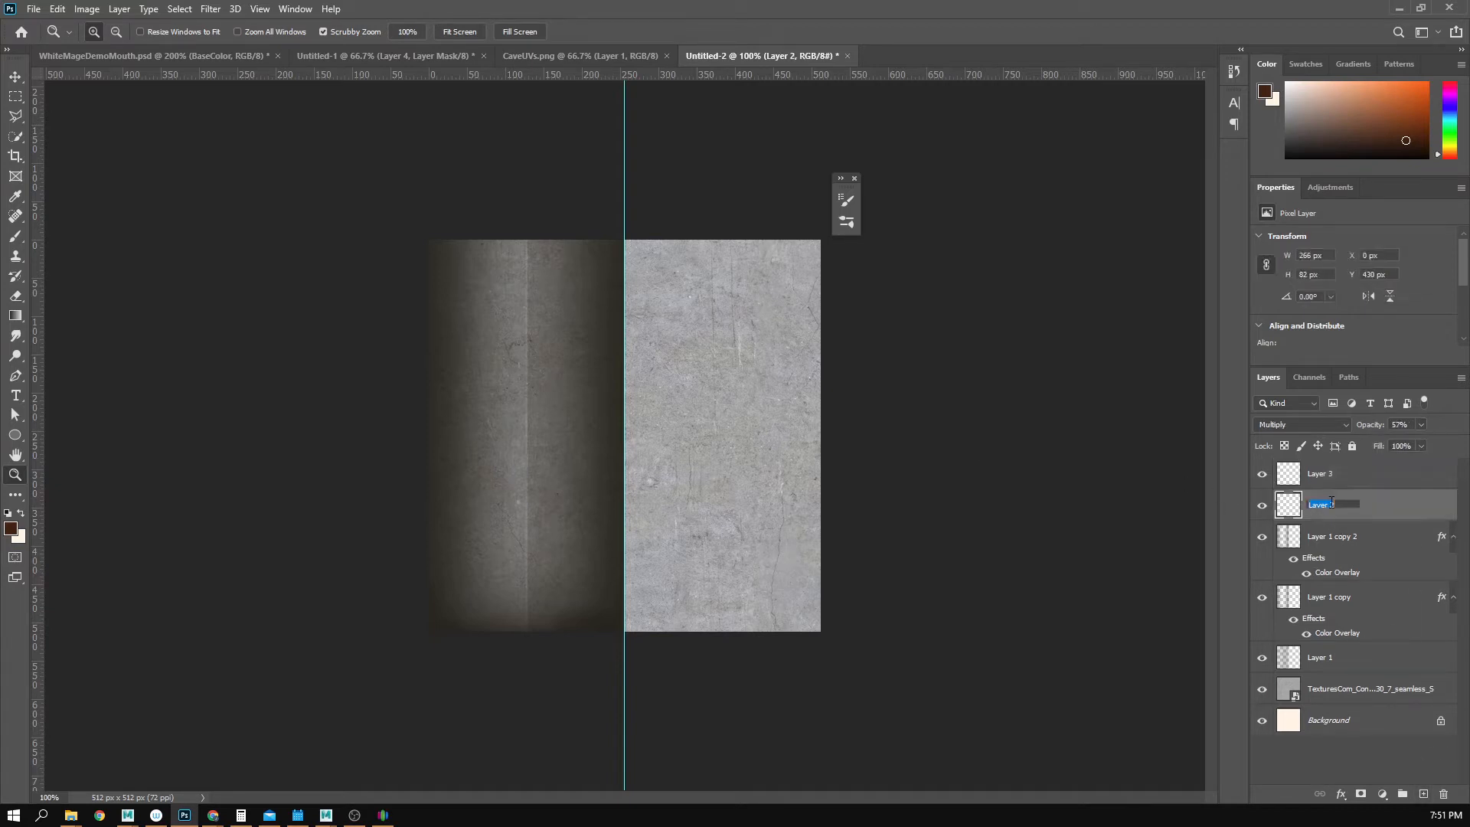
pyautogui.write('grunge')
# - On Layer 3, fill a 256 x 10 px strip along the left panel's top edge with the swapped-in cream colour
pyautogui.click(1323, 468)
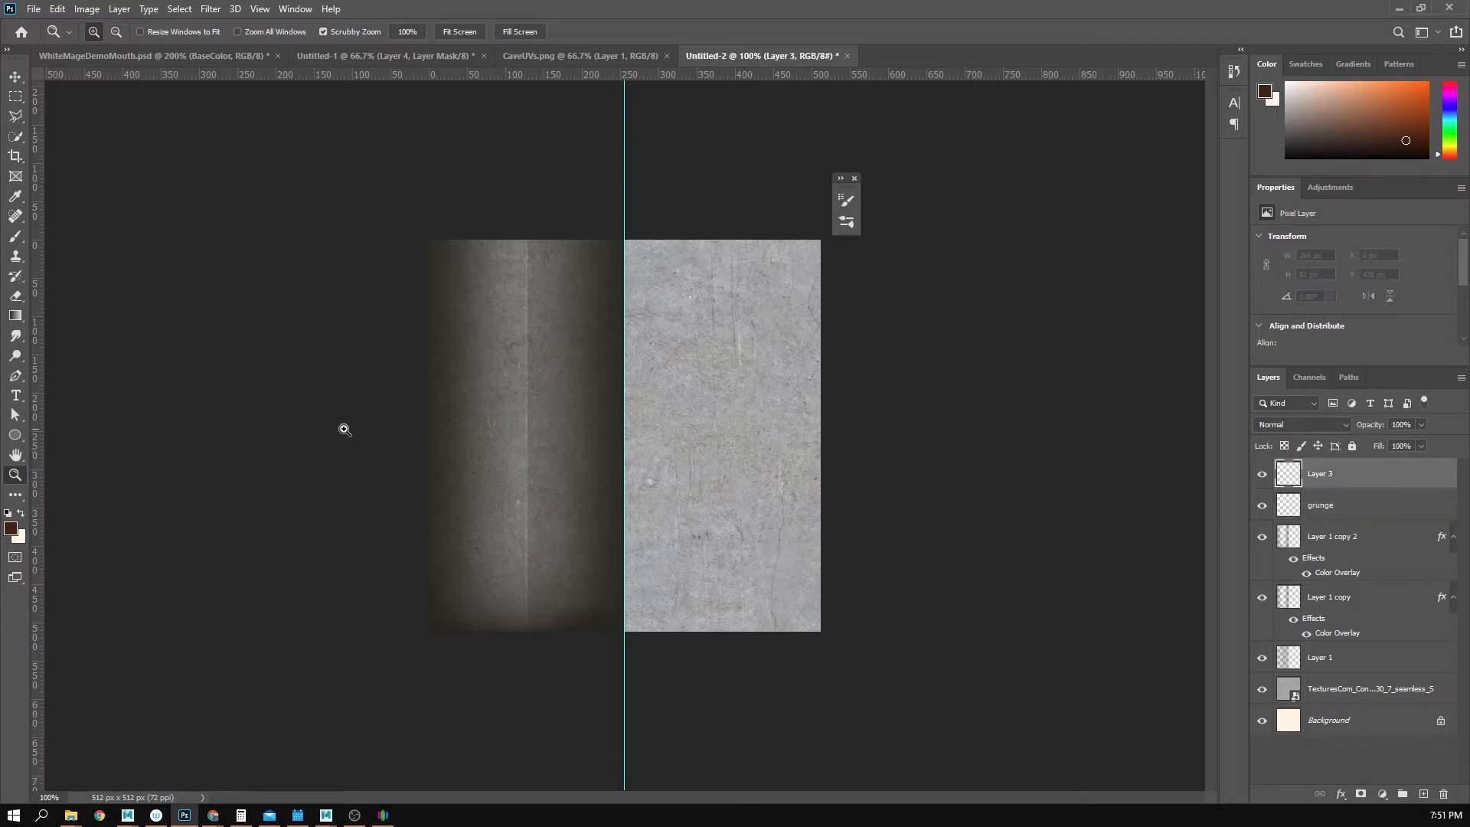
pyautogui.click(21, 513)
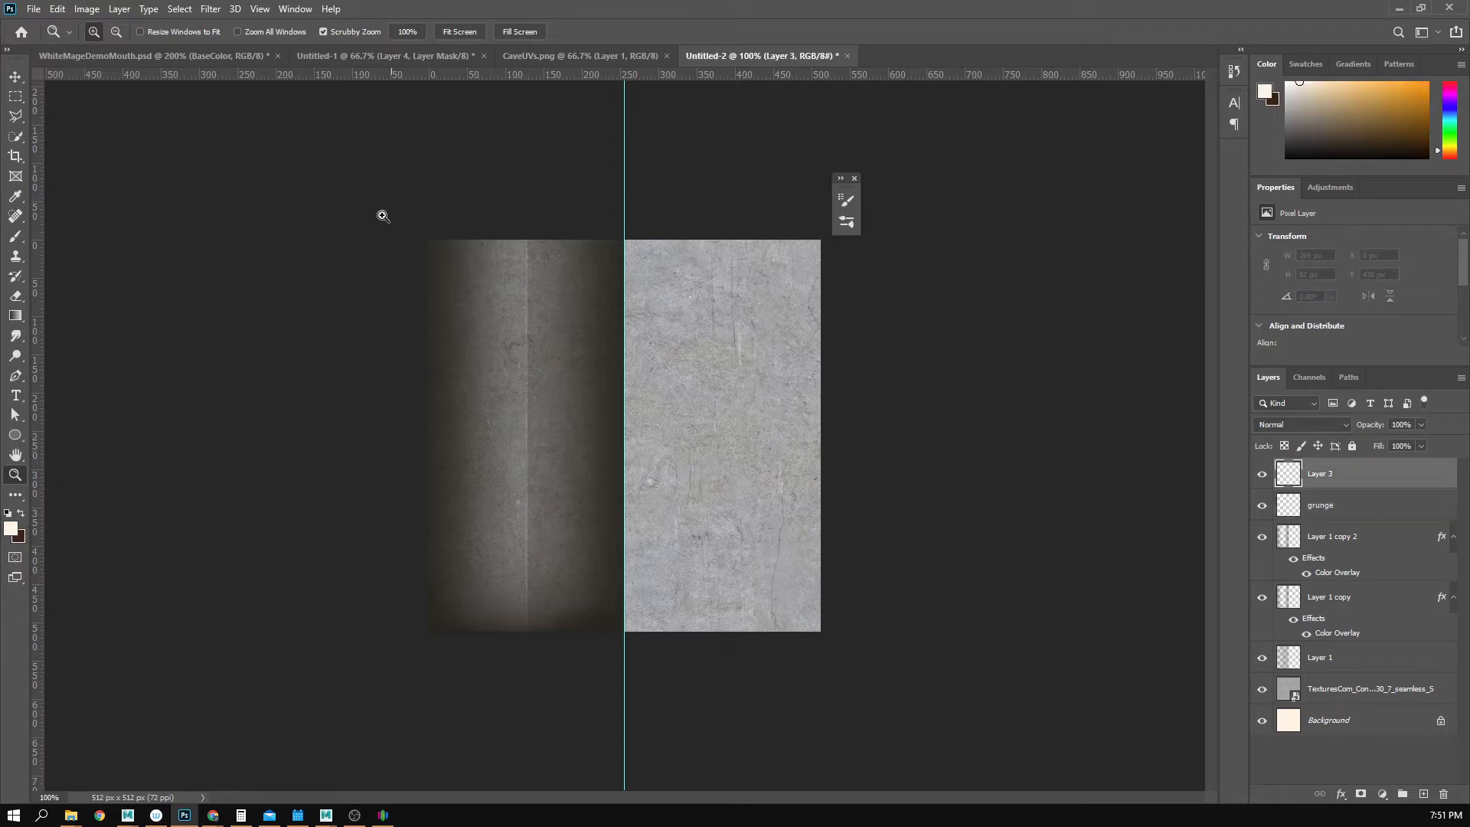
pyautogui.click(15, 96)
pyautogui.moveTo(429, 240); pyautogui.dragTo(624, 245)
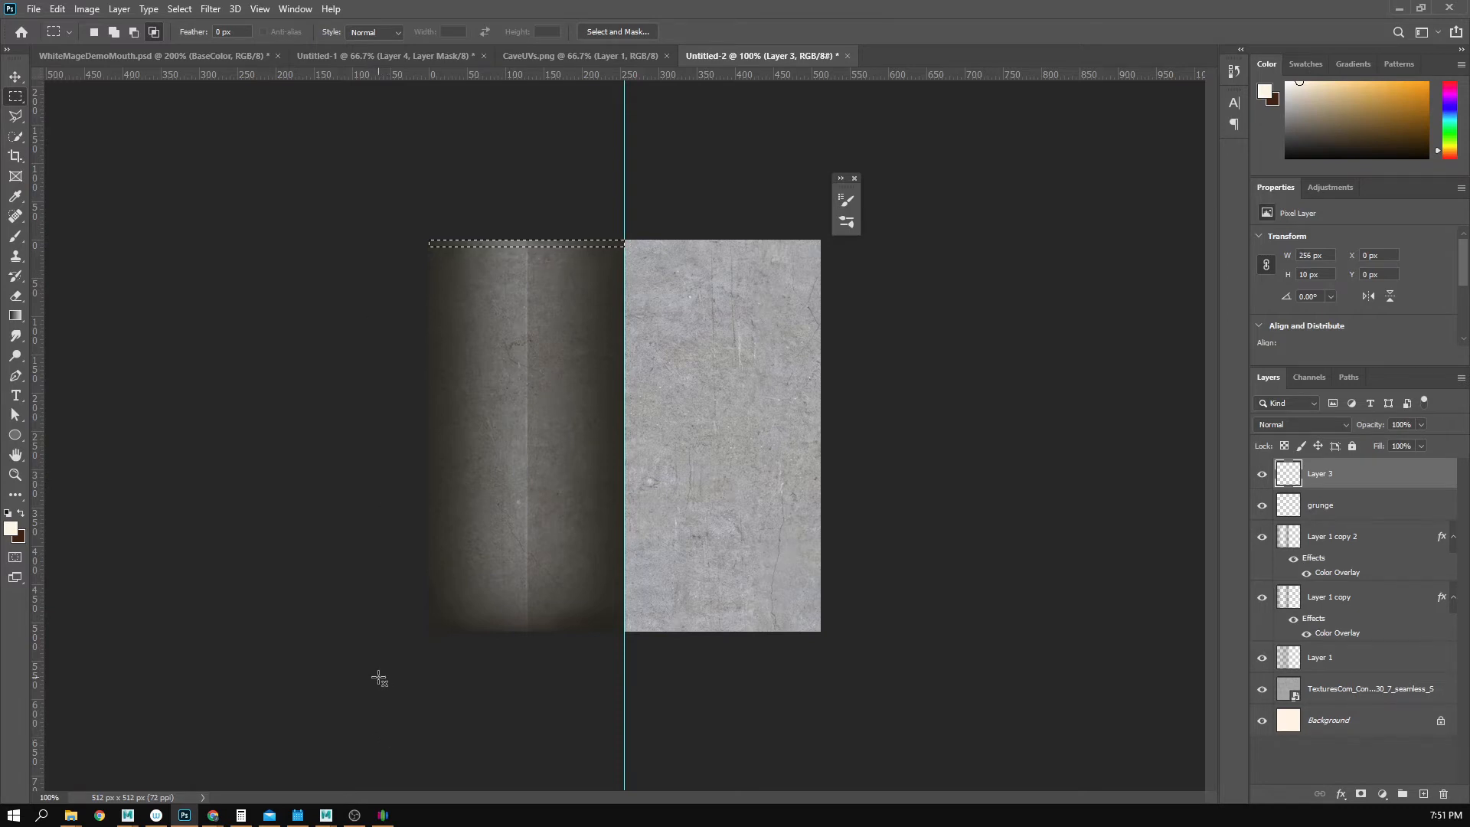
pyautogui.click(59, 9)
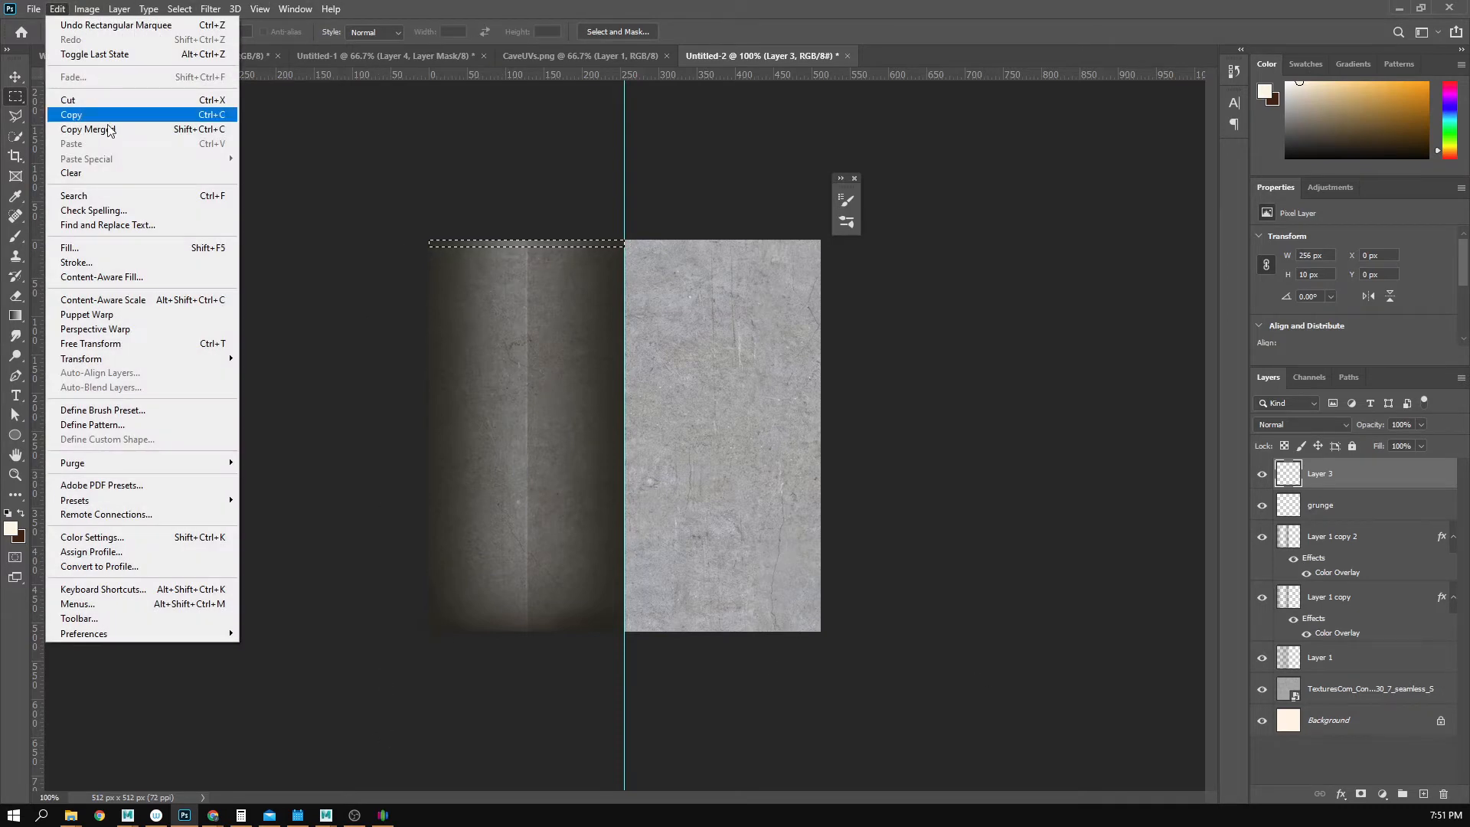
pyautogui.click(109, 252)
pyautogui.click(744, 324)
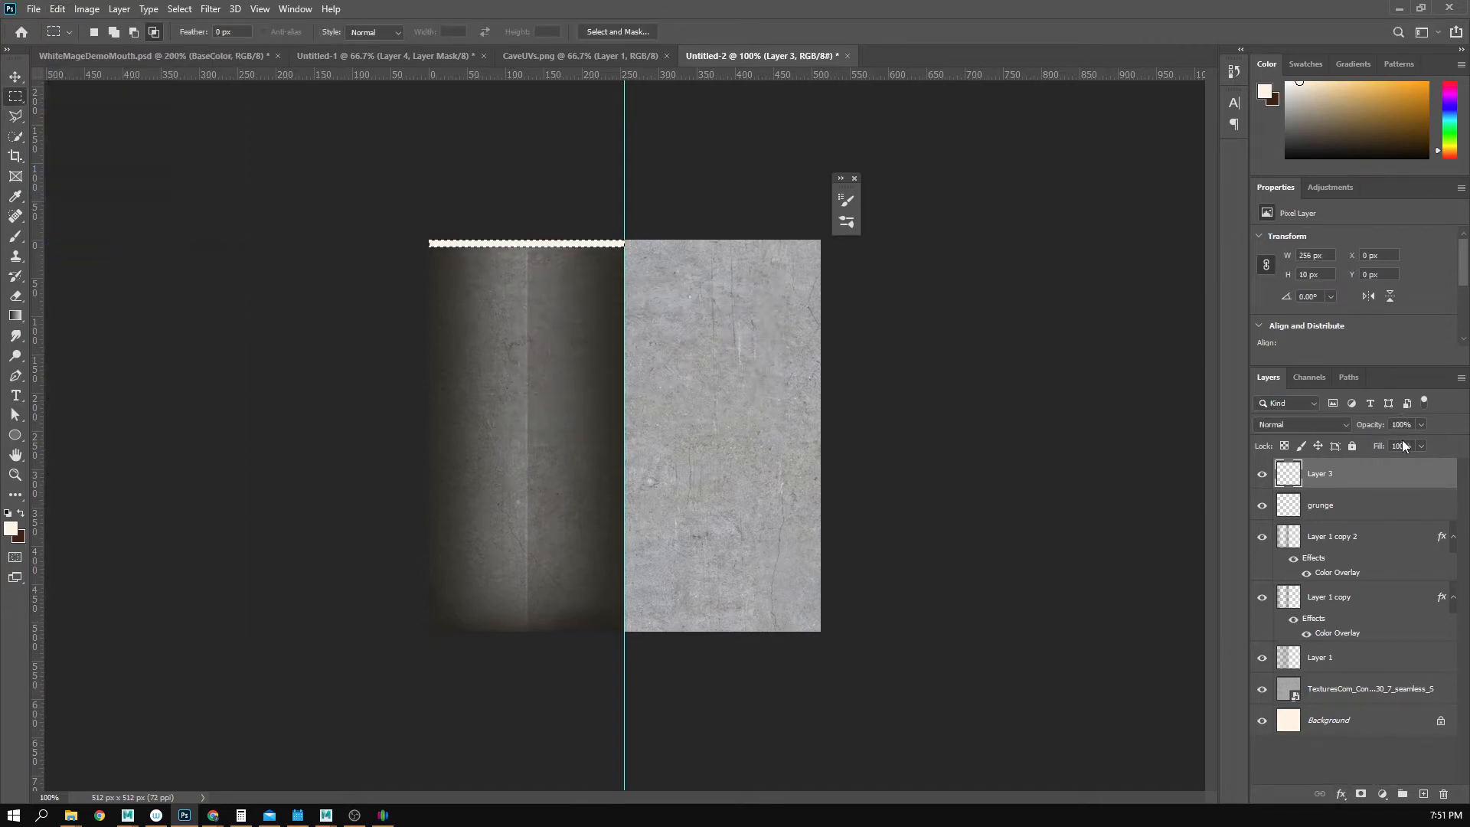
# - Set Layer 3's fill to 0% and apply an Inner Bevel, Chisel Hard Bevel & Emboss effect to the strip
pyautogui.click(1421, 446)
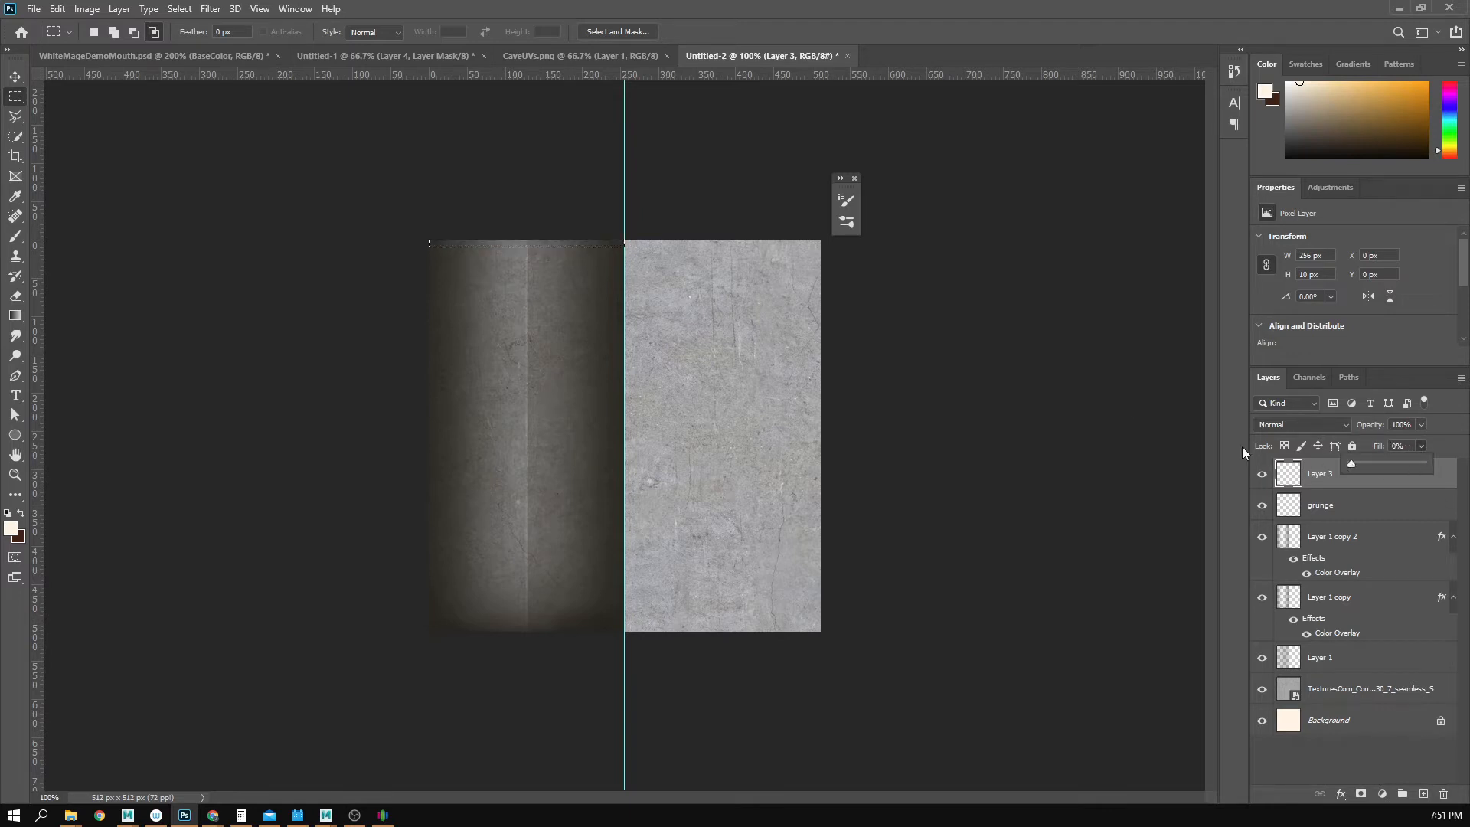
pyautogui.click(1341, 794)
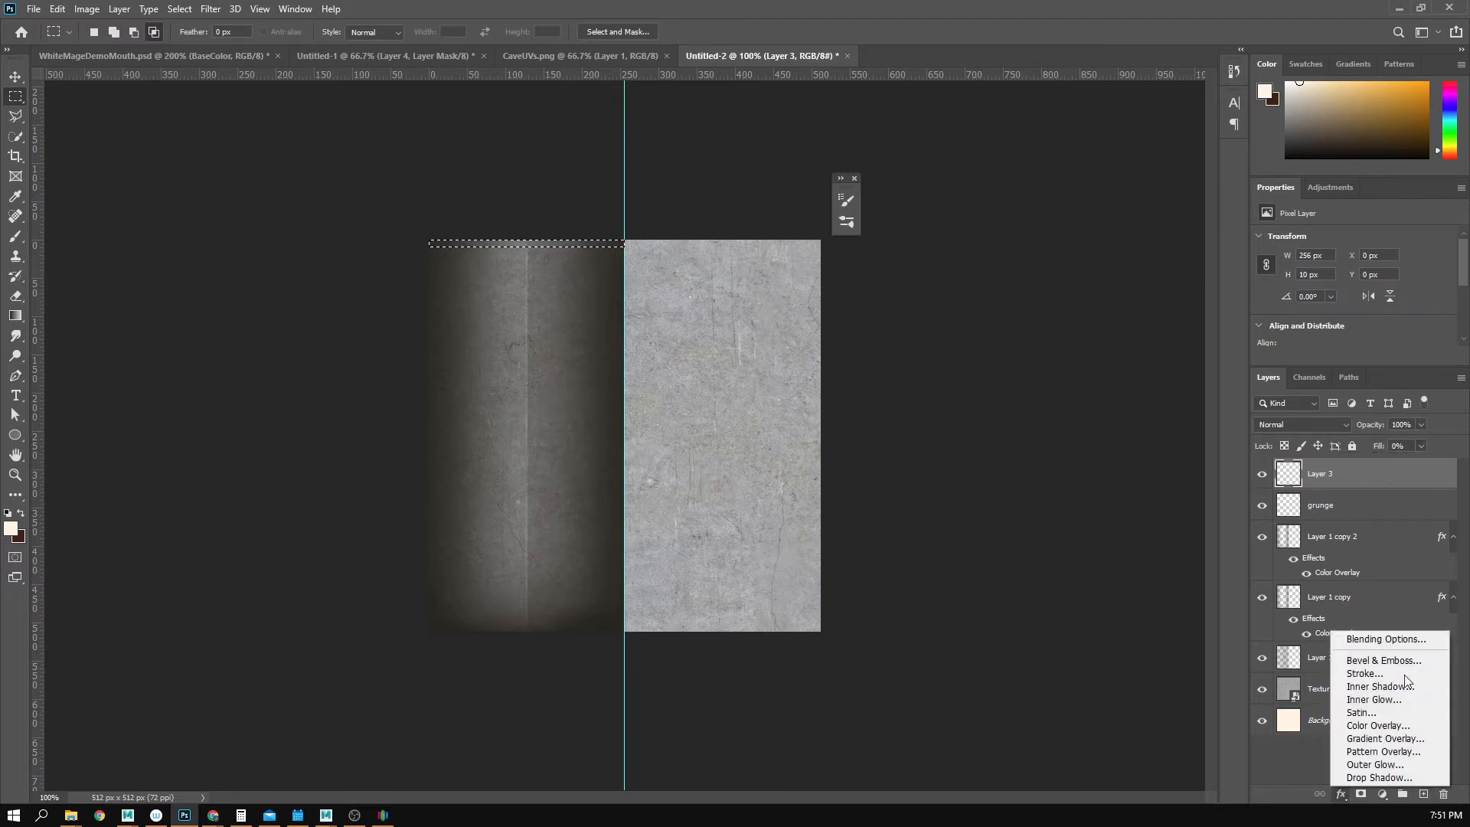
pyautogui.click(1382, 660)
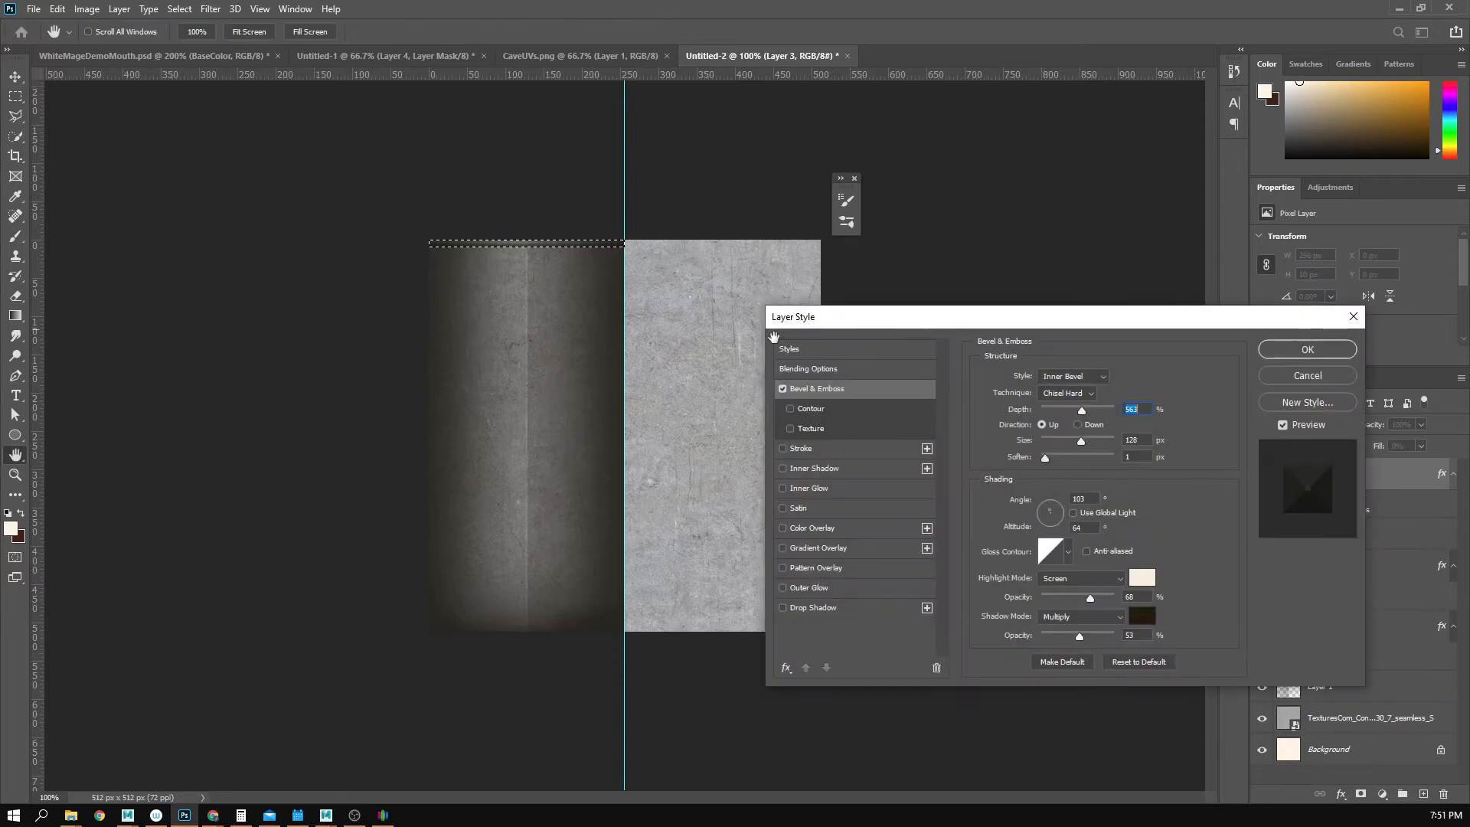
pyautogui.click(1284, 355)
# - Change the top strip's Bevel & Emboss shading to an angle of 98° and an altitude of 79°
pyautogui.click(453, 230)
pyautogui.click(464, 230)
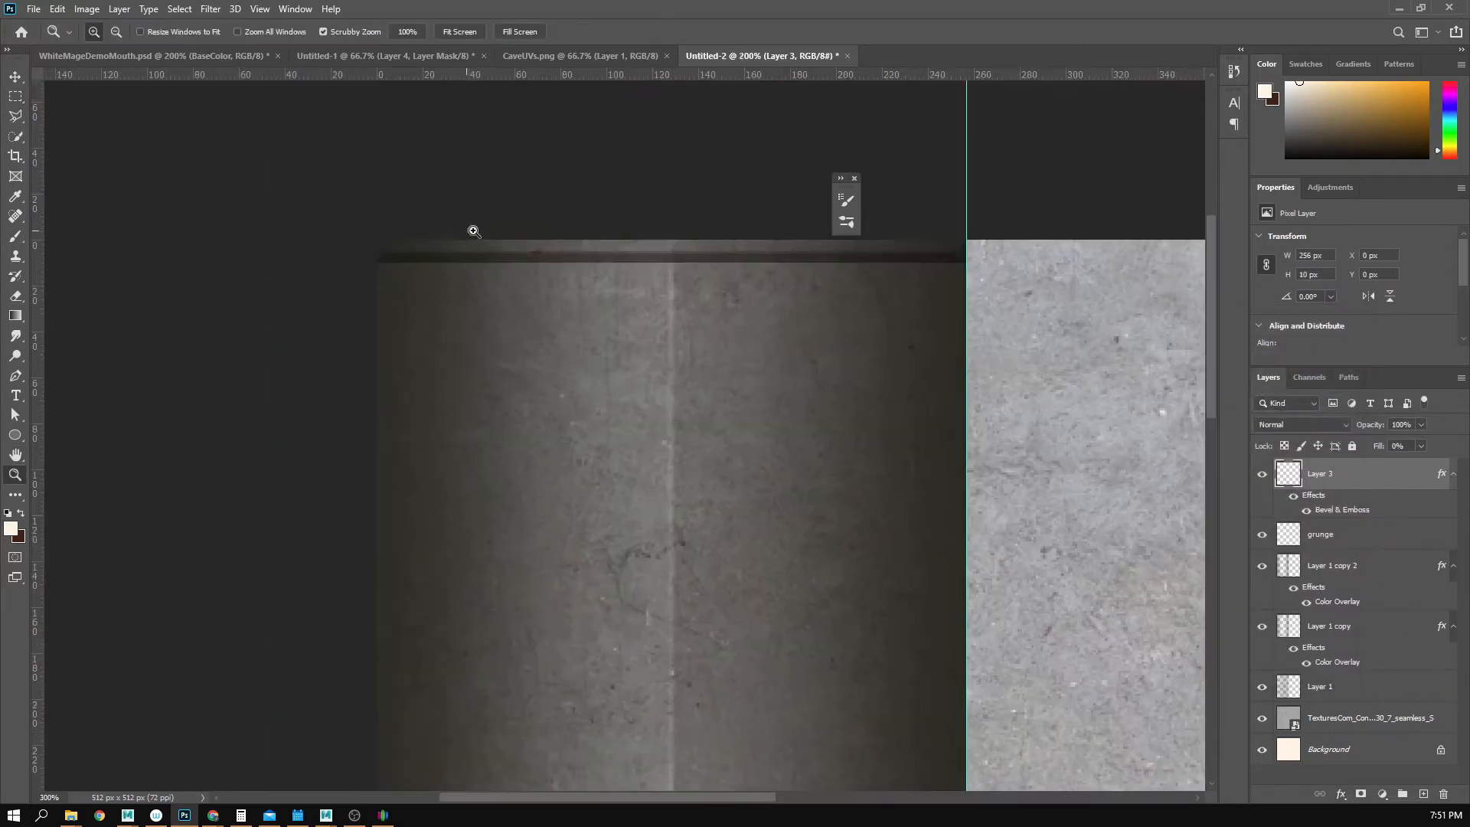
pyautogui.click(472, 231)
pyautogui.moveTo(550, 330); pyautogui.dragTo(506, 348)
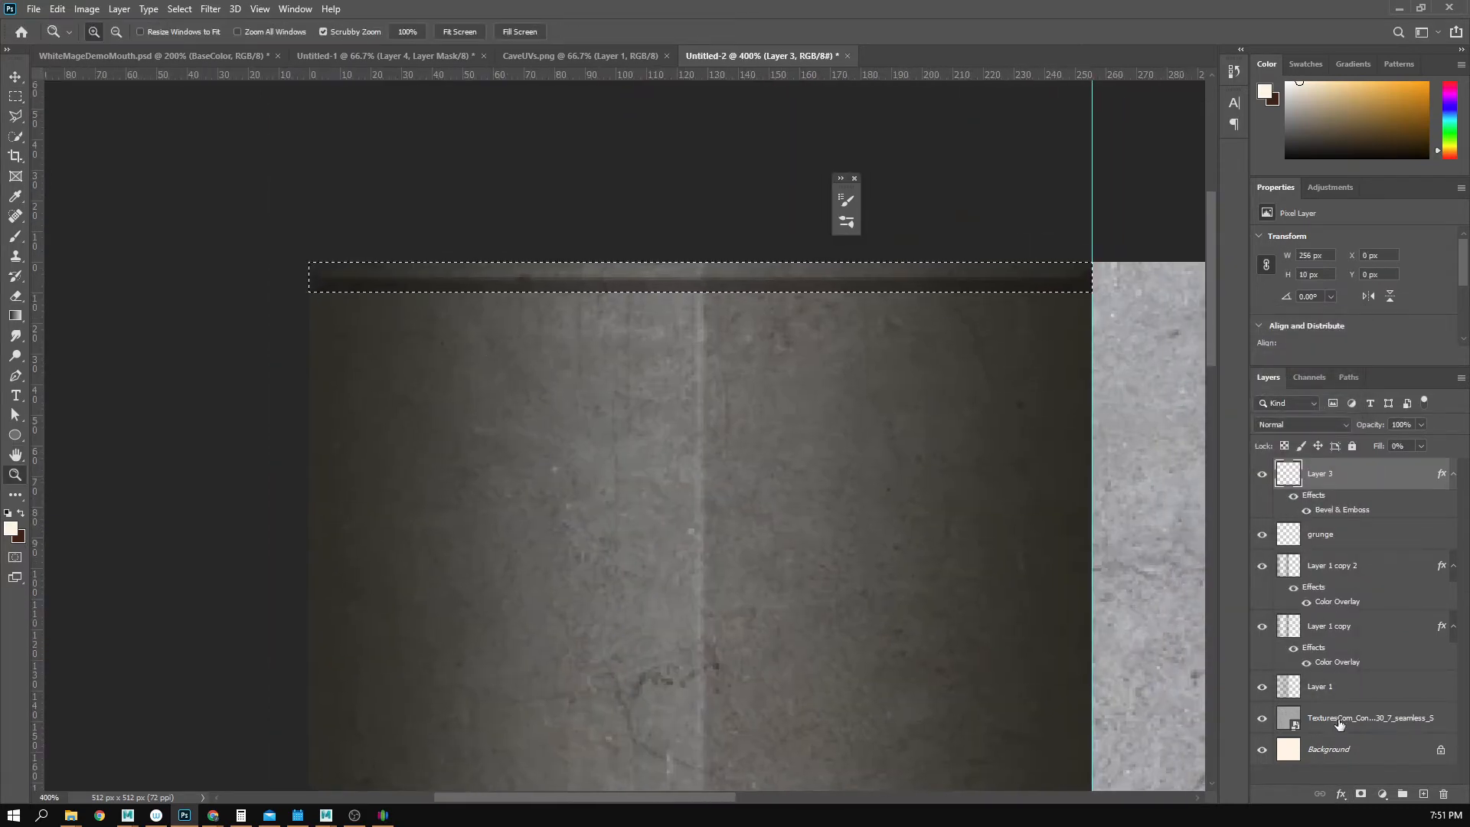
pyautogui.click(1344, 799)
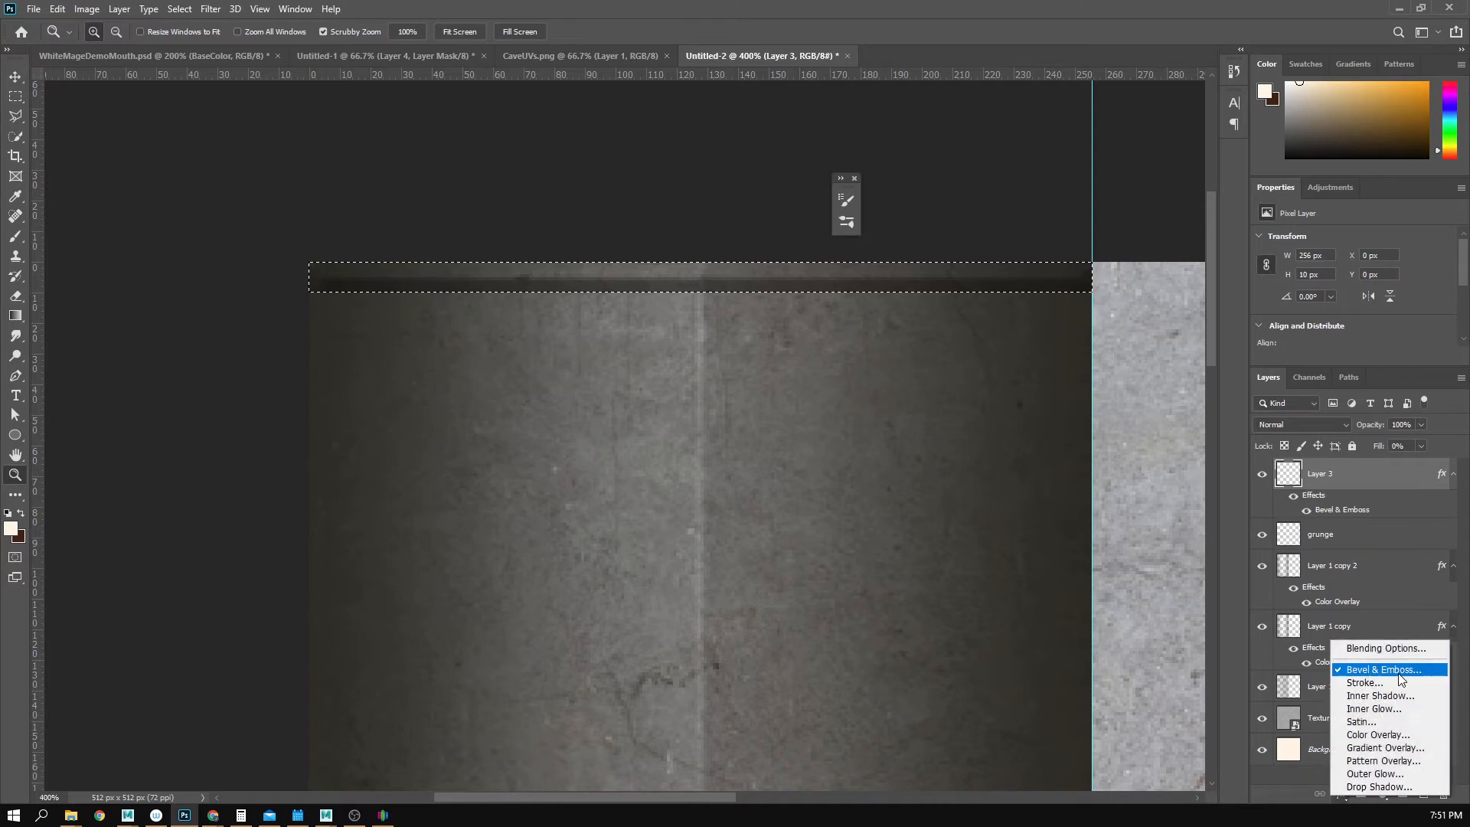
pyautogui.click(1392, 669)
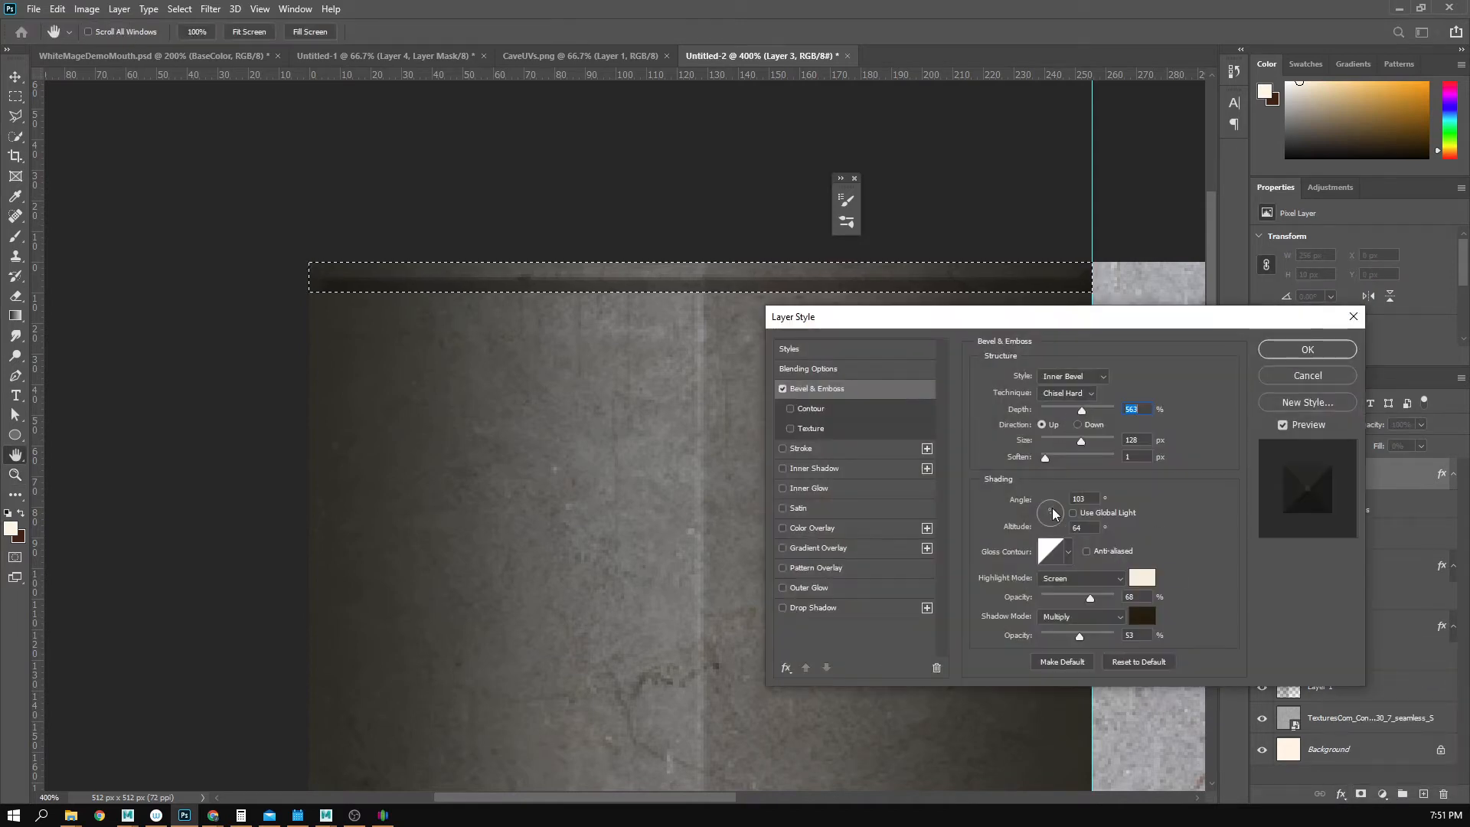
pyautogui.moveTo(1060, 518); pyautogui.dragTo(1049, 509)
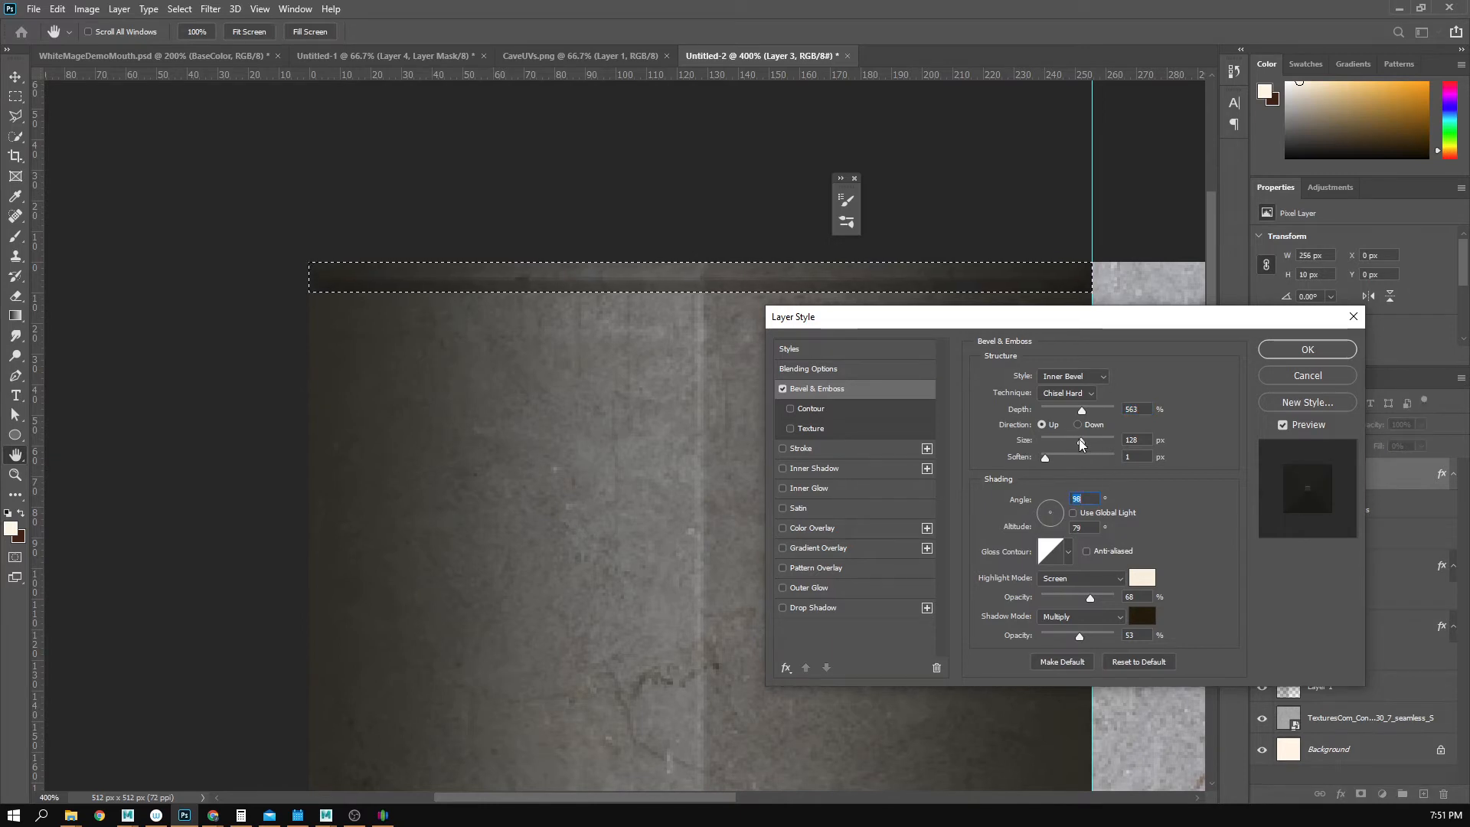
# - Increase the bevel's depth, set its size to 65 px, highlight opacity to 0% and shadow opacity to 76%, and apply the effect
pyautogui.moveTo(1081, 441); pyautogui.dragTo(1086, 411)
pyautogui.moveTo(1044, 457)
pyautogui.mouseDown()
pyautogui.moveTo(1077, 441)
pyautogui.moveTo(1063, 442)
pyautogui.mouseUp()
pyautogui.moveTo(1091, 597); pyautogui.dragTo(1017, 591)
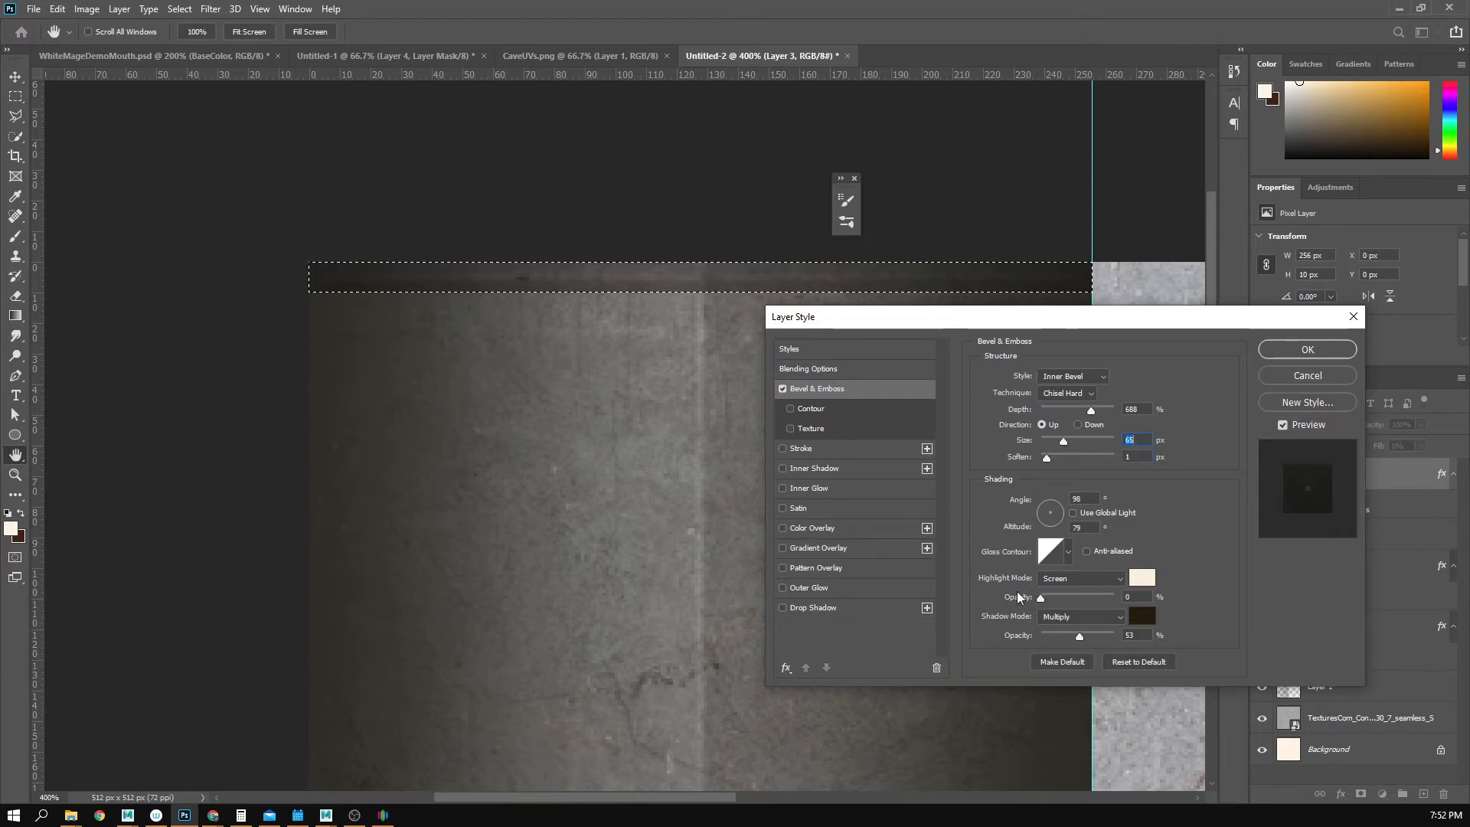
pyautogui.moveTo(1080, 635); pyautogui.dragTo(1097, 632)
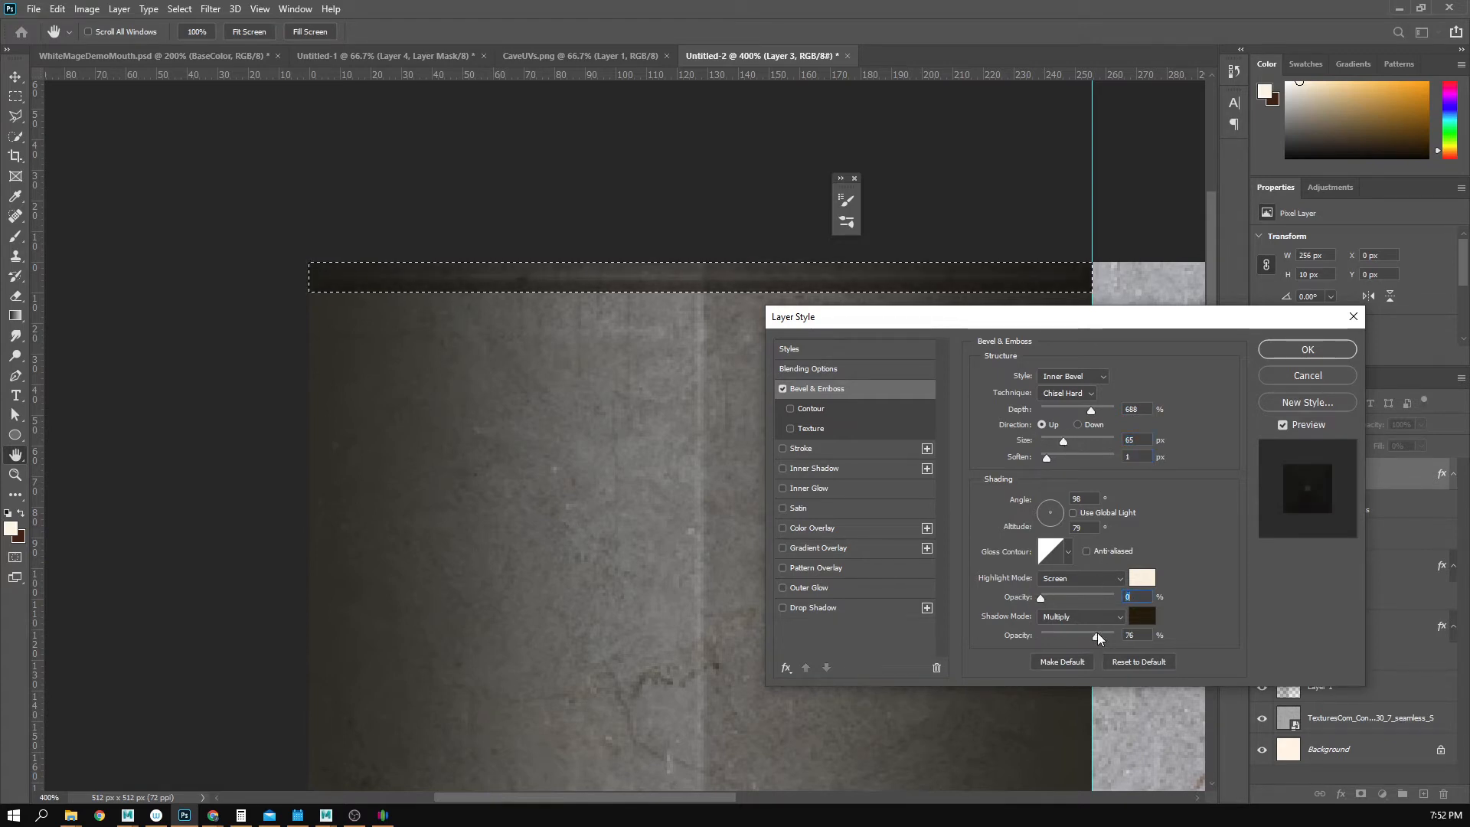
pyautogui.click(1302, 353)
# - Deselect the top strip and lower Layer 3's opacity to 40%
pyautogui.press('z')
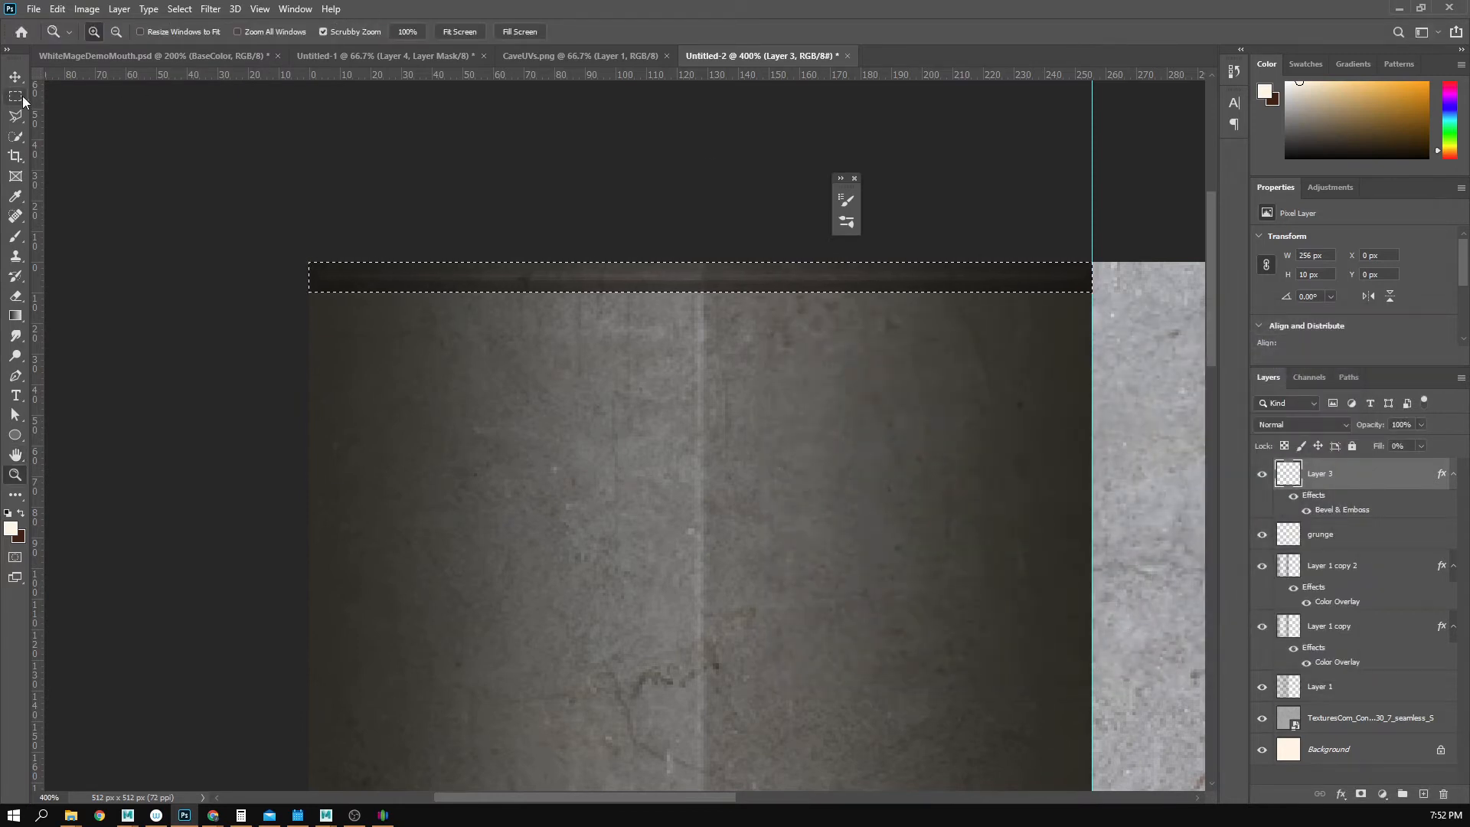
pyautogui.click(15, 96)
pyautogui.moveTo(227, 155); pyautogui.dragTo(227, 154)
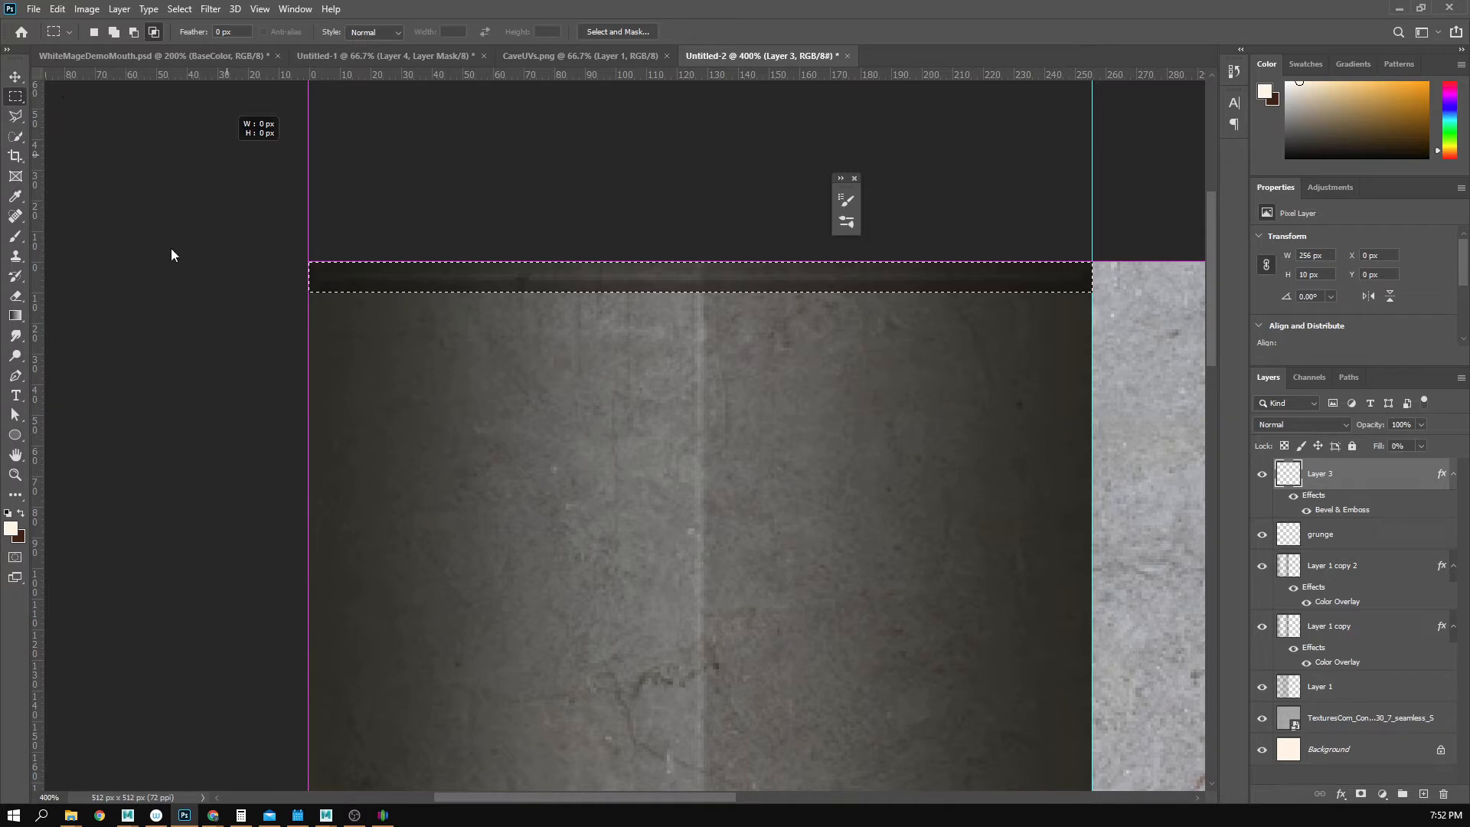
pyautogui.click(828, 306)
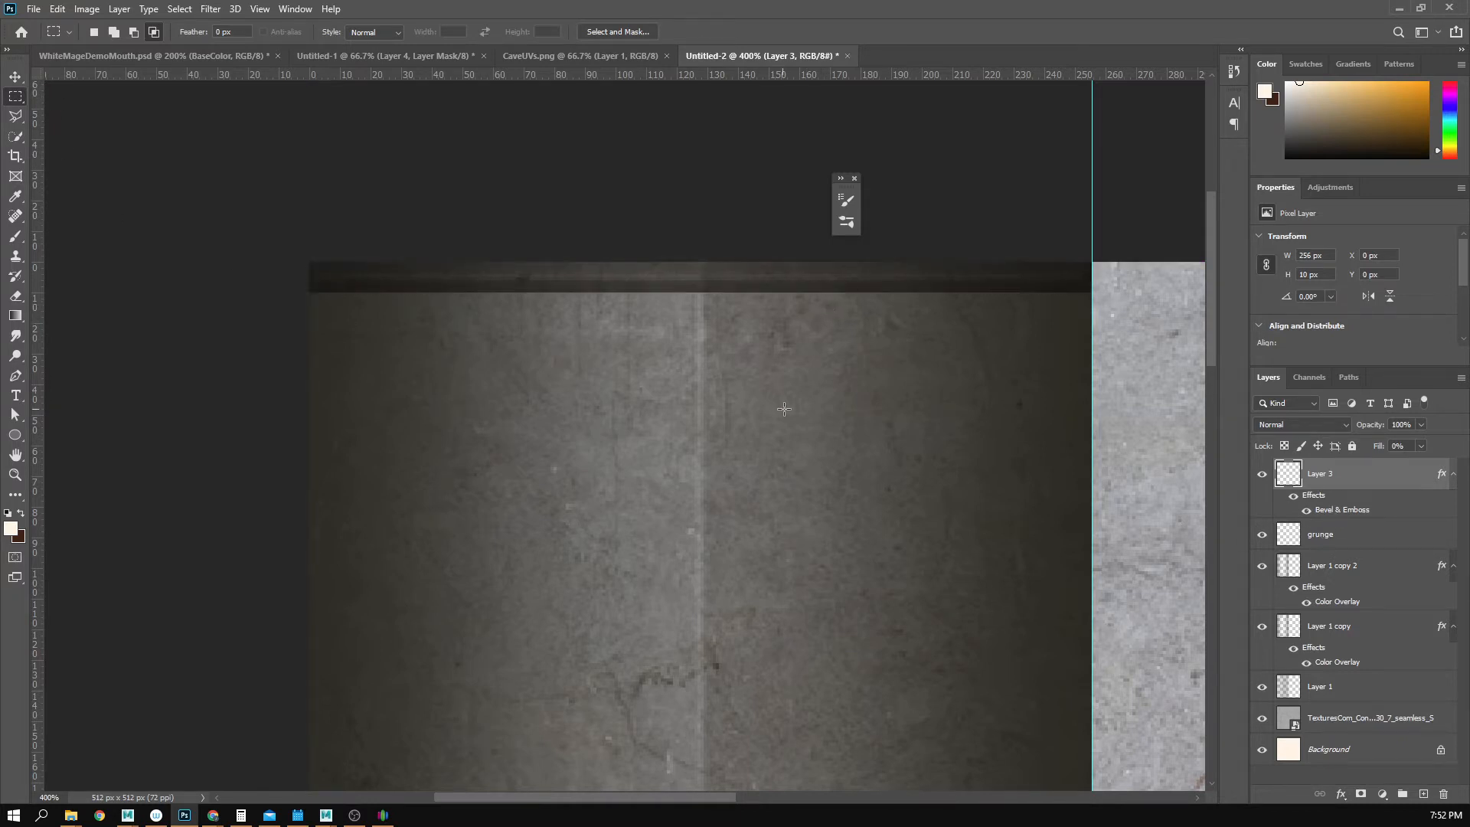
pyautogui.press('z')
pyautogui.moveTo(831, 448); pyautogui.dragTo(708, 593)
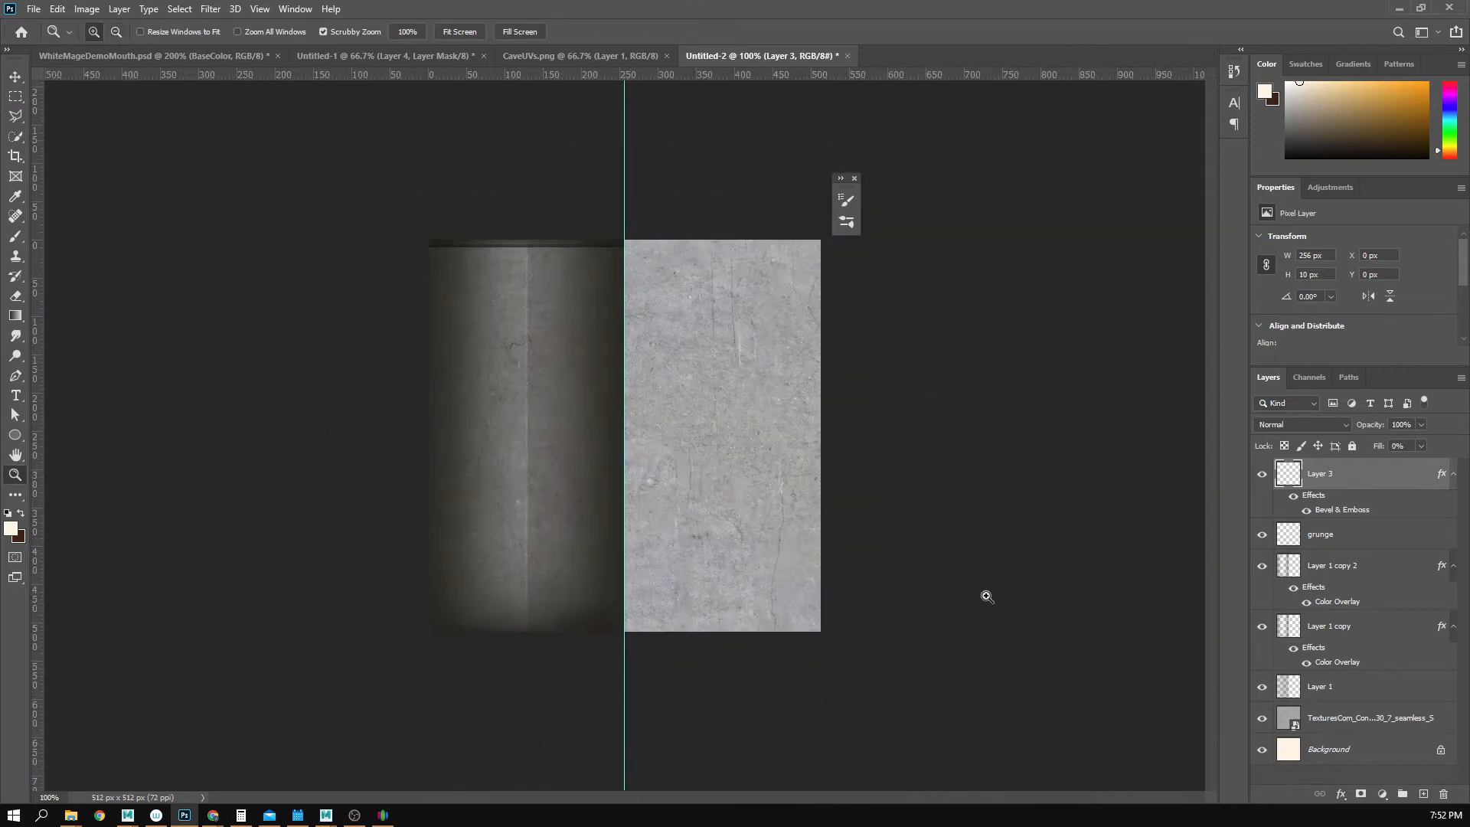
pyautogui.click(1401, 425)
pyautogui.click(1398, 442)
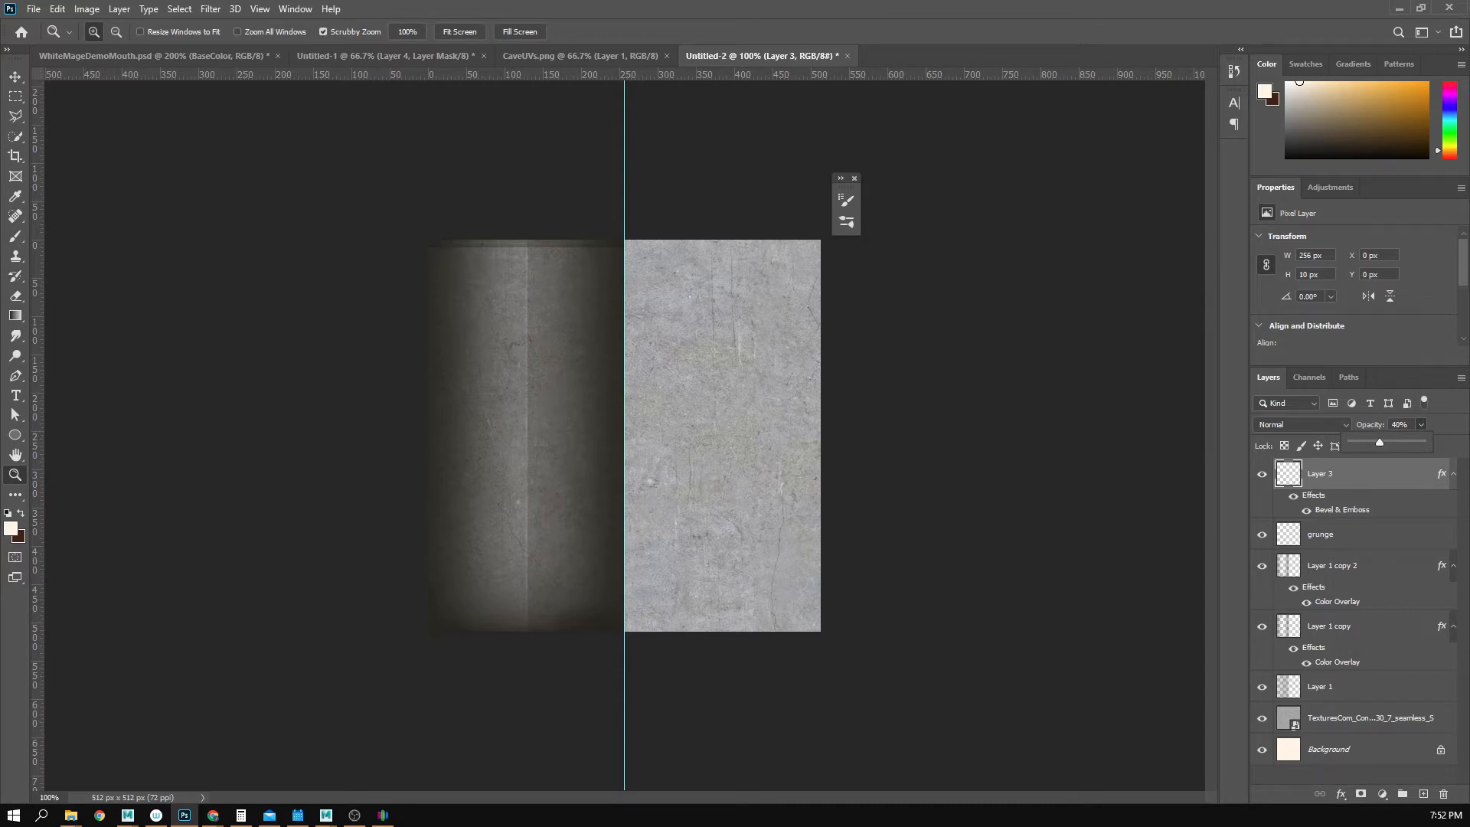
# - Paint extra dark brown grunge near the left panel's base on the grunge layer and inspect the result
pyautogui.click(1354, 545)
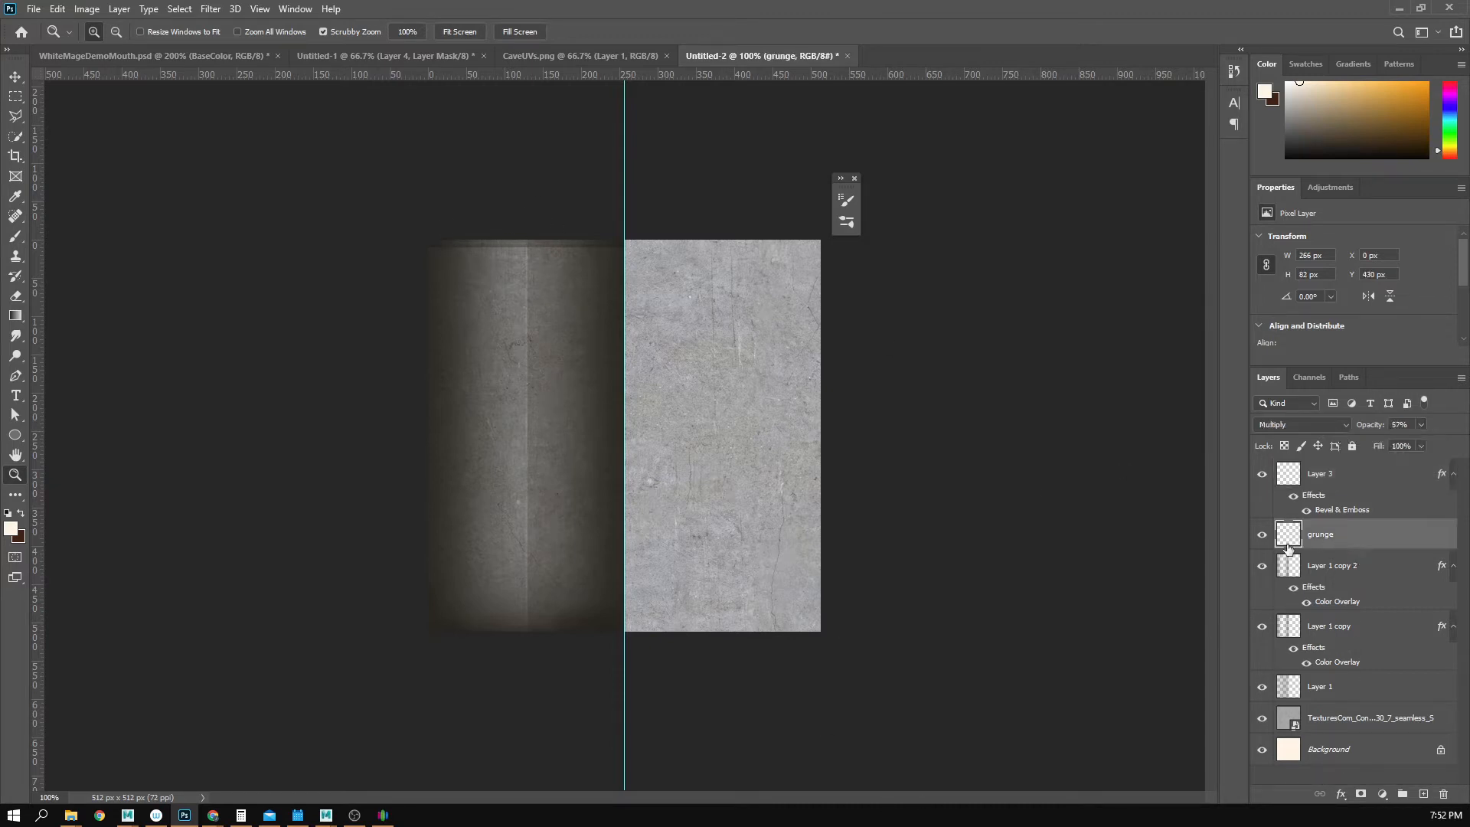
pyautogui.press('m')
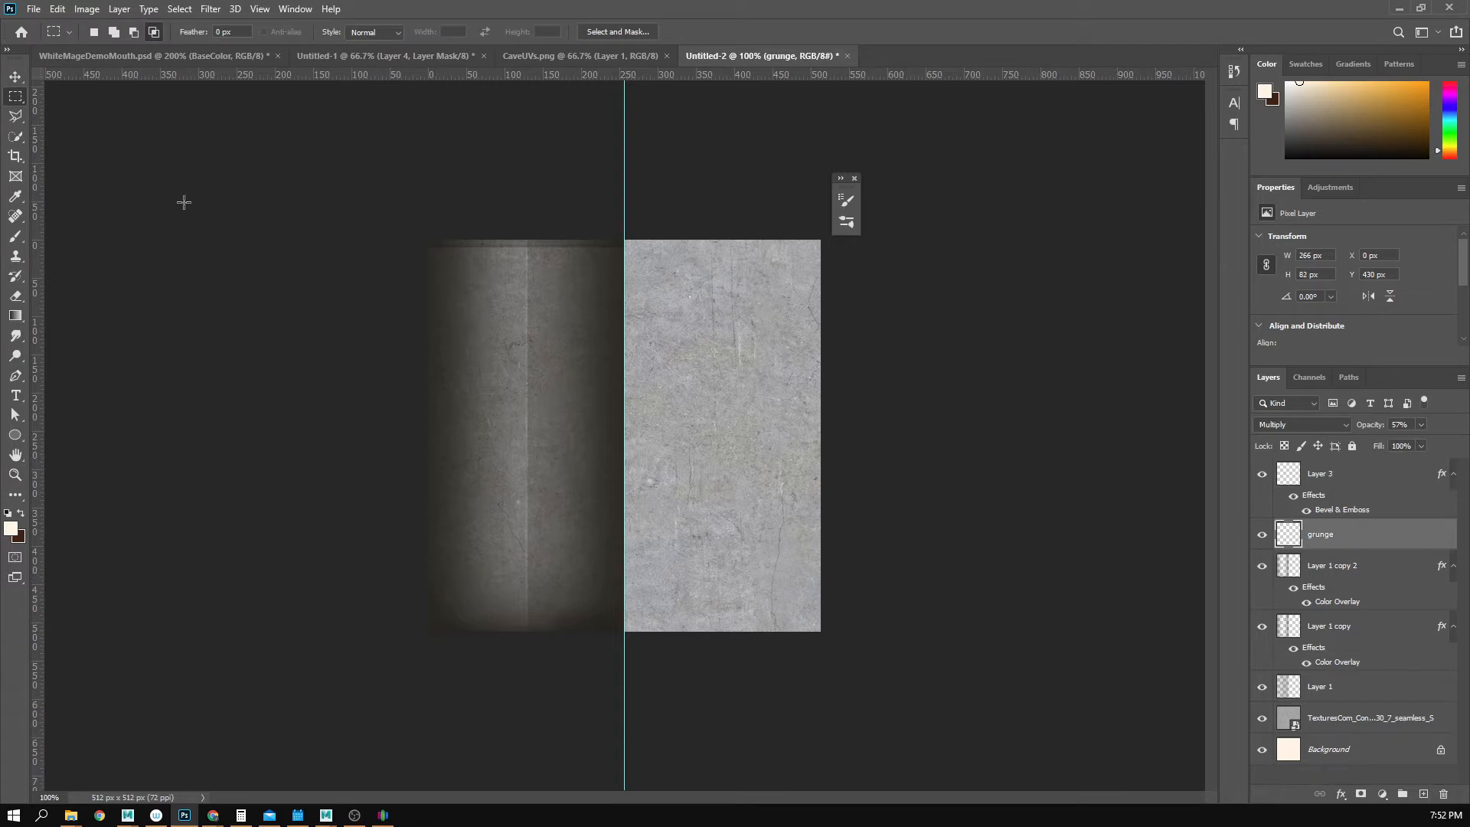
pyautogui.press('b')
pyautogui.press('x')
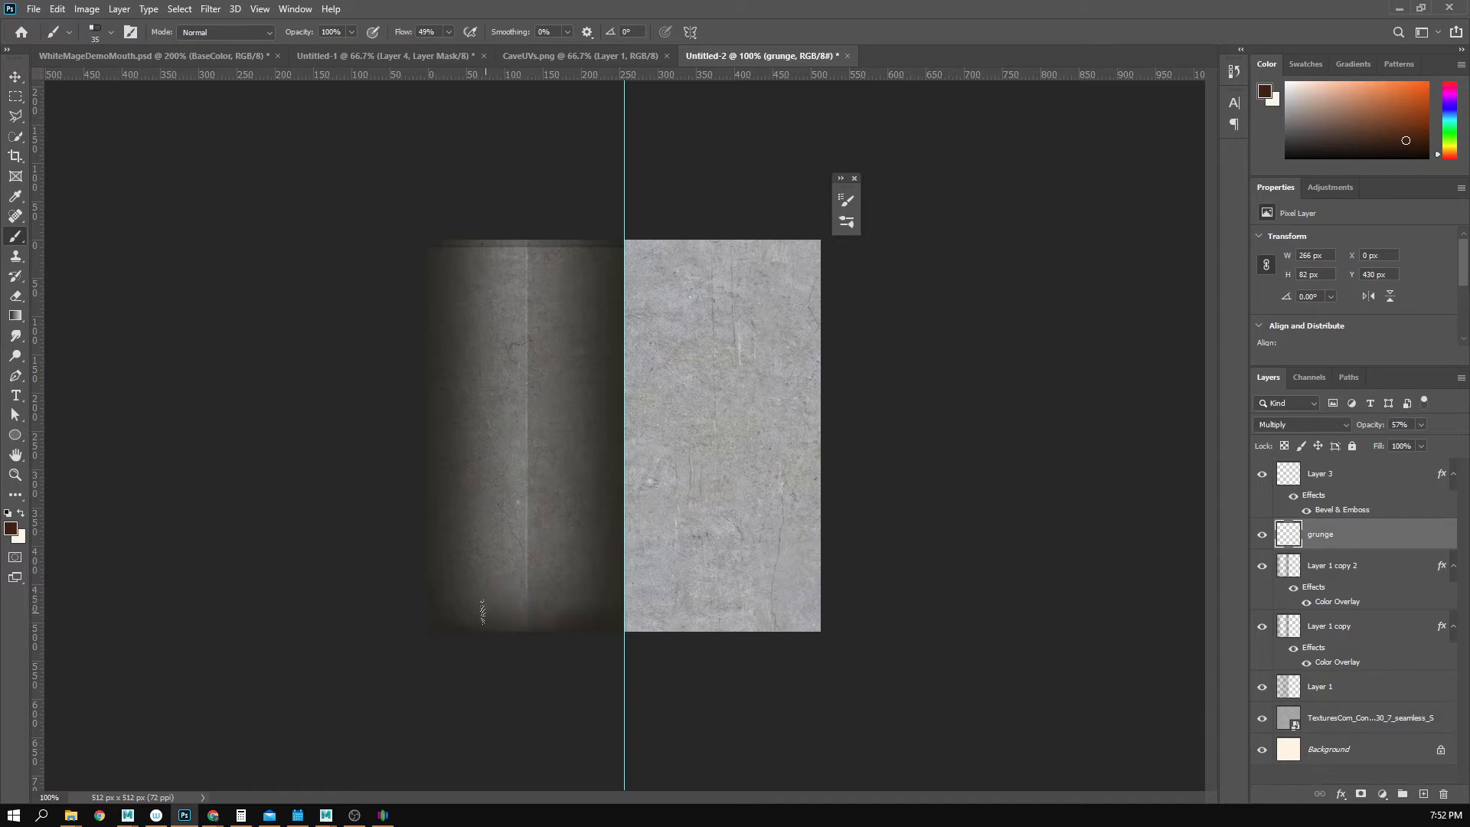
pyautogui.moveTo(492, 601); pyautogui.dragTo(512, 656)
pyautogui.press('z')
pyautogui.click(576, 545)
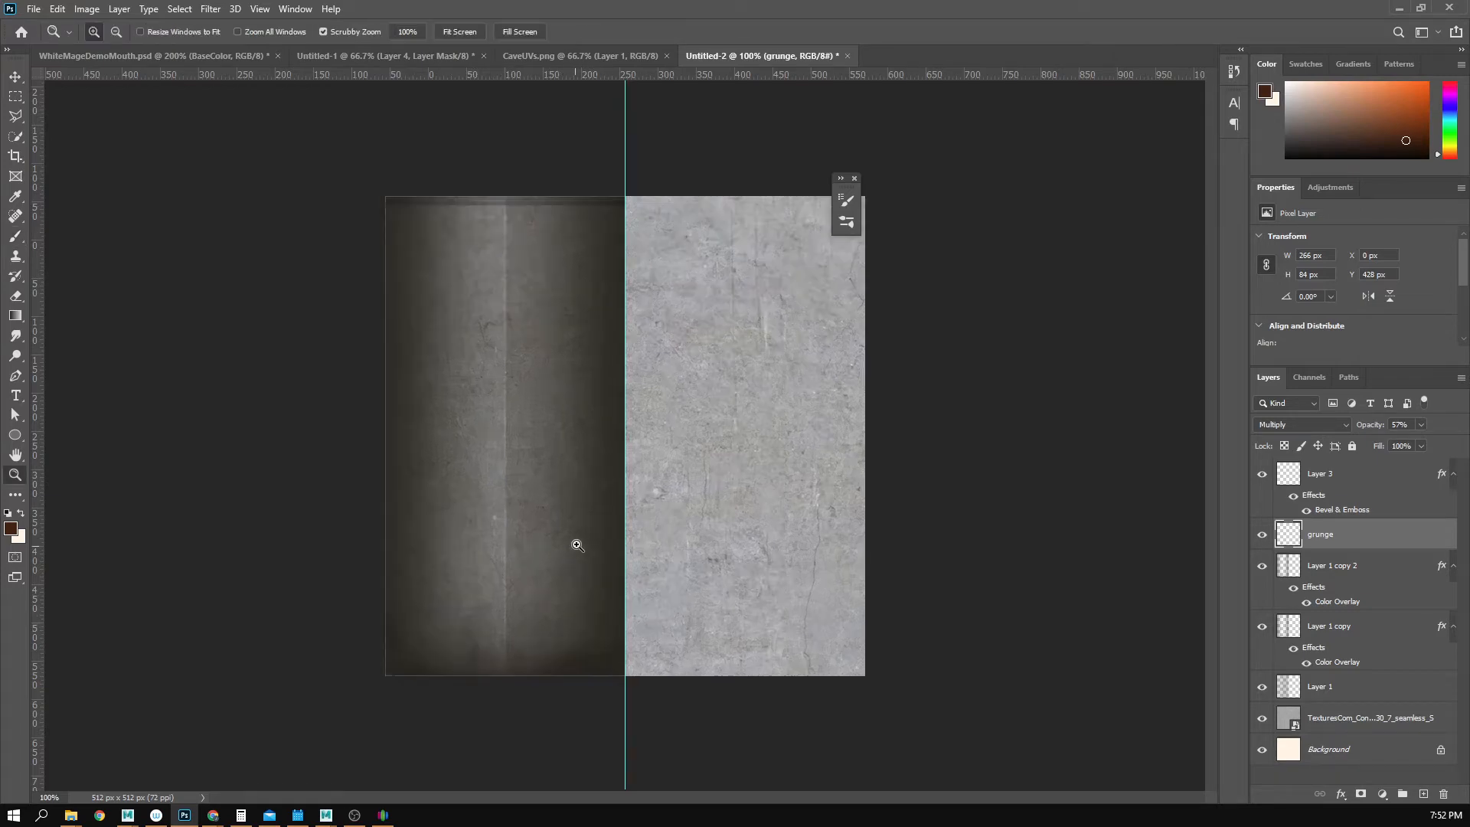
pyautogui.click(575, 545)
pyautogui.moveTo(559, 593); pyautogui.dragTo(585, 502)
pyautogui.keyDown('alt'); pyautogui.click(641, 627); pyautogui.keyUp('alt')
pyautogui.keyDown('alt'); pyautogui.click(640, 627); pyautogui.keyUp('alt')
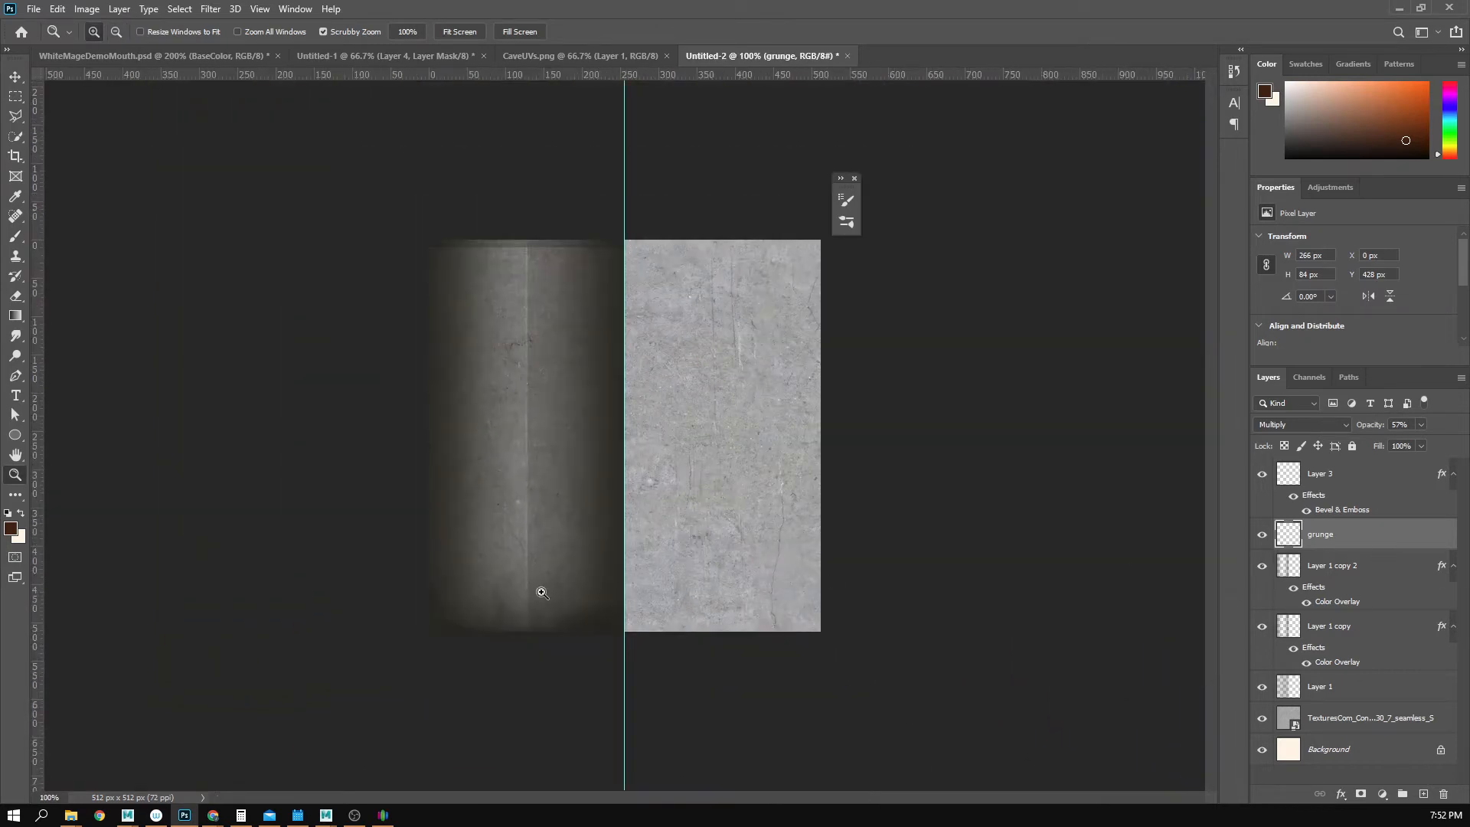
# - Group all layers above the Background, from the concrete texture up to Layer 3
pyautogui.click(1340, 470)
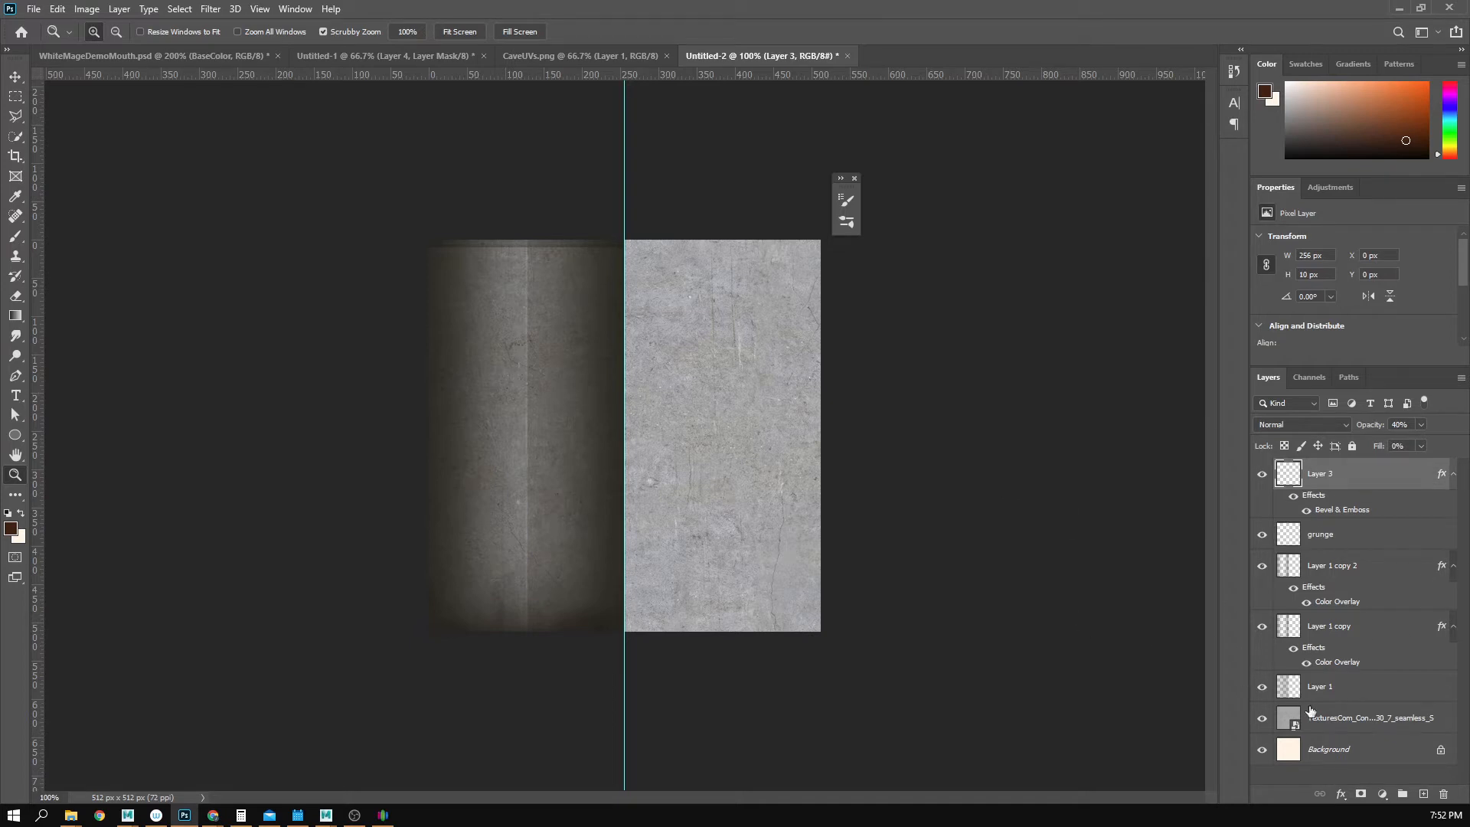
pyautogui.click(1382, 691)
pyautogui.keyDown('shift'); pyautogui.click(1329, 486); pyautogui.keyUp('shift')
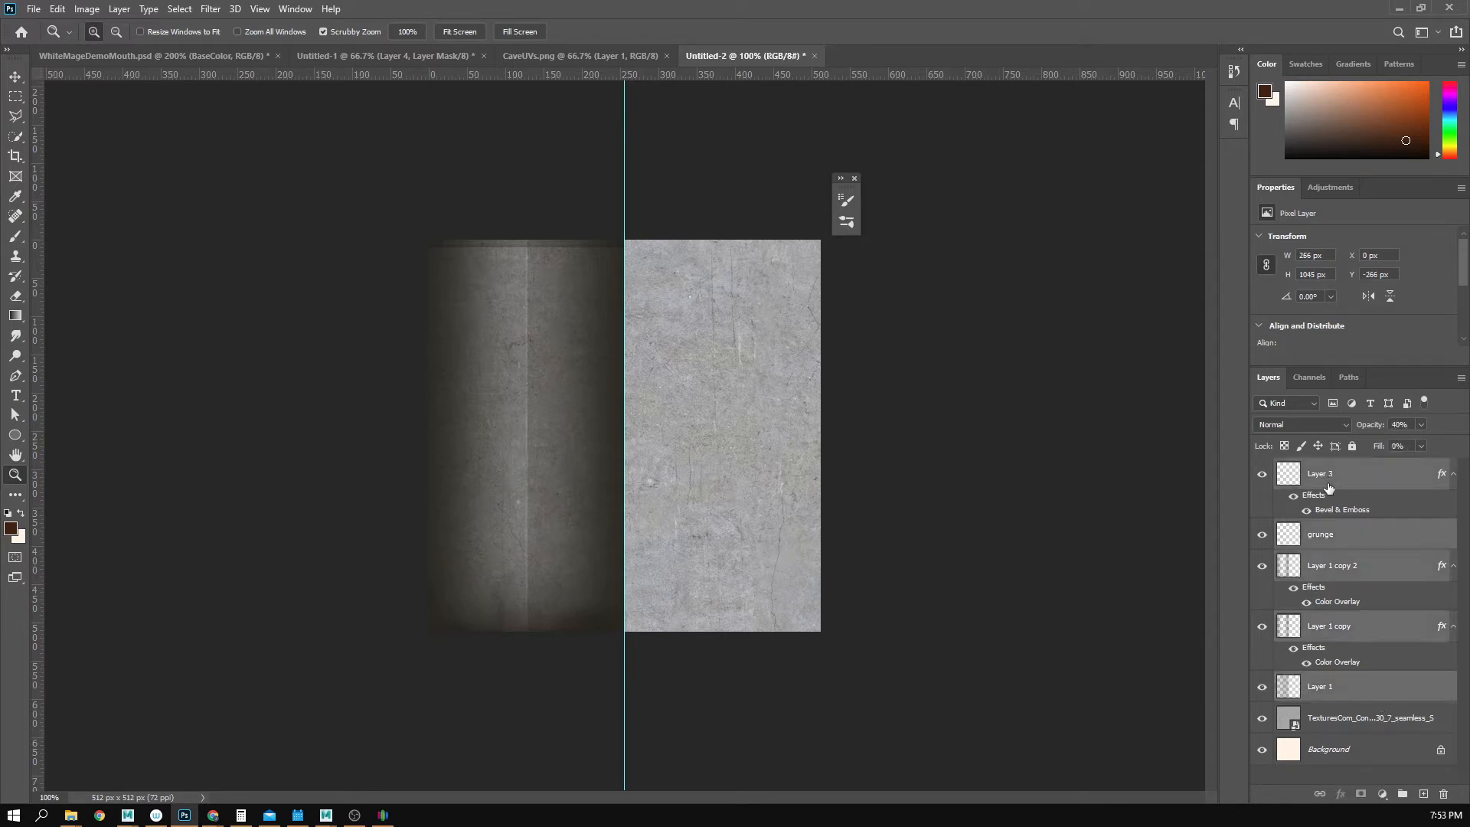
pyautogui.keyDown('shift'); pyautogui.click(1395, 731); pyautogui.keyUp('shift')
pyautogui.hotkey('ctrl', 'g')
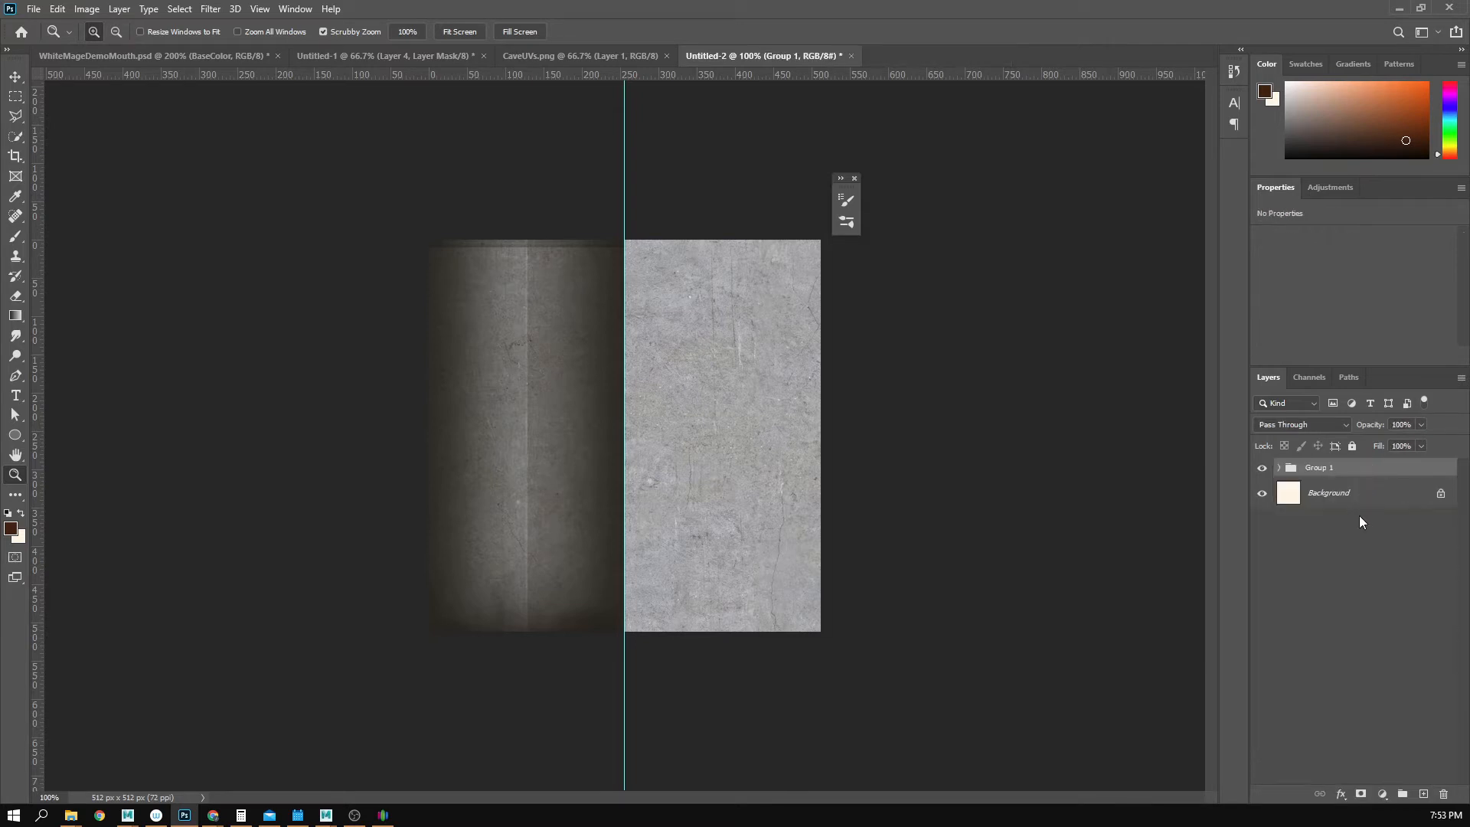
# - Duplicate Group 1 and merge the duplicate into a single layer
pyautogui.rightClick(1349, 483)
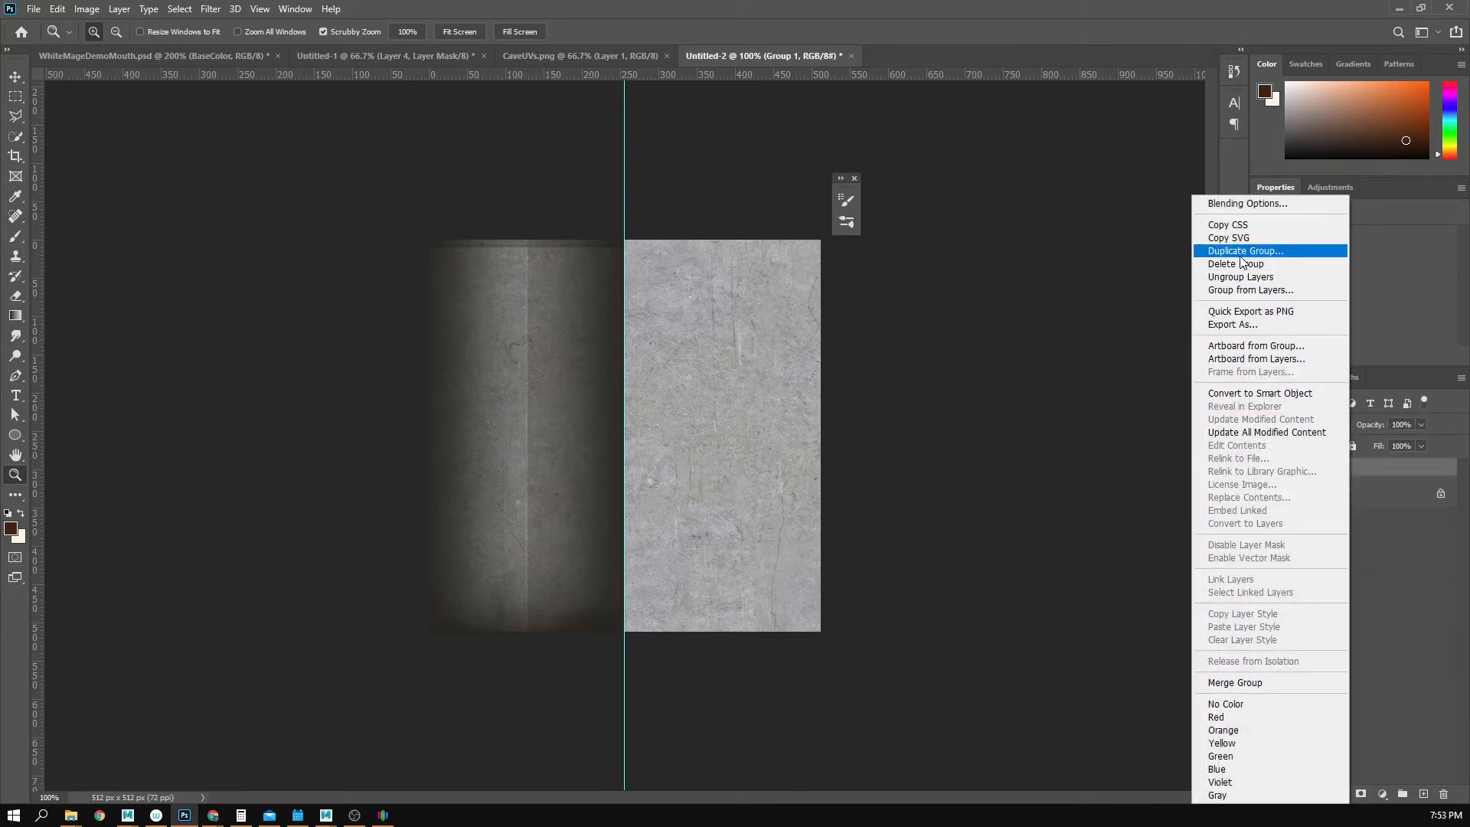
pyautogui.click(1241, 251)
pyautogui.click(703, 379)
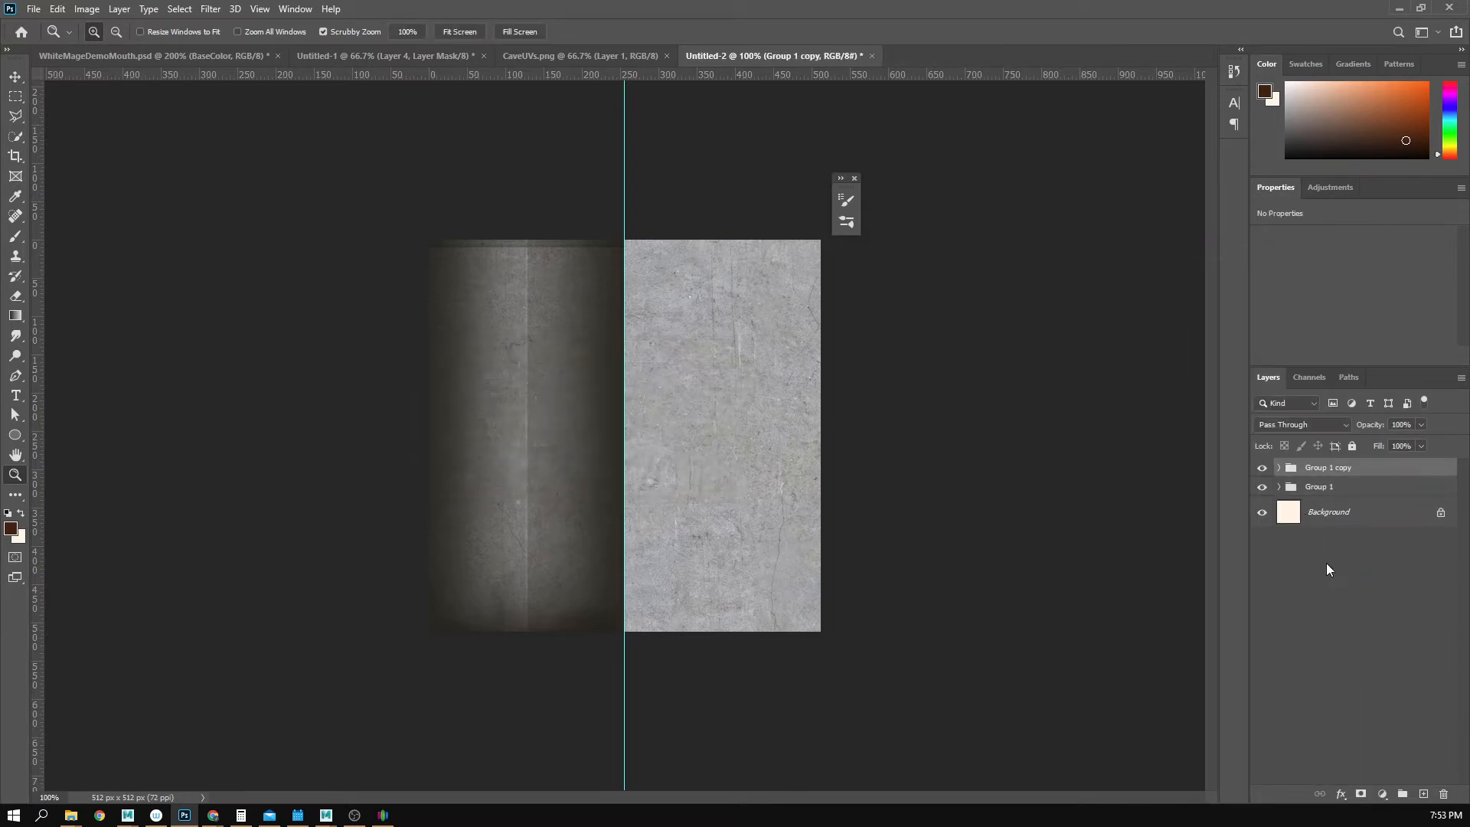
pyautogui.rightClick(1303, 463)
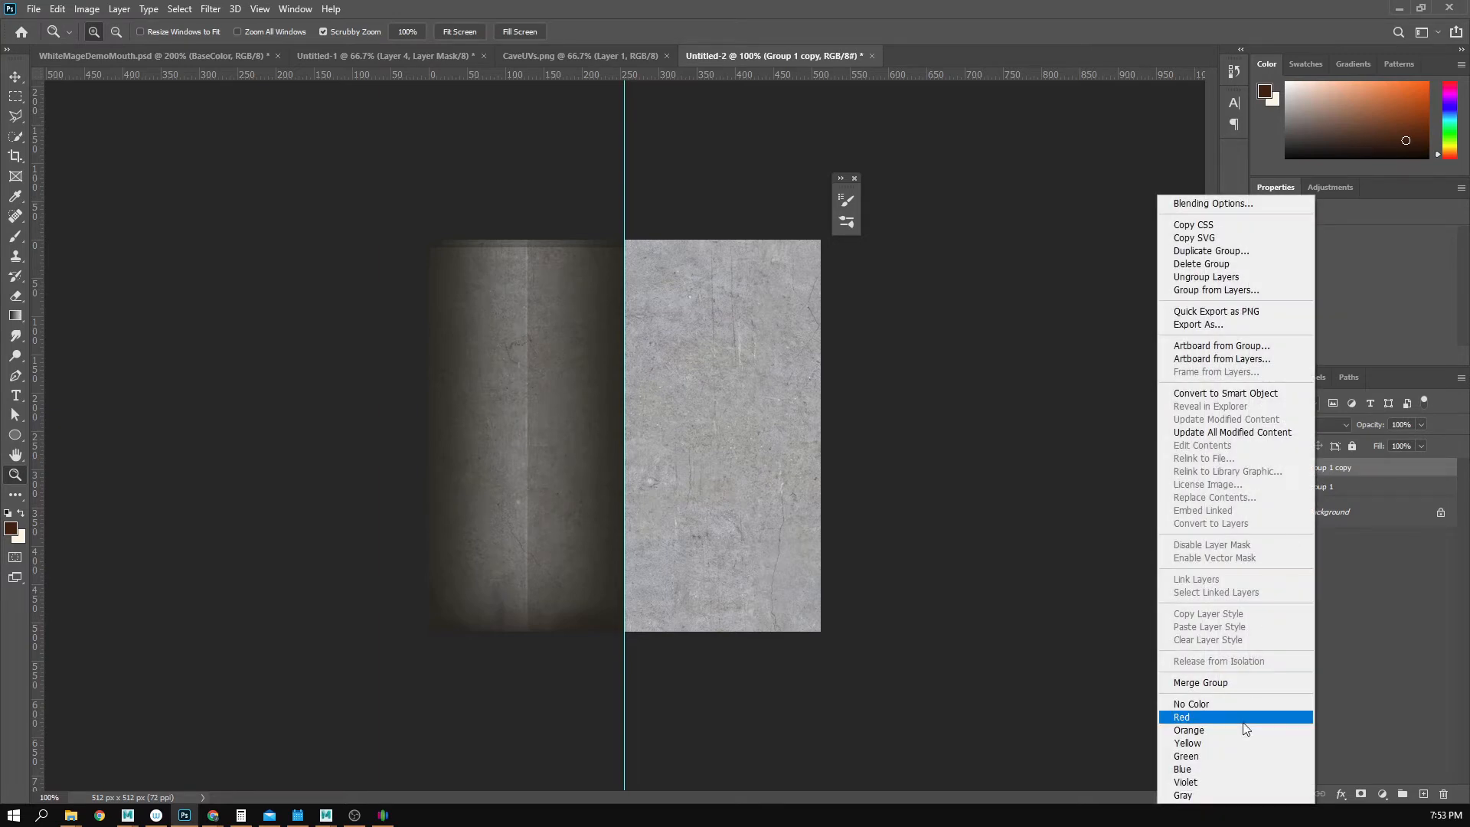
pyautogui.click(1240, 679)
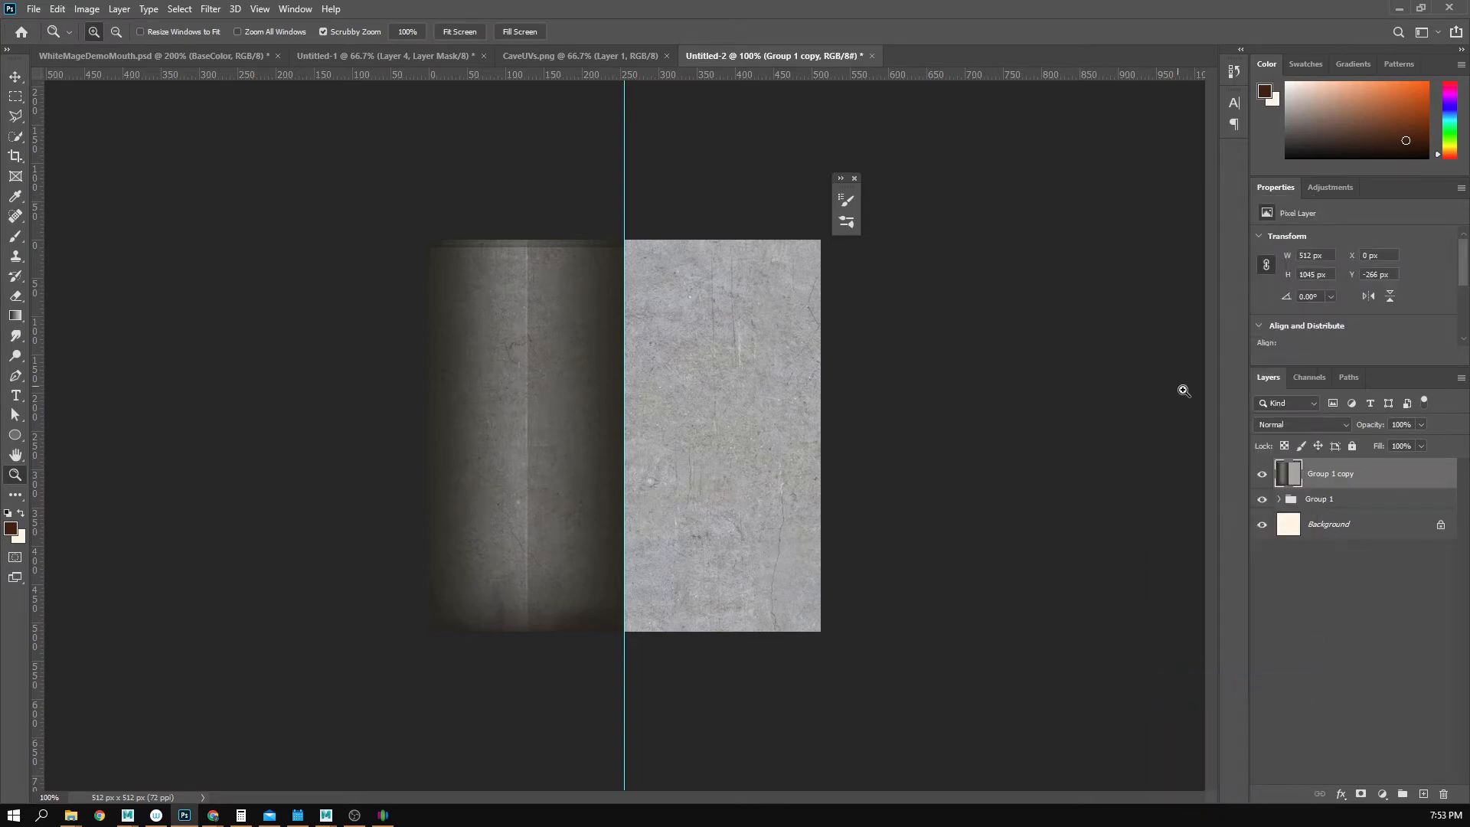
pyautogui.click(18, 98)
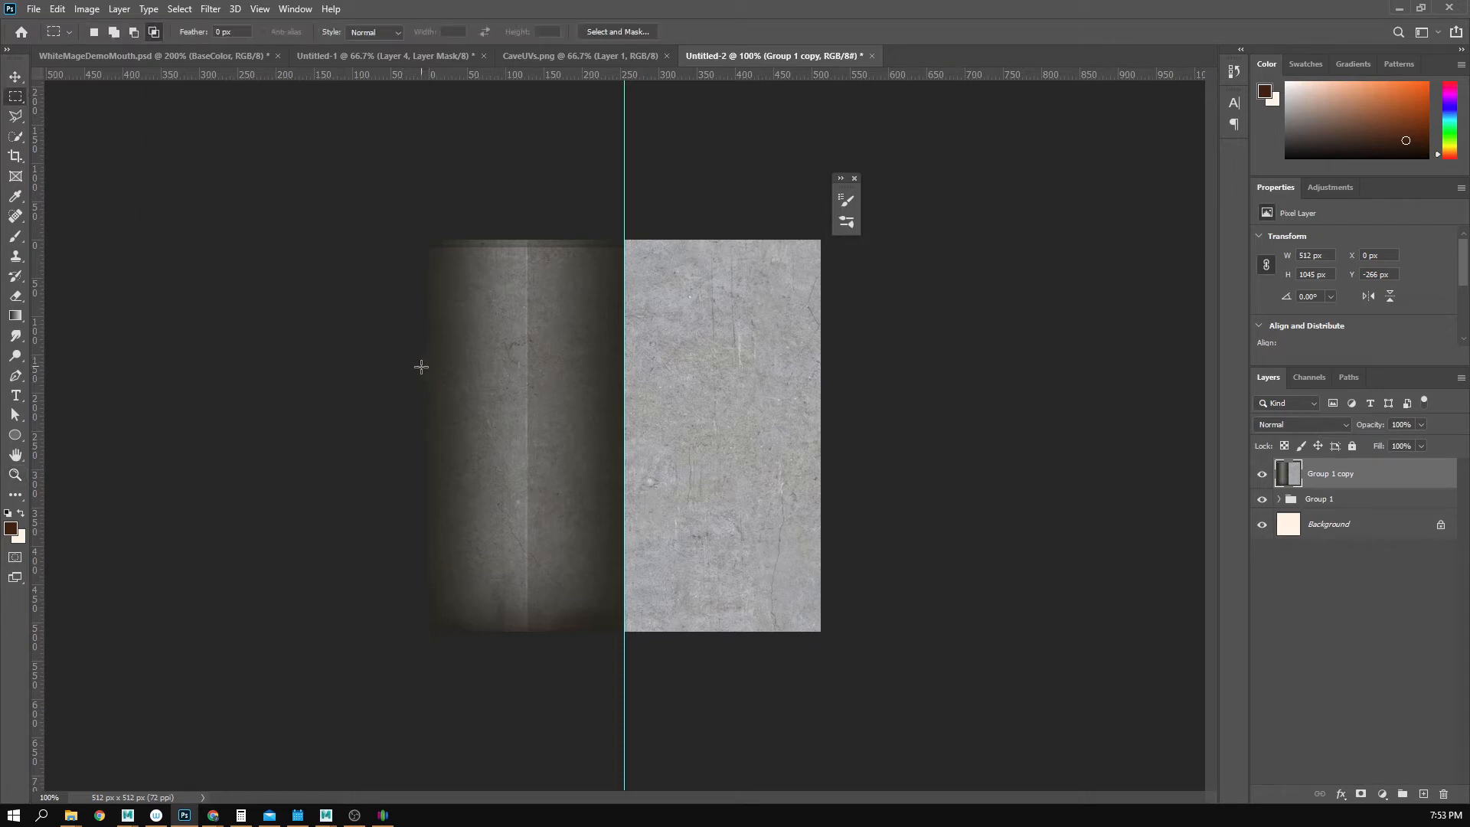
pyautogui.moveTo(423, 372); pyautogui.dragTo(706, 515)
pyautogui.moveTo(427, 365); pyautogui.dragTo(636, 503)
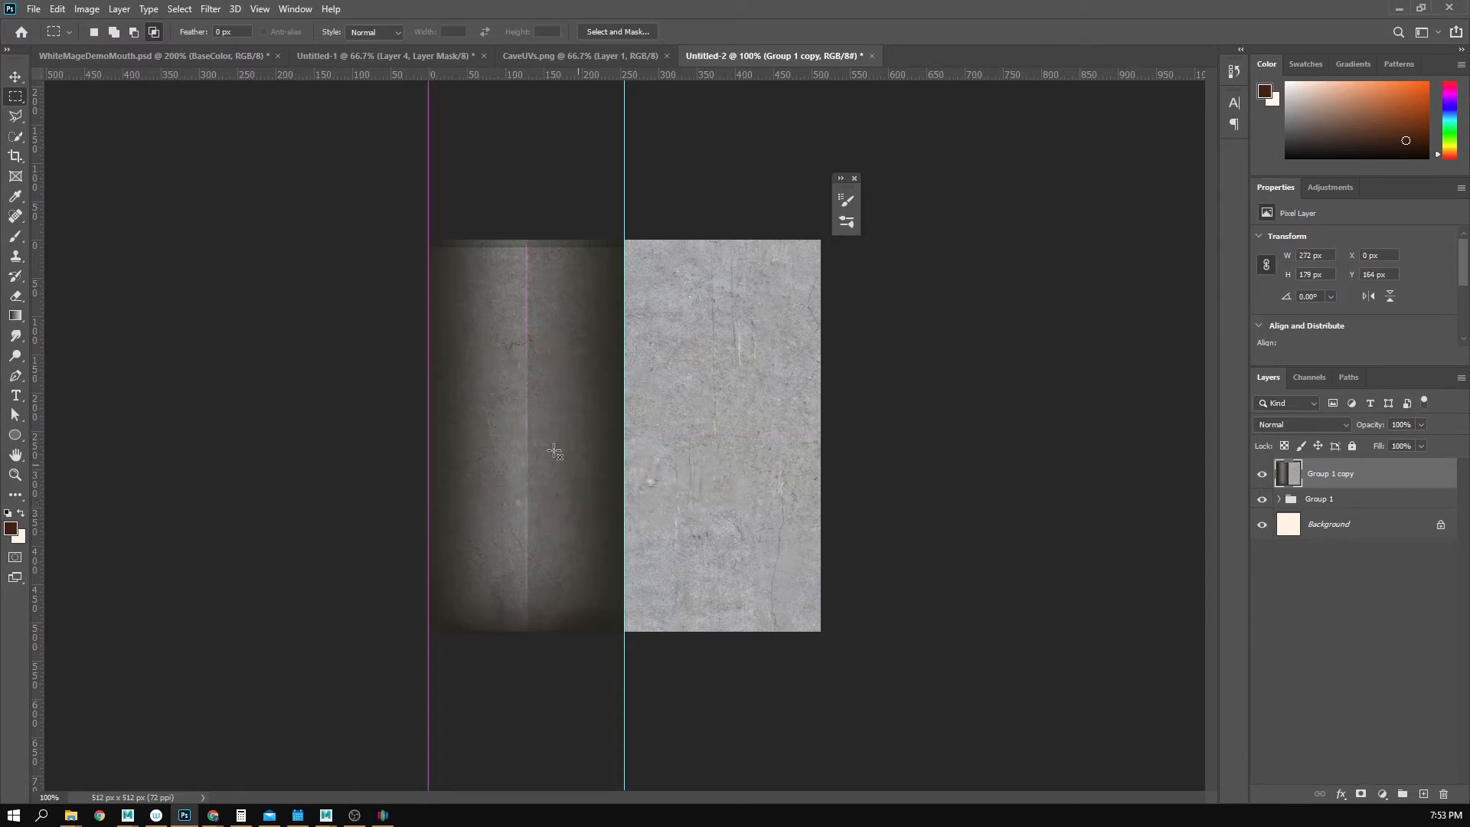
pyautogui.press('z')
pyautogui.click(551, 452)
pyautogui.click(550, 264)
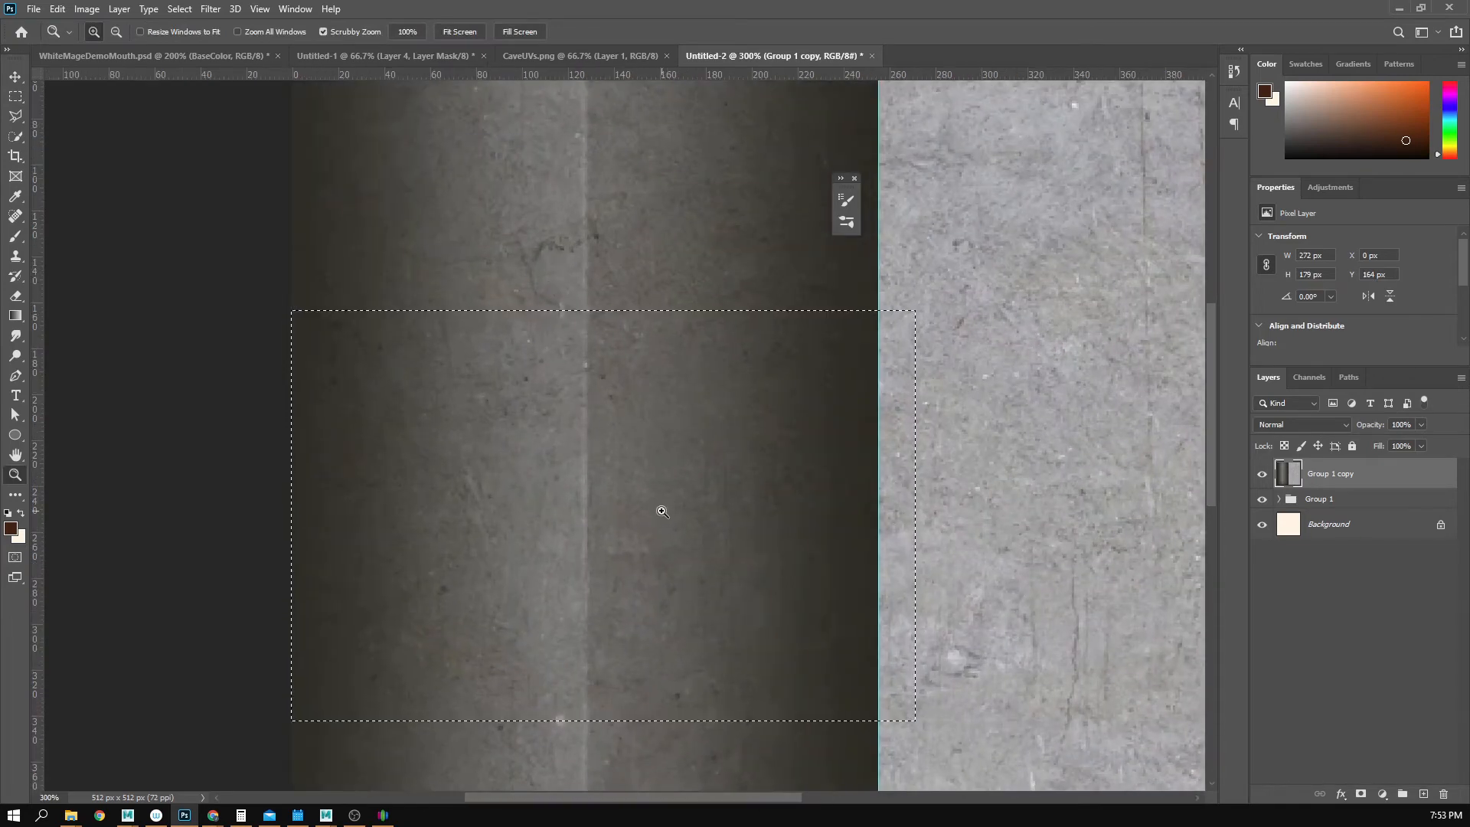
pyautogui.keyDown('alt'); pyautogui.click(611, 537); pyautogui.keyUp('alt')
pyautogui.keyDown('alt'); pyautogui.click(612, 537); pyautogui.keyUp('alt')
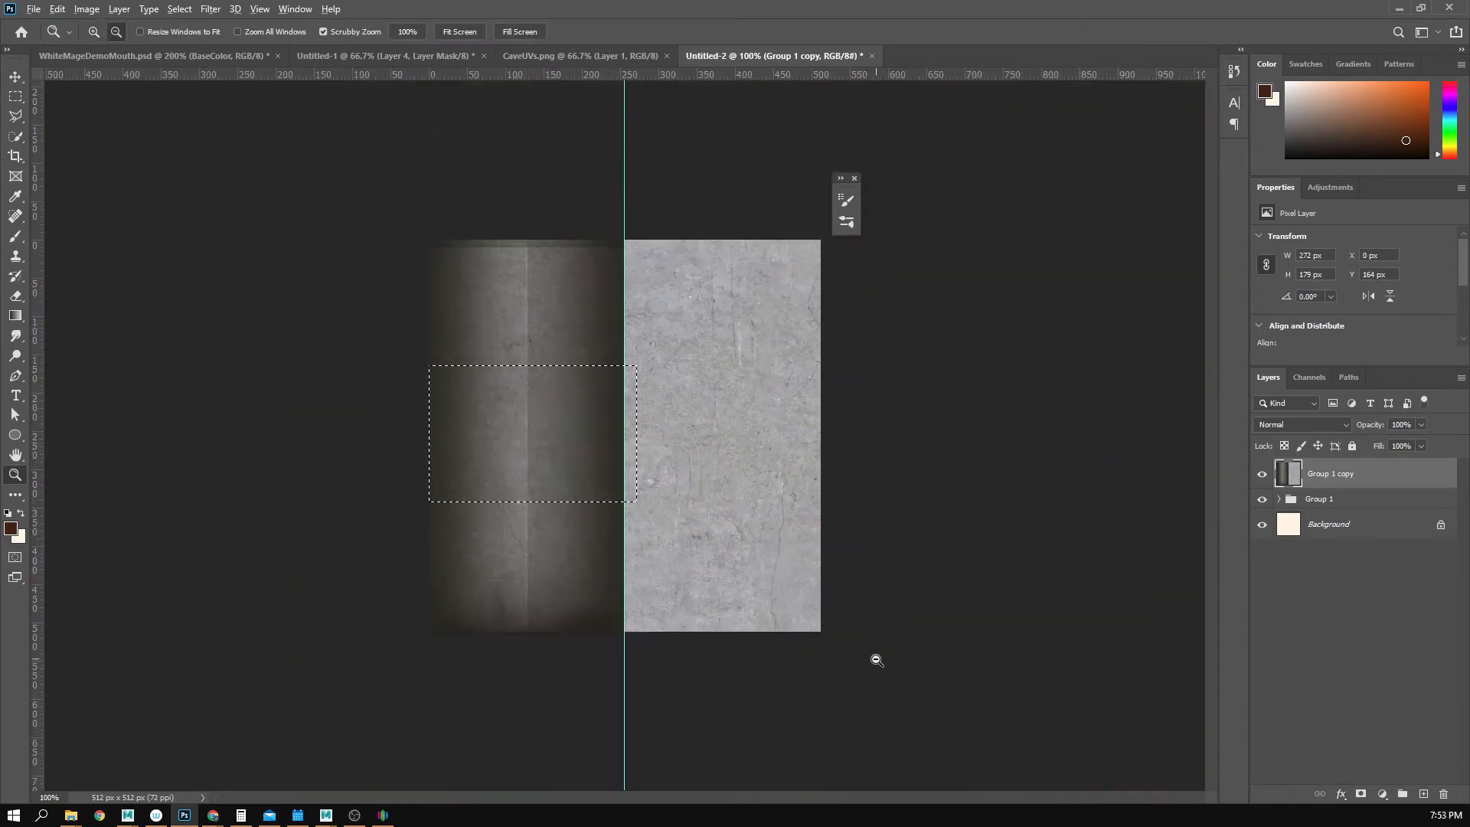
pyautogui.click(20, 97)
pyautogui.click(935, 654)
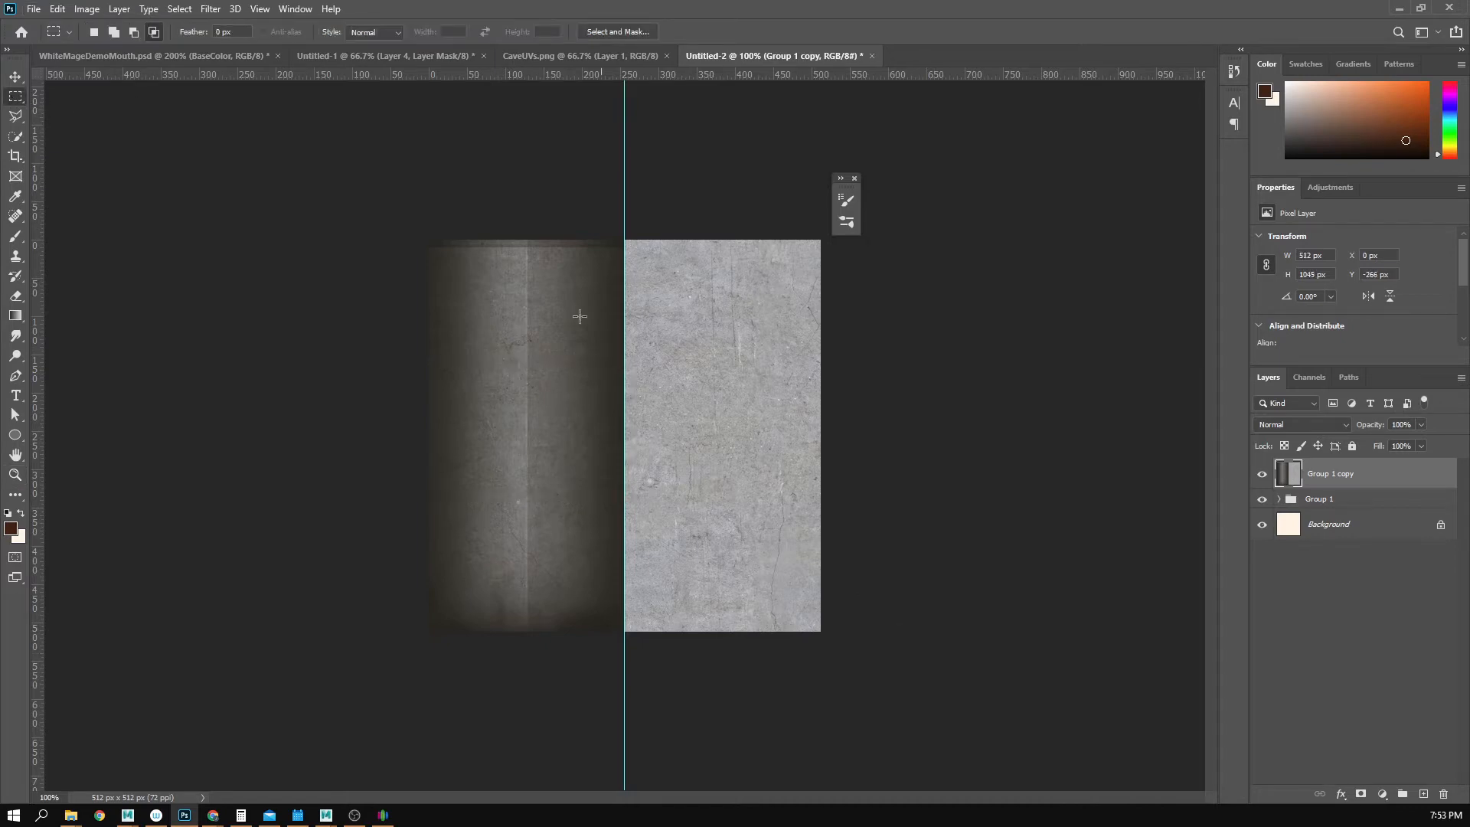
# - Start setting up a new document and calculate 1024 divided by 3 in Calculator for its dimensions
pyautogui.click(32, 9)
pyautogui.click(42, 29)
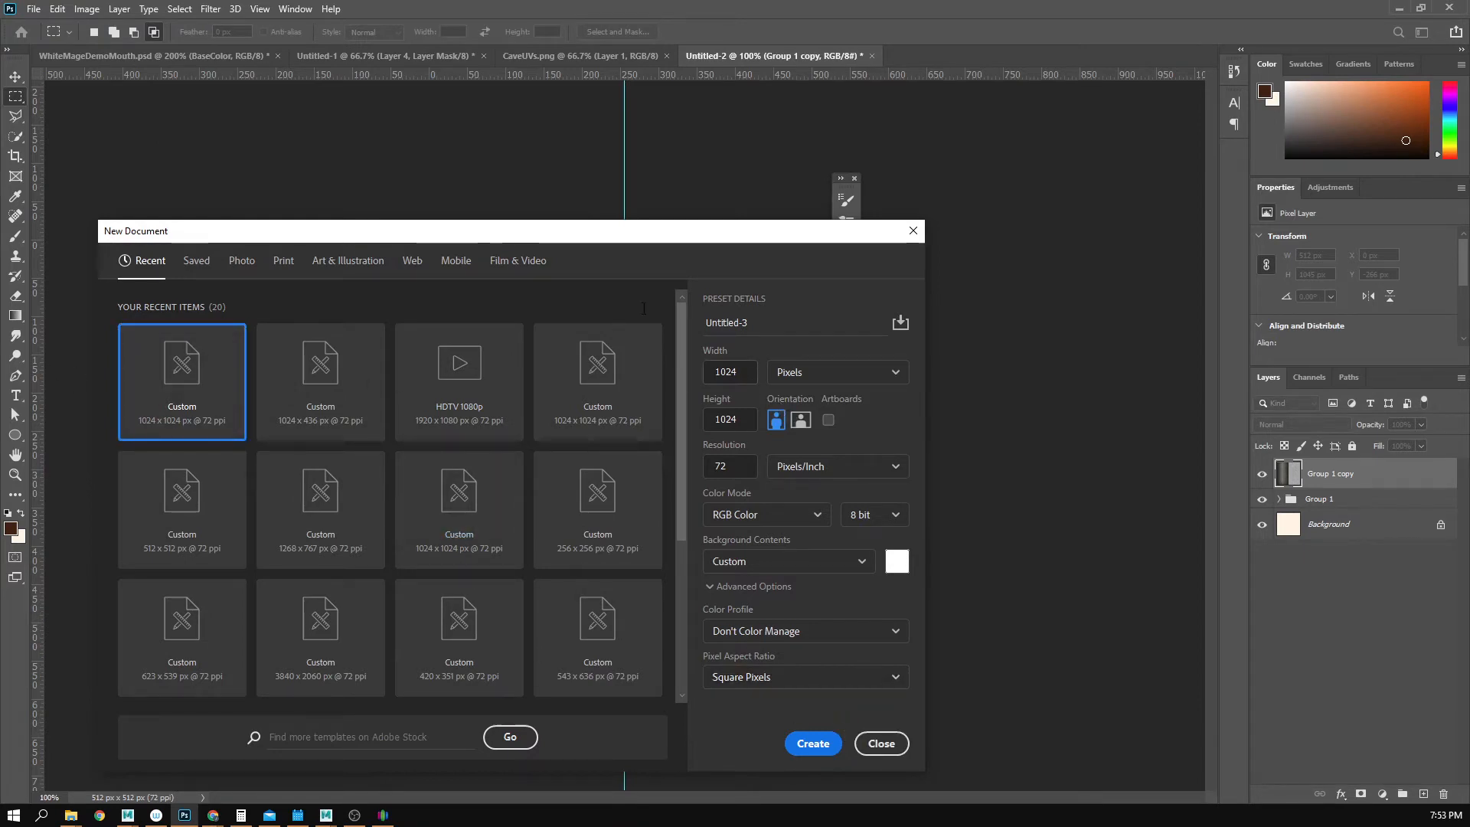
pyautogui.doubleClick(743, 375)
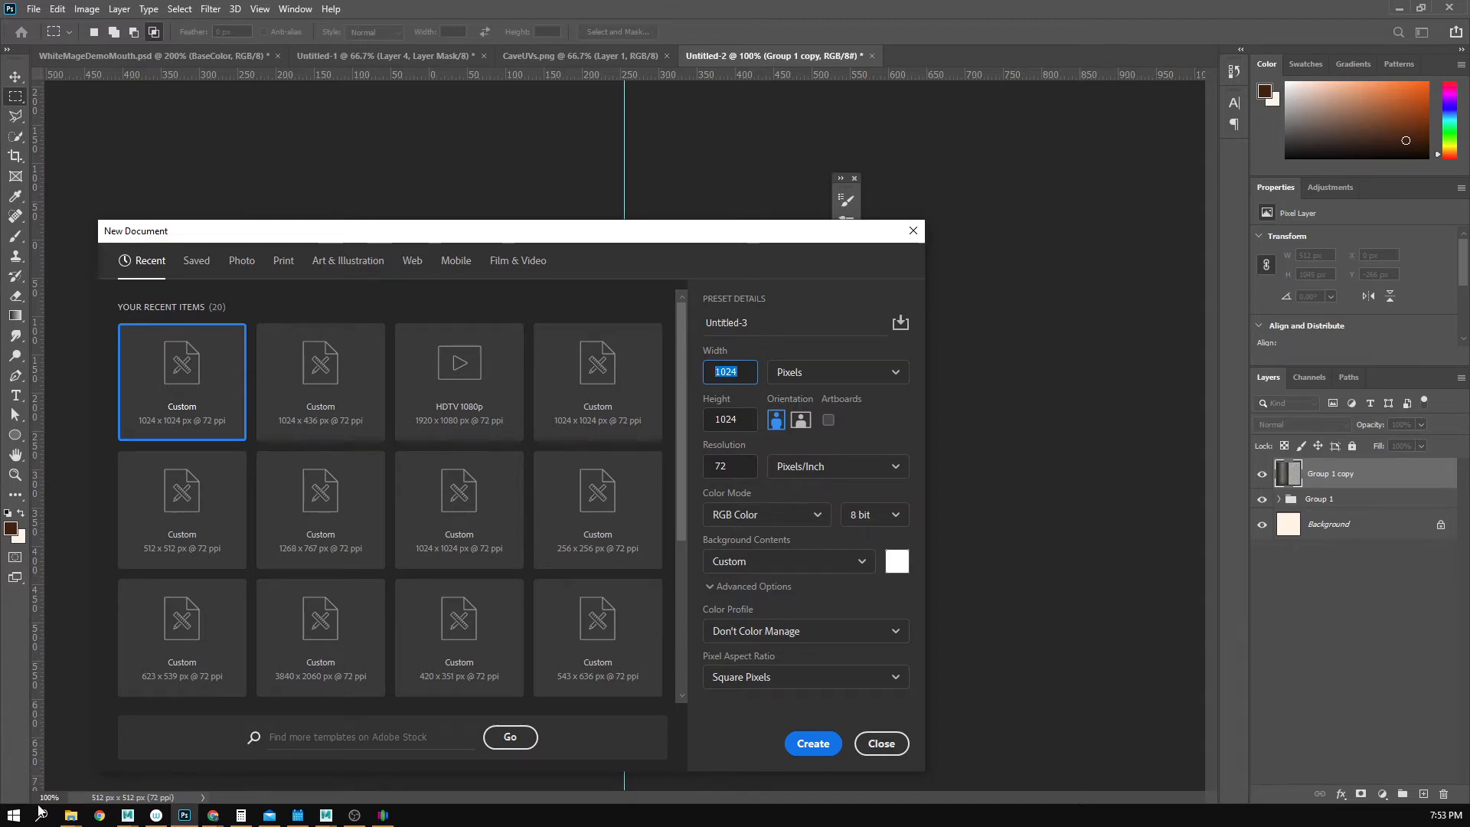
pyautogui.click(40, 810)
pyautogui.write('ca')
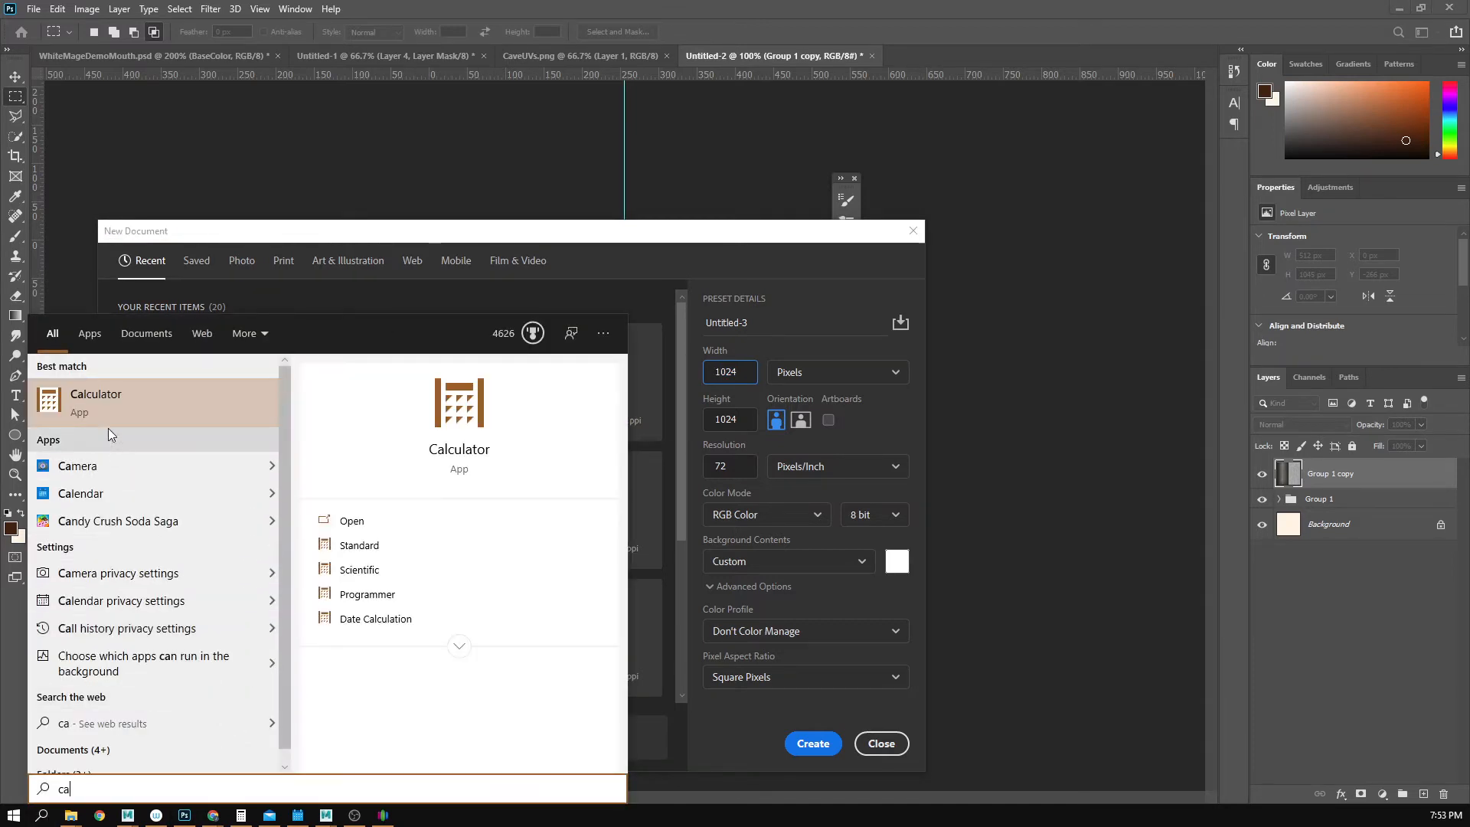
pyautogui.click(113, 413)
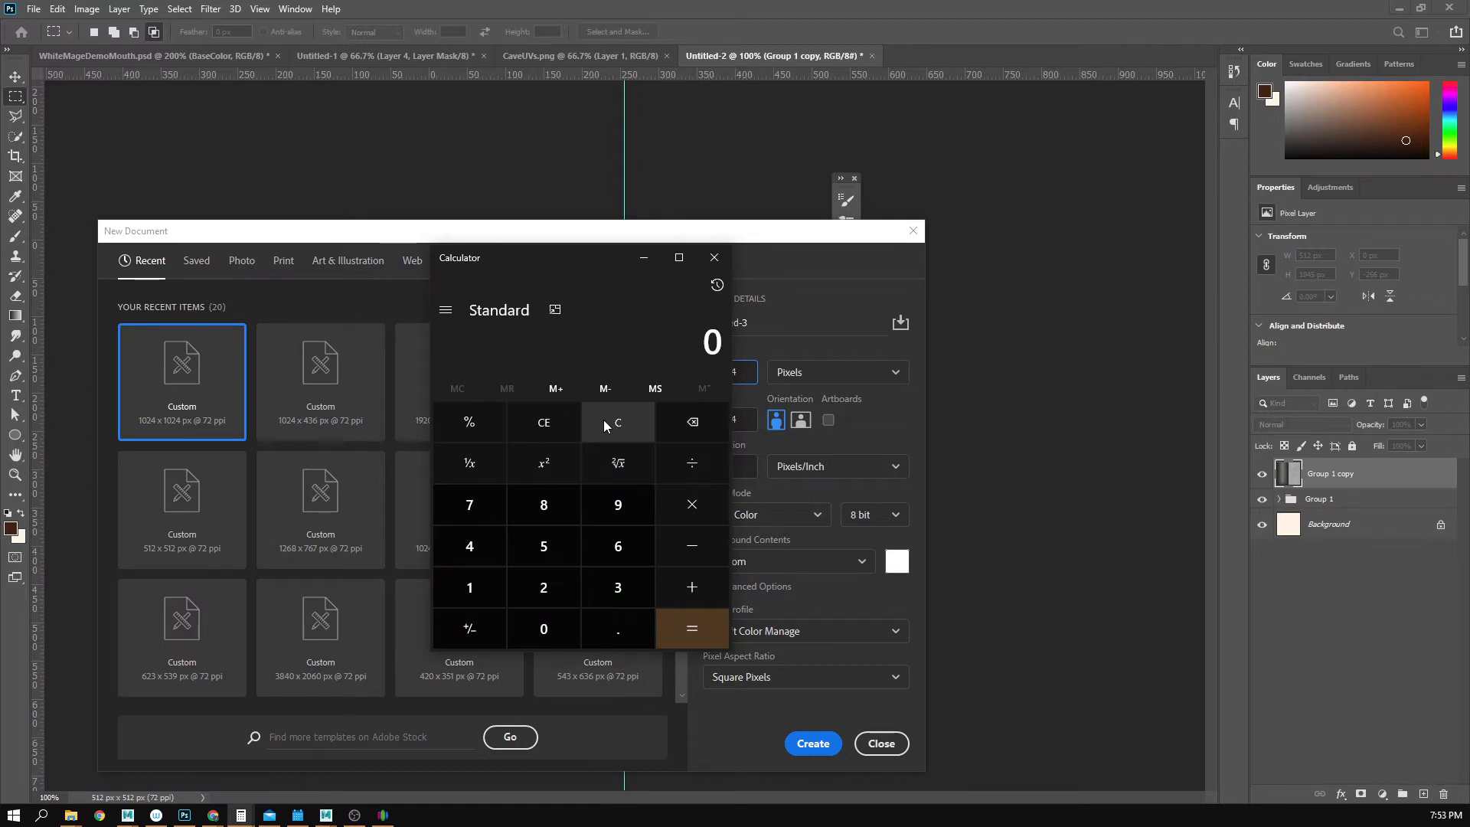
pyautogui.write('10204')
pyautogui.press('BackSpace')
pyautogui.press('BackSpace')
pyautogui.write('4/3')
pyautogui.press('Return')
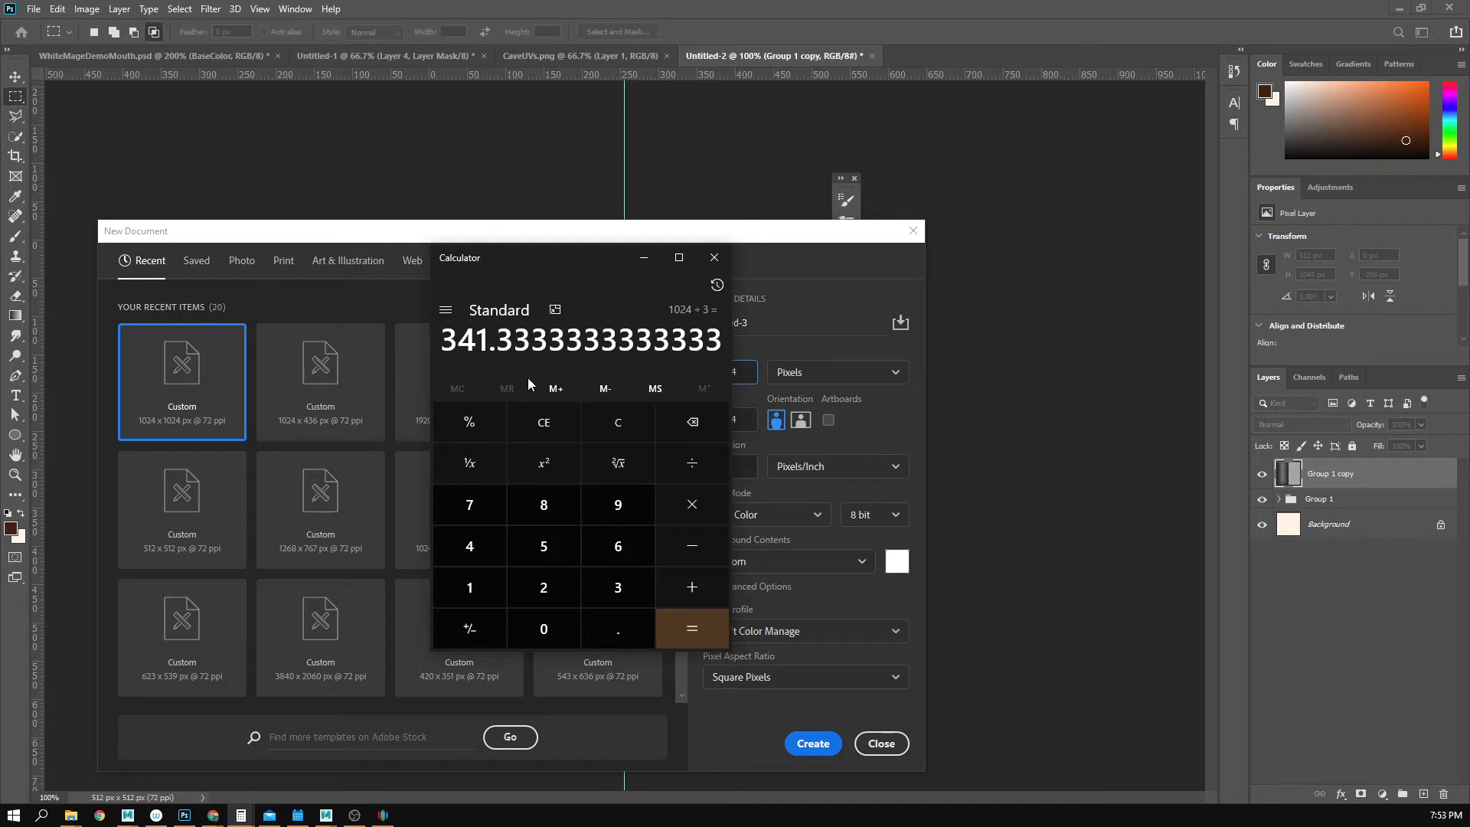
pyautogui.click(714, 257)
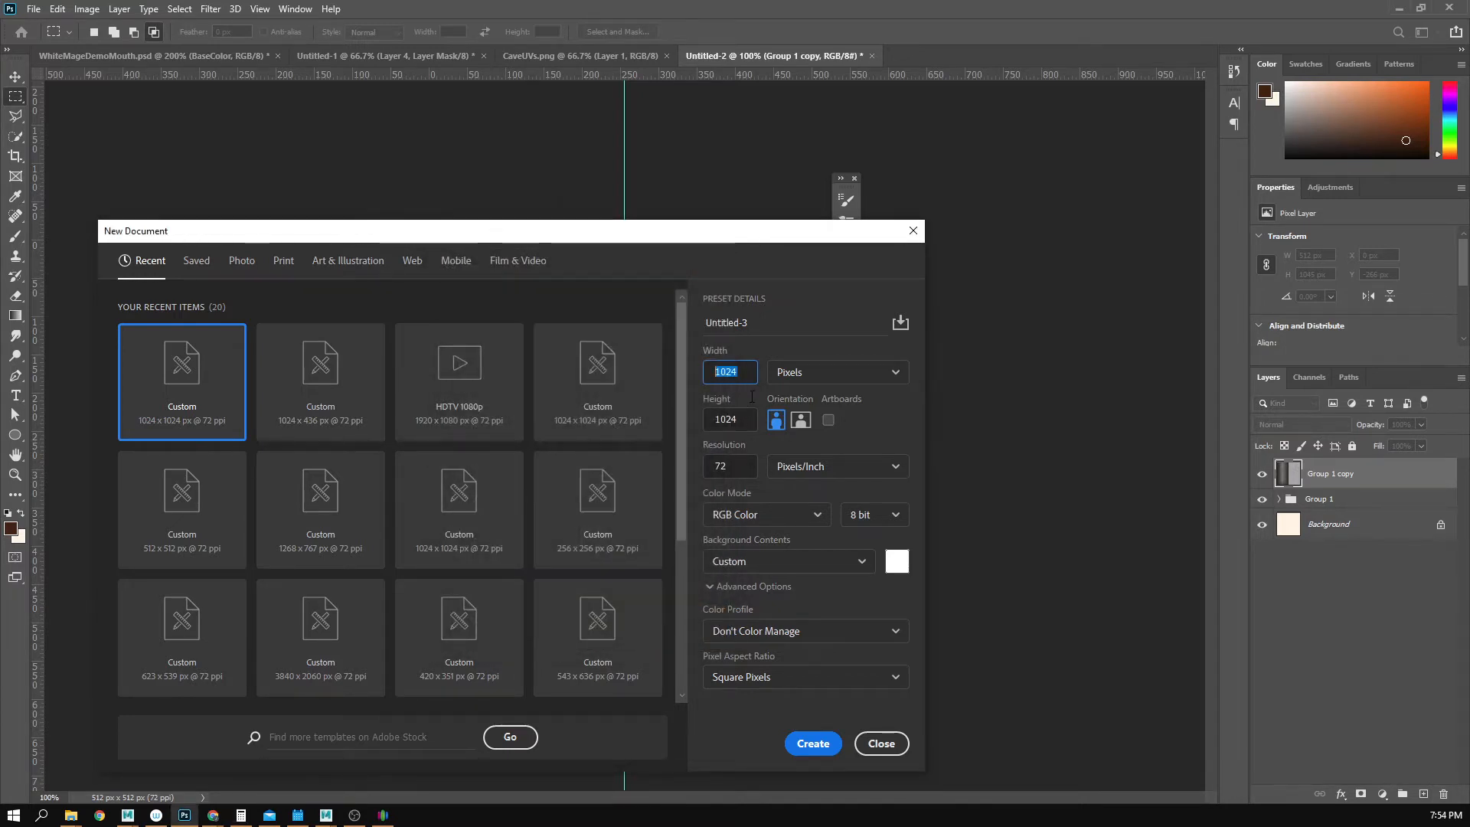
# - Create the new document at 341 x 341 pixels
pyautogui.write('34')
pyautogui.press('Tab')
pyautogui.press('Tab')
pyautogui.write('341')
pyautogui.press('Return')
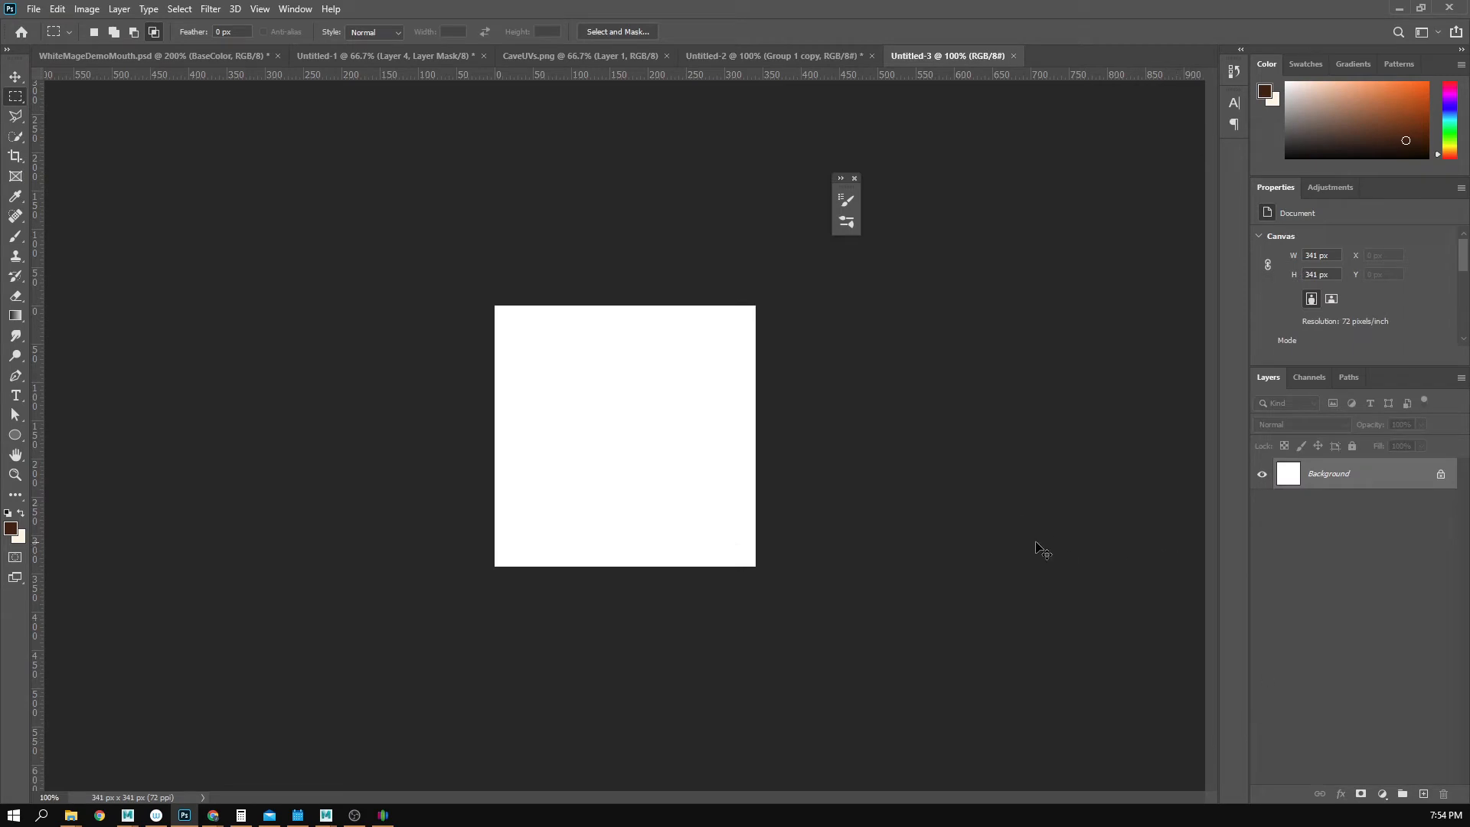
# - Try pasting the white 341 px square into the concrete texture document, then undo the paste
pyautogui.click(736, 49)
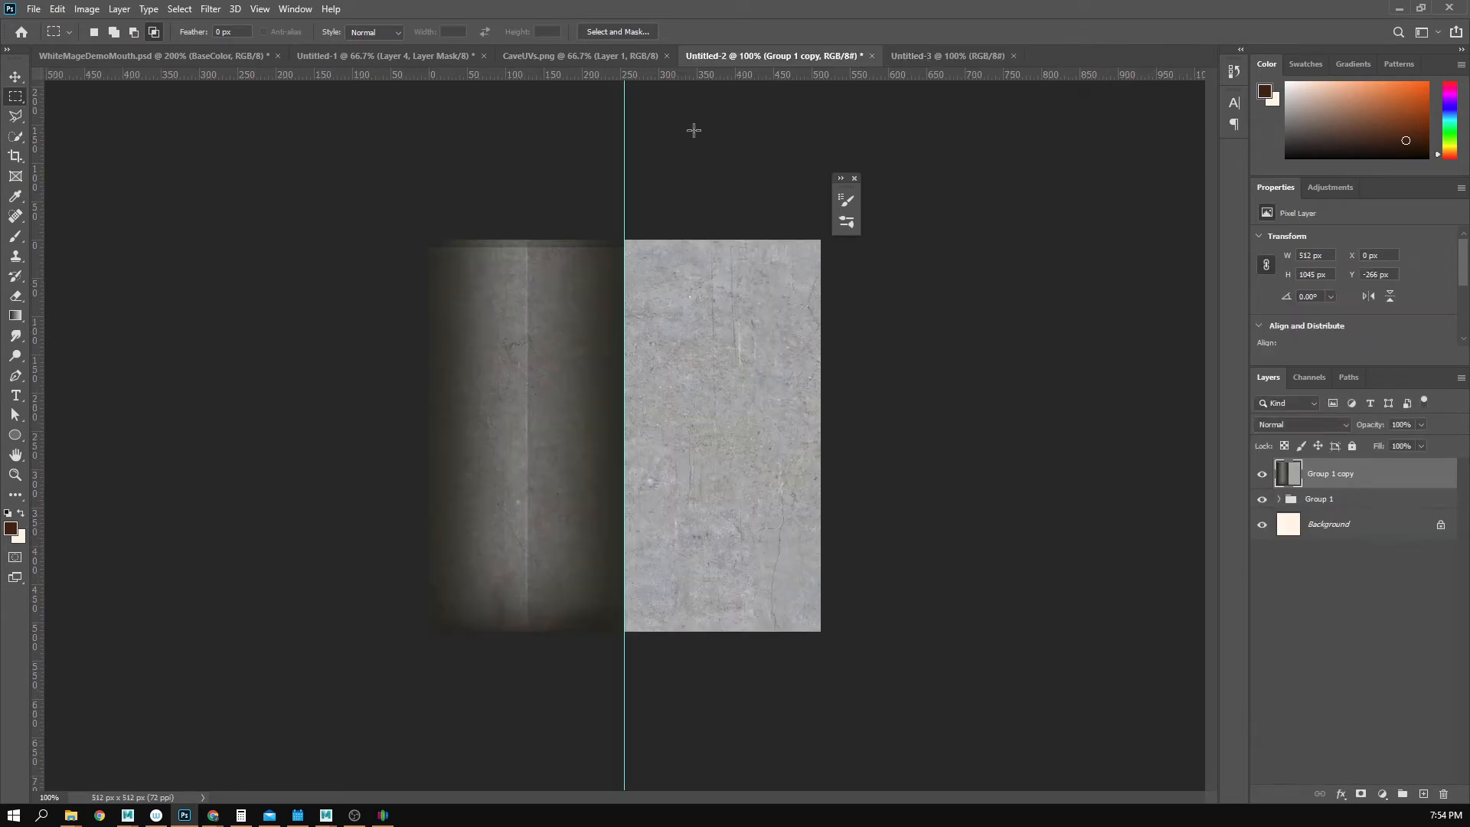
pyautogui.hotkey('ctrl', 'v')
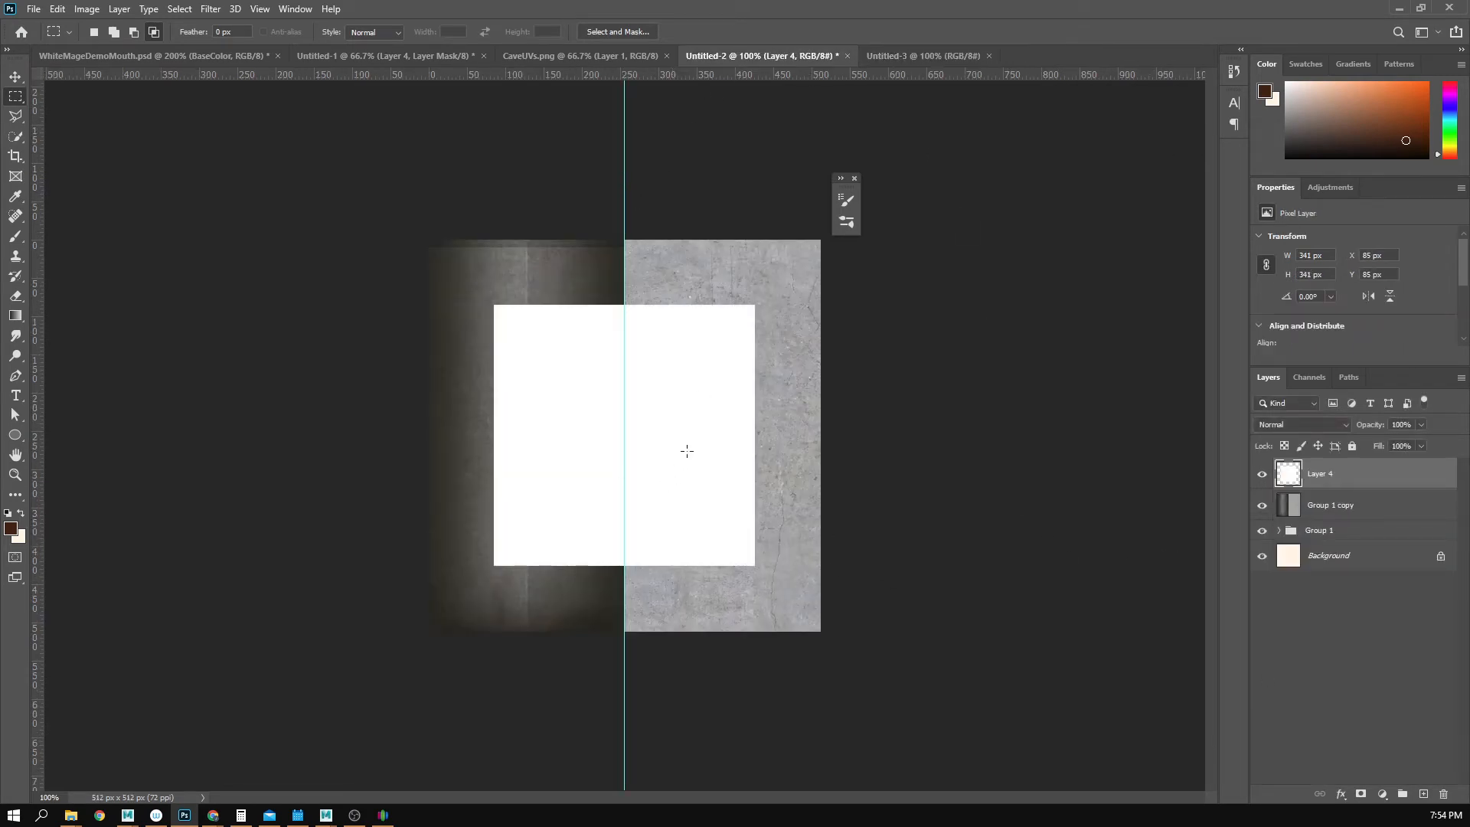
pyautogui.hotkey('ctrl', 'z')
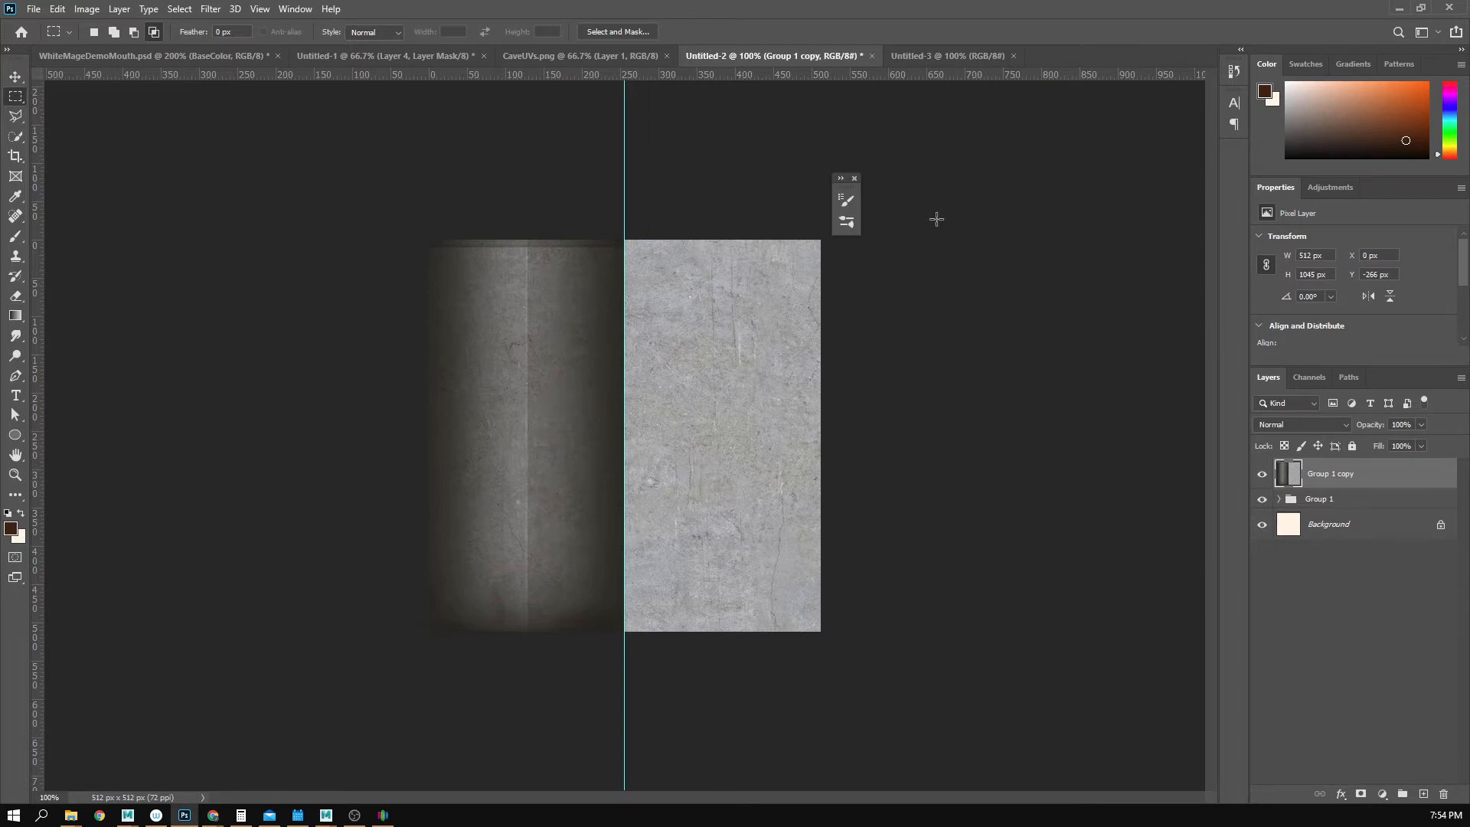
# - Calculate 512 divided by 3 in Calculator
pyautogui.click(925, 56)
pyautogui.hotkey('ctrl', 'a')
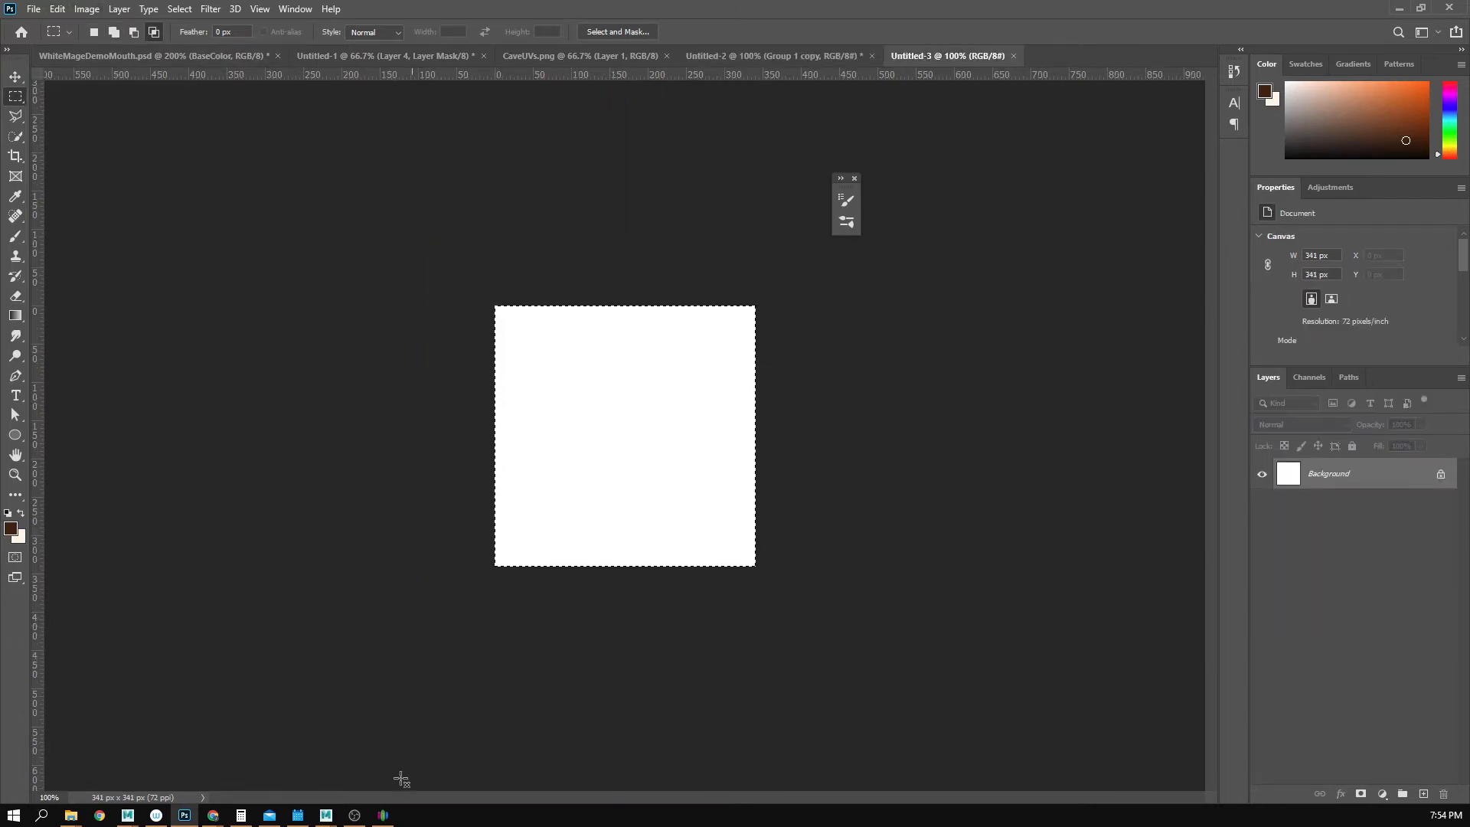
pyautogui.click(41, 816)
pyautogui.write('ca')
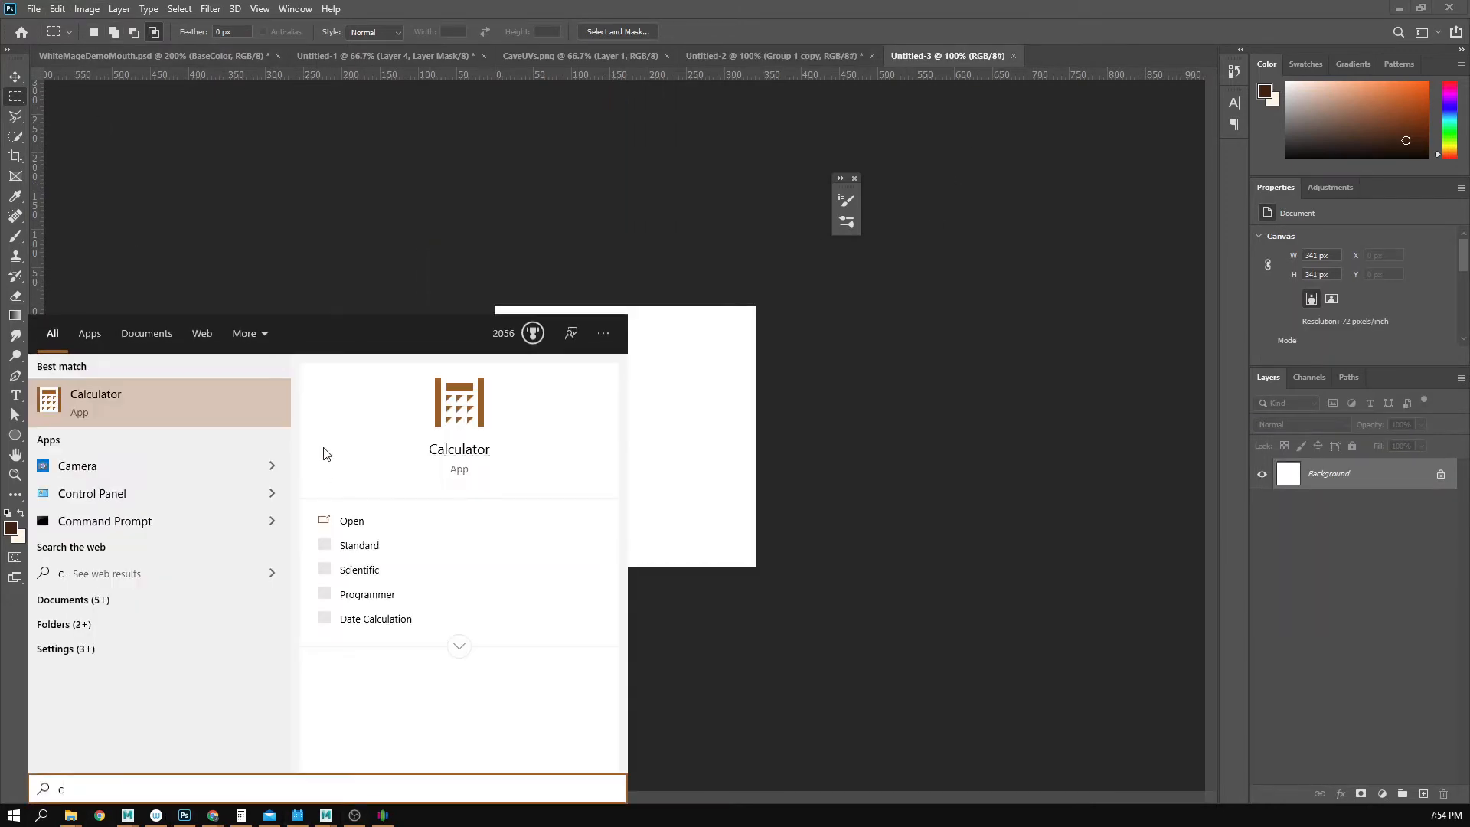
pyautogui.click(108, 425)
pyautogui.write('512/3')
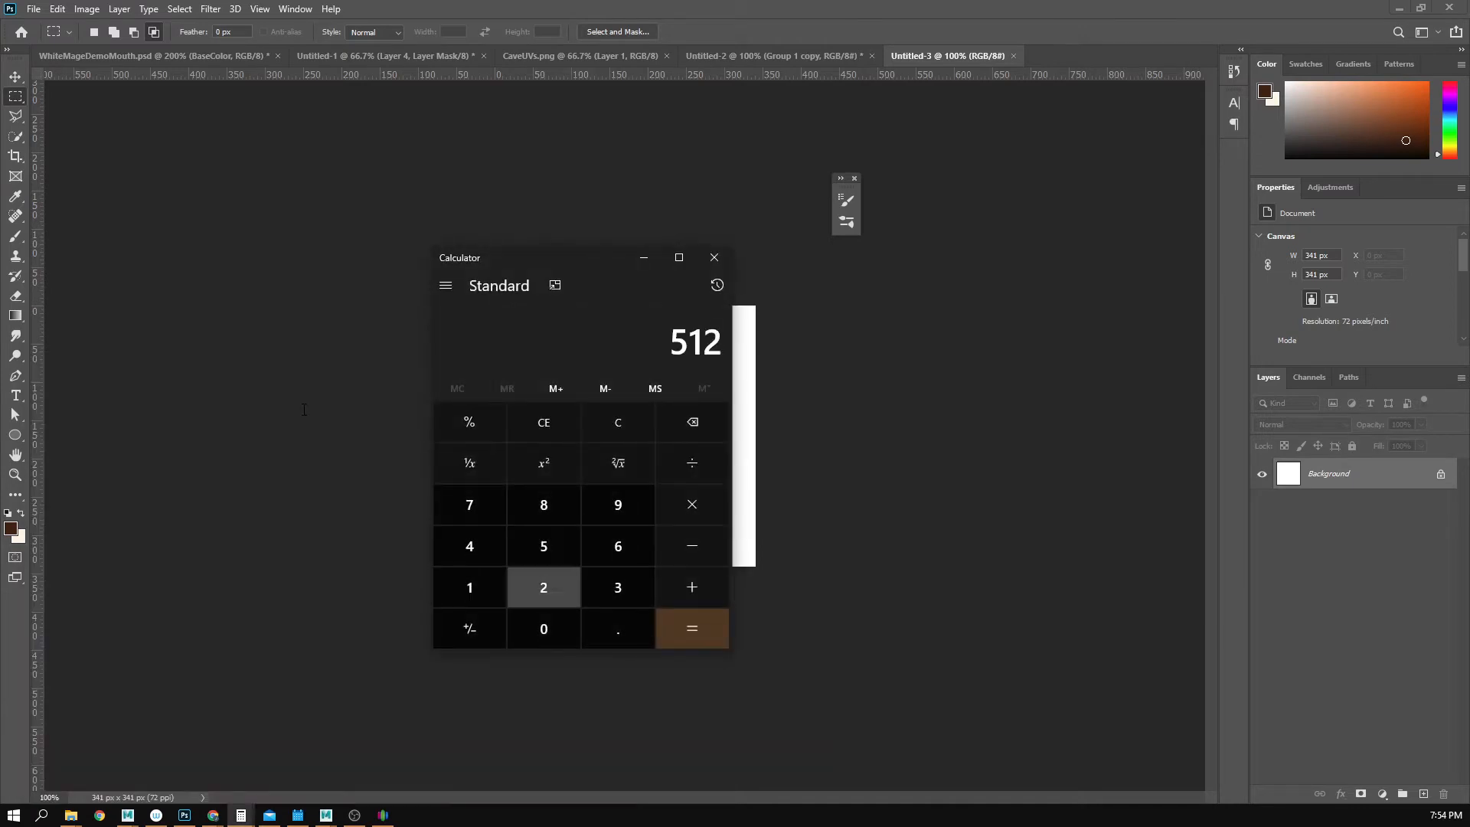
pyautogui.press('Return')
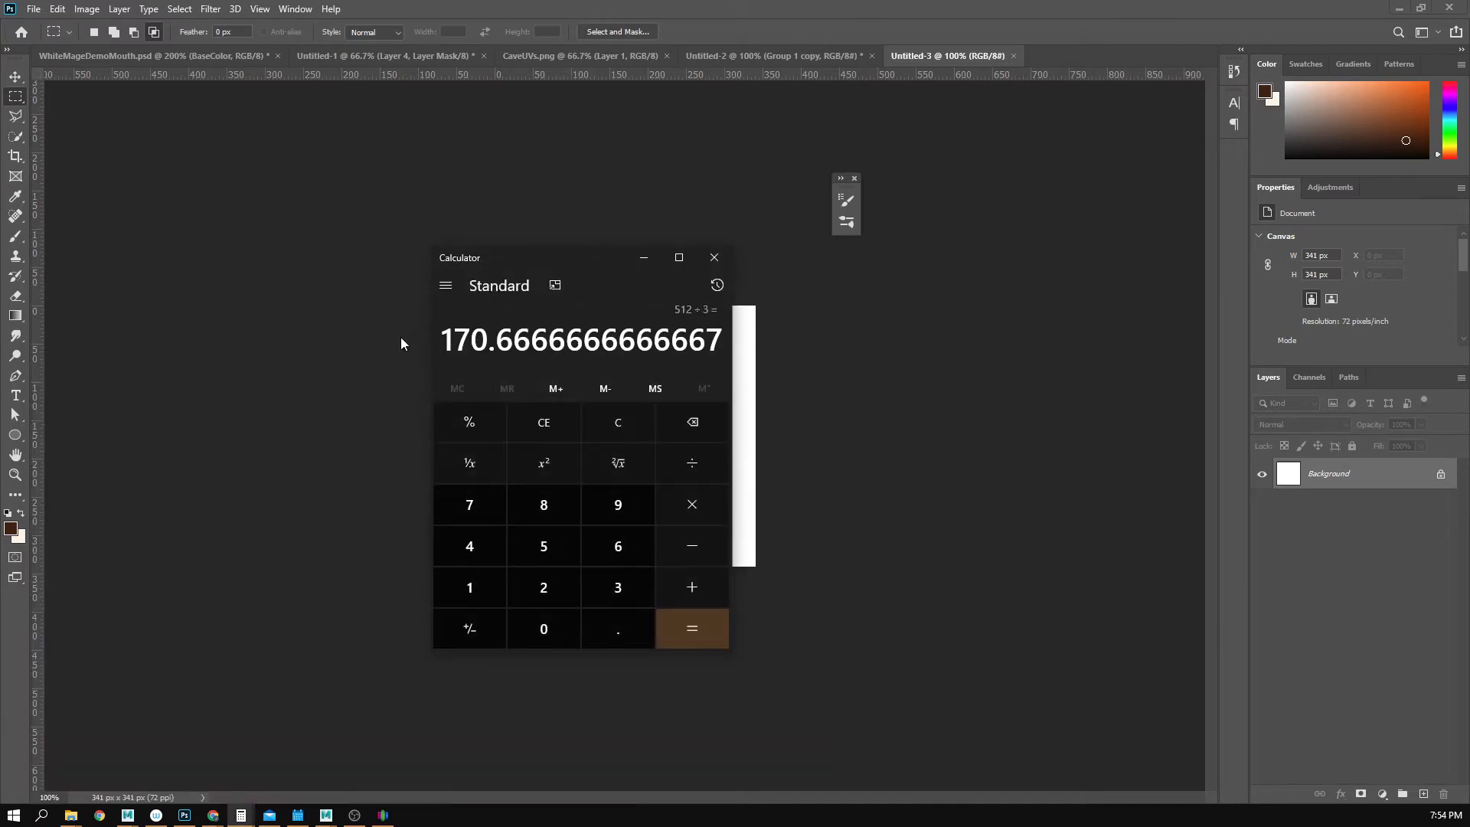
# - Resize the white 341 px square document to 171 x 171 pixels
pyautogui.click(940, 55)
pyautogui.click(87, 9)
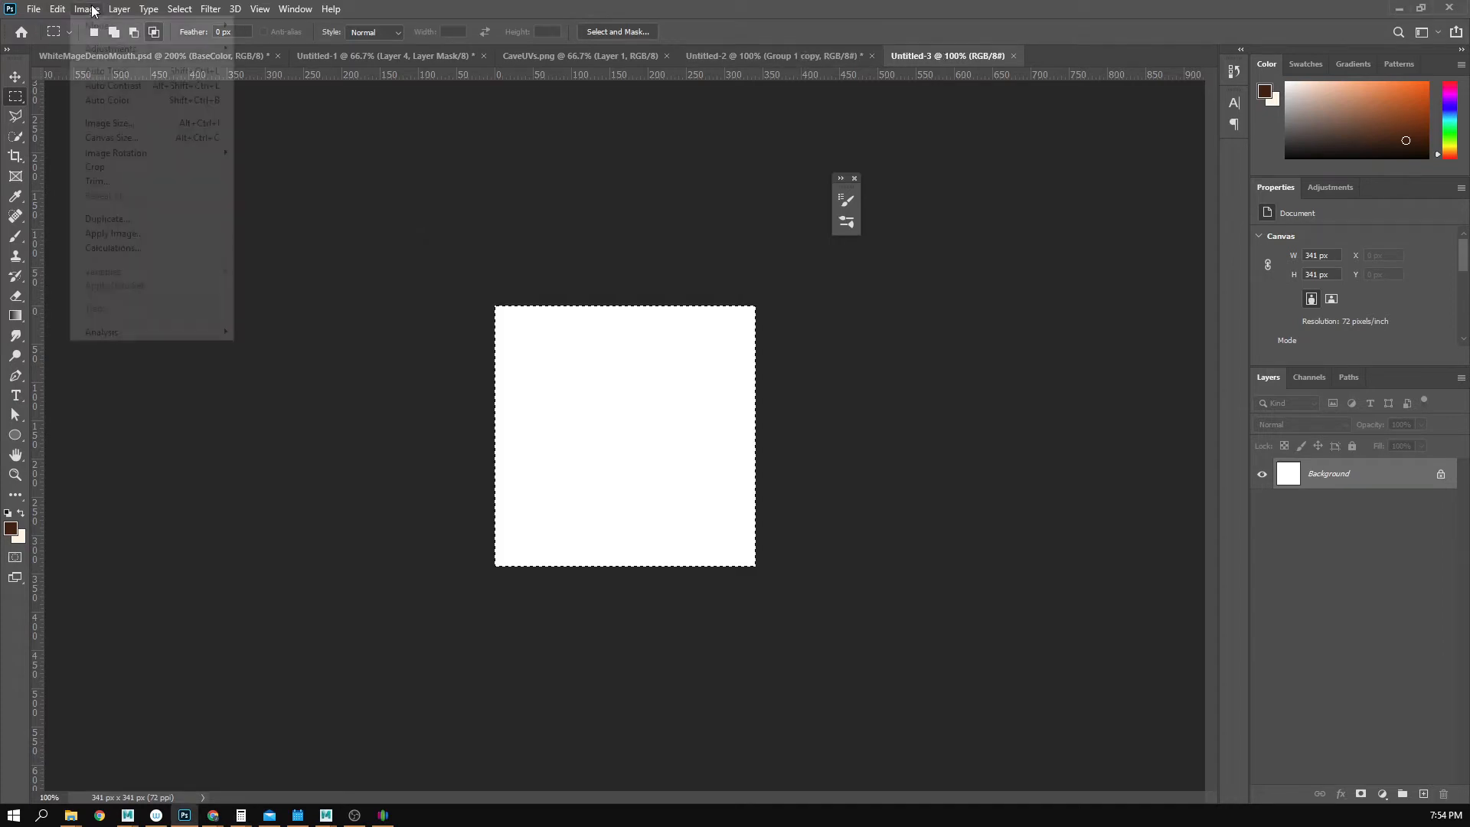
pyautogui.click(103, 125)
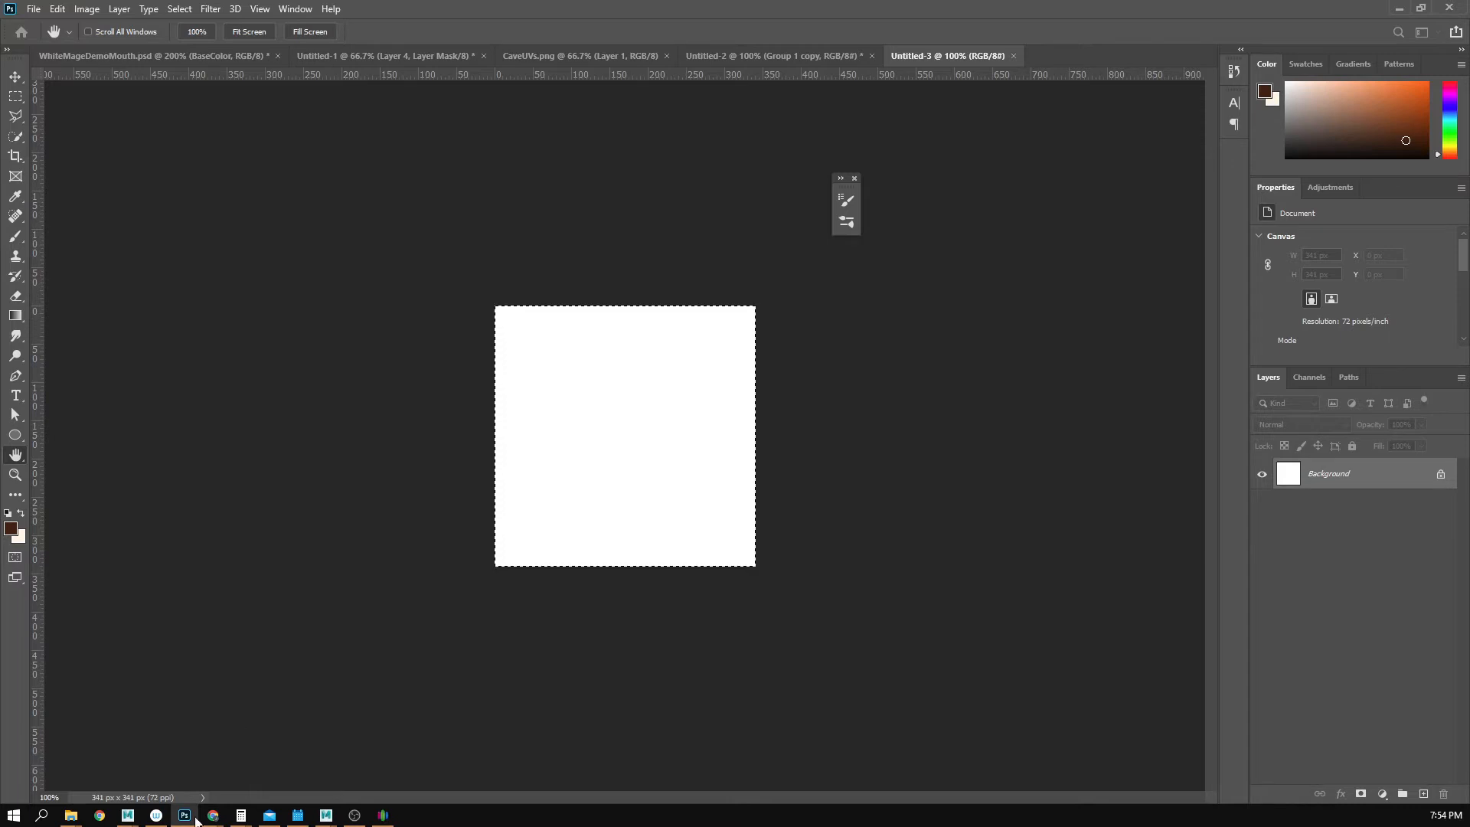
pyautogui.click(240, 815)
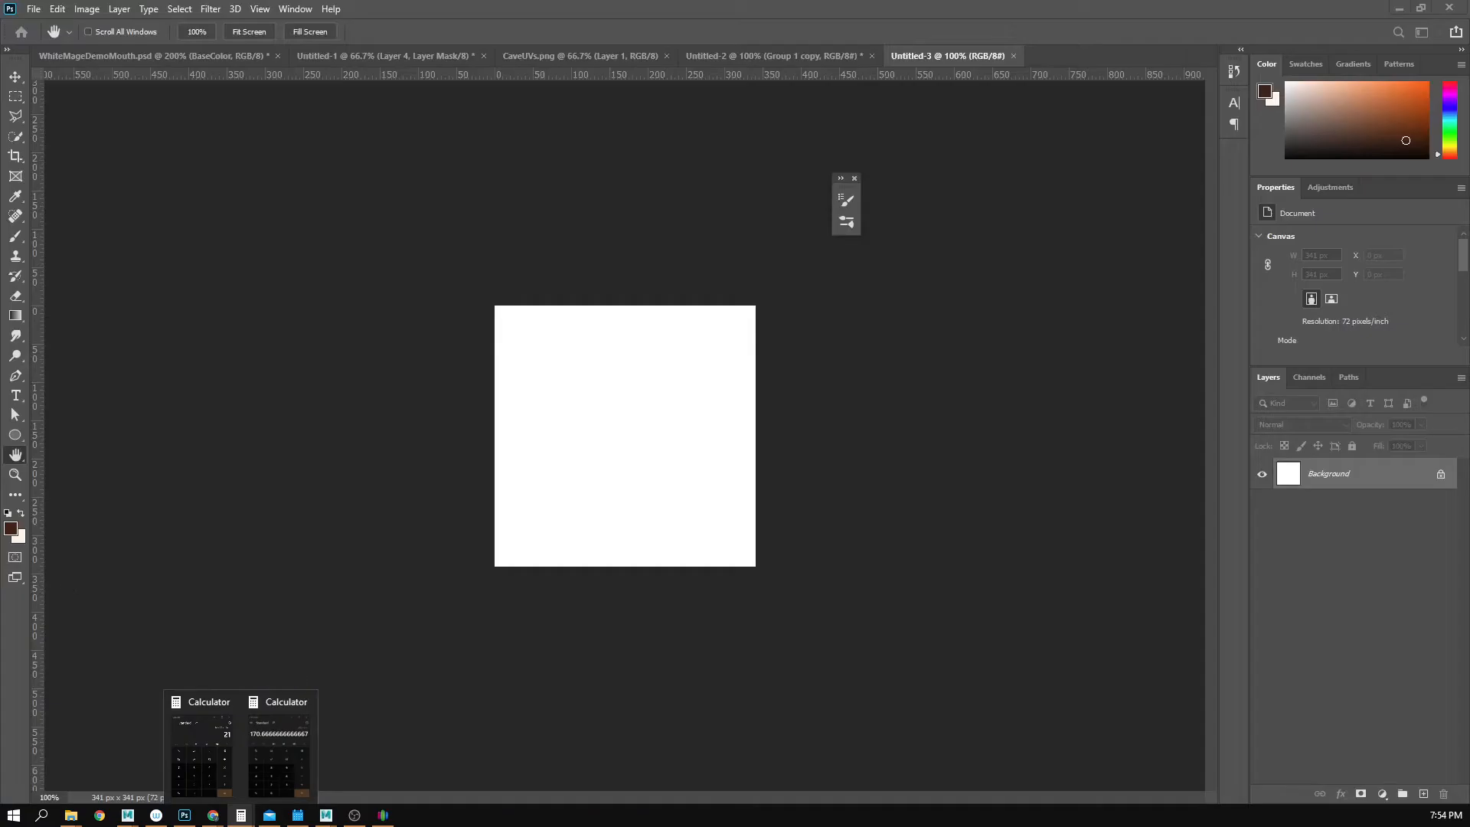
pyautogui.click(536, 460)
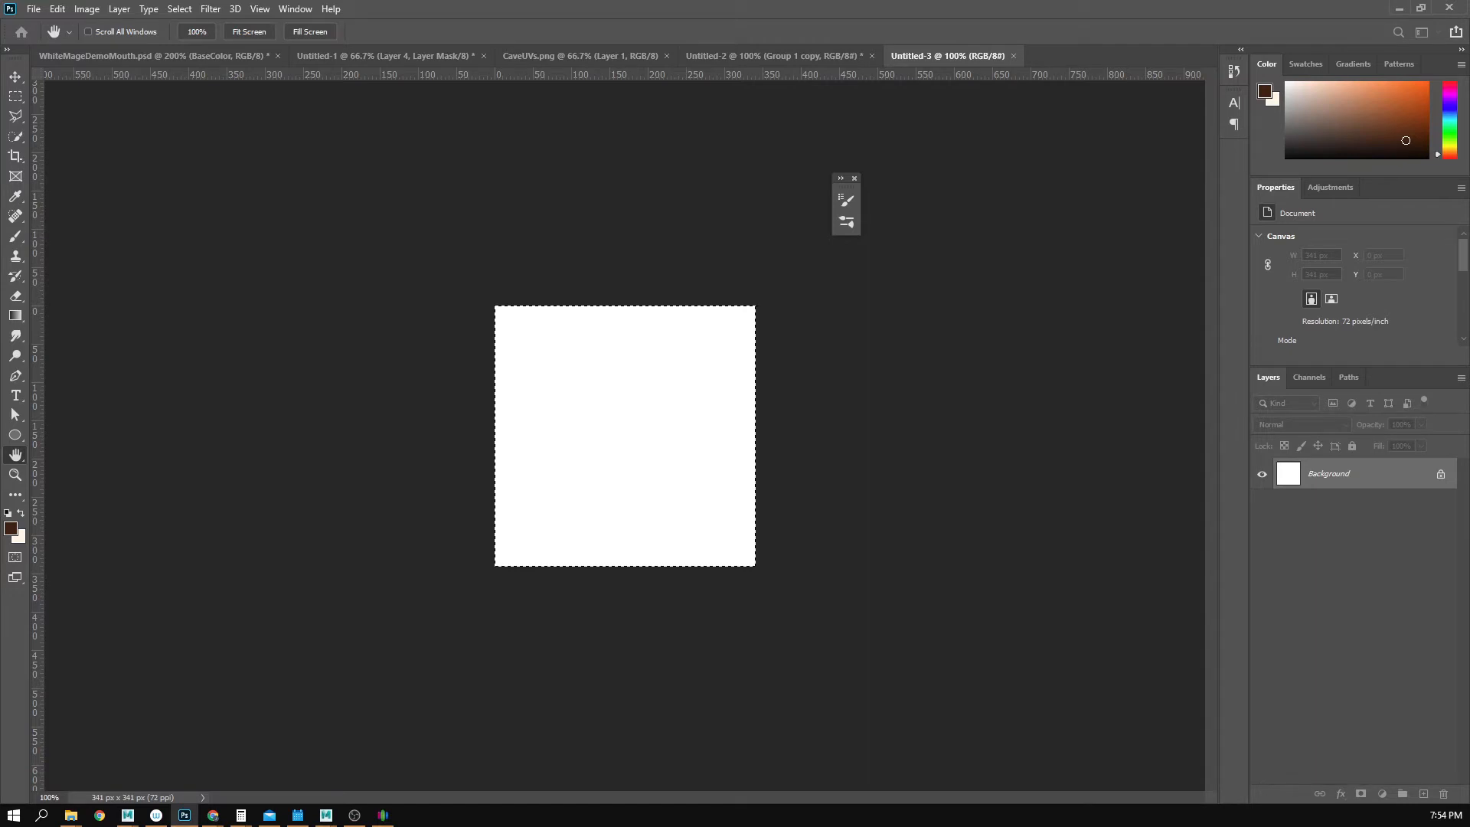
pyautogui.press('Return')
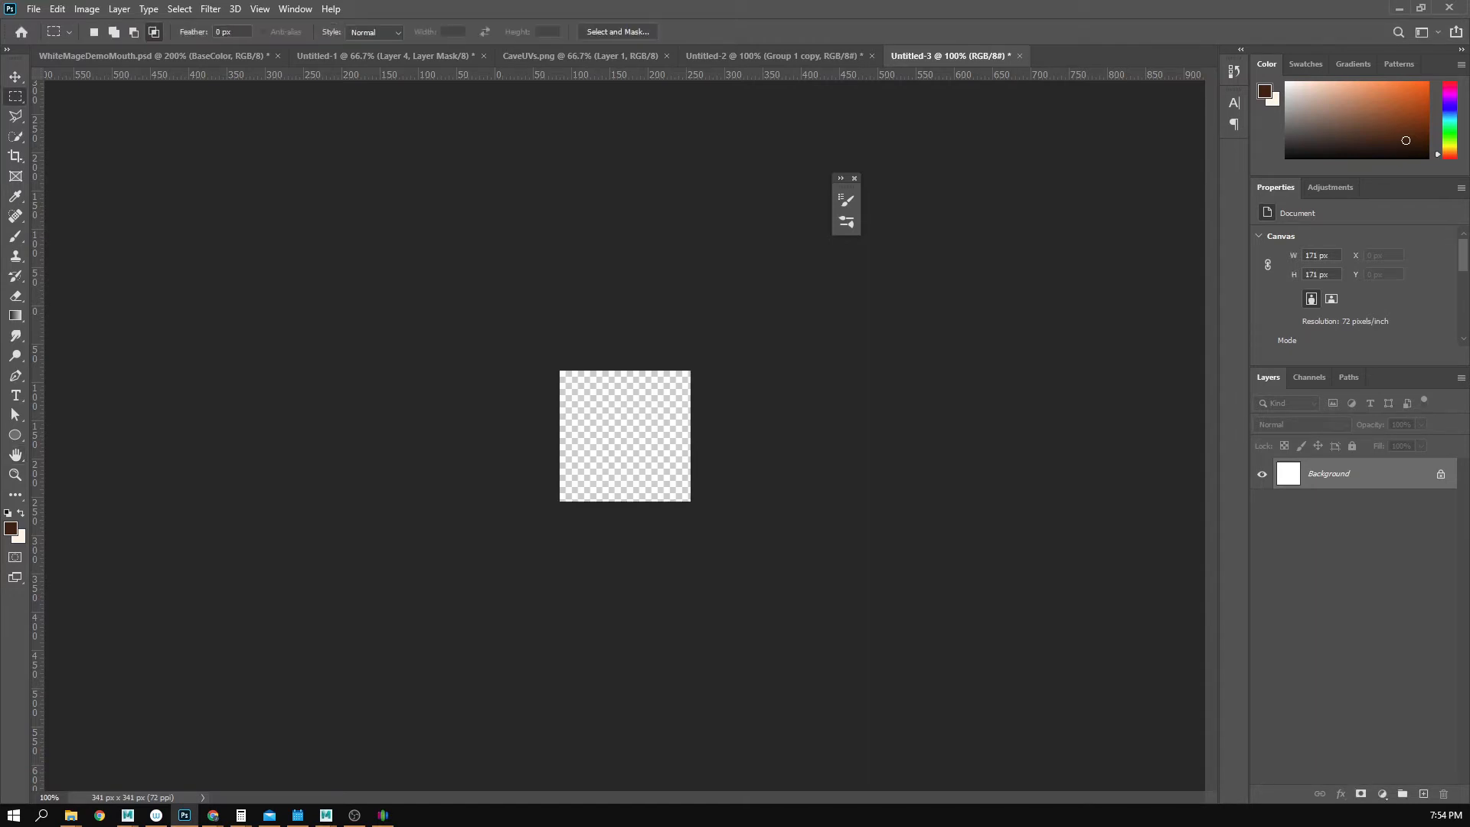
# - Copy the white square into the concrete texture document and place it at mid-height against the shaded panel's left edge
pyautogui.hotkey('ctrl', 'c')
pyautogui.click(803, 50)
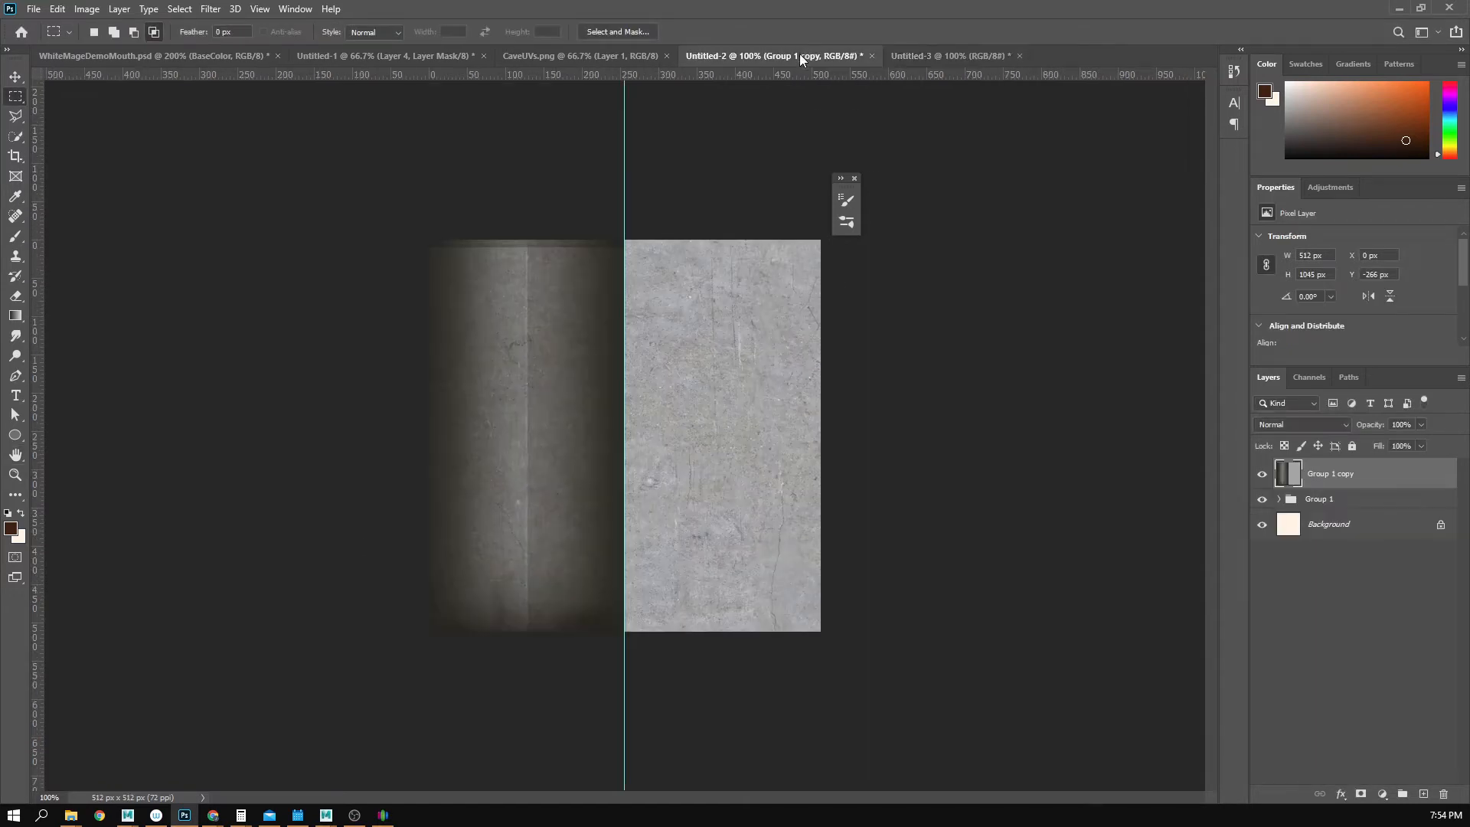
pyautogui.hotkey('ctrl', 'v')
pyautogui.press('v')
pyautogui.moveTo(574, 428); pyautogui.dragTo(460, 430)
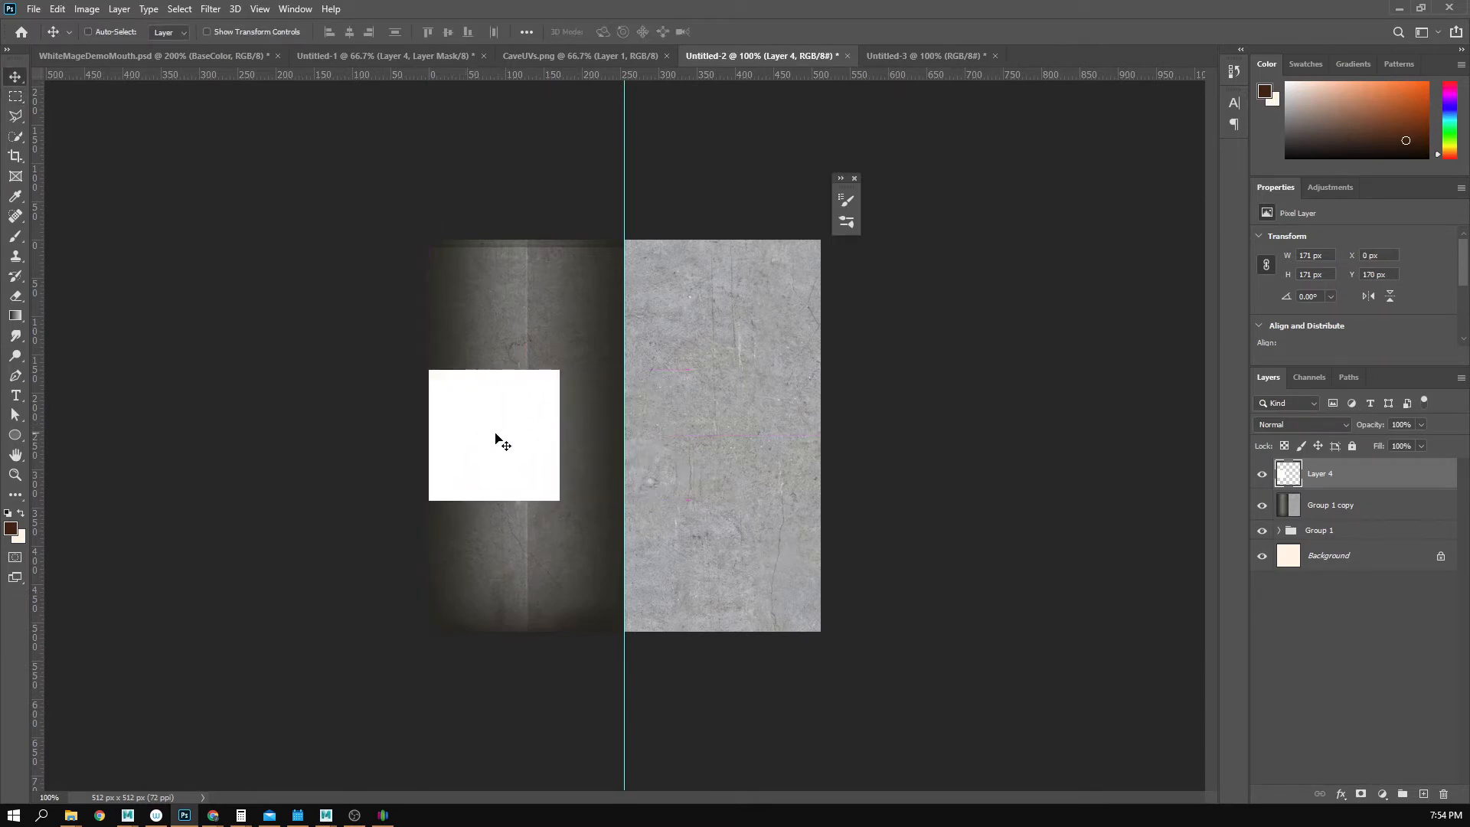
# - Stretch the pasted white block horizontally to the vertical guide, making it 256 px wide
pyautogui.hotkey('ctrl', 't')
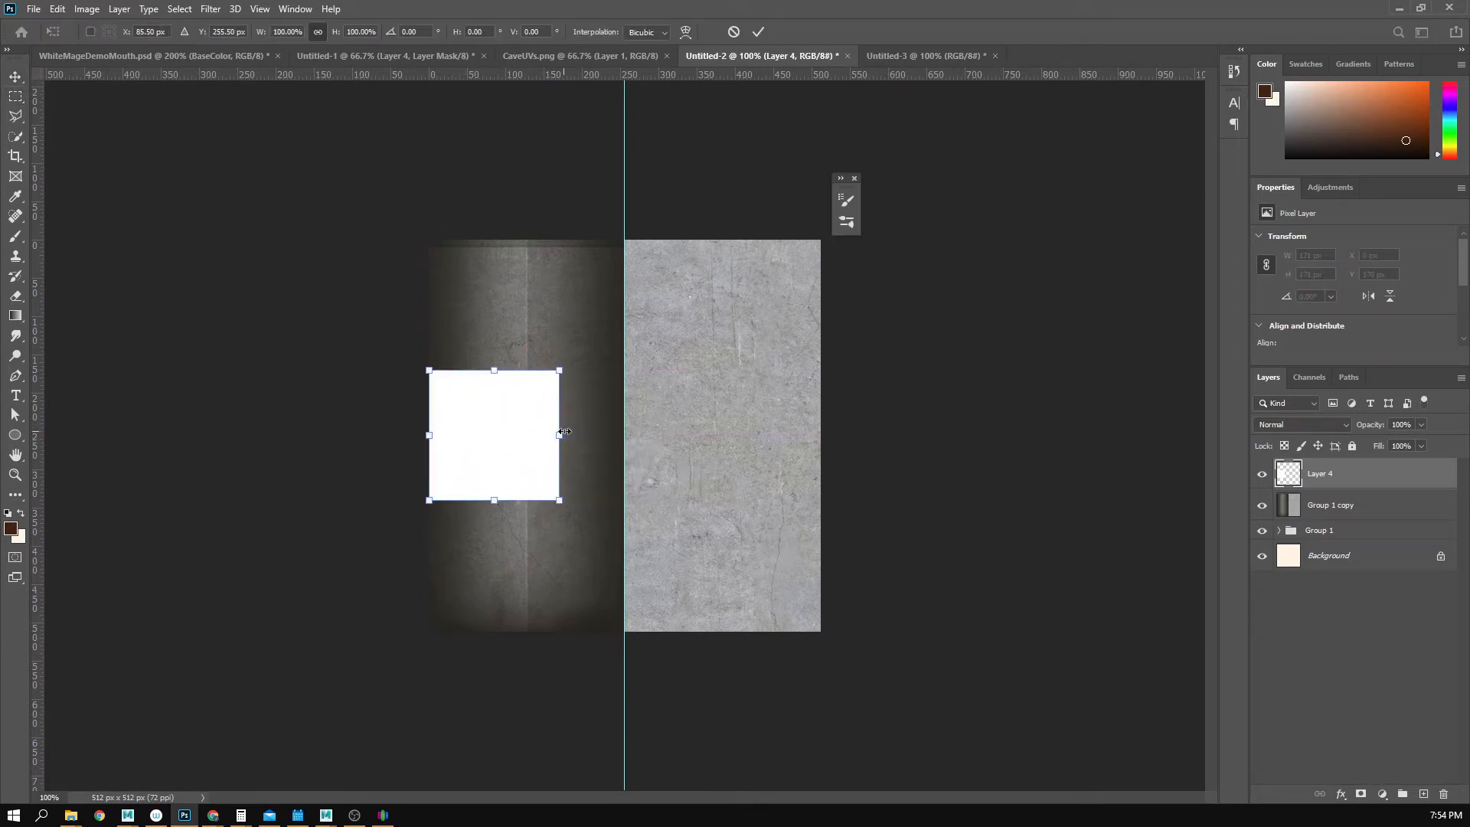
pyautogui.moveTo(564, 432); pyautogui.dragTo(625, 435)
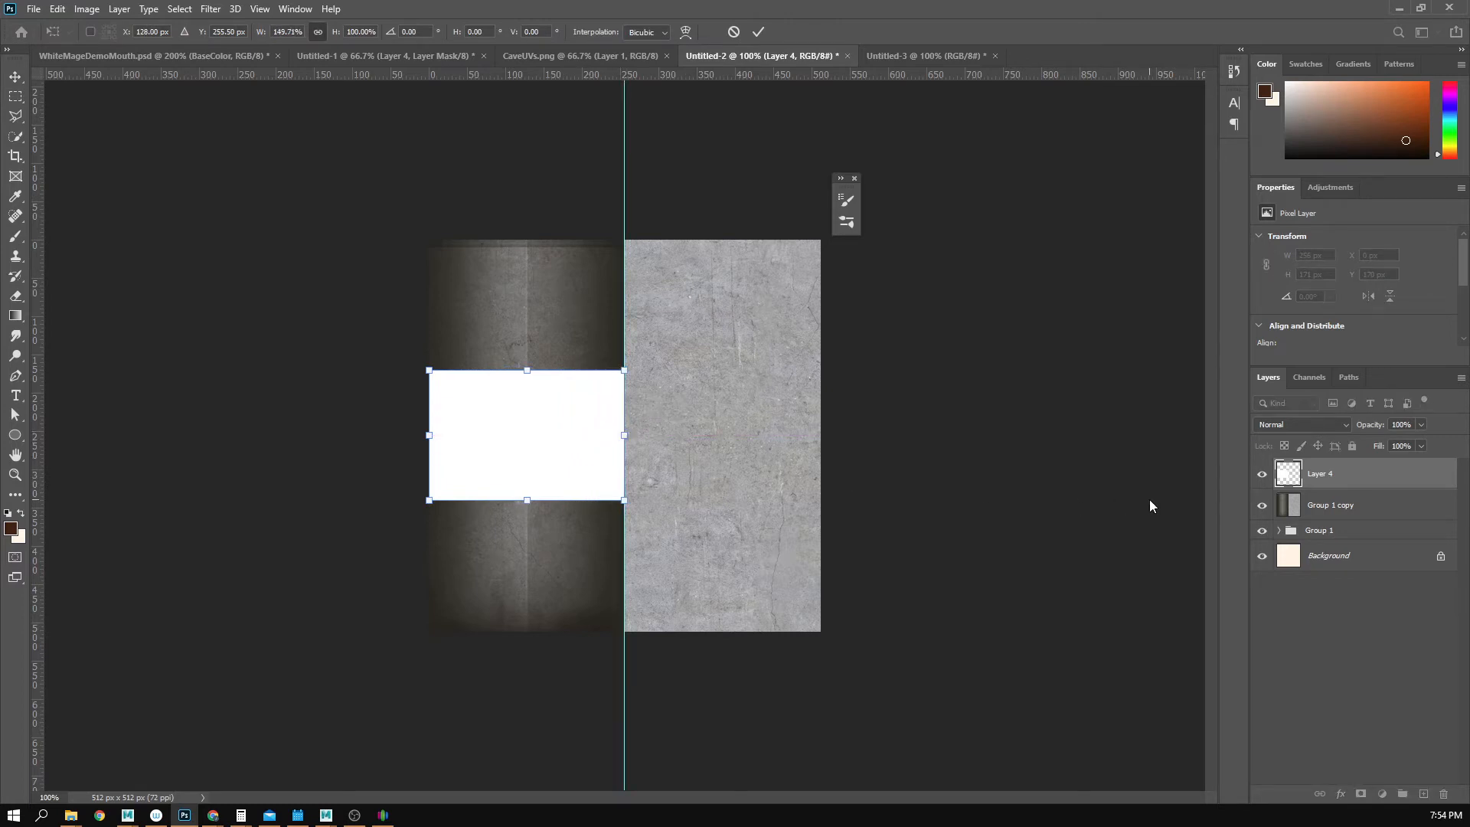
pyautogui.press('Return')
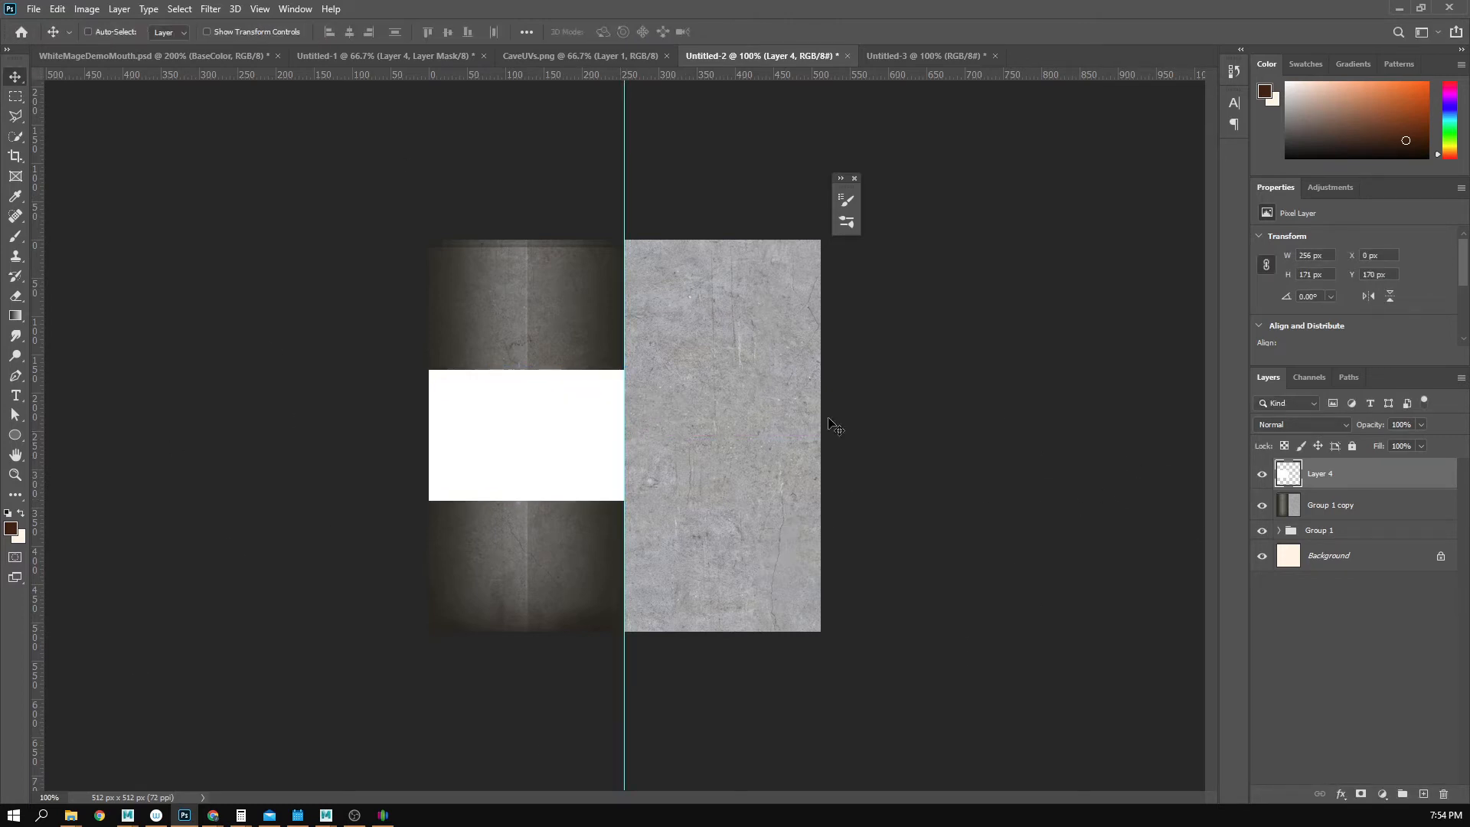
# - Load the white block's outline as a selection, hide the block, and copy that third of Group 1 copy onto its own layer
pyautogui.keyDown('ctrl'); pyautogui.click(1290, 485); pyautogui.keyUp('ctrl')
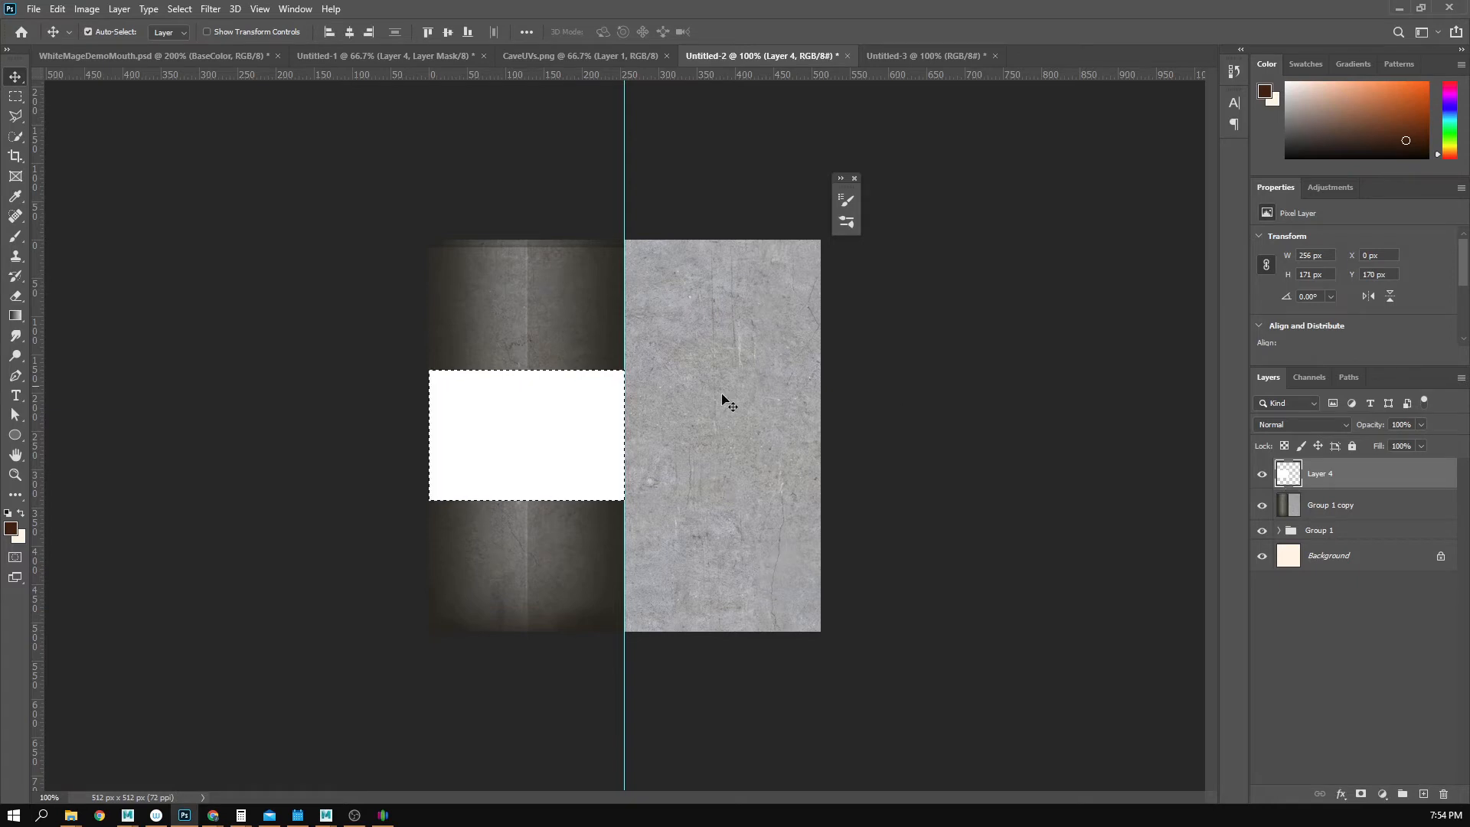
pyautogui.click(1262, 474)
pyautogui.click(1338, 530)
pyautogui.click(1340, 509)
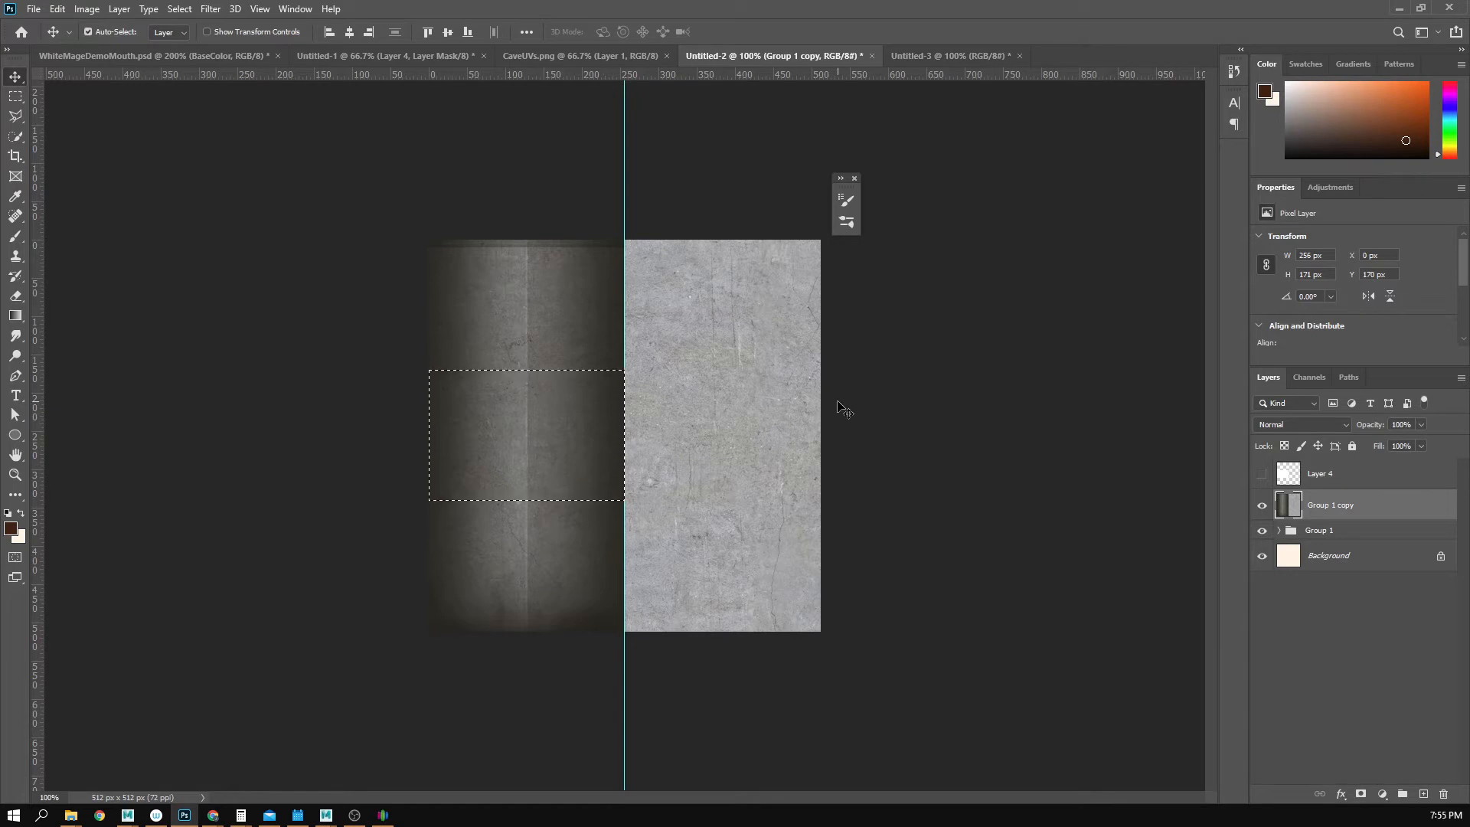
pyautogui.hotkey('ctrl', 'j')
# - Load the outline of Layer 5 as a selection and flip the copied middle section vertically
pyautogui.press('z')
pyautogui.click(480, 403)
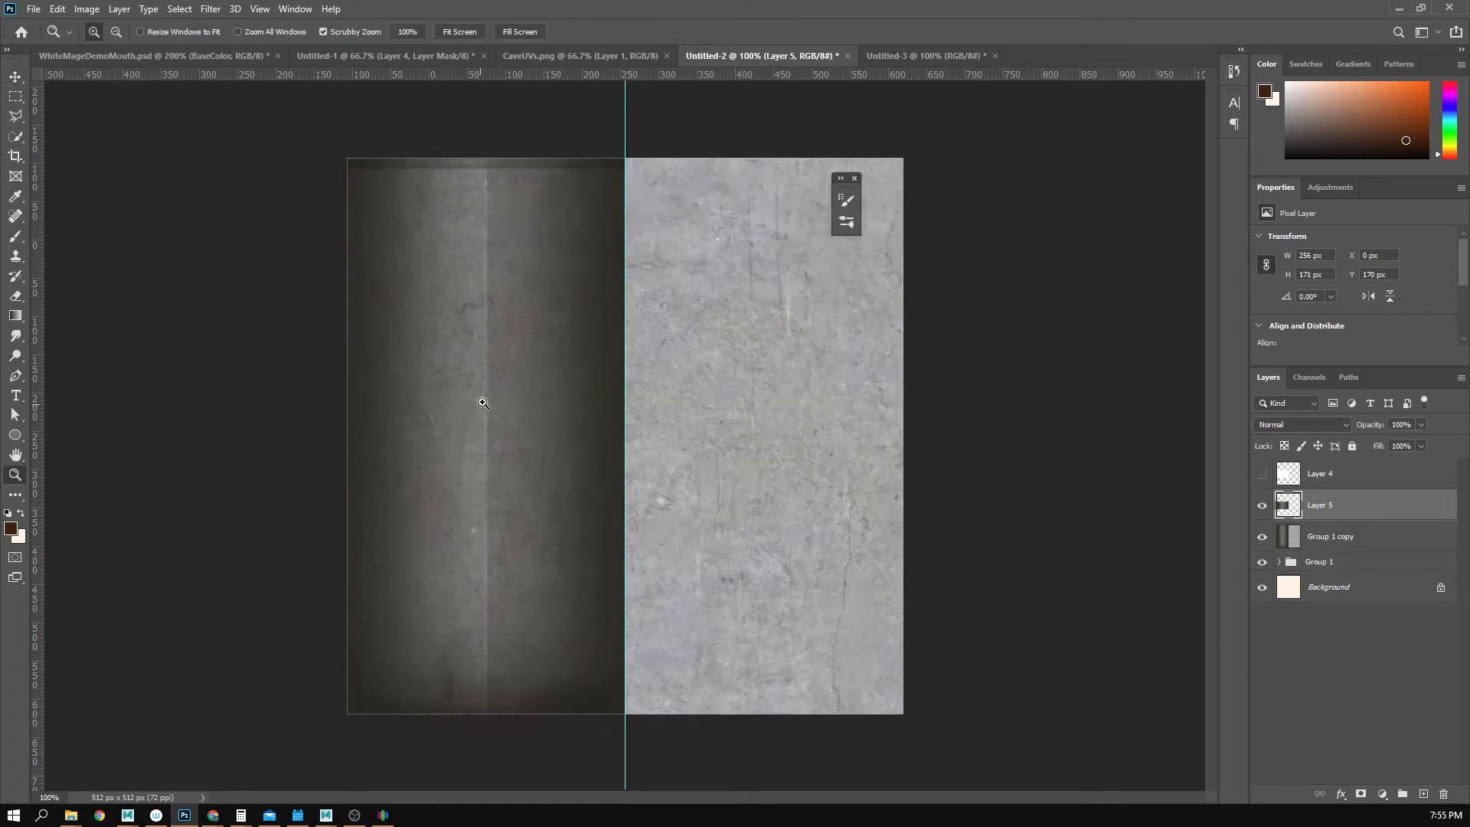
pyautogui.click(481, 403)
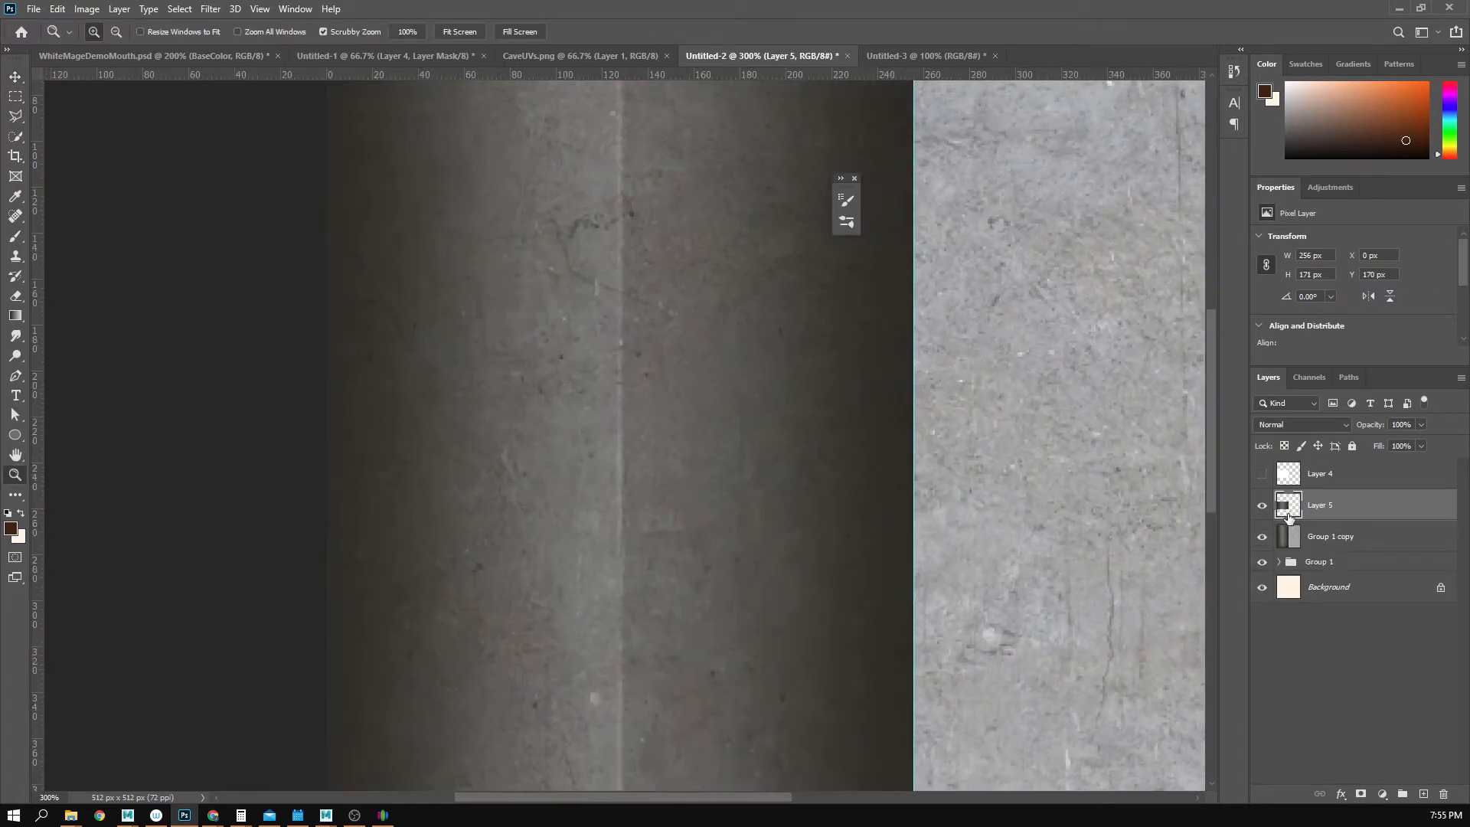
pyautogui.keyDown('ctrl'); pyautogui.click(1292, 518); pyautogui.keyUp('ctrl')
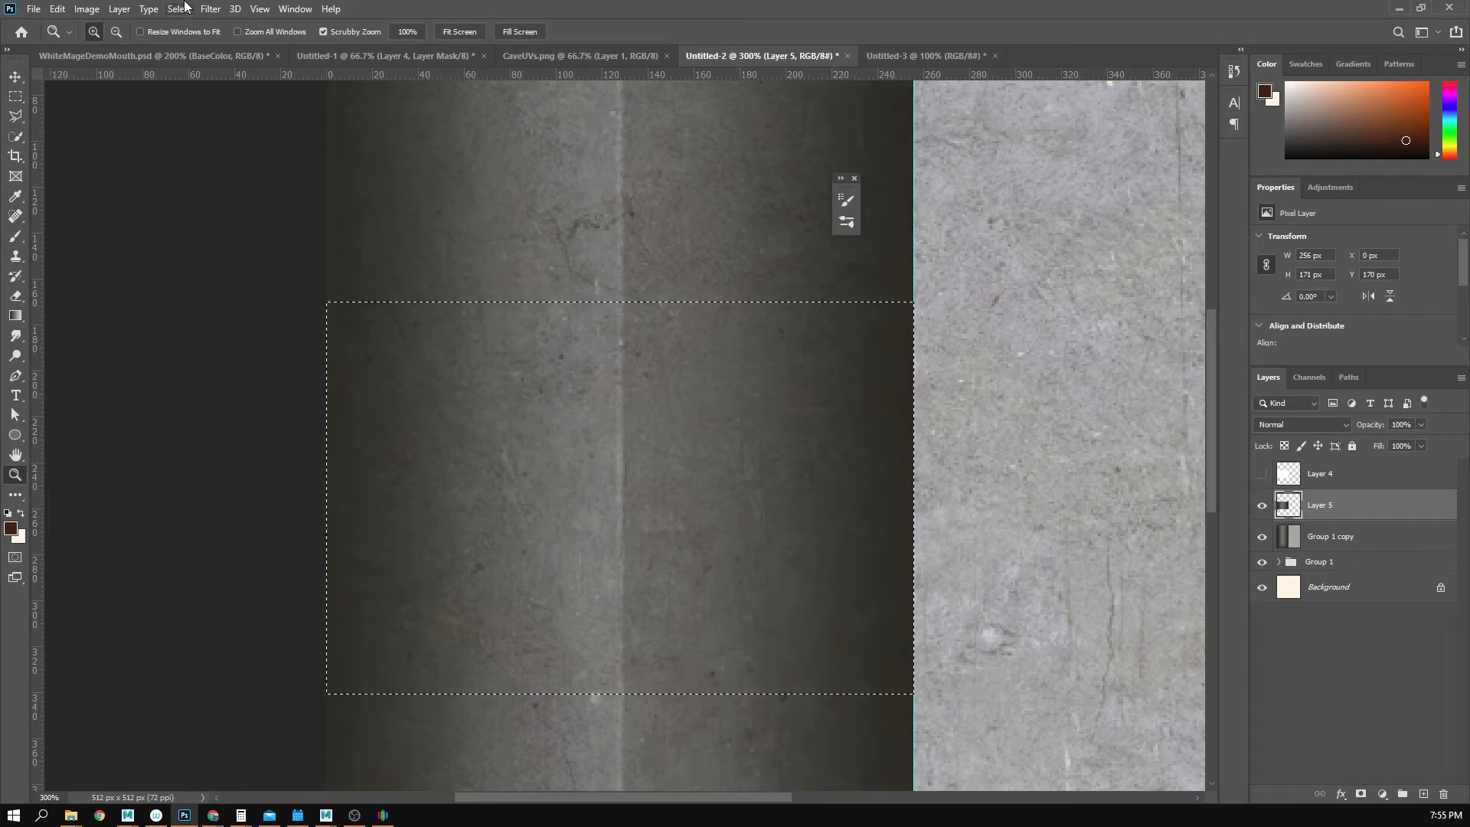
pyautogui.click(89, 9)
pyautogui.click(86, 9)
pyautogui.click(57, 9)
pyautogui.moveTo(201, 359)
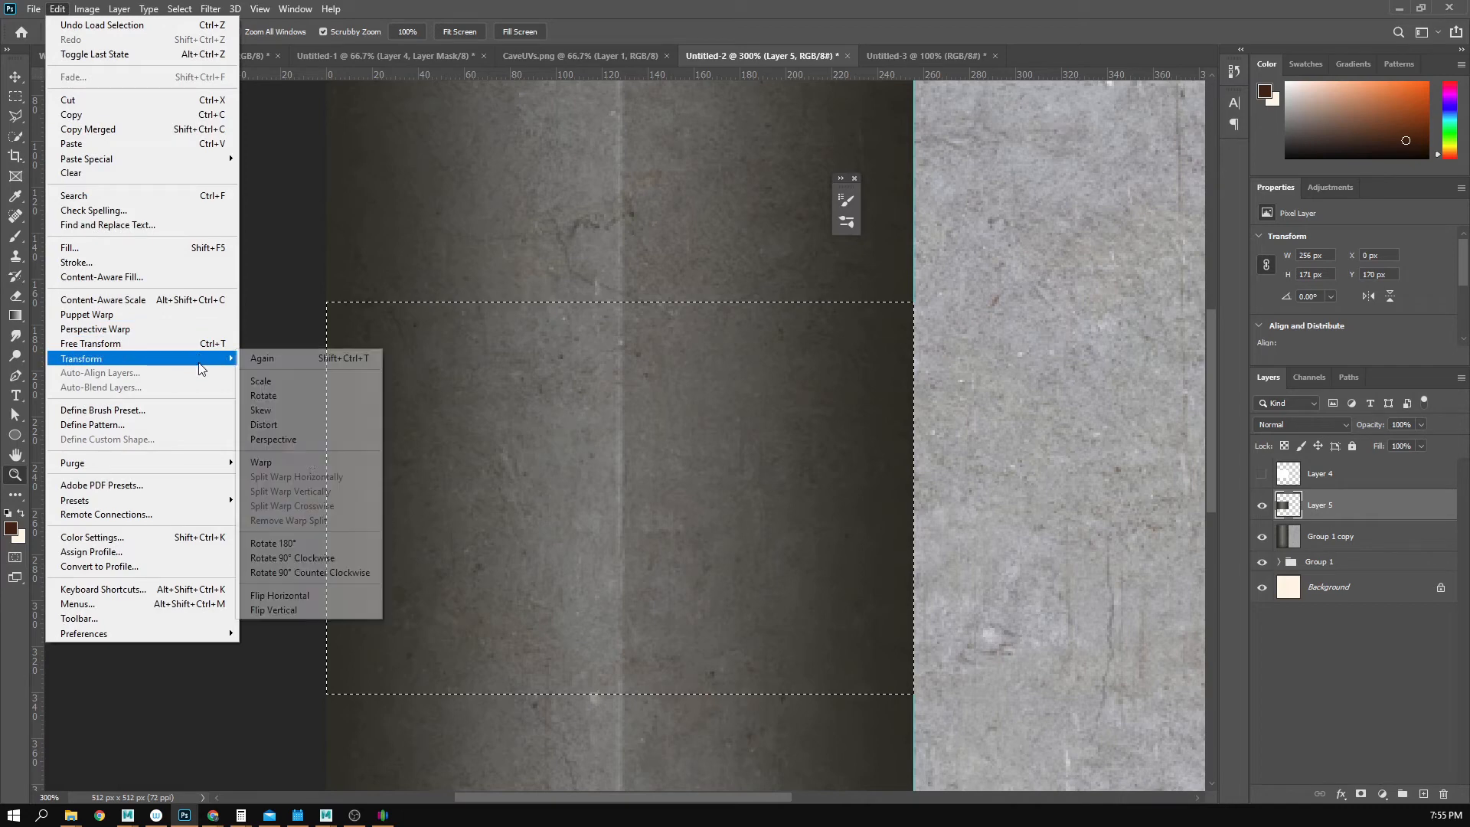
pyautogui.click(285, 610)
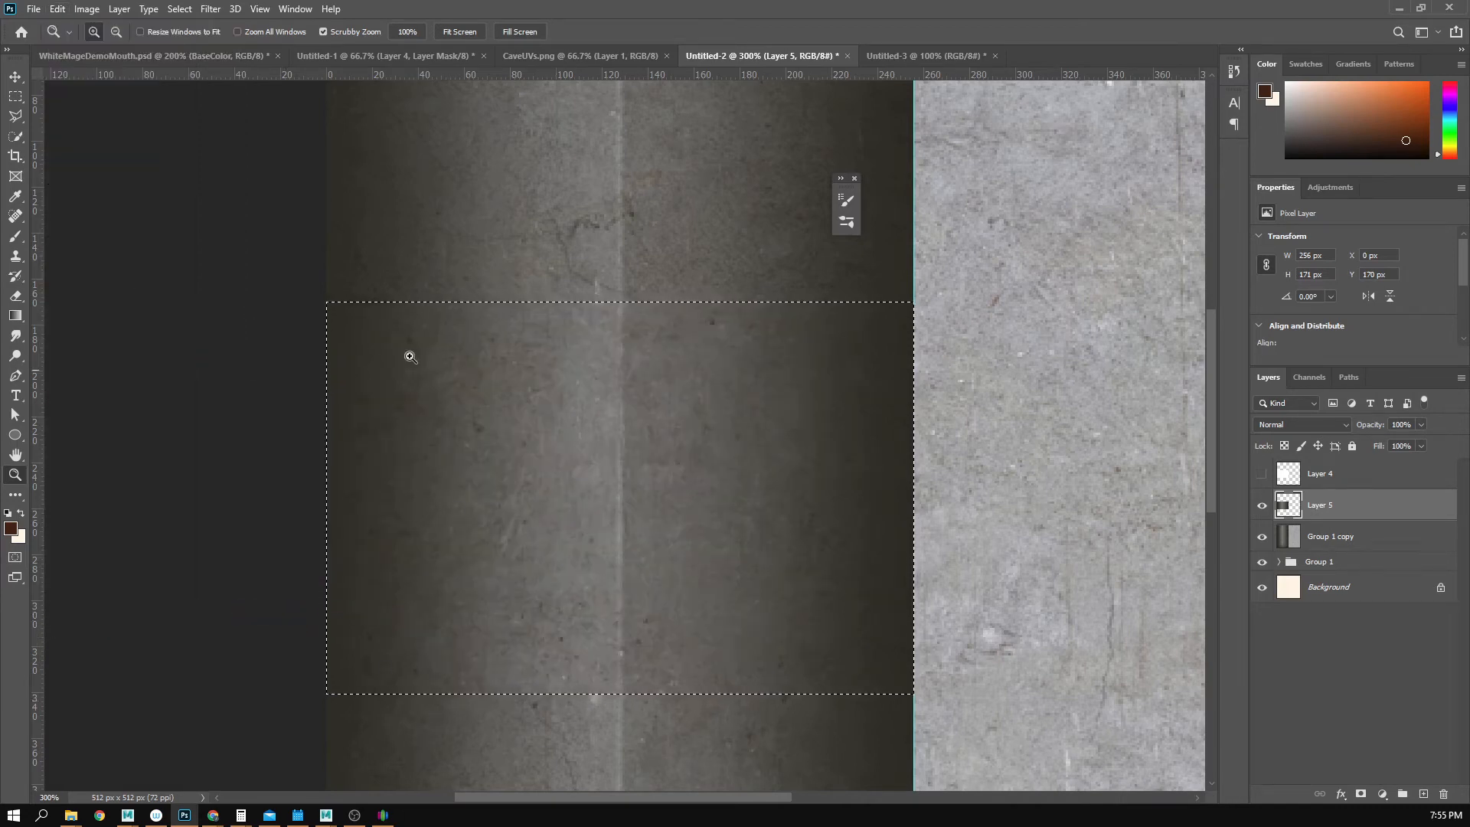
# - Clear the selection and examine how the flipped middle section's edges blend with the rest of the shaded panel
pyautogui.click(16, 97)
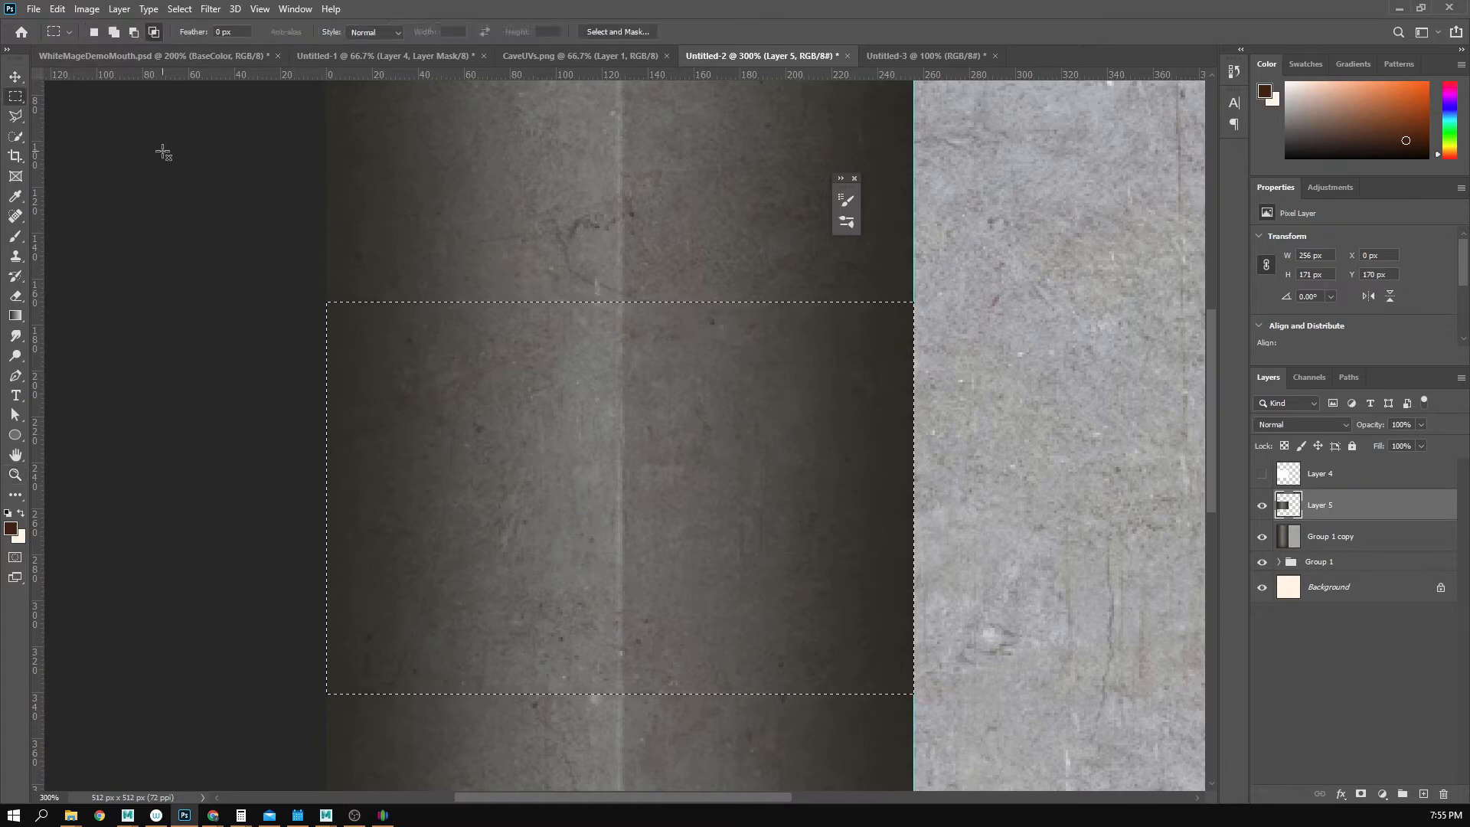
pyautogui.click(358, 214)
pyautogui.press('z')
pyautogui.keyDown('alt'); pyautogui.click(700, 593); pyautogui.keyUp('alt')
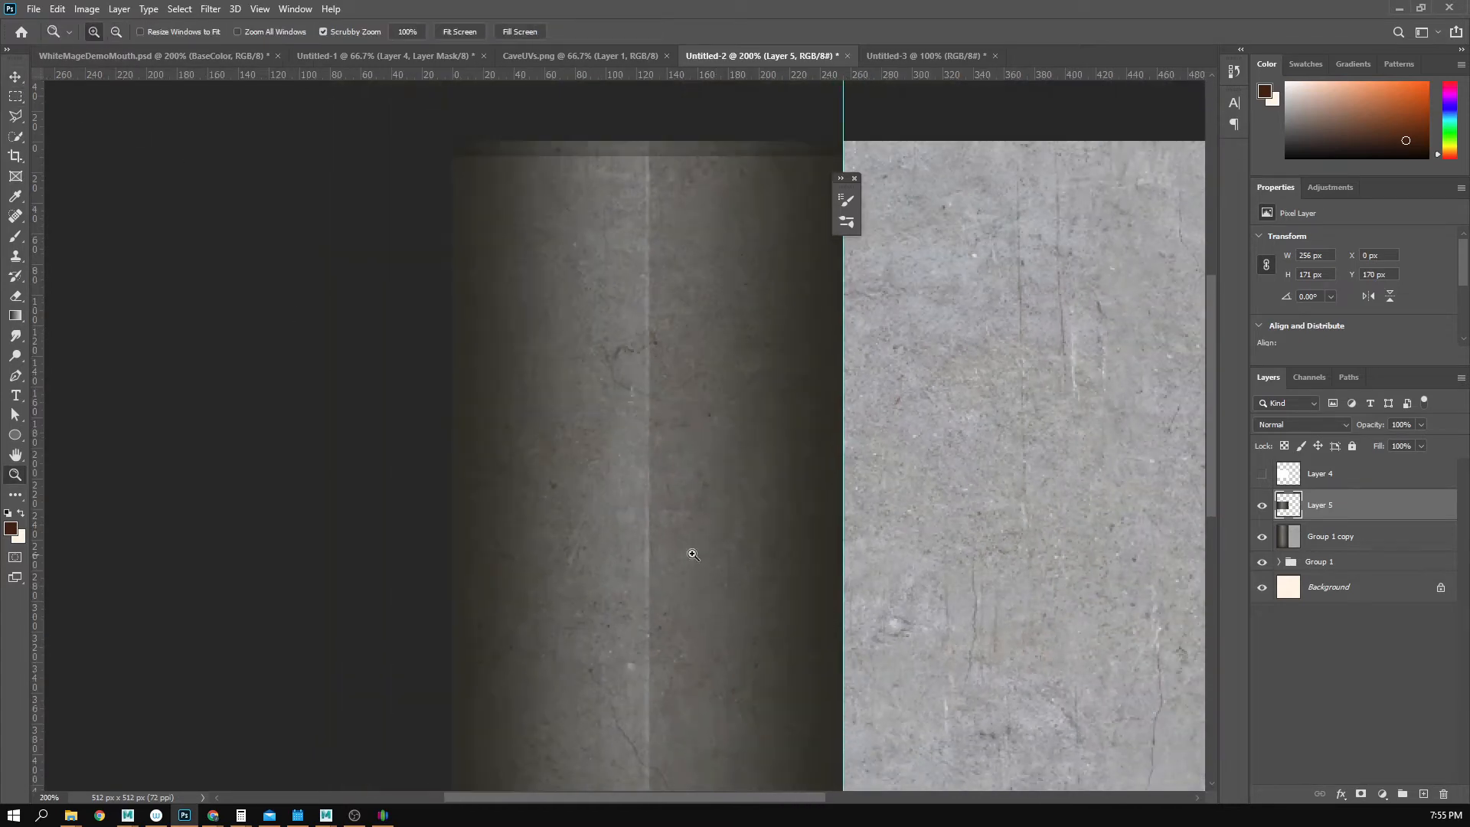
pyautogui.keyDown('alt'); pyautogui.click(692, 633); pyautogui.keyUp('alt')
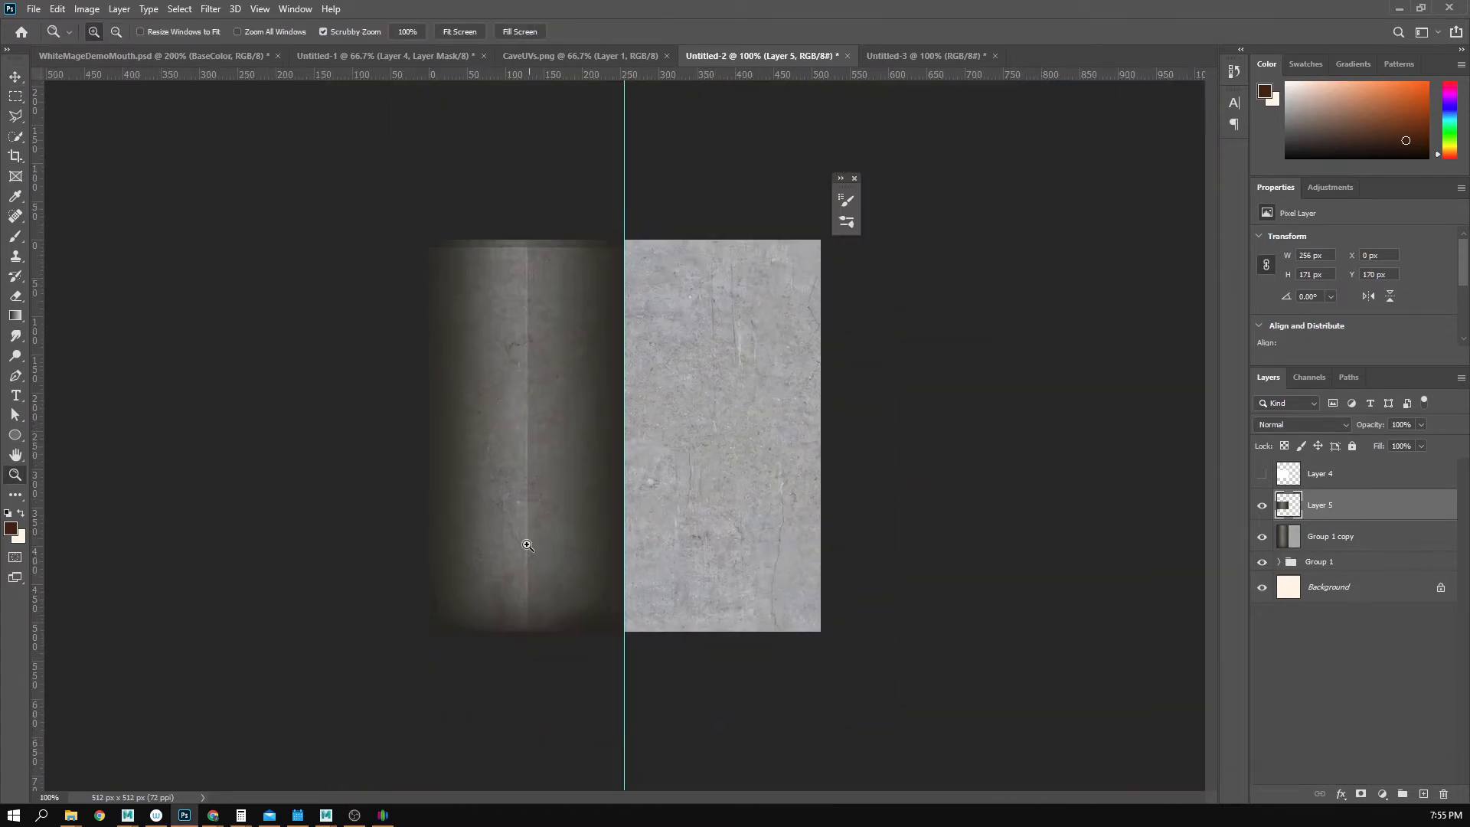
pyautogui.click(527, 541)
pyautogui.click(534, 514)
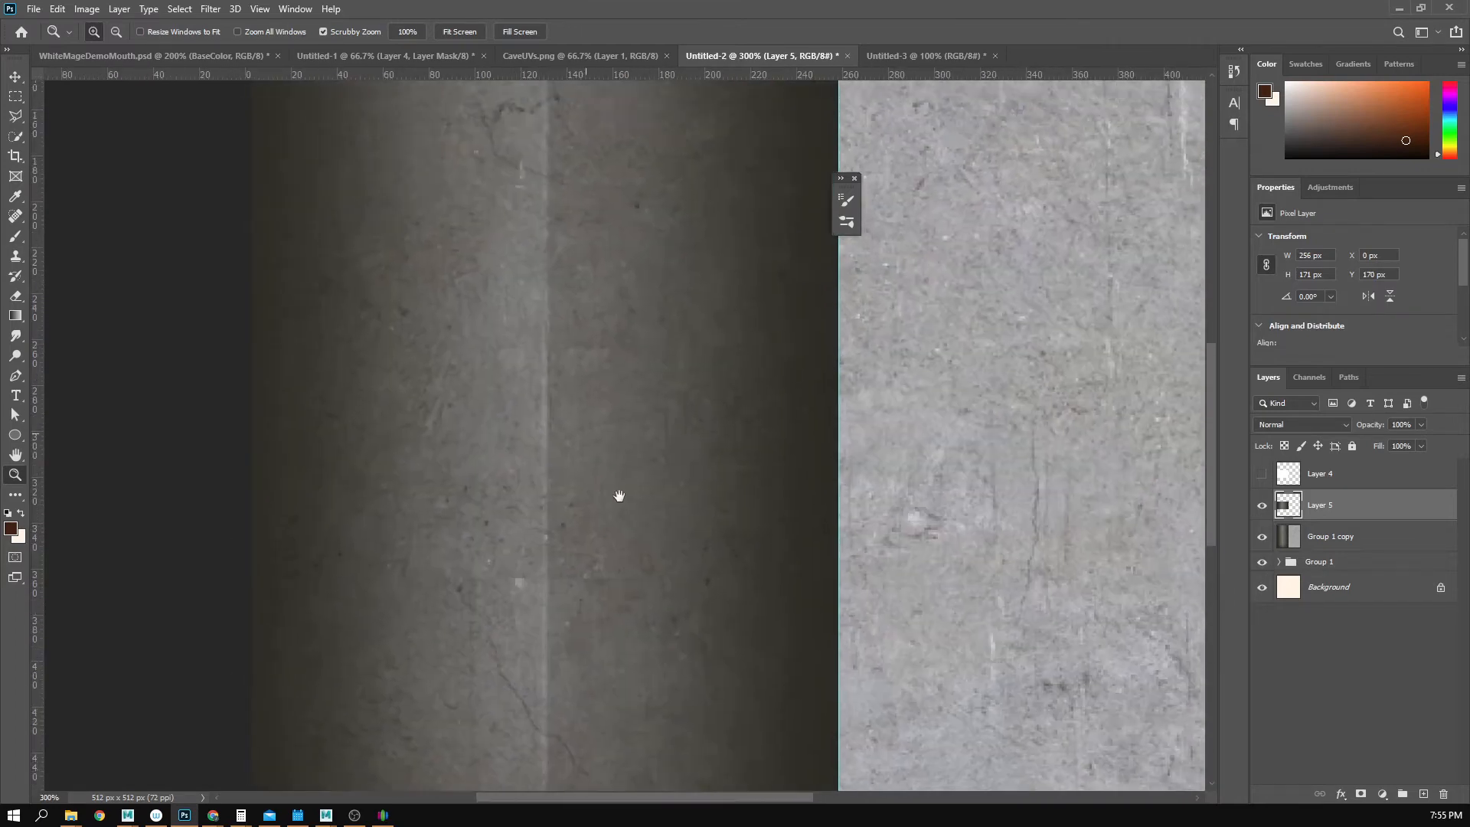
pyautogui.press('m')
pyautogui.press('z')
pyautogui.keyDown('alt'); pyautogui.click(663, 522); pyautogui.keyUp('alt')
pyautogui.keyDown('alt'); pyautogui.click(667, 521); pyautogui.keyUp('alt')
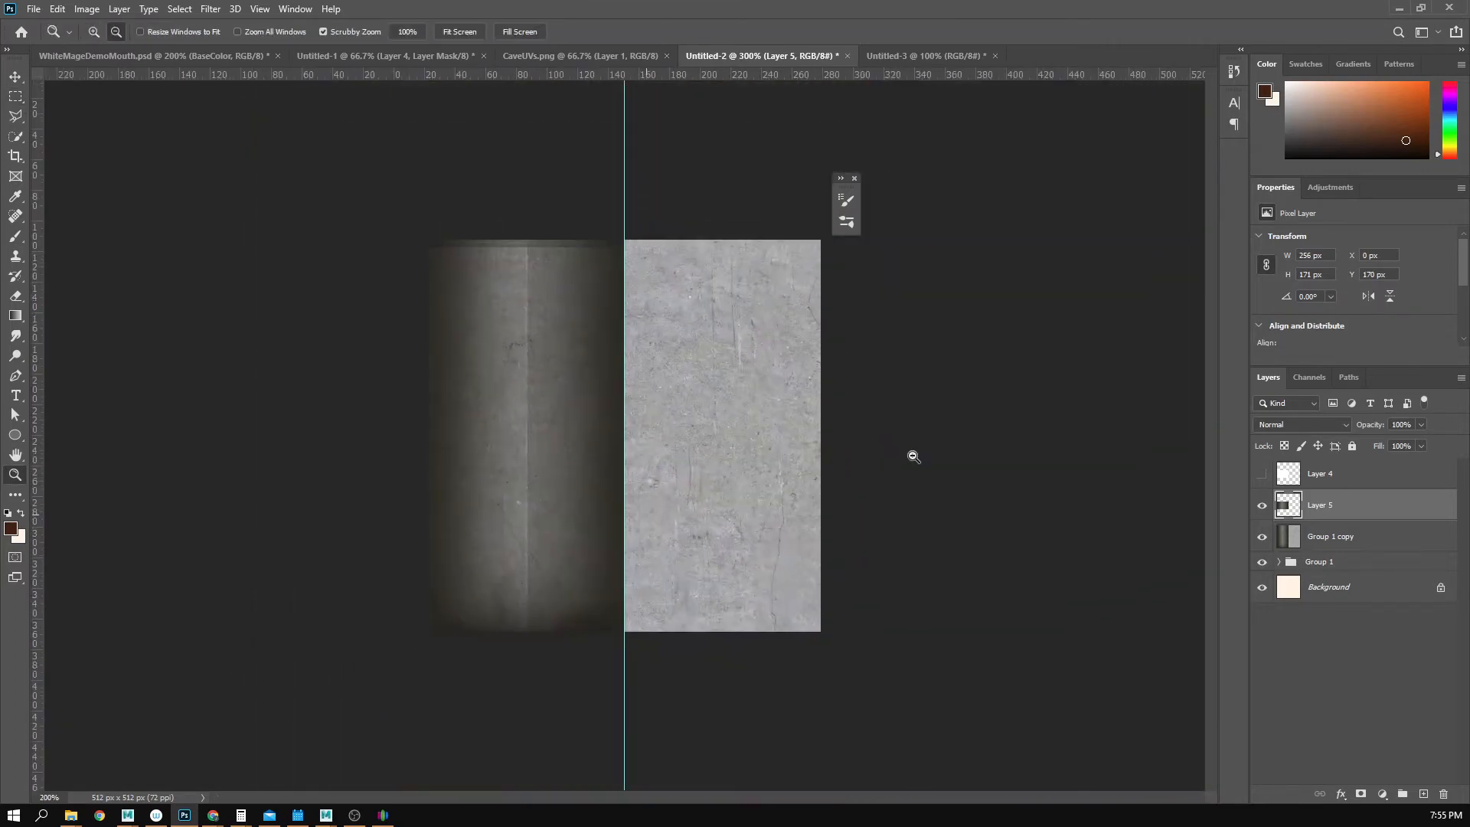
# - Restore the last selection, check the middle section against the panel around it, and clear the selection again
pyautogui.hotkey('ctrl', 'z')
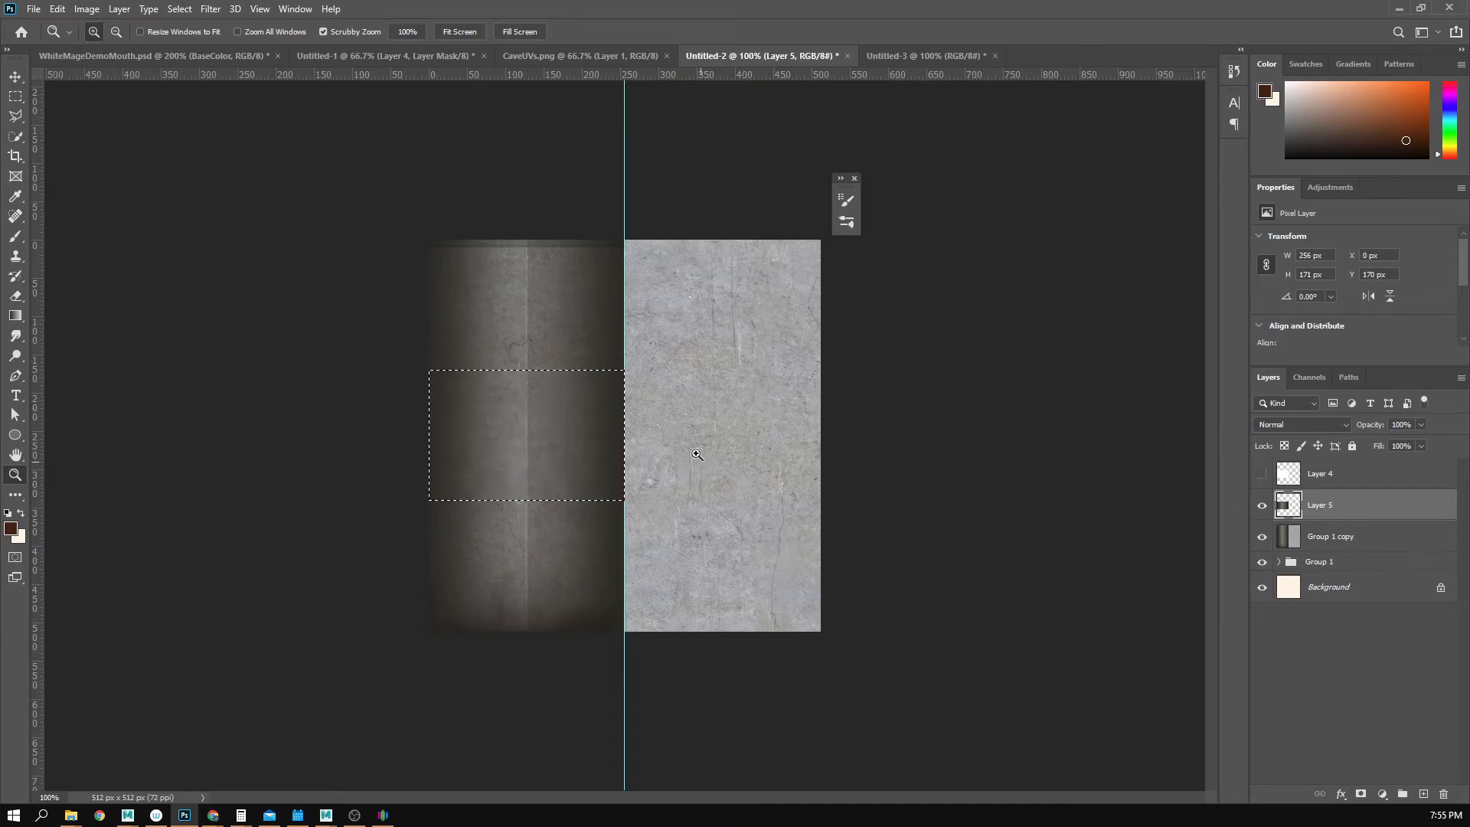
pyautogui.click(798, 495)
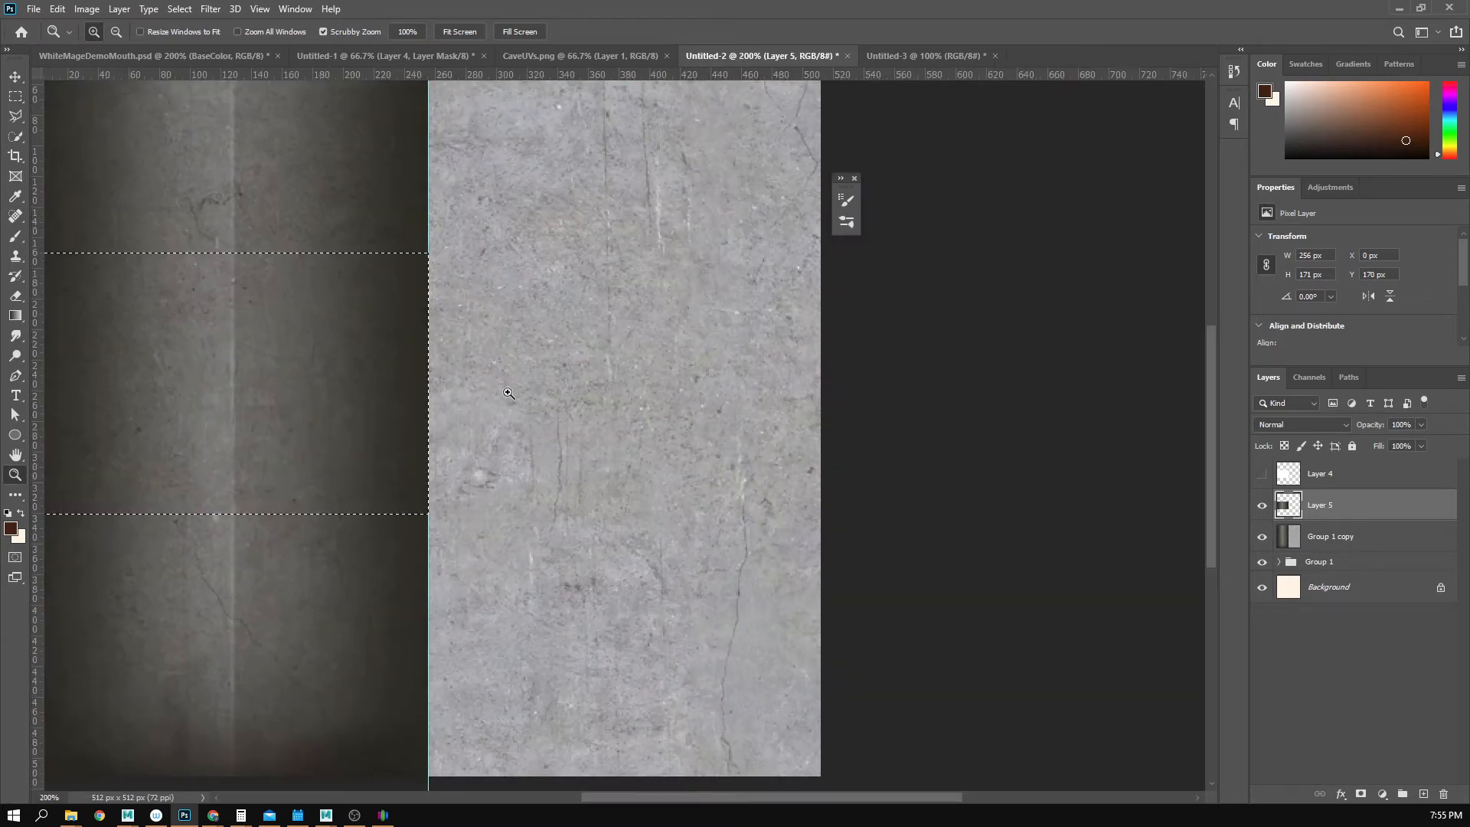
pyautogui.keyDown('alt'); pyautogui.click(452, 412); pyautogui.keyUp('alt')
pyautogui.keyDown('alt'); pyautogui.click(445, 416); pyautogui.keyUp('alt')
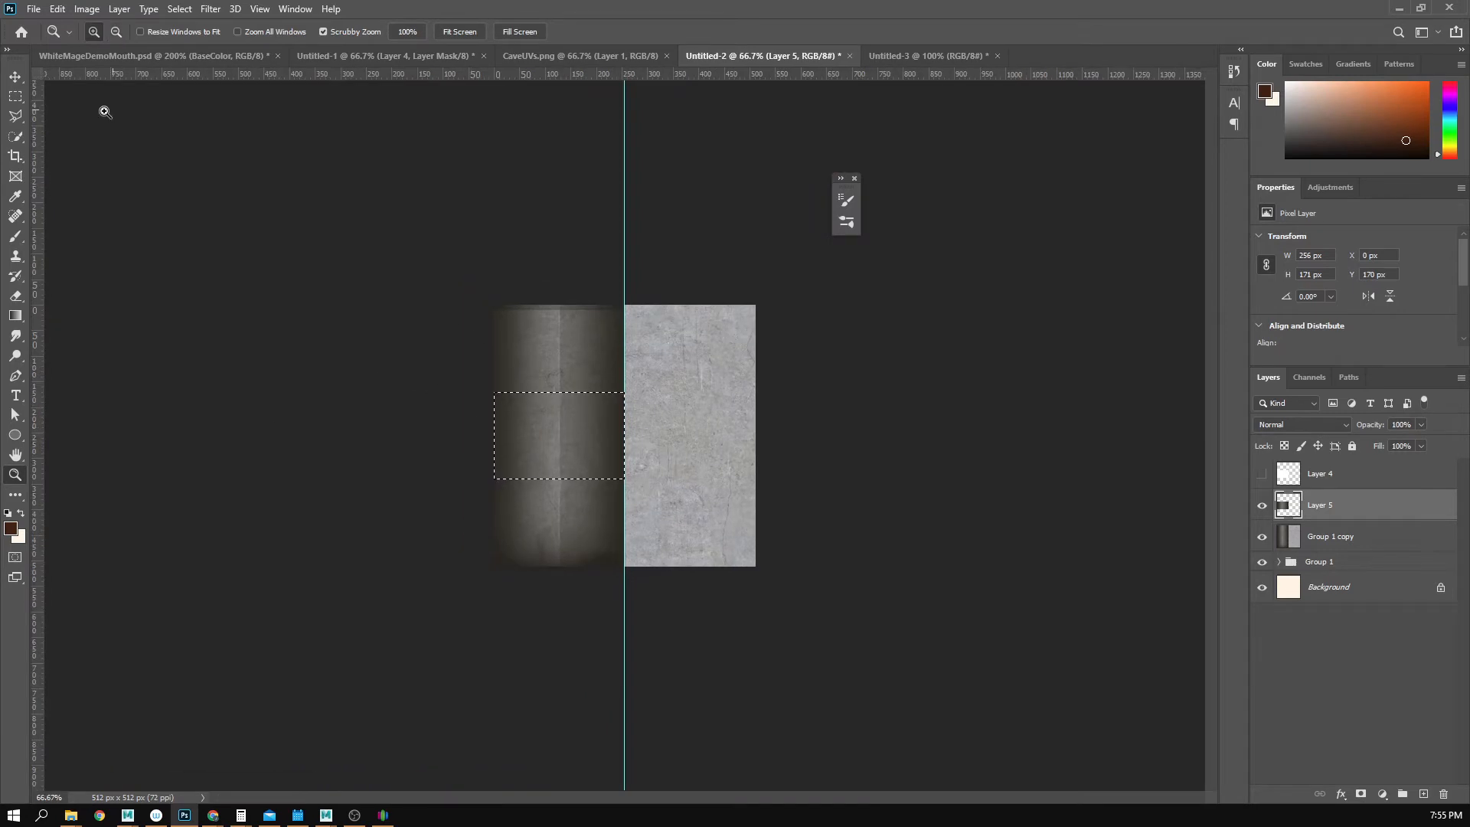
pyautogui.click(15, 96)
pyautogui.click(380, 350)
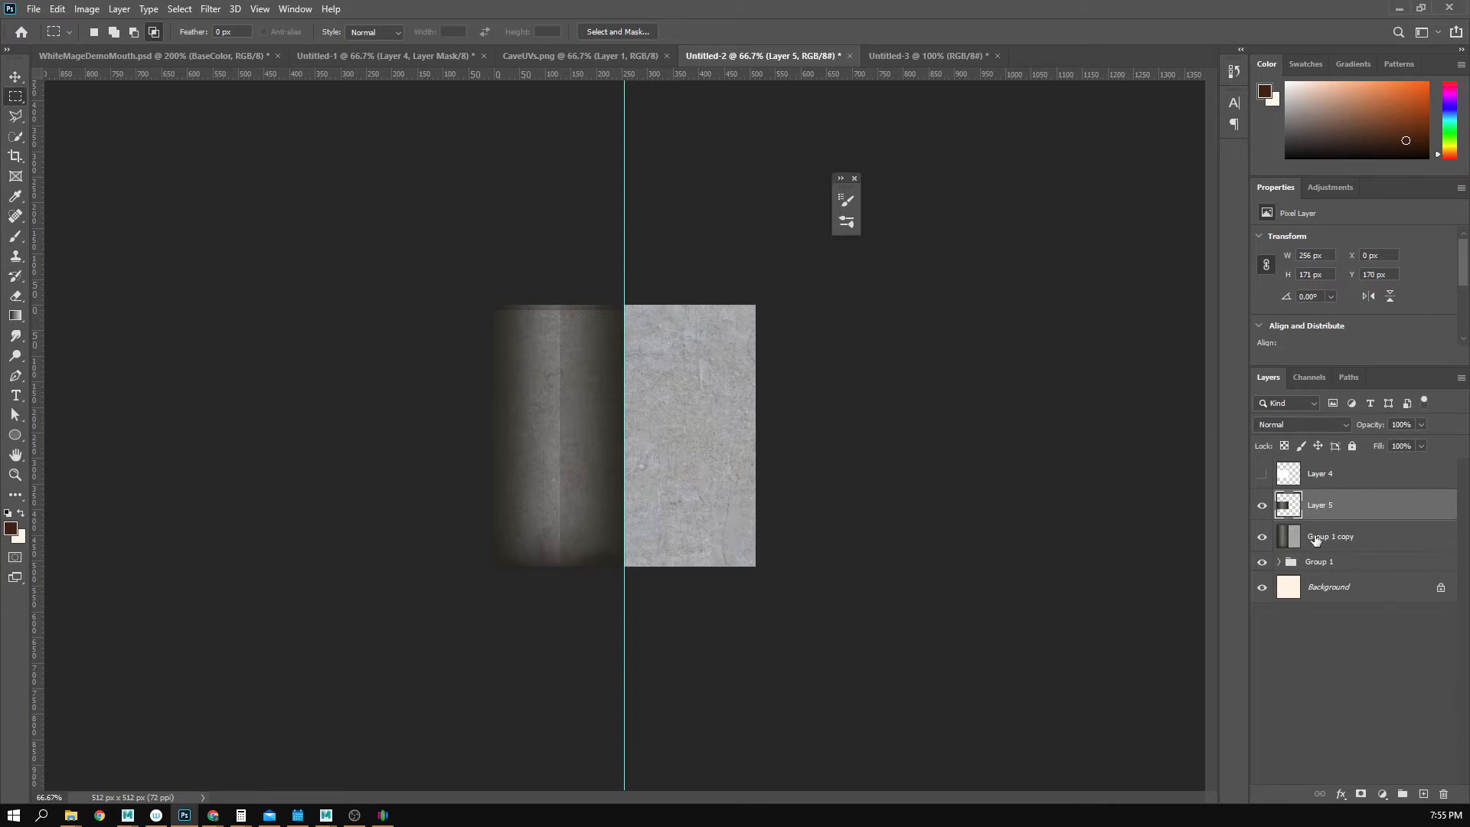
# - Add an empty layer at the top of the layer stack and delete Layer 5 and Group 1 copy
pyautogui.click(1424, 794)
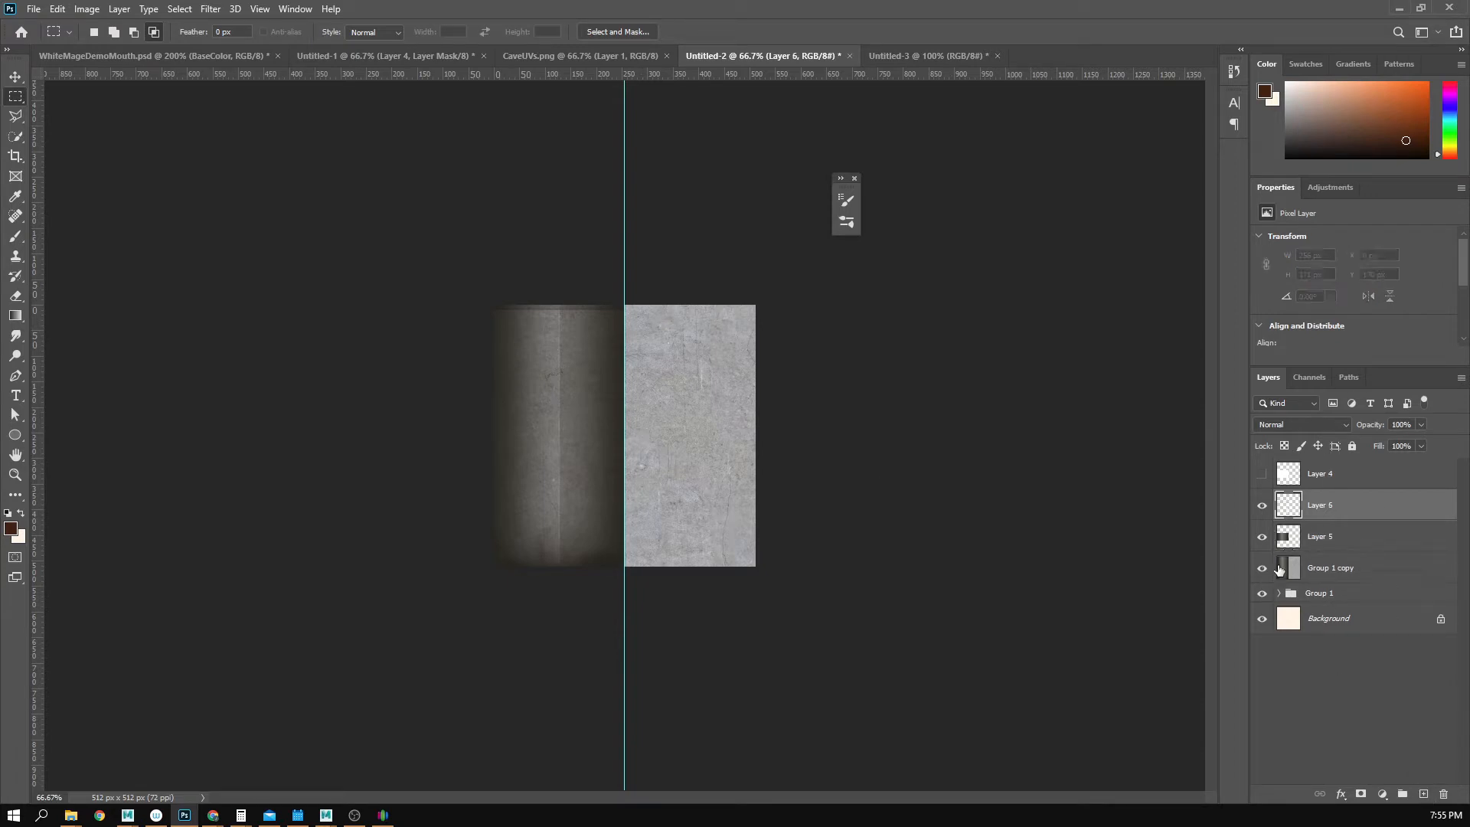
pyautogui.moveTo(1338, 473); pyautogui.dragTo(1341, 482)
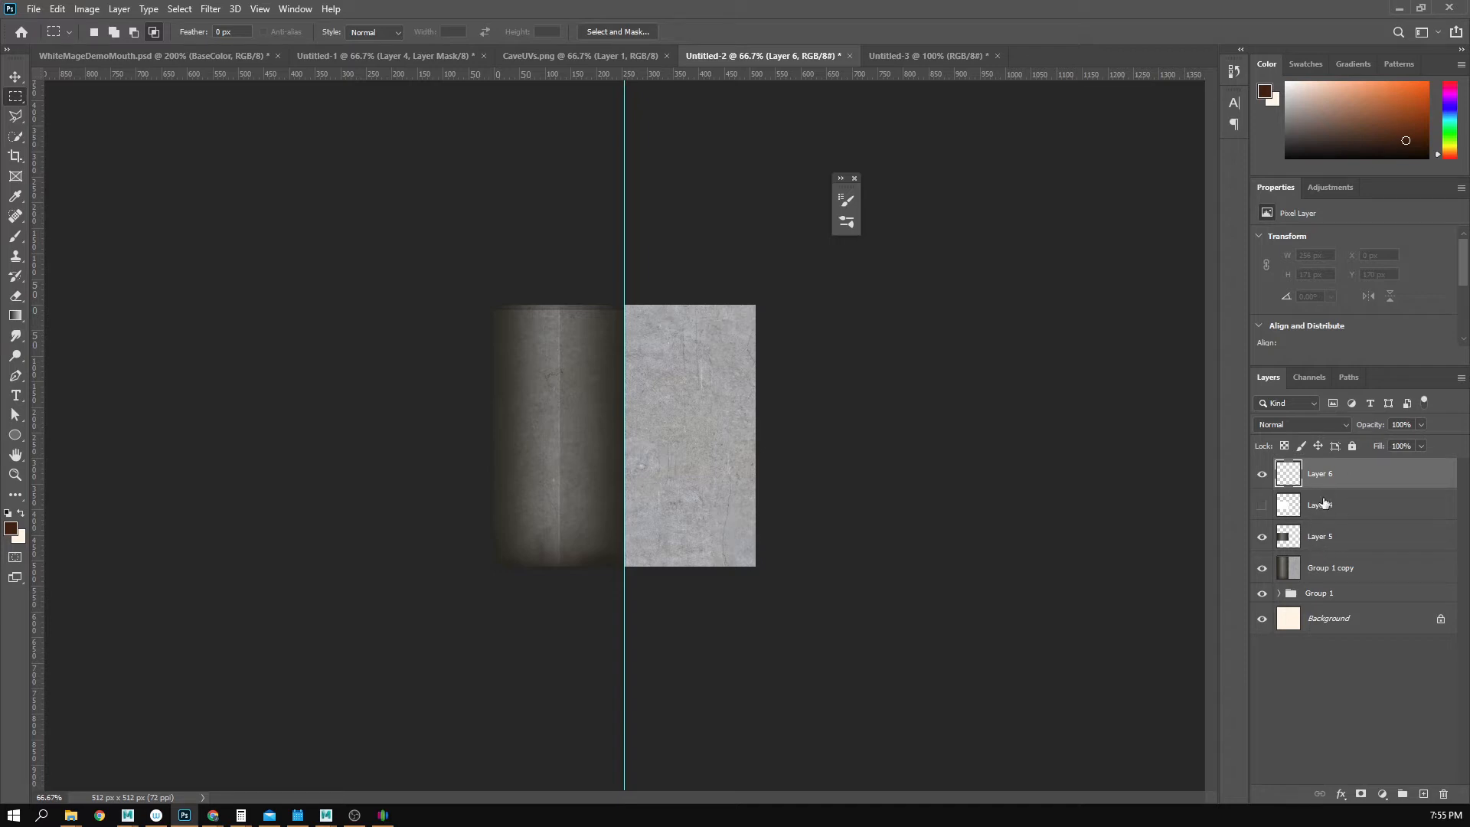
pyautogui.click(1310, 545)
pyautogui.keyDown('shift'); pyautogui.click(1333, 580); pyautogui.keyUp('shift')
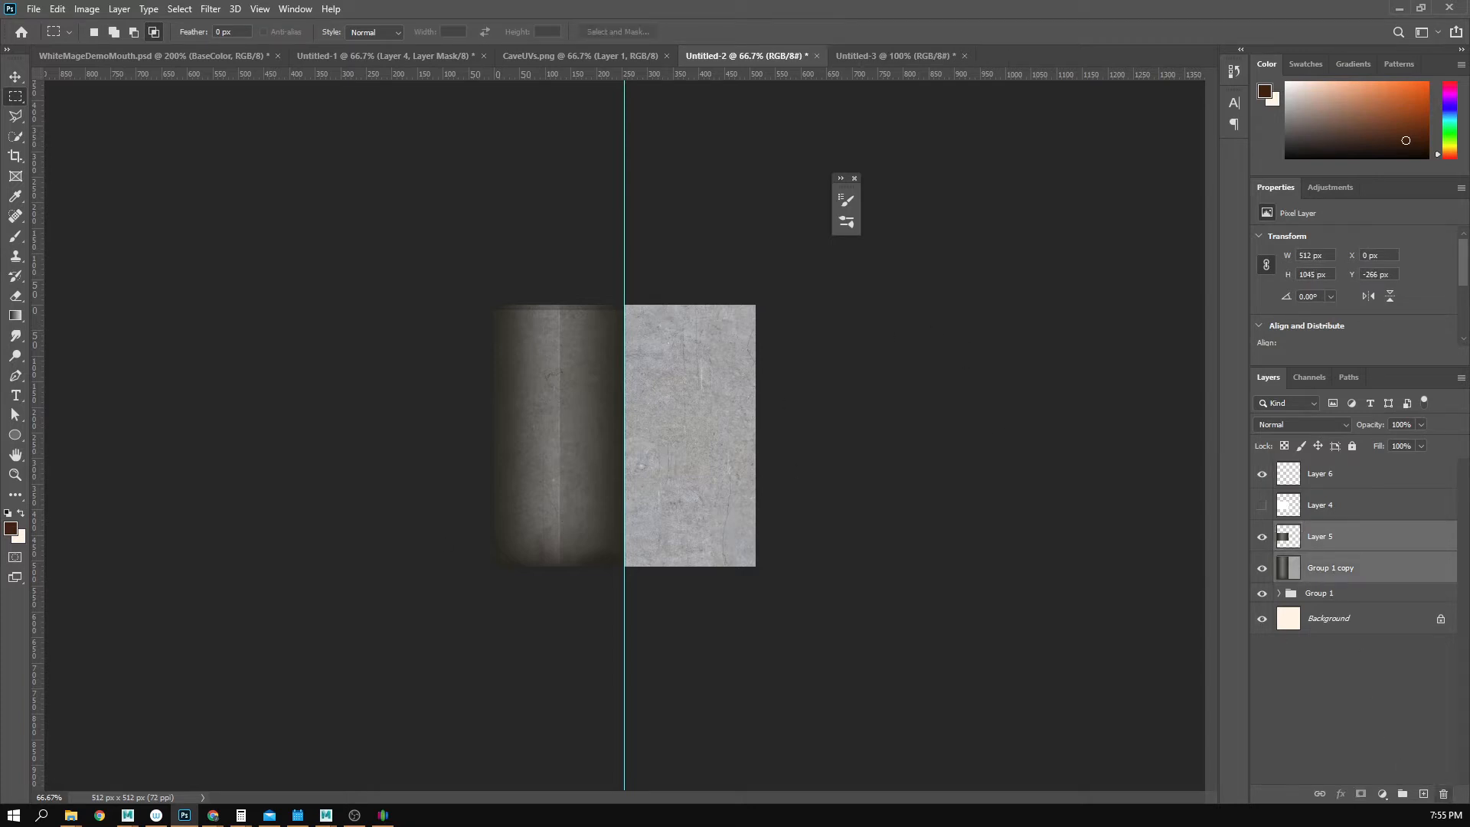
pyautogui.press('Delete')
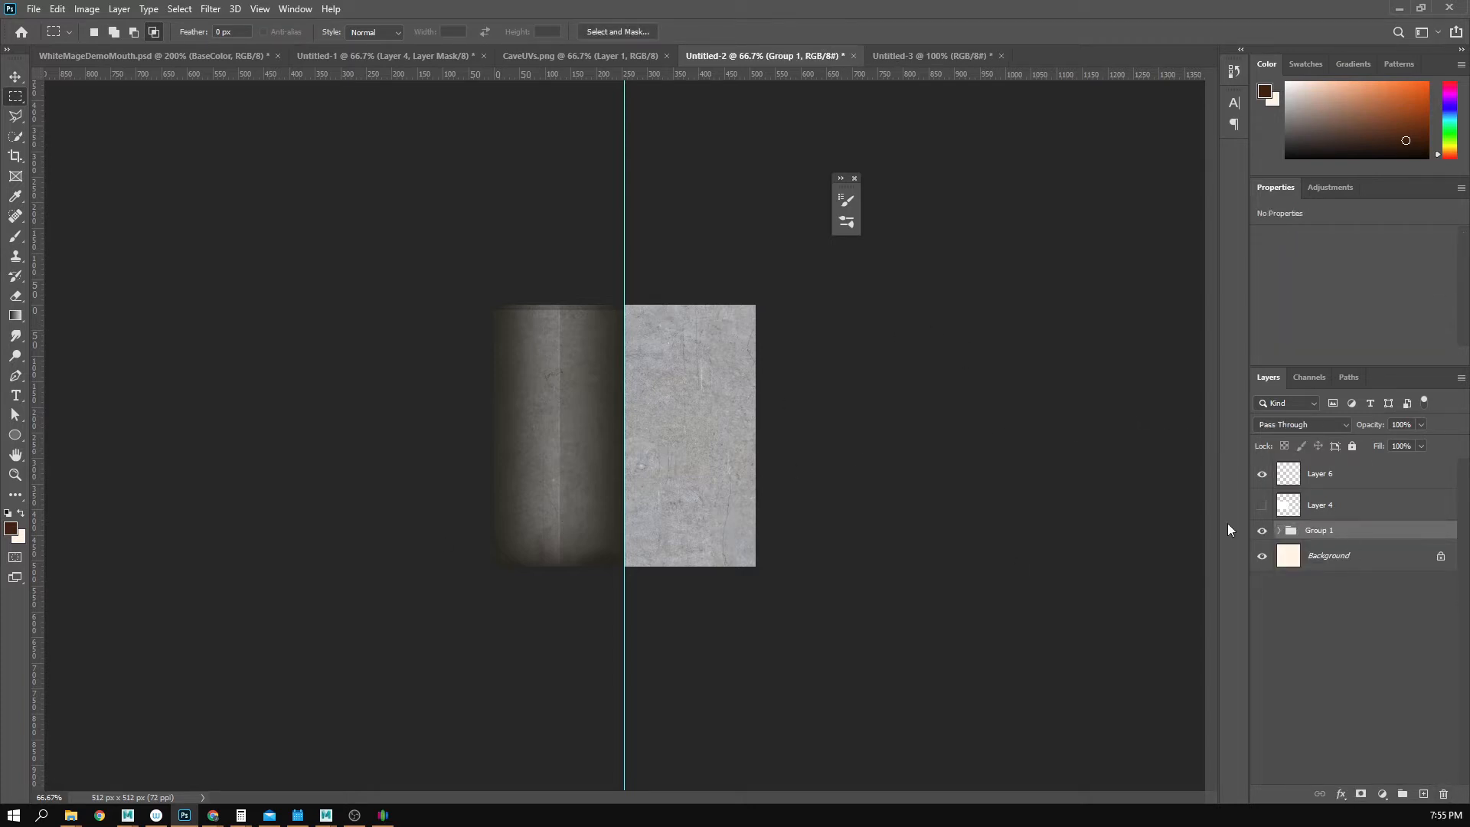
pyautogui.click(1324, 510)
pyautogui.click(1327, 479)
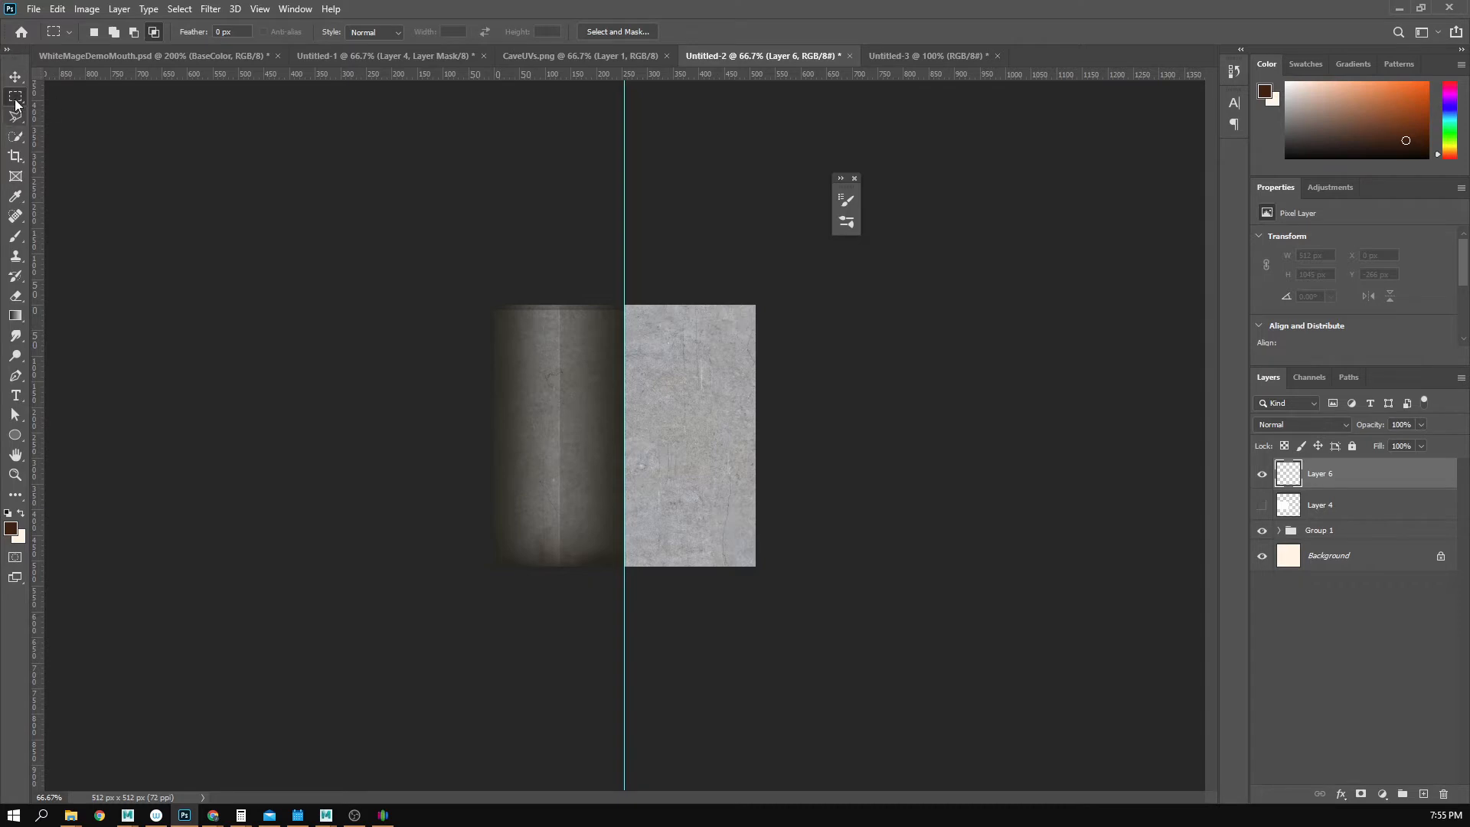
# - Select a 69 by 256 px strip at the upper left corner of the light concrete and fill it with the foreground color on Layer 6
pyautogui.moveTo(625, 293); pyautogui.dragTo(660, 435)
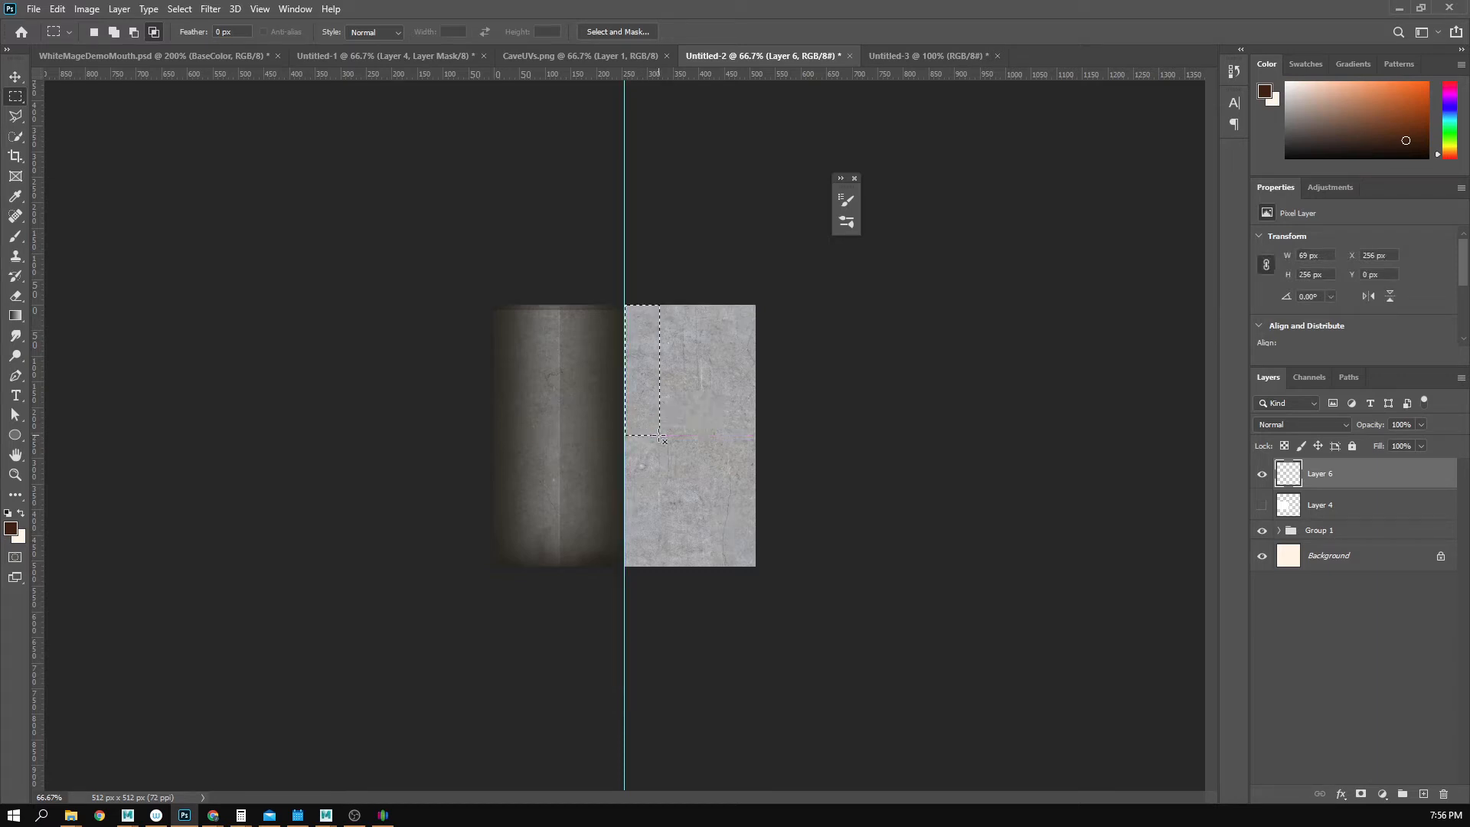
pyautogui.press('z')
pyautogui.click(718, 368)
pyautogui.click(718, 369)
pyautogui.moveTo(749, 327); pyautogui.dragTo(712, 483)
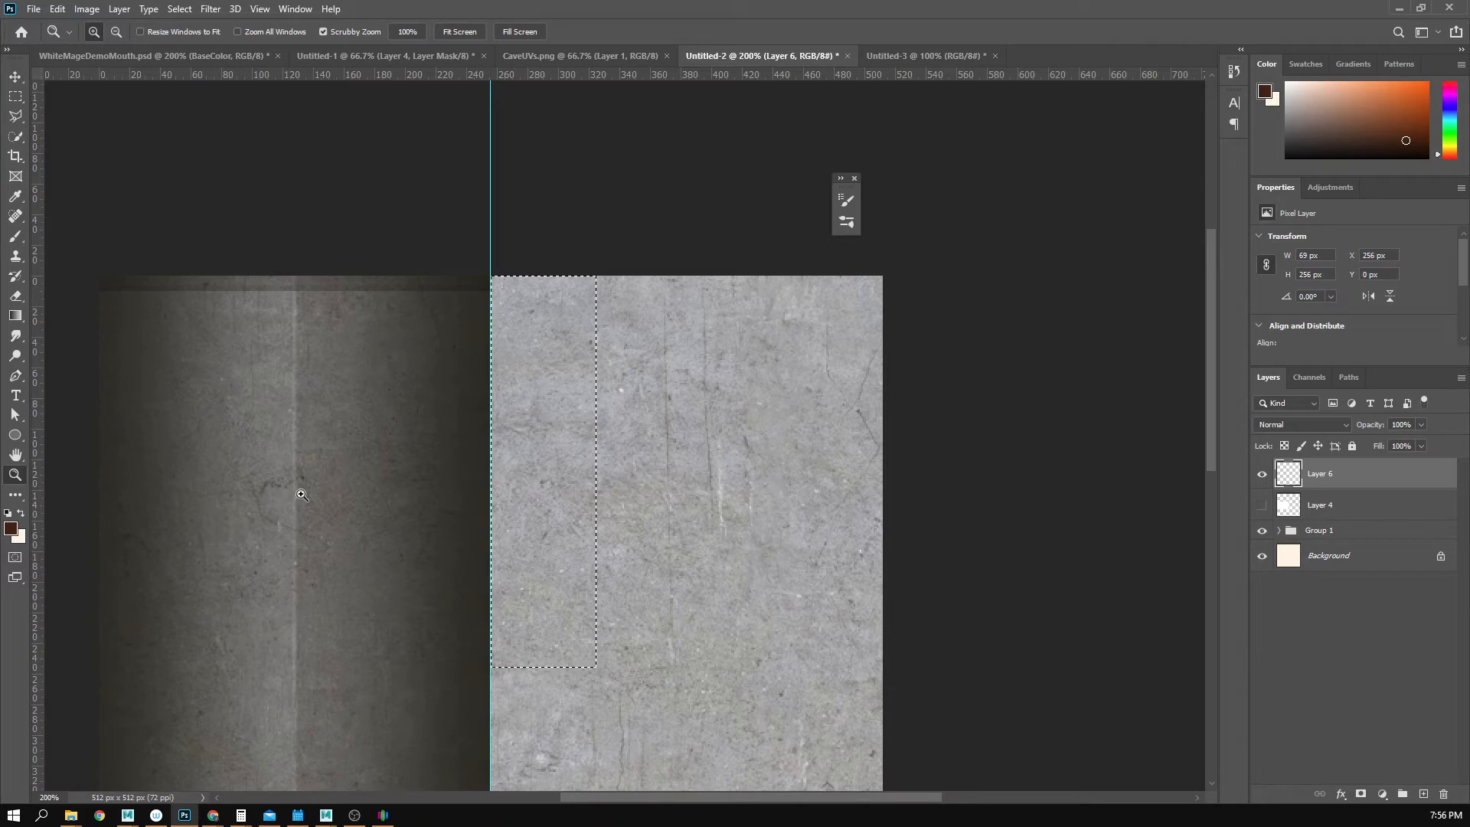
pyautogui.click(58, 9)
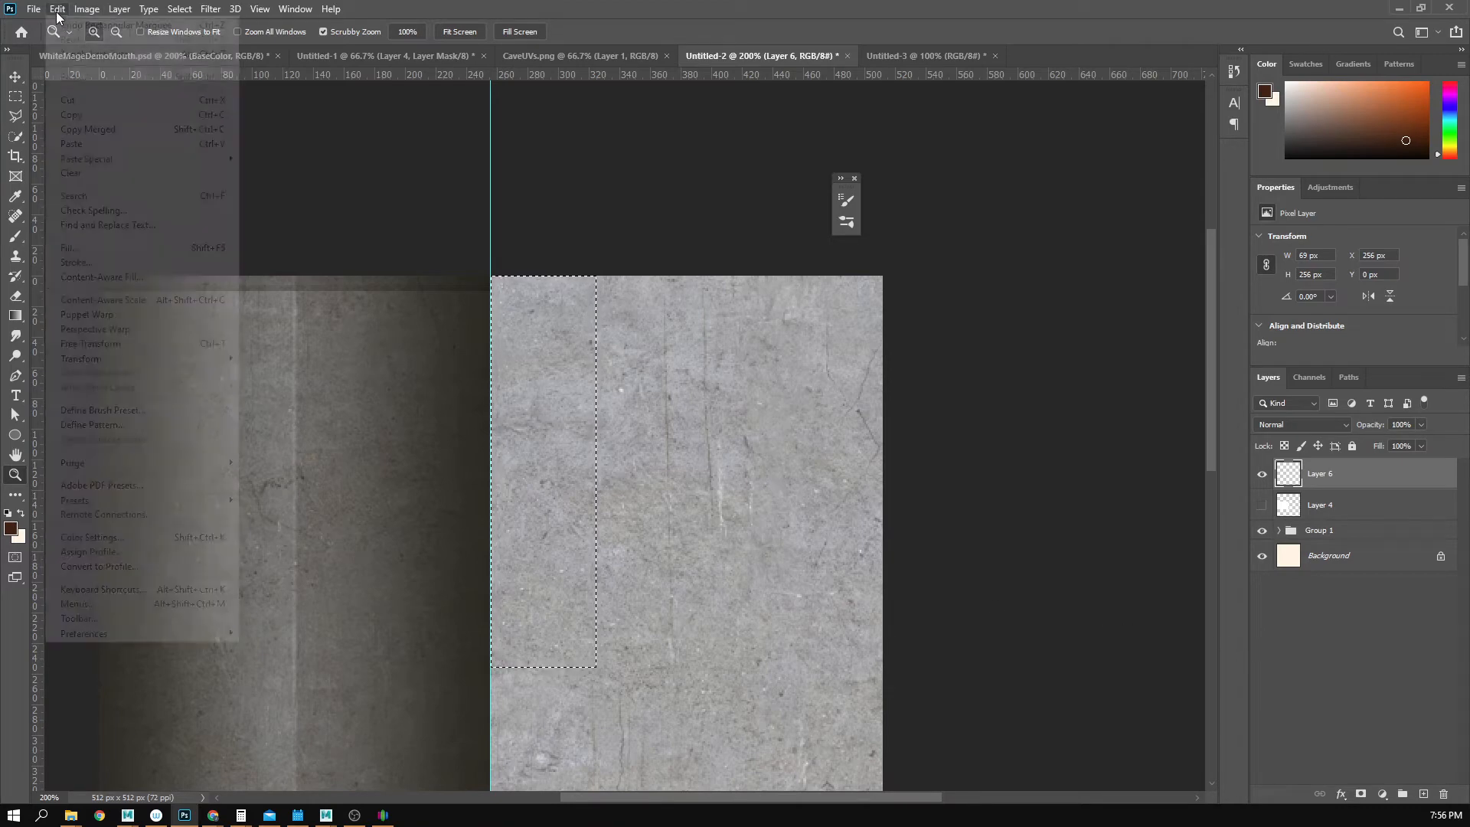
pyautogui.click(145, 248)
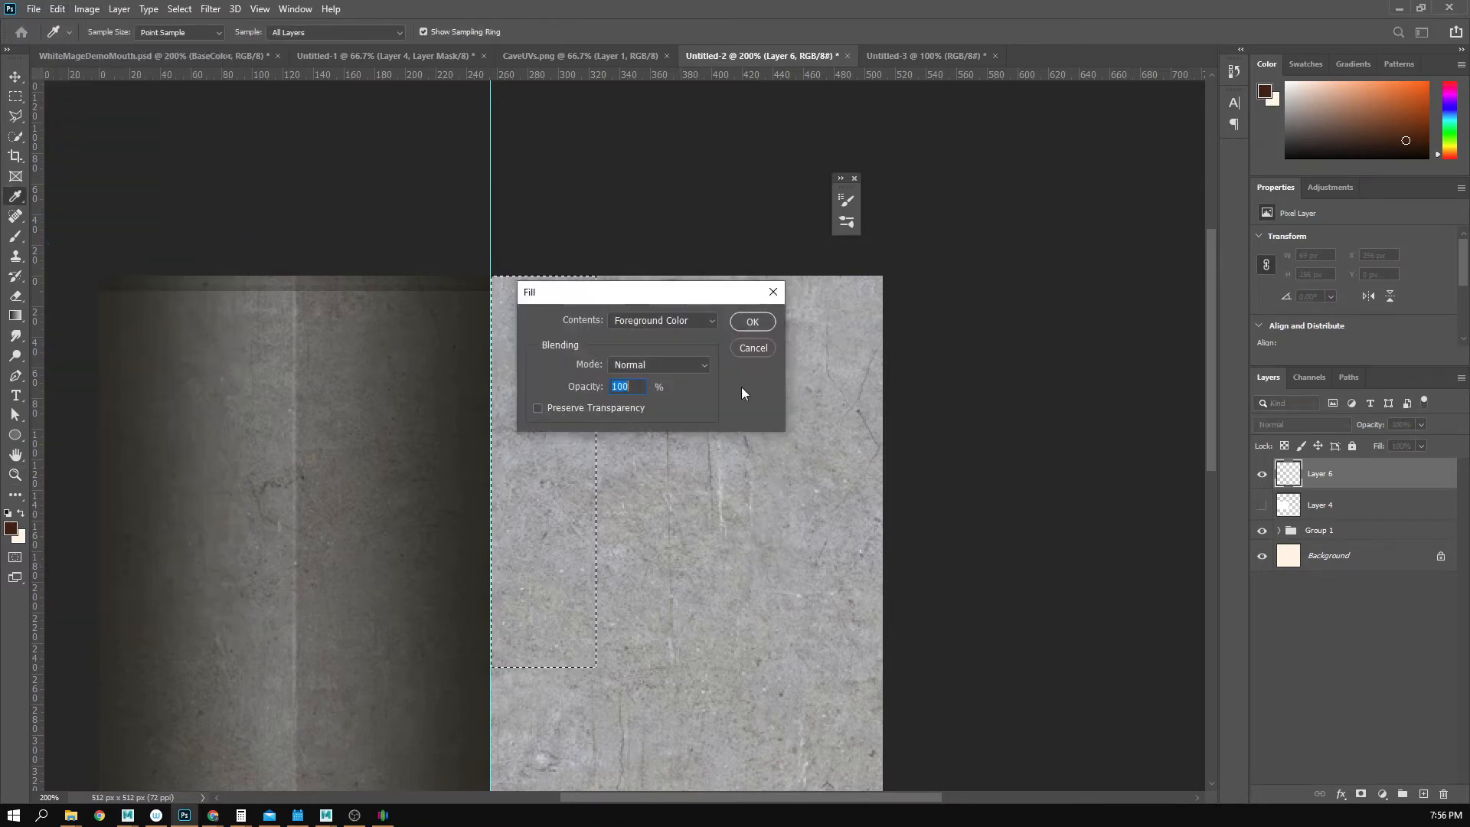
pyautogui.click(752, 321)
pyautogui.press('z')
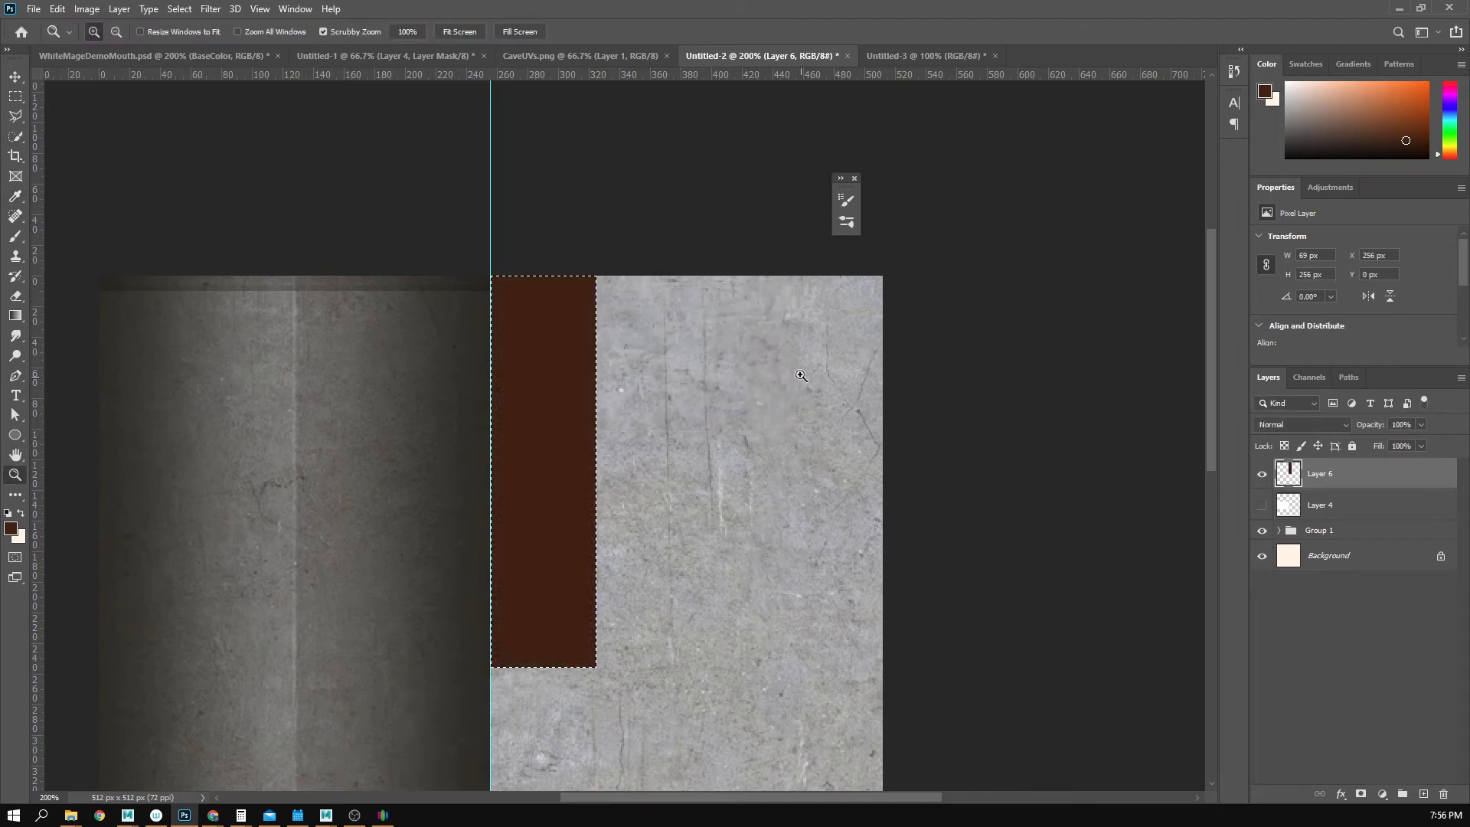
# - Add a Color Overlay to the filled strip with color #080611 in Normal mode at 77% opacity
pyautogui.click(1343, 794)
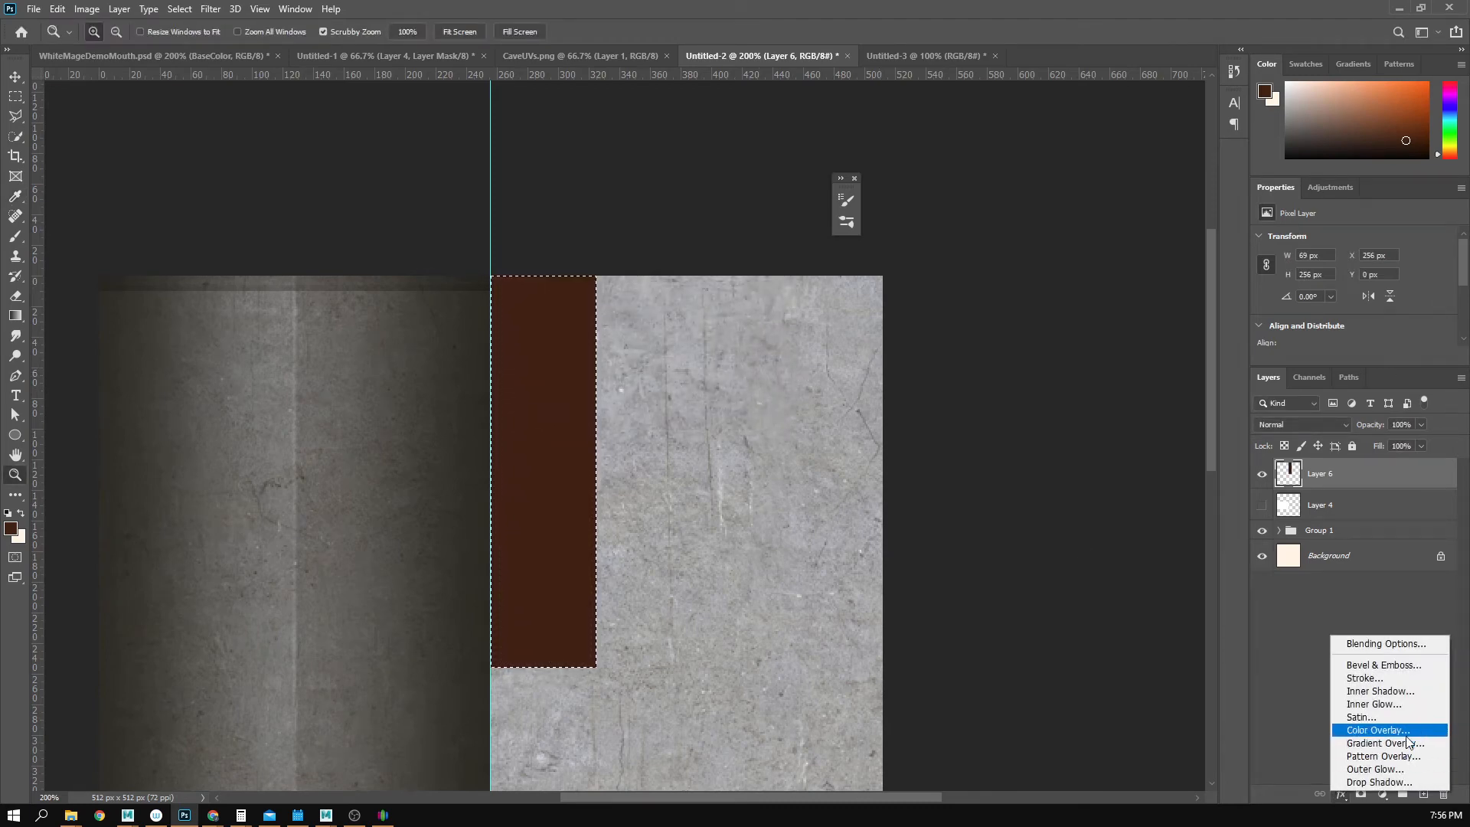
pyautogui.click(1401, 732)
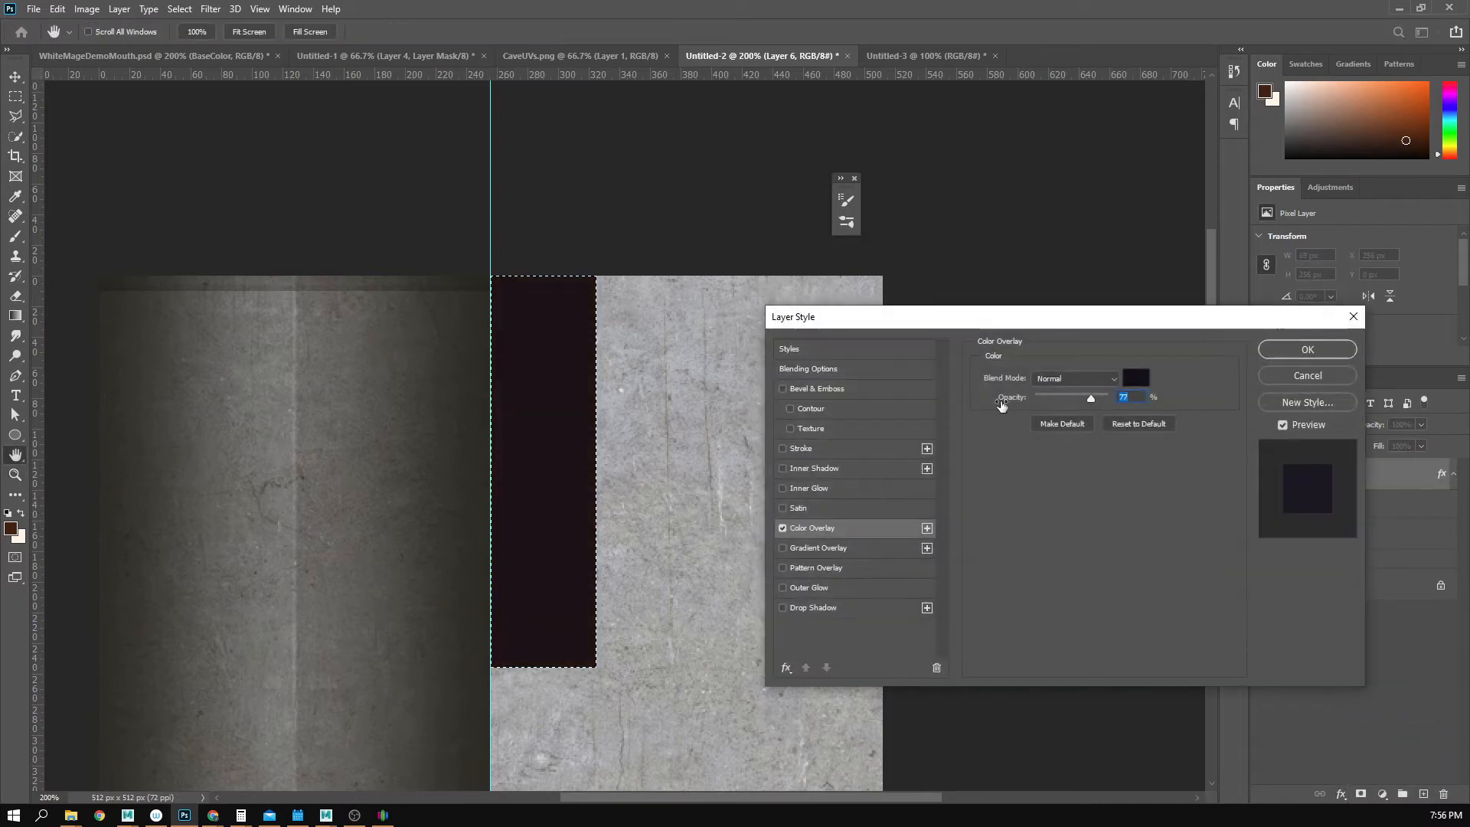
pyautogui.click(1137, 381)
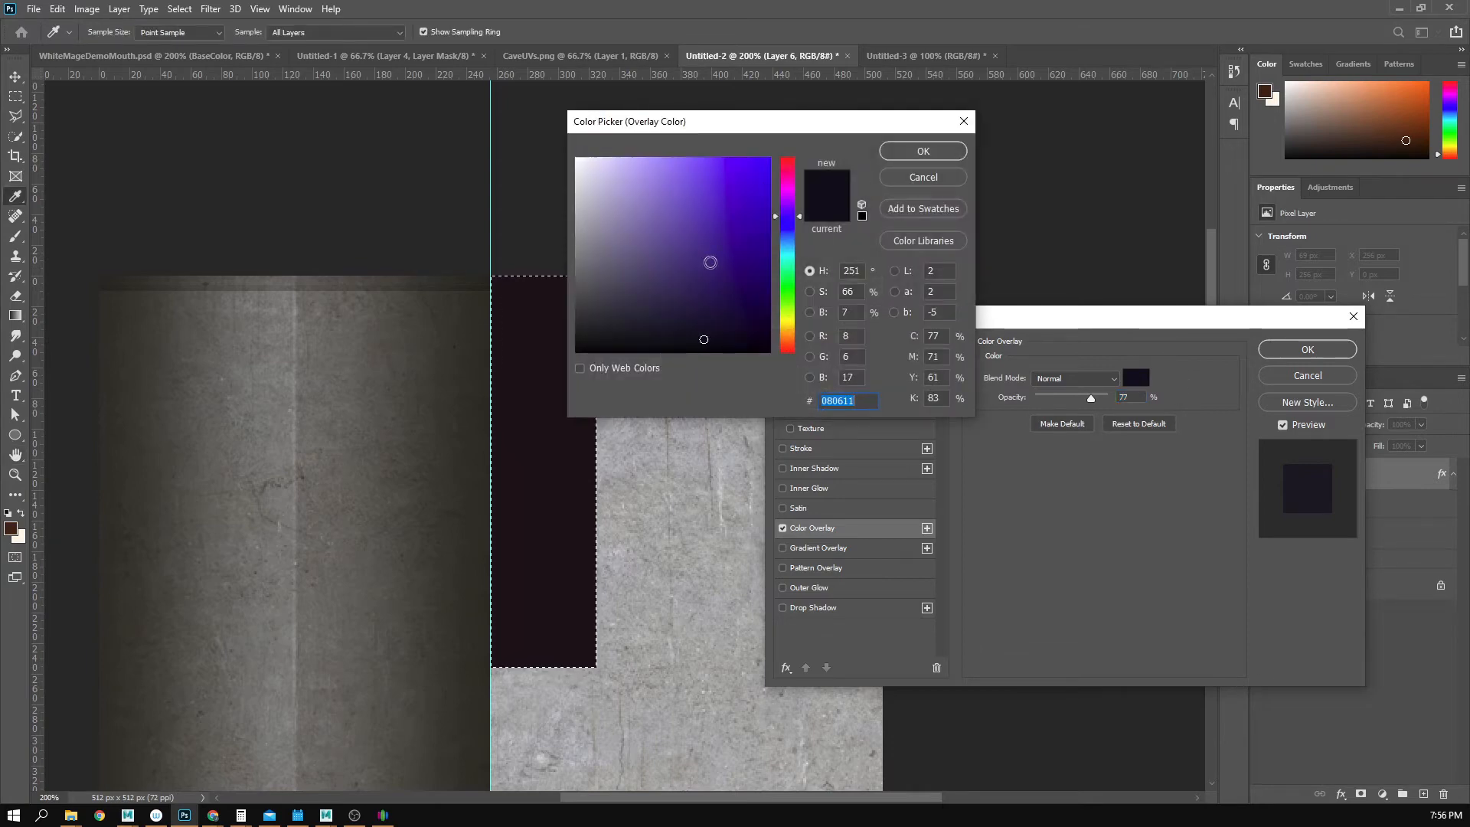
pyautogui.click(907, 154)
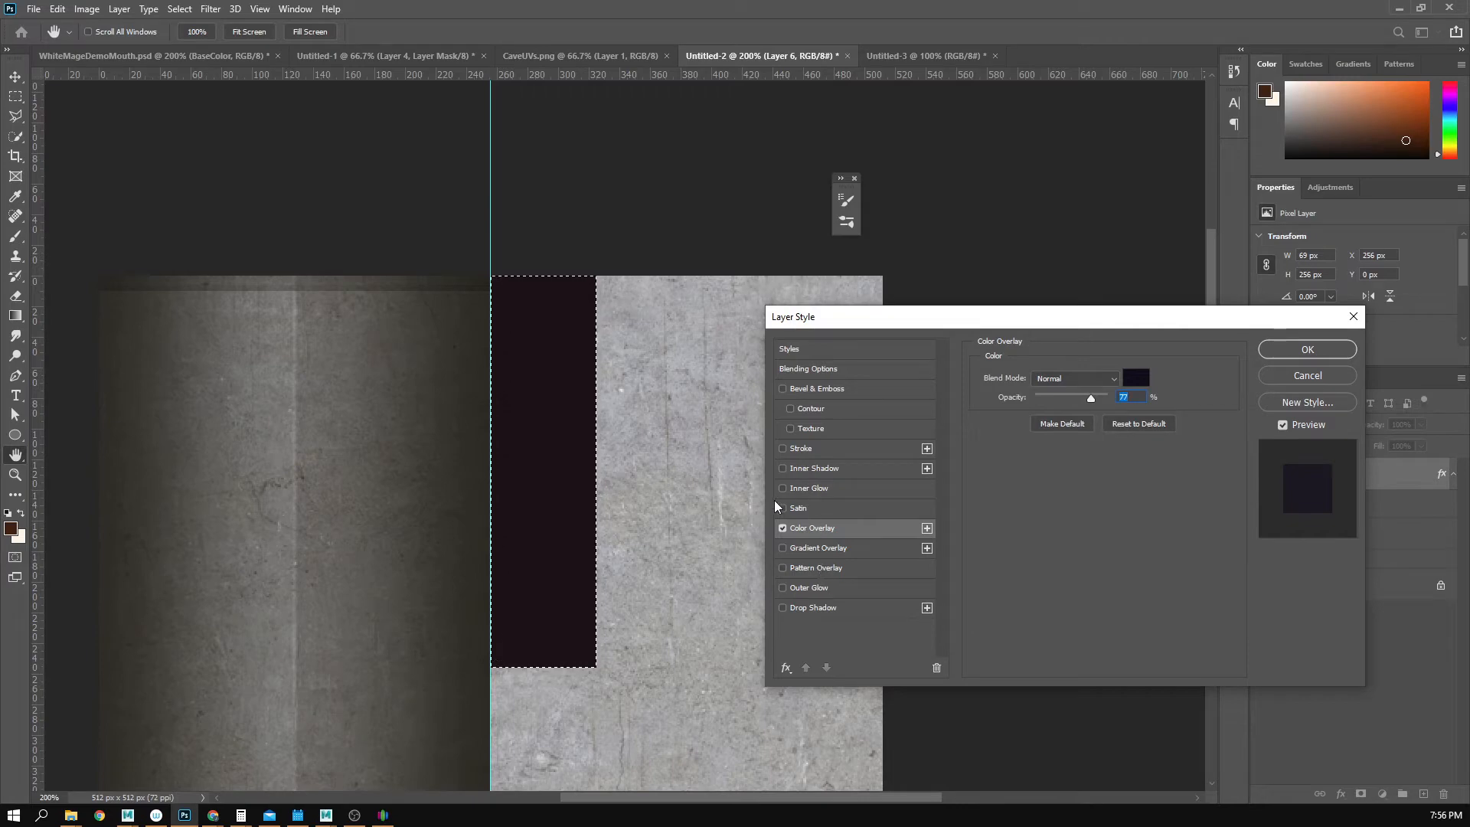
# - Enable a Pattern Overlay on the strip in Luminosity mode and raise its opacity to 84%
pyautogui.click(788, 553)
pyautogui.click(788, 568)
pyautogui.click(783, 548)
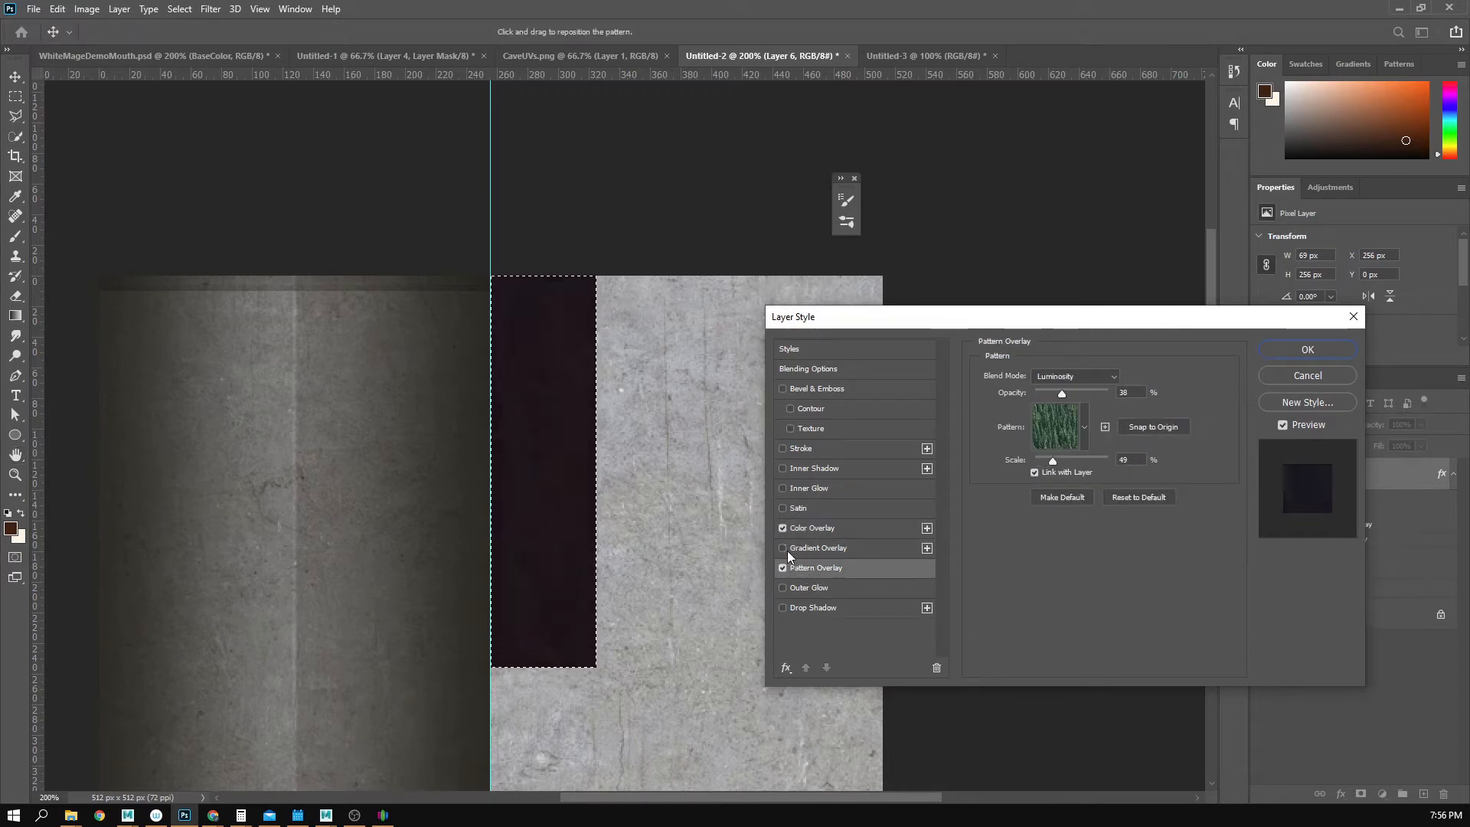
pyautogui.click(1079, 376)
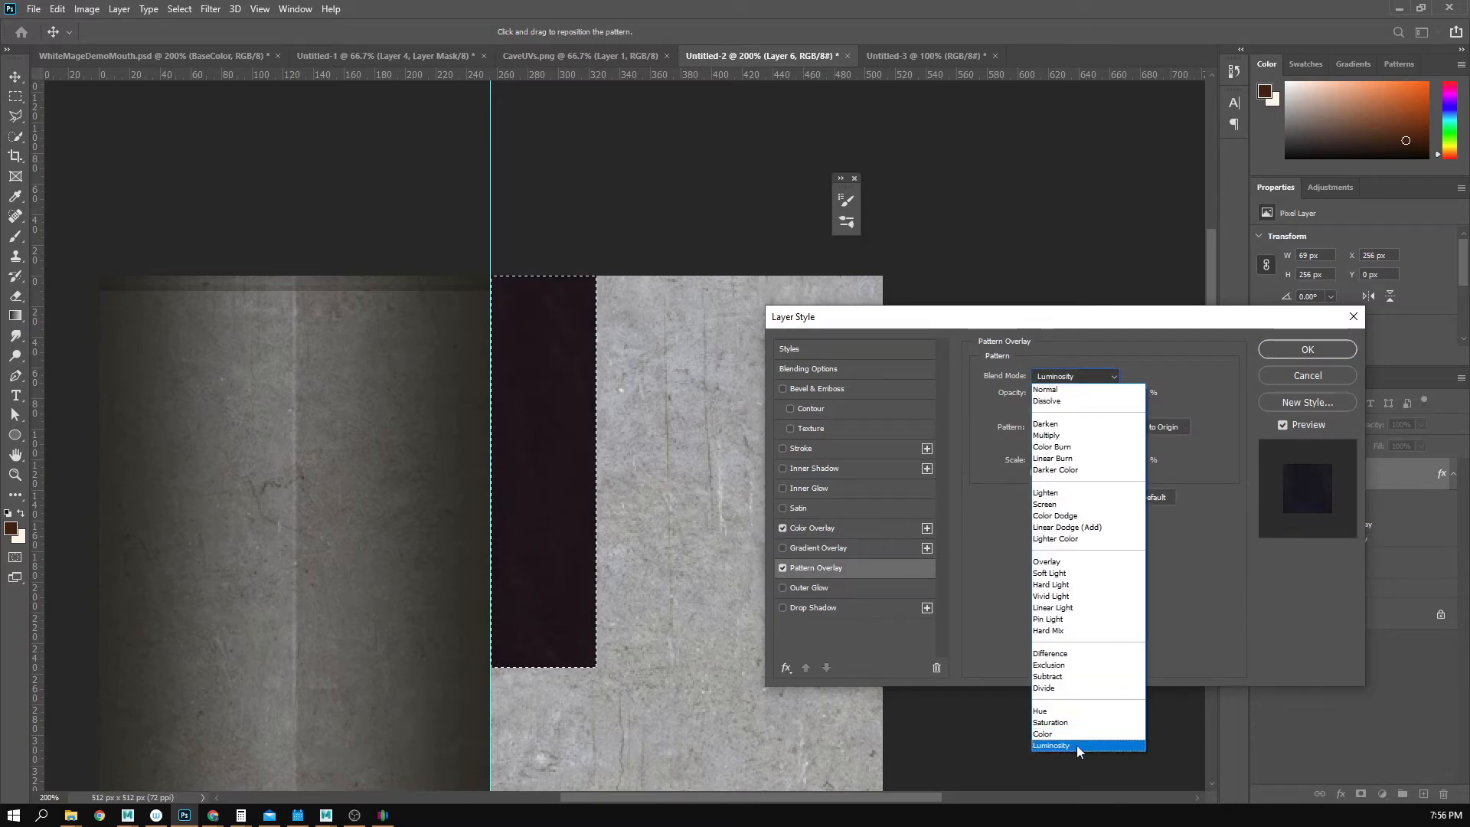
pyautogui.click(1077, 746)
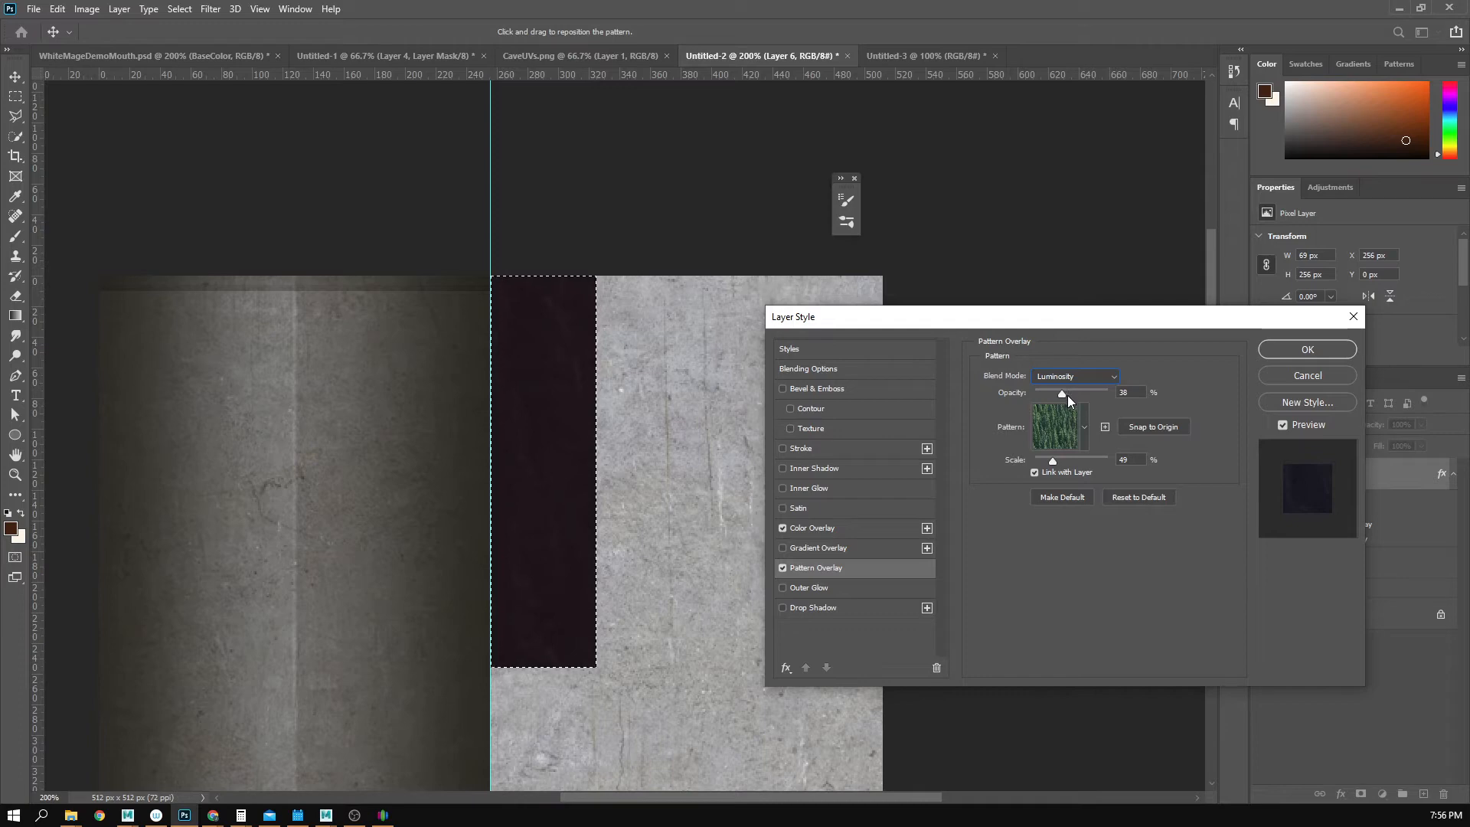
pyautogui.moveTo(1068, 396); pyautogui.dragTo(1096, 392)
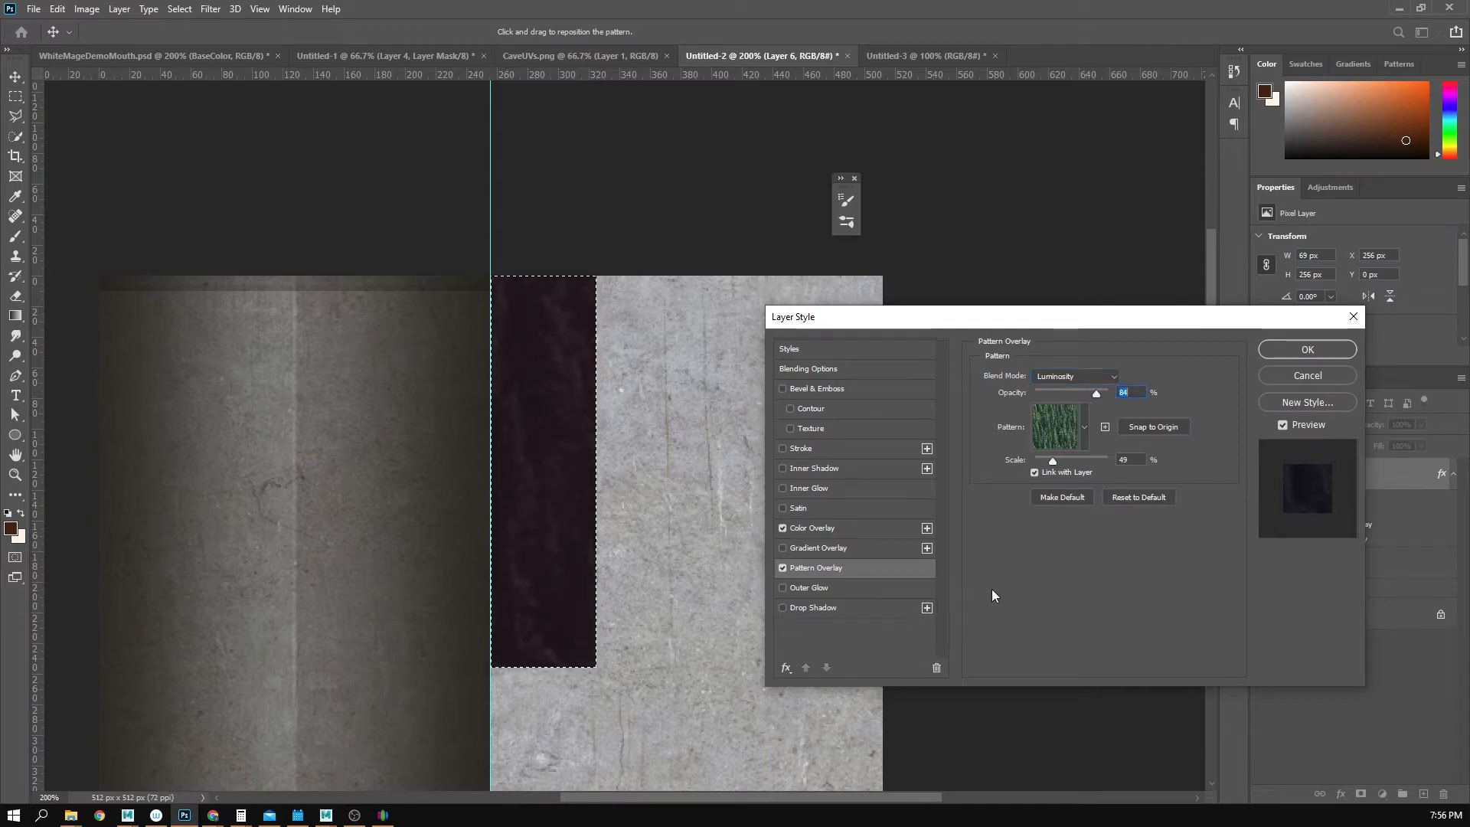
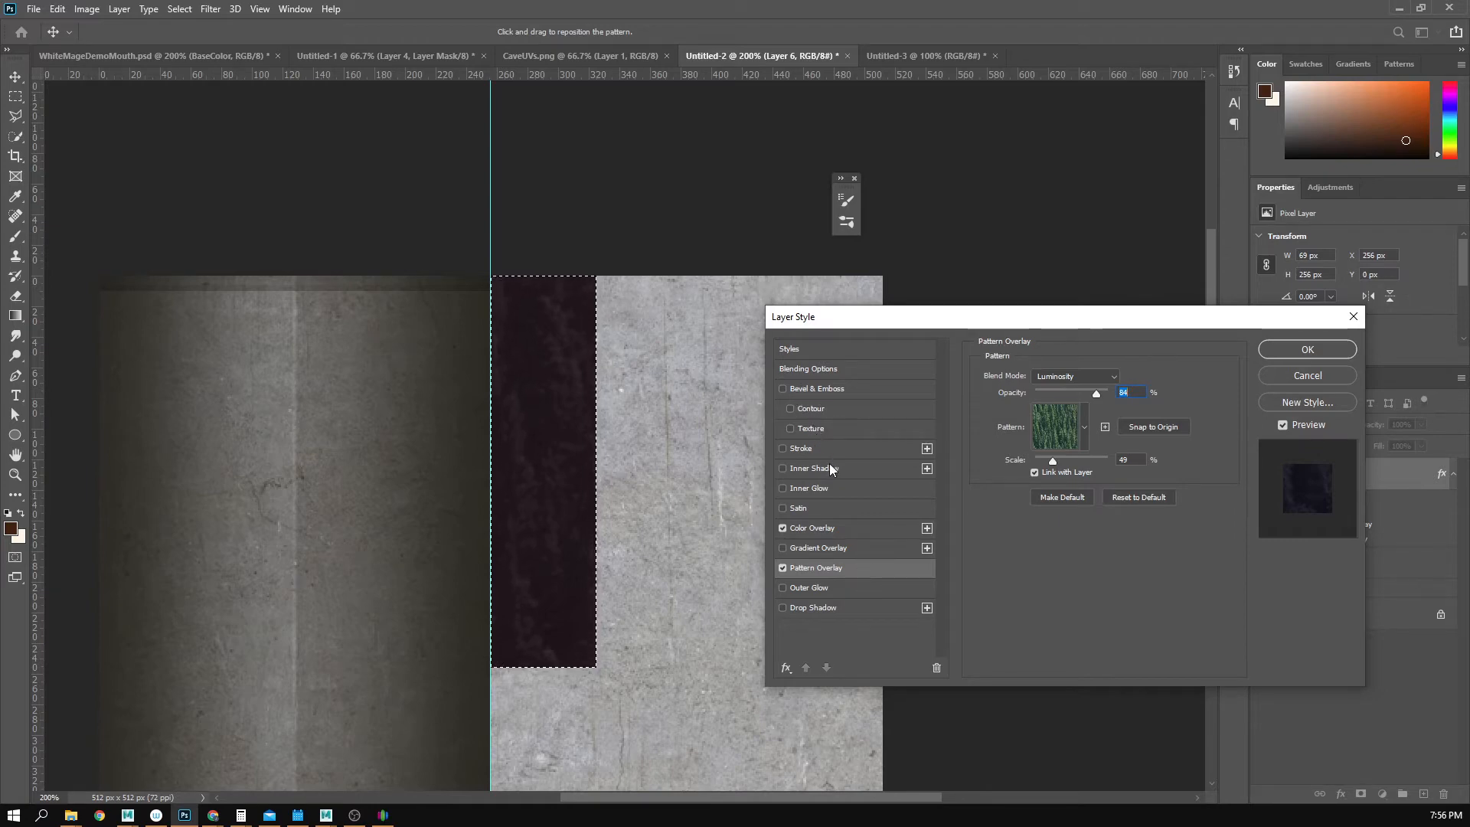
# - Enable a Gradient Overlay on the strip, look through the basic gradient presets, and keep the blend mode at Multiply
pyautogui.click(804, 549)
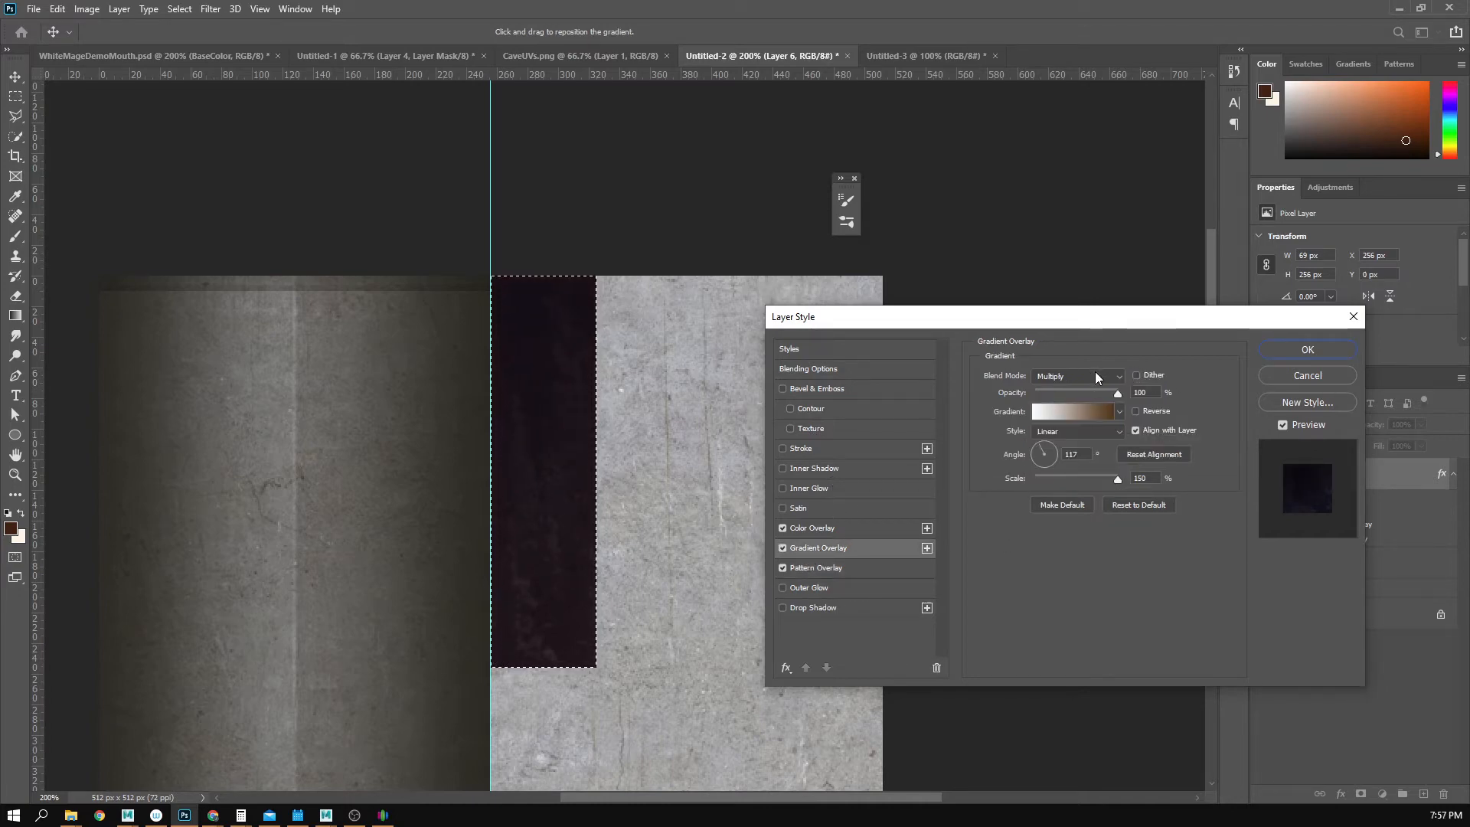
pyautogui.click(1118, 412)
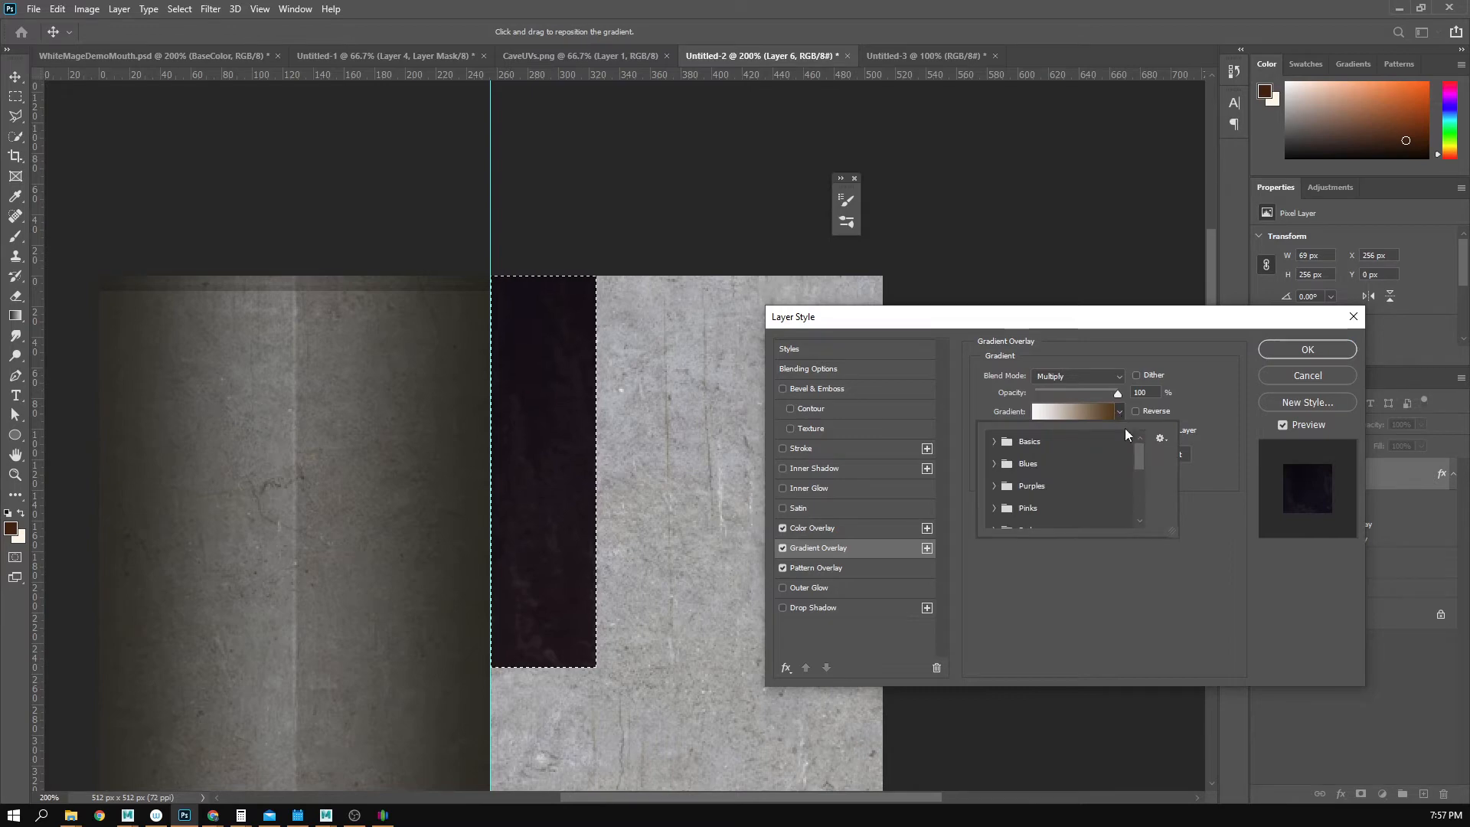
pyautogui.click(995, 443)
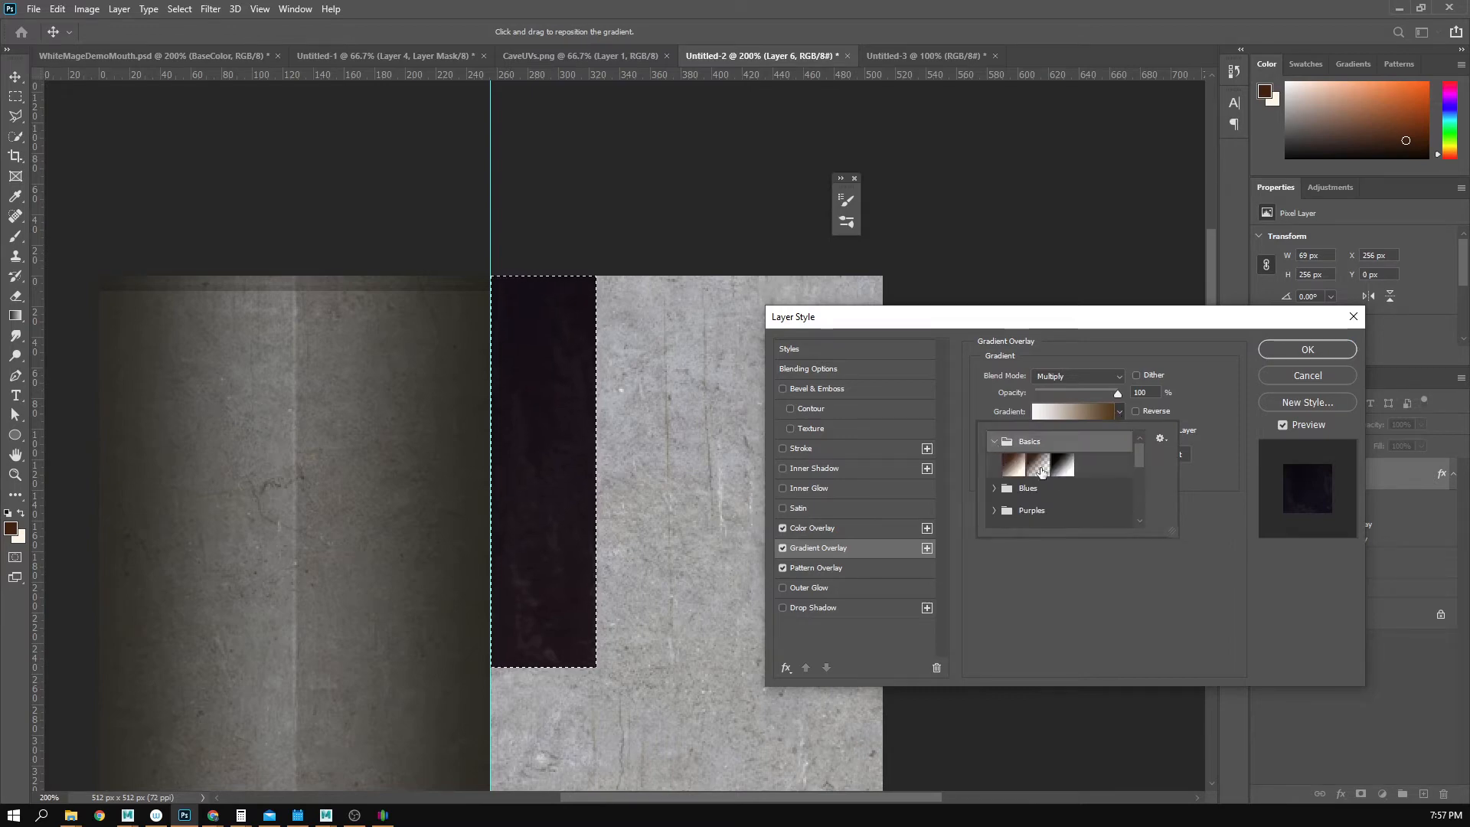
pyautogui.click(994, 440)
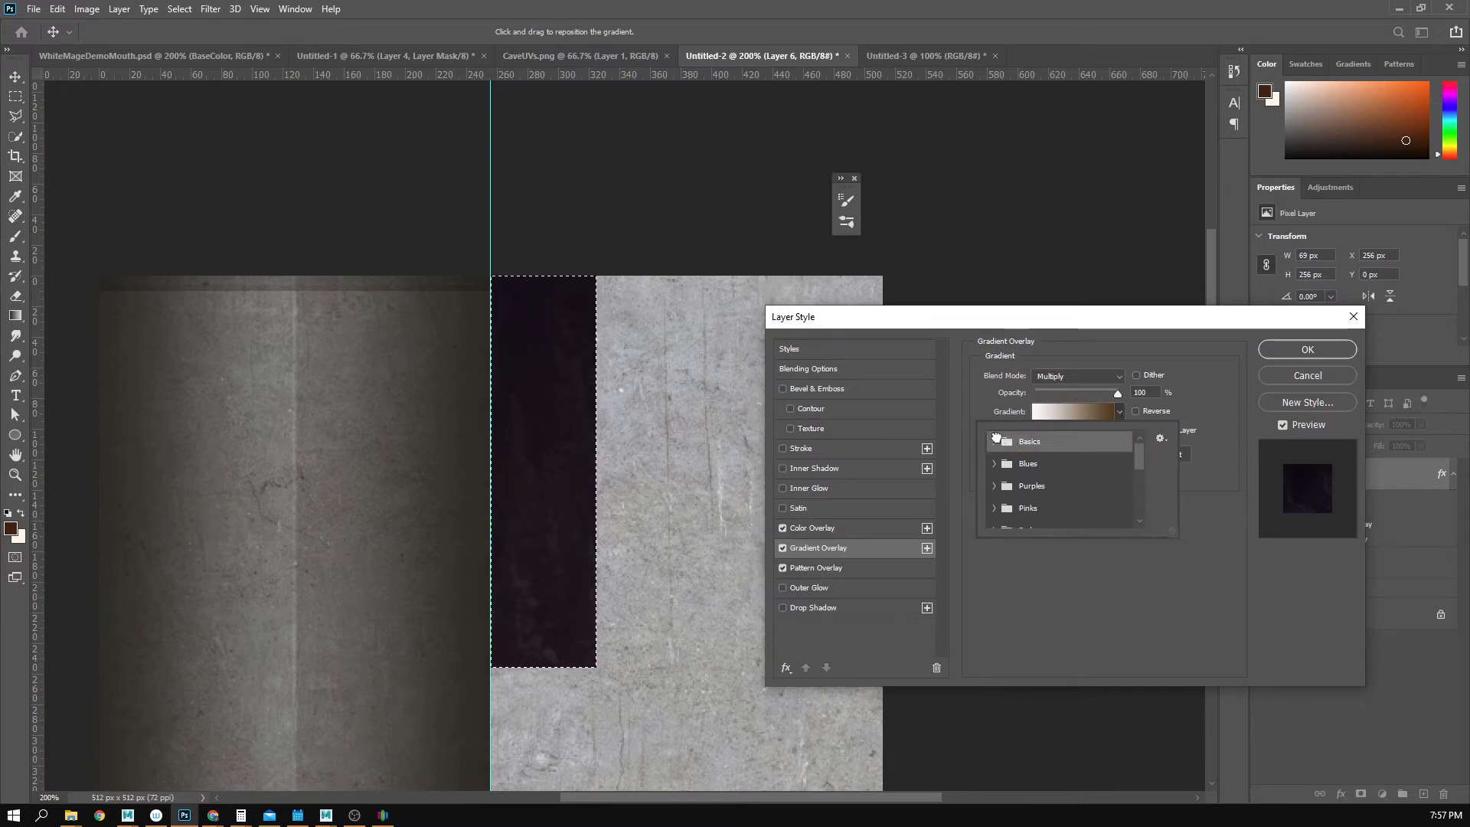
pyautogui.click(1224, 412)
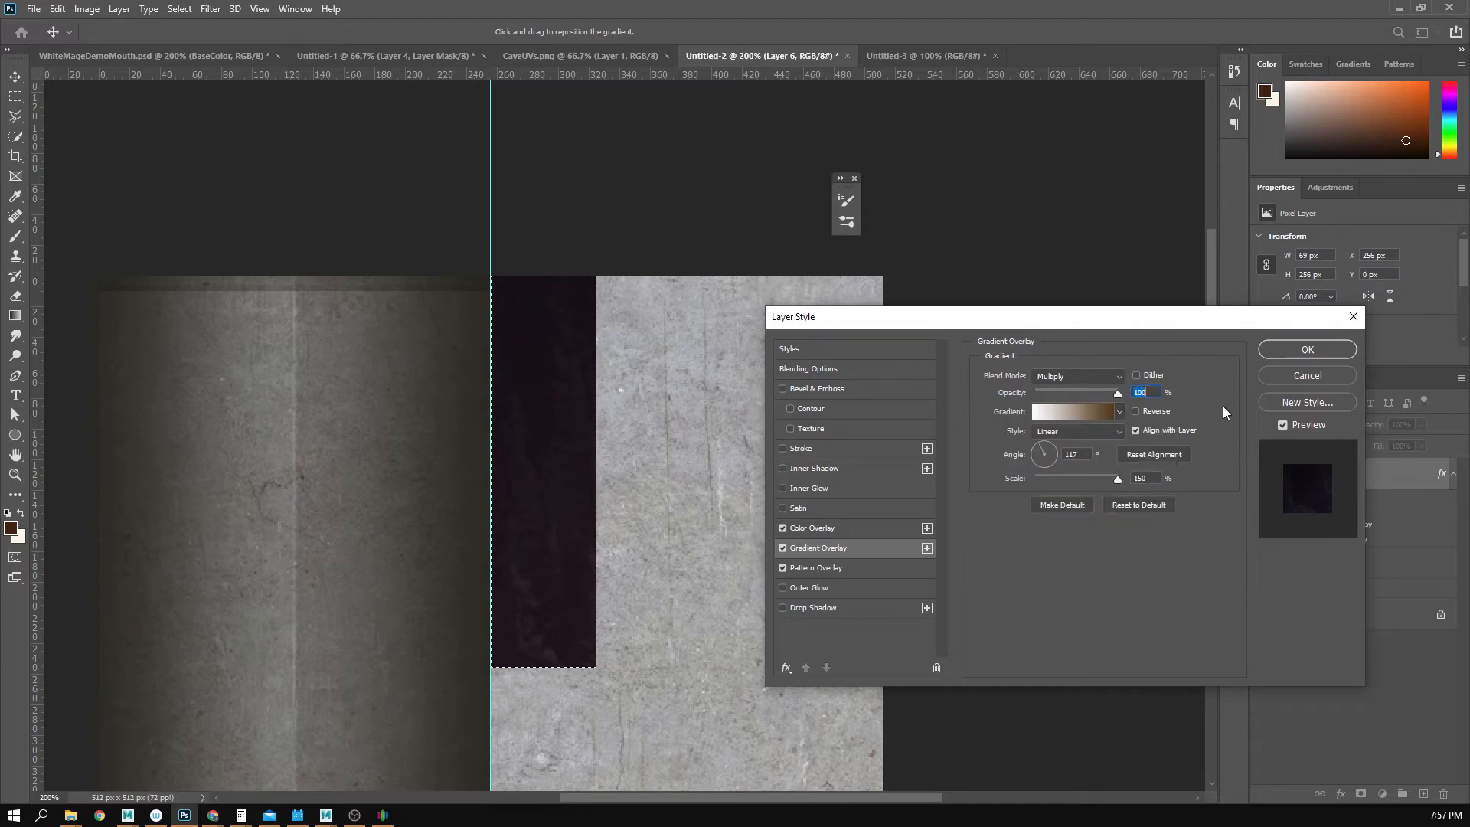
pyautogui.click(1100, 377)
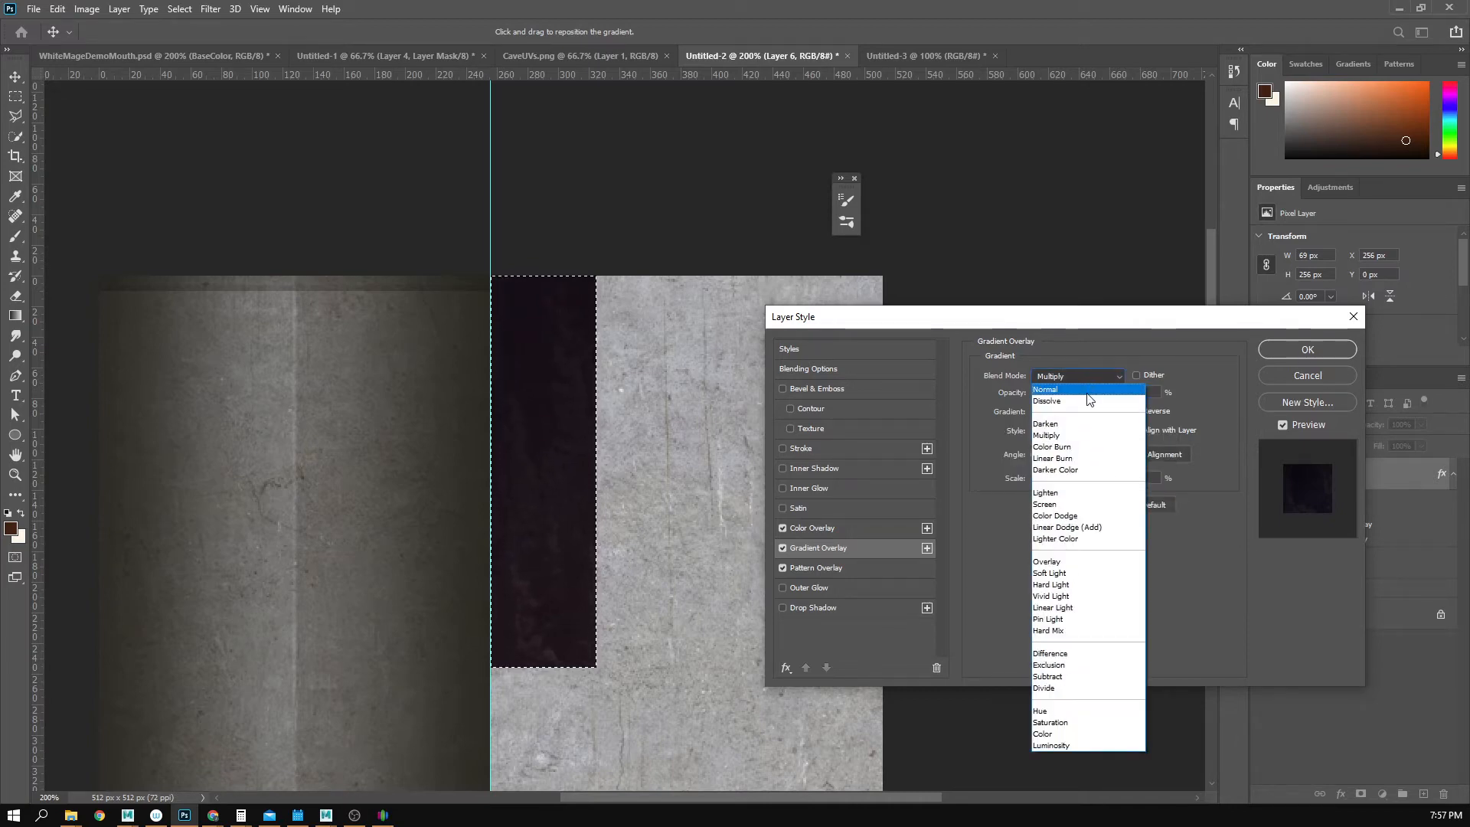
pyautogui.click(1078, 434)
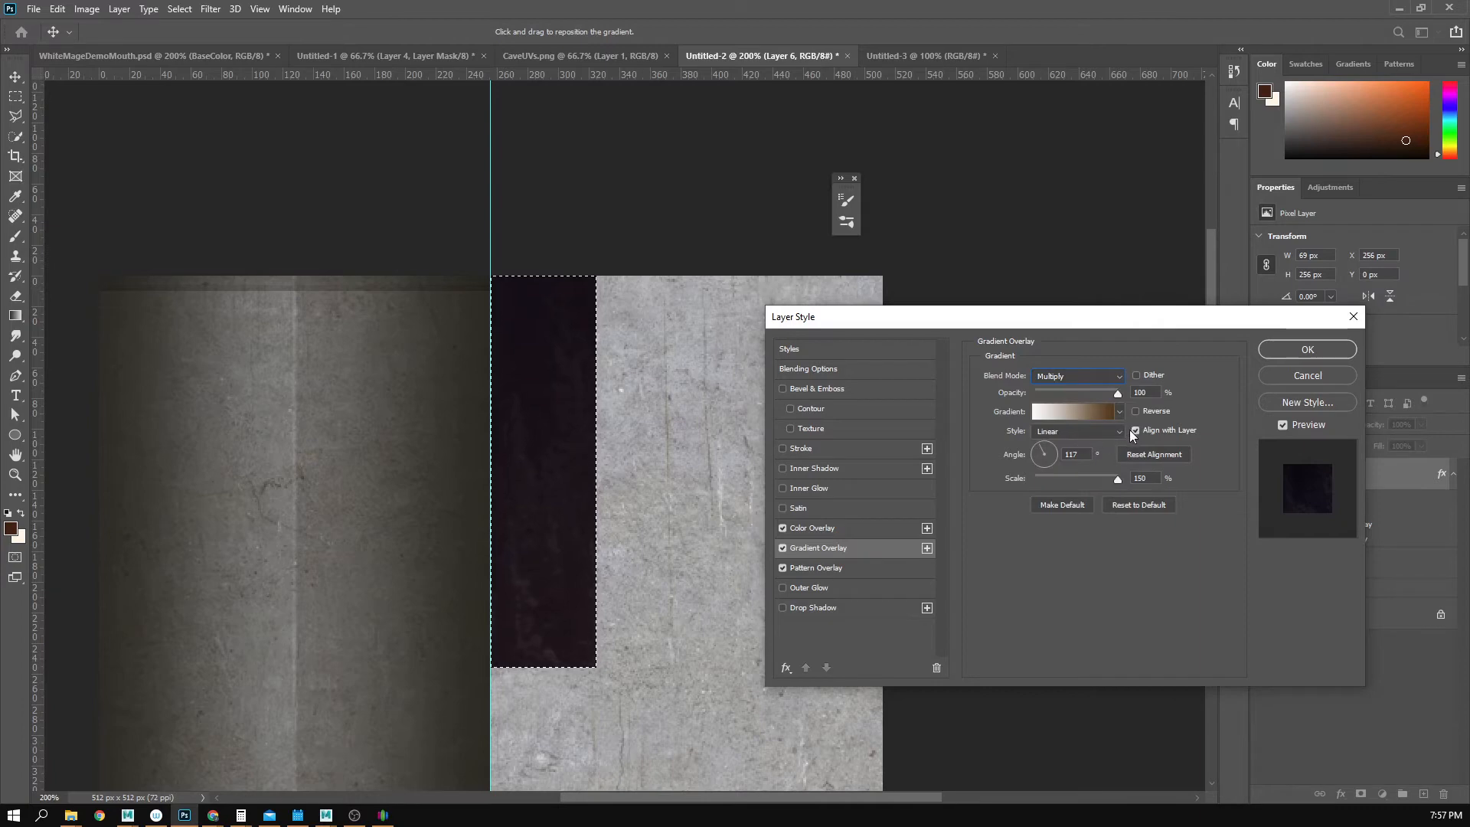
# - Move the overlay gradient's white stop to 48% and add a black (#000000) stop at 0%
pyautogui.click(1073, 413)
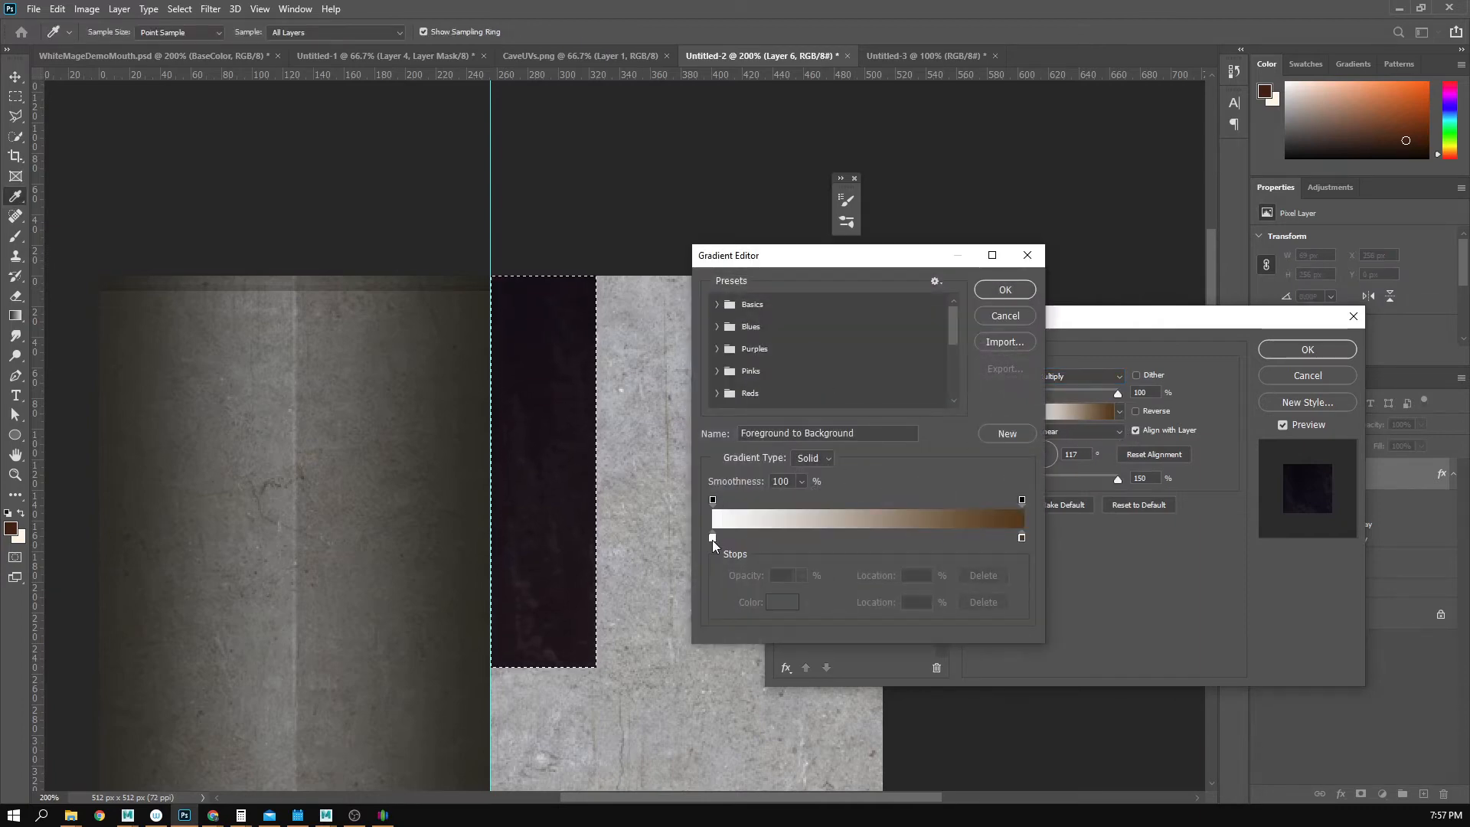
pyautogui.moveTo(712, 537); pyautogui.dragTo(860, 540)
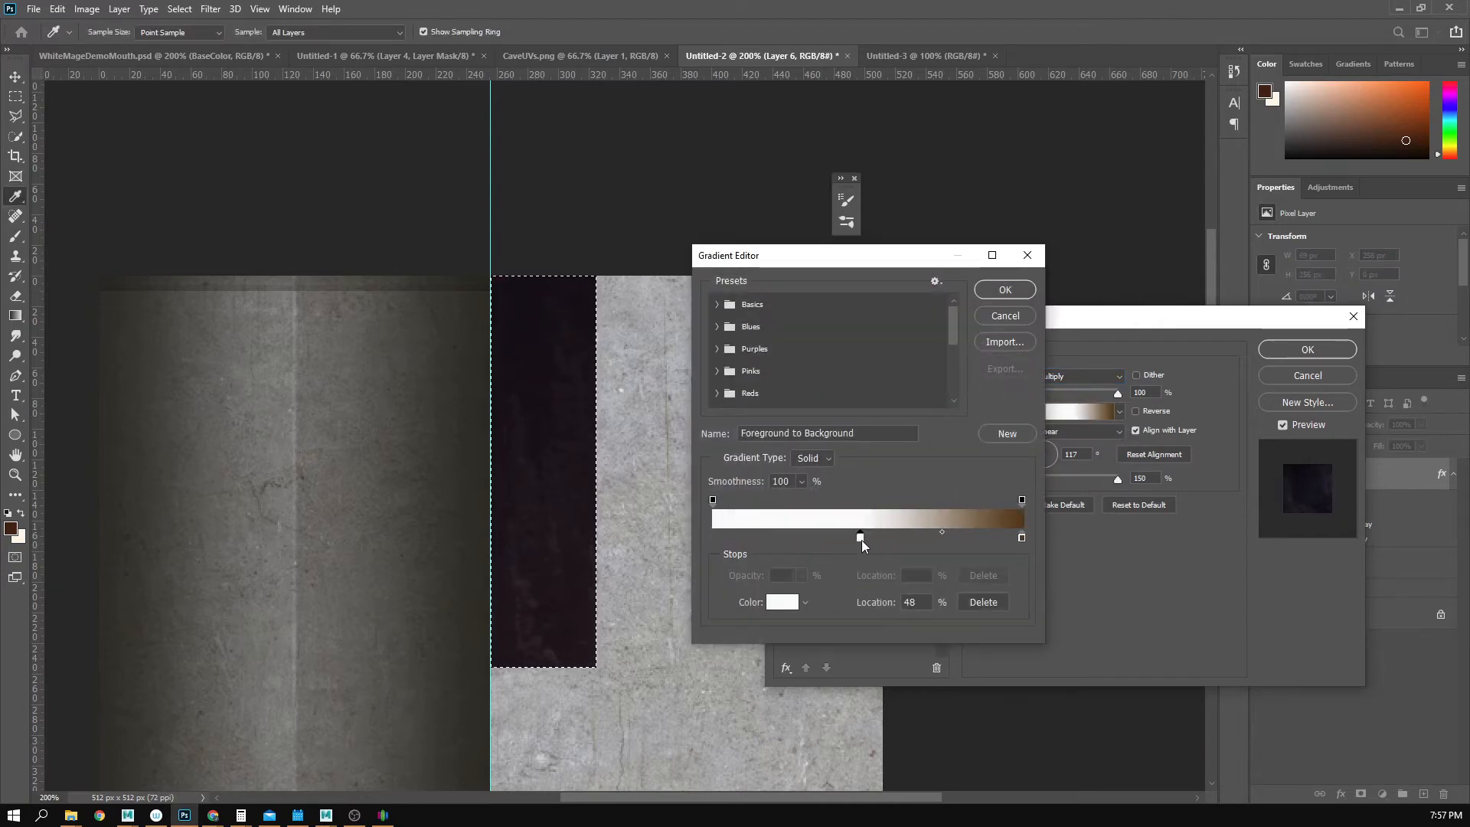
pyautogui.click(1004, 543)
pyautogui.moveTo(1005, 544); pyautogui.dragTo(699, 545)
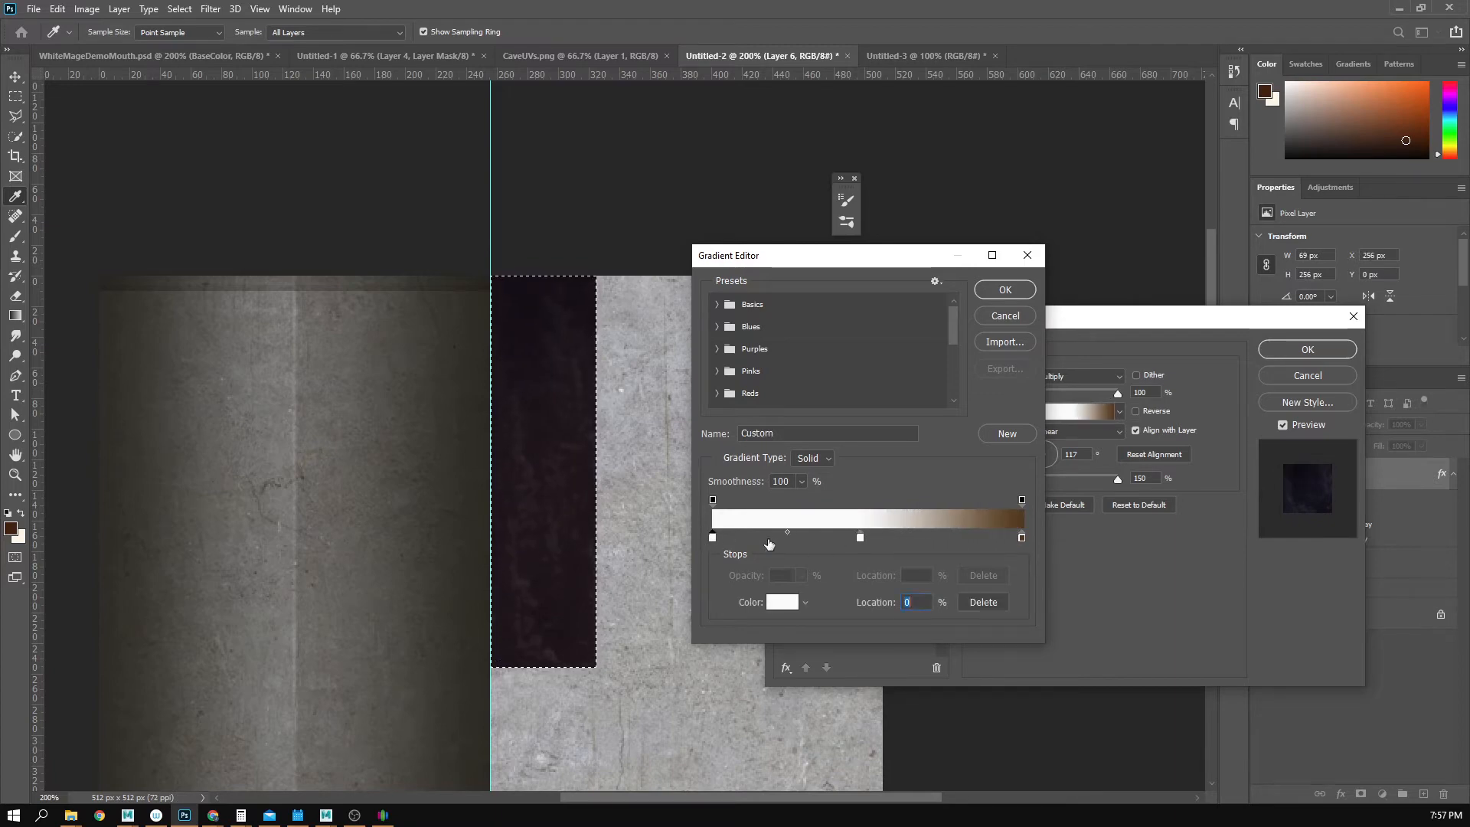
pyautogui.click(784, 604)
pyautogui.click(731, 349)
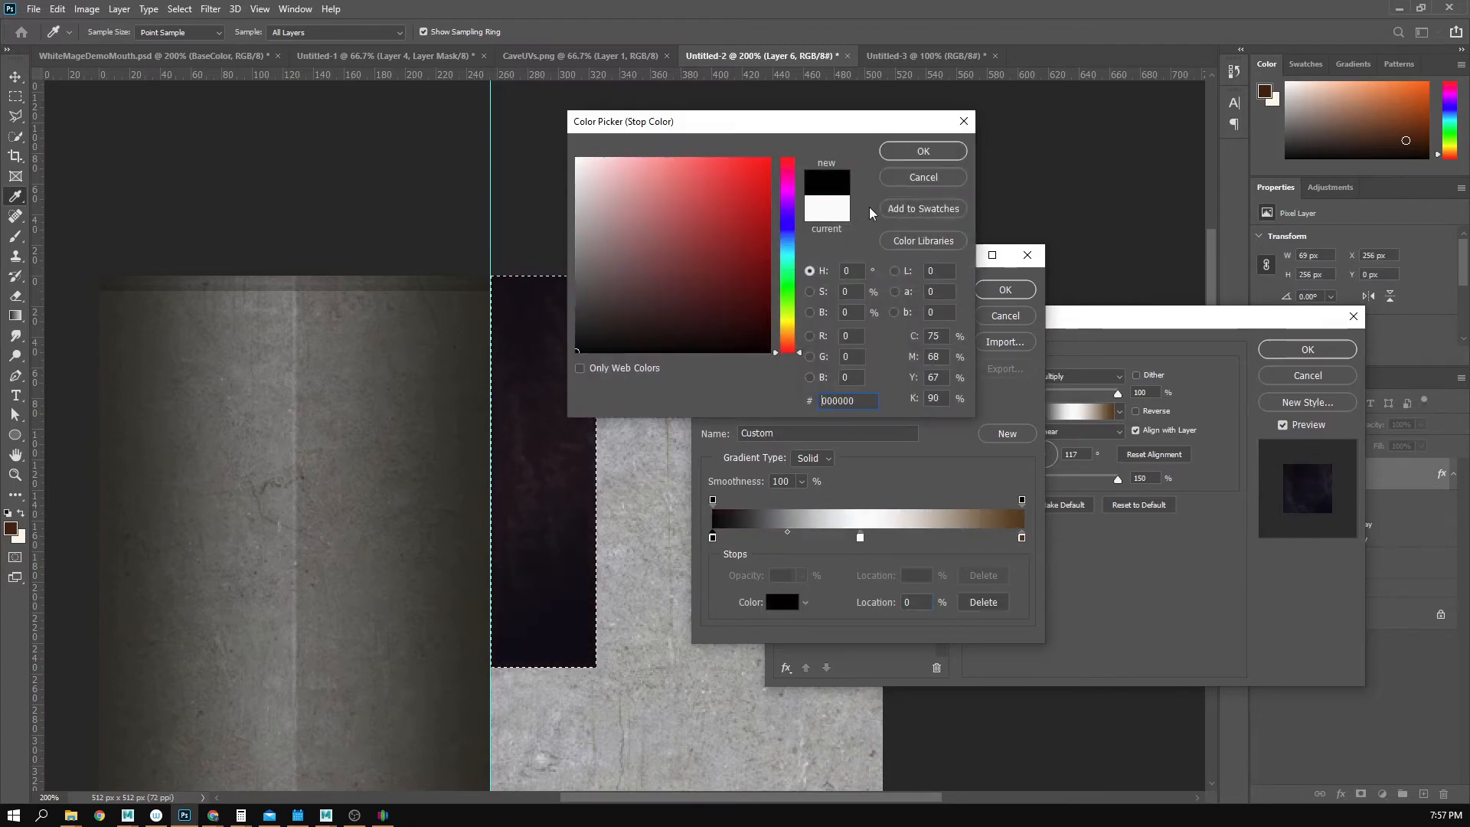
pyautogui.click(923, 151)
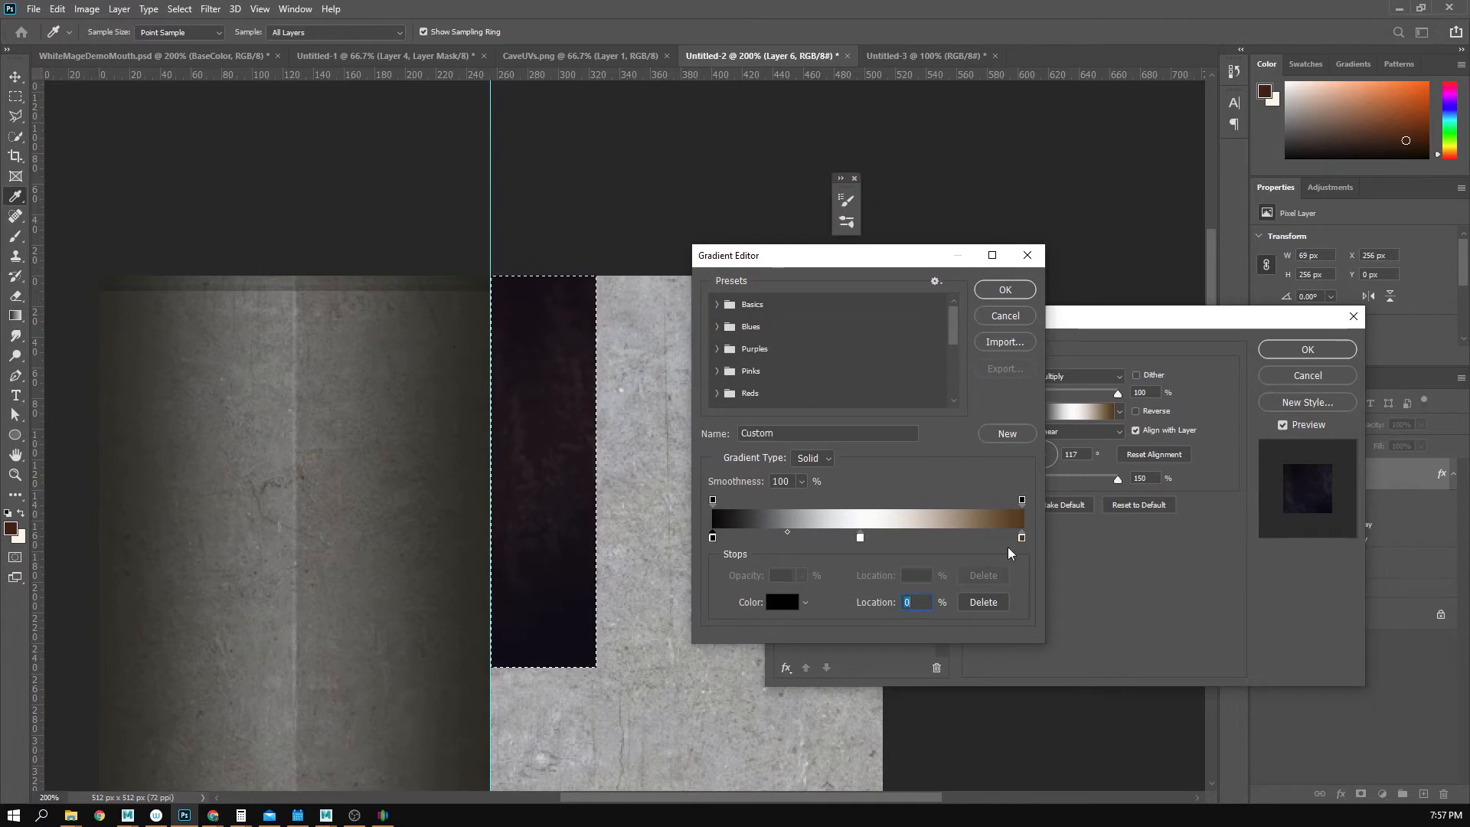
# - Change the gradient's brown end stop at 100% to black and accept the edited gradient
pyautogui.click(1022, 537)
pyautogui.click(793, 602)
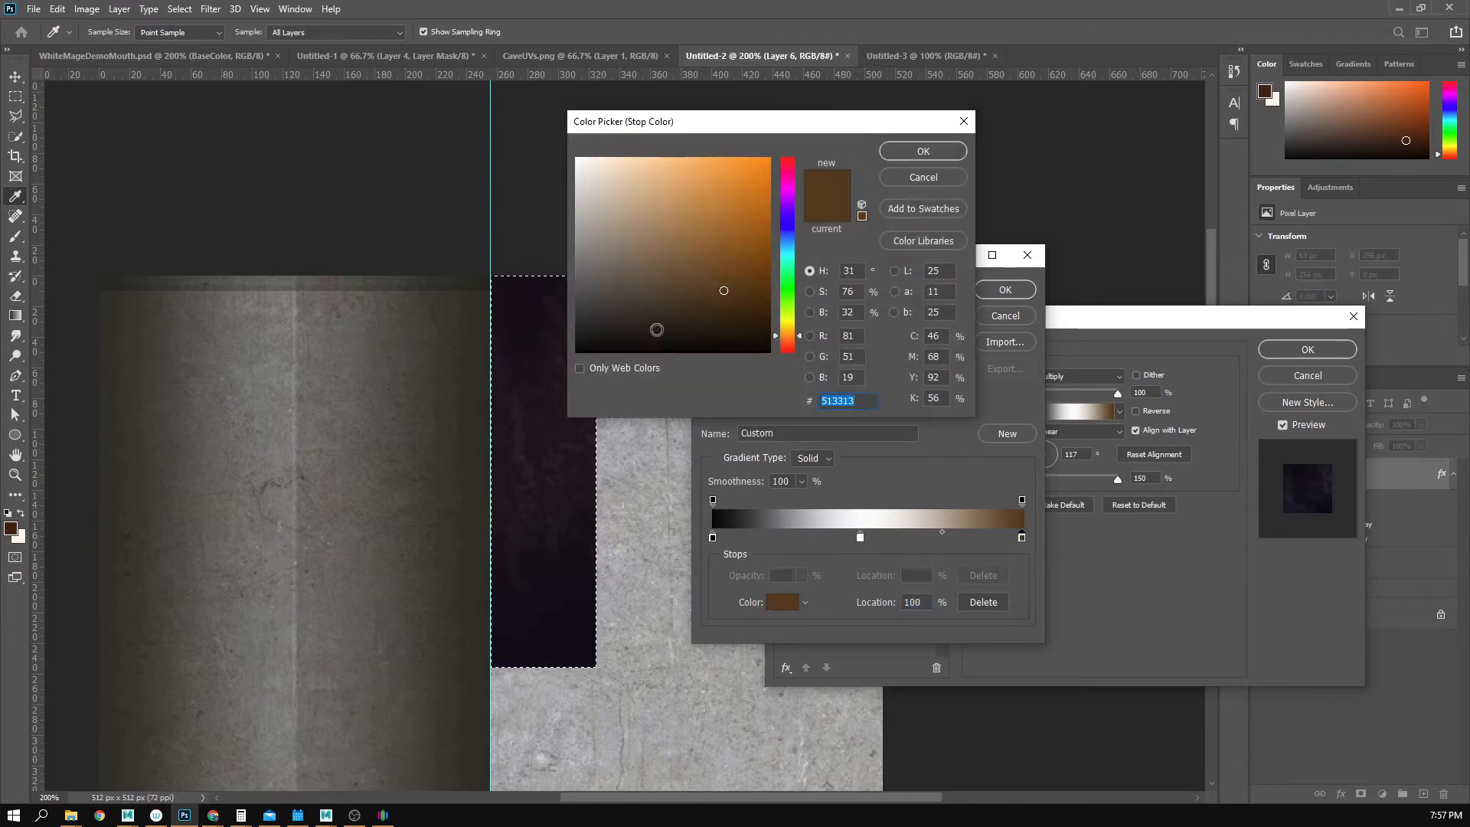
pyautogui.click(657, 330)
pyautogui.click(921, 152)
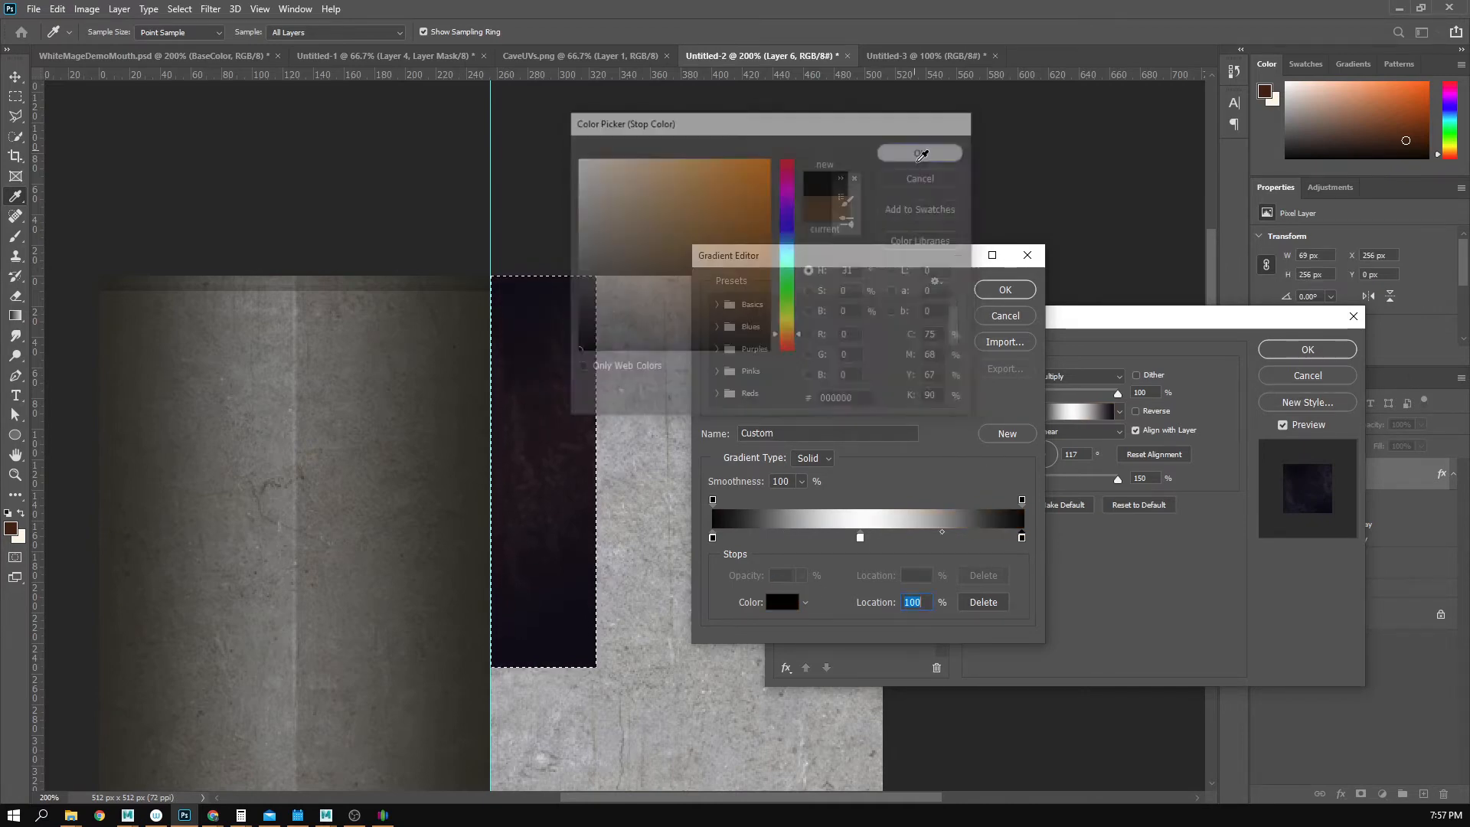
pyautogui.click(1002, 291)
# - Set the gradient overlay's angle to -180° and scale to 85%, and shift its light band to the middle of the strip
pyautogui.click(1135, 430)
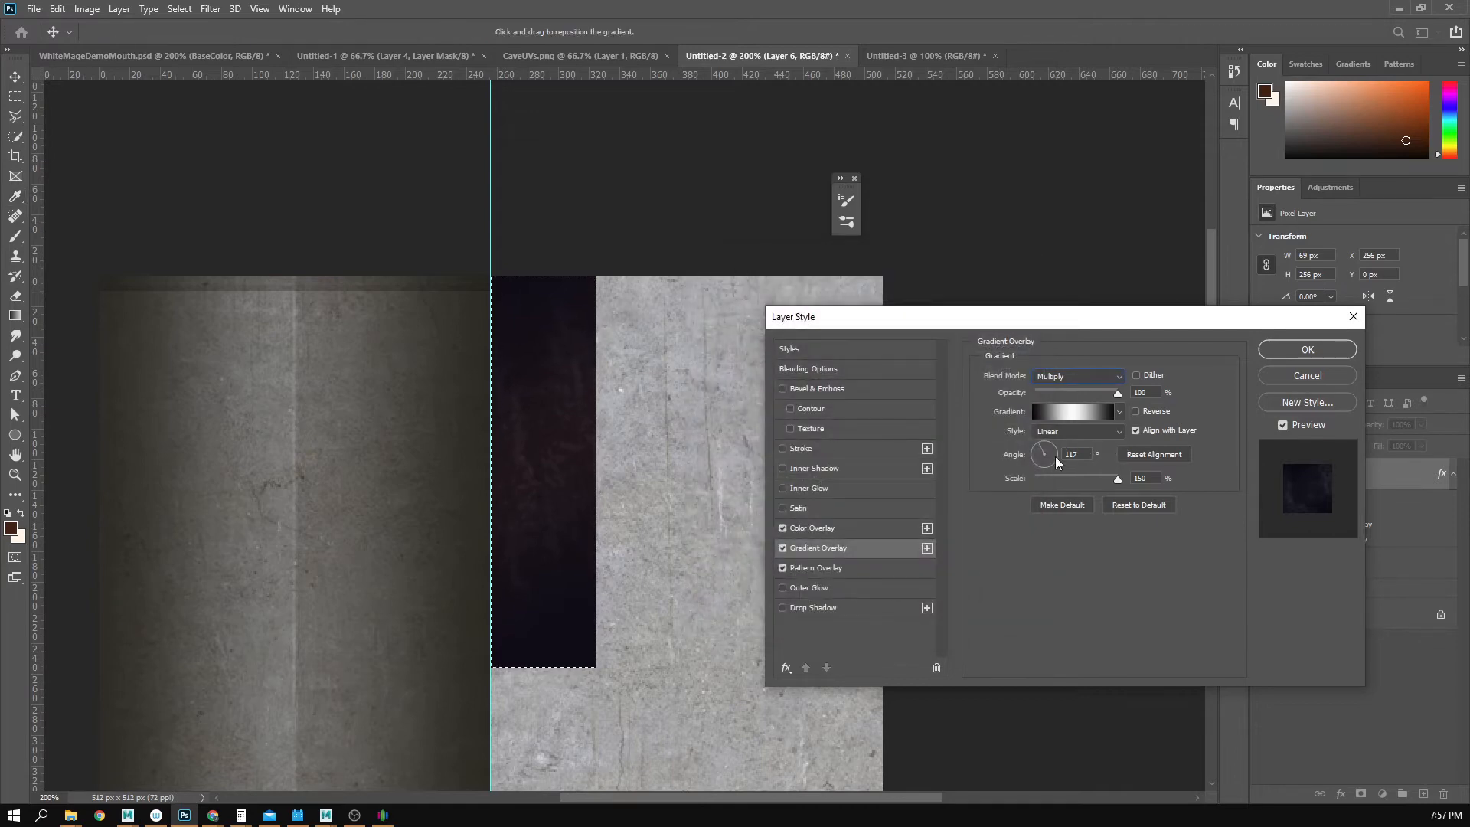
pyautogui.keyDown('shift'); pyautogui.moveTo(1003, 458); pyautogui.dragTo(1001, 458); pyautogui.keyUp('shift')
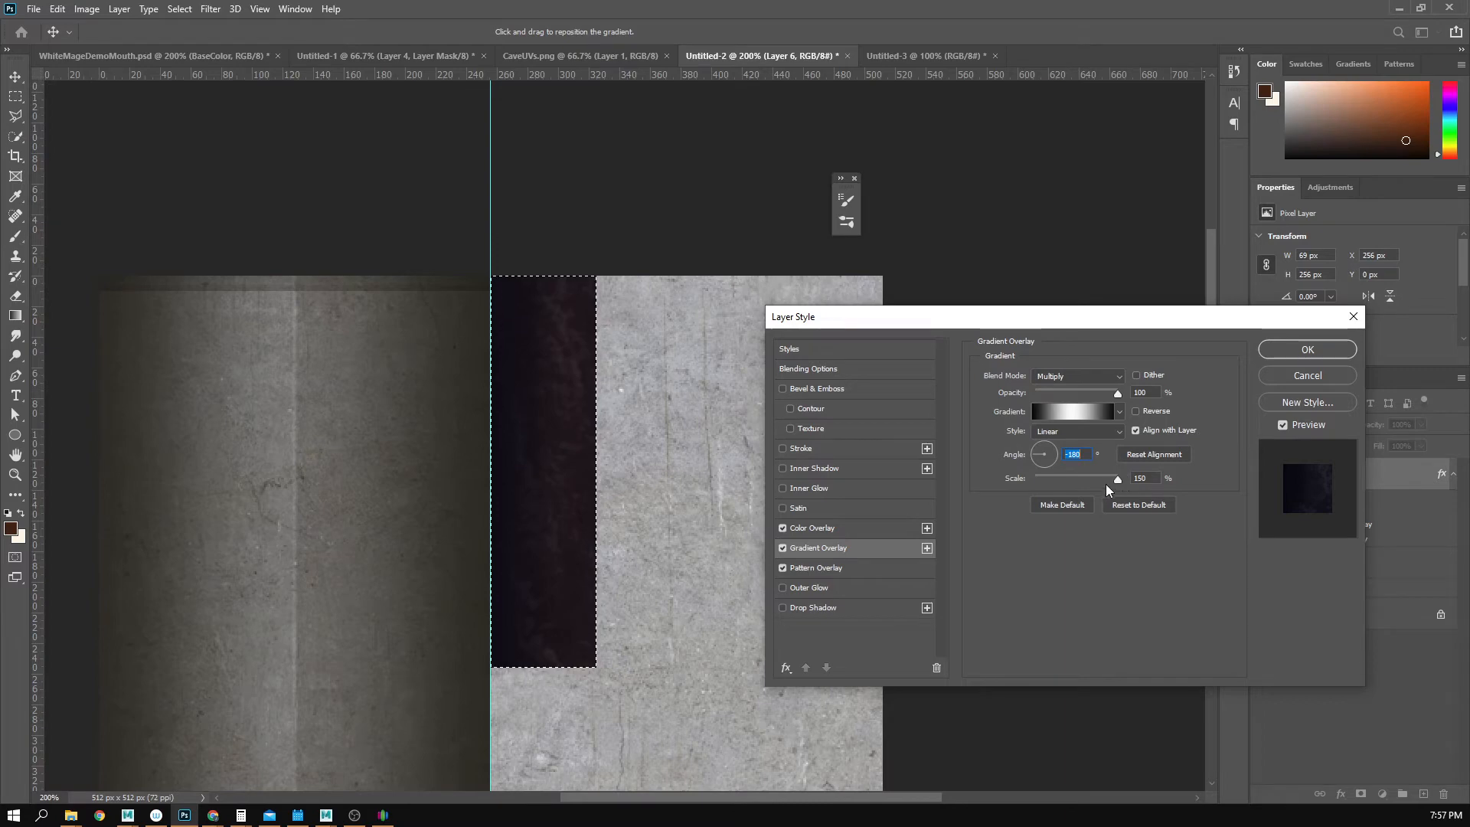
pyautogui.press('Tab')
pyautogui.moveTo(538, 484); pyautogui.dragTo(513, 484)
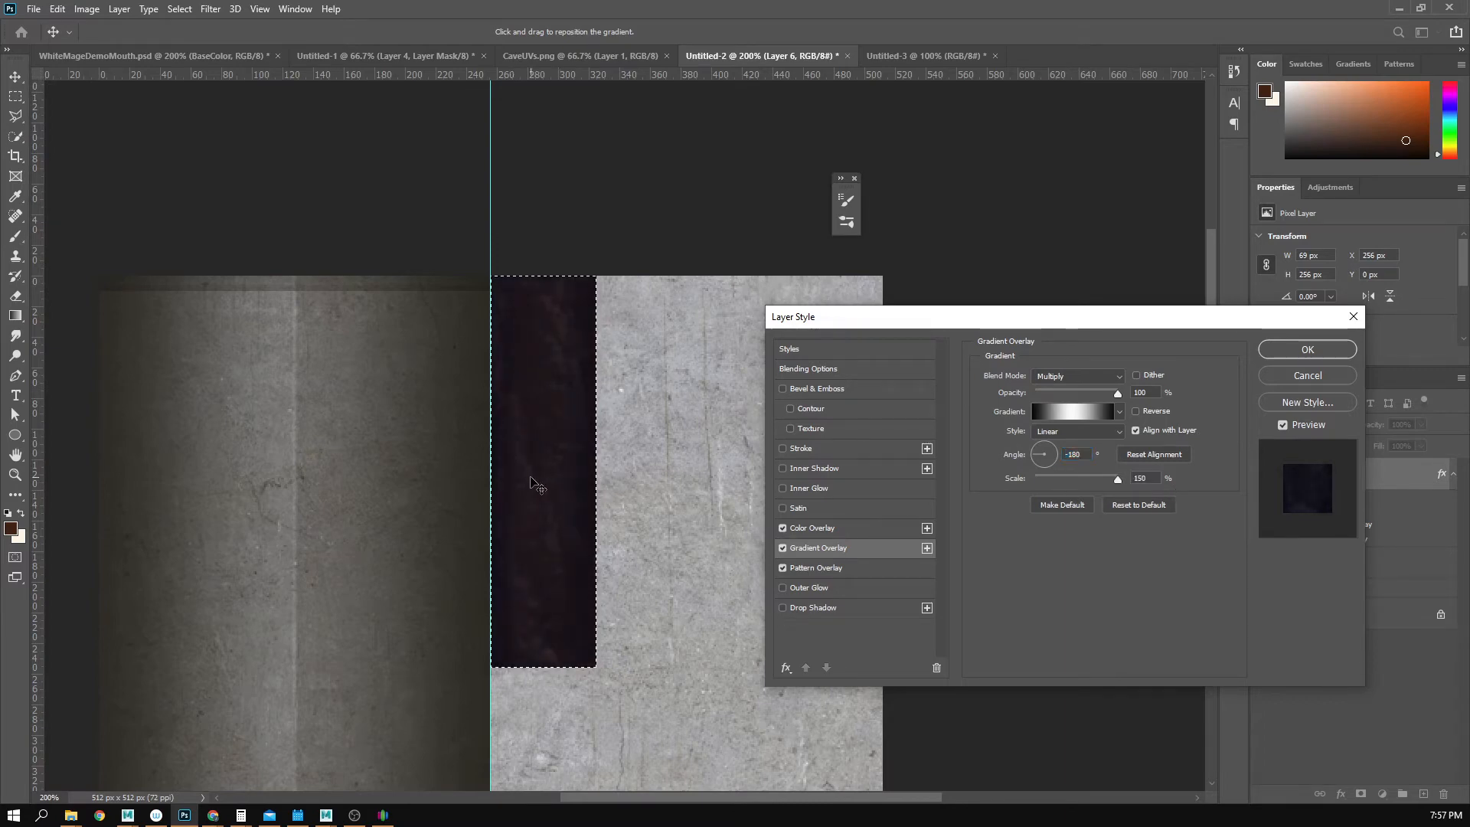
pyautogui.press('Tab')
pyautogui.moveTo(1105, 477); pyautogui.dragTo(1076, 477)
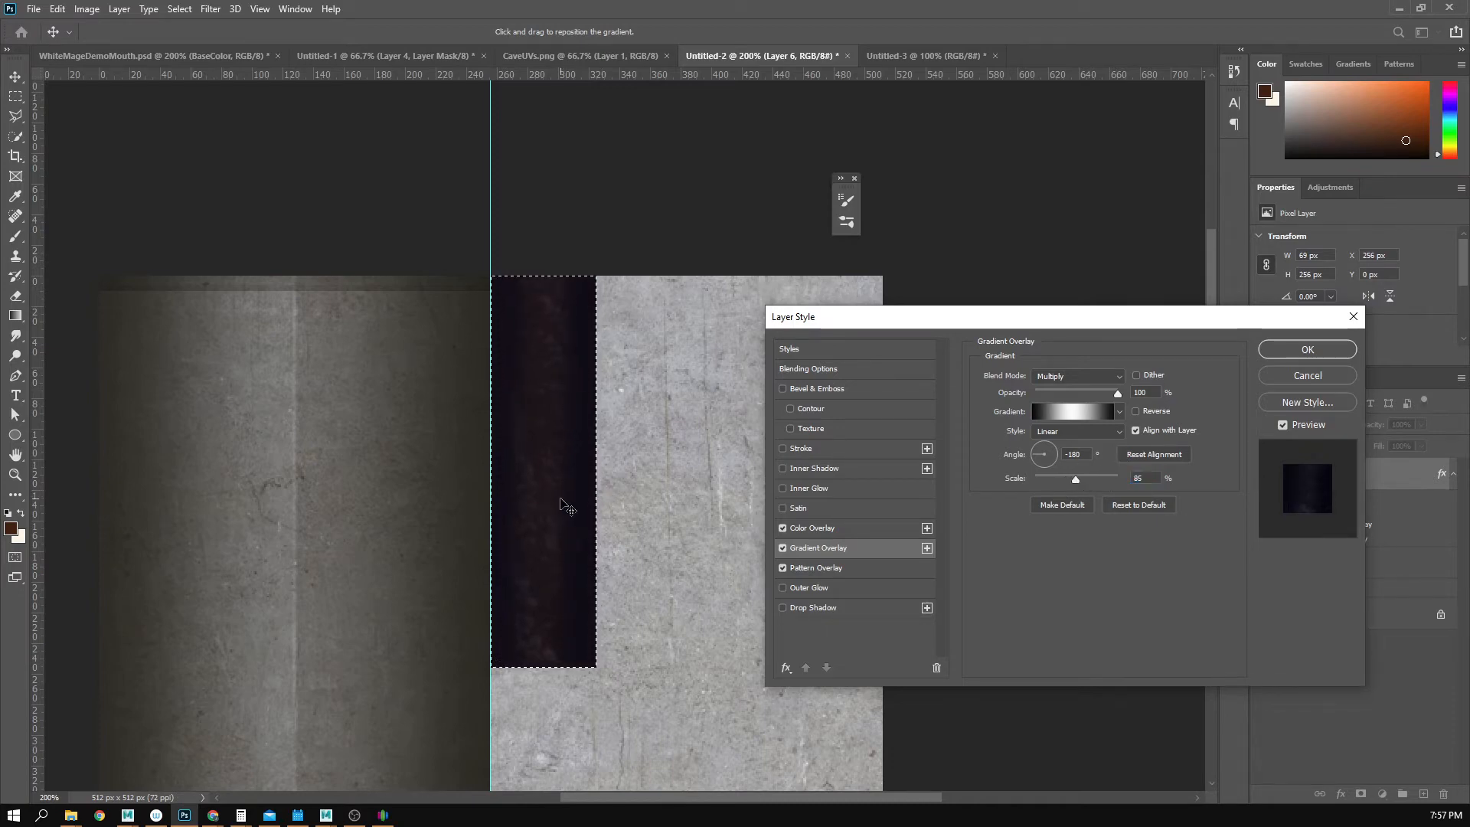
pyautogui.moveTo(560, 500); pyautogui.dragTo(568, 500)
# - Try Darken as the gradient overlay's blend mode and step through the following modes to Linear Burn
pyautogui.click(1085, 376)
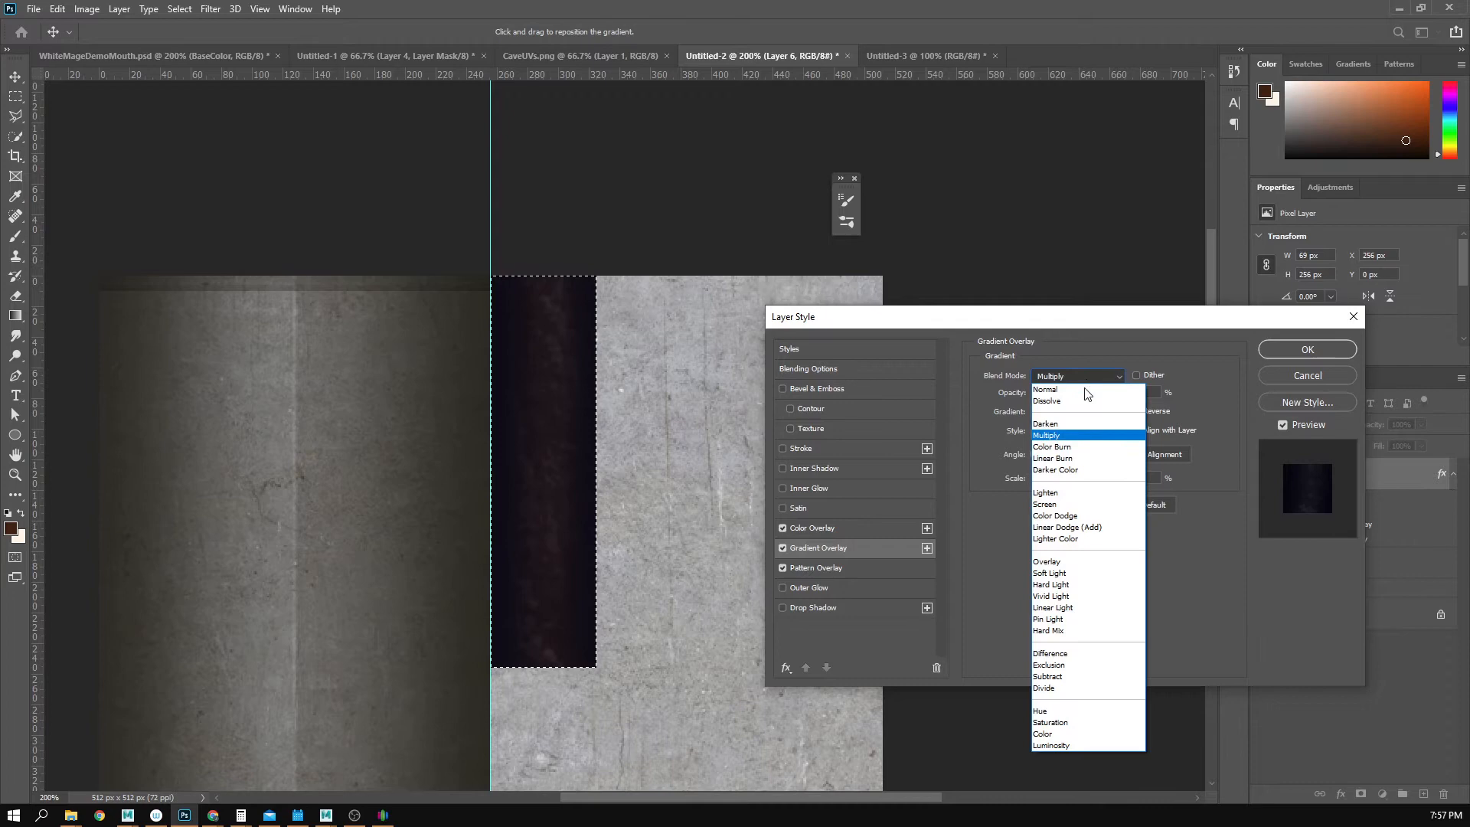
pyautogui.click(1078, 426)
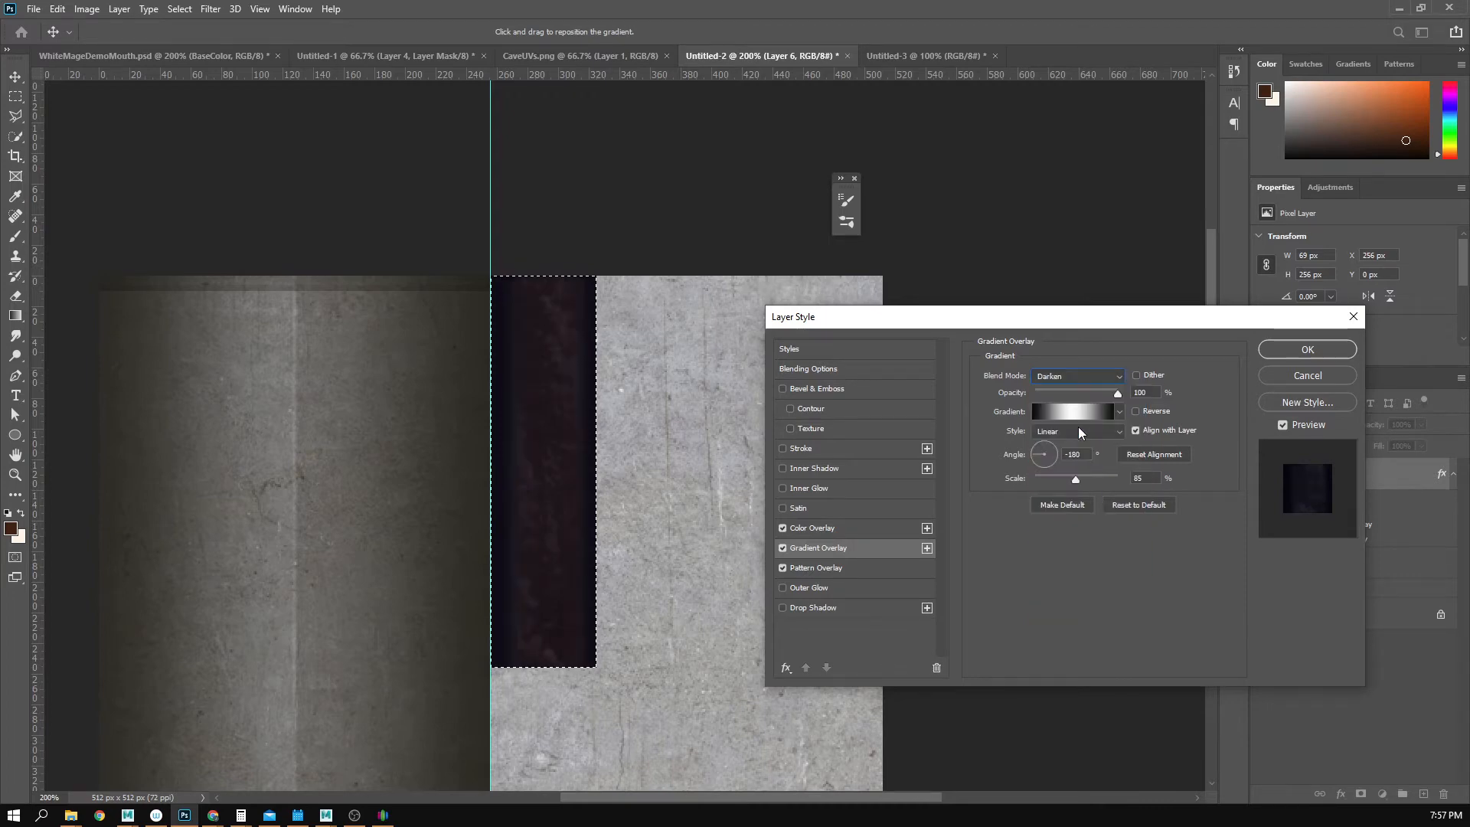
pyautogui.press('Down')
pyautogui.press('Down')
pyautogui.press('Down')
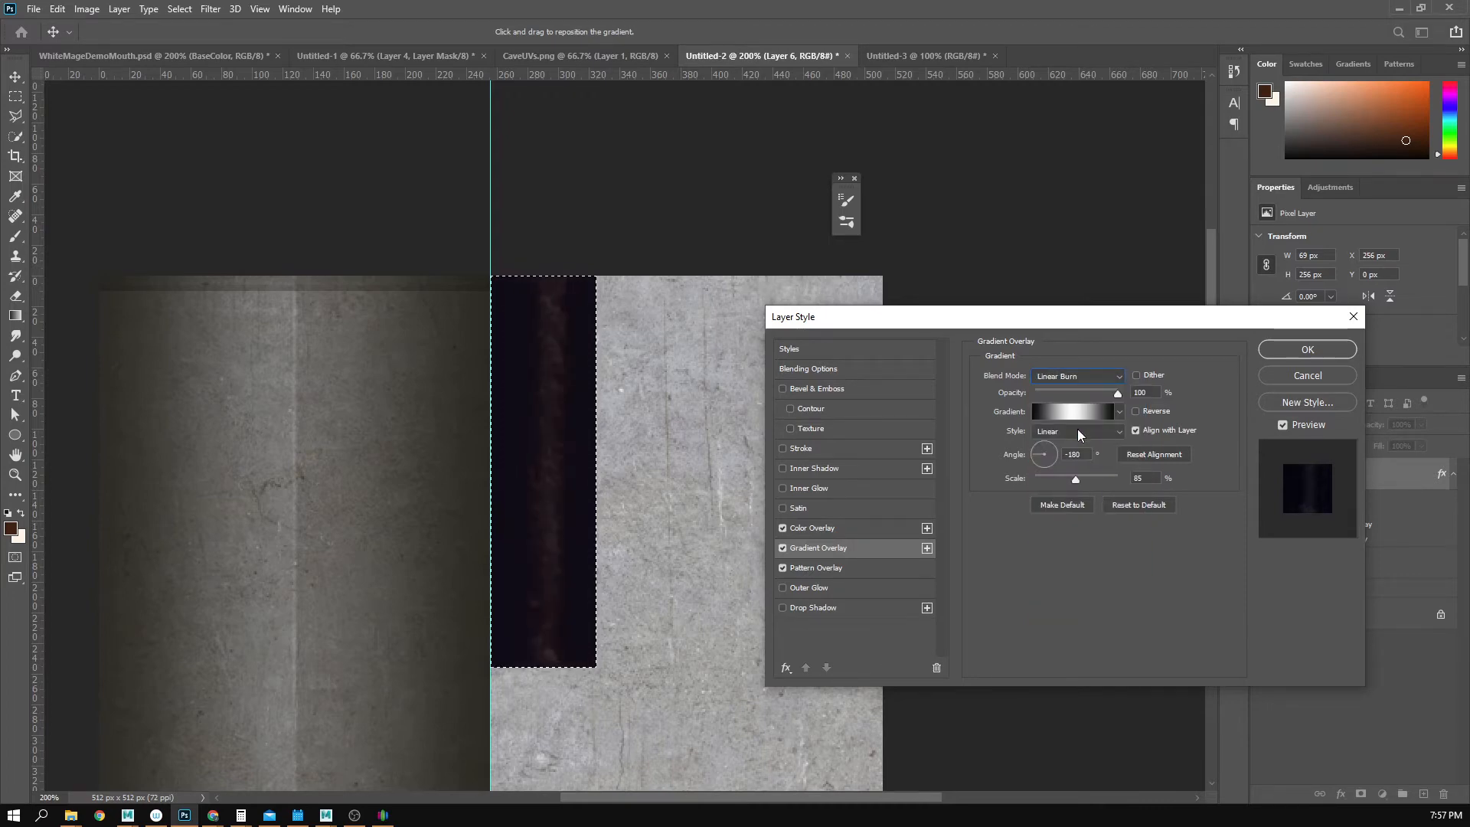
# - Try further blend modes for the gradient overlay, stepping through Lighten and Color Dodge to Overlay
pyautogui.press('Down')
pyautogui.press('Down')
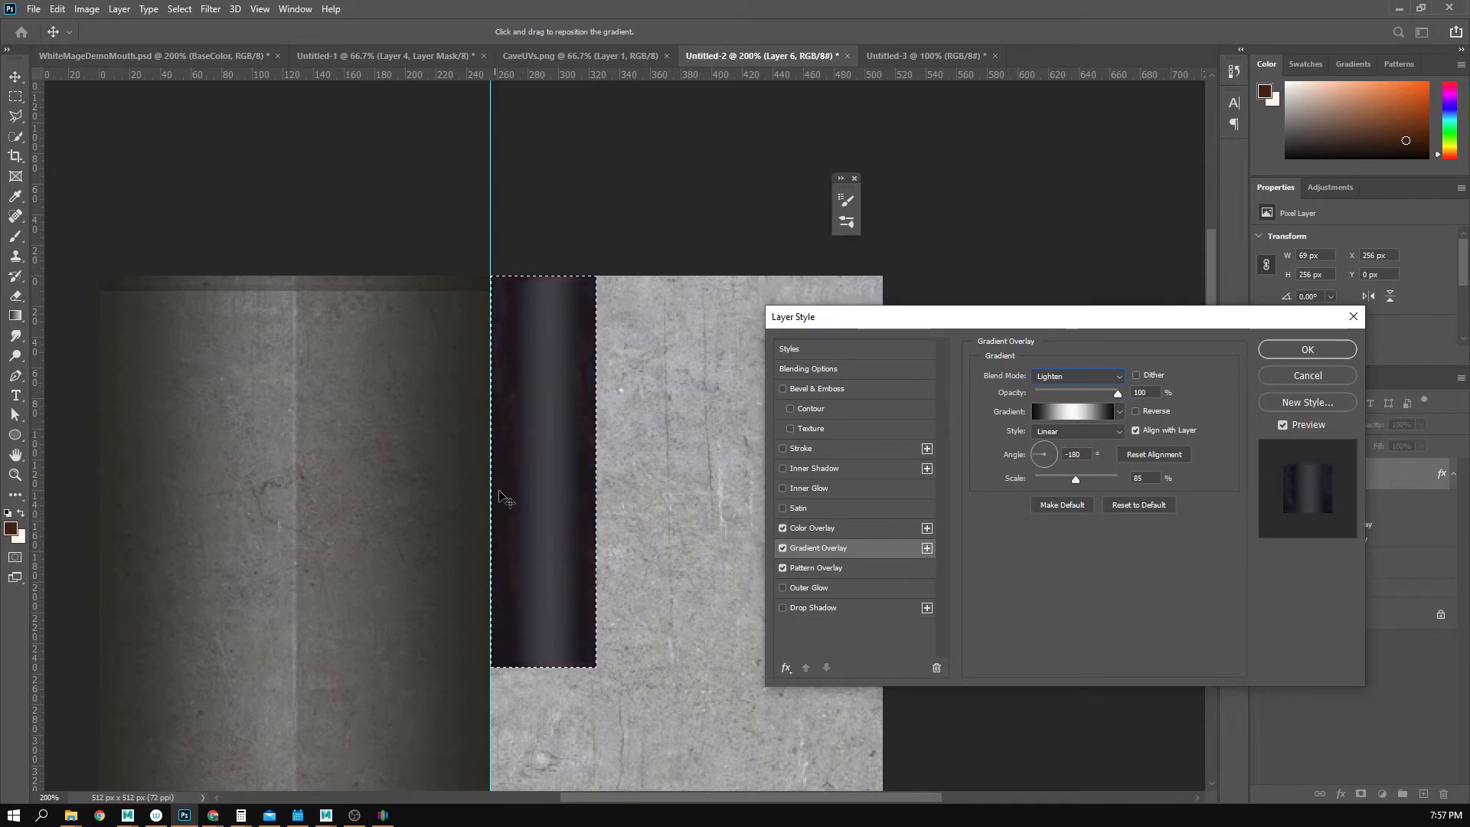
pyautogui.press('Down')
pyautogui.press('Down')
pyautogui.press('Down')
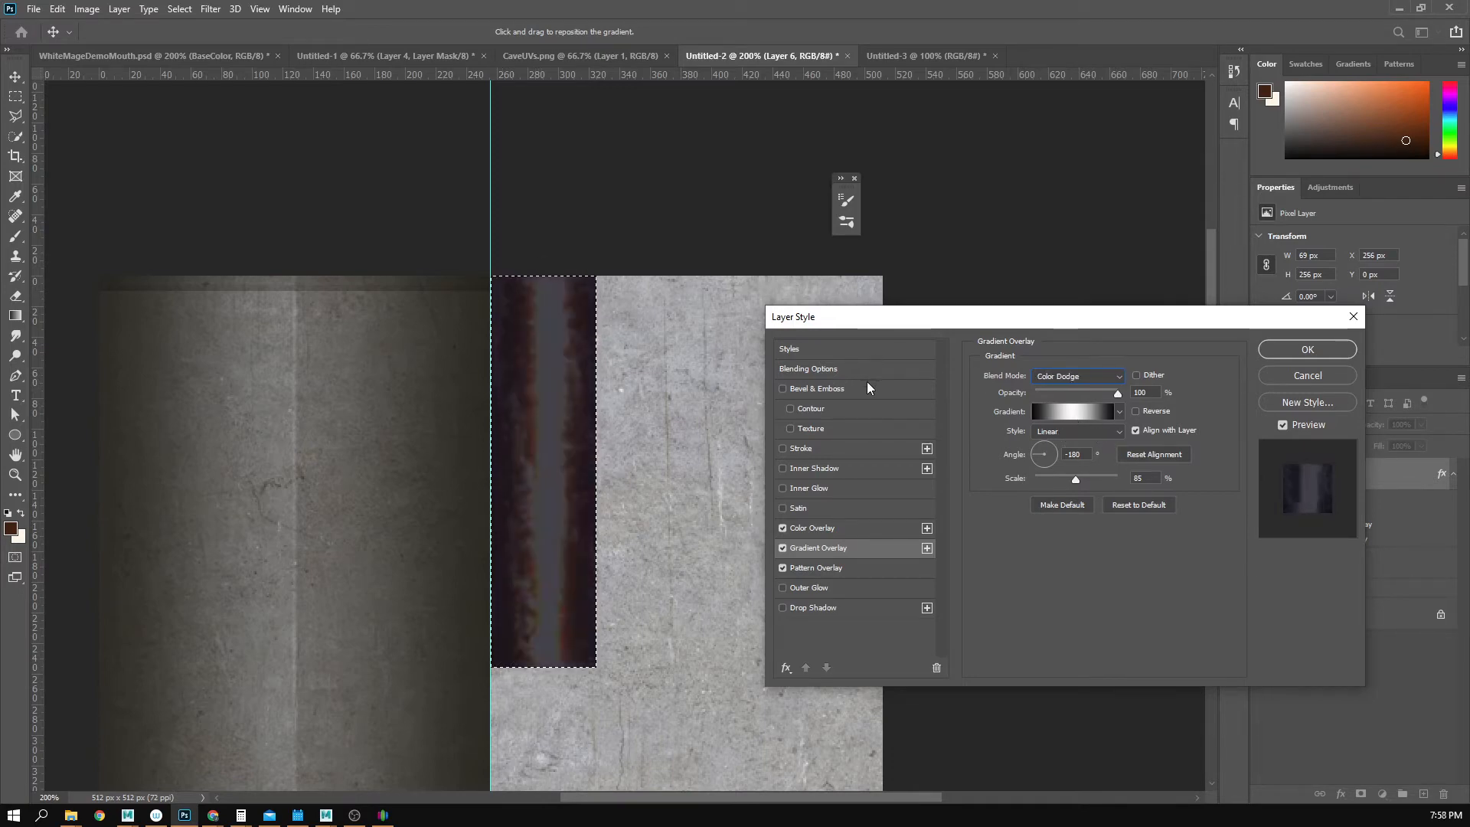
pyautogui.press('Down')
pyautogui.press('Down')
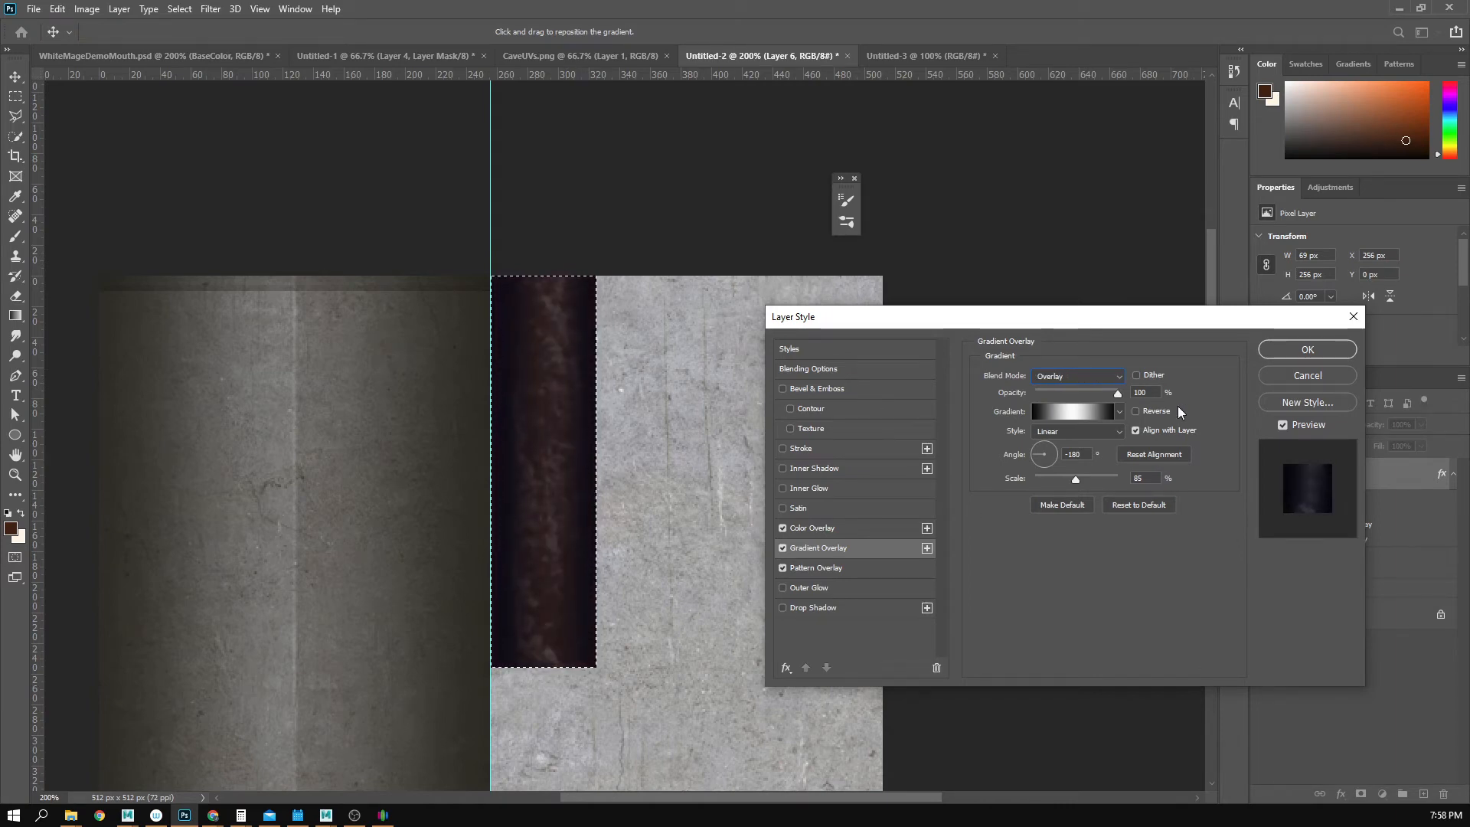
# - Set the gradient overlay to the blend mode following Overlay, compare the strip with and without the effect, and accept the layer style
pyautogui.press('Down')
pyautogui.click(782, 548)
pyautogui.click(781, 548)
pyautogui.click(1331, 348)
# - Examine the styled dark strip up close and against the surrounding concrete texture
pyautogui.press('z')
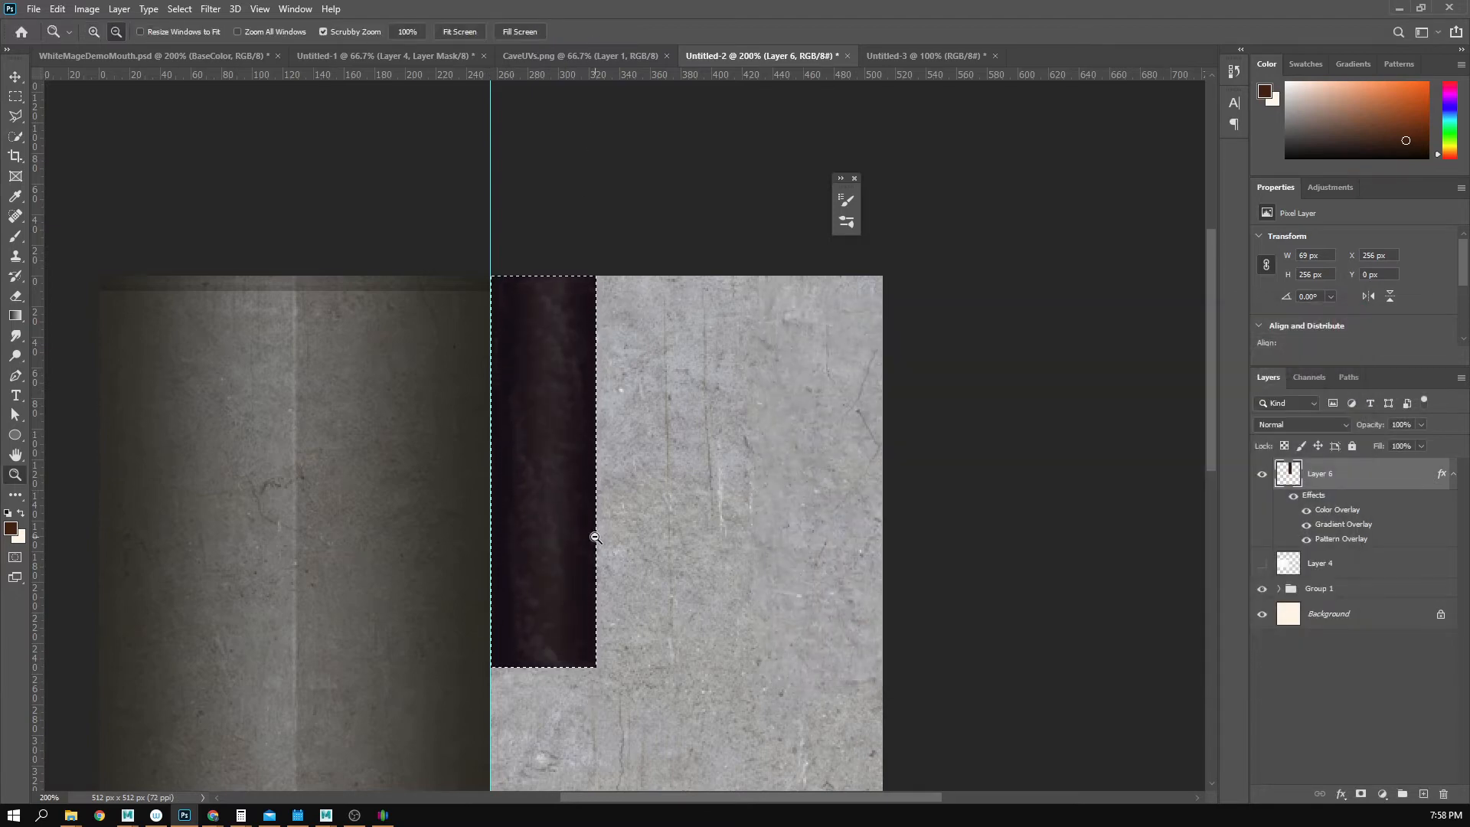
pyautogui.keyDown('alt'); pyautogui.click(594, 536); pyautogui.keyUp('alt')
pyautogui.click(653, 378)
pyautogui.click(653, 379)
pyautogui.moveTo(718, 424); pyautogui.dragTo(705, 491)
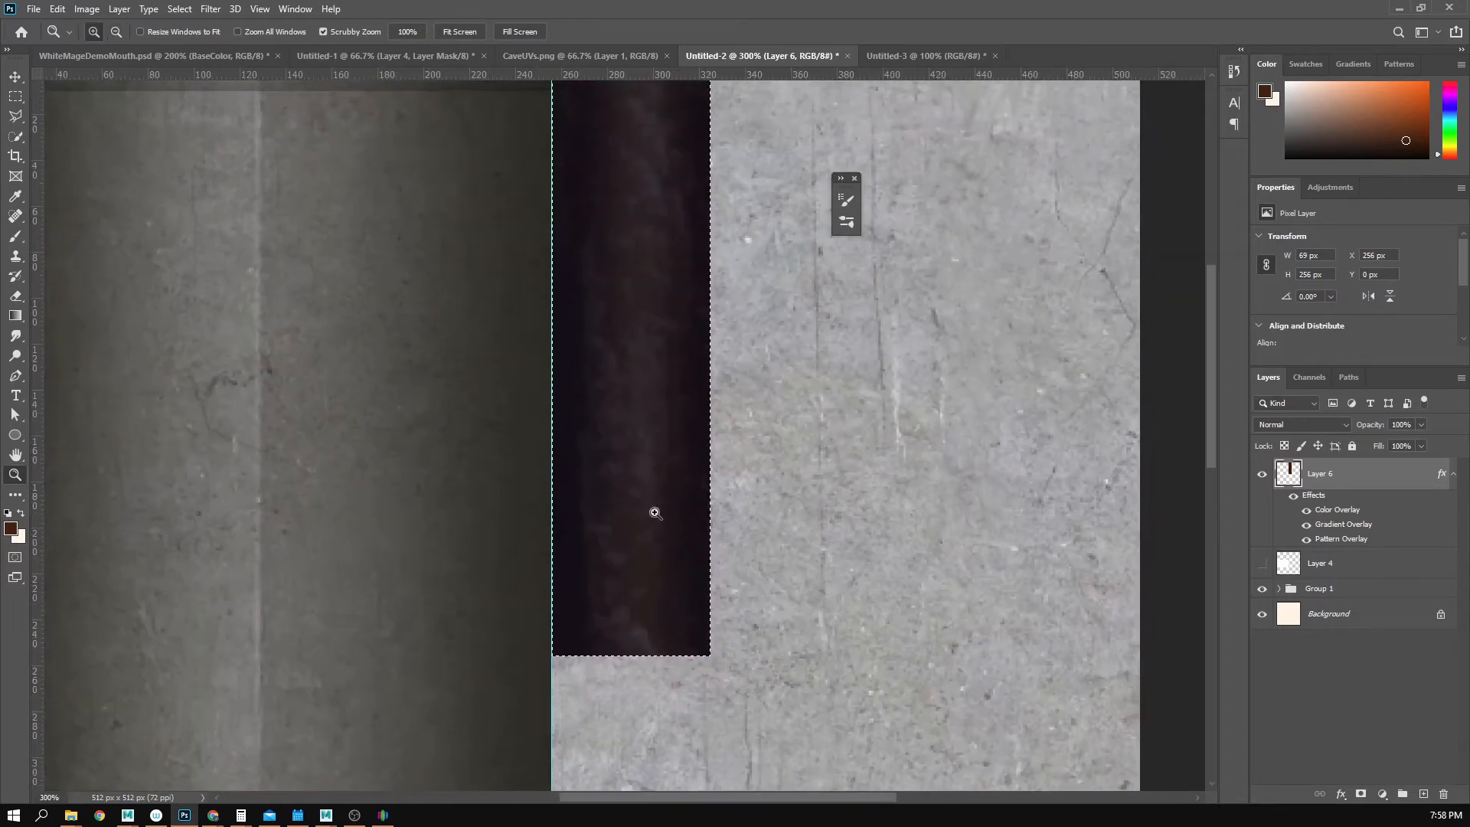
pyautogui.moveTo(876, 564); pyautogui.dragTo(831, 646)
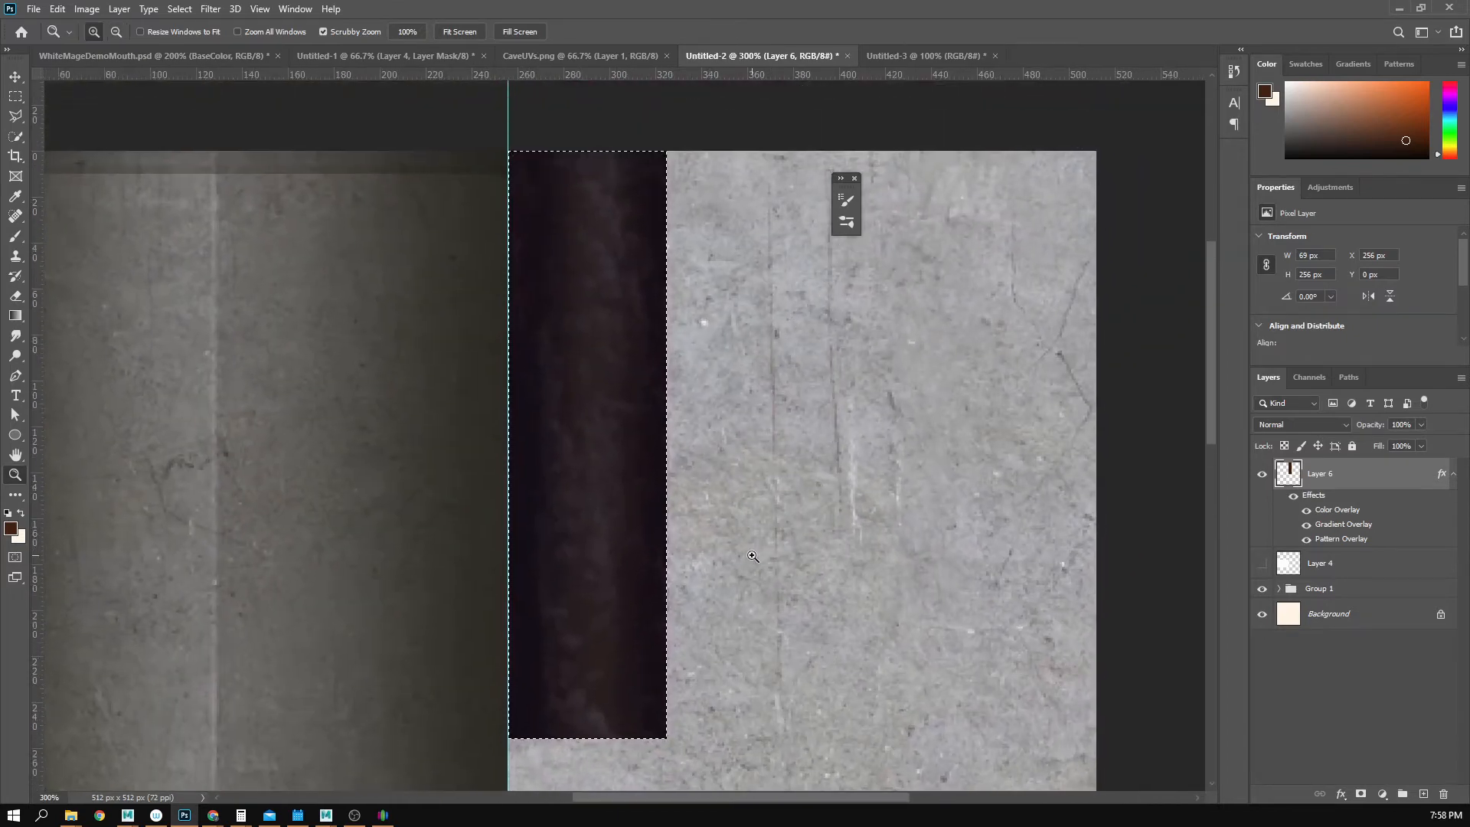
pyautogui.moveTo(751, 704); pyautogui.dragTo(677, 458)
pyautogui.keyDown('alt'); pyautogui.click(728, 460); pyautogui.keyUp('alt')
pyautogui.keyDown('alt'); pyautogui.click(731, 459); pyautogui.keyUp('alt')
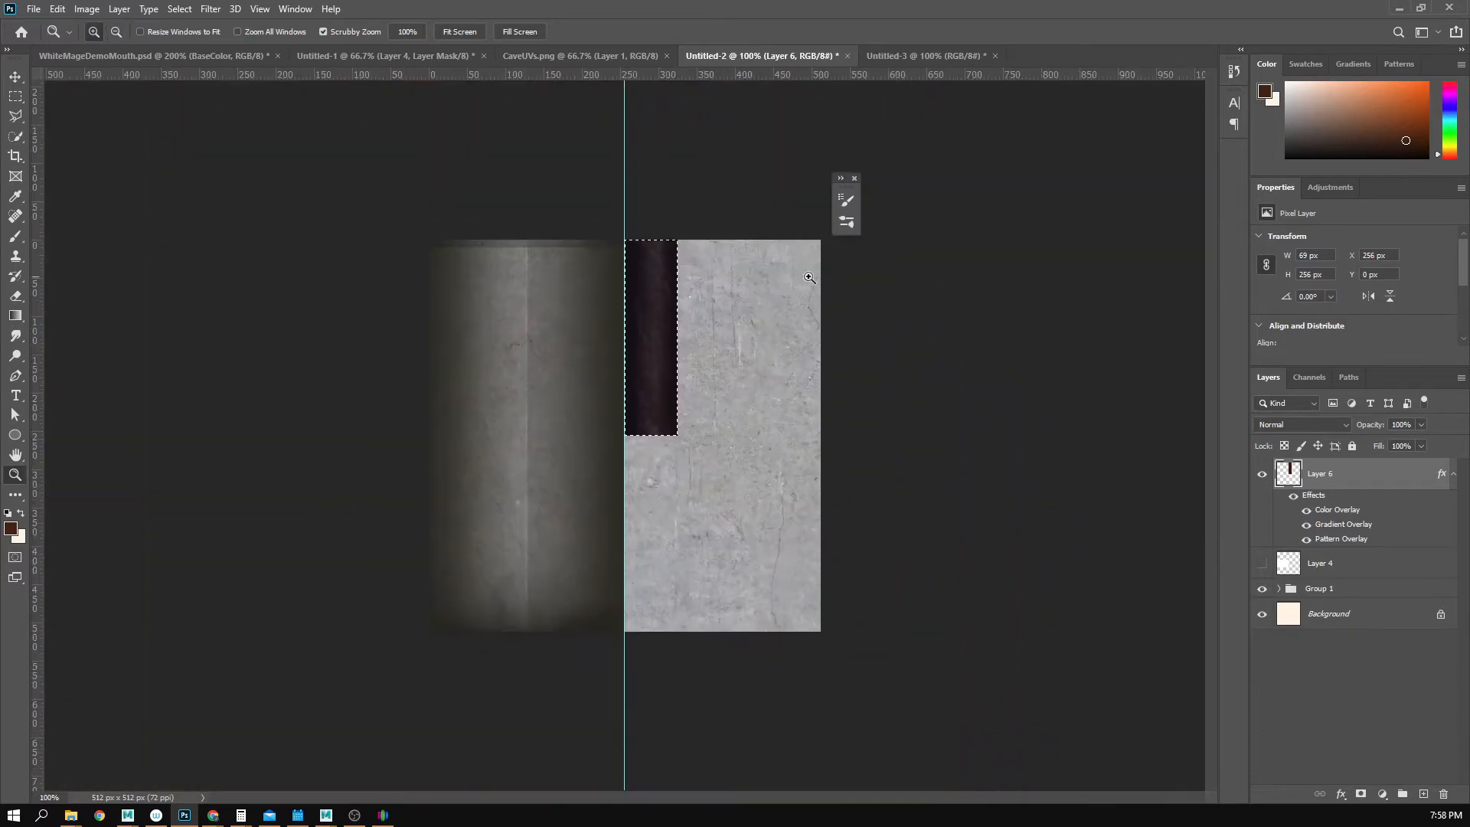
pyautogui.hotkey('ctrl', 'd')
pyautogui.click(717, 442)
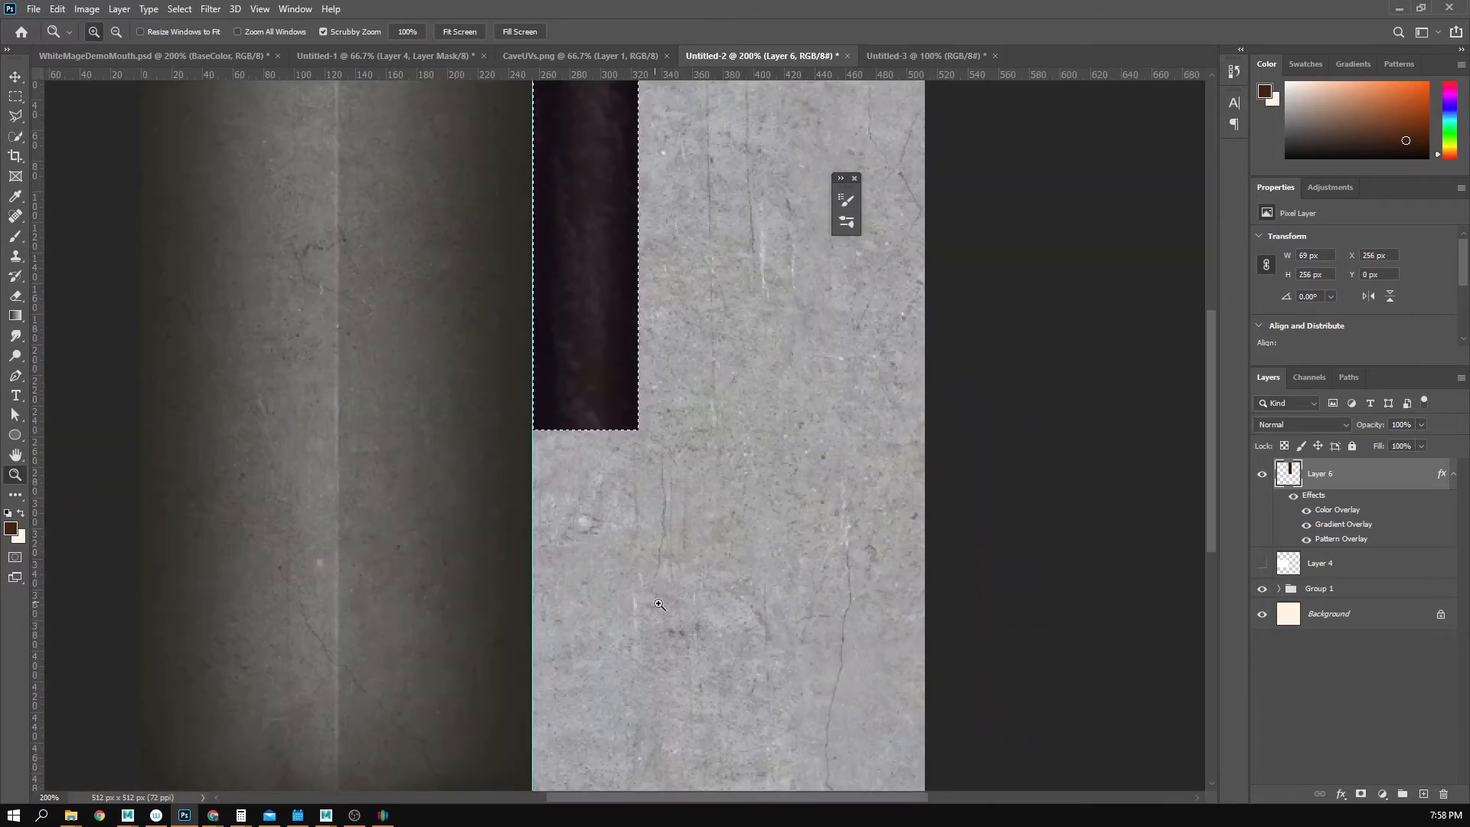
pyautogui.moveTo(660, 605); pyautogui.dragTo(641, 508)
pyautogui.moveTo(739, 389); pyautogui.dragTo(719, 480)
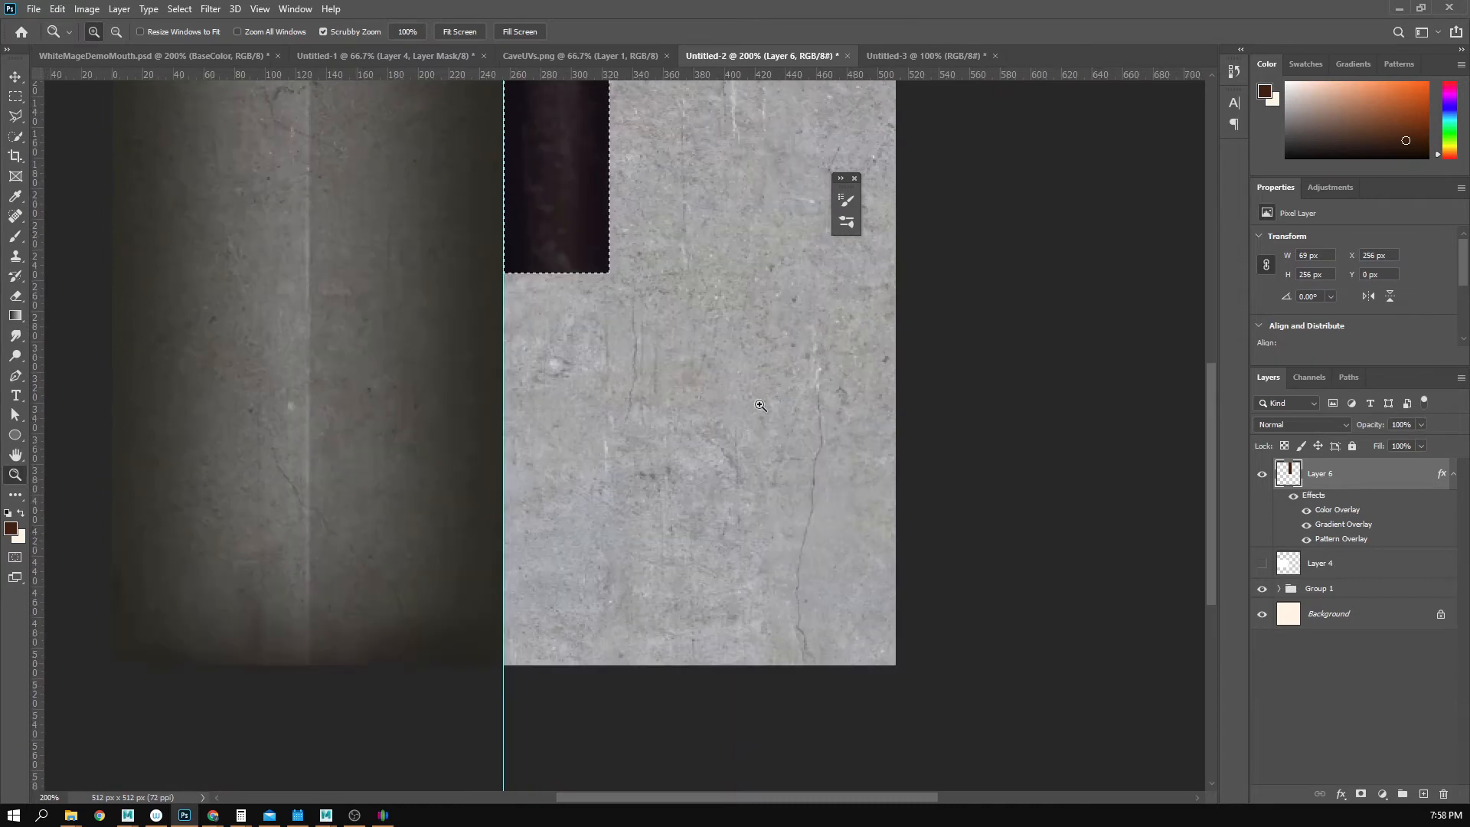
pyautogui.moveTo(706, 377); pyautogui.dragTo(702, 561)
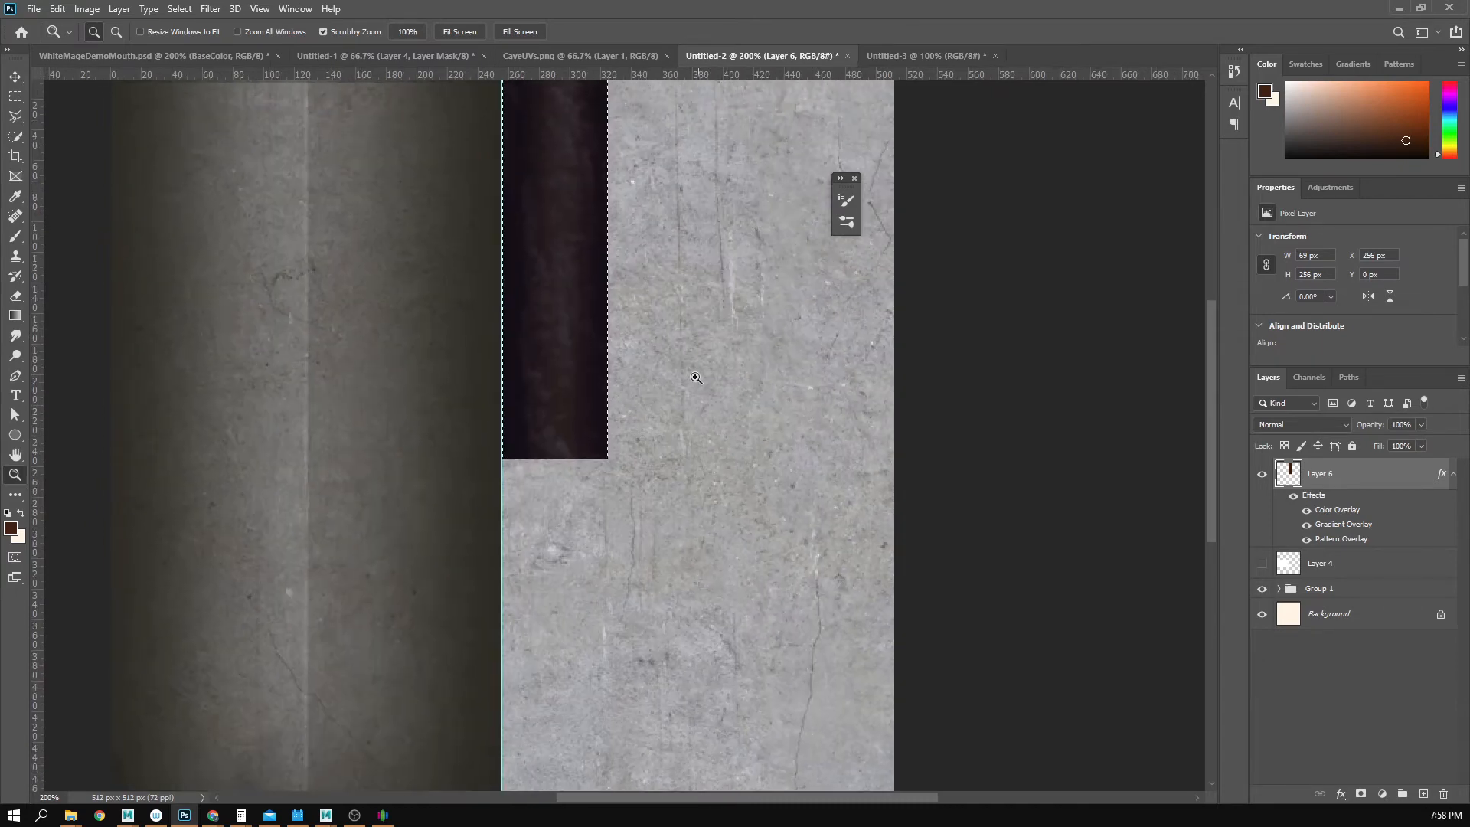
pyautogui.moveTo(579, 258); pyautogui.dragTo(761, 424)
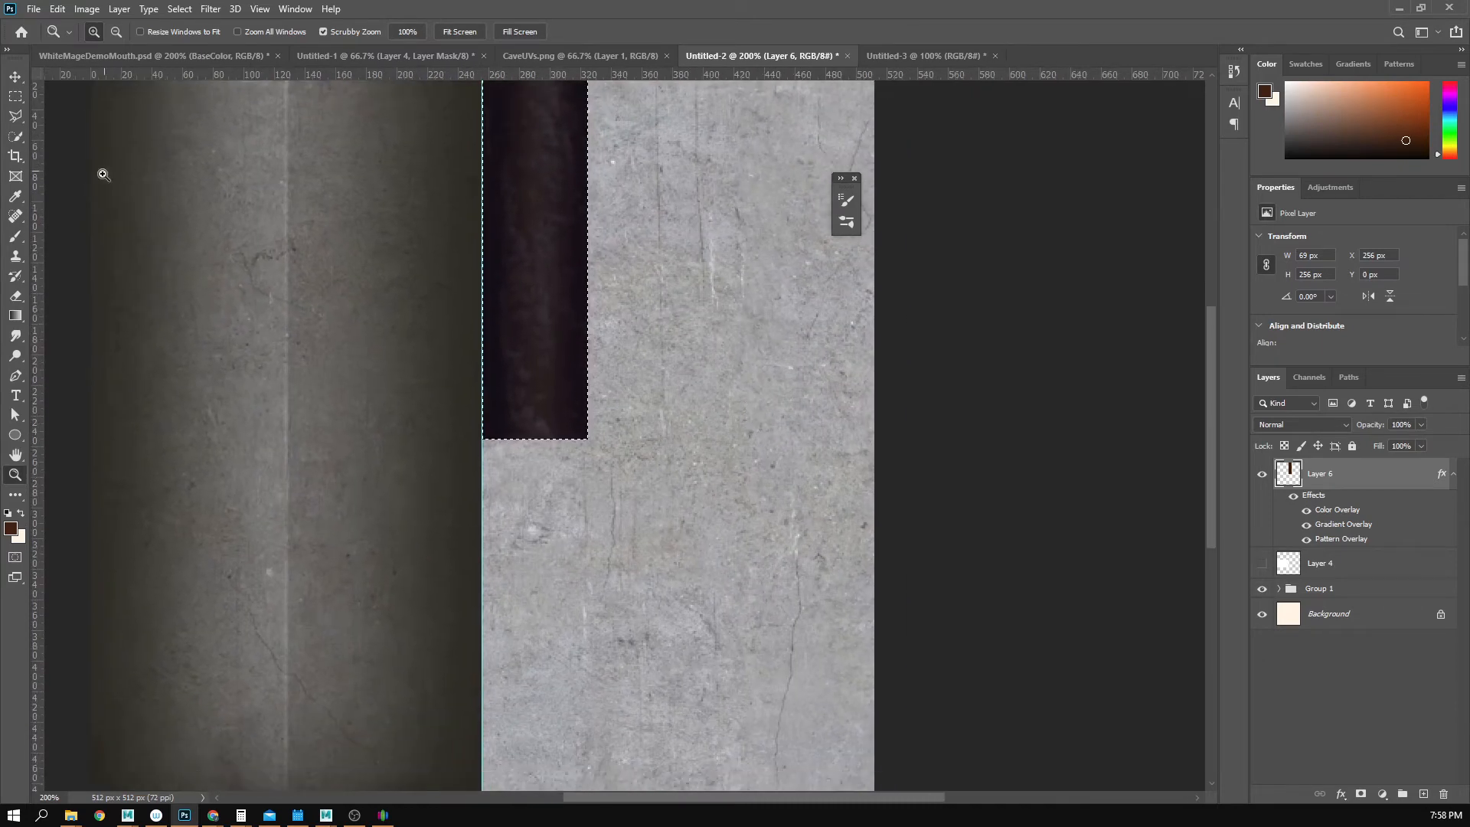
# - Draw an unfilled ellipse about 141 px wide and 209 px high on the light concrete below the dark strip
pyautogui.click(14, 435)
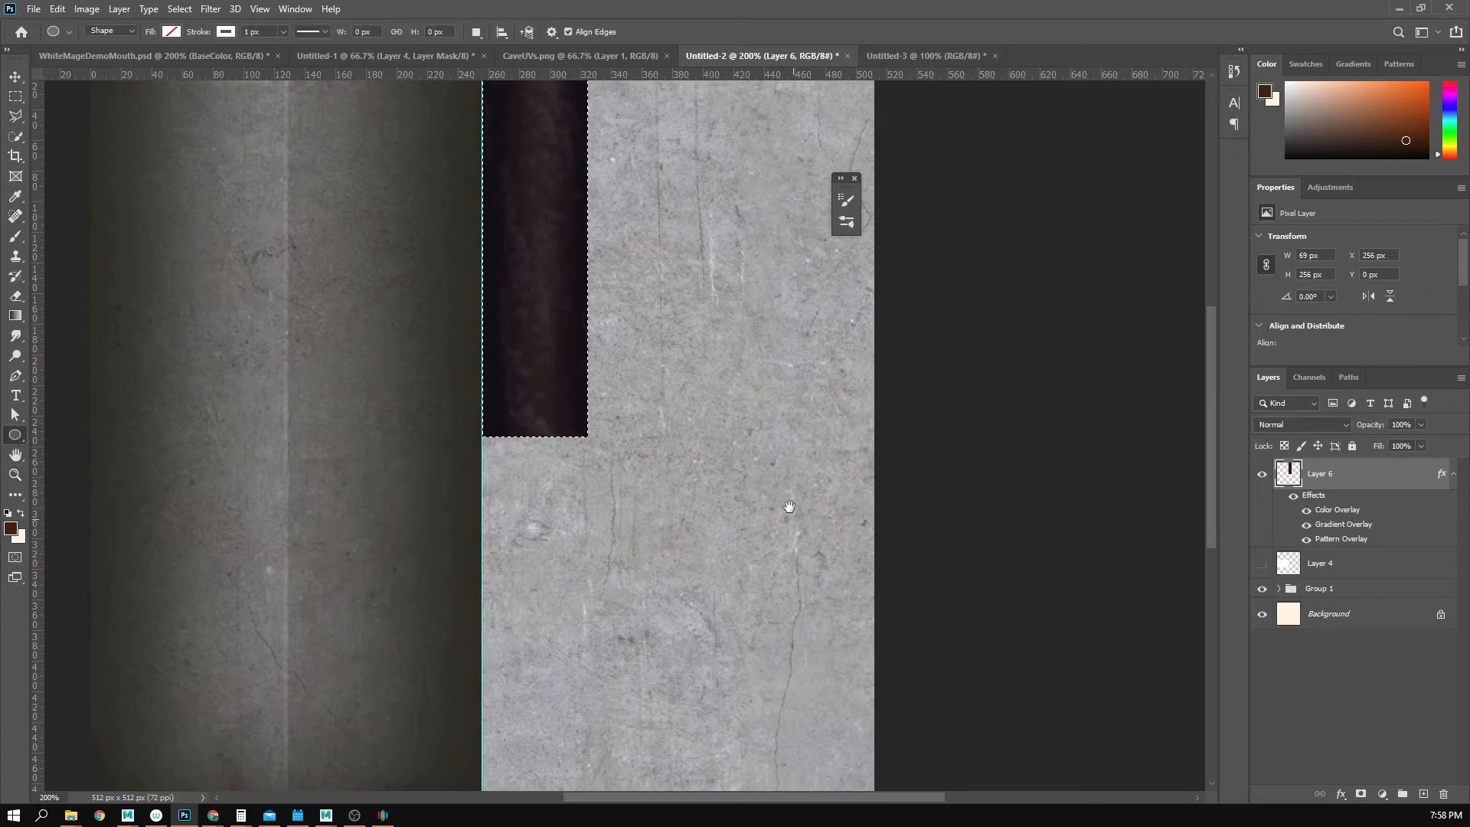
pyautogui.moveTo(788, 508); pyautogui.dragTo(696, 329)
pyautogui.moveTo(481, 292); pyautogui.dragTo(695, 611)
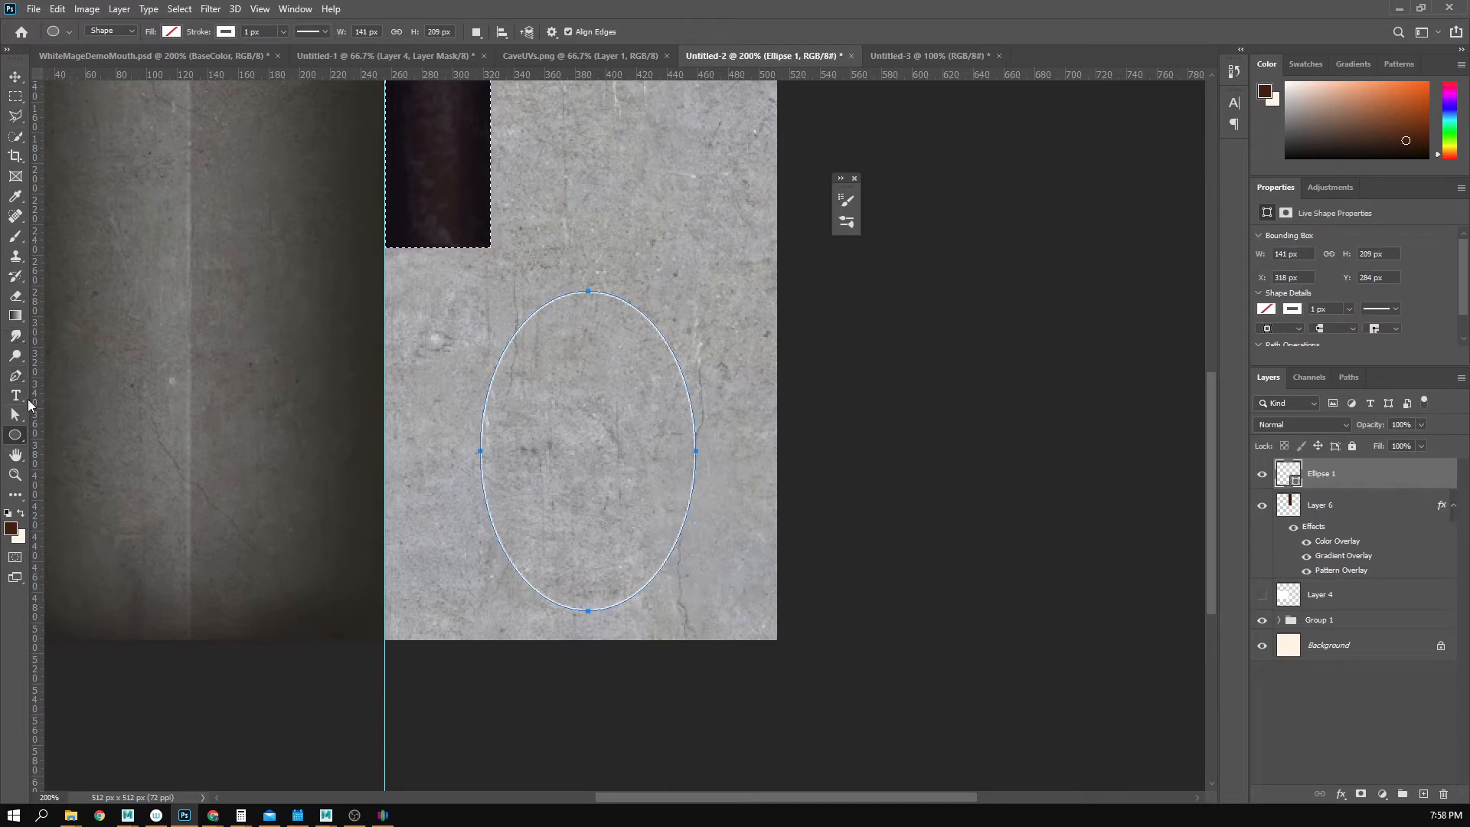
# - Lengthen both handles of the ellipse's top anchor point and lower that point to flatten the top, making the shape about 170 px high
pyautogui.click(11, 379)
pyautogui.click(13, 378)
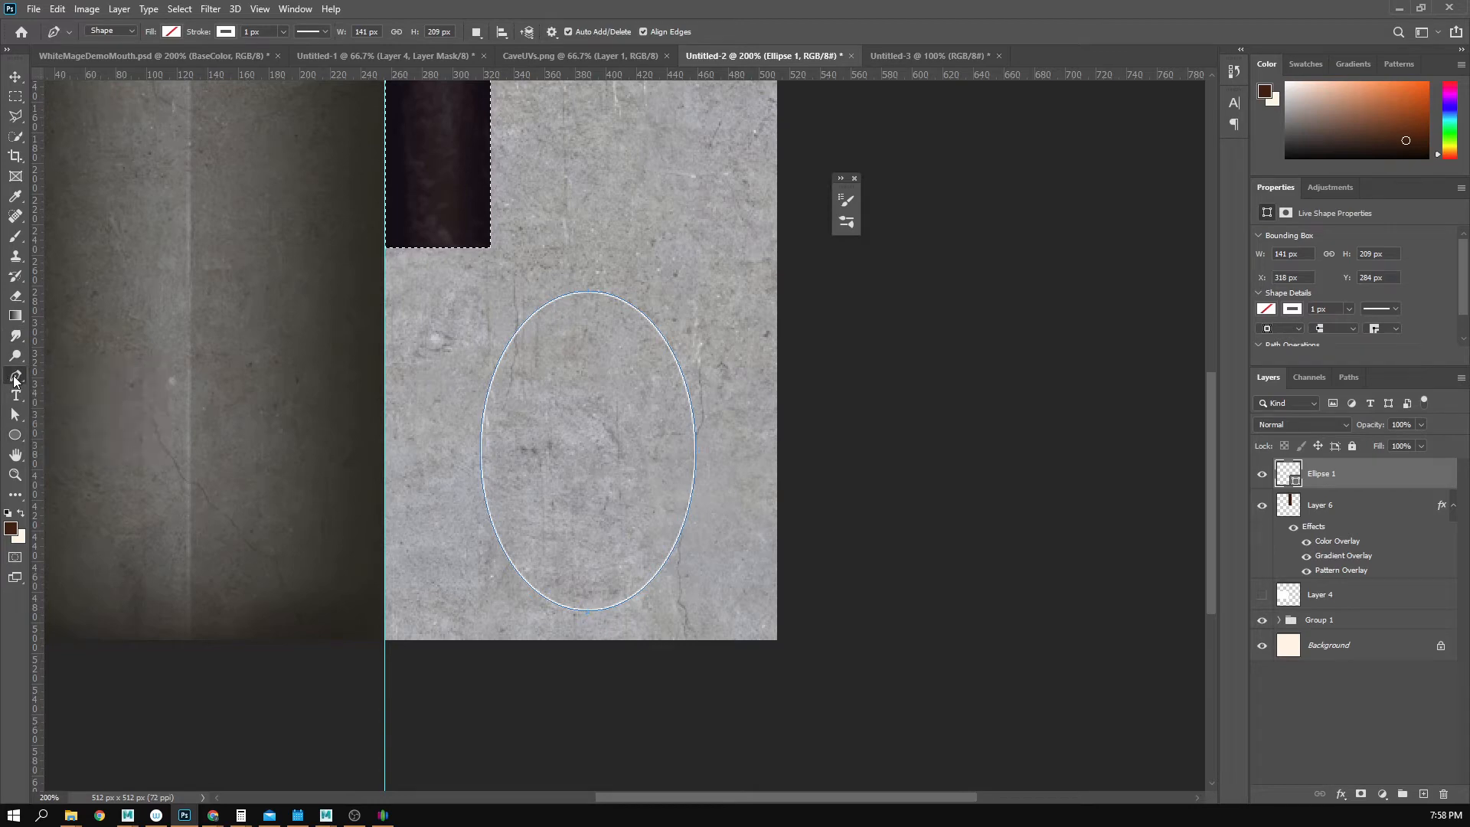
pyautogui.click(14, 378)
pyautogui.click(15, 416)
pyautogui.click(482, 441)
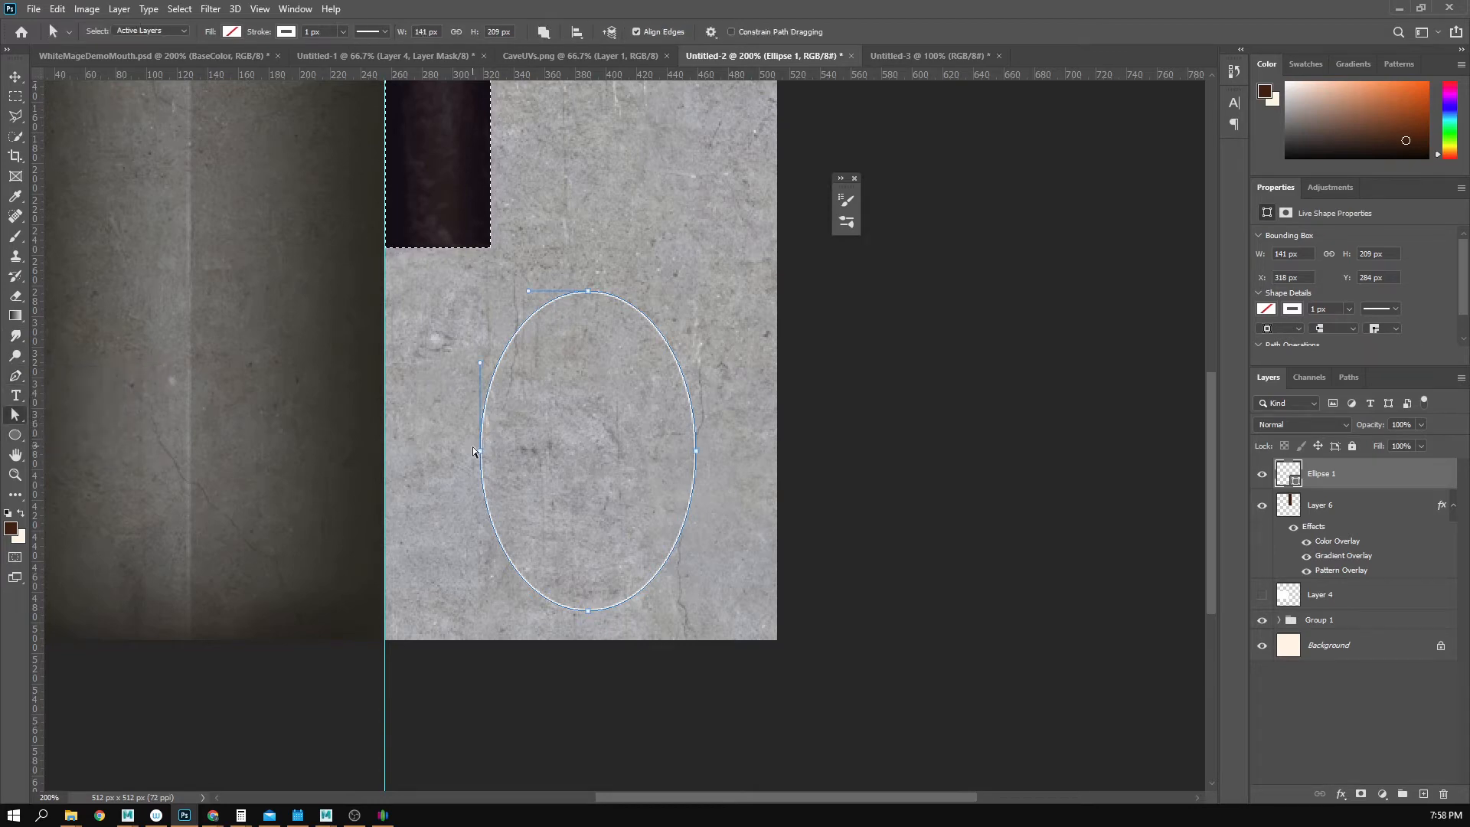
pyautogui.moveTo(528, 291); pyautogui.dragTo(470, 292)
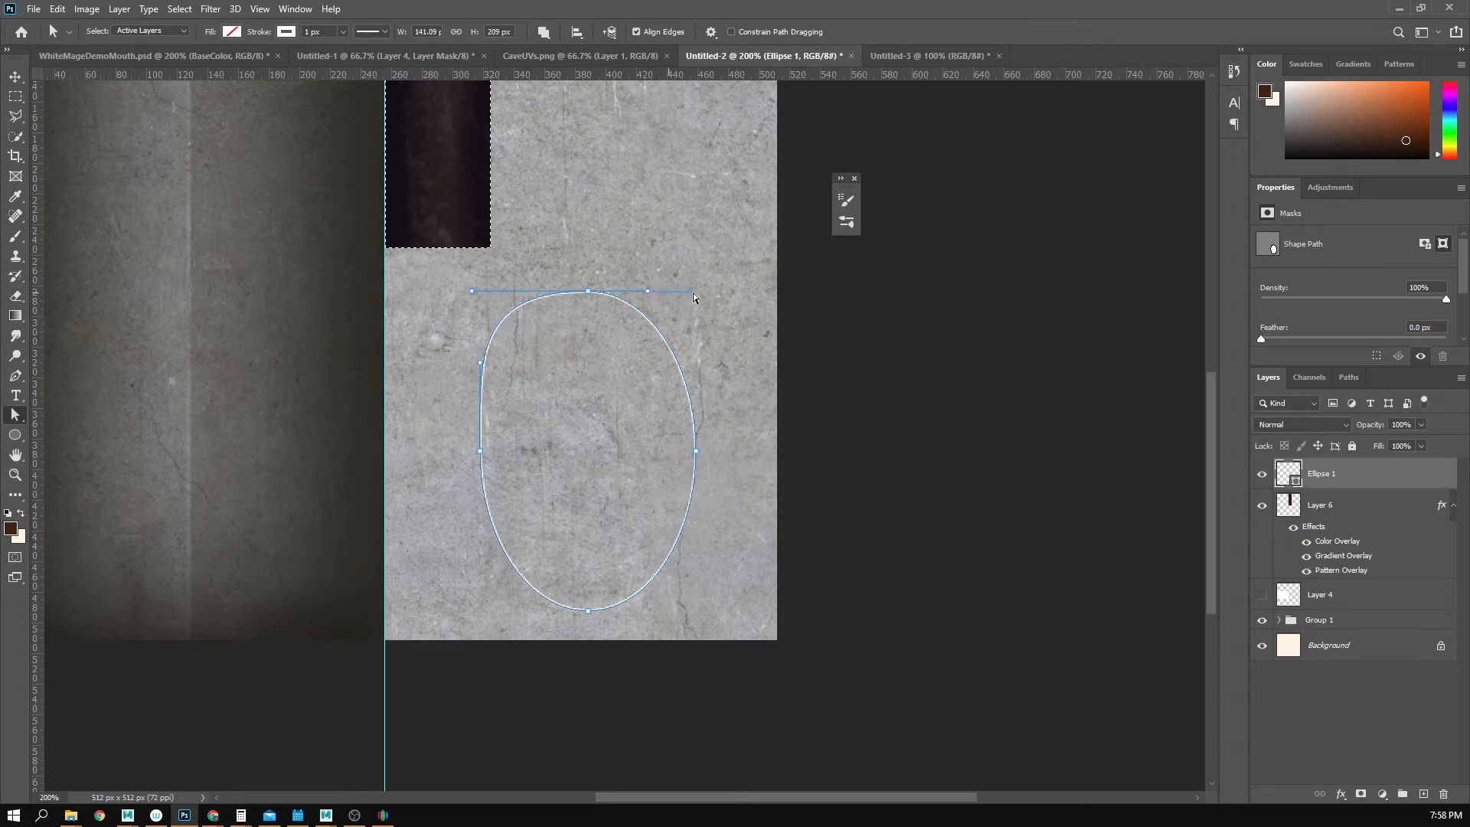
pyautogui.moveTo(647, 291); pyautogui.dragTo(709, 291)
pyautogui.moveTo(586, 291); pyautogui.dragTo(583, 351)
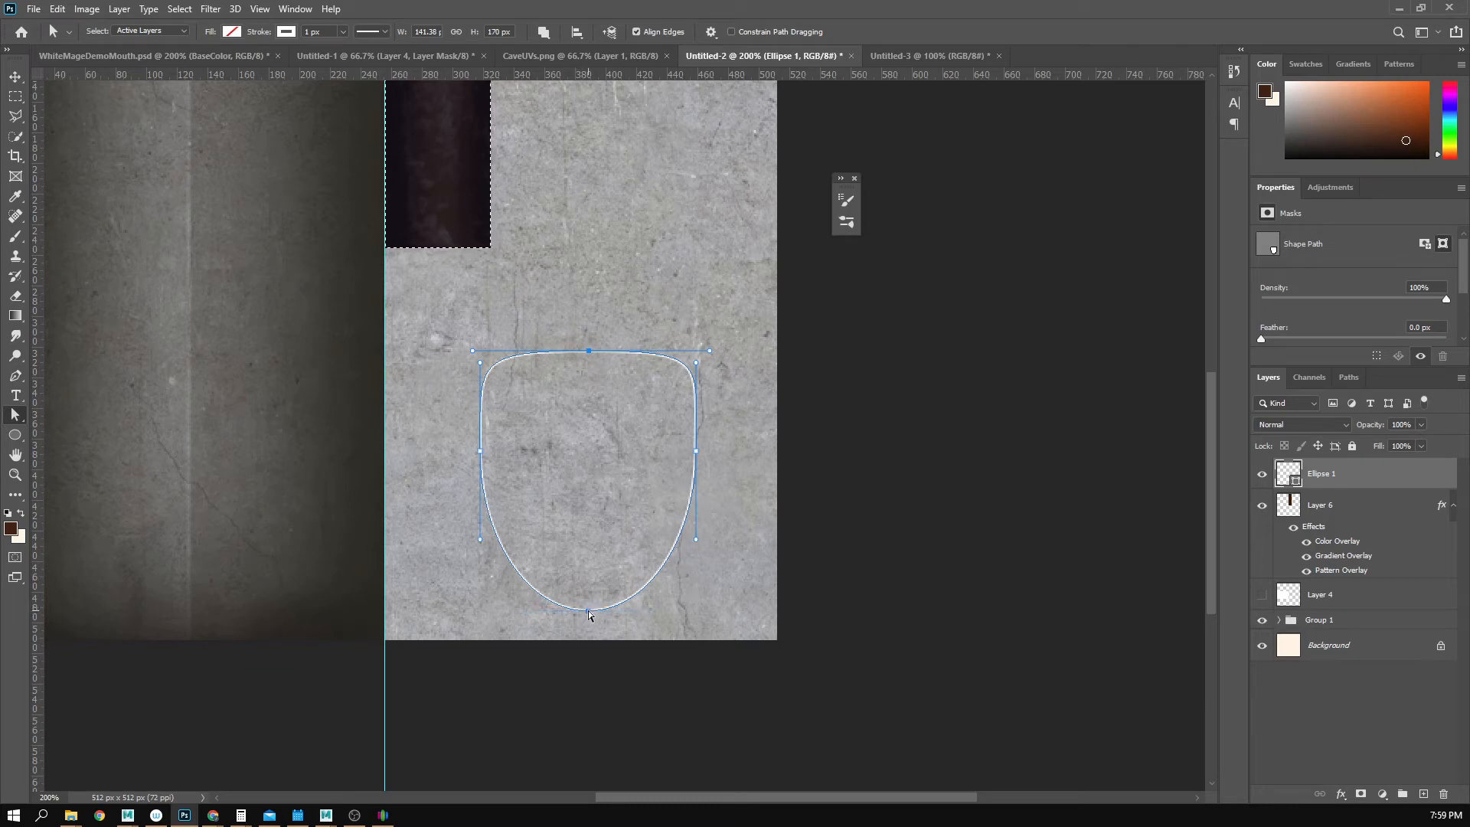
# - Shift the shape's top and bottom anchor points up slightly, and raise the bottom one further to make it about 155 px high
pyautogui.moveTo(588, 612); pyautogui.dragTo(588, 591)
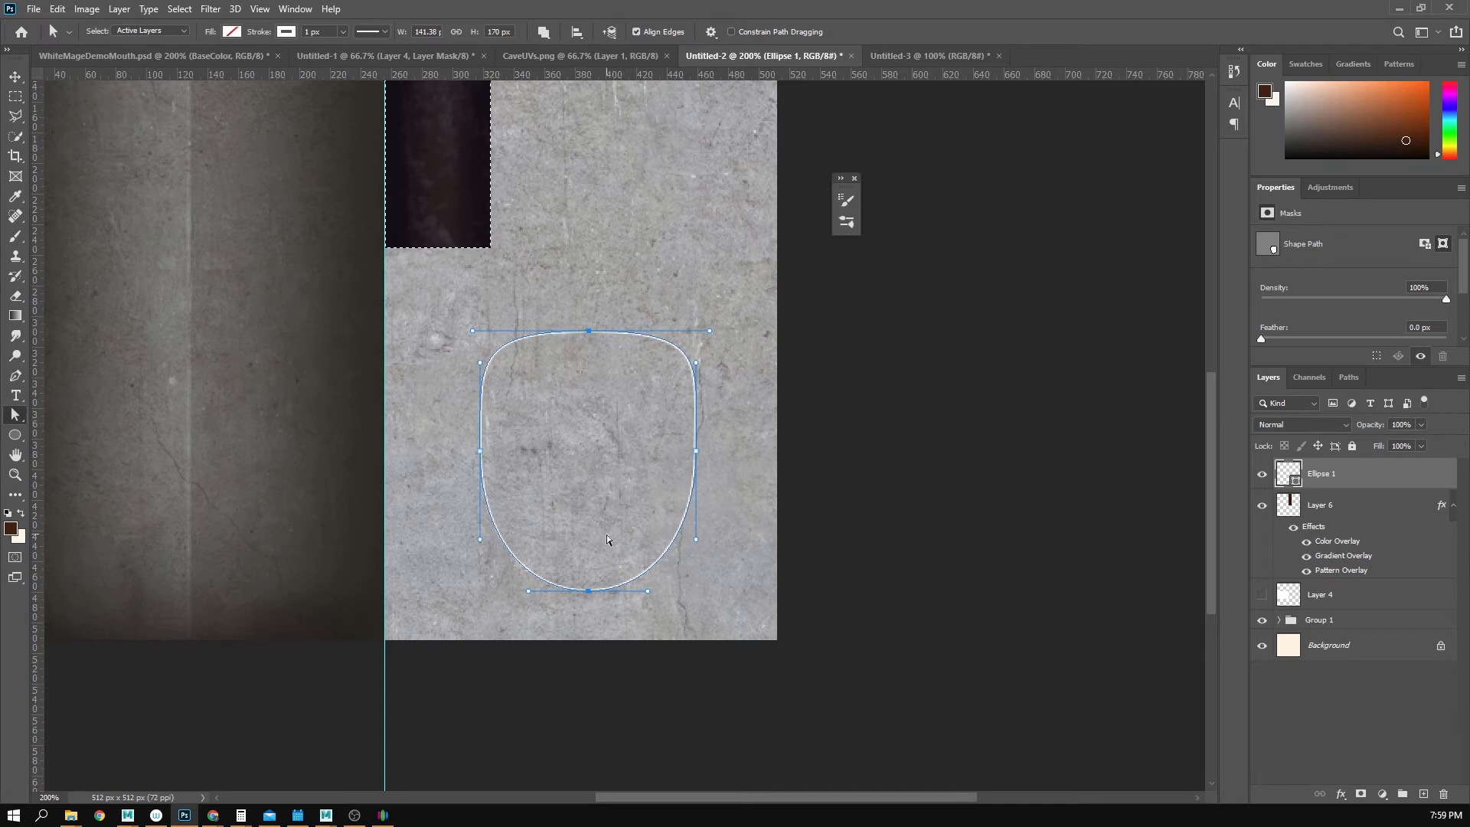
pyautogui.click(588, 592)
pyautogui.moveTo(588, 591); pyautogui.dragTo(588, 567)
pyautogui.click(660, 608)
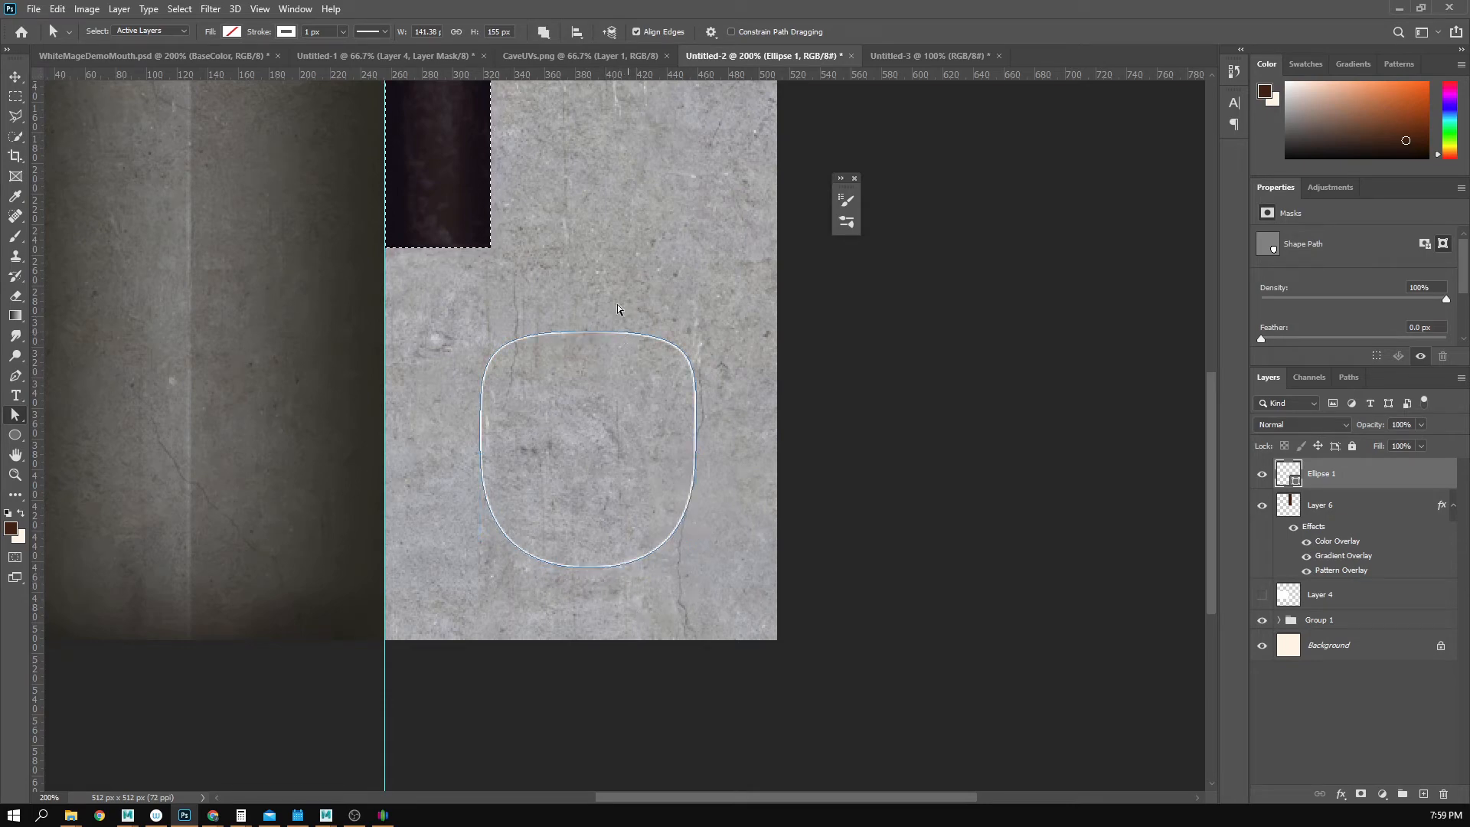
# - Give the rounded shape a cream fill and remove its stroke
pyautogui.click(231, 32)
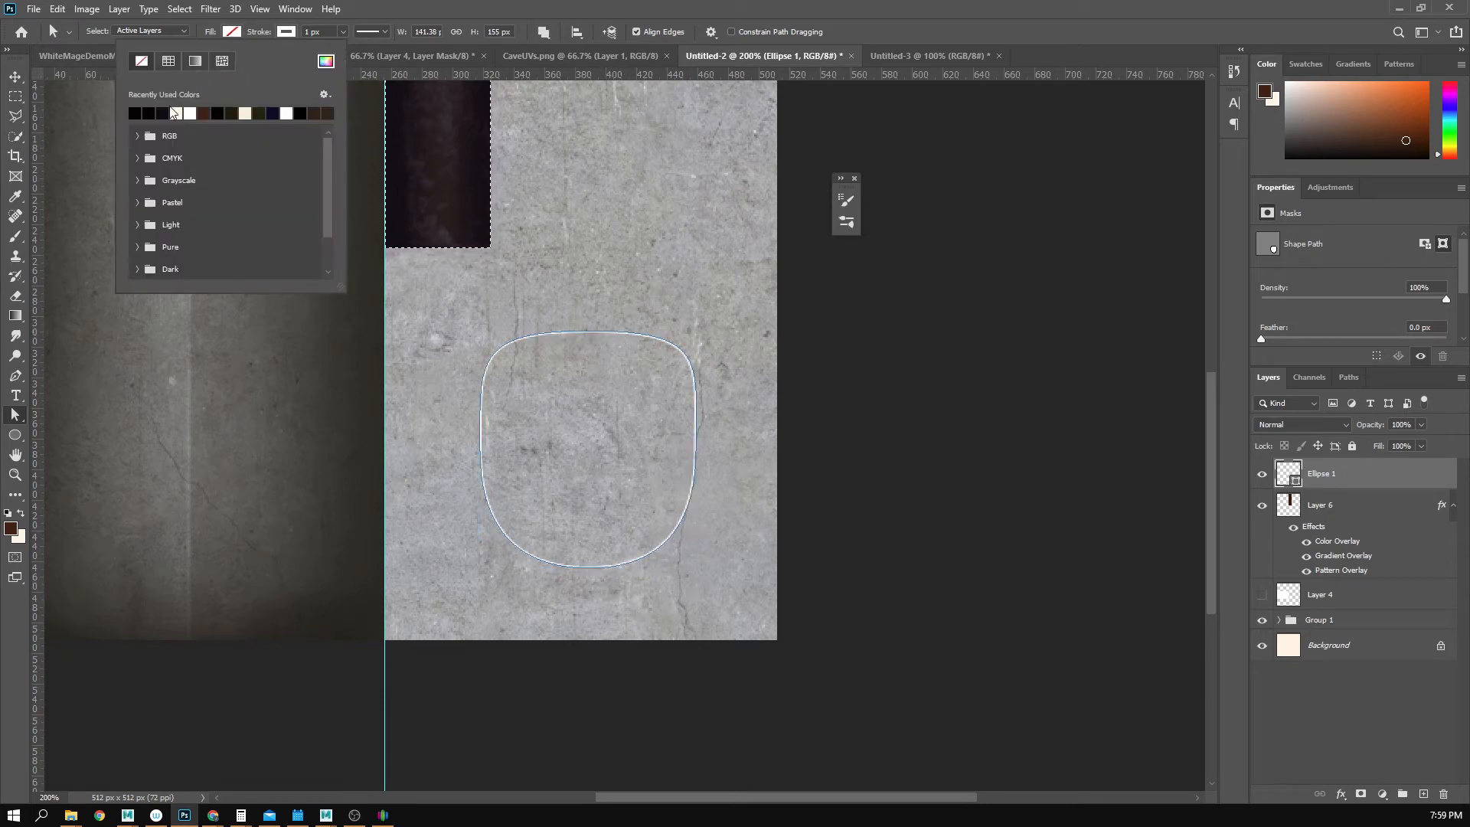
pyautogui.click(178, 113)
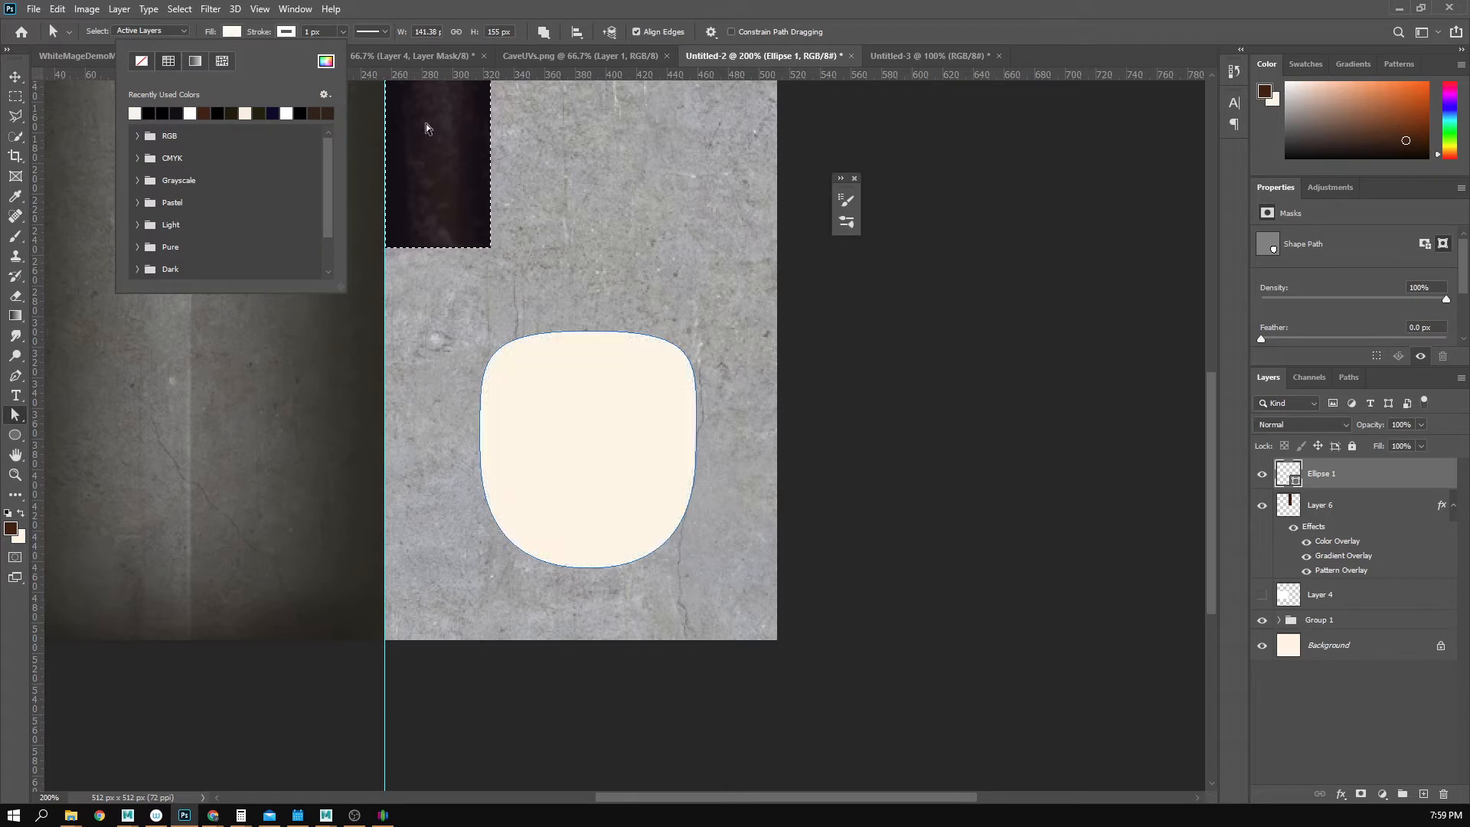
pyautogui.click(294, 33)
pyautogui.click(294, 34)
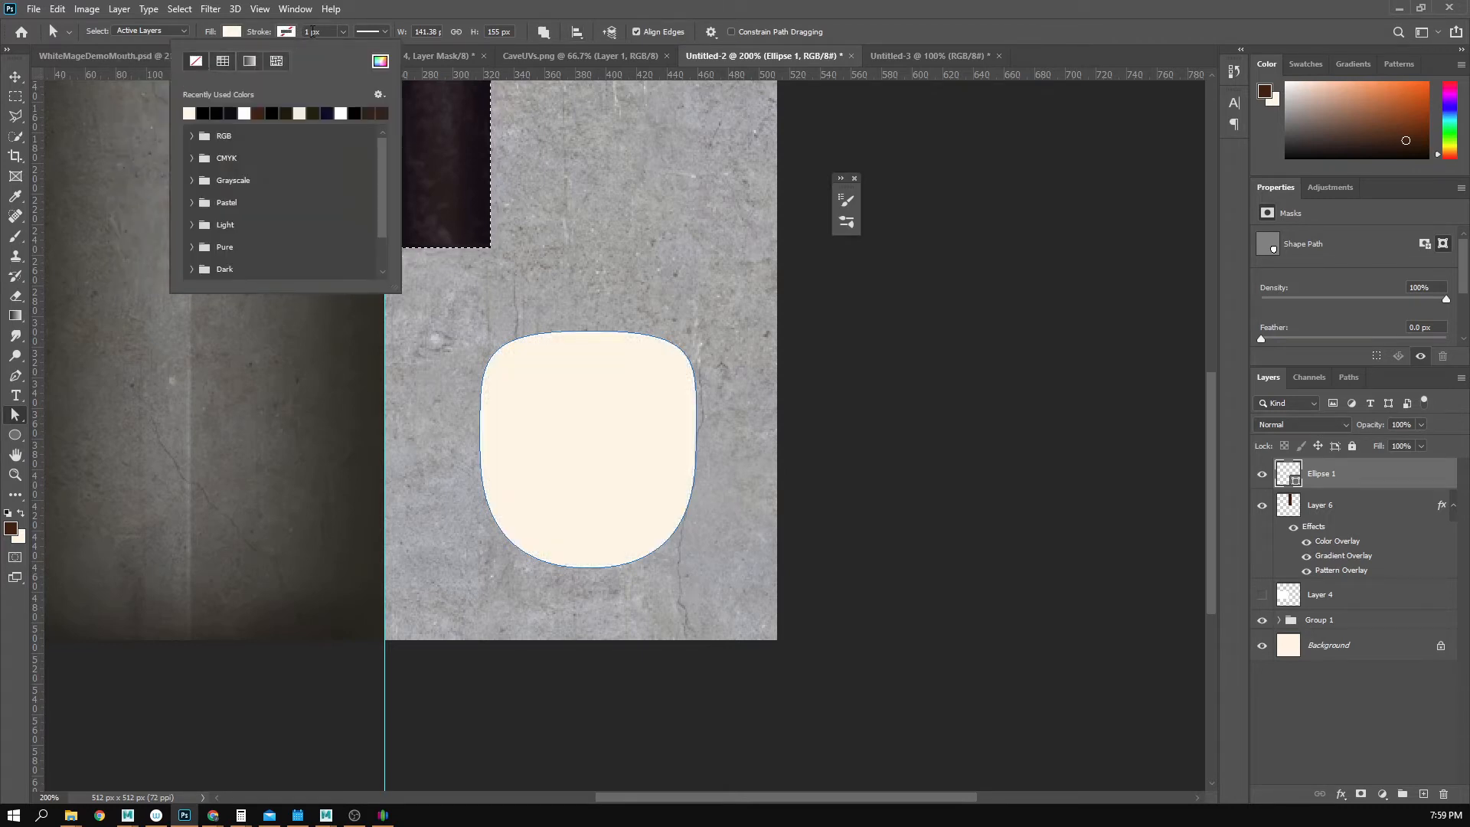
pyautogui.click(602, 4)
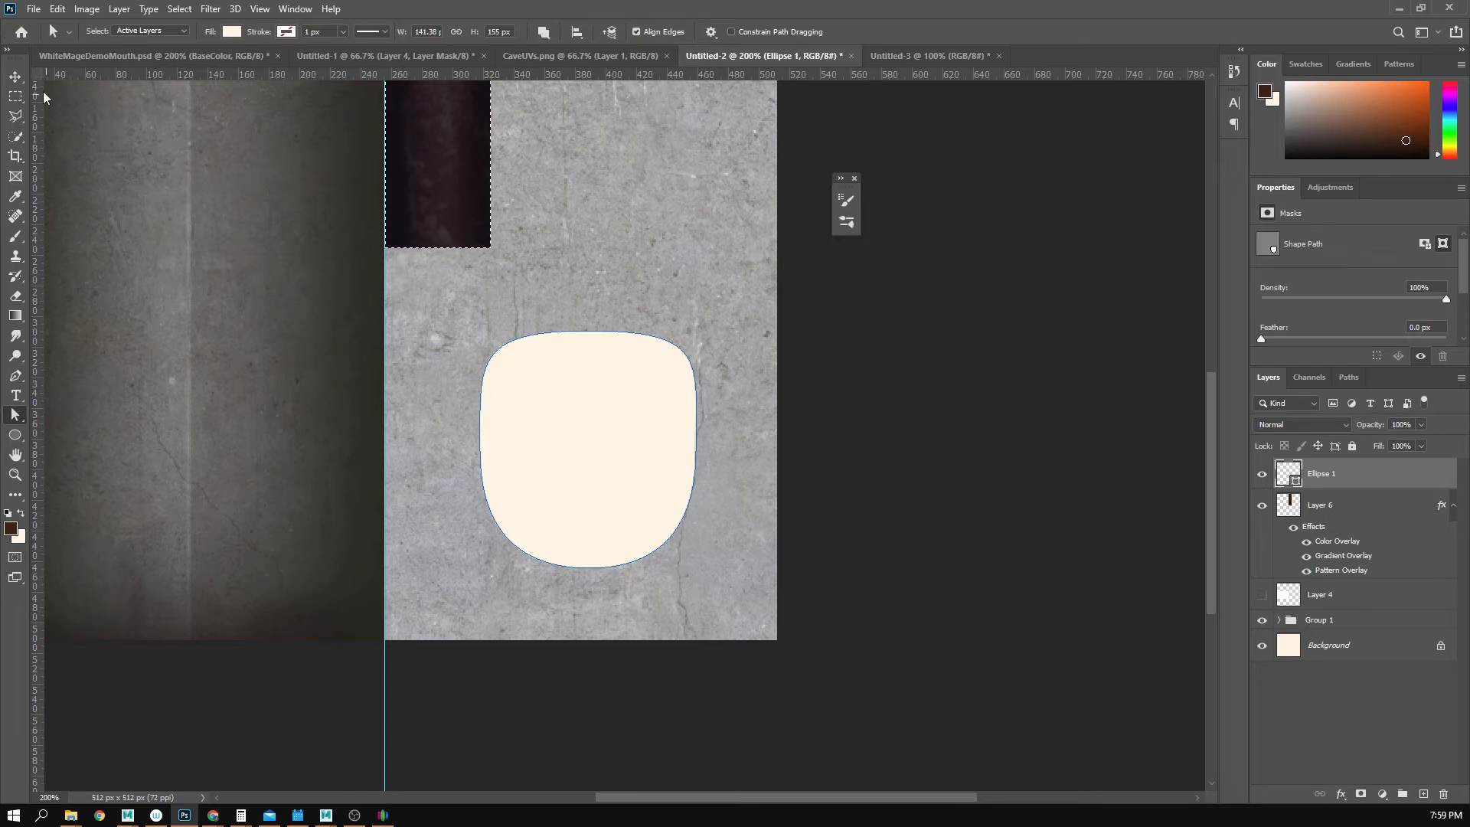
# - Copy the layer style from Layer 6 and paste it onto Ellipse 1
pyautogui.click(15, 76)
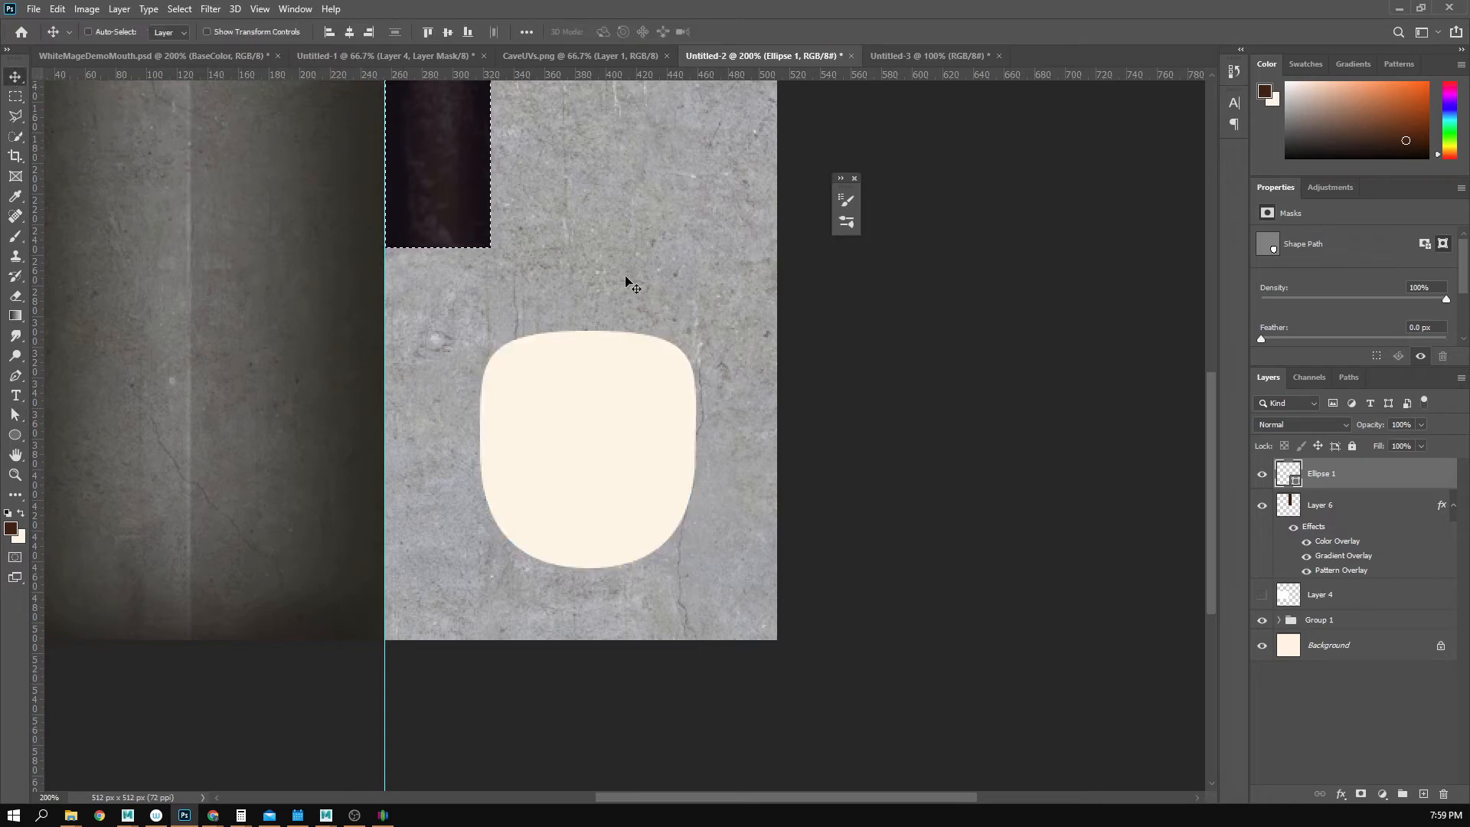
pyautogui.rightClick(1318, 516)
pyautogui.click(1187, 508)
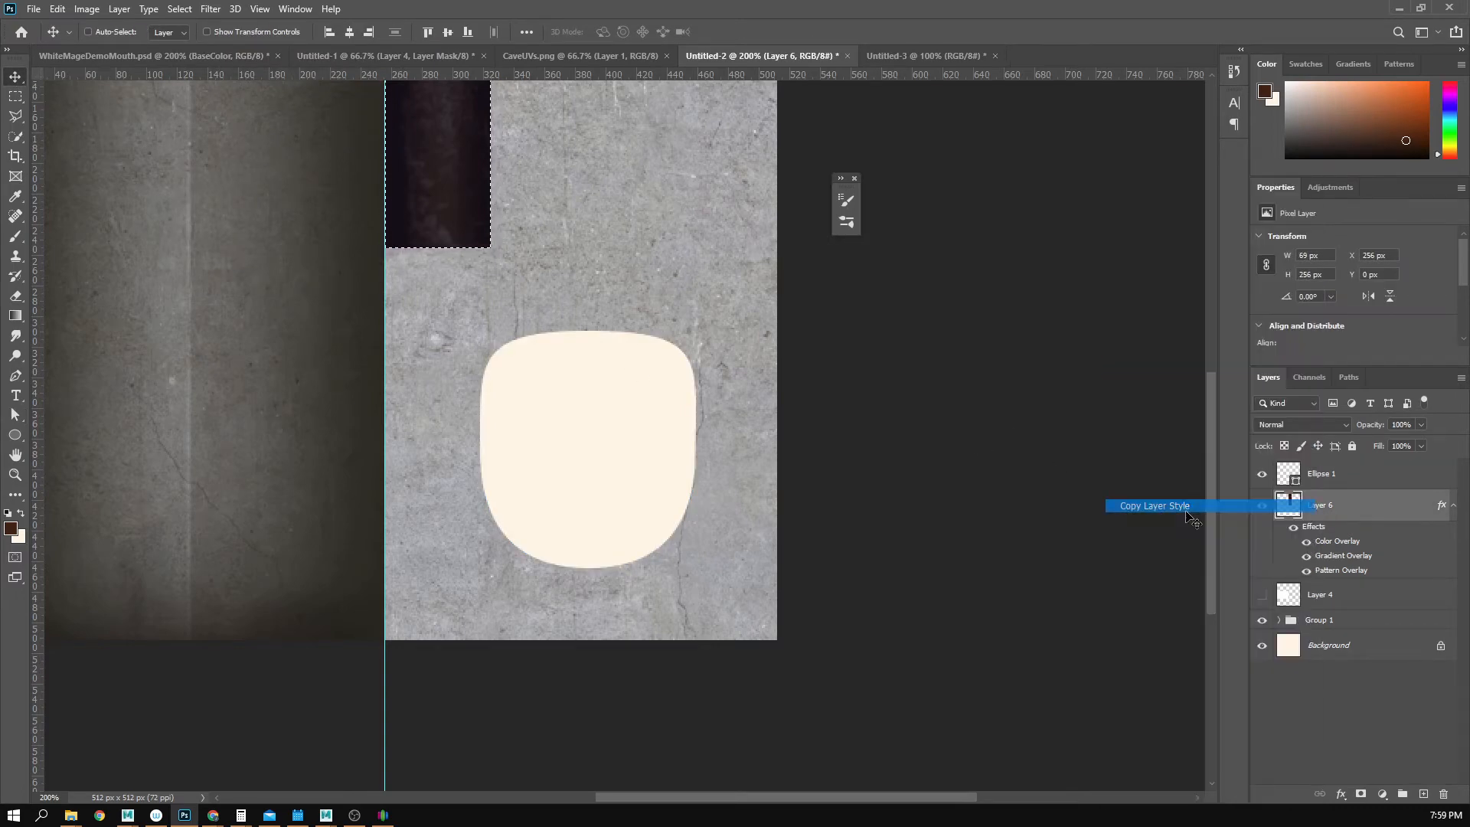
pyautogui.rightClick(1317, 473)
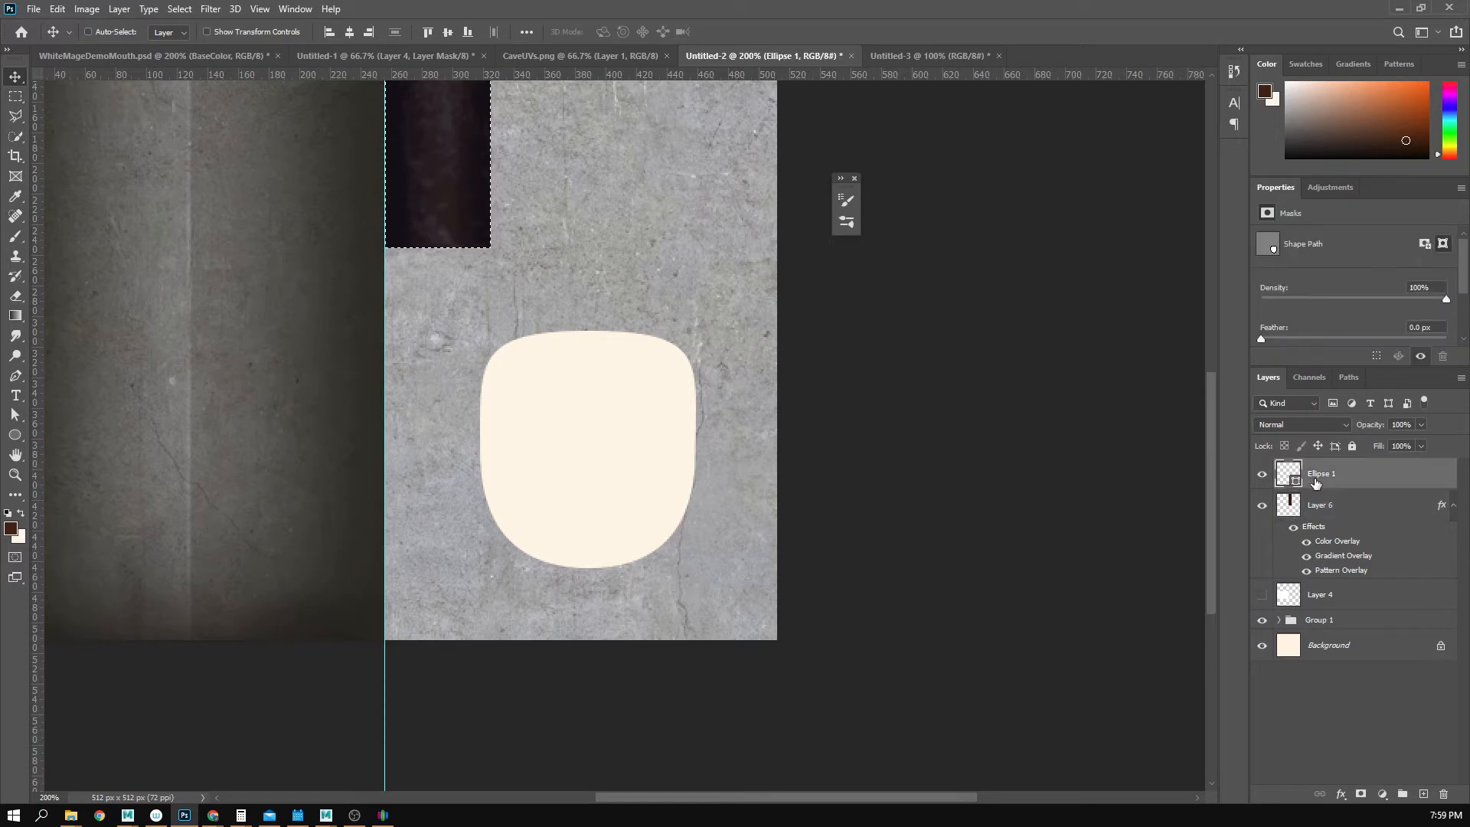
pyautogui.click(1192, 519)
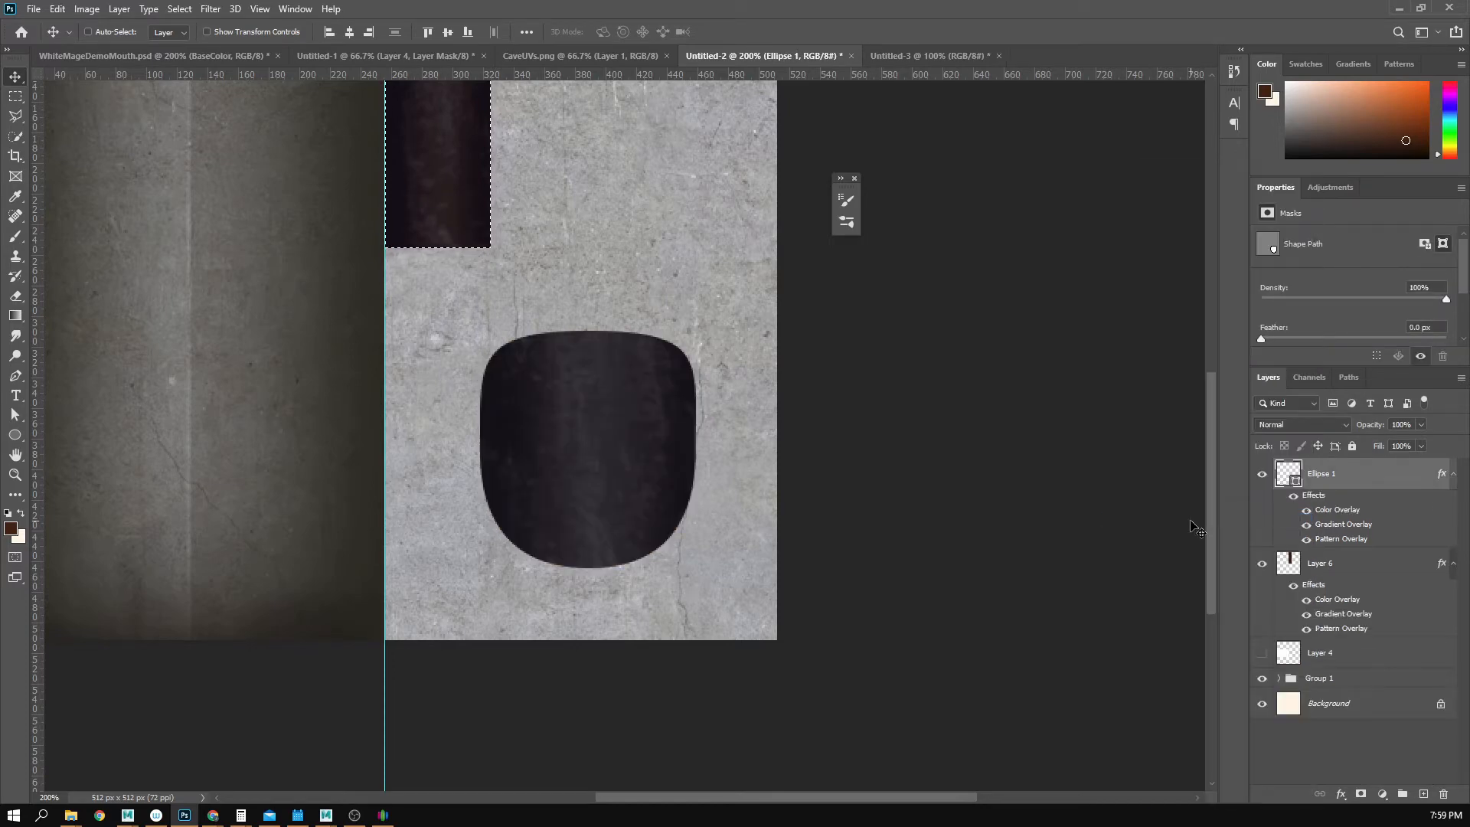
# - Compare the strip and the rounded shape across the whole texture with their layer effects hidden and shown again
pyautogui.moveTo(455, 286); pyautogui.dragTo(517, 467)
pyautogui.press('z')
pyautogui.keyDown('alt'); pyautogui.click(602, 504); pyautogui.keyUp('alt')
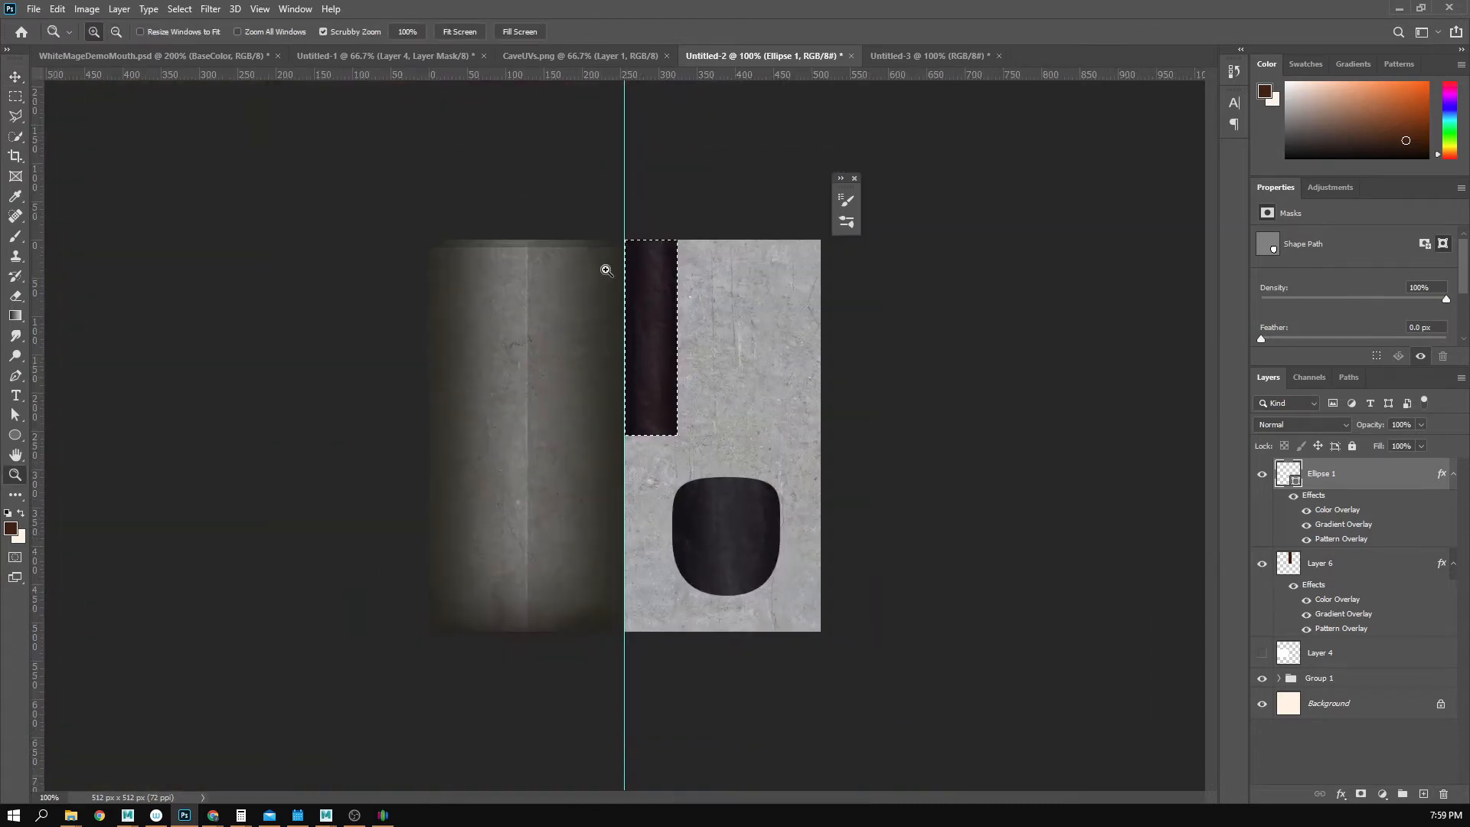
pyautogui.rightClick(1162, 592)
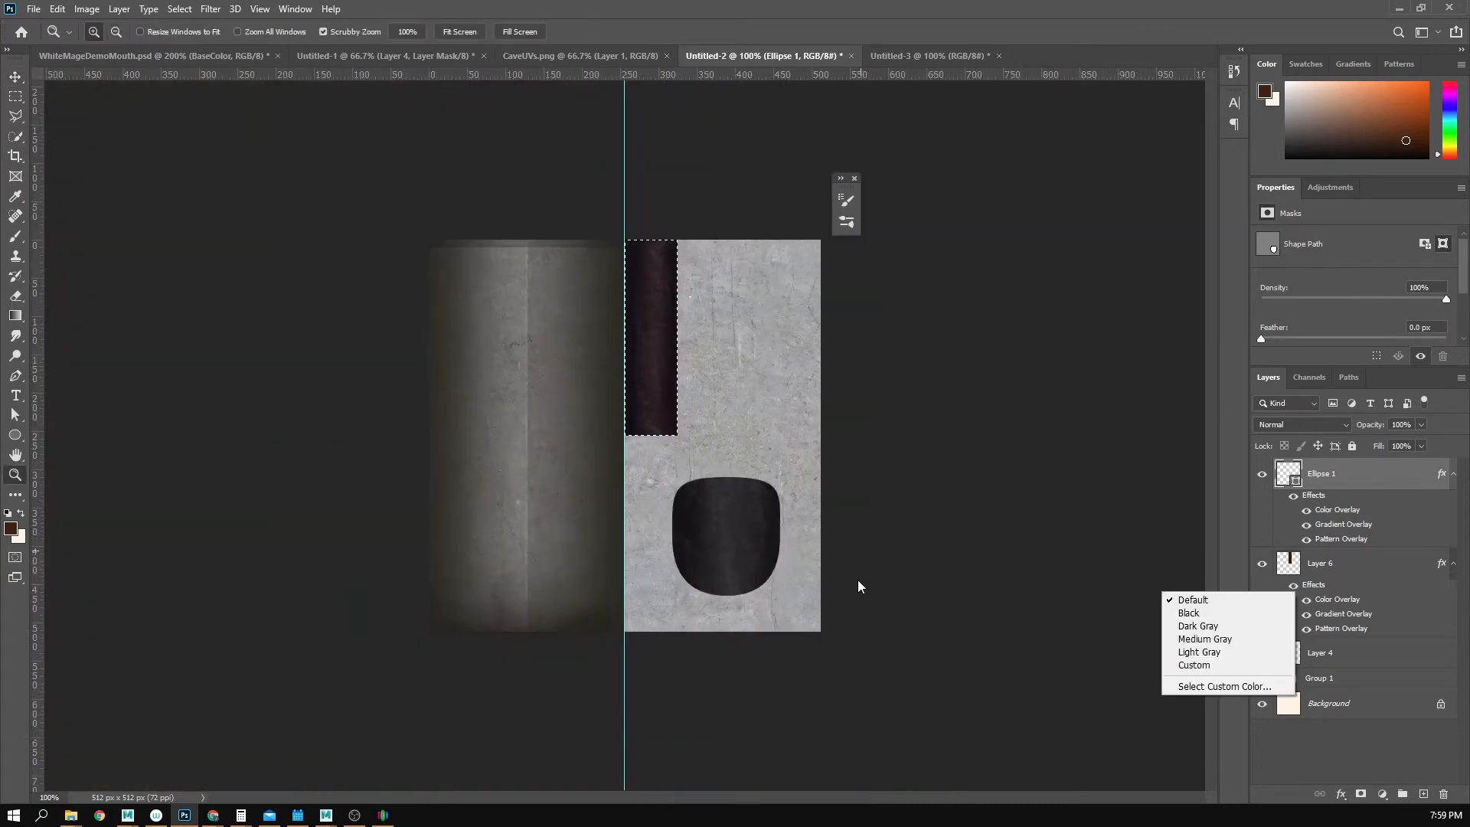
pyautogui.click(1358, 610)
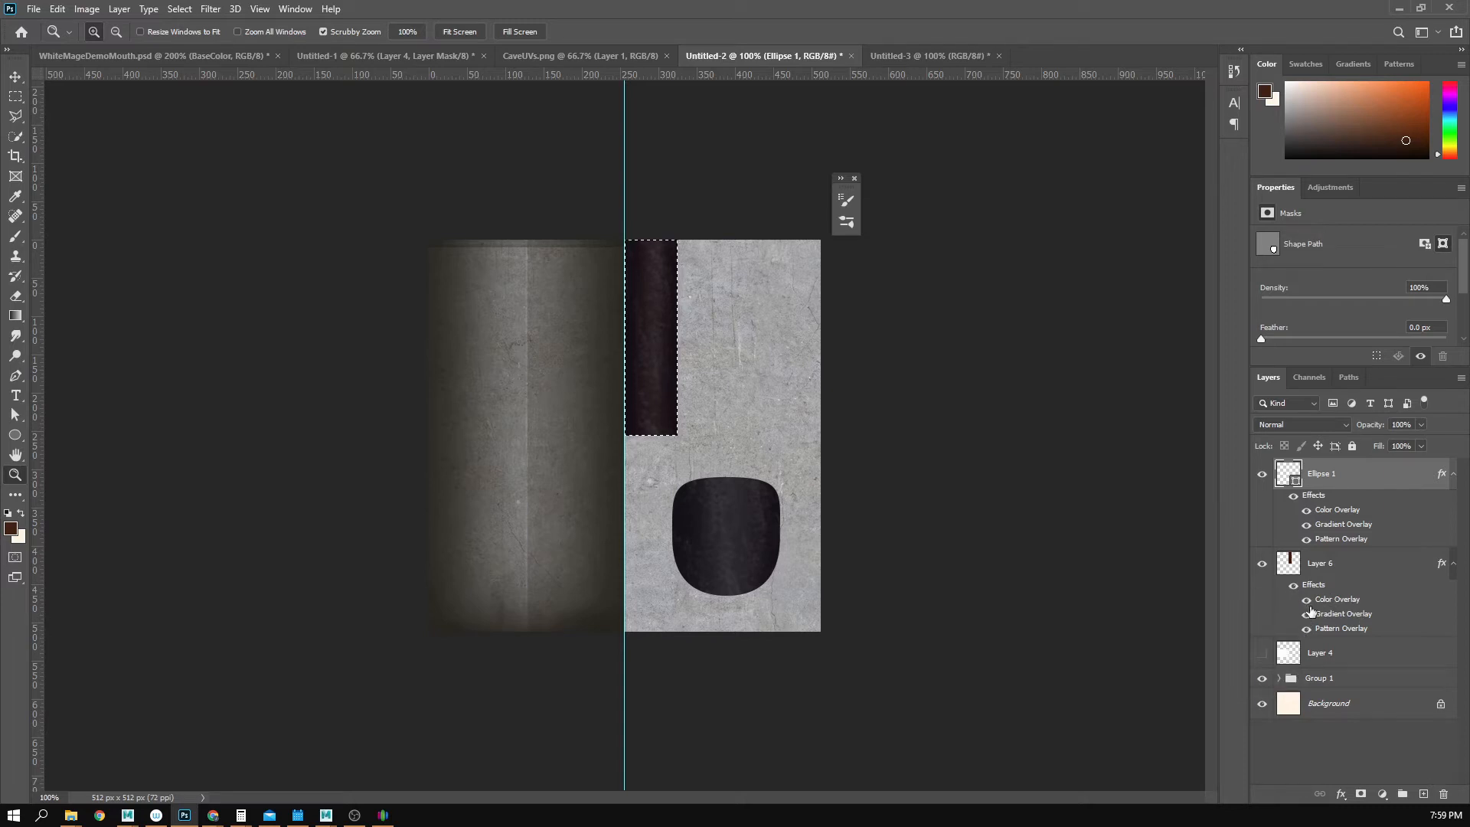
pyautogui.click(1309, 607)
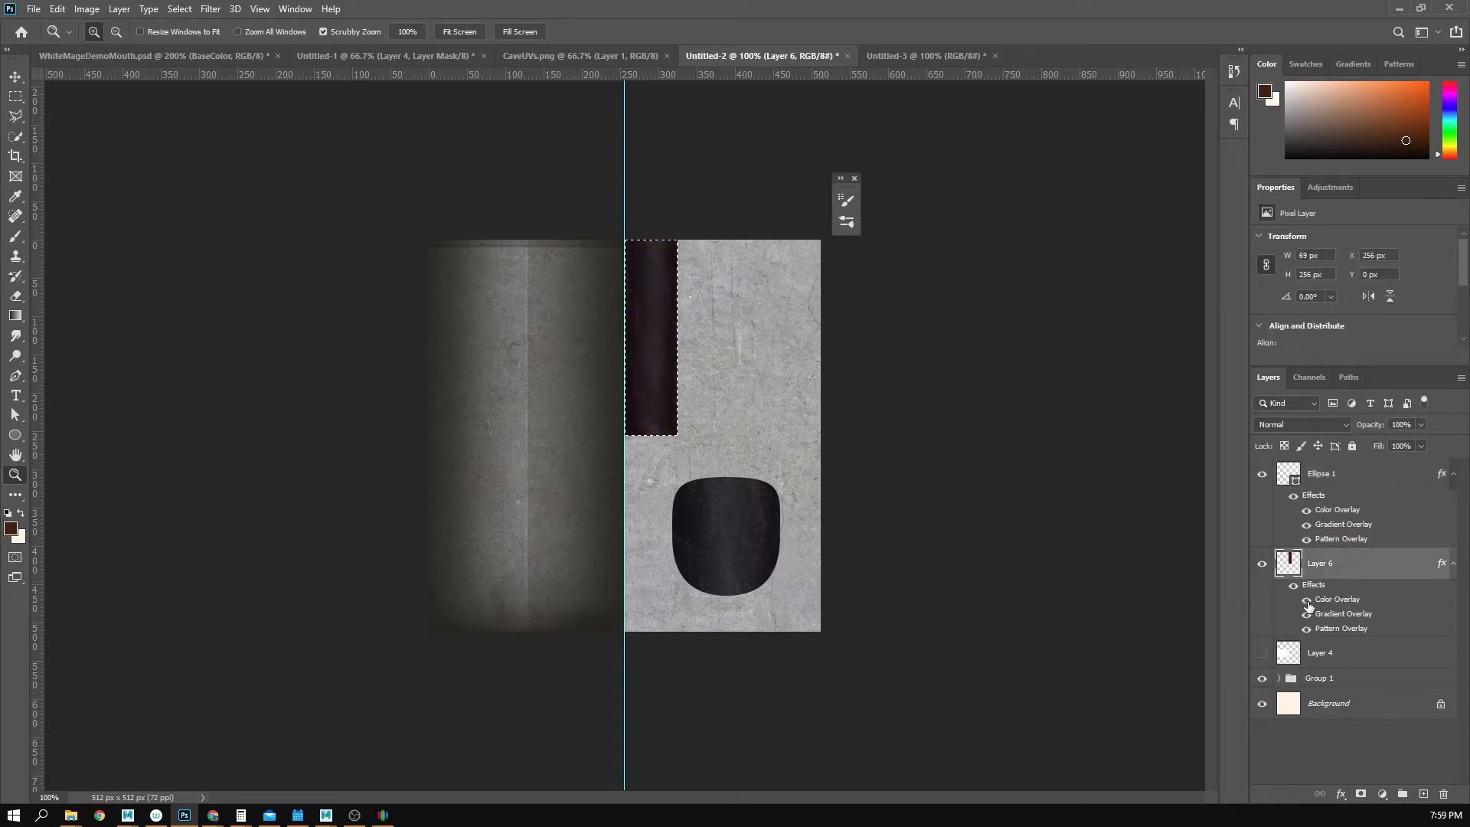
pyautogui.click(1303, 516)
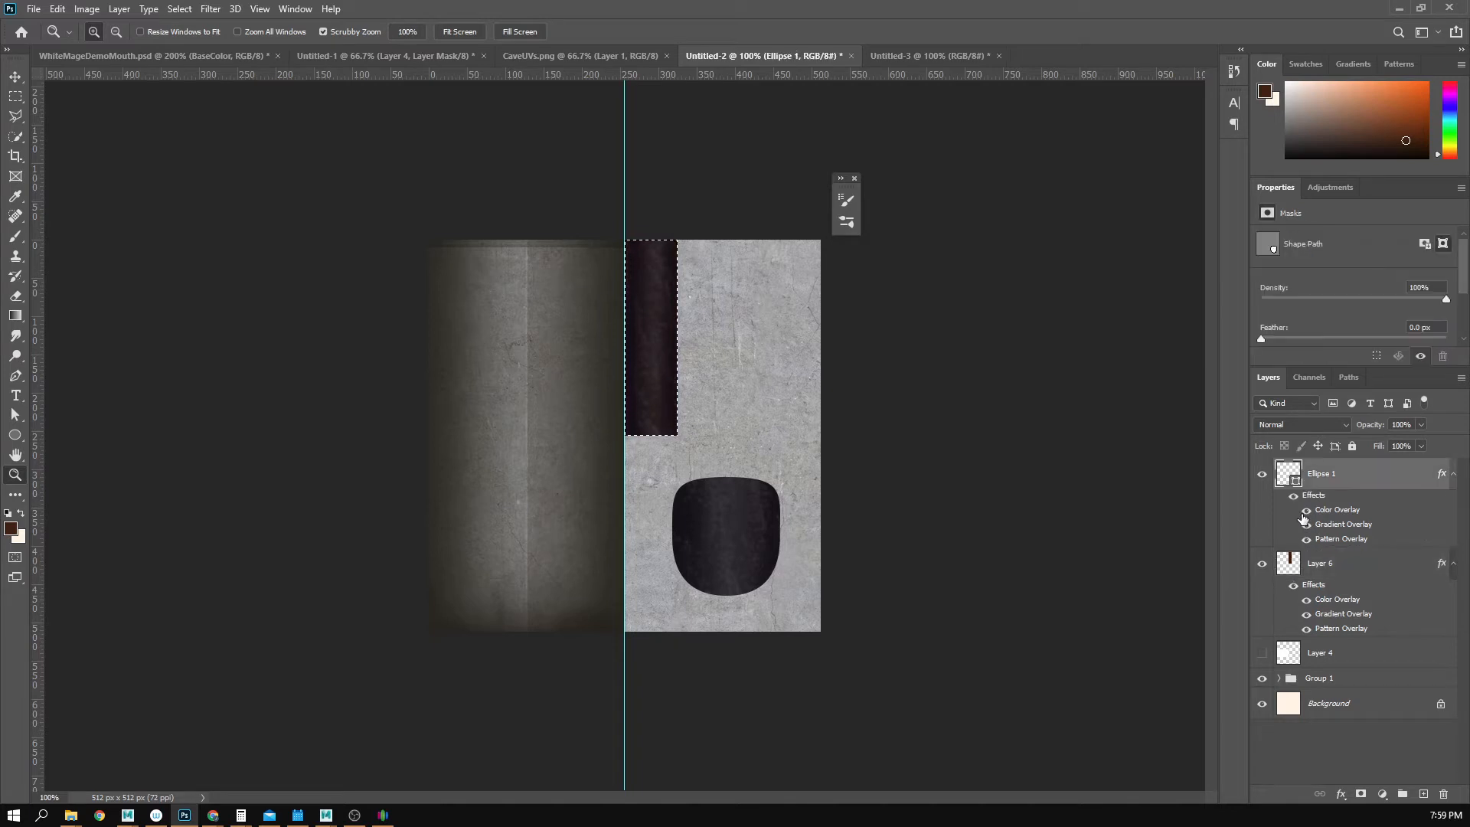
pyautogui.click(1304, 513)
pyautogui.click(1304, 513)
pyautogui.click(1293, 495)
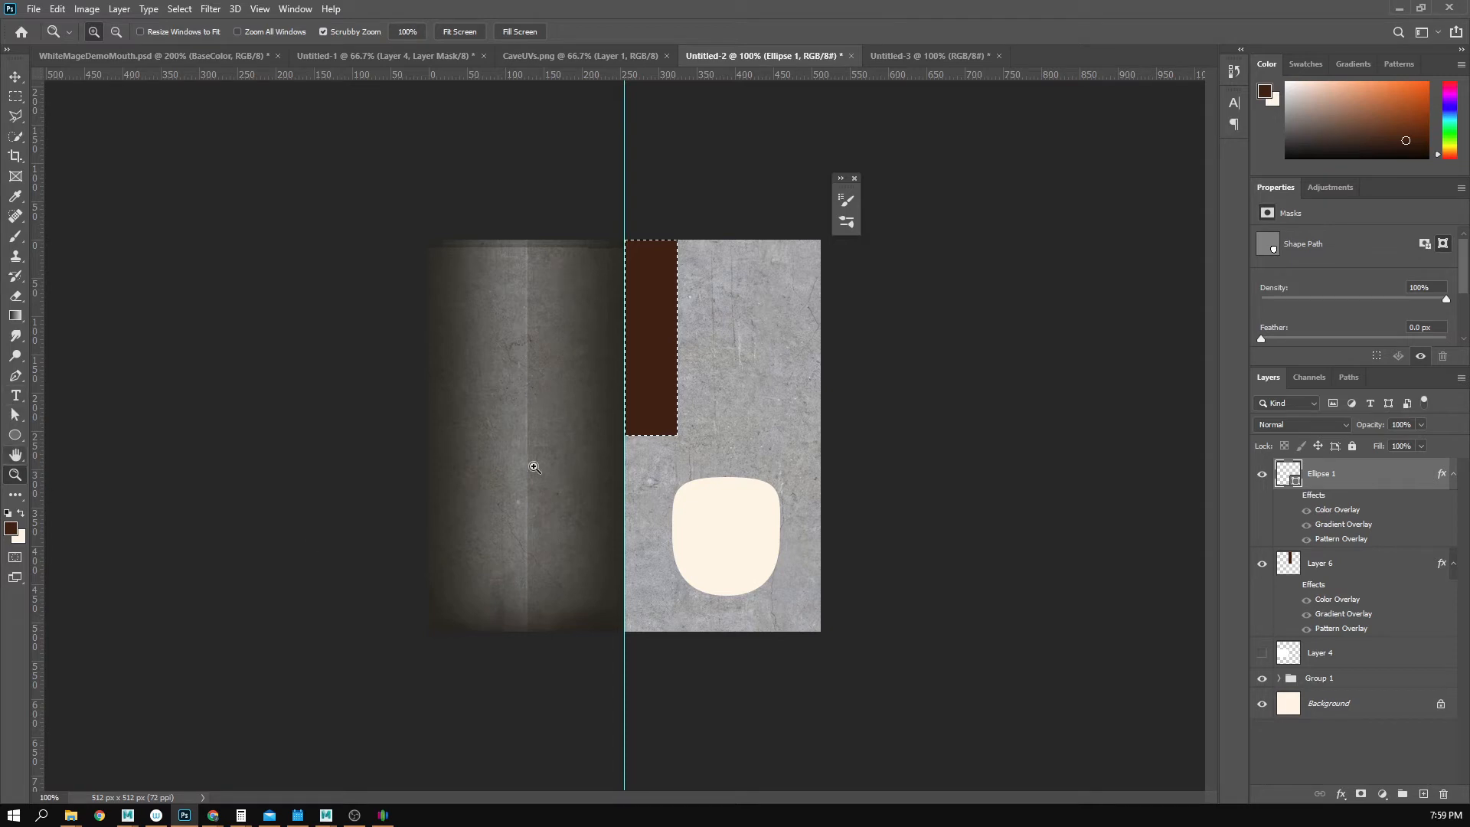
pyautogui.click(1294, 495)
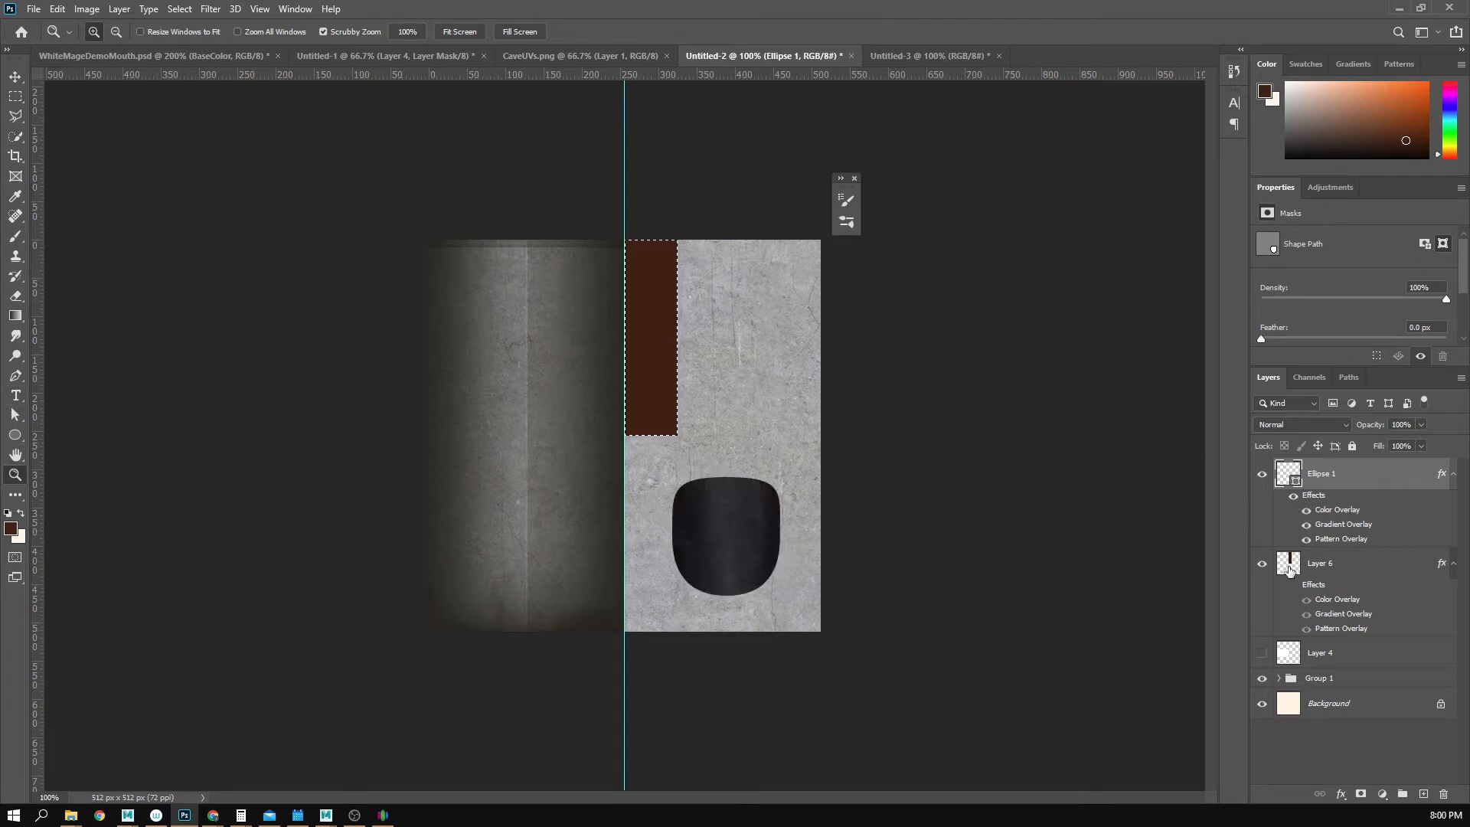
pyautogui.click(1293, 585)
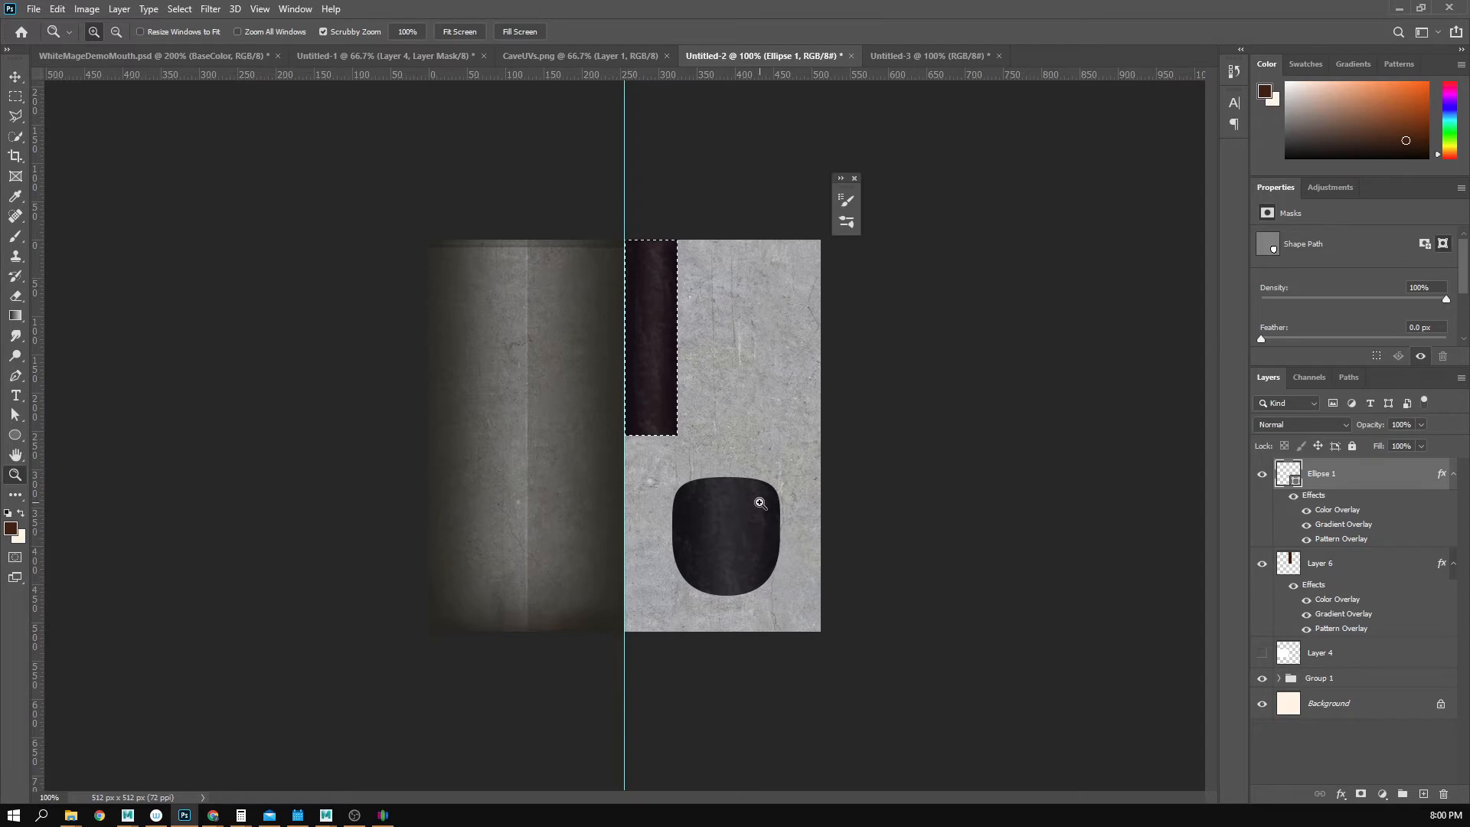
# - Hide the effects on Ellipse 1 and Layer 6, swap the foreground and background colors, and fill the selected strip on Layer 6 with cream
pyautogui.click(1292, 496)
pyautogui.click(1293, 584)
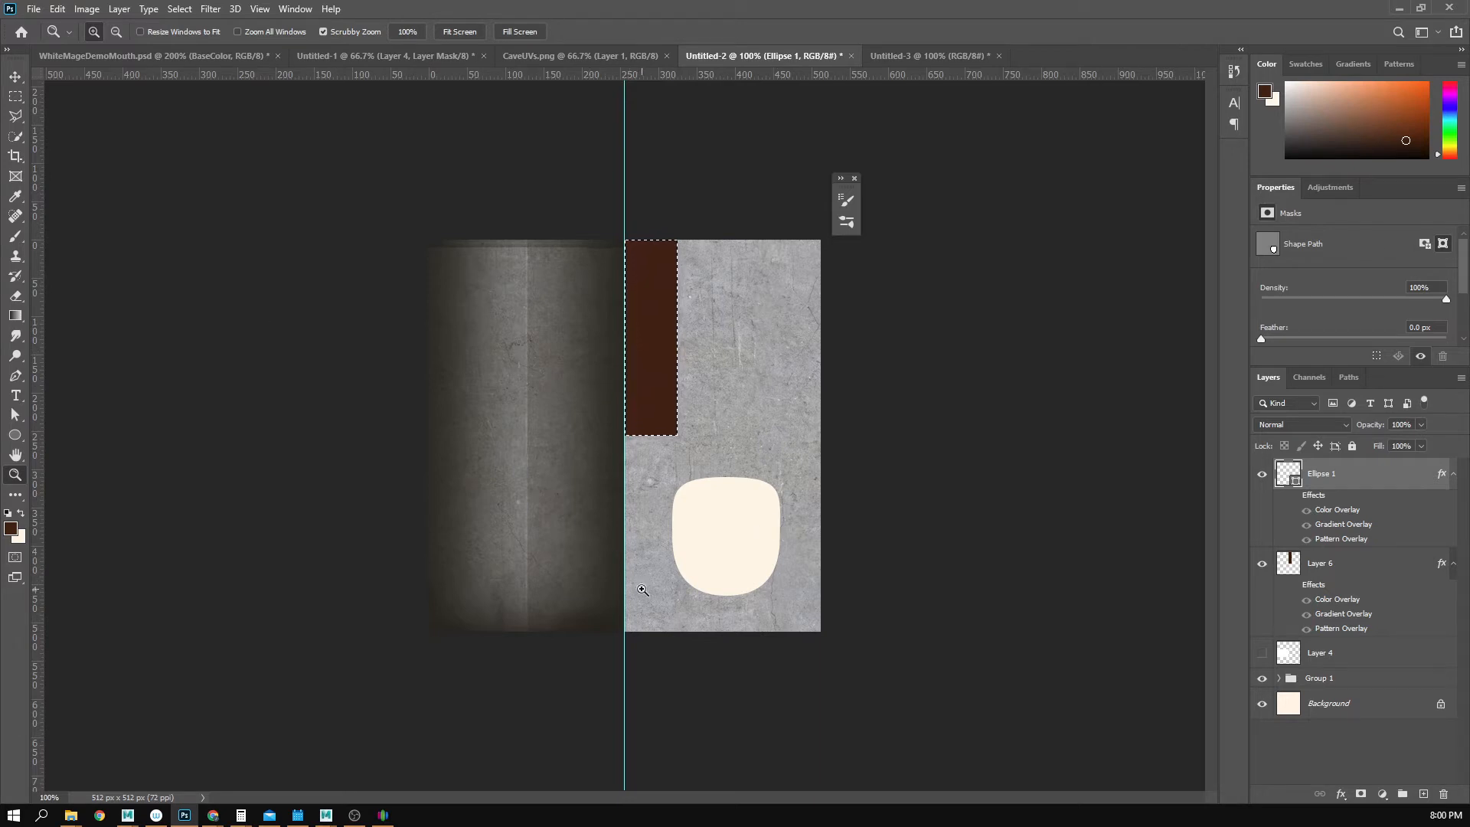
pyautogui.press('v')
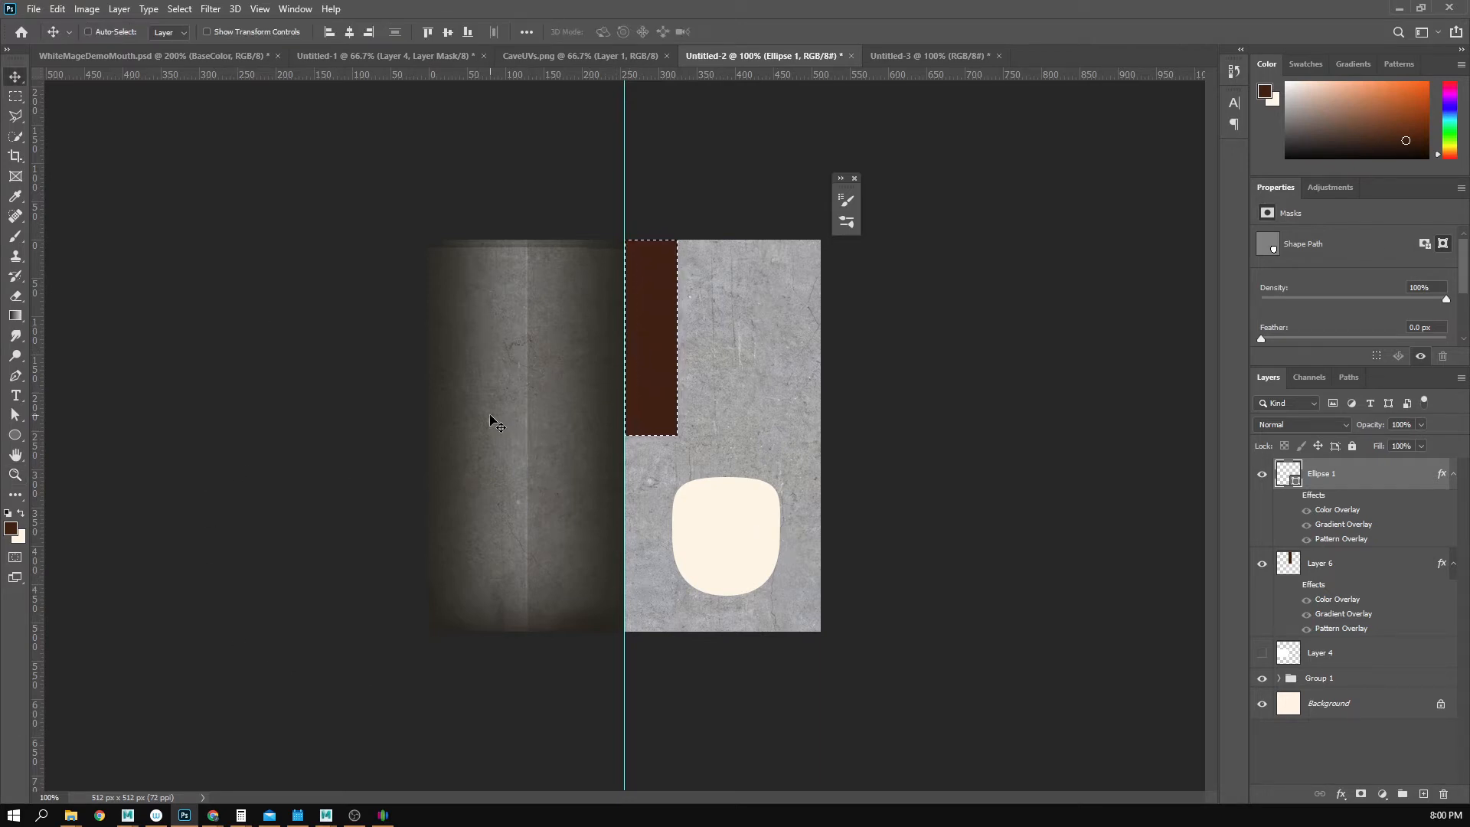
pyautogui.press('x')
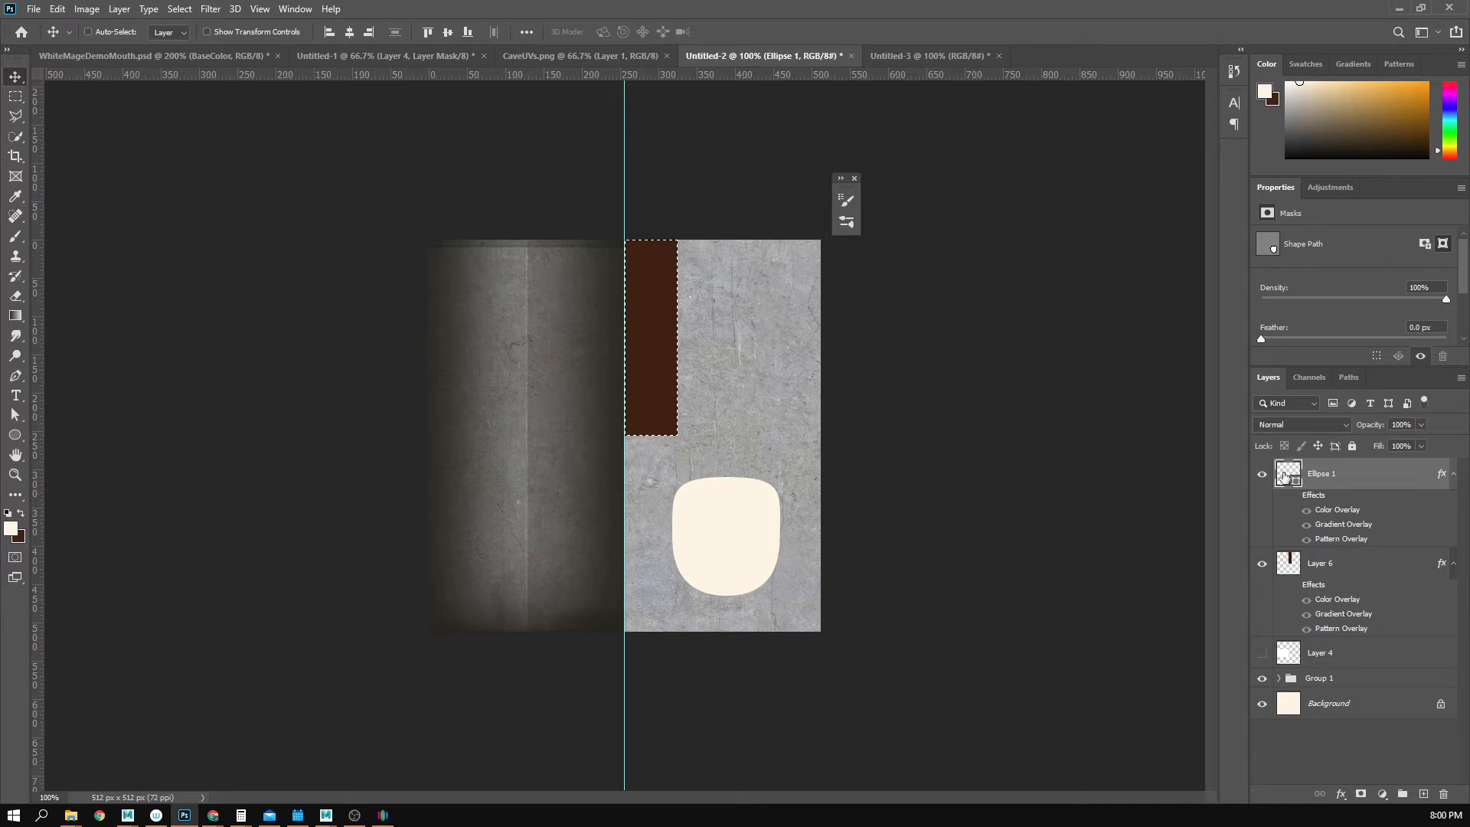
pyautogui.click(1331, 568)
pyautogui.hotkey('shift', 'BackSpace')
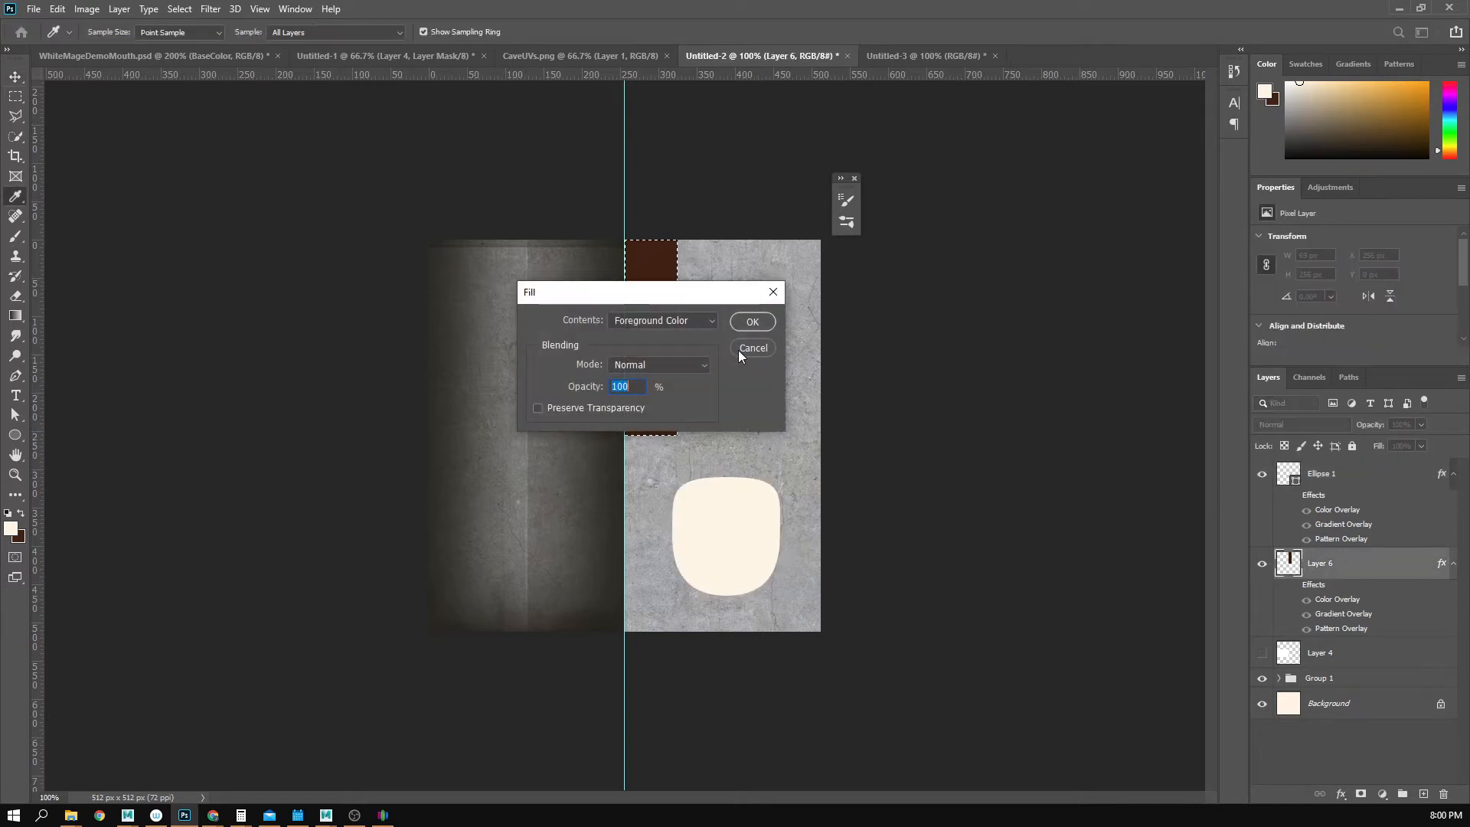
pyautogui.press('Return')
pyautogui.press('v')
# - Show the effects of Ellipse 1 and Layer 6 again and clear the selection around the strip
pyautogui.click(1291, 499)
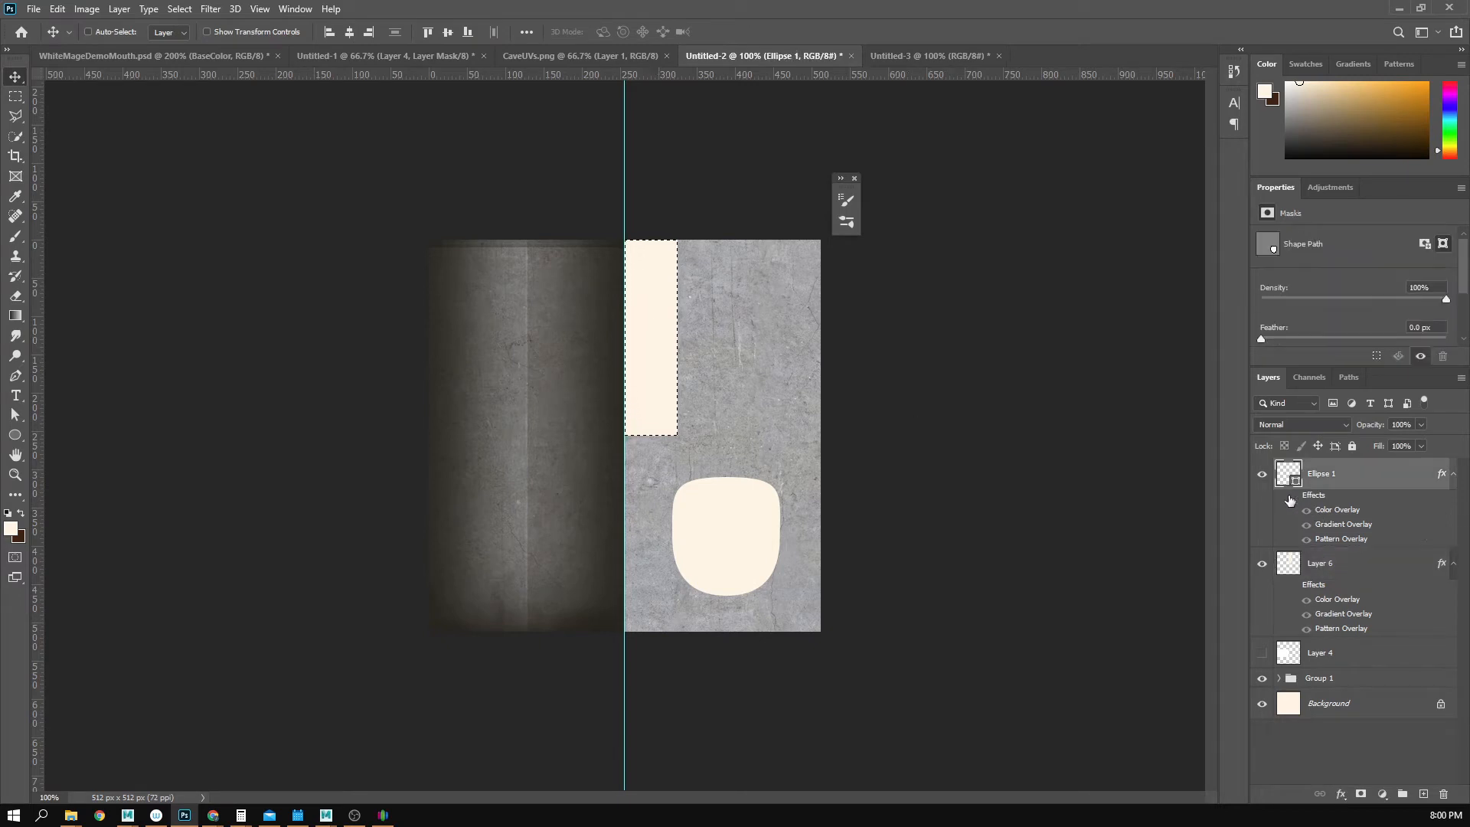
pyautogui.click(1294, 496)
pyautogui.click(1293, 584)
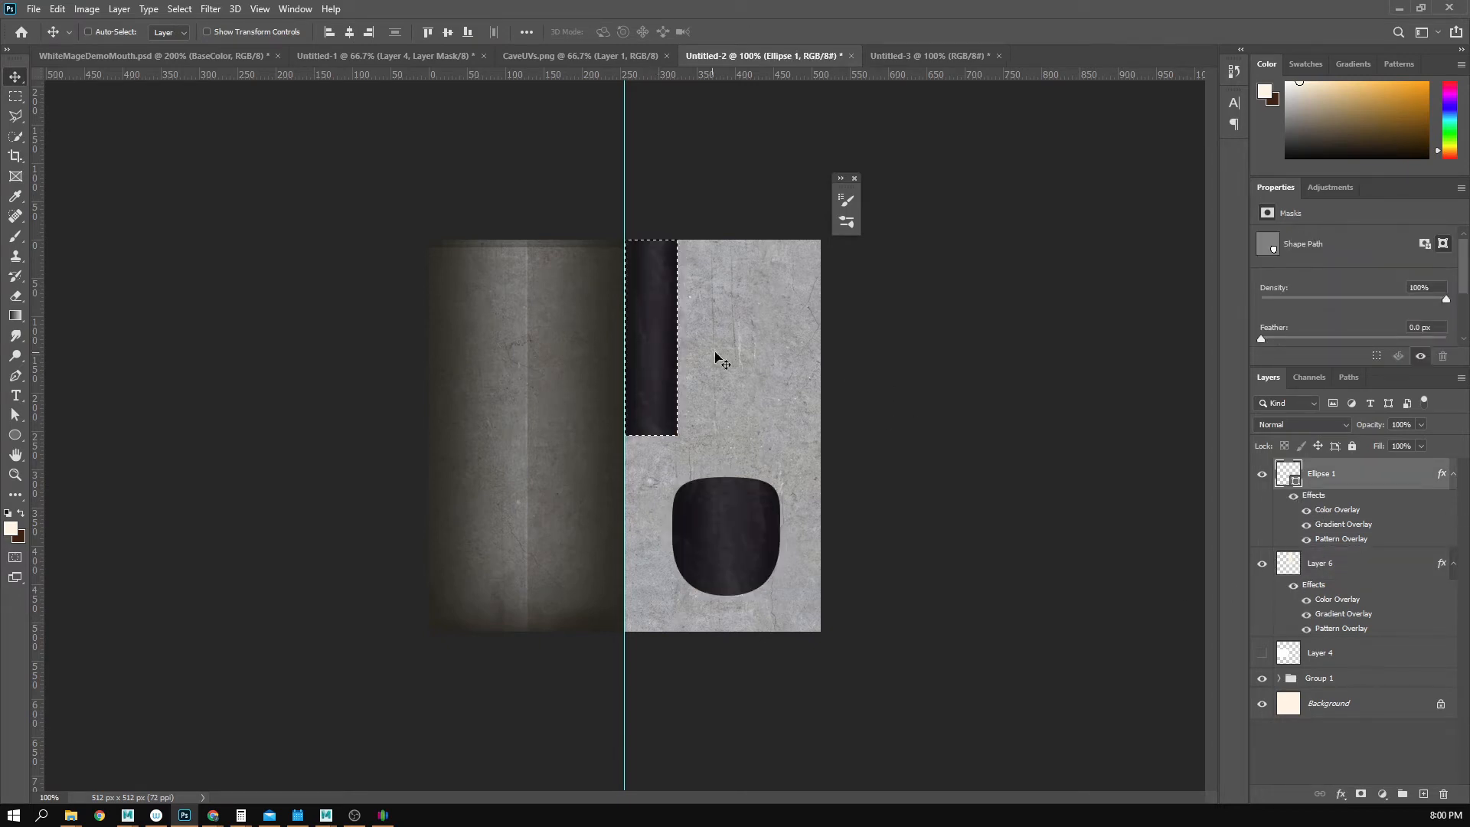
pyautogui.press('z')
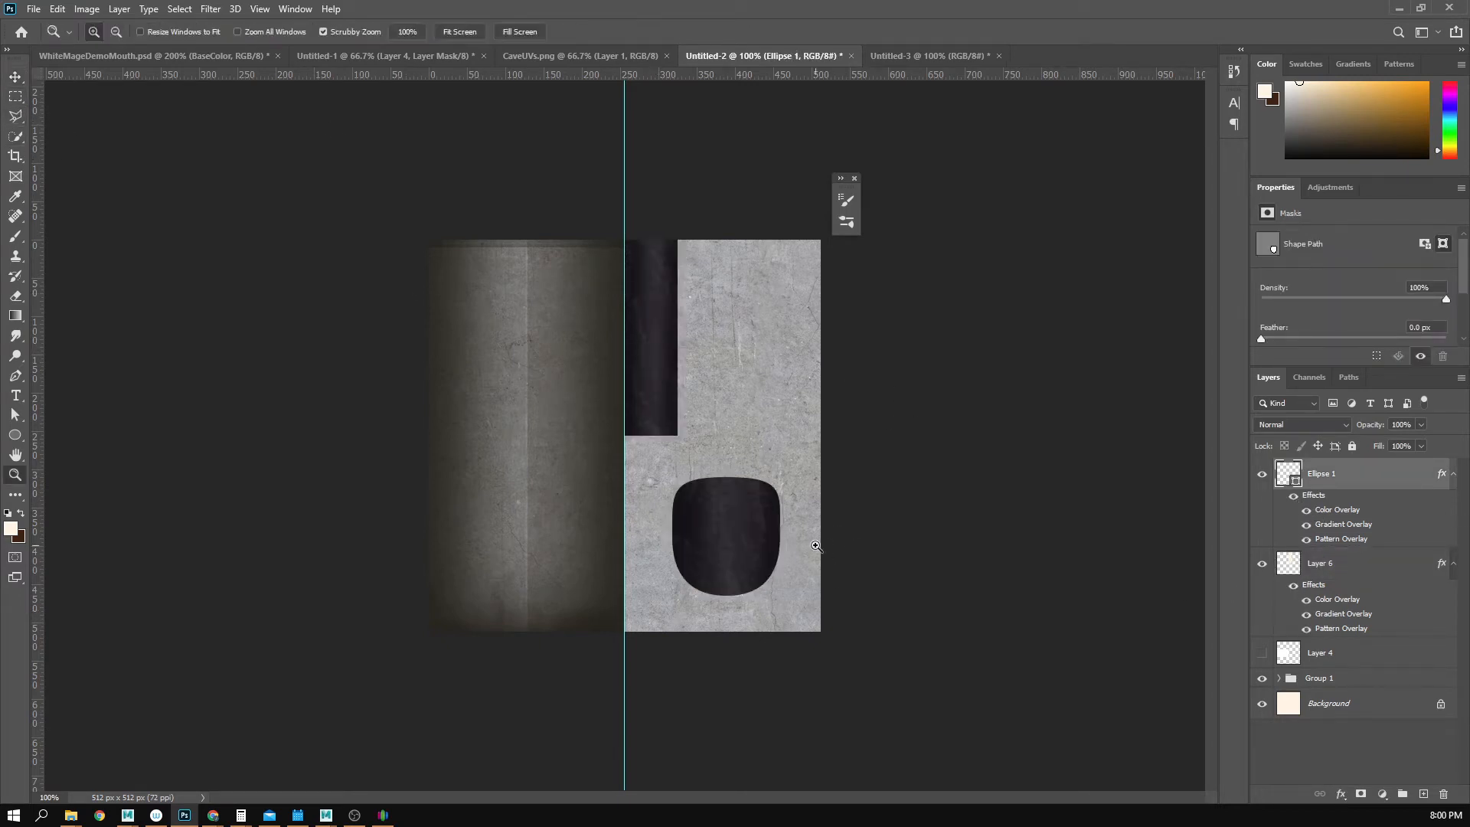
pyautogui.click(788, 570)
pyautogui.click(764, 528)
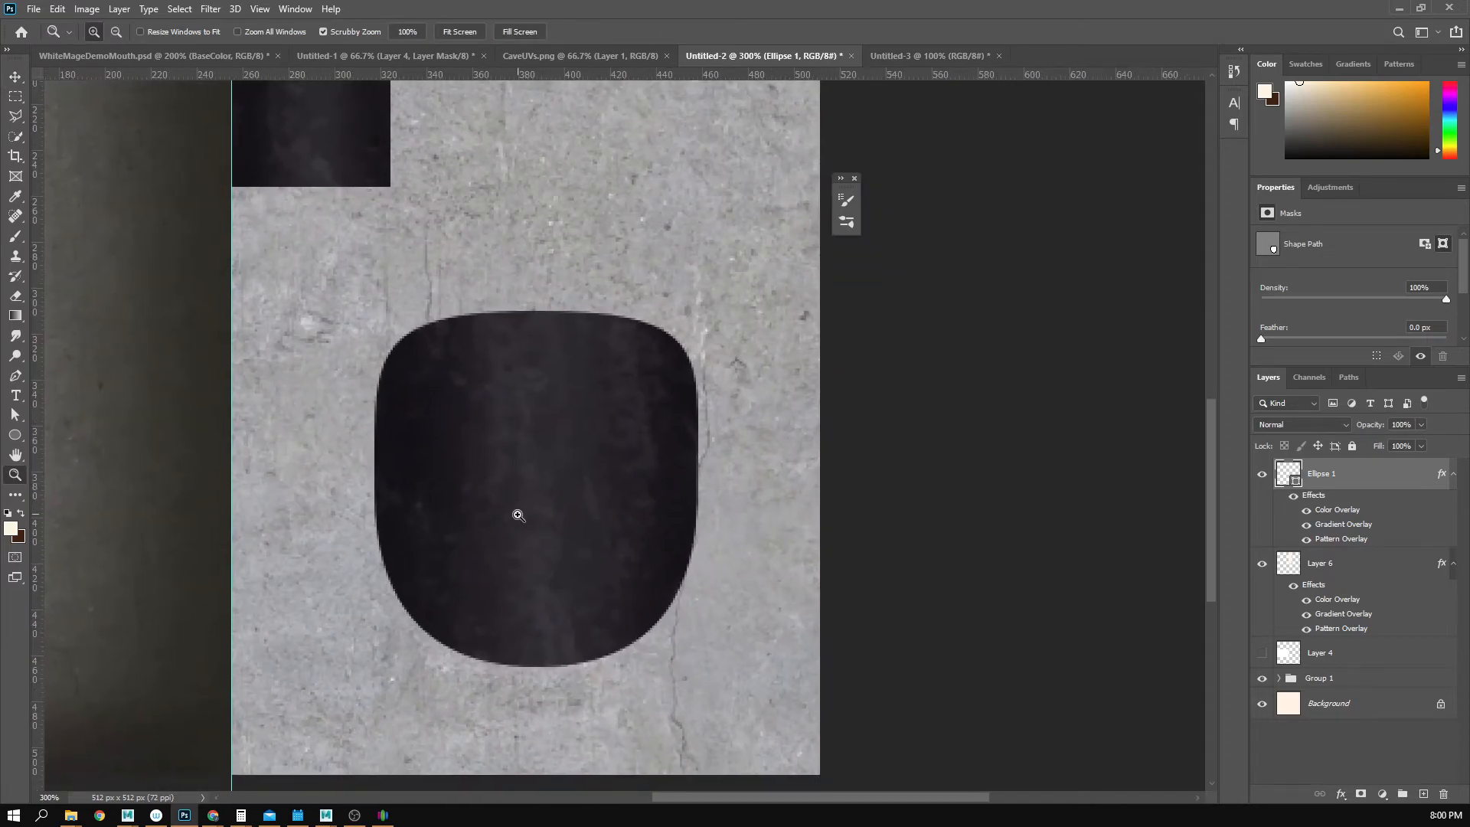
pyautogui.scroll(5, 498, 551)
pyautogui.keyDown('alt'); pyautogui.click(441, 323); pyautogui.keyUp('alt')
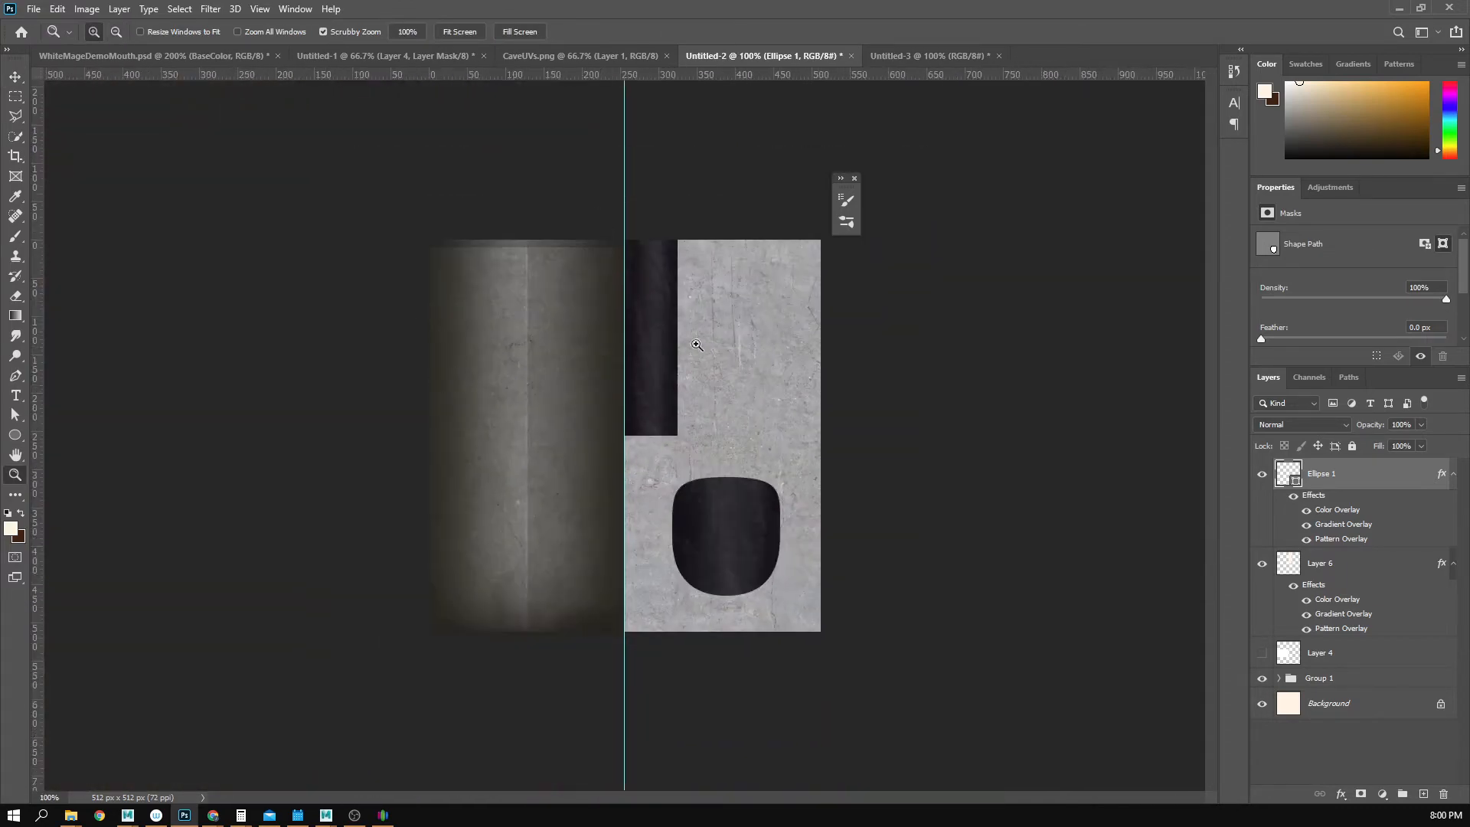
pyautogui.doubleClick(1317, 586)
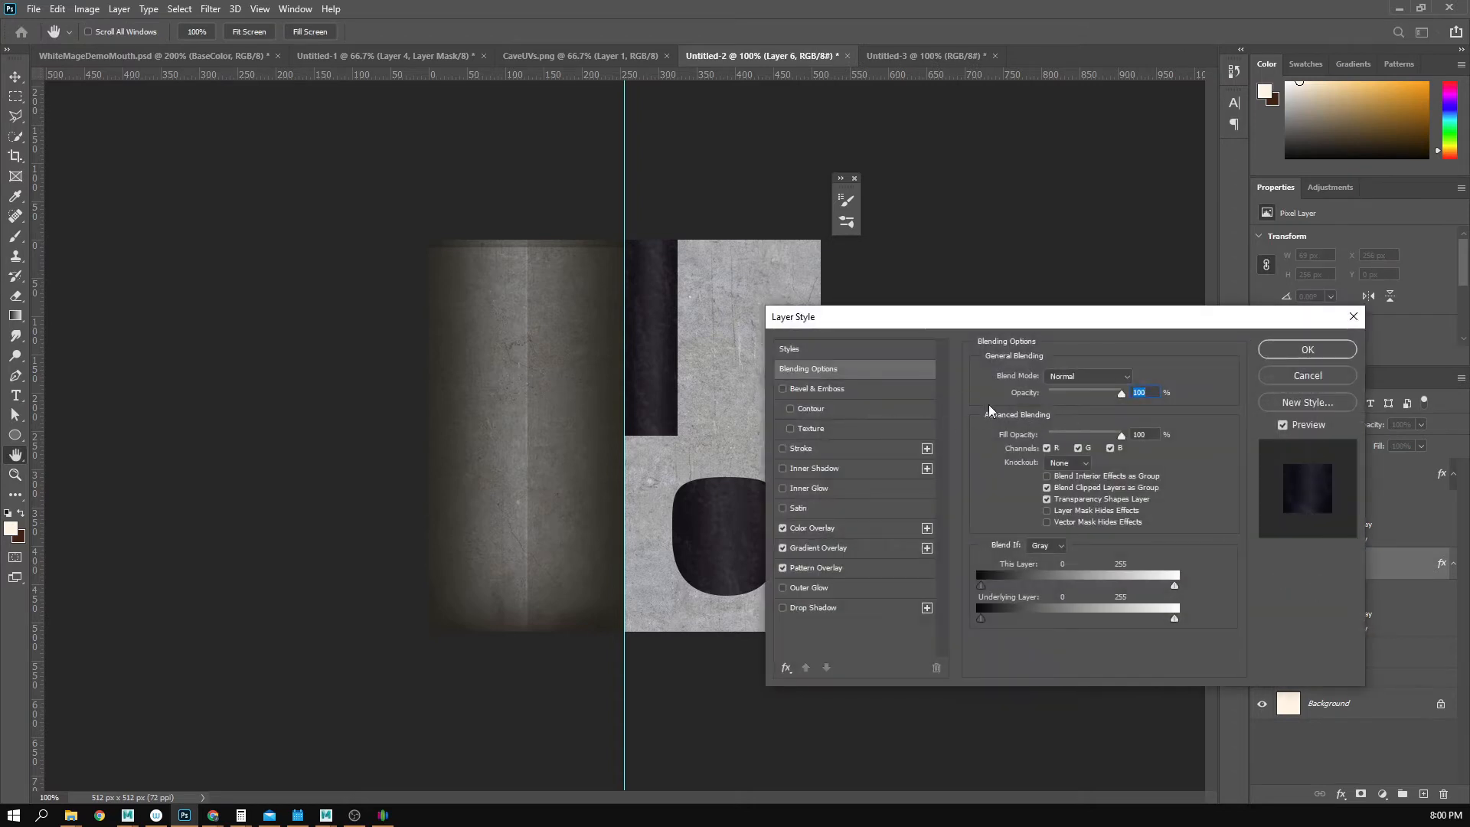
pyautogui.click(782, 389)
pyautogui.click(783, 389)
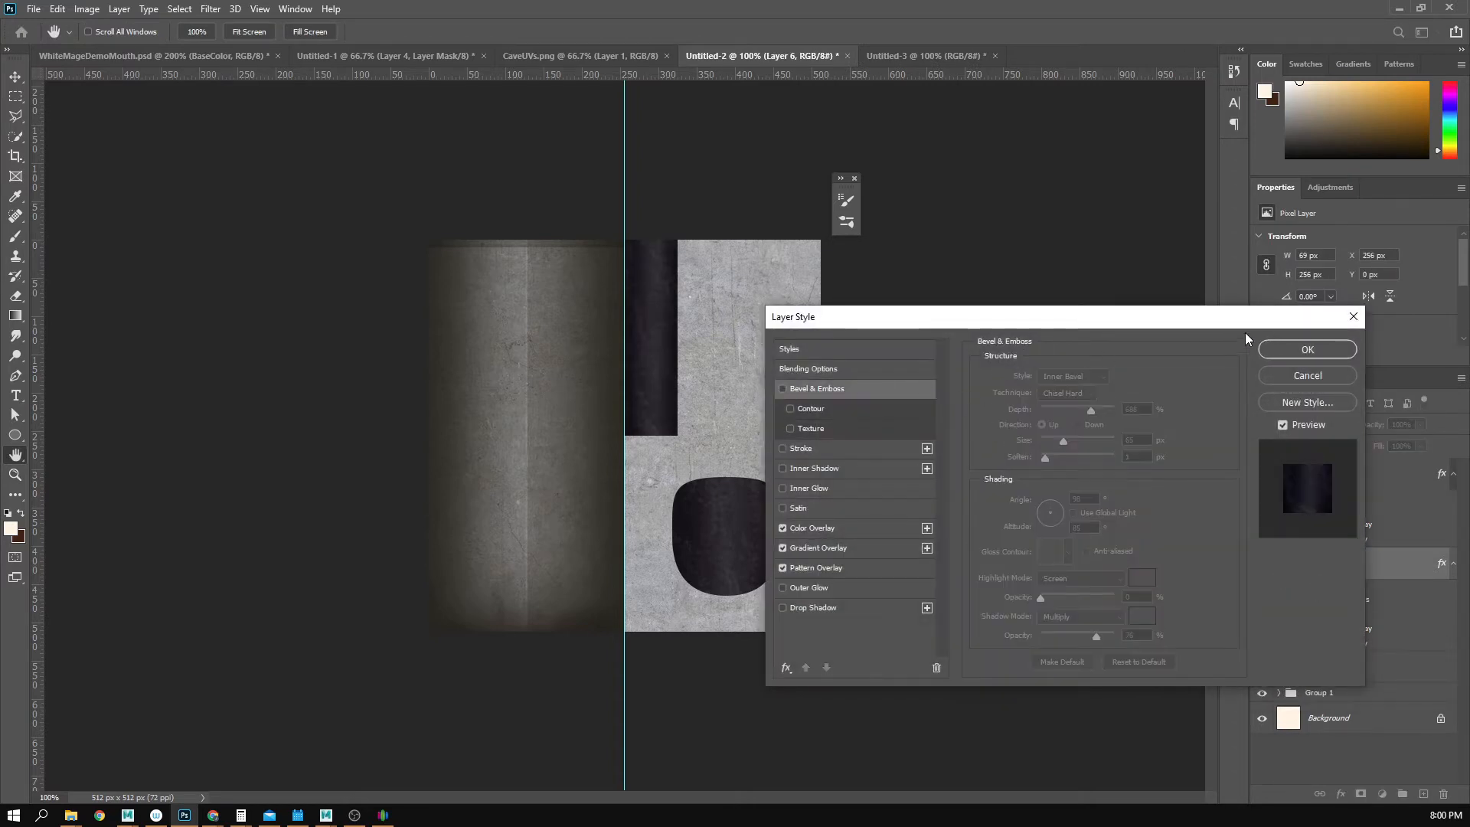
pyautogui.press('z')
pyautogui.click(1308, 349)
pyautogui.press('h')
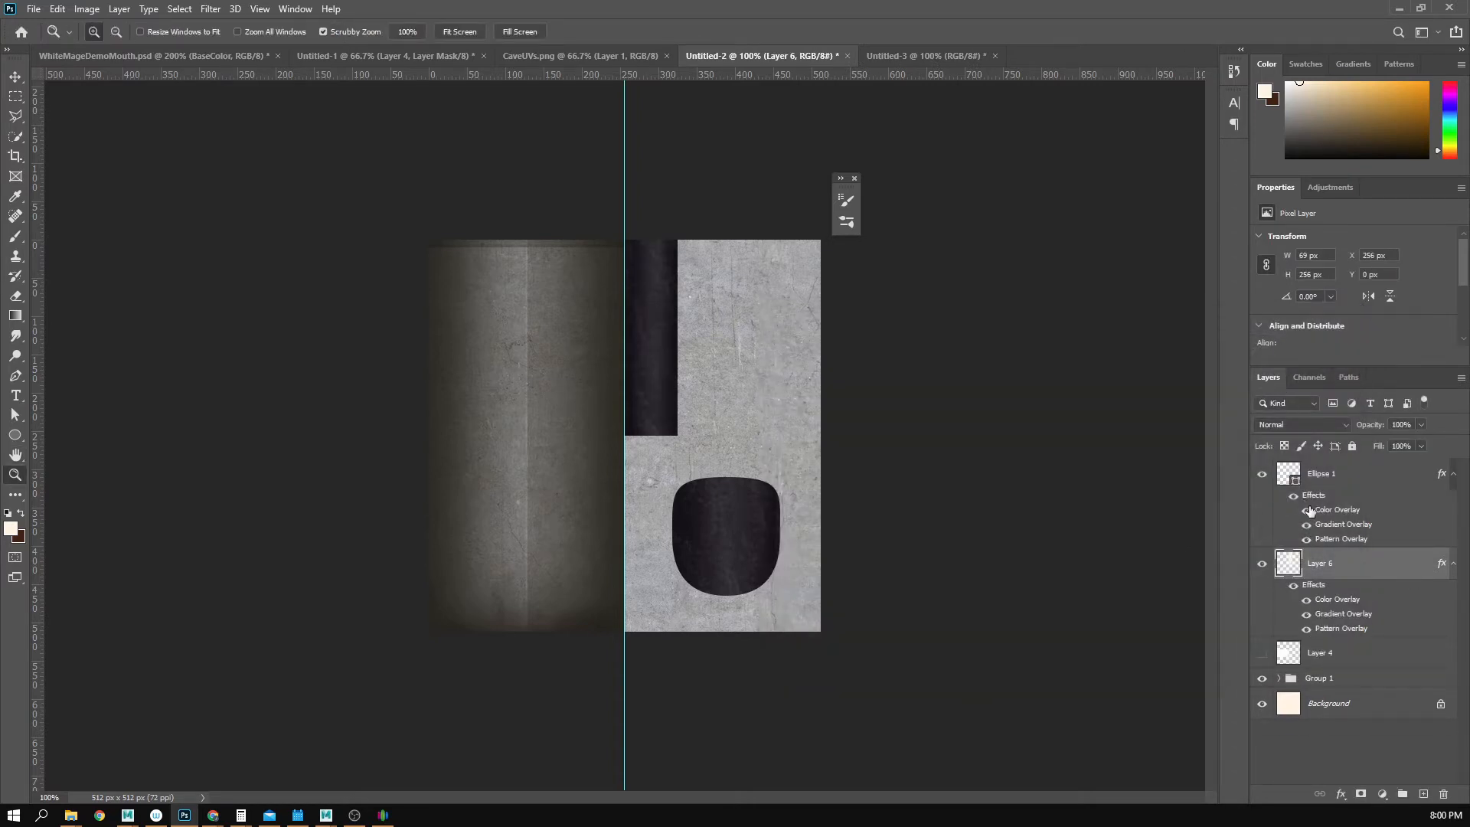
# - Add an Inner Bevel with Chisel Hard technique to Ellipse 1, with size 16 px and shadow opacity 48%
pyautogui.click(1314, 496)
pyautogui.doubleClick(1316, 496)
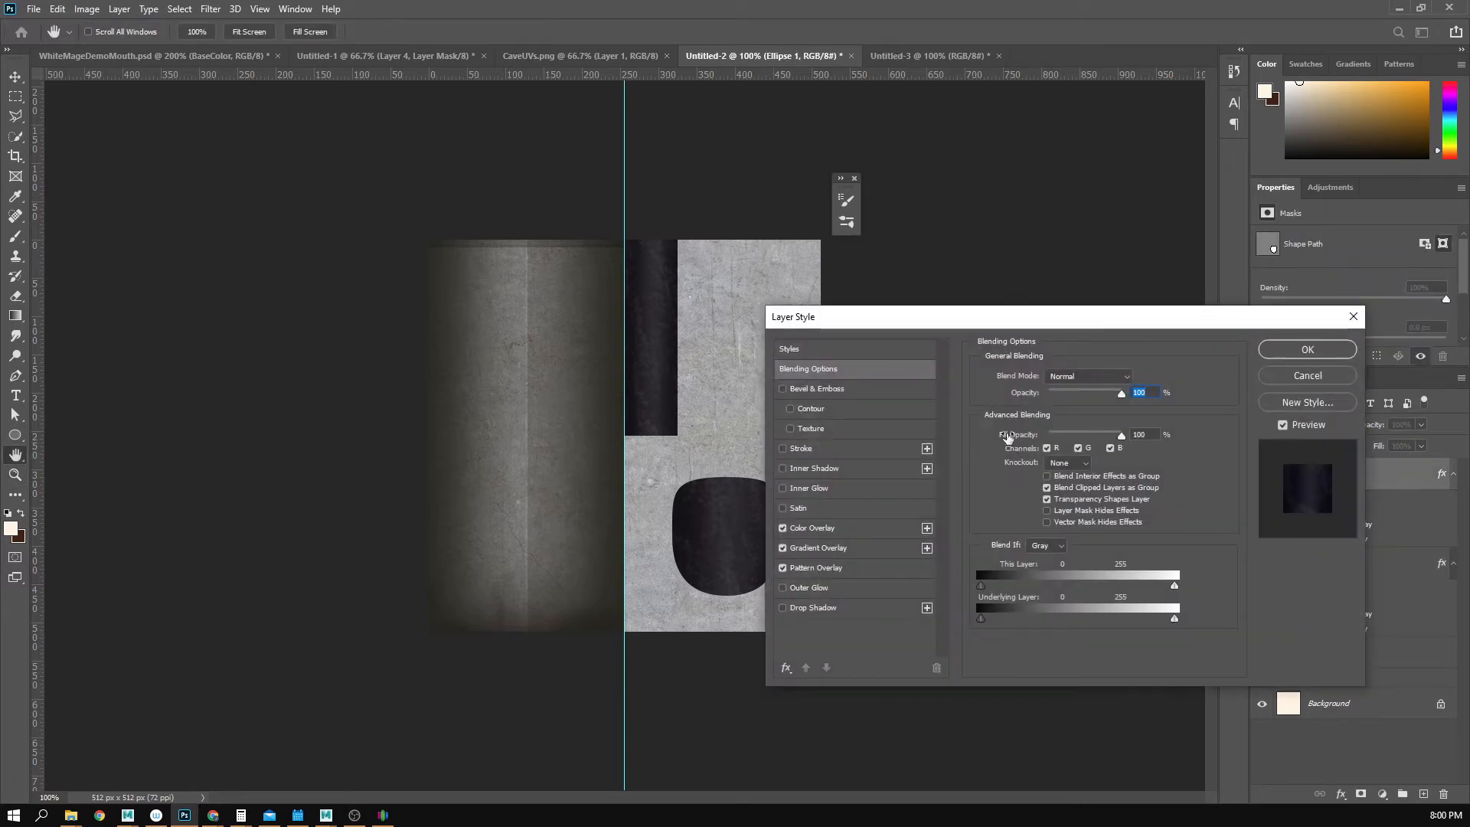
pyautogui.click(801, 389)
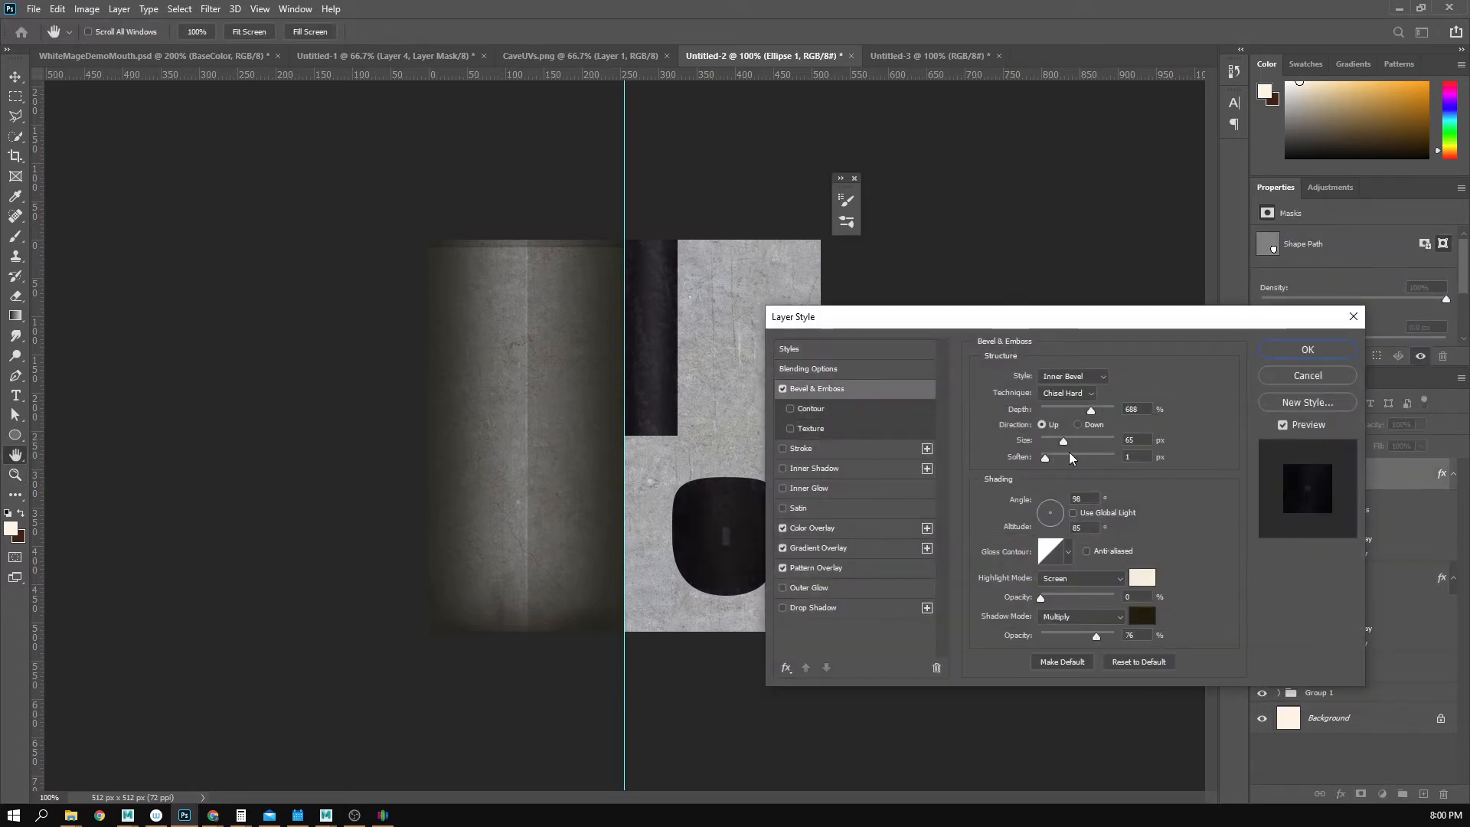
pyautogui.moveTo(1032, 324); pyautogui.dragTo(1098, 339)
pyautogui.moveTo(1138, 453)
pyautogui.mouseDown()
pyautogui.moveTo(1101, 453)
pyautogui.moveTo(1116, 458)
pyautogui.mouseUp()
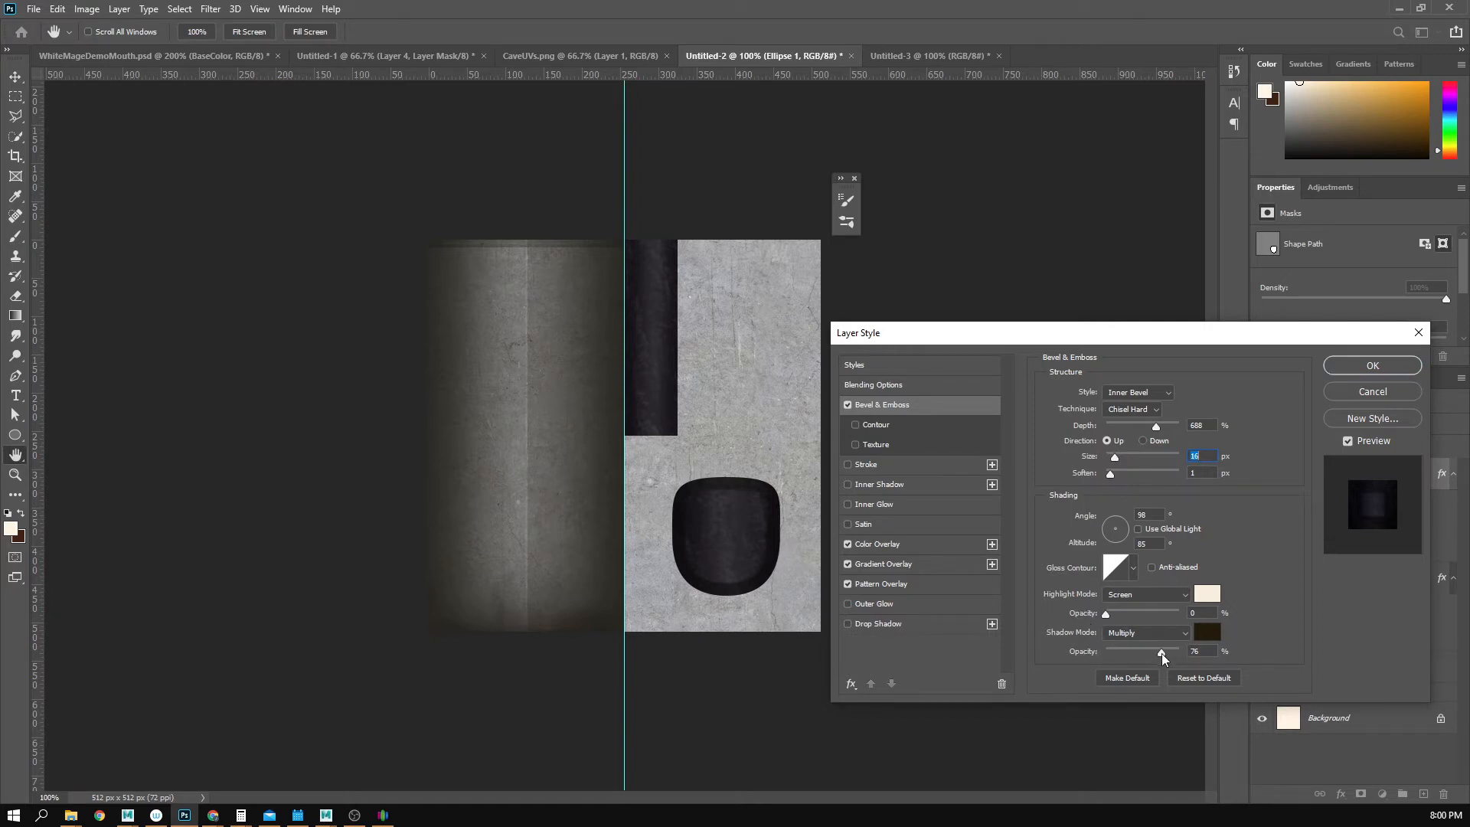
pyautogui.moveTo(1158, 654); pyautogui.dragTo(1141, 654)
pyautogui.click(1353, 366)
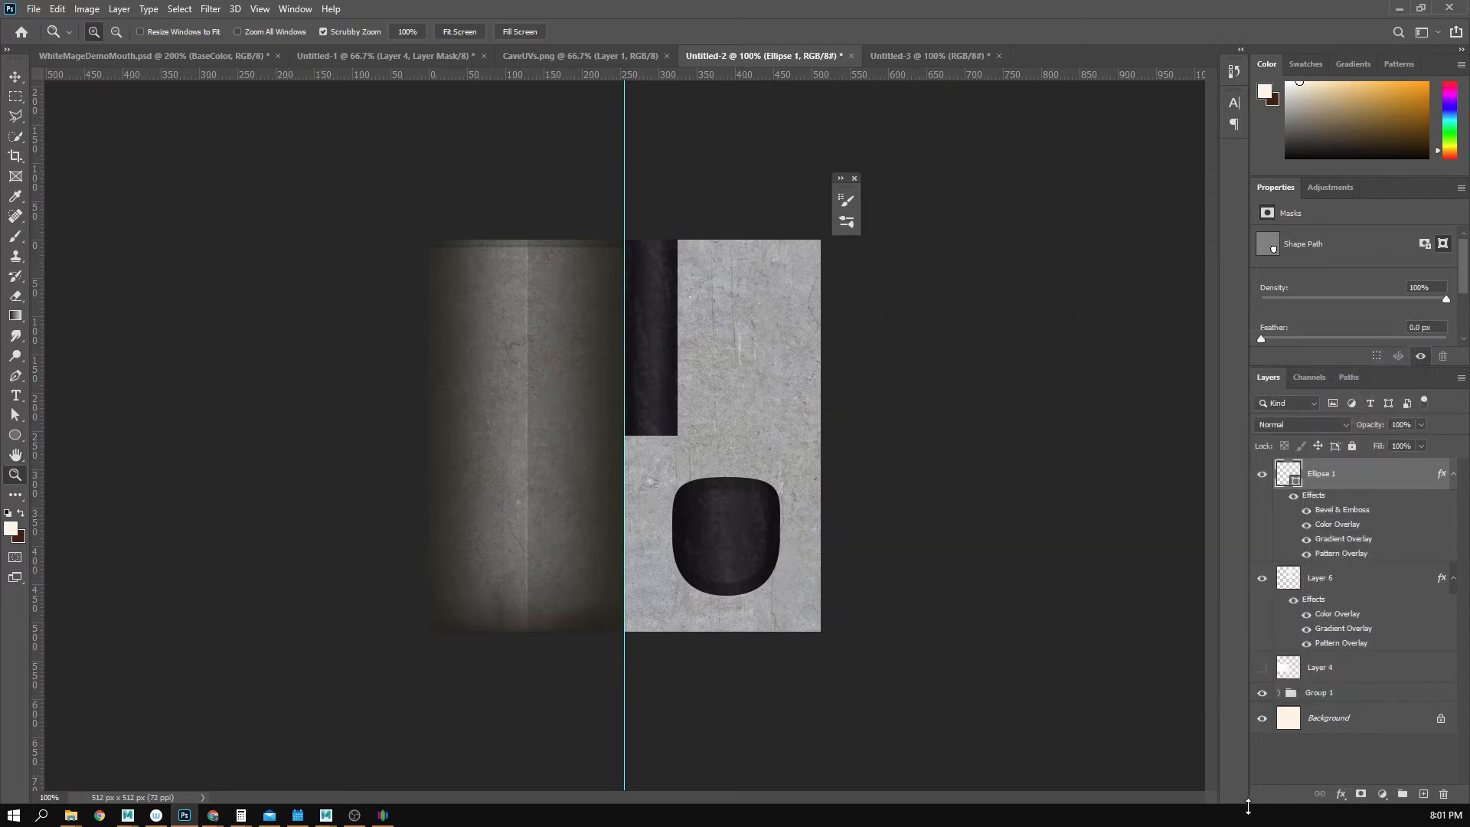
# - Duplicate Ellipse 1 and scale the copy down to about 50 px across in the middle of the original shape
pyautogui.rightClick(1332, 471)
pyautogui.click(1170, 238)
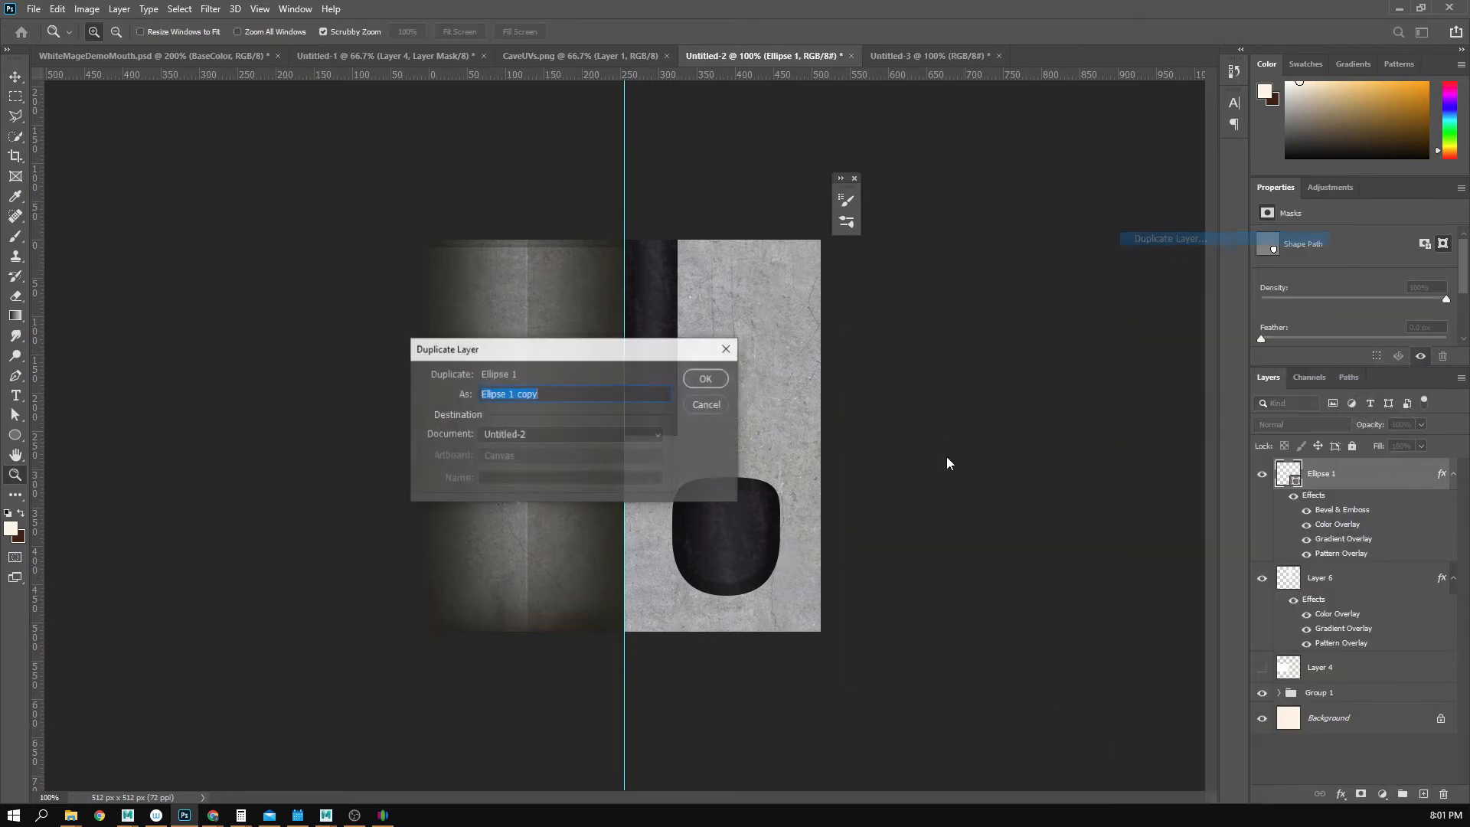
pyautogui.click(724, 376)
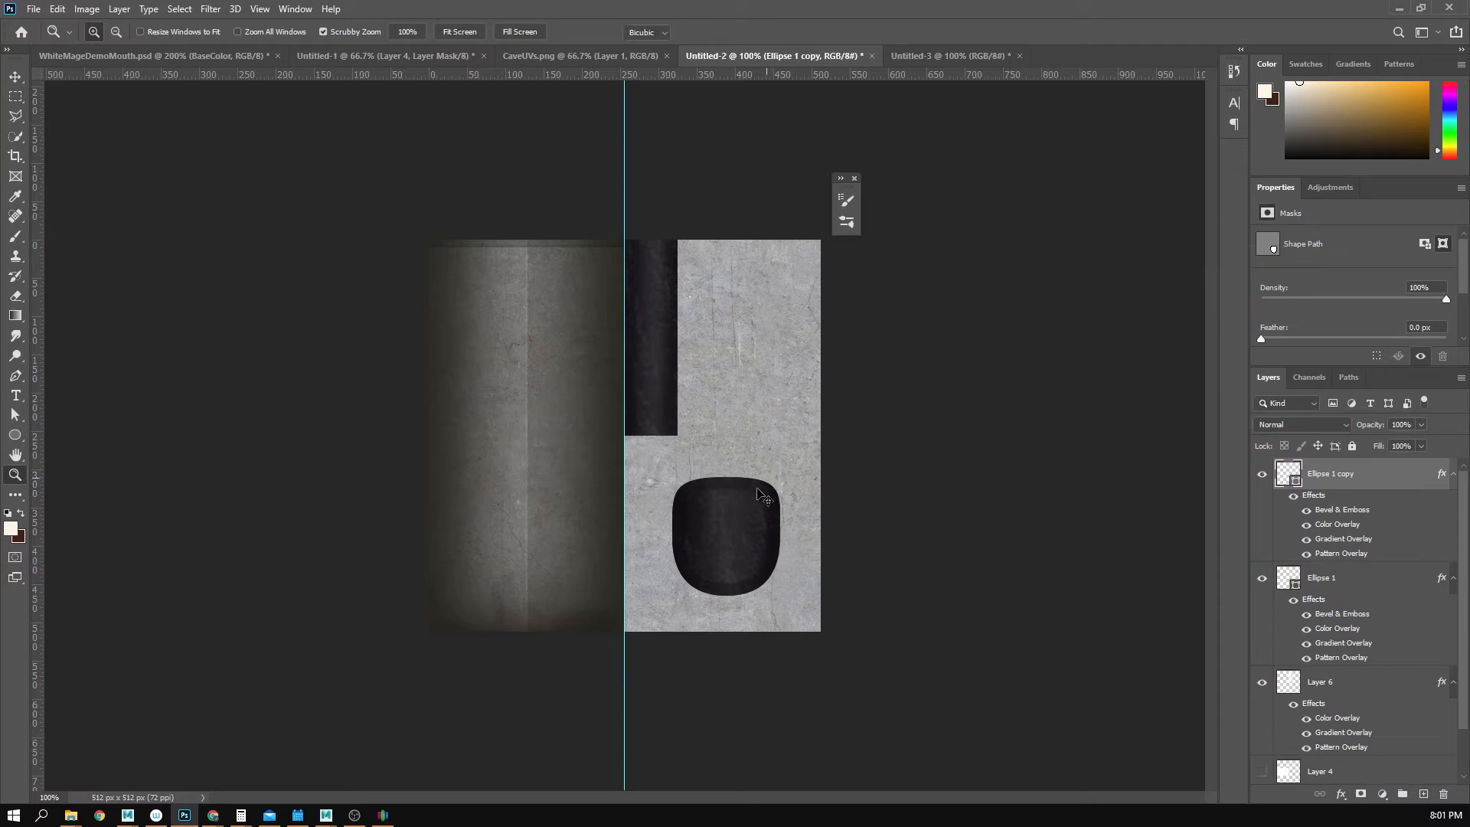
pyautogui.hotkey('ctrl', 't')
pyautogui.moveTo(779, 597); pyautogui.dragTo(731, 527)
pyautogui.hotkey('ctrl', 'z')
pyautogui.press('Return')
pyautogui.press('z')
pyautogui.click(732, 525)
pyautogui.click(746, 529)
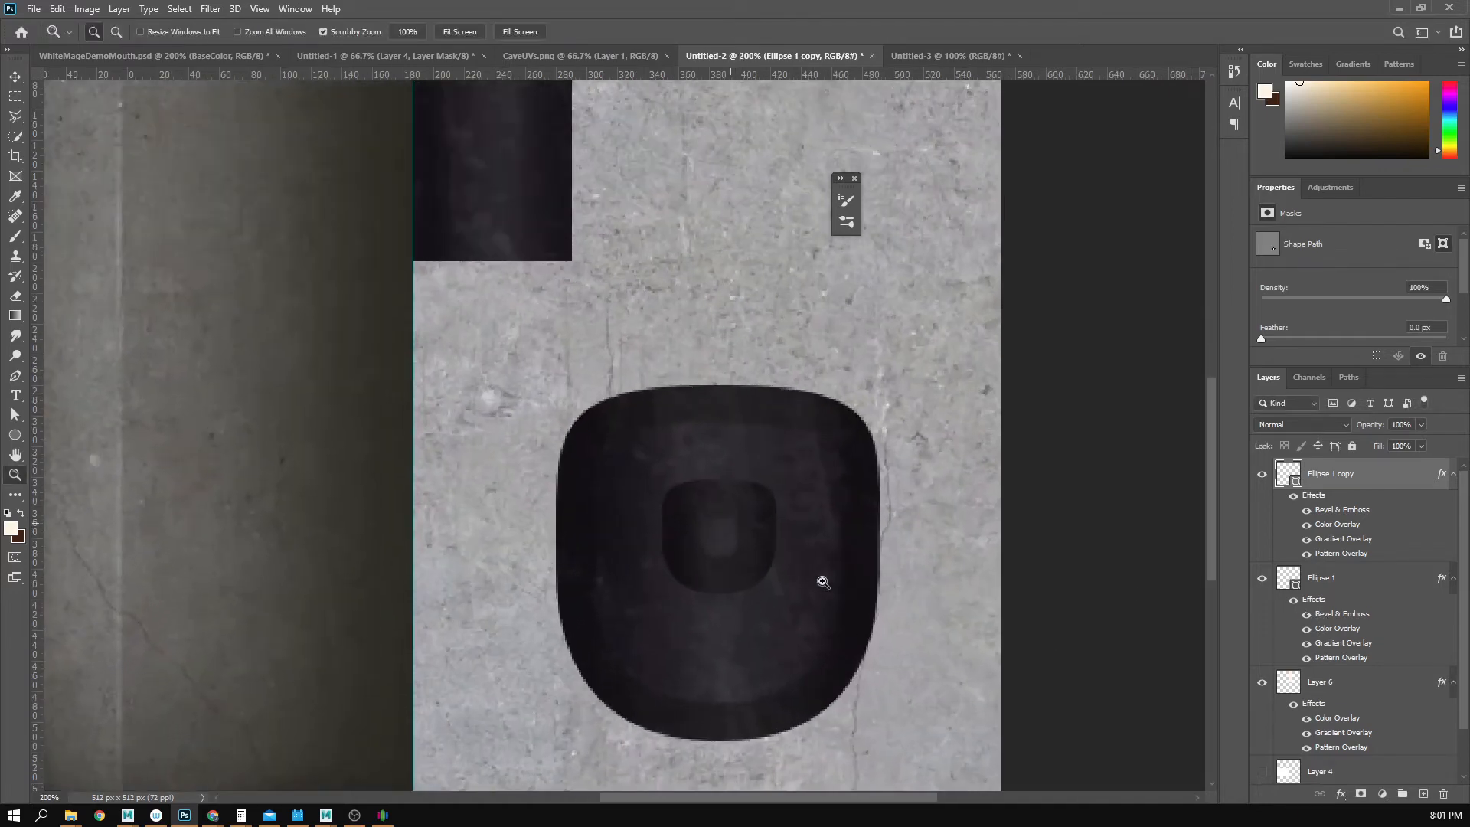
# - Turn off the bevel, gradient overlay and pattern overlay on Ellipse 1 copy and set its color overlay opacity to 100%
pyautogui.click(1306, 510)
pyautogui.click(1306, 538)
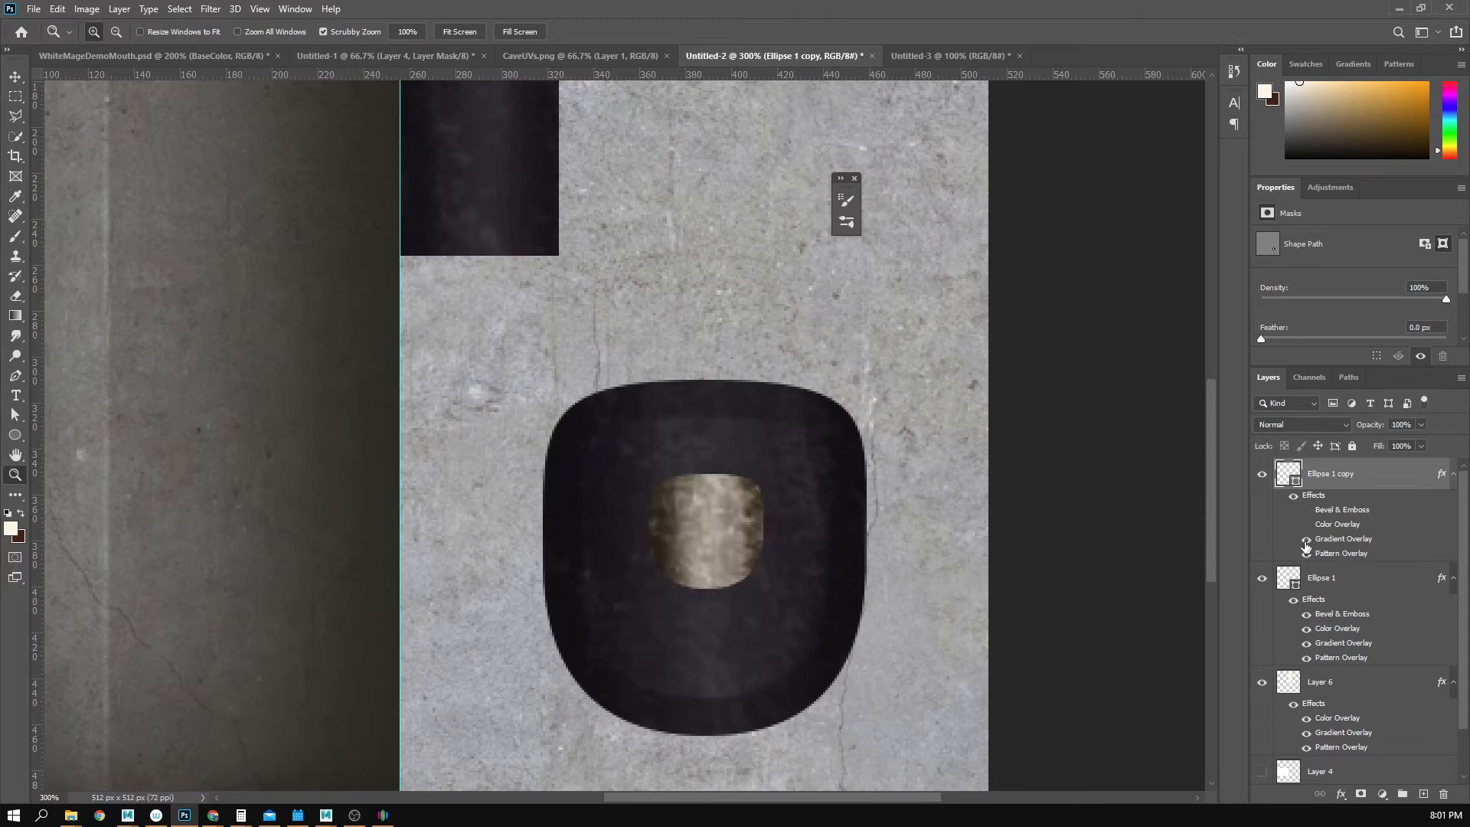
pyautogui.click(1306, 553)
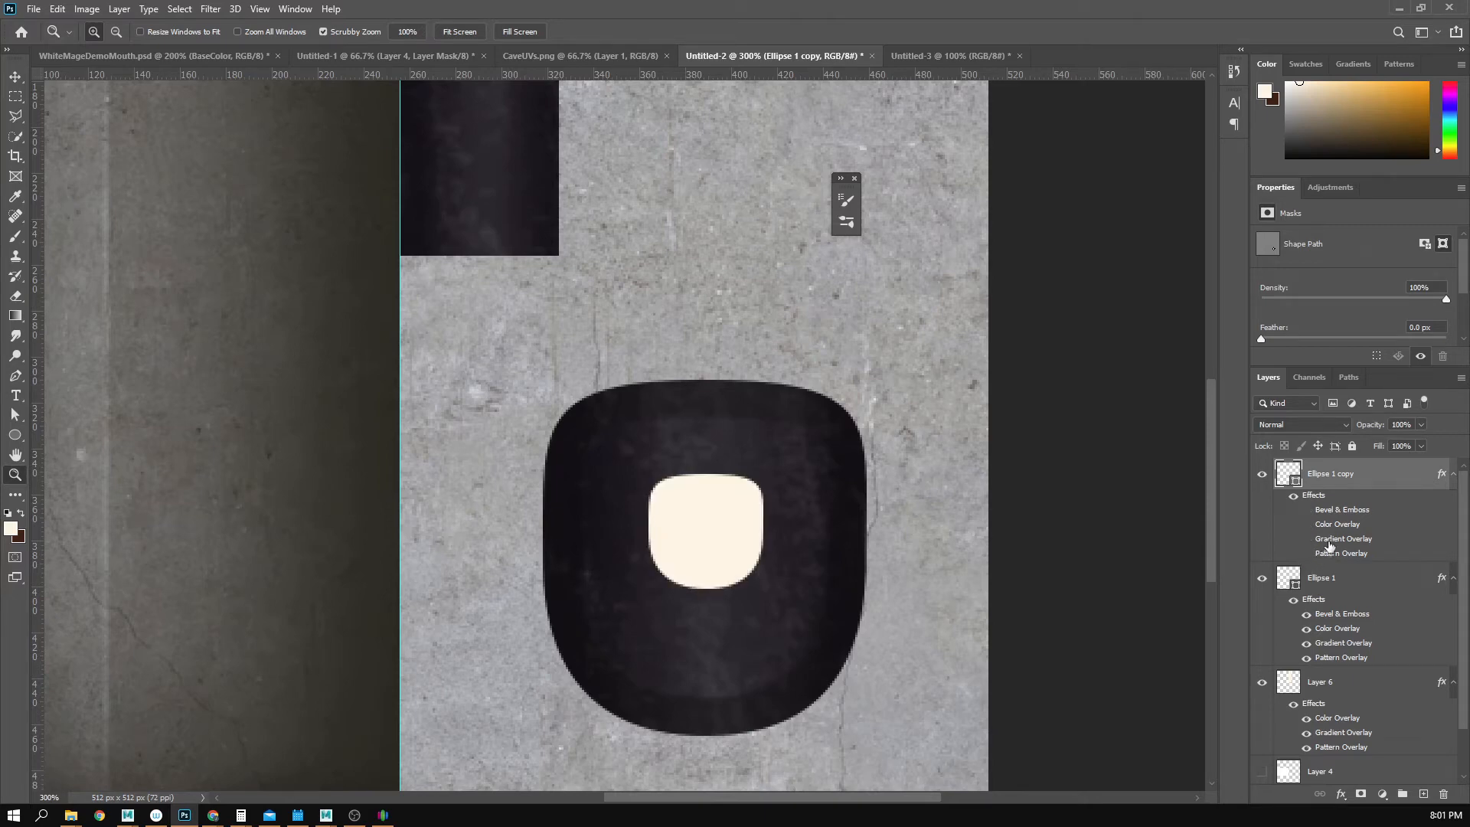
pyautogui.doubleClick(1337, 525)
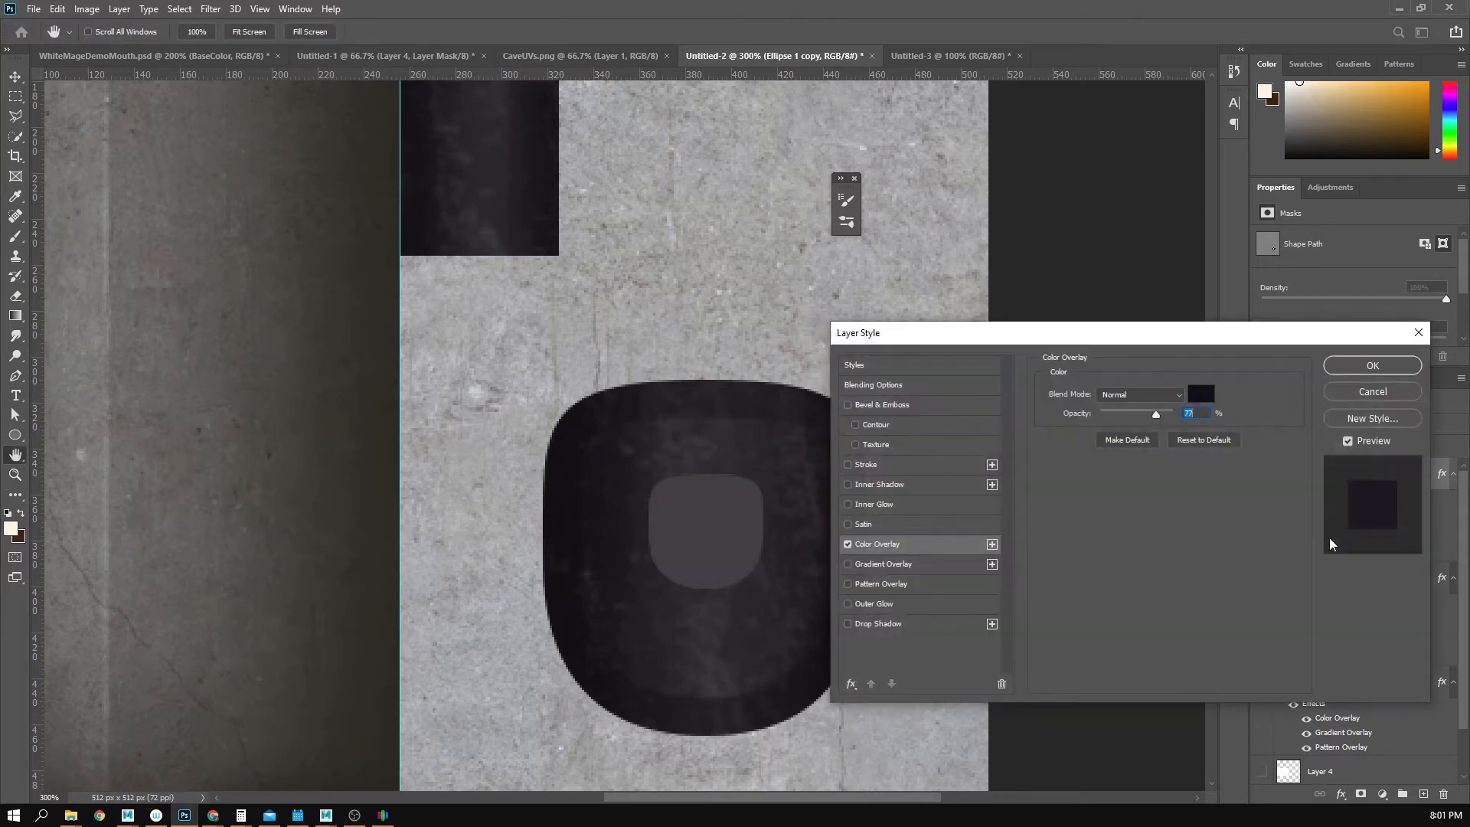
pyautogui.moveTo(1150, 416); pyautogui.dragTo(1176, 415)
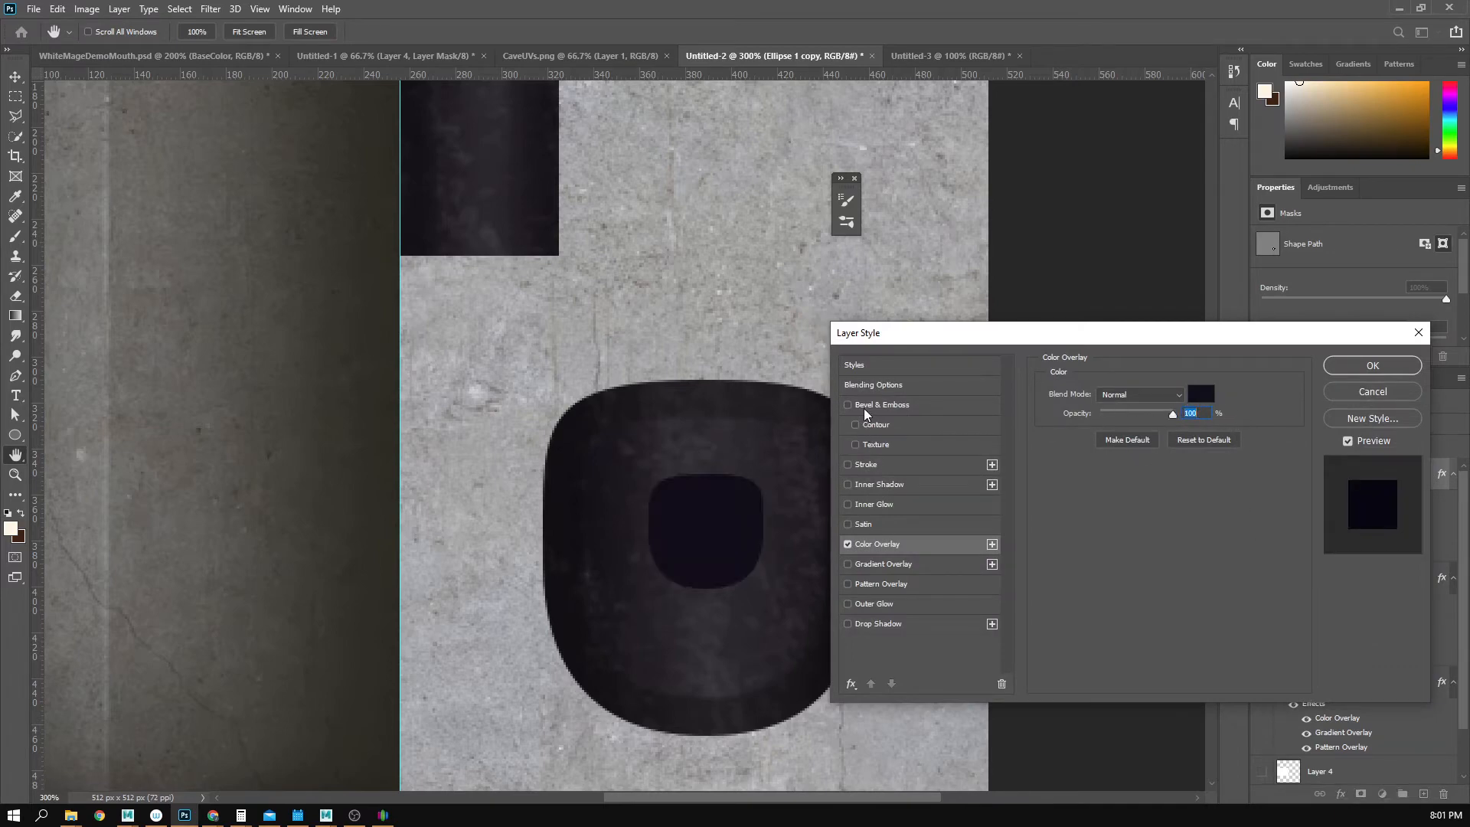
# - Give Ellipse 1 copy an Outer Bevel with depth 573%, size 2 px and highlight opacity 52%
pyautogui.click(879, 406)
pyautogui.click(1156, 393)
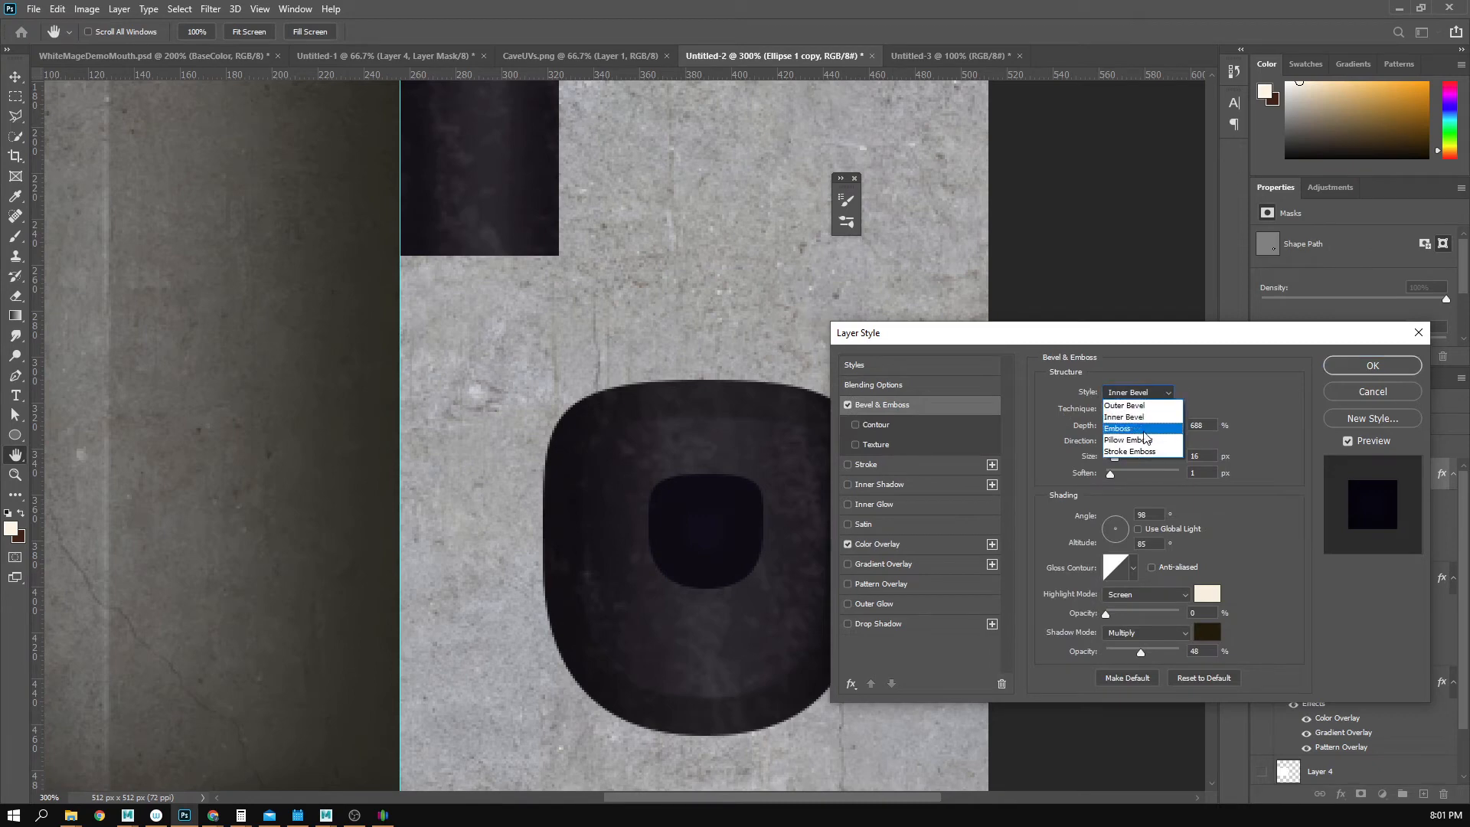
pyautogui.click(1143, 413)
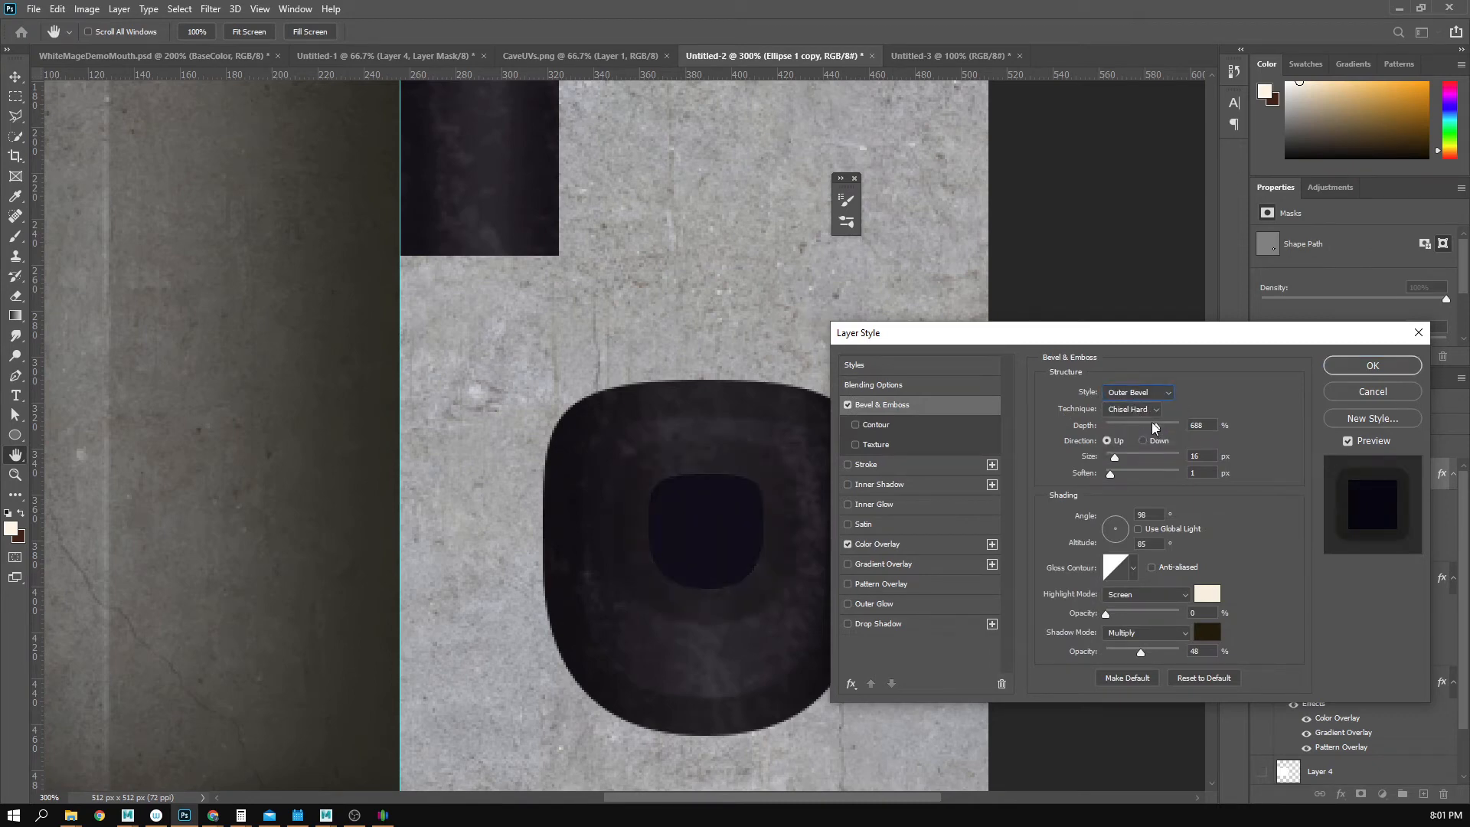
pyautogui.moveTo(1116, 457); pyautogui.dragTo(1109, 457)
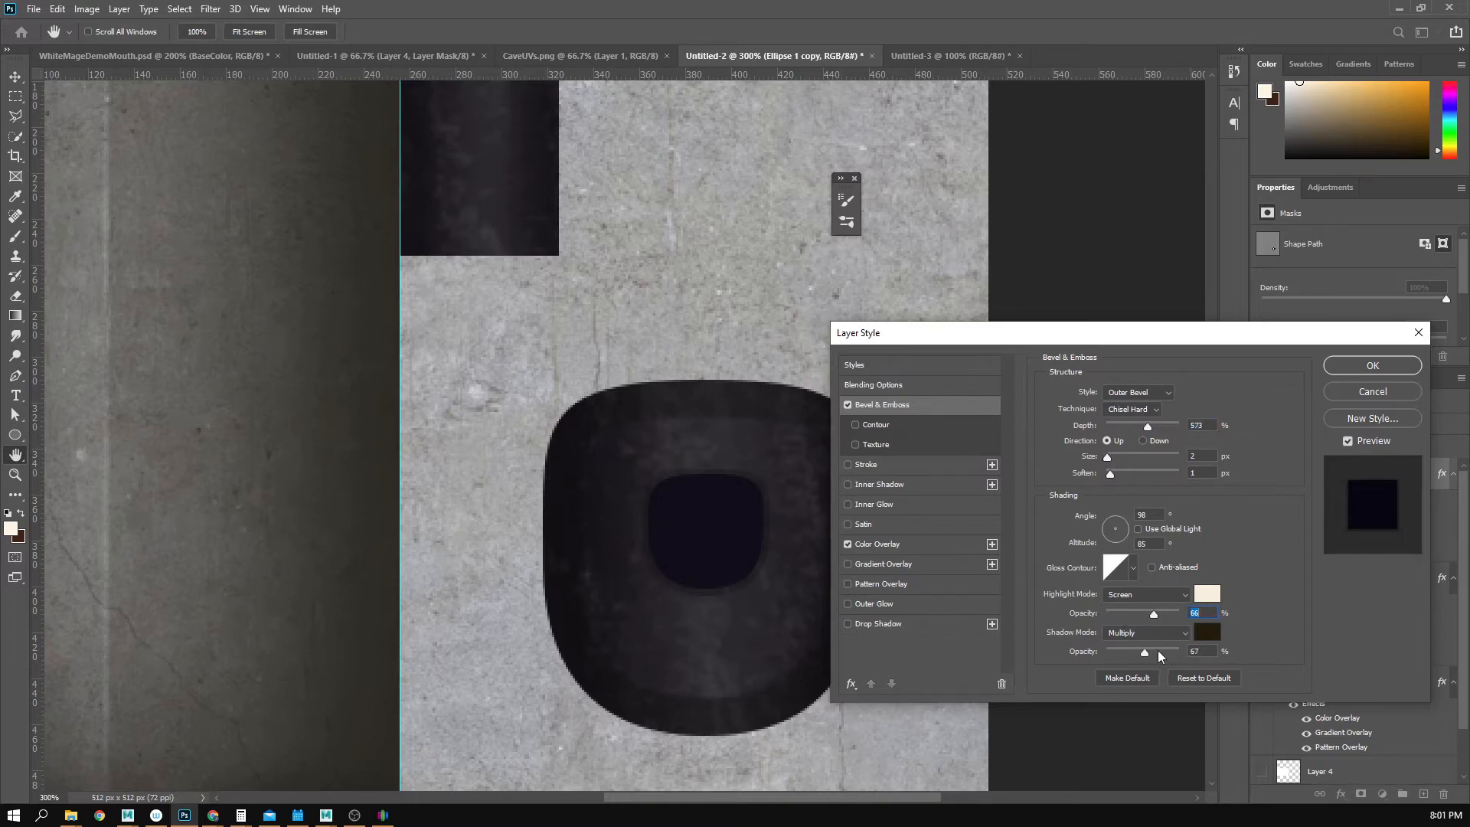
pyautogui.moveTo(1146, 652); pyautogui.dragTo(1139, 651)
pyautogui.moveTo(1146, 616); pyautogui.dragTo(1144, 616)
# - Set the bevel's shadow mode to Screen with a light cream color and 5% opacity
pyautogui.click(1151, 634)
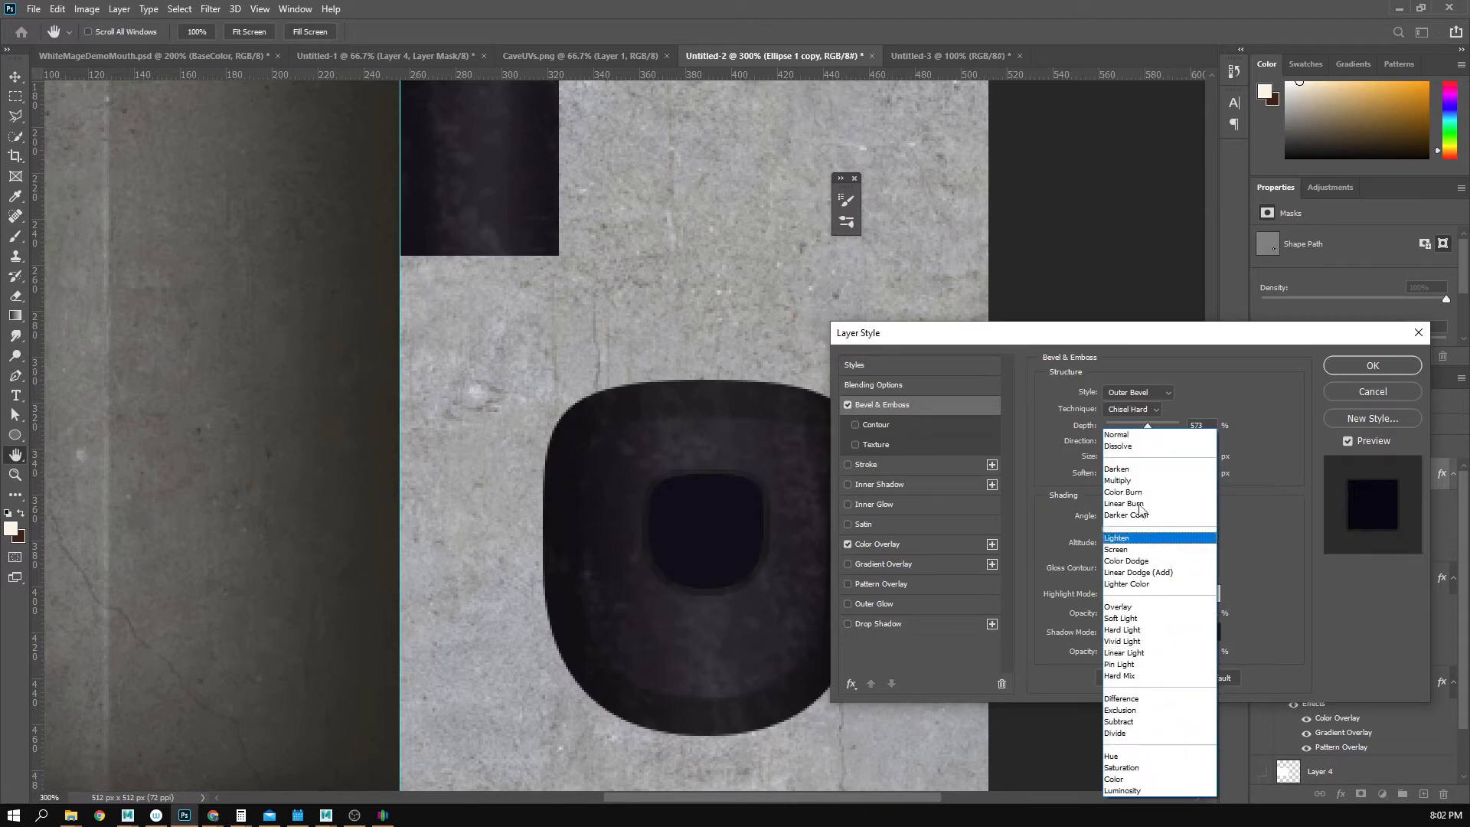
pyautogui.click(1130, 549)
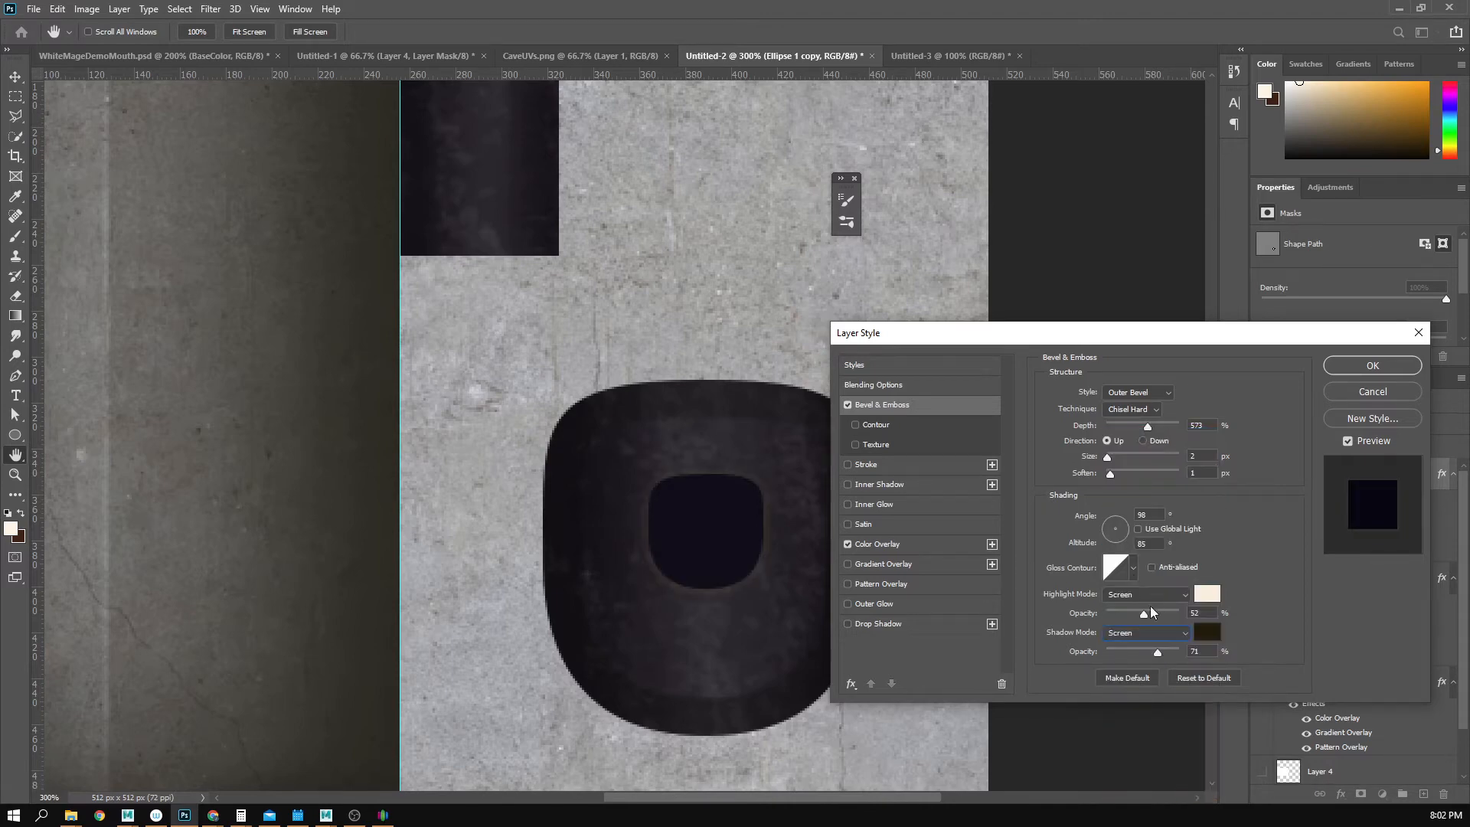
pyautogui.click(1208, 631)
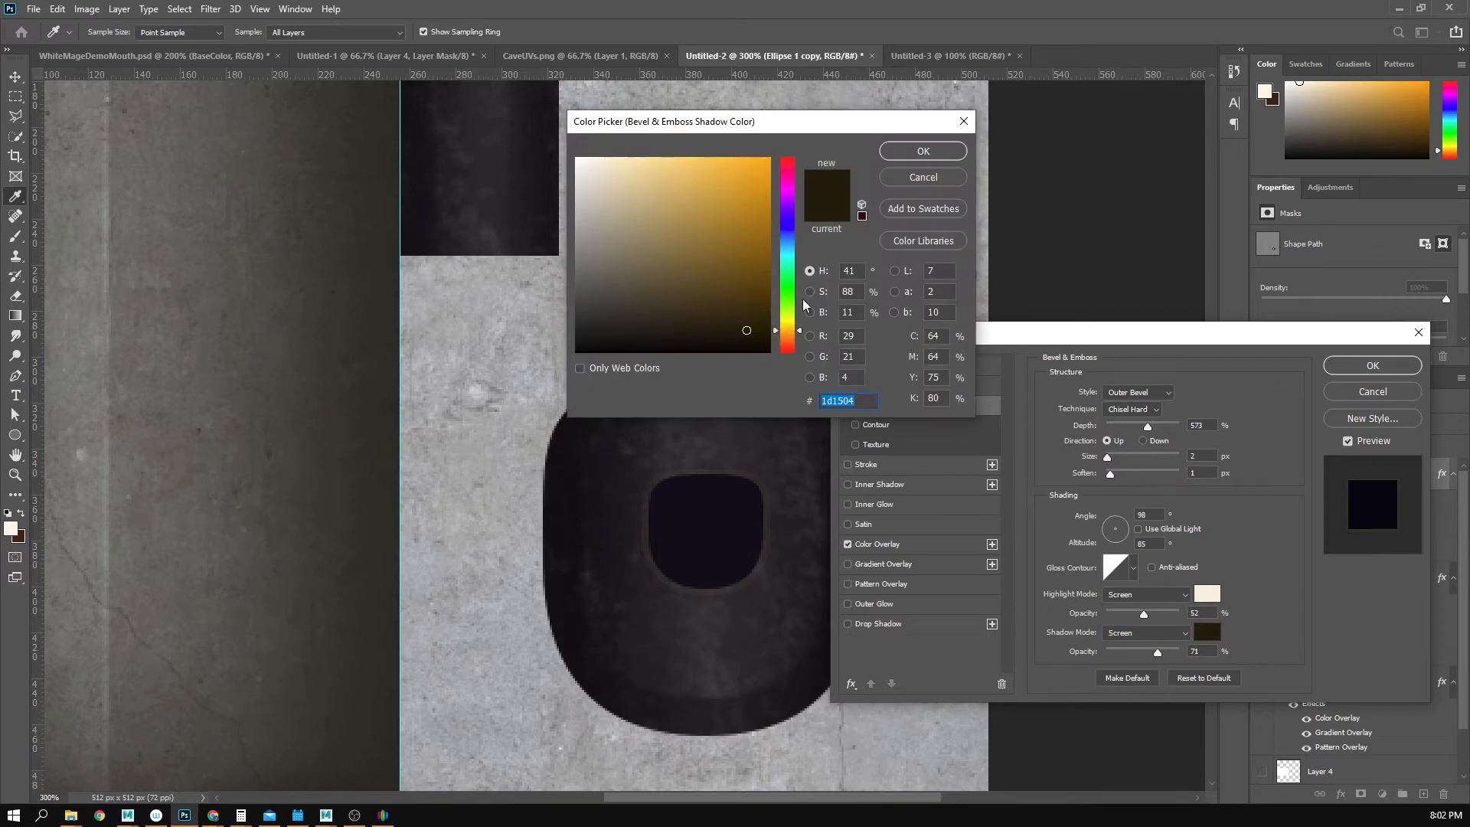
pyautogui.click(595, 172)
pyautogui.click(923, 151)
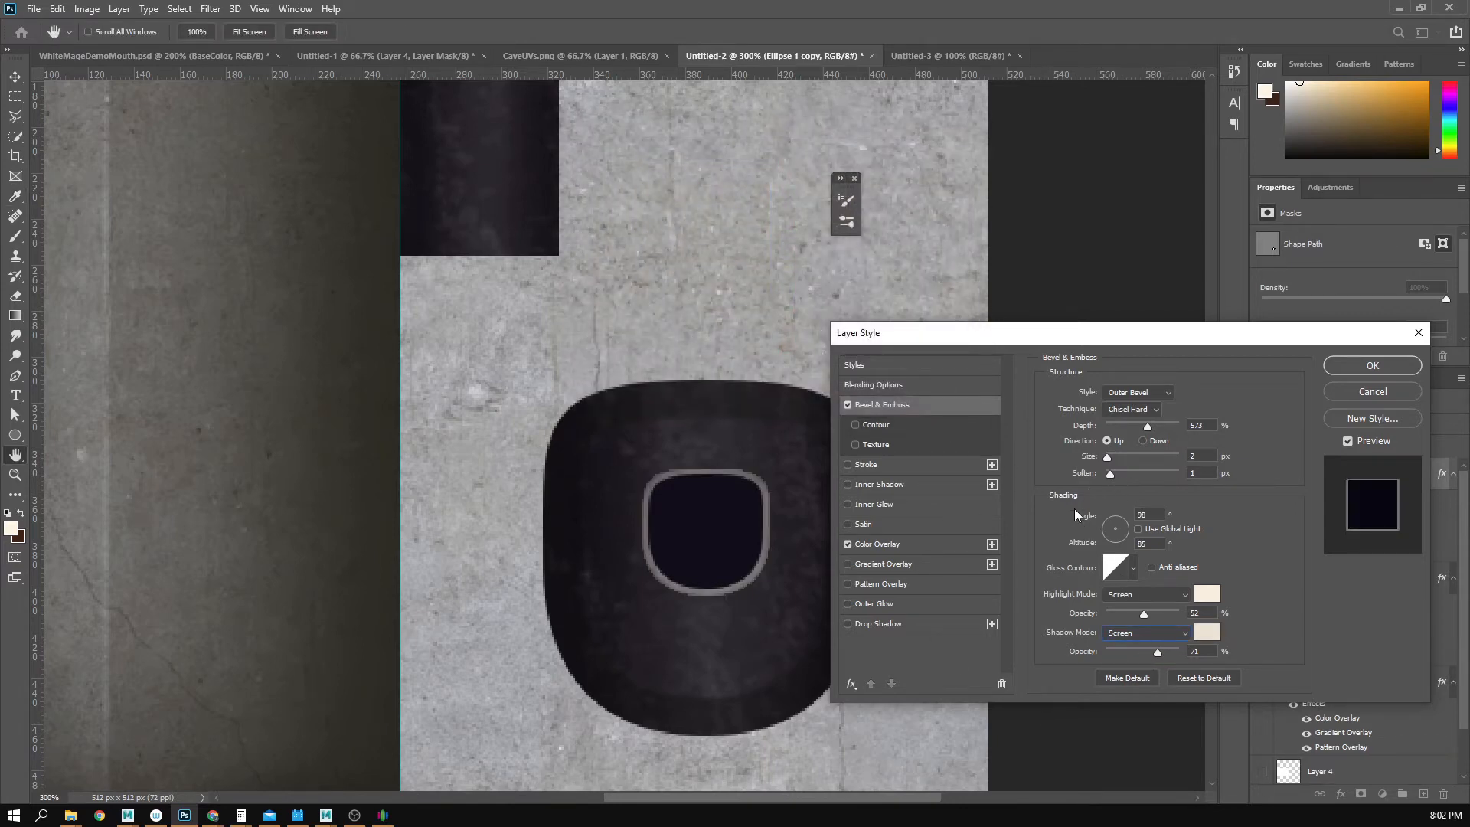
pyautogui.moveTo(1151, 651); pyautogui.dragTo(1110, 651)
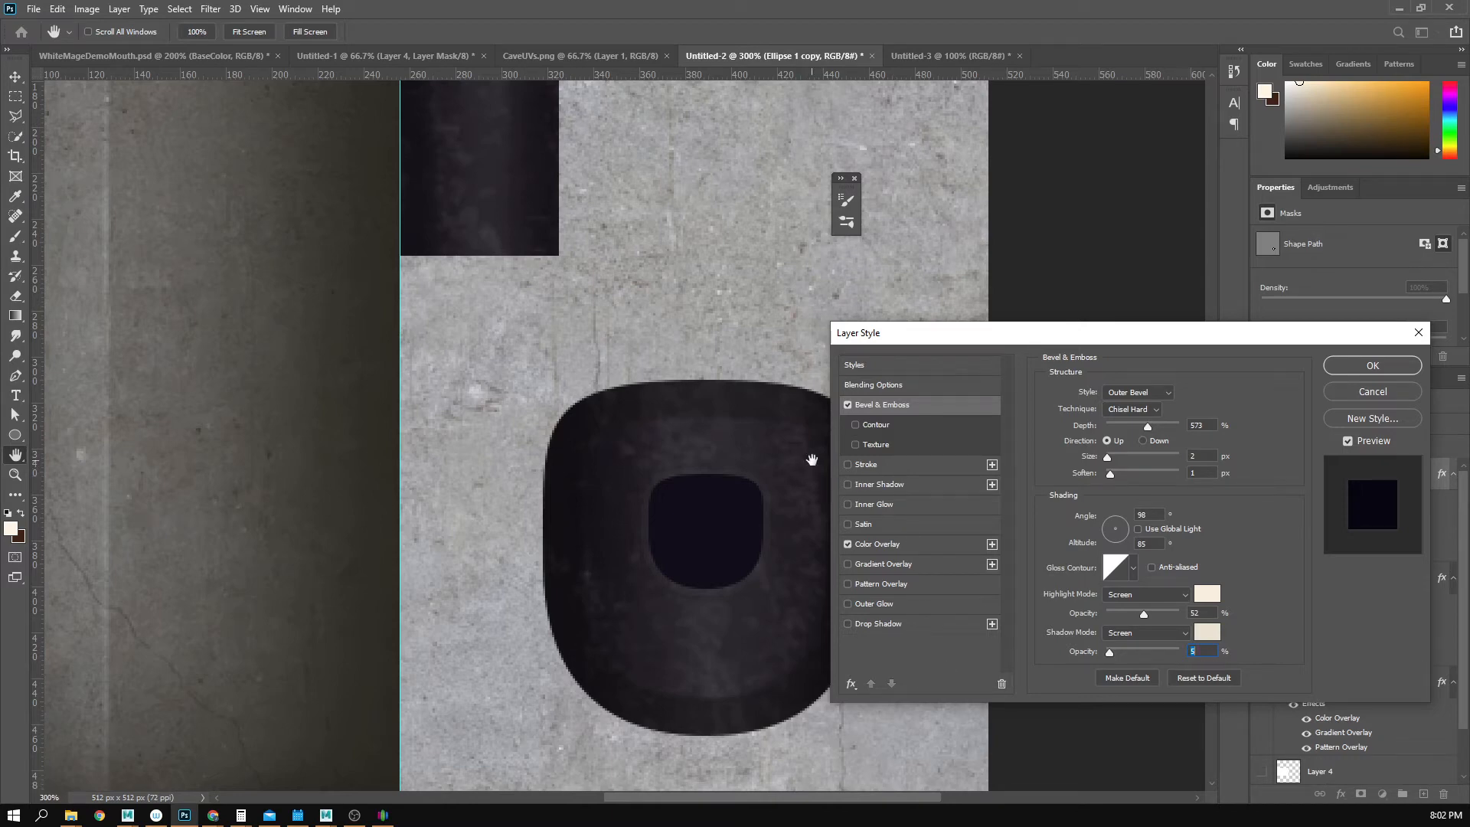
# - Add an inner shadow to Ellipse 1 copy with choke 44% and size 16 px, and apply the layer style
pyautogui.click(861, 490)
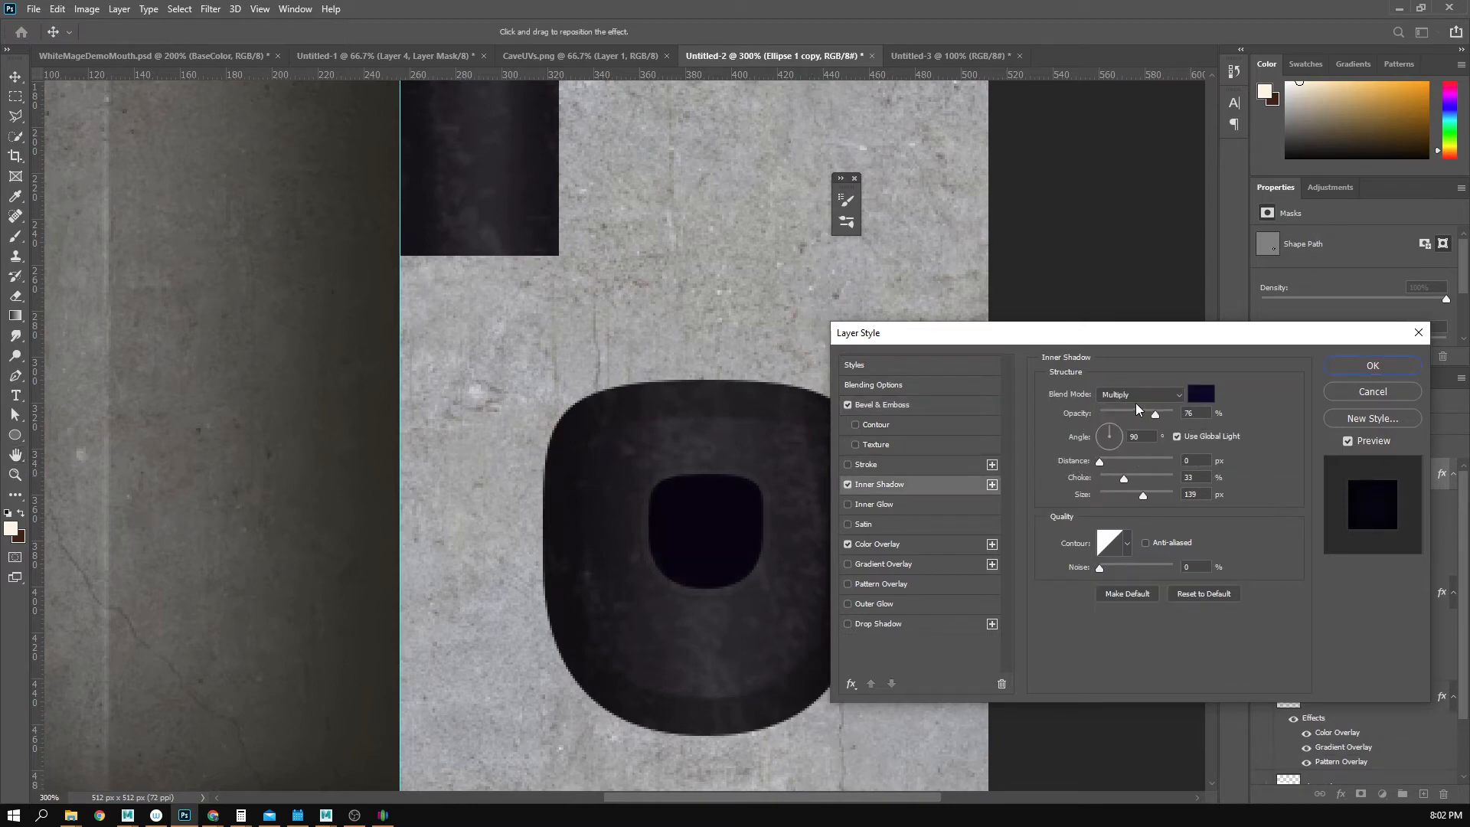
pyautogui.moveTo(1132, 491); pyautogui.dragTo(1107, 494)
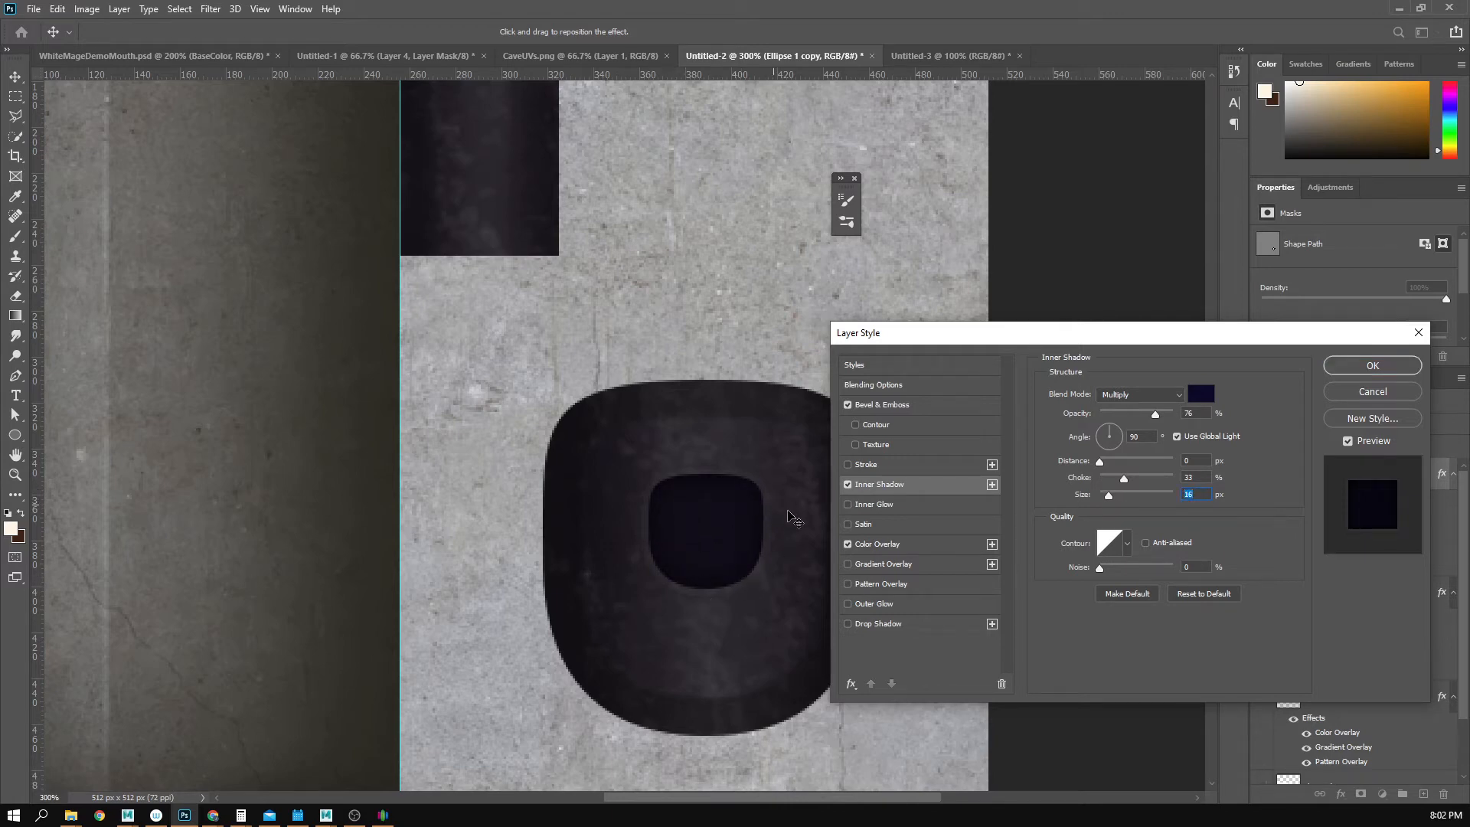
pyautogui.click(1133, 478)
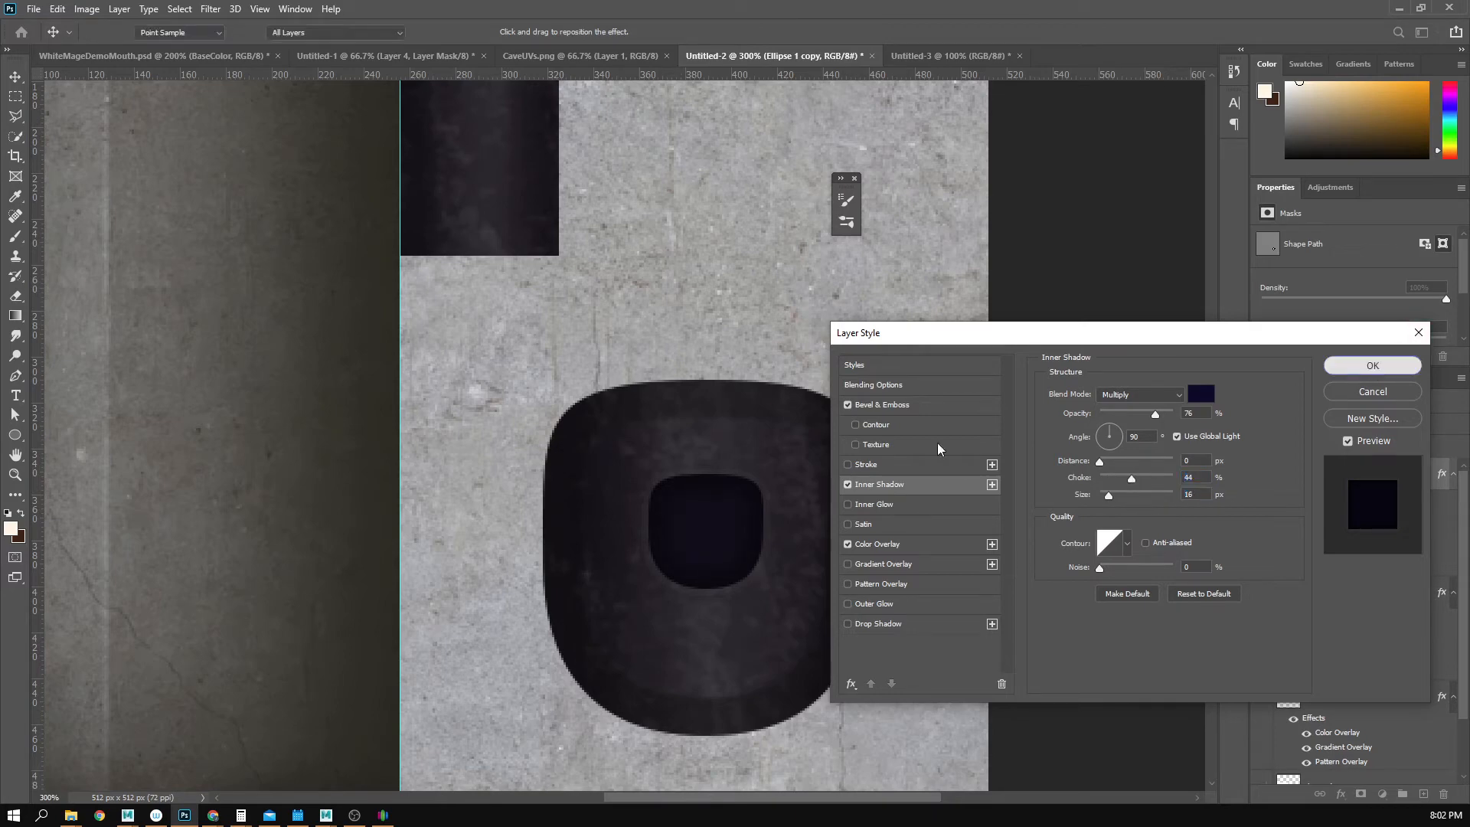
pyautogui.press('Return')
pyautogui.press('z')
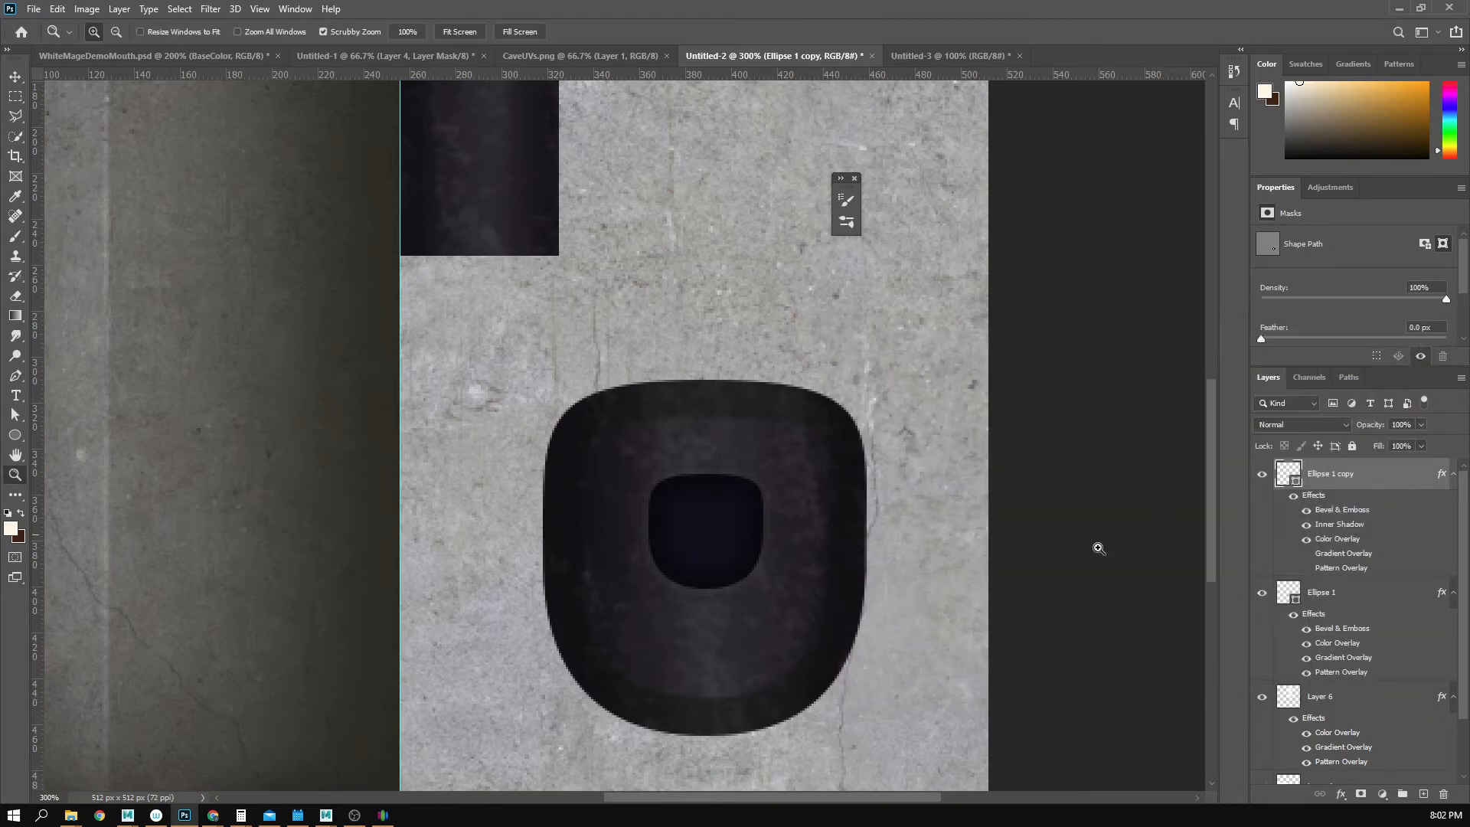
# - Duplicate the Ellipse 1 copy layer in the current document
pyautogui.rightClick(1343, 481)
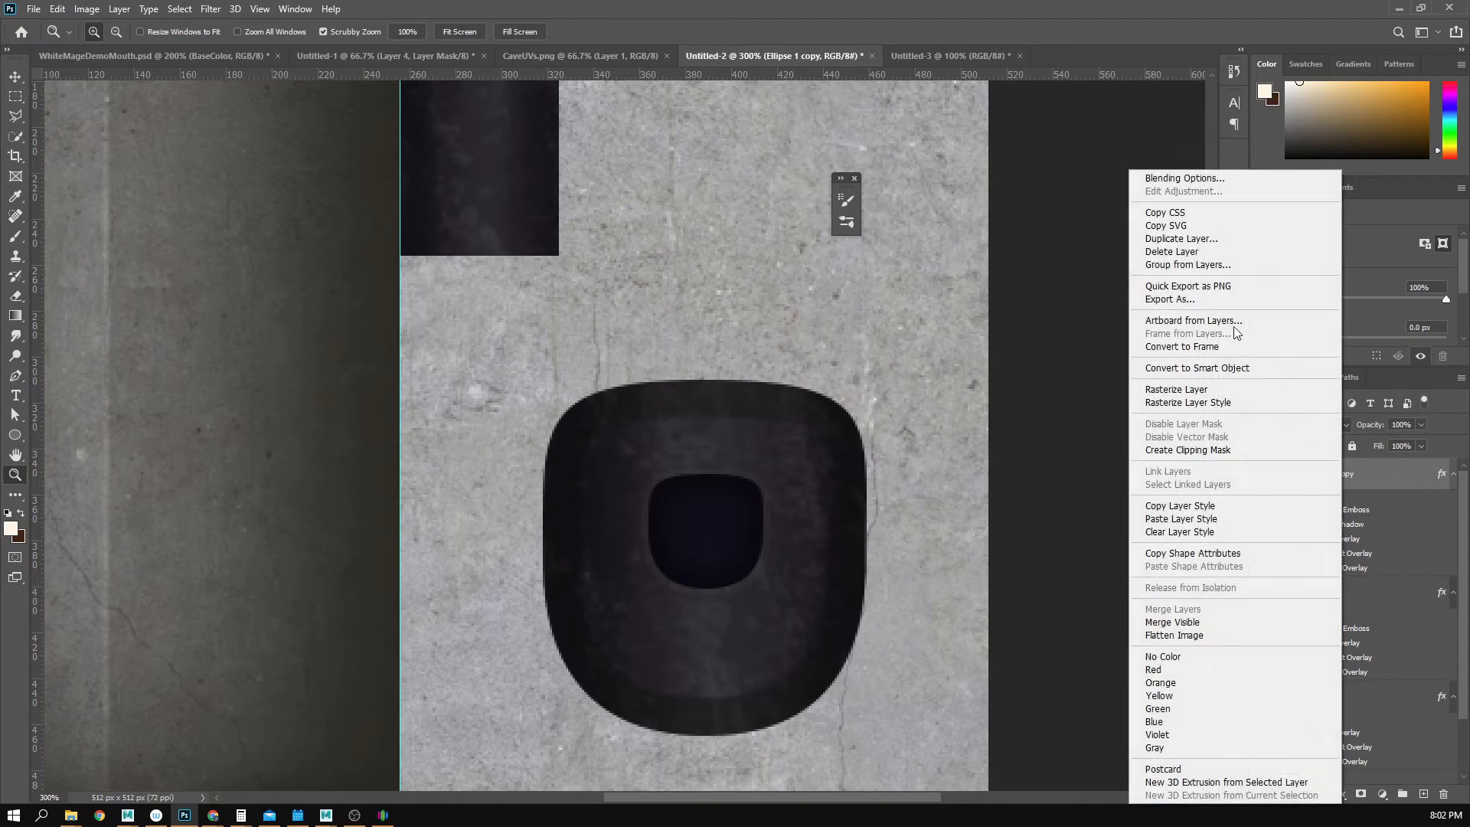
pyautogui.click(1183, 238)
pyautogui.click(699, 383)
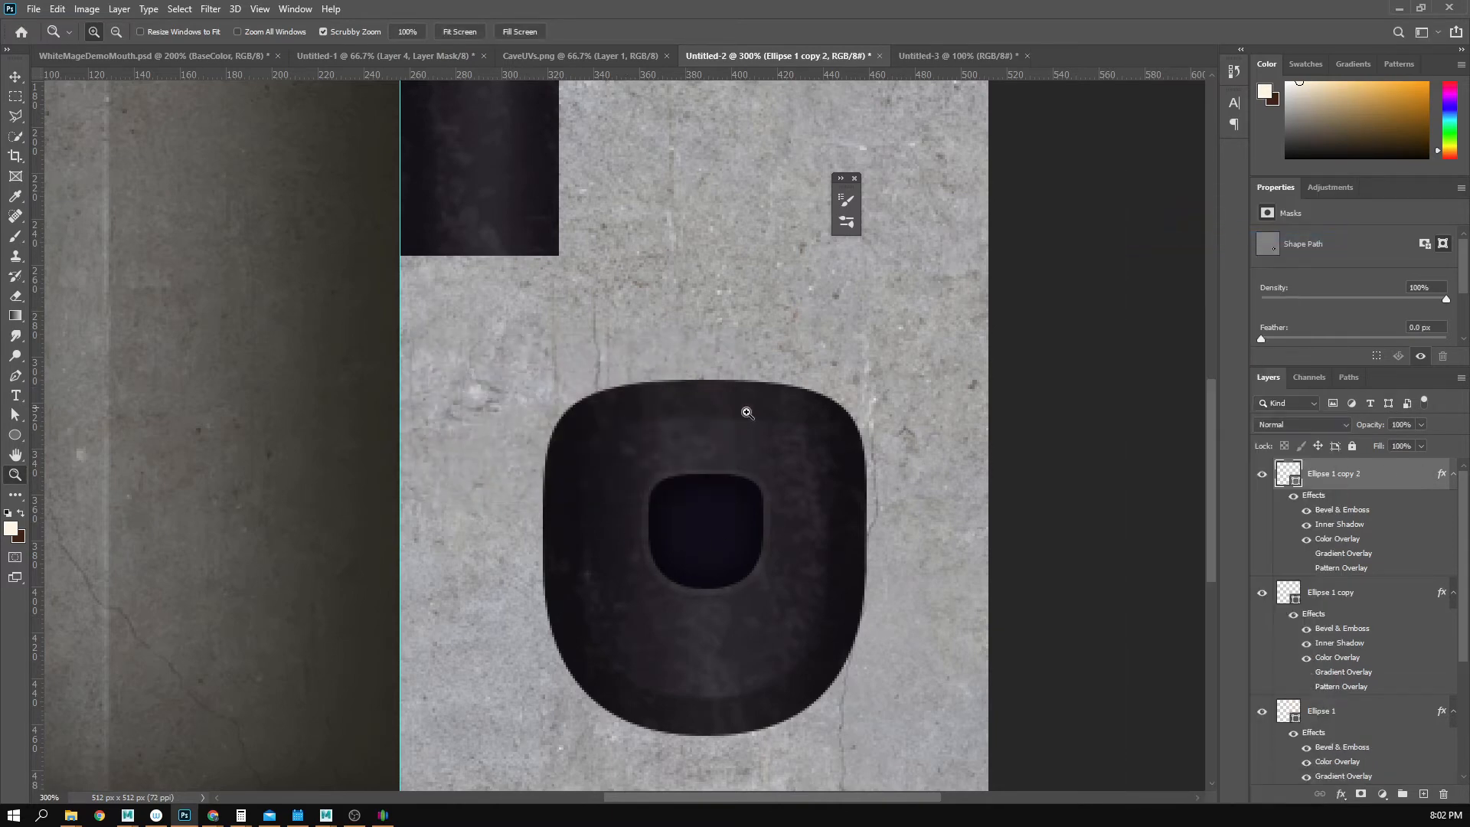
# - Transform the duplicated shape, moving it straight down about 27 px and narrowing it around its center to about 54% width
pyautogui.hotkey('ctrl', 't')
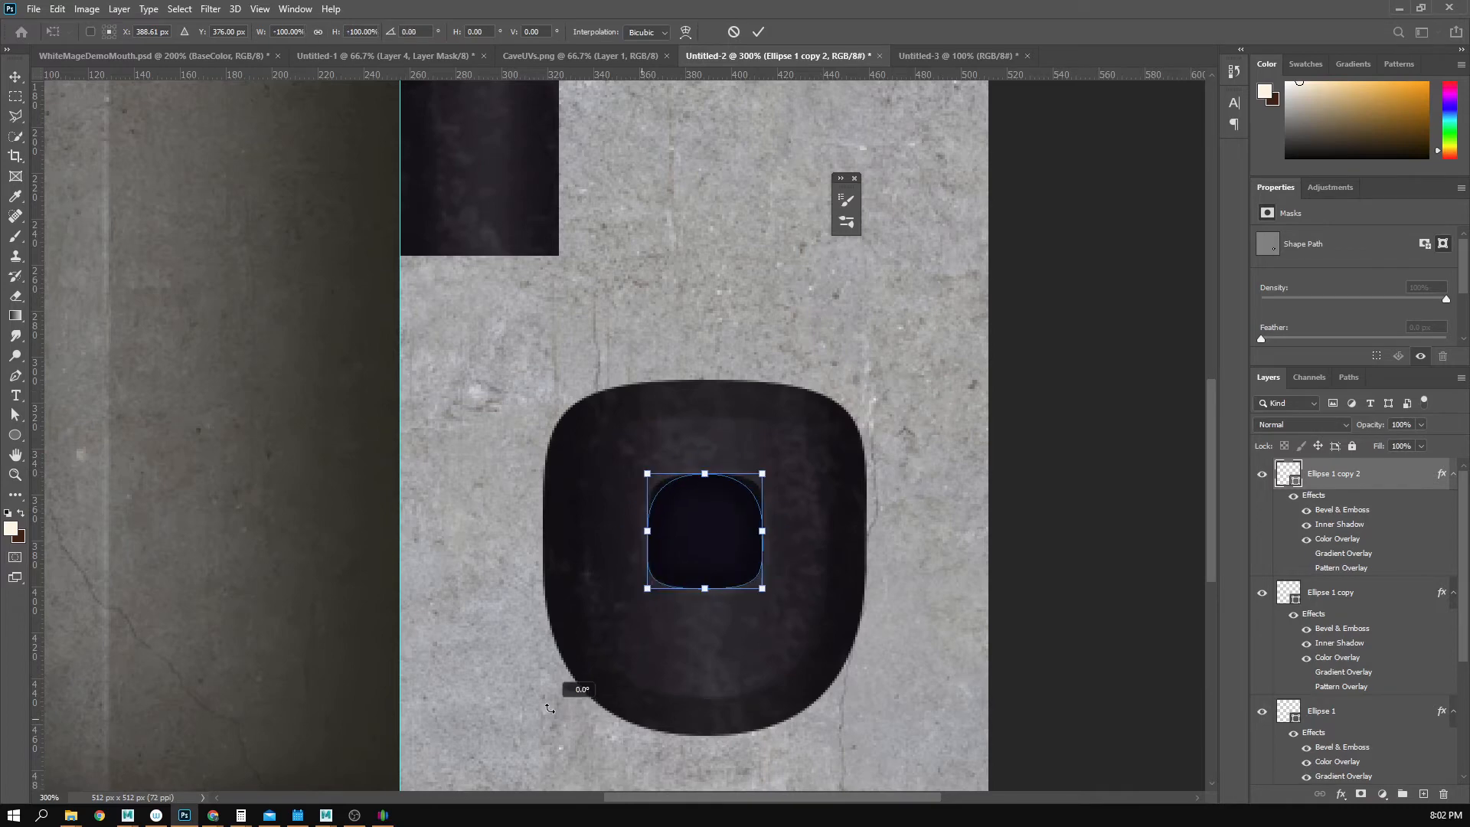
pyautogui.moveTo(695, 553); pyautogui.dragTo(710, 617)
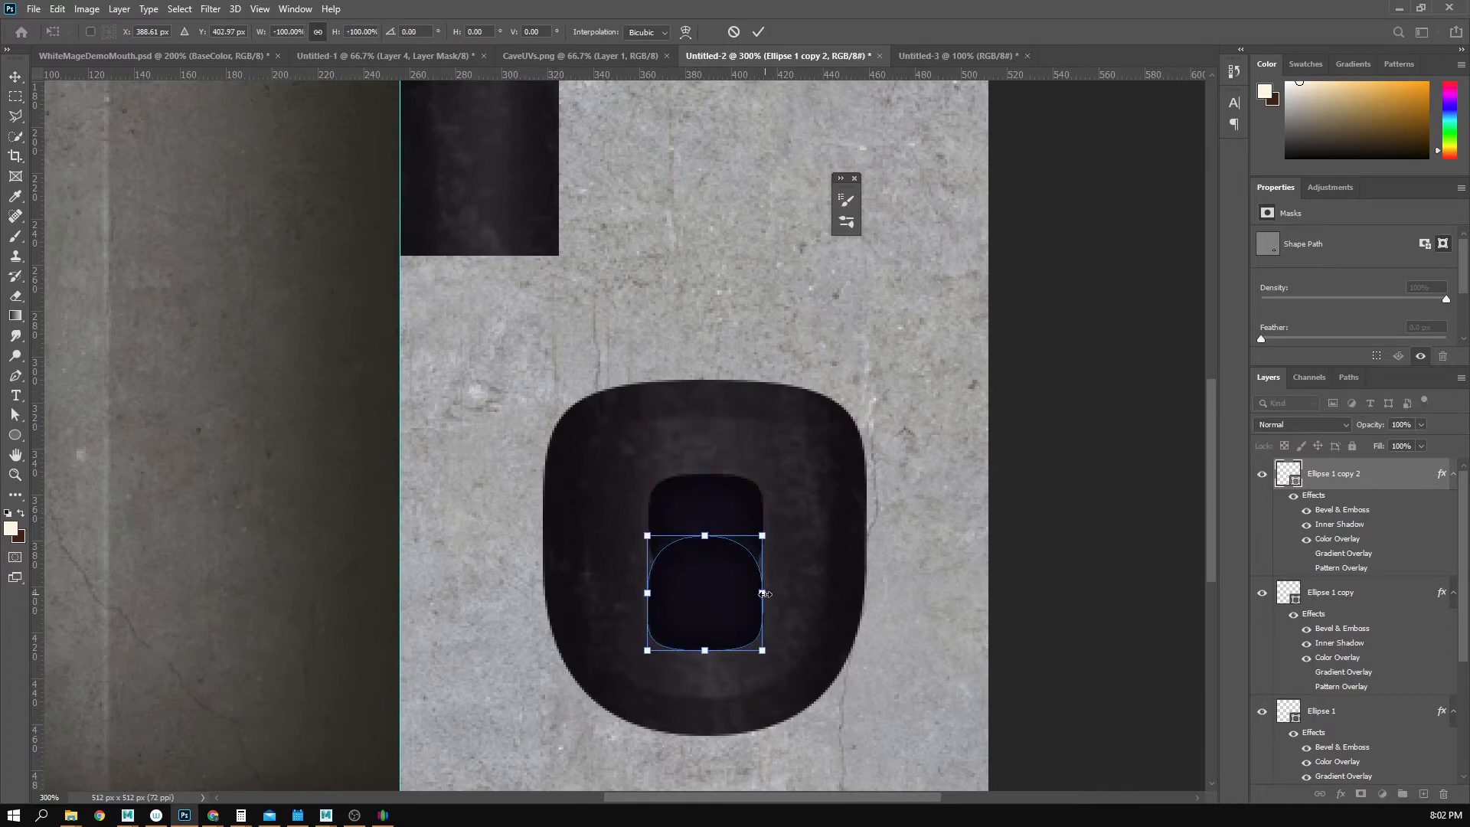
pyautogui.keyDown('alt'); pyautogui.moveTo(763, 593); pyautogui.dragTo(737, 593); pyautogui.keyUp('alt')
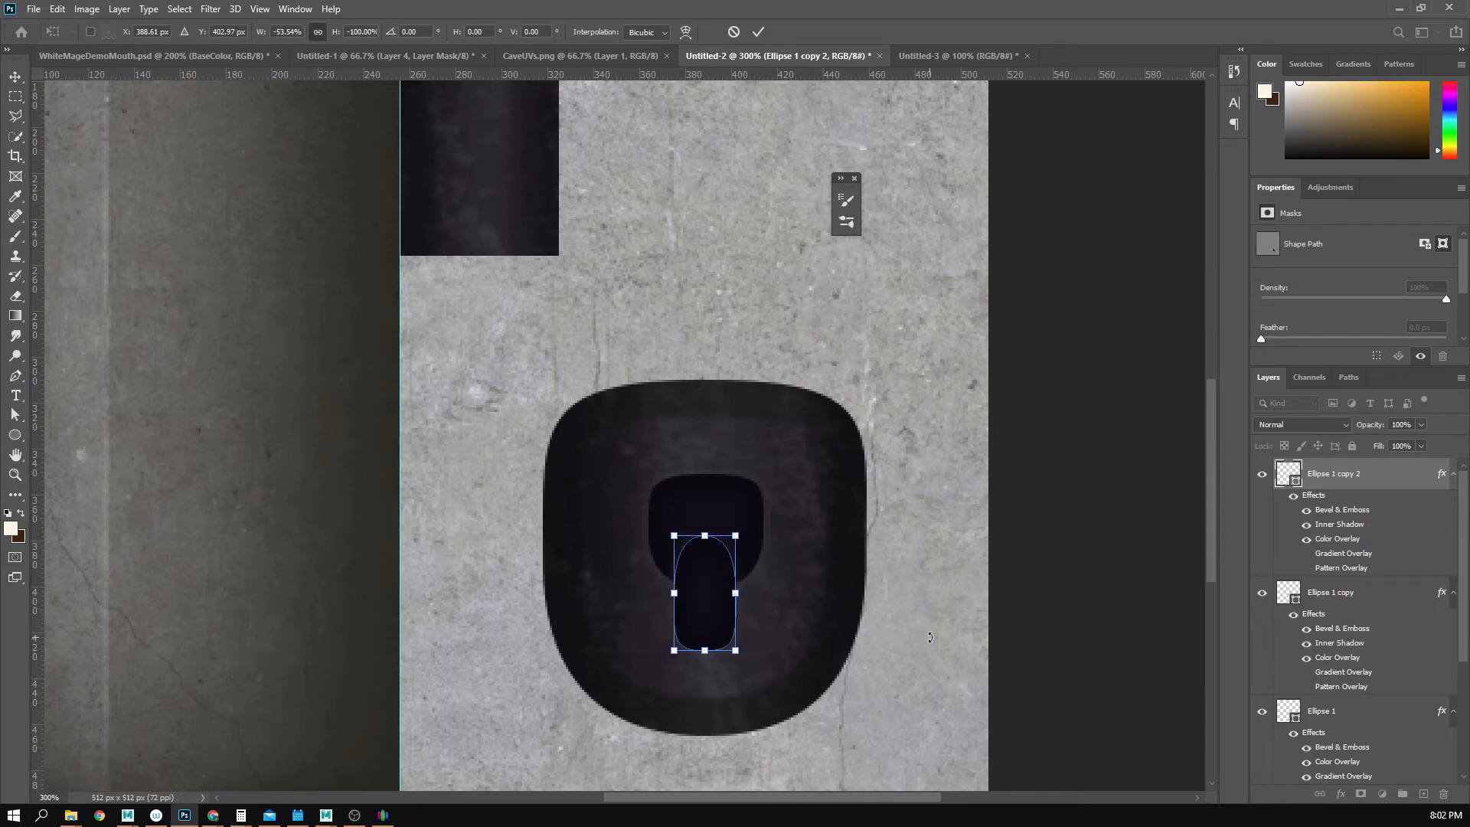
pyautogui.press('Return')
pyautogui.press('z')
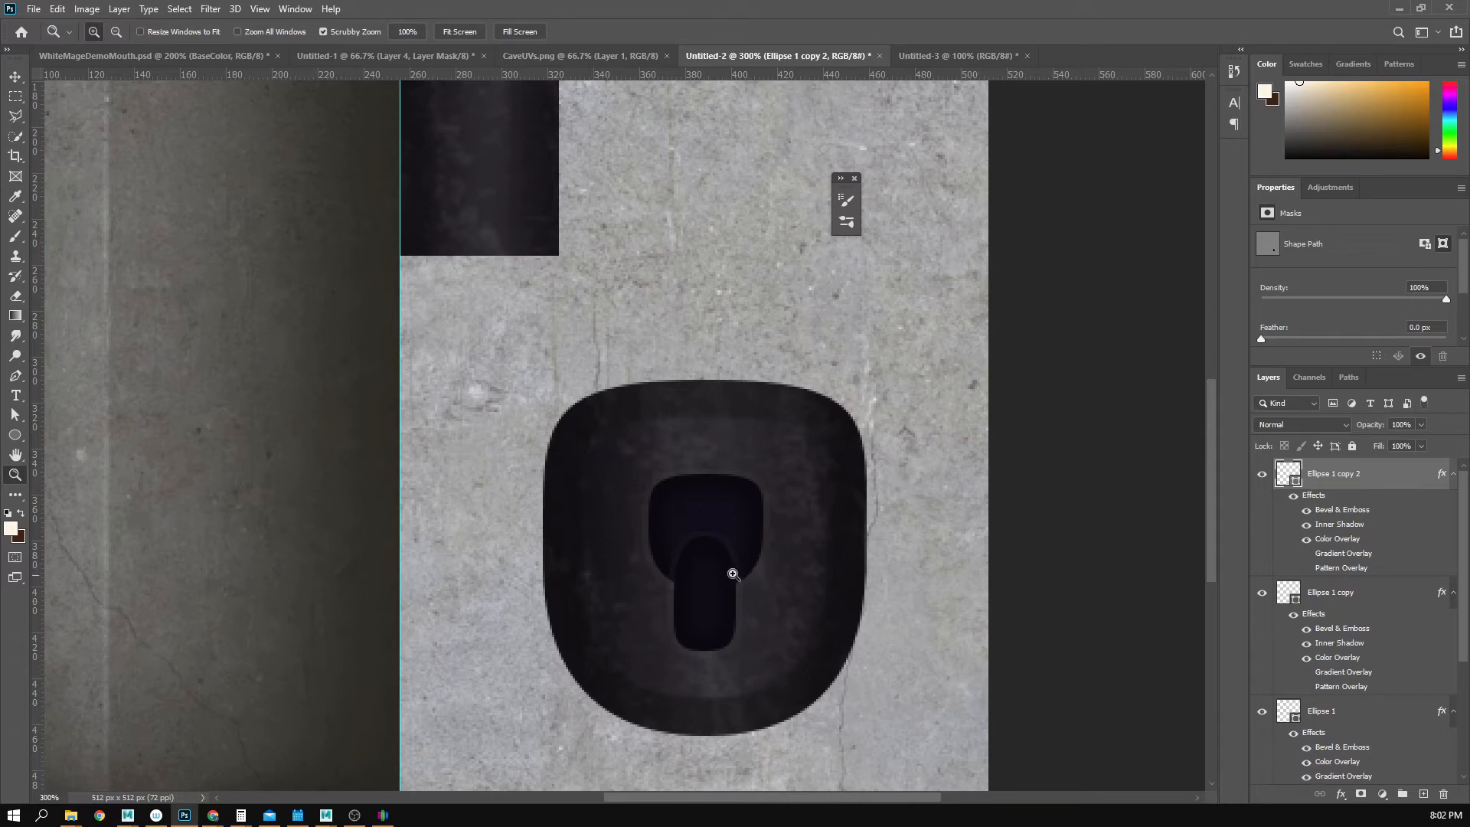
# - Merge the narrow shape with Ellipse 1 copy into a single keyhole shape
pyautogui.keyDown('shift'); pyautogui.click(1349, 592); pyautogui.keyUp('shift')
pyautogui.rightClick(1344, 598)
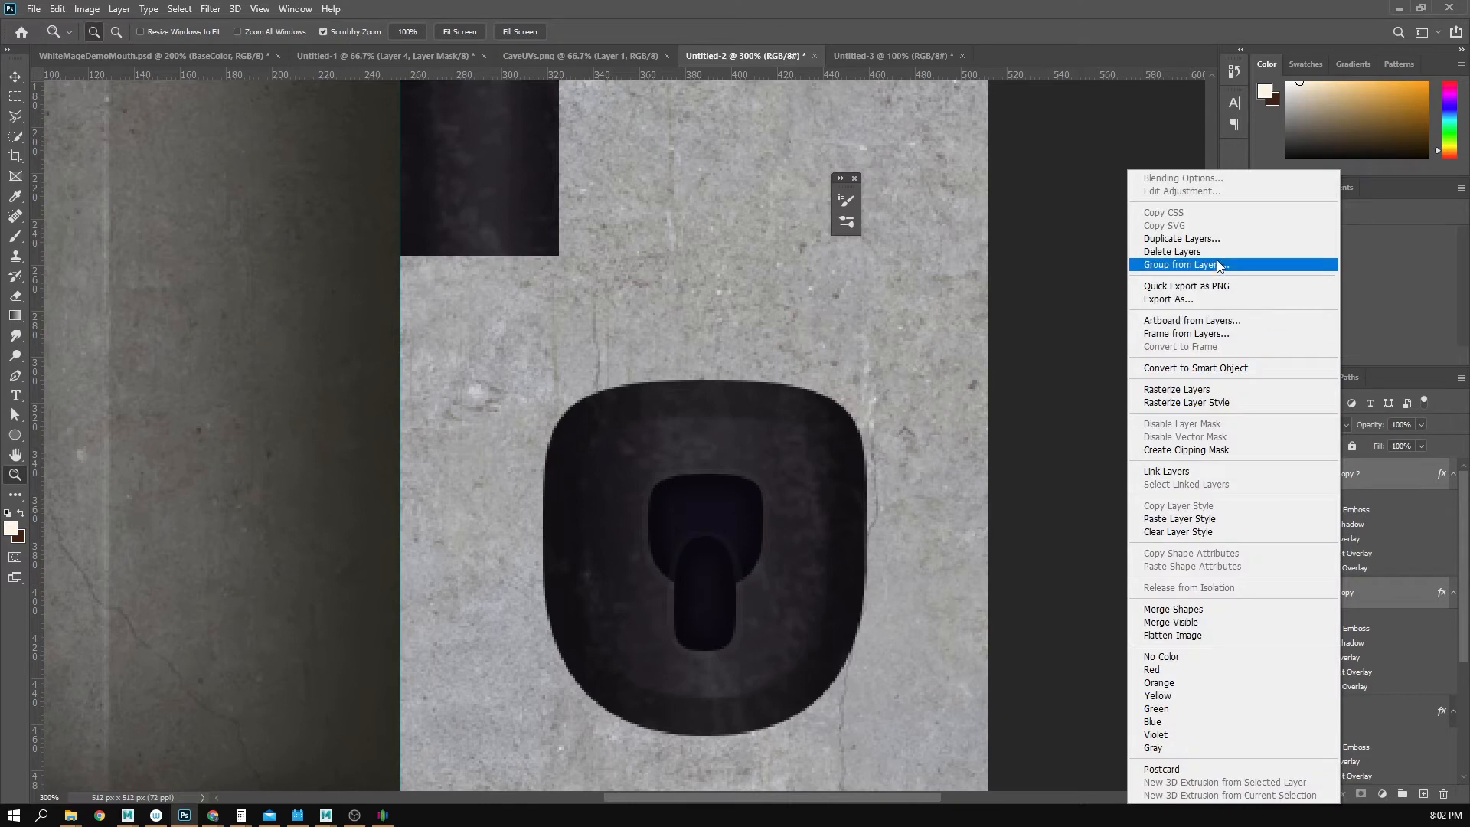
pyautogui.click(1224, 609)
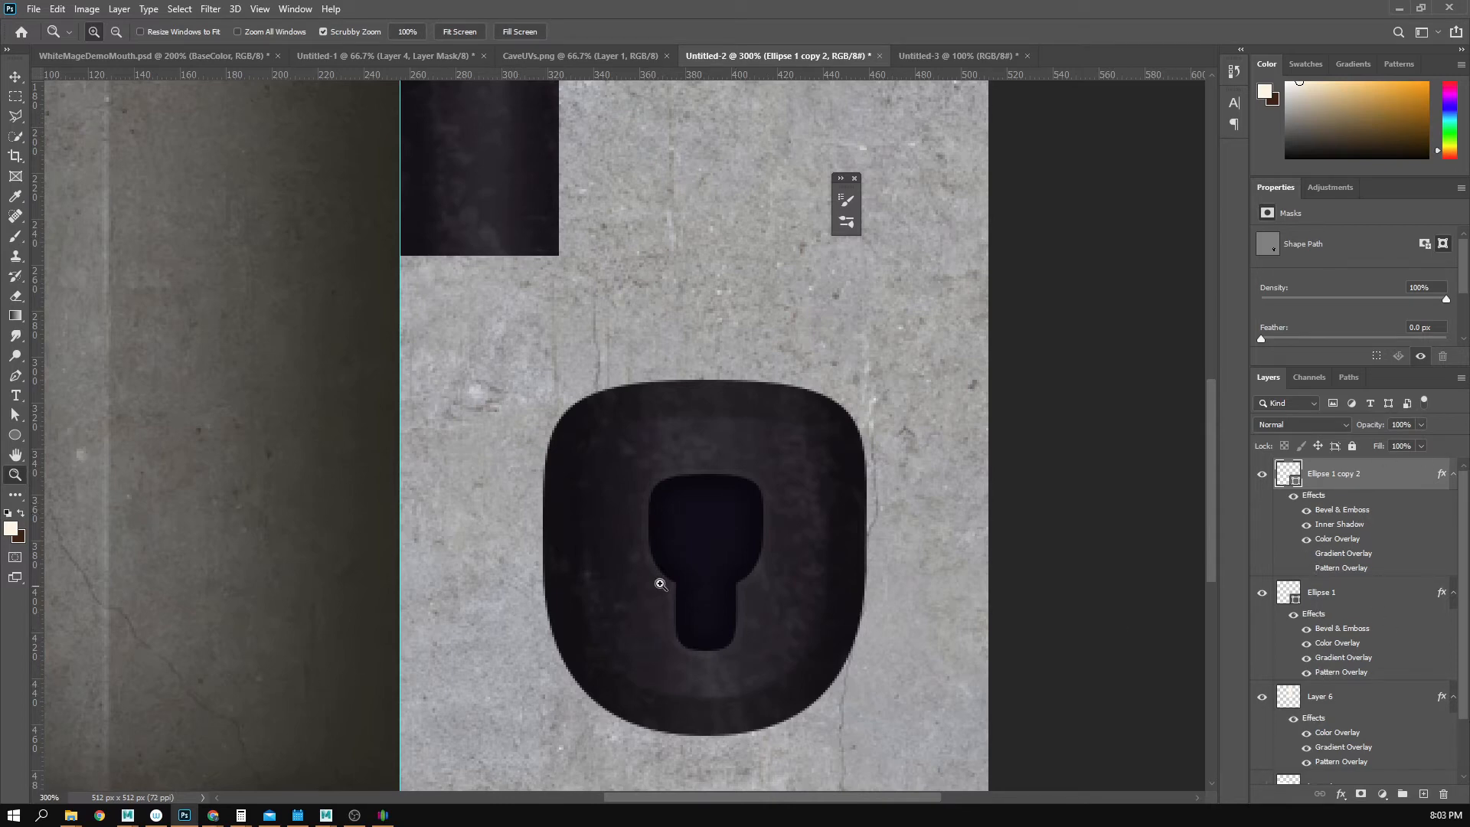
pyautogui.keyDown('alt'); pyautogui.scroll(-3, 706, 754); pyautogui.keyUp('alt')
pyautogui.keyDown('alt'); pyautogui.scroll(2, 686, 495); pyautogui.keyUp('alt')
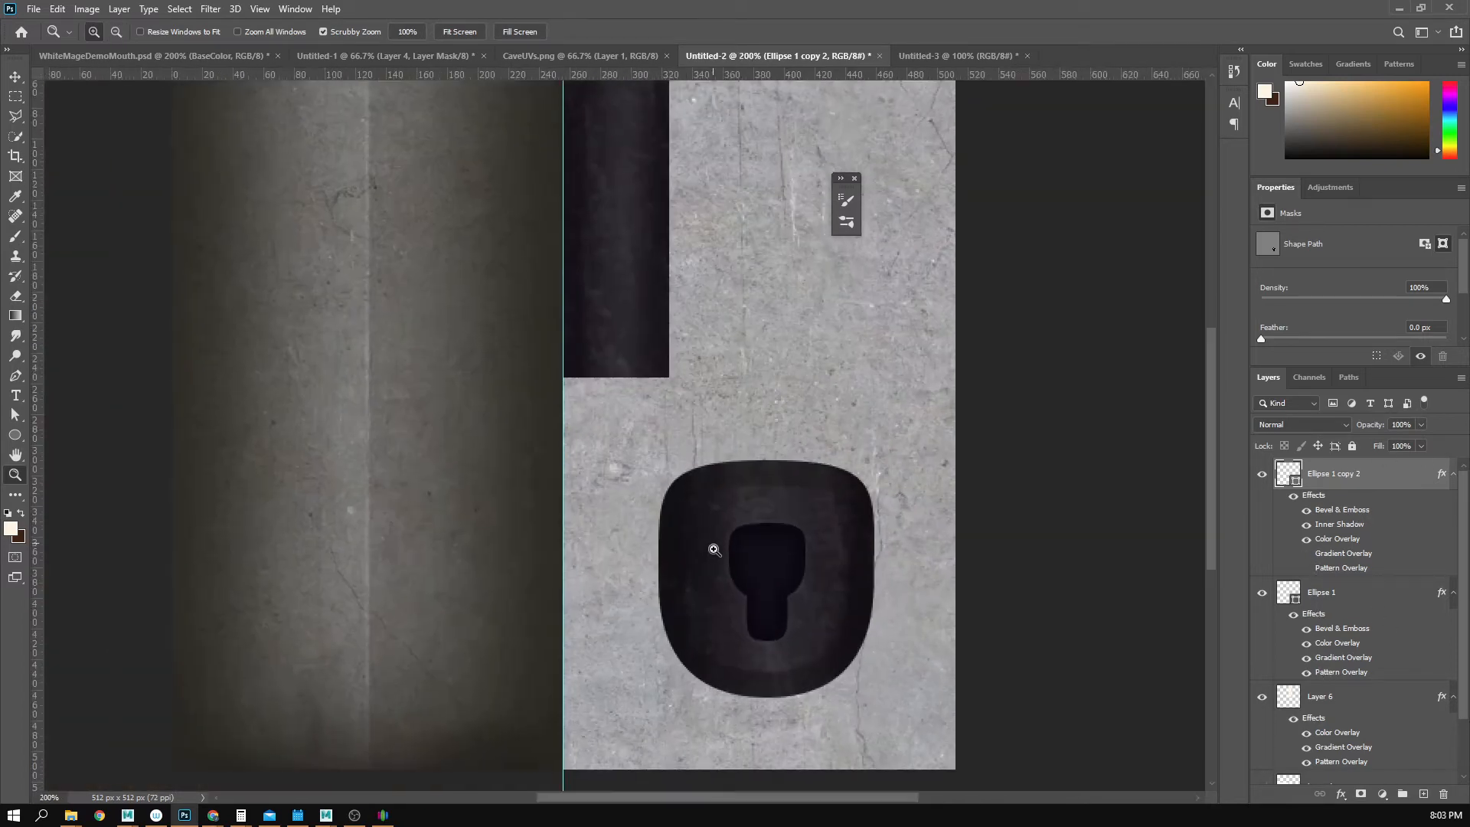
pyautogui.moveTo(788, 571); pyautogui.dragTo(673, 696)
pyautogui.keyDown('alt'); pyautogui.scroll(-1, 685, 718); pyautogui.keyUp('alt')
pyautogui.keyDown('alt'); pyautogui.scroll(-1, 685, 719); pyautogui.keyUp('alt')
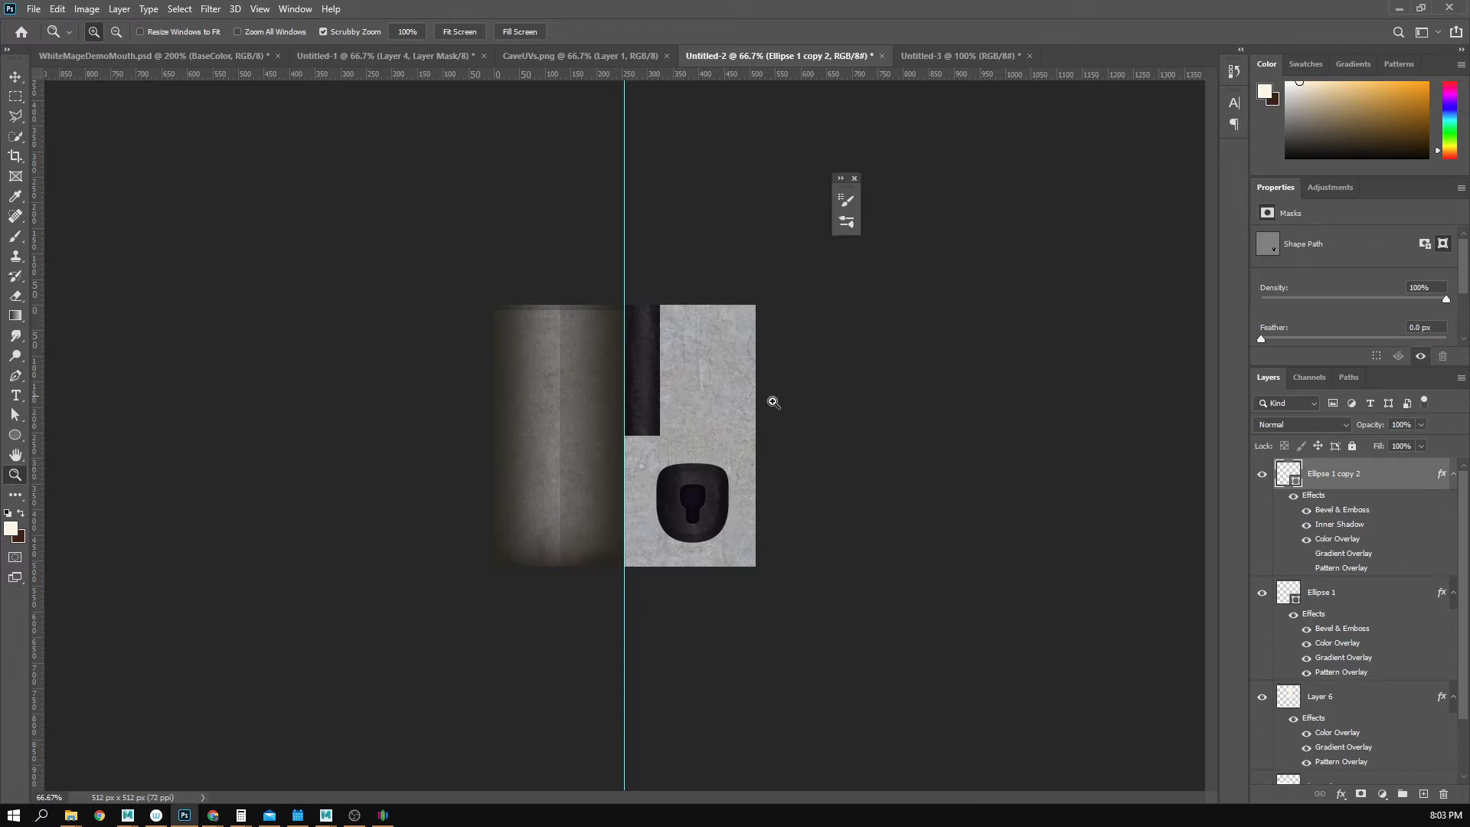
# - Save a PNG copy of the gate texture as dungeonGate in the ModularLevel images folder, using the large file size option
pyautogui.click(32, 8)
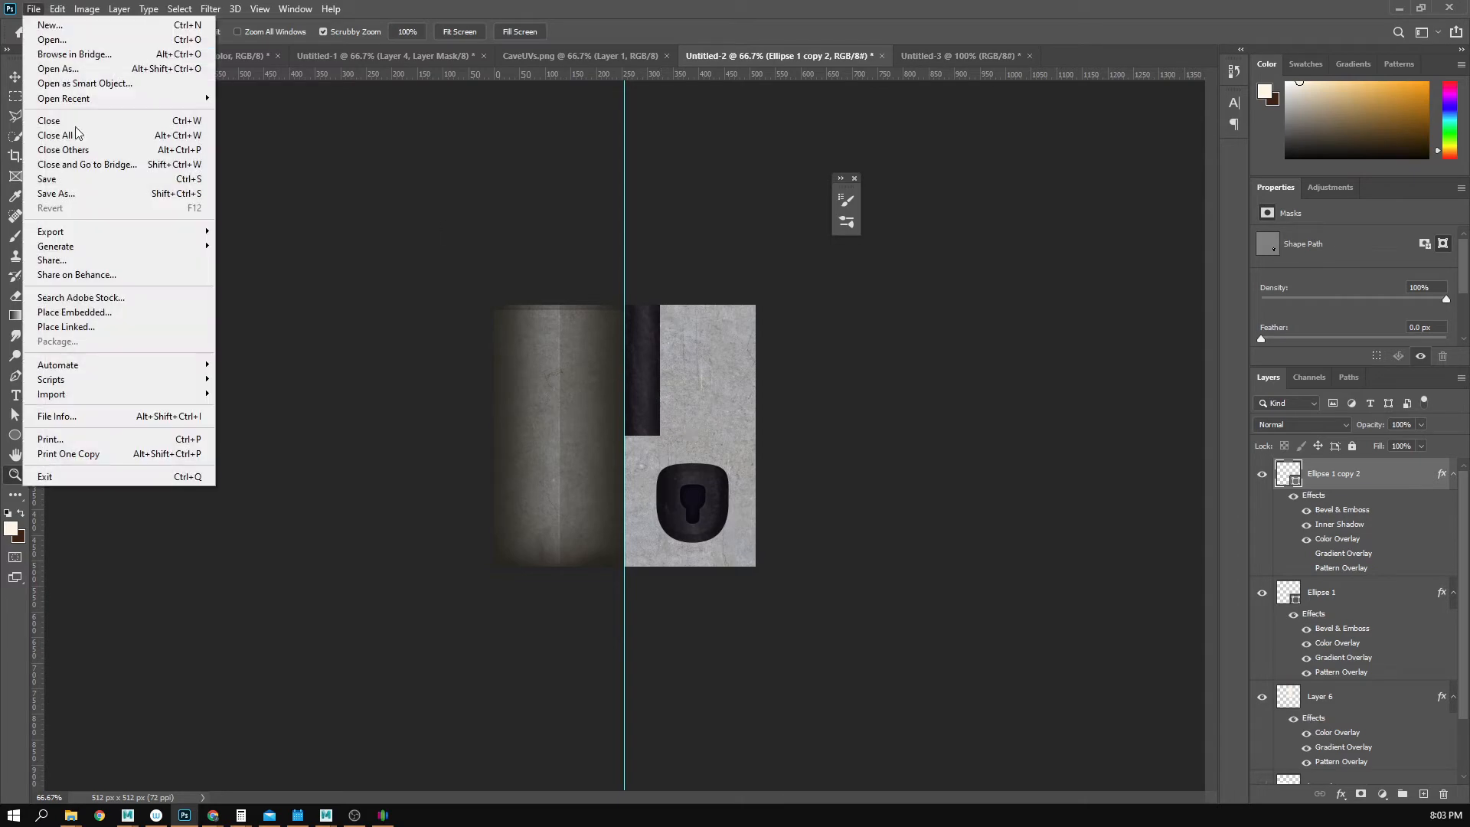
pyautogui.click(115, 193)
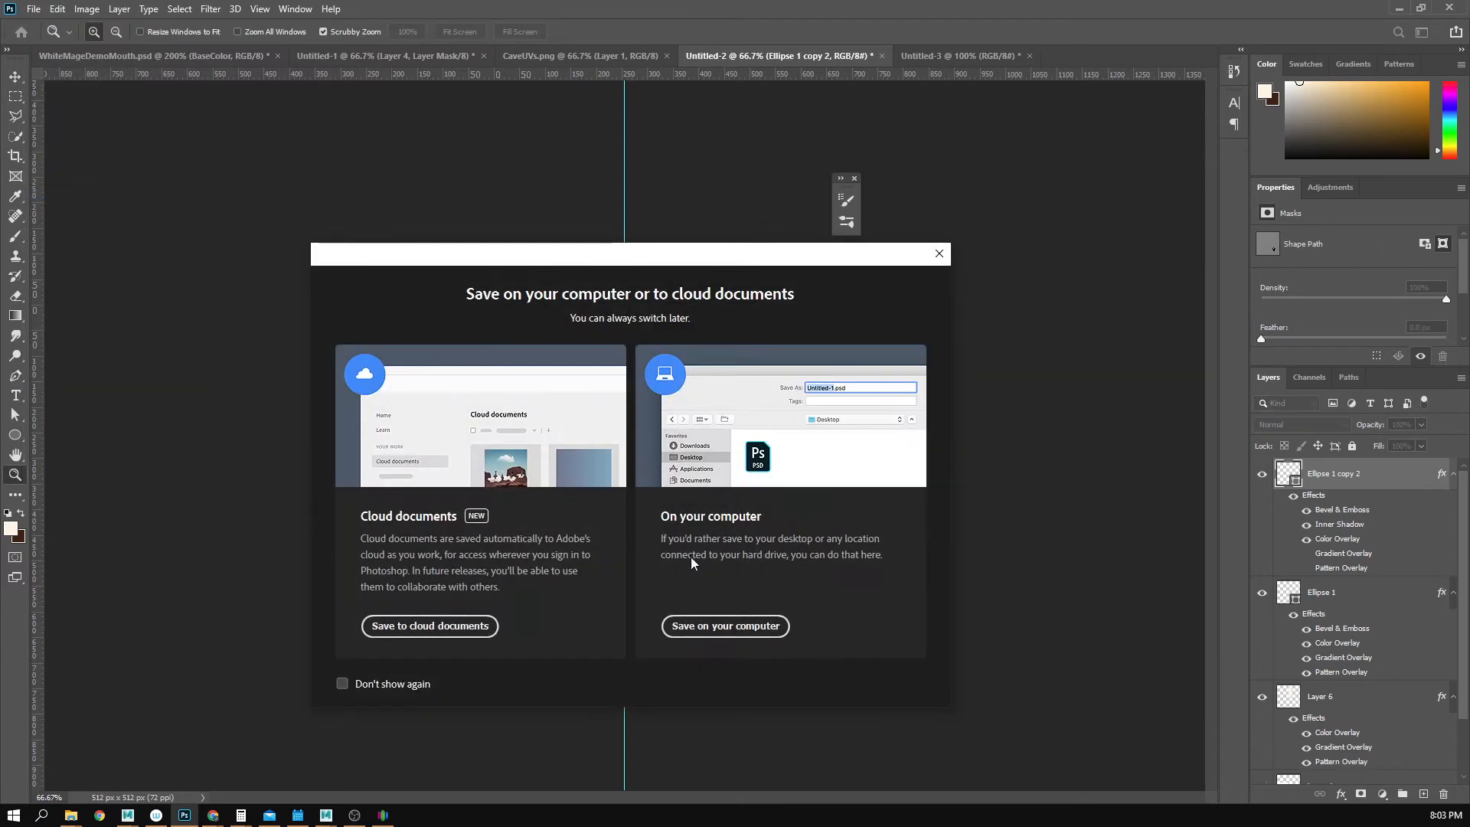
pyautogui.click(723, 621)
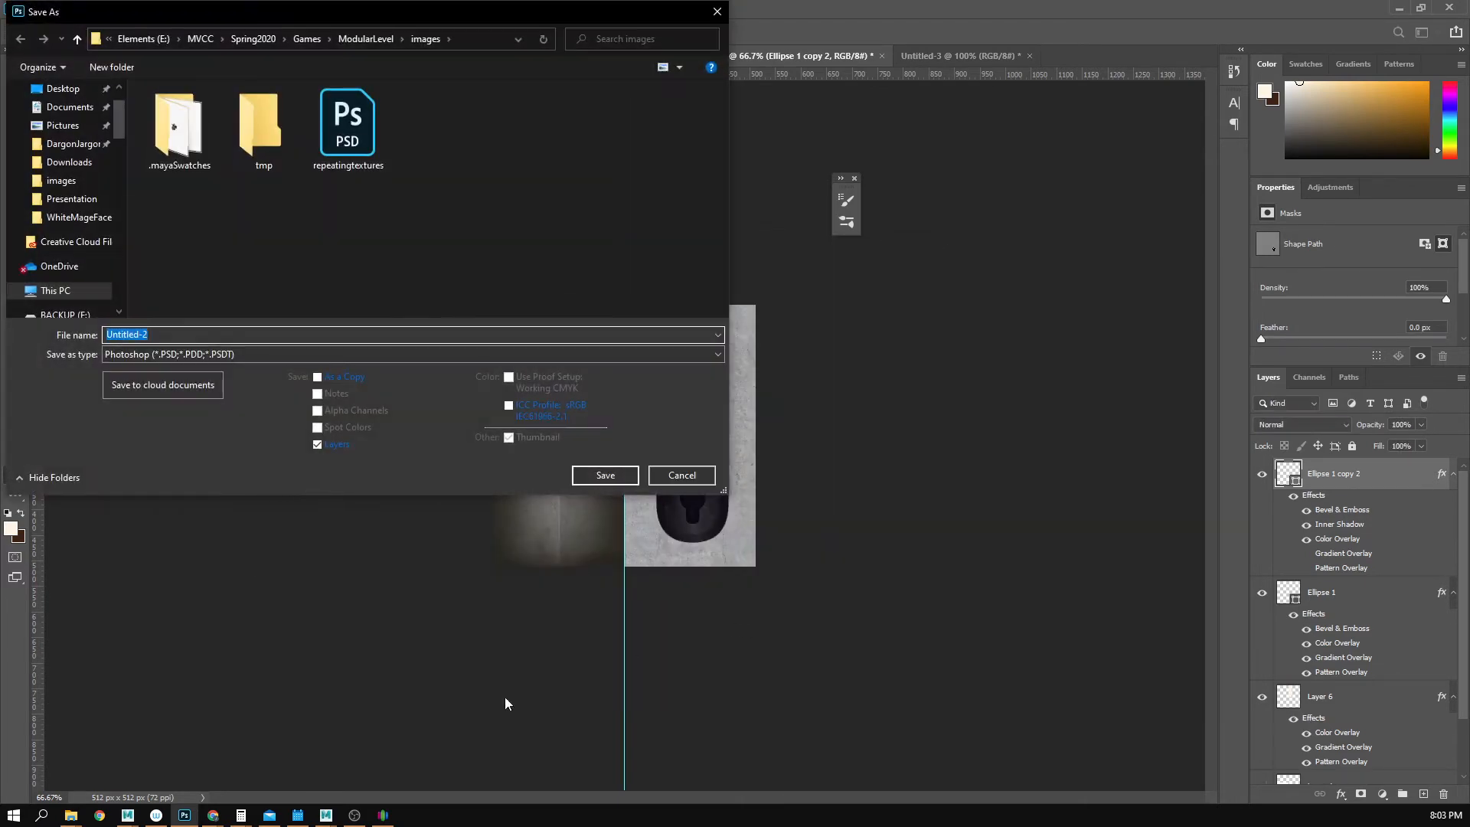
pyautogui.click(199, 355)
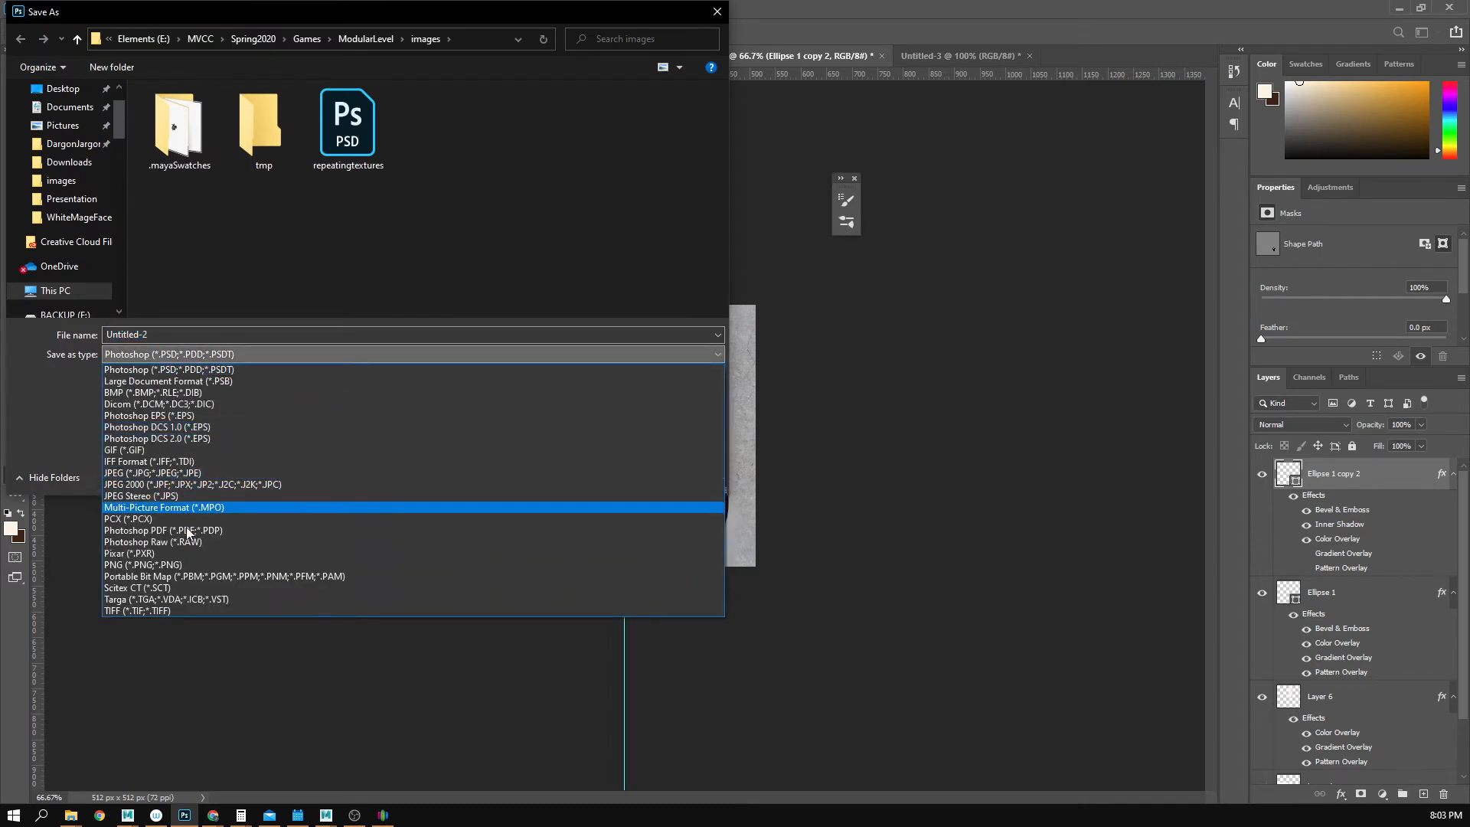
pyautogui.click(184, 563)
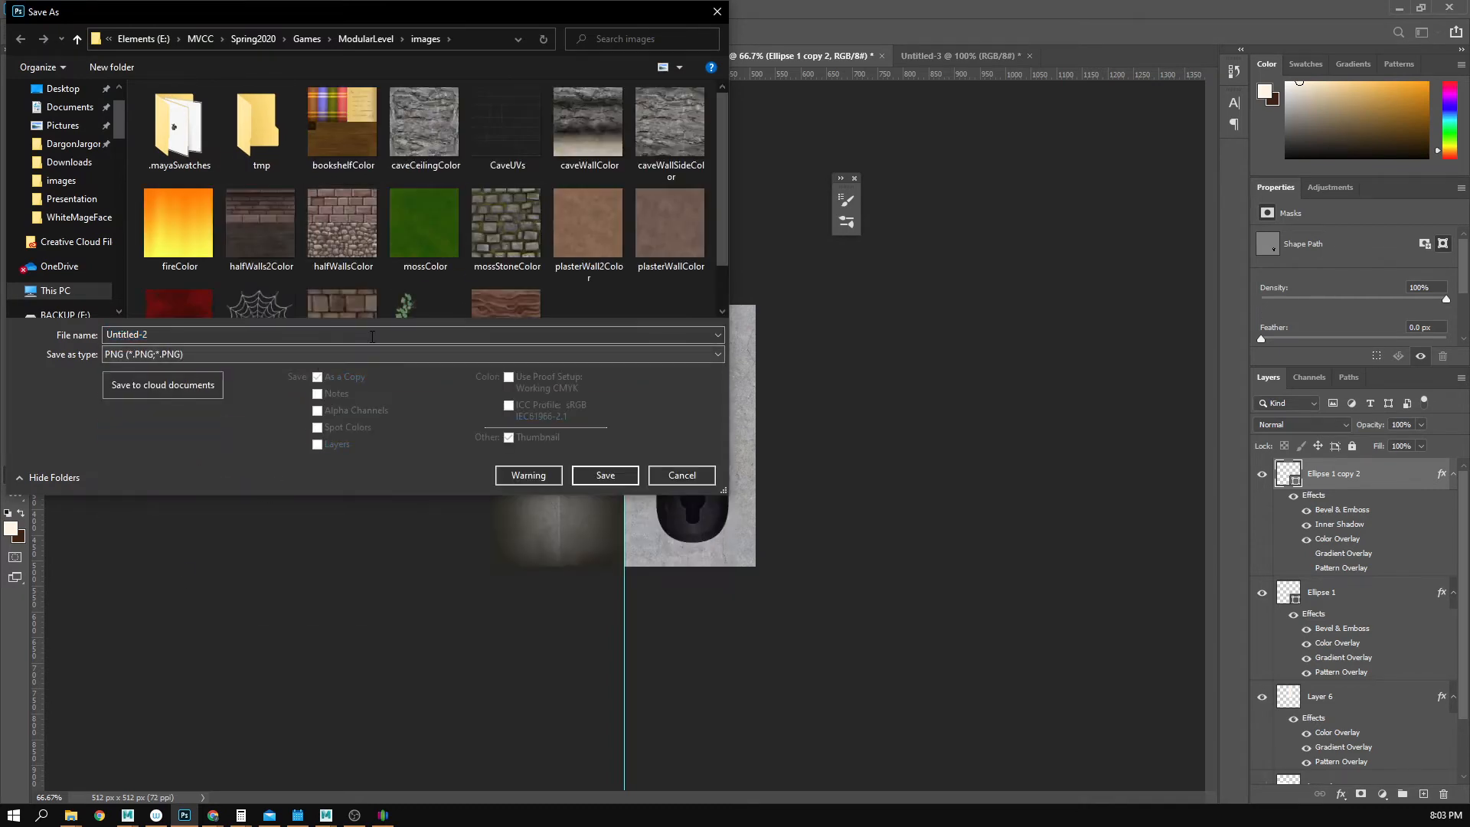
pyautogui.click(427, 330)
pyautogui.write('dungeonGate')
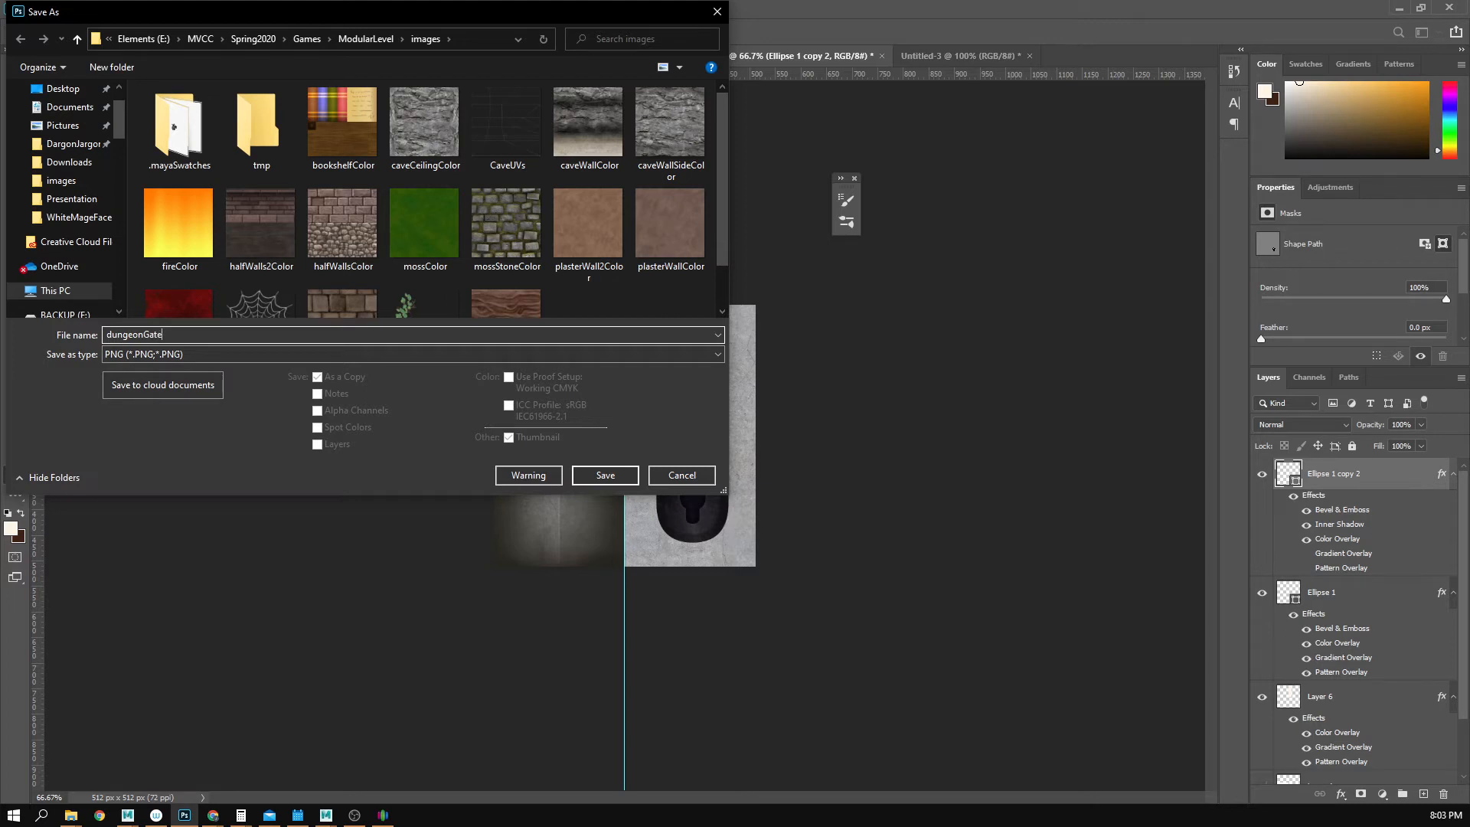
pyautogui.press('Return')
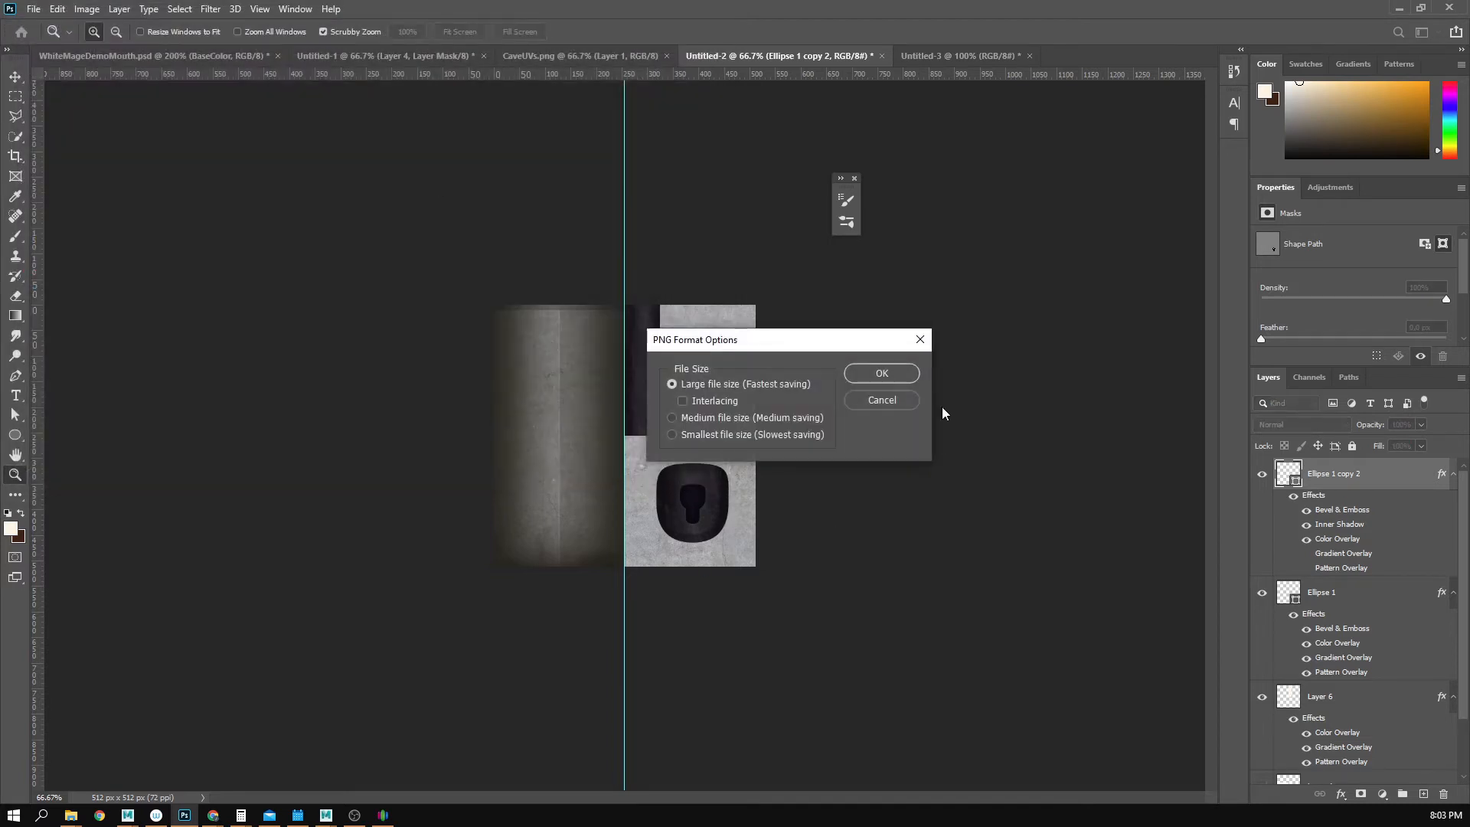
pyautogui.click(882, 374)
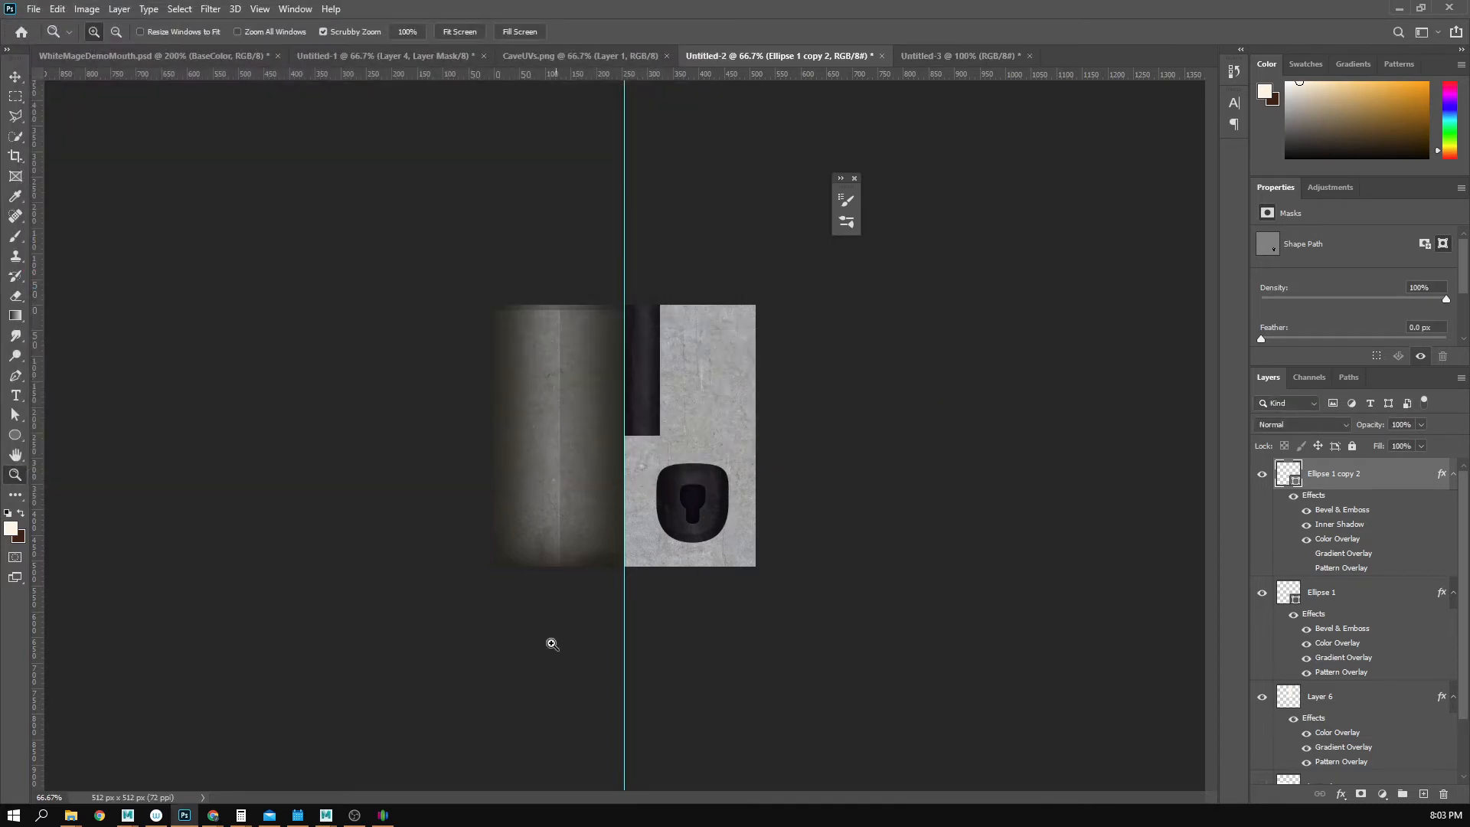
# - Switch to Maya and create a polygon cube in the Modular3_SpiderSpikes scene
pyautogui.moveTo(326, 815)
pyautogui.click(402, 754)
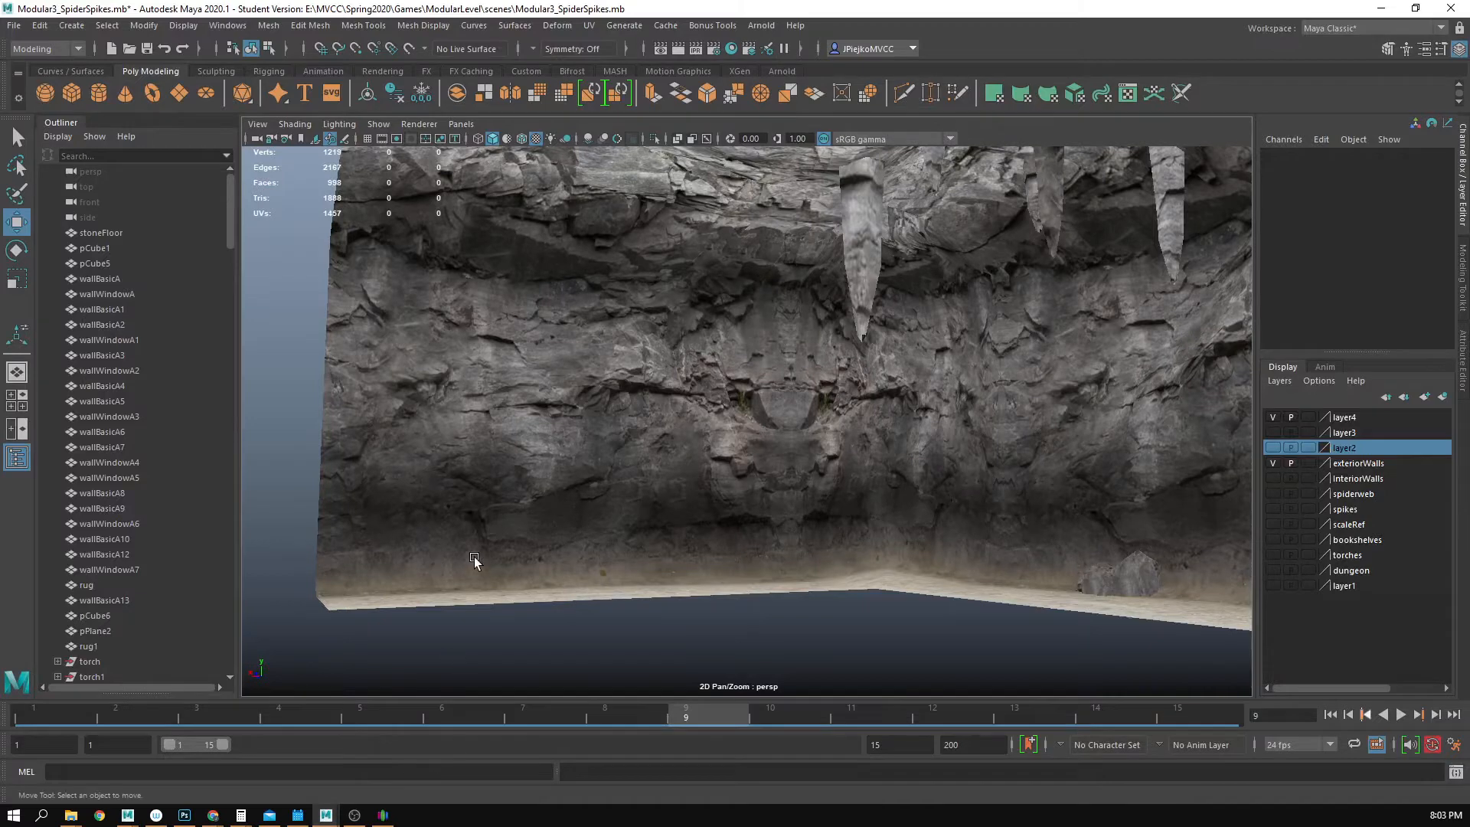
pyautogui.keyDown('alt'); pyautogui.moveTo(647, 333); pyautogui.dragTo(621, 379); pyautogui.keyUp('alt')
pyautogui.keyDown('alt'); pyautogui.moveTo(620, 379); pyautogui.dragTo(397, 253, button='middle'); pyautogui.keyUp('alt')
pyautogui.keyDown('alt'); pyautogui.moveTo(476, 207); pyautogui.dragTo(568, 280); pyautogui.keyUp('alt')
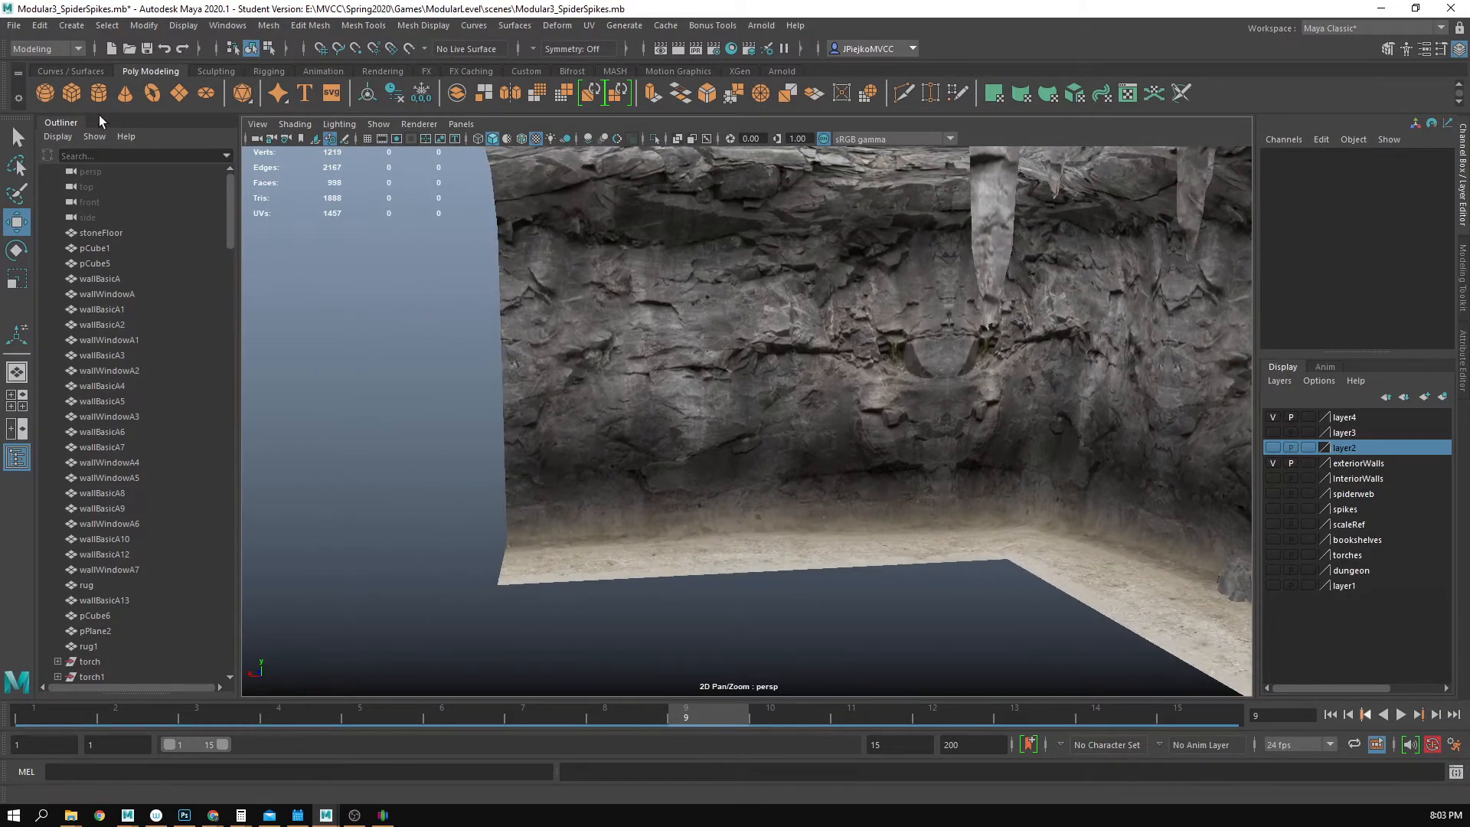
pyautogui.click(69, 95)
# - Move the new cube along X to about 14.7, clear of the cave geometry
pyautogui.keyDown('alt'); pyautogui.moveTo(690, 380); pyautogui.dragTo(844, 414); pyautogui.keyUp('alt')
pyautogui.keyDown('alt'); pyautogui.moveTo(843, 413); pyautogui.dragTo(587, 416, button='right'); pyautogui.keyUp('alt')
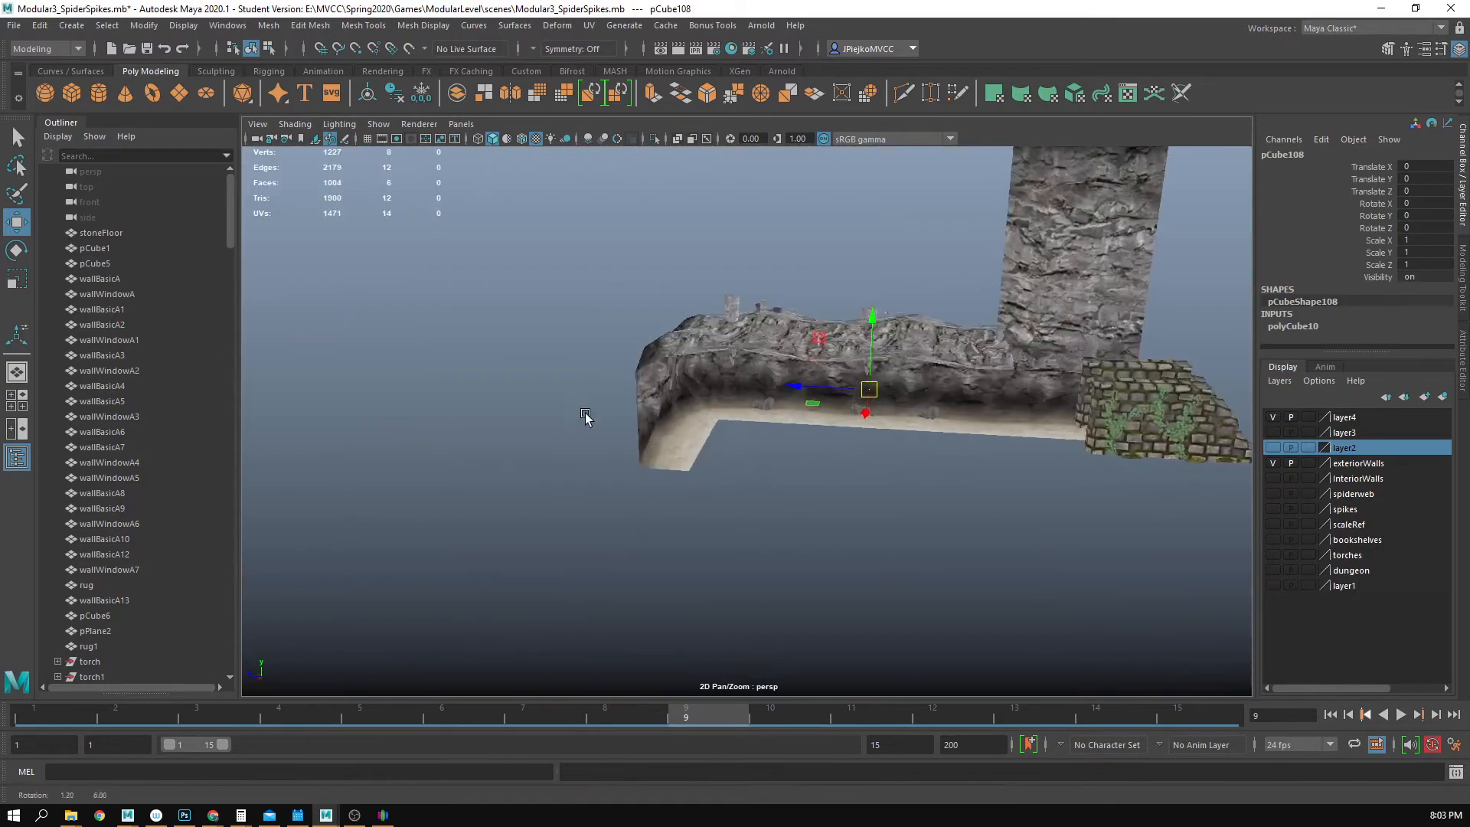
pyautogui.keyDown('alt'); pyautogui.moveTo(587, 416); pyautogui.dragTo(608, 440); pyautogui.keyUp('alt')
pyautogui.moveTo(882, 382); pyautogui.dragTo(828, 620)
pyautogui.scroll(-3, 710, 517)
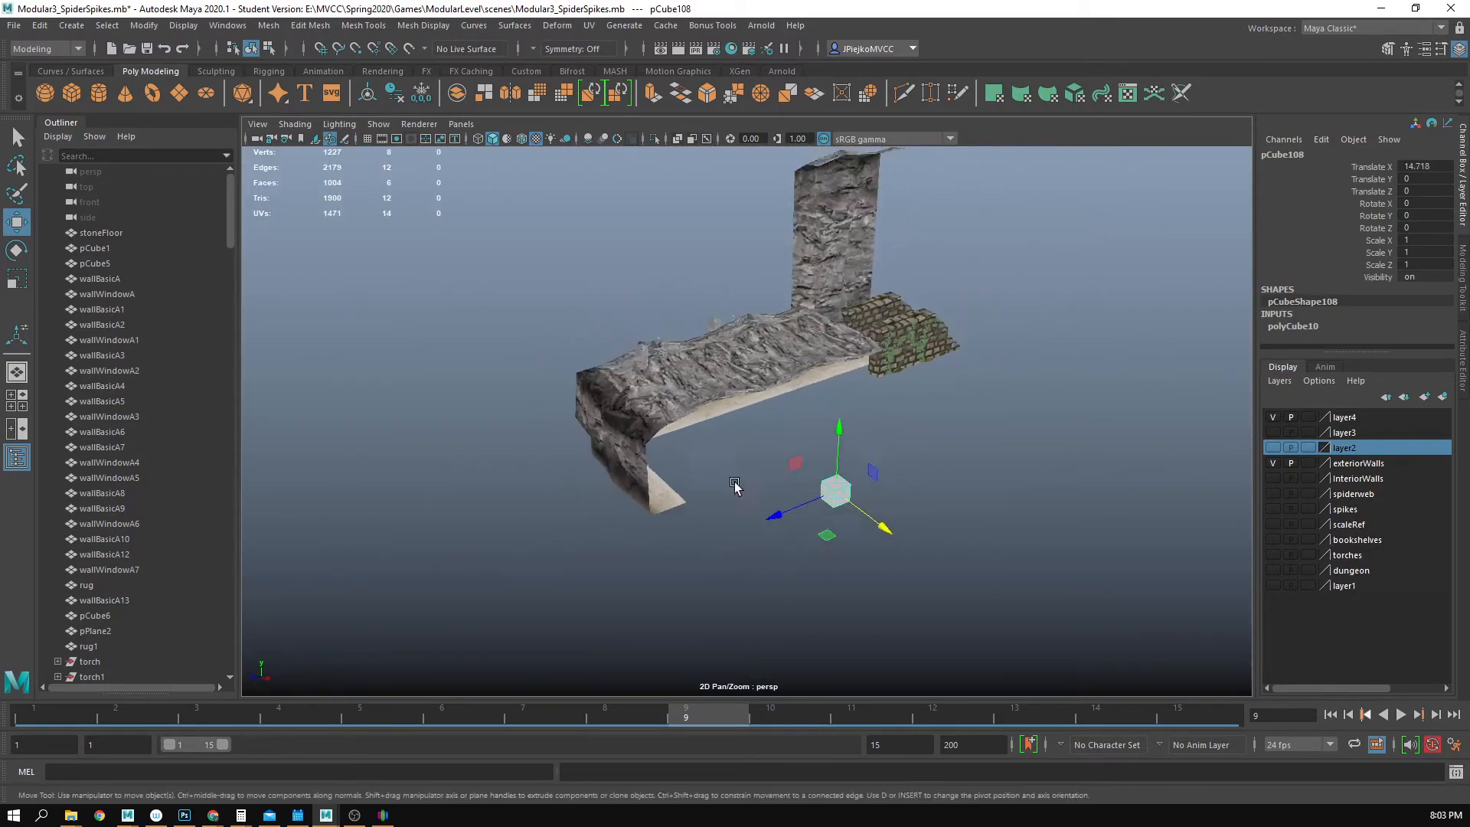
# - Hide the exteriorWalls display layer while keeping layer4 visible
pyautogui.click(1272, 417)
pyautogui.click(1276, 429)
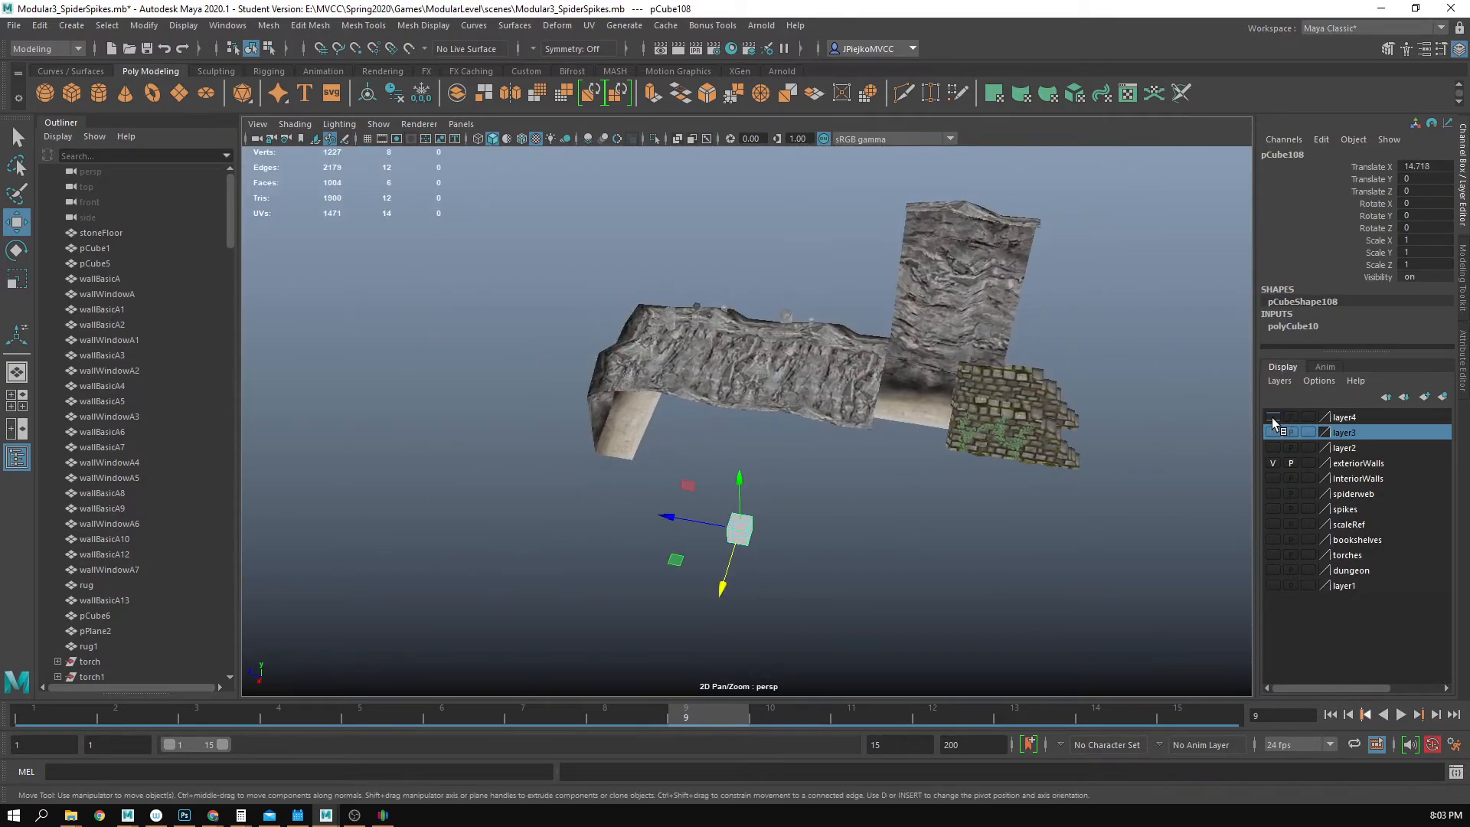
pyautogui.click(1271, 465)
pyautogui.click(1271, 466)
pyautogui.scroll(-4, 691, 431)
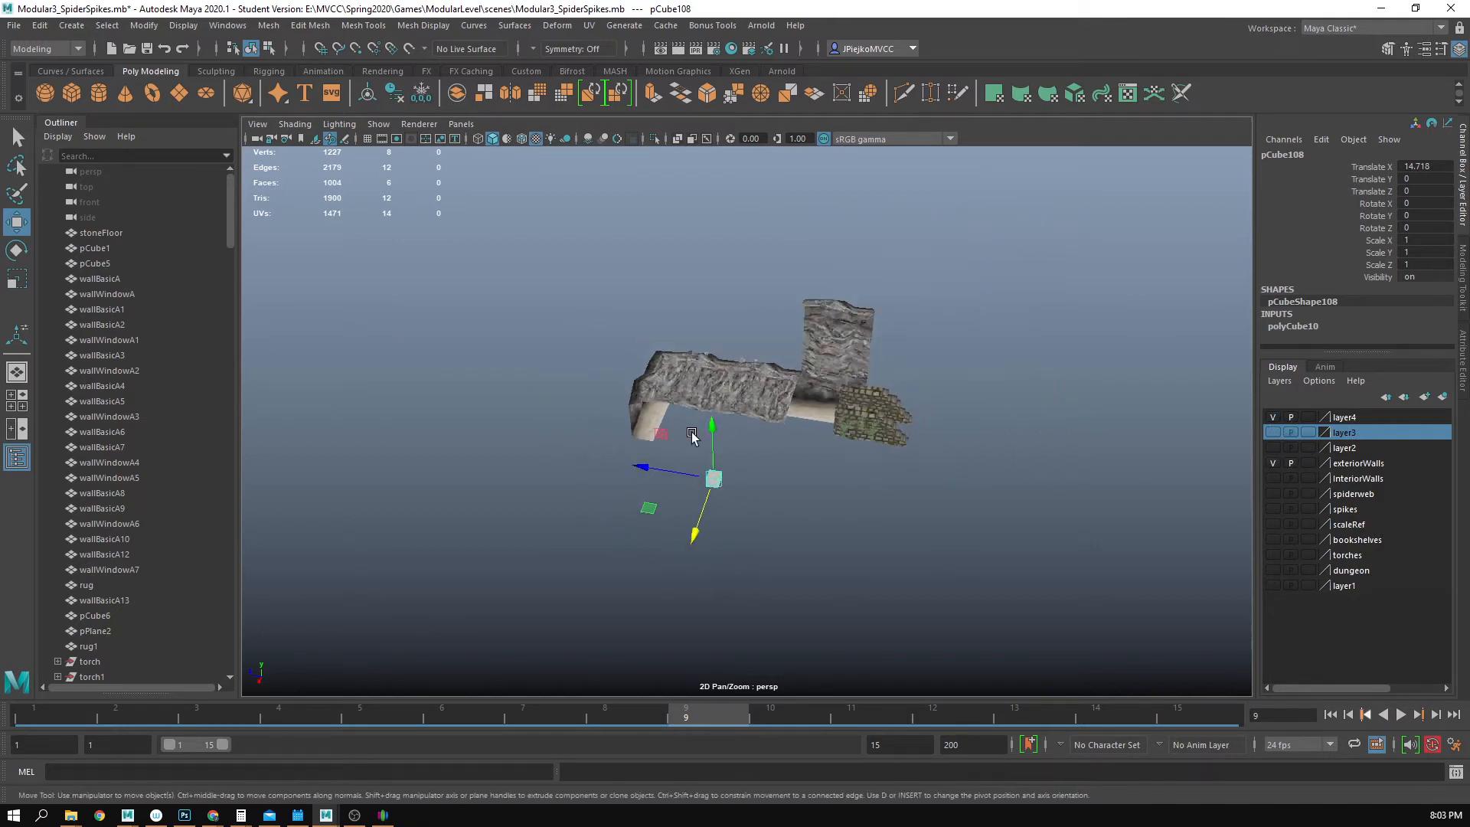
pyautogui.keyDown('alt'); pyautogui.moveTo(691, 430); pyautogui.dragTo(705, 446); pyautogui.keyUp('alt')
pyautogui.click(1273, 462)
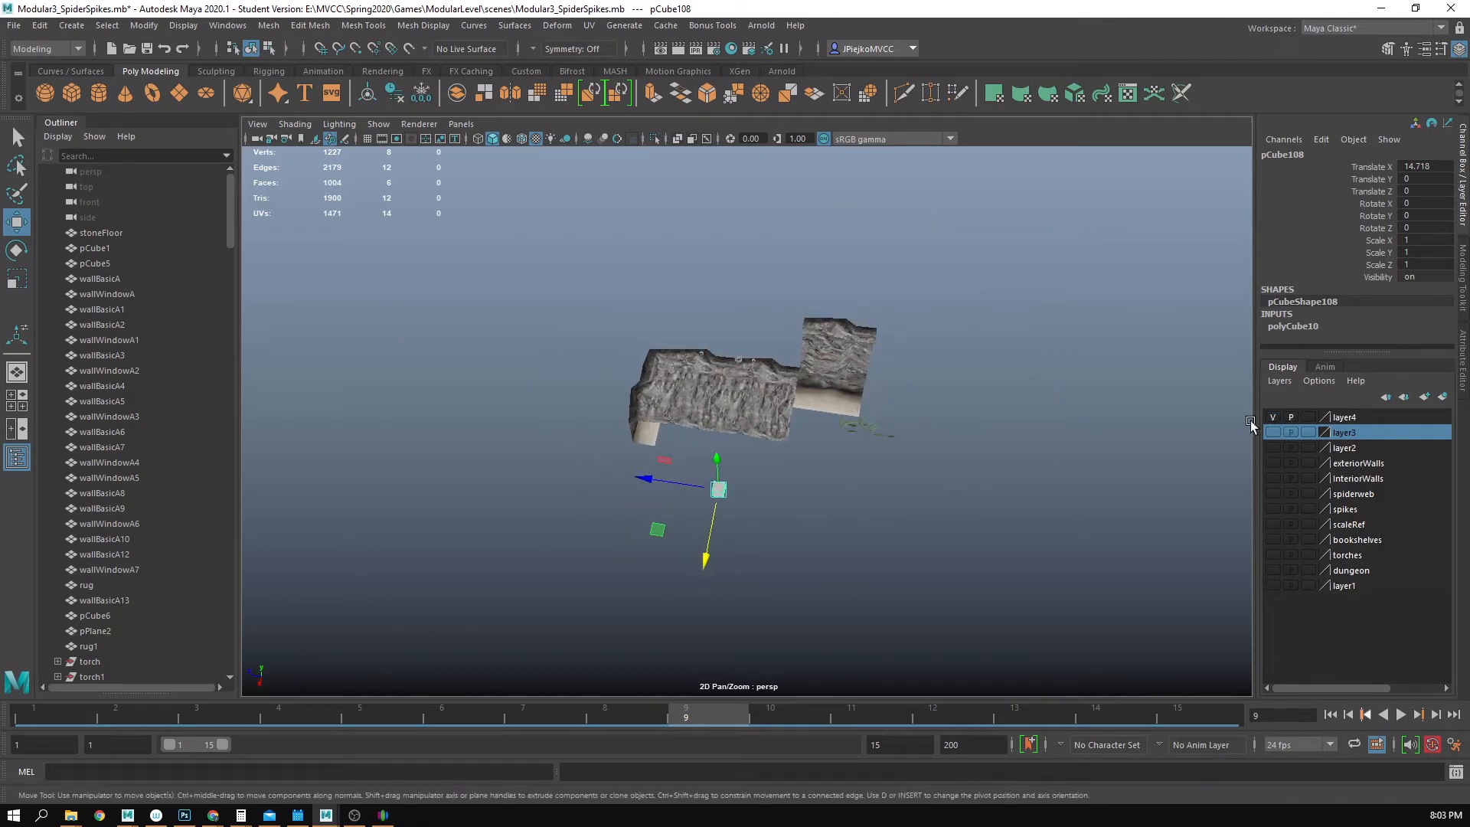
# - Add all the remaining cave pieces, without the new cube, to layer4 and hide that layer
pyautogui.moveTo(515, 237); pyautogui.dragTo(1012, 443)
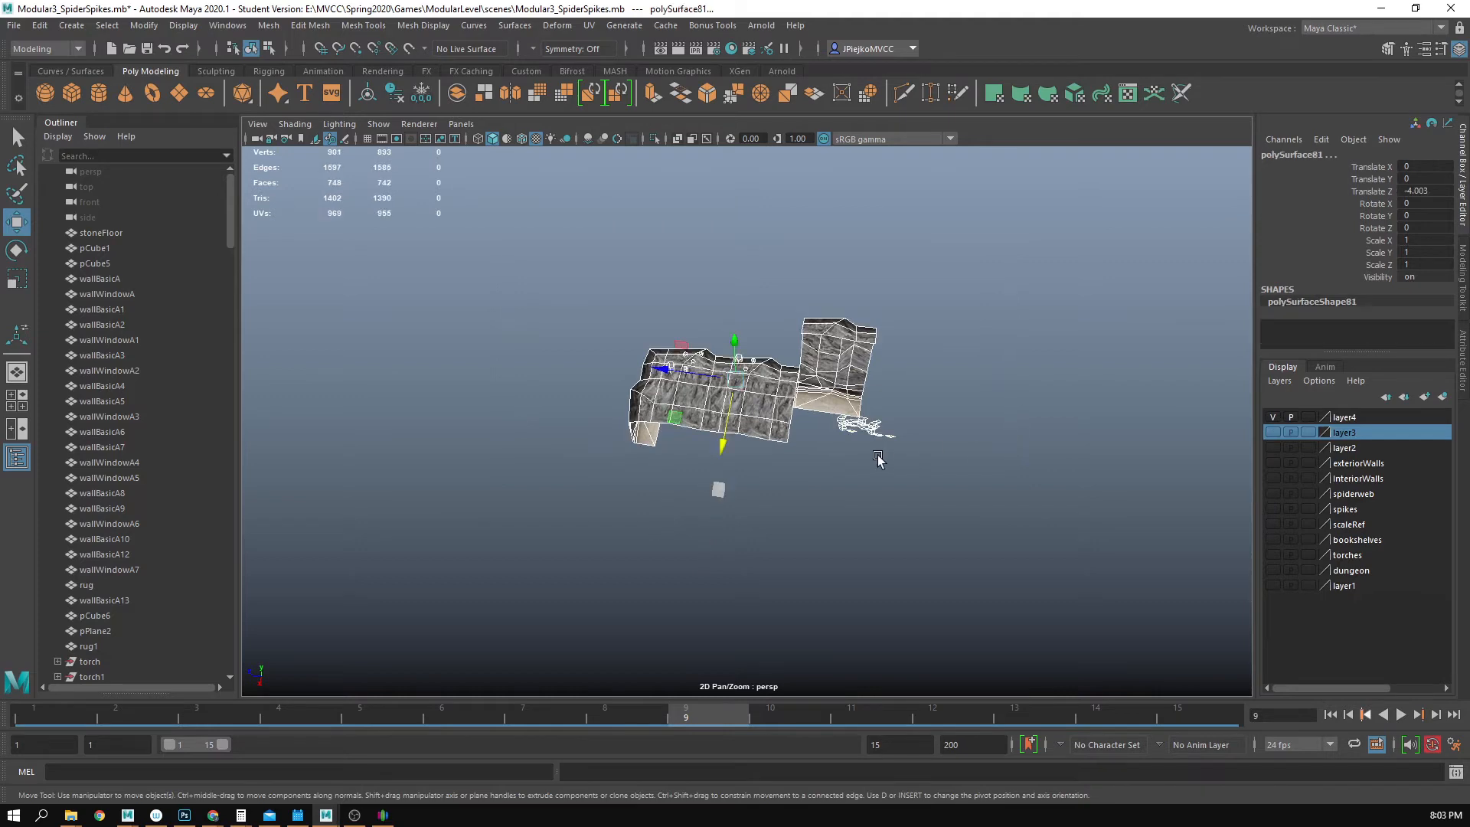
pyautogui.keyDown('alt'); pyautogui.moveTo(879, 460); pyautogui.dragTo(913, 456); pyautogui.keyUp('alt')
pyautogui.rightClick(1314, 416)
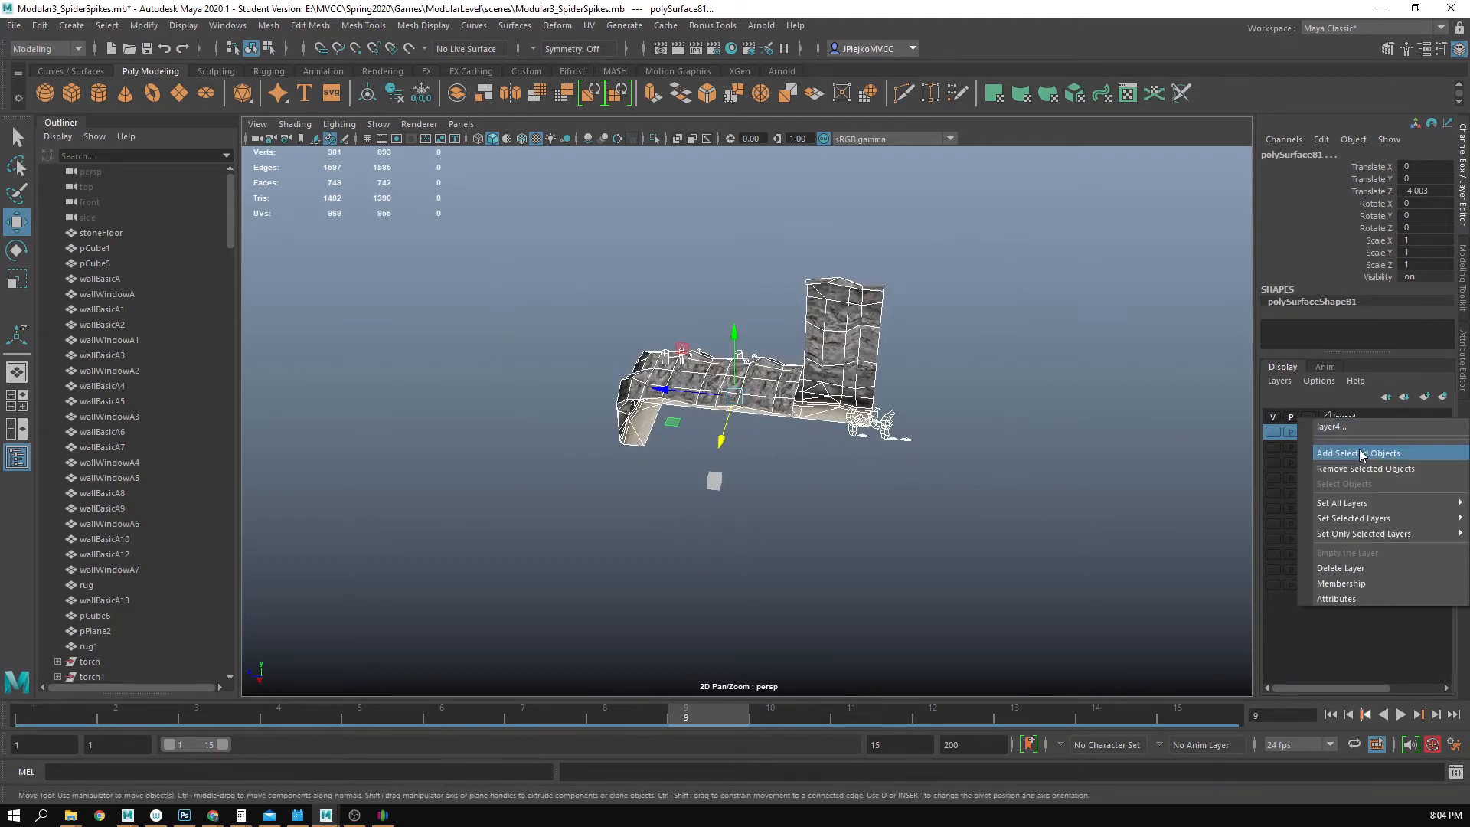
pyautogui.click(1358, 449)
pyautogui.click(1272, 418)
pyautogui.click(823, 486)
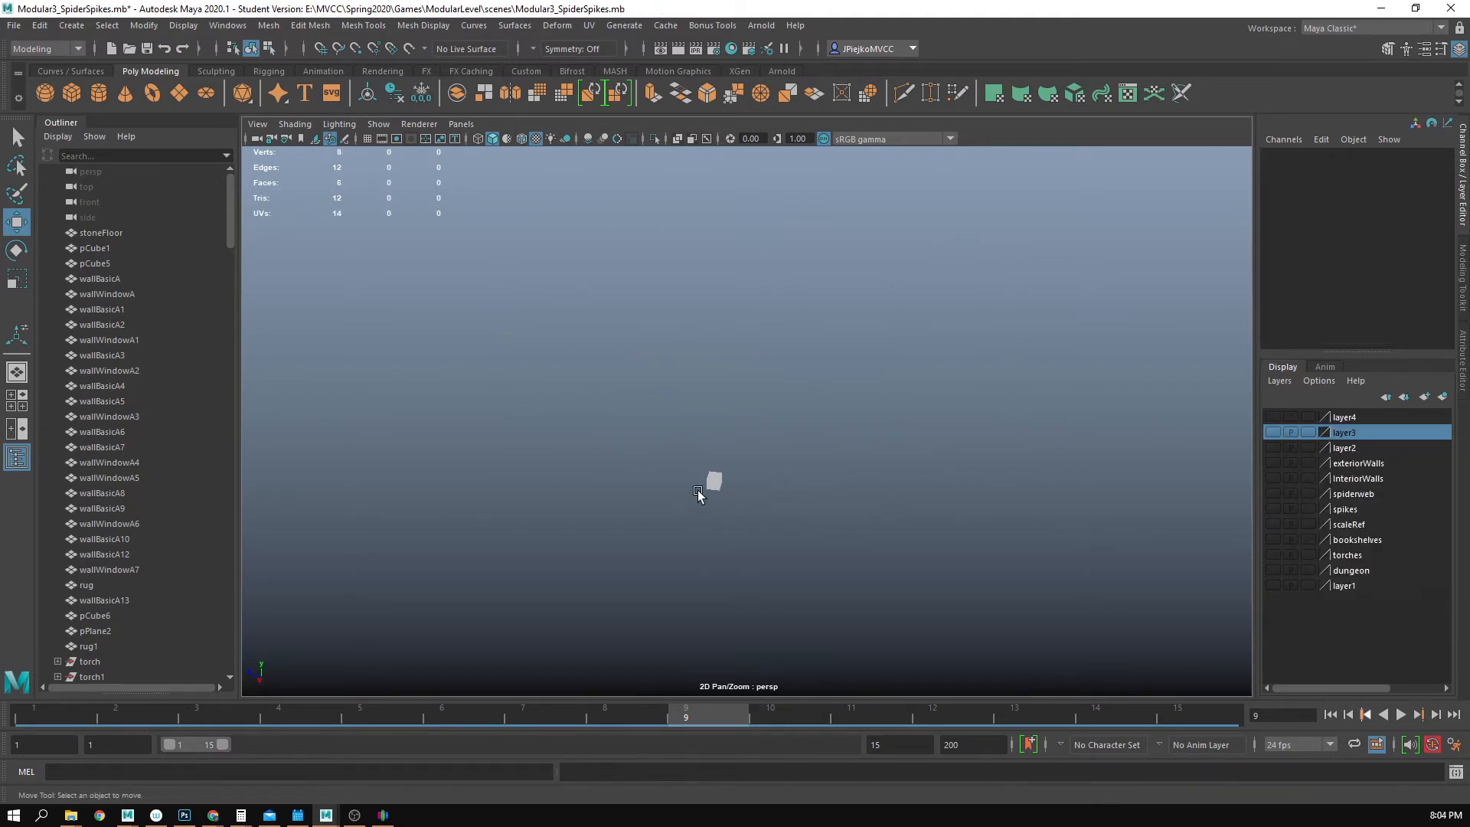
# - Frame the cube in the view and switch the viewport to default lighting
pyautogui.click(712, 482)
pyautogui.press('f')
pyautogui.keyDown('alt'); pyautogui.moveTo(998, 525); pyautogui.dragTo(911, 471); pyautogui.keyUp('alt')
pyautogui.click(502, 192)
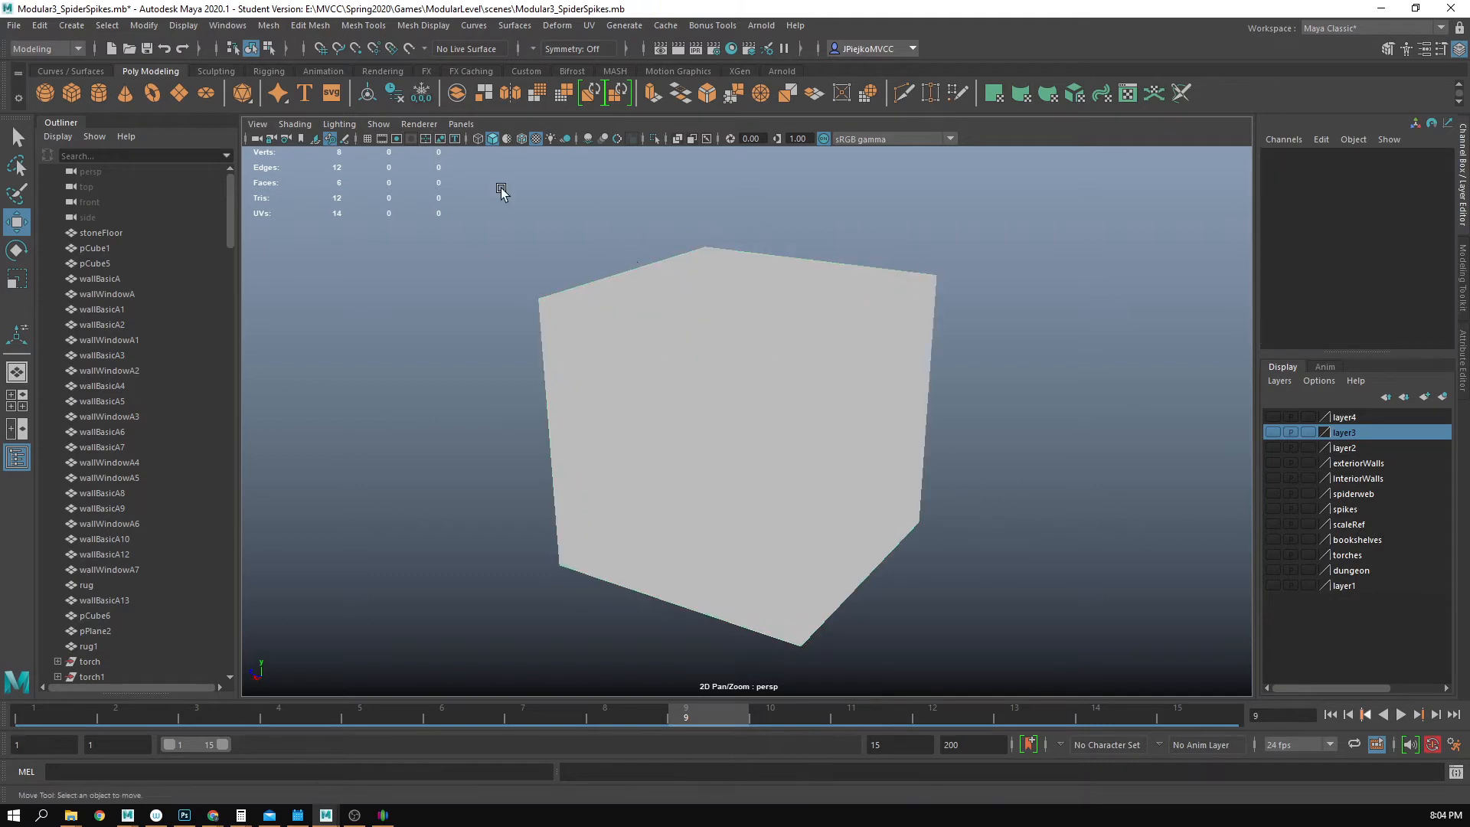
pyautogui.click(335, 124)
pyautogui.click(383, 145)
# - Cut two centred vertical edge loops through the cube with Multi-Cut, dividing its top face into four quads
pyautogui.keyDown('alt'); pyautogui.moveTo(1024, 371); pyautogui.dragTo(558, 411, button='right'); pyautogui.keyUp('alt')
pyautogui.click(678, 450)
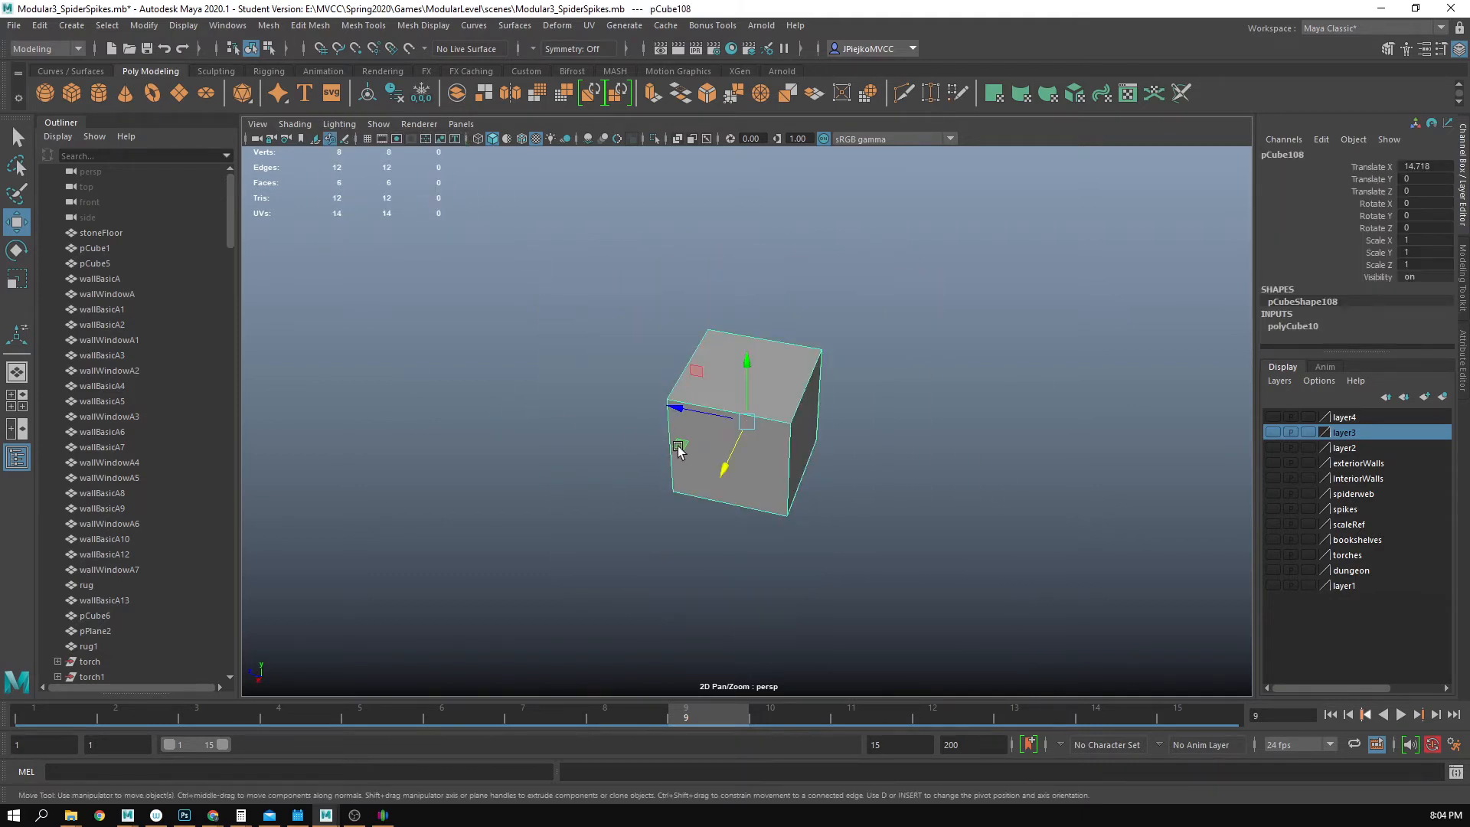
pyautogui.keyDown('alt'); pyautogui.moveTo(678, 451); pyautogui.dragTo(716, 423); pyautogui.keyUp('alt')
pyautogui.click(1462, 275)
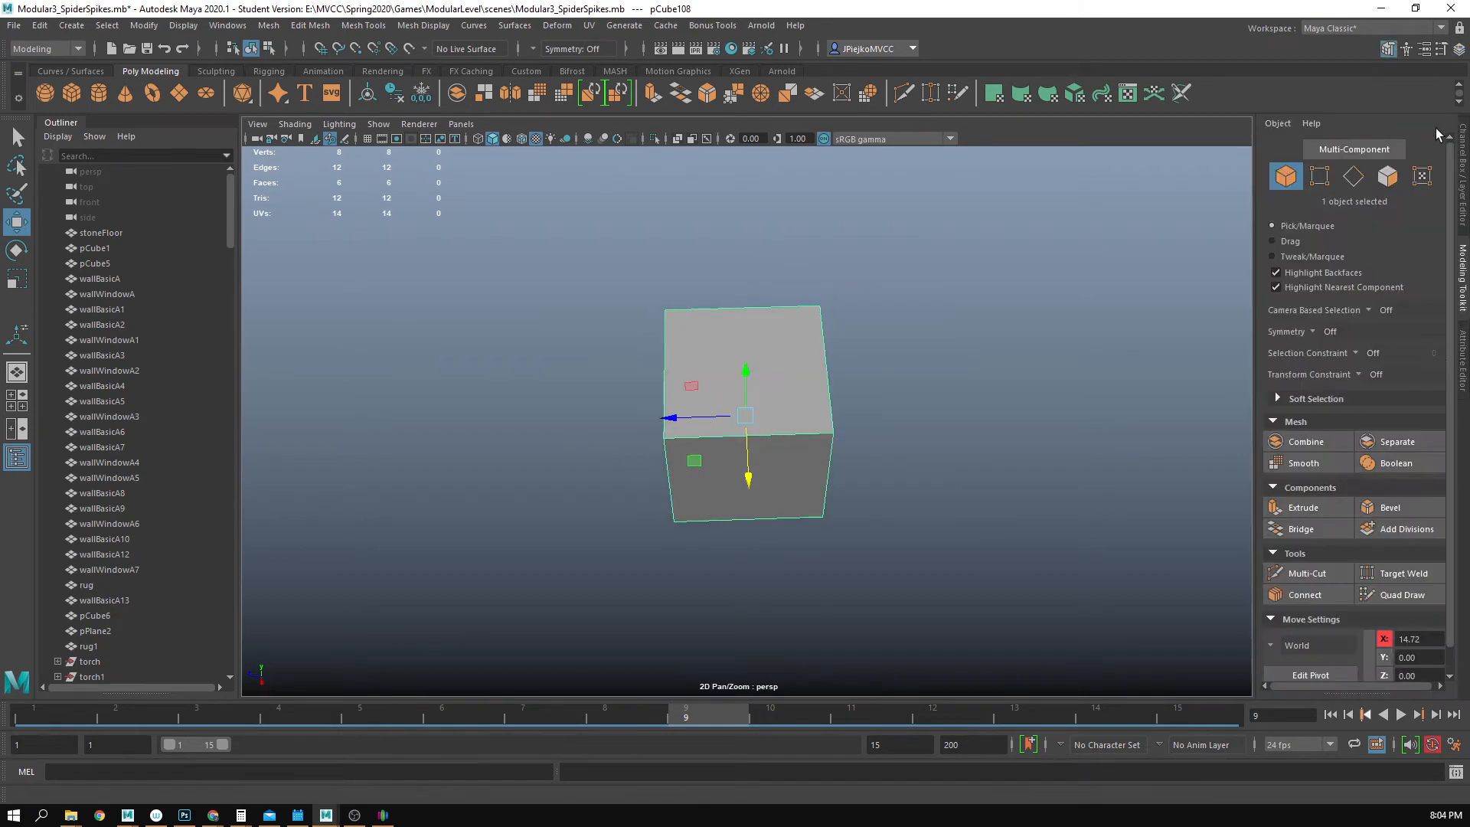
pyautogui.click(1309, 573)
pyautogui.keyDown('alt'); pyautogui.moveTo(876, 286); pyautogui.dragTo(735, 371); pyautogui.keyUp('alt')
pyautogui.click(732, 317)
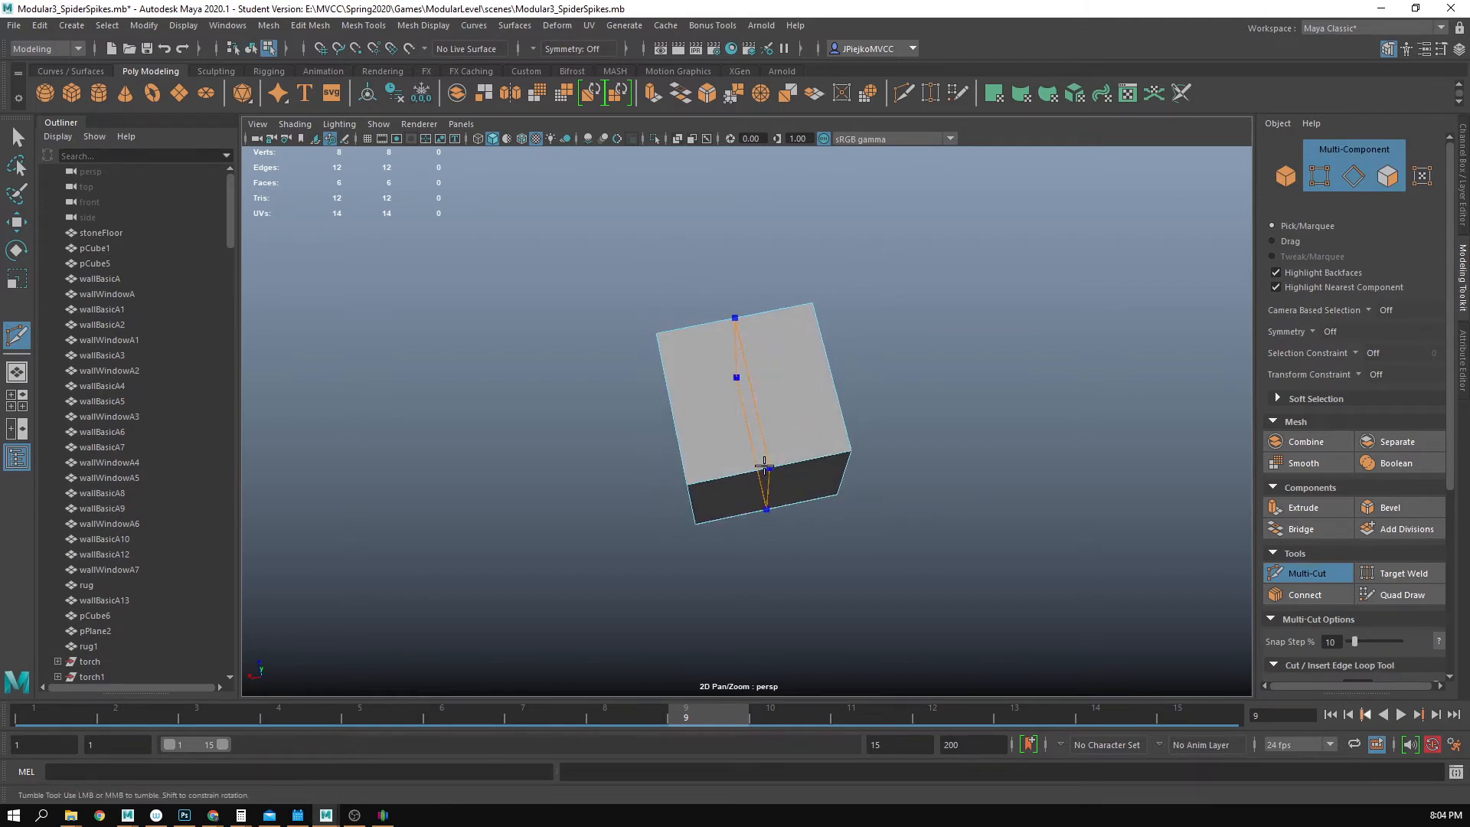
pyautogui.keyDown('ctrl'); pyautogui.middleClick(764, 465); pyautogui.keyUp('ctrl')
pyautogui.keyDown('alt'); pyautogui.moveTo(693, 528); pyautogui.dragTo(796, 481); pyautogui.keyUp('alt')
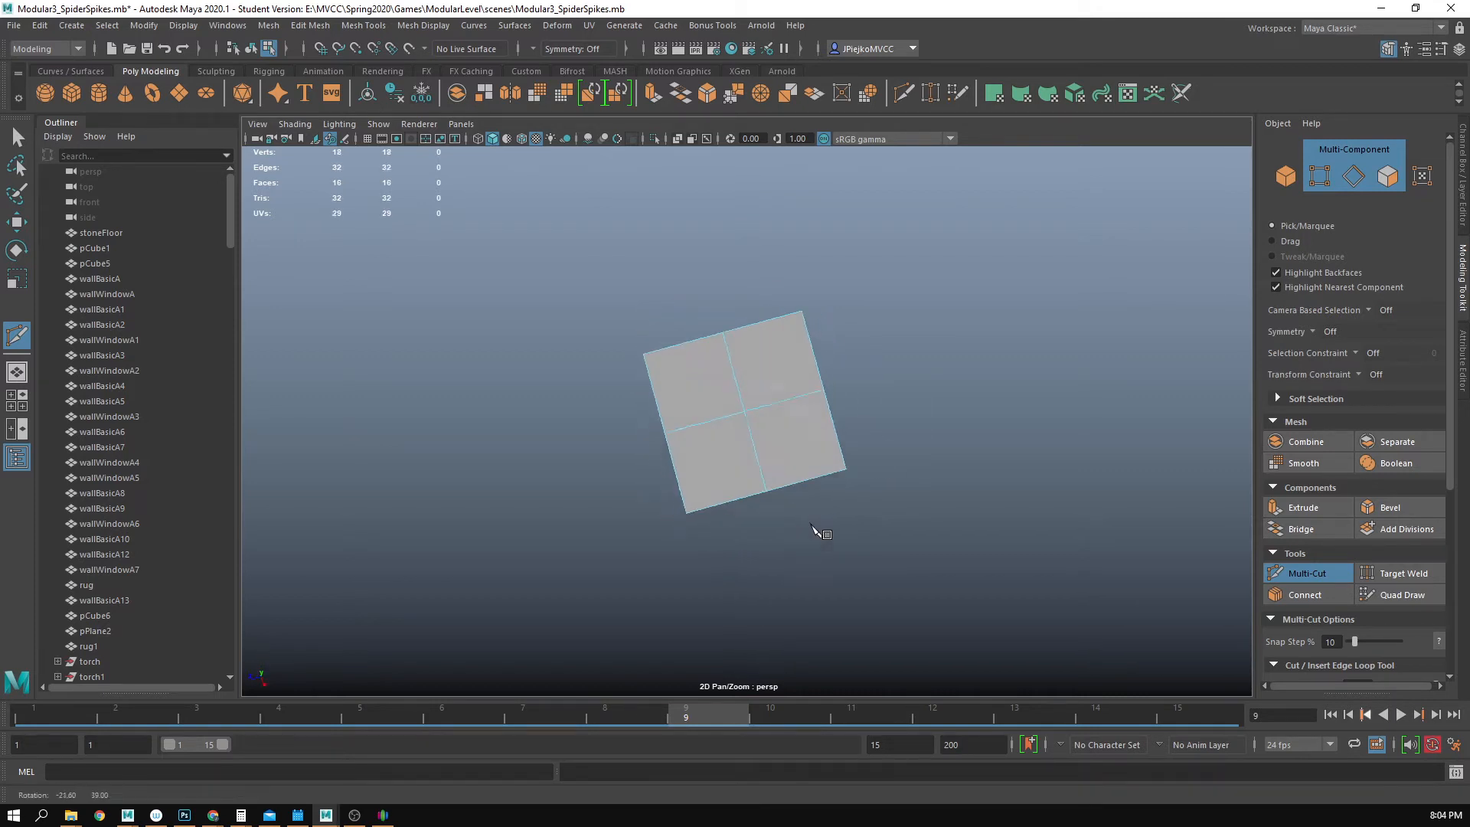
pyautogui.keyDown('alt'); pyautogui.moveTo(727, 444); pyautogui.dragTo(774, 459); pyautogui.keyUp('alt')
# - Try deleting all four vertical corner edges of the cube together with their vertices, and undo it
pyautogui.press('w')
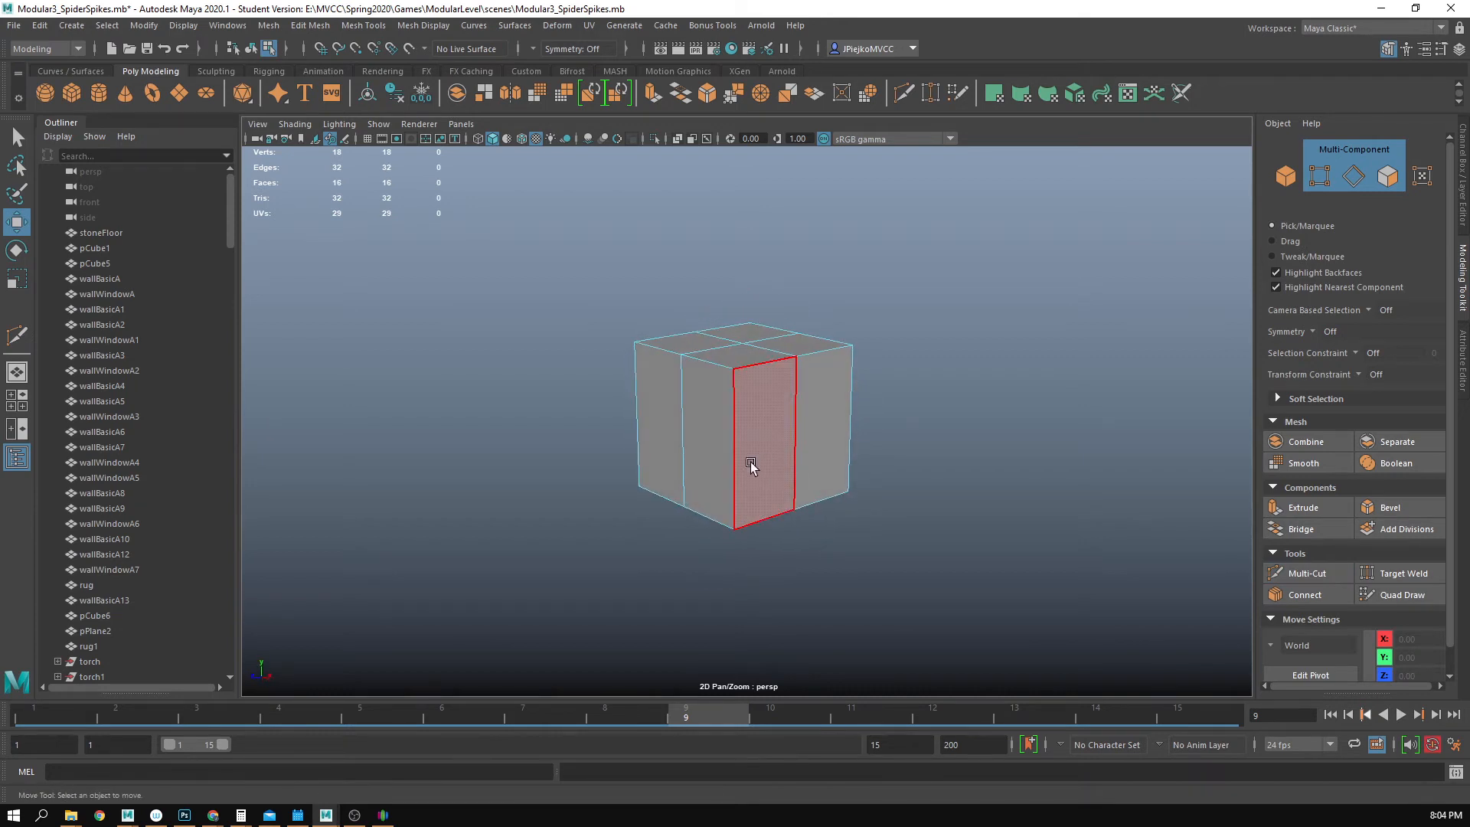
pyautogui.click(722, 476)
pyautogui.keyDown('shift'); pyautogui.click(853, 420); pyautogui.keyUp('shift')
pyautogui.keyDown('alt'); pyautogui.moveTo(853, 420); pyautogui.dragTo(768, 436); pyautogui.keyUp('alt')
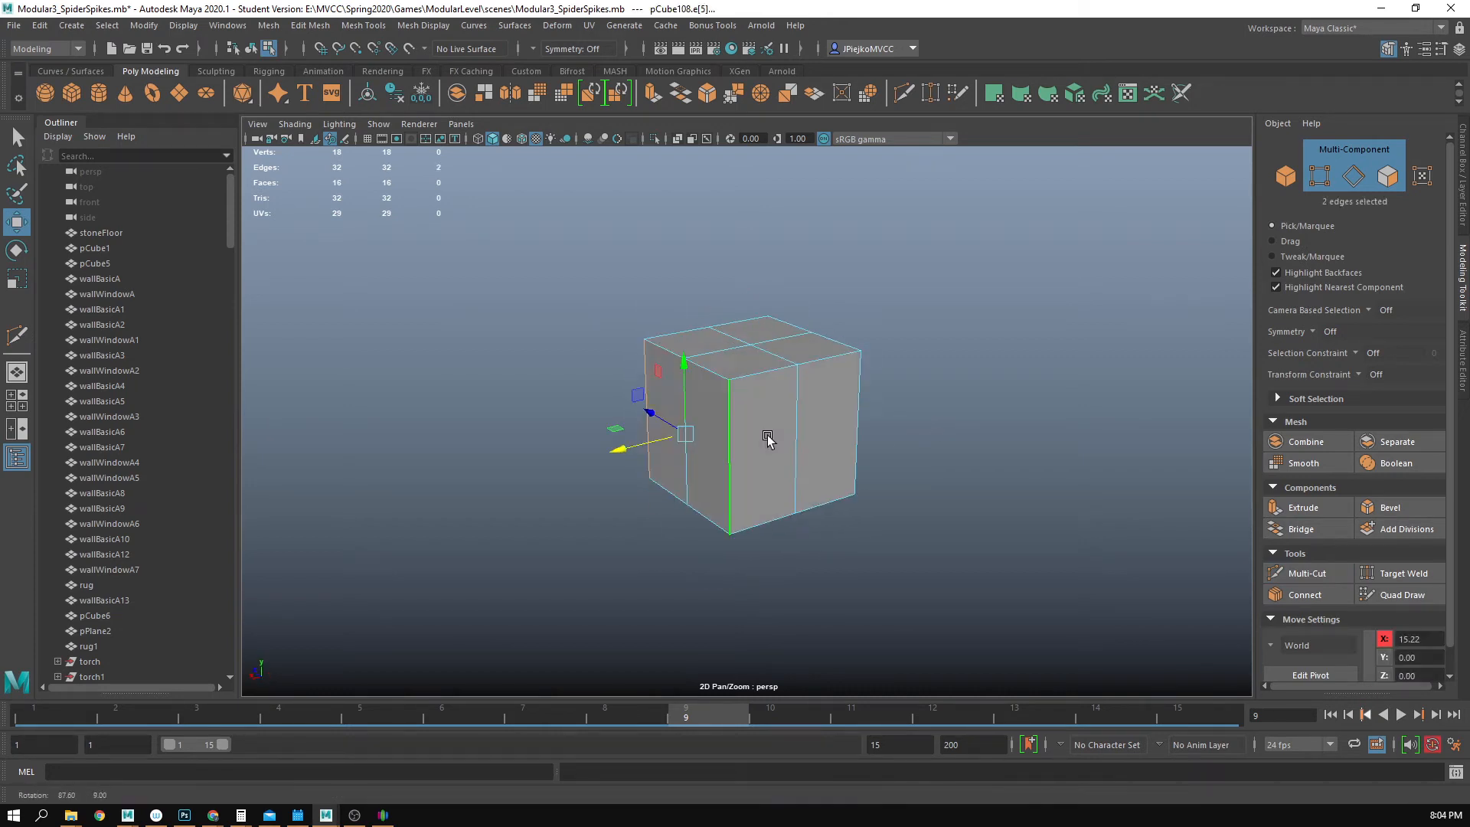
pyautogui.keyDown('alt'); pyautogui.moveTo(884, 423); pyautogui.dragTo(897, 481); pyautogui.keyUp('alt')
pyautogui.keyDown('shift'); pyautogui.click(859, 469); pyautogui.keyUp('shift')
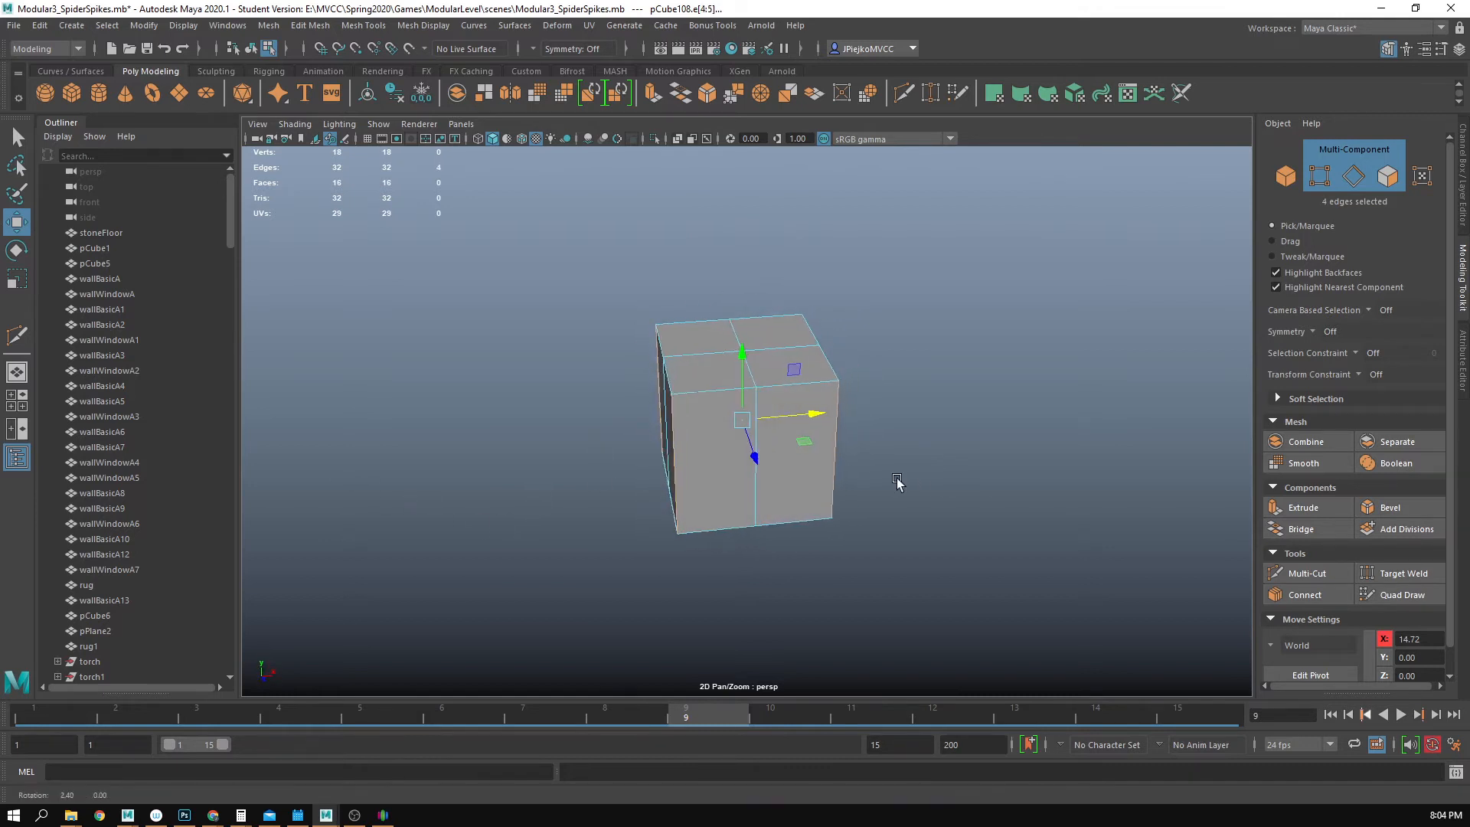
pyautogui.keyDown('alt'); pyautogui.moveTo(704, 448); pyautogui.dragTo(705, 449); pyautogui.keyUp('alt')
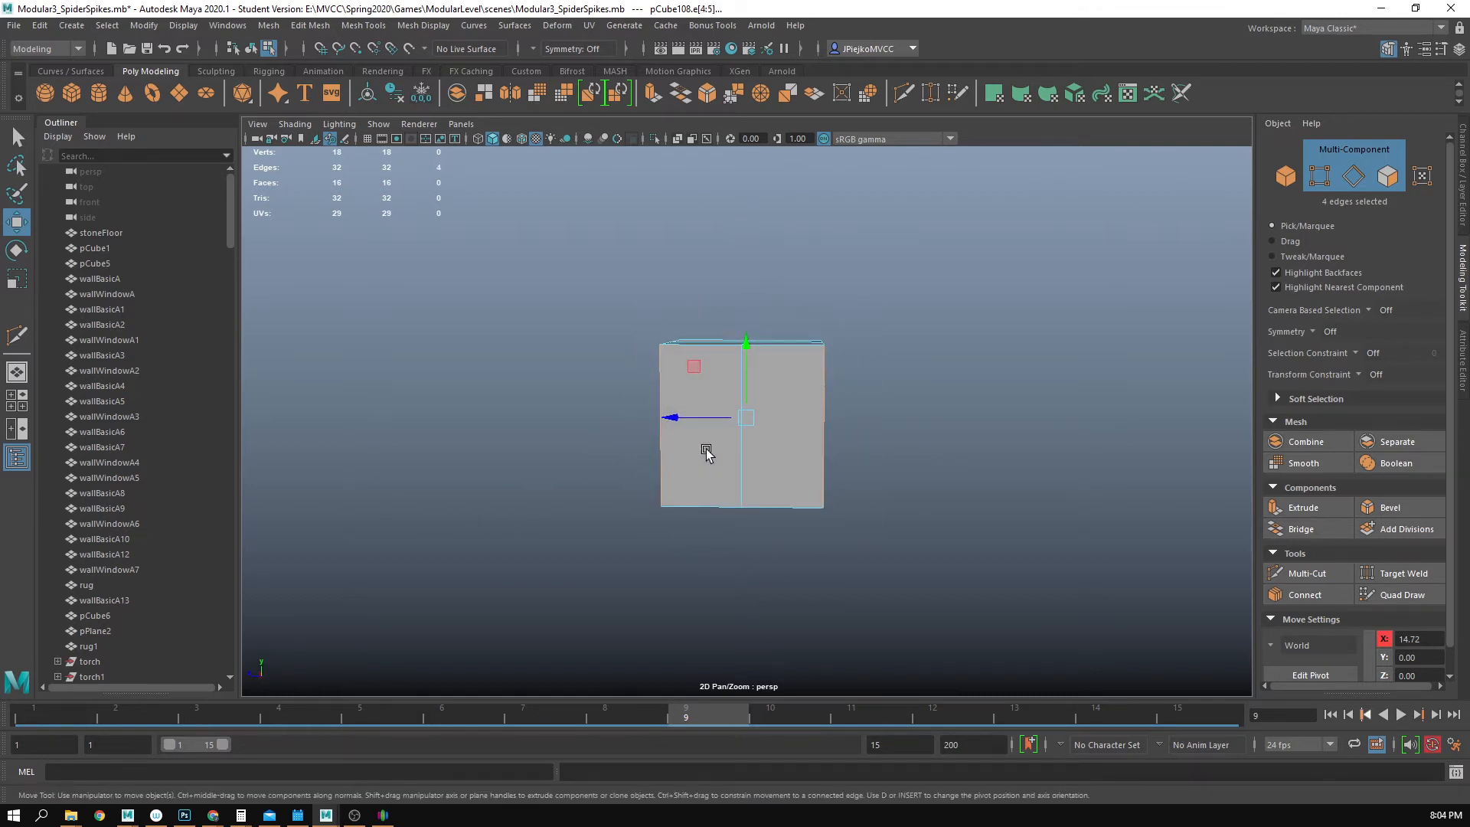
pyautogui.hotkey('ctrl', 'BackSpace')
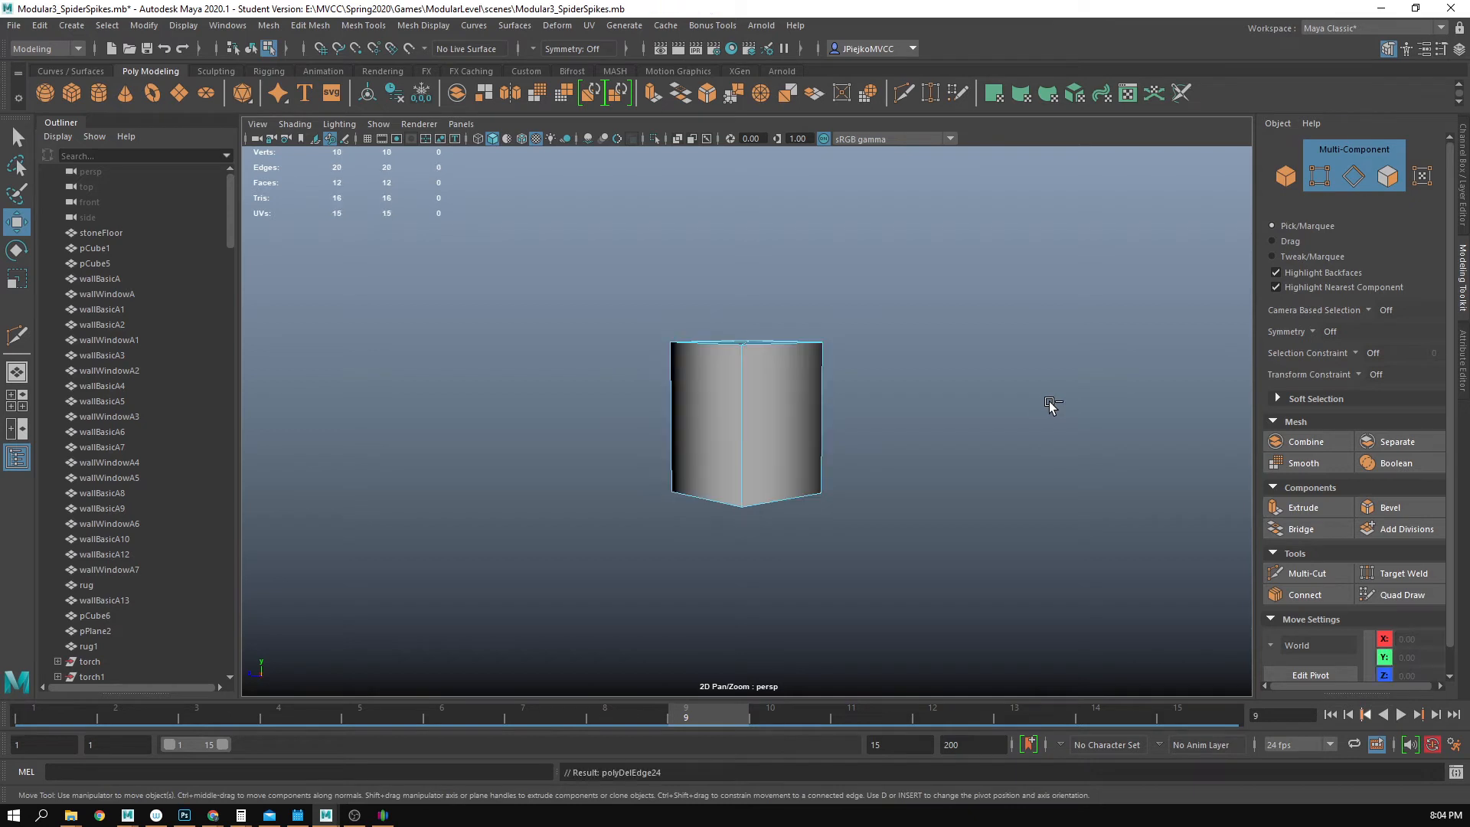
pyautogui.keyDown('alt'); pyautogui.moveTo(1049, 405); pyautogui.dragTo(794, 466); pyautogui.keyUp('alt')
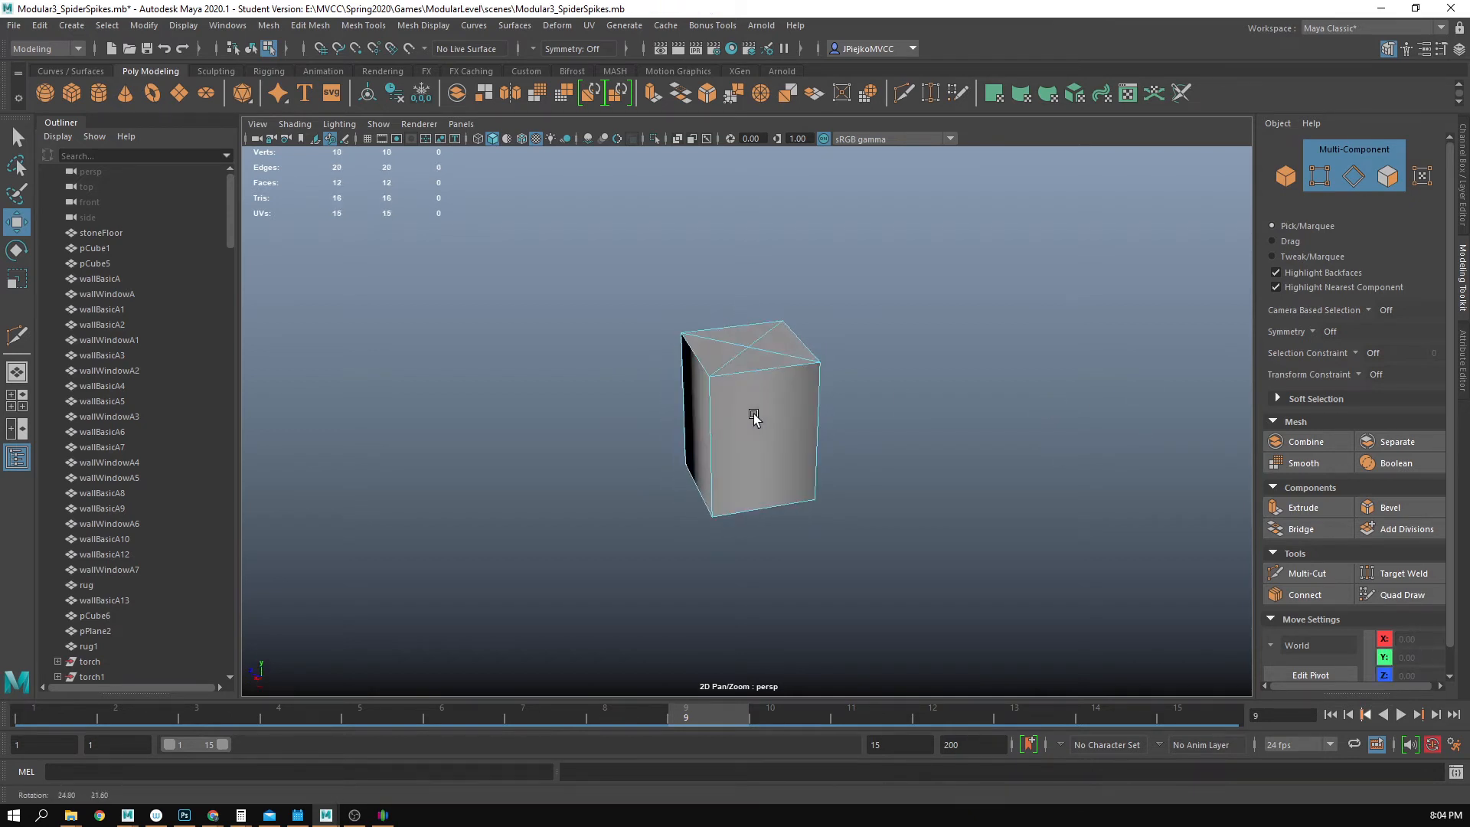
pyautogui.hotkey('ctrl', 'z')
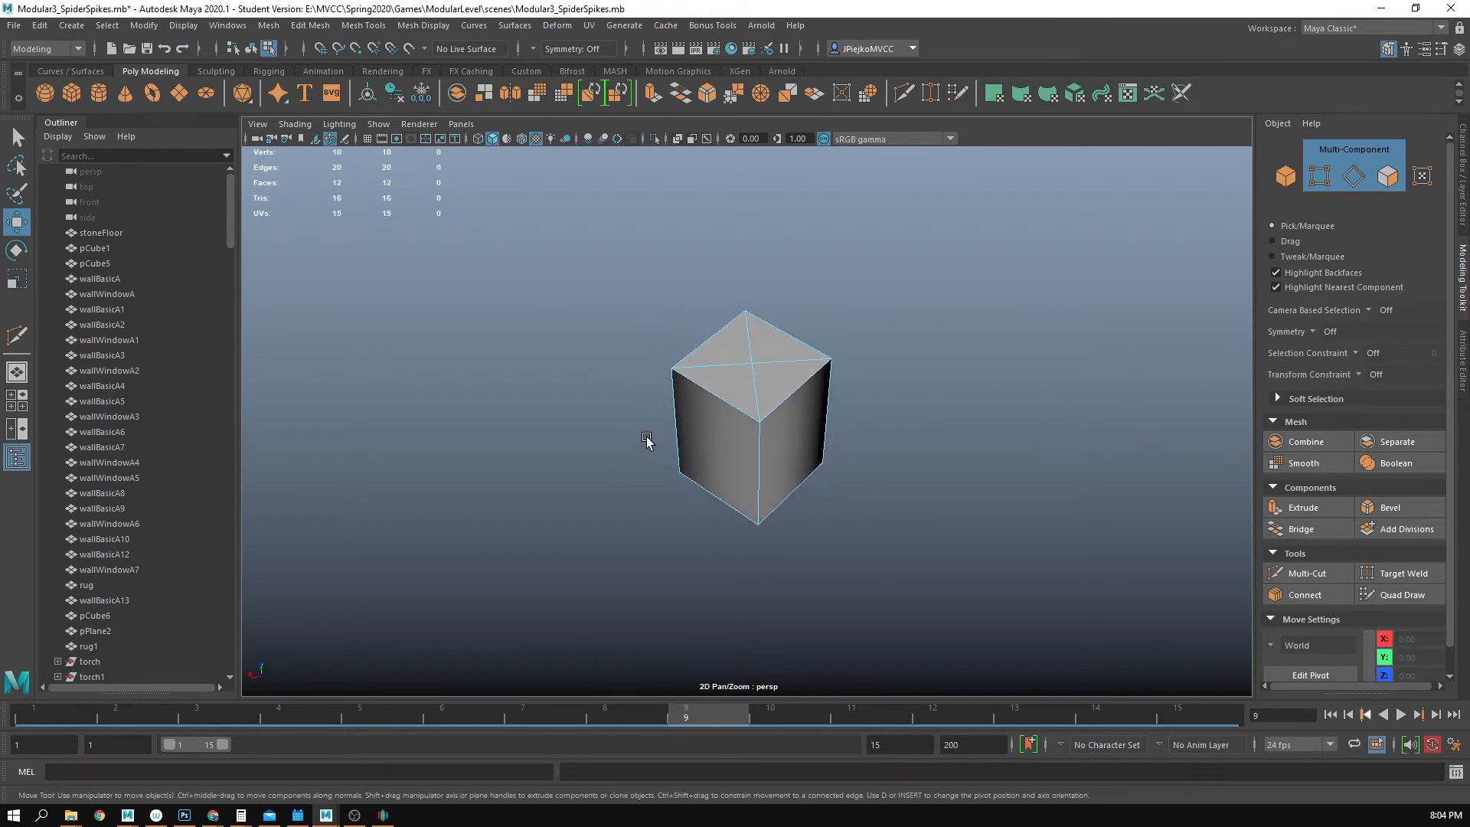
pyautogui.hotkey('ctrl', 'z')
# - Try deleting only three of the cube's vertical corner edges, and undo it
pyautogui.keyDown('ctrl'); pyautogui.moveTo(817, 251); pyautogui.dragTo(1222, 461); pyautogui.keyUp('ctrl')
pyautogui.press('Delete')
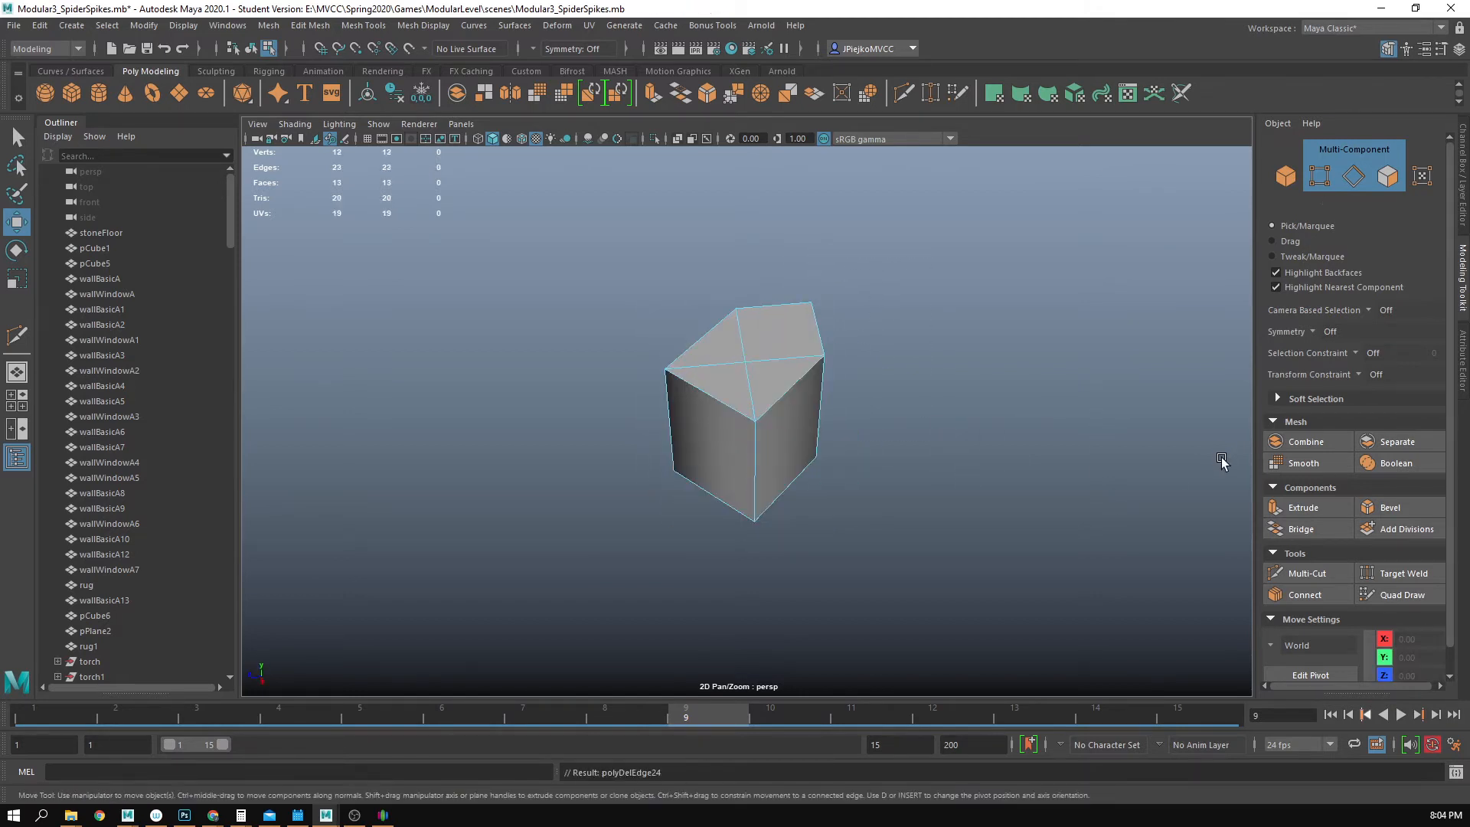
pyautogui.keyDown('alt'); pyautogui.moveTo(991, 523); pyautogui.dragTo(735, 469); pyautogui.keyUp('alt')
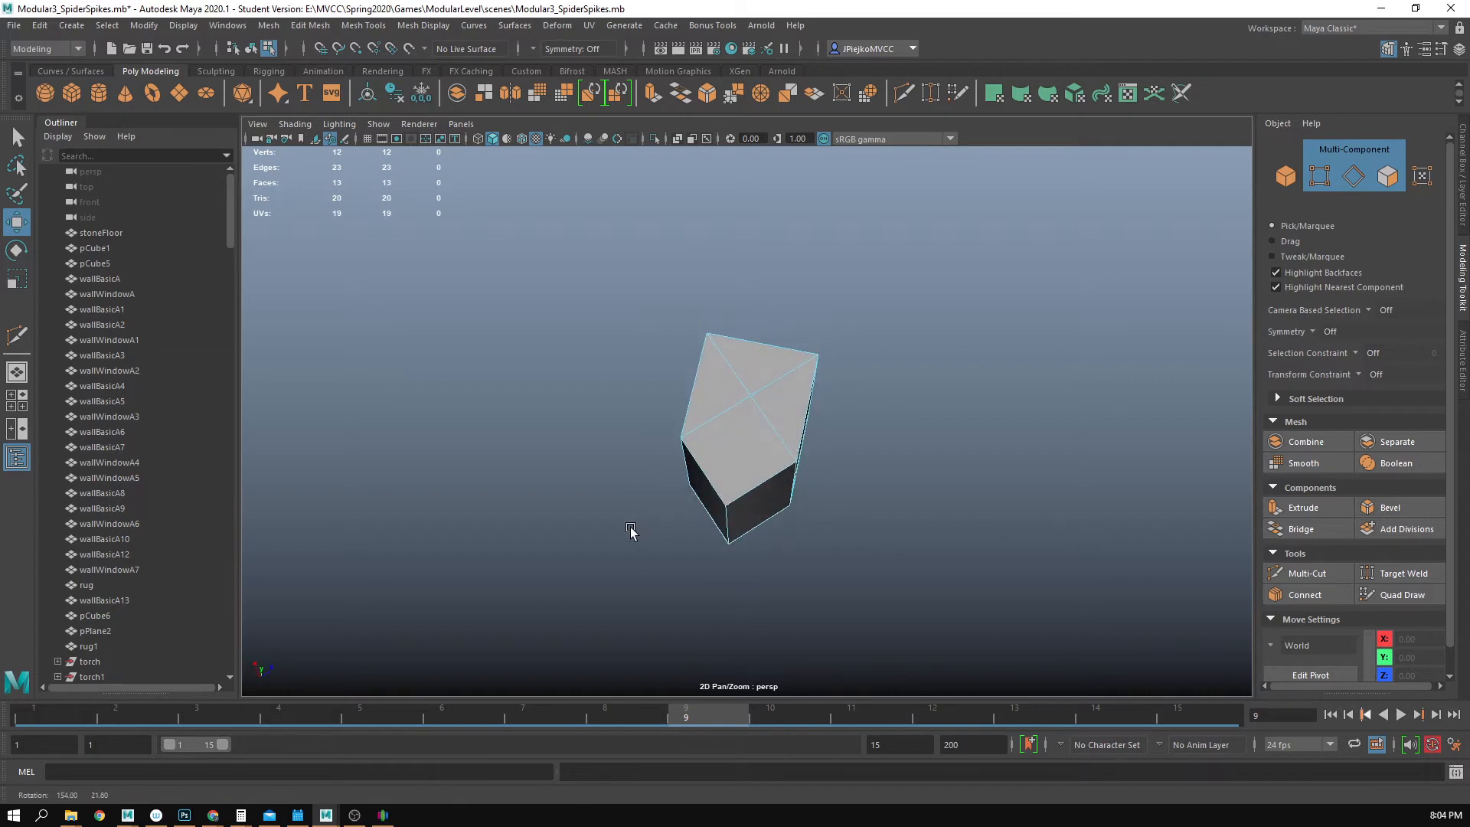
pyautogui.hotkey('ctrl', 'z')
pyautogui.moveTo(937, 539)
pyautogui.keyDown('alt'); pyautogui.mouseDown()
pyautogui.moveTo(991, 545)
pyautogui.moveTo(945, 512)
pyautogui.mouseUp(); pyautogui.keyUp('alt')
pyautogui.click(951, 513)
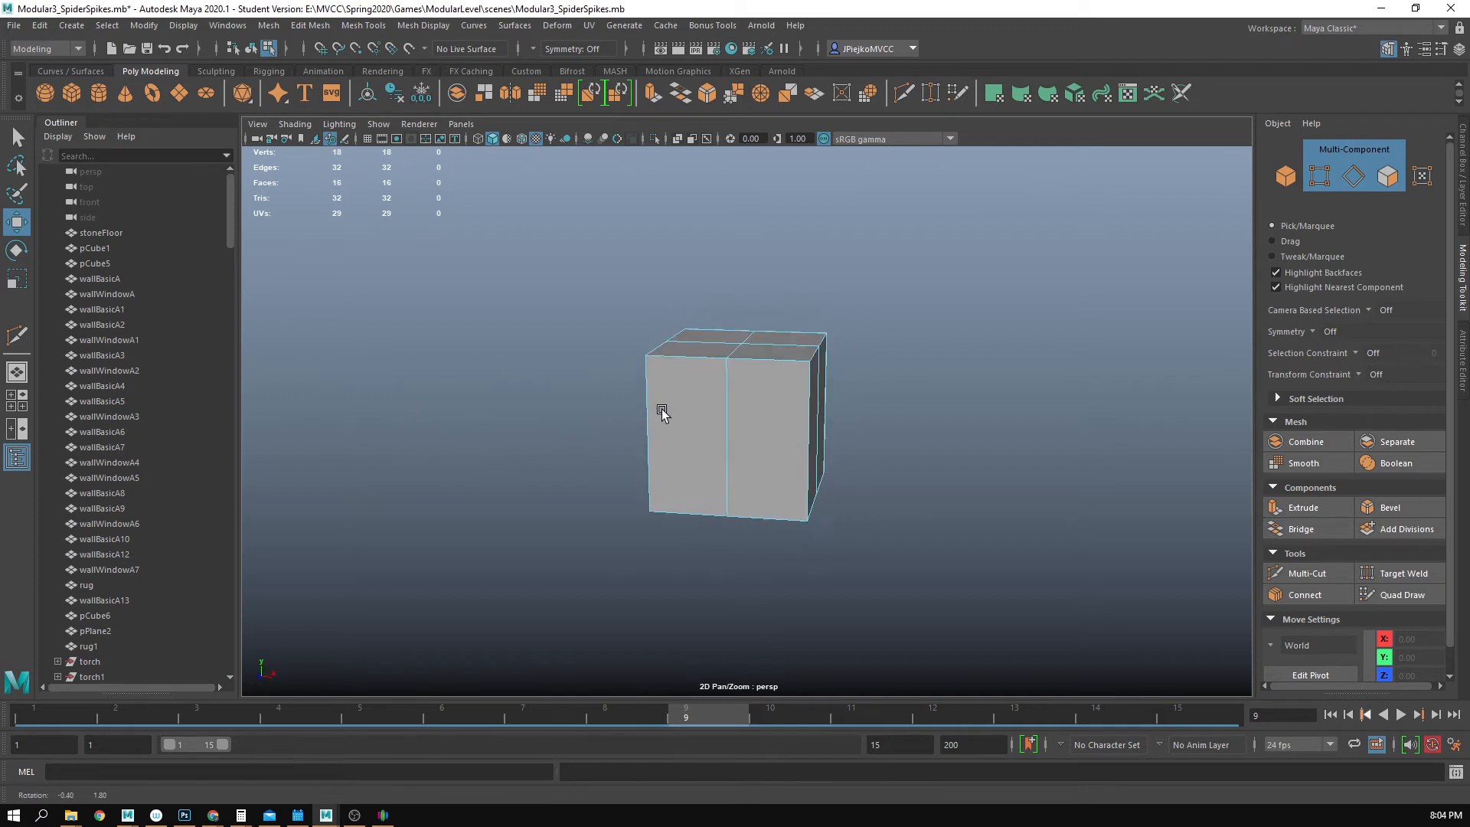
# - Delete the two vertical corner edges on one side of the cube with their vertices, forming a pointed end
pyautogui.click(658, 425)
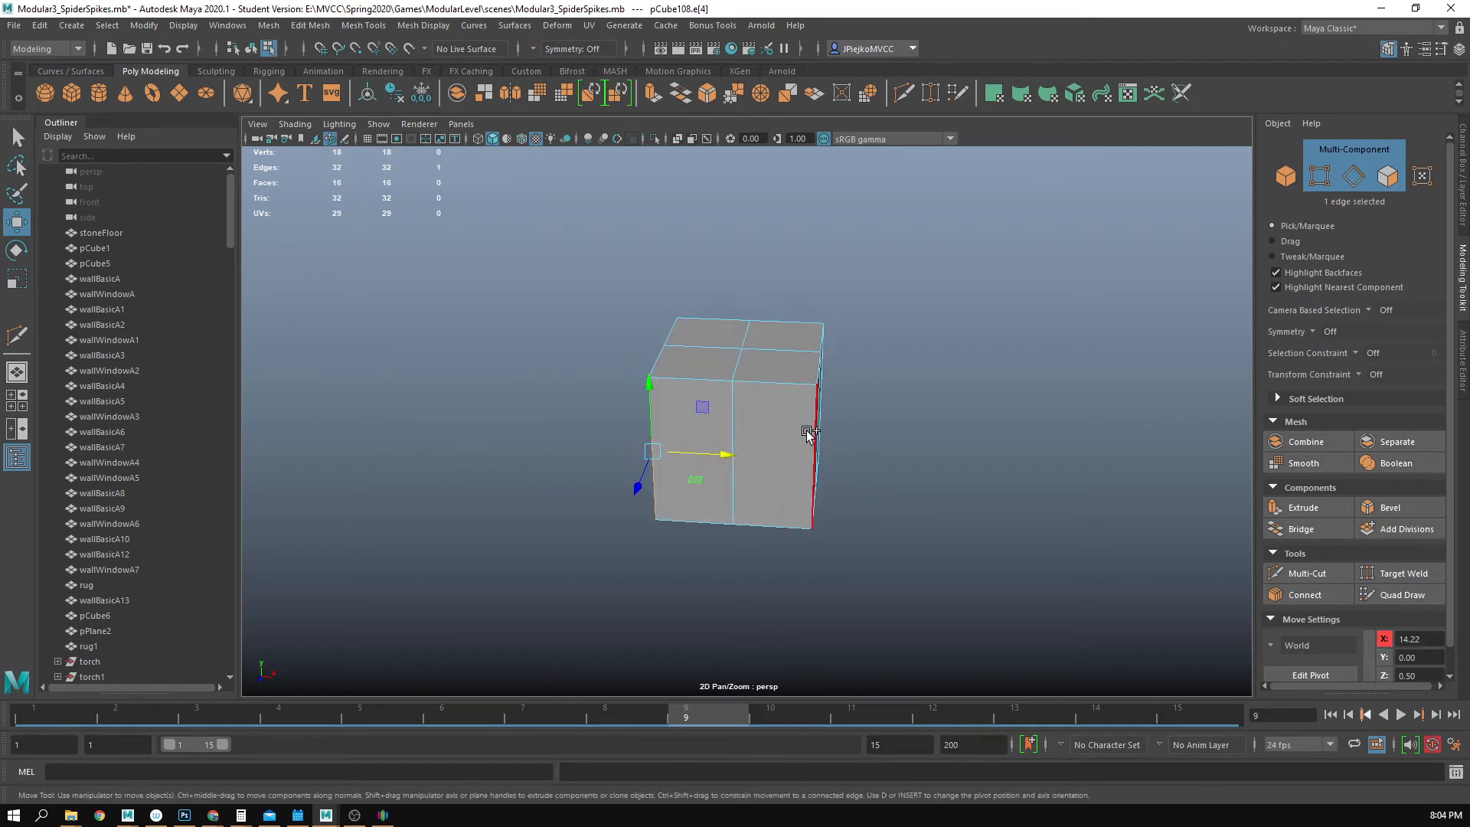
pyautogui.hotkey('ctrl', 'Delete')
pyautogui.moveTo(998, 508)
pyautogui.keyDown('alt'); pyautogui.mouseDown()
pyautogui.moveTo(883, 564)
pyautogui.moveTo(849, 421)
pyautogui.moveTo(744, 444)
pyautogui.moveTo(870, 469)
pyautogui.moveTo(676, 486)
pyautogui.moveTo(796, 464)
pyautogui.moveTo(797, 515)
pyautogui.moveTo(895, 457)
pyautogui.moveTo(1020, 503)
pyautogui.mouseUp(); pyautogui.keyUp('alt')
# - Move the two vertices at the cube's pointed end inward along Z, making the point shallower, and return to object mode
pyautogui.press('F9')
pyautogui.moveTo(820, 320); pyautogui.dragTo(1020, 602)
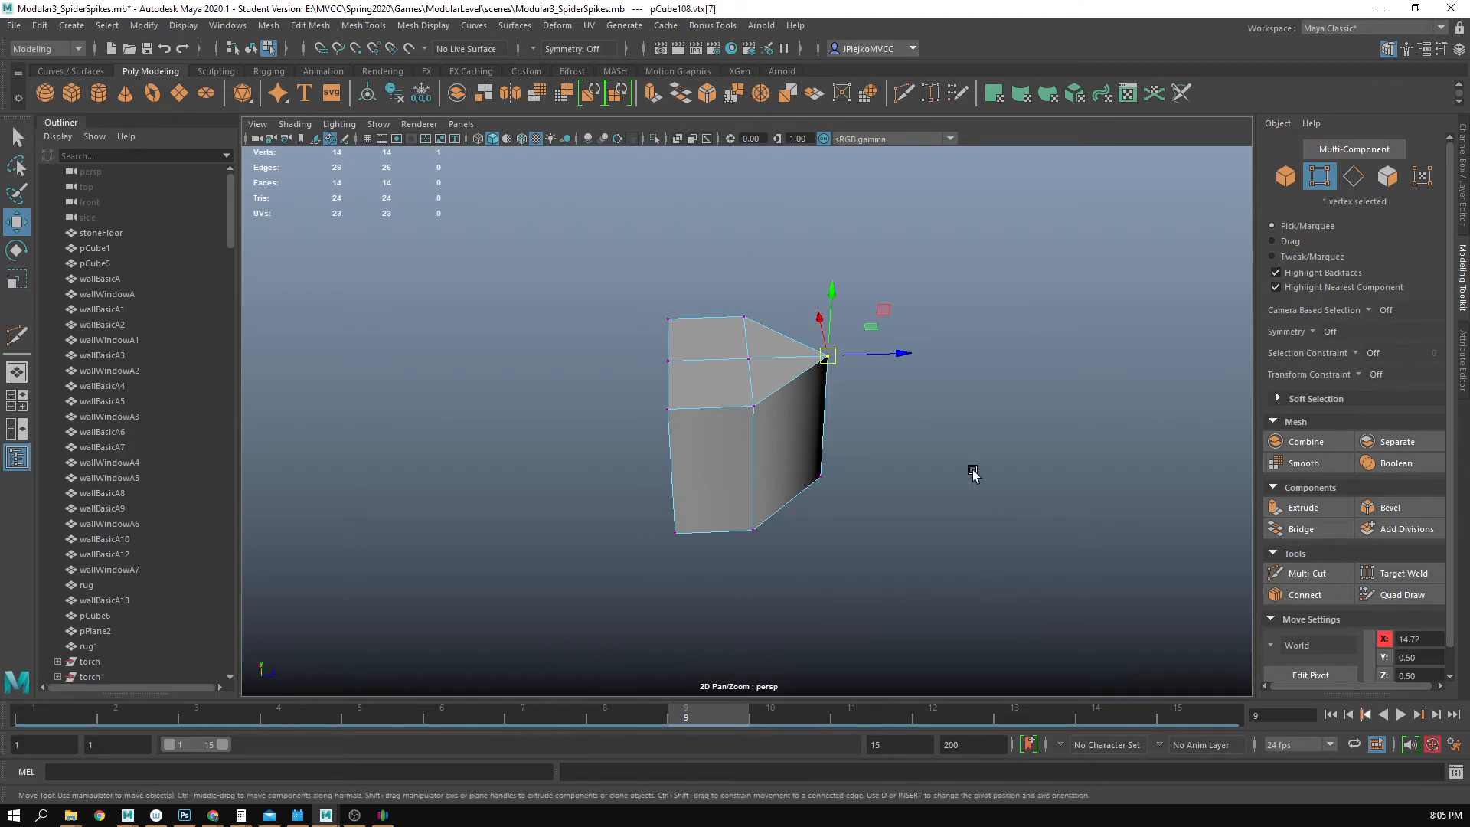
pyautogui.moveTo(813, 344); pyautogui.dragTo(1016, 530)
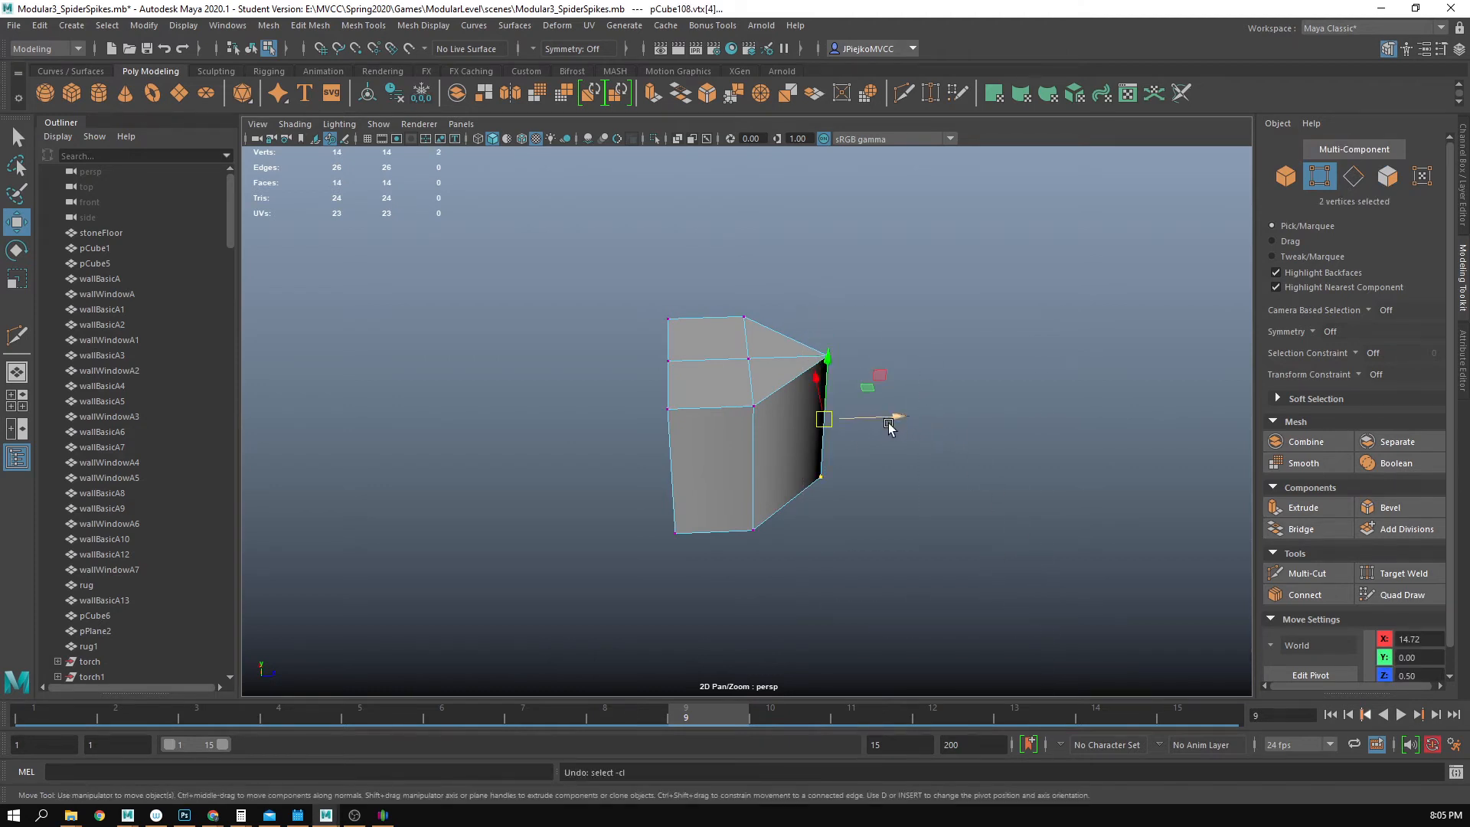
pyautogui.moveTo(893, 420); pyautogui.dragTo(827, 453)
pyautogui.moveTo(834, 428); pyautogui.dragTo(973, 246, button='right')
pyautogui.click(973, 246)
pyautogui.keyDown('alt'); pyautogui.moveTo(973, 246); pyautogui.dragTo(988, 468, button='middle'); pyautogui.keyUp('alt')
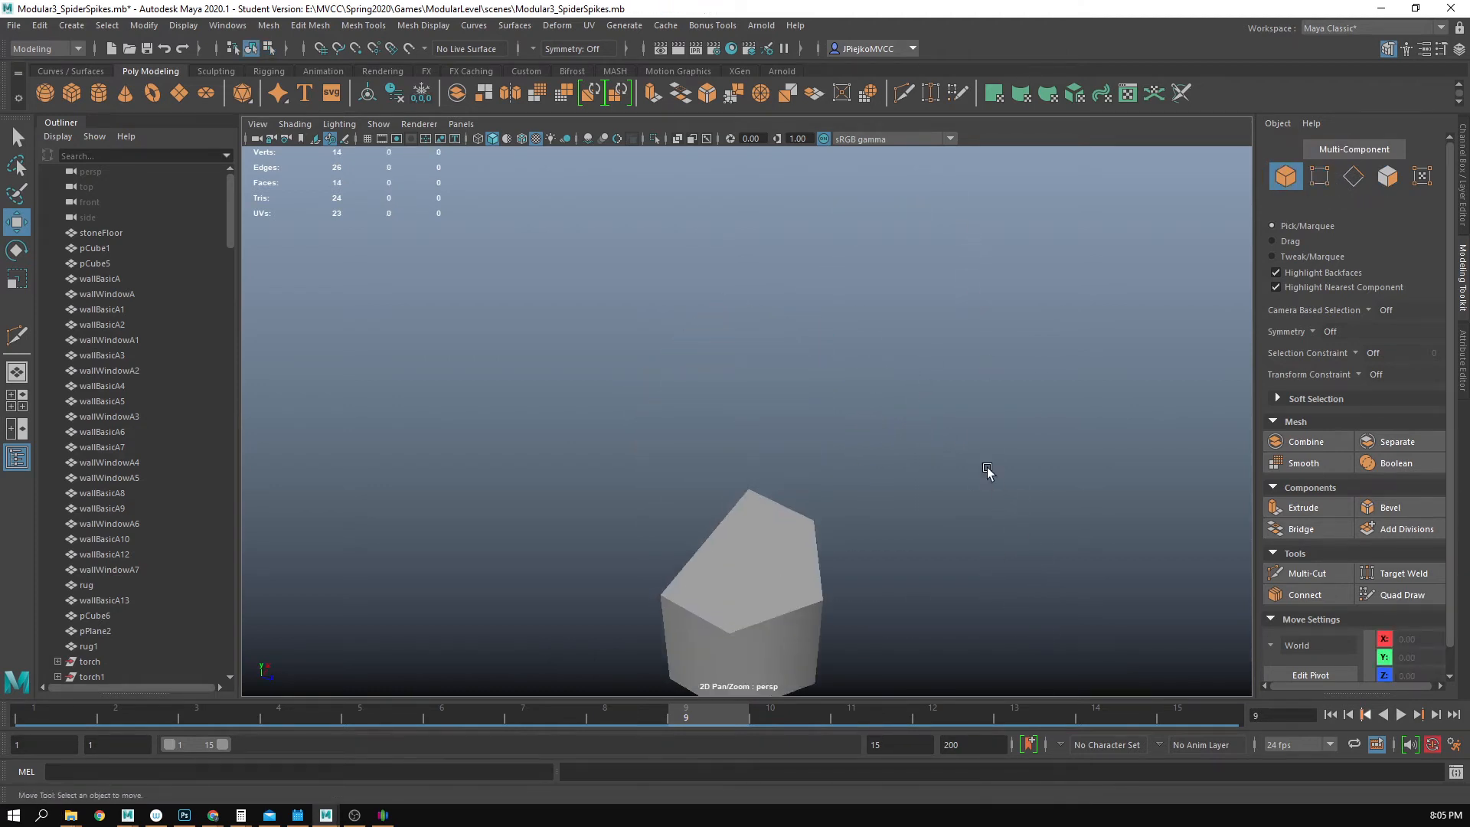
# - Raise the block's seven top vertices to about Y 4.03, stretching it into a tall post
pyautogui.click(633, 604)
pyautogui.keyDown('alt'); pyautogui.moveTo(988, 468); pyautogui.dragTo(796, 464); pyautogui.keyUp('alt')
pyautogui.keyDown('alt'); pyautogui.moveTo(797, 464); pyautogui.dragTo(618, 523, button='right'); pyautogui.keyUp('alt')
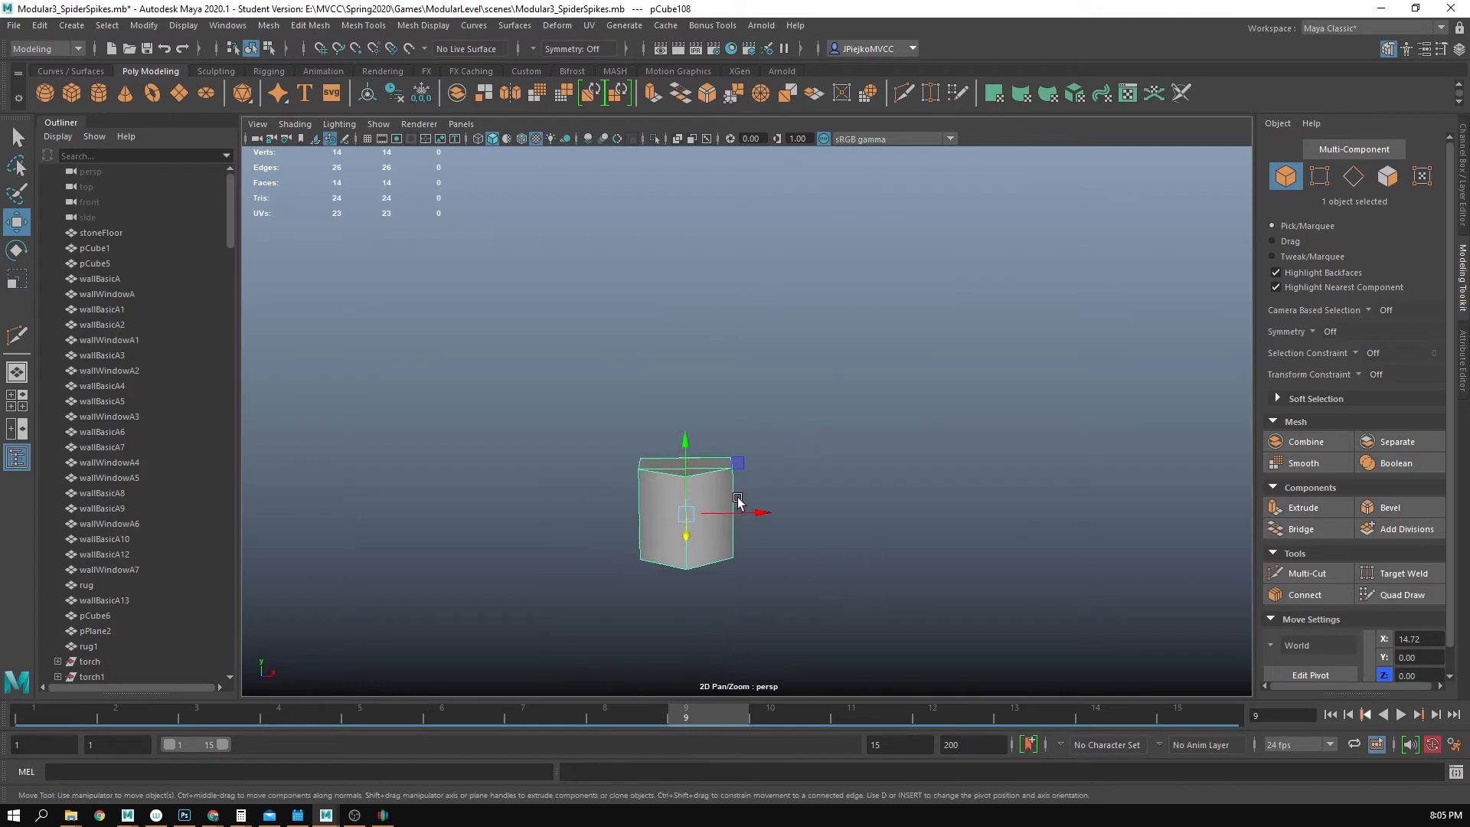
pyautogui.moveTo(401, 362); pyautogui.dragTo(396, 343, button='right')
pyautogui.moveTo(395, 335); pyautogui.dragTo(821, 526)
pyautogui.moveTo(686, 398); pyautogui.dragTo(676, 50)
pyautogui.keyDown('alt'); pyautogui.moveTo(664, 218); pyautogui.dragTo(738, 430, button='middle'); pyautogui.keyUp('alt')
pyautogui.keyDown('alt'); pyautogui.moveTo(903, 414); pyautogui.dragTo(853, 397, button='right'); pyautogui.keyUp('alt')
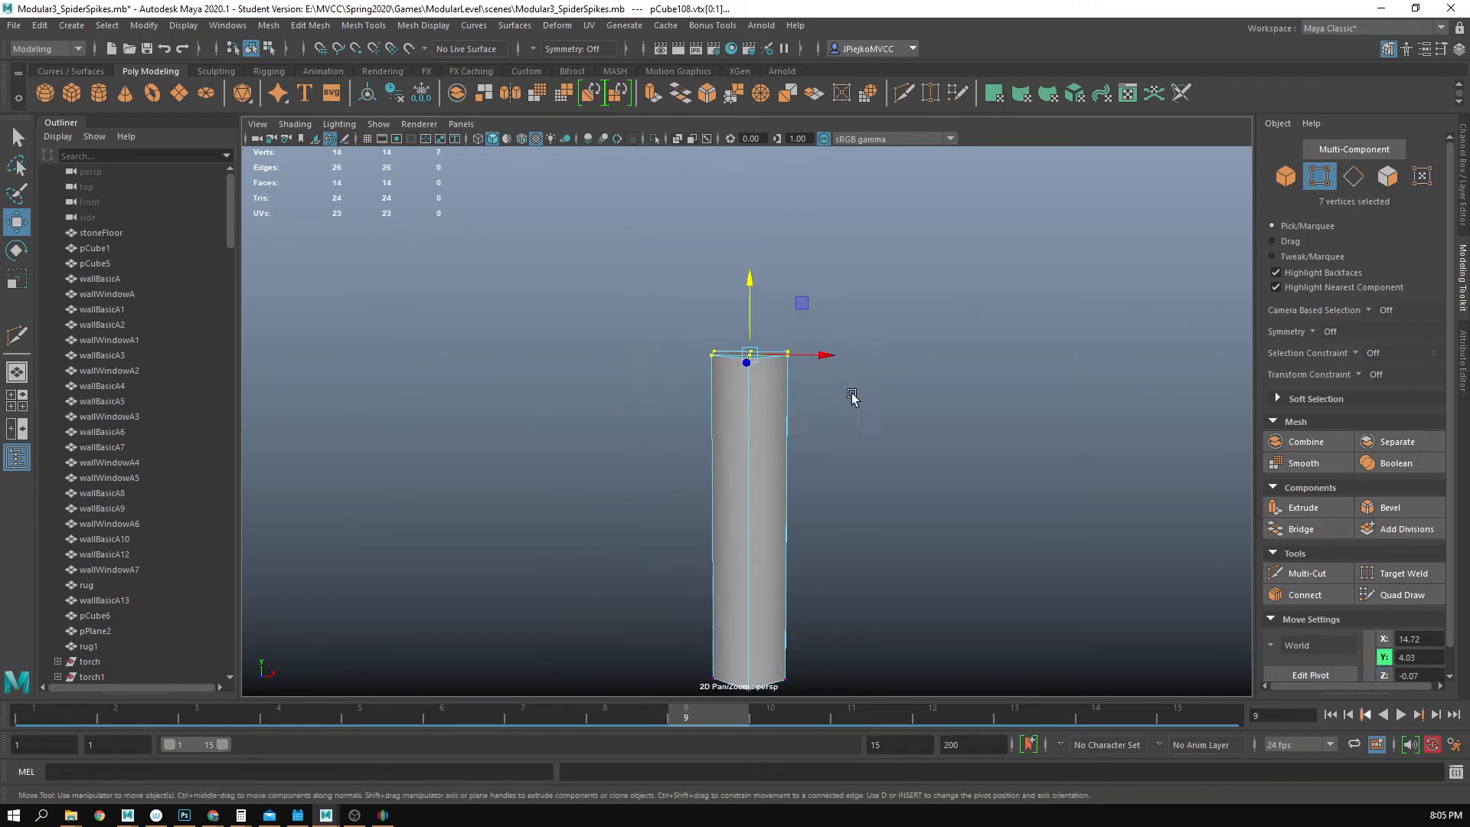
pyautogui.keyDown('alt'); pyautogui.moveTo(853, 398); pyautogui.dragTo(797, 387); pyautogui.keyUp('alt')
pyautogui.keyDown('alt'); pyautogui.moveTo(867, 486); pyautogui.dragTo(781, 429, button='right'); pyautogui.keyUp('alt')
pyautogui.keyDown('alt'); pyautogui.moveTo(781, 428); pyautogui.dragTo(778, 459); pyautogui.keyUp('alt')
# - Duplicate the whole post and move the copy along X to about 18.37
pyautogui.moveTo(758, 452); pyautogui.dragTo(831, 406, button='right')
pyautogui.keyDown('alt'); pyautogui.moveTo(844, 463); pyautogui.dragTo(801, 462); pyautogui.keyUp('alt')
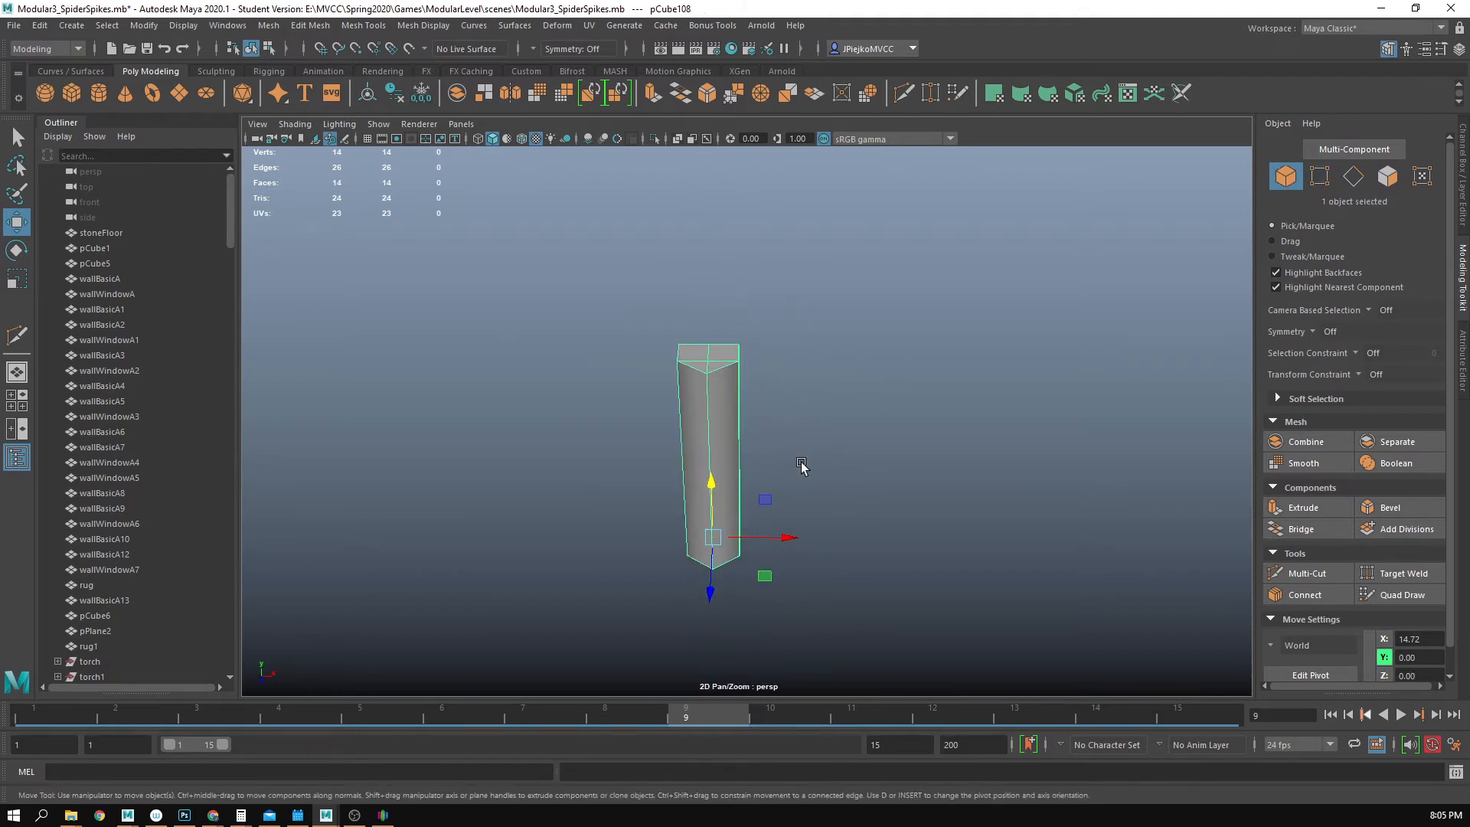
pyautogui.moveTo(758, 539)
pyautogui.keyDown('shift'); pyautogui.mouseDown()
pyautogui.moveTo(1034, 542)
pyautogui.moveTo(961, 562)
pyautogui.mouseUp(); pyautogui.keyUp('shift')
pyautogui.keyDown('alt'); pyautogui.moveTo(925, 527); pyautogui.dragTo(888, 551, button='middle'); pyautogui.keyUp('alt')
pyautogui.keyDown('alt'); pyautogui.moveTo(889, 552); pyautogui.dragTo(886, 526); pyautogui.keyUp('alt')
pyautogui.keyDown('alt'); pyautogui.moveTo(886, 525); pyautogui.dragTo(832, 573, button='middle'); pyautogui.keyUp('alt')
pyautogui.moveTo(827, 521); pyautogui.dragTo(829, 558, button='right')
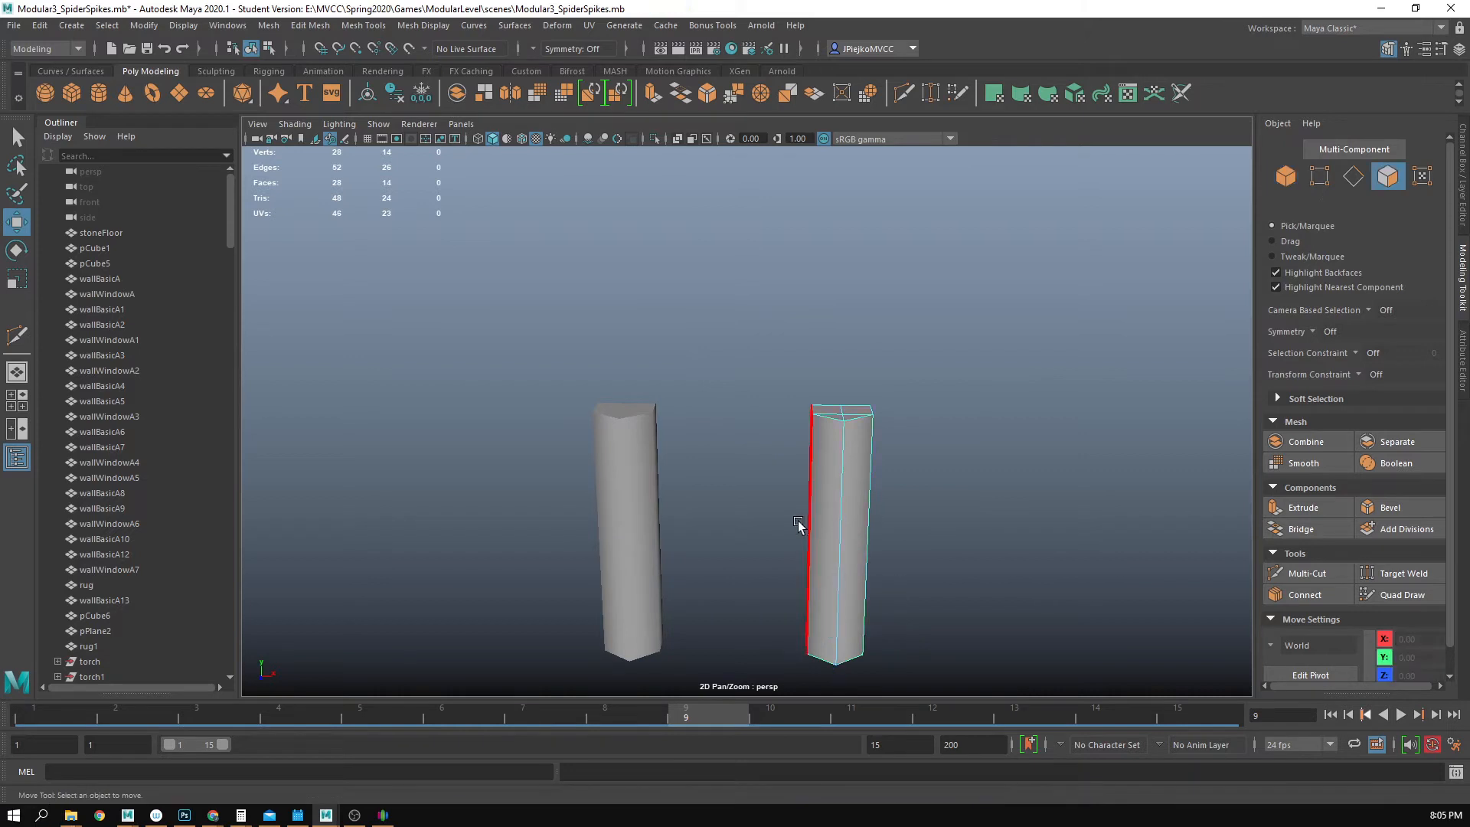
pyautogui.moveTo(794, 358); pyautogui.dragTo(916, 434)
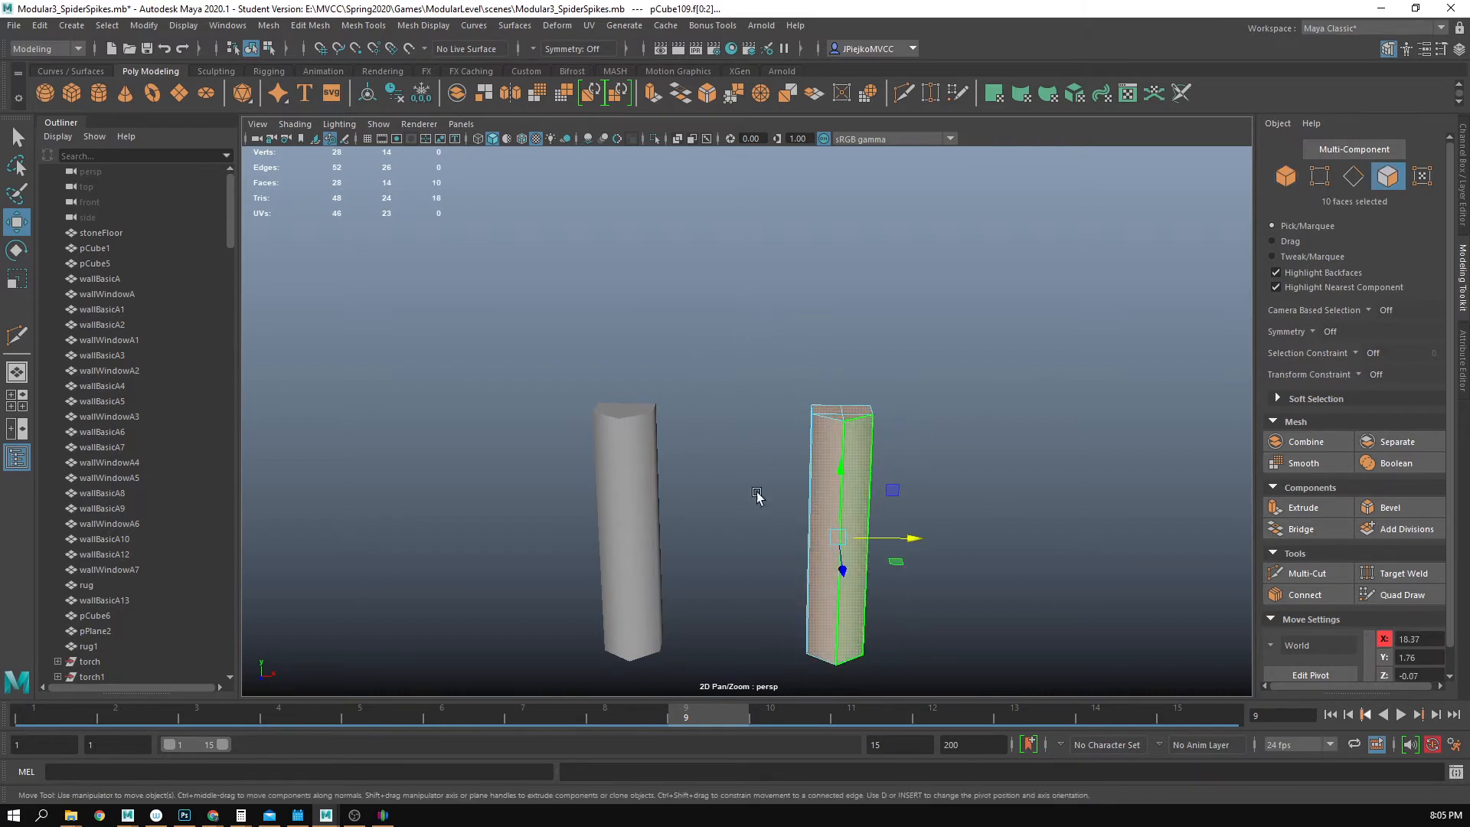
pyautogui.keyDown('ctrl'); pyautogui.moveTo(641, 487); pyautogui.dragTo(1046, 650); pyautogui.keyUp('ctrl')
# - Combine the two posts into a single mesh
pyautogui.moveTo(650, 484); pyautogui.dragTo(732, 414, button='right')
pyautogui.keyDown('shift'); pyautogui.click(644, 452); pyautogui.keyUp('shift')
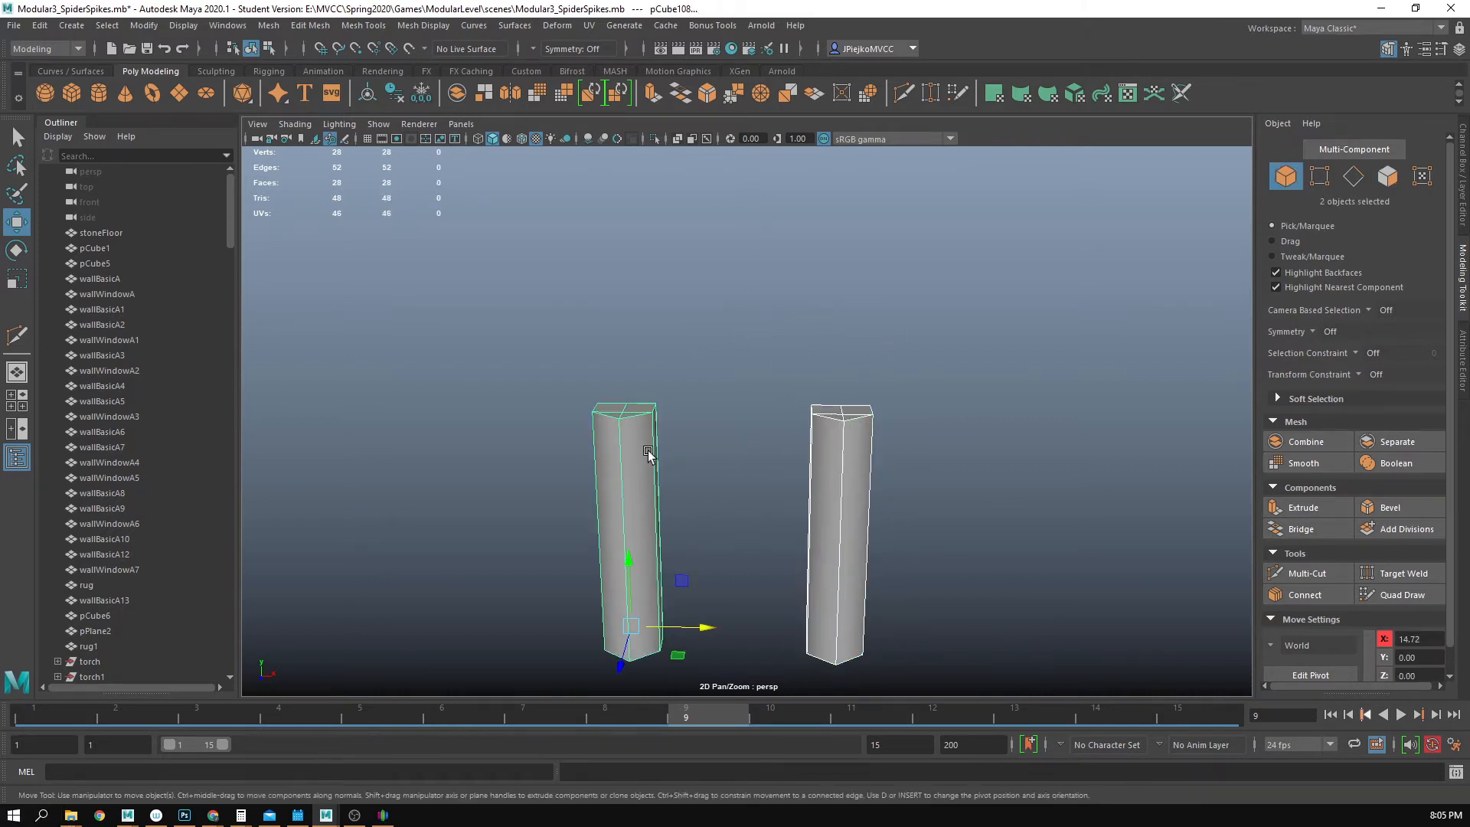
pyautogui.click(311, 25)
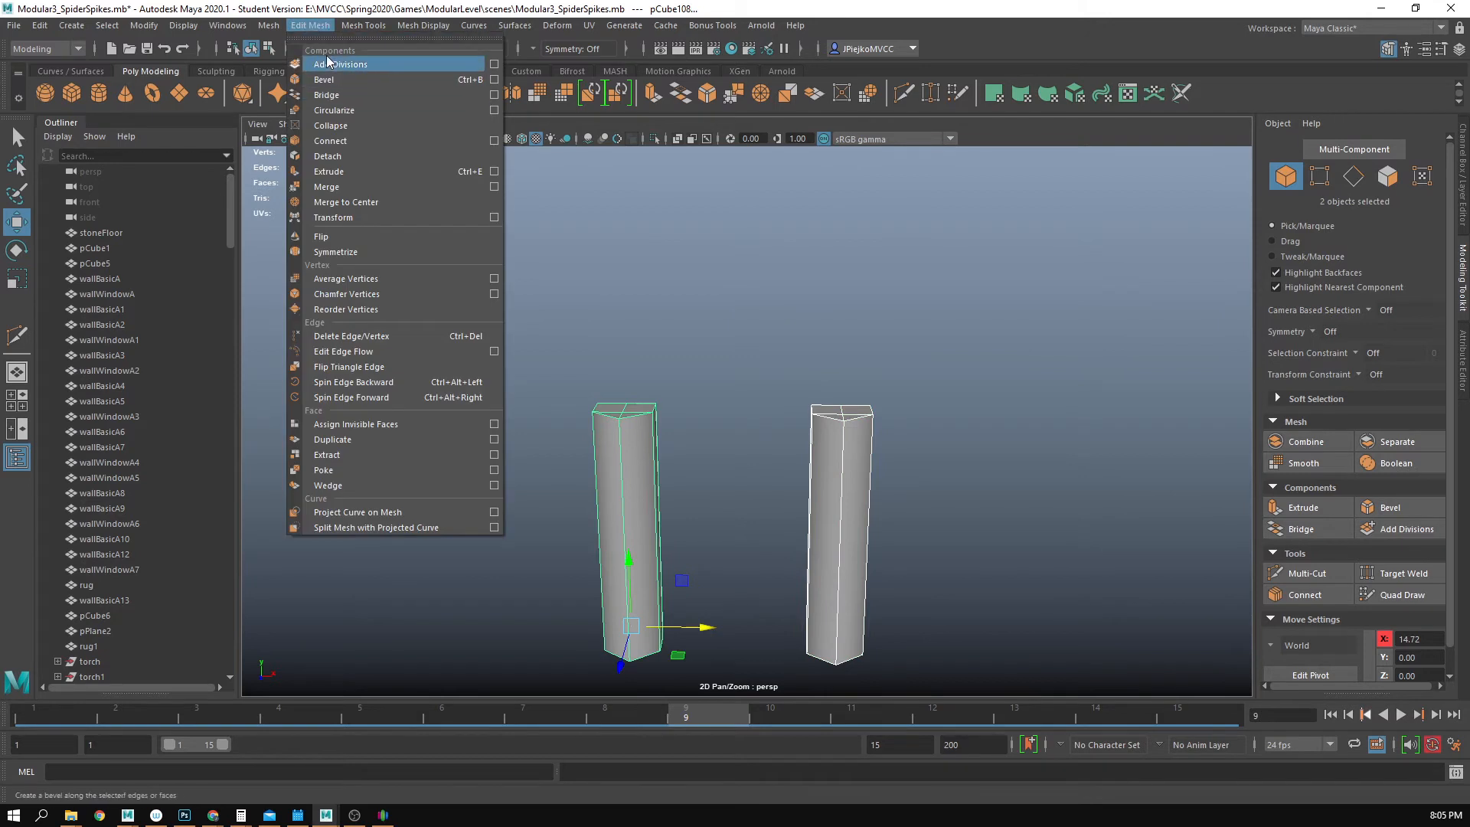
pyautogui.click(269, 25)
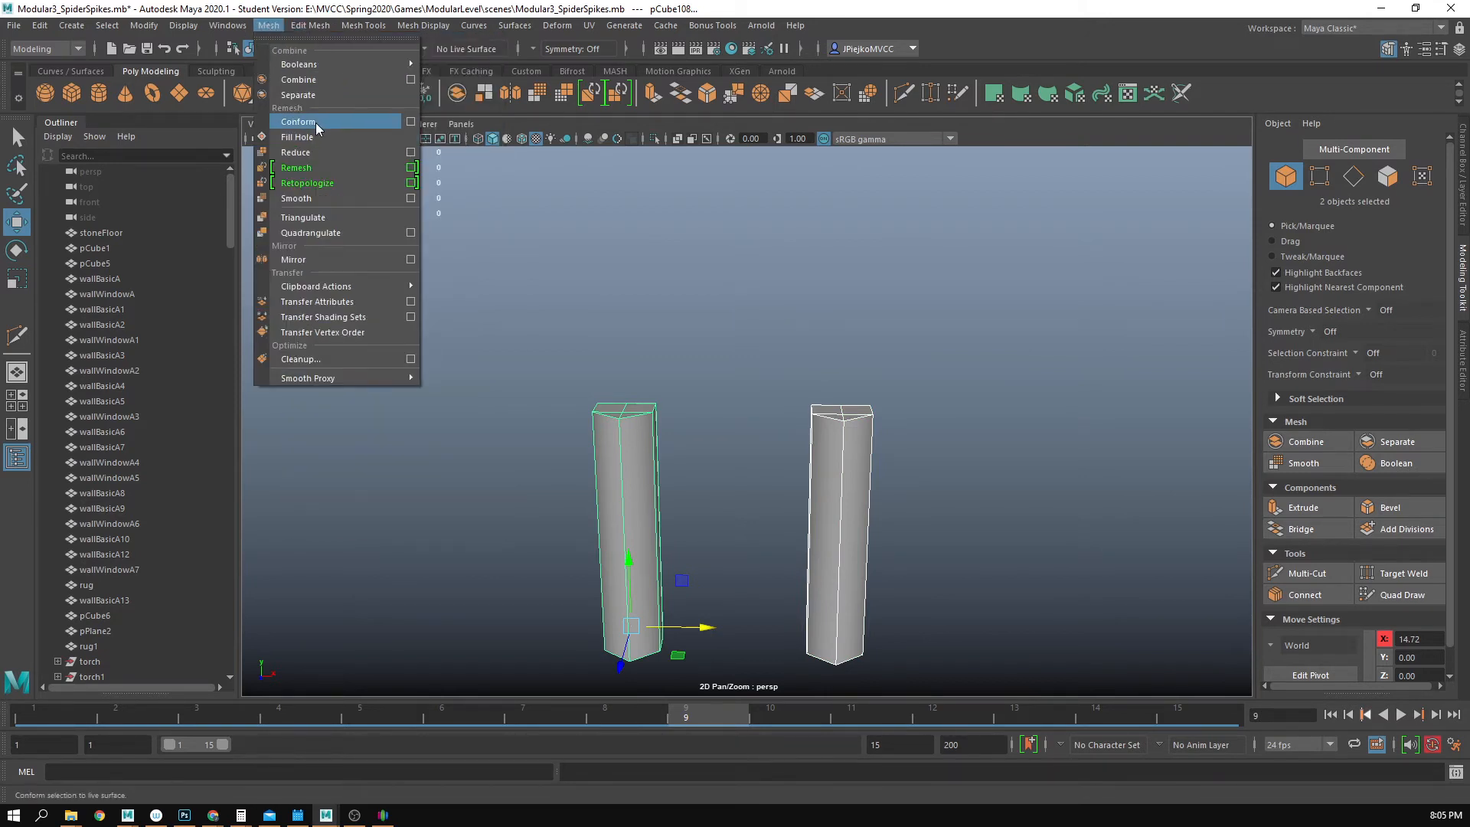
pyautogui.click(316, 81)
# - Delete the four top faces of each post, leaving both tops open
pyautogui.moveTo(527, 301); pyautogui.dragTo(716, 451)
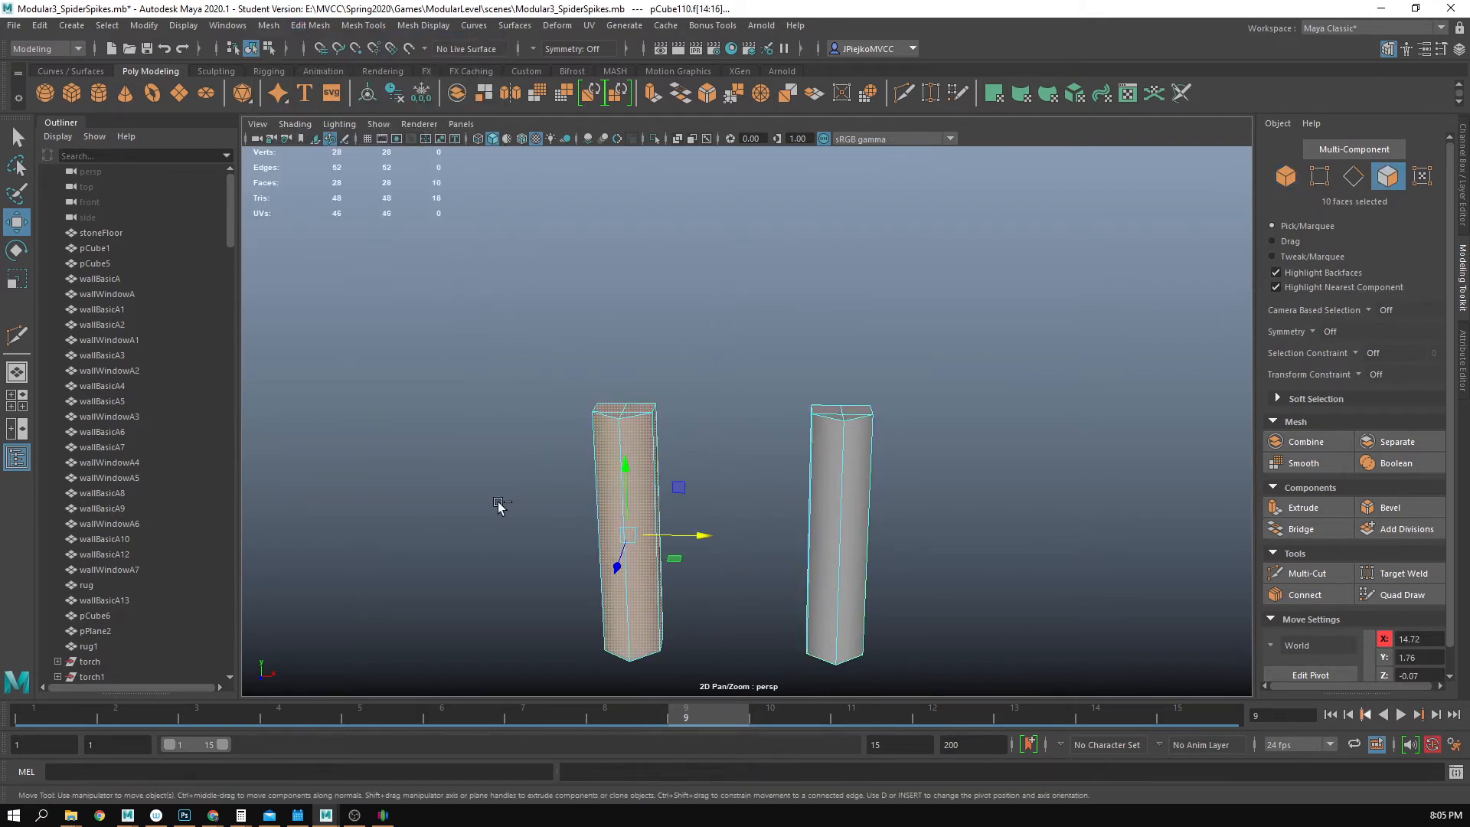
pyautogui.keyDown('ctrl'); pyautogui.moveTo(494, 499); pyautogui.dragTo(801, 712); pyautogui.keyUp('ctrl')
pyautogui.keyDown('alt'); pyautogui.moveTo(813, 593); pyautogui.dragTo(806, 562); pyautogui.keyUp('alt')
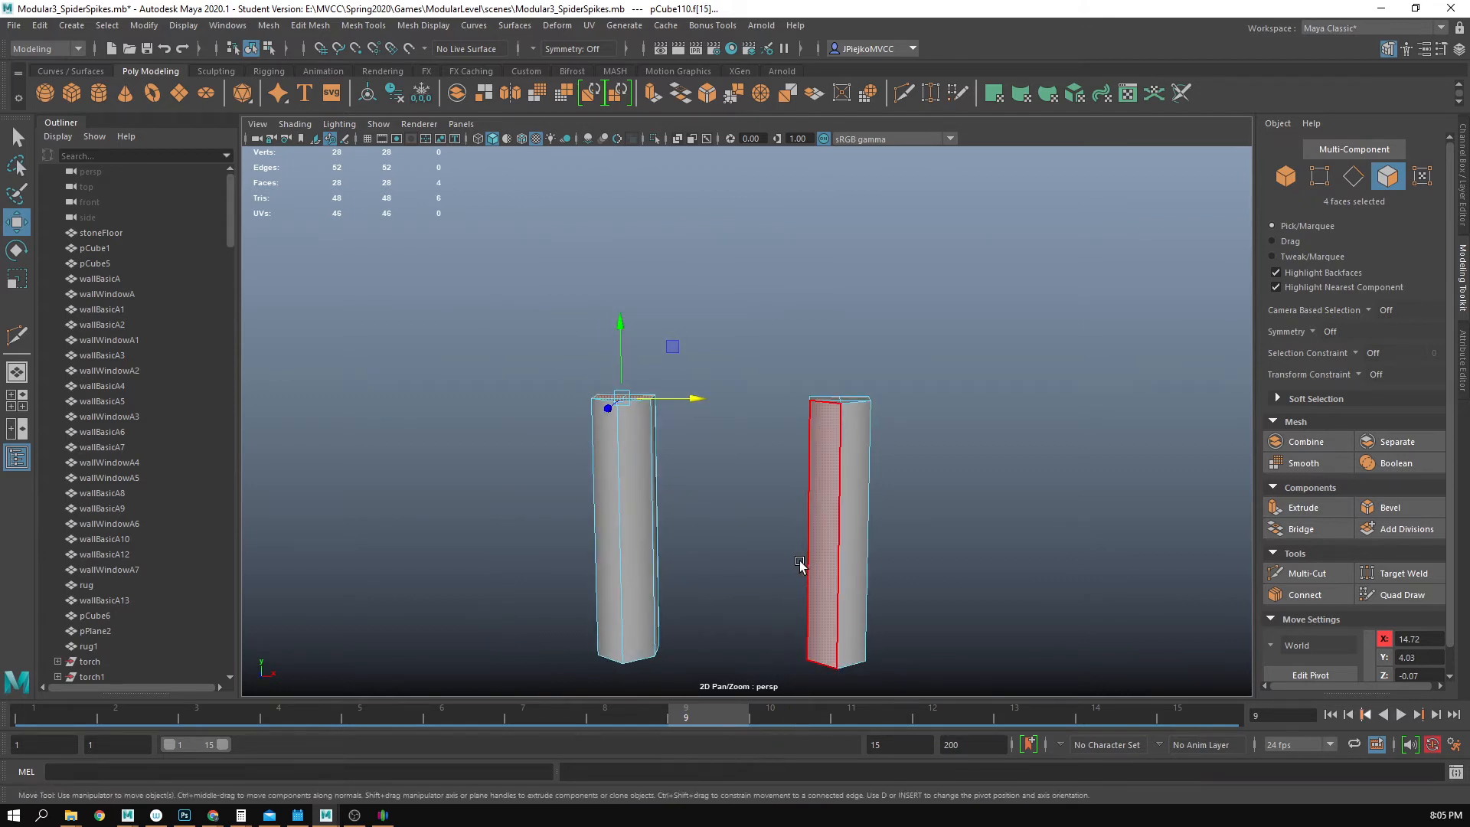
pyautogui.press('Delete')
pyautogui.moveTo(737, 324); pyautogui.dragTo(1110, 513)
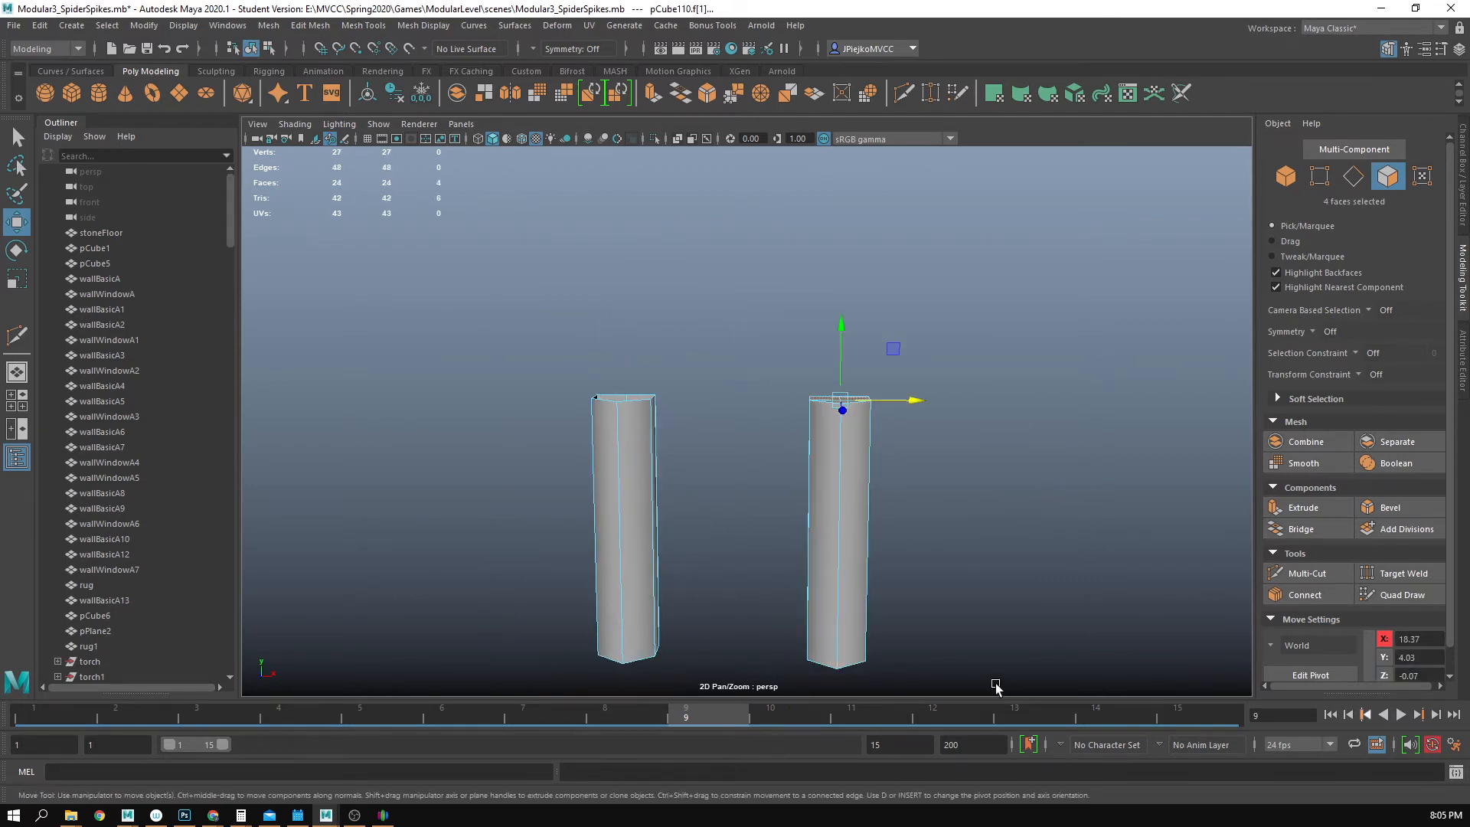
pyautogui.press('Delete')
pyautogui.keyDown('alt'); pyautogui.moveTo(985, 640); pyautogui.dragTo(832, 571); pyautogui.keyUp('alt')
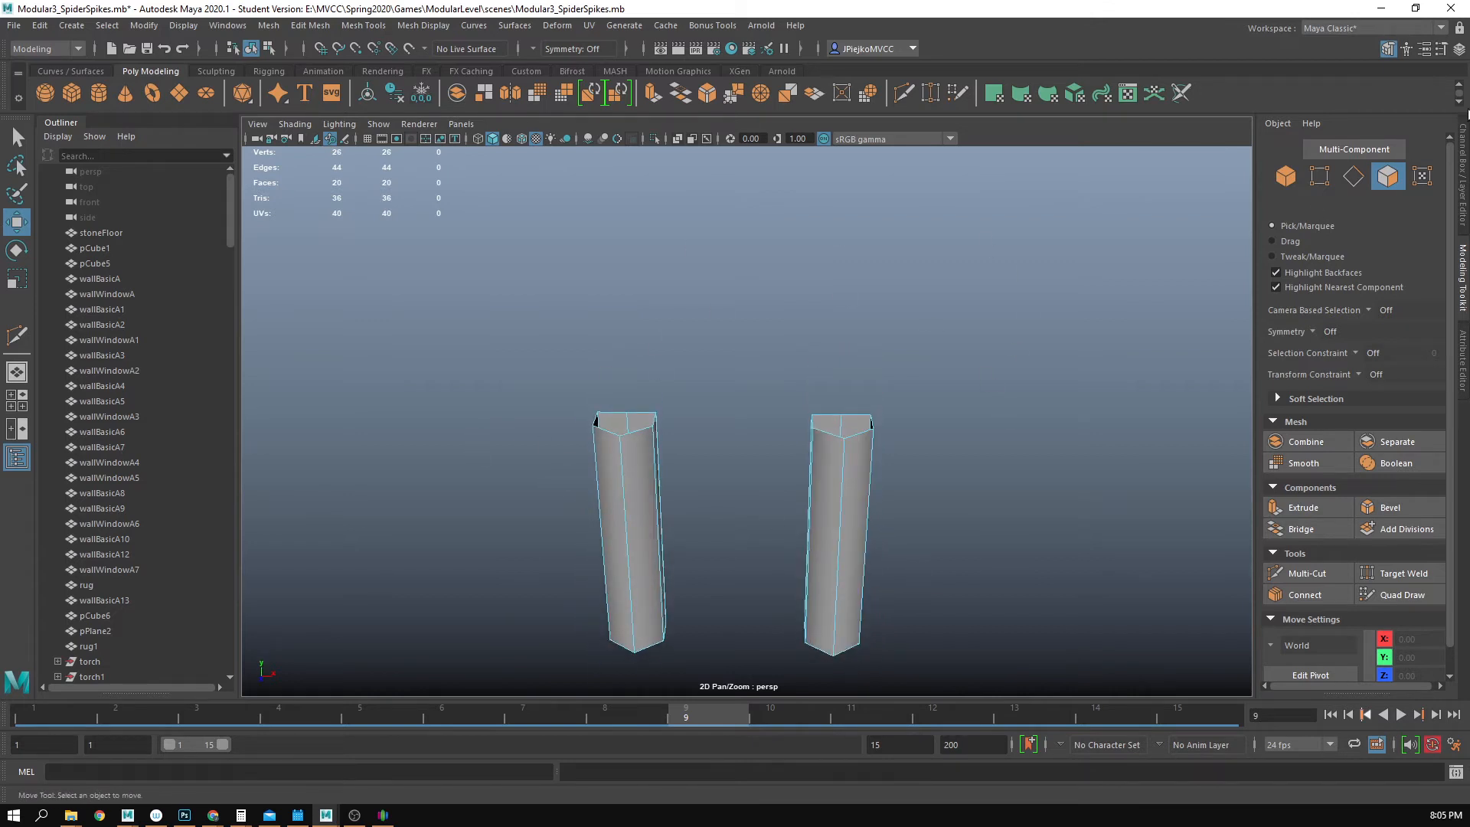
# - Select the open border edges around the tops of both posts, six on each
pyautogui.click(1463, 118)
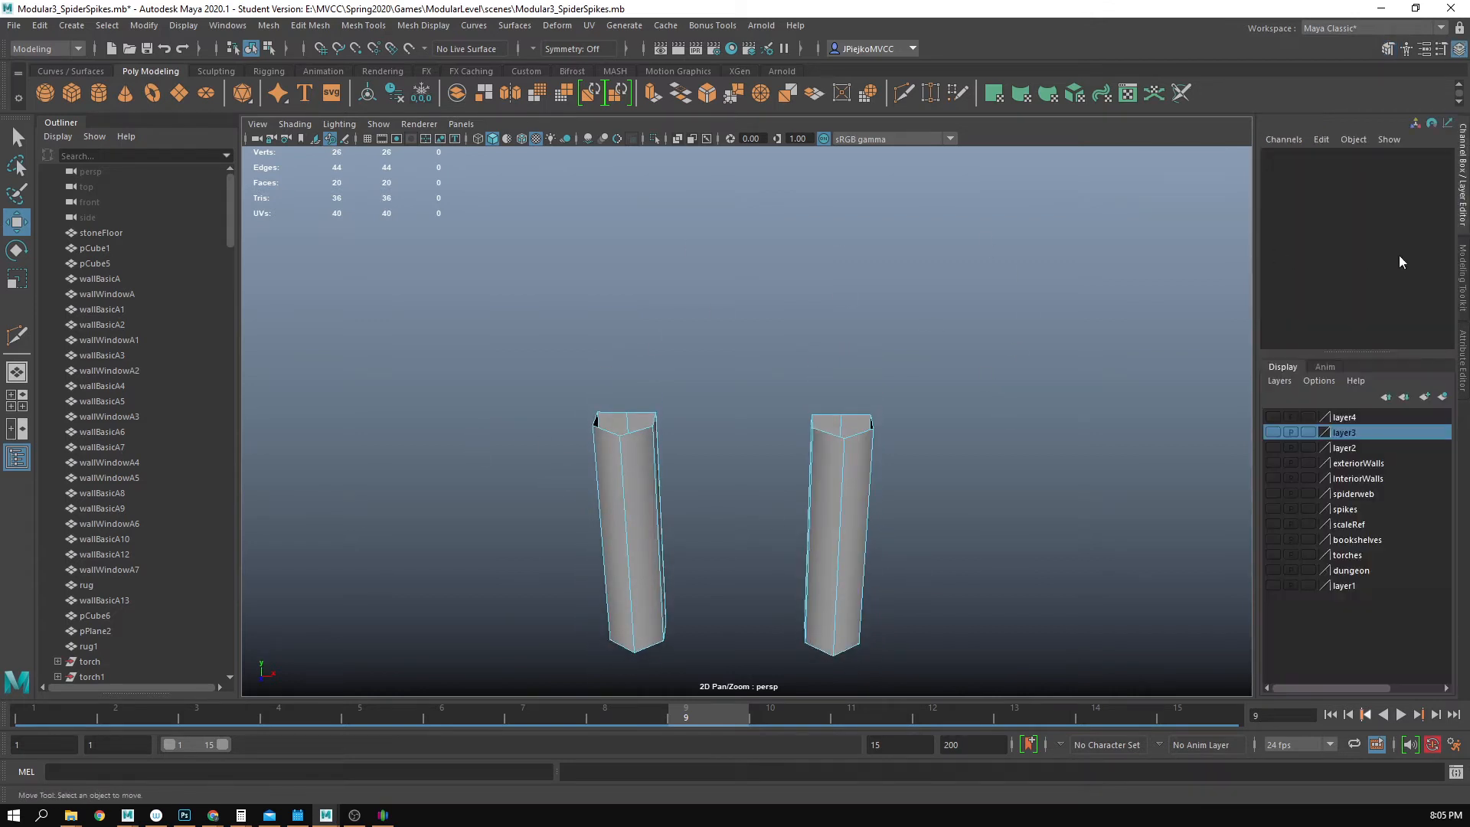
pyautogui.click(1391, 51)
pyautogui.keyDown('alt'); pyautogui.moveTo(829, 505); pyautogui.dragTo(828, 466); pyautogui.keyUp('alt')
pyautogui.press('F10')
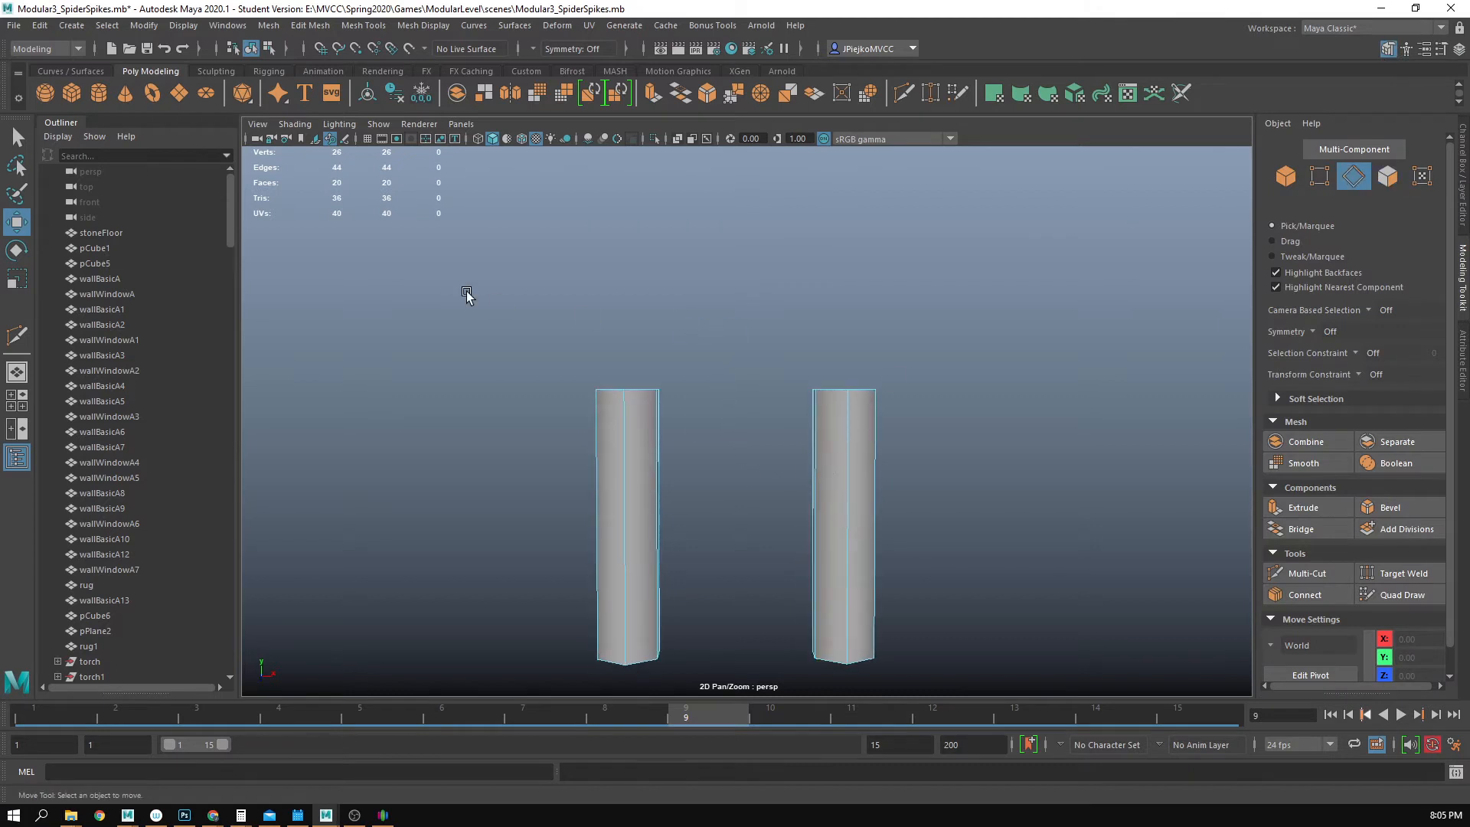
pyautogui.moveTo(468, 296); pyautogui.dragTo(712, 459)
pyautogui.keyDown('ctrl'); pyautogui.moveTo(404, 476); pyautogui.dragTo(722, 766); pyautogui.keyUp('ctrl')
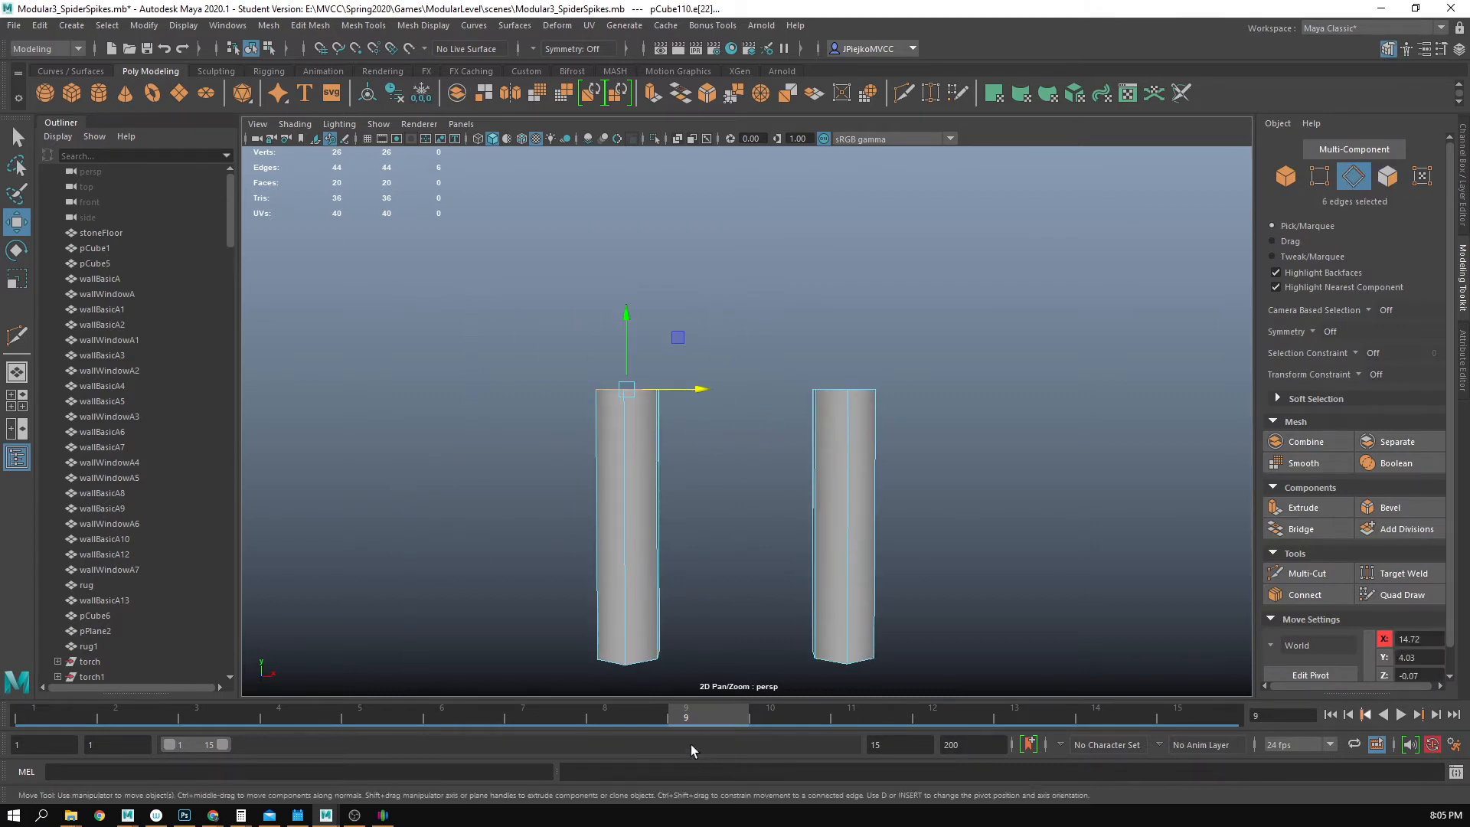
pyautogui.keyDown('shift'); pyautogui.click(645, 527); pyautogui.keyUp('shift')
pyautogui.moveTo(616, 464)
pyautogui.keyDown('alt'); pyautogui.mouseDown()
pyautogui.moveTo(613, 488)
pyautogui.moveTo(619, 461)
pyautogui.mouseUp(); pyautogui.keyUp('alt')
pyautogui.moveTo(534, 274); pyautogui.dragTo(806, 409)
pyautogui.keyDown('ctrl'); pyautogui.moveTo(503, 459); pyautogui.dragTo(739, 586); pyautogui.keyUp('ctrl')
pyautogui.keyDown('shift'); pyautogui.moveTo(780, 337); pyautogui.dragTo(963, 425); pyautogui.keyUp('shift')
pyautogui.keyDown('ctrl'); pyautogui.moveTo(759, 515); pyautogui.dragTo(949, 574); pyautogui.keyUp('ctrl')
pyautogui.keyDown('alt'); pyautogui.moveTo(946, 474); pyautogui.dragTo(936, 520); pyautogui.keyUp('alt')
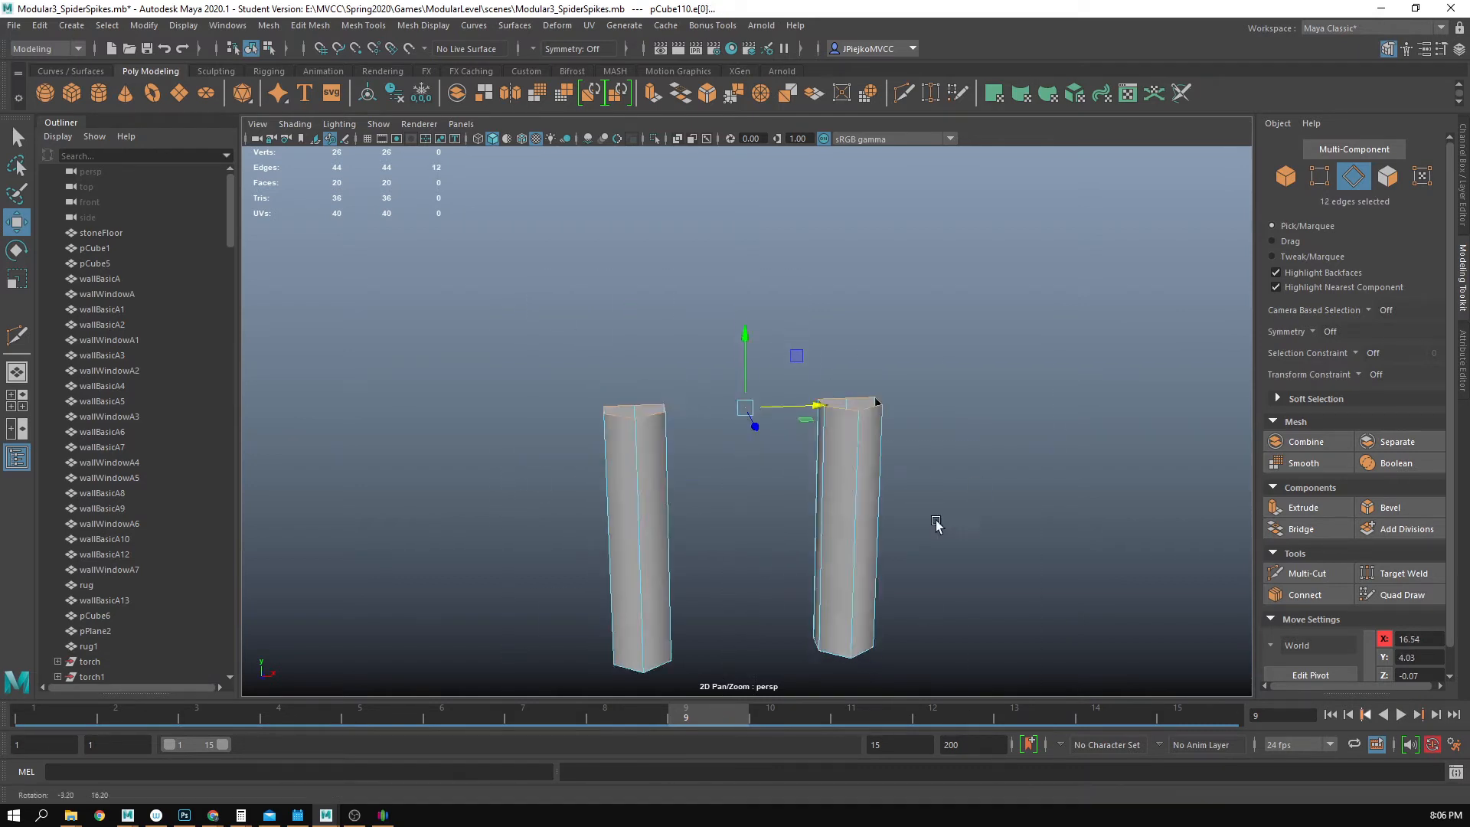
# - Bridge the selected top edges of the two posts with 4 divisions and a taper of 2
pyautogui.click(1301, 529)
pyautogui.keyDown('alt'); pyautogui.moveTo(1046, 565); pyautogui.dragTo(1011, 436); pyautogui.keyUp('alt')
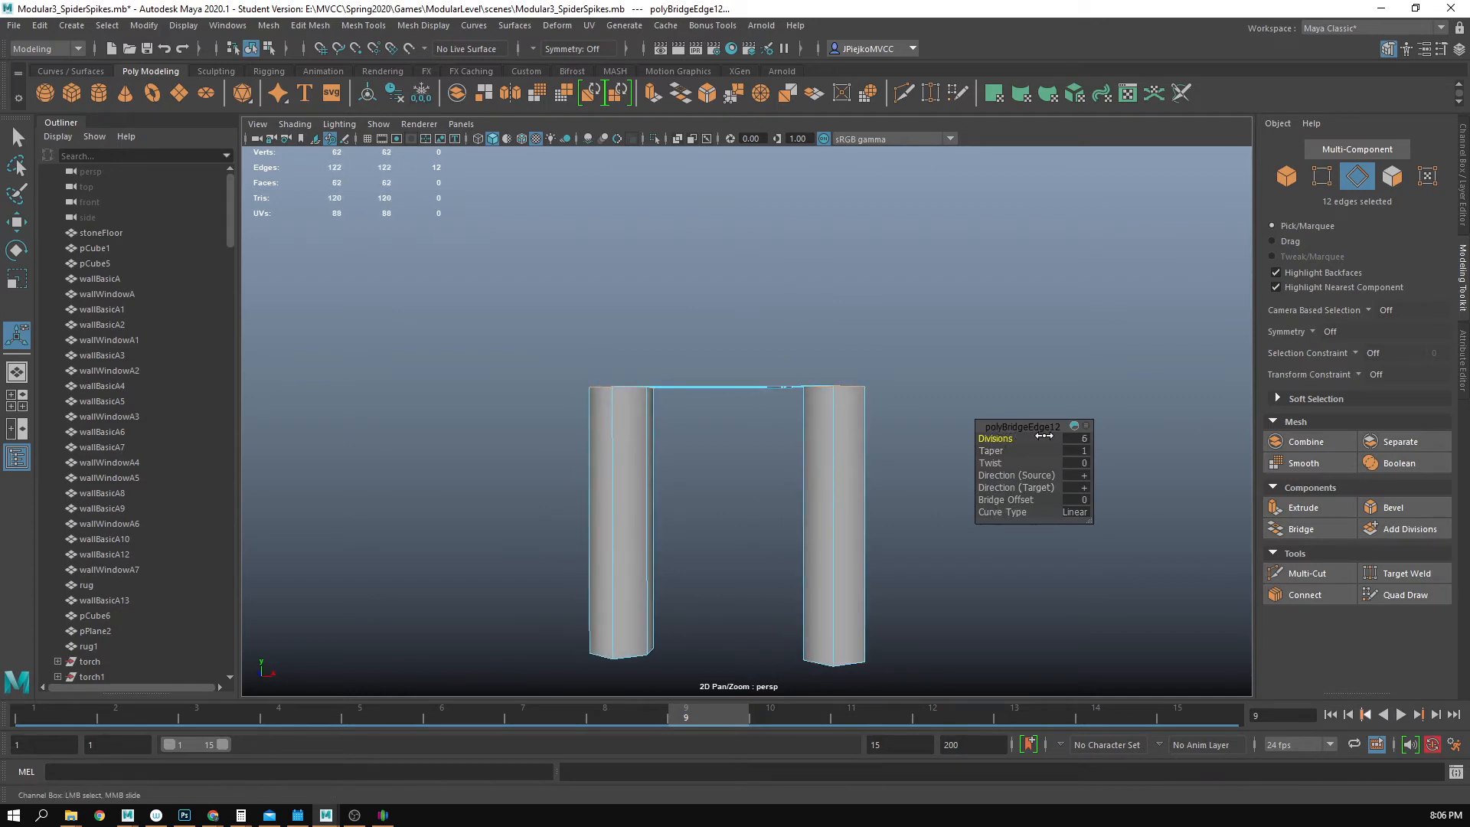
pyautogui.keyDown('alt'); pyautogui.moveTo(733, 417); pyautogui.dragTo(757, 443); pyautogui.keyUp('alt')
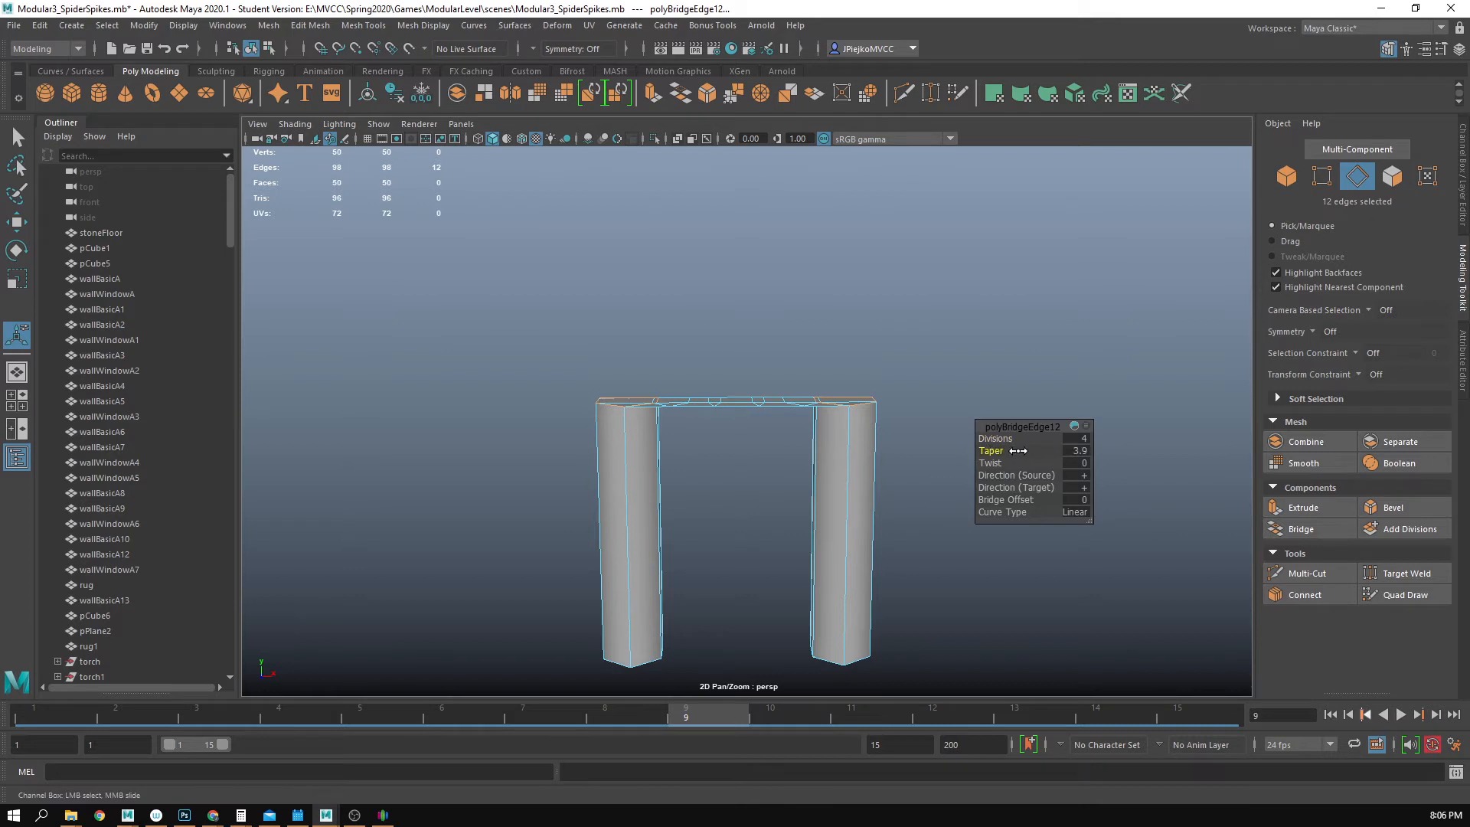
pyautogui.moveTo(1002, 459)
pyautogui.mouseDown()
pyautogui.moveTo(1019, 458)
pyautogui.moveTo(998, 458)
pyautogui.mouseUp()
pyautogui.hotkey('ctrl', 'z')
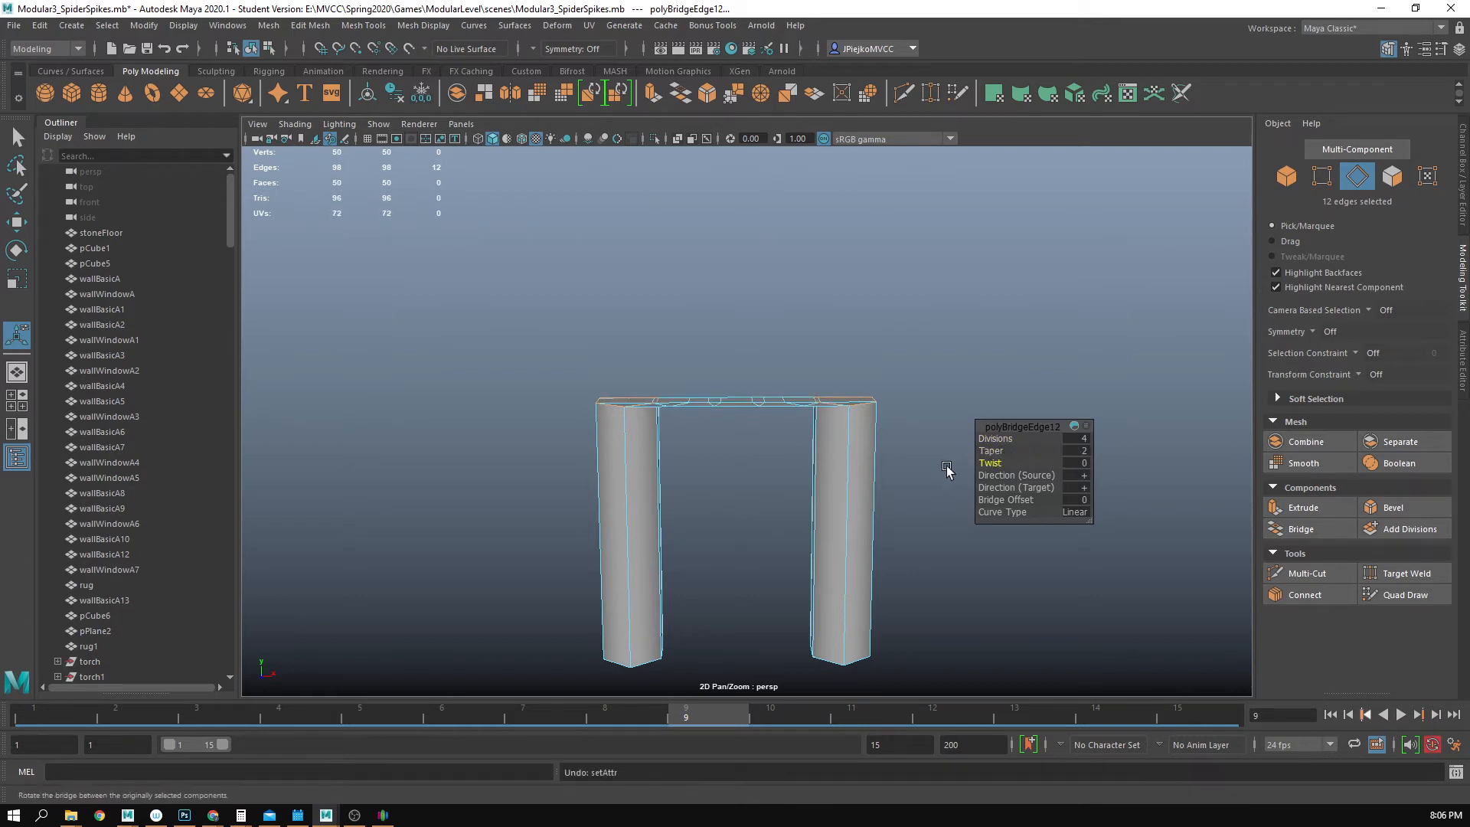
pyautogui.keyDown('alt'); pyautogui.moveTo(902, 488); pyautogui.dragTo(905, 502); pyautogui.keyUp('alt')
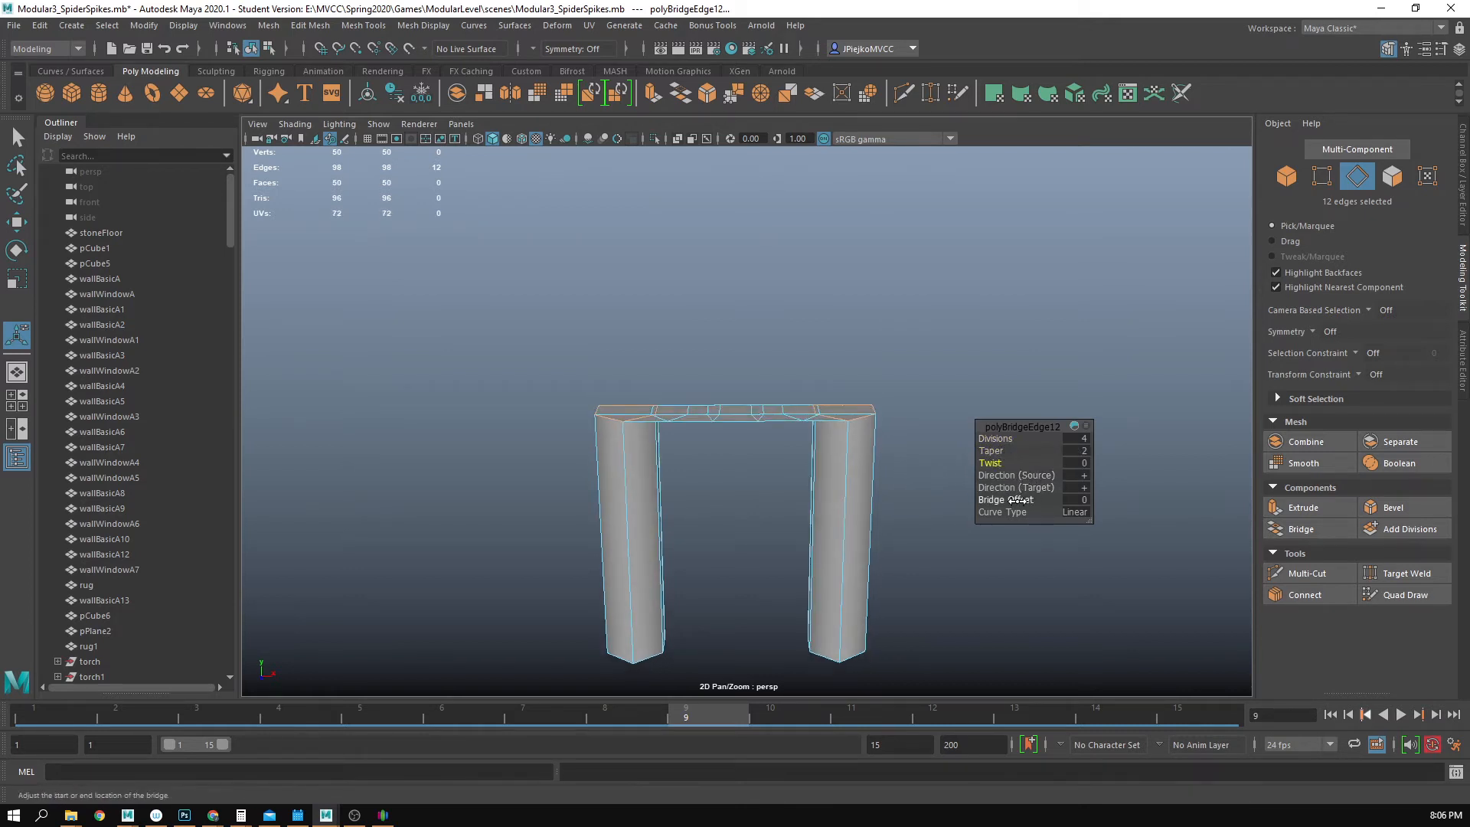
# - Try a bridge offset of 5 with the Blend curve type, and undo the entire bridge
pyautogui.moveTo(1014, 499); pyautogui.dragTo(1054, 508)
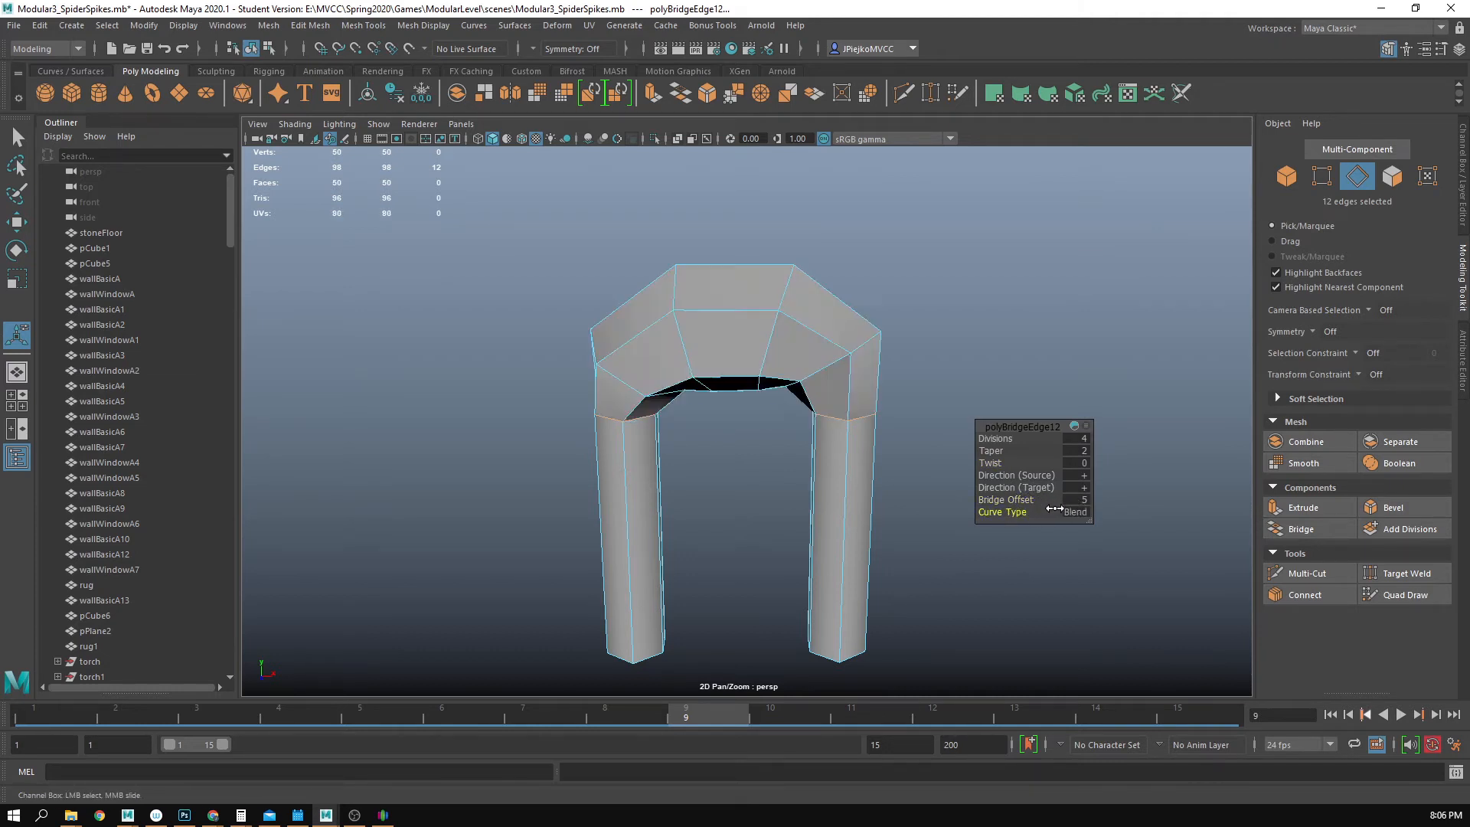
pyautogui.keyDown('alt'); pyautogui.moveTo(875, 542); pyautogui.dragTo(936, 545); pyautogui.keyUp('alt')
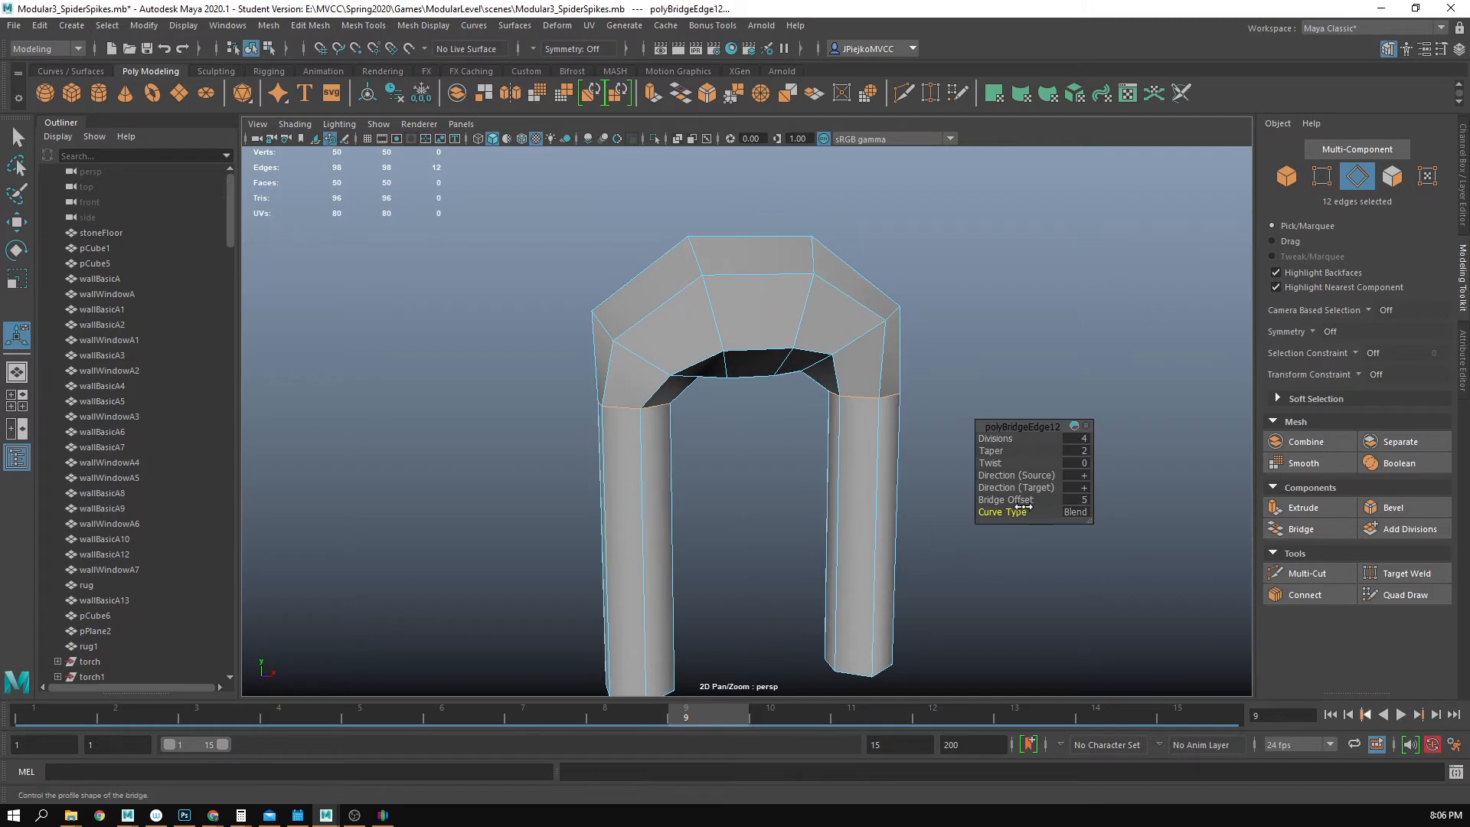
pyautogui.click(1021, 501)
pyautogui.moveTo(1022, 502); pyautogui.dragTo(879, 578)
pyautogui.hotkey('ctrl', 'z')
pyautogui.hotkey('ctrl', 'z')
pyautogui.hotkey('ctrl', 'z')
pyautogui.hotkey('ctrl', 'z')
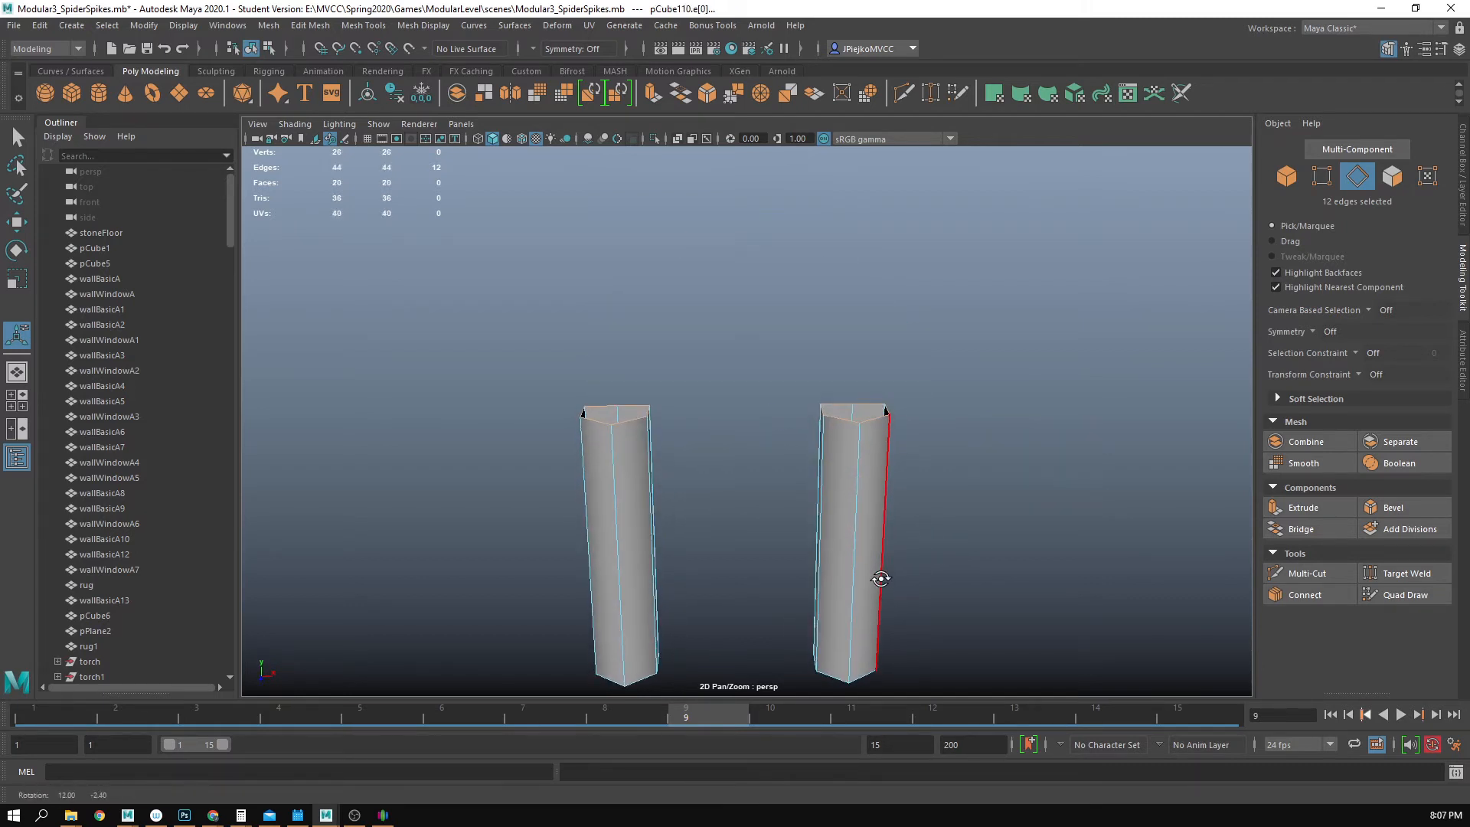
# - Bridge the two open post tops again, try the Curve type, and revert the curve type to Blend
pyautogui.click(1288, 528)
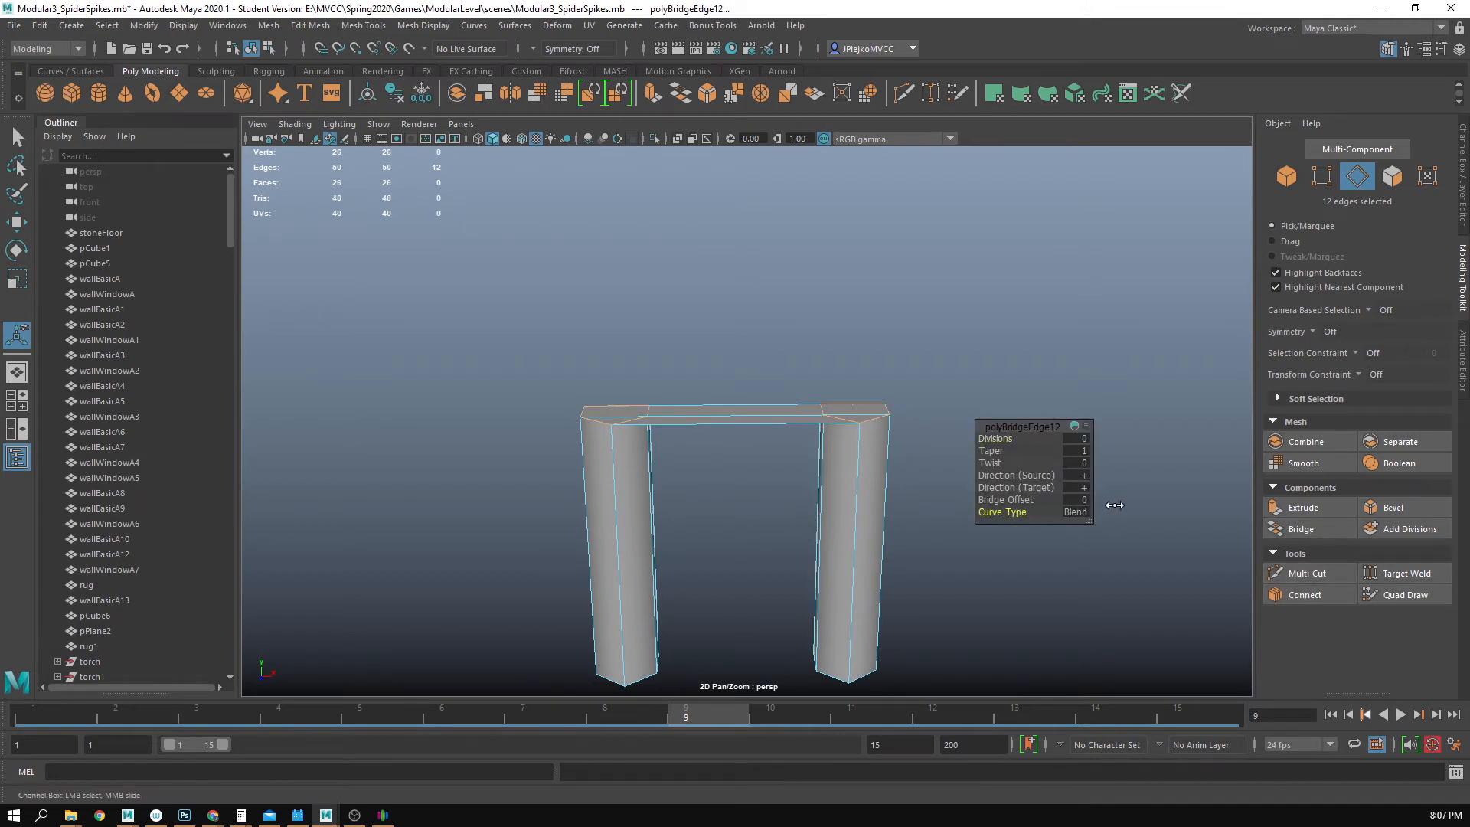
pyautogui.moveTo(1026, 514); pyautogui.dragTo(1106, 507)
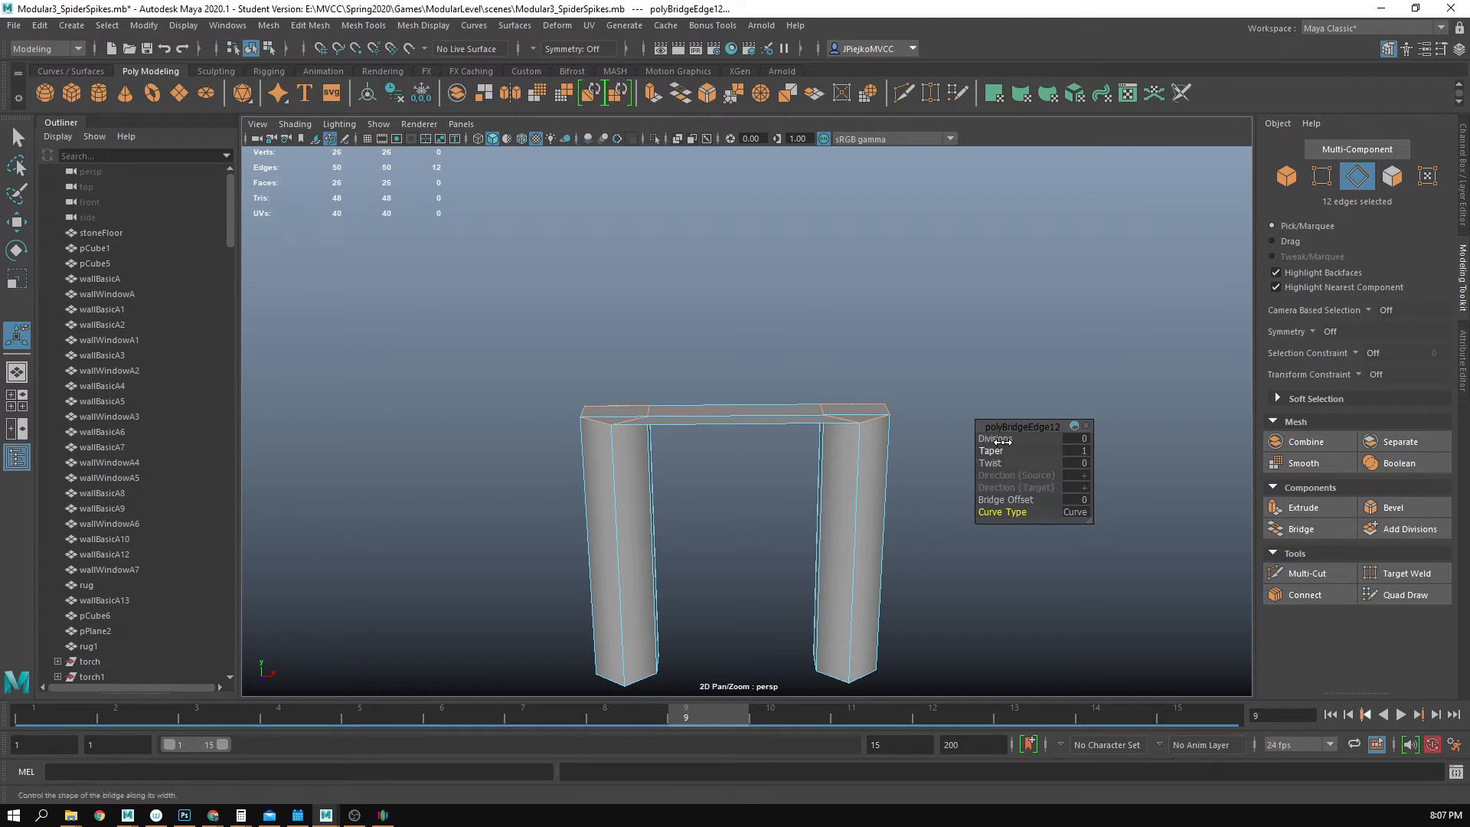
pyautogui.moveTo(995, 438); pyautogui.dragTo(1120, 498)
pyautogui.hotkey('ctrl', 'z')
pyautogui.moveTo(1017, 513); pyautogui.dragTo(949, 525)
pyautogui.keyDown('alt'); pyautogui.moveTo(955, 605); pyautogui.dragTo(970, 579); pyautogui.keyUp('alt')
pyautogui.hotkey('ctrl', 'z')
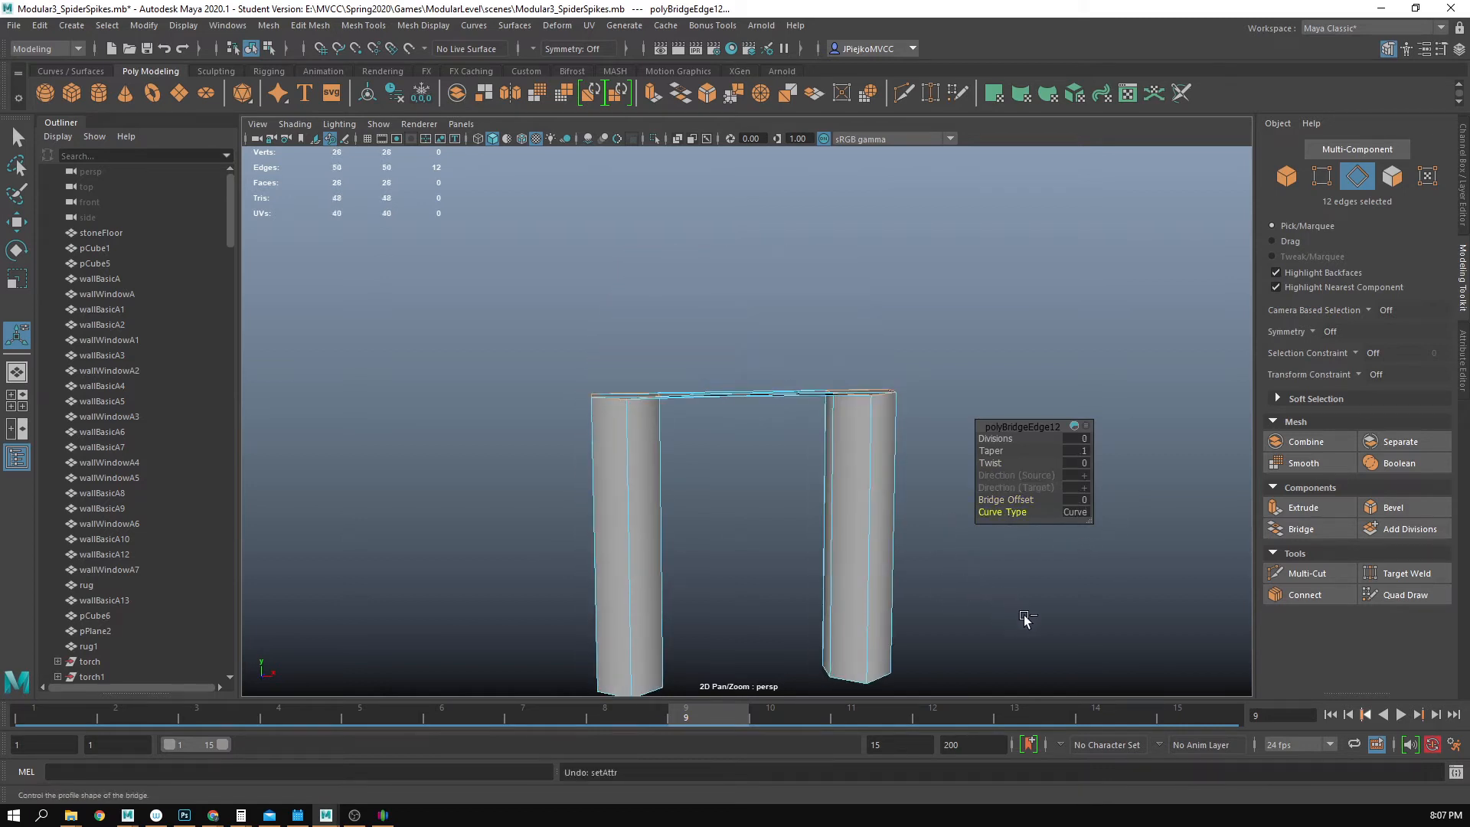
pyautogui.keyDown('alt'); pyautogui.moveTo(1049, 614); pyautogui.dragTo(994, 615); pyautogui.keyUp('alt')
pyautogui.hotkey('ctrl', 'z')
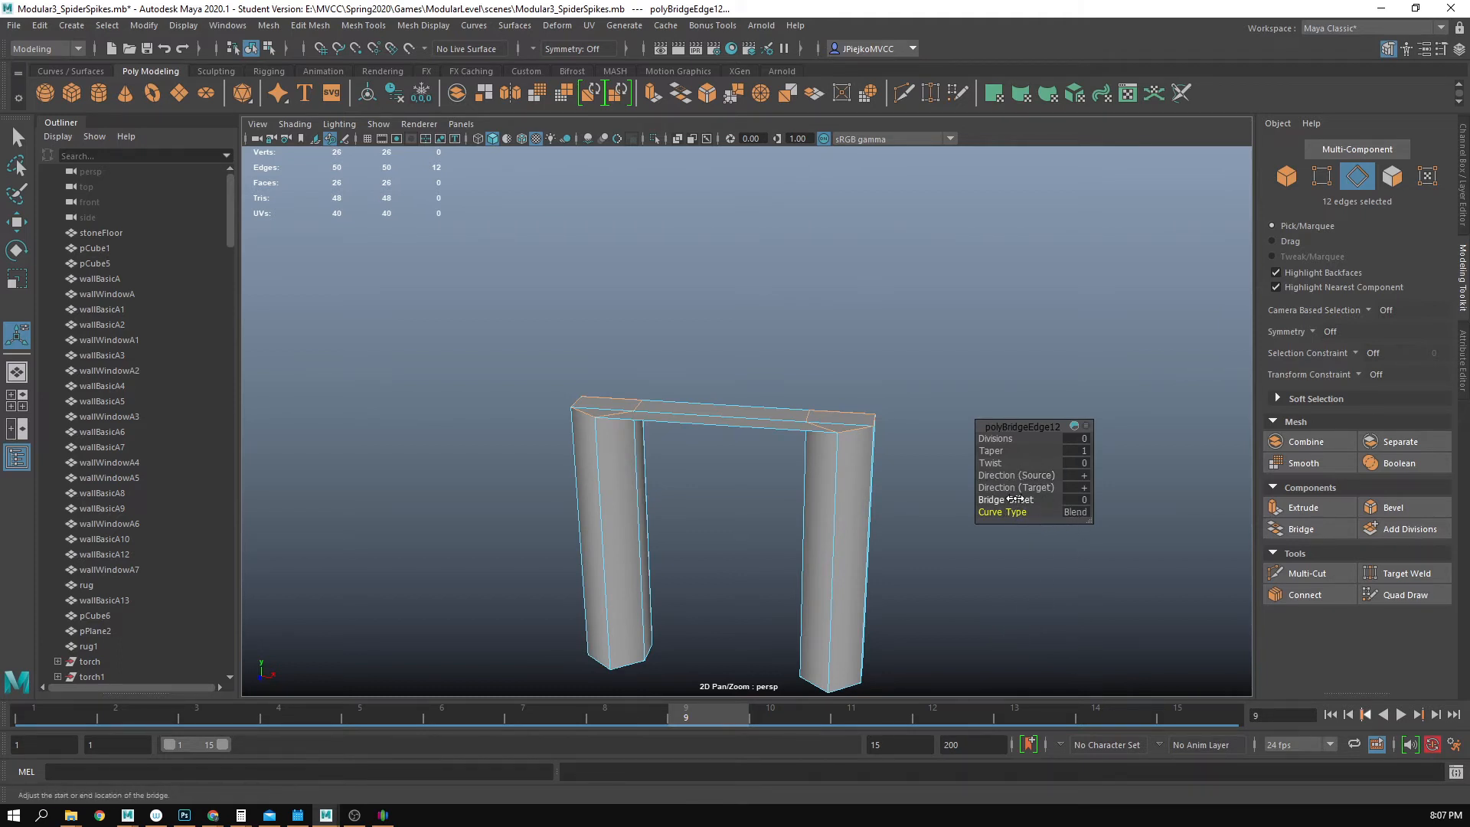
# - Undo a trial bridge offset of 5, and set the bridge to 8 divisions to form a rounded arch
pyautogui.moveTo(1012, 502); pyautogui.dragTo(1044, 493)
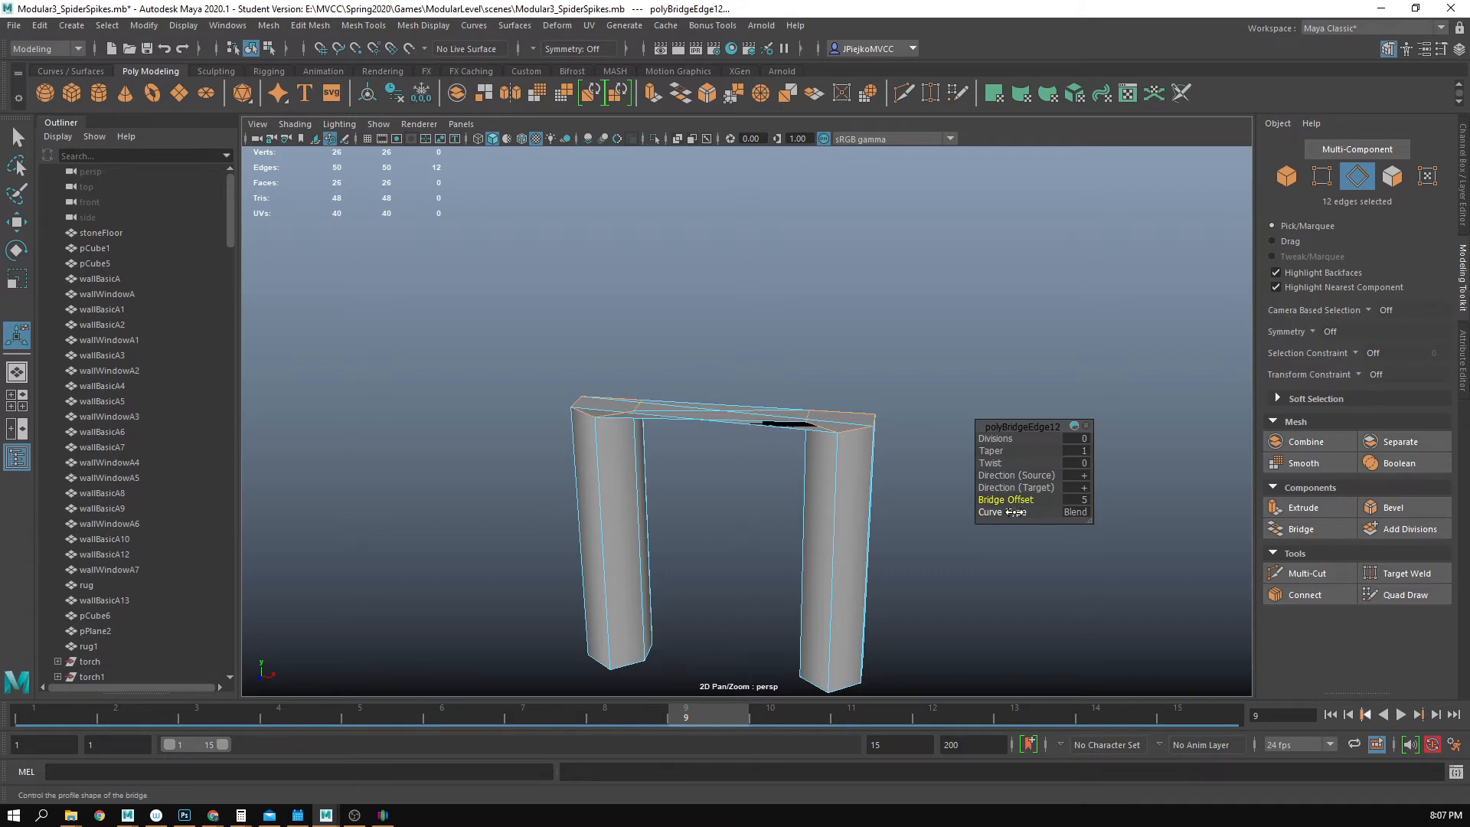
pyautogui.hotkey('ctrl', 'z')
pyautogui.moveTo(1009, 440); pyautogui.dragTo(1050, 439)
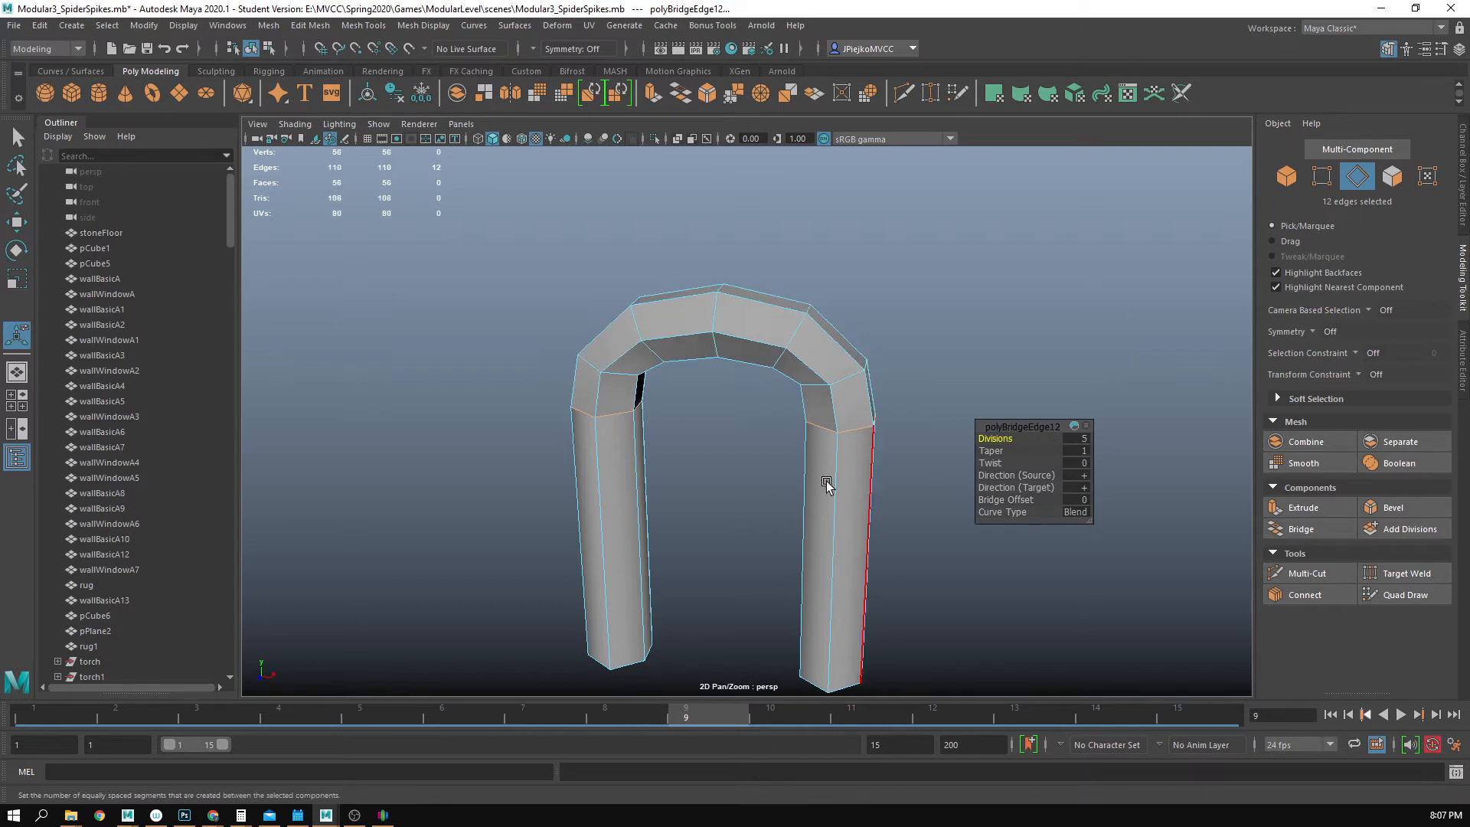
pyautogui.keyDown('alt'); pyautogui.moveTo(827, 482); pyautogui.dragTo(748, 456); pyautogui.keyUp('alt')
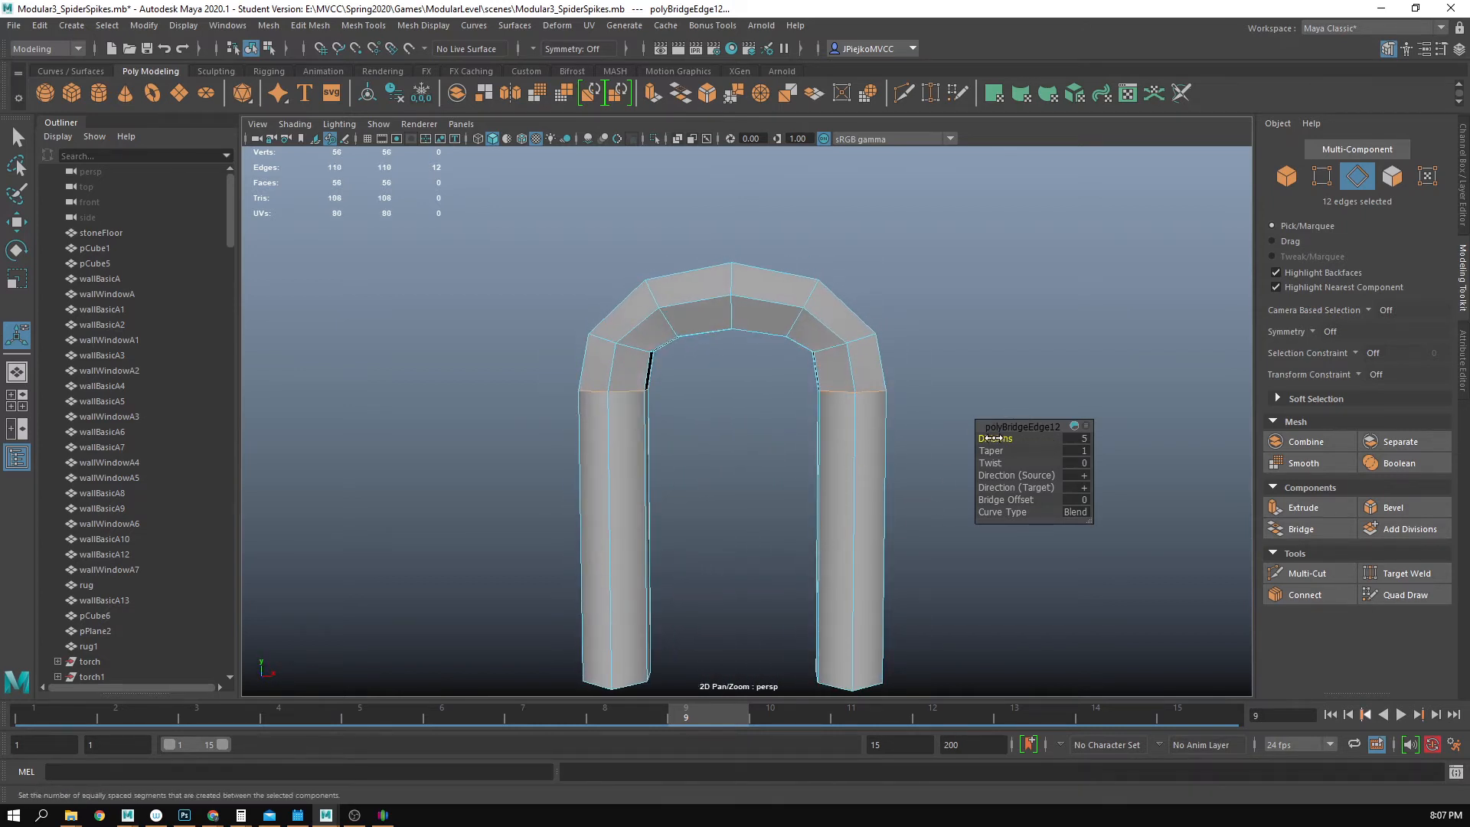
pyautogui.moveTo(993, 438); pyautogui.dragTo(834, 360)
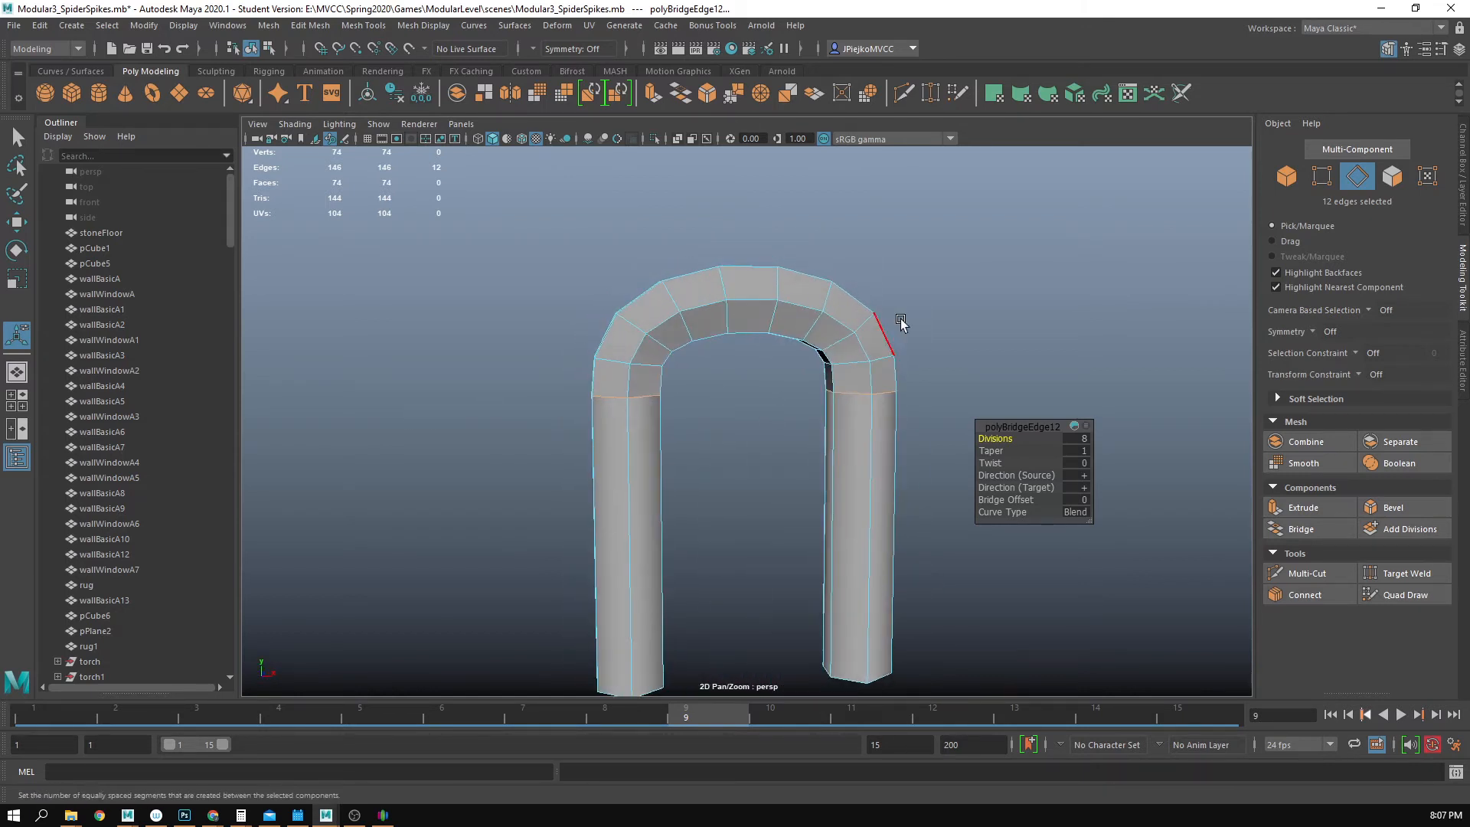
pyautogui.keyDown('alt'); pyautogui.moveTo(573, 445); pyautogui.dragTo(669, 436); pyautogui.keyUp('alt')
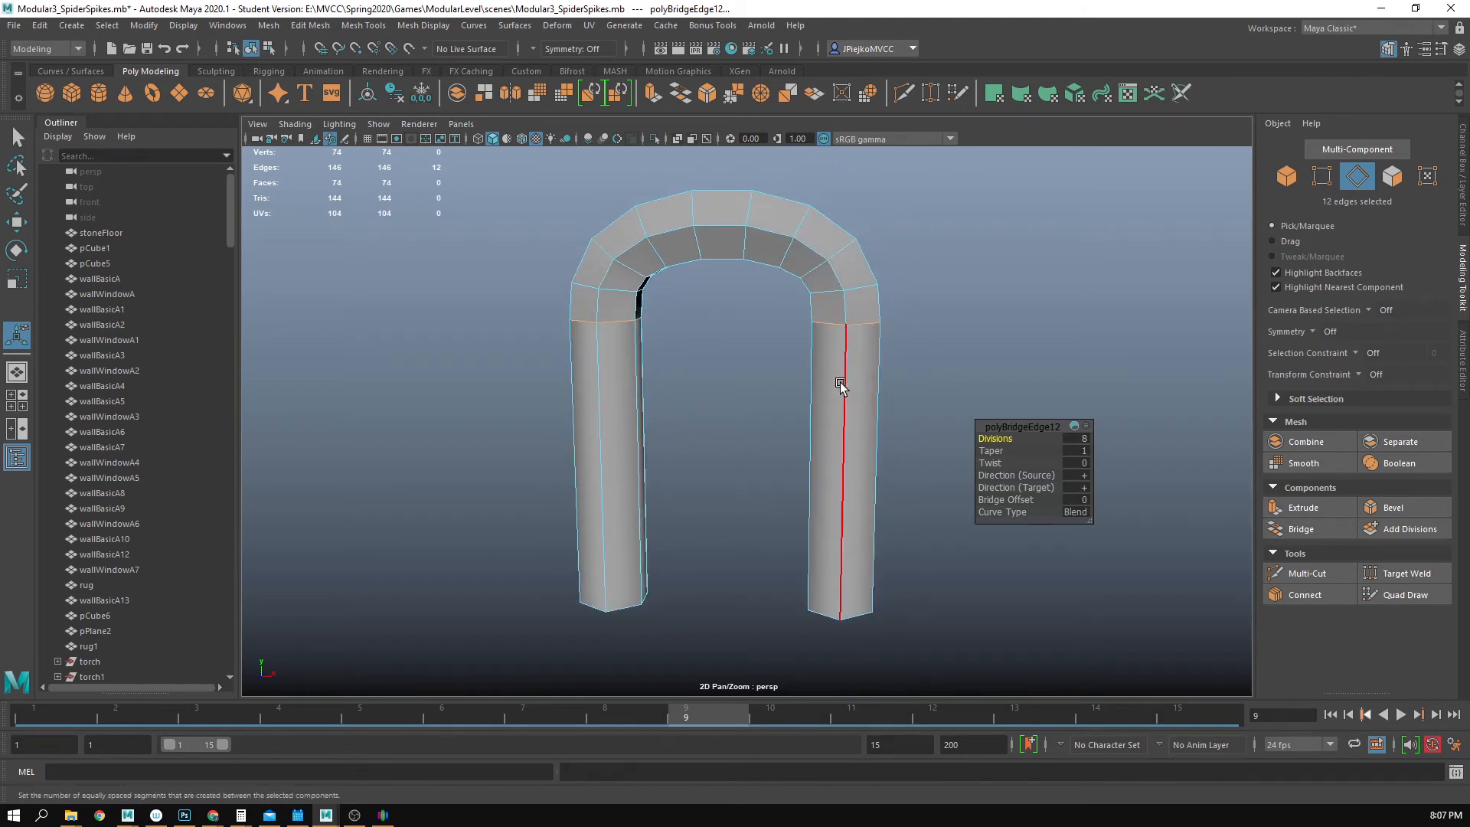
# - Select all edges of the arched frame and soften them
pyautogui.scroll(-3, 799, 407)
pyautogui.moveTo(799, 407); pyautogui.dragTo(1027, 163, button='right')
pyautogui.click(839, 325)
pyautogui.scroll(-3, 839, 325)
pyautogui.keyDown('alt'); pyautogui.moveTo(840, 325); pyautogui.dragTo(836, 293); pyautogui.keyUp('alt')
pyautogui.click(813, 382)
pyautogui.keyDown('alt'); pyautogui.moveTo(820, 386); pyautogui.dragTo(816, 353); pyautogui.keyUp('alt')
pyautogui.moveTo(787, 353); pyautogui.dragTo(787, 298, button='right')
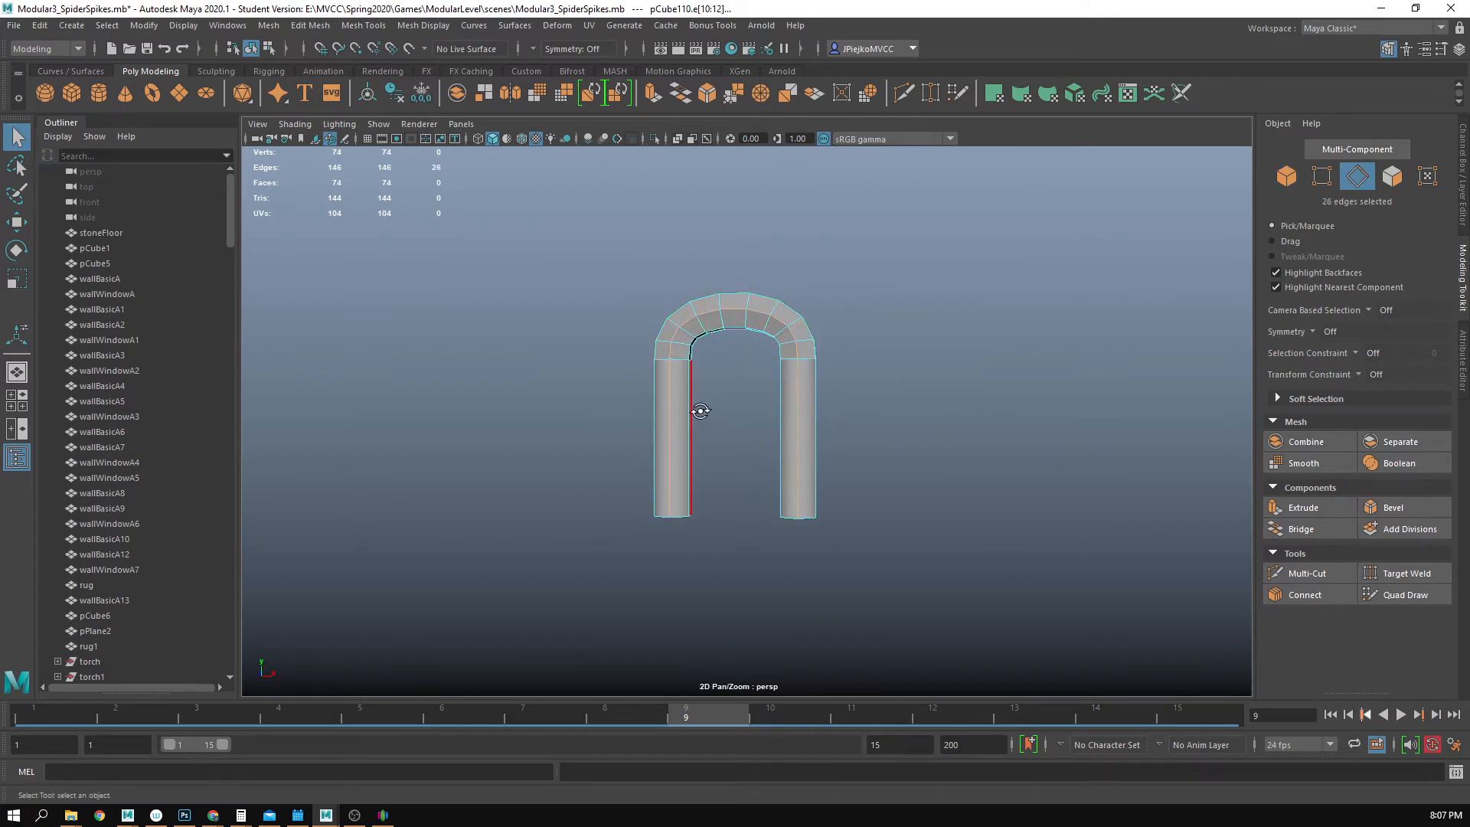
pyautogui.scroll(3, 800, 409)
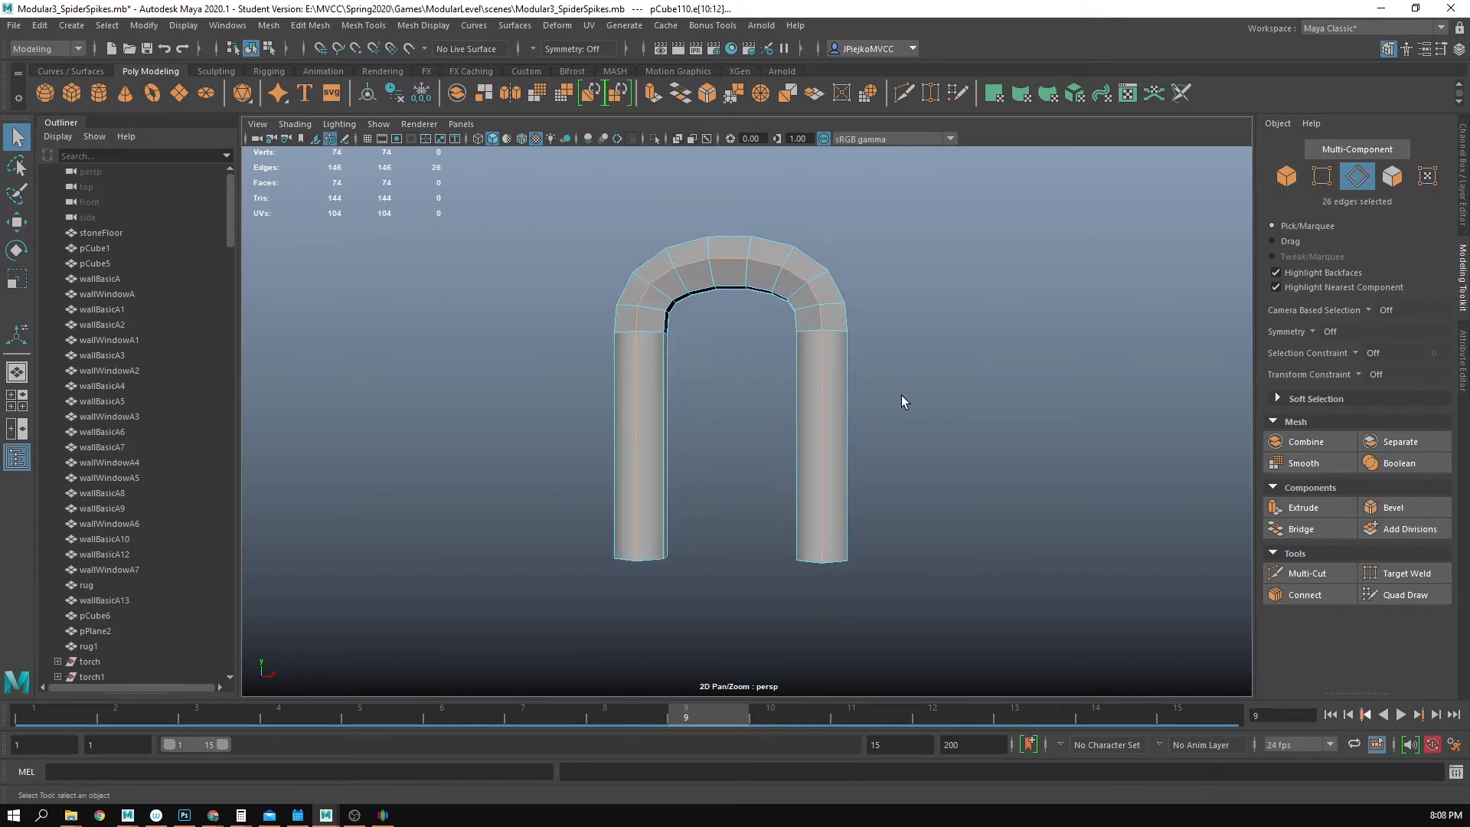
pyautogui.moveTo(442, 217); pyautogui.dragTo(1250, 614)
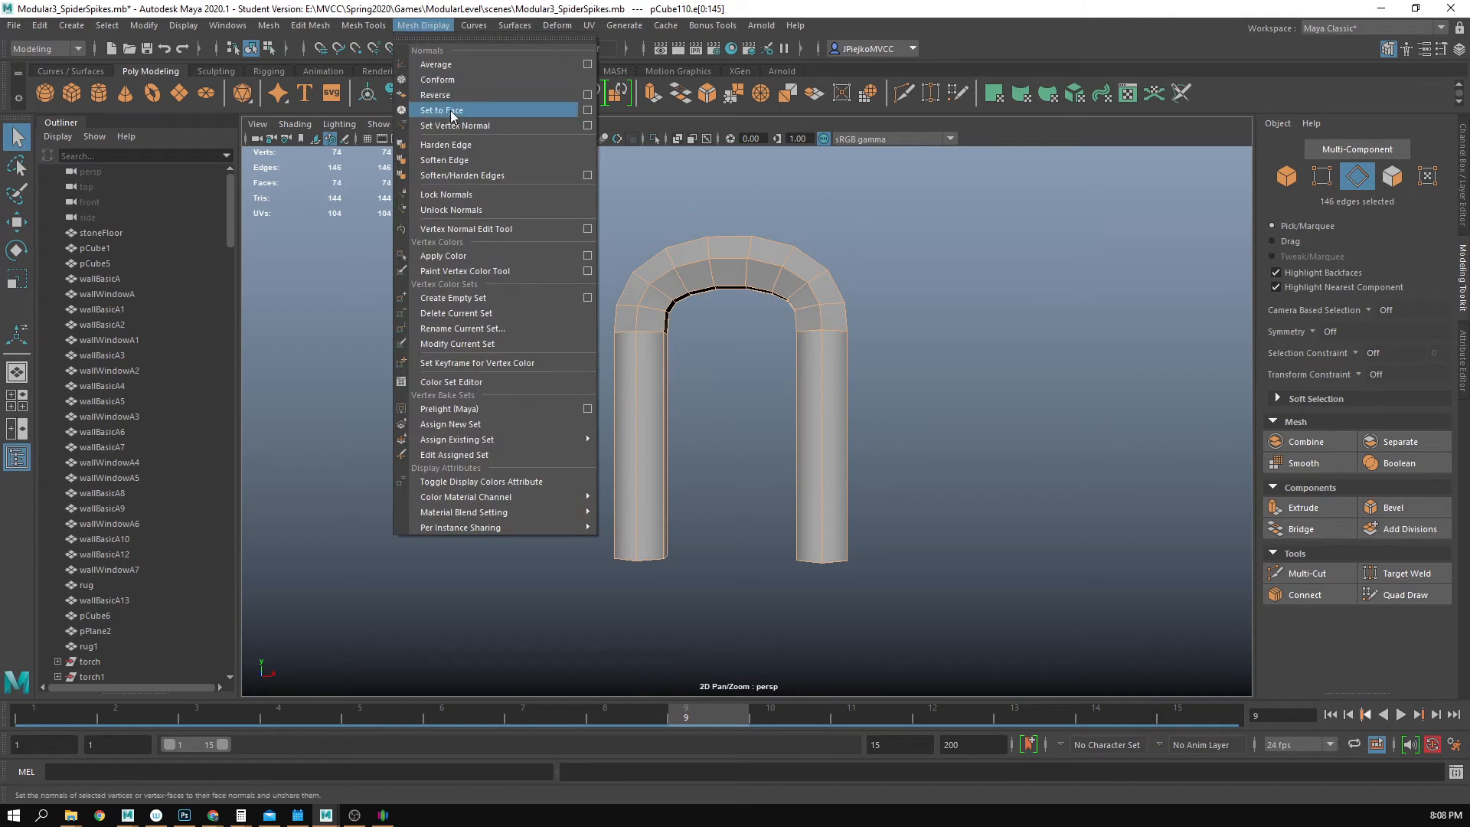
pyautogui.click(459, 161)
pyautogui.keyDown('alt'); pyautogui.moveTo(460, 163); pyautogui.dragTo(709, 351); pyautogui.keyUp('alt')
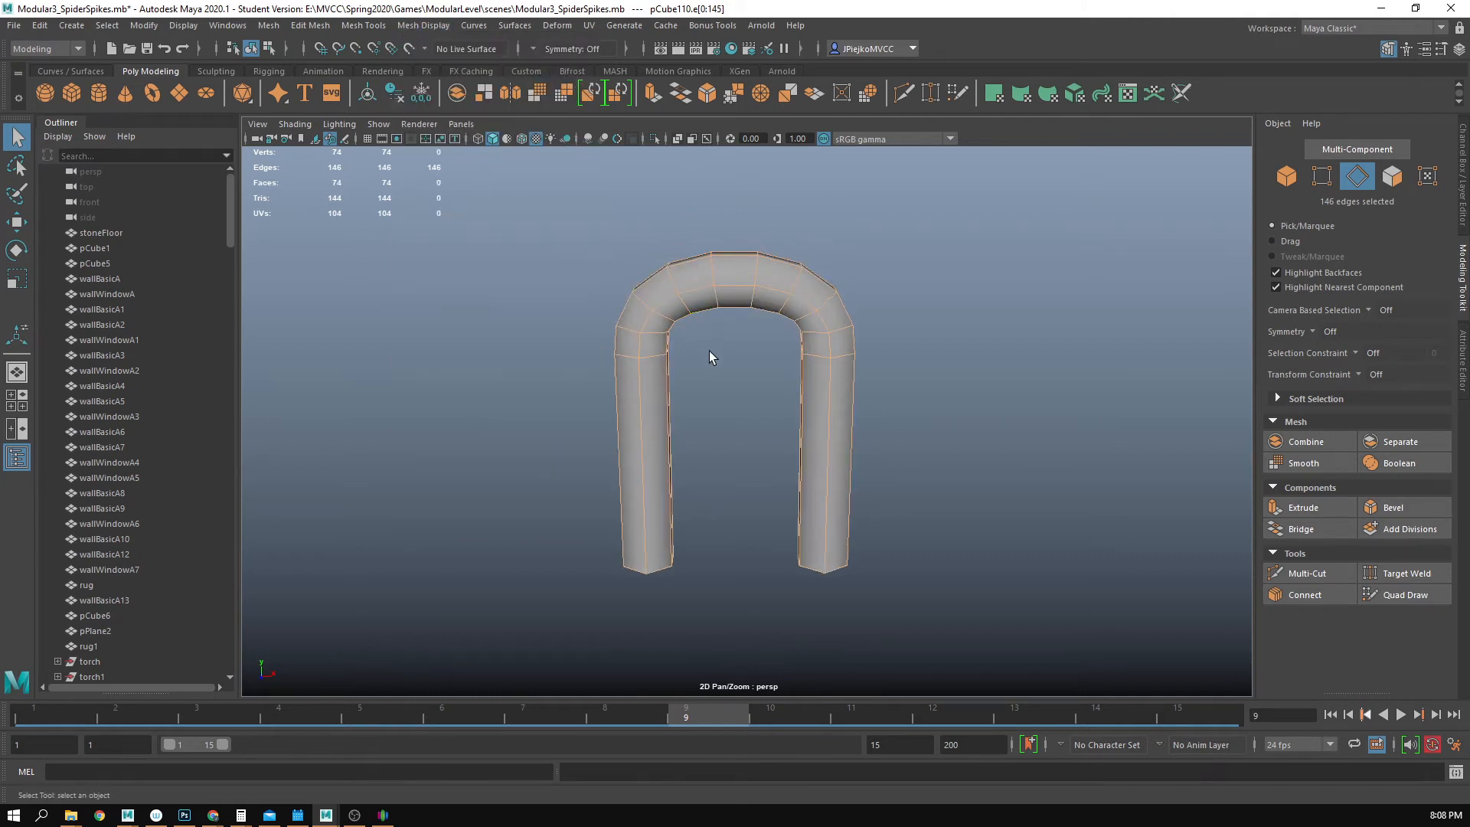
# - Select the lengthwise edge loops running around the arch and down both posts, and harden them
pyautogui.keyDown('alt'); pyautogui.moveTo(739, 420); pyautogui.dragTo(657, 297); pyautogui.keyUp('alt')
pyautogui.doubleClick(646, 285)
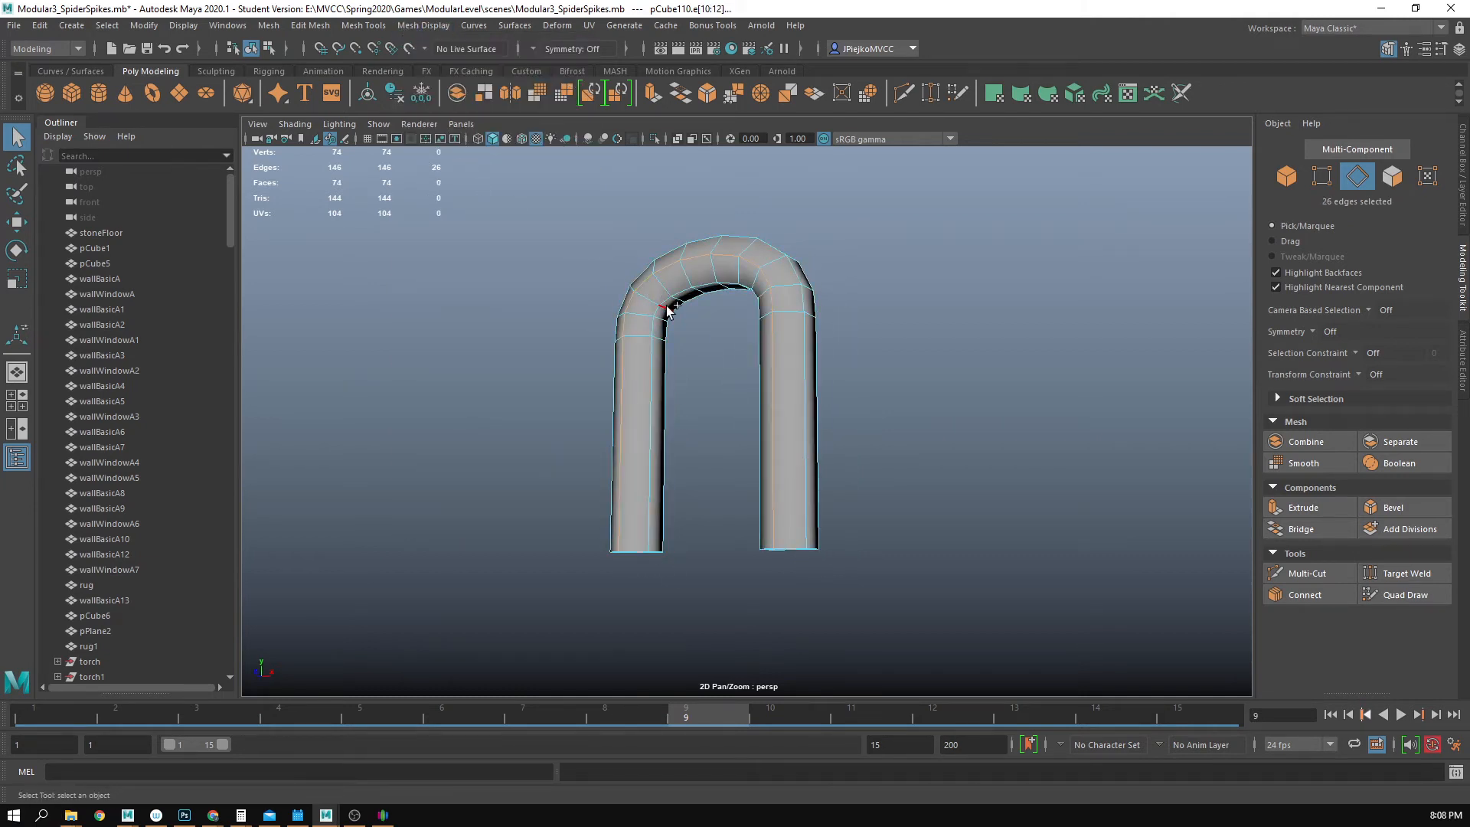
pyautogui.doubleClick(664, 305)
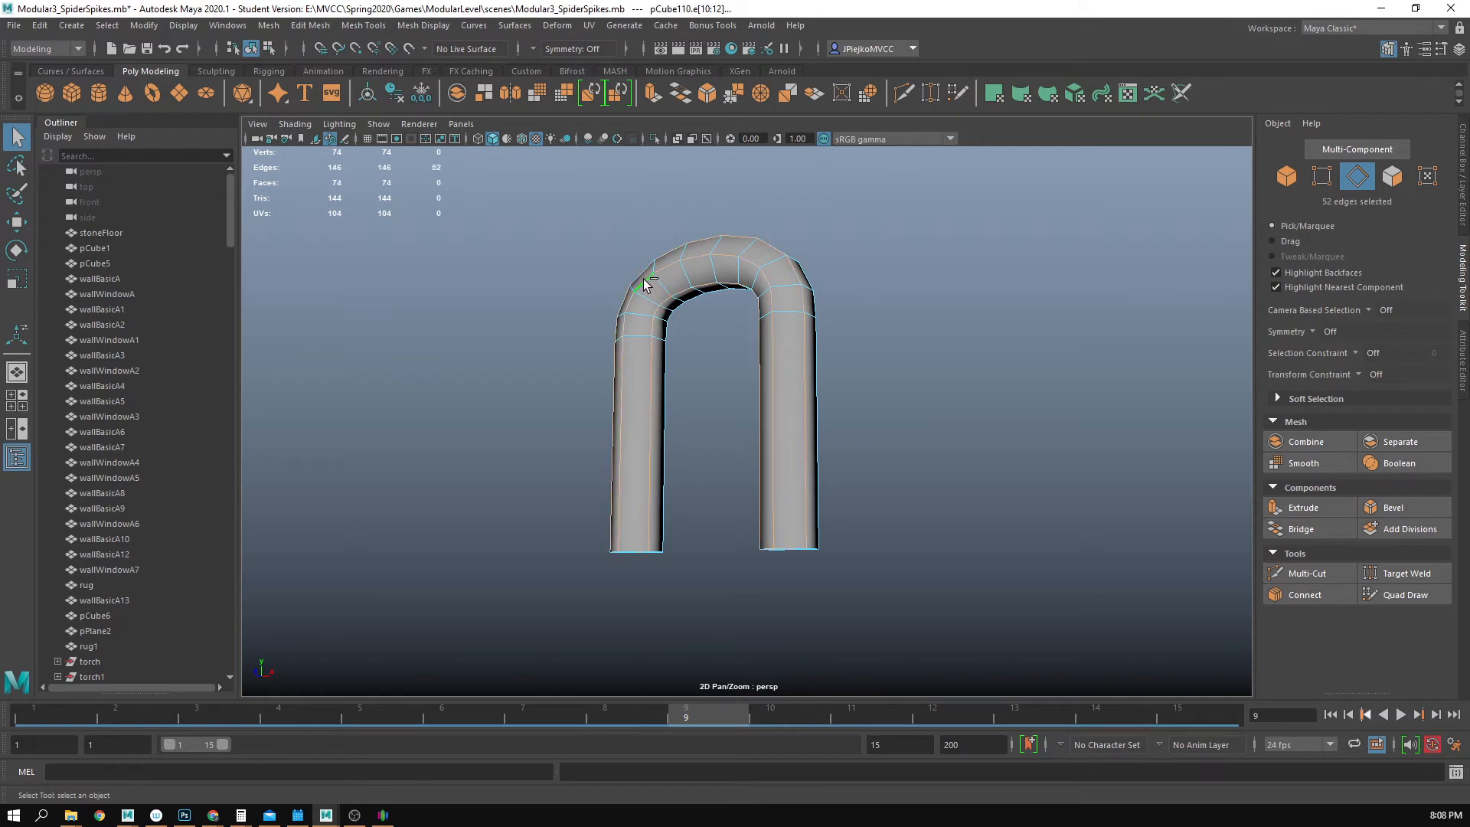
pyautogui.keyDown('alt'); pyautogui.moveTo(738, 383); pyautogui.dragTo(910, 414); pyautogui.keyUp('alt')
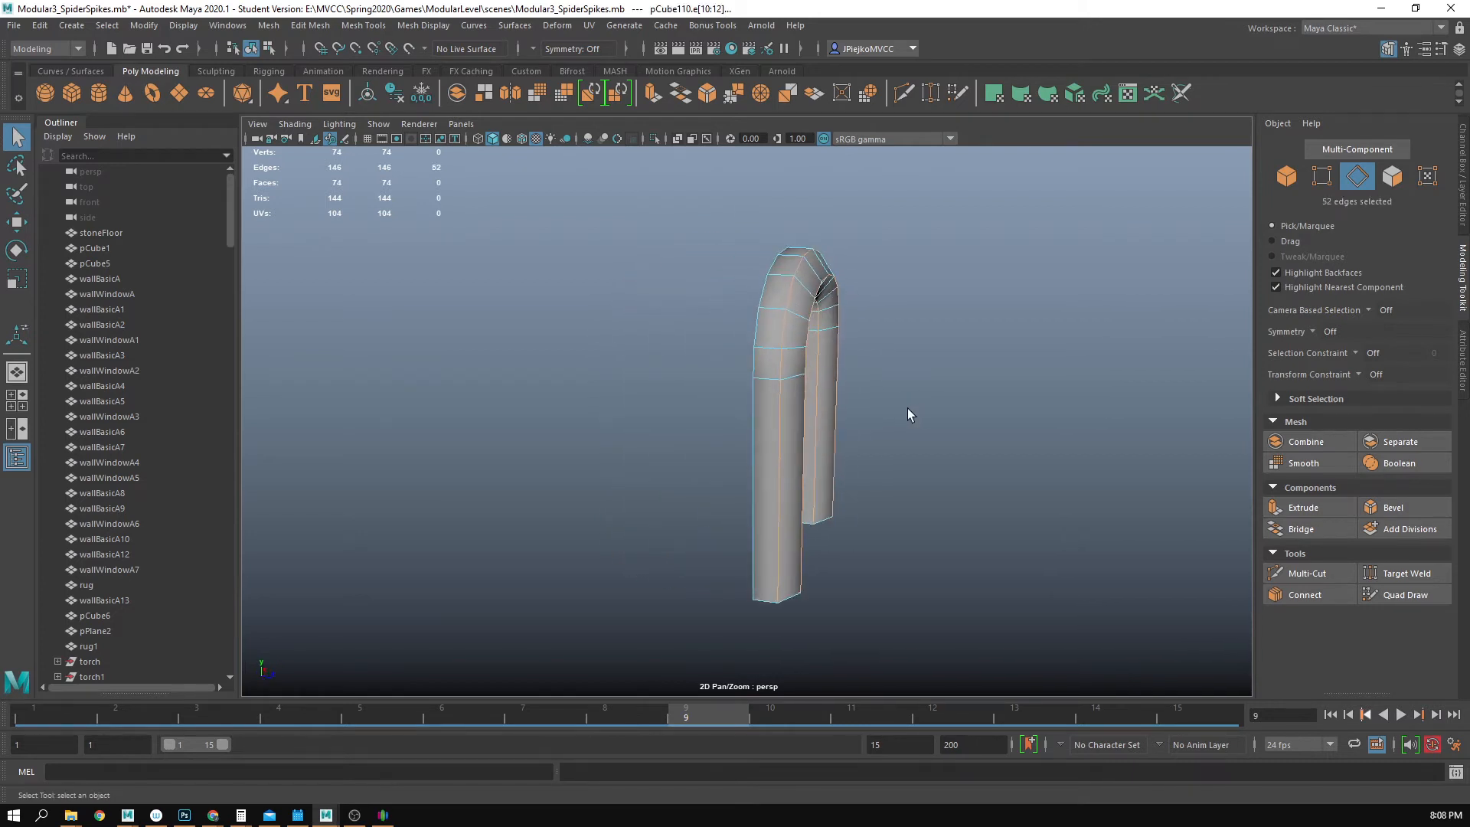
pyautogui.keyDown('shift'); pyautogui.doubleClick(755, 326); pyautogui.keyUp('shift')
pyautogui.keyDown('alt'); pyautogui.moveTo(985, 371); pyautogui.dragTo(859, 354); pyautogui.keyUp('alt')
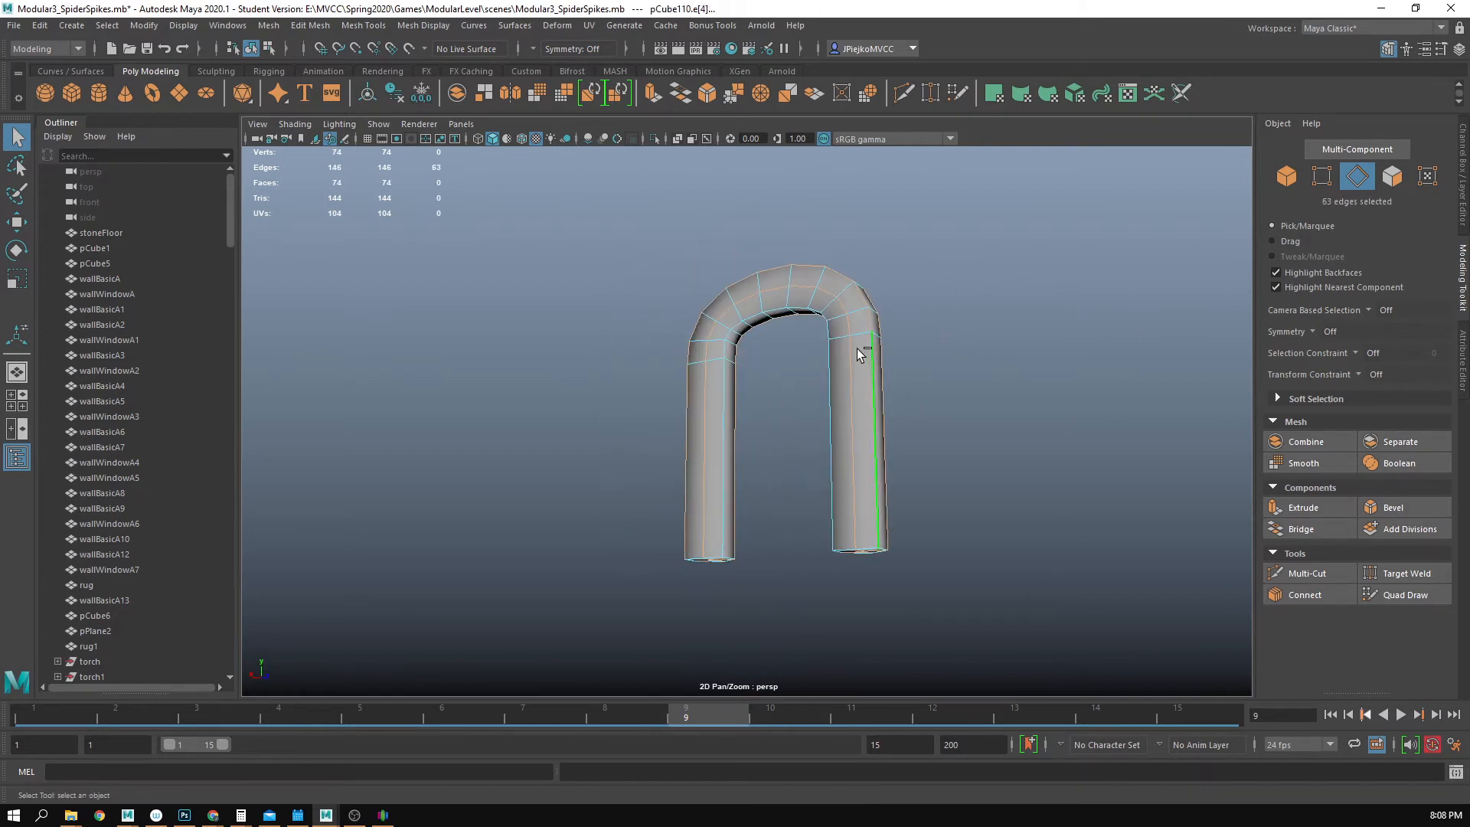
pyautogui.keyDown('shift'); pyautogui.doubleClick(792, 307); pyautogui.keyUp('shift')
pyautogui.keyDown('alt'); pyautogui.moveTo(975, 411); pyautogui.dragTo(712, 452); pyautogui.keyUp('alt')
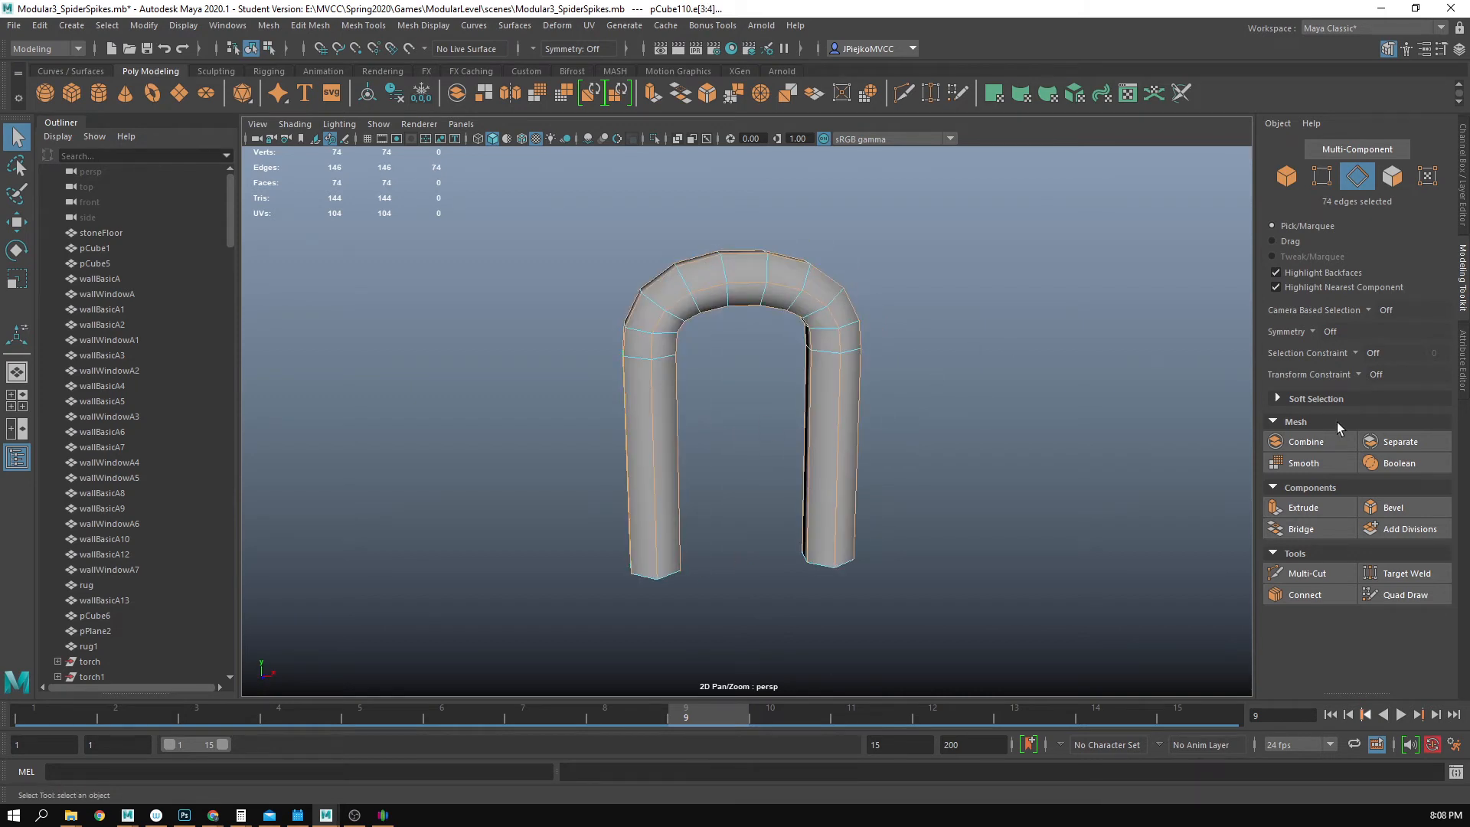
pyautogui.click(424, 25)
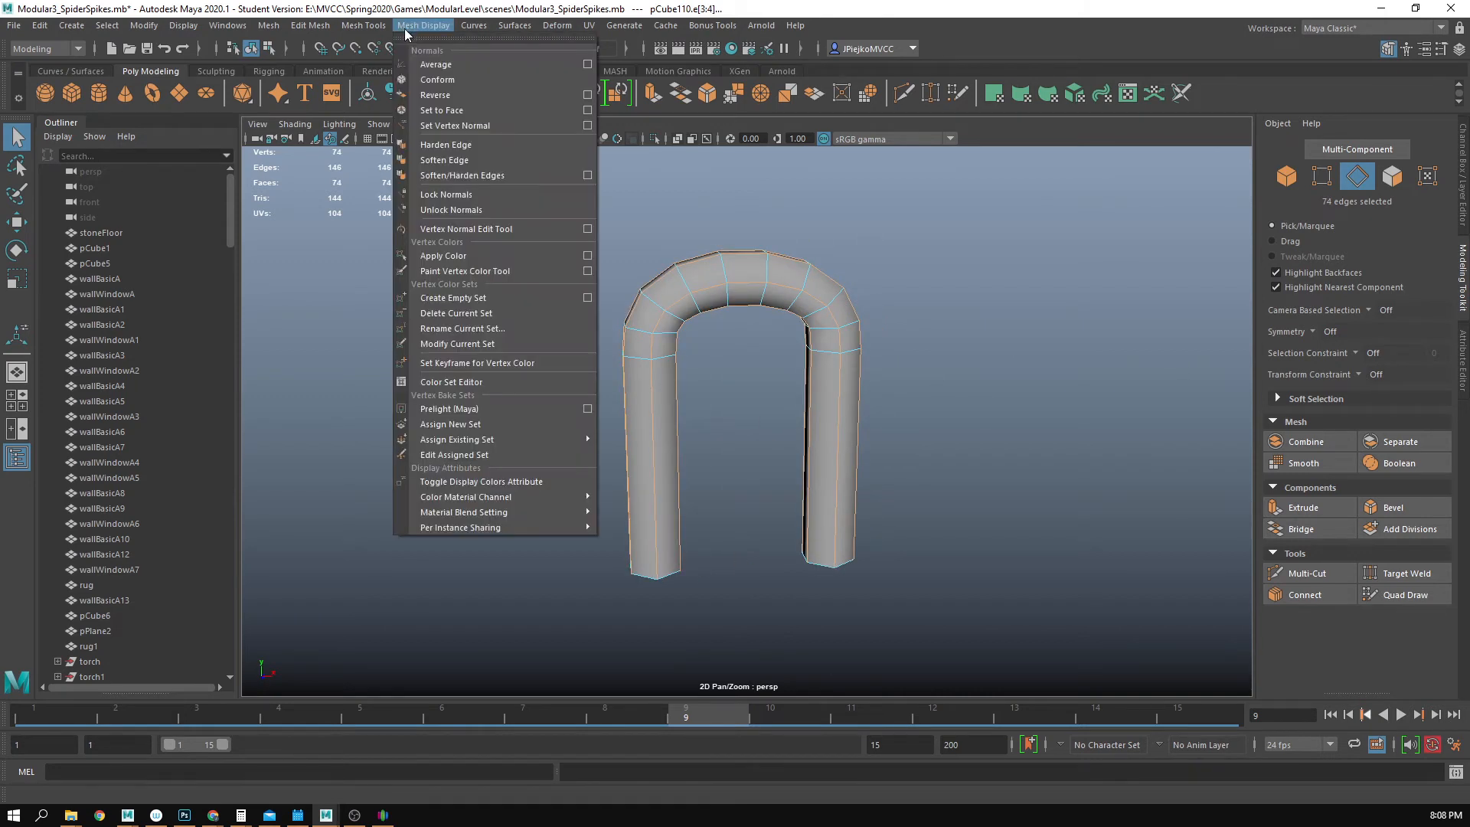
pyautogui.click(437, 147)
# - Return to object mode and examine the arch's edge shading from several angles with the arch selected
pyautogui.press('F8')
pyautogui.keyDown('alt'); pyautogui.moveTo(949, 305); pyautogui.dragTo(934, 335); pyautogui.keyUp('alt')
pyautogui.keyDown('alt'); pyautogui.moveTo(721, 429); pyautogui.dragTo(750, 431); pyautogui.keyUp('alt')
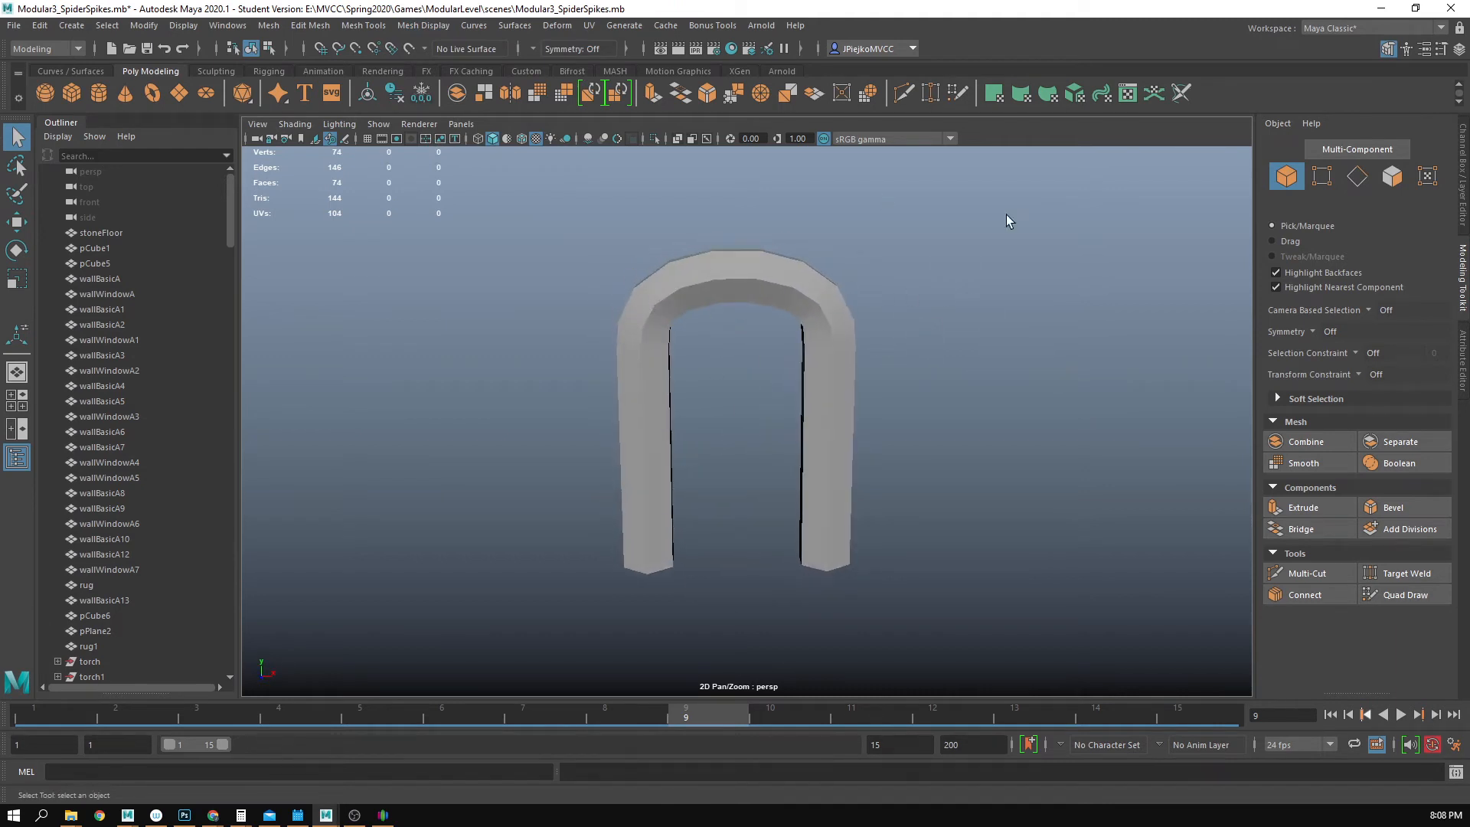
pyautogui.keyDown('alt'); pyautogui.moveTo(771, 380); pyautogui.dragTo(781, 362); pyautogui.keyUp('alt')
pyautogui.click(735, 277)
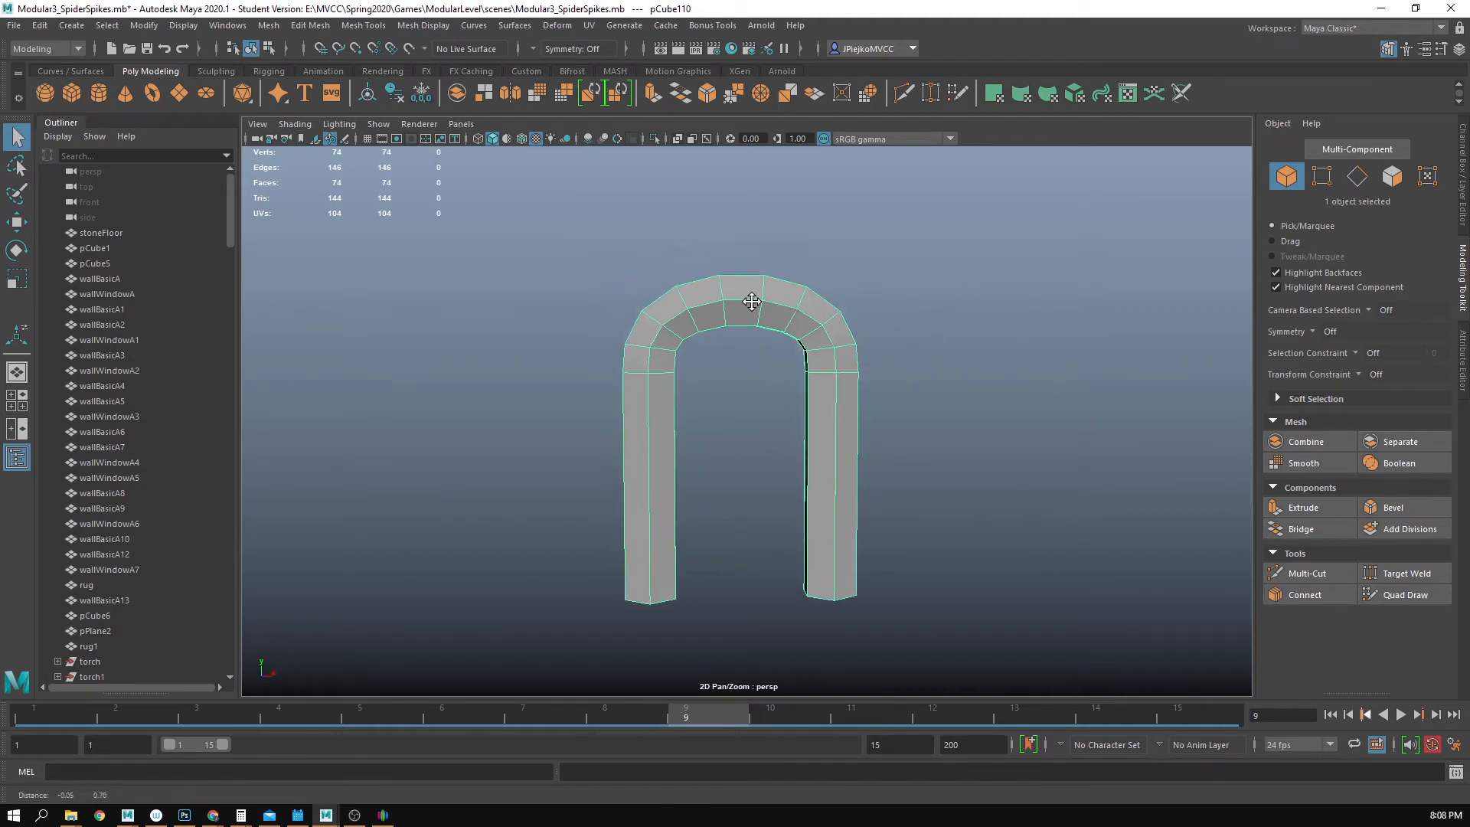
pyautogui.keyDown('alt'); pyautogui.moveTo(751, 305); pyautogui.dragTo(929, 407, button='right'); pyautogui.keyUp('alt')
pyautogui.keyDown('alt'); pyautogui.moveTo(929, 408); pyautogui.dragTo(988, 257, button='middle'); pyautogui.keyUp('alt')
pyautogui.keyDown('alt'); pyautogui.moveTo(989, 257); pyautogui.dragTo(728, 280, button='right'); pyautogui.keyUp('alt')
pyautogui.keyDown('alt'); pyautogui.moveTo(727, 280); pyautogui.dragTo(780, 306); pyautogui.keyUp('alt')
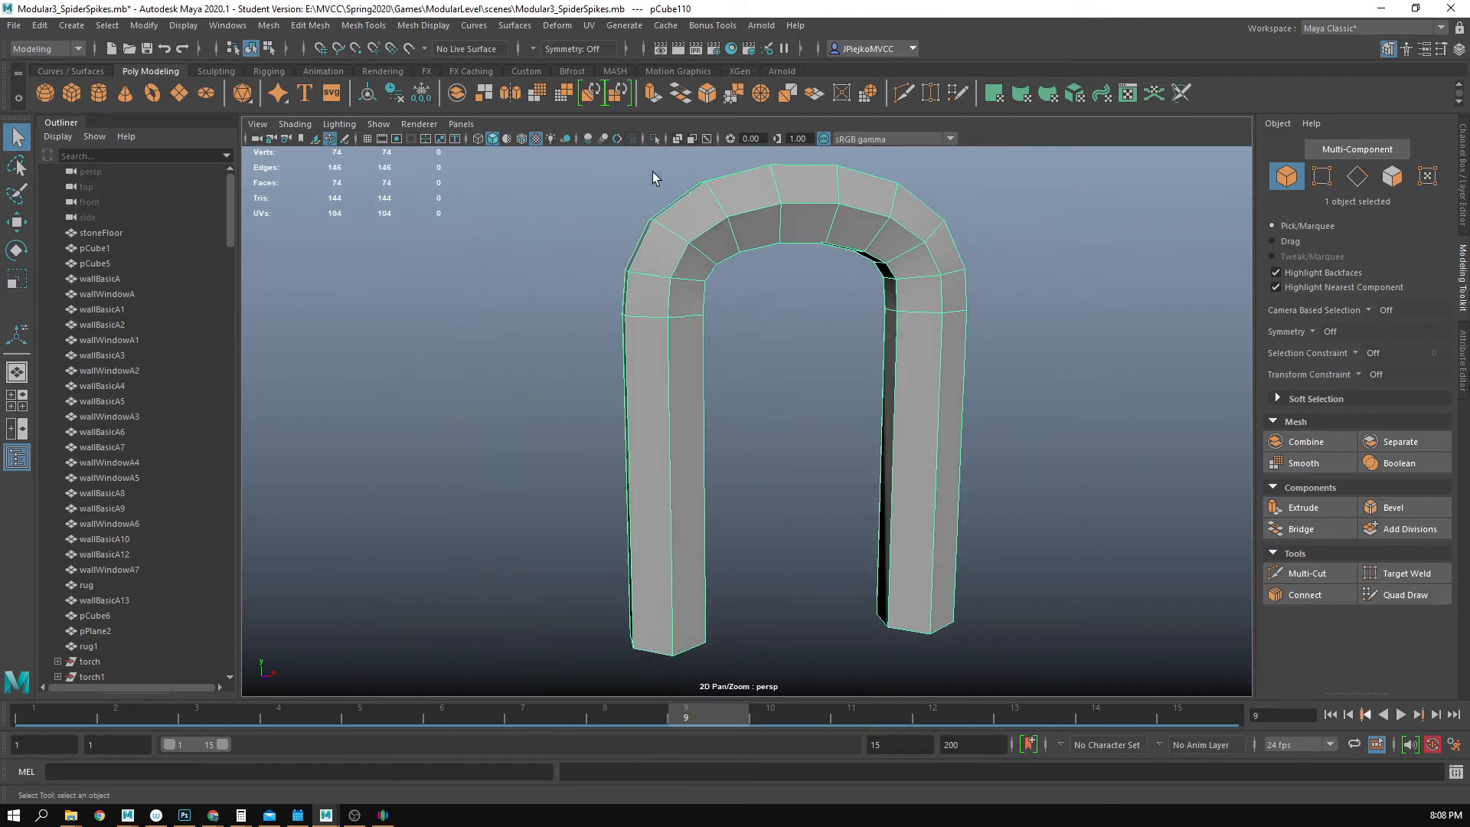
# - Open the Hypershade, duplicate the bookshelf material, and rename the copy dungeonEntranceMat
pyautogui.click(731, 48)
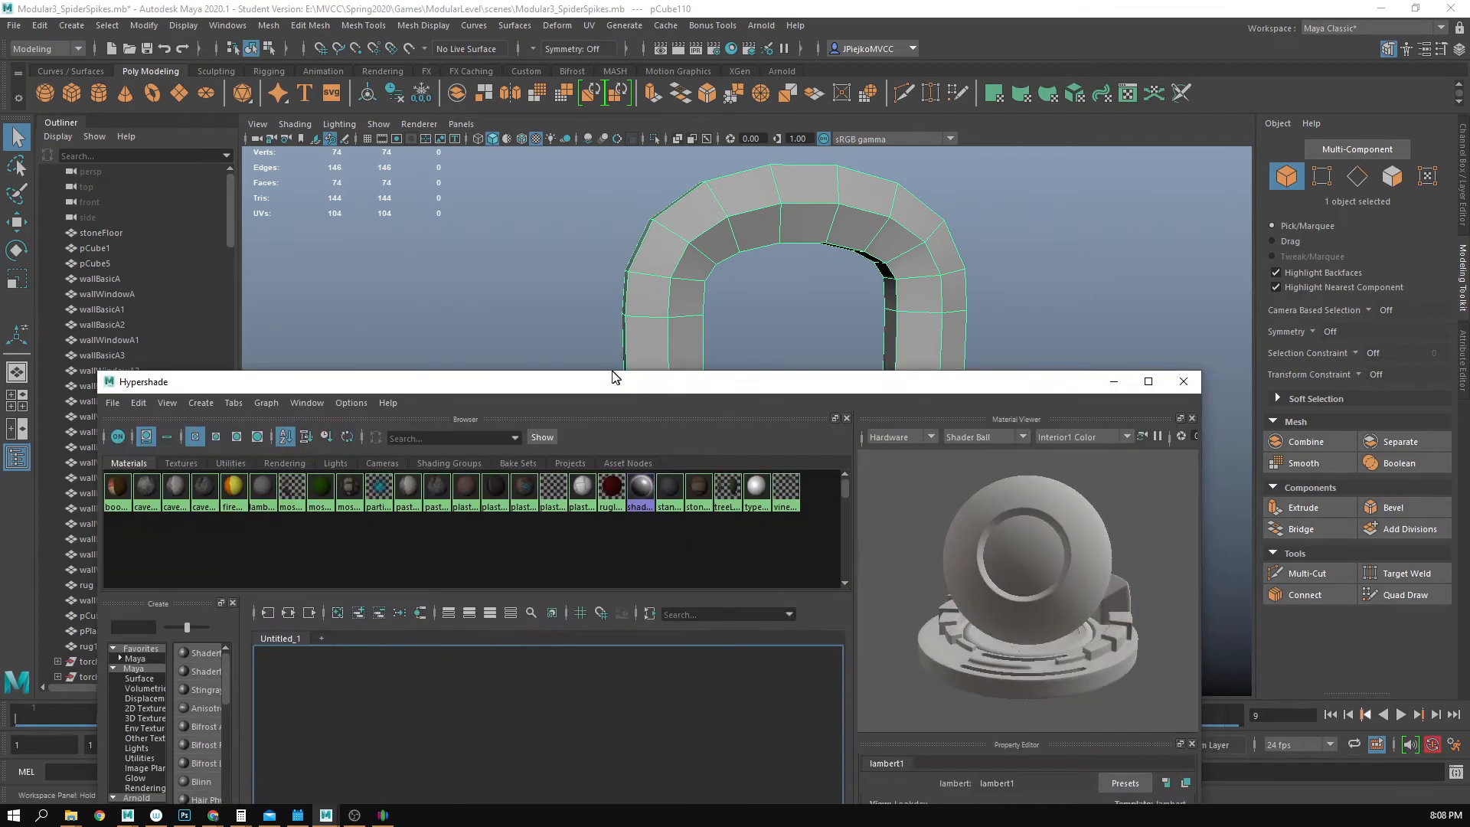
pyautogui.moveTo(613, 375); pyautogui.dragTo(598, 353)
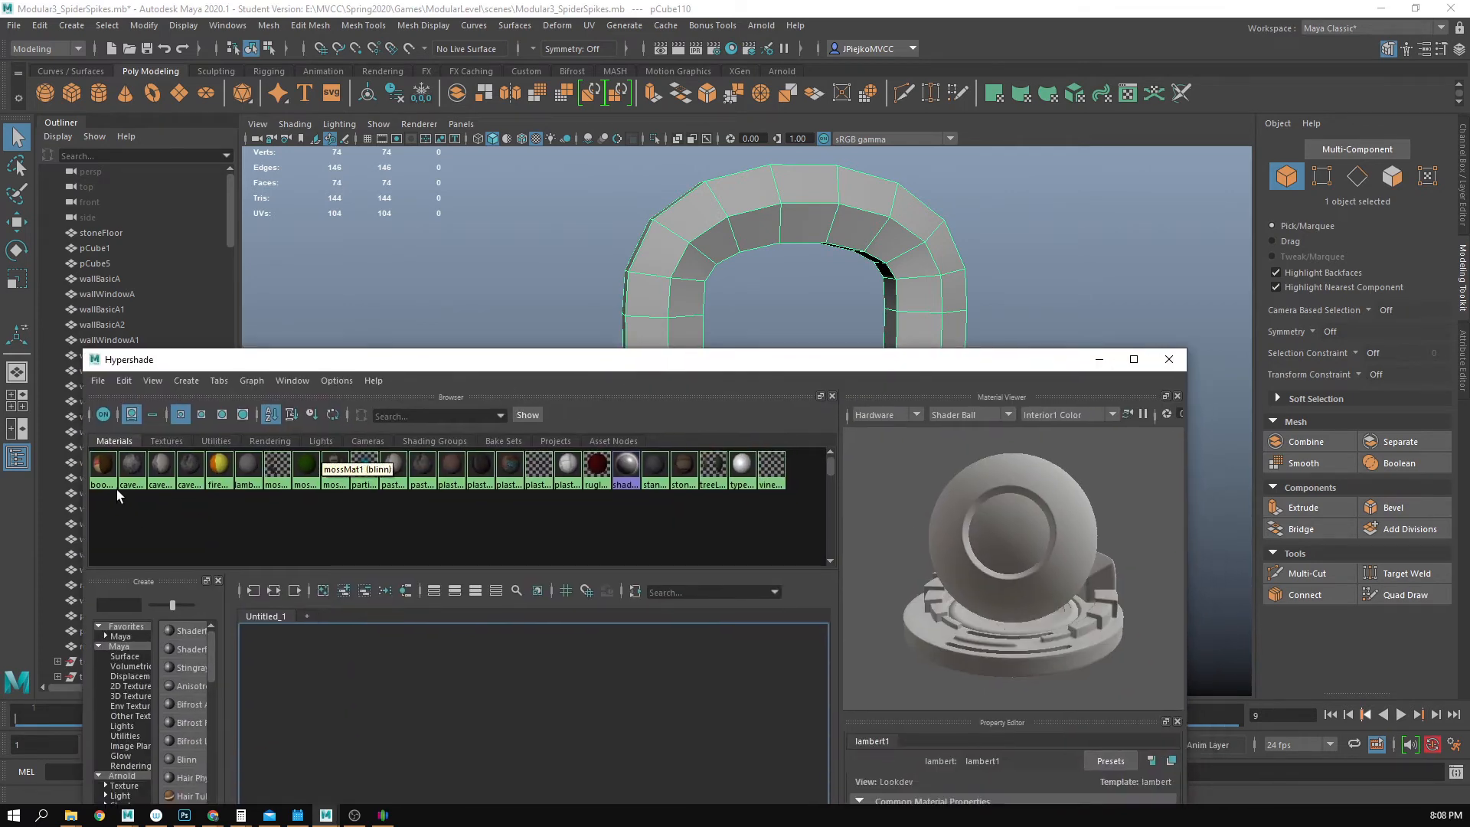
pyautogui.click(106, 473)
pyautogui.hotkey('ctrl', 'd')
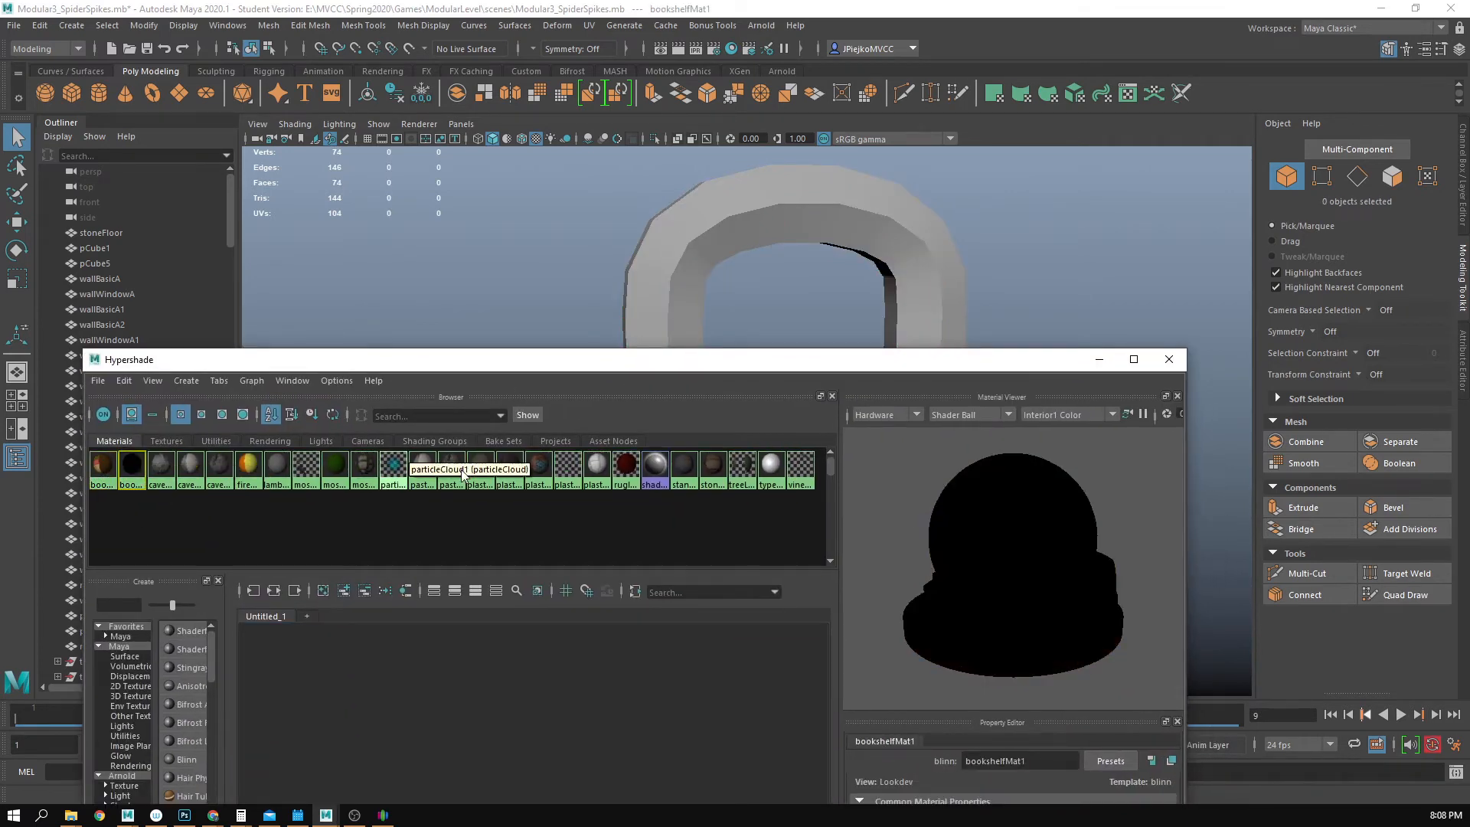
pyautogui.moveTo(998, 359); pyautogui.dragTo(980, 162)
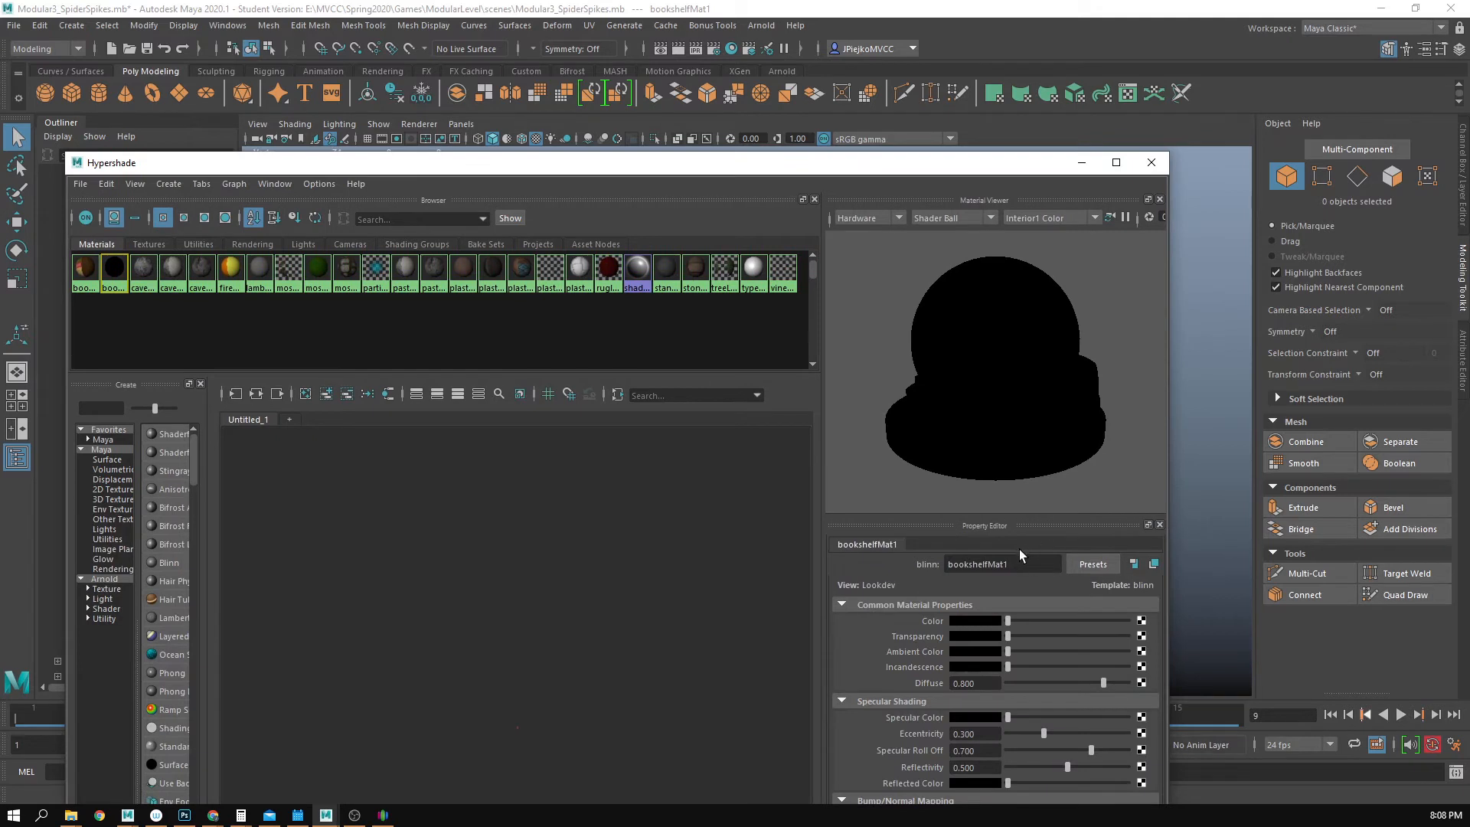
pyautogui.doubleClick(1020, 553)
pyautogui.write('dungeonEntrance')
pyautogui.press('Return')
pyautogui.write('M')
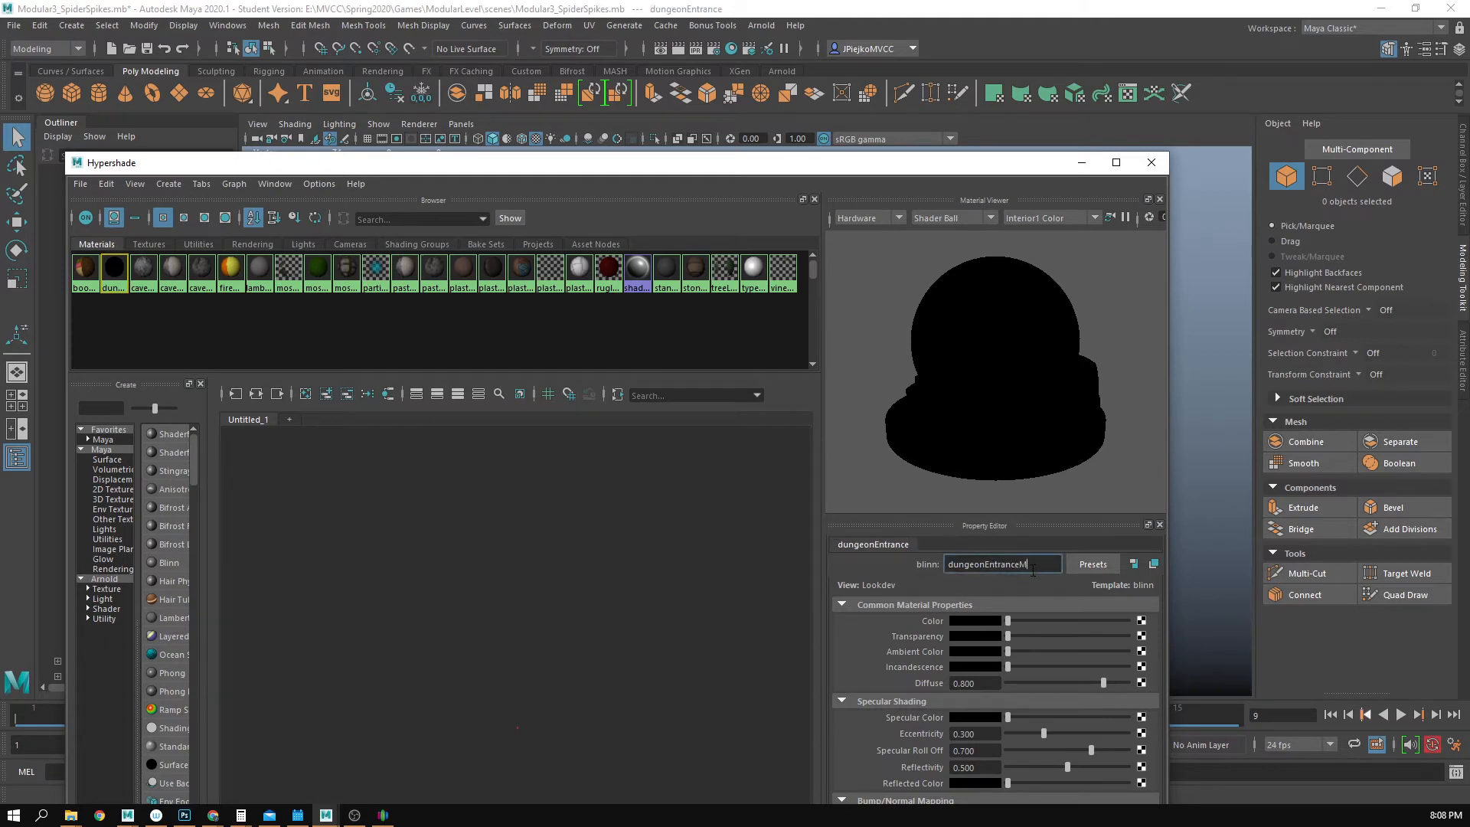
pyautogui.write('at')
pyautogui.press('Return')
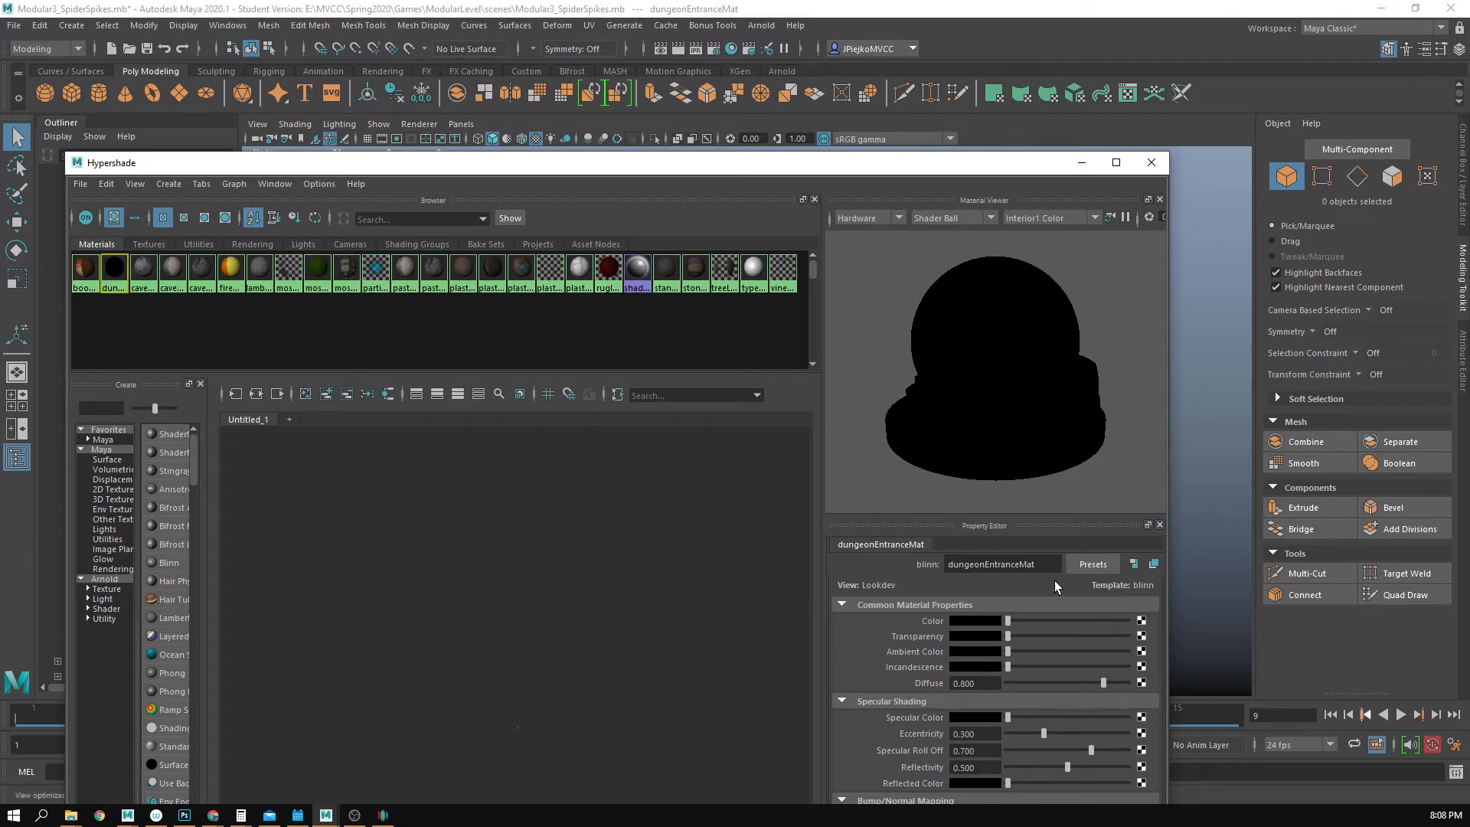
# - Connect a file texture to the material's color and load dungeonGate.png as its image
pyautogui.click(1141, 621)
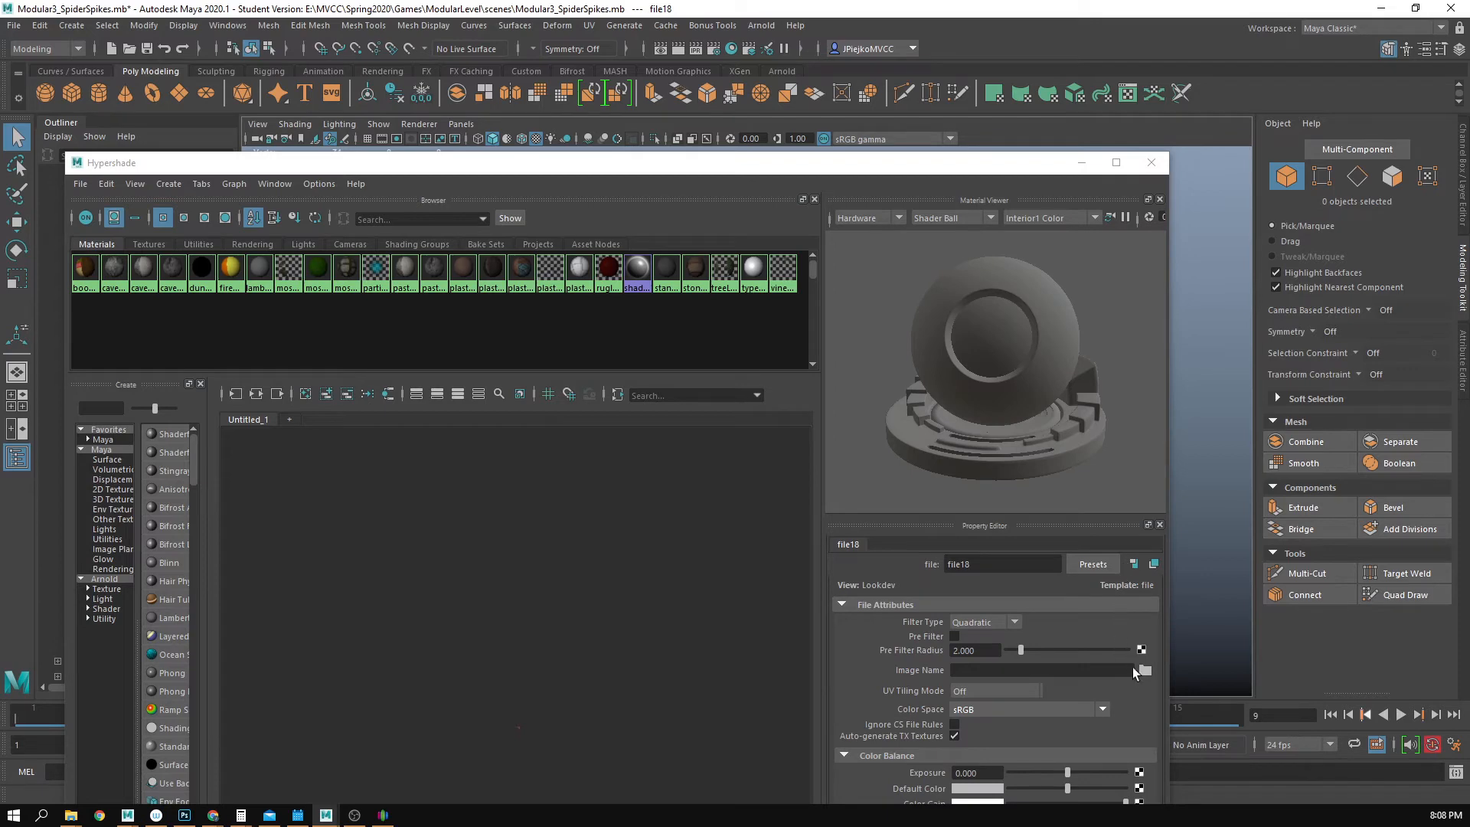
pyautogui.click(1145, 671)
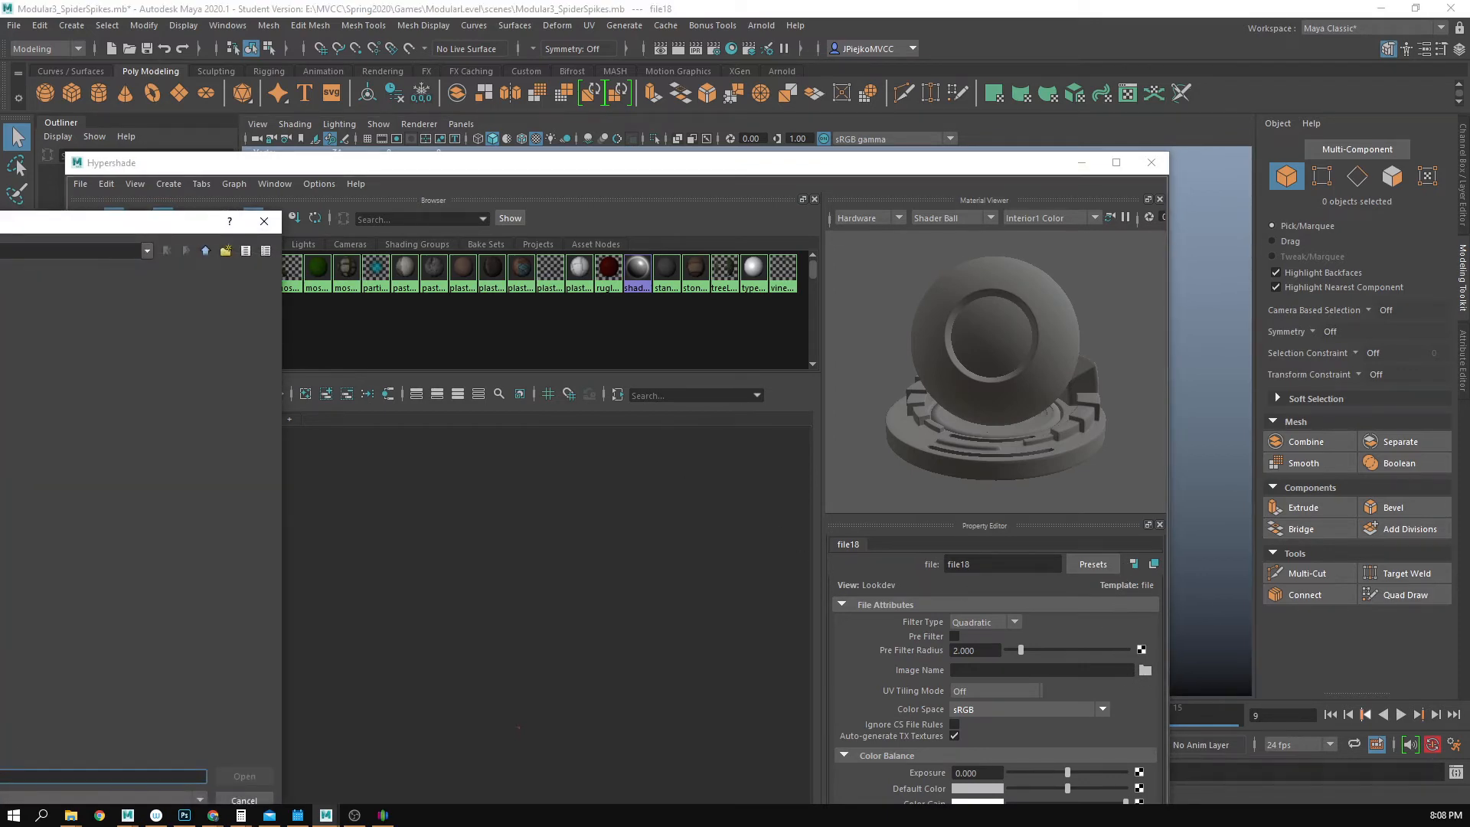
pyautogui.click(244, 776)
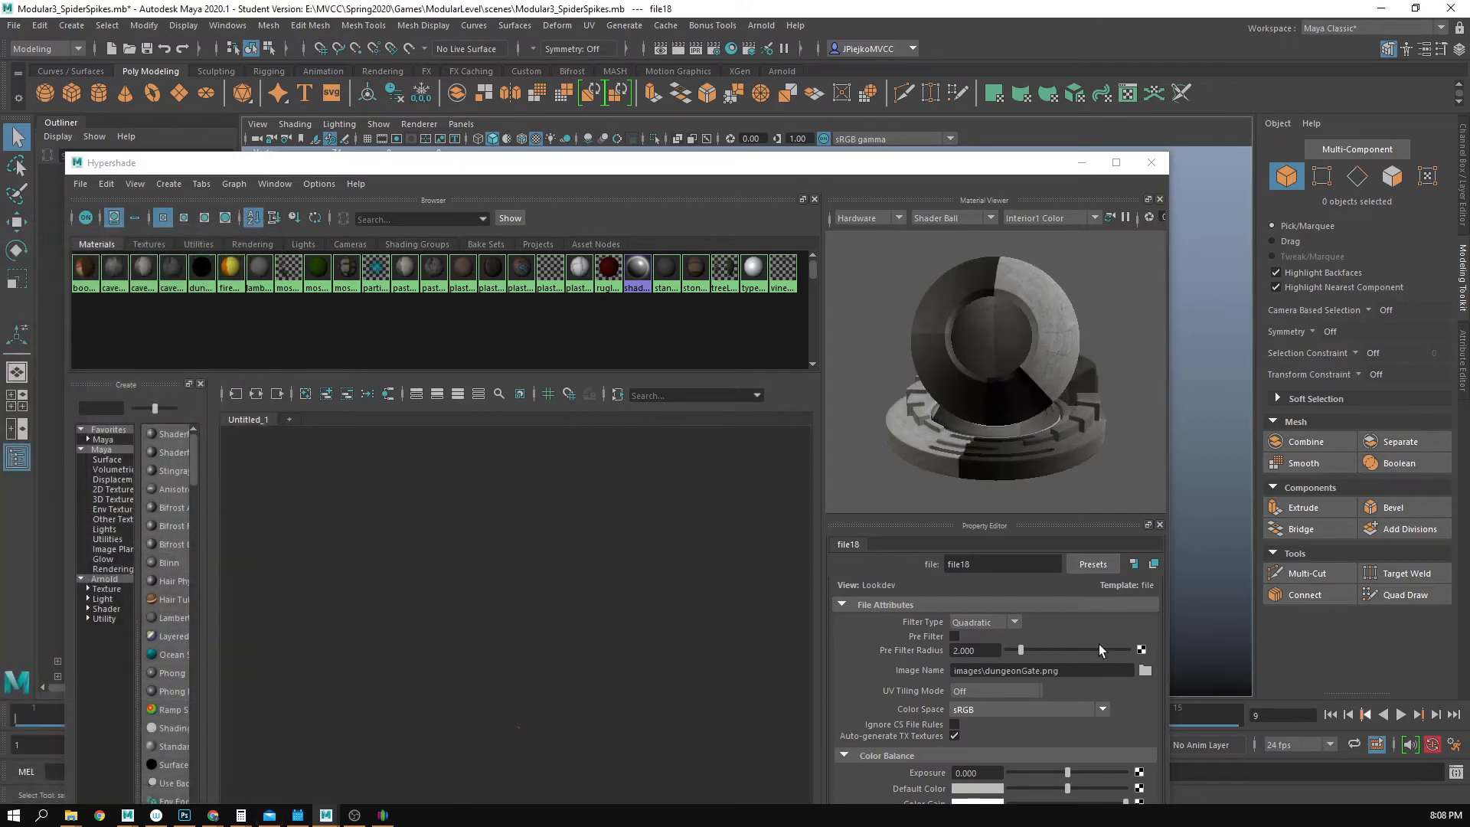
# - Assign dungeonEntranceMat to the arch and close the Hypershade
pyautogui.moveTo(980, 176); pyautogui.dragTo(980, 509)
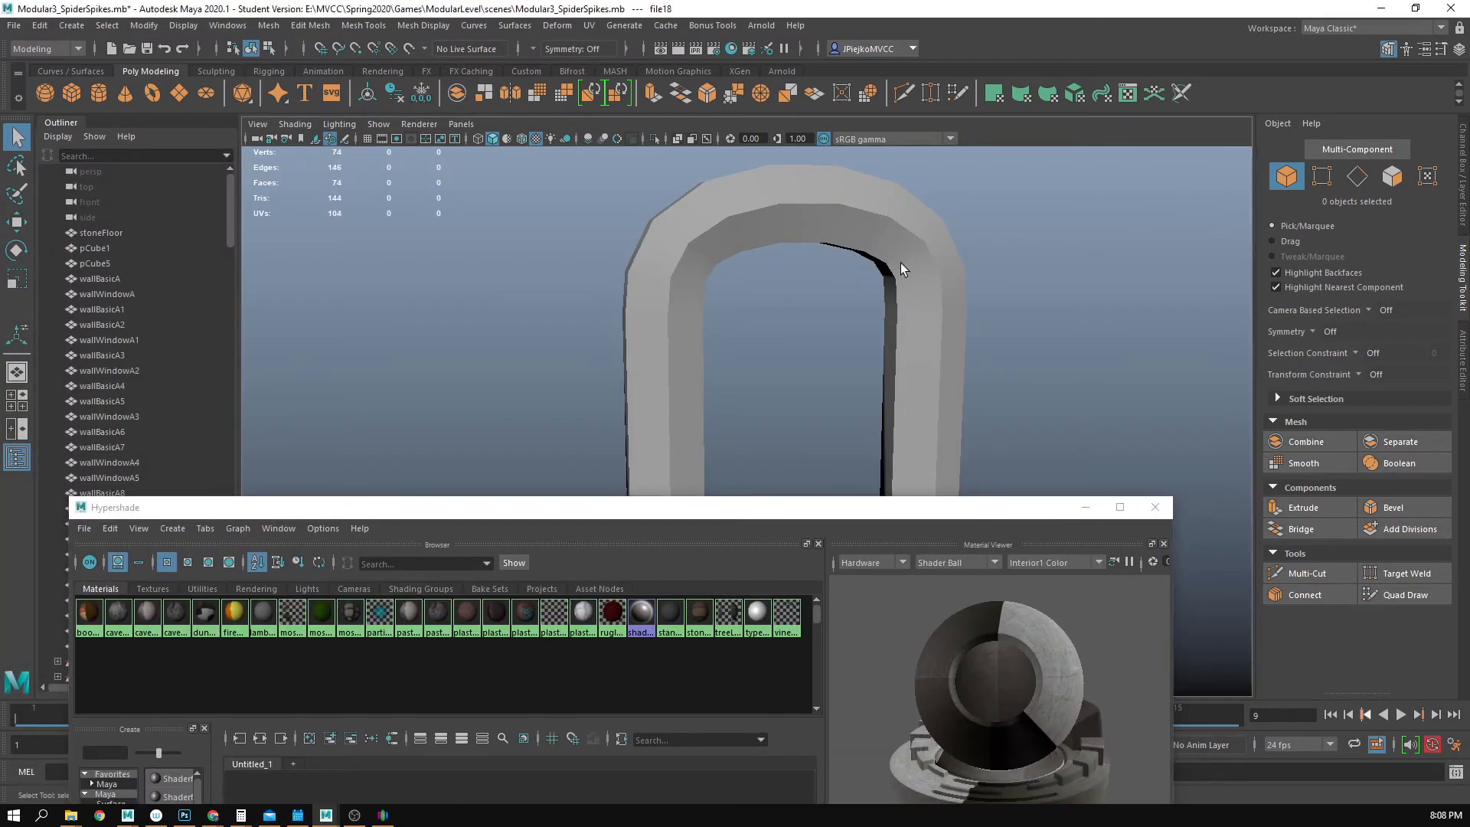
pyautogui.click(906, 263)
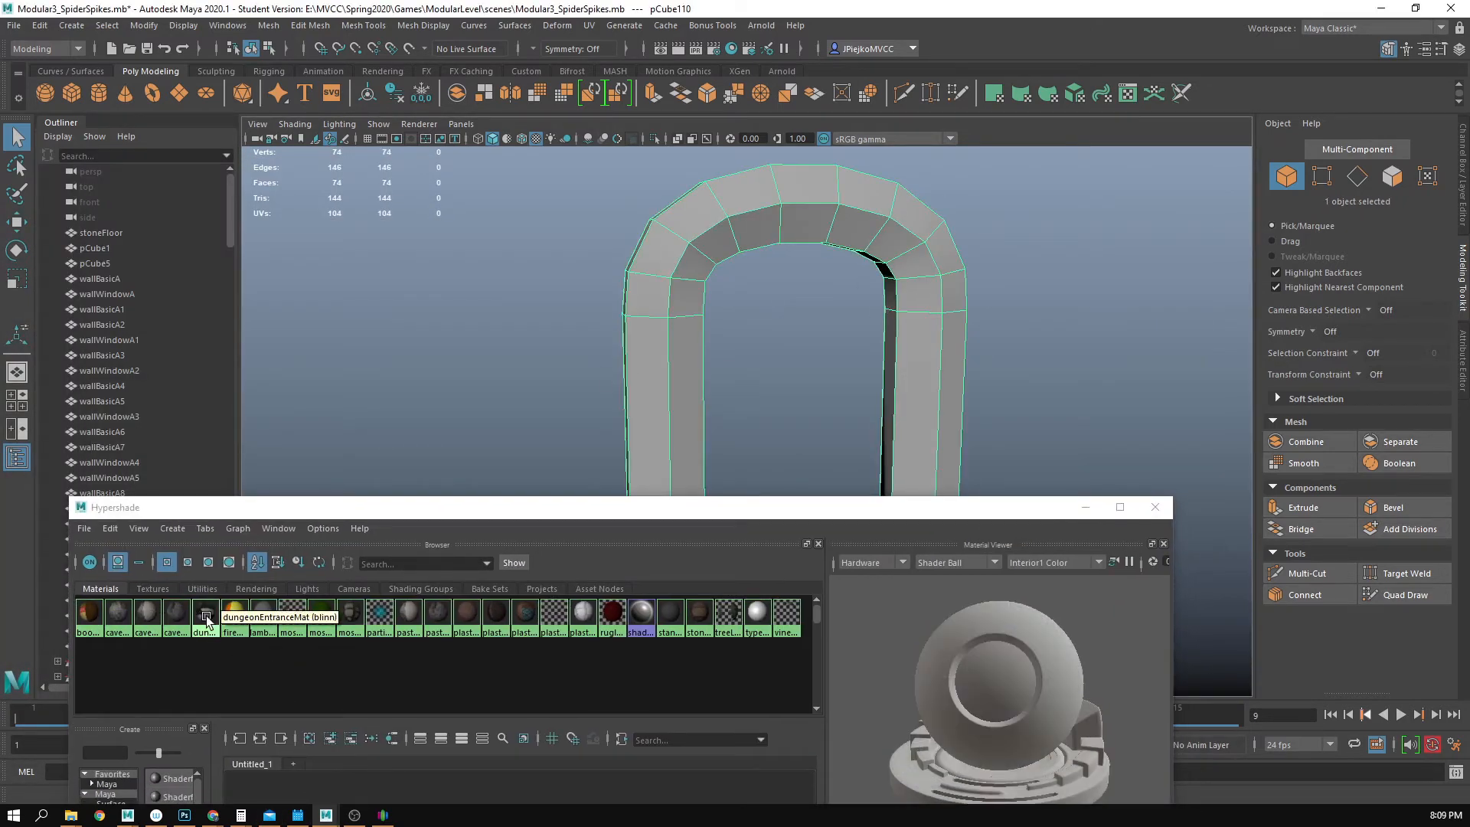
pyautogui.moveTo(208, 621); pyautogui.dragTo(291, 575, button='right')
pyautogui.click(1156, 509)
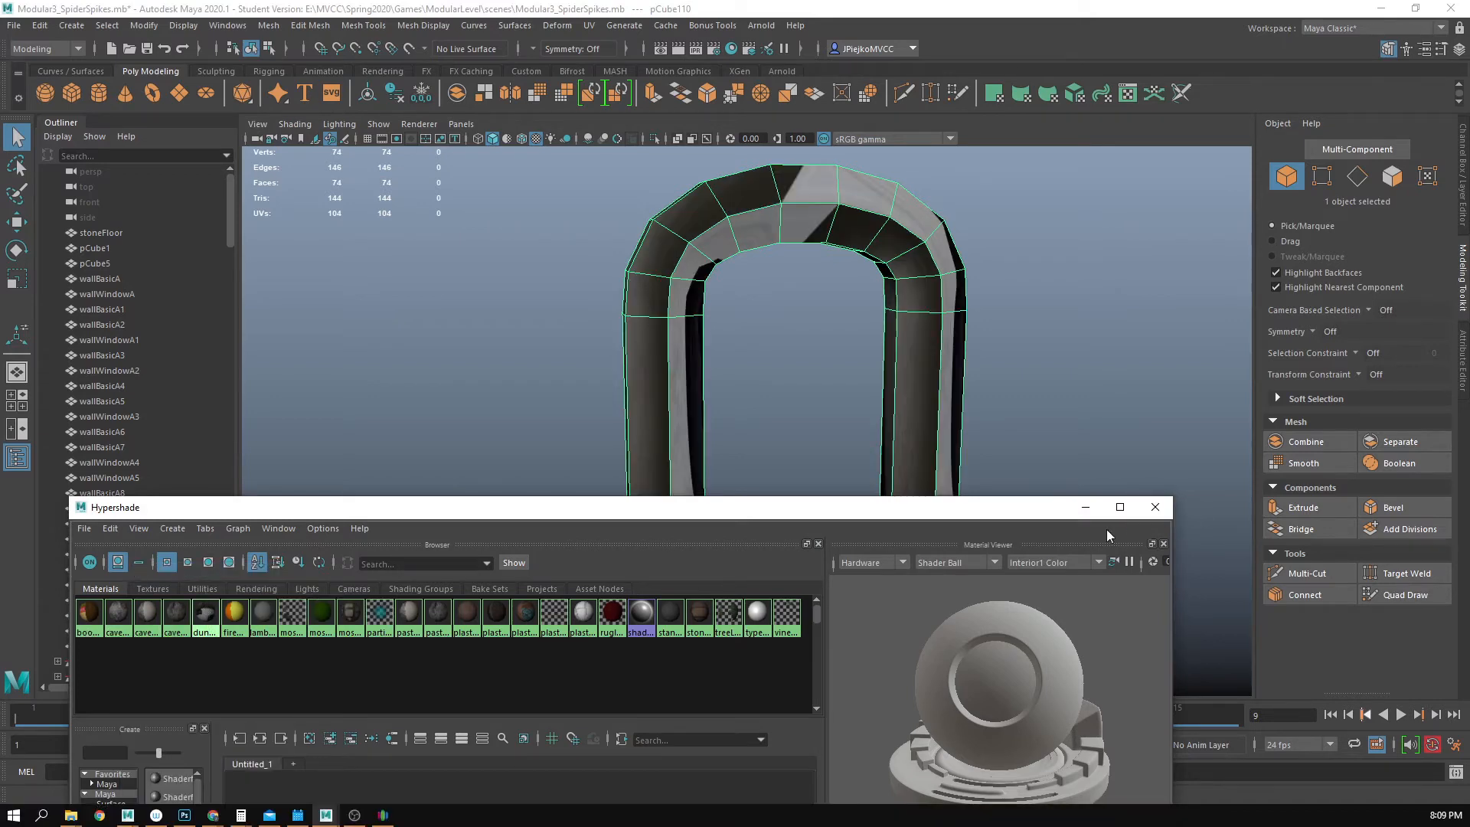
# - Open the UV Editor for the arch and place it beside the model
pyautogui.scroll(-3, 995, 512)
pyautogui.keyDown('alt'); pyautogui.moveTo(949, 497); pyautogui.dragTo(666, 548); pyautogui.keyUp('alt')
pyautogui.keyDown('alt'); pyautogui.moveTo(653, 258); pyautogui.dragTo(689, 260); pyautogui.keyUp('alt')
pyautogui.click(589, 25)
pyautogui.click(625, 53)
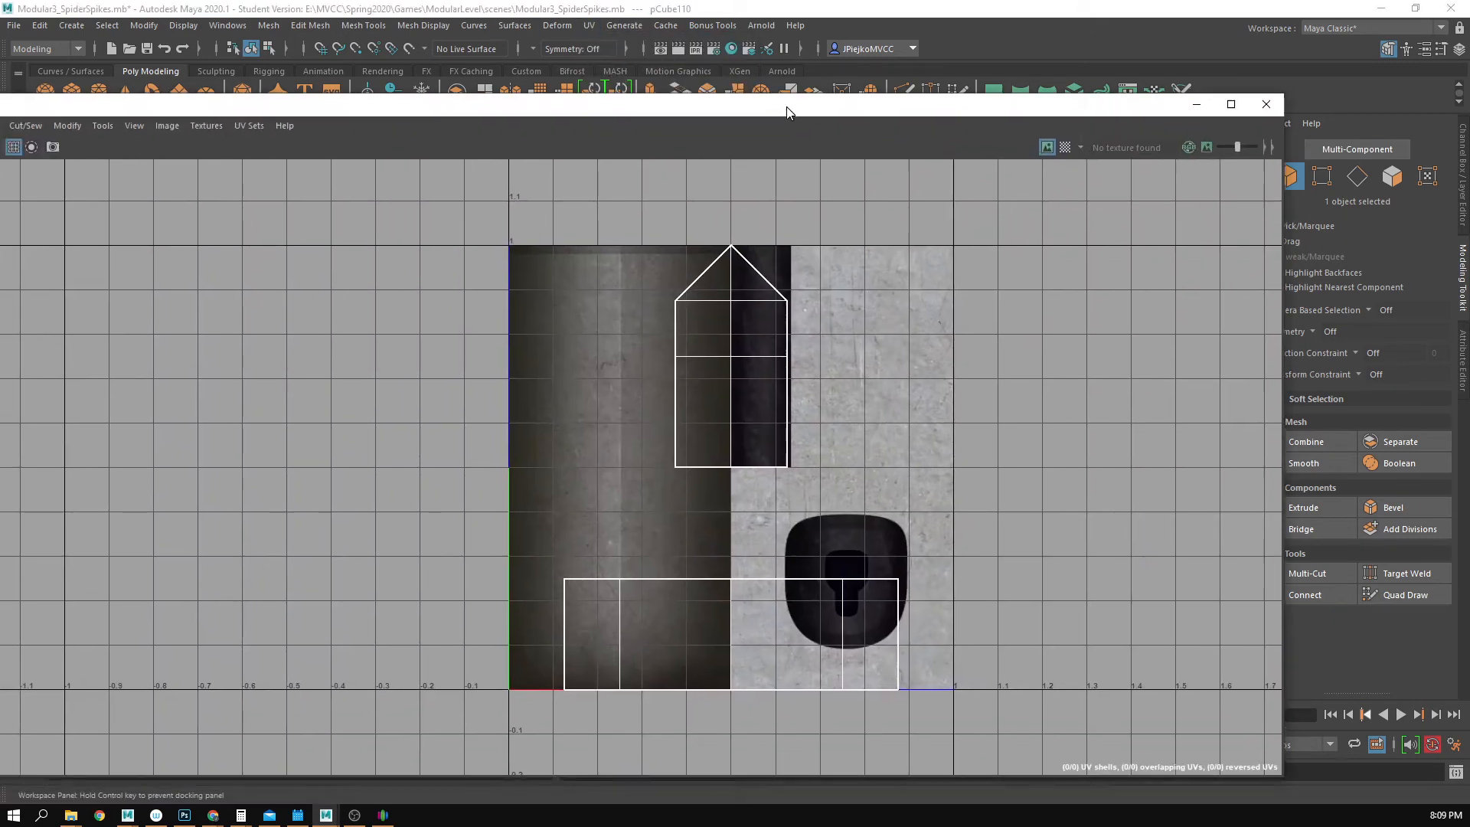
pyautogui.moveTo(787, 107); pyautogui.dragTo(164, 231)
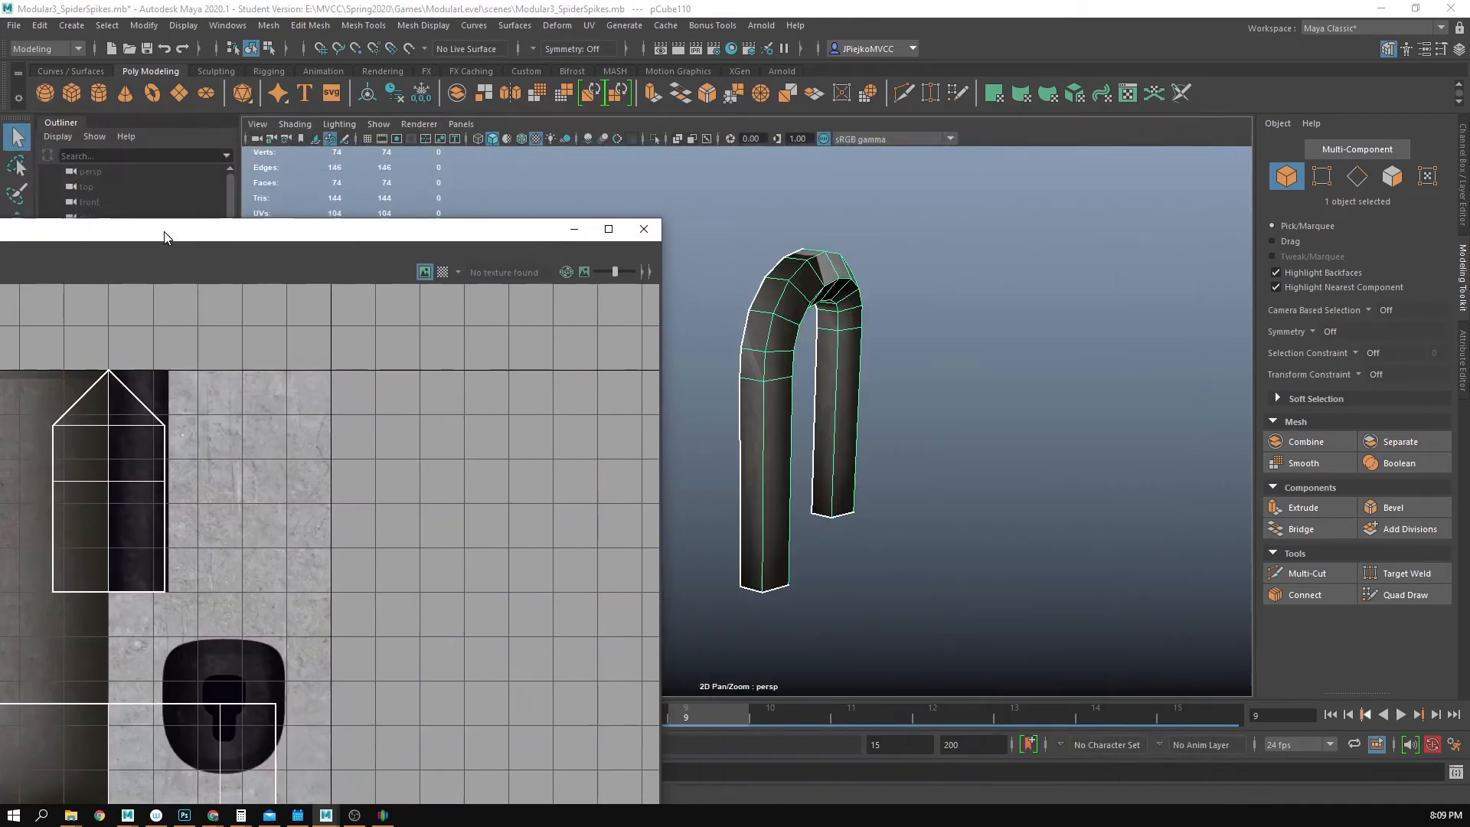
pyautogui.keyDown('alt'); pyautogui.moveTo(811, 428); pyautogui.dragTo(845, 381); pyautogui.keyUp('alt')
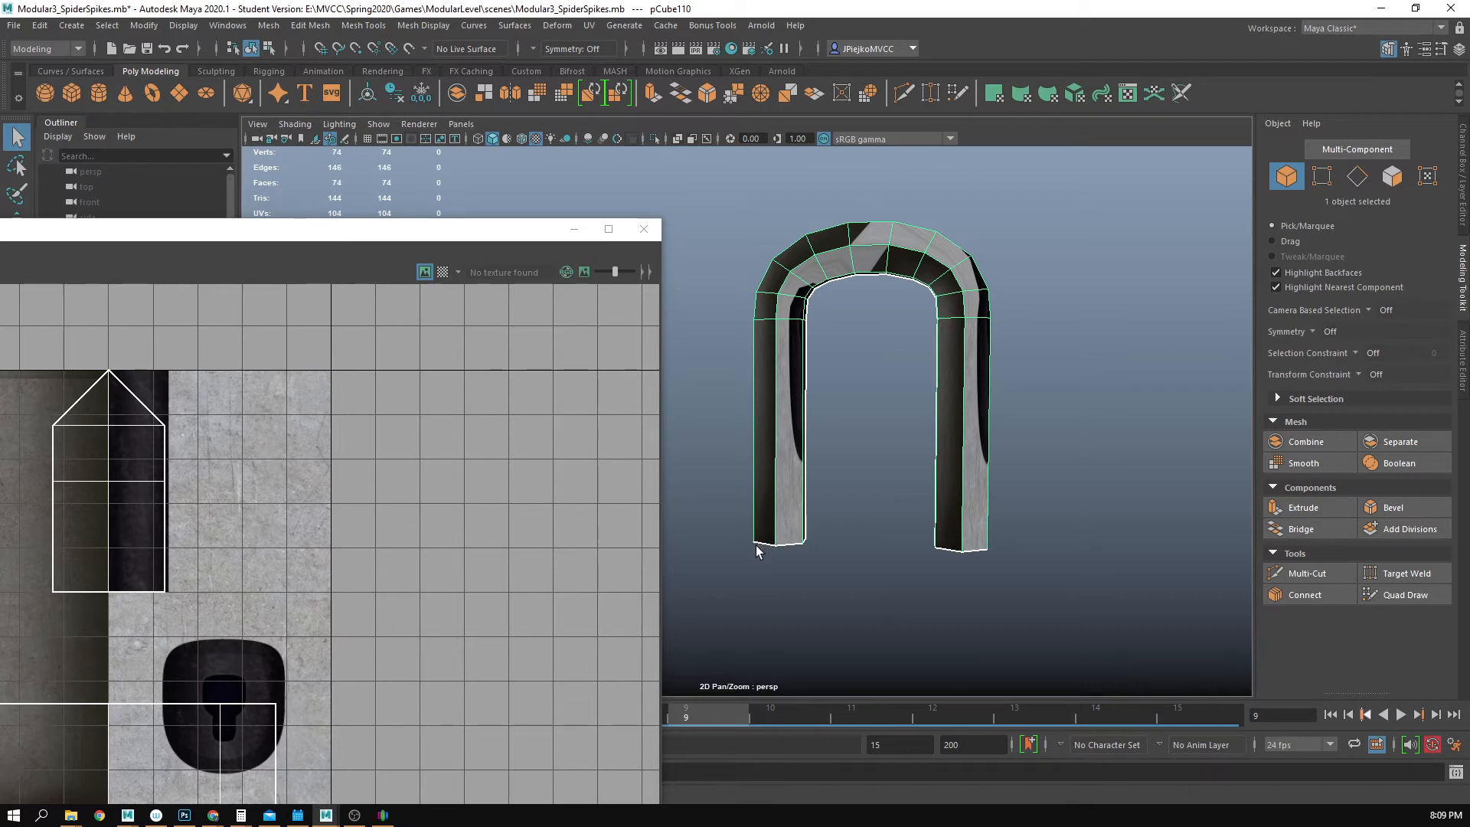
# - Select the bottom cap faces of both posts and delete them
pyautogui.moveTo(808, 486)
pyautogui.keyDown('alt'); pyautogui.mouseDown()
pyautogui.moveTo(1118, 482)
pyautogui.moveTo(860, 433)
pyautogui.moveTo(1061, 471)
pyautogui.moveTo(940, 465)
pyautogui.moveTo(922, 414)
pyautogui.moveTo(903, 467)
pyautogui.mouseUp(); pyautogui.keyUp('alt')
pyautogui.moveTo(950, 477); pyautogui.dragTo(957, 595, button='right')
pyautogui.moveTo(714, 475); pyautogui.dragTo(1290, 615)
pyautogui.keyDown('ctrl'); pyautogui.moveTo(734, 421); pyautogui.dragTo(1110, 482); pyautogui.keyUp('ctrl')
pyautogui.keyDown('alt'); pyautogui.moveTo(1110, 482); pyautogui.dragTo(1043, 418); pyautogui.keyUp('alt')
pyautogui.press('Delete')
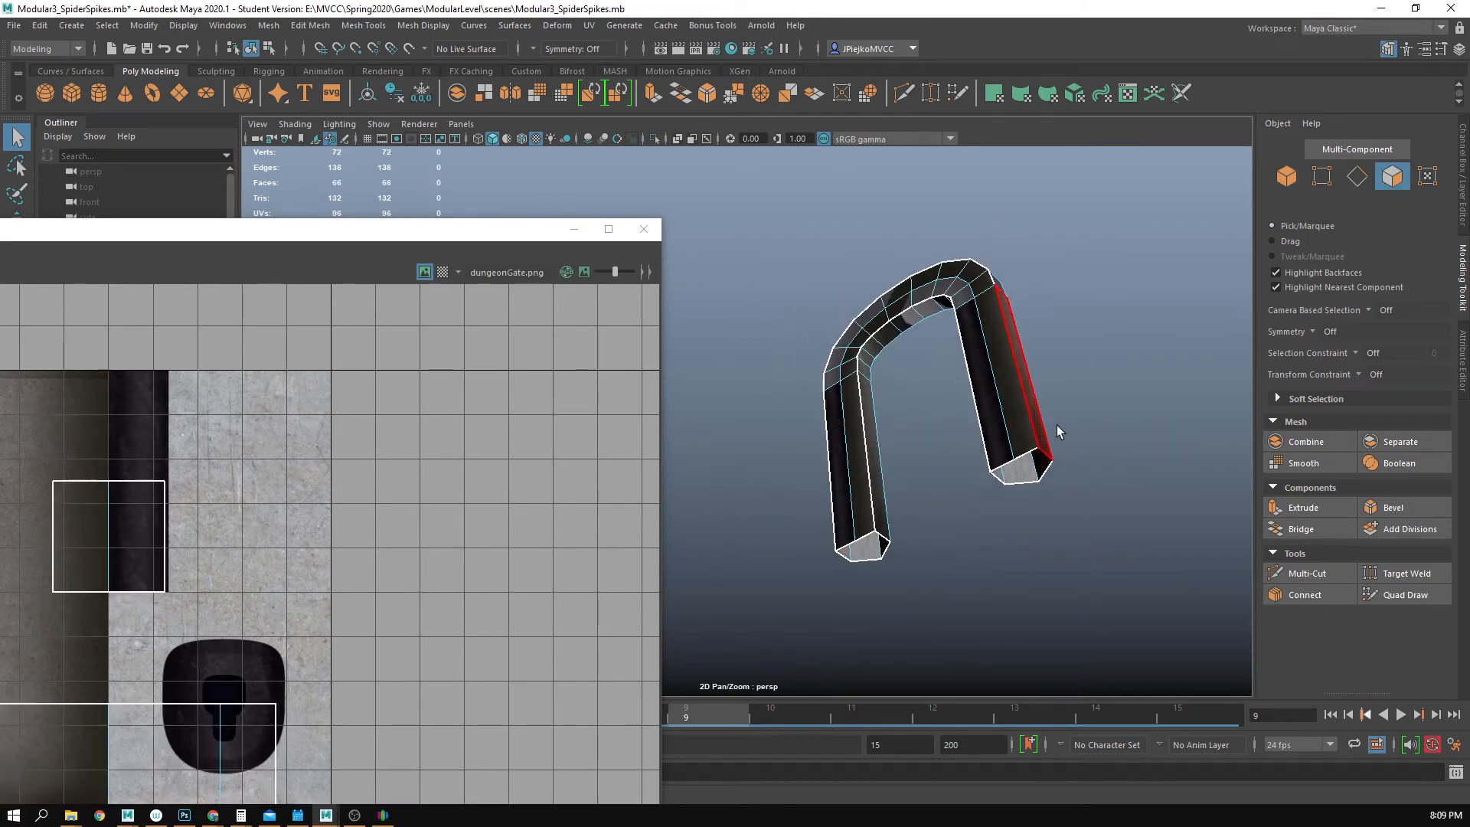
# - Delete the two face loops along the back of the arch and posts
pyautogui.keyDown('alt'); pyautogui.moveTo(935, 446); pyautogui.dragTo(948, 519); pyautogui.keyUp('alt')
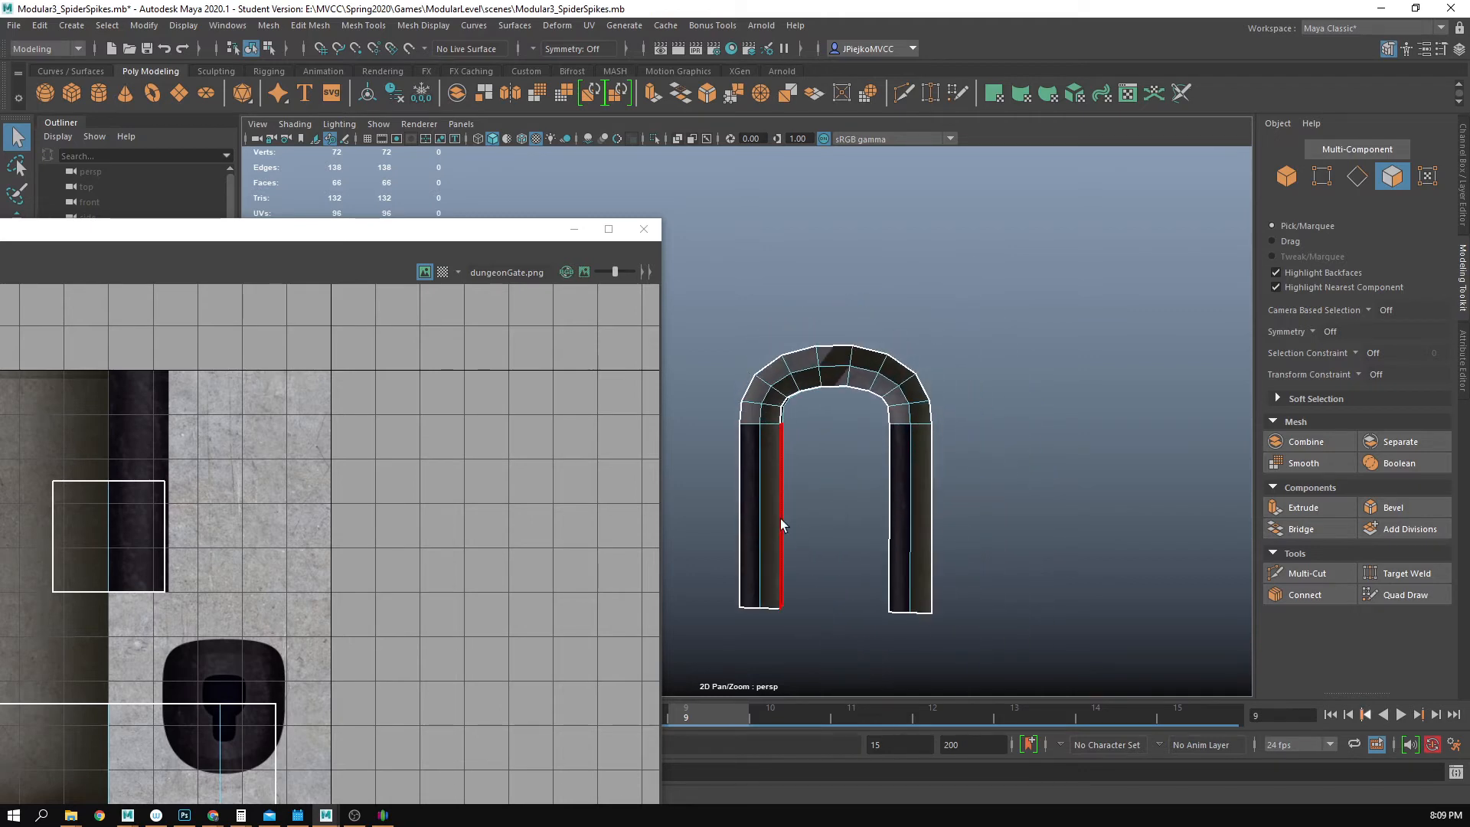
pyautogui.click(780, 517)
pyautogui.keyDown('shift'); pyautogui.doubleClick(908, 499); pyautogui.keyUp('shift')
pyautogui.keyDown('shift'); pyautogui.doubleClick(750, 512); pyautogui.keyUp('shift')
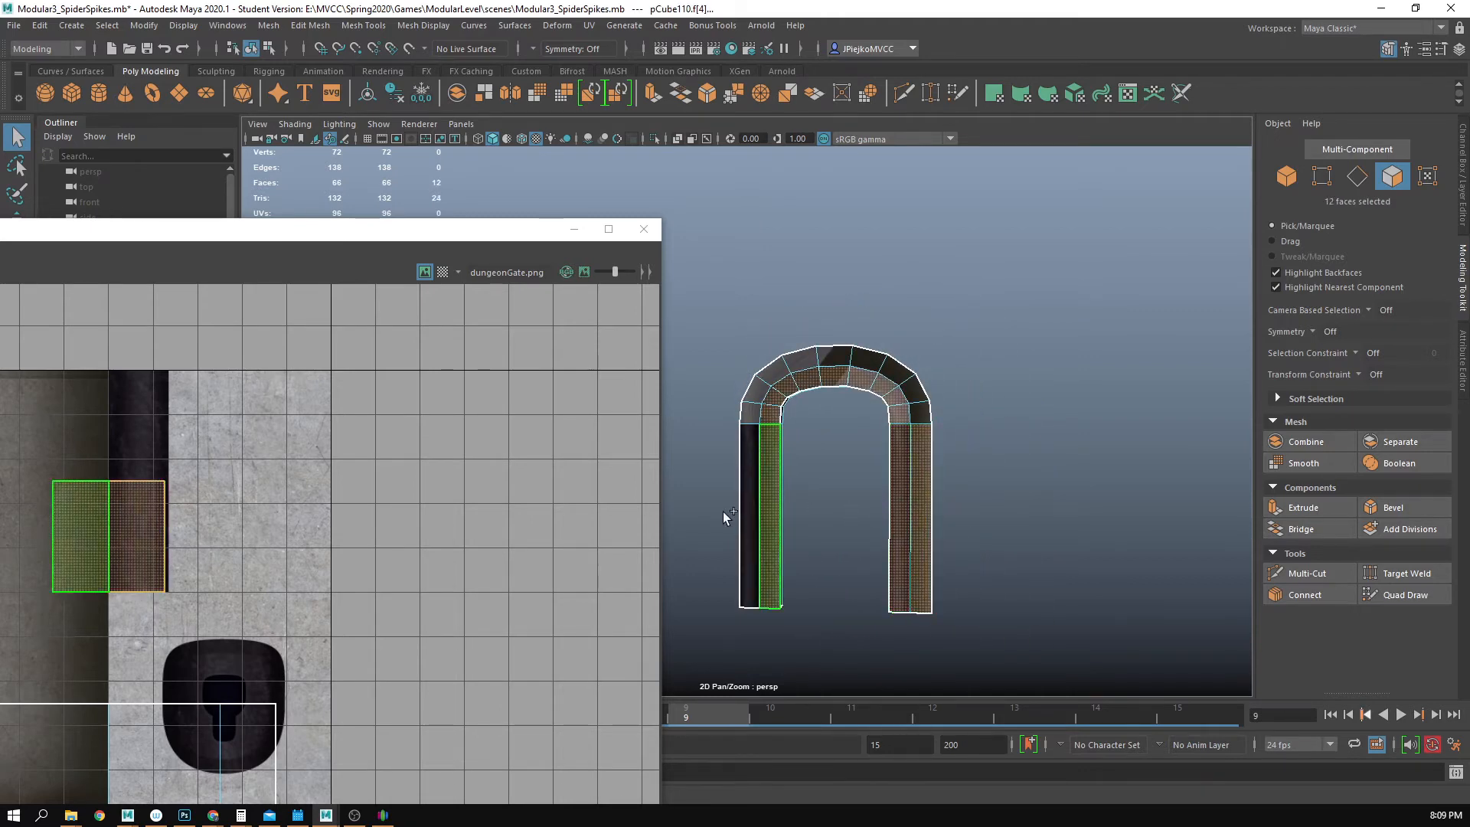
pyautogui.keyDown('alt'); pyautogui.moveTo(747, 508); pyautogui.dragTo(1018, 421); pyautogui.keyUp('alt')
pyautogui.press('Delete')
pyautogui.click(1026, 426)
pyautogui.click(898, 478)
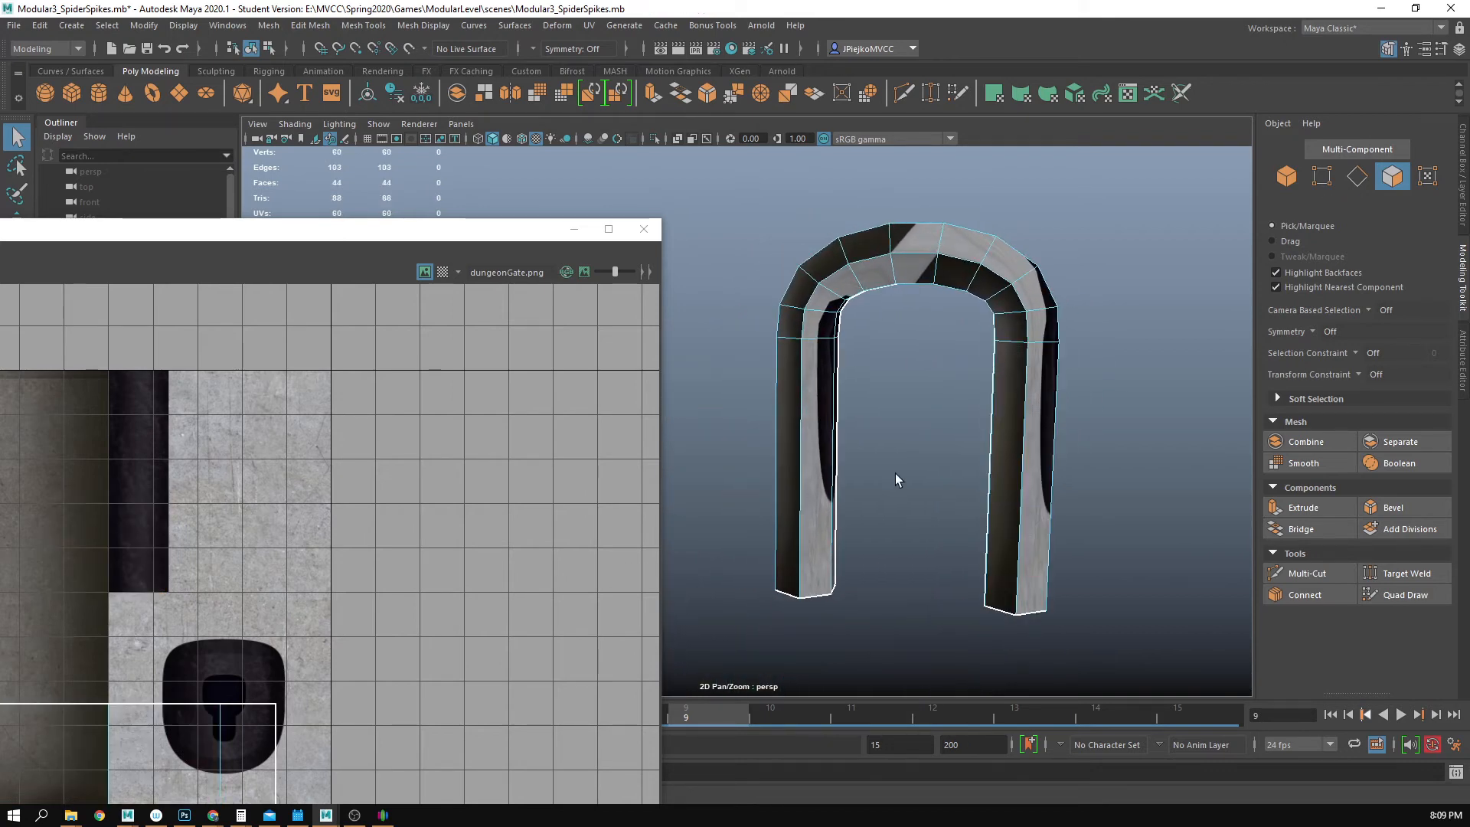
# - Select the post faces in the UV Editor to examine which parts of the texture they cover
pyautogui.keyDown('alt'); pyautogui.moveTo(918, 380); pyautogui.dragTo(931, 375); pyautogui.keyUp('alt')
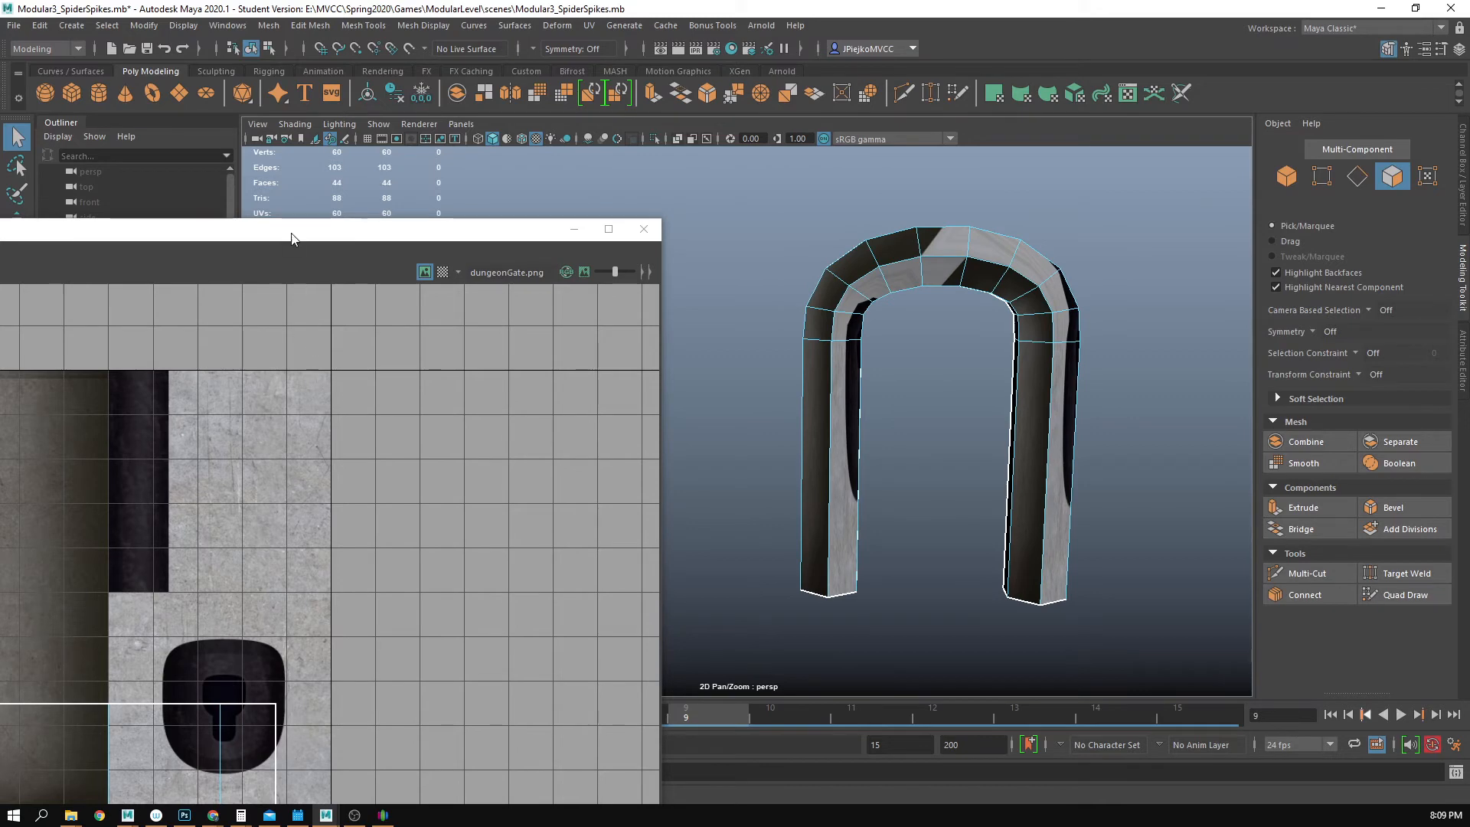
pyautogui.moveTo(291, 238); pyautogui.dragTo(554, 158)
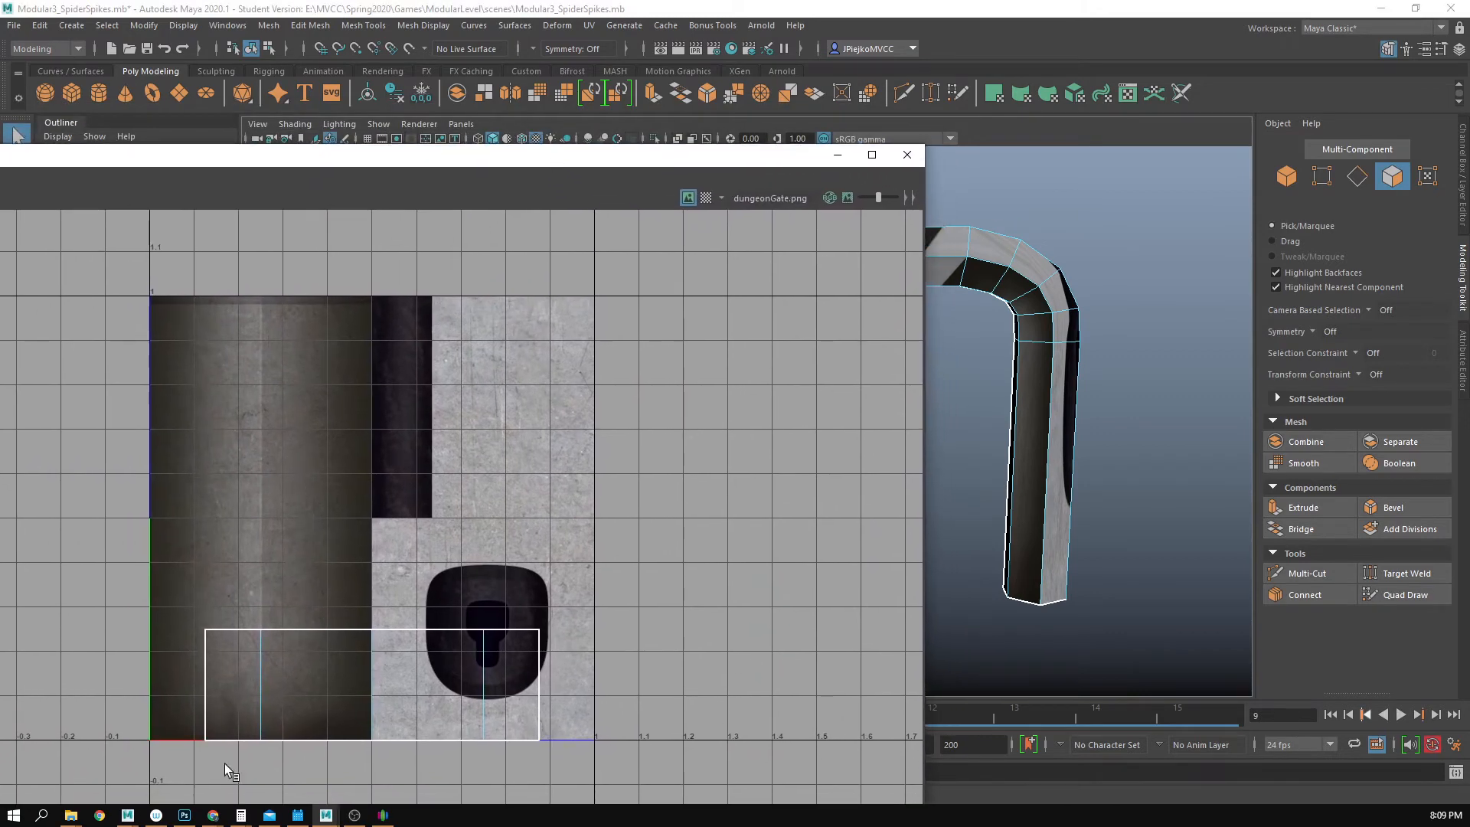
pyautogui.rightClick(326, 680)
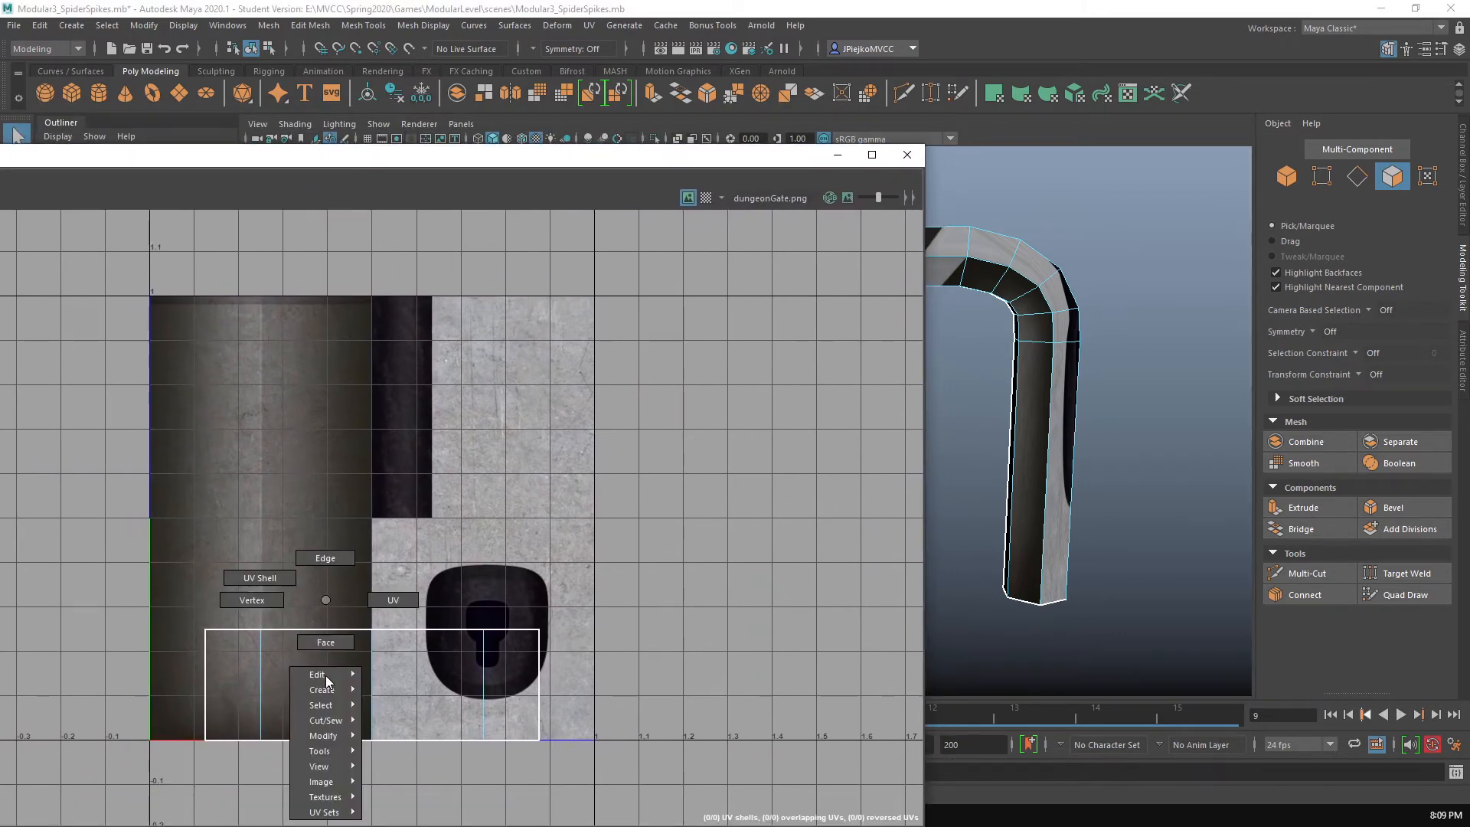
pyautogui.click(337, 650)
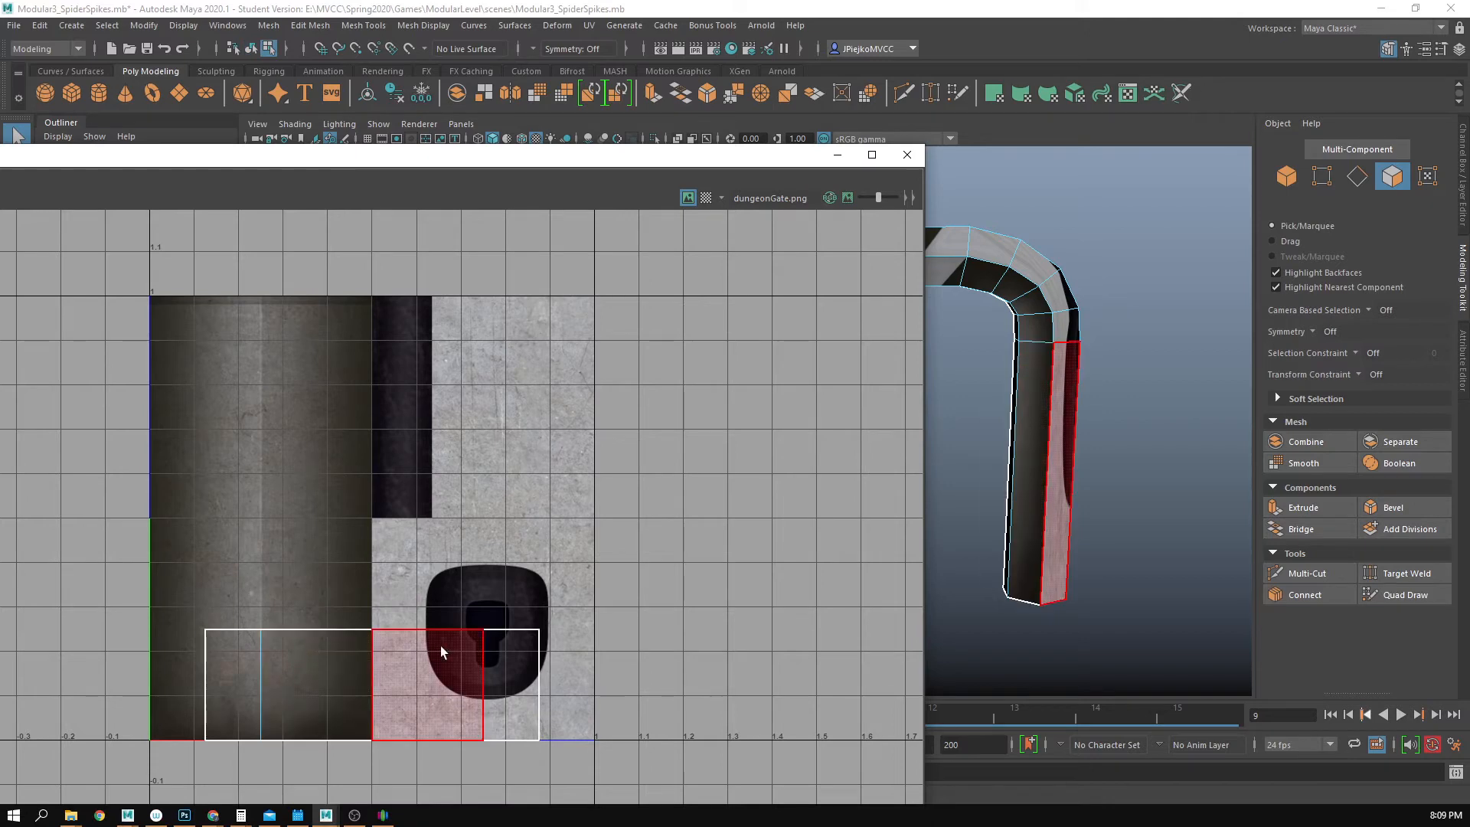
pyautogui.click(252, 664)
pyautogui.click(289, 669)
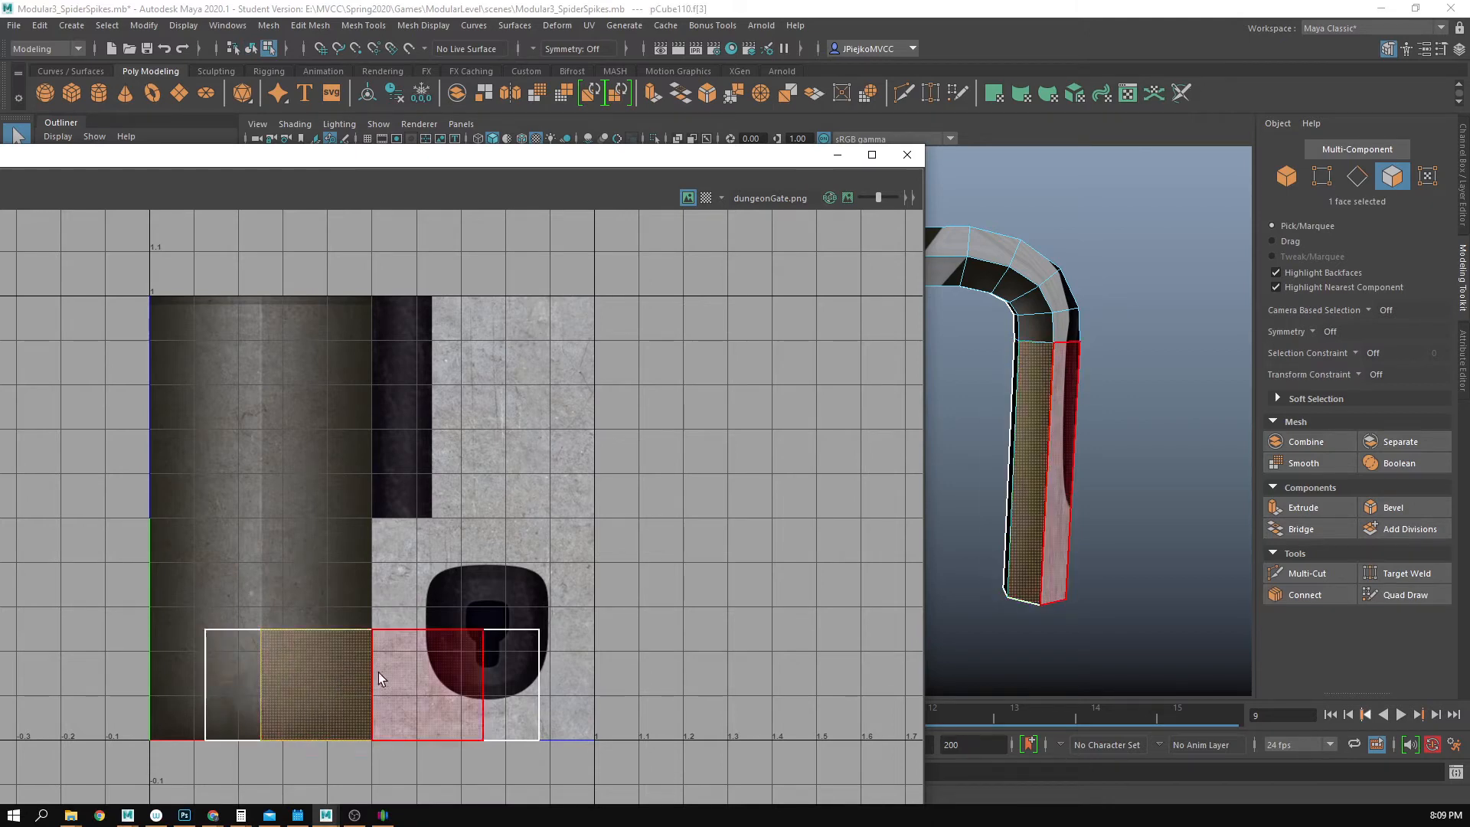
pyautogui.click(473, 679)
pyautogui.click(508, 677)
pyautogui.moveTo(163, 621); pyautogui.dragTo(559, 701)
pyautogui.moveTo(224, 654); pyautogui.dragTo(503, 660)
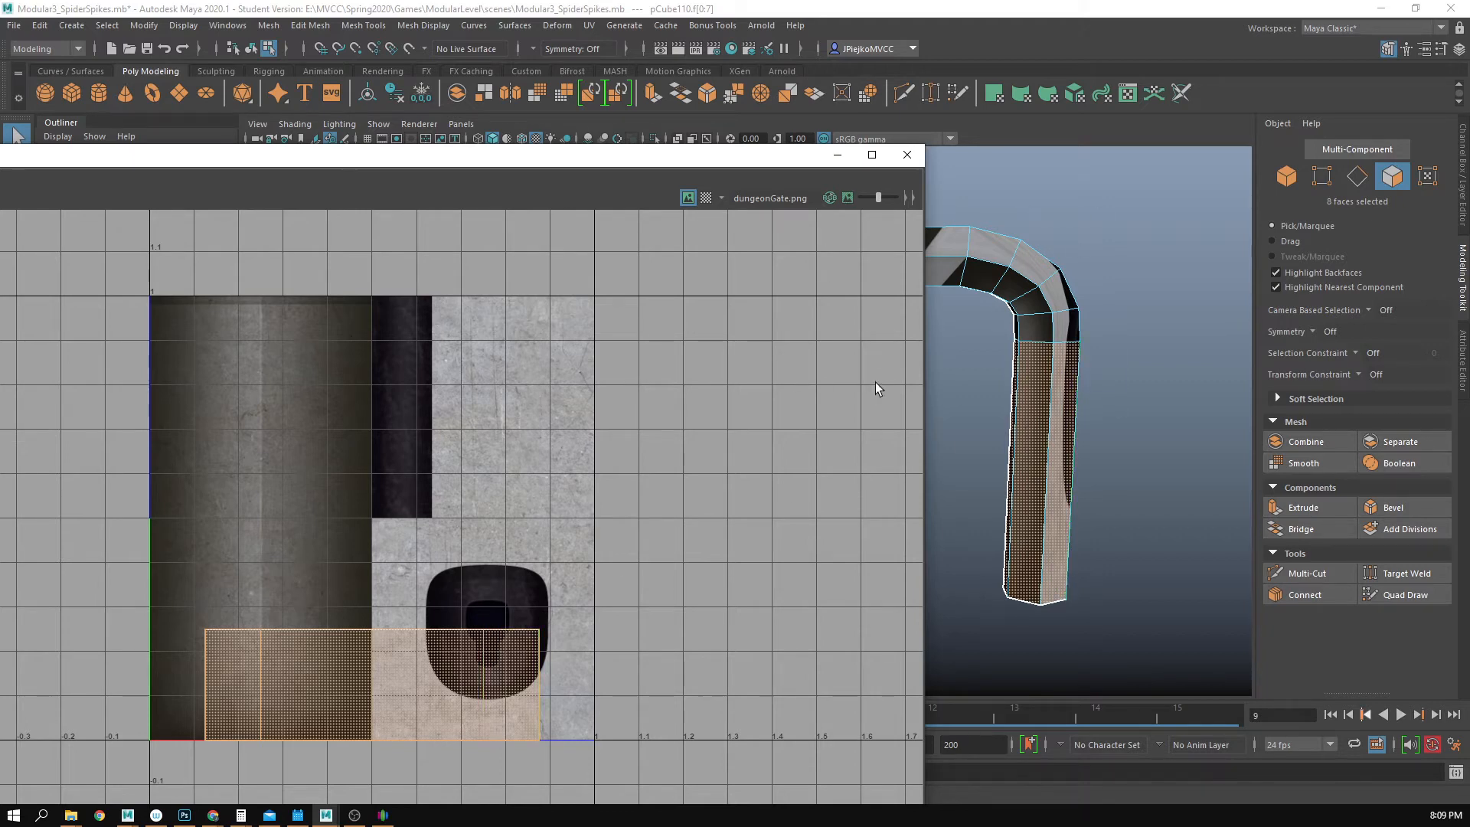
# - Reposition and narrow the UV Editor window so the whole arch fits beside it
pyautogui.moveTo(703, 163); pyautogui.dragTo(714, 130)
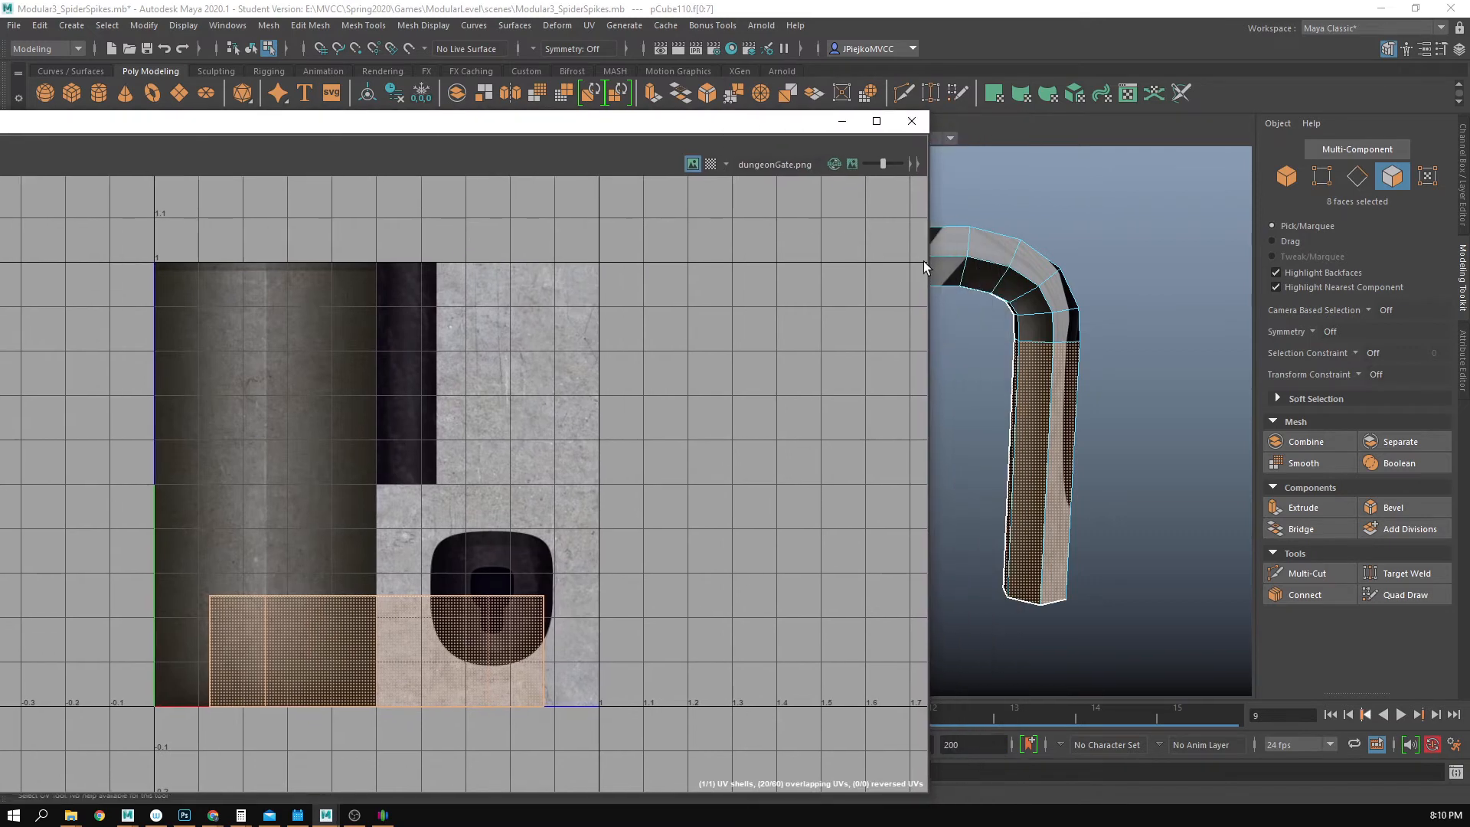
pyautogui.moveTo(924, 260); pyautogui.dragTo(683, 260)
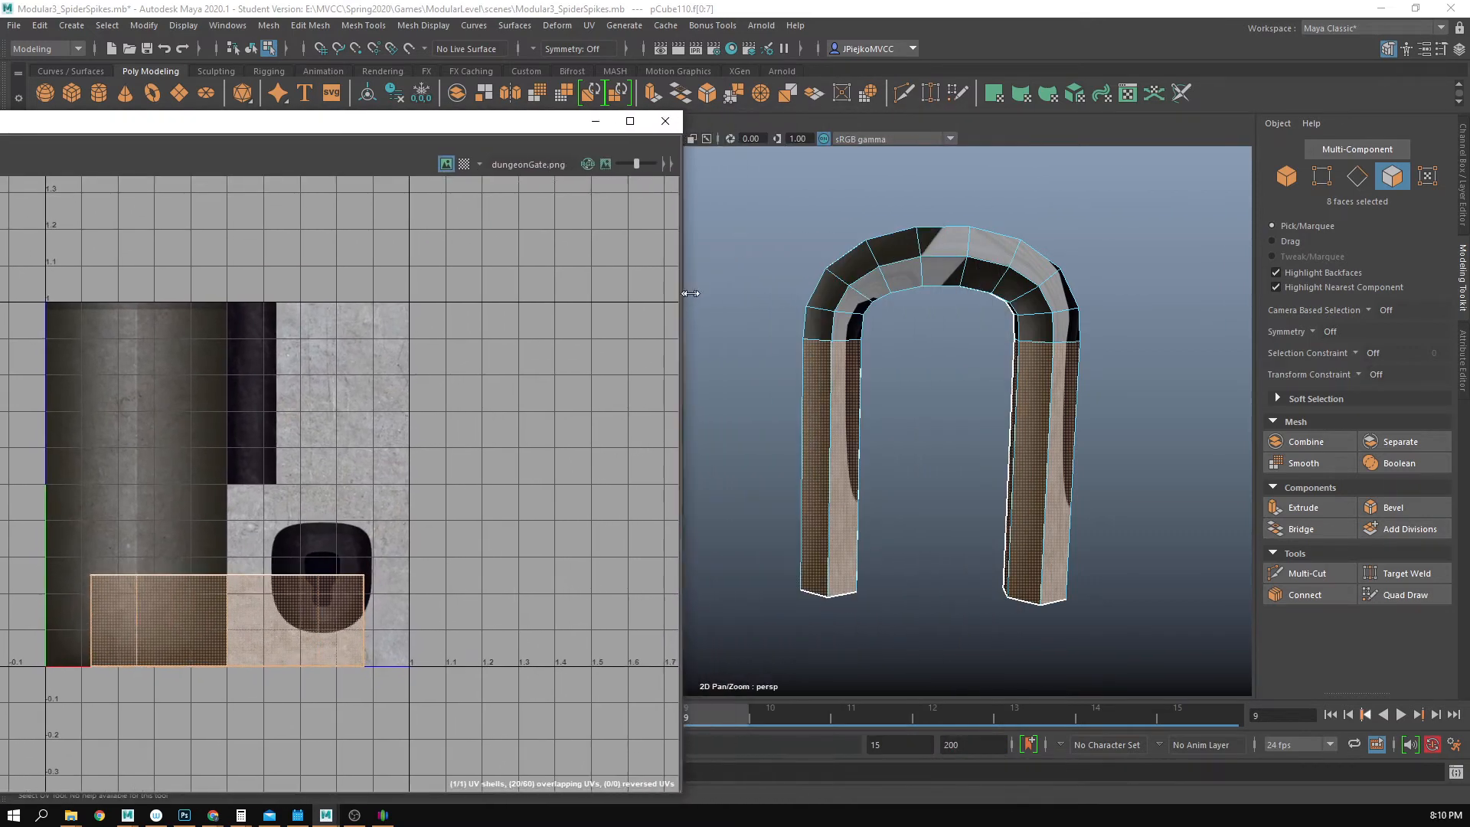
pyautogui.keyDown('alt'); pyautogui.moveTo(829, 321); pyautogui.dragTo(872, 389); pyautogui.keyUp('alt')
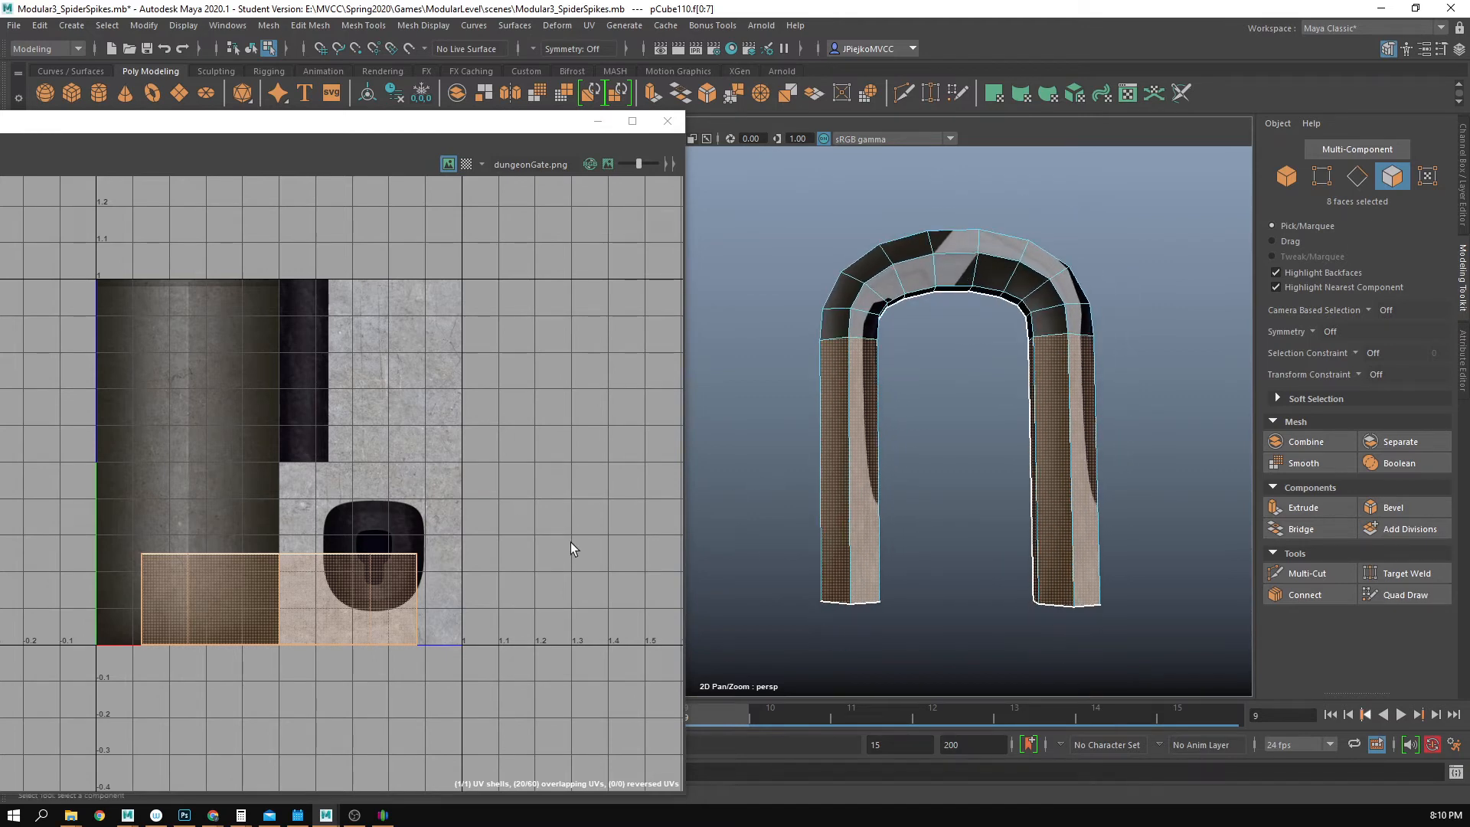
# - Move the UVs on the outer edge of the post shell to the texture's U 0 border
pyautogui.moveTo(253, 557); pyautogui.dragTo(320, 561, button='right')
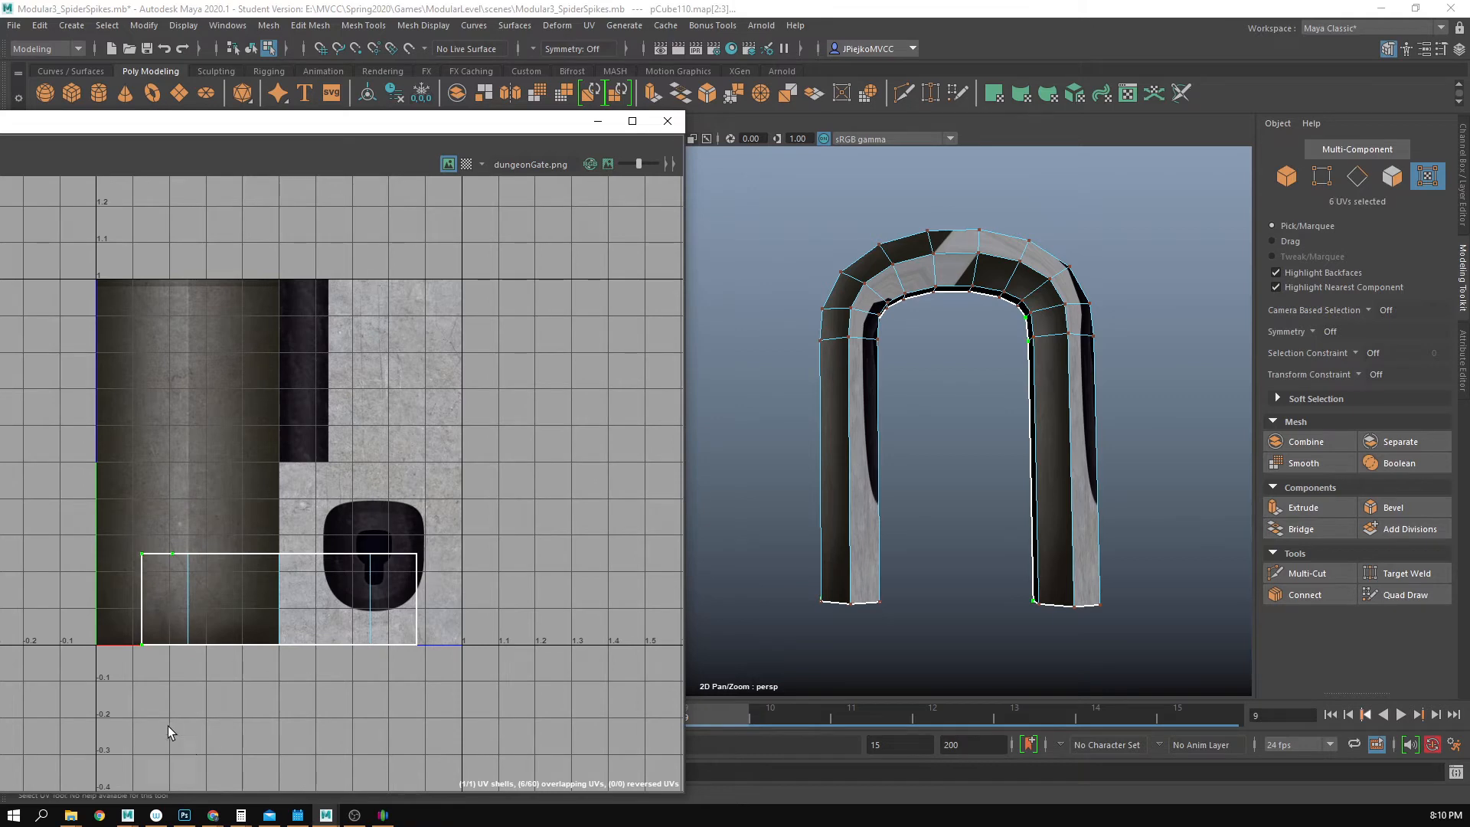
pyautogui.scroll(1, 169, 732)
pyautogui.moveTo(100, 469); pyautogui.dragTo(184, 739)
pyautogui.press('w')
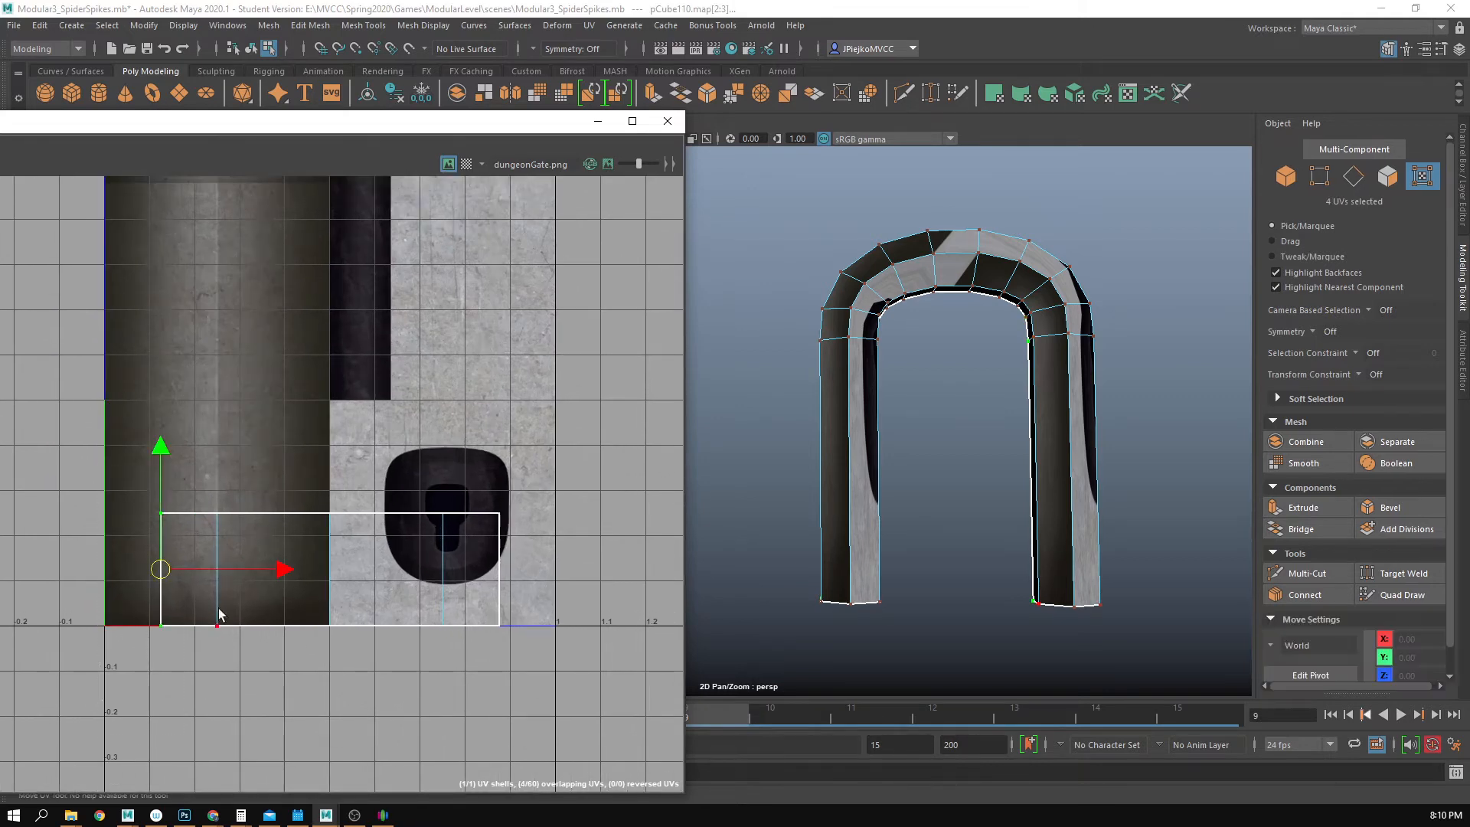
pyautogui.moveTo(276, 568); pyautogui.dragTo(230, 579)
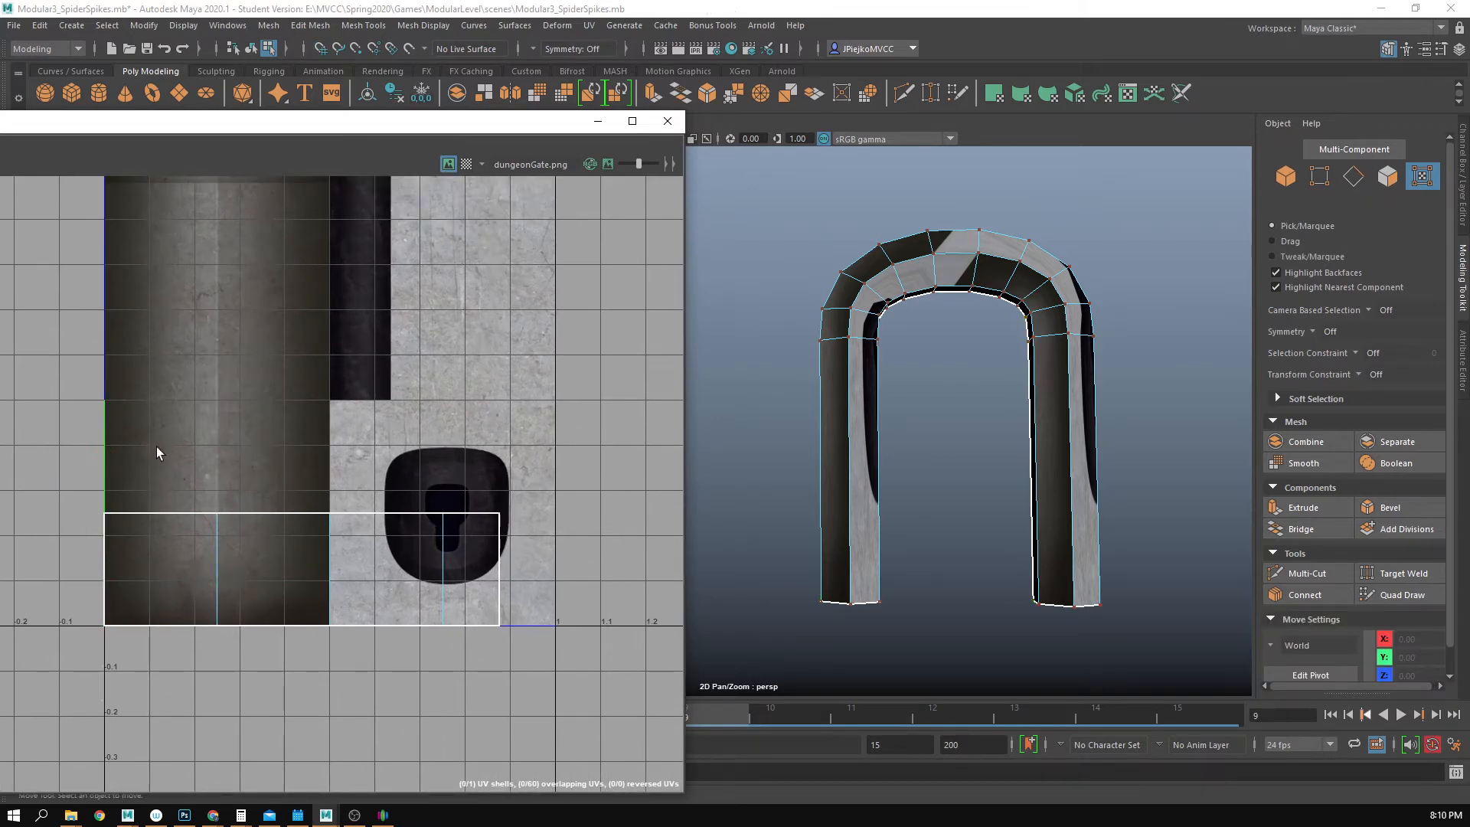
# - Move the post shell's second UV column to about 0.1 in U on the dark stone strip
pyautogui.moveTo(157, 448); pyautogui.dragTo(235, 649)
pyautogui.moveTo(305, 755); pyautogui.dragTo(580, 525)
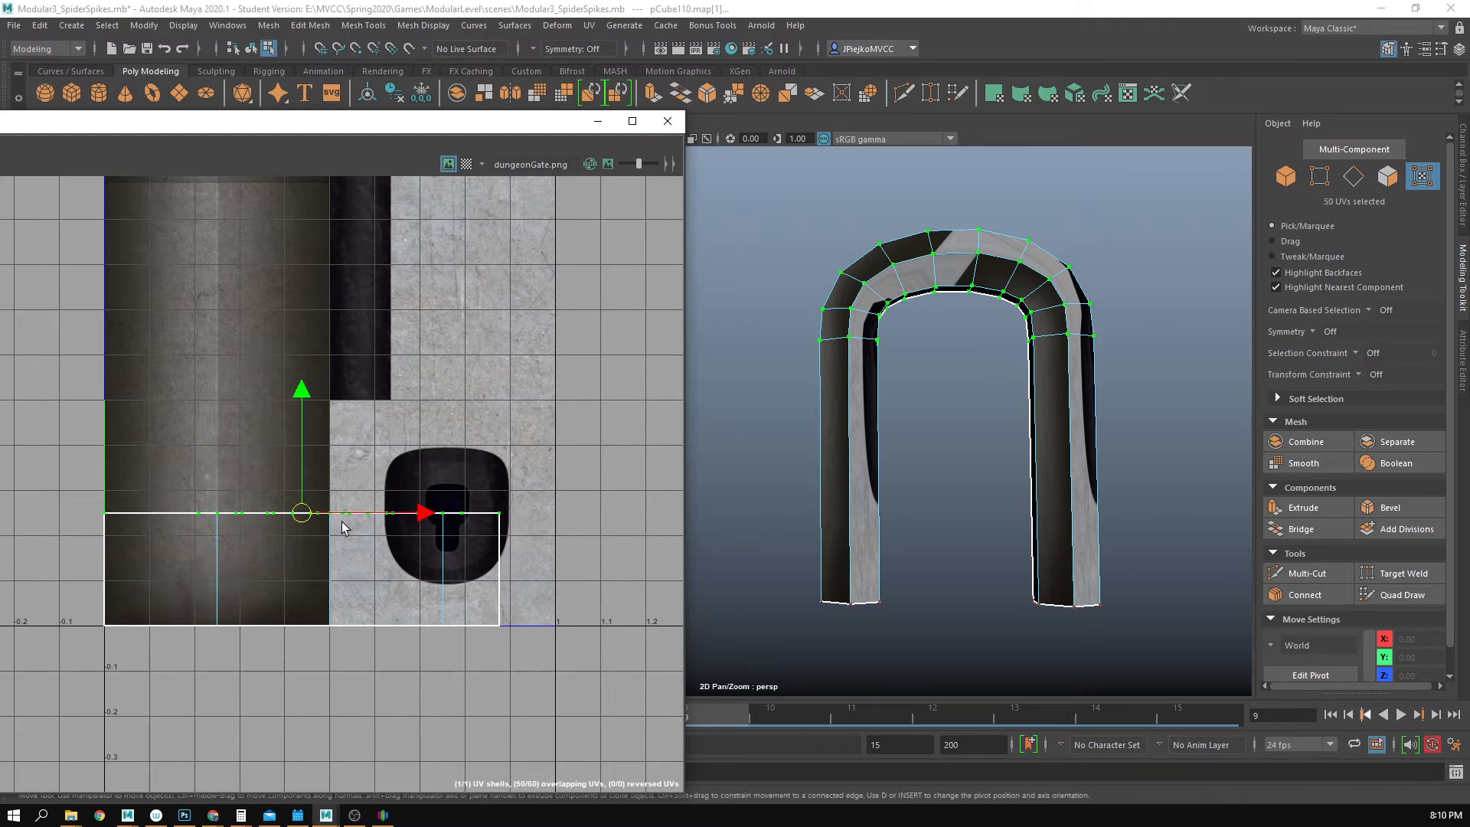
pyautogui.click(317, 387)
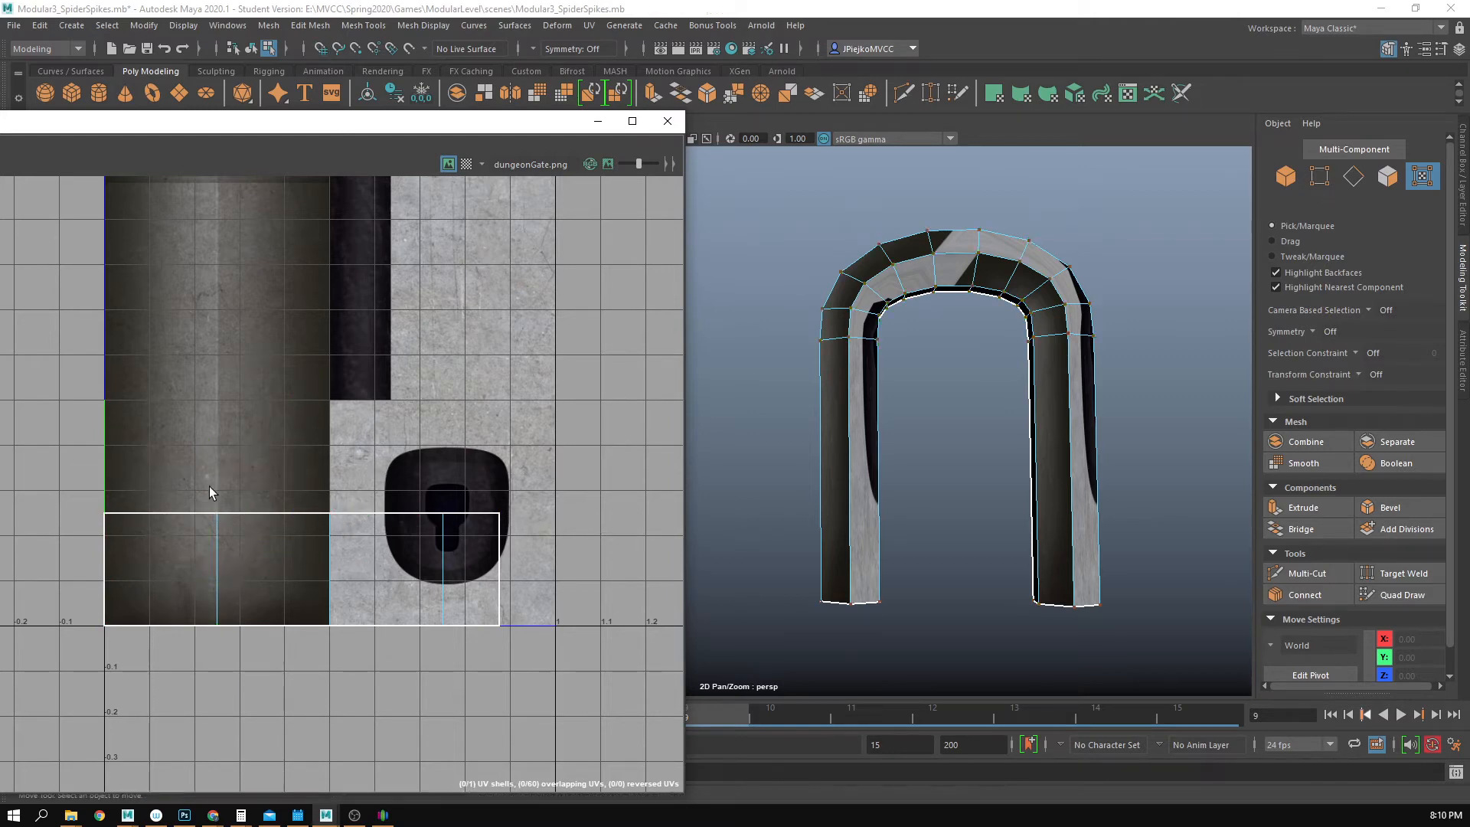
pyautogui.moveTo(211, 492); pyautogui.dragTo(251, 741)
pyautogui.click(264, 708)
pyautogui.moveTo(220, 662); pyautogui.dragTo(217, 497)
pyautogui.moveTo(341, 571); pyautogui.dragTo(272, 573)
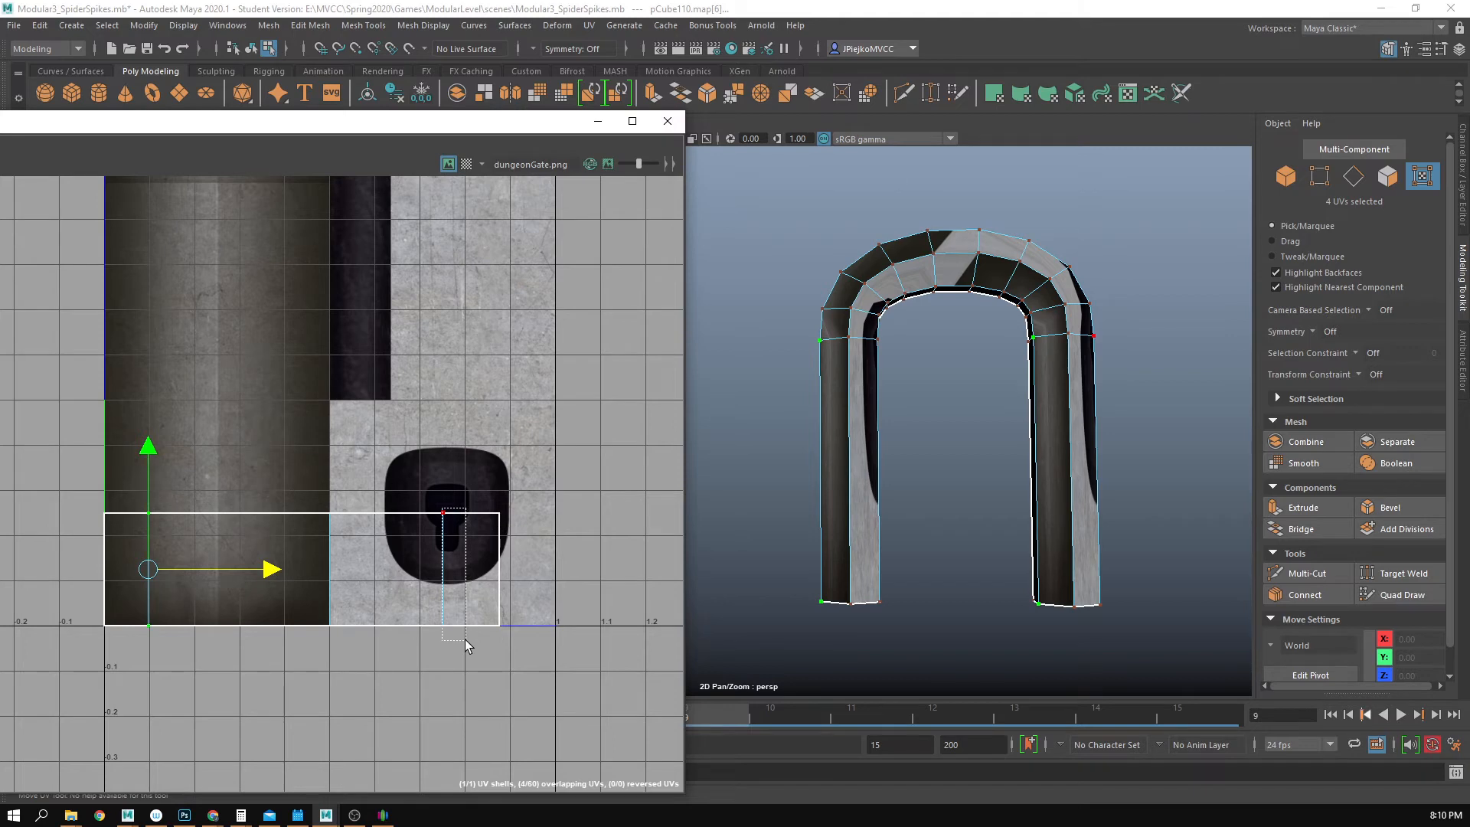
# - Move the post shell's last two UV columns onto the dark stone strip, the outermost at about 0.5 in U
pyautogui.moveTo(465, 640); pyautogui.dragTo(449, 645)
pyautogui.moveTo(554, 570); pyautogui.dragTo(389, 593)
pyautogui.moveTo(553, 644); pyautogui.dragTo(487, 497)
pyautogui.moveTo(619, 580); pyautogui.dragTo(453, 582)
# - Examine the stone texture on both posts of the arch from several angles
pyautogui.keyDown('alt'); pyautogui.moveTo(990, 481); pyautogui.dragTo(897, 492); pyautogui.keyUp('alt')
pyautogui.moveTo(897, 491); pyautogui.dragTo(974, 421, button='right')
pyautogui.keyDown('alt'); pyautogui.moveTo(823, 535); pyautogui.dragTo(847, 450, button='middle'); pyautogui.keyUp('alt')
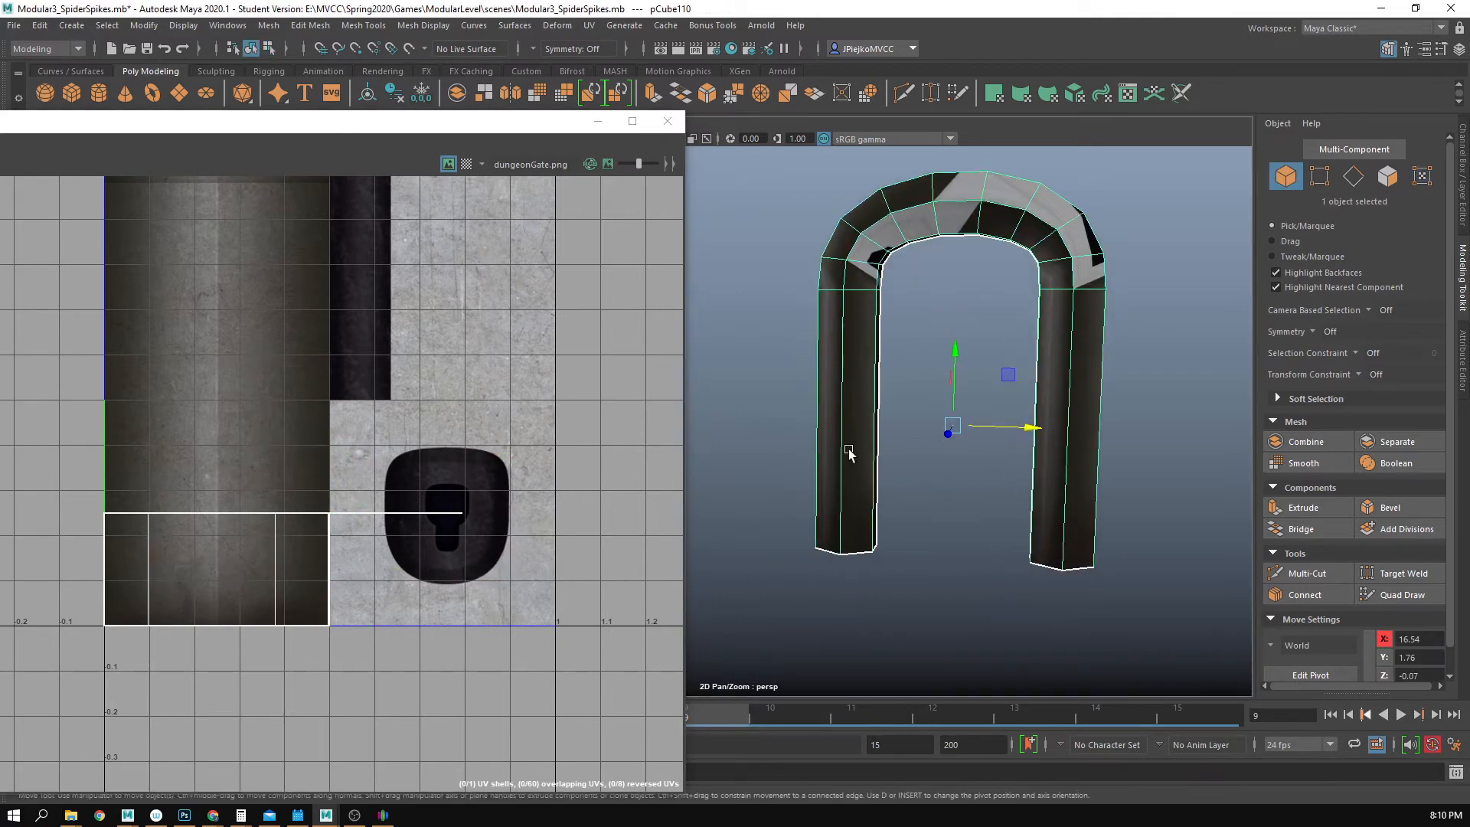
pyautogui.click(917, 337)
pyautogui.keyDown('alt'); pyautogui.moveTo(917, 337); pyautogui.dragTo(918, 422); pyautogui.keyUp('alt')
pyautogui.scroll(10, 918, 422)
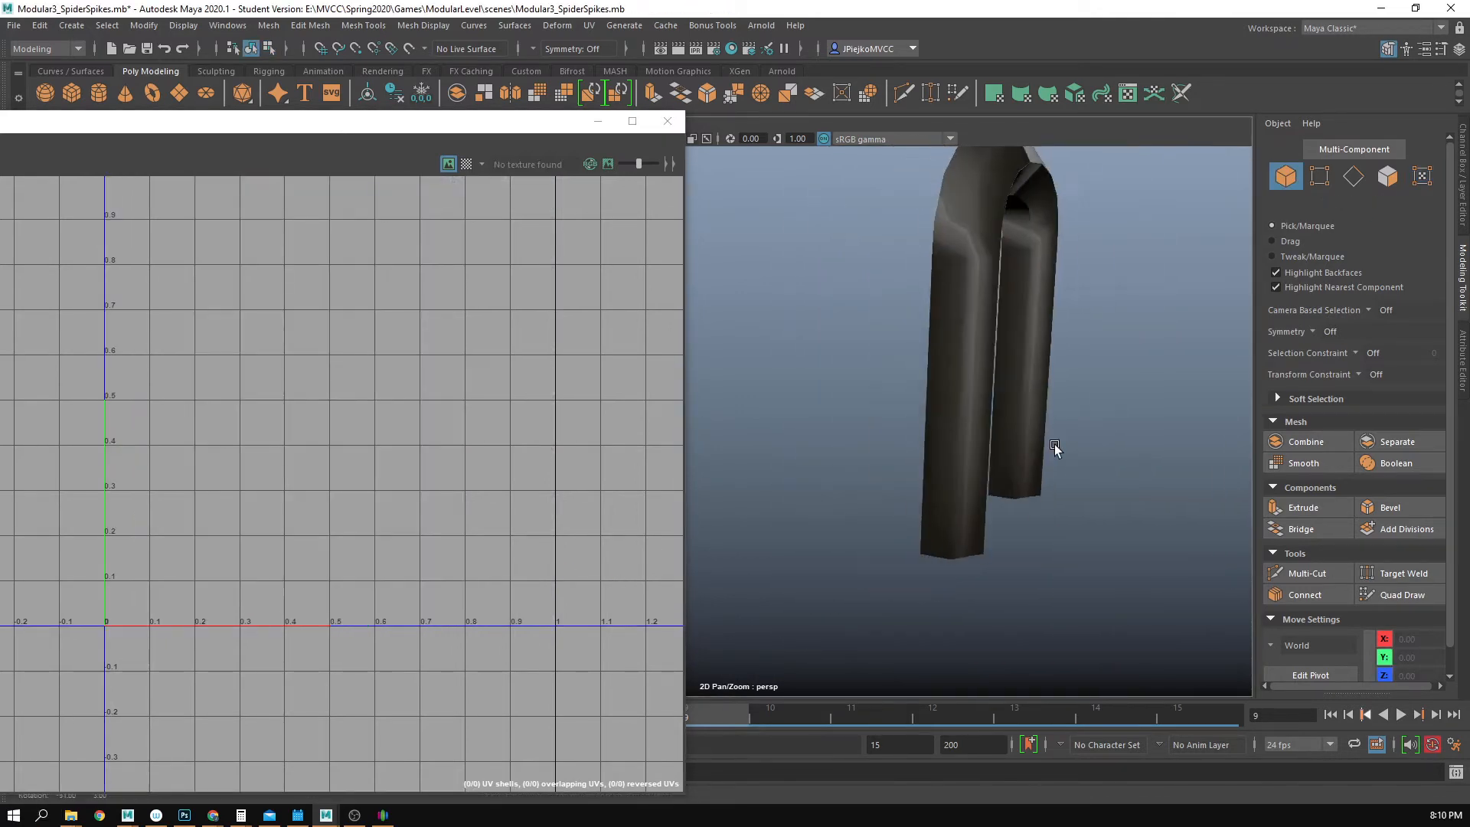
pyautogui.keyDown('alt'); pyautogui.moveTo(888, 485); pyautogui.dragTo(837, 492); pyautogui.keyUp('alt')
pyautogui.scroll(-5, 848, 476)
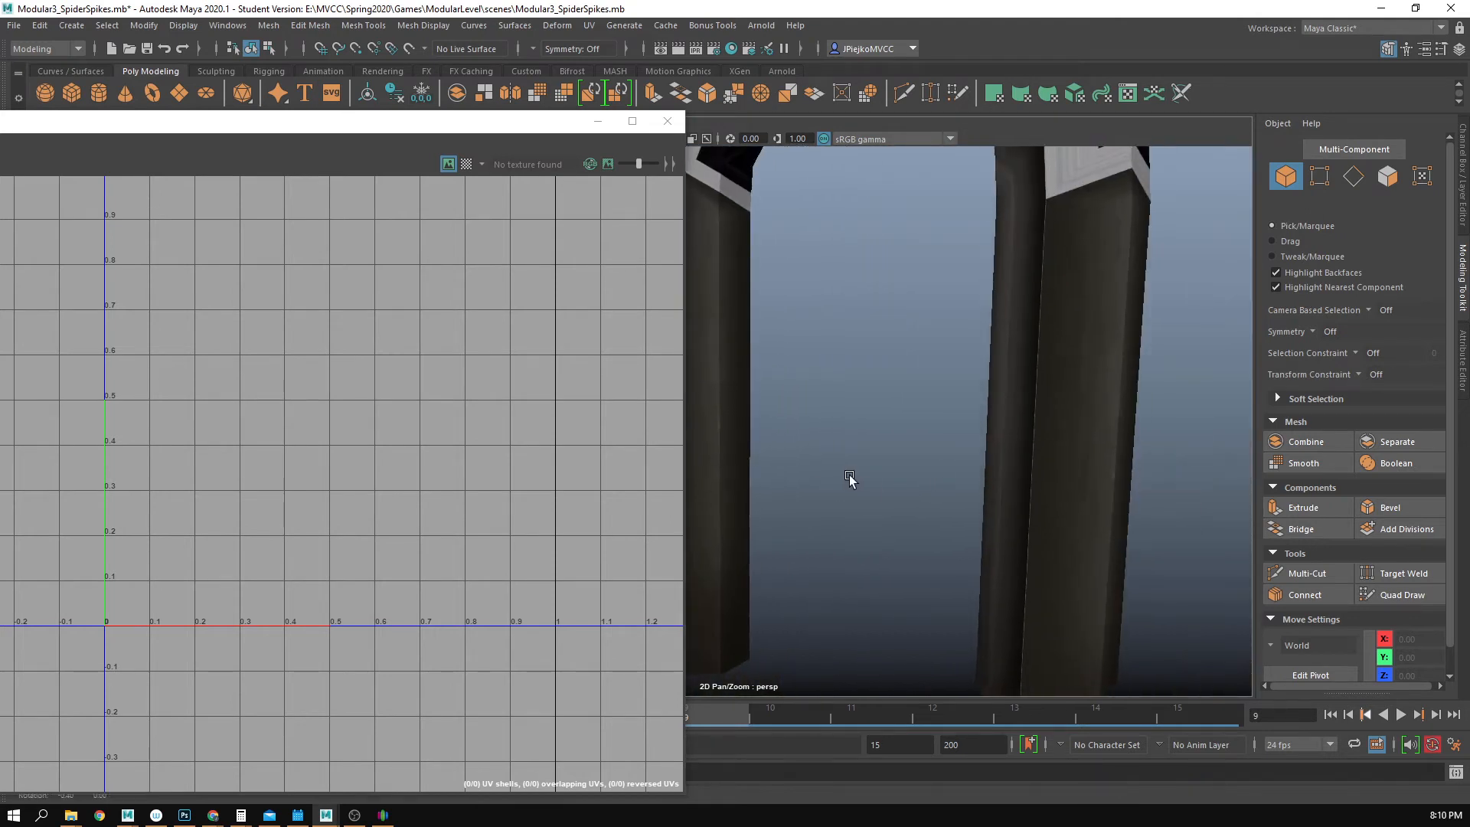
pyautogui.keyDown('alt'); pyautogui.moveTo(848, 477); pyautogui.dragTo(1071, 441, button='middle'); pyautogui.keyUp('alt')
pyautogui.keyDown('alt'); pyautogui.moveTo(1070, 441); pyautogui.dragTo(1199, 442); pyautogui.keyUp('alt')
pyautogui.keyDown('alt'); pyautogui.moveTo(911, 467); pyautogui.dragTo(831, 511); pyautogui.keyUp('alt')
pyautogui.click(831, 512)
pyautogui.moveTo(831, 510); pyautogui.dragTo(876, 503, button='right')
# - Undo the moves of the inner and outermost post UV columns and return to object selection
pyautogui.hotkey('ctrl', 'z')
pyautogui.hotkey('ctrl', 'z')
pyautogui.hotkey('ctrl', 'z')
pyautogui.hotkey('ctrl', 'z')
pyautogui.hotkey('ctrl', 'z')
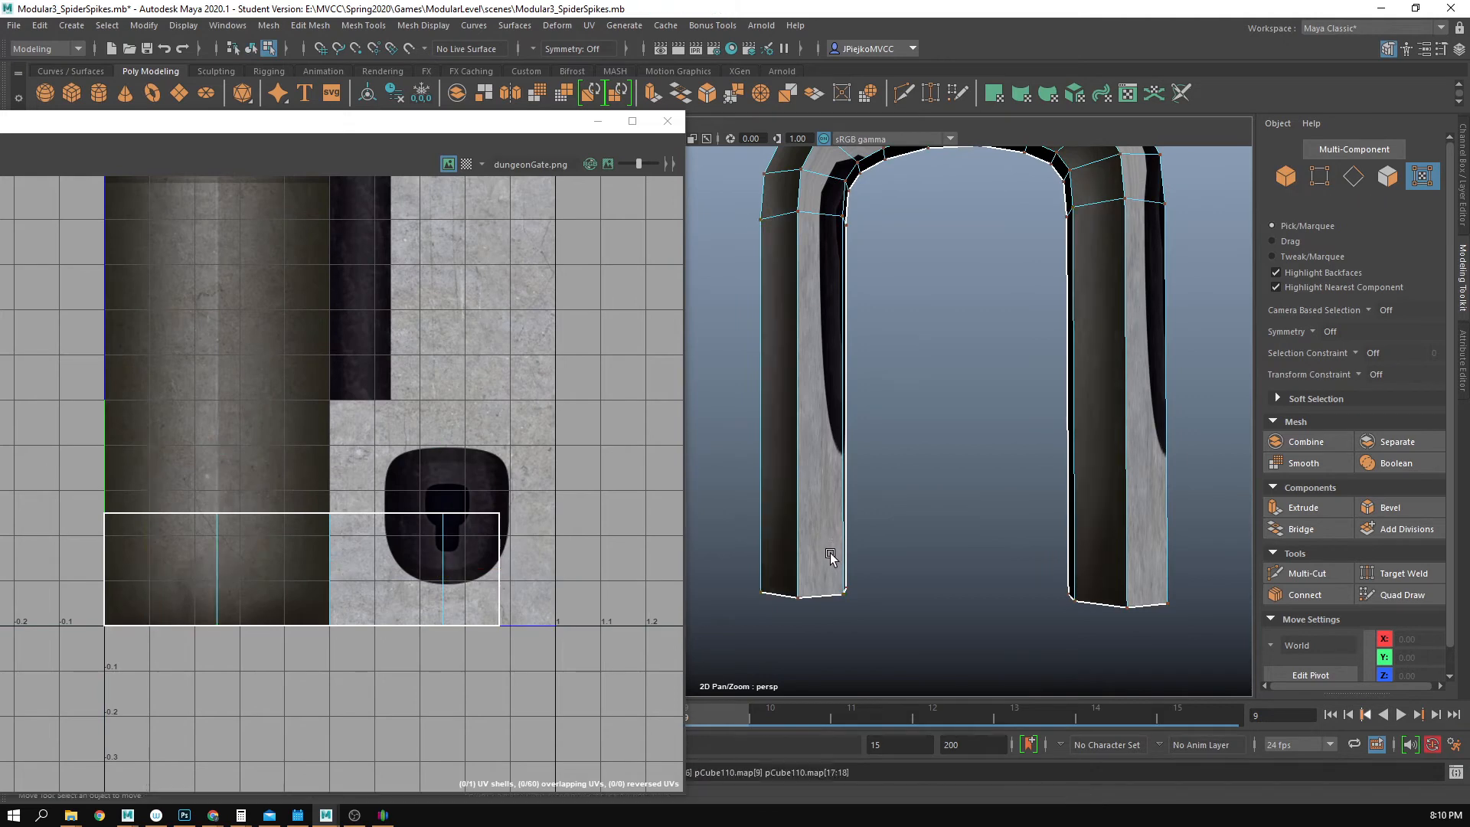
pyautogui.scroll(-3, 905, 608)
pyautogui.keyDown('alt'); pyautogui.moveTo(830, 558); pyautogui.dragTo(942, 610); pyautogui.keyUp('alt')
pyautogui.press('F8')
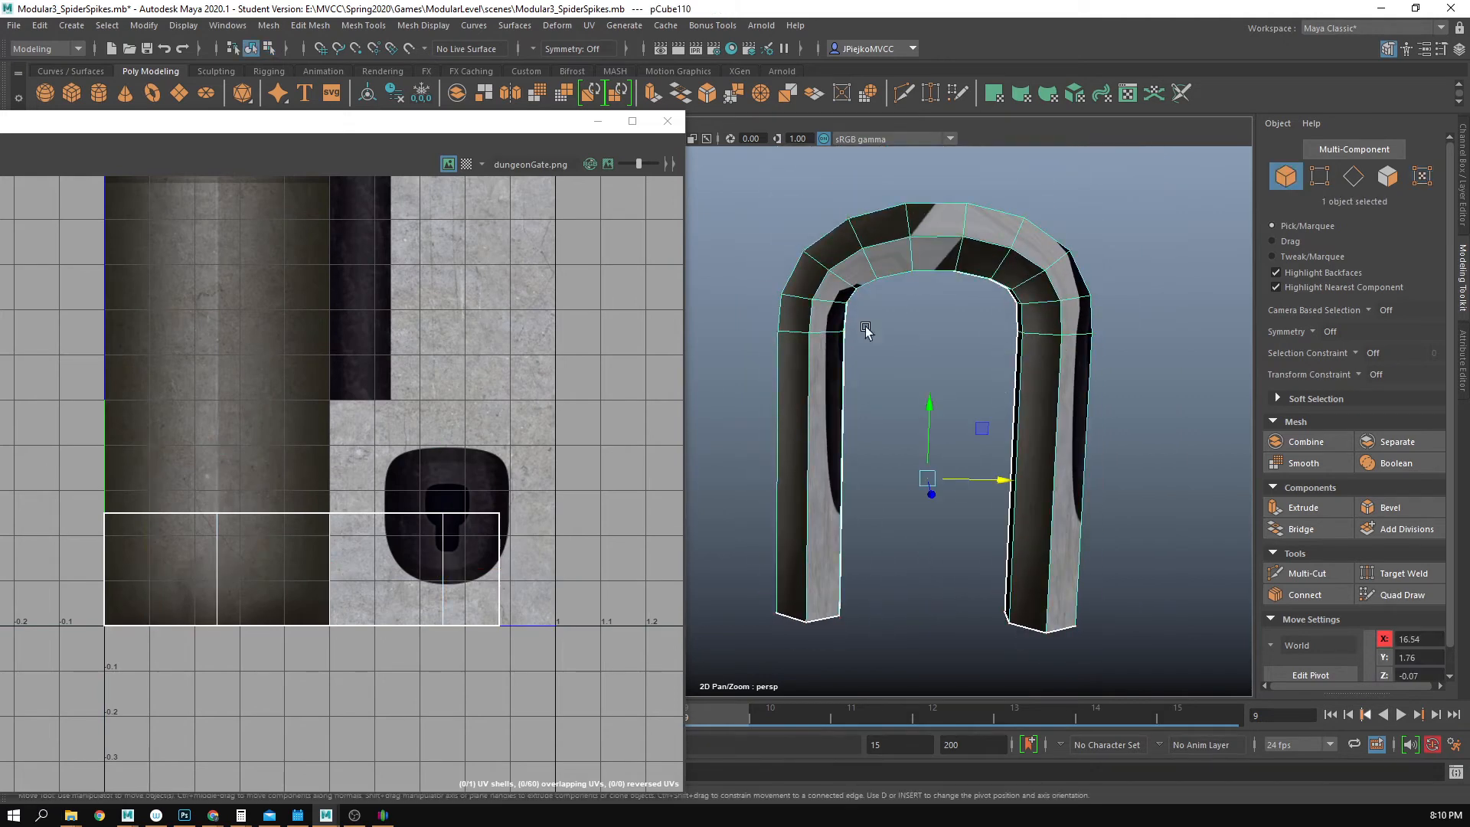
pyautogui.scroll(-2, 894, 425)
pyautogui.keyDown('alt'); pyautogui.moveTo(894, 425); pyautogui.dragTo(959, 359); pyautogui.keyUp('alt')
pyautogui.scroll(-1, 963, 377)
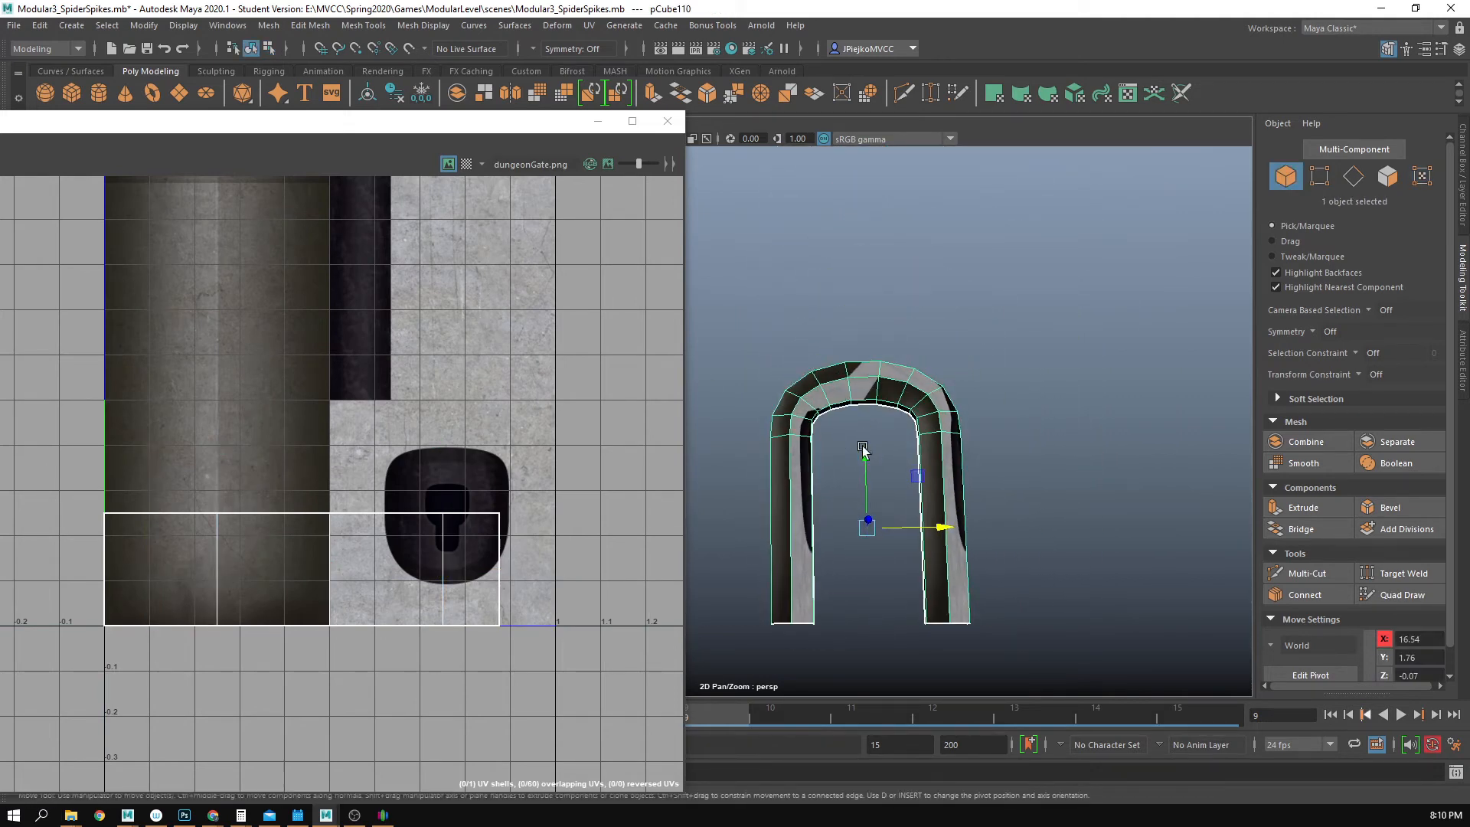
pyautogui.keyDown('alt'); pyautogui.moveTo(927, 504); pyautogui.dragTo(929, 503); pyautogui.keyUp('alt')
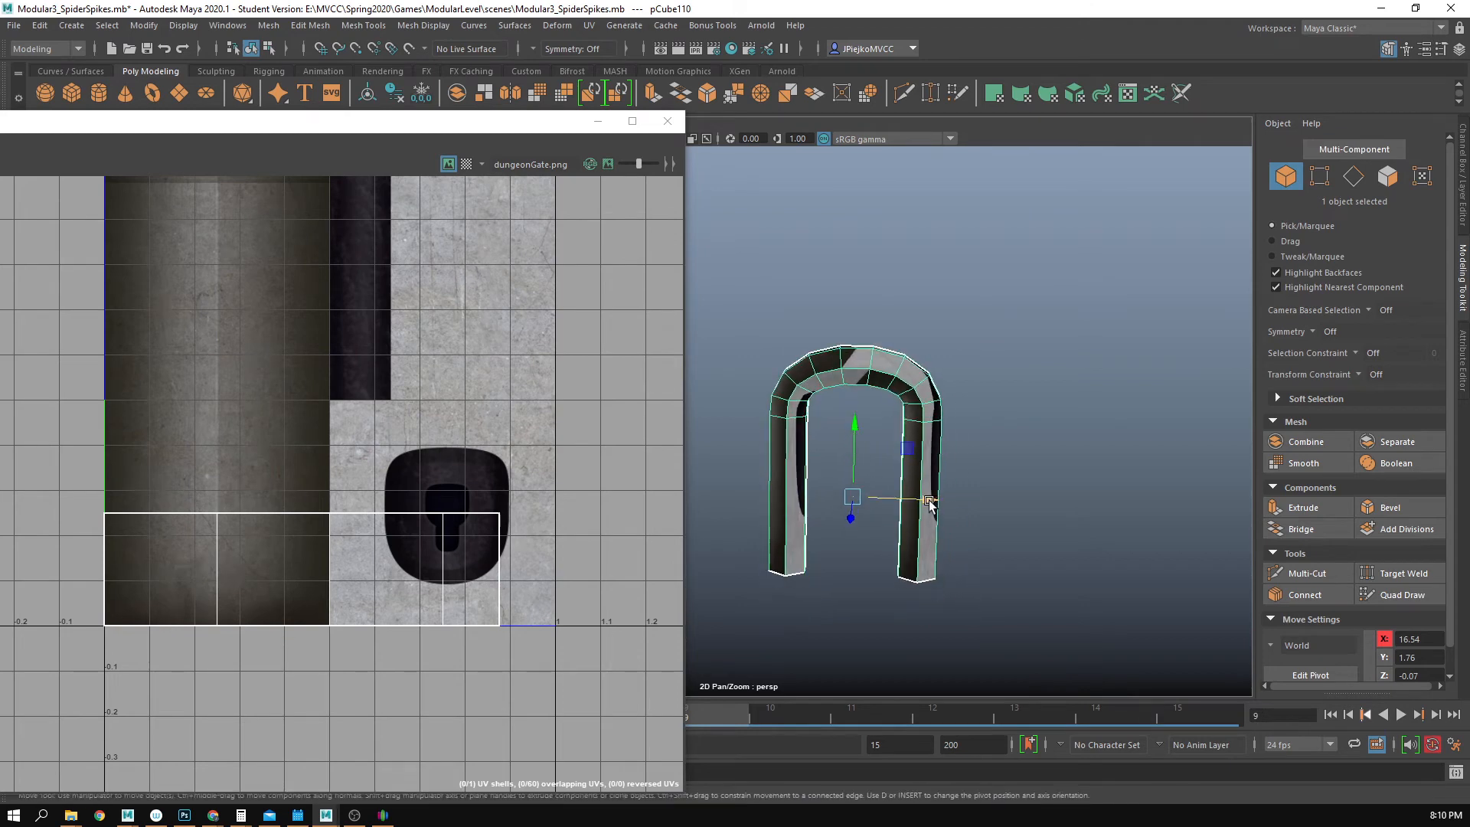
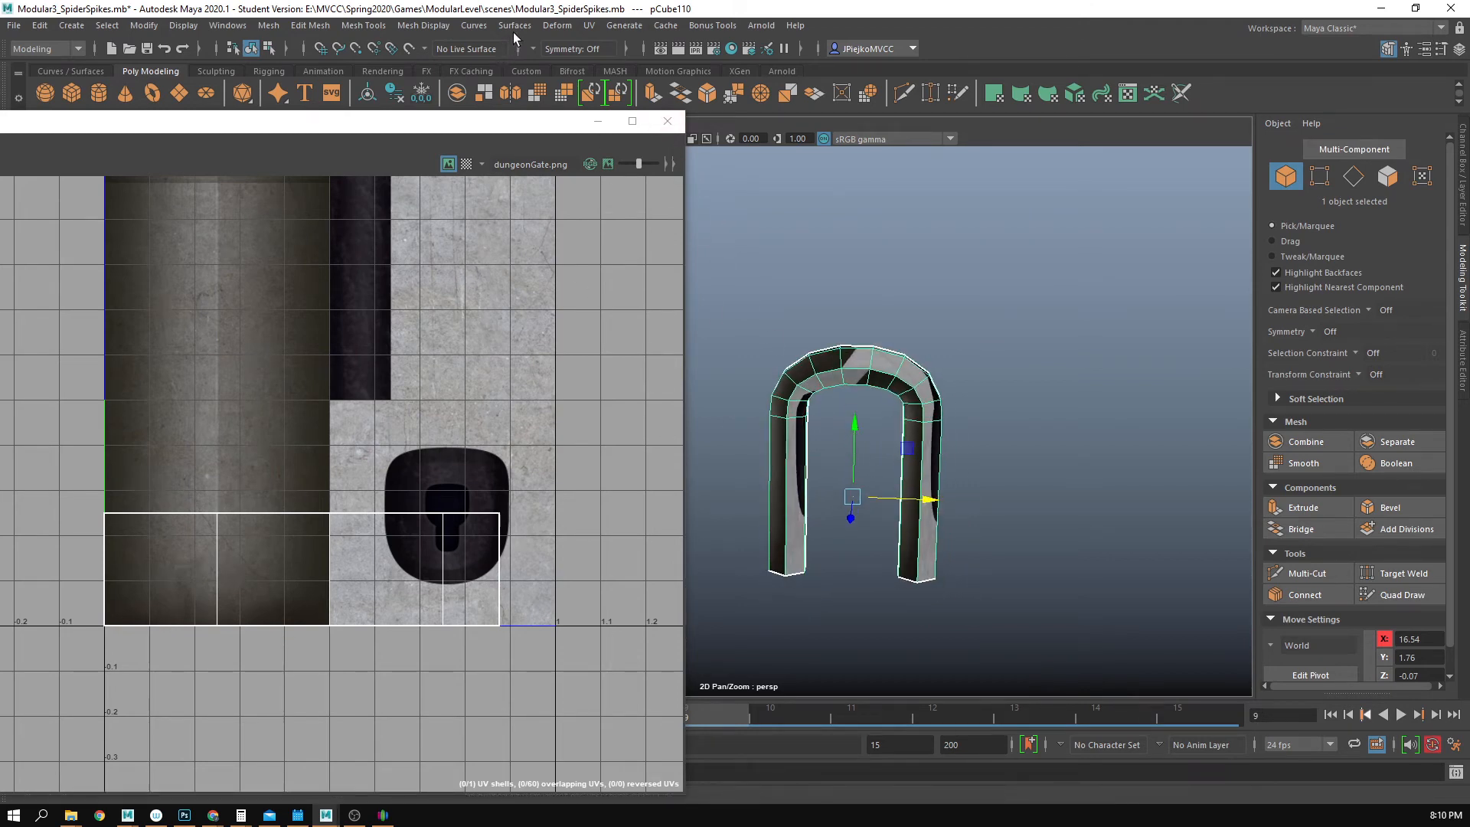
pyautogui.click(595, 26)
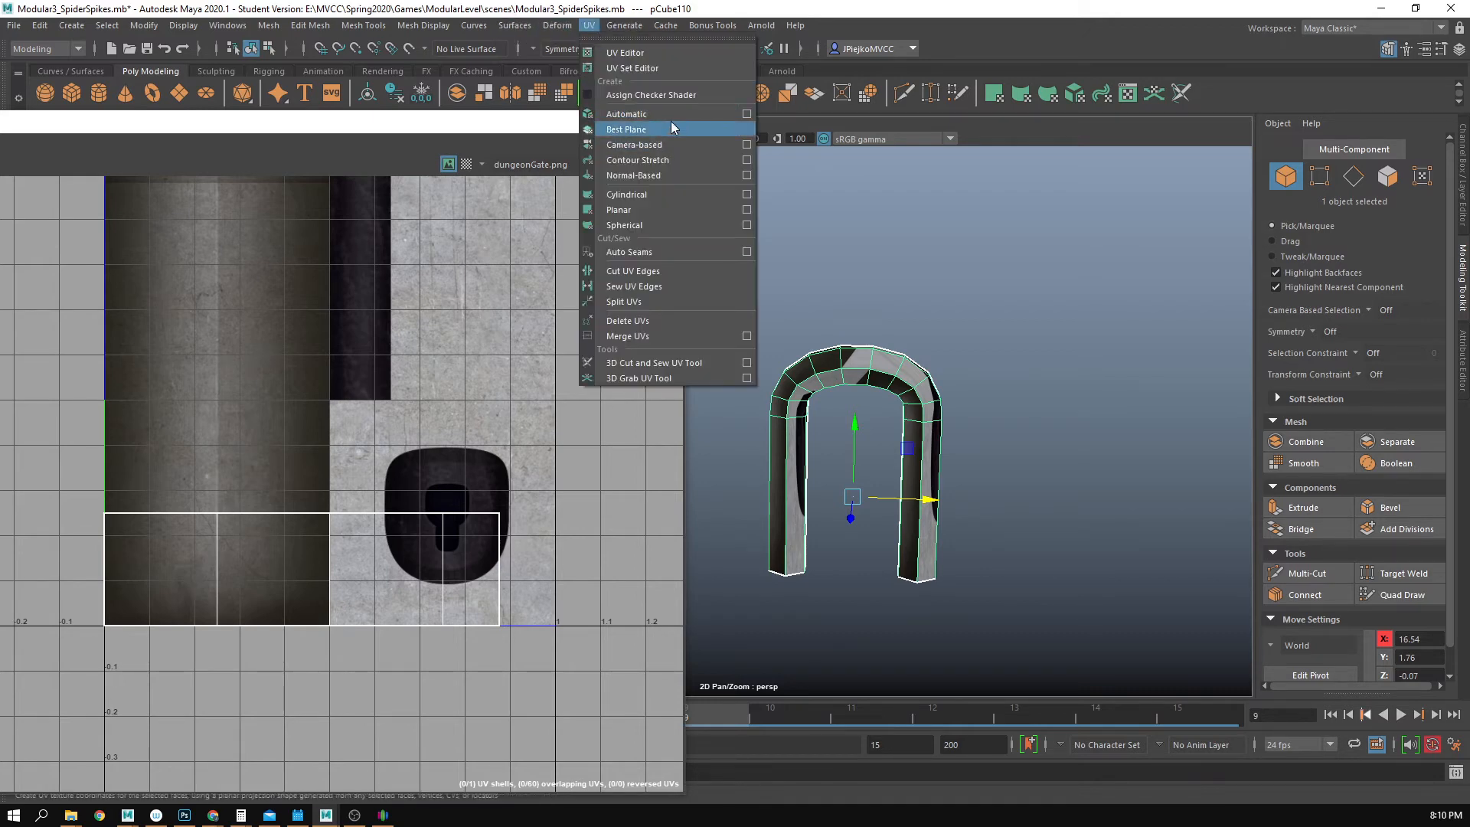
pyautogui.moveTo(776, 255)
pyautogui.keyDown('alt'); pyautogui.mouseDown()
pyautogui.moveTo(817, 245)
pyautogui.moveTo(804, 253)
pyautogui.mouseUp(); pyautogui.keyUp('alt')
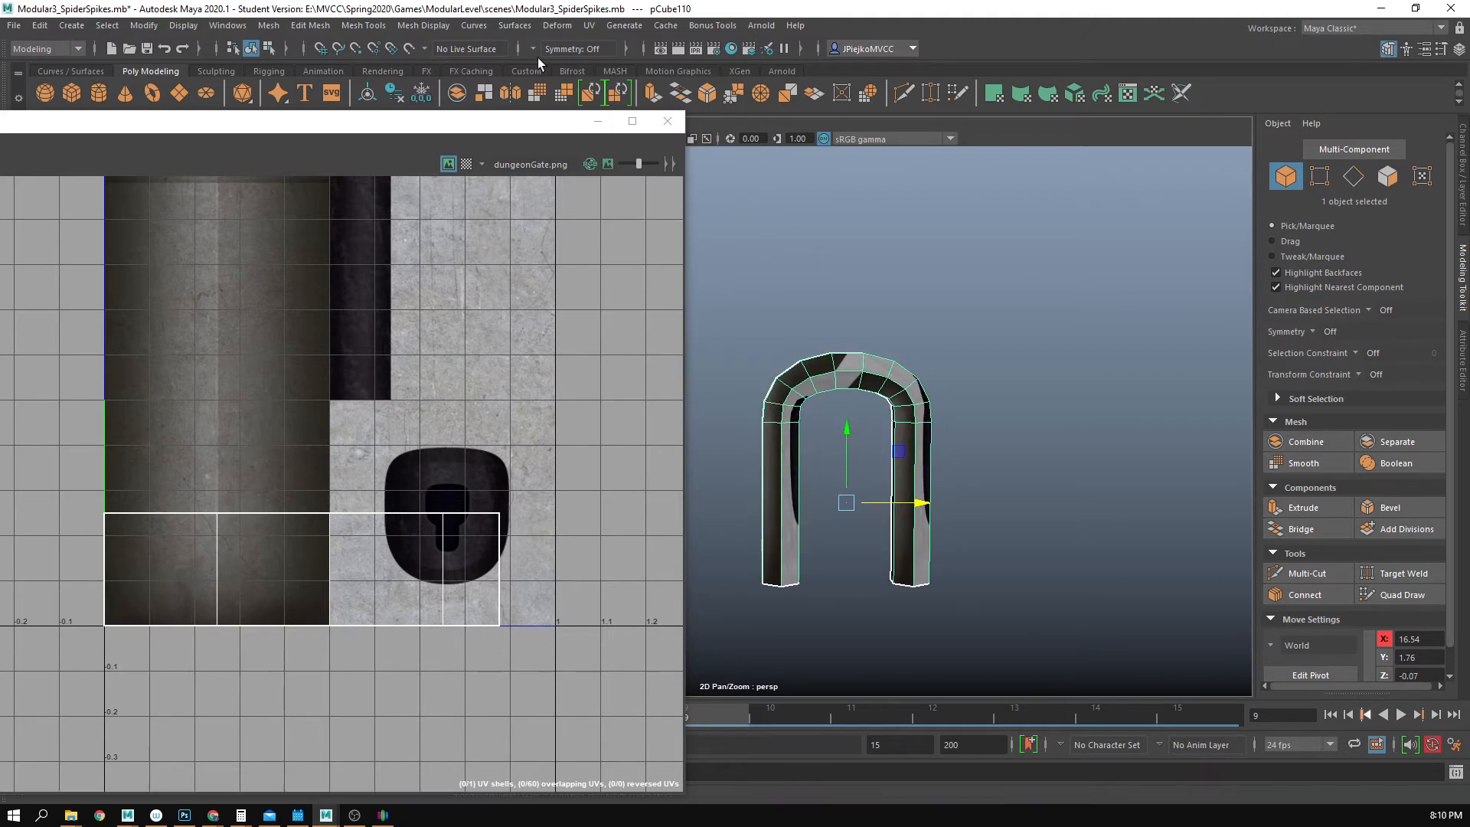
pyautogui.click(588, 26)
pyautogui.click(961, 218)
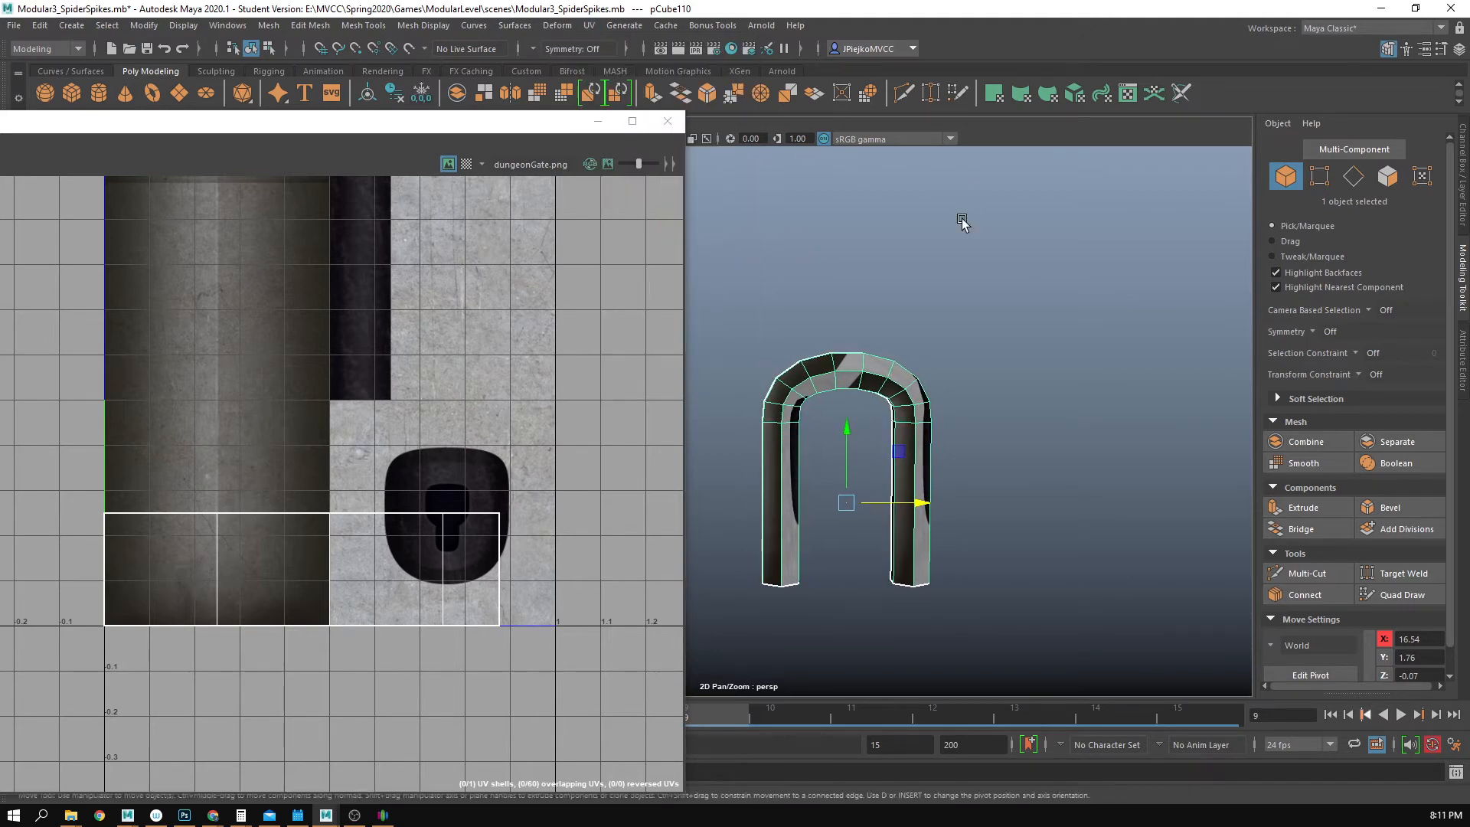
# - Move the UV Editor aside, switch the viewport to the front view and frame the arch
pyautogui.moveTo(558, 126); pyautogui.dragTo(336, 274)
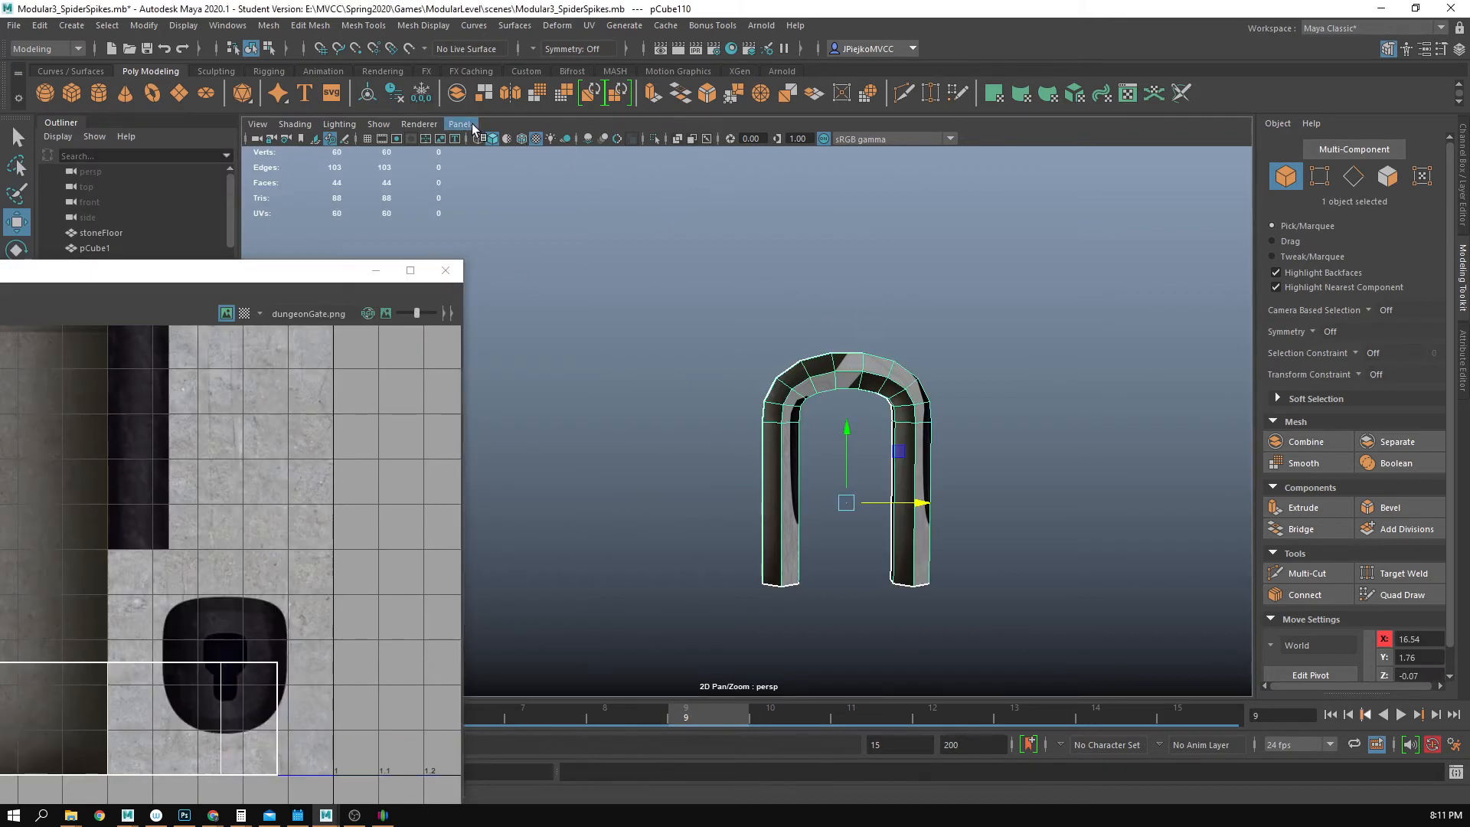
pyautogui.click(470, 124)
pyautogui.moveTo(503, 170)
pyautogui.click(639, 171)
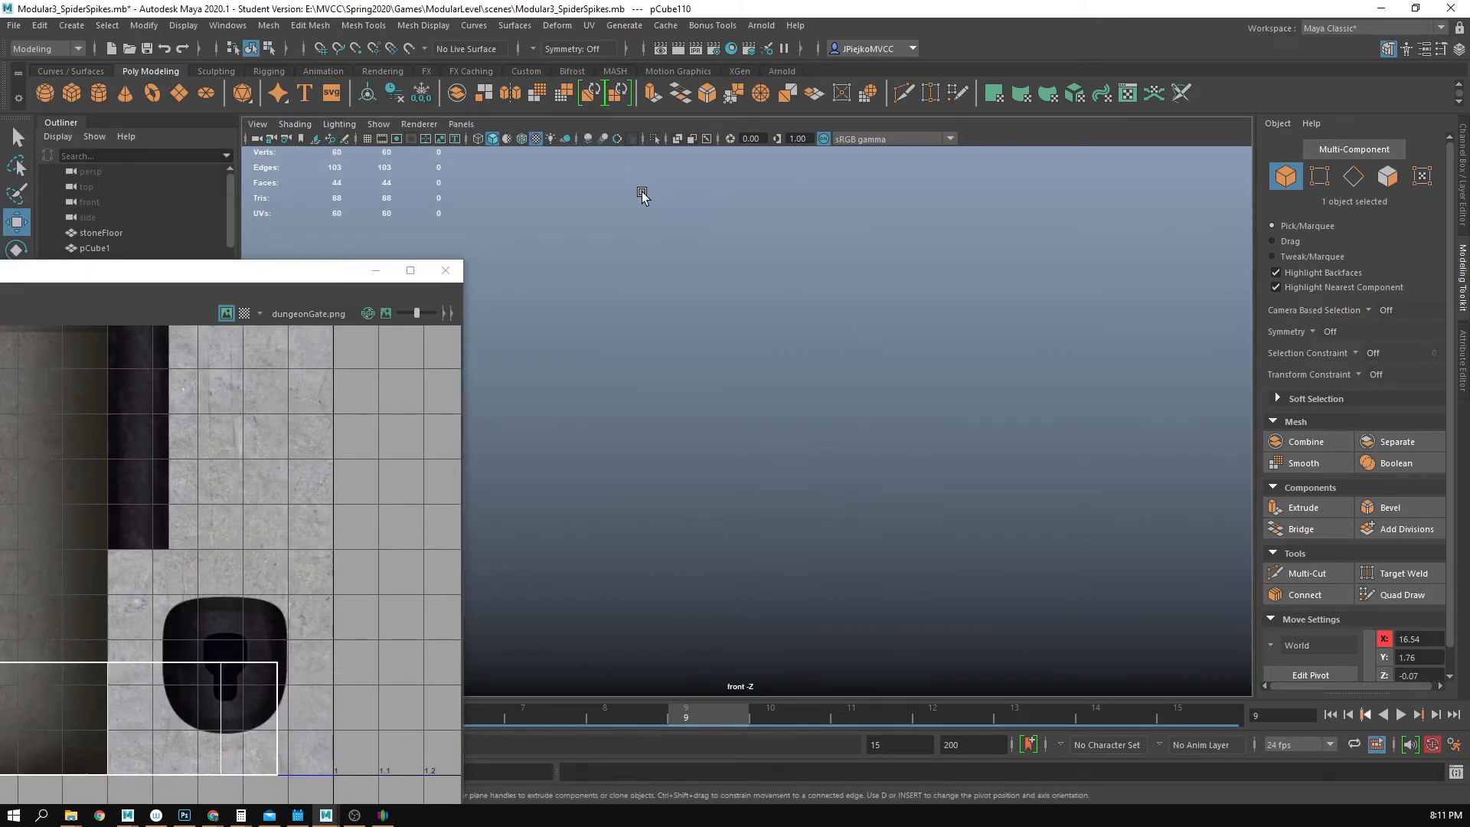
pyautogui.press('f')
pyautogui.keyDown('alt'); pyautogui.moveTo(916, 325); pyautogui.dragTo(744, 333, button='right'); pyautogui.keyUp('alt')
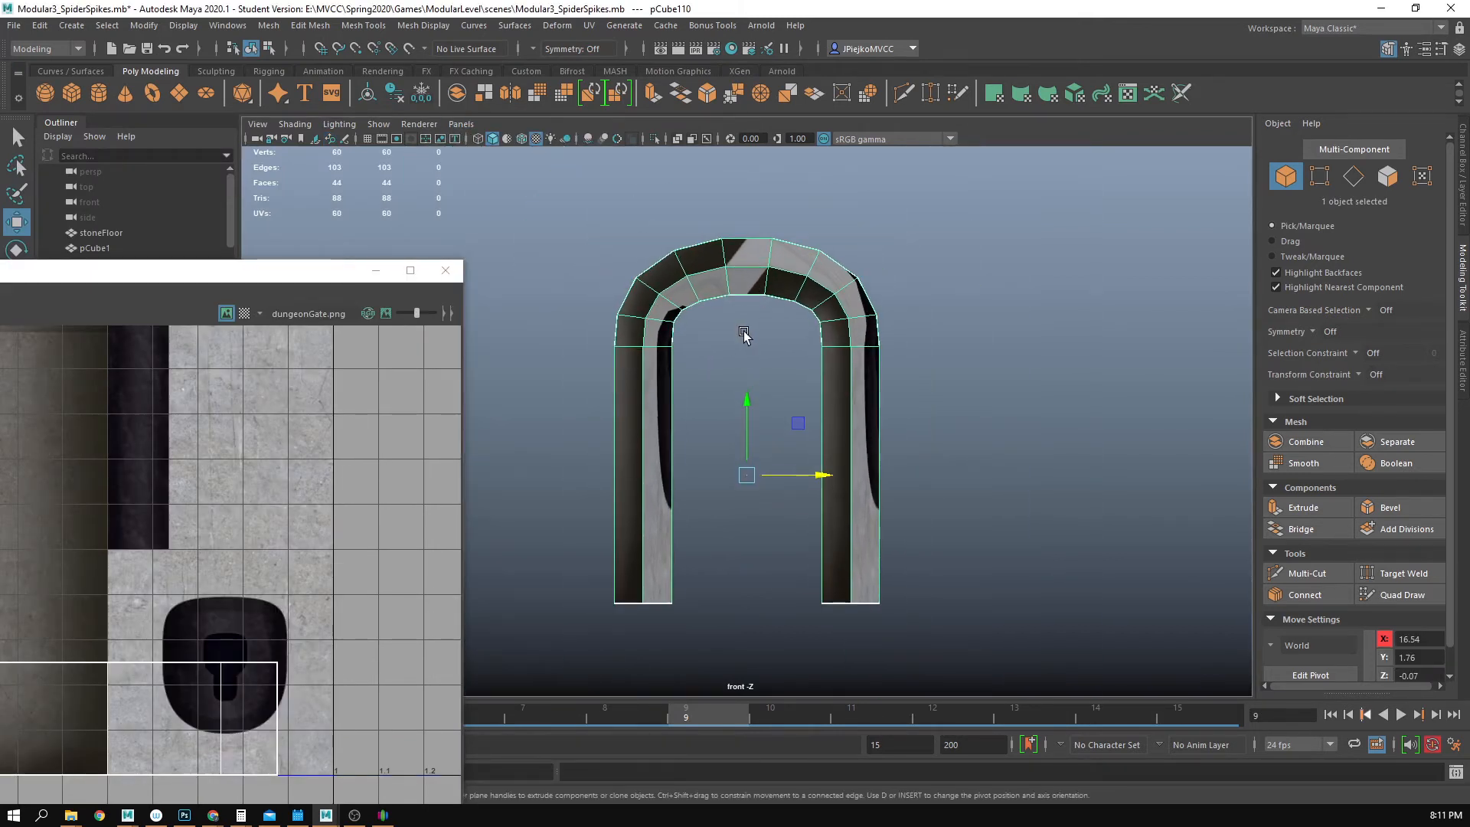
# - Select the whole arch as an object and apply a Camera-based UV projection from the front view
pyautogui.press('F11')
pyautogui.click(646, 438)
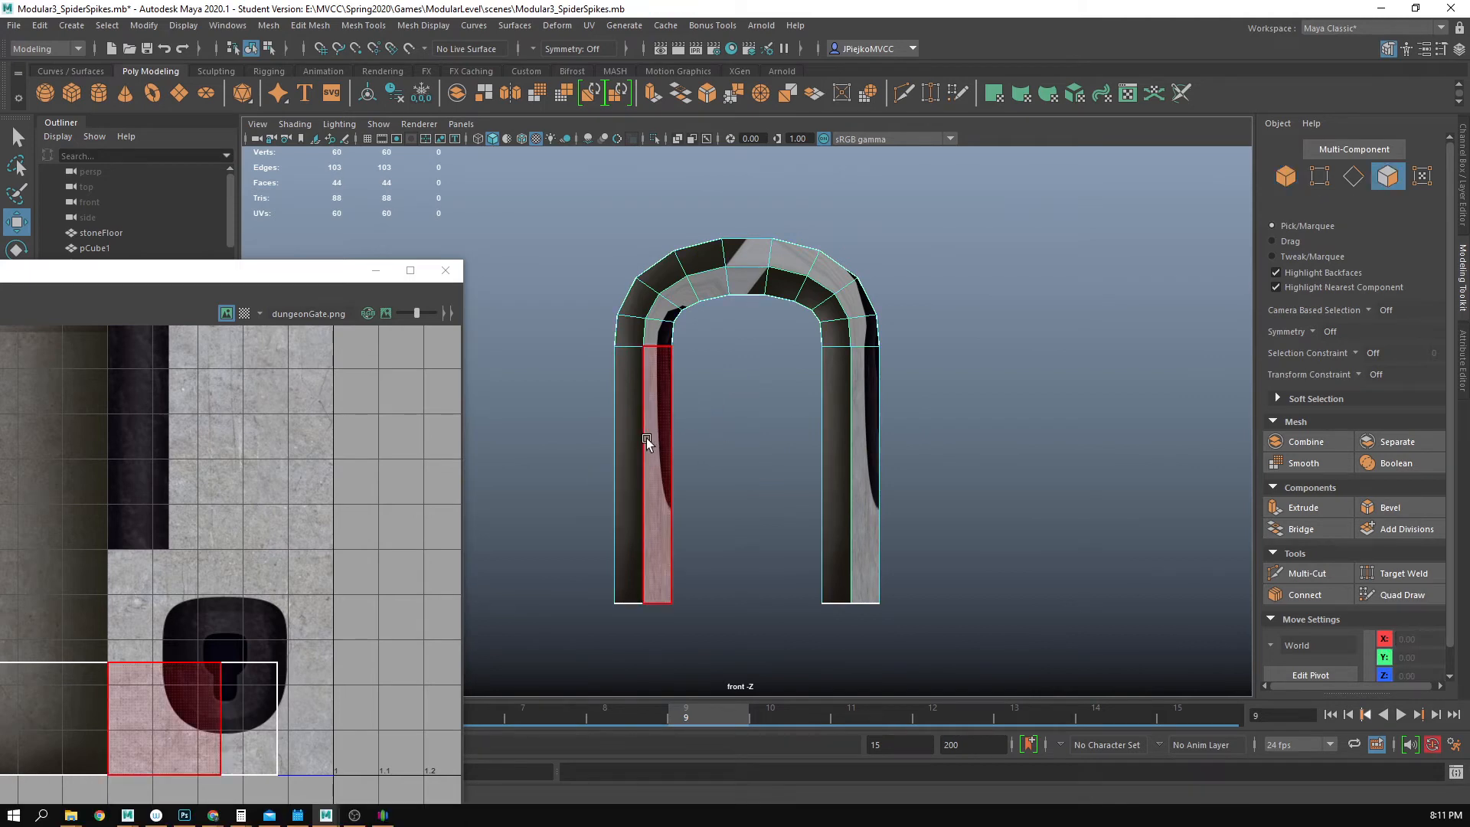
pyautogui.moveTo(678, 291); pyautogui.dragTo(715, 247, button='right')
pyautogui.click(548, 28)
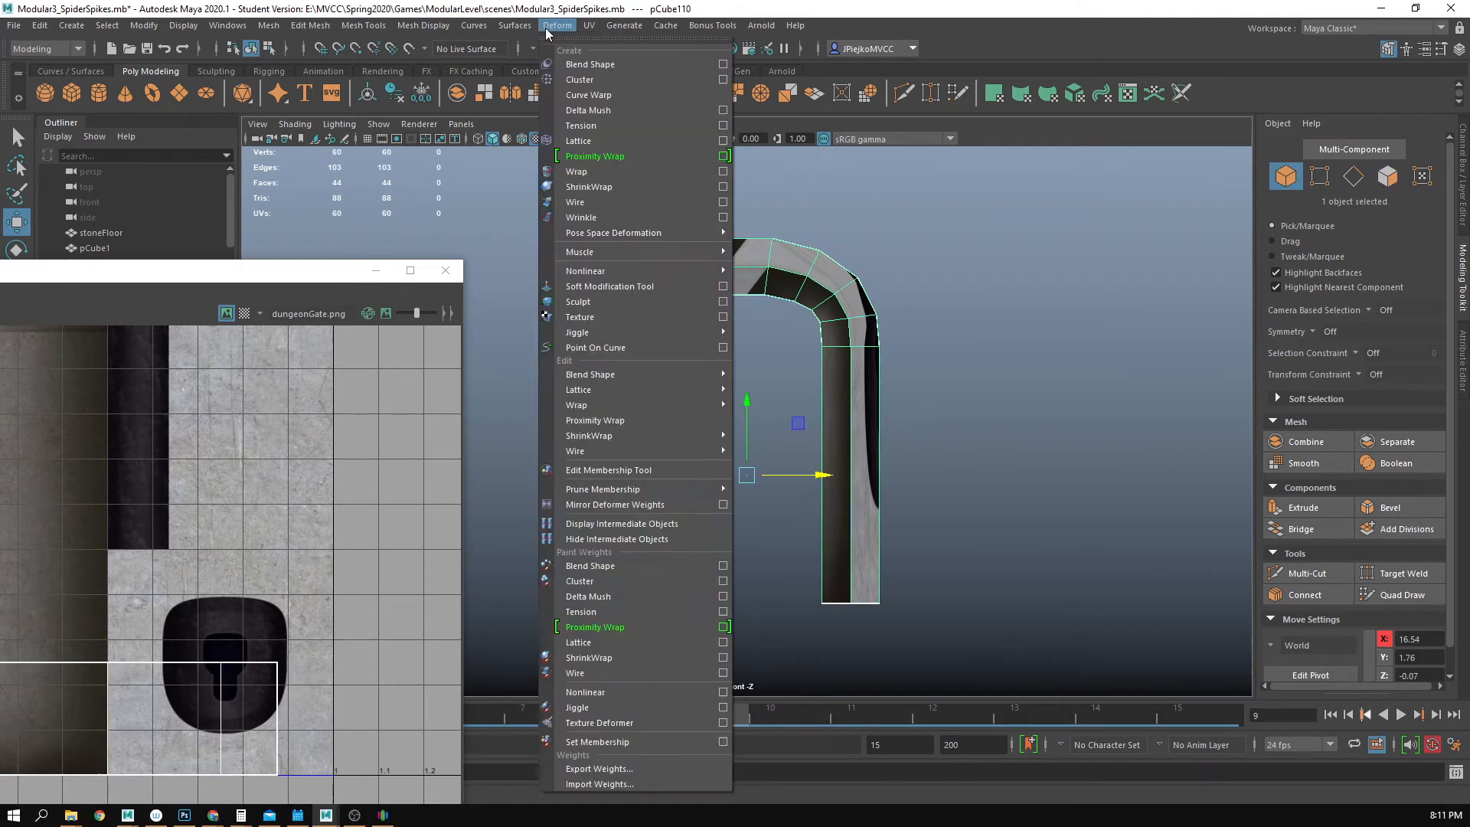
pyautogui.moveTo(589, 26)
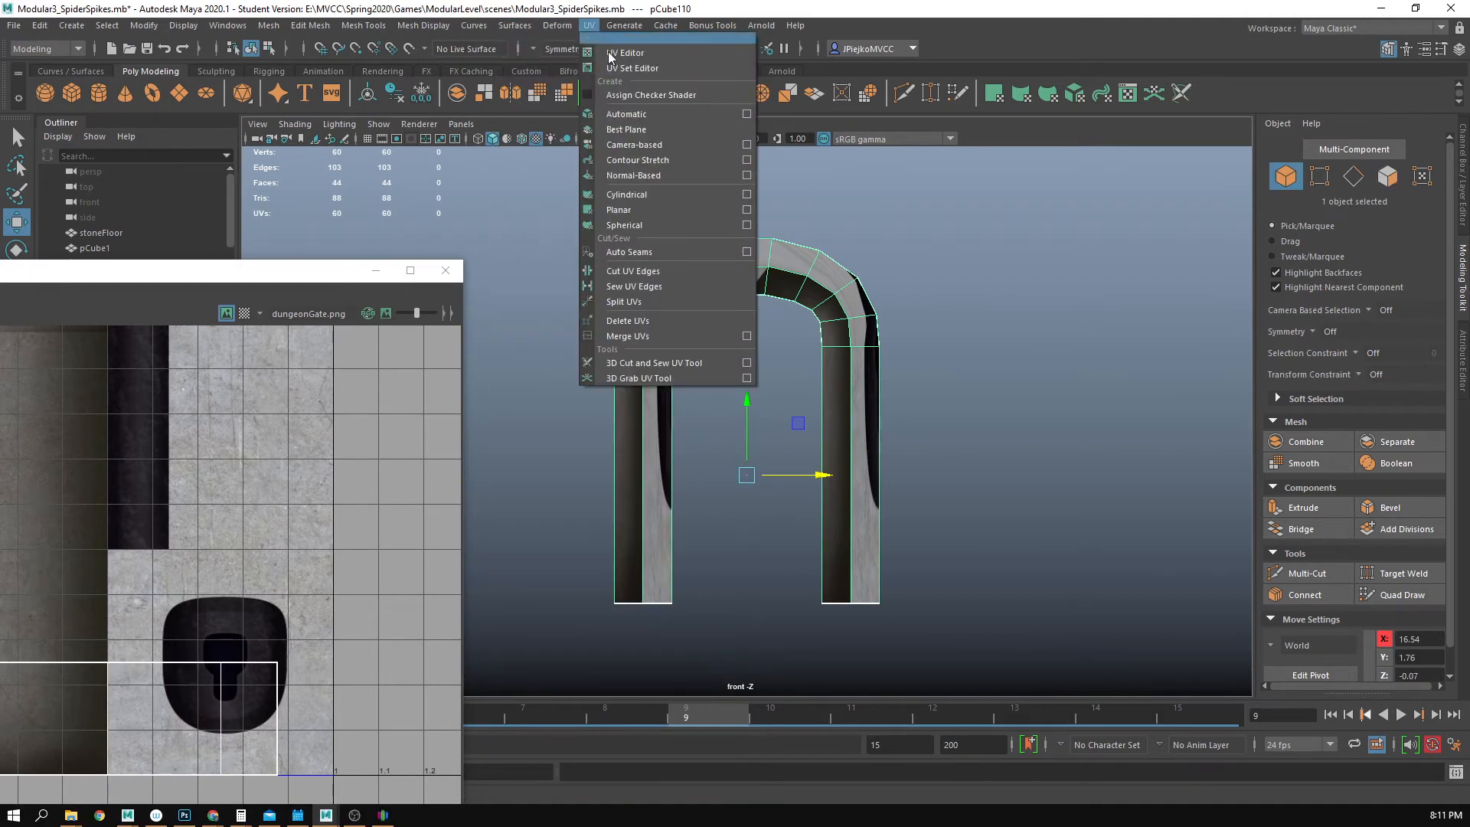
pyautogui.click(664, 144)
# - Reposition the UV Editor window and fit the complete projected arch layout in it
pyautogui.keyDown('alt'); pyautogui.moveTo(68, 510); pyautogui.dragTo(103, 498, button='middle'); pyautogui.keyUp('alt')
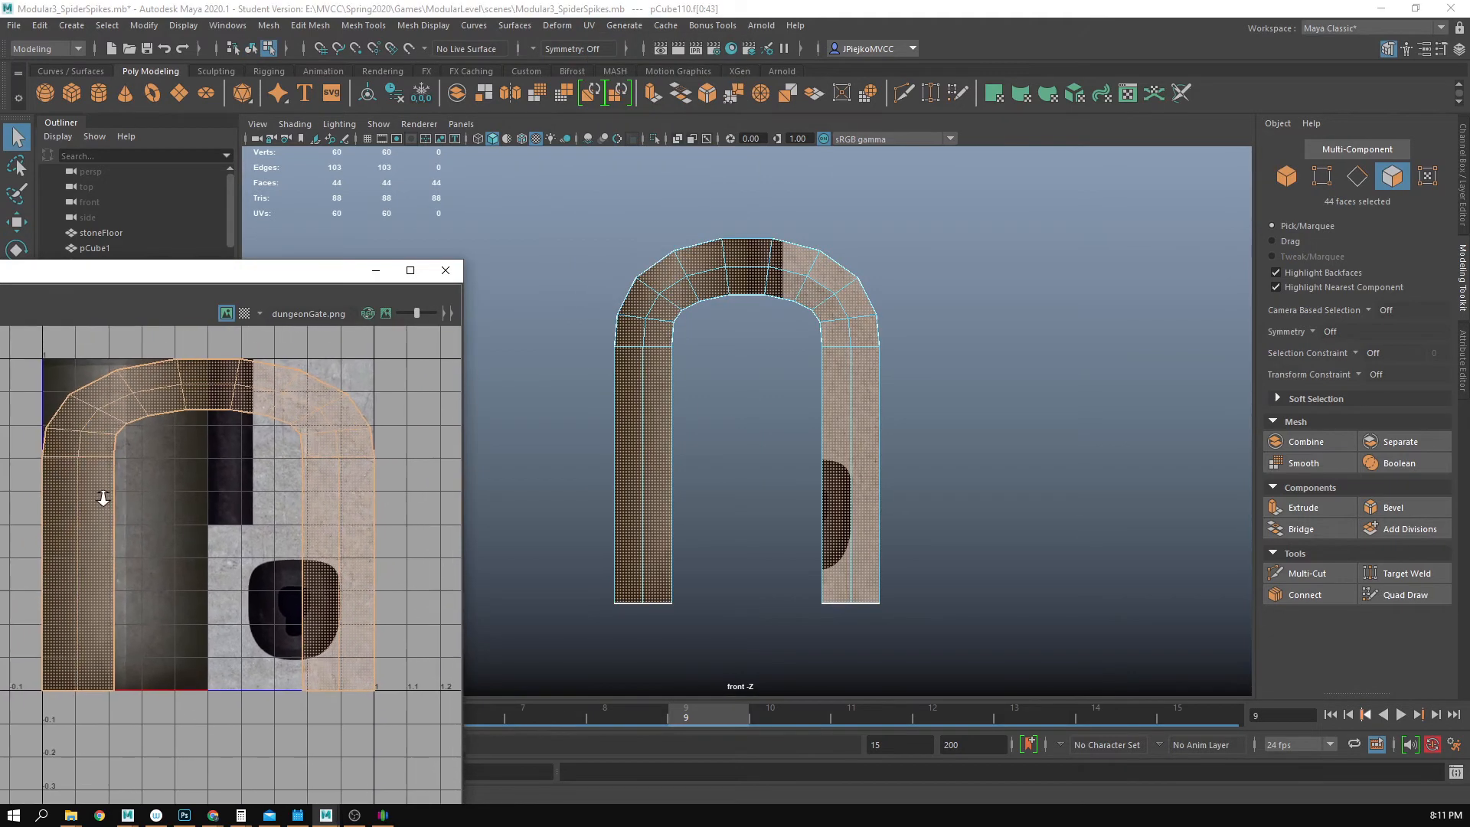
pyautogui.keyDown('alt'); pyautogui.moveTo(103, 499); pyautogui.dragTo(63, 508, button='right'); pyautogui.keyUp('alt')
pyautogui.keyDown('alt'); pyautogui.moveTo(63, 508); pyautogui.dragTo(102, 521, button='middle'); pyautogui.keyUp('alt')
pyautogui.keyDown('alt'); pyautogui.moveTo(102, 521); pyautogui.dragTo(2, 528, button='right'); pyautogui.keyUp('alt')
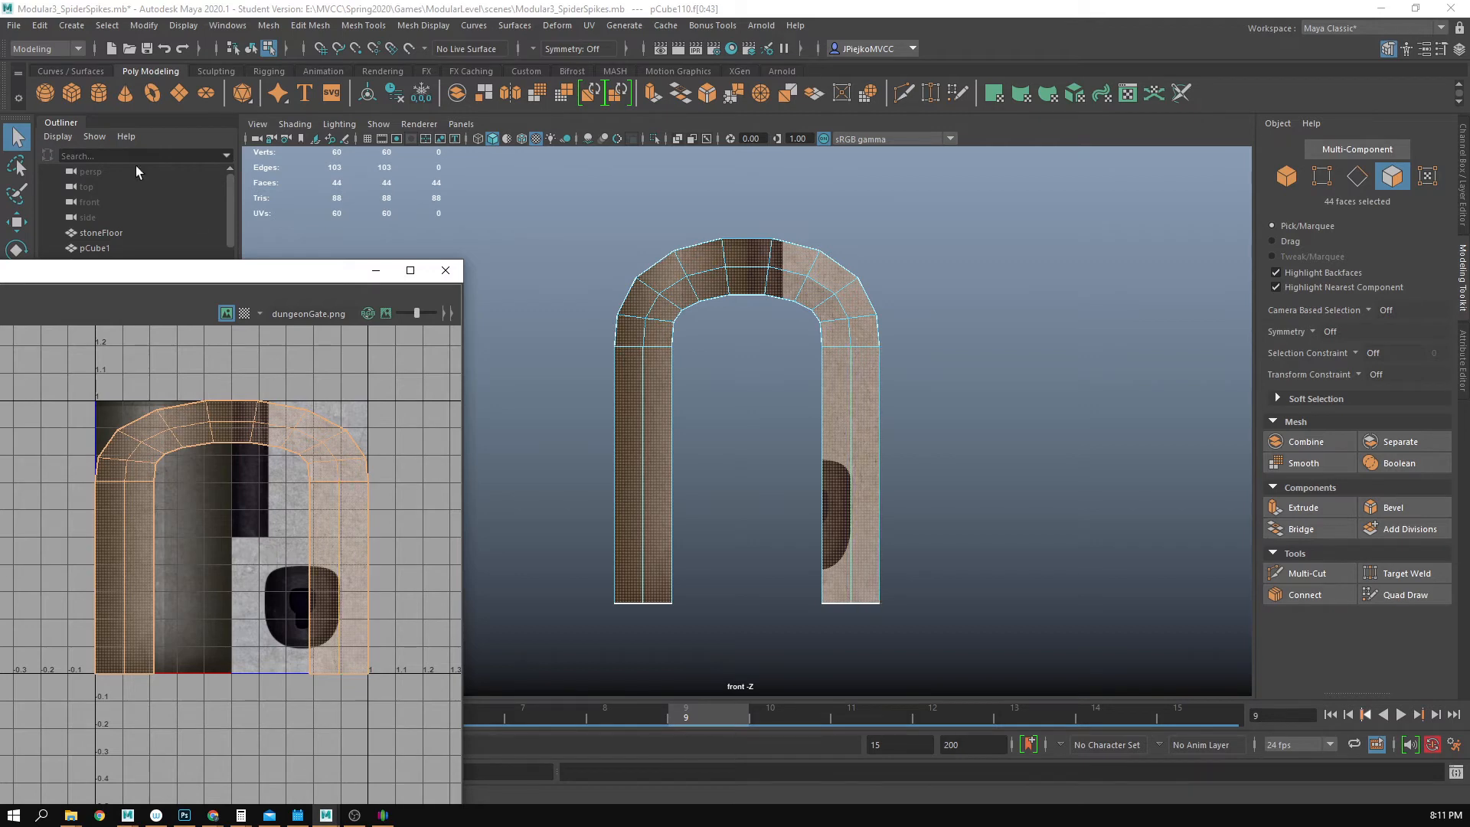
pyautogui.moveTo(285, 287); pyautogui.dragTo(351, 215)
pyautogui.keyDown('alt'); pyautogui.moveTo(289, 415); pyautogui.dragTo(223, 478, button='middle'); pyautogui.keyUp('alt')
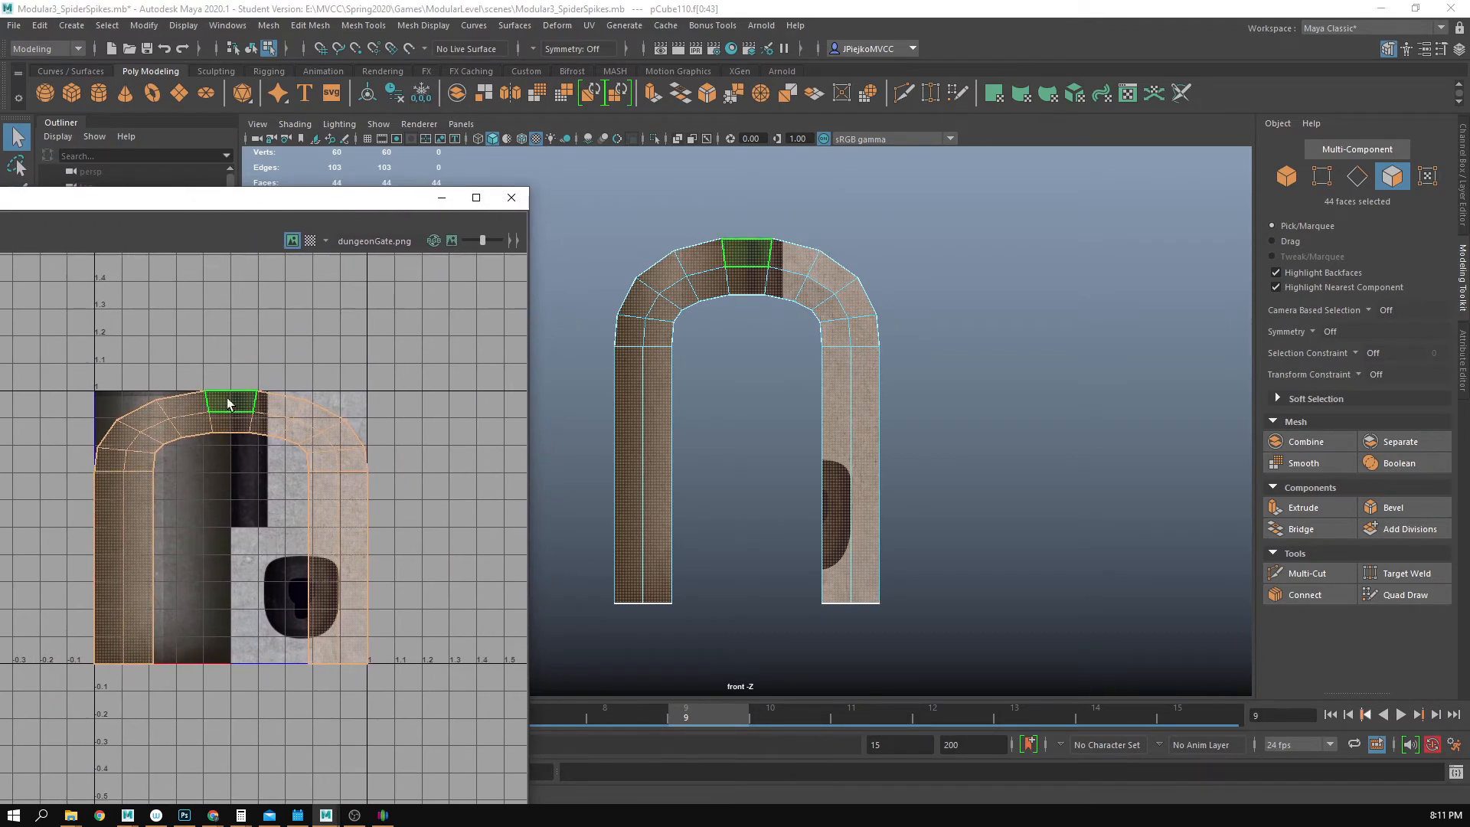
# - Switch the arch to UV editing, change the viewport to the perspective camera and frame the UV layout
pyautogui.moveTo(227, 399); pyautogui.dragTo(301, 406, button='right')
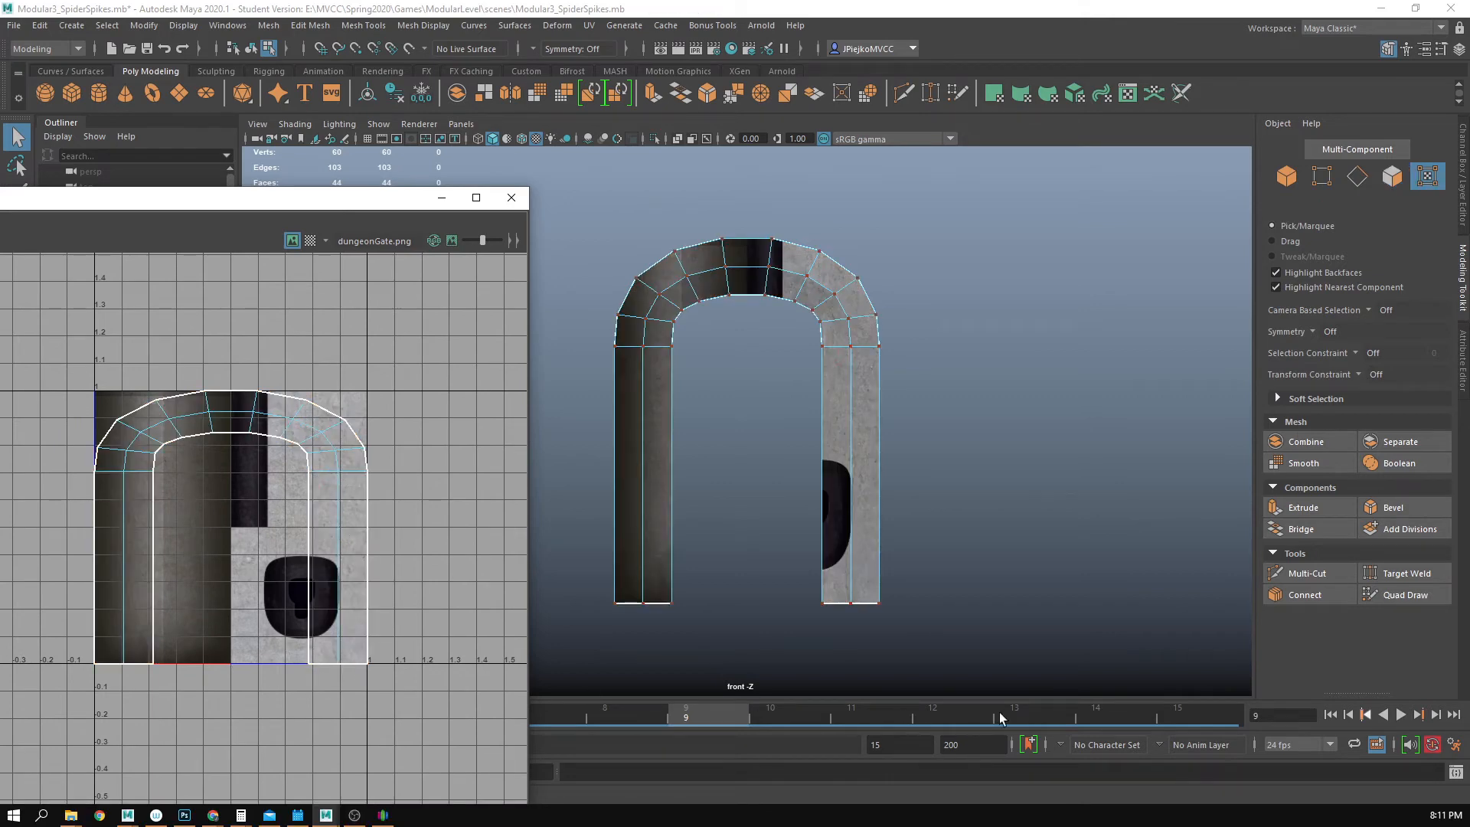
pyautogui.click(475, 126)
pyautogui.moveTo(493, 141)
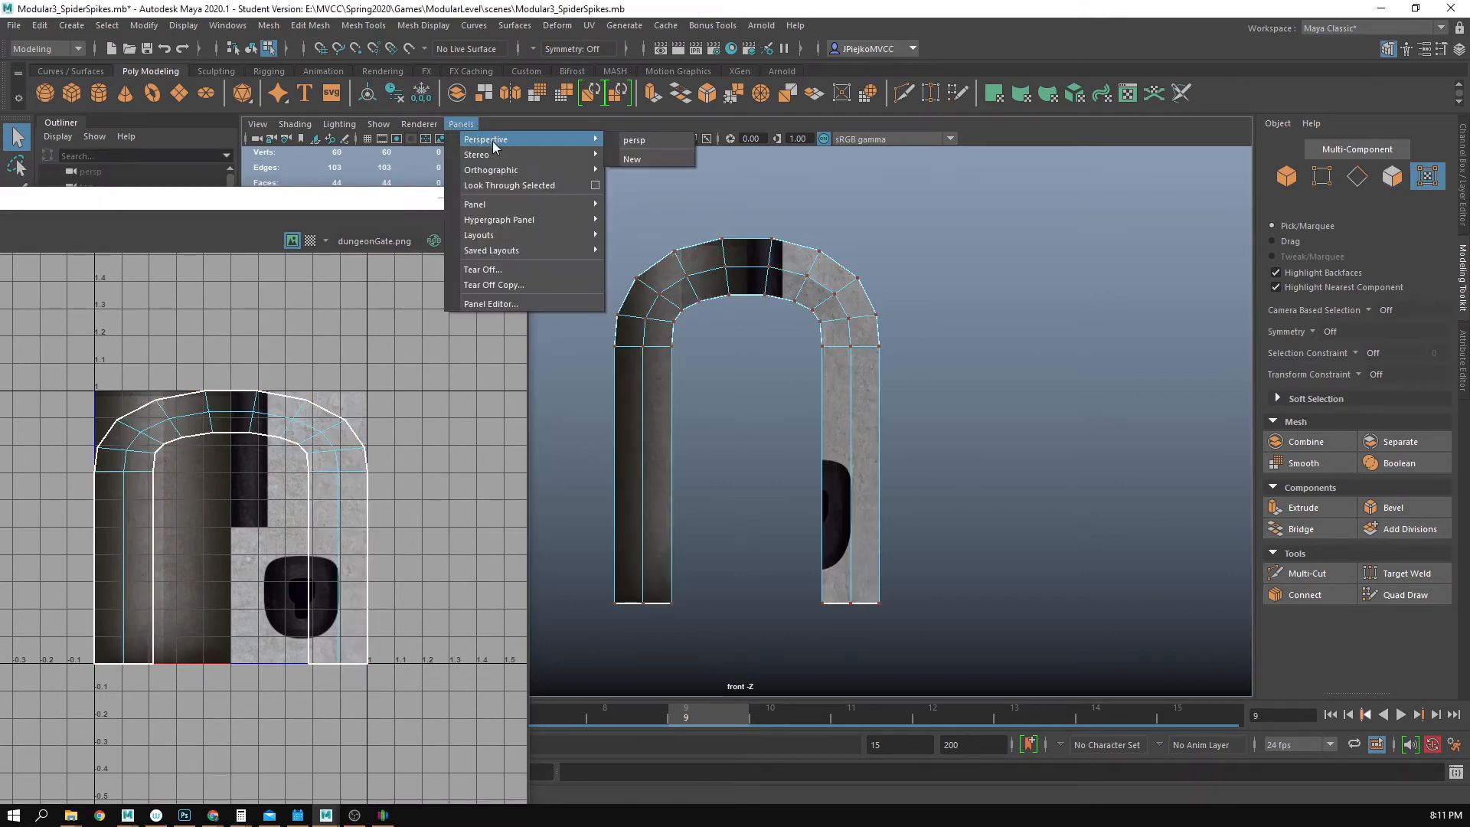
pyautogui.click(613, 140)
pyautogui.keyDown('alt'); pyautogui.moveTo(812, 571); pyautogui.dragTo(941, 406); pyautogui.keyUp('alt')
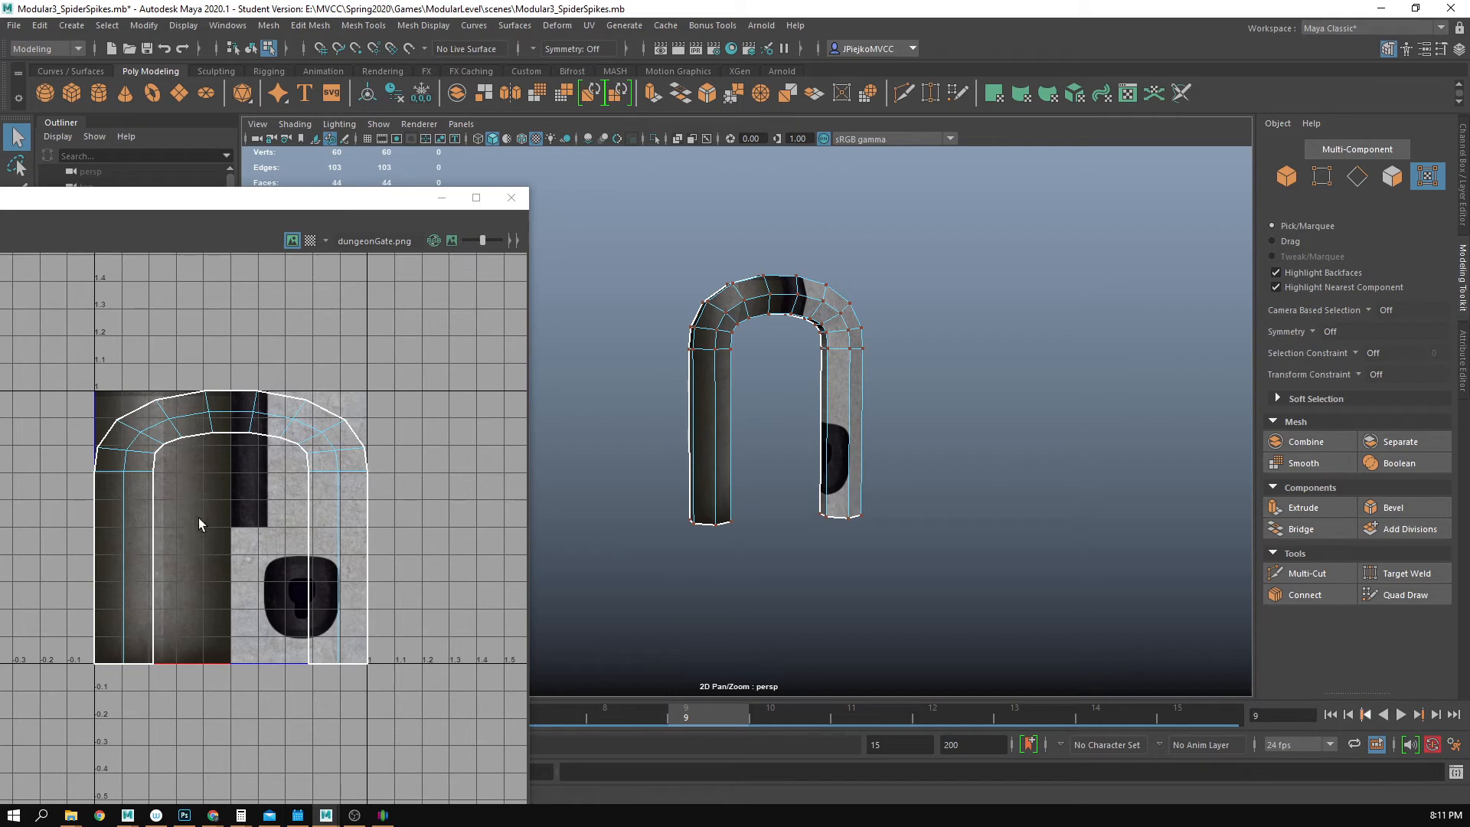
pyautogui.keyDown('alt'); pyautogui.moveTo(70, 487); pyautogui.dragTo(76, 539, button='middle'); pyautogui.keyUp('alt')
pyautogui.scroll(1, 99, 528)
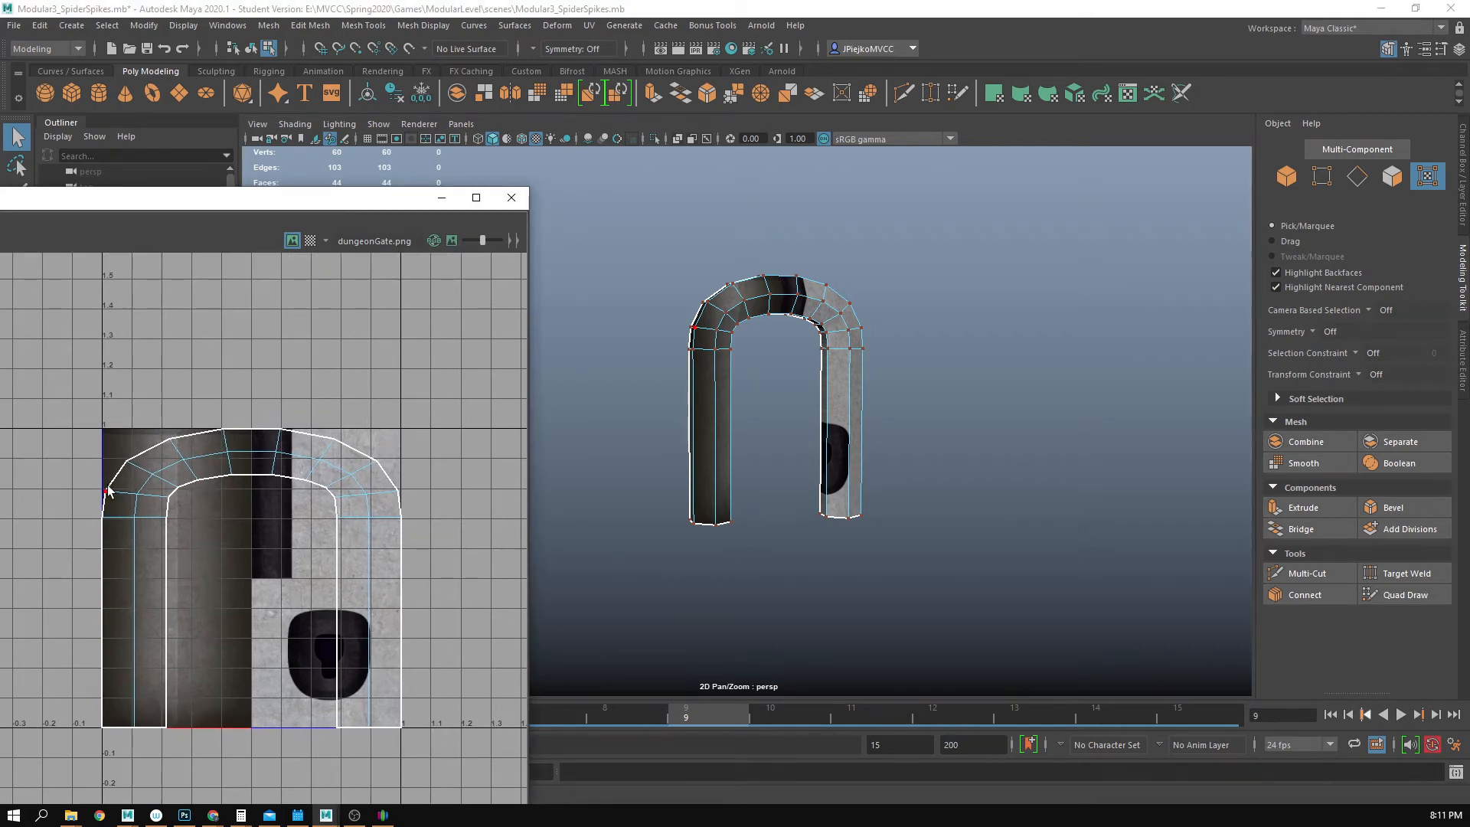
# - Select the outer UVs of the left post and haunch and scale them horizontally into a straight column
pyautogui.moveTo(118, 746); pyautogui.dragTo(119, 748)
pyautogui.keyDown('shift'); pyautogui.moveTo(129, 487); pyautogui.dragTo(129, 487); pyautogui.keyUp('shift')
pyautogui.keyDown('shift'); pyautogui.moveTo(151, 402); pyautogui.dragTo(168, 416); pyautogui.keyUp('shift')
pyautogui.press('r')
pyautogui.moveTo(247, 579)
pyautogui.mouseDown()
pyautogui.moveTo(85, 580)
pyautogui.moveTo(251, 577)
pyautogui.moveTo(221, 577)
pyautogui.mouseUp()
pyautogui.press('w')
# - Move the two outer crown UVs above the left post to continue its outer column upward
pyautogui.moveTo(160, 362)
pyautogui.mouseDown()
pyautogui.moveTo(238, 449)
pyautogui.moveTo(109, 411)
pyautogui.mouseUp()
pyautogui.moveTo(242, 375); pyautogui.dragTo(306, 439)
pyautogui.moveTo(280, 429); pyautogui.dragTo(110, 372)
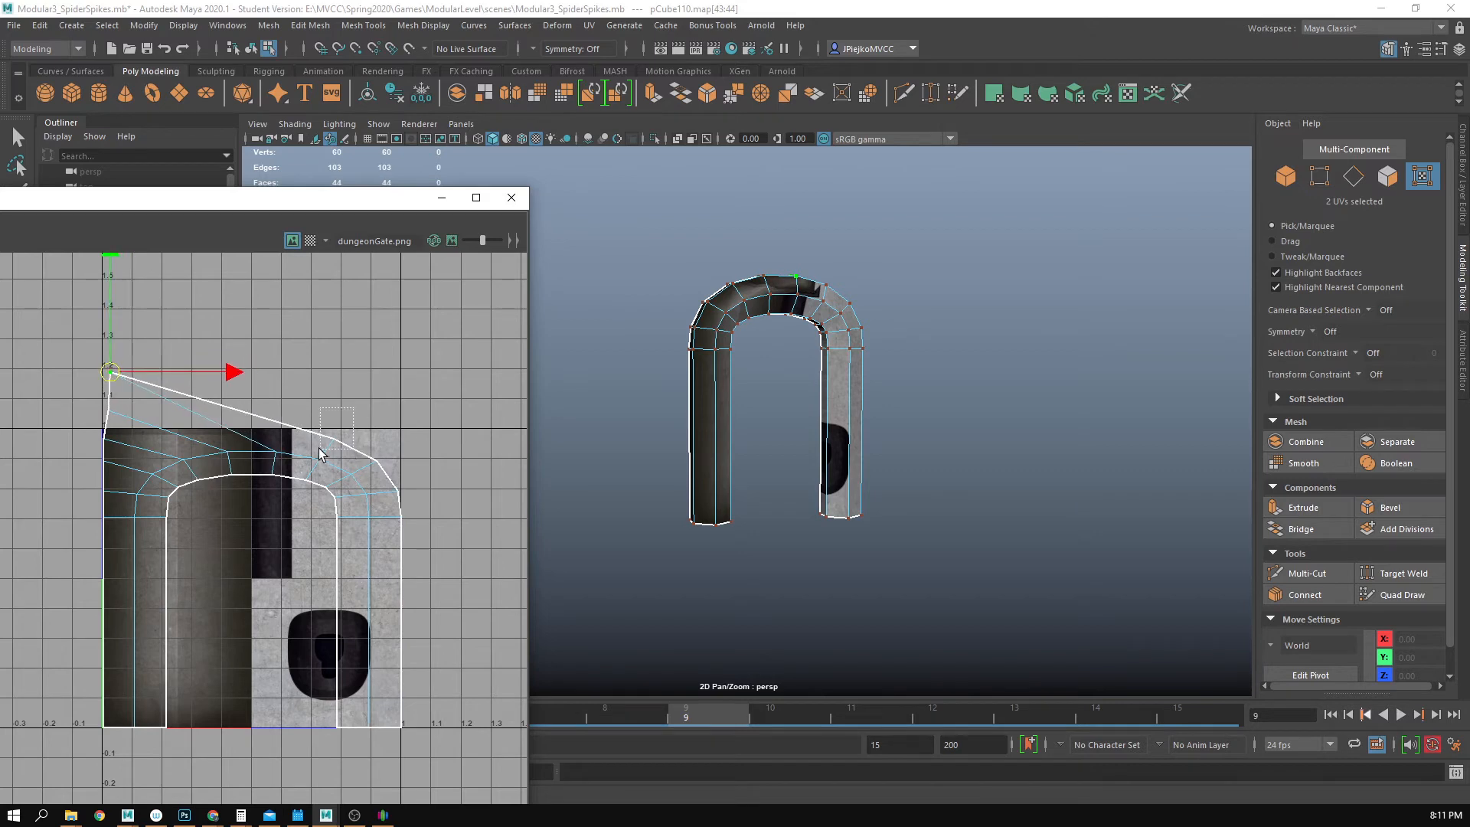
# - Try to stack the right haunch's outer UVs above the crown UVs to extend the straightened column
pyautogui.moveTo(318, 449); pyautogui.dragTo(318, 450)
pyautogui.moveTo(335, 439); pyautogui.dragTo(121, 316)
pyautogui.moveTo(381, 439); pyautogui.dragTo(134, 268)
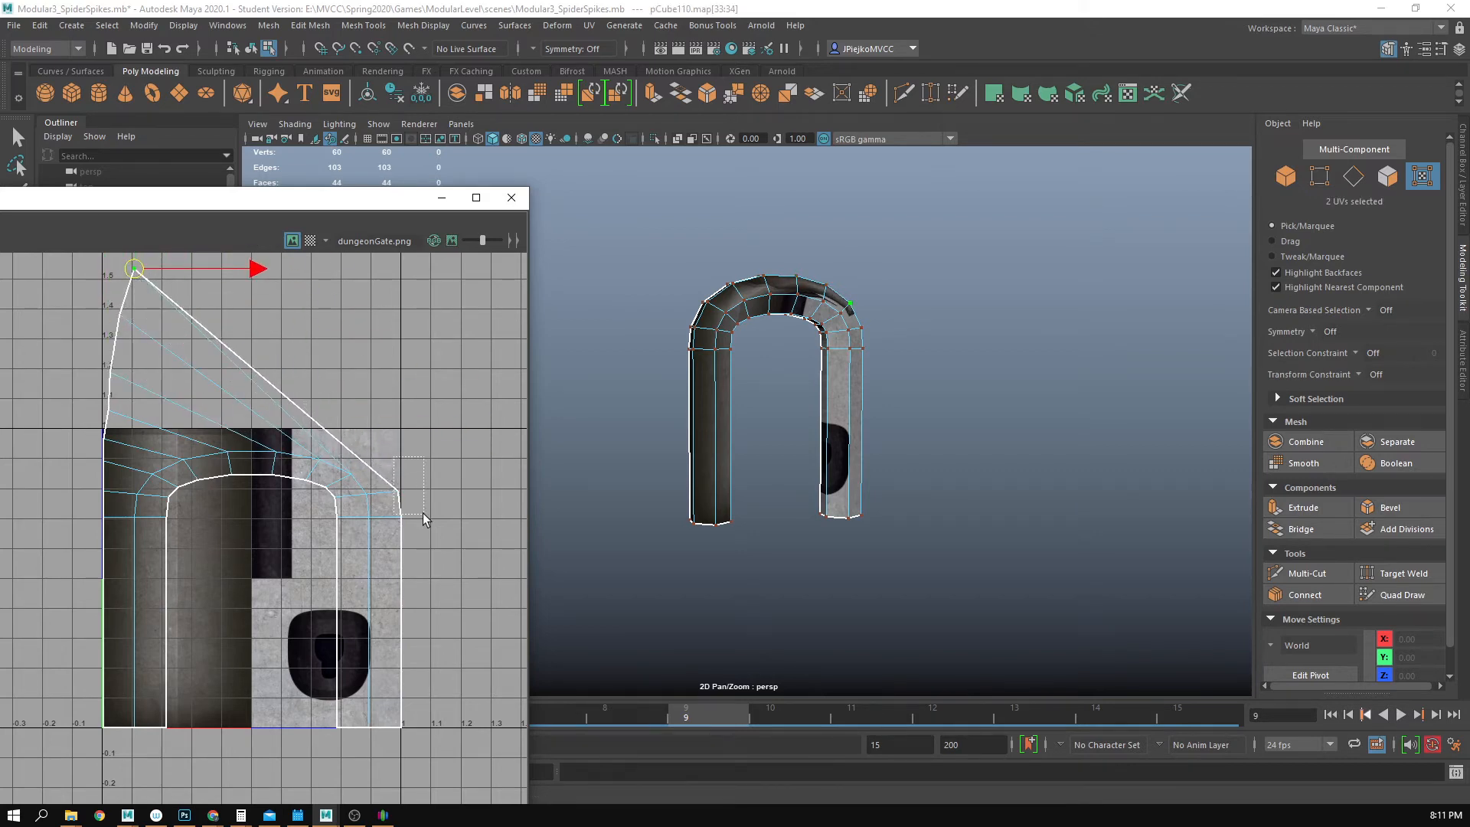
pyautogui.moveTo(423, 519); pyautogui.dragTo(423, 519)
pyautogui.moveTo(398, 511); pyautogui.dragTo(167, 240)
pyautogui.moveTo(390, 484); pyautogui.dragTo(418, 538)
# - Try to move the right post's top and bottom outer UVs up to the end of the extended column
pyautogui.scroll(-2, 269, 490)
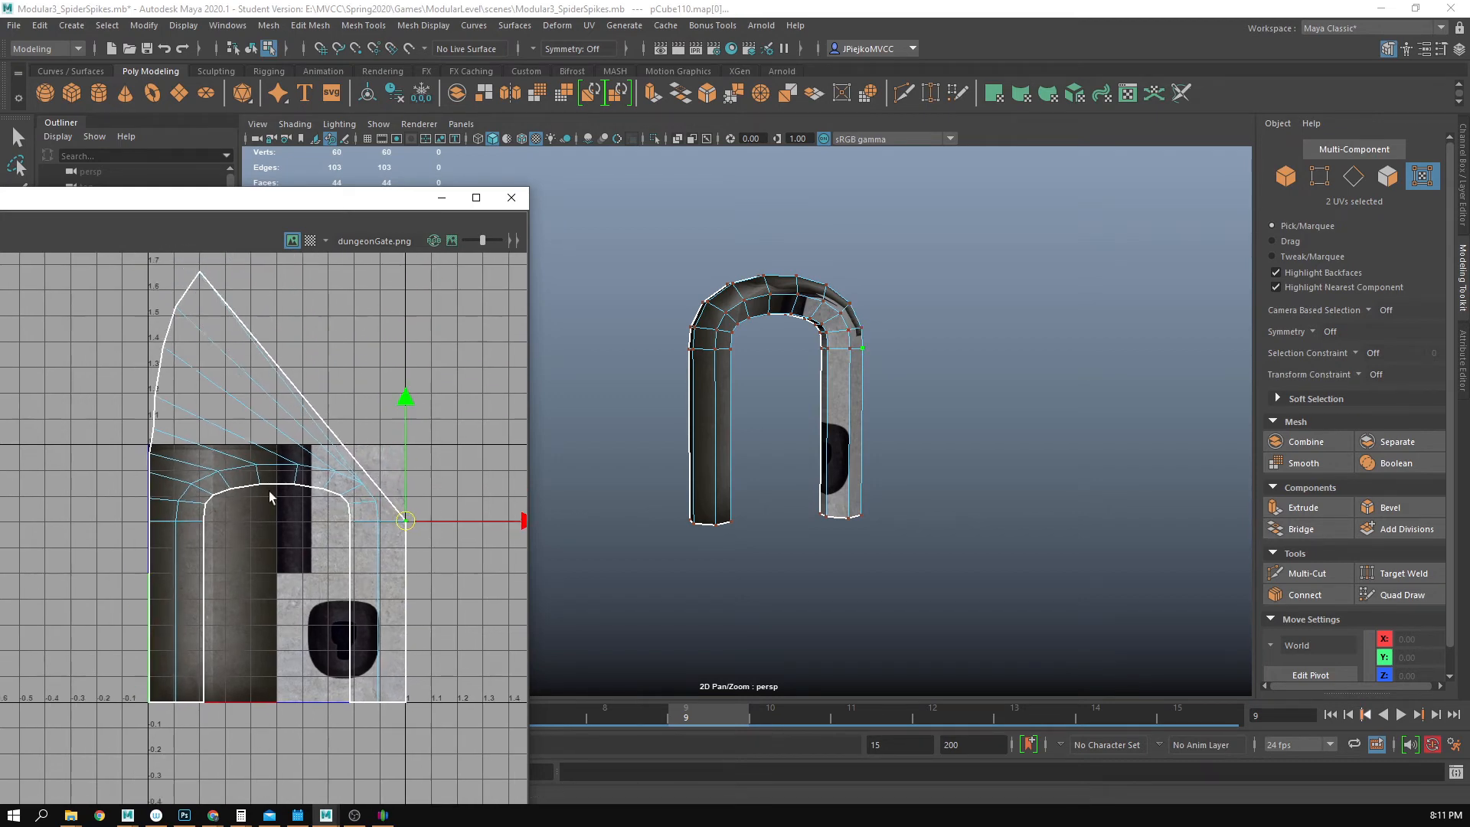
pyautogui.keyDown('alt'); pyautogui.moveTo(268, 490); pyautogui.dragTo(243, 559, button='middle'); pyautogui.keyUp('alt')
pyautogui.moveTo(379, 589); pyautogui.dragTo(251, 300)
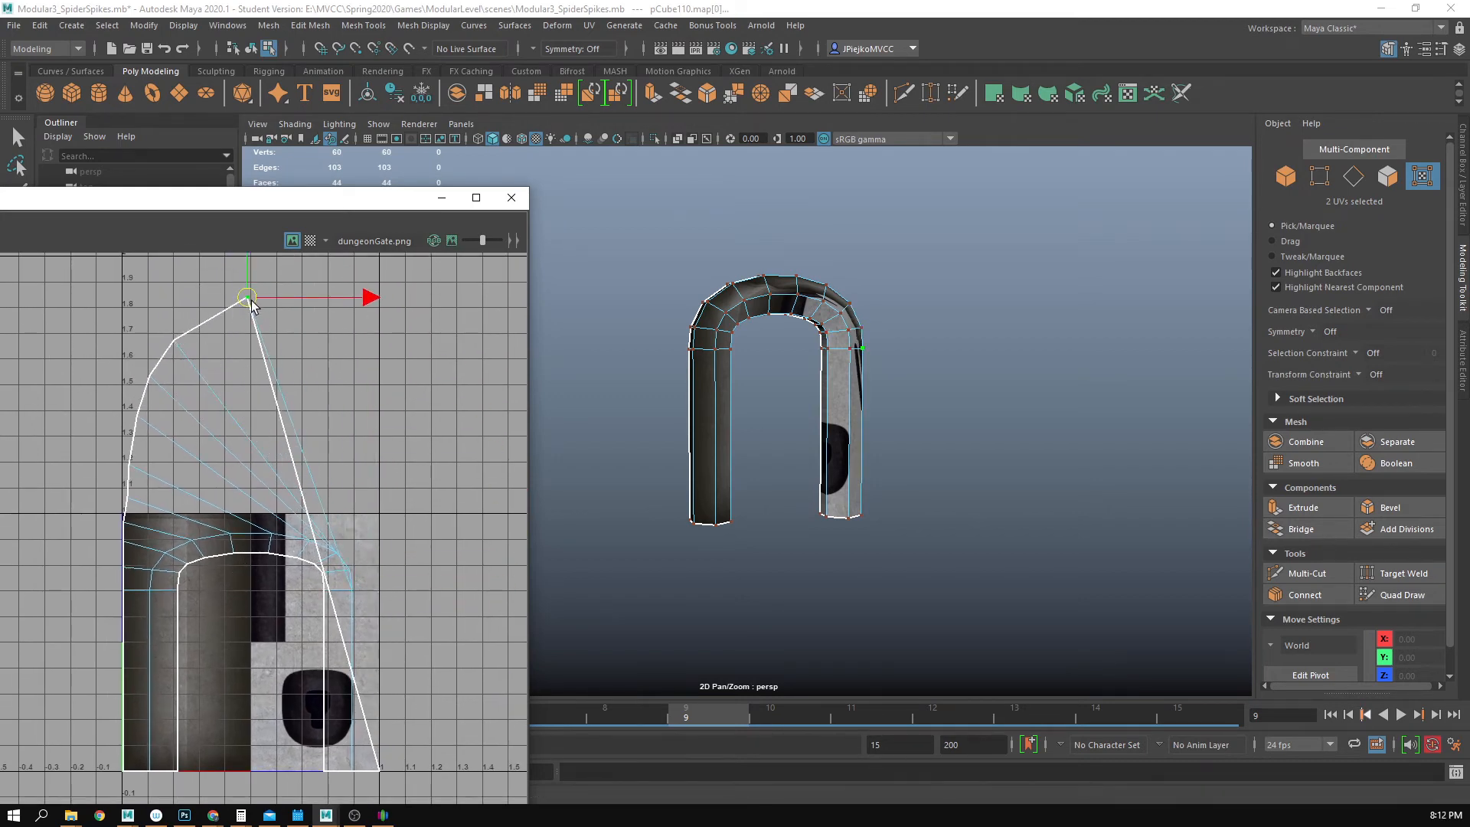
pyautogui.moveTo(368, 748); pyautogui.dragTo(433, 374)
pyautogui.hotkey('ctrl', 'z')
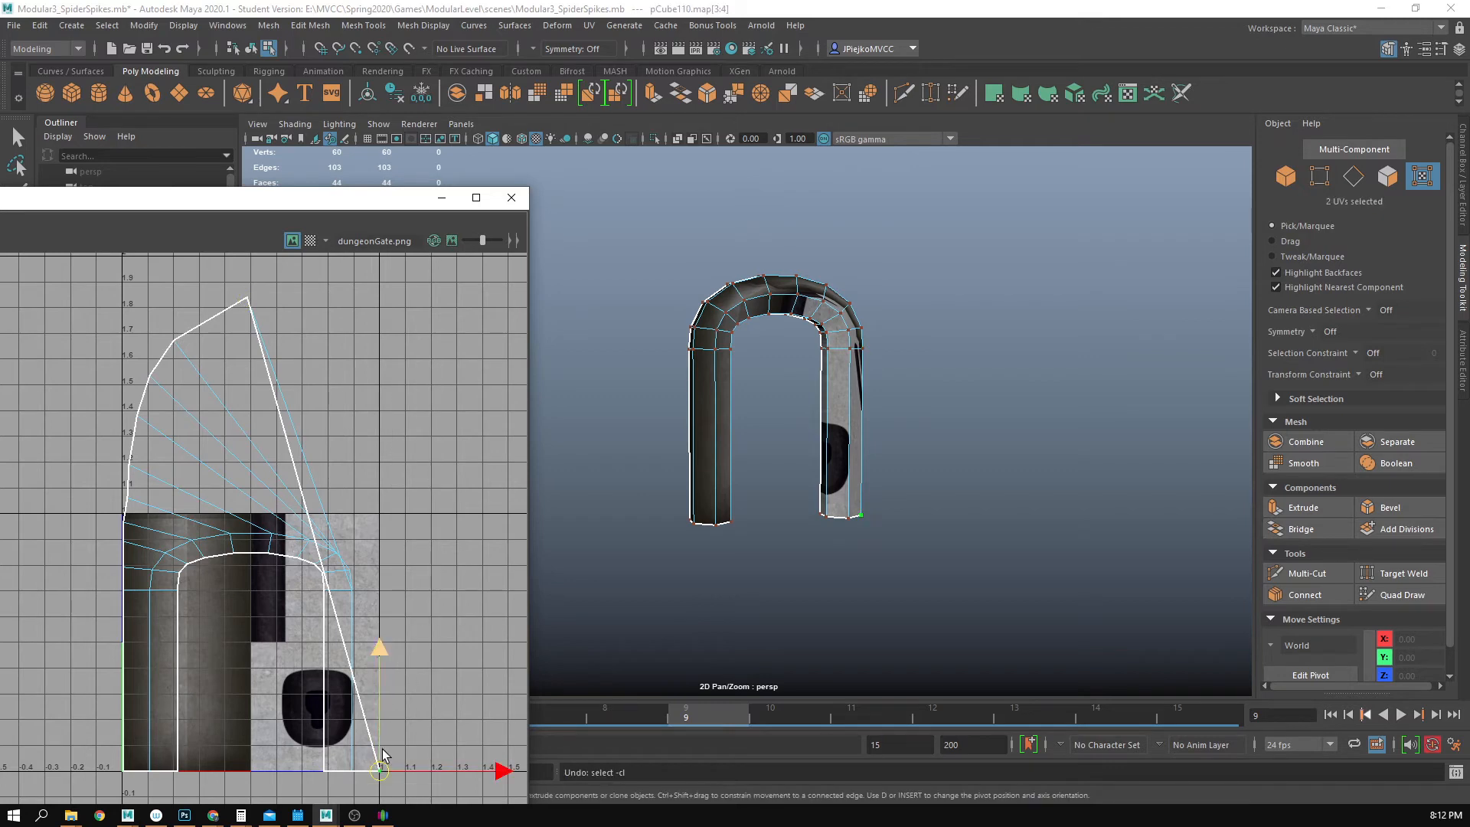
pyautogui.moveTo(381, 768); pyautogui.dragTo(372, 228)
# - Examine the stretched UV layout and how the texture runs around the arch in the perspective view
pyautogui.keyDown('alt'); pyautogui.moveTo(376, 399); pyautogui.dragTo(392, 421, button='middle'); pyautogui.keyUp('alt')
pyautogui.moveTo(392, 421)
pyautogui.keyDown('alt'); pyautogui.mouseDown(button='right')
pyautogui.moveTo(118, 407)
pyautogui.moveTo(135, 265)
pyautogui.mouseUp(button='right'); pyautogui.keyUp('alt')
pyautogui.keyDown('alt'); pyautogui.moveTo(306, 389); pyautogui.dragTo(90, 353, button='right'); pyautogui.keyUp('alt')
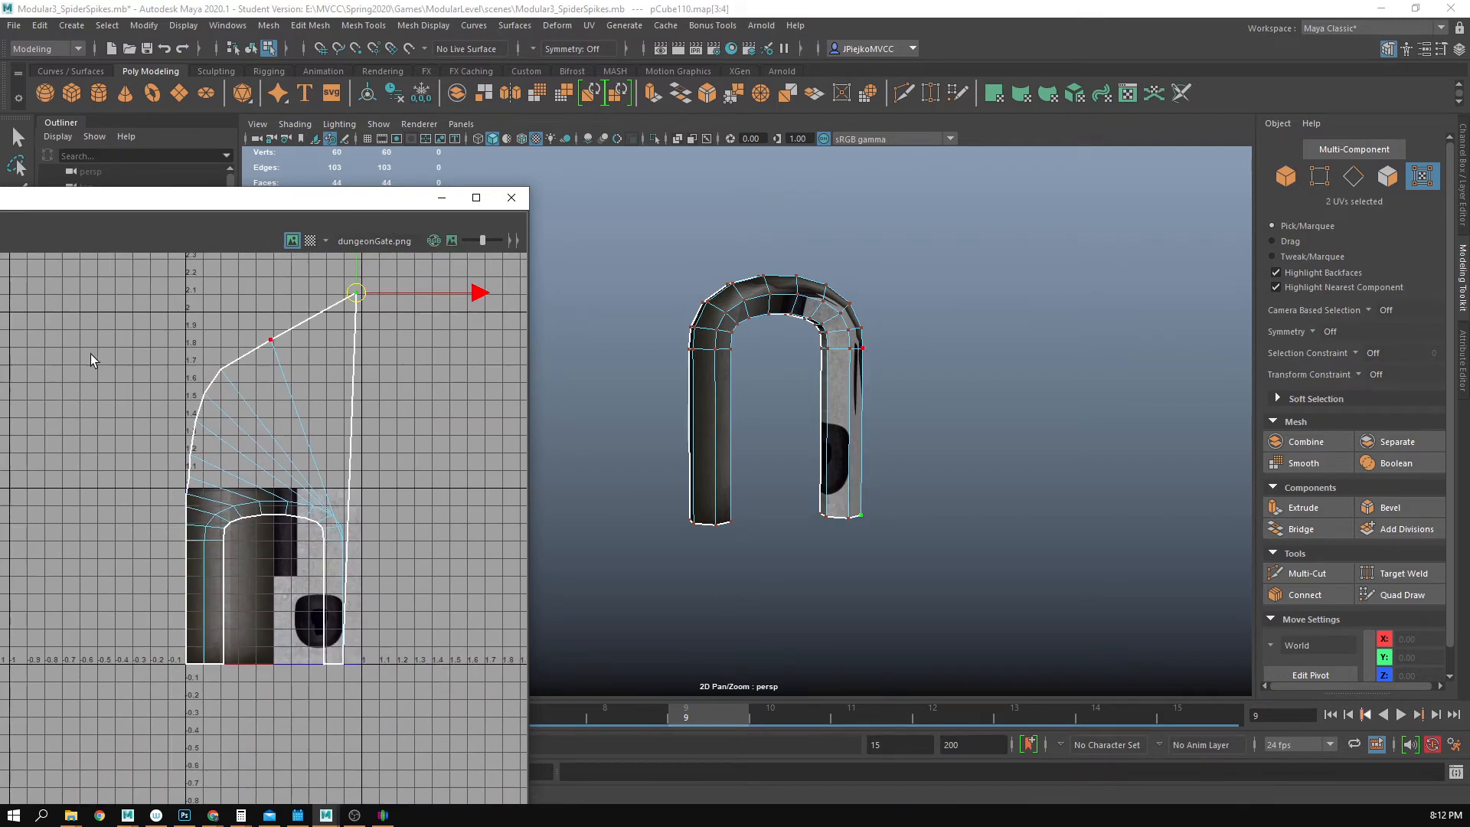
pyautogui.moveTo(86, 332); pyautogui.dragTo(205, 798)
pyautogui.keyDown('alt'); pyautogui.moveTo(140, 318); pyautogui.dragTo(142, 334, button='middle'); pyautogui.keyUp('alt')
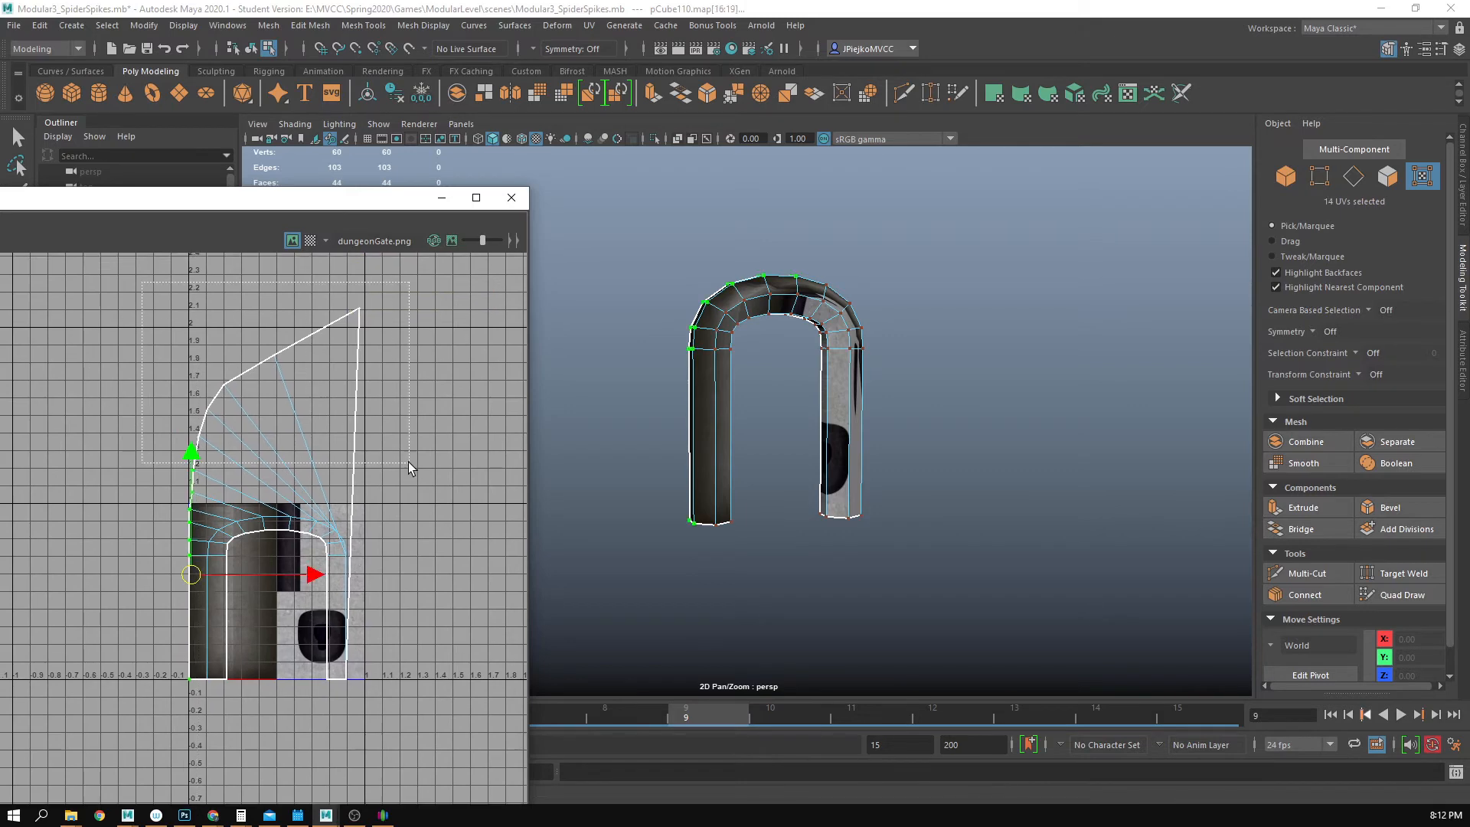
pyautogui.moveTo(408, 462); pyautogui.dragTo(408, 464)
pyautogui.keyDown('alt'); pyautogui.moveTo(382, 504); pyautogui.dragTo(387, 433, button='middle'); pyautogui.keyUp('alt')
pyautogui.keyDown('alt'); pyautogui.moveTo(739, 399); pyautogui.dragTo(780, 397); pyautogui.keyUp('alt')
pyautogui.keyDown('alt'); pyautogui.moveTo(781, 396); pyautogui.dragTo(816, 396, button='right'); pyautogui.keyUp('alt')
pyautogui.keyDown('alt'); pyautogui.moveTo(830, 368); pyautogui.dragTo(820, 408, button='middle'); pyautogui.keyUp('alt')
pyautogui.moveTo(856, 402); pyautogui.dragTo(920, 350, button='right')
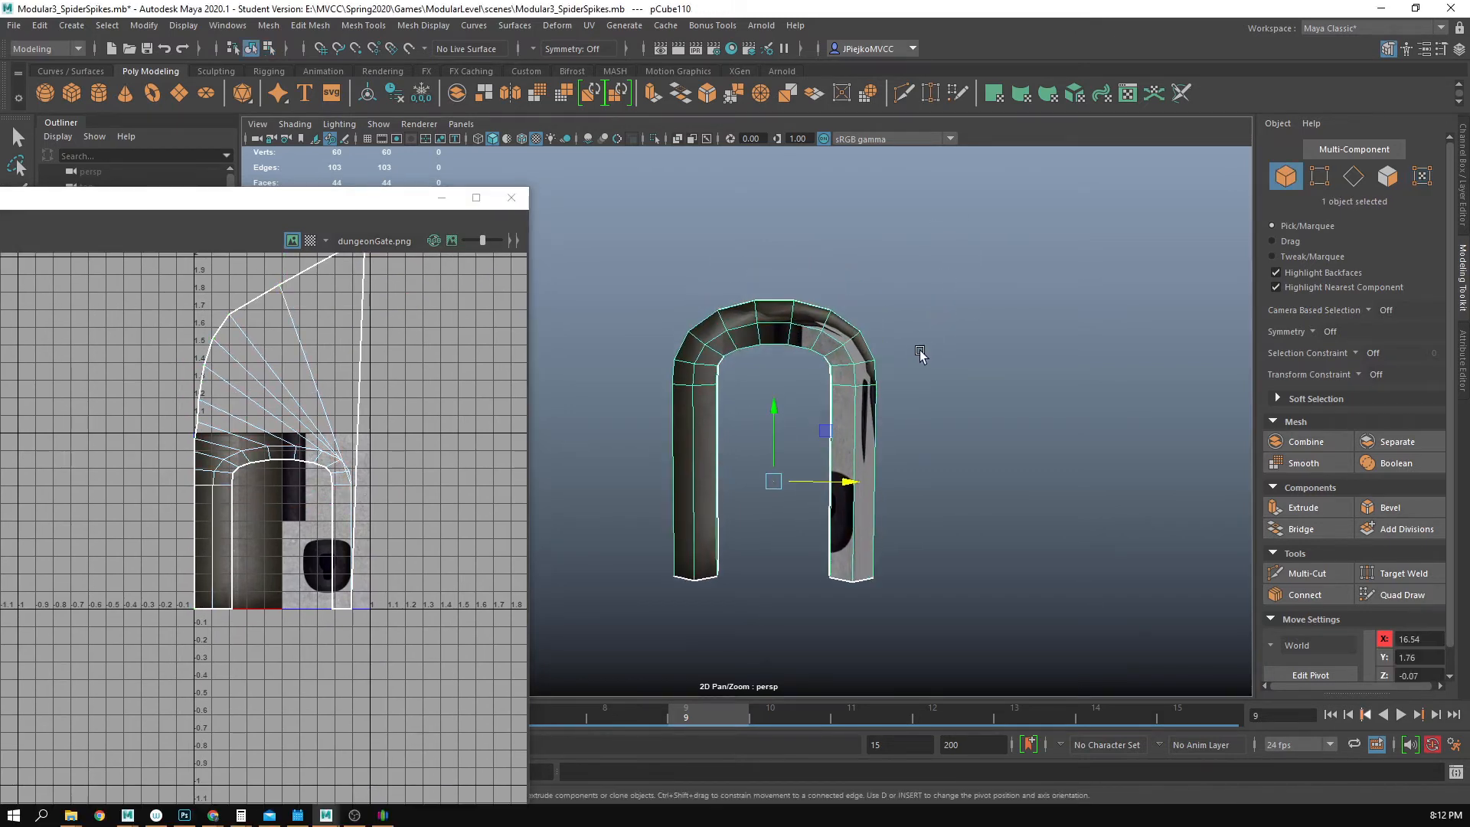
pyautogui.keyDown('alt'); pyautogui.moveTo(921, 353); pyautogui.dragTo(925, 340); pyautogui.keyUp('alt')
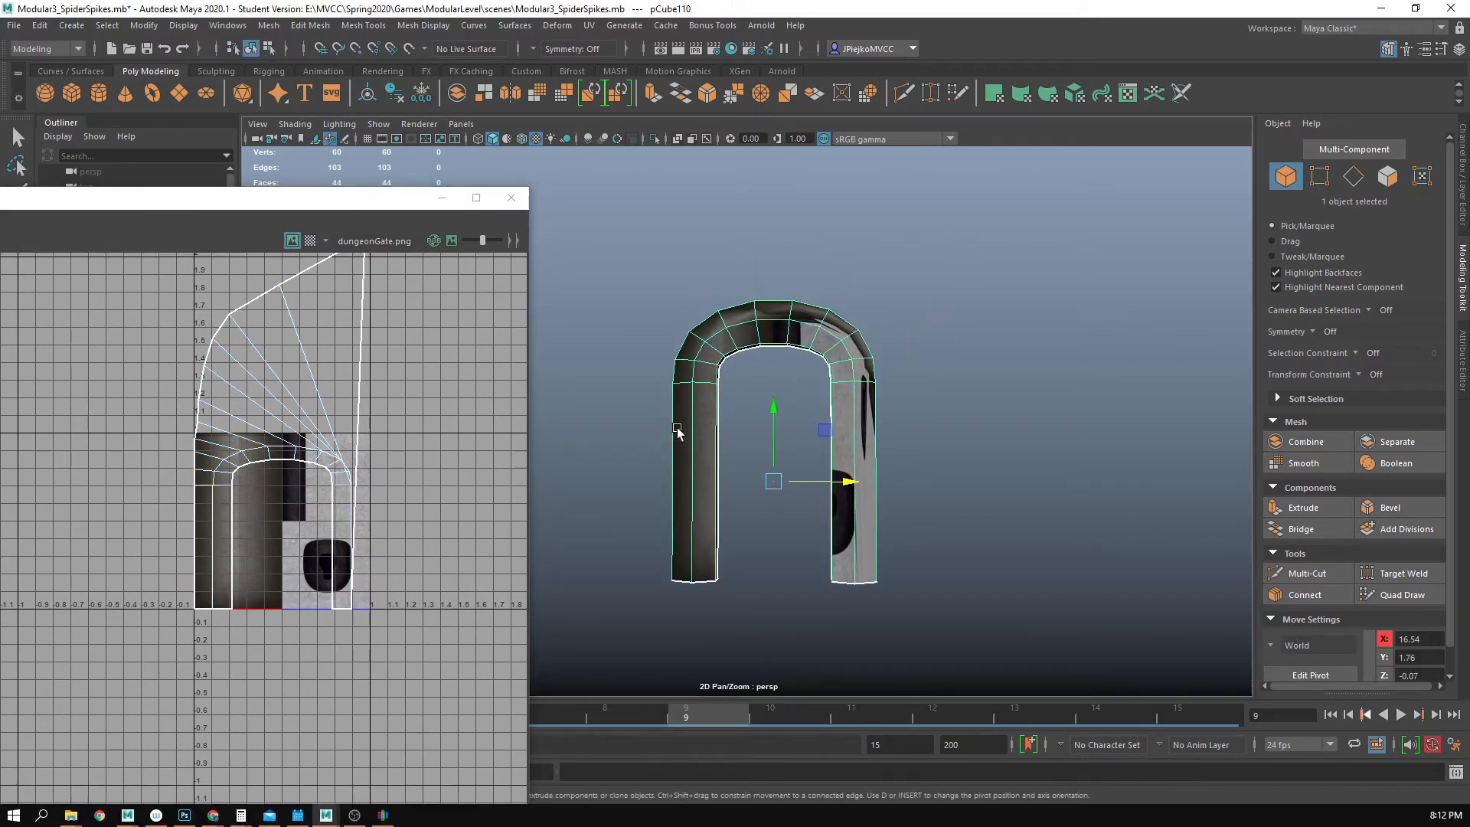
pyautogui.keyDown('alt'); pyautogui.moveTo(676, 429); pyautogui.dragTo(760, 337); pyautogui.keyUp('alt')
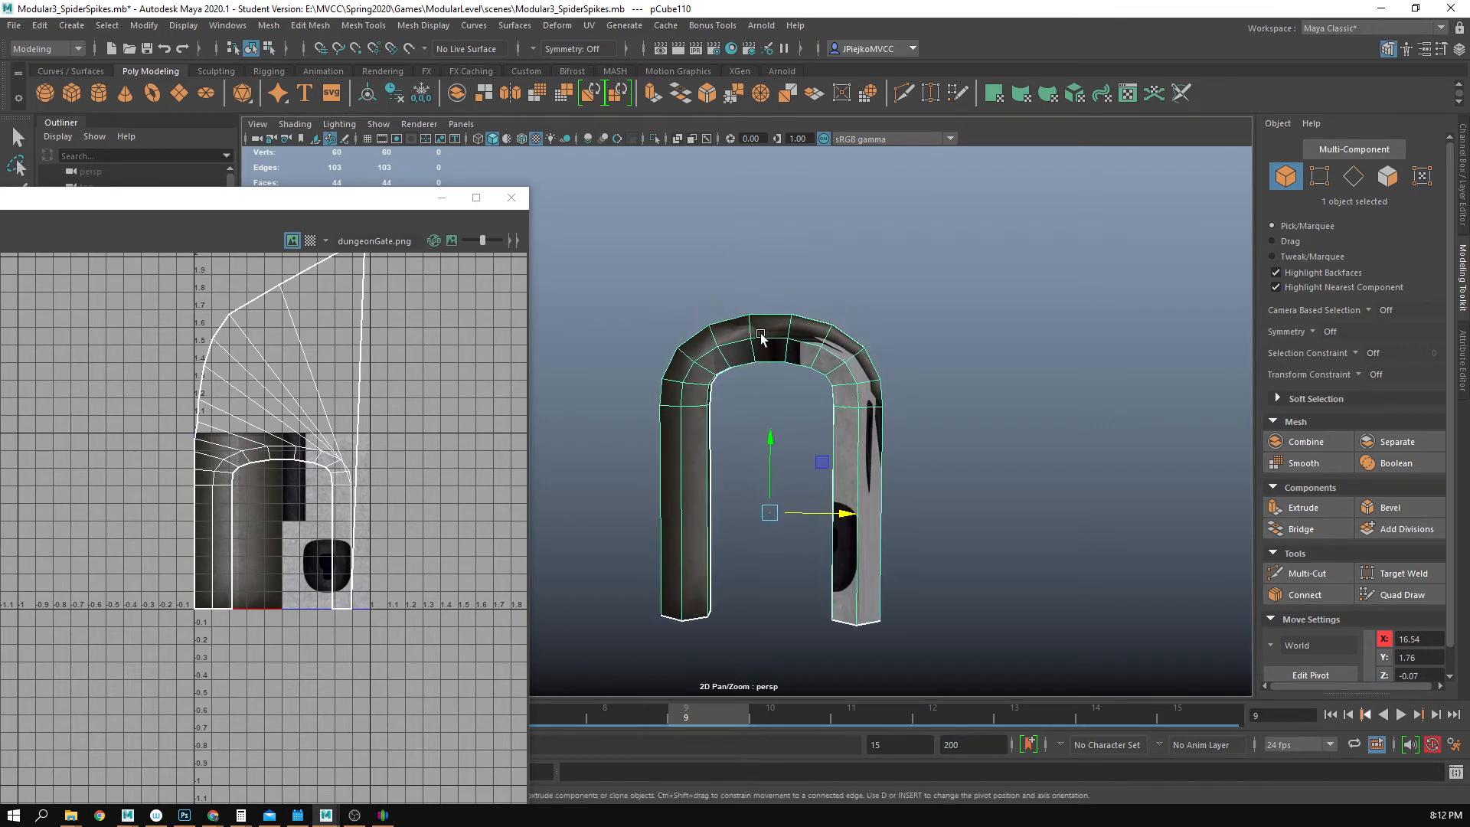
pyautogui.keyDown('alt'); pyautogui.moveTo(760, 337); pyautogui.dragTo(902, 304, button='right'); pyautogui.keyUp('alt')
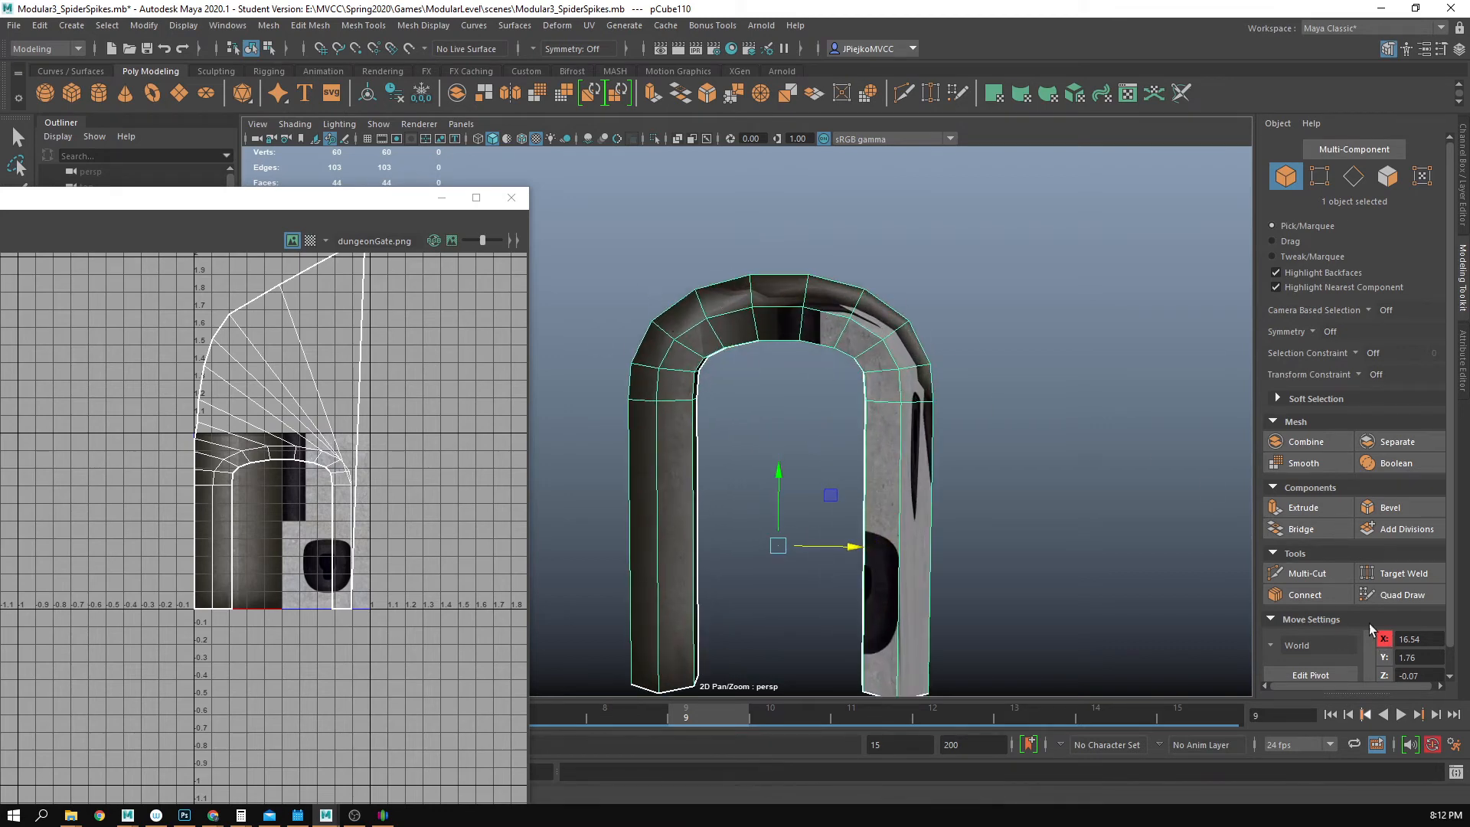
# - Cut an edge loop through the middle of the arch's crown with Multi-Cut and delete the right half's faces
pyautogui.click(1293, 577)
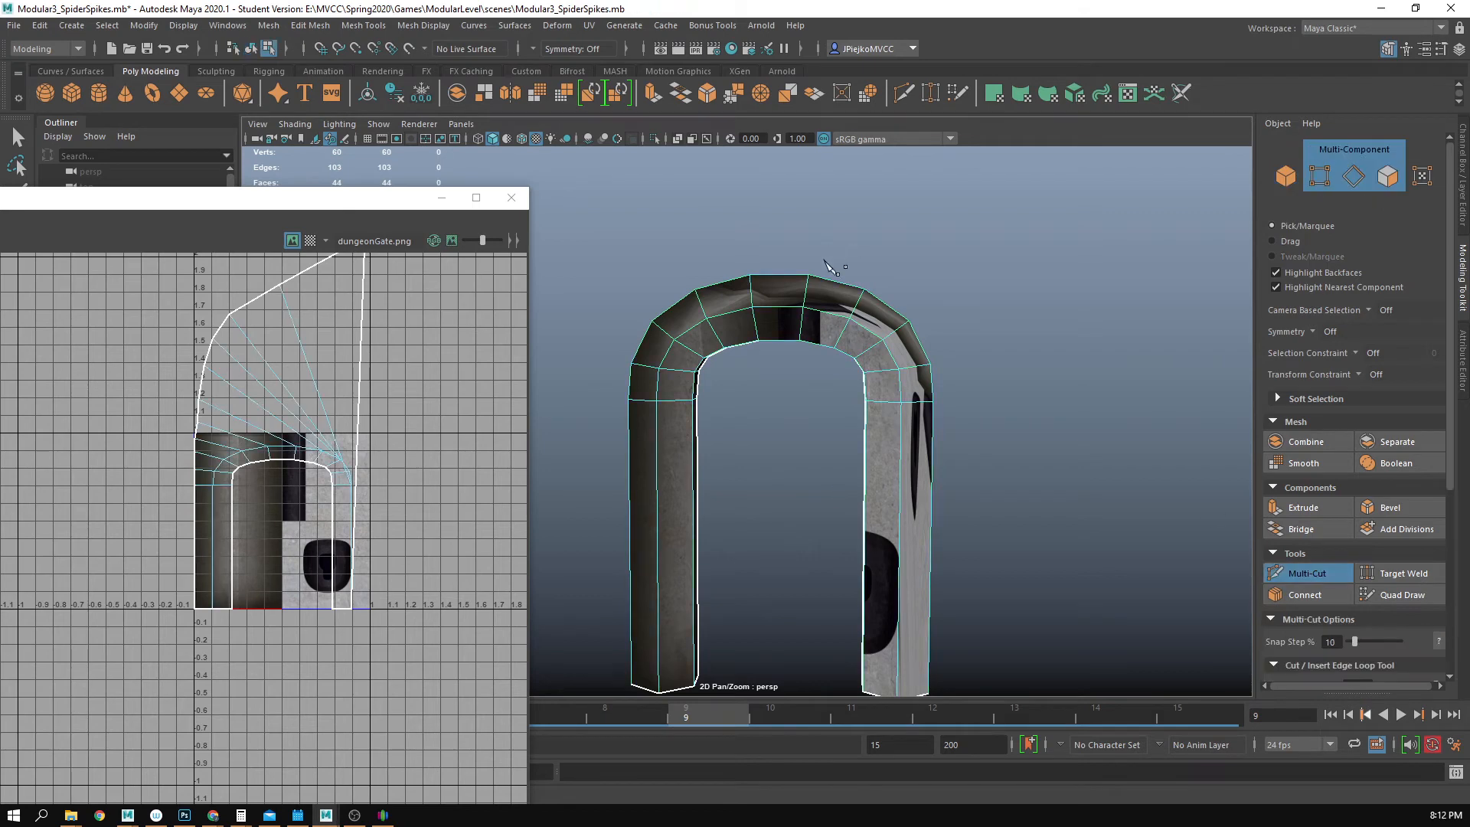
pyautogui.keyDown('ctrl'); pyautogui.click(776, 302); pyautogui.keyUp('ctrl')
pyautogui.press('w')
pyautogui.keyDown('alt'); pyautogui.moveTo(889, 557); pyautogui.dragTo(903, 507, button='middle'); pyautogui.keyUp('alt')
pyautogui.moveTo(903, 507); pyautogui.dragTo(919, 581, button='right')
pyautogui.moveTo(1026, 684); pyautogui.dragTo(796, 148)
pyautogui.press('Delete')
# - Move the centre-column UV at the half arch's cut end up to about the height of the outer corner
pyautogui.keyDown('alt'); pyautogui.moveTo(184, 474); pyautogui.dragTo(363, 421, button='right'); pyautogui.keyUp('alt')
pyautogui.keyDown('alt'); pyautogui.moveTo(133, 618); pyautogui.dragTo(214, 550, button='right'); pyautogui.keyUp('alt')
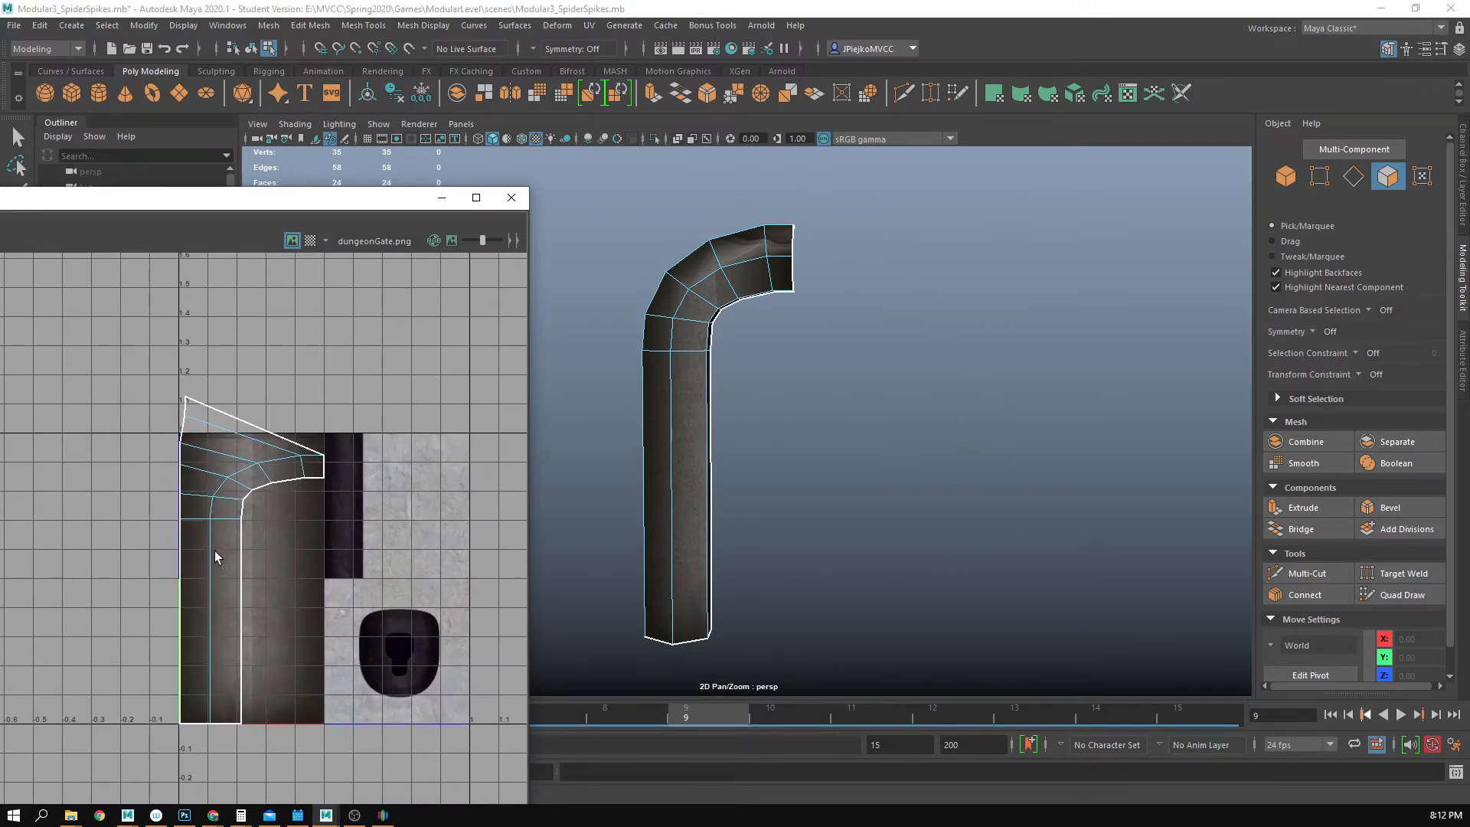
pyautogui.keyDown('alt'); pyautogui.moveTo(214, 550); pyautogui.dragTo(199, 620, button='middle'); pyautogui.keyUp('alt')
pyautogui.keyDown('alt'); pyautogui.moveTo(232, 561); pyautogui.dragTo(394, 563, button='right'); pyautogui.keyUp('alt')
pyautogui.press('F12')
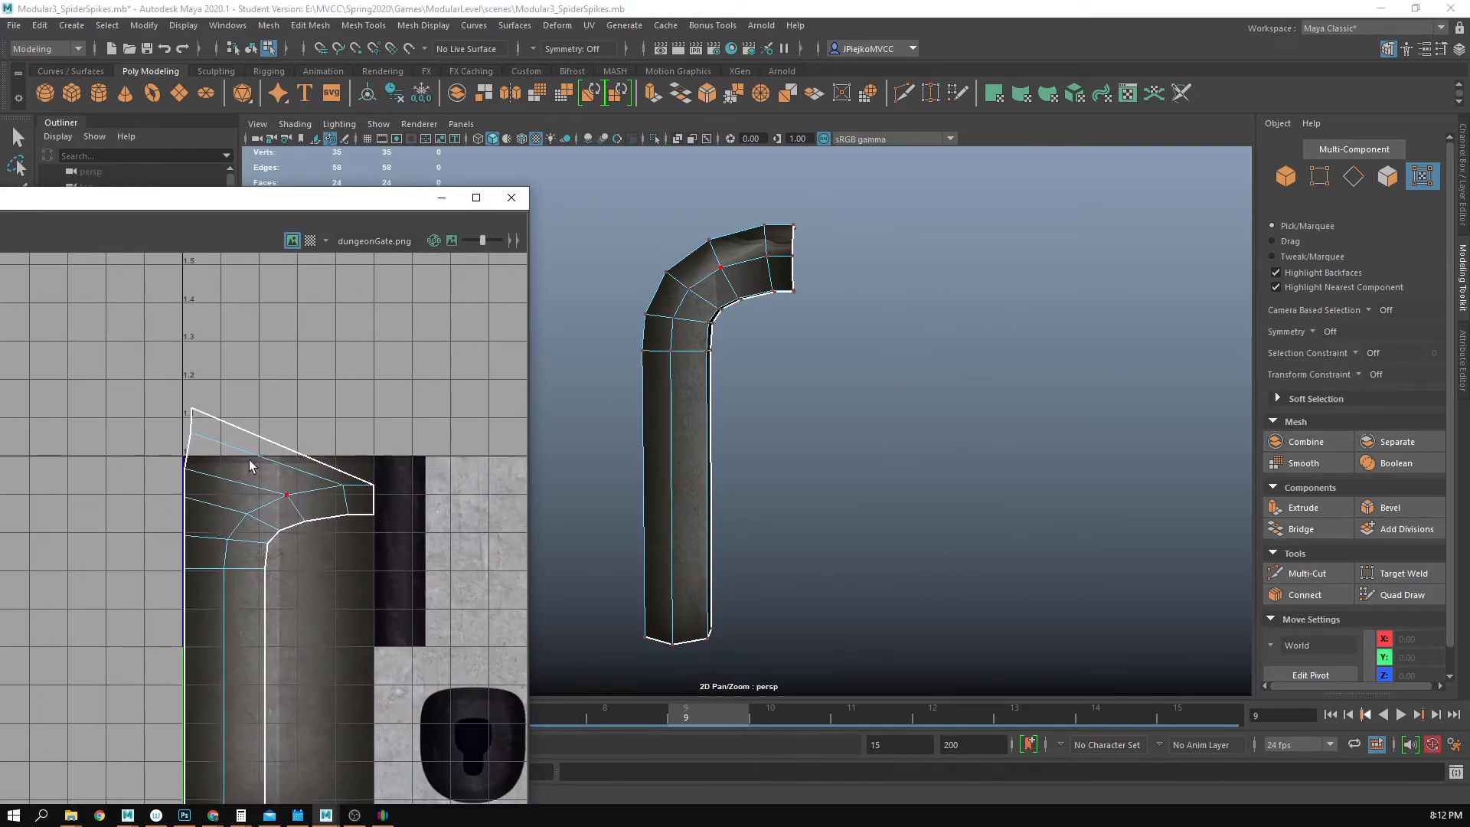
pyautogui.keyDown('alt'); pyautogui.moveTo(211, 588); pyautogui.dragTo(175, 356, button='middle'); pyautogui.keyUp('alt')
pyautogui.moveTo(202, 645); pyautogui.dragTo(170, 283)
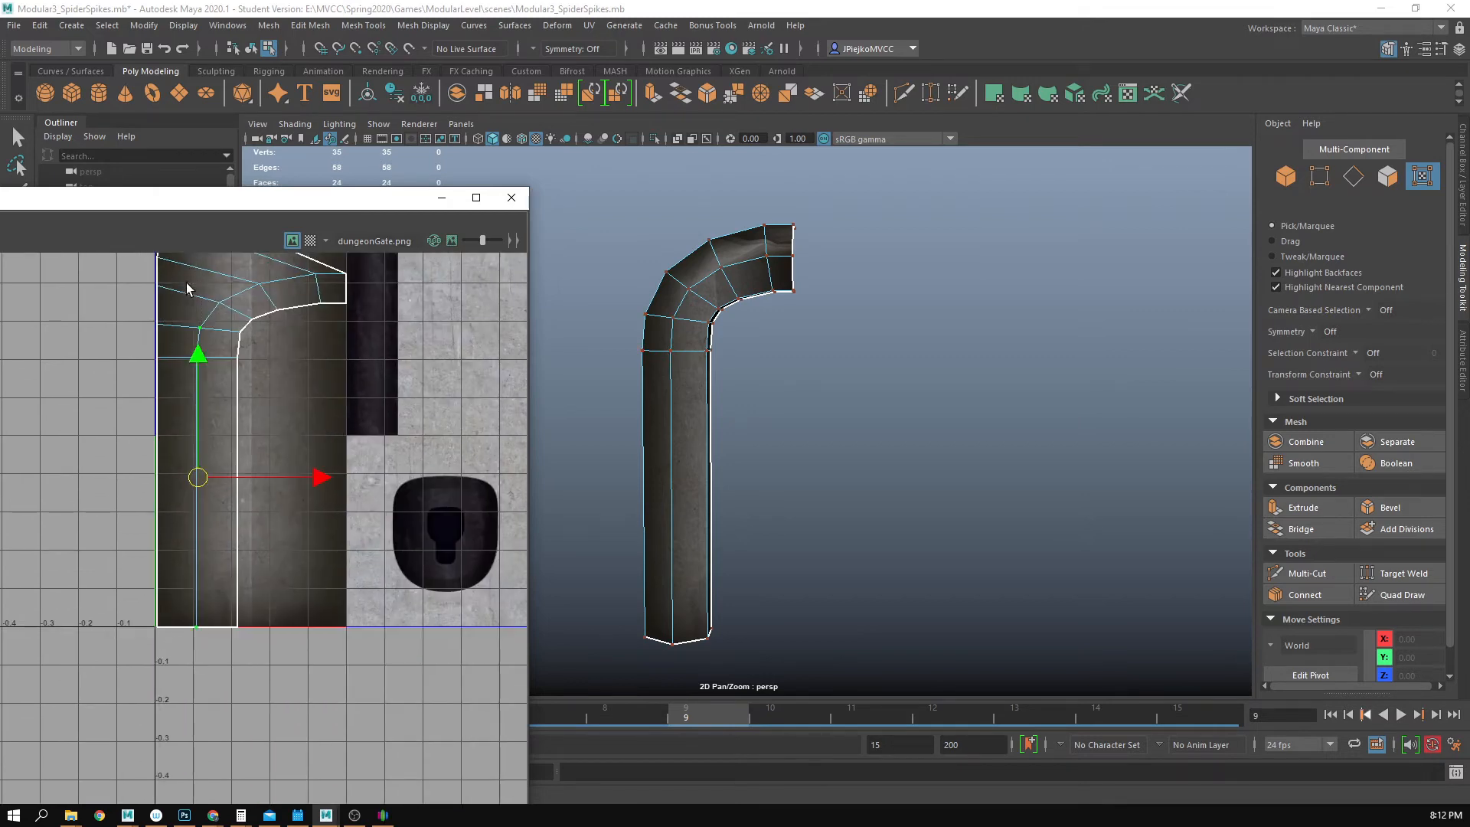
pyautogui.keyDown('alt'); pyautogui.moveTo(221, 291); pyautogui.dragTo(229, 441, button='middle'); pyautogui.keyUp('alt')
pyautogui.moveTo(183, 421); pyautogui.dragTo(375, 434)
pyautogui.moveTo(298, 383); pyautogui.dragTo(358, 292)
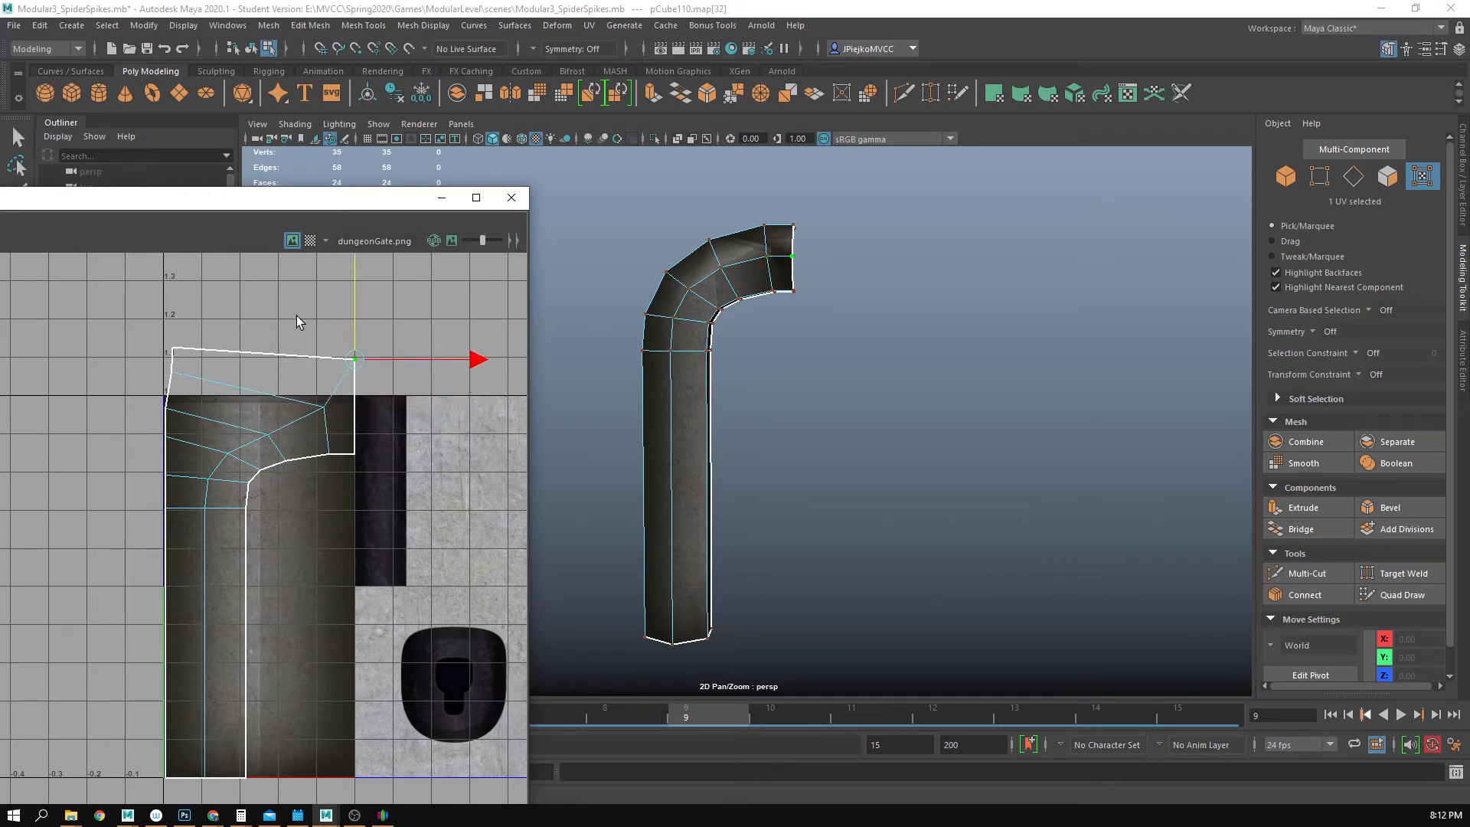
# - Select the UVs of the topmost row at the cut end and scale them vertically into a level line
pyautogui.moveTo(137, 311); pyautogui.dragTo(418, 375)
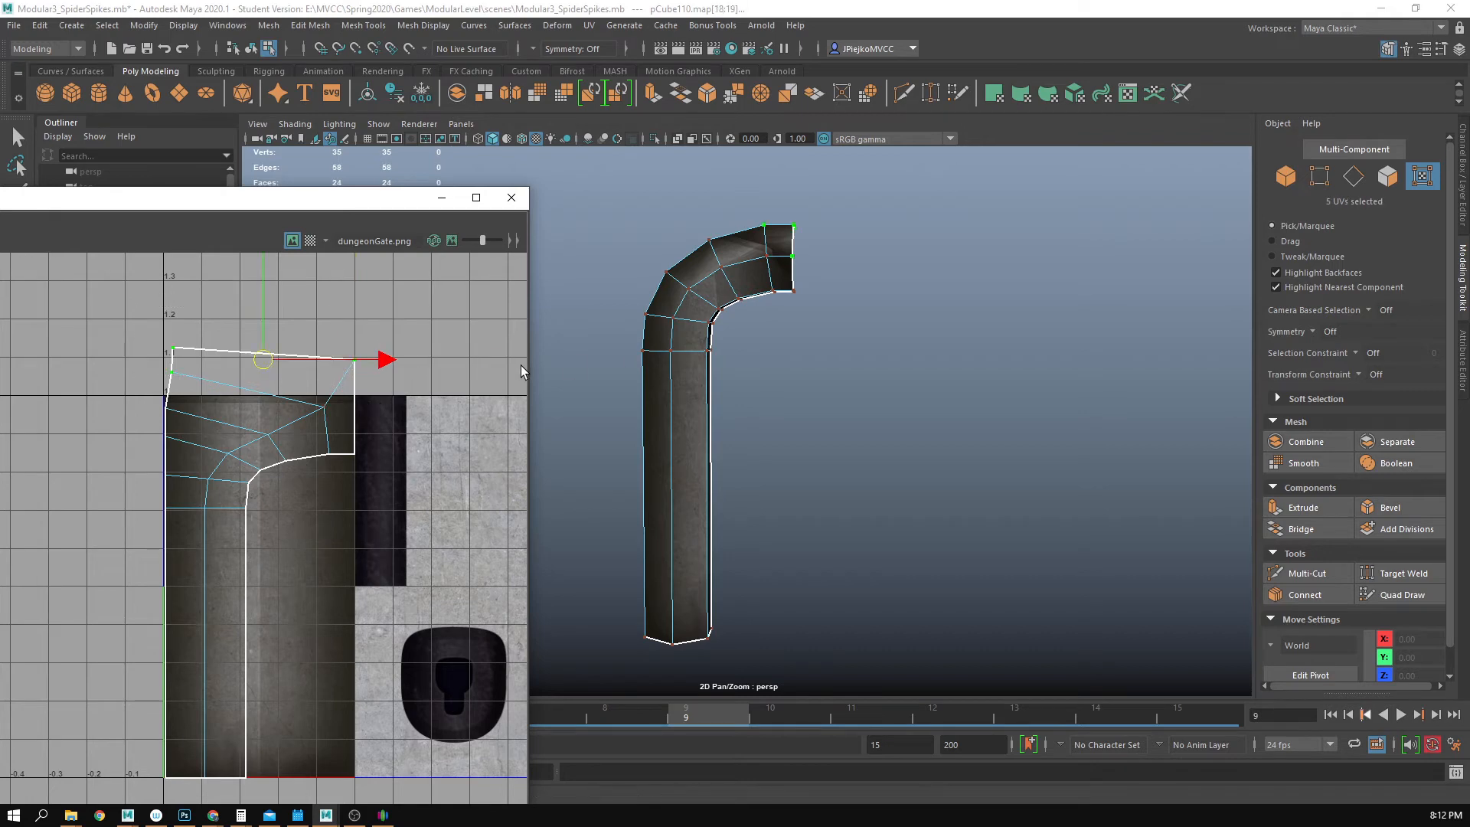
pyautogui.press('r')
pyautogui.moveTo(162, 318); pyautogui.dragTo(440, 366)
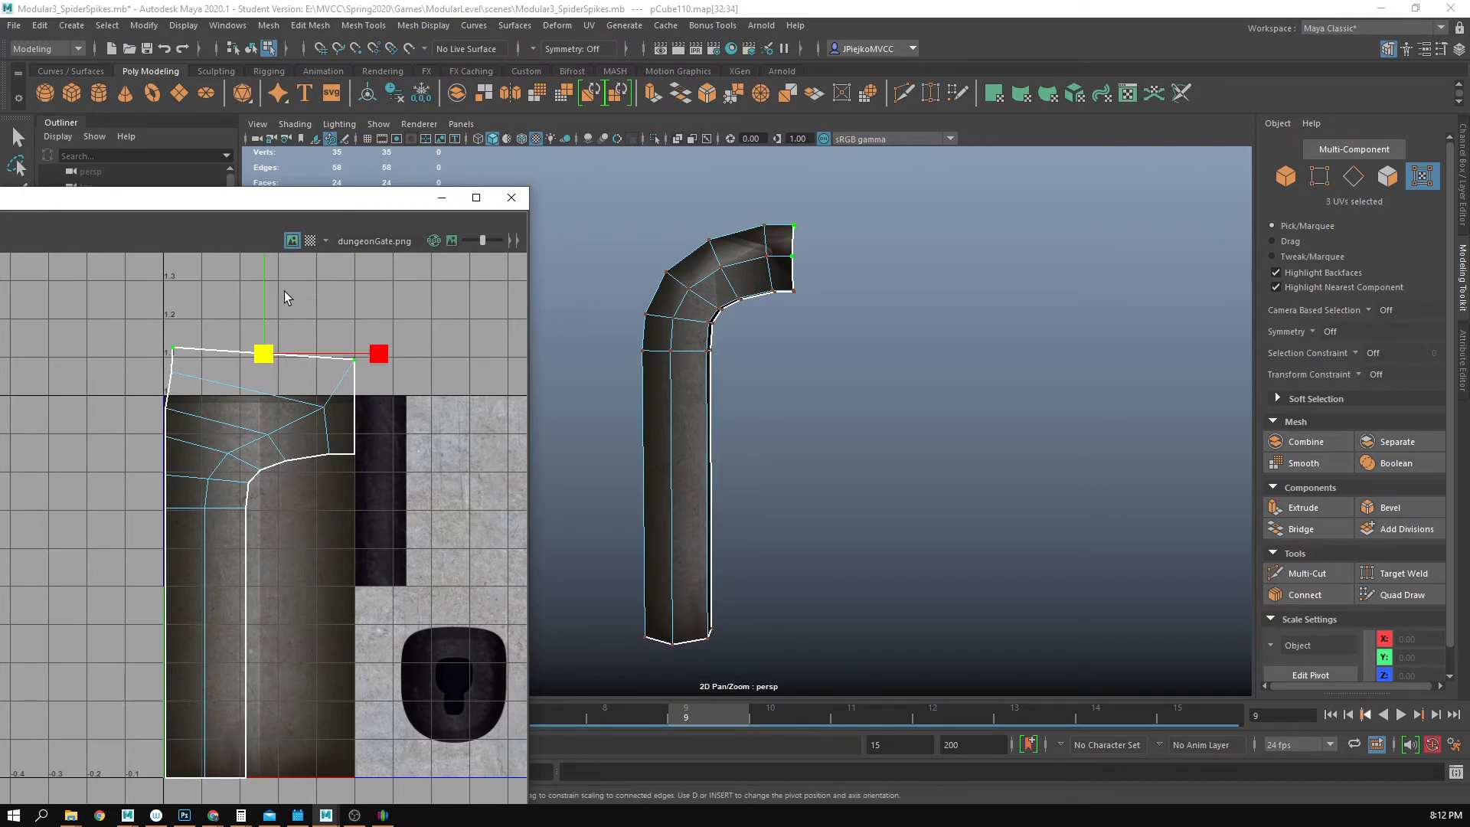
pyautogui.moveTo(263, 284); pyautogui.dragTo(252, 464)
# - Flatten the second UV row from the cut end by scaling its outer and centre UVs vertically
pyautogui.click(170, 383)
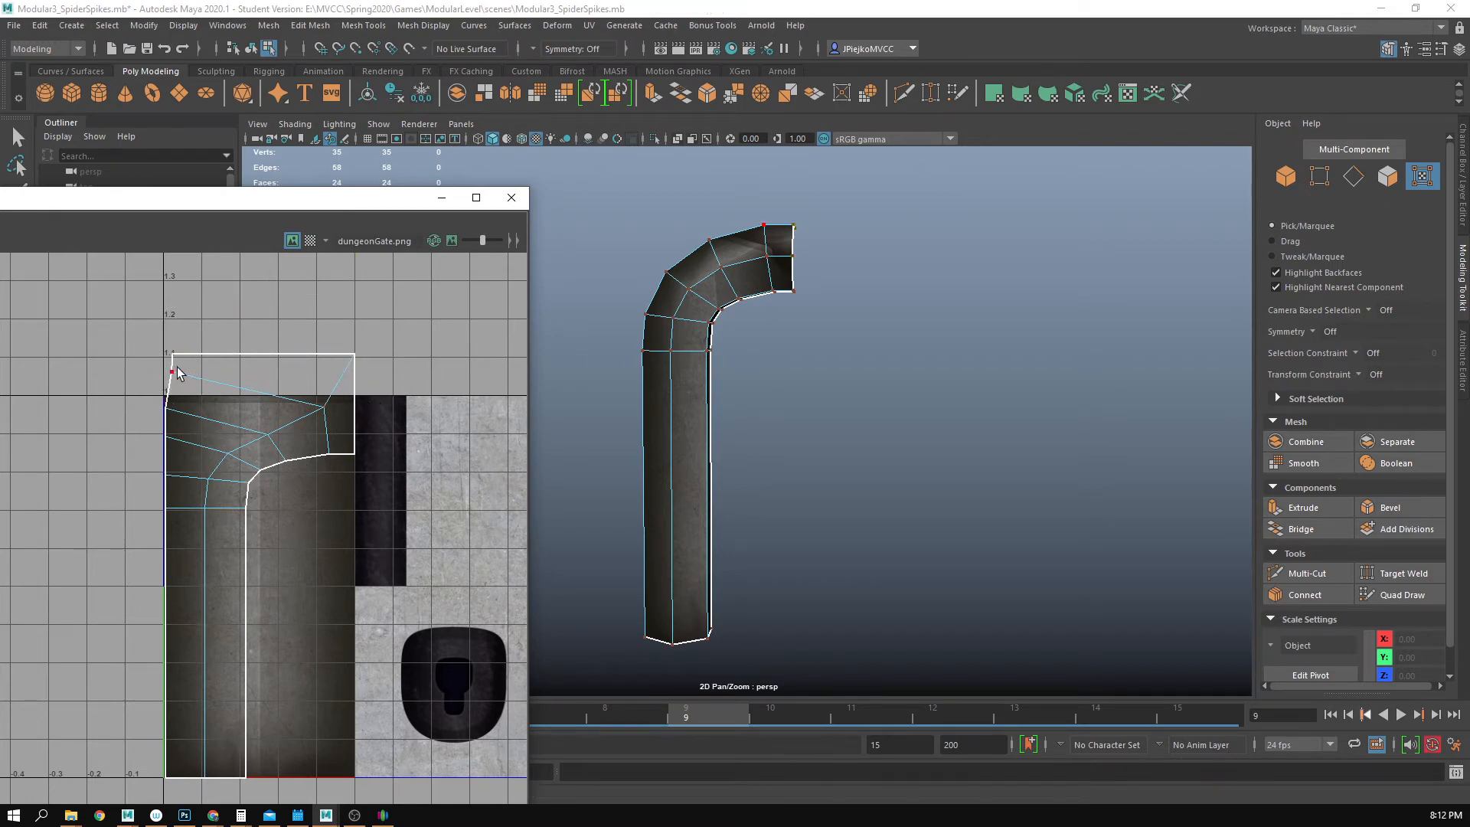
pyautogui.moveTo(313, 418); pyautogui.dragTo(312, 416)
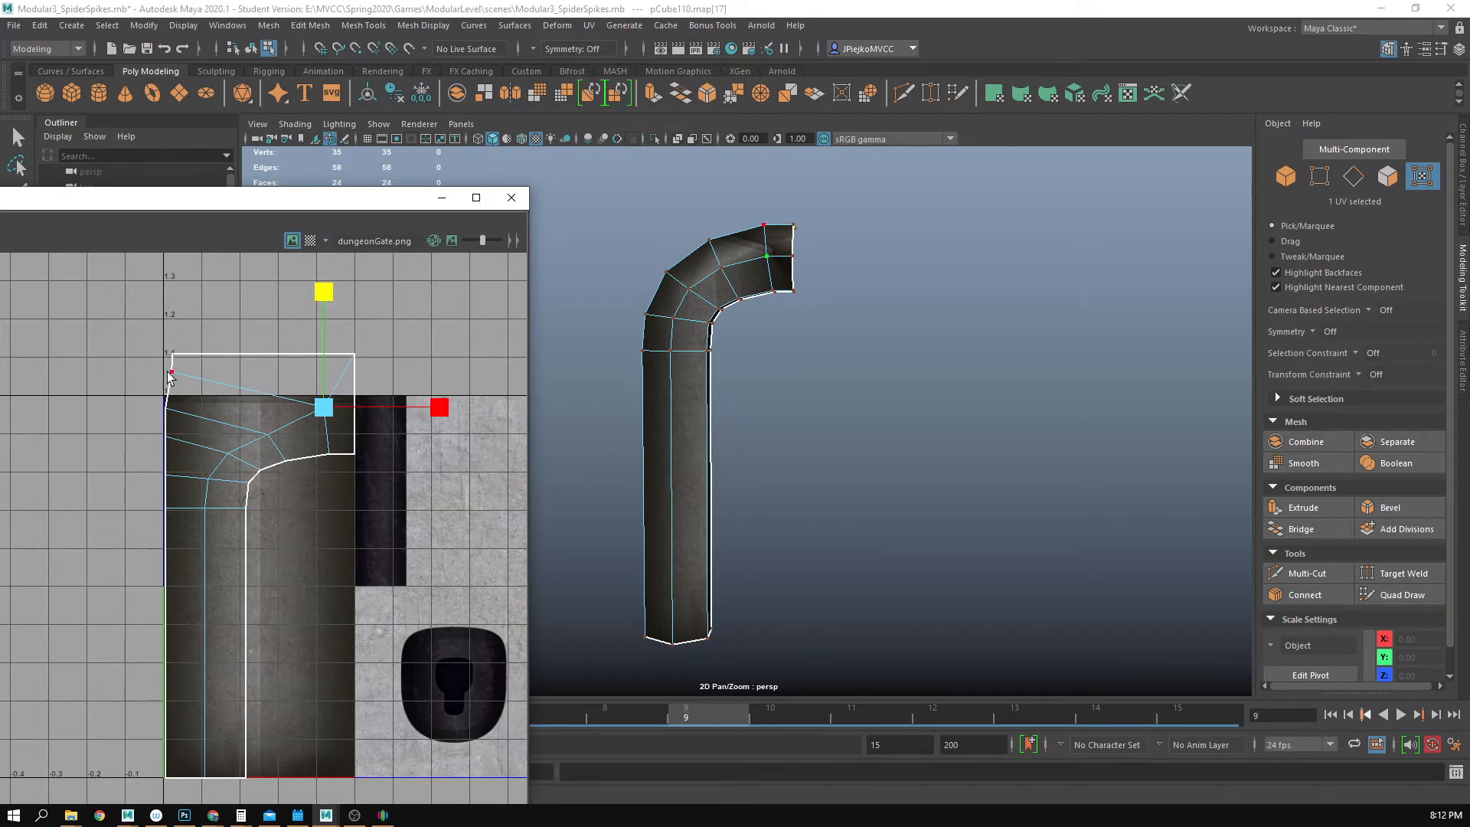
pyautogui.keyDown('shift'); pyautogui.moveTo(161, 361); pyautogui.dragTo(186, 383); pyautogui.keyUp('shift')
pyautogui.moveTo(254, 300); pyautogui.dragTo(263, 473)
pyautogui.hotkey('ctrl', 'z')
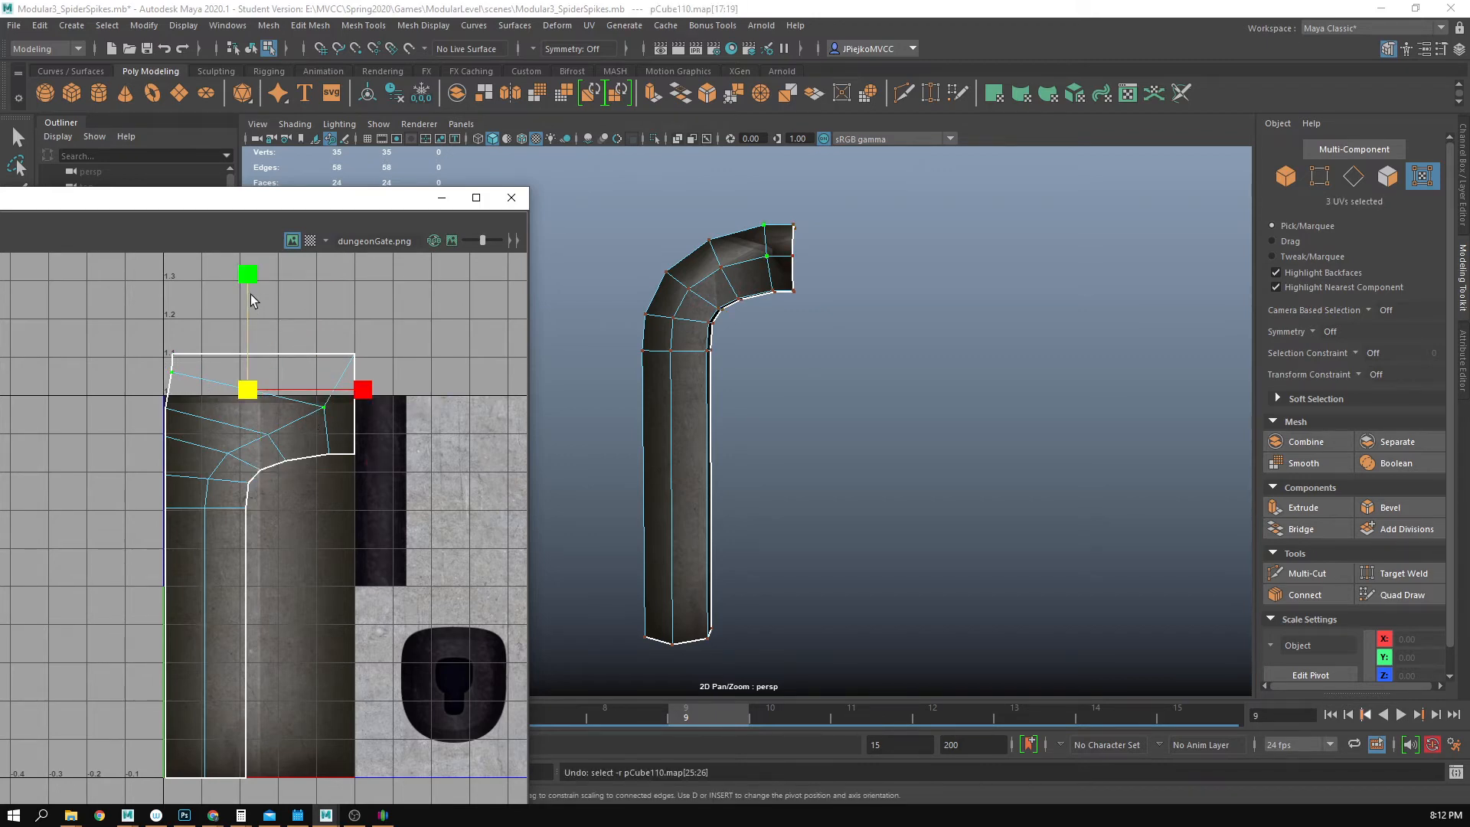
pyautogui.moveTo(251, 296); pyautogui.dragTo(246, 426)
# - Level the third and fourth UV rows by scaling each row's outer and centre UVs vertically
pyautogui.moveTo(149, 400); pyautogui.dragTo(278, 444)
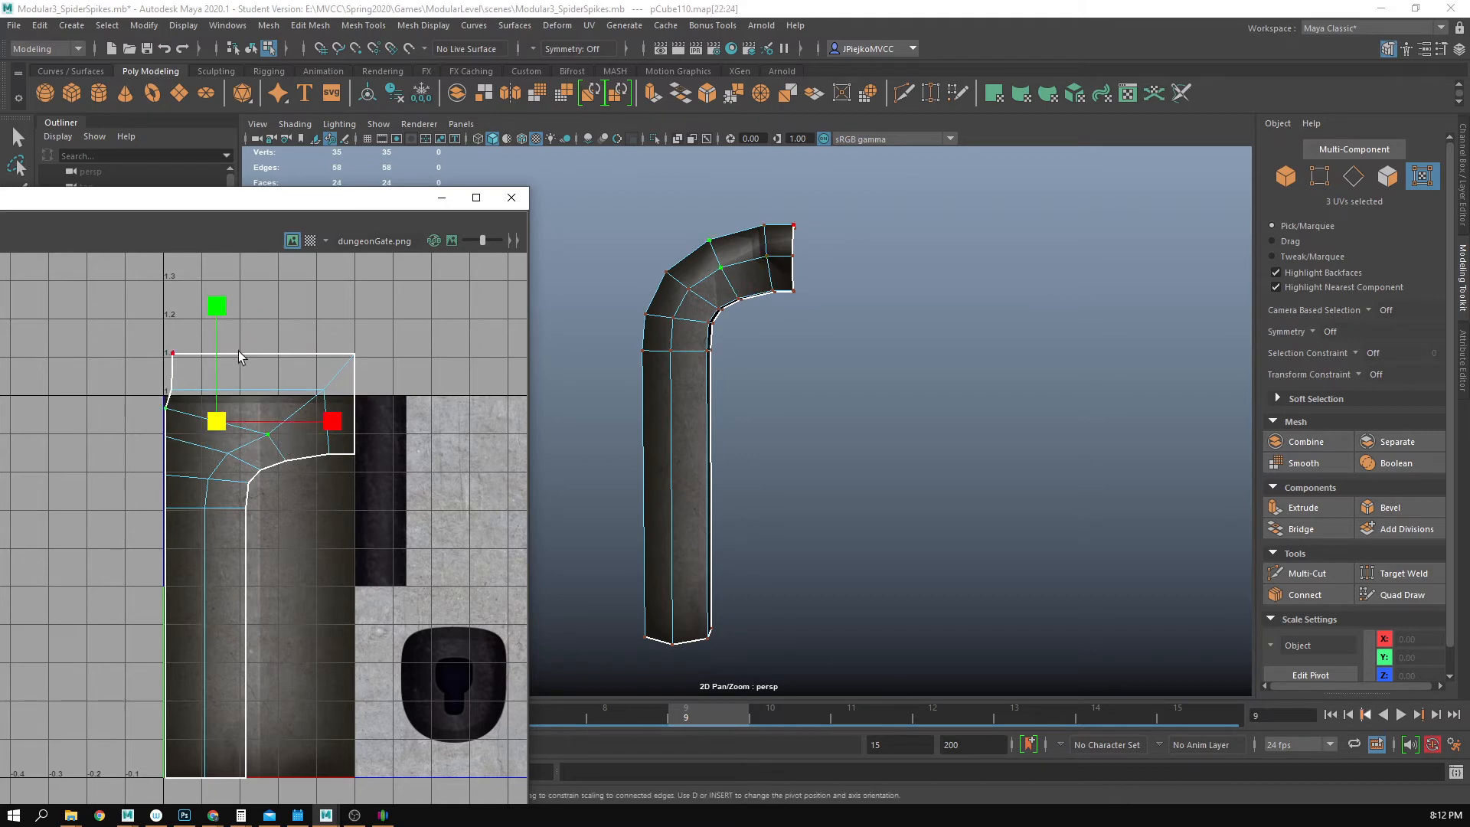
pyautogui.moveTo(214, 309); pyautogui.dragTo(190, 543)
pyautogui.click(159, 429)
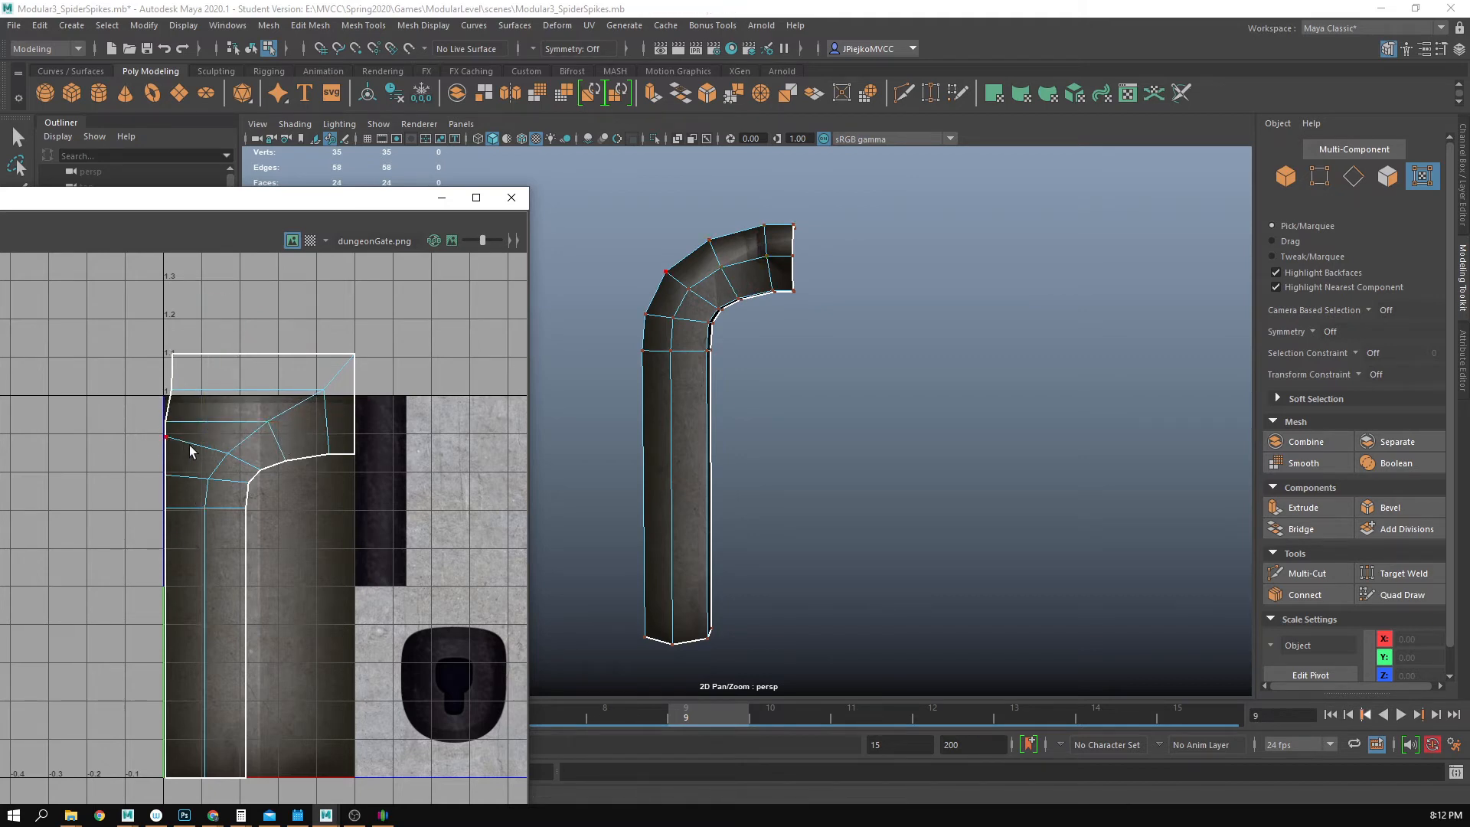
pyautogui.moveTo(236, 464); pyautogui.dragTo(237, 466)
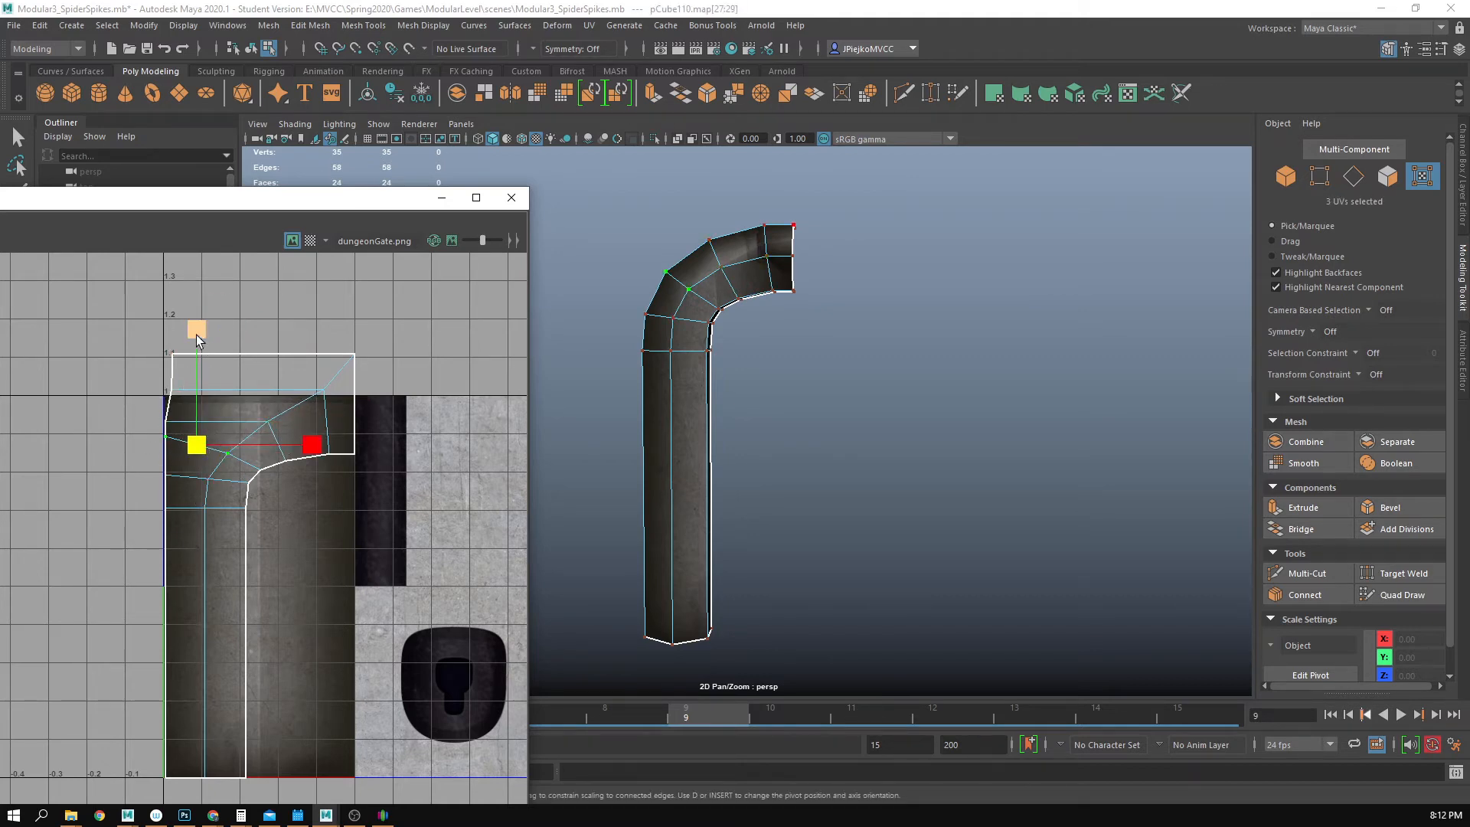
pyautogui.moveTo(196, 334); pyautogui.dragTo(184, 525)
pyautogui.click(290, 549)
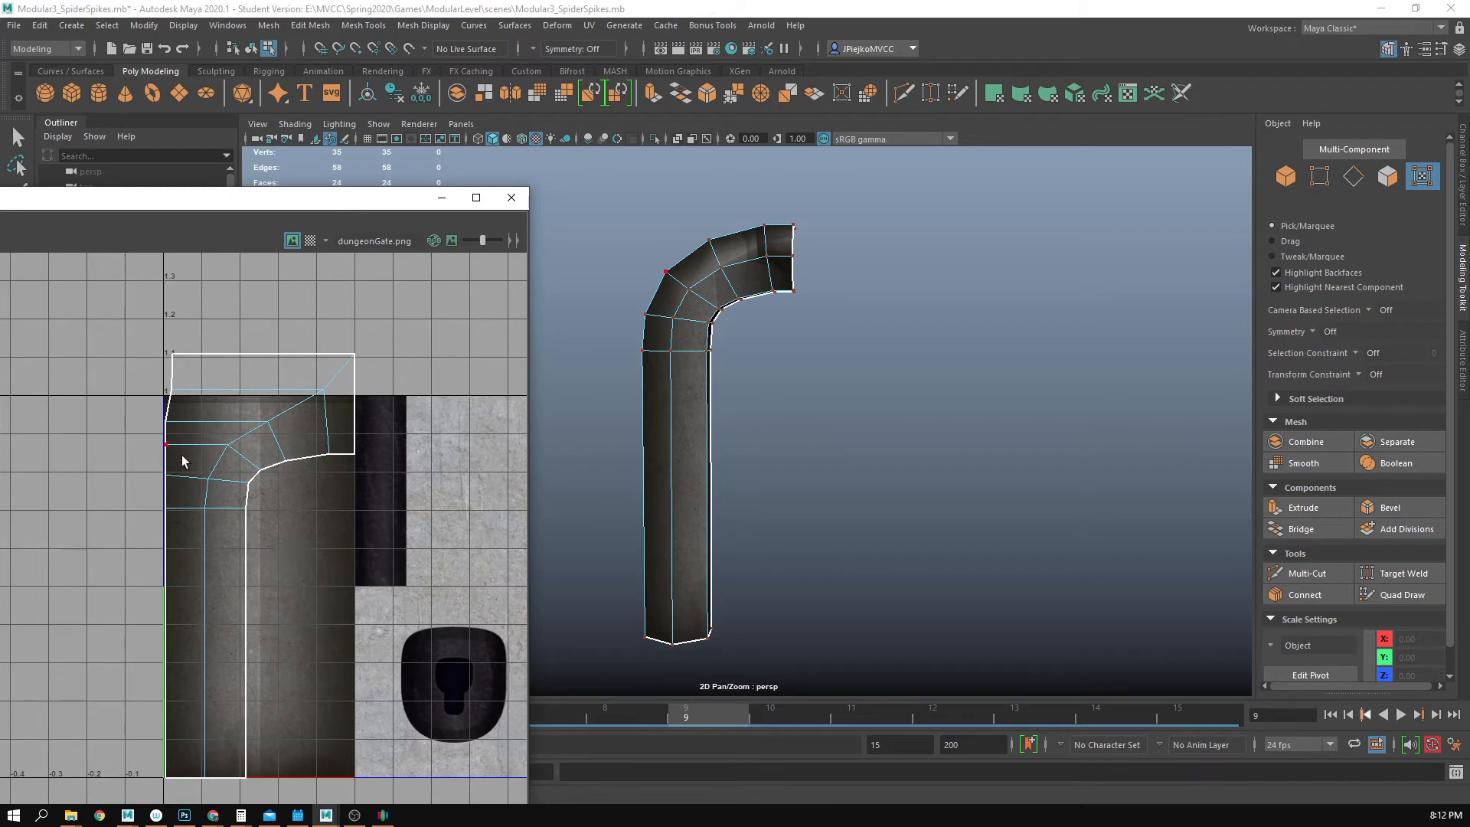
# - Scale the seven centre-column UVs horizontally into a straight vertical line and shift it back between the post's edges
pyautogui.keyDown('alt'); pyautogui.moveTo(233, 469); pyautogui.dragTo(241, 434, button='middle'); pyautogui.keyUp('alt')
pyautogui.moveTo(209, 419); pyautogui.dragTo(236, 765)
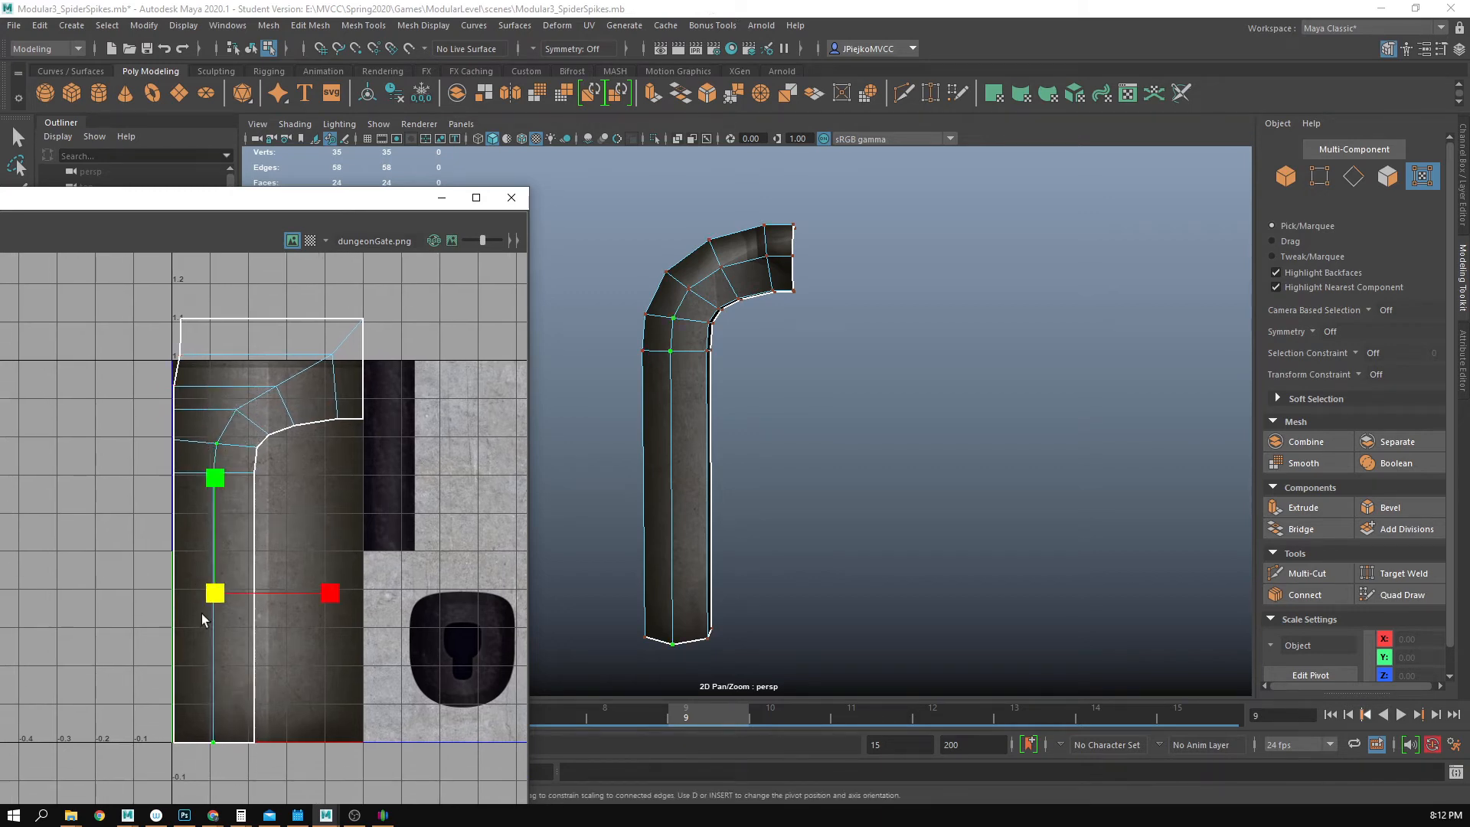
pyautogui.keyDown('shift'); pyautogui.moveTo(223, 392); pyautogui.dragTo(254, 423); pyautogui.keyUp('shift')
pyautogui.keyDown('shift'); pyautogui.moveTo(261, 357); pyautogui.dragTo(294, 401); pyautogui.keyUp('shift')
pyautogui.keyDown('shift'); pyautogui.moveTo(307, 326); pyautogui.dragTo(349, 372); pyautogui.keyUp('shift')
pyautogui.keyDown('shift'); pyautogui.moveTo(326, 280); pyautogui.dragTo(369, 326); pyautogui.keyUp('shift')
pyautogui.moveTo(404, 529); pyautogui.dragTo(289, 531)
pyautogui.press('w')
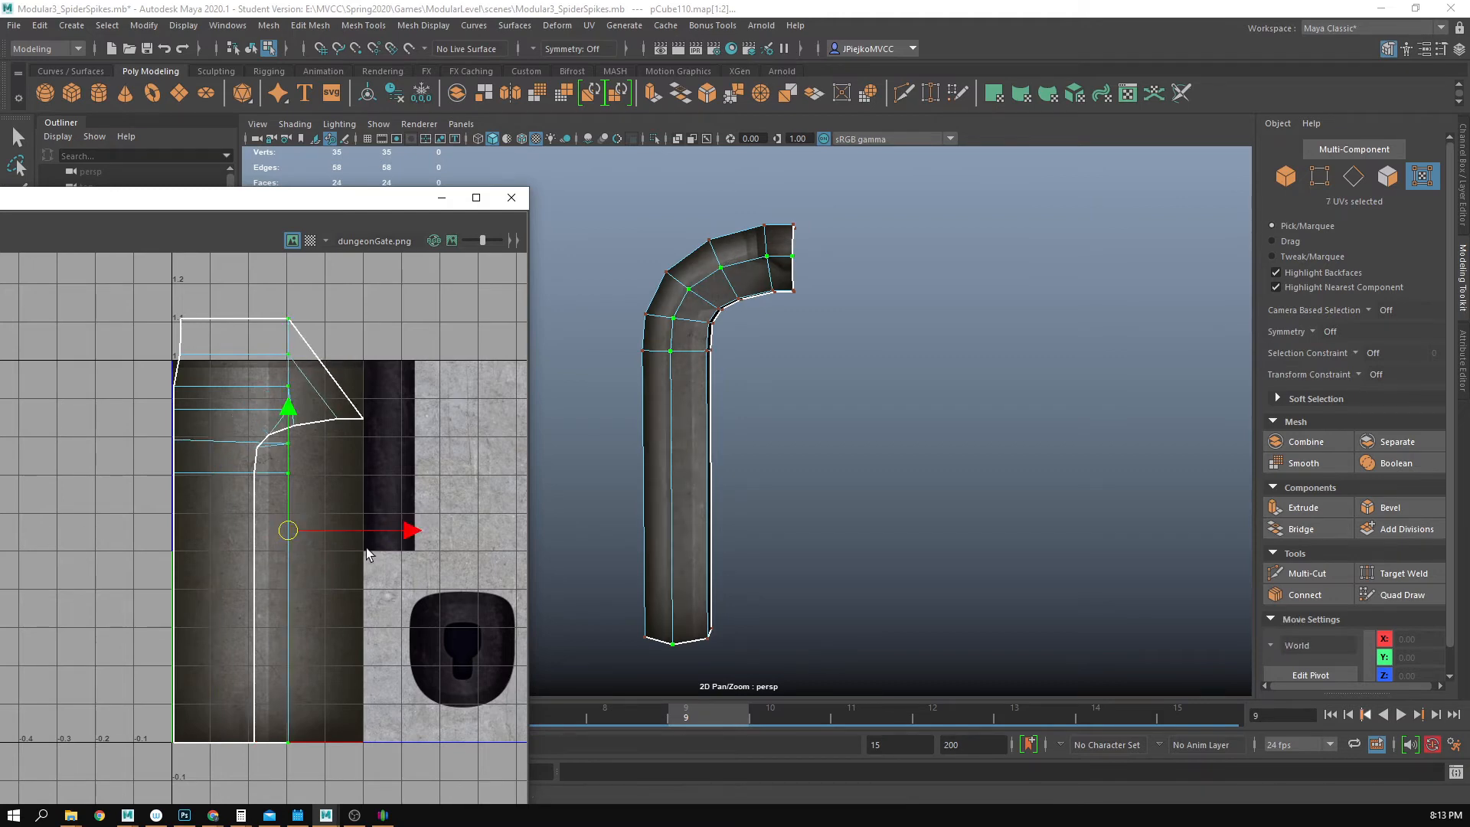
pyautogui.moveTo(404, 531); pyautogui.dragTo(339, 535)
# - Raise the inner-edge UVs of the top three rows to line up with their centre-column UVs
pyautogui.scroll(2, 314, 463)
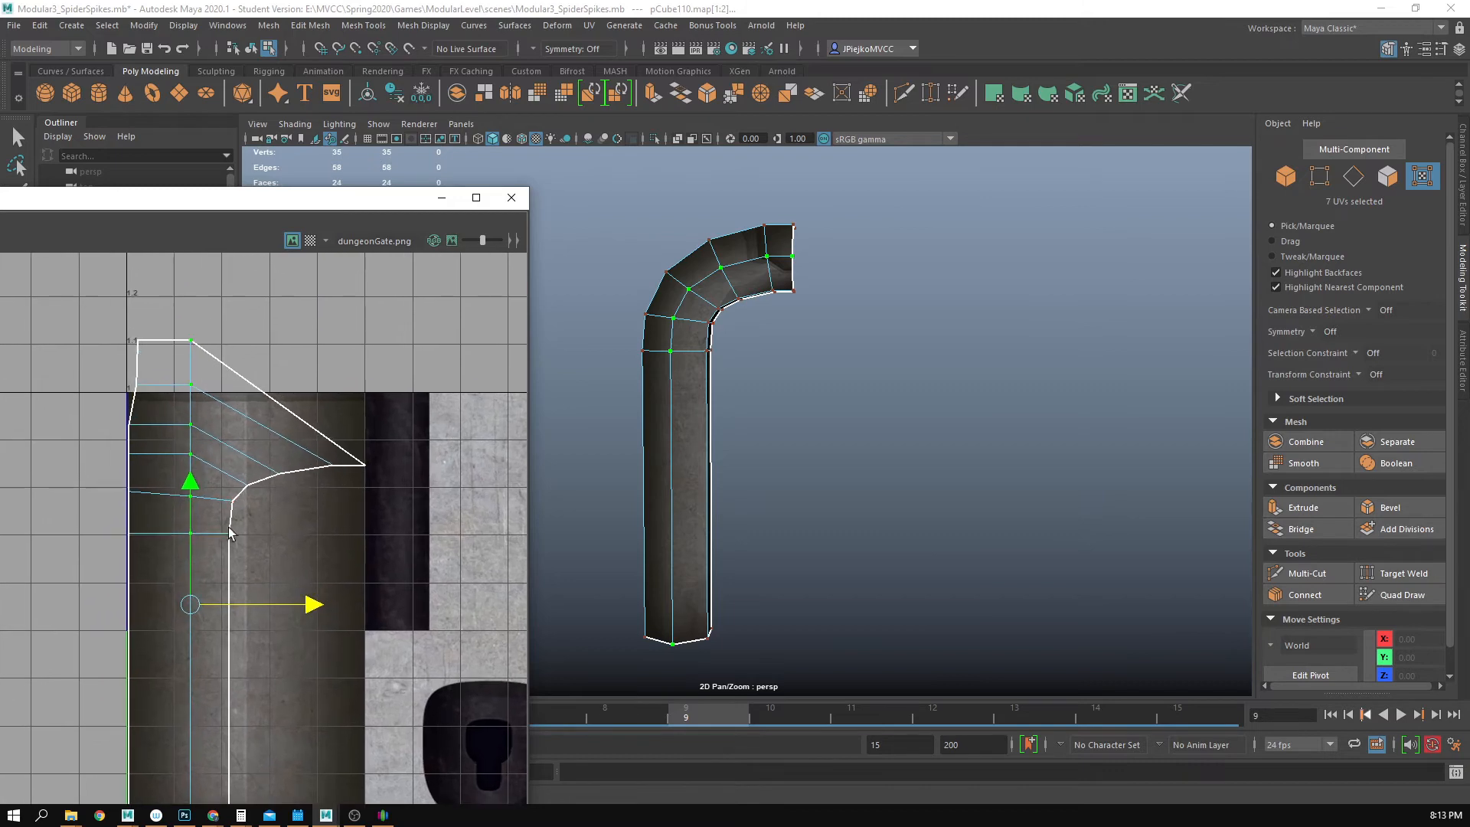
pyautogui.click(358, 468)
pyautogui.moveTo(363, 400); pyautogui.dragTo(365, 269)
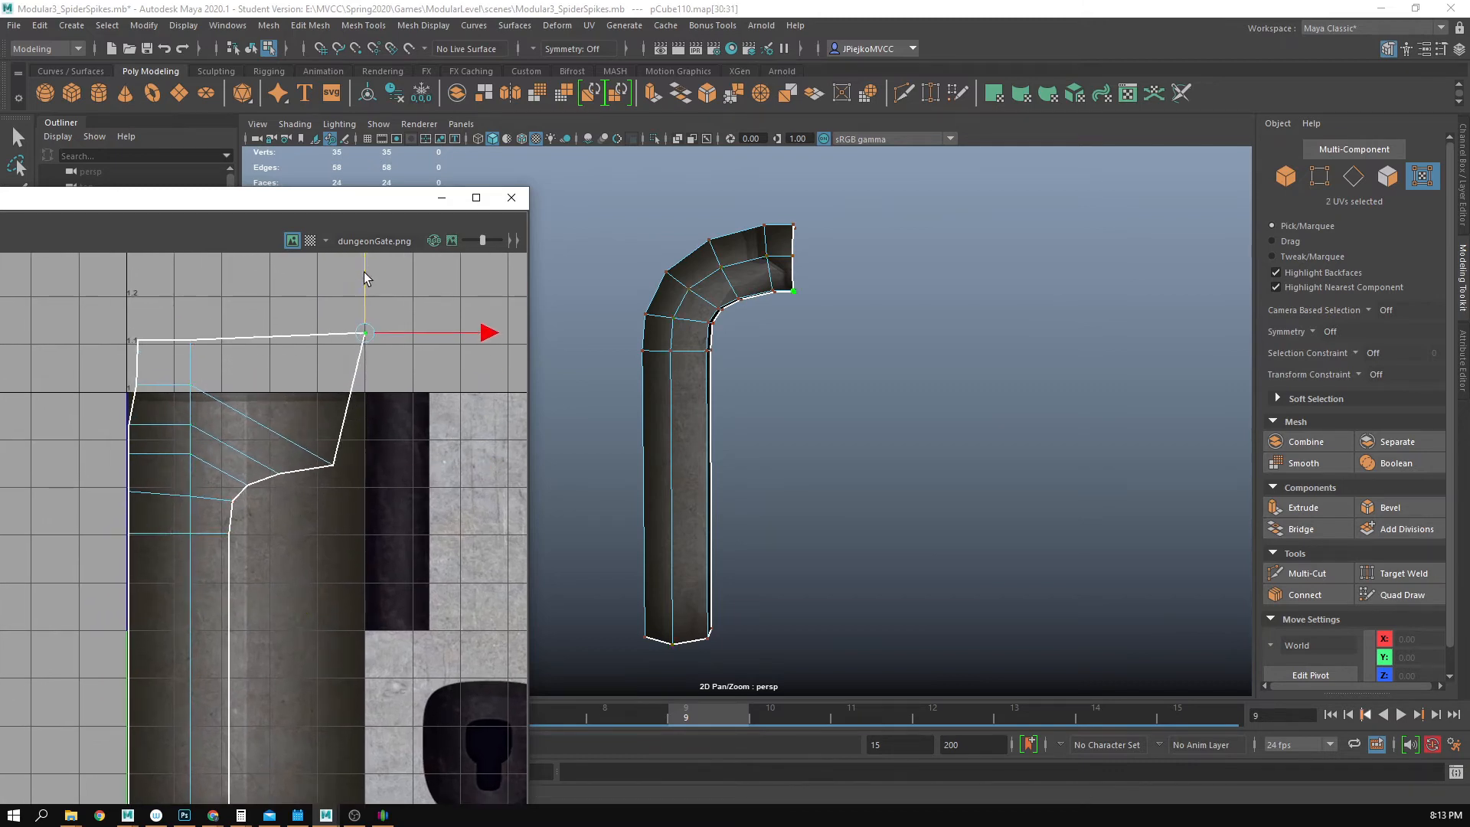
pyautogui.click(332, 465)
pyautogui.moveTo(338, 408); pyautogui.dragTo(338, 334)
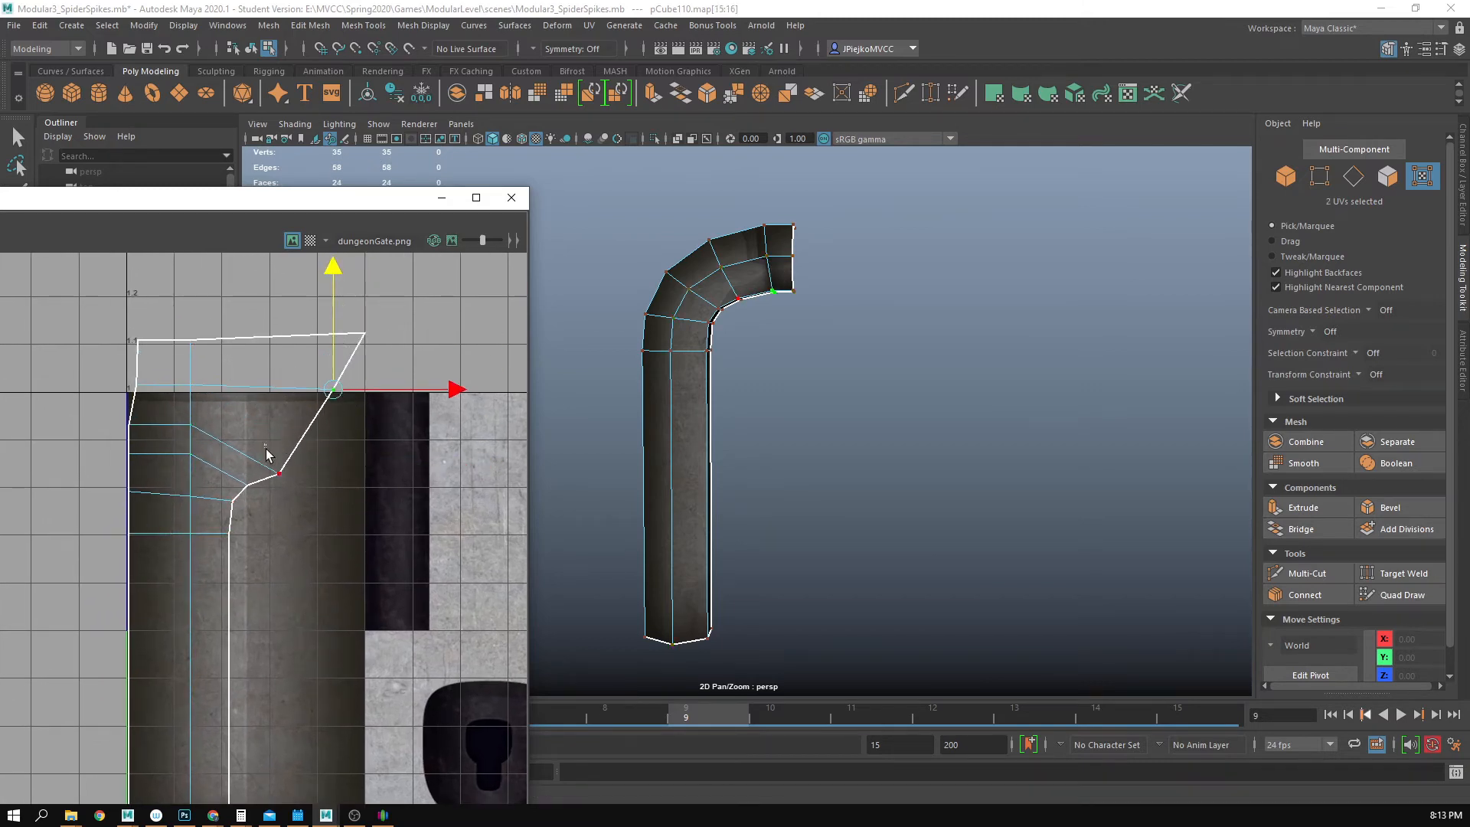
pyautogui.click(278, 473)
pyautogui.moveTo(281, 401); pyautogui.dragTo(283, 358)
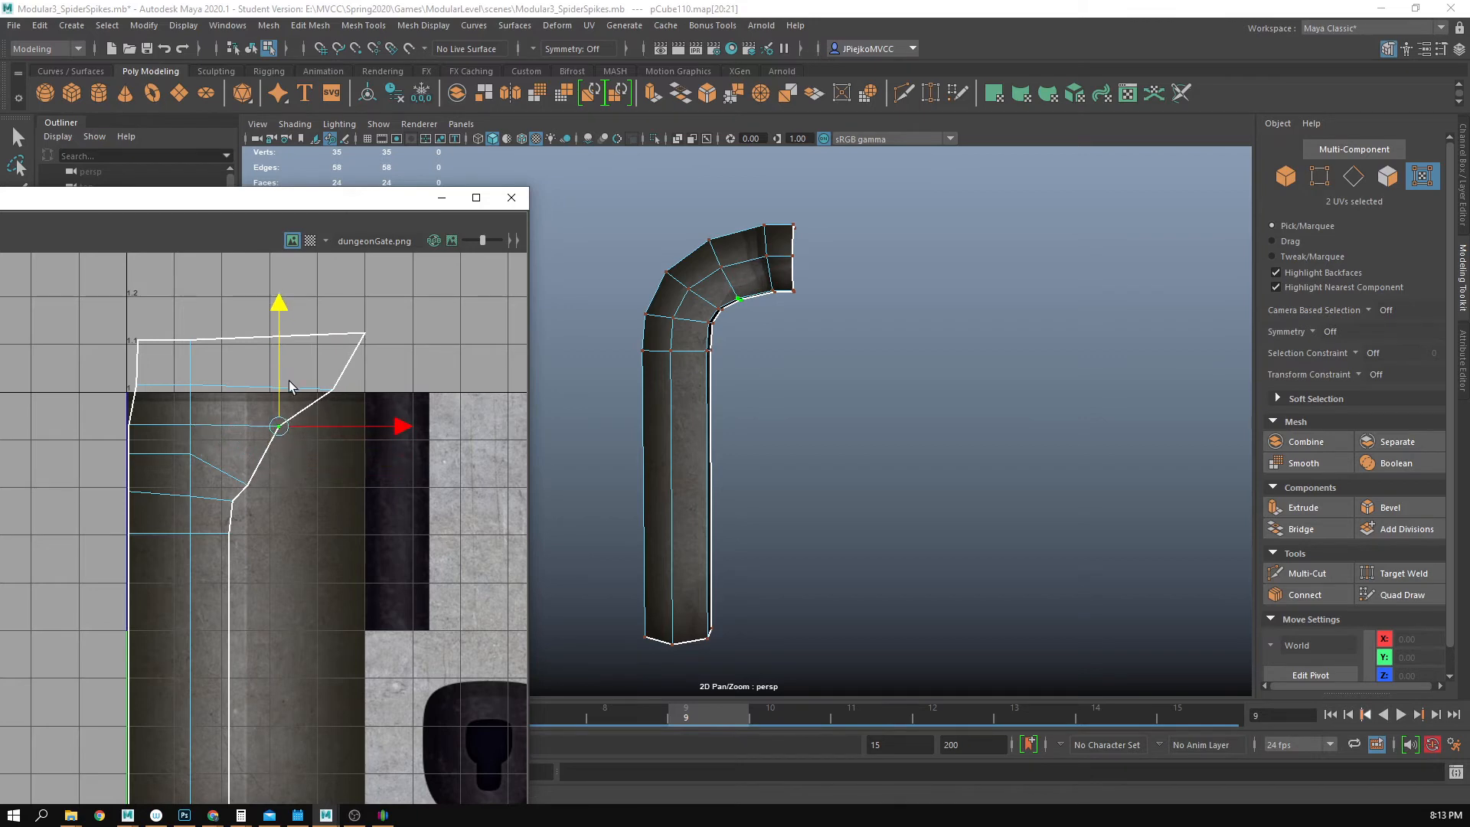
# - Raise the inner-edge UVs of the fifth row on the bend to line up with its centre-column UV
pyautogui.click(242, 481)
pyautogui.moveTo(252, 454); pyautogui.dragTo(252, 427)
pyautogui.scroll(-1, 288, 509)
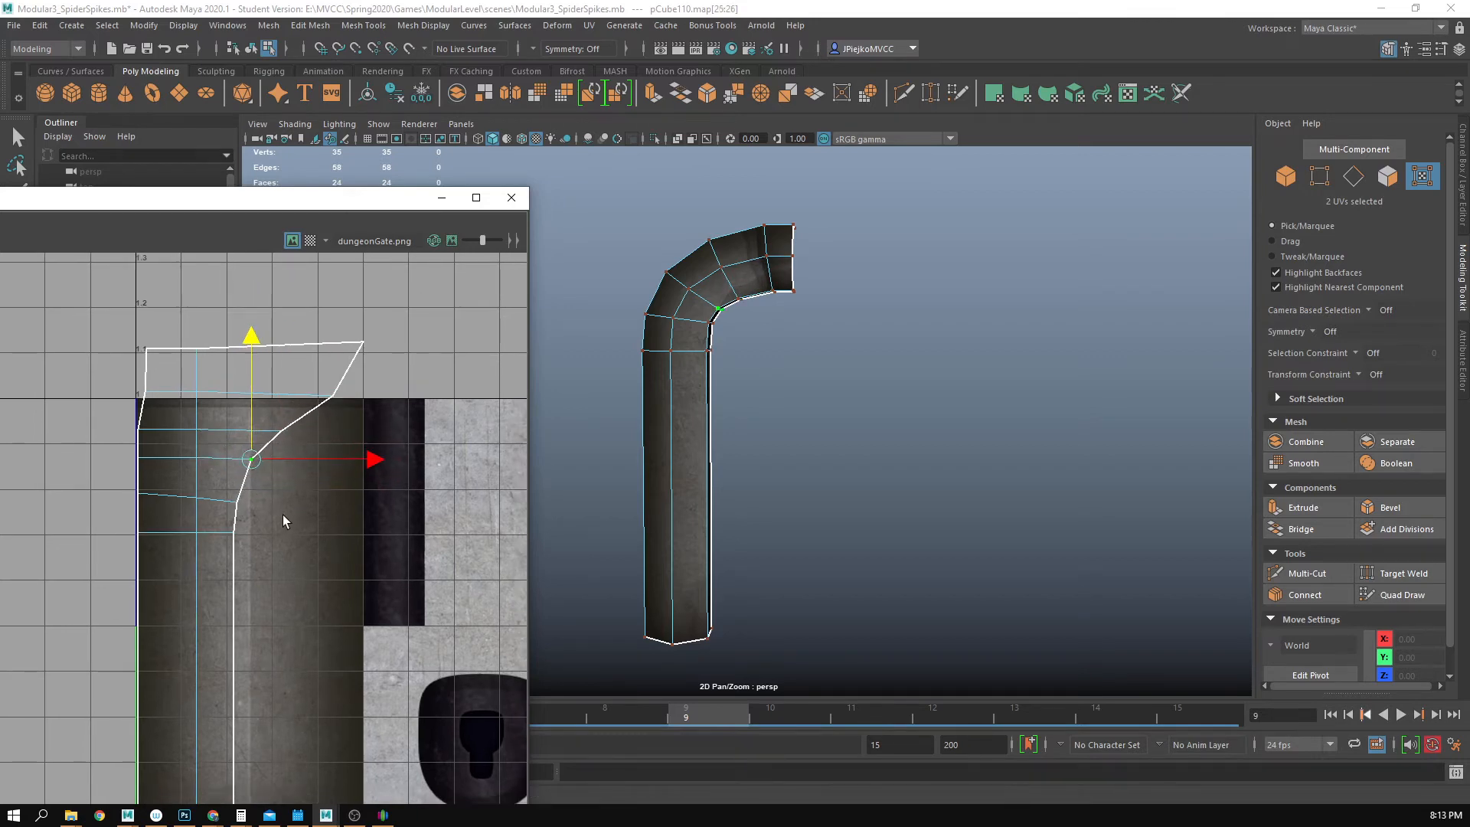
pyautogui.scroll(-1, 211, 517)
pyautogui.keyDown('alt'); pyautogui.moveTo(219, 524); pyautogui.dragTo(219, 459, button='middle'); pyautogui.keyUp('alt')
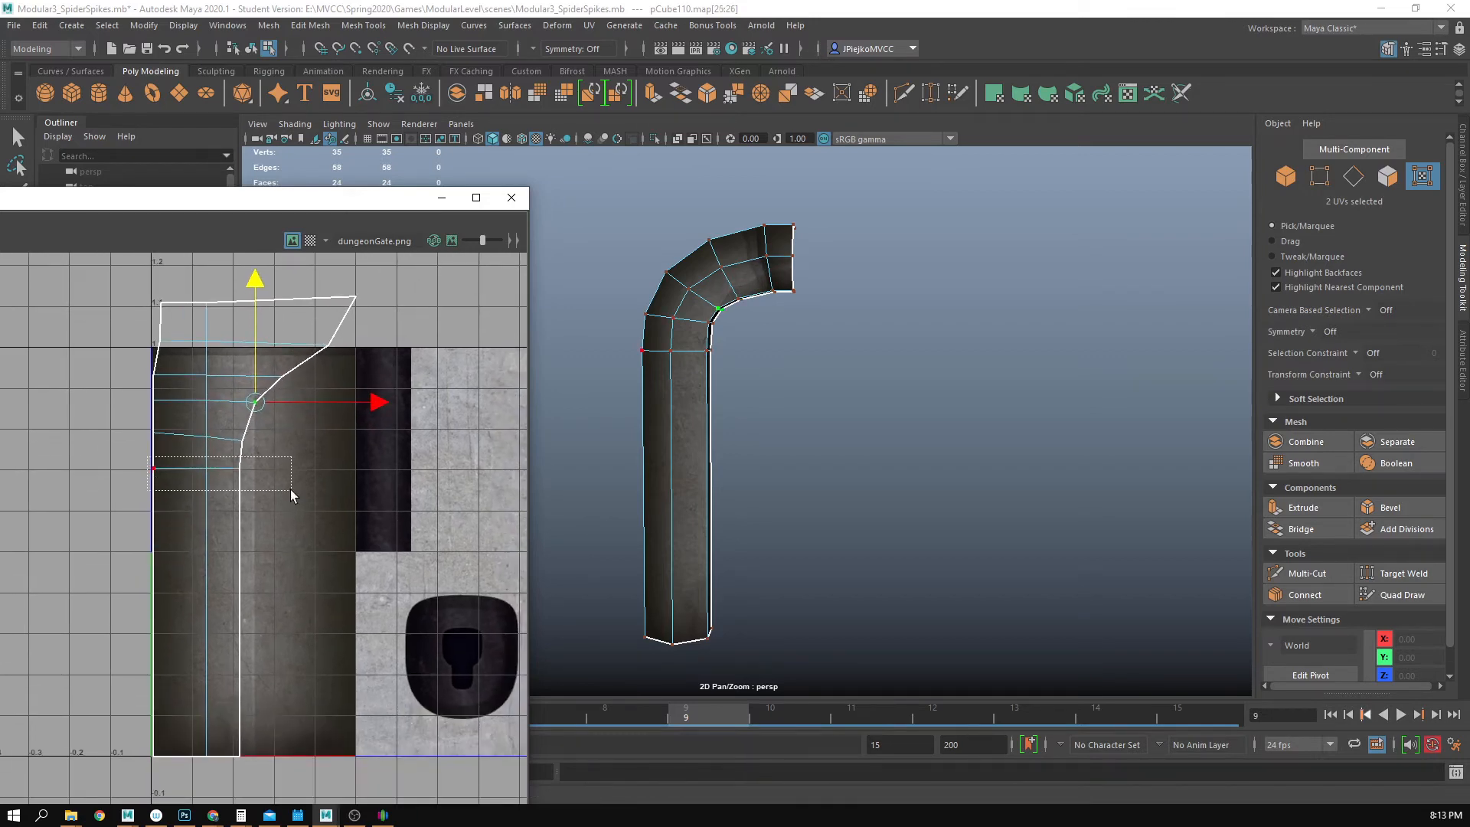
# - Flatten the bend's UV rows up to the cut end by scaling each row vertically into a level line
pyautogui.press('r')
pyautogui.moveTo(290, 489); pyautogui.dragTo(350, 392)
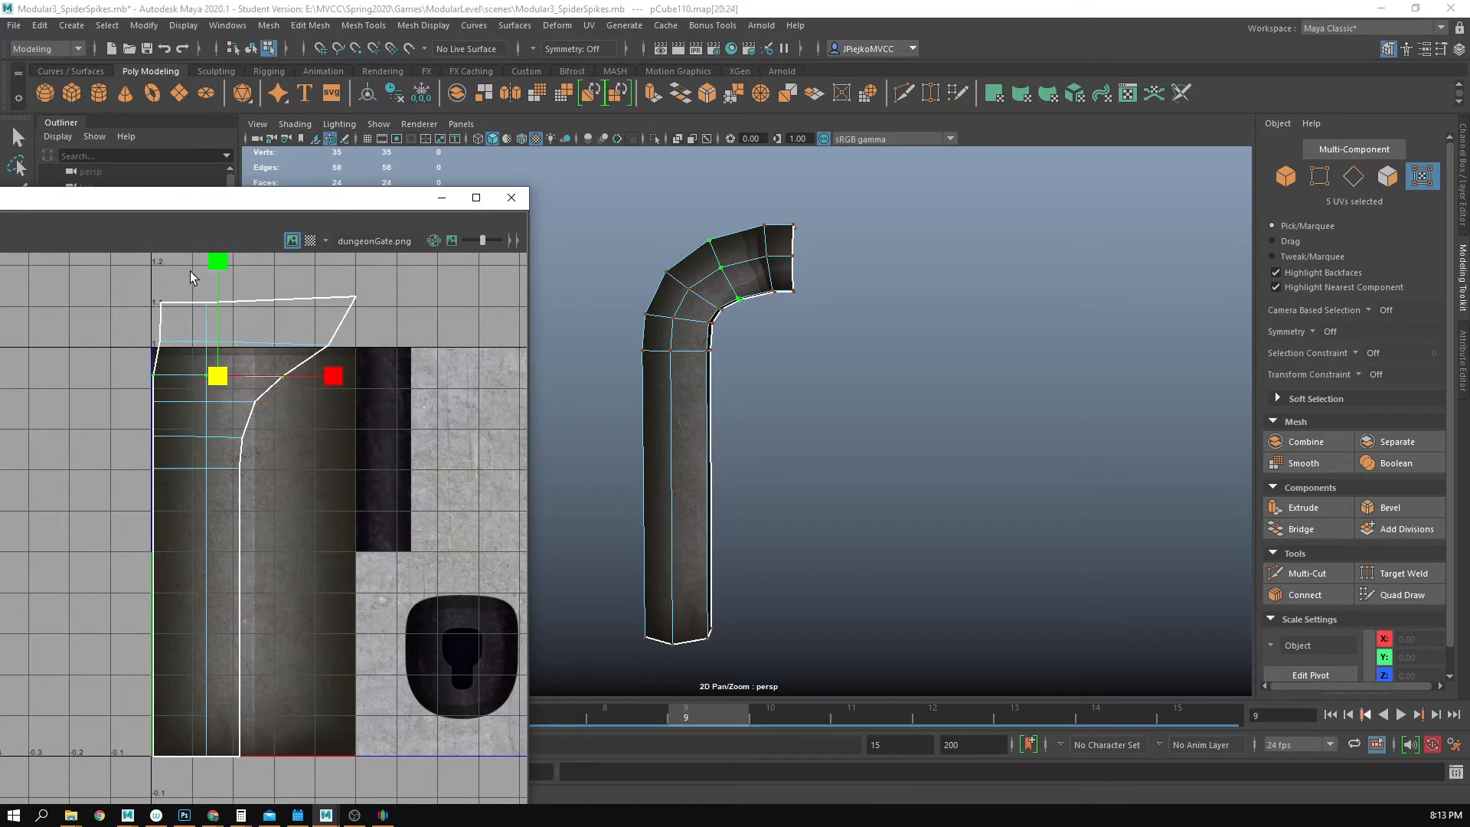
pyautogui.moveTo(111, 318); pyautogui.dragTo(368, 360)
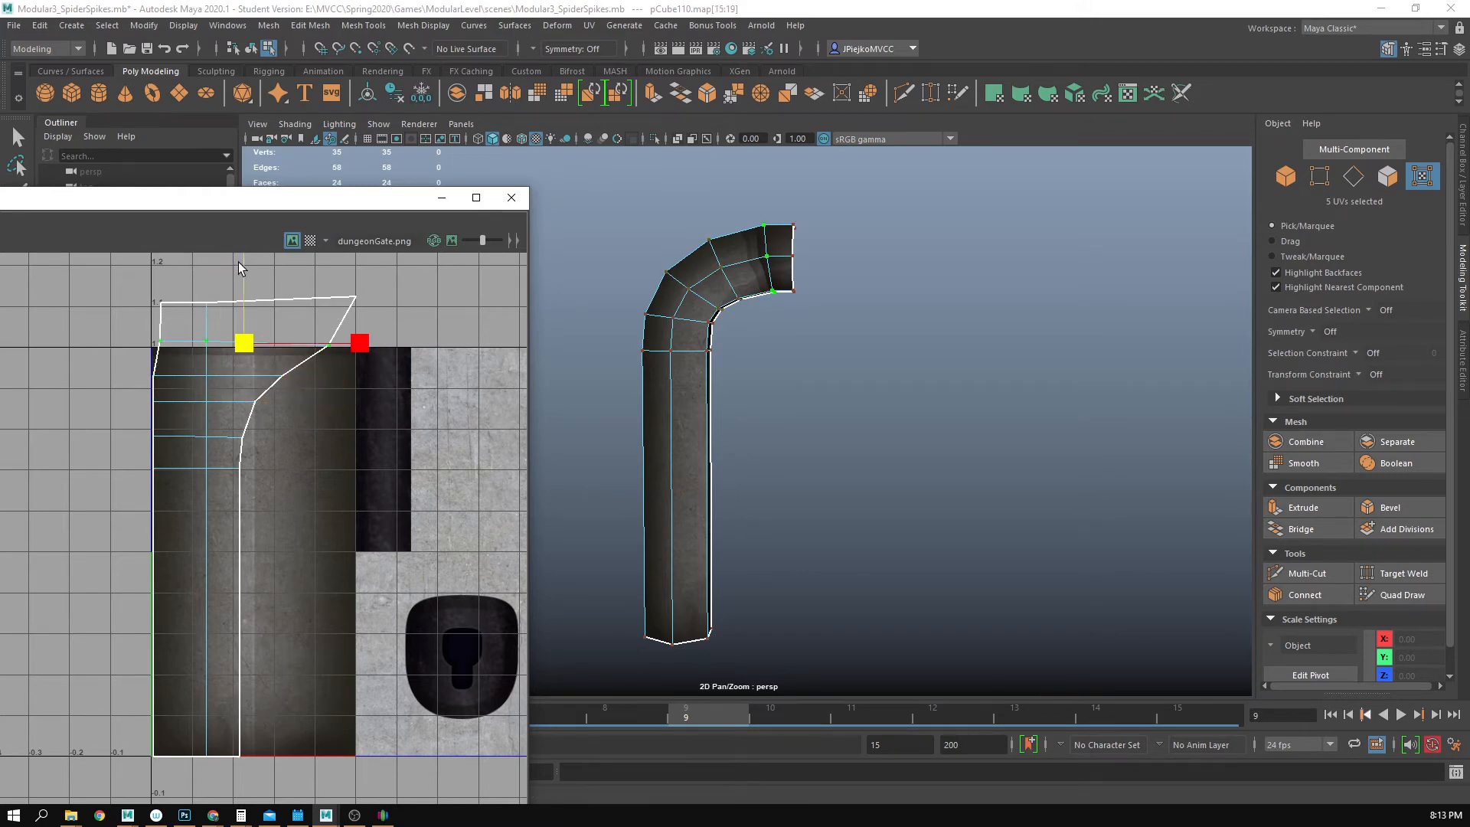
pyautogui.scroll(-1, 169, 387)
pyautogui.keyDown('alt'); pyautogui.moveTo(168, 386); pyautogui.dragTo(167, 461, button='middle'); pyautogui.keyUp('alt')
pyautogui.moveTo(68, 309); pyautogui.dragTo(428, 397)
pyautogui.moveTo(244, 271); pyautogui.dragTo(252, 478)
# - Scale the 14 inner-edge UVs horizontally into a straight column and move it onto the post texture's far edge
pyautogui.keyDown('alt'); pyautogui.moveTo(338, 552); pyautogui.dragTo(172, 548, button='right'); pyautogui.keyUp('alt')
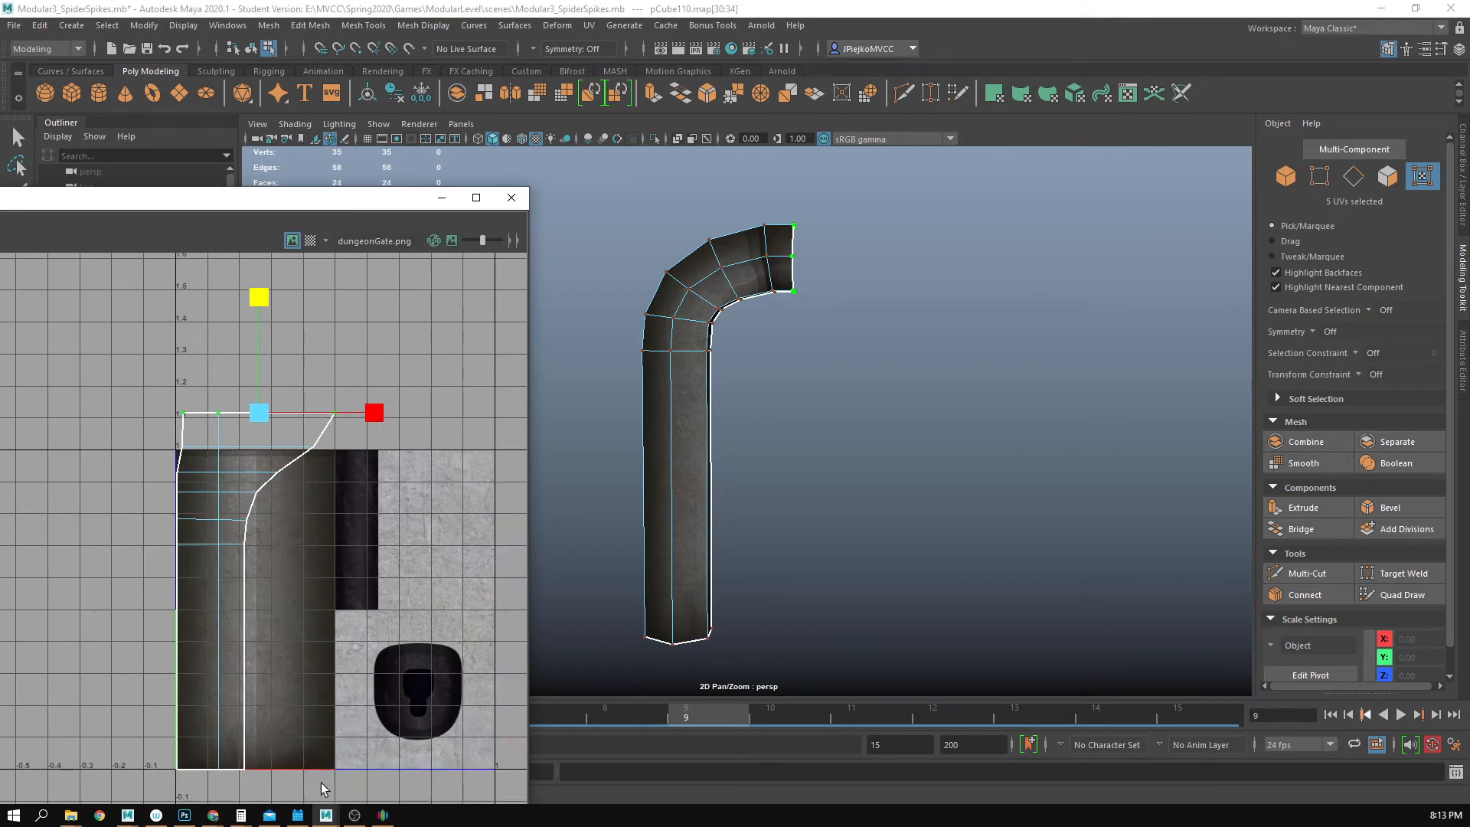
pyautogui.moveTo(375, 792); pyautogui.dragTo(219, 354)
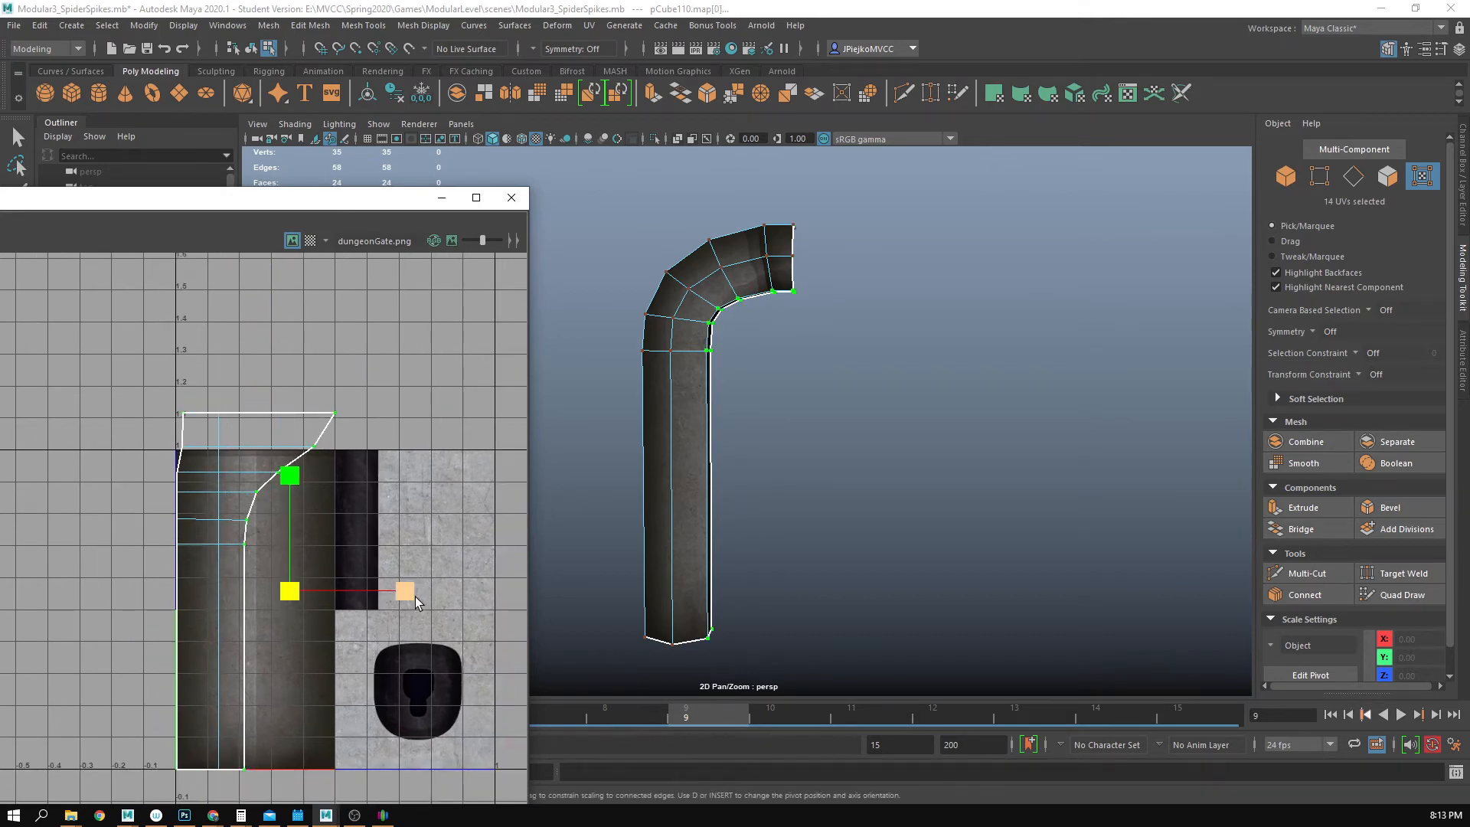
pyautogui.moveTo(415, 596); pyautogui.dragTo(295, 594)
pyautogui.press('w')
pyautogui.moveTo(411, 596); pyautogui.dragTo(456, 606)
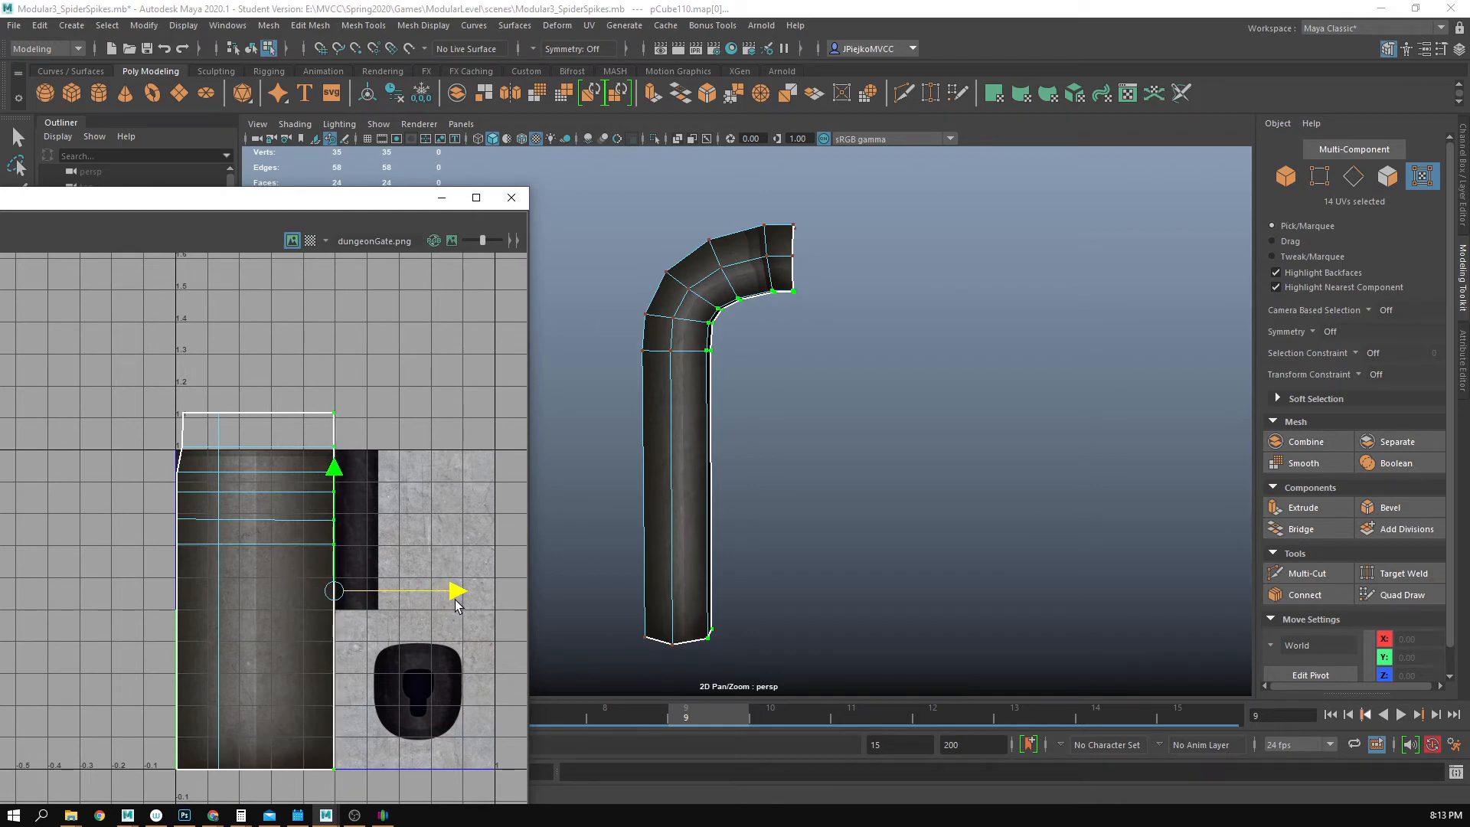
# - Straighten the 14 outer-edge UVs along the post texture's opposite edge and centre the middle UV column between both edges
pyautogui.moveTo(163, 365); pyautogui.dragTo(199, 788)
pyautogui.press('r')
pyautogui.moveTo(301, 591); pyautogui.dragTo(3, 569)
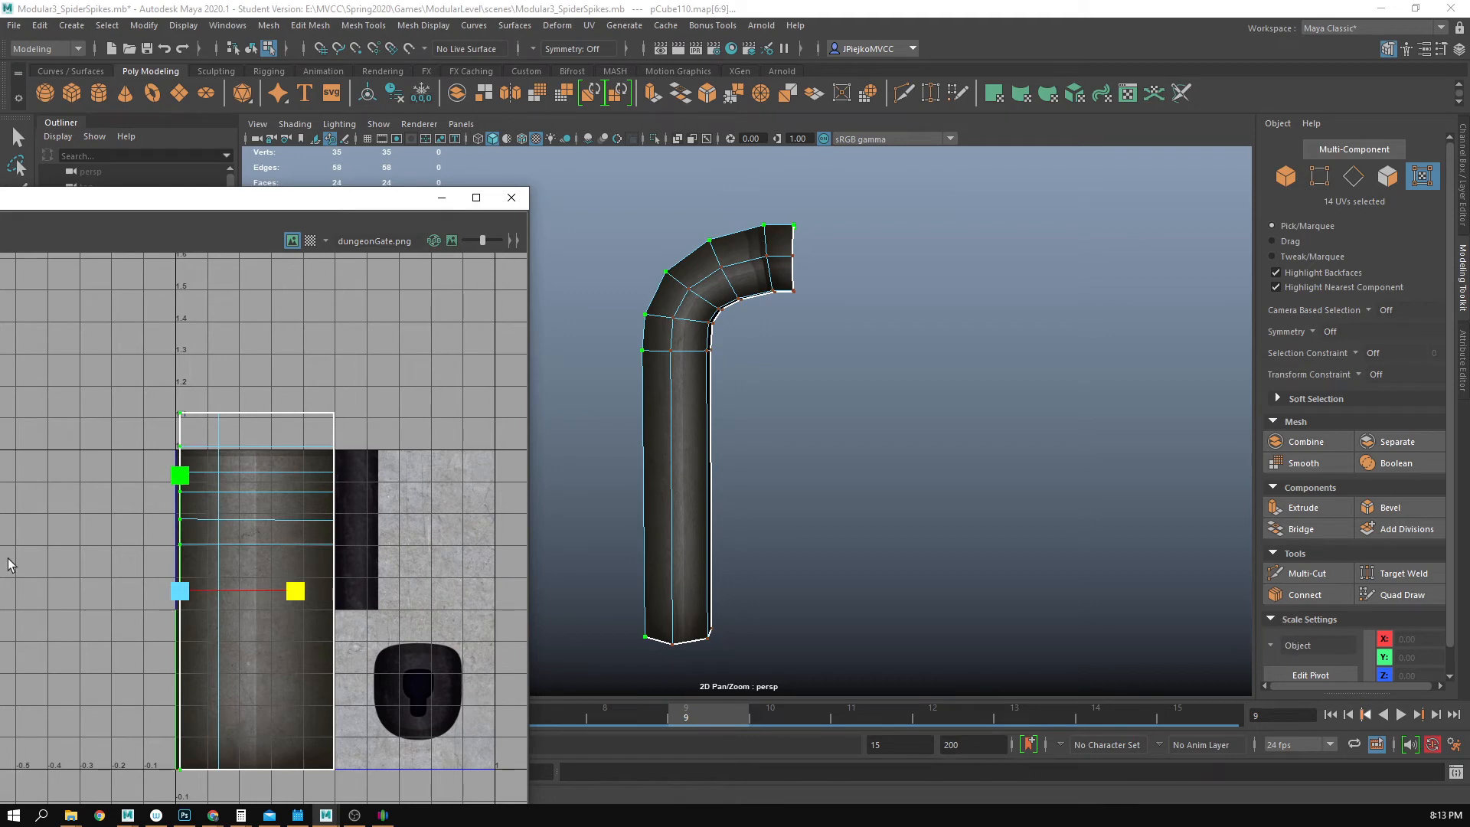
pyautogui.press('w')
pyautogui.moveTo(298, 590); pyautogui.dragTo(294, 592)
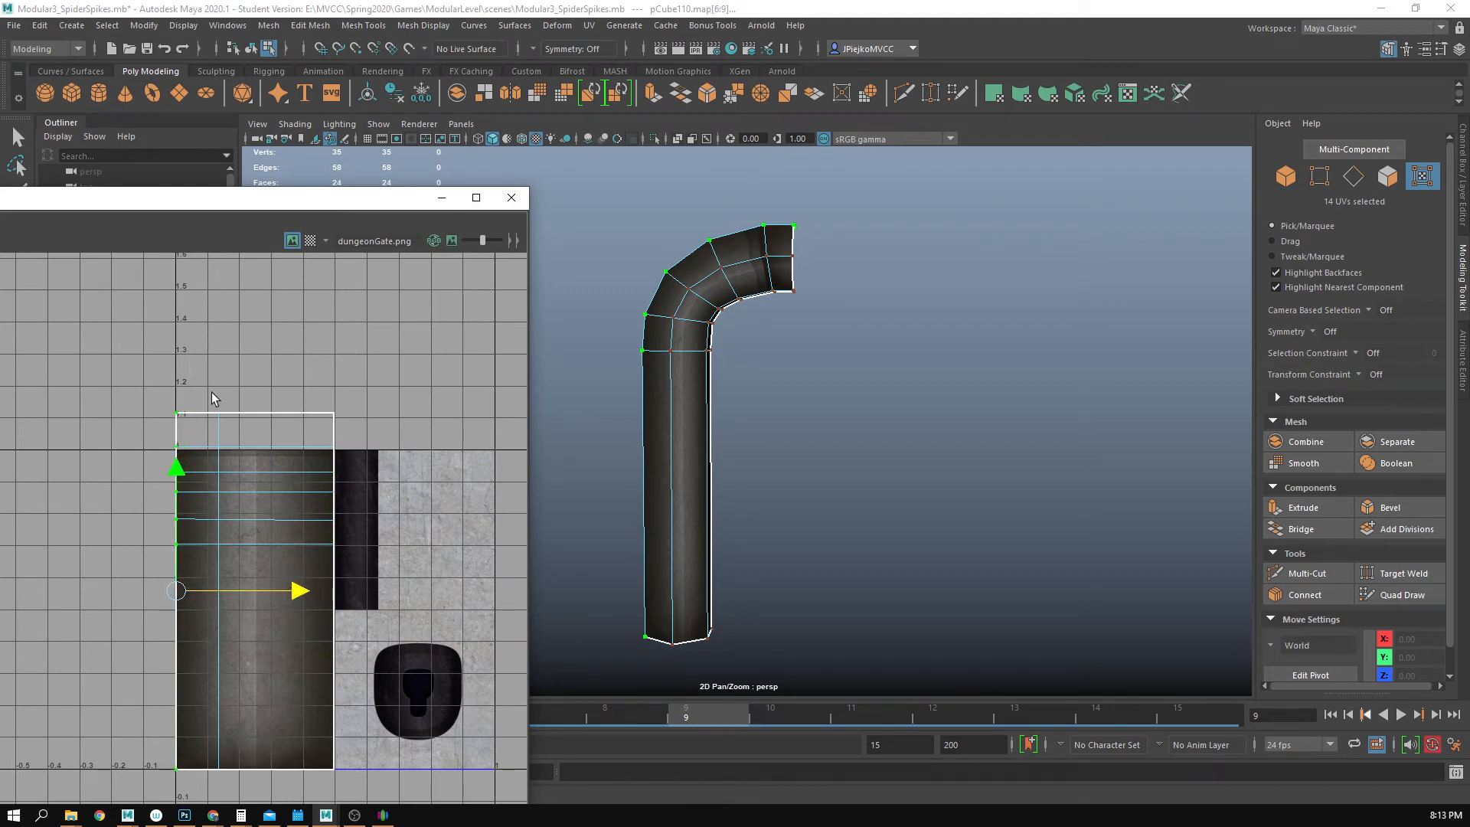
pyautogui.moveTo(213, 397); pyautogui.dragTo(257, 793)
pyautogui.moveTo(339, 590); pyautogui.dragTo(373, 597)
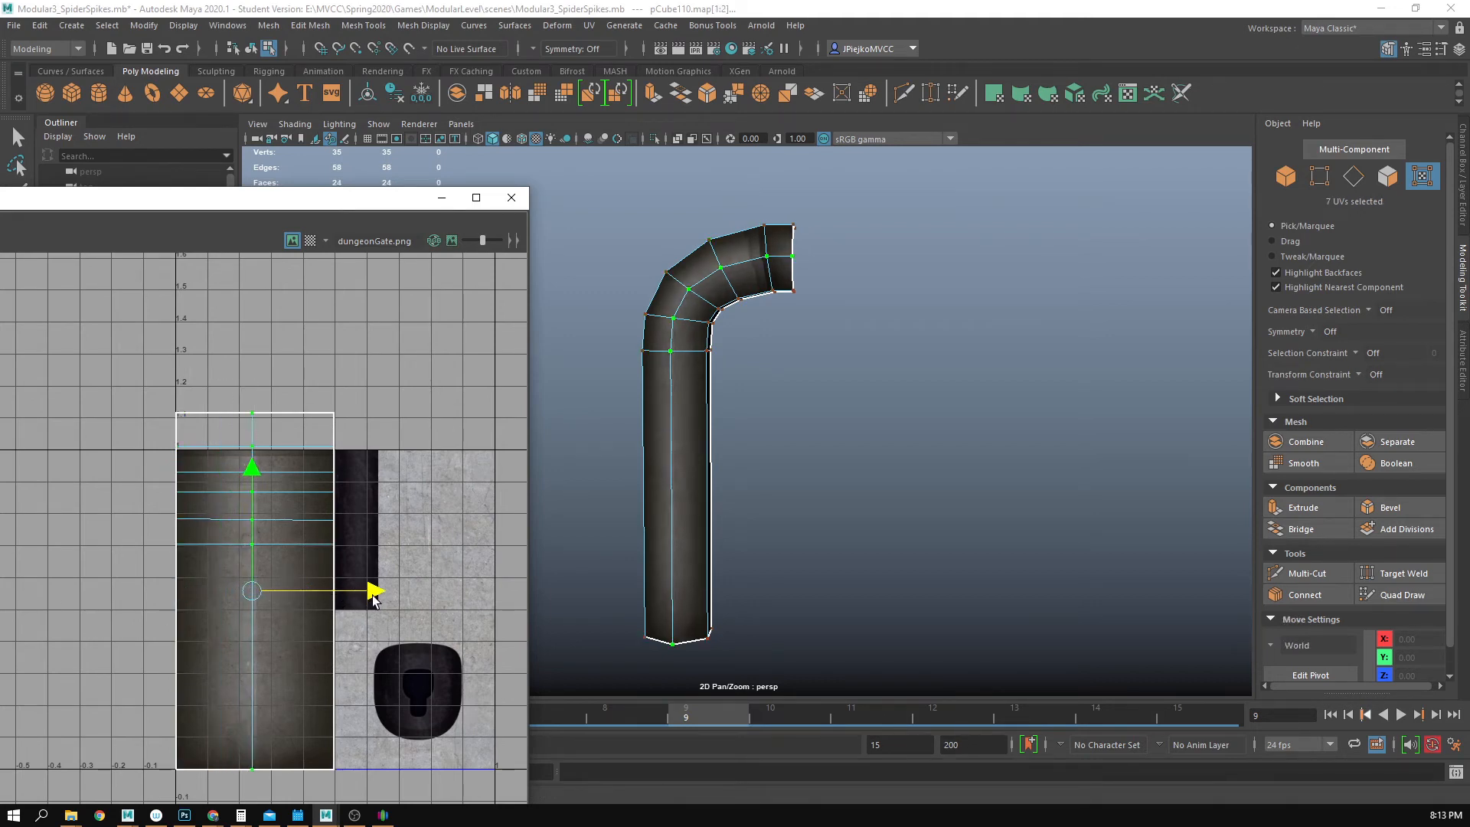
# - Display the checker map on the mesh and examine the bend and straight post for texture stretching
pyautogui.moveTo(666, 527); pyautogui.dragTo(766, 444, button='right')
pyautogui.click(898, 334)
pyautogui.keyDown('alt'); pyautogui.moveTo(869, 349); pyautogui.dragTo(948, 533, button='middle'); pyautogui.keyUp('alt')
pyautogui.keyDown('alt'); pyautogui.moveTo(948, 534); pyautogui.dragTo(1193, 534, button='right'); pyautogui.keyUp('alt')
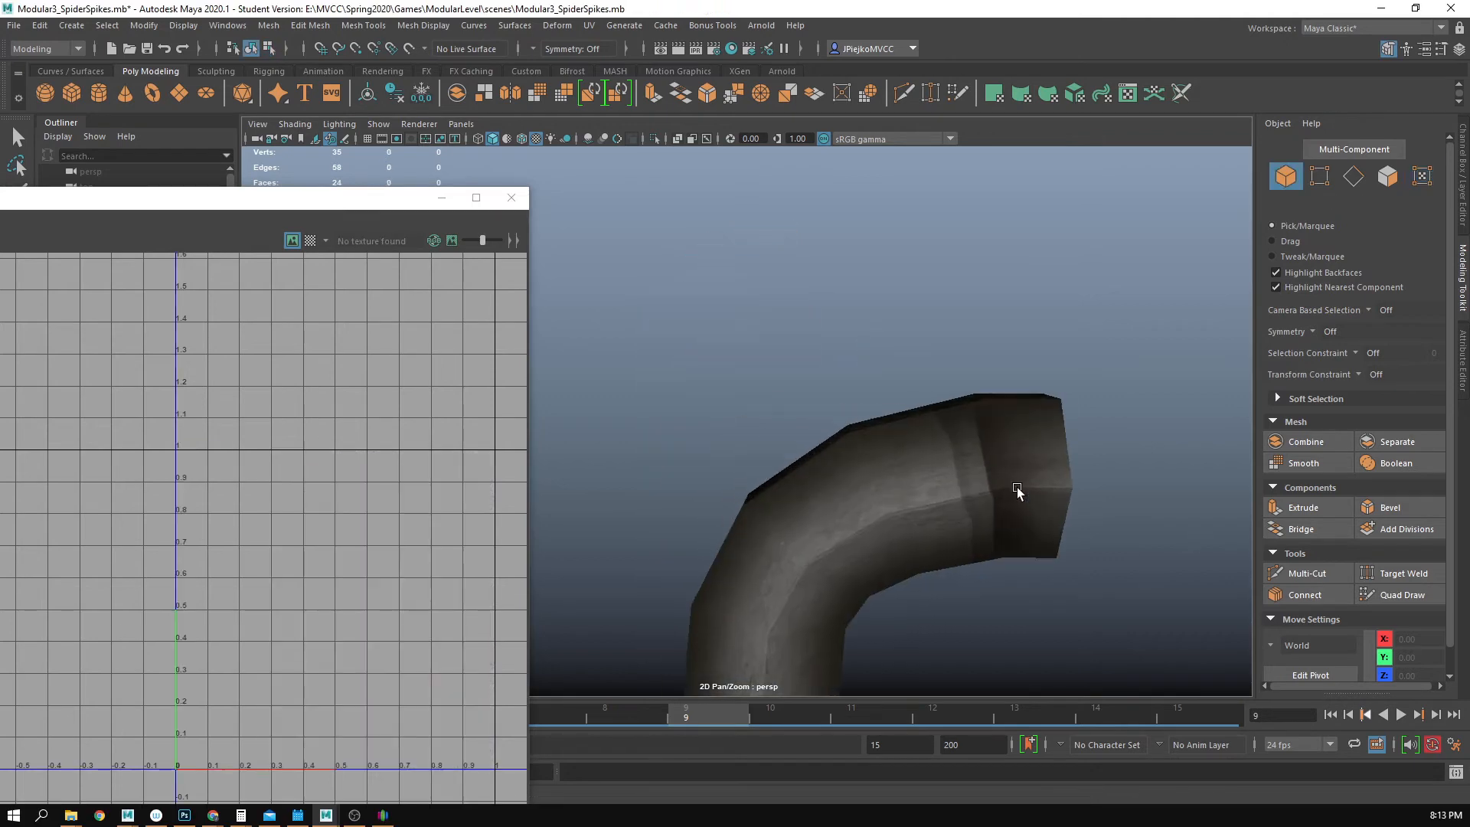
pyautogui.click(1027, 536)
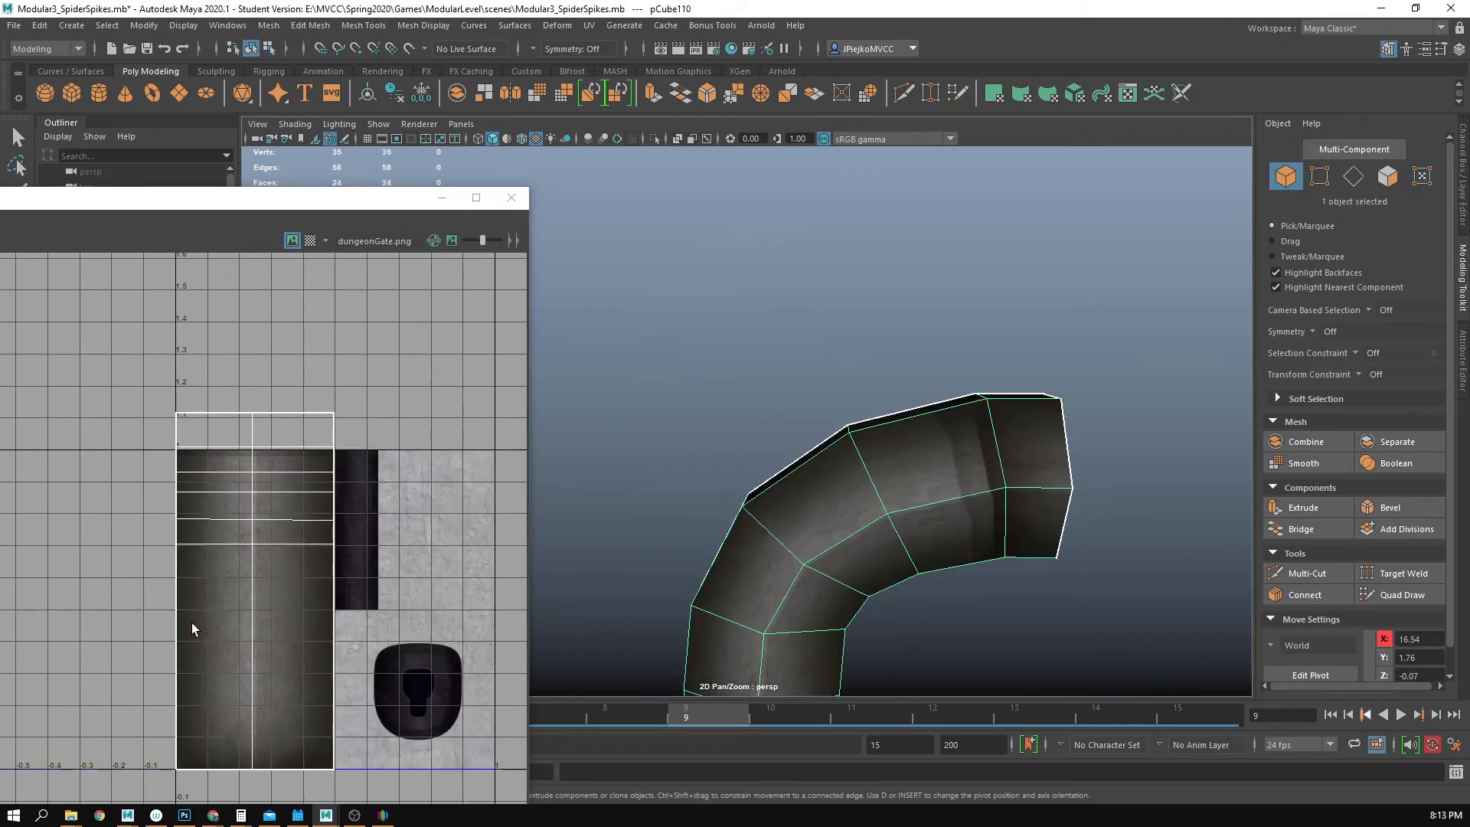
pyautogui.click(311, 241)
pyautogui.keyDown('alt'); pyautogui.moveTo(924, 534); pyautogui.dragTo(922, 391, button='middle'); pyautogui.keyUp('alt')
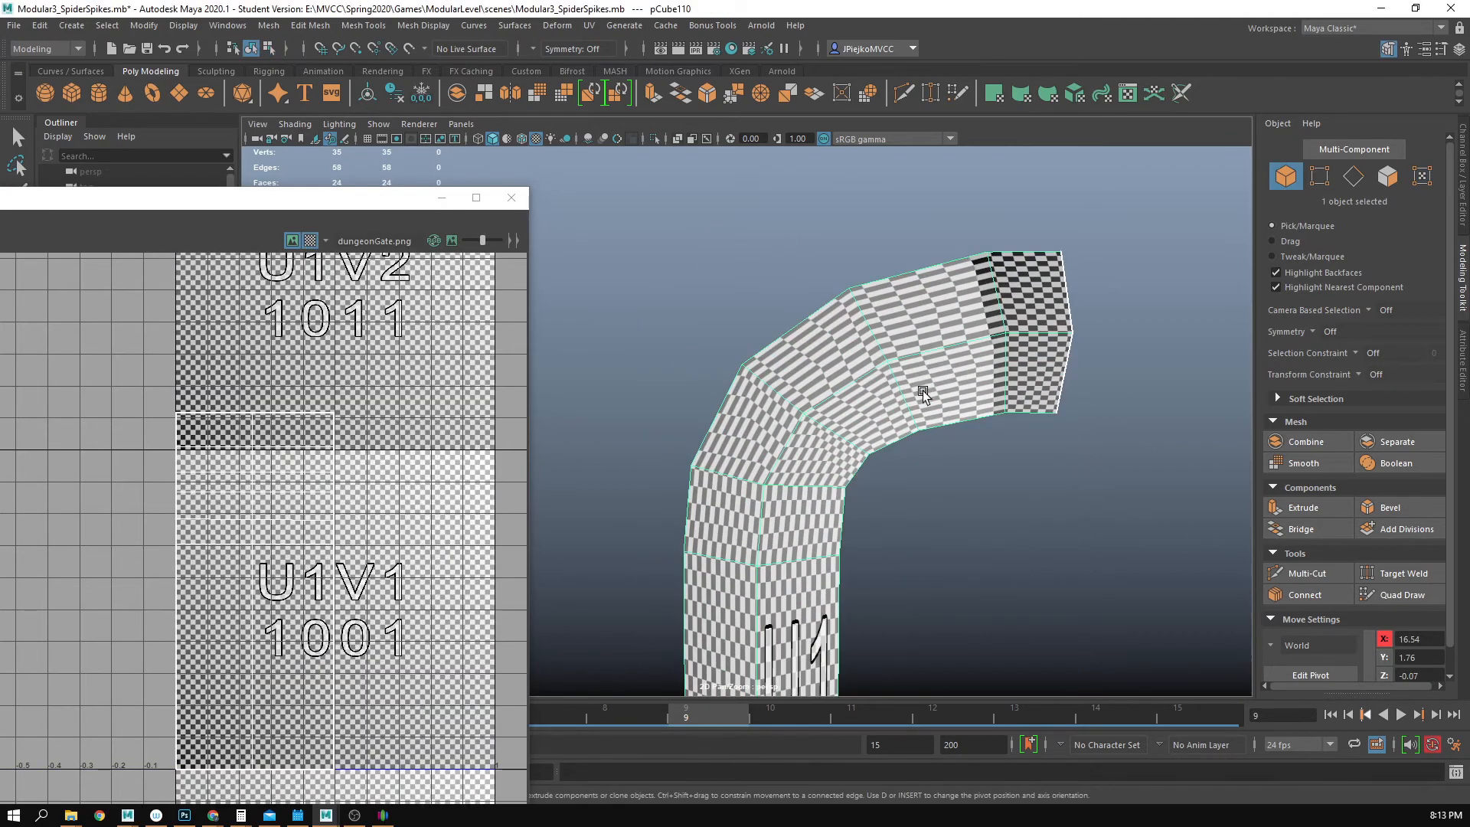
pyautogui.keyDown('alt'); pyautogui.moveTo(946, 545); pyautogui.dragTo(737, 545, button='right'); pyautogui.keyUp('alt')
pyautogui.keyDown('alt'); pyautogui.moveTo(708, 654); pyautogui.dragTo(699, 471, button='middle'); pyautogui.keyUp('alt')
pyautogui.moveTo(760, 550)
pyautogui.keyDown('alt'); pyautogui.mouseDown()
pyautogui.moveTo(892, 557)
pyautogui.moveTo(758, 566)
pyautogui.mouseUp(); pyautogui.keyUp('alt')
pyautogui.keyDown('alt'); pyautogui.moveTo(837, 551); pyautogui.dragTo(850, 370, button='middle'); pyautogui.keyUp('alt')
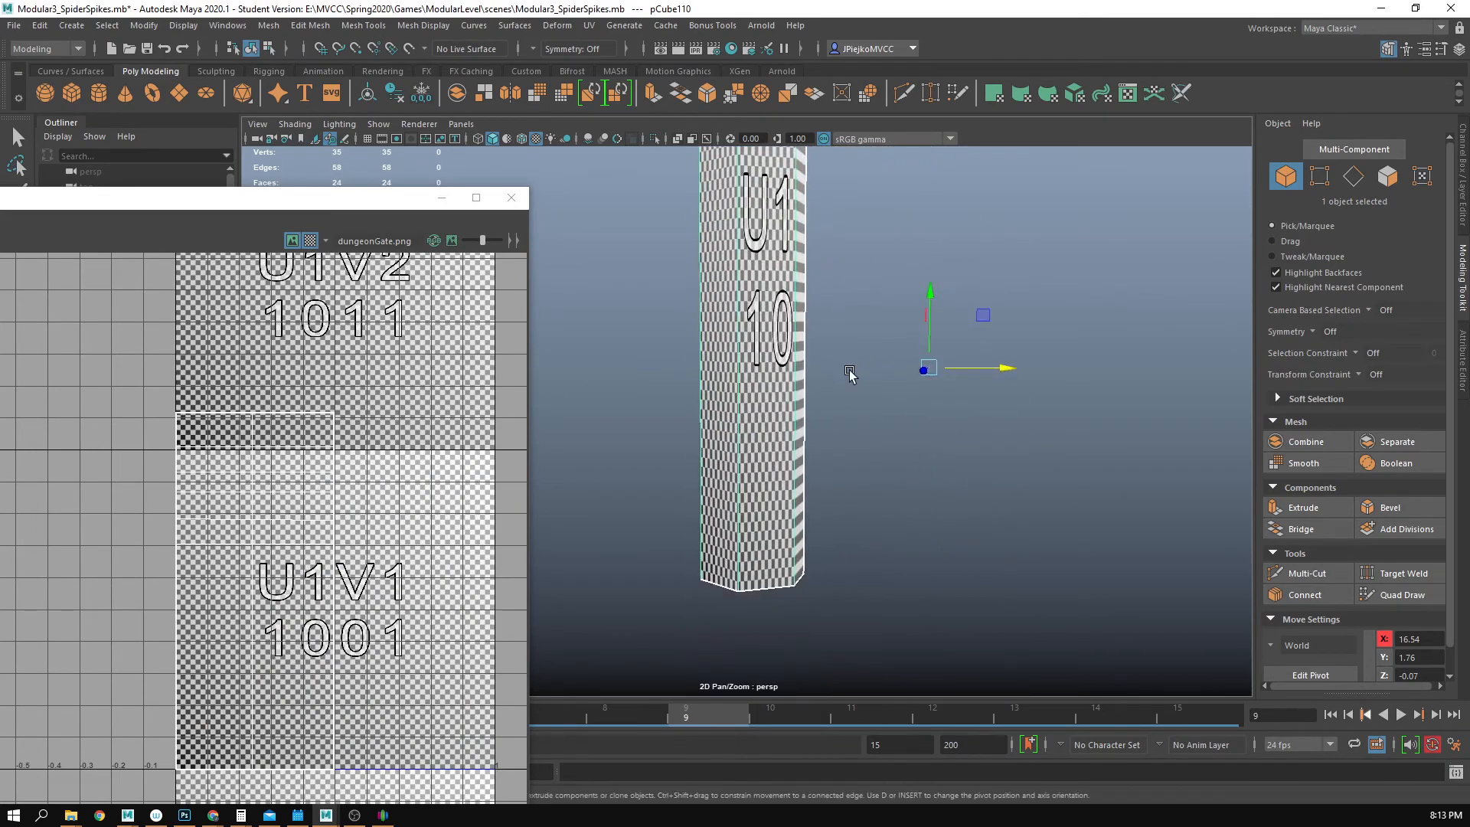
pyautogui.keyDown('alt'); pyautogui.moveTo(850, 370); pyautogui.dragTo(843, 459, button='right'); pyautogui.keyUp('alt')
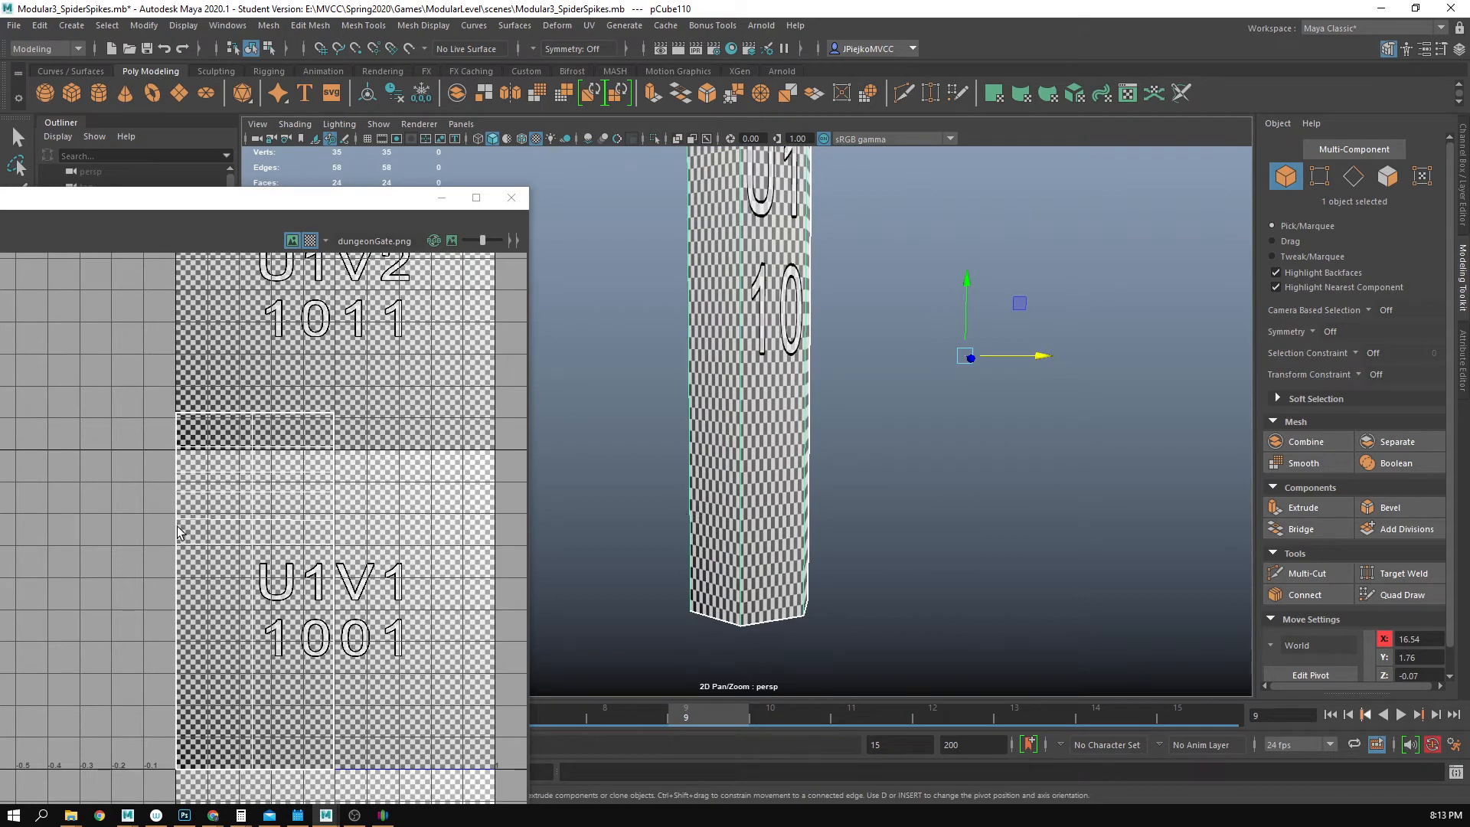
# - Try raising the bend's 30 UVs to even out the post's checker pattern, and restore the dungeonGate.png display
pyautogui.moveTo(218, 507); pyautogui.dragTo(304, 515, button='right')
pyautogui.moveTo(136, 366); pyautogui.dragTo(370, 596)
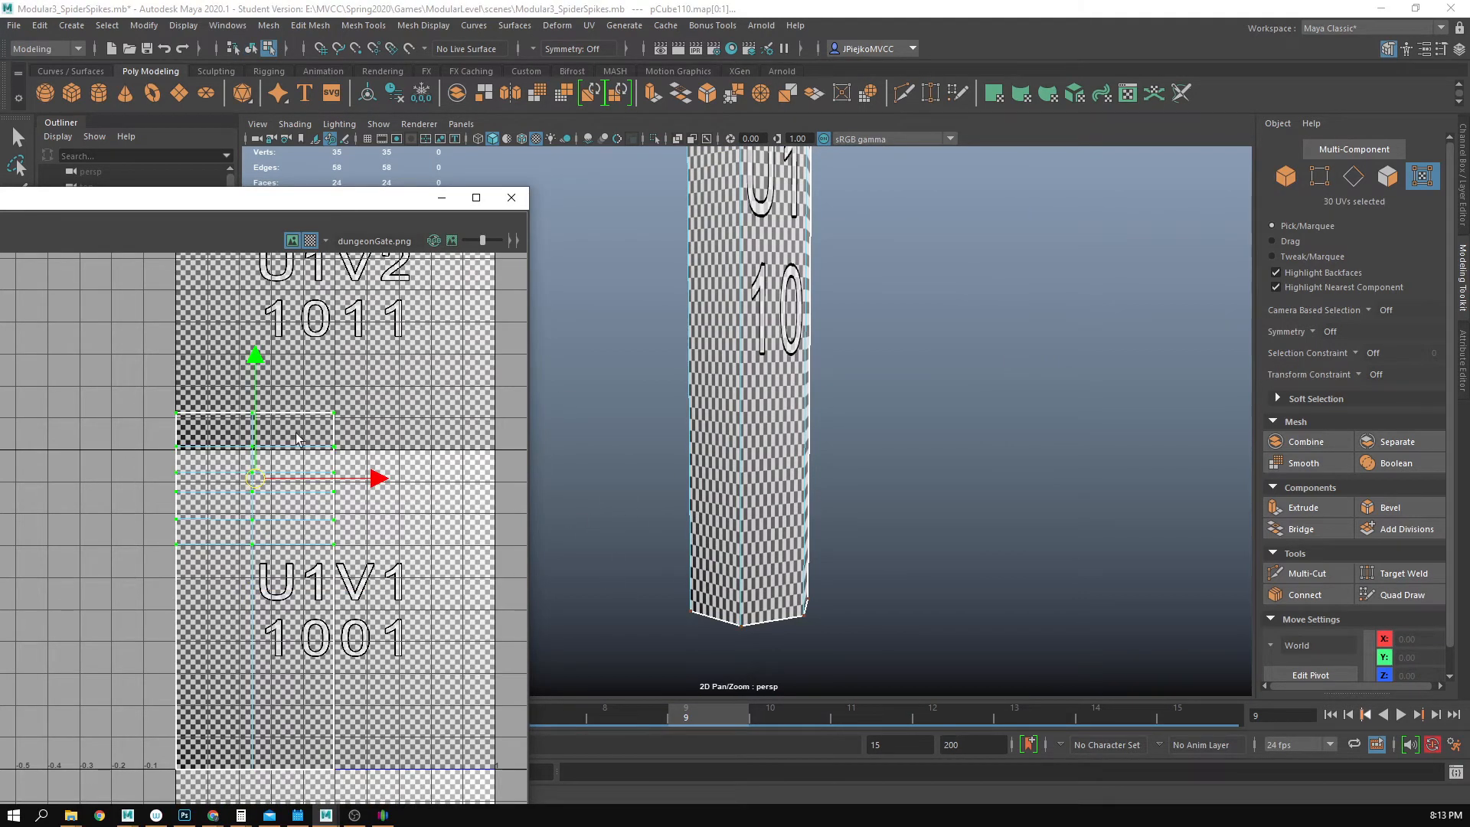
pyautogui.moveTo(255, 358); pyautogui.dragTo(230, 162)
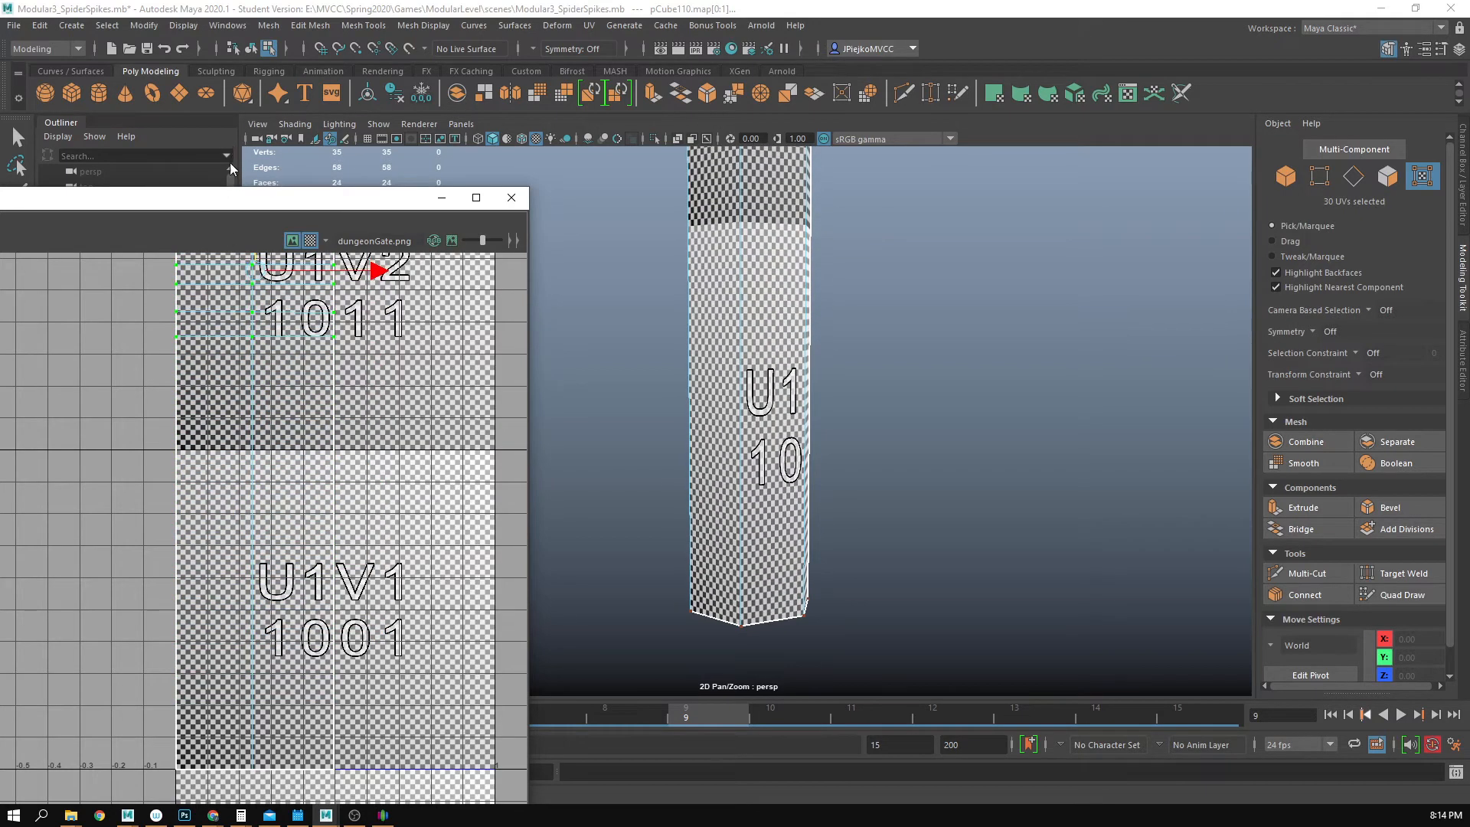
pyautogui.click(310, 240)
pyautogui.hotkey('ctrl', 'z')
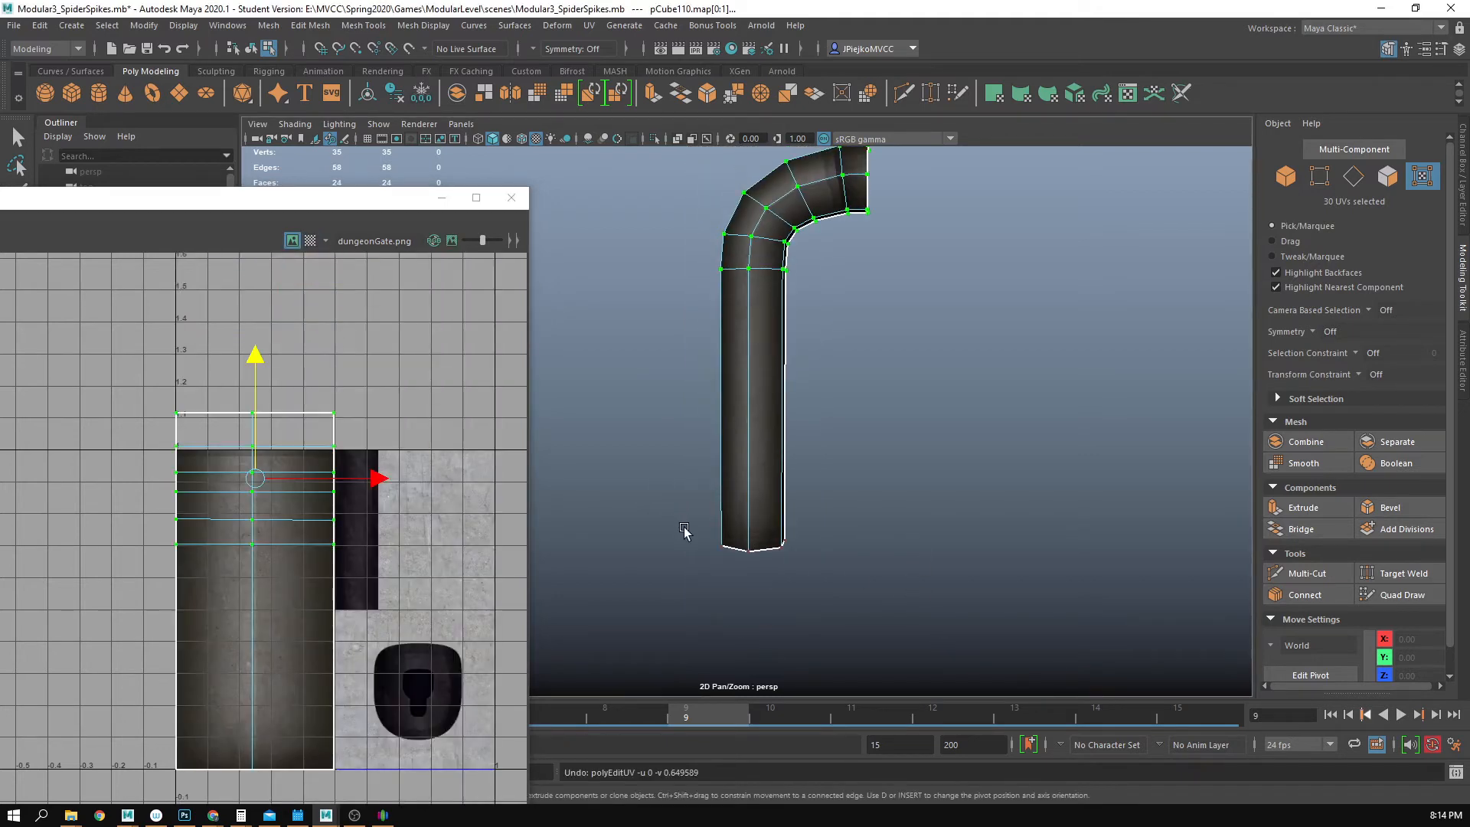
# - Examine how the texture maps onto the side faces of the post and bend
pyautogui.keyDown('alt'); pyautogui.moveTo(800, 462); pyautogui.dragTo(714, 481); pyautogui.keyUp('alt')
pyautogui.moveTo(773, 425); pyautogui.dragTo(854, 377, button='right')
pyautogui.click(912, 441)
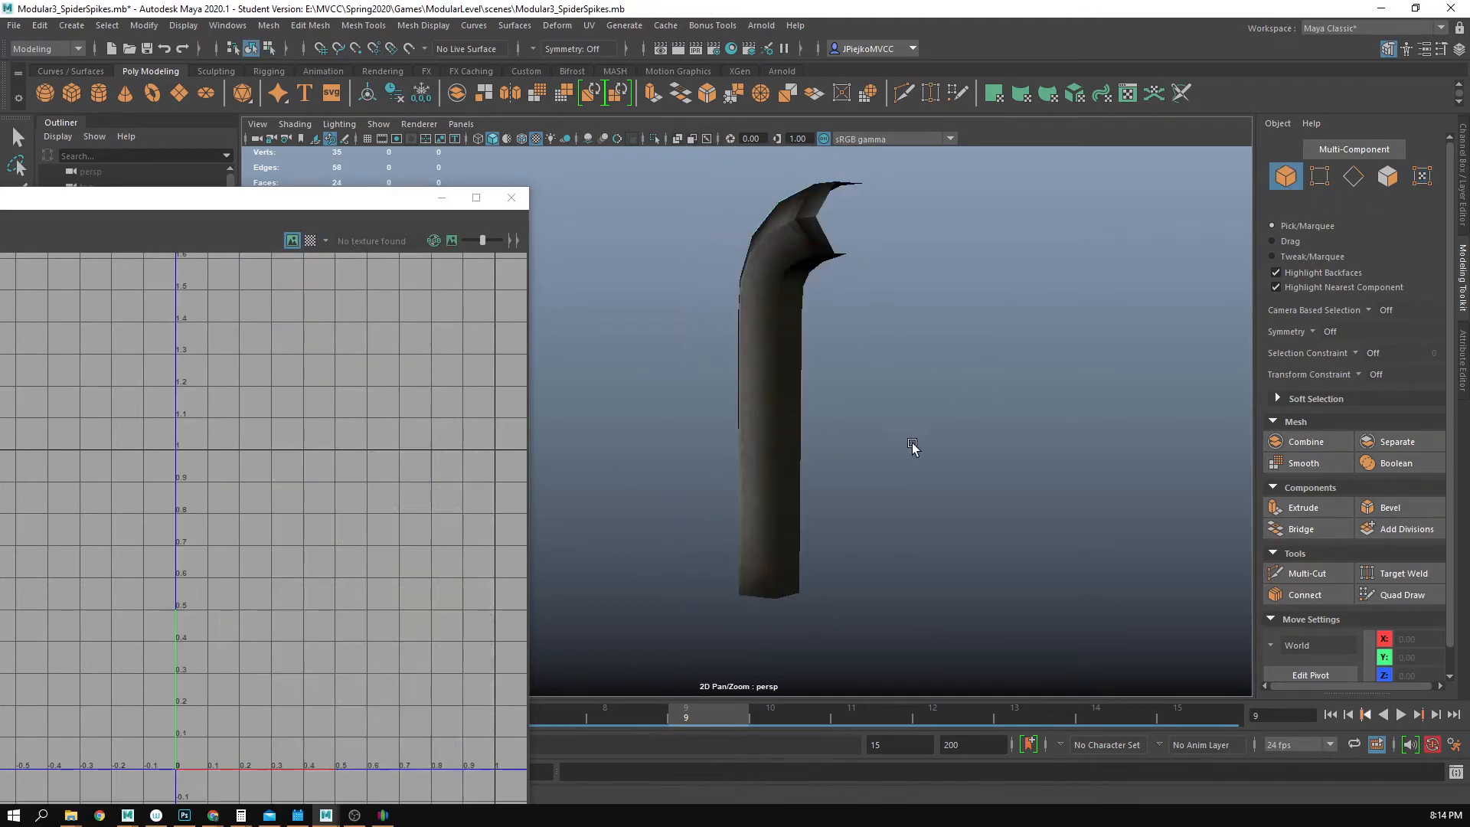
pyautogui.keyDown('alt'); pyautogui.moveTo(912, 441); pyautogui.dragTo(1002, 457); pyautogui.keyUp('alt')
pyautogui.keyDown('alt'); pyautogui.moveTo(1002, 457); pyautogui.dragTo(613, 468, button='right'); pyautogui.keyUp('alt')
pyautogui.keyDown('alt'); pyautogui.moveTo(613, 468); pyautogui.dragTo(690, 478); pyautogui.keyUp('alt')
pyautogui.keyDown('alt'); pyautogui.moveTo(690, 478); pyautogui.dragTo(1085, 461, button='right'); pyautogui.keyUp('alt')
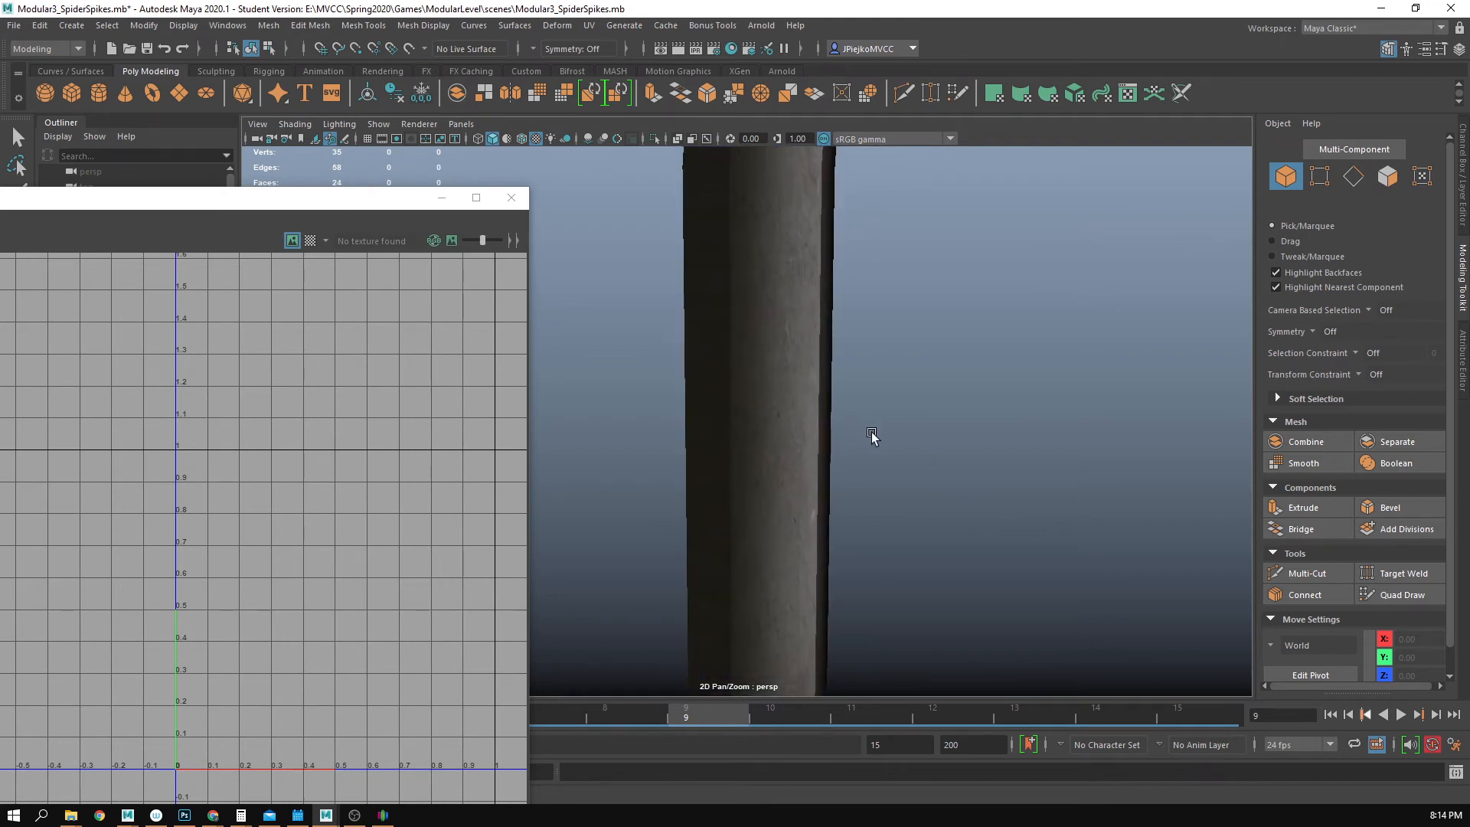
pyautogui.keyDown('alt'); pyautogui.moveTo(871, 432); pyautogui.dragTo(767, 425); pyautogui.keyUp('alt')
pyautogui.click(769, 426)
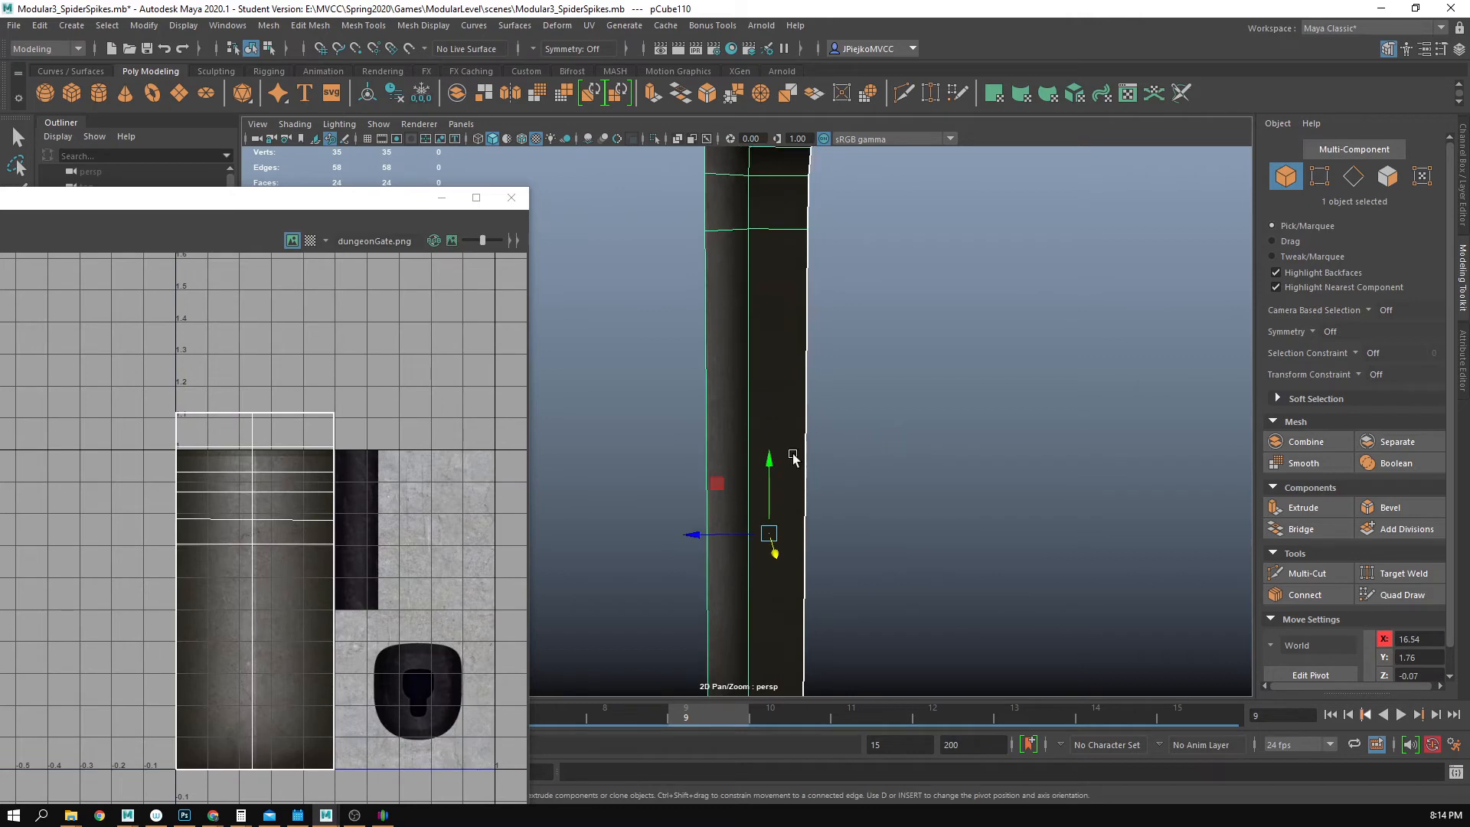
pyautogui.press('F11')
pyautogui.click(785, 410)
pyautogui.click(788, 417)
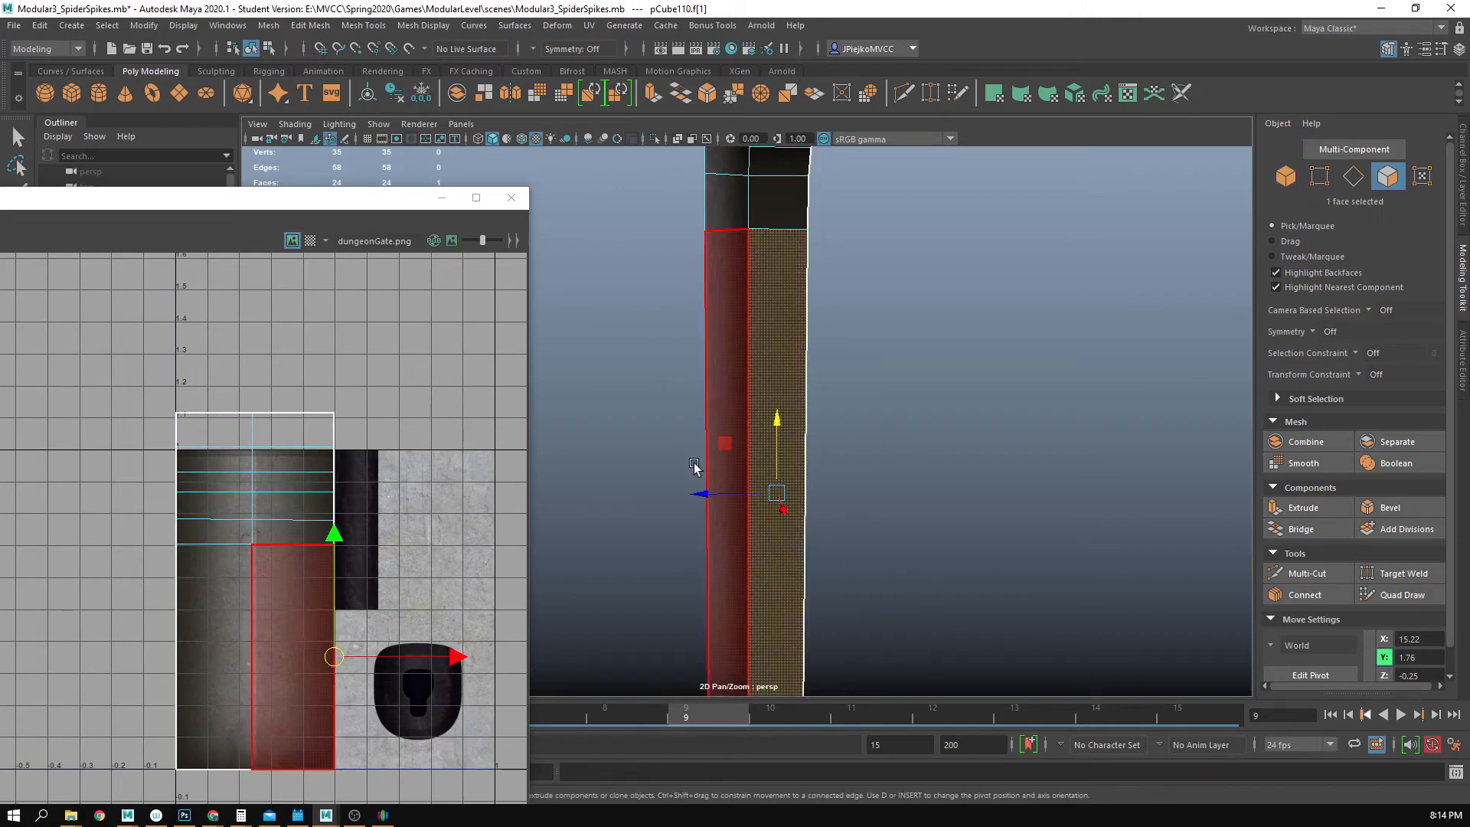
pyautogui.scroll(-4, 850, 452)
pyautogui.keyDown('alt'); pyautogui.moveTo(778, 385); pyautogui.dragTo(766, 385); pyautogui.keyUp('alt')
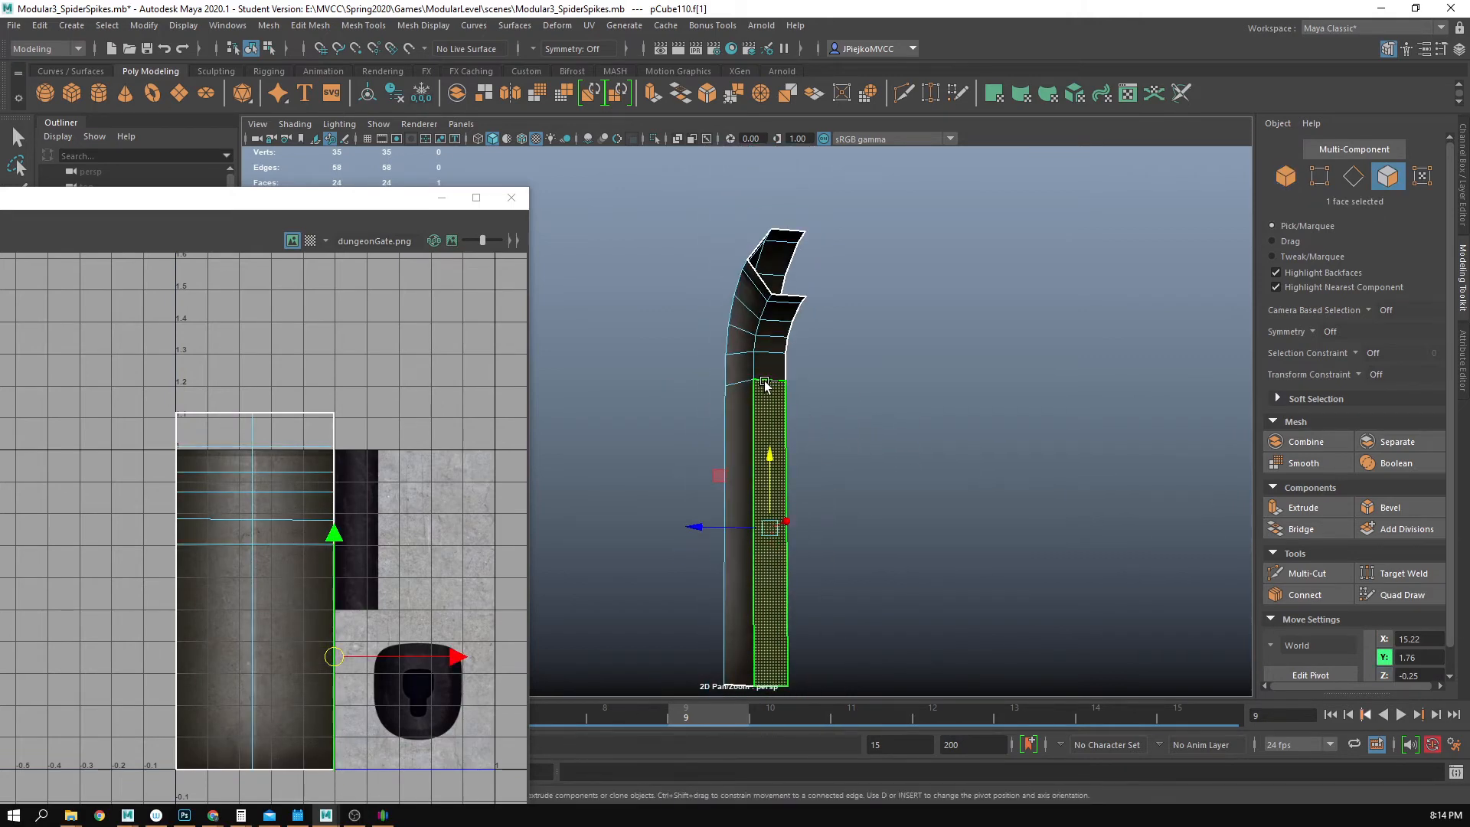
pyautogui.keyDown('shift'); pyautogui.click(779, 369); pyautogui.keyUp('shift')
pyautogui.keyDown('shift'); pyautogui.click(769, 344); pyautogui.keyUp('shift')
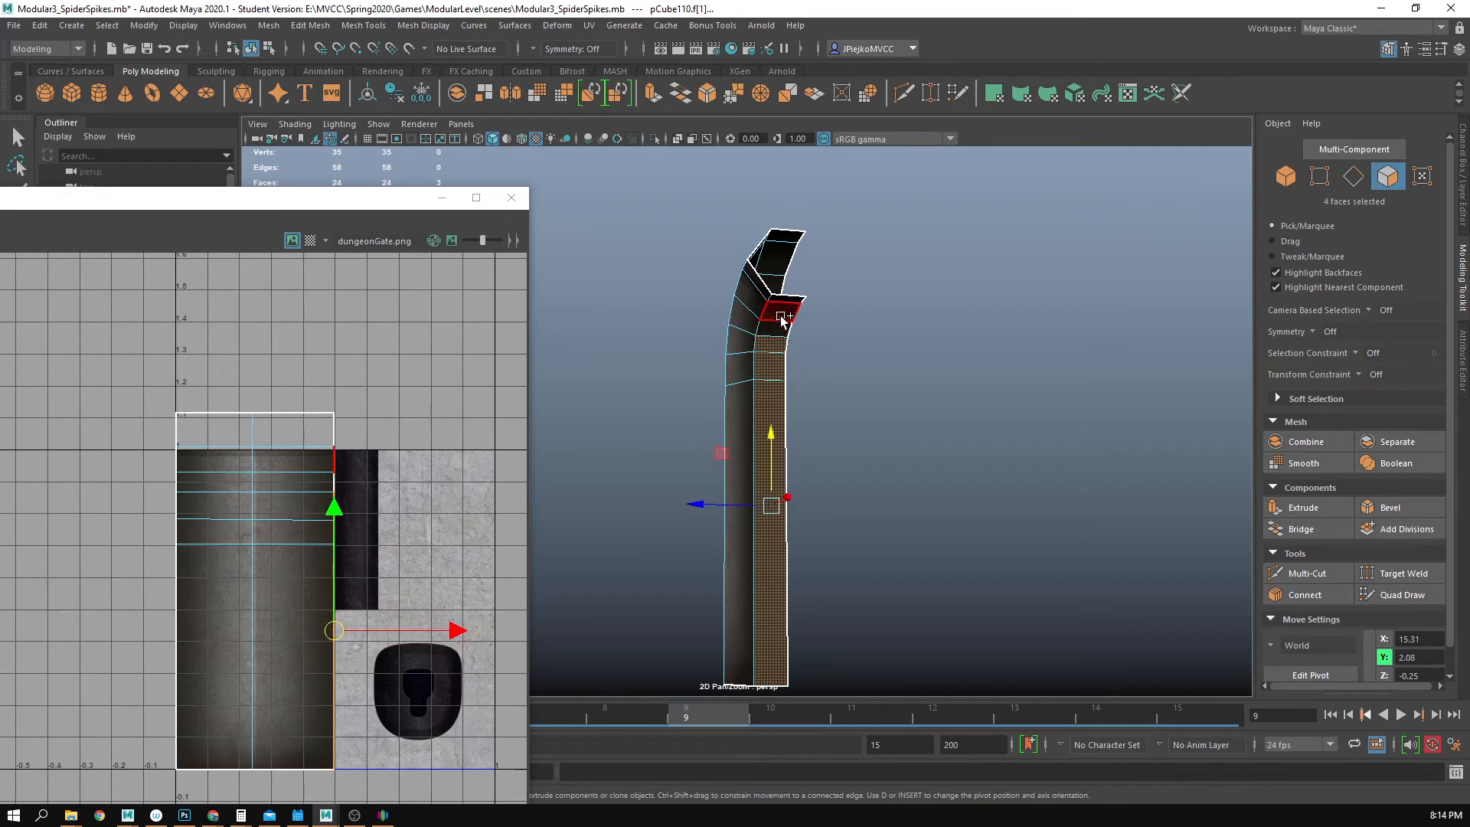
pyautogui.moveTo(775, 390); pyautogui.dragTo(784, 432, button='right')
pyautogui.keyDown('alt'); pyautogui.moveTo(805, 490); pyautogui.dragTo(834, 493); pyautogui.keyUp('alt')
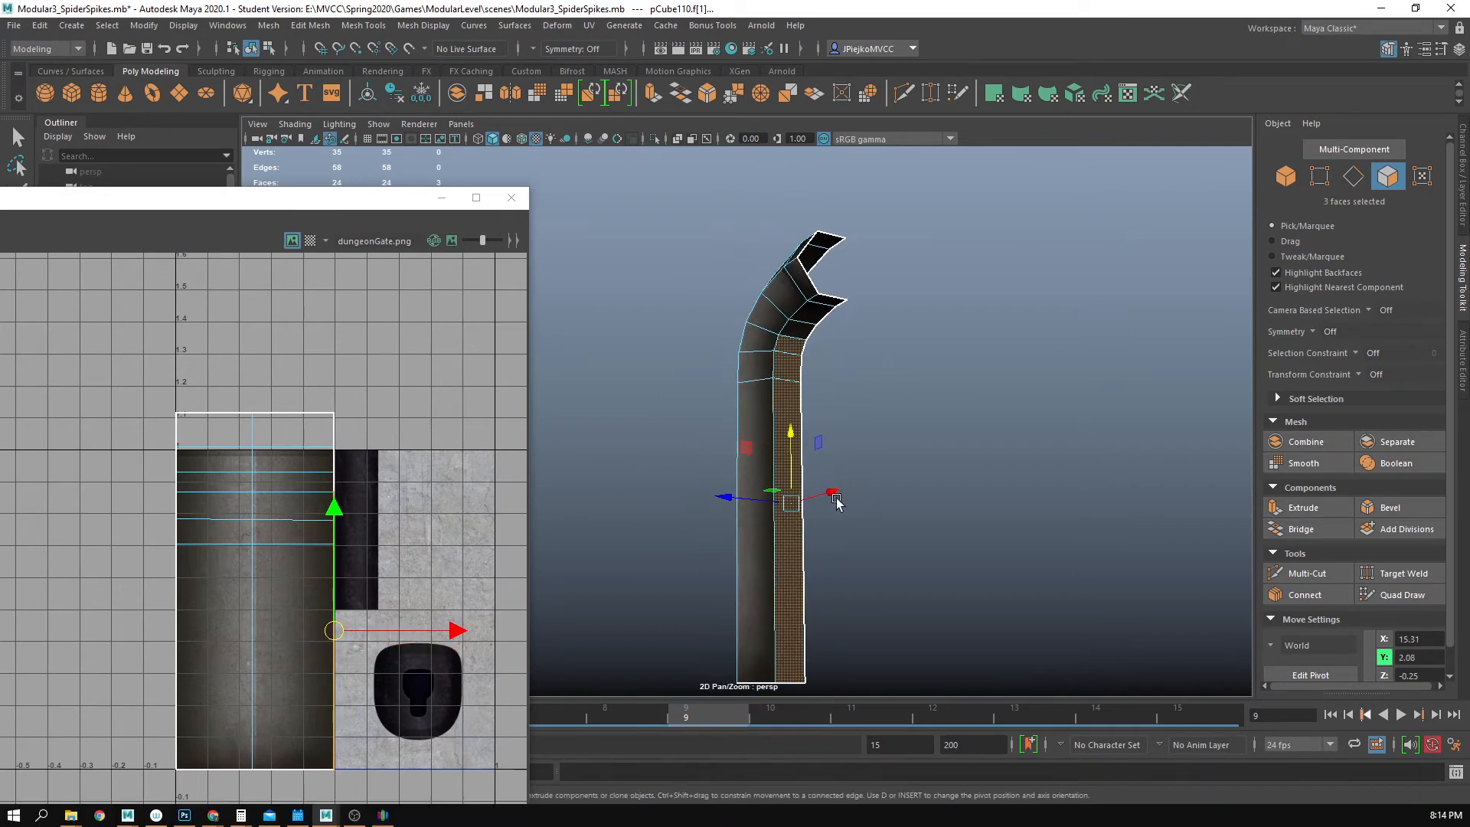
pyautogui.keyDown('alt'); pyautogui.moveTo(834, 494); pyautogui.dragTo(832, 444, button='middle'); pyautogui.keyUp('alt')
pyautogui.moveTo(919, 388); pyautogui.dragTo(825, 234)
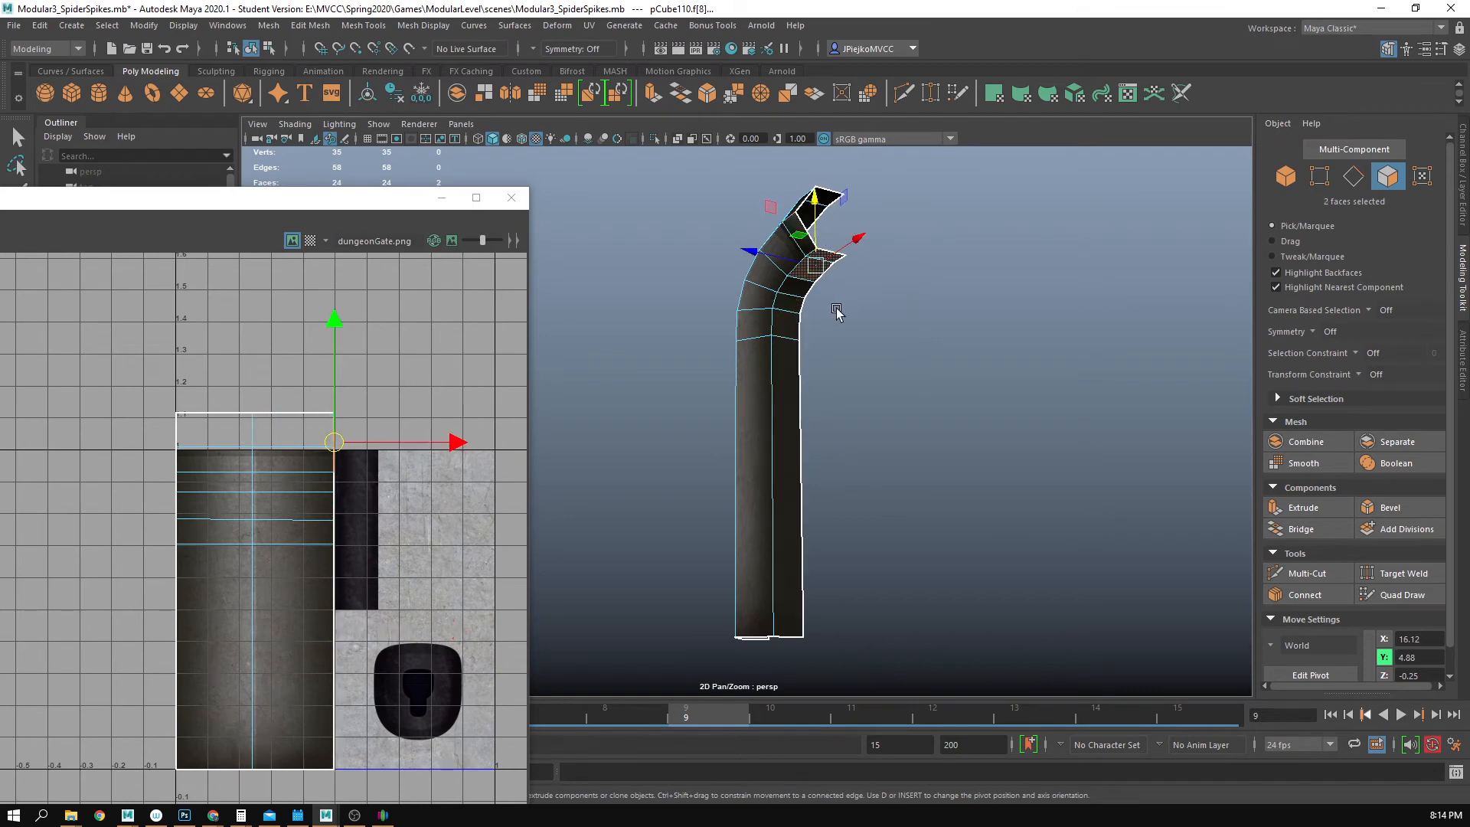
pyautogui.keyDown('shift'); pyautogui.moveTo(796, 312); pyautogui.dragTo(932, 606); pyautogui.keyUp('shift')
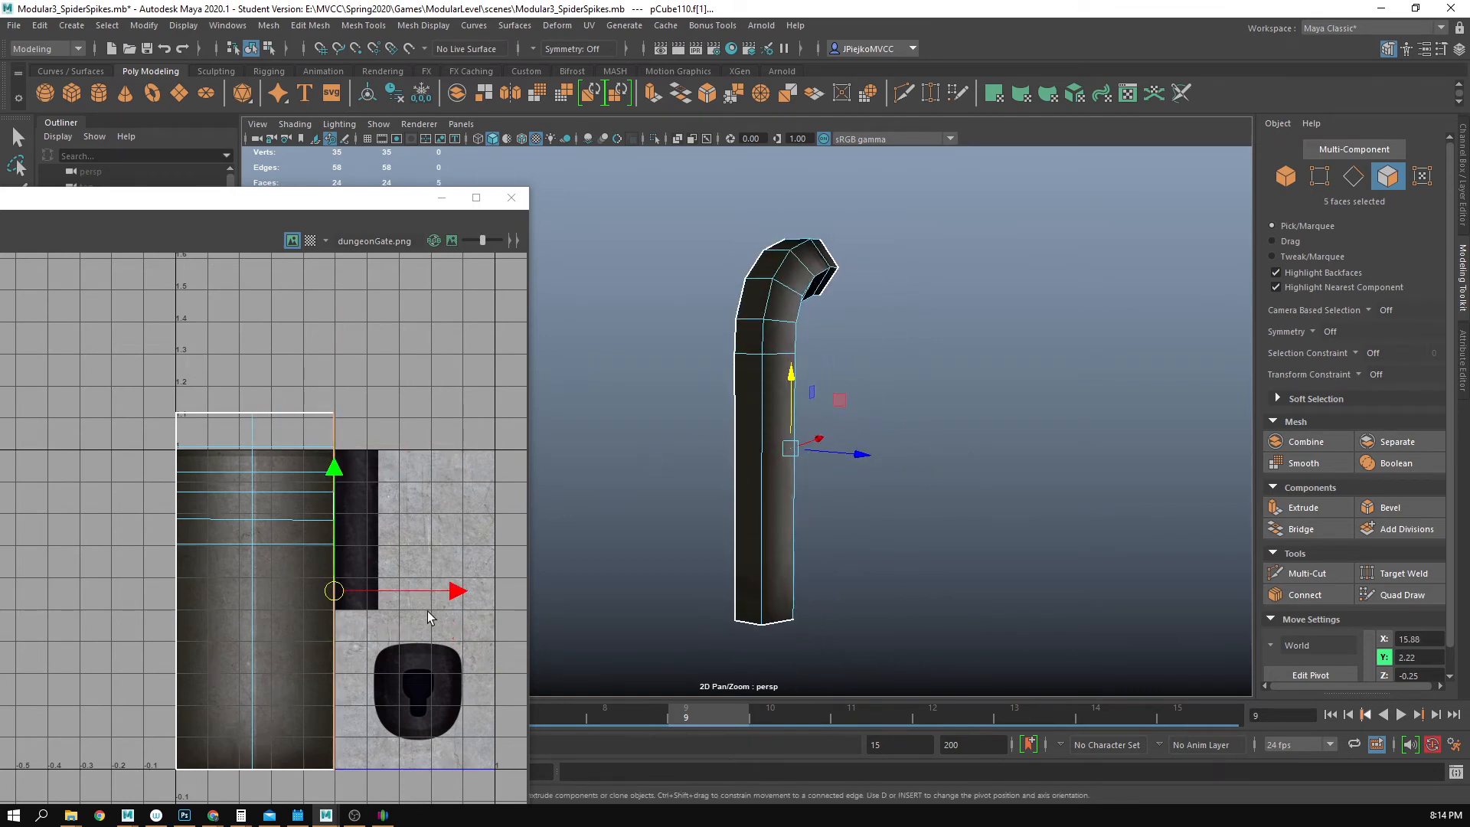
# - Select the six border edges along the frame's inner side and move their UVs outward to unfold the side faces
pyautogui.keyDown('alt'); pyautogui.moveTo(879, 532); pyautogui.dragTo(698, 529); pyautogui.keyUp('alt')
pyautogui.moveTo(823, 498); pyautogui.dragTo(834, 449, button='right')
pyautogui.click(812, 502)
pyautogui.keyDown('alt'); pyautogui.moveTo(812, 503); pyautogui.dragTo(779, 478); pyautogui.keyUp('alt')
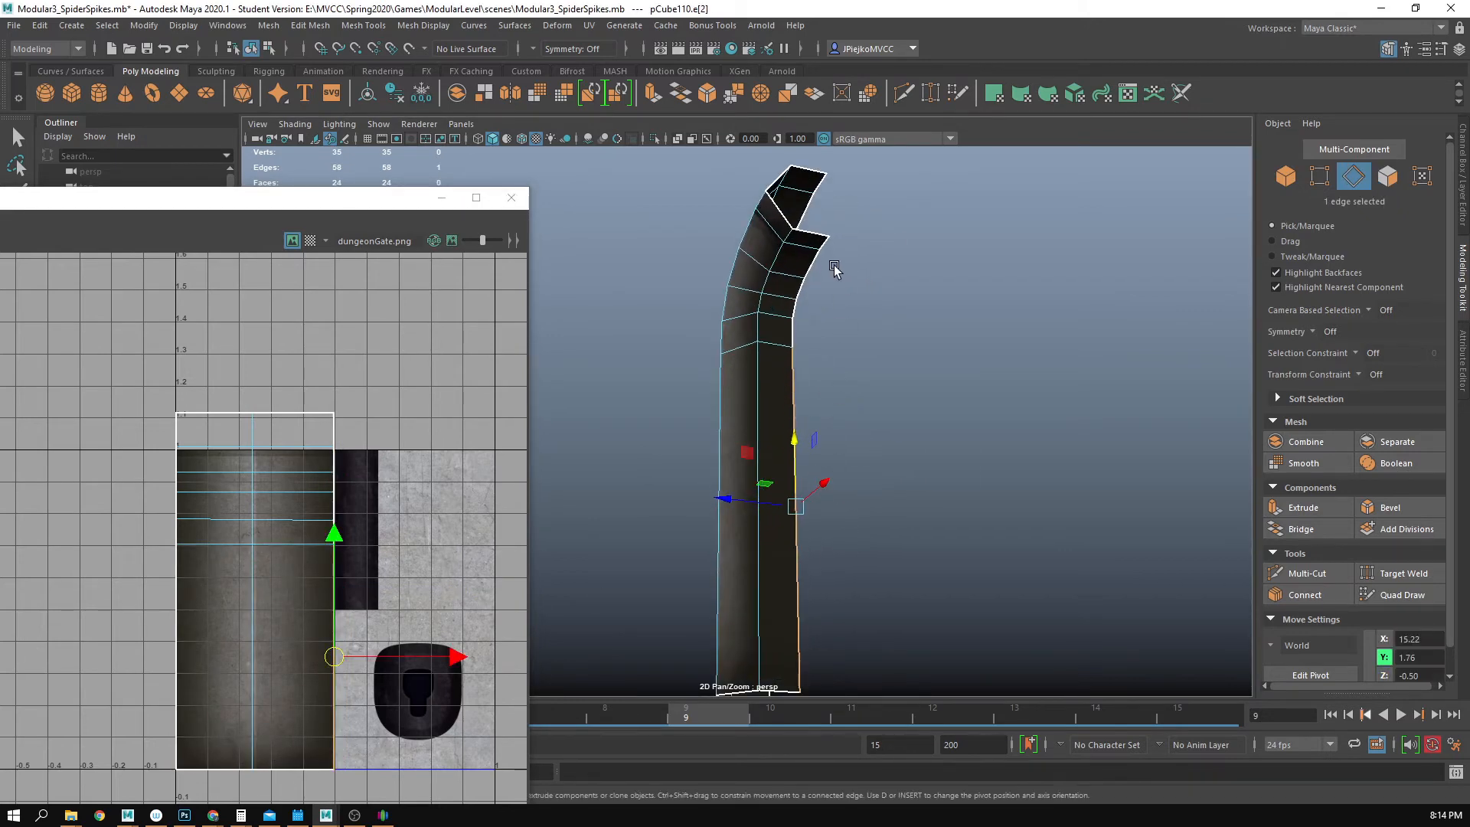
pyautogui.keyDown('shift'); pyautogui.doubleClick(823, 245); pyautogui.keyUp('shift')
pyautogui.keyDown('alt'); pyautogui.moveTo(846, 426); pyautogui.dragTo(842, 407, button='middle'); pyautogui.keyUp('alt')
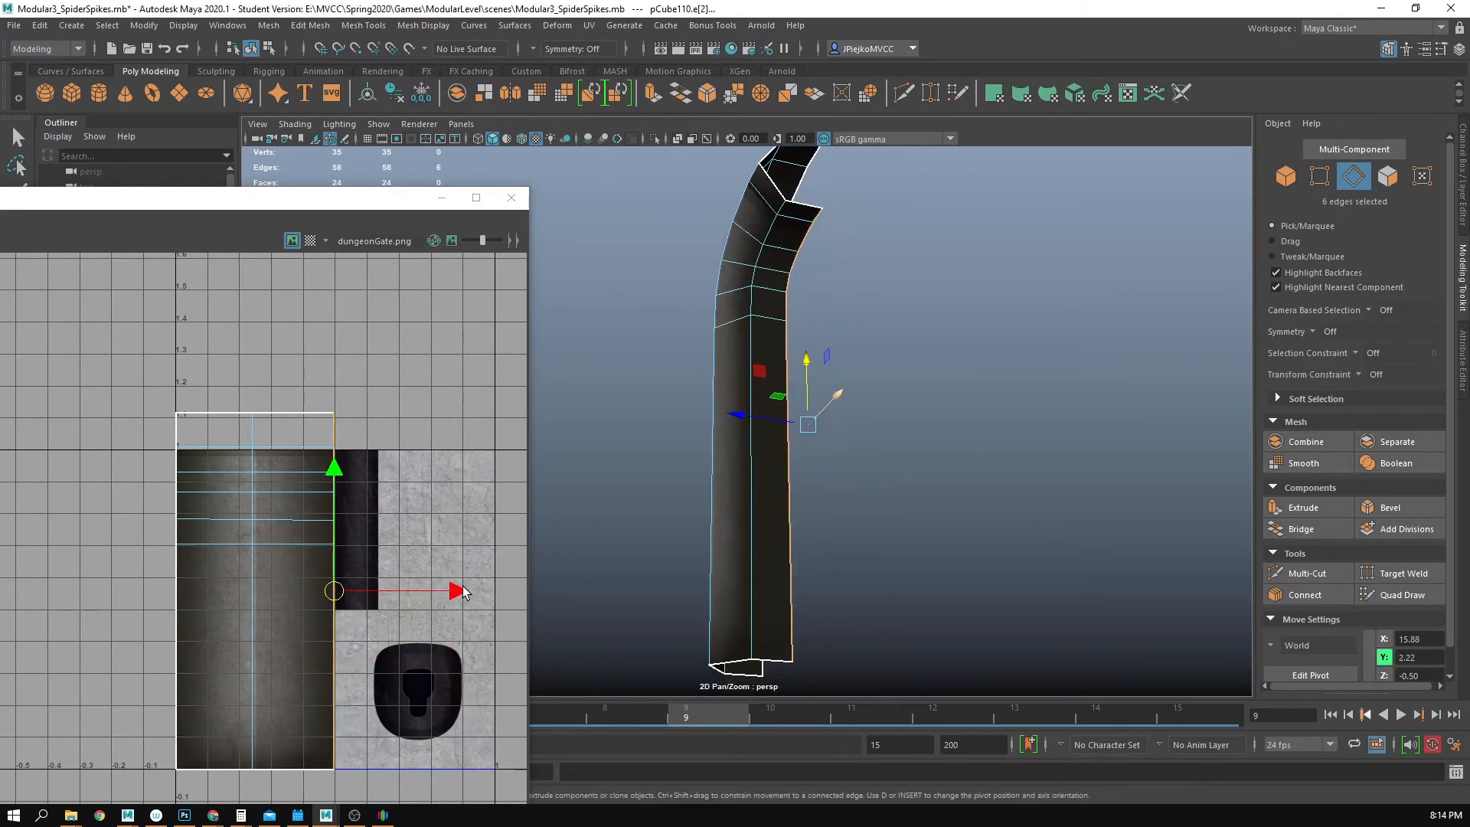
pyautogui.moveTo(463, 592); pyautogui.dragTo(490, 592)
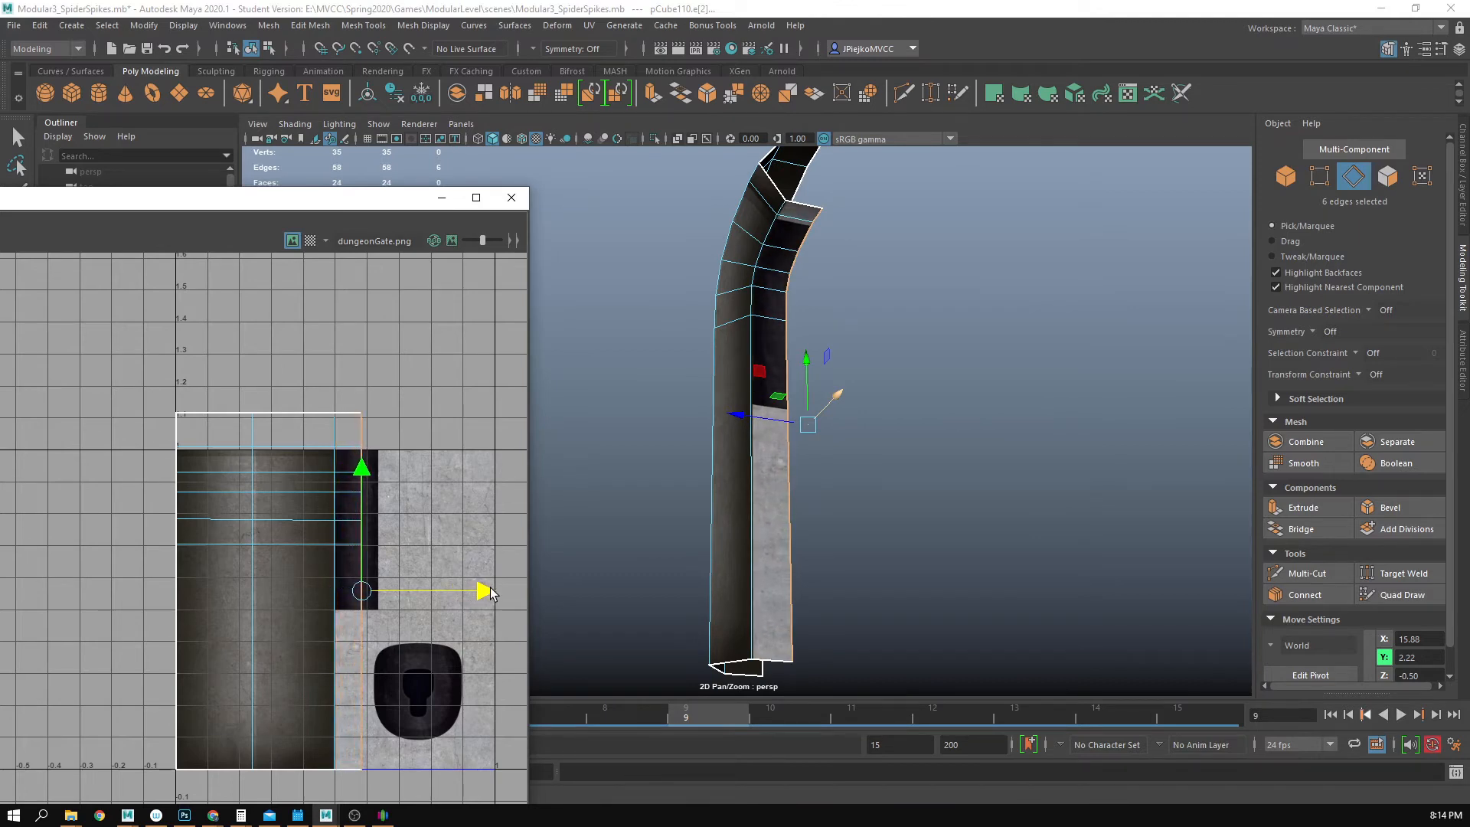
# - Select the border edges along the frame's outer side and move their UVs outward past the texture edge
pyautogui.keyDown('alt'); pyautogui.moveTo(660, 573); pyautogui.dragTo(704, 695); pyautogui.keyUp('alt')
pyautogui.click(808, 376)
pyautogui.keyDown('alt'); pyautogui.moveTo(772, 431); pyautogui.dragTo(757, 391); pyautogui.keyUp('alt')
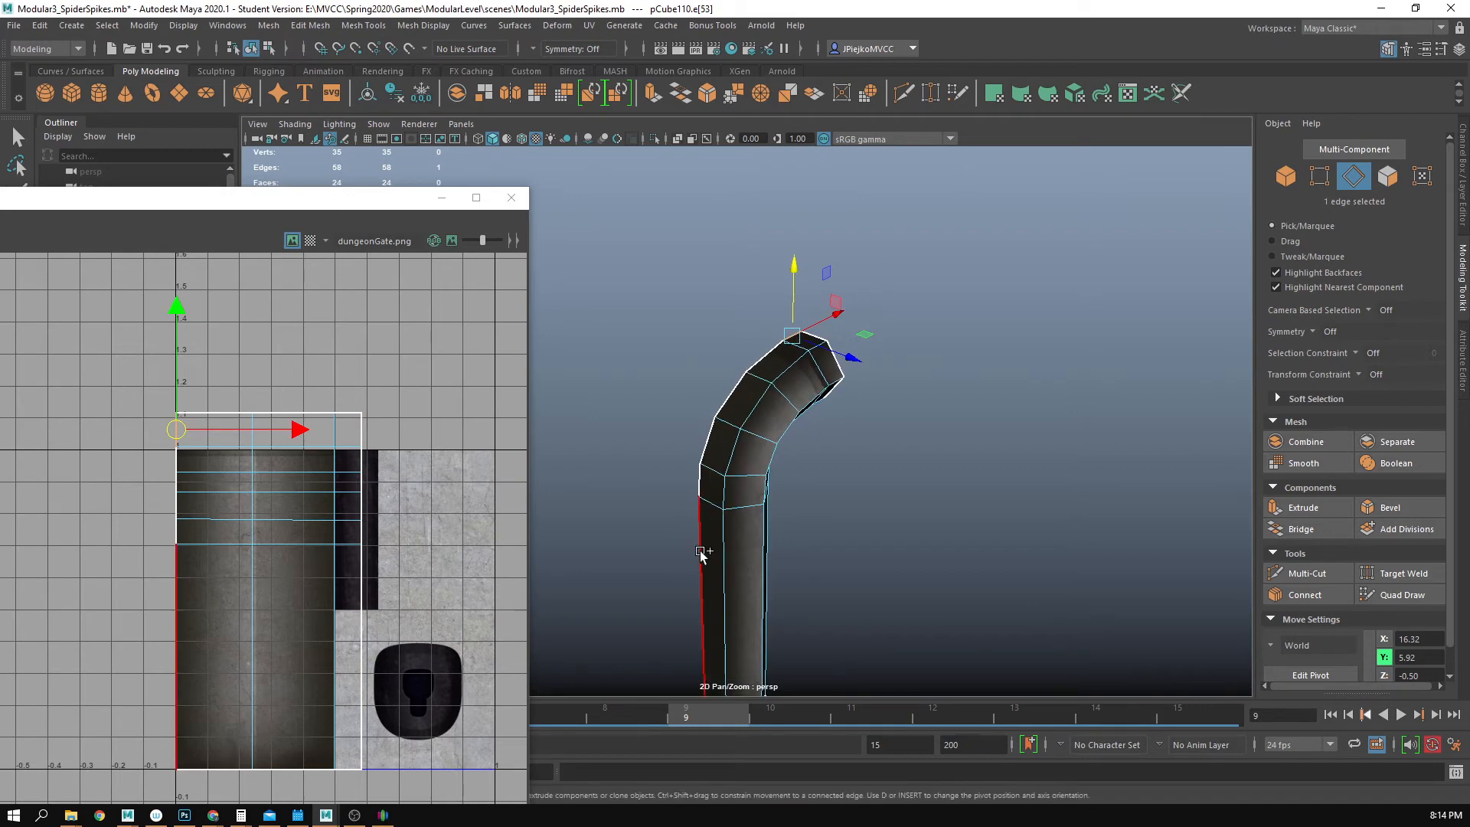
pyautogui.doubleClick(700, 551)
pyautogui.click(292, 589)
pyautogui.moveTo(293, 589); pyautogui.dragTo(266, 593)
# - Scale the whole UV shell horizontally until it fits the width of the post texture
pyautogui.keyDown('alt'); pyautogui.moveTo(870, 491); pyautogui.dragTo(776, 529); pyautogui.keyUp('alt')
pyautogui.moveTo(776, 558); pyautogui.dragTo(832, 533, button='right')
pyautogui.keyDown('alt'); pyautogui.moveTo(832, 533); pyautogui.dragTo(841, 442, button='middle'); pyautogui.keyUp('alt')
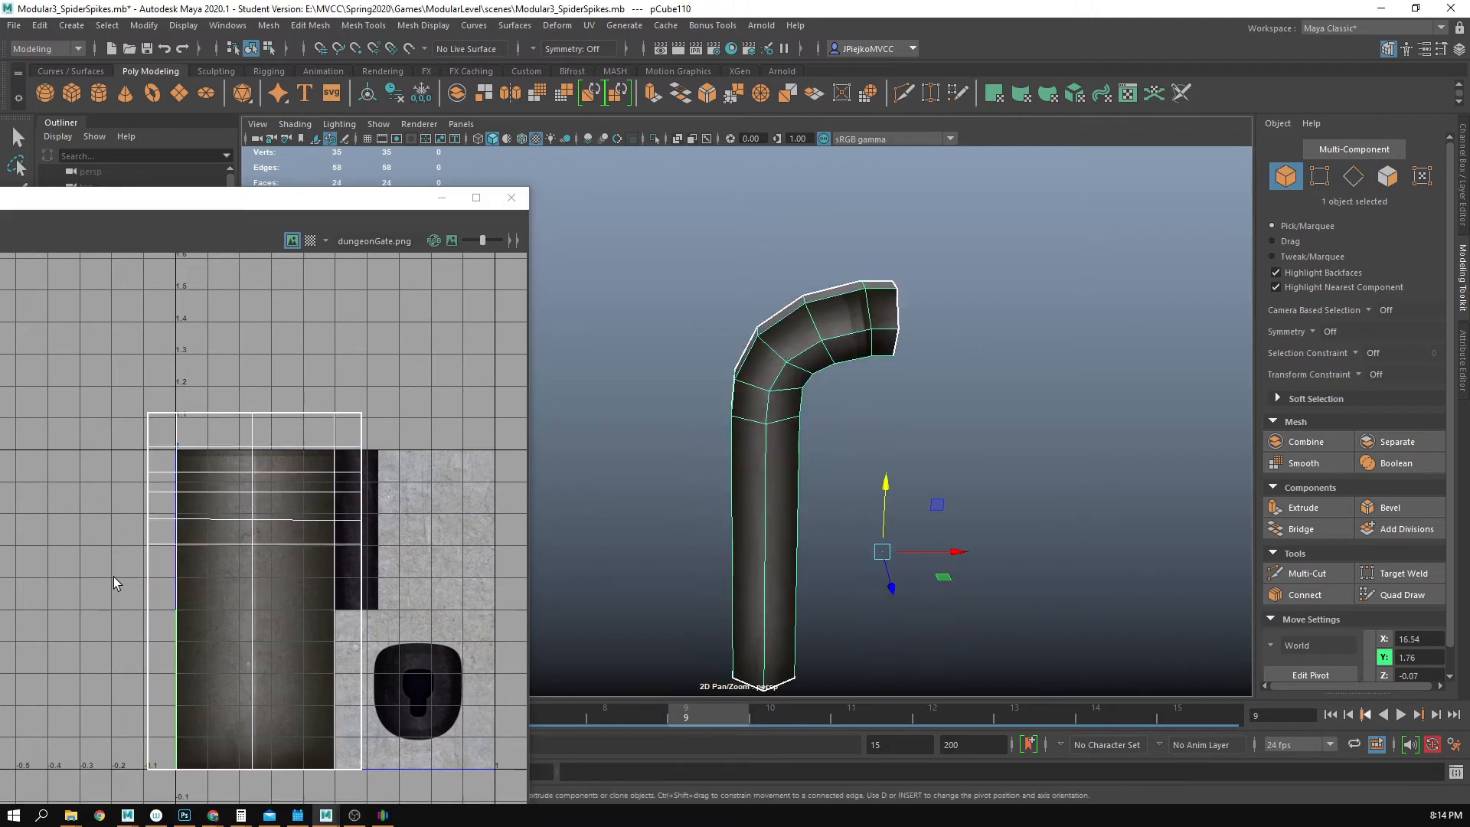
pyautogui.moveTo(205, 518); pyautogui.dragTo(273, 516, button='right')
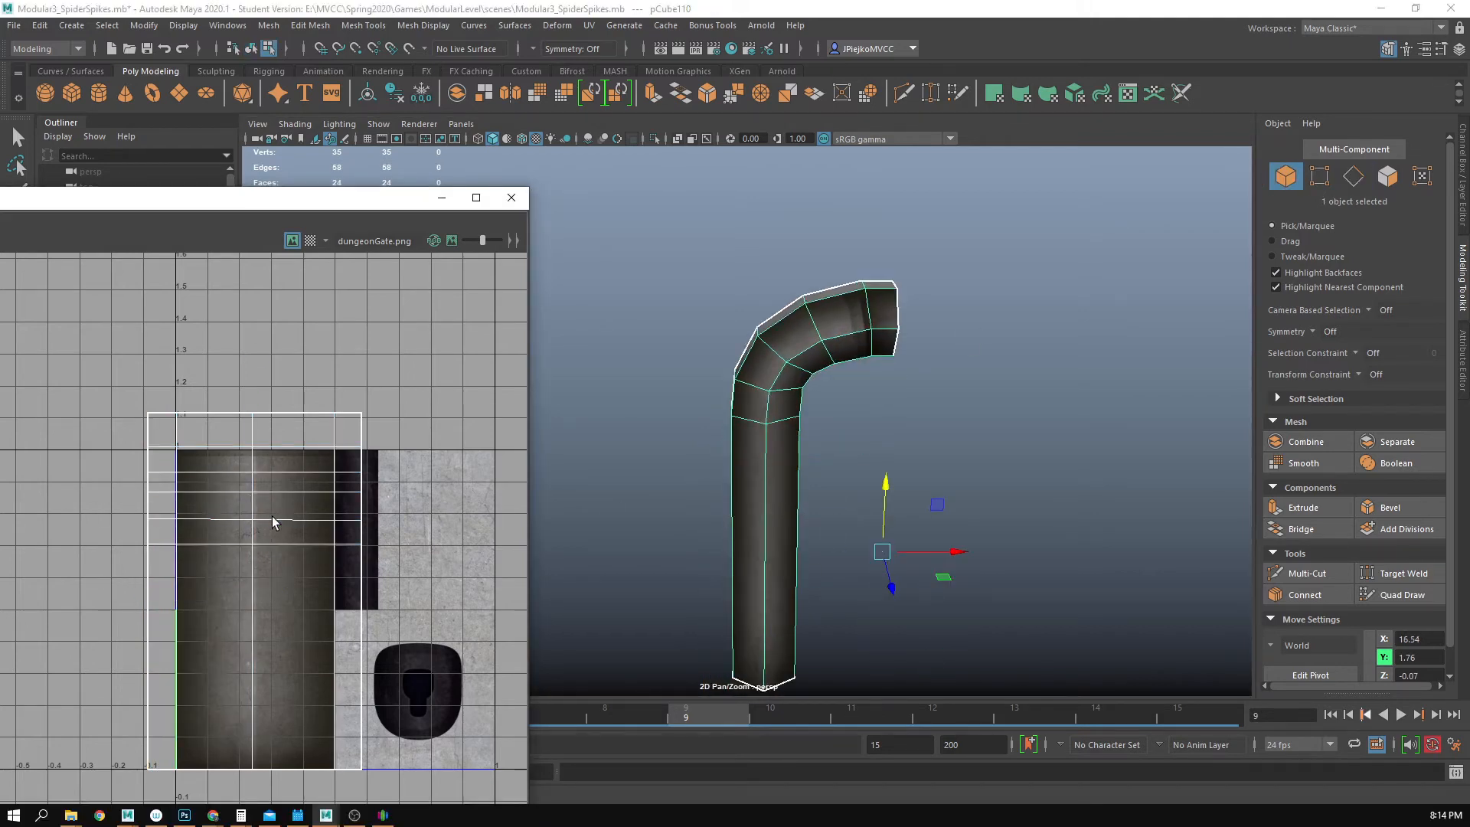
pyautogui.press('r')
pyautogui.moveTo(380, 602); pyautogui.dragTo(345, 602)
# - Insert two horizontal edge loops across the straight section of the post with Multi-Cut
pyautogui.moveTo(723, 512); pyautogui.dragTo(778, 478, button='right')
pyautogui.click(844, 472)
pyautogui.keyDown('alt'); pyautogui.moveTo(827, 476); pyautogui.dragTo(764, 498); pyautogui.keyUp('alt')
pyautogui.click(747, 496)
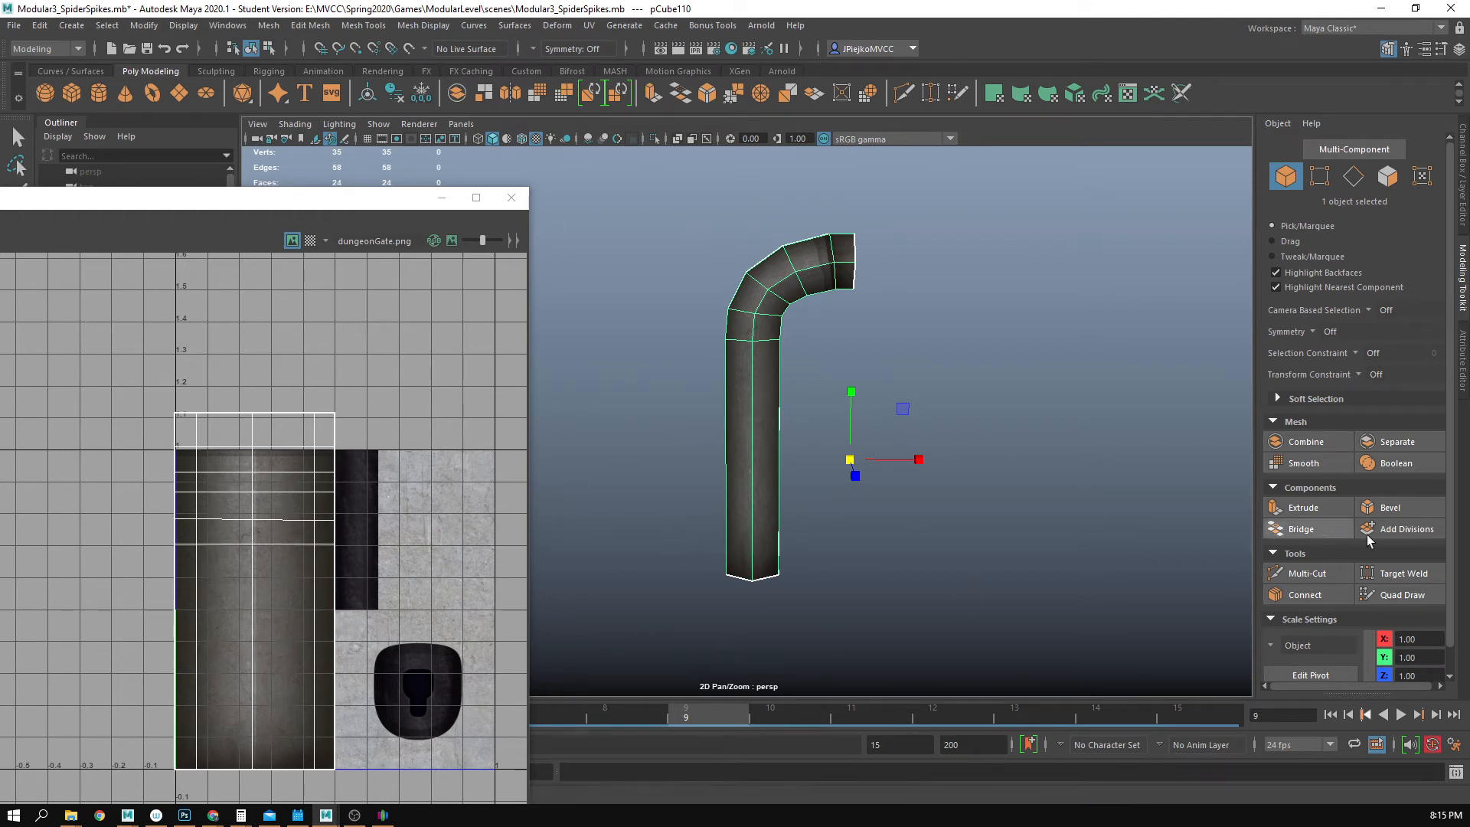
pyautogui.click(1306, 573)
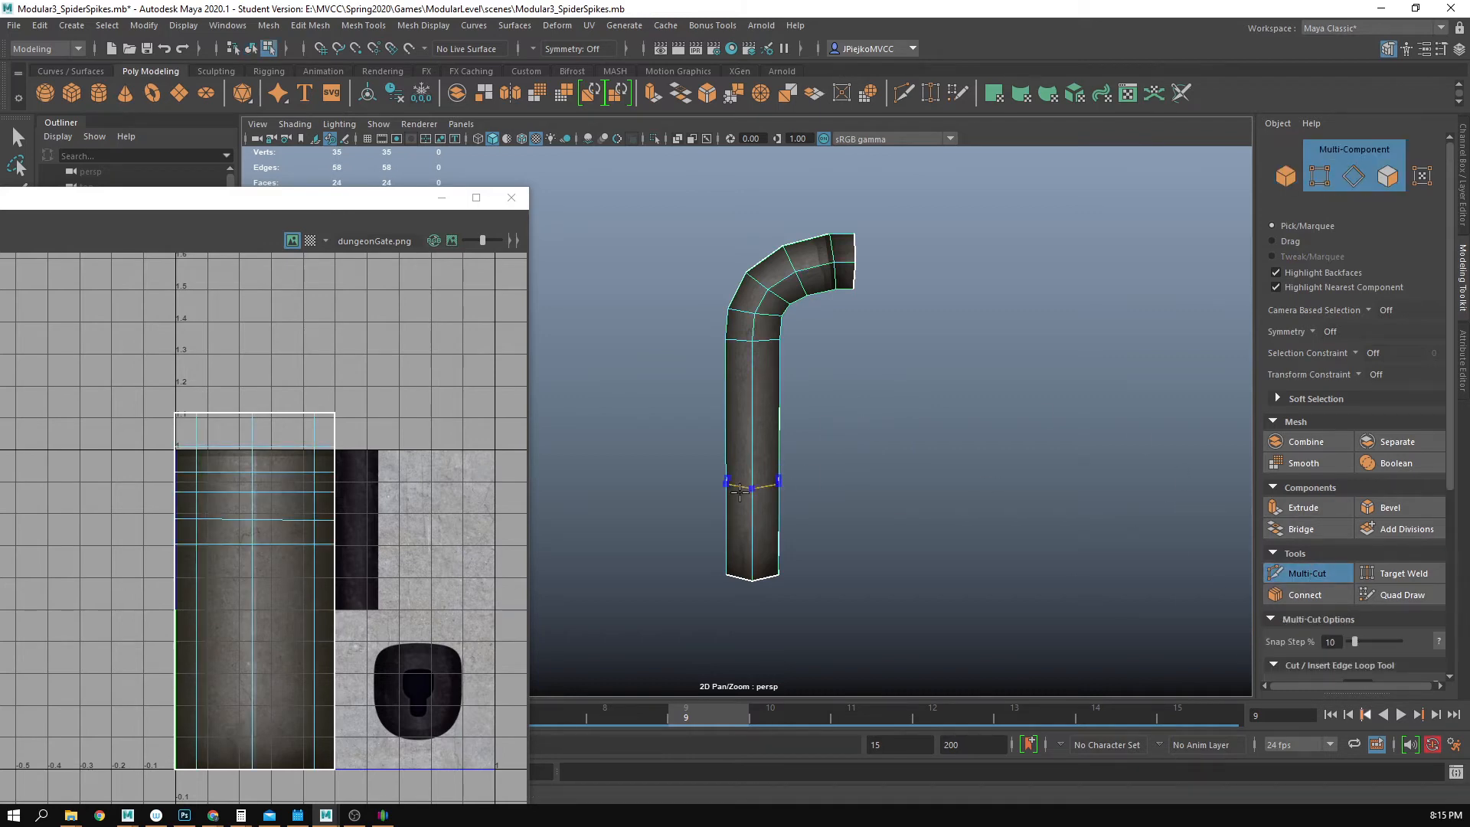
pyautogui.keyDown('ctrl'); pyautogui.click(763, 492); pyautogui.keyUp('ctrl')
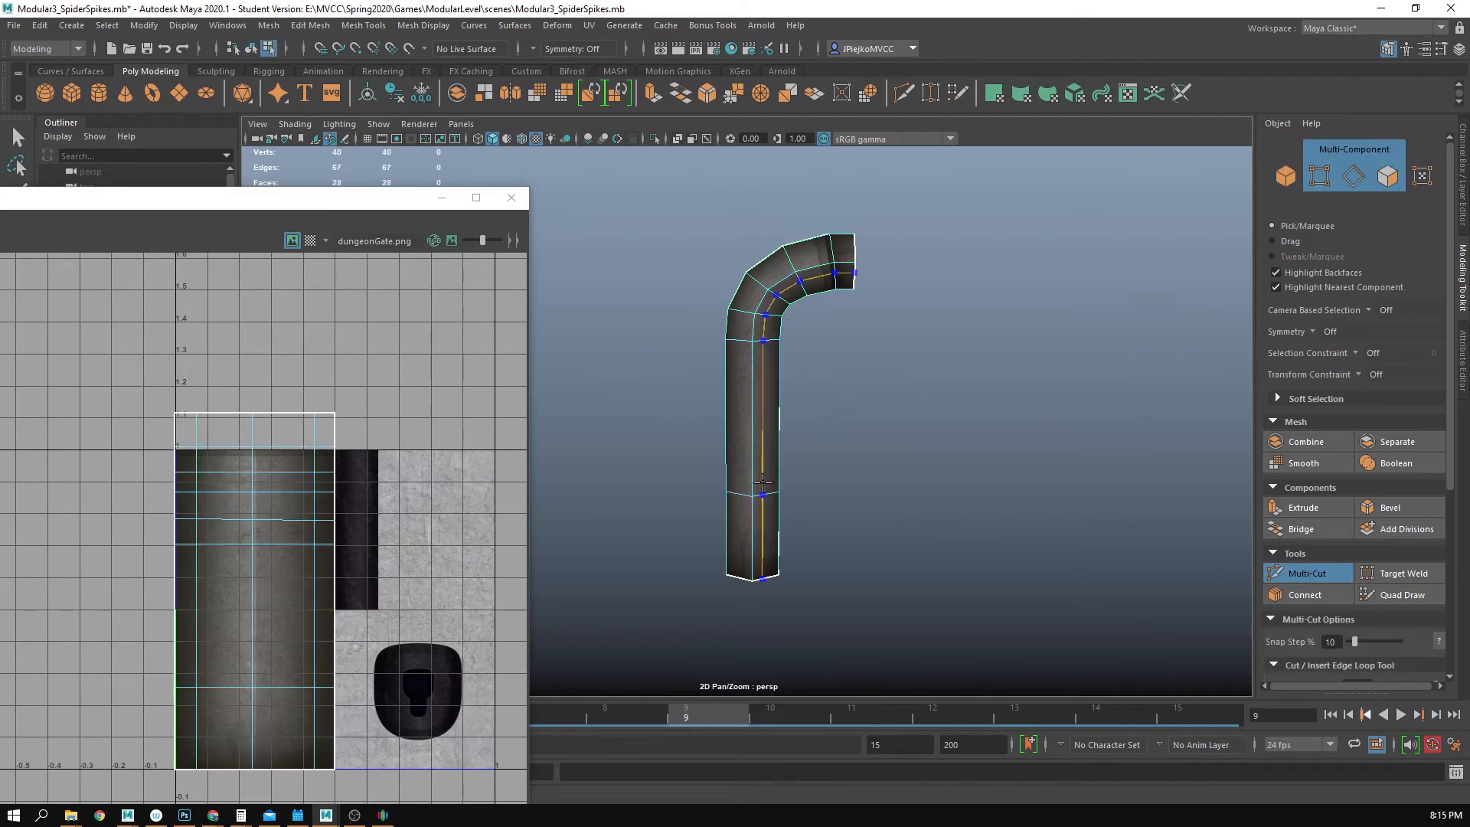
pyautogui.keyDown('ctrl'); pyautogui.click(760, 405); pyautogui.keyUp('ctrl')
pyautogui.press('w')
# - Select the UV faces above the lower new edge loop and move them slightly upward, stretching the section beneath
pyautogui.keyDown('alt'); pyautogui.moveTo(227, 629); pyautogui.dragTo(193, 528, button='middle'); pyautogui.keyUp('alt')
pyautogui.keyDown('alt'); pyautogui.moveTo(193, 528); pyautogui.dragTo(322, 614, button='right'); pyautogui.keyUp('alt')
pyautogui.scroll(-1, 395, 629)
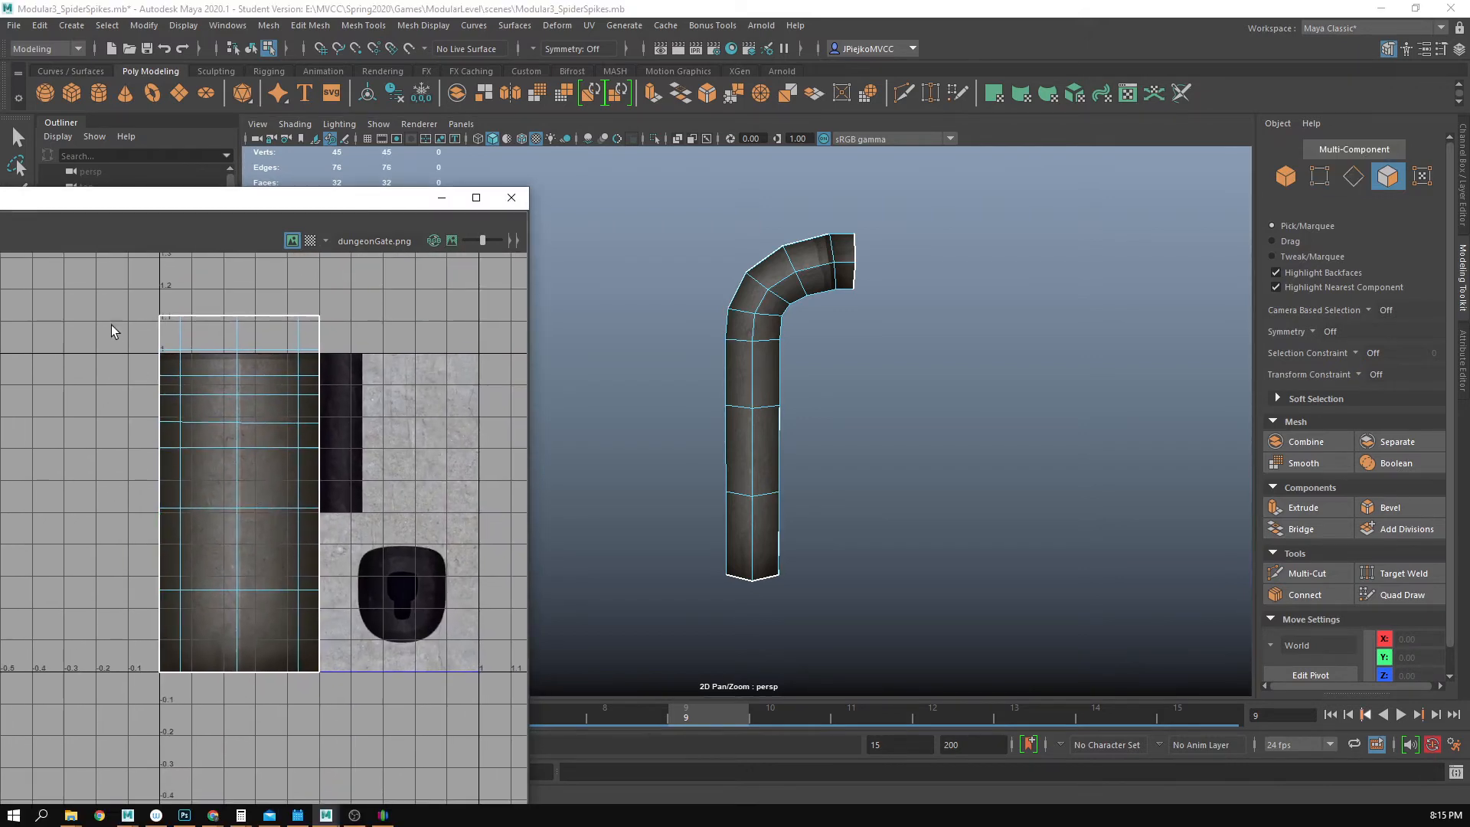
pyautogui.moveTo(83, 283); pyautogui.dragTo(388, 551)
pyautogui.moveTo(239, 348); pyautogui.dragTo(243, 326)
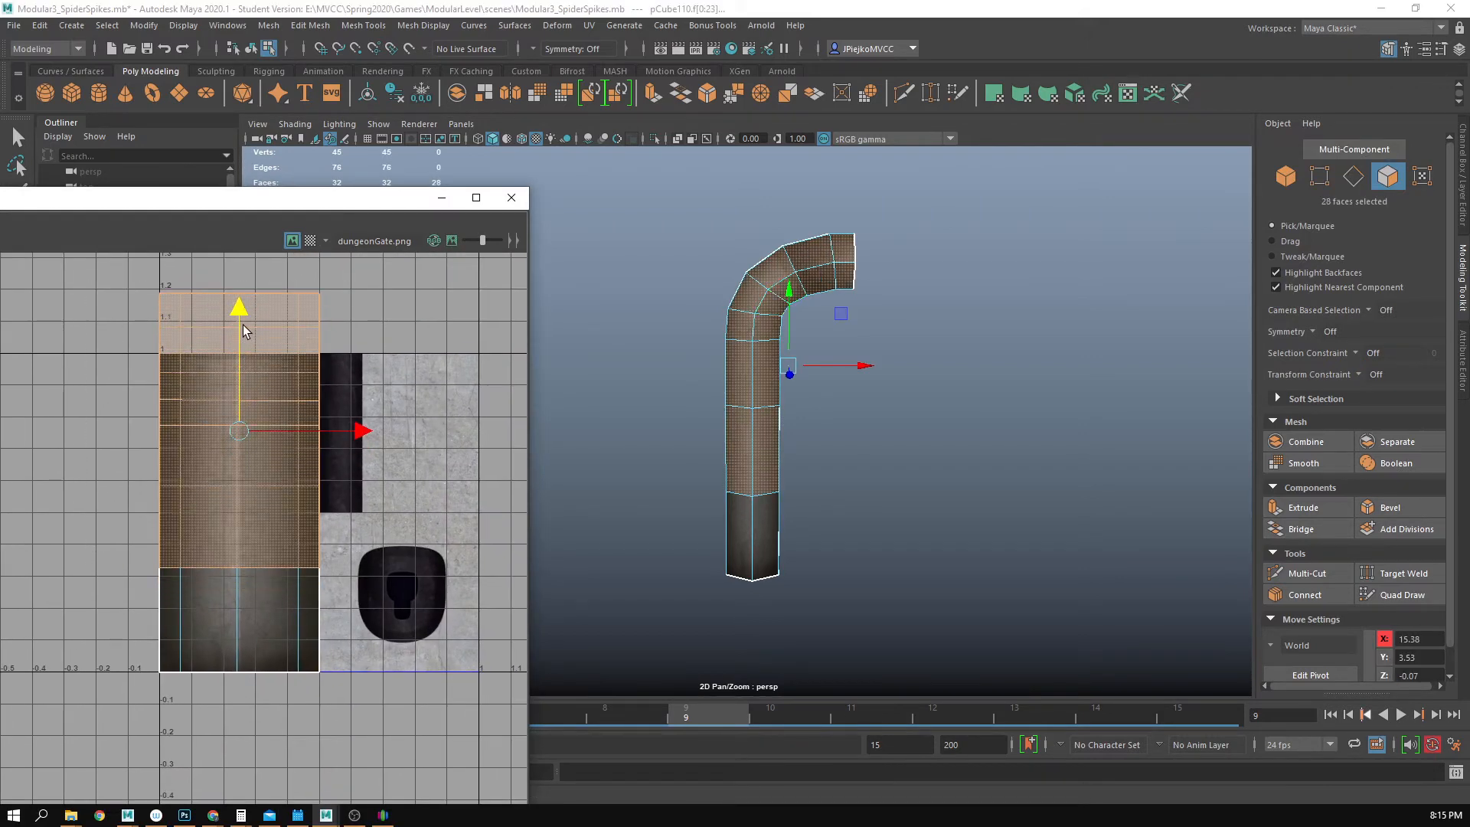
pyautogui.click(346, 593)
pyautogui.keyDown('alt'); pyautogui.moveTo(203, 610); pyautogui.dragTo(474, 609, button='right'); pyautogui.keyUp('alt')
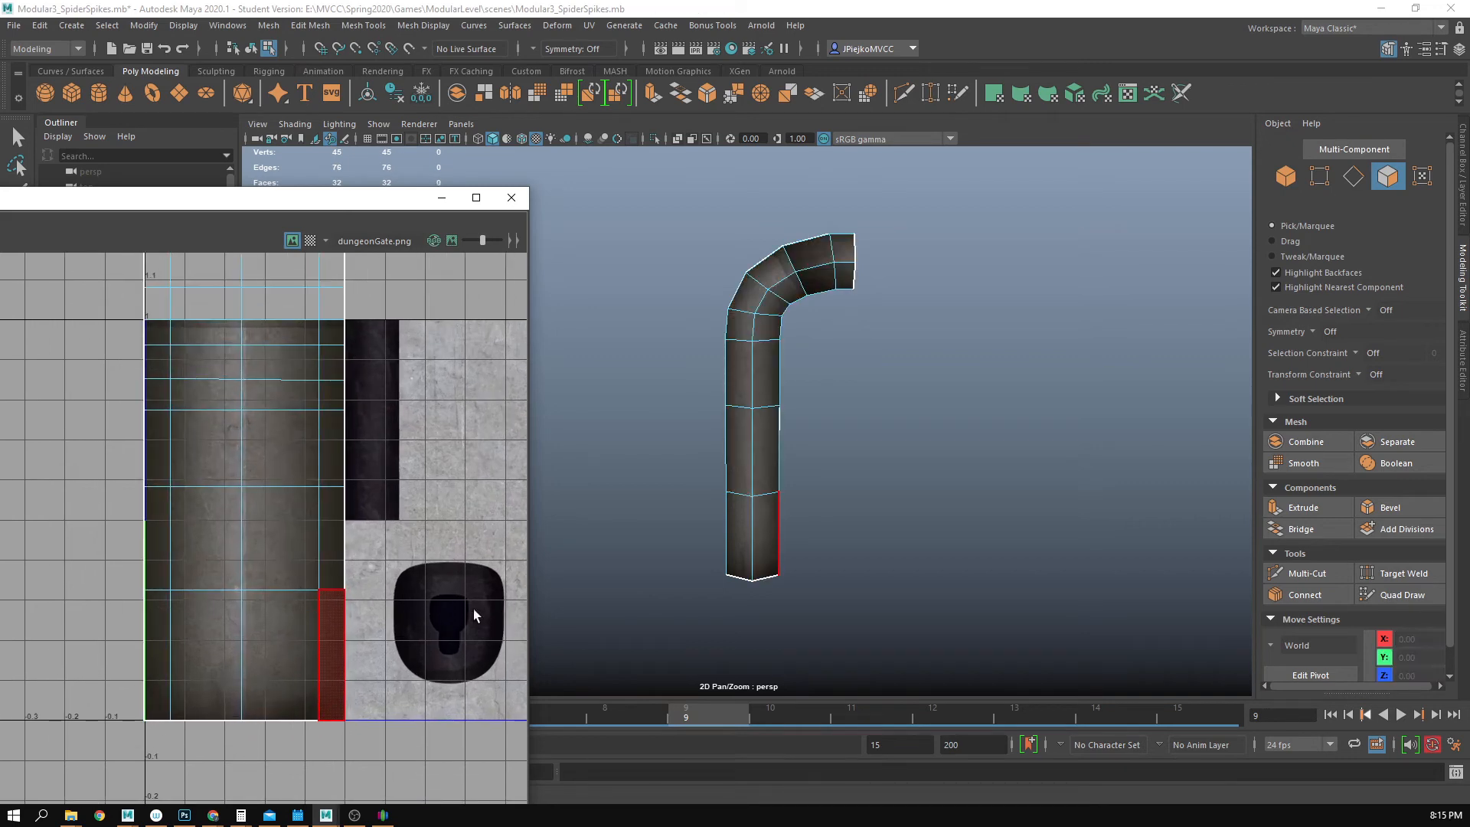
pyautogui.keyDown('alt'); pyautogui.moveTo(298, 529); pyautogui.dragTo(318, 604, button='middle'); pyautogui.keyUp('alt')
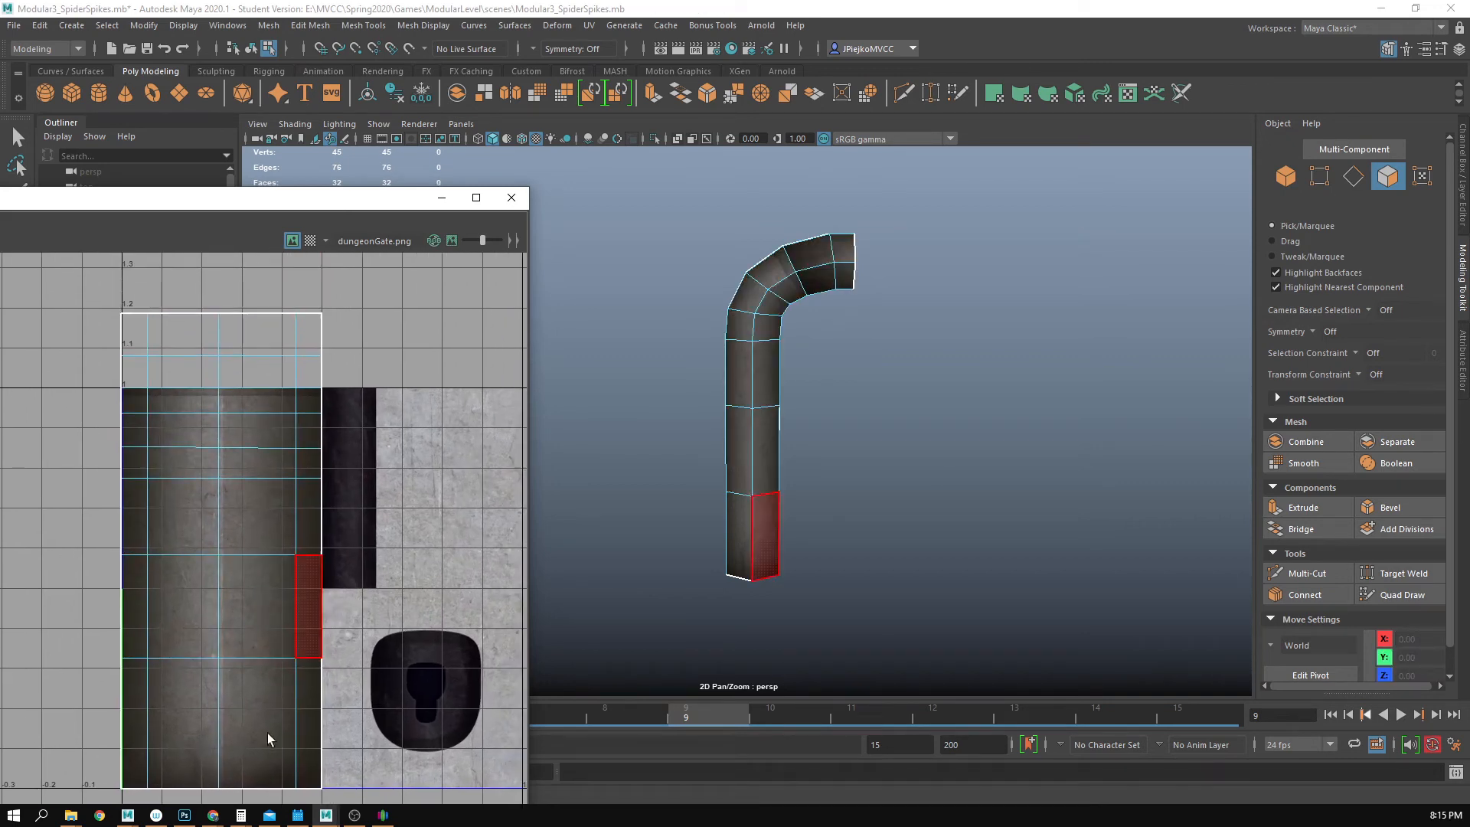
# - Examine which faces of the bend correspond to the UV rows lying above the texture's upper edge
pyautogui.keyDown('alt'); pyautogui.moveTo(787, 479); pyautogui.dragTo(815, 483); pyautogui.keyUp('alt')
pyautogui.keyDown('alt'); pyautogui.moveTo(815, 483); pyautogui.dragTo(851, 459, button='right'); pyautogui.keyUp('alt')
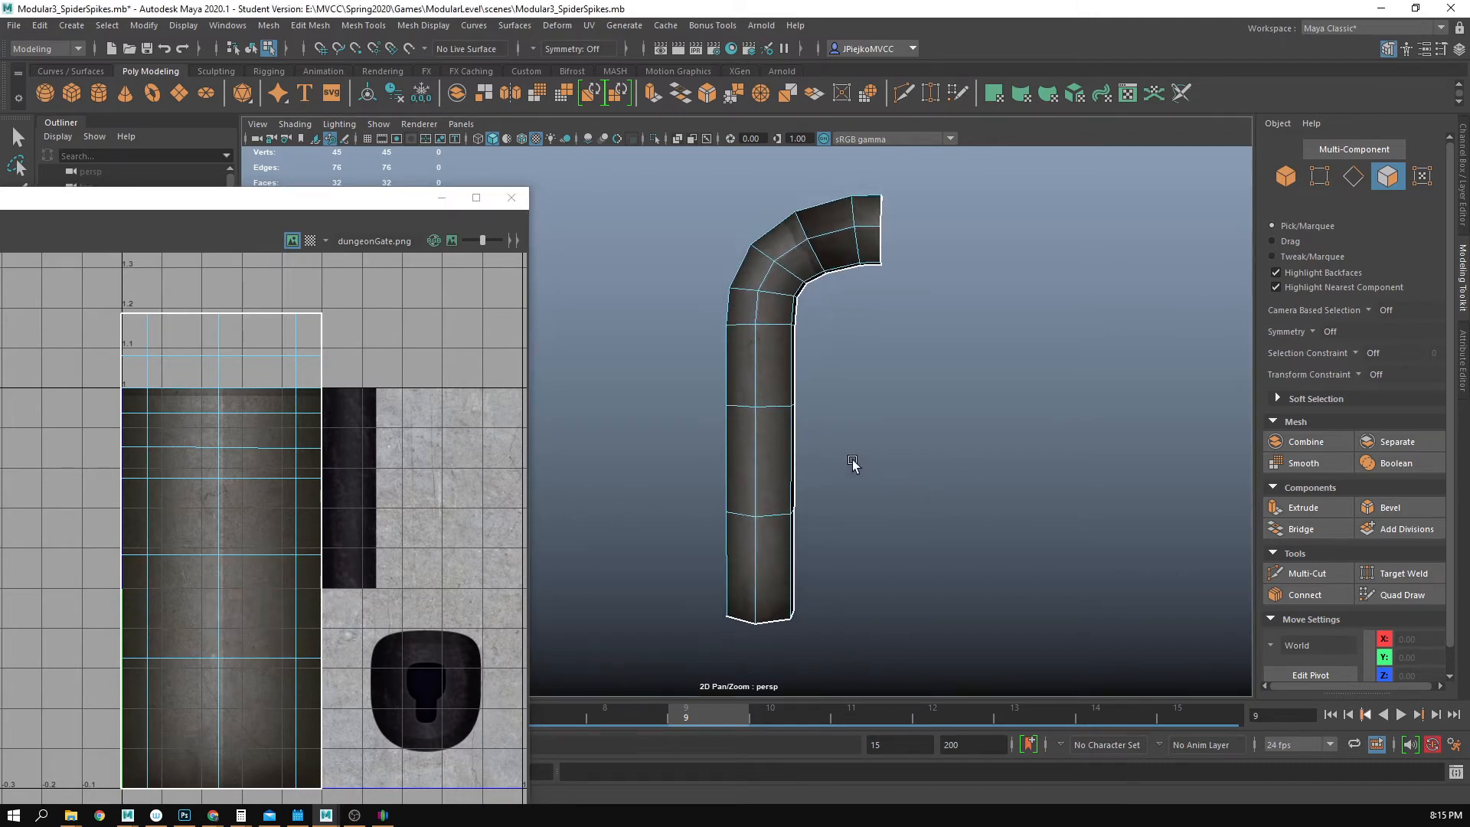
pyautogui.keyDown('alt'); pyautogui.moveTo(851, 459); pyautogui.dragTo(812, 513, button='middle'); pyautogui.keyUp('alt')
pyautogui.keyDown('alt'); pyautogui.moveTo(811, 512); pyautogui.dragTo(948, 536, button='right'); pyautogui.keyUp('alt')
pyautogui.keyDown('alt'); pyautogui.moveTo(748, 533); pyautogui.dragTo(781, 493, button='middle'); pyautogui.keyUp('alt')
pyautogui.keyDown('alt'); pyautogui.moveTo(781, 492); pyautogui.dragTo(741, 513); pyautogui.keyUp('alt')
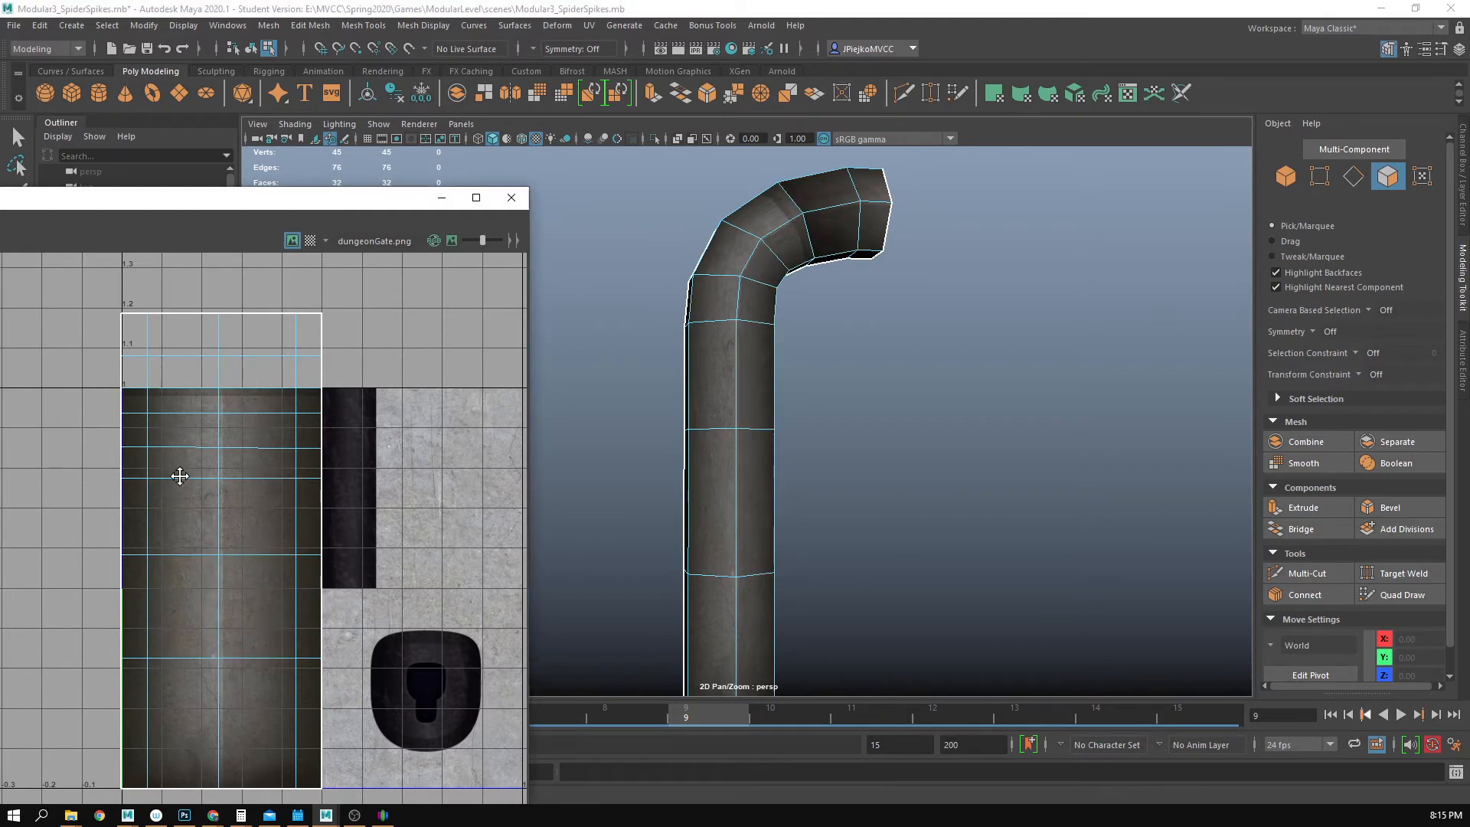
pyautogui.keyDown('alt'); pyautogui.moveTo(177, 475); pyautogui.dragTo(152, 542, button='middle'); pyautogui.keyUp('alt')
pyautogui.moveTo(29, 338); pyautogui.dragTo(360, 438)
pyautogui.moveTo(53, 342); pyautogui.dragTo(378, 408)
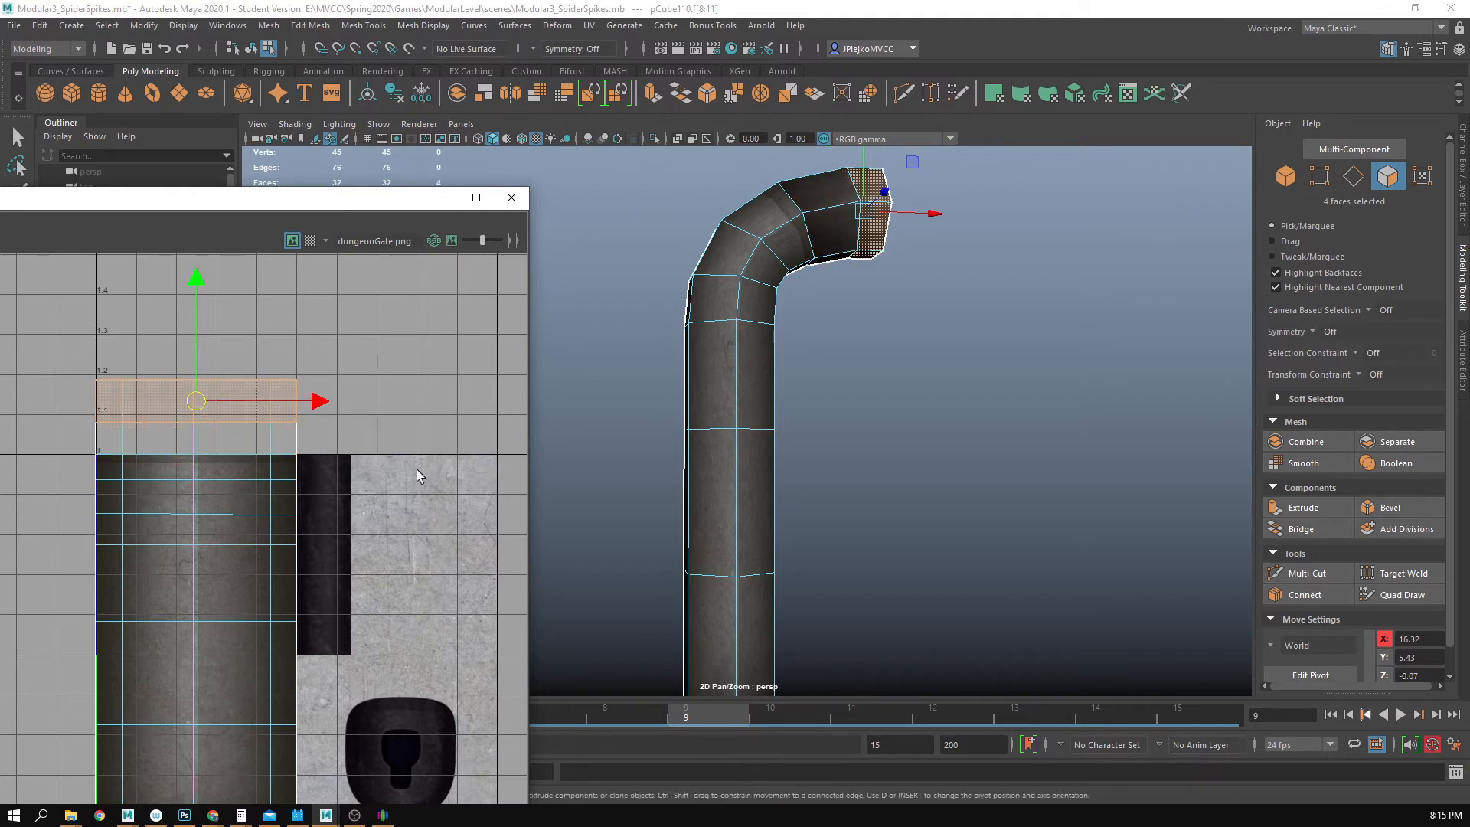
pyautogui.moveTo(38, 411); pyautogui.dragTo(399, 450)
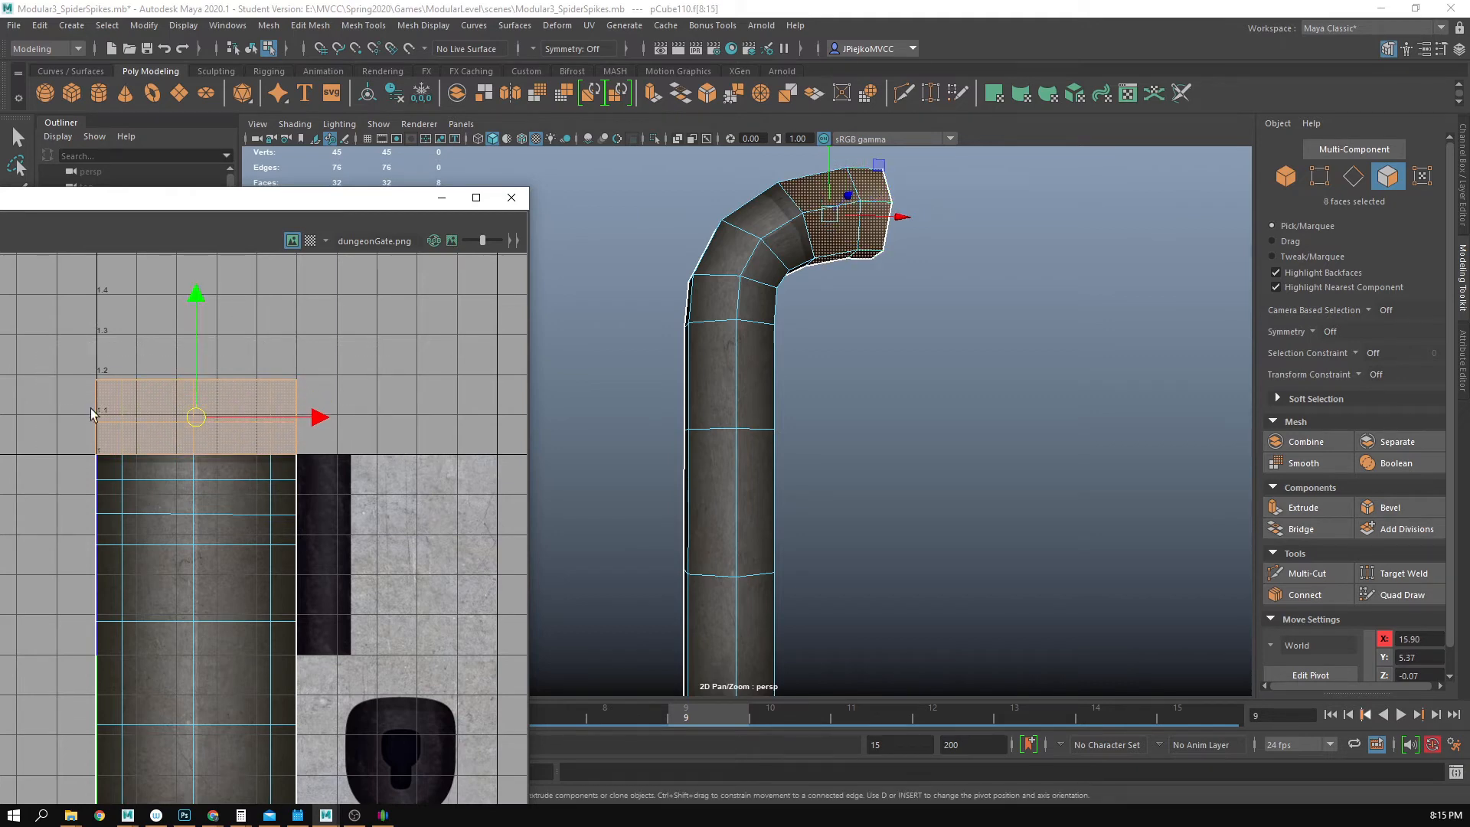
# - Try to move the ten UVs at the bend's open end down toward the texture's upper edge
pyautogui.moveTo(146, 412); pyautogui.dragTo(232, 413, button='right')
pyautogui.moveTo(25, 314); pyautogui.dragTo(342, 425)
pyautogui.moveTo(199, 277); pyautogui.dragTo(203, 323)
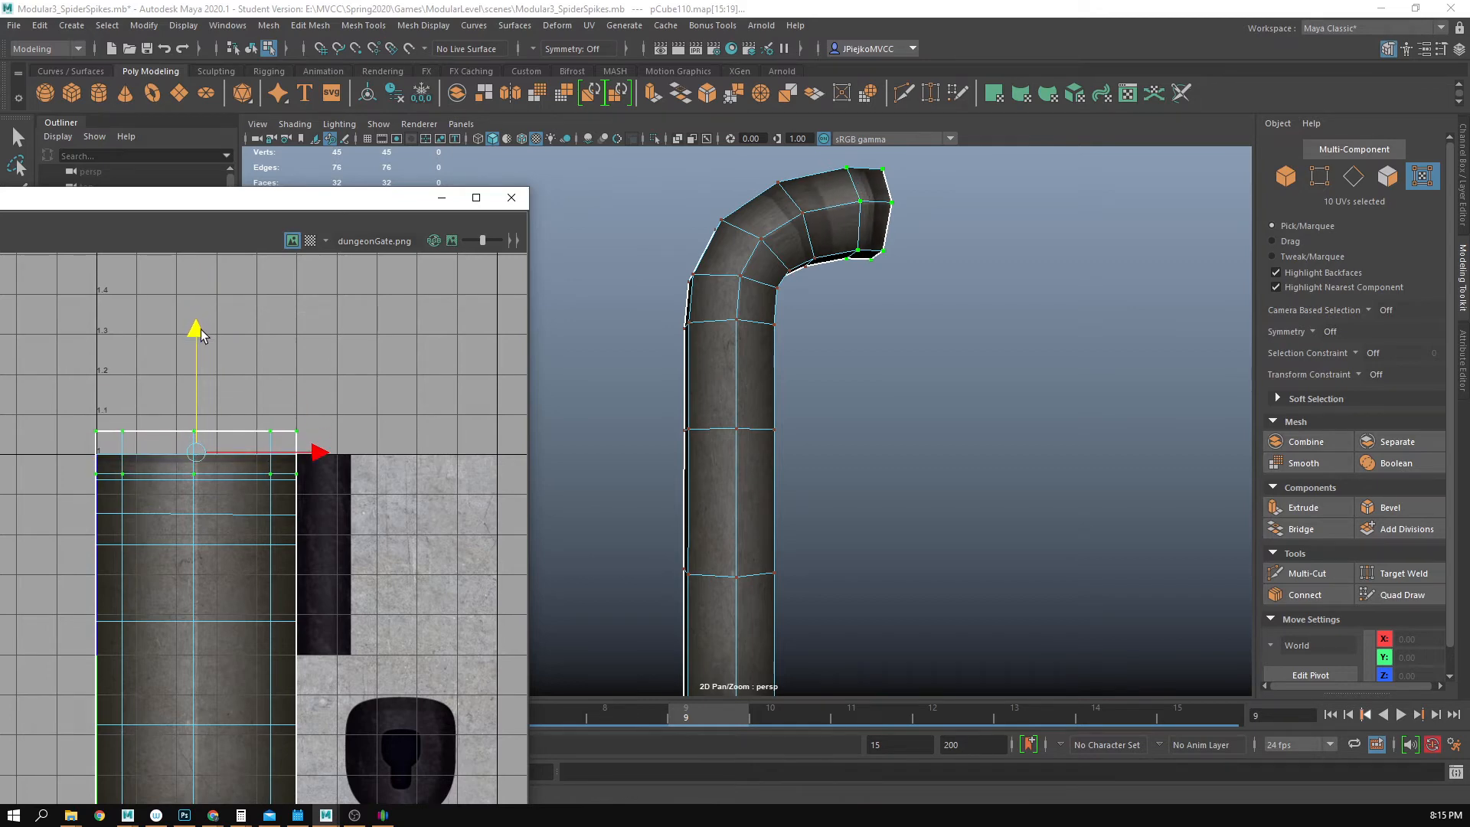
pyautogui.hotkey('ctrl', 'z')
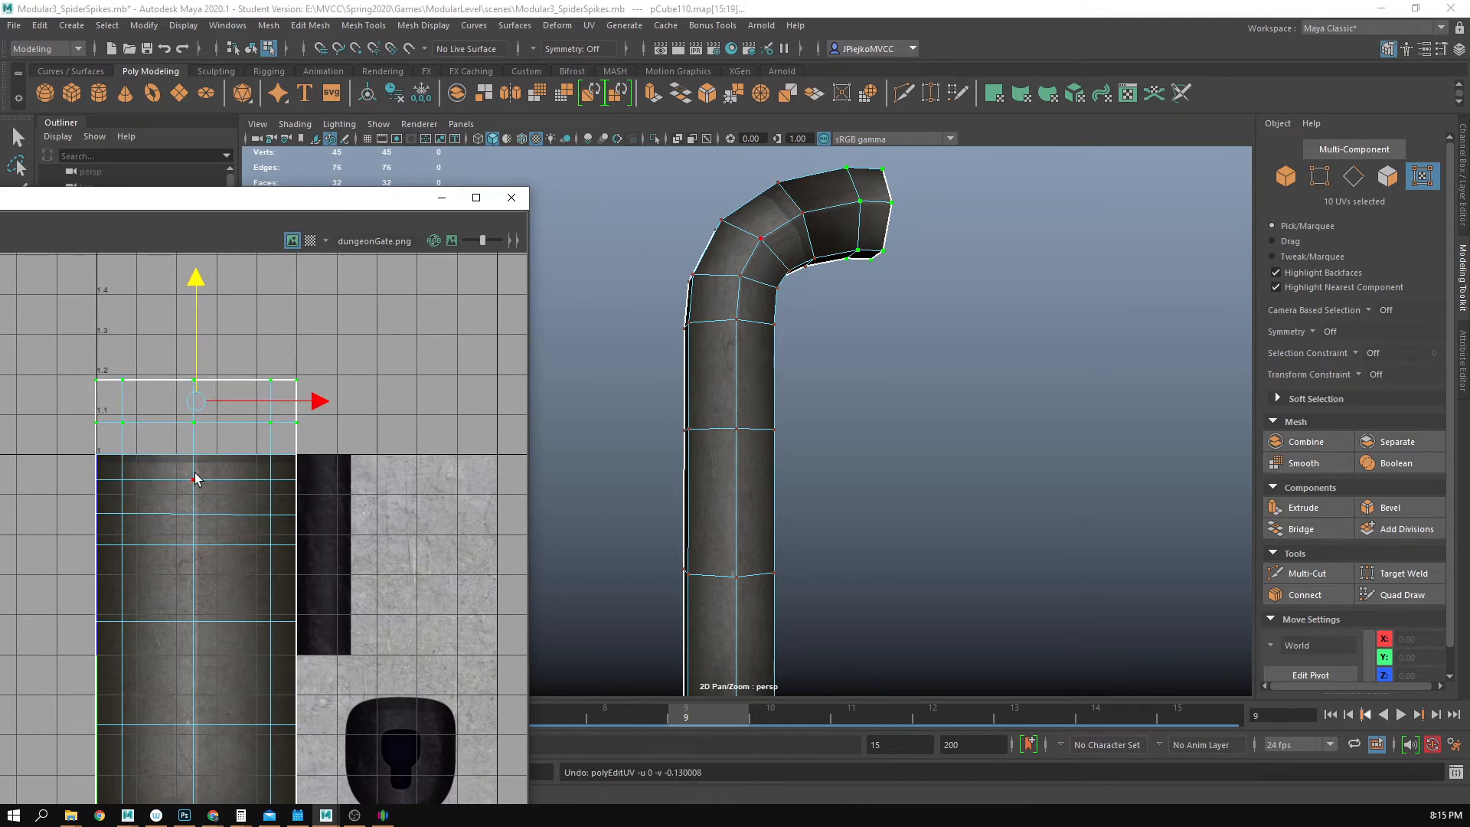
# - Select the 20 faces of the bend, from its open end down to the start of the straight post
pyautogui.keyDown('alt'); pyautogui.moveTo(866, 222); pyautogui.dragTo(891, 355); pyautogui.keyUp('alt')
pyautogui.keyDown('alt'); pyautogui.moveTo(892, 356); pyautogui.dragTo(814, 476, button='middle'); pyautogui.keyUp('alt')
pyautogui.keyDown('alt'); pyautogui.moveTo(815, 476); pyautogui.dragTo(960, 487, button='right'); pyautogui.keyUp('alt')
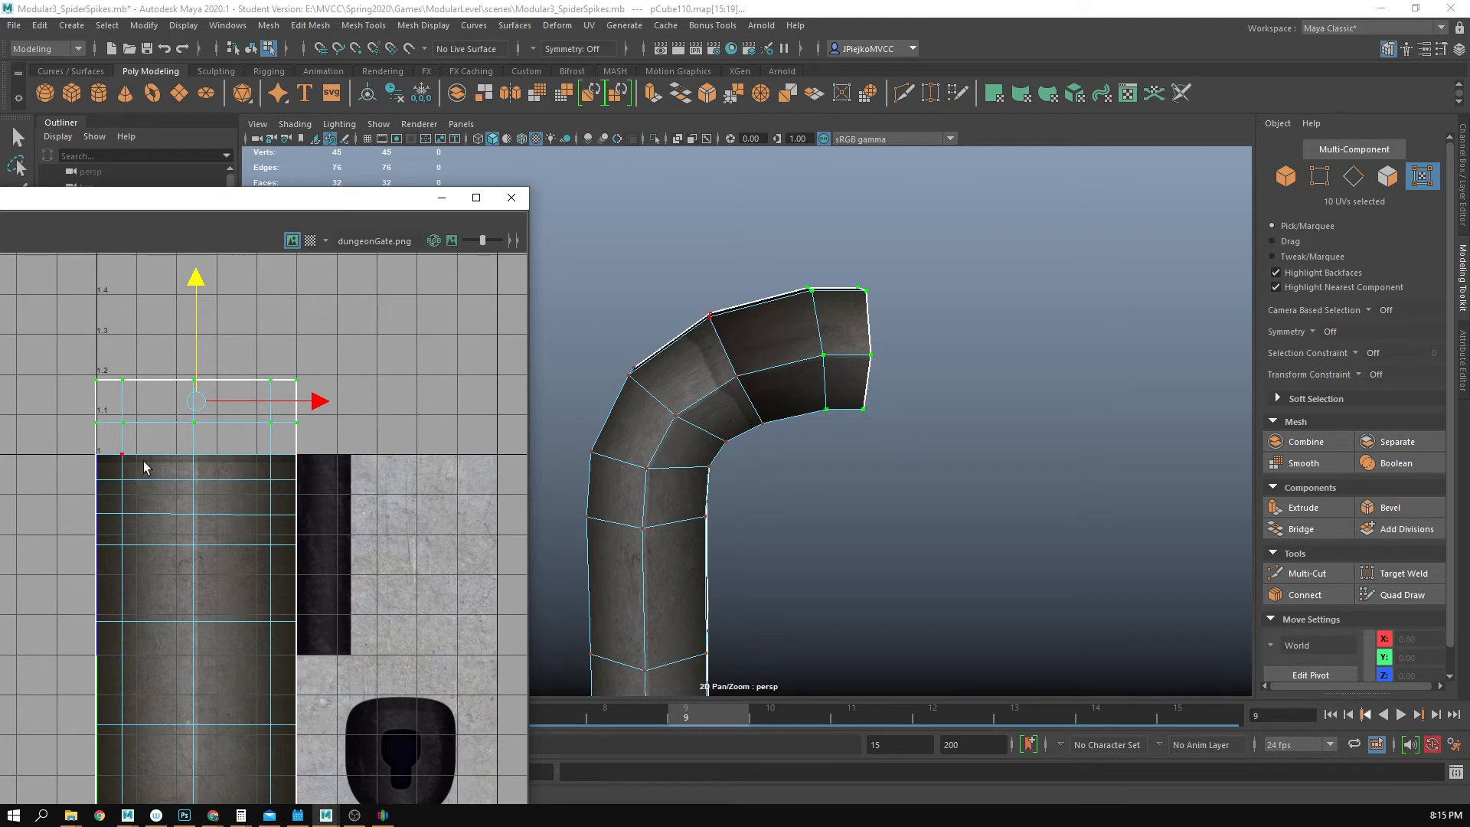
pyautogui.keyDown('alt'); pyautogui.moveTo(199, 515); pyautogui.dragTo(242, 337, button='middle'); pyautogui.keyUp('alt')
pyautogui.scroll(-1, 280, 617)
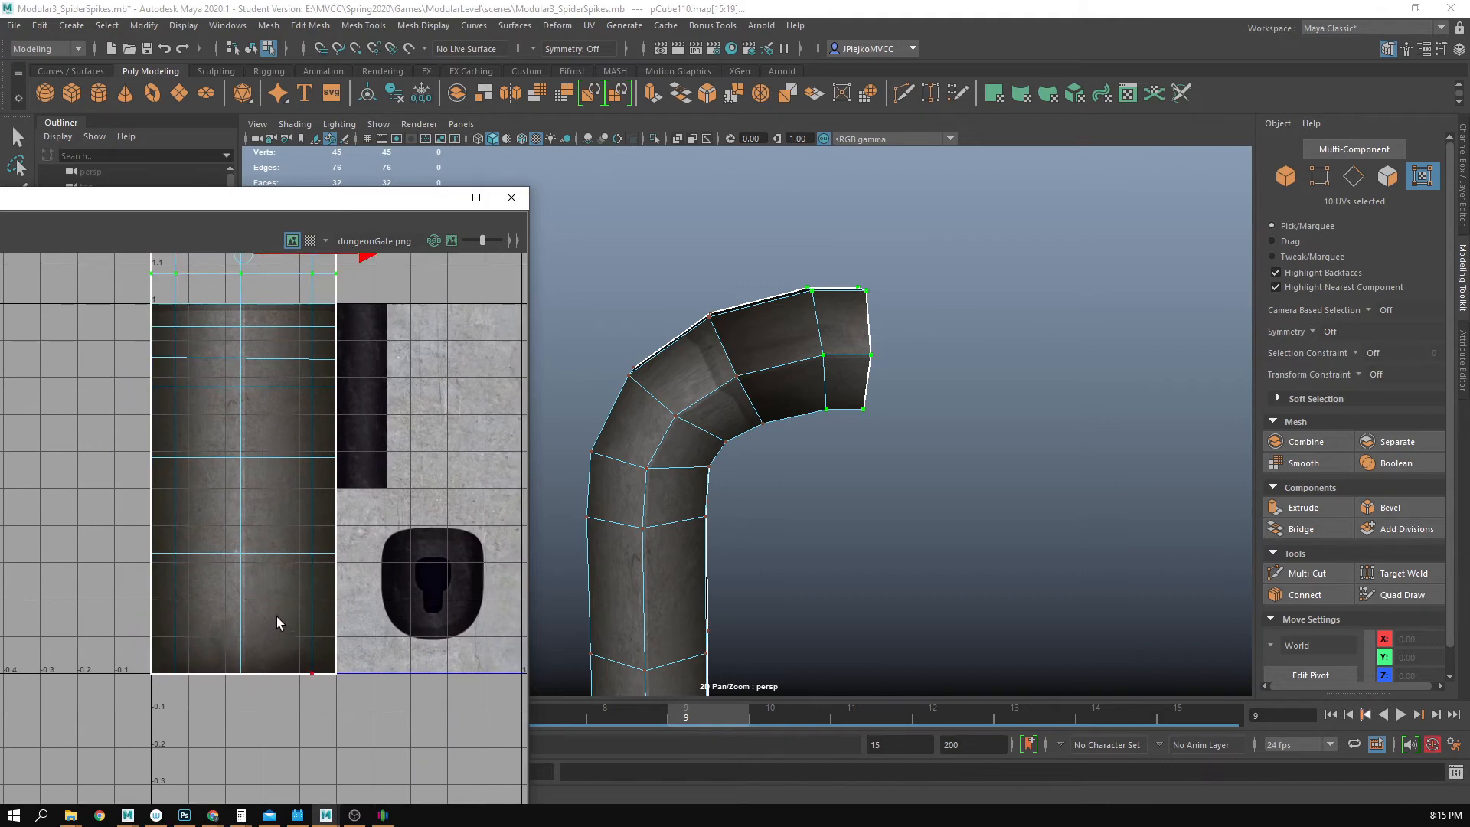
pyautogui.keyDown('alt'); pyautogui.moveTo(246, 474); pyautogui.dragTo(333, 561, button='middle'); pyautogui.keyUp('alt')
pyautogui.keyDown('alt'); pyautogui.moveTo(448, 509); pyautogui.dragTo(178, 490, button='right'); pyautogui.keyUp('alt')
pyautogui.keyDown('alt'); pyautogui.moveTo(339, 444); pyautogui.dragTo(261, 464, button='middle'); pyautogui.keyUp('alt')
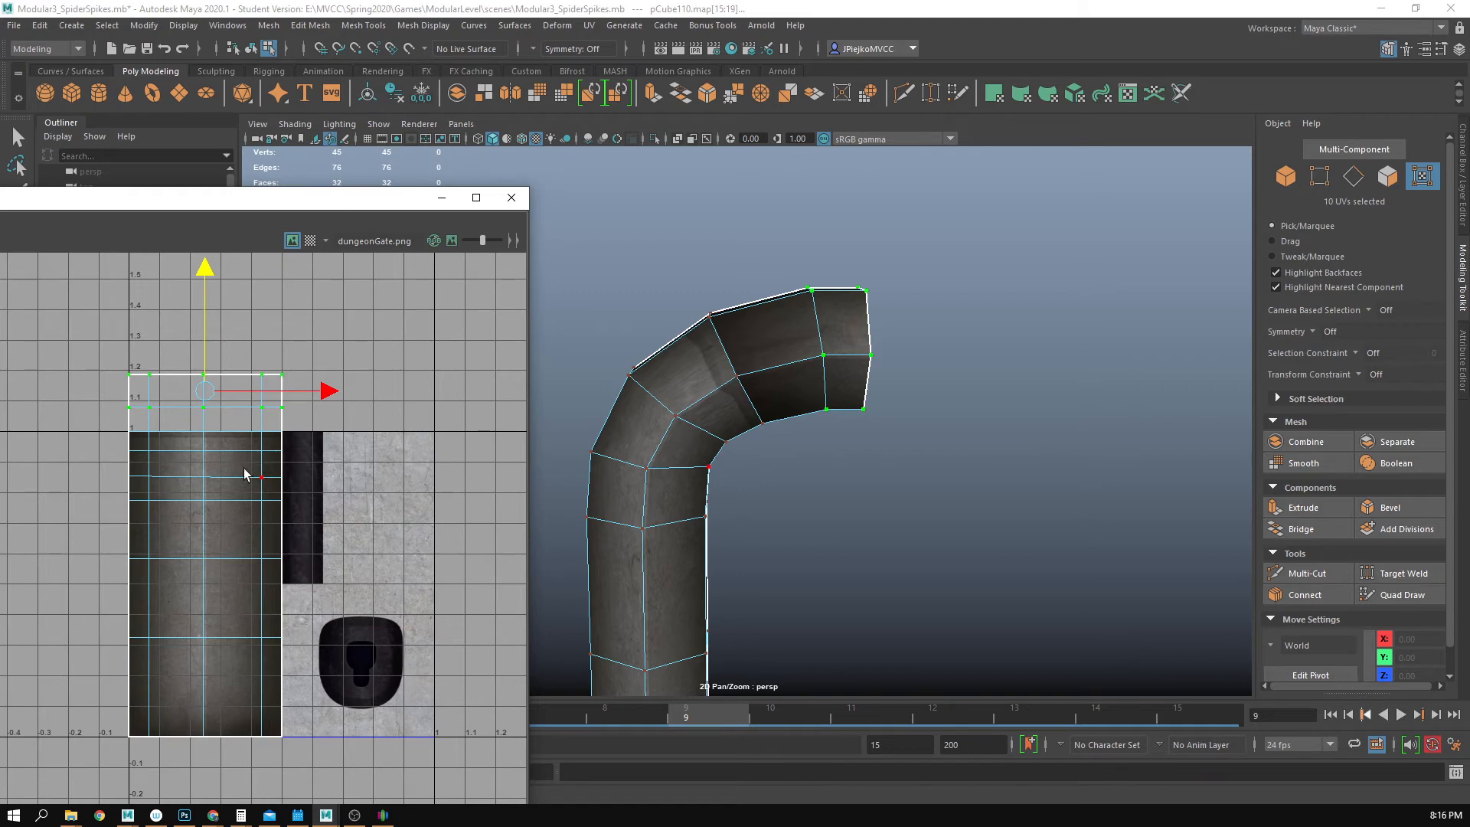
pyautogui.moveTo(244, 468); pyautogui.dragTo(243, 528, button='right')
pyautogui.moveTo(81, 343); pyautogui.dragTo(367, 467)
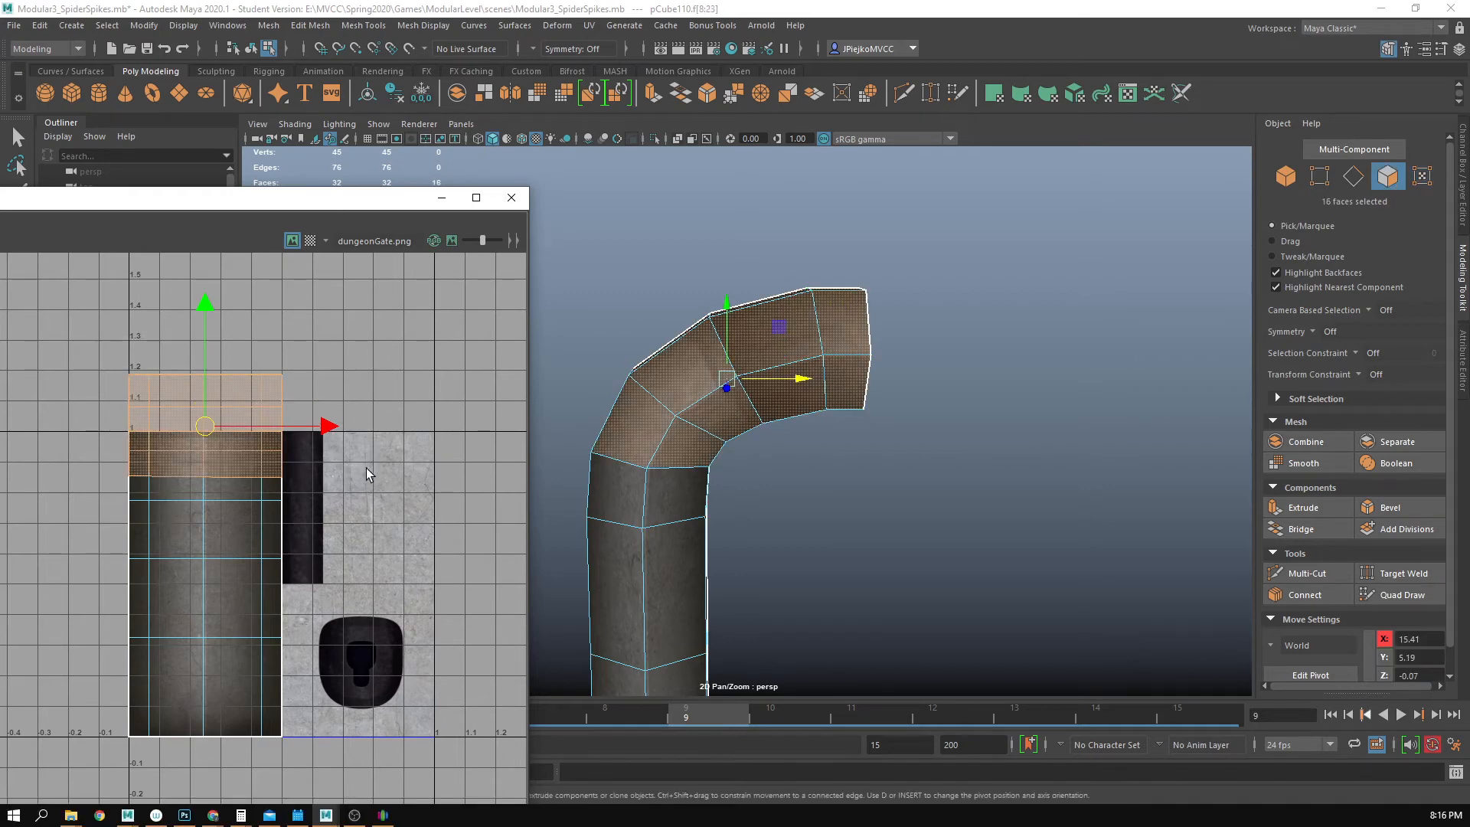
pyautogui.keyDown('alt'); pyautogui.moveTo(815, 476); pyautogui.dragTo(792, 521); pyautogui.keyUp('alt')
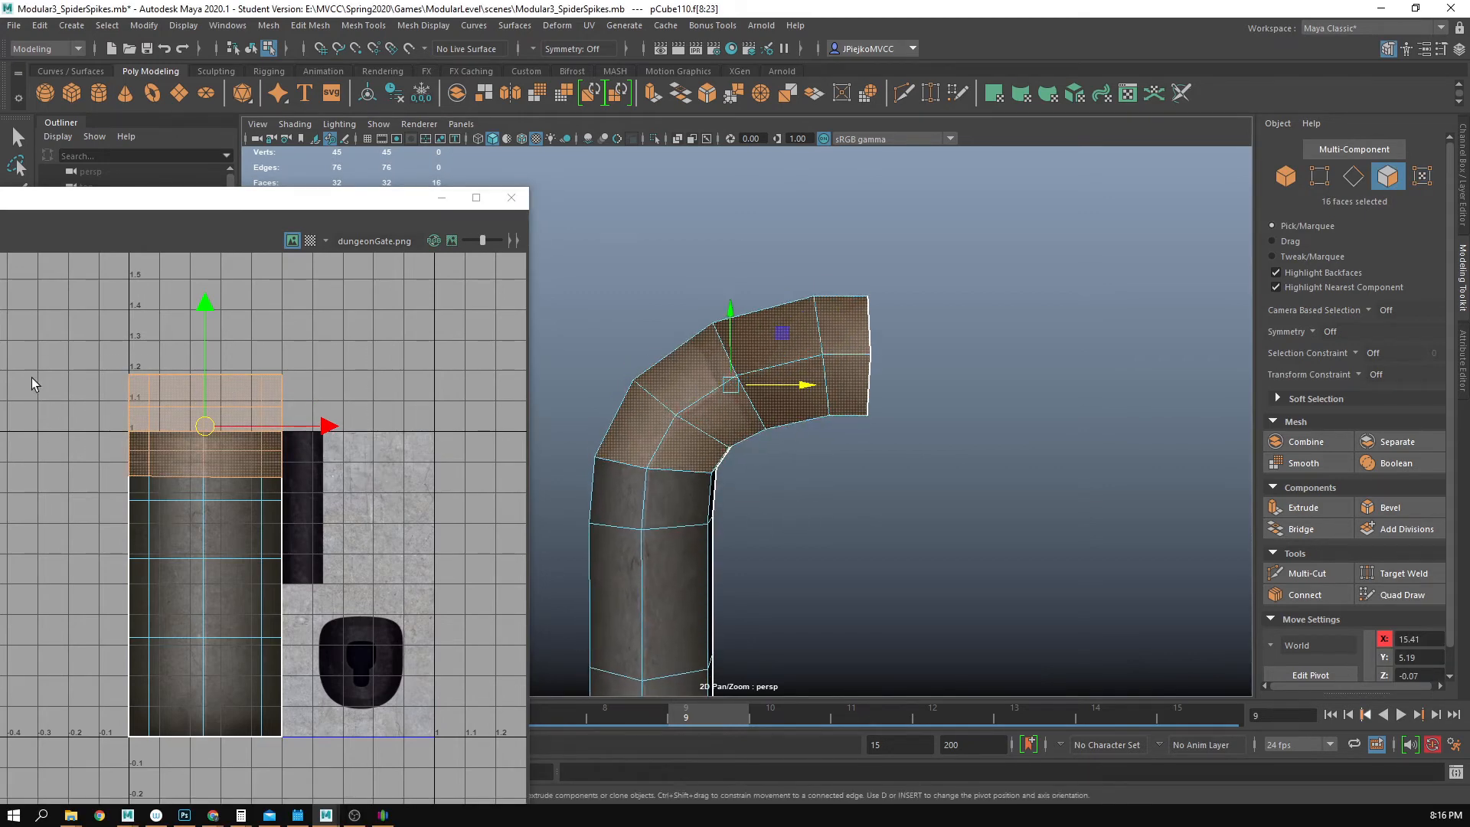
pyautogui.keyDown('shift'); pyautogui.moveTo(32, 464); pyautogui.dragTo(369, 487); pyautogui.keyUp('shift')
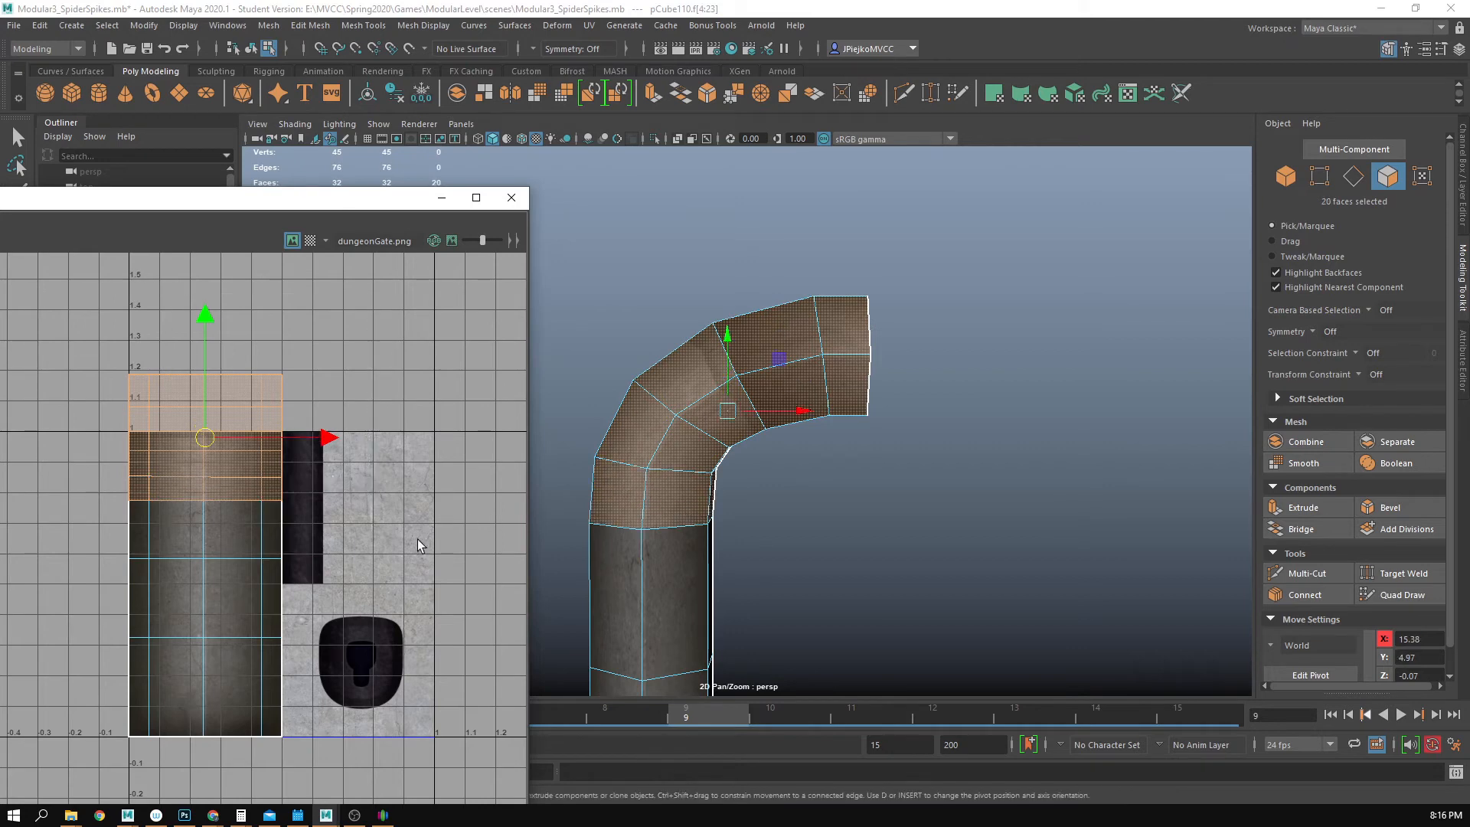
# - Cut the selected bend faces into their own UV shell and move it down to the texture's upper edge
pyautogui.moveTo(0, 200); pyautogui.dragTo(479, 220)
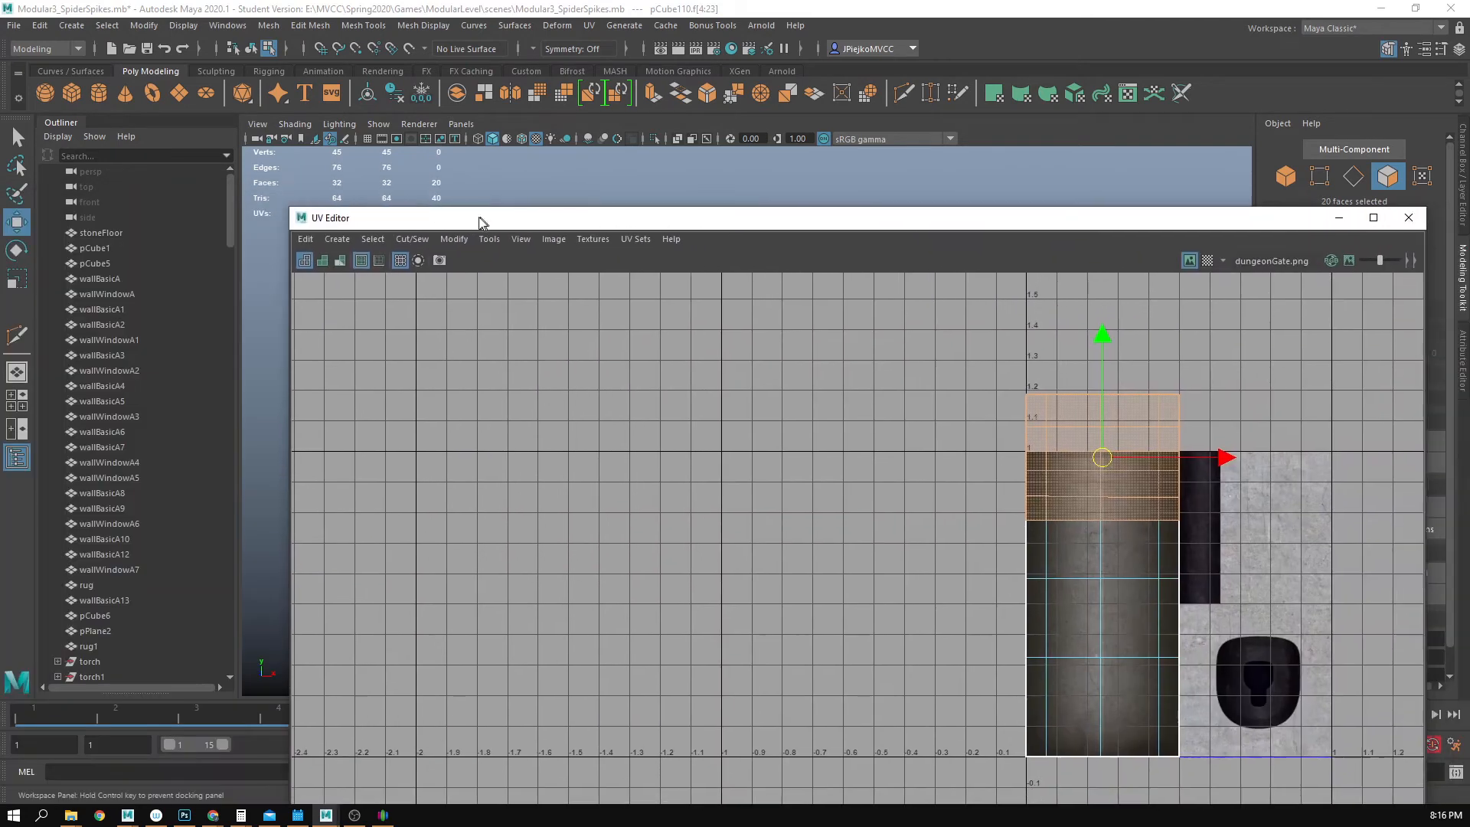
pyautogui.click(412, 240)
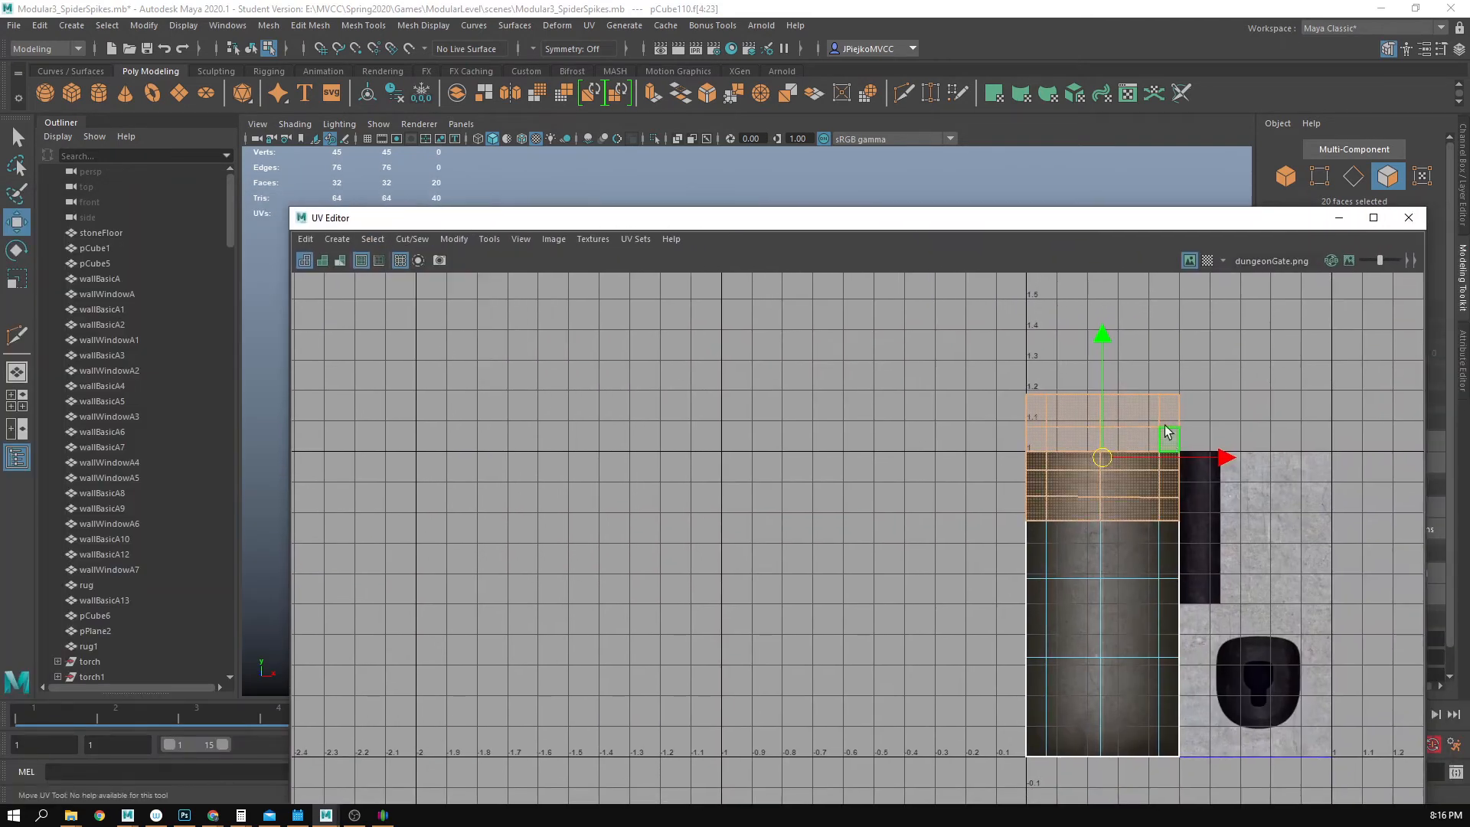
pyautogui.moveTo(945, 222); pyautogui.dragTo(49, 204)
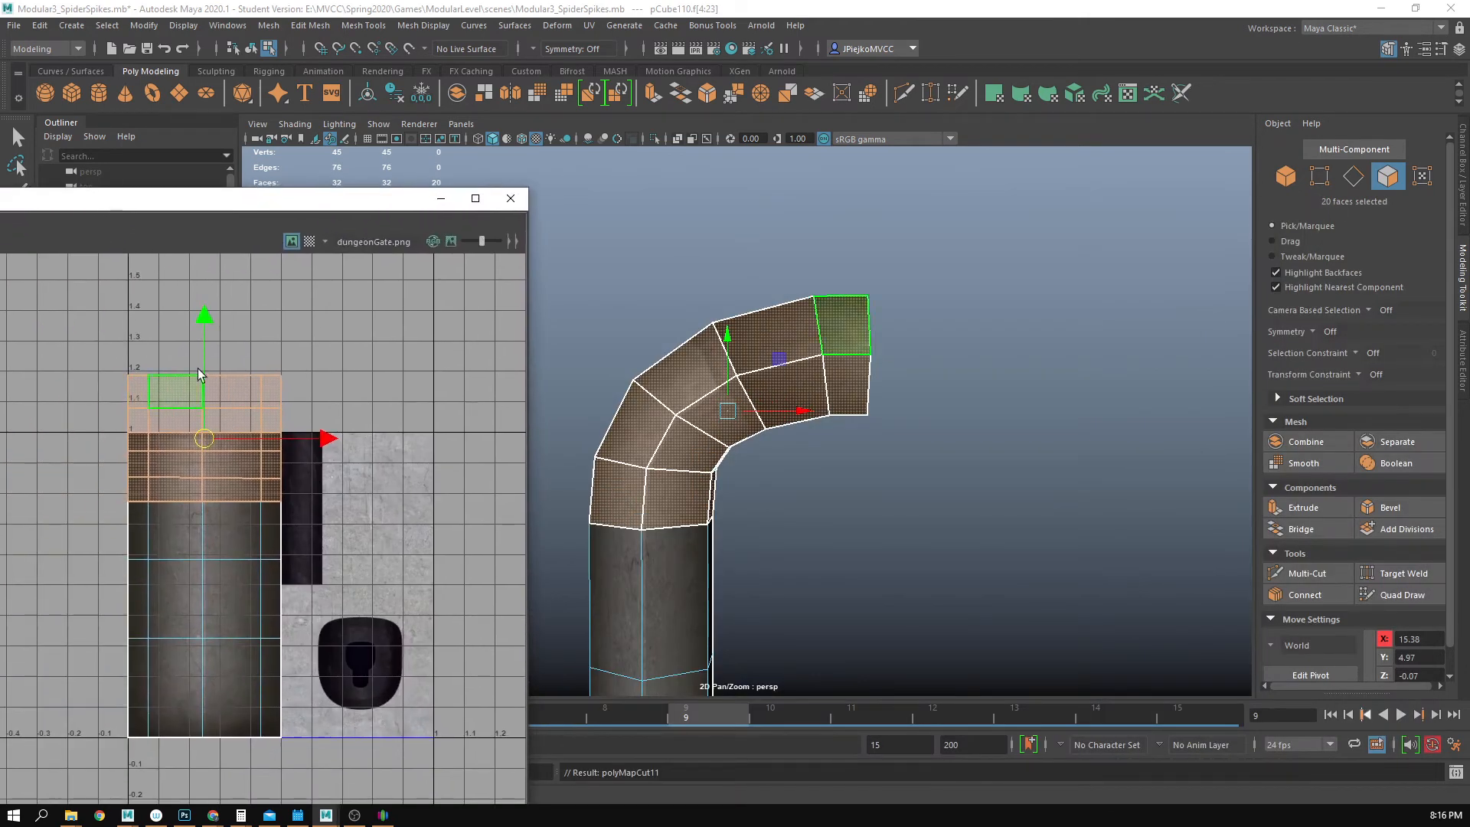
pyautogui.moveTo(209, 333); pyautogui.dragTo(214, 375)
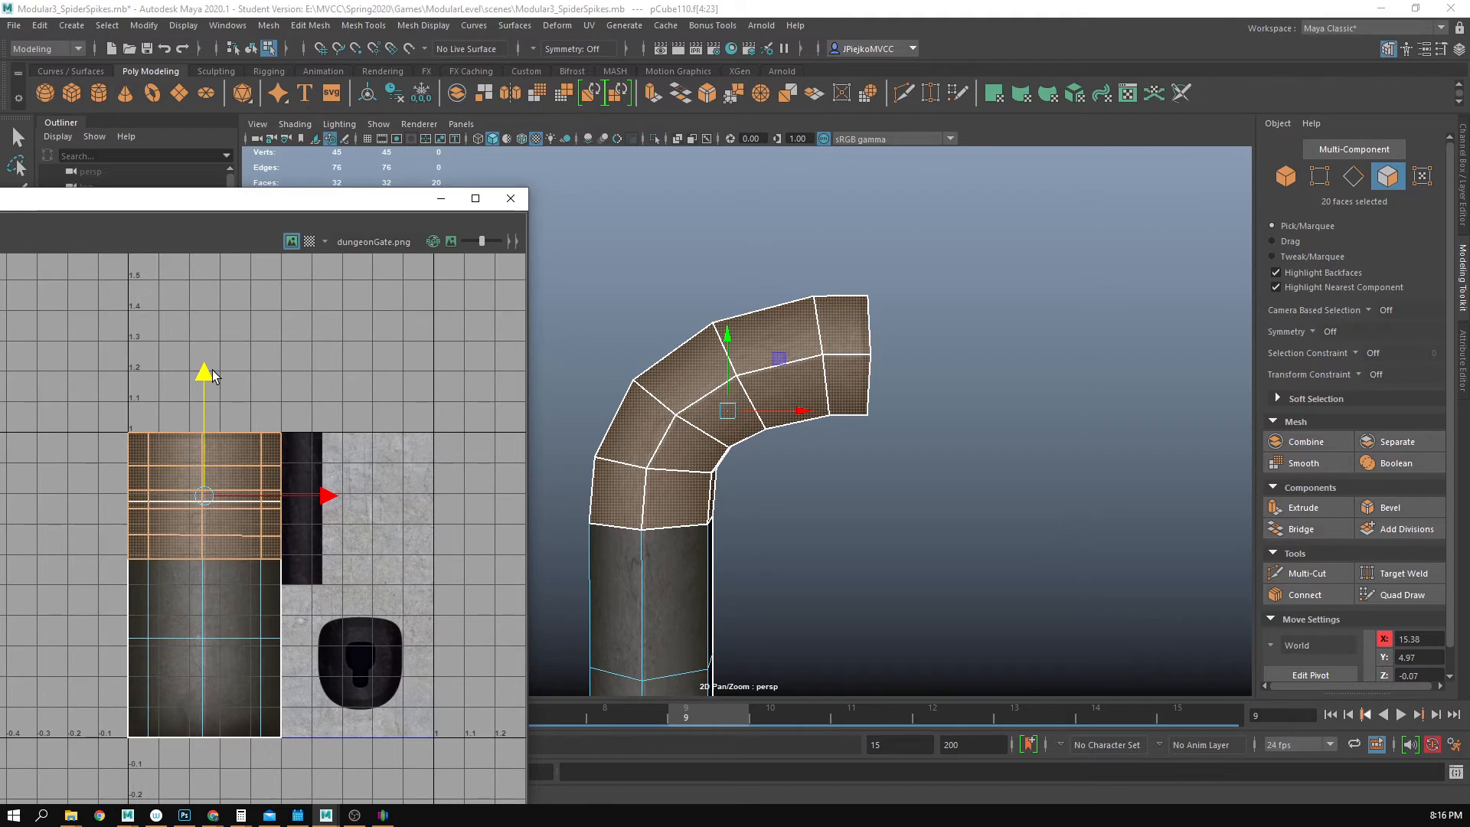
# - Lower the bend's UV shell further, to just below the upper edge of the straight post's shell
pyautogui.moveTo(649, 478); pyautogui.dragTo(716, 437, button='right')
pyautogui.click(1022, 572)
pyautogui.keyDown('alt'); pyautogui.moveTo(1021, 572); pyautogui.dragTo(1030, 453, button='middle'); pyautogui.keyUp('alt')
pyautogui.moveTo(981, 449)
pyautogui.keyDown('alt'); pyautogui.mouseDown()
pyautogui.moveTo(1138, 462)
pyautogui.moveTo(972, 453)
pyautogui.mouseUp(); pyautogui.keyUp('alt')
pyautogui.hotkey('ctrl', 'z')
pyautogui.keyDown('alt'); pyautogui.moveTo(43, 622); pyautogui.dragTo(323, 570, button='right'); pyautogui.keyUp('alt')
pyautogui.keyDown('alt'); pyautogui.moveTo(324, 576); pyautogui.dragTo(255, 653, button='middle'); pyautogui.keyUp('alt')
pyautogui.moveTo(202, 341); pyautogui.dragTo(199, 492)
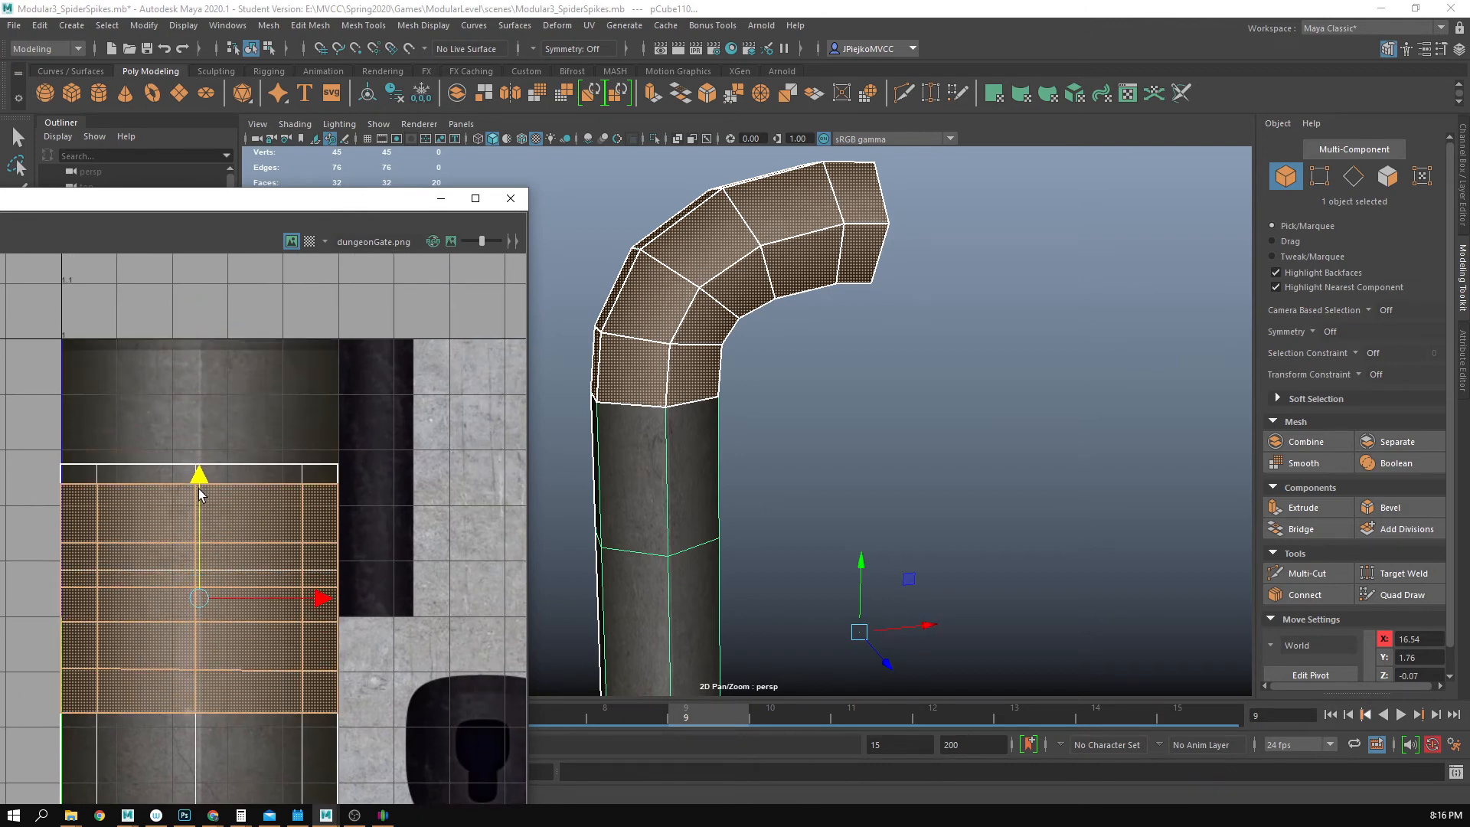
# - Examine the texture along the bend and its transition to the straight post from several angles
pyautogui.click(968, 335)
pyautogui.keyDown('alt'); pyautogui.moveTo(968, 335); pyautogui.dragTo(879, 446); pyautogui.keyUp('alt')
pyautogui.keyDown('alt'); pyautogui.moveTo(878, 442); pyautogui.dragTo(563, 460, button='right'); pyautogui.keyUp('alt')
pyautogui.keyDown('alt'); pyautogui.moveTo(562, 459); pyautogui.dragTo(608, 476); pyautogui.keyUp('alt')
pyautogui.keyDown('alt'); pyautogui.moveTo(609, 476); pyautogui.dragTo(936, 493, button='right'); pyautogui.keyUp('alt')
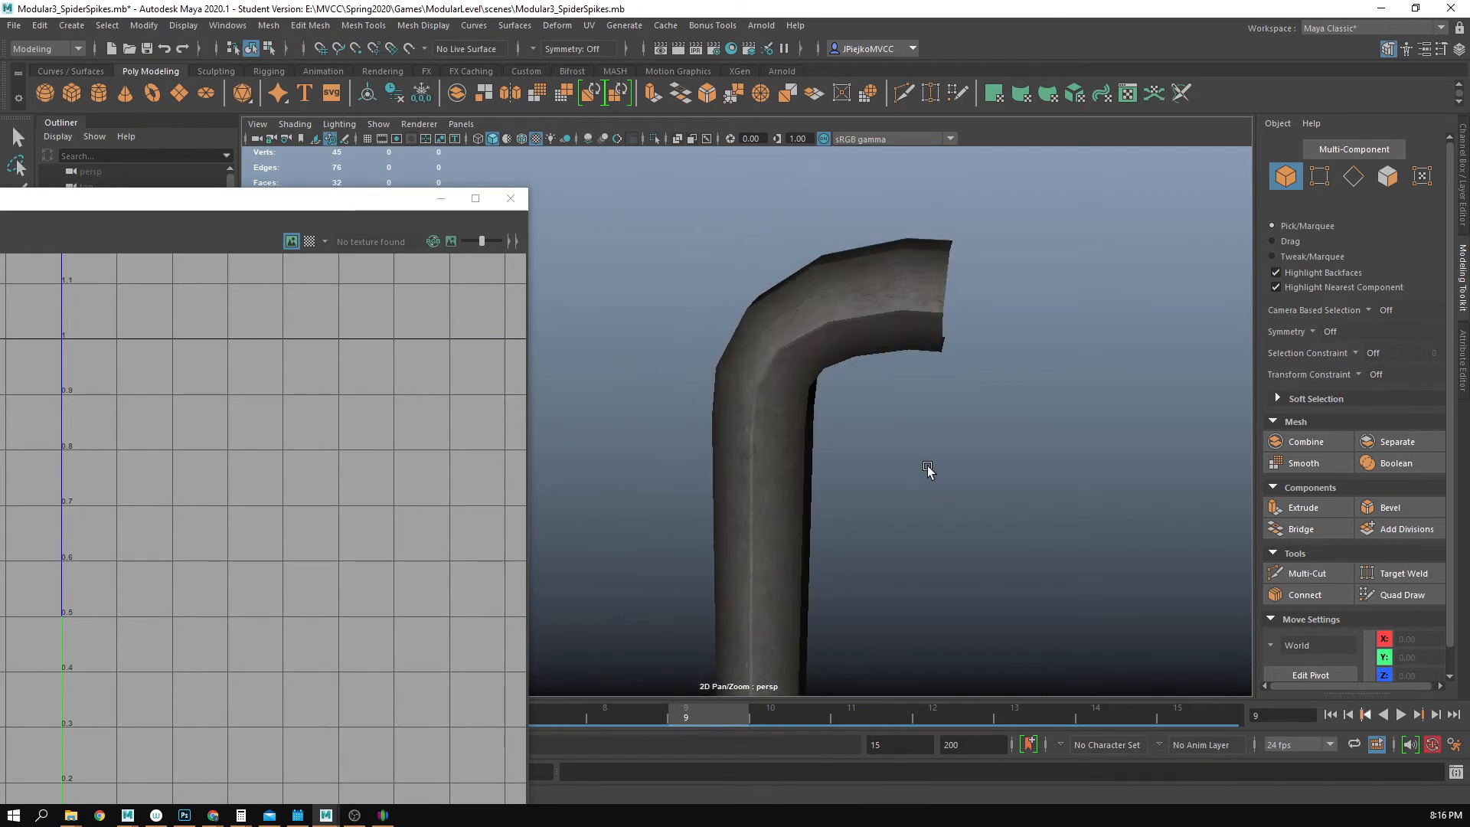
pyautogui.keyDown('alt'); pyautogui.moveTo(927, 466); pyautogui.dragTo(802, 516); pyautogui.keyUp('alt')
pyautogui.keyDown('alt'); pyautogui.moveTo(803, 516); pyautogui.dragTo(1048, 522, button='right'); pyautogui.keyUp('alt')
pyautogui.keyDown('alt'); pyautogui.moveTo(875, 510); pyautogui.dragTo(735, 528); pyautogui.keyUp('alt')
pyautogui.keyDown('alt'); pyautogui.moveTo(735, 529); pyautogui.dragTo(544, 532, button='right'); pyautogui.keyUp('alt')
pyautogui.keyDown('alt'); pyautogui.moveTo(544, 532); pyautogui.dragTo(643, 562); pyautogui.keyUp('alt')
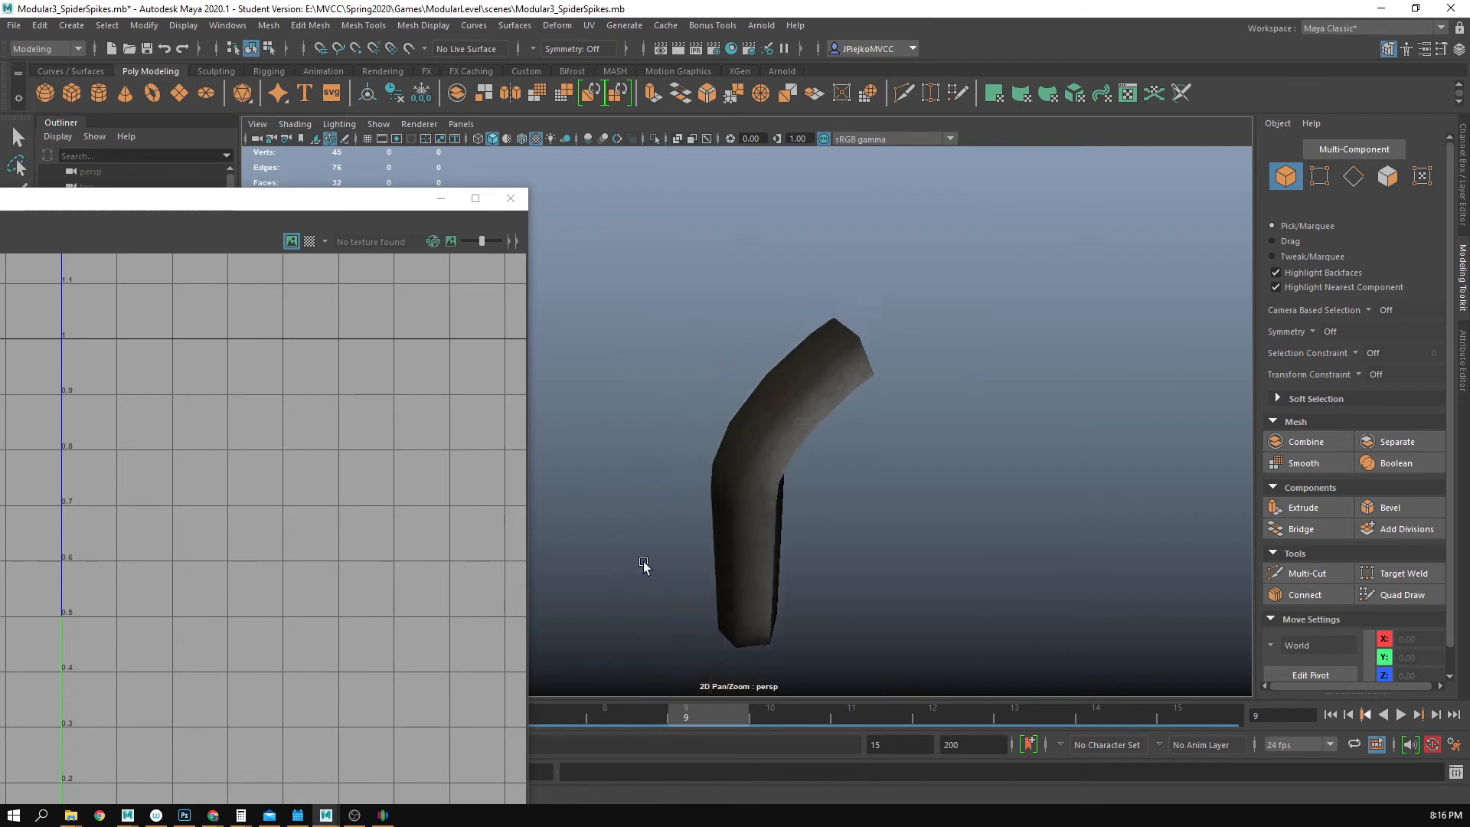
# - Reselect the post and switch to face selection for editing its UVs
pyautogui.click(757, 528)
pyautogui.keyDown('alt'); pyautogui.moveTo(839, 501); pyautogui.dragTo(781, 434); pyautogui.keyUp('alt')
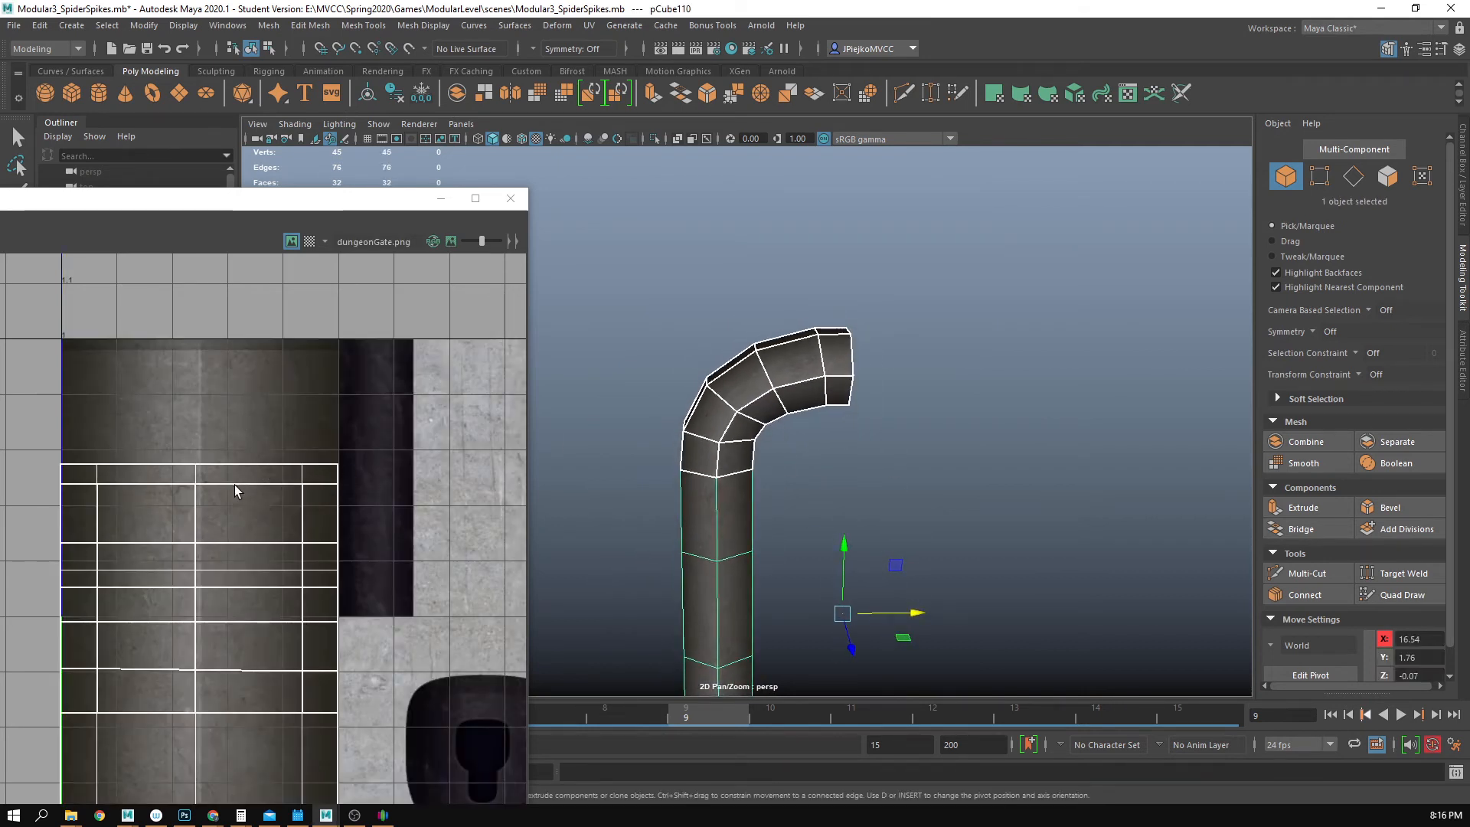
pyautogui.hotkey('ctrl', 'z')
pyautogui.hotkey('shift', 'z')
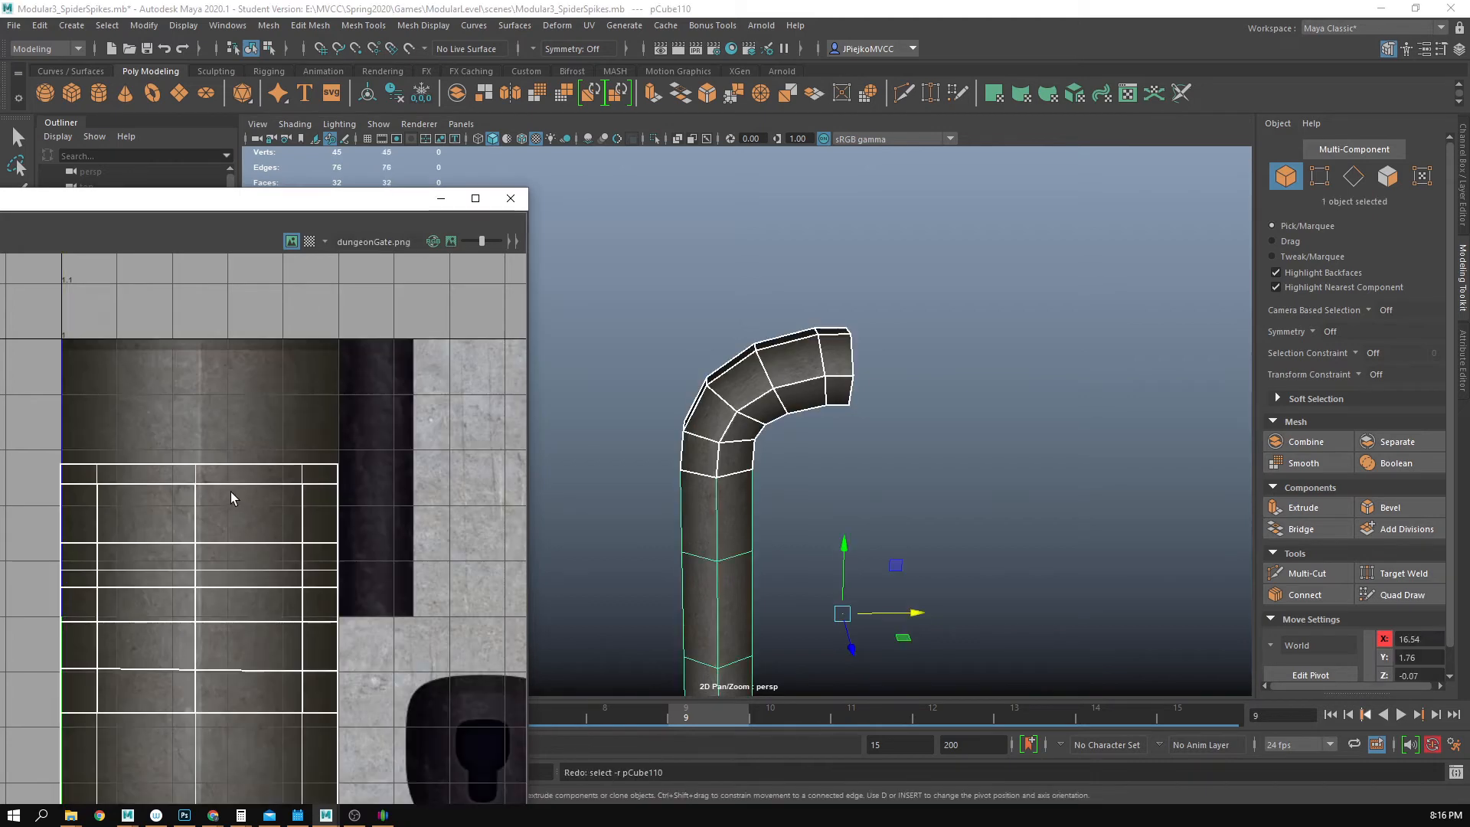
pyautogui.keyDown('alt'); pyautogui.moveTo(762, 395); pyautogui.dragTo(828, 426, button='right'); pyautogui.keyUp('alt')
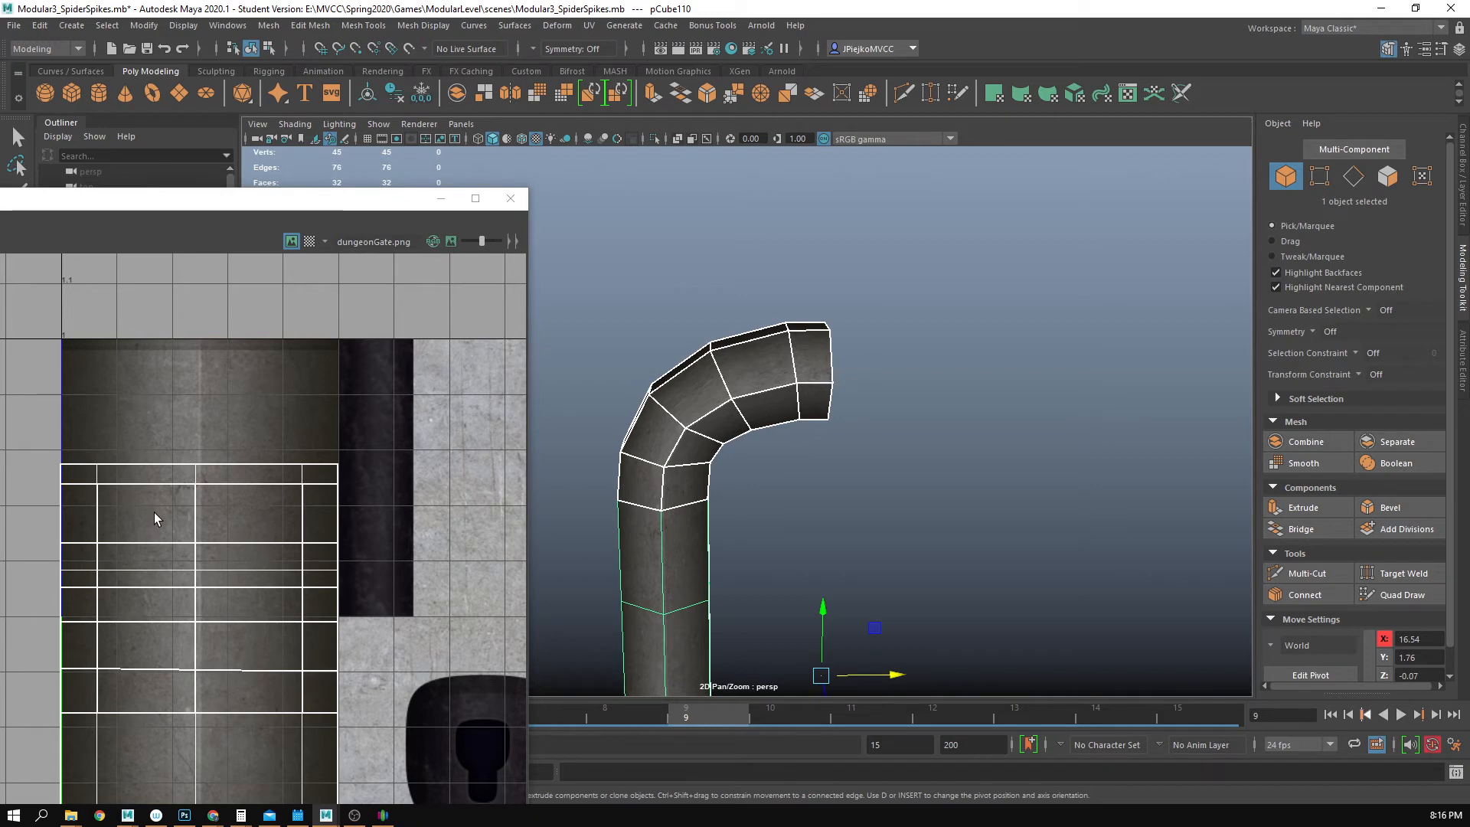
pyautogui.rightClick(181, 511)
pyautogui.moveTo(180, 519); pyautogui.dragTo(183, 550, button='right')
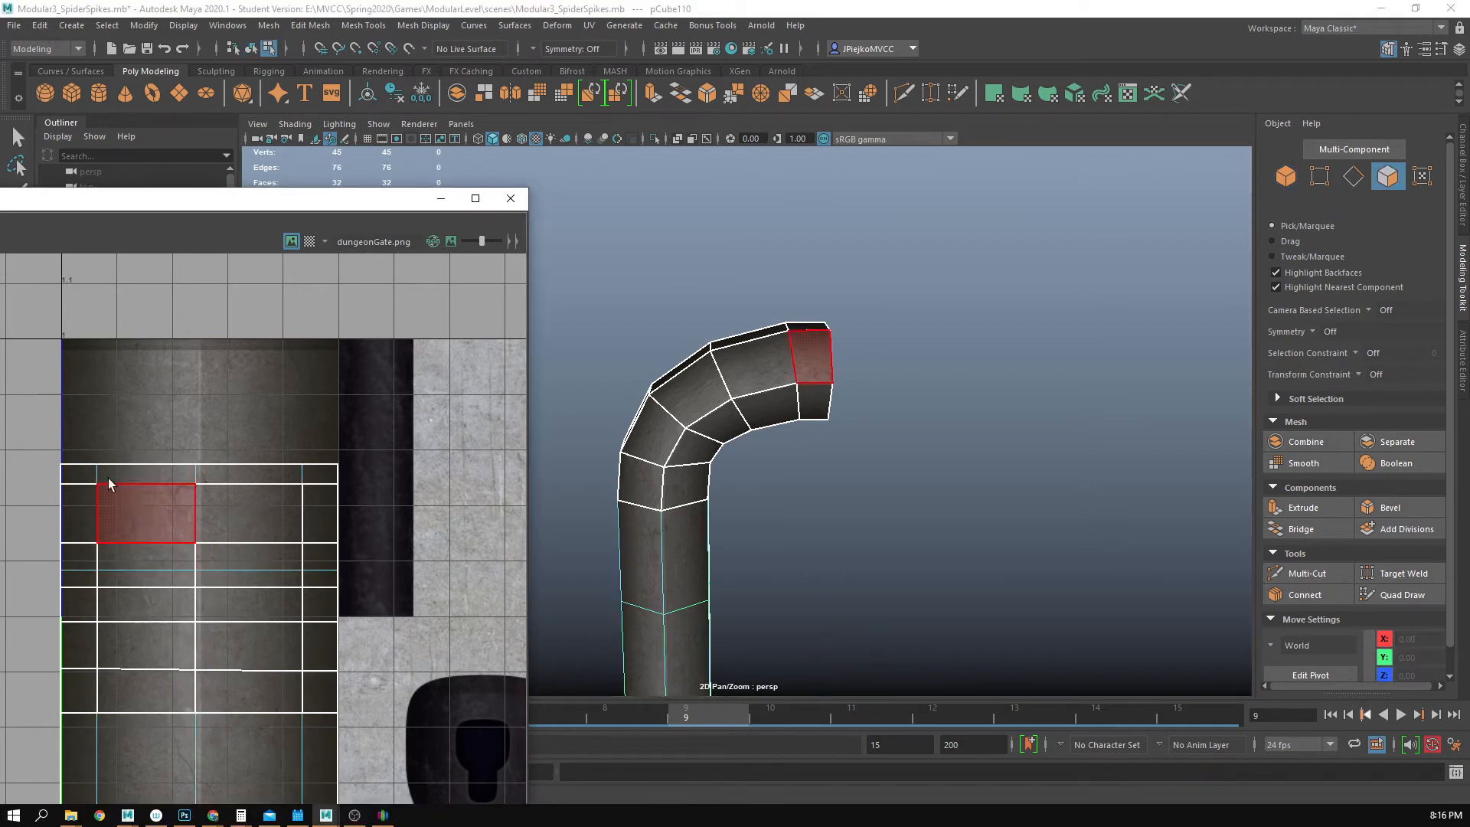
# - Try to raise the uppermost row of faces in the overlapping UV shells toward the texture's upper edge
pyautogui.moveTo(43, 435); pyautogui.dragTo(351, 468)
pyautogui.moveTo(199, 437); pyautogui.dragTo(193, 349)
pyautogui.hotkey('ctrl', 'z')
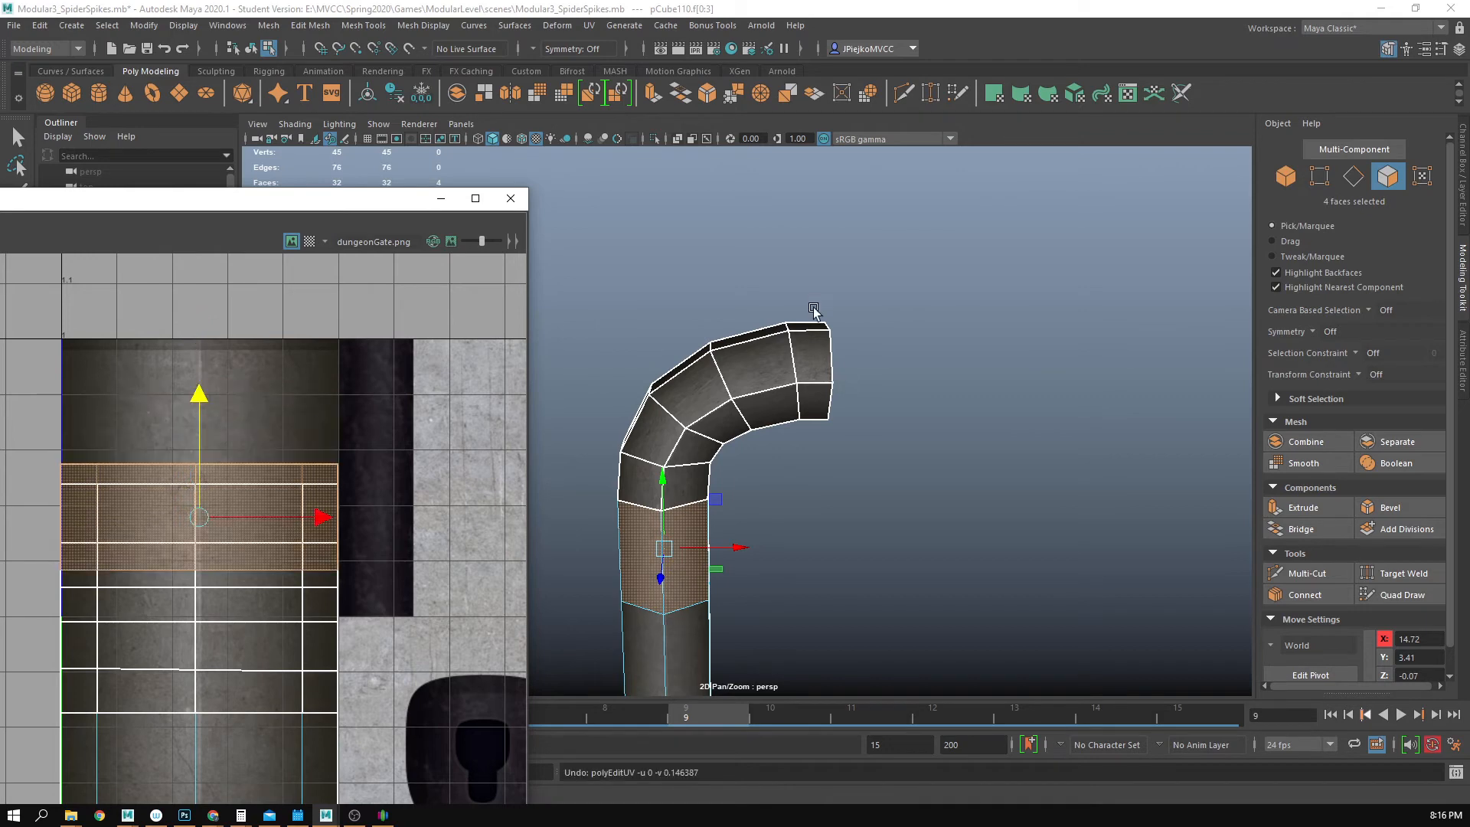
# - Select the four faces at the bend's open end and move their UVs up to the texture's upper edge
pyautogui.moveTo(814, 309); pyautogui.dragTo(834, 460)
pyautogui.moveTo(201, 389); pyautogui.dragTo(203, 247)
pyautogui.moveTo(859, 321); pyautogui.dragTo(1023, 219, button='right')
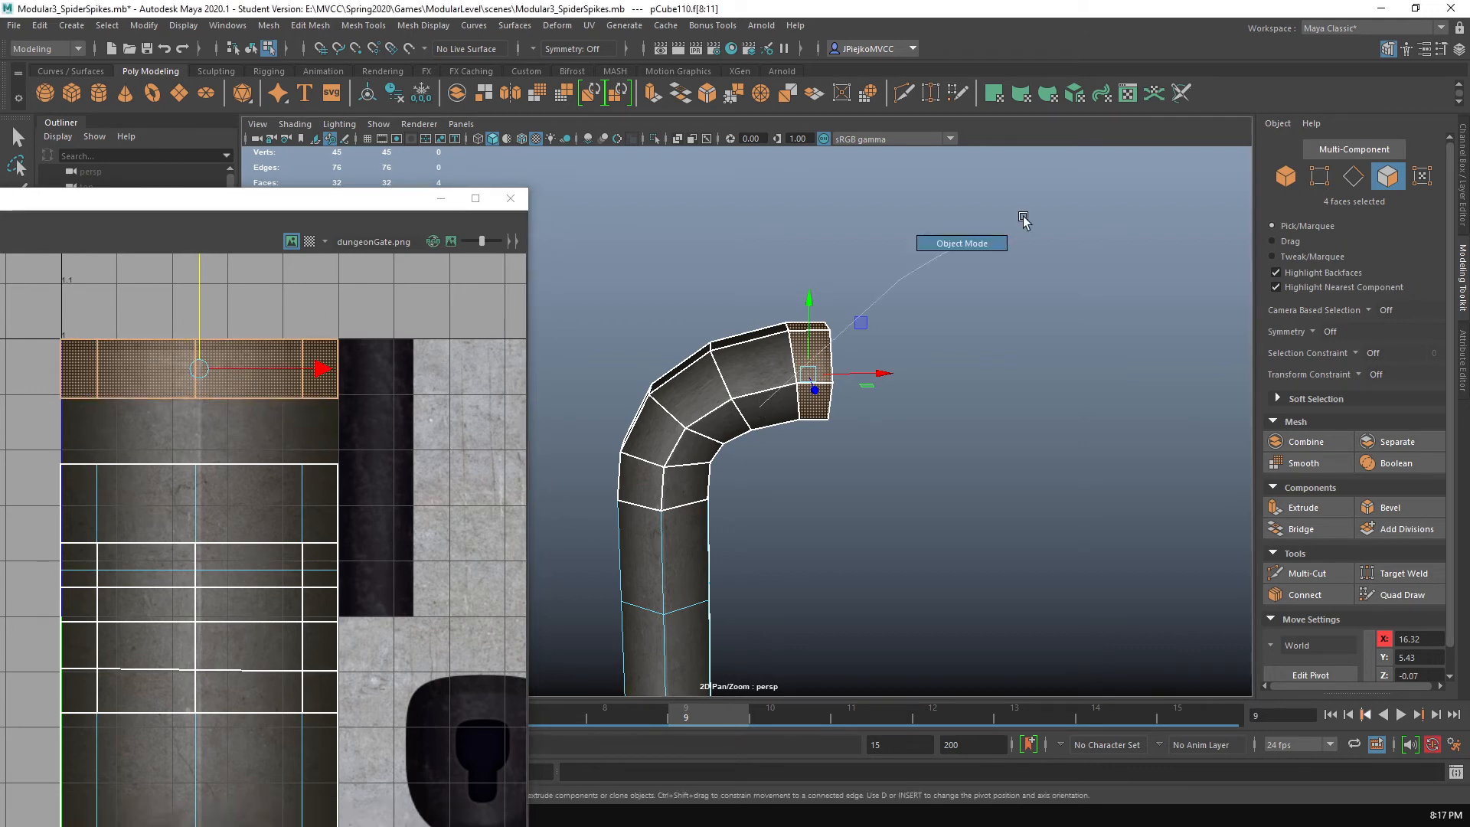
# - Examine the texture on the bend's end segment with the post deselected, and restore the selection
pyautogui.click(976, 287)
pyautogui.keyDown('alt'); pyautogui.moveTo(976, 287); pyautogui.dragTo(922, 346); pyautogui.keyUp('alt')
pyautogui.keyDown('alt'); pyautogui.moveTo(921, 346); pyautogui.dragTo(1027, 417, button='right'); pyautogui.keyUp('alt')
pyautogui.keyDown('alt'); pyautogui.moveTo(1027, 417); pyautogui.dragTo(1018, 392); pyautogui.keyUp('alt')
pyautogui.moveTo(843, 329); pyautogui.dragTo(646, 315, button='right')
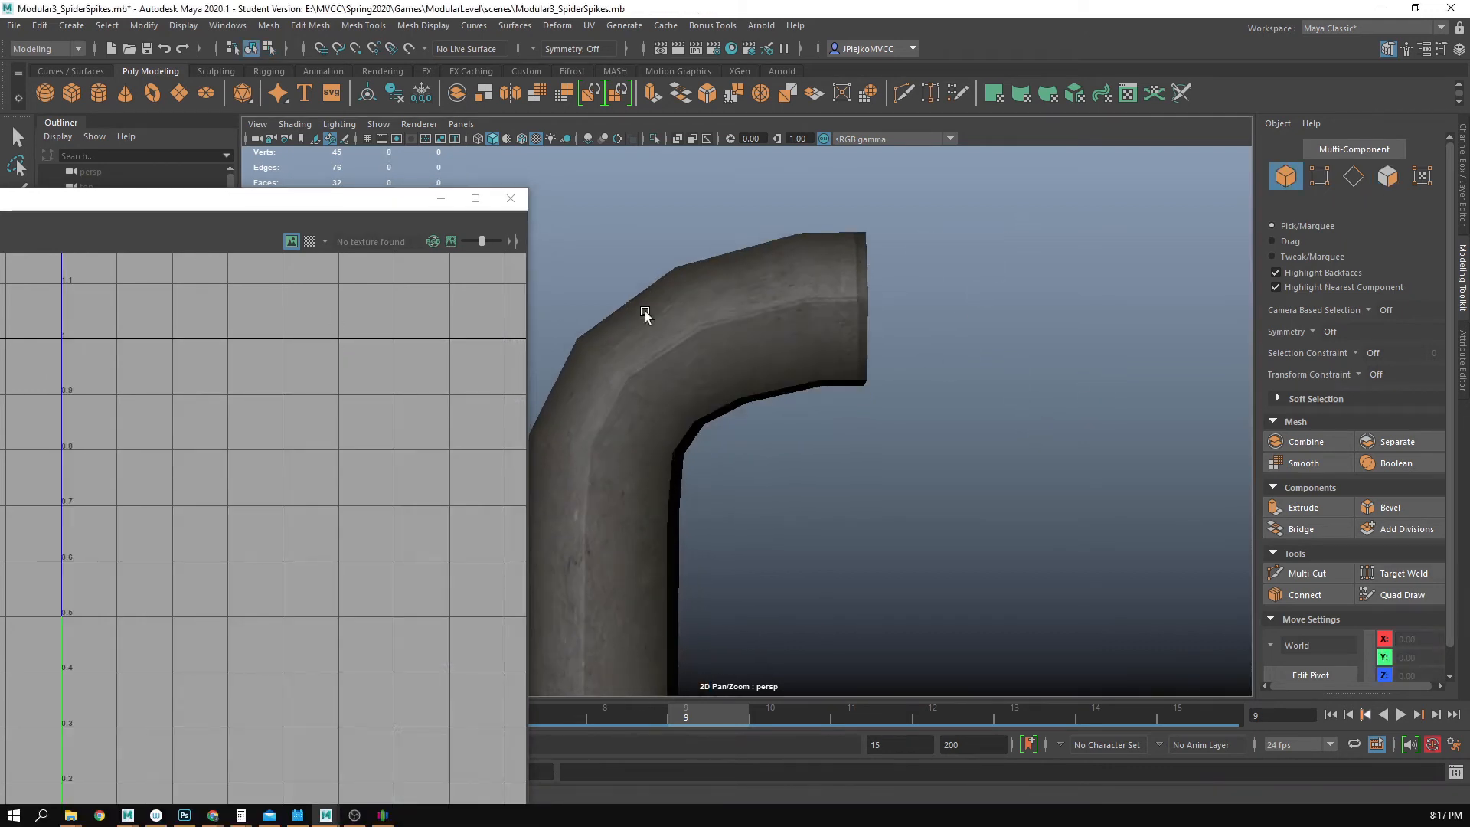
pyautogui.hotkey('ctrl', 'z')
pyautogui.keyDown('alt'); pyautogui.moveTo(851, 337); pyautogui.dragTo(866, 360); pyautogui.keyUp('alt')
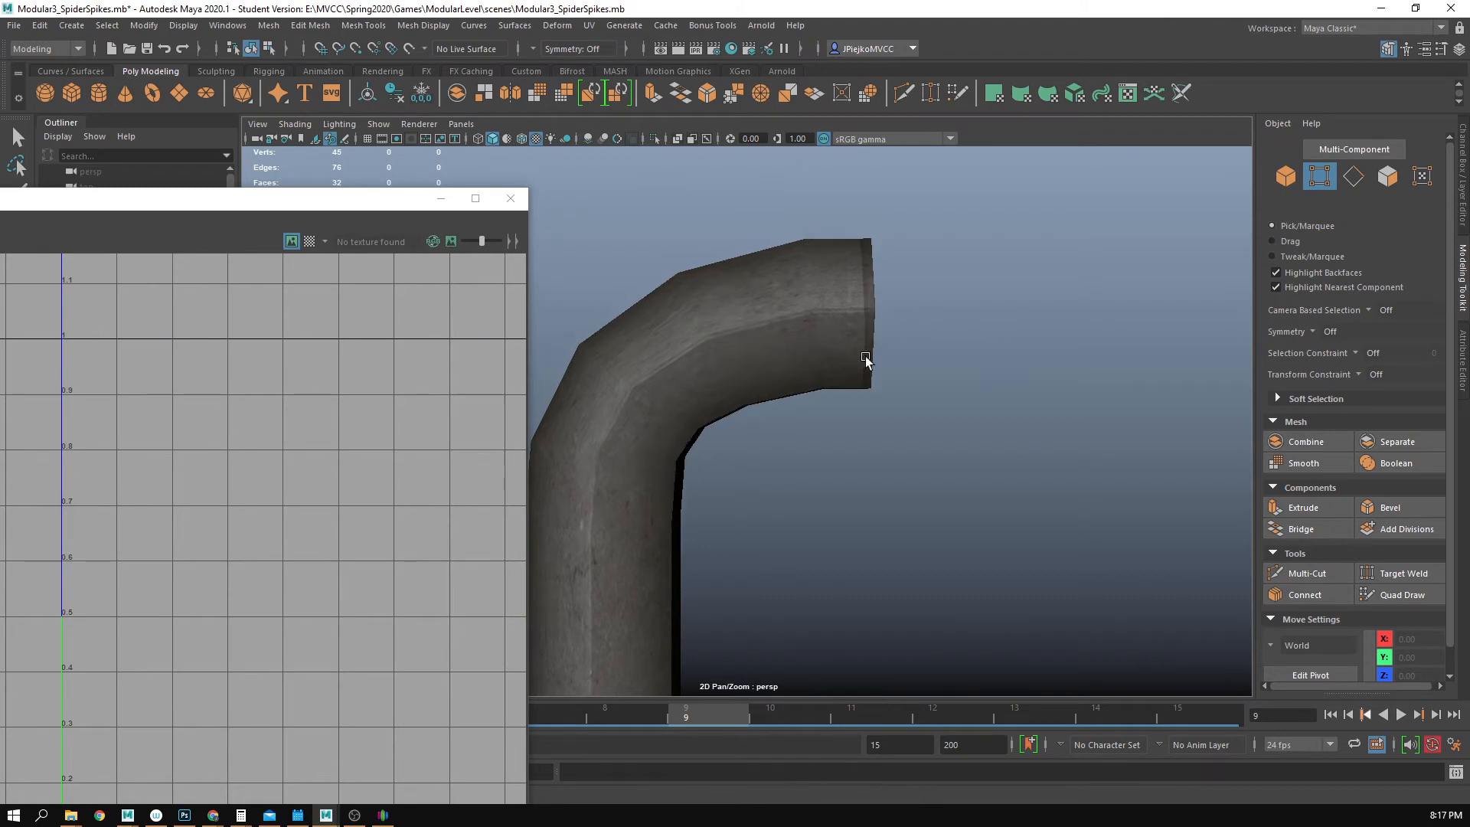
pyautogui.hotkey('ctrl', 'z')
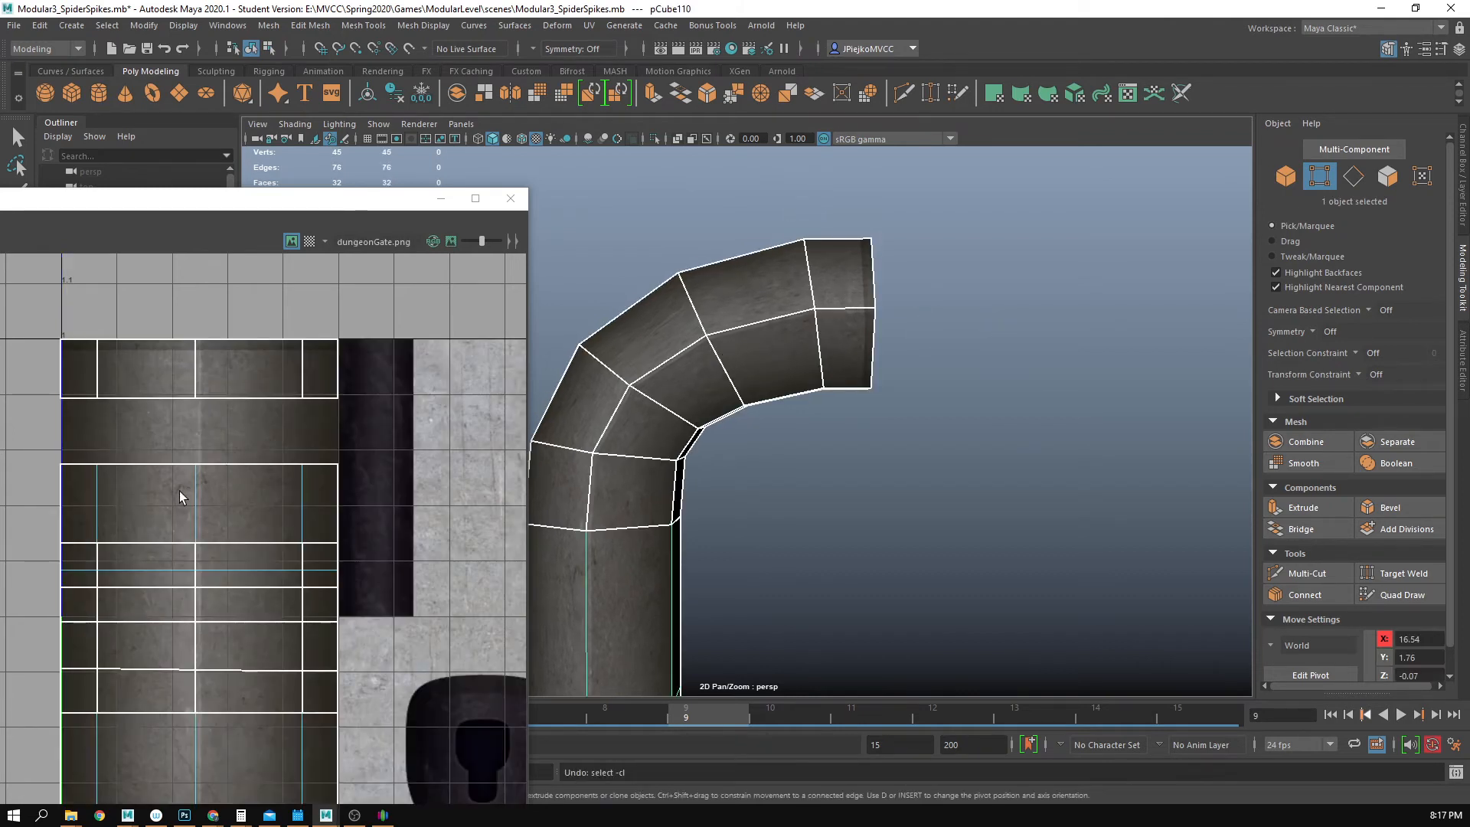
# - Undo the UV move on the bend's end segment and move the neighbouring segment's four faces up to the texture's upper edge in UV space
pyautogui.hotkey('ctrl', 'z')
pyautogui.hotkey('ctrl', 'z')
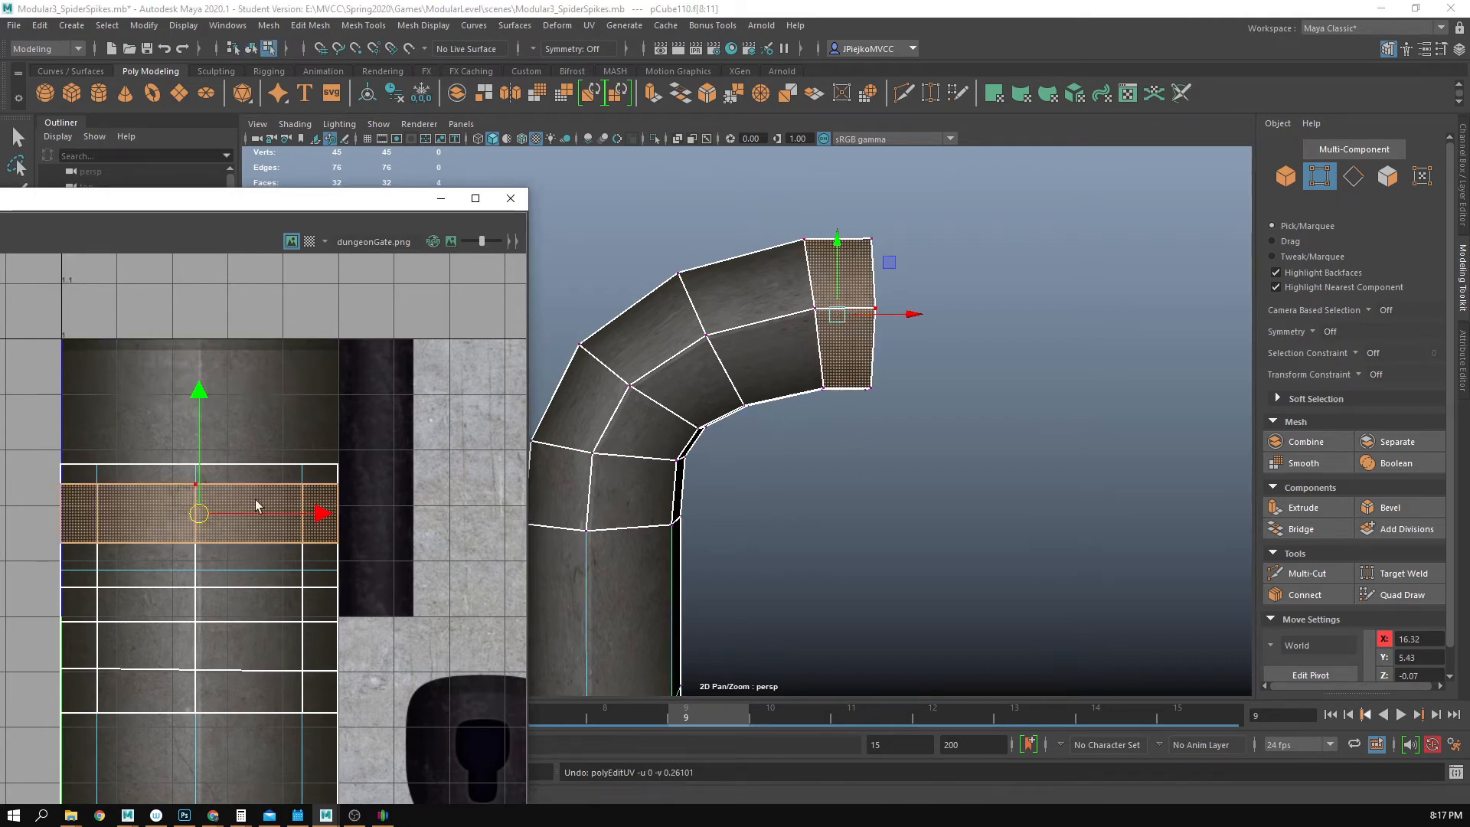
pyautogui.moveTo(740, 249); pyautogui.dragTo(779, 430)
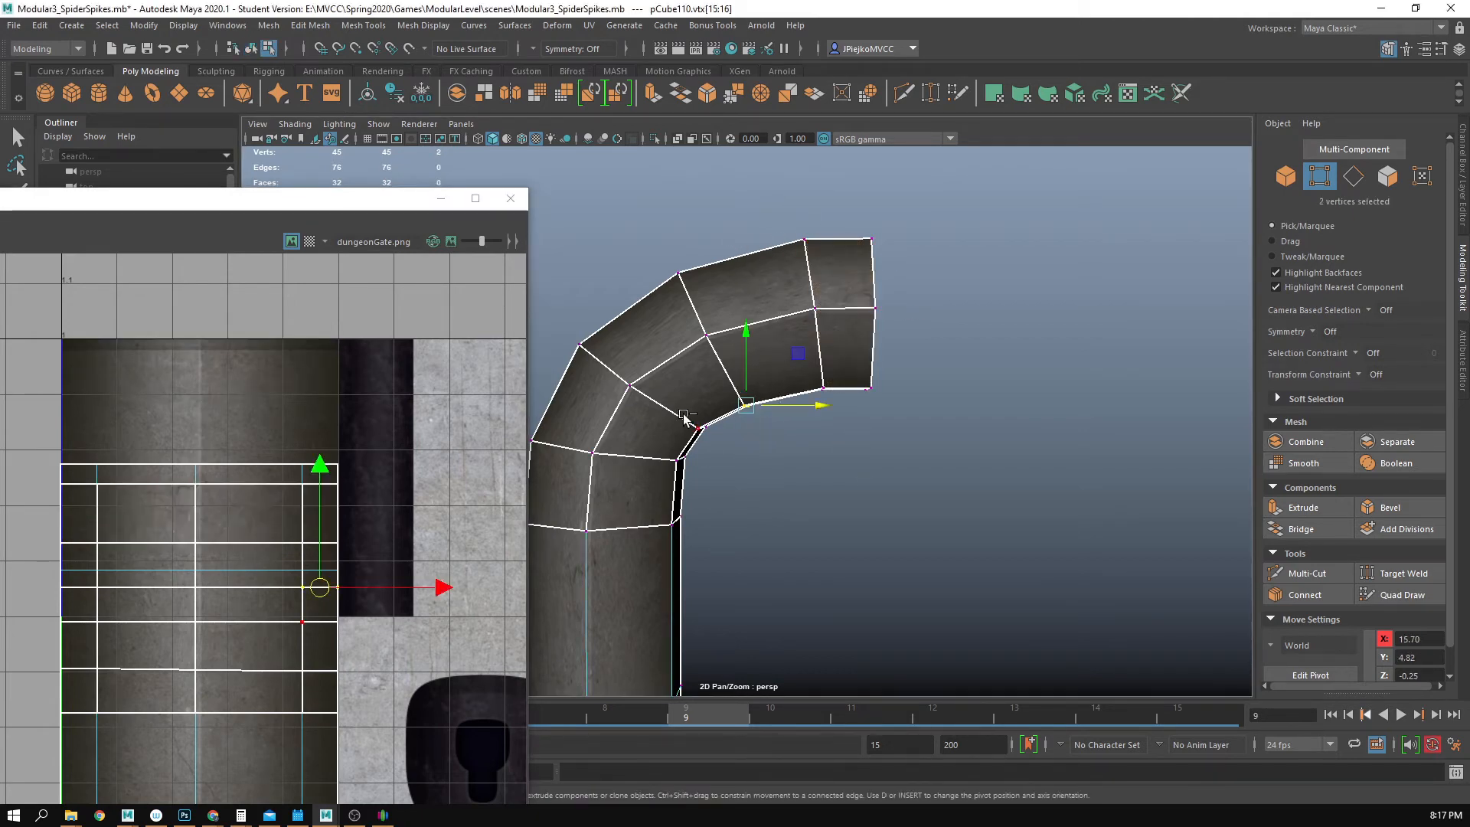
pyautogui.press('F11')
pyautogui.moveTo(750, 233); pyautogui.dragTo(789, 420)
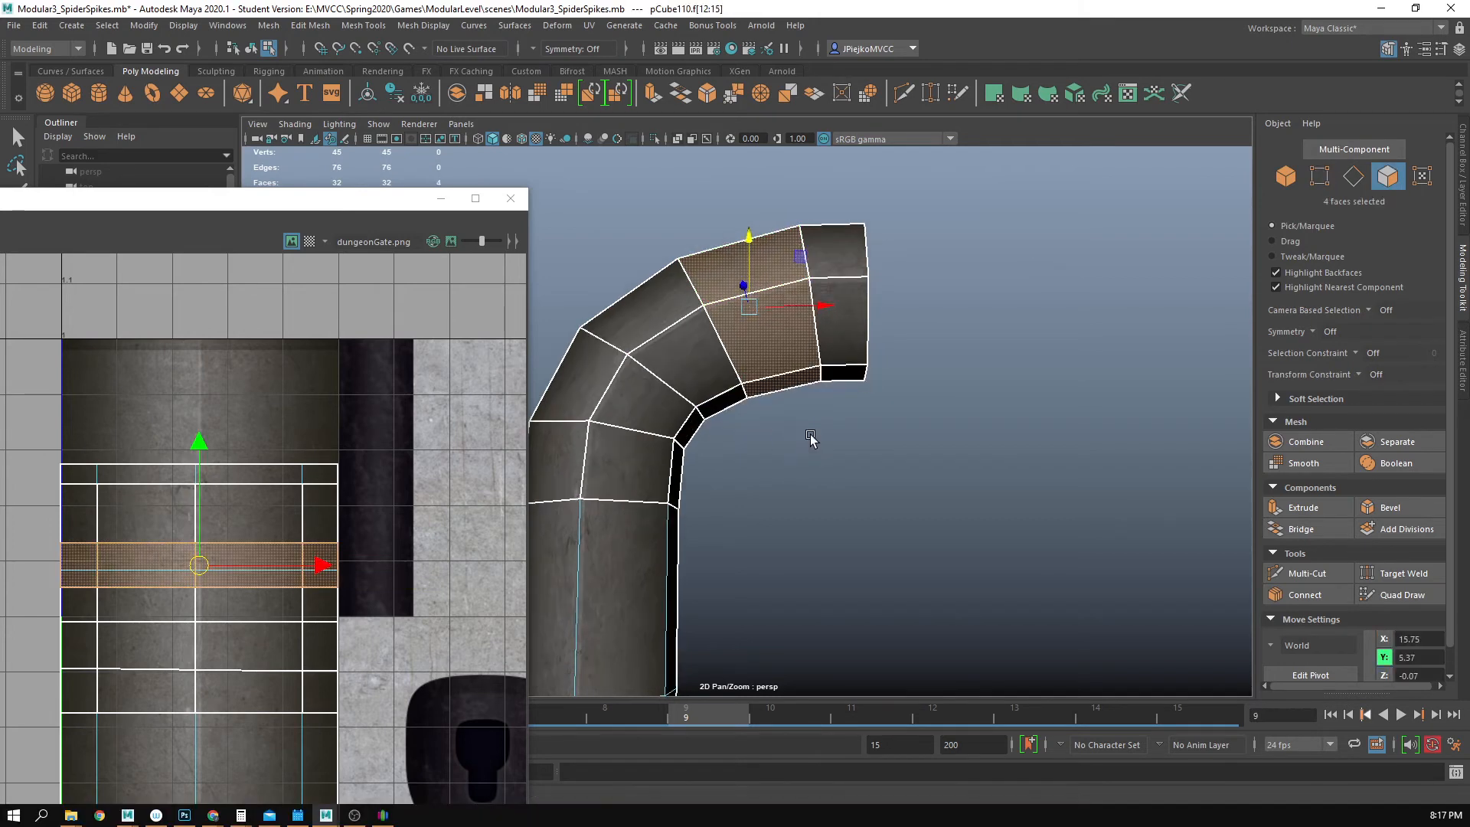
pyautogui.moveTo(198, 447); pyautogui.dragTo(178, 243)
pyautogui.click(934, 237)
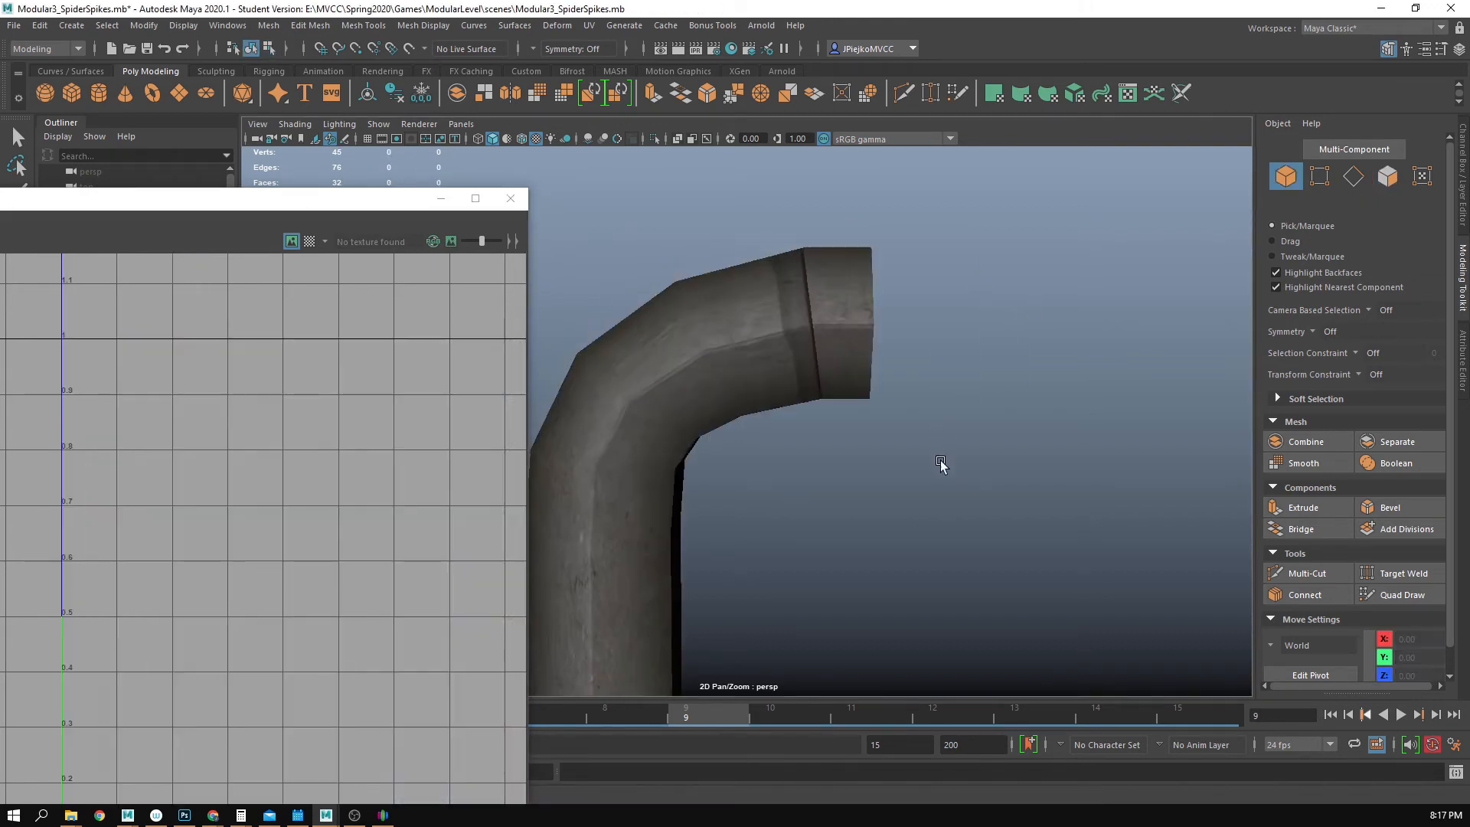
# - Adjust the moved shell's upper-edge UVs, and shift its lower-edge UVs down to lengthen the shell over the texture
pyautogui.click(722, 371)
pyautogui.hotkey('ctrl', 'z')
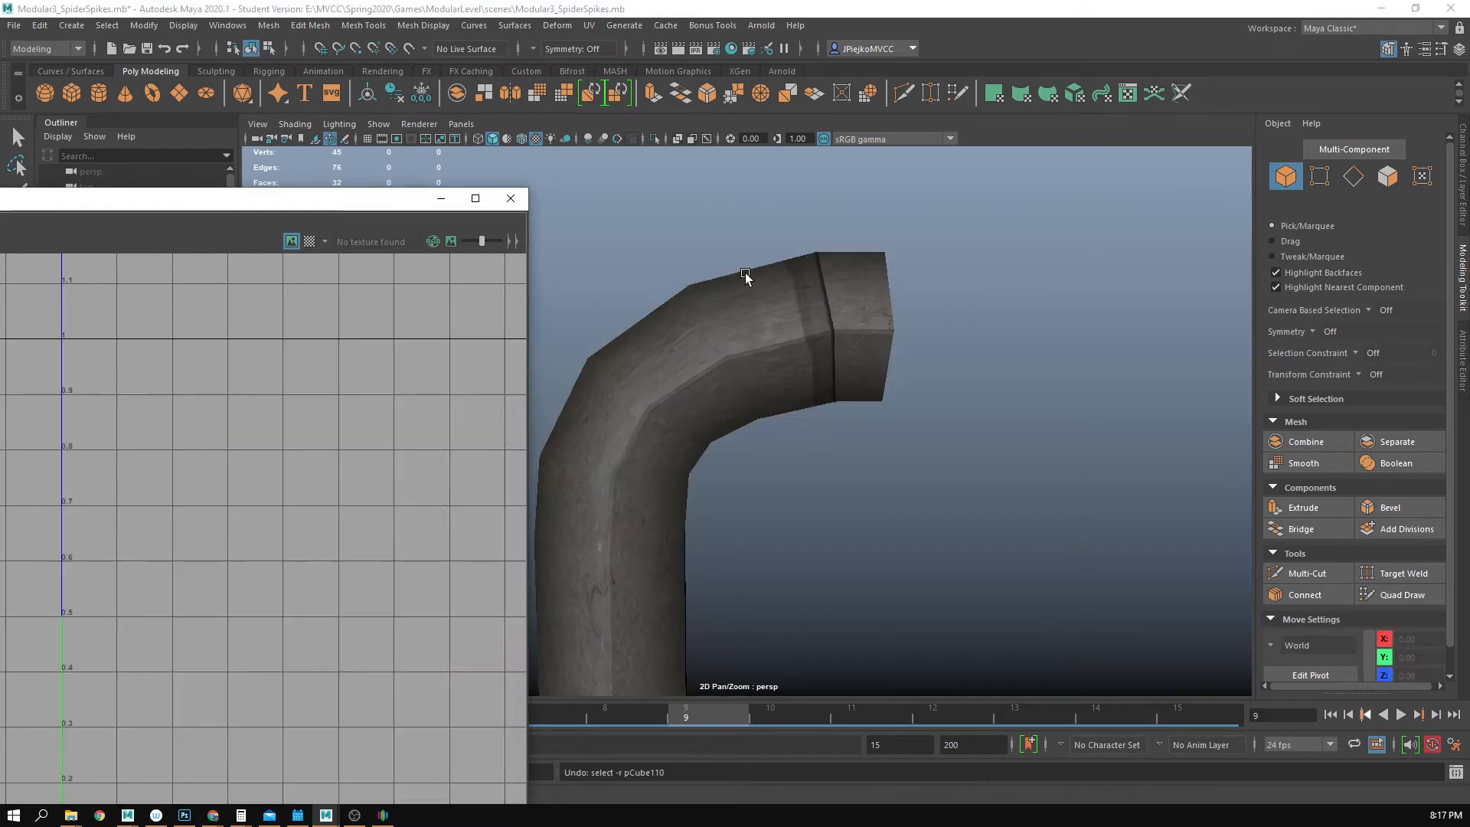
pyautogui.click(792, 376)
pyautogui.keyDown('alt'); pyautogui.moveTo(787, 377); pyautogui.dragTo(720, 415); pyautogui.keyUp('alt')
pyautogui.keyDown('alt'); pyautogui.moveTo(720, 415); pyautogui.dragTo(833, 480, button='right'); pyautogui.keyUp('alt')
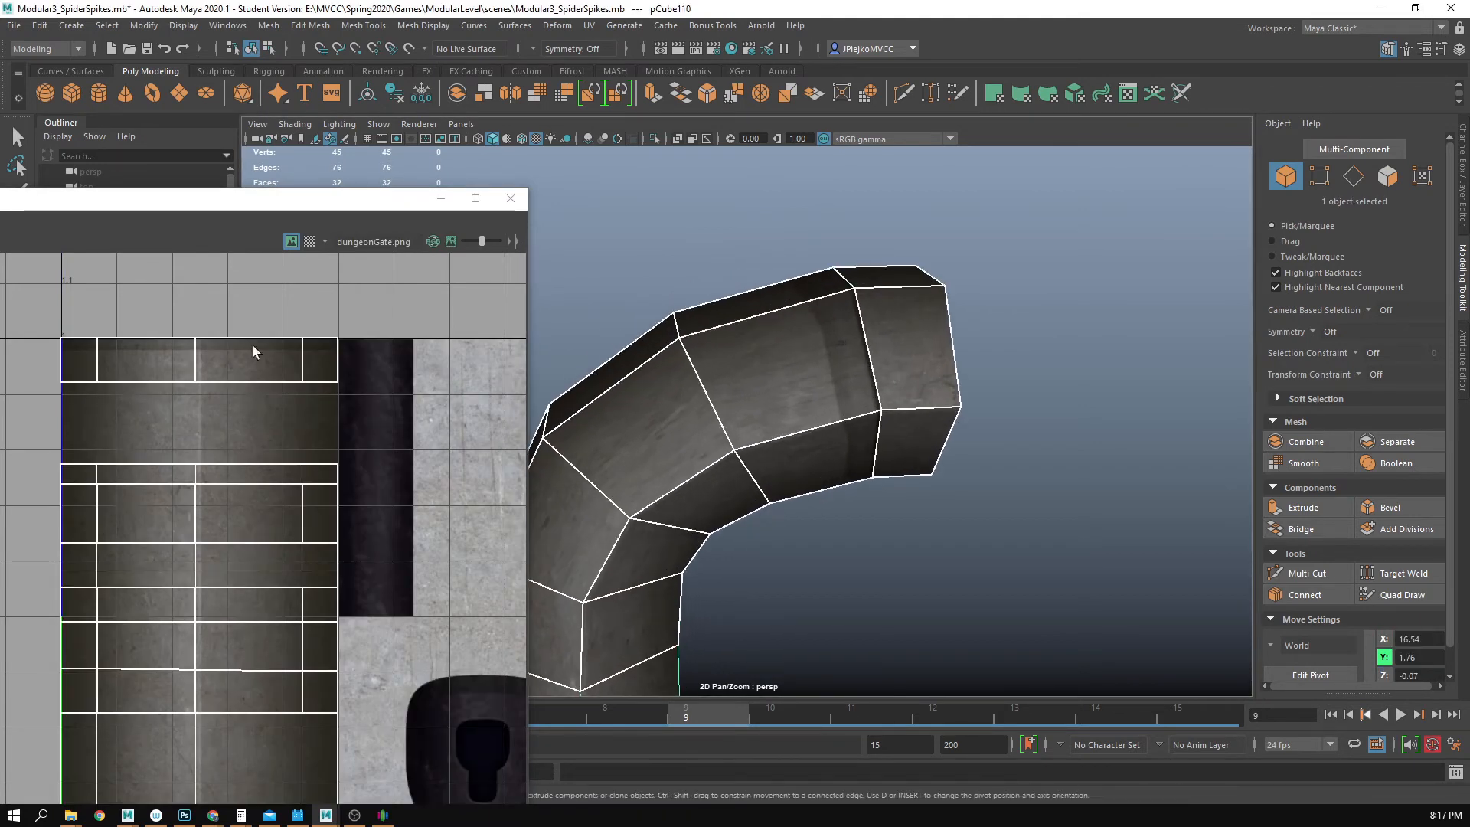
pyautogui.moveTo(126, 364); pyautogui.dragTo(157, 366, button='right')
pyautogui.keyDown('alt'); pyautogui.moveTo(140, 370); pyautogui.dragTo(169, 397, button='middle'); pyautogui.keyUp('alt')
pyautogui.moveTo(64, 315); pyautogui.dragTo(399, 365)
pyautogui.moveTo(225, 292); pyautogui.dragTo(227, 300, button='middle')
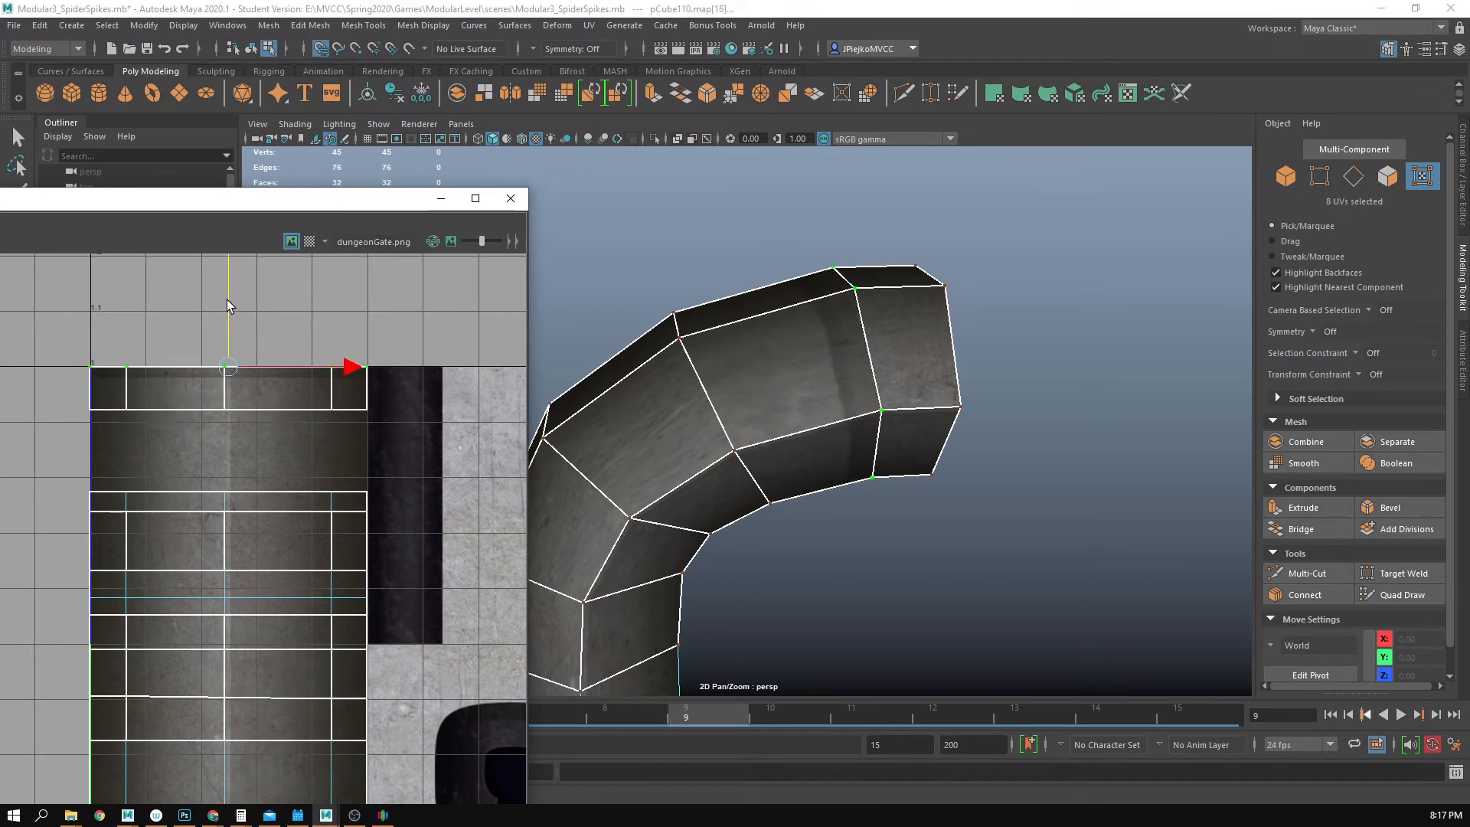
pyautogui.moveTo(76, 392); pyautogui.dragTo(472, 447)
pyautogui.moveTo(234, 290); pyautogui.dragTo(235, 334)
pyautogui.doubleClick(1044, 396)
# - Reselect the post, mirror it across the world X axis with Cut Geometry off, and move the UV Editor out of the way
pyautogui.scroll(-5, 723, 421)
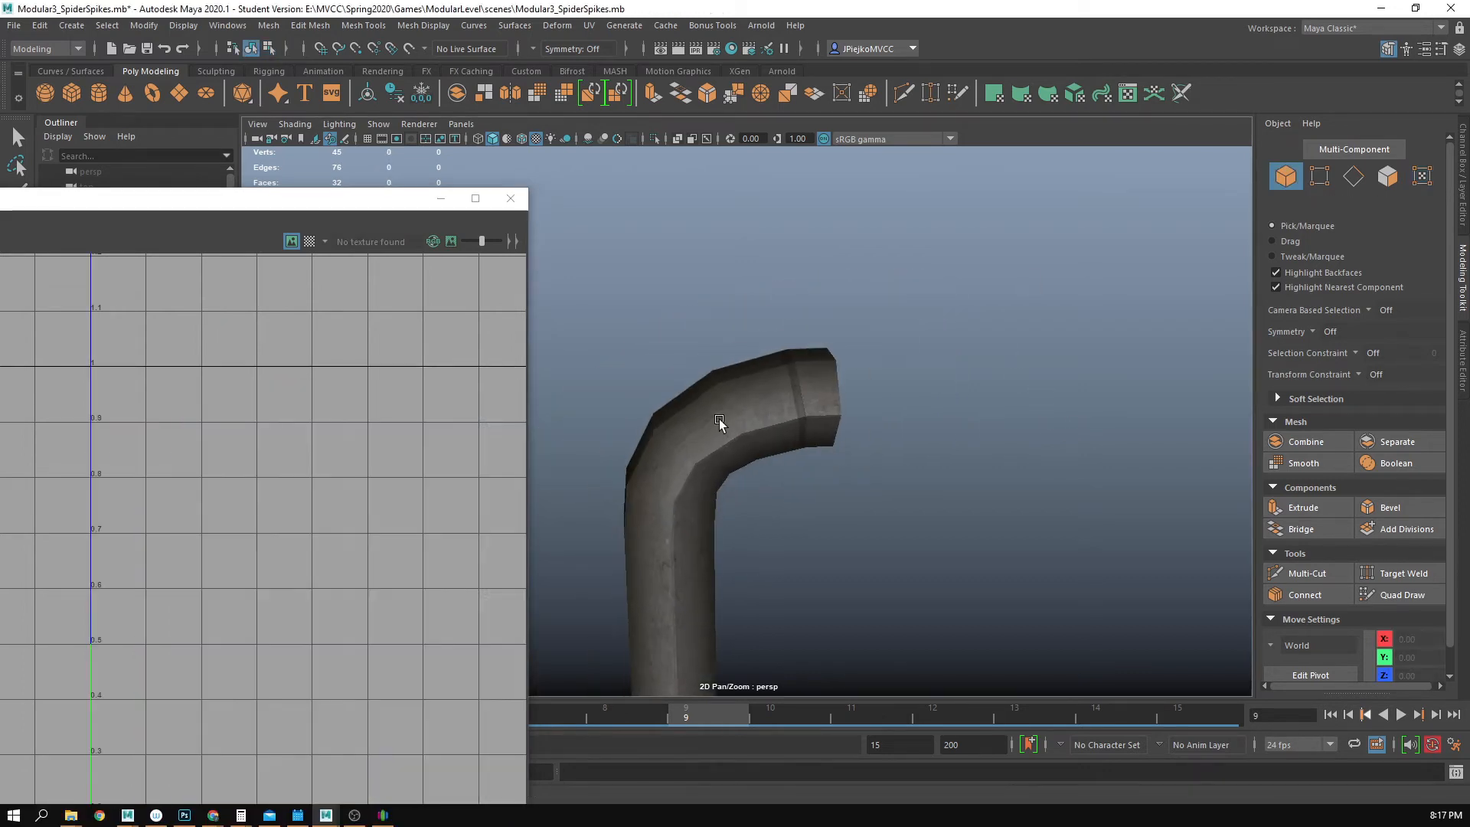
pyautogui.keyDown('alt'); pyautogui.moveTo(719, 421); pyautogui.dragTo(691, 369); pyautogui.keyUp('alt')
pyautogui.keyDown('alt'); pyautogui.moveTo(772, 408); pyautogui.dragTo(804, 444); pyautogui.keyUp('alt')
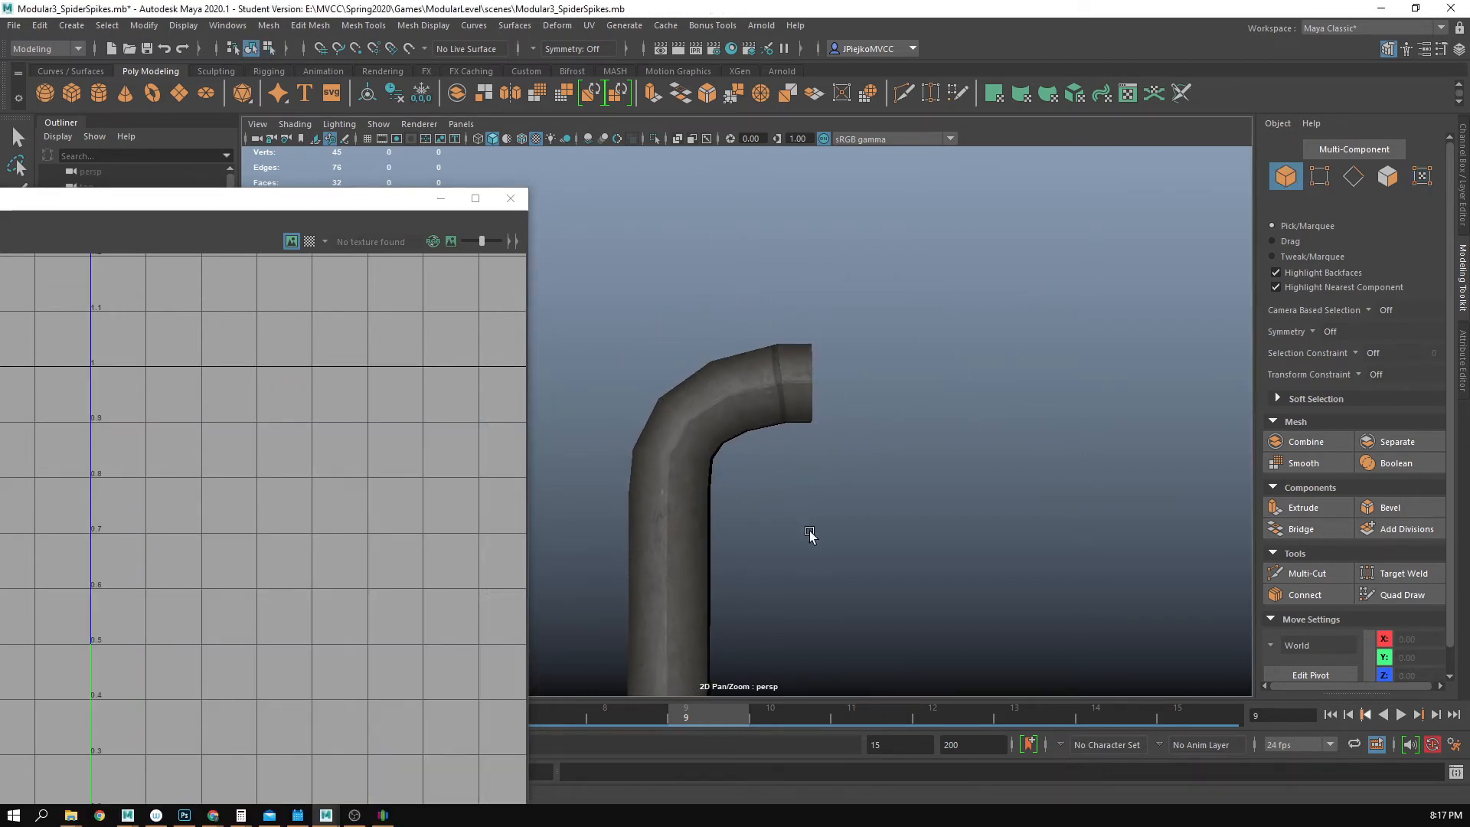
pyautogui.keyDown('alt'); pyautogui.moveTo(693, 578); pyautogui.dragTo(714, 435, button='middle'); pyautogui.keyUp('alt')
pyautogui.click(714, 435)
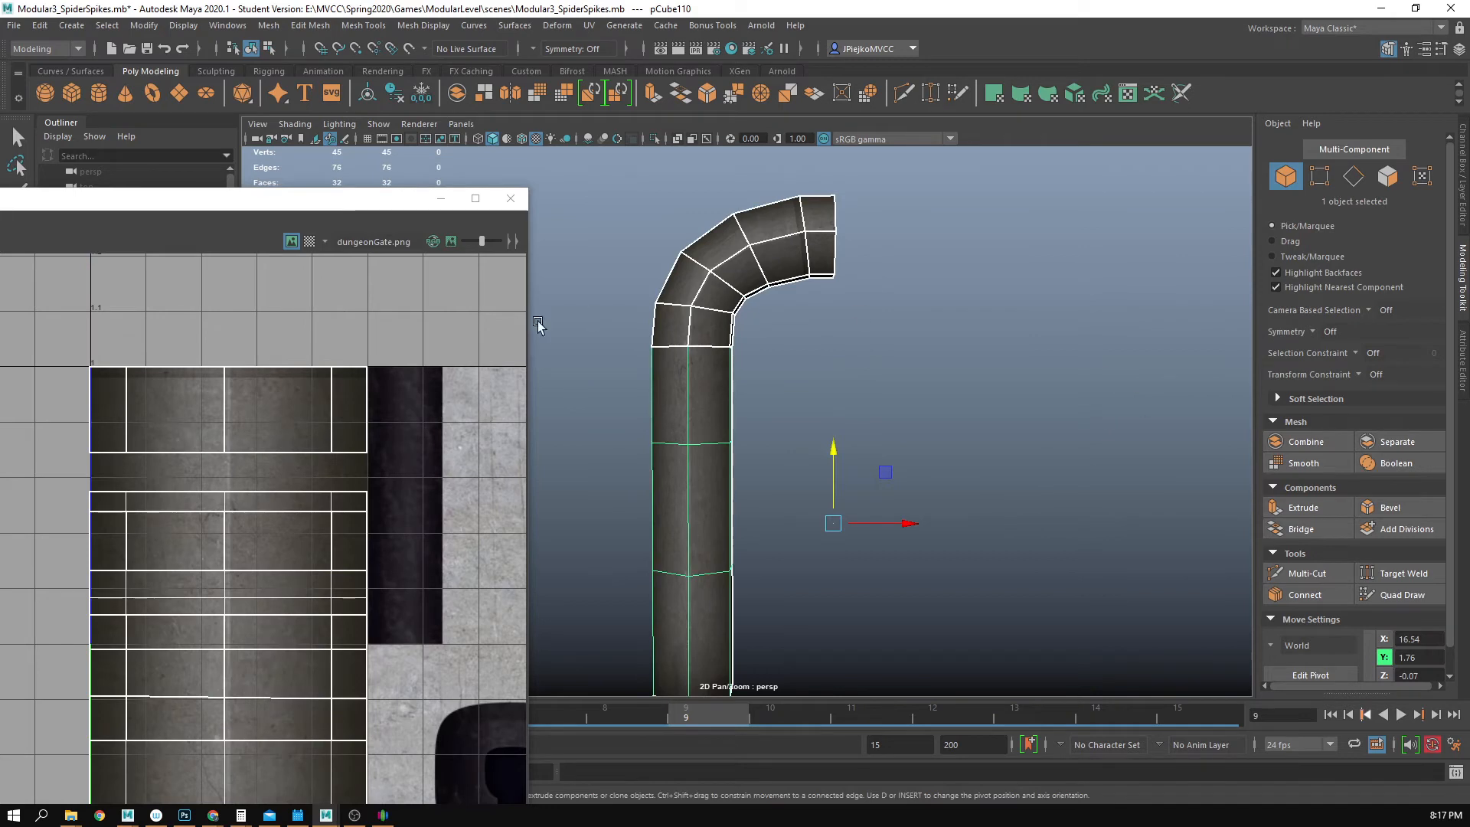
pyautogui.click(507, 93)
pyautogui.scroll(-3, 901, 452)
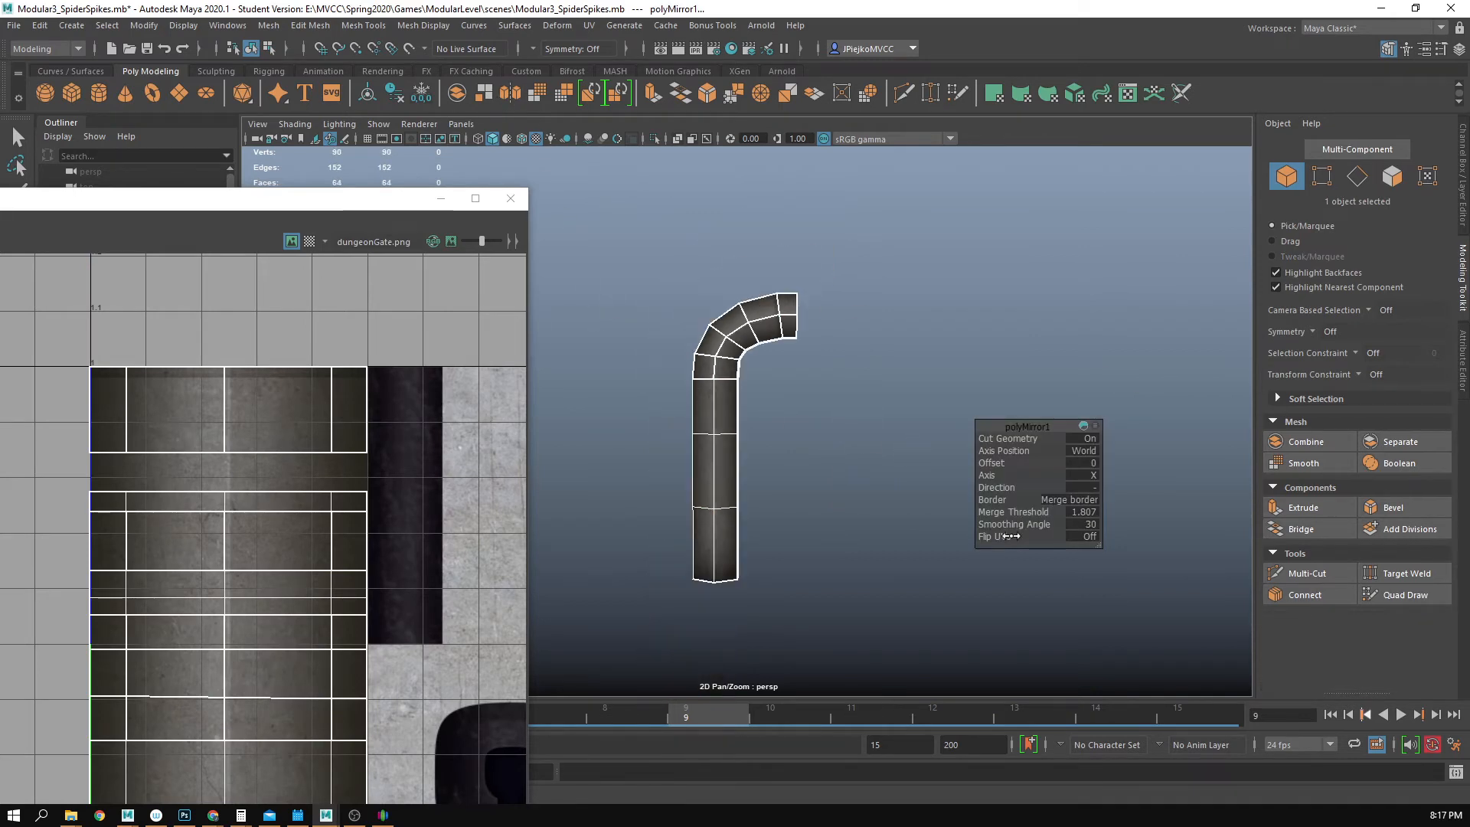
pyautogui.moveTo(1009, 539); pyautogui.dragTo(1353, 550)
pyautogui.hotkey('ctrl', 'z')
pyautogui.keyDown('alt'); pyautogui.moveTo(834, 312); pyautogui.dragTo(830, 322); pyautogui.keyUp('alt')
pyautogui.moveTo(1012, 434); pyautogui.dragTo(844, 436)
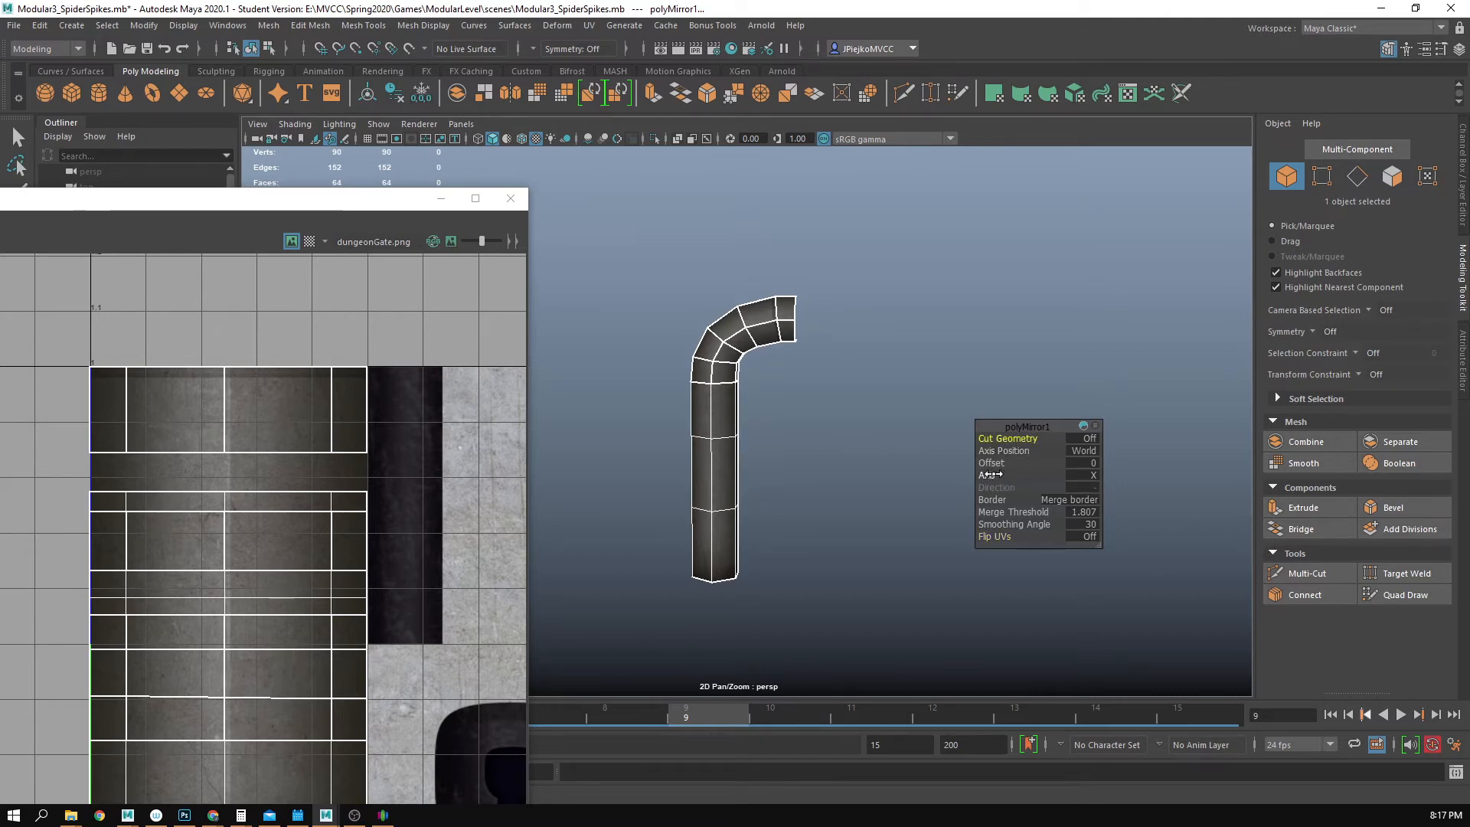
pyautogui.moveTo(250, 201); pyautogui.dragTo(0, 157)
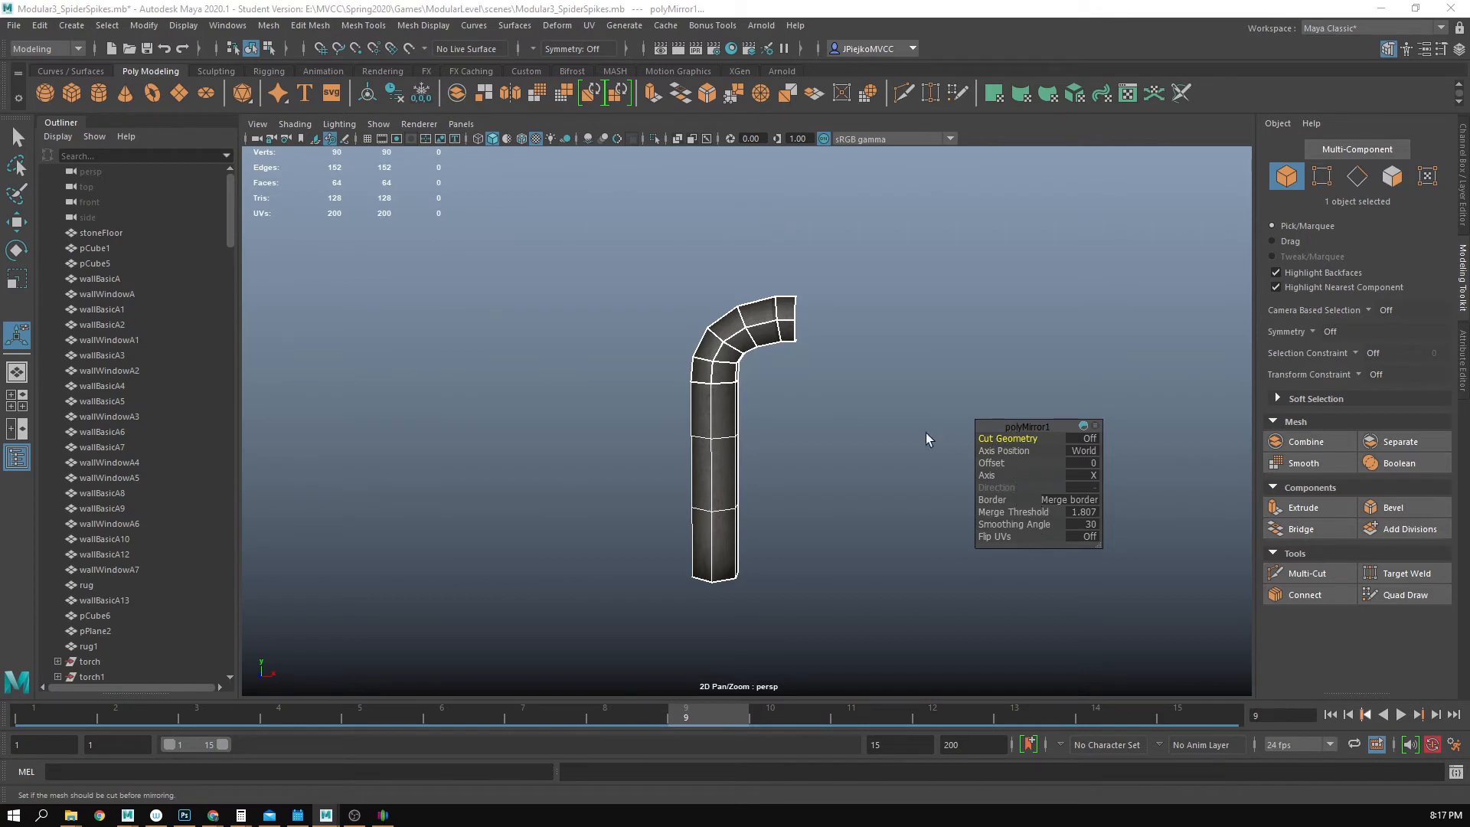
# - Try a different Border setting for the mirror and undo it
pyautogui.keyDown('alt'); pyautogui.moveTo(926, 433); pyautogui.dragTo(903, 450); pyautogui.keyUp('alt')
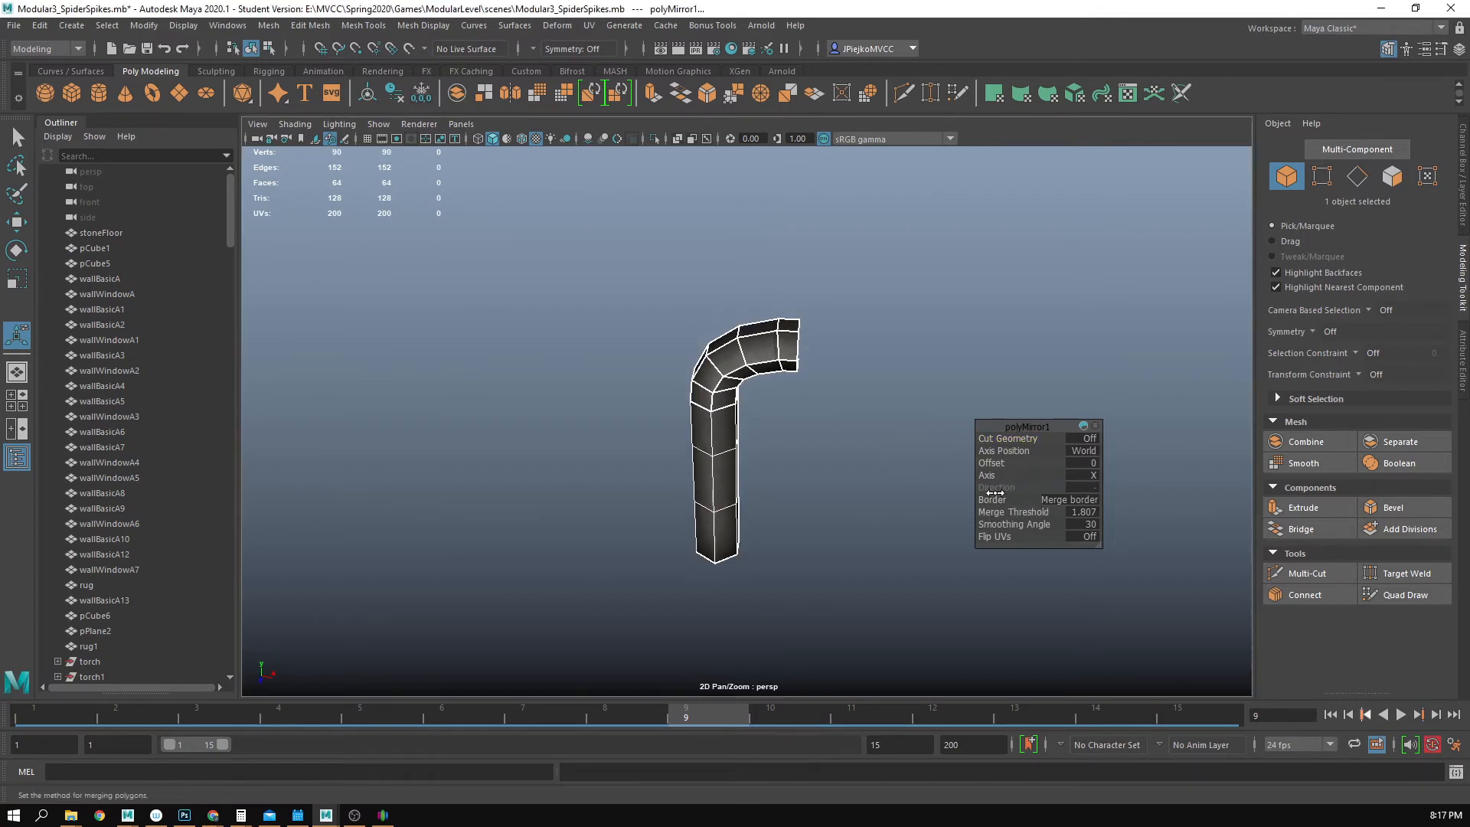
pyautogui.moveTo(742, 477); pyautogui.dragTo(1099, 495)
pyautogui.hotkey('ctrl', 'z')
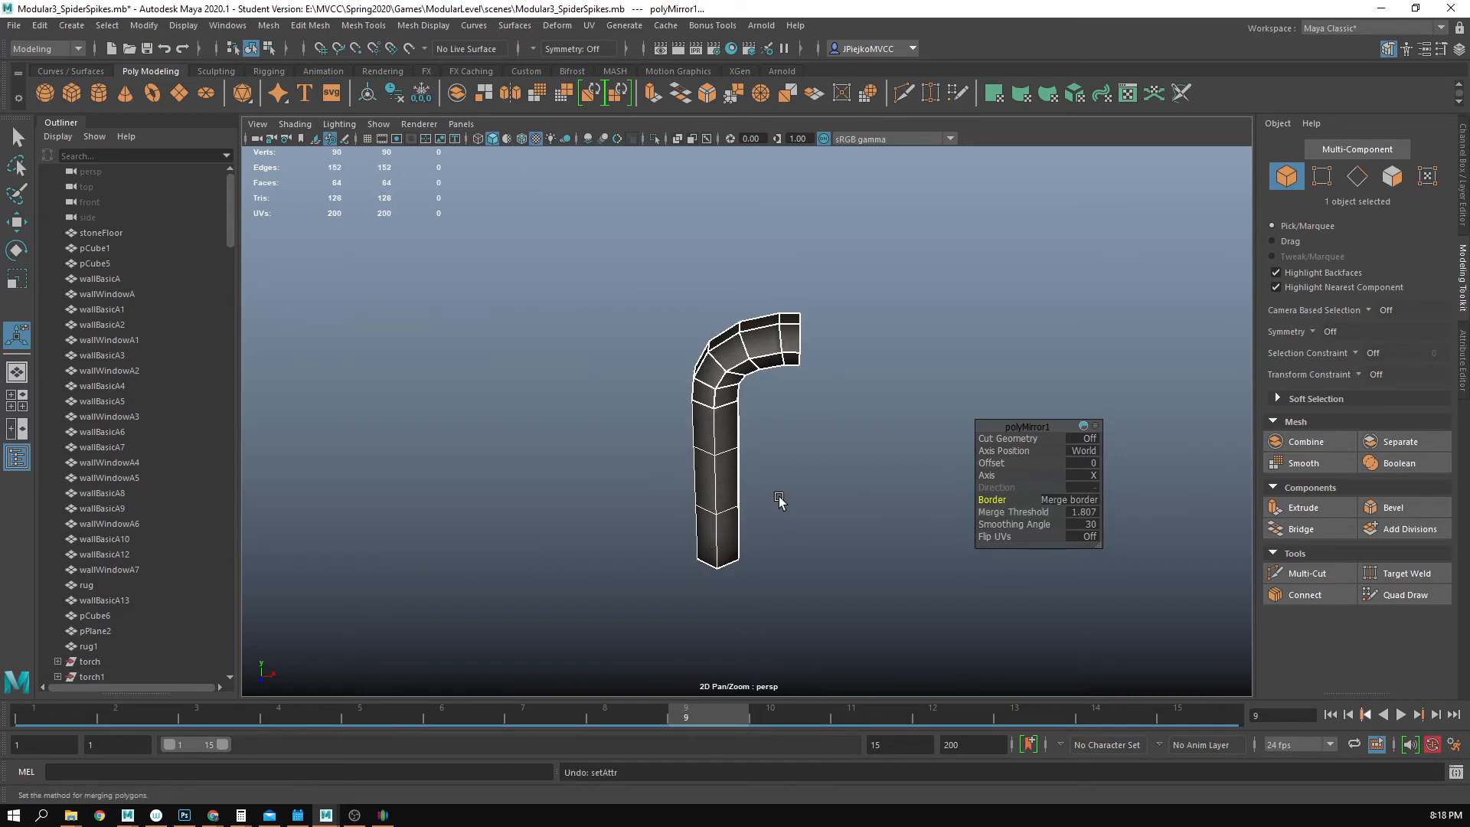
# - Check the mirrored object's pivot and center the pivot on the object
pyautogui.press('w')
pyautogui.press('d')
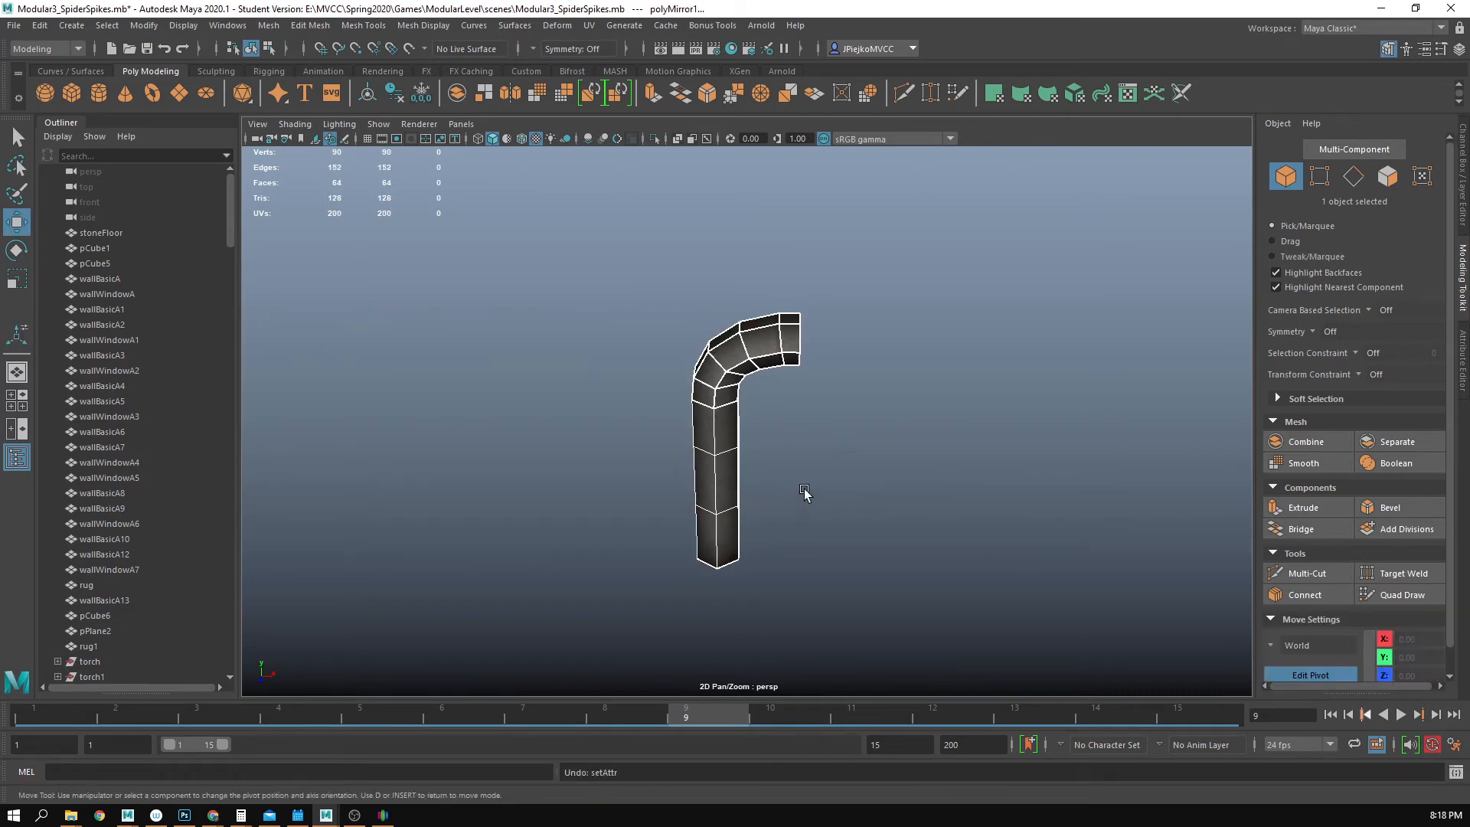
pyautogui.press('d')
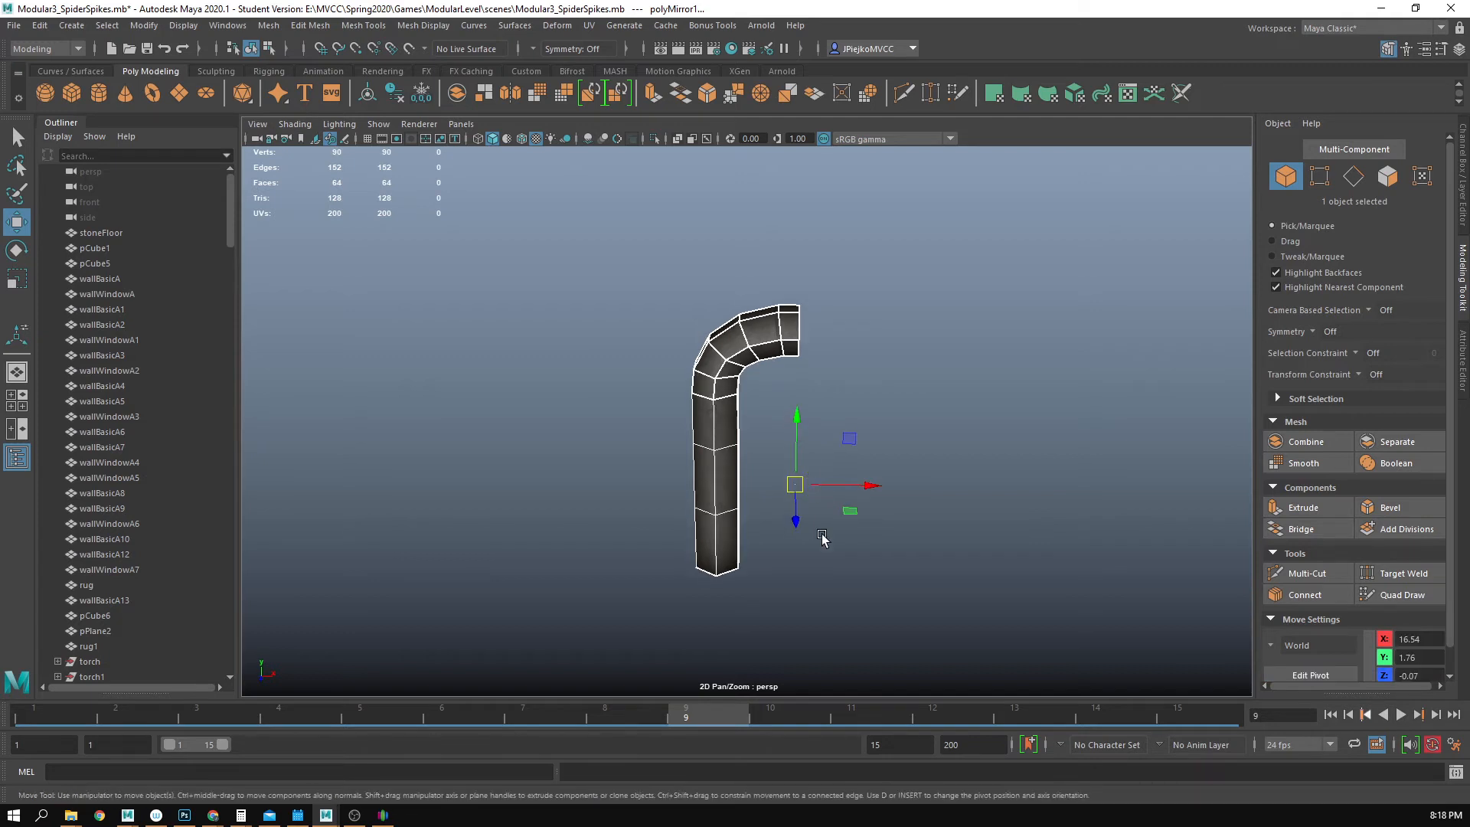
pyautogui.keyDown('alt'); pyautogui.moveTo(822, 539); pyautogui.dragTo(787, 529); pyautogui.keyUp('alt')
pyautogui.press('d')
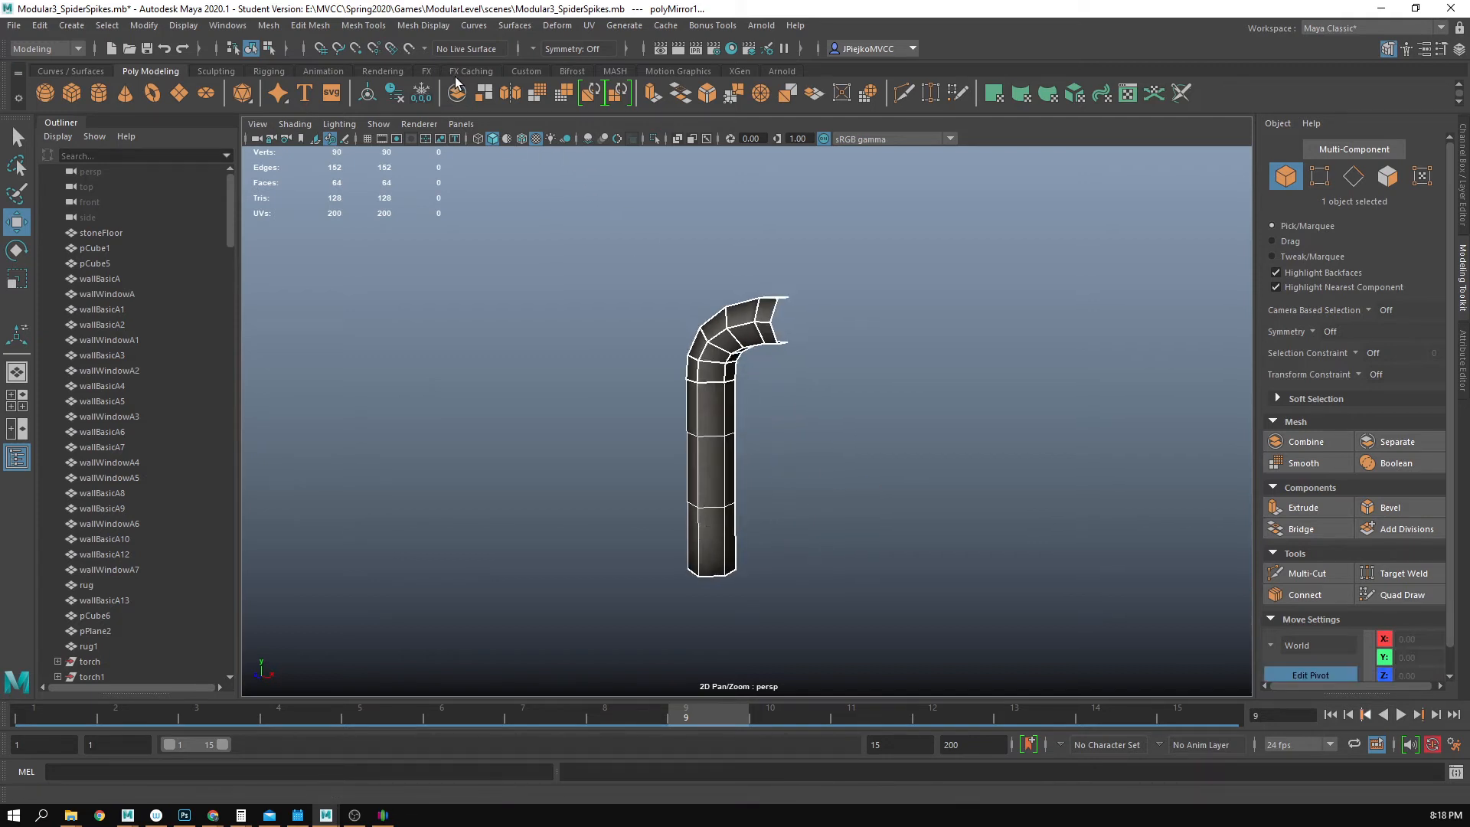
pyautogui.click(368, 103)
pyautogui.press('d')
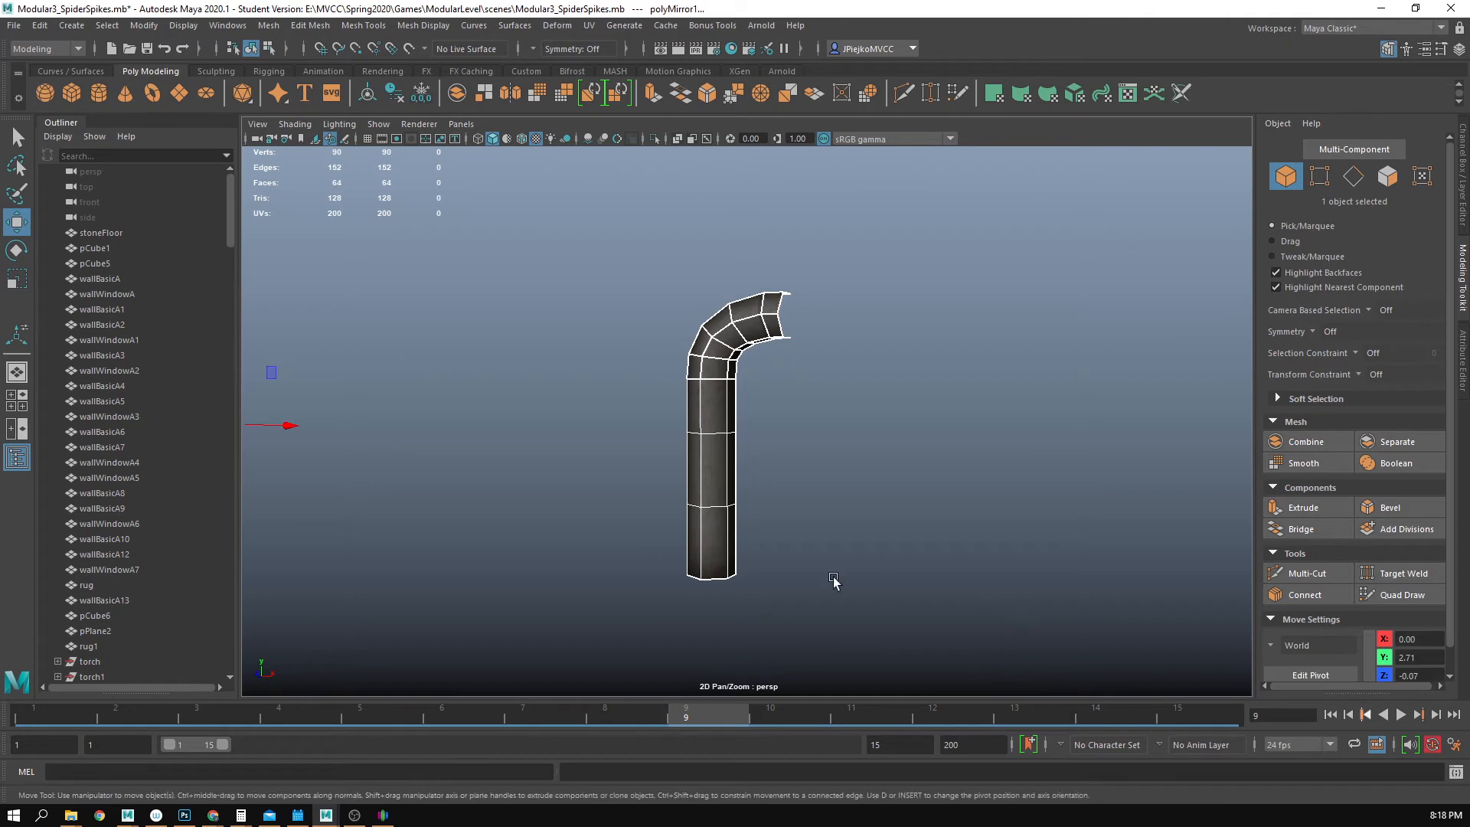
# - Examine whether the mirrored halves form a single object, in the viewport and the Outliner
pyautogui.keyDown('alt'); pyautogui.moveTo(834, 581); pyautogui.dragTo(593, 536, button='right'); pyautogui.keyUp('alt')
pyautogui.click(868, 287)
pyautogui.click(719, 391)
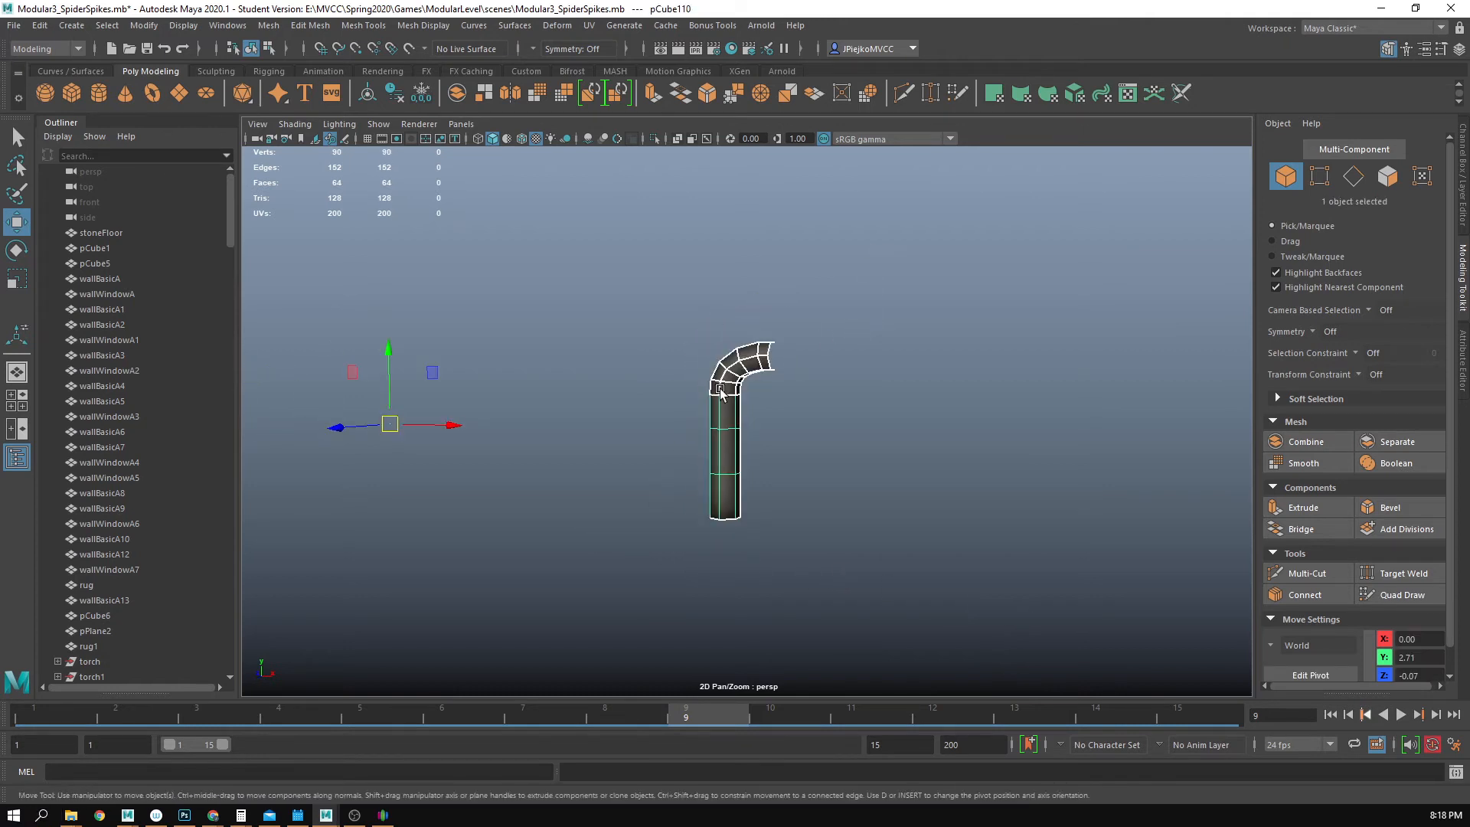
pyautogui.scroll(-20, 141, 466)
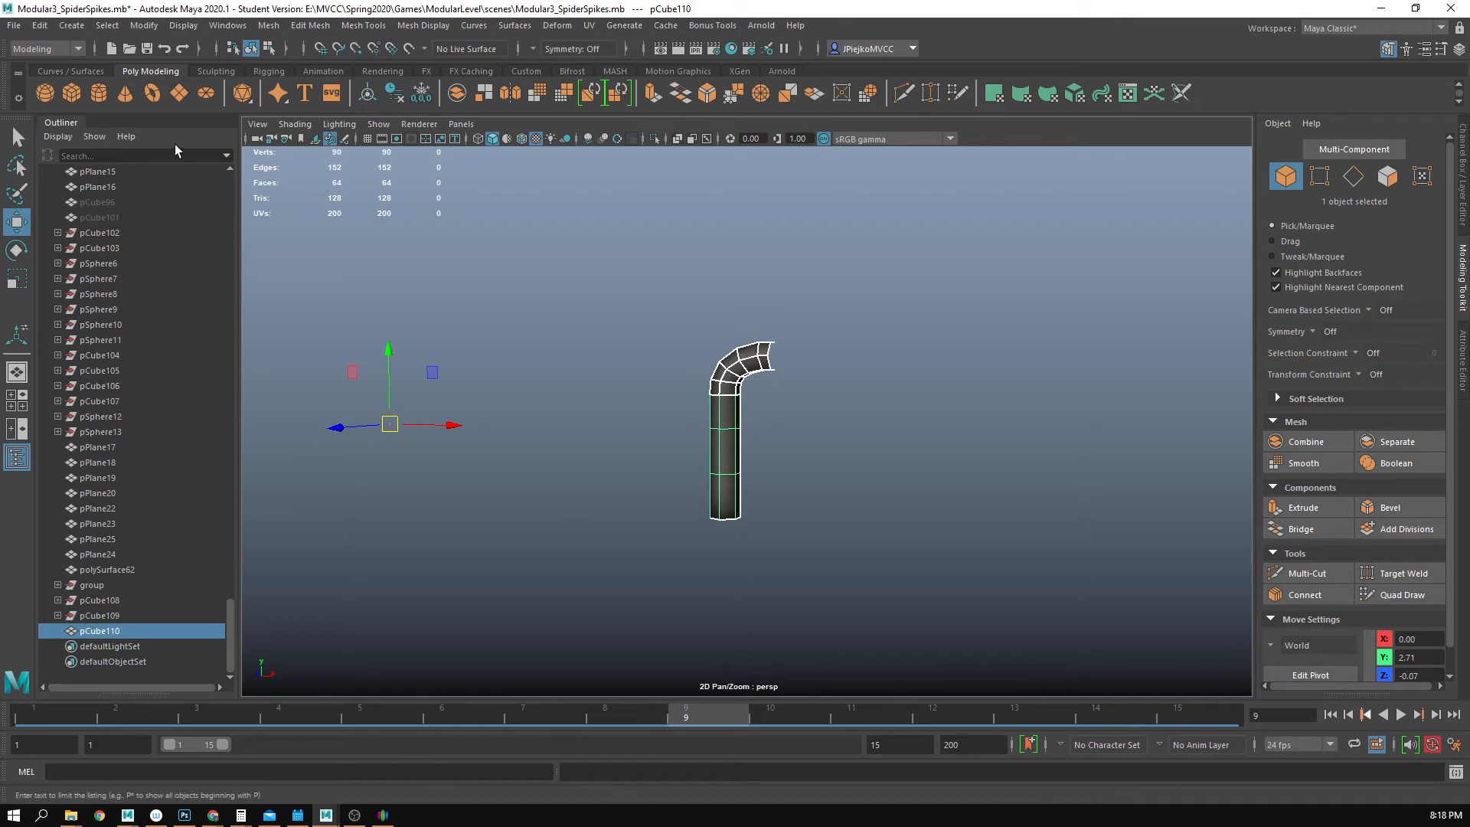
pyautogui.keyDown('alt'); pyautogui.moveTo(515, 430); pyautogui.dragTo(699, 480); pyautogui.keyUp('alt')
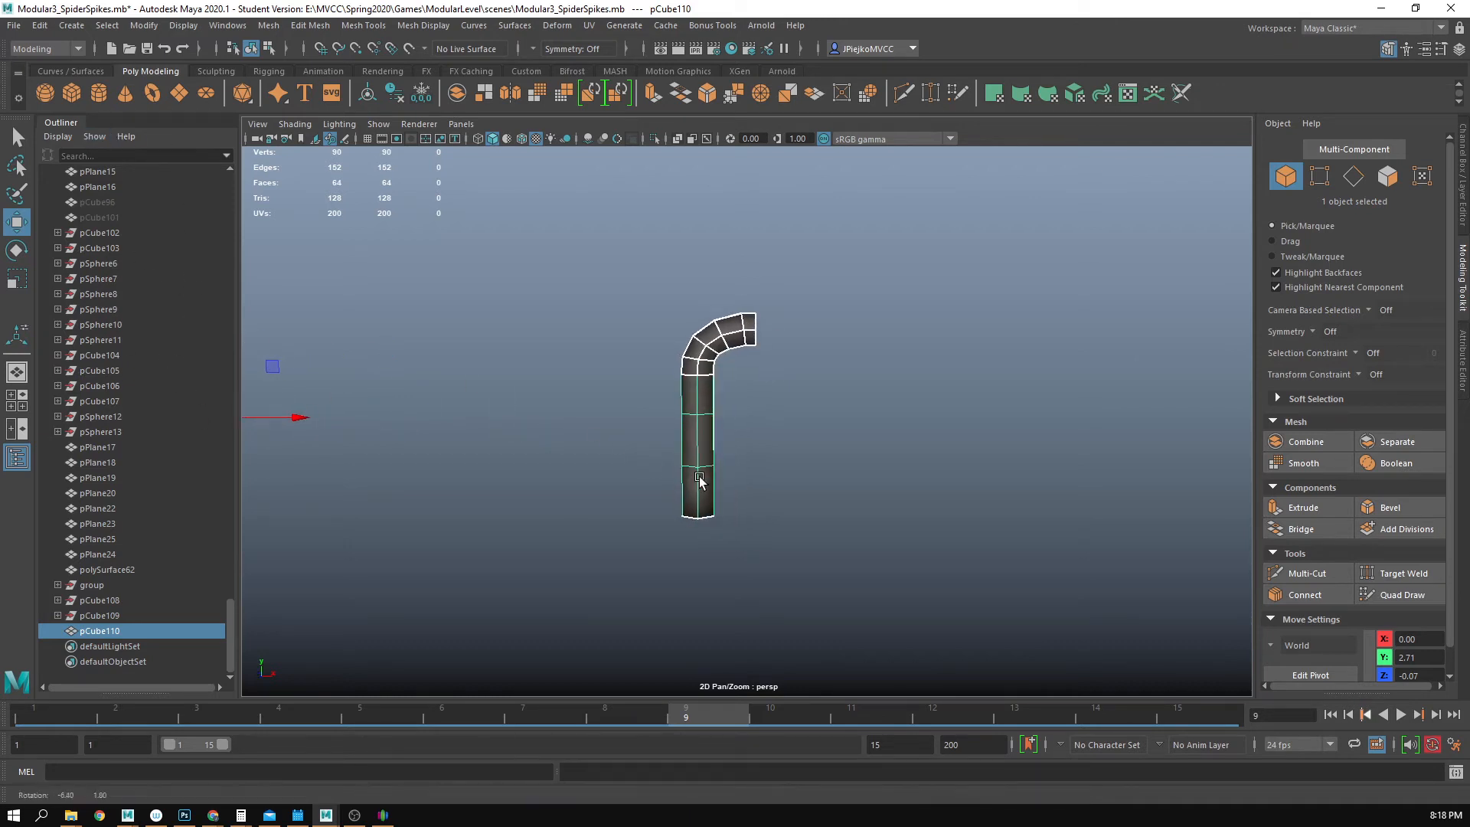
pyautogui.click(796, 356)
pyautogui.click(720, 340)
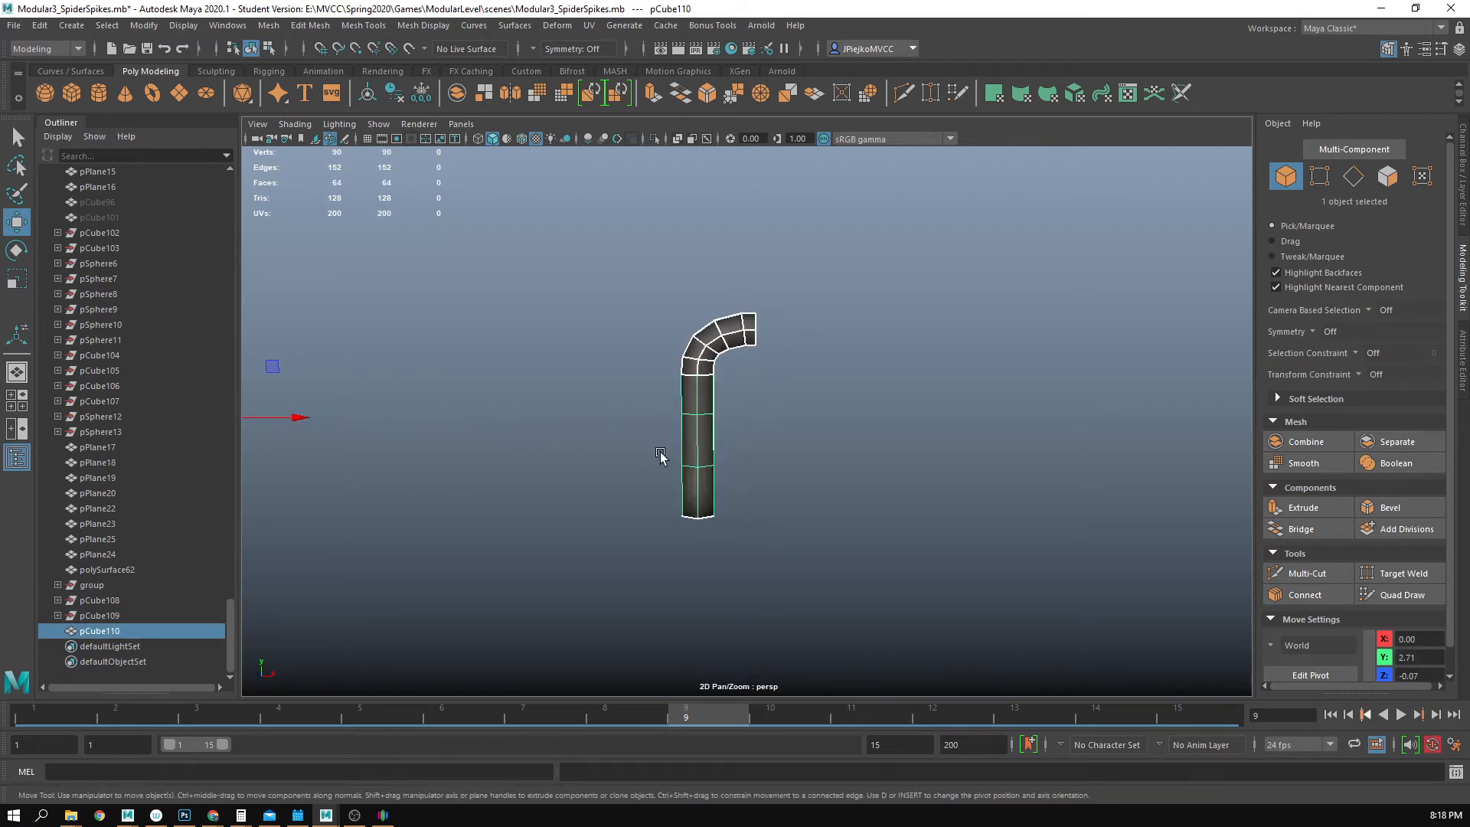
# - Try to place the mirrored object's pivot at the original bend's open end
pyautogui.press('d')
pyautogui.scroll(-5, 612, 490)
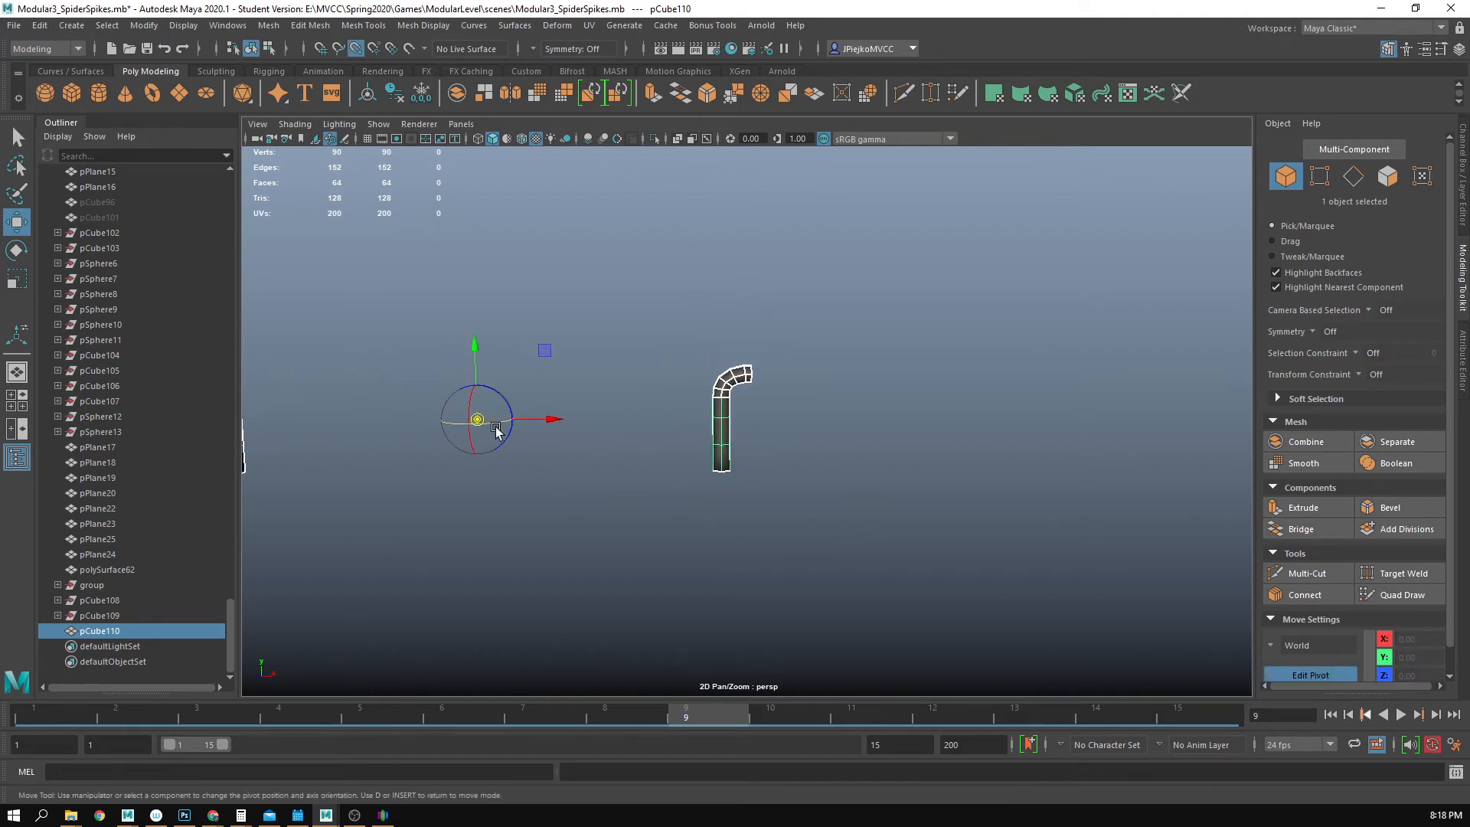
pyautogui.moveTo(496, 431); pyautogui.dragTo(564, 446)
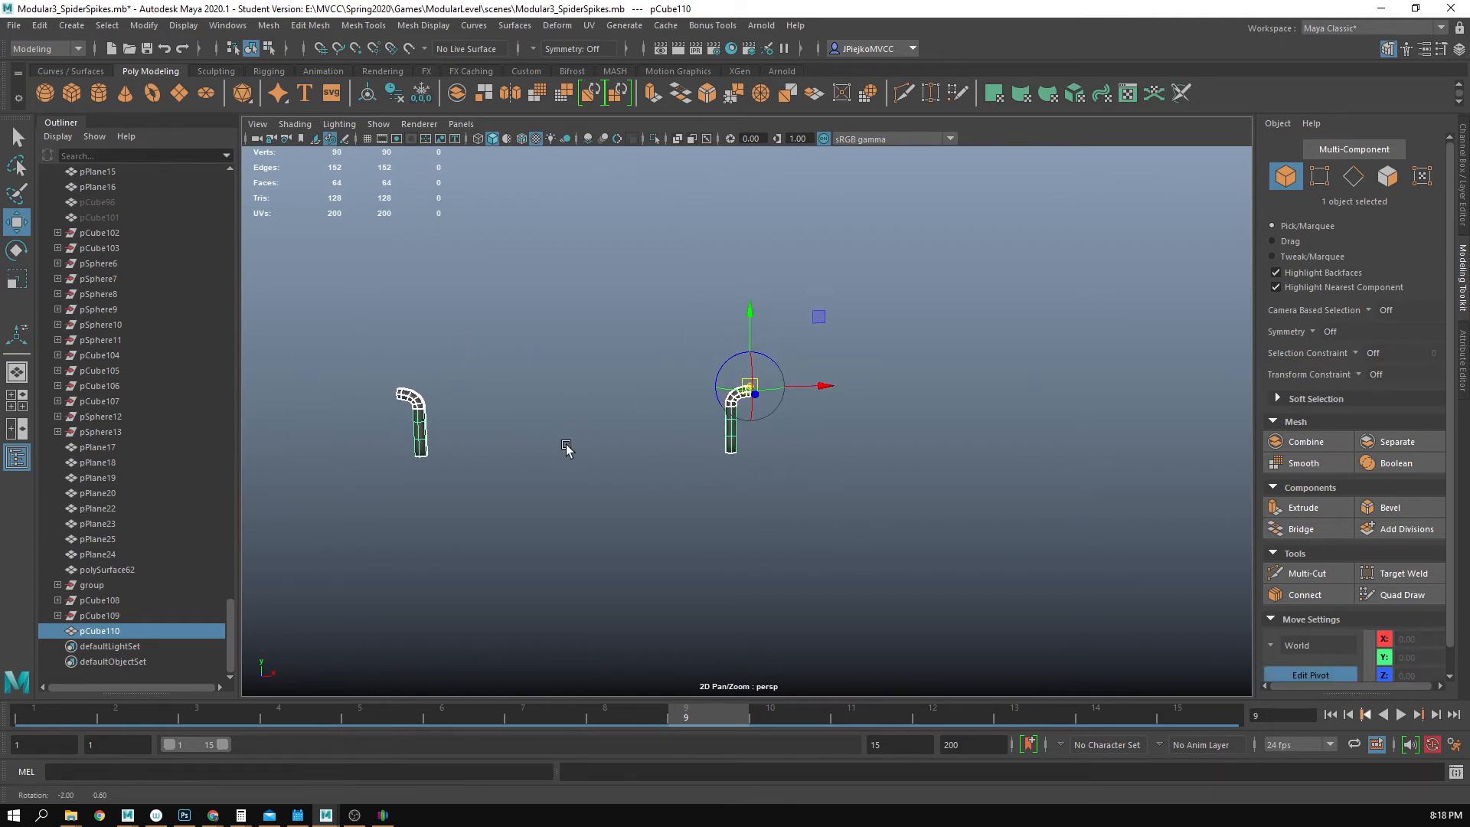
pyautogui.moveTo(503, 421)
pyautogui.keyDown('ctrl'); pyautogui.keyDown('shift'); pyautogui.mouseDown(button='right')
pyautogui.moveTo(520, 524)
pyautogui.moveTo(493, 584)
pyautogui.mouseUp(button='right'); pyautogui.keyUp('shift'); pyautogui.keyUp('ctrl')
pyautogui.moveTo(517, 498)
pyautogui.mouseDown(button='right')
pyautogui.moveTo(536, 480)
pyautogui.moveTo(508, 518)
pyautogui.mouseUp(button='right')
pyautogui.press('d')
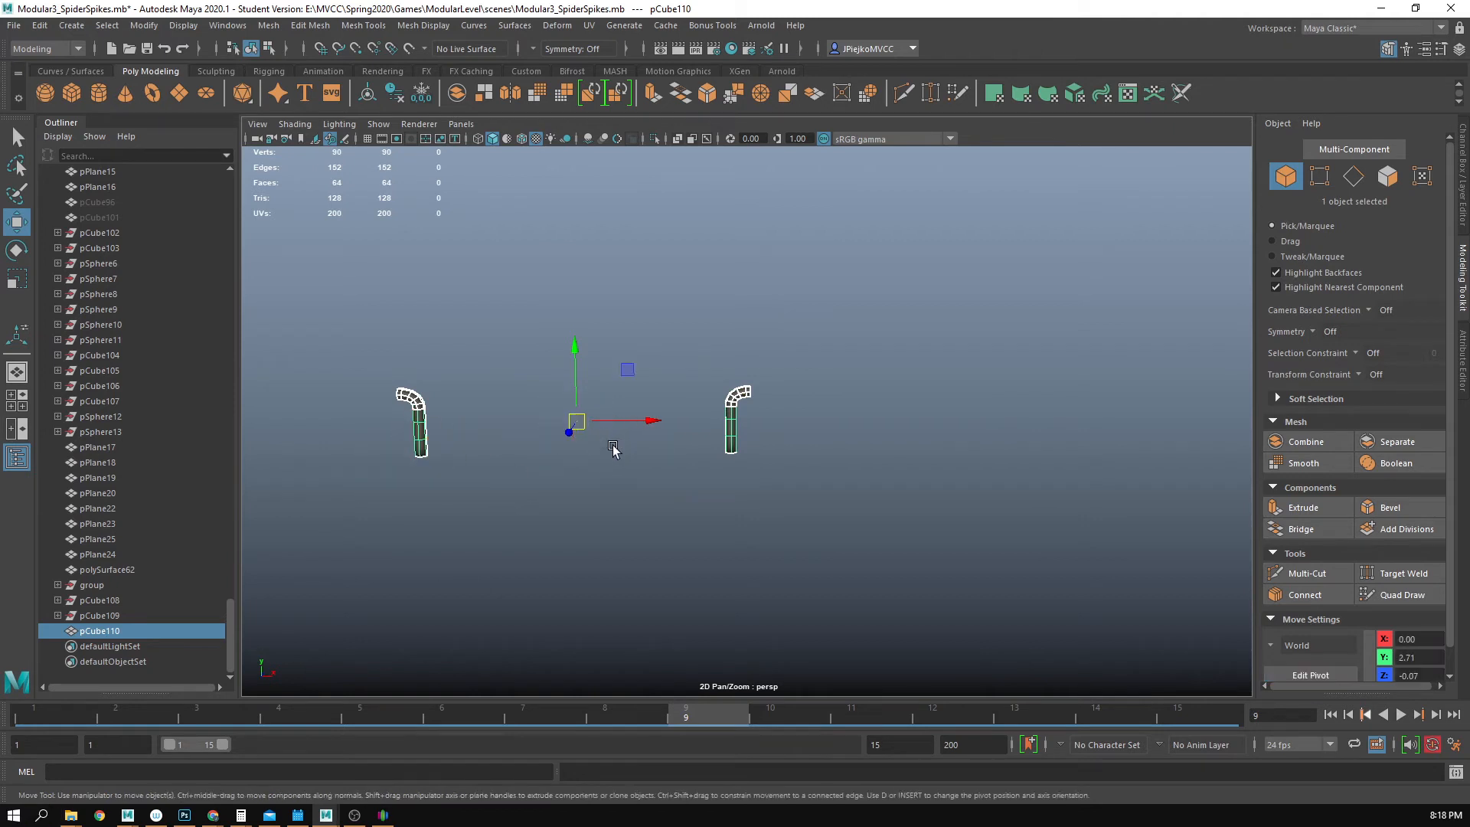
# - Select all faces of the distant mirrored half and delete them
pyautogui.moveTo(499, 439); pyautogui.dragTo(497, 437, button='right')
pyautogui.moveTo(342, 342); pyautogui.dragTo(511, 502)
pyautogui.press('Delete')
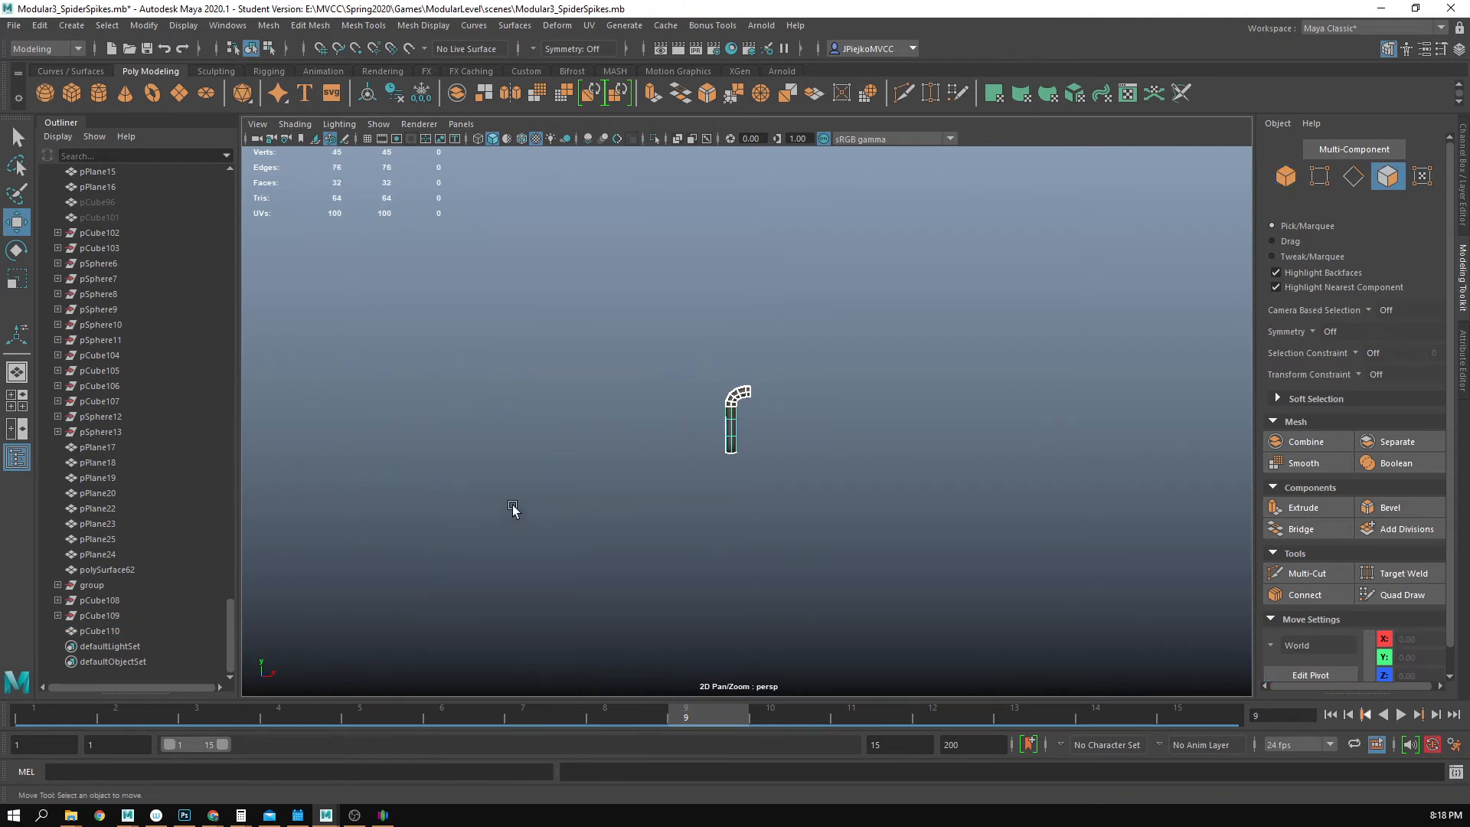
# - Return to object selection and snap the remaining half's pivot to the bend's open end
pyautogui.moveTo(512, 503); pyautogui.dragTo(892, 274, button='right')
pyautogui.scroll(3, 942, 344)
pyautogui.press('d')
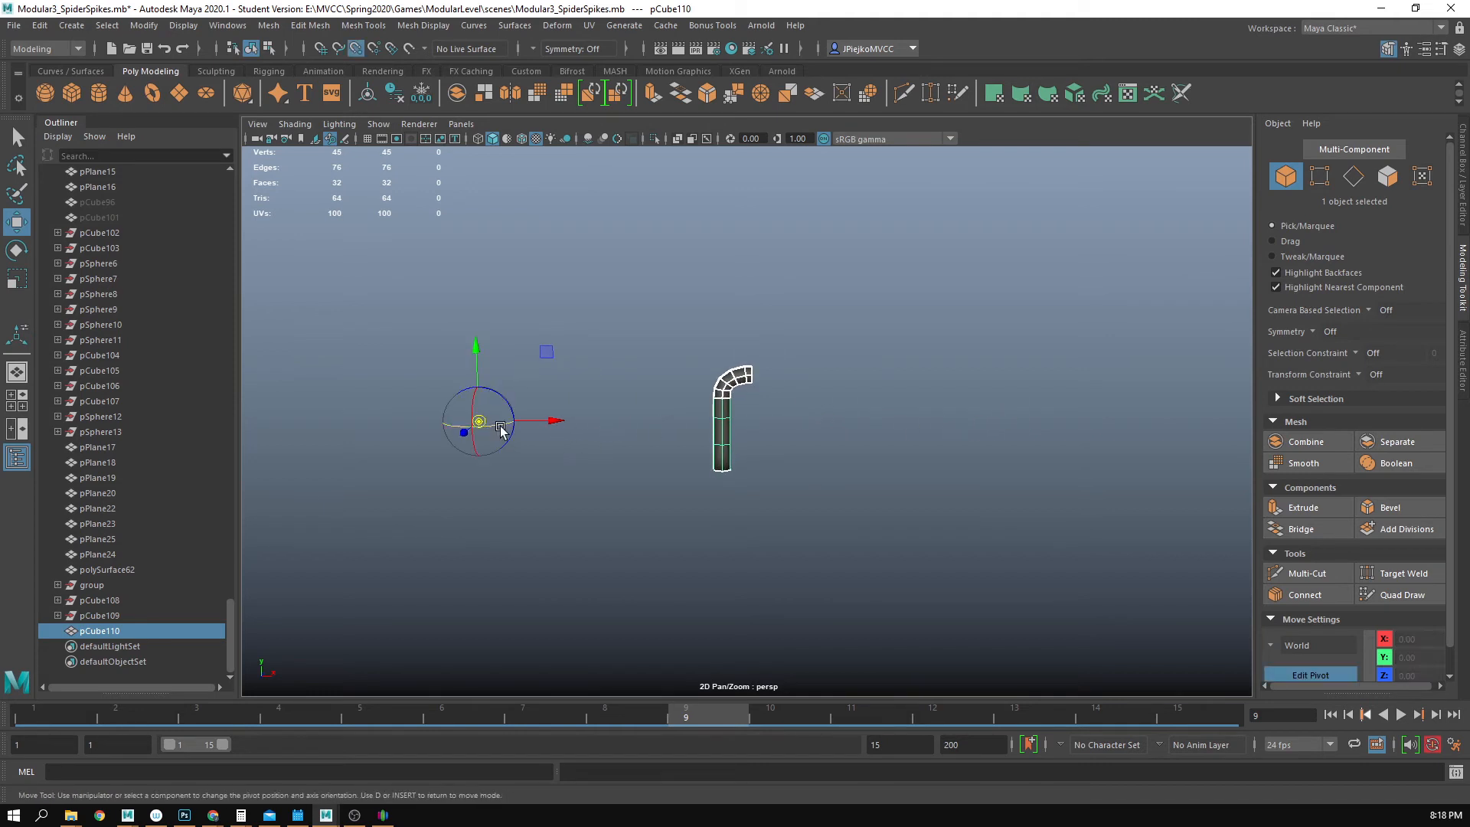
pyautogui.moveTo(481, 422); pyautogui.dragTo(773, 375)
pyautogui.keyDown('alt'); pyautogui.moveTo(892, 428); pyautogui.dragTo(633, 443, button='right'); pyautogui.keyUp('alt')
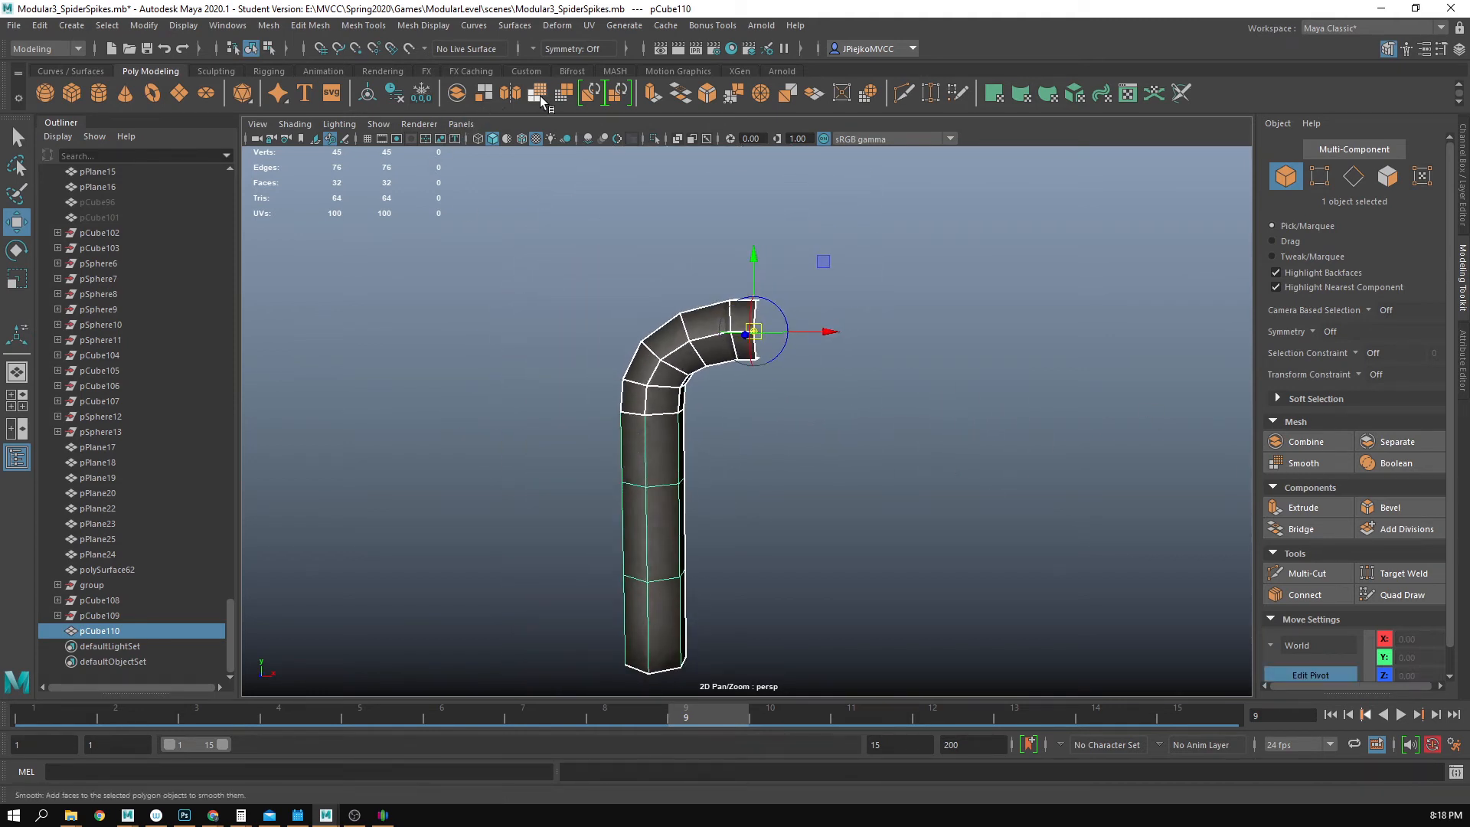
# - Mirror the gate half along X with Cut Geometry off and Axis Position set to Object
pyautogui.click(510, 92)
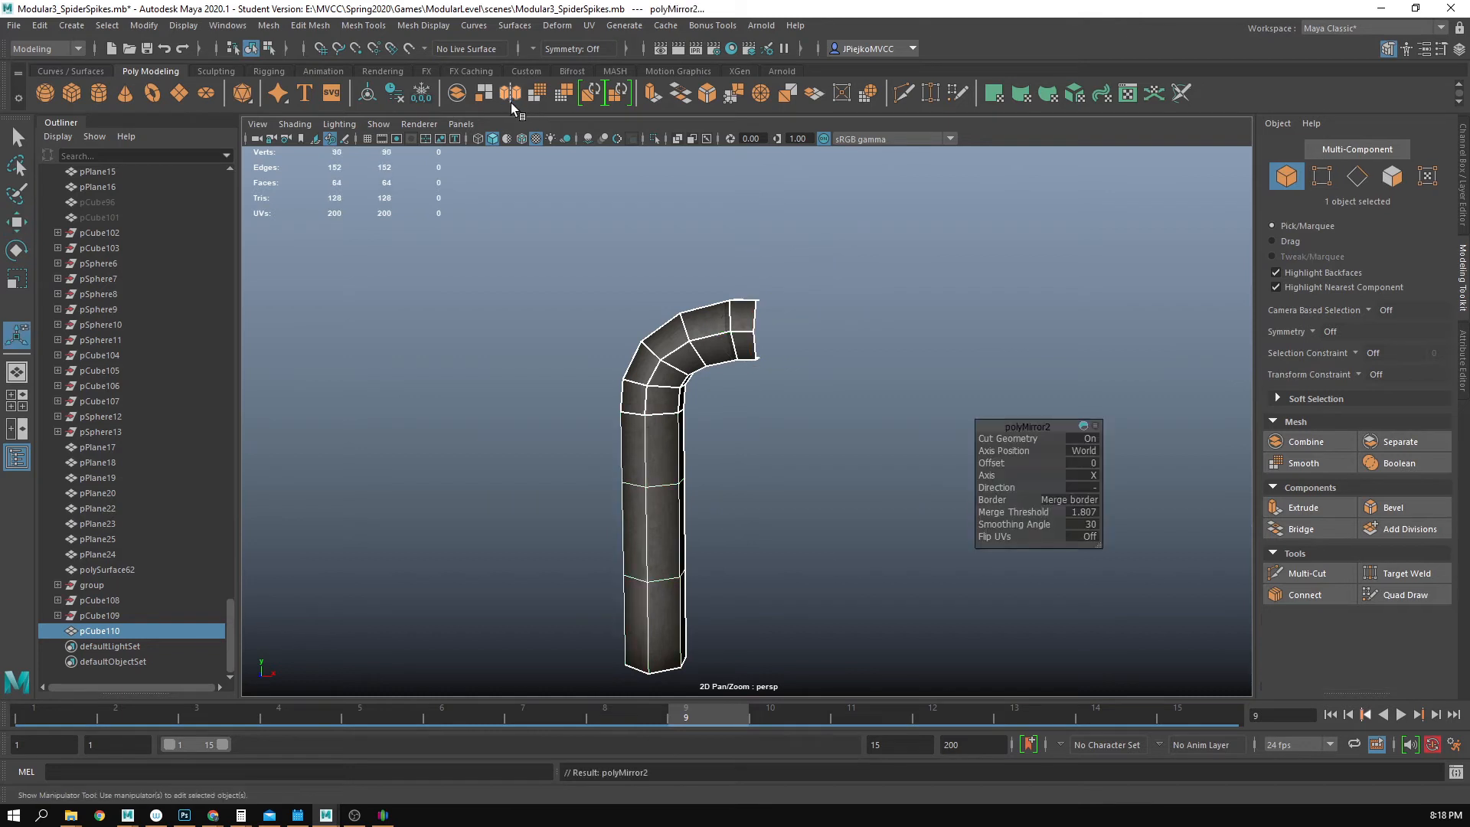
pyautogui.click(1007, 438)
pyautogui.moveTo(1008, 438); pyautogui.dragTo(864, 438, button='middle')
pyautogui.click(1014, 450)
pyautogui.moveTo(1014, 450); pyautogui.dragTo(948, 451, button='middle')
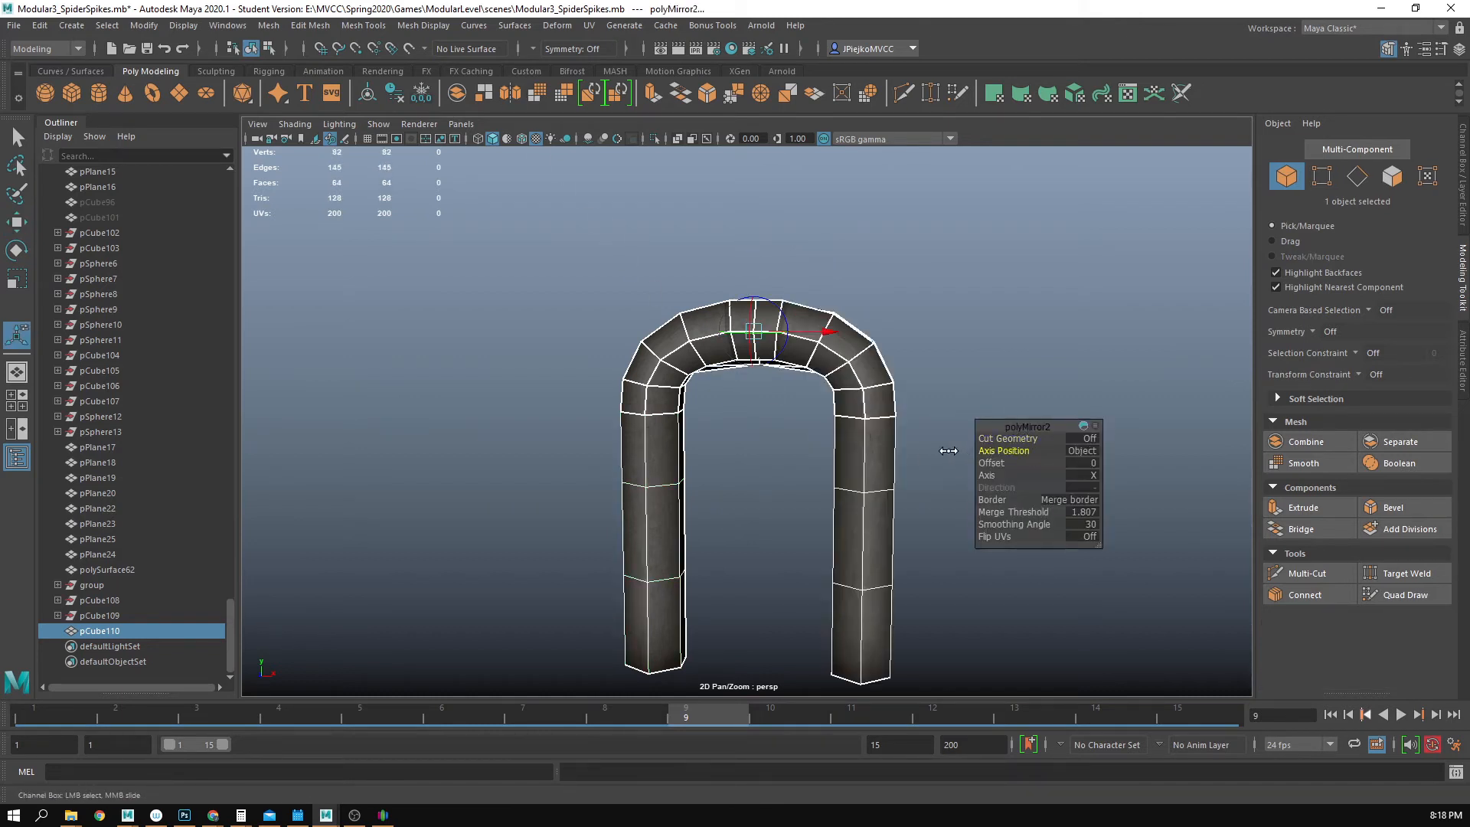
# - Set the mirror's Border option to not merge the two halves
pyautogui.keyDown('alt'); pyautogui.moveTo(908, 433); pyautogui.dragTo(813, 381); pyautogui.keyUp('alt')
pyautogui.scroll(5, 814, 381)
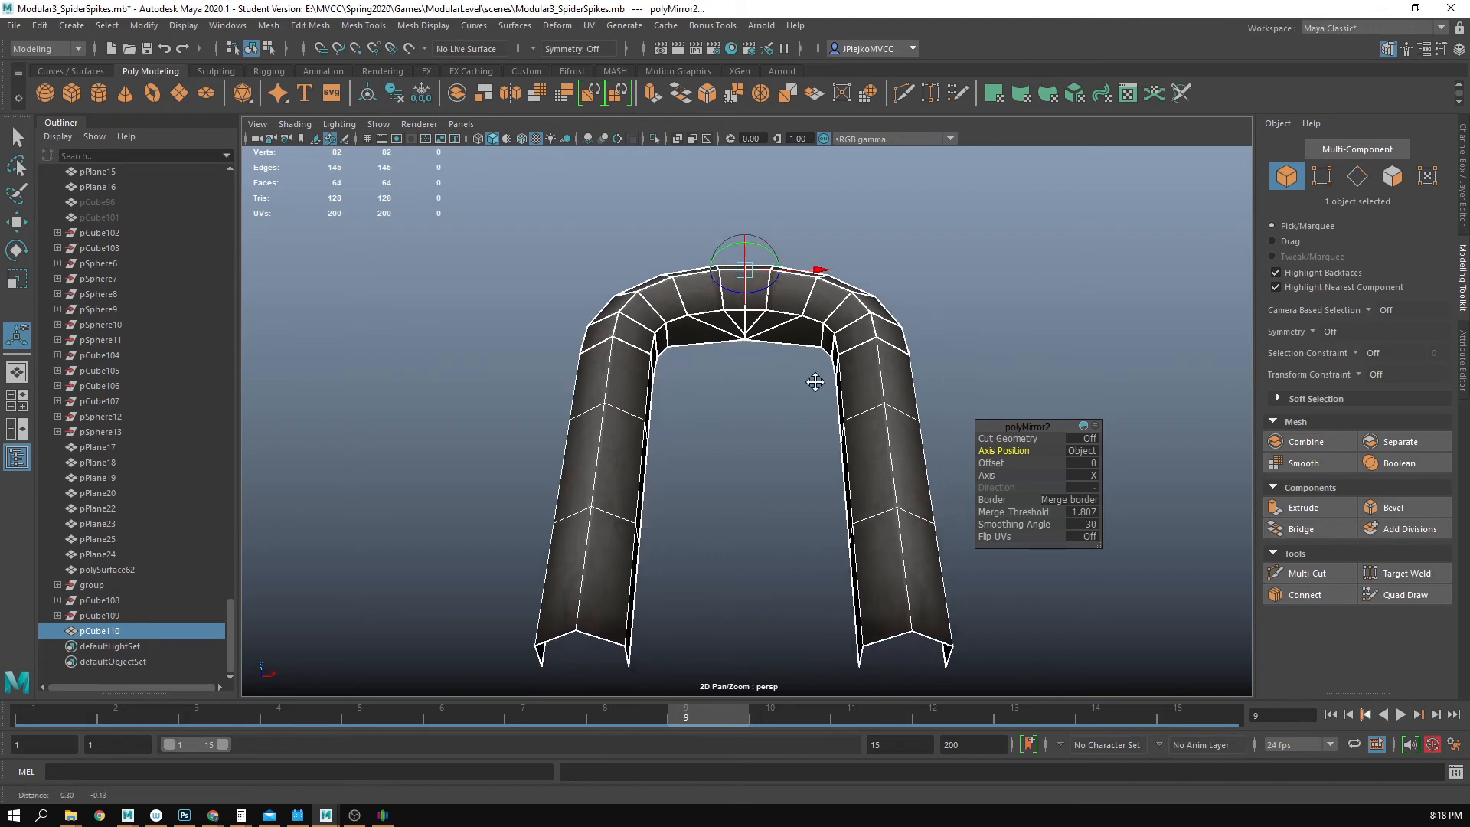
pyautogui.moveTo(912, 493); pyautogui.dragTo(1148, 495, button='middle')
# - Examine the texture and center seam of the full arch with the object deselected
pyautogui.keyDown('alt'); pyautogui.moveTo(700, 280); pyautogui.dragTo(820, 361); pyautogui.keyUp('alt')
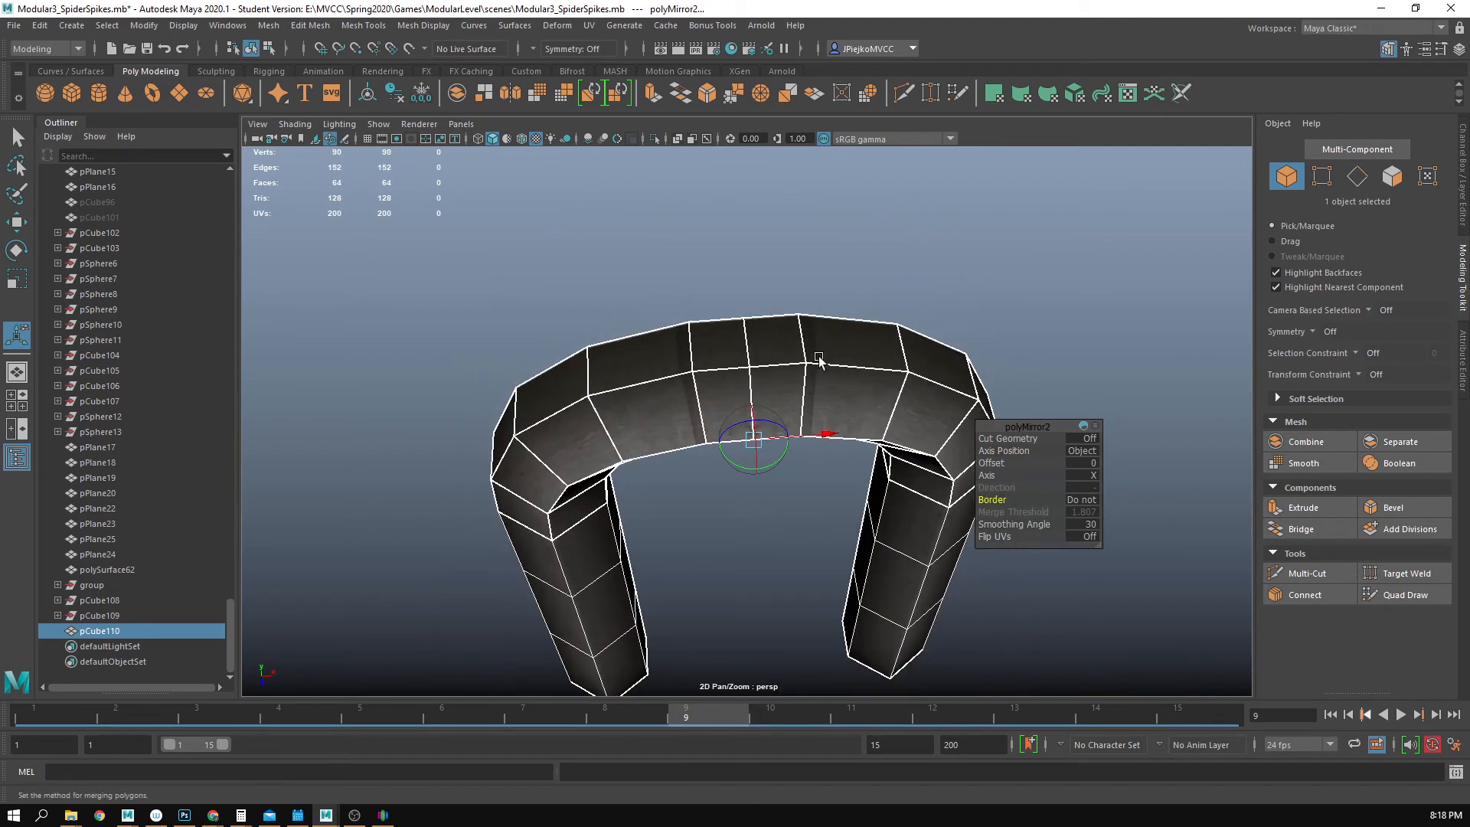
pyautogui.click(820, 361)
pyautogui.keyDown('alt'); pyautogui.moveTo(889, 320); pyautogui.dragTo(864, 299); pyautogui.keyUp('alt')
pyautogui.click(773, 435)
pyautogui.scroll(-3, 811, 449)
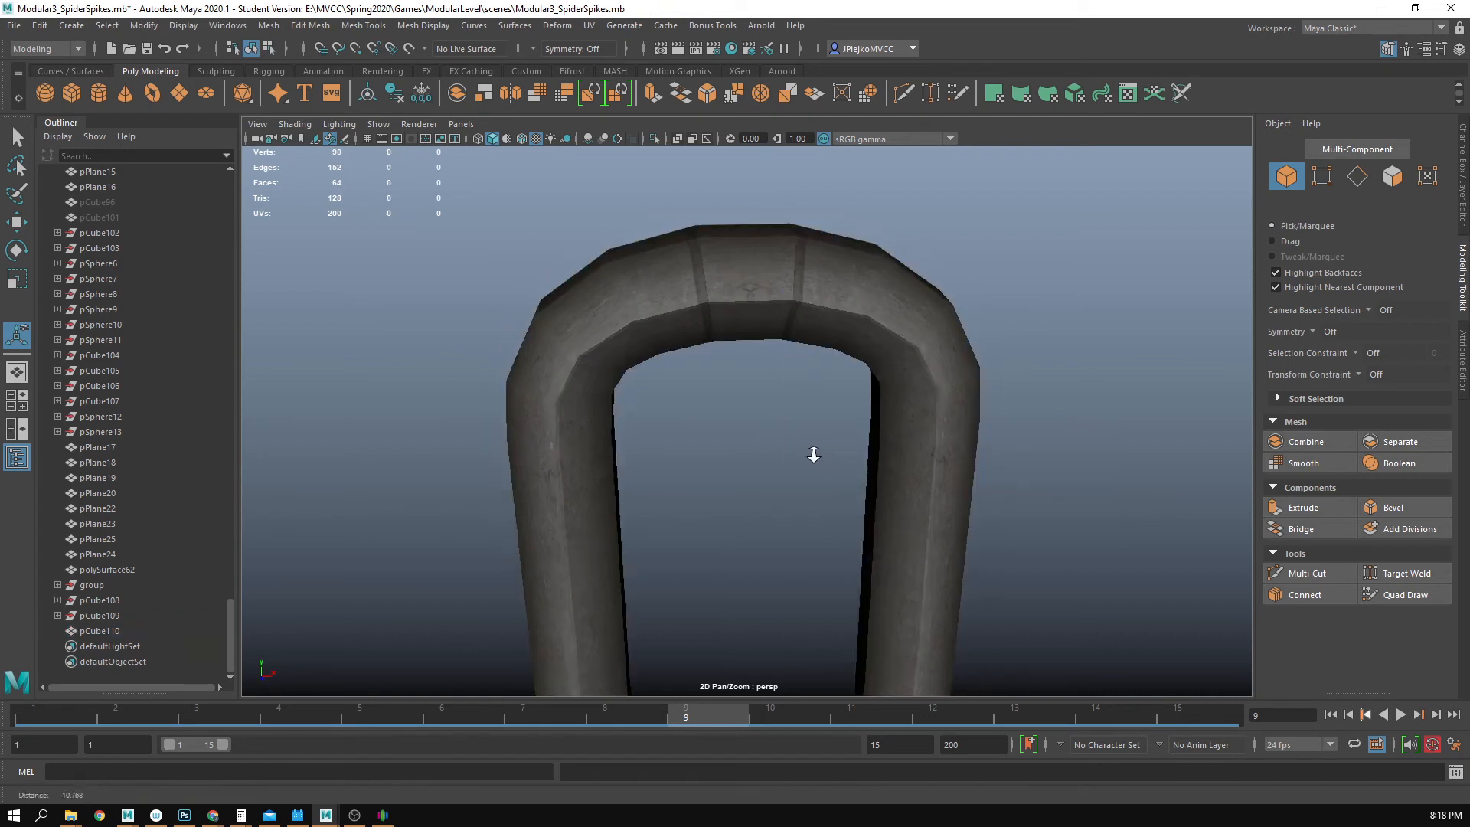
pyautogui.keyDown('alt'); pyautogui.moveTo(811, 449); pyautogui.dragTo(583, 429); pyautogui.keyUp('alt')
pyautogui.scroll(2, 581, 382)
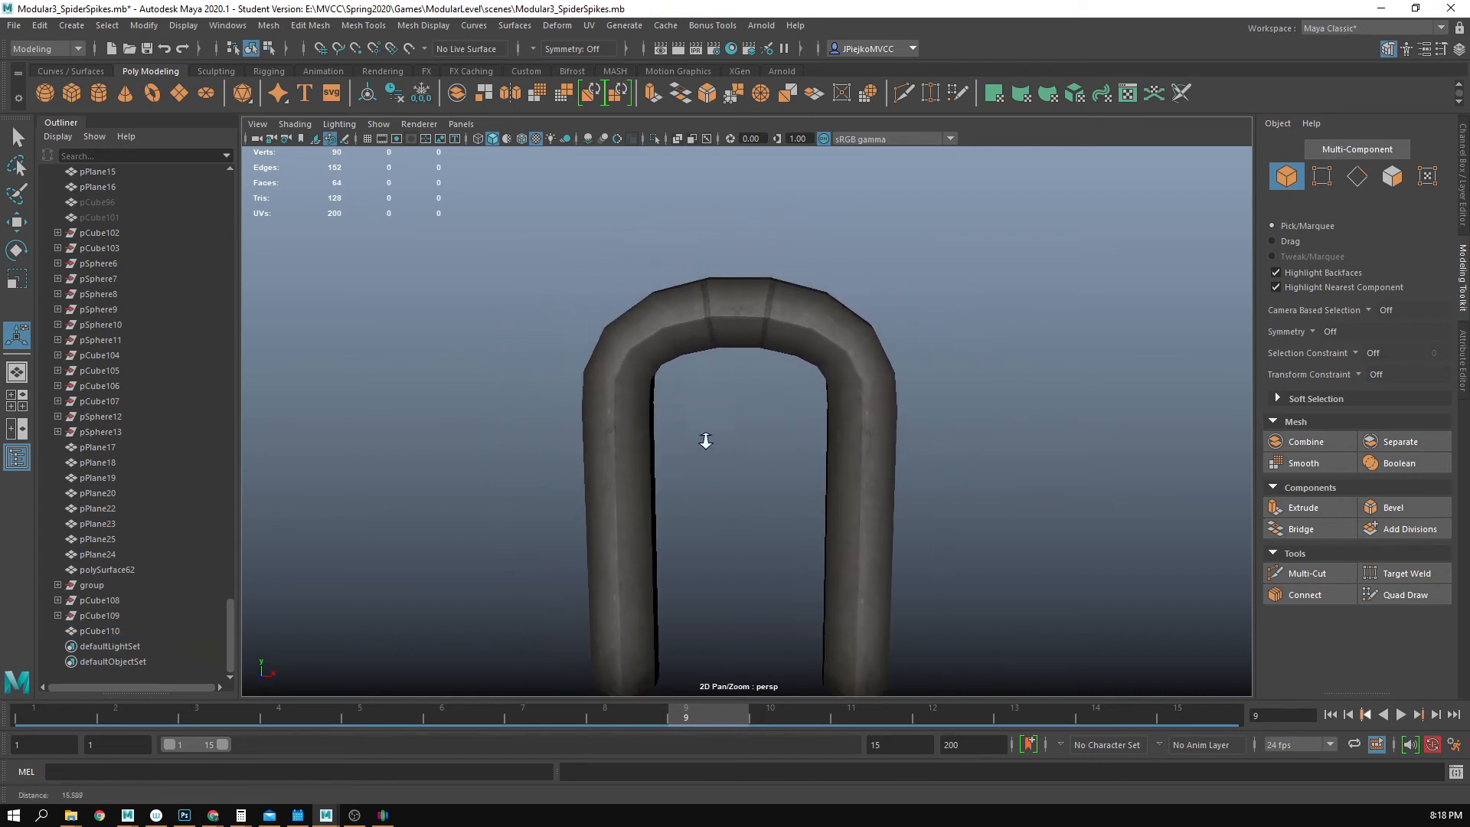
# - Move the UVs of the four uppermost faces of the arch's left leg up to the top edge of the dungeonGate.png texture
pyautogui.click(634, 379)
pyautogui.keyDown('alt'); pyautogui.moveTo(634, 473); pyautogui.dragTo(623, 389, button='middle'); pyautogui.keyUp('alt')
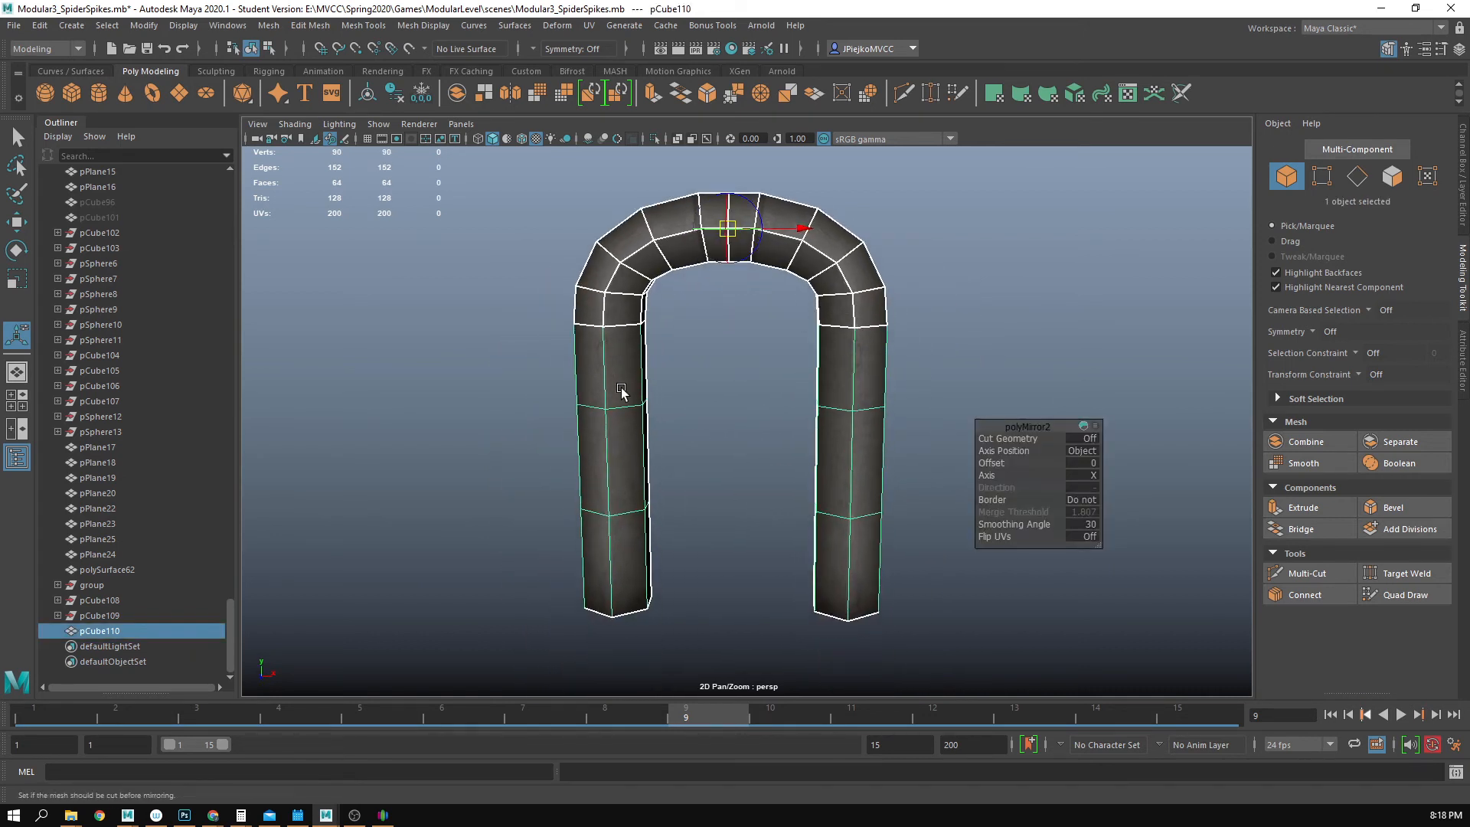
pyautogui.moveTo(620, 380); pyautogui.dragTo(639, 425, button='right')
pyautogui.moveTo(526, 351); pyautogui.dragTo(650, 361)
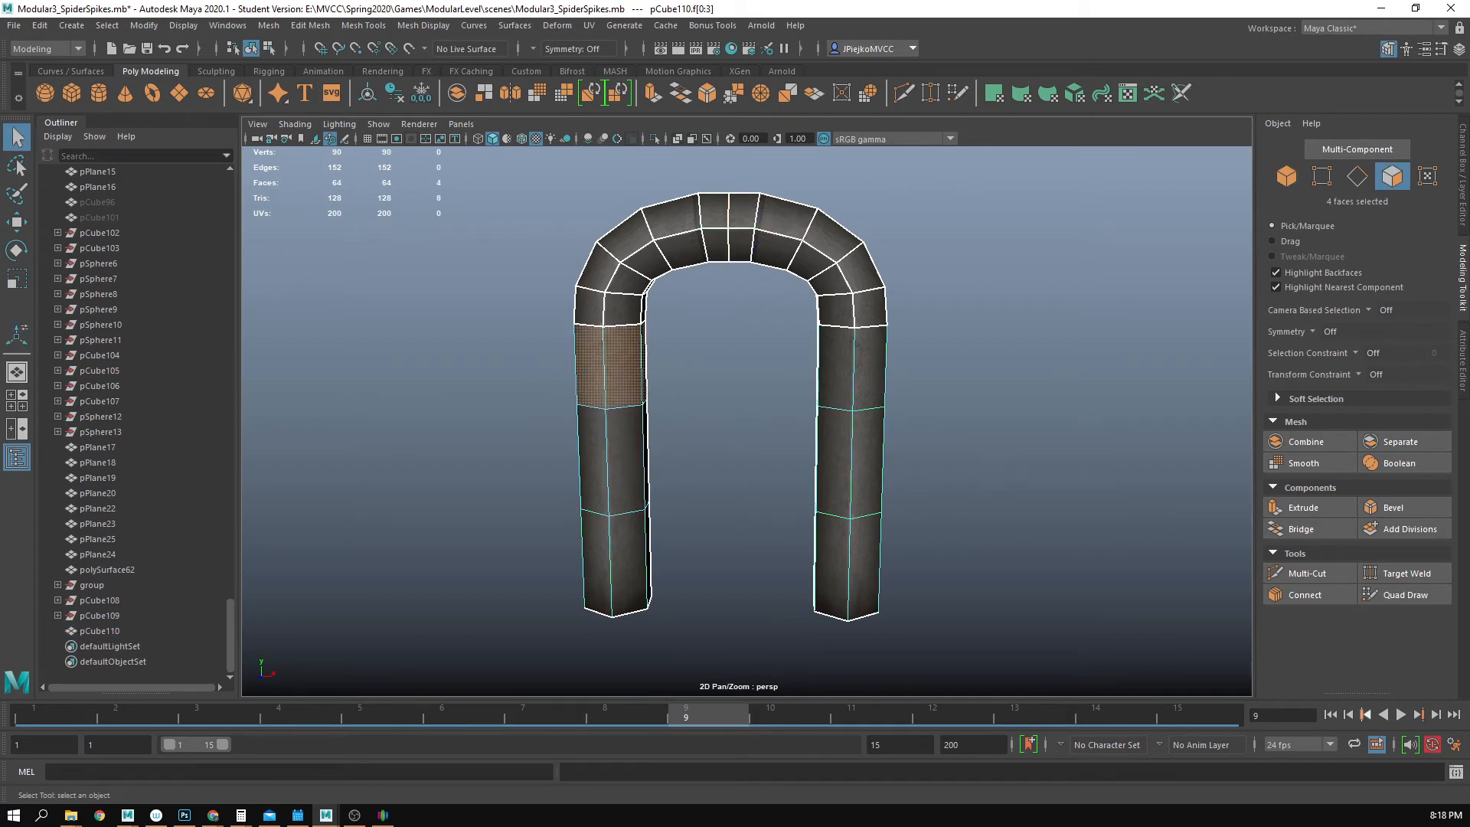
pyautogui.press('w')
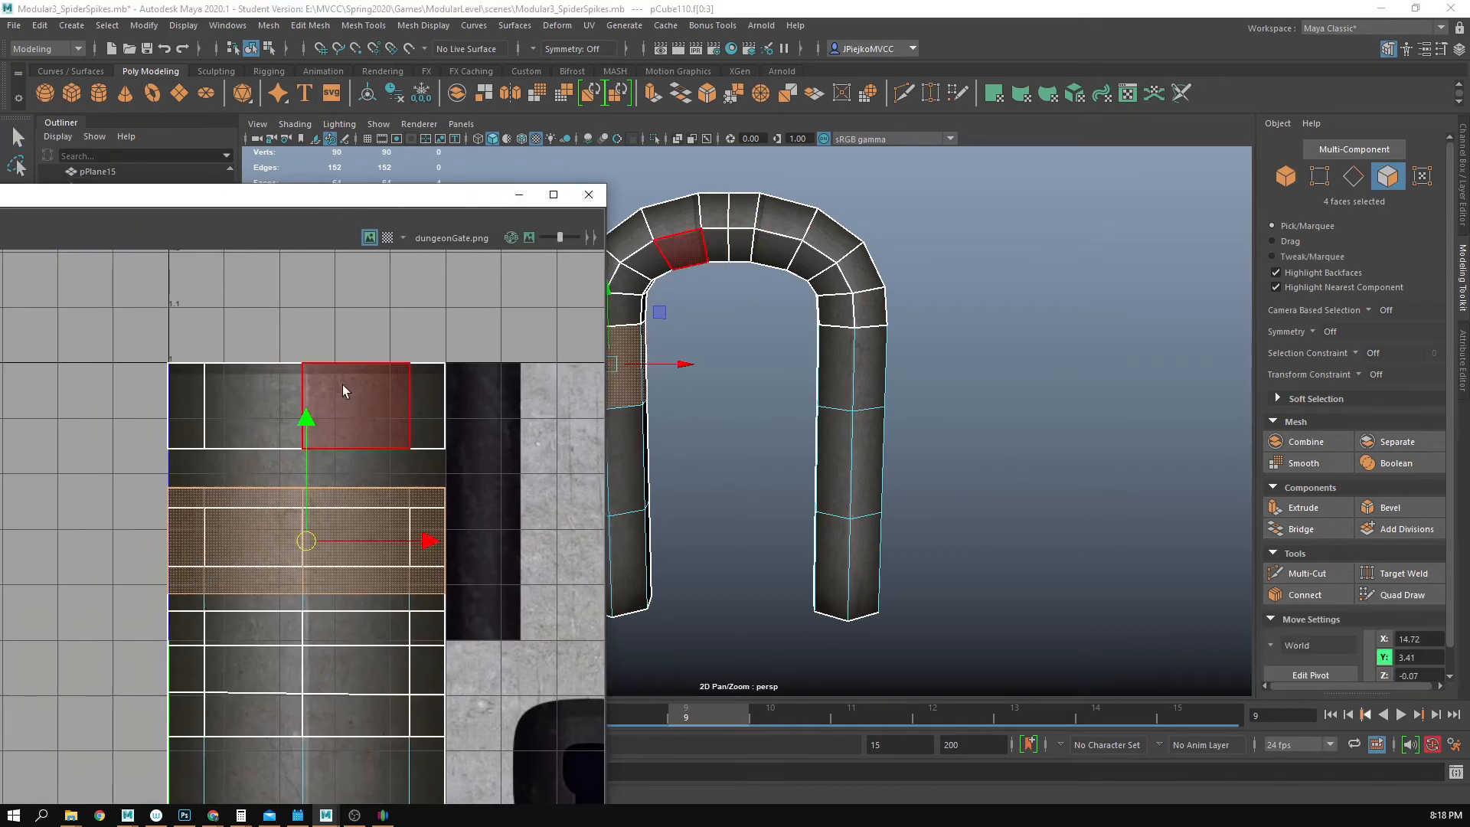
pyautogui.moveTo(307, 420); pyautogui.dragTo(291, 300)
# - Move the UVs of the matching four faces on the right leg up to the texture's top edge and return to object selection
pyautogui.keyDown('alt'); pyautogui.moveTo(757, 412); pyautogui.dragTo(859, 384, button='middle'); pyautogui.keyUp('alt')
pyautogui.doubleClick(872, 342)
pyautogui.keyDown('alt'); pyautogui.moveTo(872, 341); pyautogui.dragTo(852, 511, button='right'); pyautogui.keyUp('alt')
pyautogui.click(935, 442)
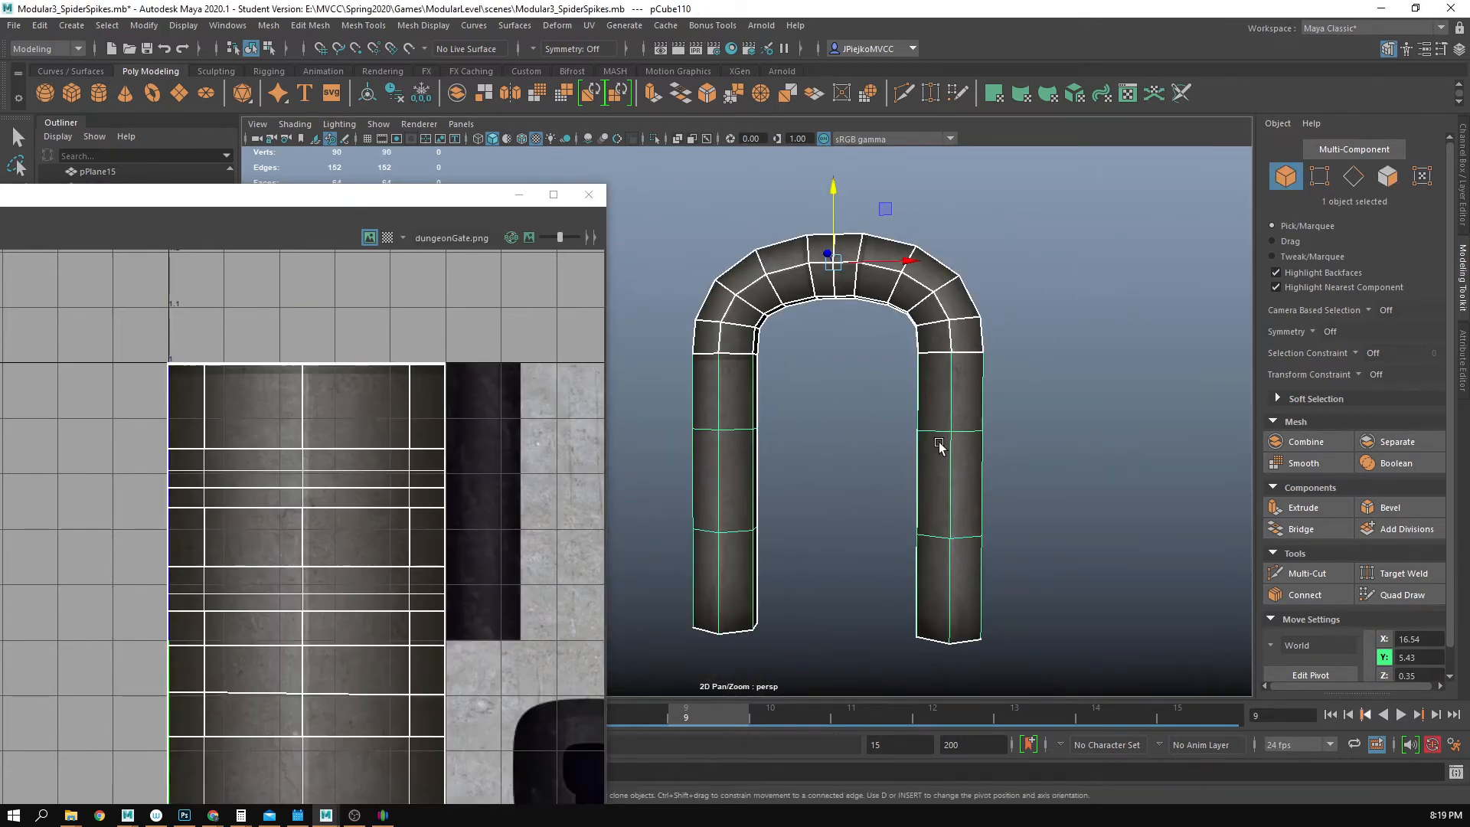
pyautogui.press('F11')
pyautogui.moveTo(894, 399); pyautogui.dragTo(962, 387)
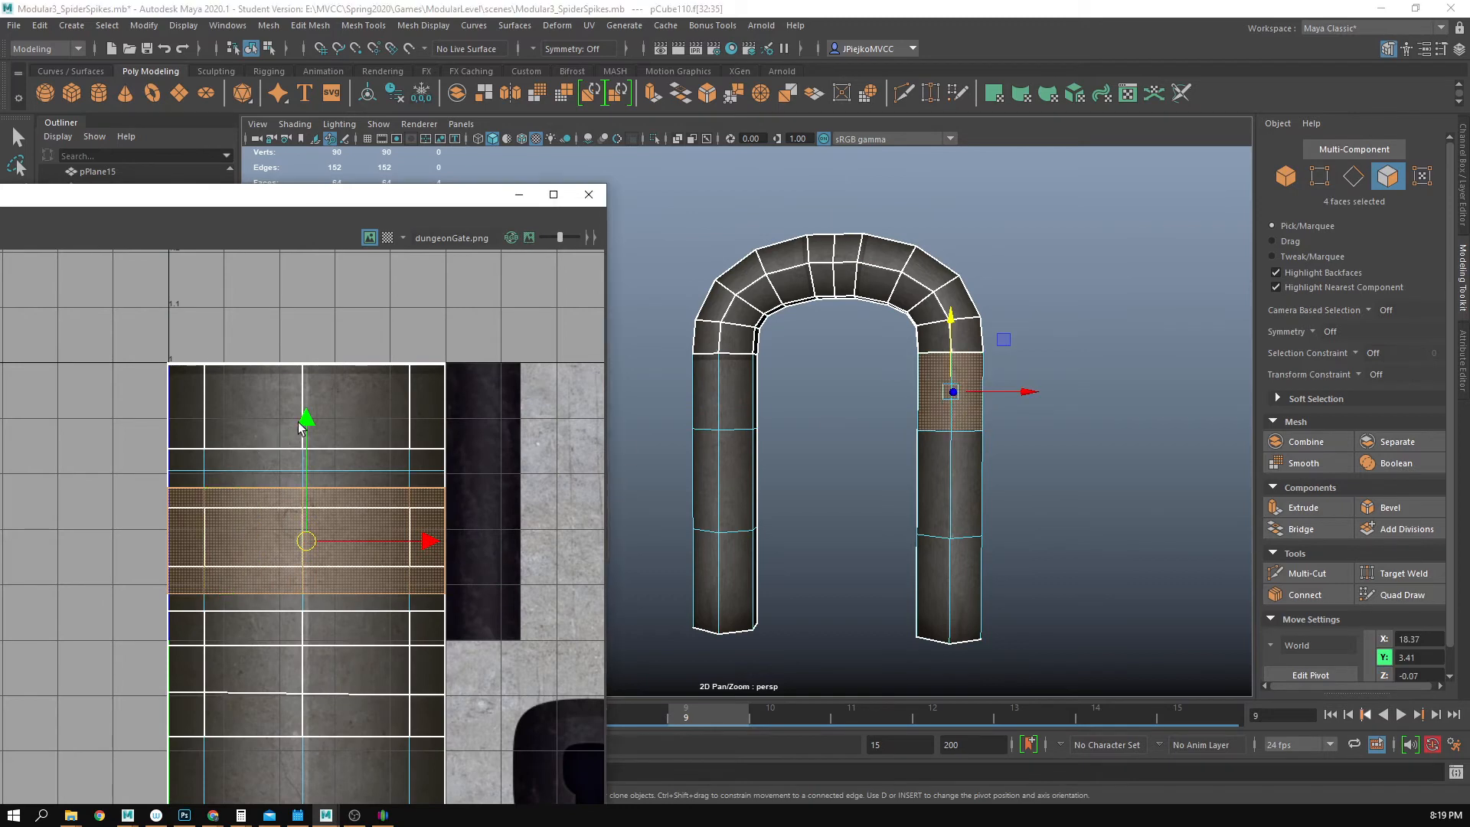
pyautogui.moveTo(305, 429); pyautogui.dragTo(281, 306)
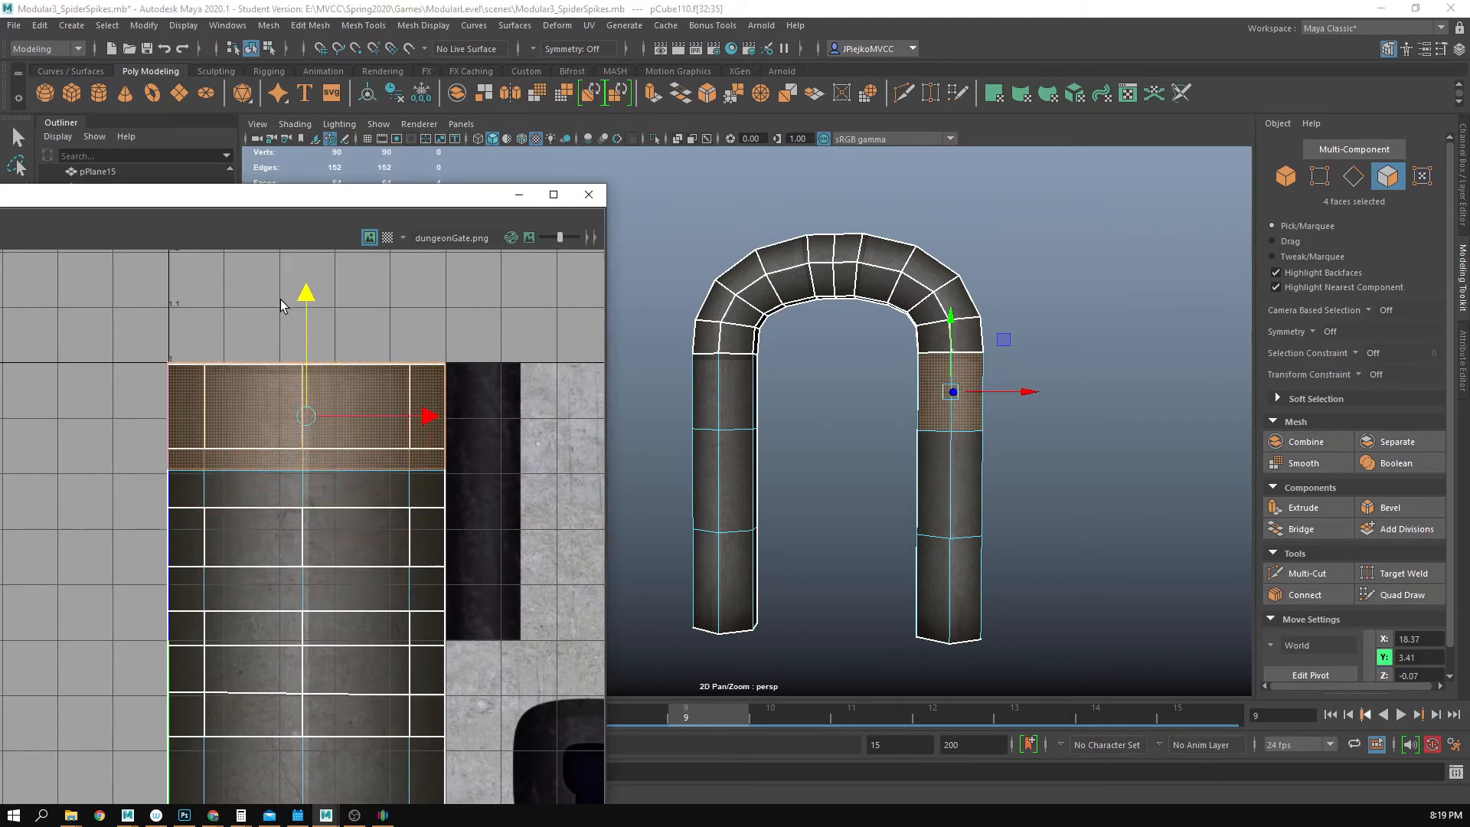
pyautogui.press('F8')
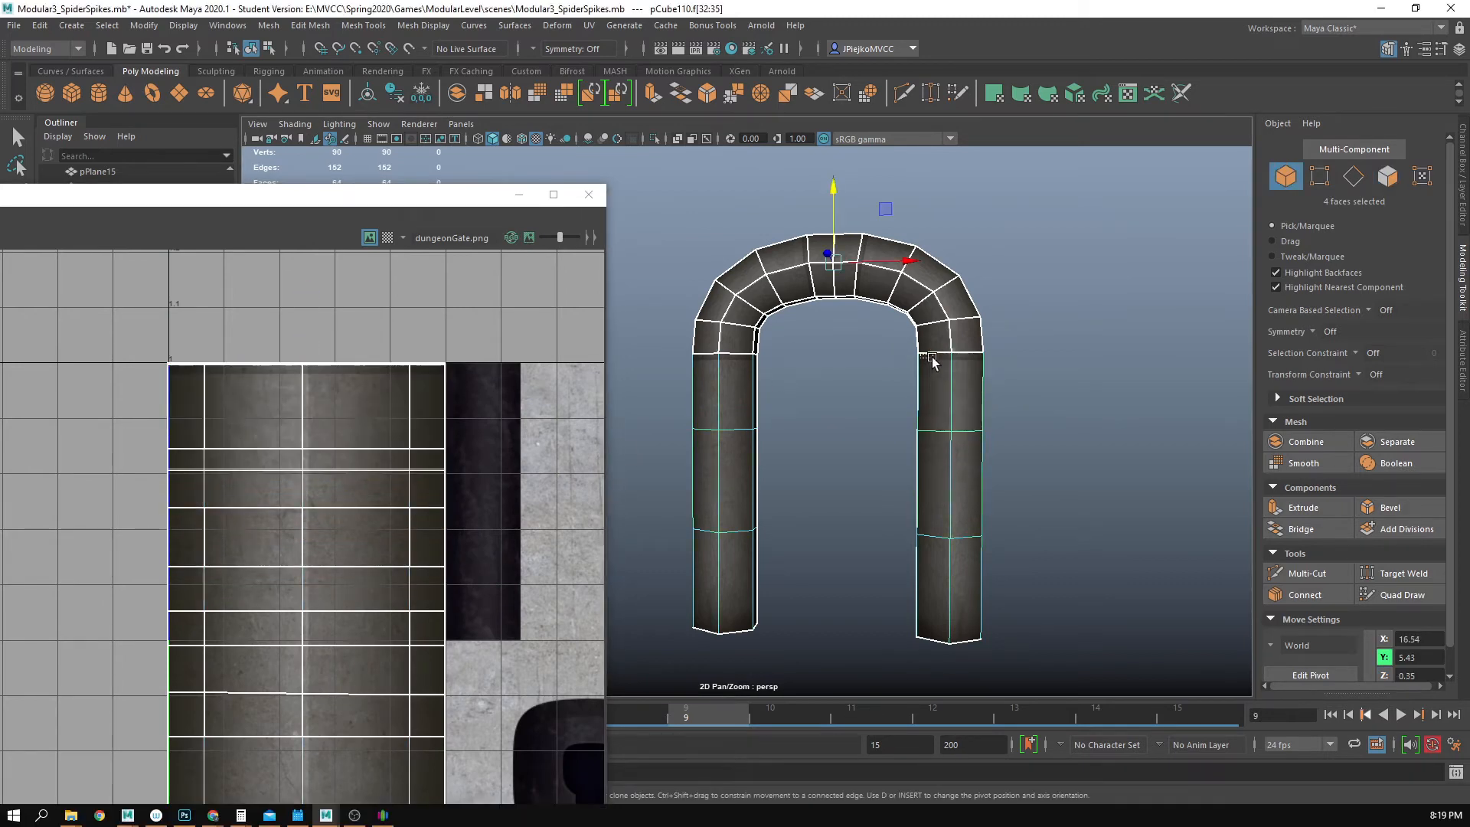
# - Examine the arch's texture from several angles with the object deselected, and close the UV Editor
pyautogui.click(1023, 406)
pyautogui.scroll(2, 962, 426)
pyautogui.keyDown('alt'); pyautogui.moveTo(879, 521); pyautogui.dragTo(828, 501, button='middle'); pyautogui.keyUp('alt')
pyautogui.keyDown('alt'); pyautogui.moveTo(827, 501); pyautogui.dragTo(870, 512); pyautogui.keyUp('alt')
pyautogui.keyDown('alt'); pyautogui.moveTo(870, 513); pyautogui.dragTo(702, 453, button='right'); pyautogui.keyUp('alt')
pyautogui.keyDown('alt'); pyautogui.moveTo(702, 452); pyautogui.dragTo(811, 503); pyautogui.keyUp('alt')
pyautogui.click(738, 469)
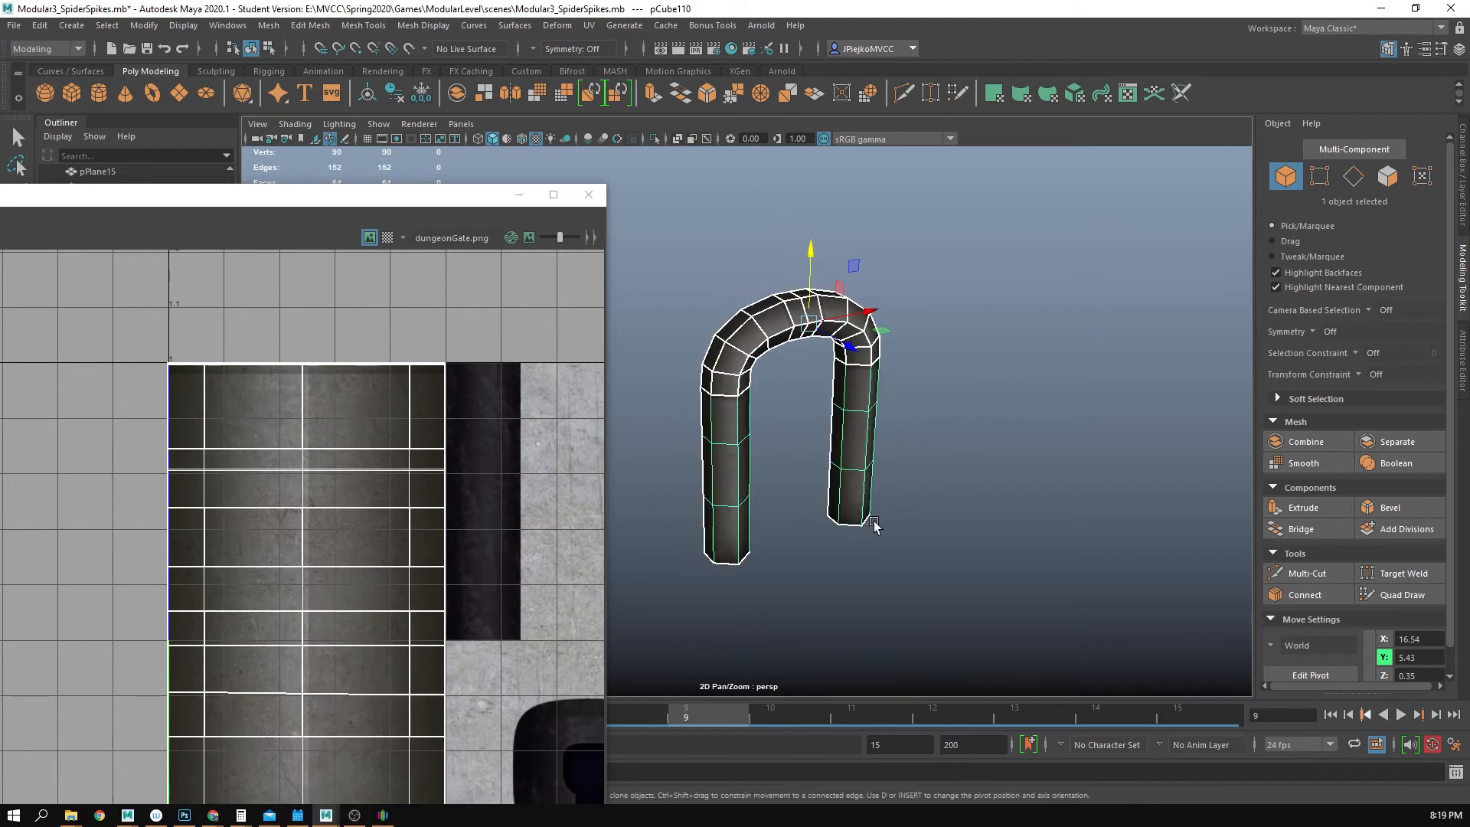
pyautogui.keyDown('alt'); pyautogui.moveTo(782, 566); pyautogui.dragTo(751, 545); pyautogui.keyUp('alt')
pyautogui.click(1118, 339)
pyautogui.keyDown('alt'); pyautogui.moveTo(1118, 339); pyautogui.dragTo(897, 442); pyautogui.keyUp('alt')
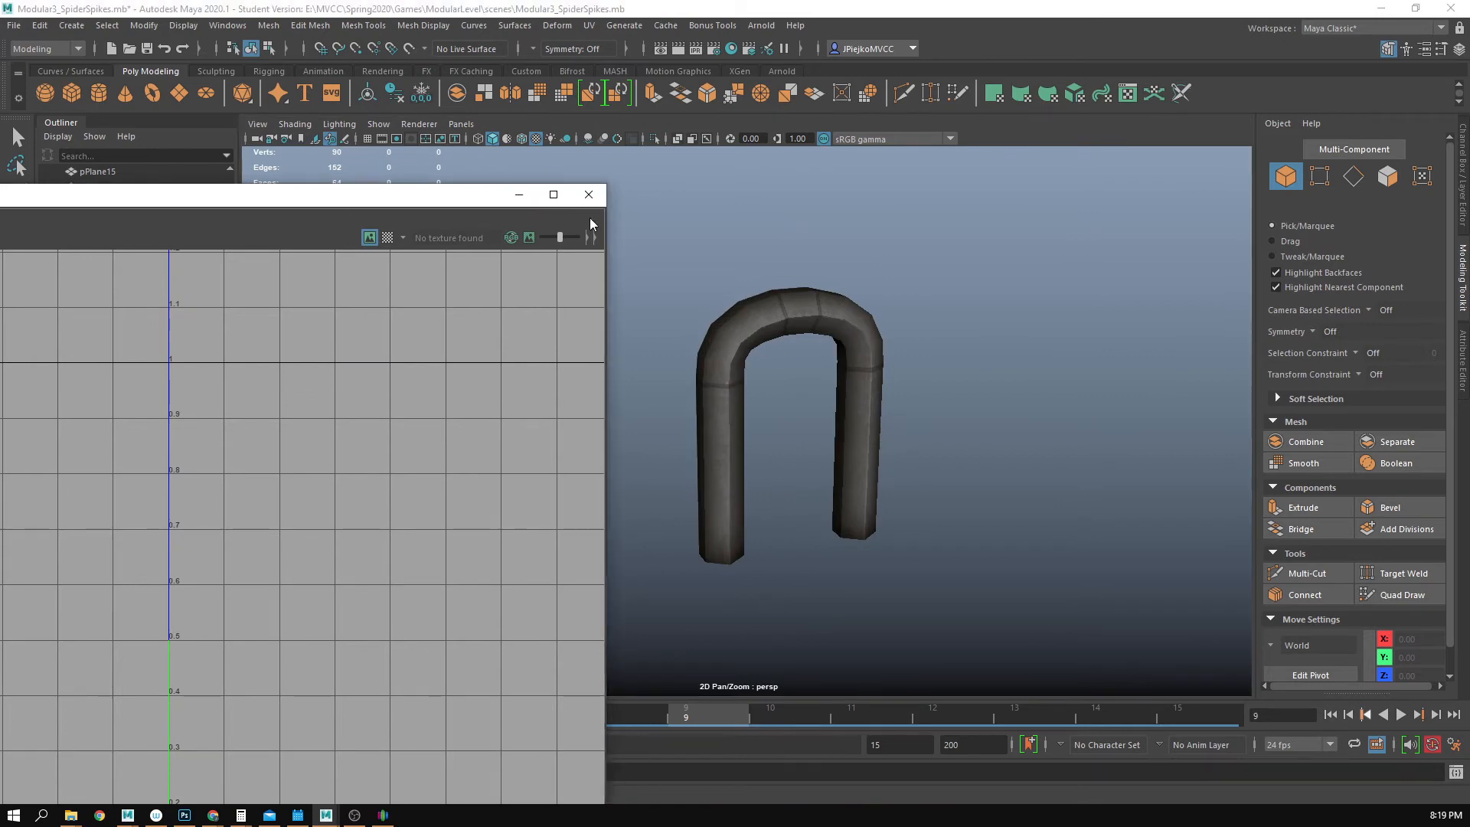
pyautogui.click(588, 194)
# - Inspect the arch's edge loops around the leg joints, return to object selection and deselect the arch
pyautogui.keyDown('alt'); pyautogui.moveTo(660, 329); pyautogui.dragTo(724, 348); pyautogui.keyUp('alt')
pyautogui.click(751, 364)
pyautogui.keyDown('alt'); pyautogui.moveTo(724, 349); pyautogui.dragTo(882, 433, button='right'); pyautogui.keyUp('alt')
pyautogui.keyDown('alt'); pyautogui.moveTo(758, 415); pyautogui.dragTo(712, 406); pyautogui.keyUp('alt')
pyautogui.moveTo(705, 398); pyautogui.dragTo(699, 347, button='right')
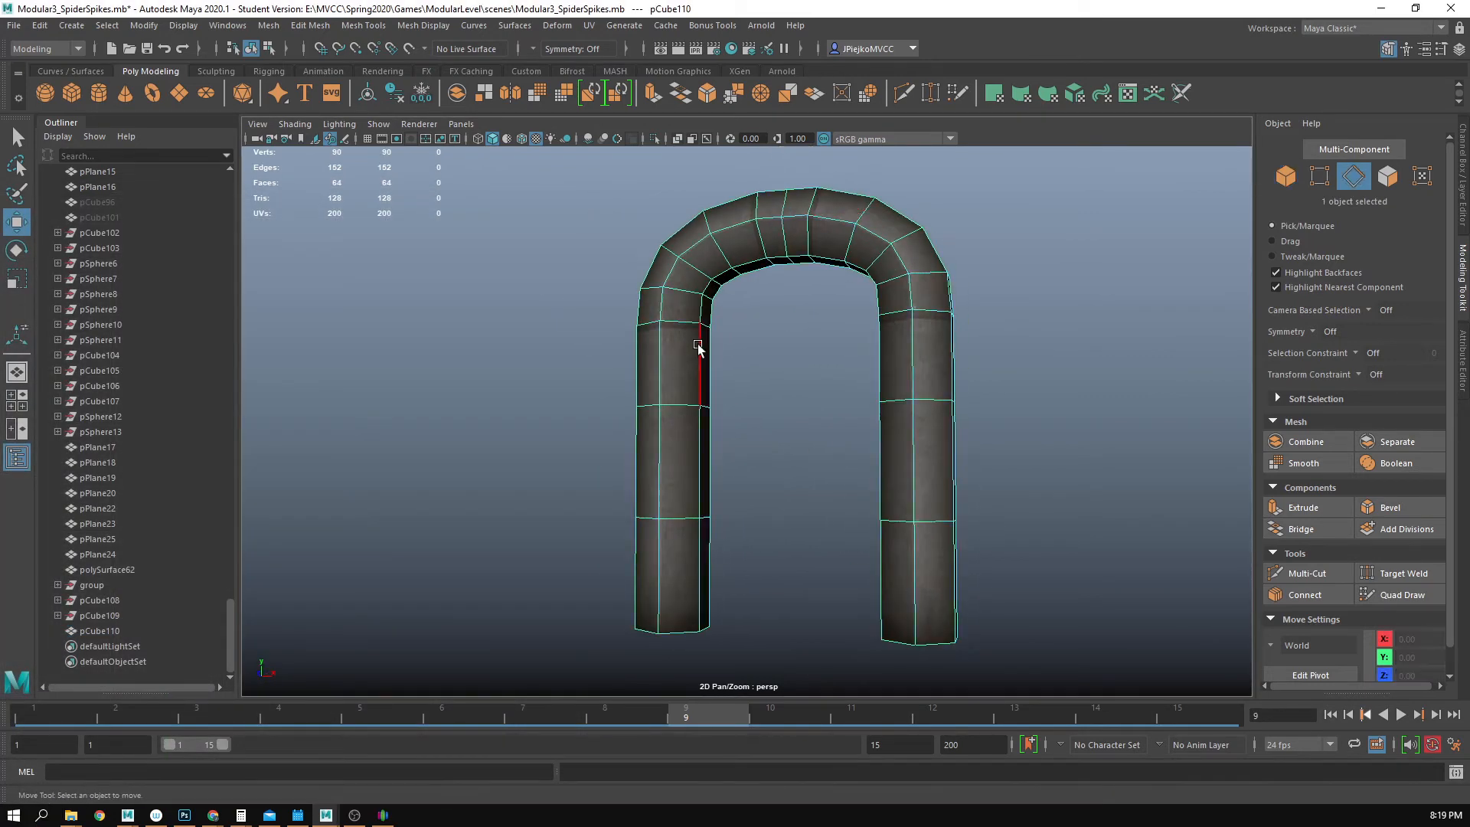
pyautogui.doubleClick(700, 318)
pyautogui.keyDown('alt'); pyautogui.moveTo(706, 325); pyautogui.dragTo(805, 308); pyautogui.keyUp('alt')
pyautogui.press('F9')
pyautogui.moveTo(805, 308); pyautogui.dragTo(996, 214, button='right')
pyautogui.click(1078, 256)
pyautogui.keyDown('alt'); pyautogui.moveTo(1078, 256); pyautogui.dragTo(990, 348); pyautogui.keyUp('alt')
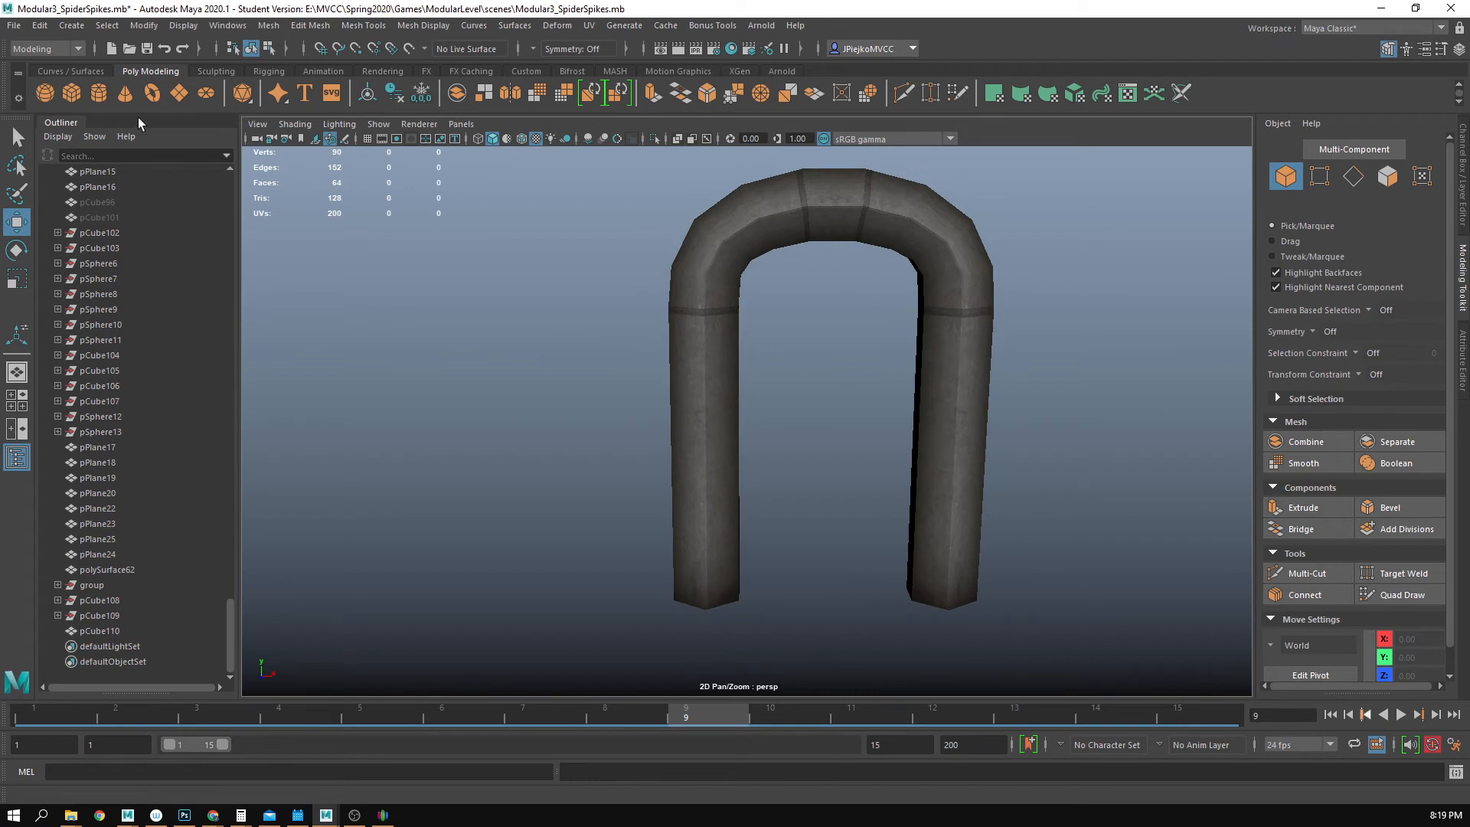
# - Create a polygon cube and move it along X to about 16.04, between the arch's legs
pyautogui.click(73, 97)
pyautogui.keyDown('alt'); pyautogui.moveTo(553, 352); pyautogui.dragTo(450, 306); pyautogui.keyUp('alt')
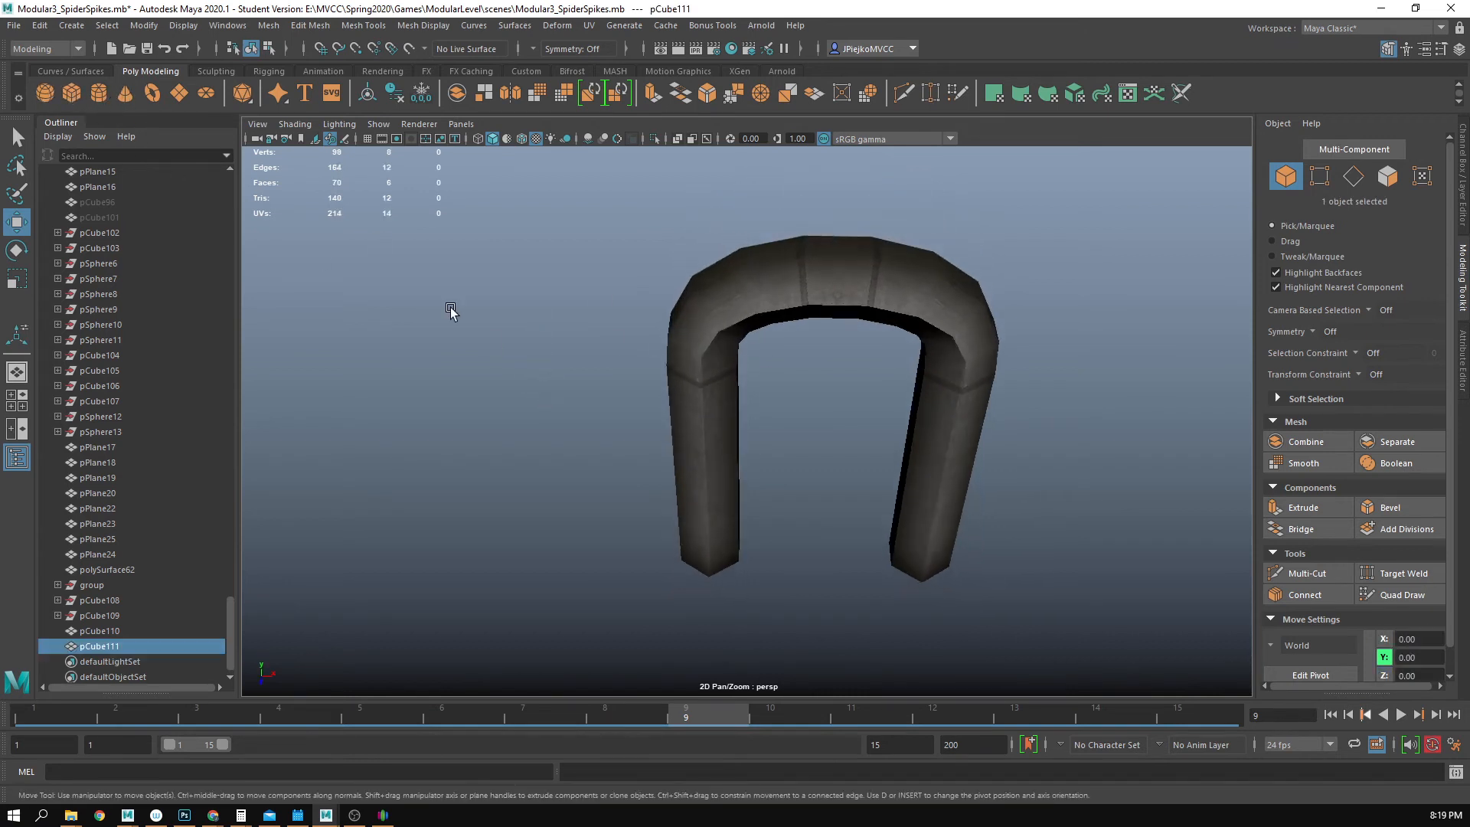
pyautogui.keyDown('alt'); pyautogui.moveTo(718, 438); pyautogui.dragTo(160, 448, button='right'); pyautogui.keyUp('alt')
pyautogui.moveTo(603, 437); pyautogui.dragTo(873, 463)
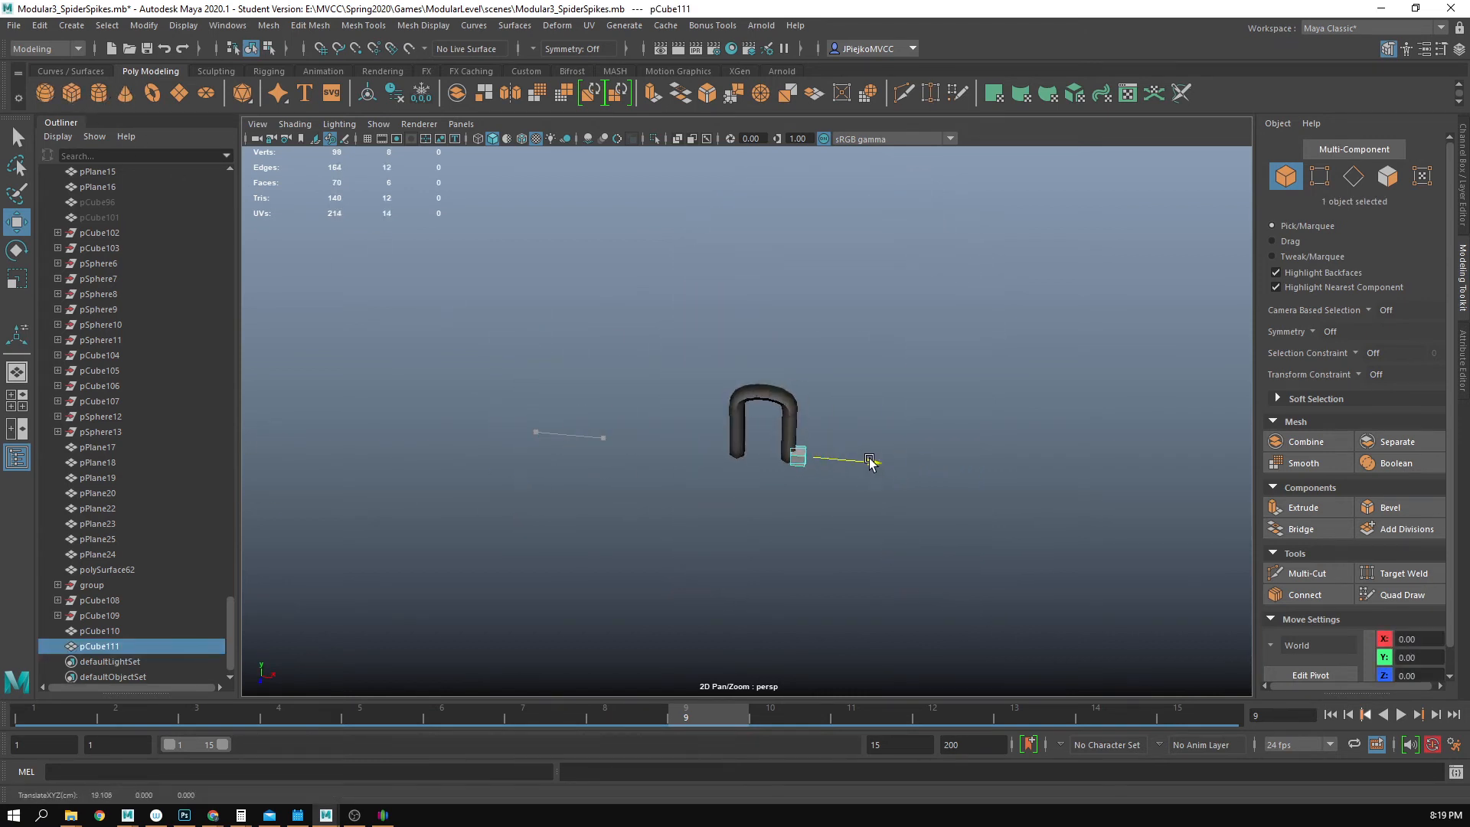
pyautogui.keyDown('alt'); pyautogui.moveTo(878, 466); pyautogui.dragTo(1068, 578, button='right'); pyautogui.keyUp('alt')
pyautogui.keyDown('alt'); pyautogui.moveTo(1068, 578); pyautogui.dragTo(1056, 557); pyautogui.keyUp('alt')
pyautogui.moveTo(979, 522); pyautogui.dragTo(847, 521)
pyautogui.keyDown('alt'); pyautogui.moveTo(850, 524); pyautogui.dragTo(986, 576, button='right'); pyautogui.keyUp('alt')
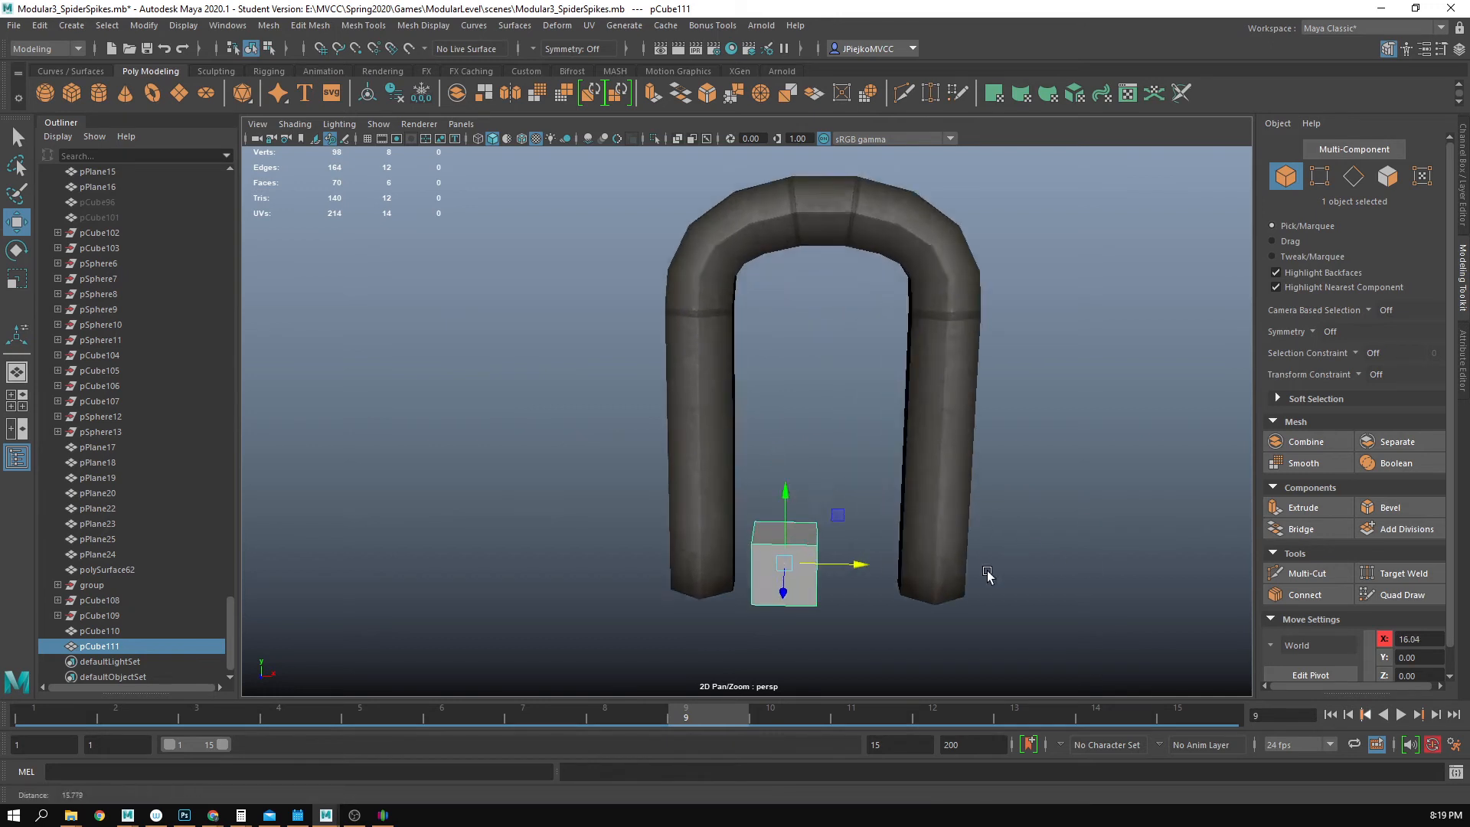
# - Rotate the cube 45 degrees around Y
pyautogui.keyDown('alt'); pyautogui.moveTo(986, 576); pyautogui.dragTo(908, 493, button='middle'); pyautogui.keyUp('alt')
pyautogui.keyDown('alt'); pyautogui.moveTo(881, 471); pyautogui.dragTo(864, 524); pyautogui.keyUp('alt')
pyautogui.press('e')
pyautogui.moveTo(759, 516); pyautogui.dragTo(722, 532)
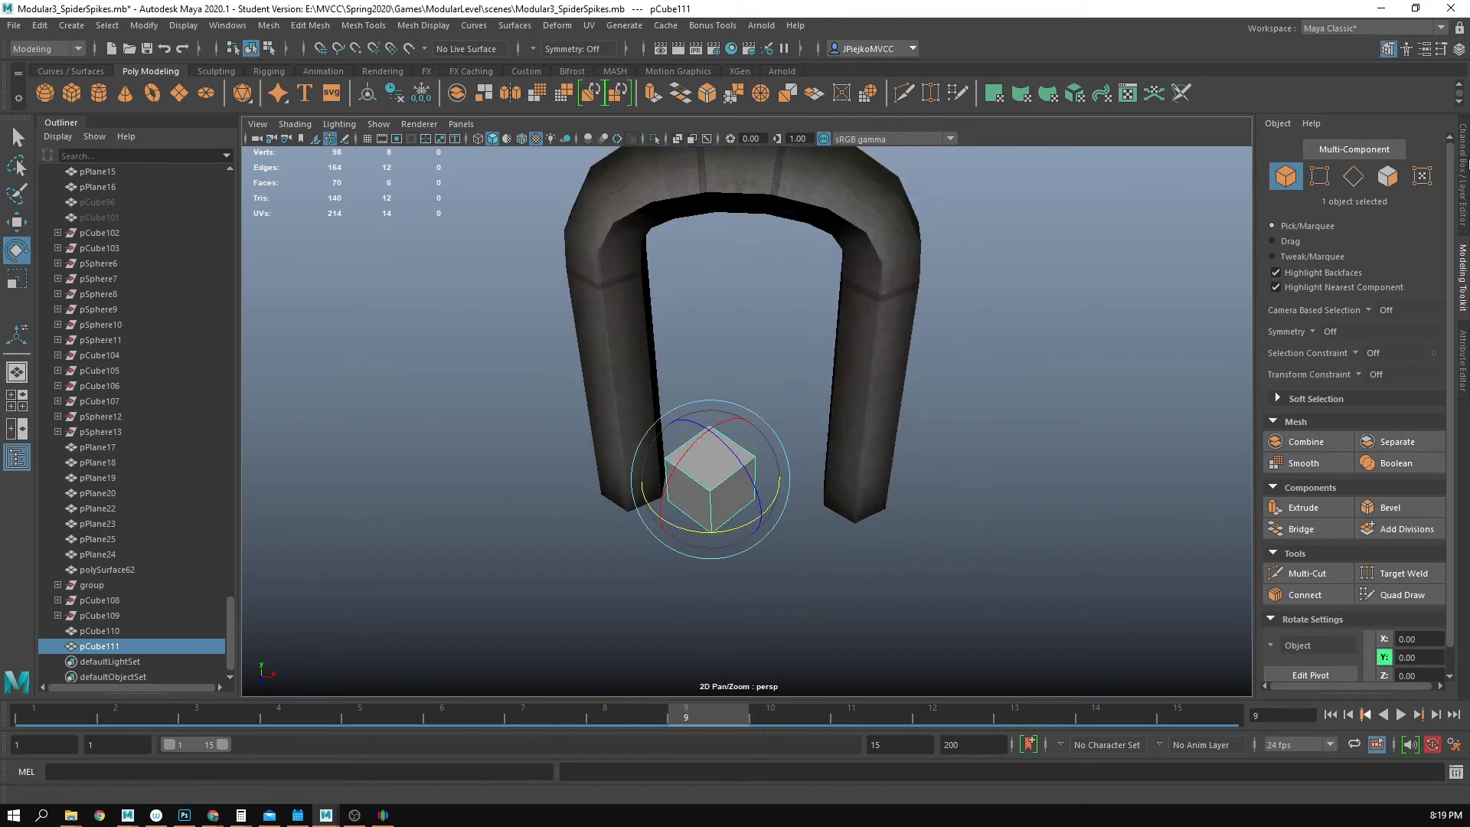
pyautogui.click(1461, 193)
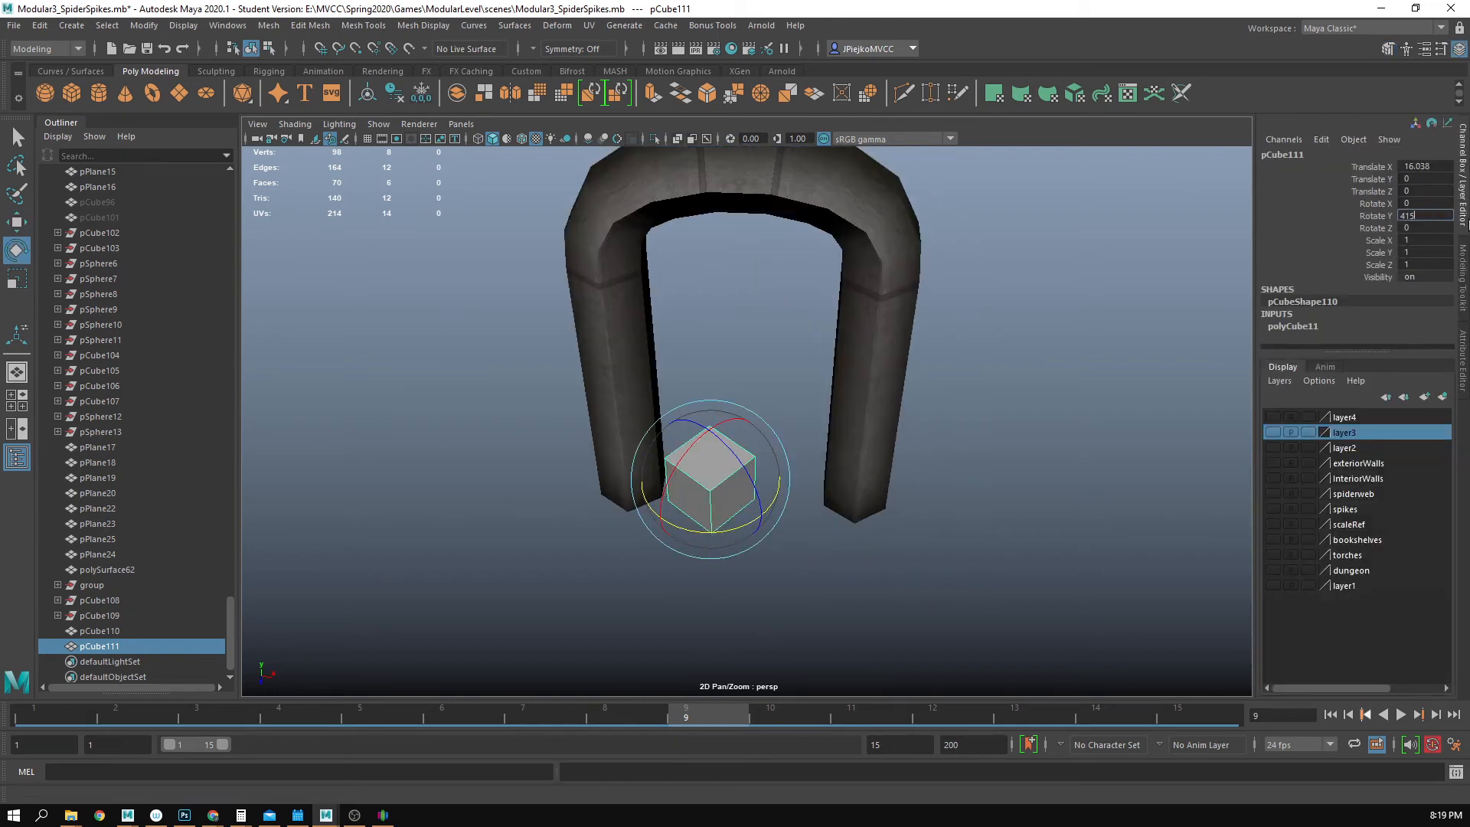
pyautogui.press('Return')
pyautogui.keyDown('alt'); pyautogui.moveTo(453, 461); pyautogui.dragTo(490, 490); pyautogui.keyUp('alt')
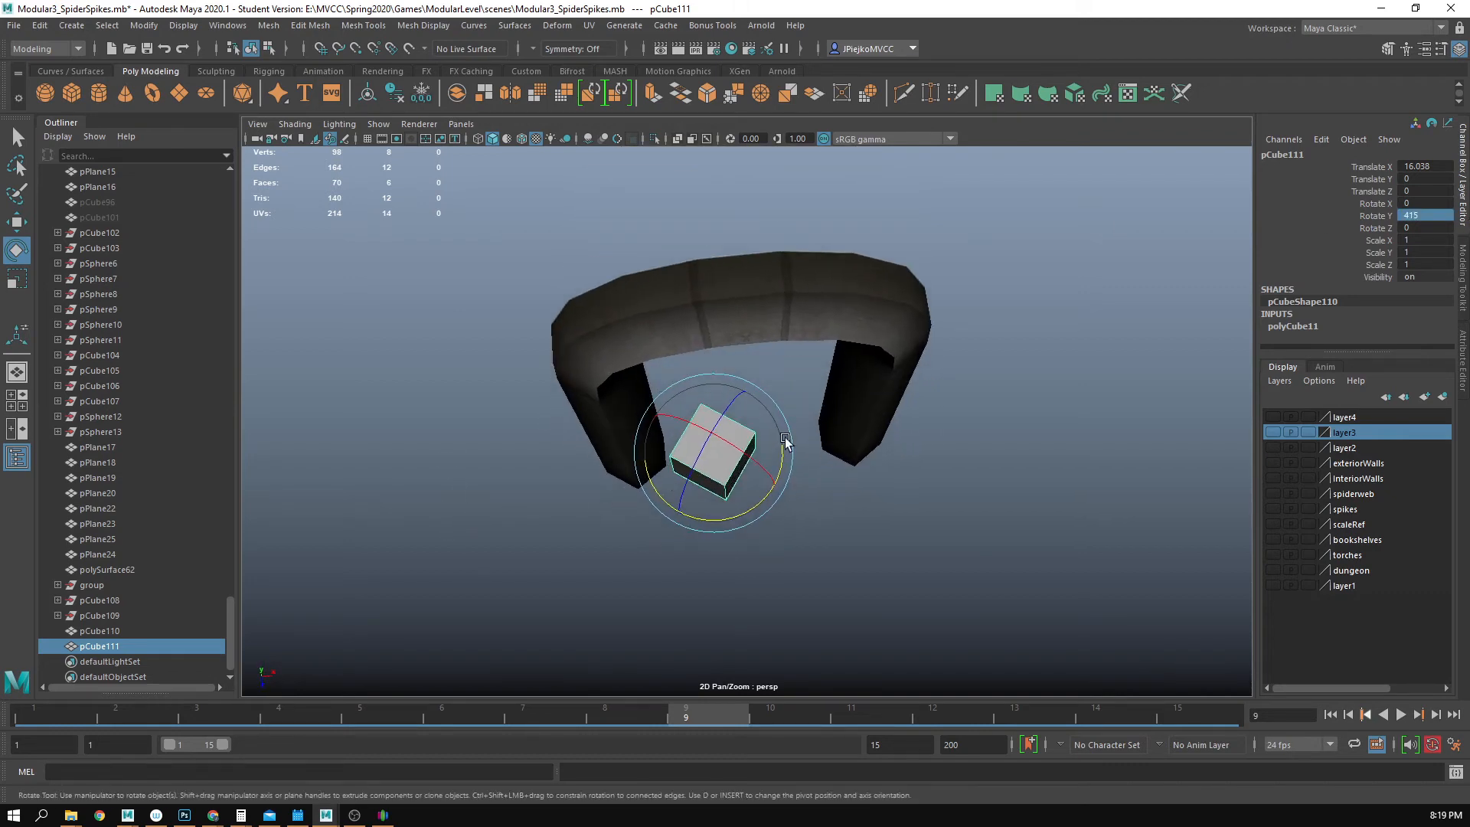
pyautogui.write('45')
pyautogui.press('Return')
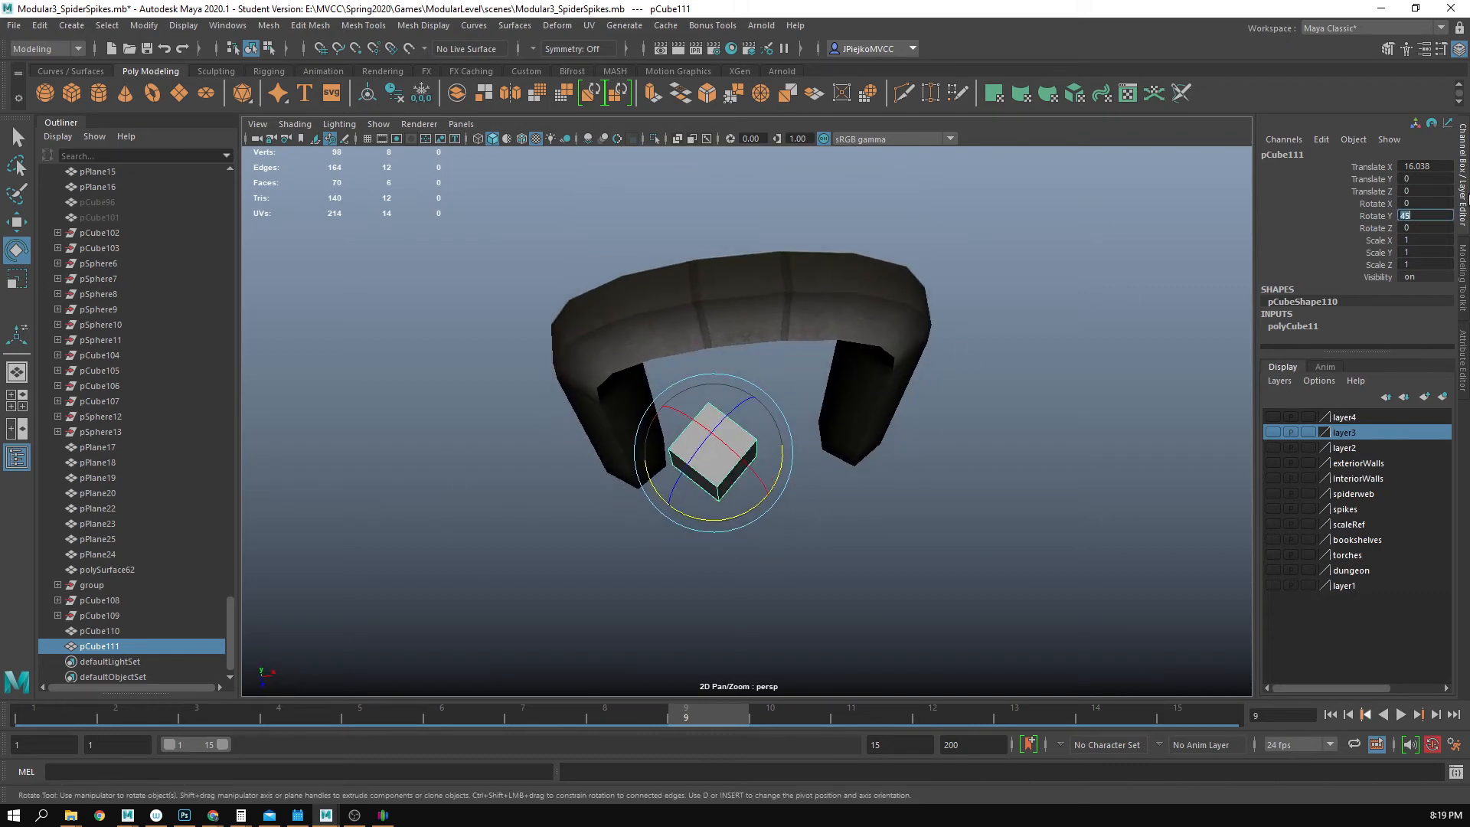
# - Scale the cube uniformly down to 0.22
pyautogui.keyDown('alt'); pyautogui.moveTo(821, 469); pyautogui.dragTo(692, 364); pyautogui.keyUp('alt')
pyautogui.keyDown('alt'); pyautogui.moveTo(692, 365); pyautogui.dragTo(807, 413, button='right'); pyautogui.keyUp('alt')
pyautogui.press('r')
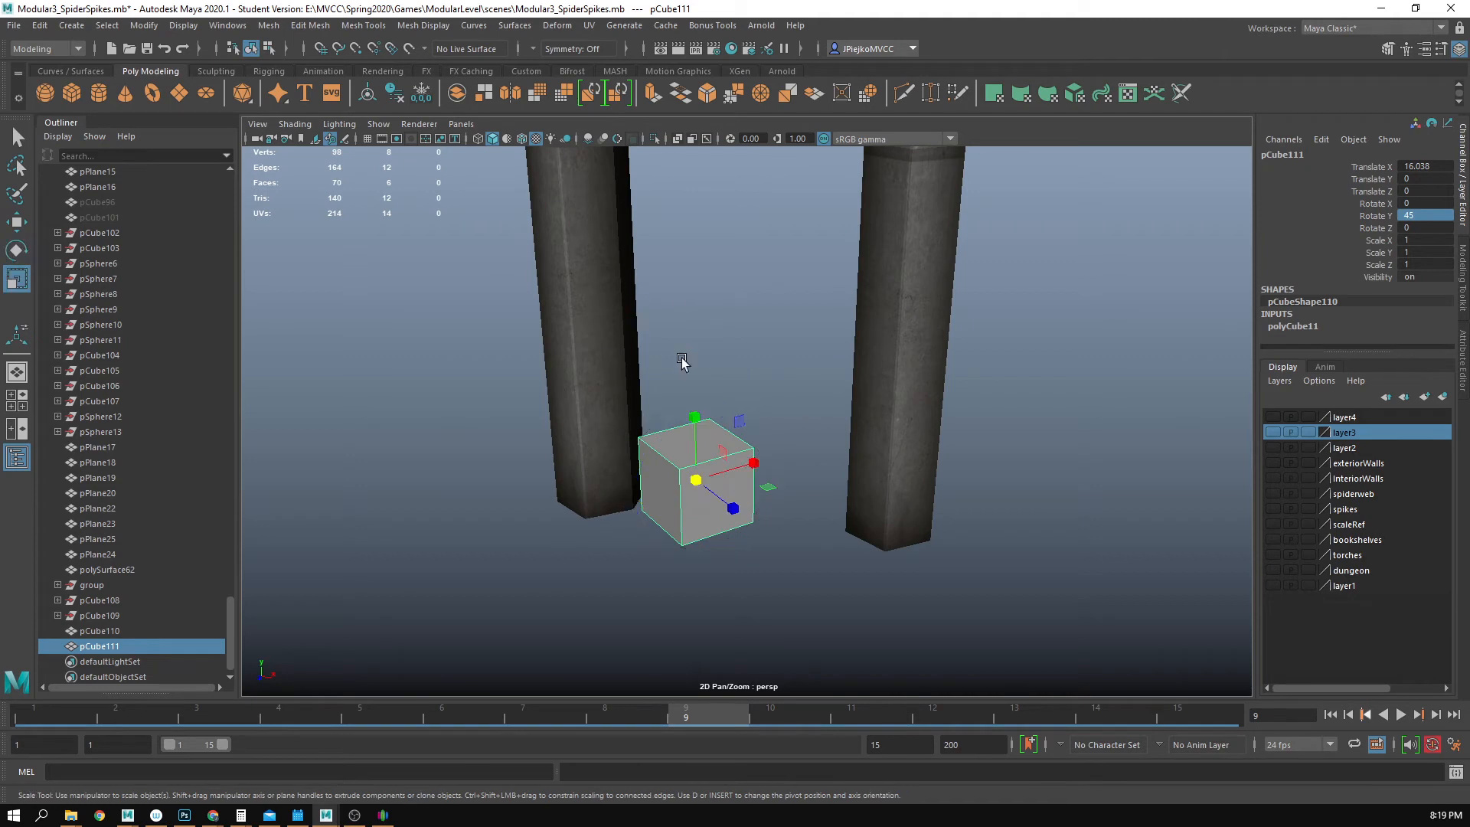
pyautogui.keyDown('alt'); pyautogui.moveTo(682, 360); pyautogui.dragTo(728, 463); pyautogui.keyUp('alt')
pyautogui.press('w')
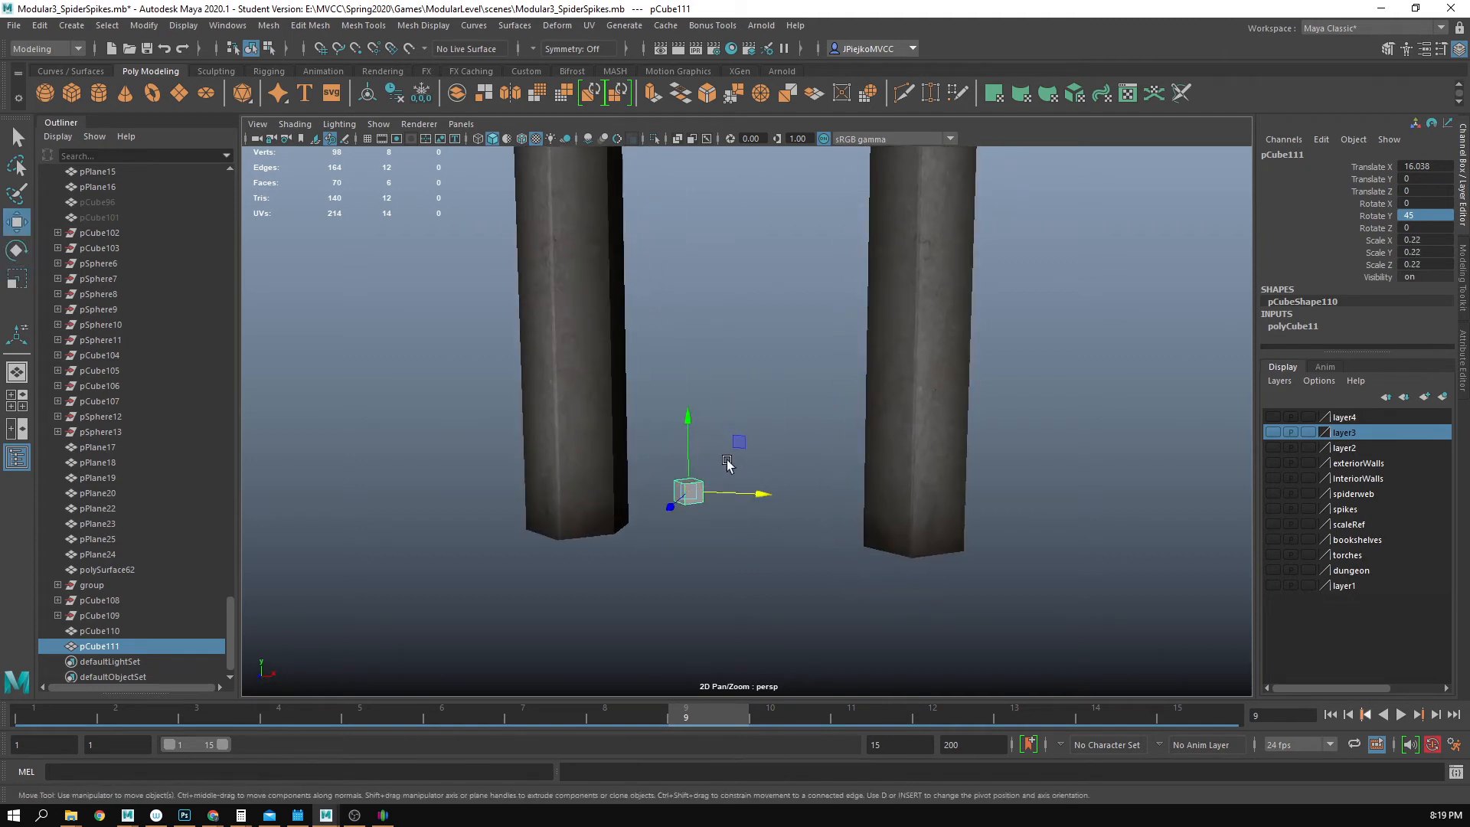
# - Switch to the front view and apply a Camera-based UV projection to the small cube
pyautogui.click(590, 28)
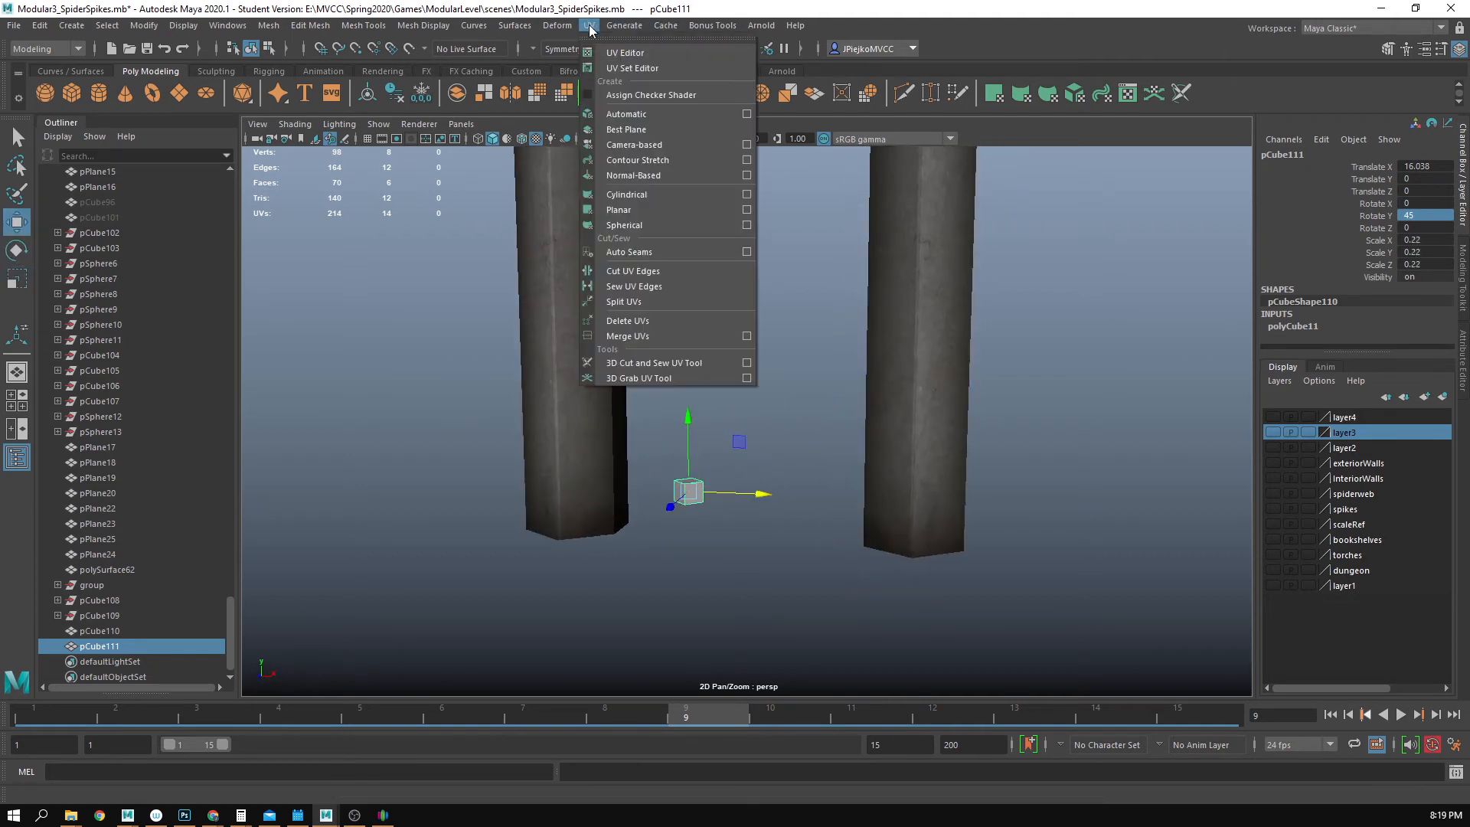
pyautogui.click(658, 27)
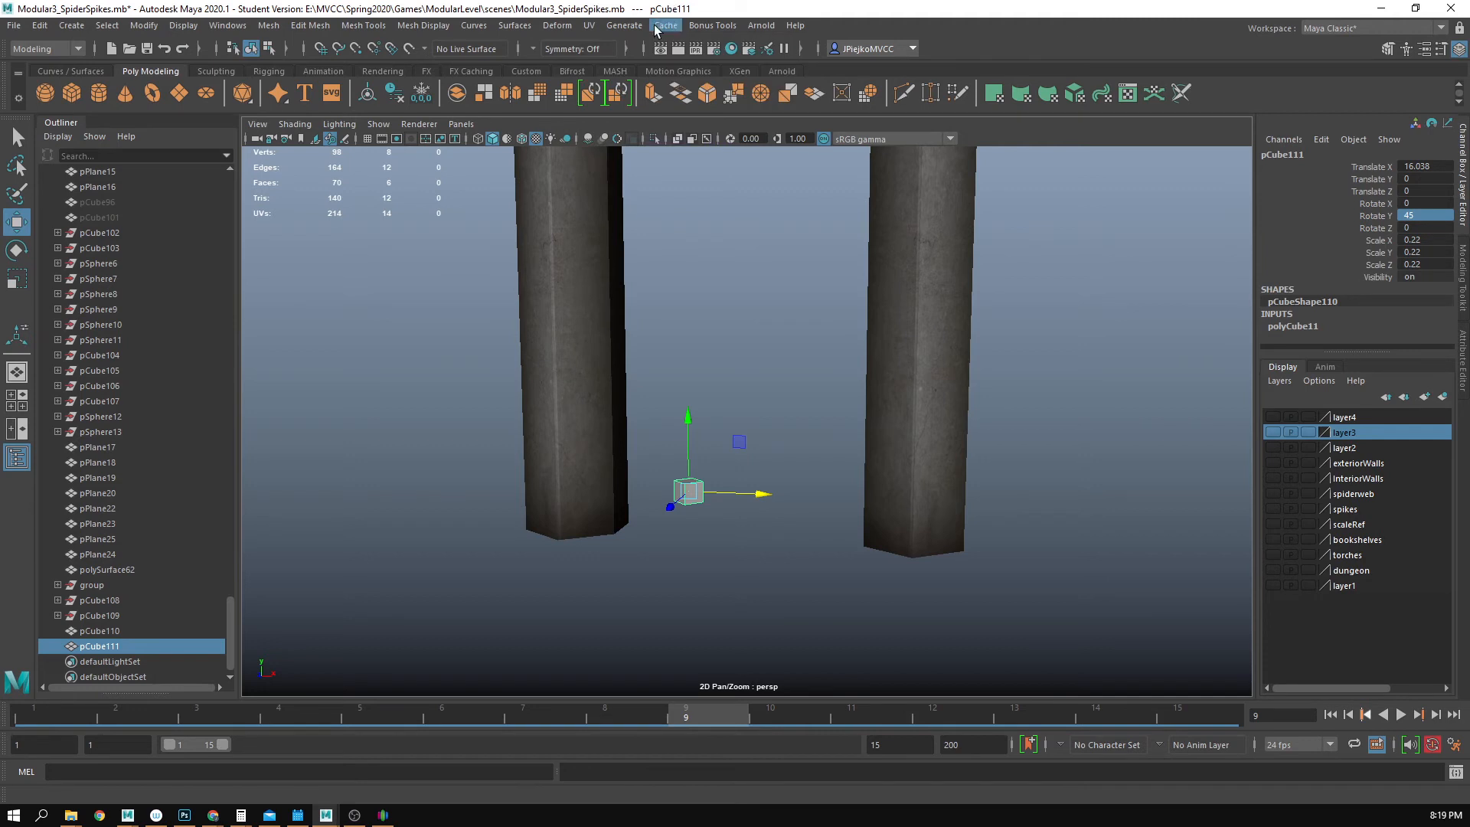
pyautogui.click(465, 124)
pyautogui.moveTo(490, 176)
pyautogui.click(635, 192)
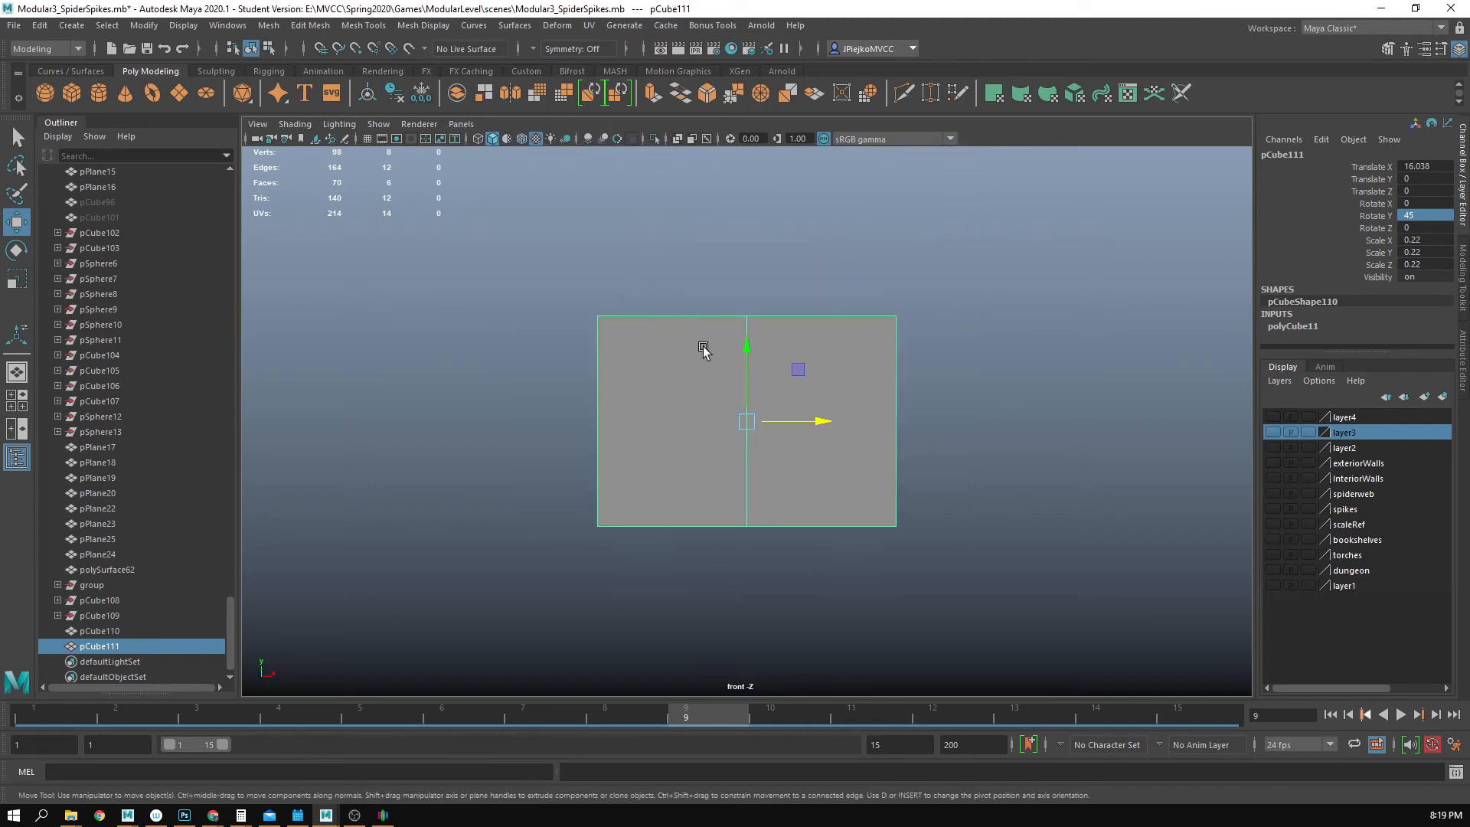
pyautogui.keyDown('alt'); pyautogui.moveTo(661, 476); pyautogui.dragTo(392, 414, button='right'); pyautogui.keyUp('alt')
pyautogui.keyDown('alt'); pyautogui.moveTo(391, 414); pyautogui.dragTo(382, 449, button='middle'); pyautogui.keyUp('alt')
pyautogui.keyDown('alt'); pyautogui.moveTo(383, 449); pyautogui.dragTo(996, 360, button='right'); pyautogui.keyUp('alt')
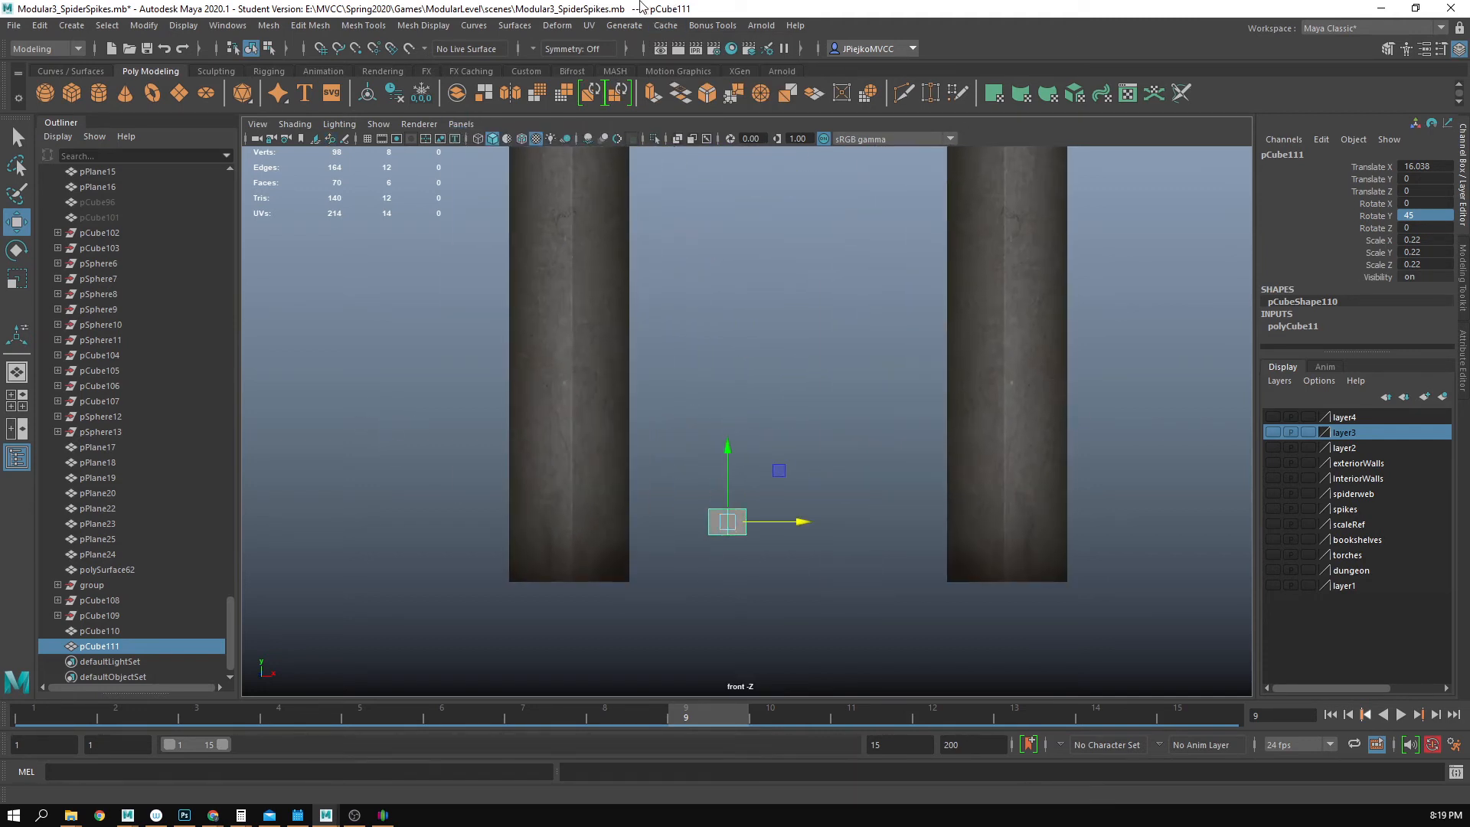
pyautogui.click(589, 25)
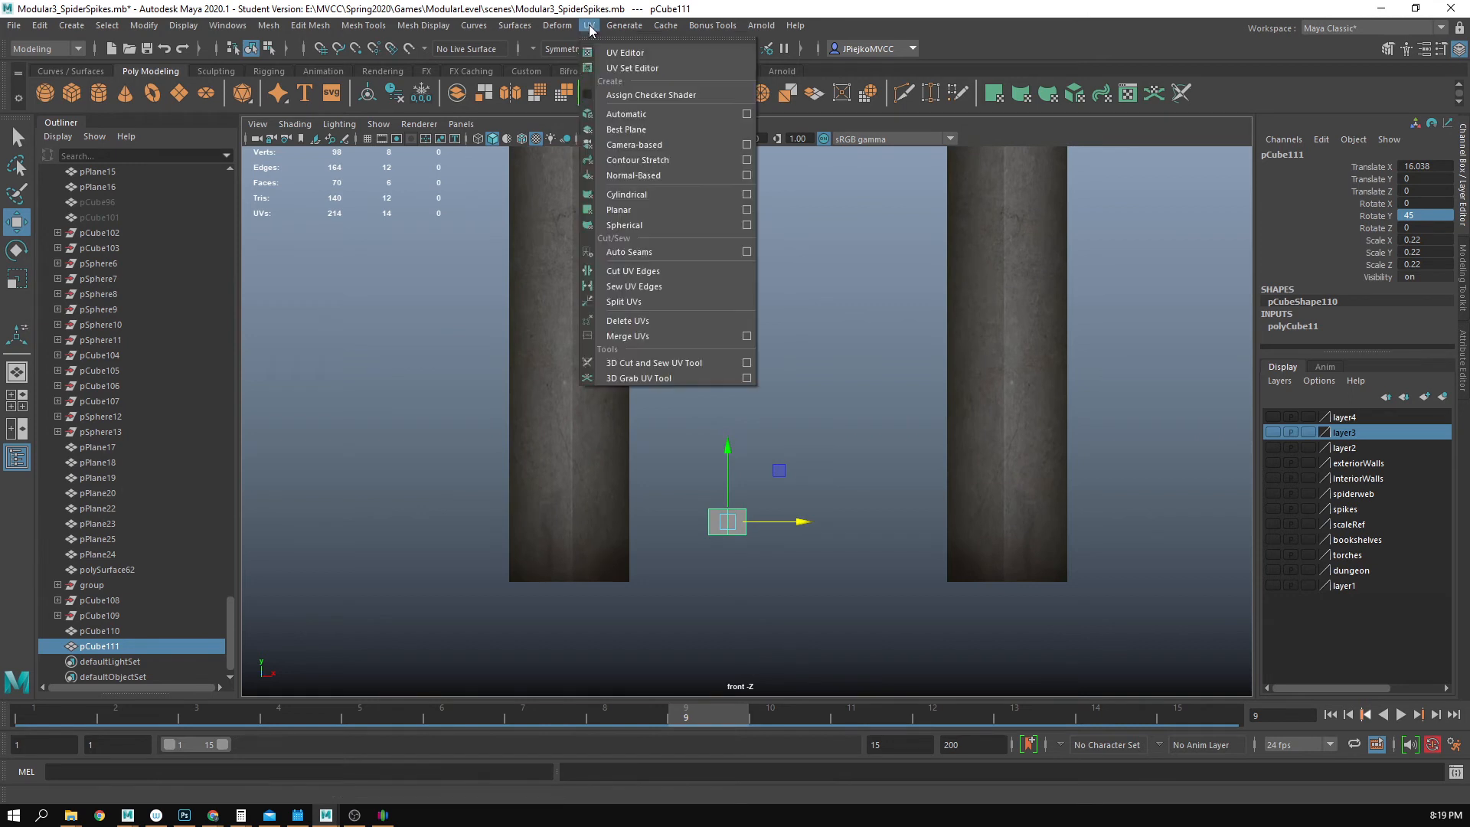
pyautogui.click(651, 144)
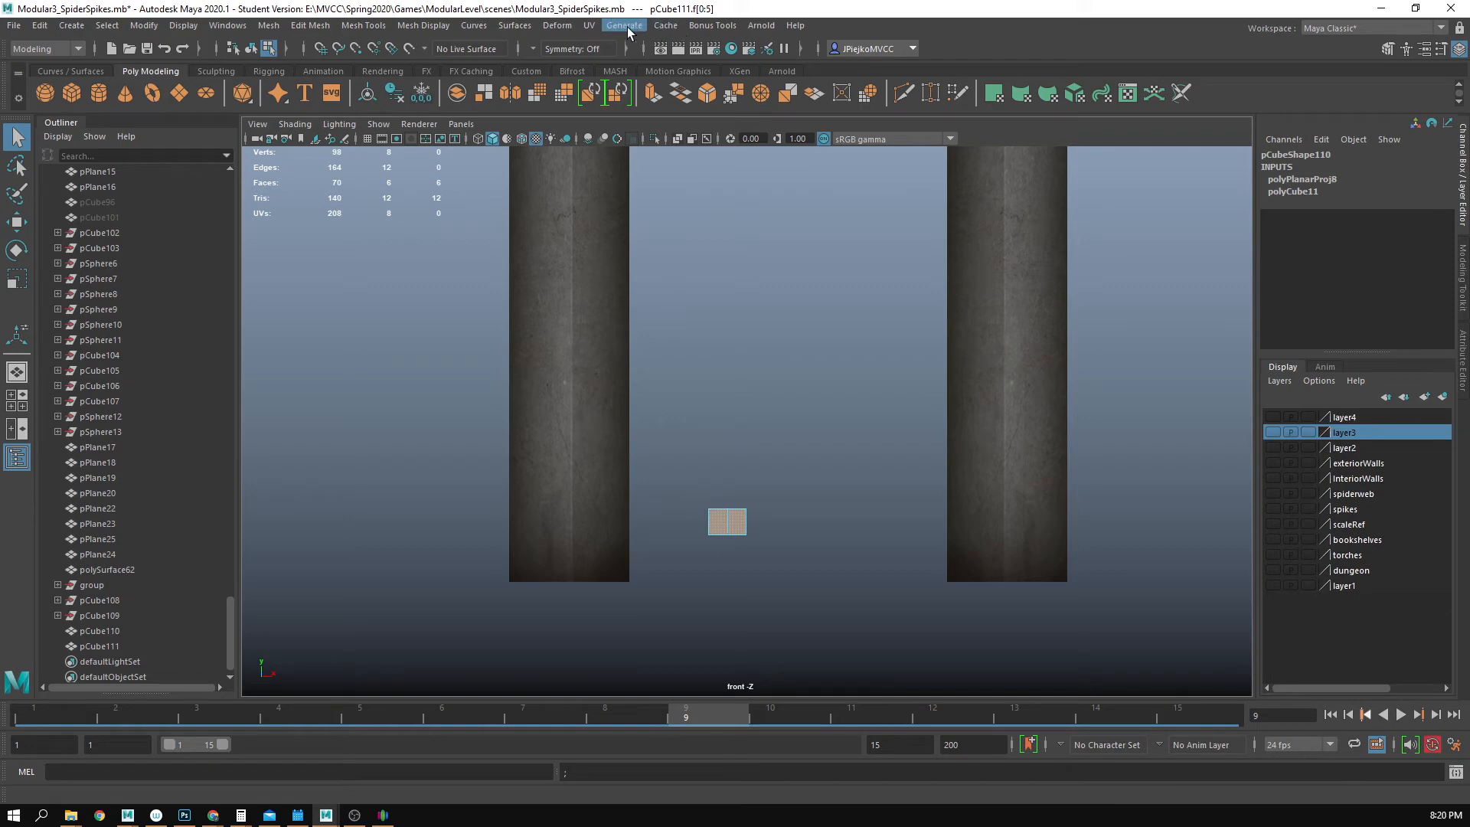
# - Open the UV Editor and assign the dungeon gate material to the cube from the Hypershade
pyautogui.click(599, 26)
pyautogui.click(609, 55)
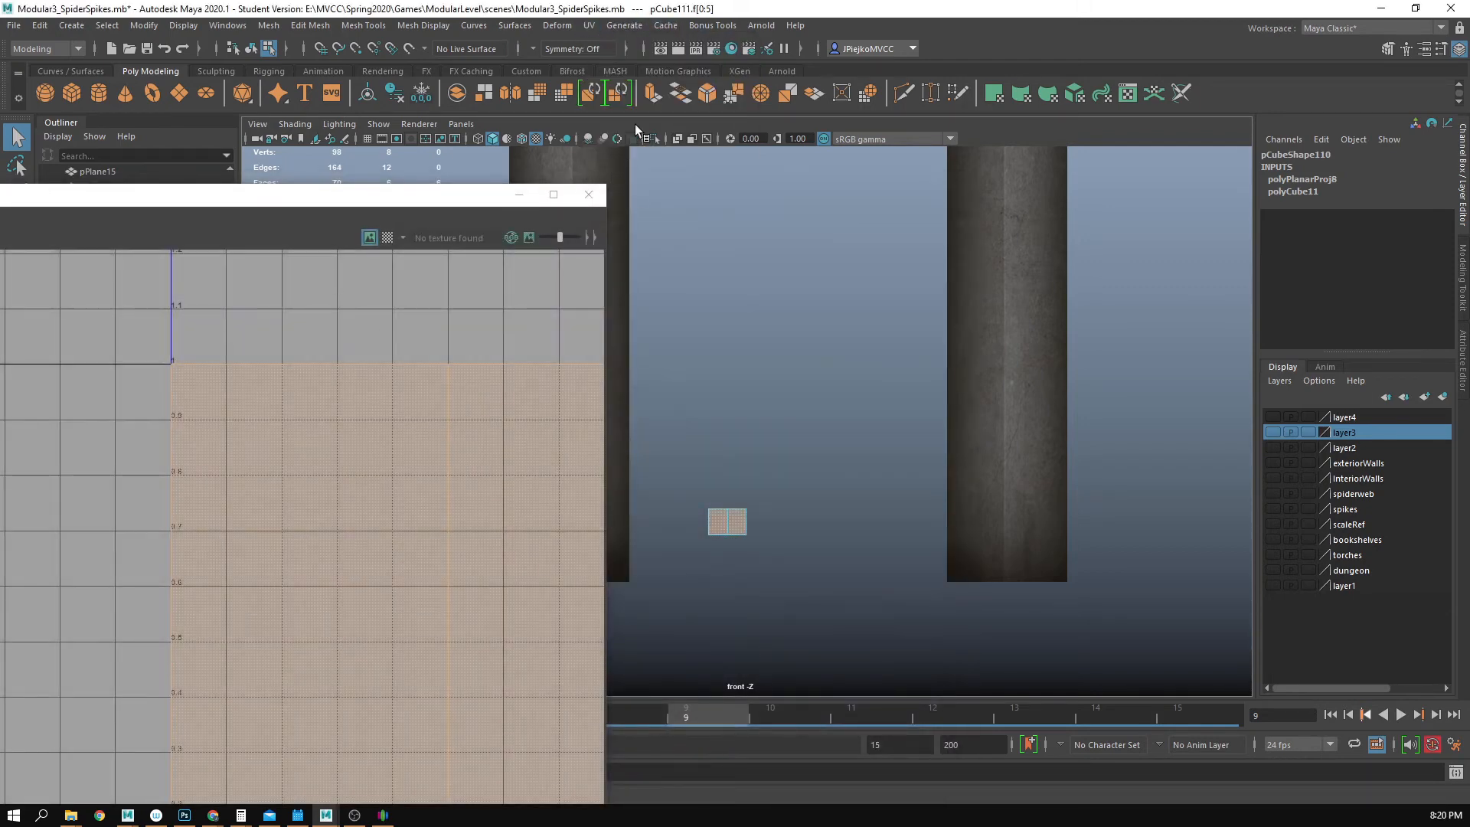
pyautogui.click(731, 49)
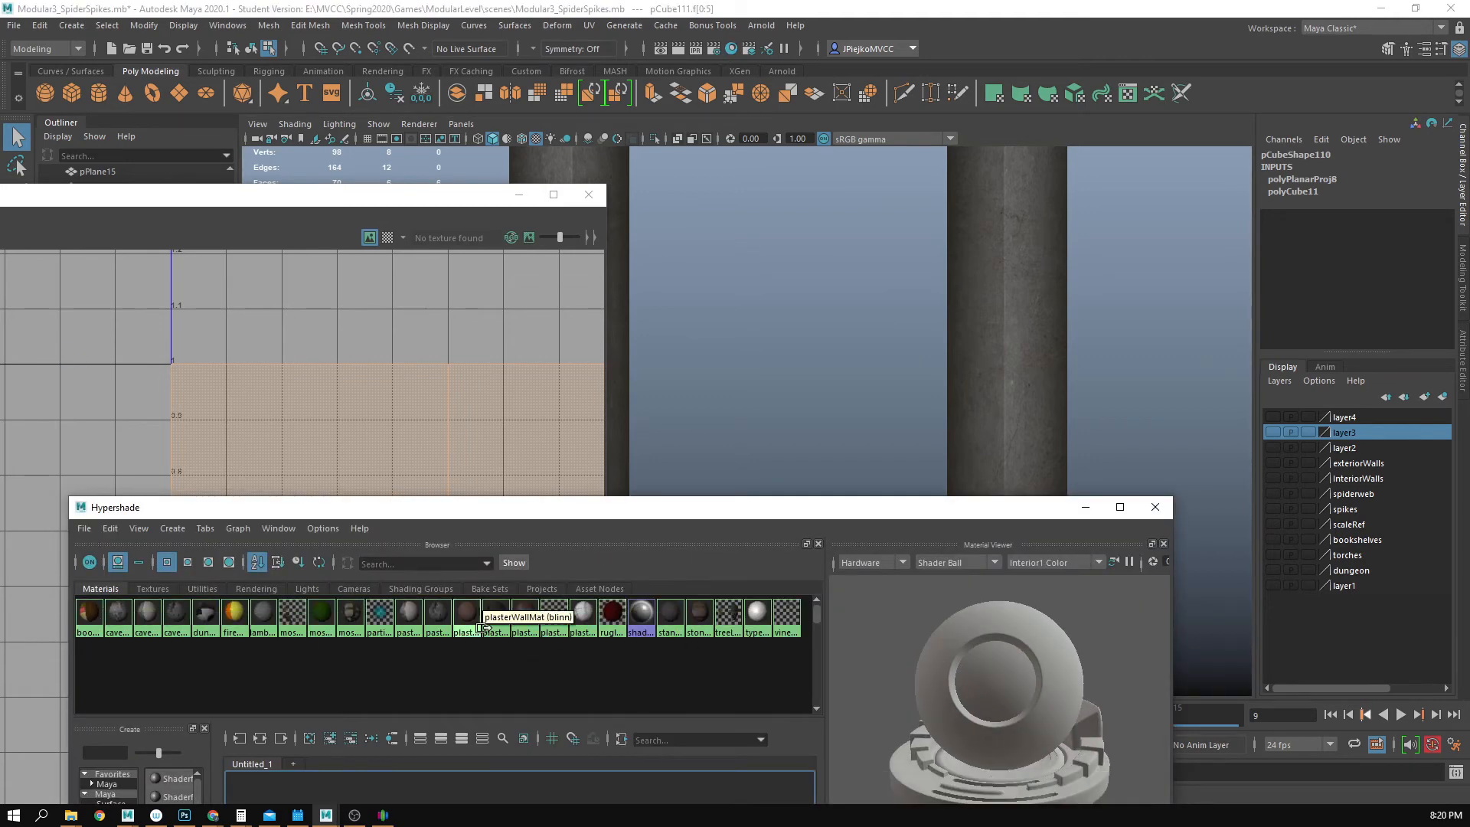
pyautogui.moveTo(212, 622); pyautogui.dragTo(216, 588, button='right')
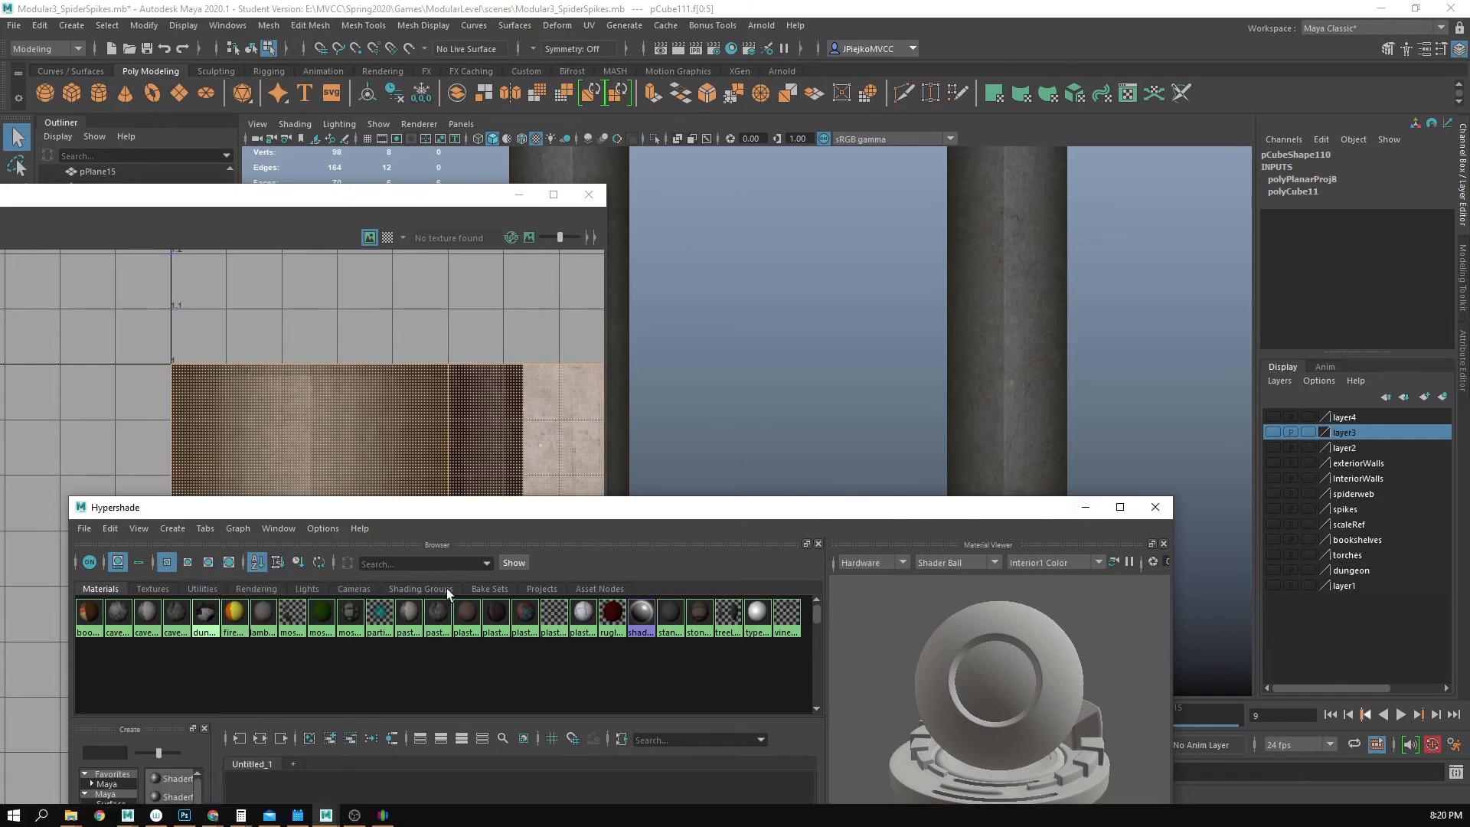
pyautogui.click(1143, 511)
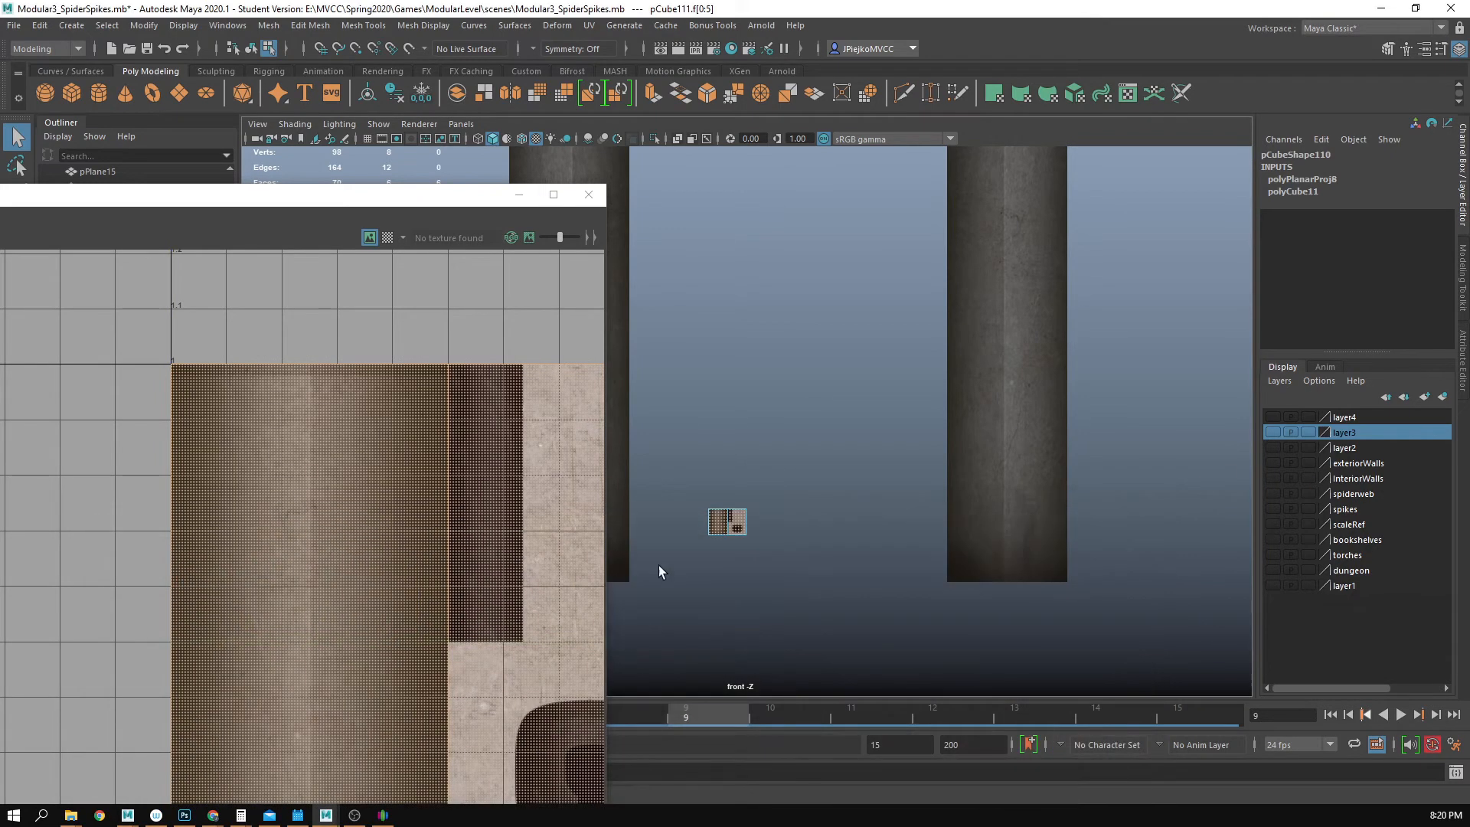
# - Scale the cube's UV shell uniformly down to a small square over the texture
pyautogui.keyDown('alt'); pyautogui.moveTo(561, 543); pyautogui.dragTo(456, 446, button='middle'); pyautogui.keyUp('alt')
pyautogui.scroll(-2, 453, 444)
pyautogui.keyDown('alt'); pyautogui.moveTo(322, 531); pyautogui.dragTo(245, 526, button='middle'); pyautogui.keyUp('alt')
pyautogui.press('r')
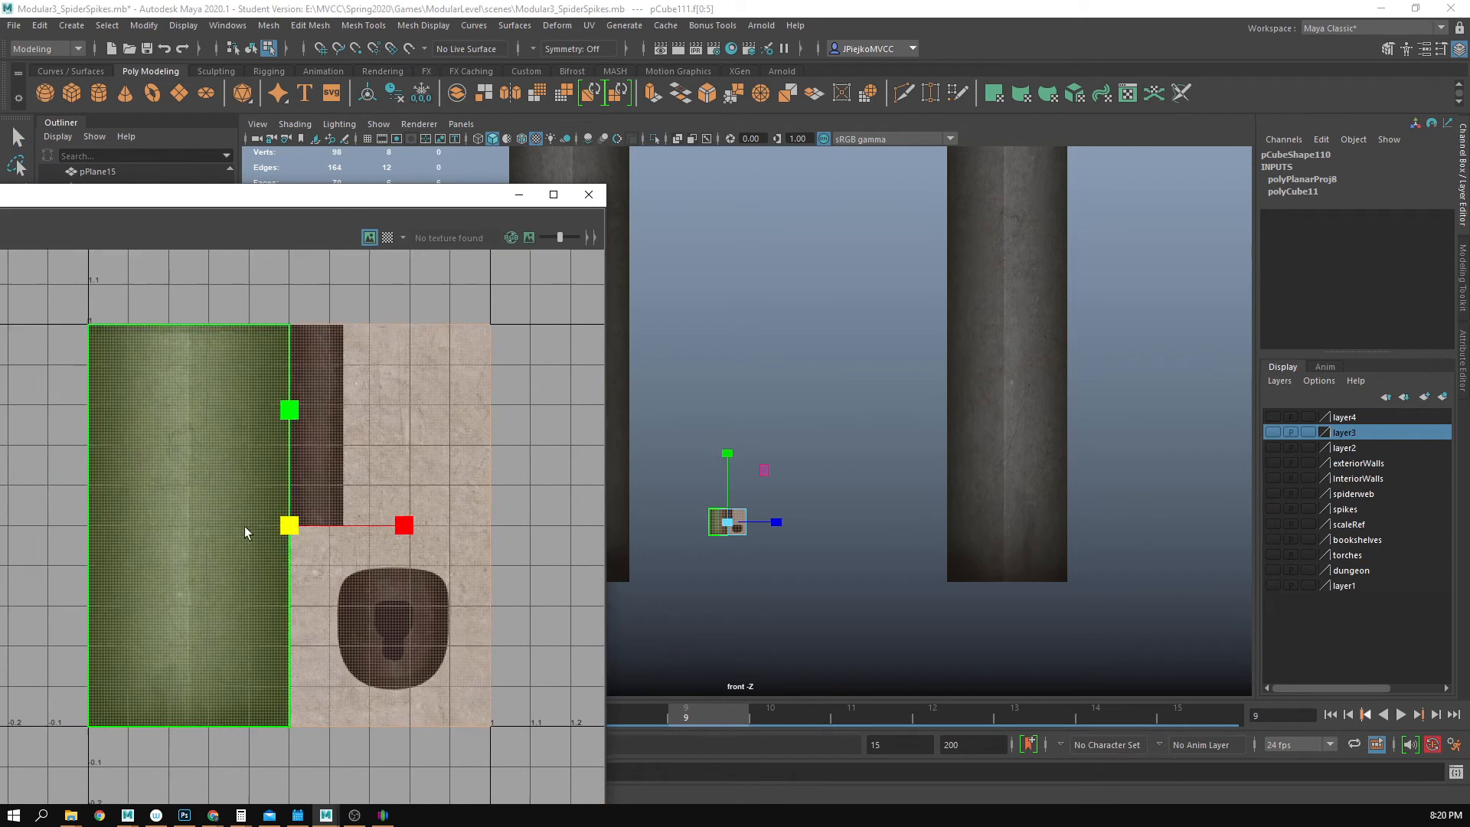
pyautogui.moveTo(296, 527); pyautogui.dragTo(202, 567)
pyautogui.keyDown('alt'); pyautogui.moveTo(202, 566); pyautogui.dragTo(553, 673, button='right'); pyautogui.keyUp('alt')
# - Move the UV shell onto the lower end of the texture's dark strip and scale it to the strip's width
pyautogui.press('w')
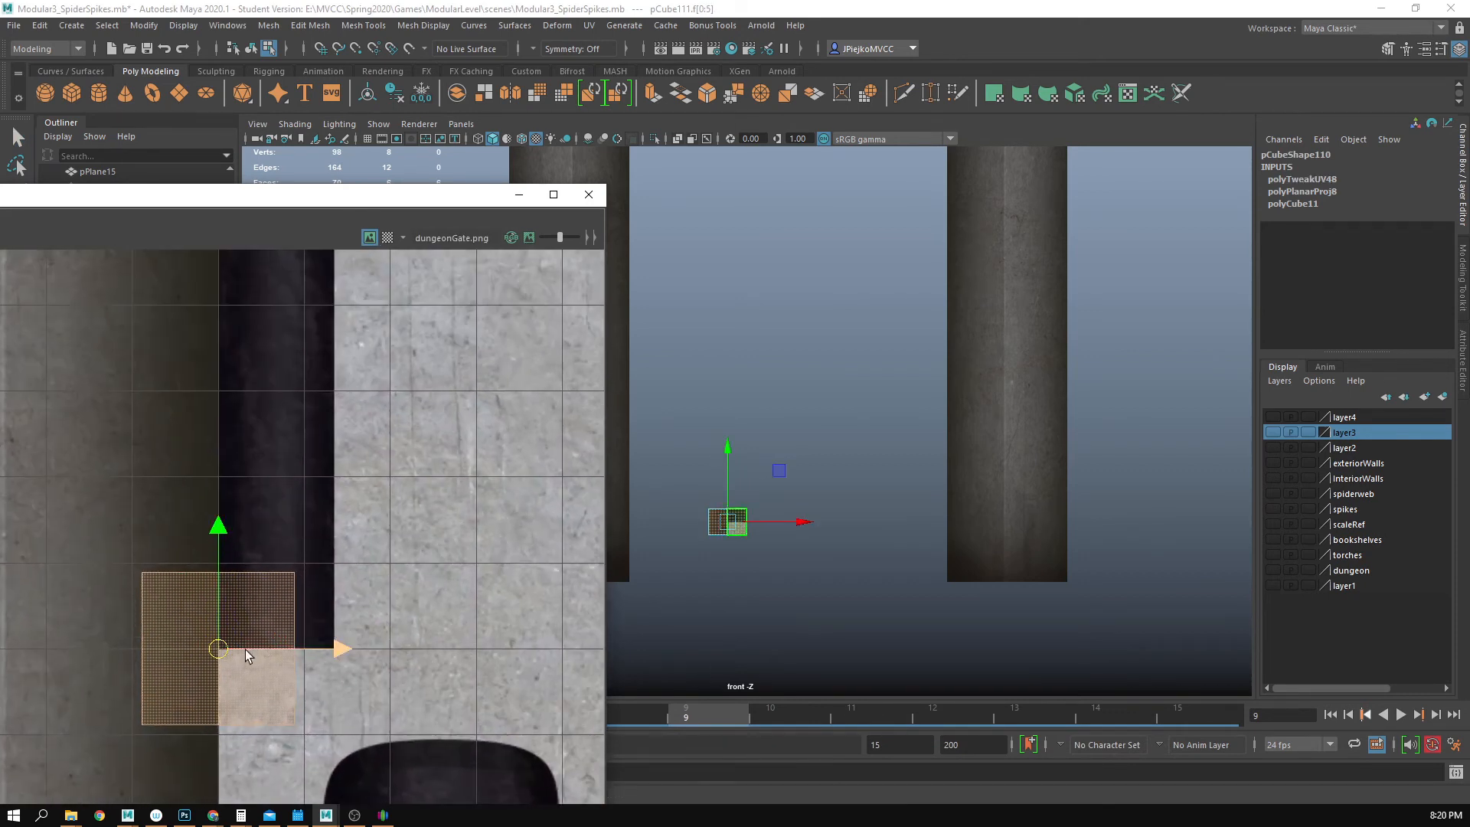
pyautogui.moveTo(216, 647); pyautogui.dragTo(264, 592)
pyautogui.keyDown('alt'); pyautogui.moveTo(255, 624); pyautogui.dragTo(598, 617, button='right'); pyautogui.keyUp('alt')
pyautogui.press('r')
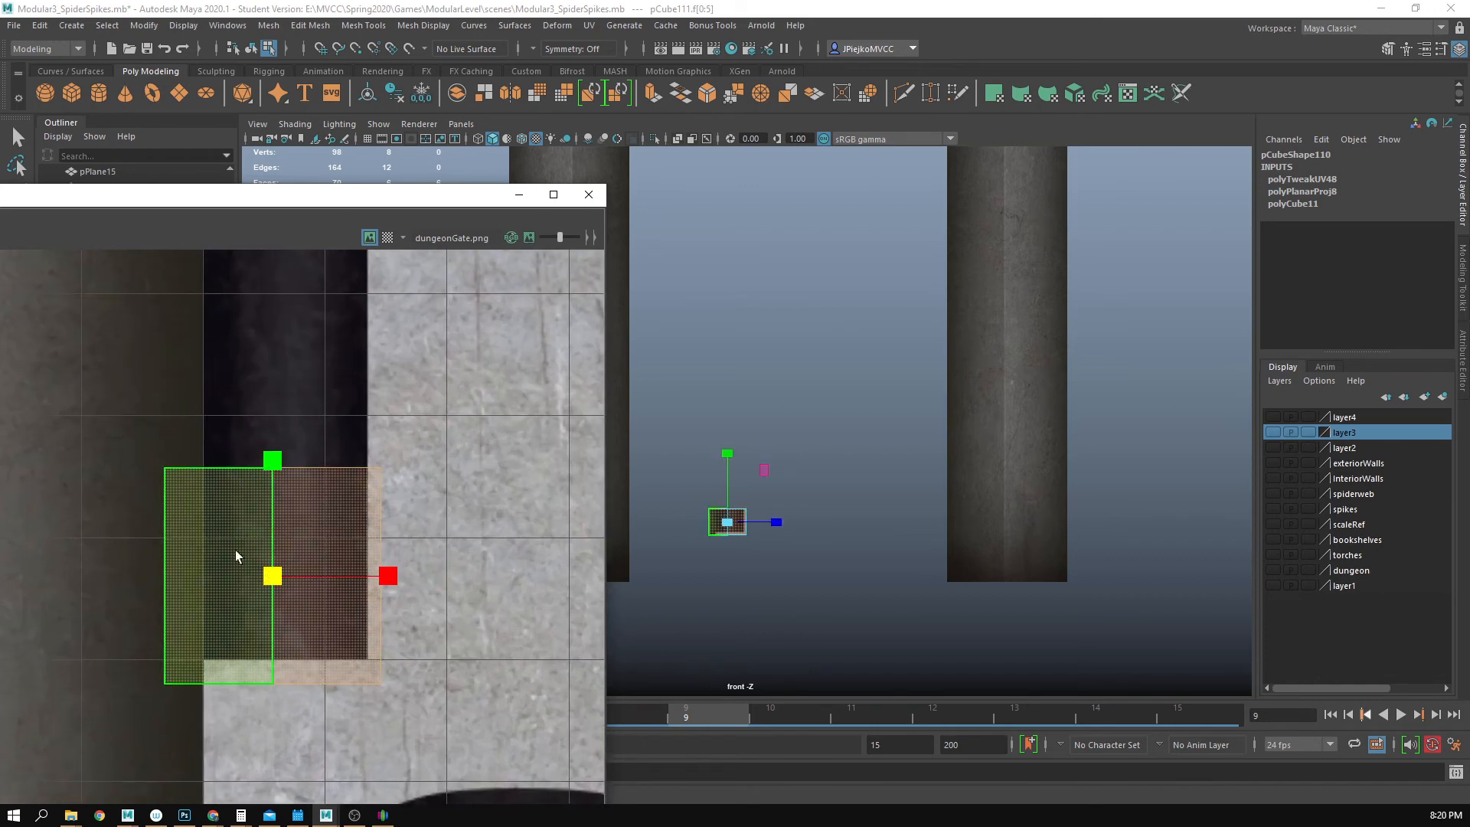
pyautogui.moveTo(272, 575)
pyautogui.mouseDown()
pyautogui.moveTo(258, 578)
pyautogui.moveTo(284, 588)
pyautogui.mouseUp()
pyautogui.press('w')
pyautogui.keyDown('alt'); pyautogui.moveTo(283, 585); pyautogui.dragTo(383, 590, button='right'); pyautogui.keyUp('alt')
pyautogui.press('r')
pyautogui.moveTo(278, 585); pyautogui.dragTo(285, 580)
pyautogui.press('w')
# - Select the shell's upper row of UVs and stretch it up to the top edge of the dark strip
pyautogui.moveTo(368, 492); pyautogui.dragTo(433, 492, button='right')
pyautogui.moveTo(89, 413); pyautogui.dragTo(457, 516)
pyautogui.keyDown('alt'); pyautogui.moveTo(458, 517); pyautogui.dragTo(167, 450, button='right'); pyautogui.keyUp('alt')
pyautogui.keyDown('alt'); pyautogui.moveTo(177, 445); pyautogui.dragTo(185, 514, button='middle'); pyautogui.keyUp('alt')
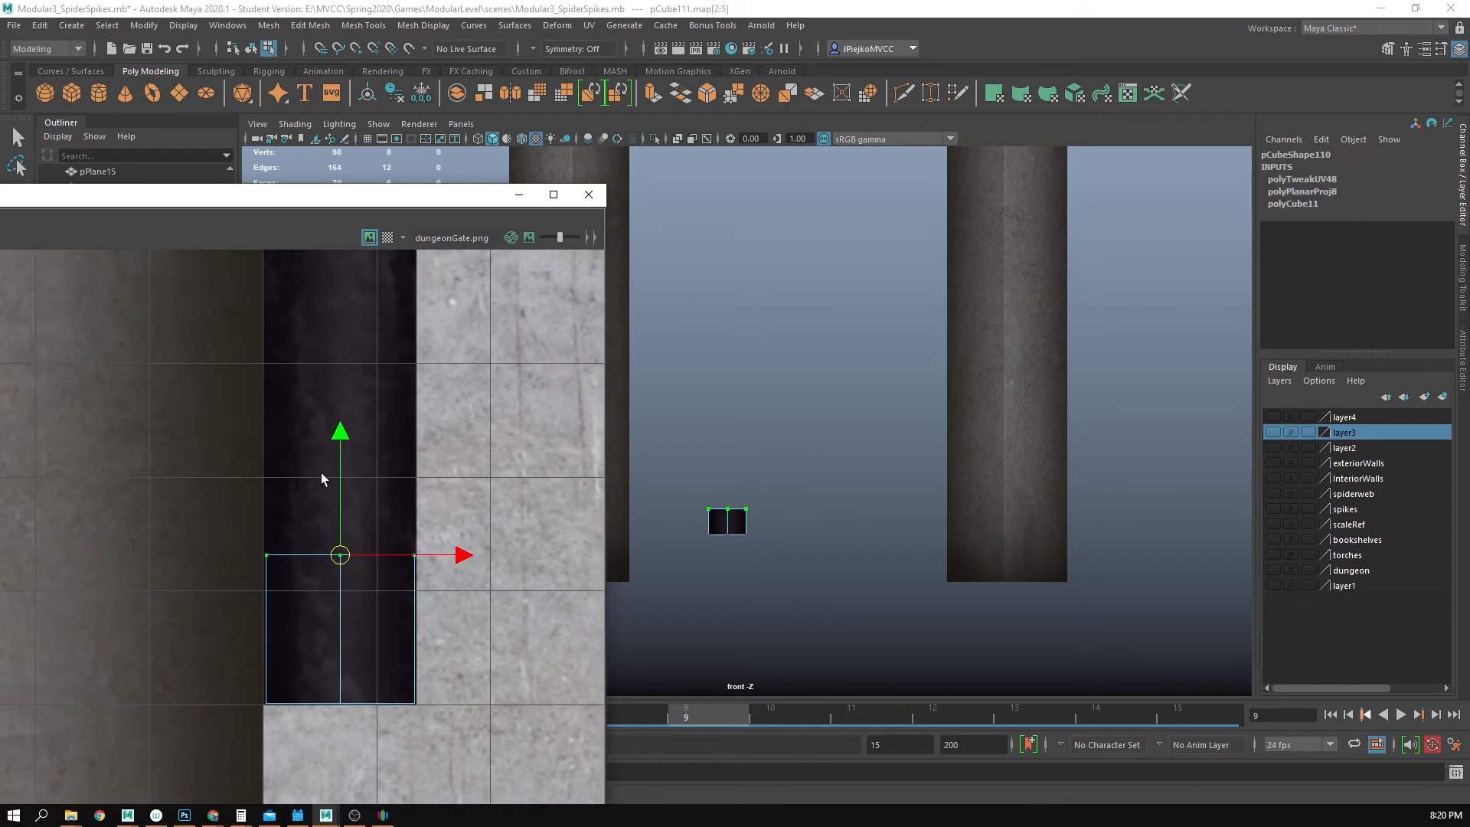
pyautogui.moveTo(339, 431); pyautogui.dragTo(300, 137)
pyautogui.keyDown('alt'); pyautogui.moveTo(417, 304); pyautogui.dragTo(373, 524, button='middle'); pyautogui.keyUp('alt')
pyautogui.keyDown('alt'); pyautogui.moveTo(373, 525); pyautogui.dragTo(369, 524, button='right'); pyautogui.keyUp('alt')
pyautogui.moveTo(294, 357); pyautogui.dragTo(294, 349)
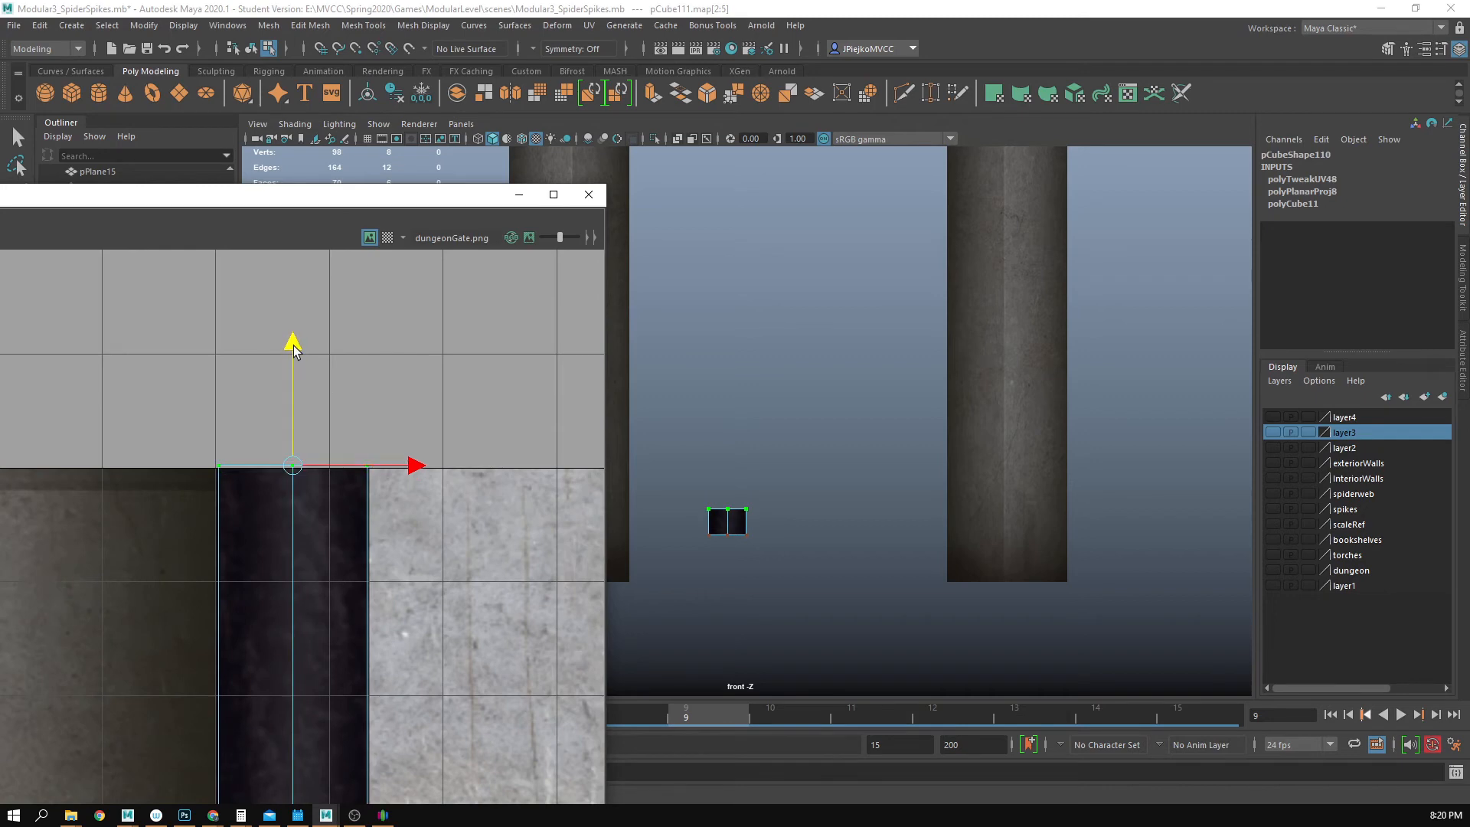
# - Return the cube to object mode, change the front view to the persp camera, and close the UV Editor
pyautogui.moveTo(728, 512); pyautogui.dragTo(811, 376, button='right')
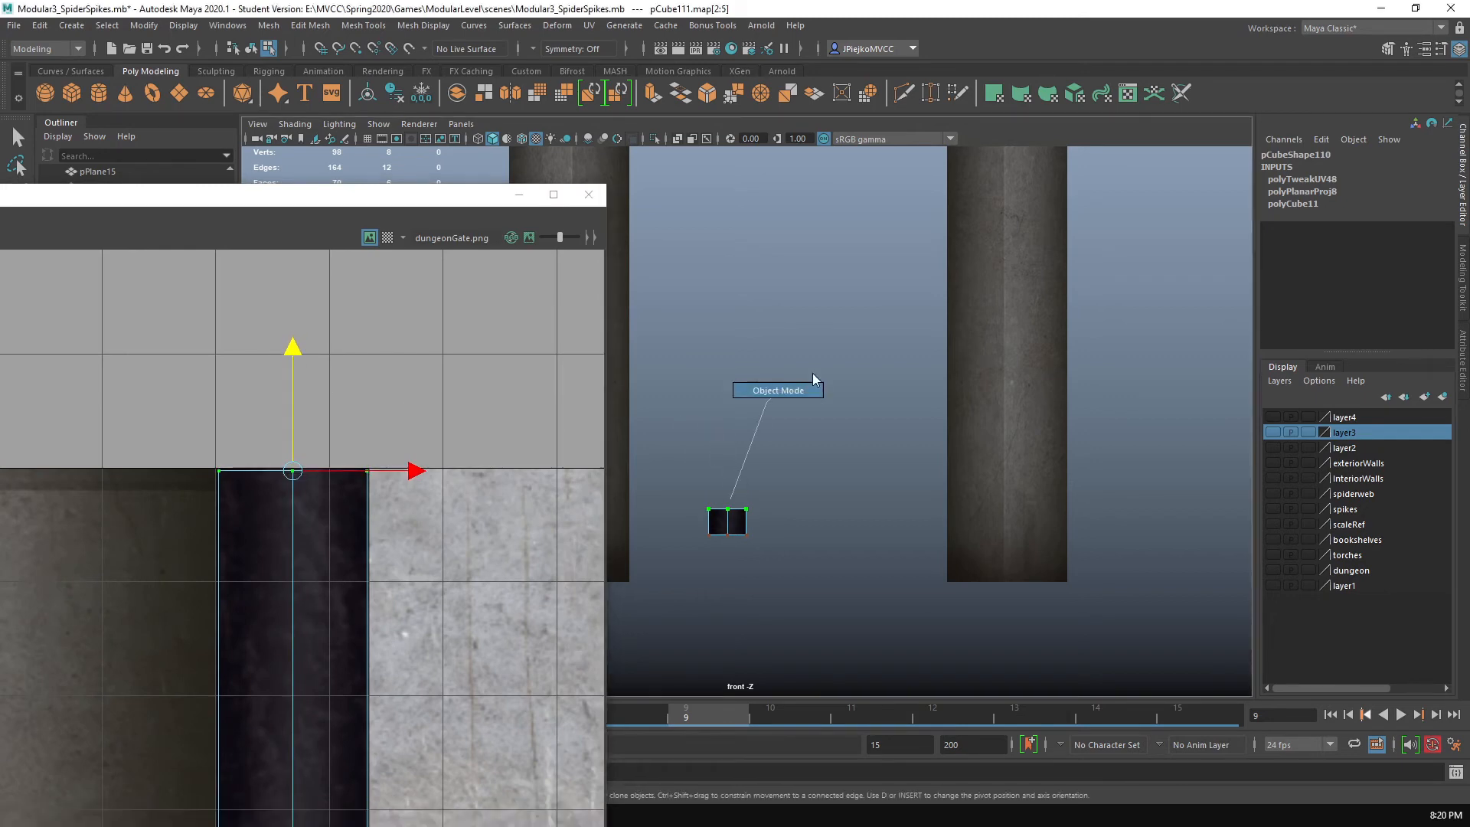
pyautogui.click(454, 122)
pyautogui.moveTo(535, 139)
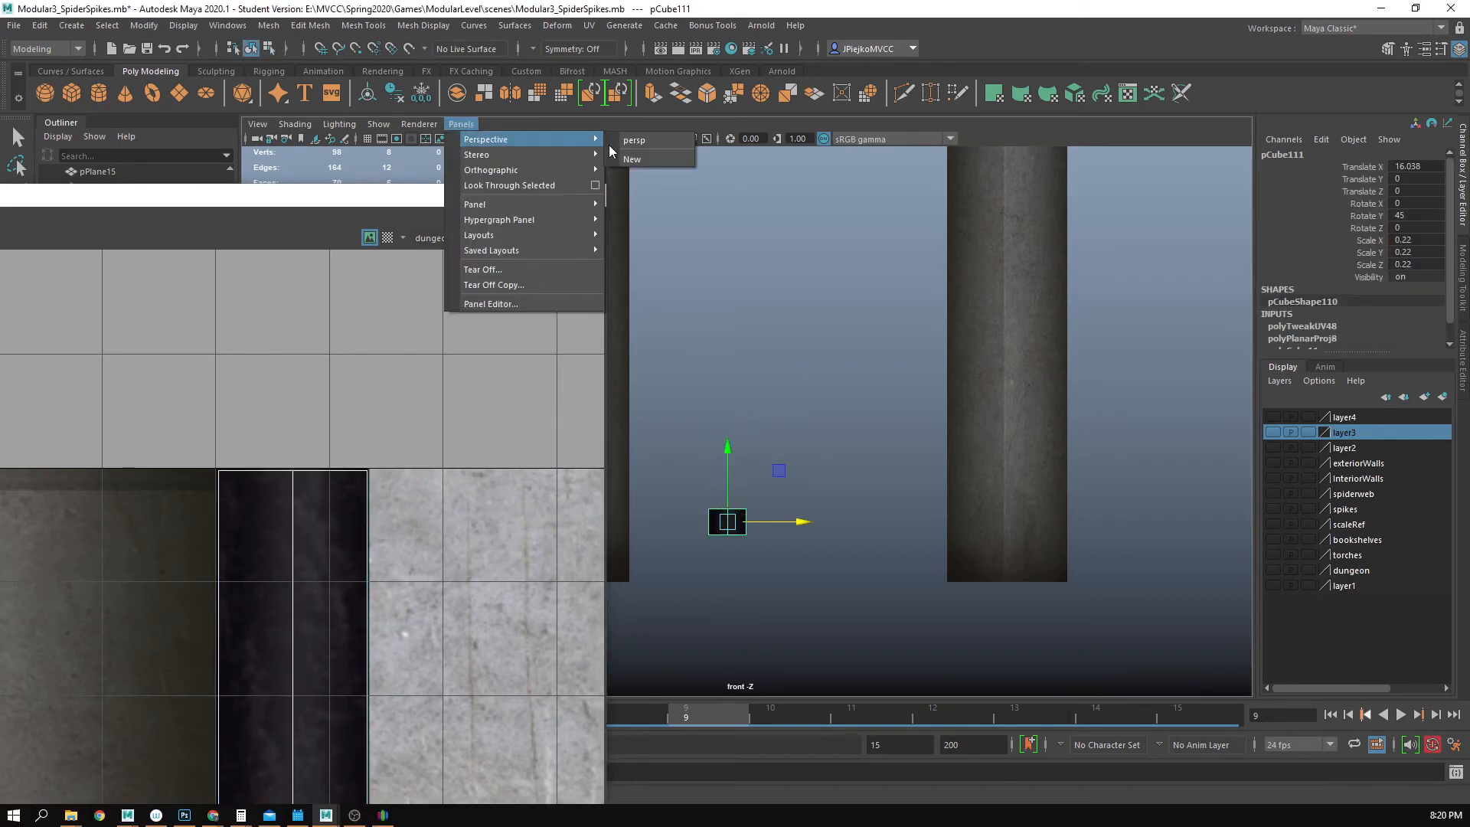
pyautogui.click(616, 141)
pyautogui.click(590, 193)
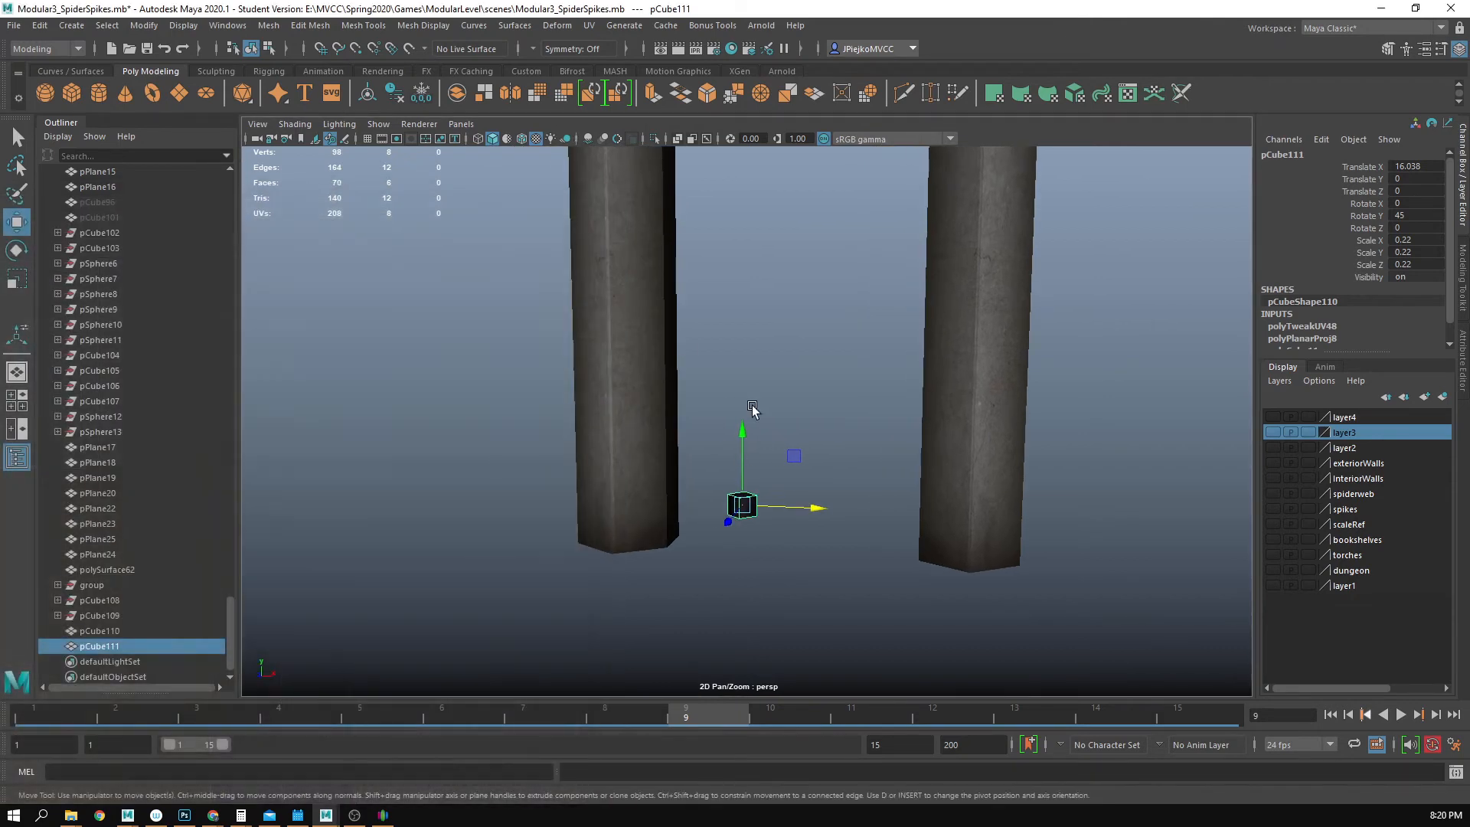
# - Scale the cube along Y into a tall, thin bar between the two frame posts and deselect it
pyautogui.keyDown('alt'); pyautogui.moveTo(751, 410); pyautogui.dragTo(842, 419); pyautogui.keyUp('alt')
pyautogui.press('r')
pyautogui.moveTo(731, 434); pyautogui.dragTo(722, 4)
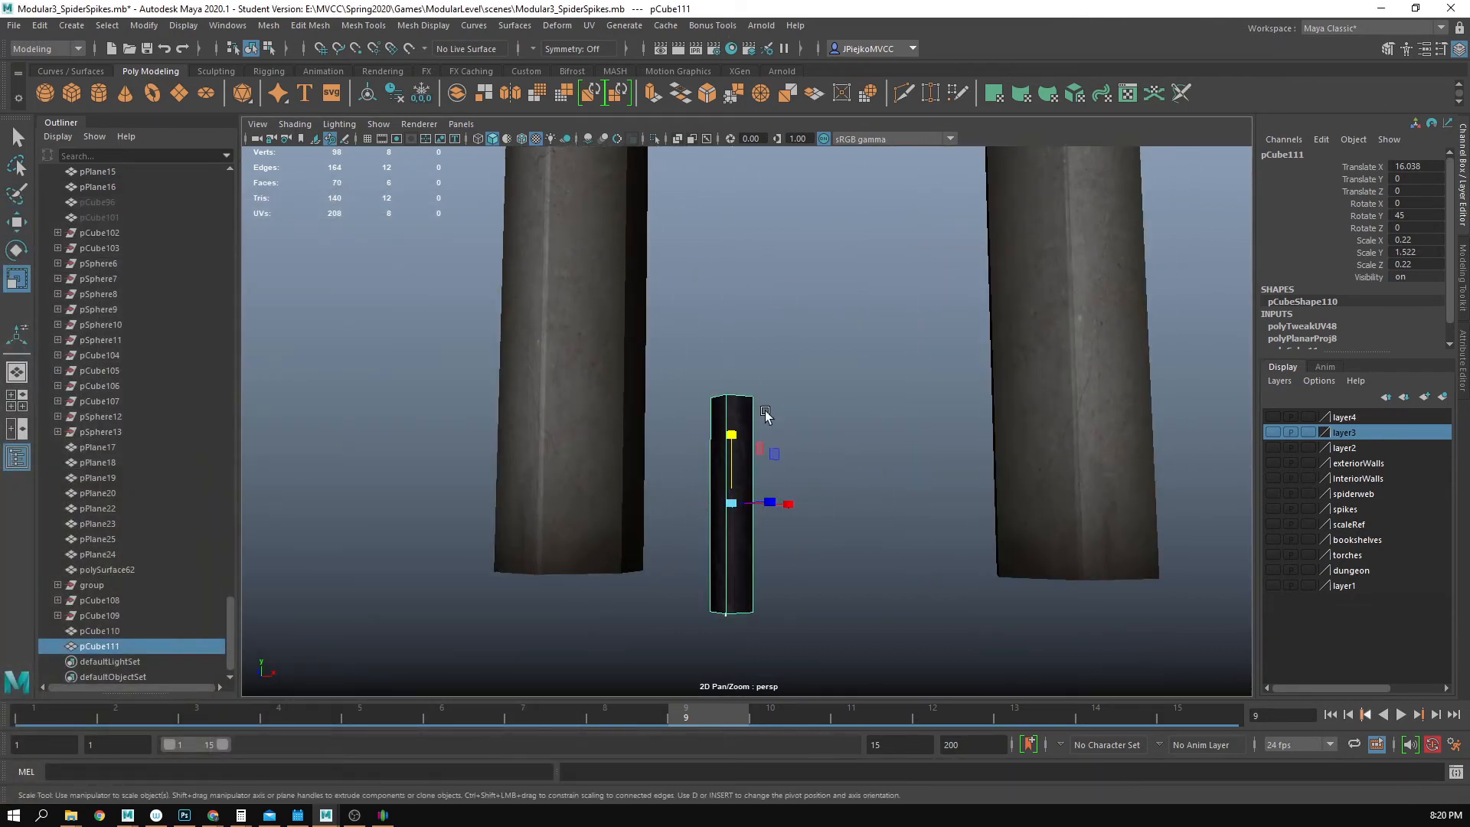
pyautogui.moveTo(731, 434); pyautogui.dragTo(717, 263)
pyautogui.click(683, 345)
pyautogui.keyDown('alt'); pyautogui.moveTo(684, 387); pyautogui.dragTo(643, 498); pyautogui.keyUp('alt')
# - Set the viewport to flat lighting and inspect the dark bar's texture against the frame posts
pyautogui.click(341, 124)
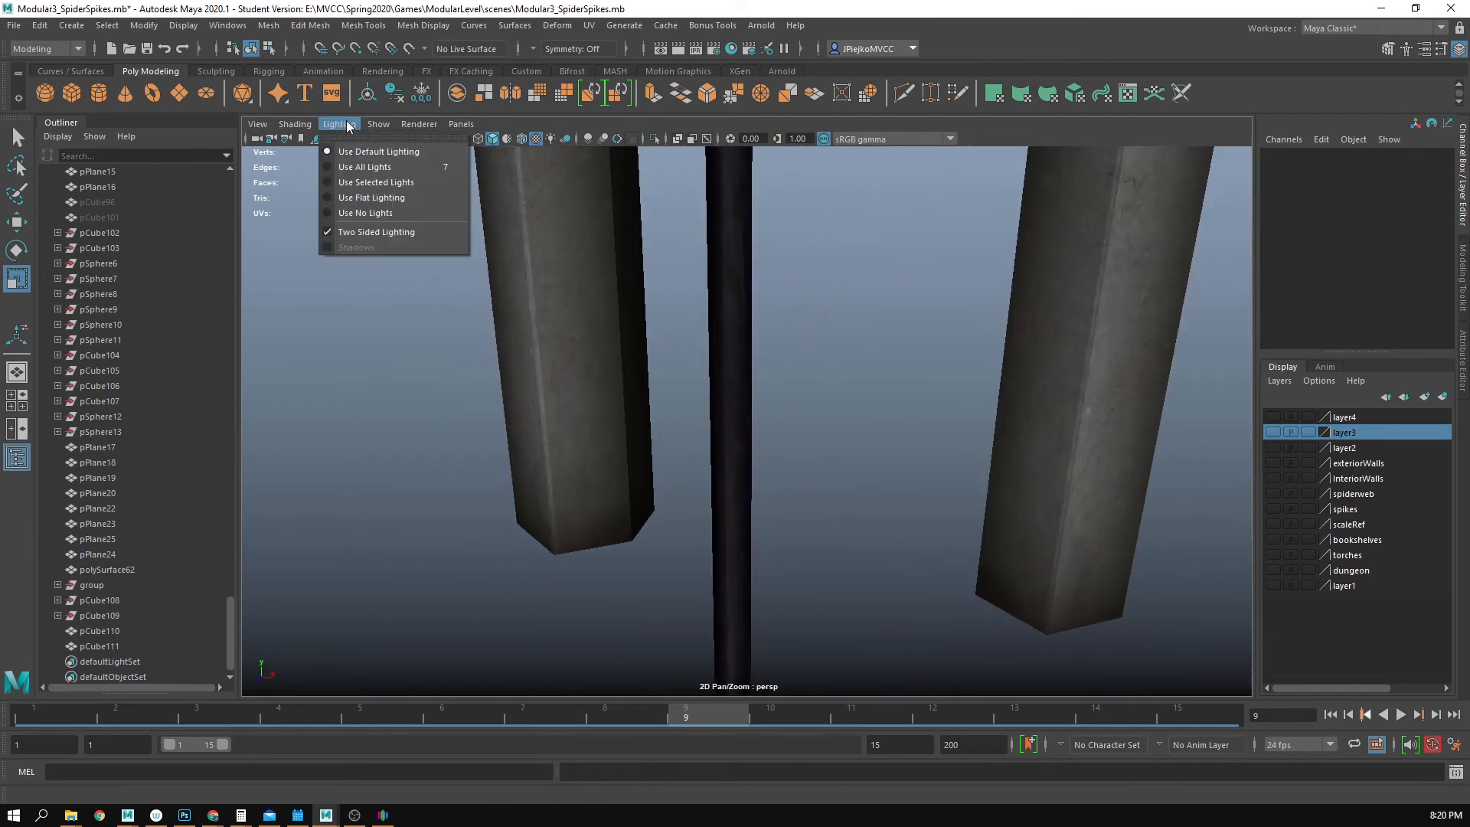
pyautogui.click(368, 198)
pyautogui.keyDown('alt'); pyautogui.moveTo(581, 329); pyautogui.dragTo(566, 343); pyautogui.keyUp('alt')
pyautogui.keyDown('alt'); pyautogui.moveTo(567, 343); pyautogui.dragTo(747, 383, button='right'); pyautogui.keyUp('alt')
pyautogui.keyDown('alt'); pyautogui.moveTo(747, 383); pyautogui.dragTo(1032, 385); pyautogui.keyUp('alt')
pyautogui.keyDown('alt'); pyautogui.moveTo(1032, 385); pyautogui.dragTo(527, 377, button='right'); pyautogui.keyUp('alt')
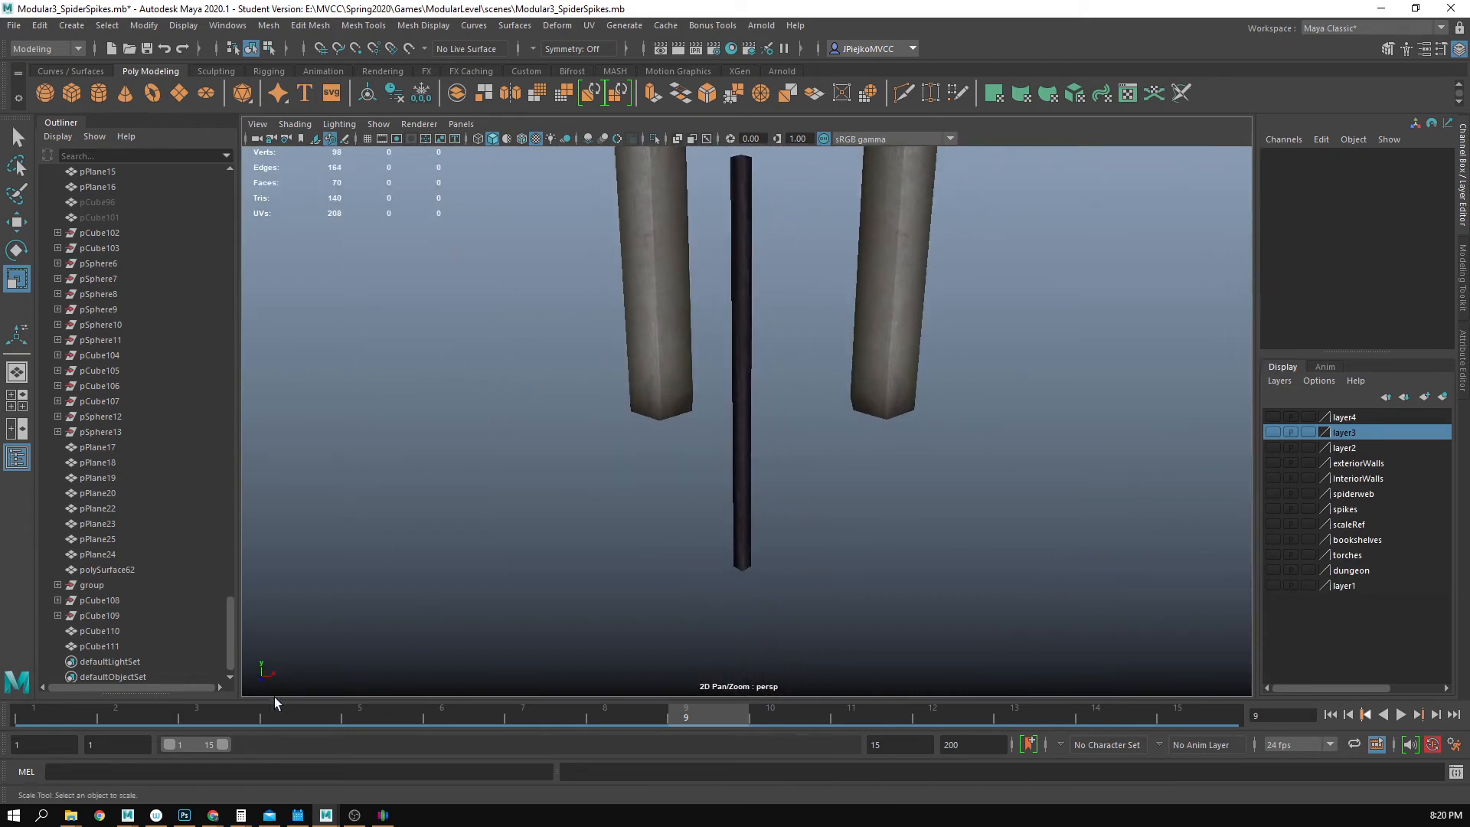
# - Switch to Photoshop and magnify the dark strip of the gate texture to 300%
pyautogui.click(184, 816)
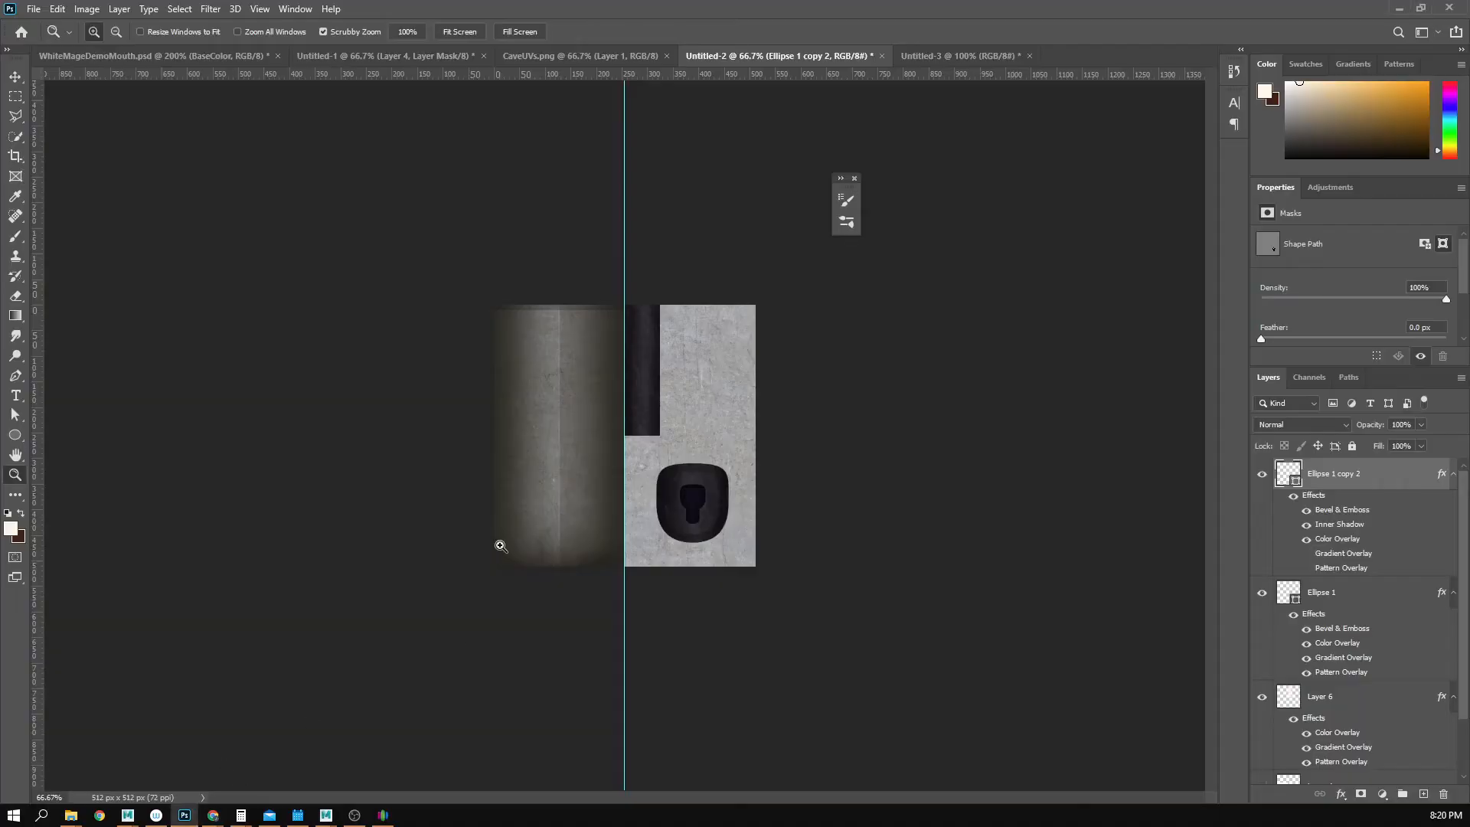
pyautogui.click(674, 363)
pyautogui.click(674, 363)
pyautogui.click(675, 363)
pyautogui.moveTo(661, 343); pyautogui.dragTo(660, 351)
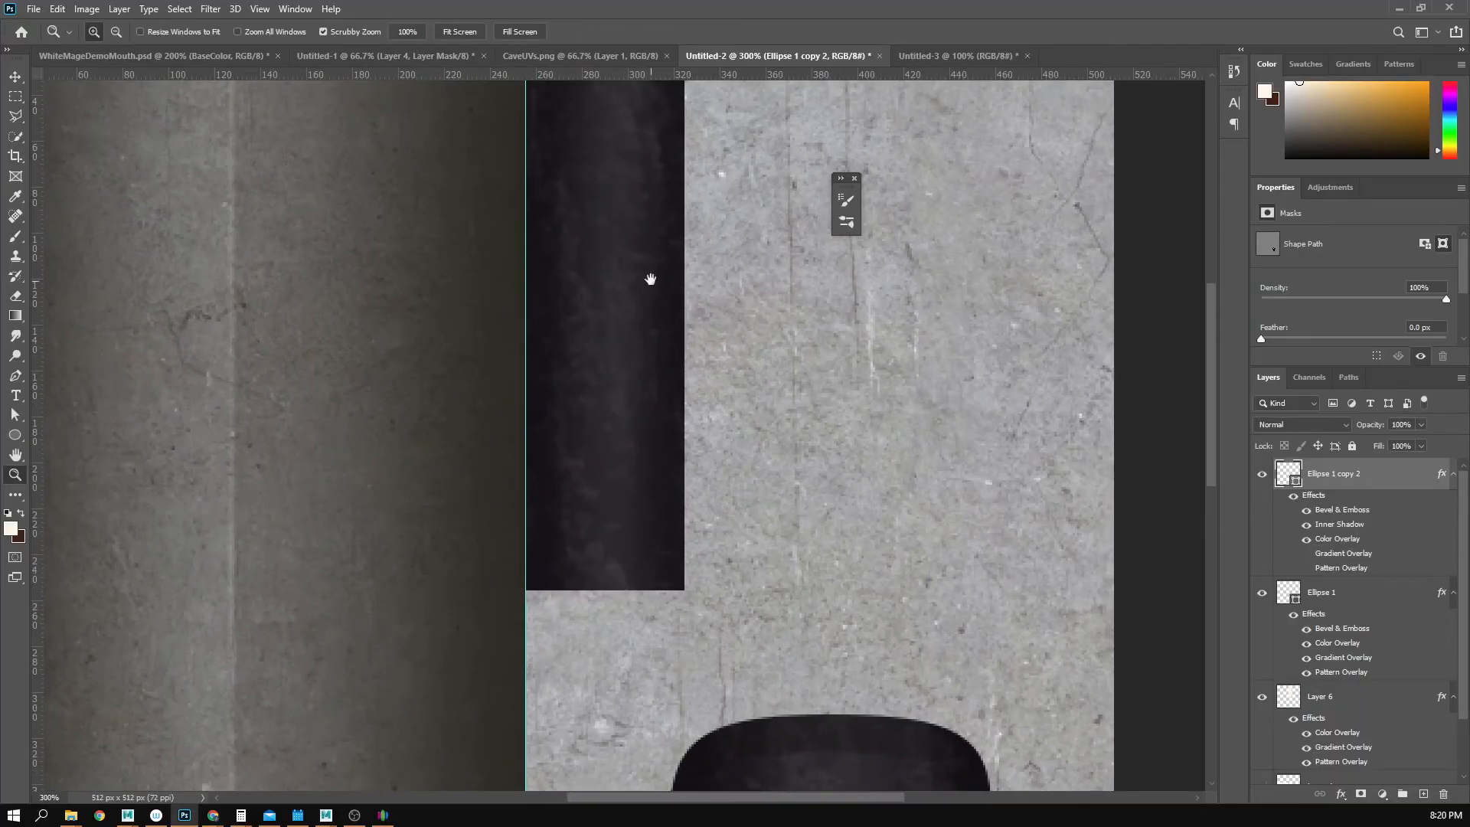
# - Add a new layer above the Ellipse 1 copy 2 layer and activate the Brush tool
pyautogui.moveTo(650, 278); pyautogui.dragTo(633, 374)
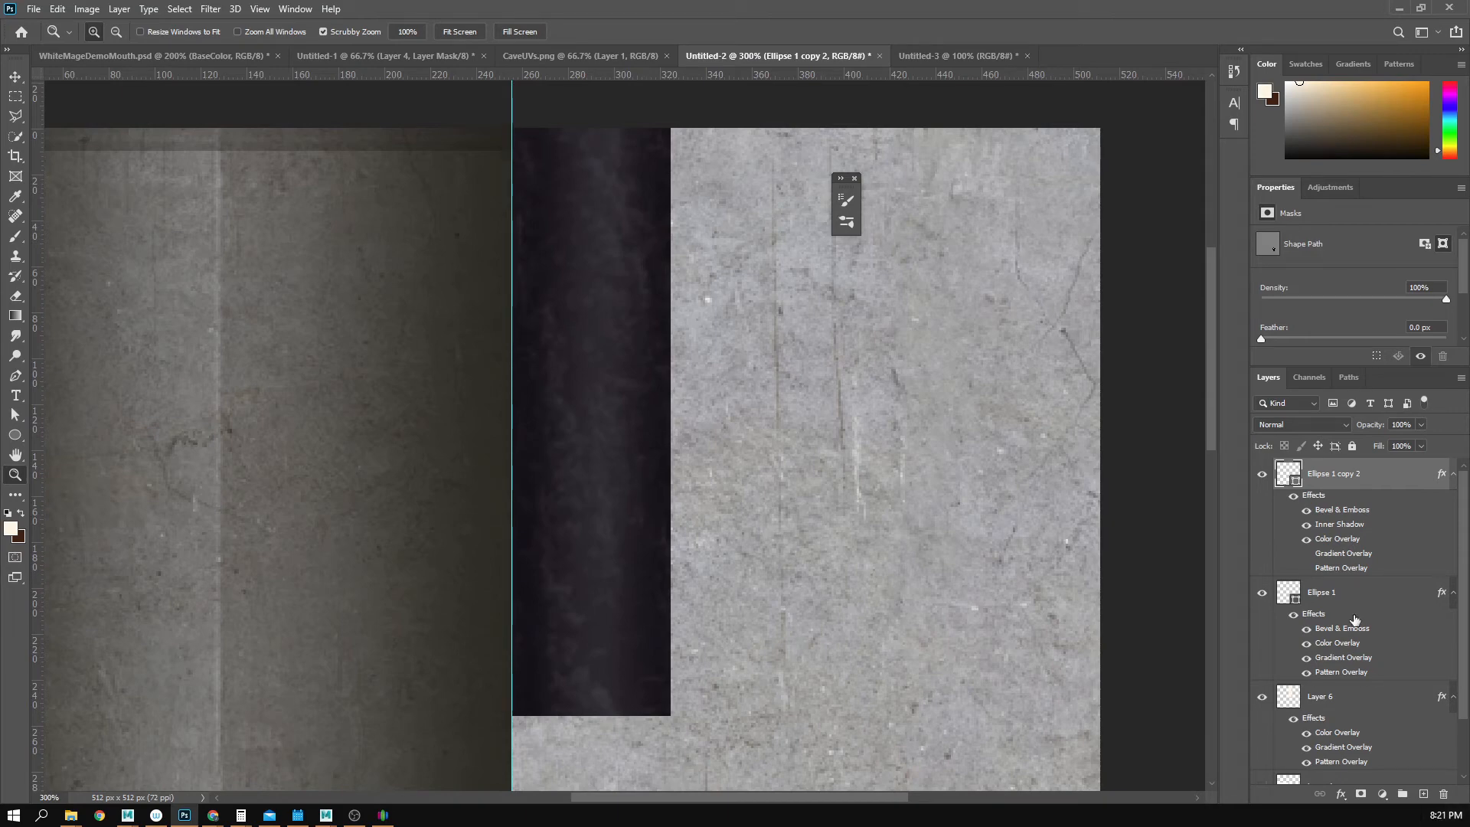
pyautogui.click(1423, 795)
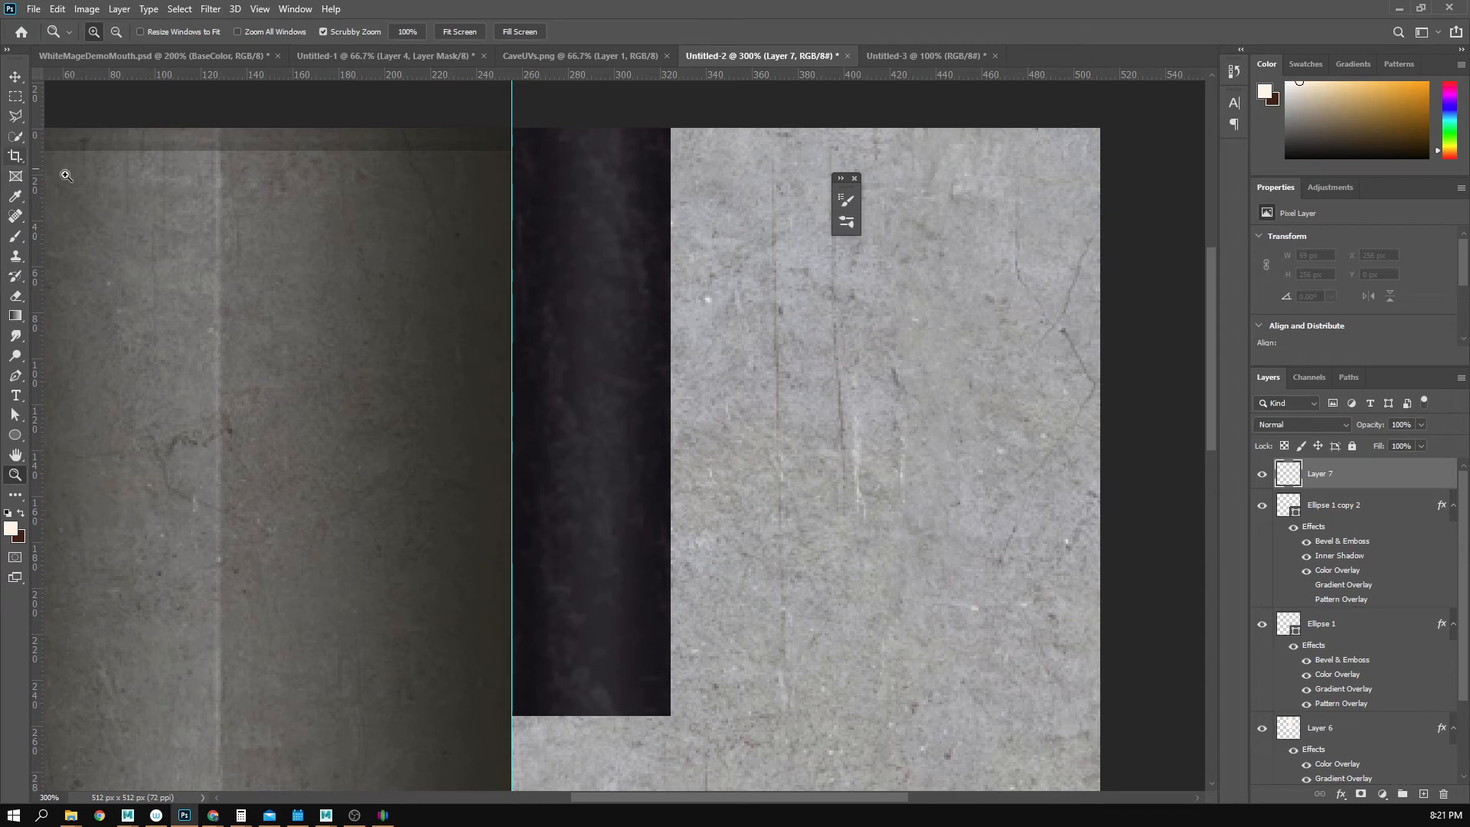
pyautogui.press('b')
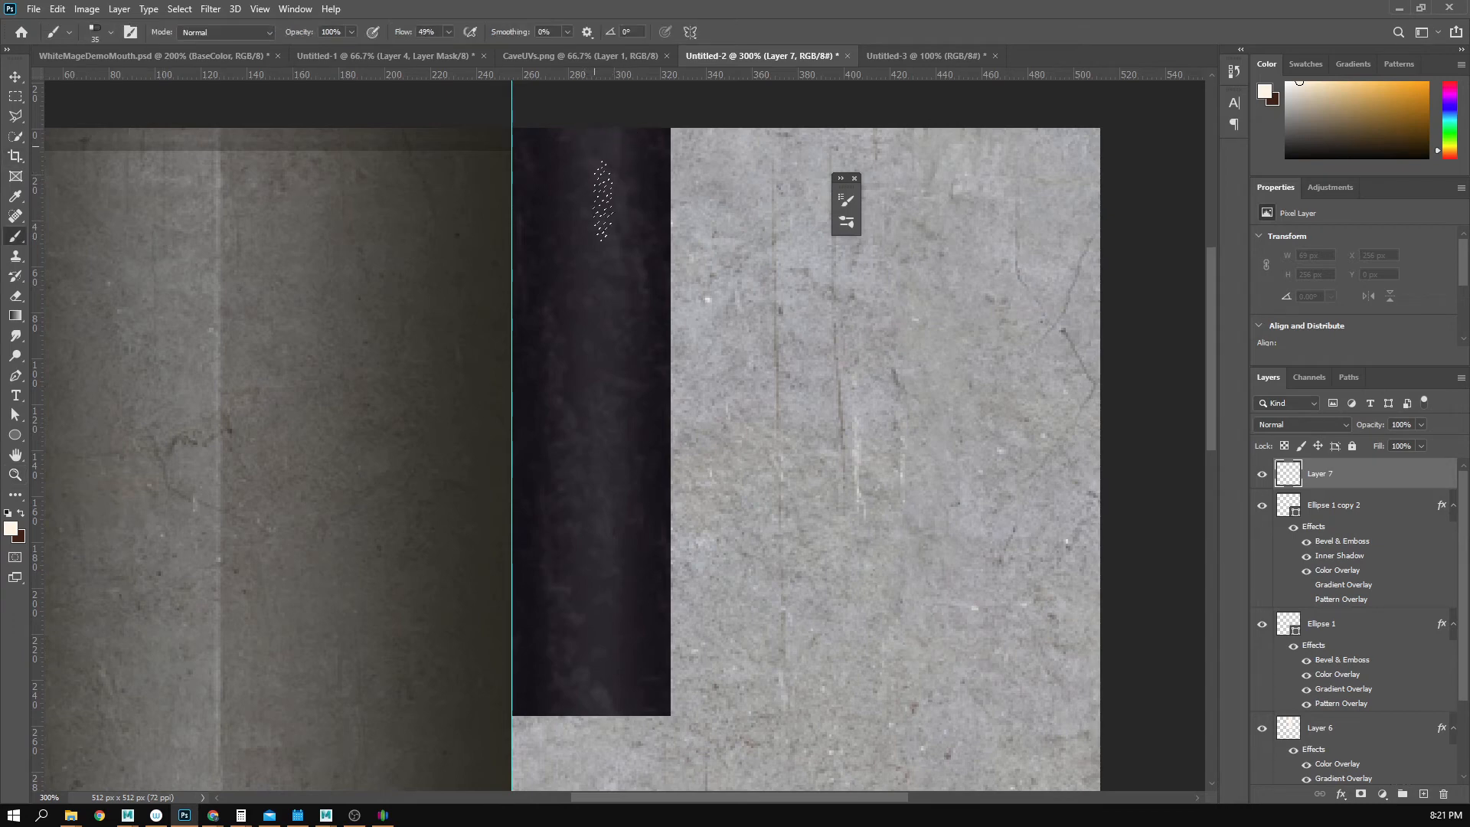
# - Switch the brush to the Soft Round preset from the Default Brushes group of the Legacy Brushes
pyautogui.moveTo(594, 148); pyautogui.dragTo(588, 716)
pyautogui.hotkey('ctrl', 'z')
pyautogui.click(112, 31)
pyautogui.scroll(-5, 165, 179)
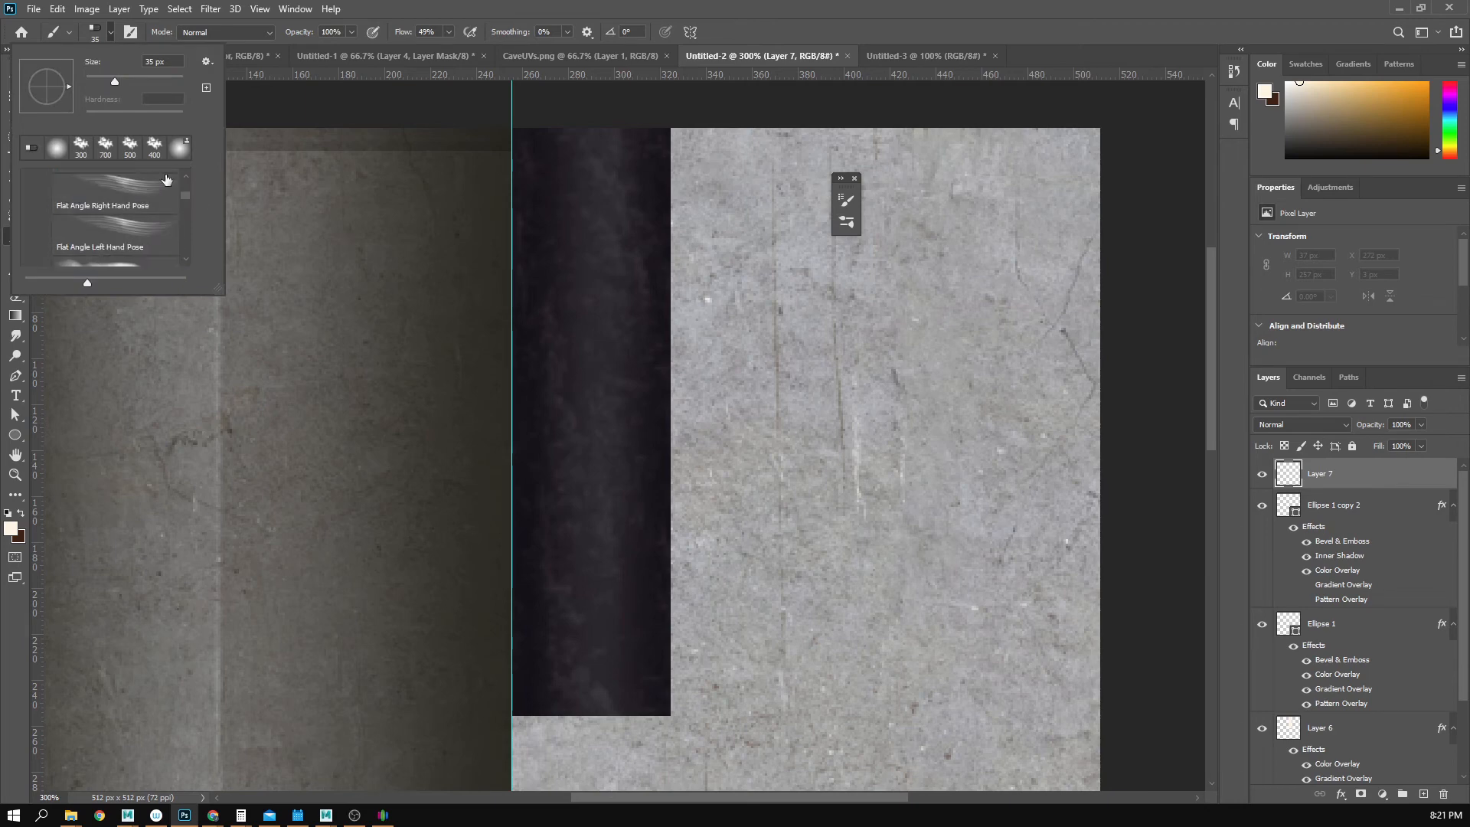
pyautogui.scroll(1, 166, 179)
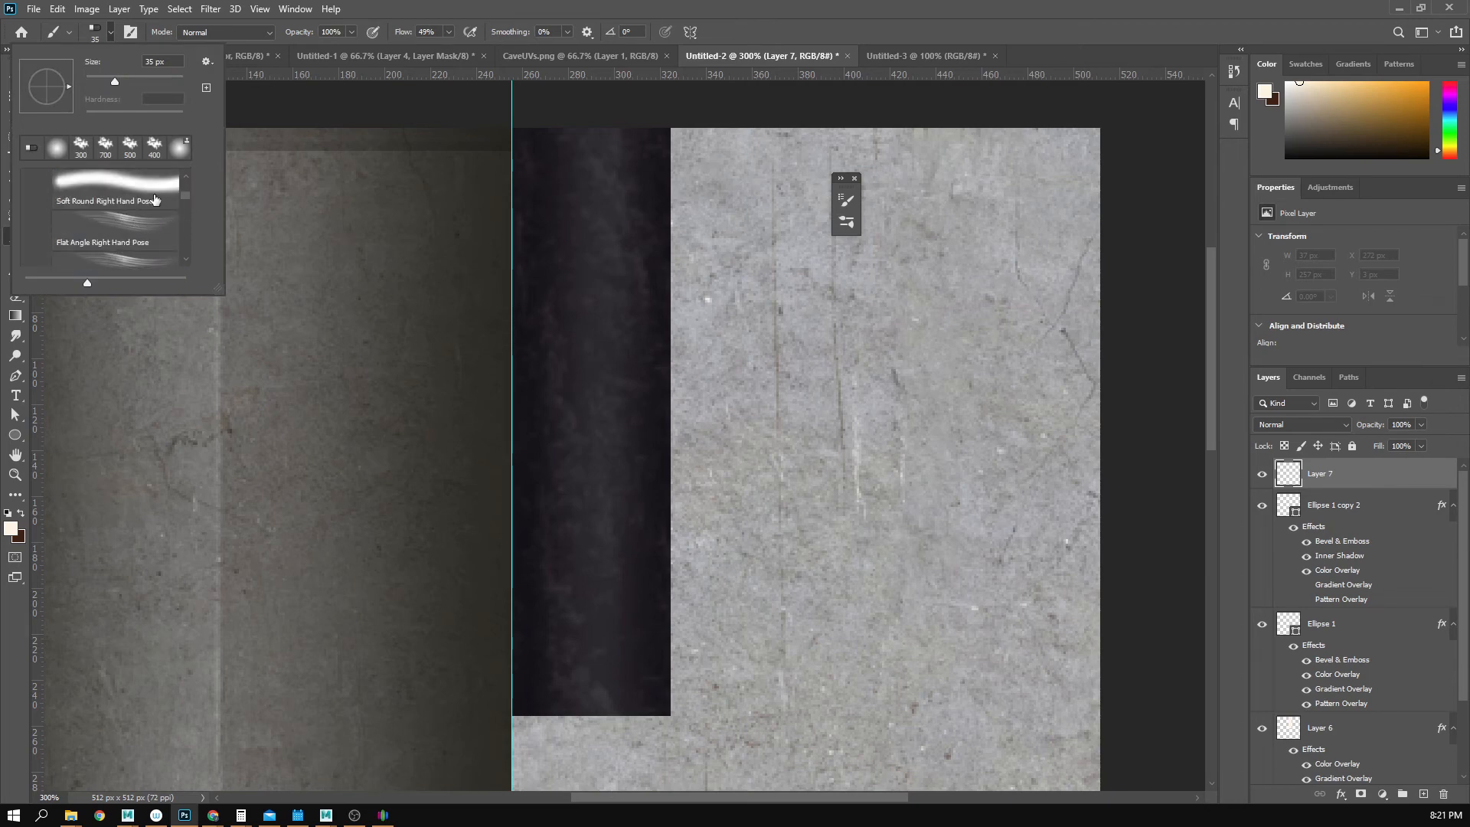
pyautogui.moveTo(183, 196)
pyautogui.mouseDown()
pyautogui.moveTo(179, 297)
pyautogui.moveTo(180, 204)
pyautogui.mouseUp()
pyautogui.moveTo(205, 291); pyautogui.dragTo(215, 781)
pyautogui.scroll(10, 47, 445)
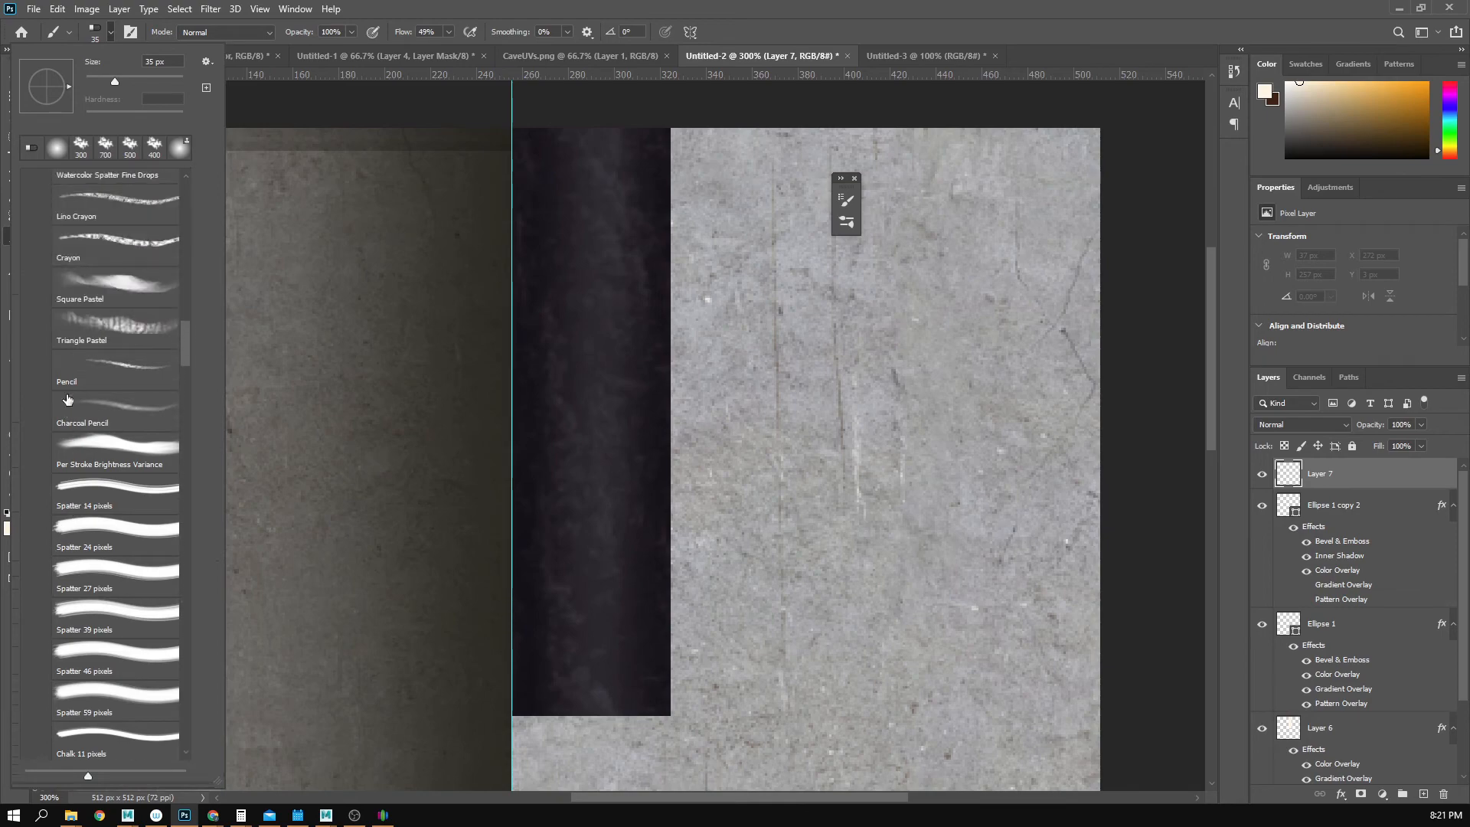
pyautogui.moveTo(186, 326); pyautogui.dragTo(200, 229)
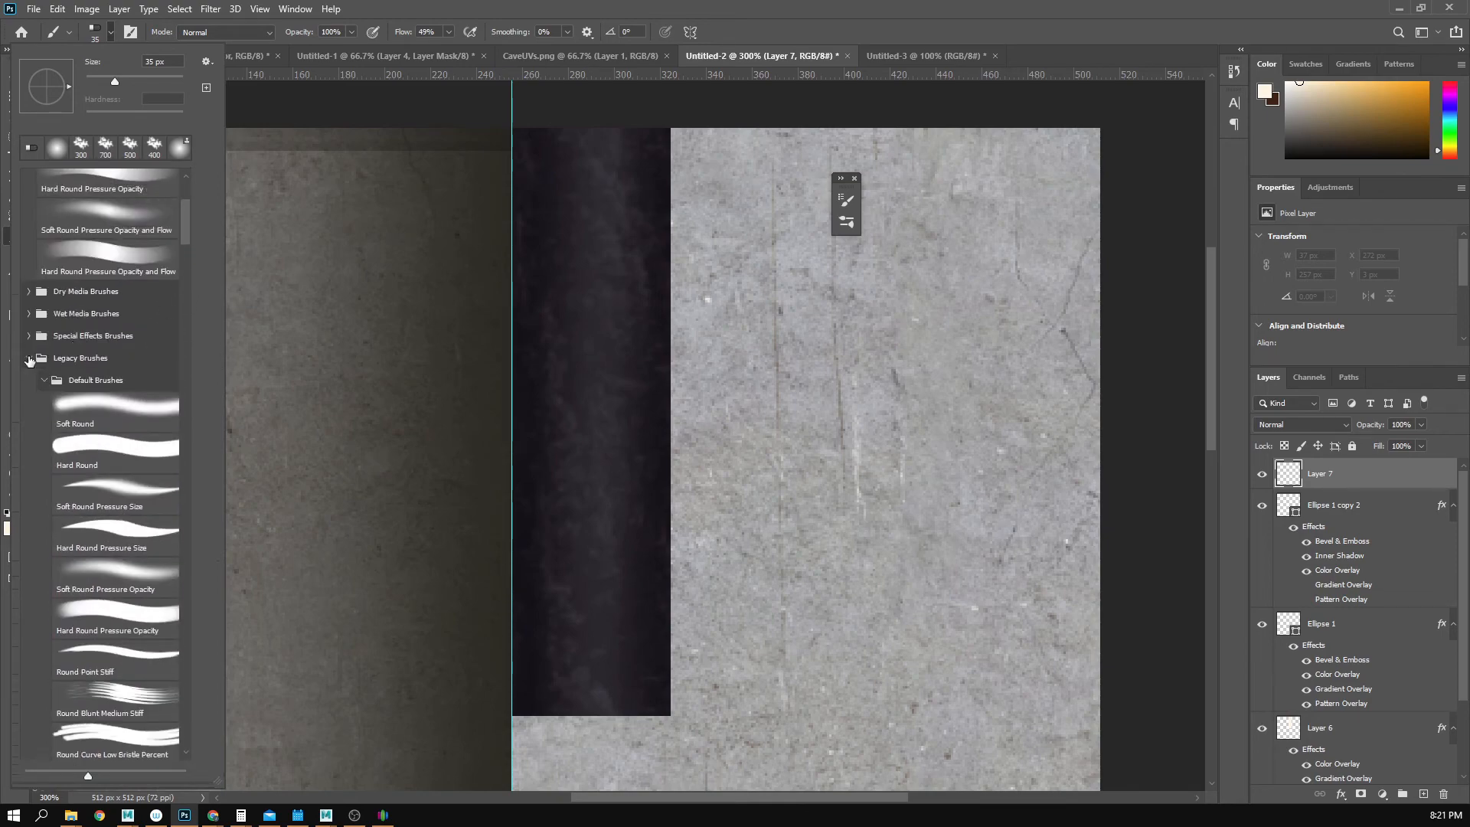
pyautogui.click(97, 429)
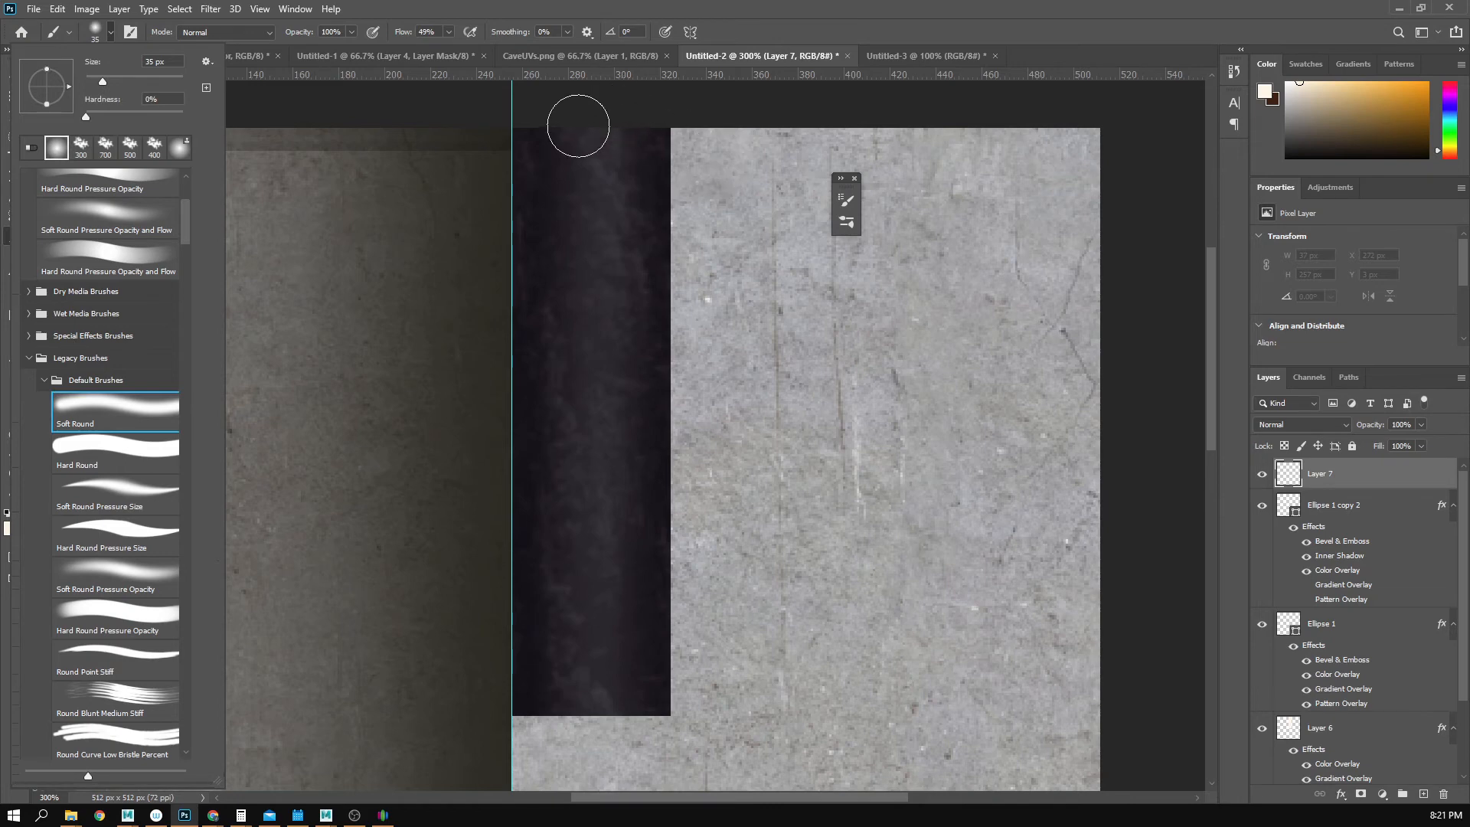
pyautogui.click(658, 107)
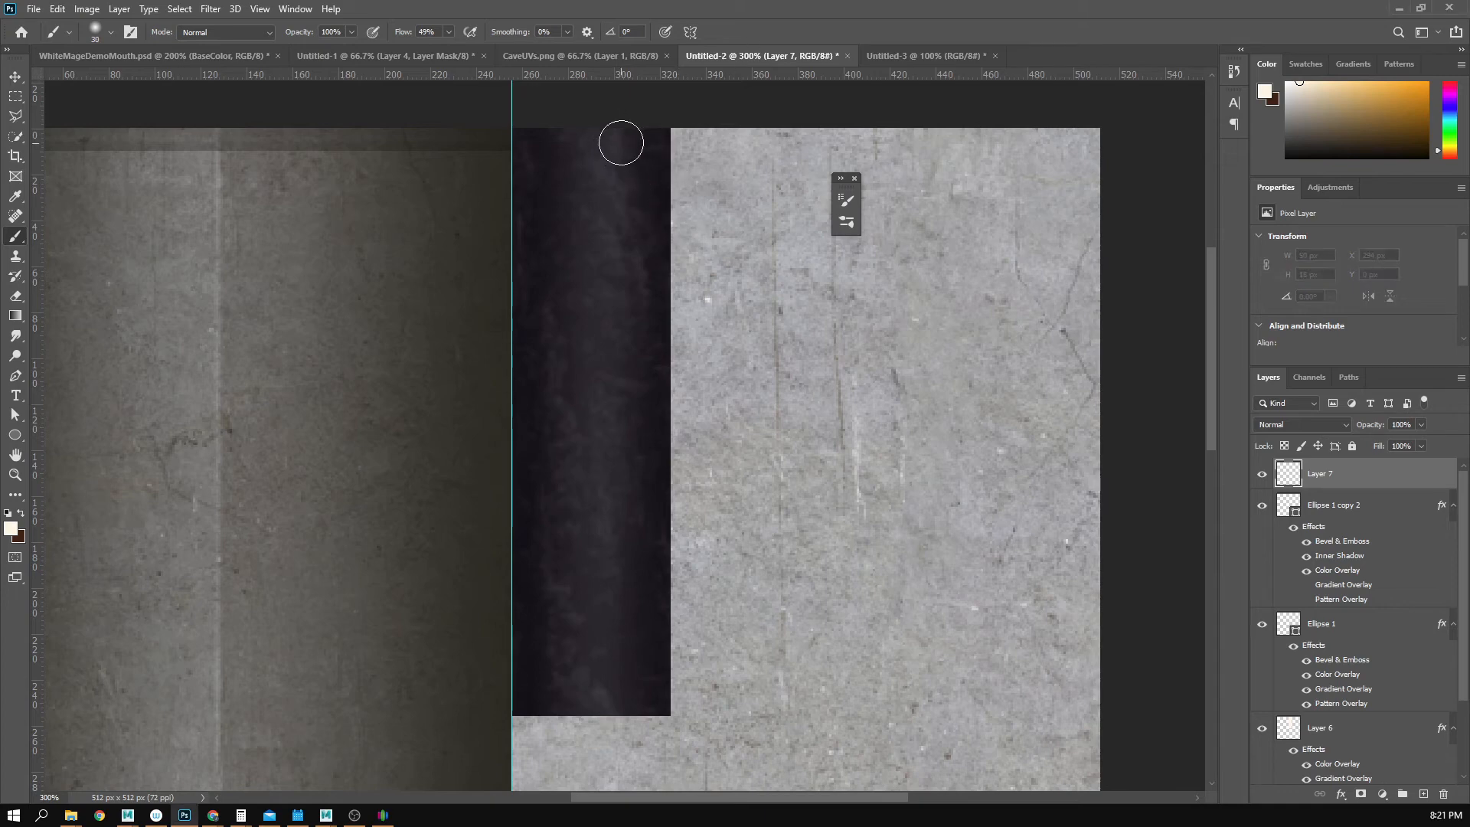
pyautogui.moveTo(598, 126); pyautogui.dragTo(597, 744)
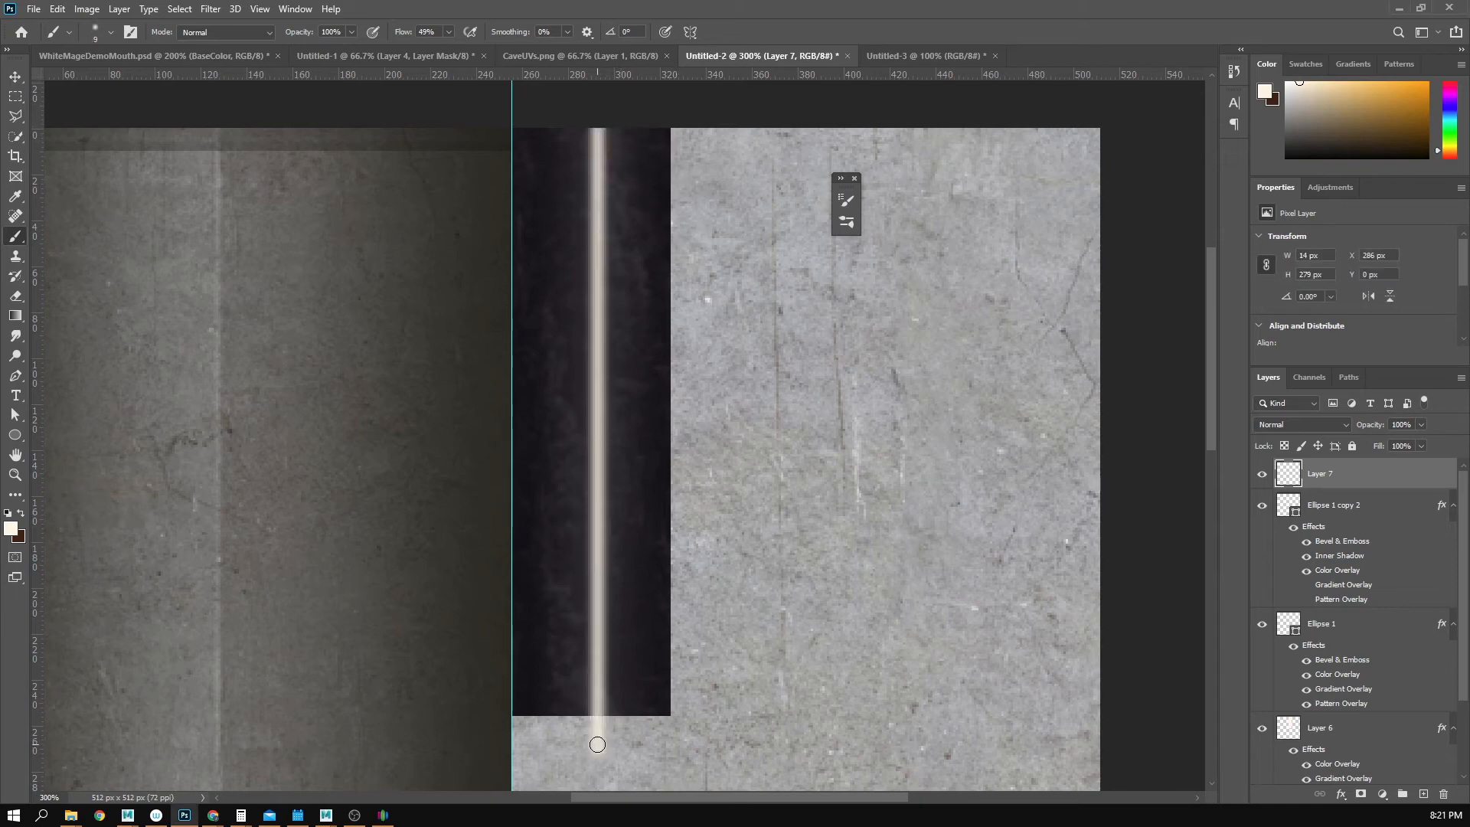
pyautogui.hotkey('ctrl', 'z')
pyautogui.moveTo(590, 126); pyautogui.dragTo(591, 790)
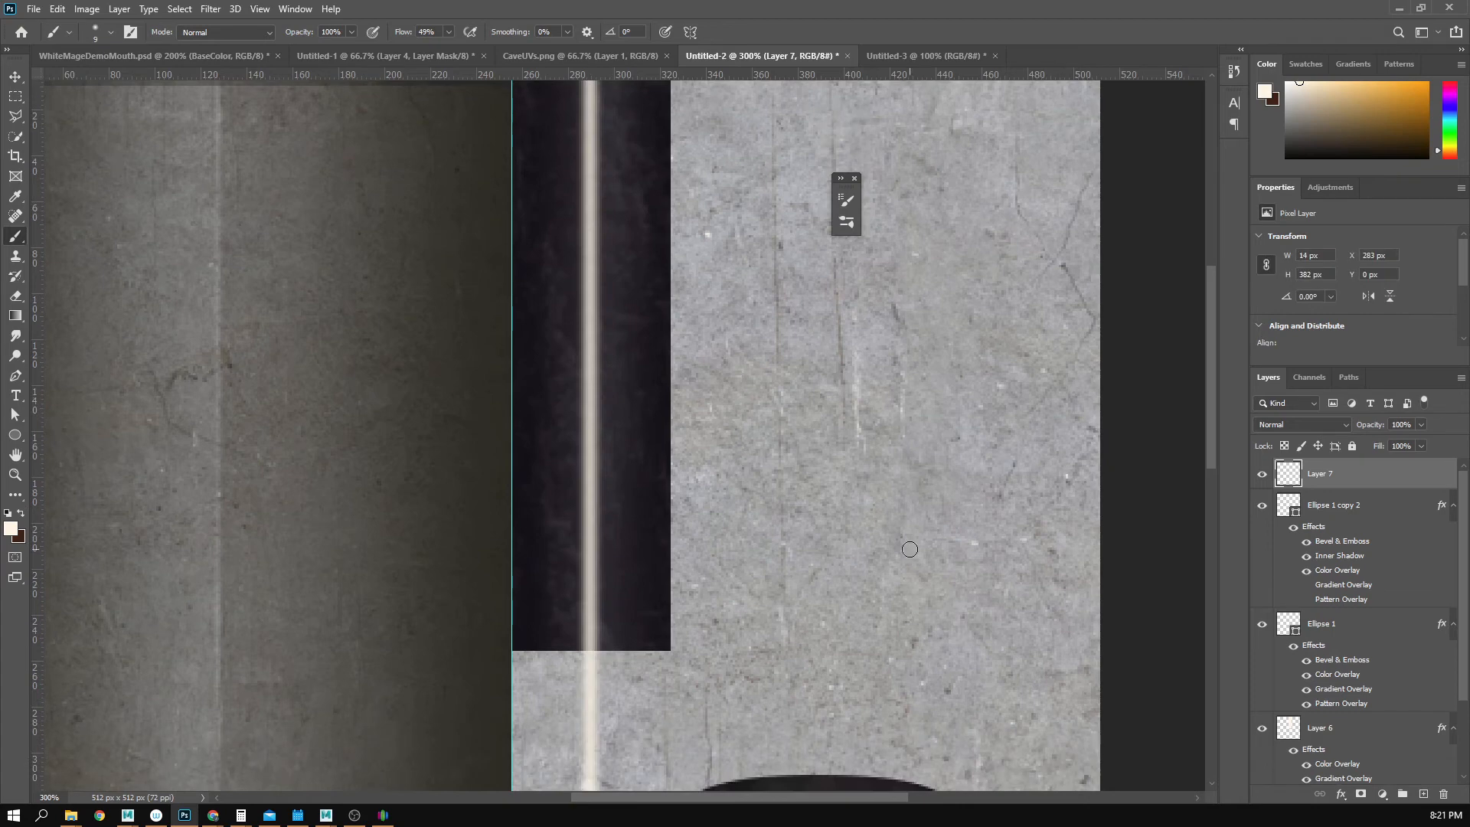
pyautogui.hotkey('ctrl', 'z')
pyautogui.scroll(3, 886, 498)
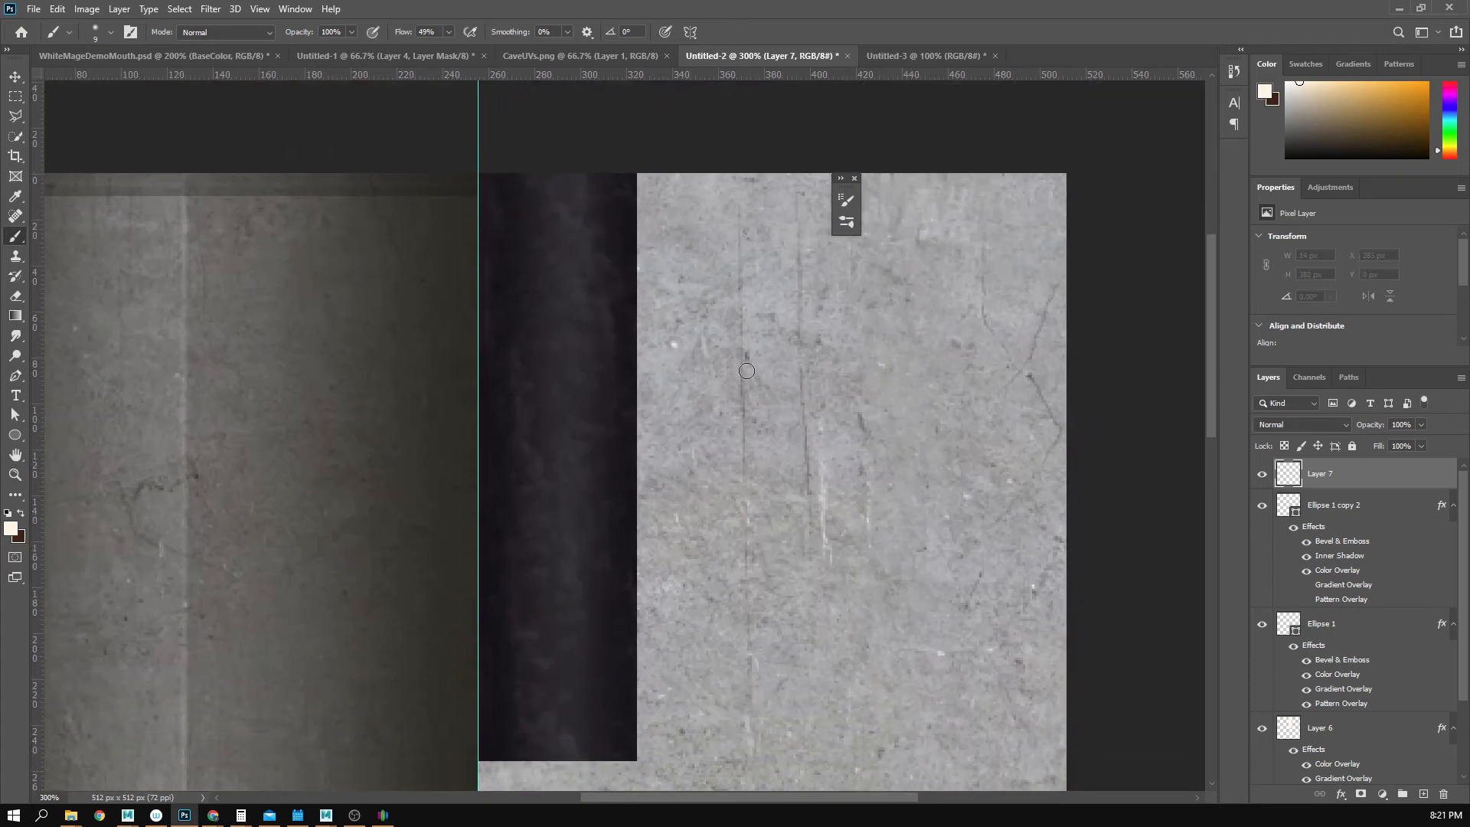
# - Paint a soft off-white vertical highlight about 264 px long down the middle of the dark bar and set its layer to Overlay blending
pyautogui.moveTo(560, 175); pyautogui.dragTo(562, 740)
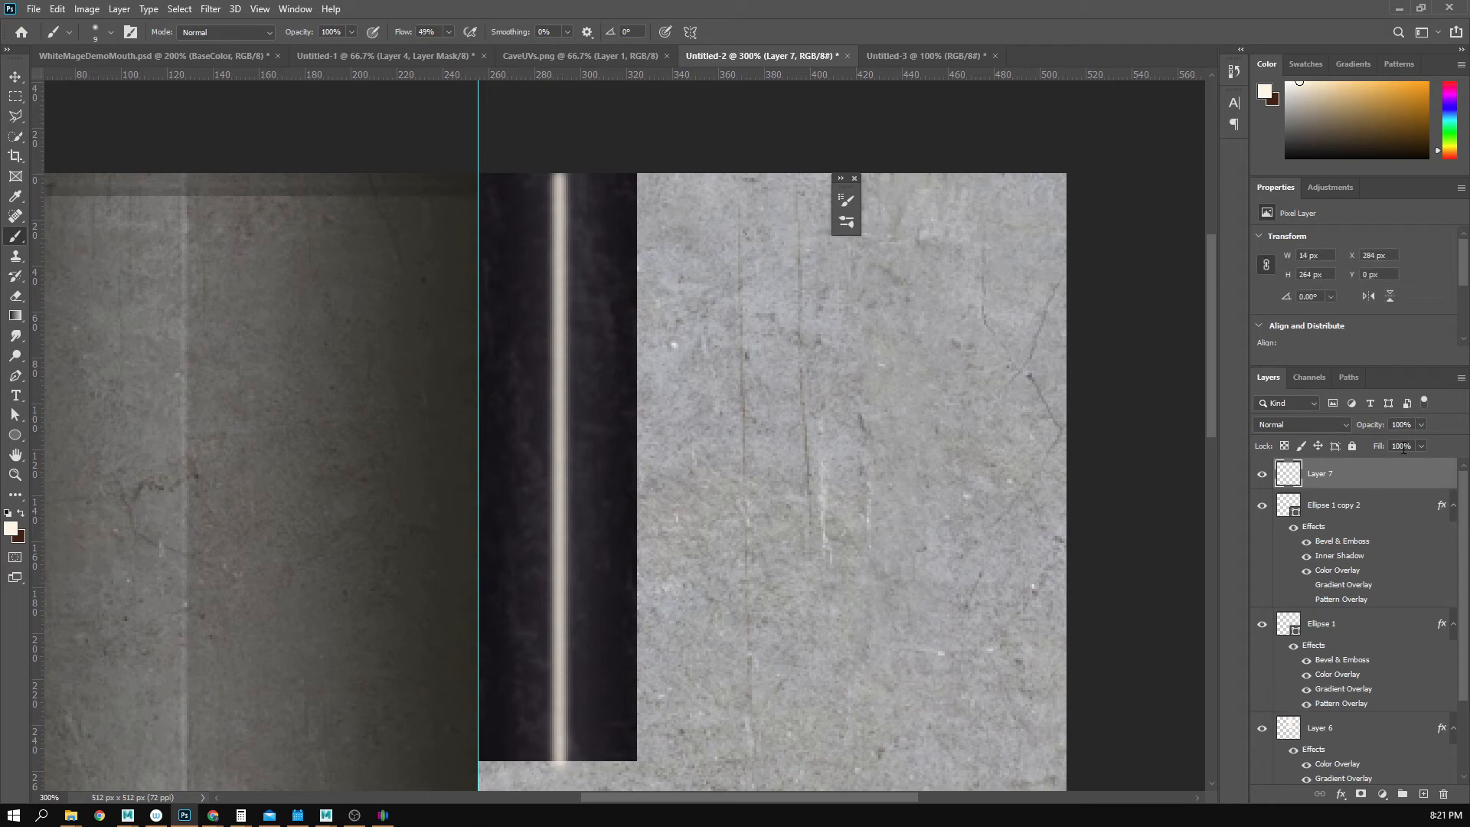
pyautogui.click(1340, 426)
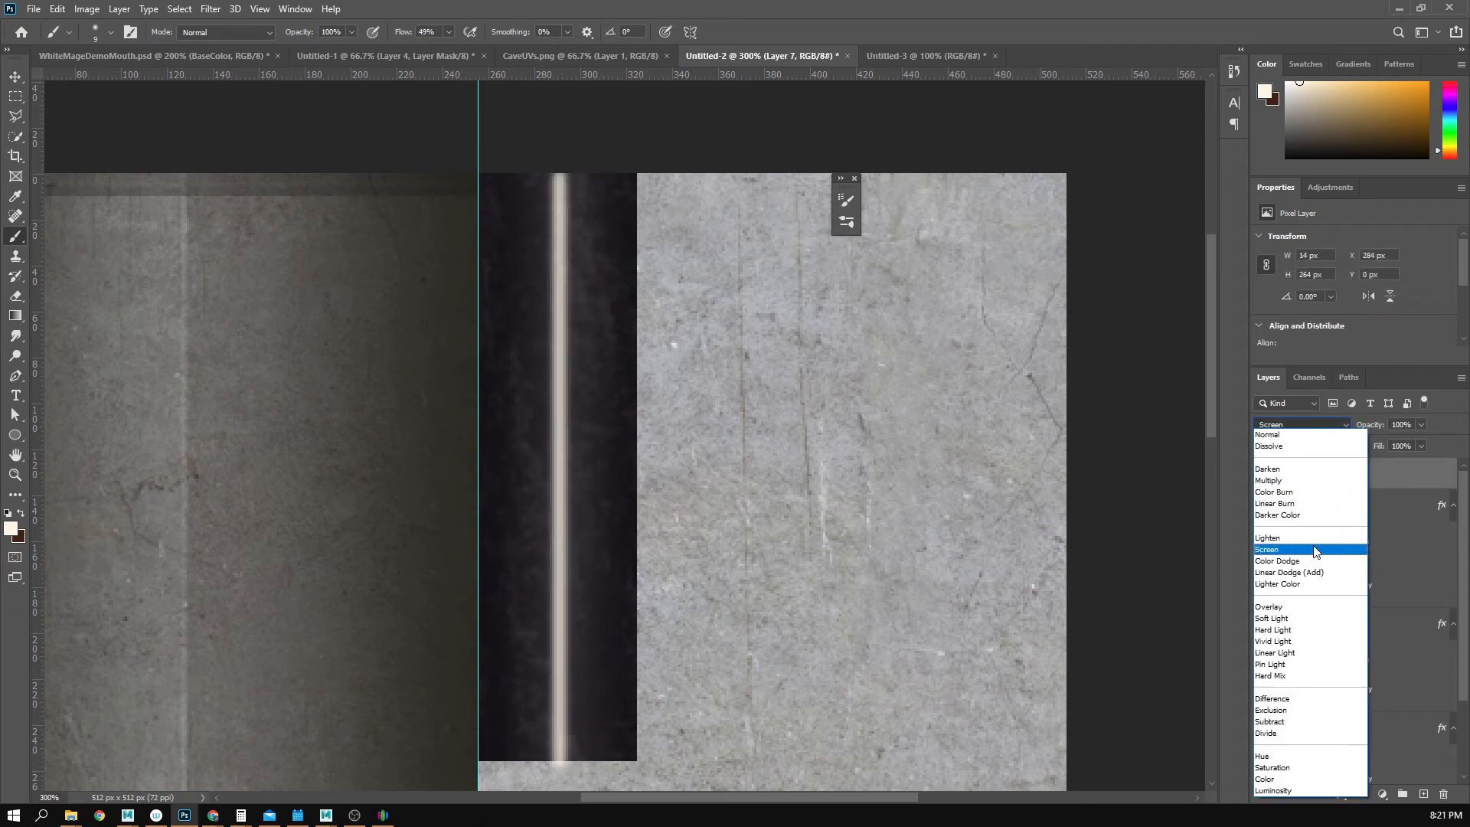
pyautogui.click(1289, 607)
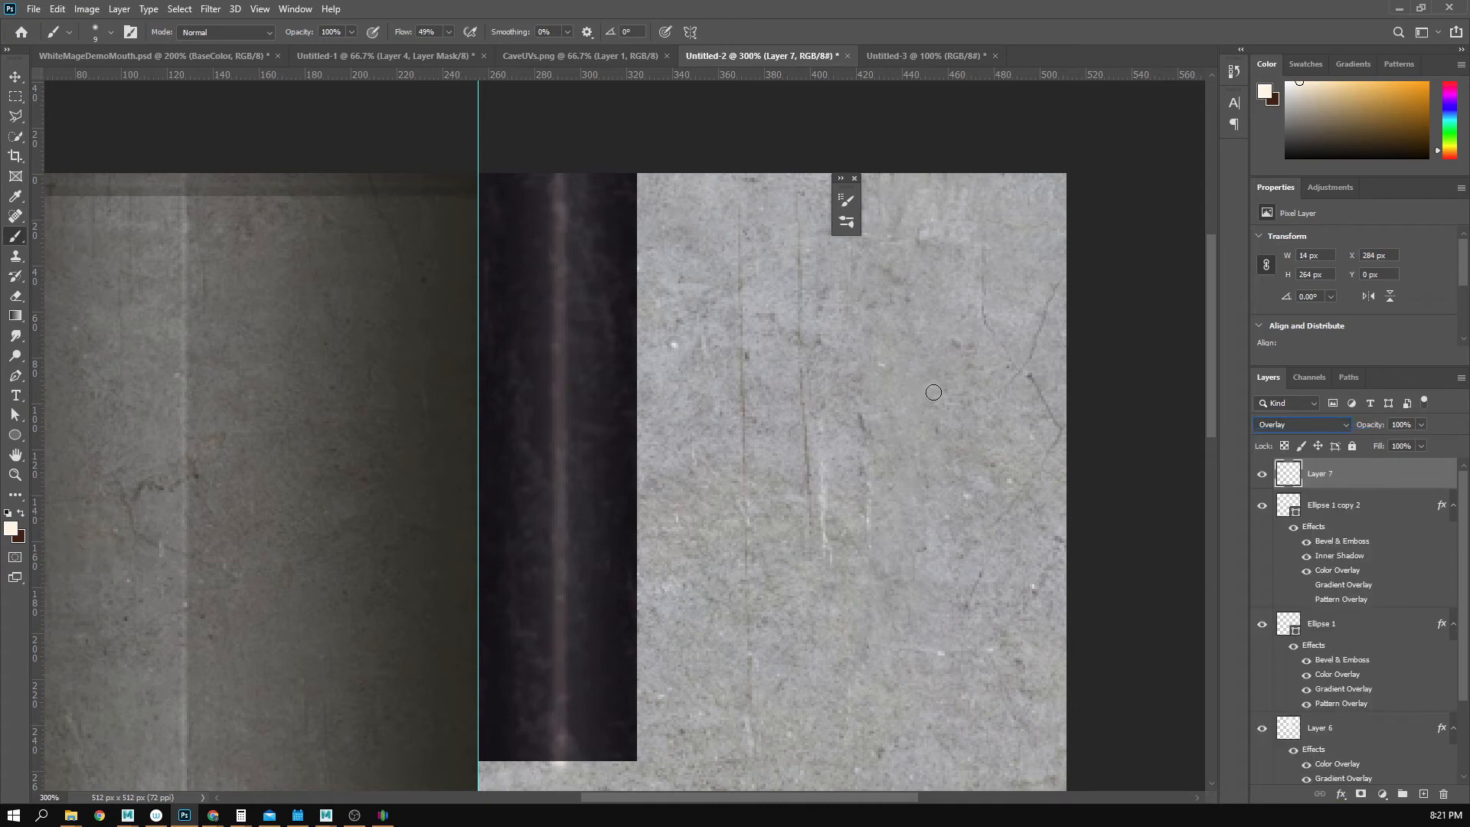
# - Save the texture as a PNG over the existing dungeonGate file in the images folder, using the large file size option
pyautogui.hotkey('ctrl', 's')
pyautogui.click(764, 629)
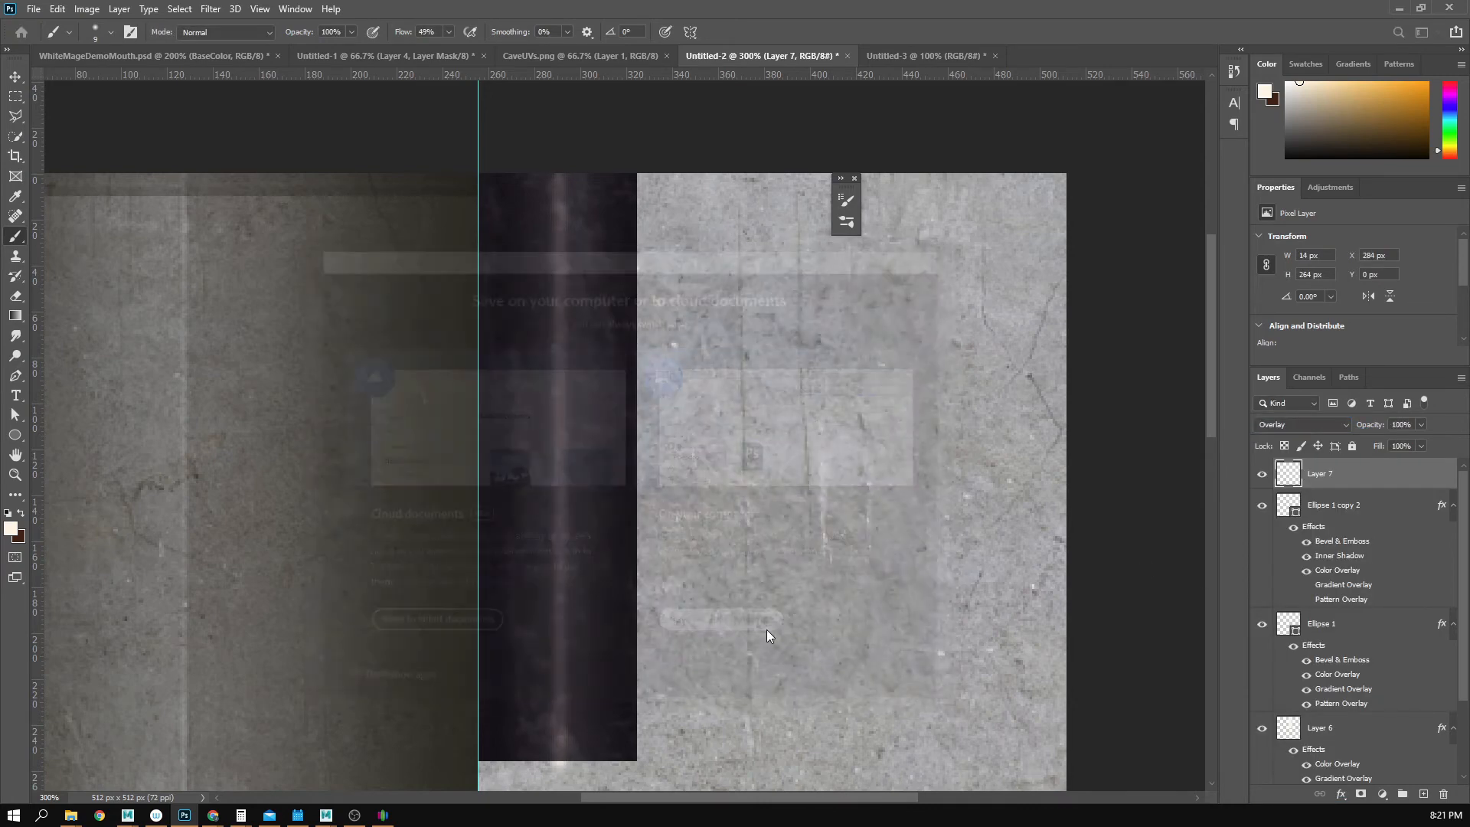
pyautogui.click(257, 355)
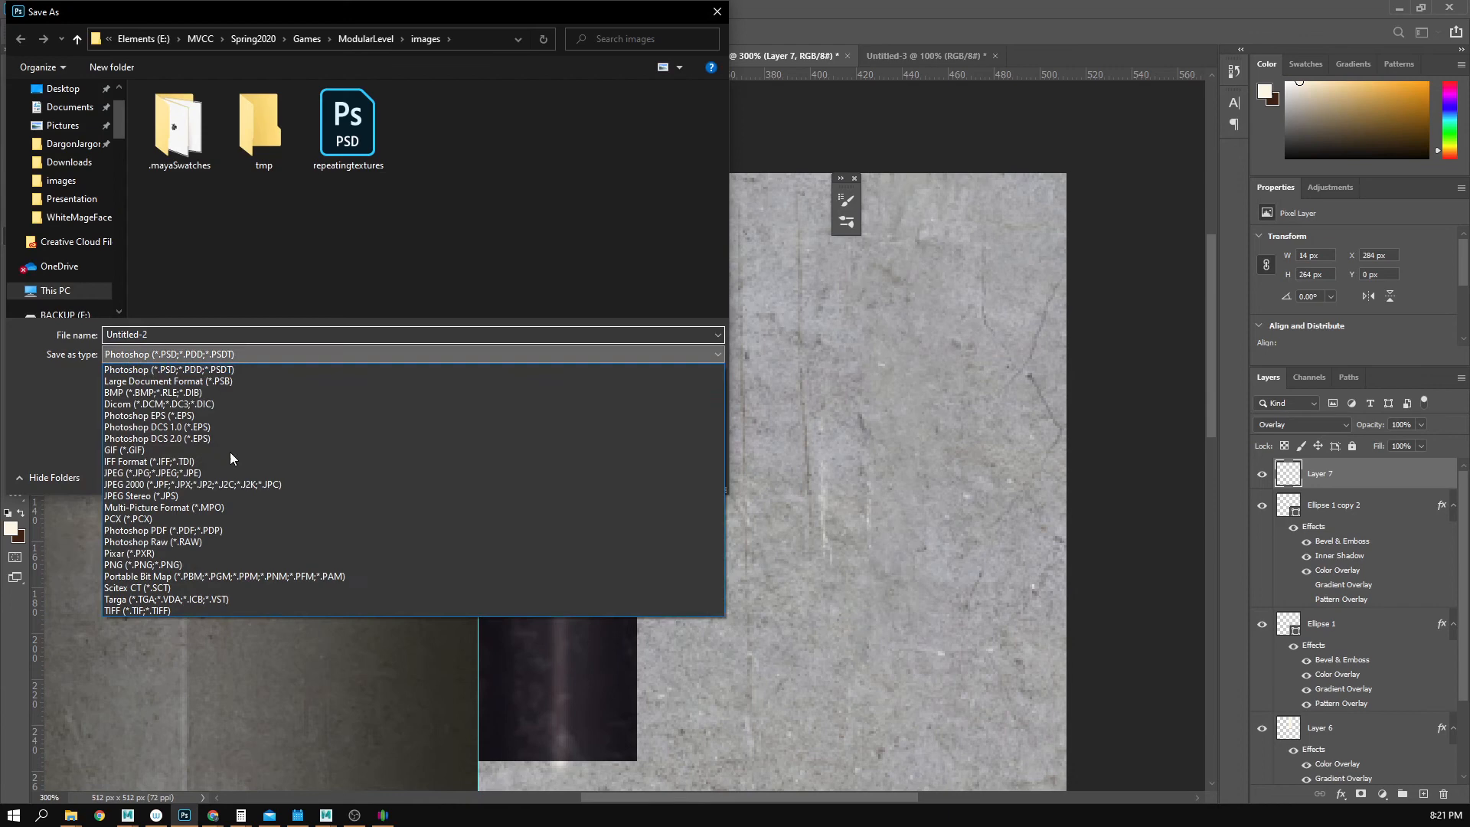
pyautogui.click(197, 564)
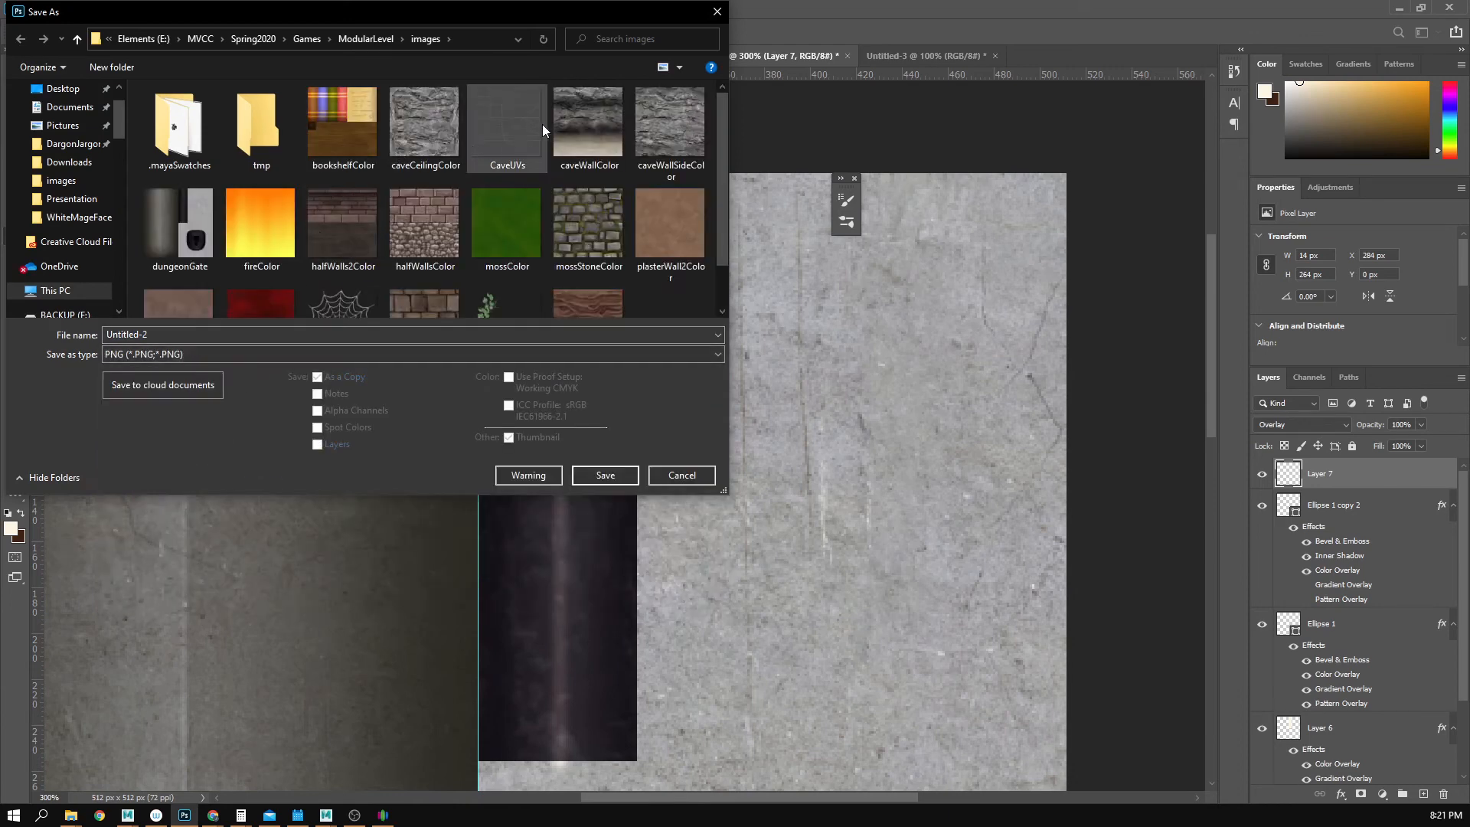
pyautogui.click(195, 213)
pyautogui.click(605, 475)
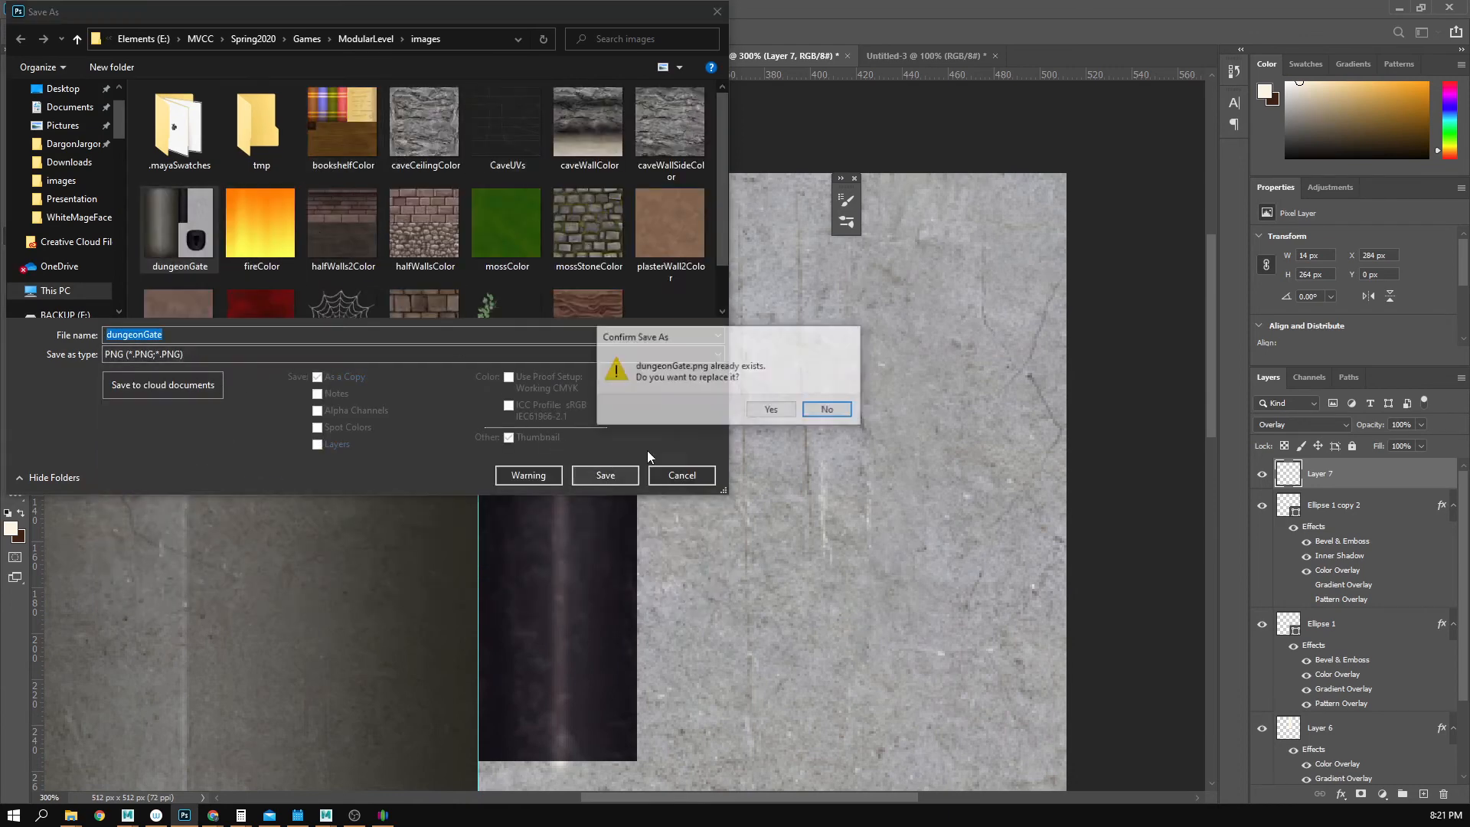
pyautogui.click(780, 414)
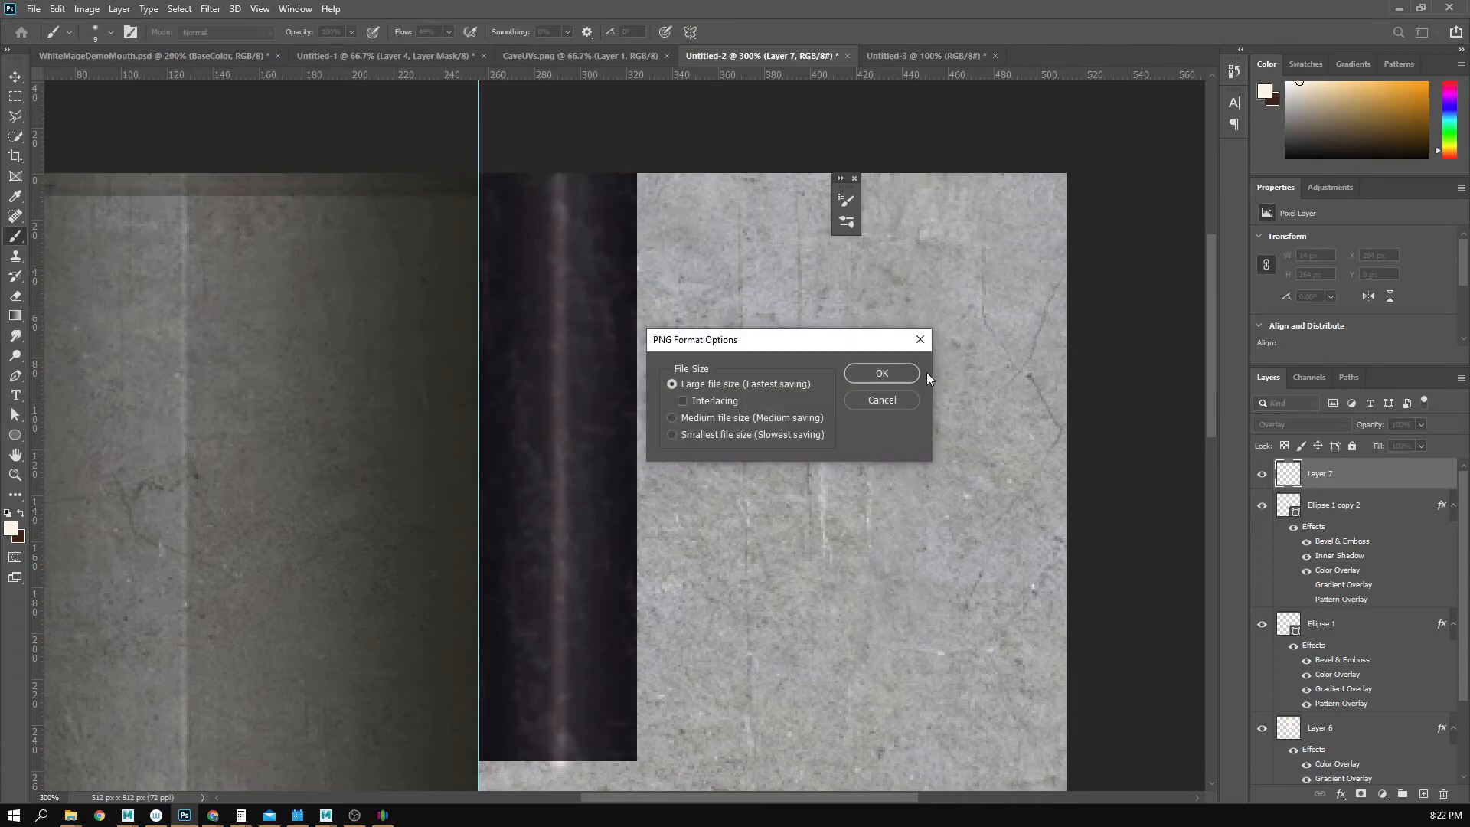
pyautogui.click(882, 373)
# - Switch to Maya and set the perspective viewport to use default lighting
pyautogui.click(1404, 8)
pyautogui.keyDown('alt'); pyautogui.moveTo(736, 447); pyautogui.dragTo(751, 476); pyautogui.keyUp('alt')
pyautogui.scroll(-5, 683, 423)
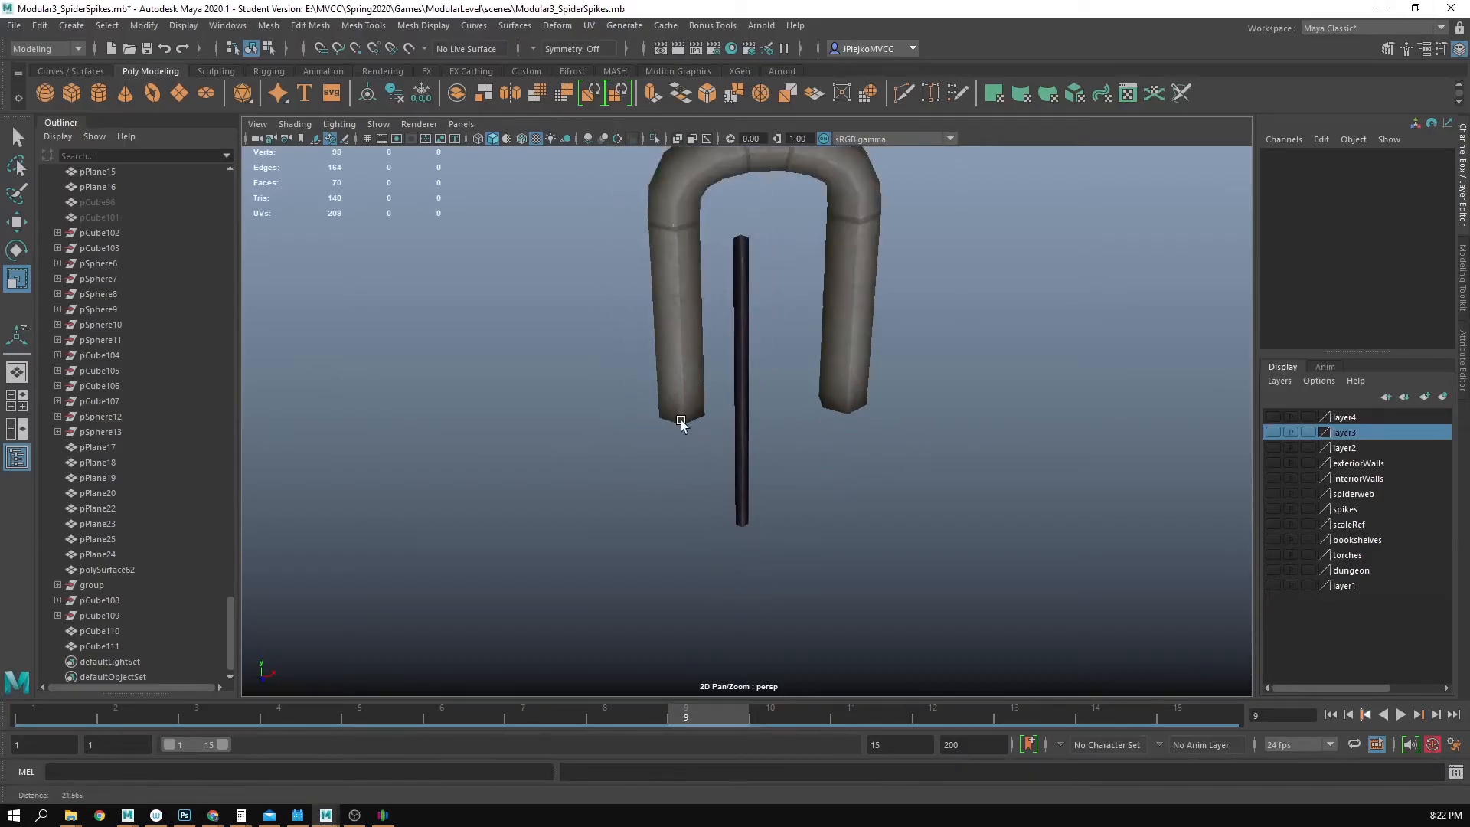
pyautogui.keyDown('alt'); pyautogui.moveTo(570, 352); pyautogui.dragTo(591, 411, button='middle'); pyautogui.keyUp('alt')
pyautogui.scroll(4, 591, 411)
pyautogui.click(334, 123)
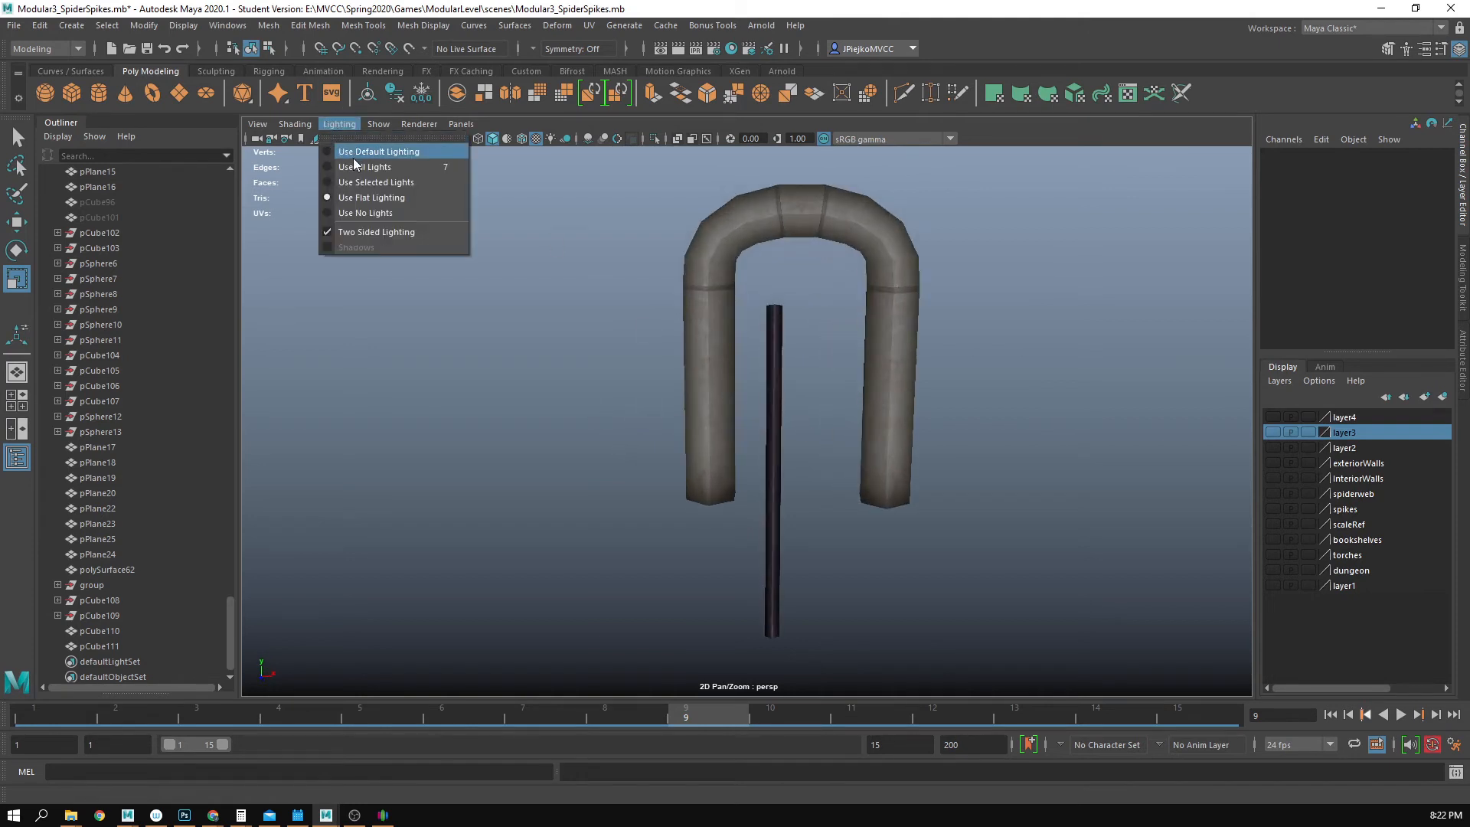
pyautogui.click(352, 156)
# - Move the thin dark bar inside the arch upward to a Translate Y of about 1.75
pyautogui.keyDown('alt'); pyautogui.moveTo(490, 306); pyautogui.dragTo(714, 393); pyautogui.keyUp('alt')
pyautogui.click(790, 500)
pyautogui.keyDown('alt'); pyautogui.moveTo(843, 458); pyautogui.dragTo(754, 509); pyautogui.keyUp('alt')
pyautogui.click(782, 483)
pyautogui.scroll(2, 813, 518)
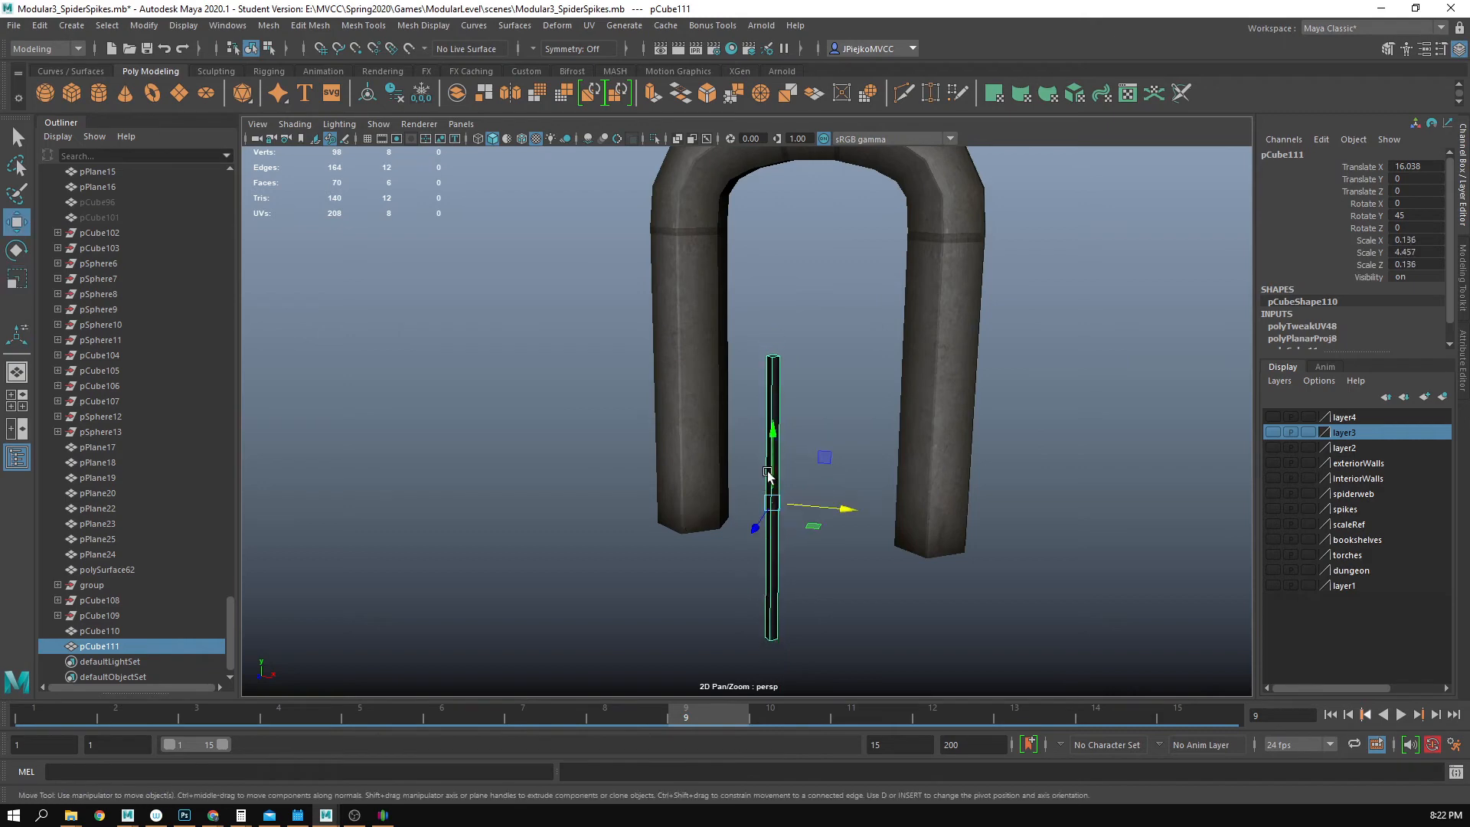
pyautogui.press('w')
pyautogui.moveTo(773, 434); pyautogui.dragTo(762, 383)
# - Display the grid in the perspective viewport
pyautogui.click(379, 124)
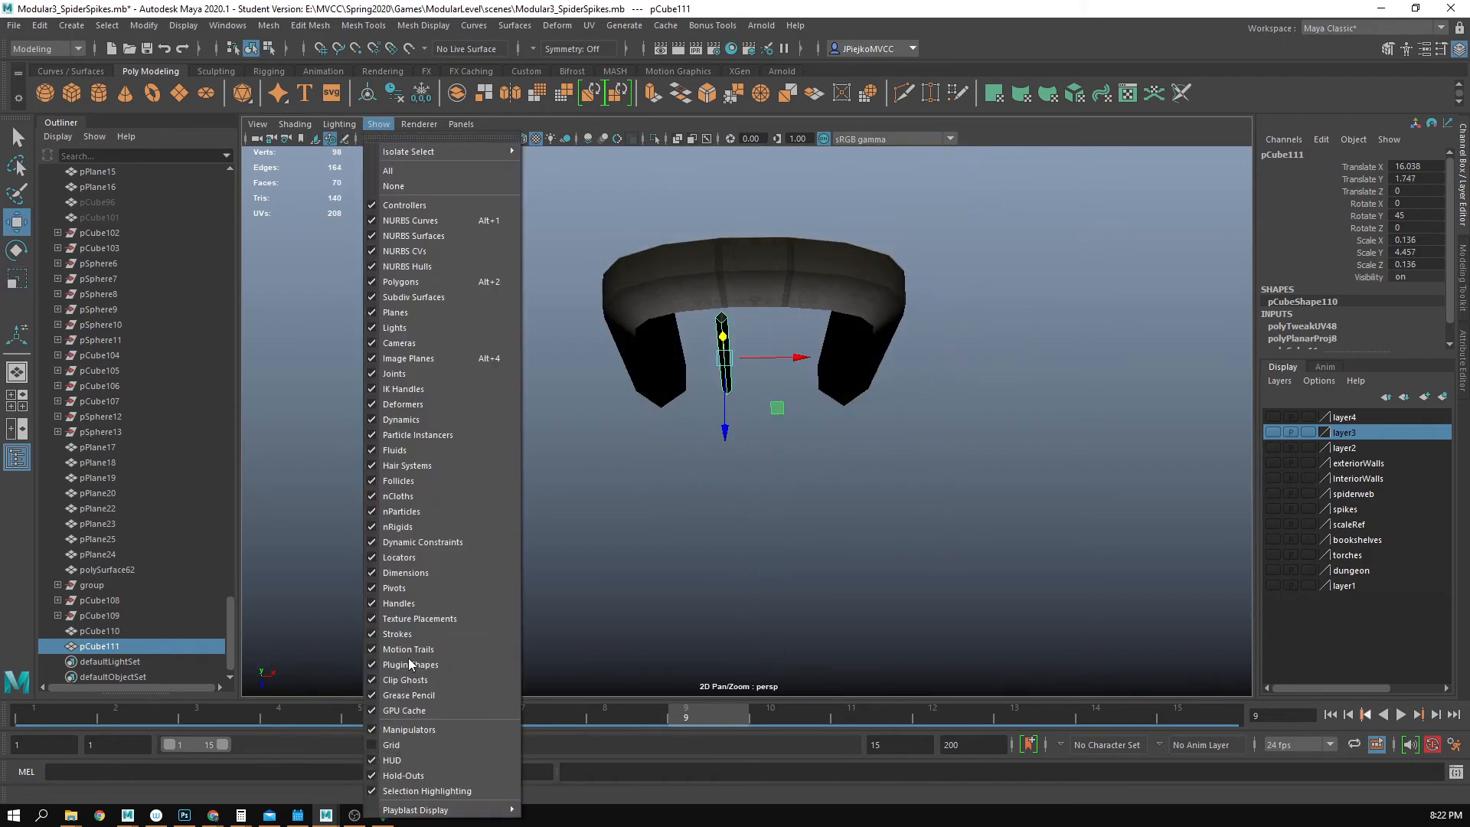
pyautogui.click(384, 742)
pyautogui.keyDown('alt'); pyautogui.moveTo(523, 621); pyautogui.dragTo(620, 452); pyautogui.keyUp('alt')
# - Move the thin bar's pivot down to its bottom end with vertex snapping
pyautogui.press('d')
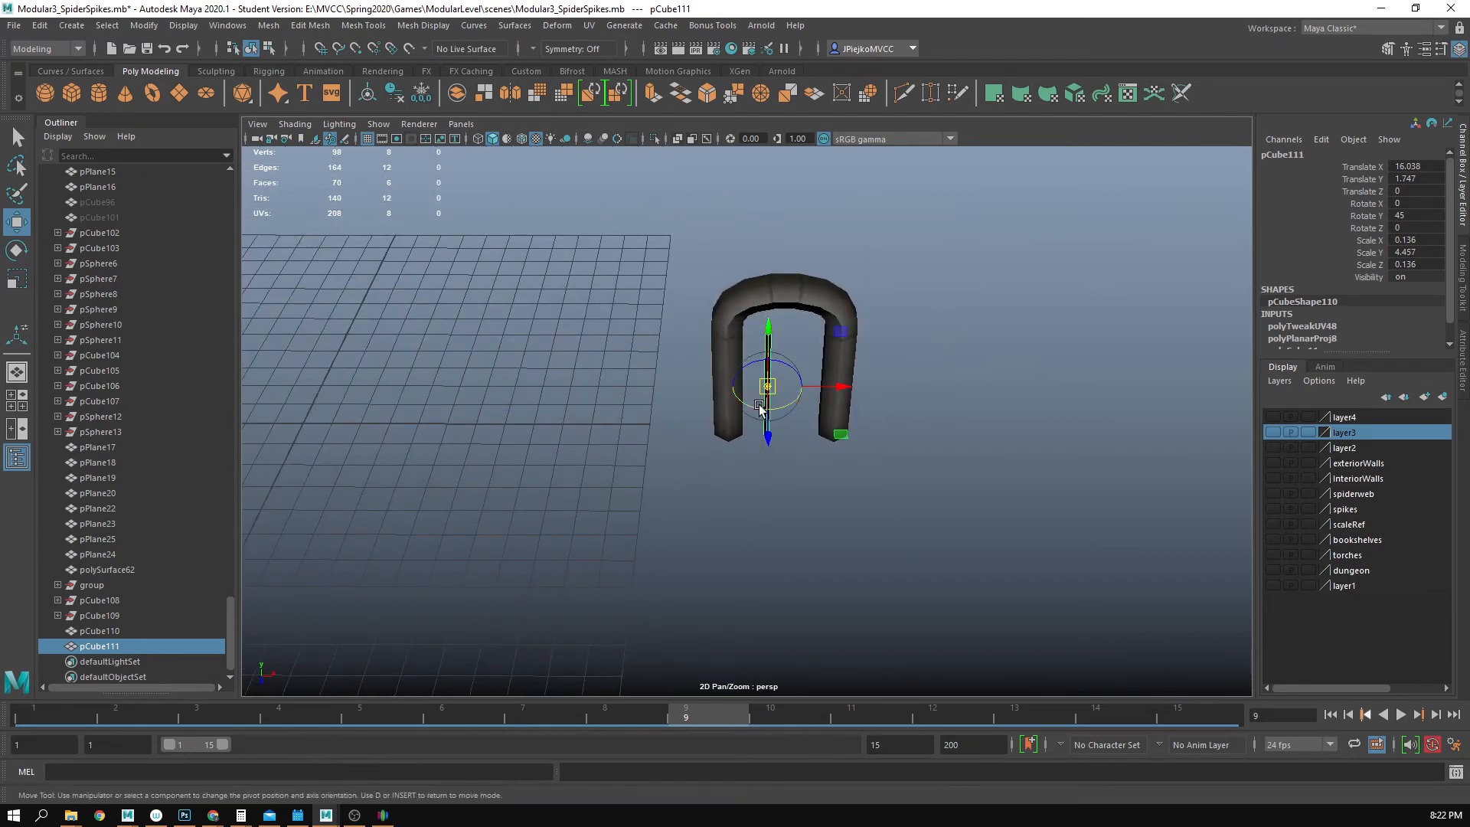
pyautogui.moveTo(768, 334); pyautogui.dragTo(777, 409)
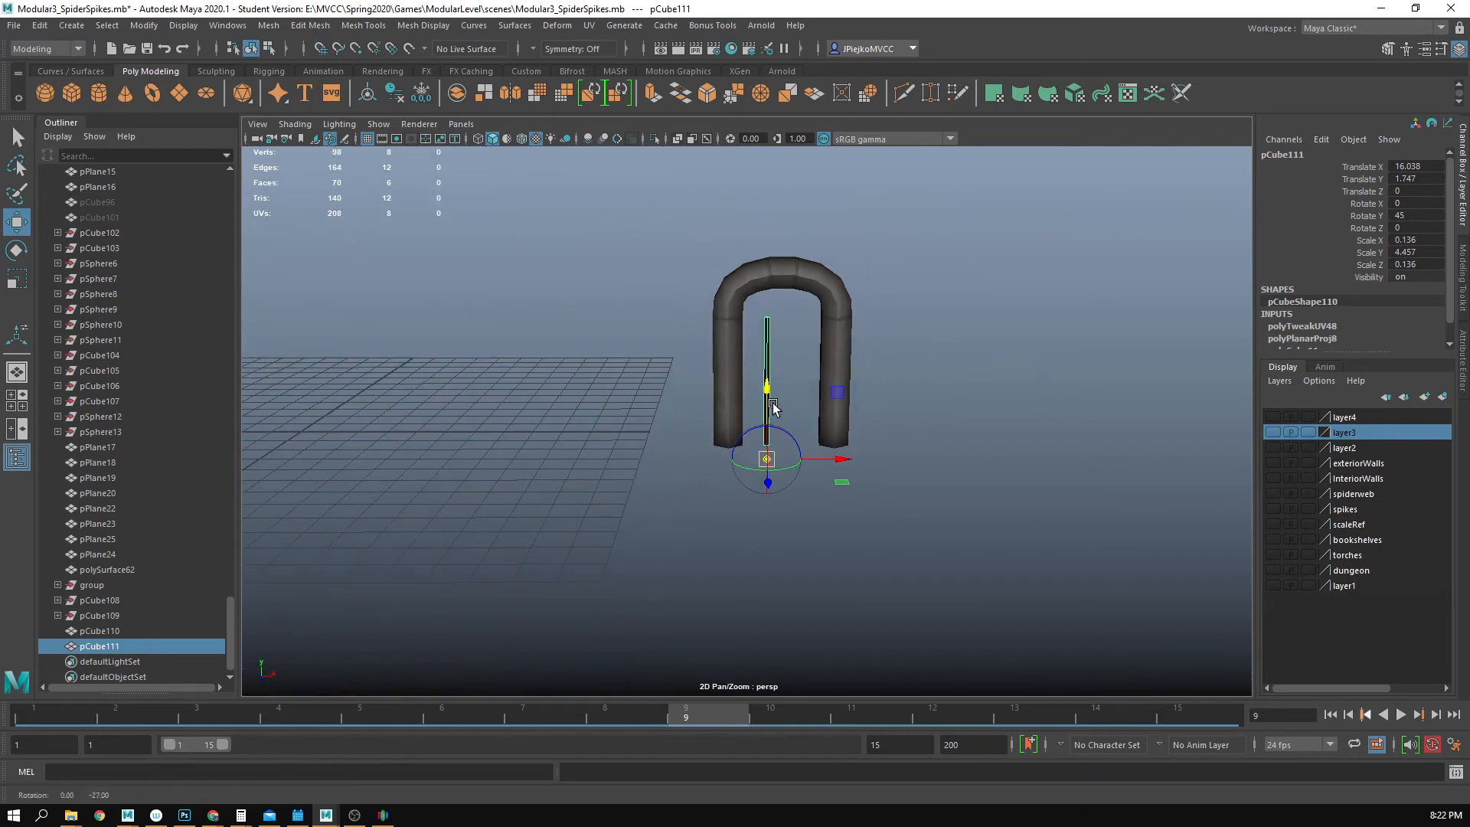
pyautogui.scroll(3, 775, 417)
pyautogui.keyDown('alt'); pyautogui.moveTo(771, 494); pyautogui.dragTo(775, 430); pyautogui.keyUp('alt')
pyautogui.press('v')
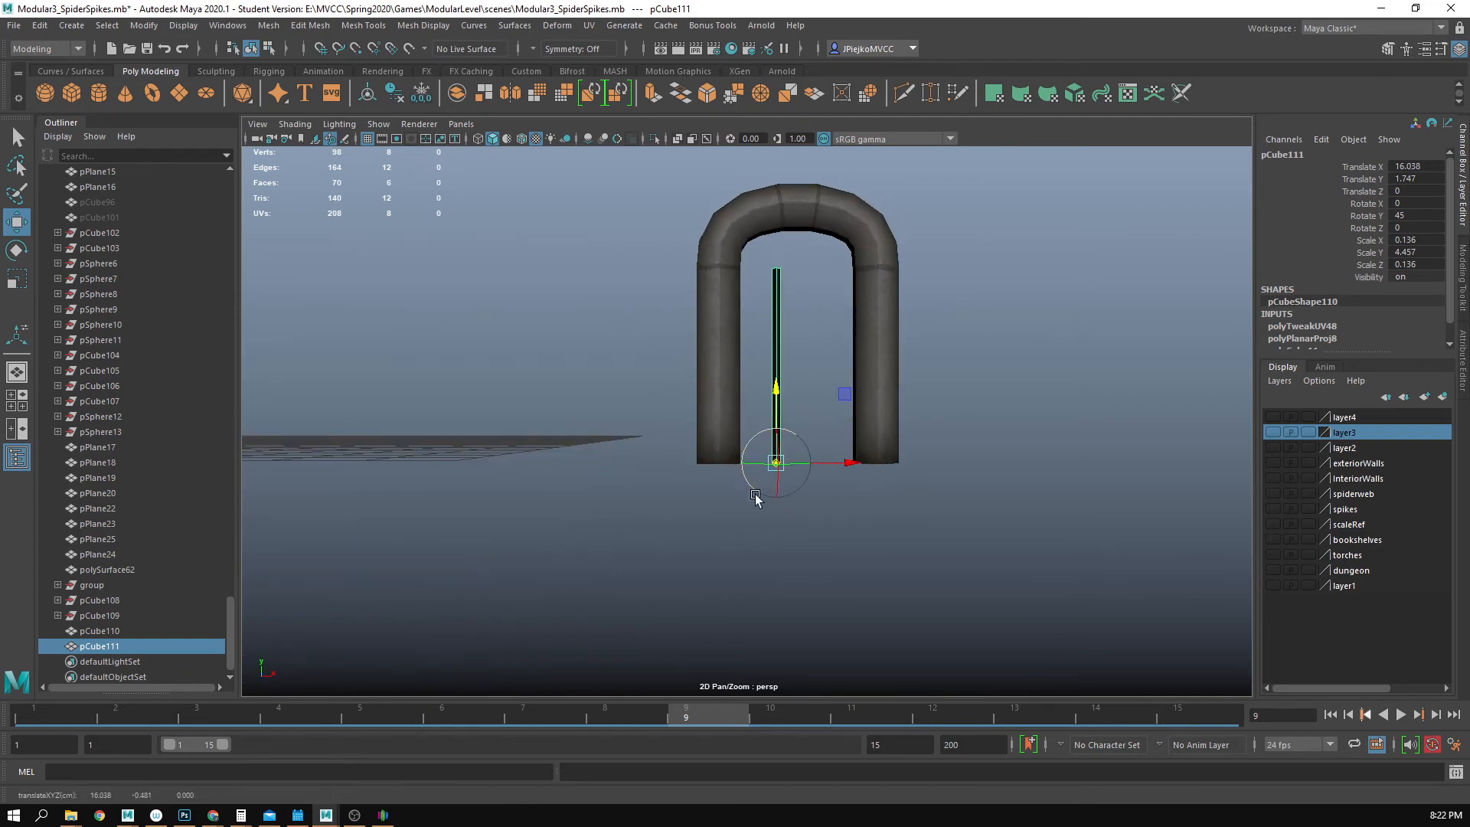
# - Snap the thin bar out of the arch onto the ground grid at Translate X 7 and Translate Y 2.228
pyautogui.keyDown('alt'); pyautogui.moveTo(755, 494); pyautogui.dragTo(684, 501); pyautogui.keyUp('alt')
pyautogui.press('d')
pyautogui.press('x')
pyautogui.moveTo(874, 463); pyautogui.dragTo(398, 471)
pyautogui.keyDown('alt'); pyautogui.moveTo(398, 471); pyautogui.dragTo(603, 445, button='middle'); pyautogui.keyUp('alt')
pyautogui.keyDown('alt'); pyautogui.moveTo(604, 446); pyautogui.dragTo(643, 467); pyautogui.keyUp('alt')
# - Duplicate the bar three times, snapping the copies along the X axis to form an evenly spaced row of four
pyautogui.hotkey('ctrl', 'd')
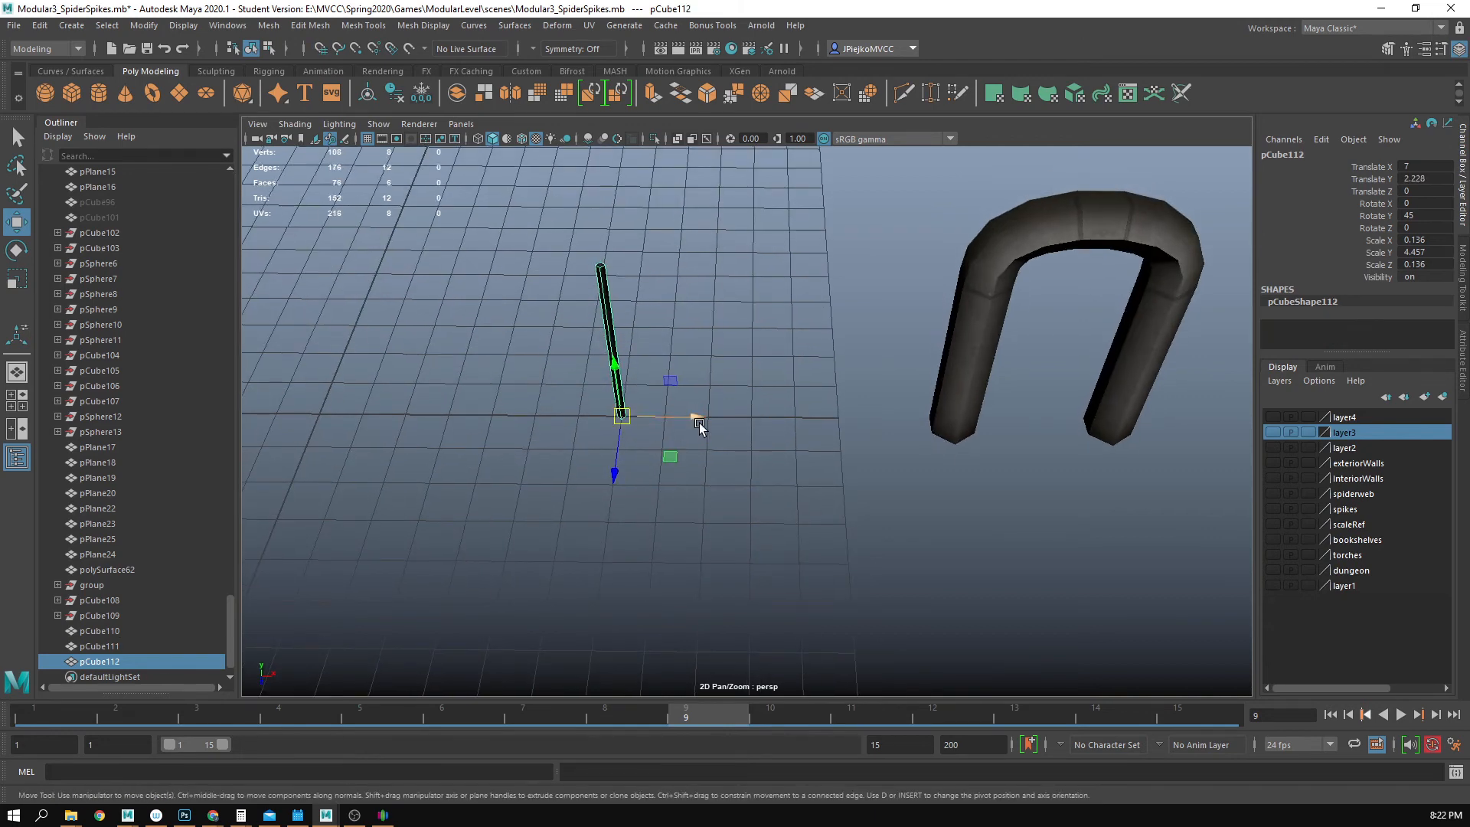
pyautogui.moveTo(699, 425)
pyautogui.mouseDown()
pyautogui.moveTo(670, 428)
pyautogui.moveTo(789, 421)
pyautogui.moveTo(761, 460)
pyautogui.moveTo(722, 426)
pyautogui.mouseUp()
pyautogui.press('x')
pyautogui.hotkey('ctrl', 'd')
pyautogui.hotkey('ctrl', 'd')
# - Select all four bars and thicken them to a scale of 0.208 in X and Z
pyautogui.moveTo(536, 333); pyautogui.dragTo(795, 544)
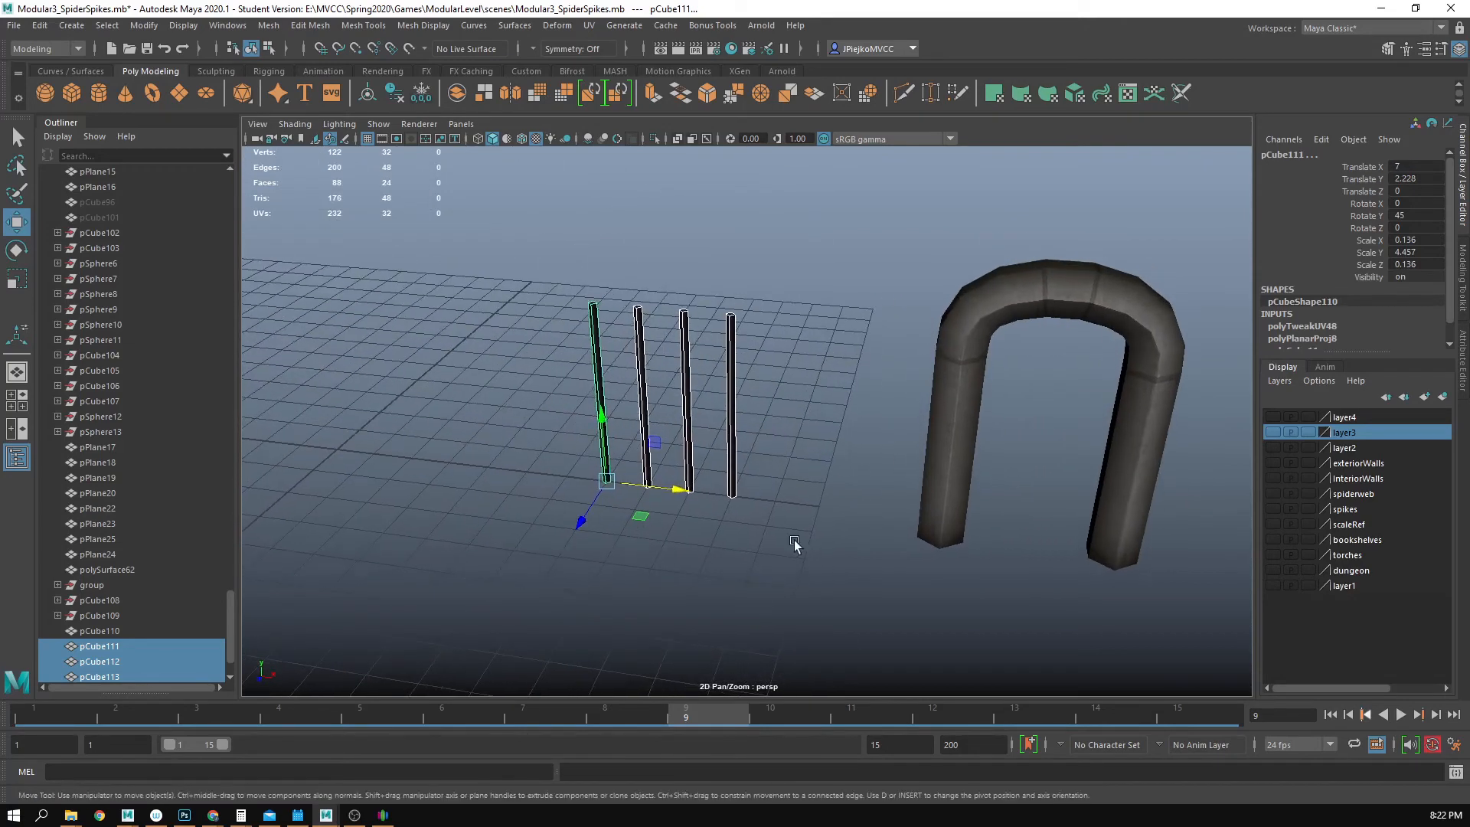
pyautogui.keyDown('alt'); pyautogui.moveTo(537, 508); pyautogui.dragTo(582, 511); pyautogui.keyUp('alt')
pyautogui.keyDown('alt'); pyautogui.moveTo(582, 512); pyautogui.dragTo(781, 514, button='right'); pyautogui.keyUp('alt')
pyautogui.keyDown('alt'); pyautogui.moveTo(657, 529); pyautogui.dragTo(917, 588); pyautogui.keyUp('alt')
pyautogui.press('r')
pyautogui.hotkey('ctrl', 'z')
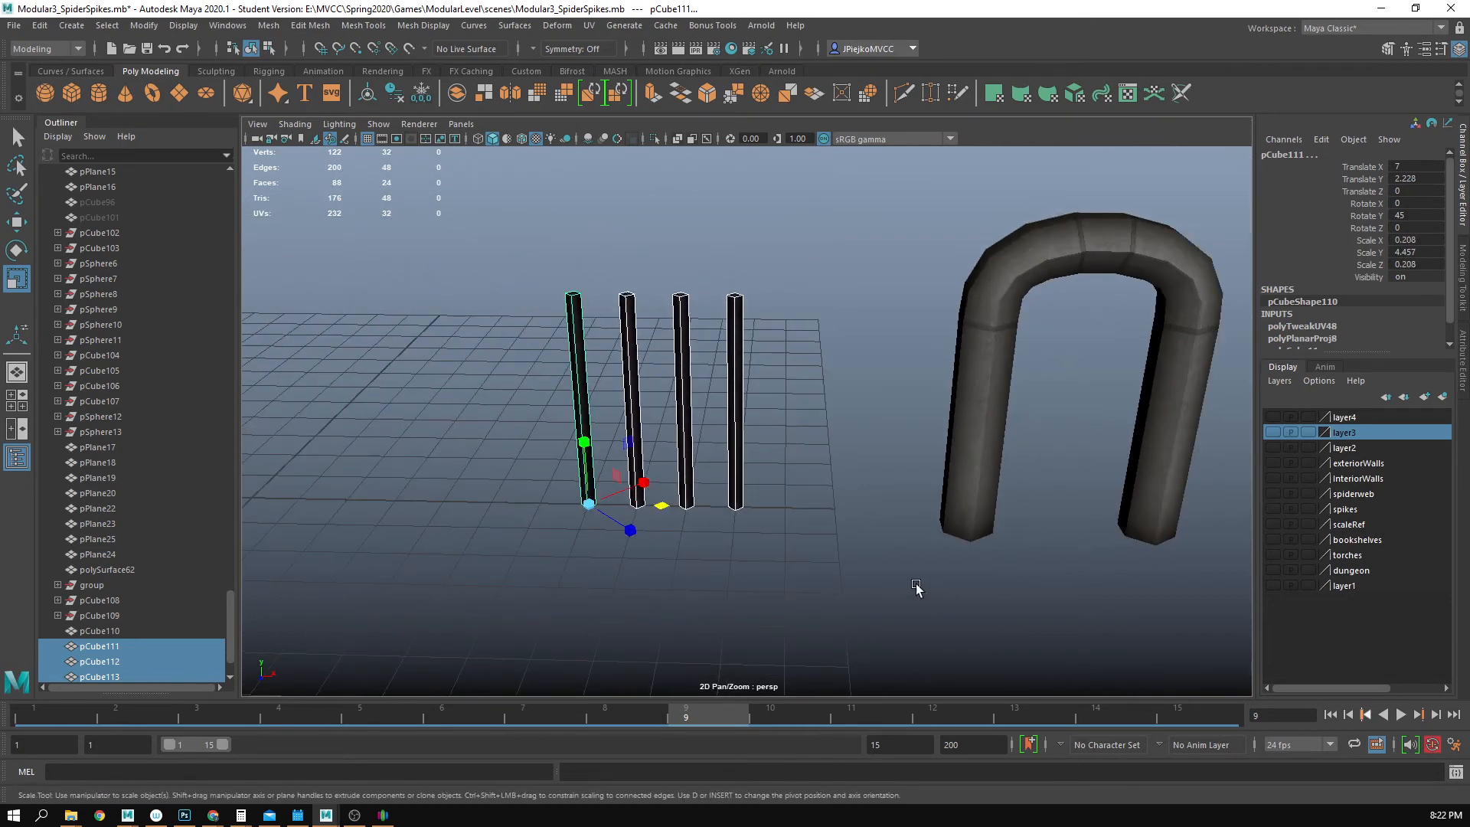
pyautogui.keyDown('alt'); pyautogui.moveTo(597, 496); pyautogui.dragTo(594, 463); pyautogui.keyUp('alt')
pyautogui.click(695, 567)
pyautogui.moveTo(611, 538)
pyautogui.keyDown('alt'); pyautogui.mouseDown()
pyautogui.moveTo(679, 542)
pyautogui.moveTo(610, 534)
pyautogui.mouseUp(); pyautogui.keyUp('alt')
pyautogui.moveTo(432, 370); pyautogui.dragTo(797, 416)
pyautogui.keyDown('alt'); pyautogui.moveTo(796, 416); pyautogui.dragTo(761, 455); pyautogui.keyUp('alt')
pyautogui.click(576, 415)
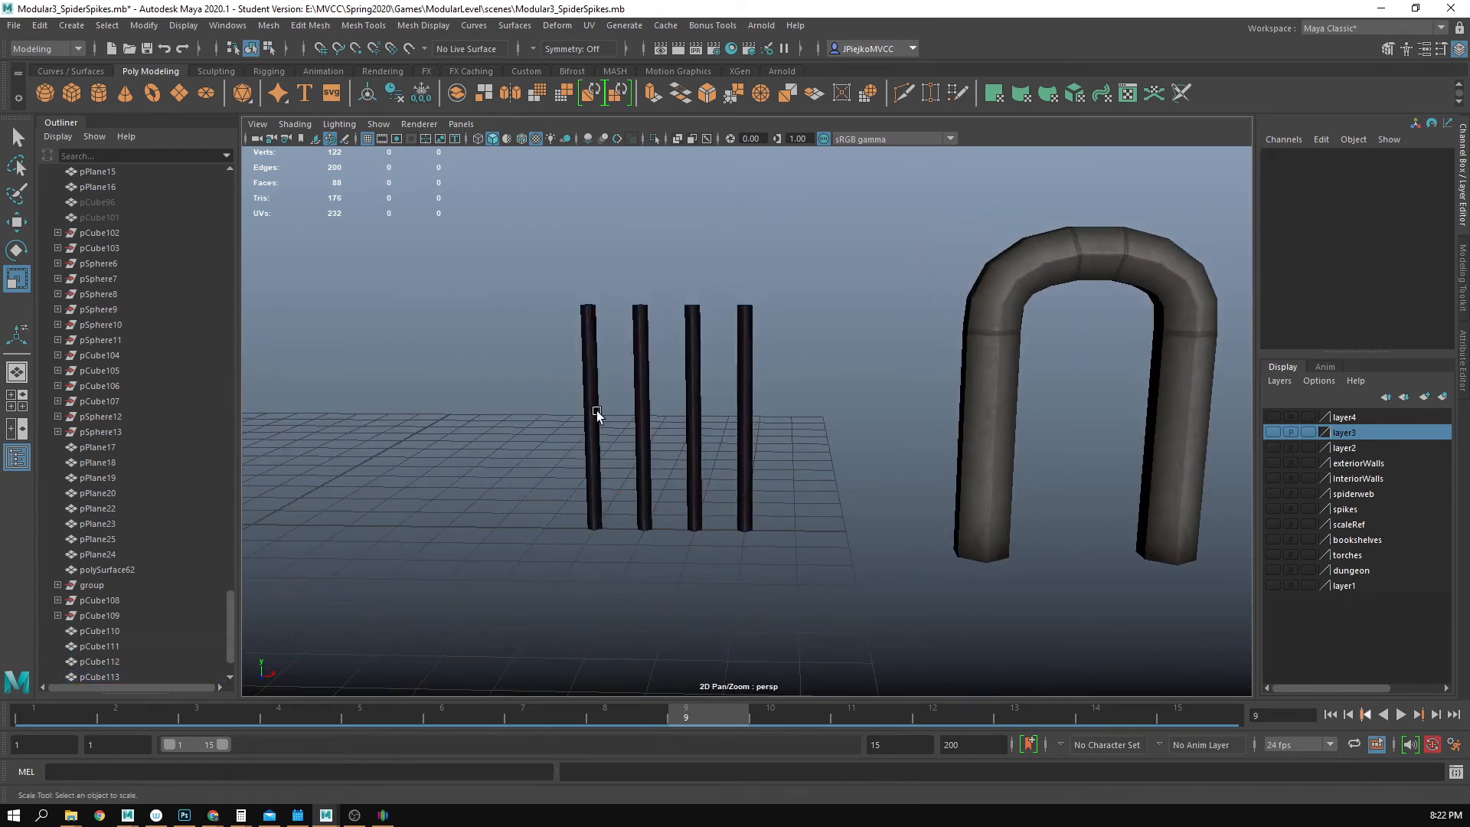
# - Duplicate the first bar at the low-X end of the row and freeze the copy's transformations
pyautogui.click(594, 411)
pyautogui.hotkey('ctrl', 'd')
pyautogui.press('e')
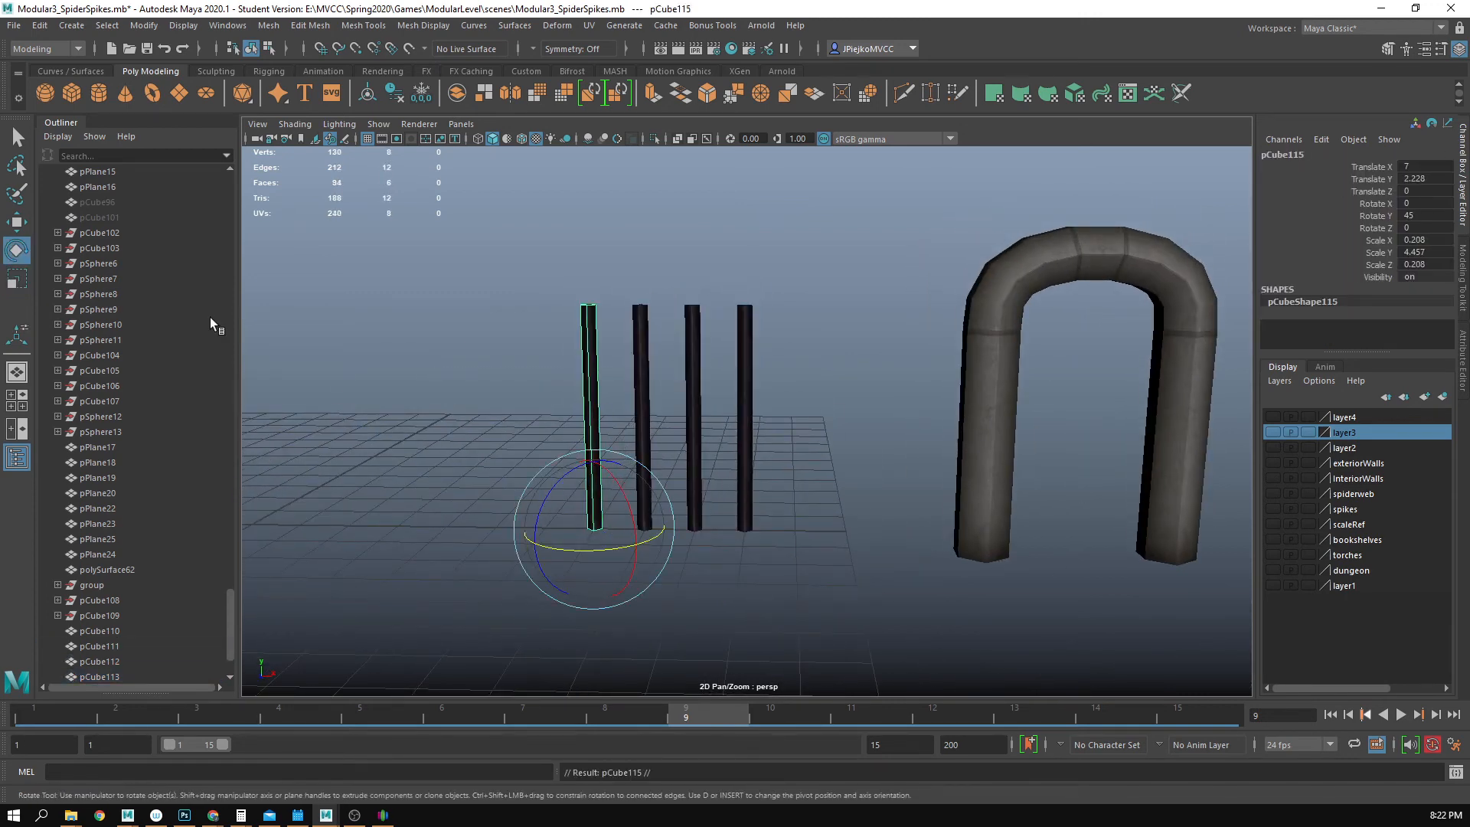
pyautogui.click(421, 95)
# - Rotate the duplicated bar to a Rotate Z of -90 so it lies horizontally across the base of the row
pyautogui.moveTo(653, 499); pyautogui.dragTo(928, 471)
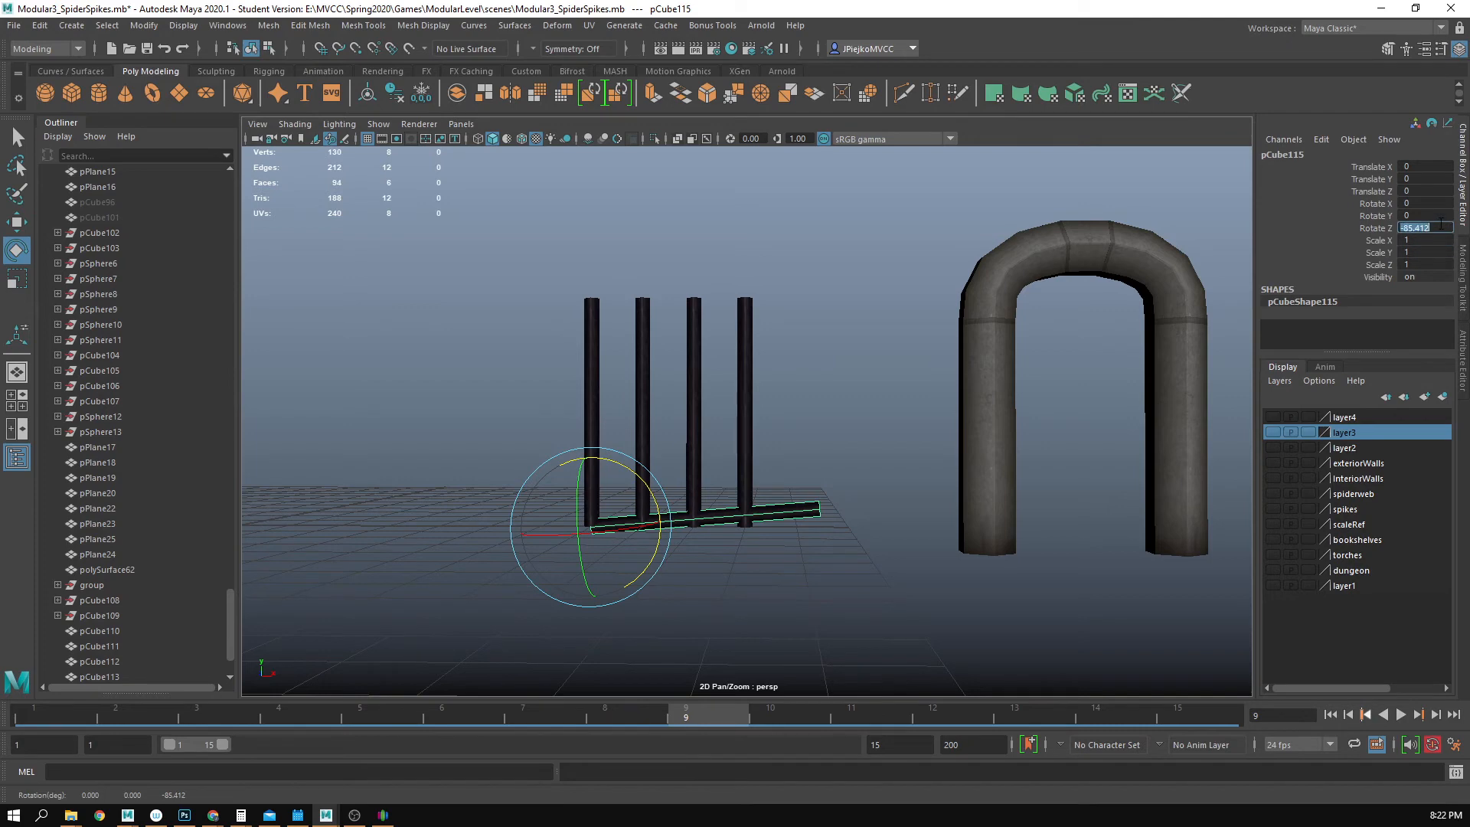
pyautogui.write('90')
pyautogui.press('Return')
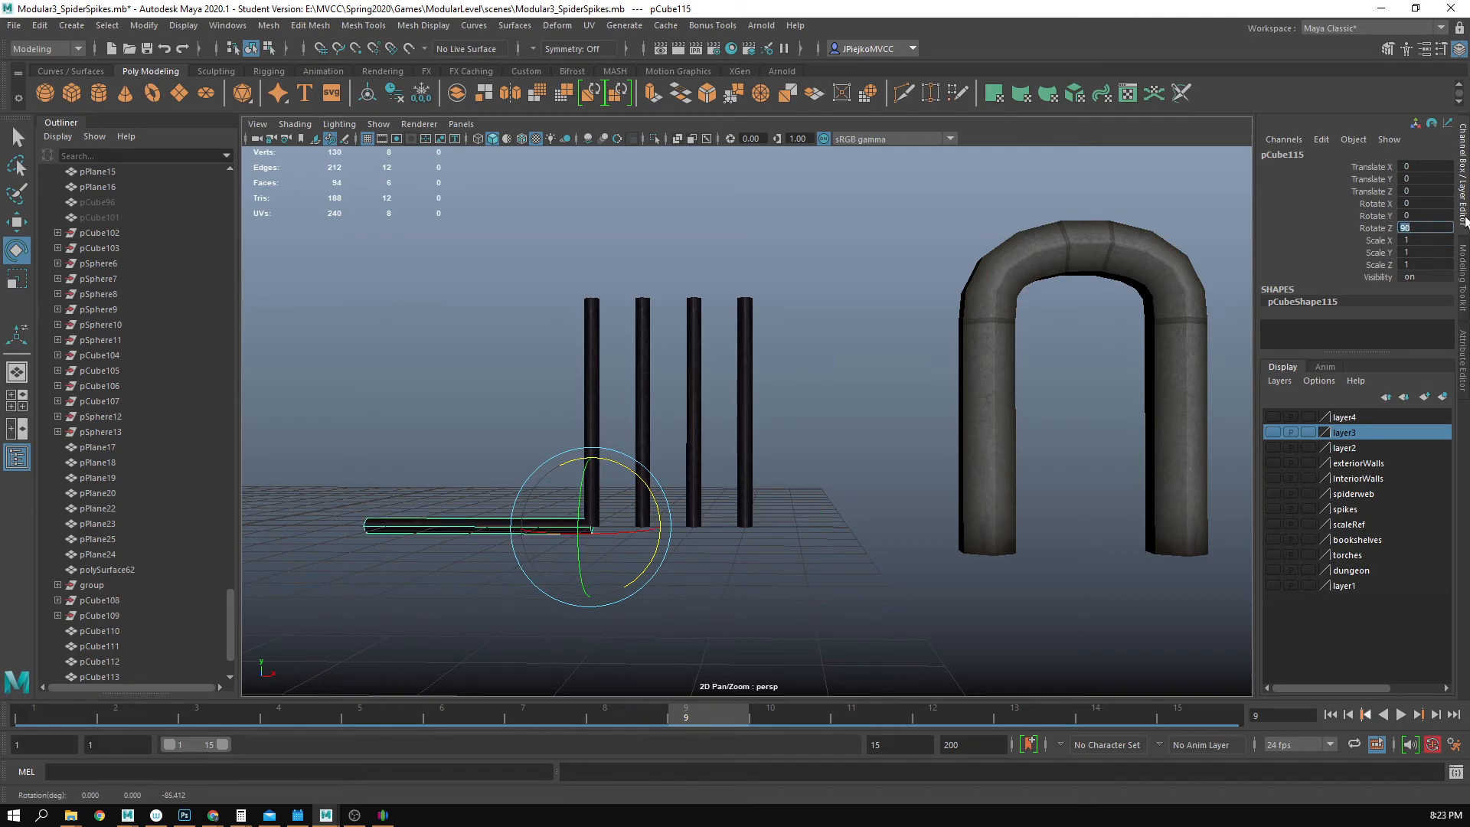
pyautogui.write('-90')
pyautogui.press('Return')
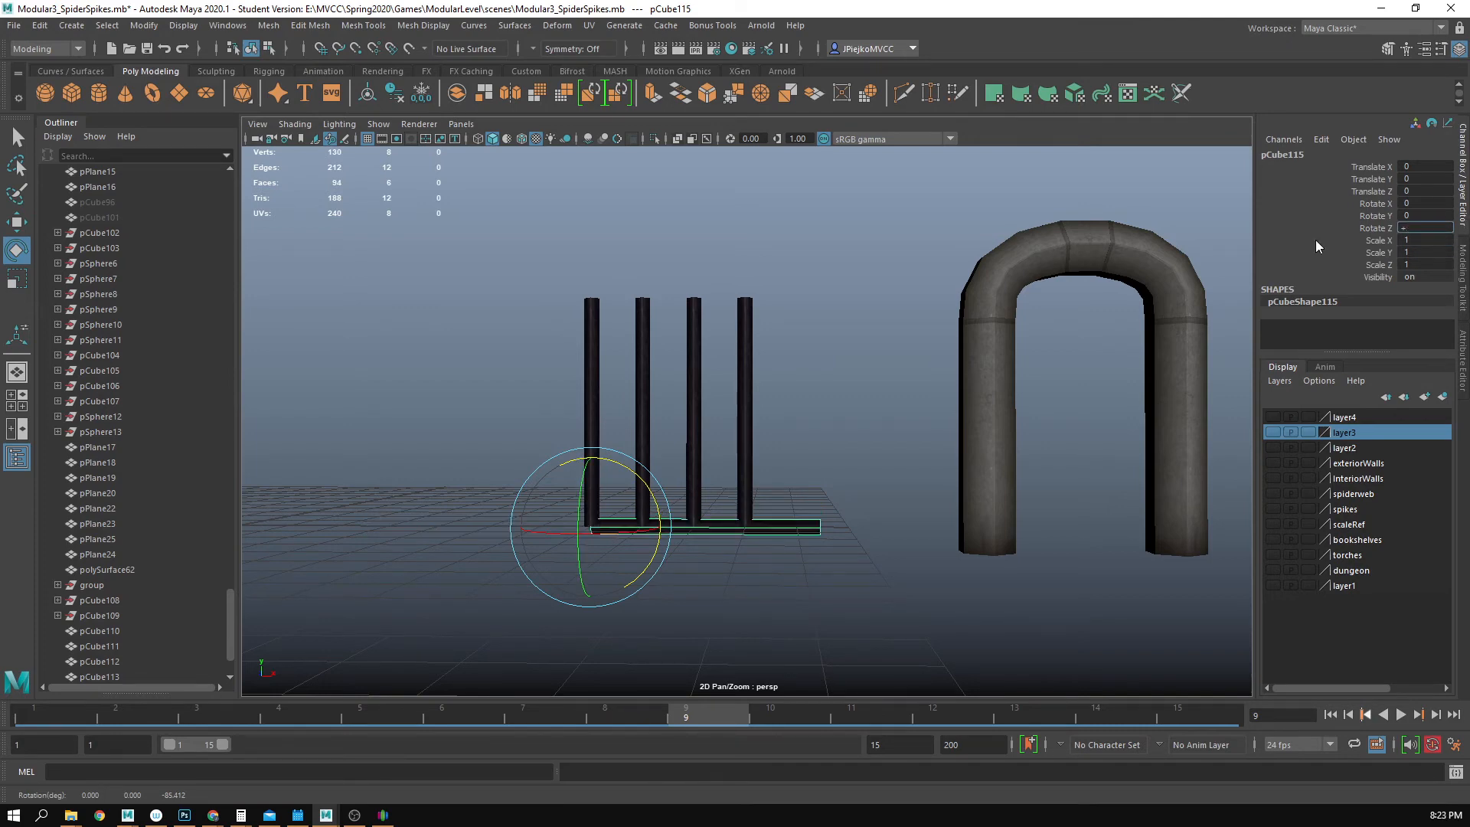
# - Slide the horizontal bar along X to about -0.61, centering it beneath the four vertical bars
pyautogui.keyDown('alt'); pyautogui.moveTo(1072, 349); pyautogui.dragTo(983, 426); pyautogui.keyUp('alt')
pyautogui.press('w')
pyautogui.moveTo(661, 509); pyautogui.dragTo(670, 432)
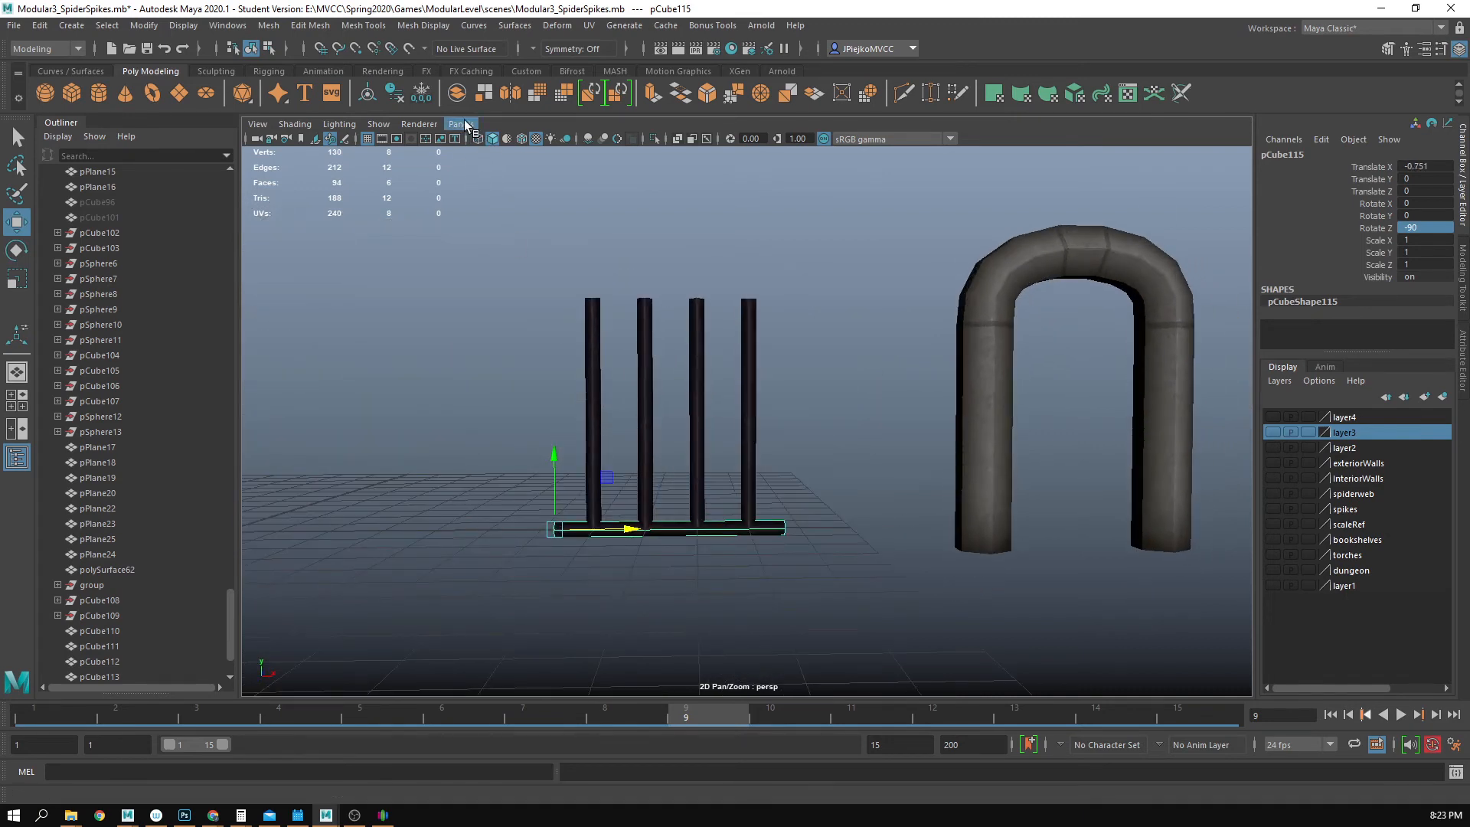
pyautogui.click(464, 124)
pyautogui.moveTo(493, 167)
pyautogui.click(637, 168)
pyautogui.scroll(-5, 519, 409)
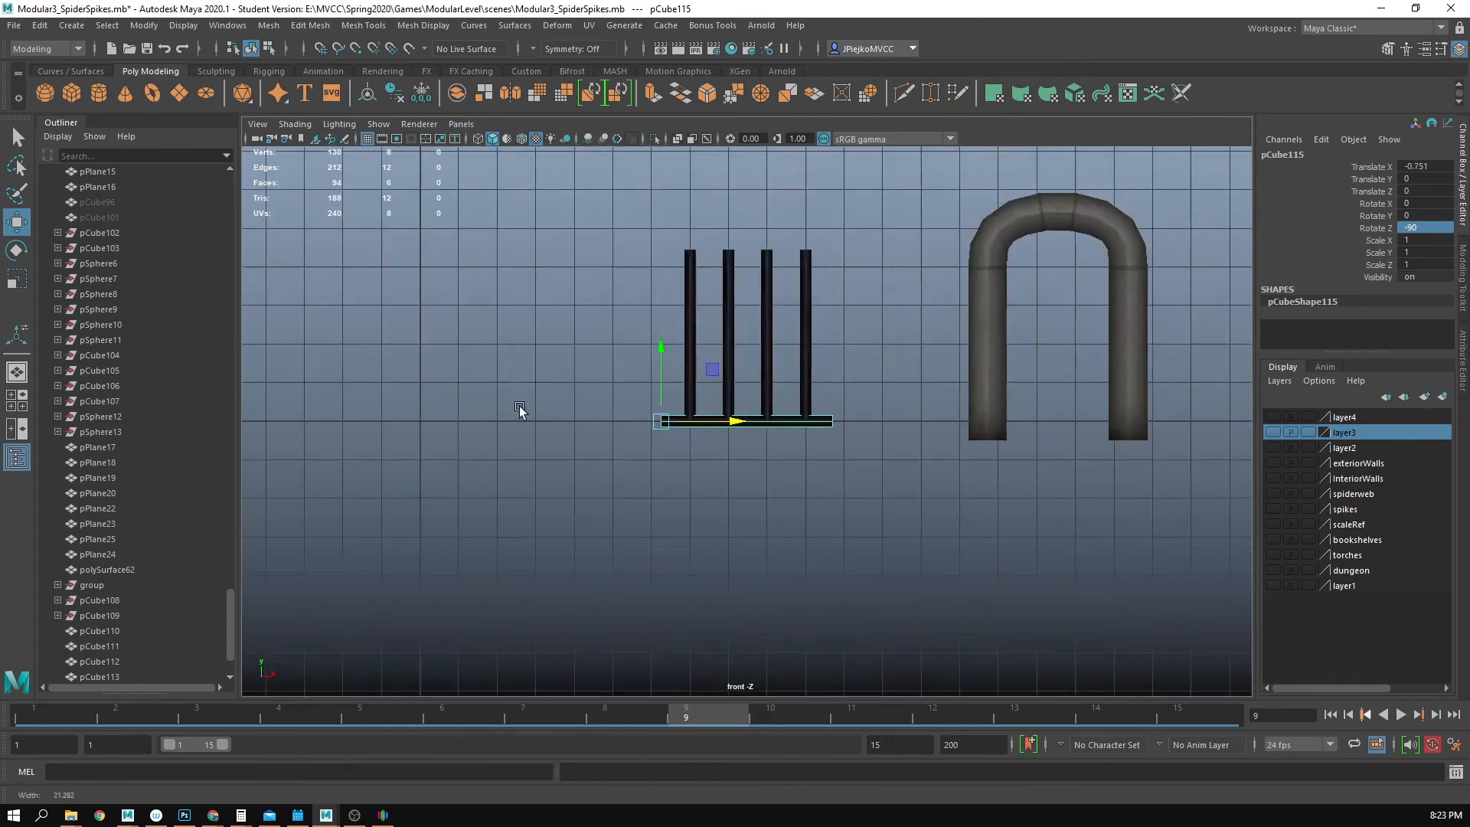
pyautogui.scroll(4, 723, 413)
pyautogui.moveTo(646, 456); pyautogui.dragTo(534, 453)
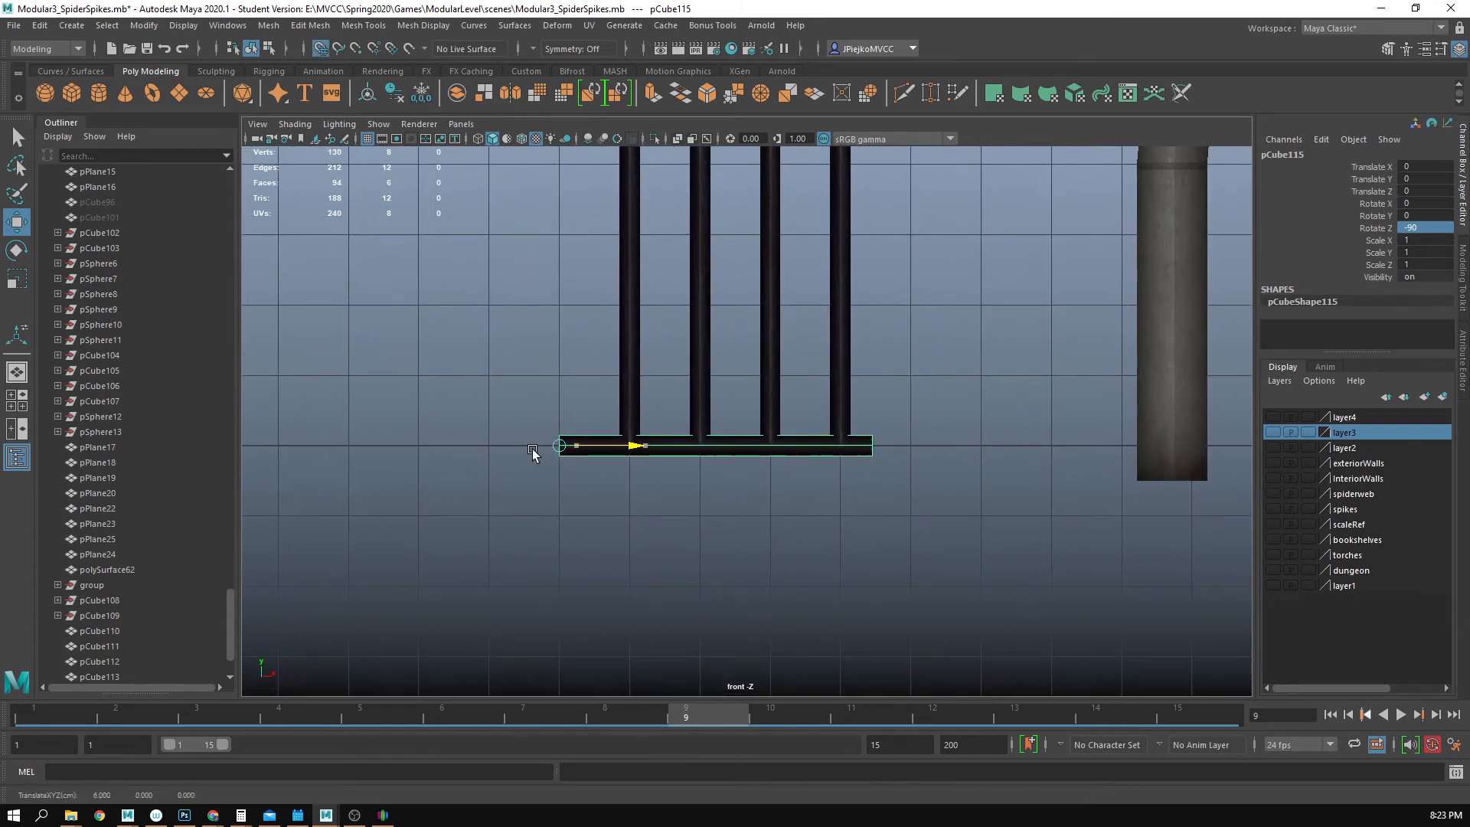
pyautogui.keyDown('alt'); pyautogui.moveTo(796, 473); pyautogui.dragTo(772, 506, button='middle'); pyautogui.keyUp('alt')
pyautogui.scroll(1, 772, 506)
pyautogui.moveTo(621, 488); pyautogui.dragTo(610, 487)
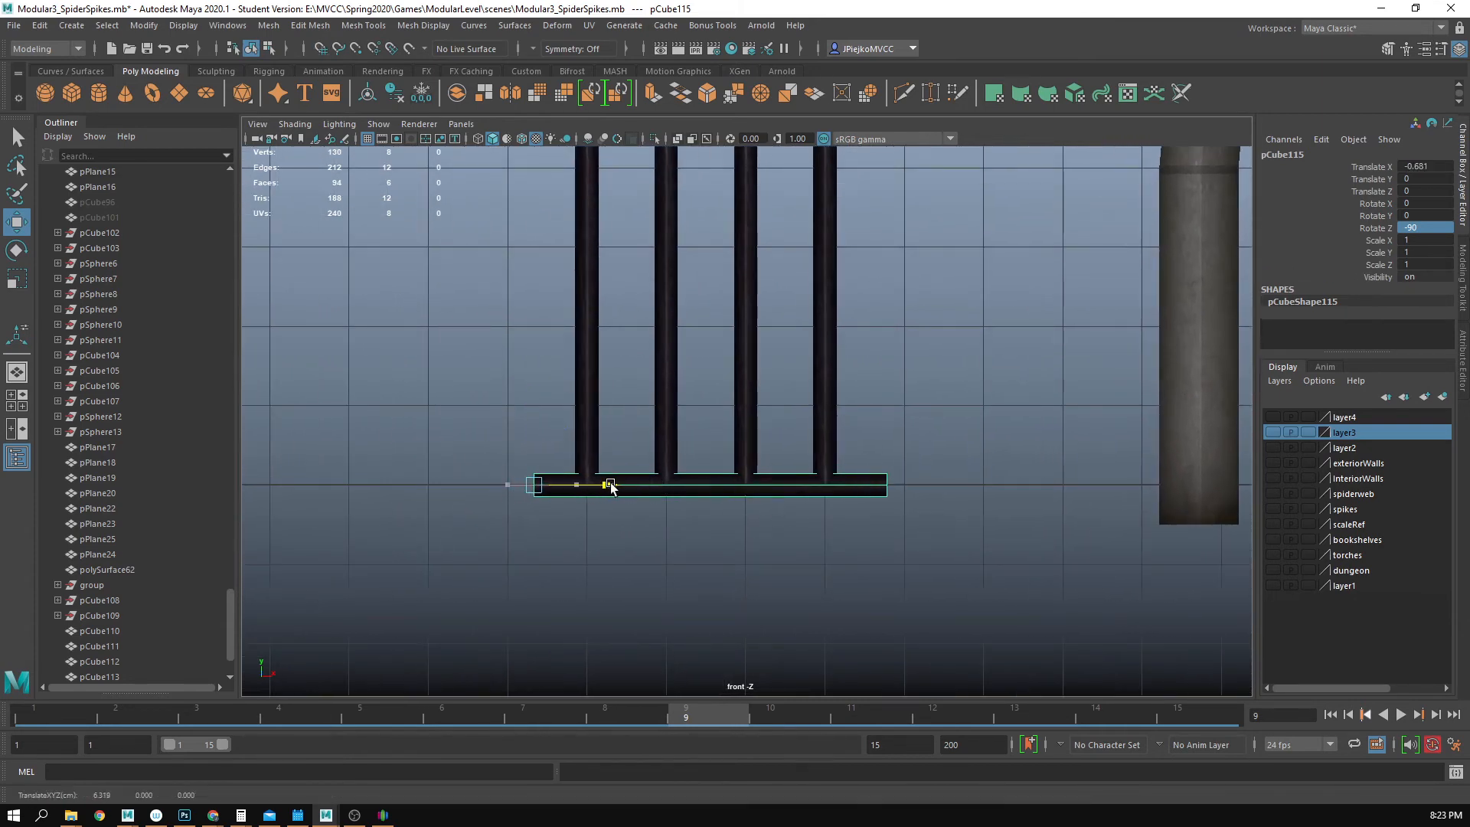
# - Duplicate the horizontal bar four times, snapping the copies one grid unit apart up the vertical bars to Y 4
pyautogui.hotkey('ctrl', 'd')
pyautogui.press('x')
pyautogui.moveTo(538, 411)
pyautogui.mouseDown()
pyautogui.moveTo(546, 366)
pyautogui.moveTo(547, 398)
pyautogui.mouseUp()
pyautogui.hotkey('ctrl', 'd')
pyautogui.press('x')
pyautogui.moveTo(538, 333); pyautogui.dragTo(538, 327)
pyautogui.hotkey('ctrl', 'd')
pyautogui.keyDown('alt'); pyautogui.moveTo(538, 328); pyautogui.dragTo(528, 404, button='middle'); pyautogui.keyUp('alt')
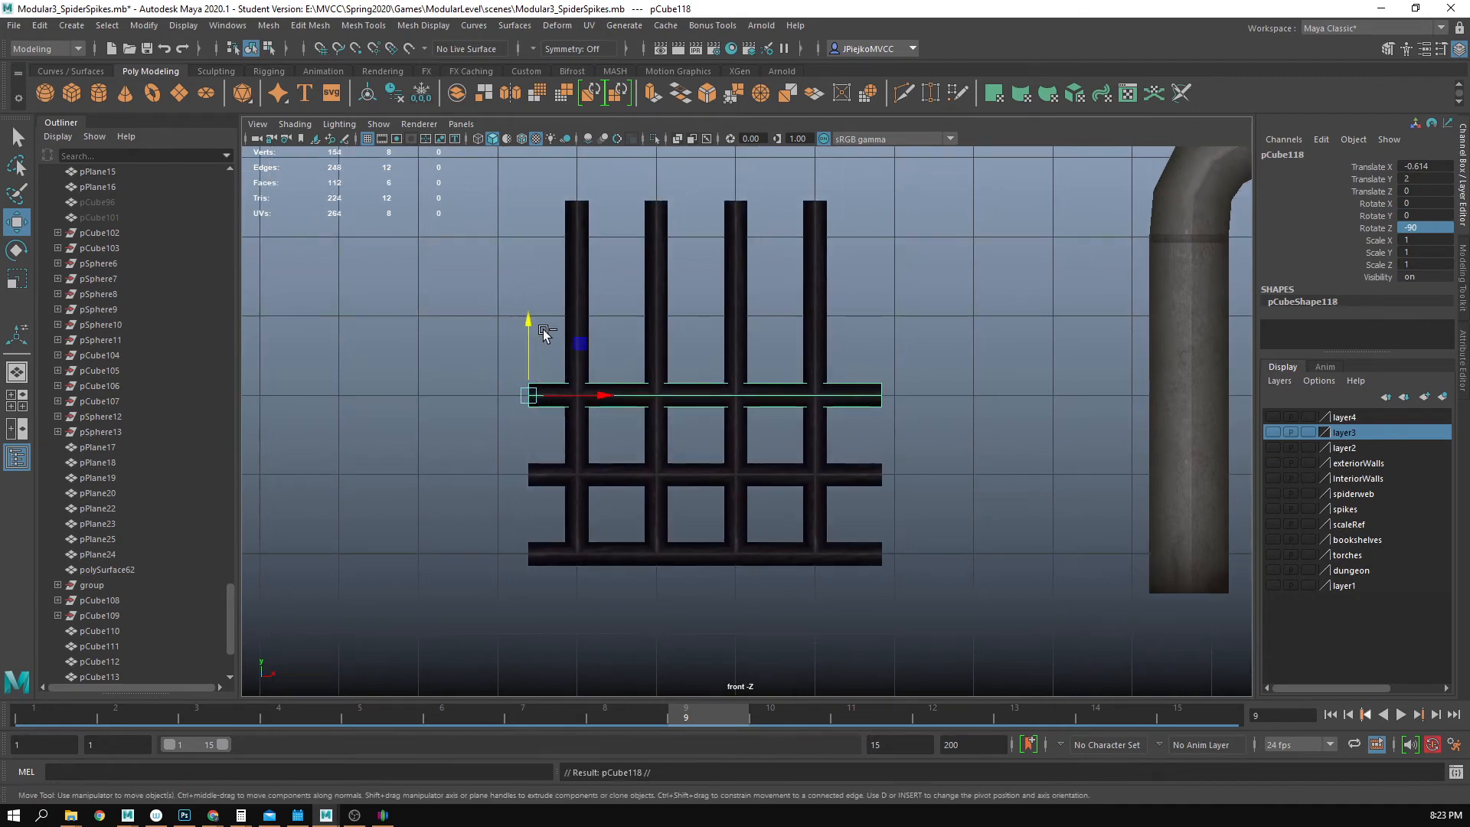
pyautogui.press('x')
pyautogui.moveTo(528, 404); pyautogui.dragTo(528, 324)
pyautogui.keyDown('alt'); pyautogui.moveTo(527, 324); pyautogui.dragTo(506, 390, button='middle'); pyautogui.keyUp('alt')
pyautogui.hotkey('ctrl', 'd')
pyautogui.press('x')
pyautogui.moveTo(506, 344); pyautogui.dragTo(856, 737)
# - Combine all the vertical and horizontal bars into one grate mesh
pyautogui.scroll(-1, 709, 442)
pyautogui.click(854, 477)
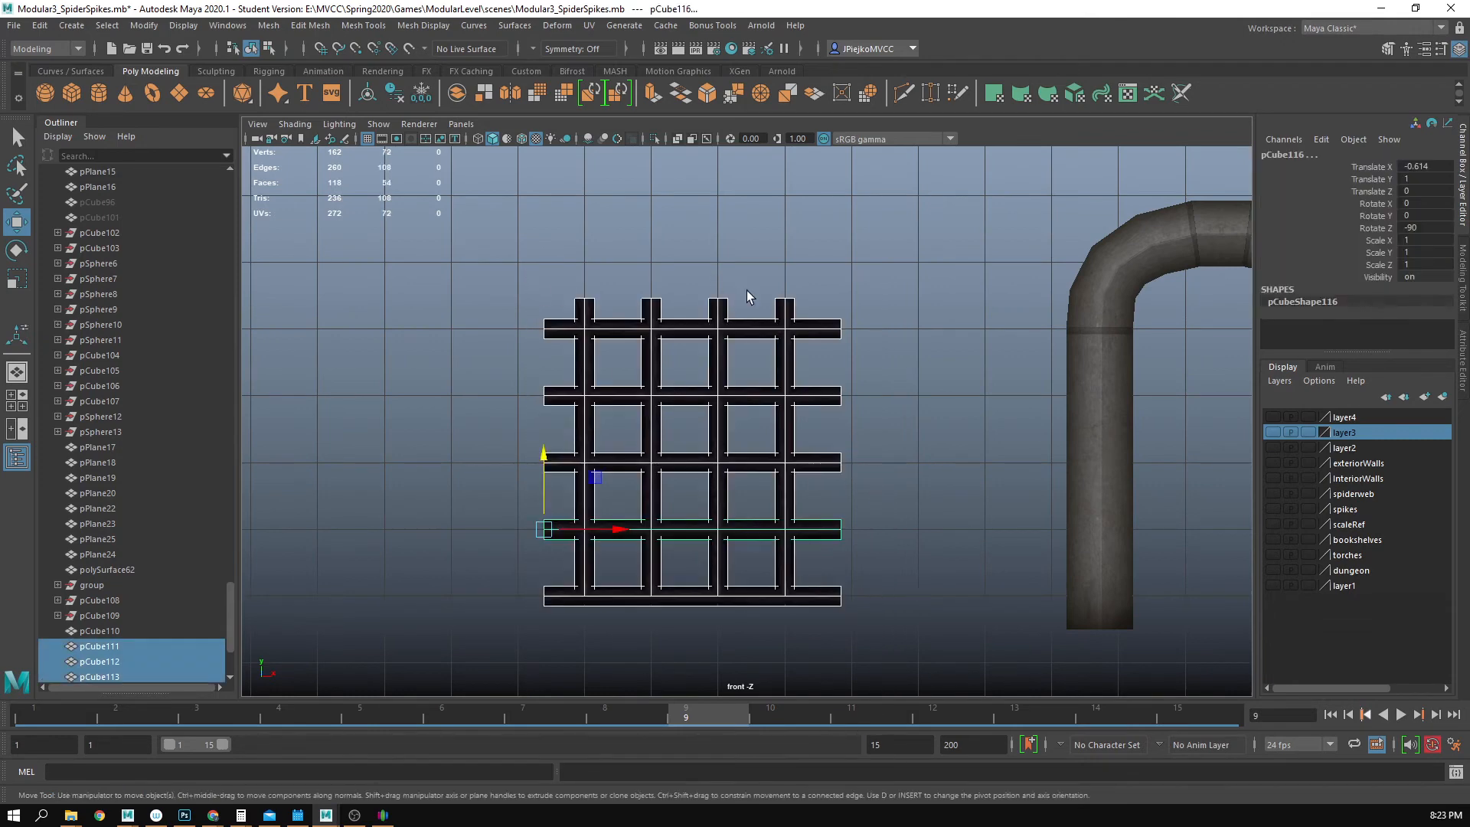
pyautogui.click(269, 25)
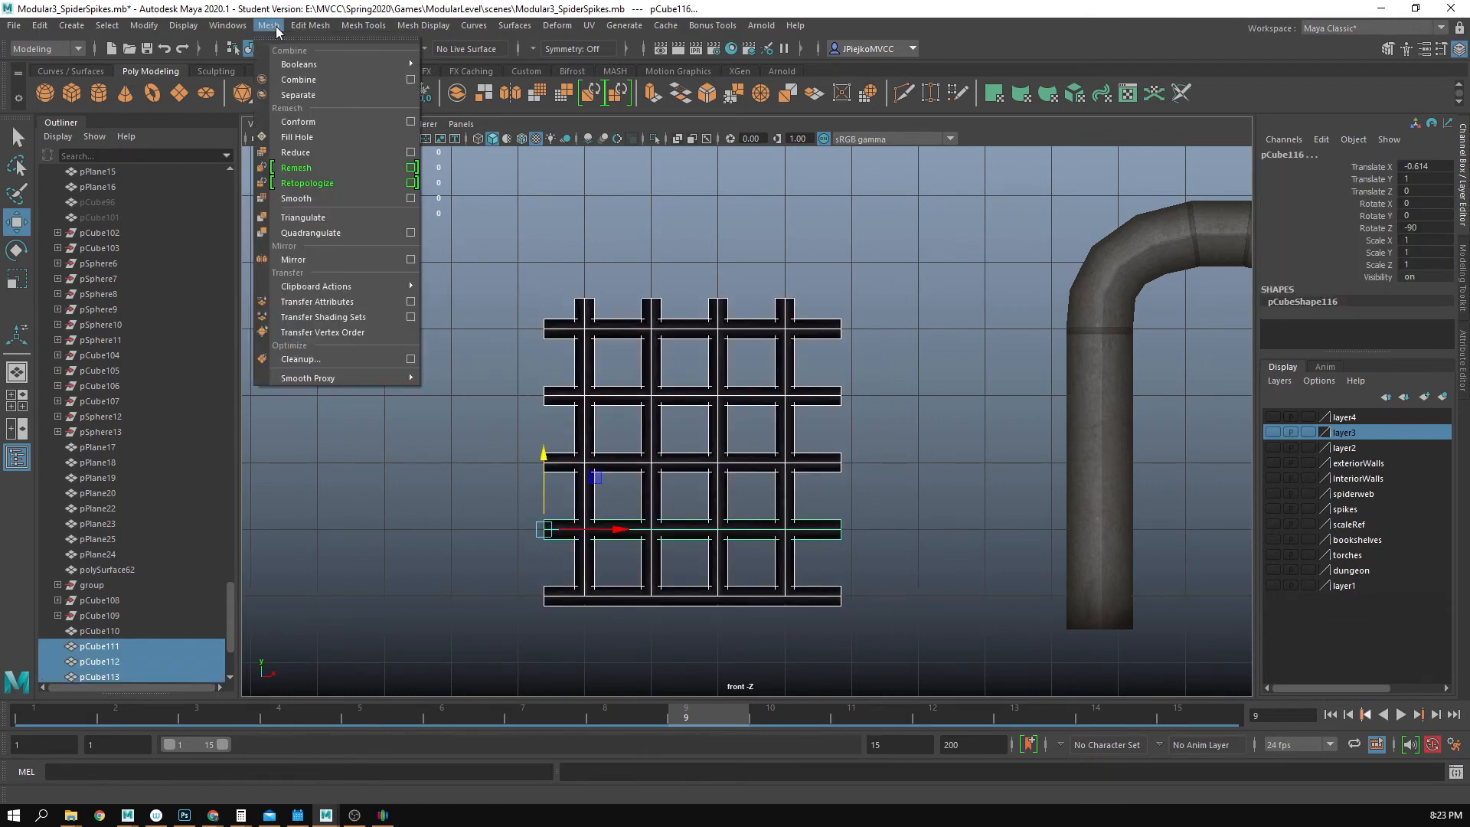
pyautogui.click(306, 66)
# - Move the grate into the stone archway at about X 8.04 and scale it uniformly to 0.694
pyautogui.click(458, 125)
pyautogui.moveTo(503, 140)
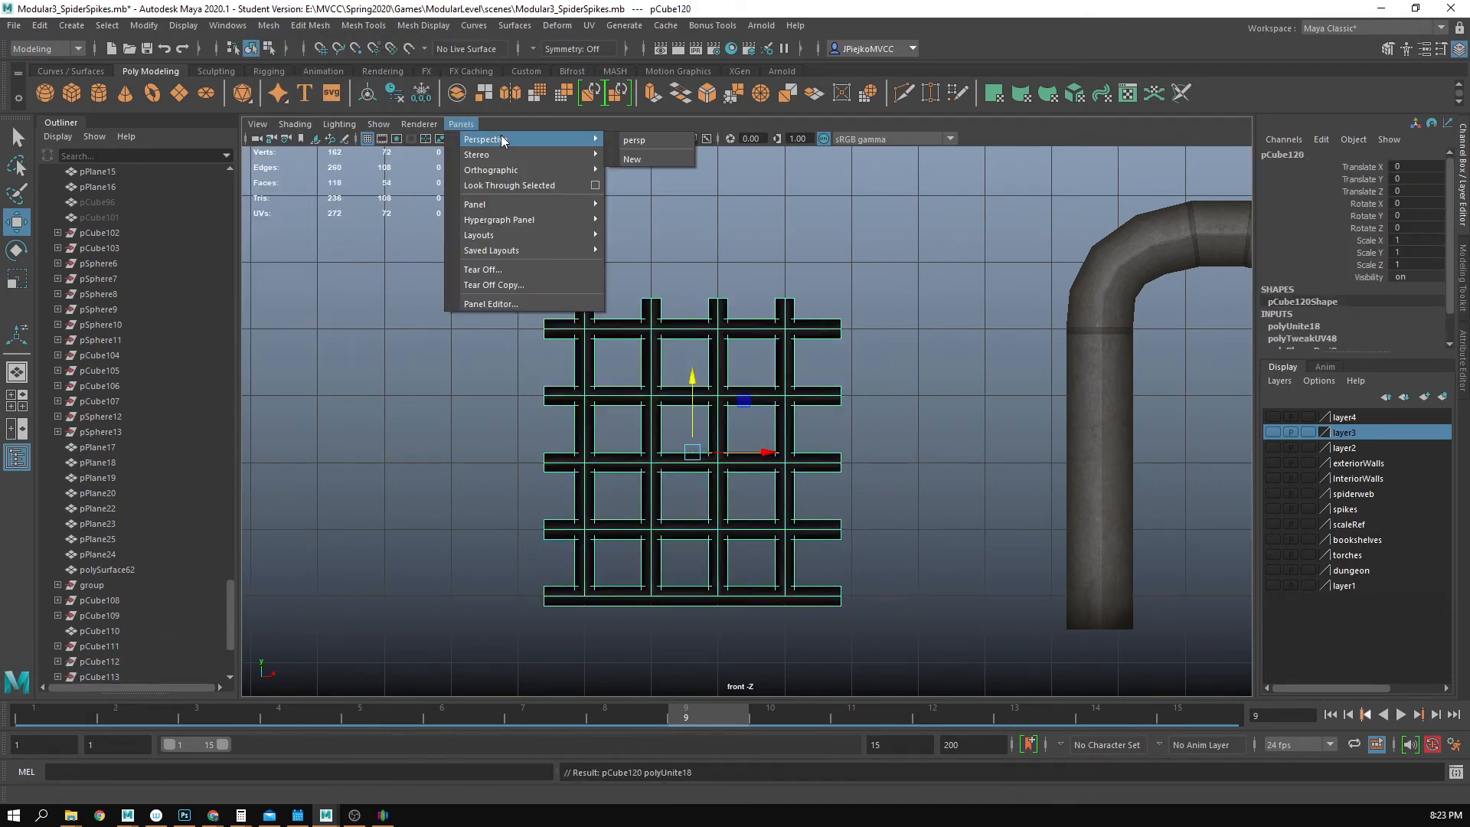
pyautogui.click(623, 141)
pyautogui.keyDown('alt'); pyautogui.moveTo(726, 318); pyautogui.dragTo(688, 373); pyautogui.keyUp('alt')
pyautogui.press('r')
pyautogui.hotkey('ctrl', 'z')
pyautogui.press('w')
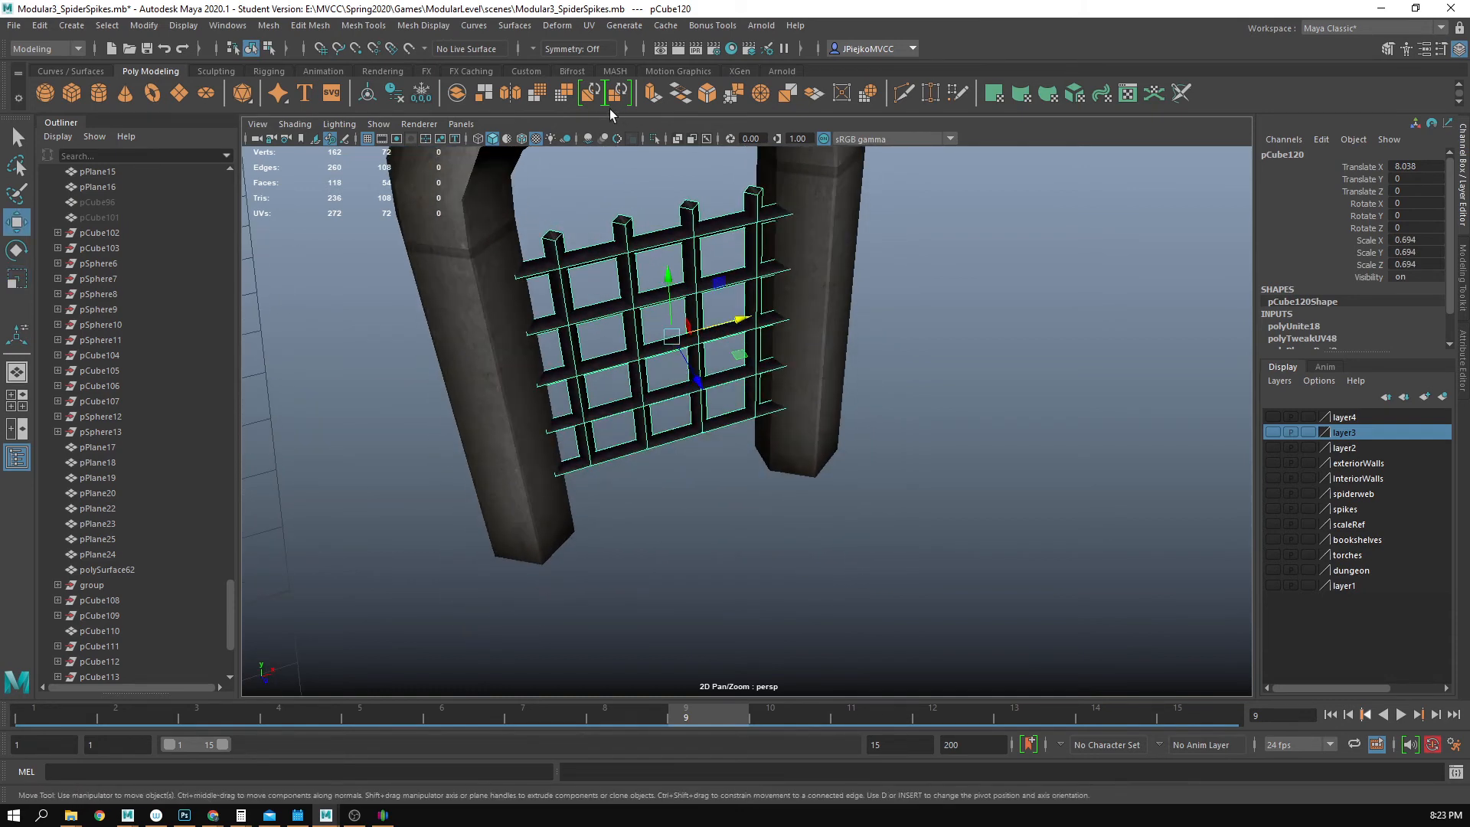
# - Center the grate between the arch pillars at about X 8.0 and lower it to about Y -0.85
pyautogui.keyDown('alt'); pyautogui.moveTo(636, 199); pyautogui.dragTo(706, 225); pyautogui.keyUp('alt')
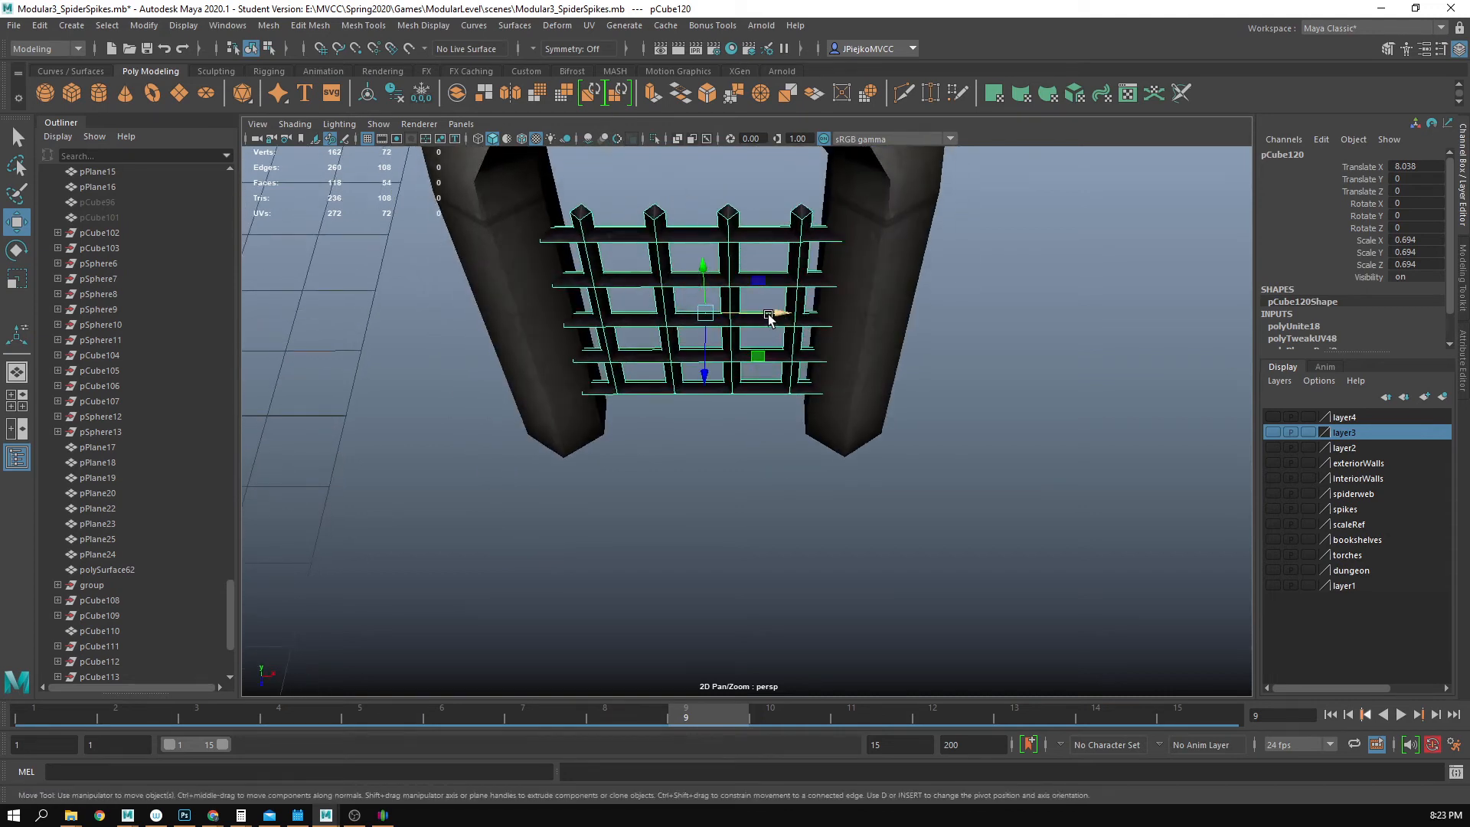
pyautogui.moveTo(769, 318); pyautogui.dragTo(775, 351)
pyautogui.keyDown('alt'); pyautogui.moveTo(775, 351); pyautogui.dragTo(687, 336, button='right'); pyautogui.keyUp('alt')
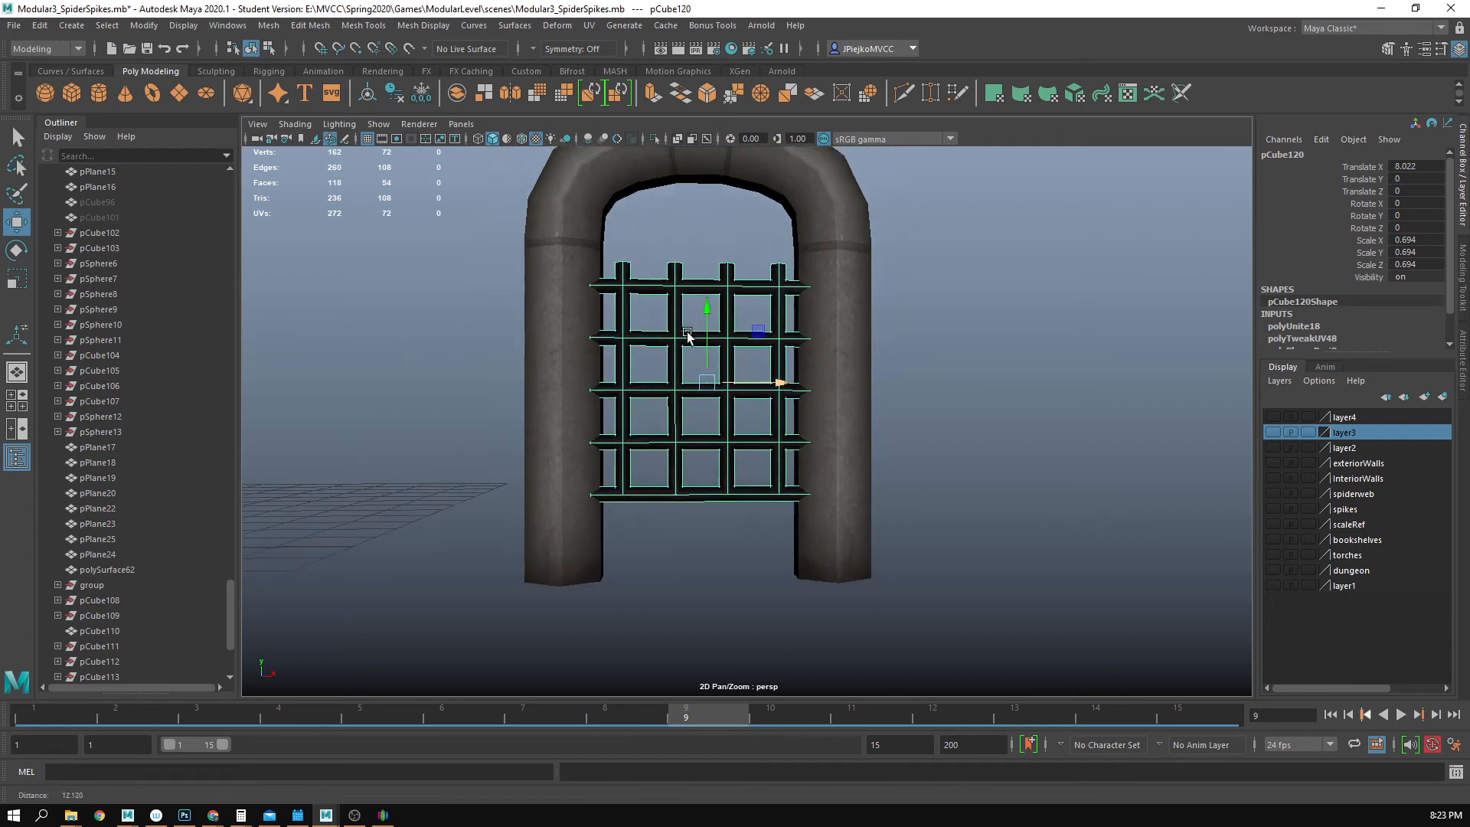
pyautogui.moveTo(778, 374); pyautogui.dragTo(775, 373)
pyautogui.moveTo(706, 309)
pyautogui.mouseDown()
pyautogui.moveTo(706, 369)
pyautogui.moveTo(616, 392)
pyautogui.moveTo(727, 393)
pyautogui.moveTo(699, 338)
pyautogui.mouseUp()
# - Try to stretch the grate vertically to fill more of the archway
pyautogui.press('r')
pyautogui.hotkey('ctrl', 'z')
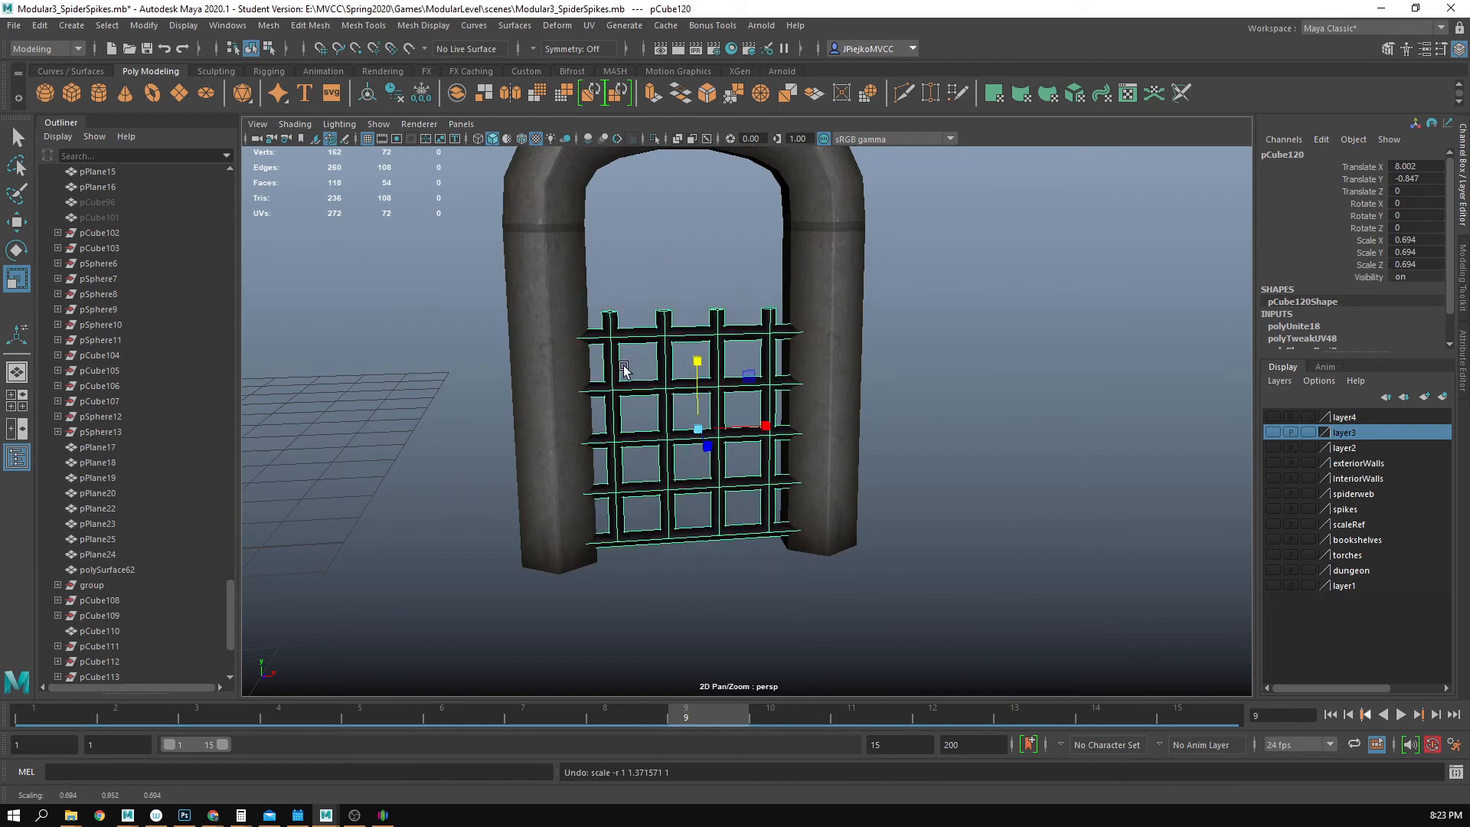
pyautogui.keyDown('alt'); pyautogui.moveTo(623, 371); pyautogui.dragTo(682, 372); pyautogui.keyUp('alt')
pyautogui.keyDown('alt'); pyautogui.moveTo(634, 448); pyautogui.dragTo(670, 457); pyautogui.keyUp('alt')
pyautogui.keyDown('alt'); pyautogui.moveTo(737, 370); pyautogui.dragTo(839, 405, button='right'); pyautogui.keyUp('alt')
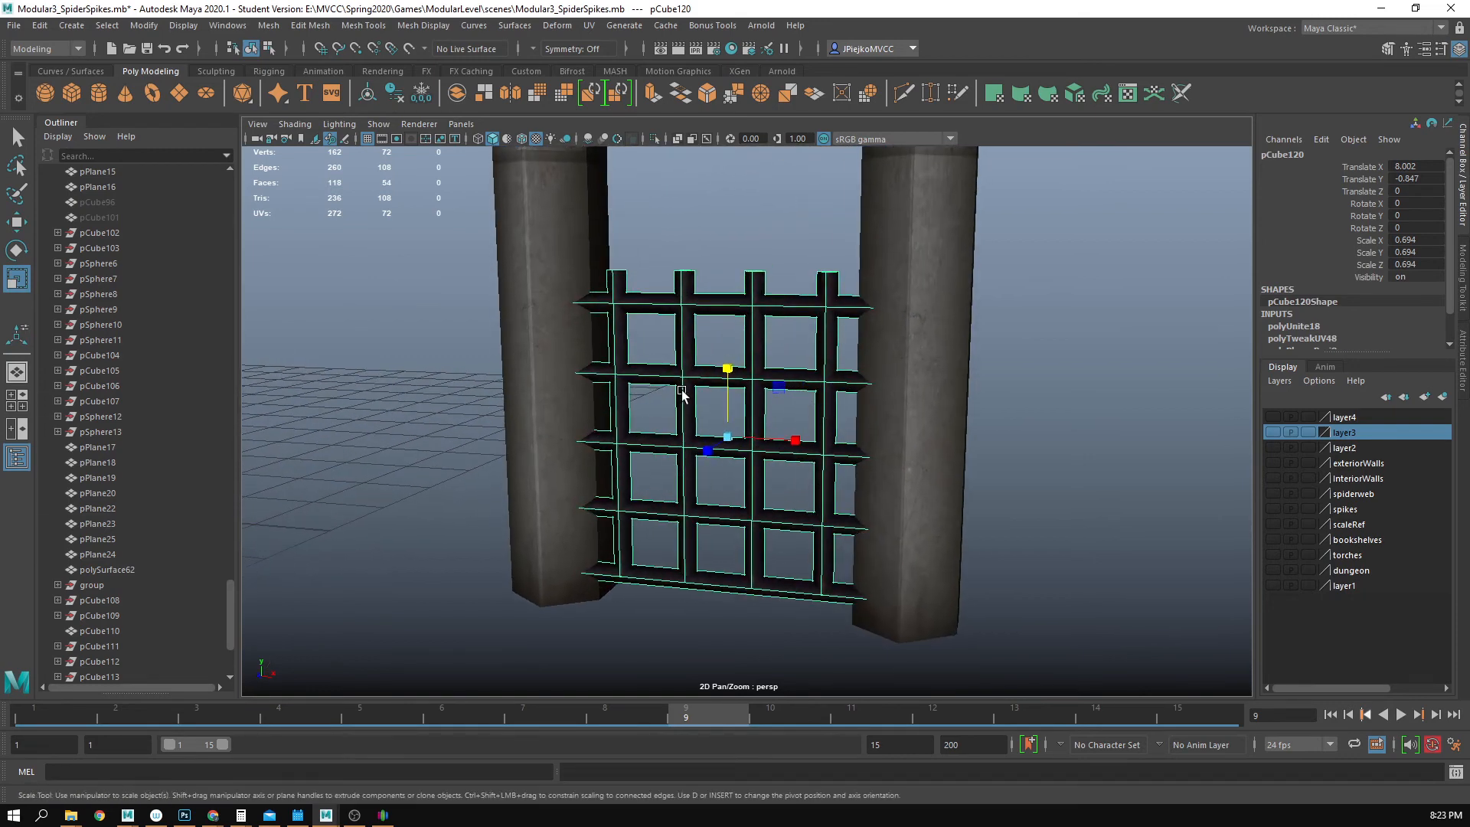
pyautogui.moveTo(728, 355); pyautogui.dragTo(728, 322)
pyautogui.hotkey('ctrl', 'z')
pyautogui.moveTo(735, 480)
pyautogui.keyDown('alt'); pyautogui.mouseDown()
pyautogui.moveTo(722, 492)
pyautogui.moveTo(744, 469)
pyautogui.mouseUp(); pyautogui.keyUp('alt')
pyautogui.keyDown('alt'); pyautogui.moveTo(749, 448); pyautogui.dragTo(646, 420, button='right'); pyautogui.keyUp('alt')
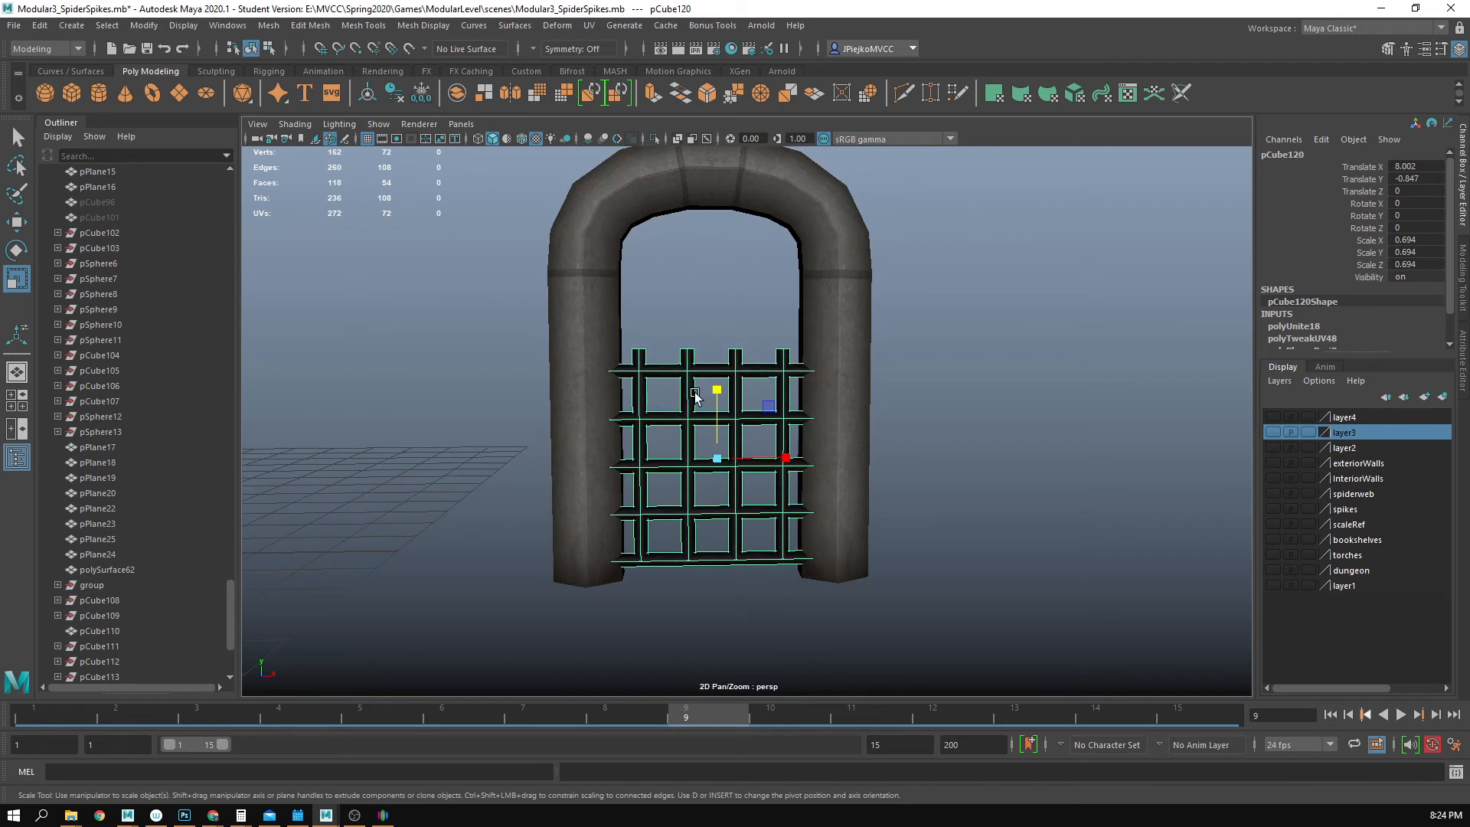
# - Duplicate the grate and raise the copy to about Y 2.32 to fill the upper part of the archway
pyautogui.press('w')
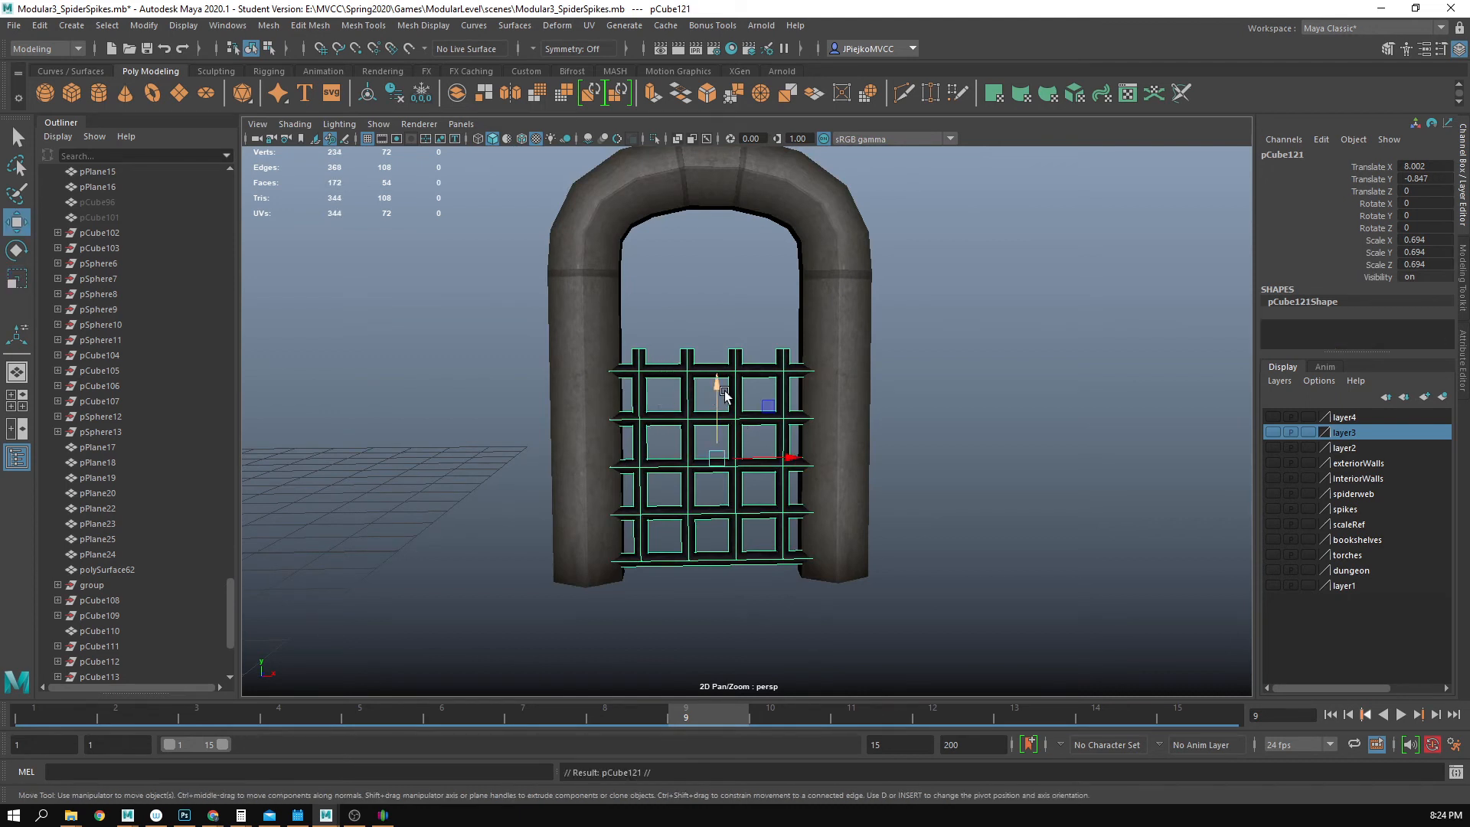
pyautogui.moveTo(725, 391); pyautogui.dragTo(693, 170)
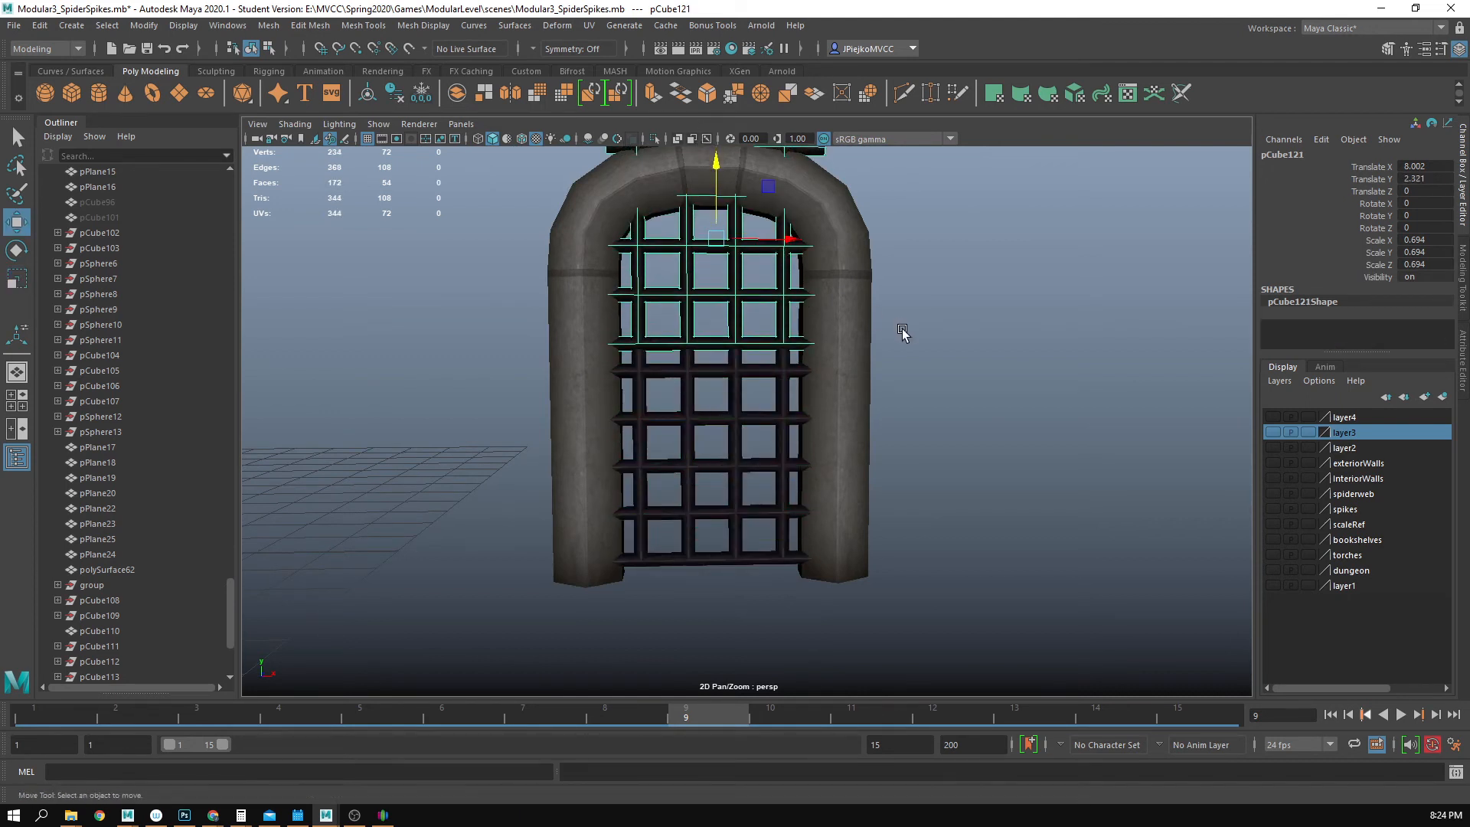
pyautogui.click(902, 331)
# - Examine from several angles how the two stacked grates fit inside the stone archway
pyautogui.keyDown('alt'); pyautogui.moveTo(902, 330); pyautogui.dragTo(650, 365, button='right'); pyautogui.keyUp('alt')
pyautogui.keyDown('alt'); pyautogui.moveTo(650, 365); pyautogui.dragTo(600, 365); pyautogui.keyUp('alt')
pyautogui.keyDown('alt'); pyautogui.moveTo(601, 365); pyautogui.dragTo(783, 316, button='right'); pyautogui.keyUp('alt')
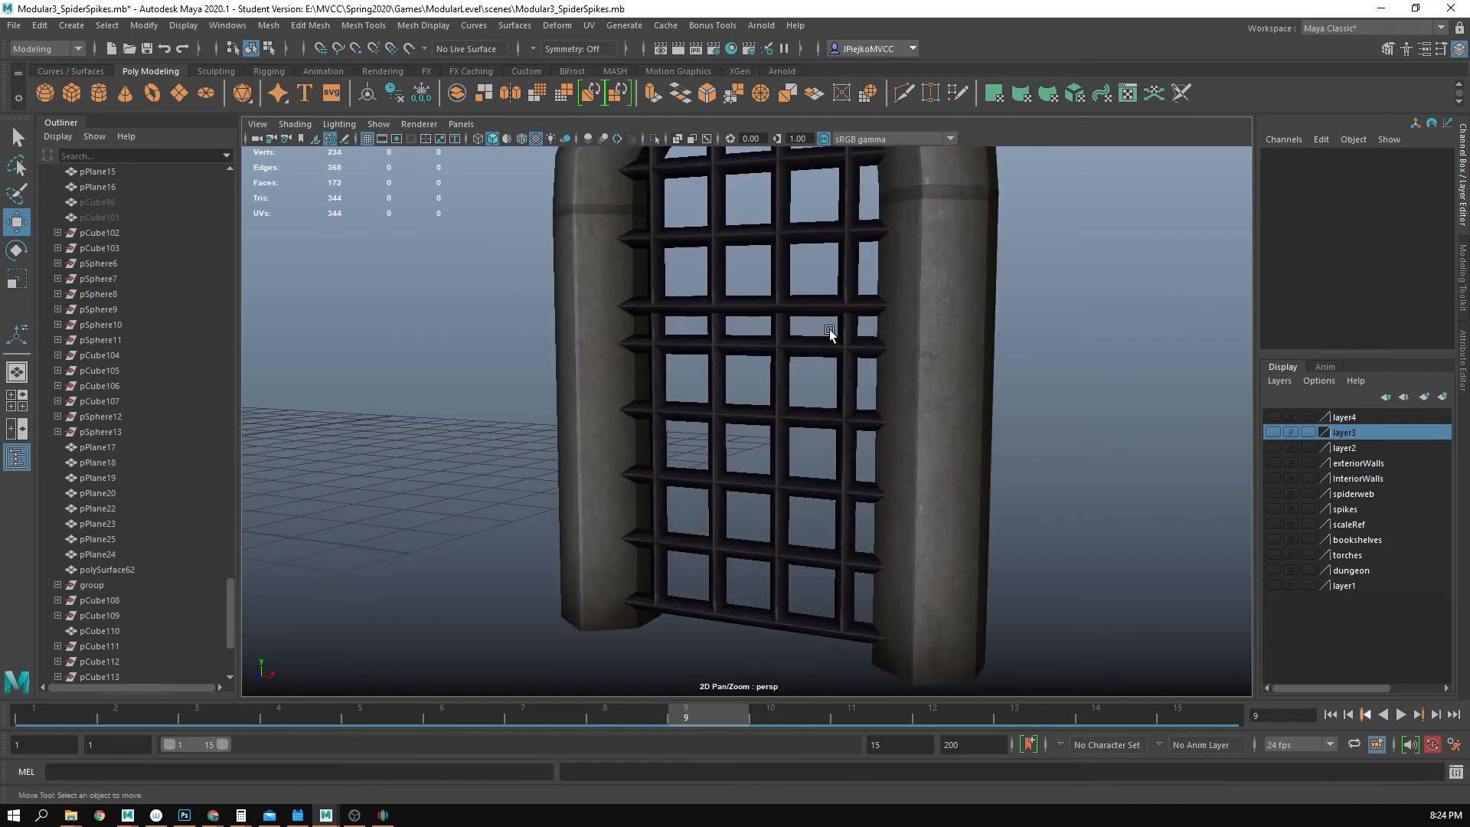
pyautogui.keyDown('alt'); pyautogui.moveTo(809, 359); pyautogui.dragTo(863, 350); pyautogui.keyUp('alt')
pyautogui.keyDown('alt'); pyautogui.moveTo(769, 348); pyautogui.dragTo(745, 375, button='right'); pyautogui.keyUp('alt')
pyautogui.keyDown('alt'); pyautogui.moveTo(745, 376); pyautogui.dragTo(797, 373); pyautogui.keyUp('alt')
pyautogui.keyDown('alt'); pyautogui.moveTo(797, 373); pyautogui.dragTo(837, 402, button='middle'); pyautogui.keyUp('alt')
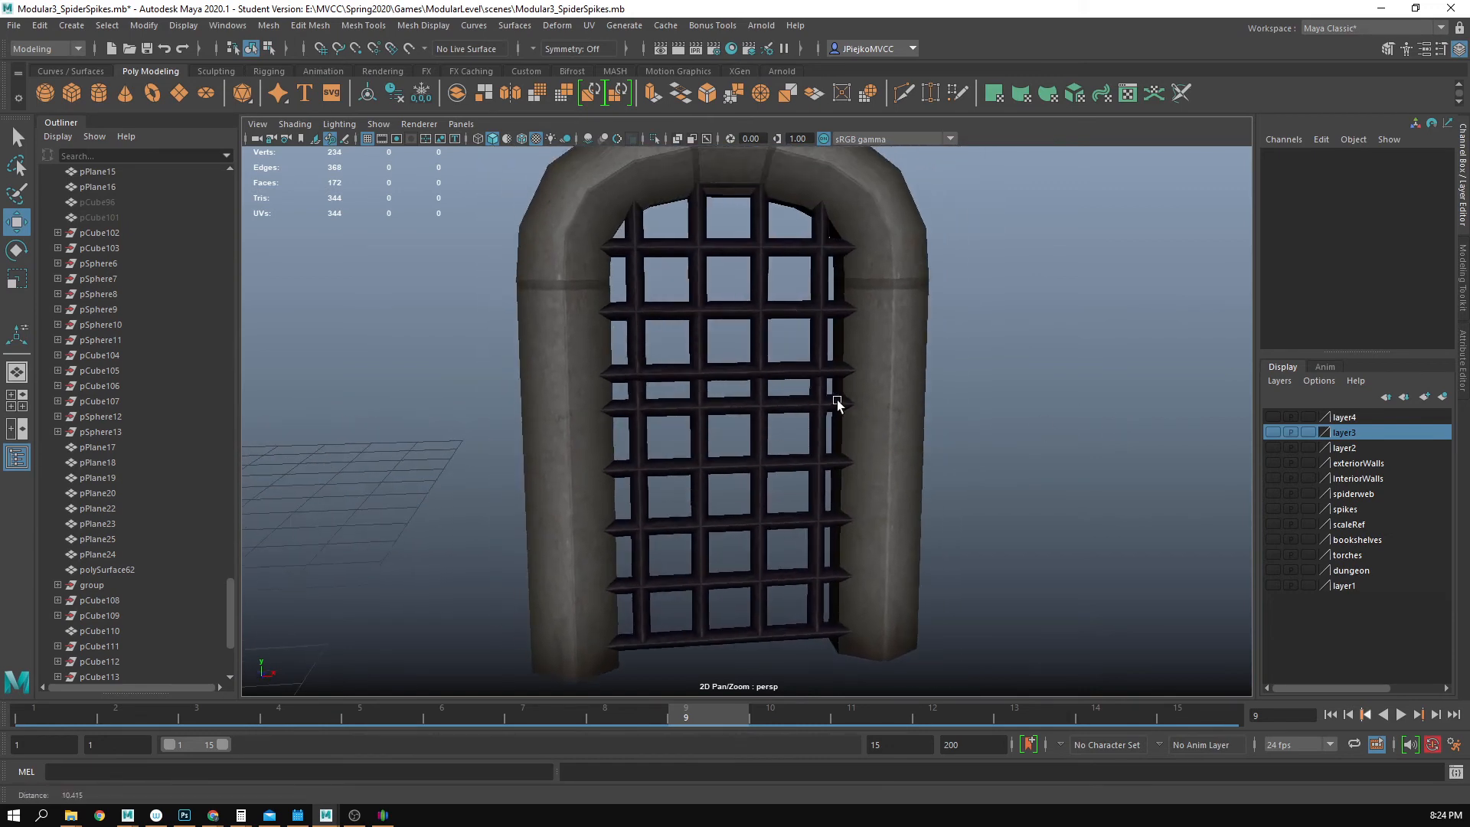
pyautogui.keyDown('alt'); pyautogui.moveTo(838, 402); pyautogui.dragTo(565, 384, button='right'); pyautogui.keyUp('alt')
pyautogui.keyDown('alt'); pyautogui.moveTo(564, 384); pyautogui.dragTo(692, 387); pyautogui.keyUp('alt')
pyautogui.keyDown('alt'); pyautogui.moveTo(693, 386); pyautogui.dragTo(843, 379, button='right'); pyautogui.keyUp('alt')
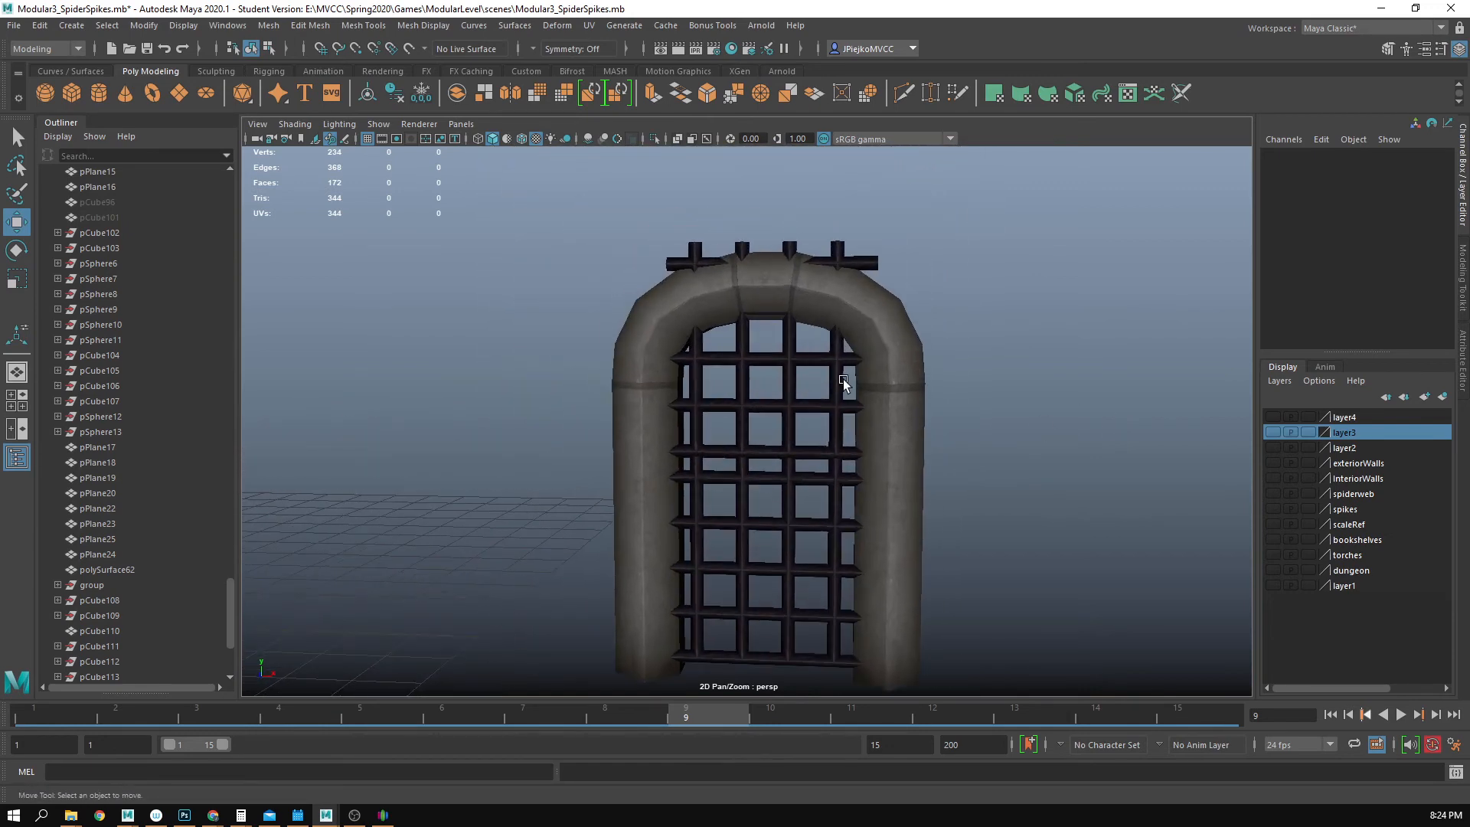
pyautogui.keyDown('alt'); pyautogui.moveTo(737, 408); pyautogui.dragTo(767, 446); pyautogui.keyUp('alt')
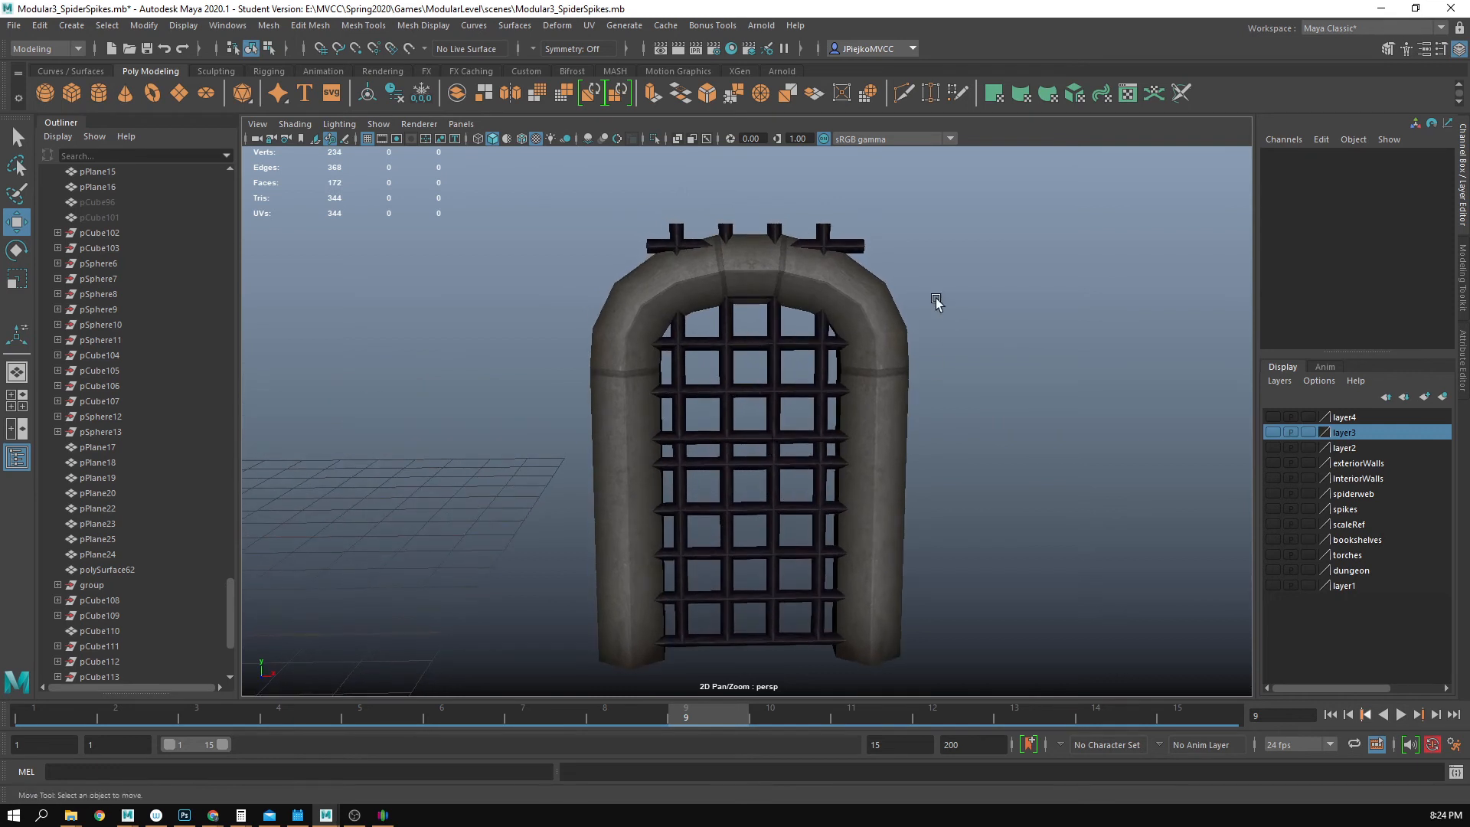
# - Separate the upper grate into individual bars and delete the horizontal bar protruding above the arch
pyautogui.moveTo(975, 261); pyautogui.dragTo(971, 249, button='right')
pyautogui.click(856, 250)
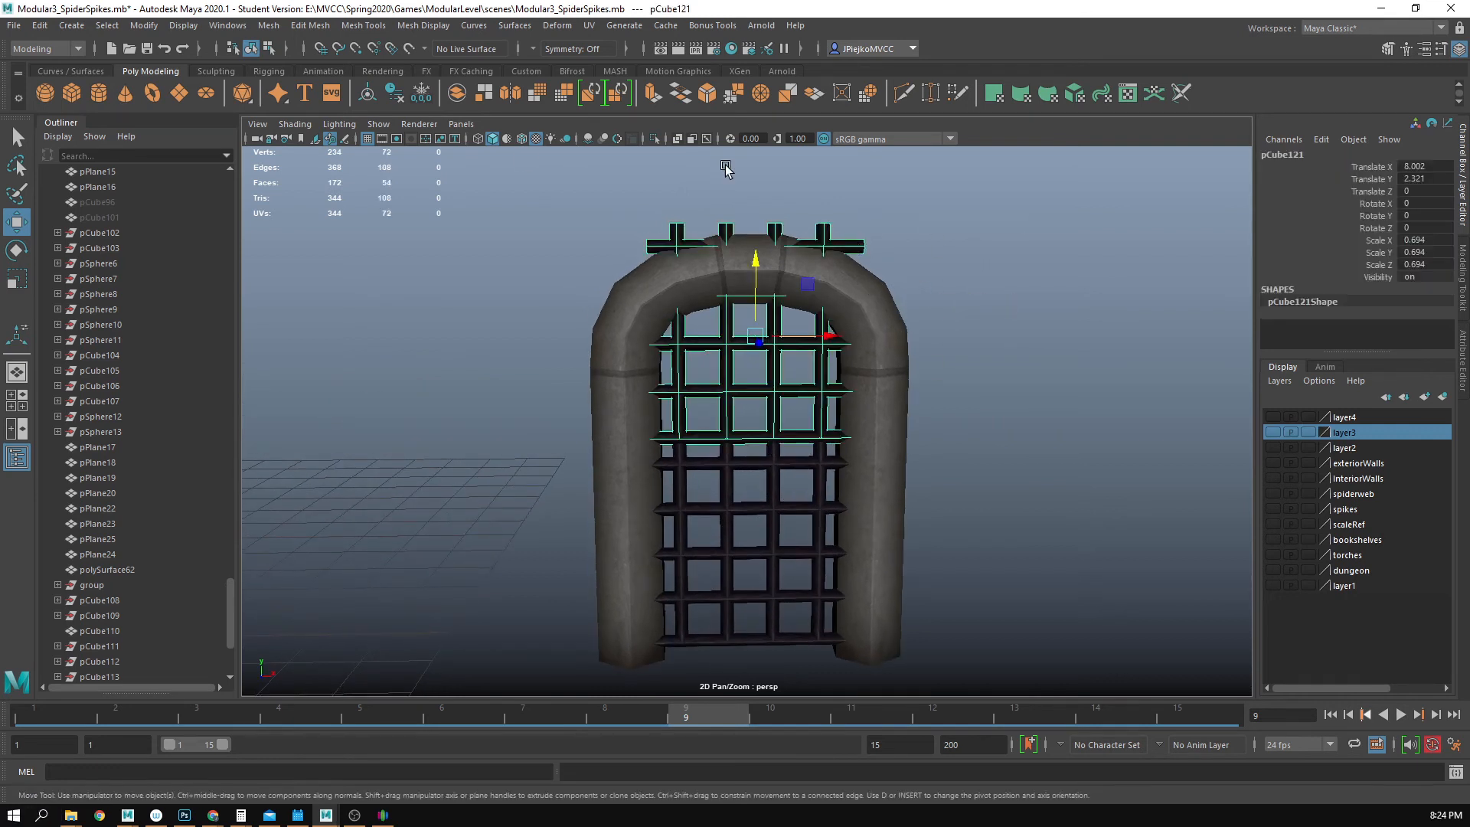
pyautogui.click(310, 25)
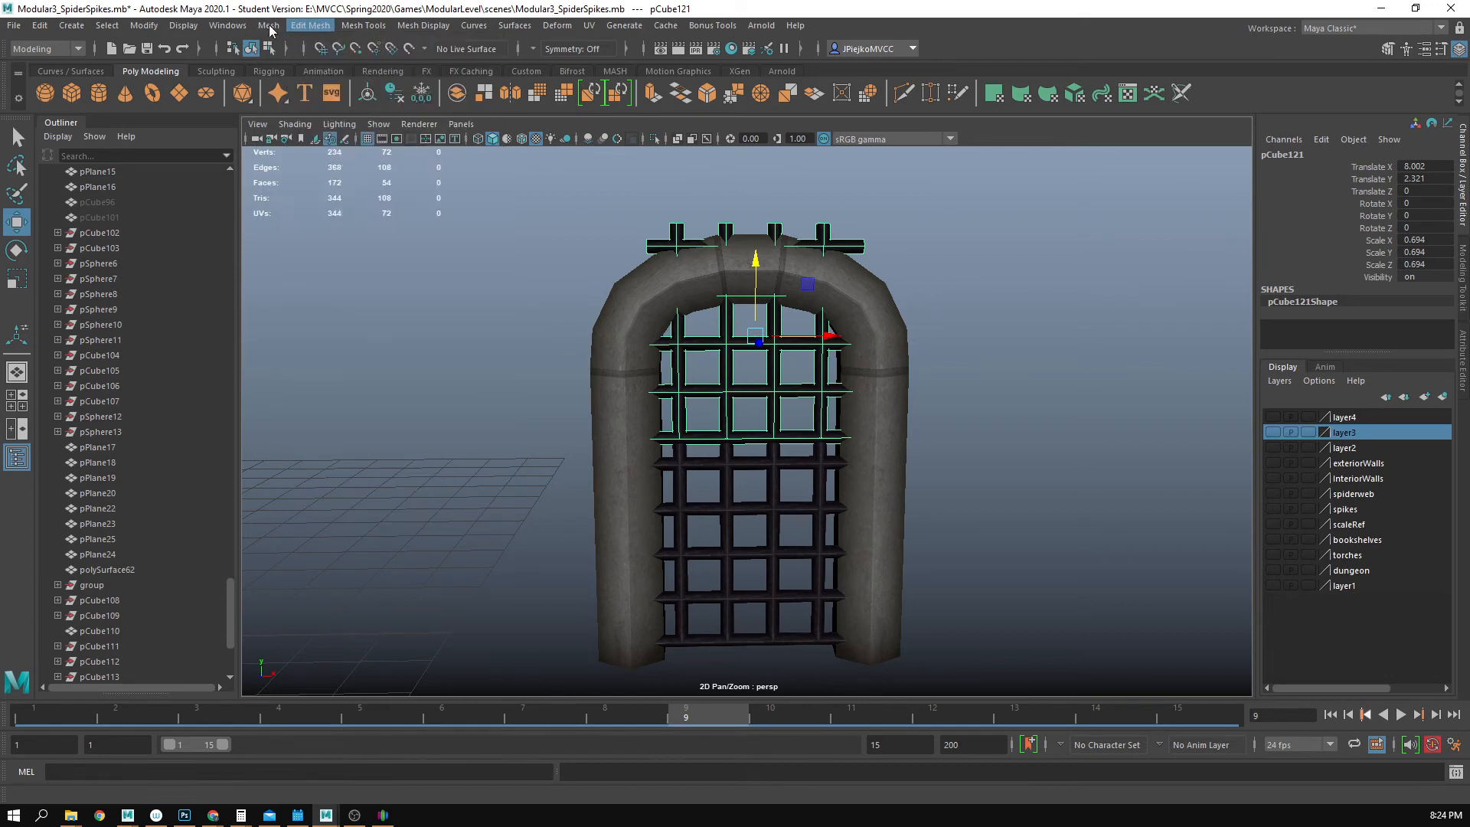
pyautogui.click(269, 25)
pyautogui.click(306, 97)
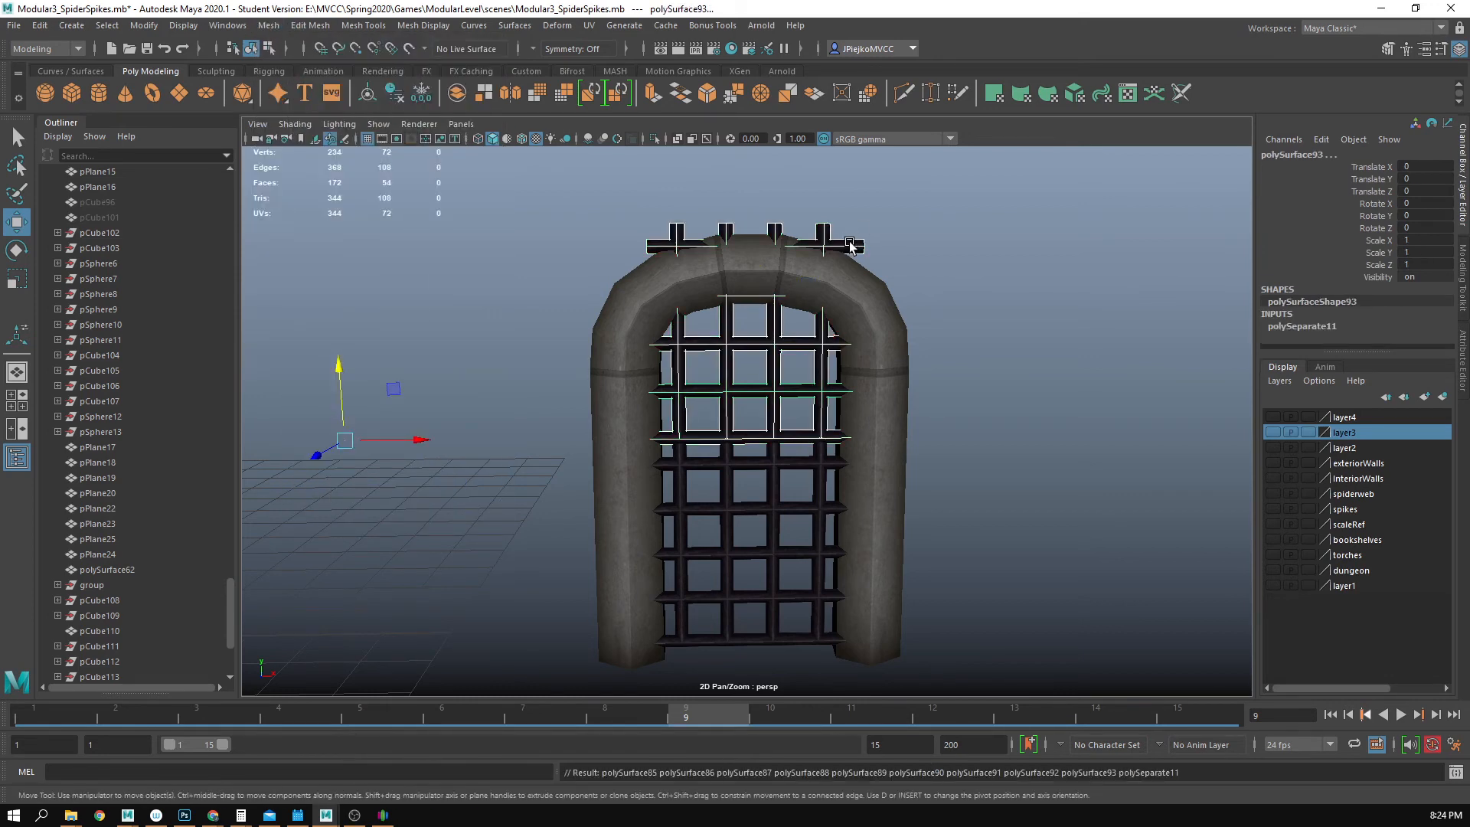
pyautogui.click(852, 245)
pyautogui.press('Delete')
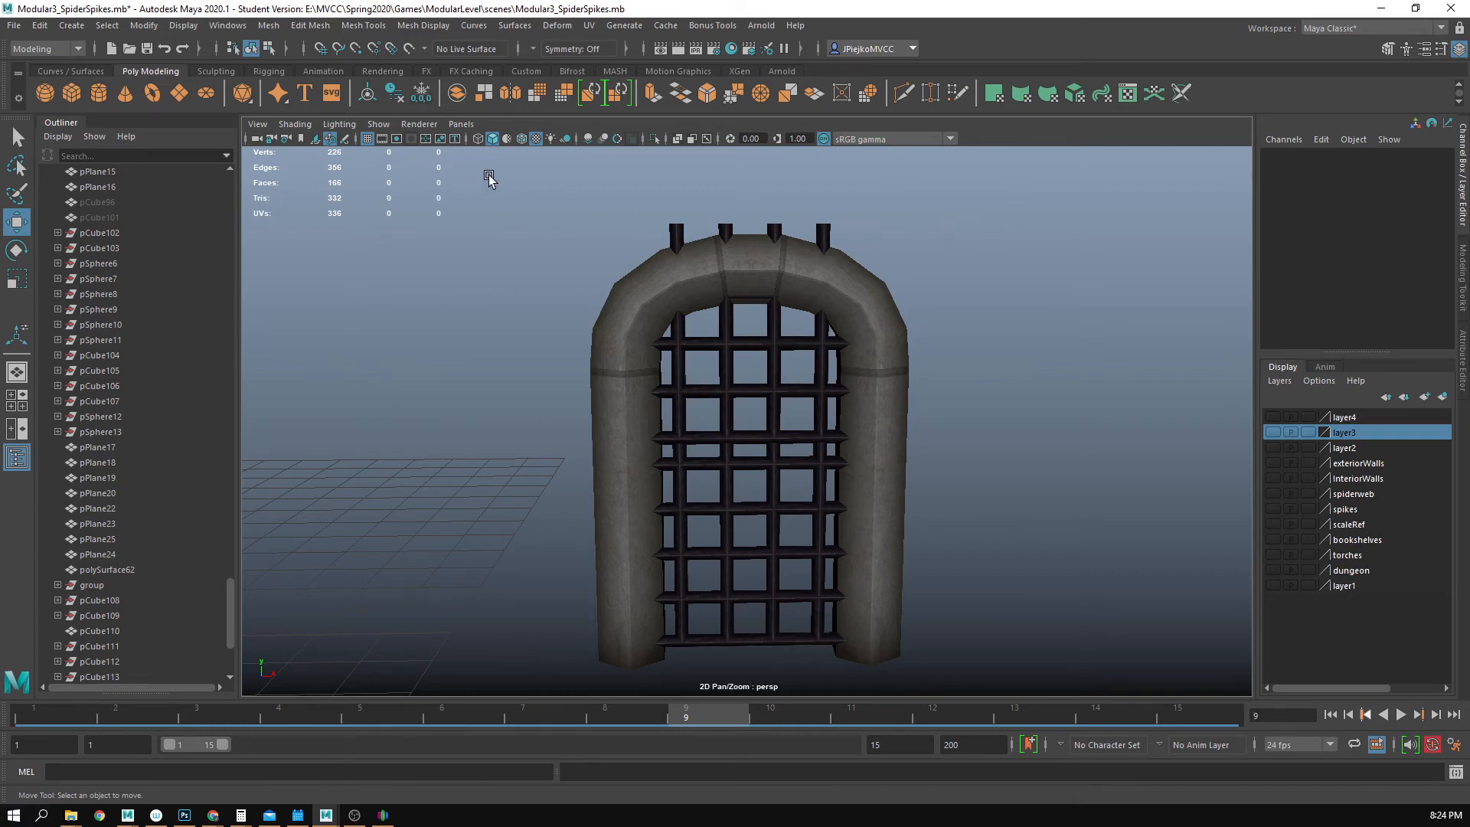
# - Select all the upper bars together with the lower grate and combine them into one mesh
pyautogui.moveTo(484, 169); pyautogui.dragTo(1045, 696)
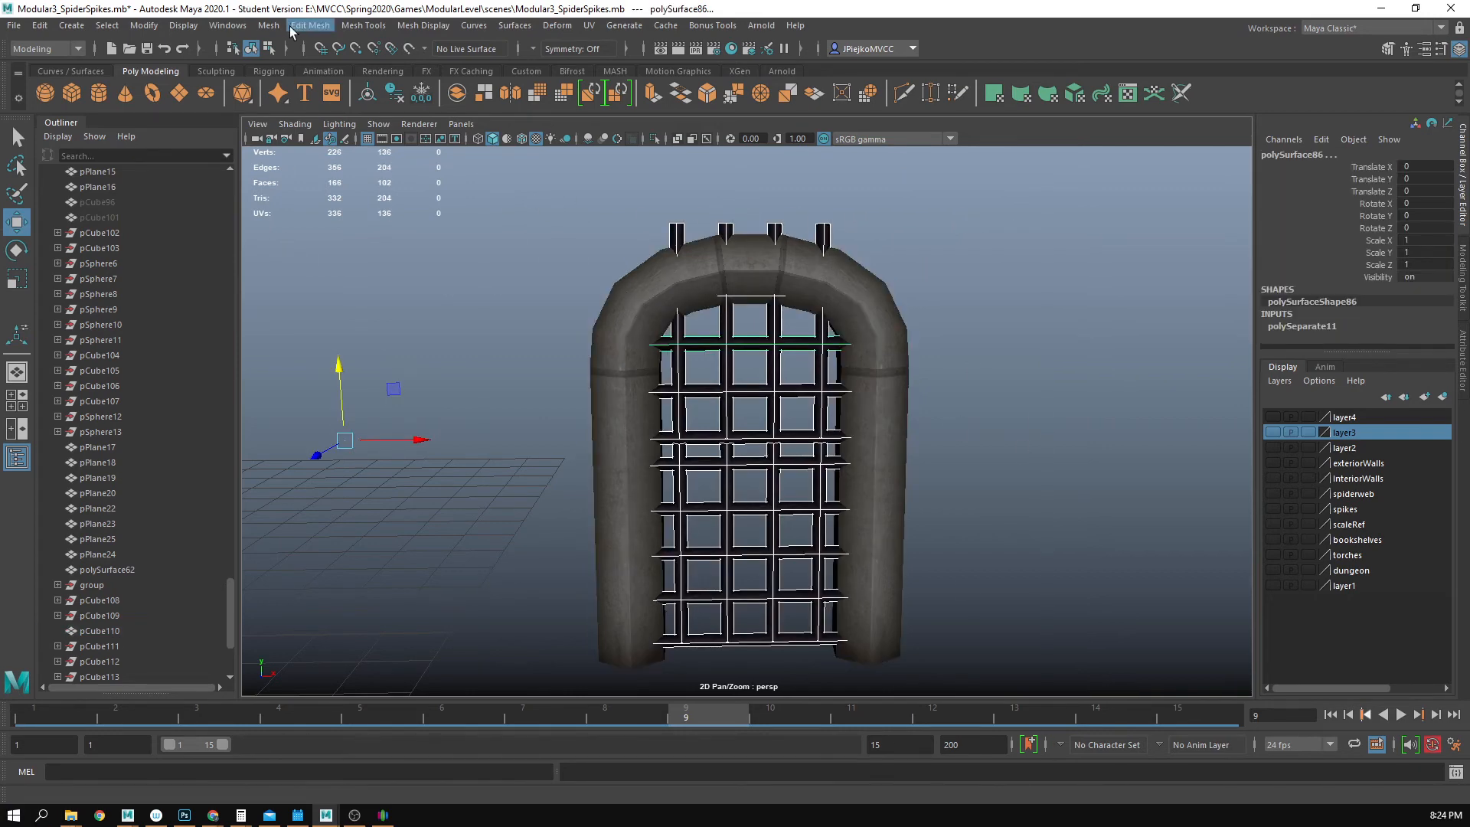
pyautogui.click(269, 26)
pyautogui.click(303, 79)
# - Lower the top vertices of the vertical bars so their ends are hidden inside the arch
pyautogui.rightClick(719, 210)
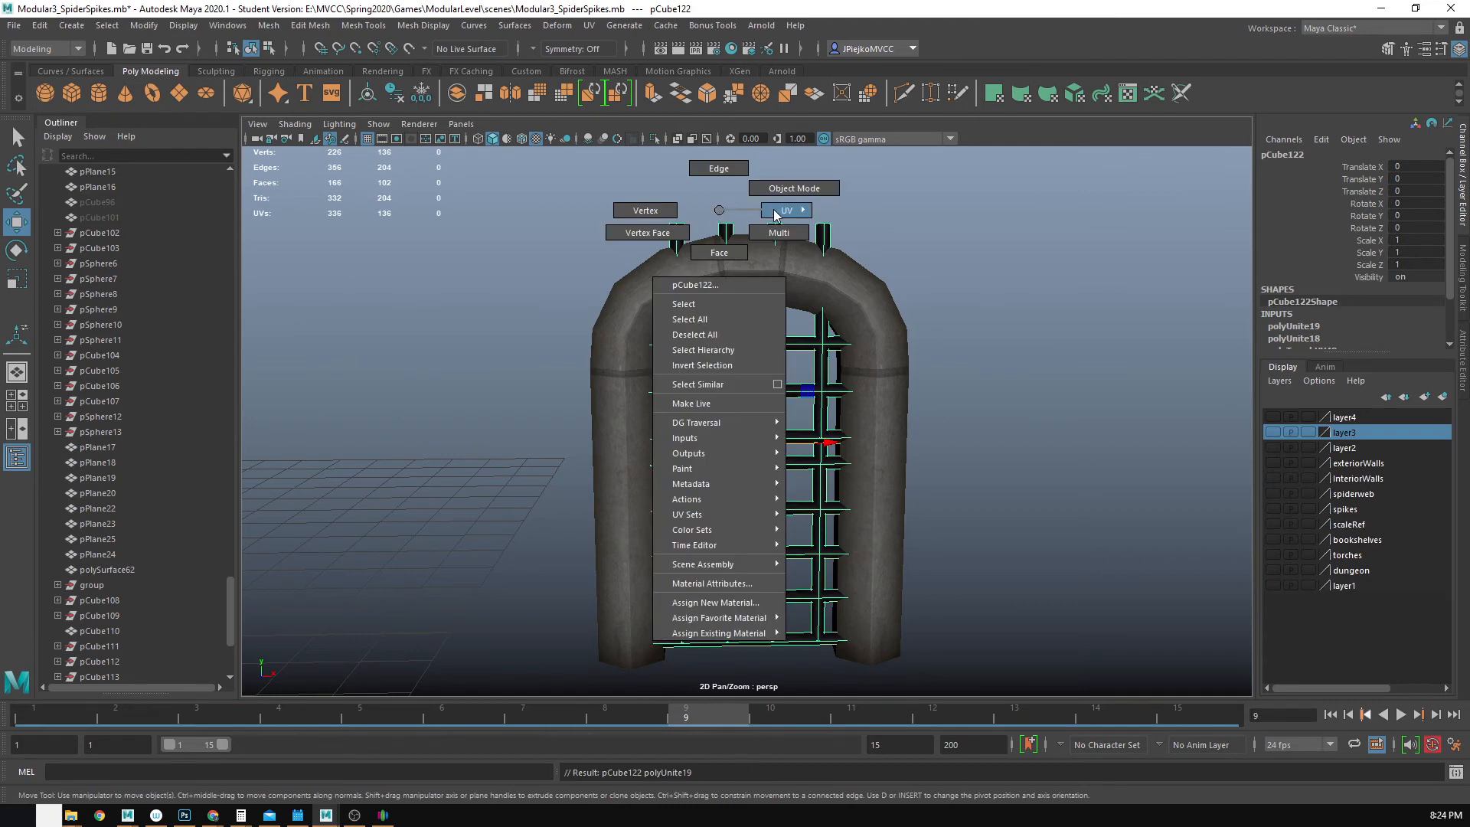
pyautogui.moveTo(773, 210); pyautogui.dragTo(615, 200, button='right')
pyautogui.rightClick(692, 208)
pyautogui.moveTo(1056, 253); pyautogui.dragTo(1056, 253)
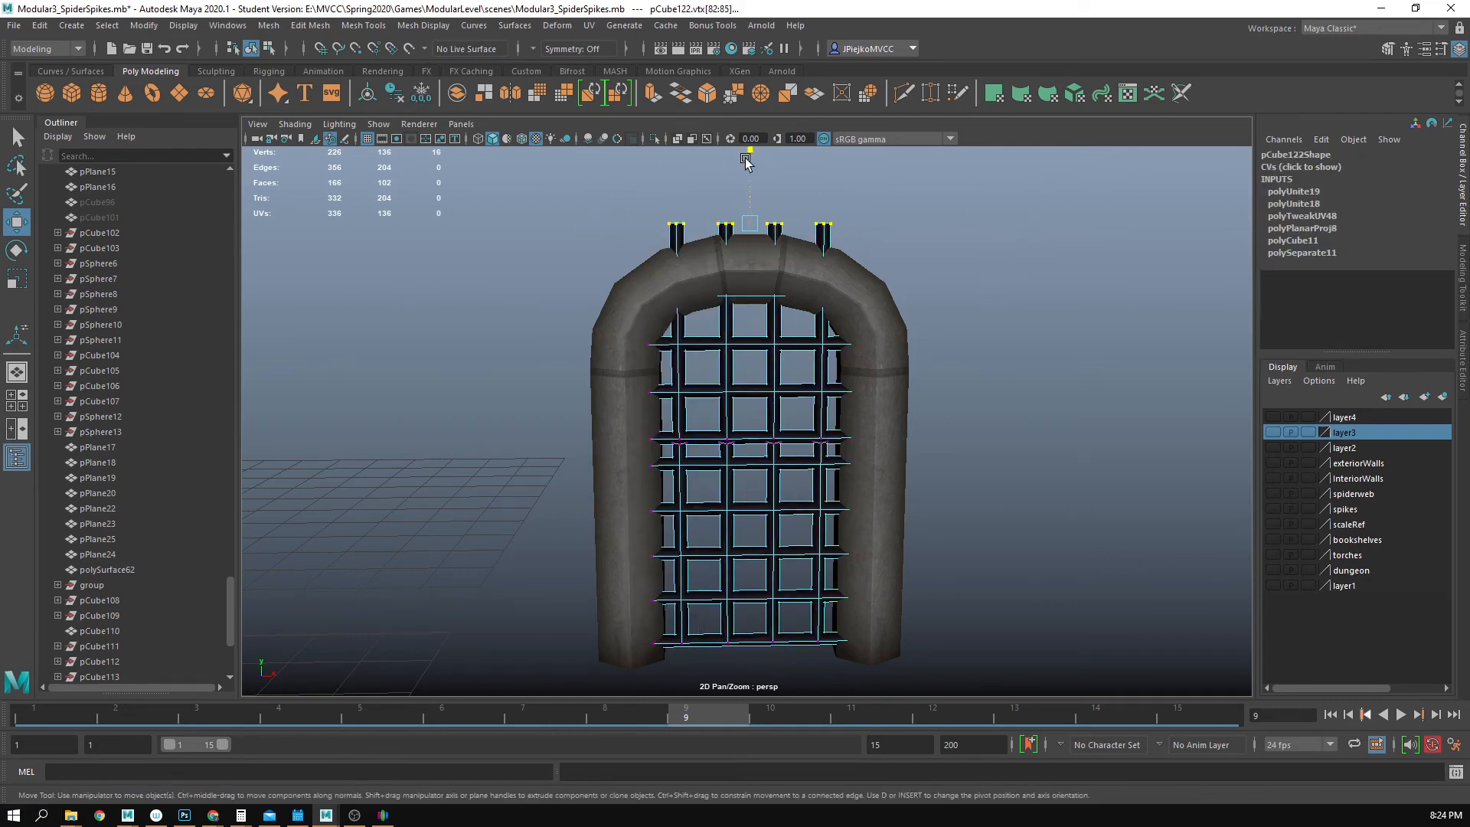
pyautogui.moveTo(746, 161); pyautogui.dragTo(751, 190)
pyautogui.click(1043, 378)
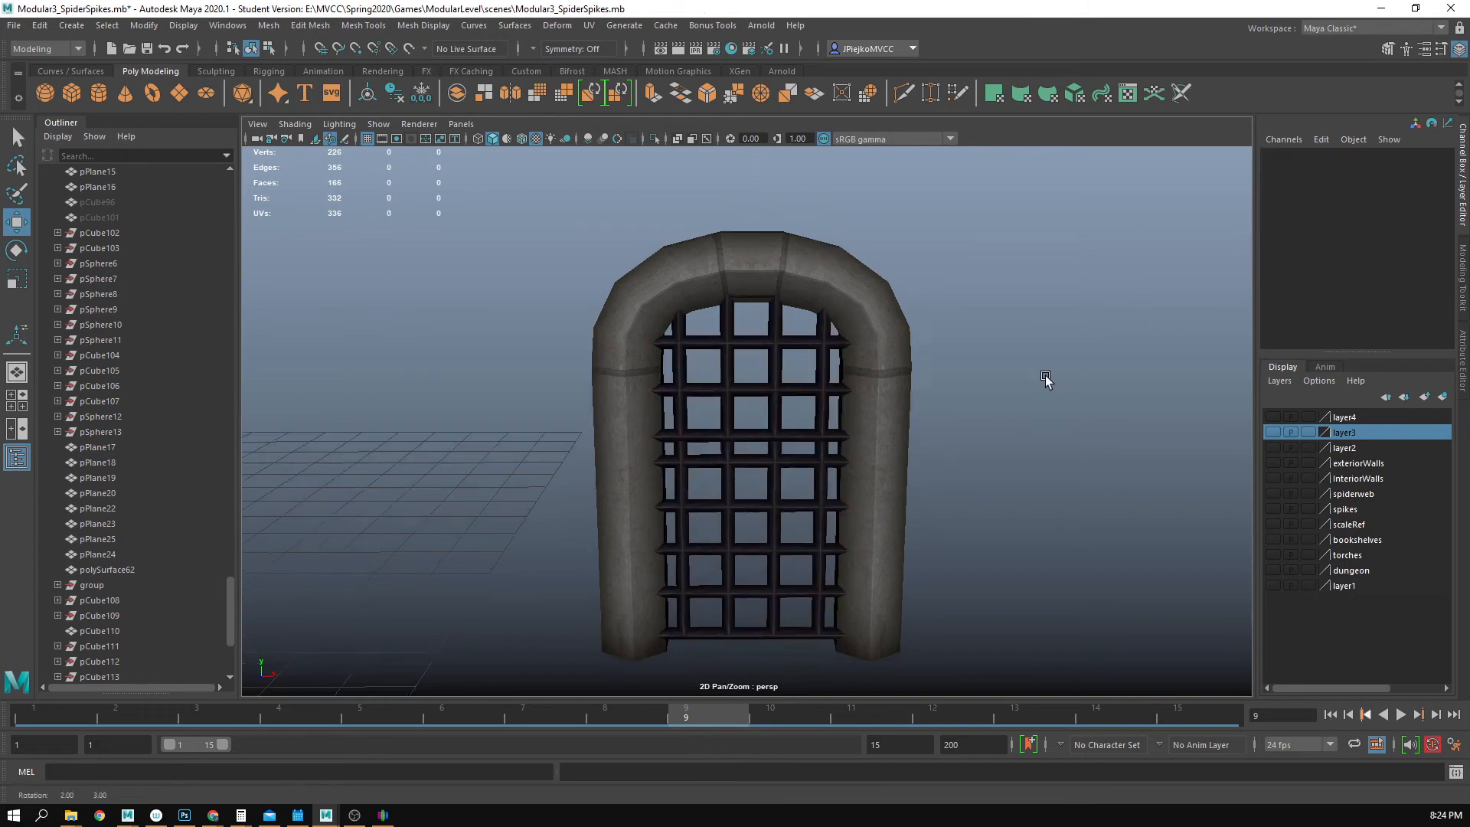
# - Examine the finished gate inside the stone arch from several angles
pyautogui.keyDown('alt'); pyautogui.moveTo(1044, 377); pyautogui.dragTo(763, 333); pyautogui.keyUp('alt')
pyautogui.keyDown('alt'); pyautogui.moveTo(868, 388); pyautogui.dragTo(957, 345); pyautogui.keyUp('alt')
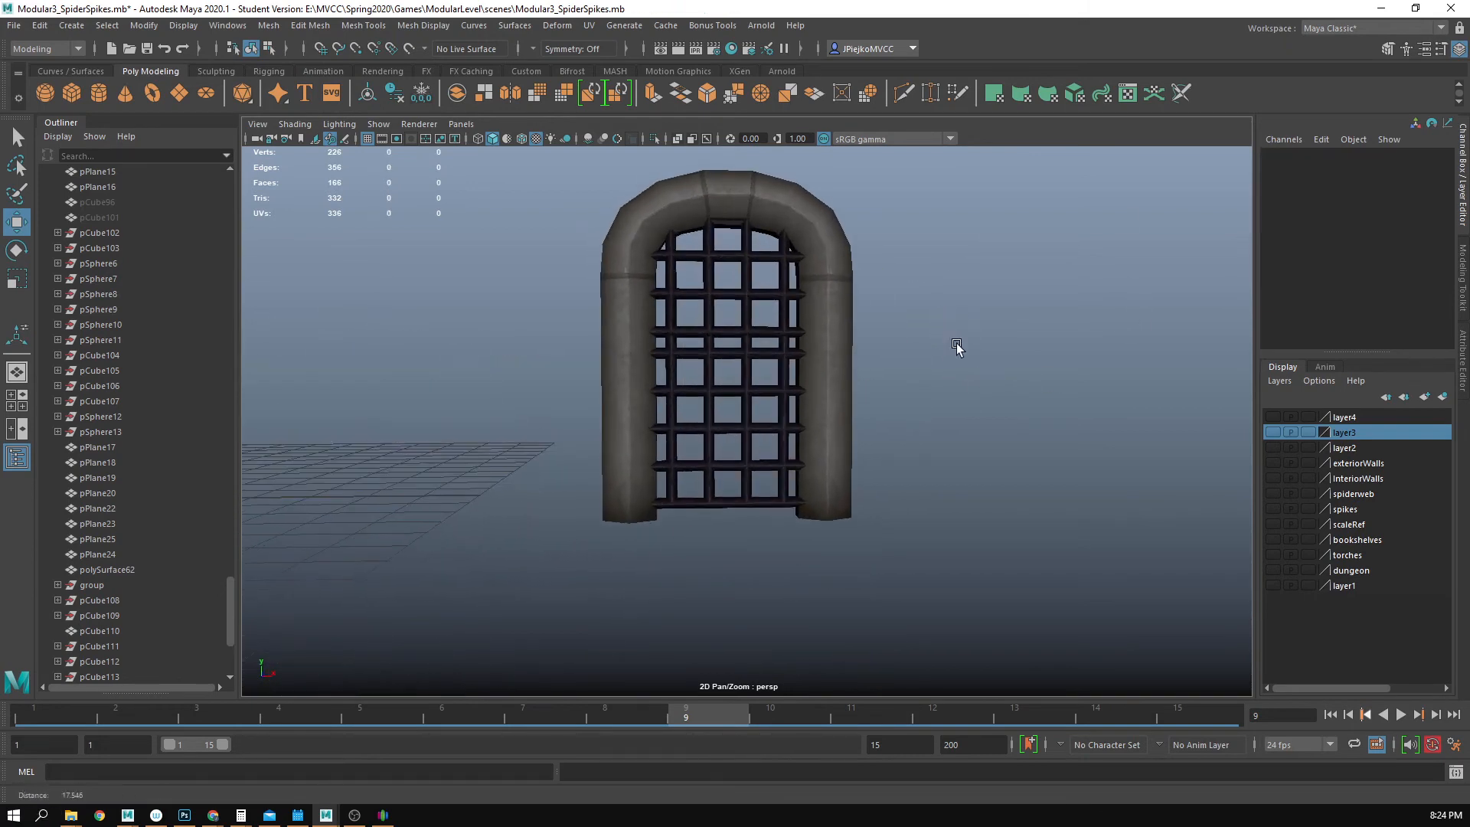
pyautogui.scroll(2, 801, 392)
pyautogui.keyDown('alt'); pyautogui.moveTo(801, 392); pyautogui.dragTo(746, 392); pyautogui.keyUp('alt')
pyautogui.click(715, 342)
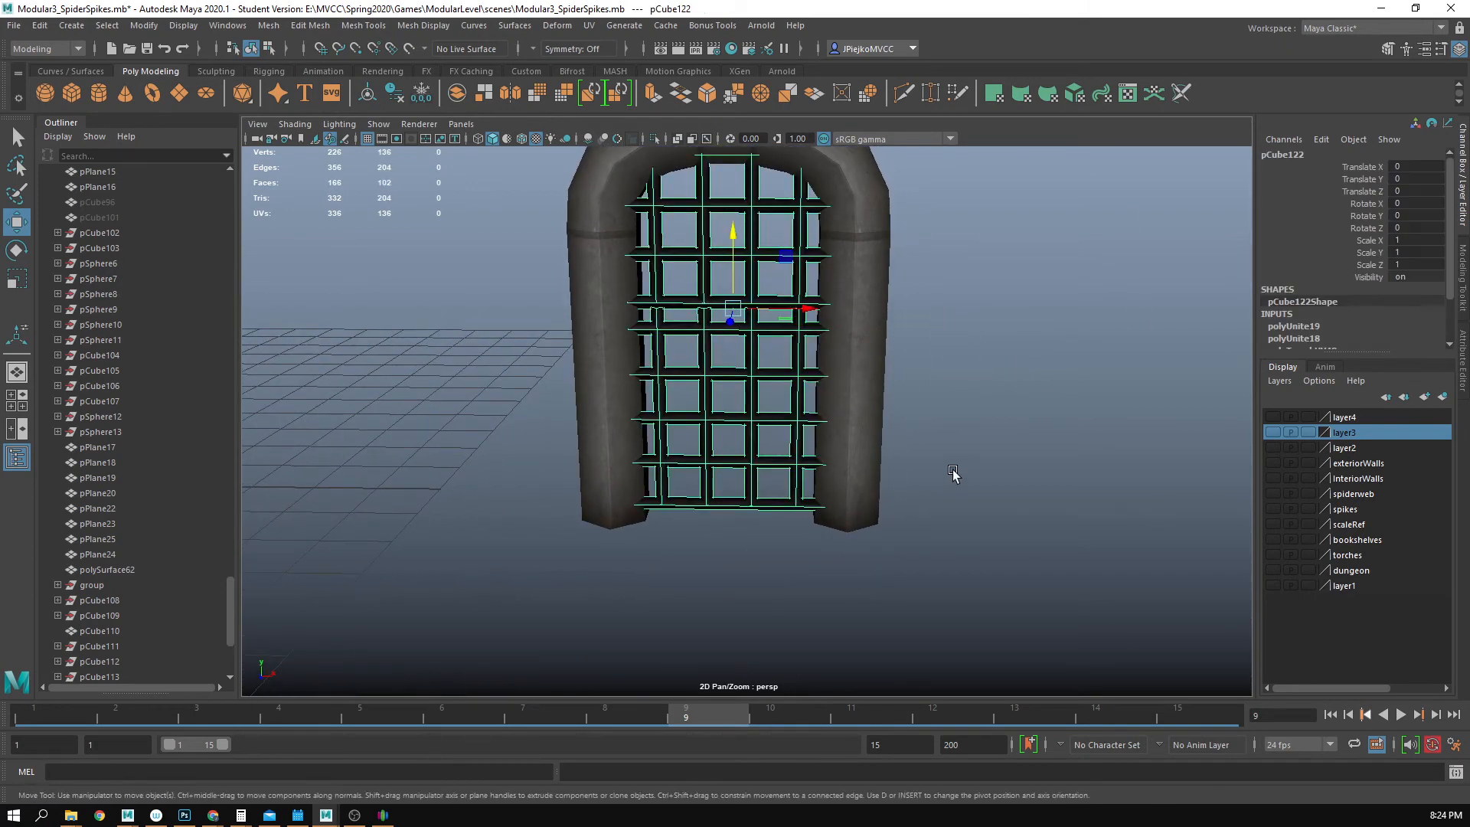
pyautogui.click(849, 308)
pyautogui.keyDown('alt'); pyautogui.moveTo(850, 309); pyautogui.dragTo(617, 332); pyautogui.keyUp('alt')
pyautogui.keyDown('alt'); pyautogui.moveTo(618, 332); pyautogui.dragTo(808, 278, button='right'); pyautogui.keyUp('alt')
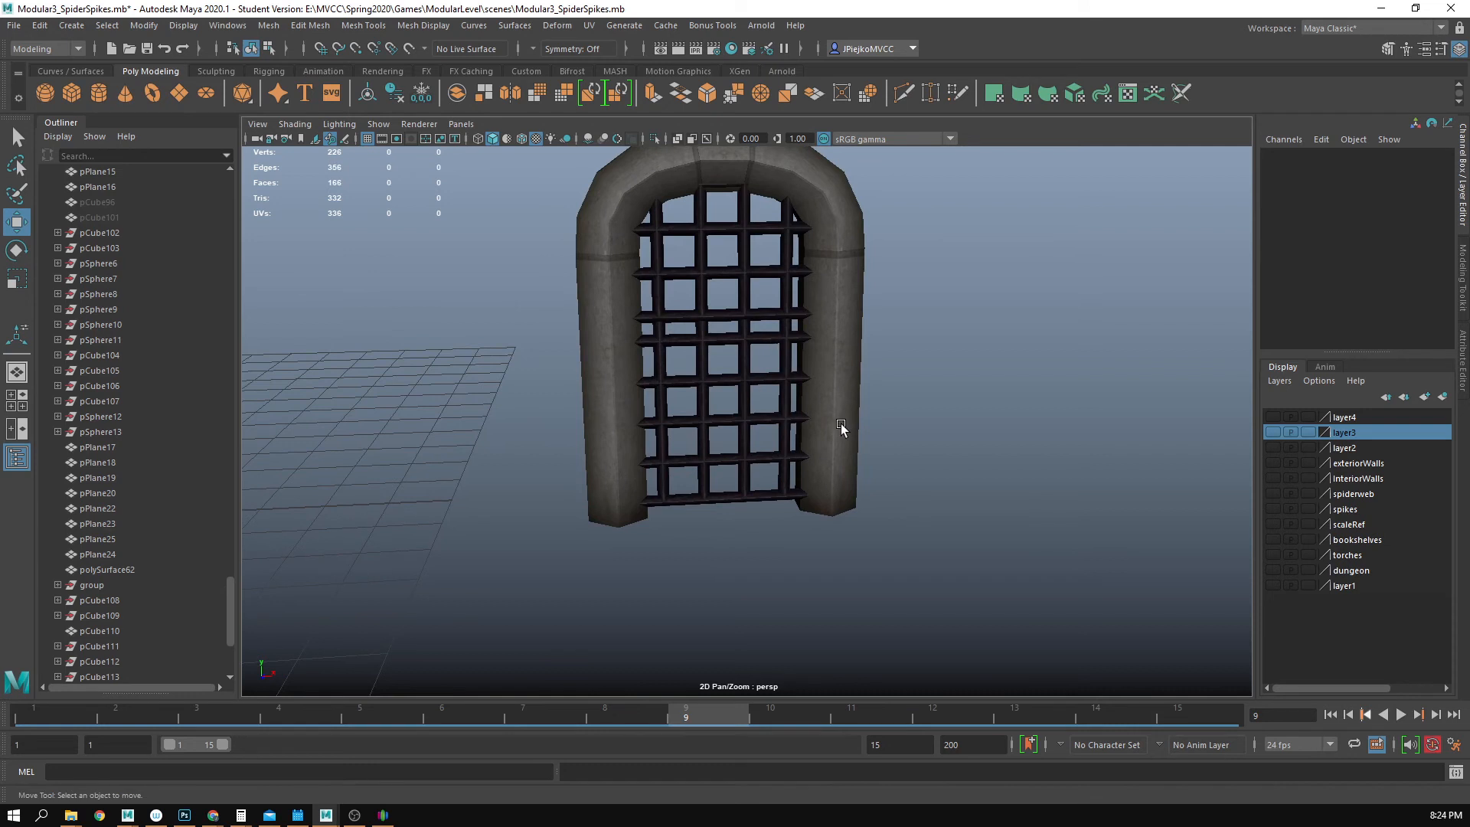
# - Create a polygon cylinder at the origin beside the gate
pyautogui.click(718, 373)
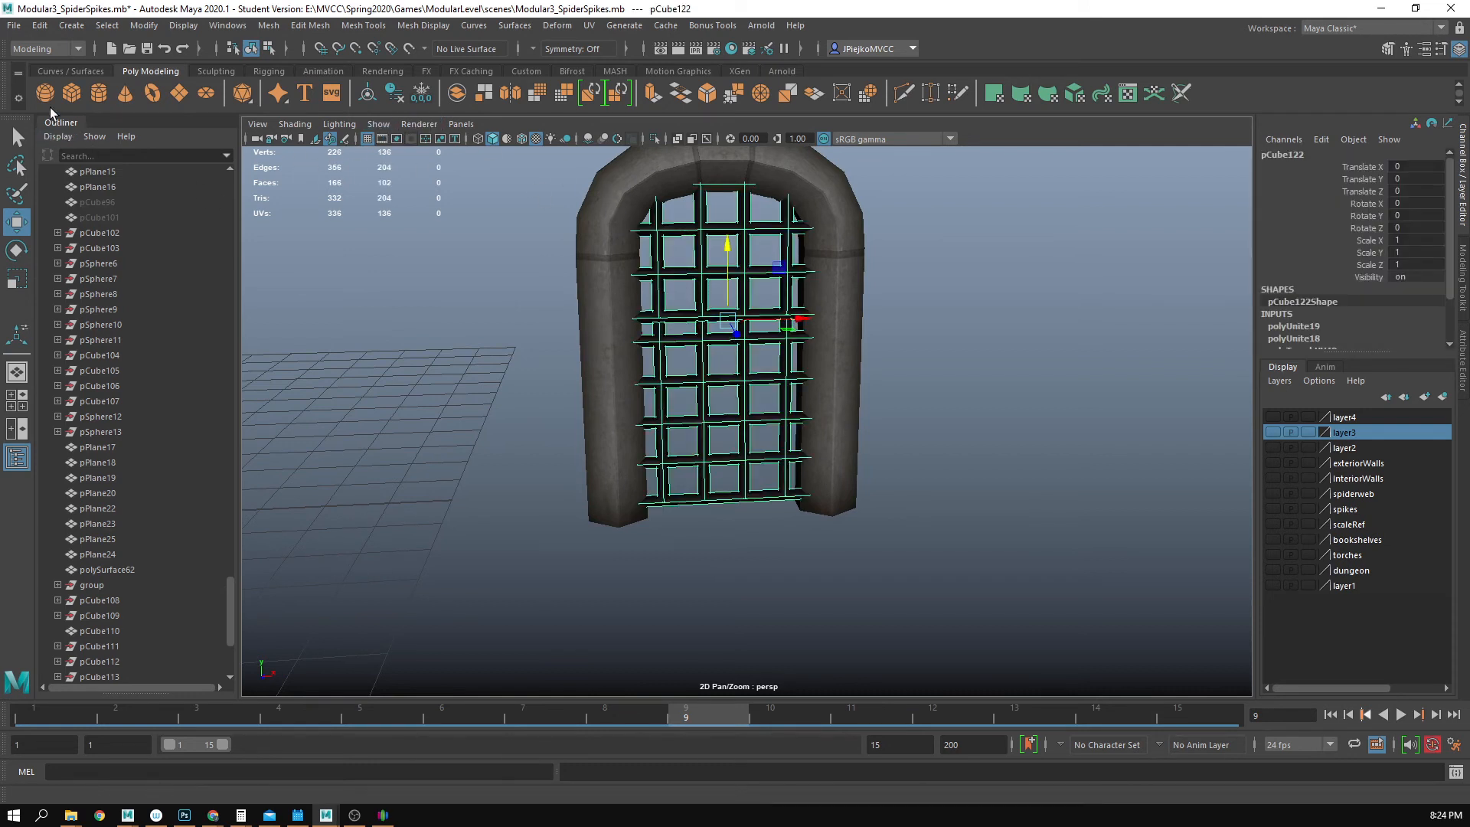
pyautogui.click(92, 95)
pyautogui.keyDown('alt'); pyautogui.moveTo(679, 515); pyautogui.dragTo(352, 452, button='right'); pyautogui.keyUp('alt')
pyautogui.keyDown('alt'); pyautogui.moveTo(352, 452); pyautogui.dragTo(486, 416, button='middle'); pyautogui.keyUp('alt')
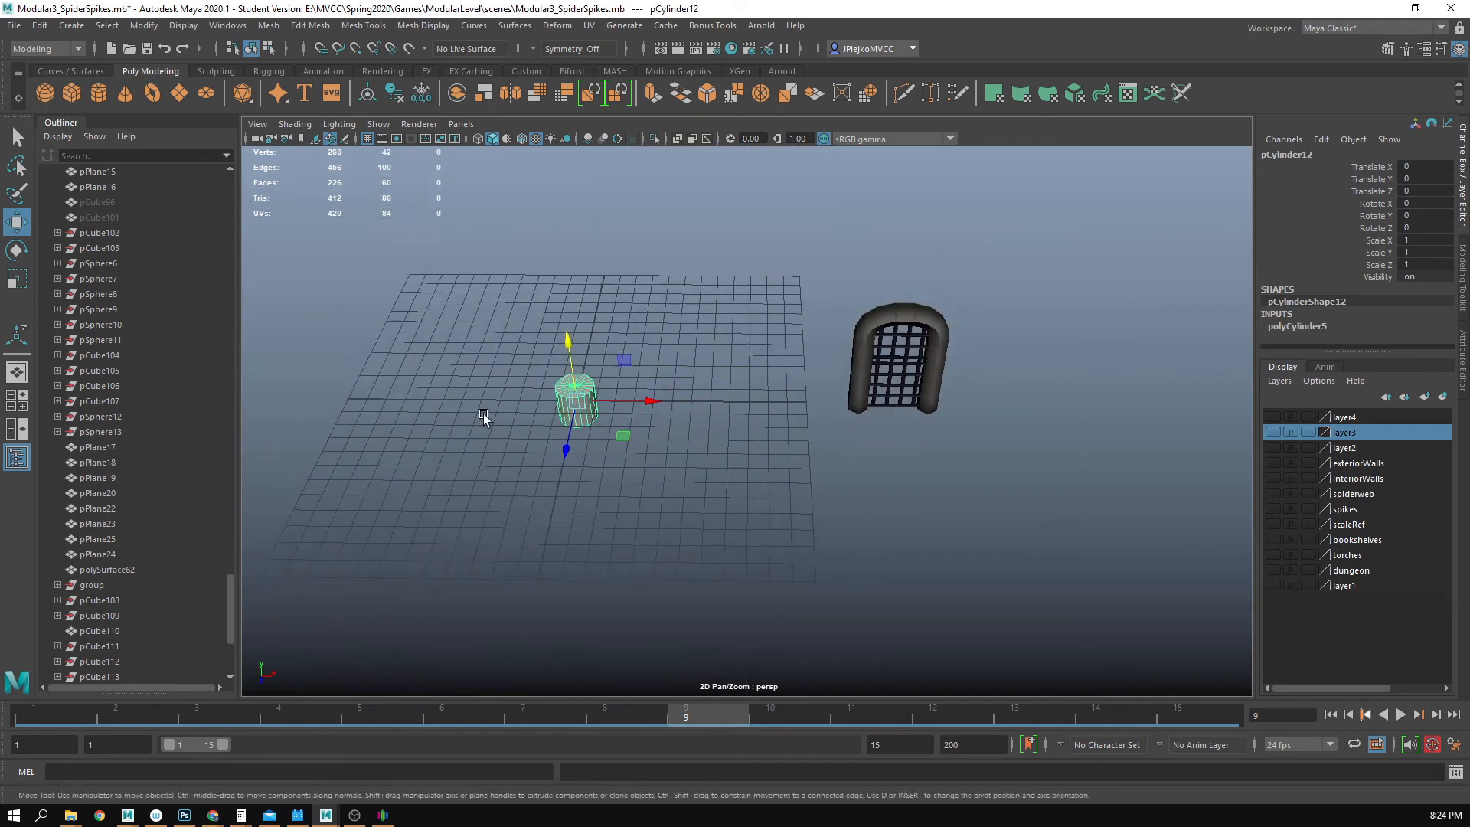
pyautogui.keyDown('alt'); pyautogui.moveTo(486, 416); pyautogui.dragTo(467, 440); pyautogui.keyUp('alt')
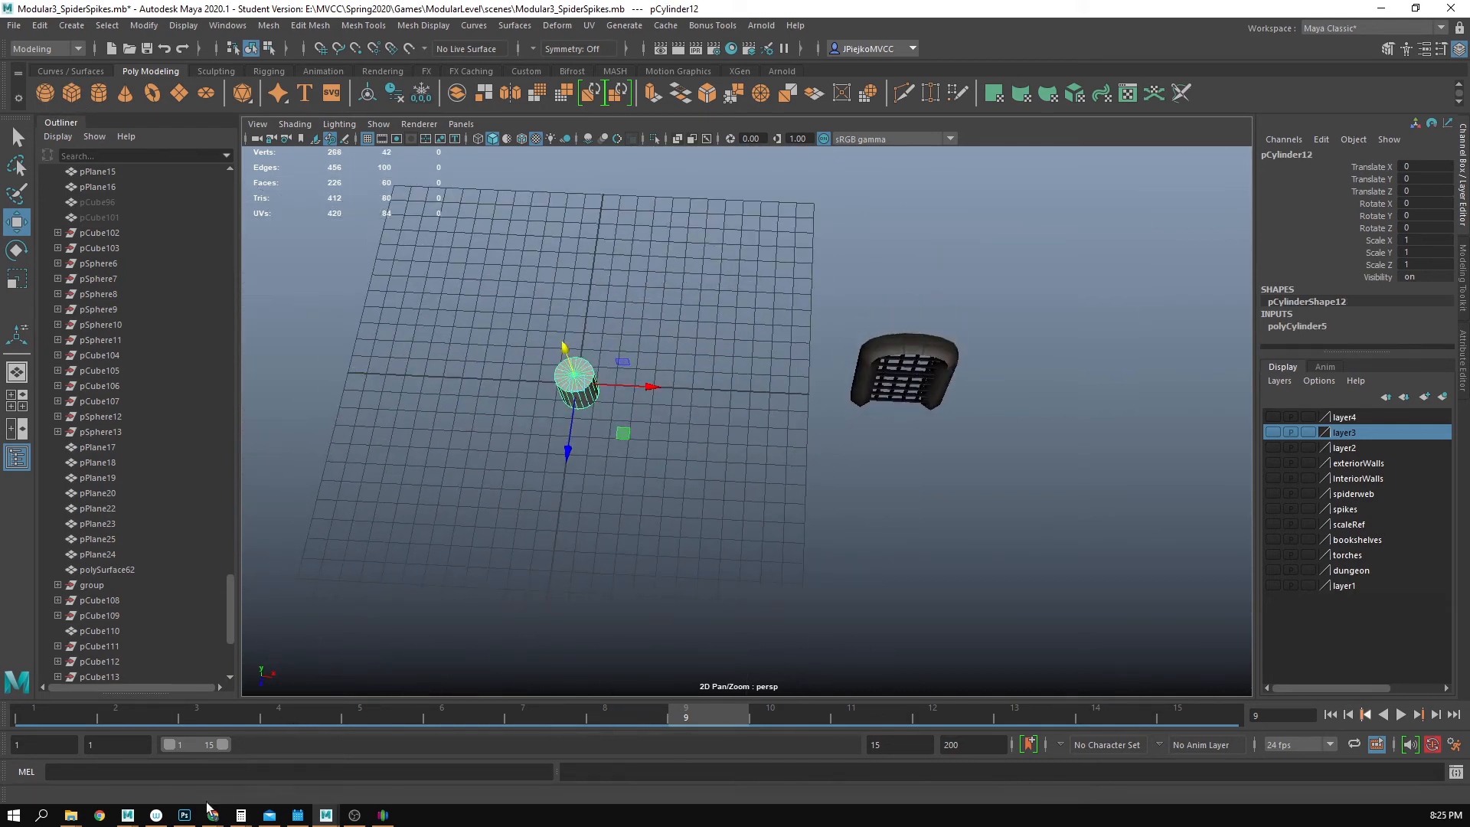
# - Switch to Photoshop to examine the keyhole plate painted in the gate texture, and return to Maya
pyautogui.click(184, 815)
pyautogui.moveTo(793, 650); pyautogui.dragTo(741, 377)
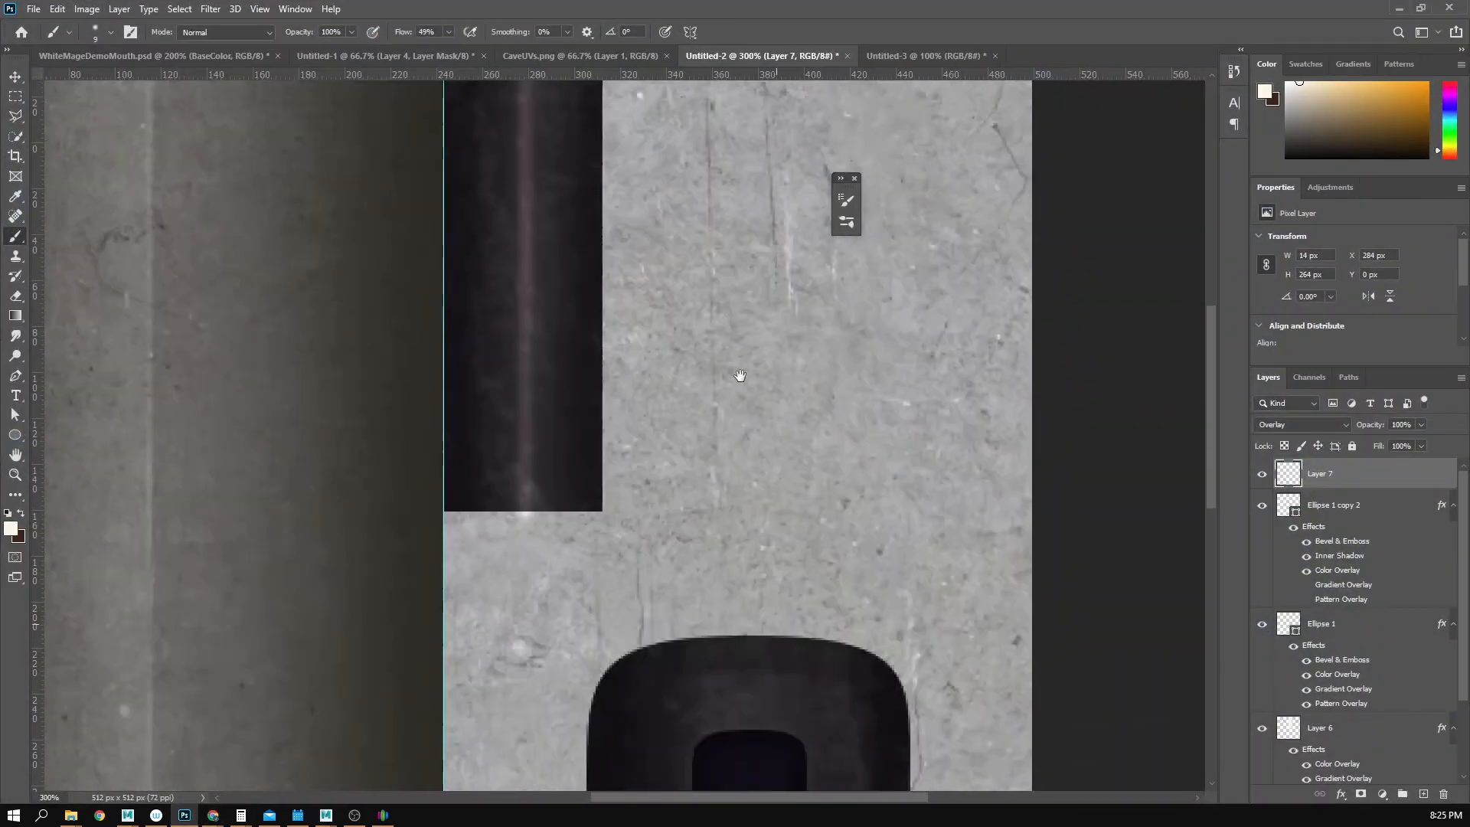
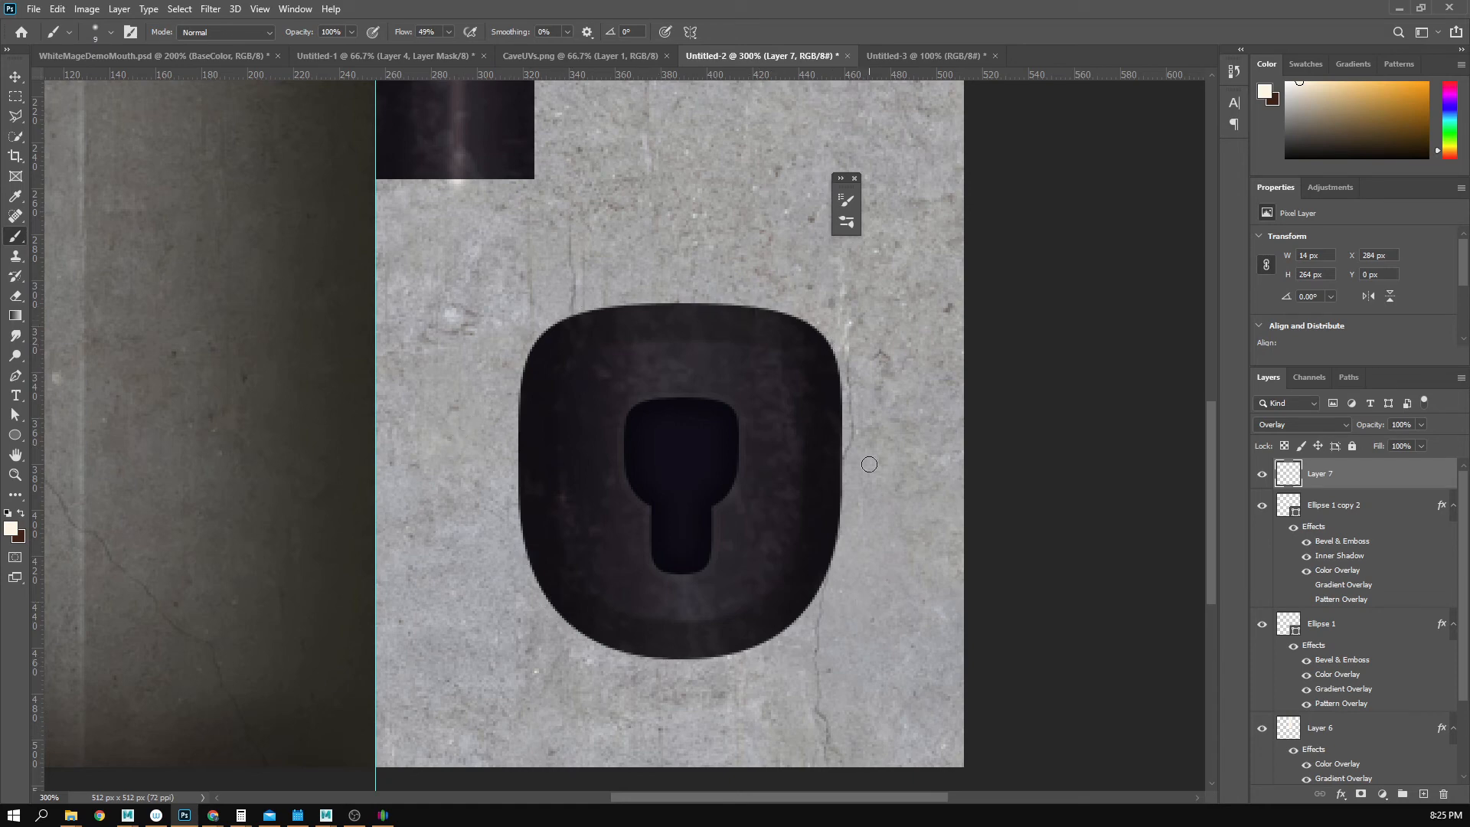
pyautogui.click(1396, 9)
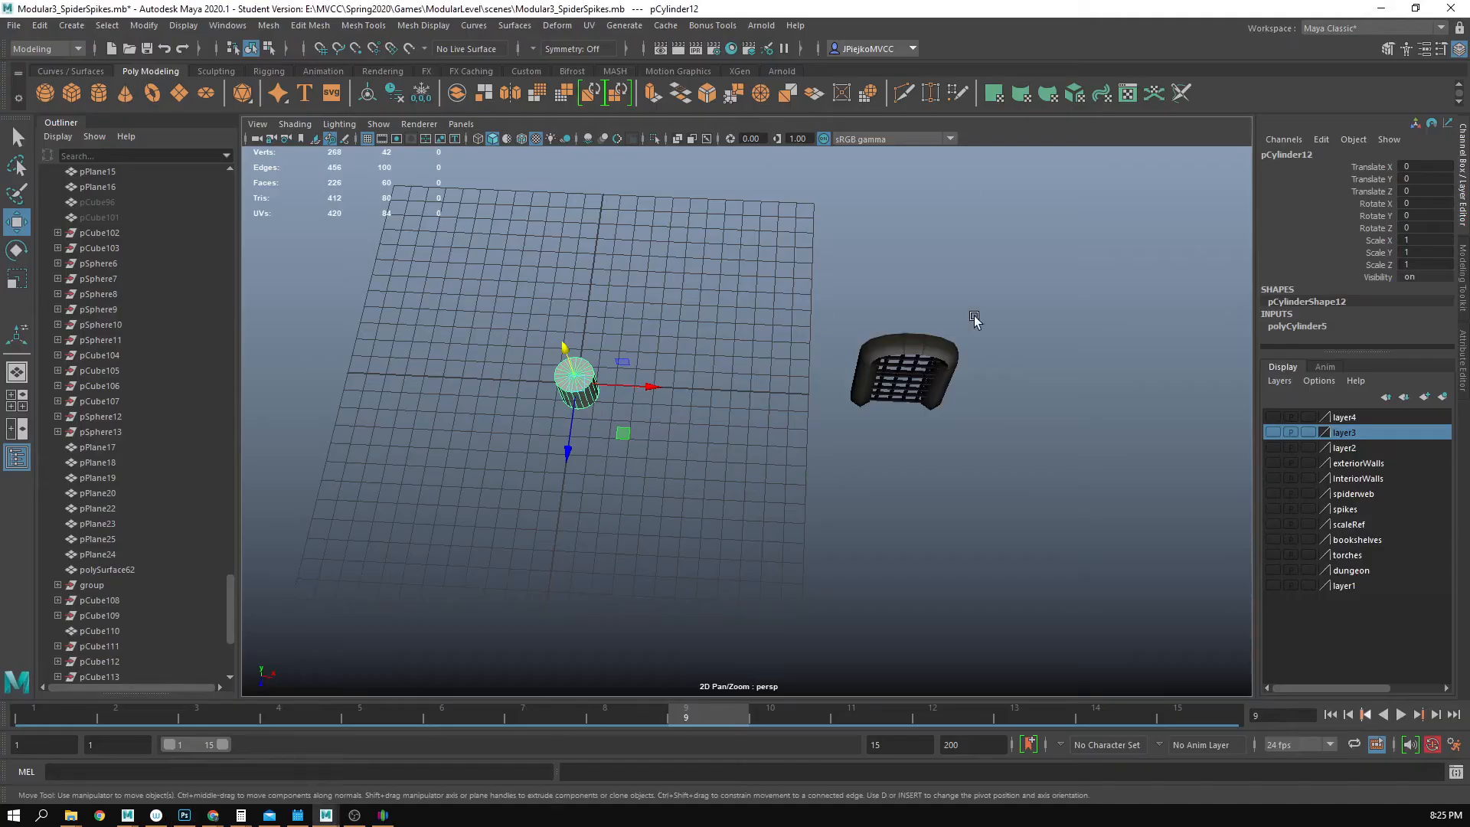
# - Set the new cylinder's axis subdivisions to 8
pyautogui.click(1302, 327)
pyautogui.scroll(-2, 1426, 320)
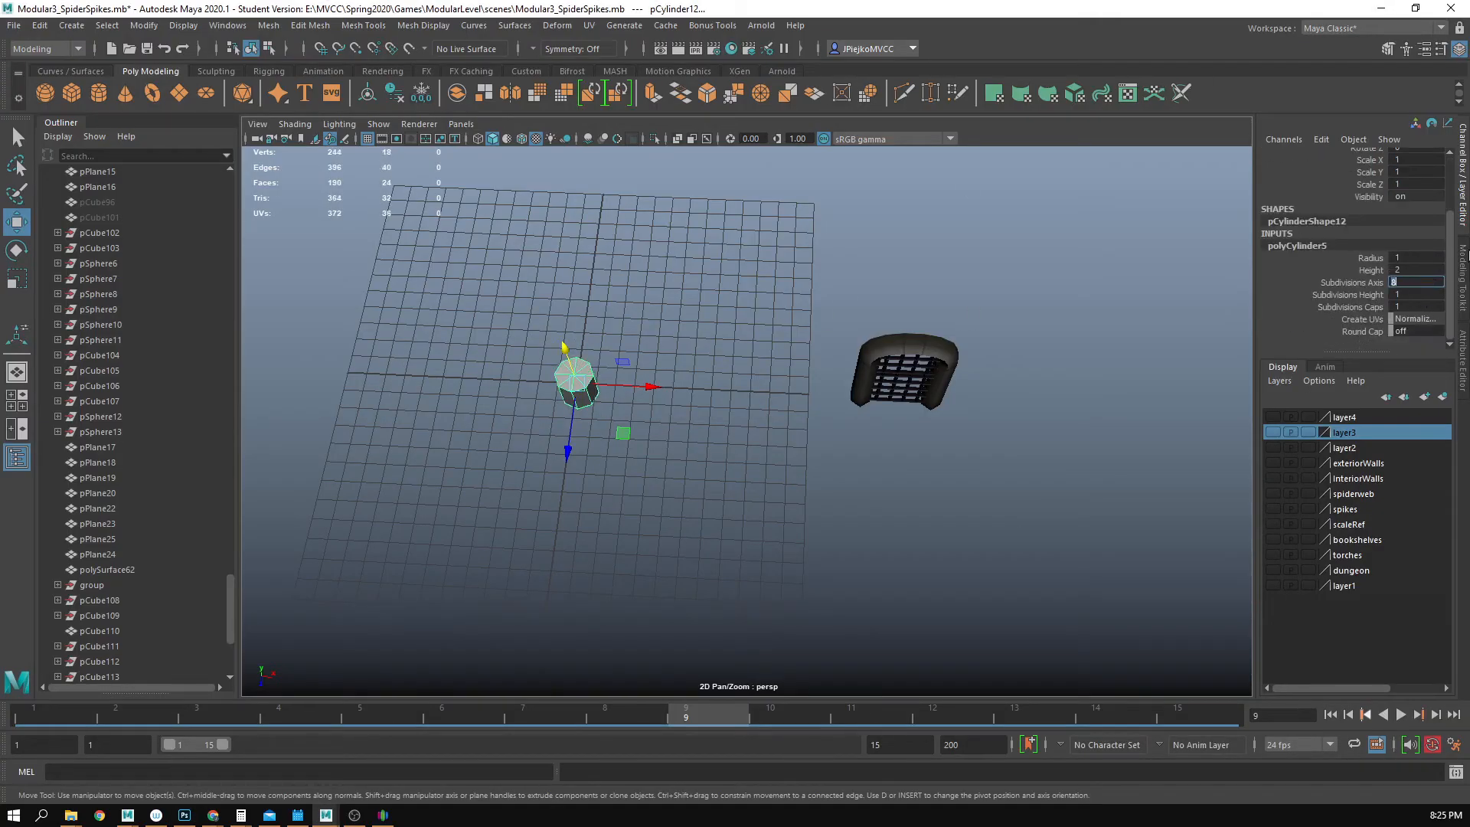
pyautogui.keyDown('alt'); pyautogui.moveTo(440, 378); pyautogui.dragTo(643, 460, button='middle'); pyautogui.keyUp('alt')
pyautogui.keyDown('alt'); pyautogui.moveTo(643, 459); pyautogui.dragTo(645, 409); pyautogui.keyUp('alt')
pyautogui.keyDown('alt'); pyautogui.moveTo(645, 409); pyautogui.dragTo(746, 512, button='right'); pyautogui.keyUp('alt')
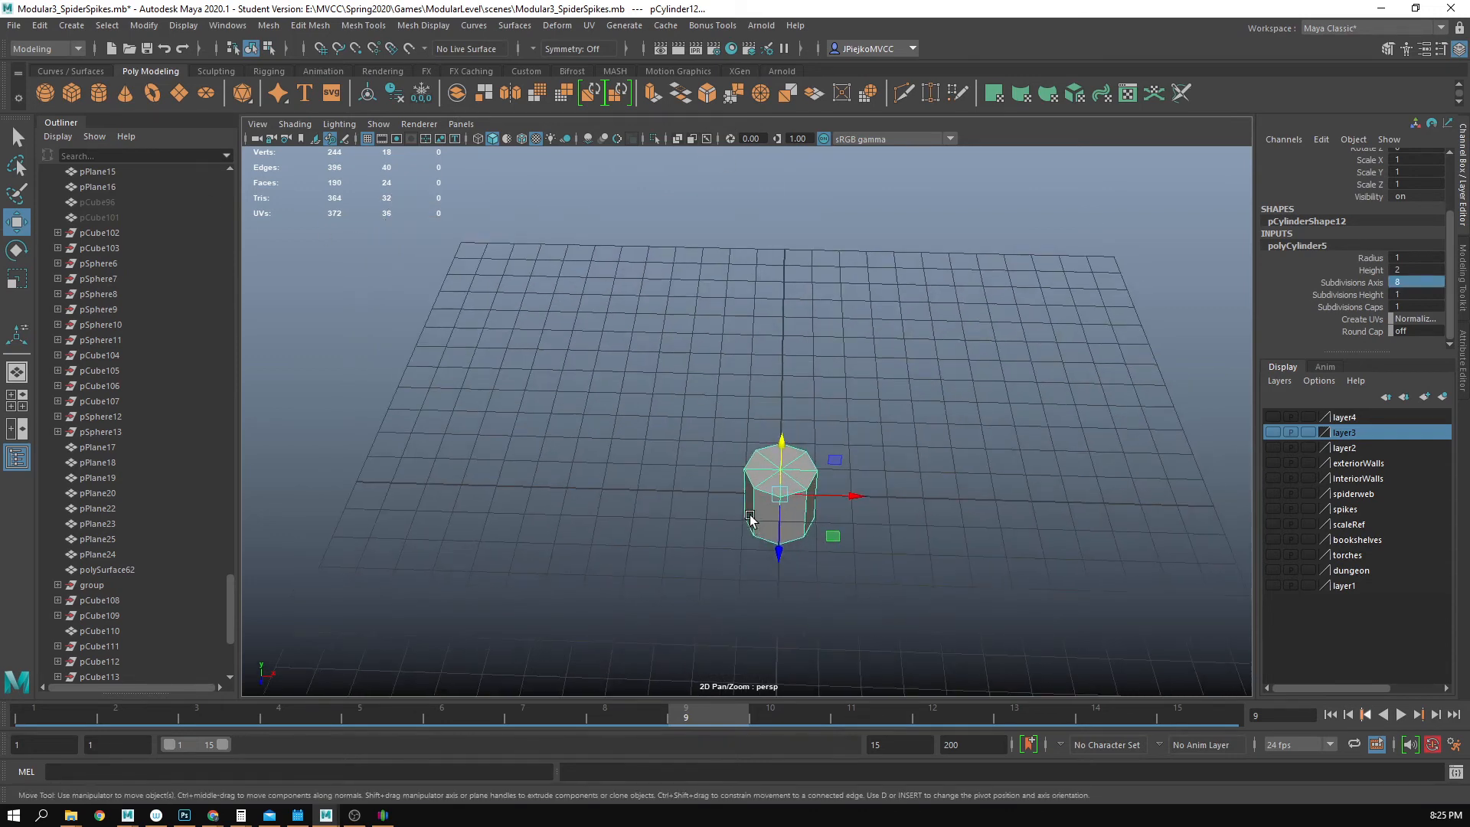
# - In the top orthographic view, rotate the cylinder 22.5 degrees about Y so its flat sides align with the grid
pyautogui.click(463, 124)
pyautogui.moveTo(562, 172)
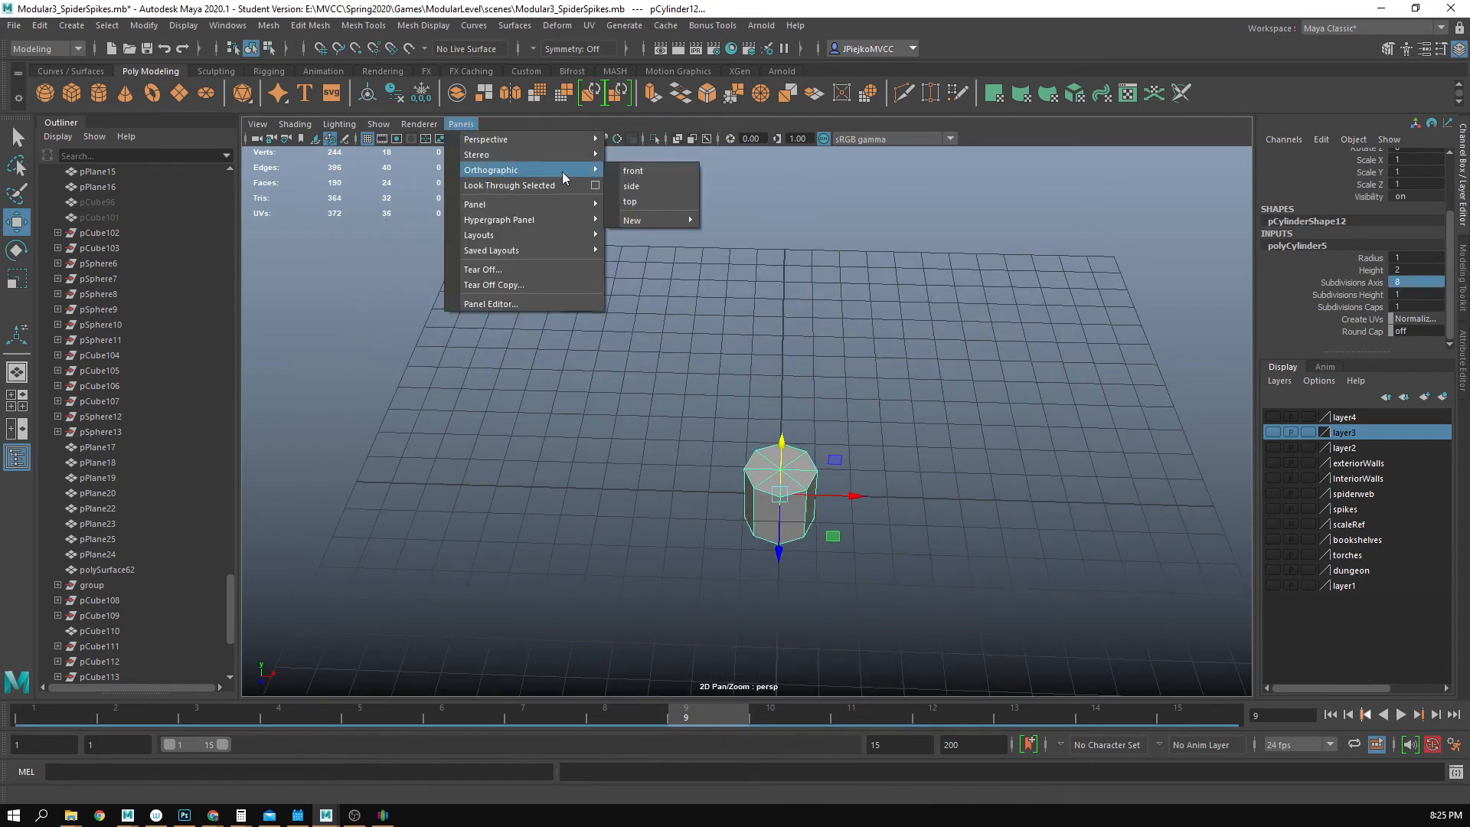
pyautogui.click(651, 201)
pyautogui.scroll(-3, 798, 371)
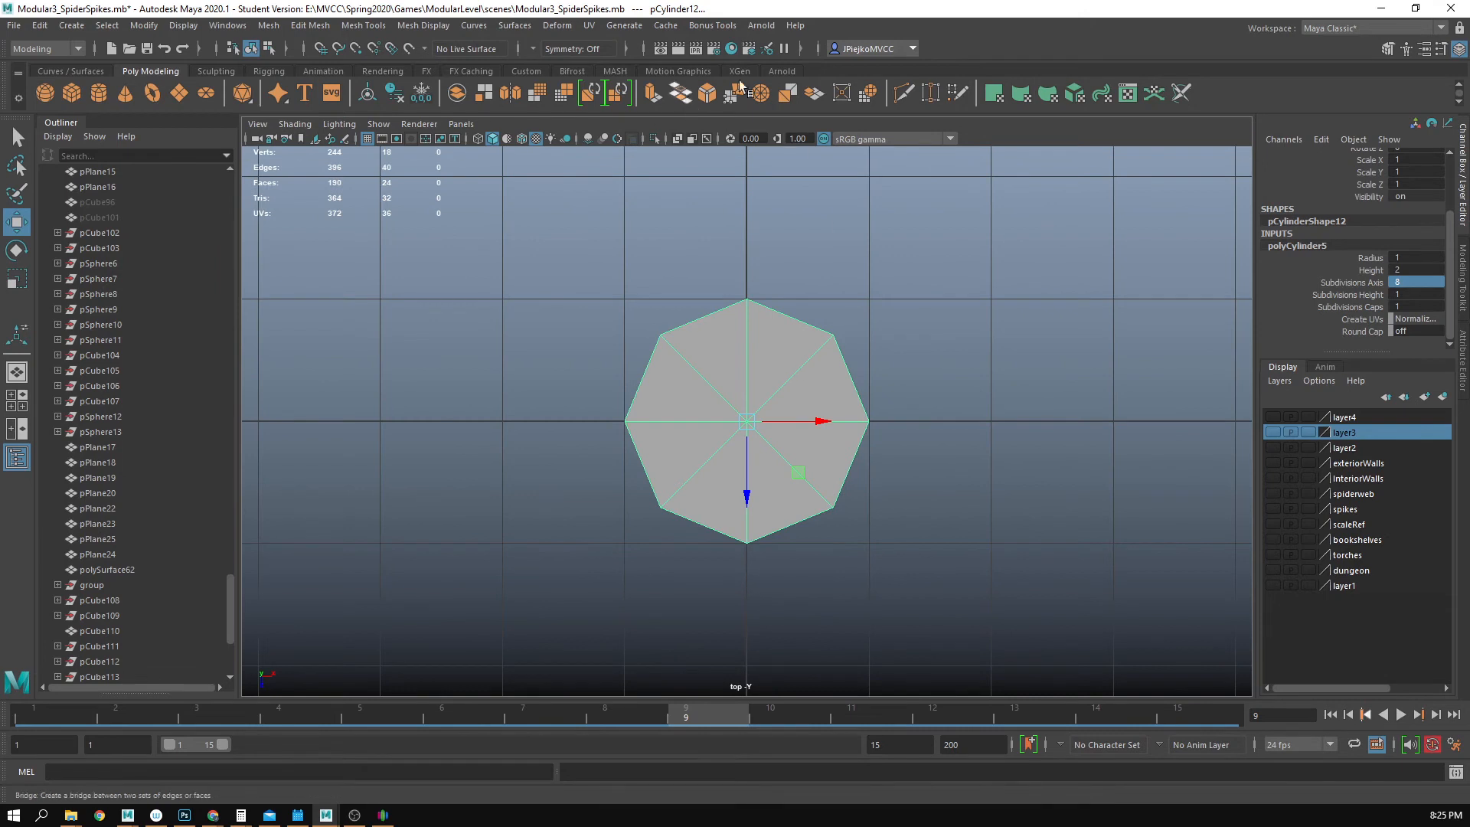
pyautogui.press('e')
pyautogui.moveTo(801, 372); pyautogui.dragTo(787, 354)
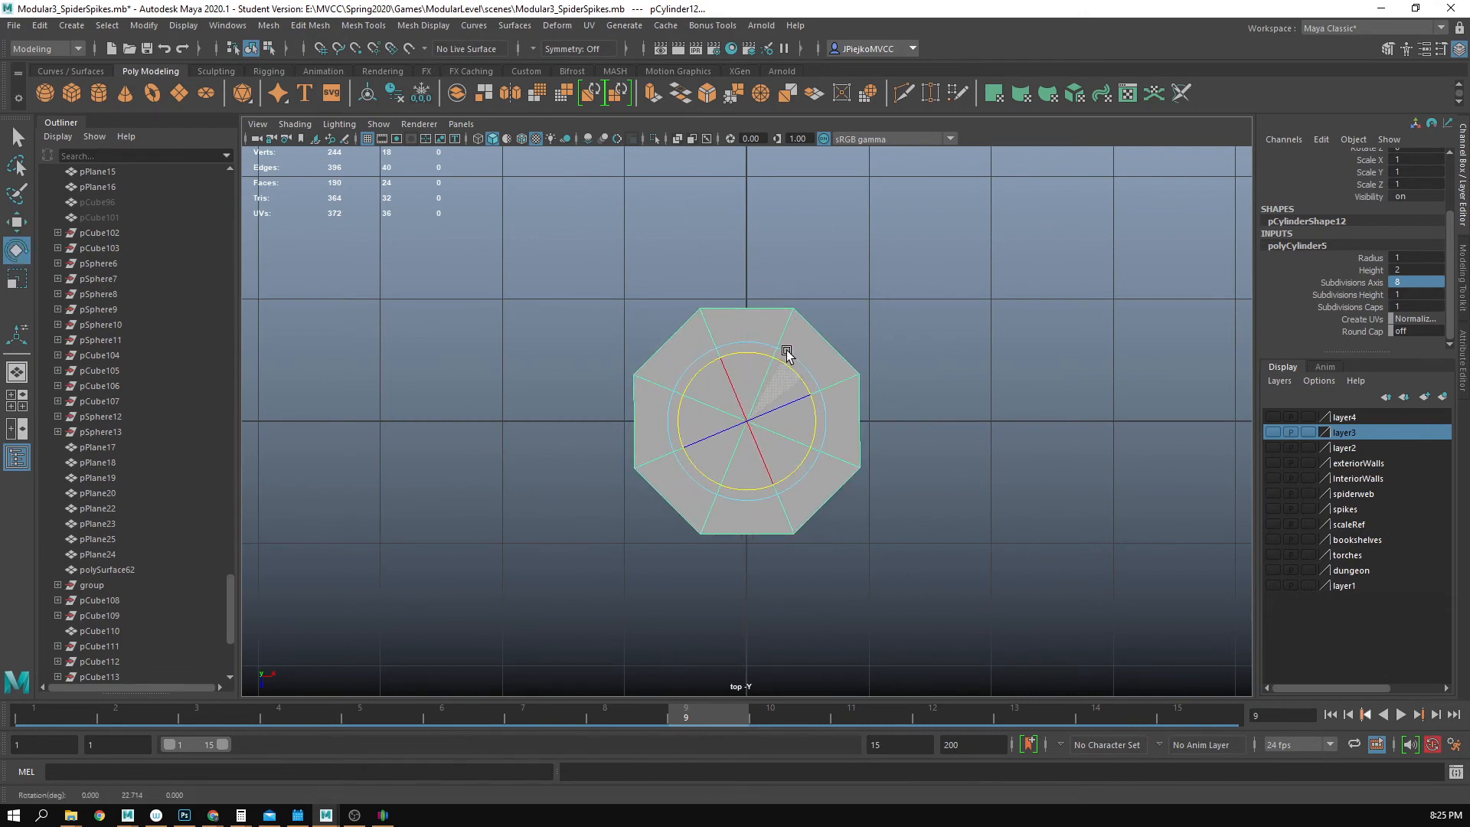
pyautogui.scroll(3, 1401, 192)
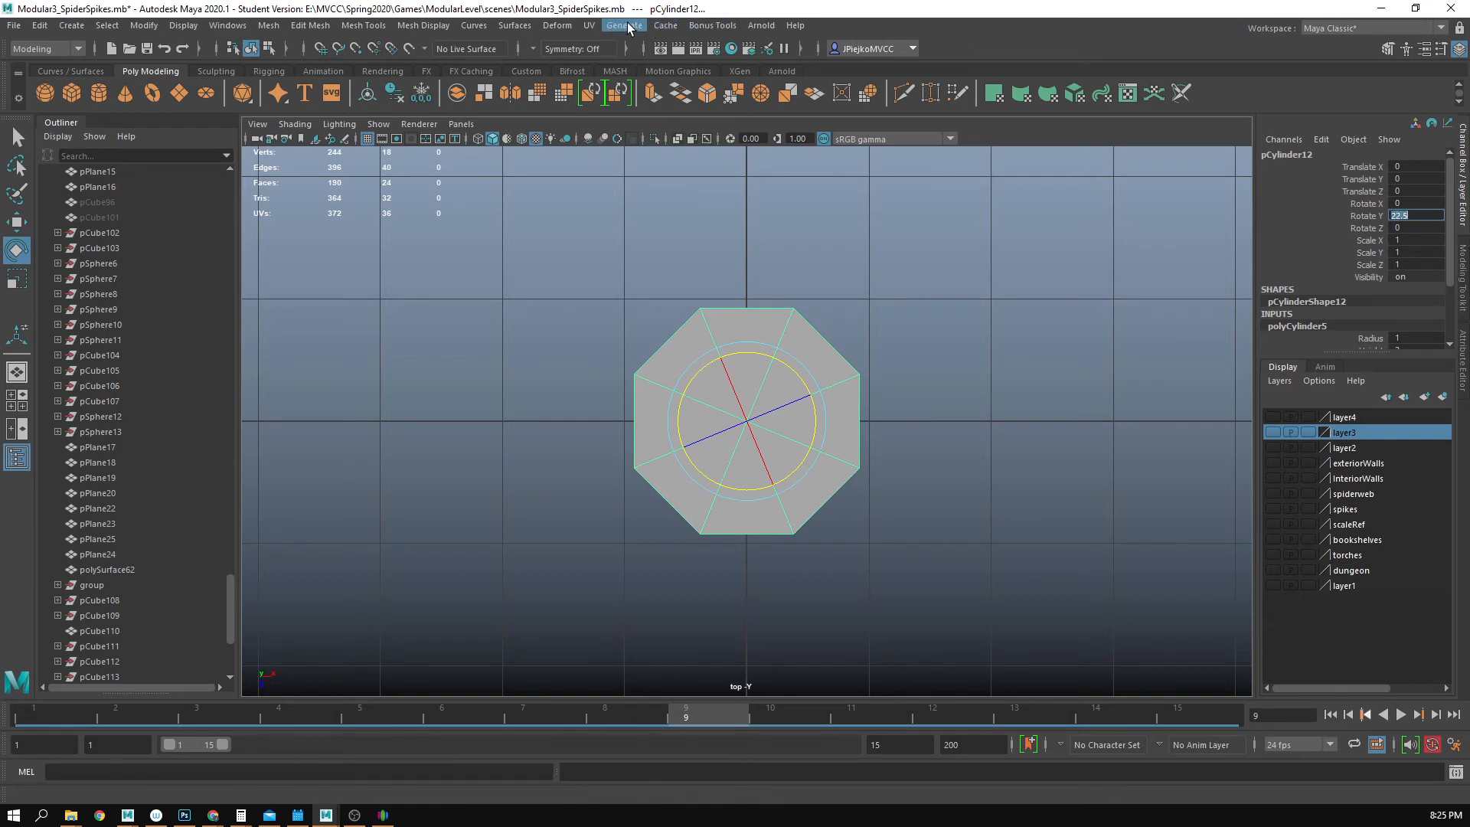
# - Apply a camera-based UV projection to the cylinder from the top view and assign the dungeon gate material to it
pyautogui.click(596, 27)
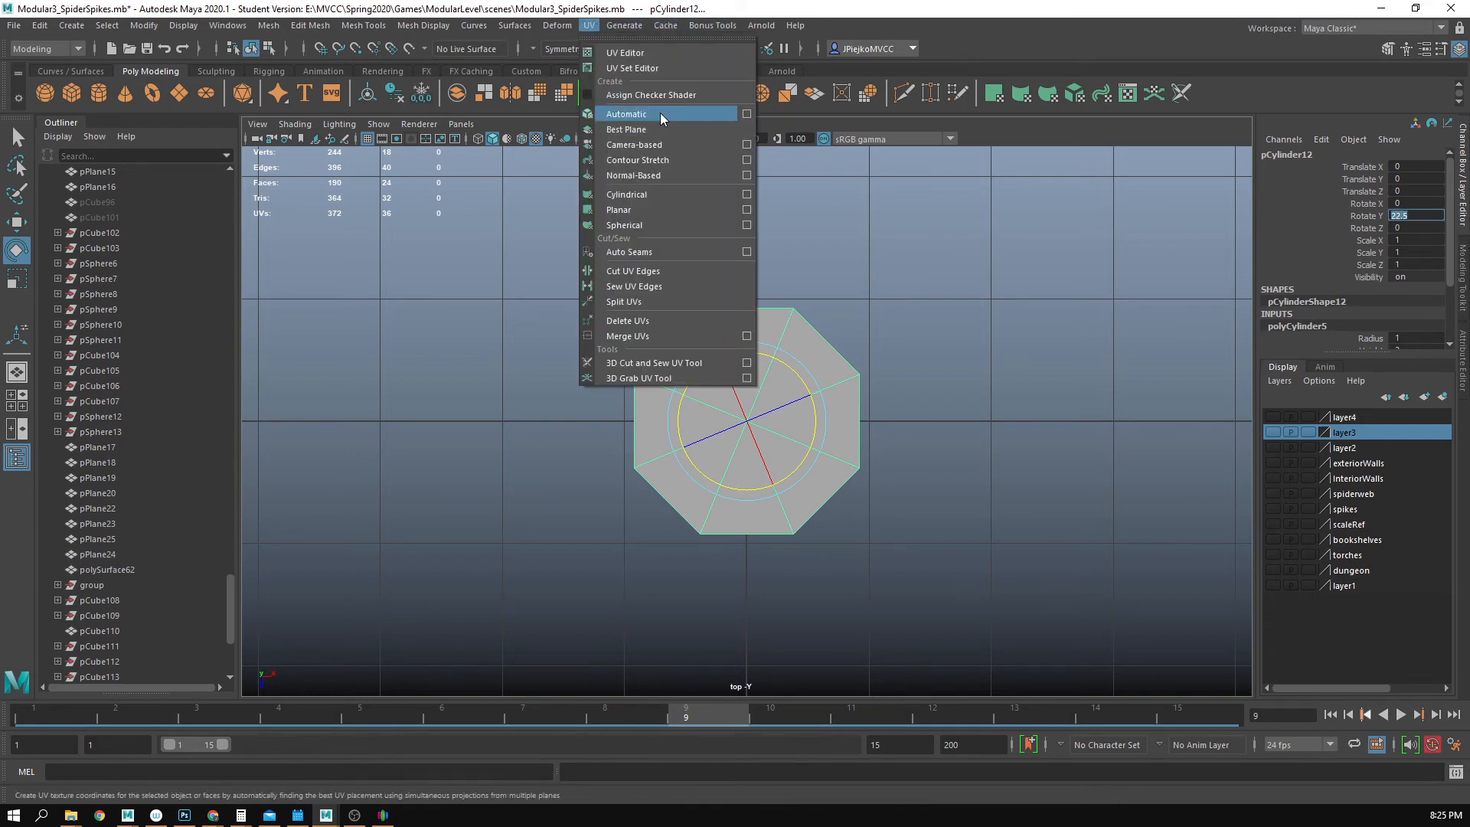
pyautogui.click(657, 148)
pyautogui.click(731, 48)
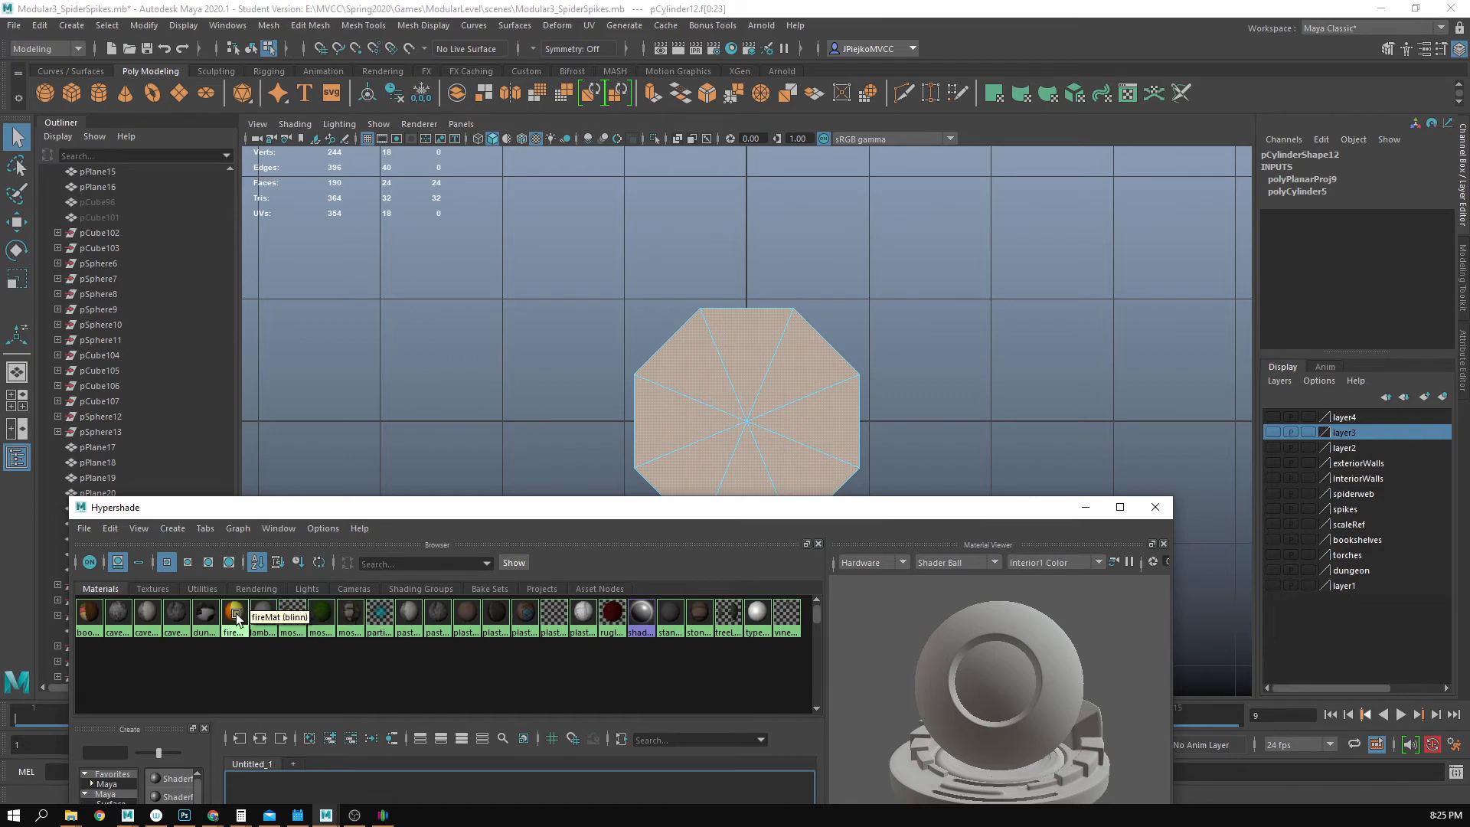
pyautogui.moveTo(204, 619); pyautogui.dragTo(212, 594, button='right')
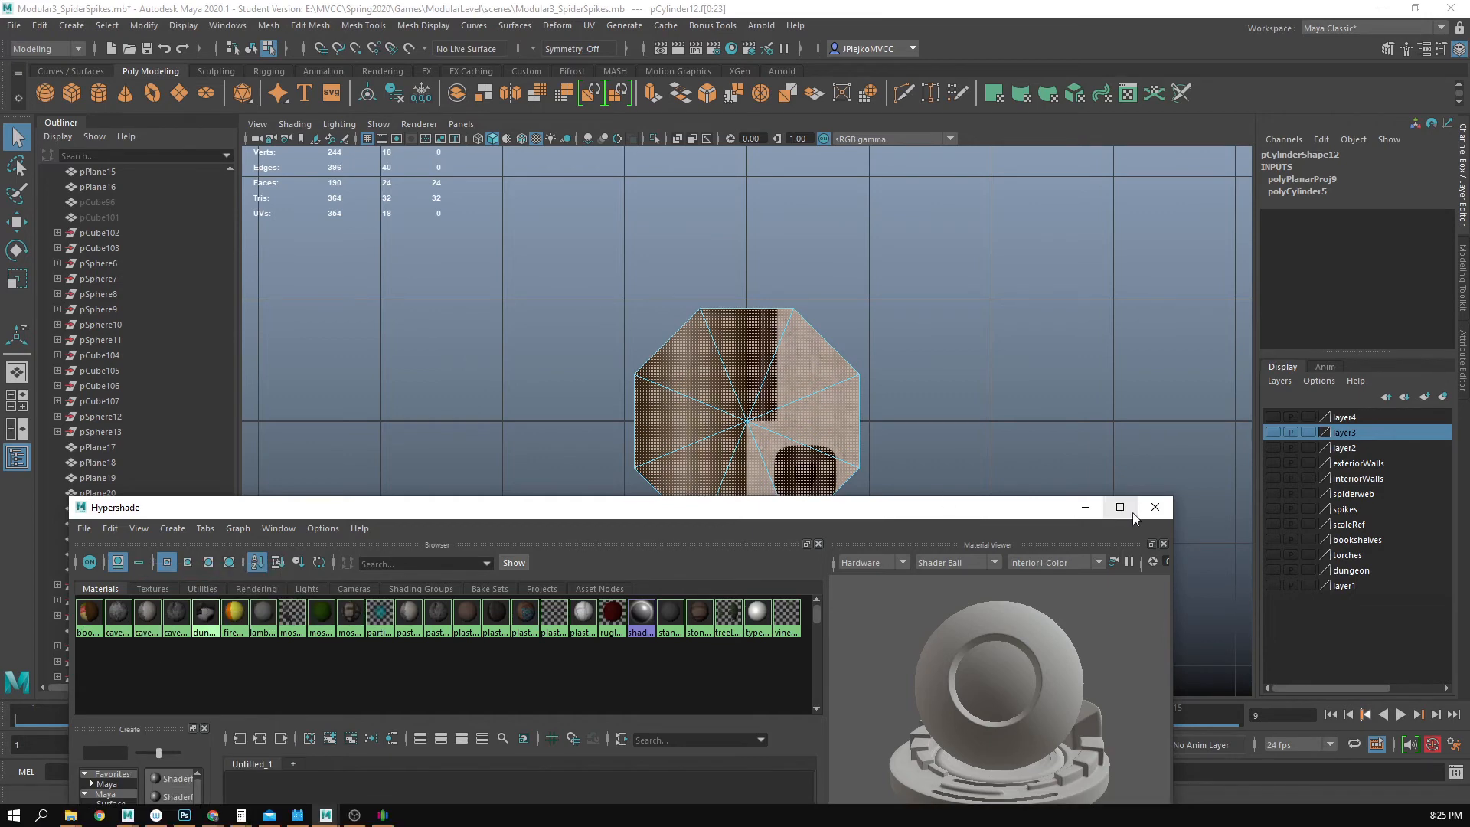
pyautogui.click(1155, 507)
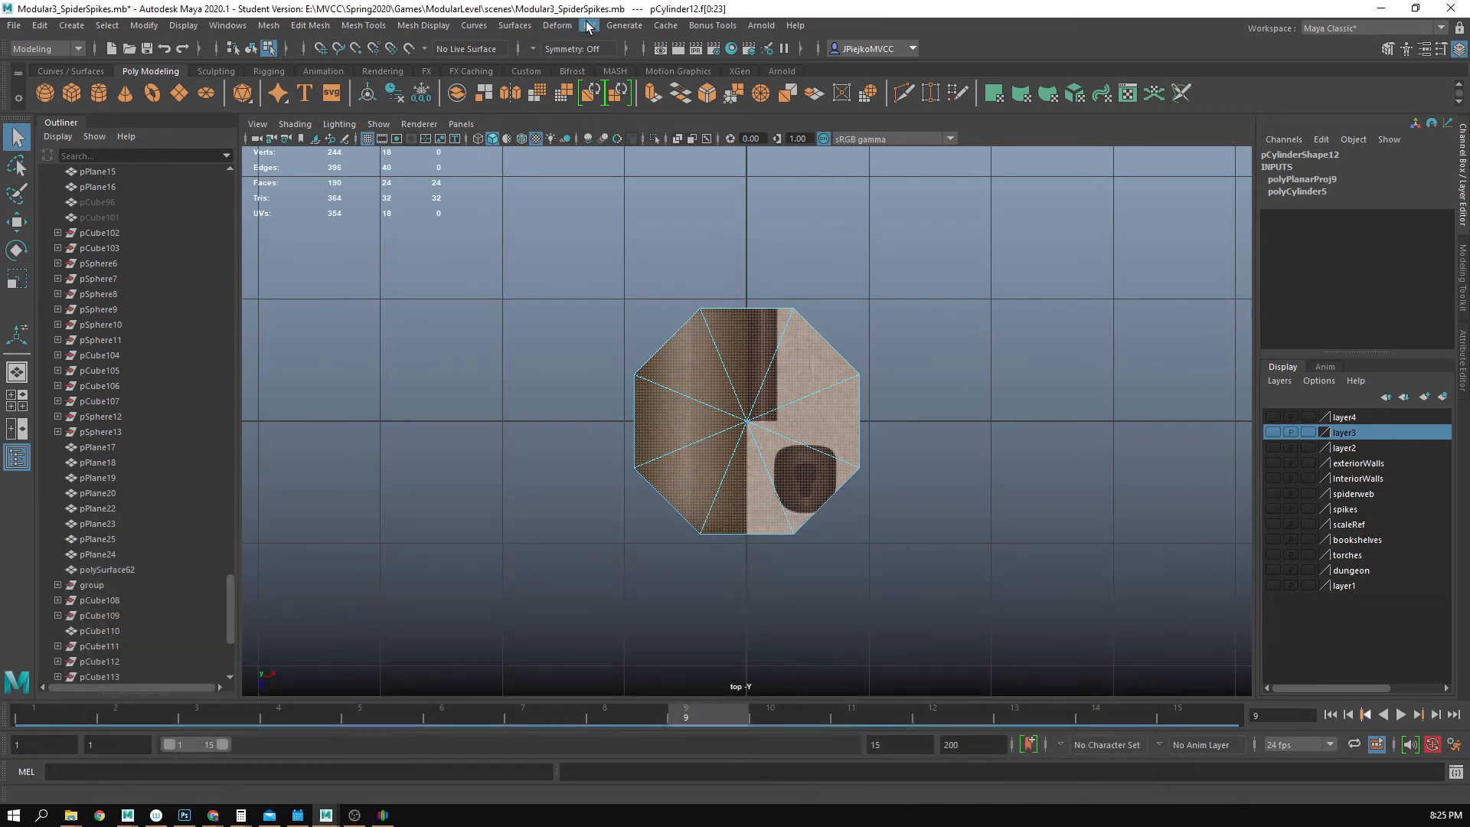
# - In the UV Editor, shrink the cylinder's whole UV shell and move it over the keyhole plate in dungeonGate.png
pyautogui.click(589, 25)
pyautogui.click(603, 52)
pyautogui.click(348, 553)
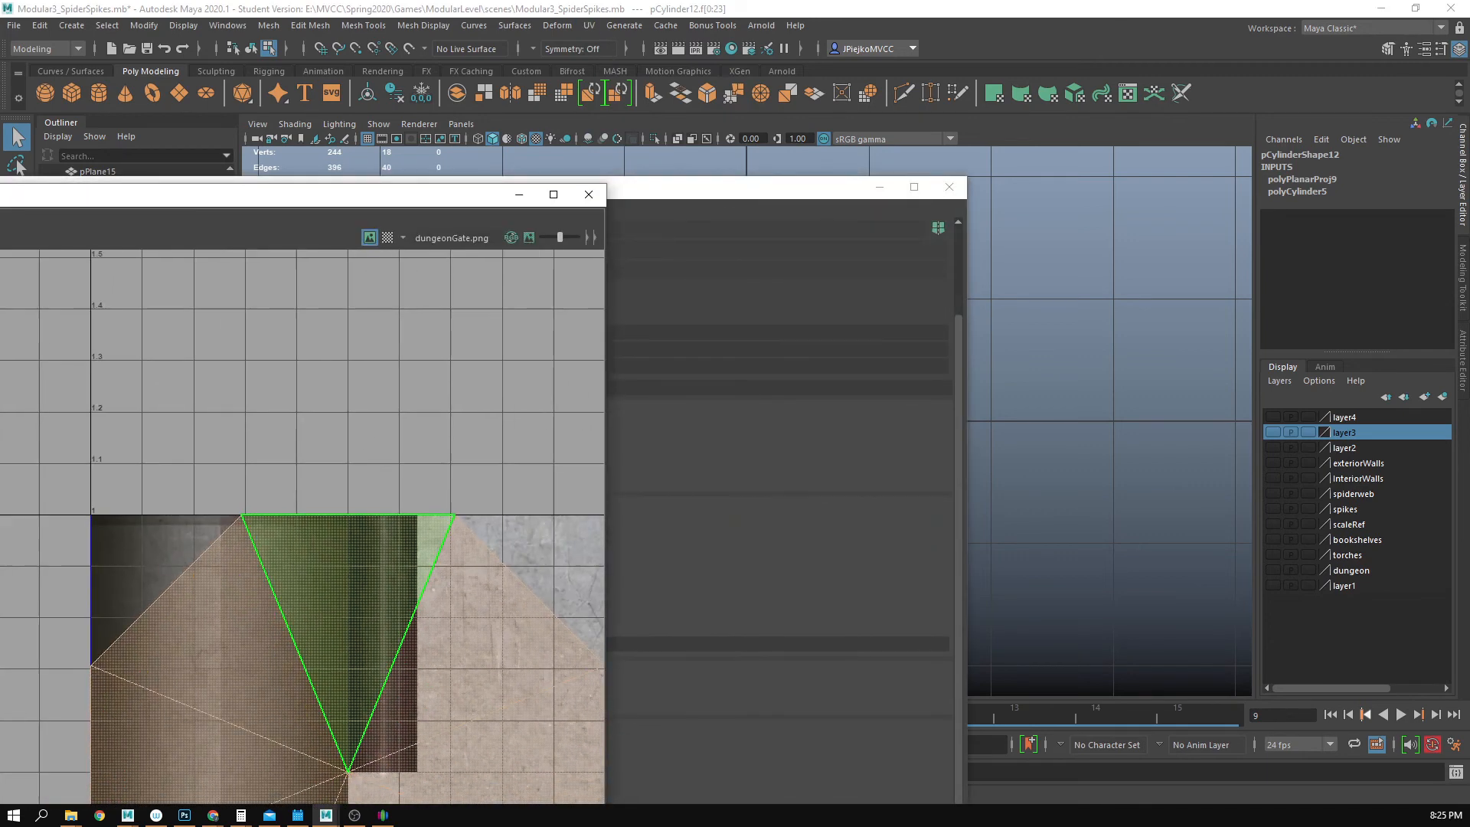
pyautogui.keyDown('alt'); pyautogui.moveTo(349, 553); pyautogui.dragTo(383, 367, button='middle'); pyautogui.keyUp('alt')
pyautogui.scroll(-2, 383, 367)
pyautogui.press('f')
pyautogui.press('r')
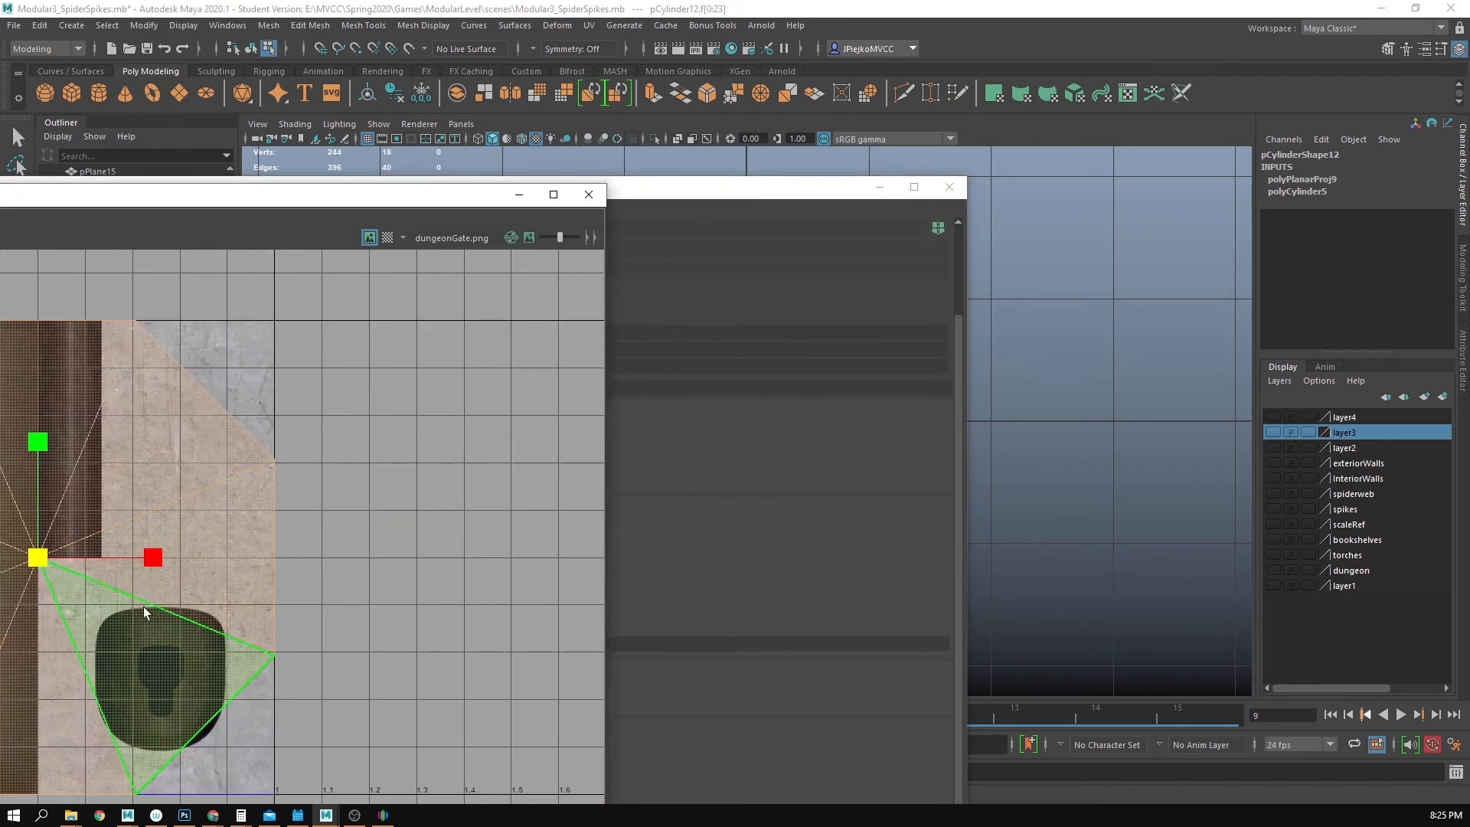
pyautogui.keyDown('alt'); pyautogui.moveTo(144, 606); pyautogui.dragTo(372, 500, button='middle'); pyautogui.keyUp('alt')
pyautogui.moveTo(266, 454); pyautogui.dragTo(389, 573)
pyautogui.press('w')
pyautogui.keyDown('alt'); pyautogui.moveTo(389, 573); pyautogui.dragTo(349, 568, button='middle'); pyautogui.keyUp('alt')
pyautogui.keyDown('alt'); pyautogui.moveTo(222, 601); pyautogui.dragTo(440, 536, button='right'); pyautogui.keyUp('alt')
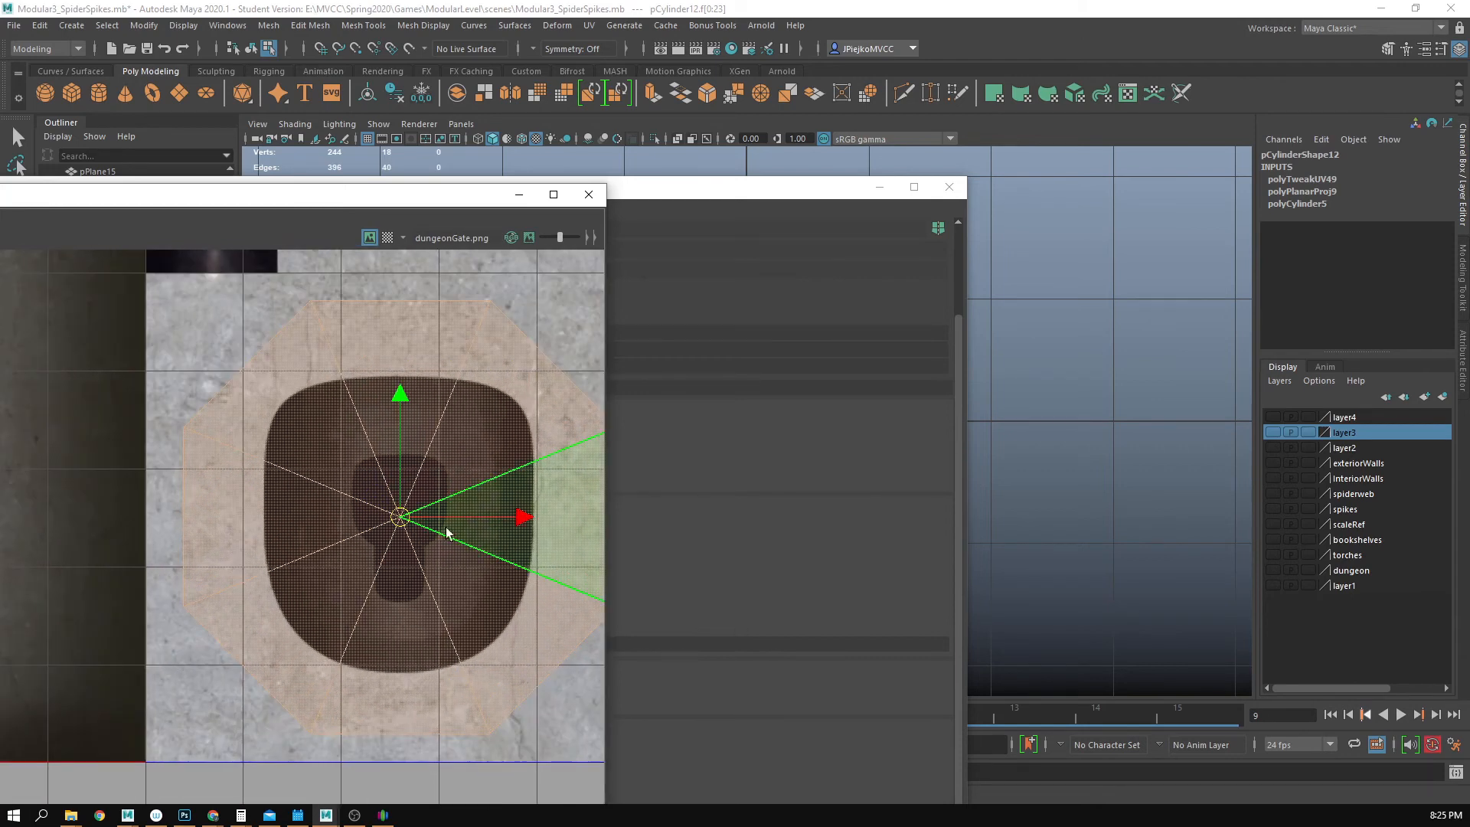
# - Scale the UV shell down further to roughly match the outline of the keyhole plate
pyautogui.press('r')
pyautogui.moveTo(402, 519); pyautogui.dragTo(364, 523)
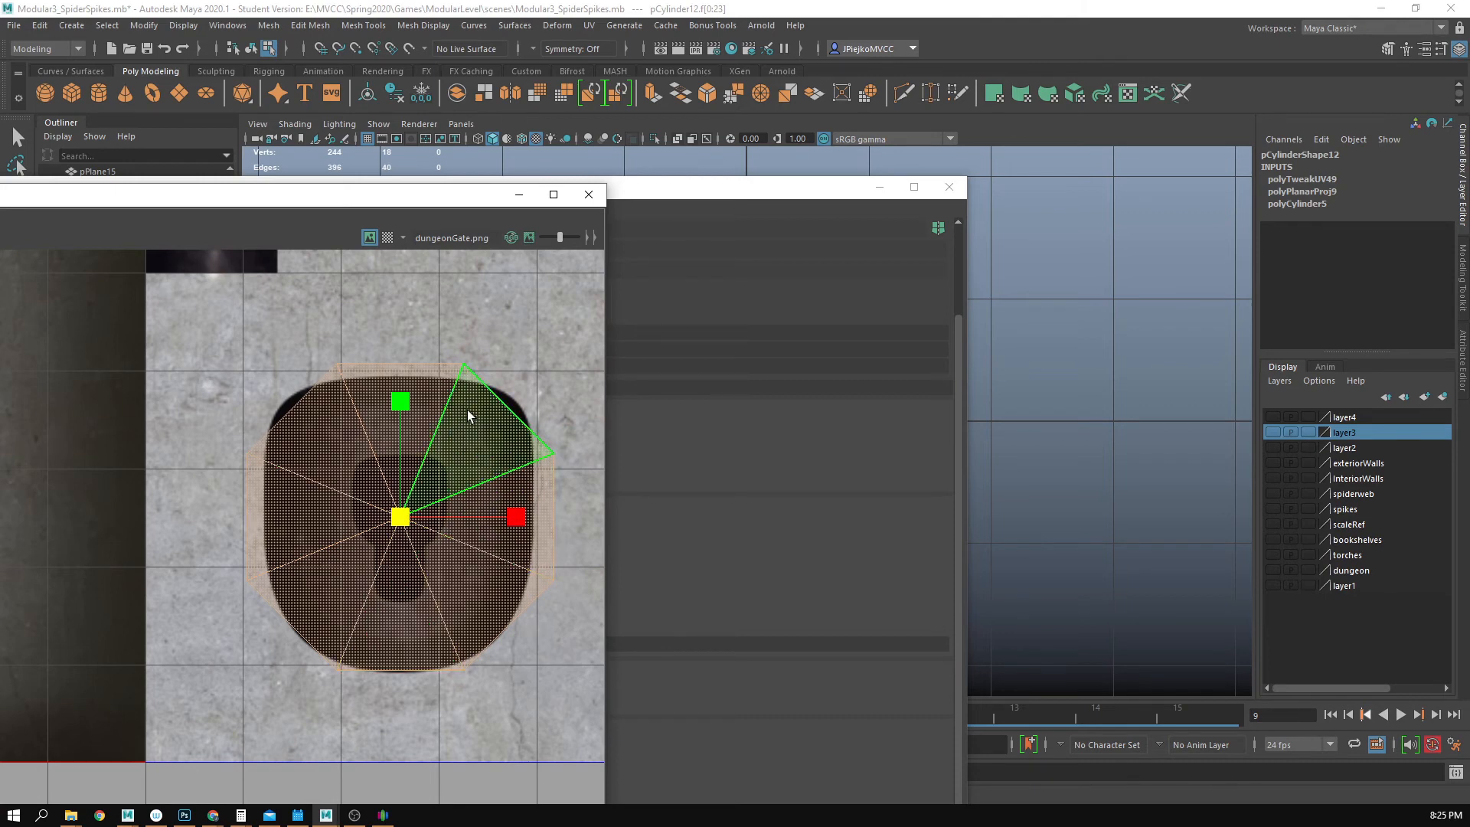
pyautogui.click(589, 195)
pyautogui.click(938, 193)
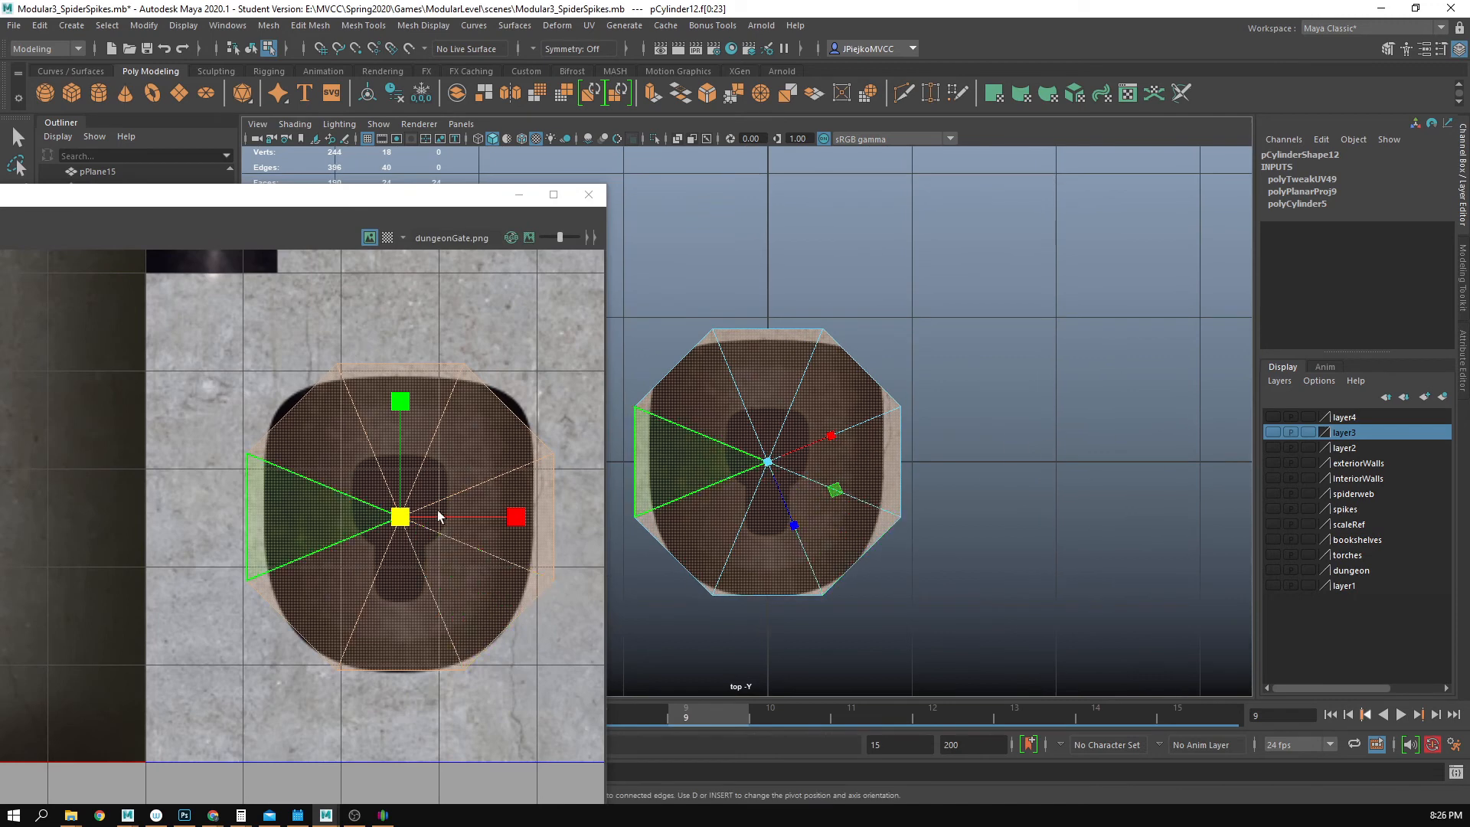
# - Return the cylinder to object mode and freeze its transformations to align its axes with the world
pyautogui.keyDown('alt'); pyautogui.moveTo(757, 414); pyautogui.dragTo(761, 414); pyautogui.keyUp('alt')
pyautogui.keyDown('alt'); pyautogui.moveTo(761, 414); pyautogui.dragTo(775, 412, button='middle'); pyautogui.keyUp('alt')
pyautogui.moveTo(775, 389); pyautogui.dragTo(702, 384, button='right')
pyautogui.rightClick(776, 384)
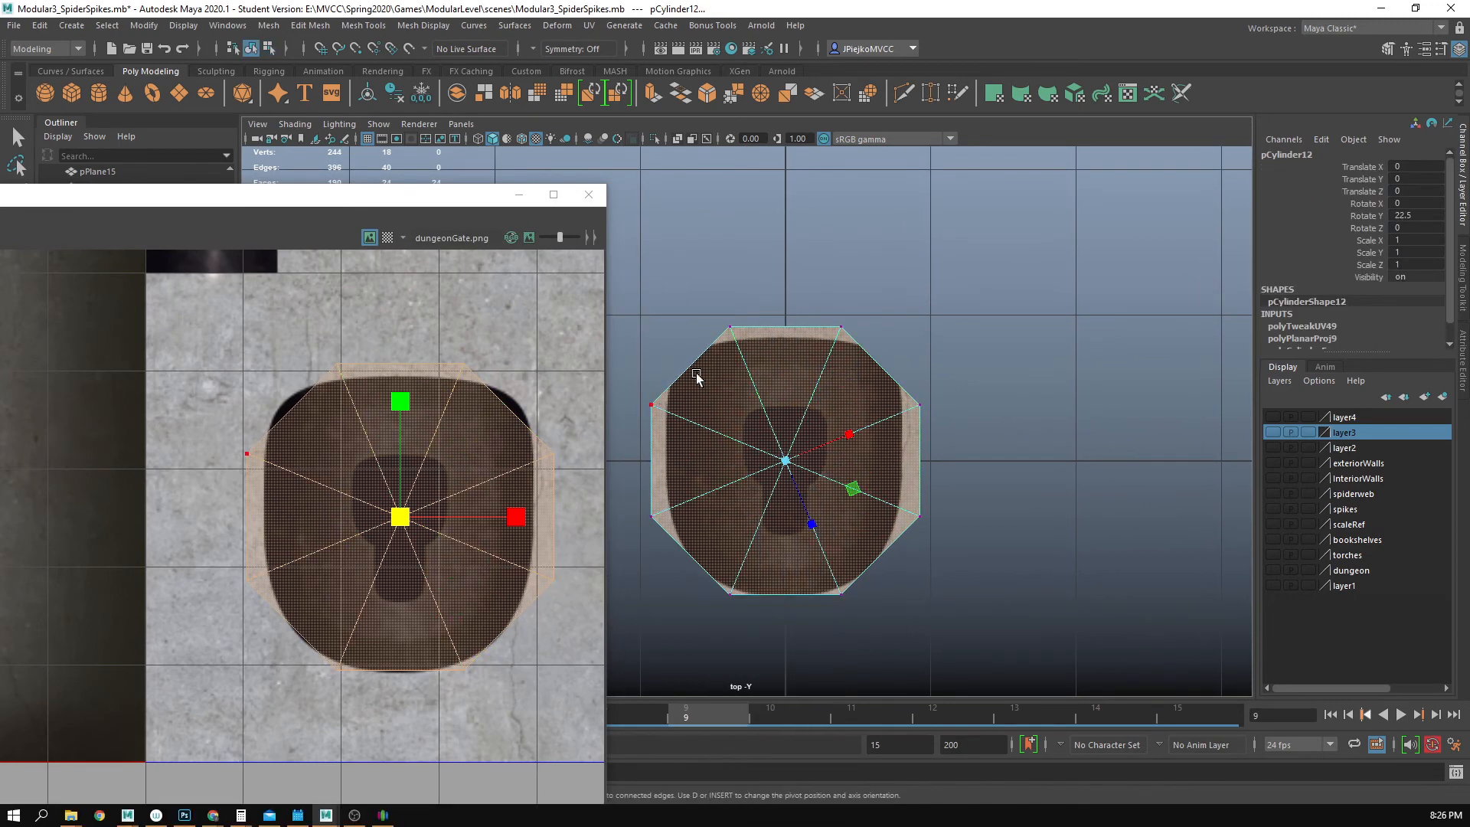
pyautogui.moveTo(633, 363); pyautogui.dragTo(1072, 436)
pyautogui.moveTo(686, 292); pyautogui.dragTo(934, 386)
pyautogui.press('F8')
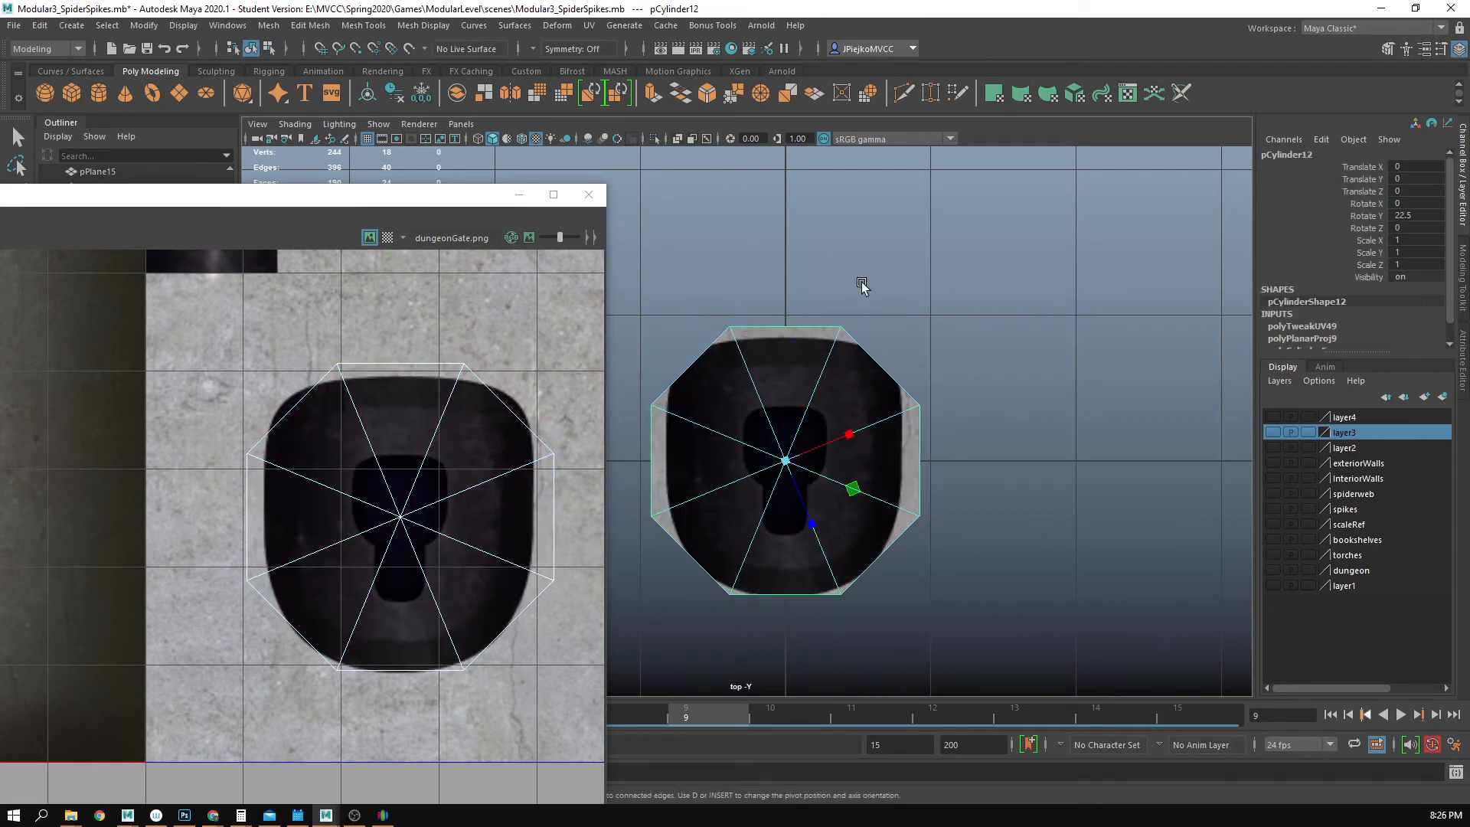
pyautogui.click(421, 97)
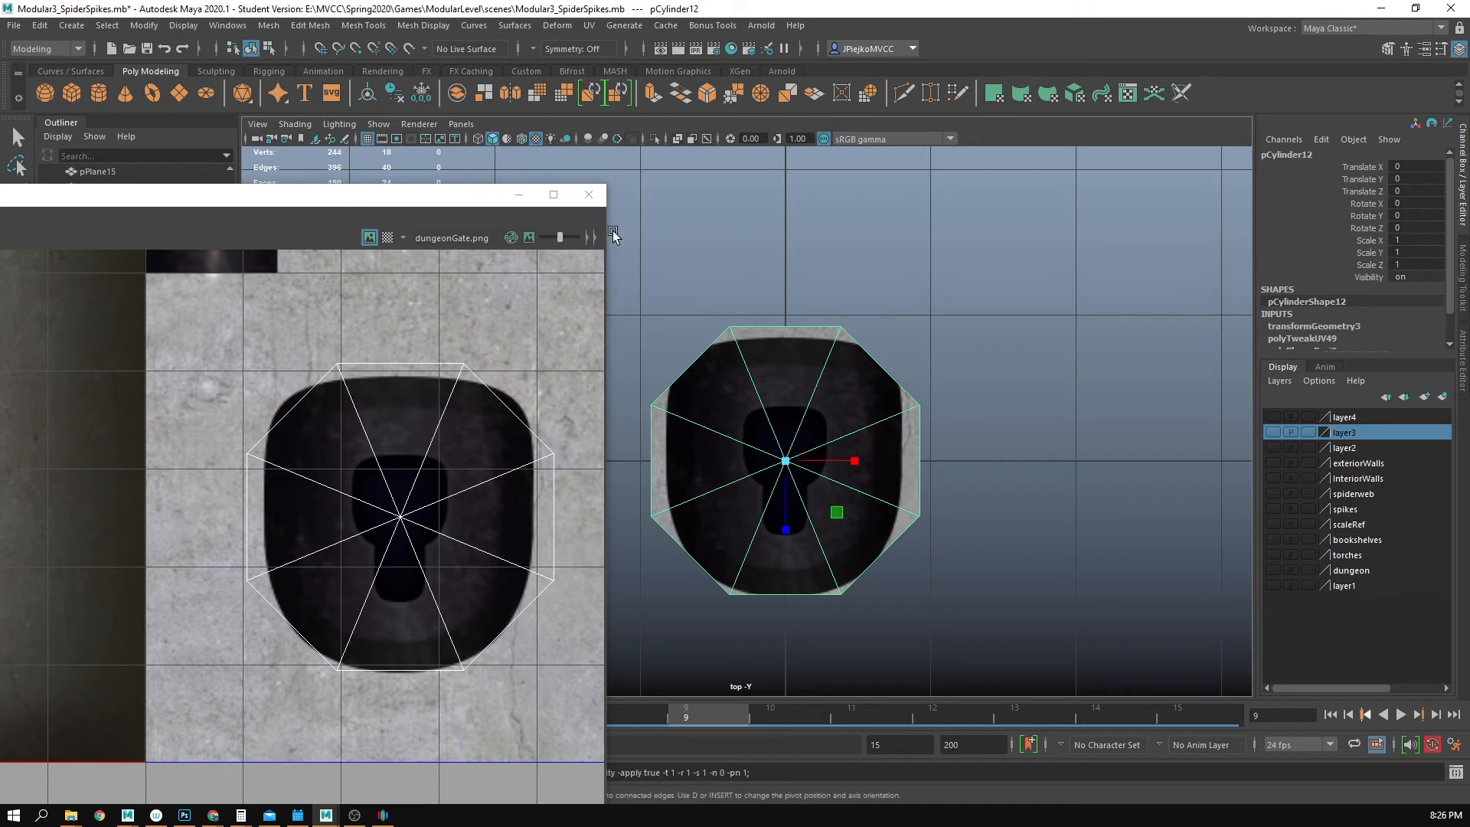
# - Spread the cylinder's upper-edge vertices apart horizontally in the top view and move them down toward the keyhole
pyautogui.press('F12')
pyautogui.moveTo(683, 266); pyautogui.dragTo(919, 364)
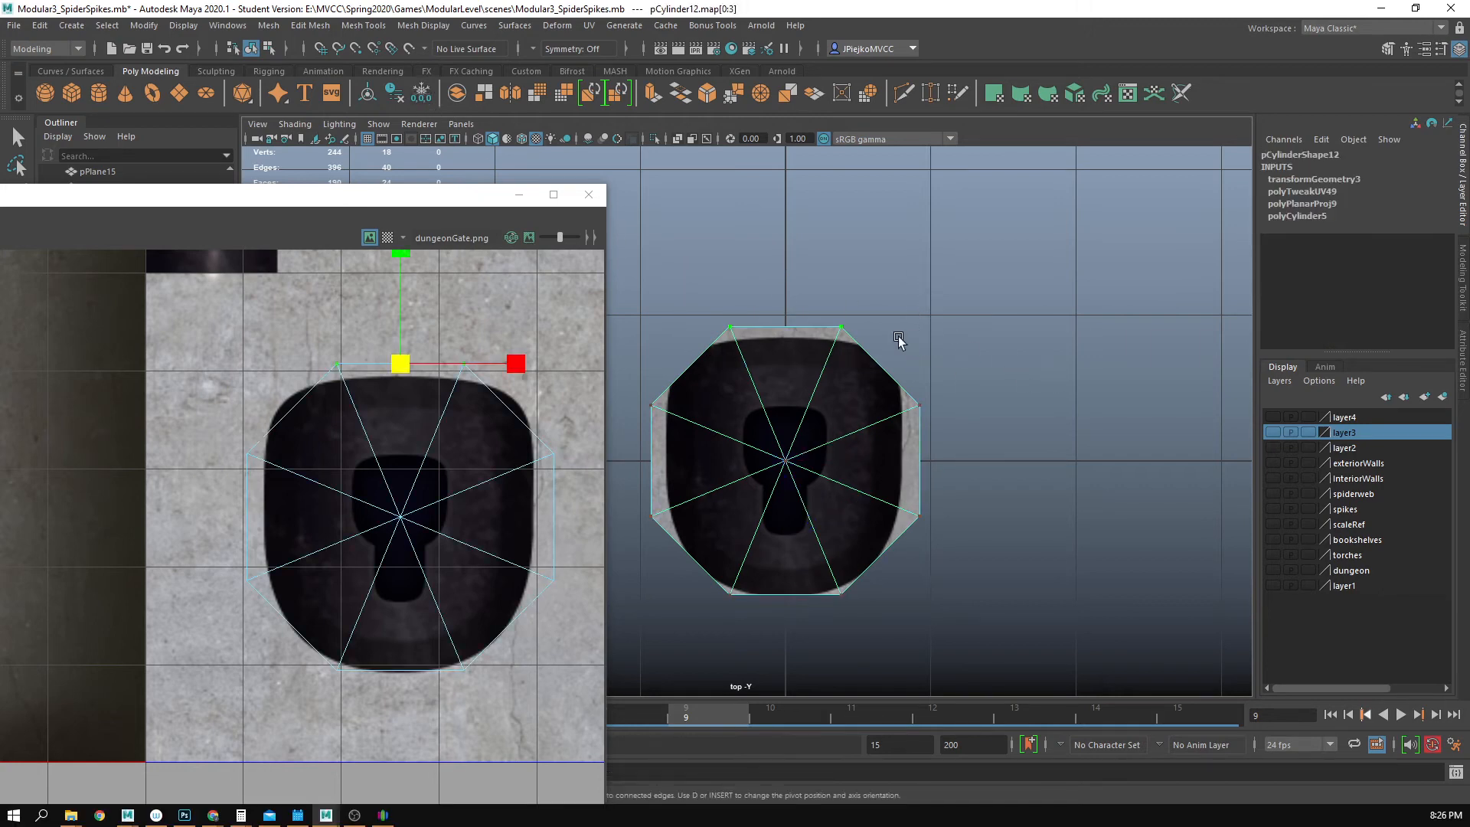
pyautogui.moveTo(768, 331); pyautogui.dragTo(696, 330, button='right')
pyautogui.moveTo(679, 286); pyautogui.dragTo(885, 332)
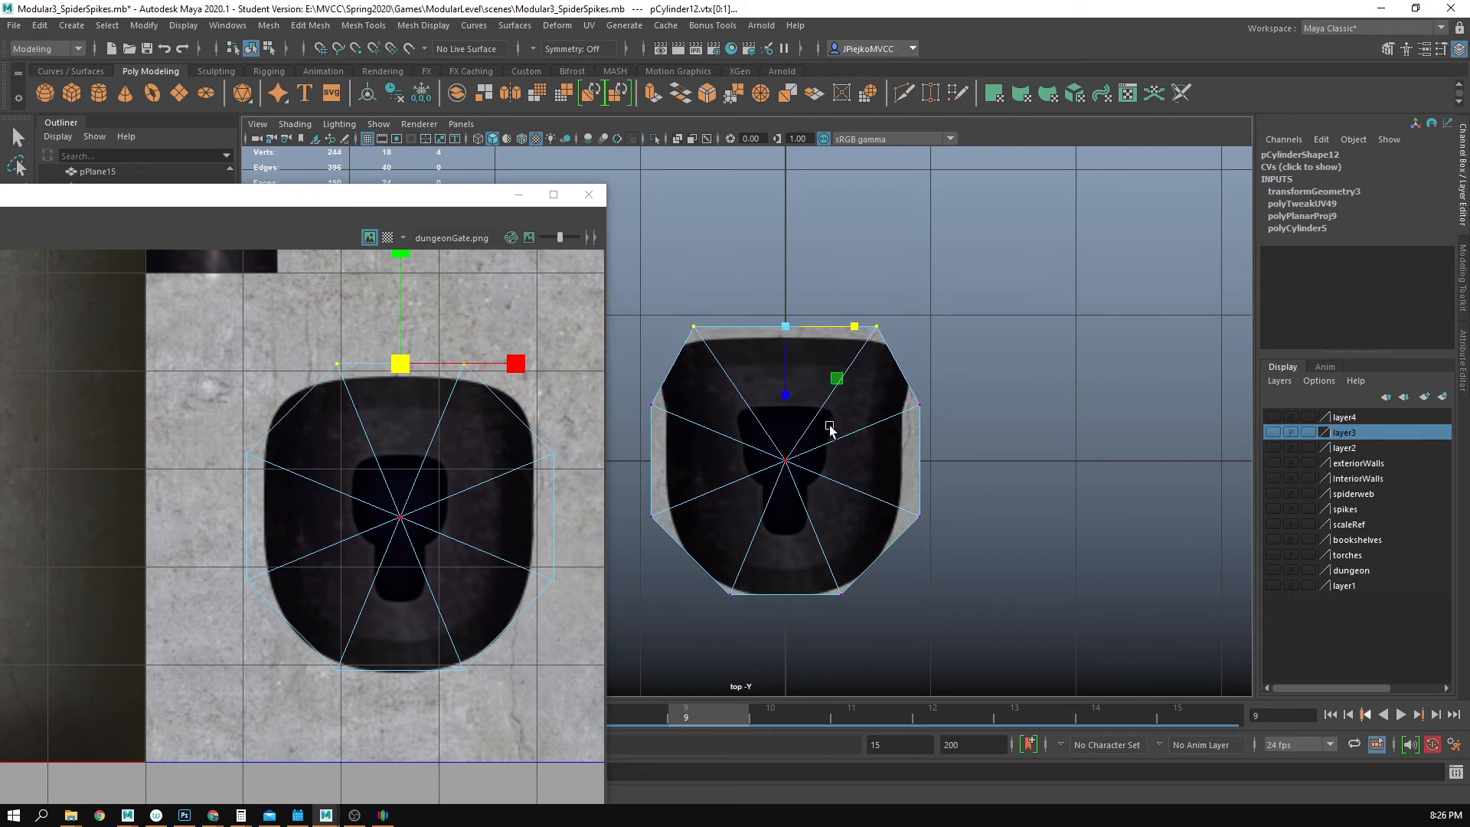
pyautogui.press('w')
pyautogui.moveTo(785, 389); pyautogui.dragTo(786, 424)
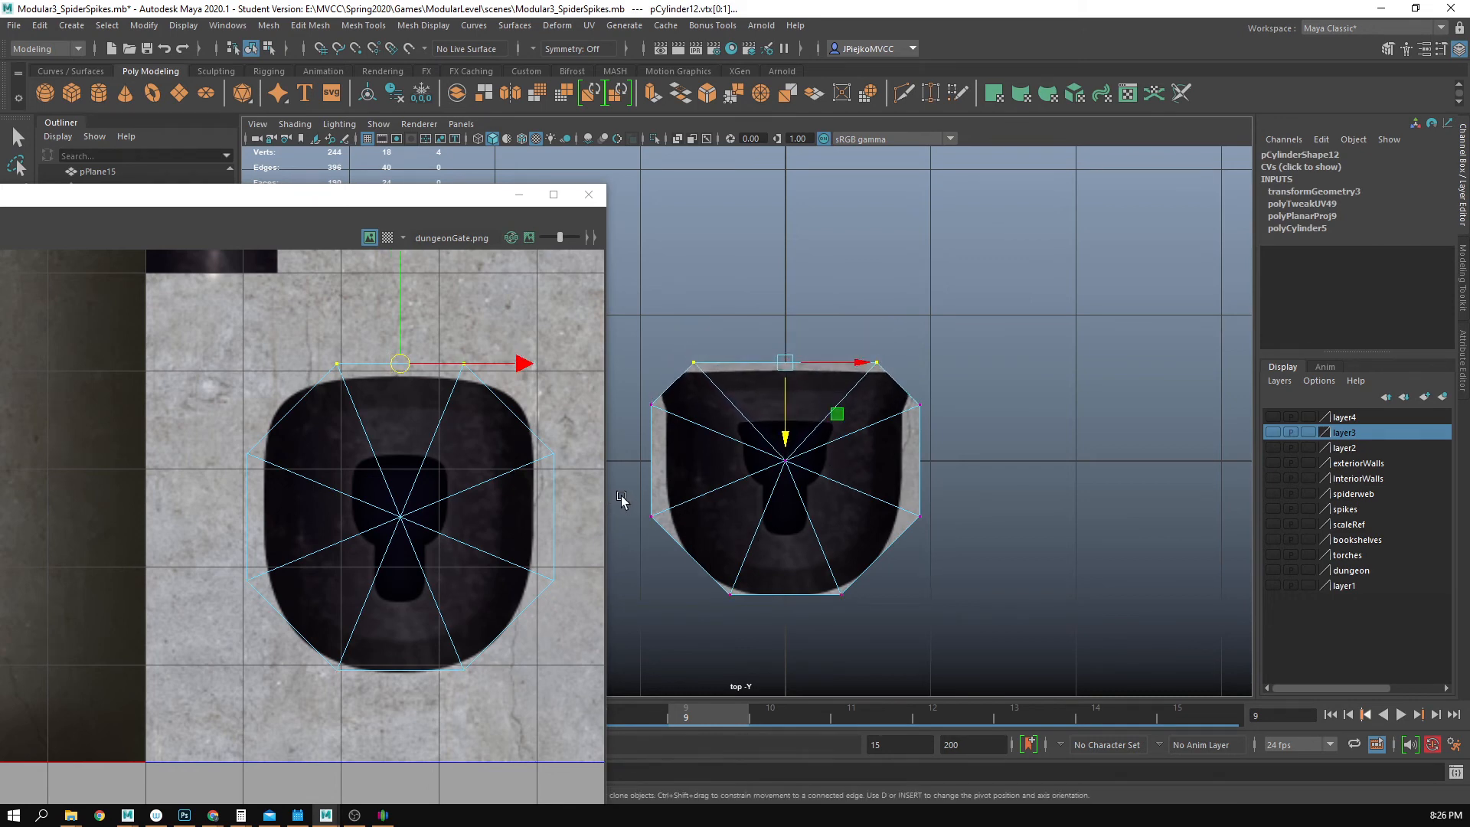
# - Move the lower pair of side vertices slightly down toward the bottom edge of the lock shape
pyautogui.moveTo(712, 576); pyautogui.dragTo(912, 623)
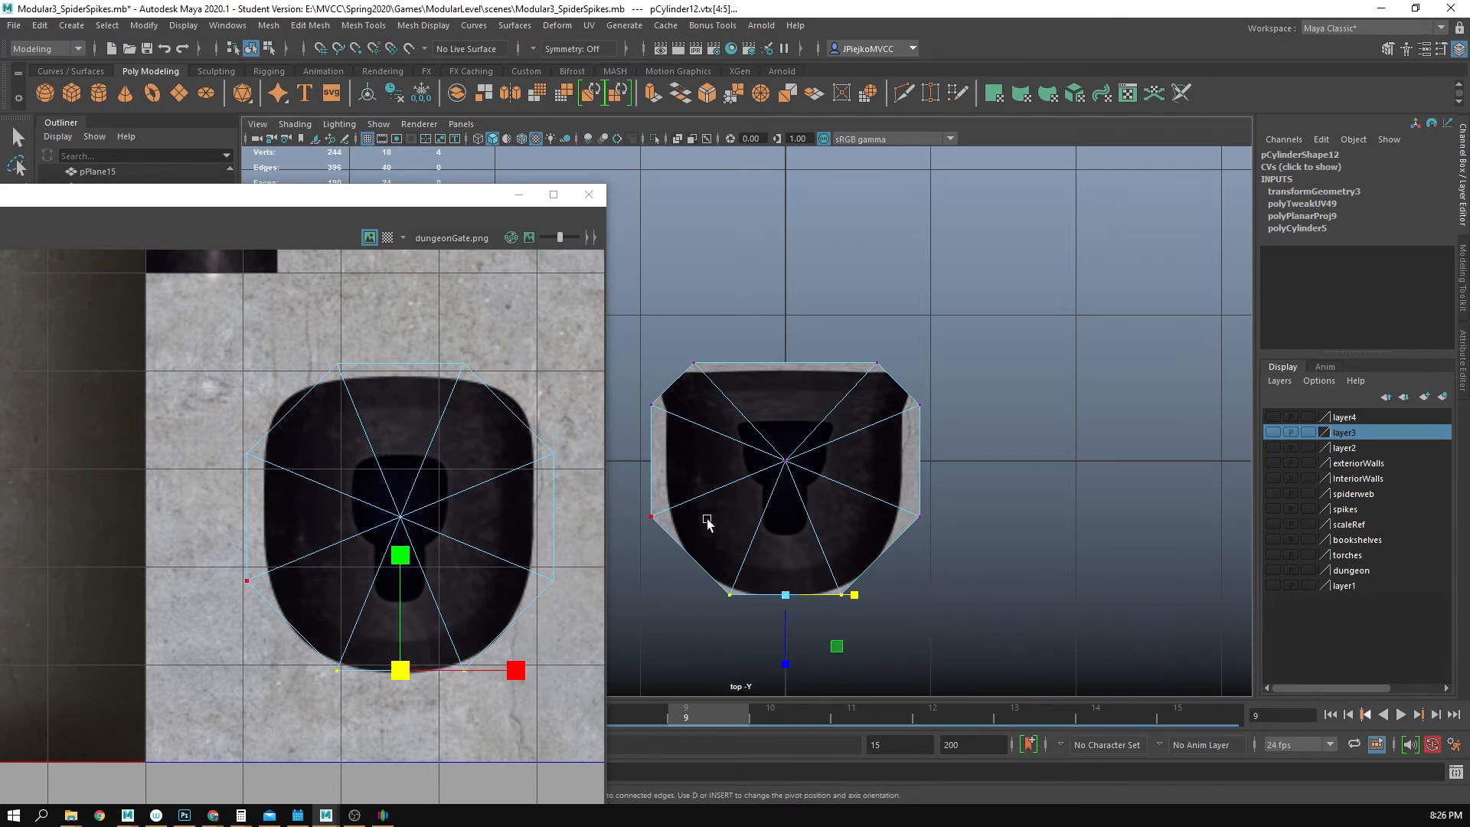
pyautogui.moveTo(693, 547); pyautogui.dragTo(694, 548)
pyautogui.keyDown('shift'); pyautogui.moveTo(905, 503); pyautogui.dragTo(995, 574); pyautogui.keyUp('shift')
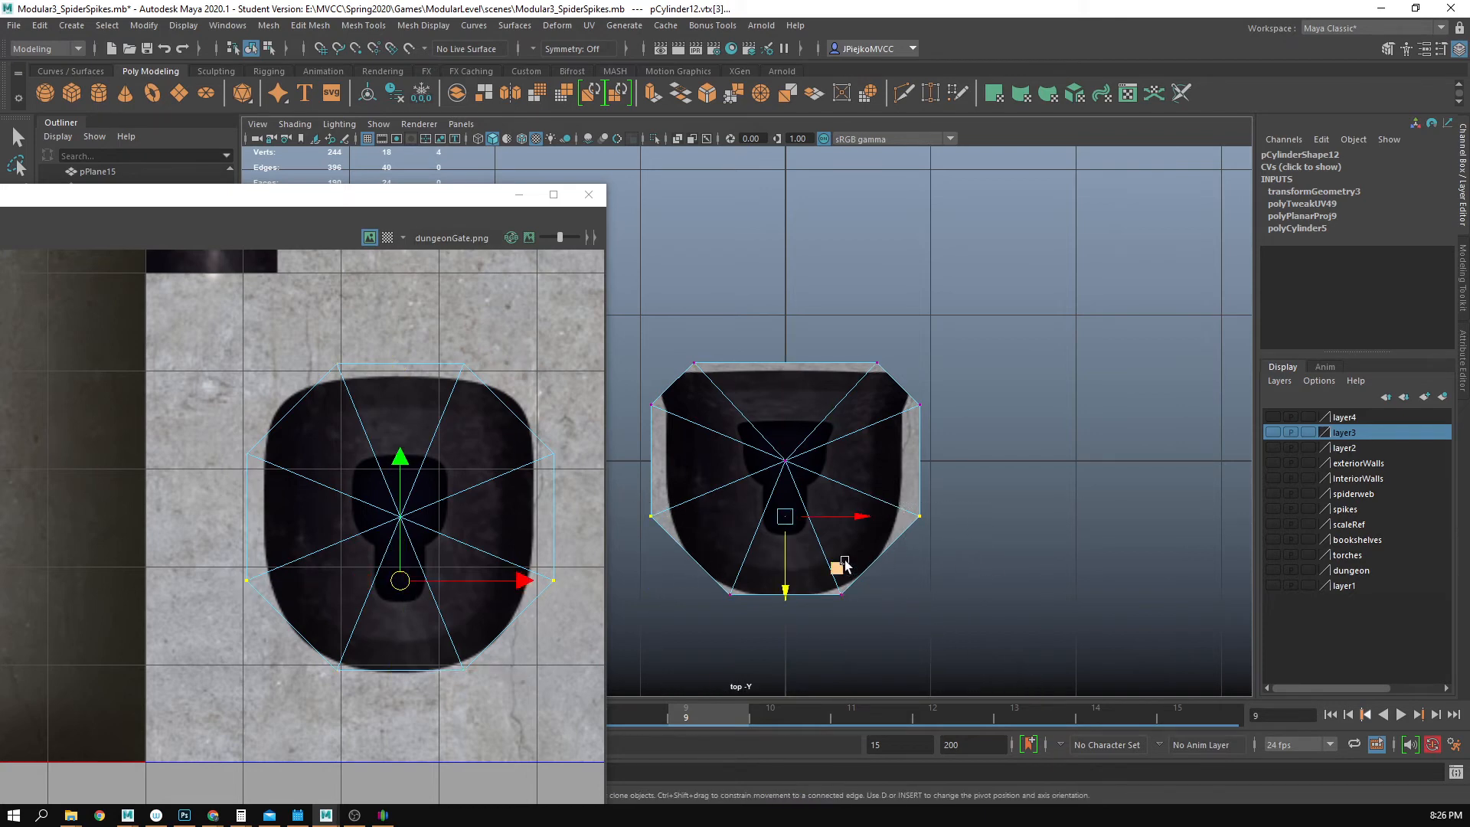
pyautogui.moveTo(781, 591); pyautogui.dragTo(781, 608)
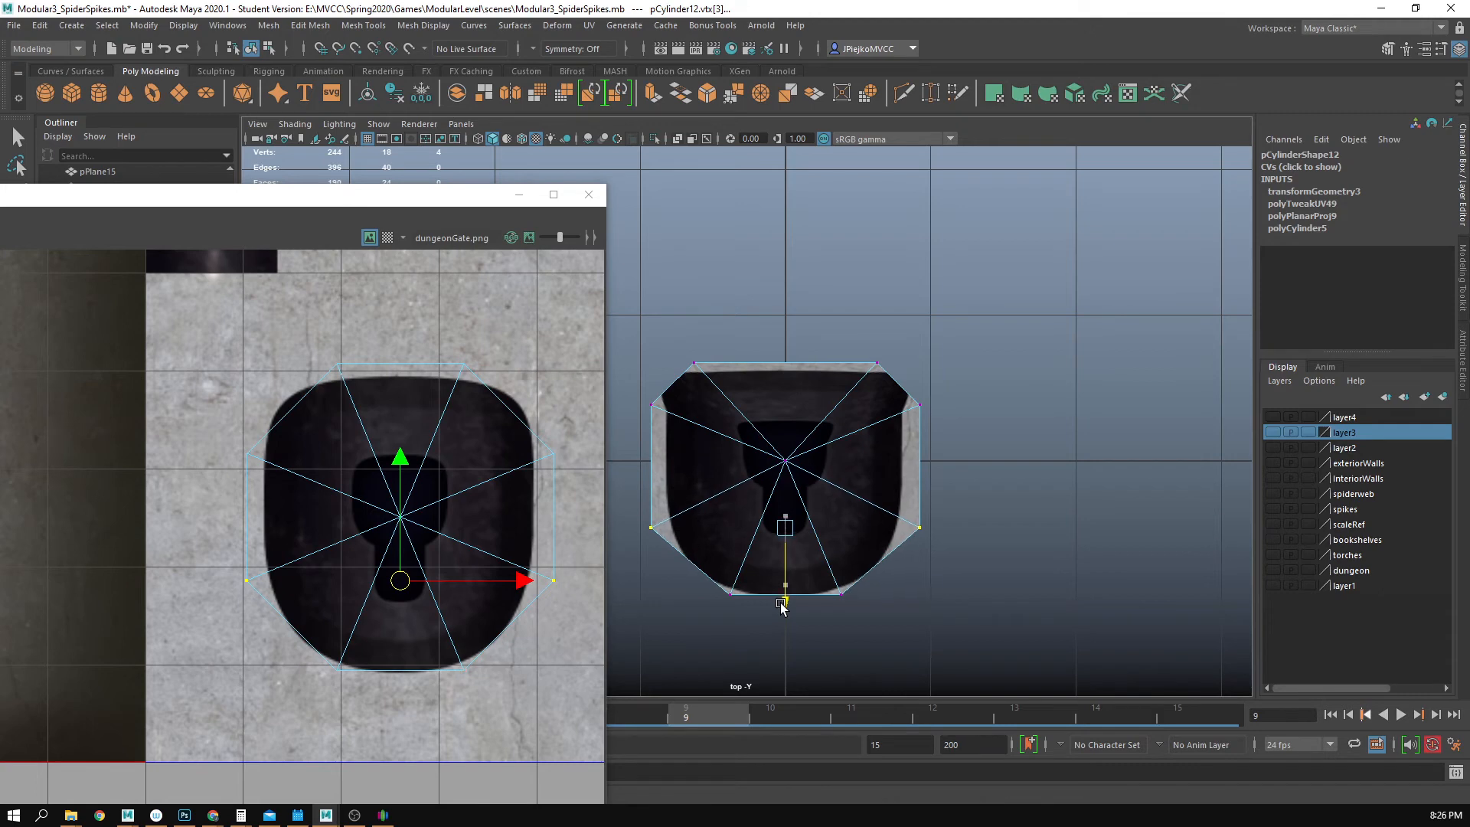
# - Narrow the whole lock shape horizontally by scaling all its vertices, and return to object mode
pyautogui.moveTo(620, 319); pyautogui.dragTo(931, 705)
pyautogui.press('r')
pyautogui.moveTo(852, 479); pyautogui.dragTo(838, 478)
pyautogui.press('w')
pyautogui.press('F8')
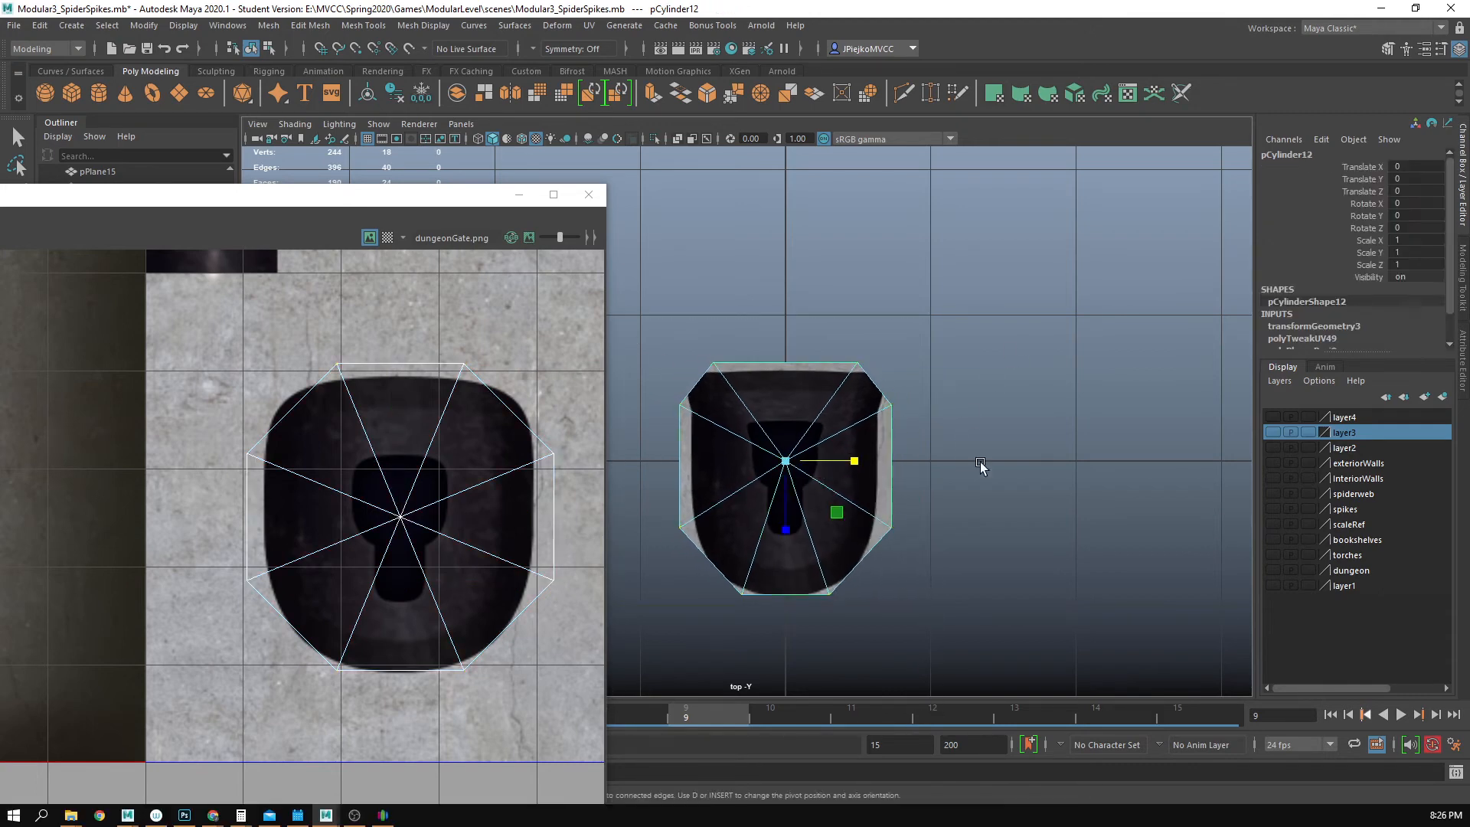
# - Spread the upper-edge UVs apart horizontally and lower them onto the top edge of the keyhole plate
pyautogui.rightClick(357, 496)
pyautogui.moveTo(388, 492); pyautogui.dragTo(414, 493, button='right')
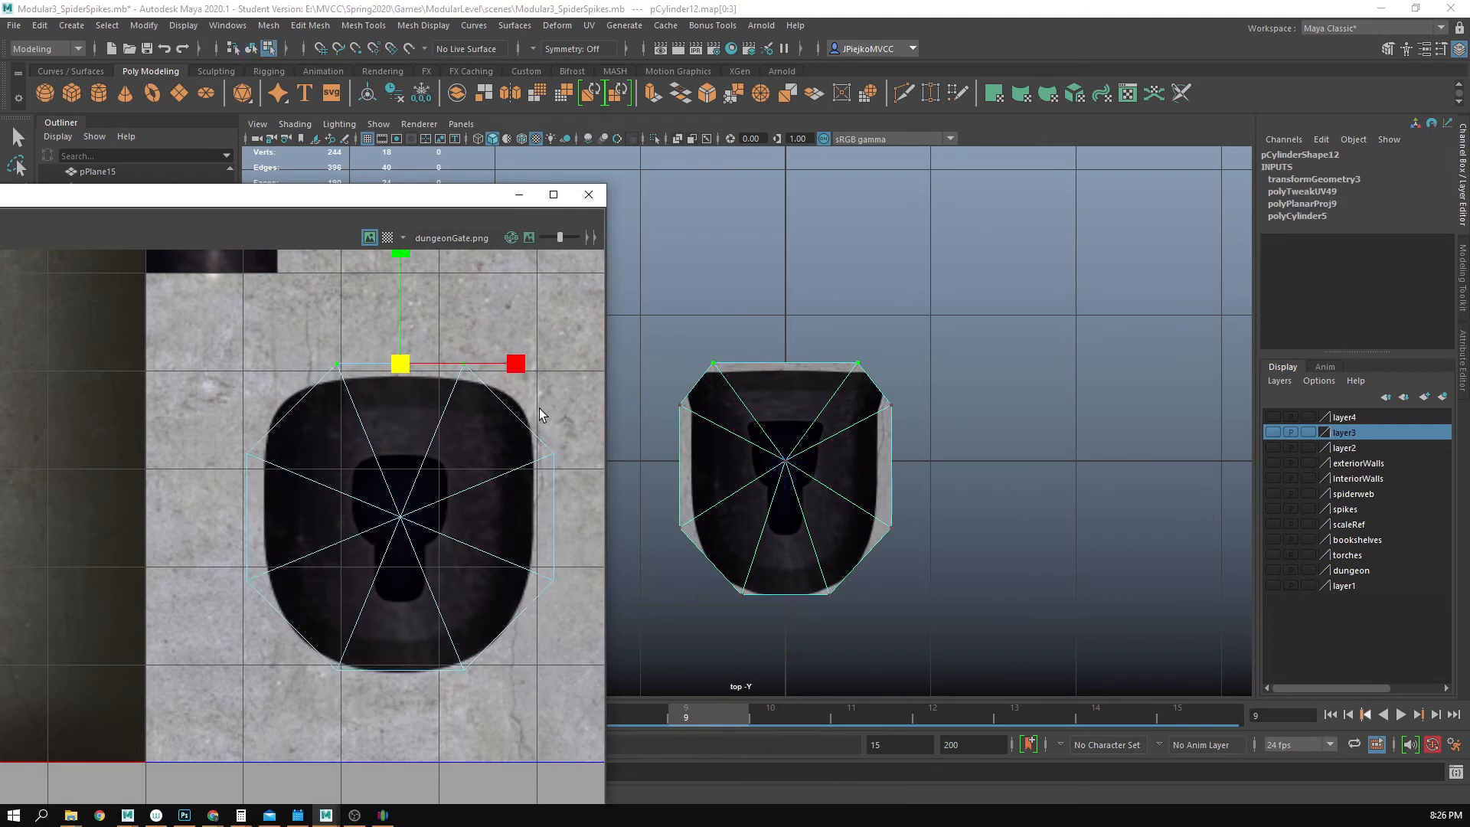
pyautogui.moveTo(557, 397); pyautogui.dragTo(562, 370)
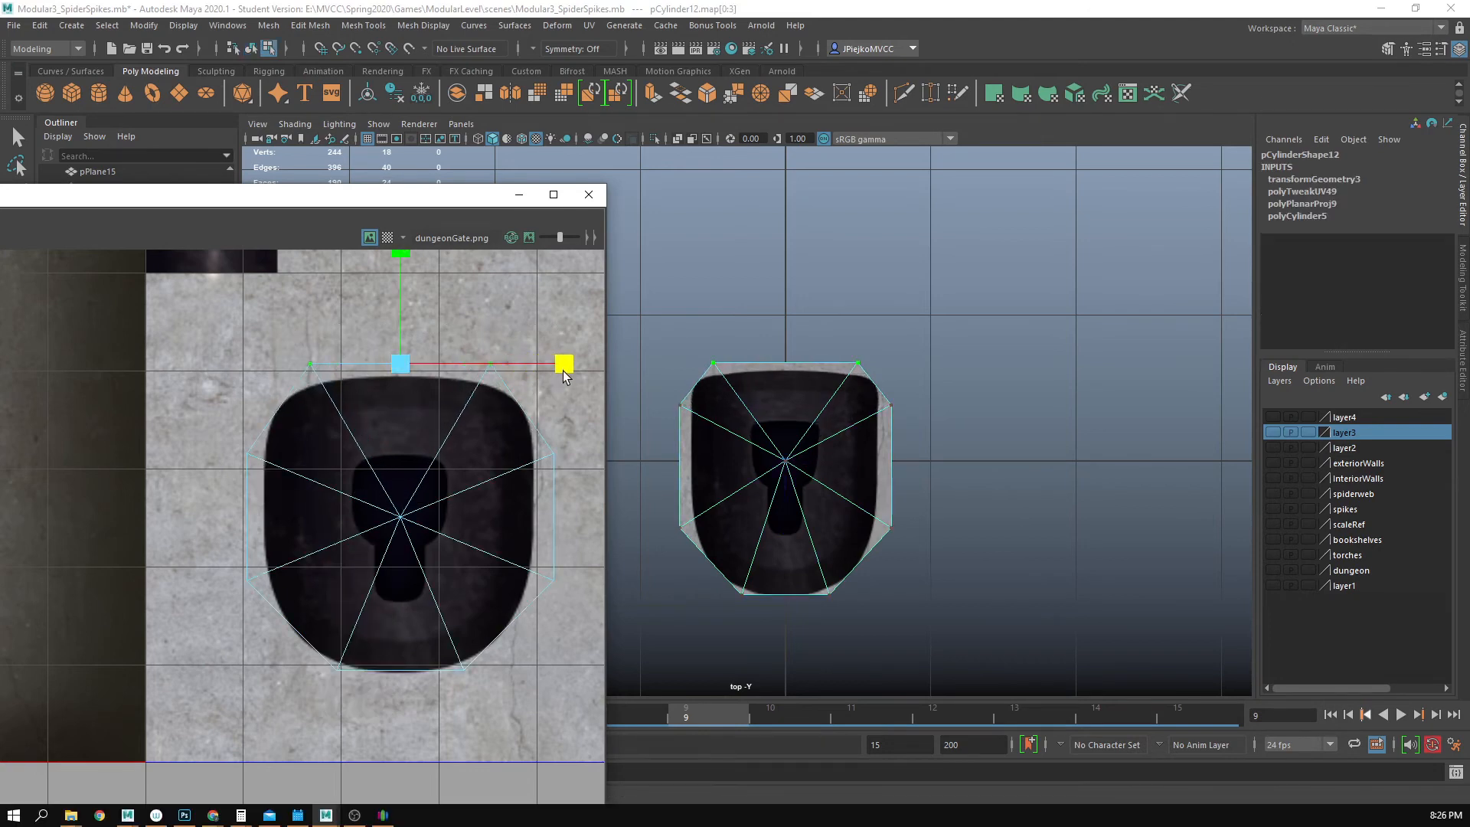
pyautogui.press('w')
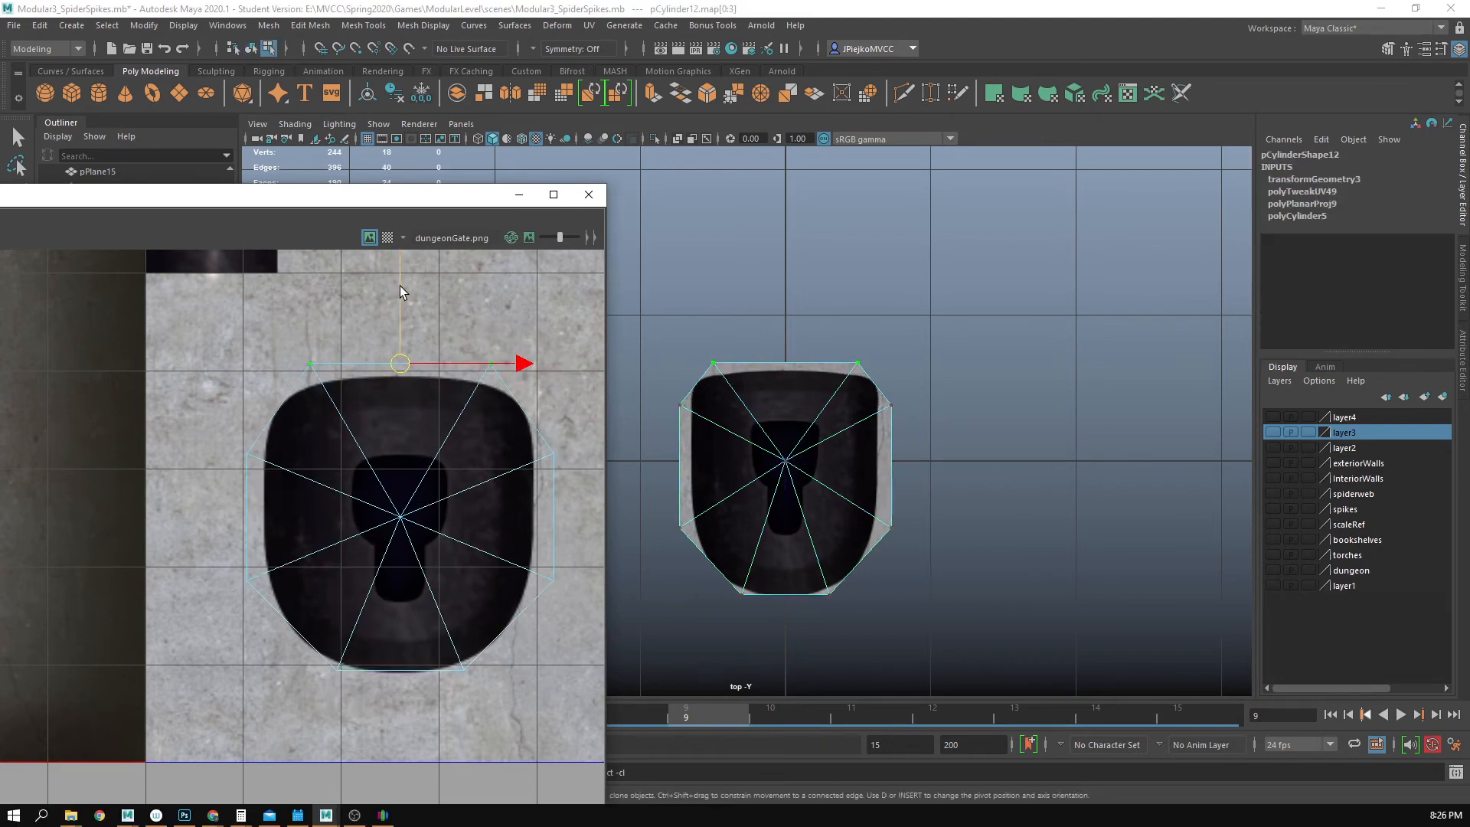
pyautogui.moveTo(398, 287); pyautogui.dragTo(404, 314)
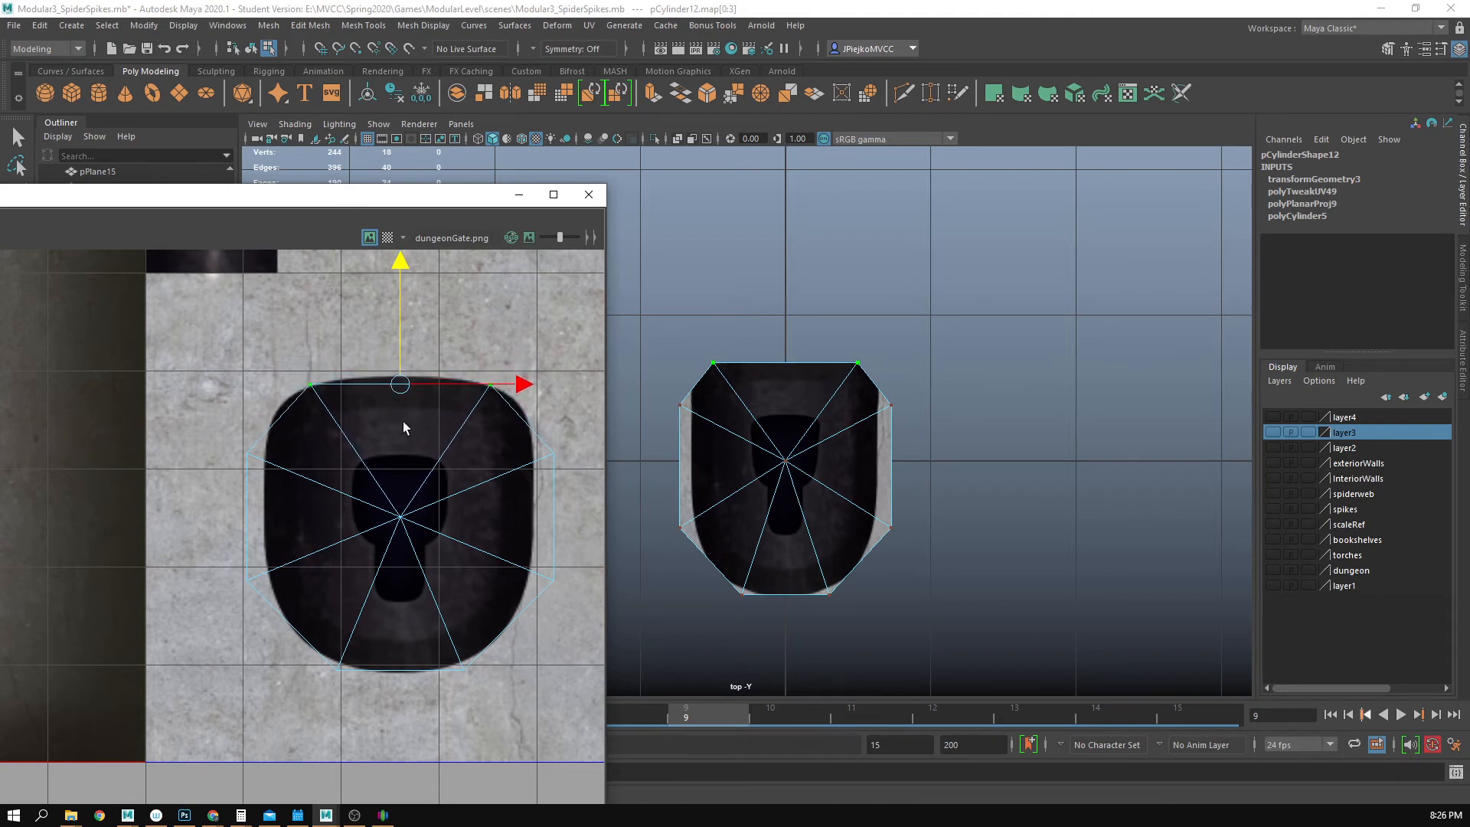
# - Scale the UVs on both sides inward to the side edges of the keyhole plate
pyautogui.keyDown('alt'); pyautogui.moveTo(374, 467); pyautogui.dragTo(356, 468, button='middle'); pyautogui.keyUp('alt')
pyautogui.moveTo(257, 639); pyautogui.dragTo(259, 640)
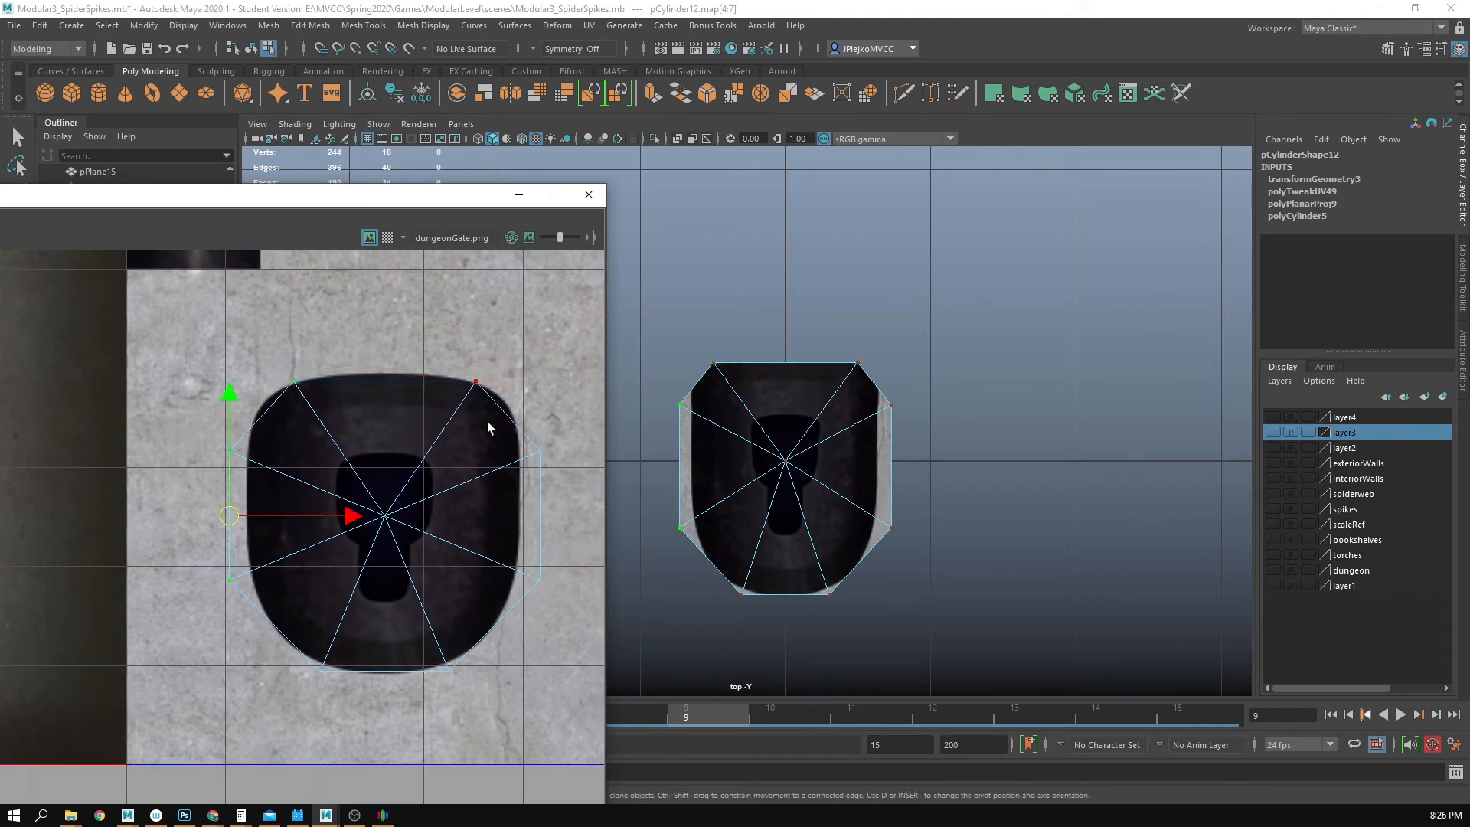
pyautogui.keyDown('shift'); pyautogui.moveTo(488, 422); pyautogui.dragTo(571, 613); pyautogui.keyUp('shift')
pyautogui.press('r')
pyautogui.moveTo(496, 513); pyautogui.dragTo(480, 512)
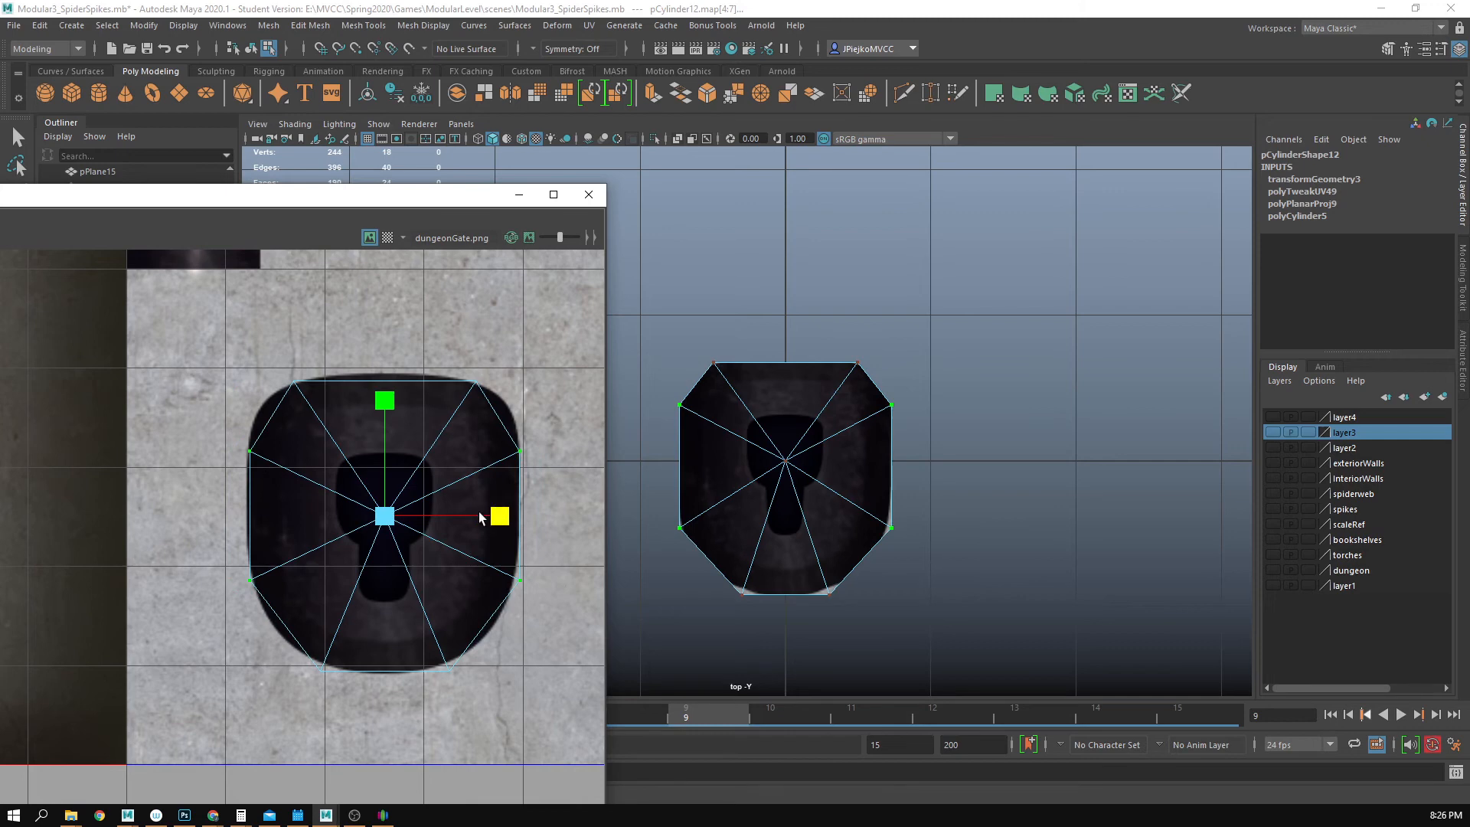
# - Move the pair of bottom-edge UVs slightly up onto the lower edge of the keyhole plate in the texture
pyautogui.keyDown('alt'); pyautogui.moveTo(315, 535); pyautogui.dragTo(276, 486, button='middle'); pyautogui.keyUp('alt')
pyautogui.keyDown('alt'); pyautogui.moveTo(275, 485); pyautogui.dragTo(285, 487, button='right'); pyautogui.keyUp('alt')
pyautogui.moveTo(231, 571); pyautogui.dragTo(455, 675)
pyautogui.press('w')
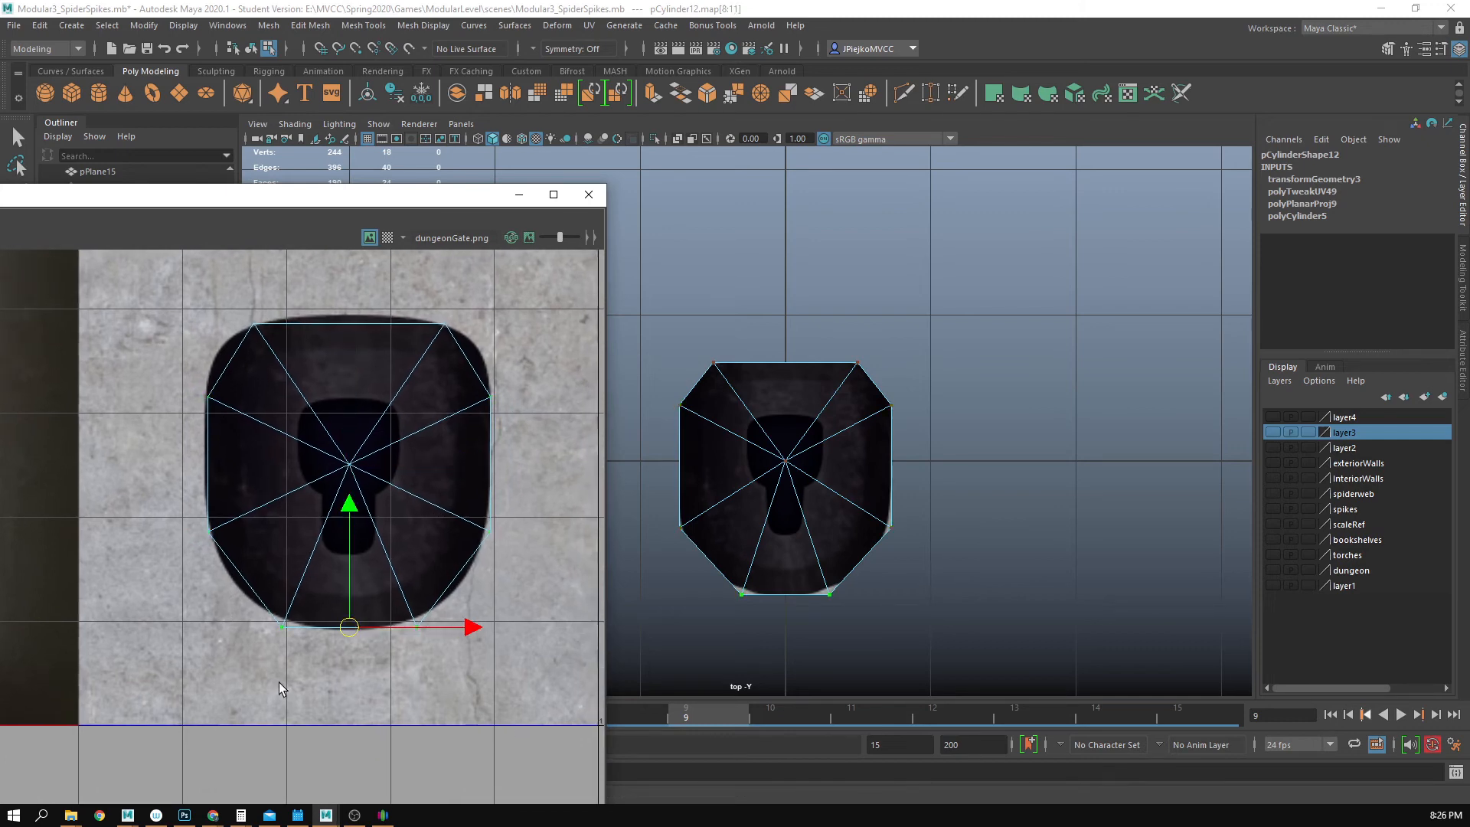
pyautogui.keyDown('alt'); pyautogui.moveTo(279, 682); pyautogui.dragTo(247, 589, button='middle'); pyautogui.keyUp('alt')
pyautogui.keyDown('alt'); pyautogui.moveTo(246, 589); pyautogui.dragTo(573, 590, button='right'); pyautogui.keyUp('alt')
pyautogui.moveTo(349, 415); pyautogui.dragTo(348, 410)
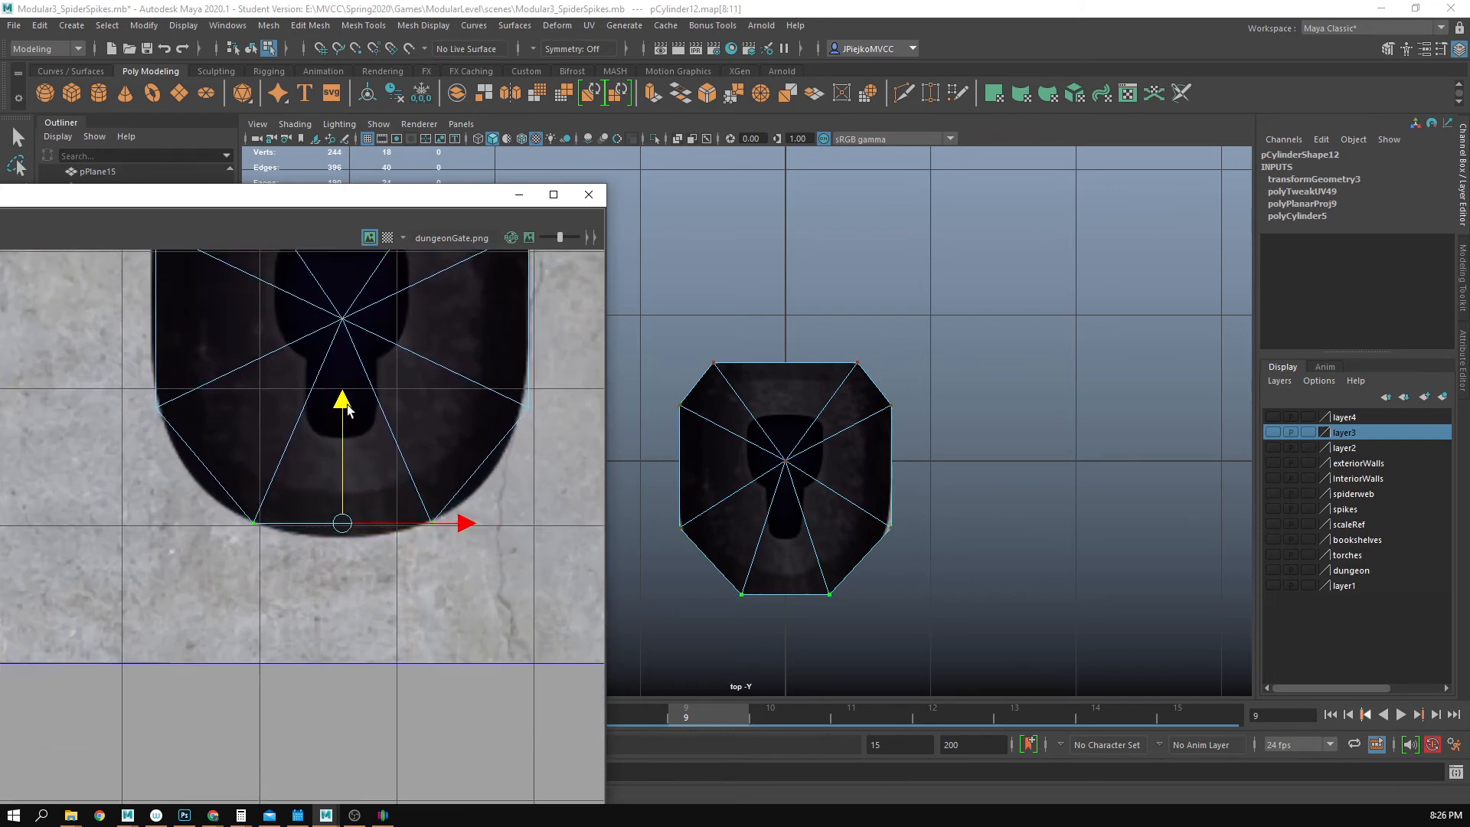
# - Scale the lower pair of side UVs inward onto the plate, and lower the top-edge UVs slightly inside its upper border
pyautogui.keyDown('alt'); pyautogui.moveTo(414, 424); pyautogui.dragTo(365, 482, button='middle'); pyautogui.keyUp('alt')
pyautogui.moveTo(77, 457); pyautogui.dragTo(138, 498)
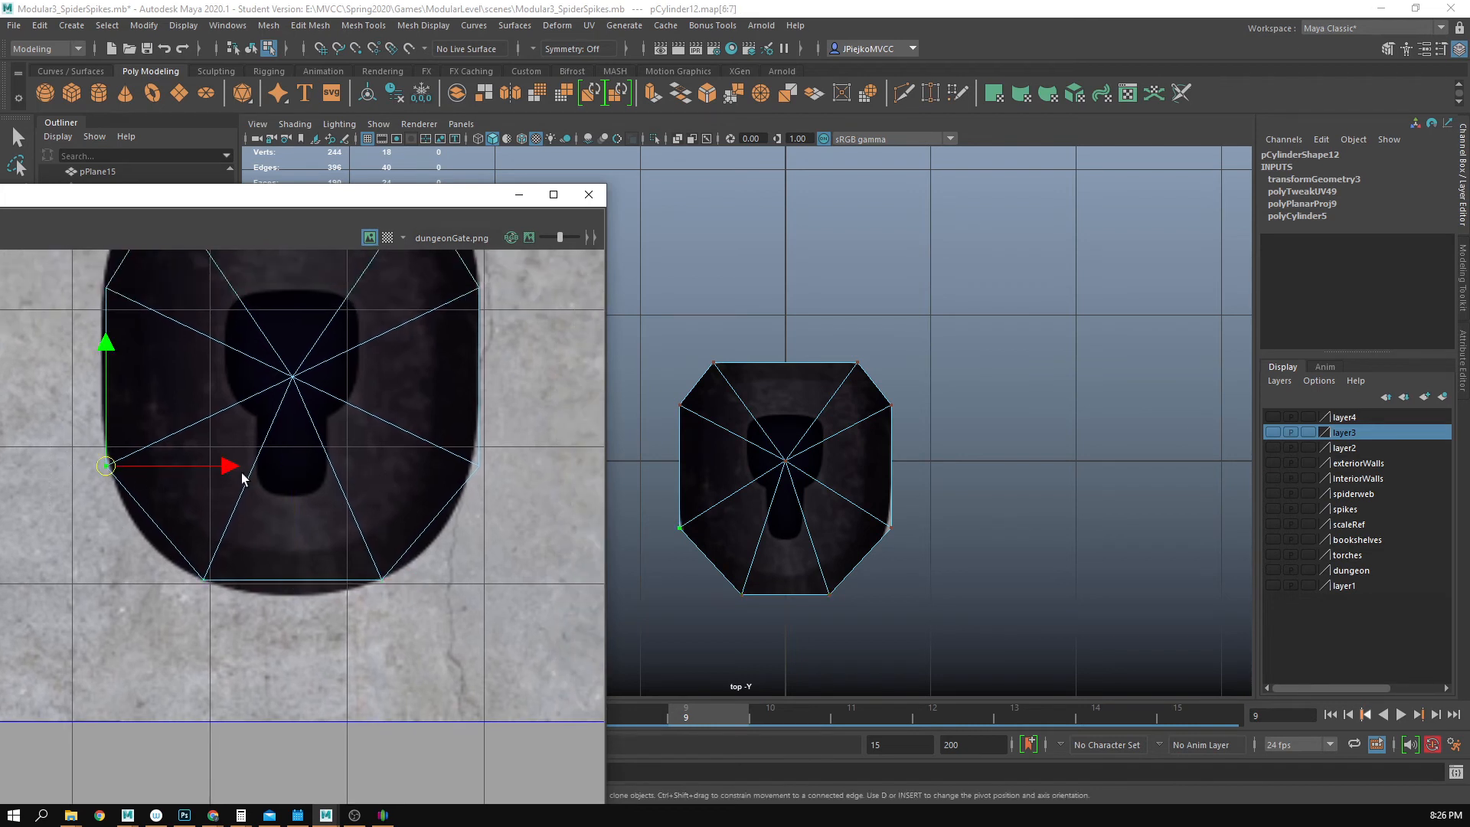
pyautogui.keyDown('shift'); pyautogui.moveTo(453, 437); pyautogui.dragTo(551, 528); pyautogui.keyUp('shift')
pyautogui.press('r')
pyautogui.moveTo(406, 468); pyautogui.dragTo(403, 468)
pyautogui.keyDown('alt'); pyautogui.moveTo(402, 468); pyautogui.dragTo(400, 584, button='middle'); pyautogui.keyUp('alt')
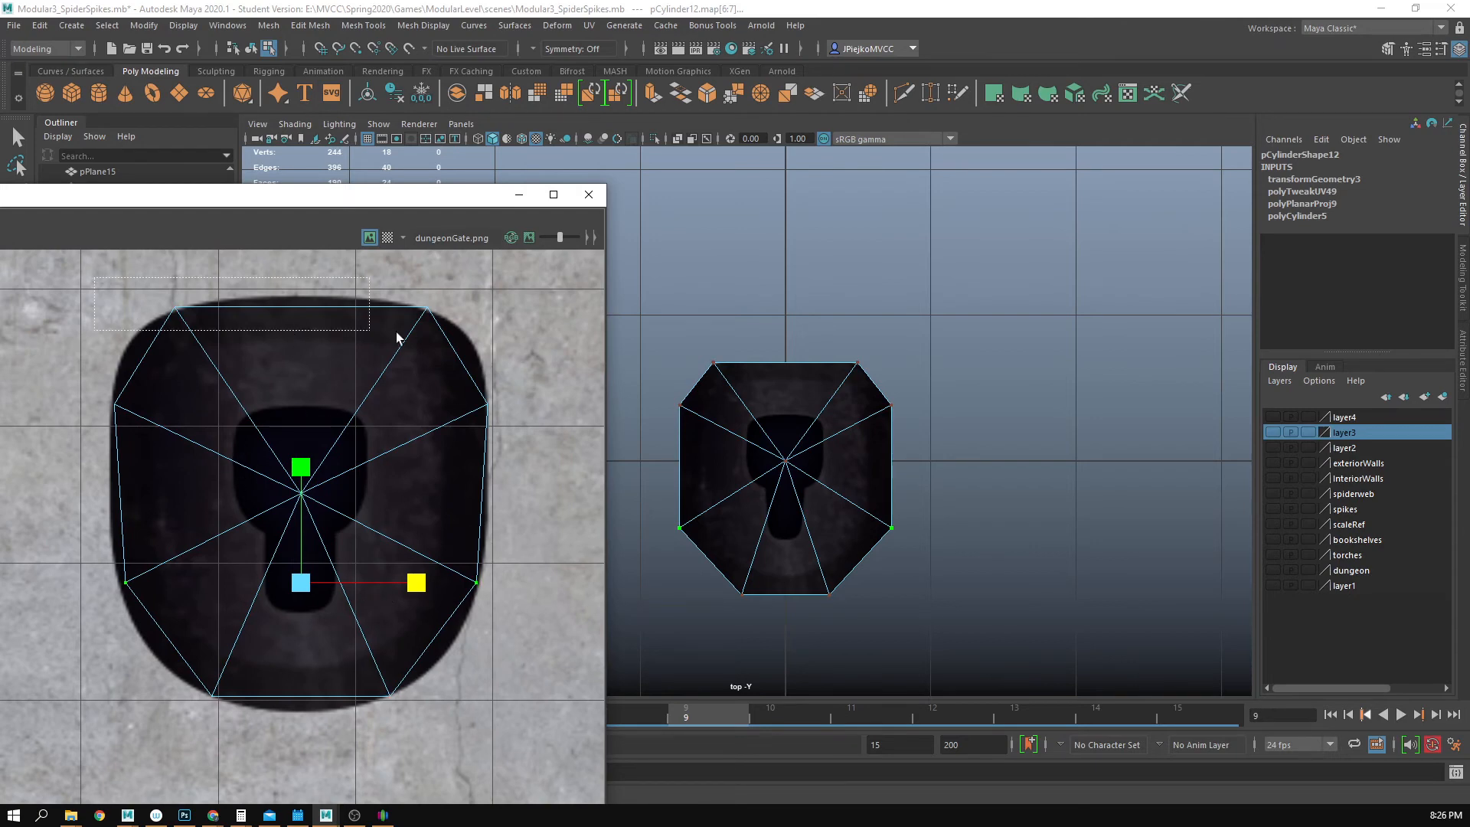
pyautogui.moveTo(398, 337); pyautogui.dragTo(398, 338)
pyautogui.press('w')
pyautogui.moveTo(303, 274); pyautogui.dragTo(304, 277)
# - Return to object mode, deselect the lock, and switch the viewport from the top view to the perspective view
pyautogui.moveTo(833, 443); pyautogui.dragTo(1064, 275, button='right')
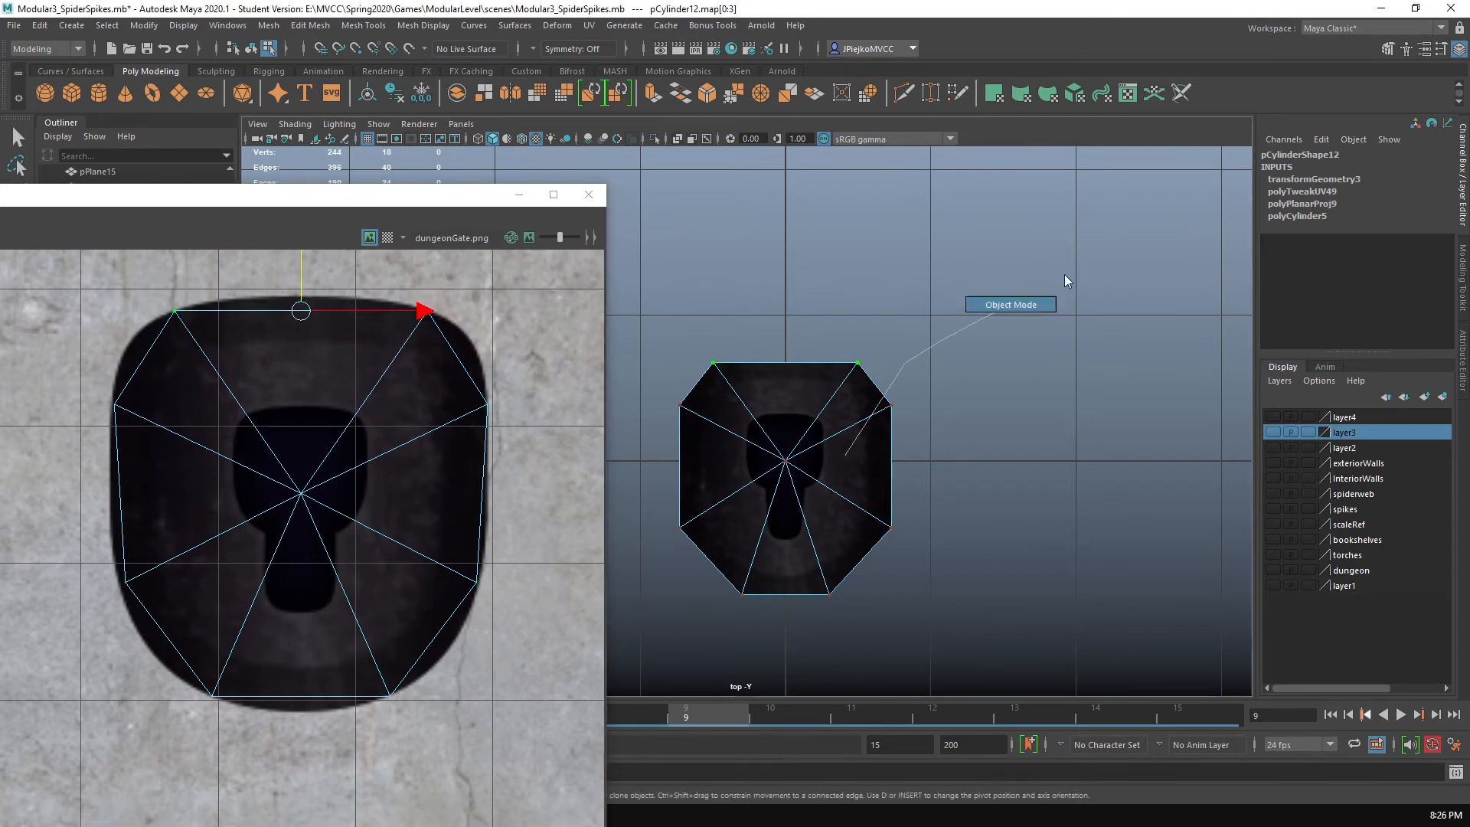
pyautogui.click(1079, 524)
pyautogui.keyDown('alt'); pyautogui.click(868, 496); pyautogui.keyUp('alt')
pyautogui.keyDown('alt'); pyautogui.moveTo(1080, 524); pyautogui.dragTo(1028, 519, button='right'); pyautogui.keyUp('alt')
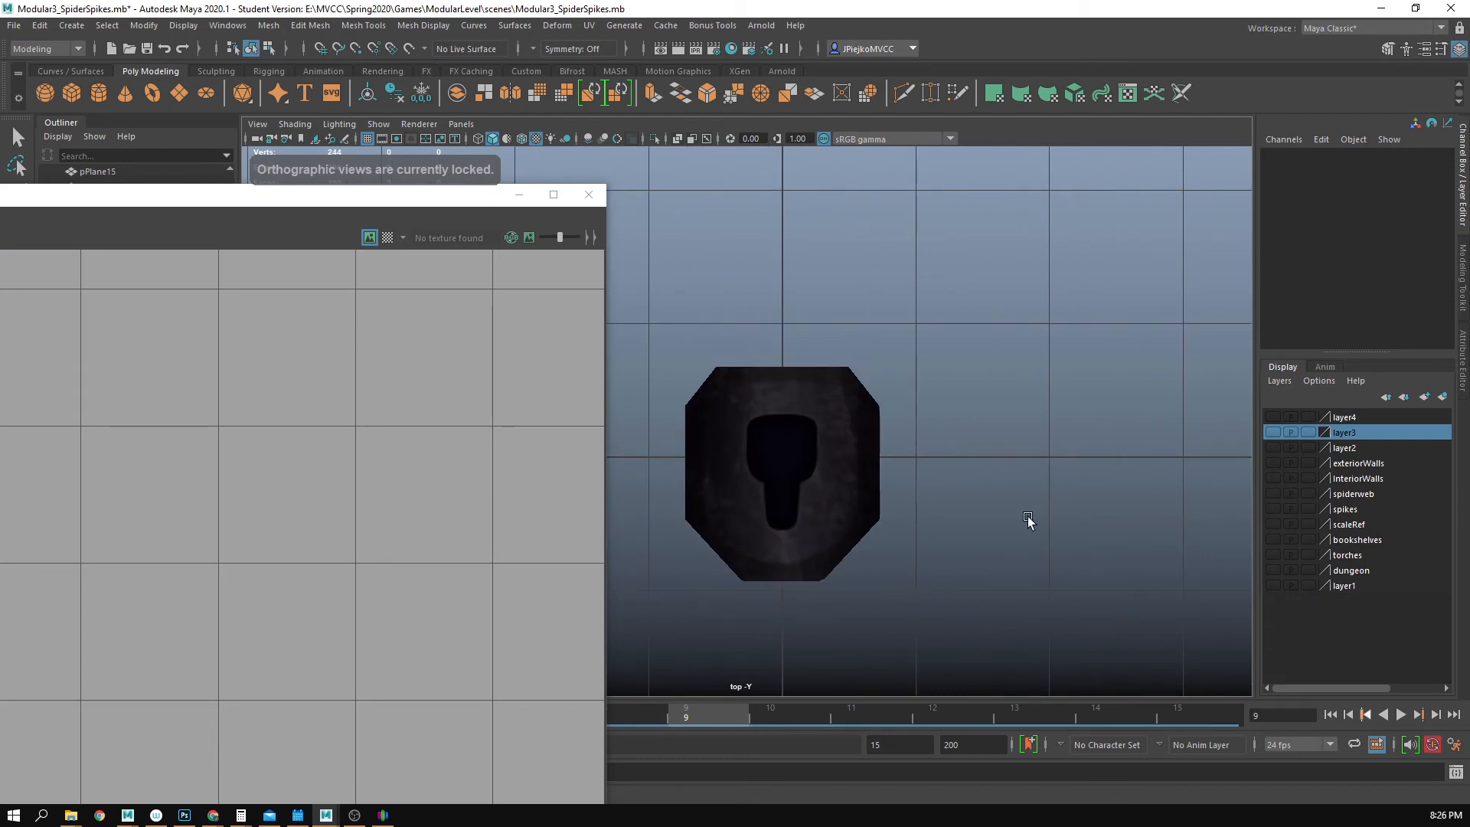
pyautogui.click(461, 124)
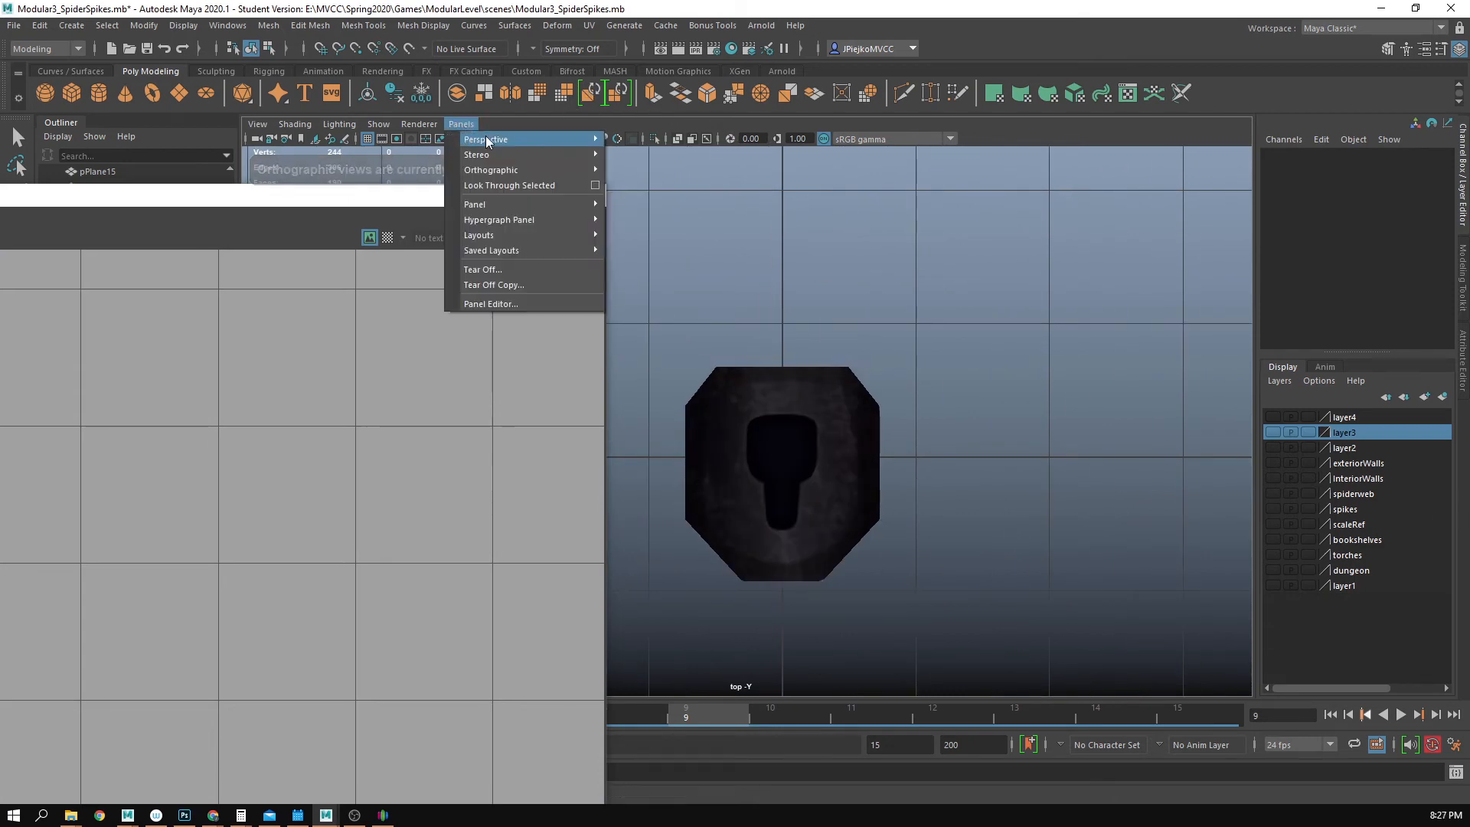
pyautogui.moveTo(489, 141)
pyautogui.click(649, 141)
pyautogui.keyDown('alt'); pyautogui.moveTo(895, 444); pyautogui.dragTo(834, 416); pyautogui.keyUp('alt')
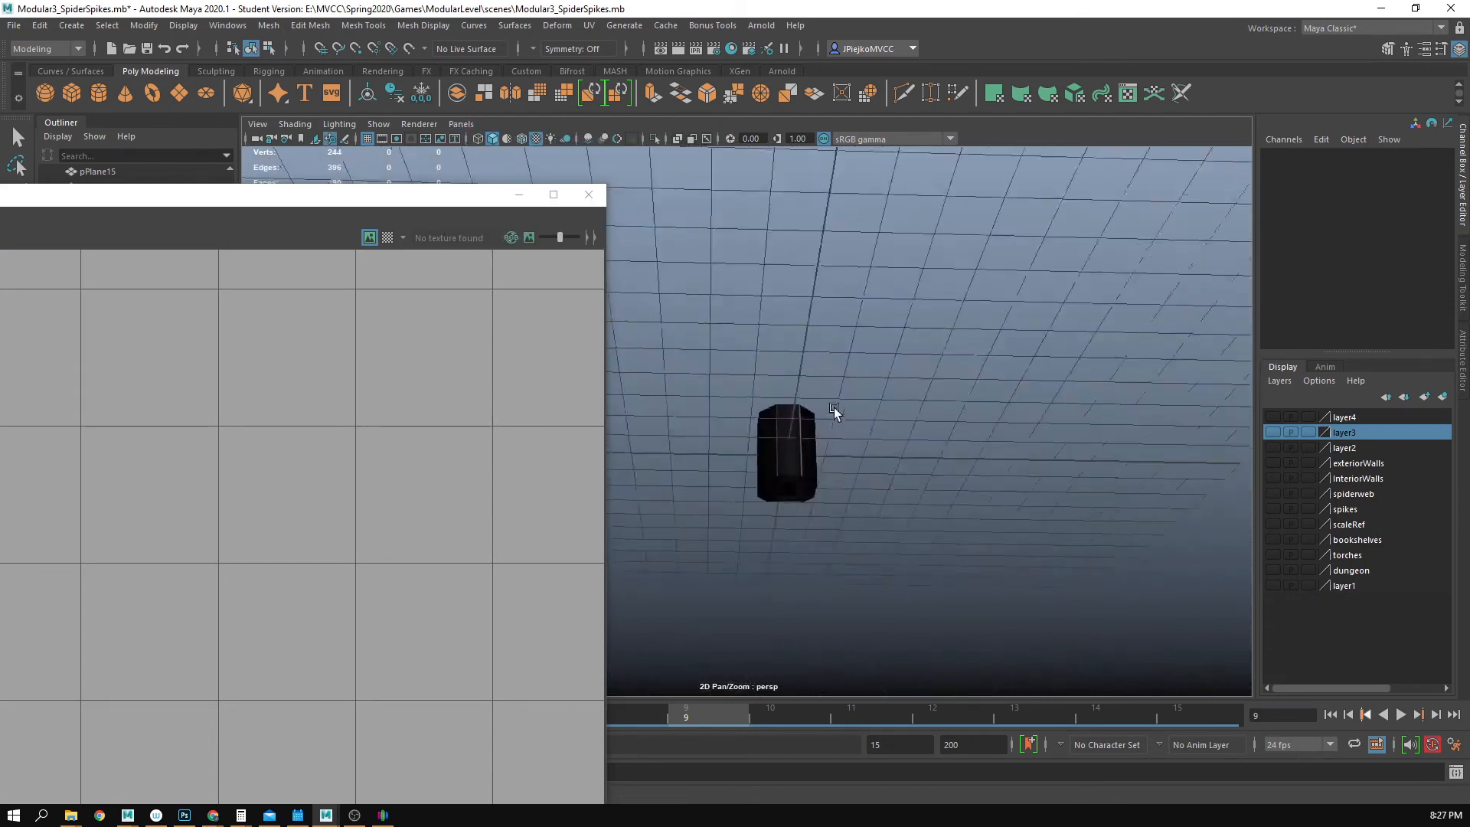
pyautogui.keyDown('alt'); pyautogui.moveTo(833, 416); pyautogui.dragTo(903, 440, button='right'); pyautogui.keyUp('alt')
# - Nudge the two bottom corner UVs of the lock individually inward onto the dark plate, away from the stone background, and deselect the lock
pyautogui.click(776, 470)
pyautogui.press('r')
pyautogui.keyDown('alt'); pyautogui.moveTo(839, 421); pyautogui.dragTo(814, 511); pyautogui.keyUp('alt')
pyautogui.keyDown('alt'); pyautogui.moveTo(451, 629); pyautogui.dragTo(383, 490, button='middle'); pyautogui.keyUp('alt')
pyautogui.keyDown('alt'); pyautogui.moveTo(383, 490); pyautogui.dragTo(490, 660, button='right'); pyautogui.keyUp('alt')
pyautogui.keyDown('alt'); pyautogui.moveTo(490, 660); pyautogui.dragTo(401, 595, button='middle'); pyautogui.keyUp('alt')
pyautogui.moveTo(402, 595); pyautogui.dragTo(458, 595, button='right')
pyautogui.moveTo(387, 491); pyautogui.dragTo(477, 595)
pyautogui.press('w')
pyautogui.keyDown('alt'); pyautogui.moveTo(236, 581); pyautogui.dragTo(342, 551, button='right'); pyautogui.keyUp('alt')
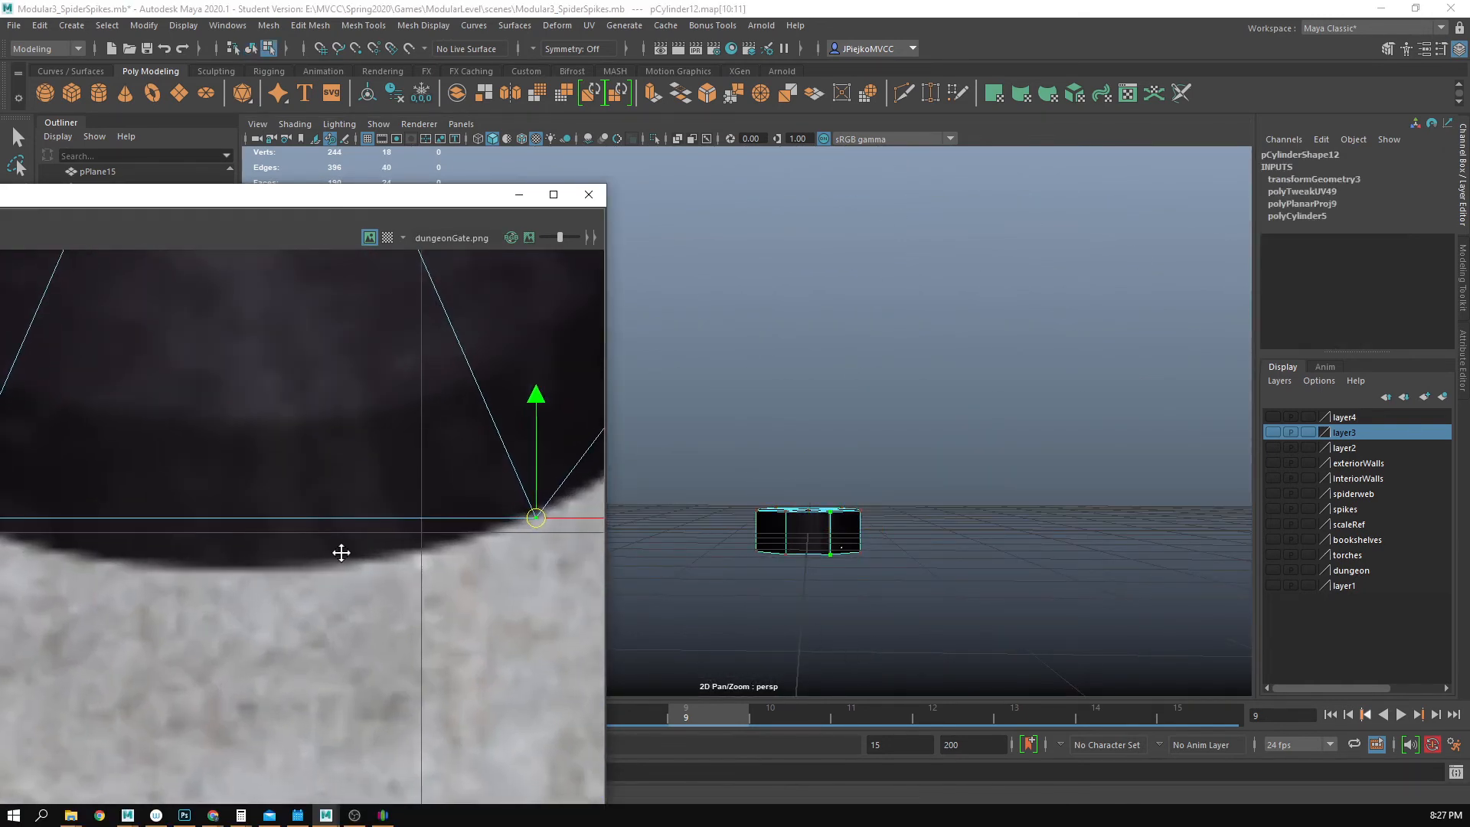
pyautogui.keyDown('alt'); pyautogui.moveTo(341, 551); pyautogui.dragTo(153, 592, button='middle'); pyautogui.keyUp('alt')
pyautogui.keyDown('alt'); pyautogui.moveTo(153, 591); pyautogui.dragTo(605, 605, button='right'); pyautogui.keyUp('alt')
pyautogui.keyDown('alt'); pyautogui.moveTo(588, 546); pyautogui.dragTo(517, 526, button='middle'); pyautogui.keyUp('alt')
pyautogui.moveTo(455, 512); pyautogui.dragTo(446, 496)
pyautogui.keyDown('alt'); pyautogui.moveTo(77, 540); pyautogui.dragTo(503, 500, button='middle'); pyautogui.keyUp('alt')
pyautogui.keyDown('alt'); pyautogui.moveTo(145, 484); pyautogui.dragTo(579, 518, button='middle'); pyautogui.keyUp('alt')
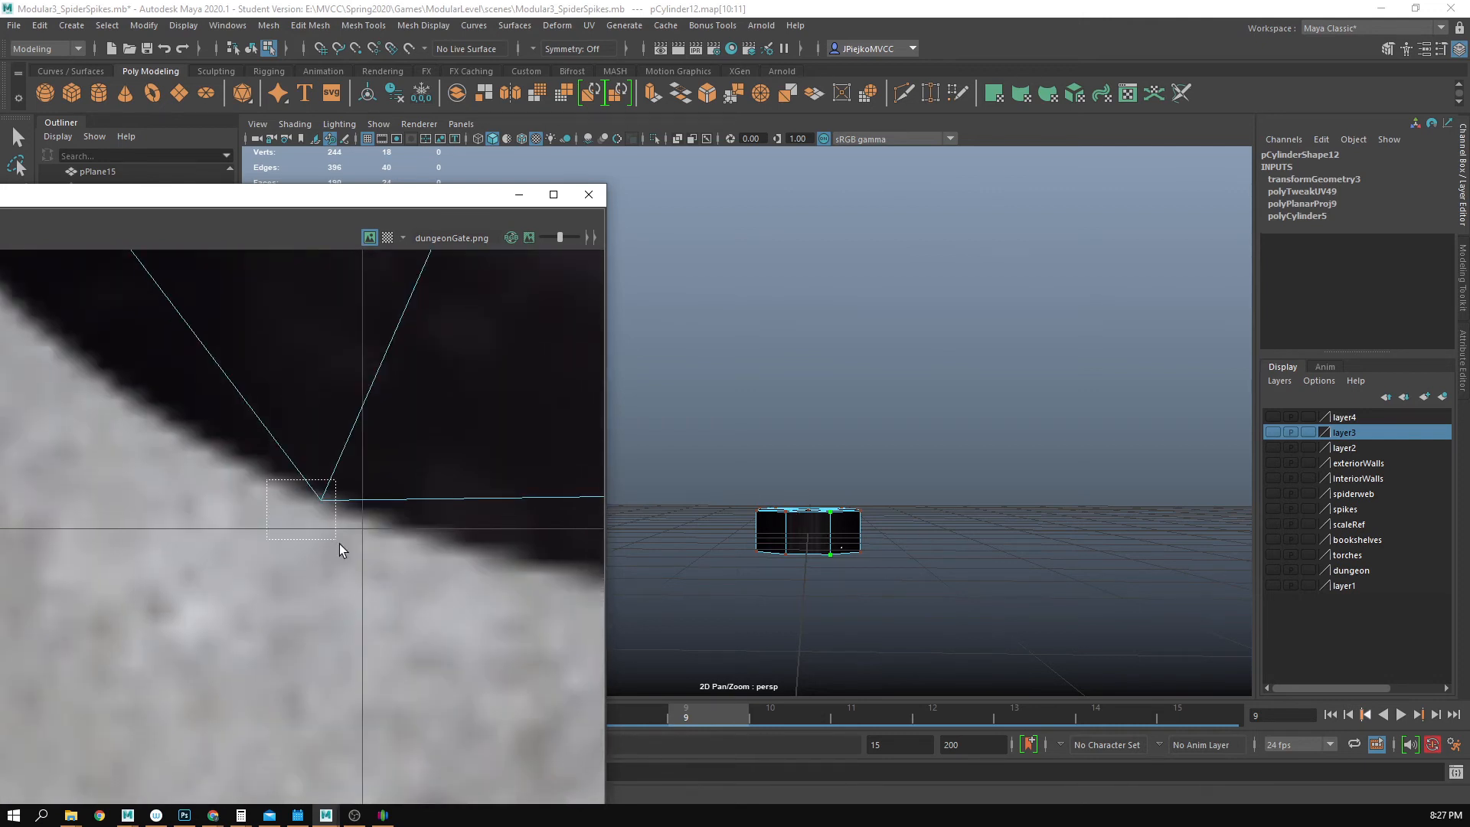
pyautogui.moveTo(340, 545); pyautogui.dragTo(337, 541)
pyautogui.click(955, 435)
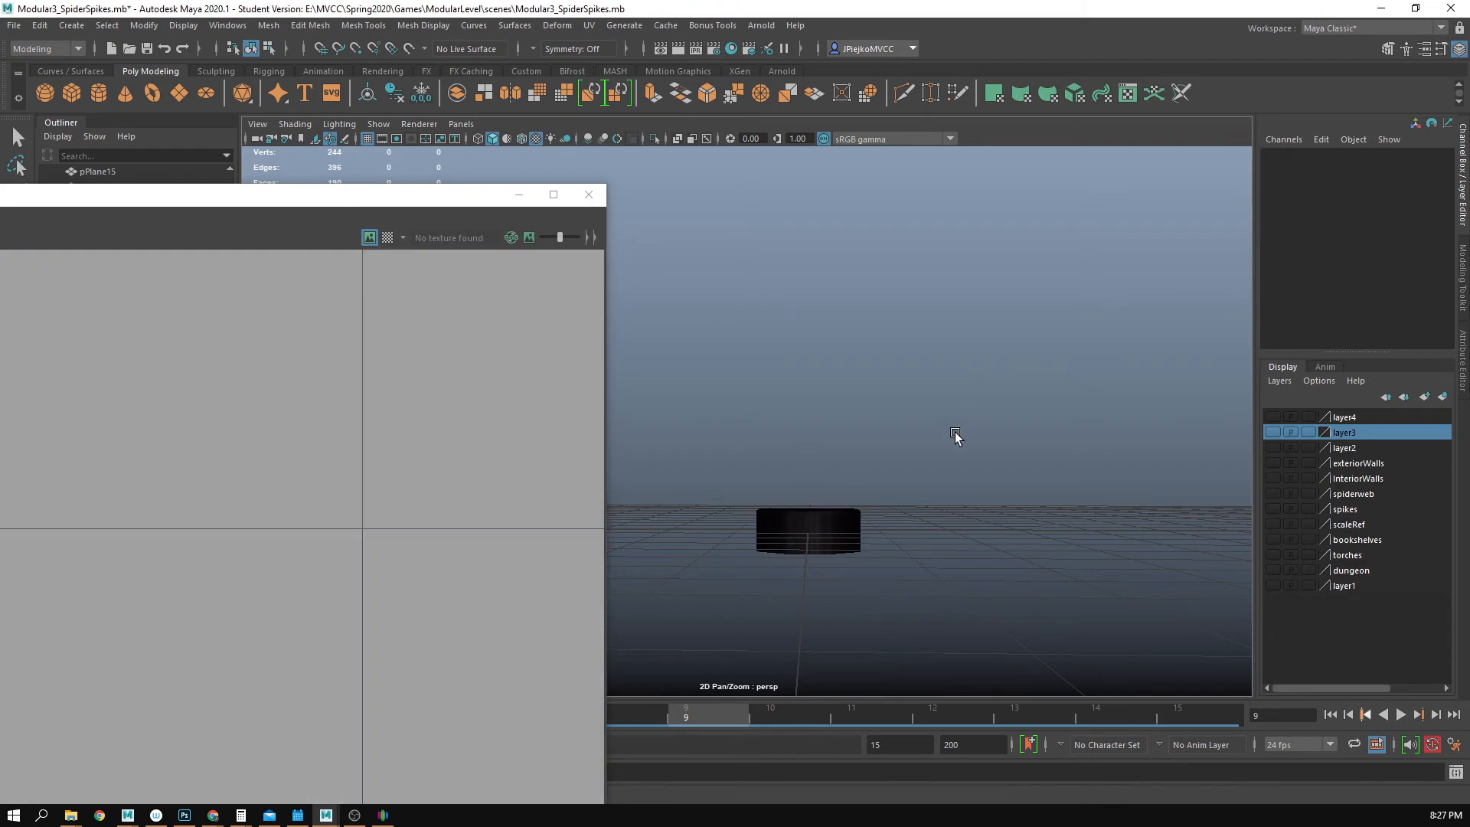
# - Examine from several angles how the keyhole texture fits the lock's front face, and compare it with the UV layout
pyautogui.keyDown('alt'); pyautogui.moveTo(956, 434); pyautogui.dragTo(898, 407); pyautogui.keyUp('alt')
pyautogui.scroll(5, 898, 407)
pyautogui.click(941, 491)
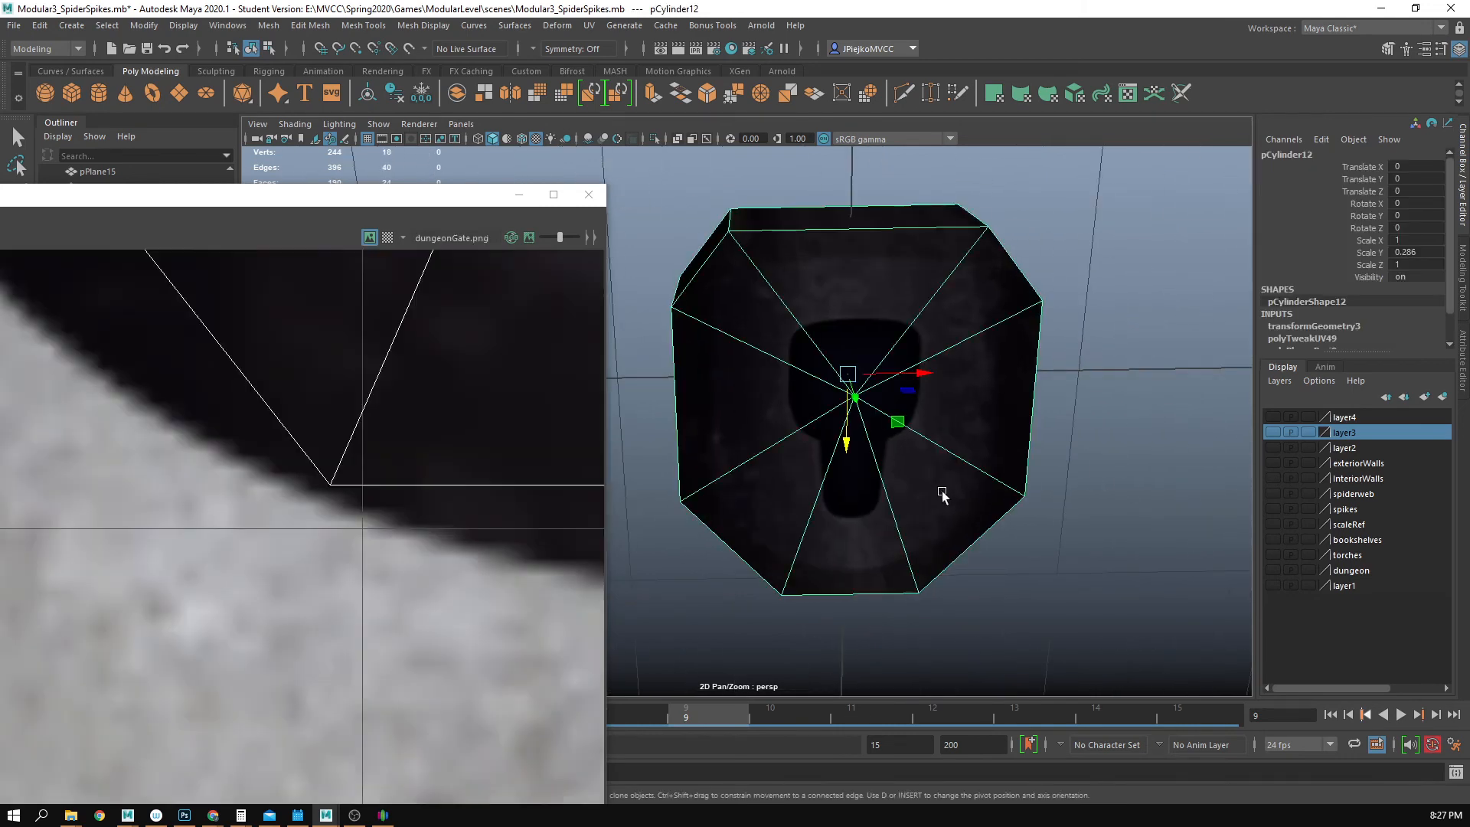
pyautogui.keyDown('alt'); pyautogui.moveTo(941, 494); pyautogui.dragTo(889, 499); pyautogui.keyUp('alt')
pyautogui.scroll(-3, 890, 500)
pyautogui.scroll(-3, 334, 352)
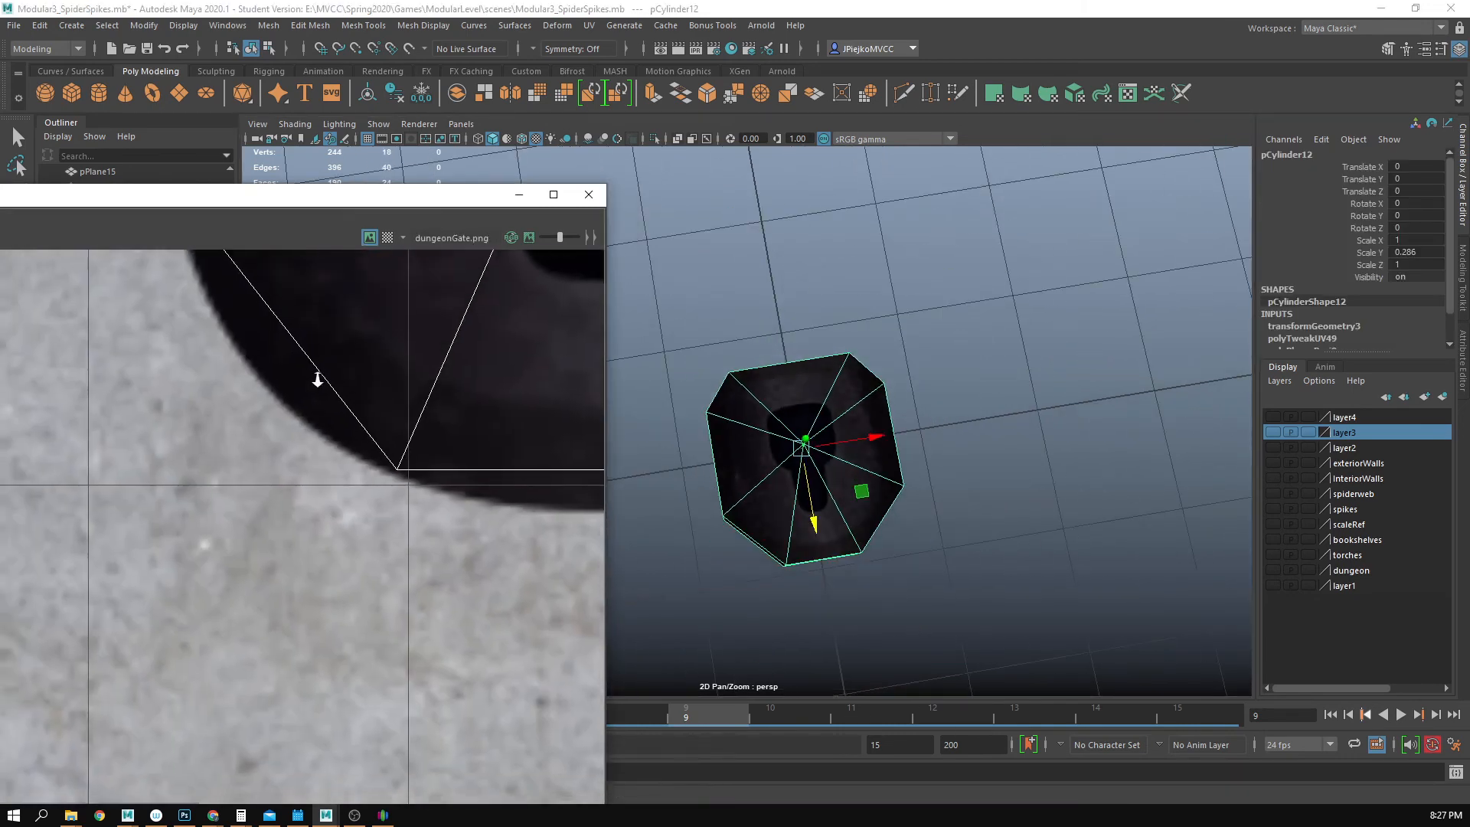
pyautogui.keyDown('alt'); pyautogui.moveTo(317, 380); pyautogui.dragTo(105, 382, button='right'); pyautogui.keyUp('alt')
pyautogui.keyDown('alt'); pyautogui.moveTo(528, 285); pyautogui.dragTo(289, 558, button='middle'); pyautogui.keyUp('alt')
pyautogui.keyDown('alt'); pyautogui.moveTo(289, 559); pyautogui.dragTo(157, 555, button='right'); pyautogui.keyUp('alt')
# - Extrude all eight triangular front faces of the lock and scale them inward to a small octagon around the keyhole
pyautogui.moveTo(307, 491); pyautogui.dragTo(309, 540, button='right')
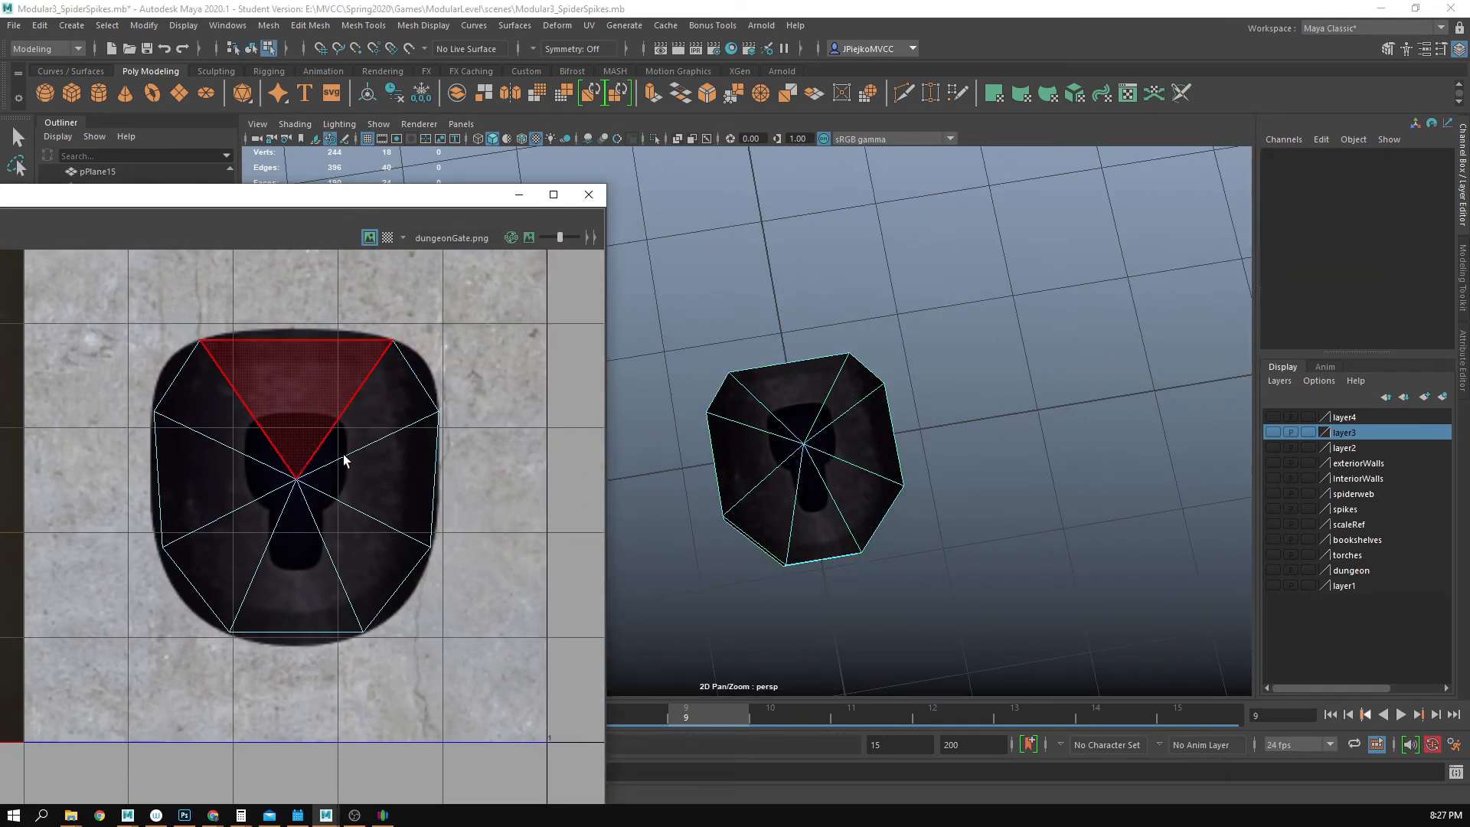
pyautogui.keyDown('alt'); pyautogui.moveTo(859, 446); pyautogui.dragTo(881, 473); pyautogui.keyUp('alt')
pyautogui.click(800, 406)
pyautogui.keyDown('shift'); pyautogui.click(750, 400); pyautogui.keyUp('shift')
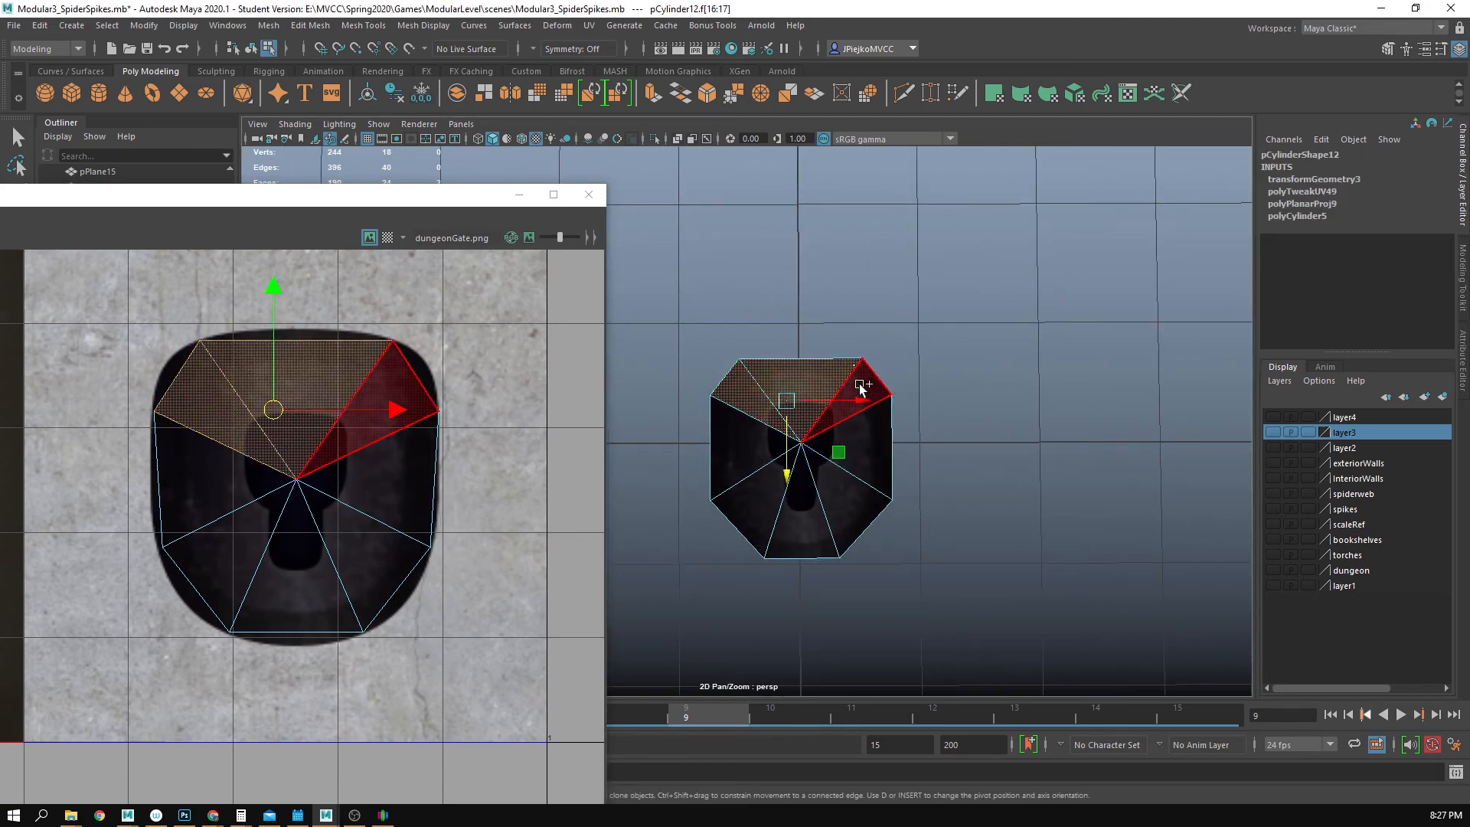
pyautogui.keyDown('shift'); pyautogui.click(859, 383); pyautogui.keyUp('shift')
pyautogui.keyDown('shift'); pyautogui.click(873, 472); pyautogui.keyUp('shift')
pyautogui.keyDown('shift'); pyautogui.click(859, 506); pyautogui.keyUp('shift')
pyautogui.keyDown('shift'); pyautogui.click(814, 535); pyautogui.keyUp('shift')
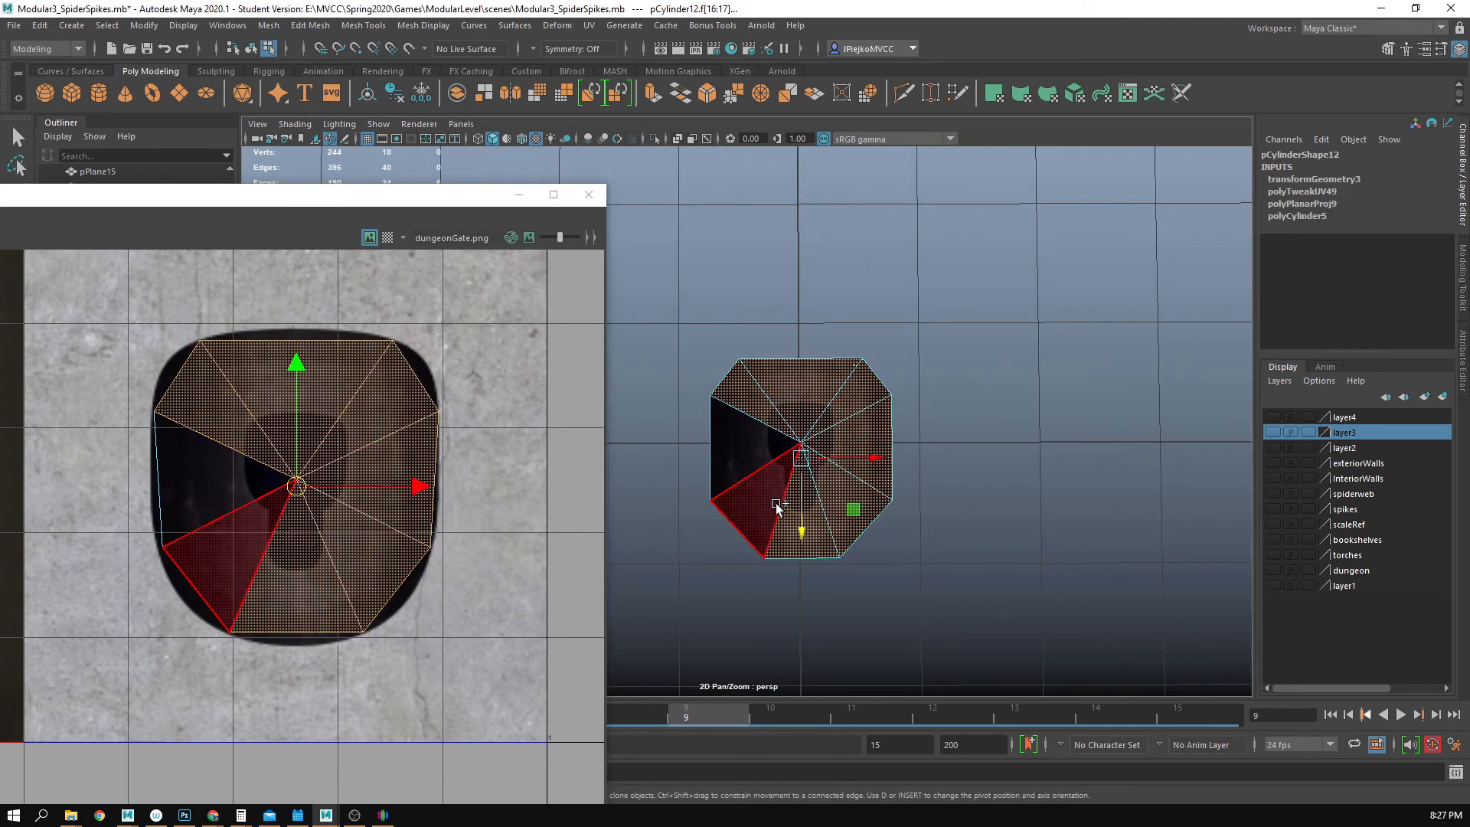
pyautogui.keyDown('shift'); pyautogui.click(776, 506); pyautogui.keyUp('shift')
pyautogui.keyDown('shift'); pyautogui.click(748, 440); pyautogui.keyUp('shift')
pyautogui.hotkey('ctrl', 'e')
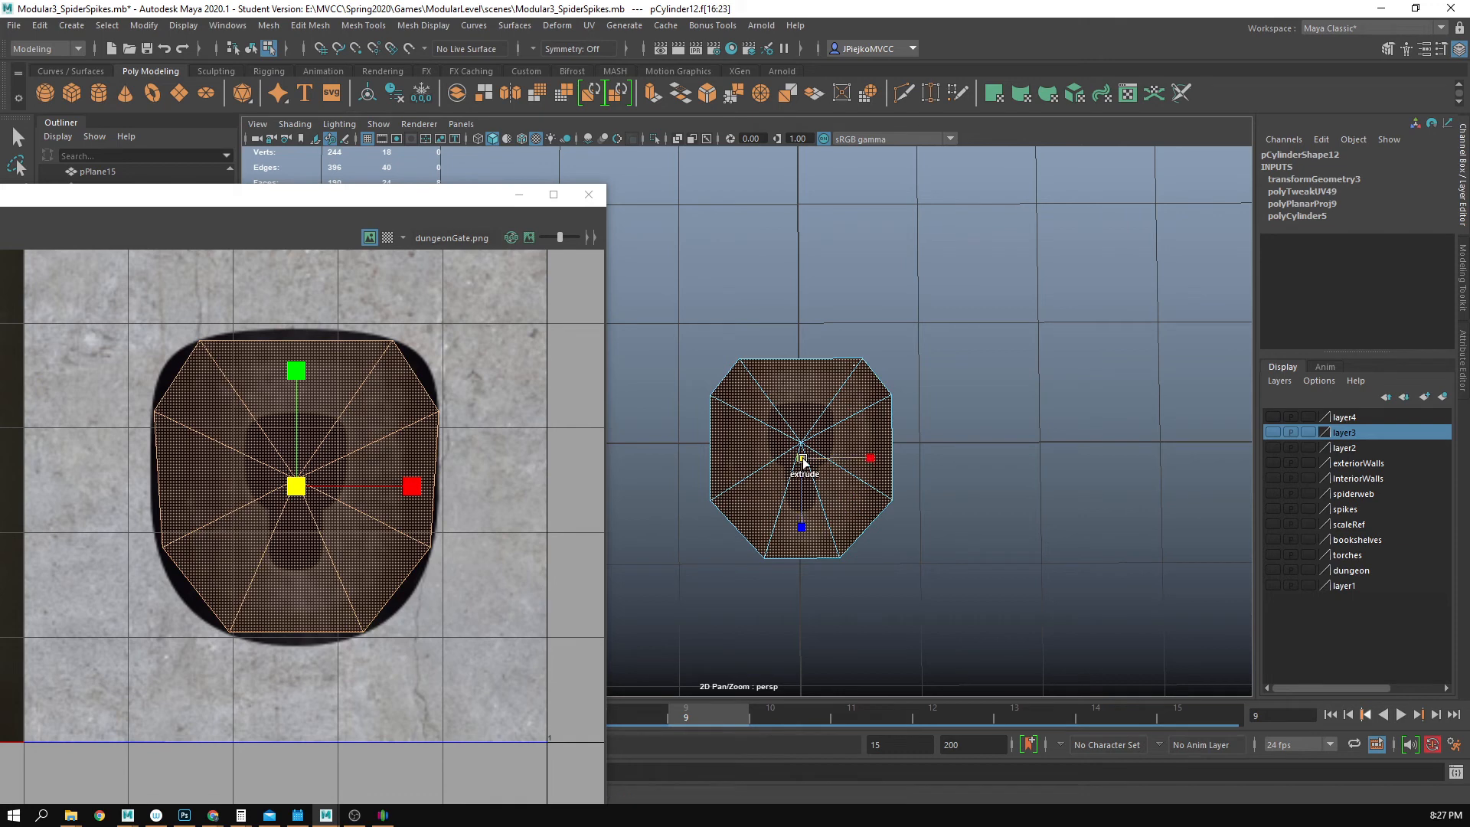
pyautogui.moveTo(803, 462); pyautogui.dragTo(710, 474)
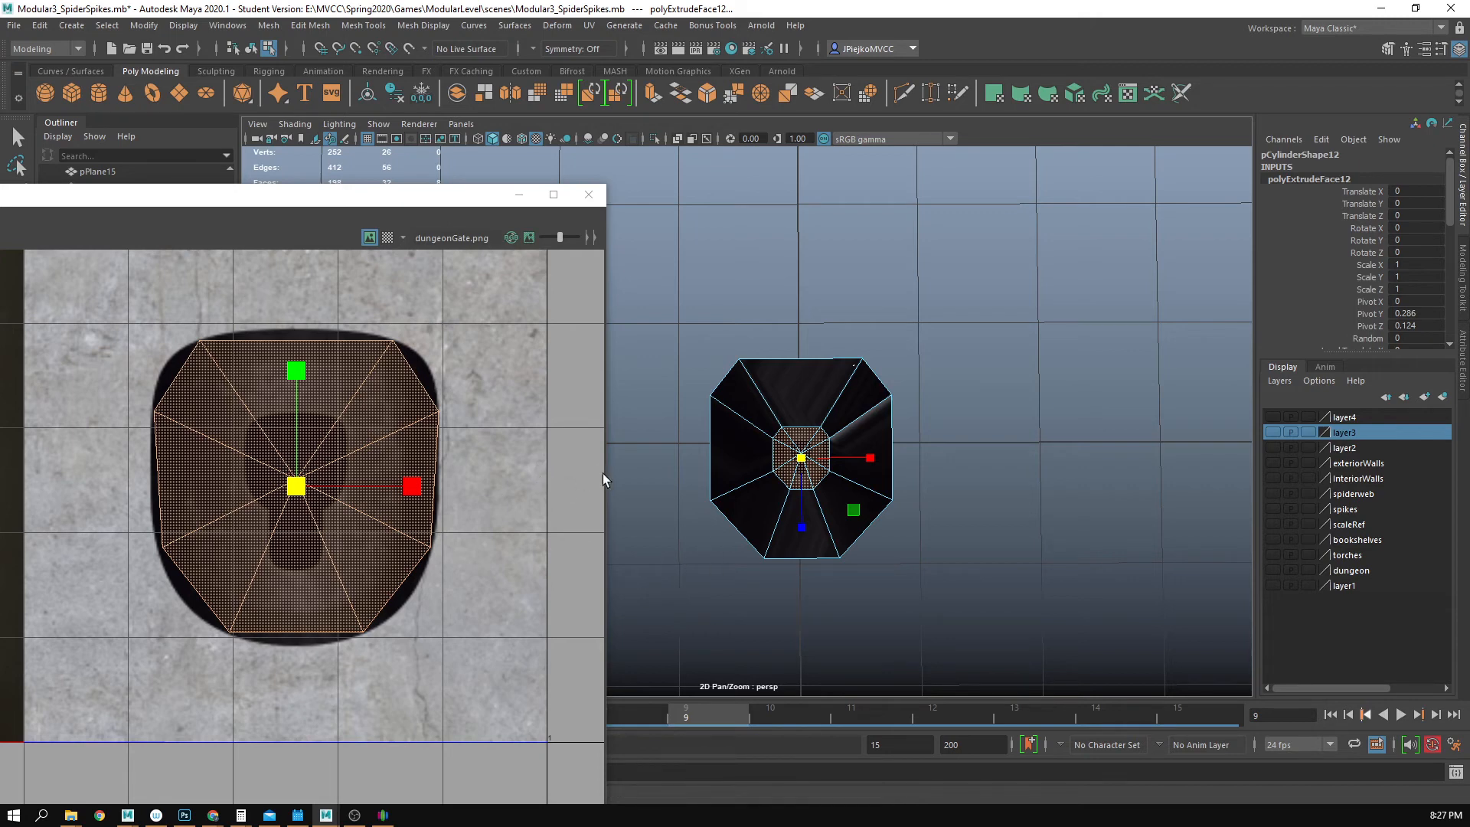
# - Select the ring of eight faces around the inner octagon and apply a camera-based UV projection to them
pyautogui.click(743, 410)
pyautogui.keyDown('shift'); pyautogui.click(833, 366); pyautogui.keyUp('shift')
pyautogui.keyDown('shift'); pyautogui.click(876, 394); pyautogui.keyUp('shift')
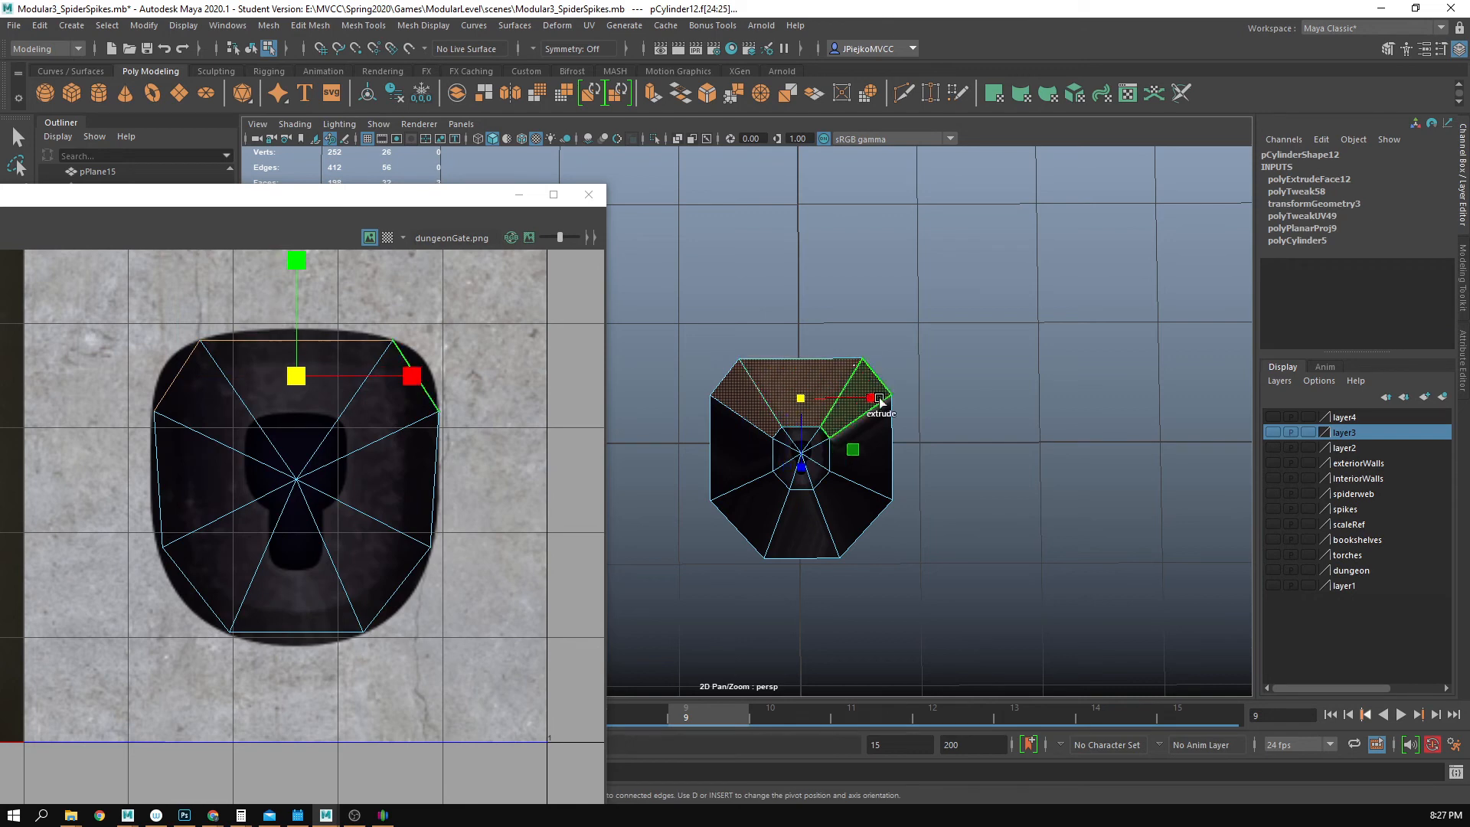
pyautogui.keyDown('shift'); pyautogui.click(873, 464); pyautogui.keyUp('shift')
pyautogui.keyDown('shift'); pyautogui.click(863, 509); pyautogui.keyUp('shift')
pyautogui.keyDown('shift'); pyautogui.click(808, 548); pyautogui.keyUp('shift')
pyautogui.keyDown('shift'); pyautogui.click(738, 519); pyautogui.keyUp('shift')
pyautogui.keyDown('shift'); pyautogui.click(729, 469); pyautogui.keyUp('shift')
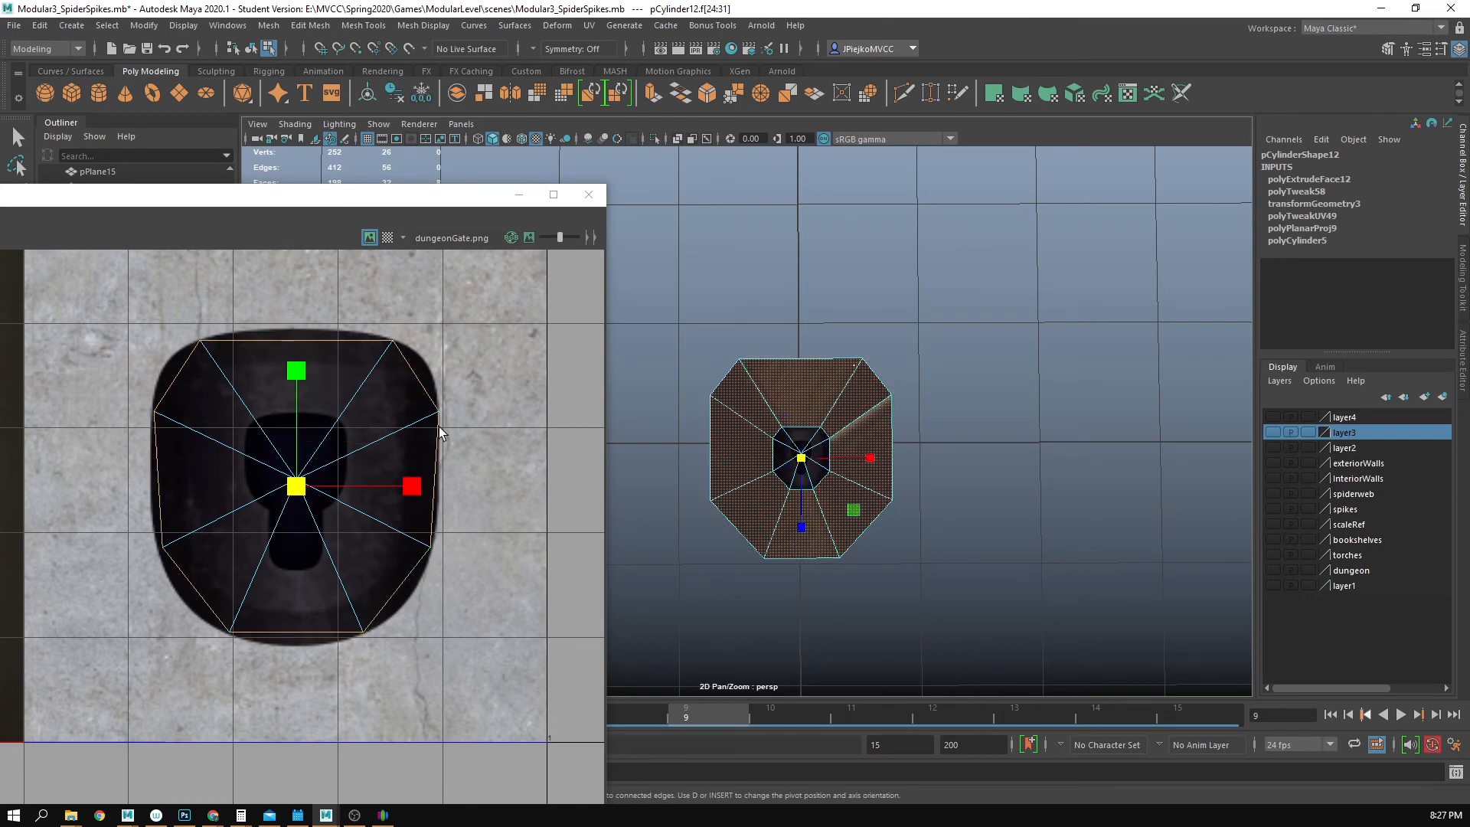
pyautogui.click(570, 27)
pyautogui.moveTo(590, 30)
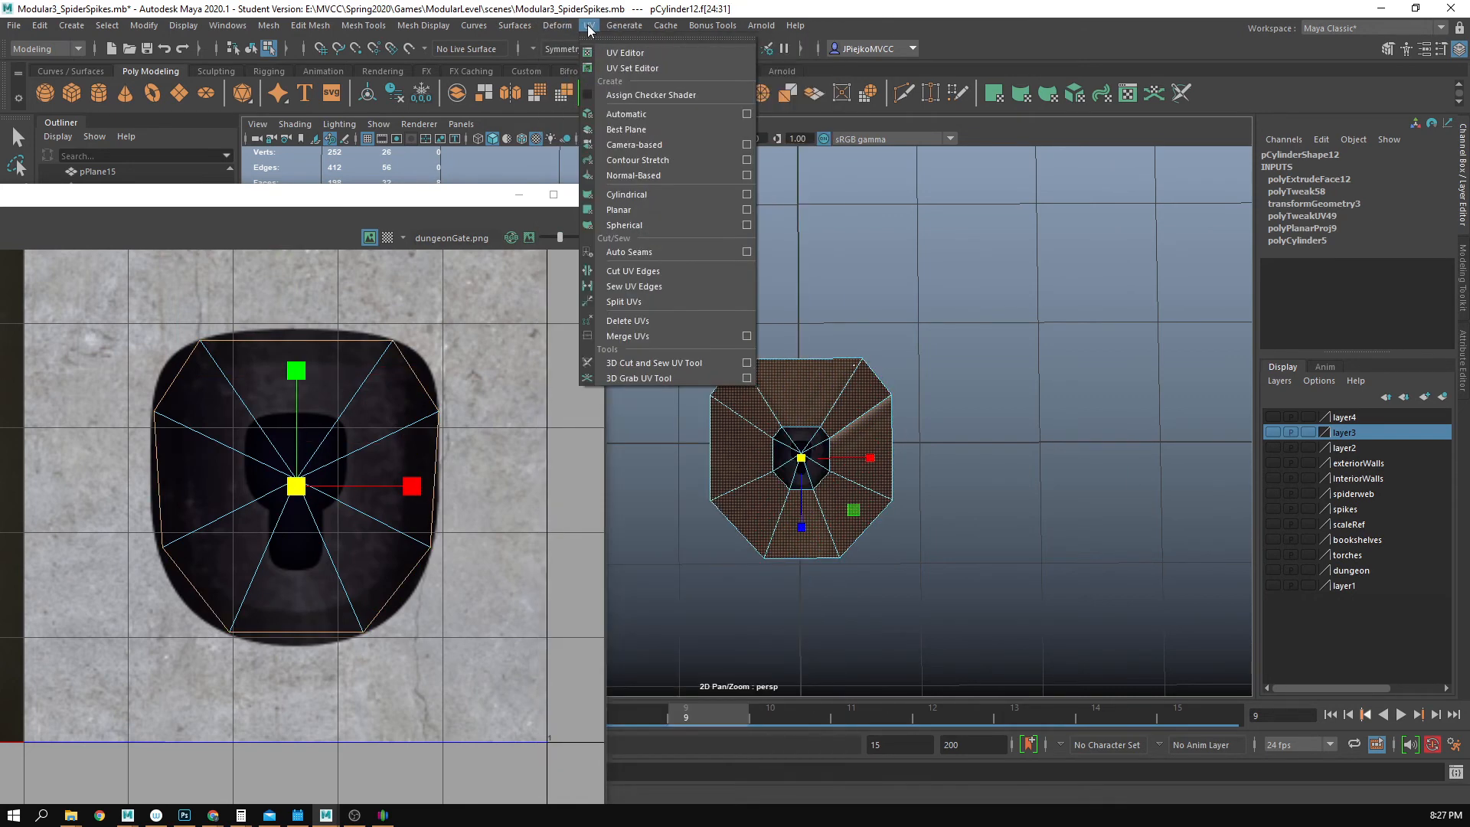
pyautogui.click(634, 145)
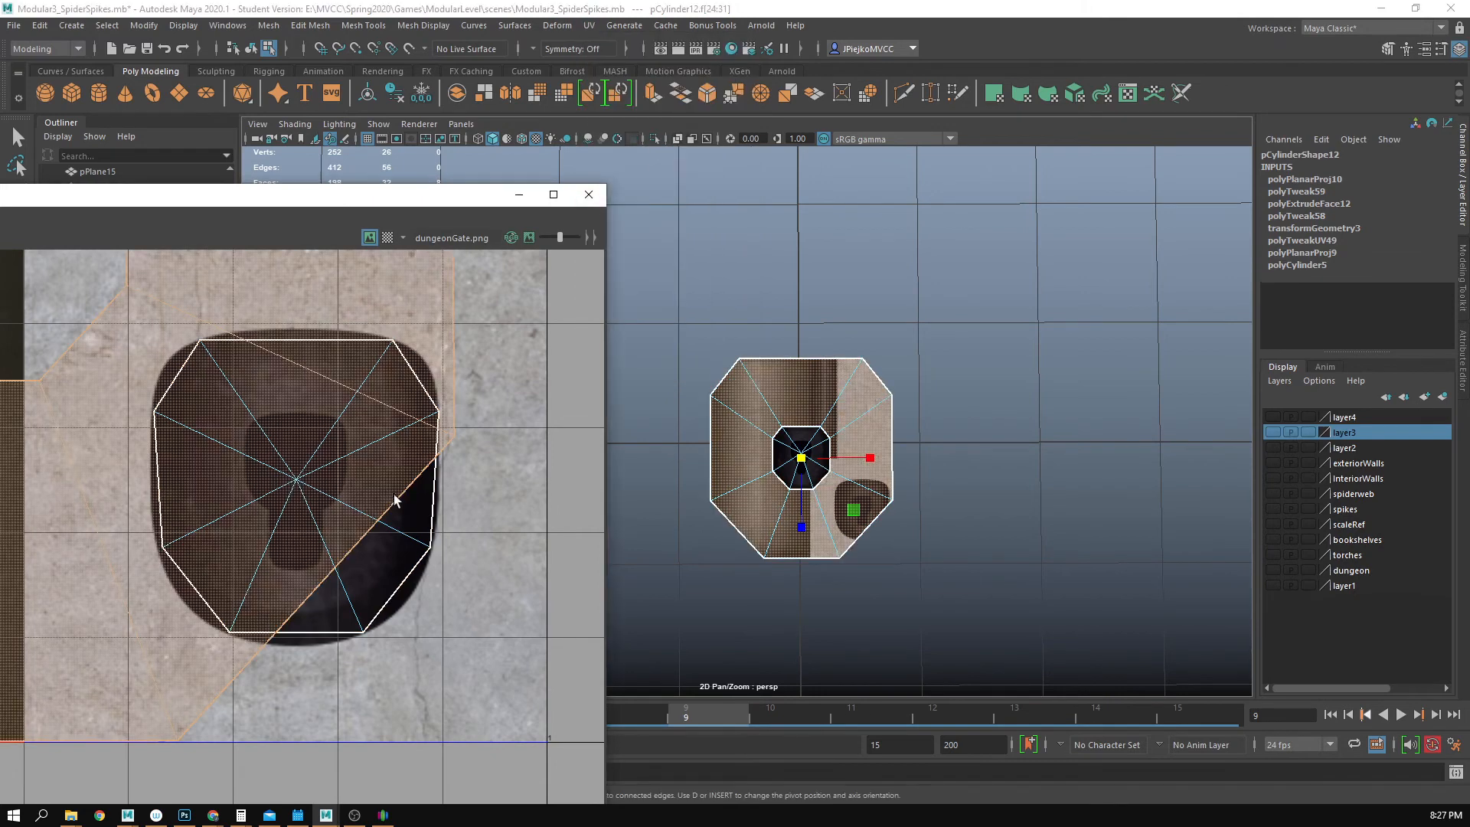
# - Move and scale the projected UVs of the outer ring to line up with the keyhole plate in the texture
pyautogui.keyDown('alt'); pyautogui.moveTo(132, 417); pyautogui.dragTo(147, 480, button='middle'); pyautogui.keyUp('alt')
pyautogui.moveTo(208, 463); pyautogui.dragTo(321, 553)
pyautogui.press('w')
pyautogui.keyDown('alt'); pyautogui.moveTo(337, 586); pyautogui.dragTo(523, 565, button='right'); pyautogui.keyUp('alt')
pyautogui.keyDown('alt'); pyautogui.moveTo(523, 565); pyautogui.dragTo(379, 526, button='middle'); pyautogui.keyUp('alt')
pyautogui.keyDown('alt'); pyautogui.moveTo(196, 489); pyautogui.dragTo(325, 524, button='right'); pyautogui.keyUp('alt')
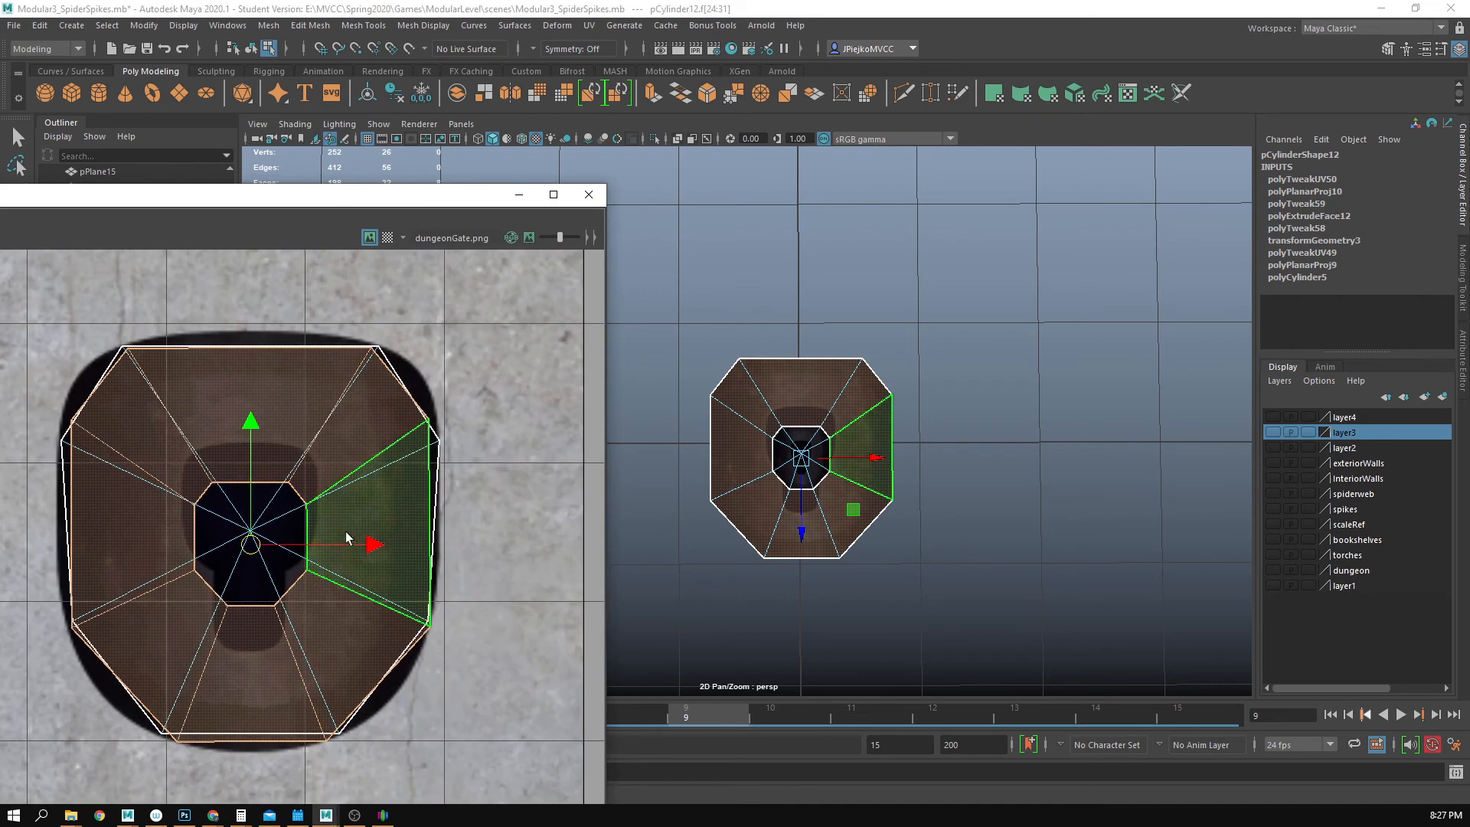
pyautogui.moveTo(259, 546); pyautogui.dragTo(259, 540)
pyautogui.press('r')
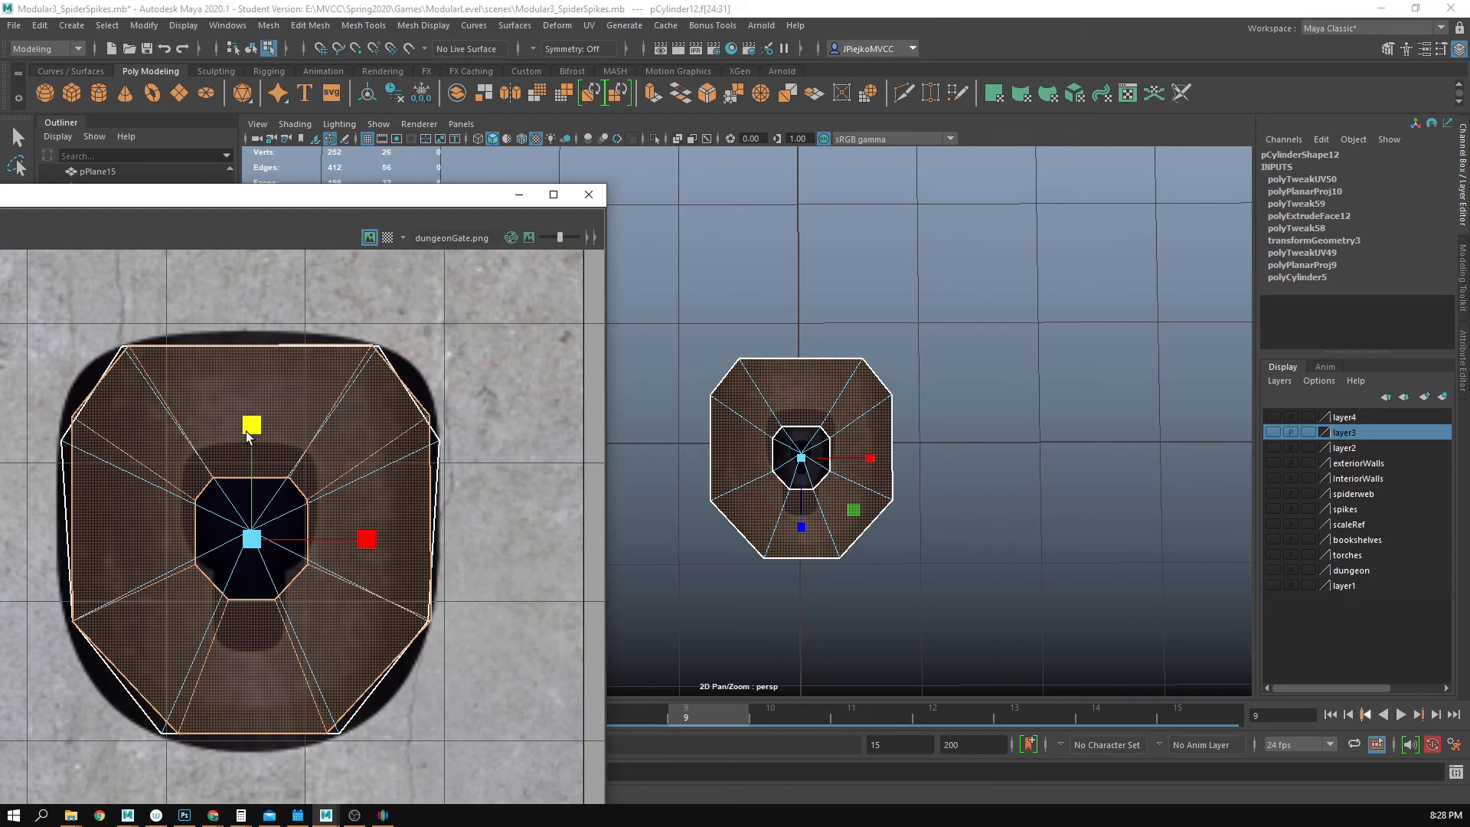
# - Try to cut the keyhole outline into the lock's front with the Multi-Cut tool, following the shape in the texture
pyautogui.moveTo(784, 458); pyautogui.dragTo(831, 421, button='right')
pyautogui.scroll(4, 852, 480)
pyautogui.click(856, 488)
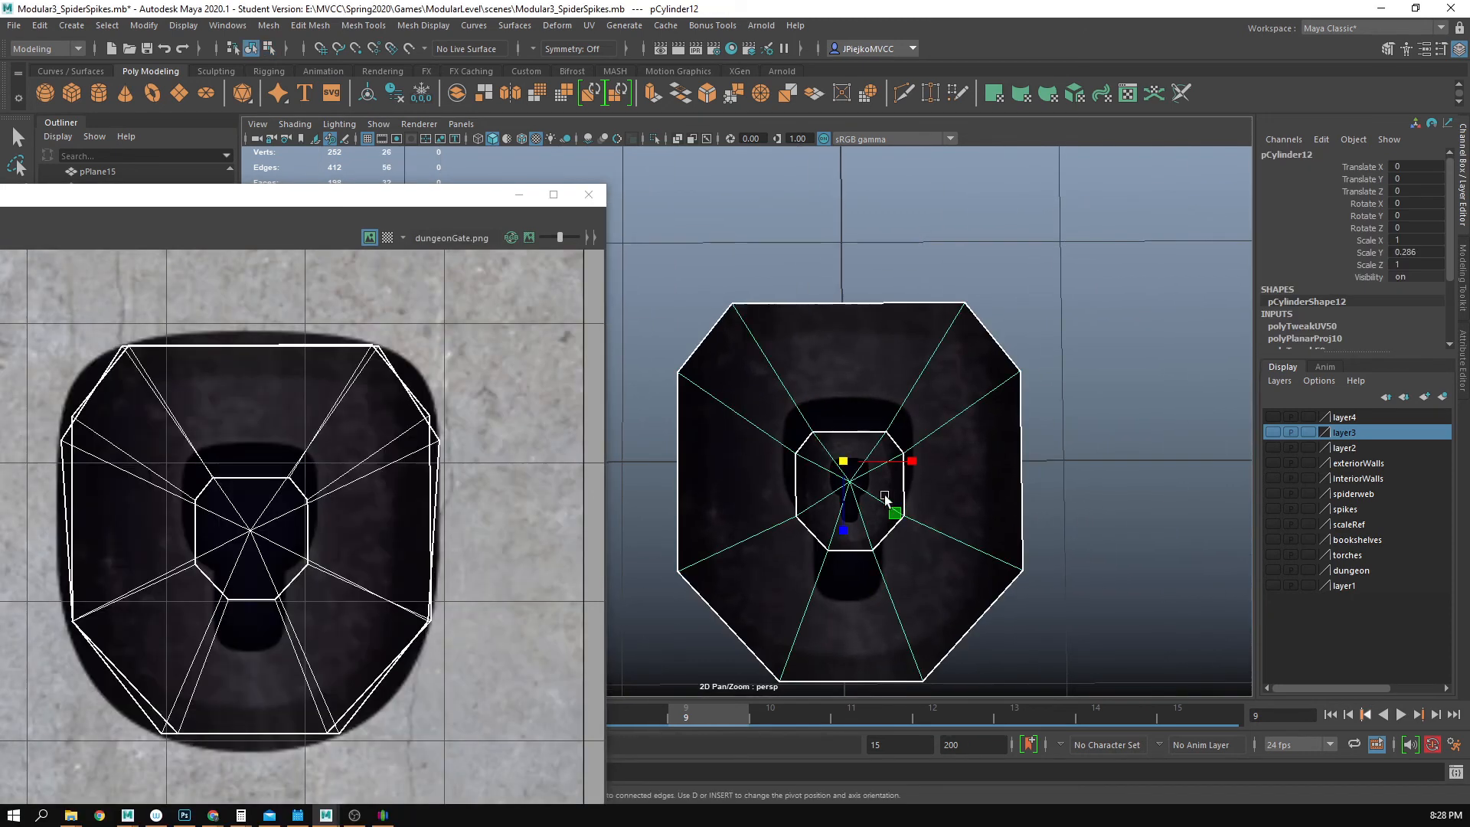
pyautogui.scroll(3, 856, 488)
pyautogui.scroll(-3, 665, 498)
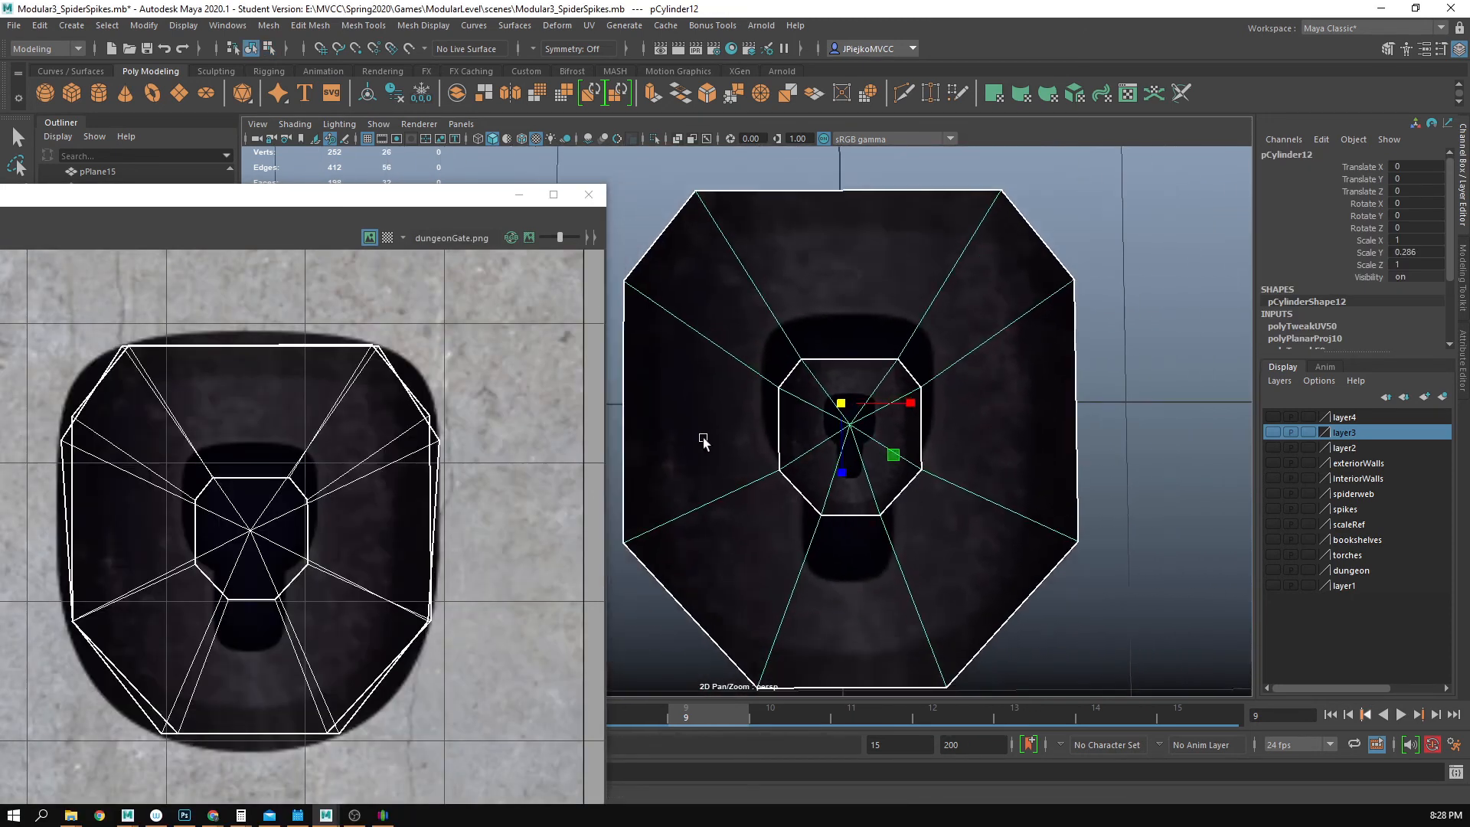
pyautogui.keyDown('alt'); pyautogui.moveTo(911, 404); pyautogui.dragTo(888, 425, button='middle'); pyautogui.keyUp('alt')
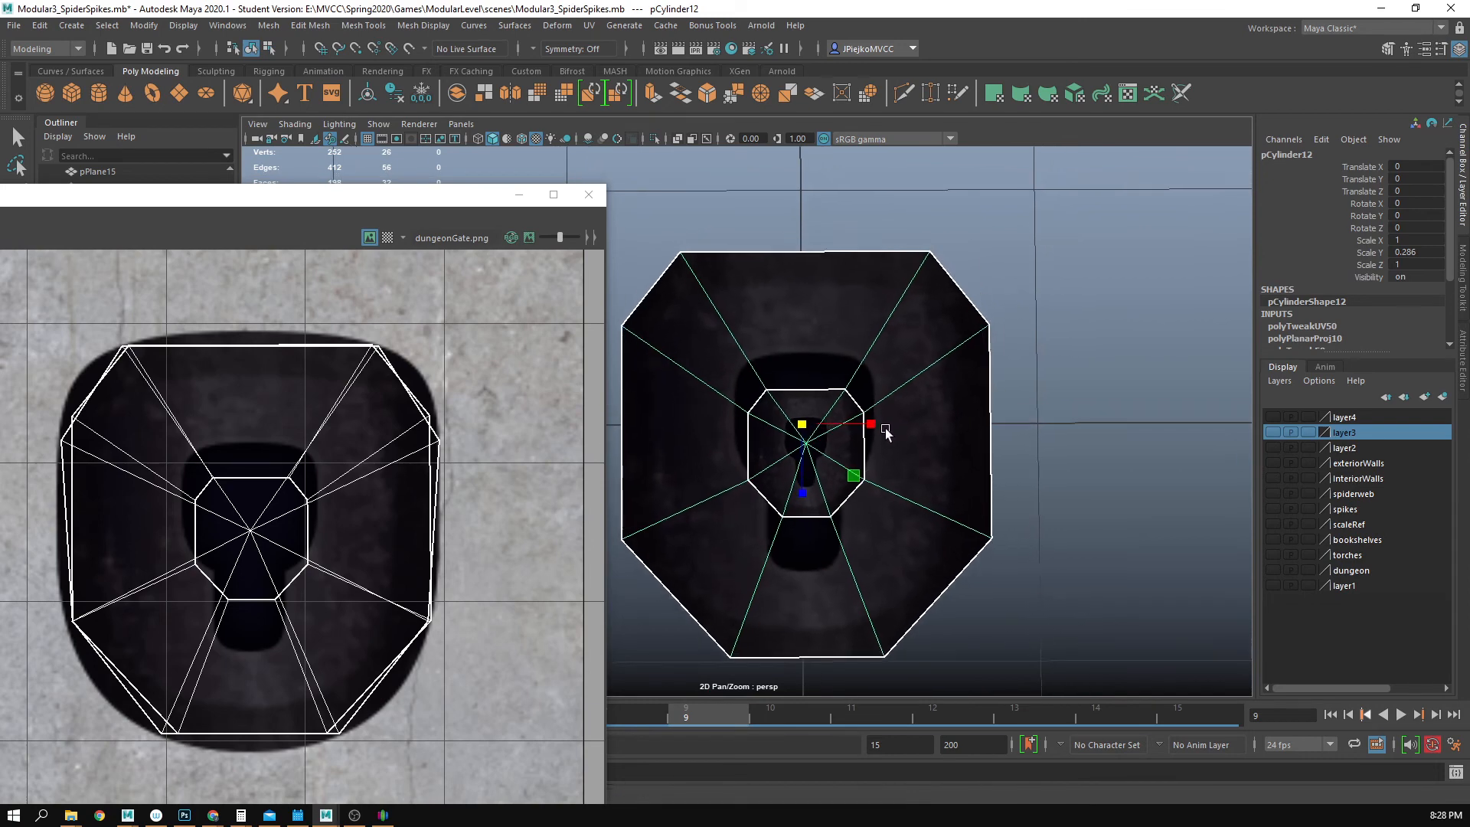
pyautogui.scroll(1, 907, 419)
pyautogui.click(1387, 49)
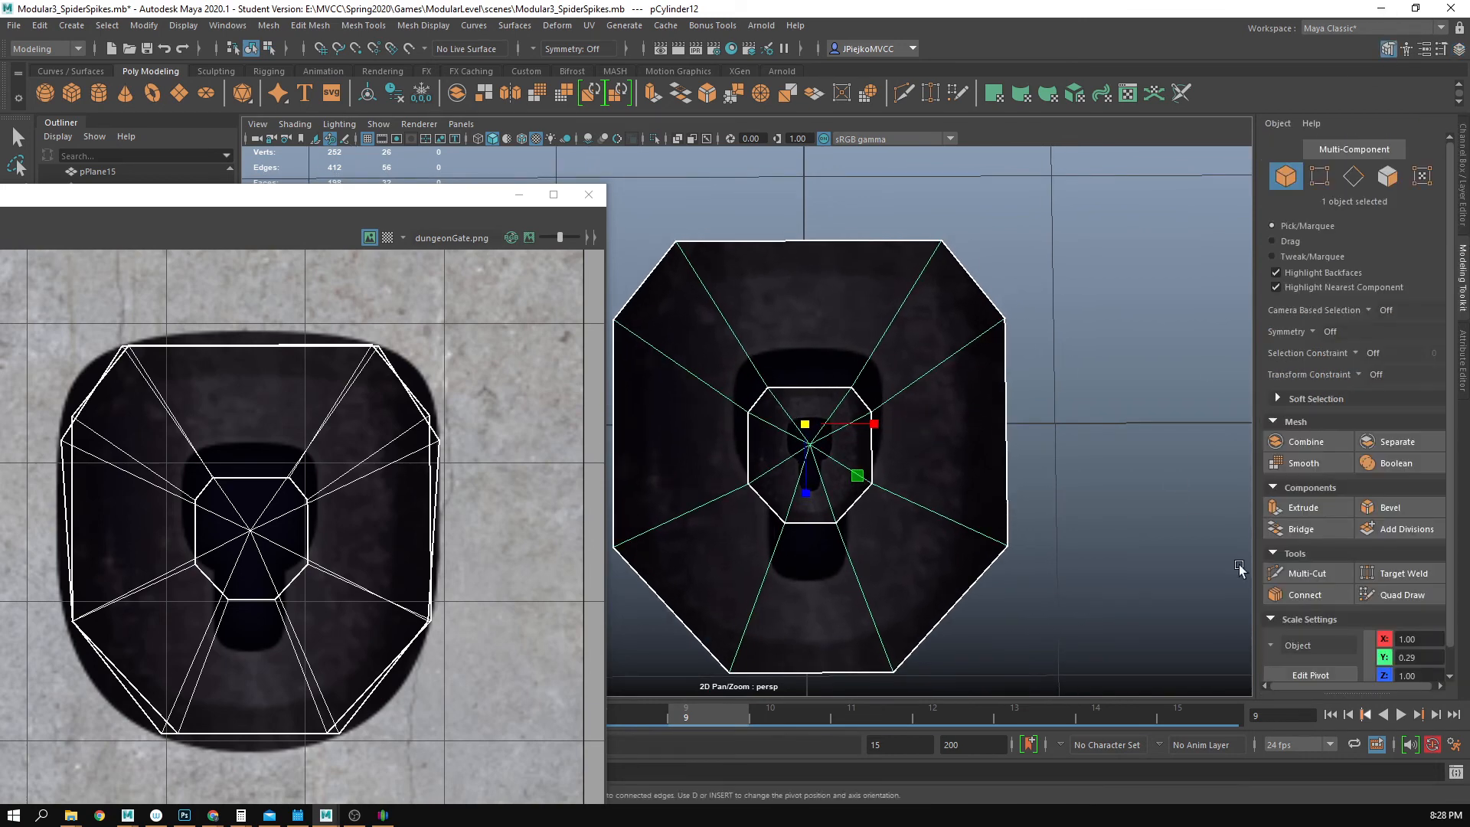
pyautogui.click(1321, 574)
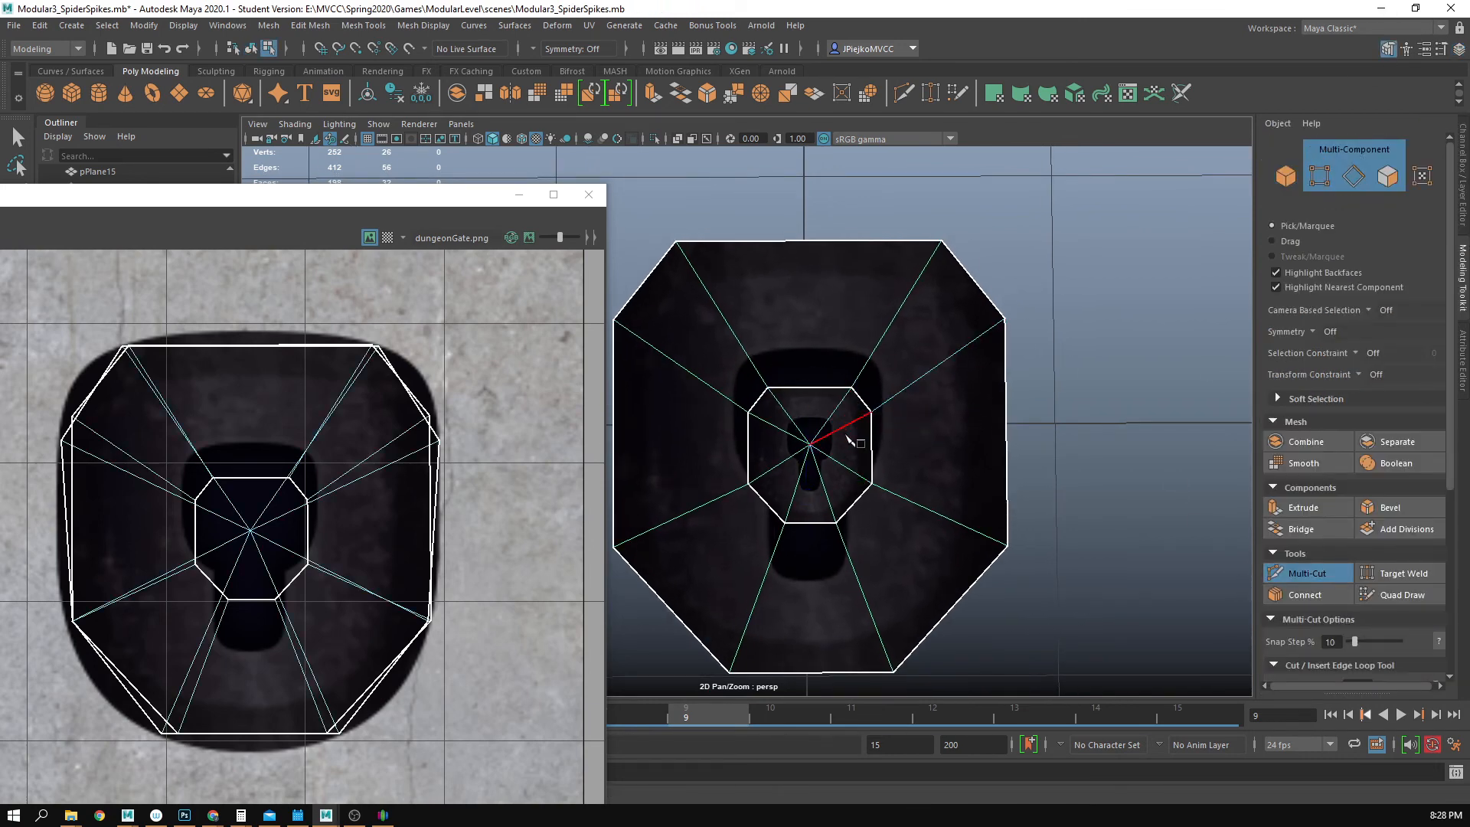
pyautogui.click(748, 353)
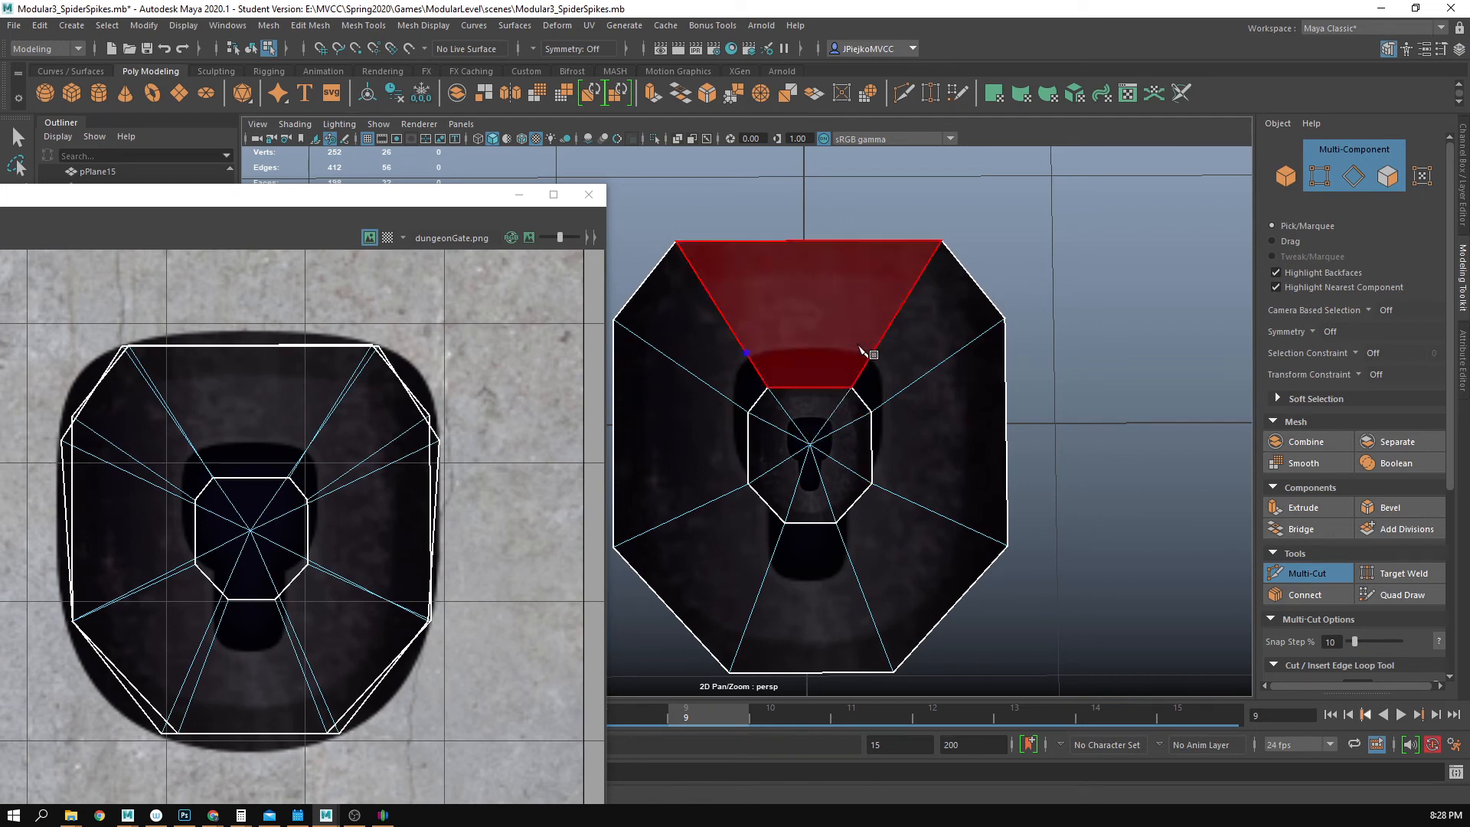
pyautogui.click(884, 381)
pyautogui.click(884, 388)
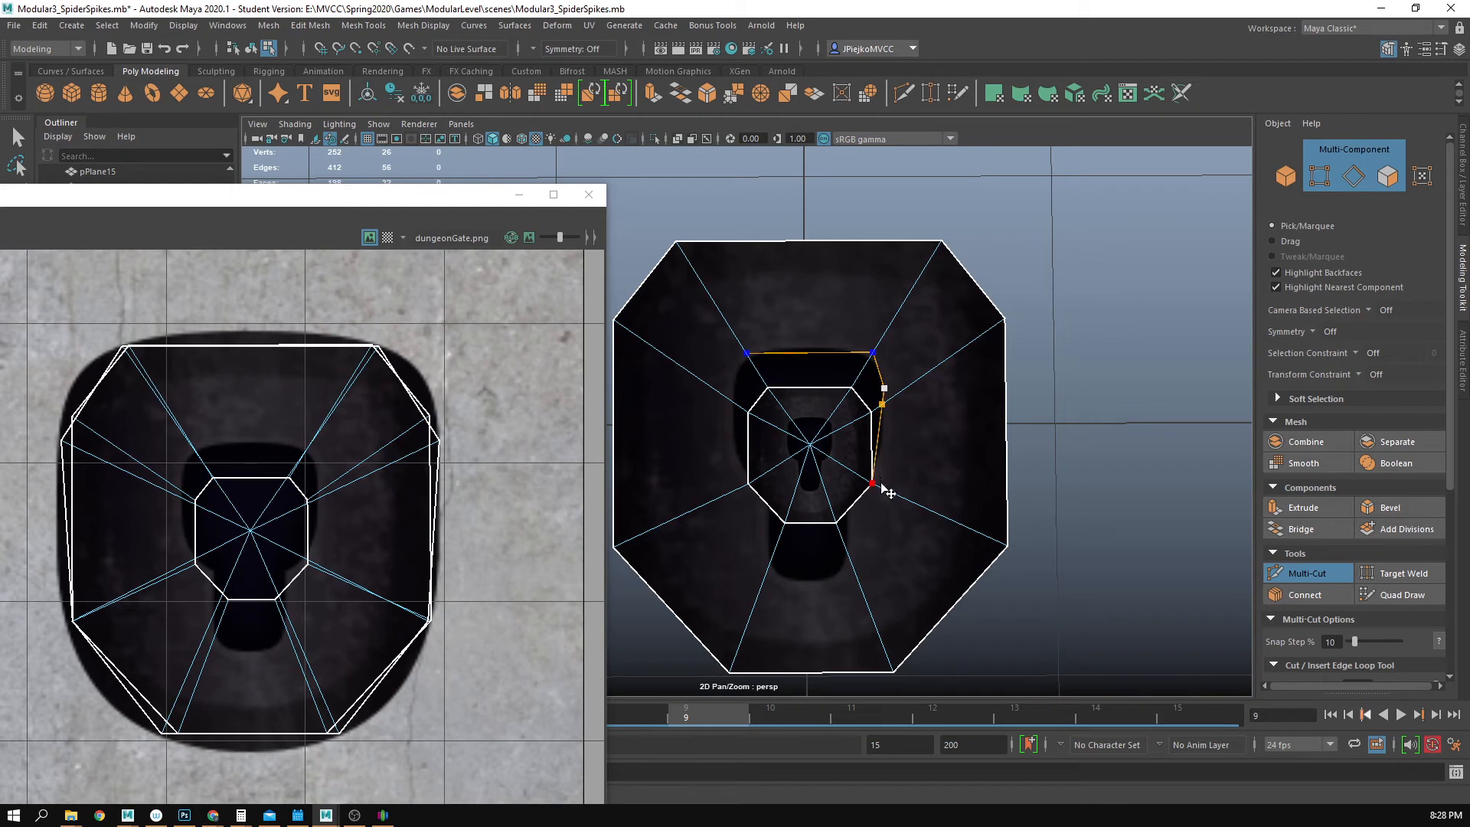
pyautogui.click(884, 489)
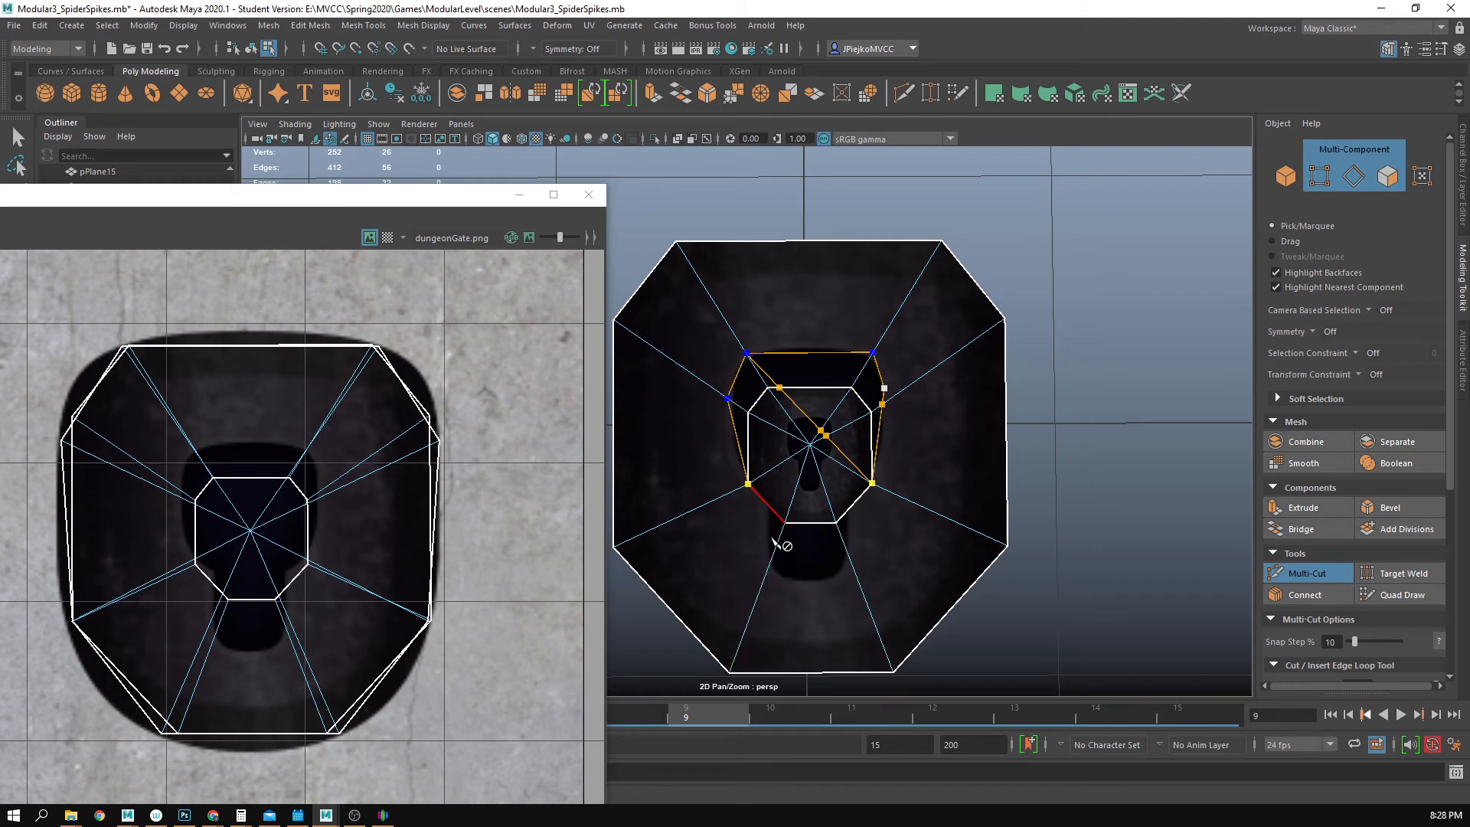
pyautogui.click(770, 562)
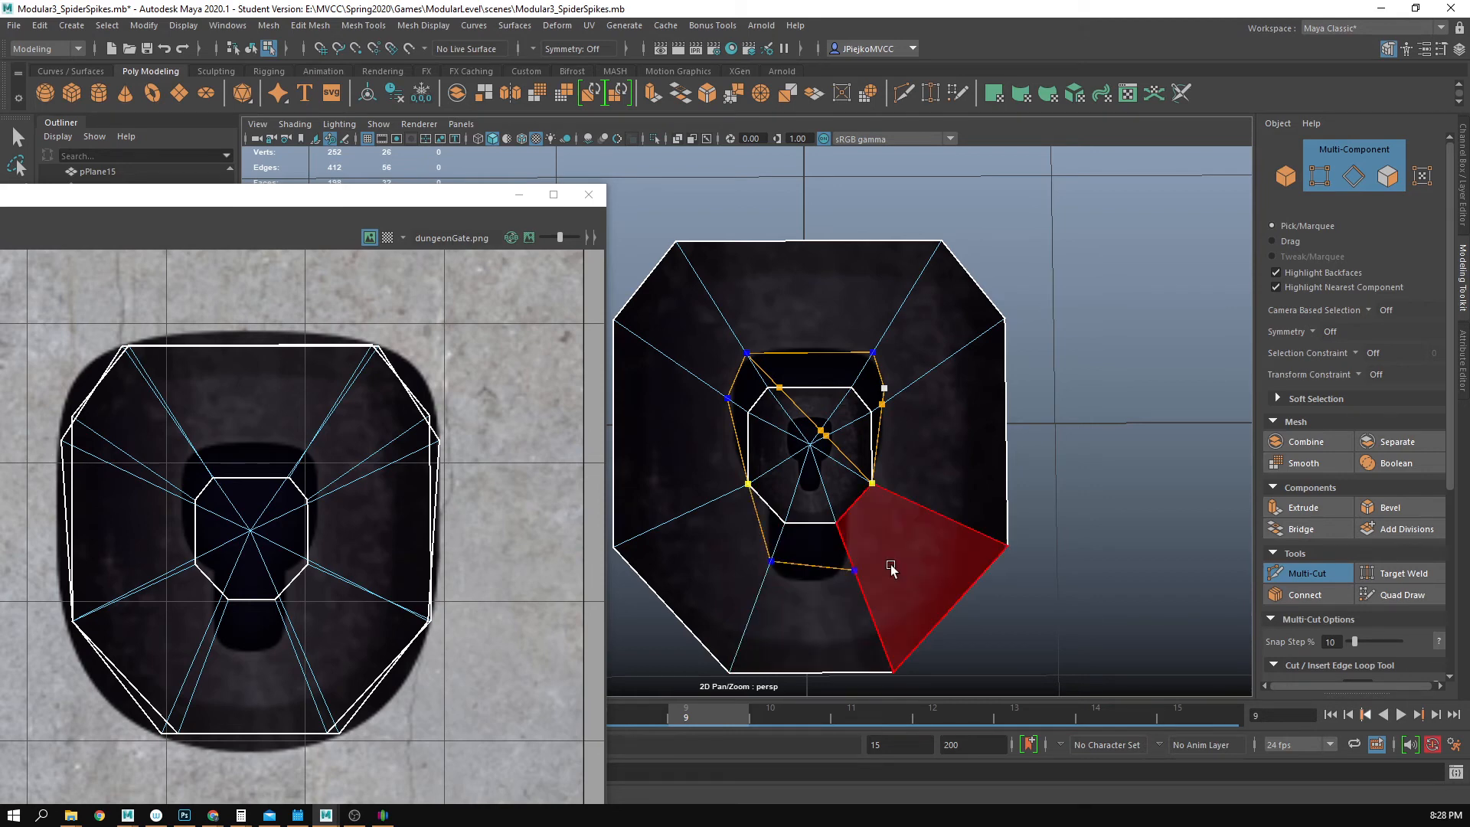
# - Undo the keyhole cuts, the outer ring's UV changes and projection, and the extrusion of the lock's front faces
pyautogui.press('w')
pyautogui.hotkey('ctrl', 'z')
pyautogui.hotkey('ctrl', 'z')
pyautogui.hotkey('ctrl', 'z')
pyautogui.hotkey('ctrl', 'z')
pyautogui.hotkey('ctrl', 'z')
pyautogui.hotkey('ctrl', 'z')
pyautogui.hotkey('ctrl', 'z')
pyautogui.hotkey('ctrl', 'z')
pyautogui.hotkey('ctrl', 'z')
pyautogui.hotkey('ctrl', 'z')
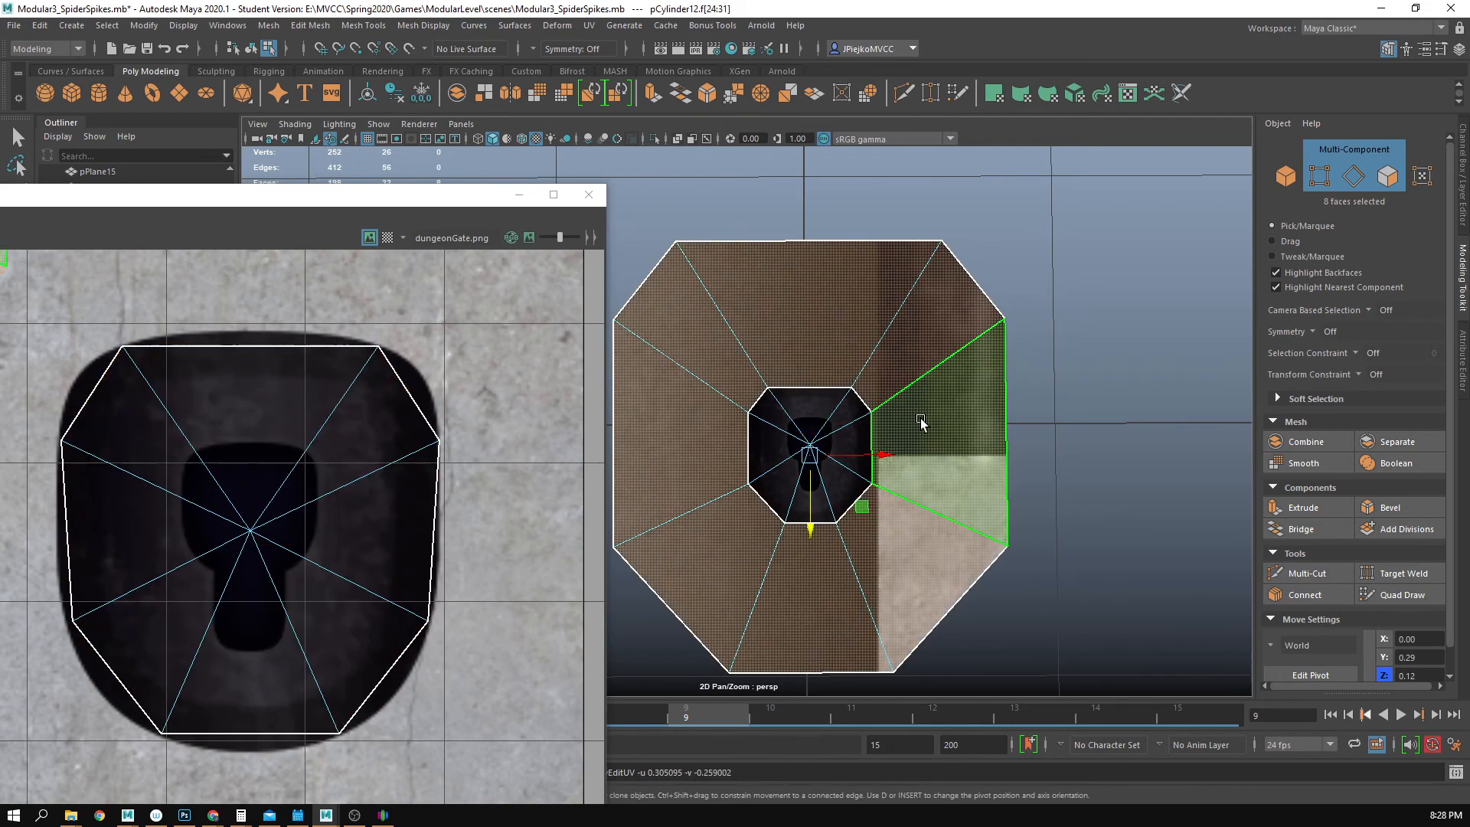
pyautogui.hotkey('ctrl', 'z')
pyautogui.hotkey('ctrl', 'z')
pyautogui.hotkey('ctrl', 'z')
pyautogui.hotkey('ctrl', 'z')
pyautogui.hotkey('ctrl', 'z')
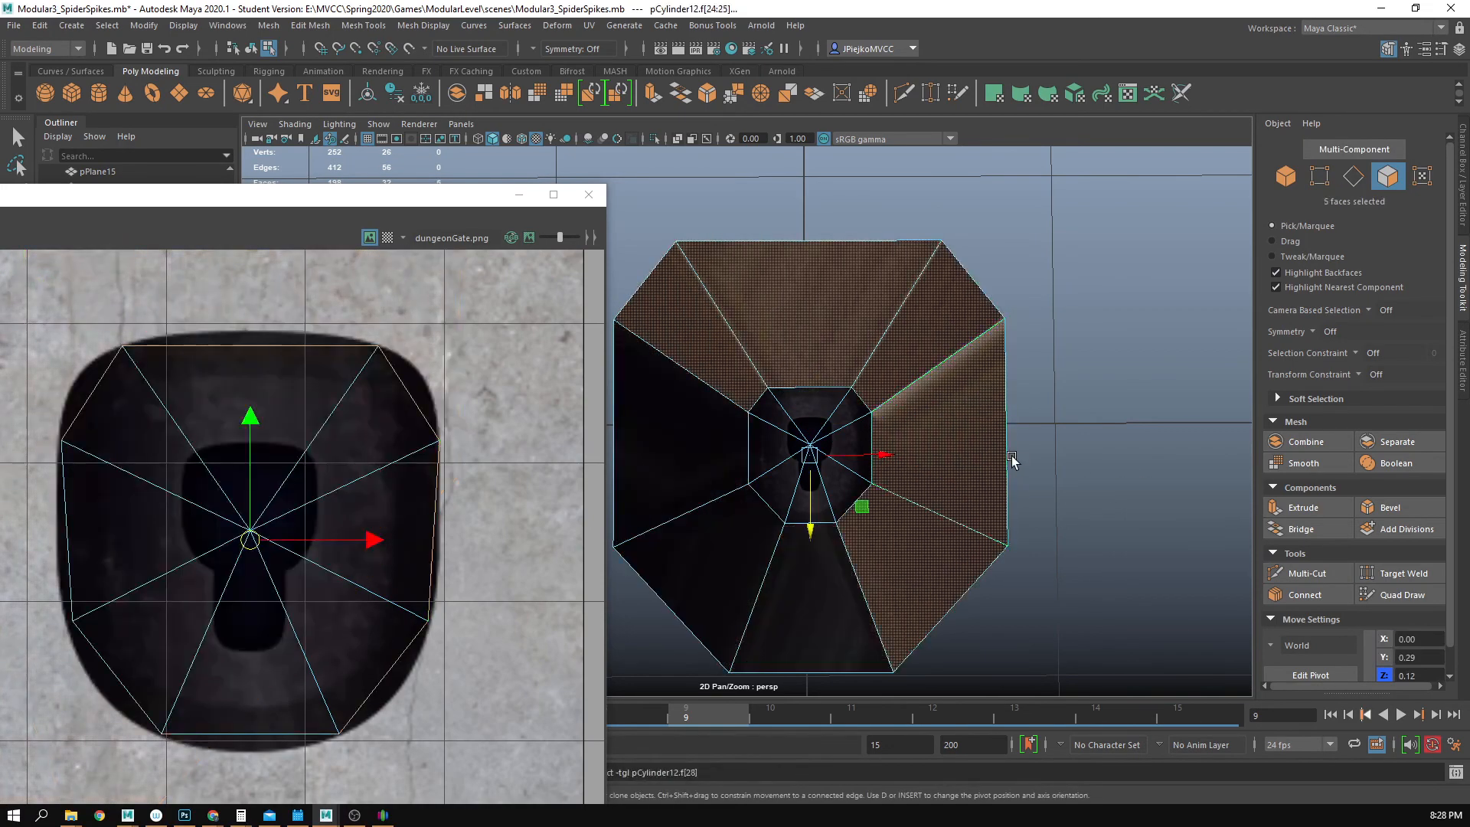
pyautogui.hotkey('ctrl', 'z')
pyautogui.hotkey('ctrl', 'z')
pyautogui.hotkey('ctrl', 'z')
pyautogui.hotkey('ctrl', 'z')
pyautogui.hotkey('ctrl', 'z')
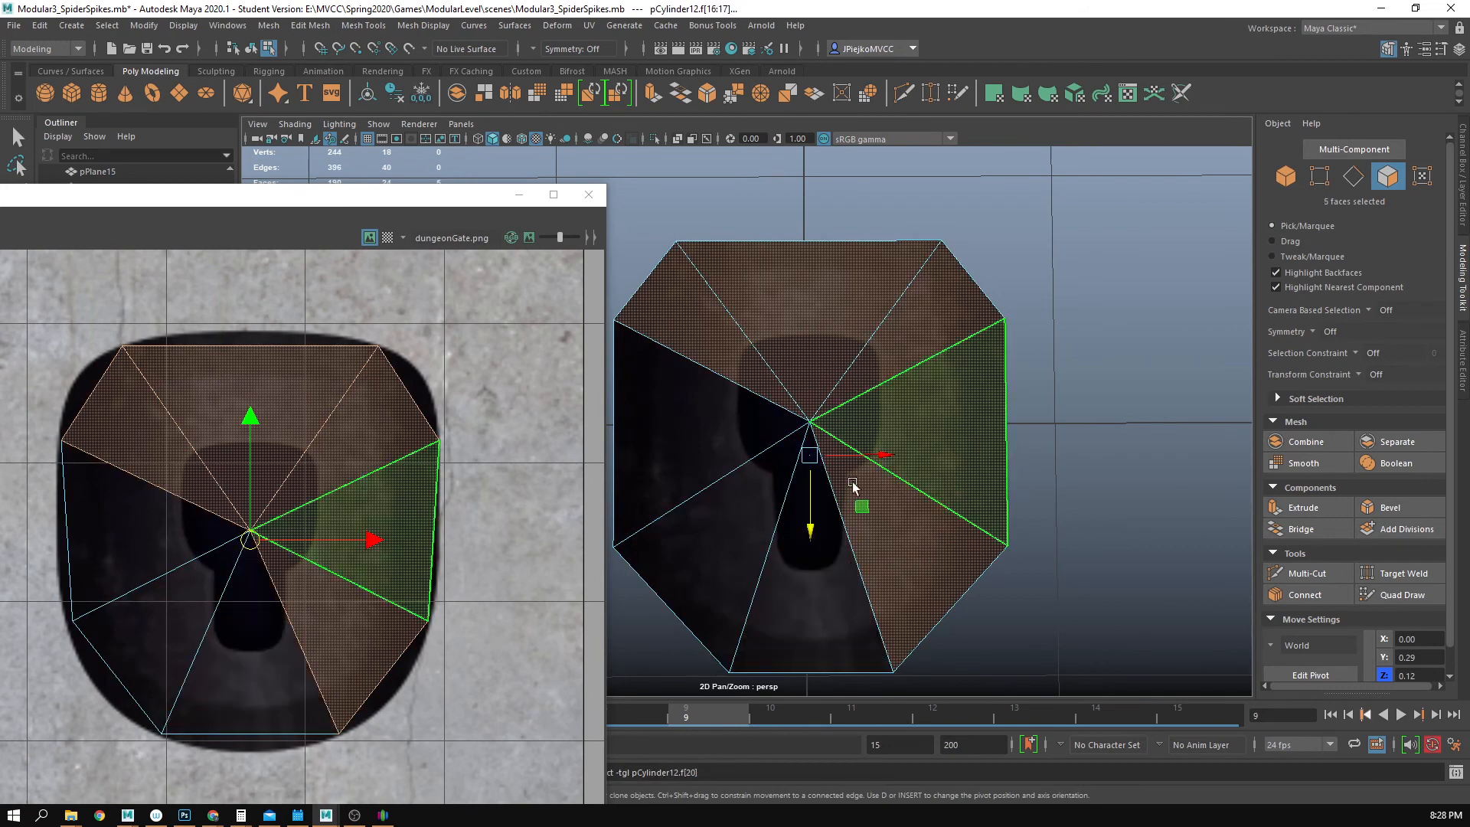
# - Cut two horizontal edges across the lock's front with Multi-Cut, joining the upper pair and the lower pair of side corners
pyautogui.keyDown('alt'); pyautogui.moveTo(968, 477); pyautogui.dragTo(751, 504, button='right'); pyautogui.keyUp('alt')
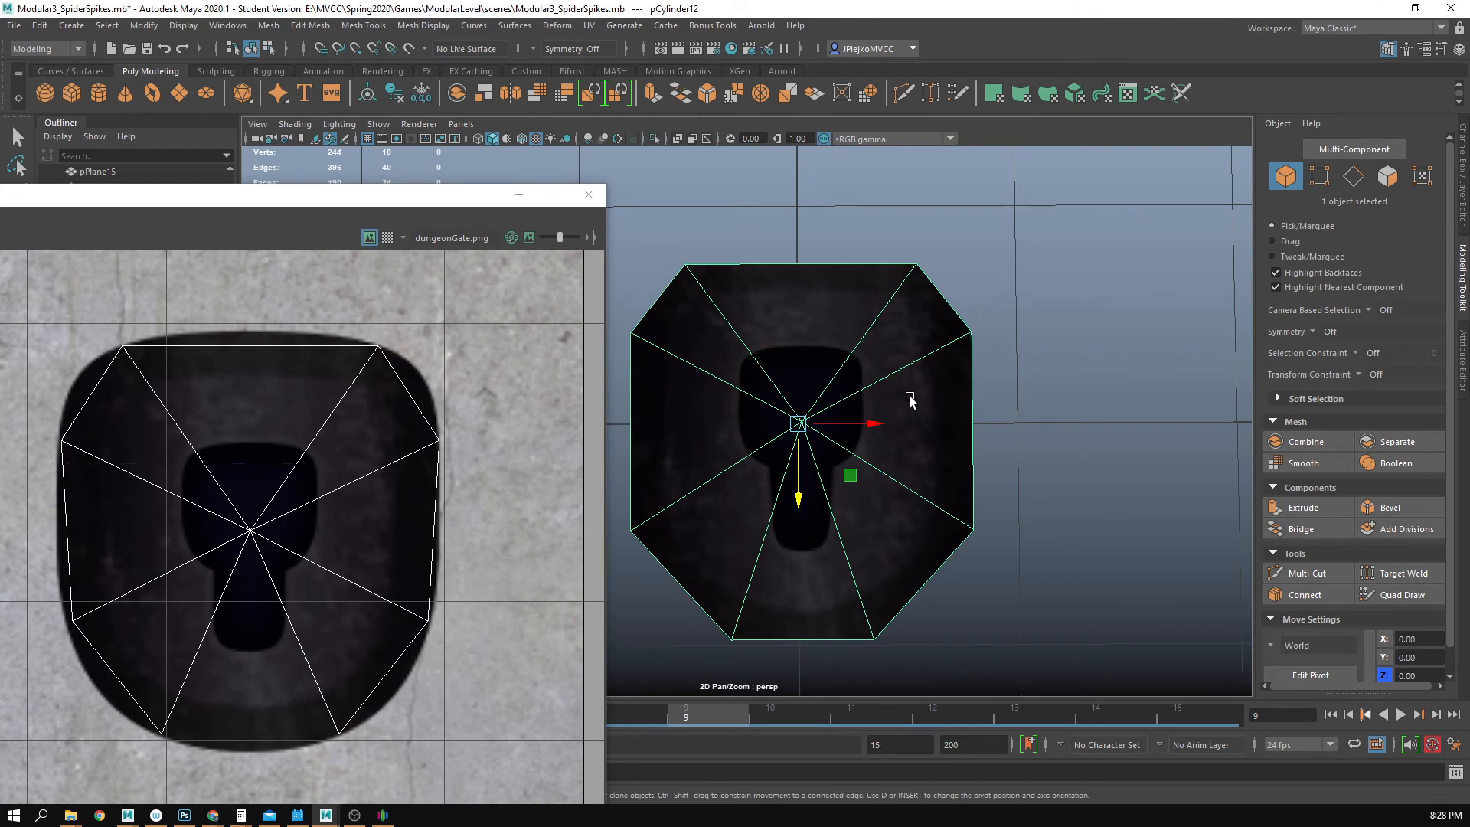
pyautogui.click(1310, 574)
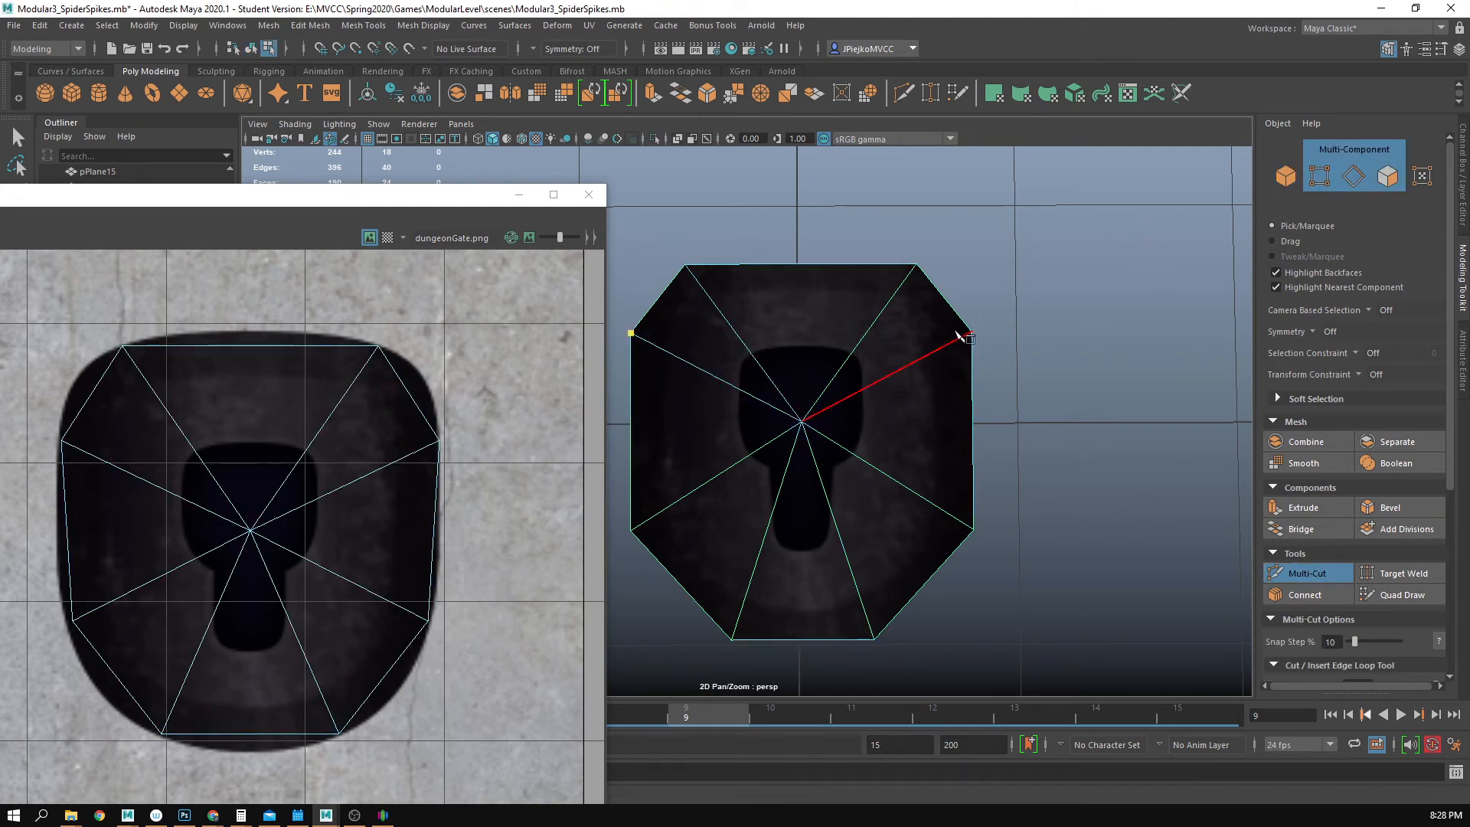
pyautogui.press('w')
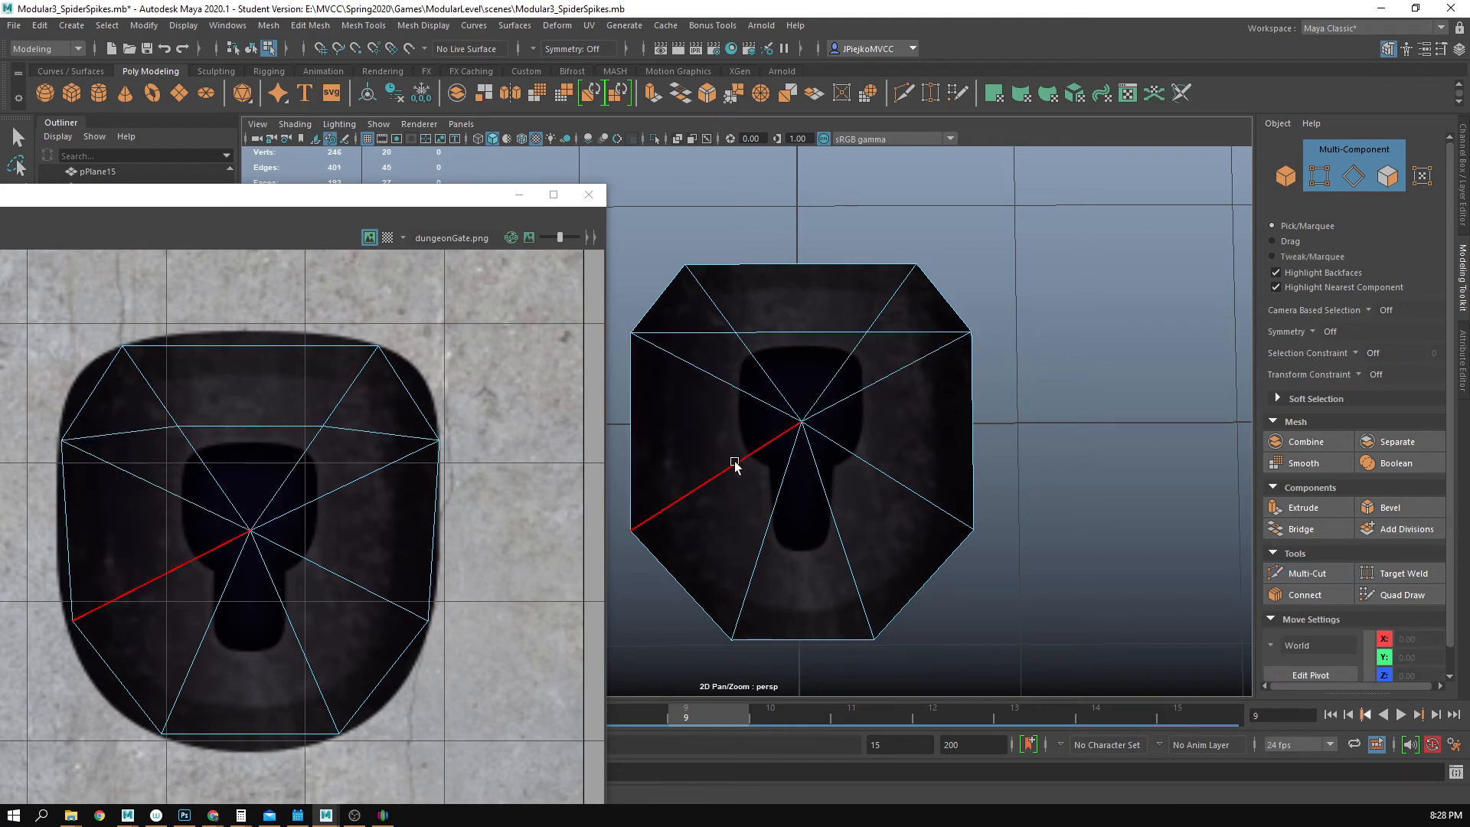
pyautogui.press('g')
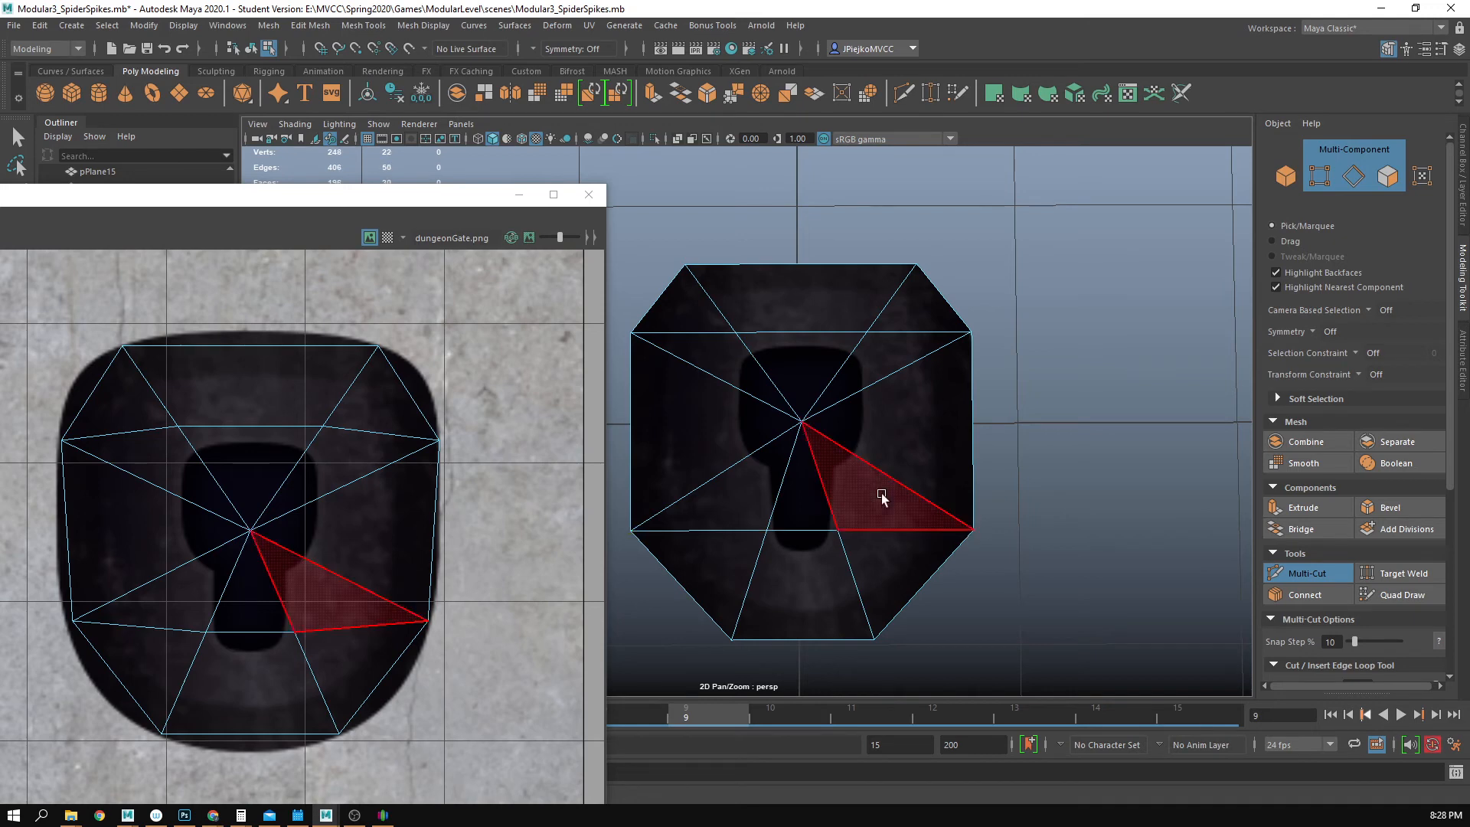
pyautogui.press('w')
# - Delete the eight radial edges that meet at the front's centre, clearing the area between the two horizontal cuts
pyautogui.click(863, 458)
pyautogui.keyDown('shift'); pyautogui.click(748, 393); pyautogui.keyUp('shift')
pyautogui.keyDown('shift'); pyautogui.click(852, 395); pyautogui.keyUp('shift')
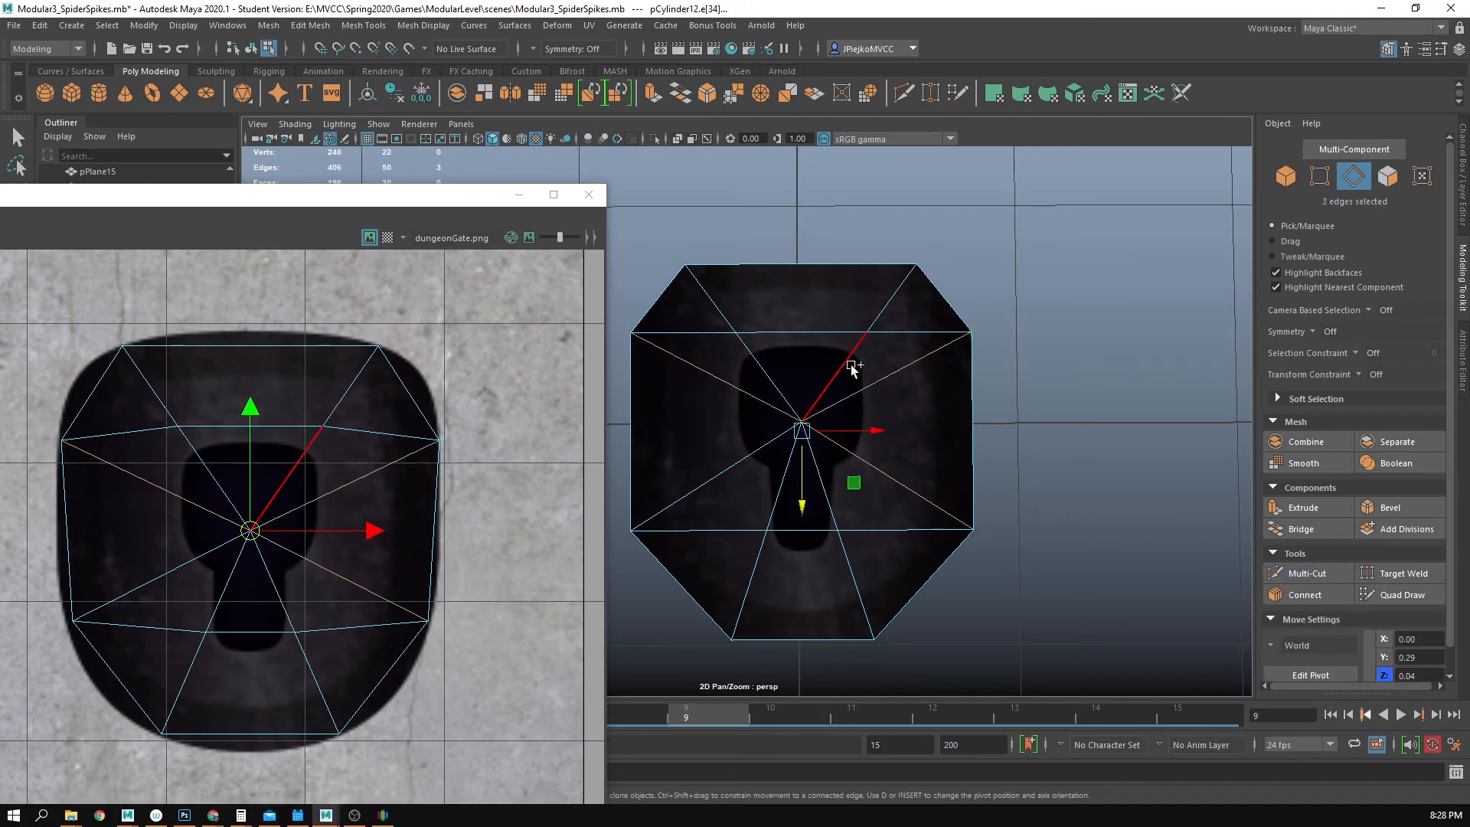
pyautogui.keyDown('shift'); pyautogui.click(852, 361); pyautogui.keyUp('shift')
pyautogui.keyDown('shift'); pyautogui.click(718, 465); pyautogui.keyUp('shift')
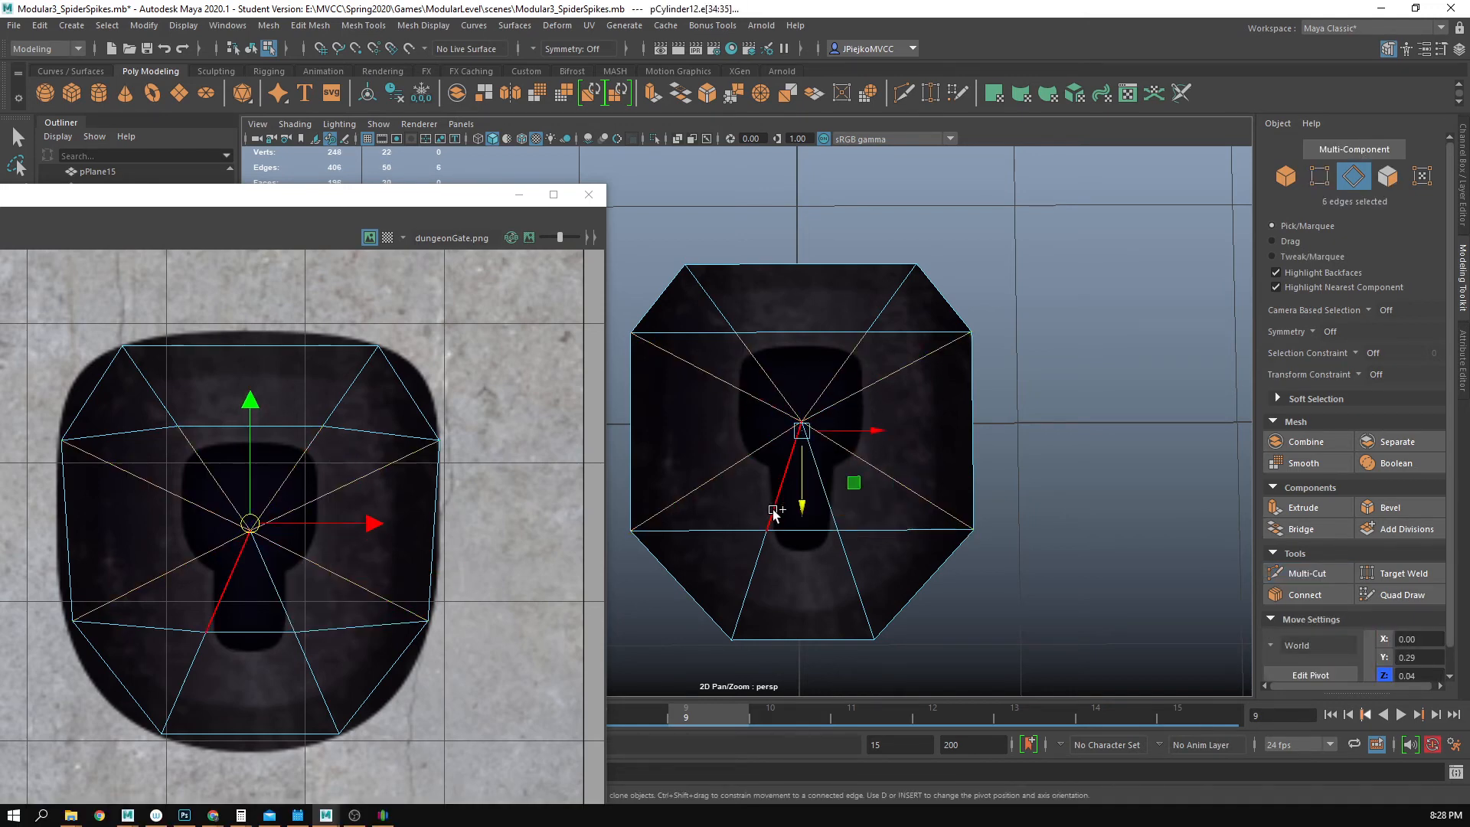
pyautogui.keyDown('shift'); pyautogui.click(775, 505); pyautogui.keyUp('shift')
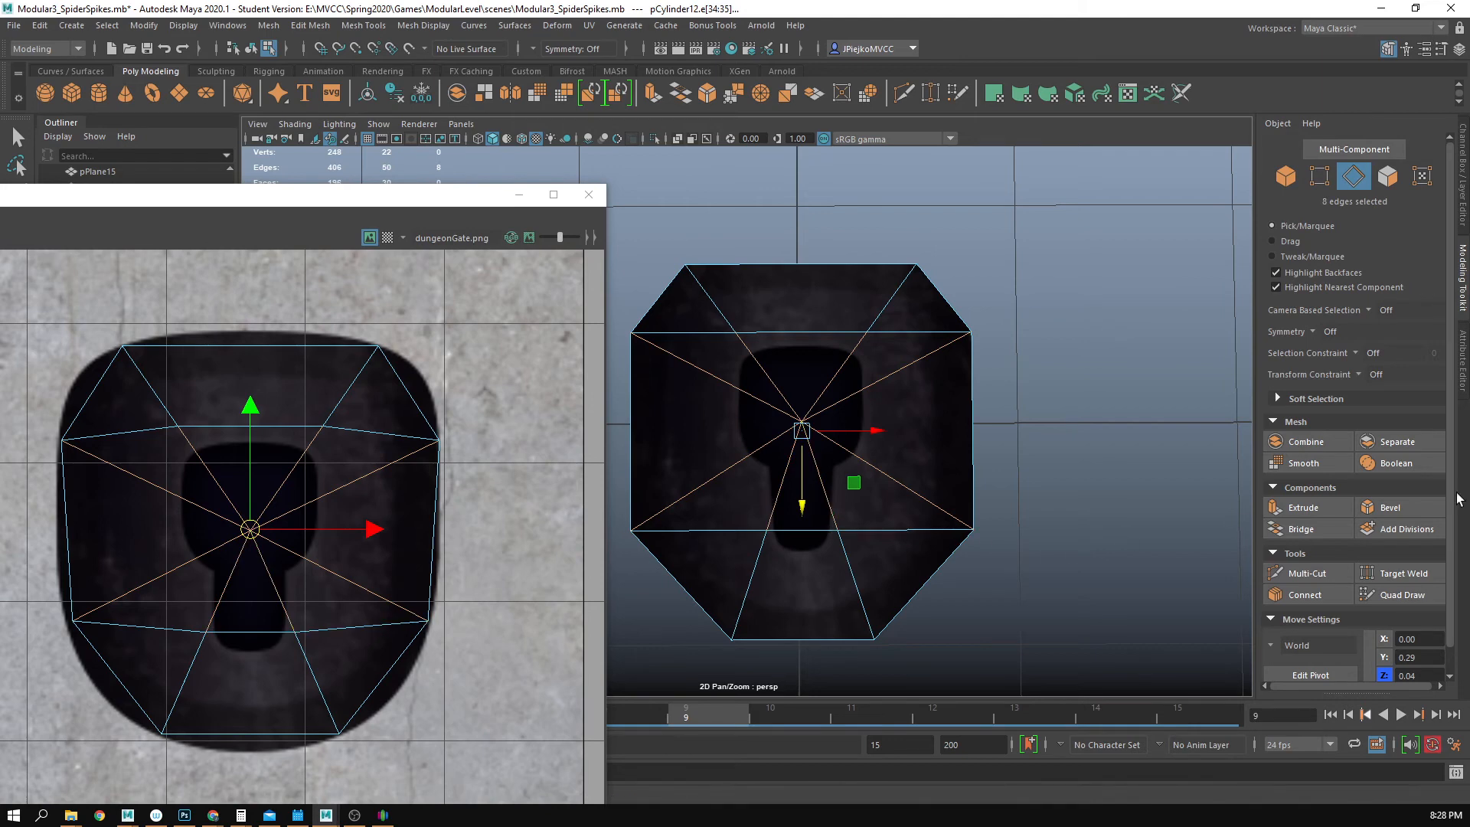
pyautogui.press('Delete')
pyautogui.press('e')
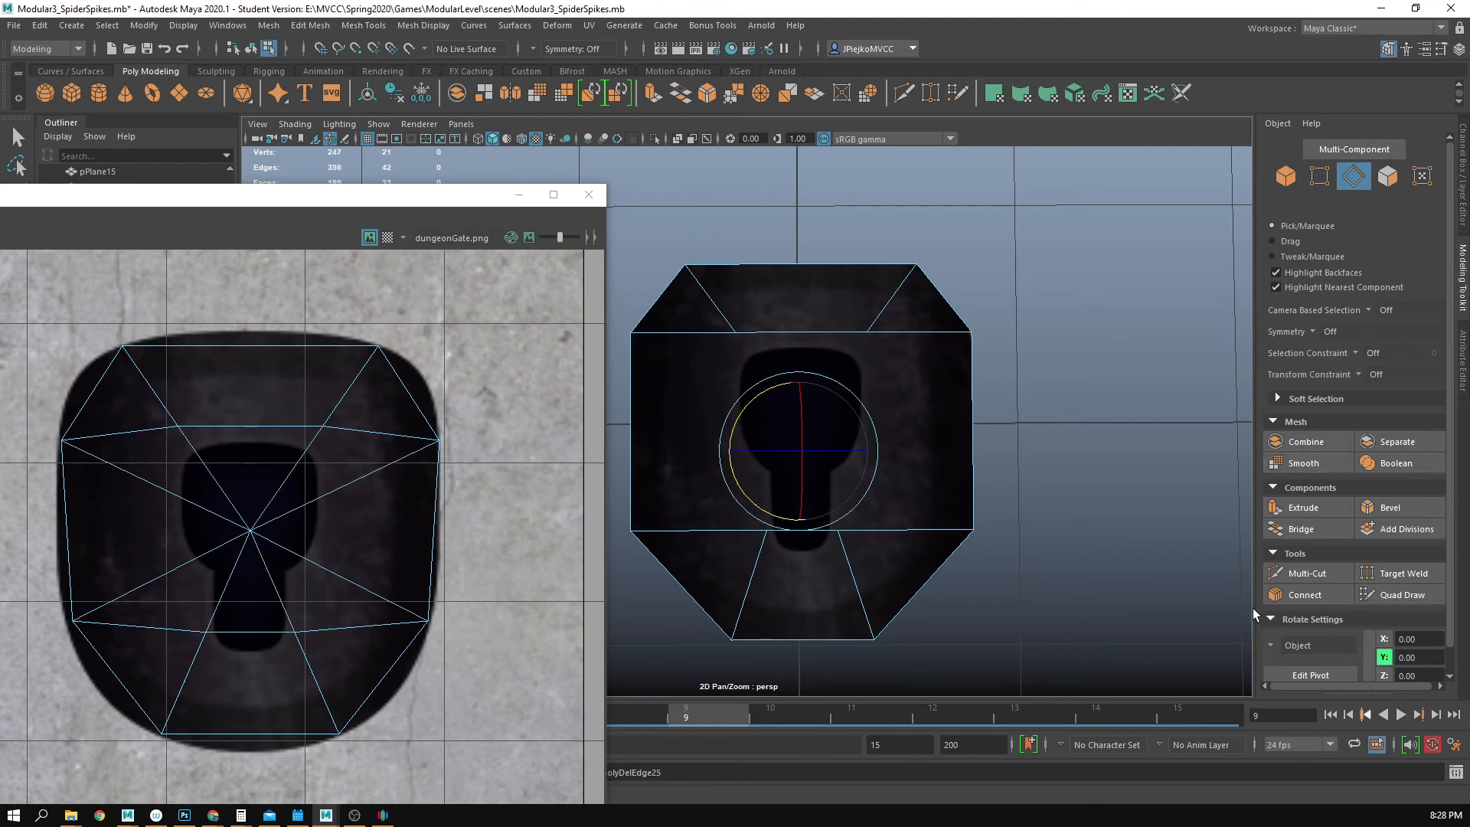
# - Cut an edge down each side of the keyhole, connecting the upper horizontal cut to the lower one
pyautogui.click(1301, 573)
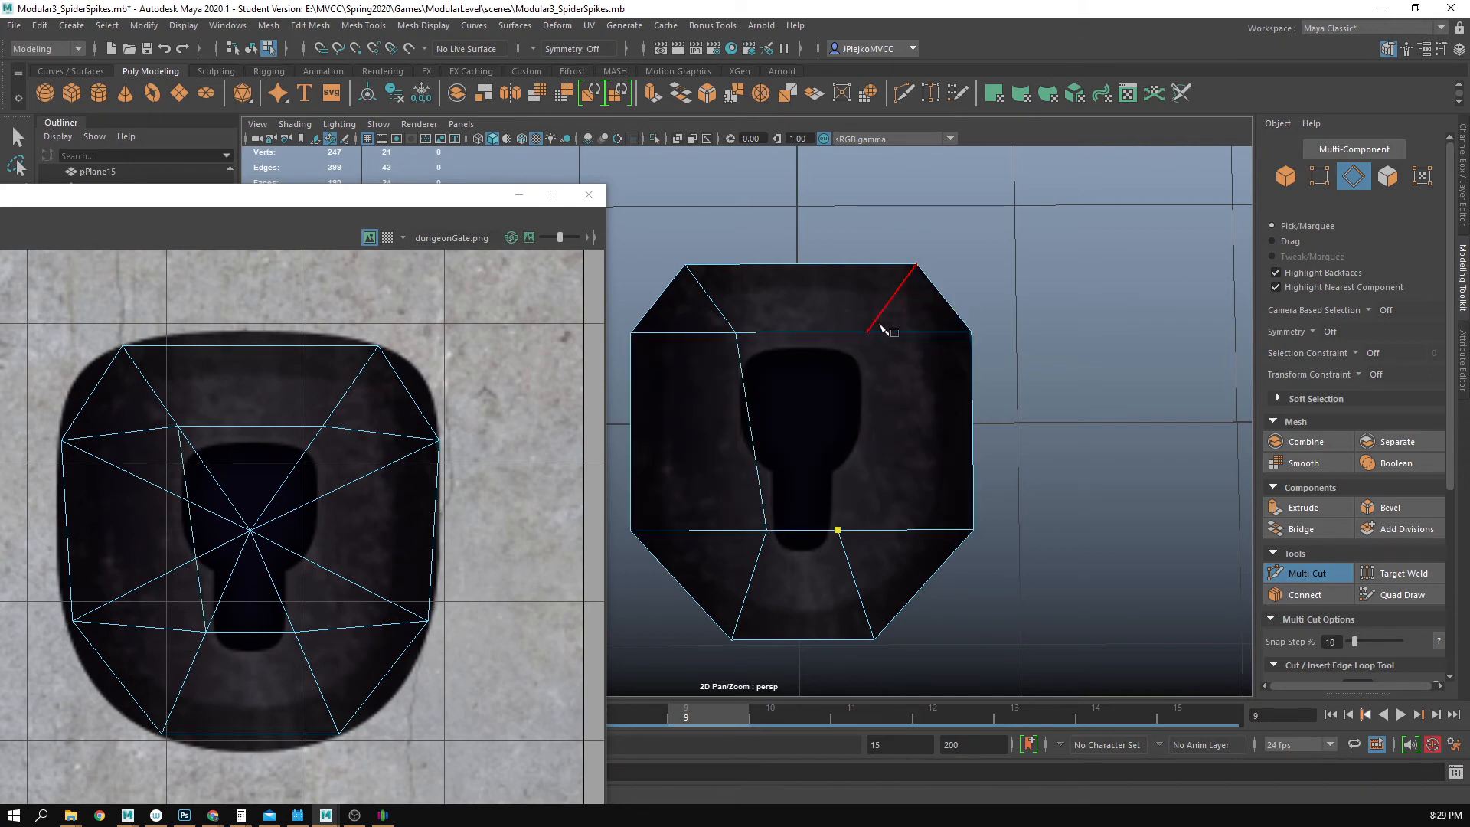
pyautogui.press('w')
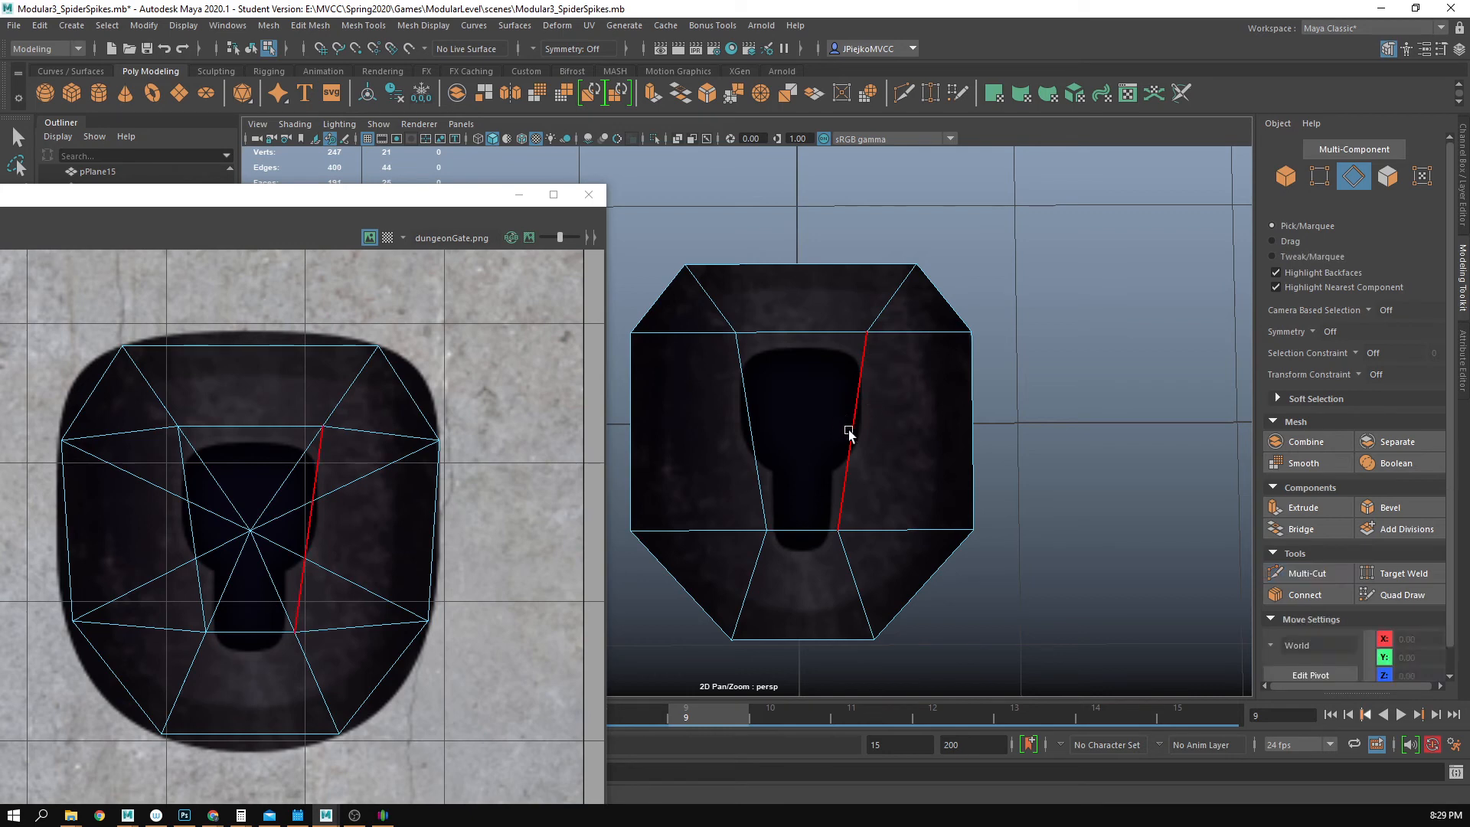
pyautogui.keyDown('alt'); pyautogui.moveTo(808, 455); pyautogui.dragTo(911, 397, button='right'); pyautogui.keyUp('alt')
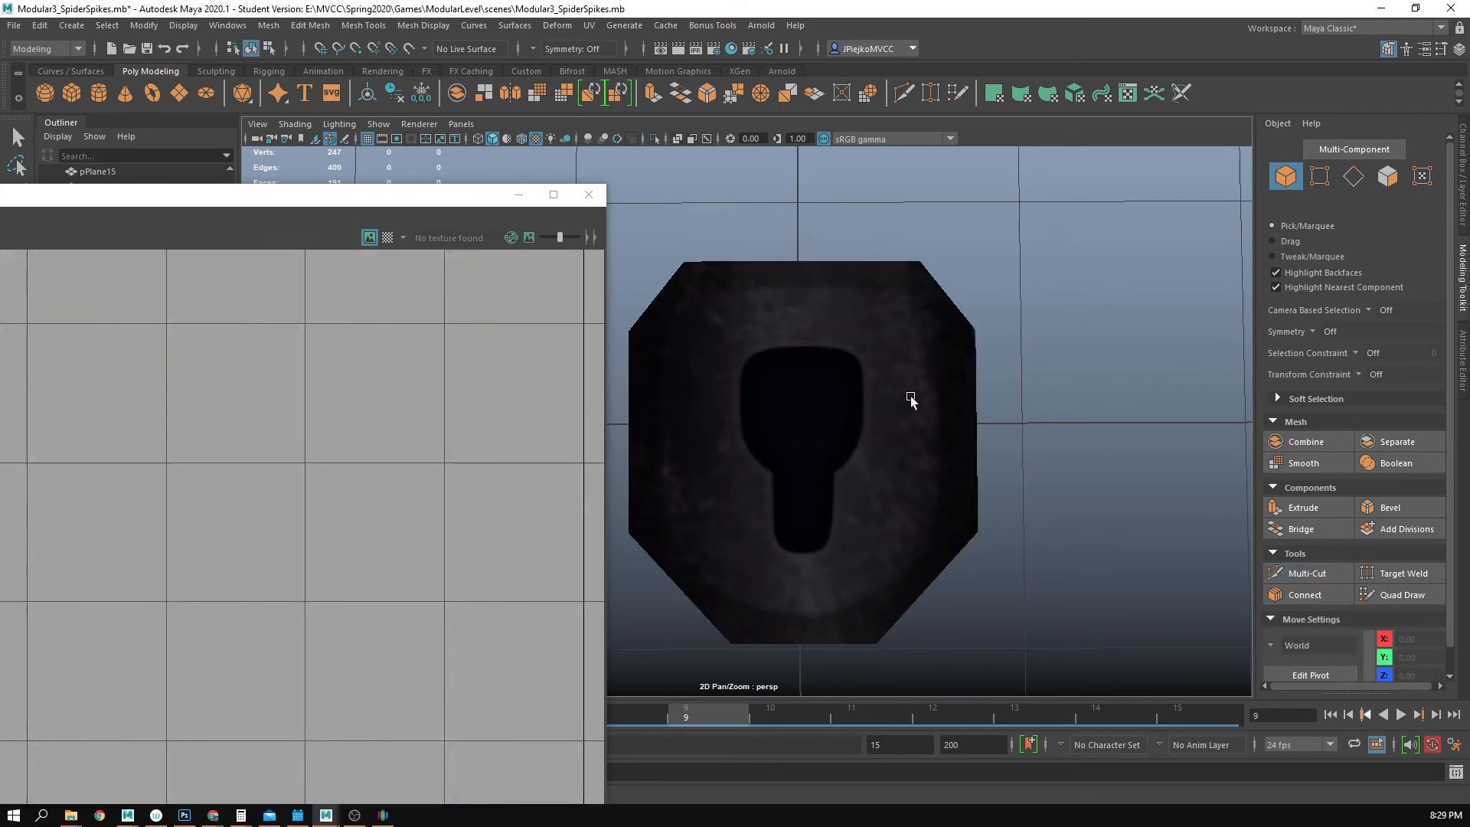
# - Close the UV Editor and set the lock's Rotate X to 90 so its face stands upright
pyautogui.click(593, 197)
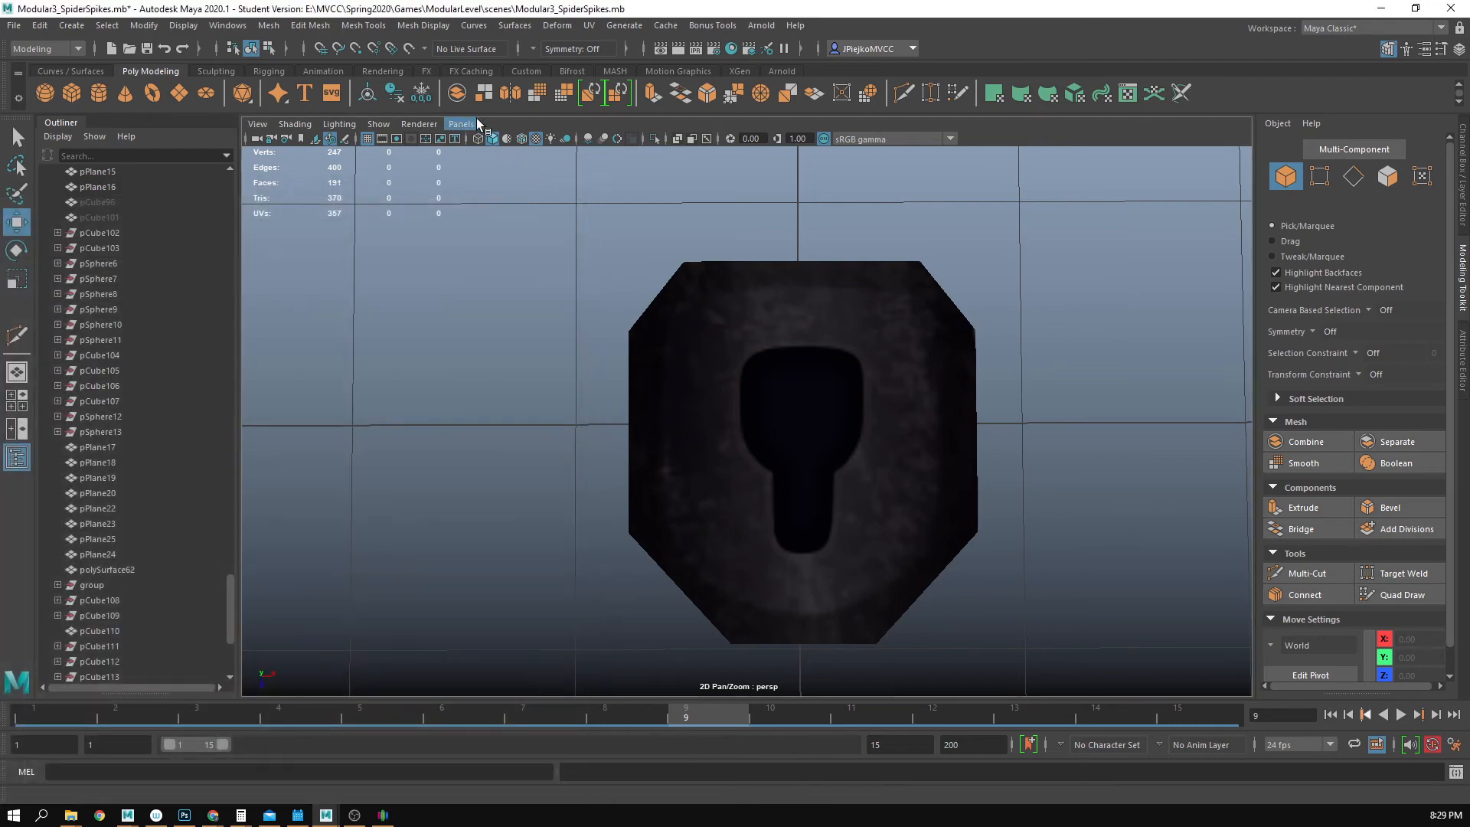
pyautogui.click(461, 123)
pyautogui.click(623, 148)
pyautogui.keyDown('alt'); pyautogui.moveTo(623, 149); pyautogui.dragTo(799, 449); pyautogui.keyUp('alt')
pyautogui.click(769, 424)
pyautogui.press('e')
pyautogui.click(1463, 170)
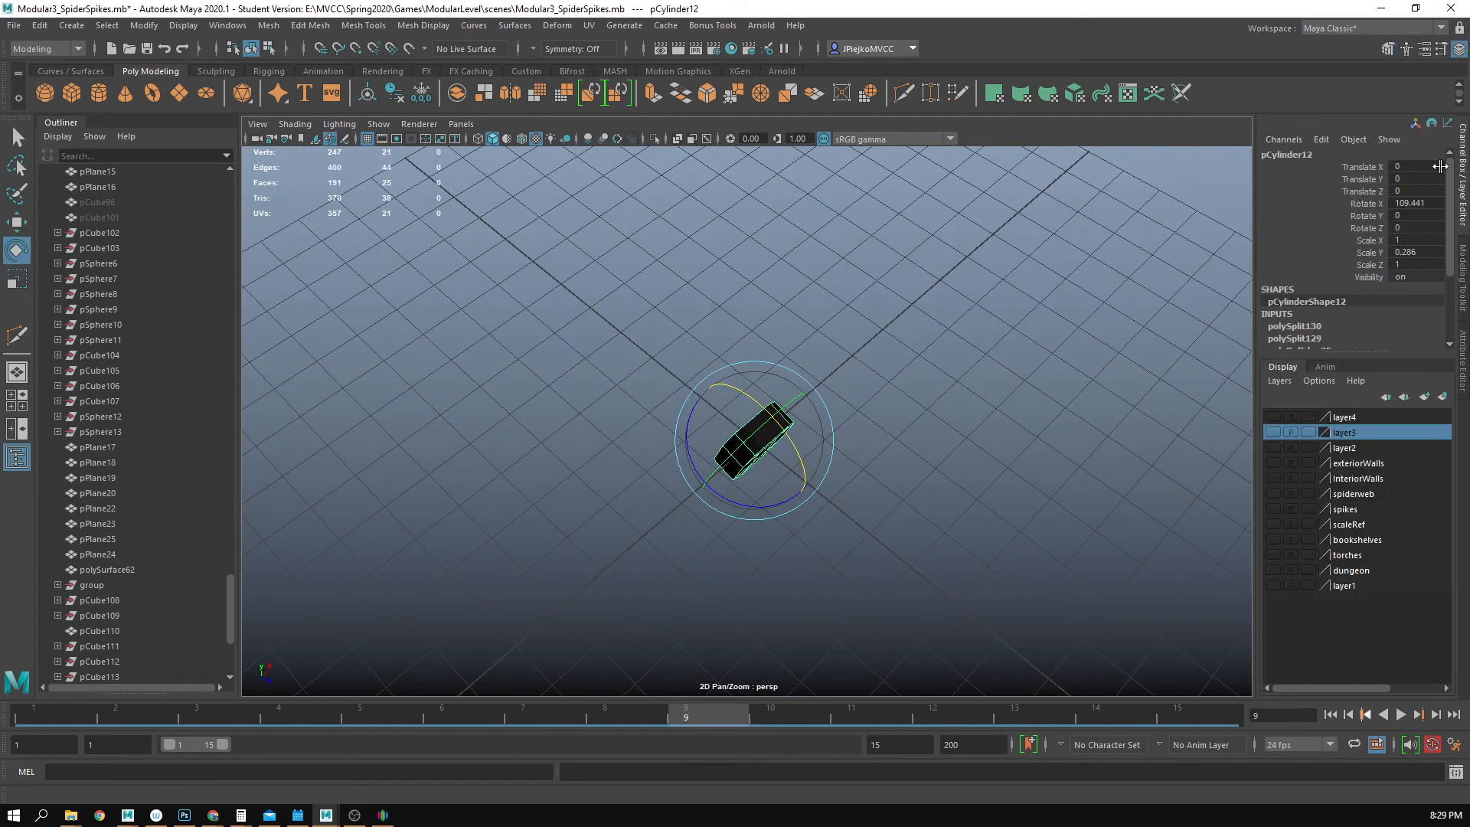
pyautogui.press('Return')
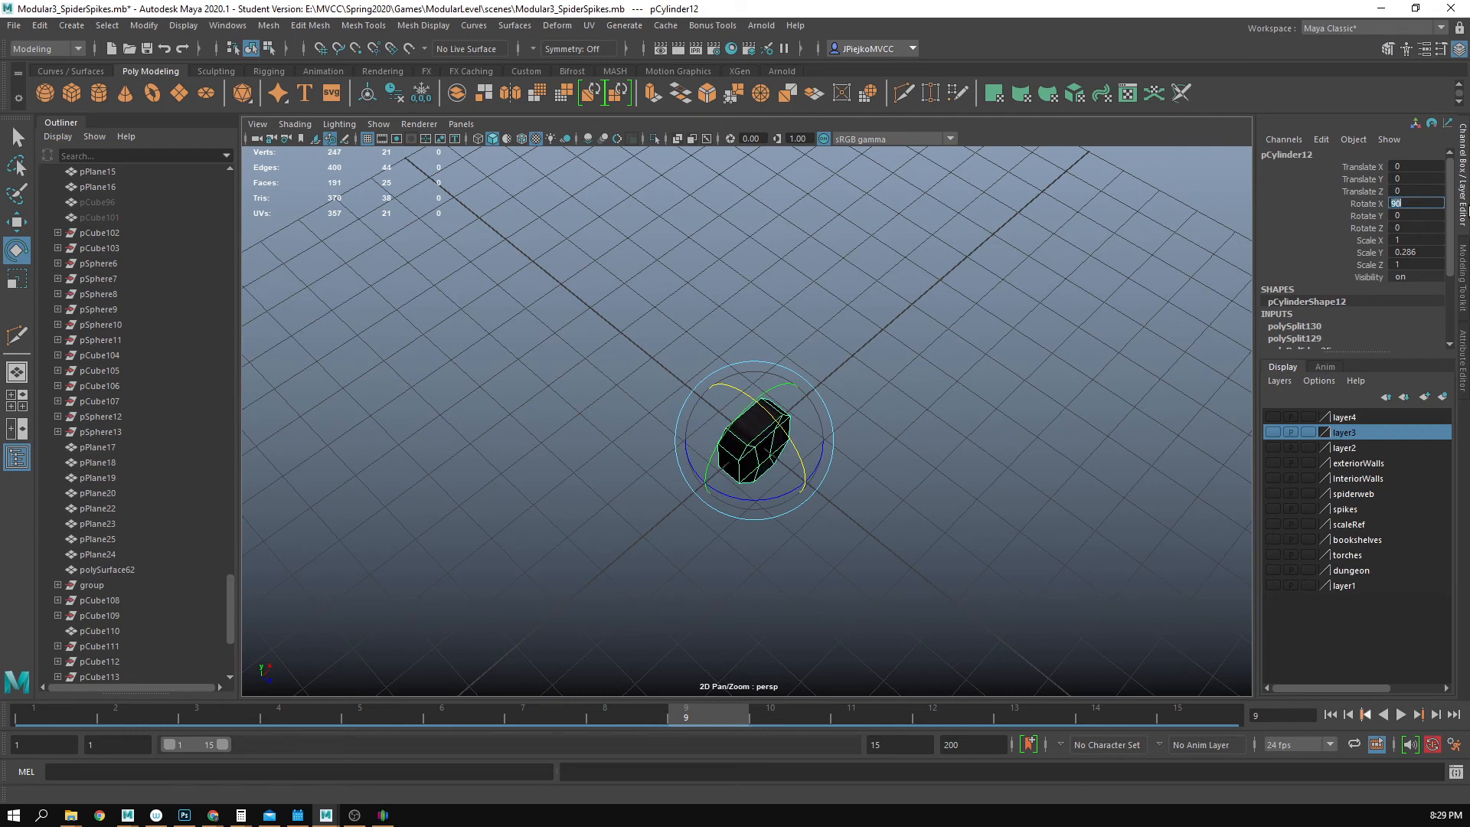
# - Move the lock along X from the grid centre to the dungeon gate, at about 15.49
pyautogui.keyDown('alt'); pyautogui.moveTo(689, 382); pyautogui.dragTo(56, 341, button='right'); pyautogui.keyUp('alt')
pyautogui.keyDown('alt'); pyautogui.moveTo(490, 467); pyautogui.dragTo(344, 410); pyautogui.keyUp('alt')
pyautogui.press('w')
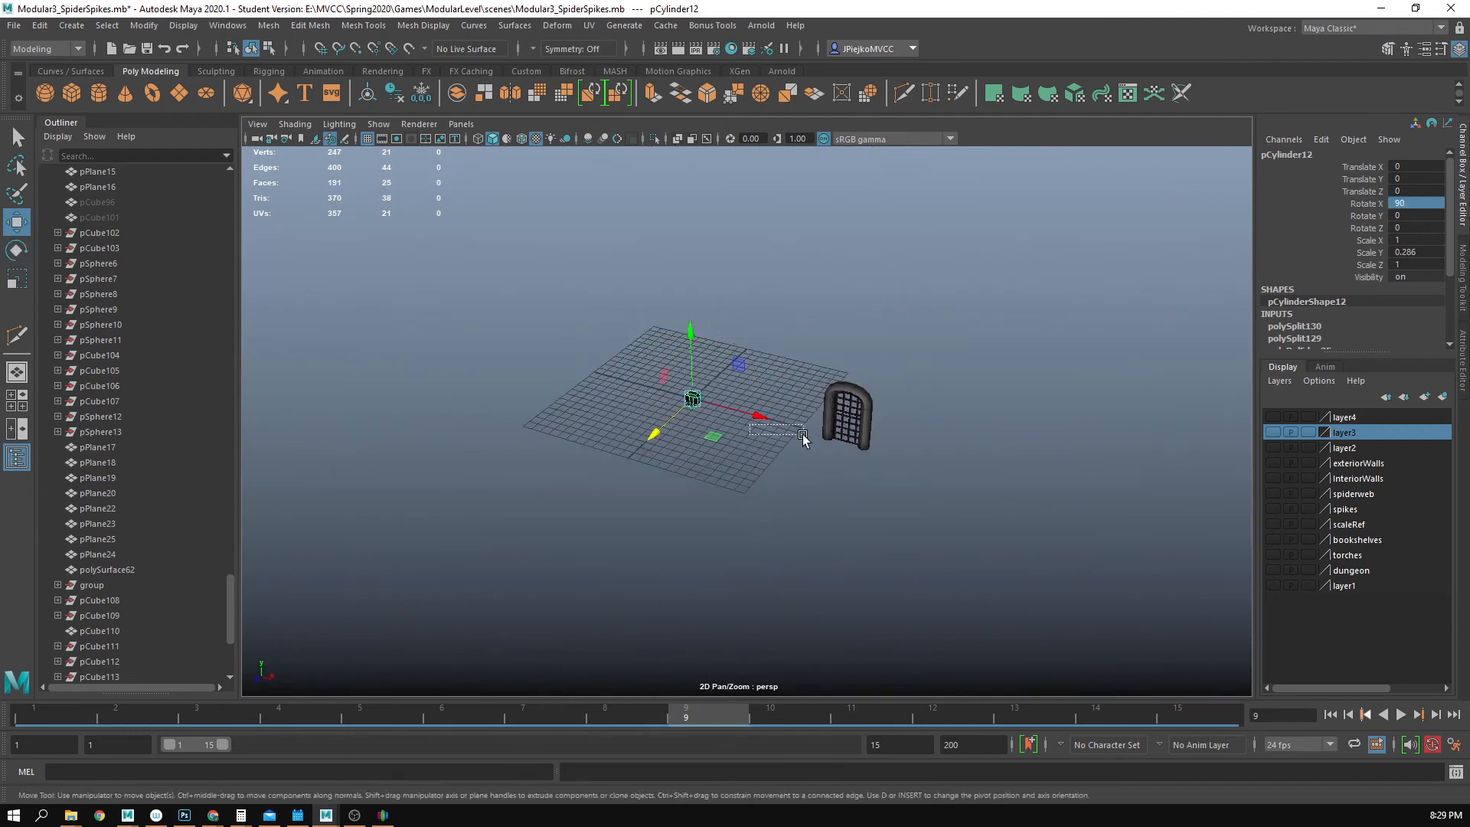
pyautogui.moveTo(762, 417); pyautogui.dragTo(777, 423)
pyautogui.press('r')
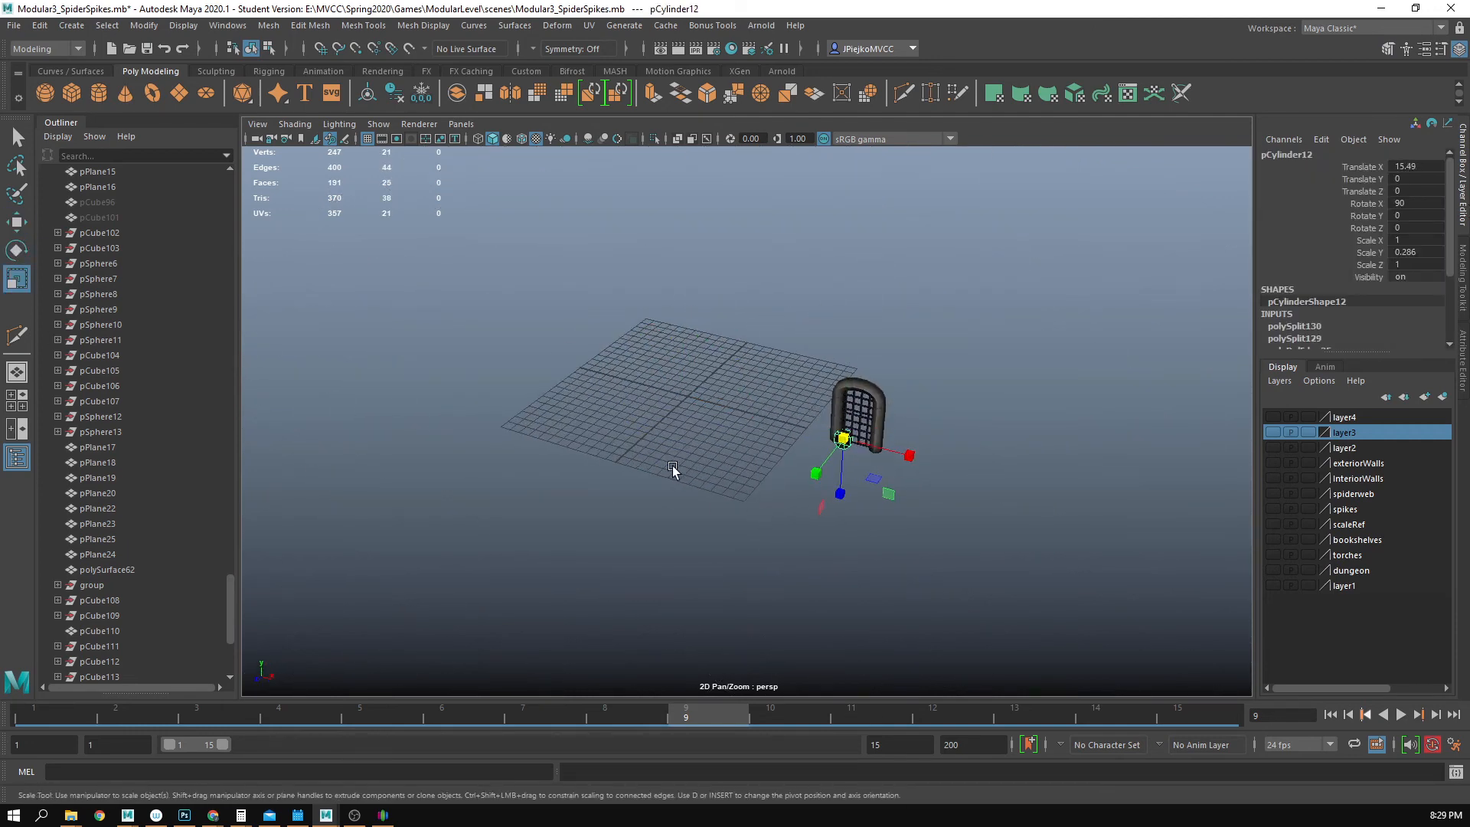
# - Raise and shift the lock onto the gate's bars, at about Translate X 16.522 and Y 2.479
pyautogui.press('f')
pyautogui.scroll(-3, 457, 435)
pyautogui.keyDown('alt'); pyautogui.moveTo(457, 435); pyautogui.dragTo(619, 402); pyautogui.keyUp('alt')
pyautogui.keyDown('alt'); pyautogui.moveTo(619, 402); pyautogui.dragTo(669, 535, button='middle'); pyautogui.keyUp('alt')
pyautogui.press('w')
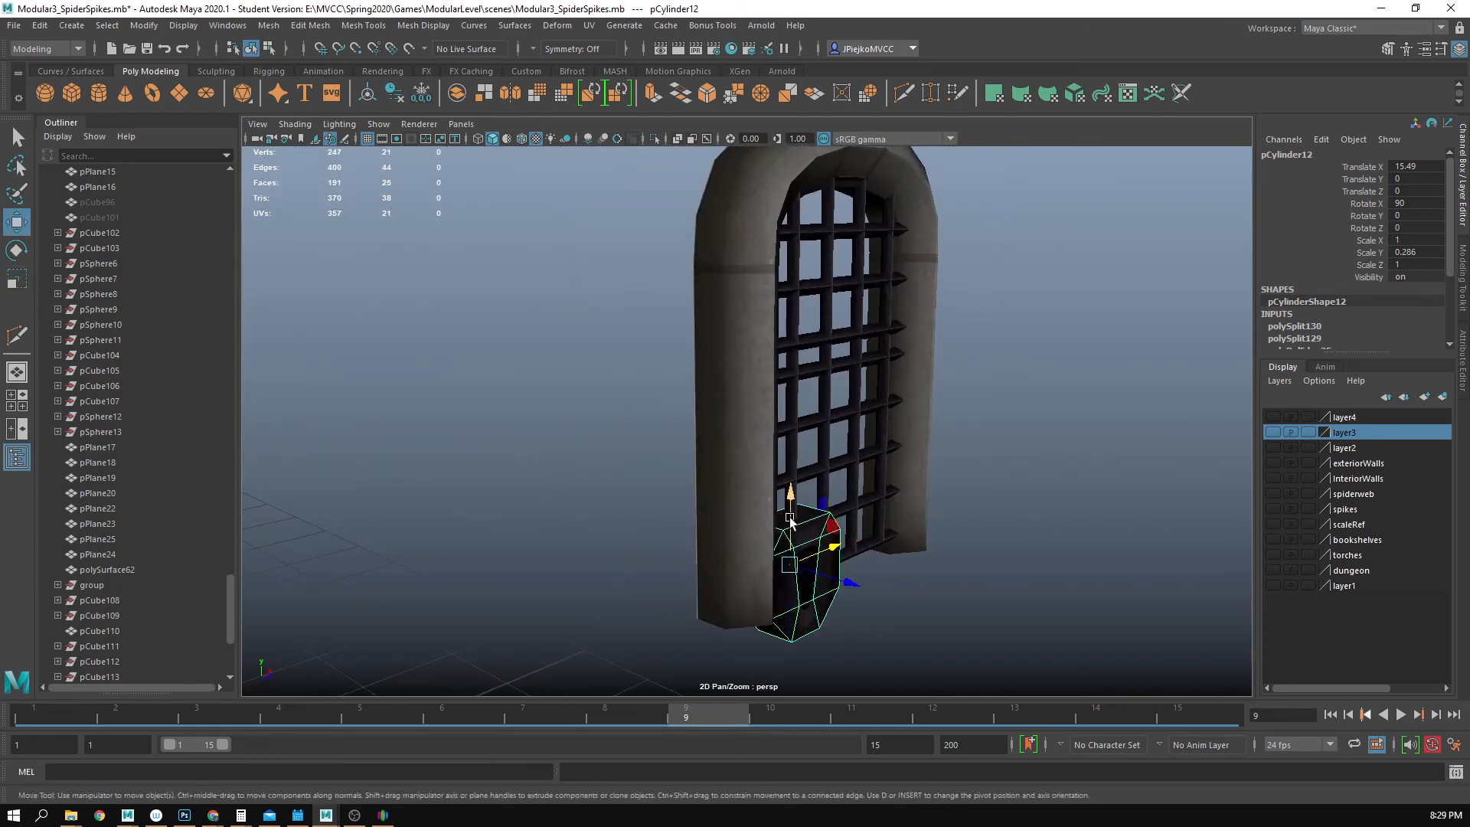
pyautogui.moveTo(789, 511); pyautogui.dragTo(716, 414)
pyautogui.keyDown('alt'); pyautogui.moveTo(716, 414); pyautogui.dragTo(851, 548, button='right'); pyautogui.keyUp('alt')
pyautogui.moveTo(658, 562); pyautogui.dragTo(769, 548)
pyautogui.moveTo(698, 498); pyautogui.dragTo(697, 431)
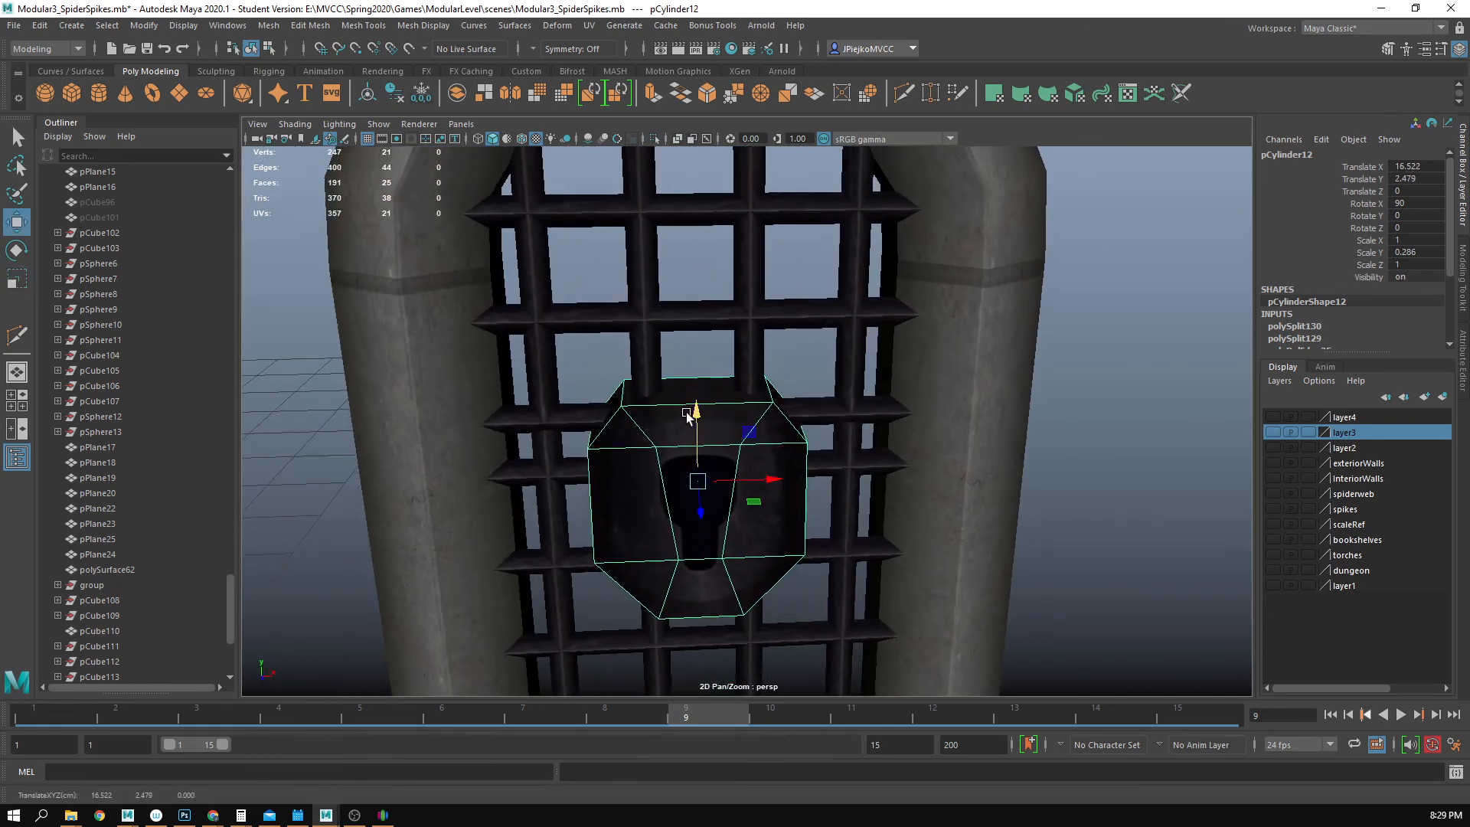
# - Scale the lock down uniformly to about 0.515 in X and Z and 0.147 in Y
pyautogui.press('r')
pyautogui.moveTo(698, 481); pyautogui.dragTo(585, 503)
pyautogui.keyDown('alt'); pyautogui.moveTo(585, 503); pyautogui.dragTo(709, 504); pyautogui.keyUp('alt')
pyautogui.press('w')
pyautogui.keyDown('alt'); pyautogui.moveTo(808, 498); pyautogui.dragTo(825, 496); pyautogui.keyUp('alt')
pyautogui.click(1112, 527)
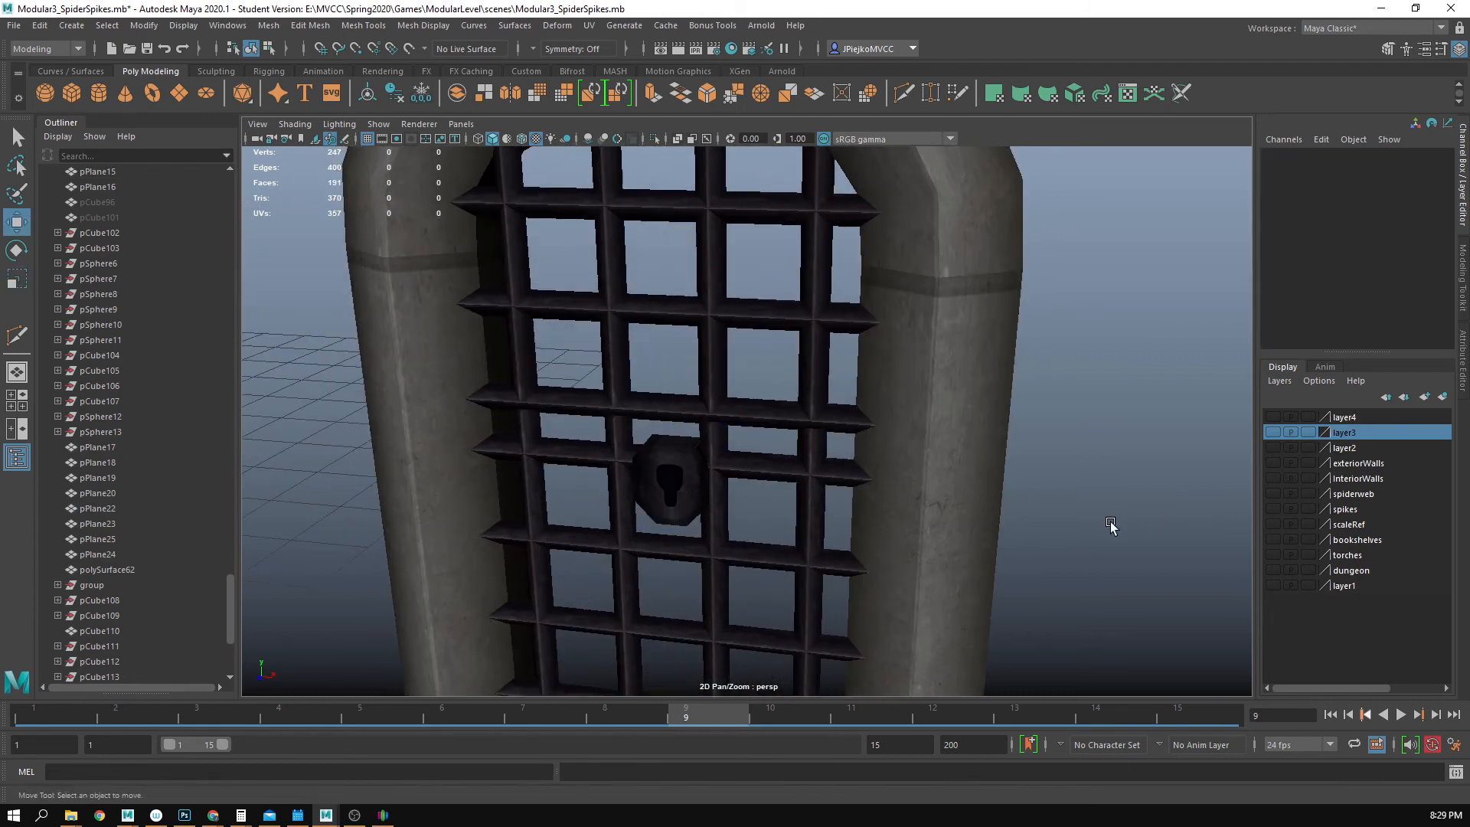
# - Reposition the lock over the two closely spaced horizontal bars, at about Translate X 16.557 and Y 2.859
pyautogui.keyDown('alt'); pyautogui.moveTo(723, 450); pyautogui.dragTo(782, 453); pyautogui.keyUp('alt')
pyautogui.click(771, 437)
pyautogui.hotkey('ctrl', 'z')
pyautogui.click(778, 479)
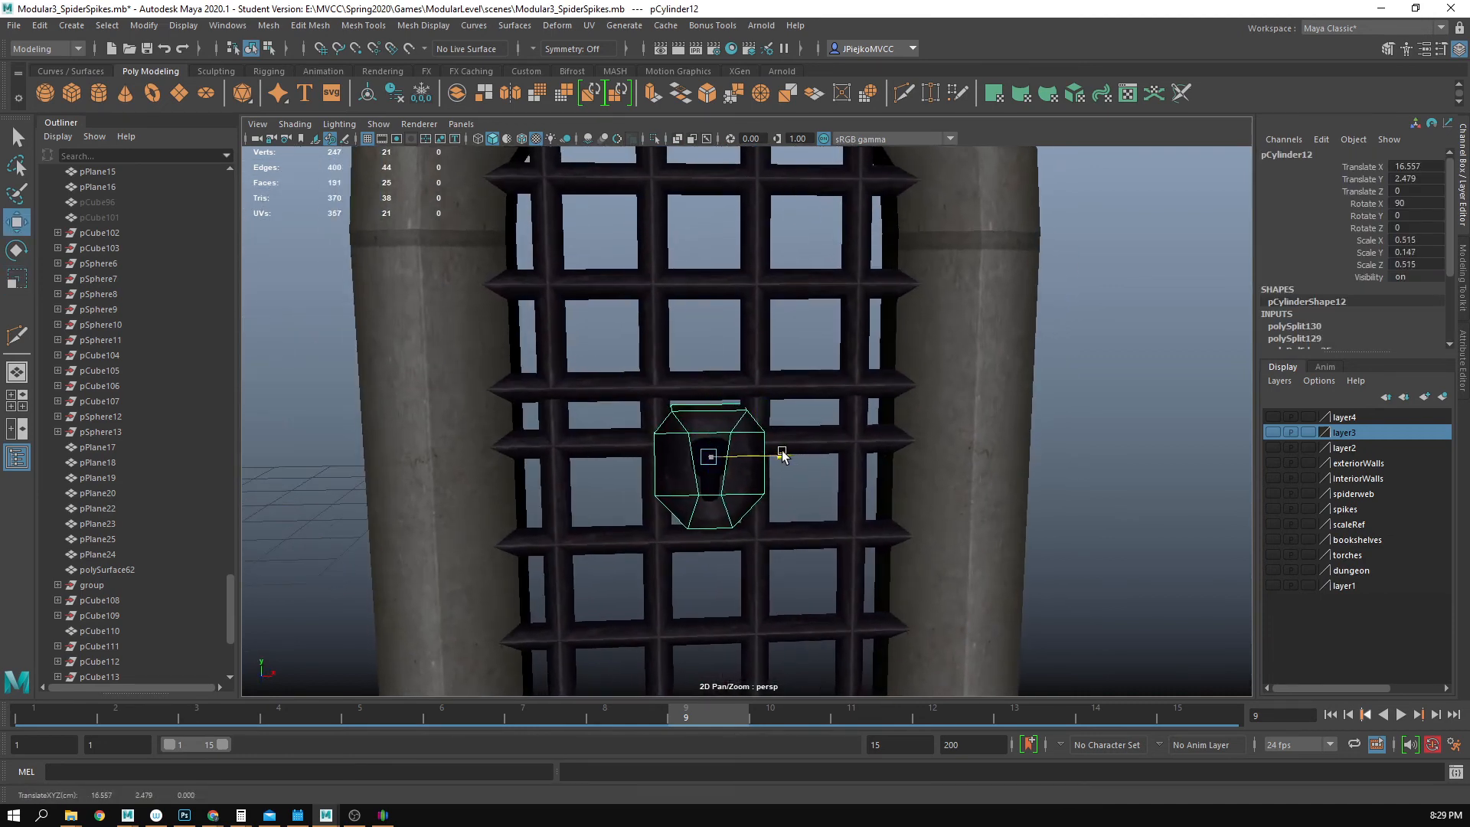
pyautogui.moveTo(708, 387); pyautogui.dragTo(706, 333)
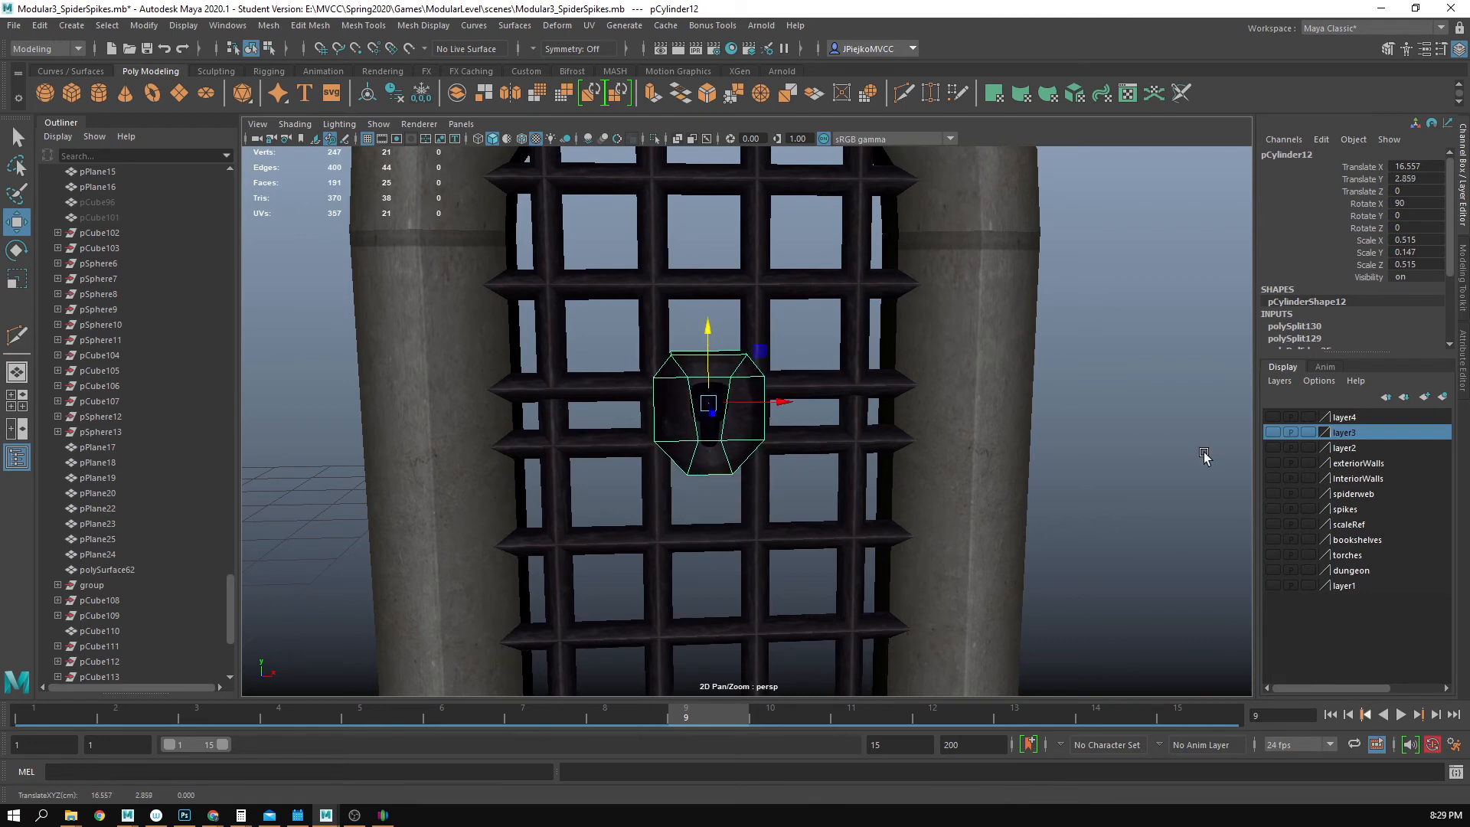
pyautogui.click(1204, 453)
# - Nudge the lock against the bars to about Translate X 16.543 and Z 0.048
pyautogui.keyDown('alt'); pyautogui.moveTo(1204, 453); pyautogui.dragTo(602, 477, button='right'); pyautogui.keyUp('alt')
pyautogui.keyDown('alt'); pyautogui.moveTo(603, 478); pyautogui.dragTo(669, 490); pyautogui.keyUp('alt')
pyautogui.keyDown('alt'); pyautogui.moveTo(669, 490); pyautogui.dragTo(971, 502, button='right'); pyautogui.keyUp('alt')
pyautogui.click(806, 448)
pyautogui.keyDown('alt'); pyautogui.moveTo(806, 448); pyautogui.dragTo(931, 490, button='right'); pyautogui.keyUp('alt')
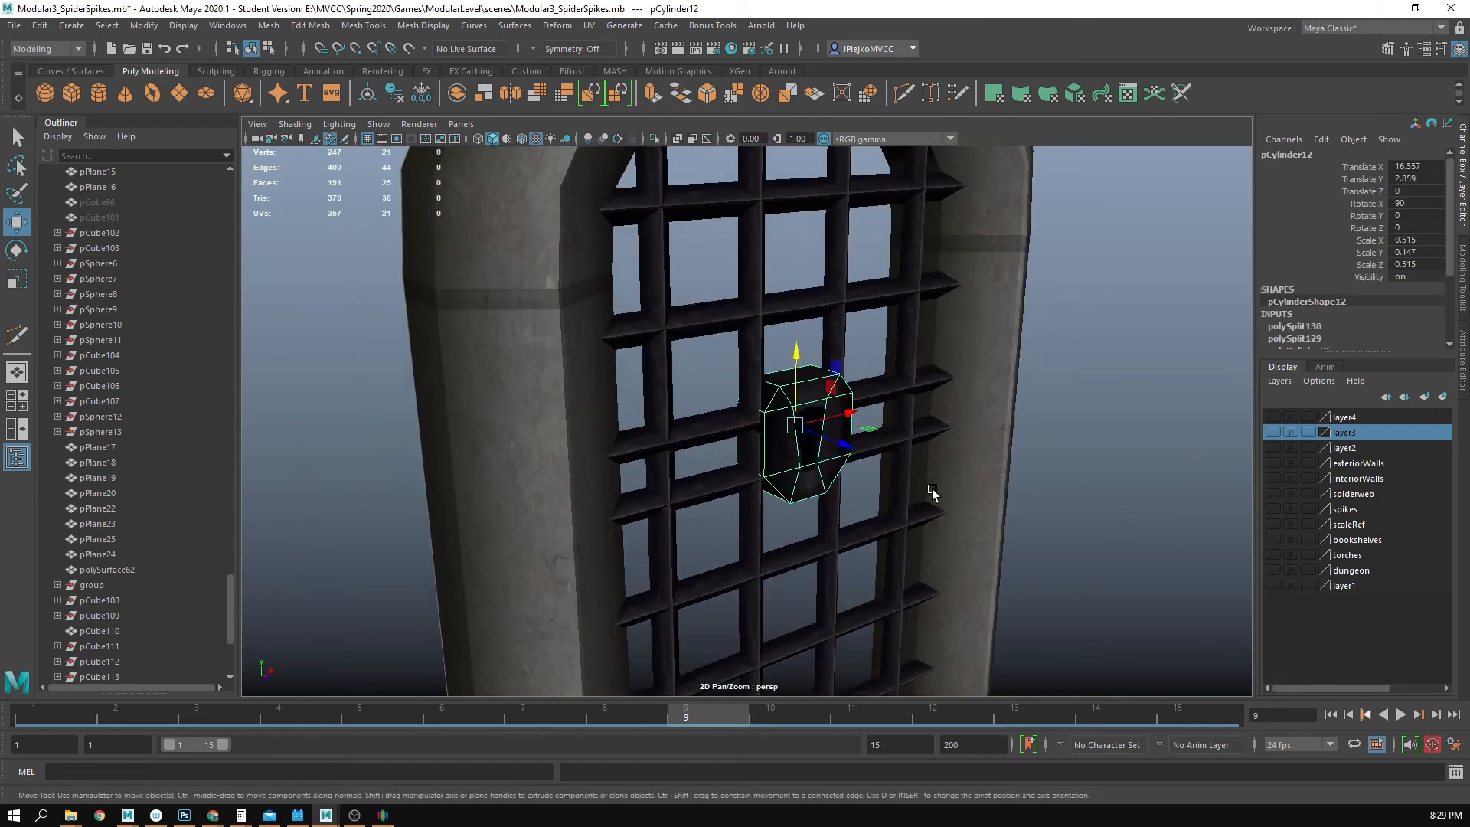
pyautogui.keyDown('alt'); pyautogui.moveTo(932, 490); pyautogui.dragTo(768, 508); pyautogui.keyUp('alt')
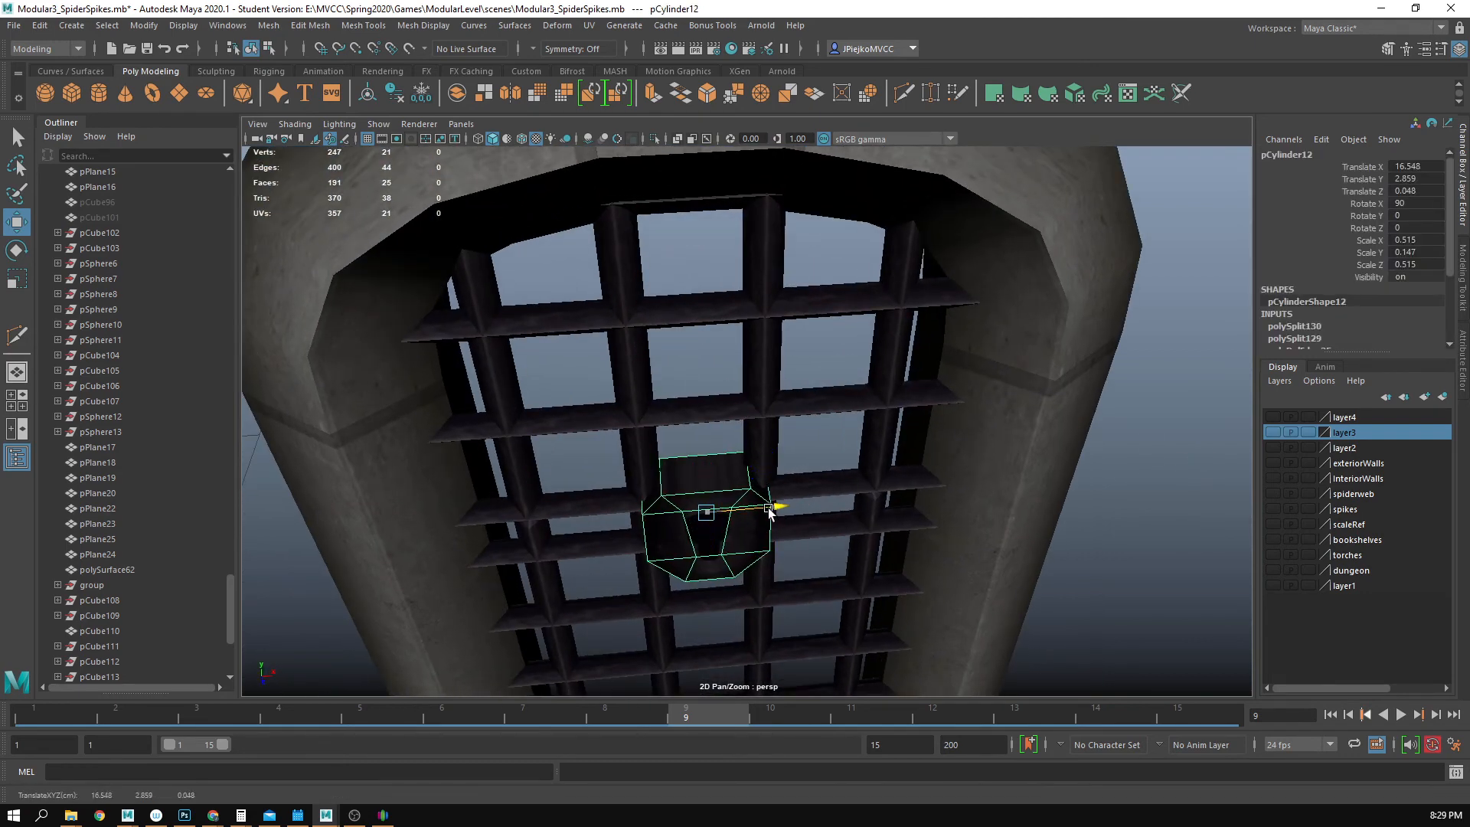
pyautogui.click(1099, 601)
# - Select the lock and open its UV layout in the UV Editor
pyautogui.keyDown('alt'); pyautogui.moveTo(1099, 601); pyautogui.dragTo(785, 513, button='right'); pyautogui.keyUp('alt')
pyautogui.keyDown('alt'); pyautogui.moveTo(785, 513); pyautogui.dragTo(754, 545); pyautogui.keyUp('alt')
pyautogui.keyDown('alt'); pyautogui.moveTo(754, 545); pyautogui.dragTo(1041, 552, button='right'); pyautogui.keyUp('alt')
pyautogui.keyDown('alt'); pyautogui.moveTo(1041, 553); pyautogui.dragTo(730, 503); pyautogui.keyUp('alt')
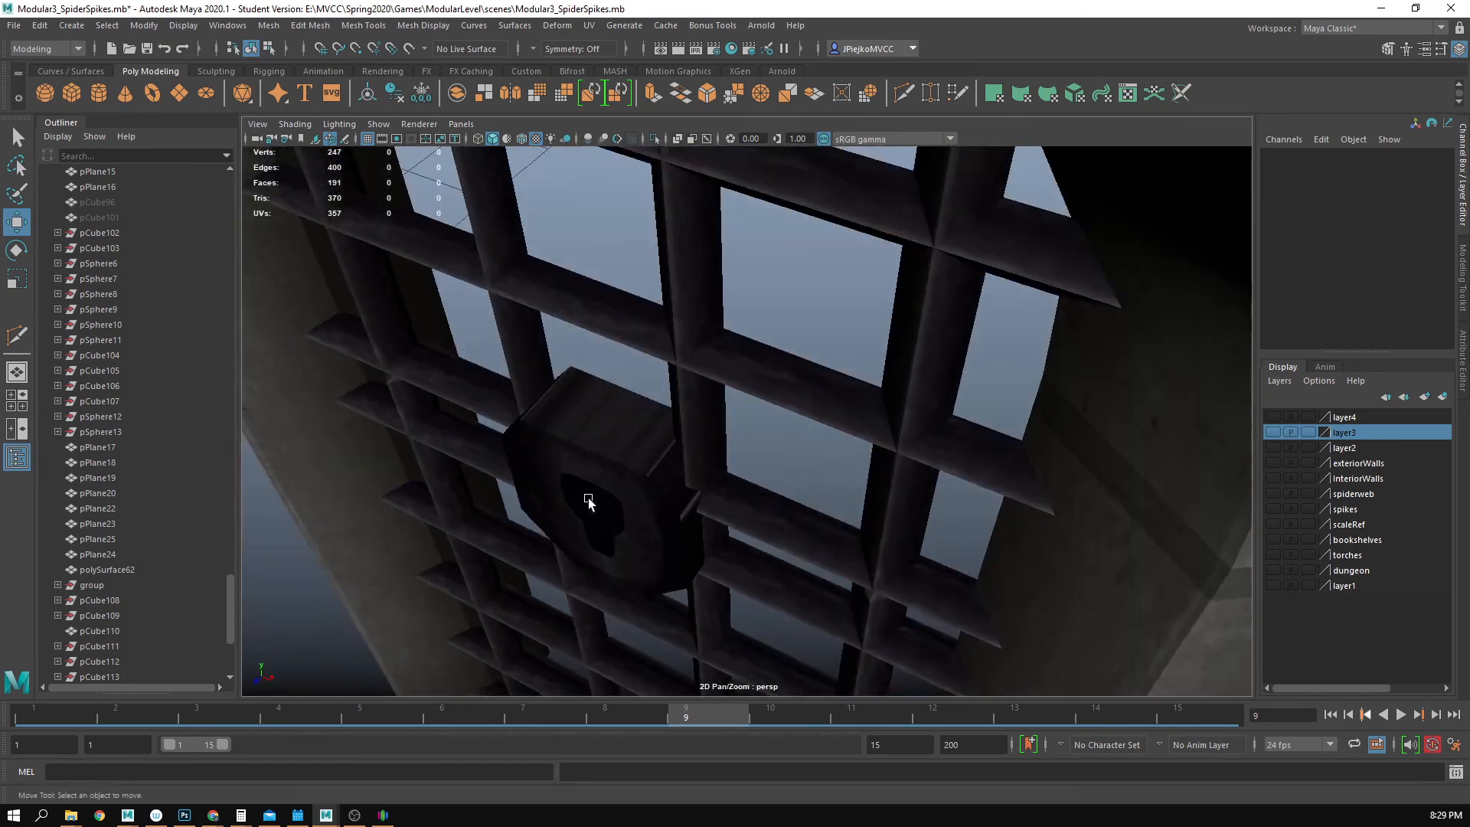
pyautogui.click(573, 475)
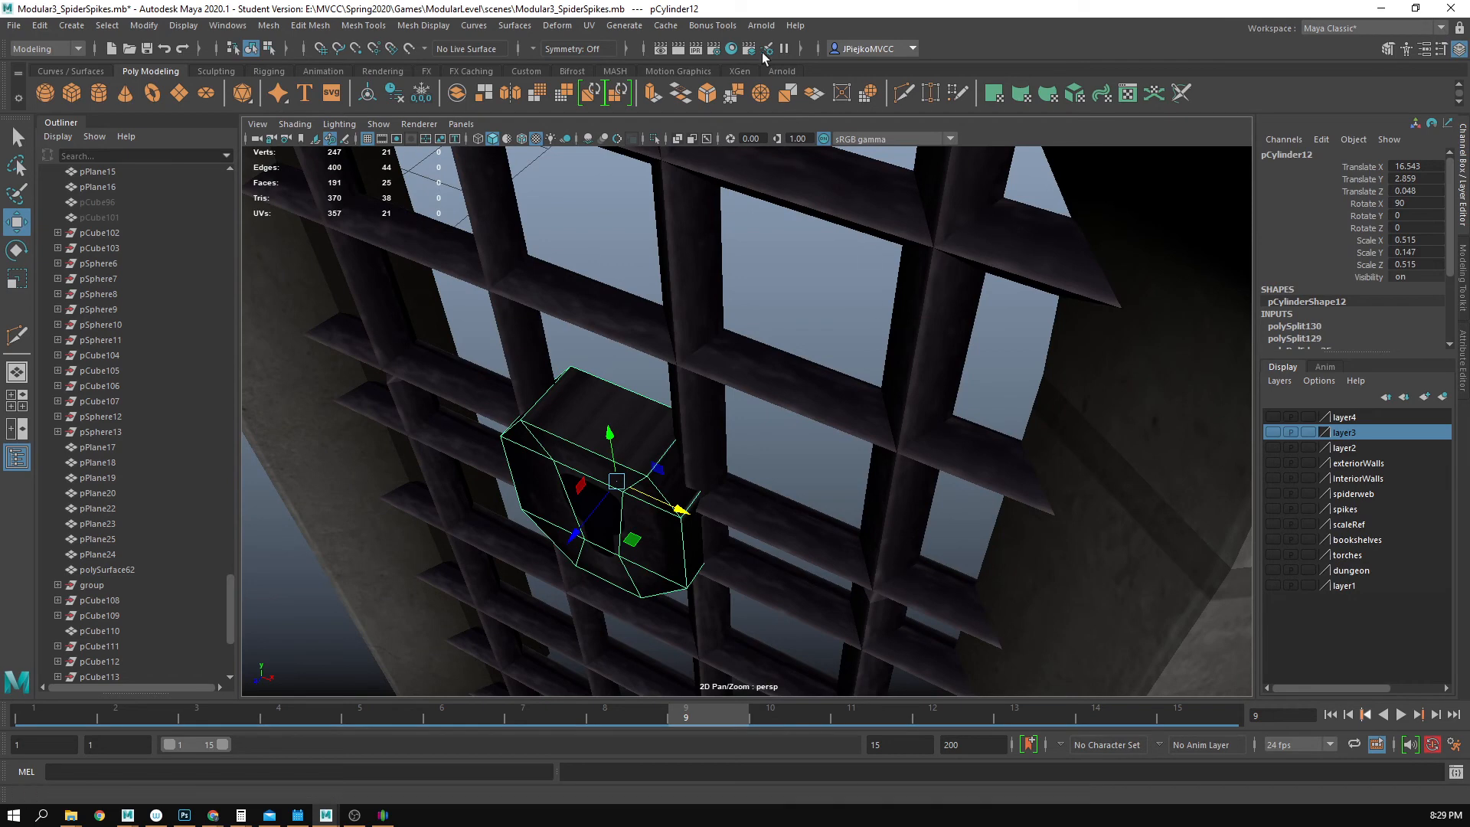
pyautogui.click(624, 27)
pyautogui.click(620, 51)
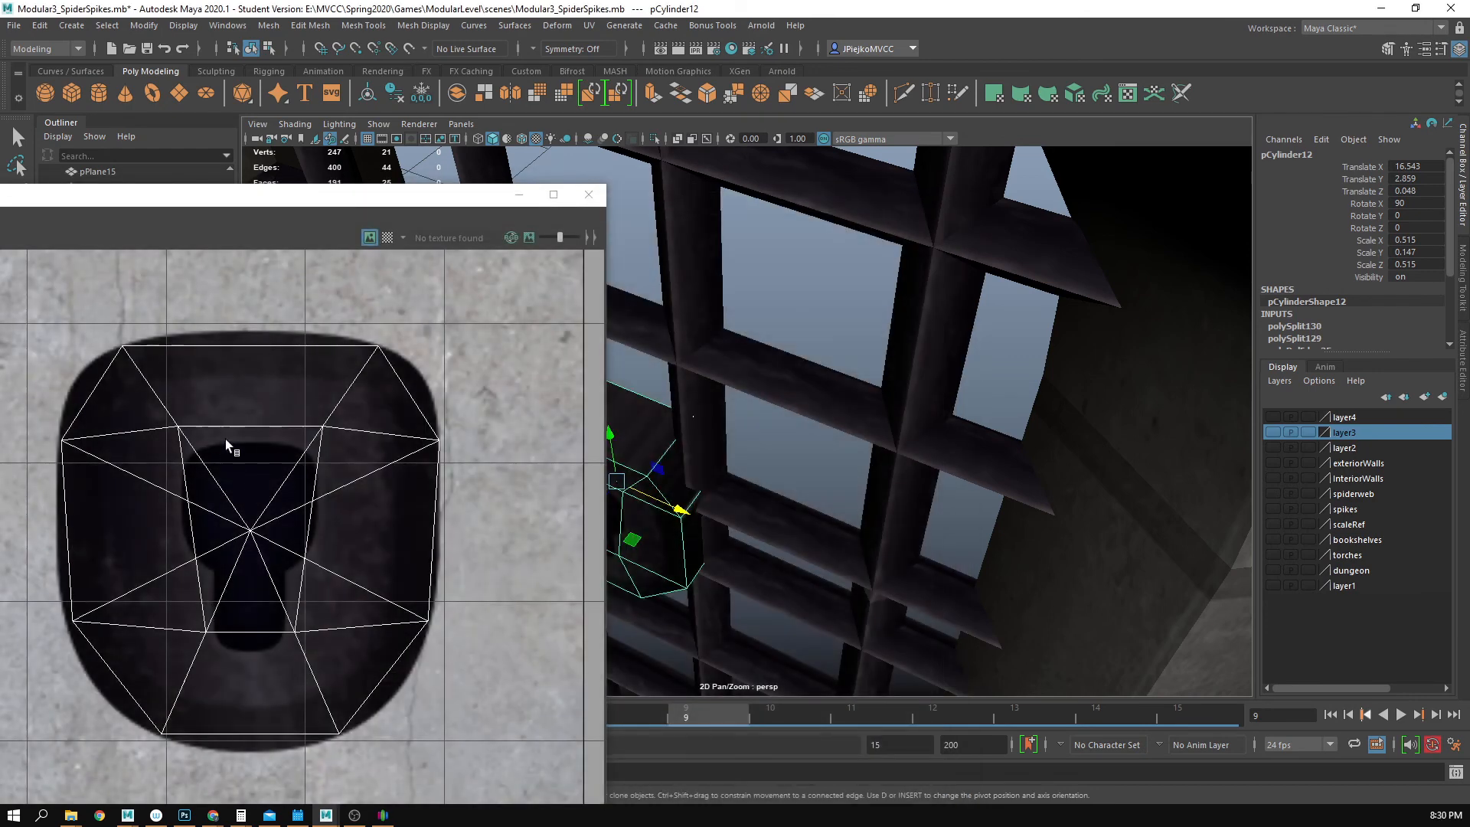
pyautogui.keyDown('alt'); pyautogui.moveTo(225, 439); pyautogui.dragTo(238, 458, button='middle'); pyautogui.keyUp('alt')
pyautogui.keyDown('alt'); pyautogui.moveTo(784, 488); pyautogui.dragTo(715, 456); pyautogui.keyUp('alt')
pyautogui.moveTo(734, 349); pyautogui.dragTo(730, 295, button='right')
pyautogui.click(699, 411)
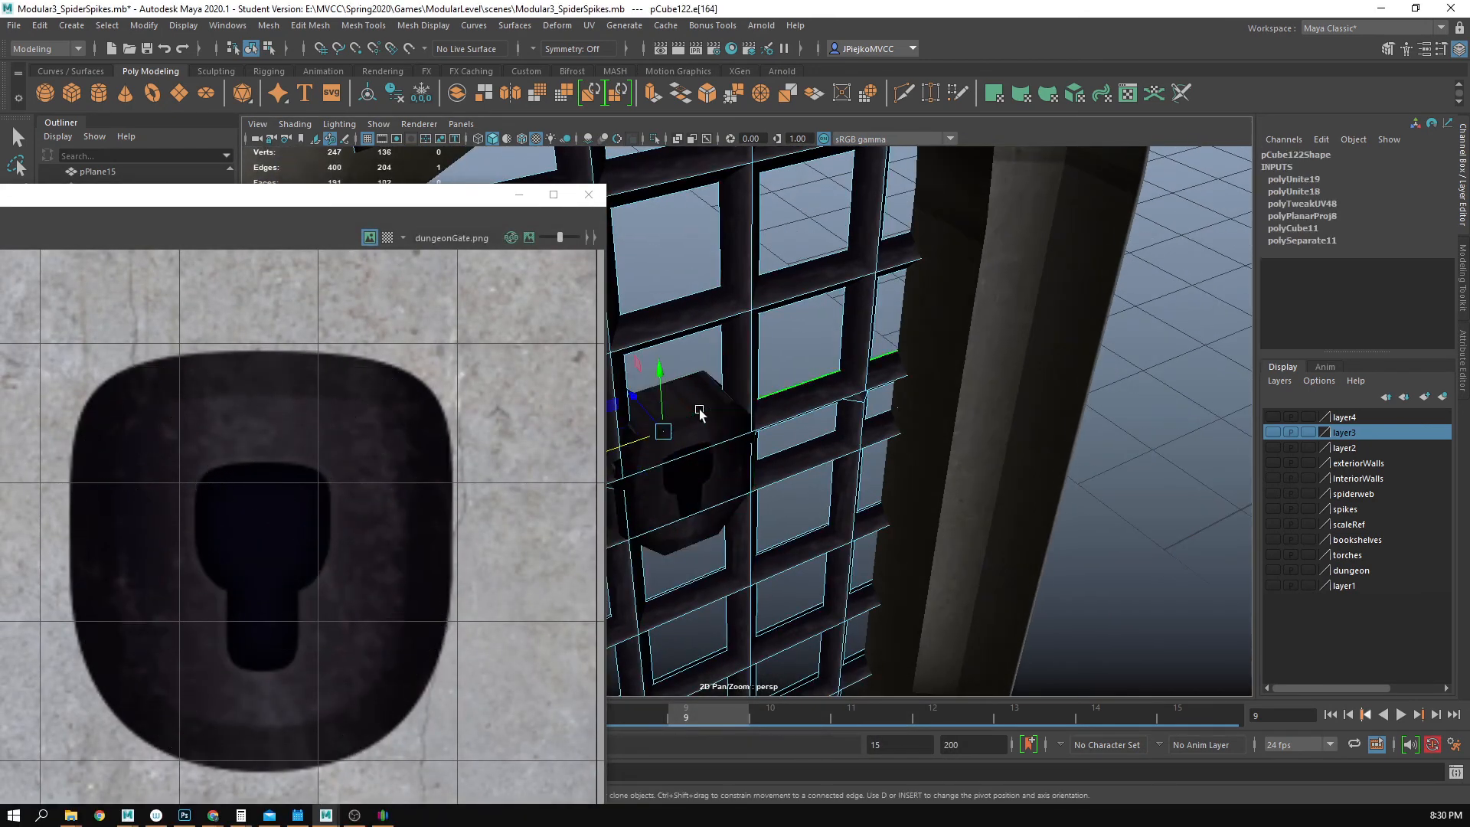
pyautogui.moveTo(706, 394); pyautogui.dragTo(733, 299, button='right')
pyautogui.click(713, 414)
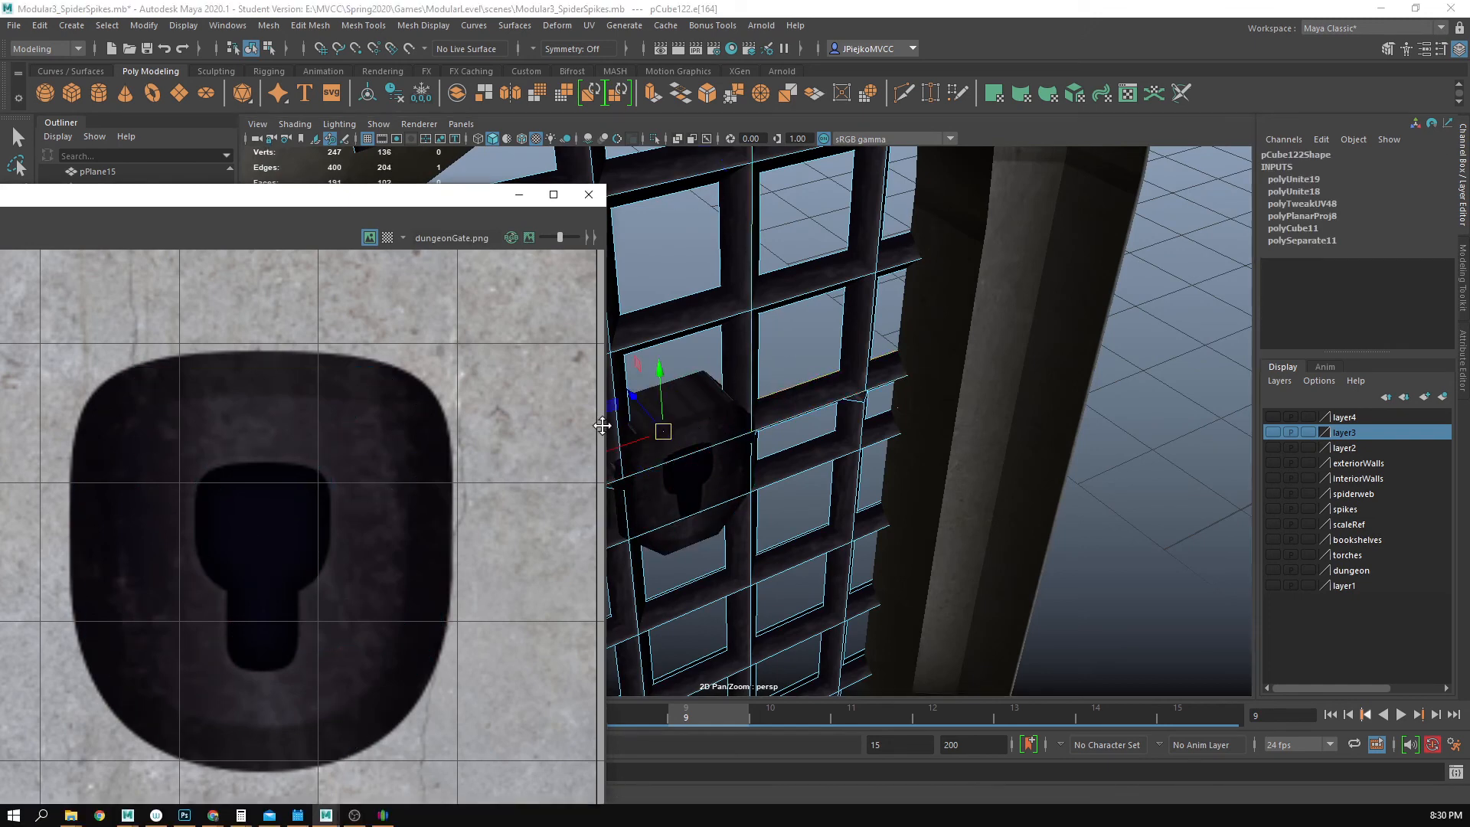
pyautogui.keyDown('alt'); pyautogui.moveTo(603, 425); pyautogui.dragTo(677, 416, button='middle'); pyautogui.keyUp('alt')
pyautogui.moveTo(684, 430); pyautogui.dragTo(731, 404, button='right')
# - Select the border edges around the lock's octagonal outline on the side facing away from the front
pyautogui.keyDown('alt'); pyautogui.moveTo(733, 406); pyautogui.dragTo(943, 383); pyautogui.keyUp('alt')
pyautogui.click(960, 364)
pyautogui.moveTo(1008, 408); pyautogui.dragTo(1006, 345, button='right')
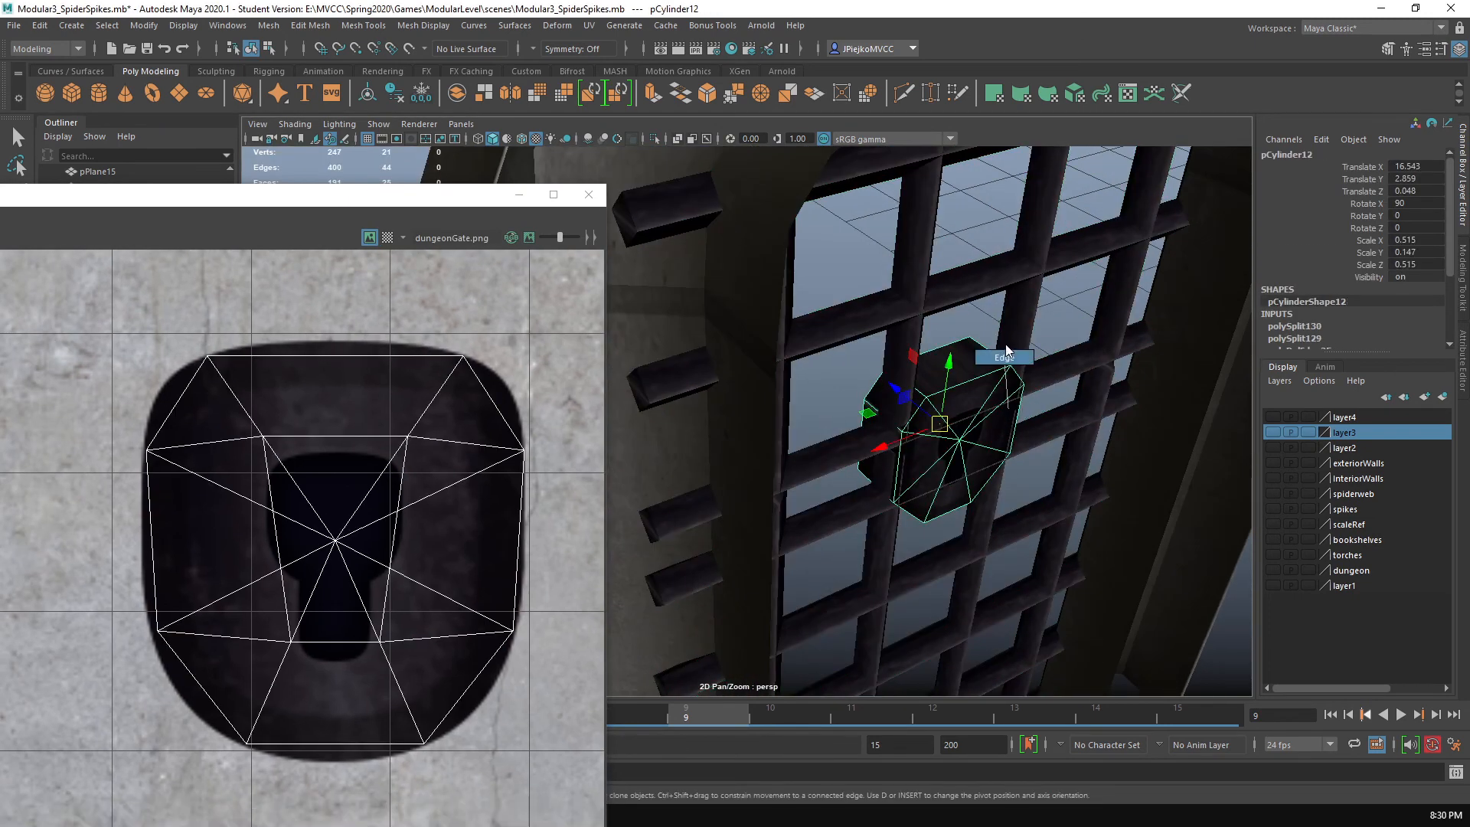
pyautogui.click(991, 374)
pyautogui.keyDown('alt'); pyautogui.moveTo(933, 517); pyautogui.dragTo(892, 486); pyautogui.keyUp('alt')
pyautogui.keyDown('shift'); pyautogui.doubleClick(948, 493); pyautogui.keyUp('shift')
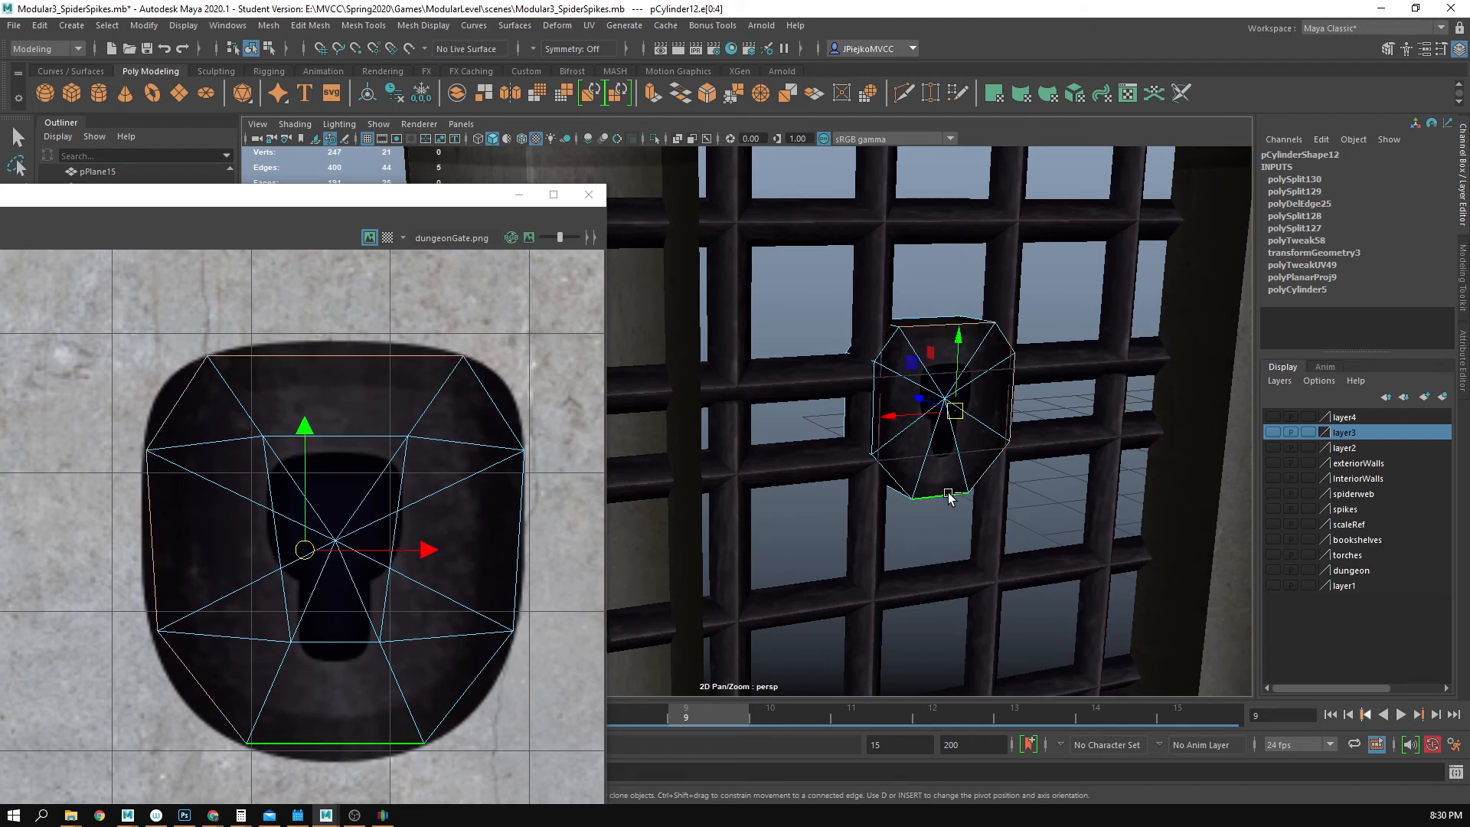
pyautogui.keyDown('shift'); pyautogui.doubleClick(872, 405); pyautogui.keyUp('shift')
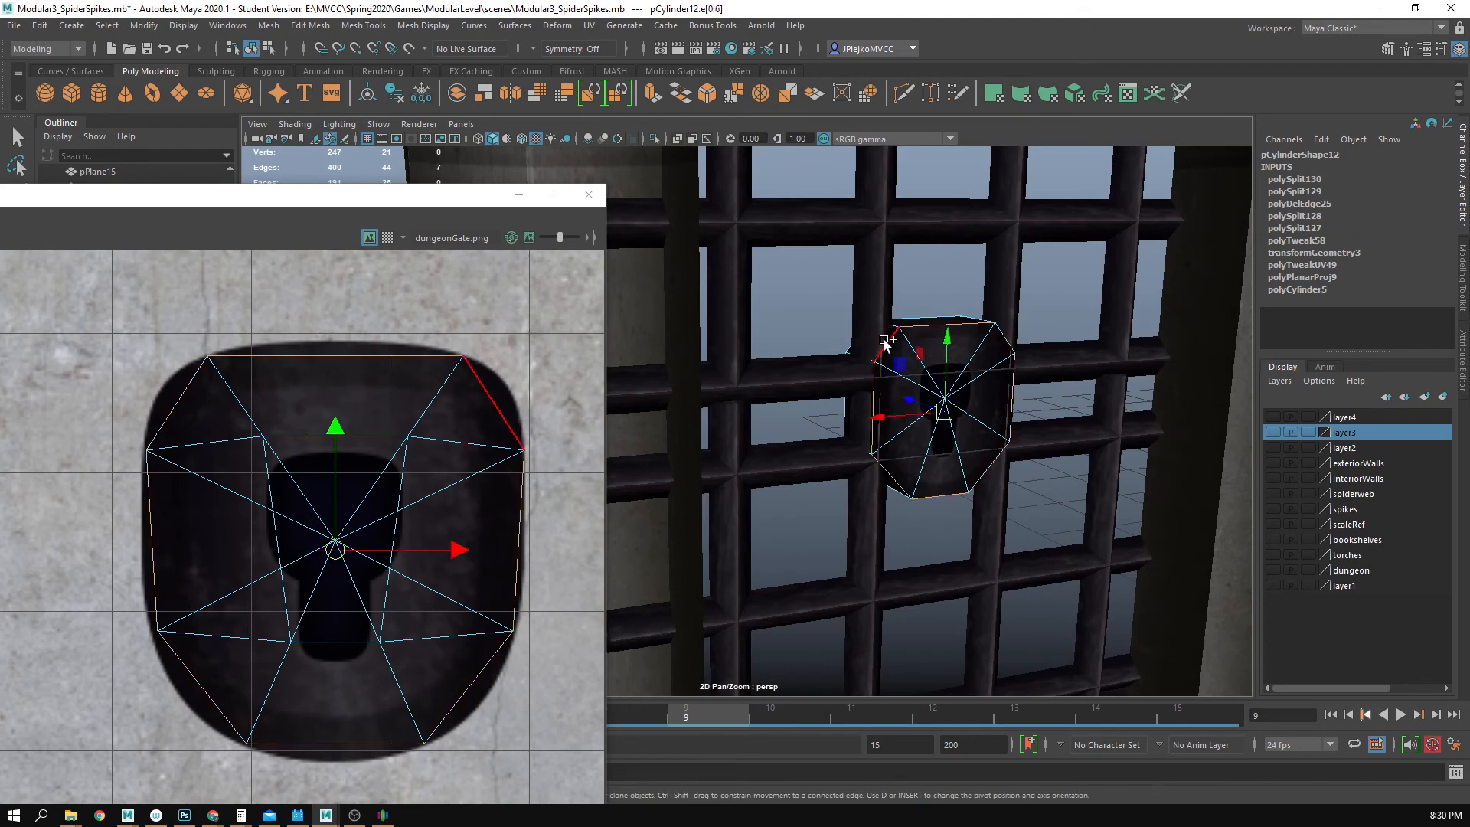
# - Scale the UVs of the lock's selected border edges slightly outward beyond its front-face outline
pyautogui.keyDown('alt'); pyautogui.moveTo(282, 429); pyautogui.dragTo(276, 450, button='middle'); pyautogui.keyUp('alt')
pyautogui.press('r')
pyautogui.moveTo(329, 565); pyautogui.dragTo(342, 565)
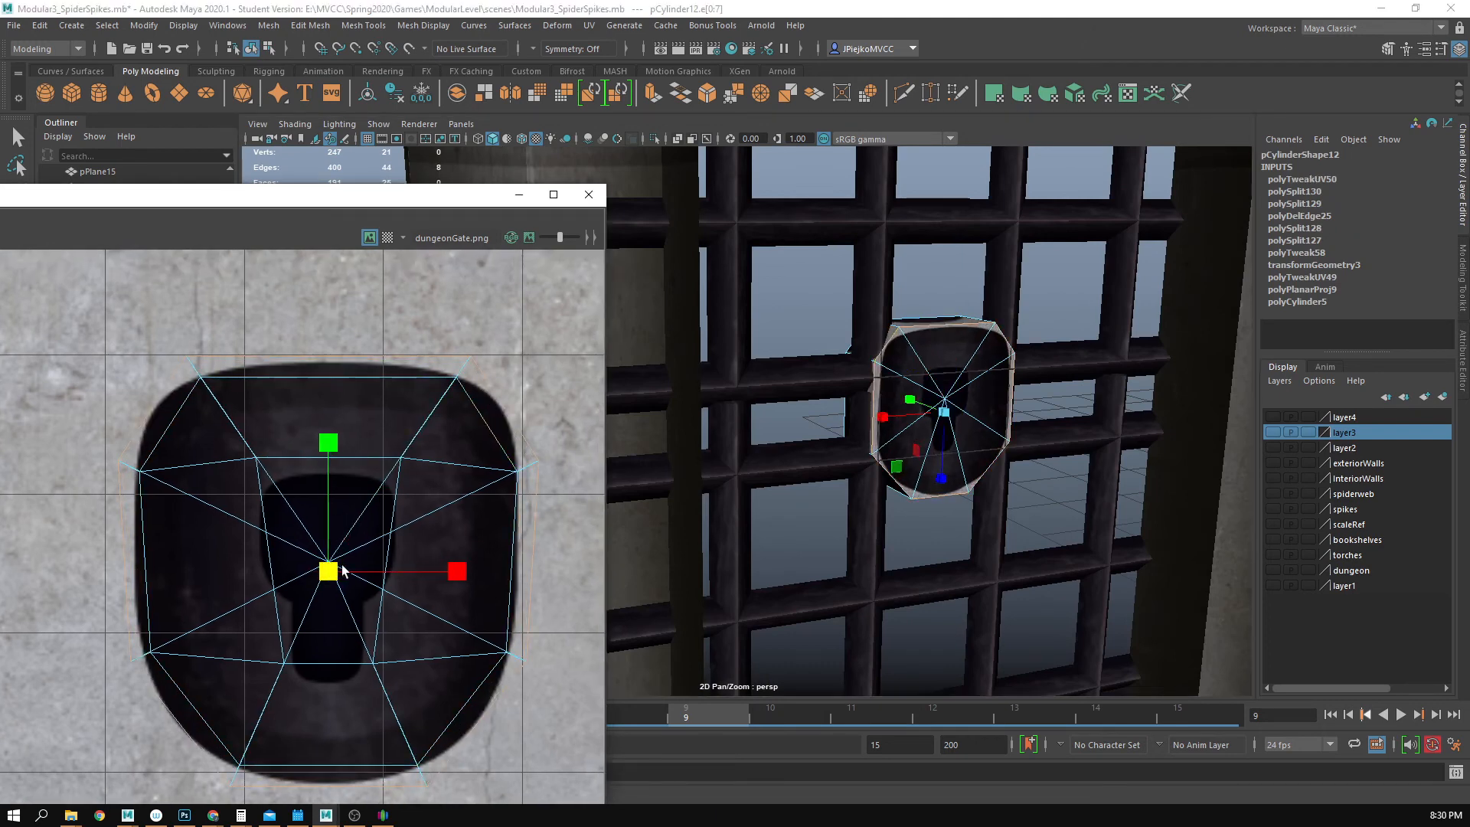
pyautogui.keyDown('alt'); pyautogui.moveTo(827, 430); pyautogui.dragTo(602, 453); pyautogui.keyUp('alt')
pyautogui.keyDown('alt'); pyautogui.moveTo(599, 451); pyautogui.dragTo(850, 495, button='middle'); pyautogui.keyUp('alt')
pyautogui.keyDown('alt'); pyautogui.moveTo(1172, 430); pyautogui.dragTo(1010, 432); pyautogui.keyUp('alt')
pyautogui.keyDown('alt'); pyautogui.moveTo(231, 589); pyautogui.dragTo(230, 589, button='middle'); pyautogui.keyUp('alt')
pyautogui.press('f')
pyautogui.moveTo(270, 495); pyautogui.dragTo(208, 471, button='right')
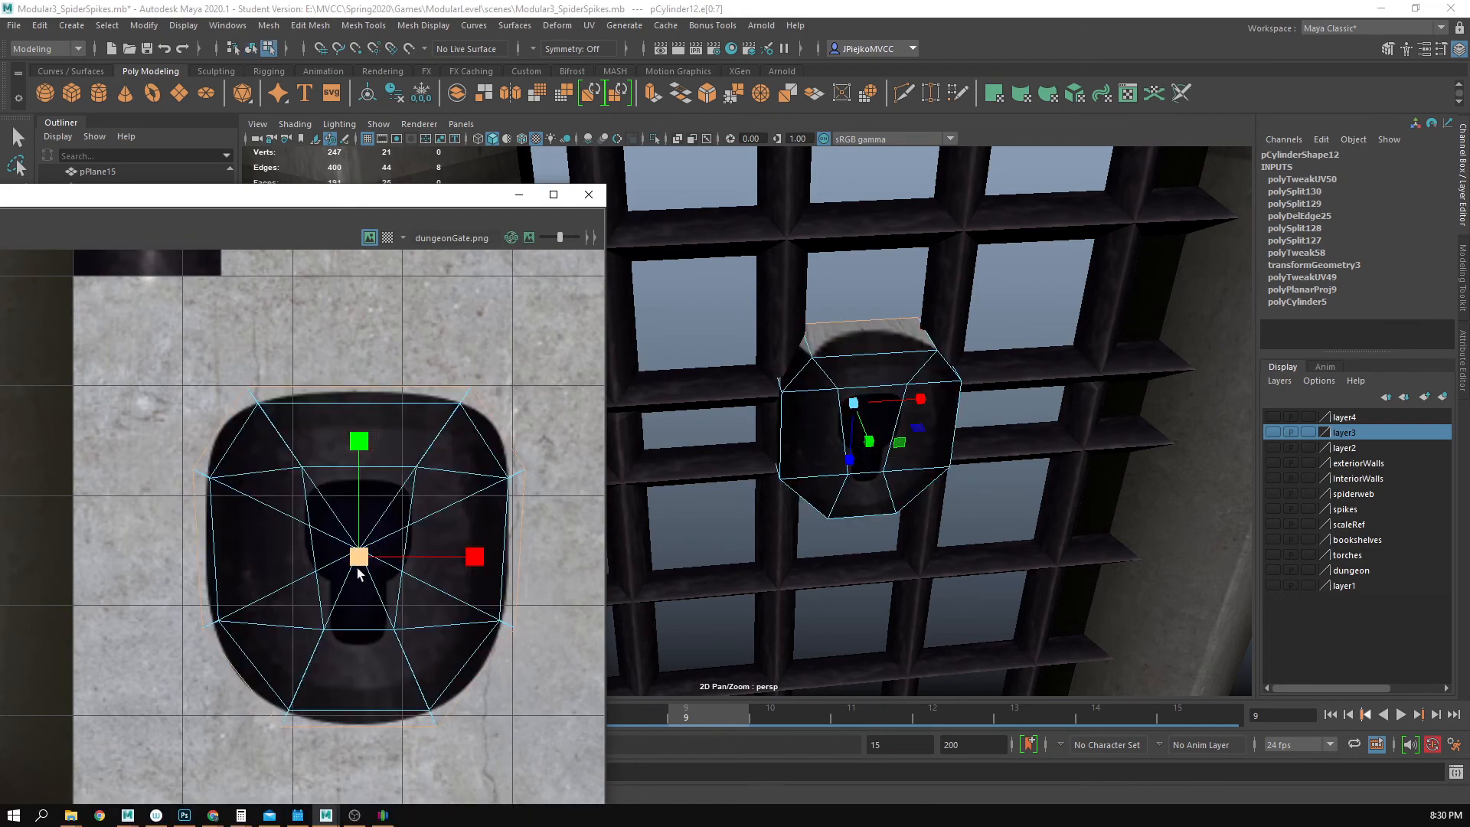
pyautogui.moveTo(340, 556); pyautogui.dragTo(338, 557)
pyautogui.hotkey('ctrl', 'z')
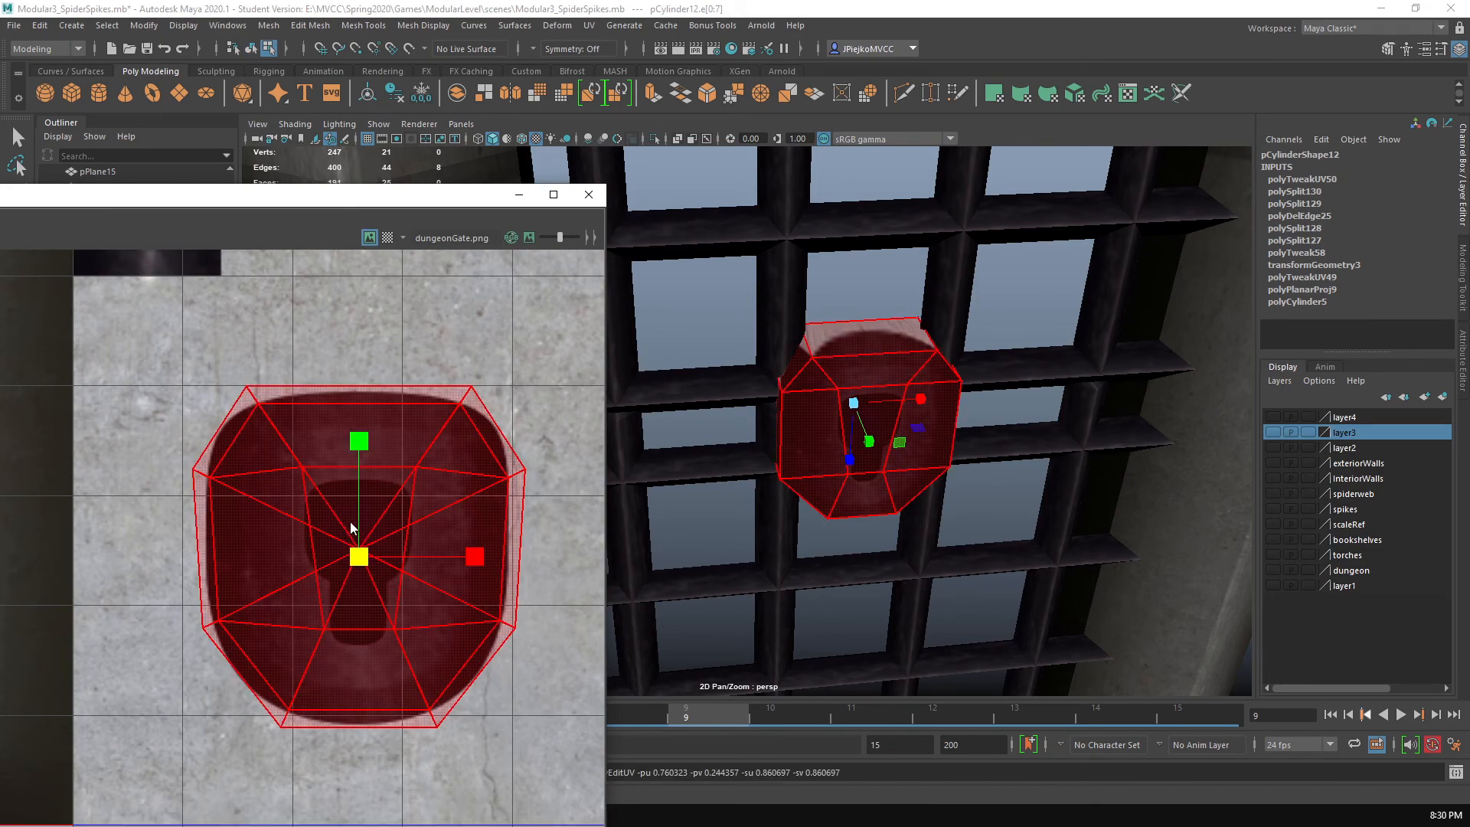
# - Scale the lock's entire UV shell down to fit inside the painted lock shape, and return to object selection
pyautogui.moveTo(348, 523); pyautogui.dragTo(305, 503, button='right')
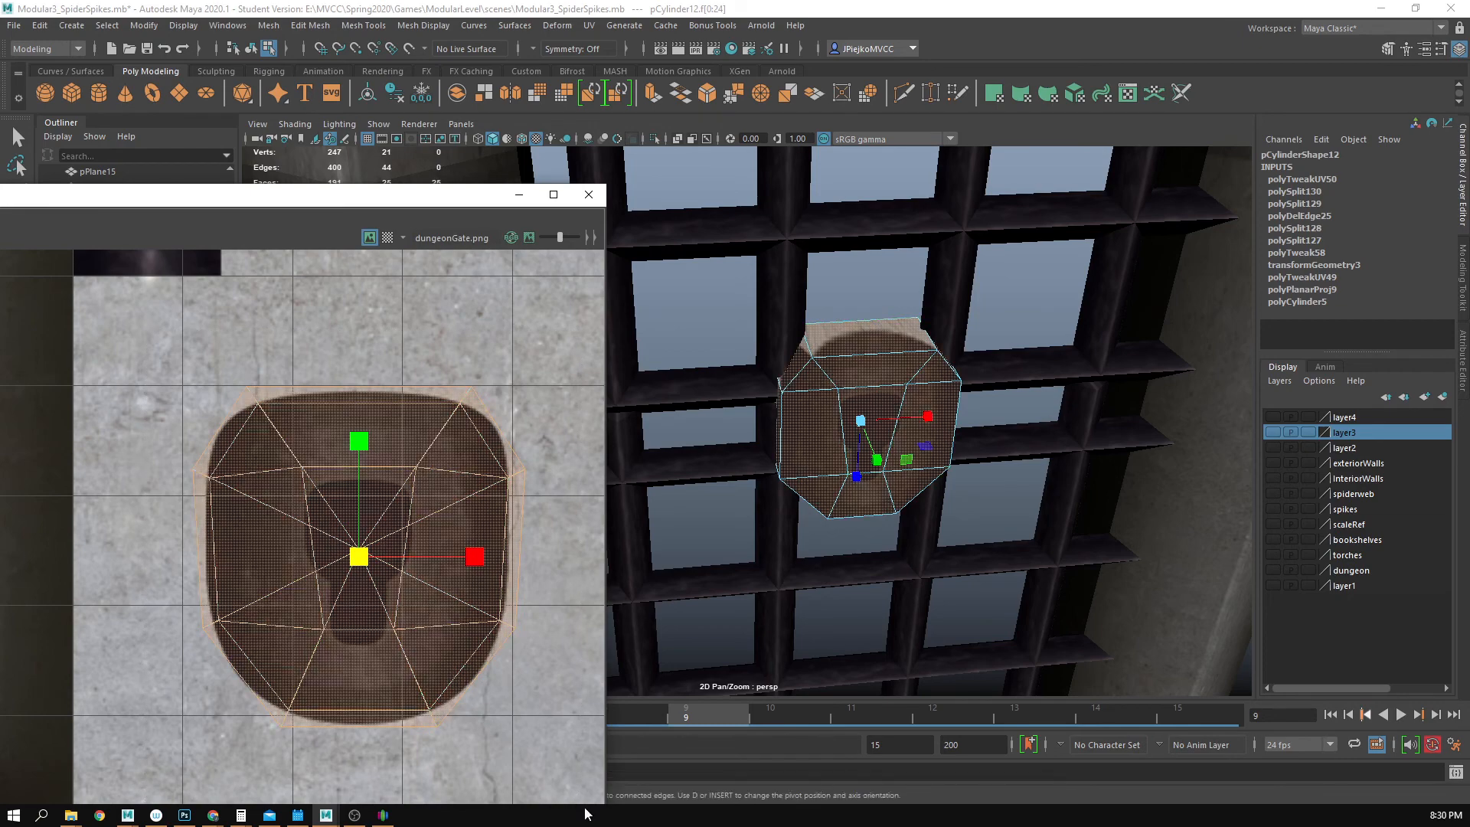
pyautogui.moveTo(339, 557); pyautogui.dragTo(337, 558)
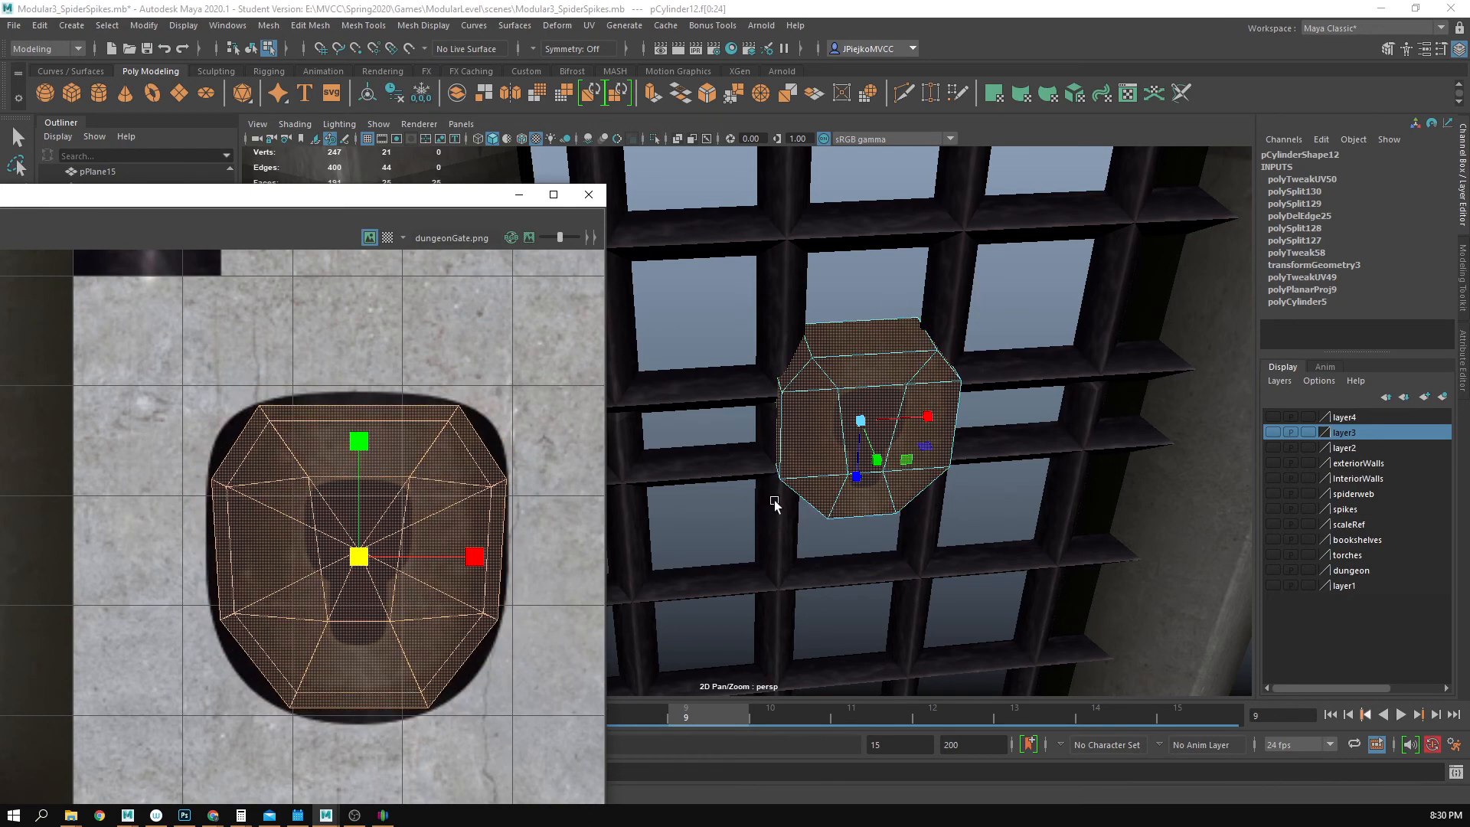
pyautogui.moveTo(780, 498); pyautogui.dragTo(814, 459, button='right')
pyautogui.keyDown('alt'); pyautogui.moveTo(814, 460); pyautogui.dragTo(1147, 515); pyautogui.keyUp('alt')
pyautogui.click(956, 440)
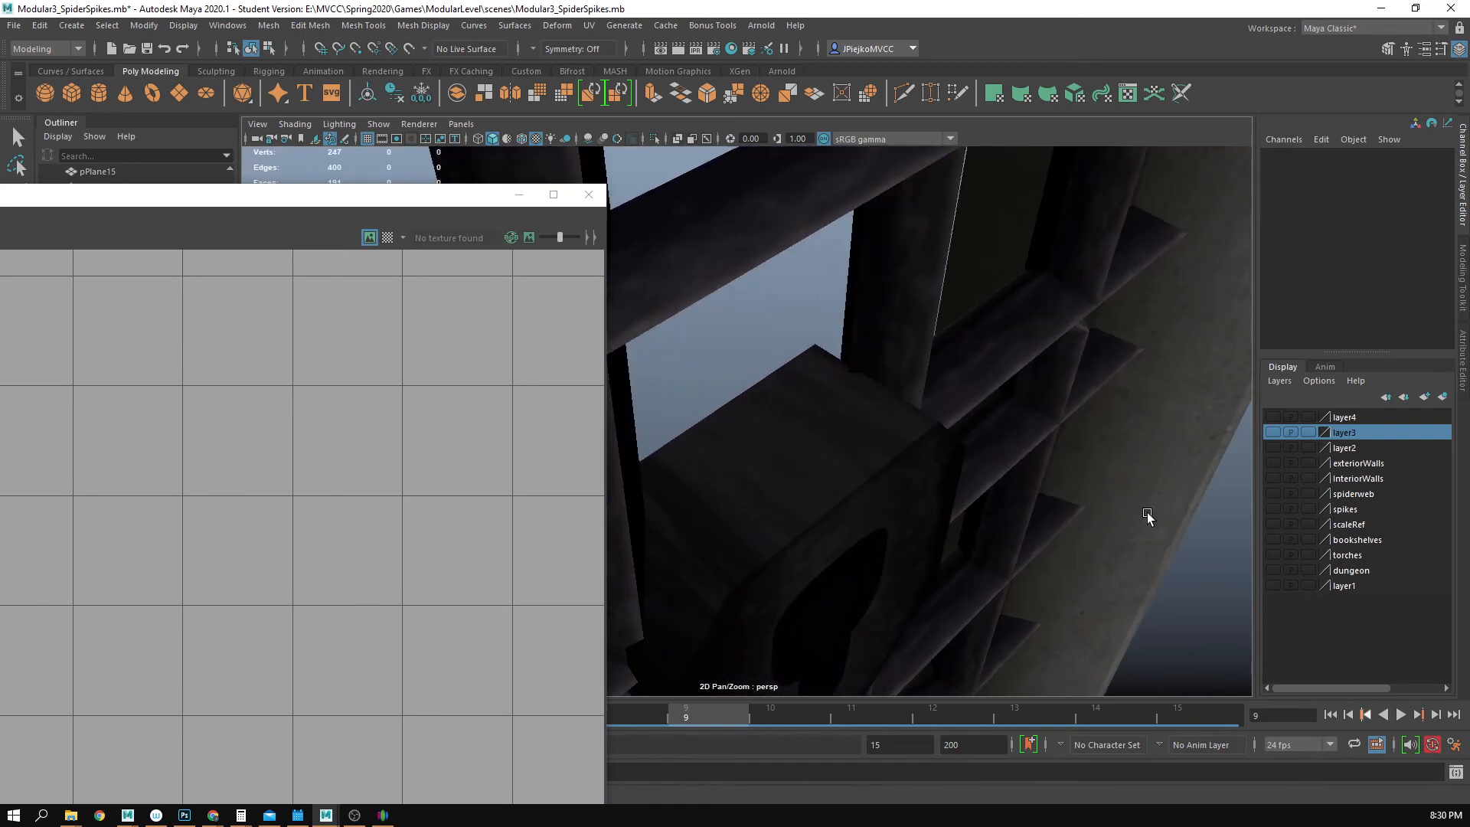
pyautogui.click(767, 490)
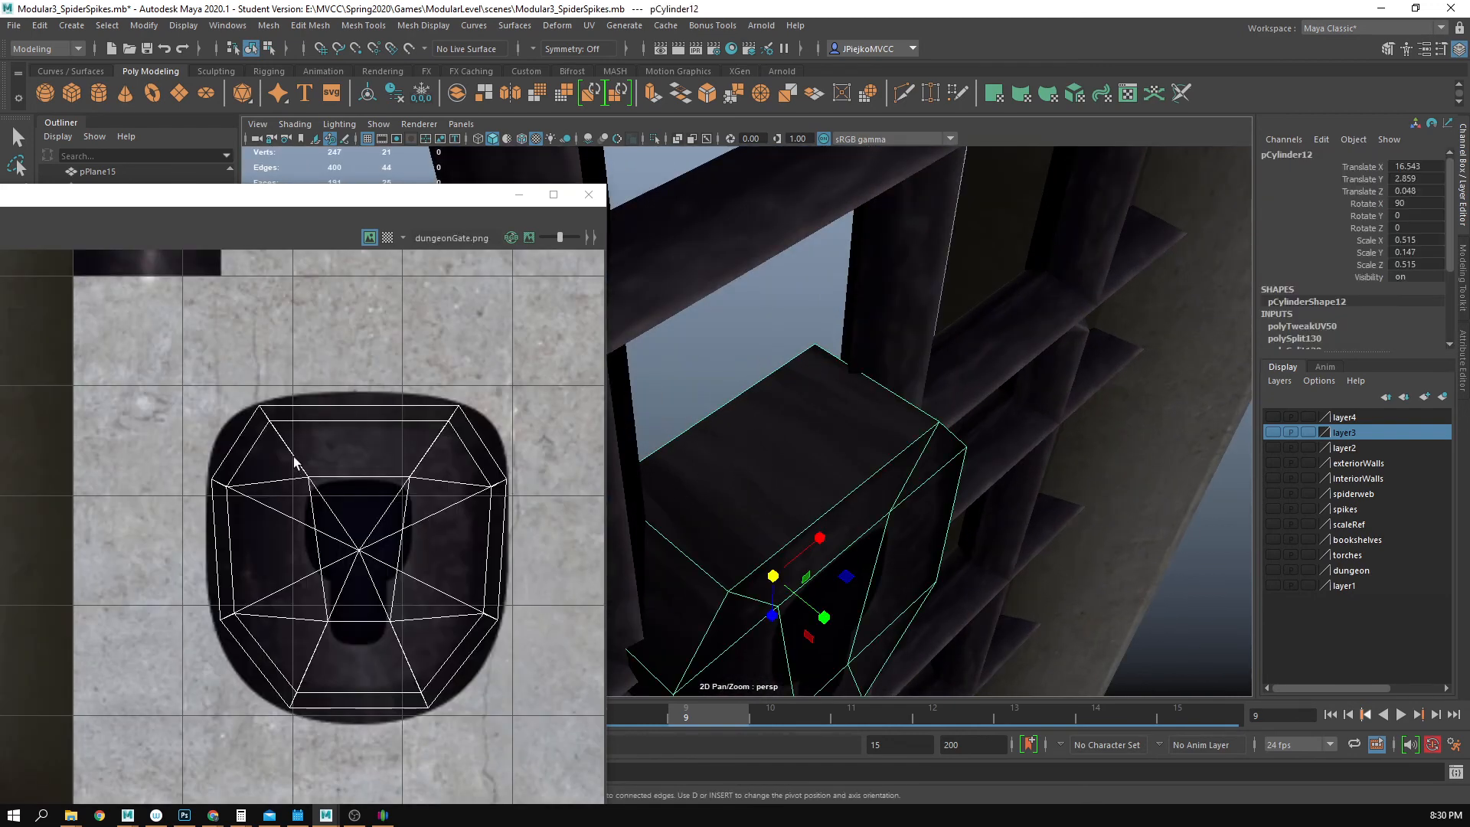
# - Deselect the lock and close the UV Editor
pyautogui.keyDown('alt'); pyautogui.moveTo(997, 554); pyautogui.dragTo(1035, 542); pyautogui.keyUp('alt')
pyautogui.scroll(-3, 1035, 542)
pyautogui.click(898, 430)
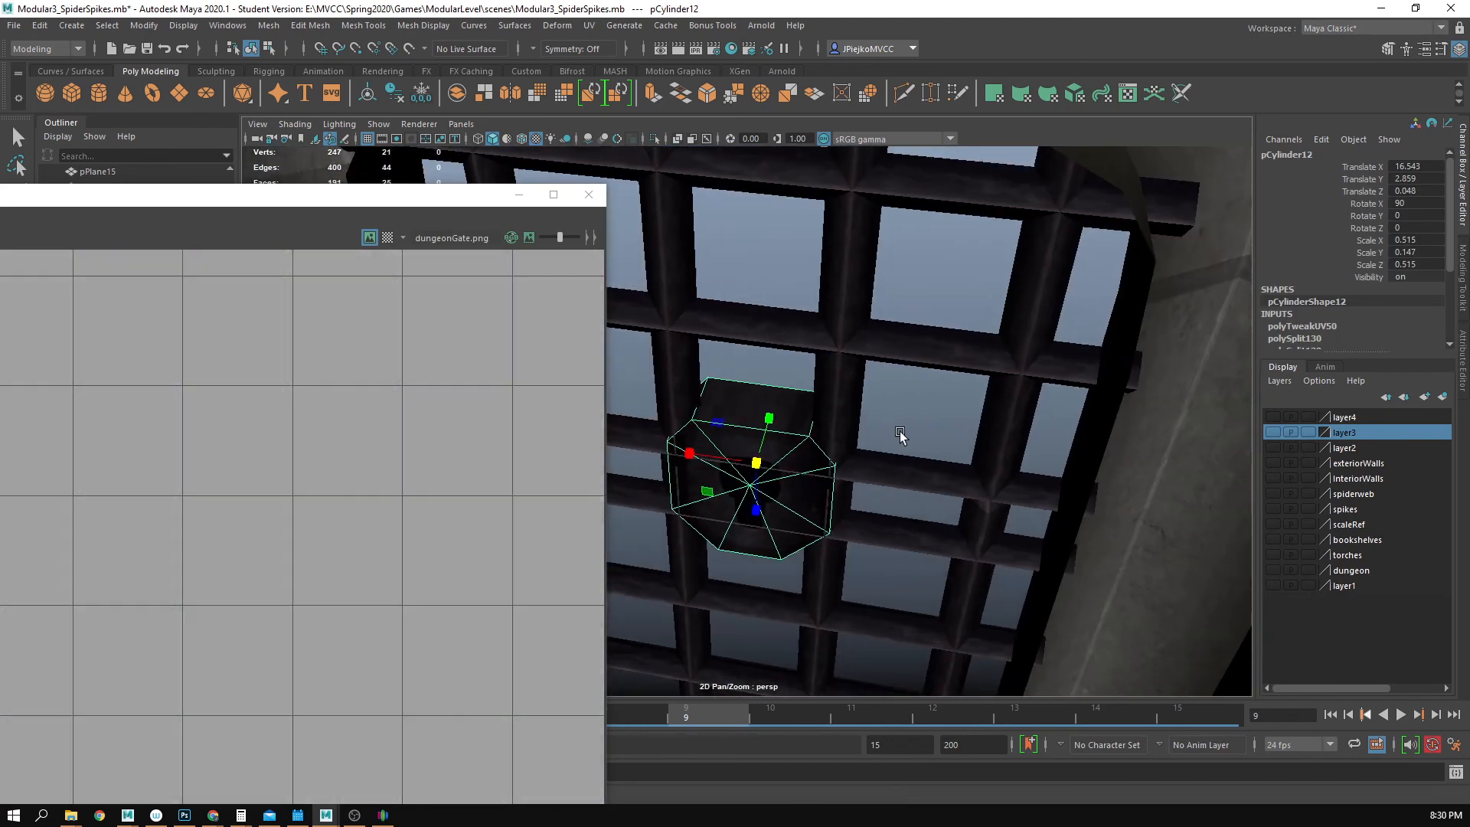
pyautogui.keyDown('alt'); pyautogui.moveTo(899, 431); pyautogui.dragTo(881, 464); pyautogui.keyUp('alt')
pyautogui.keyDown('alt'); pyautogui.moveTo(881, 464); pyautogui.dragTo(467, 498, button='right'); pyautogui.keyUp('alt')
pyautogui.keyDown('alt'); pyautogui.moveTo(467, 498); pyautogui.dragTo(766, 522, button='middle'); pyautogui.keyUp('alt')
pyautogui.keyDown('alt'); pyautogui.moveTo(766, 523); pyautogui.dragTo(618, 502); pyautogui.keyUp('alt')
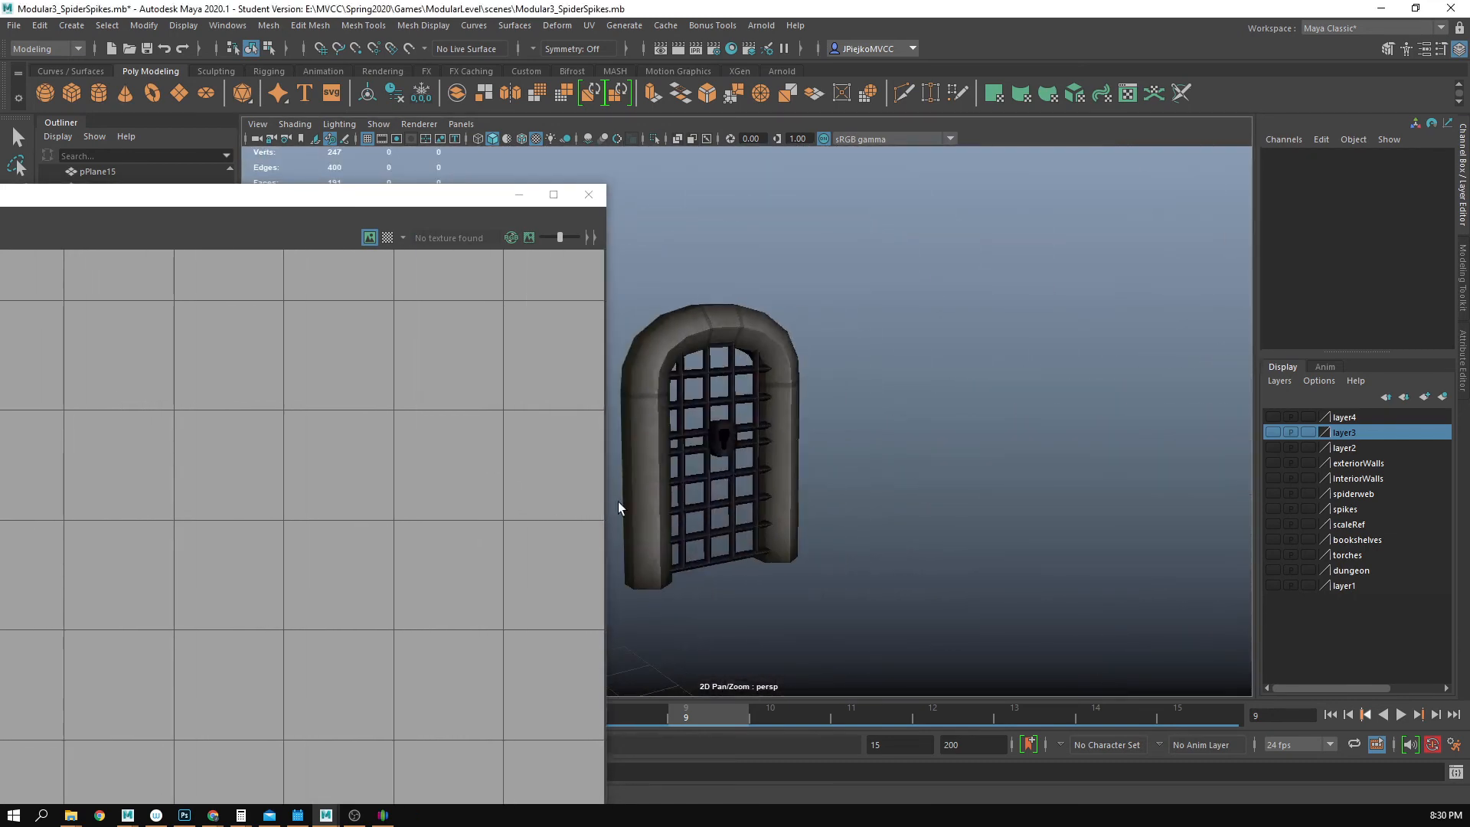
pyautogui.keyDown('alt'); pyautogui.moveTo(992, 496); pyautogui.dragTo(801, 320); pyautogui.keyUp('alt')
pyautogui.click(587, 195)
# - Examine the textured lock on the gate bars up close from several angles
pyautogui.keyDown('alt'); pyautogui.moveTo(689, 432); pyautogui.dragTo(872, 491, button='right'); pyautogui.keyUp('alt')
pyautogui.keyDown('alt'); pyautogui.moveTo(871, 491); pyautogui.dragTo(874, 490, button='middle'); pyautogui.keyUp('alt')
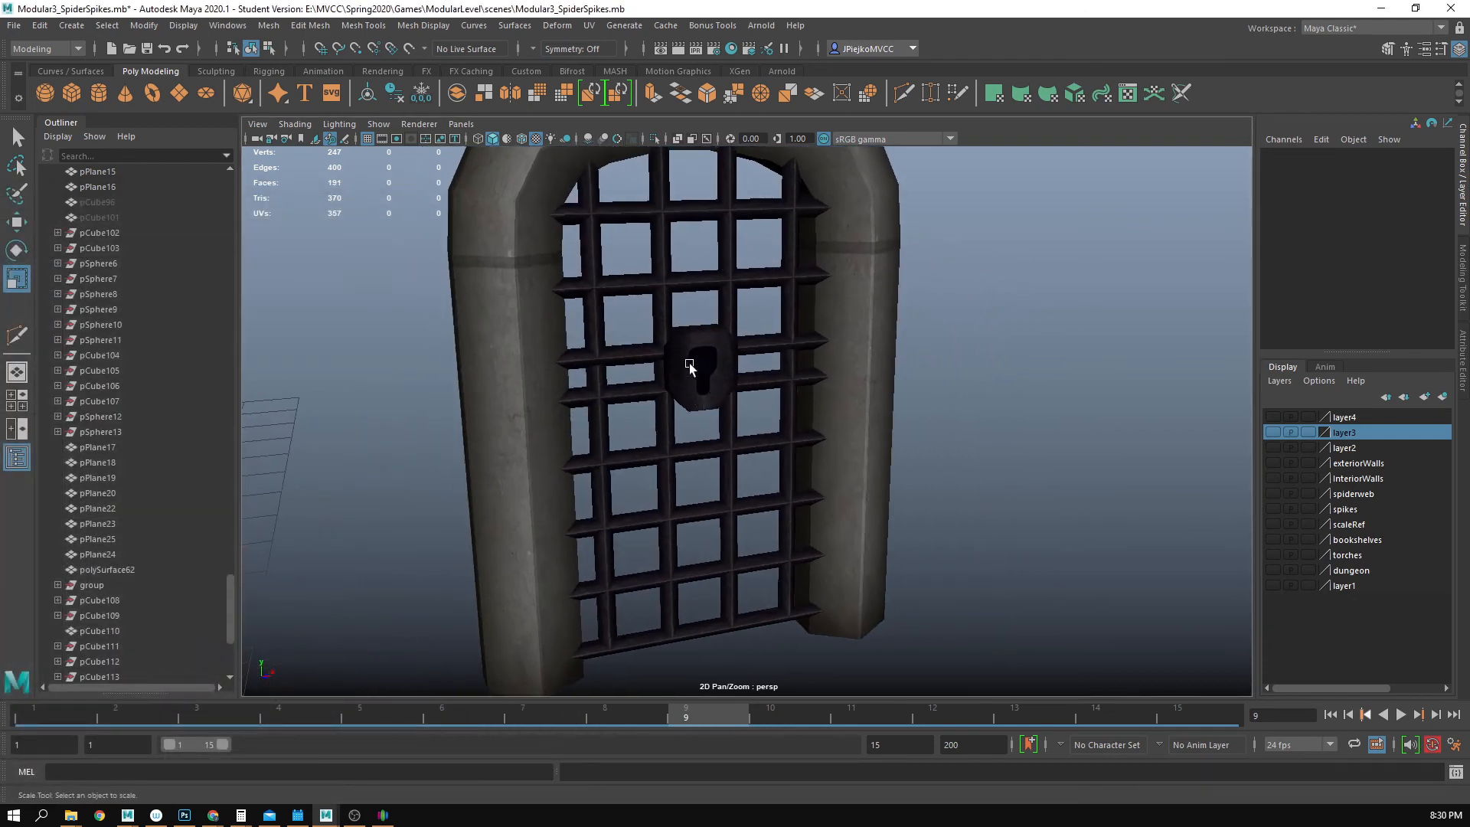
pyautogui.keyDown('alt'); pyautogui.moveTo(856, 417); pyautogui.dragTo(773, 448); pyautogui.keyUp('alt')
pyautogui.keyDown('alt'); pyautogui.moveTo(773, 448); pyautogui.dragTo(719, 447, button='middle'); pyautogui.keyUp('alt')
pyautogui.keyDown('alt'); pyautogui.moveTo(720, 452); pyautogui.dragTo(1026, 531, button='right'); pyautogui.keyUp('alt')
pyautogui.keyDown('alt'); pyautogui.moveTo(635, 410); pyautogui.dragTo(698, 448); pyautogui.keyUp('alt')
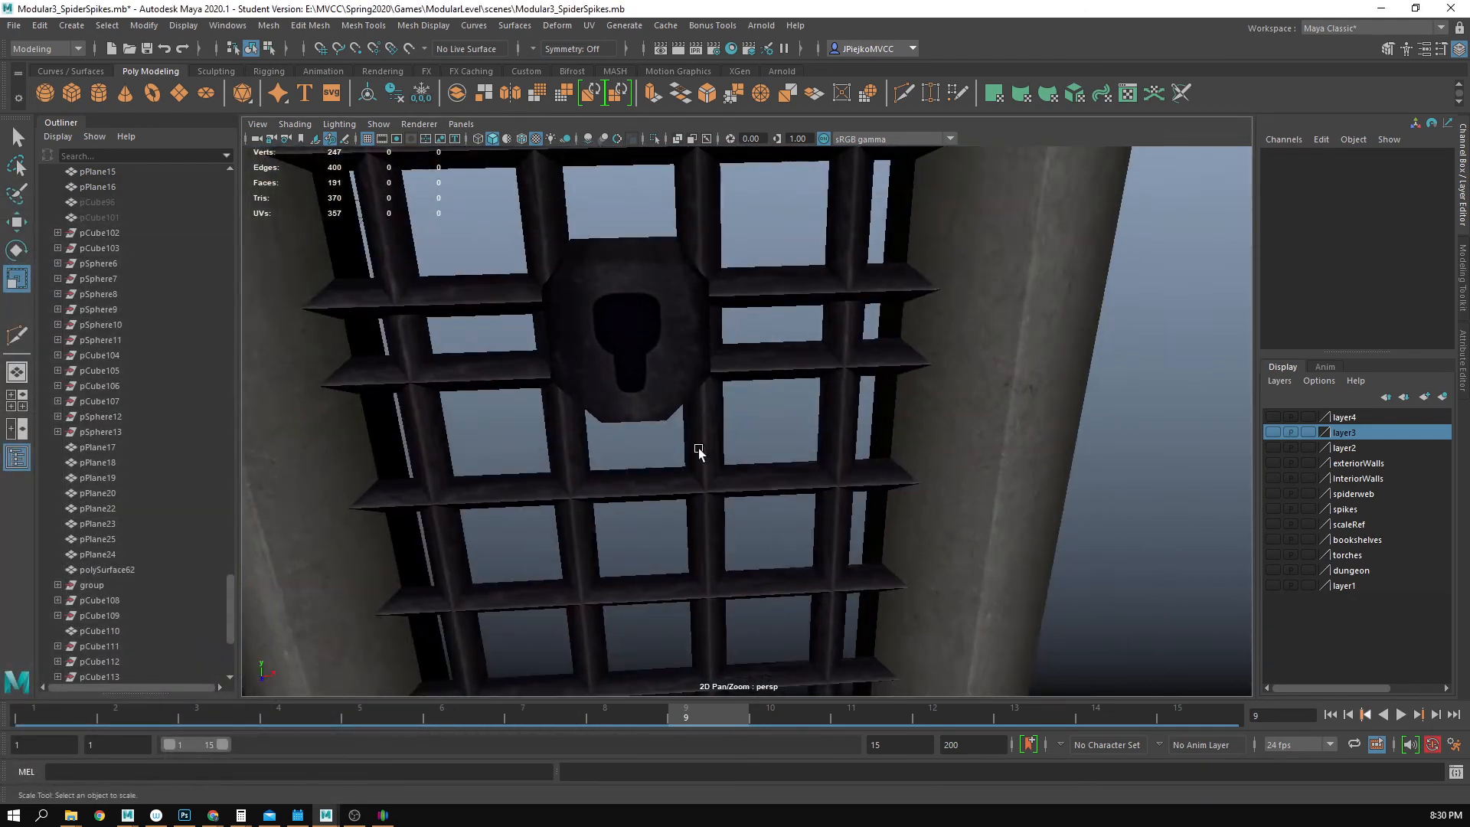
pyautogui.keyDown('alt'); pyautogui.moveTo(698, 448); pyautogui.dragTo(933, 488, button='middle'); pyautogui.keyUp('alt')
pyautogui.click(796, 364)
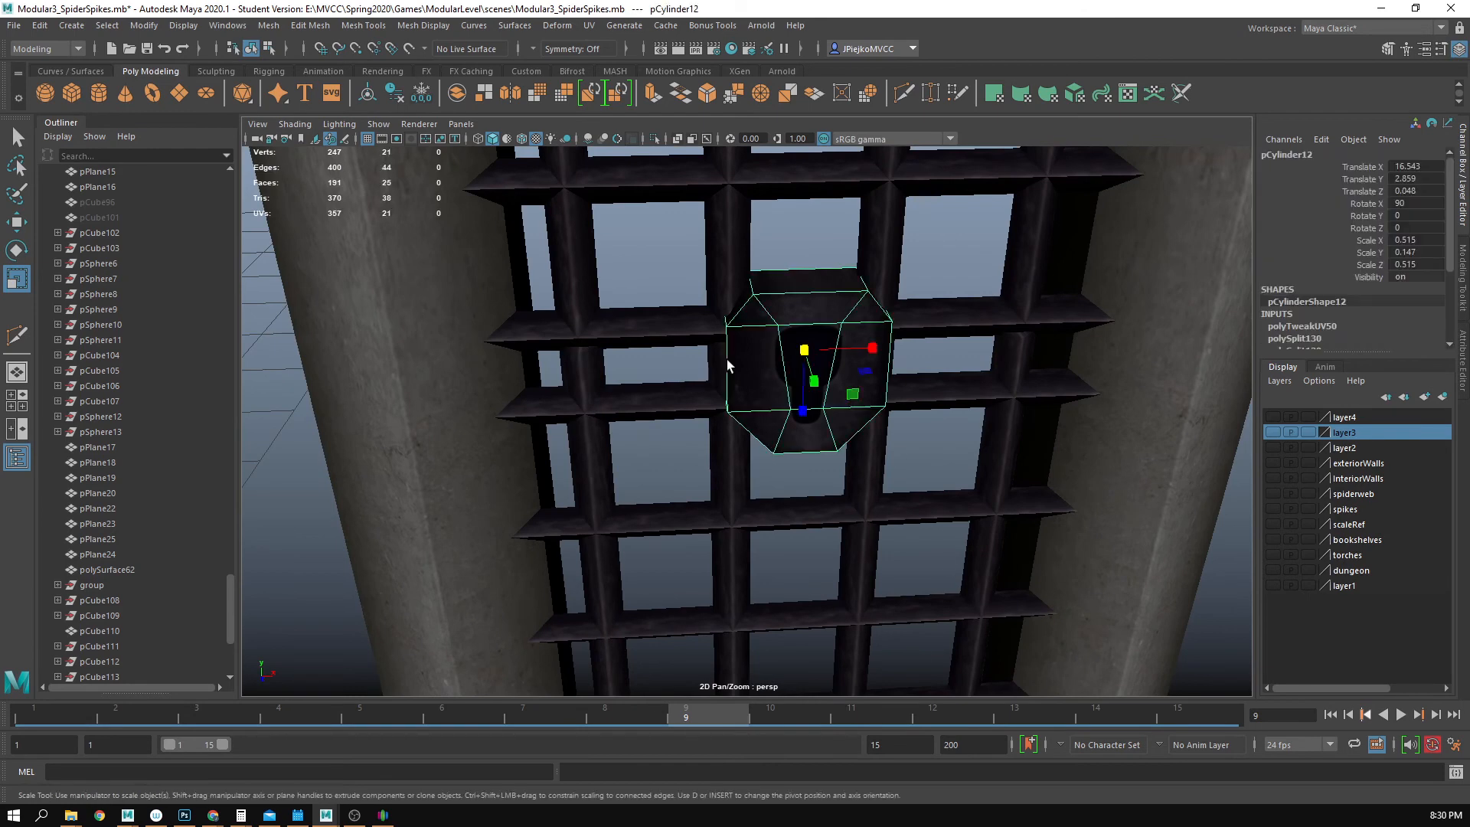
# - Switch to Photoshop and brush soft light highlights on Layer 7 along the lock's raised inner edge
pyautogui.click(184, 815)
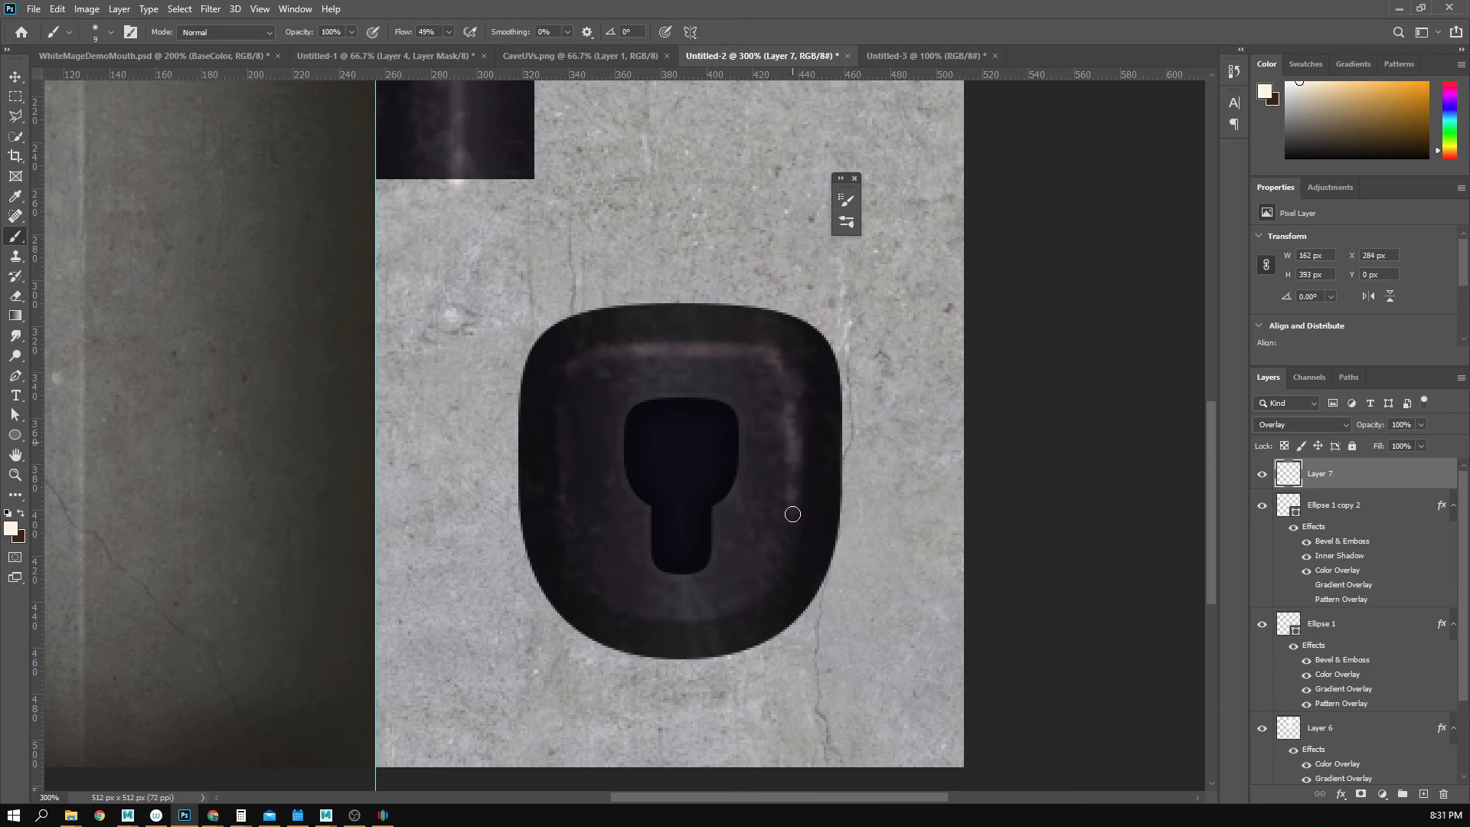
pyautogui.hotkey('ctrl', 'z')
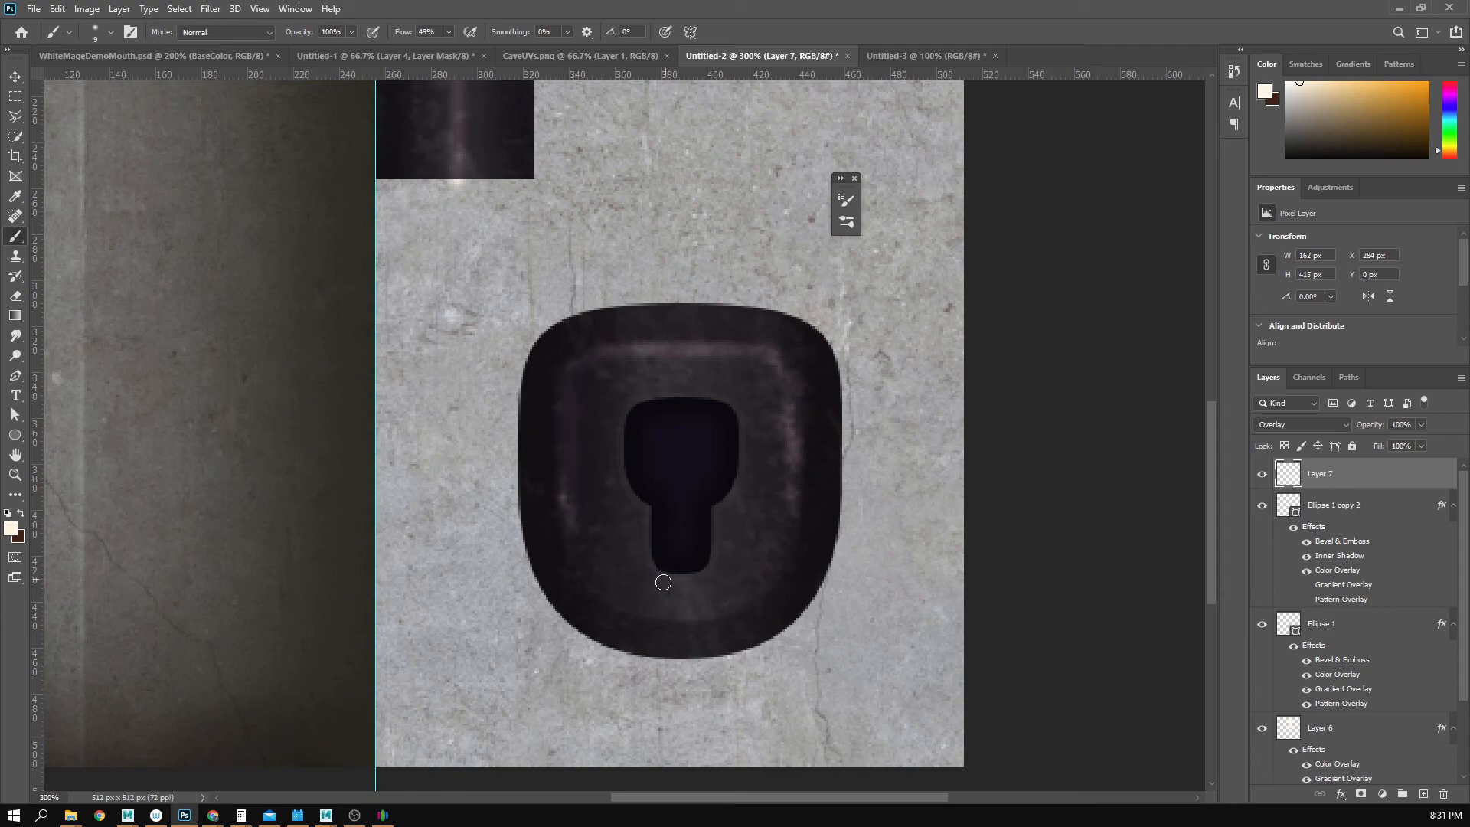
# - Save the texture as a PNG in the images folder, replacing dungeonGate
pyautogui.hotkey('ctrl', 's')
pyautogui.click(747, 624)
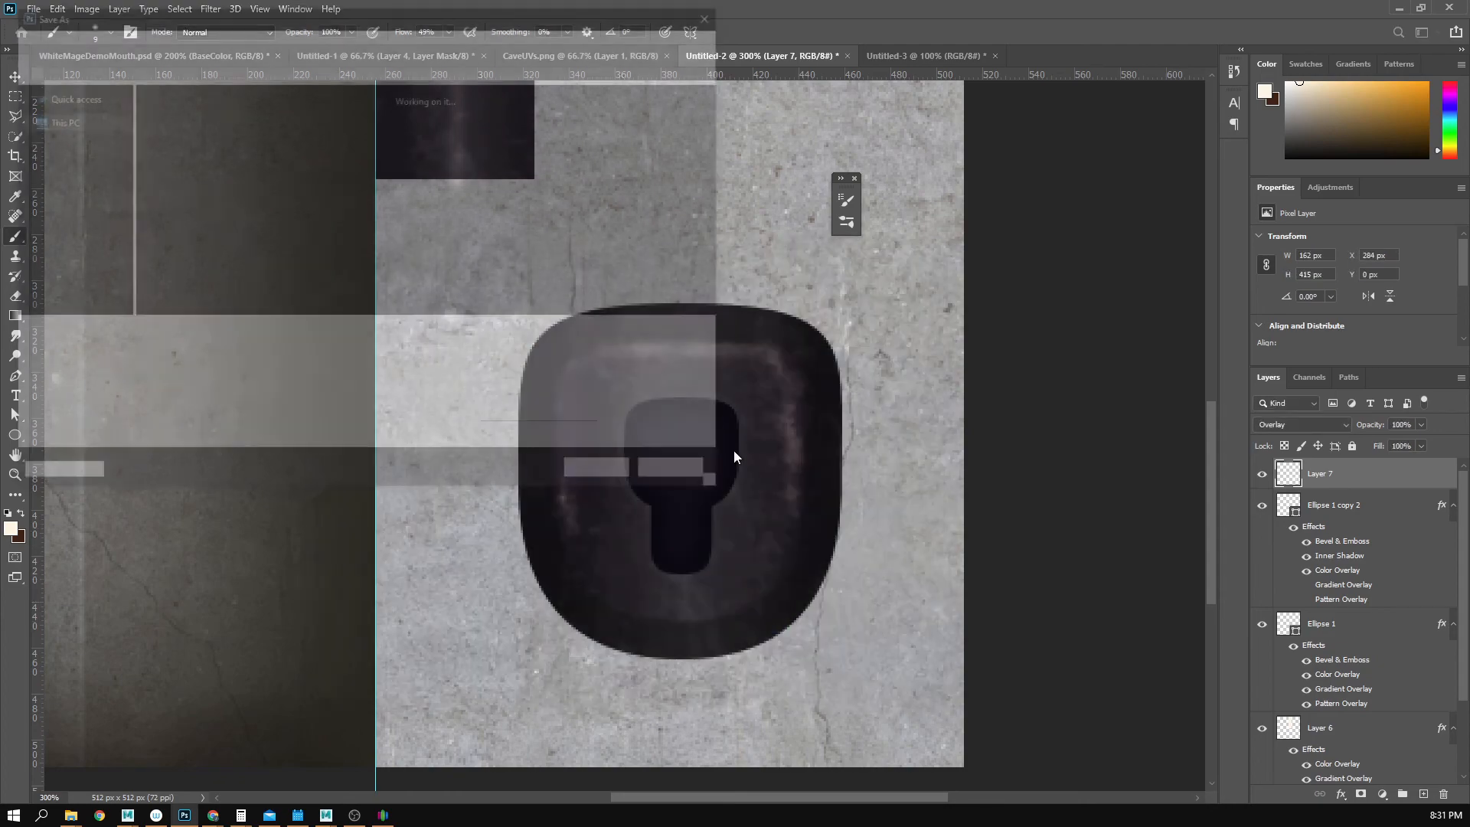
pyautogui.click(363, 354)
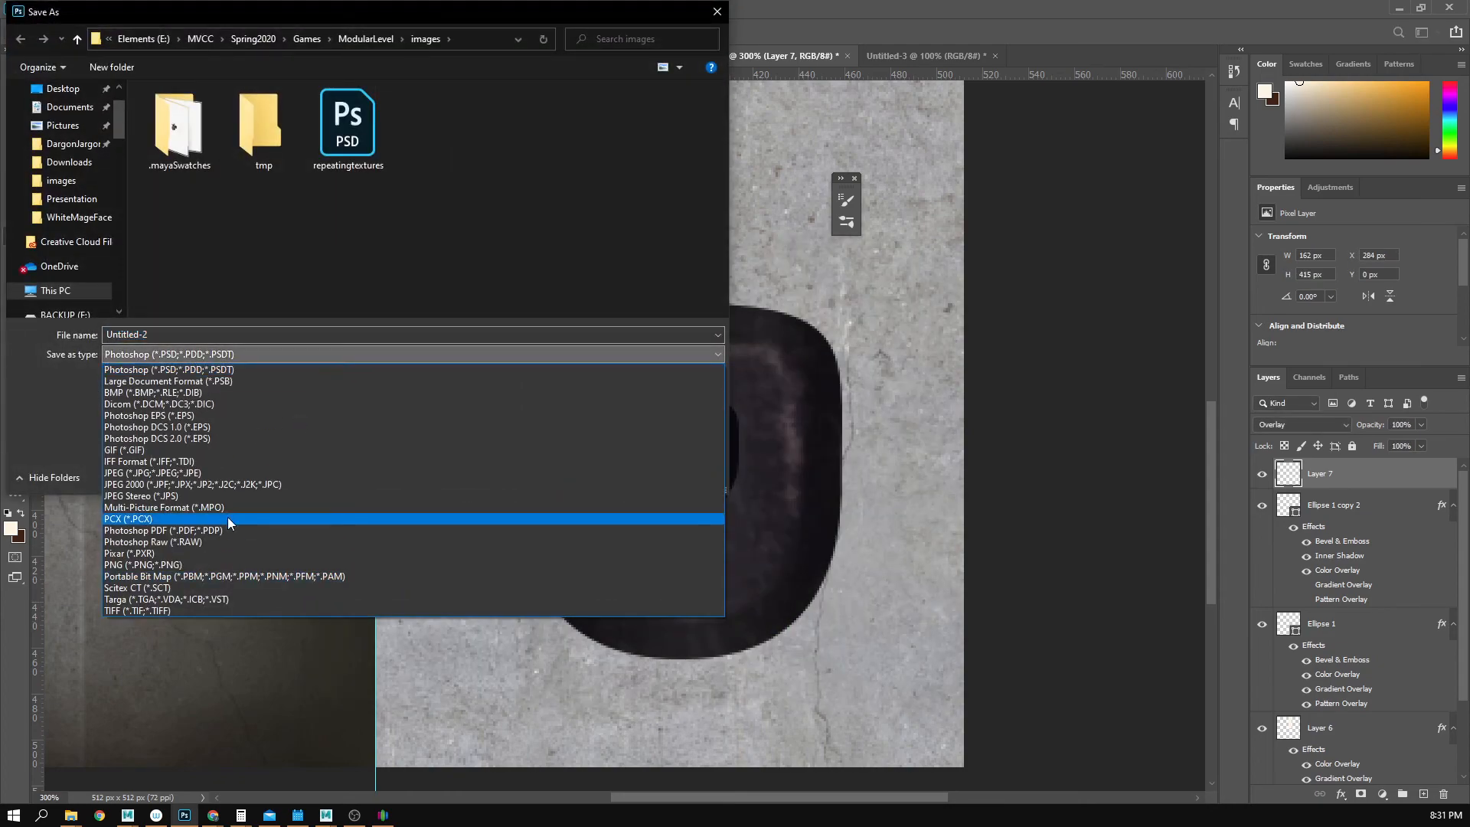
pyautogui.click(190, 566)
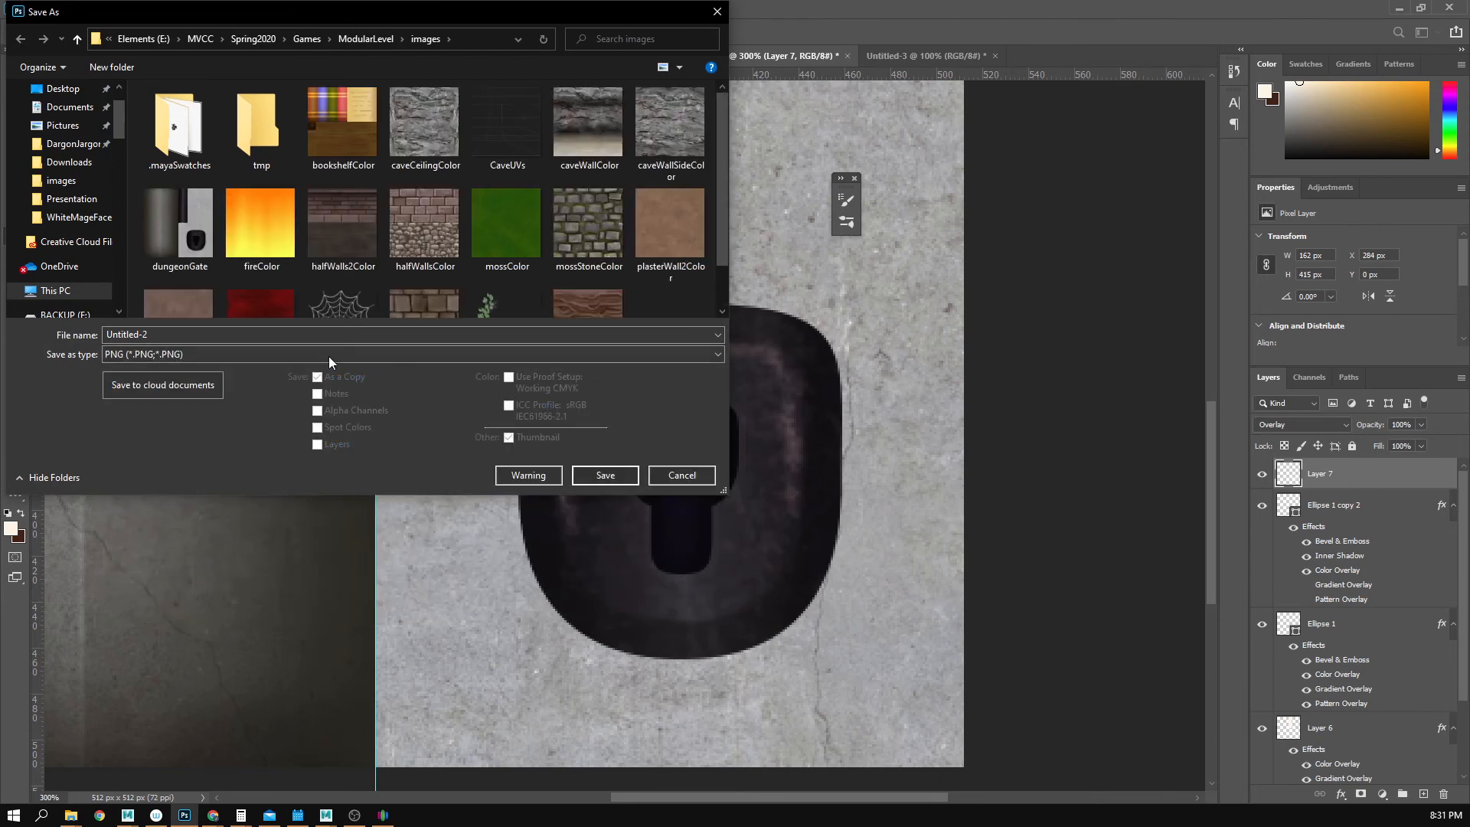
pyautogui.click(181, 236)
pyautogui.click(605, 474)
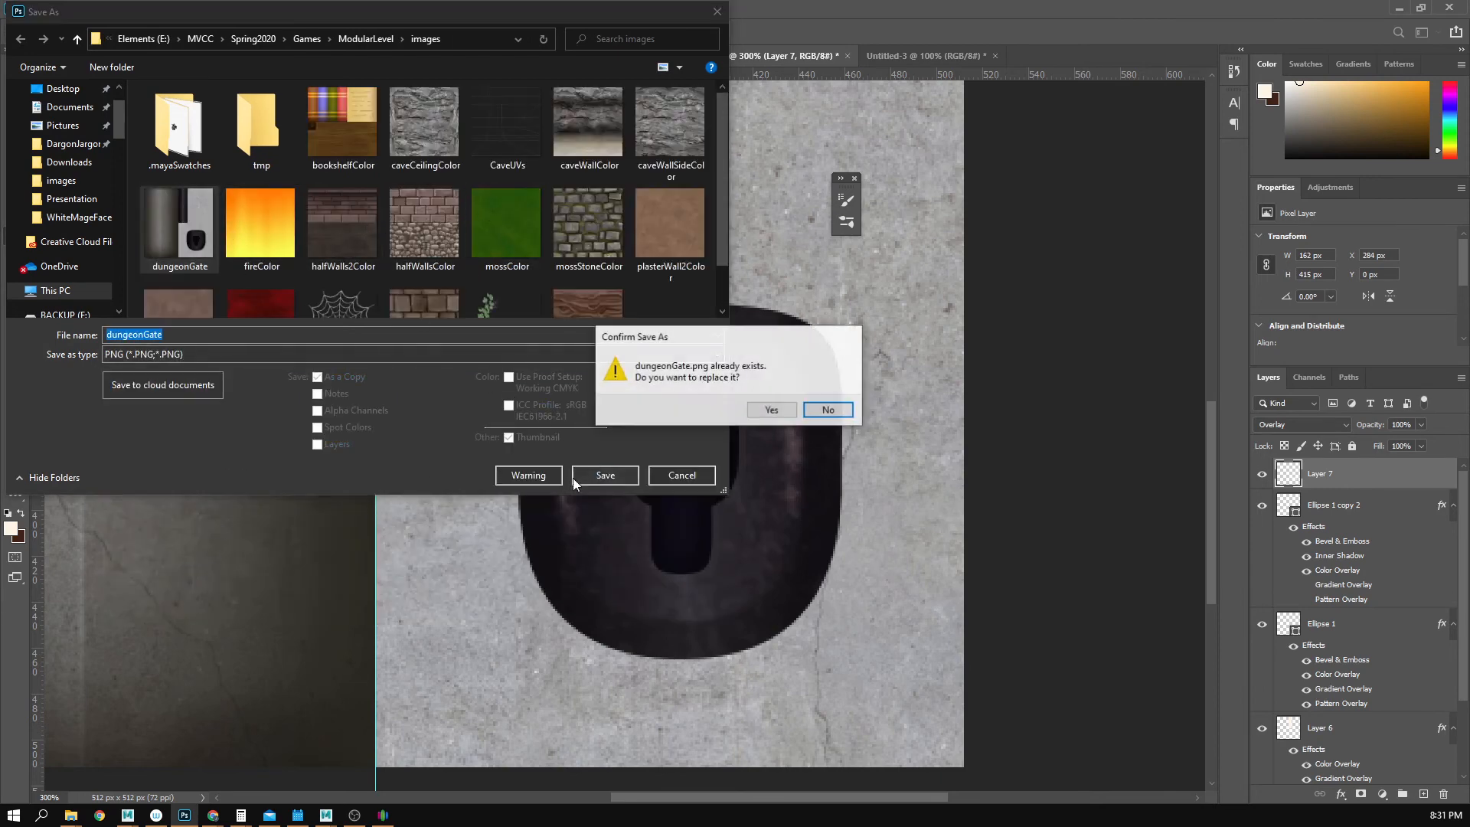
pyautogui.click(768, 409)
pyautogui.click(870, 372)
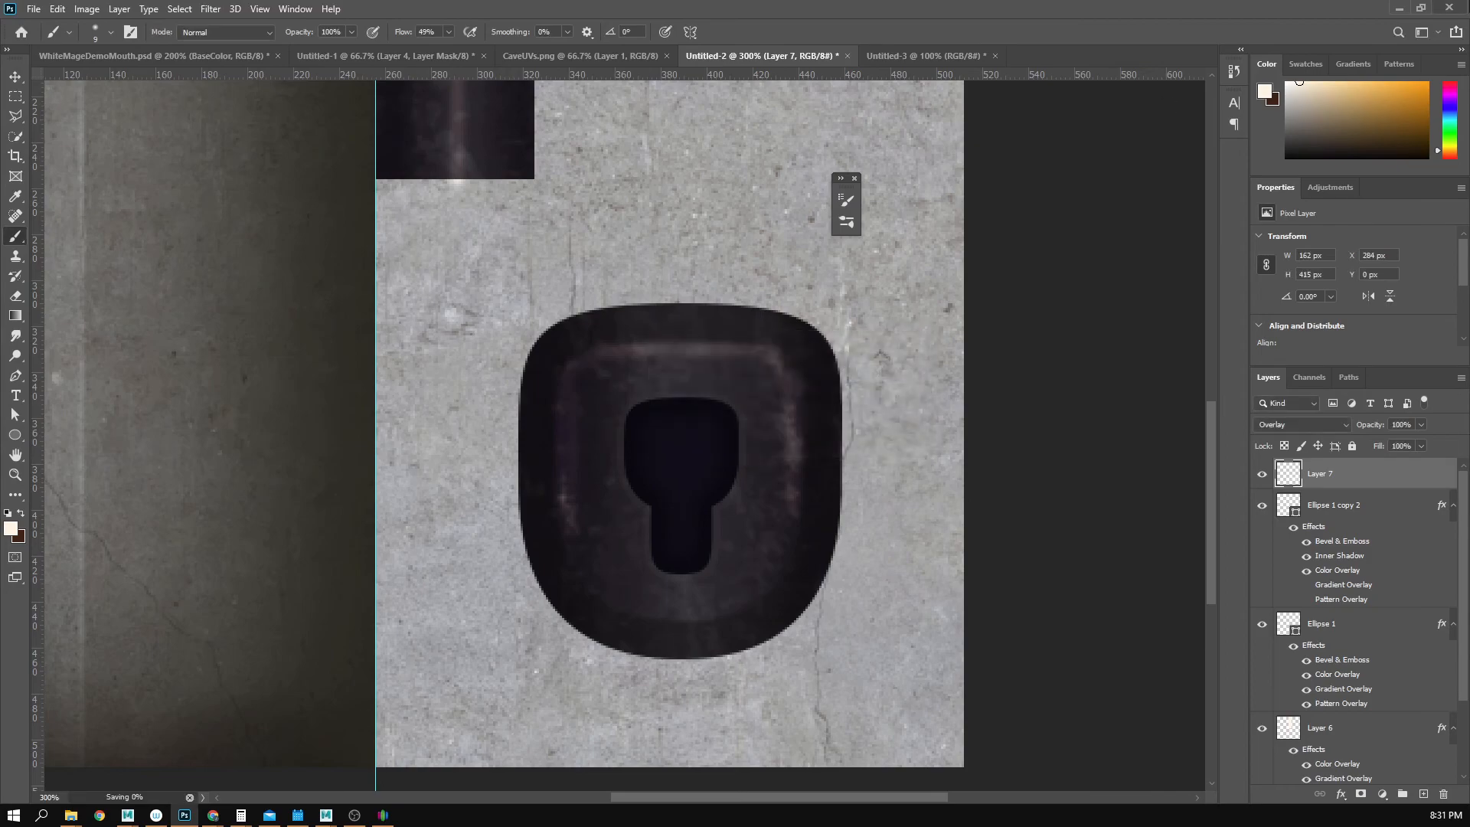
# - Switch back to Maya and examine the updated lock texture and the whole gate from several angles
pyautogui.hotkey('alt', 'Tab')
pyautogui.keyDown('alt'); pyautogui.moveTo(755, 440); pyautogui.dragTo(485, 426, button='right'); pyautogui.keyUp('alt')
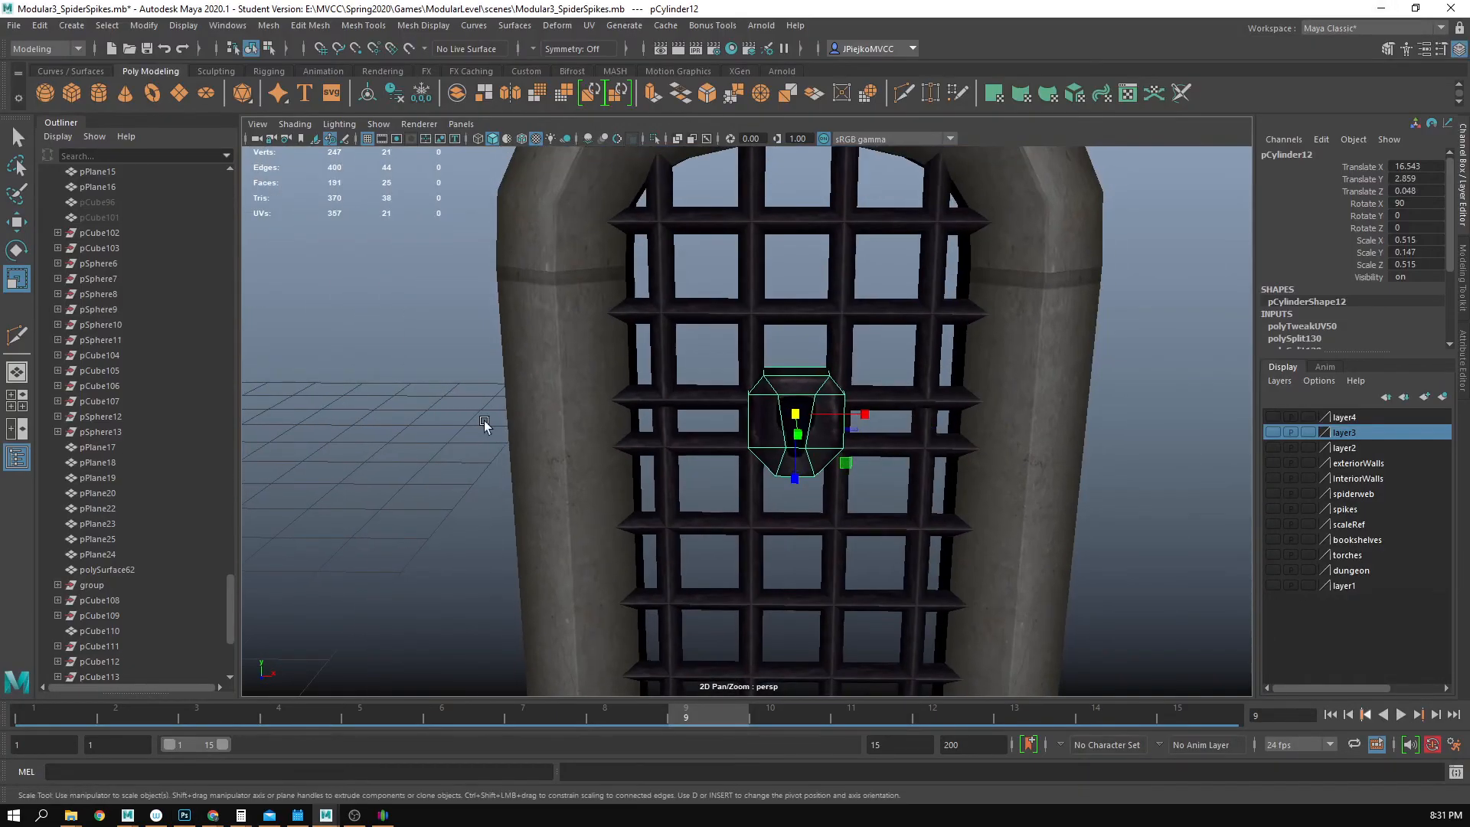
pyautogui.click(464, 414)
pyautogui.keyDown('alt'); pyautogui.moveTo(928, 596); pyautogui.dragTo(1011, 548); pyautogui.keyUp('alt')
pyautogui.keyDown('alt'); pyautogui.moveTo(1010, 547); pyautogui.dragTo(1012, 532, button='middle'); pyautogui.keyUp('alt')
pyautogui.keyDown('alt'); pyautogui.moveTo(1012, 529); pyautogui.dragTo(1263, 530); pyautogui.keyUp('alt')
pyautogui.keyDown('alt'); pyautogui.moveTo(1263, 530); pyautogui.dragTo(827, 525, button='middle'); pyautogui.keyUp('alt')
pyautogui.keyDown('alt'); pyautogui.moveTo(827, 526); pyautogui.dragTo(865, 487); pyautogui.keyUp('alt')
pyautogui.keyDown('alt'); pyautogui.moveTo(866, 486); pyautogui.dragTo(827, 459, button='right'); pyautogui.keyUp('alt')
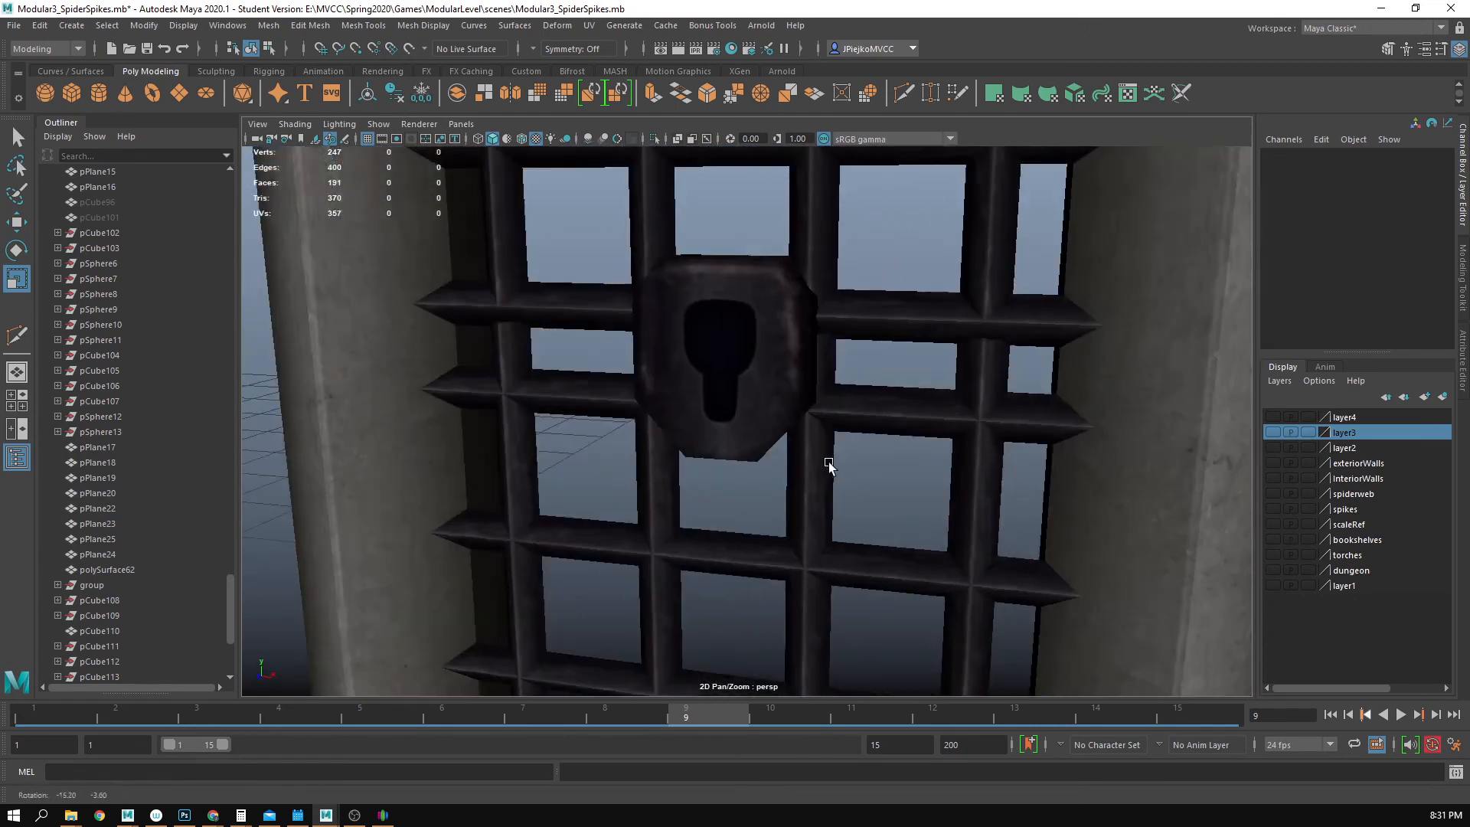
pyautogui.keyDown('alt'); pyautogui.moveTo(972, 459); pyautogui.dragTo(712, 481); pyautogui.keyUp('alt')
pyautogui.keyDown('alt'); pyautogui.moveTo(823, 536); pyautogui.dragTo(1003, 495); pyautogui.keyUp('alt')
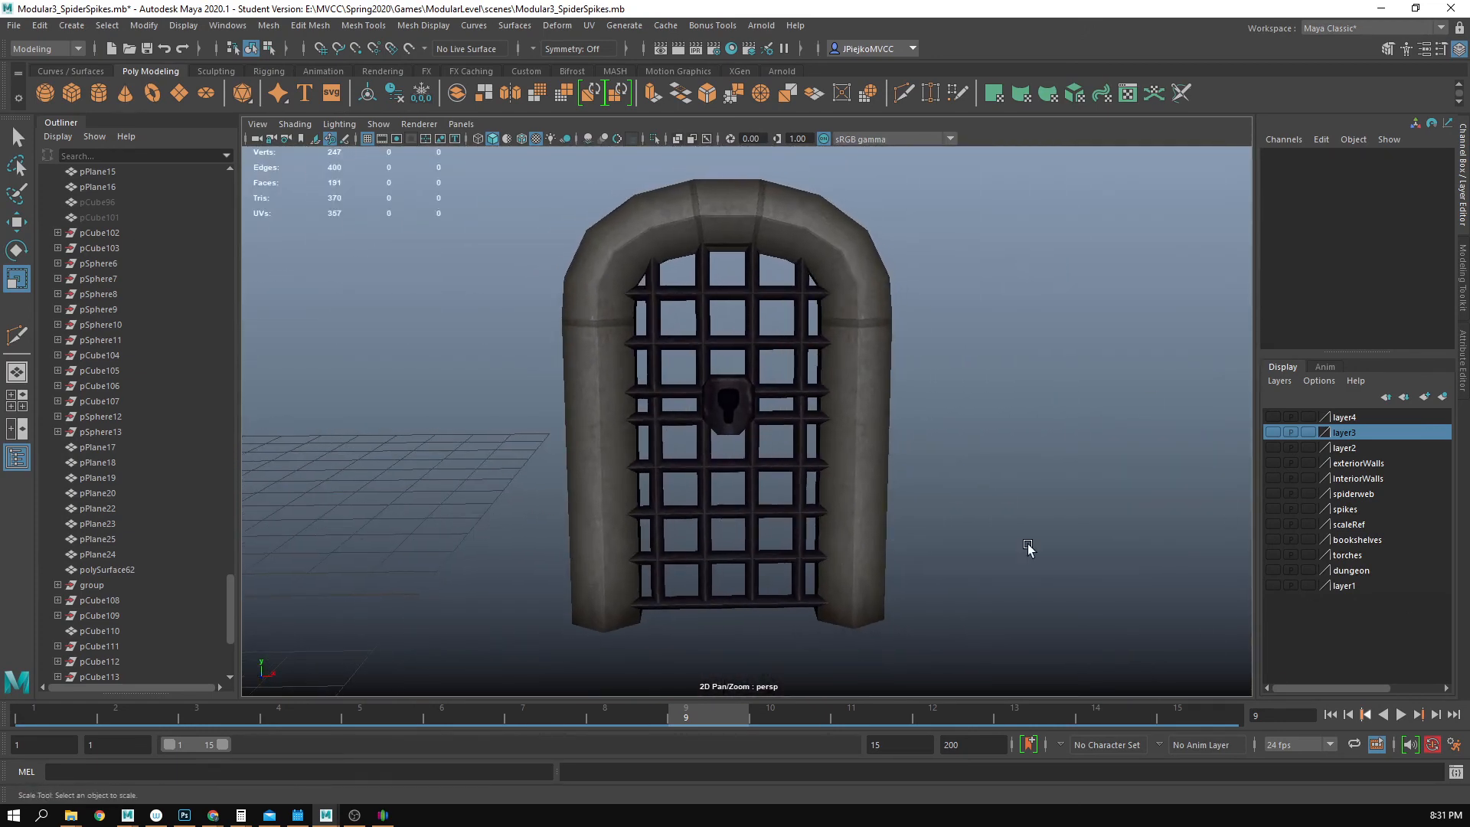
# - Combine the arch, bars and lock into one mesh and name it dungoneEntrance
pyautogui.moveTo(523, 230); pyautogui.dragTo(891, 616)
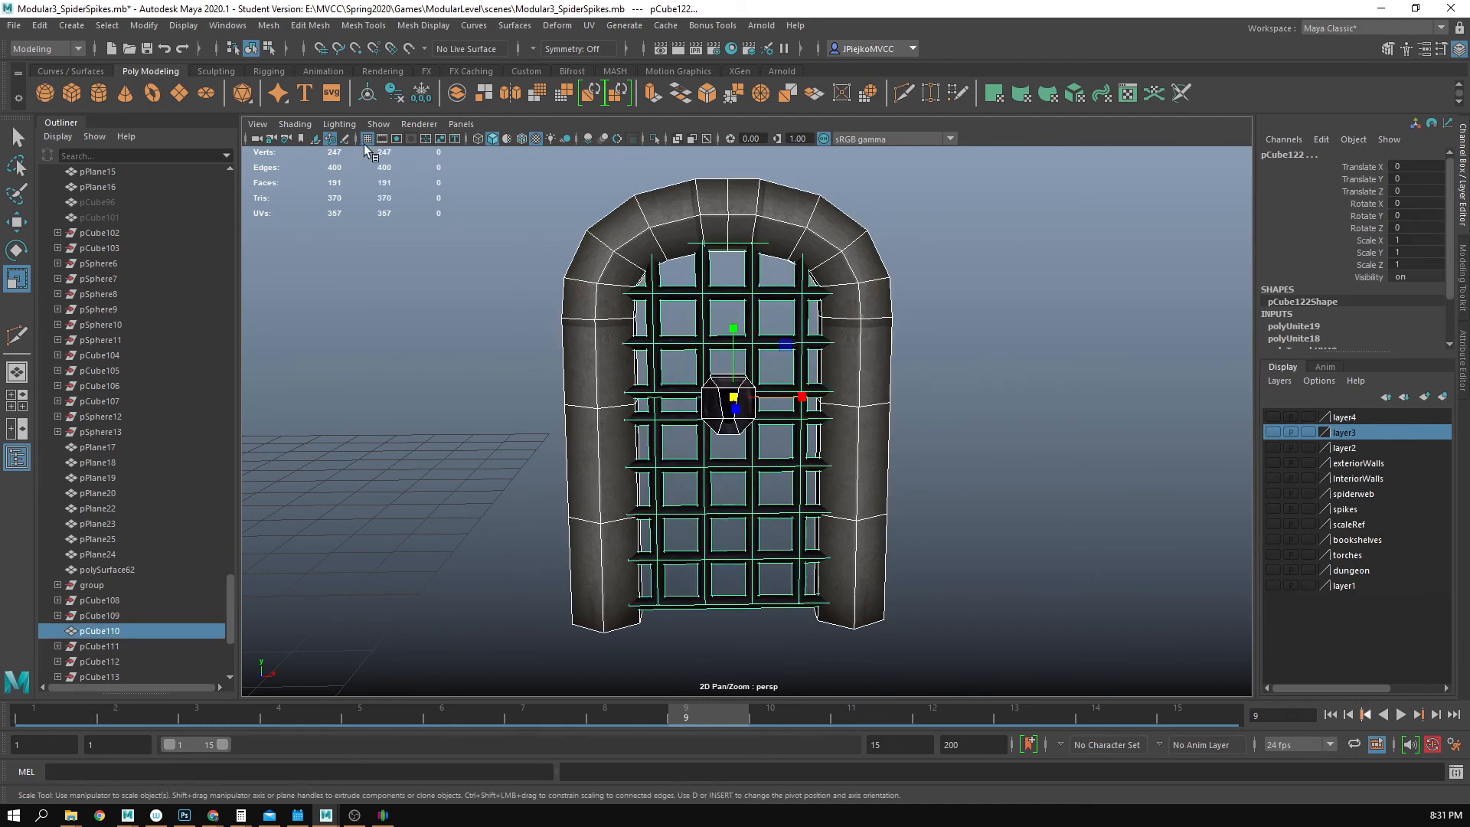
pyautogui.click(268, 27)
pyautogui.click(303, 74)
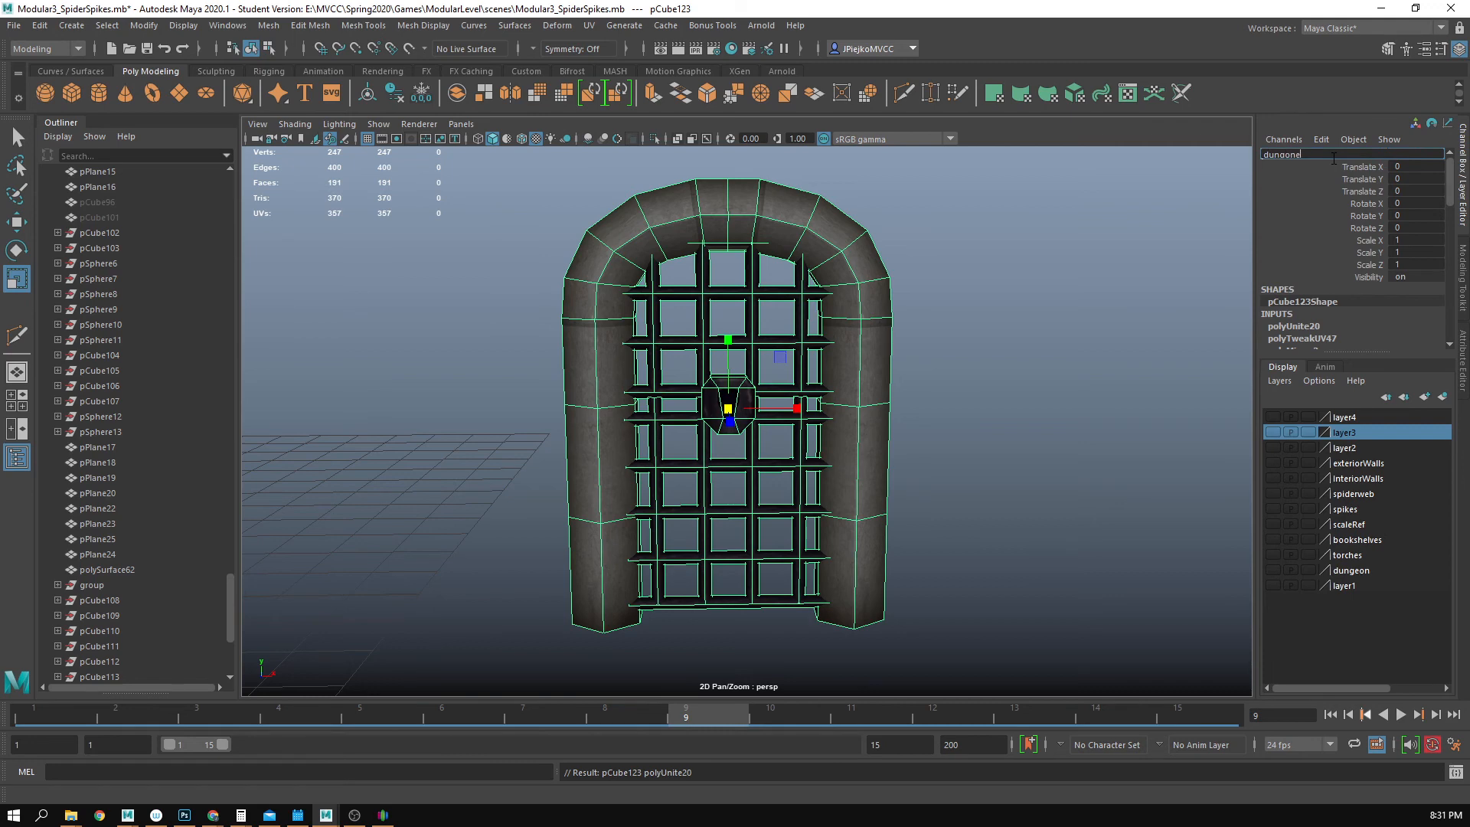
pyautogui.write('e')
pyautogui.press('Return')
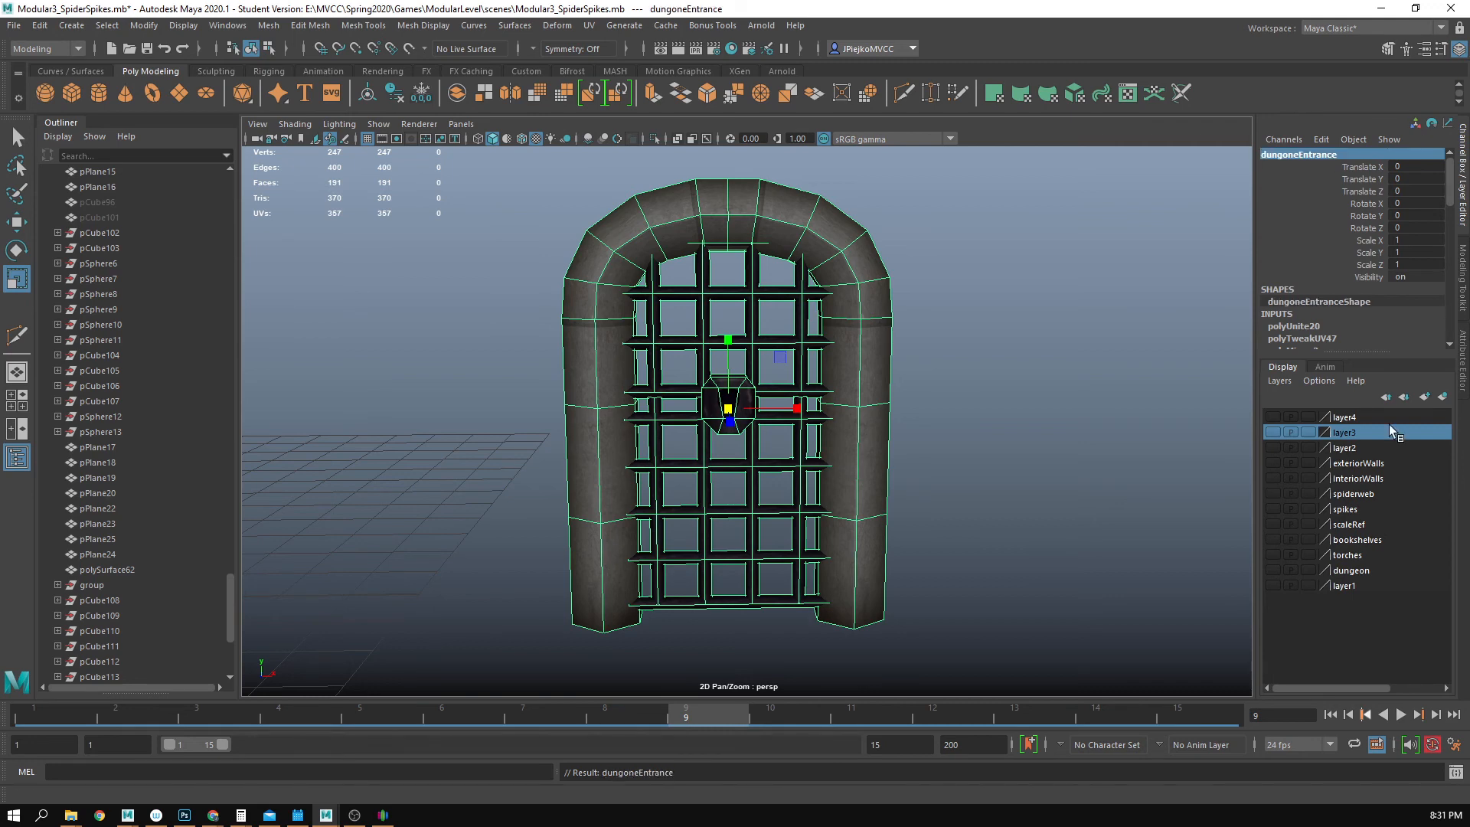
# - Show layer4 and snap the gate's pivot to the bottom outer corner of one of its pillars
pyautogui.click(1273, 416)
pyautogui.scroll(-5, 674, 369)
pyautogui.keyDown('alt'); pyautogui.moveTo(674, 369); pyautogui.dragTo(704, 415); pyautogui.keyUp('alt')
pyautogui.press('w')
pyautogui.scroll(4, 712, 414)
pyautogui.keyDown('alt'); pyautogui.moveTo(796, 394); pyautogui.dragTo(873, 503); pyautogui.keyUp('alt')
pyautogui.press('d')
pyautogui.press('x')
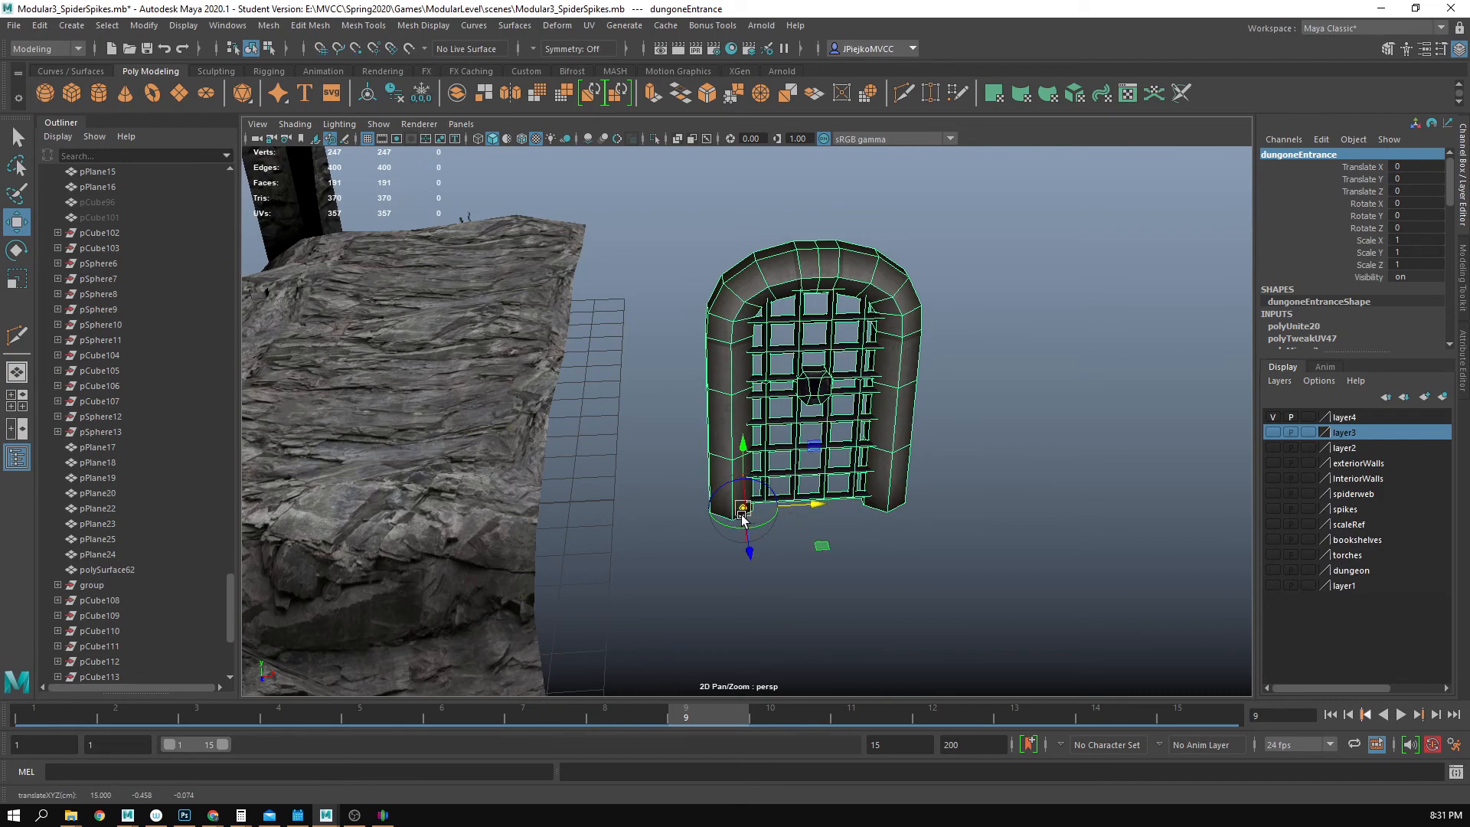
pyautogui.keyDown('alt'); pyautogui.moveTo(678, 526); pyautogui.dragTo(720, 427); pyautogui.keyUp('alt')
pyautogui.press('space')
pyautogui.press('space')
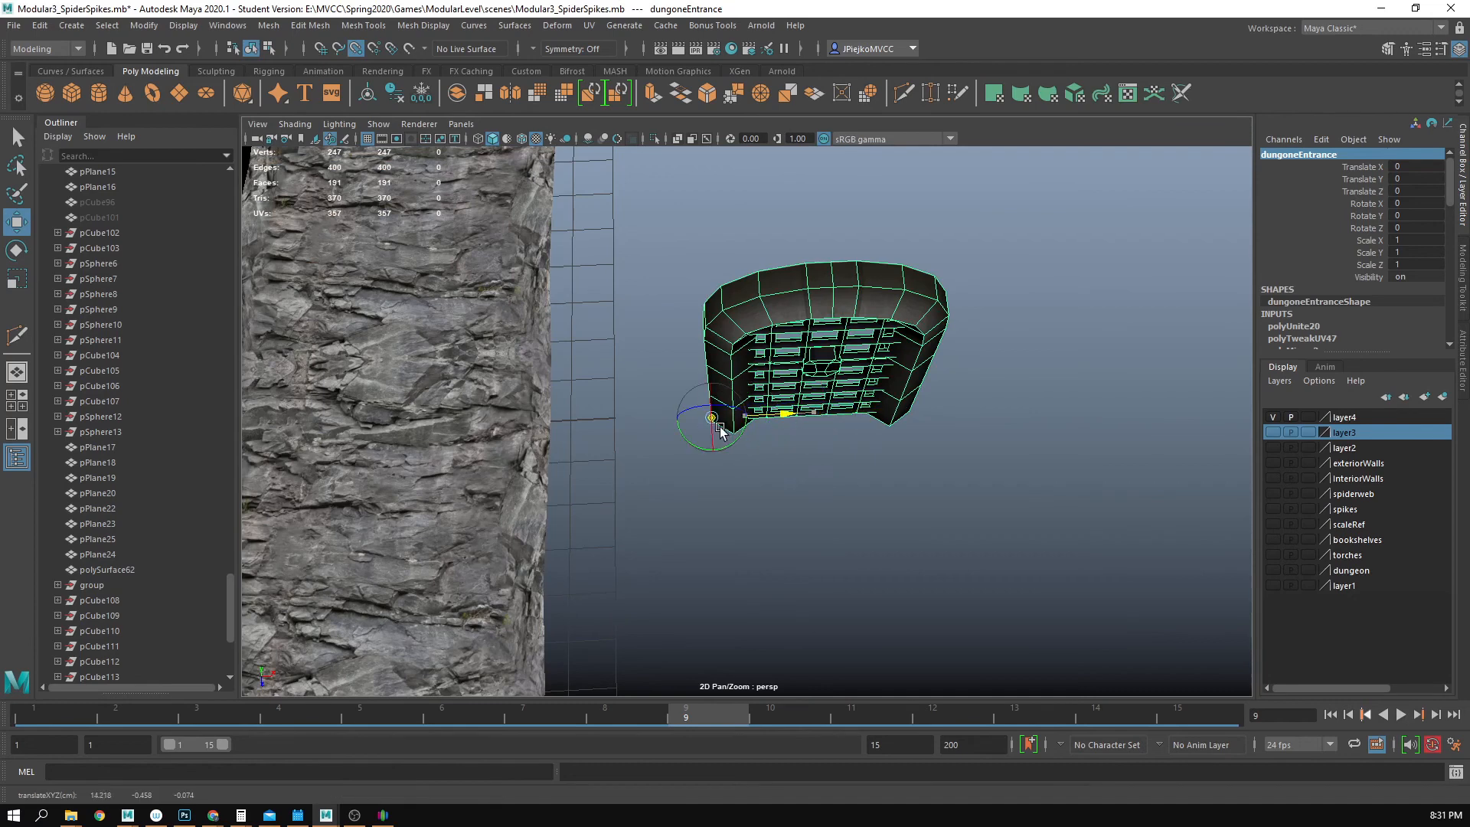
# - Rotate the gate around its vertical axis, setting Rotate Y to 180
pyautogui.press('e')
pyautogui.keyDown('alt'); pyautogui.moveTo(842, 459); pyautogui.dragTo(817, 274); pyautogui.keyUp('alt')
pyautogui.doubleClick(1425, 217)
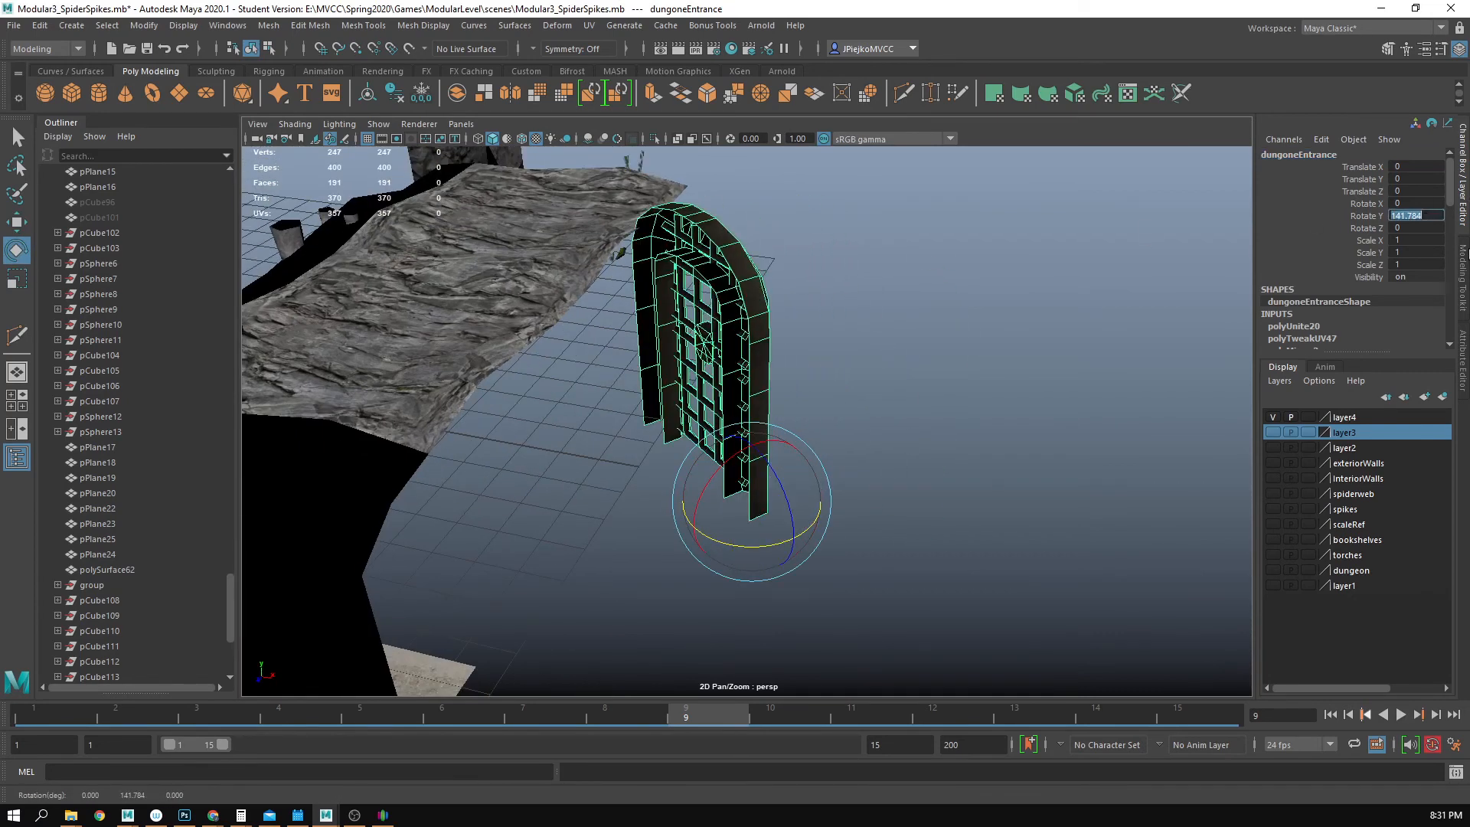
pyautogui.write('180')
pyautogui.press('Return')
# - Scale the gate uniformly to about 0.714 and move it to about Translate Z 5.451
pyautogui.keyDown('alt'); pyautogui.moveTo(613, 451); pyautogui.dragTo(426, 448); pyautogui.keyUp('alt')
pyautogui.press('r')
pyautogui.moveTo(772, 593); pyautogui.dragTo(847, 498)
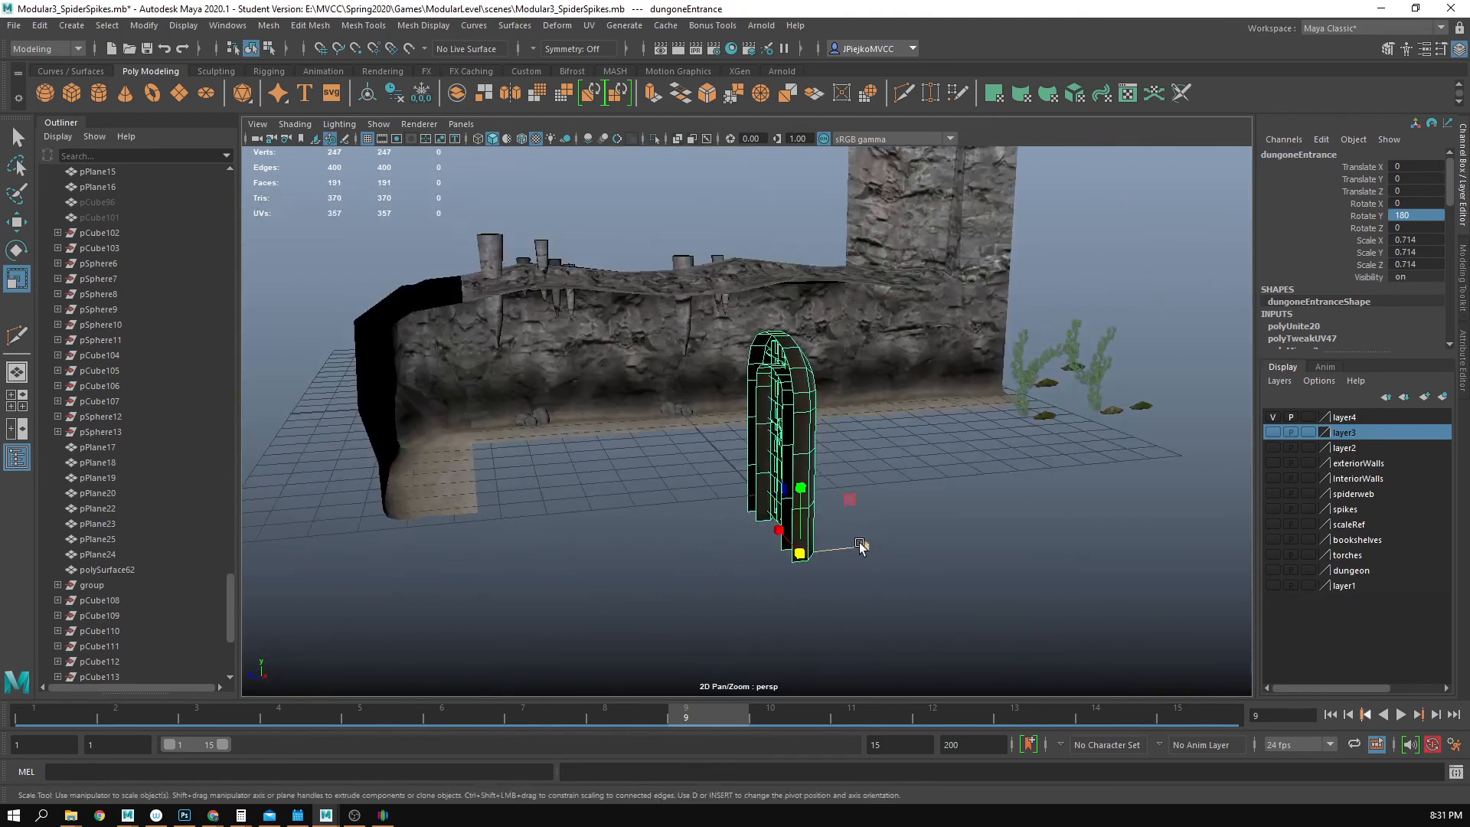
pyautogui.press('w')
pyautogui.click(764, 563)
pyautogui.hotkey('ctrl', 'z')
pyautogui.moveTo(764, 561); pyautogui.dragTo(535, 542)
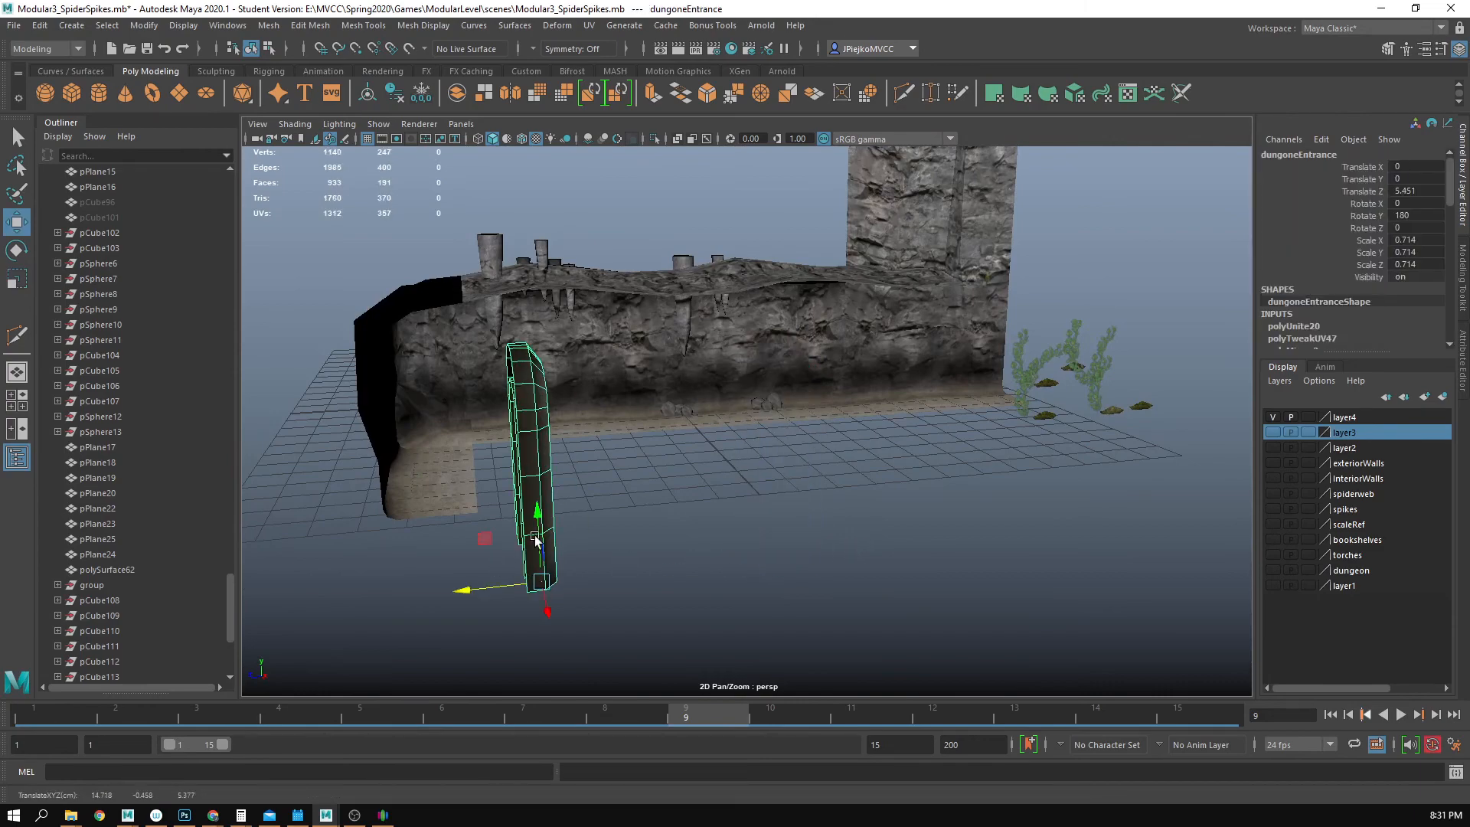
# - Move the gate onto the cave floor near the wall, at about Translate X -5.391, Y 0.458 and Z 8.015
pyautogui.keyDown('alt'); pyautogui.moveTo(808, 601); pyautogui.dragTo(624, 580); pyautogui.keyUp('alt')
pyautogui.keyDown('alt'); pyautogui.moveTo(624, 580); pyautogui.dragTo(509, 479, button='middle'); pyautogui.keyUp('alt')
pyautogui.keyDown('alt'); pyautogui.moveTo(509, 479); pyautogui.dragTo(657, 551, button='right'); pyautogui.keyUp('alt')
pyautogui.moveTo(346, 630); pyautogui.dragTo(883, 471)
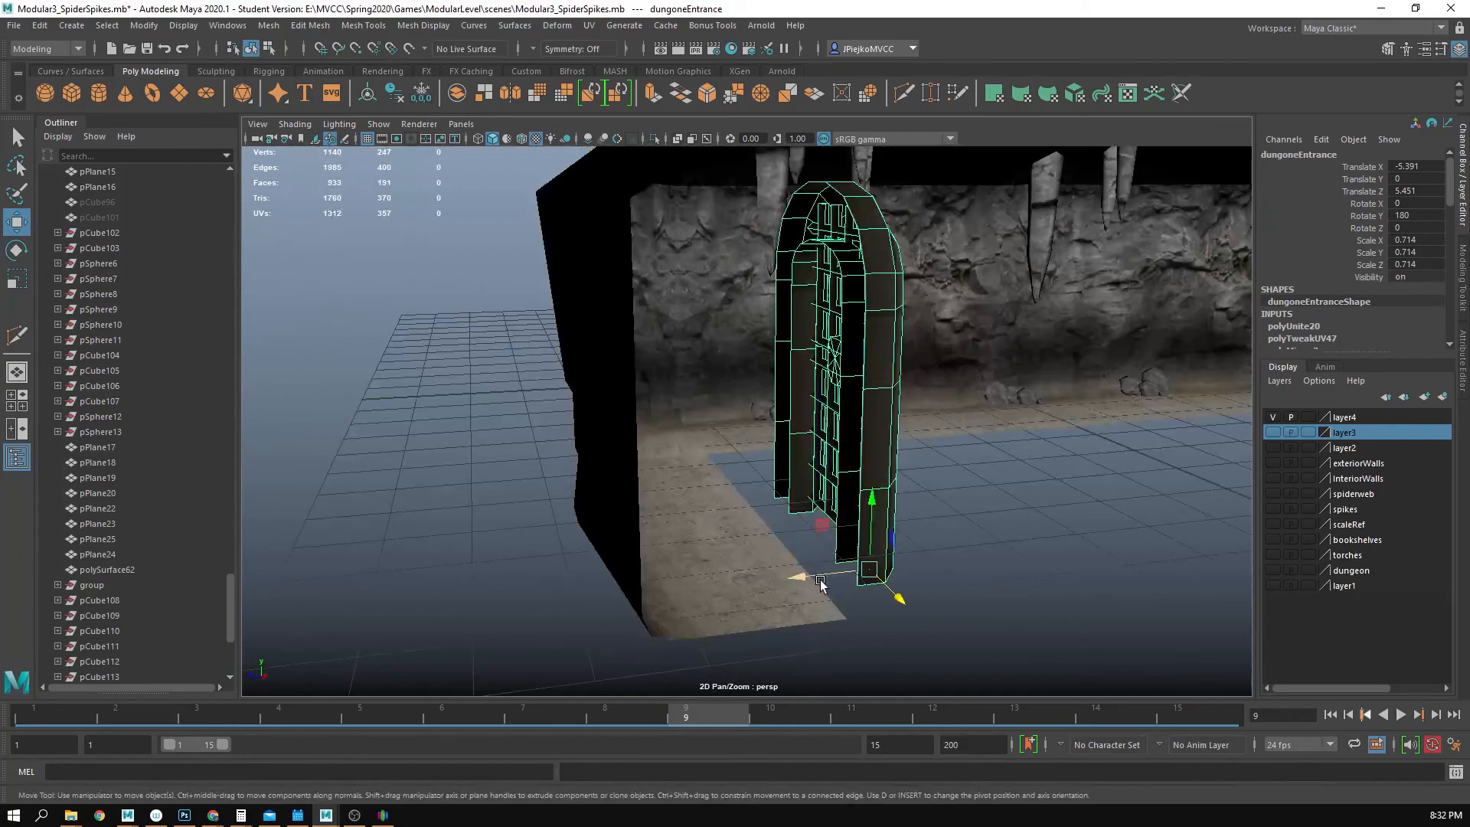
pyautogui.moveTo(895, 600); pyautogui.dragTo(853, 439)
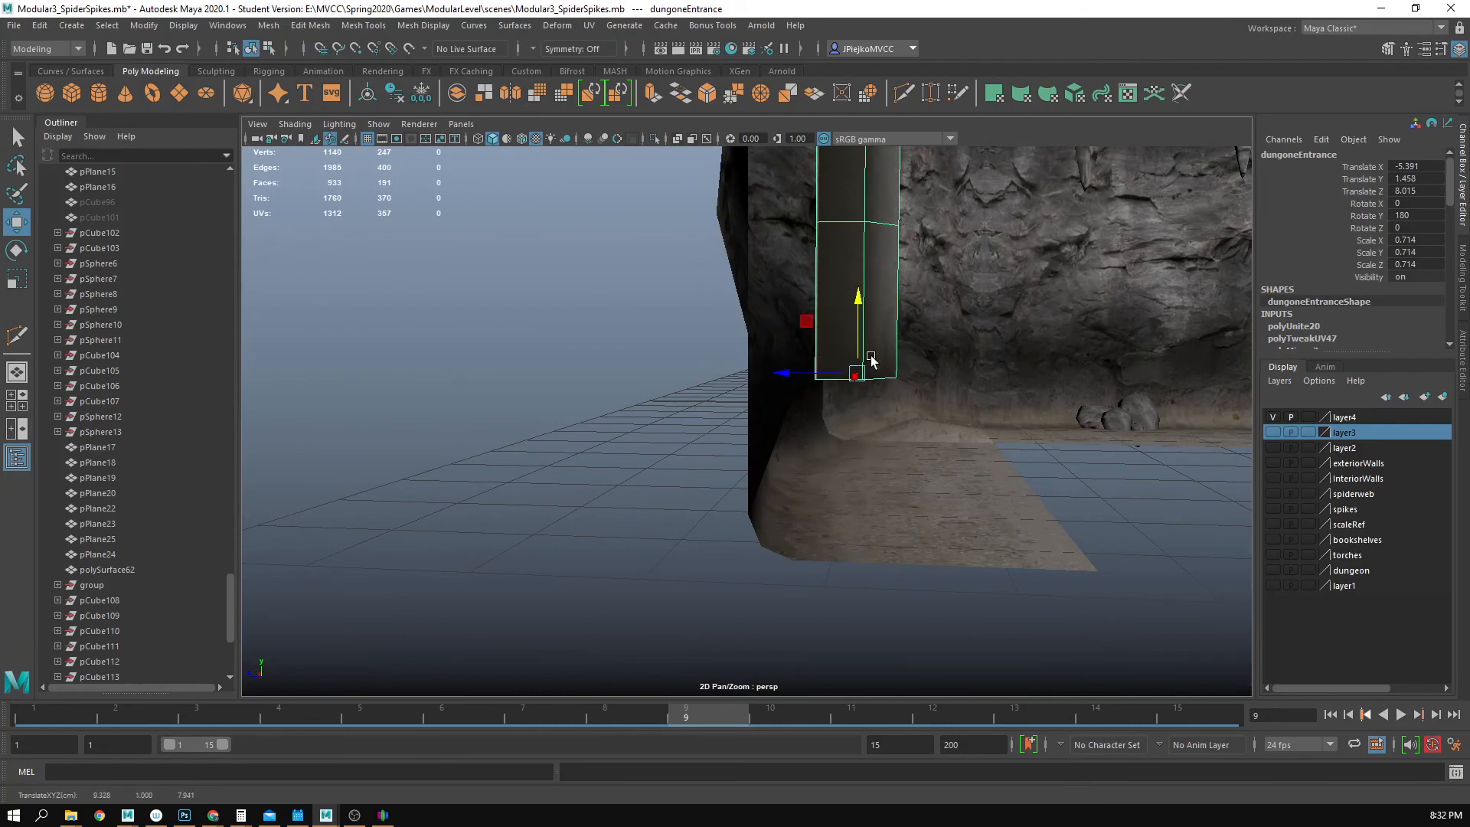
# - Scale the gate to about 0.554 in X and Y and 0.548 in Z, and reposition it against the cave wall
pyautogui.keyDown('alt'); pyautogui.moveTo(861, 502); pyautogui.dragTo(767, 597); pyautogui.keyUp('alt')
pyautogui.press('r')
pyautogui.moveTo(849, 565); pyautogui.dragTo(855, 570)
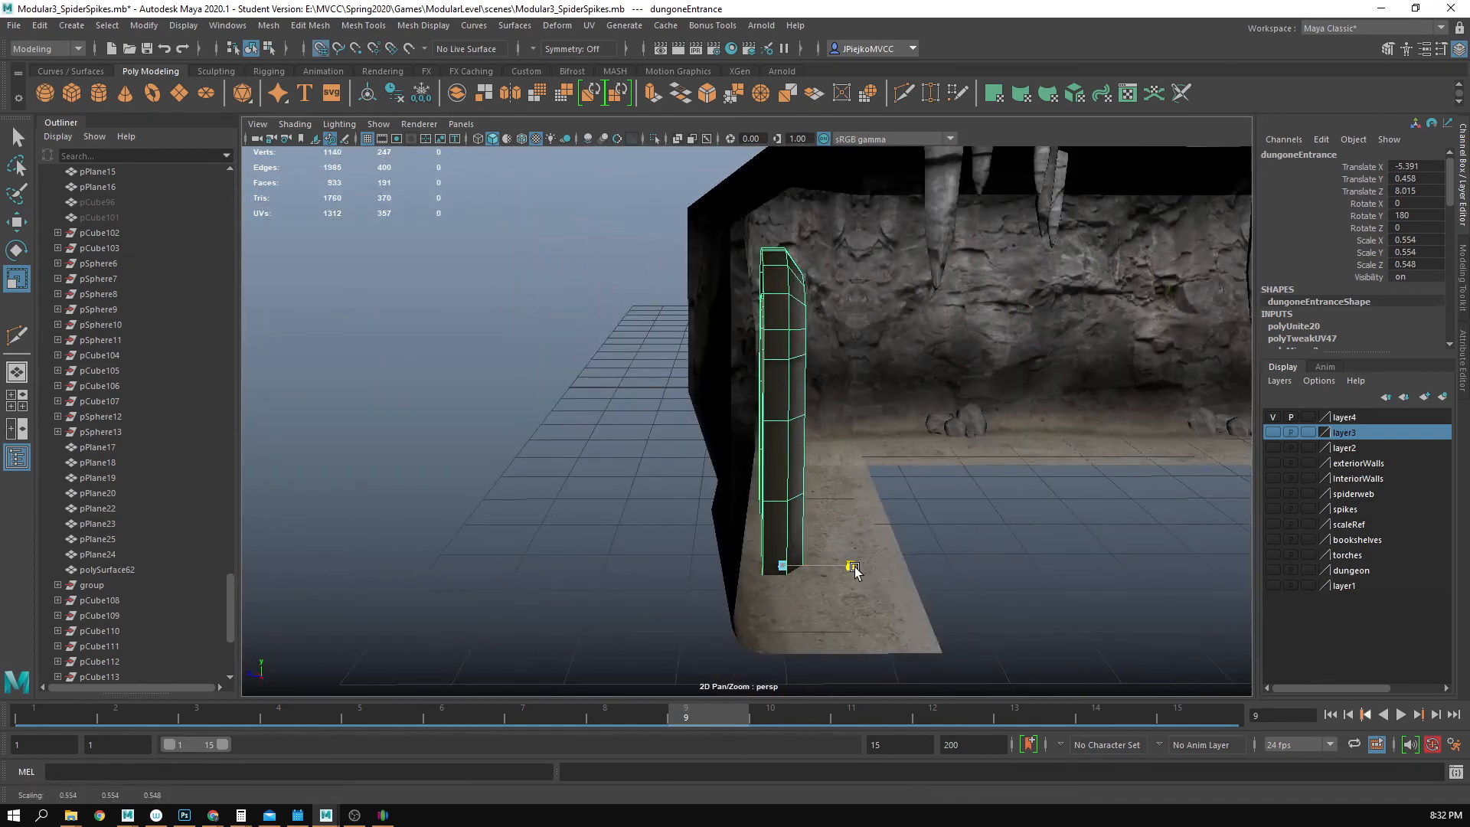
pyautogui.press('w')
pyautogui.moveTo(708, 582); pyautogui.dragTo(816, 531)
# - Select all vertices of the dungoneEntrance gate and merge them with a 0.01 distance threshold
pyautogui.moveTo(729, 234); pyautogui.dragTo(732, 173, button='right')
pyautogui.keyDown('alt'); pyautogui.moveTo(673, 306); pyautogui.dragTo(826, 304); pyautogui.keyUp('alt')
pyautogui.moveTo(823, 273); pyautogui.dragTo(862, 232, button='right')
pyautogui.click(844, 299)
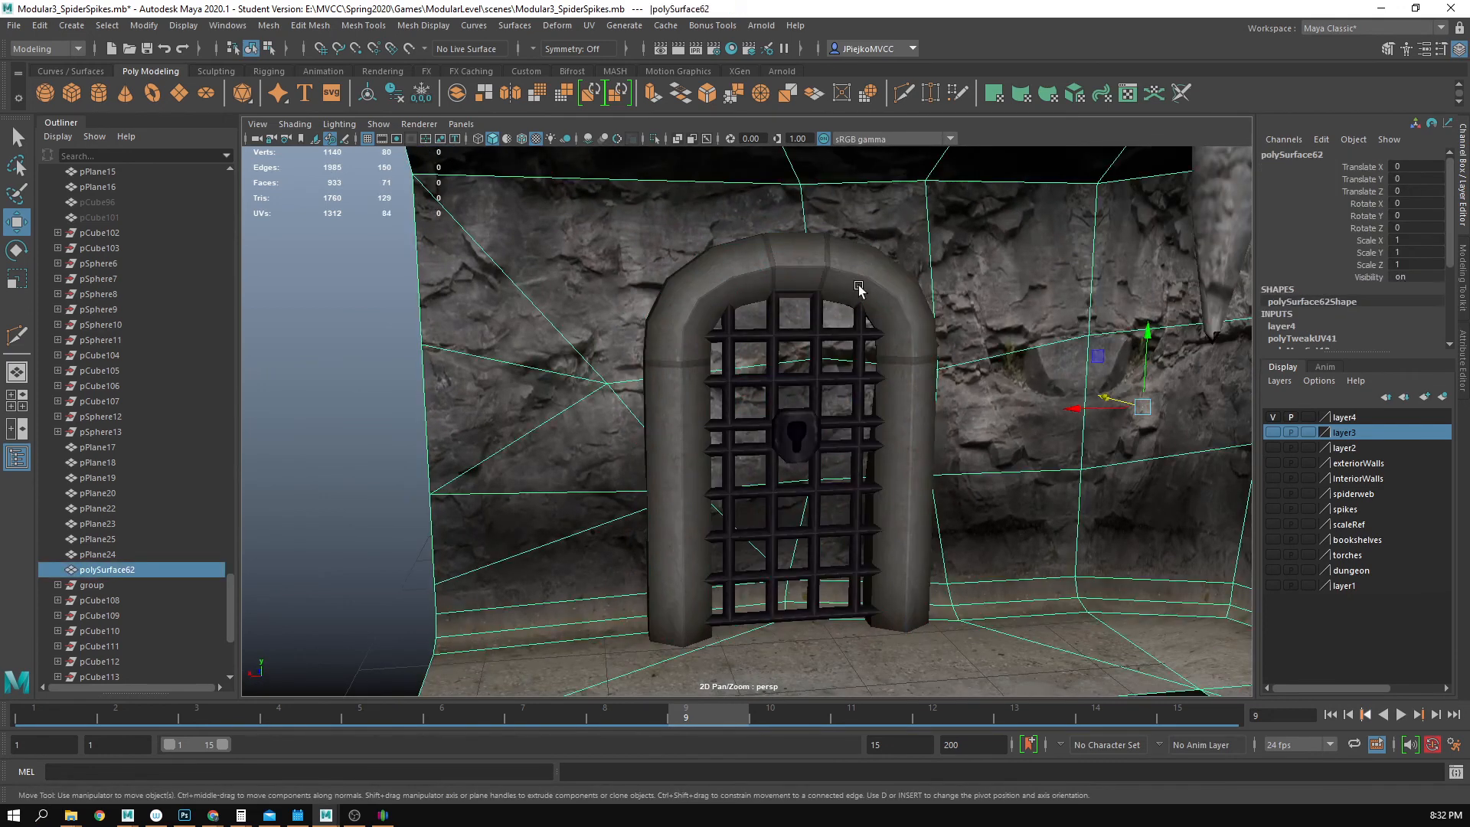
pyautogui.click(864, 289)
pyautogui.moveTo(879, 294); pyautogui.dragTo(582, 214, button='right')
pyautogui.moveTo(559, 186); pyautogui.dragTo(1057, 809)
pyautogui.click(310, 26)
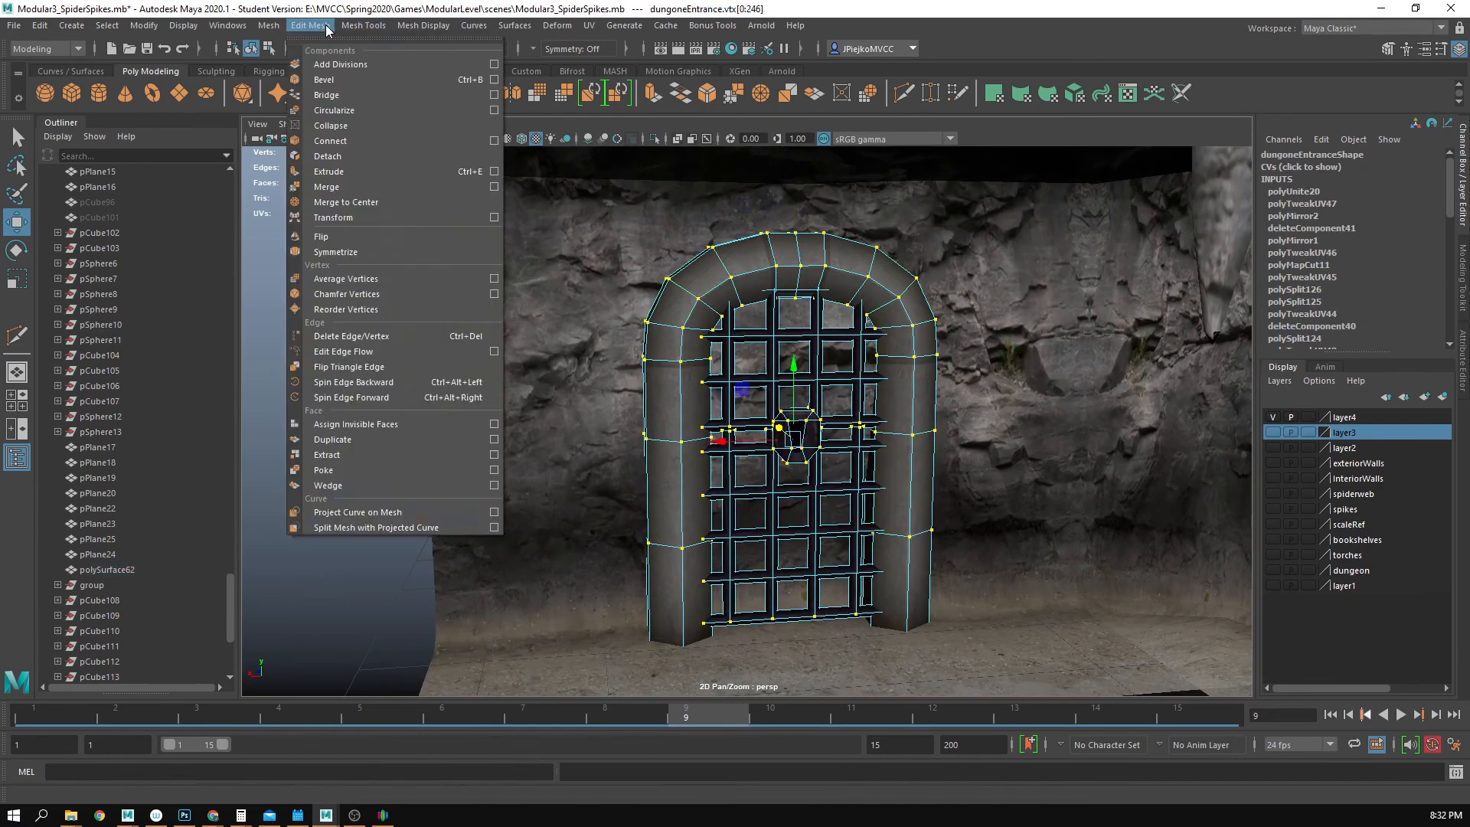
pyautogui.click(355, 185)
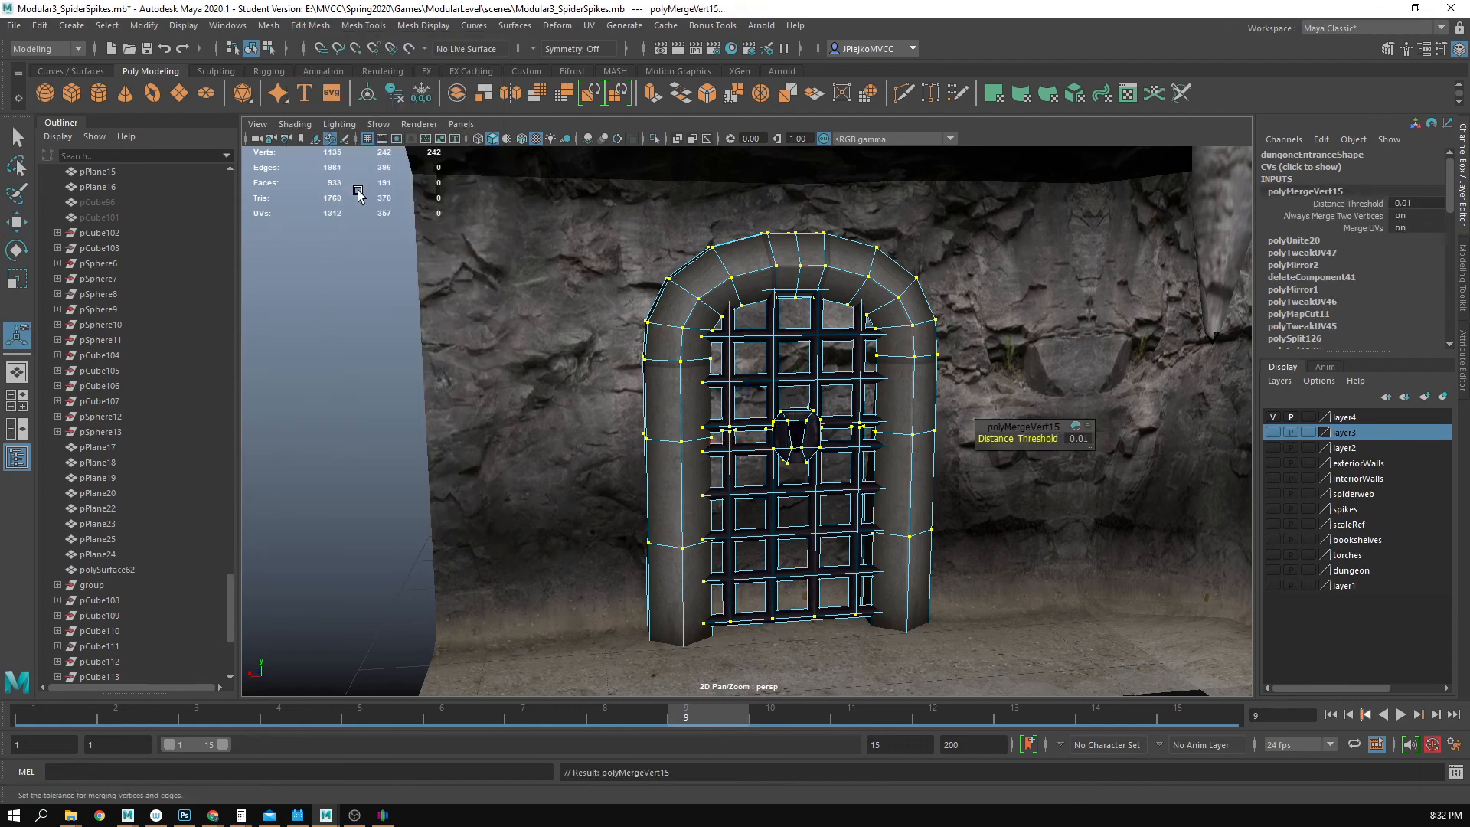
# - Select the rear border edges of the gate's stone arch, excluding the bottom ones, and extend them back into the cave wall
pyautogui.moveTo(840, 296); pyautogui.dragTo(803, 338)
pyautogui.keyDown('alt'); pyautogui.moveTo(709, 399); pyautogui.dragTo(747, 326); pyautogui.keyUp('alt')
pyautogui.moveTo(681, 305); pyautogui.dragTo(668, 239, button='right')
pyautogui.click(660, 298)
pyautogui.doubleClick(660, 298)
pyautogui.keyDown('alt'); pyautogui.moveTo(728, 360); pyautogui.dragTo(607, 361); pyautogui.keyUp('alt')
pyautogui.keyDown('alt'); pyautogui.moveTo(607, 361); pyautogui.dragTo(748, 427, button='right'); pyautogui.keyUp('alt')
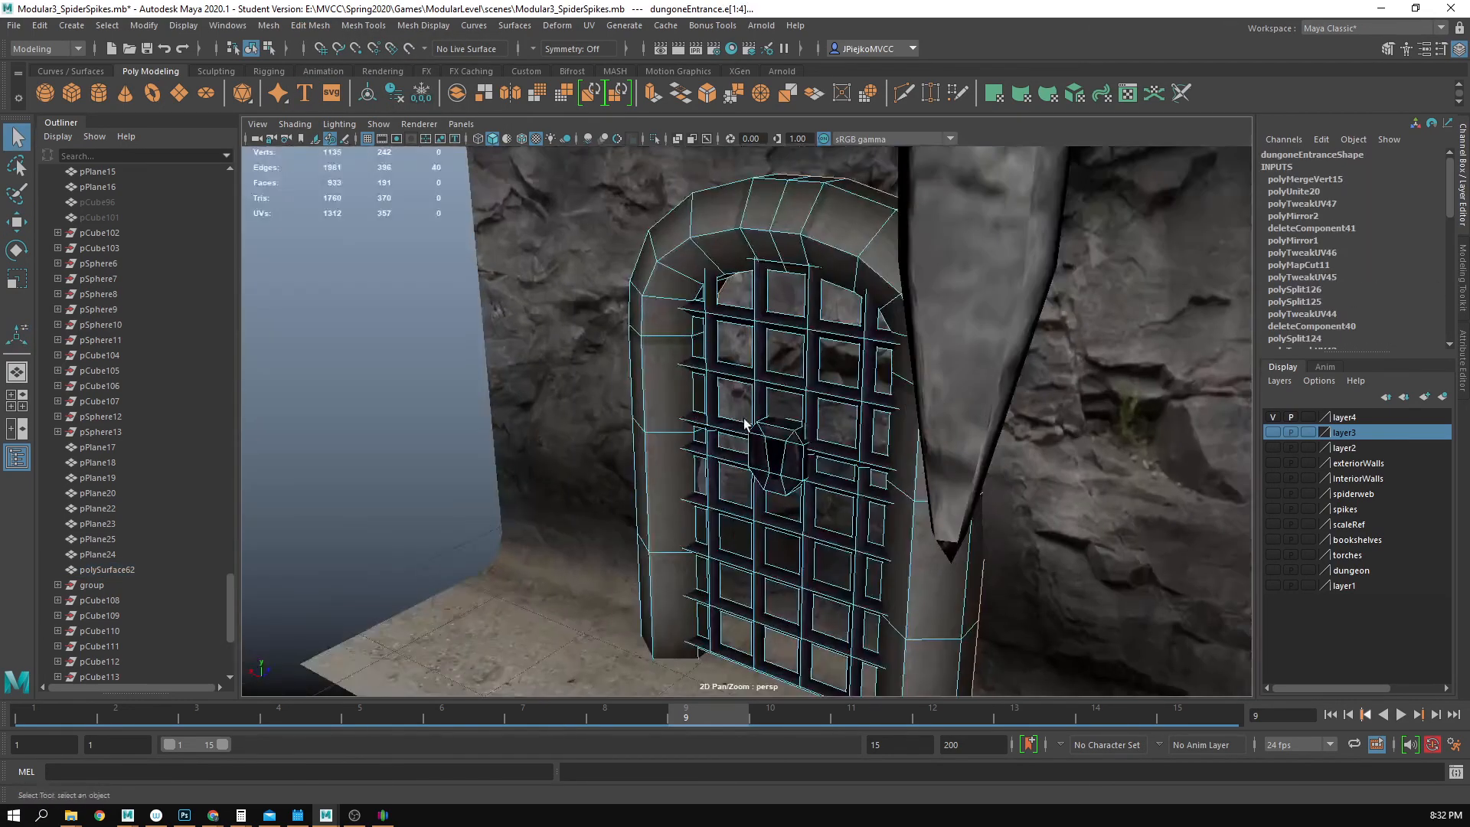
pyautogui.keyDown('alt'); pyautogui.moveTo(748, 426); pyautogui.dragTo(947, 418); pyautogui.keyUp('alt')
pyautogui.press('w')
pyautogui.keyDown('alt'); pyautogui.moveTo(733, 436); pyautogui.dragTo(856, 394); pyautogui.keyUp('alt')
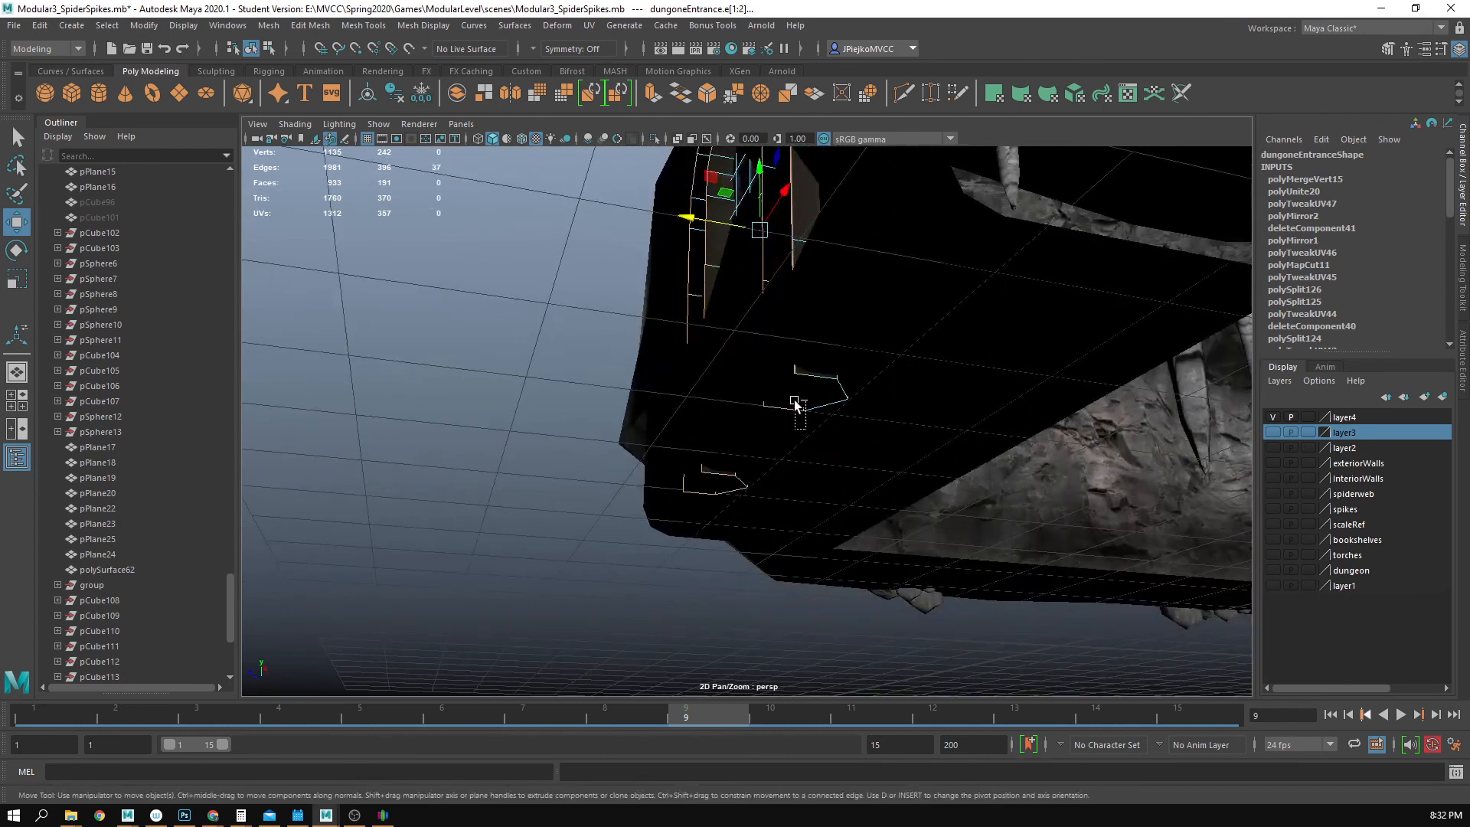
pyautogui.keyDown('ctrl'); pyautogui.moveTo(710, 476); pyautogui.dragTo(706, 492); pyautogui.keyUp('ctrl')
pyautogui.moveTo(709, 493)
pyautogui.keyDown('alt'); pyautogui.mouseDown()
pyautogui.moveTo(739, 512)
pyautogui.moveTo(720, 474)
pyautogui.mouseUp(); pyautogui.keyUp('alt')
pyautogui.moveTo(647, 376); pyautogui.dragTo(673, 355)
pyautogui.moveTo(673, 354); pyautogui.dragTo(720, 322, button='right')
pyautogui.keyDown('alt'); pyautogui.moveTo(712, 329); pyautogui.dragTo(518, 457, button='right'); pyautogui.keyUp('alt')
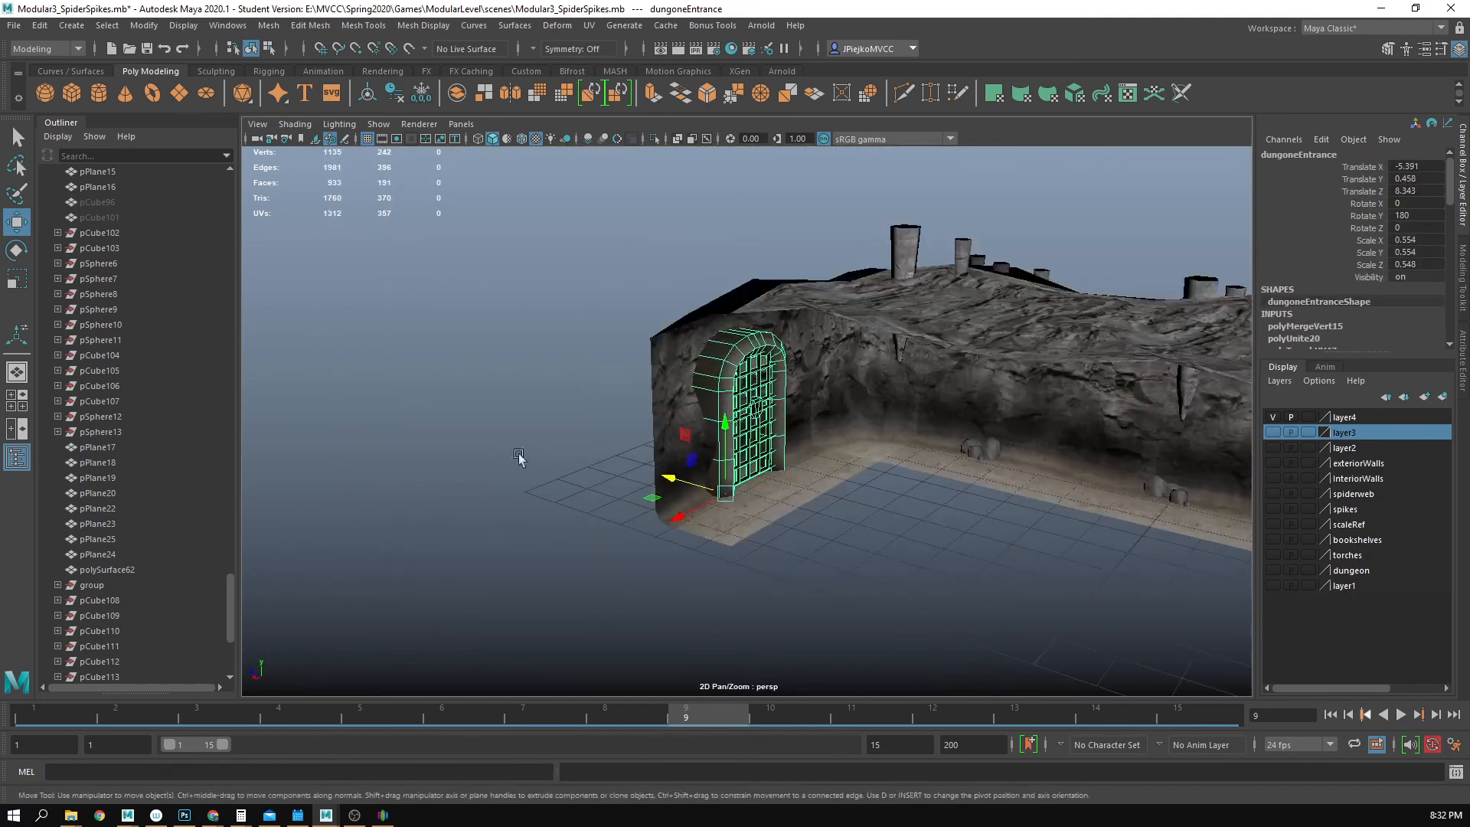
# - Examine how the gate sits against the cave wall and where the wall's mesh edges run around it
pyautogui.click(518, 458)
pyautogui.keyDown('alt'); pyautogui.moveTo(505, 666); pyautogui.dragTo(702, 572); pyautogui.keyUp('alt')
pyautogui.keyDown('alt'); pyautogui.moveTo(702, 571); pyautogui.dragTo(875, 627, button='right'); pyautogui.keyUp('alt')
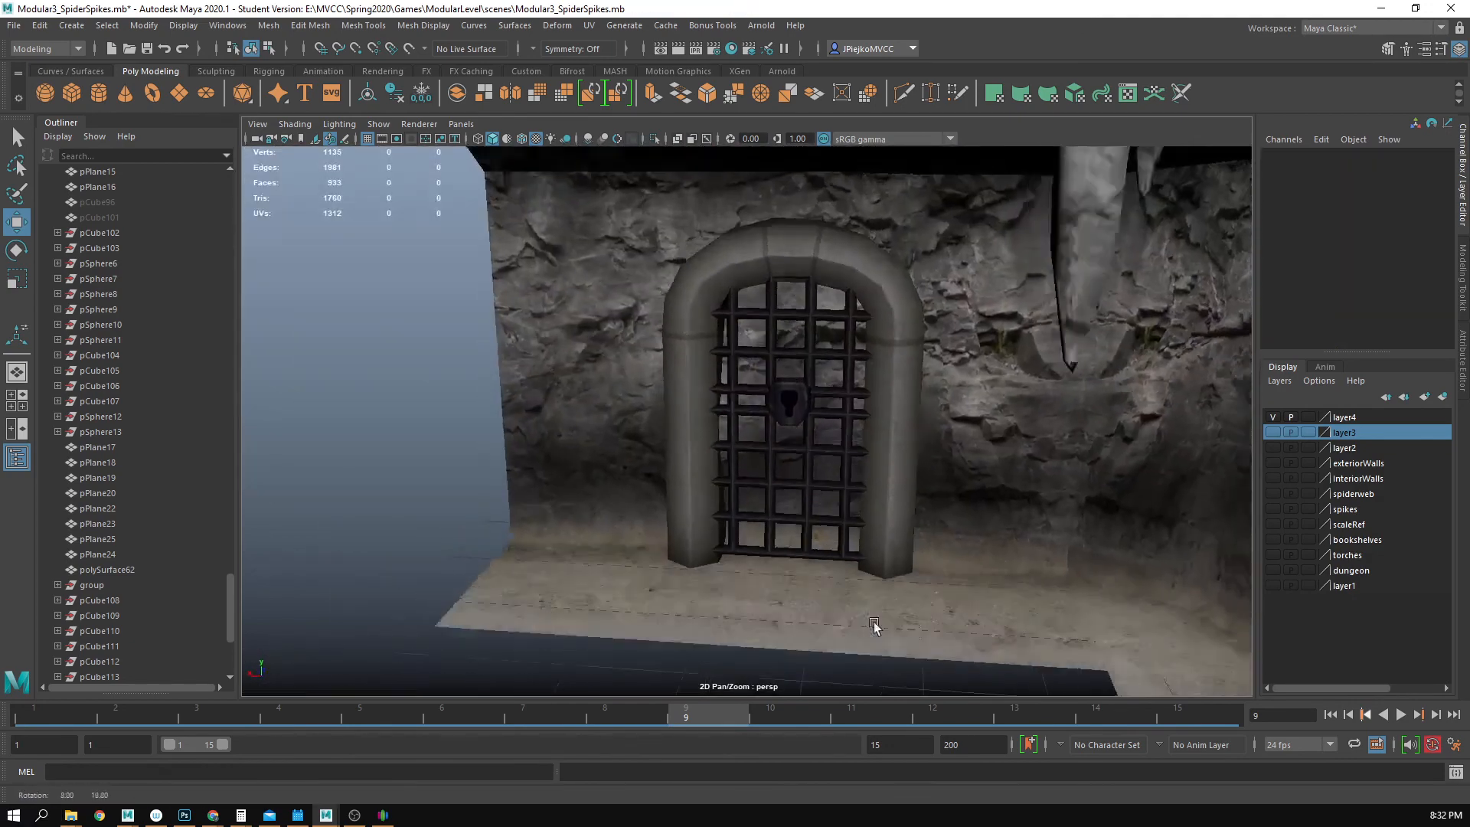
pyautogui.keyDown('alt'); pyautogui.moveTo(875, 627); pyautogui.dragTo(987, 466); pyautogui.keyUp('alt')
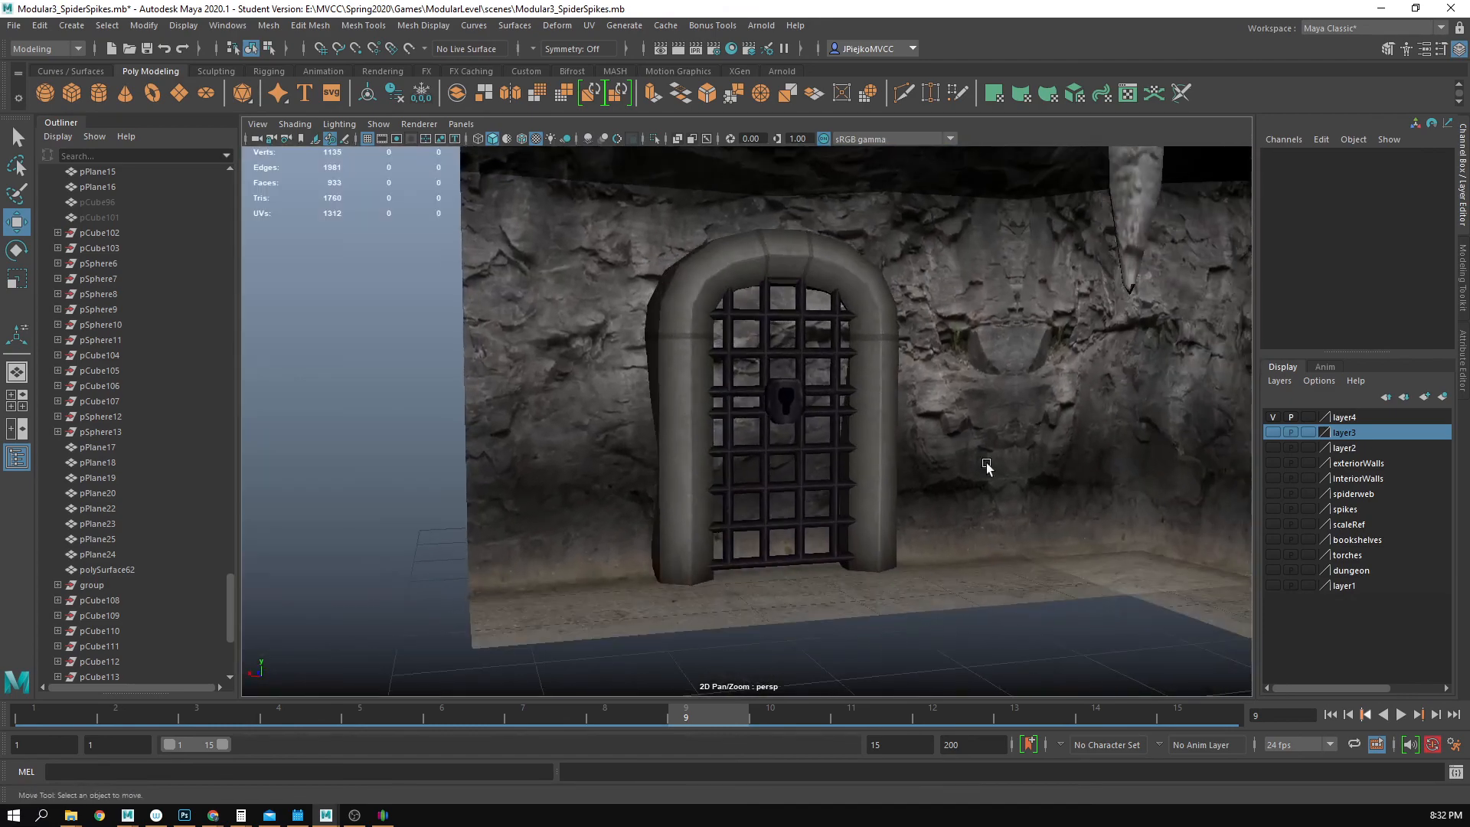
pyautogui.click(989, 370)
pyautogui.keyDown('alt'); pyautogui.moveTo(803, 451); pyautogui.dragTo(548, 371); pyautogui.keyUp('alt')
pyautogui.keyDown('alt'); pyautogui.moveTo(548, 371); pyautogui.dragTo(930, 436, button='right'); pyautogui.keyUp('alt')
pyautogui.keyDown('alt'); pyautogui.moveTo(799, 444); pyautogui.dragTo(813, 487, button='middle'); pyautogui.keyUp('alt')
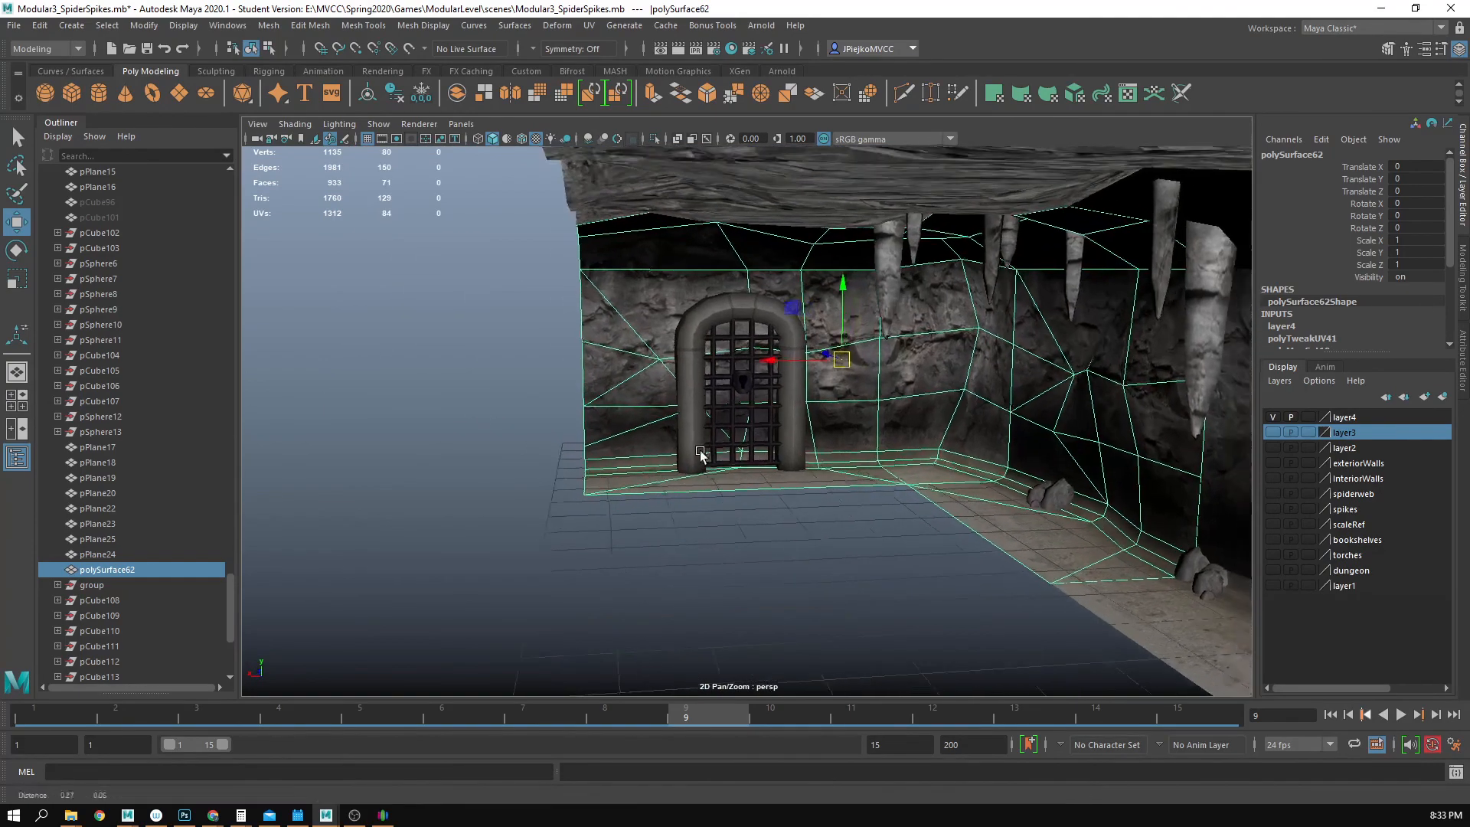
pyautogui.keyDown('alt'); pyautogui.moveTo(699, 453); pyautogui.dragTo(941, 504, button='right'); pyautogui.keyUp('alt')
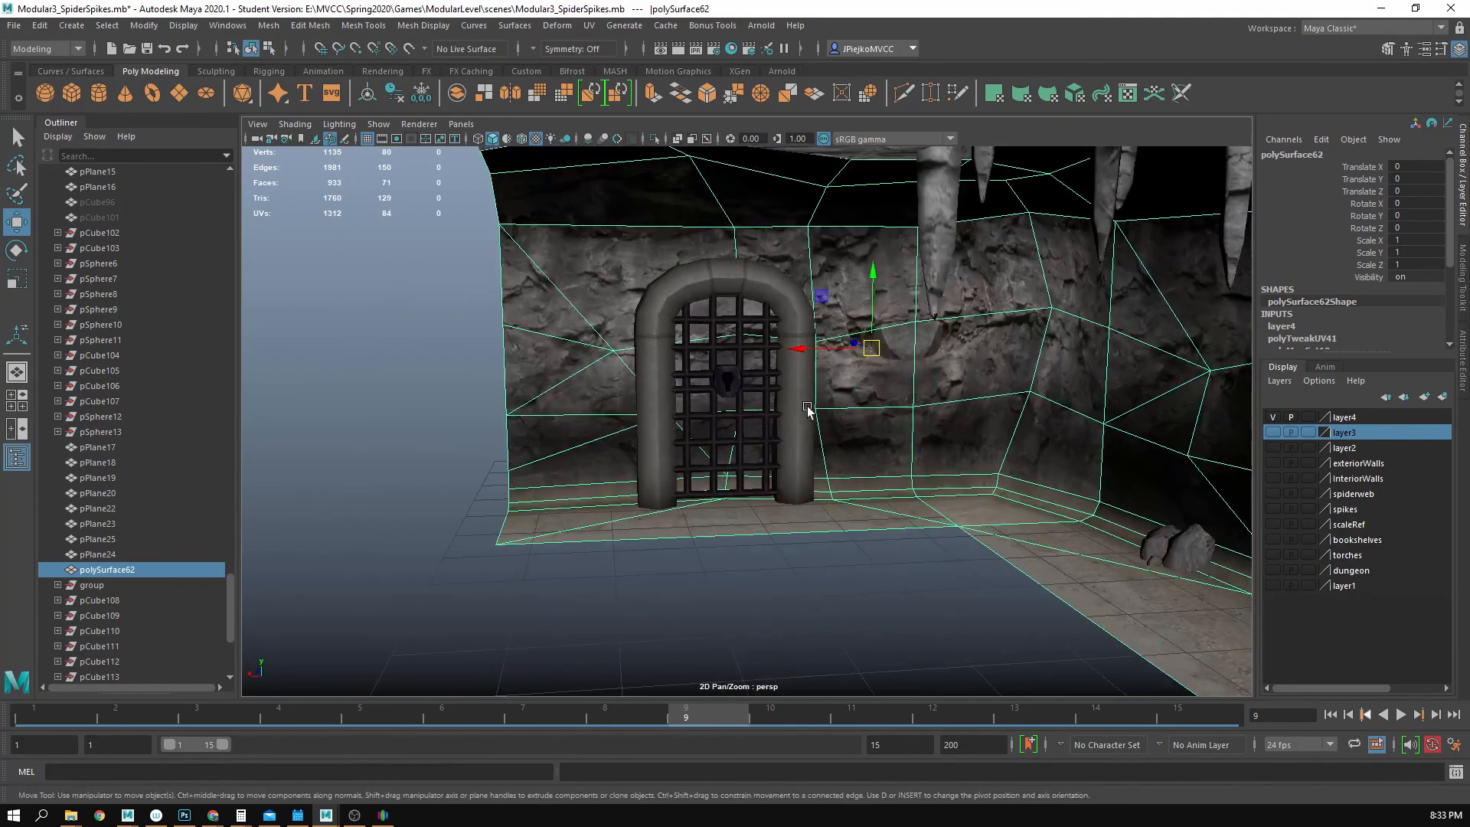
# - Slide the gate sideways along the cave wall, closer to the wall faces that should sit behind it
pyautogui.click(761, 377)
pyautogui.moveTo(605, 502); pyautogui.dragTo(717, 497)
pyautogui.click(722, 485)
pyautogui.keyDown('alt'); pyautogui.moveTo(702, 429); pyautogui.dragTo(637, 440, button='middle'); pyautogui.keyUp('alt')
pyautogui.keyDown('alt'); pyautogui.moveTo(640, 439); pyautogui.dragTo(781, 416, button='right'); pyautogui.keyUp('alt')
pyautogui.moveTo(720, 357); pyautogui.dragTo(693, 360)
pyautogui.hotkey('ctrl', 'z')
pyautogui.click(708, 373)
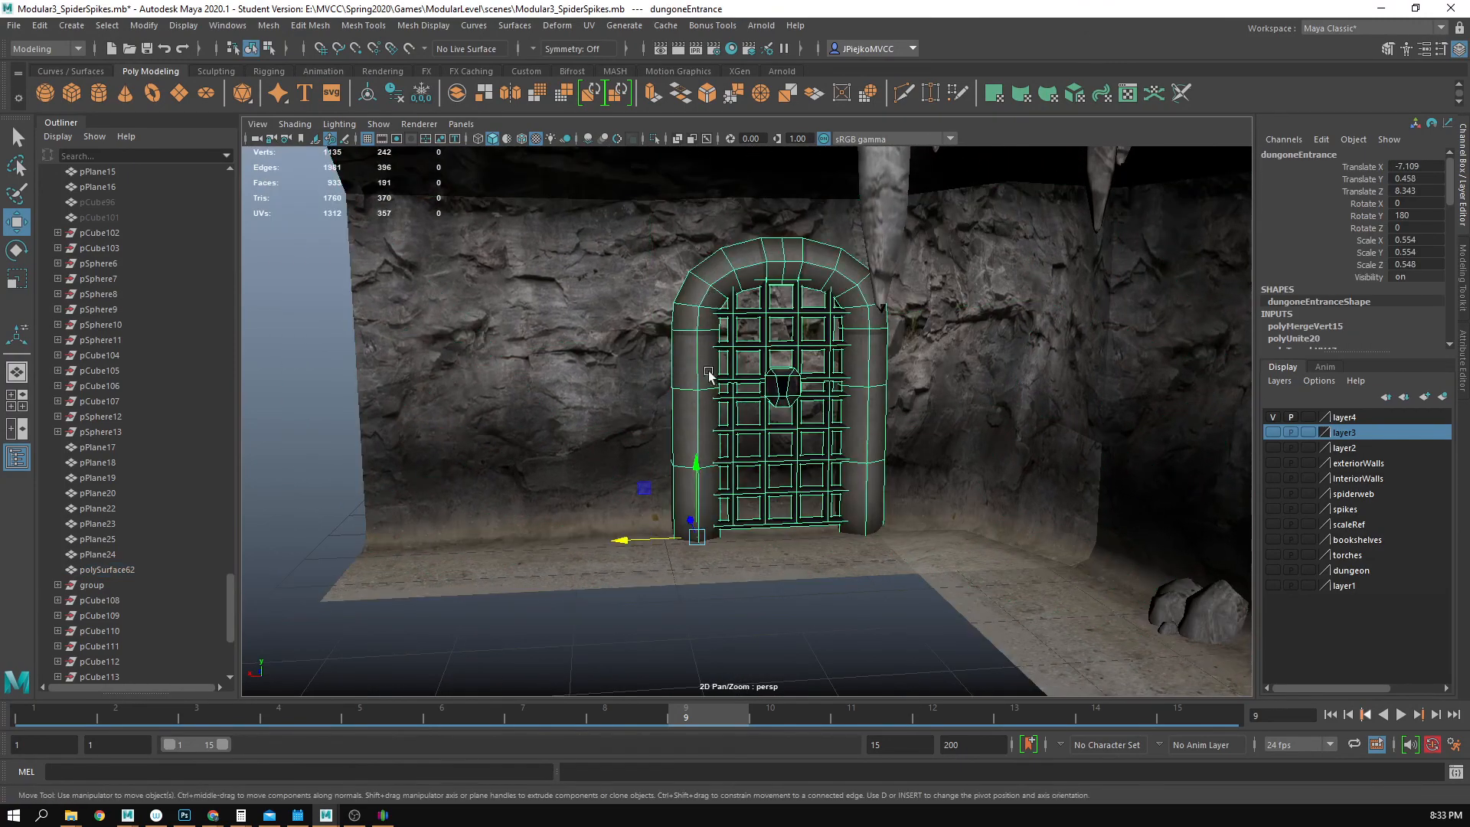
pyautogui.moveTo(639, 549); pyautogui.dragTo(543, 550)
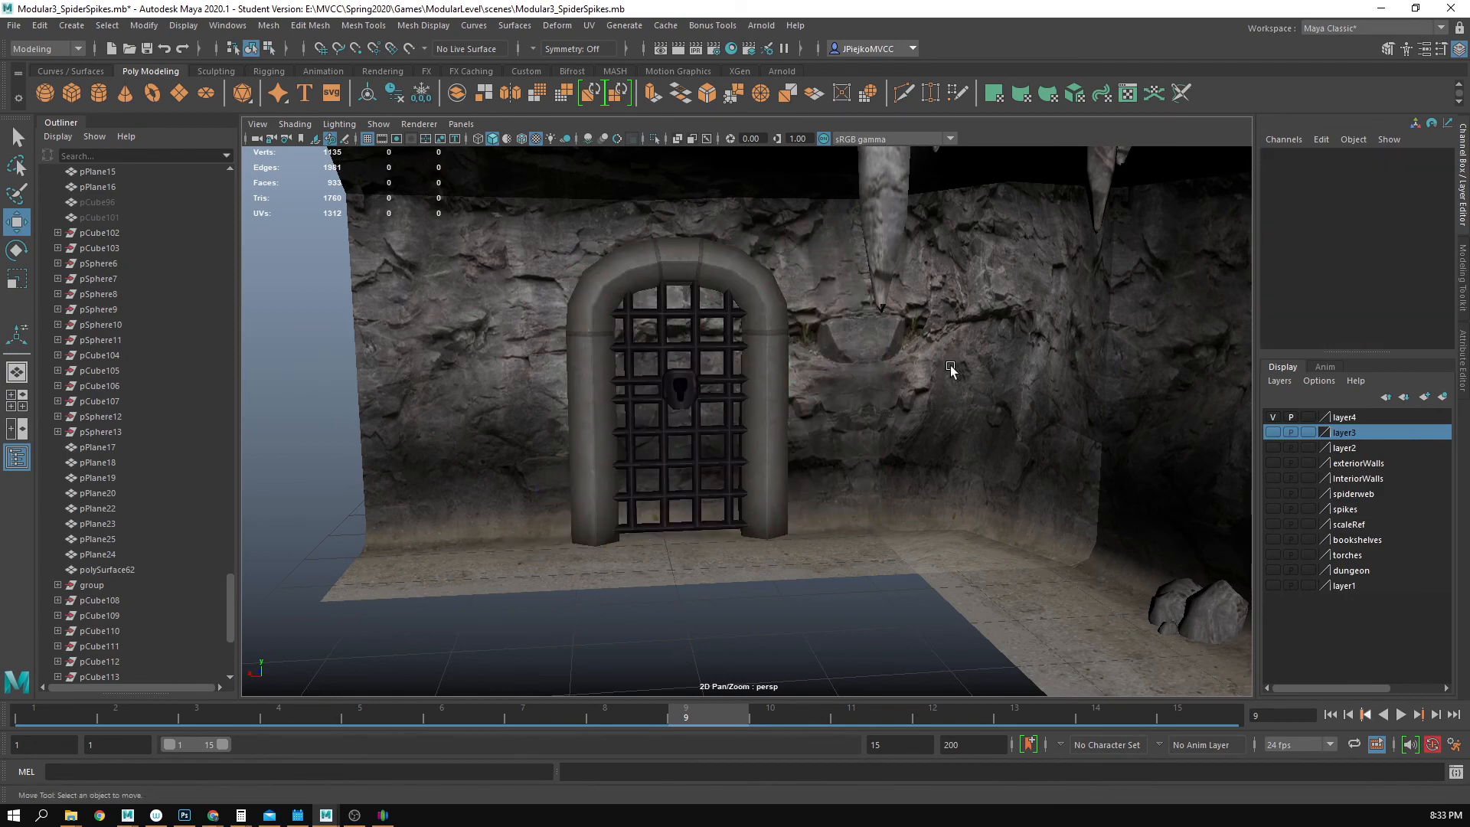
# - Check the wall faces behind the gate and shift the gate slightly toward the cave corner to centre it on them
pyautogui.click(863, 333)
pyautogui.press('F11')
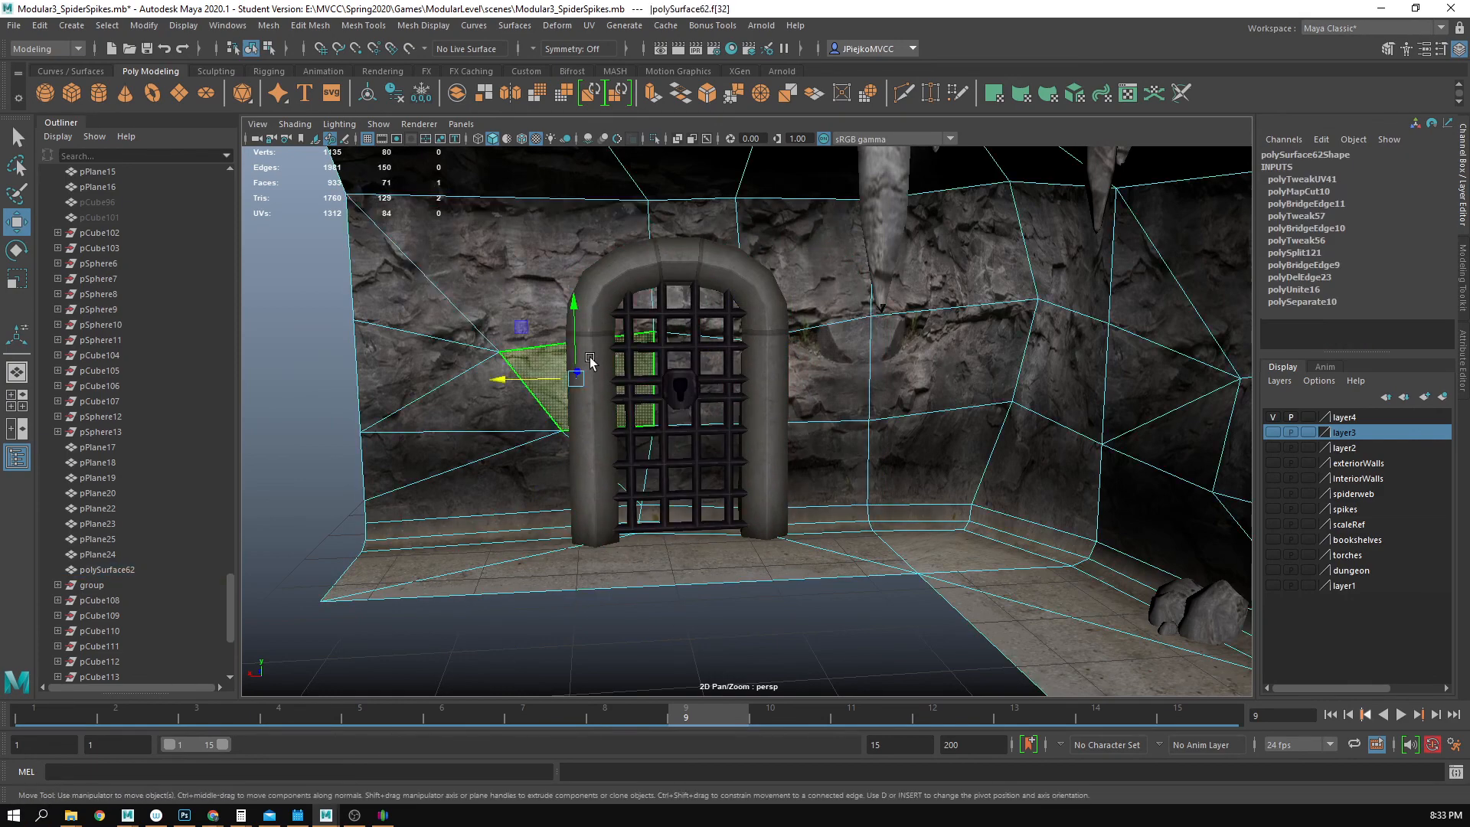
pyautogui.press('F8')
pyautogui.click(680, 347)
pyautogui.moveTo(526, 544); pyautogui.dragTo(552, 545)
# - Try pushing the two cave wall faces behind the gate's bars backward to form a recess
pyautogui.click(968, 380)
pyautogui.moveTo(969, 379); pyautogui.dragTo(980, 422, button='right')
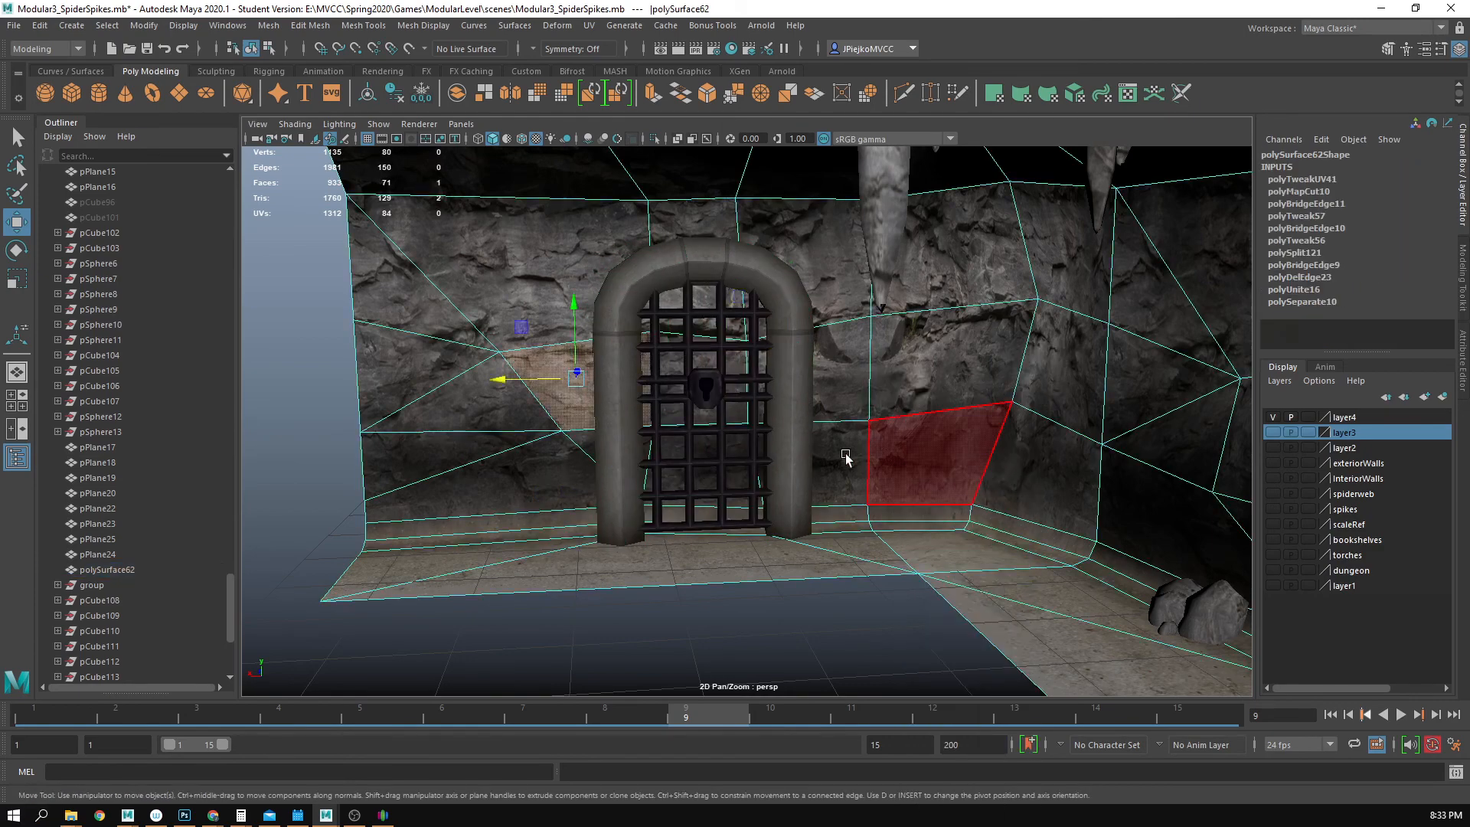
pyautogui.click(738, 470)
pyautogui.keyDown('shift'); pyautogui.click(694, 331); pyautogui.keyUp('shift')
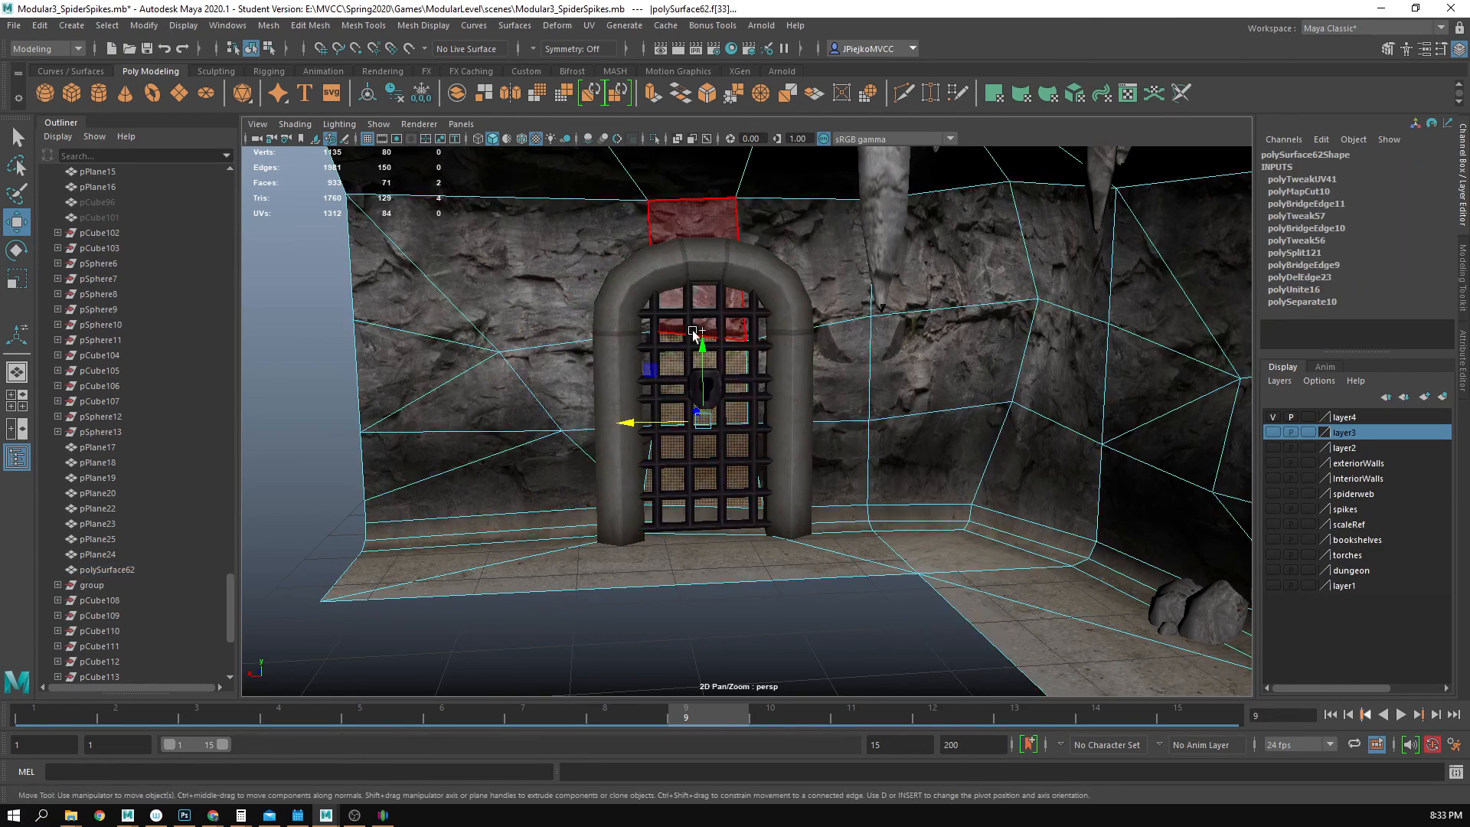
pyautogui.keyDown('alt'); pyautogui.moveTo(696, 325); pyautogui.dragTo(726, 442); pyautogui.keyUp('alt')
pyautogui.keyDown('alt'); pyautogui.moveTo(725, 438); pyautogui.dragTo(571, 406, button='right'); pyautogui.keyUp('alt')
pyautogui.keyDown('alt'); pyautogui.moveTo(570, 406); pyautogui.dragTo(684, 423, button='middle'); pyautogui.keyUp('alt')
pyautogui.moveTo(514, 358); pyautogui.dragTo(480, 349)
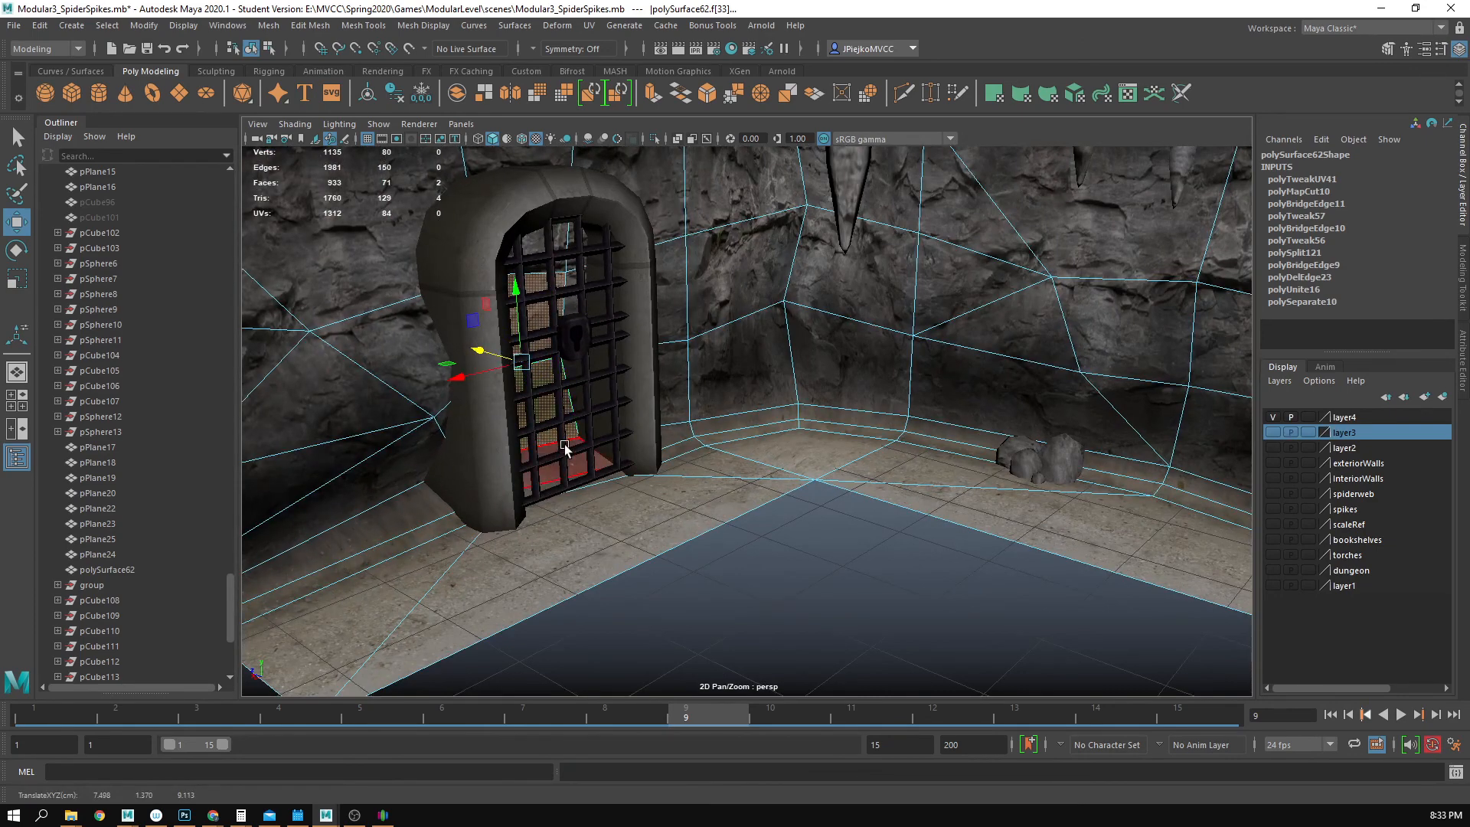
# - Inspect the recess from the front, then undo the wall face move and the face selection
pyautogui.moveTo(564, 444); pyautogui.dragTo(628, 399, button='right')
pyautogui.click(906, 616)
pyautogui.keyDown('alt'); pyautogui.moveTo(906, 616); pyautogui.dragTo(980, 616); pyautogui.keyUp('alt')
pyautogui.keyDown('alt'); pyautogui.moveTo(980, 615); pyautogui.dragTo(666, 459, button='middle'); pyautogui.keyUp('alt')
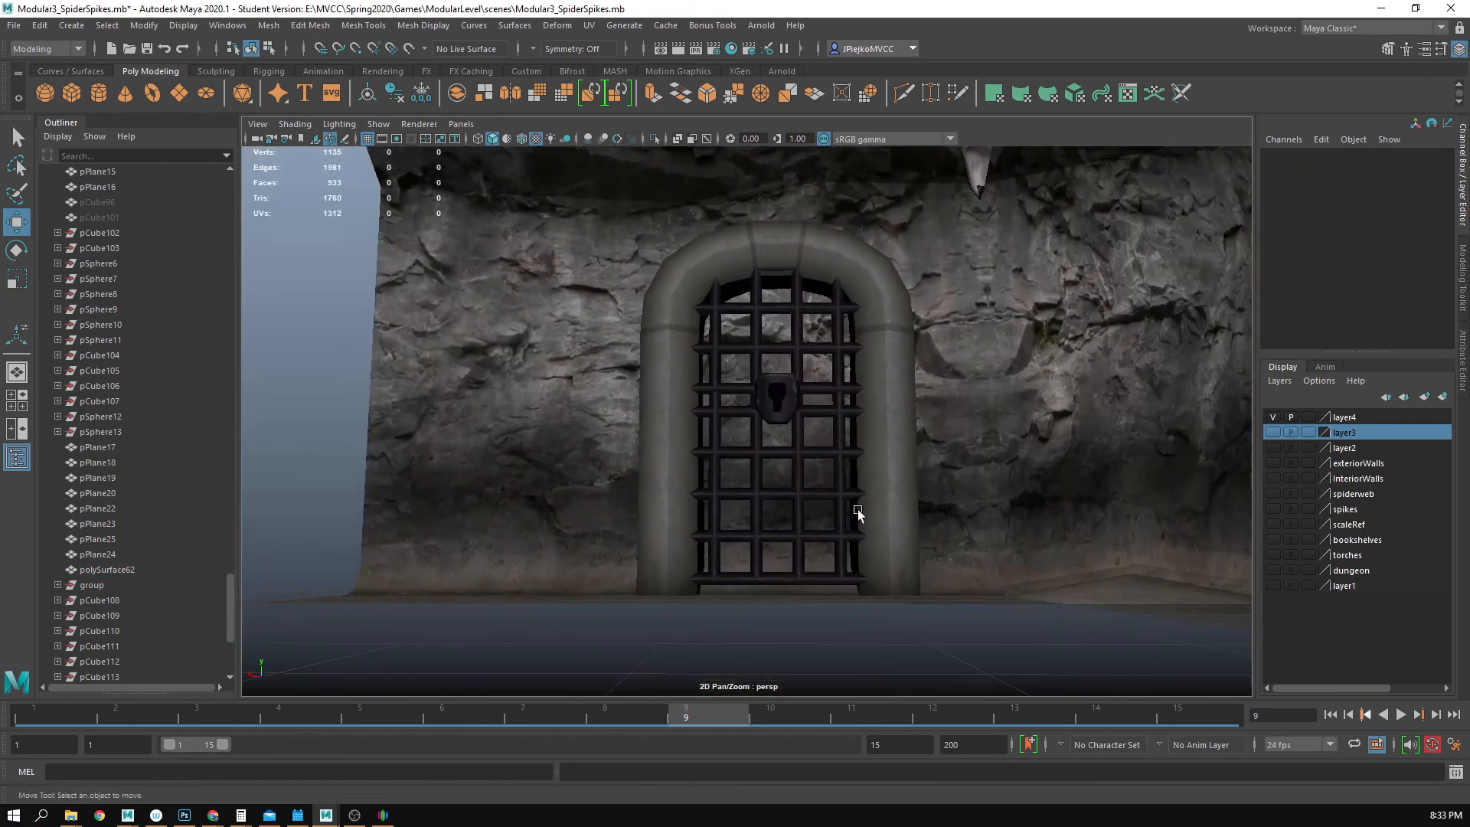
pyautogui.hotkey('ctrl', 'z')
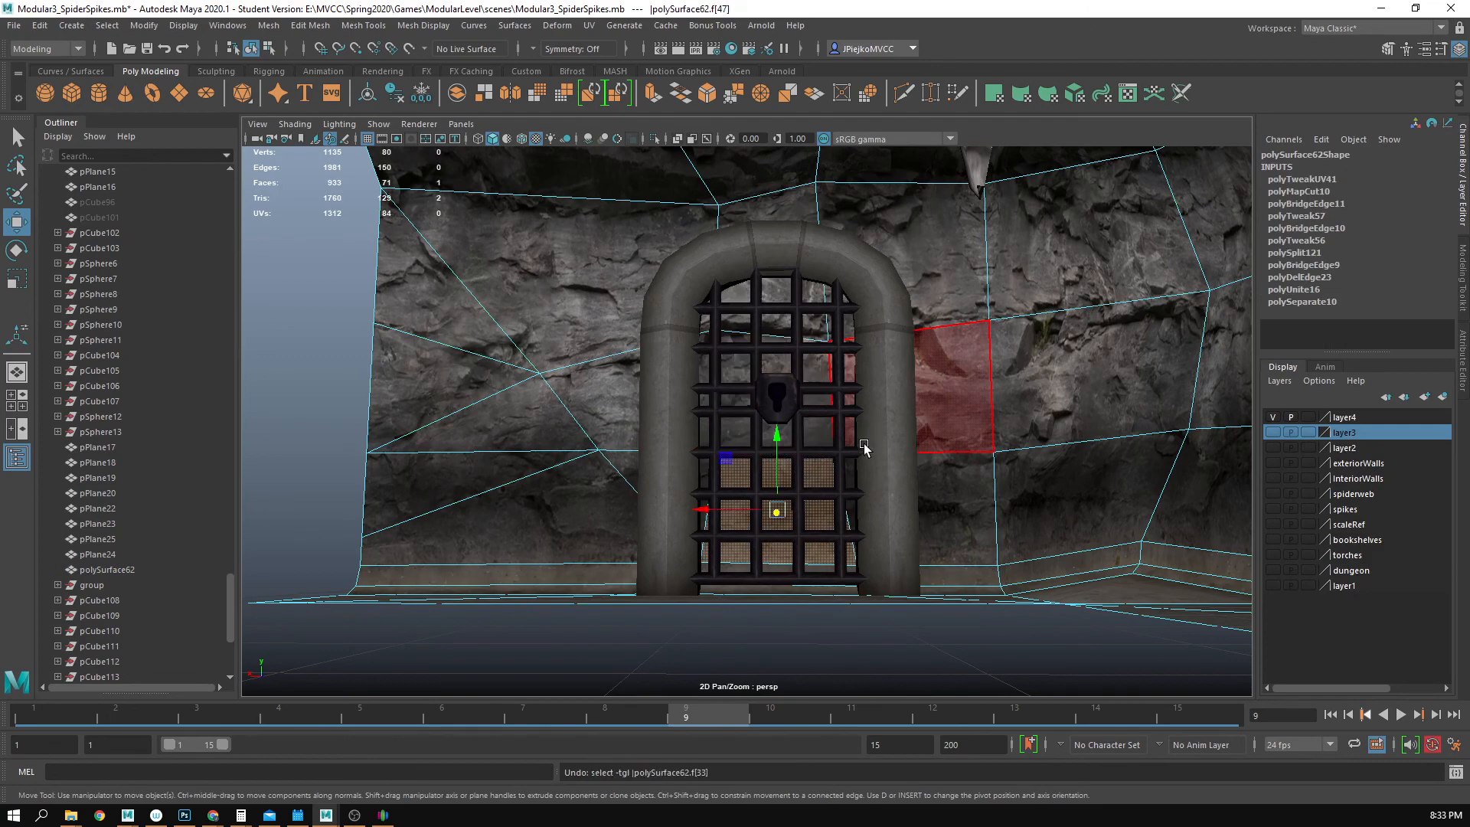
pyautogui.hotkey('ctrl', 'z')
pyautogui.keyDown('alt'); pyautogui.moveTo(1037, 220); pyautogui.dragTo(968, 545, button='right'); pyautogui.keyUp('alt')
pyautogui.keyDown('alt'); pyautogui.moveTo(1124, 167); pyautogui.dragTo(908, 337, button='right'); pyautogui.keyUp('alt')
pyautogui.keyDown('alt'); pyautogui.moveTo(908, 337); pyautogui.dragTo(897, 390); pyautogui.keyUp('alt')
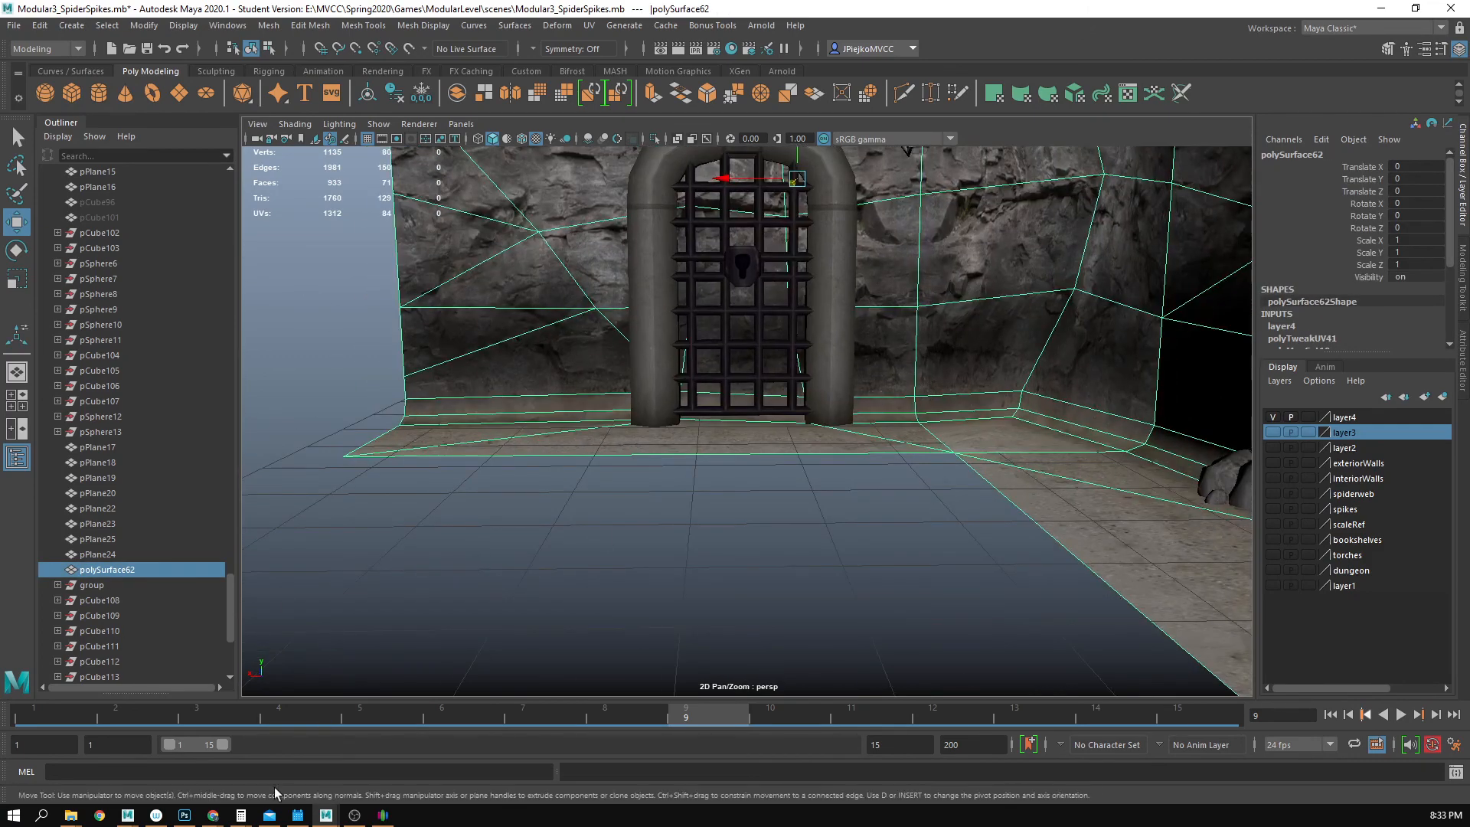
# - Switch to Photoshop and add a new layer above Layer 7 in the Untitled-2 gate texture
pyautogui.click(184, 815)
pyautogui.moveTo(754, 330); pyautogui.dragTo(715, 738)
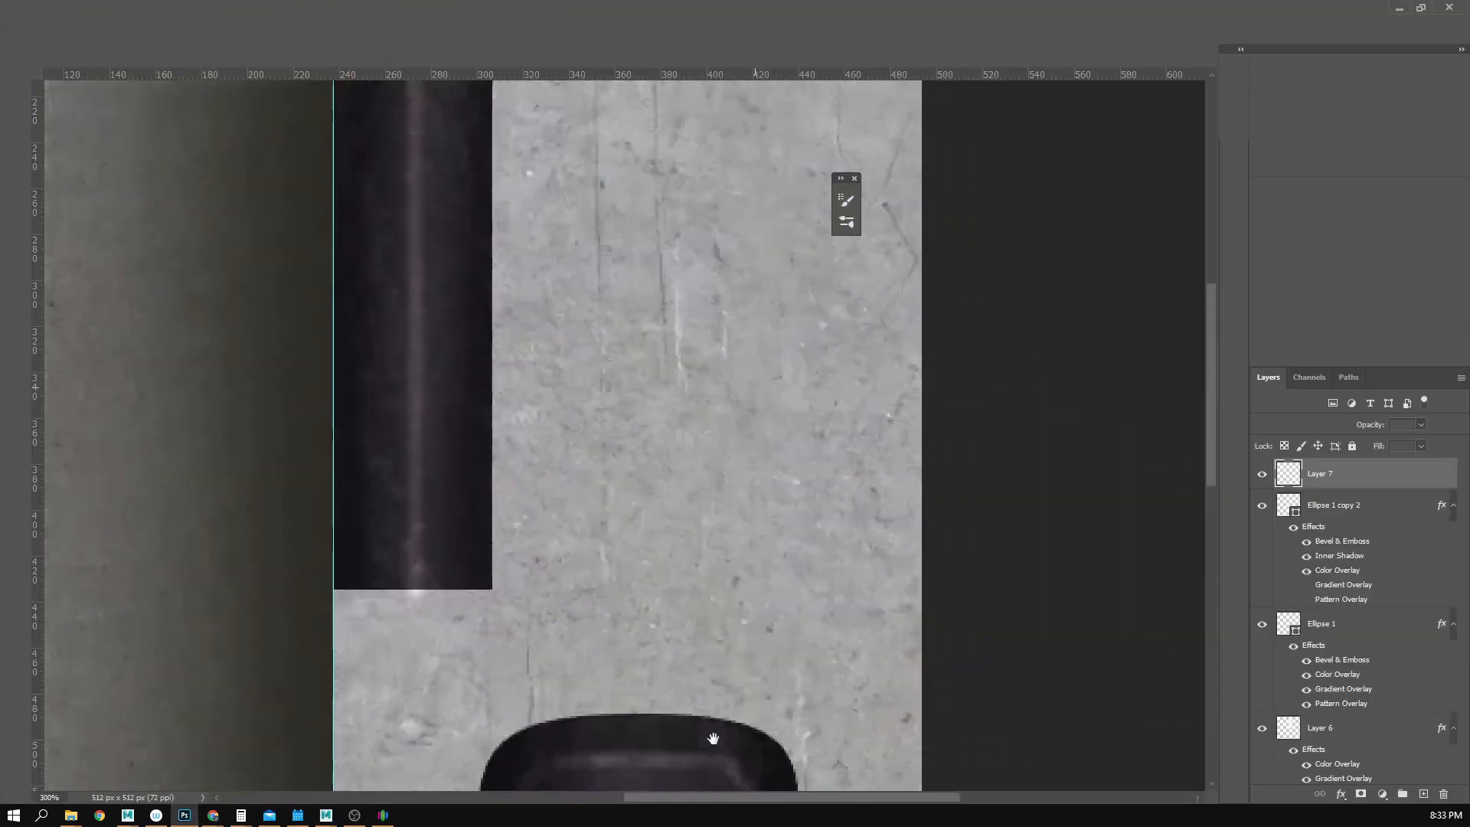
pyautogui.moveTo(723, 306)
pyautogui.mouseDown()
pyautogui.moveTo(695, 531)
pyautogui.moveTo(696, 516)
pyautogui.mouseUp()
pyautogui.press('z')
pyautogui.keyDown('alt'); pyautogui.click(714, 539); pyautogui.keyUp('alt')
pyautogui.moveTo(756, 553); pyautogui.dragTo(750, 460)
pyautogui.press('b')
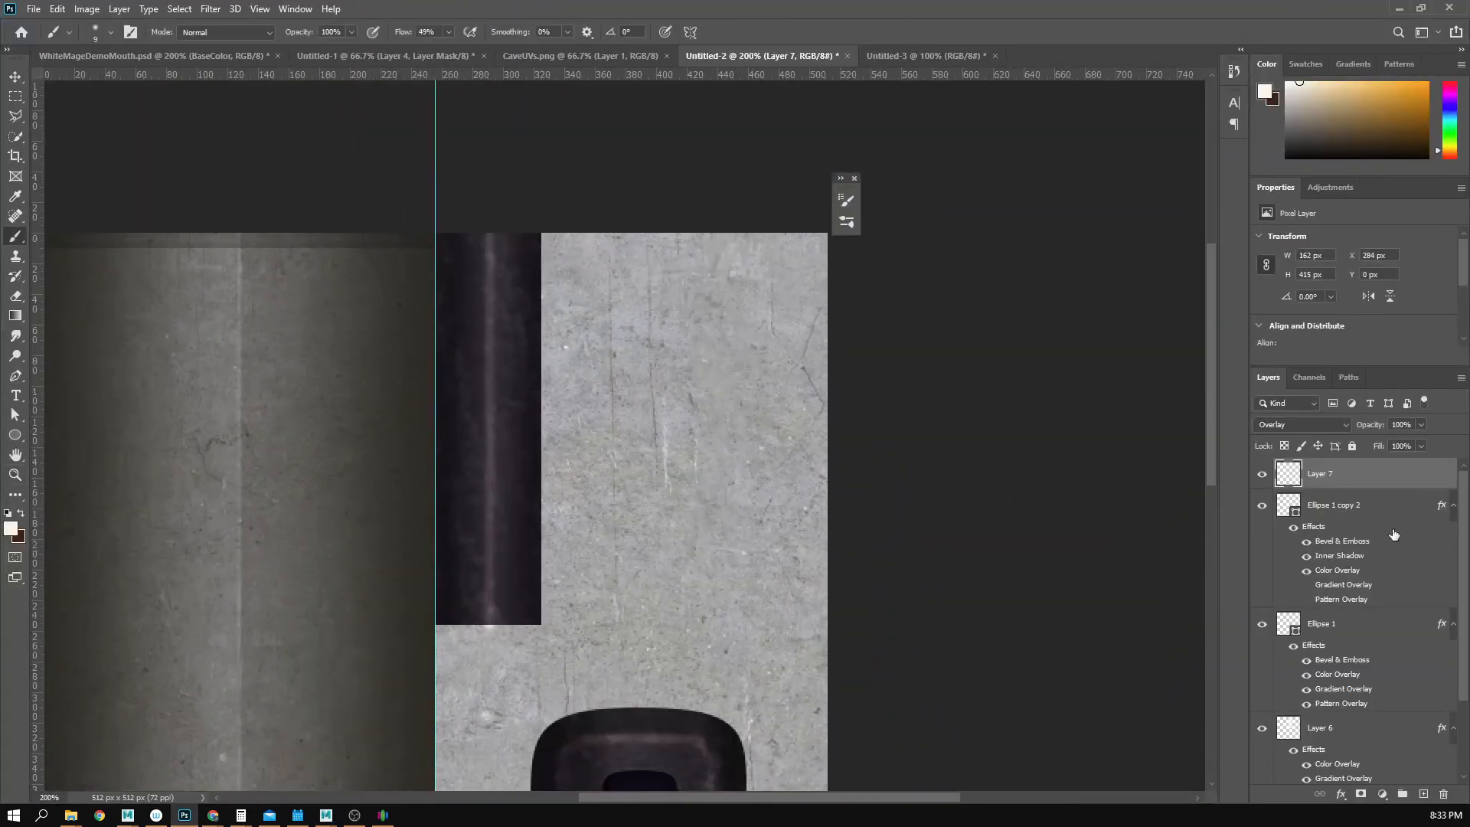
pyautogui.click(1422, 794)
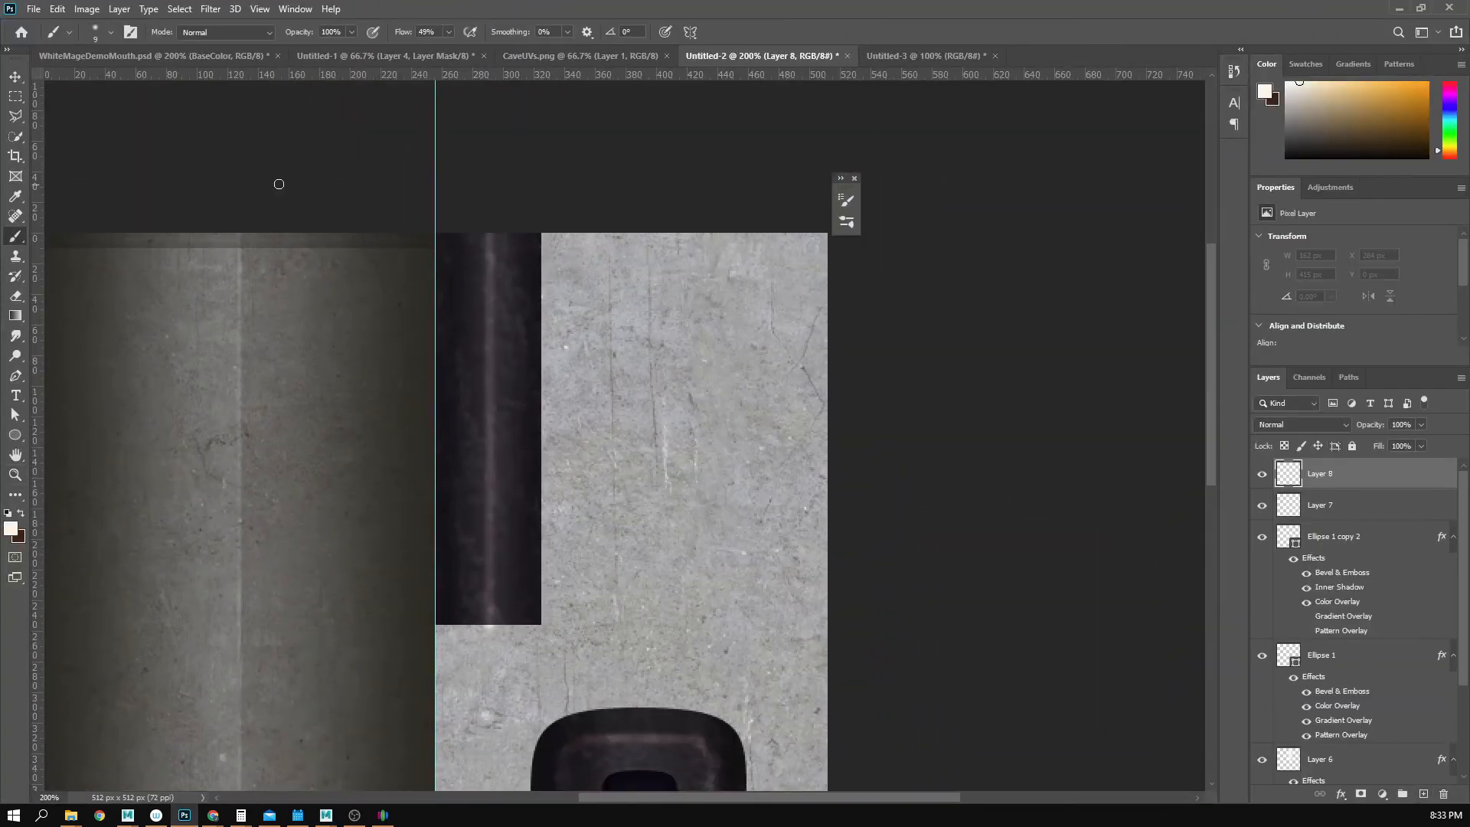
# - Select a rectangle of about 166 by 257 px beside the dark metal strip and fill it with dark brown
pyautogui.click(16, 96)
pyautogui.moveTo(574, 192); pyautogui.dragTo(847, 626)
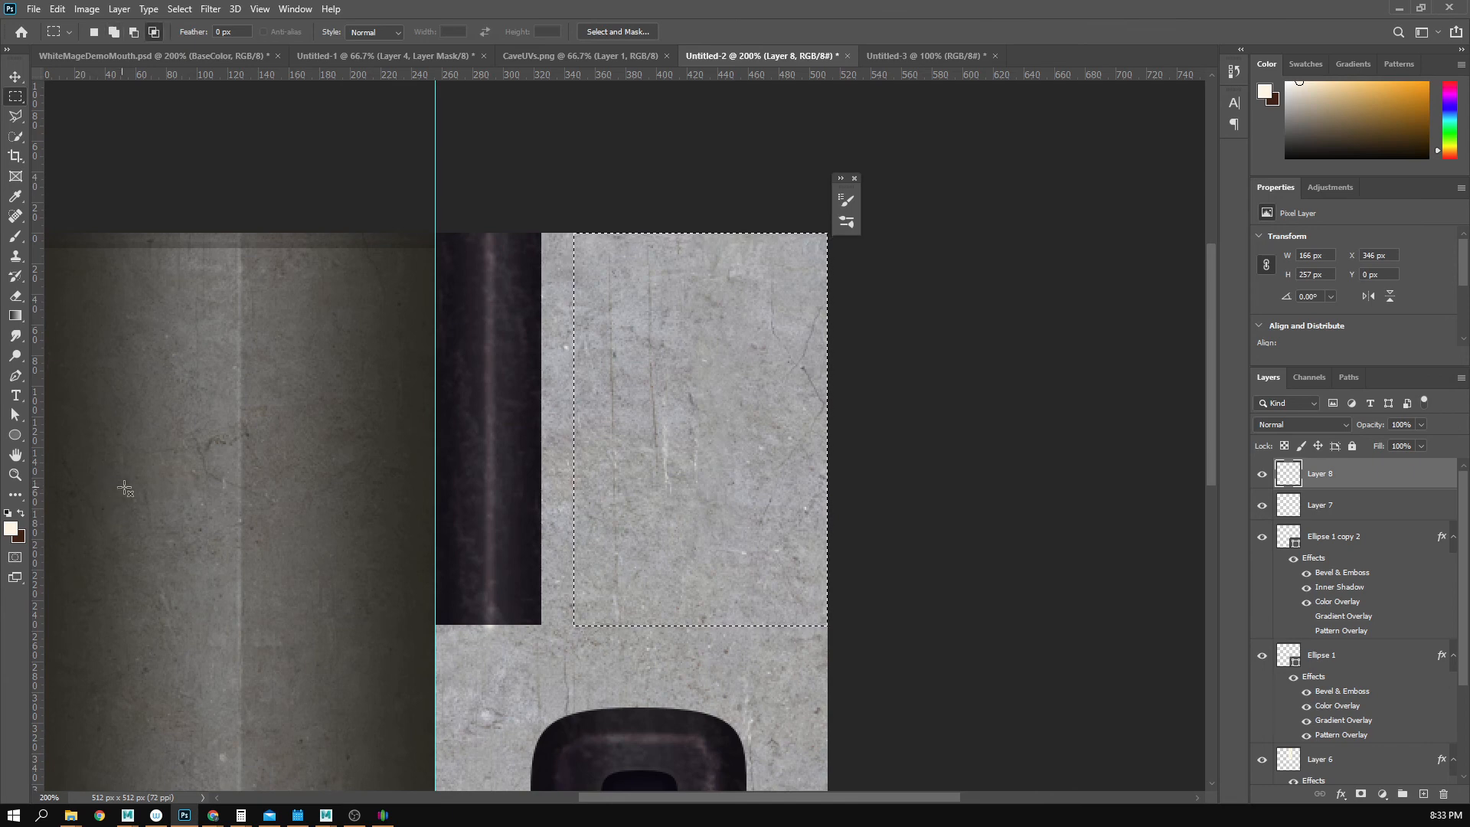
pyautogui.press('x')
pyautogui.hotkey('shift', 'BackSpace')
pyautogui.press('Return')
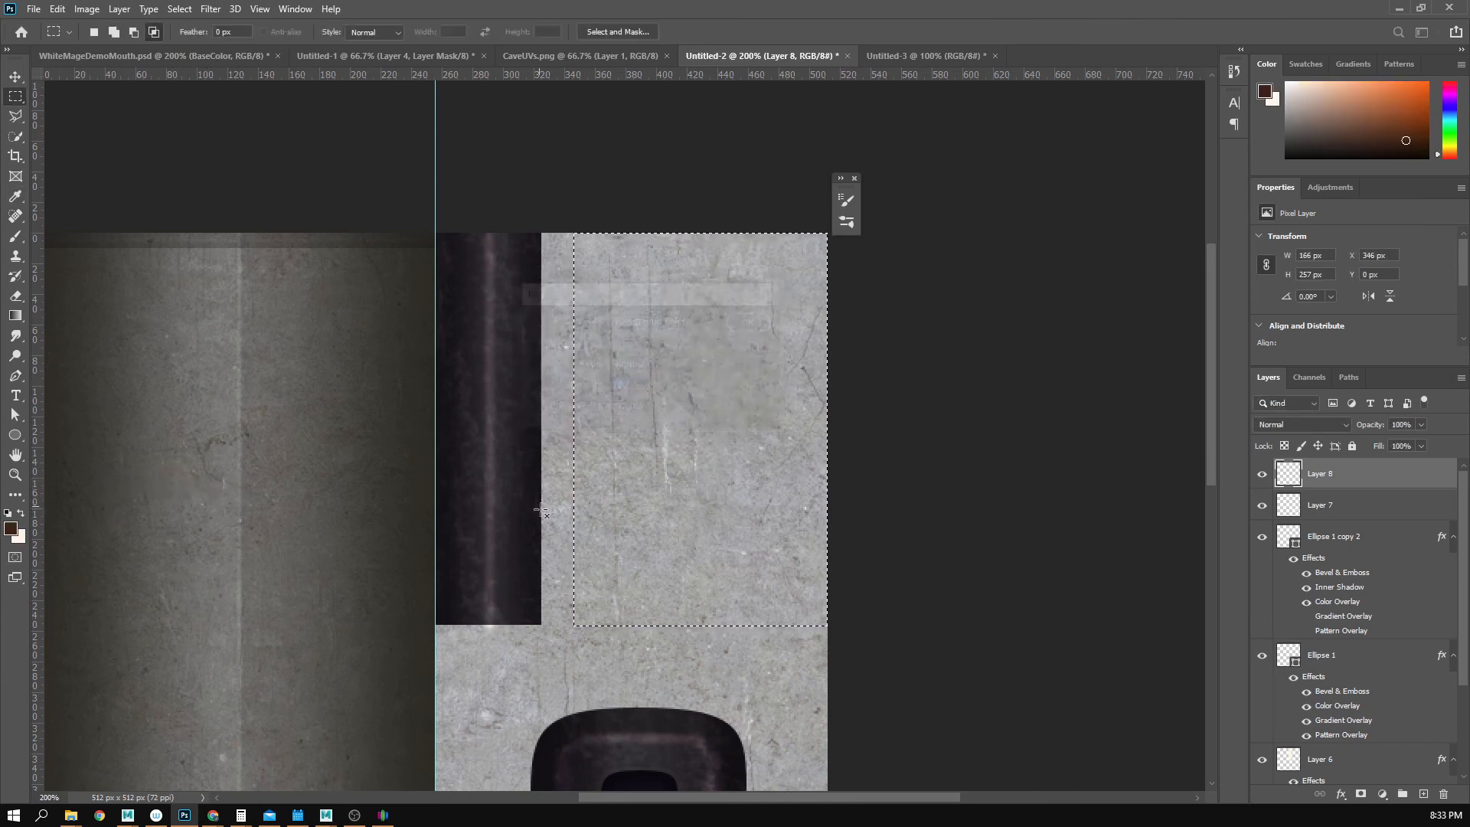
# - Add an Inner Shadow to the filled rectangle with 48% choke and a larger size for a wide dark border
pyautogui.click(1340, 795)
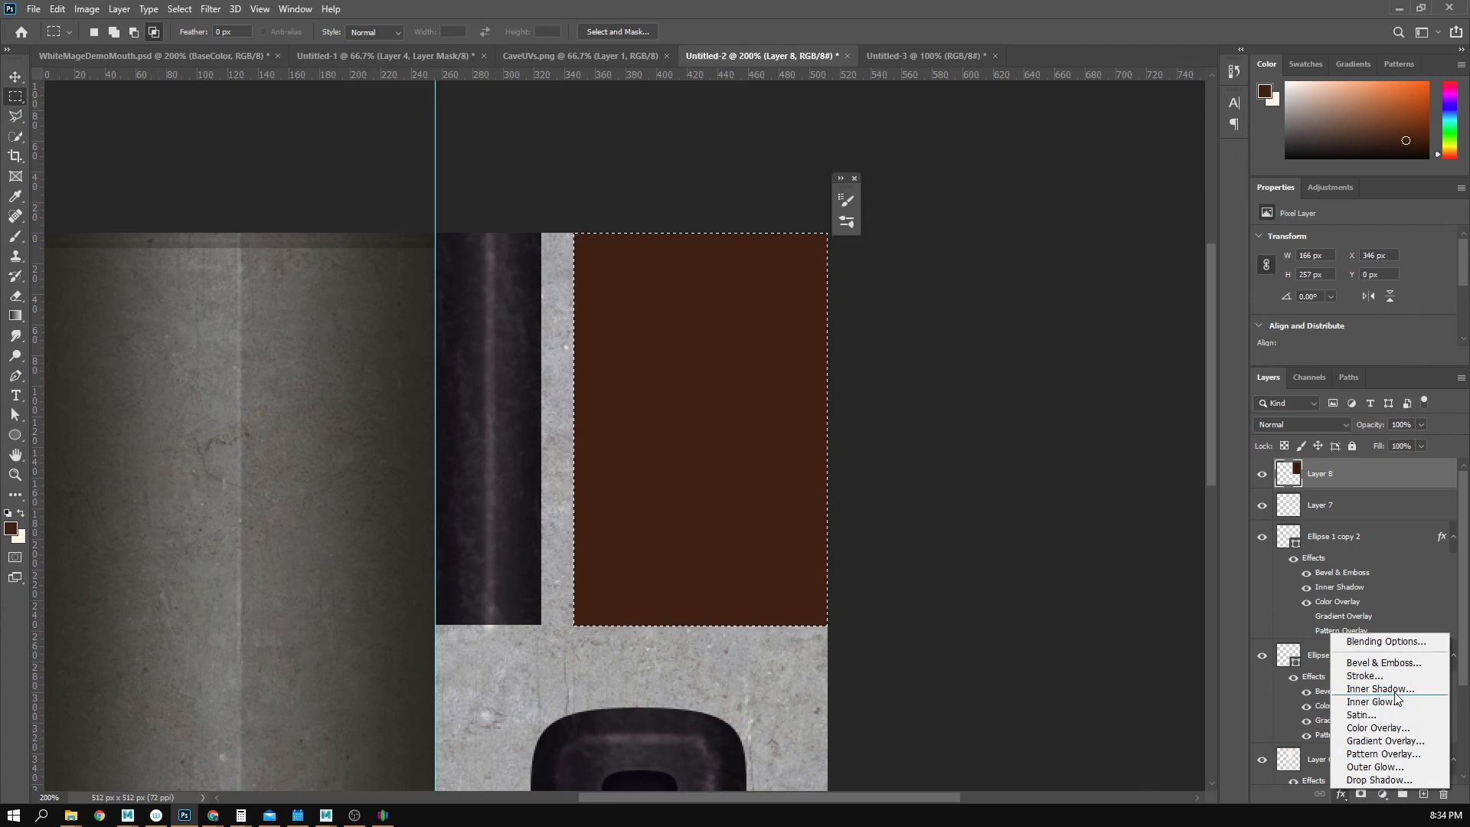
pyautogui.click(1389, 689)
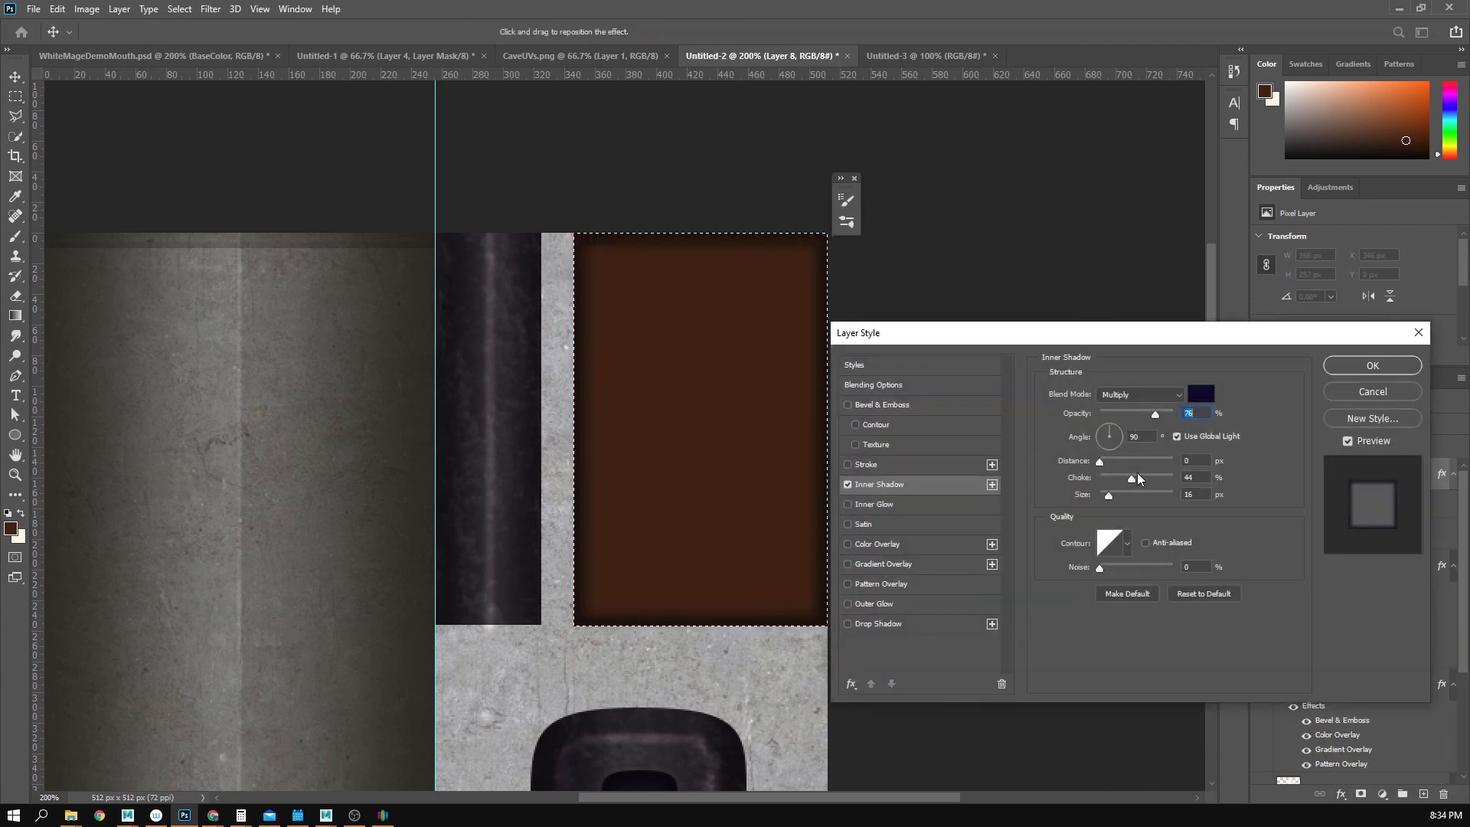
pyautogui.moveTo(1138, 475); pyautogui.dragTo(1126, 496)
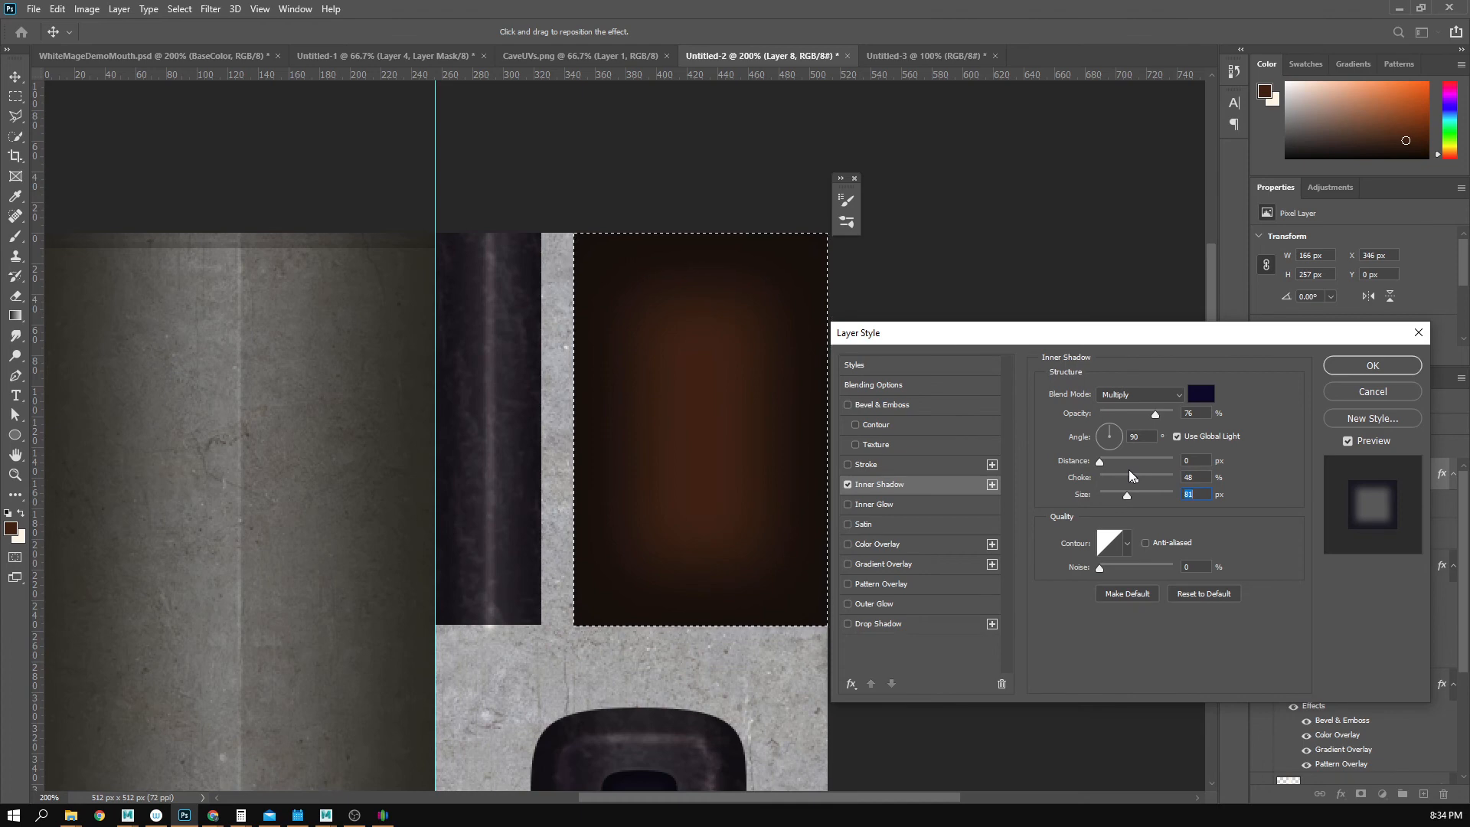
# - Apply a dark navy Color Overlay at 100% opacity to the rectangle, keeping the Satin effect off
pyautogui.click(902, 546)
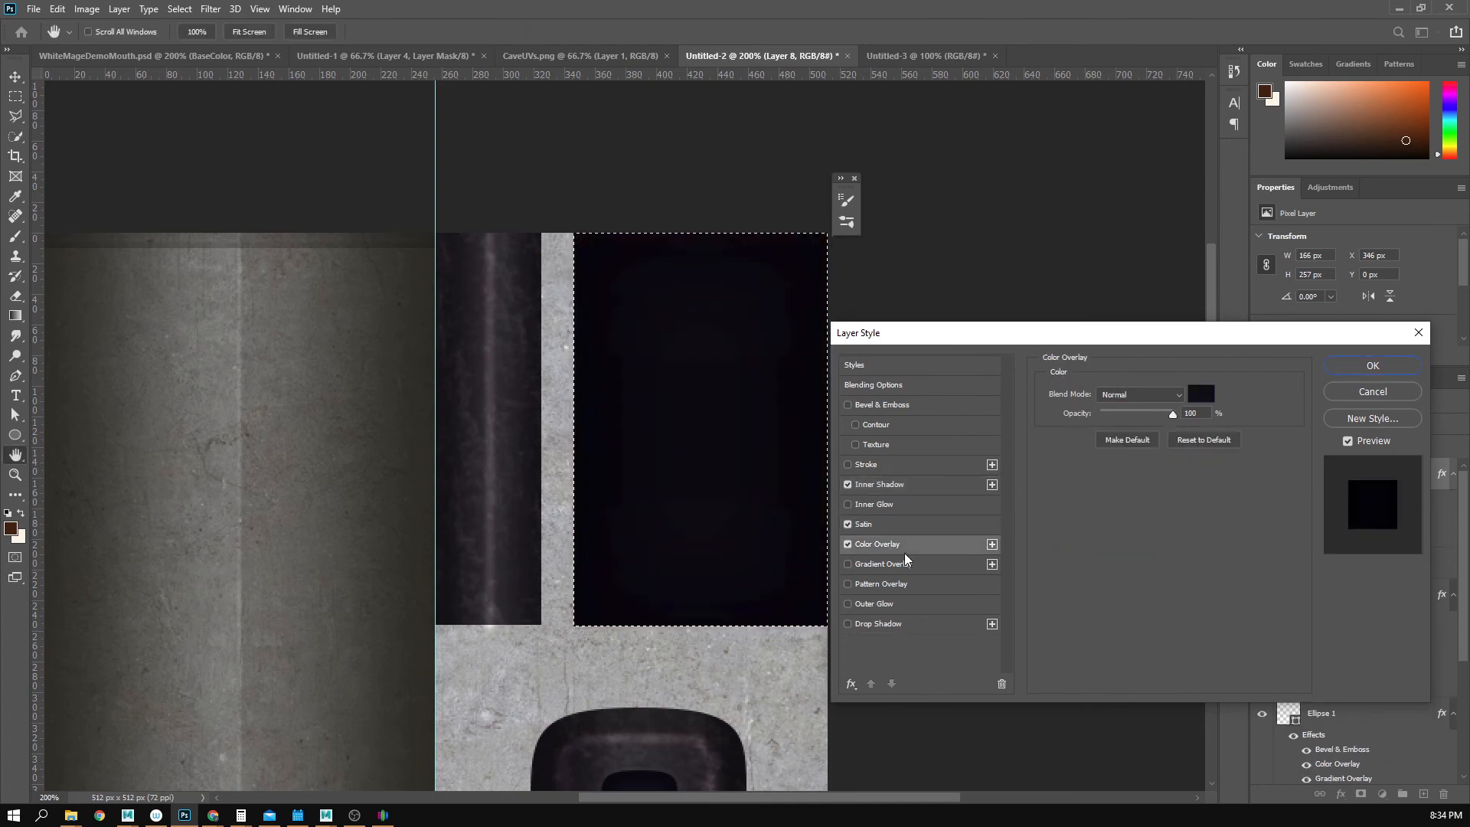
pyautogui.click(857, 526)
pyautogui.click(895, 550)
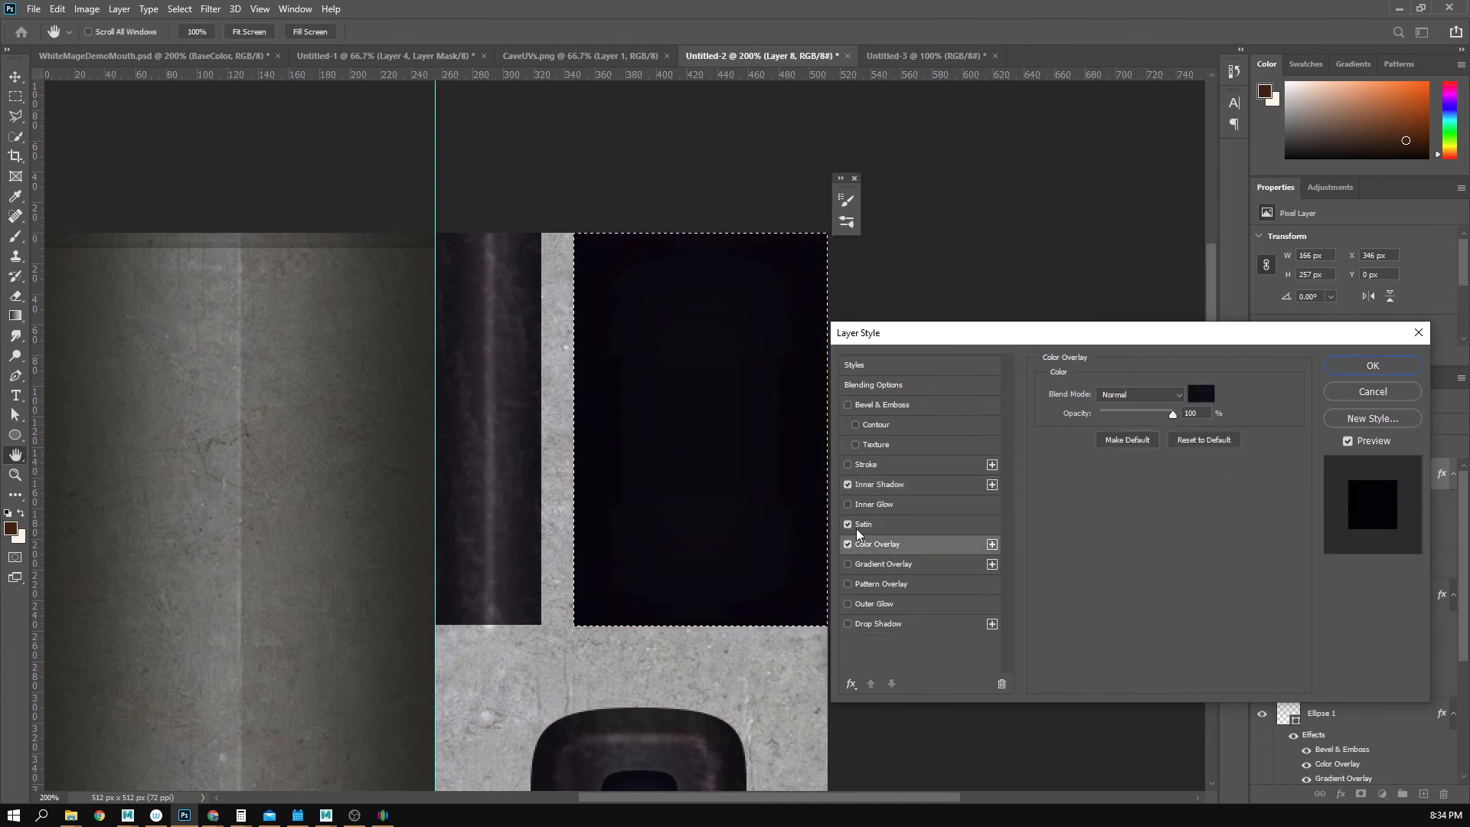
pyautogui.click(848, 526)
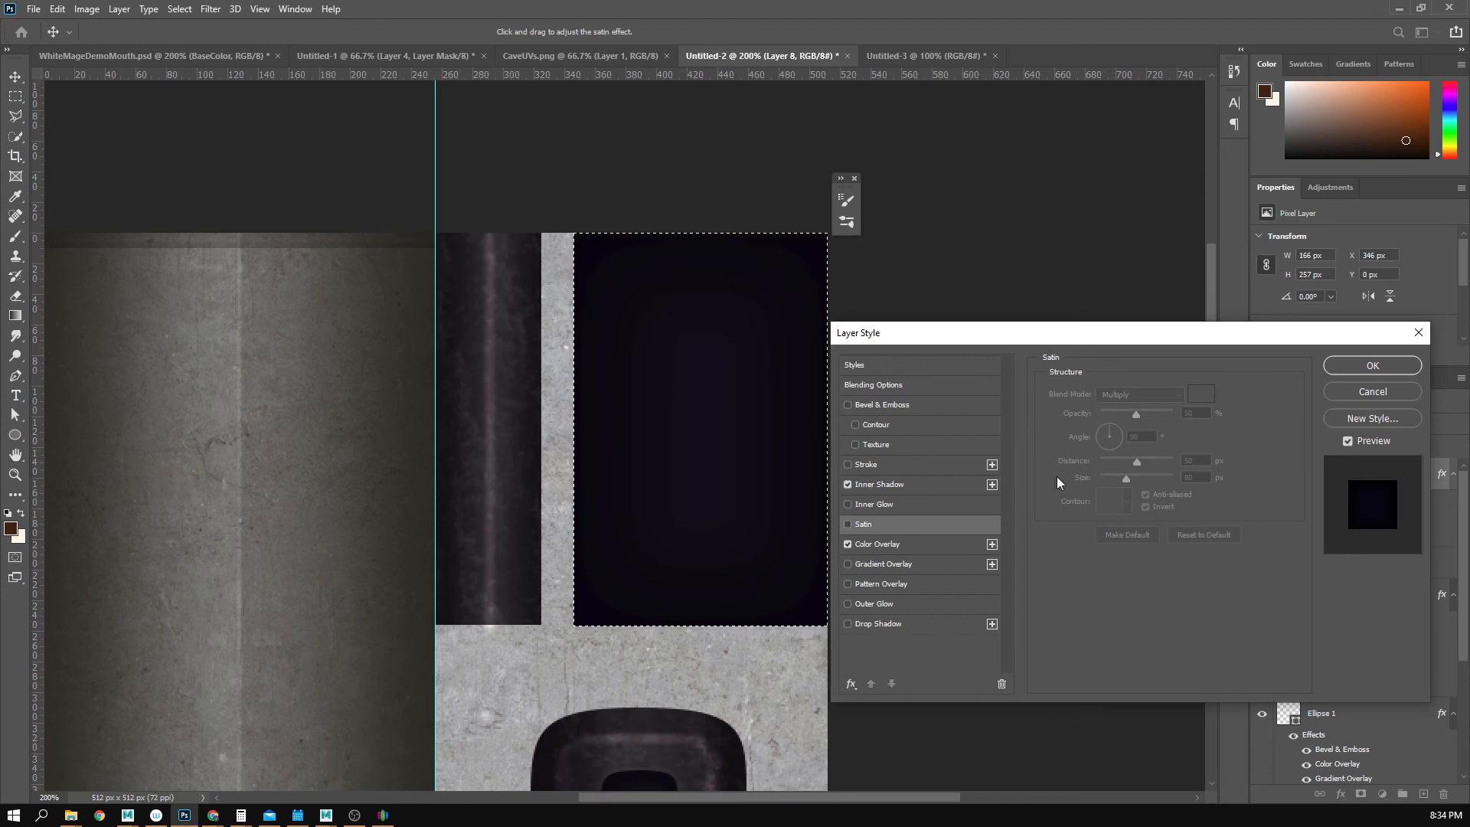
pyautogui.click(1334, 366)
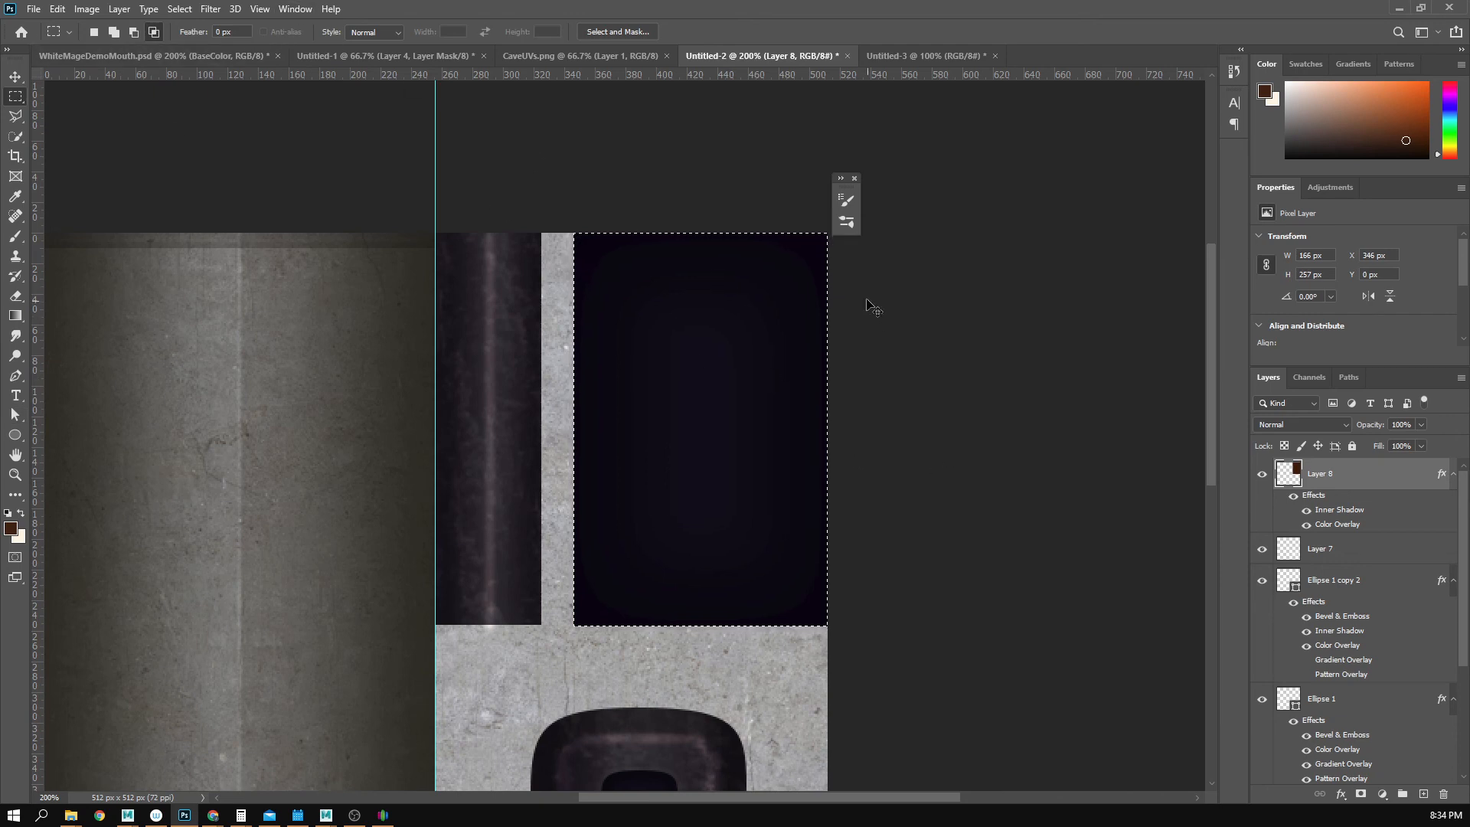
# - Save the gate texture on the computer as Untitled-2.psd
pyautogui.hotkey('ctrl', 's')
pyautogui.click(723, 620)
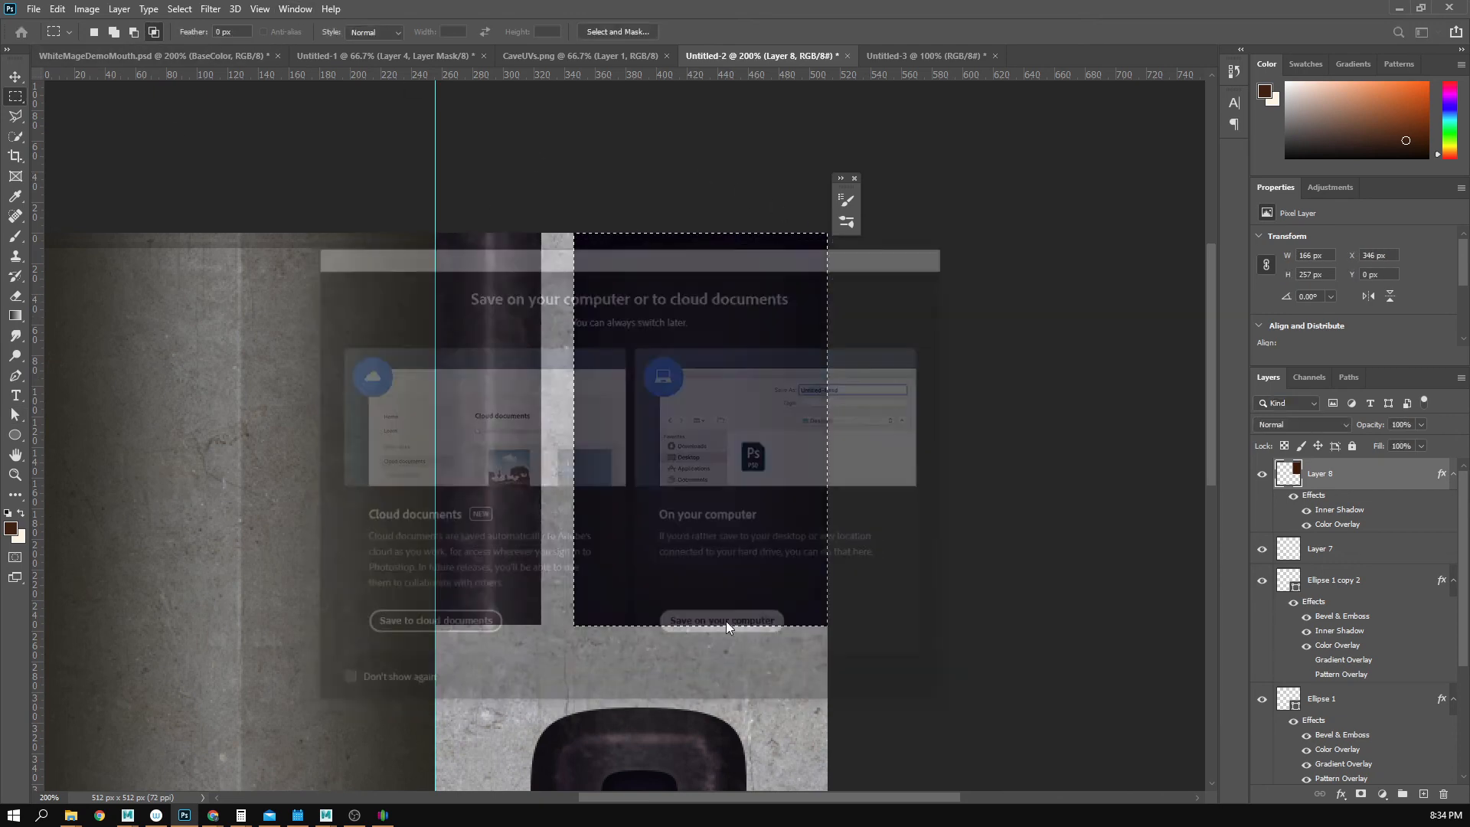
pyautogui.click(624, 479)
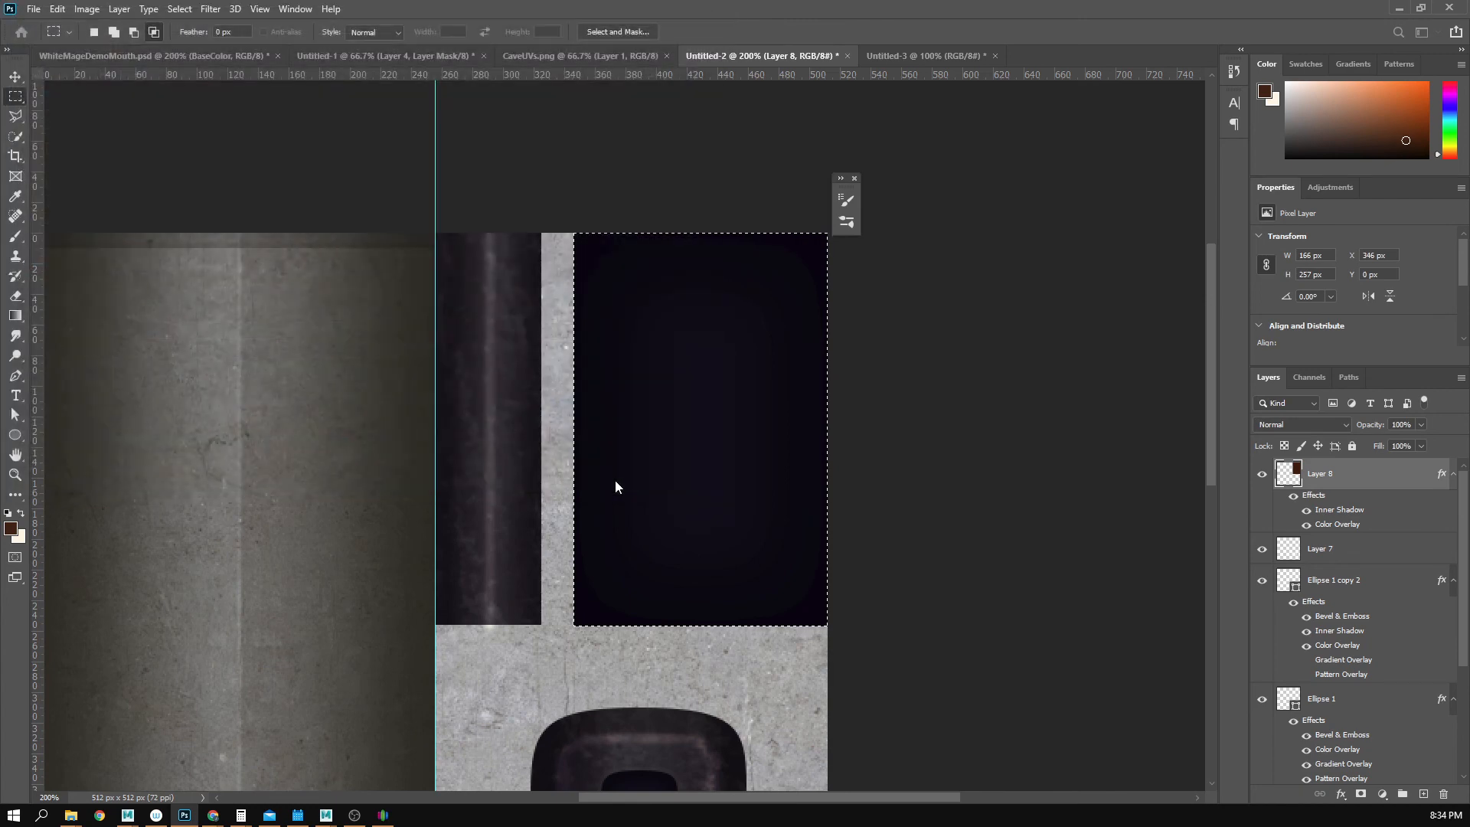
pyautogui.click(726, 404)
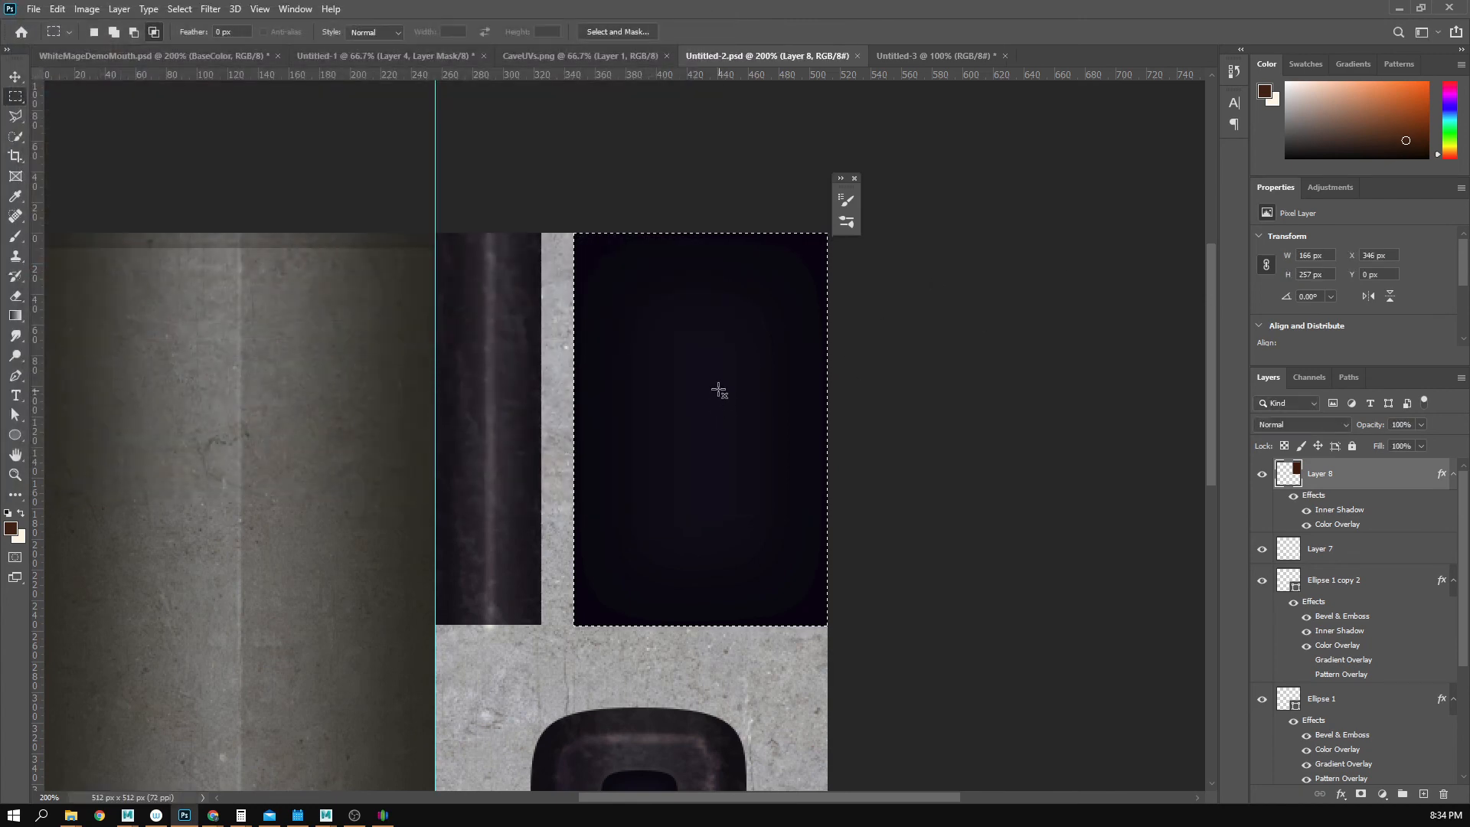
# - Save the gate texture as a PNG over the existing dungeonGate file, using the large file size option
pyautogui.click(34, 10)
pyautogui.click(84, 195)
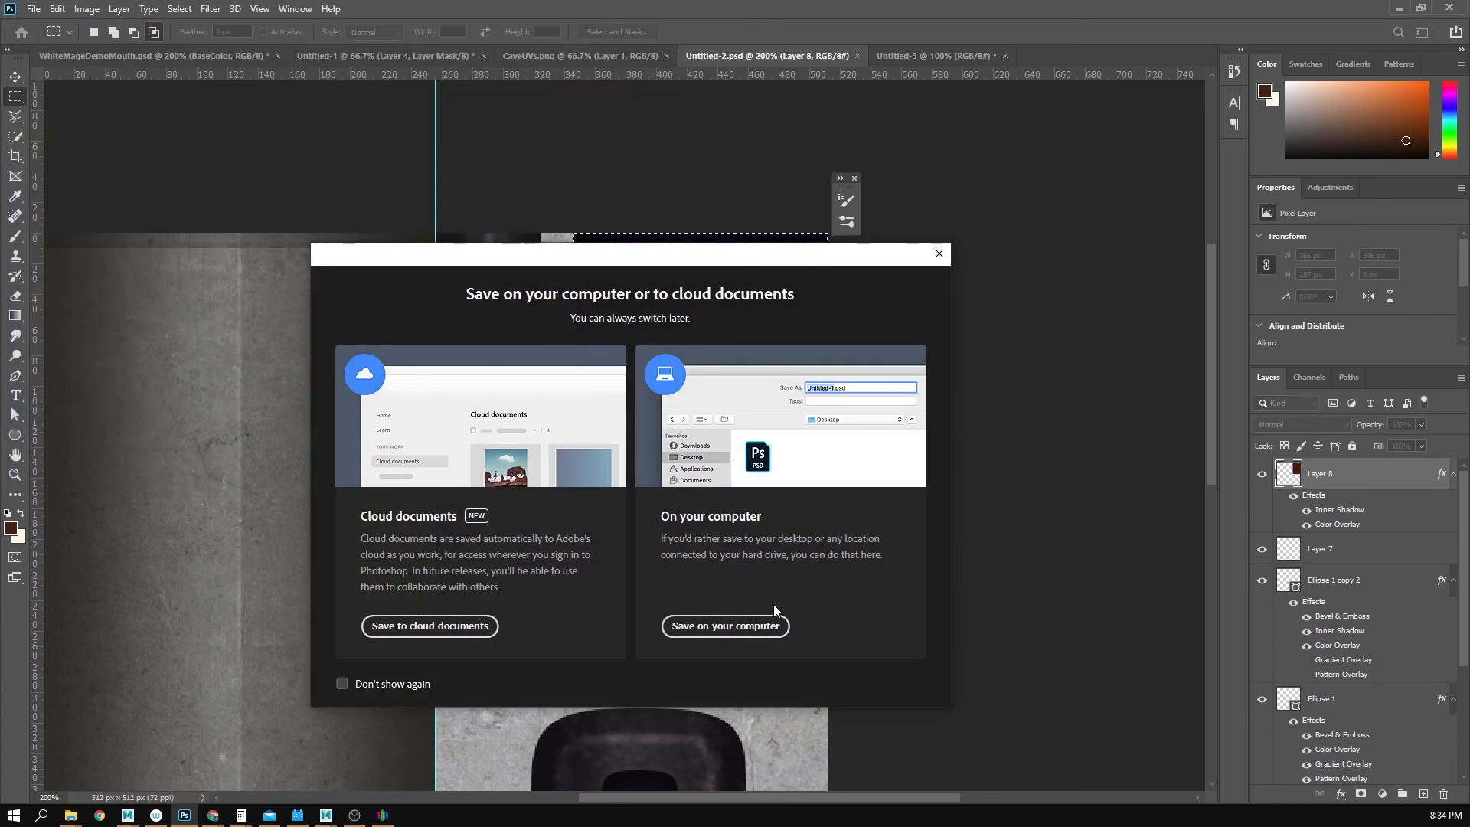
pyautogui.click(758, 625)
pyautogui.click(250, 354)
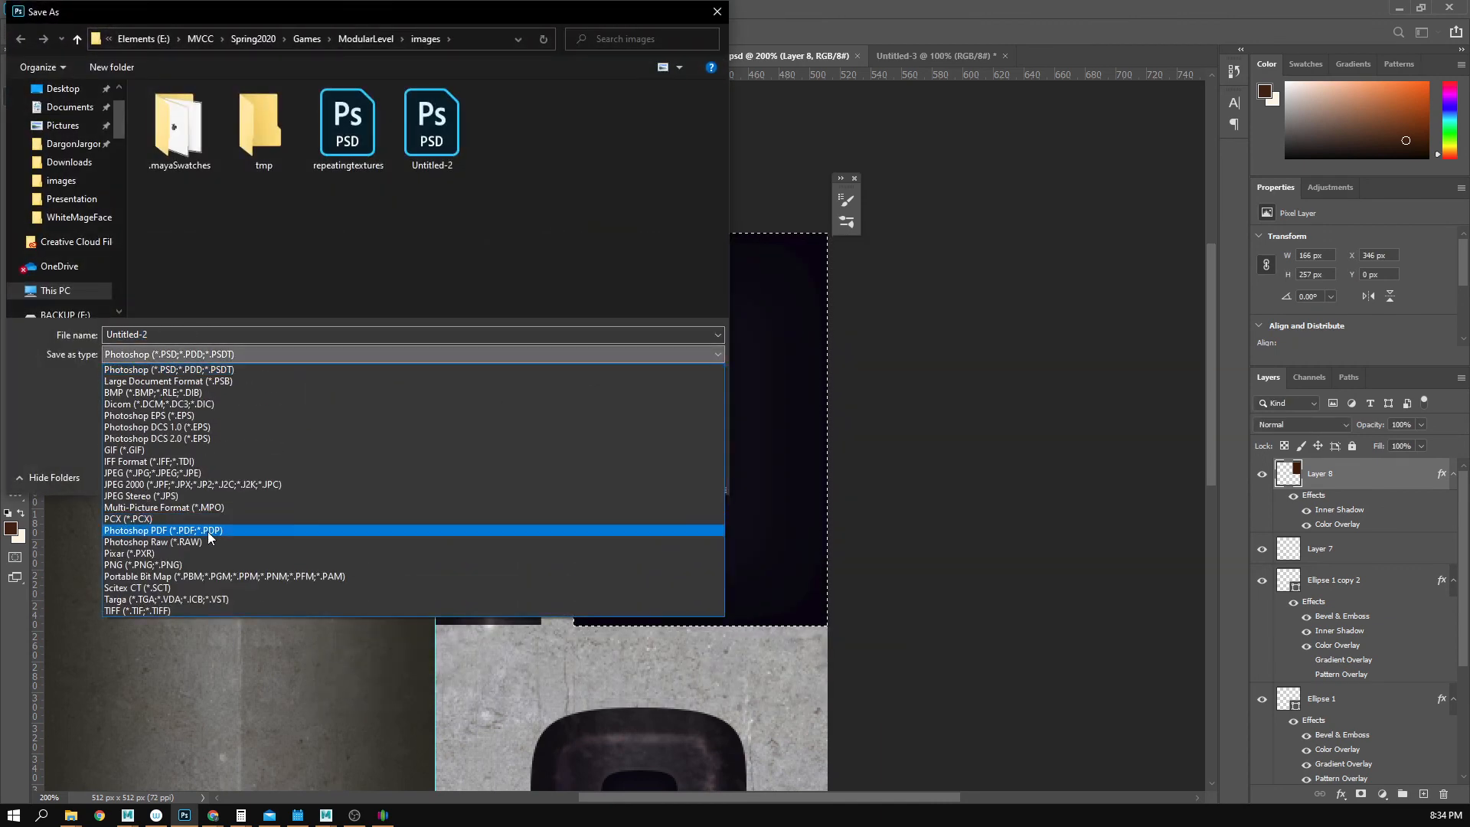
pyautogui.click(199, 564)
pyautogui.click(159, 234)
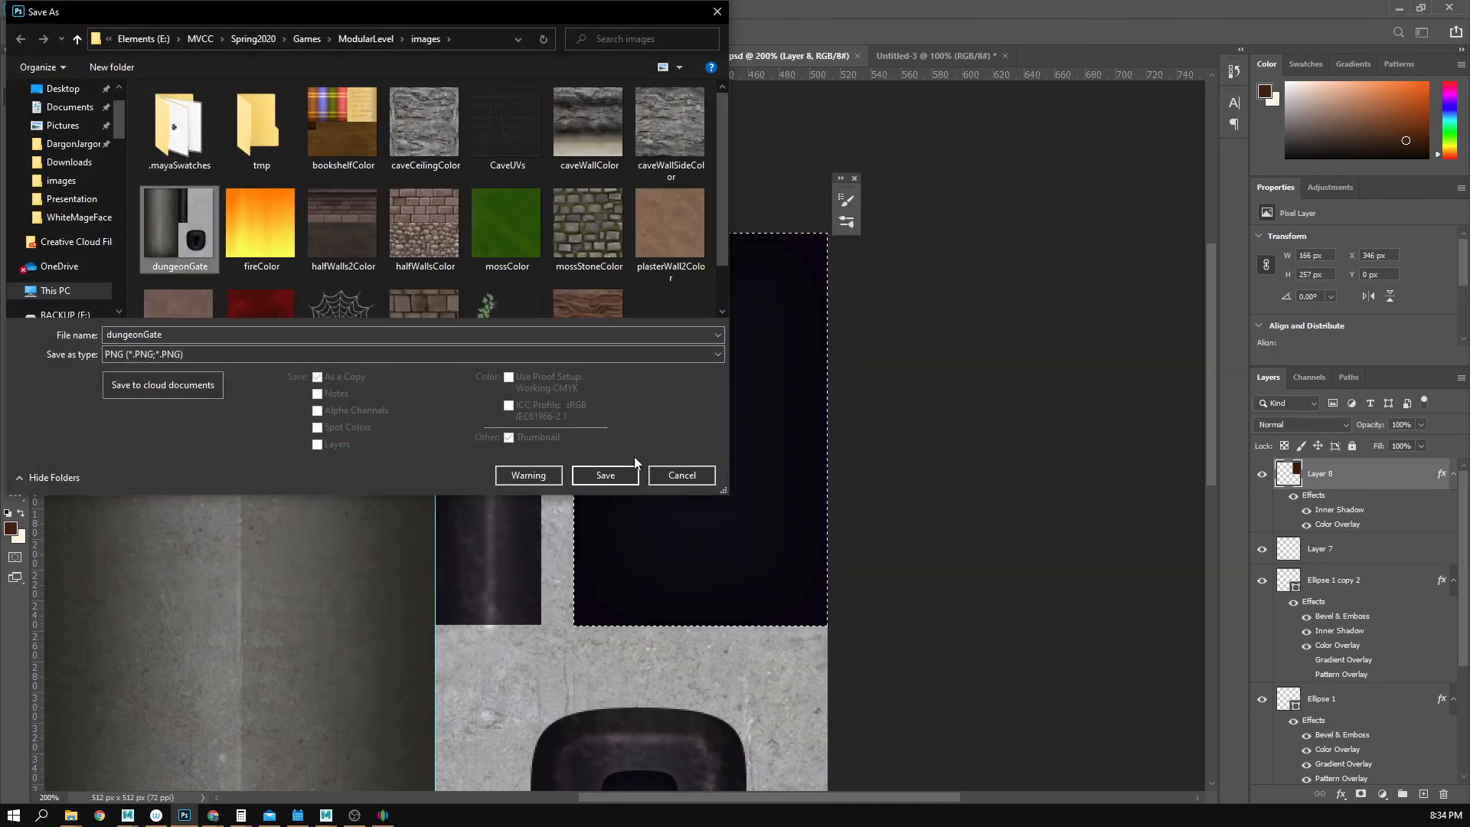
pyautogui.click(610, 474)
pyautogui.hotkey('ctrl', 's')
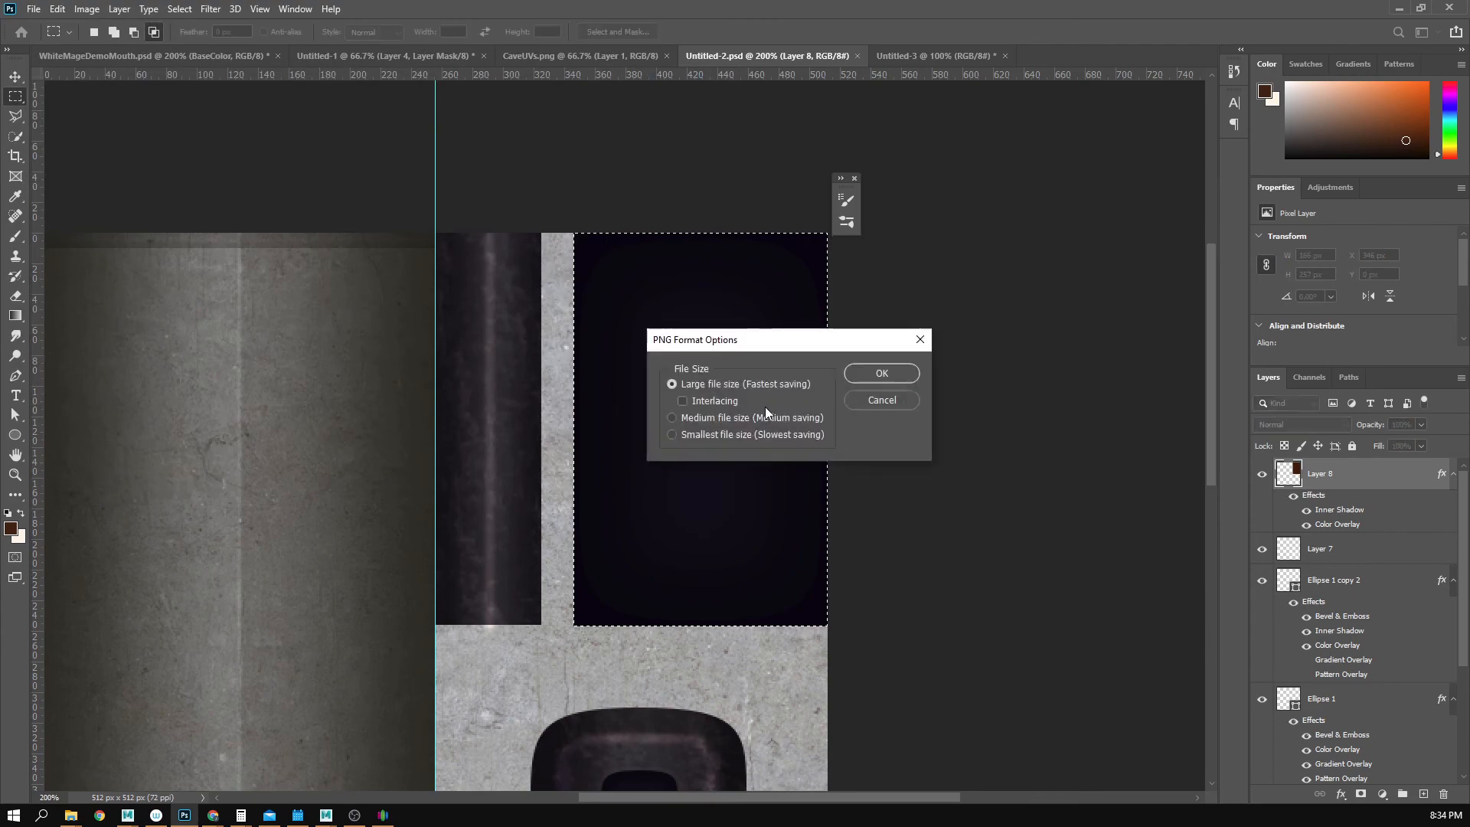
pyautogui.click(861, 377)
# - Switch to Maya and nudge the dungoneEntrance gate slightly across the floor against the cave wall
pyautogui.click(1400, 10)
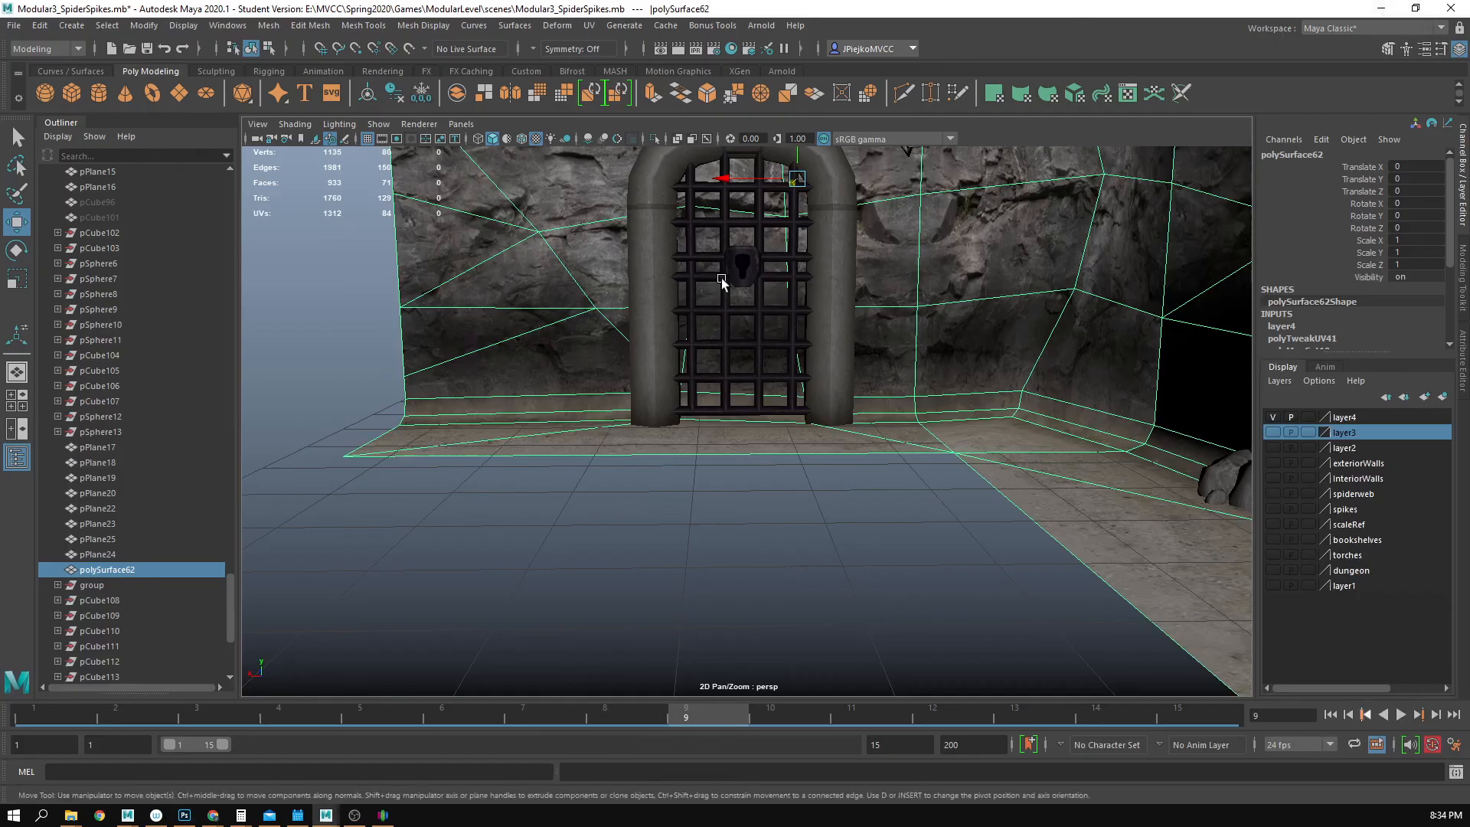
pyautogui.keyDown('alt'); pyautogui.moveTo(605, 513); pyautogui.dragTo(735, 601); pyautogui.keyUp('alt')
pyautogui.keyDown('alt'); pyautogui.moveTo(735, 601); pyautogui.dragTo(748, 738, button='middle'); pyautogui.keyUp('alt')
pyautogui.click(621, 330)
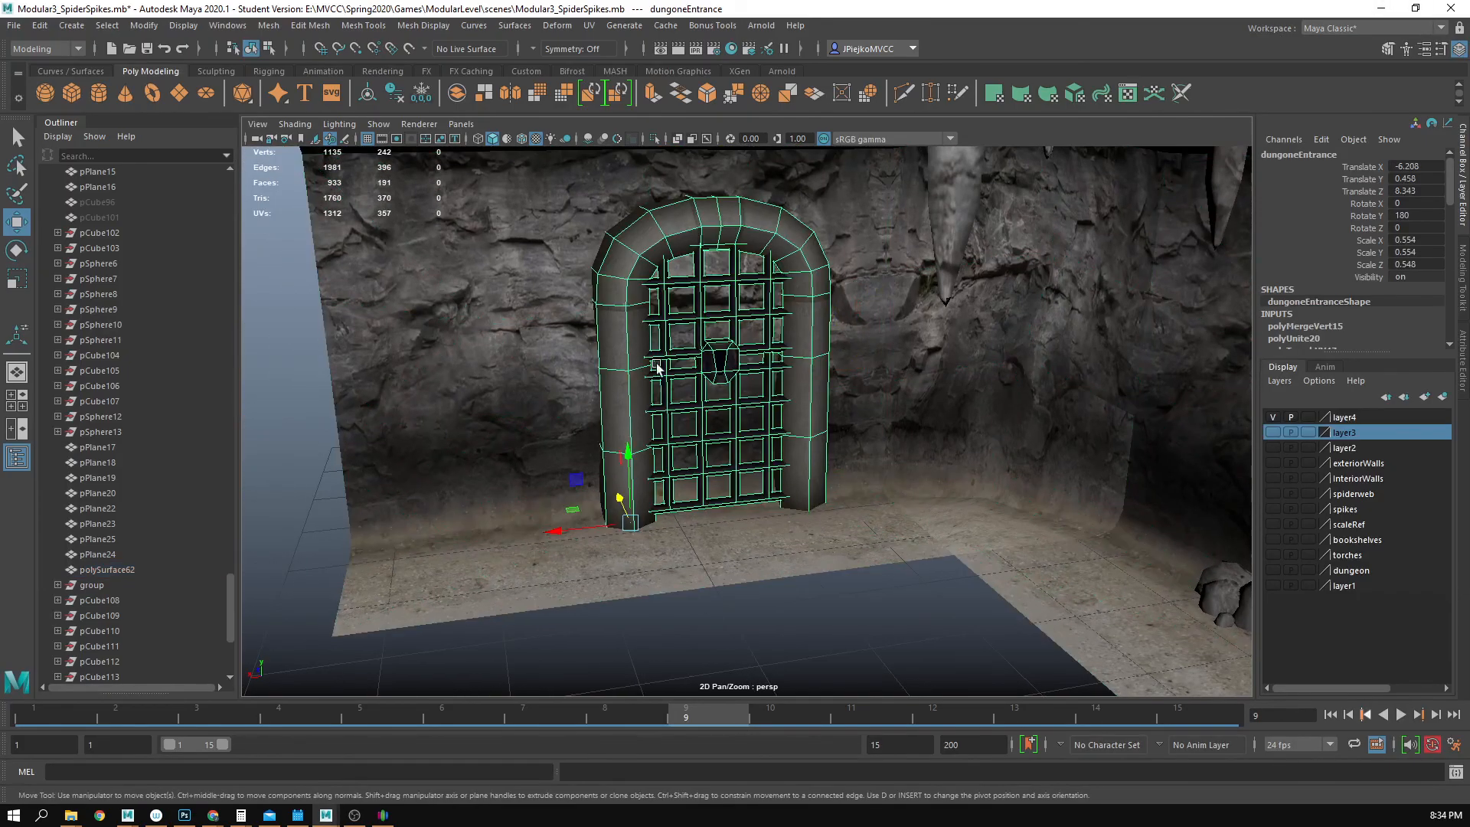
pyautogui.keyDown('alt'); pyautogui.moveTo(657, 369); pyautogui.dragTo(698, 411); pyautogui.keyUp('alt')
pyautogui.keyDown('alt'); pyautogui.moveTo(764, 422); pyautogui.dragTo(915, 351, button='middle'); pyautogui.keyUp('alt')
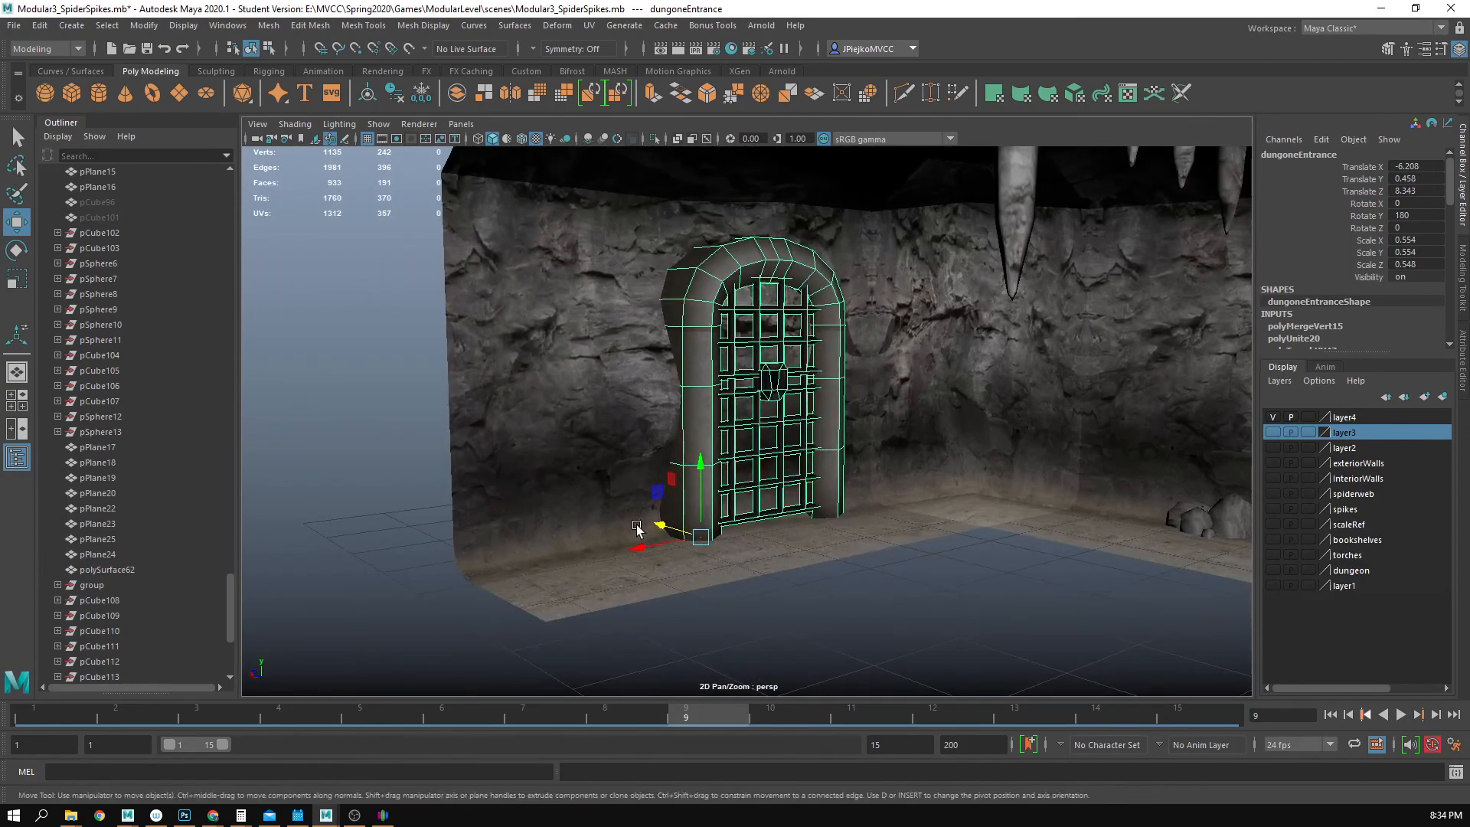
pyautogui.moveTo(657, 523); pyautogui.dragTo(668, 525)
pyautogui.click(858, 580)
pyautogui.keyDown('alt'); pyautogui.moveTo(857, 581); pyautogui.dragTo(978, 475); pyautogui.keyUp('alt')
pyautogui.scroll(3, 978, 476)
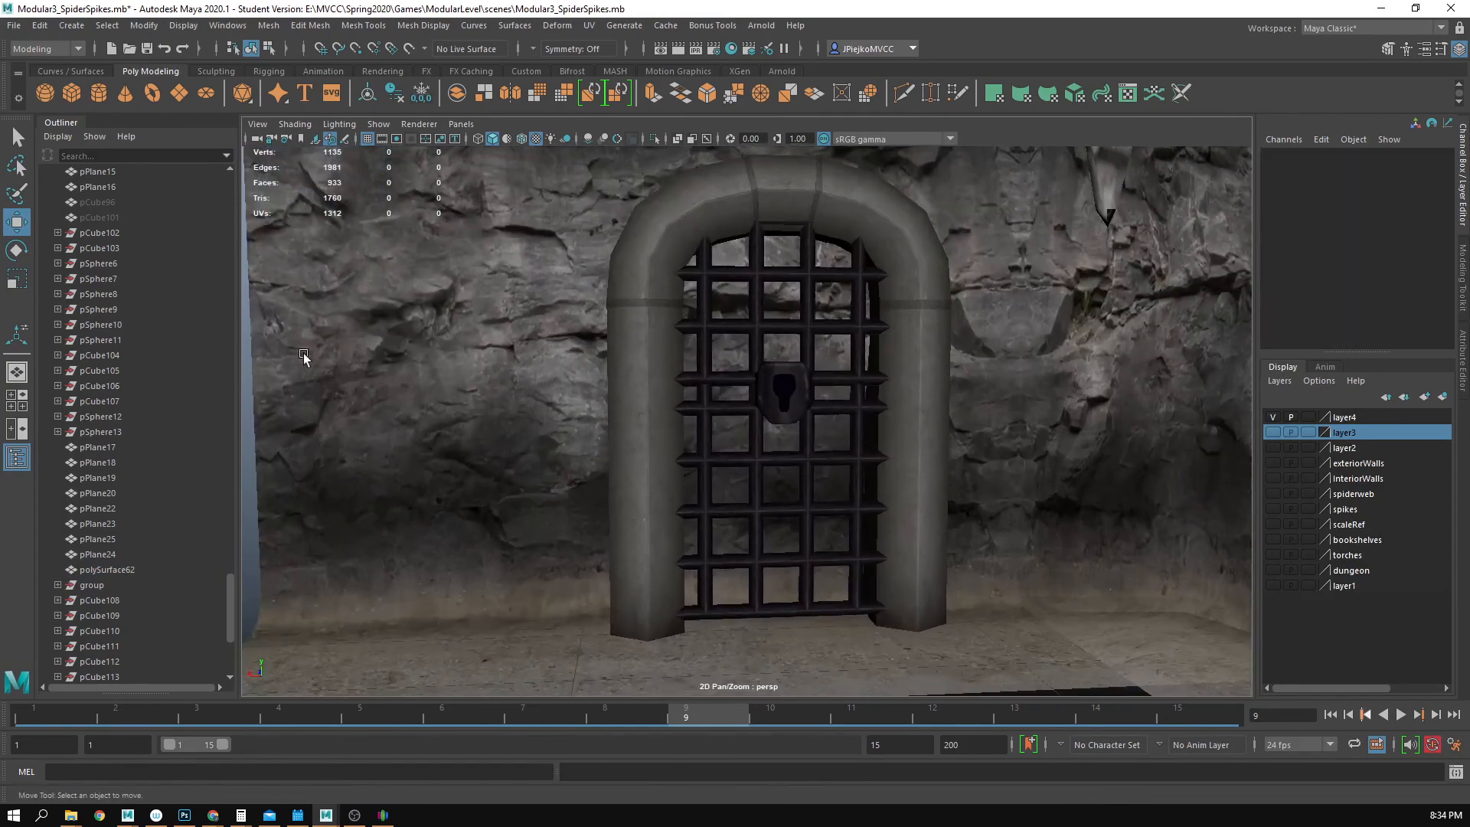
# - Create a polygon plane and move it along X to about 9.28, out in front of the cave wall
pyautogui.click(75, 95)
pyautogui.hotkey('ctrl', 'z')
pyautogui.click(180, 93)
pyautogui.scroll(-5, 598, 359)
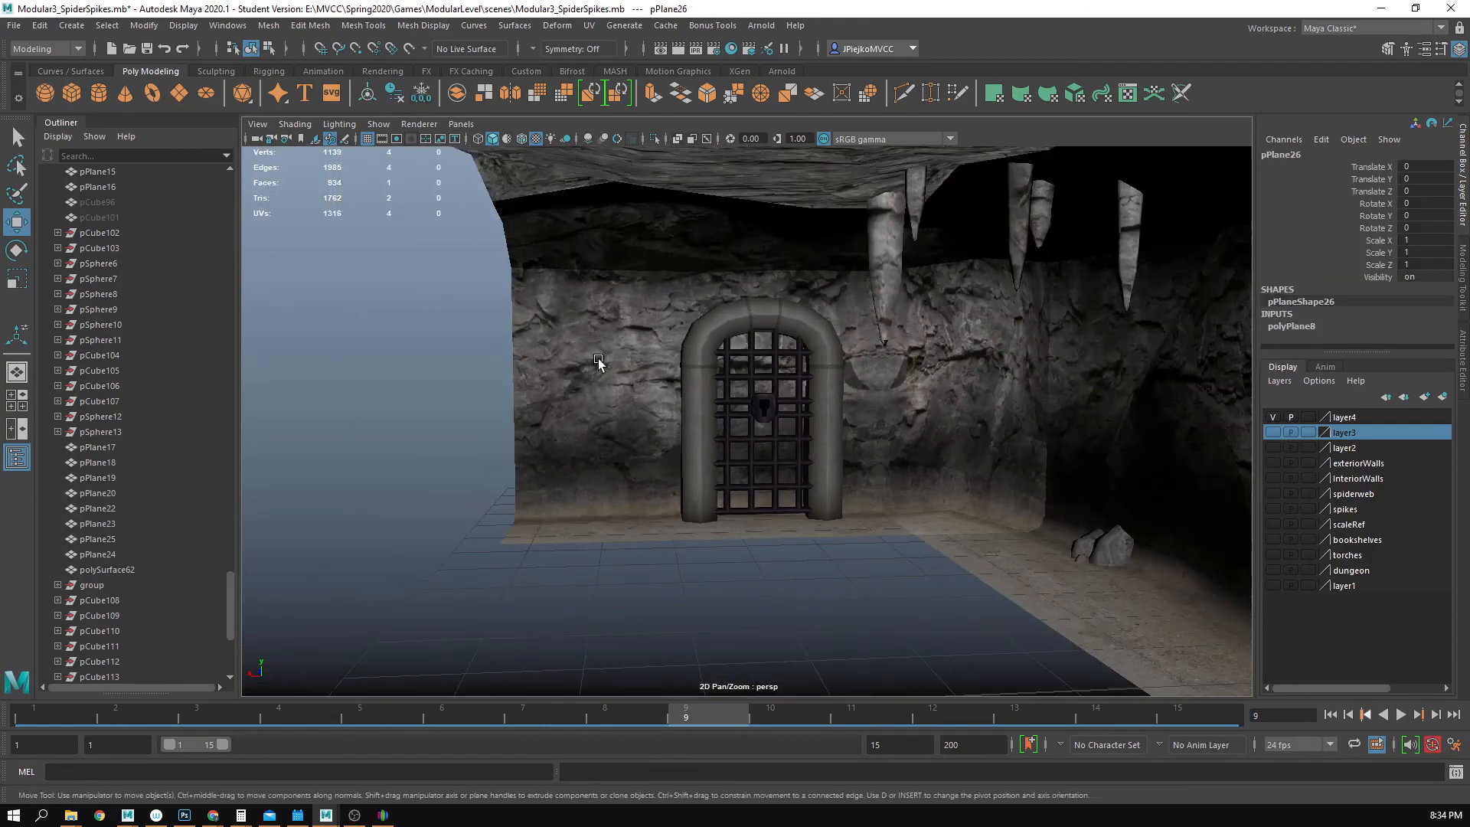
pyautogui.keyDown('alt'); pyautogui.moveTo(598, 358); pyautogui.dragTo(715, 373); pyautogui.keyUp('alt')
pyautogui.keyDown('alt'); pyautogui.moveTo(715, 372); pyautogui.dragTo(499, 380, button='right'); pyautogui.keyUp('alt')
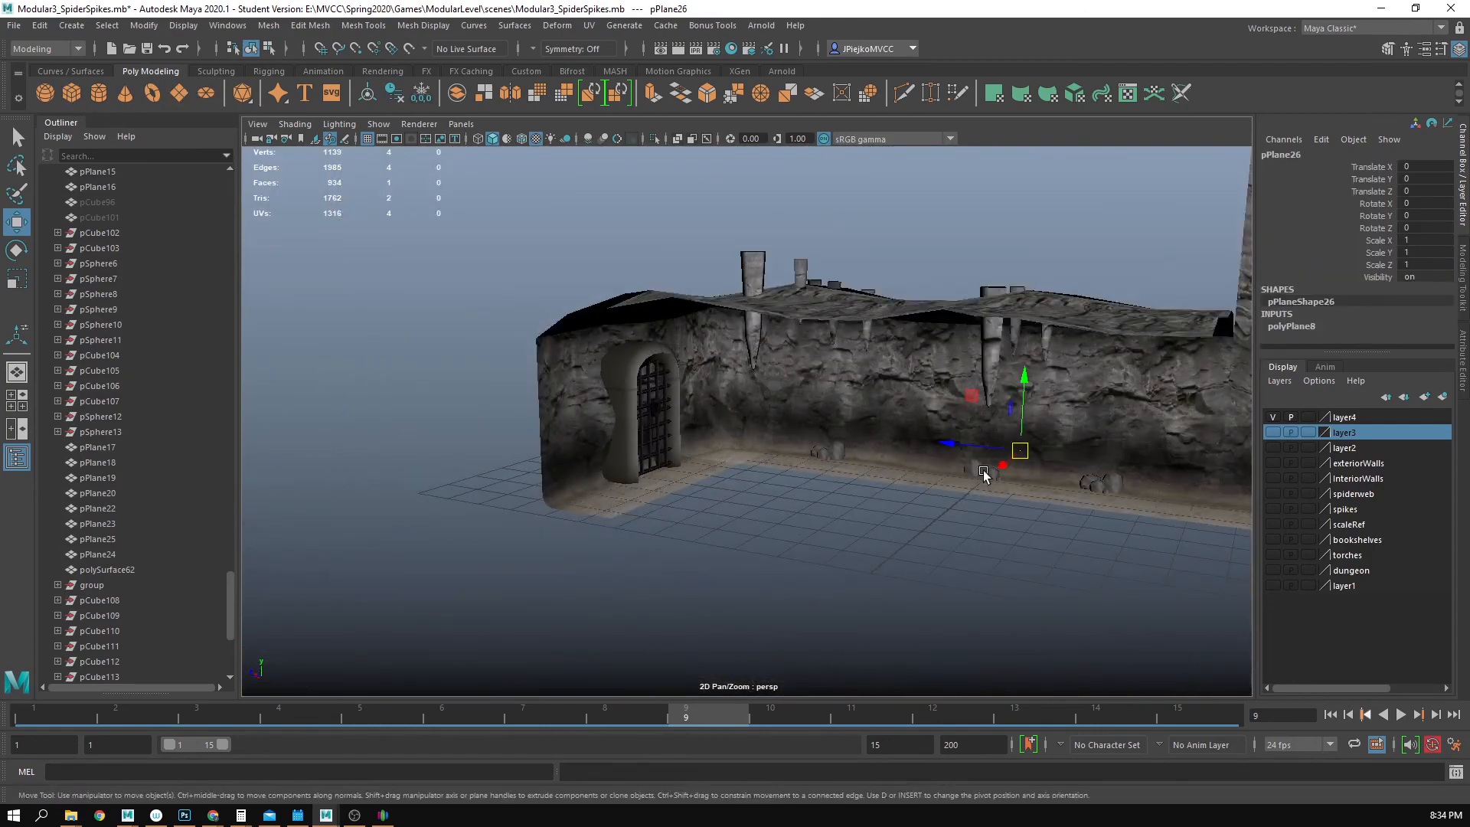
pyautogui.moveTo(1000, 466); pyautogui.dragTo(896, 558)
# - Stand the new plane upright by setting its Rotate X to -90
pyautogui.press('e')
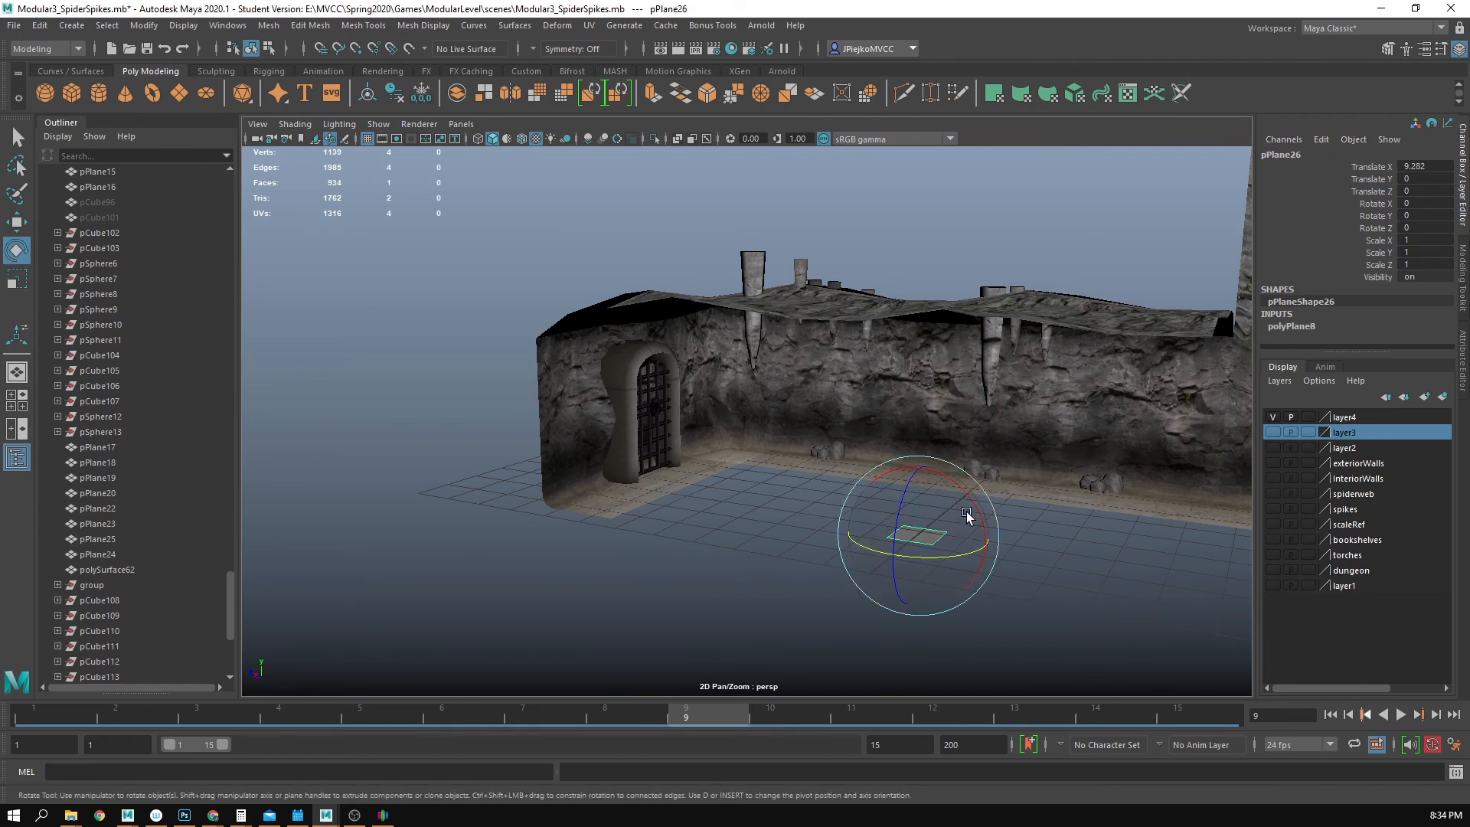
pyautogui.moveTo(967, 516); pyautogui.dragTo(972, 657)
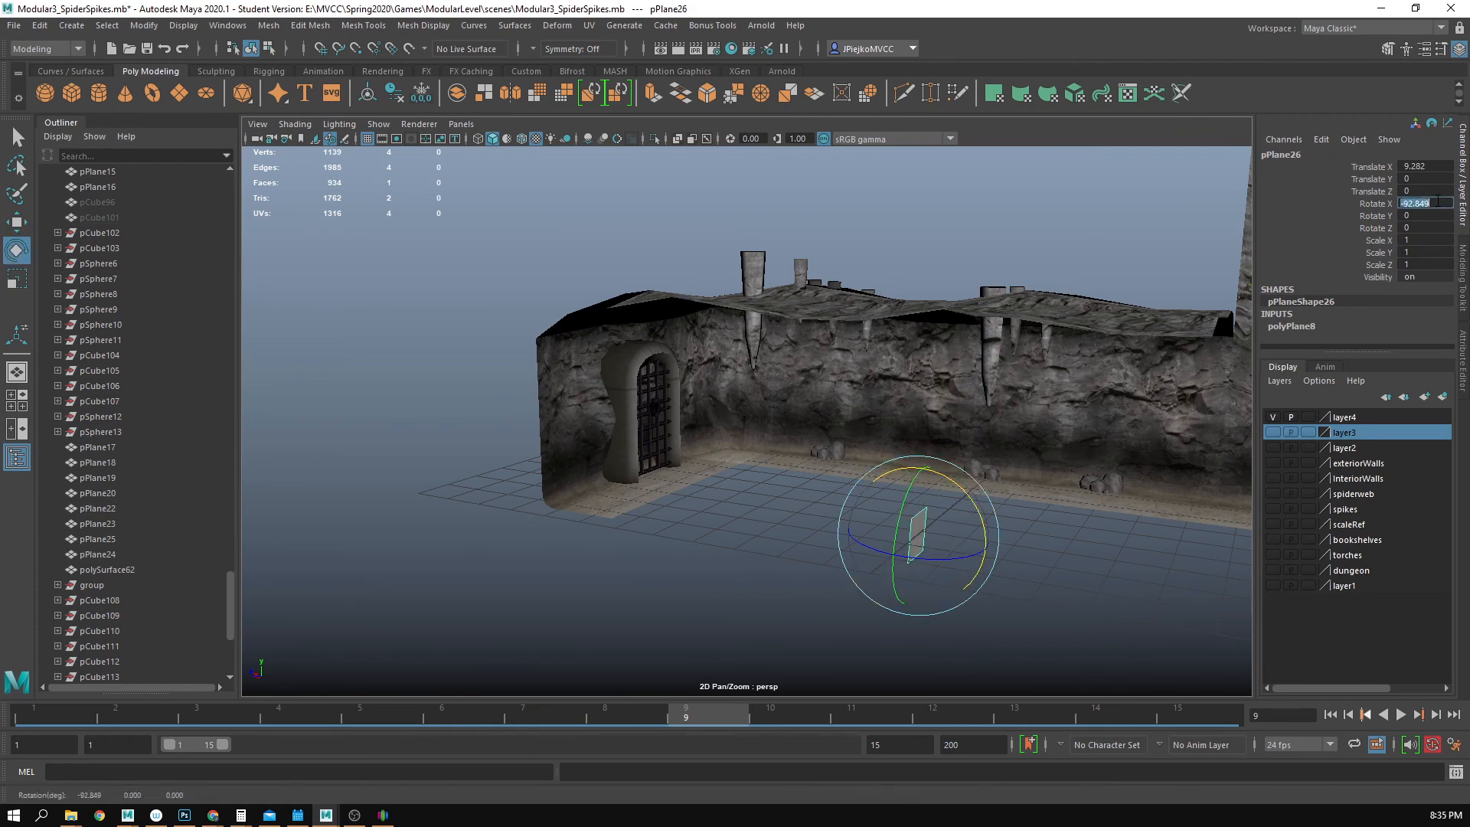
pyautogui.write('90')
pyautogui.press('Return')
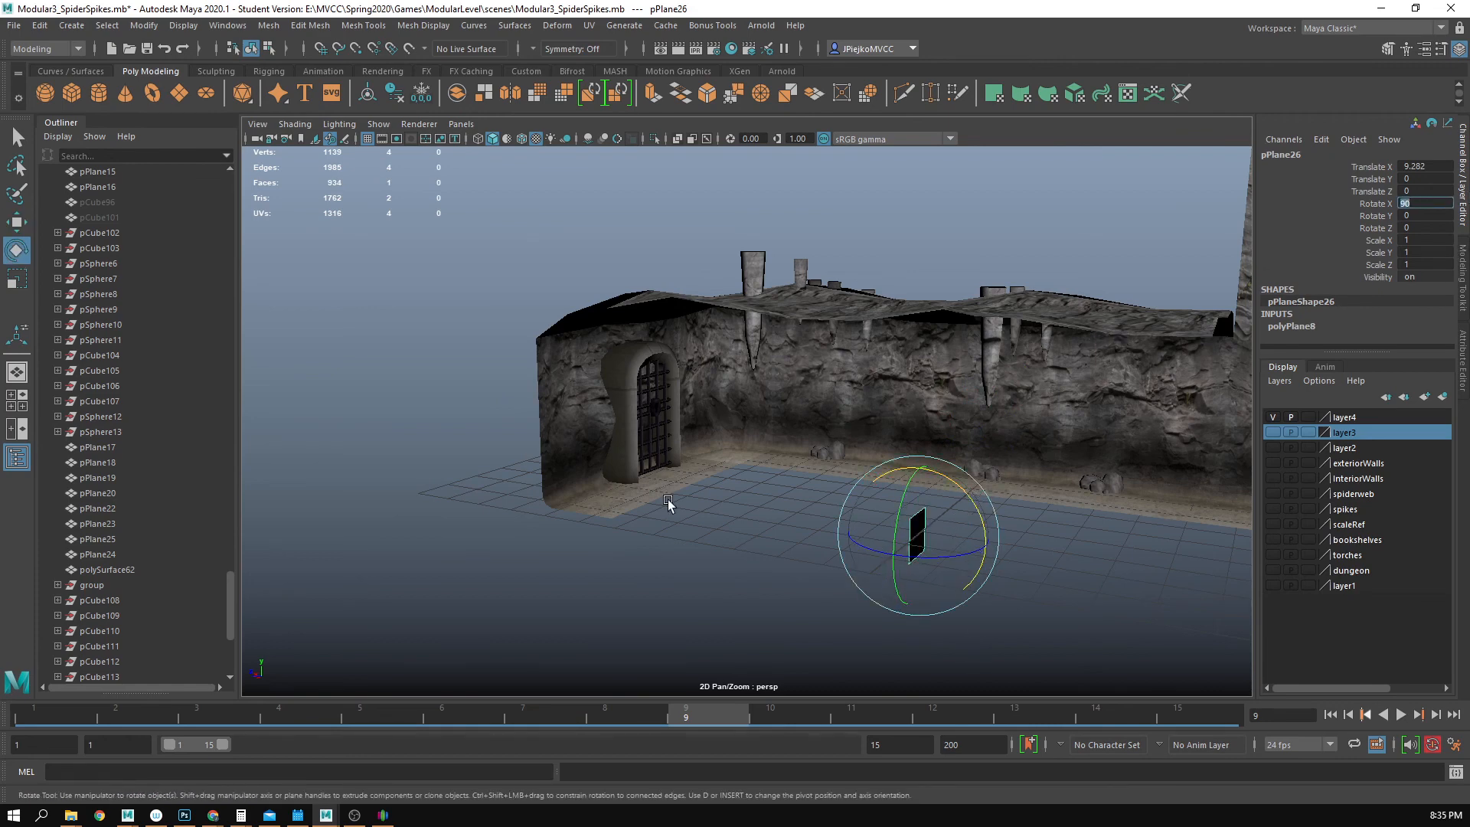
pyautogui.keyDown('alt'); pyautogui.moveTo(669, 502); pyautogui.dragTo(548, 594); pyautogui.keyUp('alt')
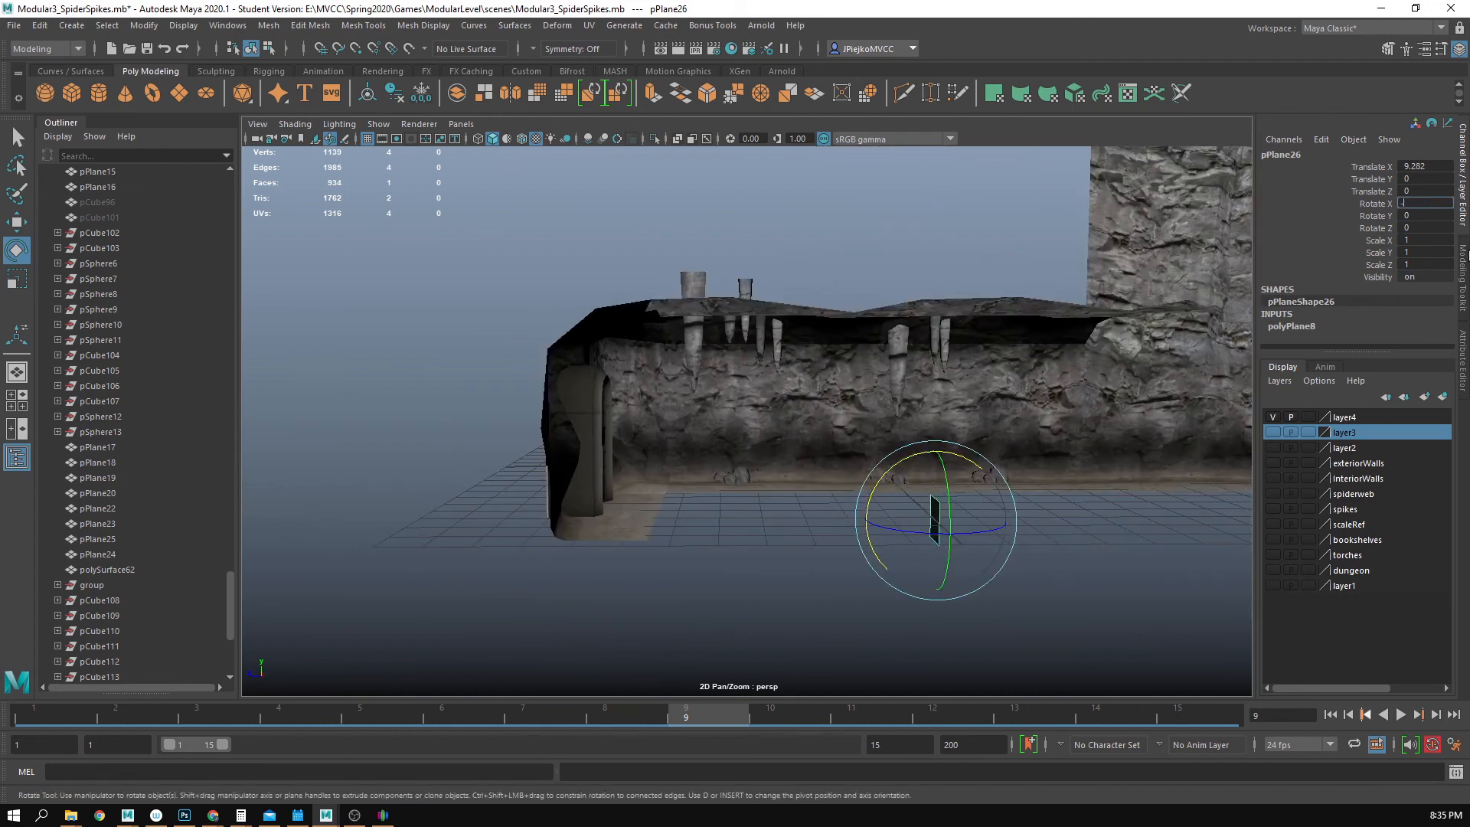
pyautogui.keyDown('alt'); pyautogui.moveTo(828, 572); pyautogui.dragTo(896, 591); pyautogui.keyUp('alt')
# - Move the upright plane behind the lower gate bars, to about X 7.52, Y 0.455 and Z 8.536
pyautogui.press('w')
pyautogui.moveTo(848, 544); pyautogui.dragTo(678, 609)
pyautogui.scroll(4, 650, 583)
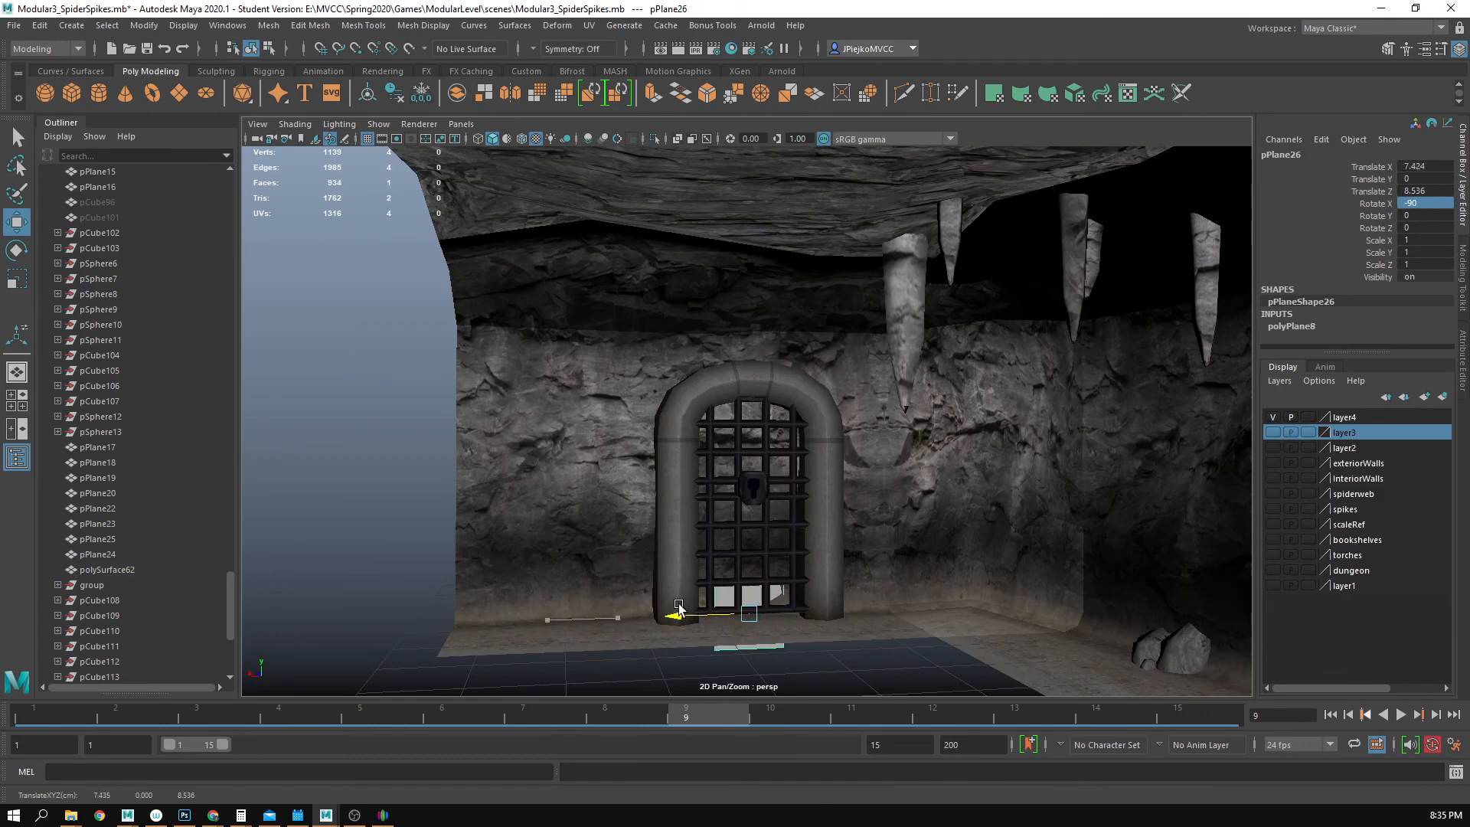
pyautogui.moveTo(746, 548)
pyautogui.mouseDown()
pyautogui.moveTo(739, 516)
pyautogui.moveTo(766, 555)
pyautogui.mouseUp()
pyautogui.keyDown('alt'); pyautogui.moveTo(765, 555); pyautogui.dragTo(987, 547, button='right'); pyautogui.keyUp('alt')
pyautogui.moveTo(809, 520); pyautogui.dragTo(784, 521)
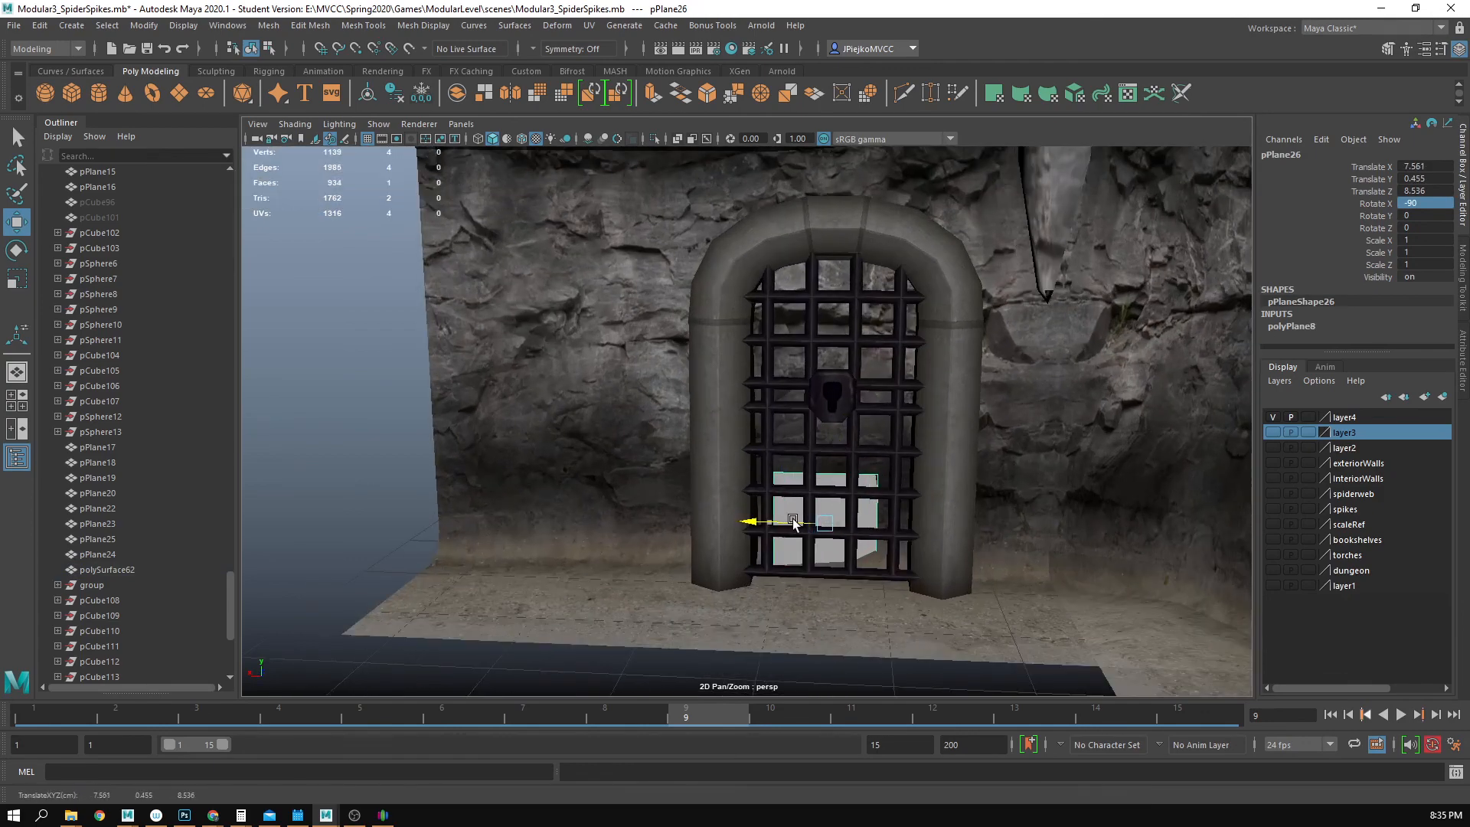
pyautogui.rightClick(821, 488)
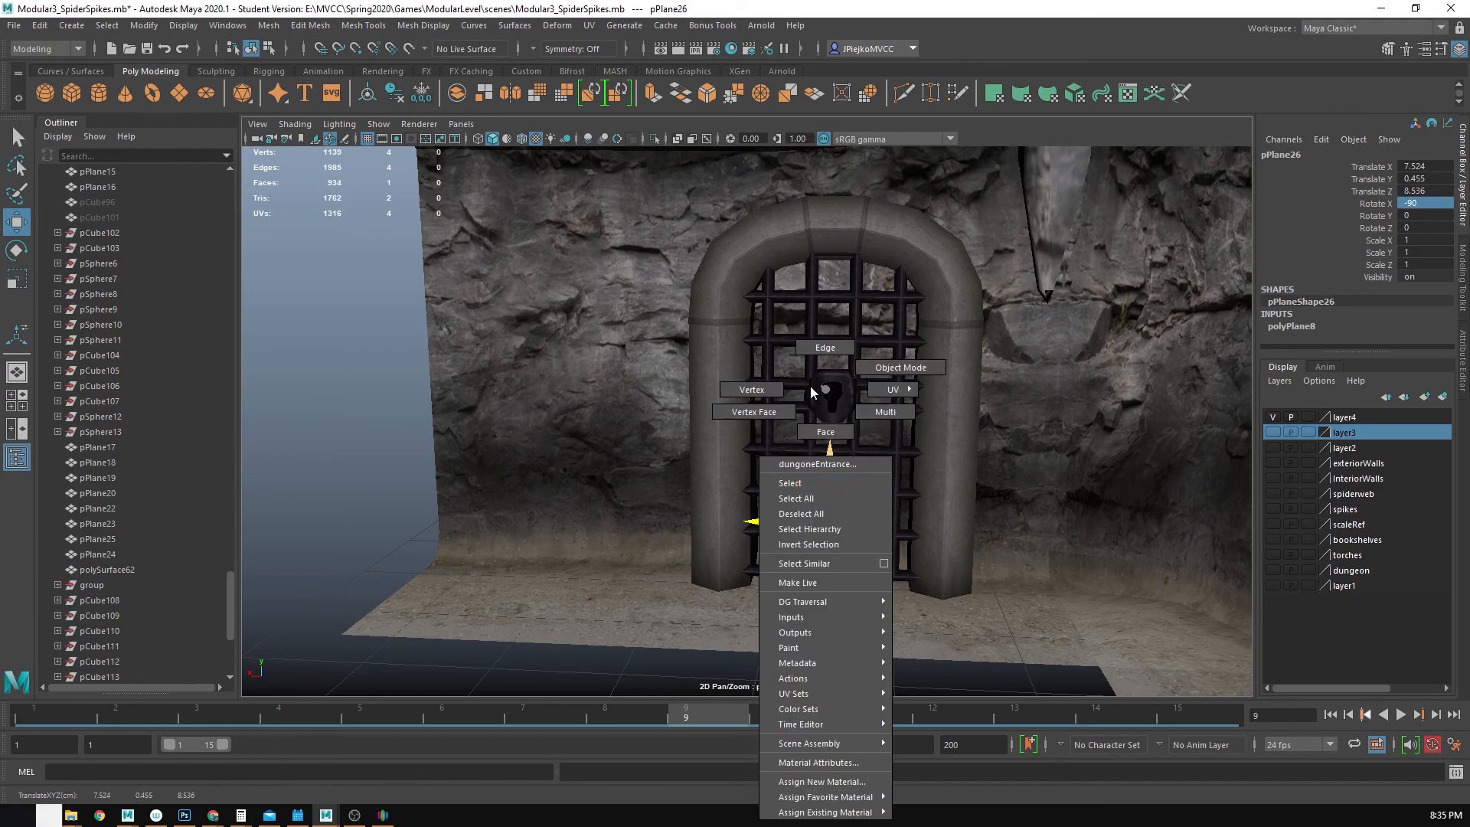
pyautogui.click(752, 389)
pyautogui.hotkey('ctrl', 'z')
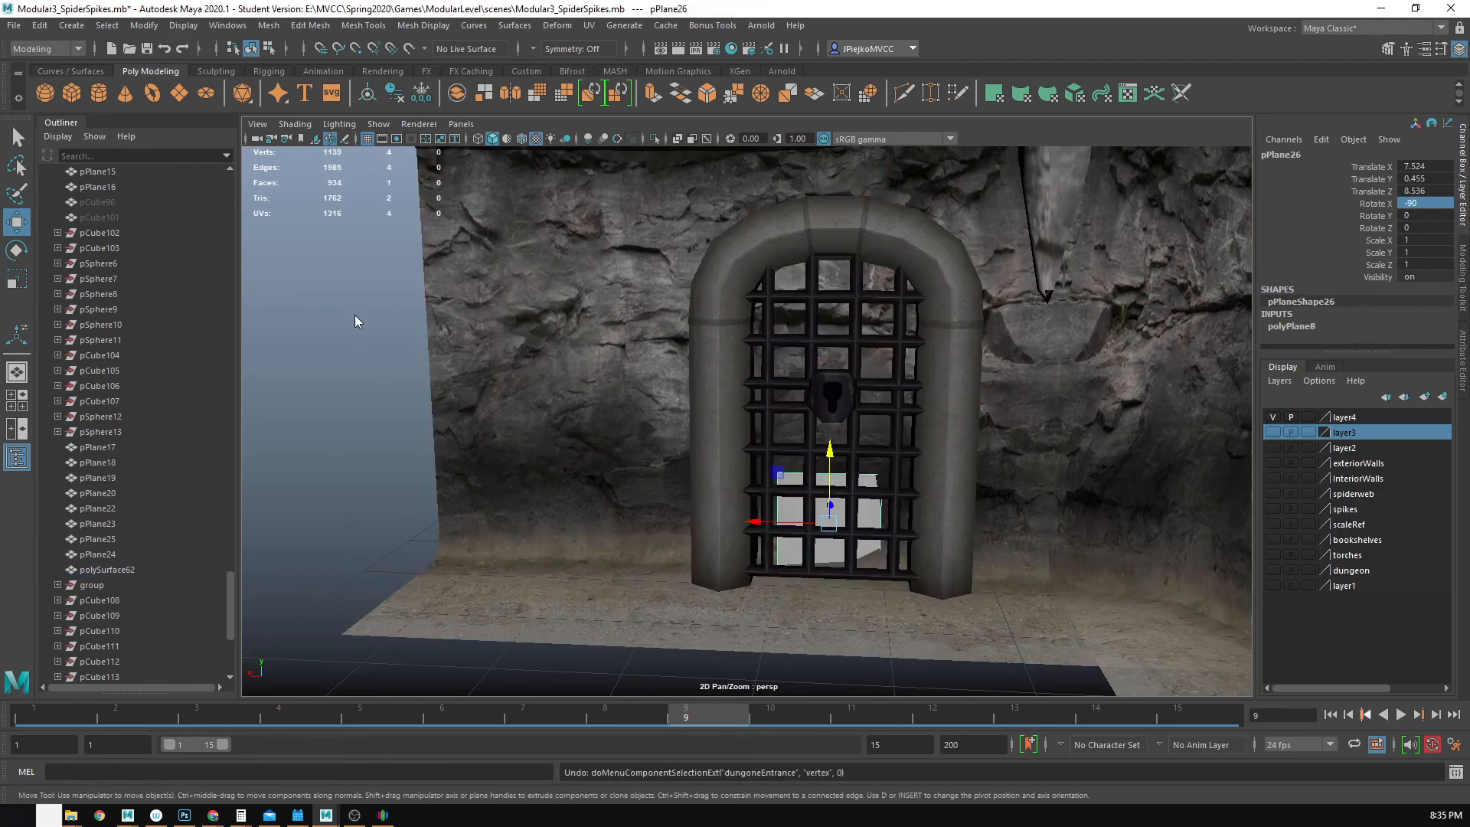
# - Raise the plane's two upper vertices to the gate arch so the plane spans the full height of the opening
pyautogui.moveTo(356, 315); pyautogui.dragTo(289, 319, button='right')
pyautogui.moveTo(551, 307); pyautogui.dragTo(942, 699)
pyautogui.press('r')
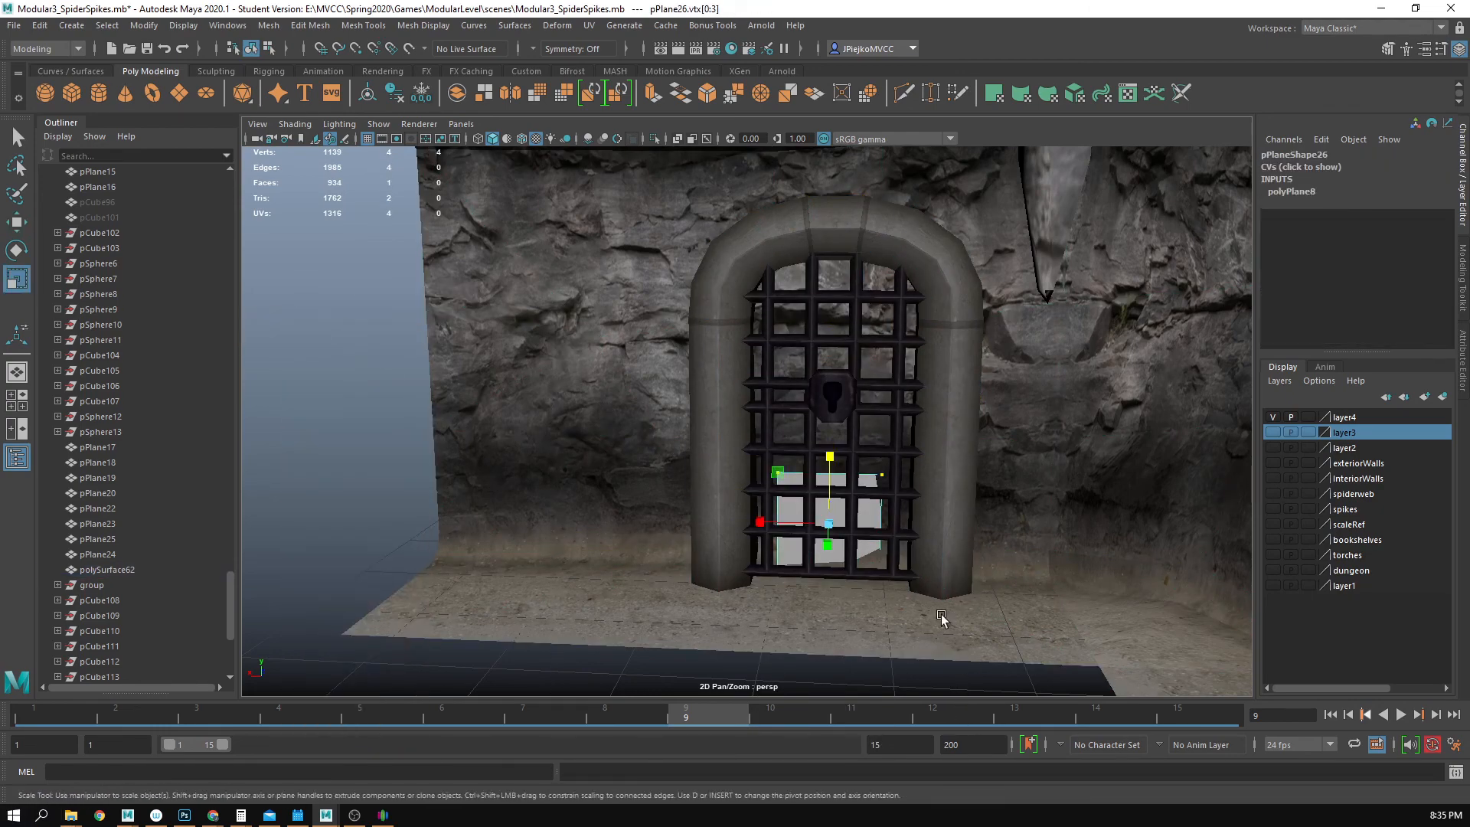
pyautogui.moveTo(767, 531); pyautogui.dragTo(953, 644)
pyautogui.press('w')
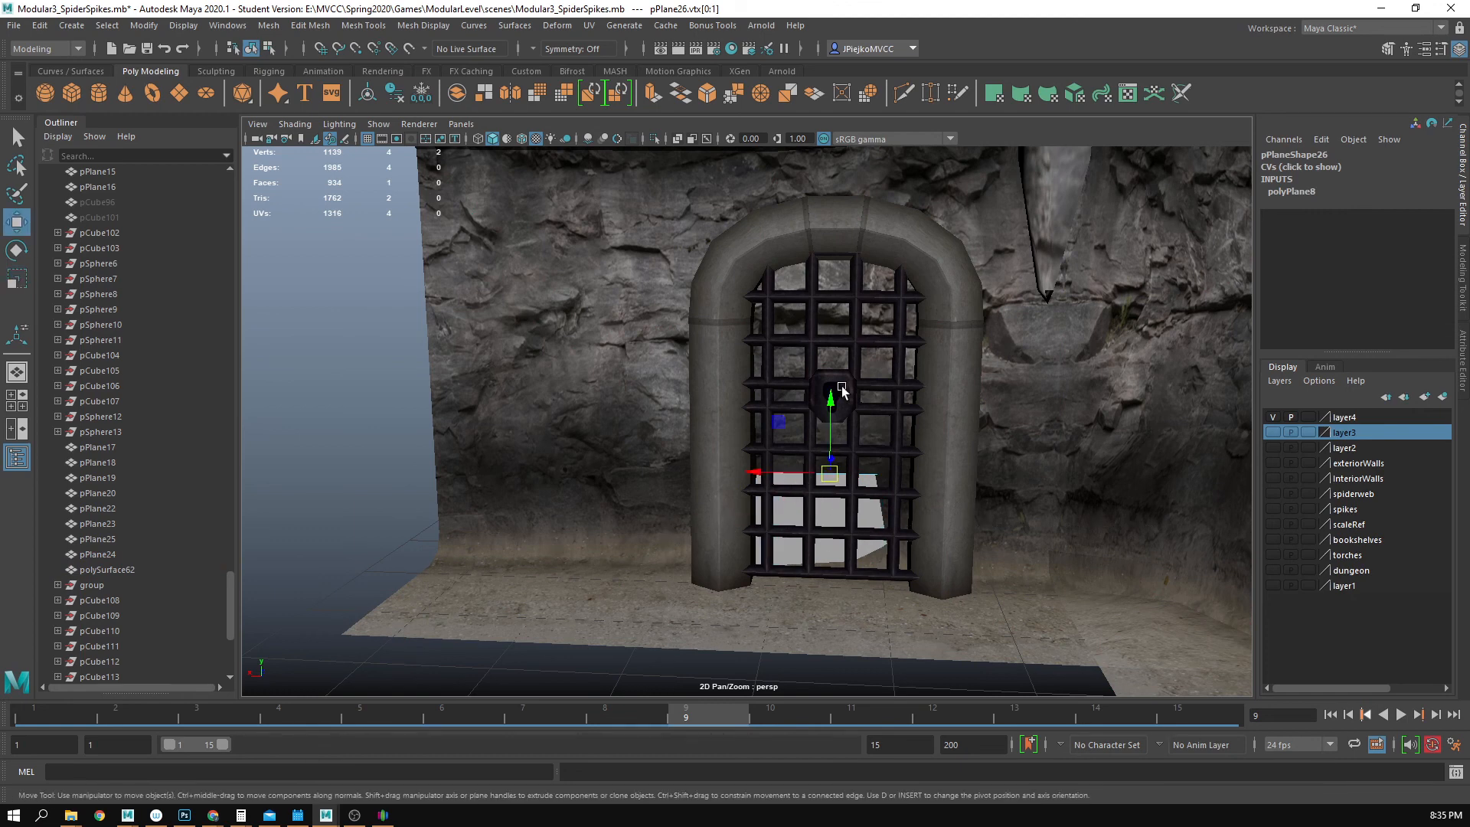
pyautogui.moveTo(842, 390); pyautogui.dragTo(849, 177)
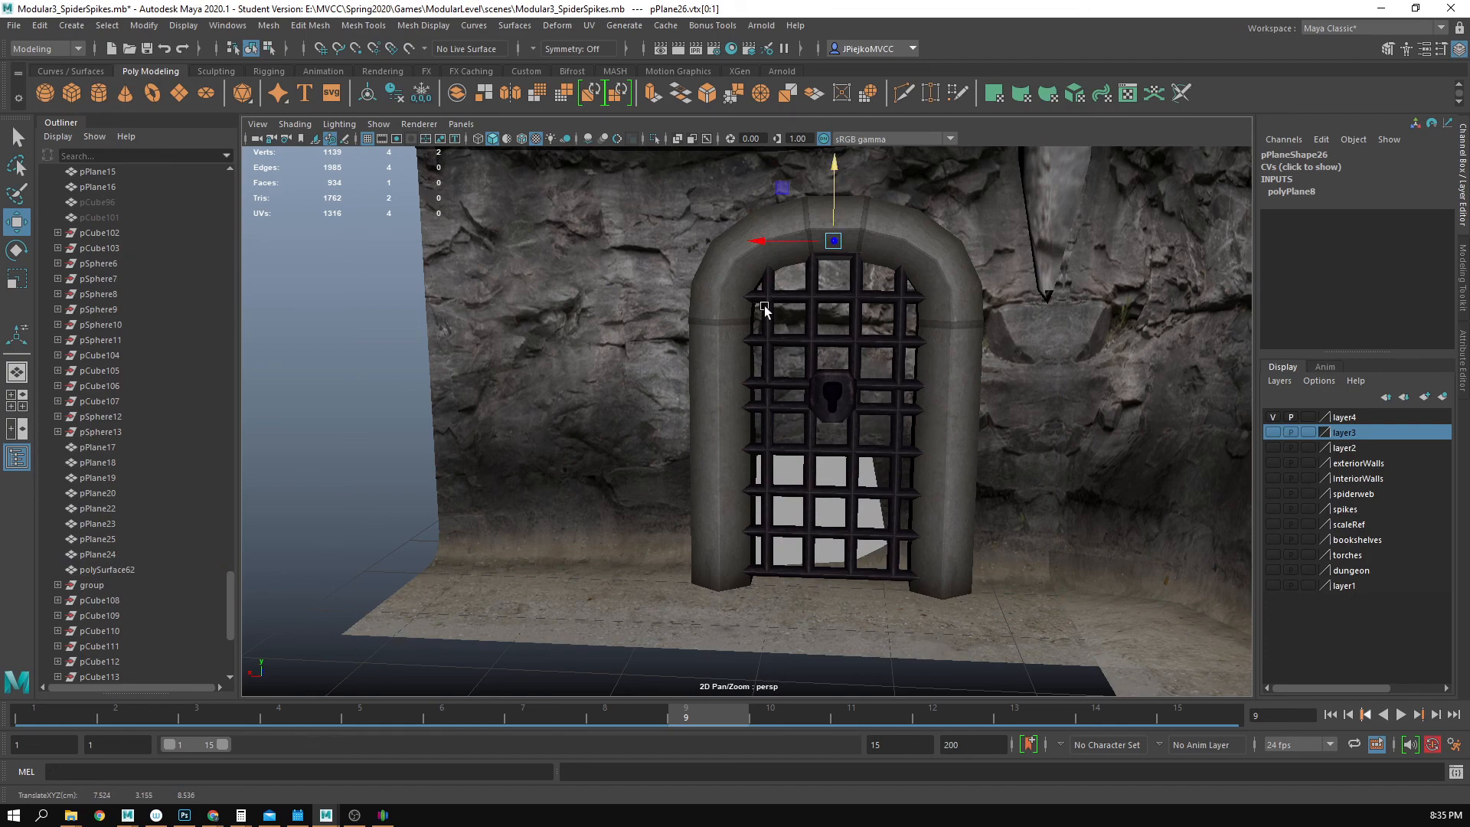
pyautogui.keyDown('alt'); pyautogui.moveTo(765, 309); pyautogui.dragTo(721, 523); pyautogui.keyUp('alt')
# - Move the whole plane forward to about Z 8.178 behind the bars and widen it to about 1.045 in X
pyautogui.moveTo(303, 373); pyautogui.dragTo(344, 348, button='right')
pyautogui.keyDown('alt'); pyautogui.moveTo(672, 427); pyautogui.dragTo(676, 486, button='middle'); pyautogui.keyUp('alt')
pyautogui.keyDown('alt'); pyautogui.moveTo(704, 523); pyautogui.dragTo(744, 546); pyautogui.keyUp('alt')
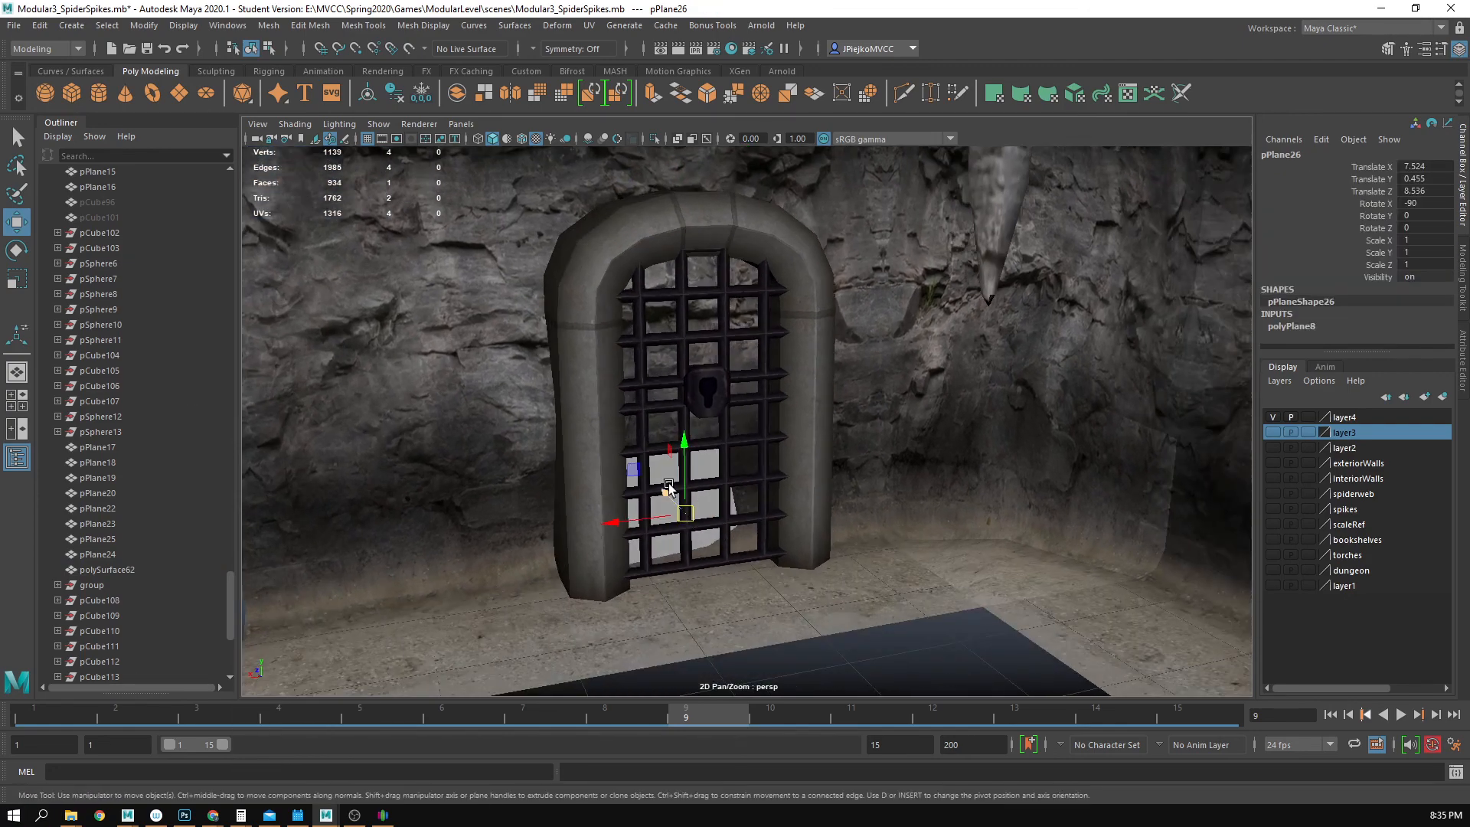
pyautogui.moveTo(671, 490); pyautogui.dragTo(761, 490)
pyautogui.press('r')
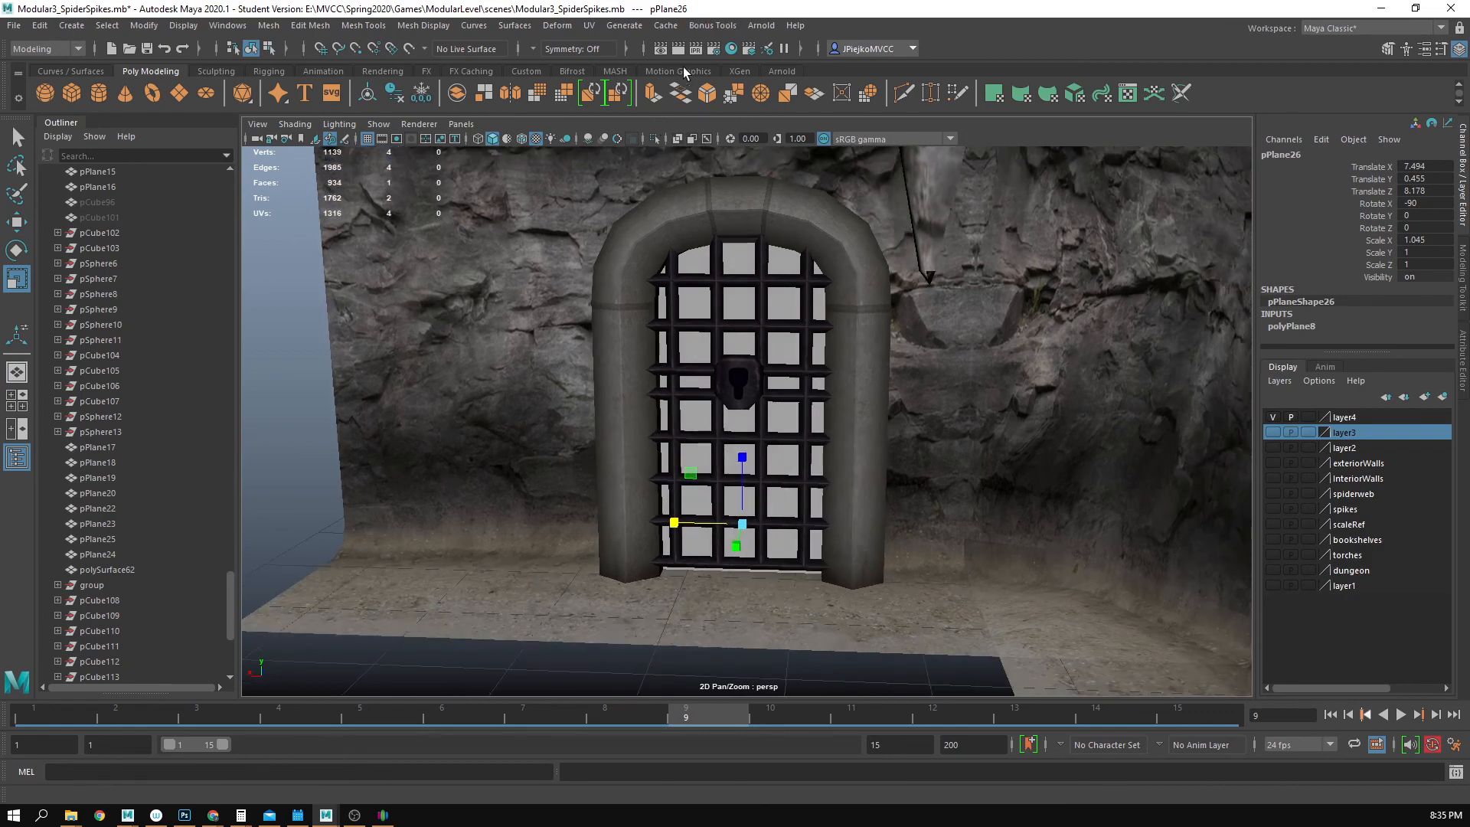
# - Assign the existing dungeon gate material to the backing plane in Hypershade
pyautogui.click(728, 51)
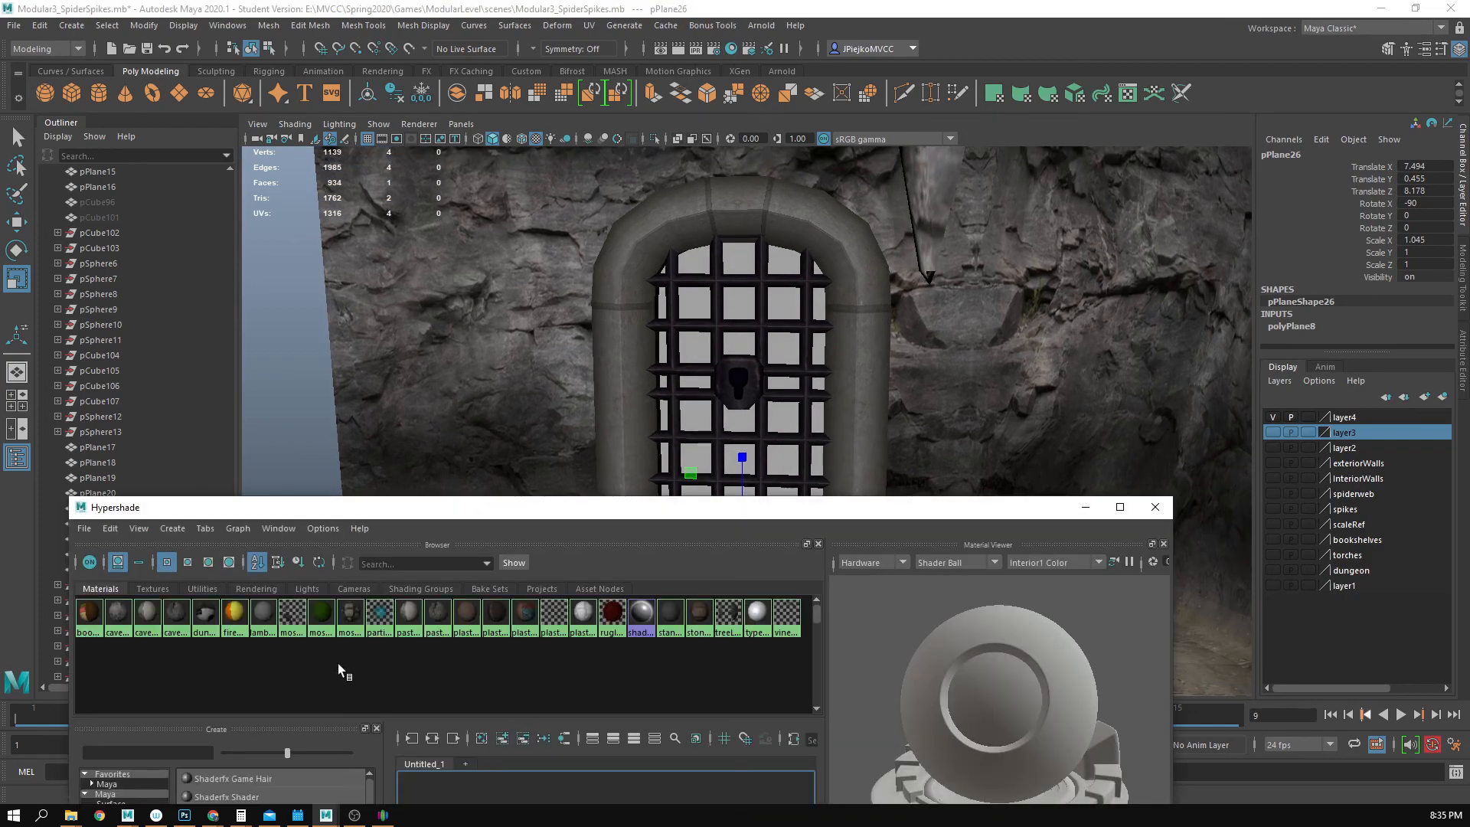
pyautogui.rightClick(204, 624)
pyautogui.click(245, 652)
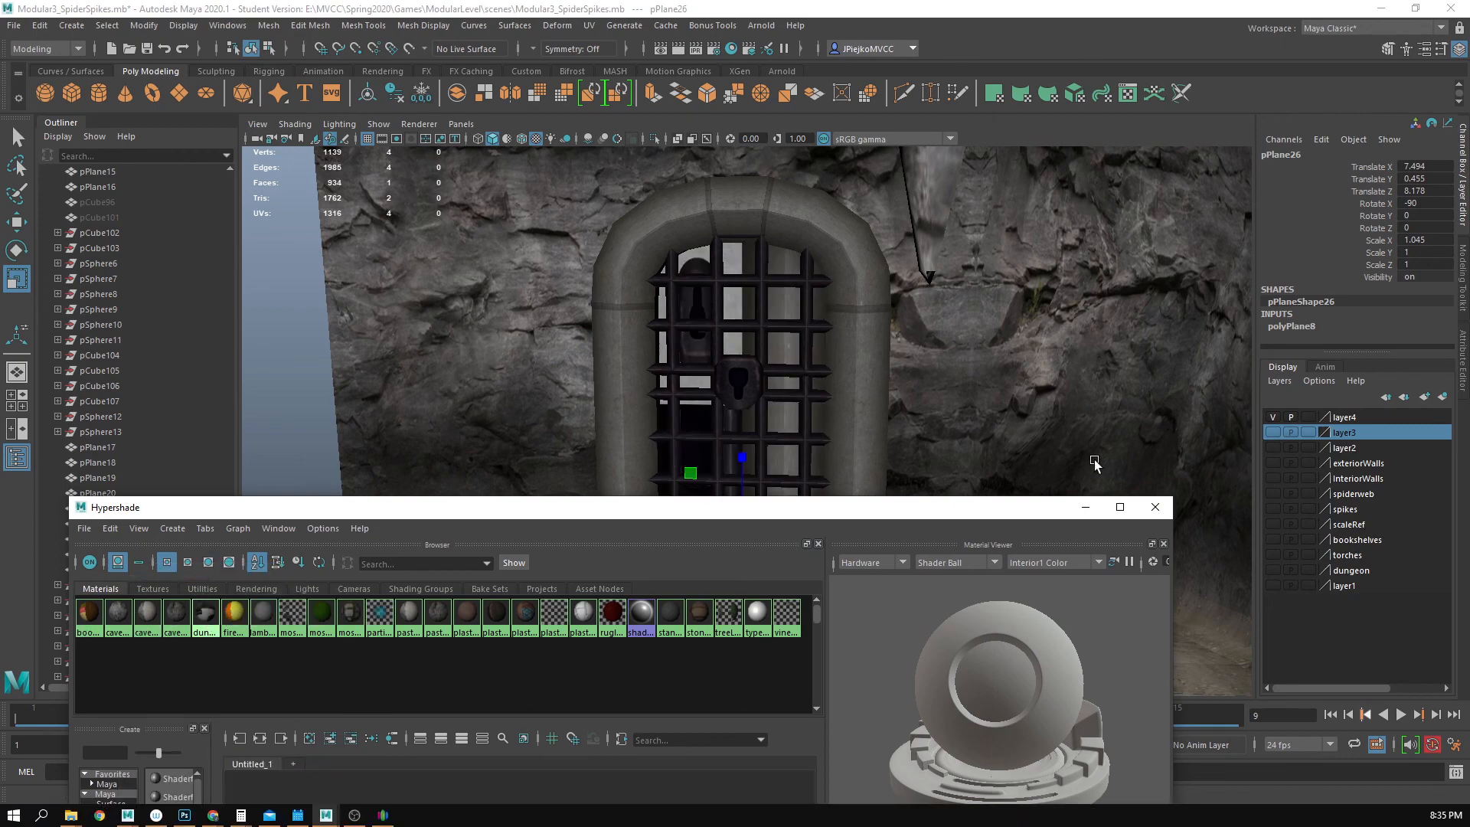
pyautogui.click(1156, 507)
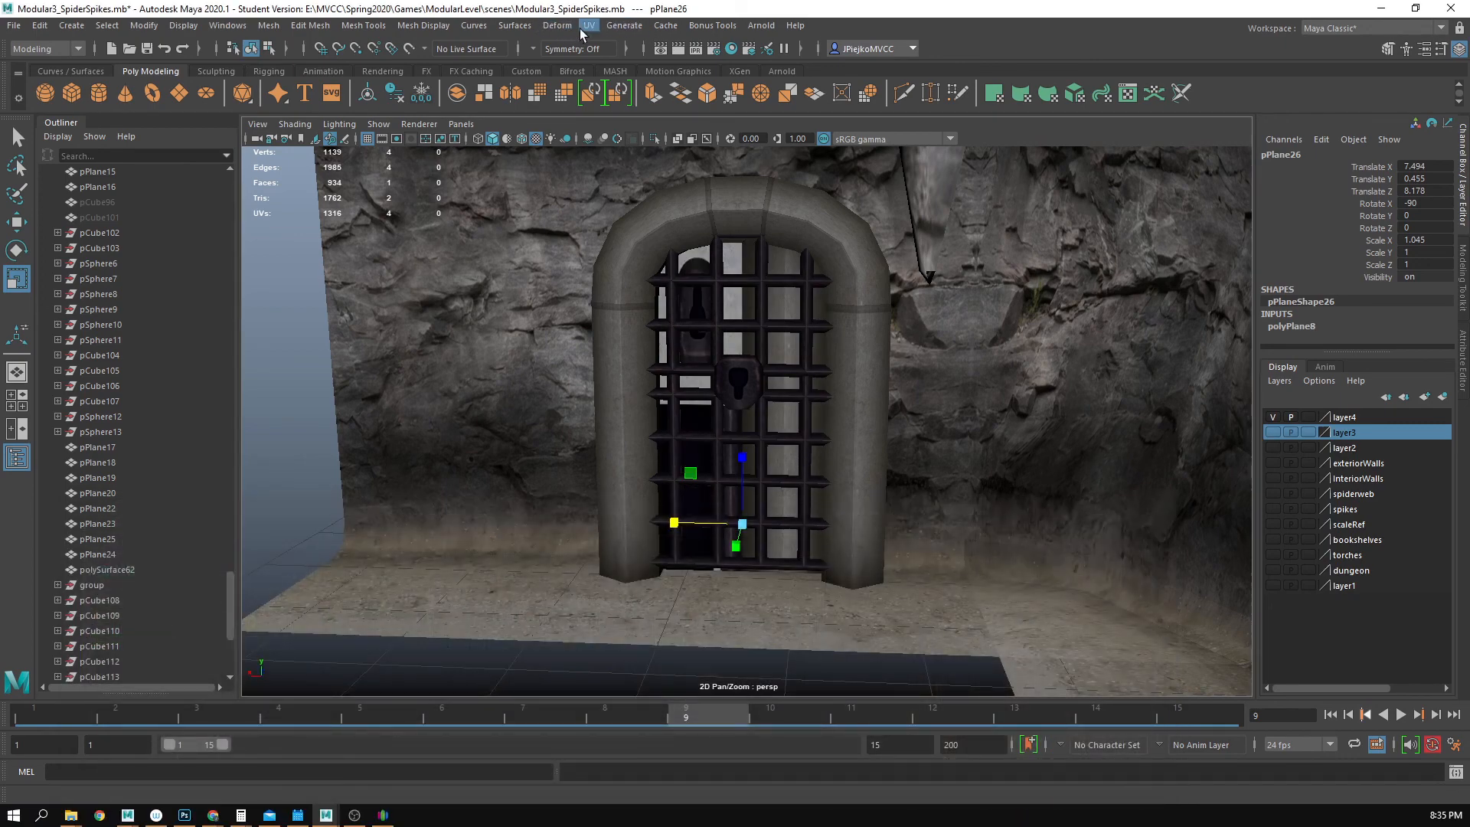
# - Open the UV Editor and scale the backing plane's UV shell down into the upper-right quarter of the gate texture
pyautogui.click(580, 26)
pyautogui.click(603, 53)
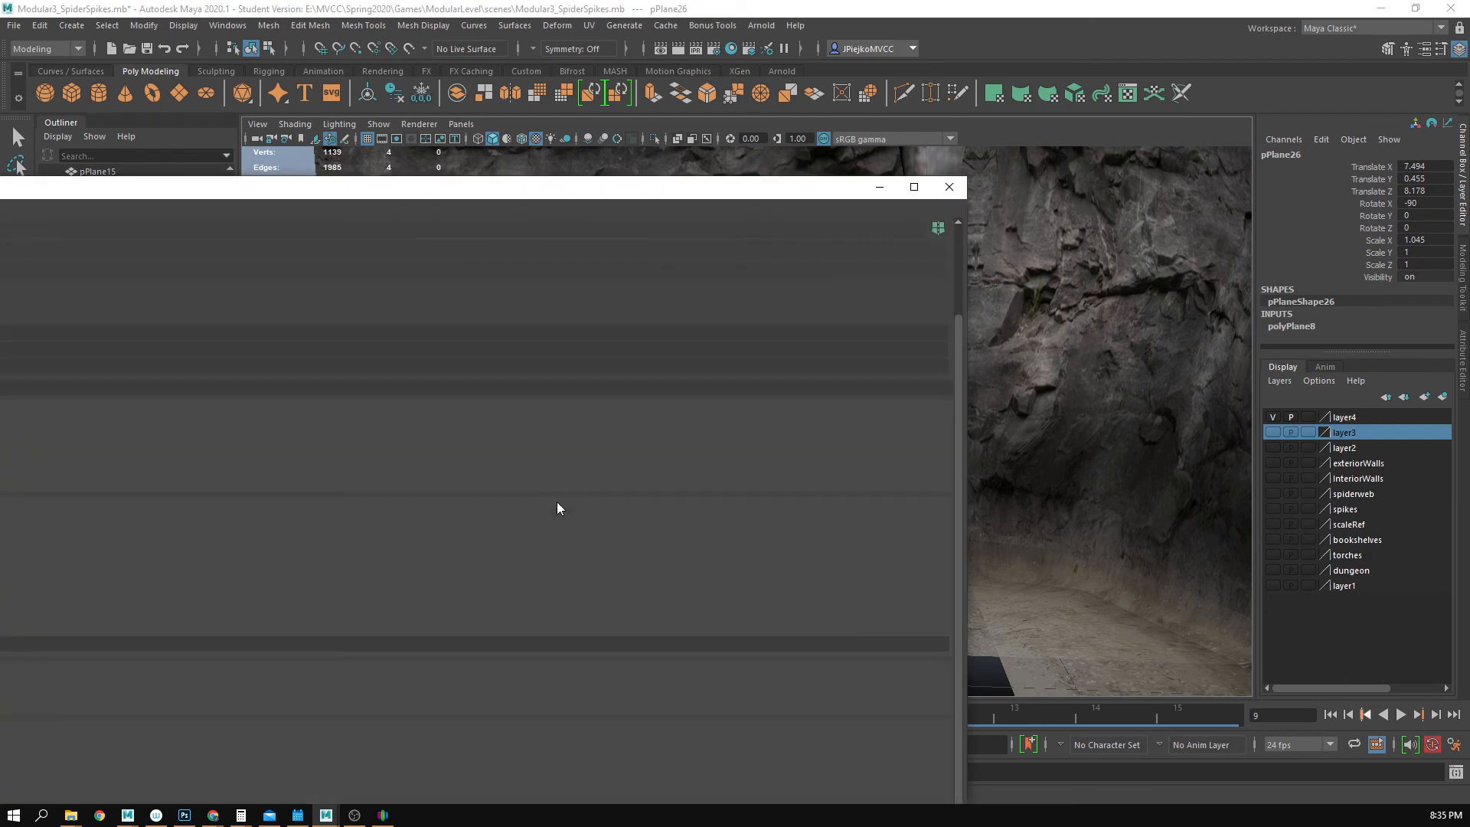
pyautogui.click(964, 183)
pyautogui.keyDown('alt'); pyautogui.moveTo(430, 536); pyautogui.dragTo(79, 393, button='right'); pyautogui.keyUp('alt')
pyautogui.keyDown('alt'); pyautogui.moveTo(367, 393); pyautogui.dragTo(300, 481, button='middle'); pyautogui.keyUp('alt')
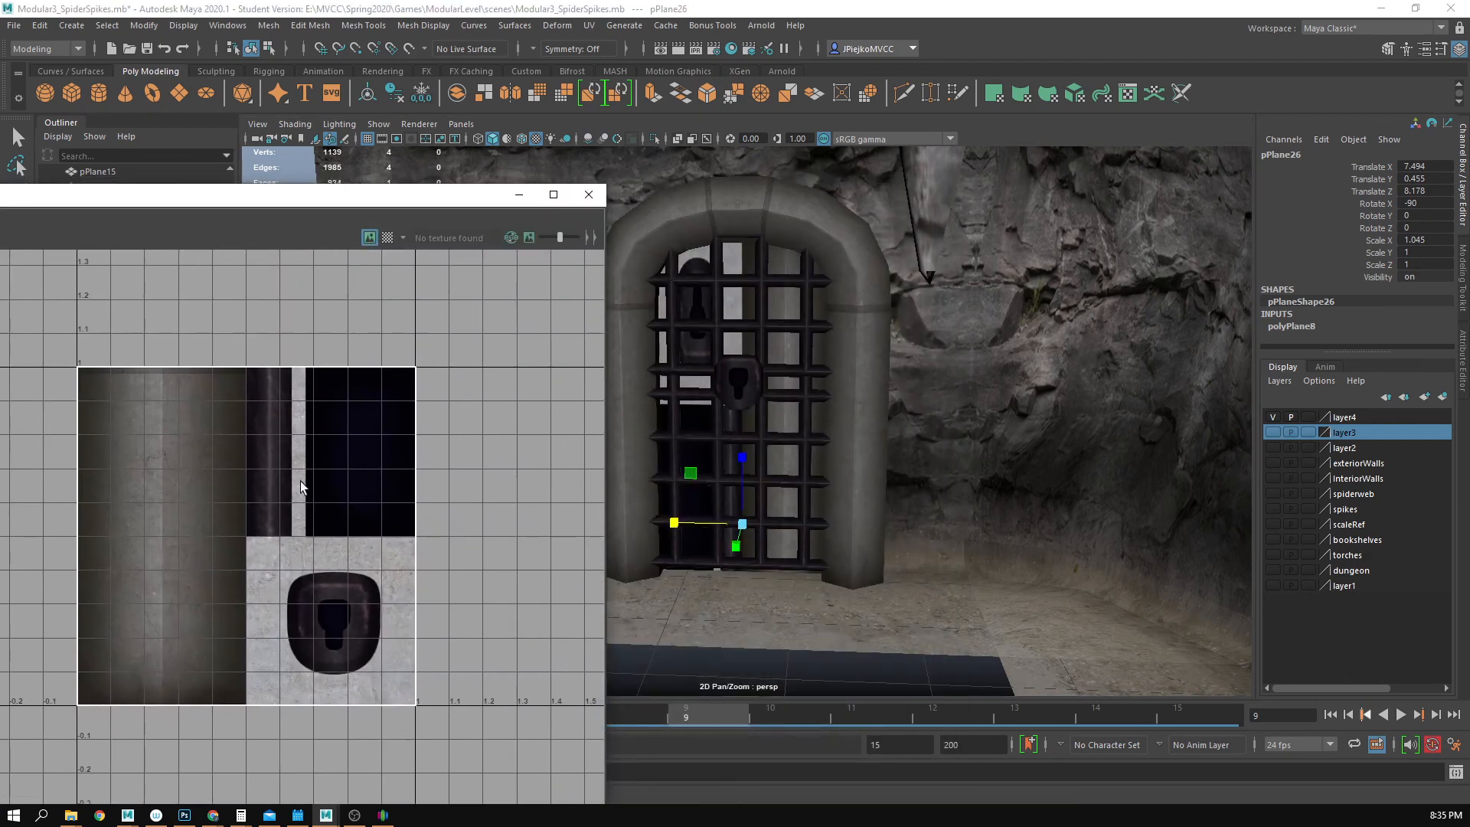
pyautogui.moveTo(272, 493); pyautogui.dragTo(228, 470, button='right')
pyautogui.click(228, 470)
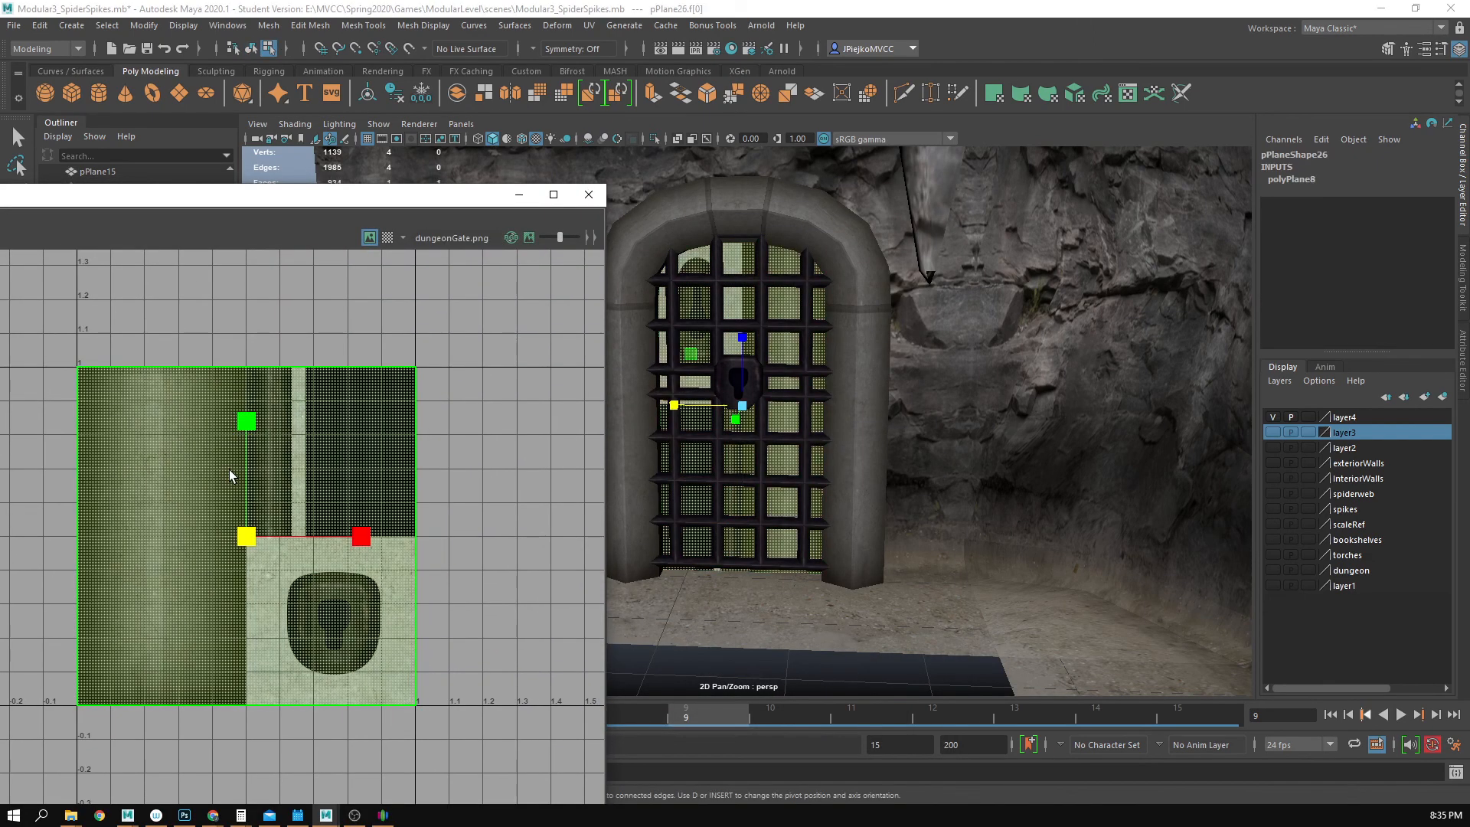
pyautogui.moveTo(241, 539); pyautogui.dragTo(326, 457)
# - Move the shell's left UVs inward to the left border of the dark rectangle
pyautogui.press('w')
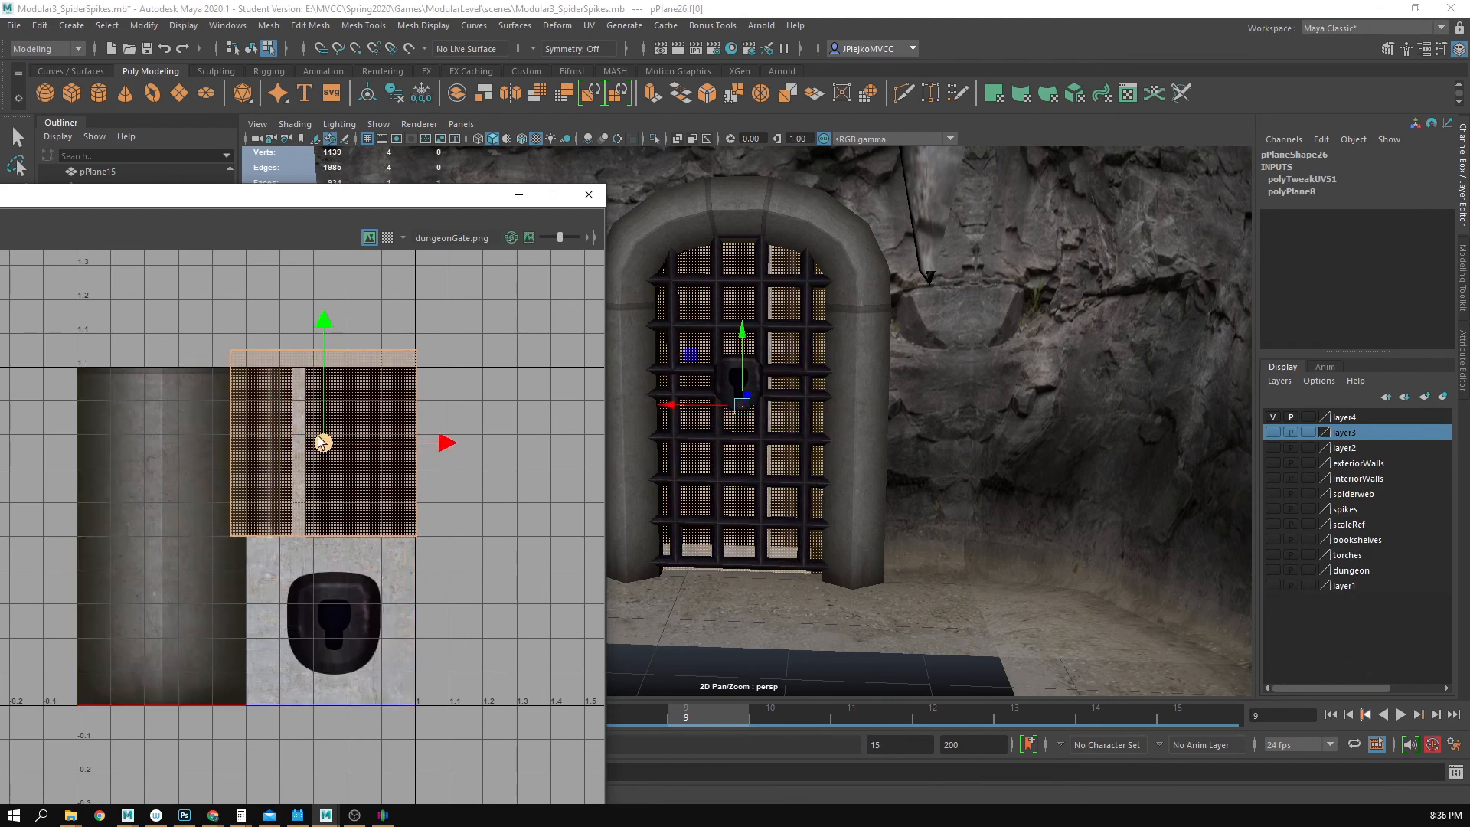
pyautogui.scroll(1, 319, 443)
pyautogui.keyDown('alt'); pyautogui.moveTo(318, 442); pyautogui.dragTo(248, 496, button='middle'); pyautogui.keyUp('alt')
pyautogui.moveTo(195, 627); pyautogui.dragTo(173, 629)
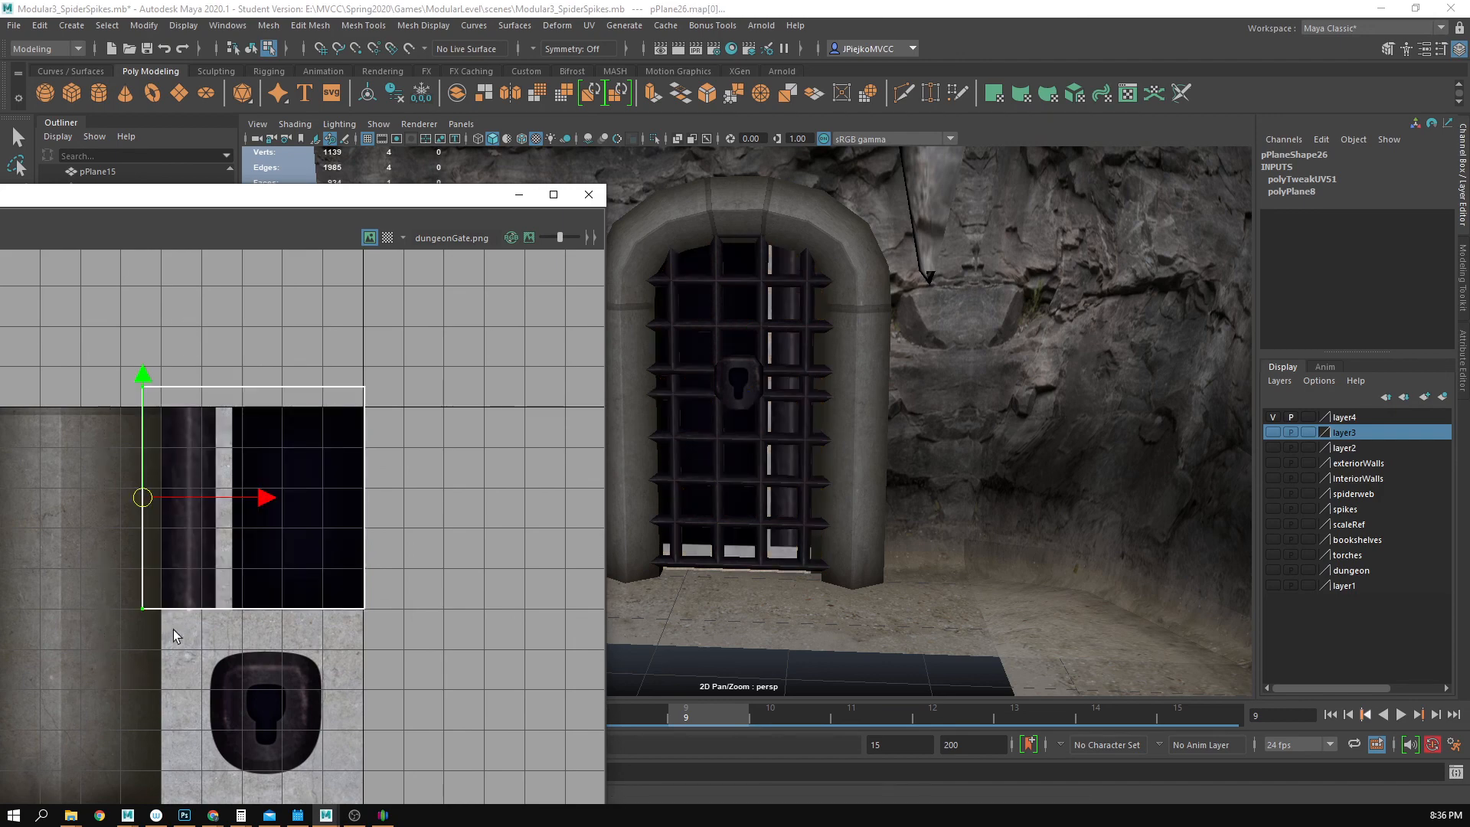
pyautogui.press('w')
pyautogui.moveTo(271, 497); pyautogui.dragTo(362, 468)
# - Align the shell's upper and lower UVs with the top and bottom borders of the dark rectangle
pyautogui.moveTo(211, 352); pyautogui.dragTo(538, 422)
pyautogui.scroll(3, 543, 422)
pyautogui.keyDown('alt'); pyautogui.moveTo(543, 407); pyautogui.dragTo(601, 356, button='middle'); pyautogui.keyUp('alt')
pyautogui.moveTo(247, 268); pyautogui.dragTo(260, 302, button='middle')
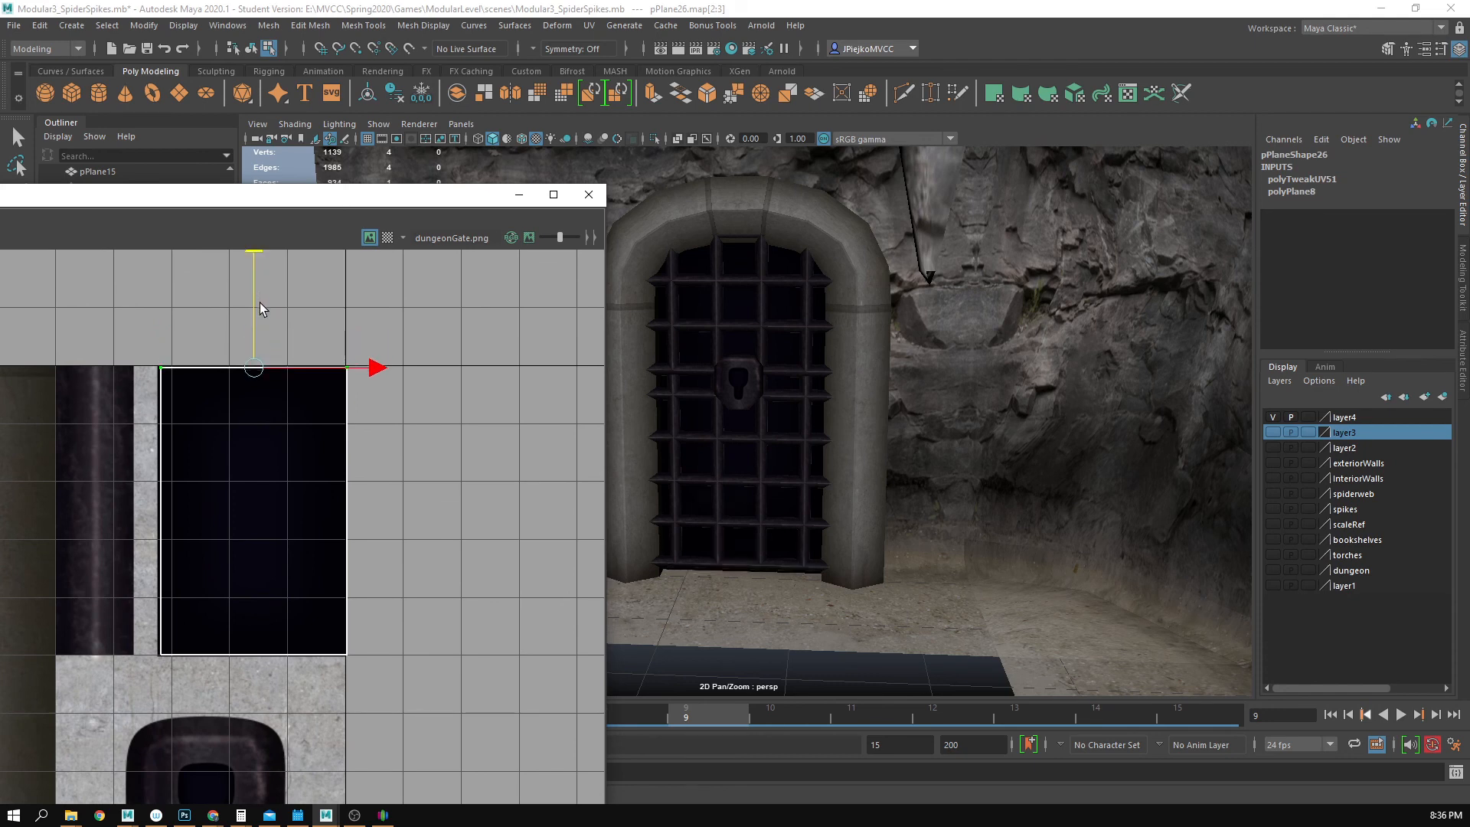
pyautogui.scroll(2, 182, 586)
pyautogui.keyDown('alt'); pyautogui.moveTo(181, 586); pyautogui.dragTo(147, 515, button='middle'); pyautogui.keyUp('alt')
pyautogui.moveTo(8, 529); pyautogui.dragTo(437, 688)
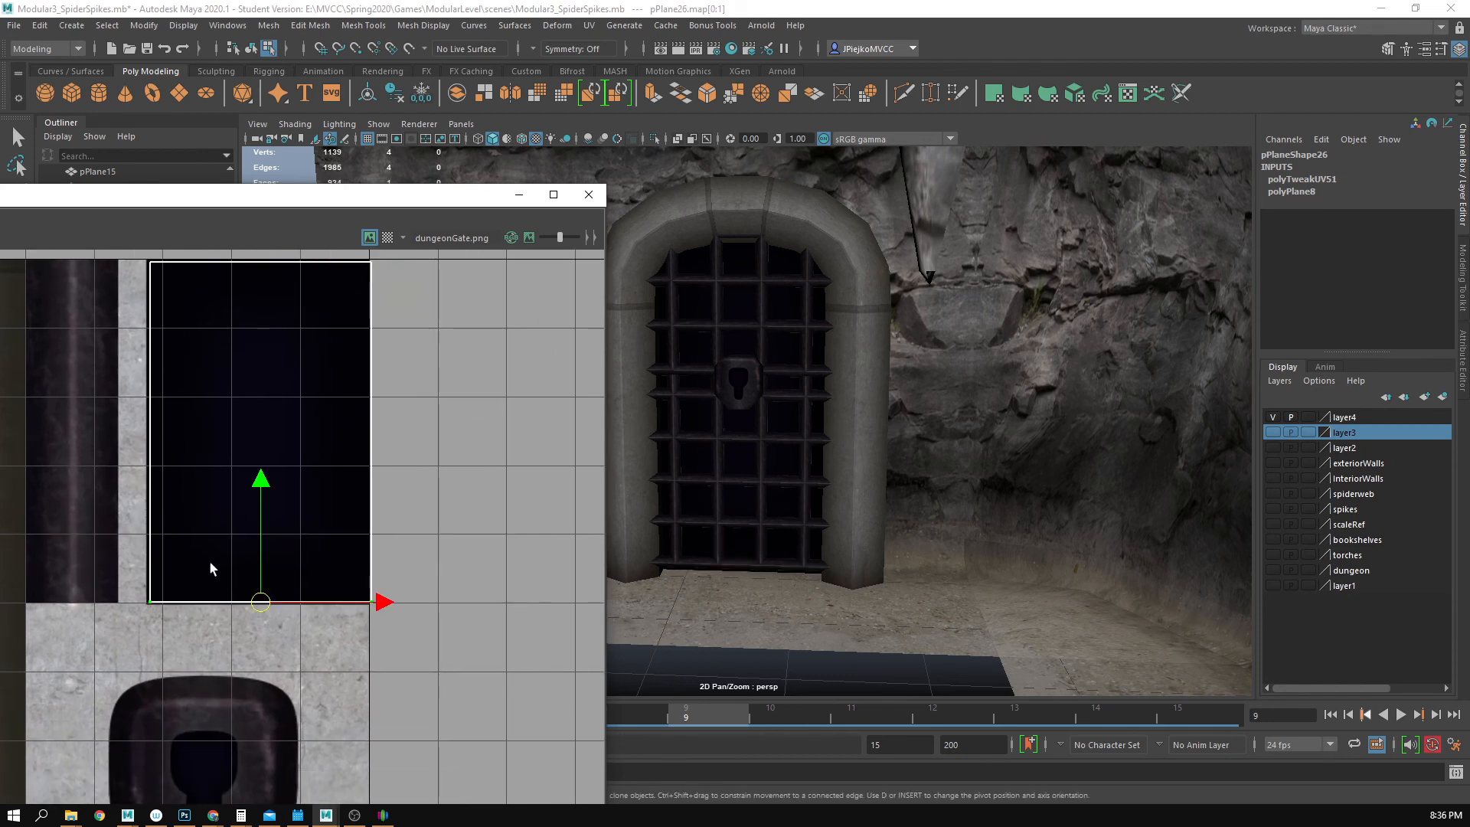
pyautogui.scroll(2, 209, 560)
pyautogui.moveTo(276, 497); pyautogui.dragTo(277, 502)
# - Adjust the shell's right UVs to the dark rectangle's right border and check the backed gate in the scene
pyautogui.keyDown('alt'); pyautogui.moveTo(293, 517); pyautogui.dragTo(312, 572, button='middle'); pyautogui.keyUp('alt')
pyautogui.scroll(-1, 312, 573)
pyautogui.moveTo(507, 712); pyautogui.dragTo(397, 314)
pyautogui.moveTo(541, 467); pyautogui.dragTo(534, 467)
pyautogui.moveTo(533, 467); pyautogui.dragTo(536, 470)
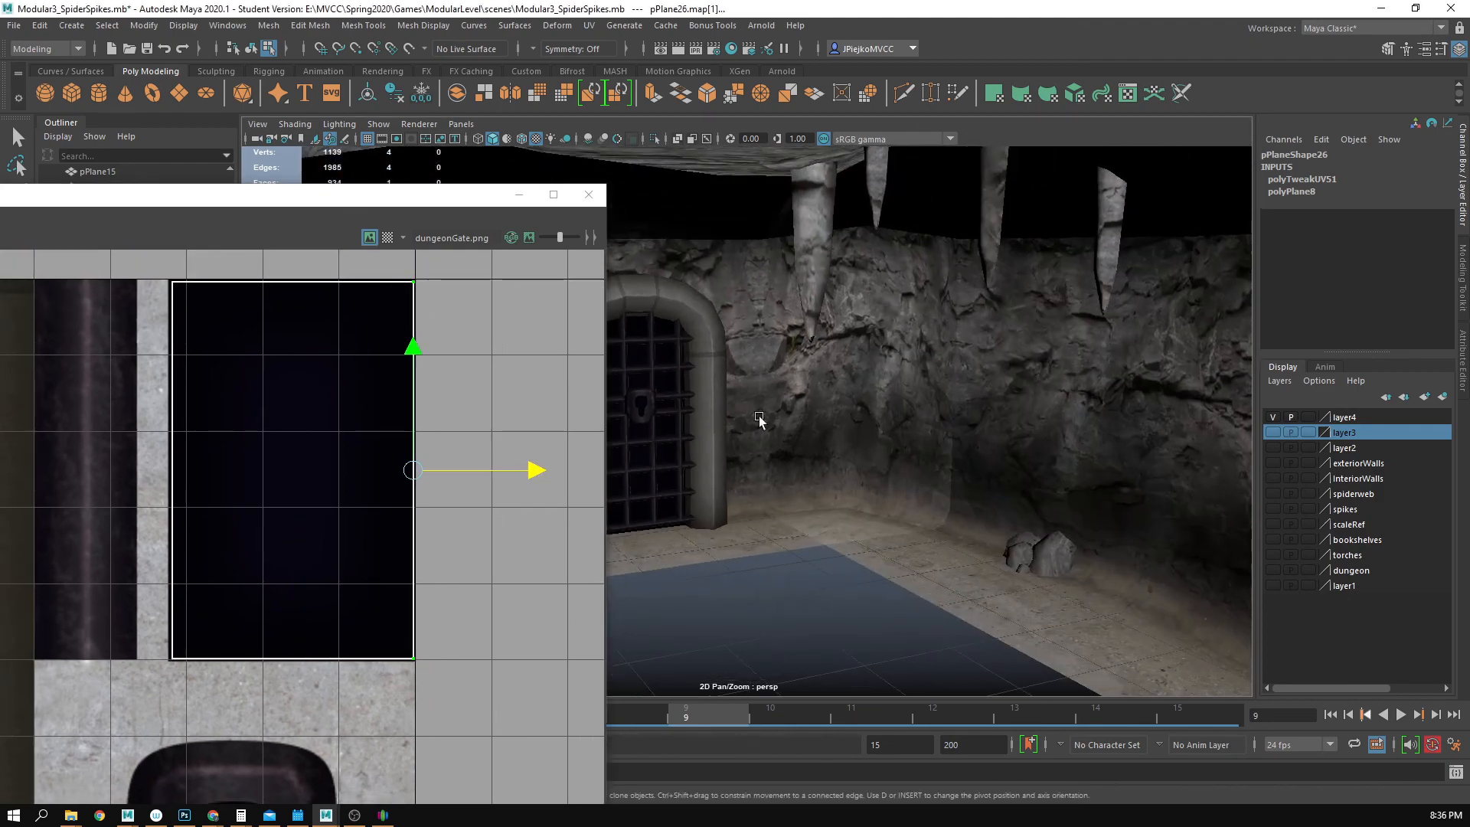
pyautogui.keyDown('alt'); pyautogui.moveTo(671, 561); pyautogui.dragTo(711, 531); pyautogui.keyUp('alt')
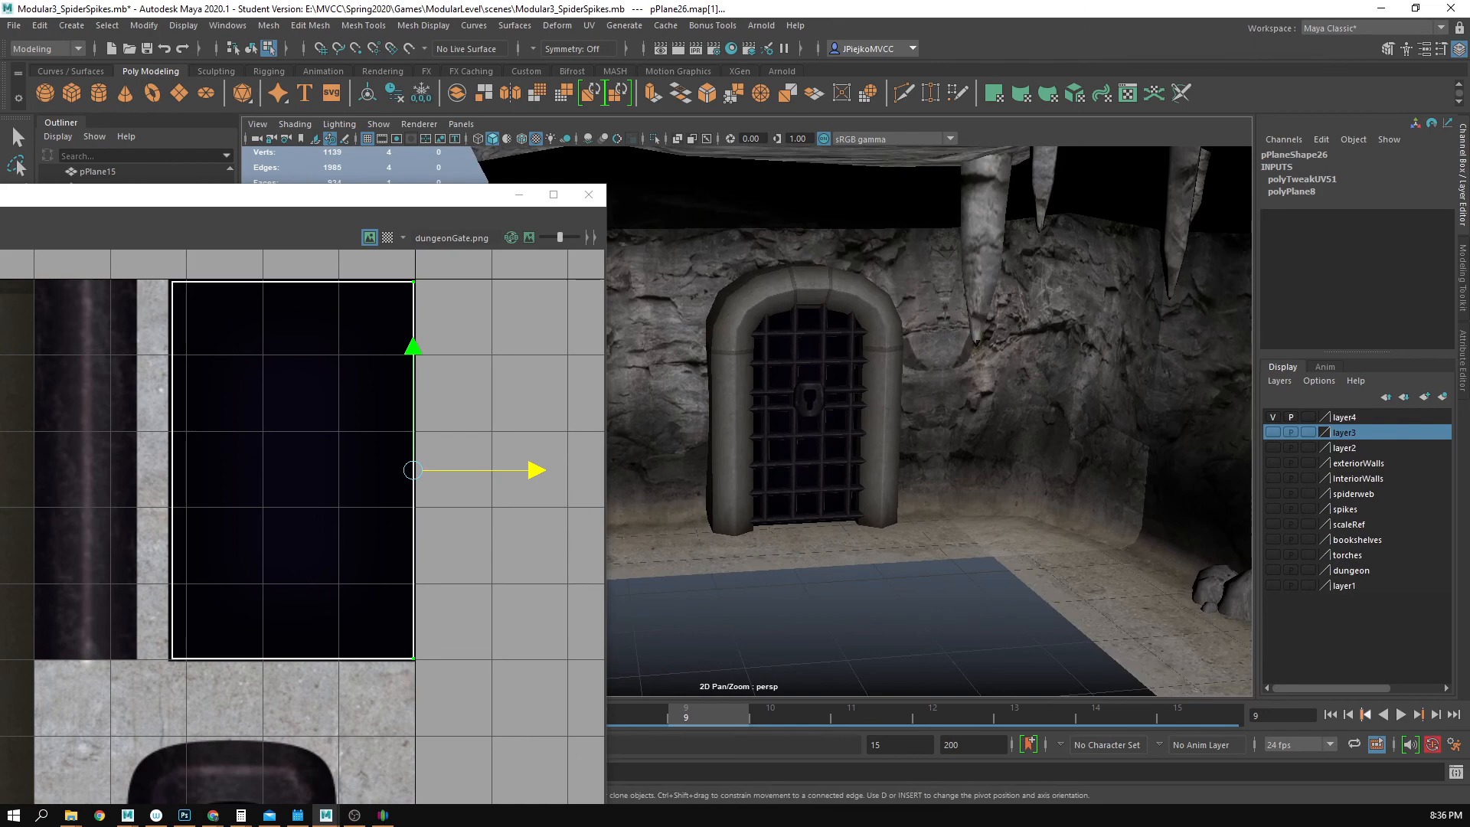
# - Return to object mode, then switch to Photoshop and add an Overlay layer above the gate texture's dark rectangle for light brushwork
pyautogui.press('F8')
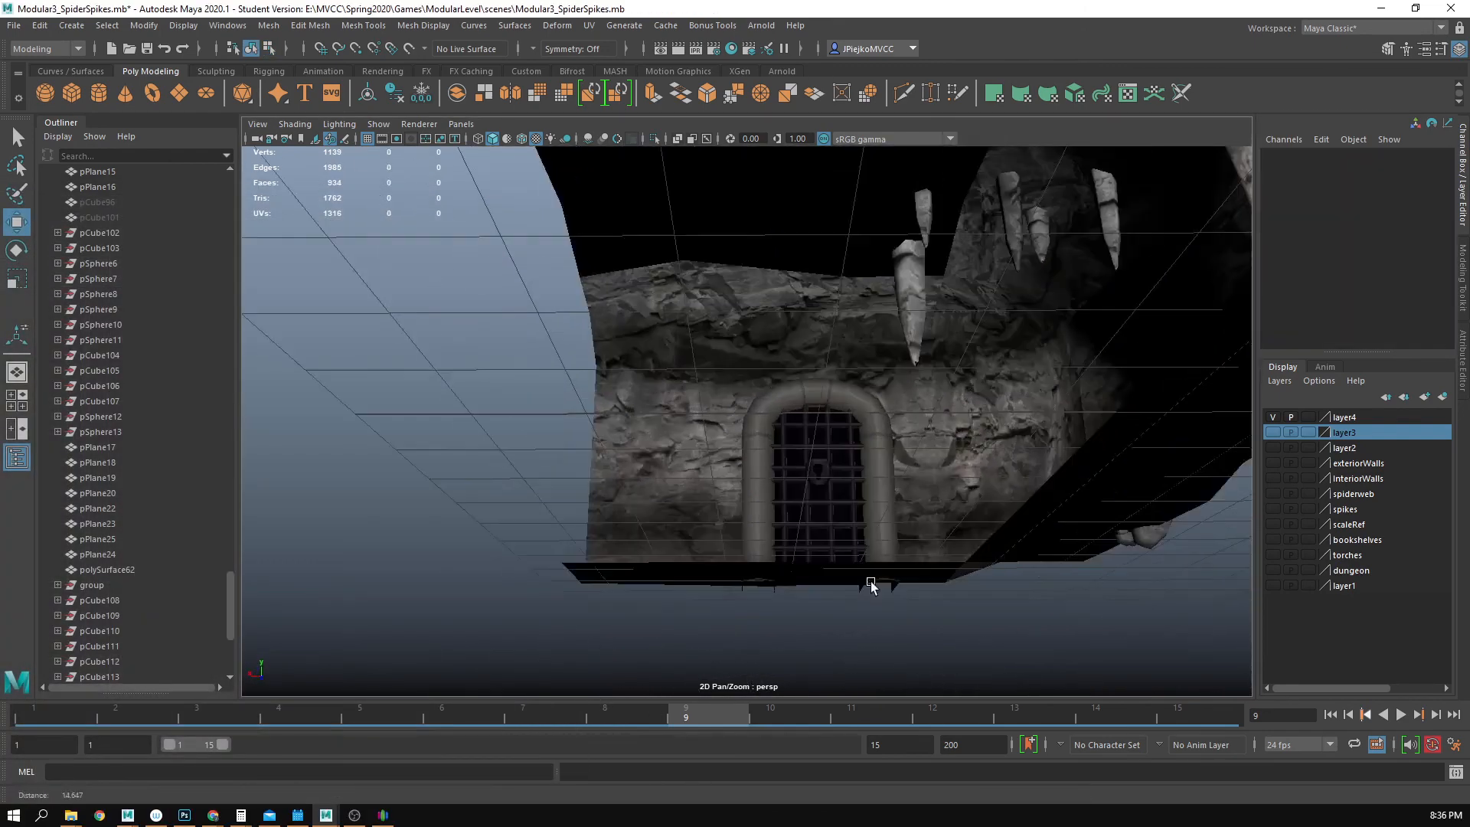
pyautogui.keyDown('alt'); pyautogui.moveTo(871, 581); pyautogui.dragTo(778, 544); pyautogui.keyUp('alt')
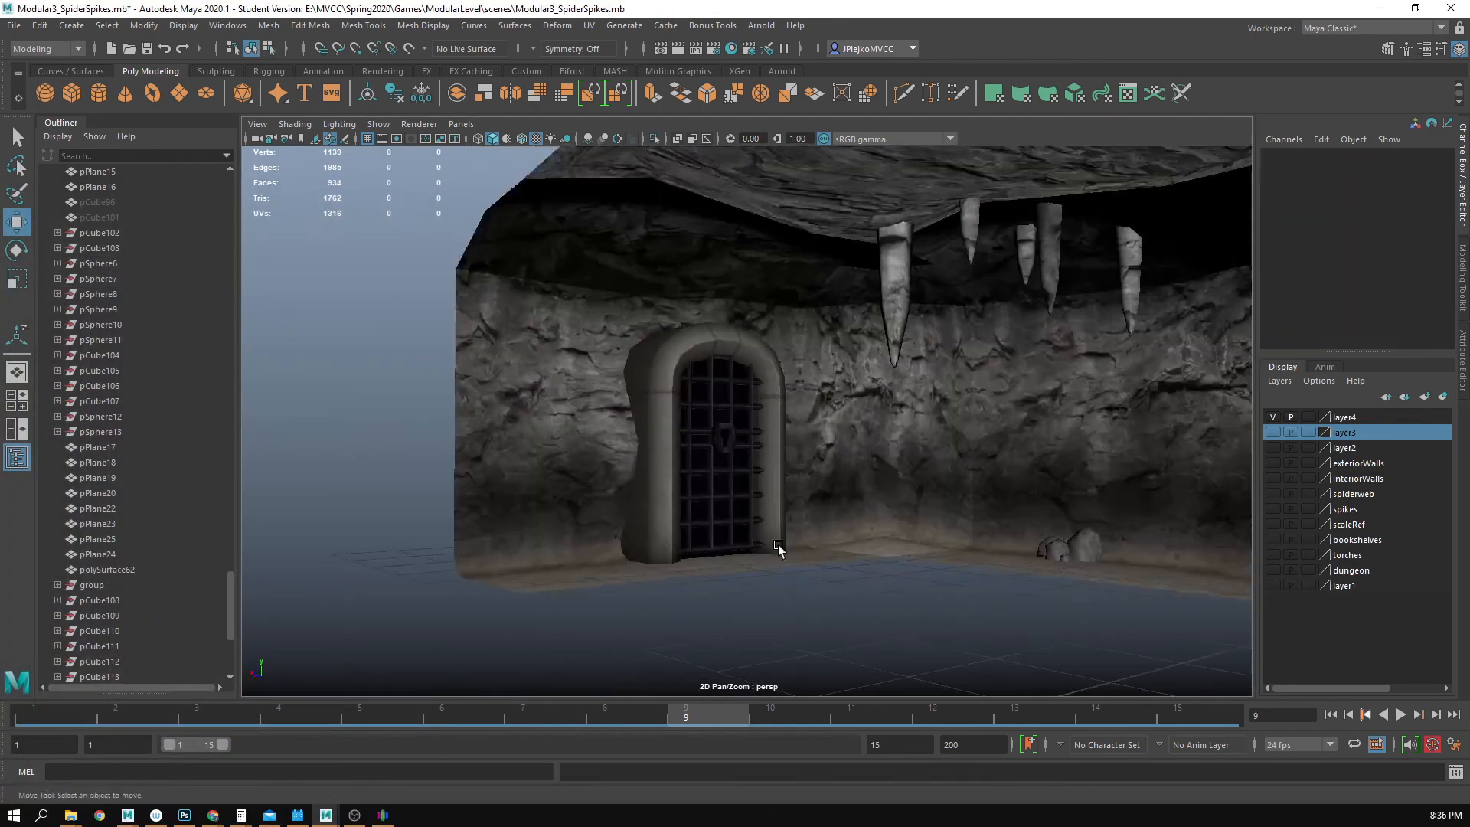
pyautogui.click(191, 816)
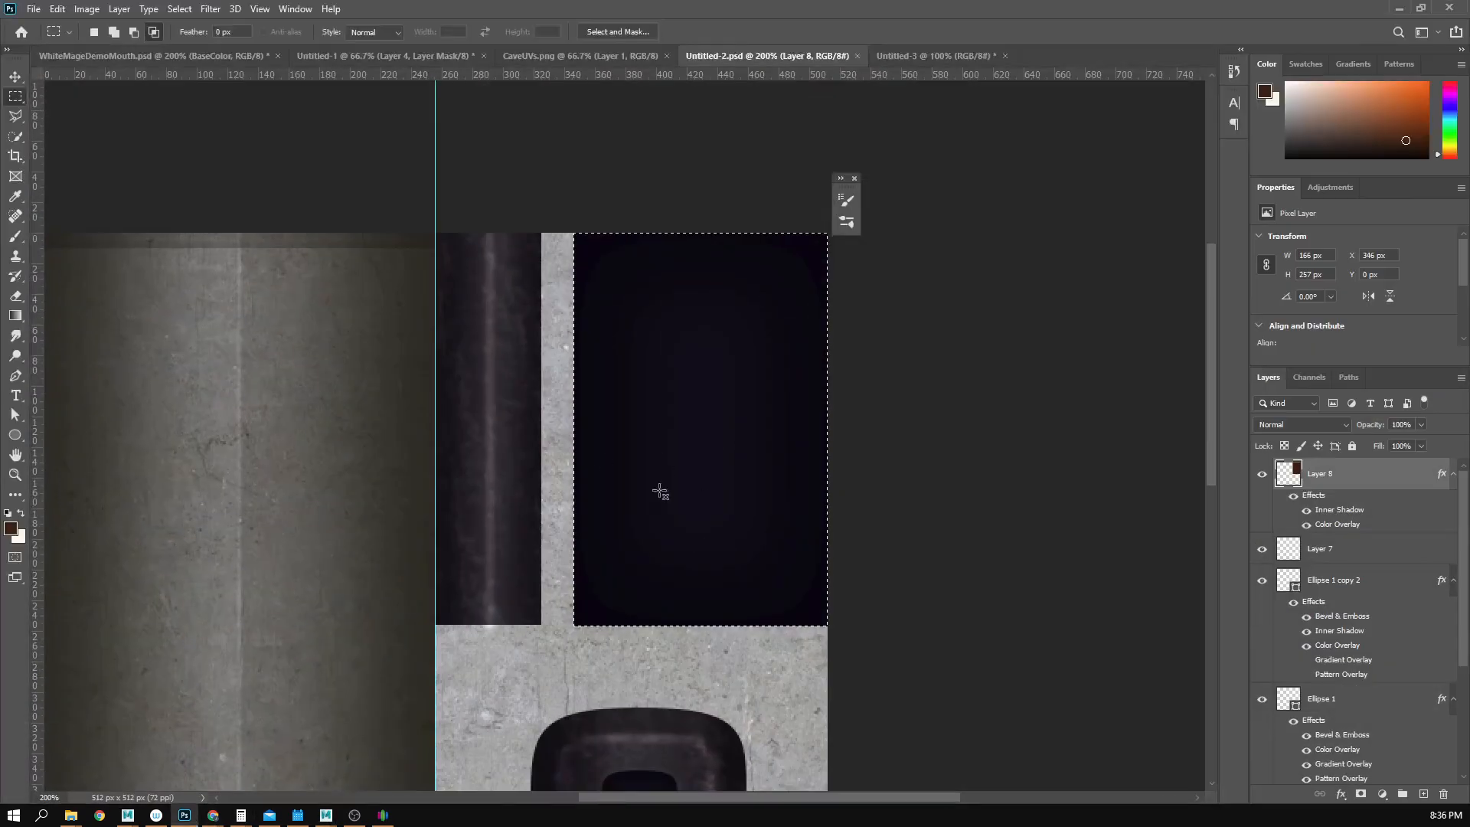
pyautogui.click(1423, 794)
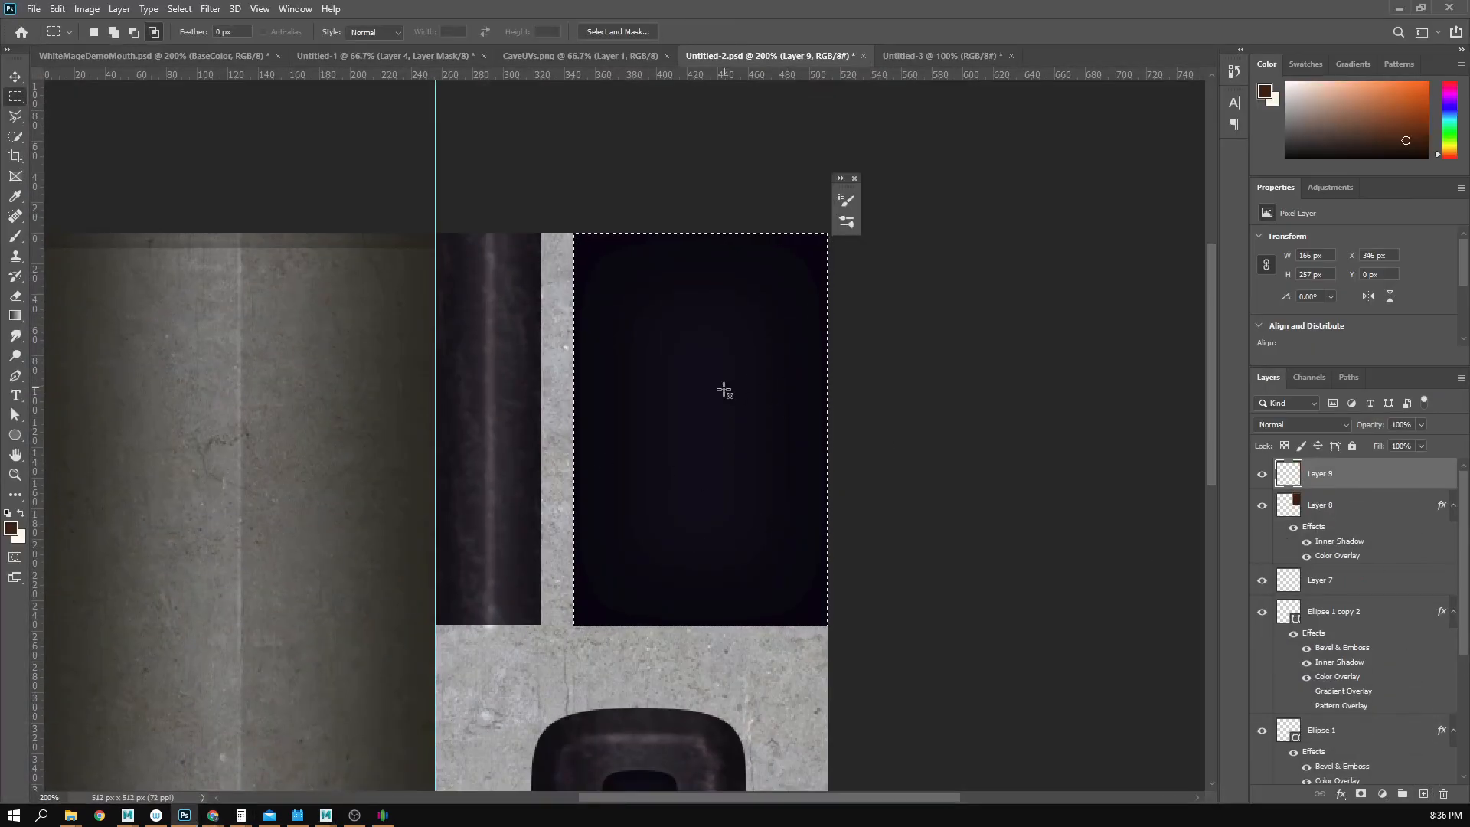
pyautogui.press('b')
pyautogui.press('x')
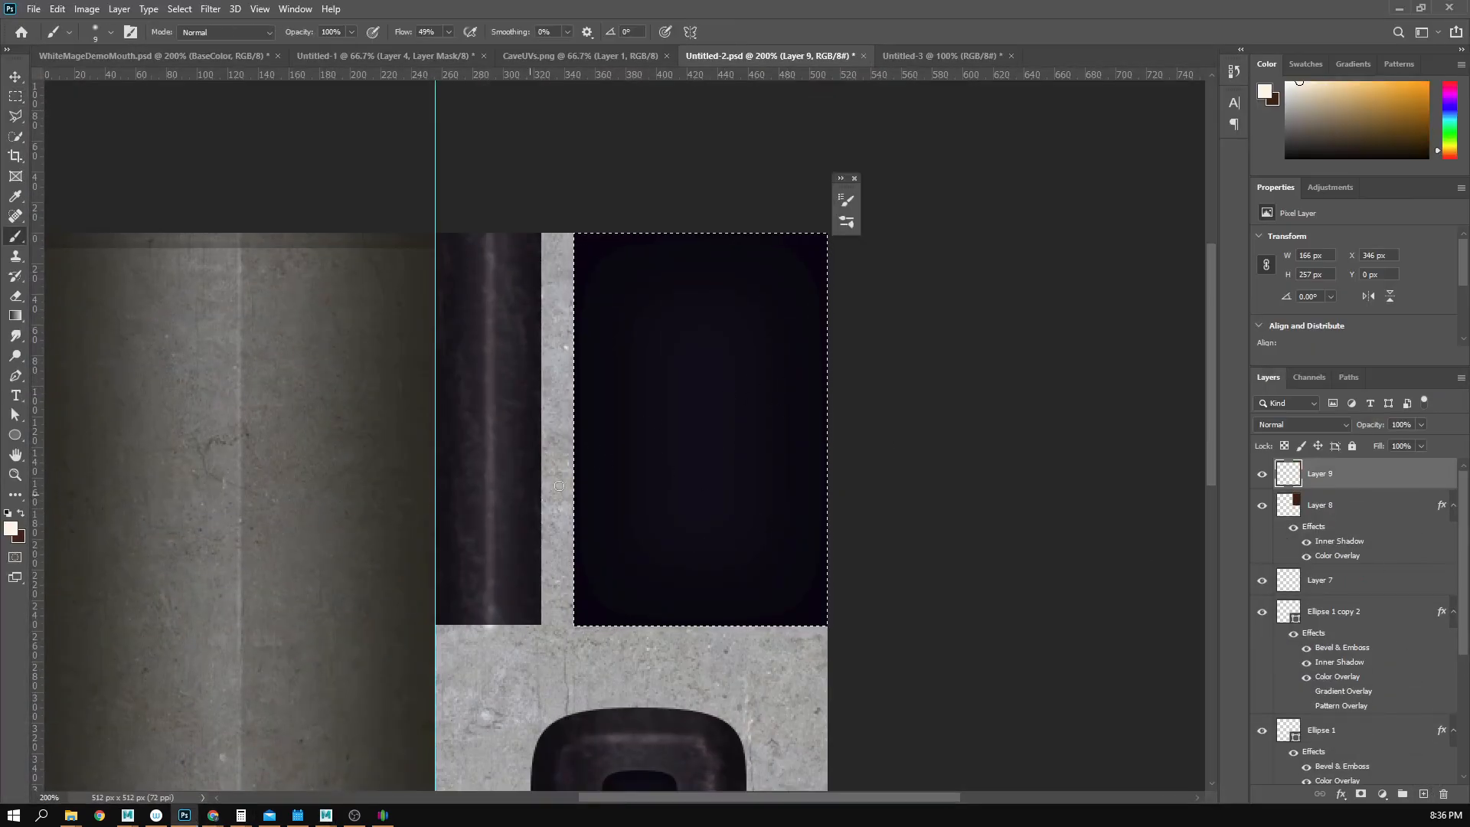
pyautogui.click(1302, 425)
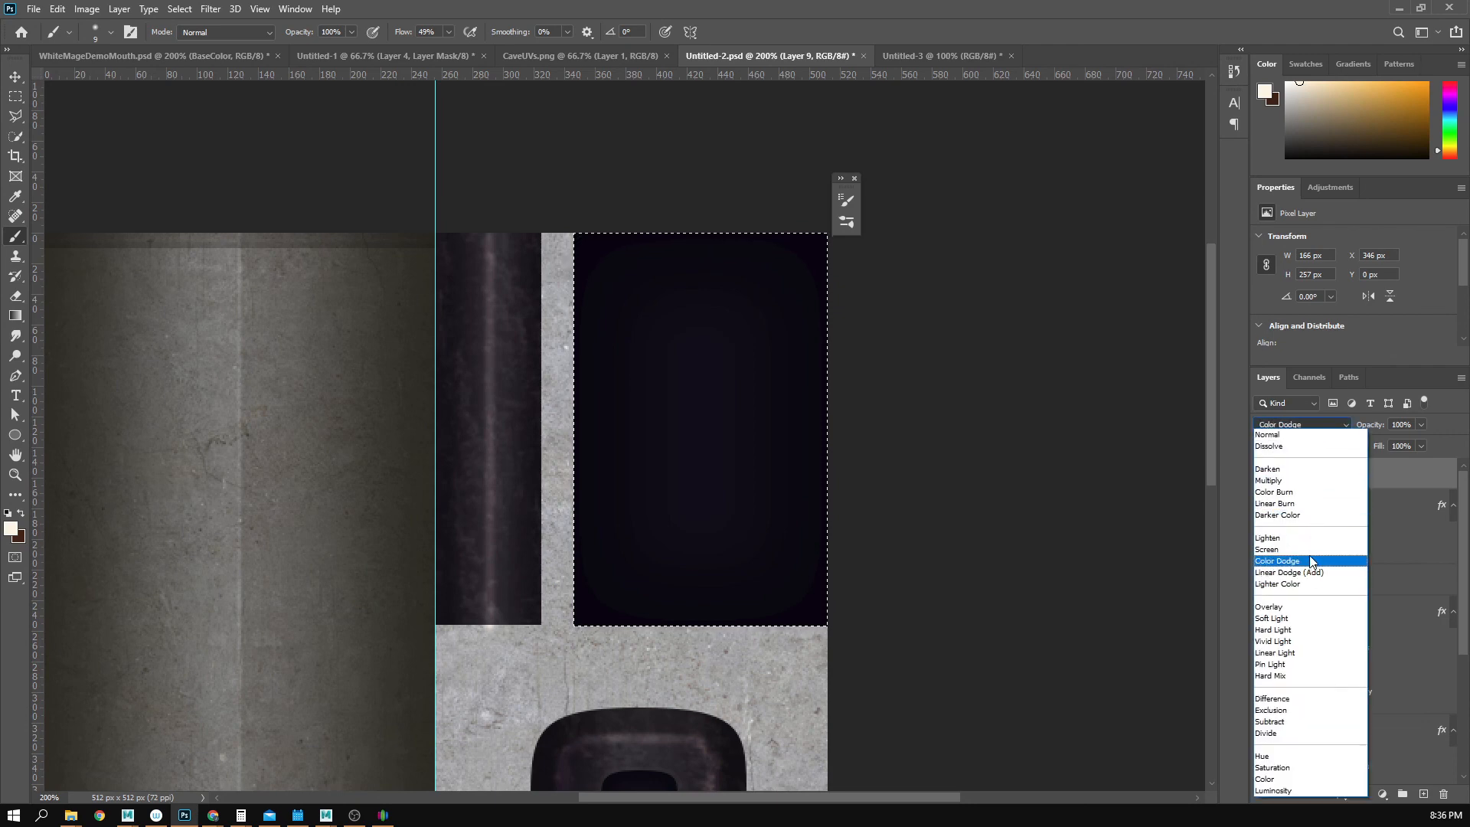
pyautogui.click(1275, 610)
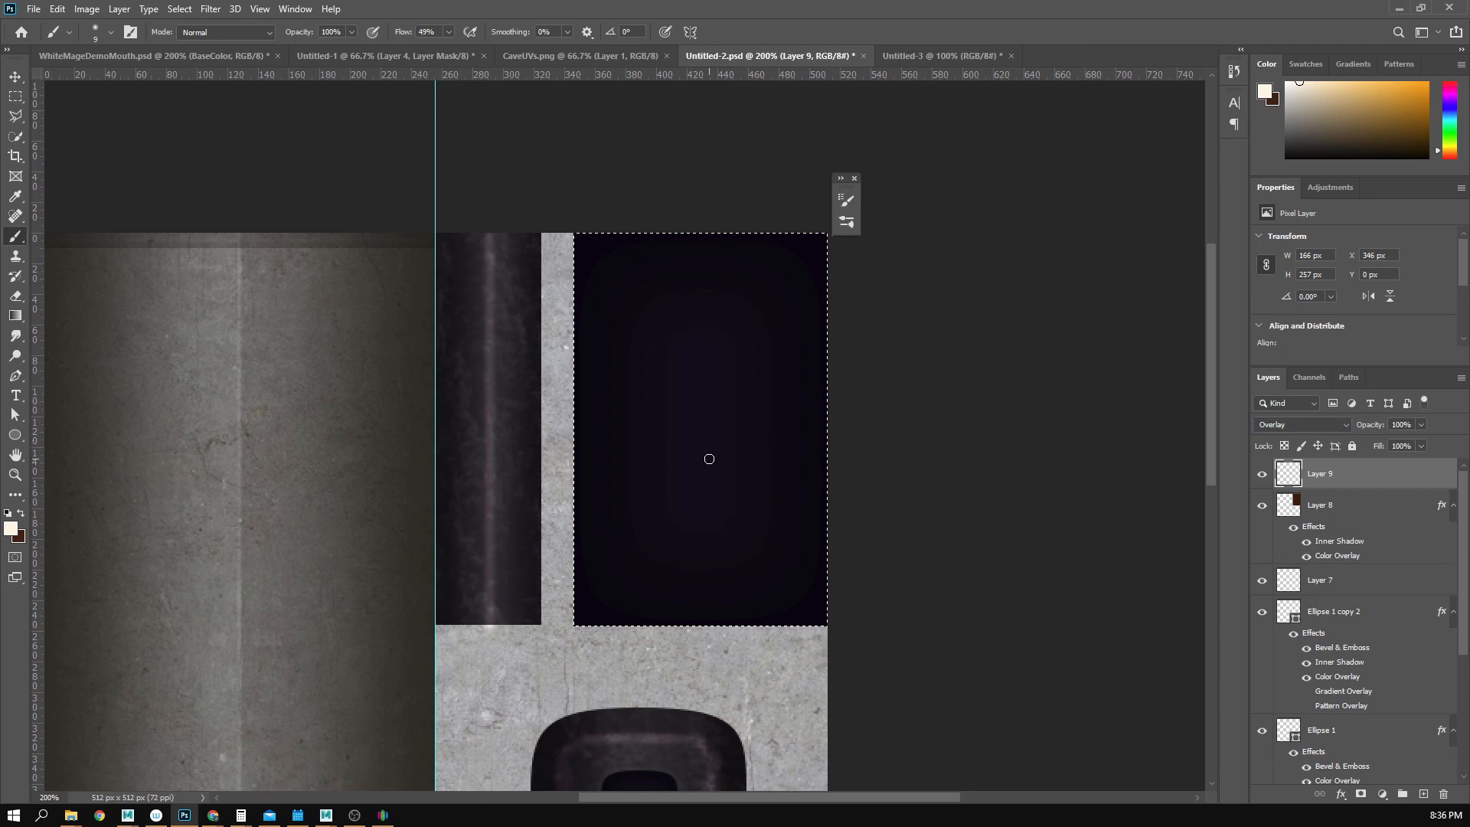
# - Enlarge the brush to 90 px and paint a soft light glow over the middle of the dark rectangle
pyautogui.press(']')
pyautogui.press(']')
pyautogui.press(']')
pyautogui.press(']')
pyautogui.press(']')
pyautogui.press(']')
pyautogui.press(']')
pyautogui.press(']')
pyautogui.press(']')
# - Copy the TexturesCom_RockSharp0092_23_seamless_S copy 7 rock layer from Untitled-1 and paste it into Untitled-2
pyautogui.click(562, 53)
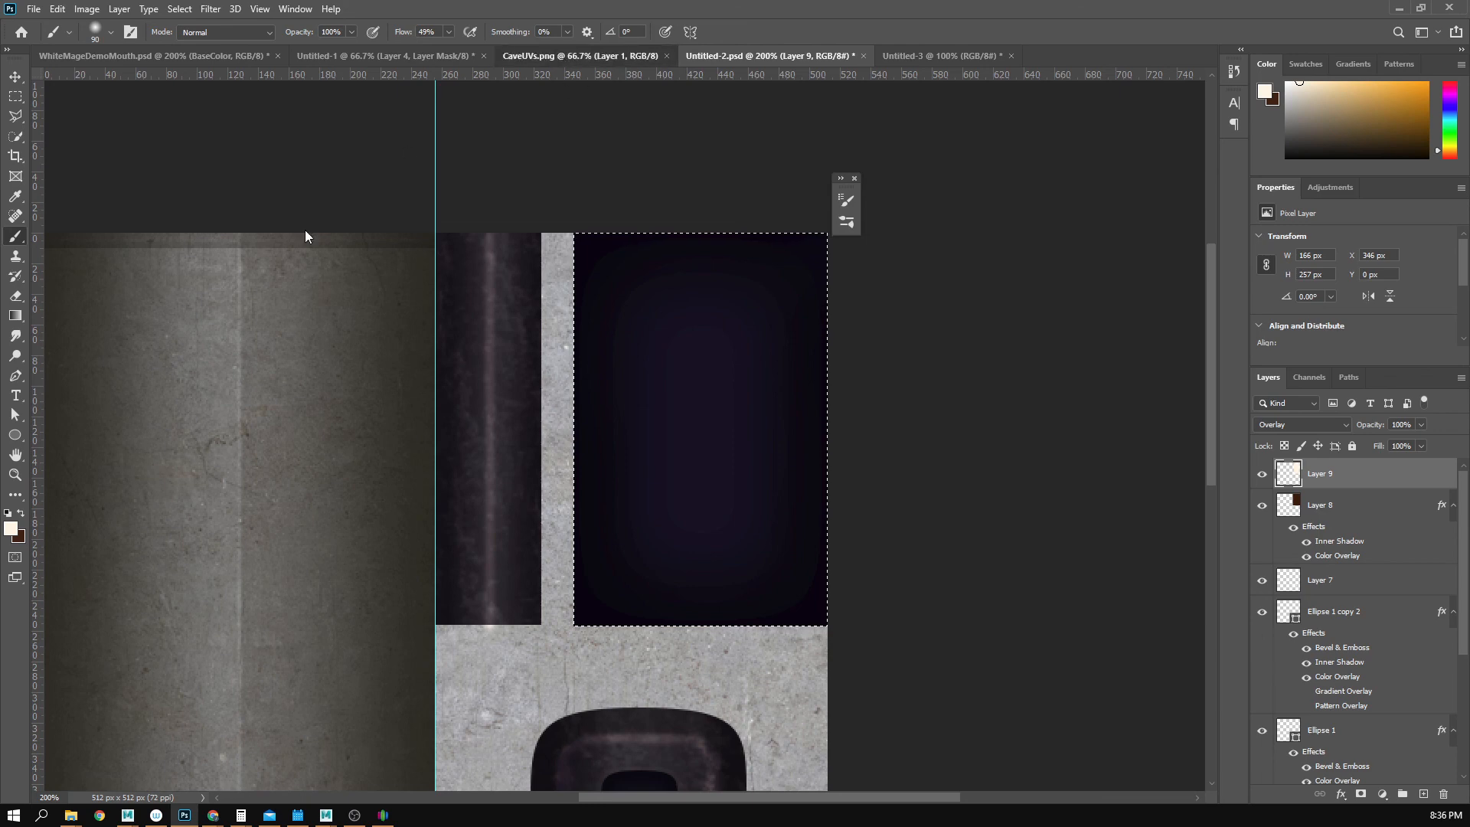
pyautogui.click(351, 60)
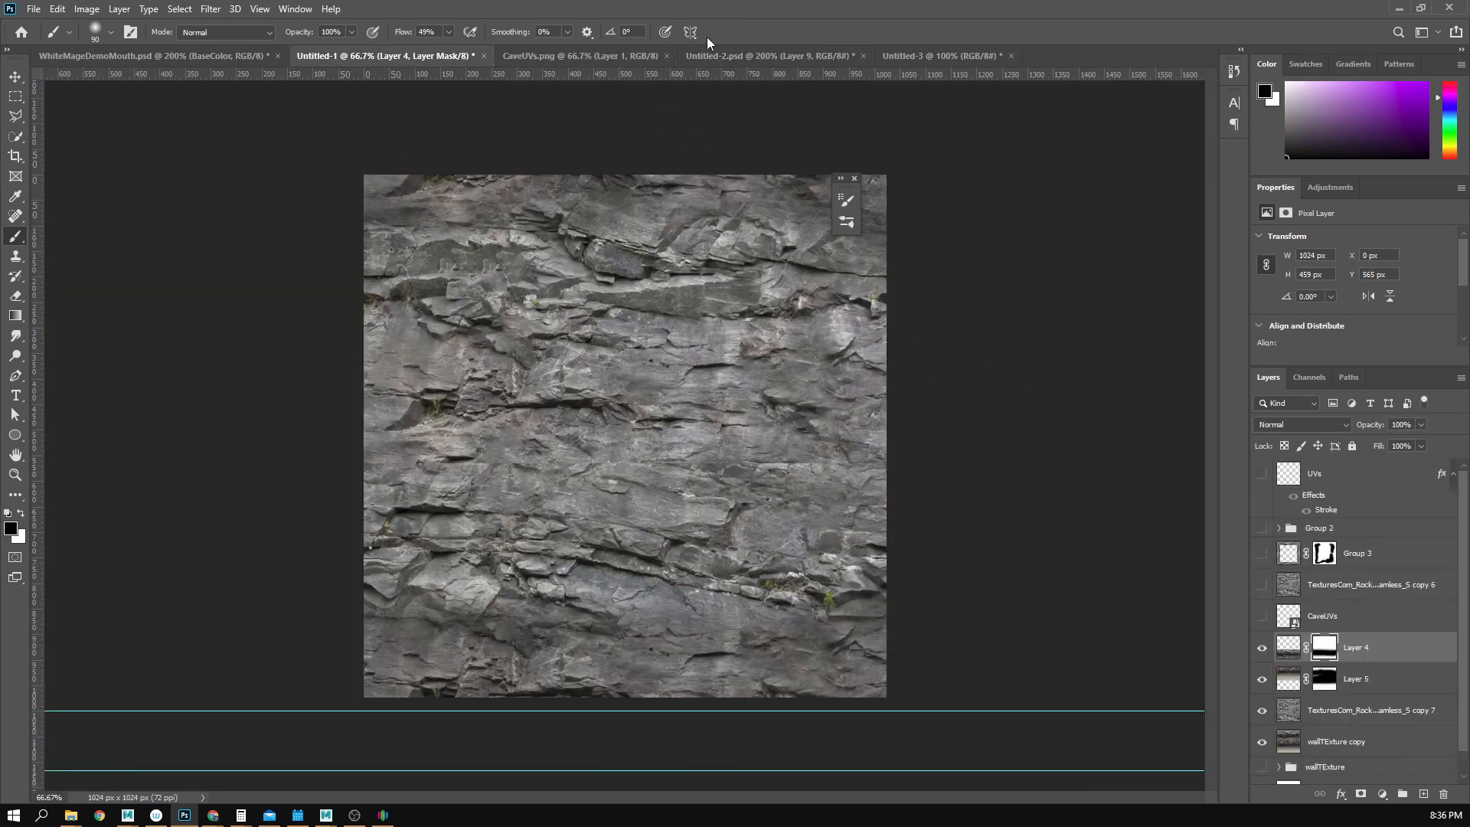
pyautogui.click(1291, 721)
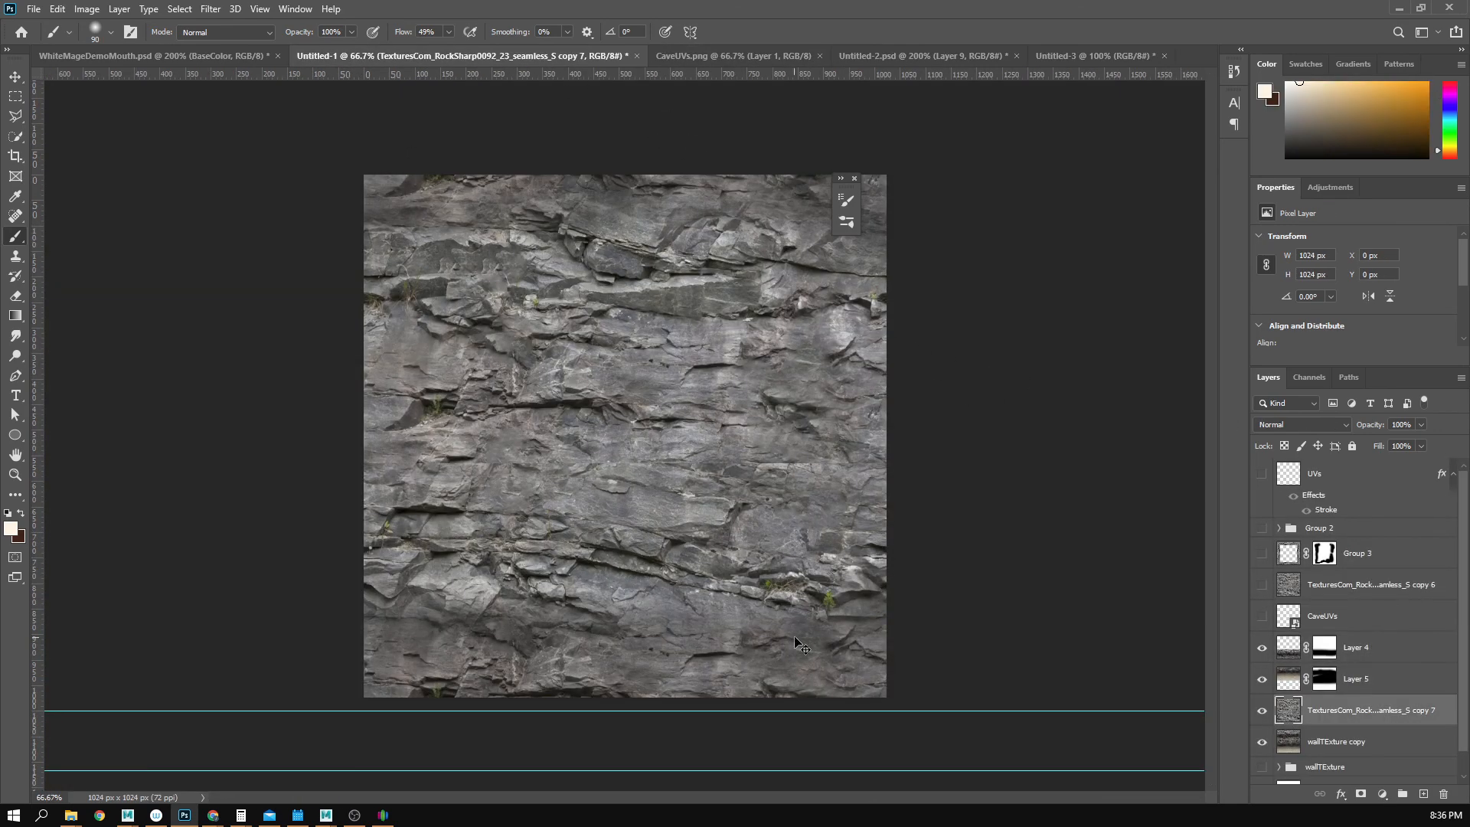
pyautogui.click(1086, 55)
pyautogui.click(859, 60)
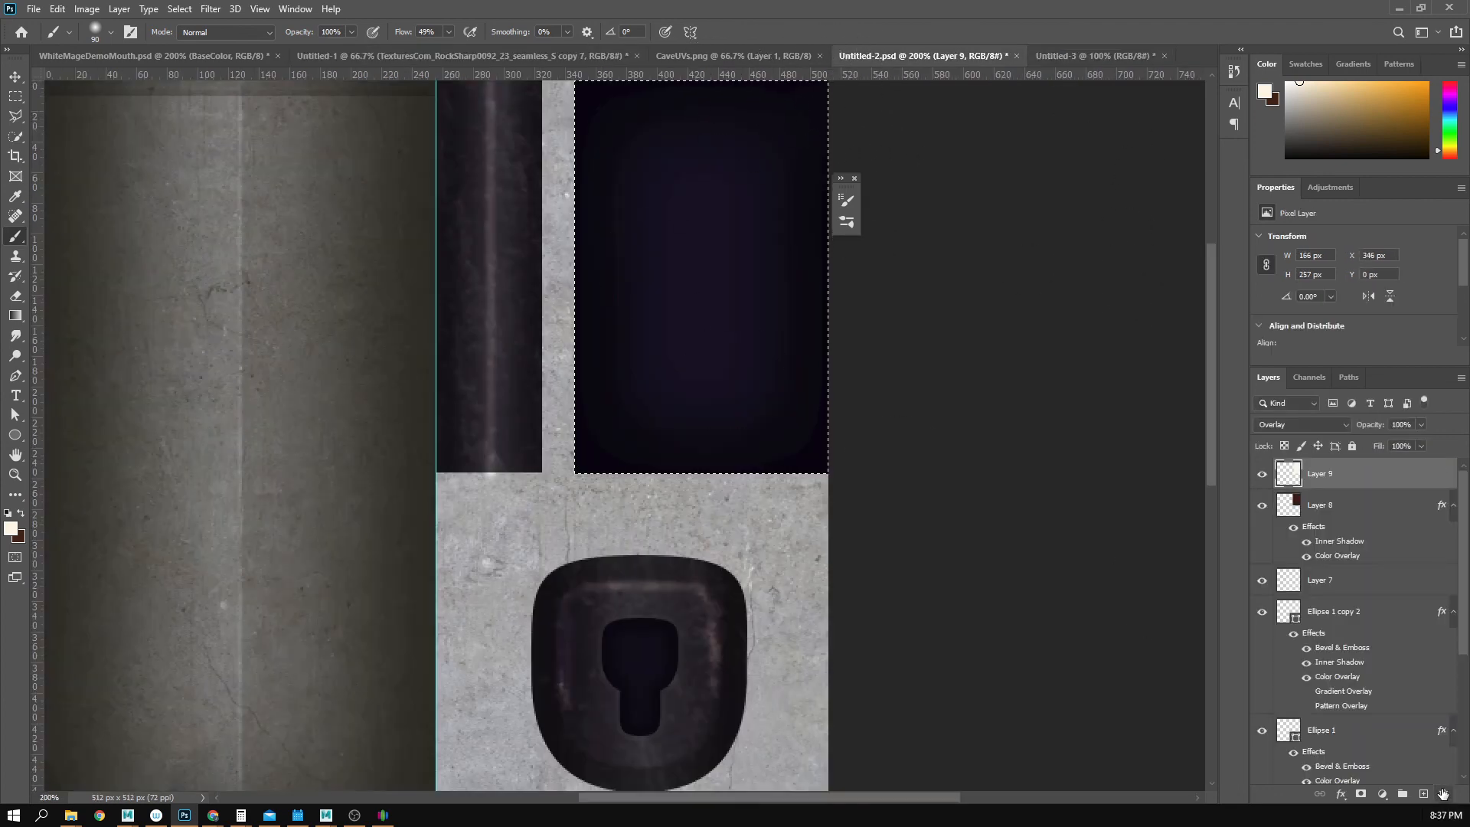
pyautogui.hotkey('ctrl', 'v')
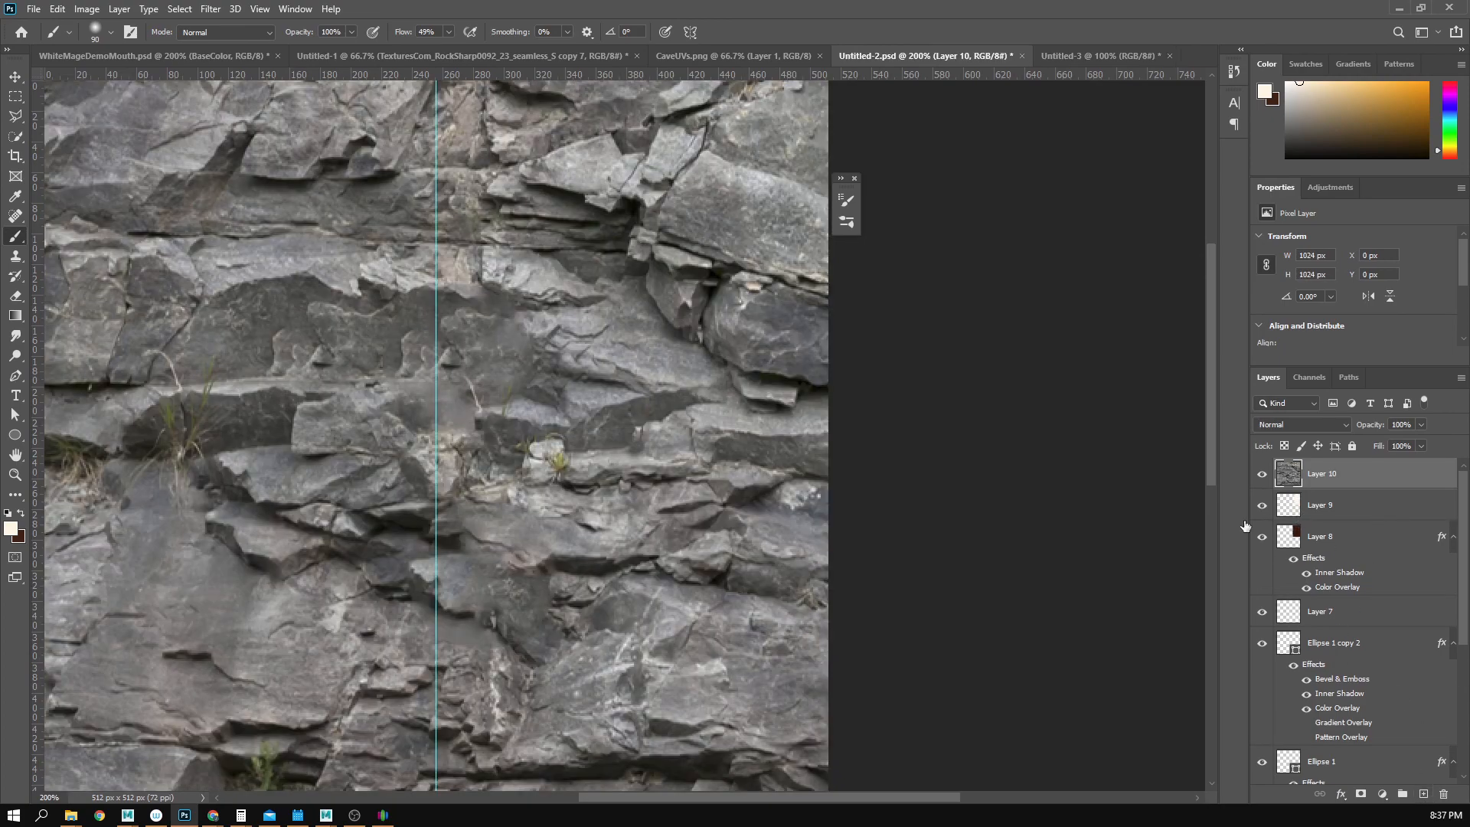
# - Scale the pasted rock texture down to about 169 by 286 px and place it over the dark rectangle
pyautogui.hotkey('ctrl', 't')
pyautogui.hotkey('ctrl', '-')
pyautogui.hotkey('ctrl', '-')
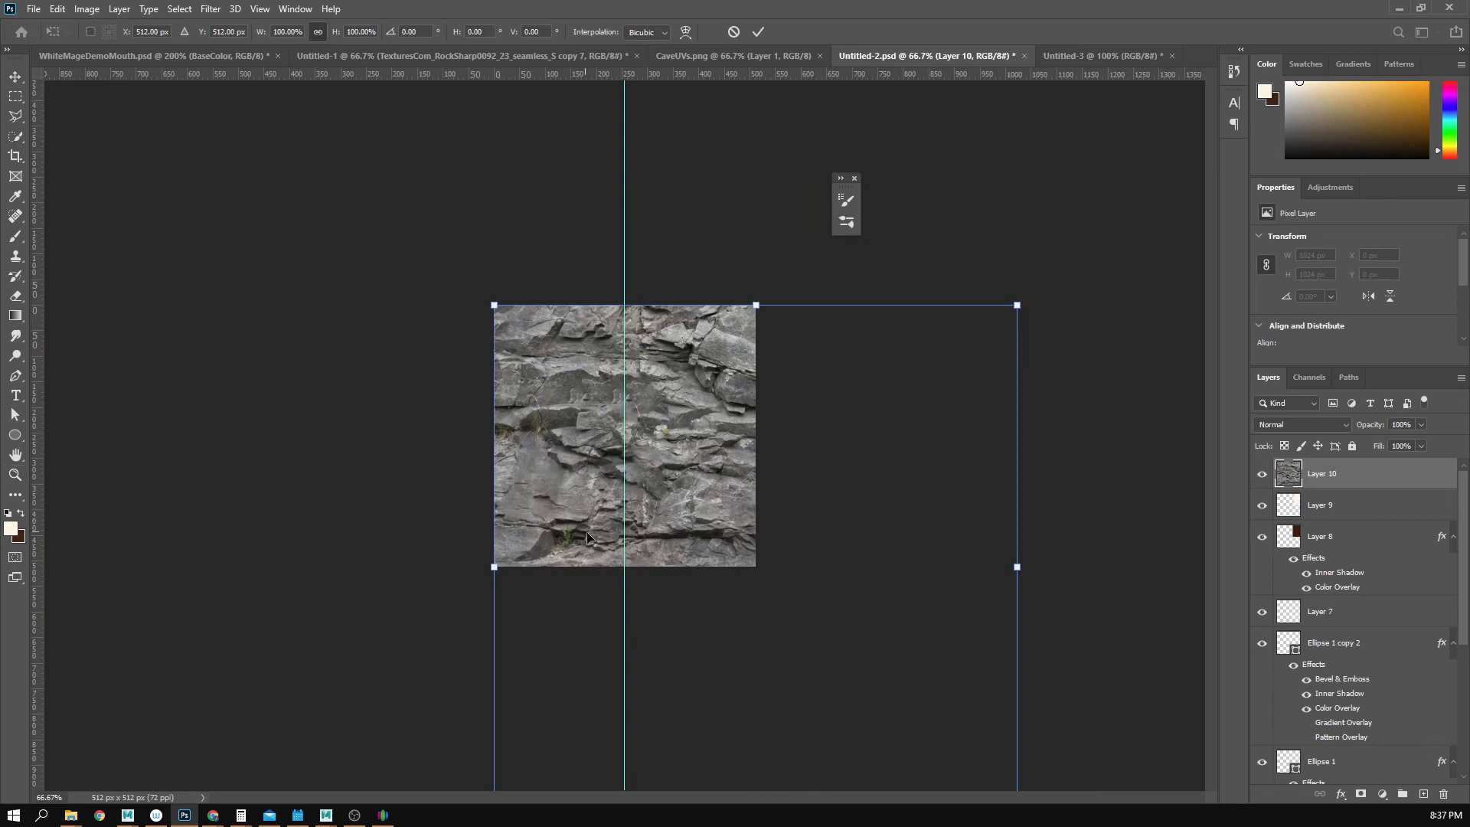
pyautogui.keyDown('shift'); pyautogui.moveTo(485, 306); pyautogui.dragTo(929, 683); pyautogui.keyUp('shift')
pyautogui.moveTo(966, 741); pyautogui.dragTo(728, 363)
pyautogui.press('Return')
pyautogui.press('z')
pyautogui.click(839, 383)
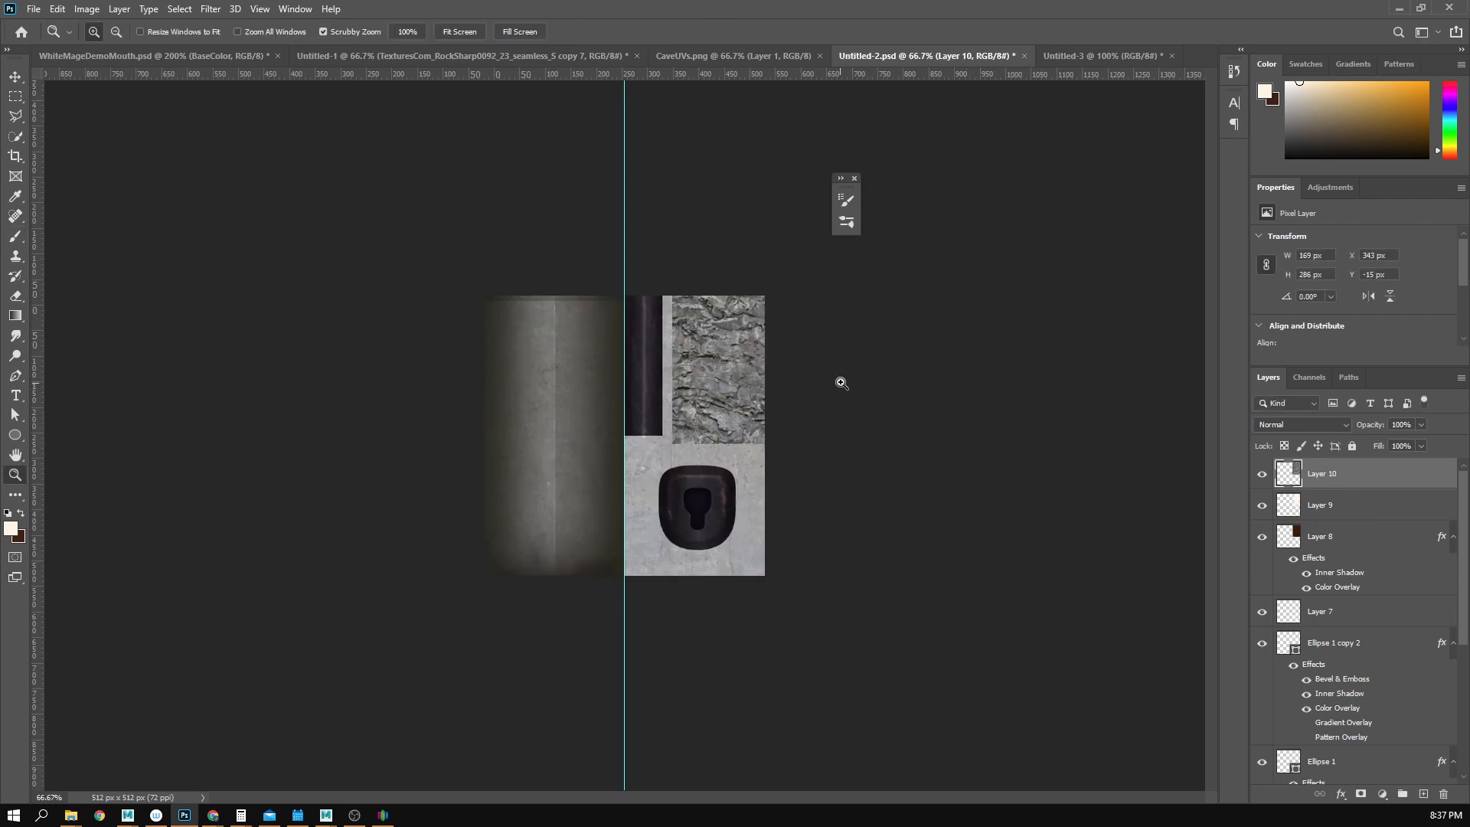
pyautogui.click(839, 383)
pyautogui.press('space')
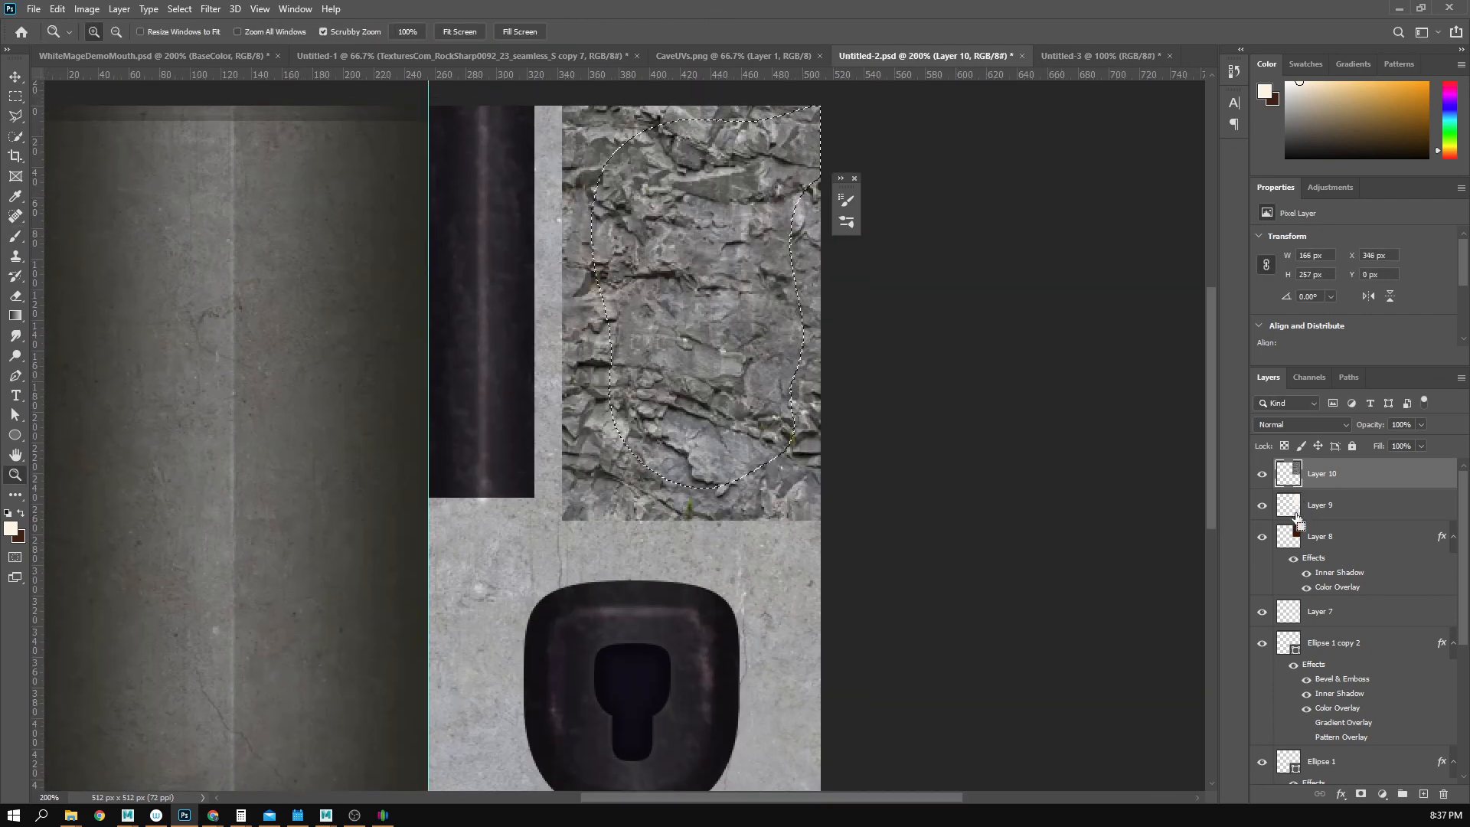
# - Mask the rock layer to the dark rectangle's outline and set its blend mode to Vivid Light
pyautogui.keyDown('ctrl'); pyautogui.click(1290, 505); pyautogui.keyUp('ctrl')
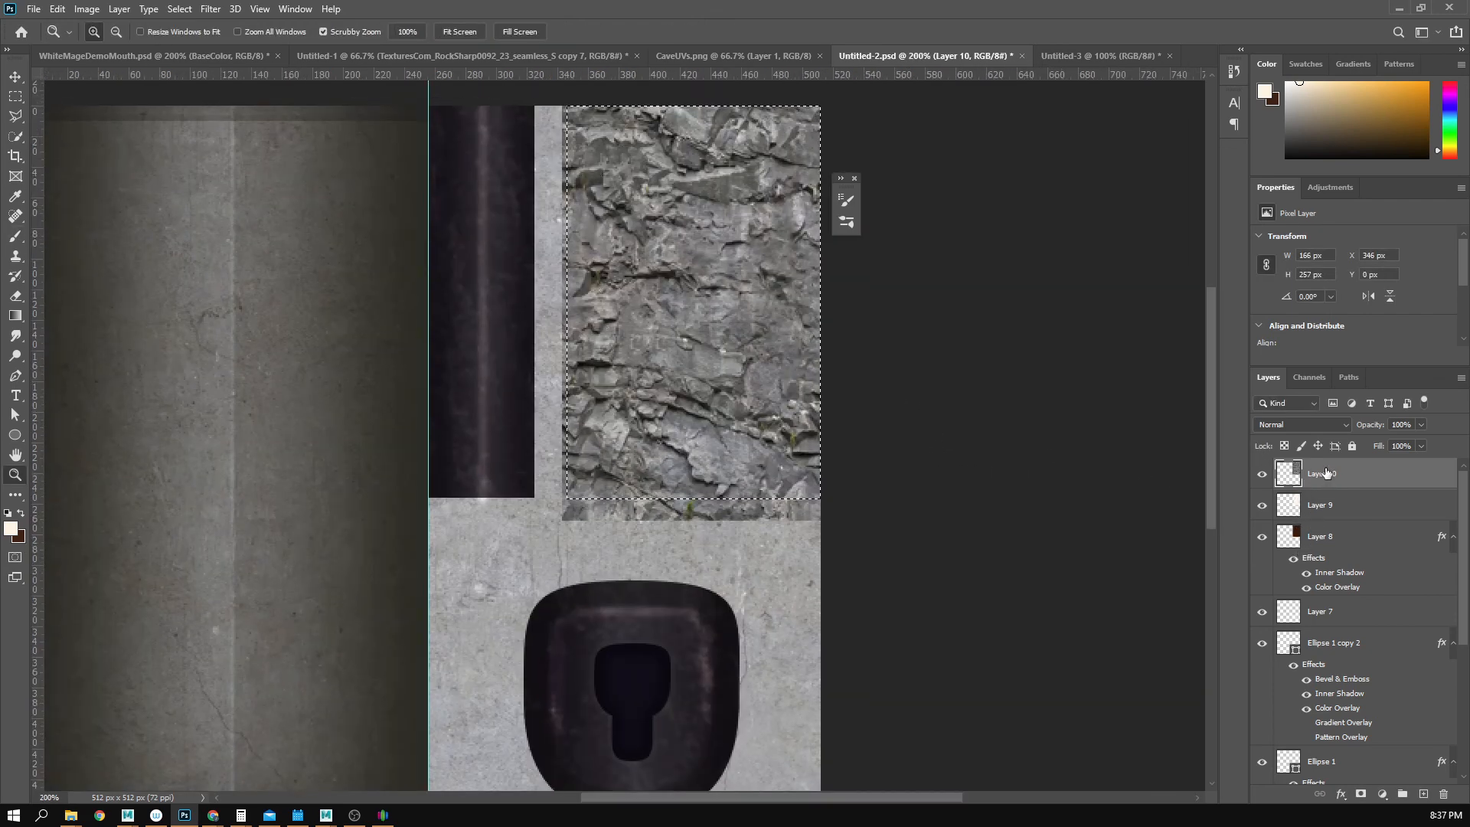
pyautogui.click(1360, 795)
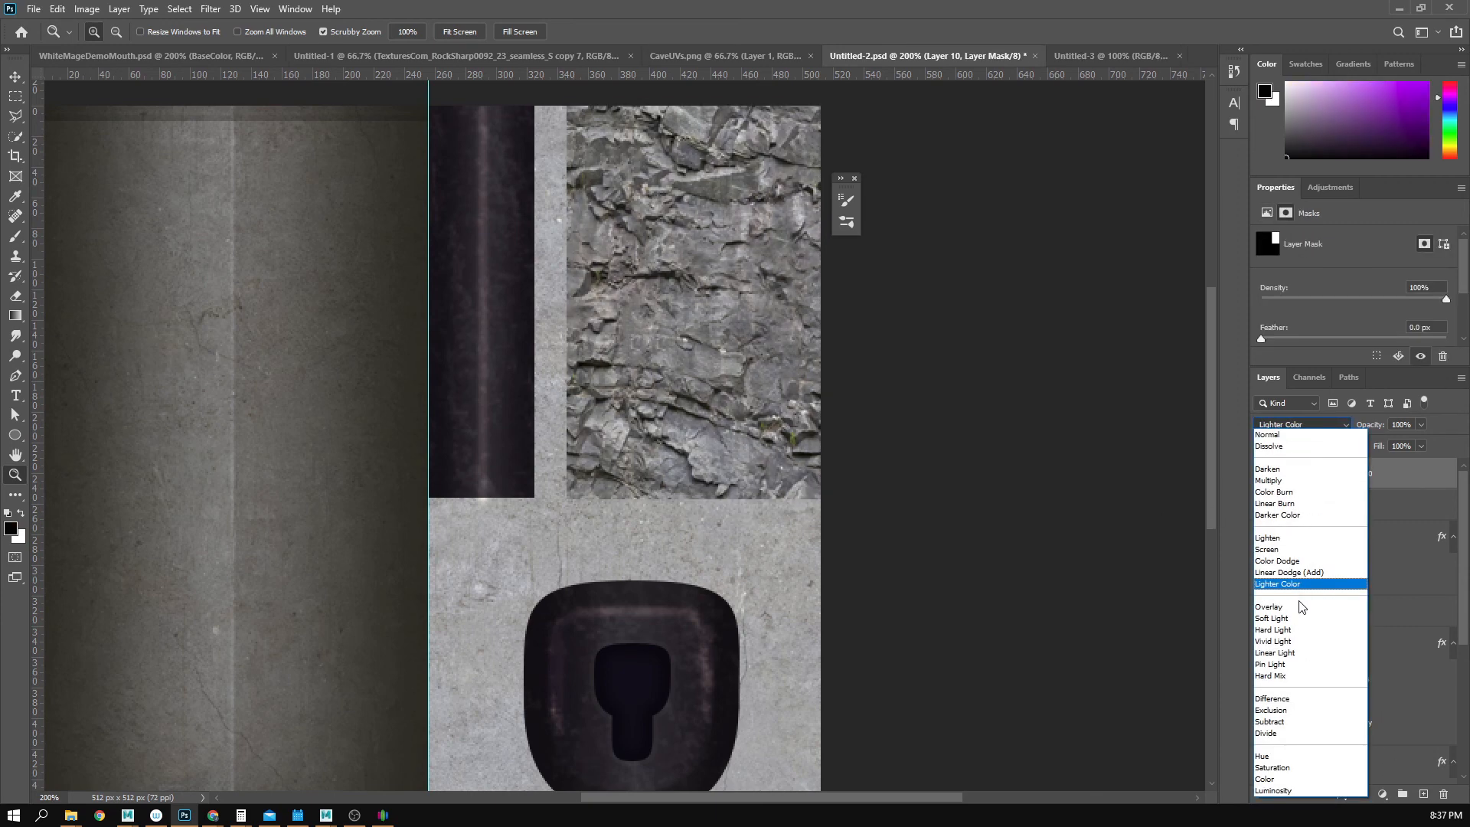
pyautogui.click(1286, 646)
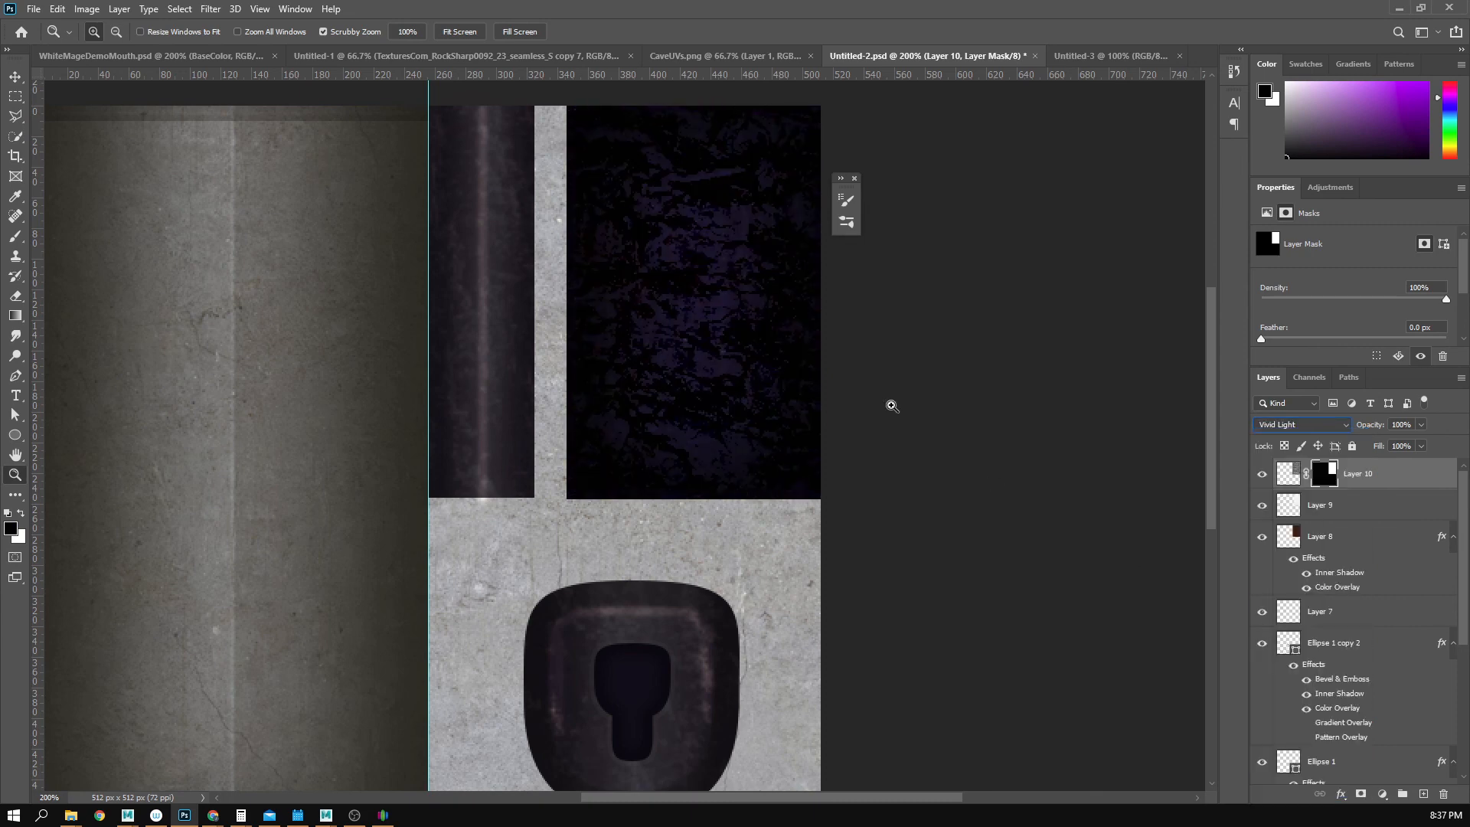
pyautogui.keyDown('alt'); pyautogui.scroll(2, 854, 363); pyautogui.keyUp('alt')
pyautogui.keyDown('alt'); pyautogui.scroll(-3, 730, 353); pyautogui.keyUp('alt')
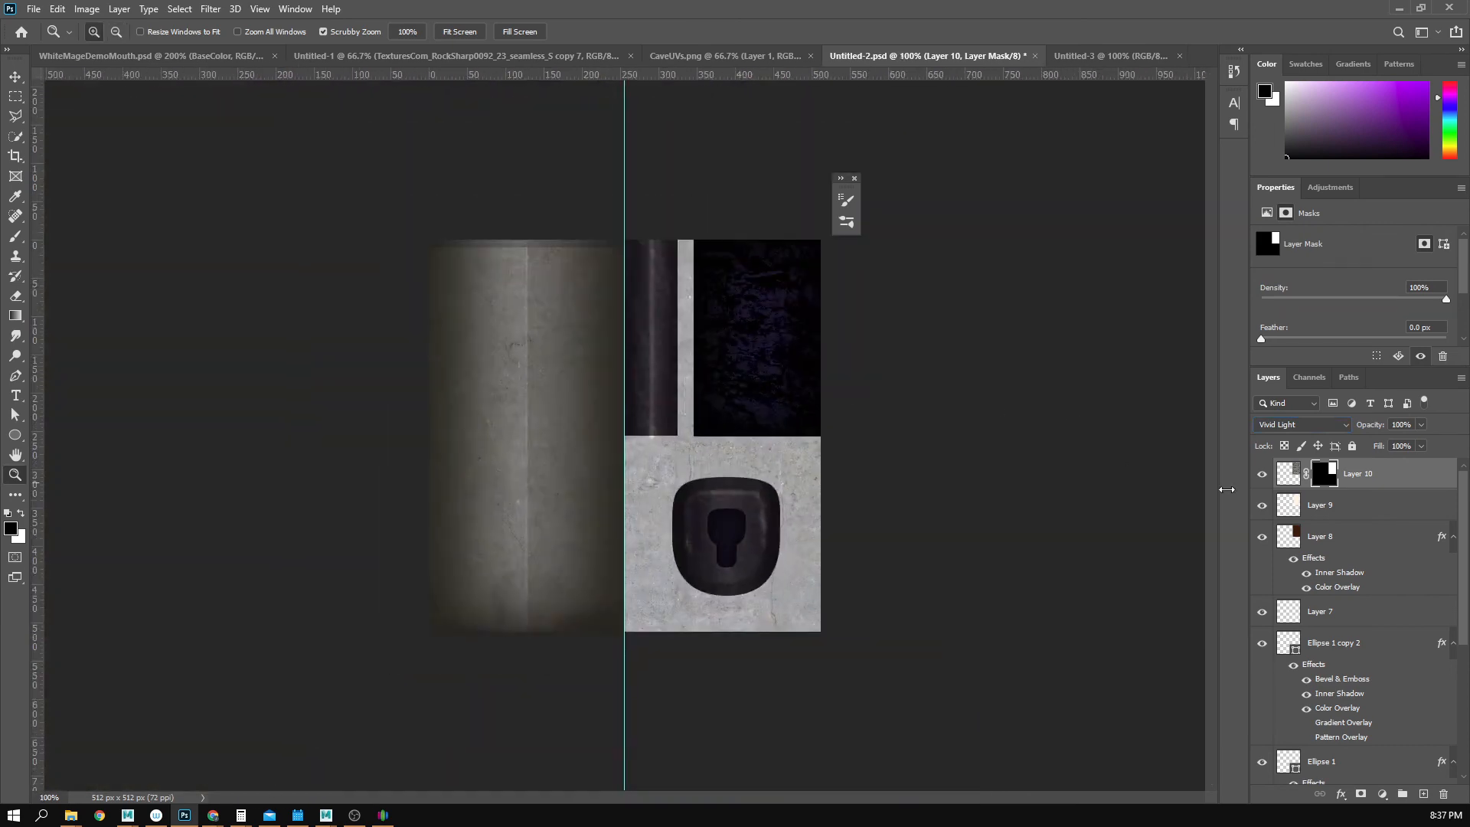
# - Move the masked rock layer below the Overlay layer and brush more soft light over the rock on the Overlay layer
pyautogui.moveTo(1357, 481); pyautogui.dragTo(1355, 519)
pyautogui.click(1288, 505)
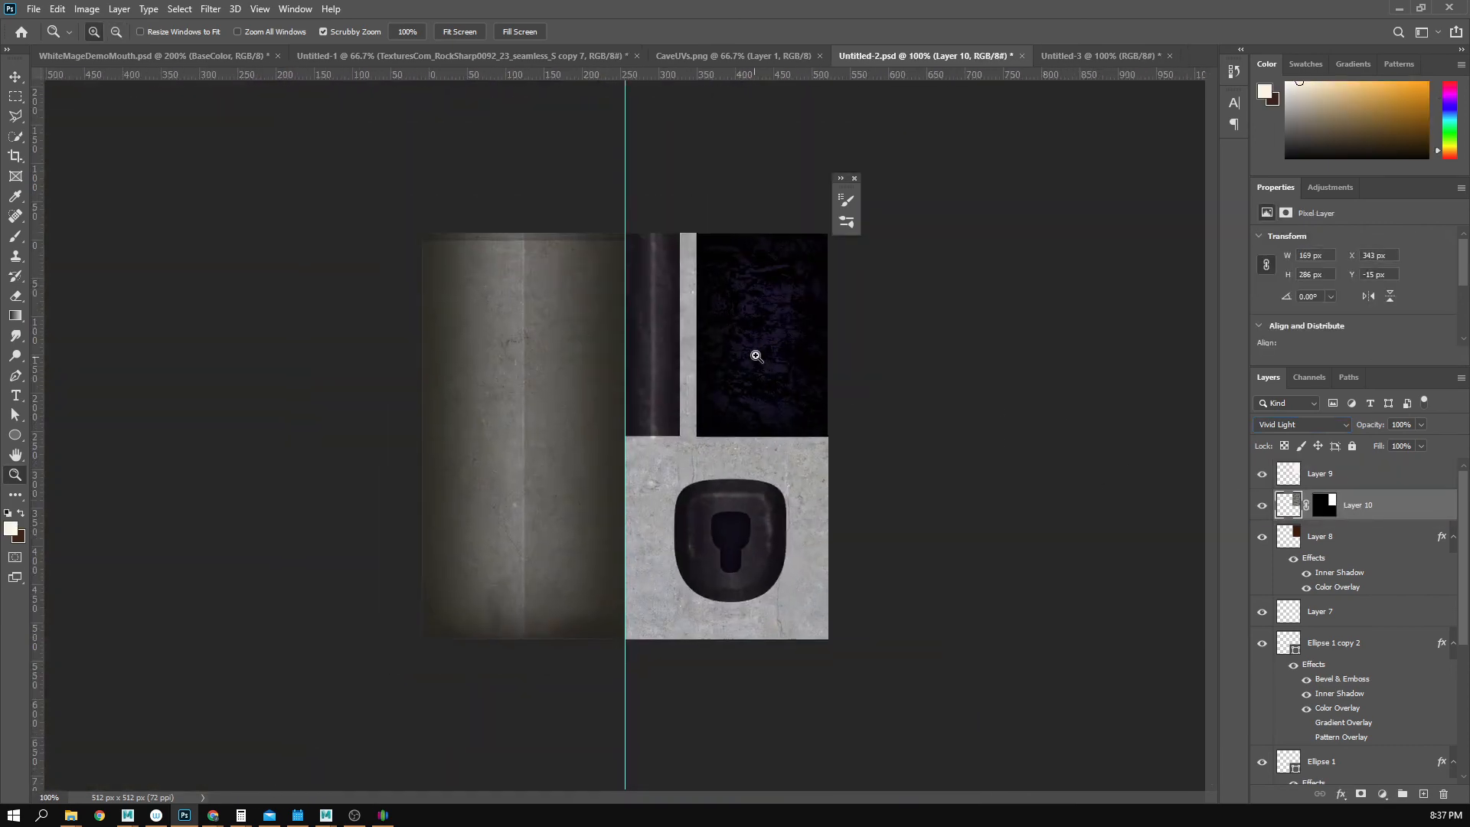
pyautogui.keyDown('alt'); pyautogui.scroll(1, 756, 354); pyautogui.keyUp('alt')
pyautogui.moveTo(890, 383); pyautogui.dragTo(886, 400)
pyautogui.click(1292, 478)
pyautogui.press('v')
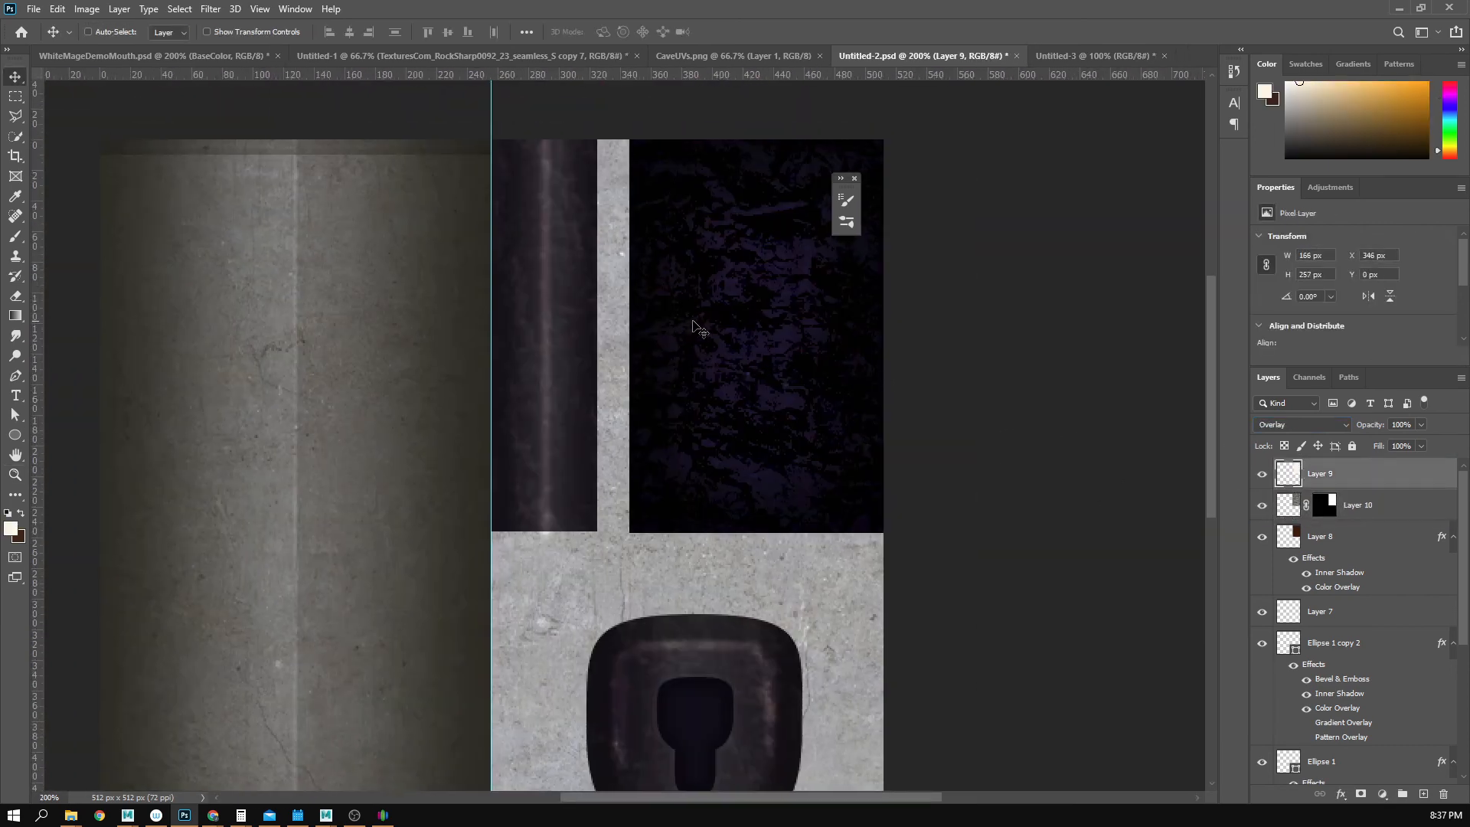
pyautogui.press('b')
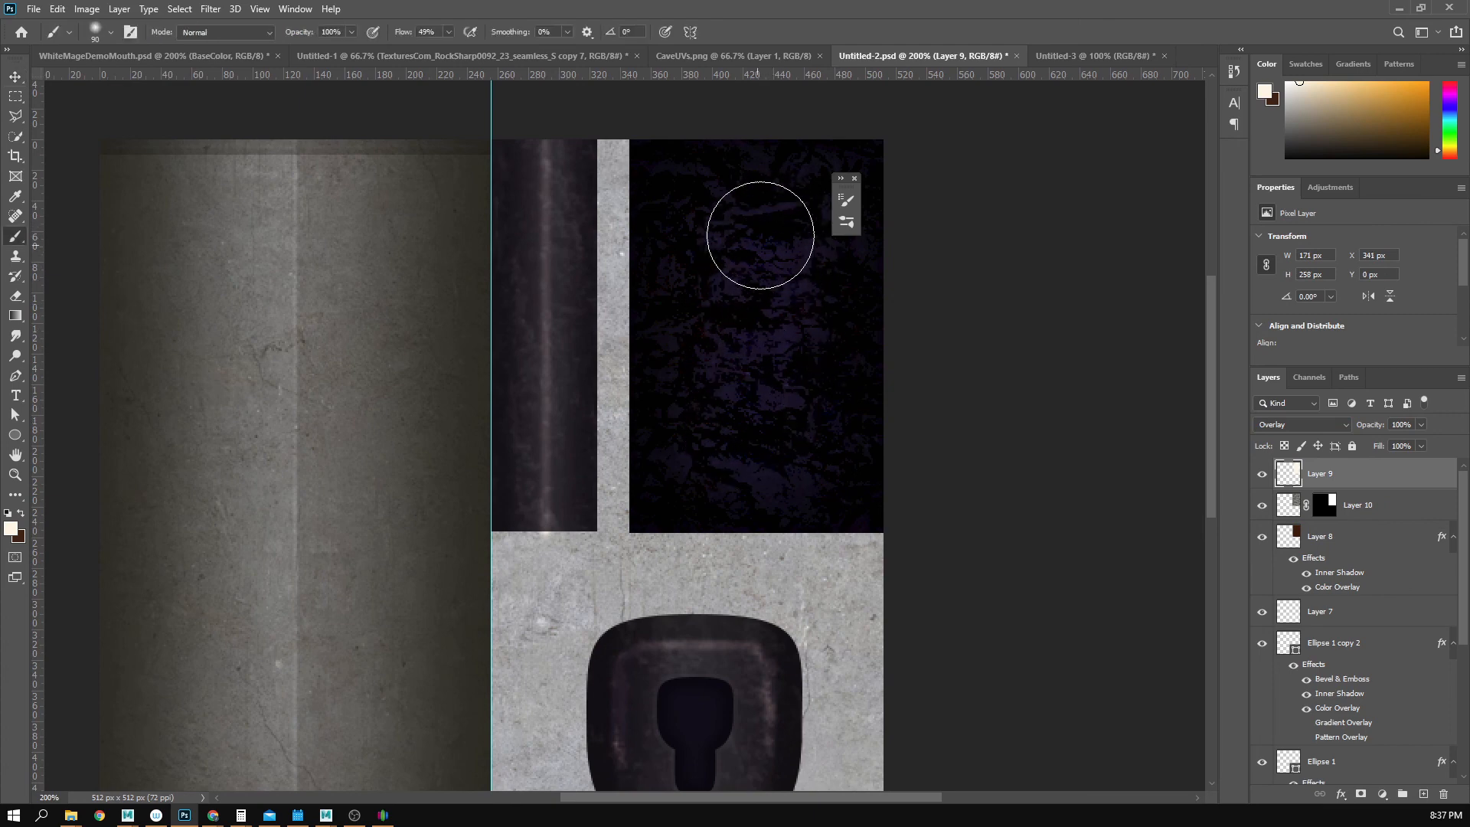
# - Save the document and export it as a PNG over dungeonGate in the images folder
pyautogui.hotkey('ctrl', 's')
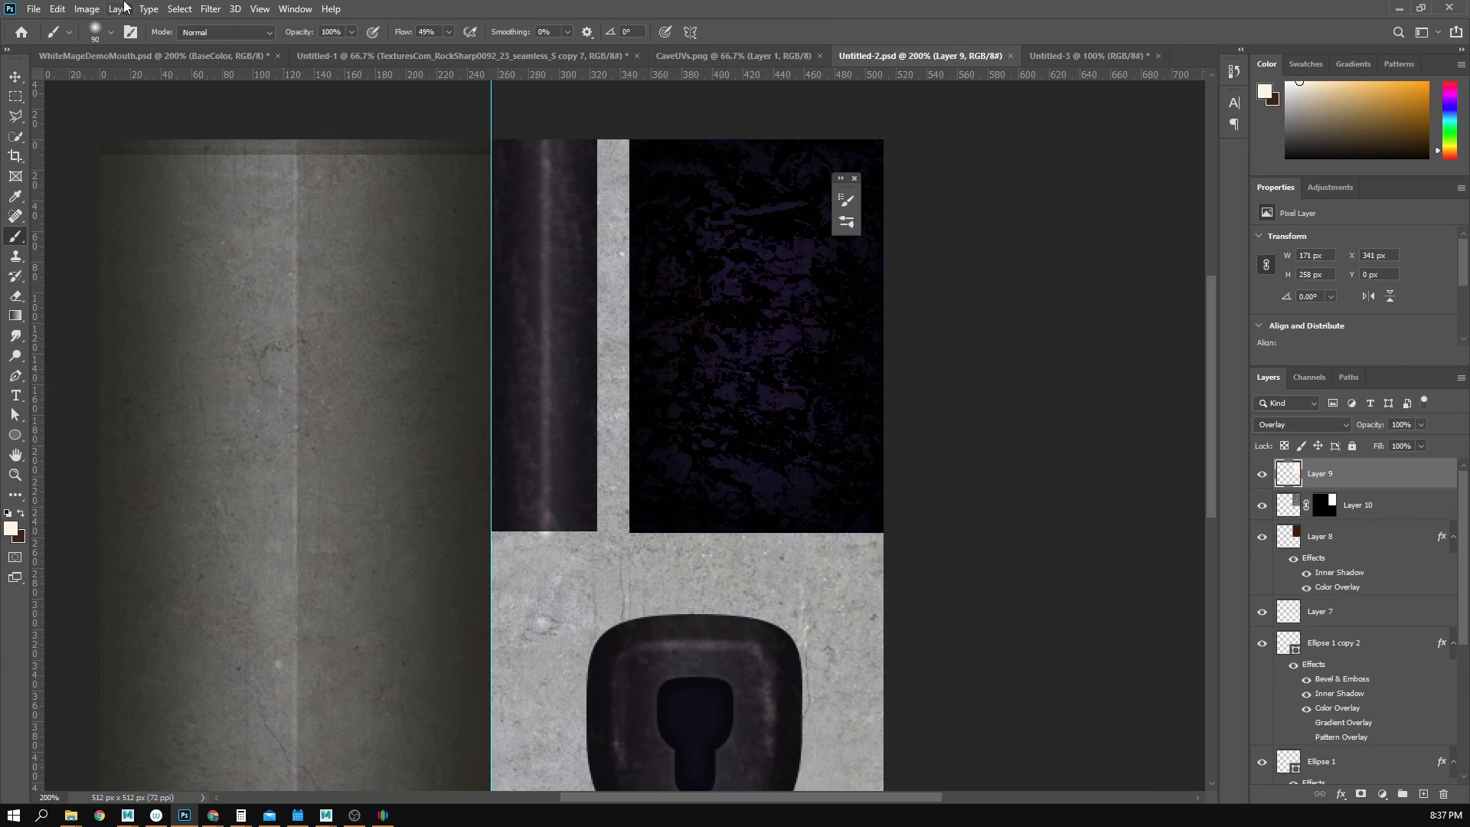
pyautogui.click(36, 10)
pyautogui.click(85, 187)
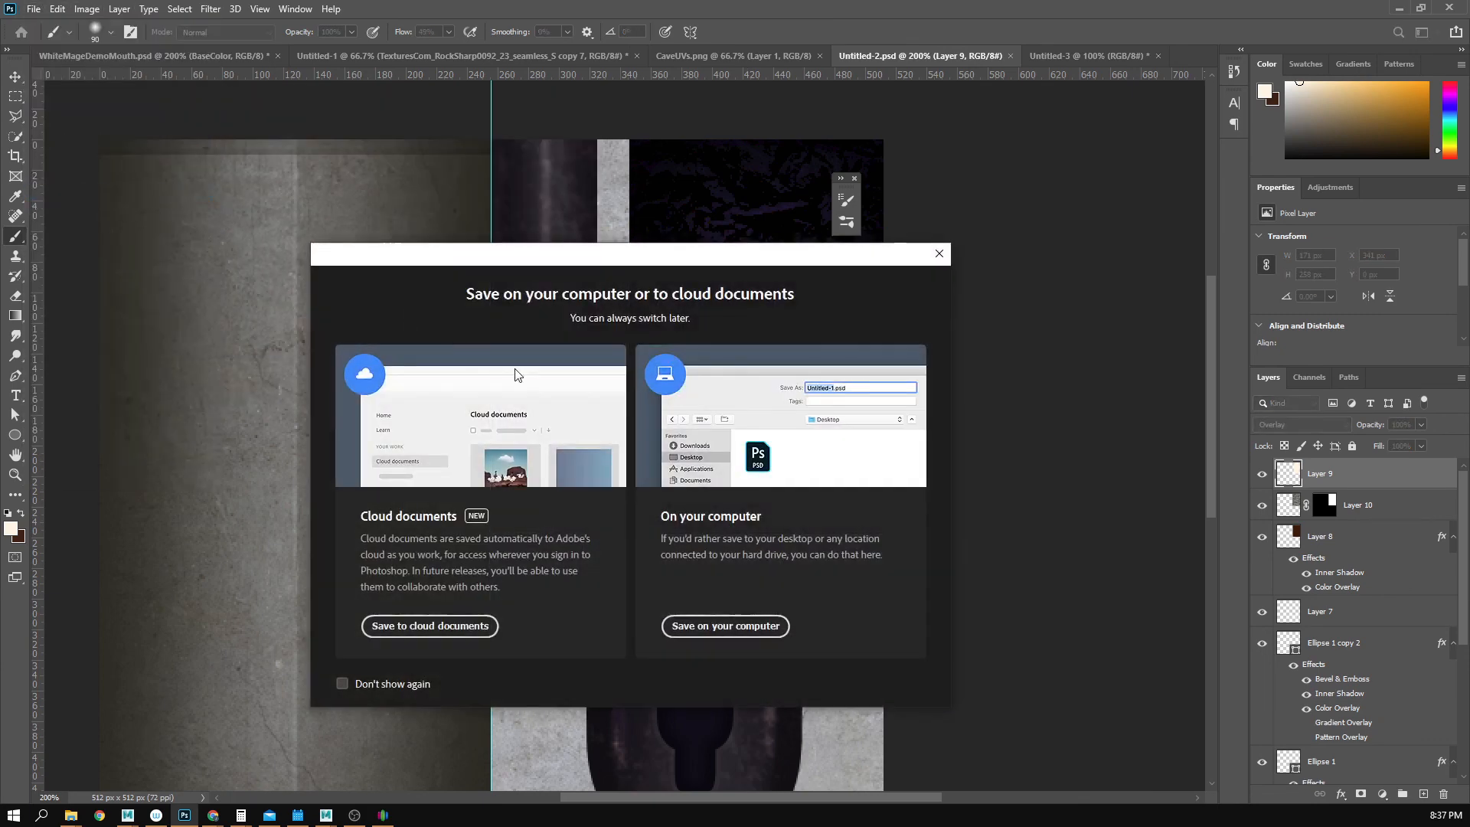
pyautogui.click(758, 628)
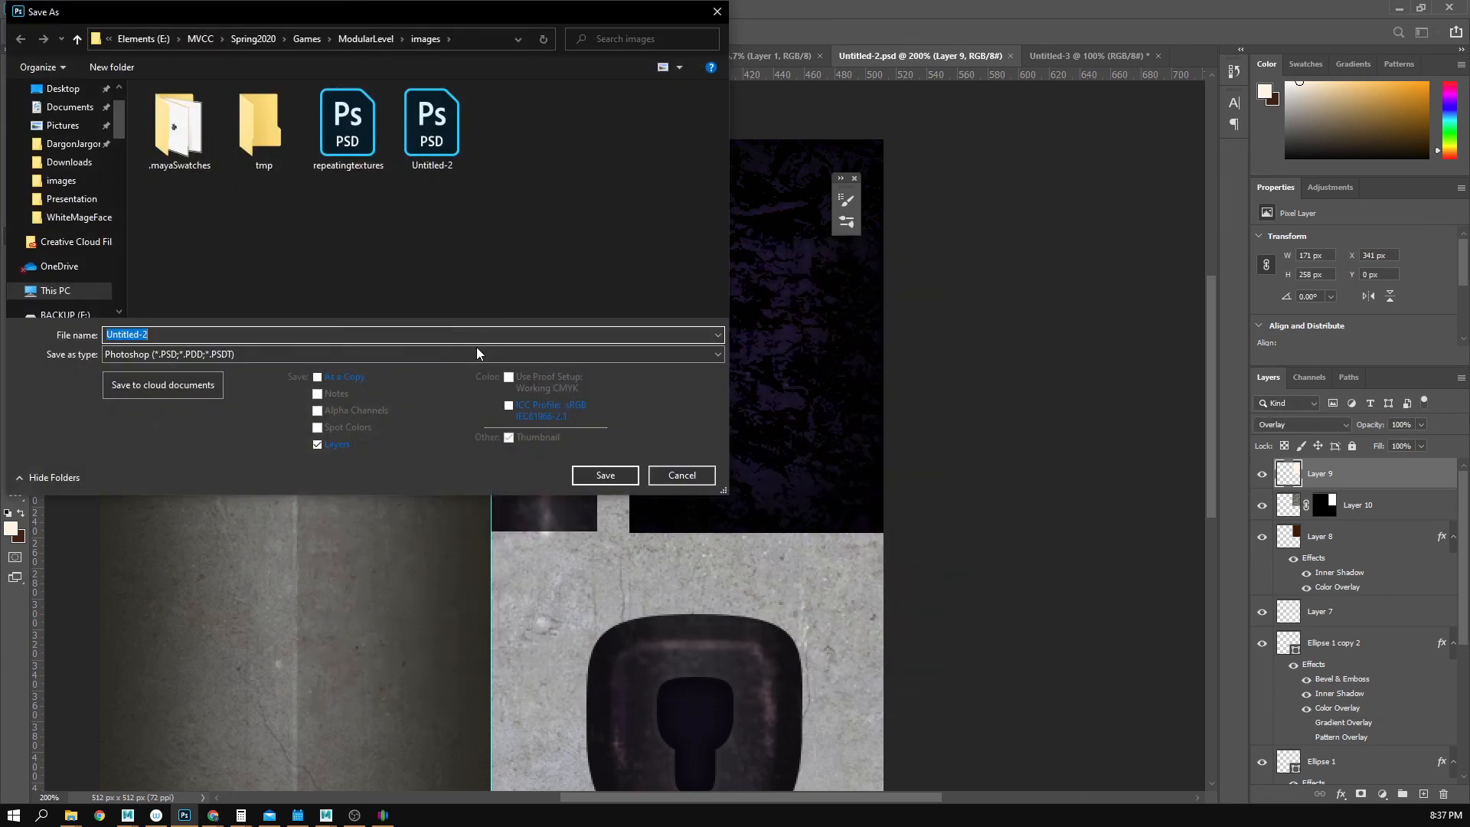
pyautogui.click(477, 352)
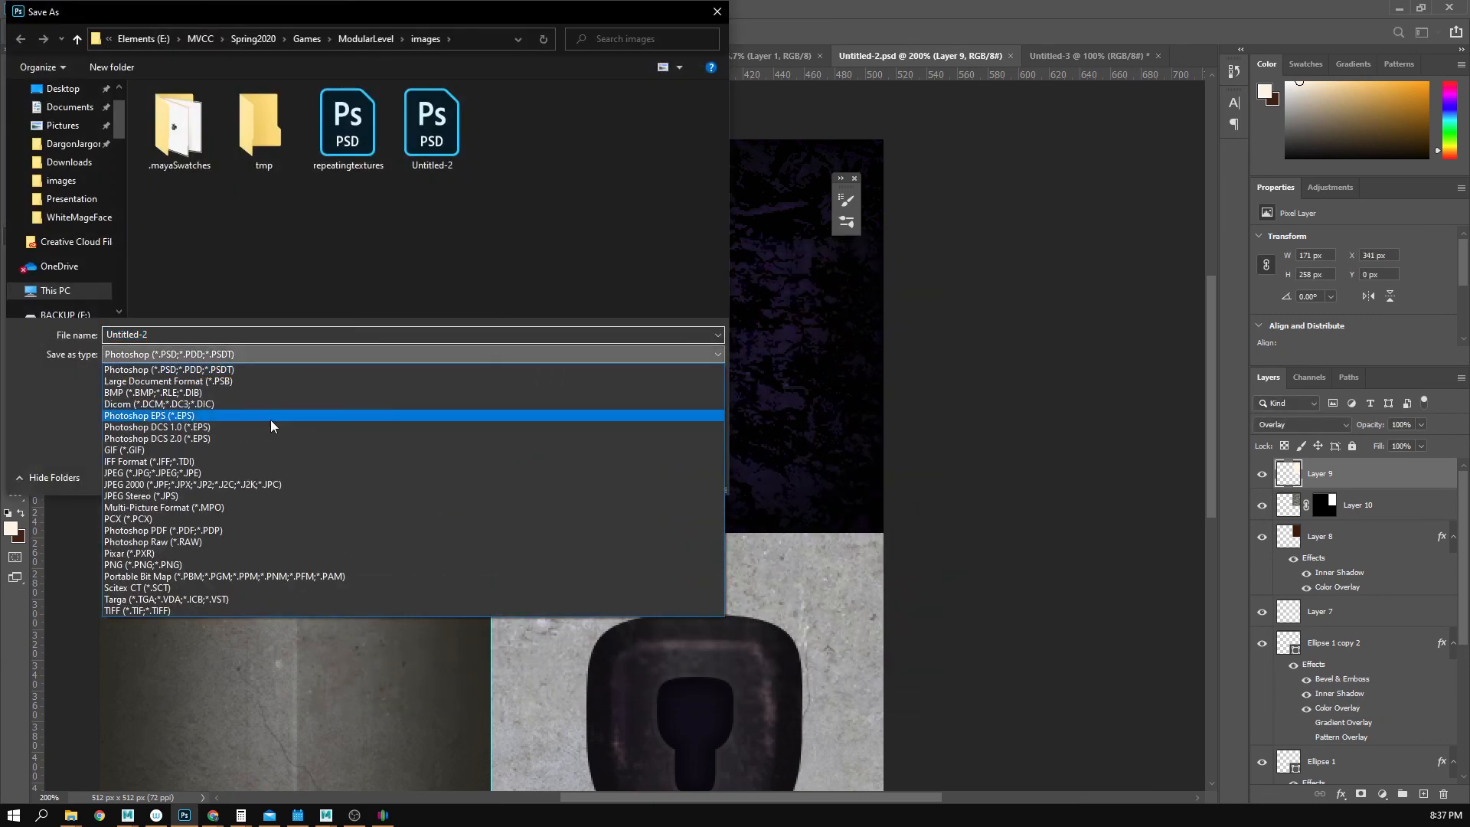
pyautogui.click(265, 564)
pyautogui.click(193, 222)
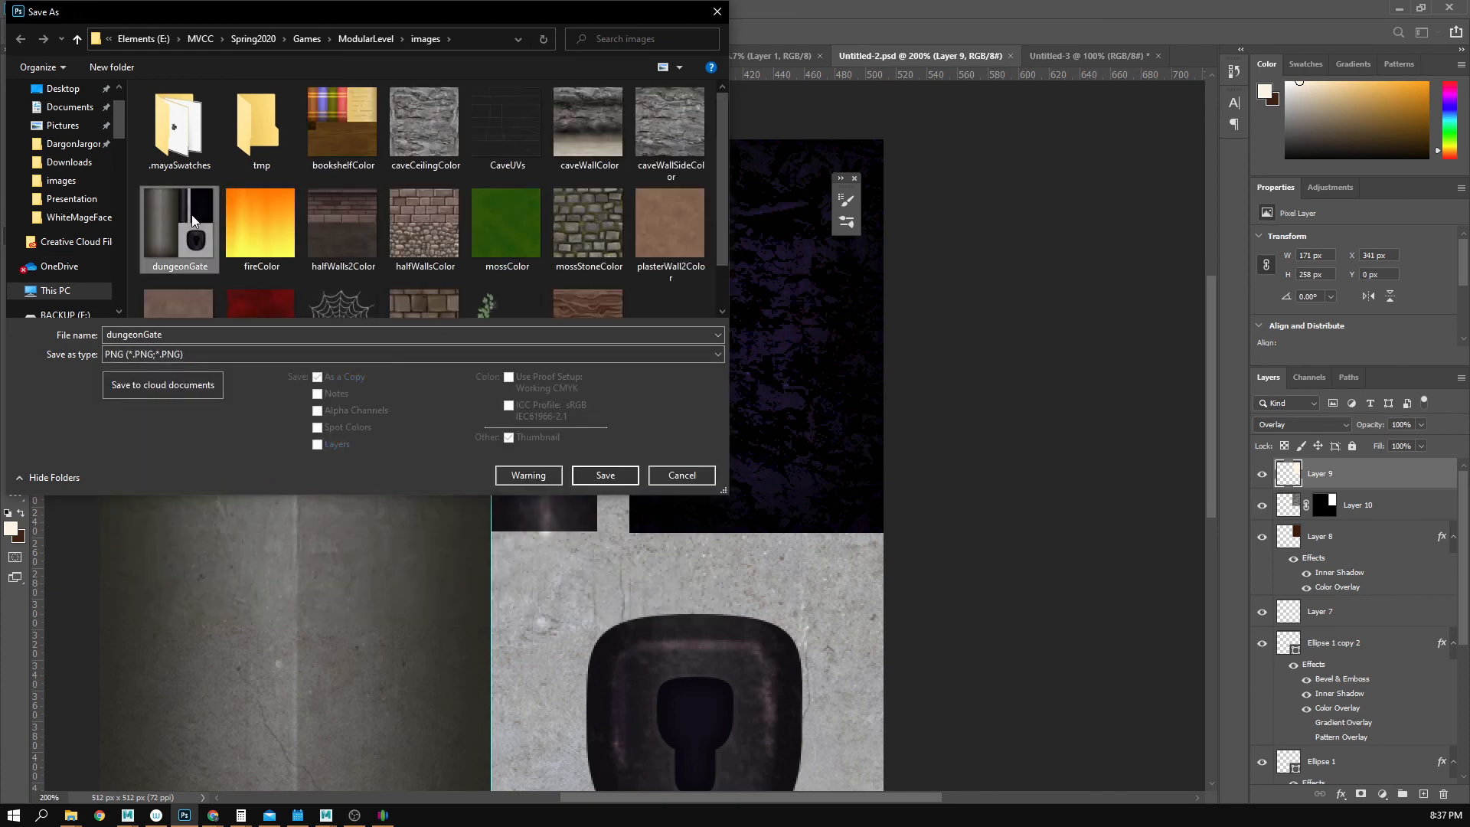
pyautogui.click(604, 474)
pyautogui.click(769, 414)
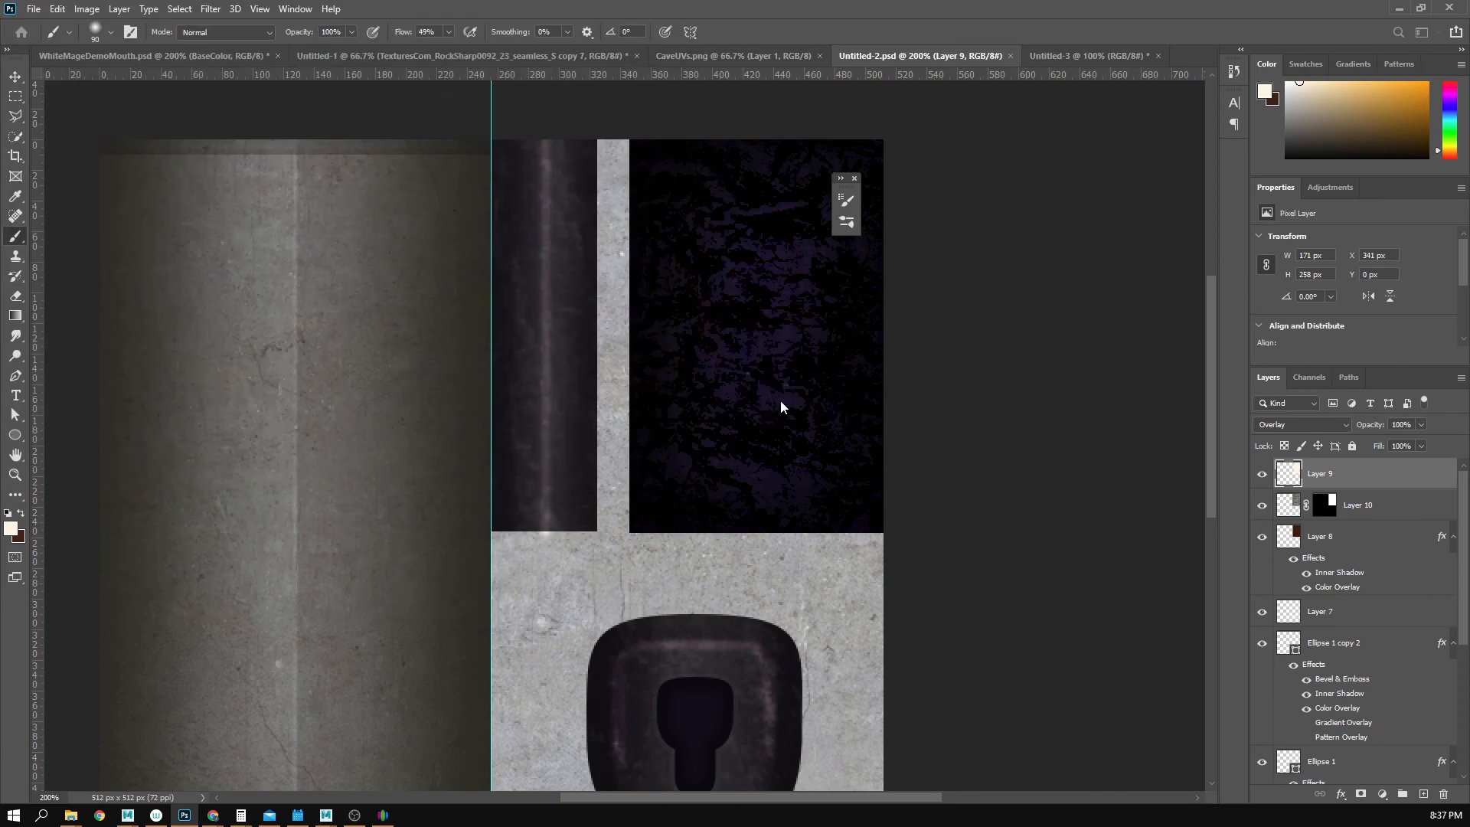
pyautogui.click(882, 373)
# - Switch to Maya and select and frame the dungoneEntrance gate to check its updated texture
pyautogui.click(1398, 8)
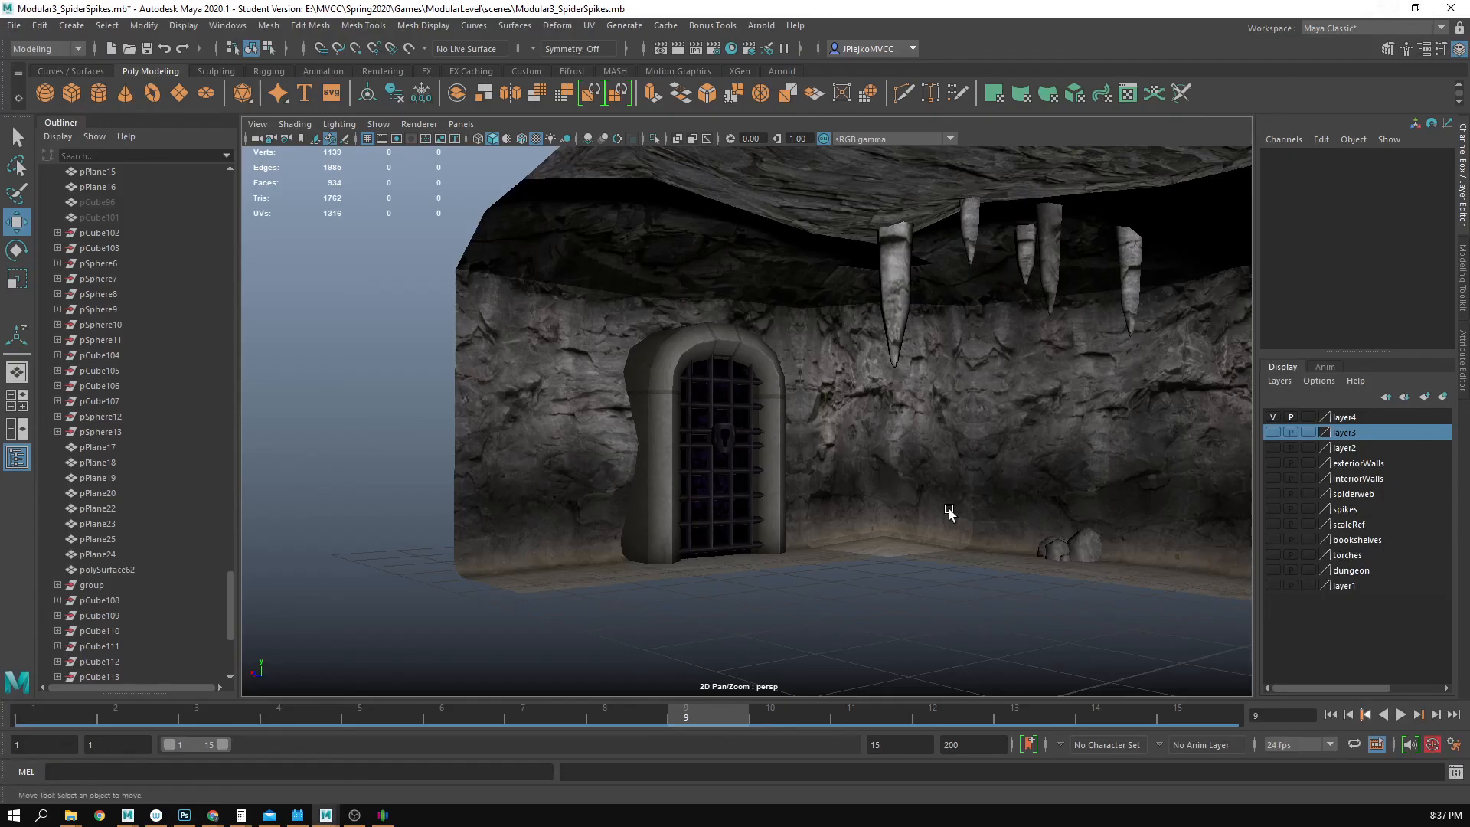
pyautogui.scroll(5, 942, 521)
pyautogui.keyDown('alt'); pyautogui.moveTo(780, 370); pyautogui.dragTo(549, 382, button='right'); pyautogui.keyUp('alt')
pyautogui.keyDown('alt'); pyautogui.moveTo(549, 383); pyautogui.dragTo(610, 413); pyautogui.keyUp('alt')
pyautogui.click(599, 406)
pyautogui.click(599, 406)
pyautogui.press('f')
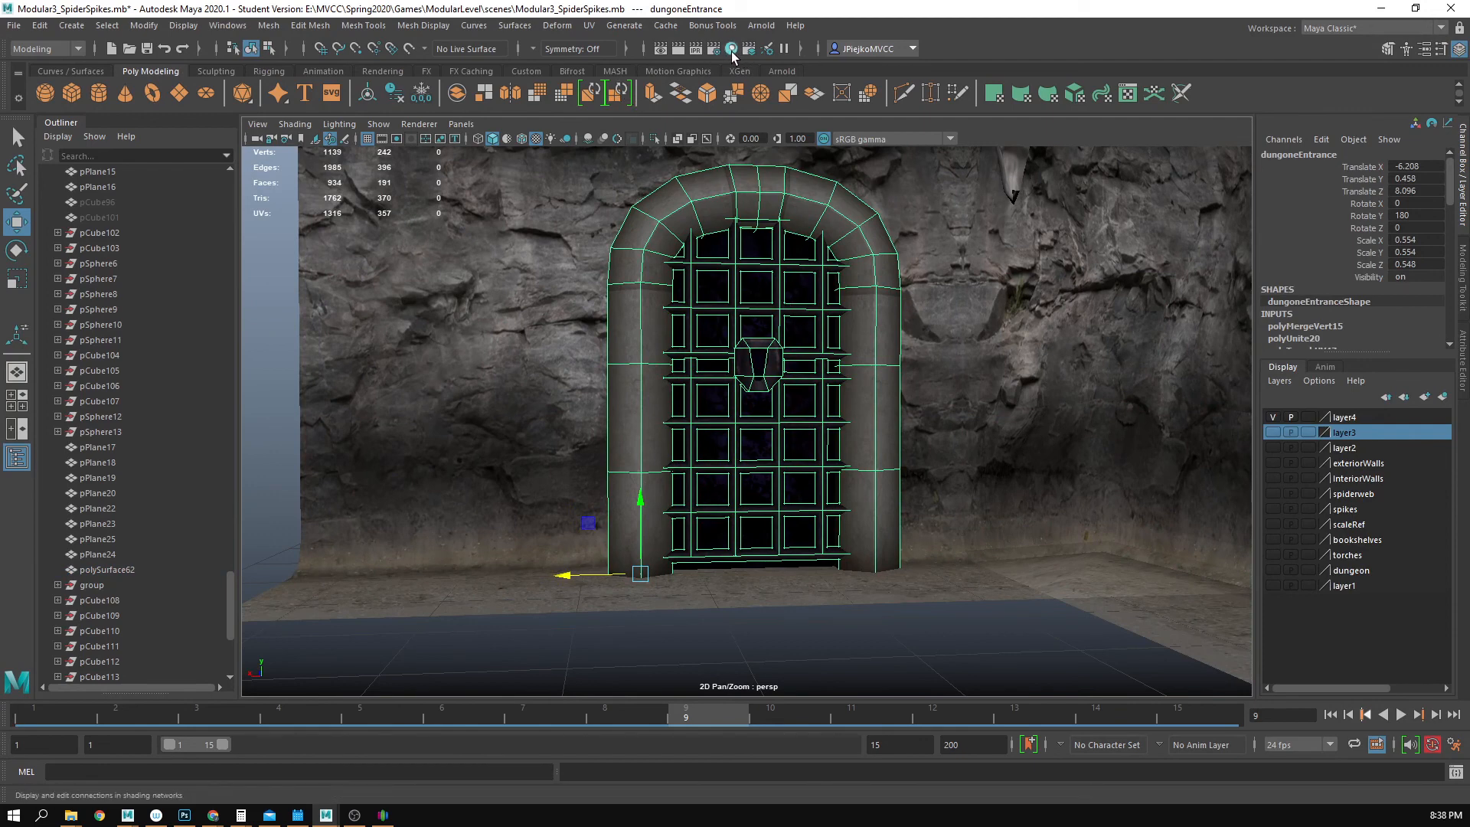
# - Open the UV Editor for the gate and select the middle front face of its left stone pillar
pyautogui.click(604, 32)
pyautogui.click(606, 55)
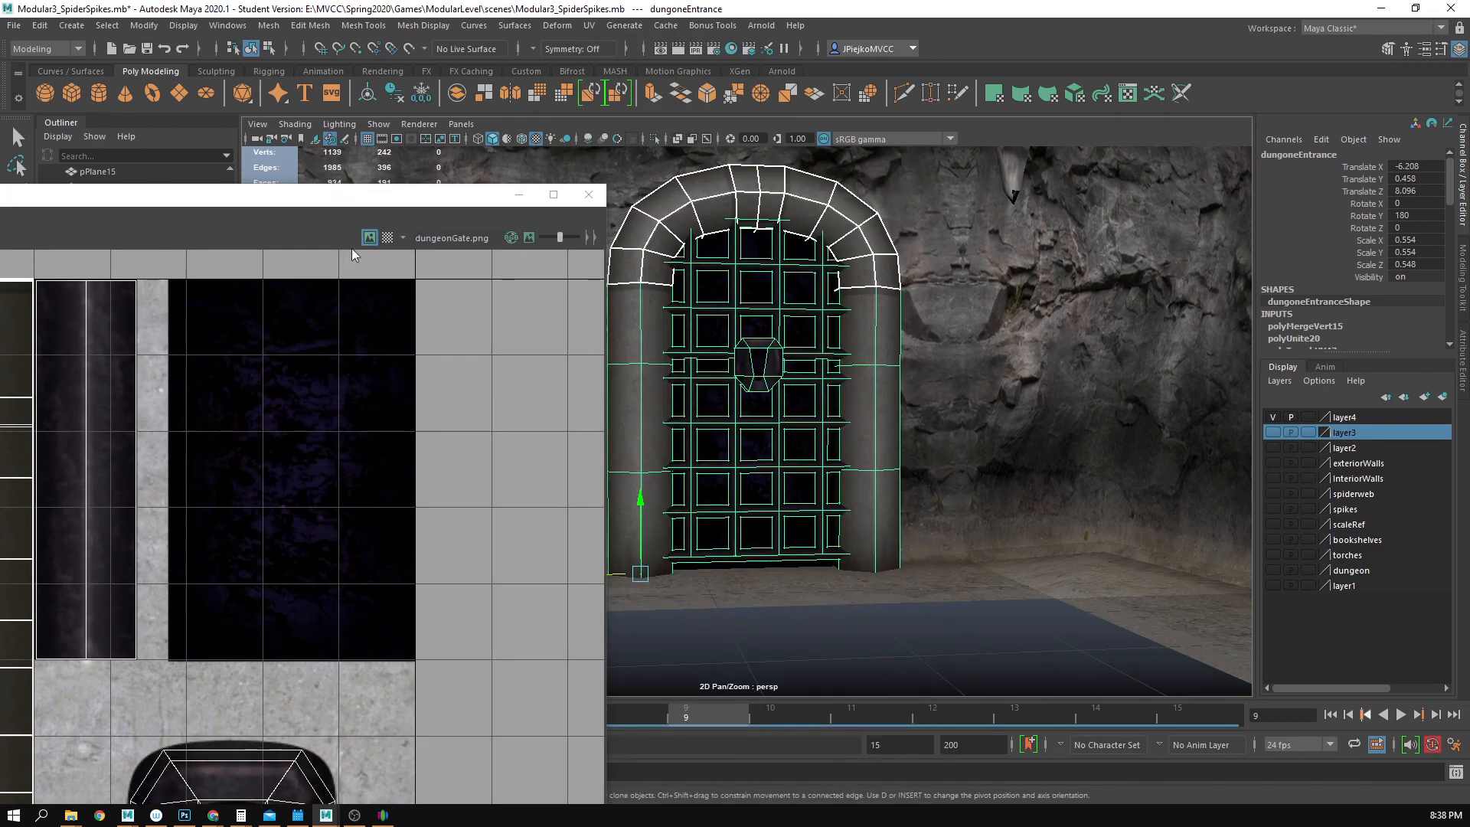
pyautogui.moveTo(349, 205)
pyautogui.mouseDown()
pyautogui.moveTo(769, 190)
pyautogui.moveTo(334, 206)
pyautogui.mouseUp()
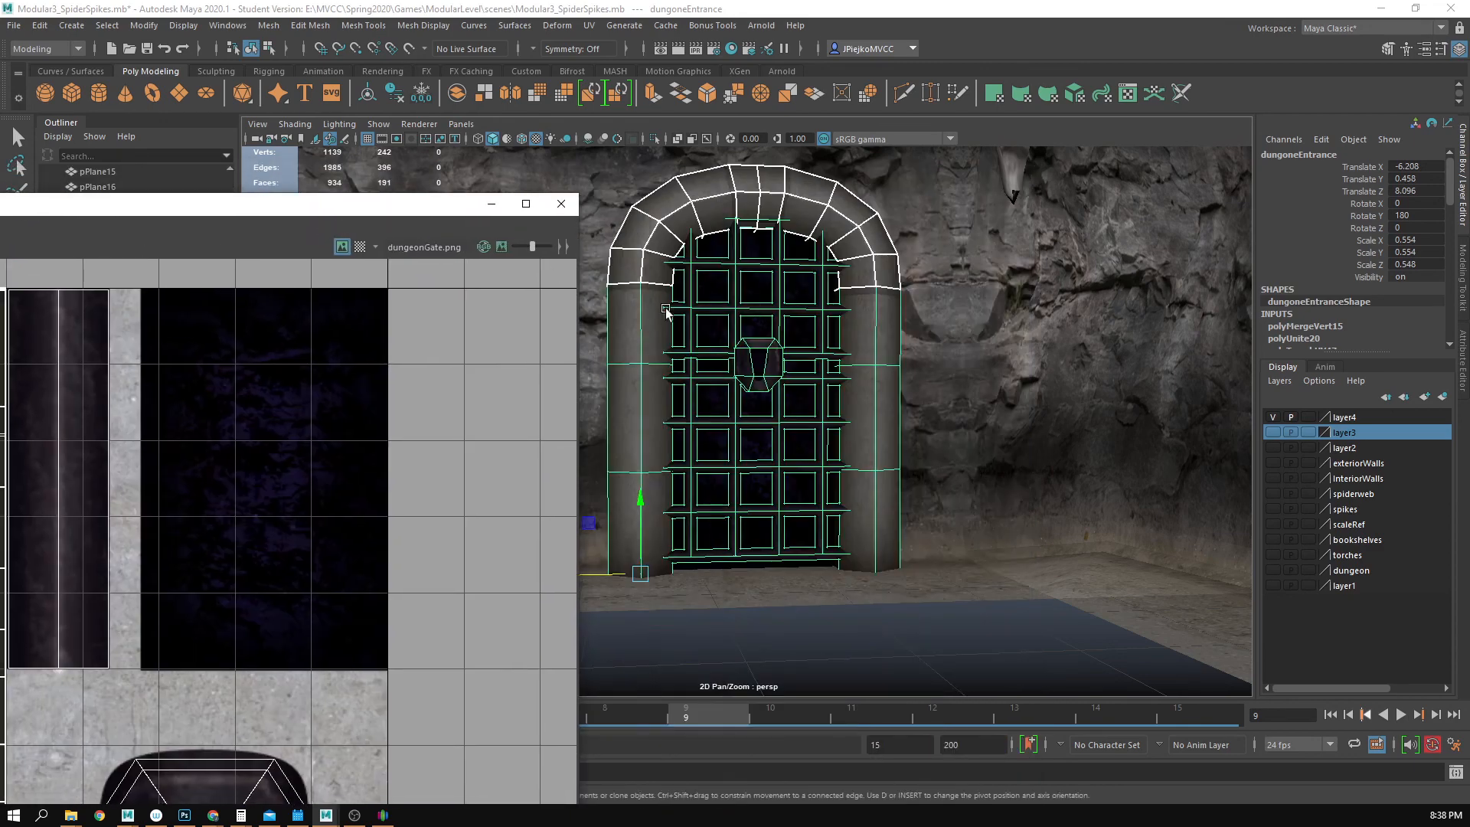
pyautogui.keyDown('alt'); pyautogui.moveTo(669, 312); pyautogui.dragTo(730, 388); pyautogui.keyUp('alt')
pyautogui.moveTo(728, 388); pyautogui.dragTo(717, 450, button='right')
pyautogui.click(698, 413)
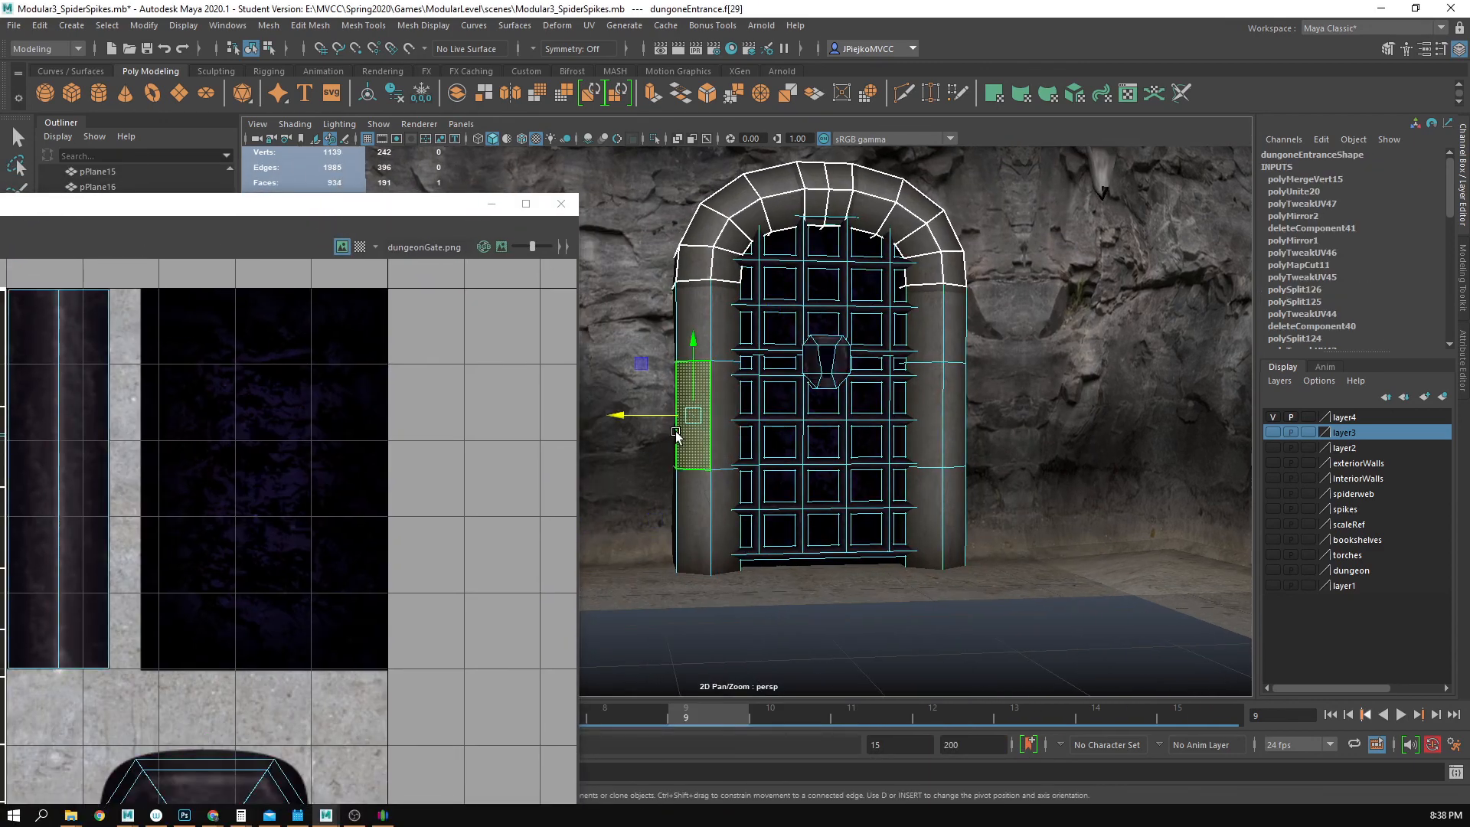
pyautogui.keyDown('alt'); pyautogui.moveTo(739, 355); pyautogui.dragTo(905, 430); pyautogui.keyUp('alt')
pyautogui.keyDown('alt'); pyautogui.moveTo(905, 426); pyautogui.dragTo(921, 419, button='middle'); pyautogui.keyUp('alt')
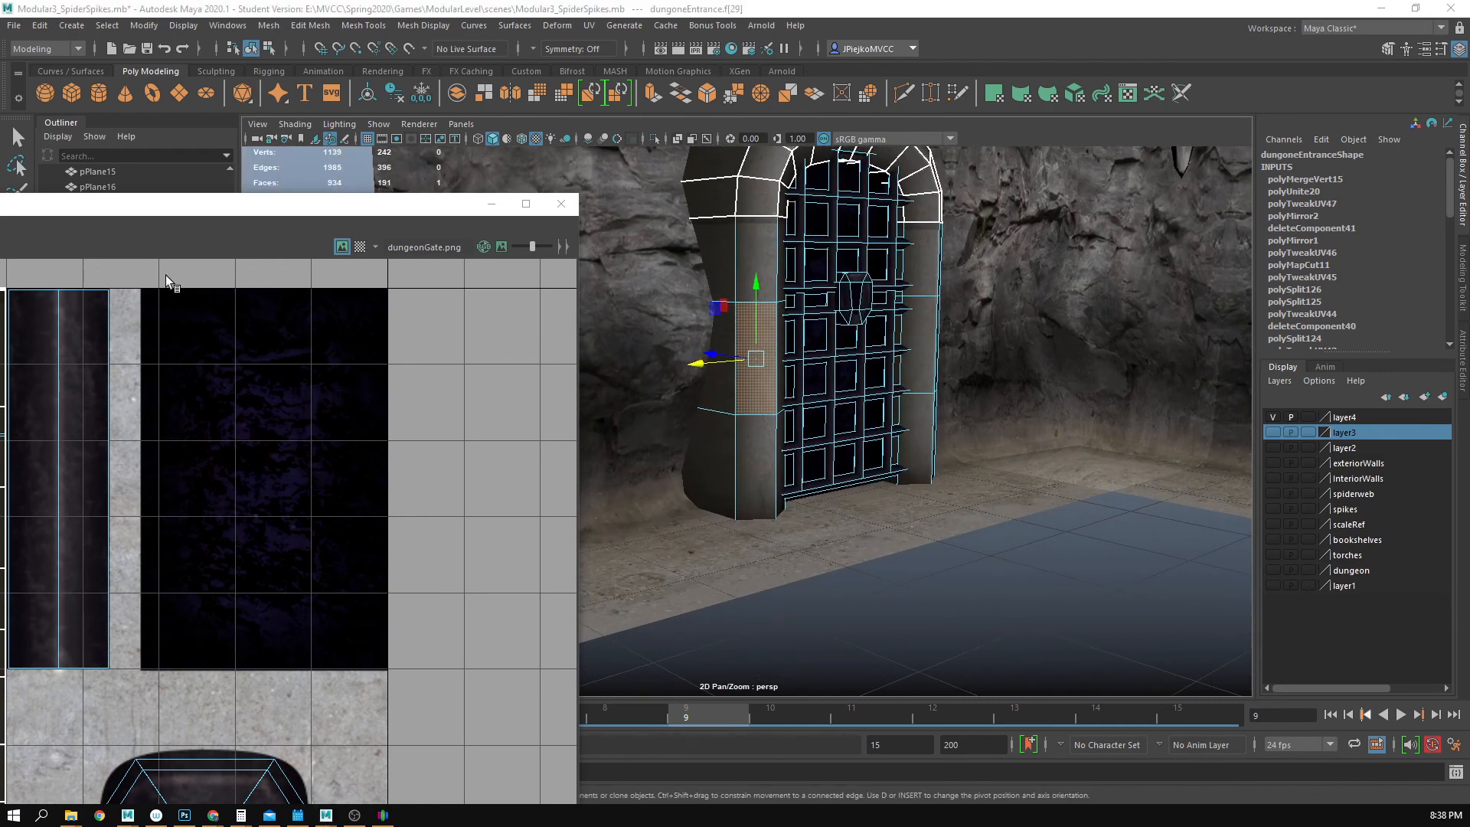
# - Try to move the selected pillar face's UVs upward on the stone column texture
pyautogui.moveTo(190, 212); pyautogui.dragTo(581, 177)
pyautogui.moveTo(136, 461); pyautogui.dragTo(152, 347)
pyautogui.hotkey('ctrl', 'z')
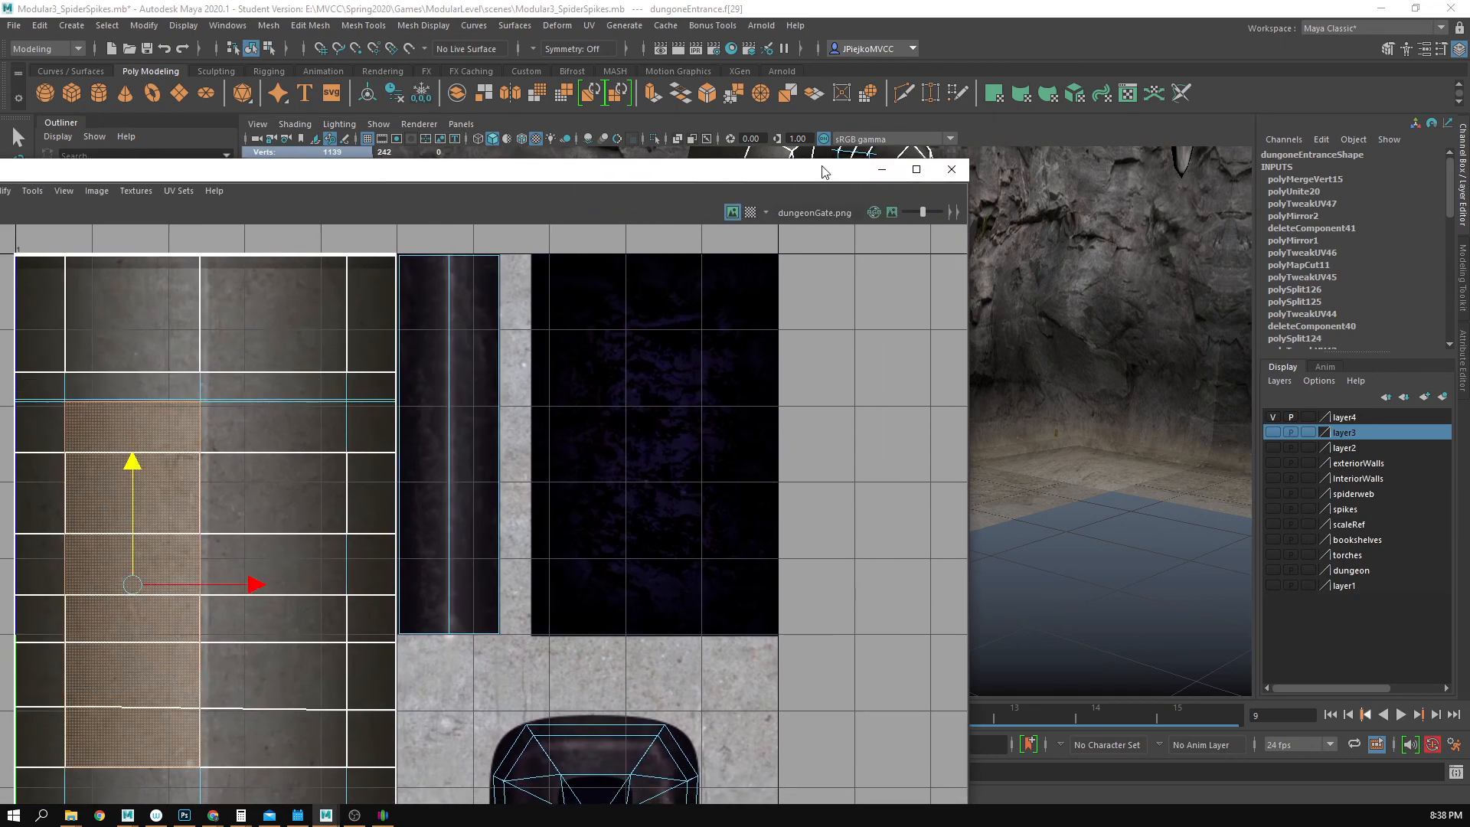
# - Close the UV Editor and return from face editing to whole-object selection in the cave scene
pyautogui.click(952, 169)
pyautogui.scroll(-3, 925, 646)
pyautogui.moveTo(888, 677); pyautogui.dragTo(925, 649, button='right')
pyautogui.scroll(-5, 998, 672)
pyautogui.click(924, 572)
pyautogui.keyDown('alt'); pyautogui.moveTo(924, 572); pyautogui.dragTo(639, 420); pyautogui.keyUp('alt')
pyautogui.scroll(6, 552, 455)
pyautogui.click(639, 421)
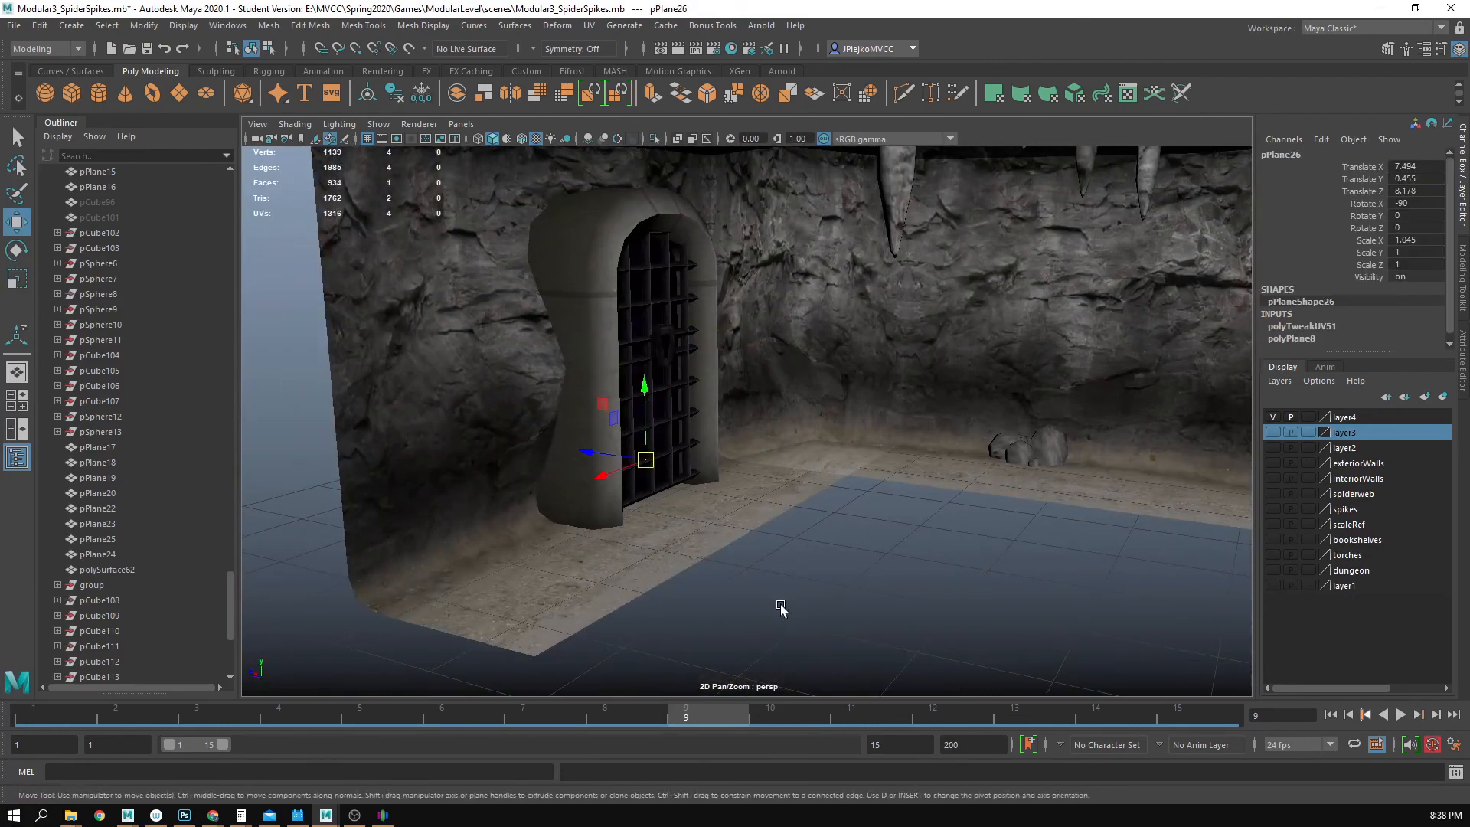
# - Check the gate's objects by selecting the gate, adding the neighbouring cave wall plane, and clearing the selection
pyautogui.click(662, 334)
pyautogui.click(653, 419)
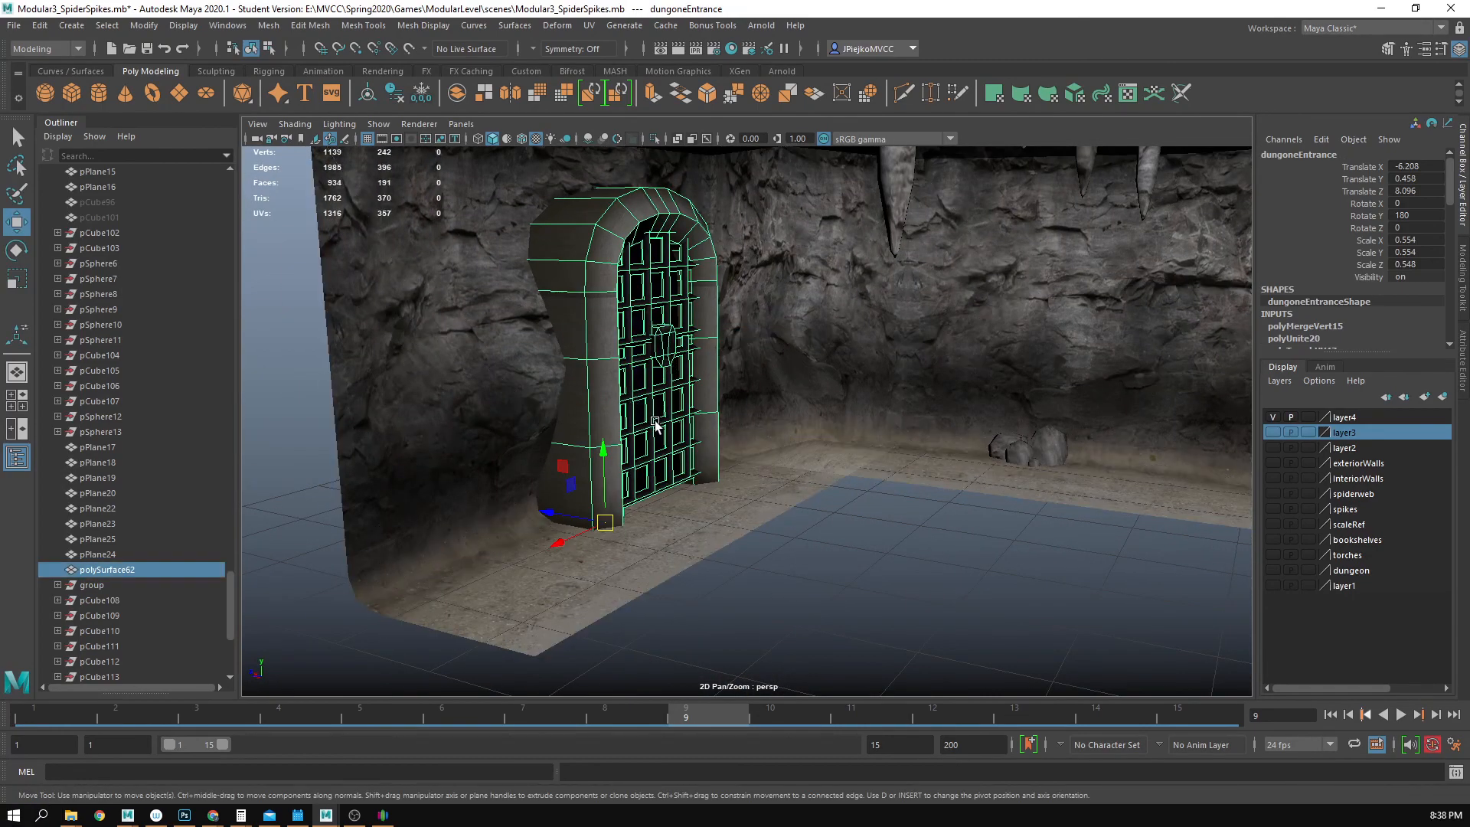
pyautogui.keyDown('shift'); pyautogui.click(750, 287); pyautogui.keyUp('shift')
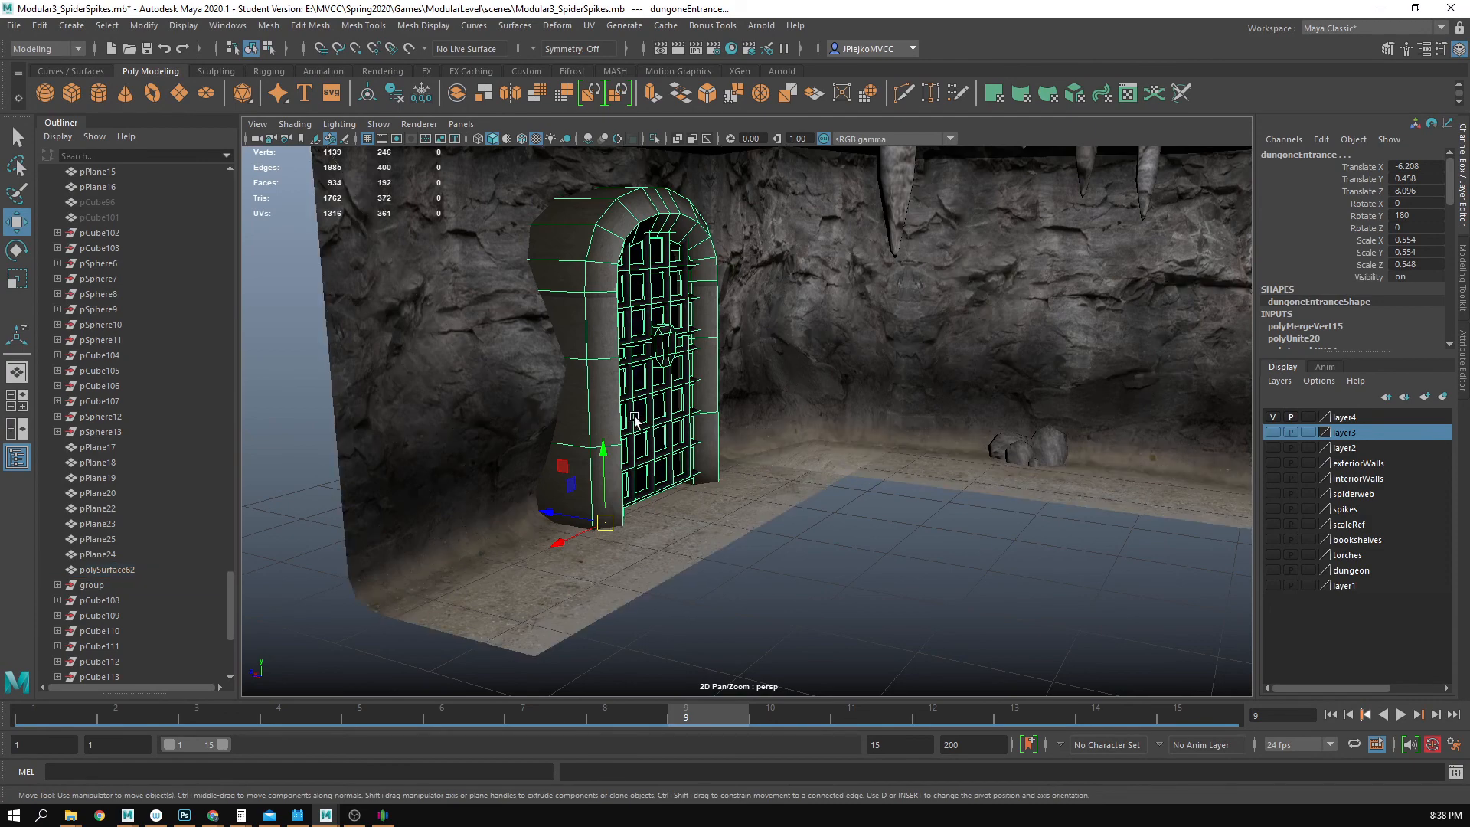
pyautogui.click(547, 513)
pyautogui.click(769, 557)
# - Examine the gate within the cave section from a distance and close up around its arch
pyautogui.keyDown('alt'); pyautogui.moveTo(768, 558); pyautogui.dragTo(548, 492, button='right'); pyautogui.keyUp('alt')
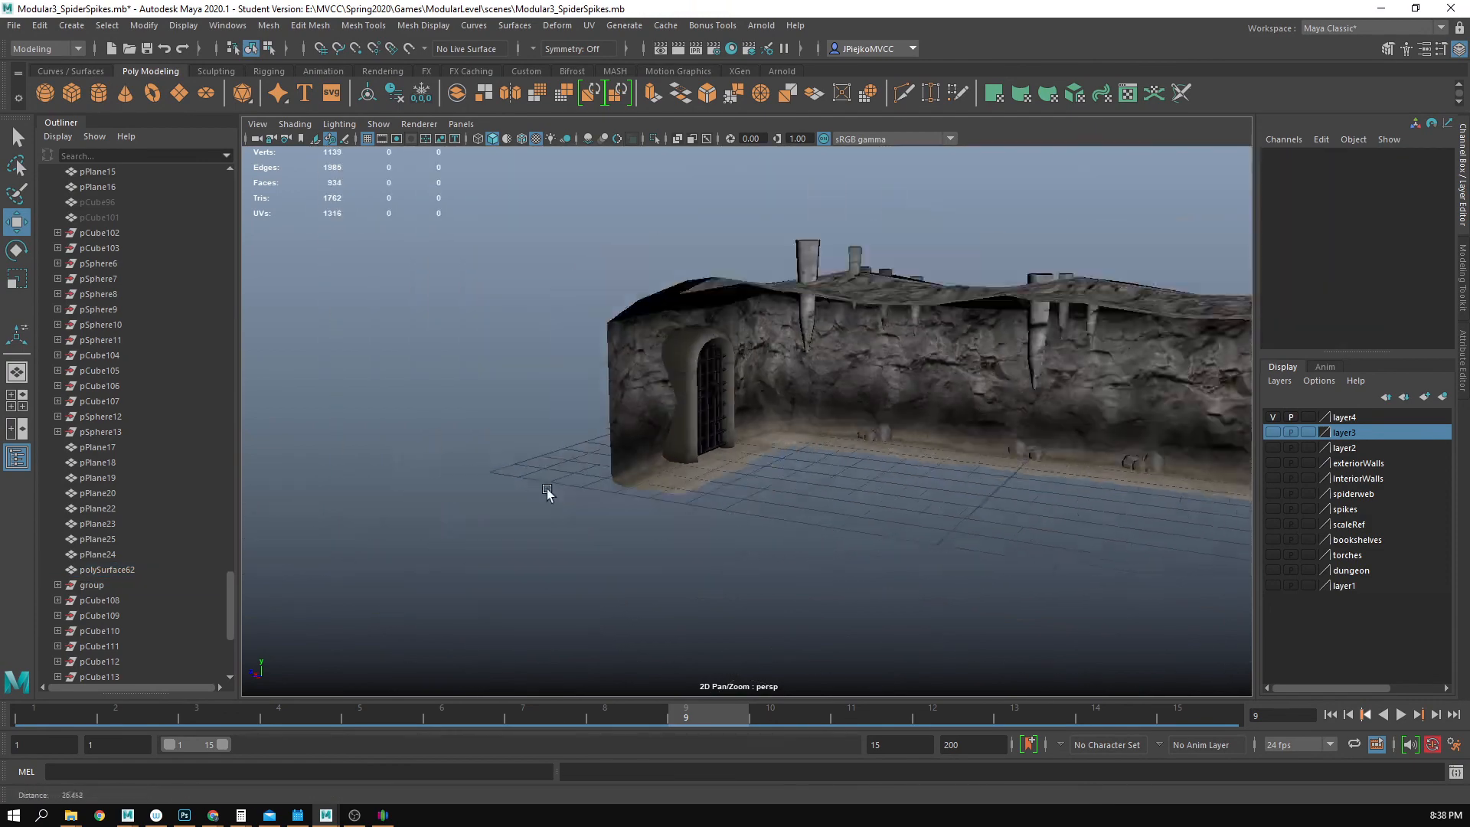
pyautogui.keyDown('alt'); pyautogui.moveTo(549, 492); pyautogui.dragTo(605, 529); pyautogui.keyUp('alt')
pyautogui.keyDown('alt'); pyautogui.moveTo(605, 528); pyautogui.dragTo(1158, 559, button='right'); pyautogui.keyUp('alt')
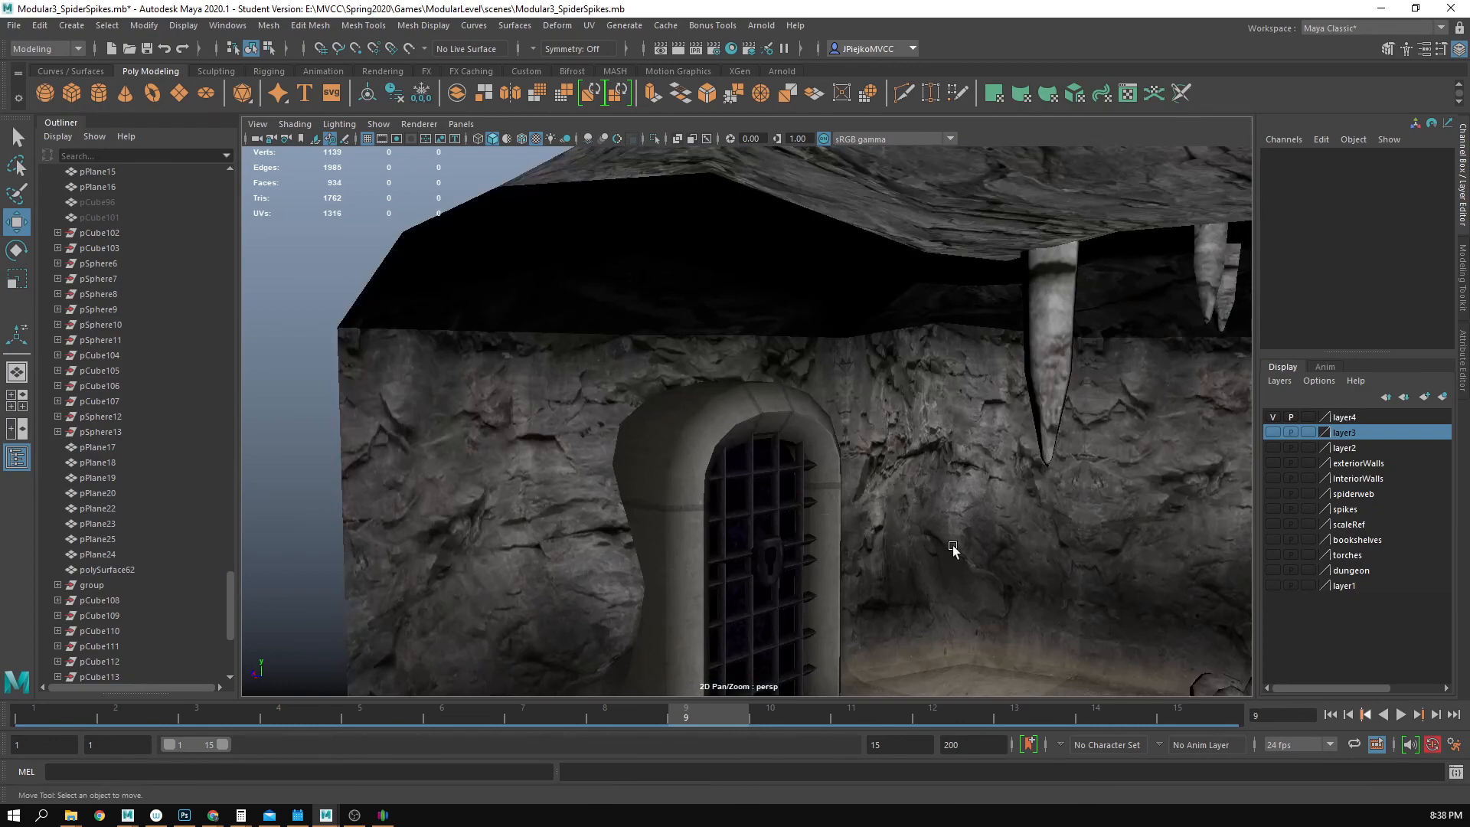
pyautogui.keyDown('alt'); pyautogui.moveTo(953, 545); pyautogui.dragTo(582, 496, button='right'); pyautogui.keyUp('alt')
pyautogui.keyDown('alt'); pyautogui.moveTo(582, 496); pyautogui.dragTo(531, 470); pyautogui.keyUp('alt')
pyautogui.keyDown('alt'); pyautogui.moveTo(531, 470); pyautogui.dragTo(1274, 515, button='right'); pyautogui.keyUp('alt')
pyautogui.keyDown('alt'); pyautogui.moveTo(1274, 514); pyautogui.dragTo(1201, 341, button='middle'); pyautogui.keyUp('alt')
pyautogui.keyDown('alt'); pyautogui.moveTo(1201, 340); pyautogui.dragTo(787, 361, button='right'); pyautogui.keyUp('alt')
# - Select the faces at the centre of the gate's arch, extrude them outward as a raised keystone, and return to object mode
pyautogui.click(788, 319)
pyautogui.moveTo(723, 420); pyautogui.dragTo(724, 420)
pyautogui.scroll(-2, 735, 429)
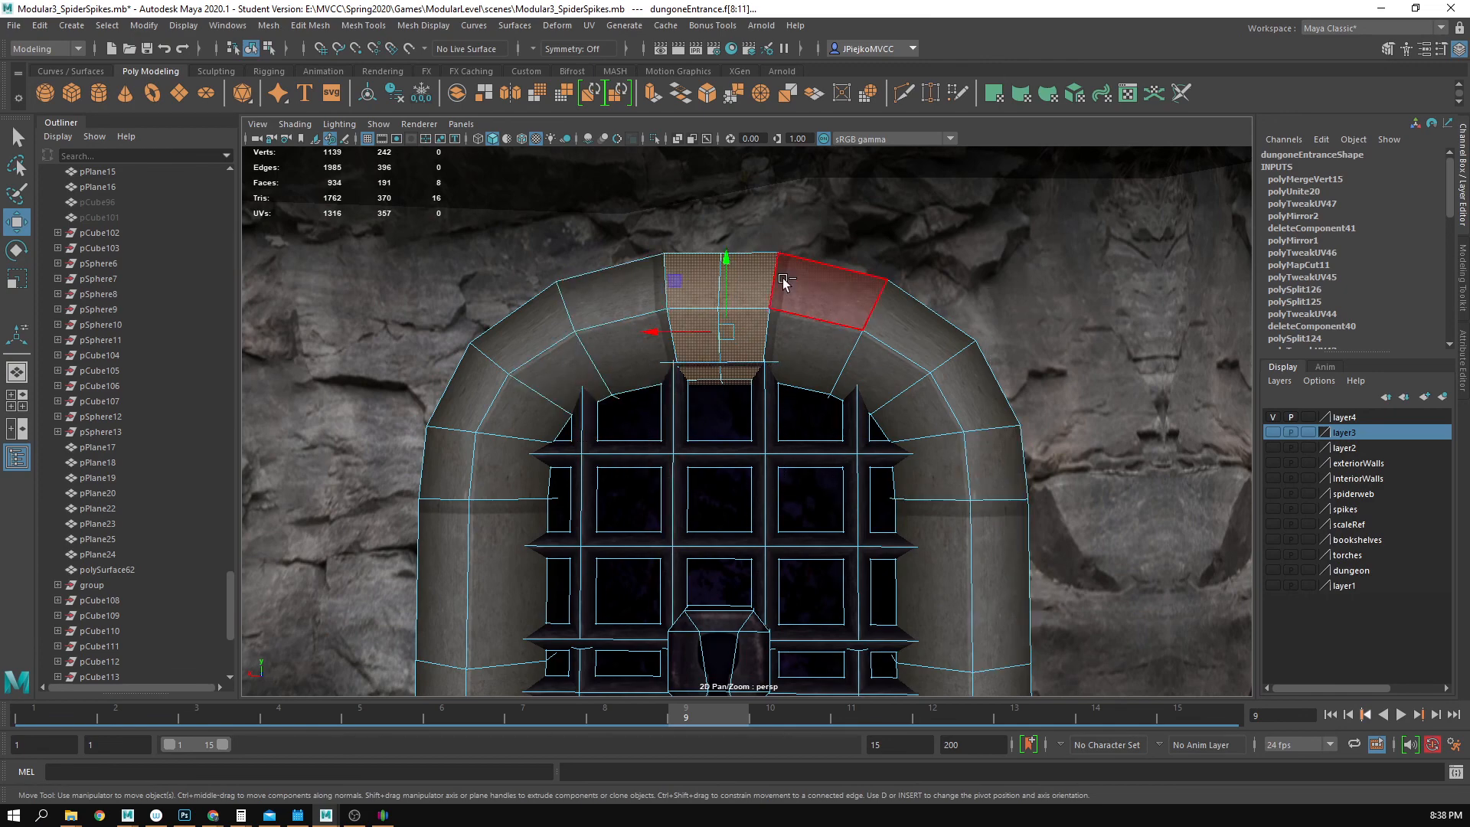
pyautogui.keyDown('alt'); pyautogui.moveTo(753, 381); pyautogui.dragTo(767, 442, button='middle'); pyautogui.keyUp('alt')
pyautogui.press('r')
pyautogui.keyDown('alt'); pyautogui.moveTo(766, 389); pyautogui.dragTo(753, 542); pyautogui.keyUp('alt')
pyautogui.click(1388, 48)
pyautogui.click(1304, 508)
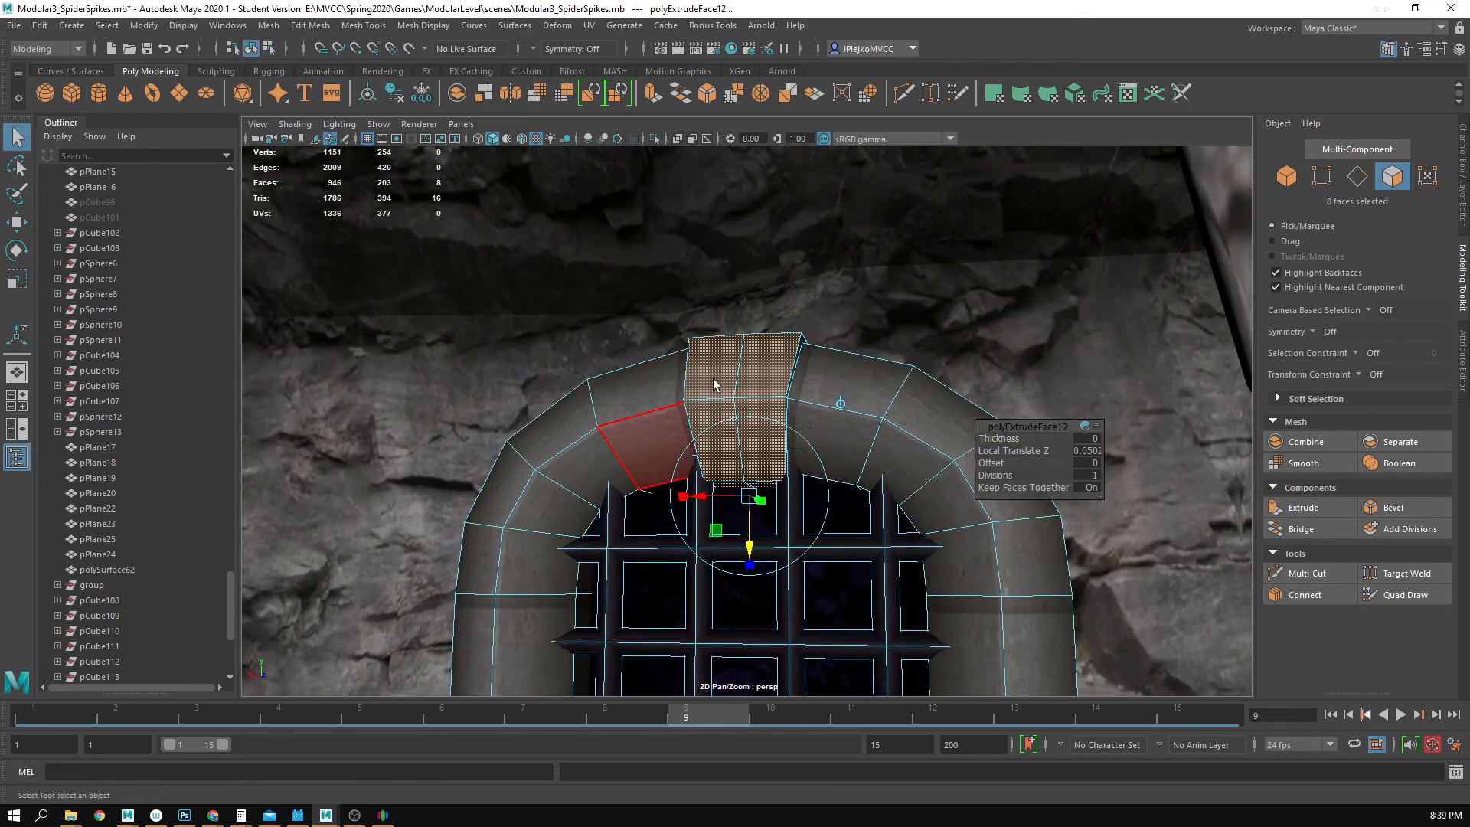
pyautogui.press('F8')
# - Examine the gate's new keystone from several angles and distances in the cave section
pyautogui.keyDown('alt'); pyautogui.moveTo(714, 385); pyautogui.dragTo(647, 492, button='right'); pyautogui.keyUp('alt')
pyautogui.keyDown('alt'); pyautogui.moveTo(646, 492); pyautogui.dragTo(796, 528); pyautogui.keyUp('alt')
pyautogui.keyDown('alt'); pyautogui.moveTo(939, 567); pyautogui.dragTo(784, 565, button='right'); pyautogui.keyUp('alt')
pyautogui.click(843, 643)
pyautogui.keyDown('alt'); pyautogui.moveTo(610, 529); pyautogui.dragTo(615, 499); pyautogui.keyUp('alt')
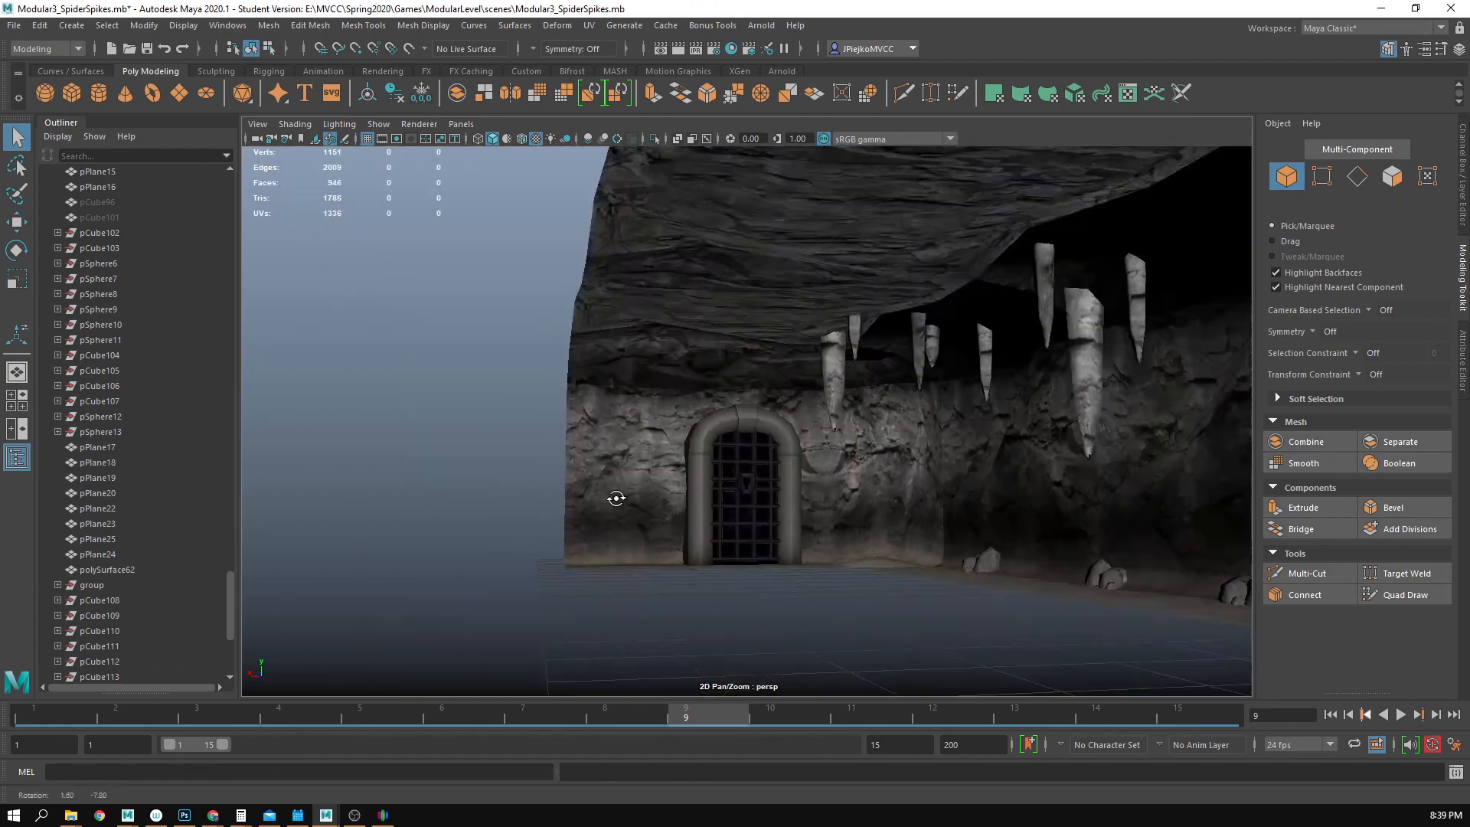
pyautogui.keyDown('alt'); pyautogui.moveTo(616, 499); pyautogui.dragTo(732, 548, button='right'); pyautogui.keyUp('alt')
pyautogui.keyDown('alt'); pyautogui.moveTo(732, 548); pyautogui.dragTo(754, 574); pyautogui.keyUp('alt')
pyautogui.keyDown('alt'); pyautogui.moveTo(754, 575); pyautogui.dragTo(842, 589, button='right'); pyautogui.keyUp('alt')
pyautogui.keyDown('alt'); pyautogui.moveTo(768, 466); pyautogui.dragTo(738, 561); pyautogui.keyUp('alt')
pyautogui.keyDown('alt'); pyautogui.moveTo(738, 562); pyautogui.dragTo(614, 594, button='right'); pyautogui.keyUp('alt')
pyautogui.keyDown('alt'); pyautogui.moveTo(614, 593); pyautogui.dragTo(710, 449); pyautogui.keyUp('alt')
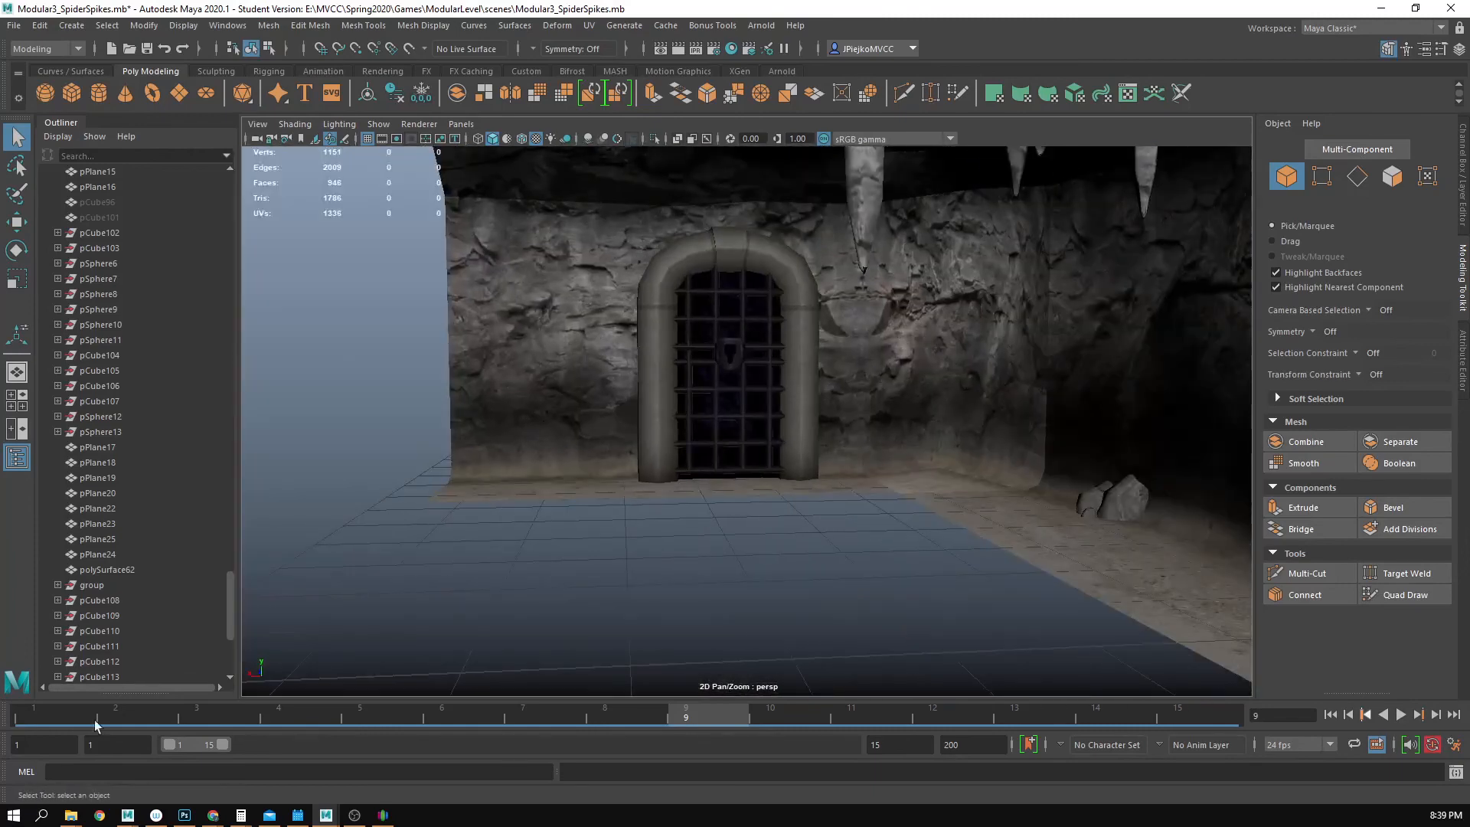